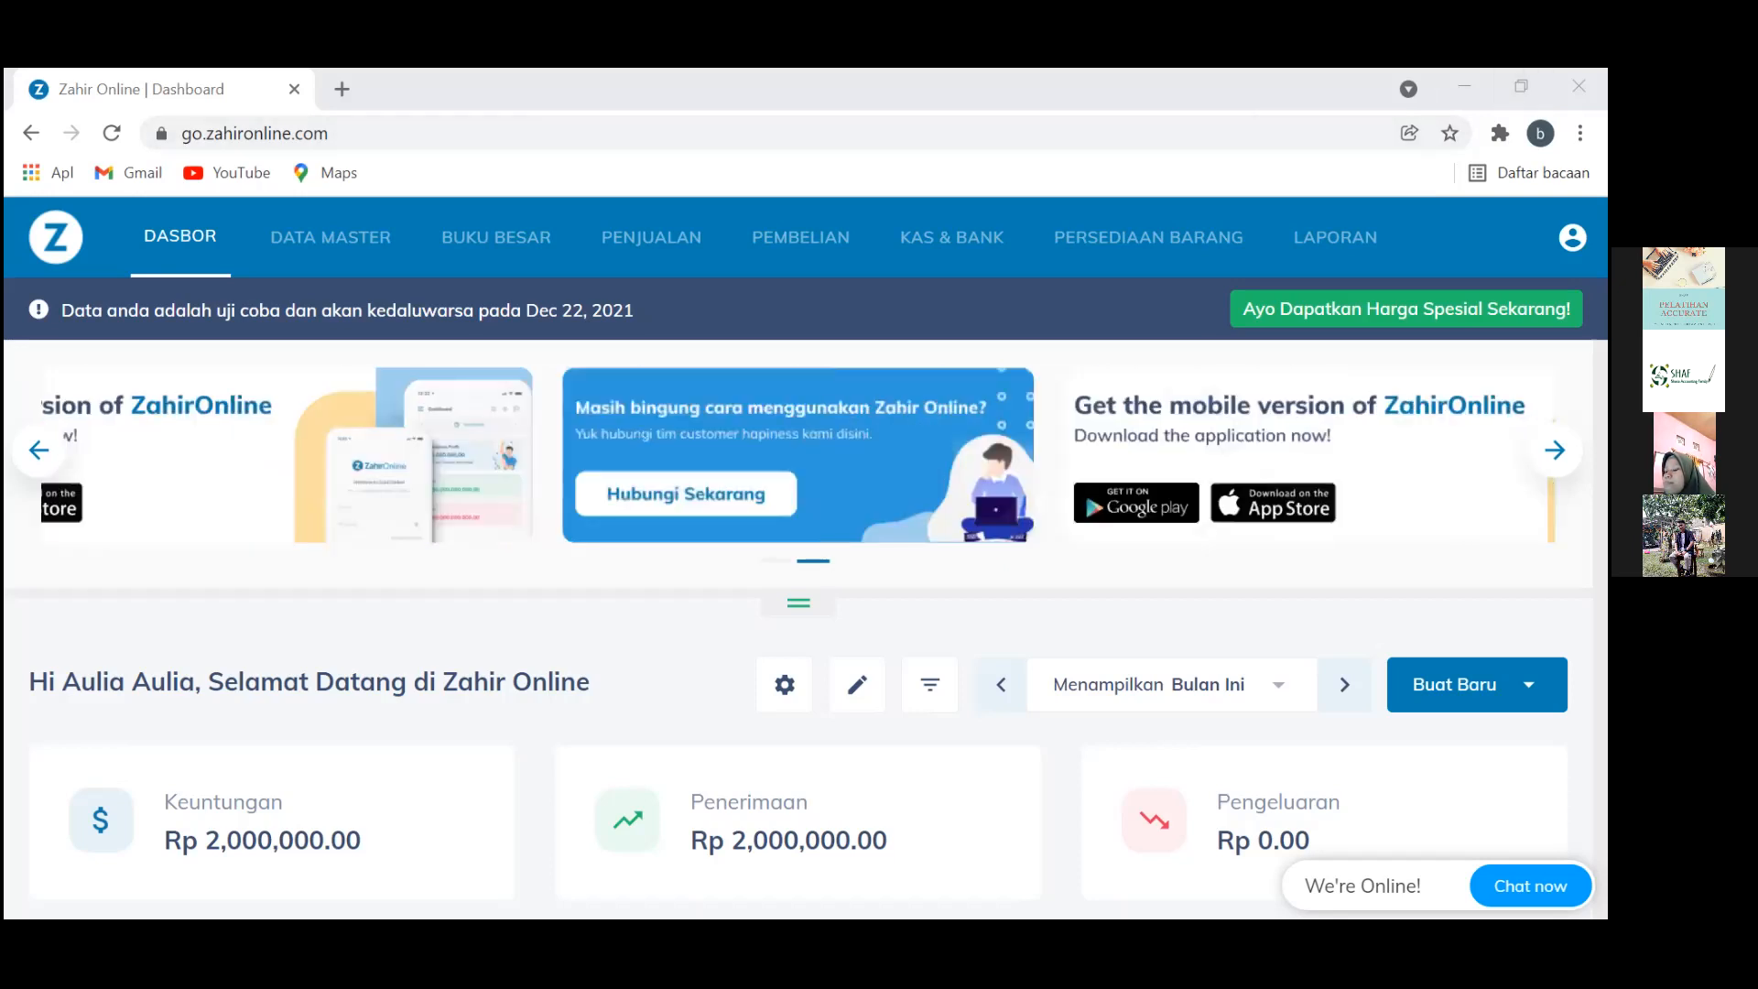
From Buku Besar, open a new Jurnal Umum entry with reference GJ000002
scroll(799, 623, down, 3)
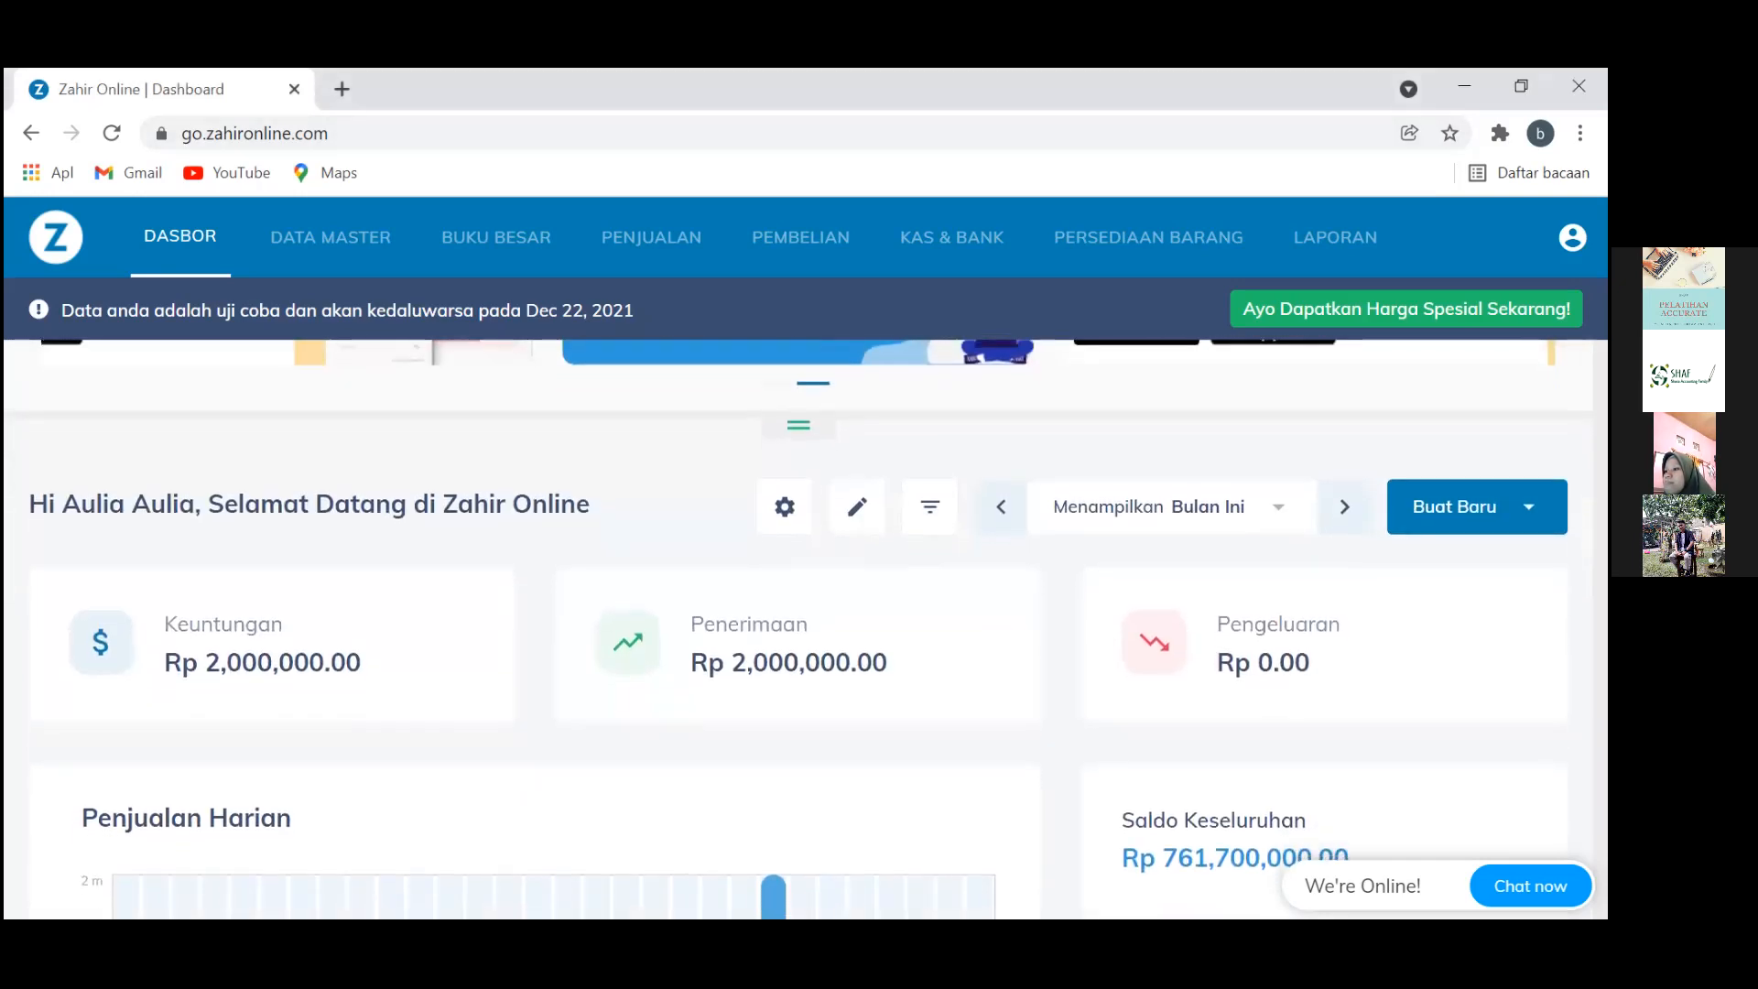
scroll(798, 623, up, 3)
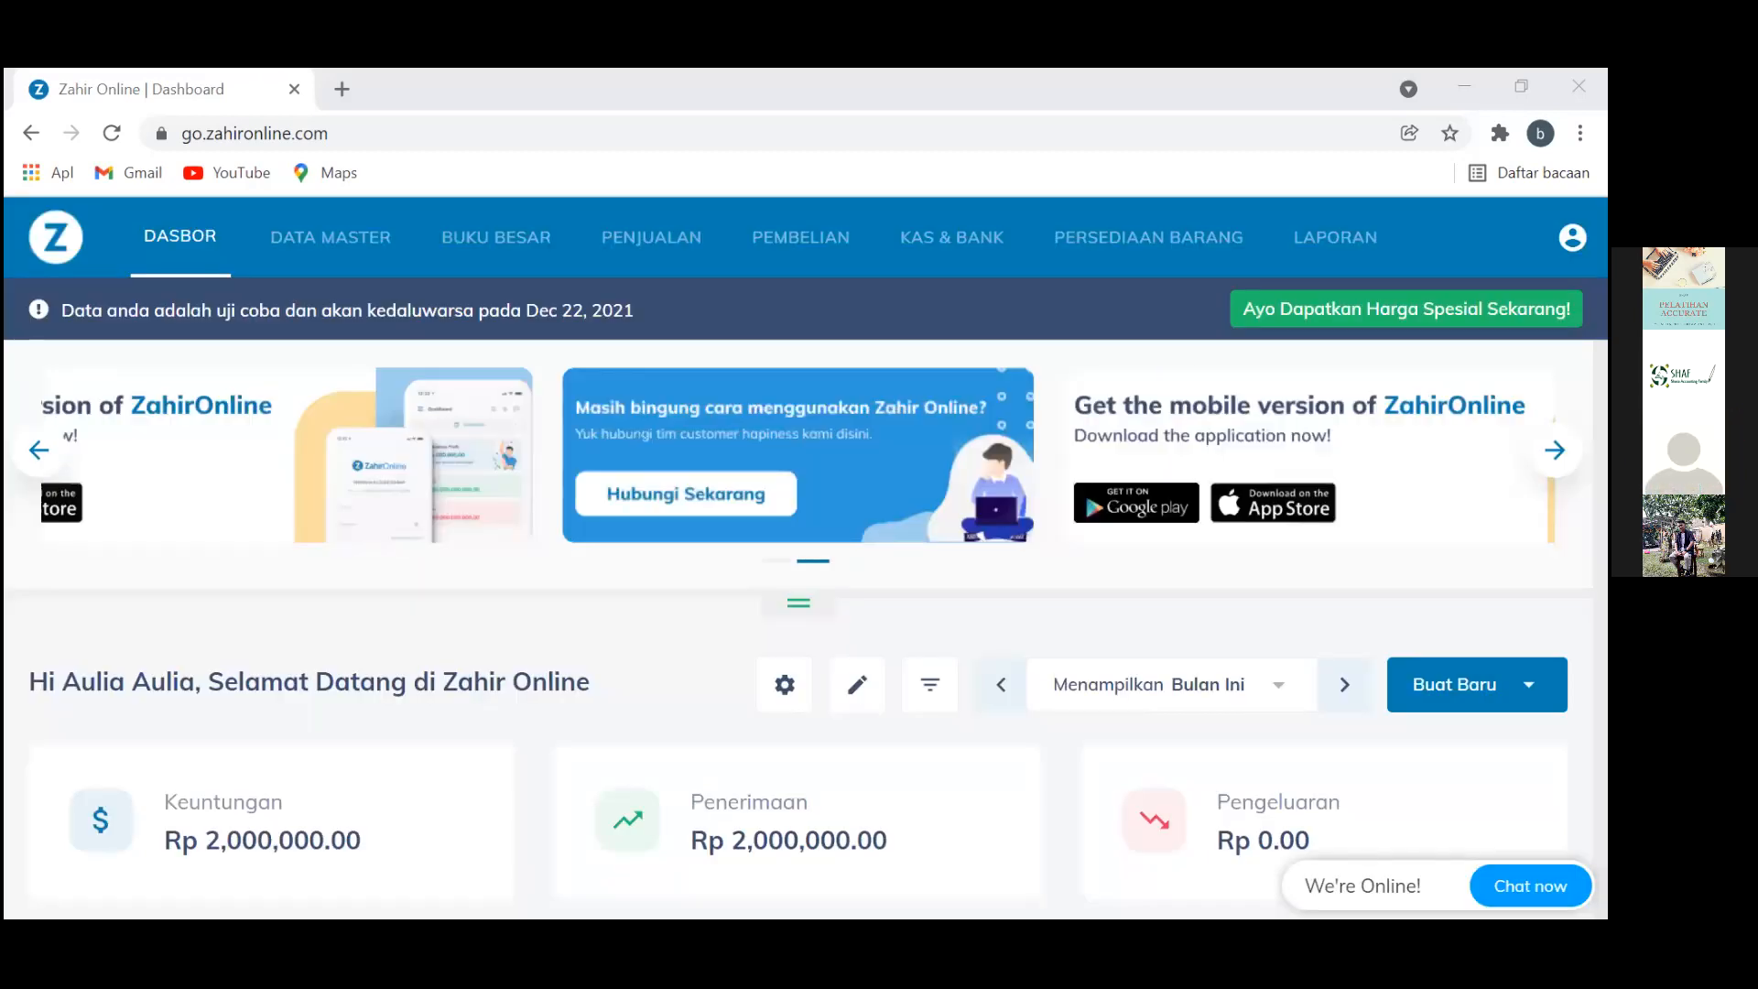
click(496, 244)
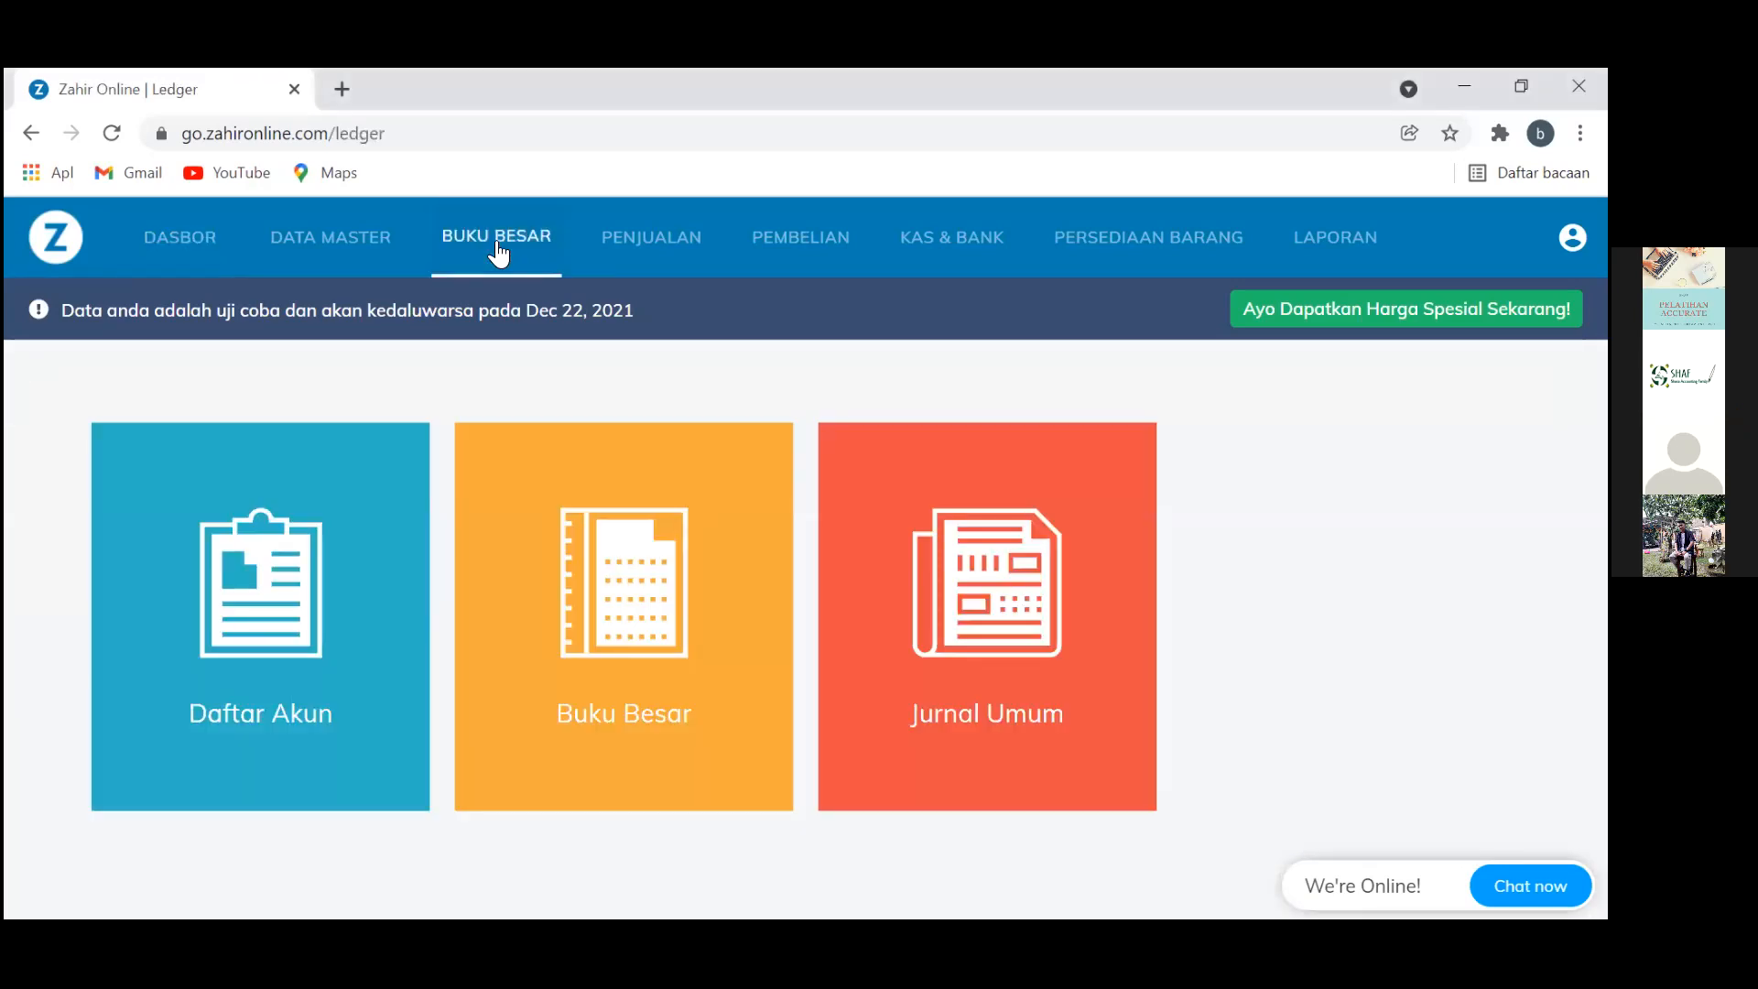
click(962, 667)
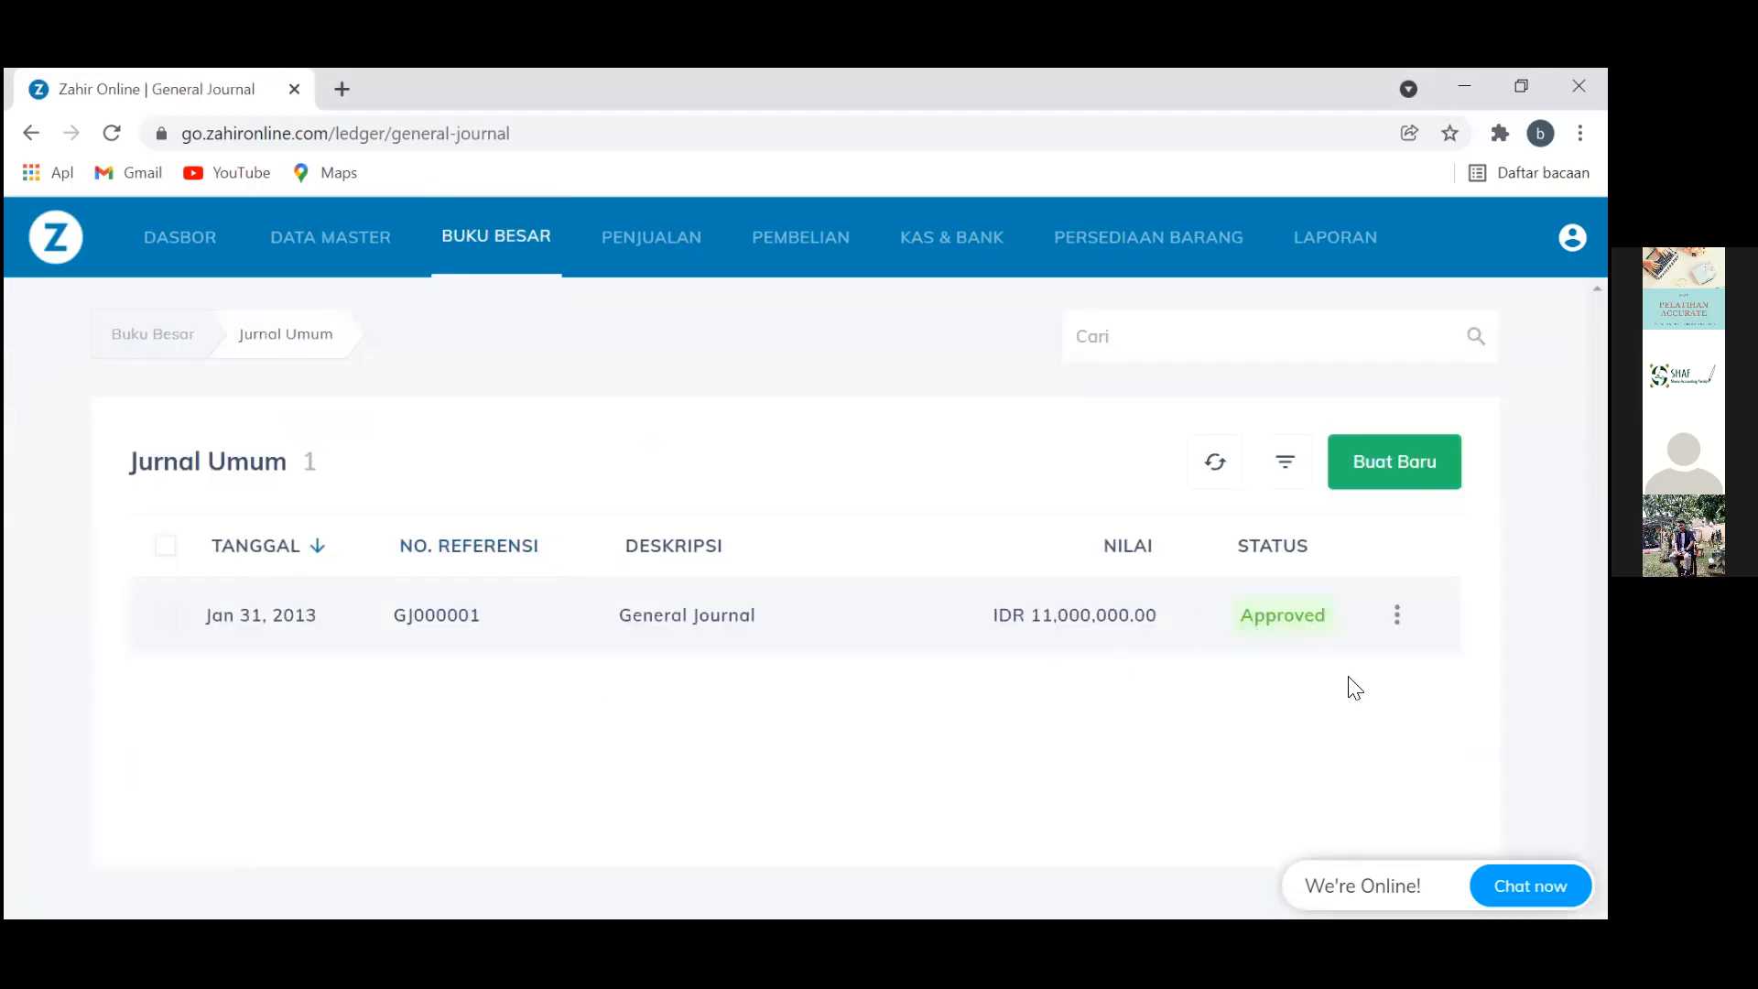
click(1391, 470)
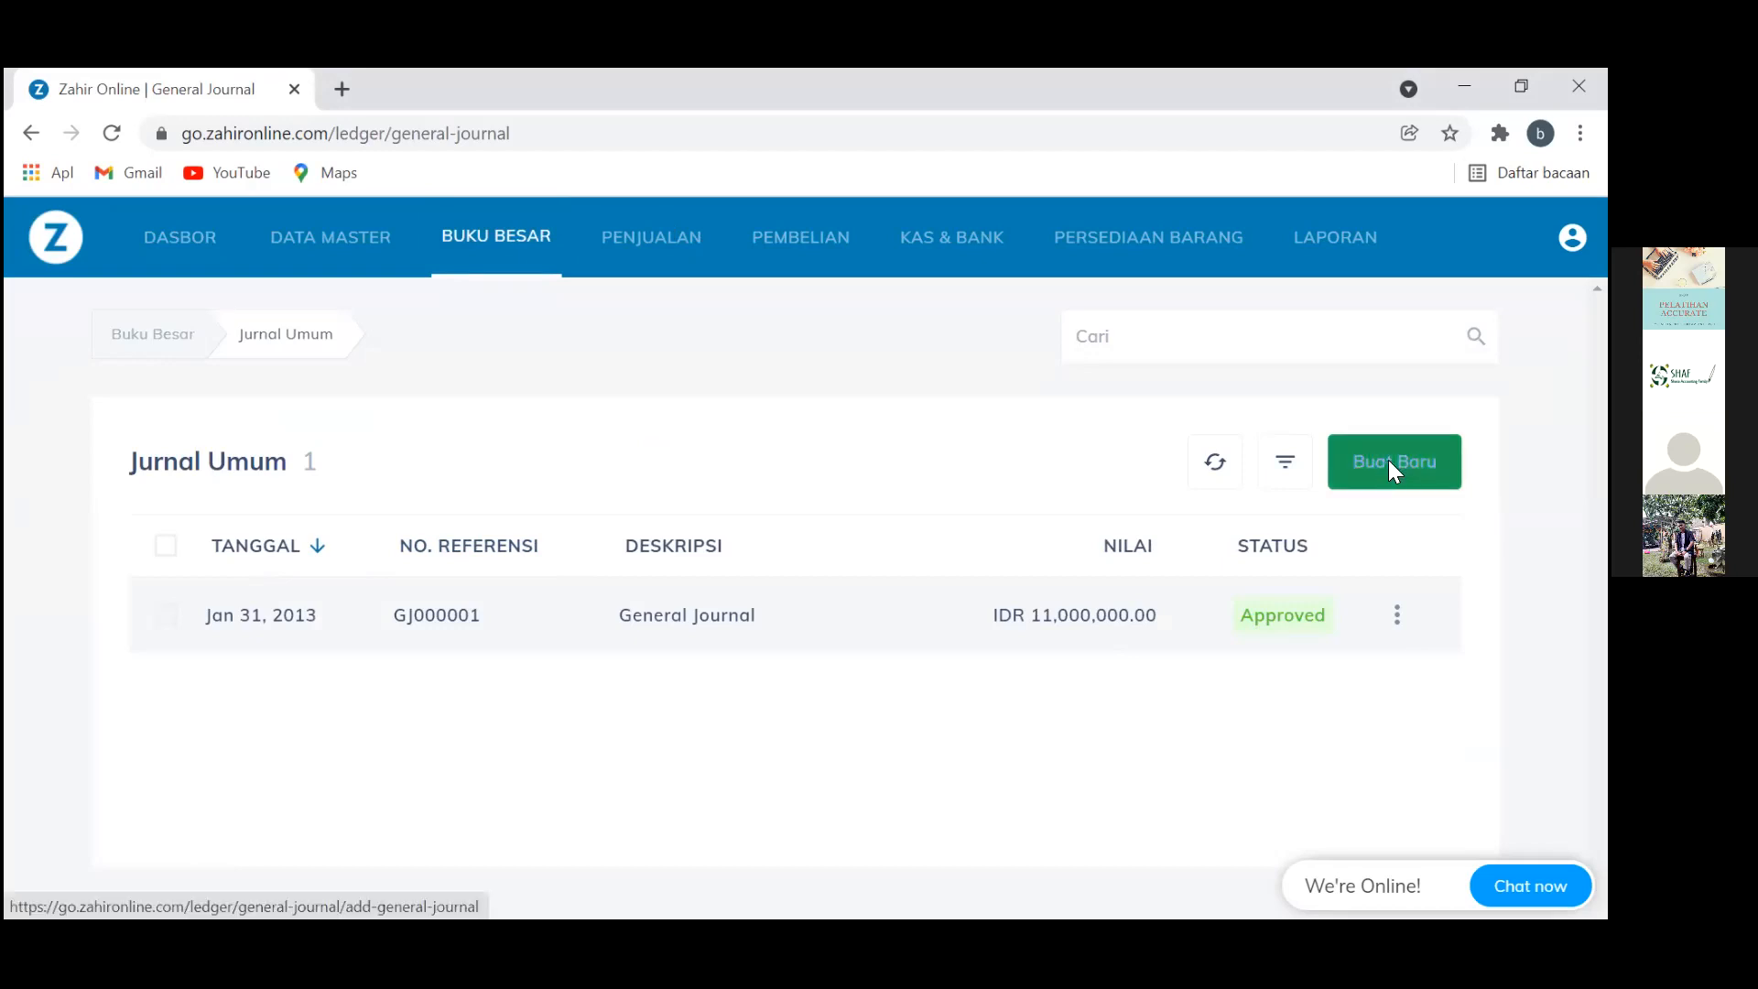
click(1390, 464)
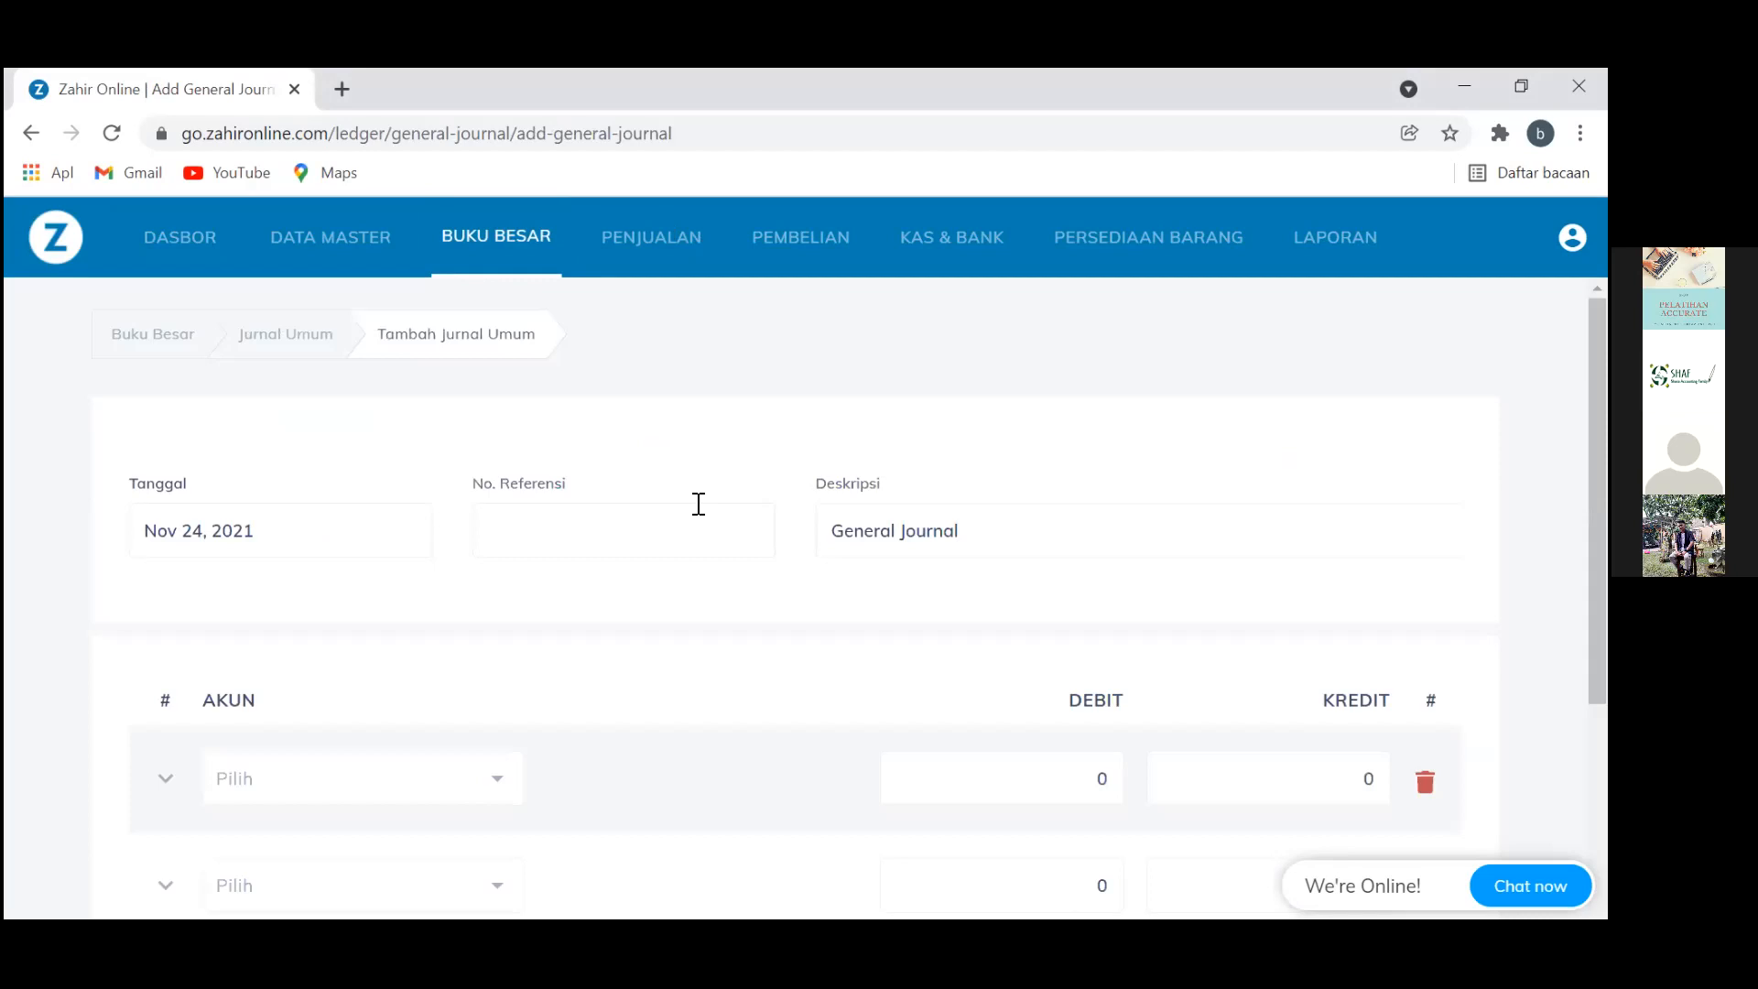
scroll(675, 529, down, 1)
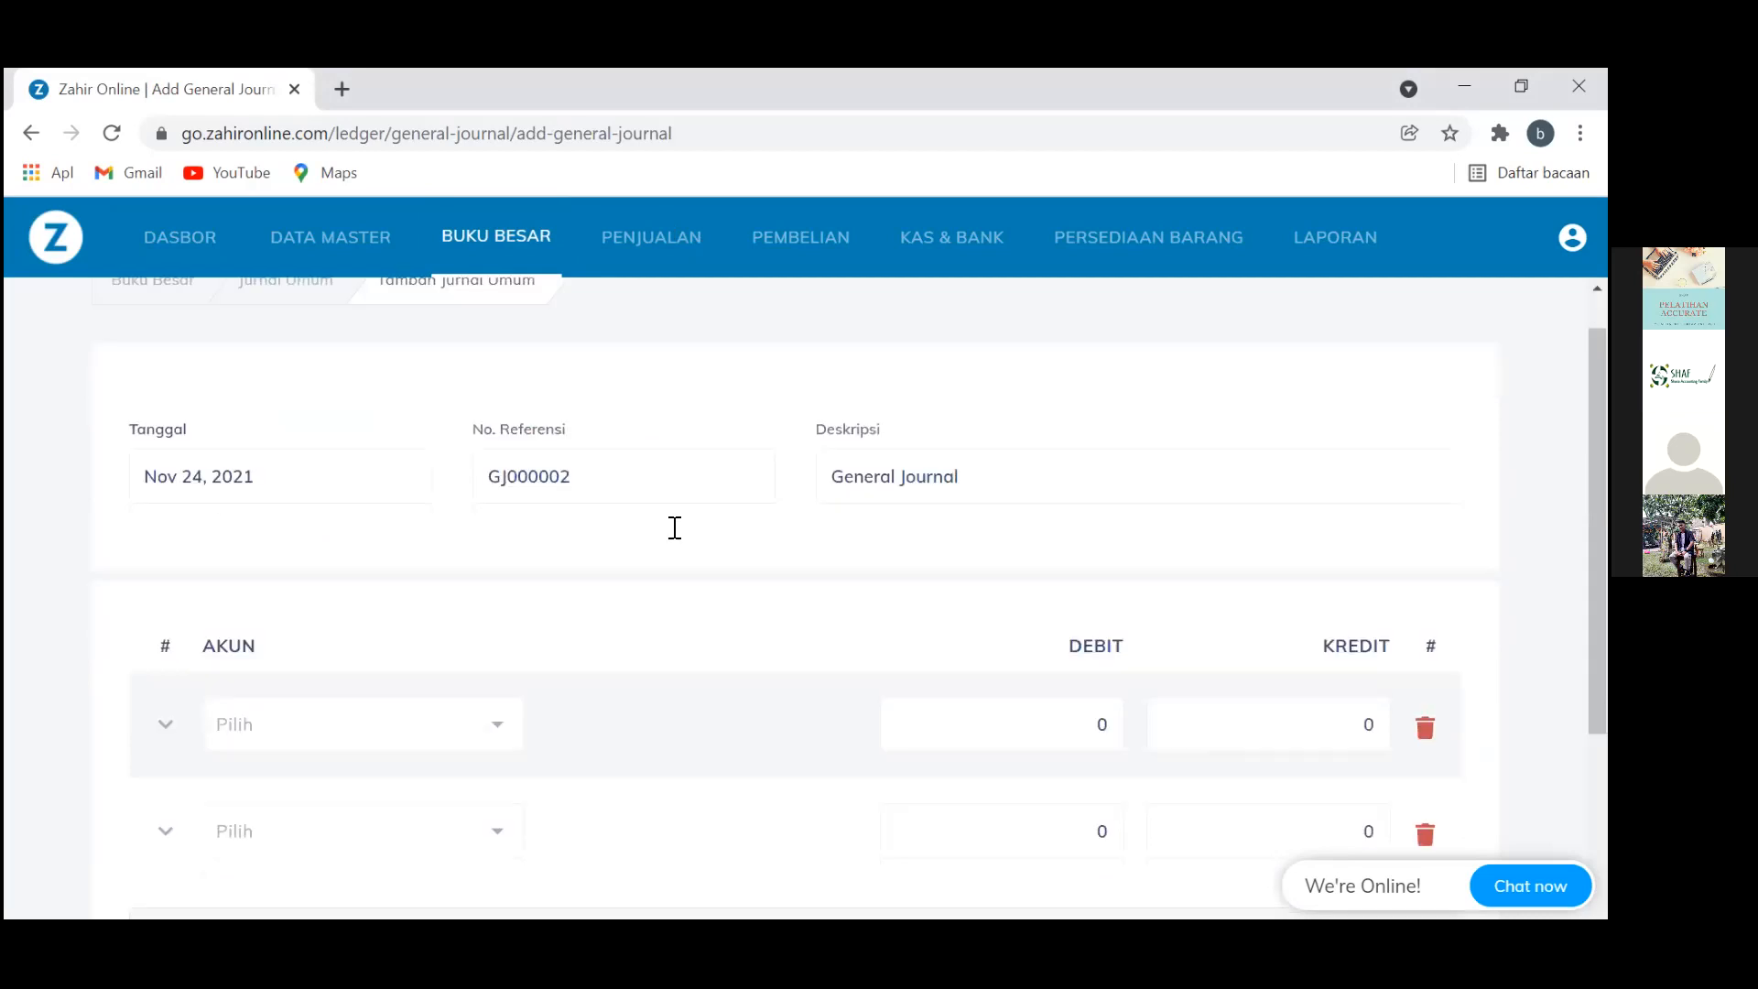
scroll(211, 526, up, 1)
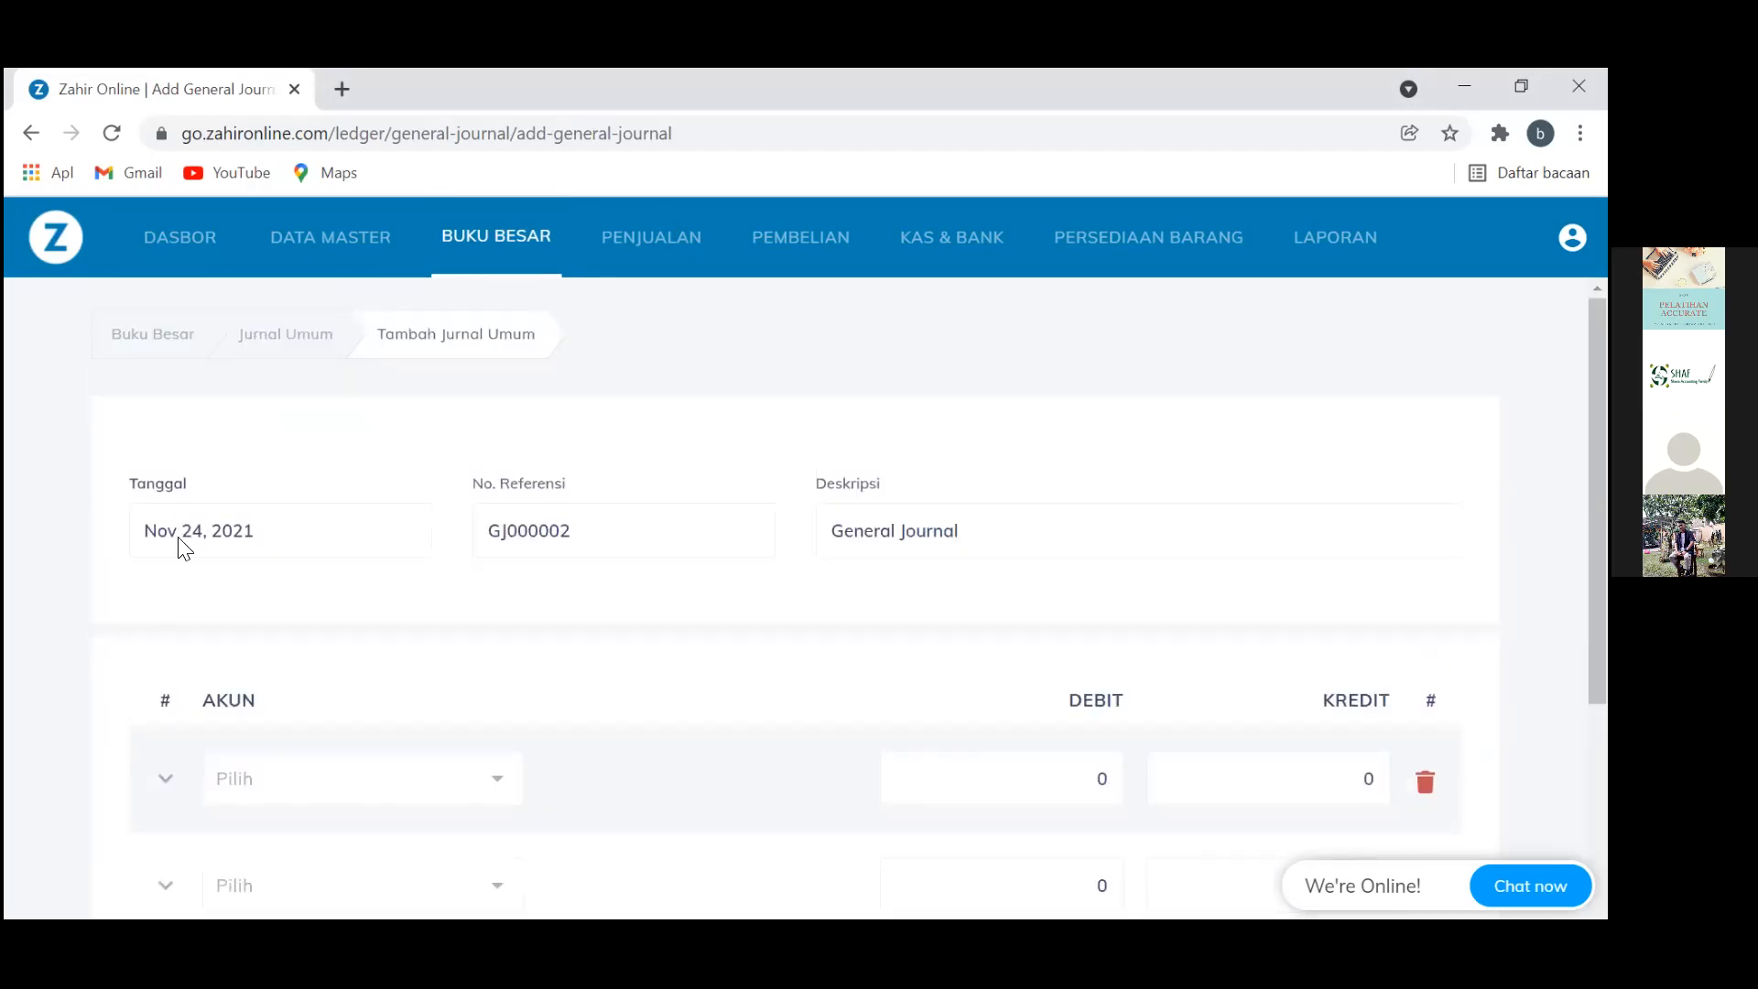
click(184, 547)
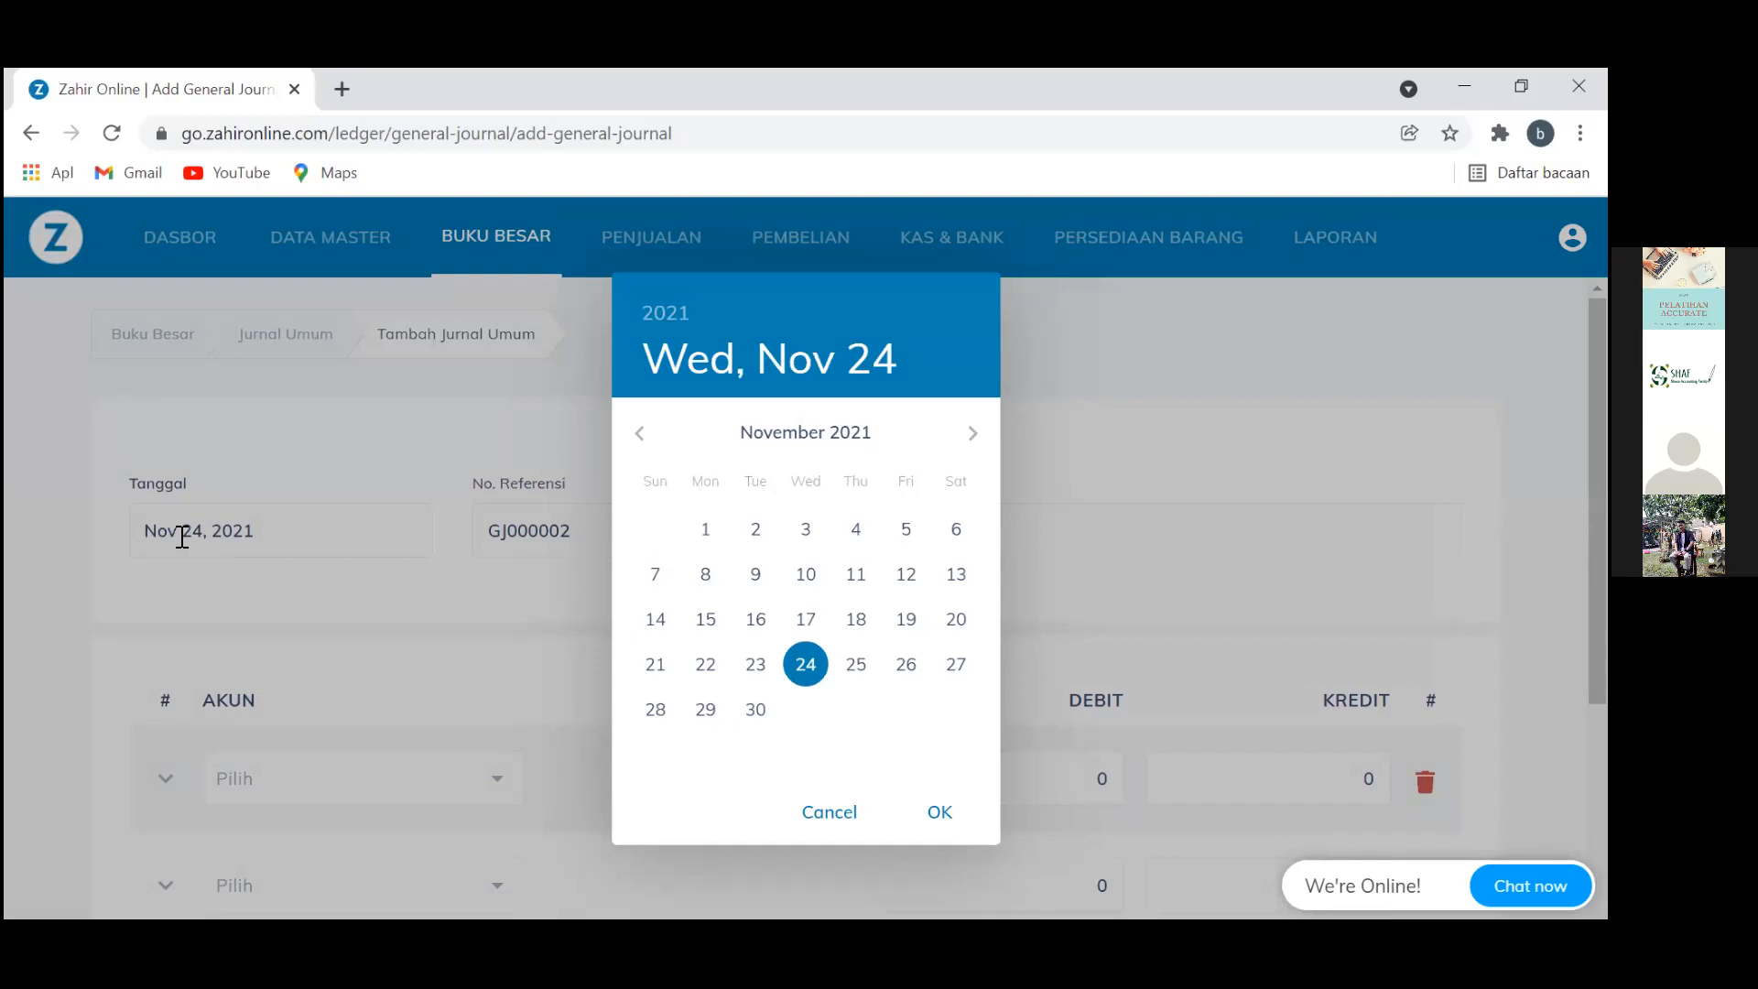
Change the journal date from Nov 24, 2021 to Jan 31, 2013
click(182, 538)
click(666, 314)
click(794, 484)
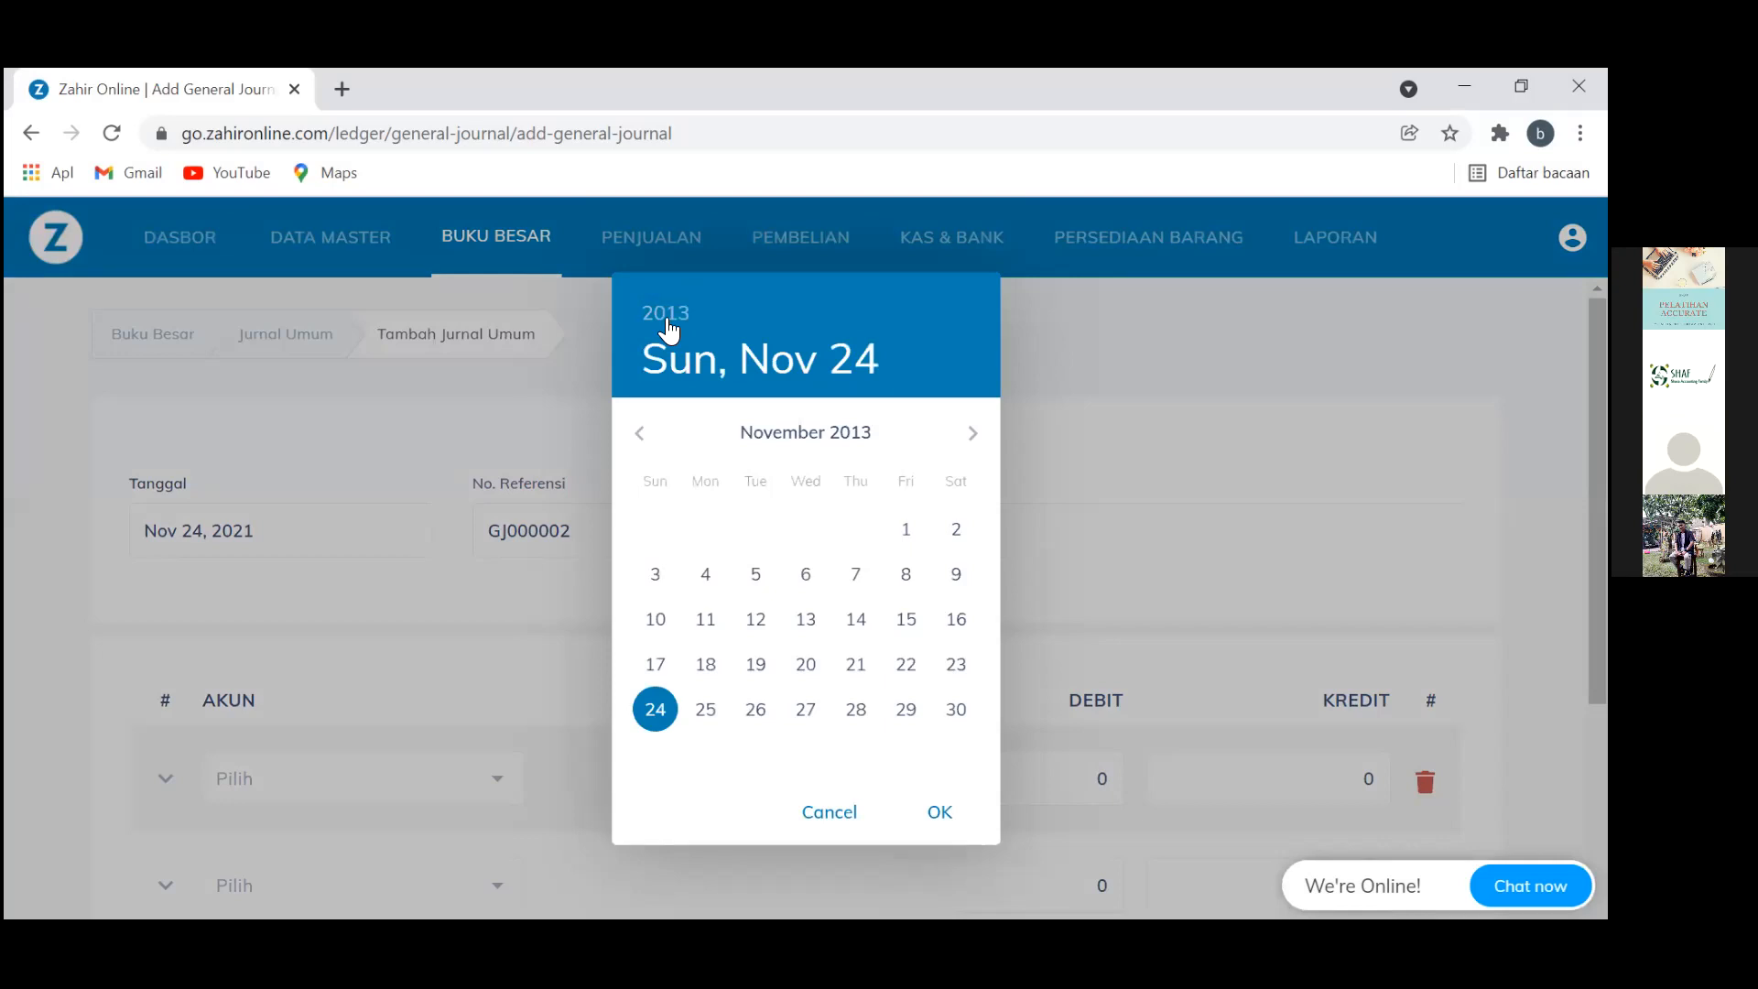
click(640, 433)
click(639, 433)
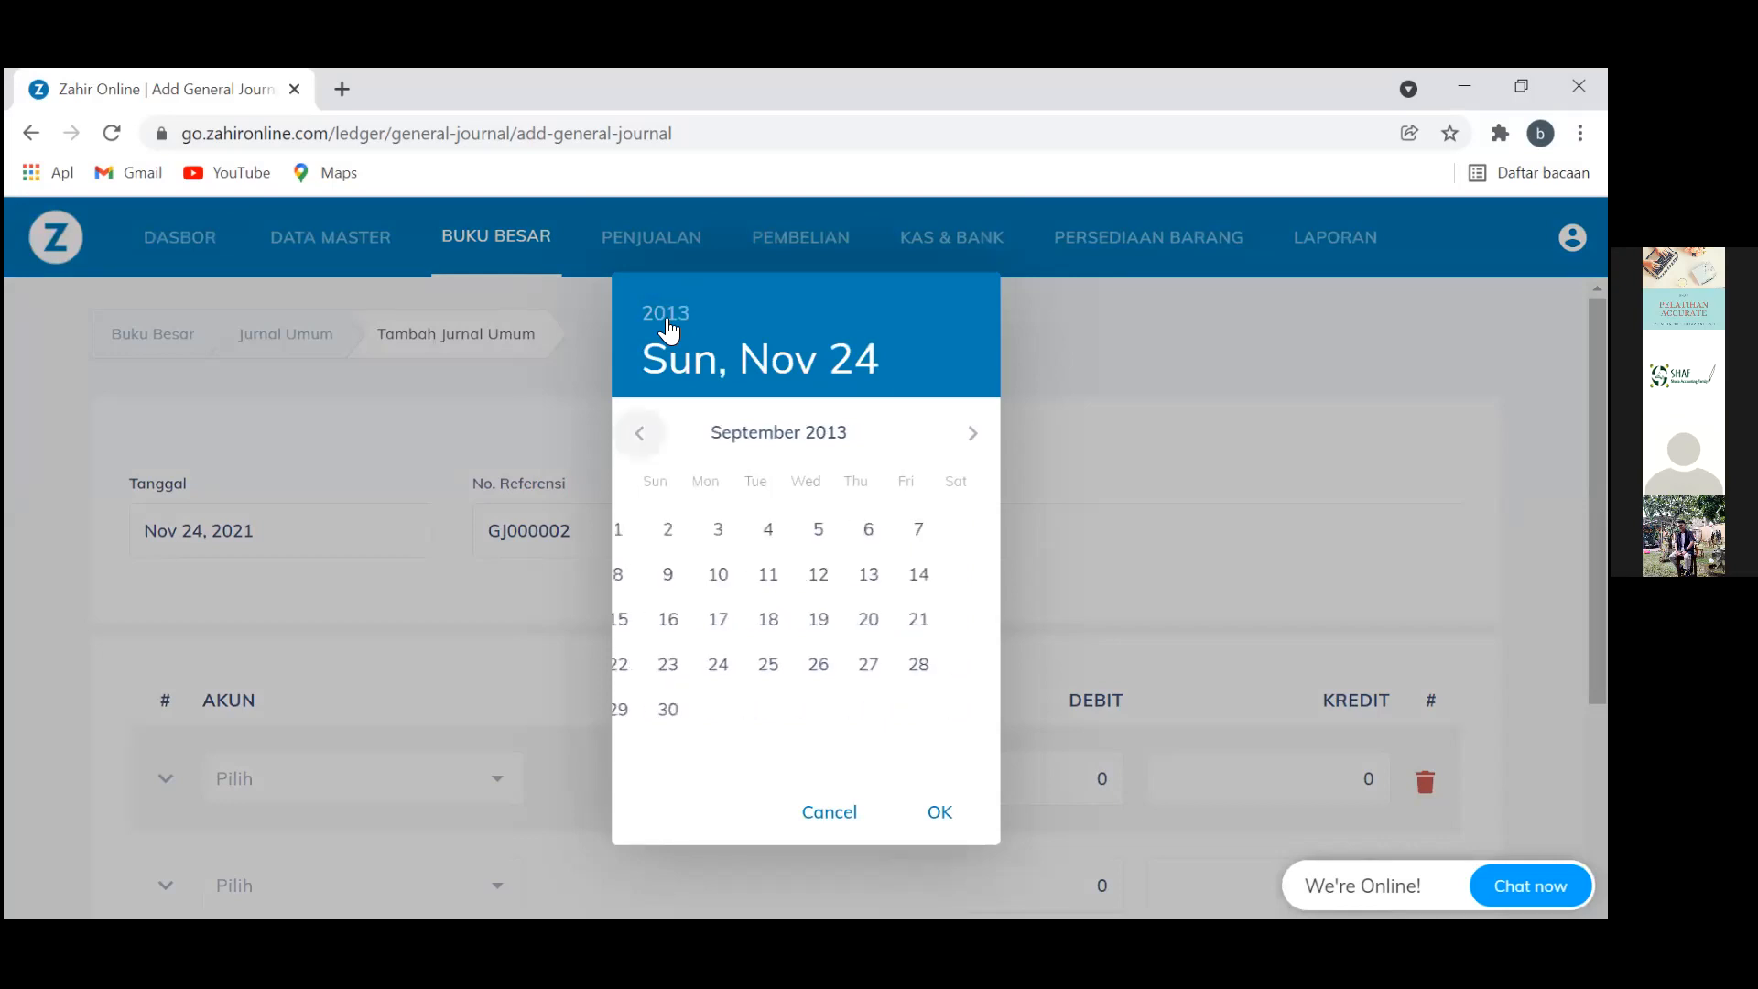
click(639, 434)
click(639, 433)
click(640, 433)
click(639, 433)
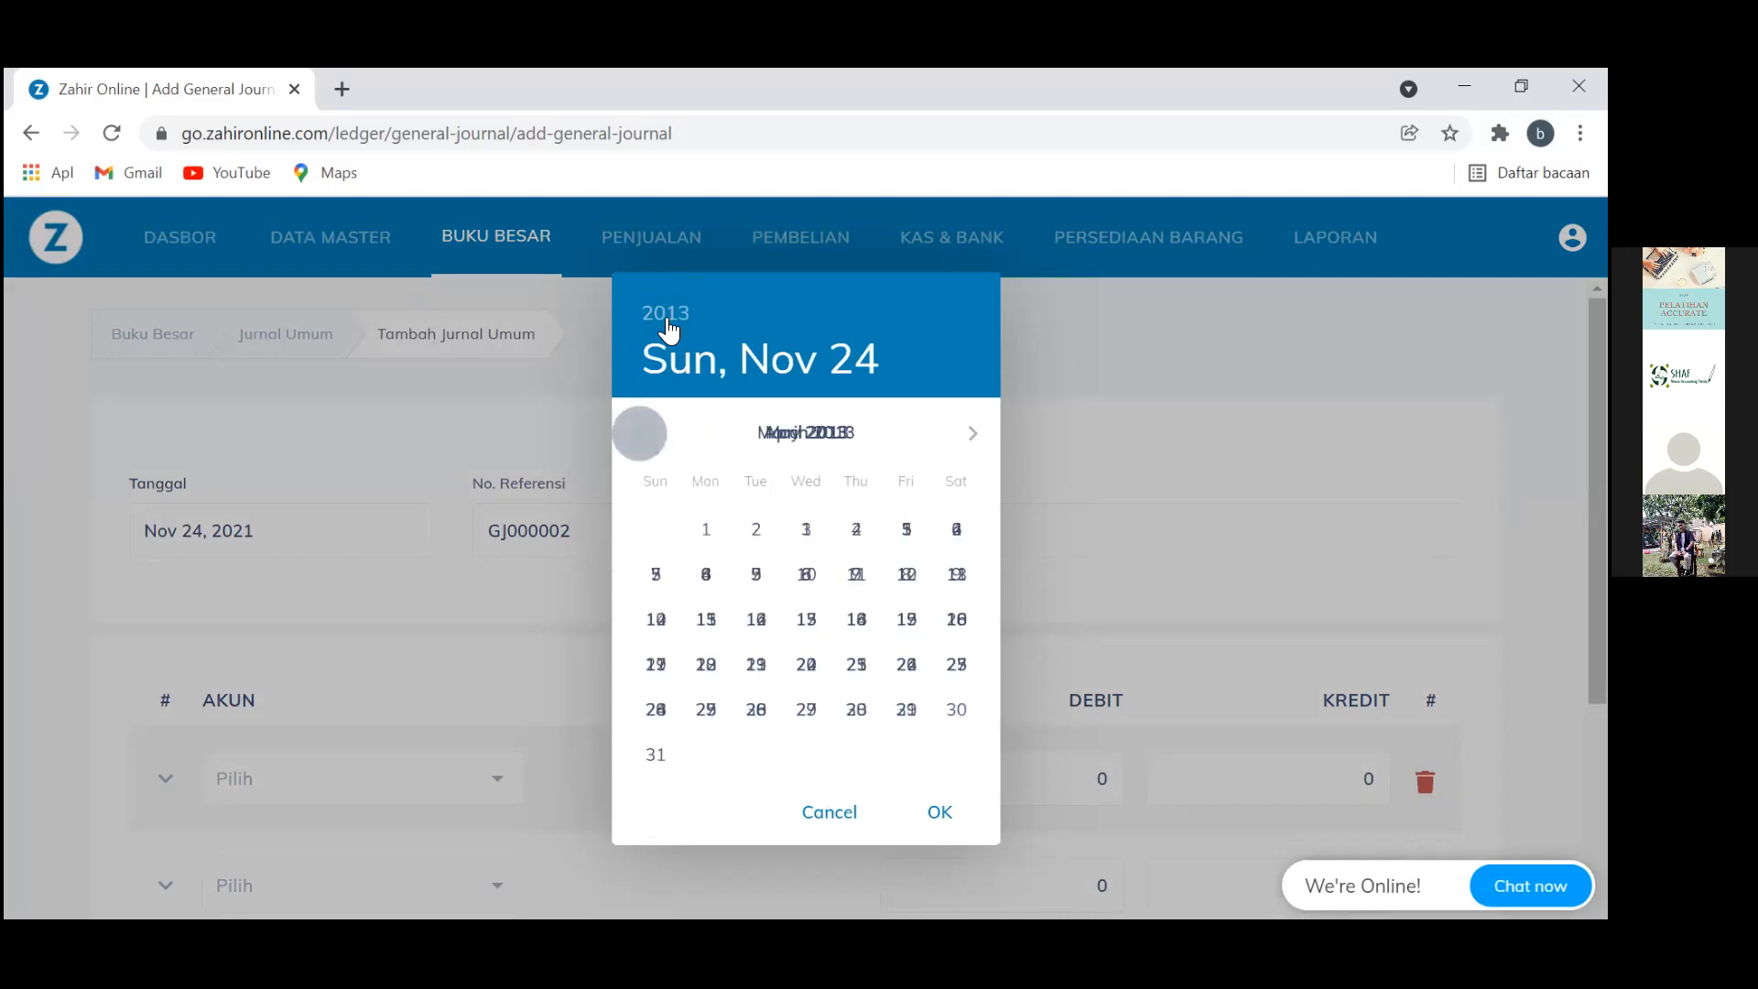
click(639, 433)
click(640, 433)
click(639, 433)
click(639, 433)
click(639, 433)
click(639, 433)
click(640, 433)
click(973, 433)
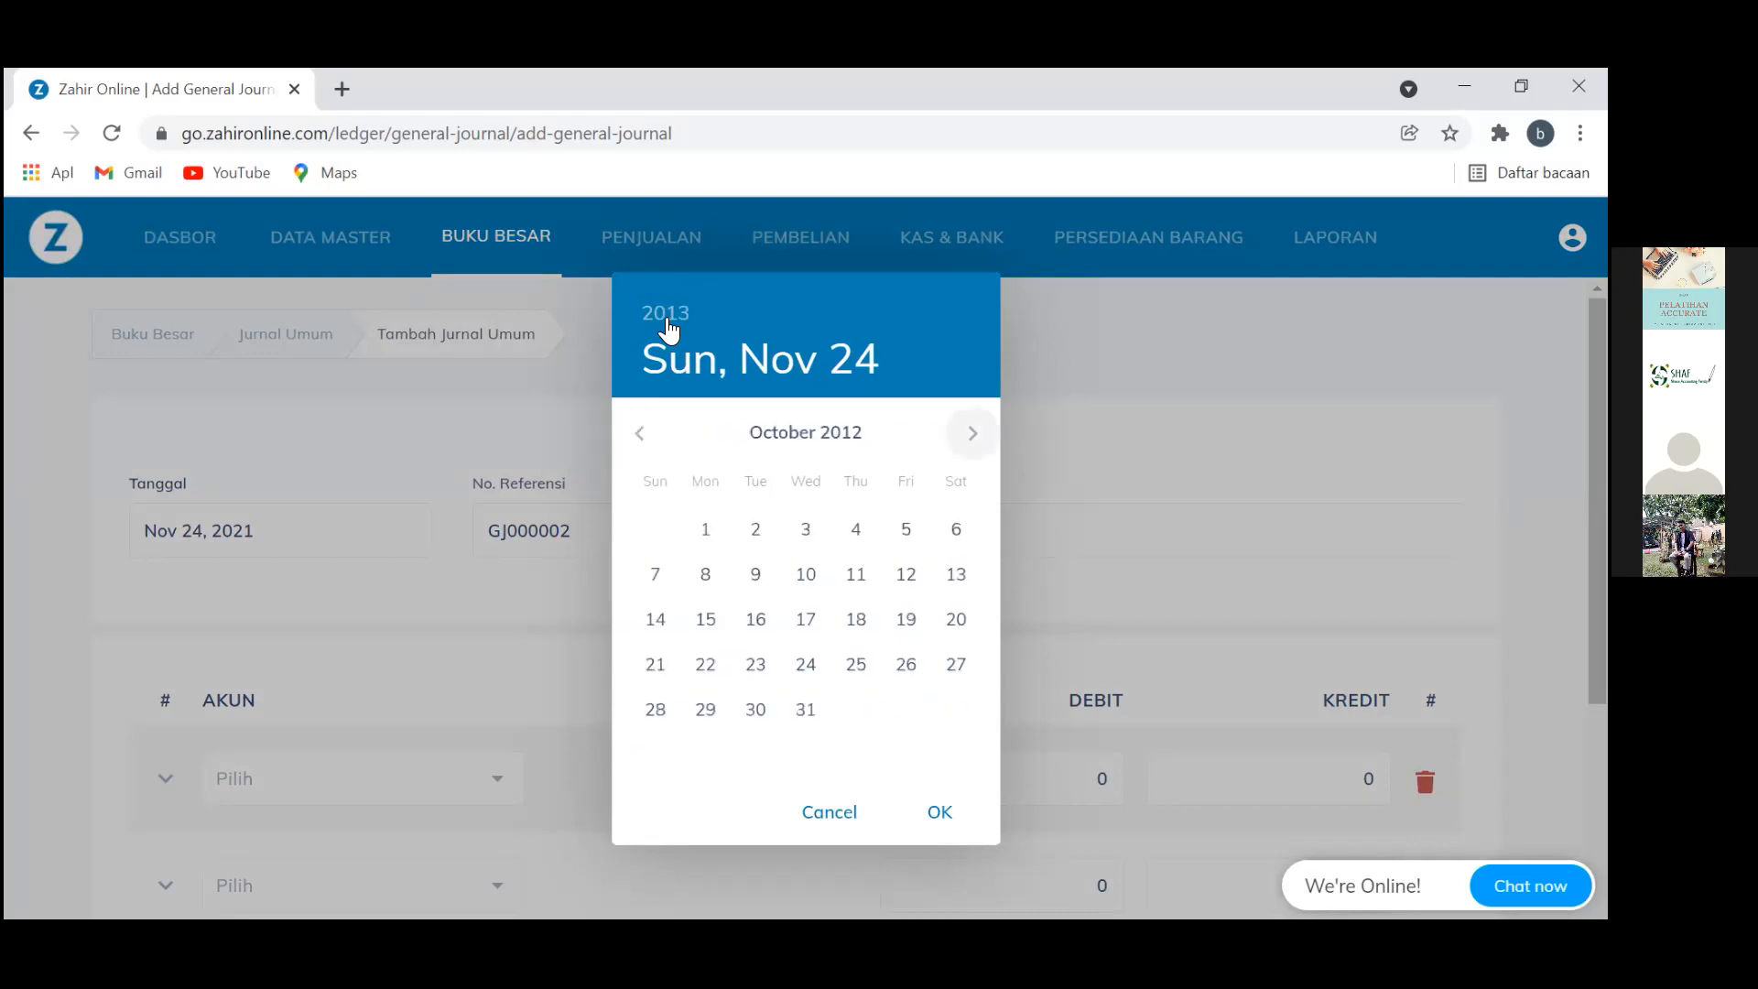
click(973, 433)
click(973, 433)
click(973, 433)
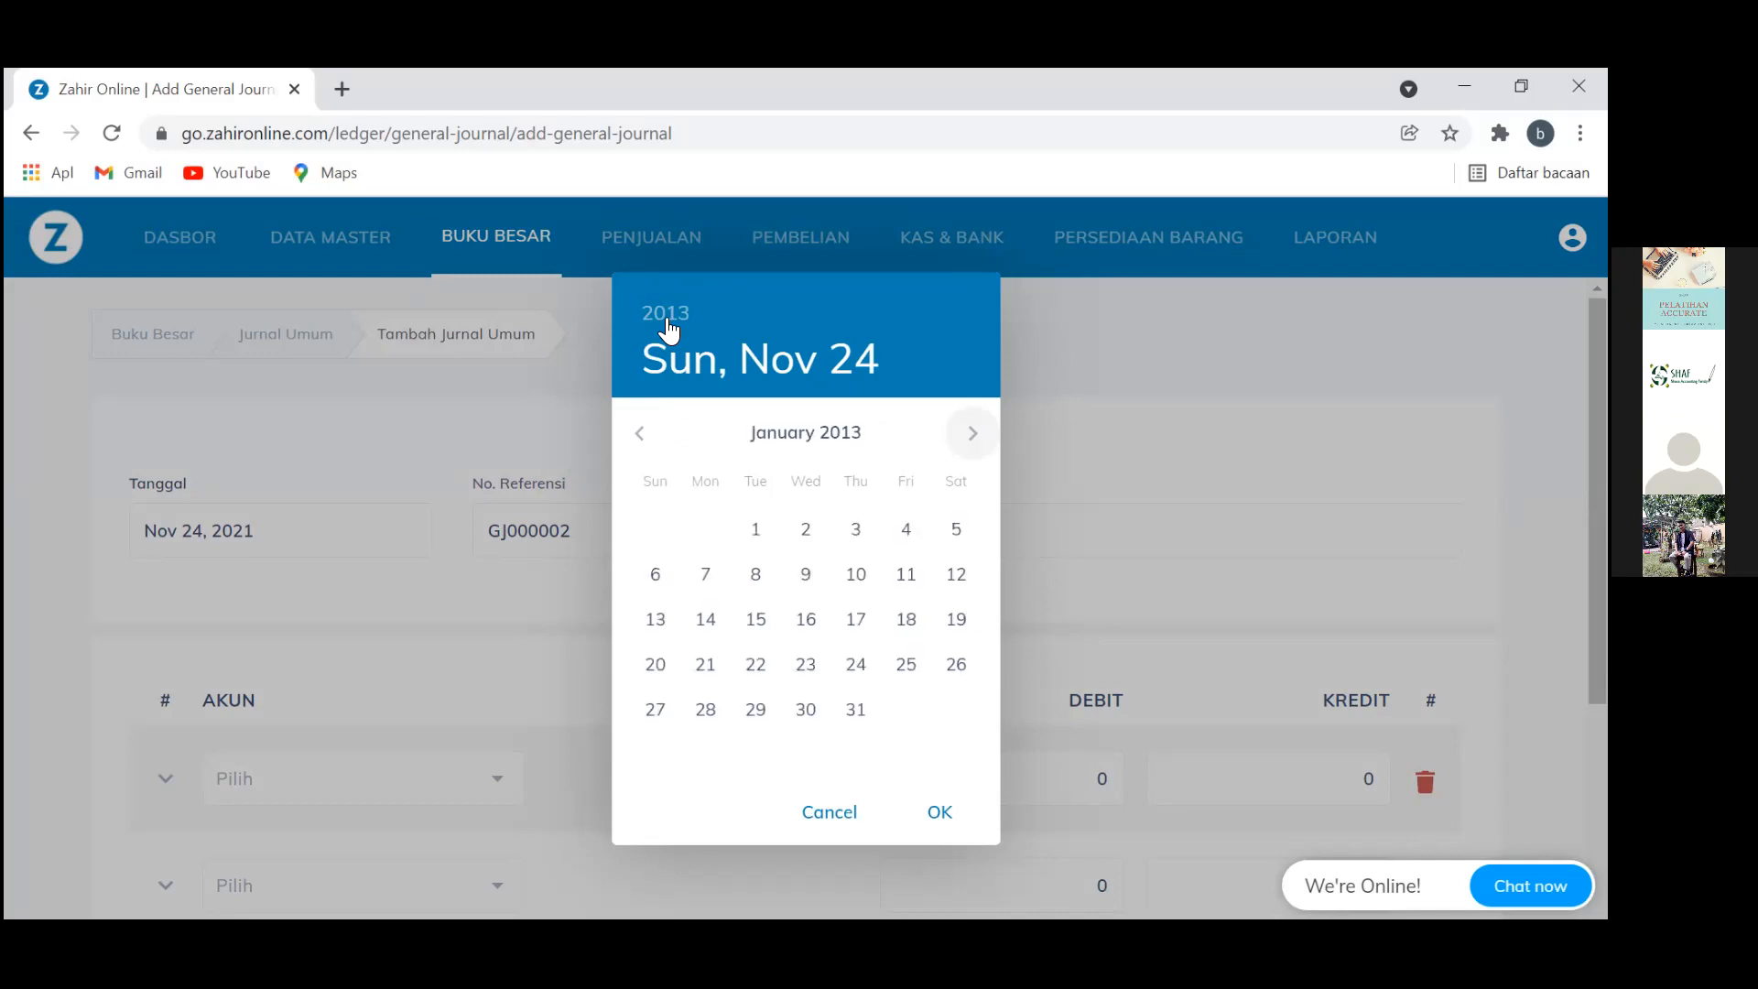
click(855, 710)
click(570, 532)
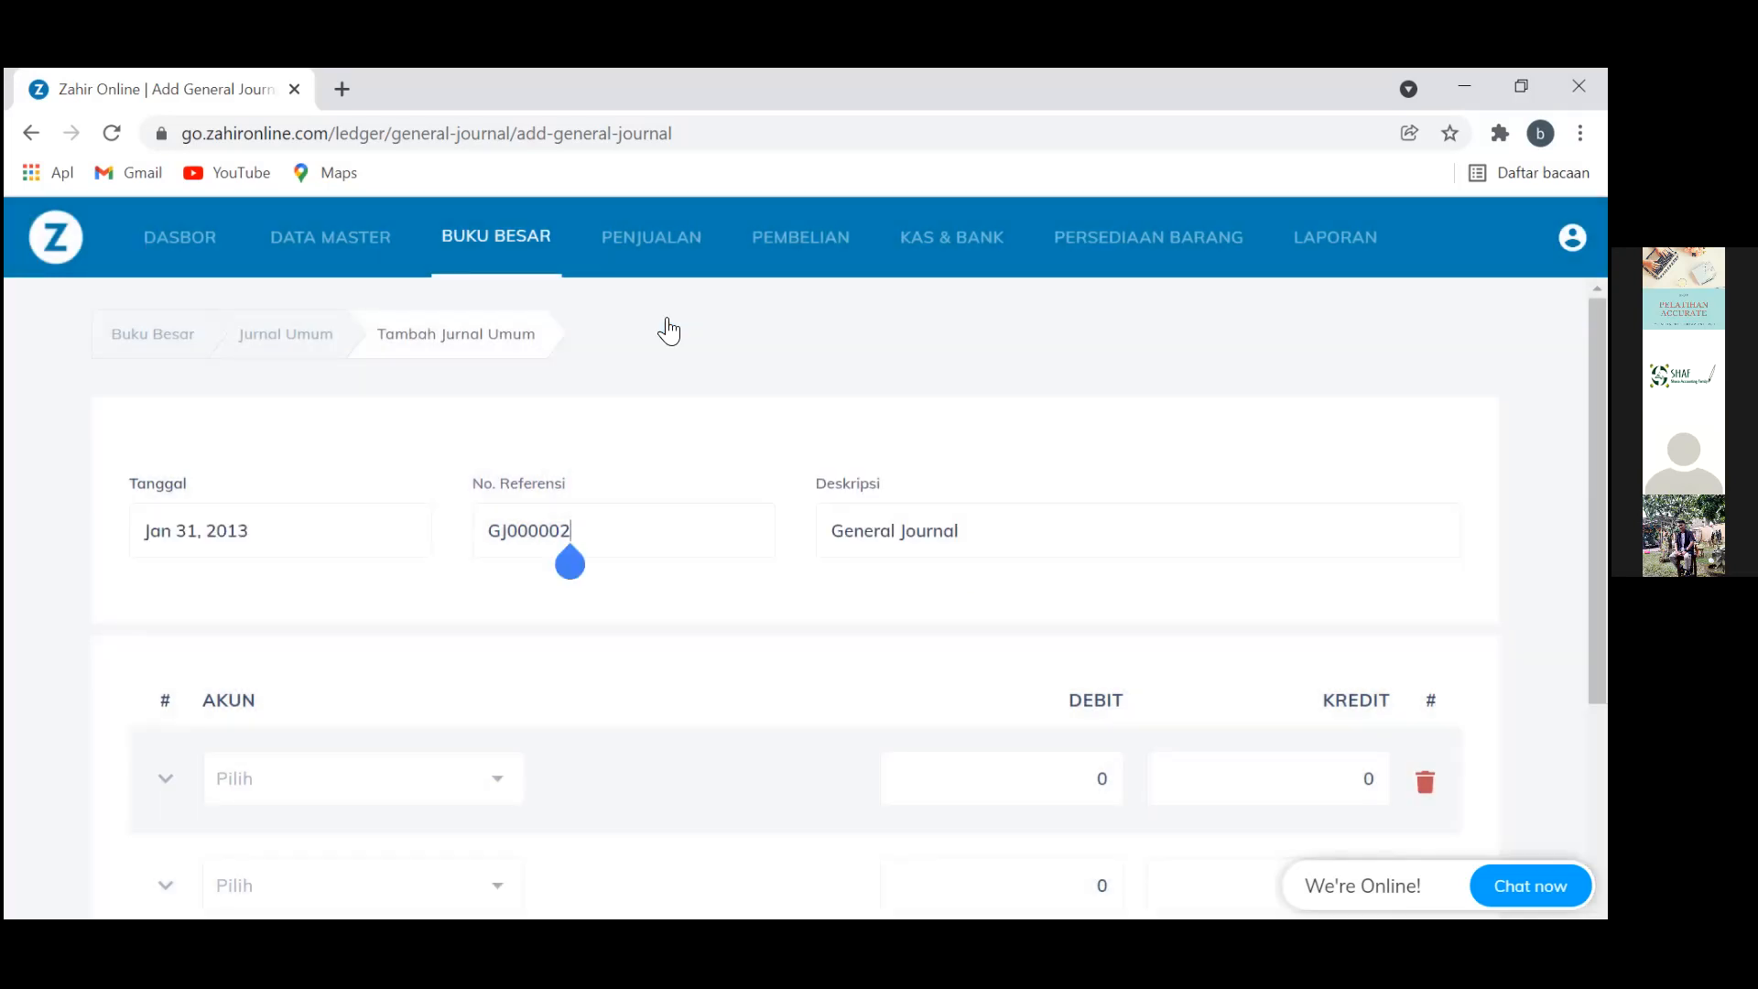
Assign account 620099031 – Beban Sewa Kantor to the first journal line
click(955, 548)
scroll(955, 548, down, 3)
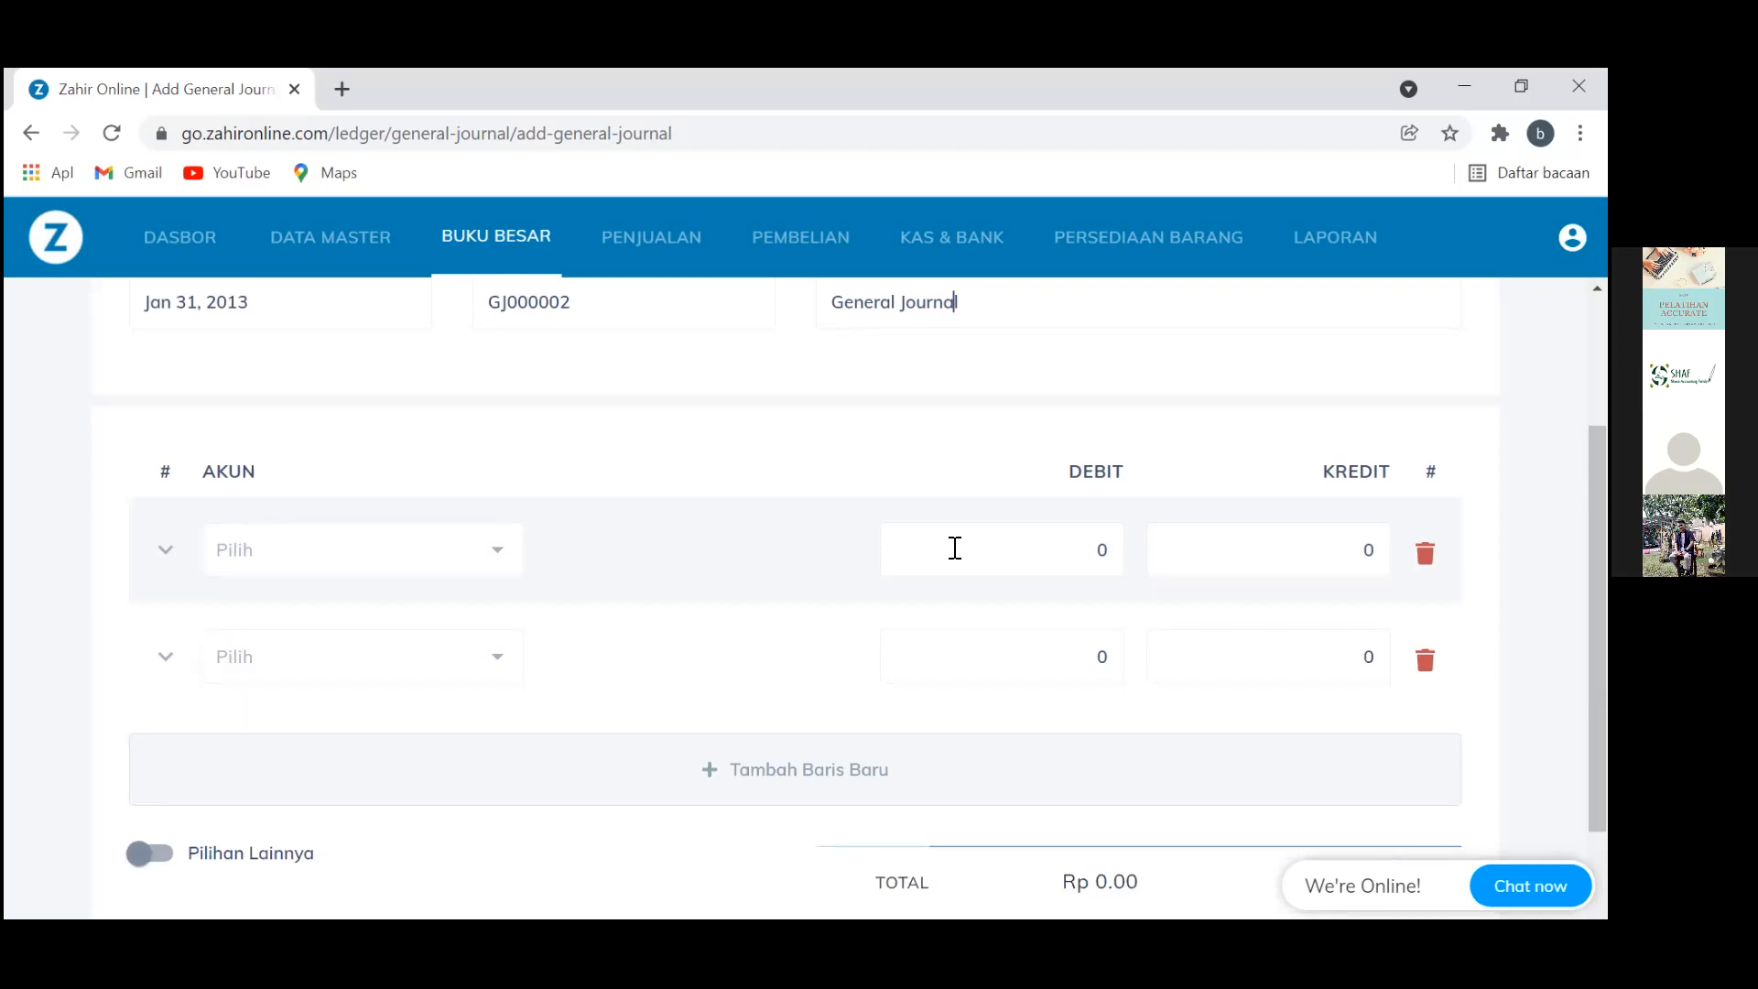
key(Tab)
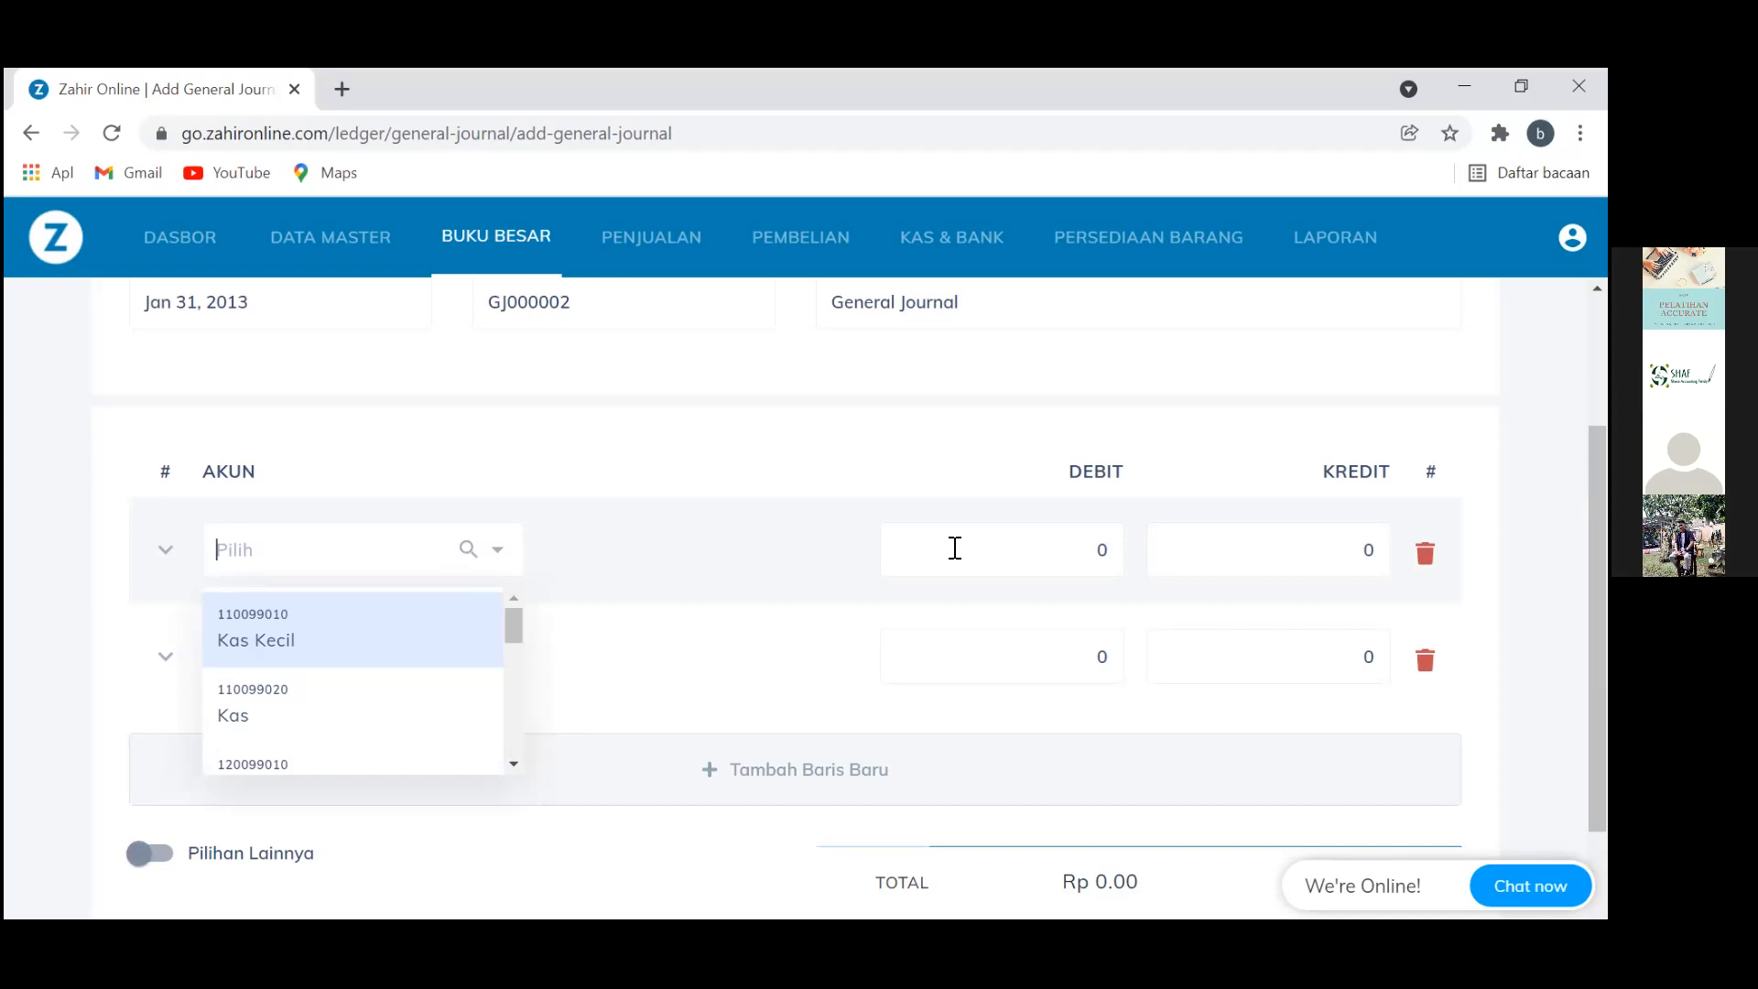
text(Beba)
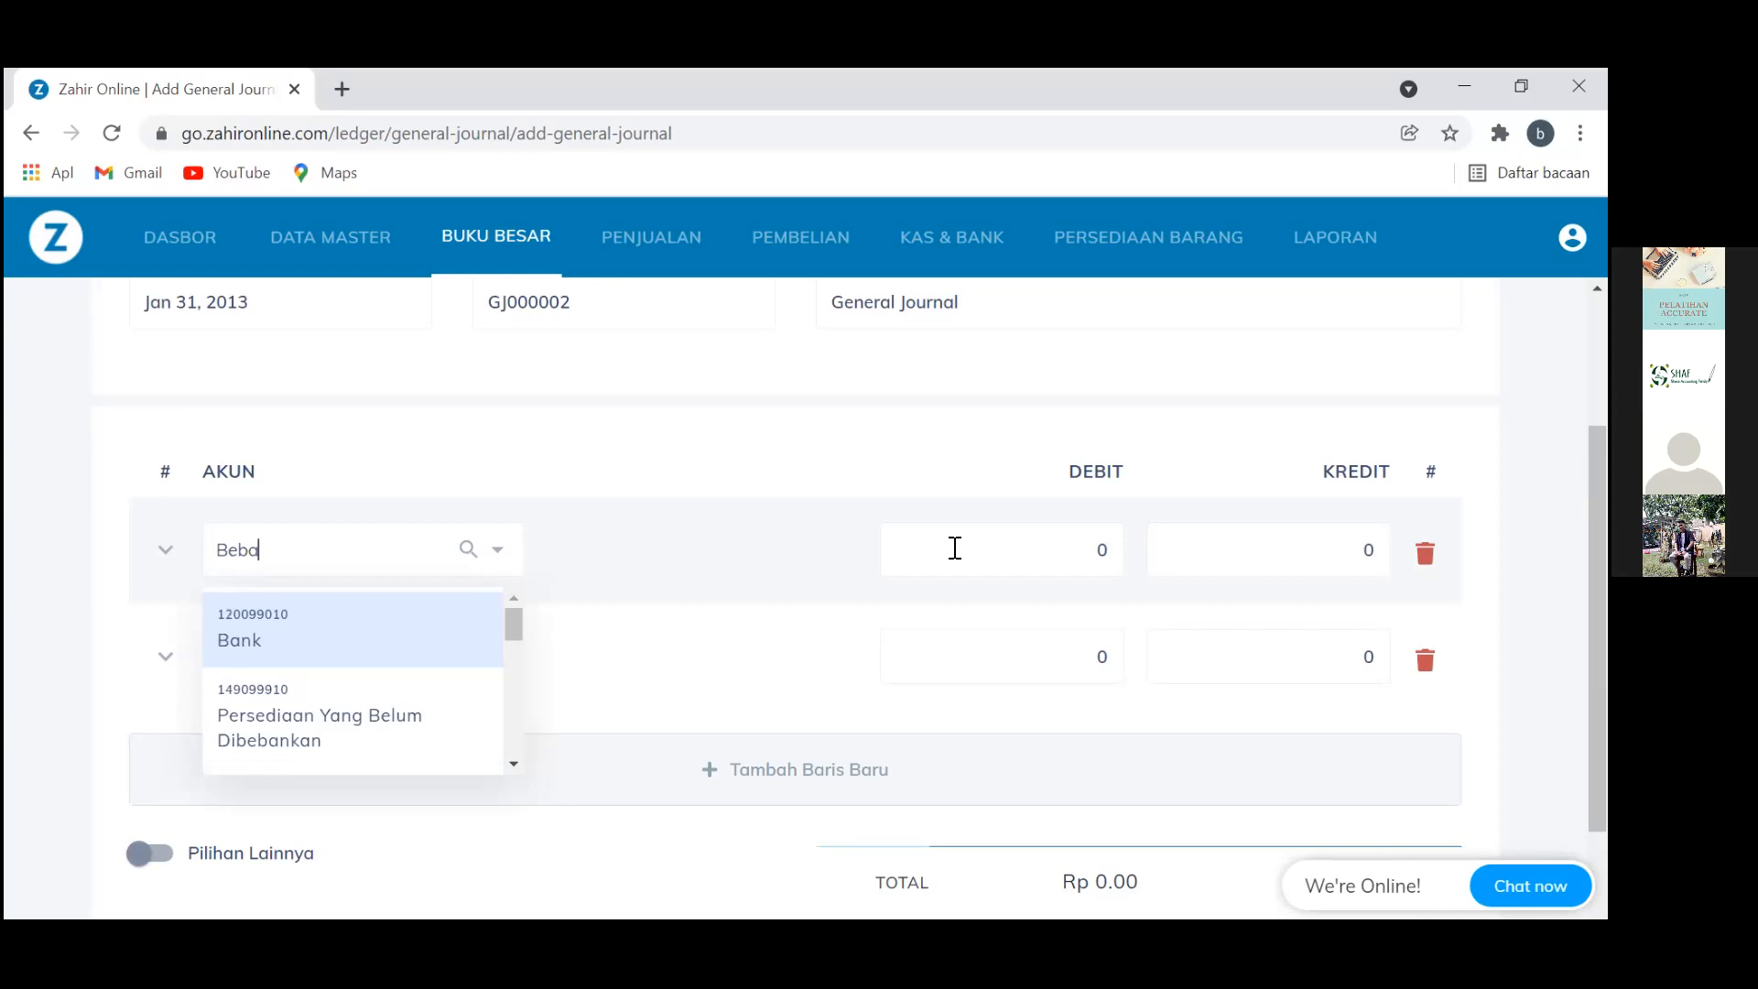
text(n SE)
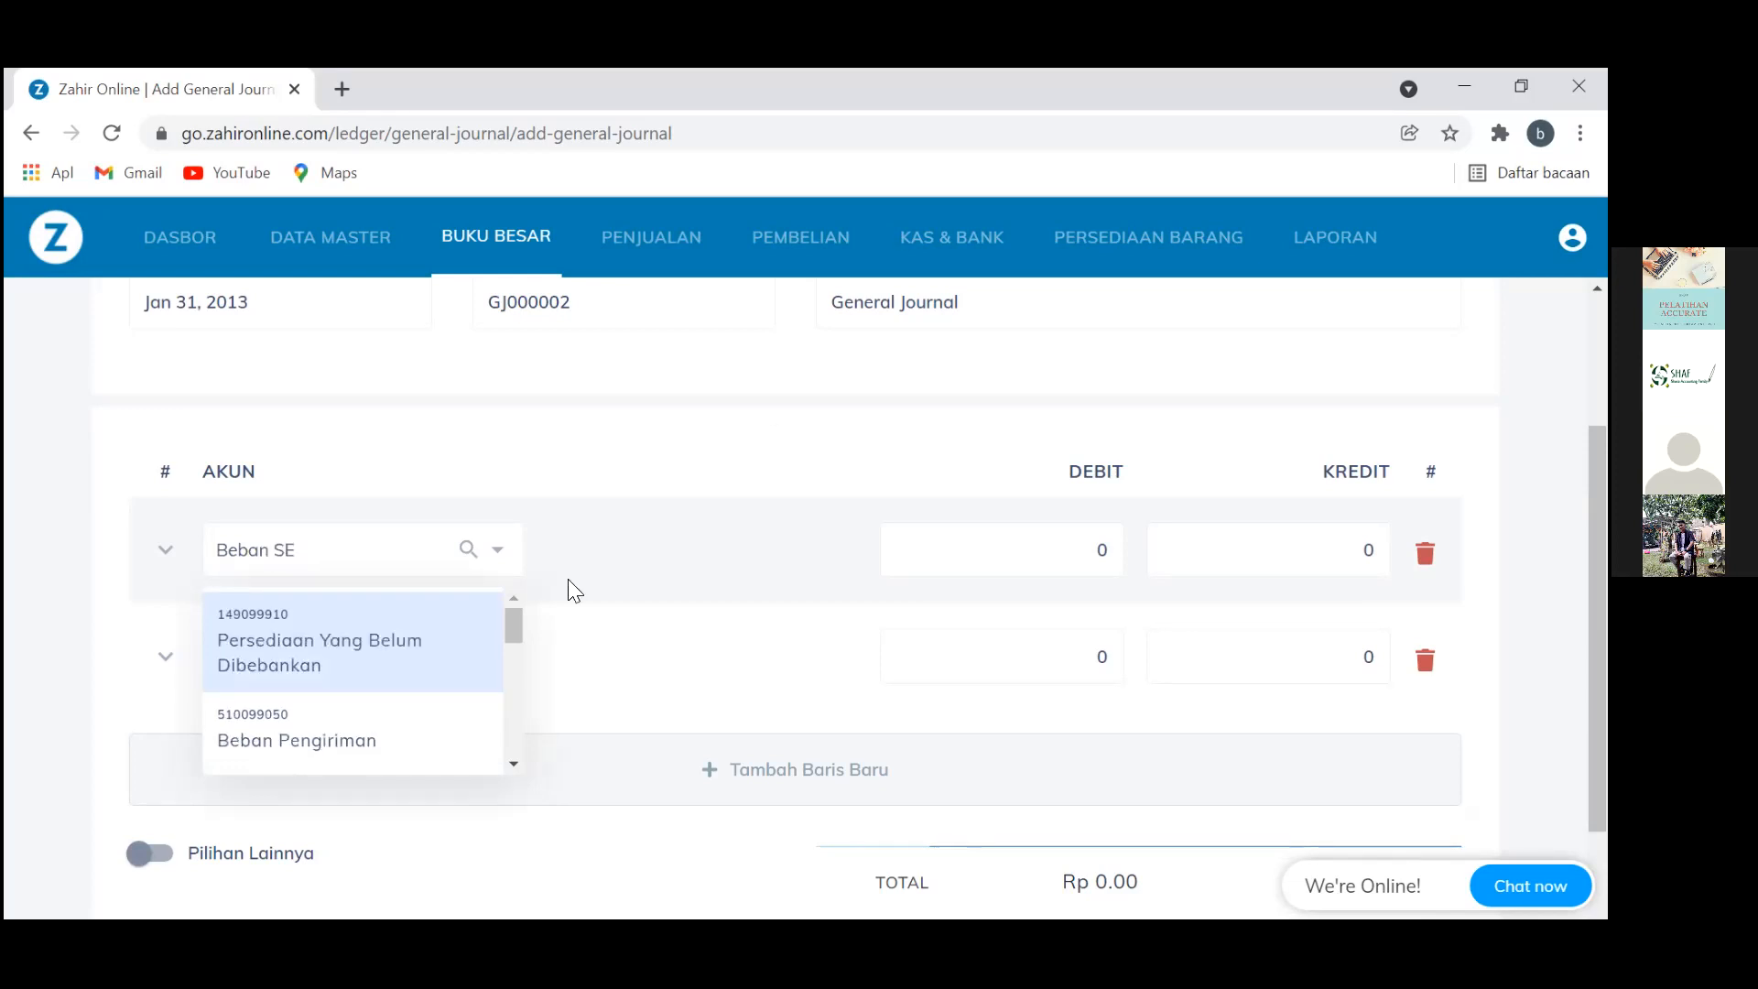
text(WA)
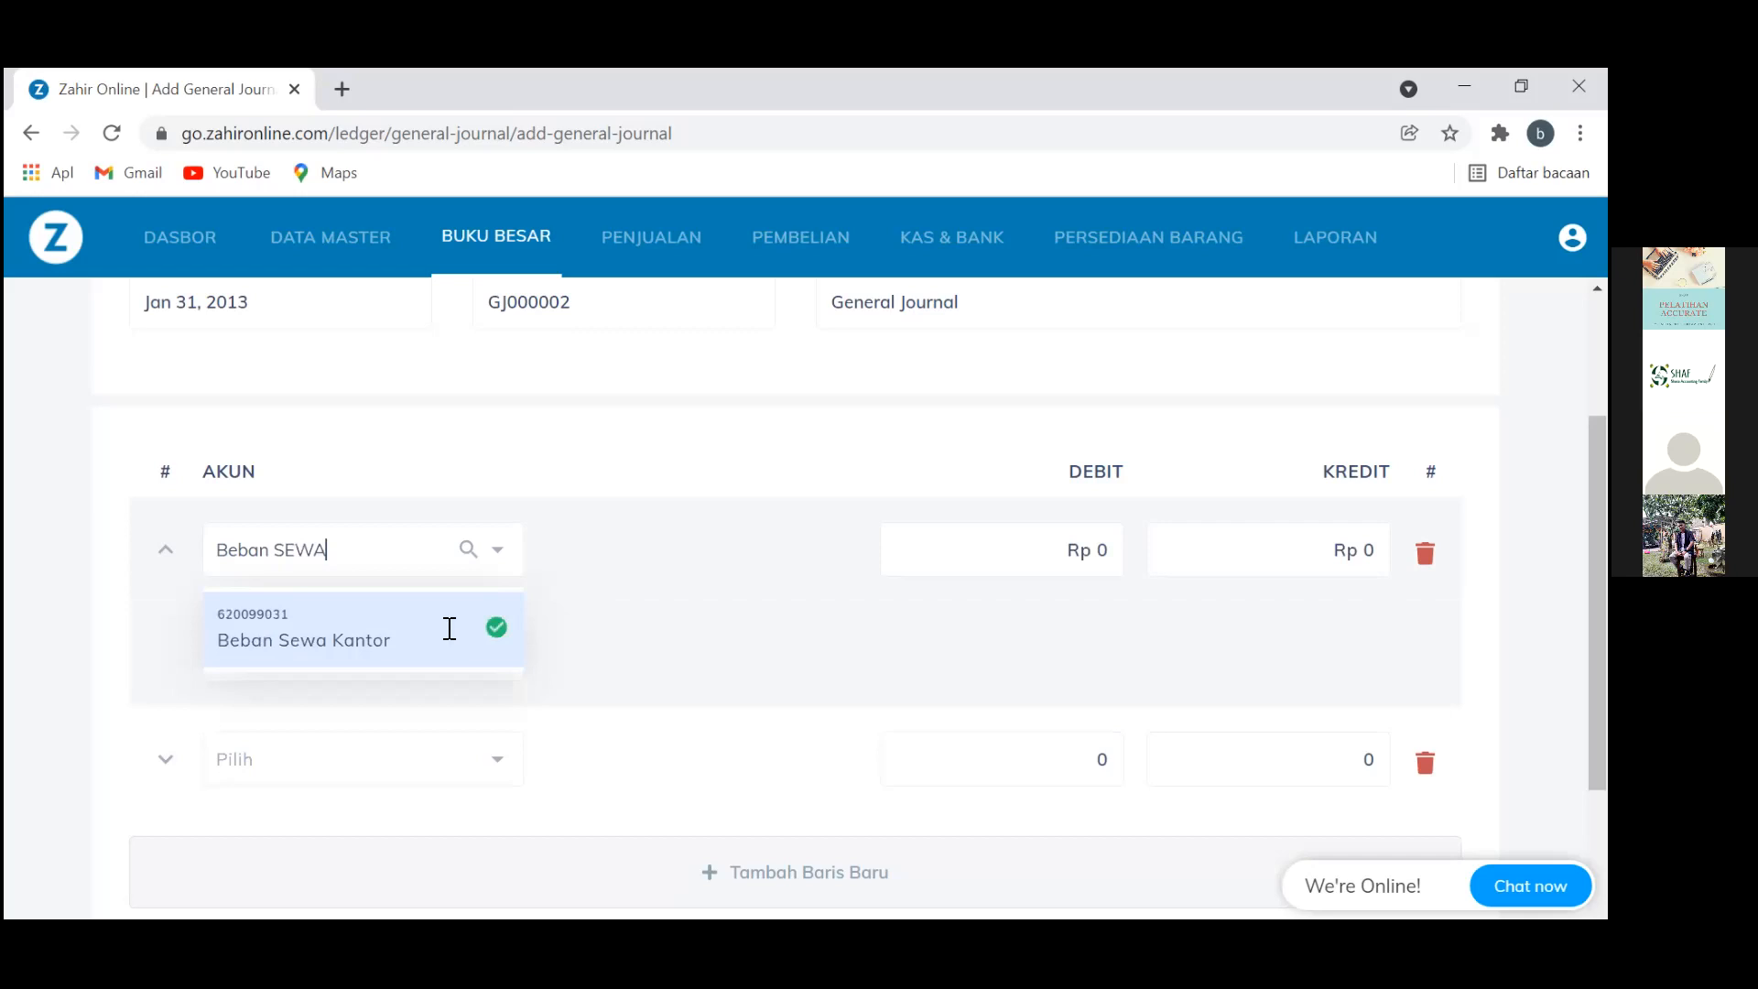
click(428, 667)
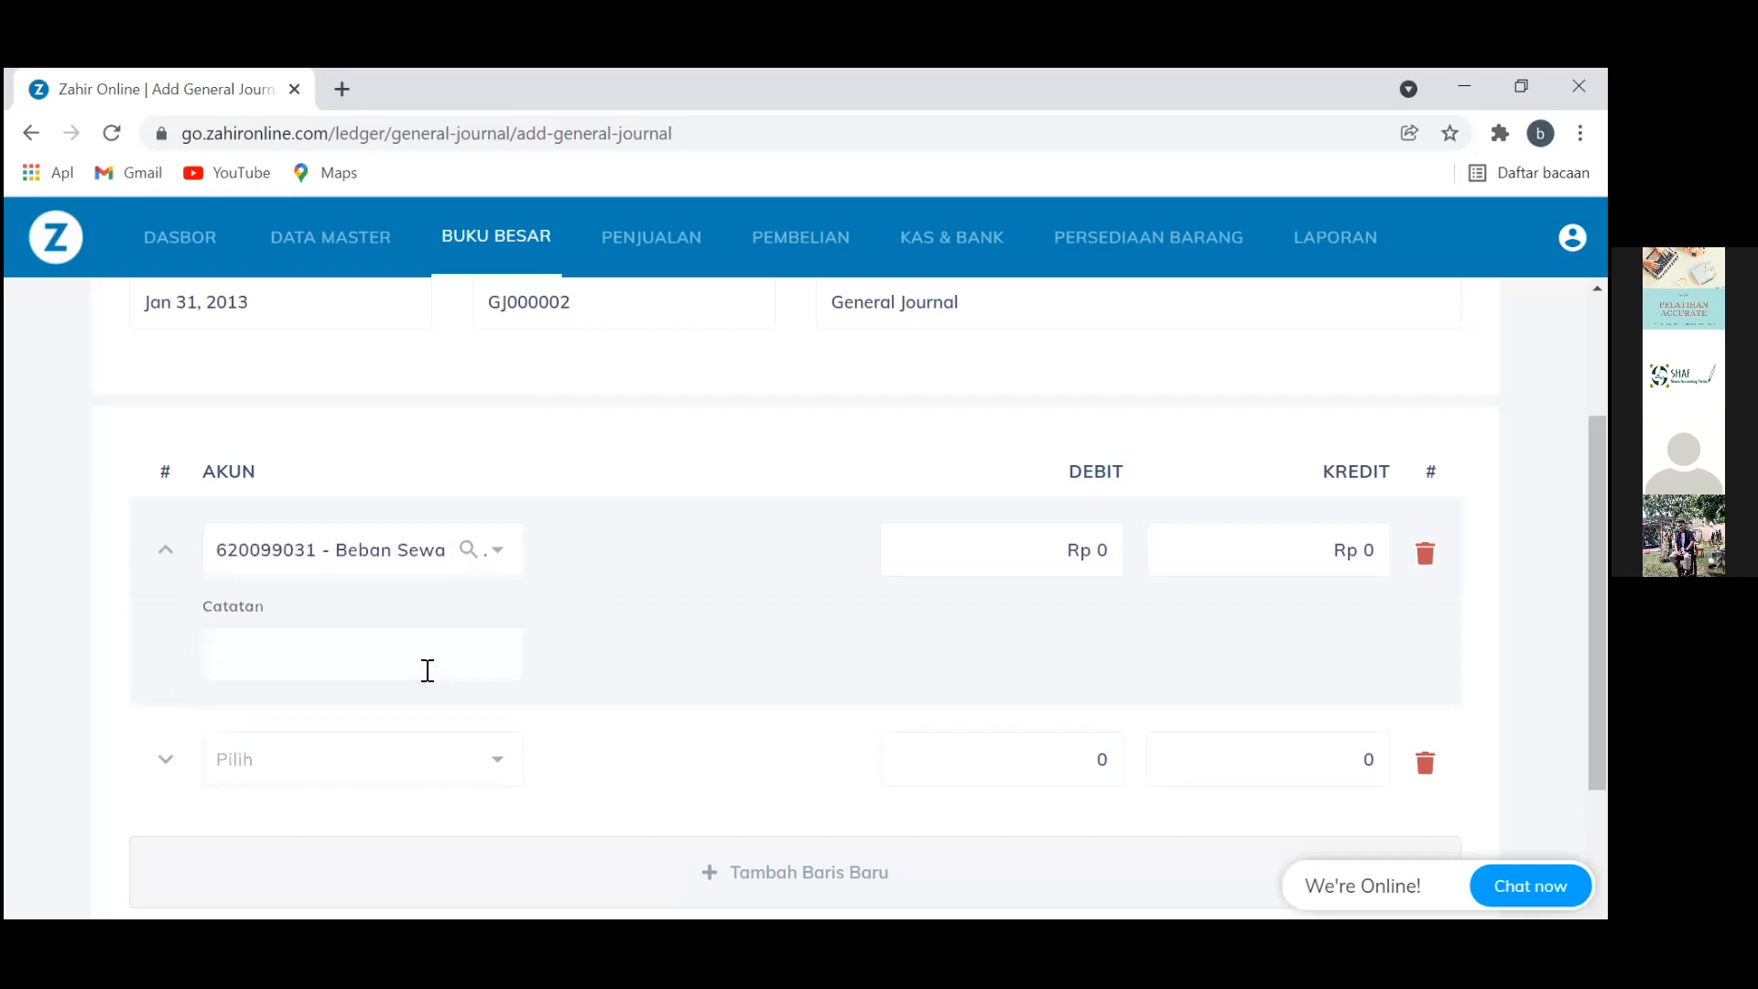
click(362, 777)
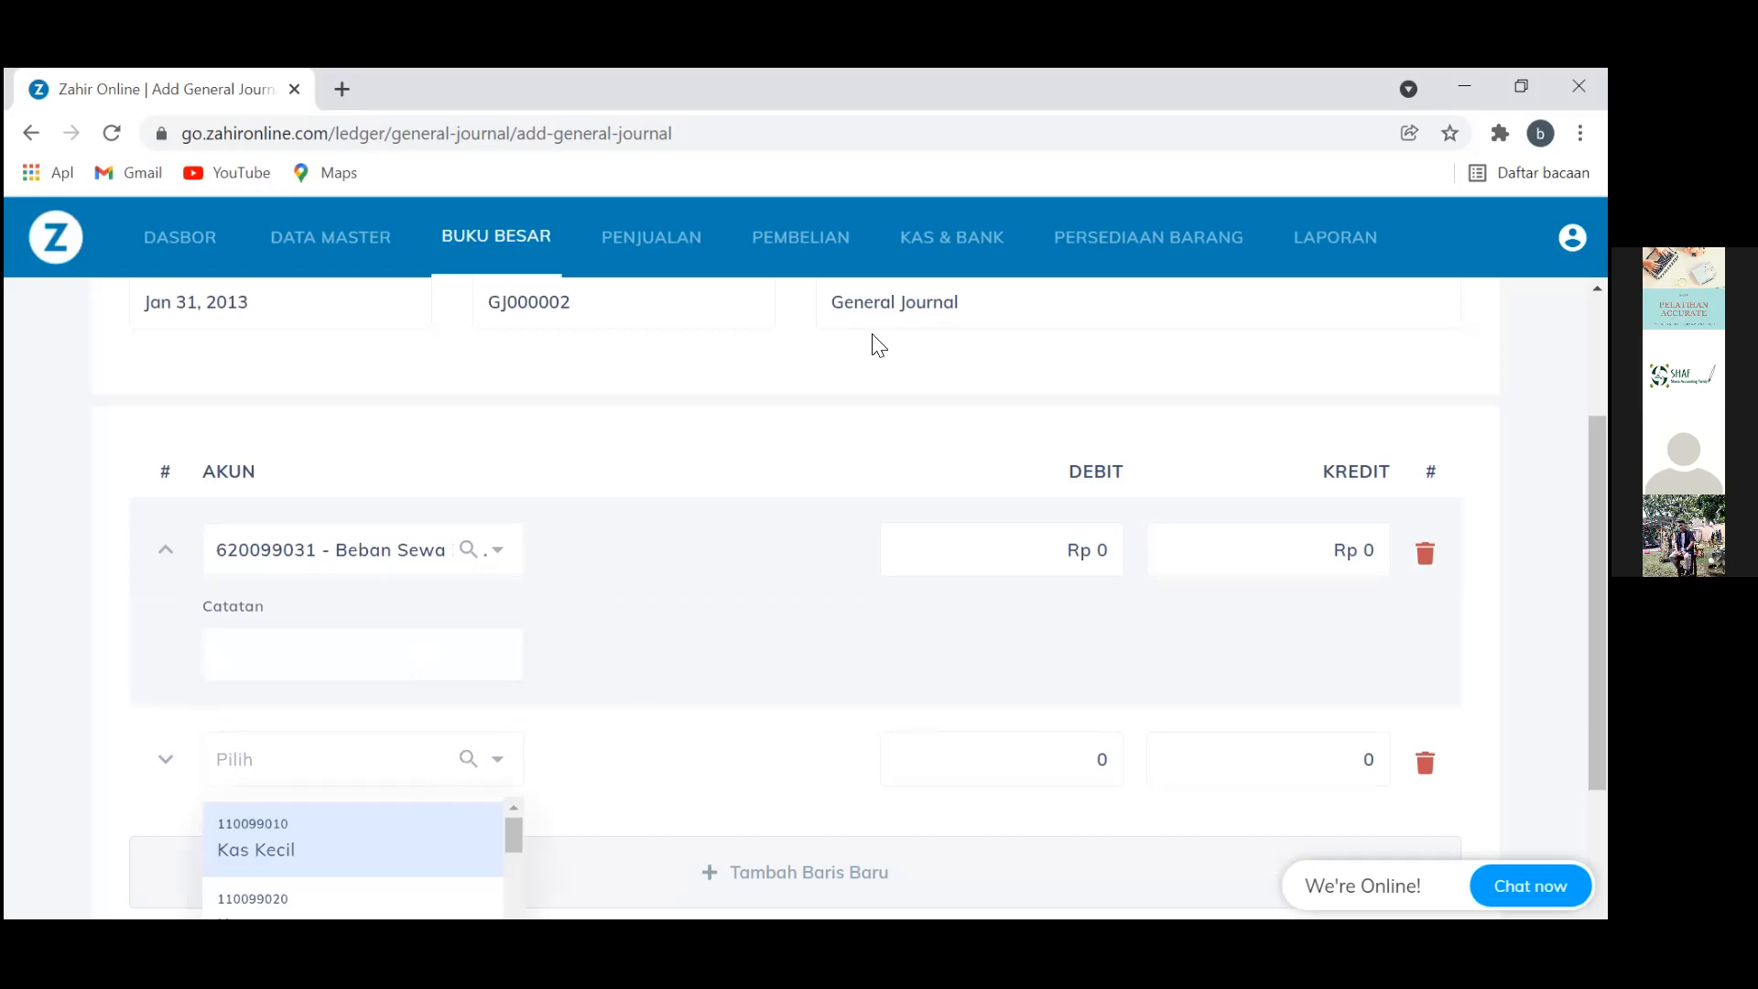
scroll(877, 346, up, 2)
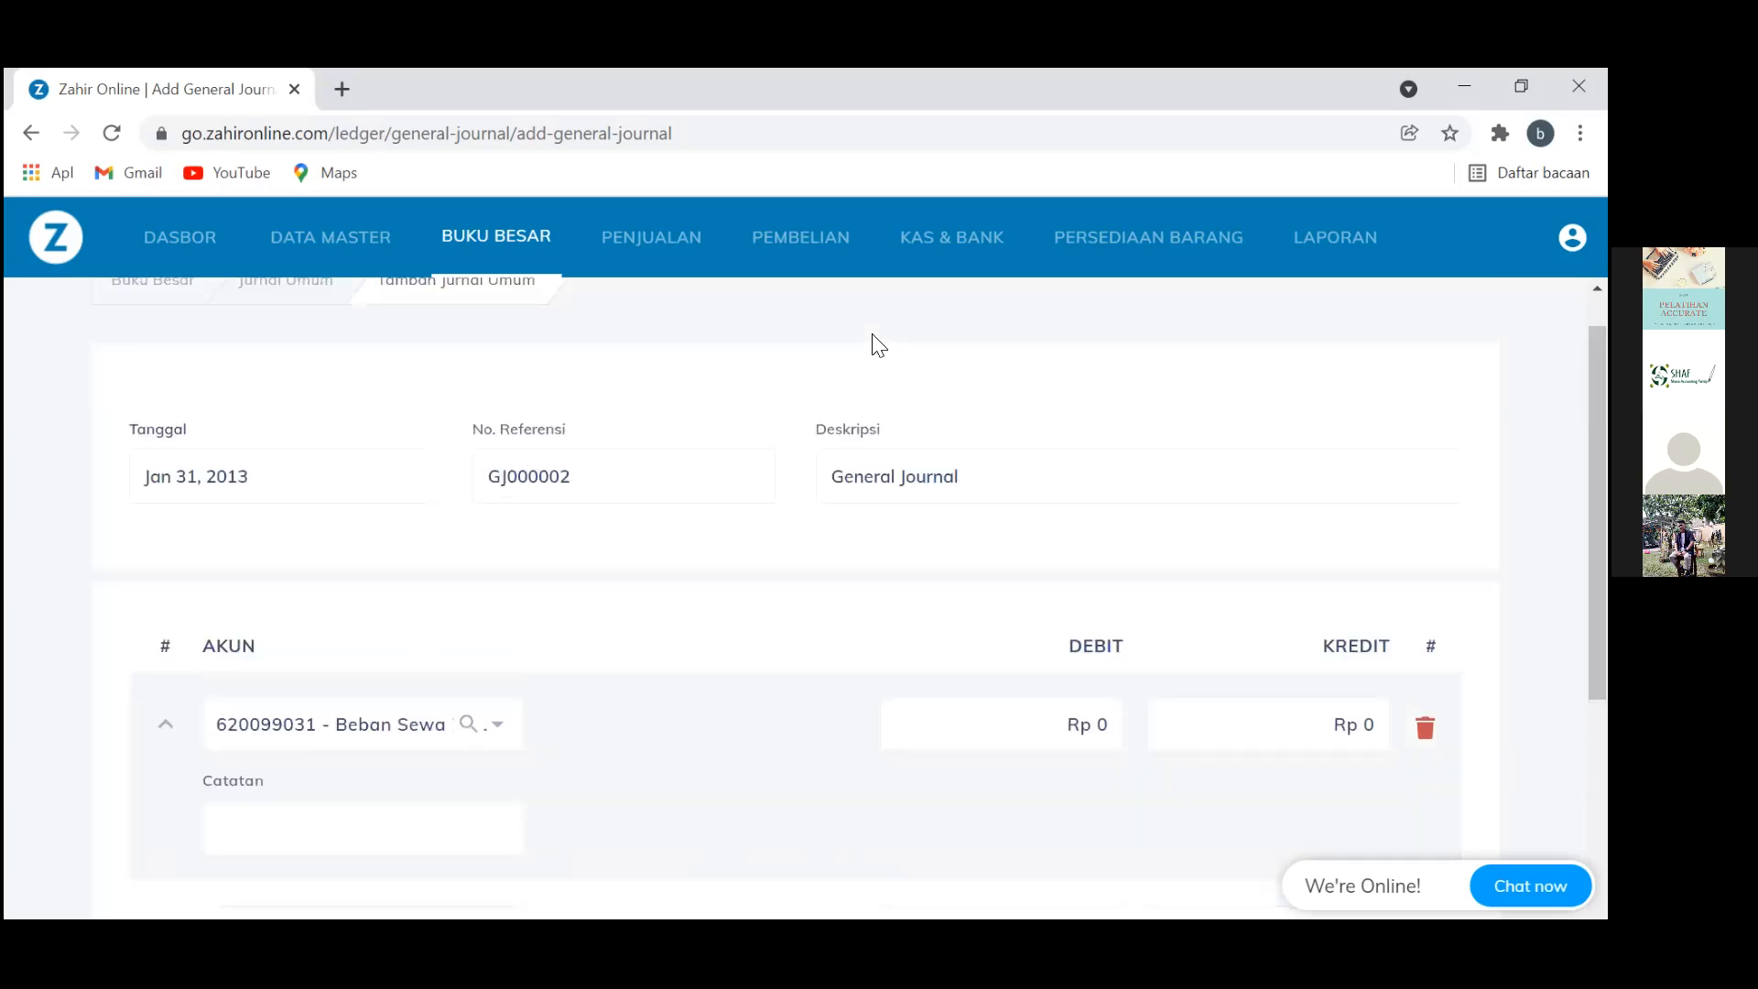
Replace the 'General Journal' description with 'Penyesuaian Sewa Dibayar DiMuka'
key(BackSpace)
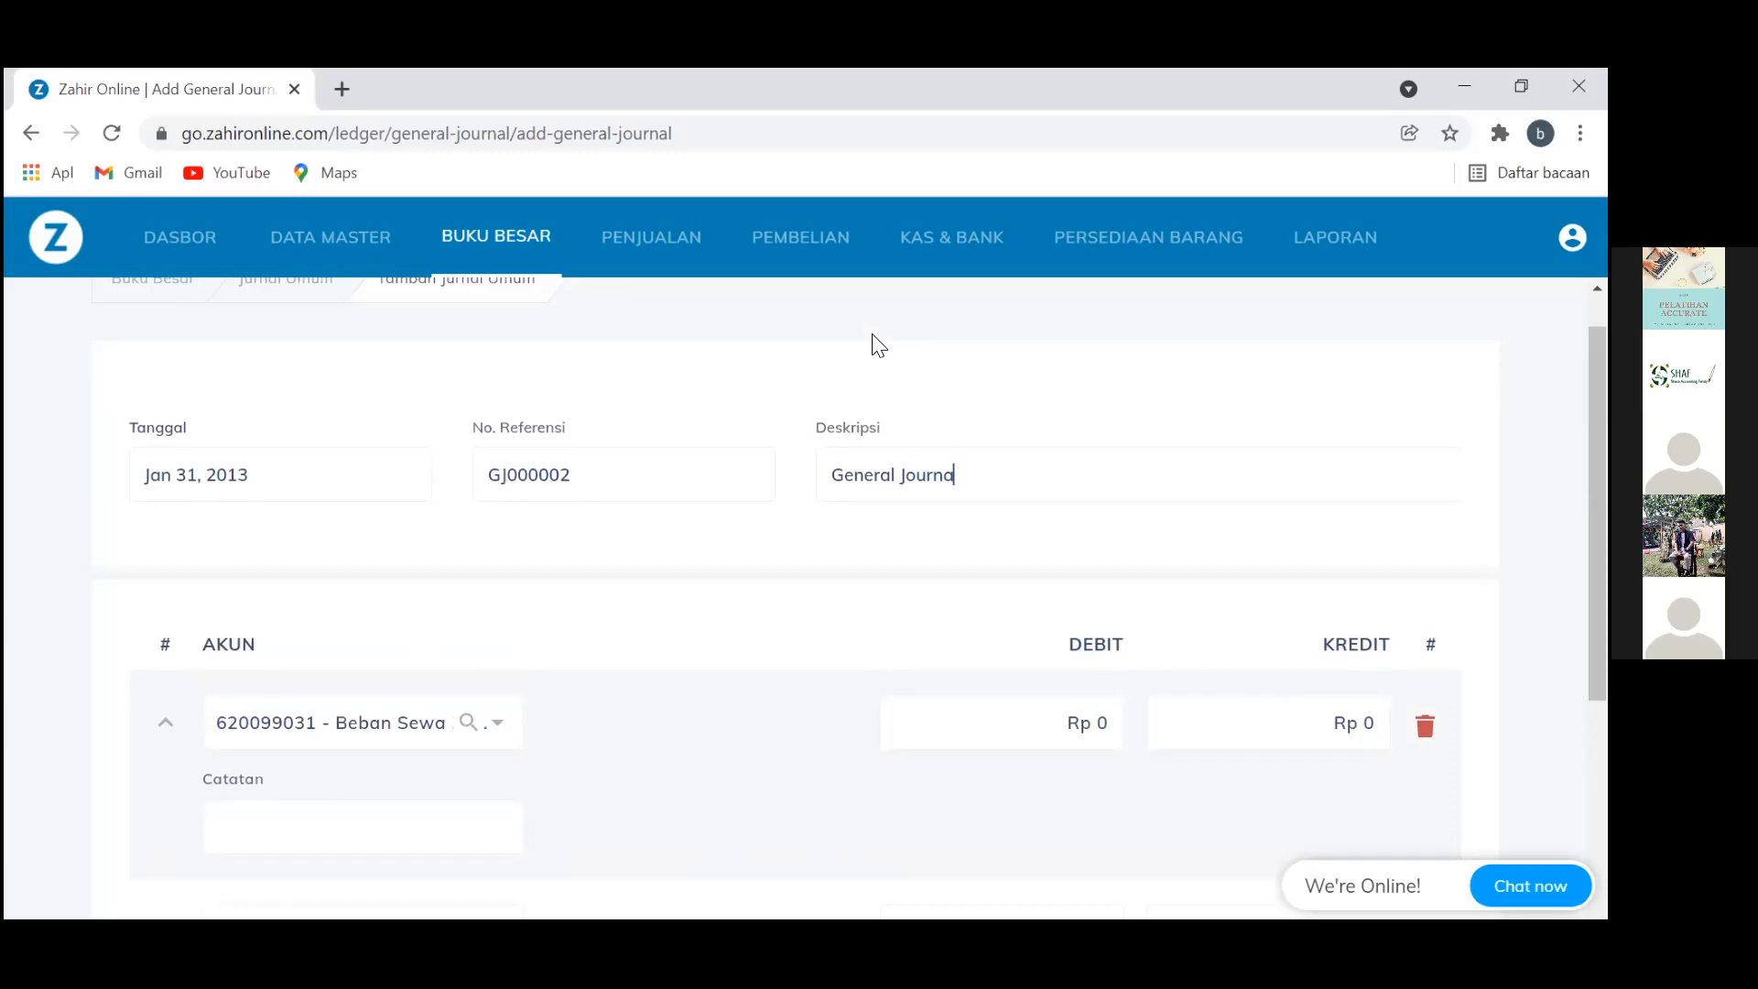
key(ctrl+a)
key(BackSpace)
text(Penyesuaian Sewa Dibayae)
key(BackSpace)
text(r Di)
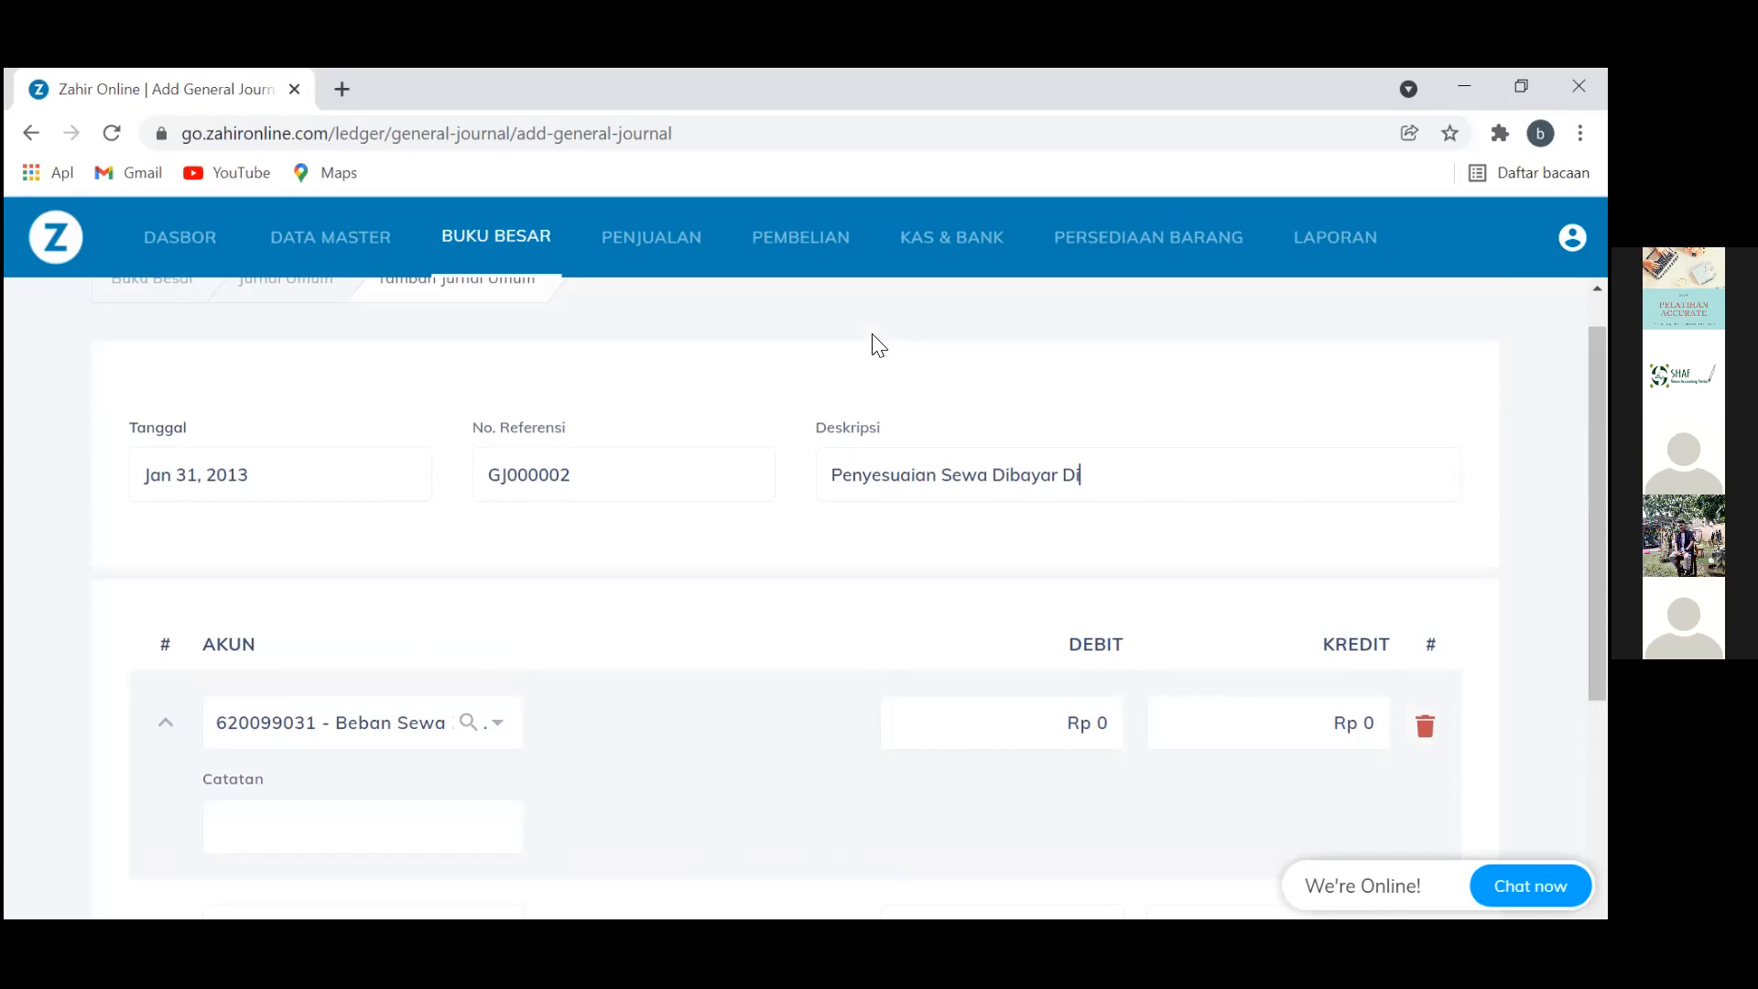
text(Mu)
key(Tab)
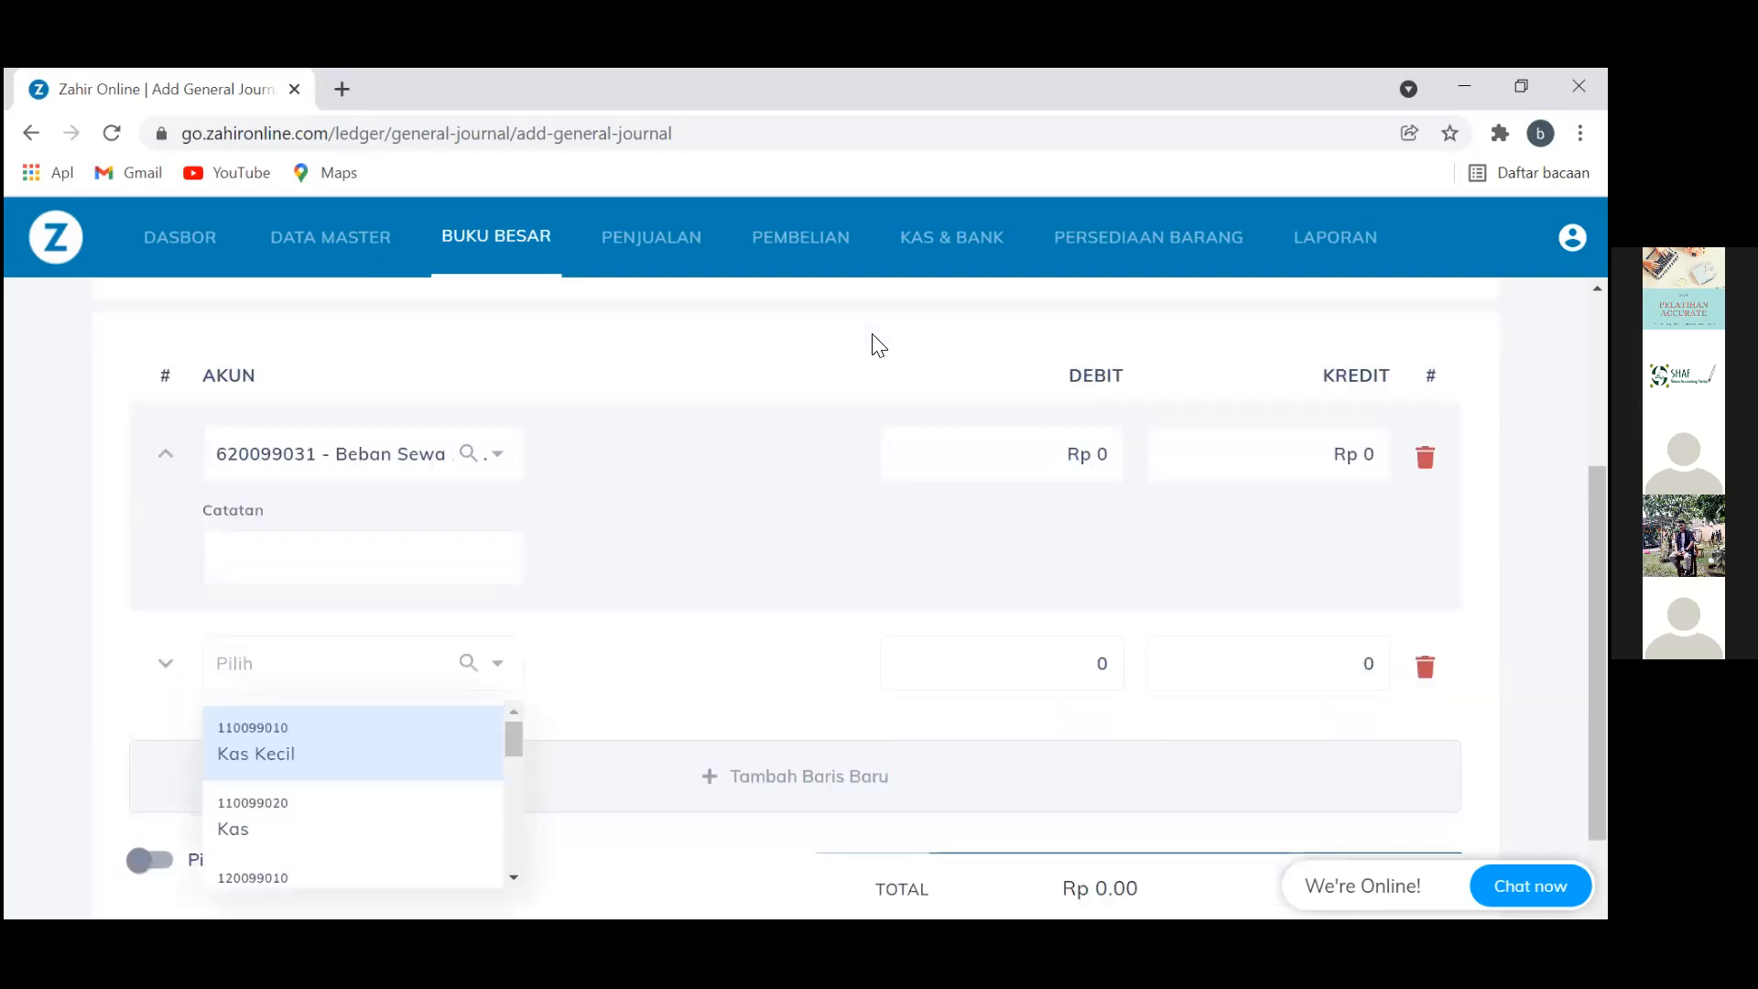
Put Sewa Dibayar di Muka on line 2 and debit Rp 1,000,000 to Beban Sewa Kantor
text(Sewa di)
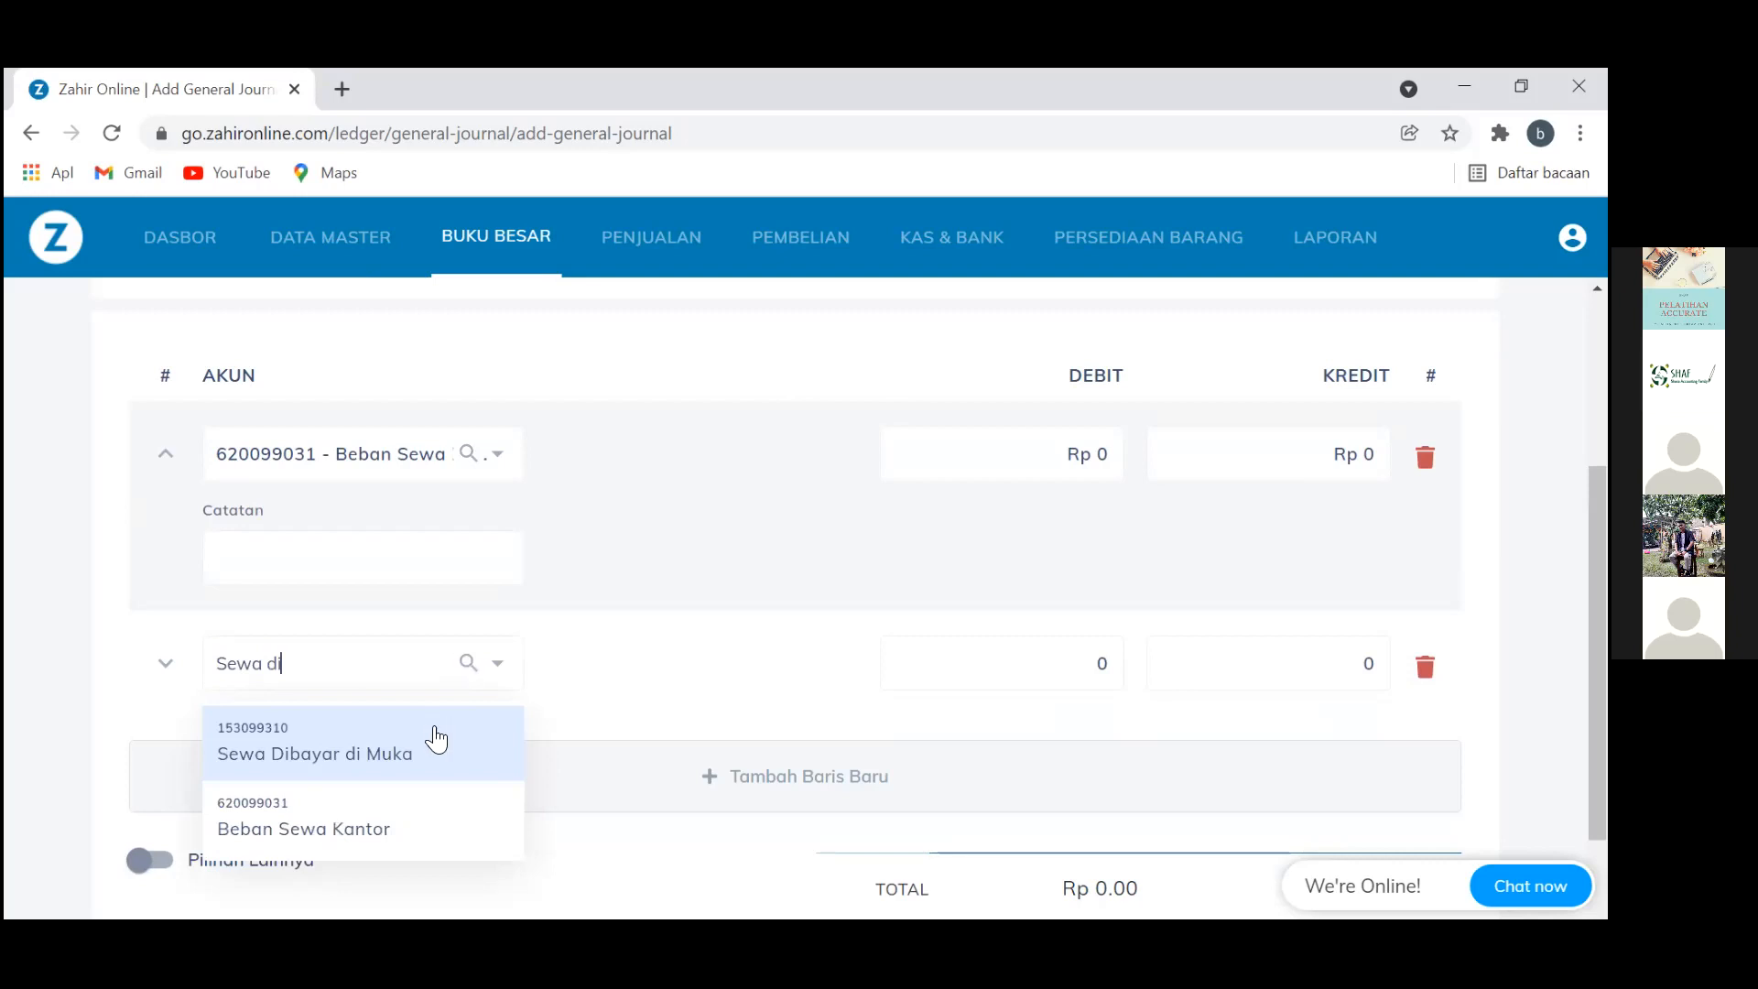
click(436, 738)
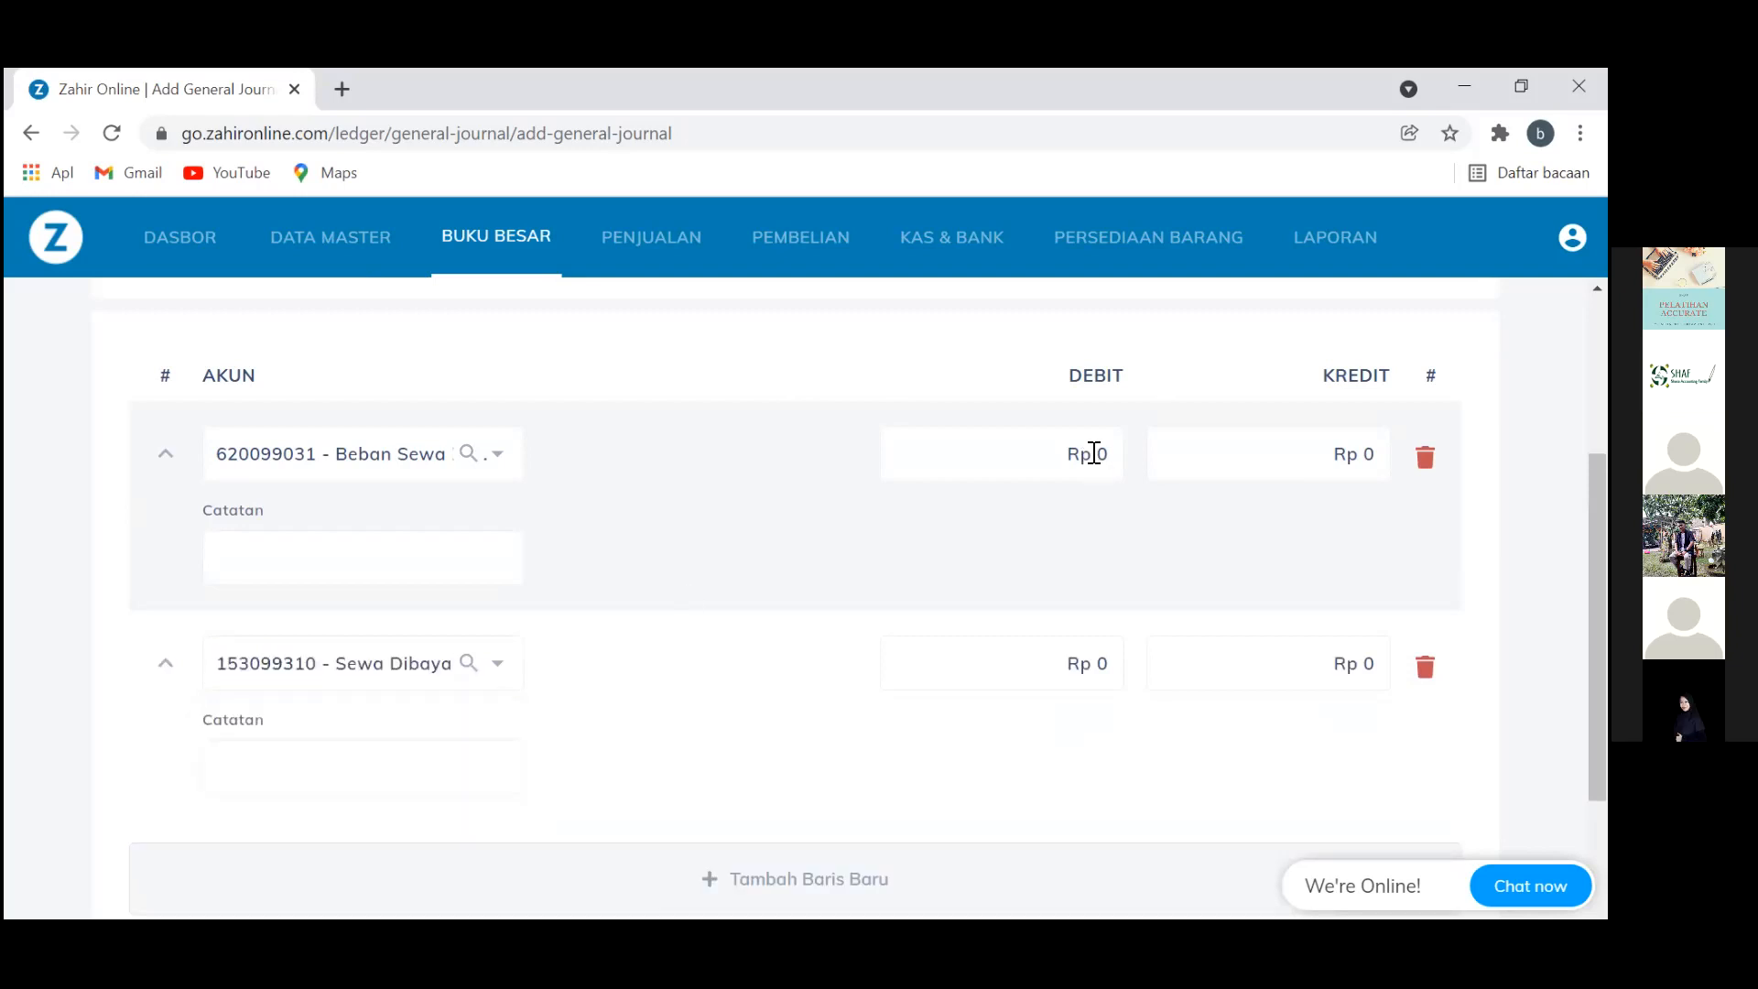
click(1095, 454)
text(1)
text(1,)
text(000,0)
click(1100, 440)
text(0)
click(1364, 660)
Credit Rp 1,000,000 to Sewa Dibayar di Muka, check the totals balance, and save GJ000002
text(0)
scroll(1364, 660, down, 3)
scroll(1365, 659, down, 1)
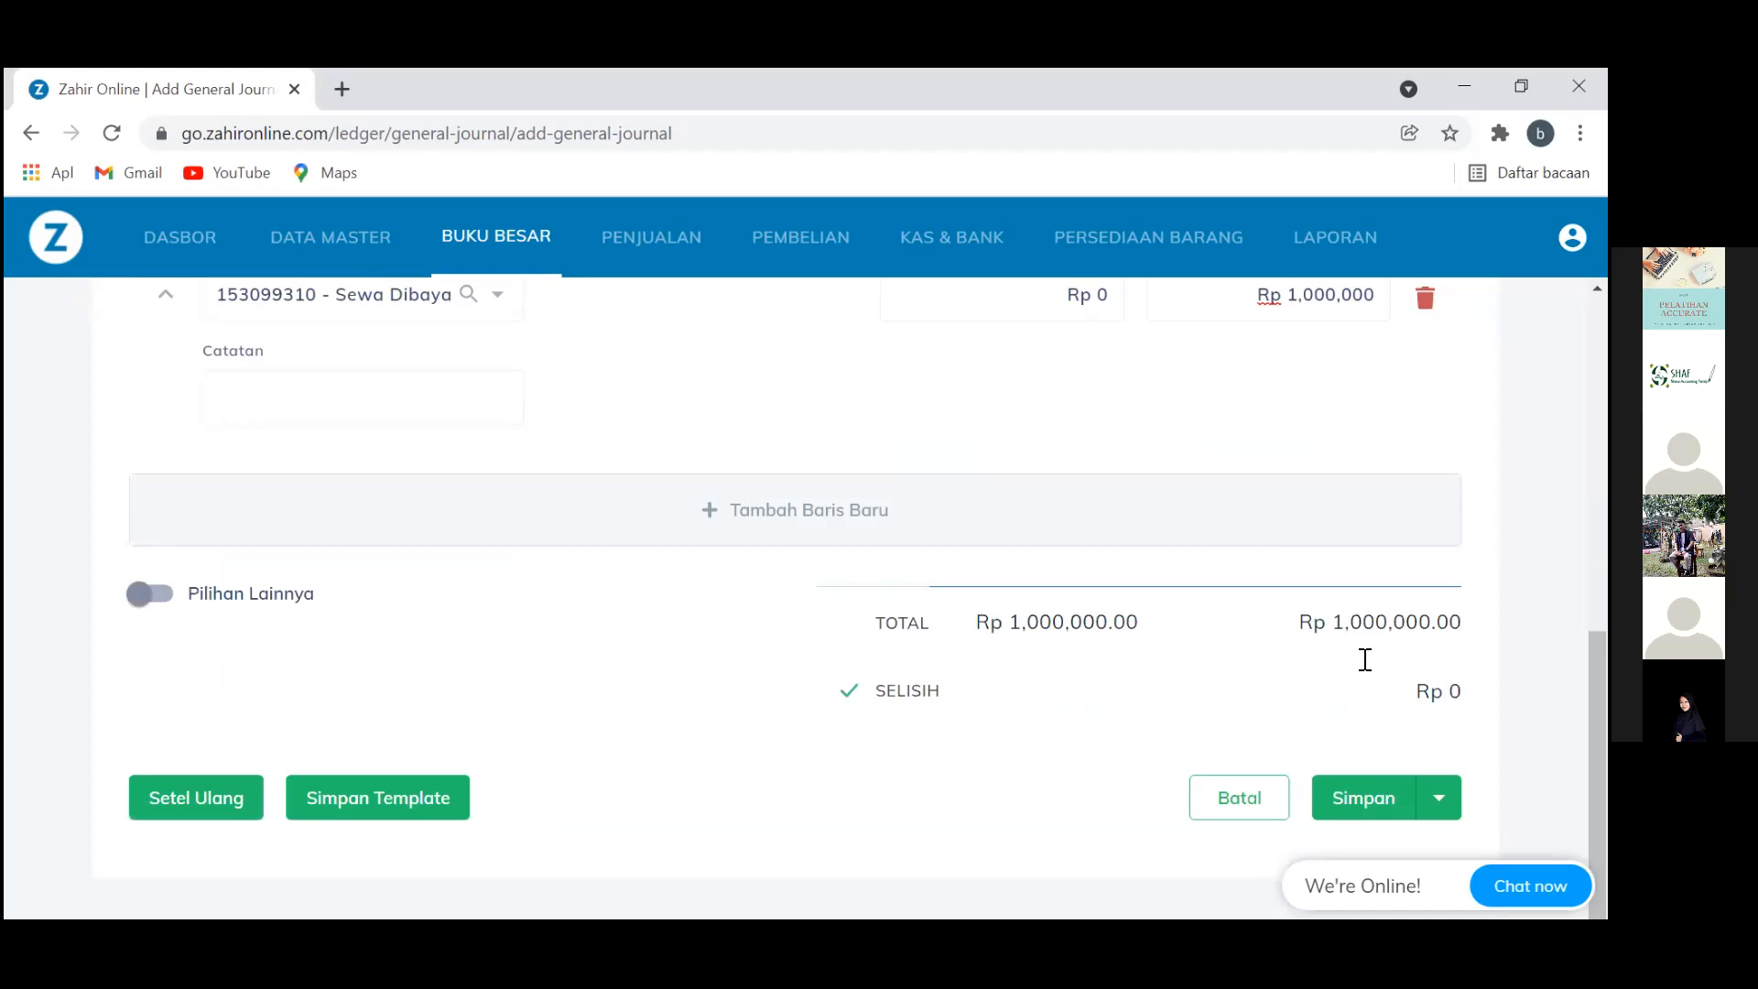
scroll(1365, 659, up, 5)
scroll(1364, 660, up, 1)
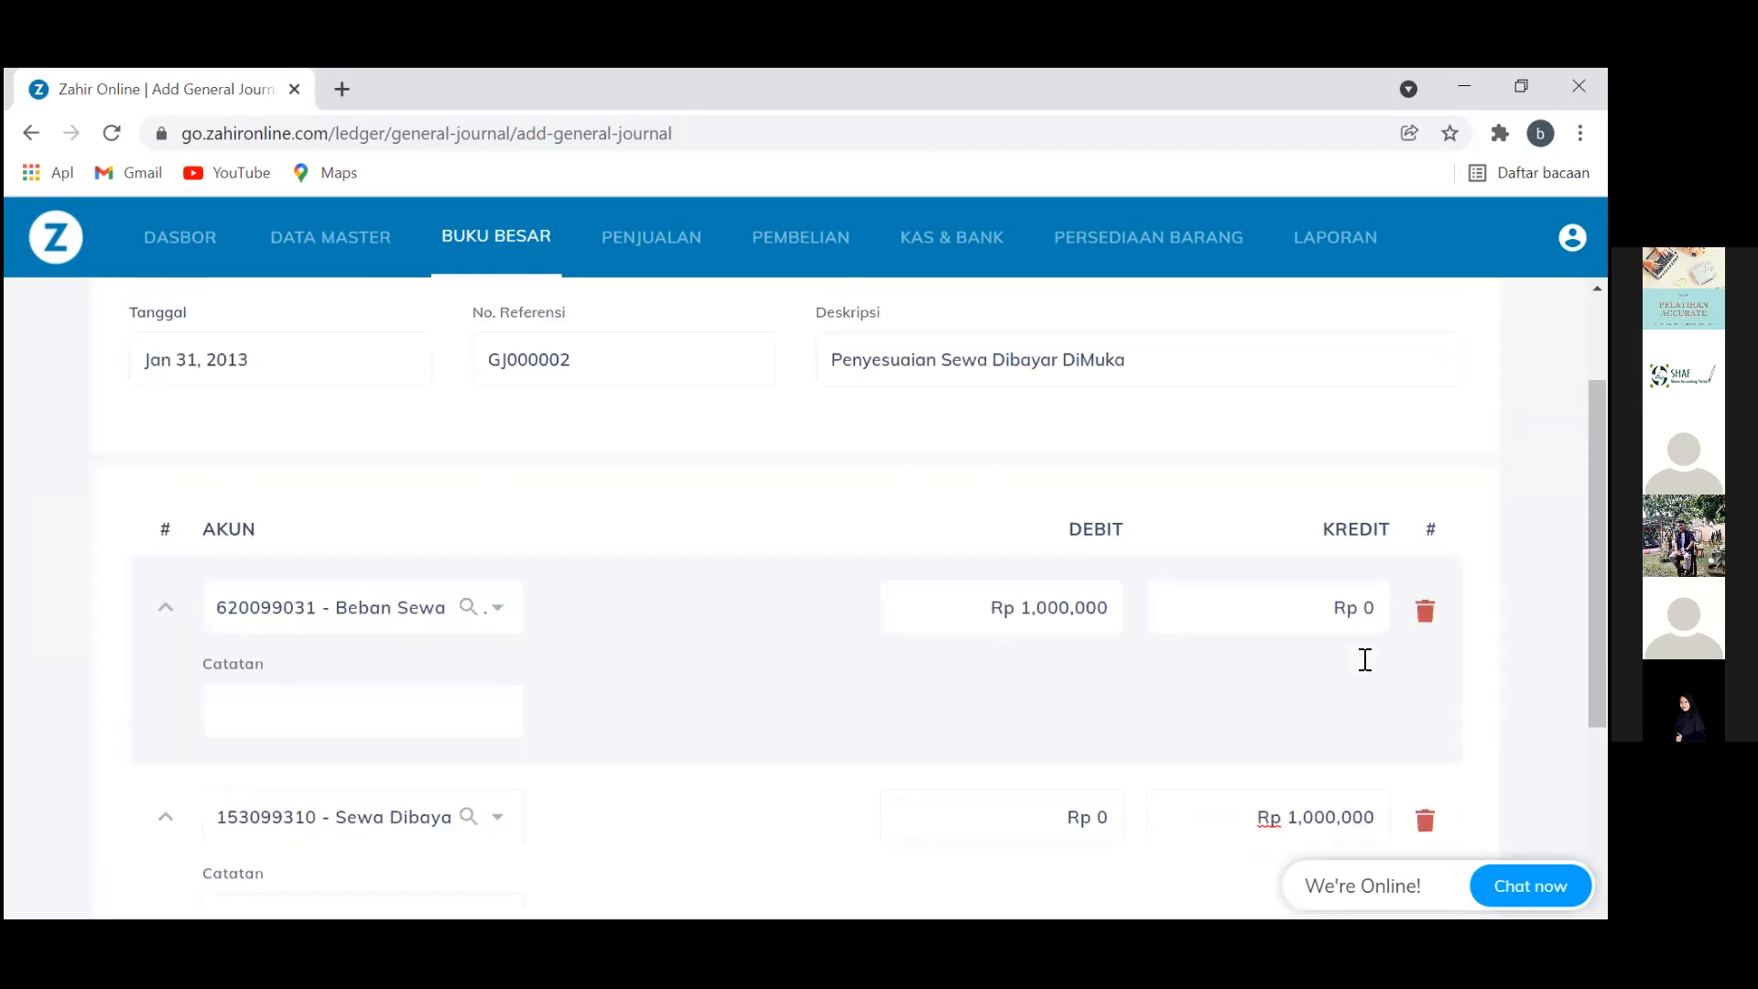
scroll(1364, 660, down, 2)
scroll(1364, 660, down, 3)
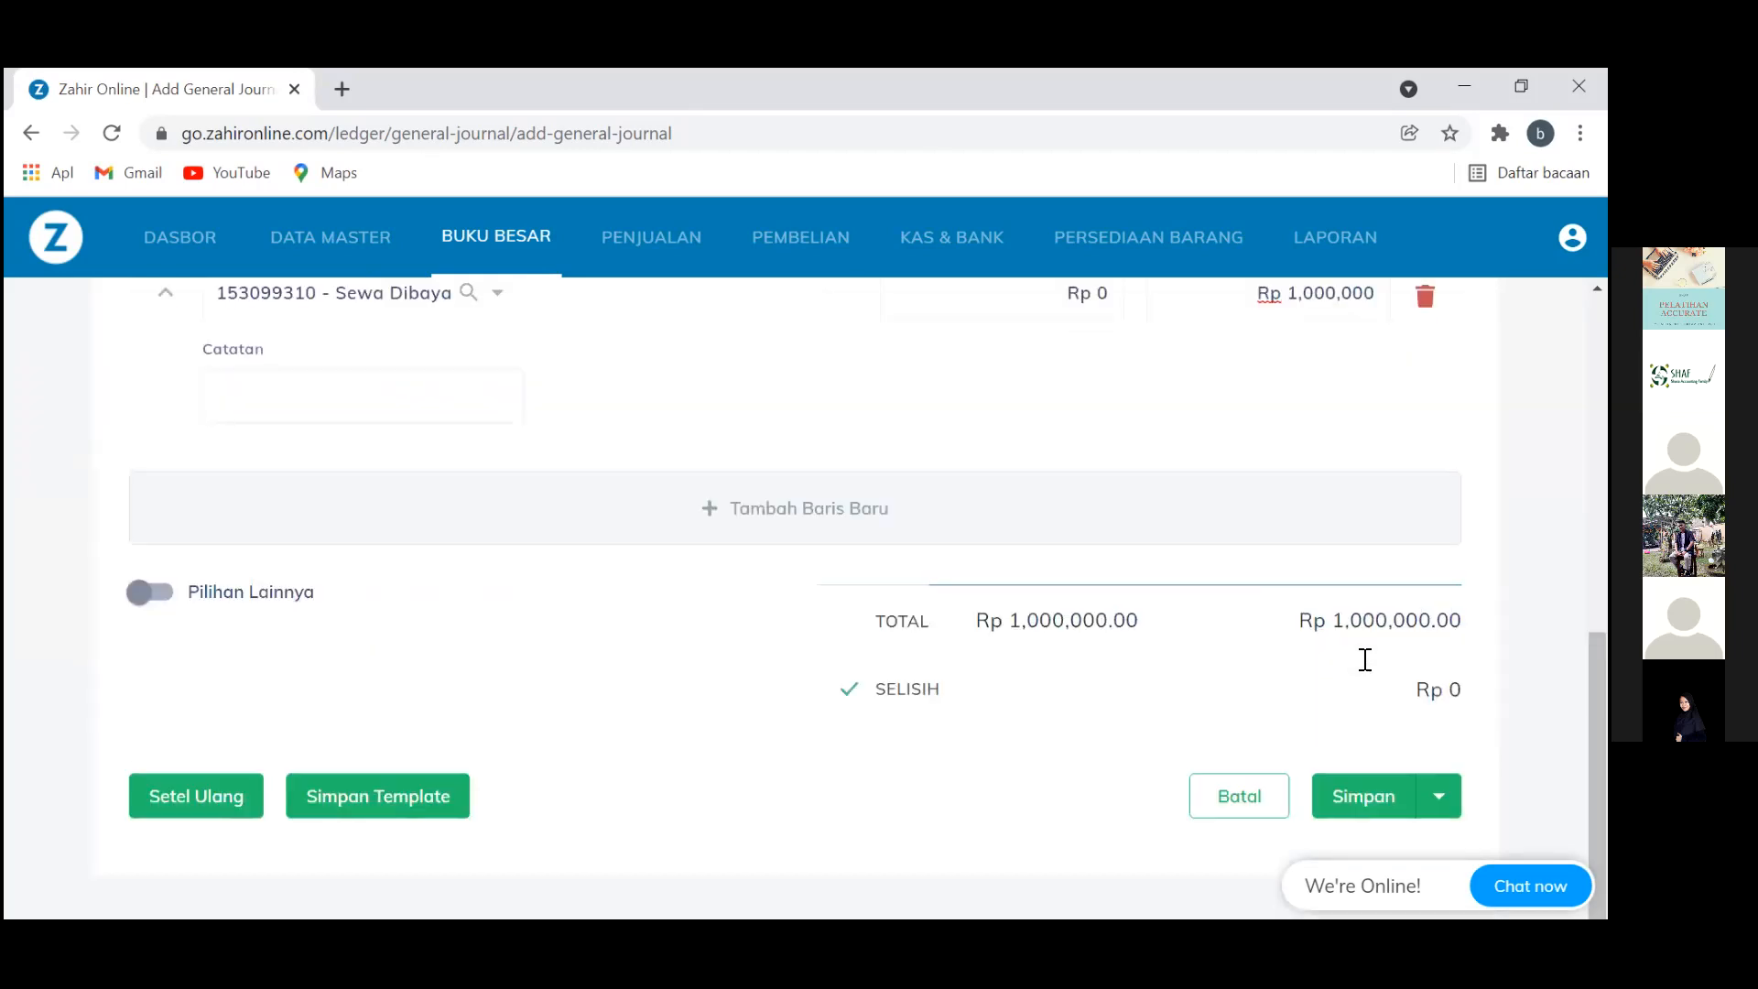
key(Return)
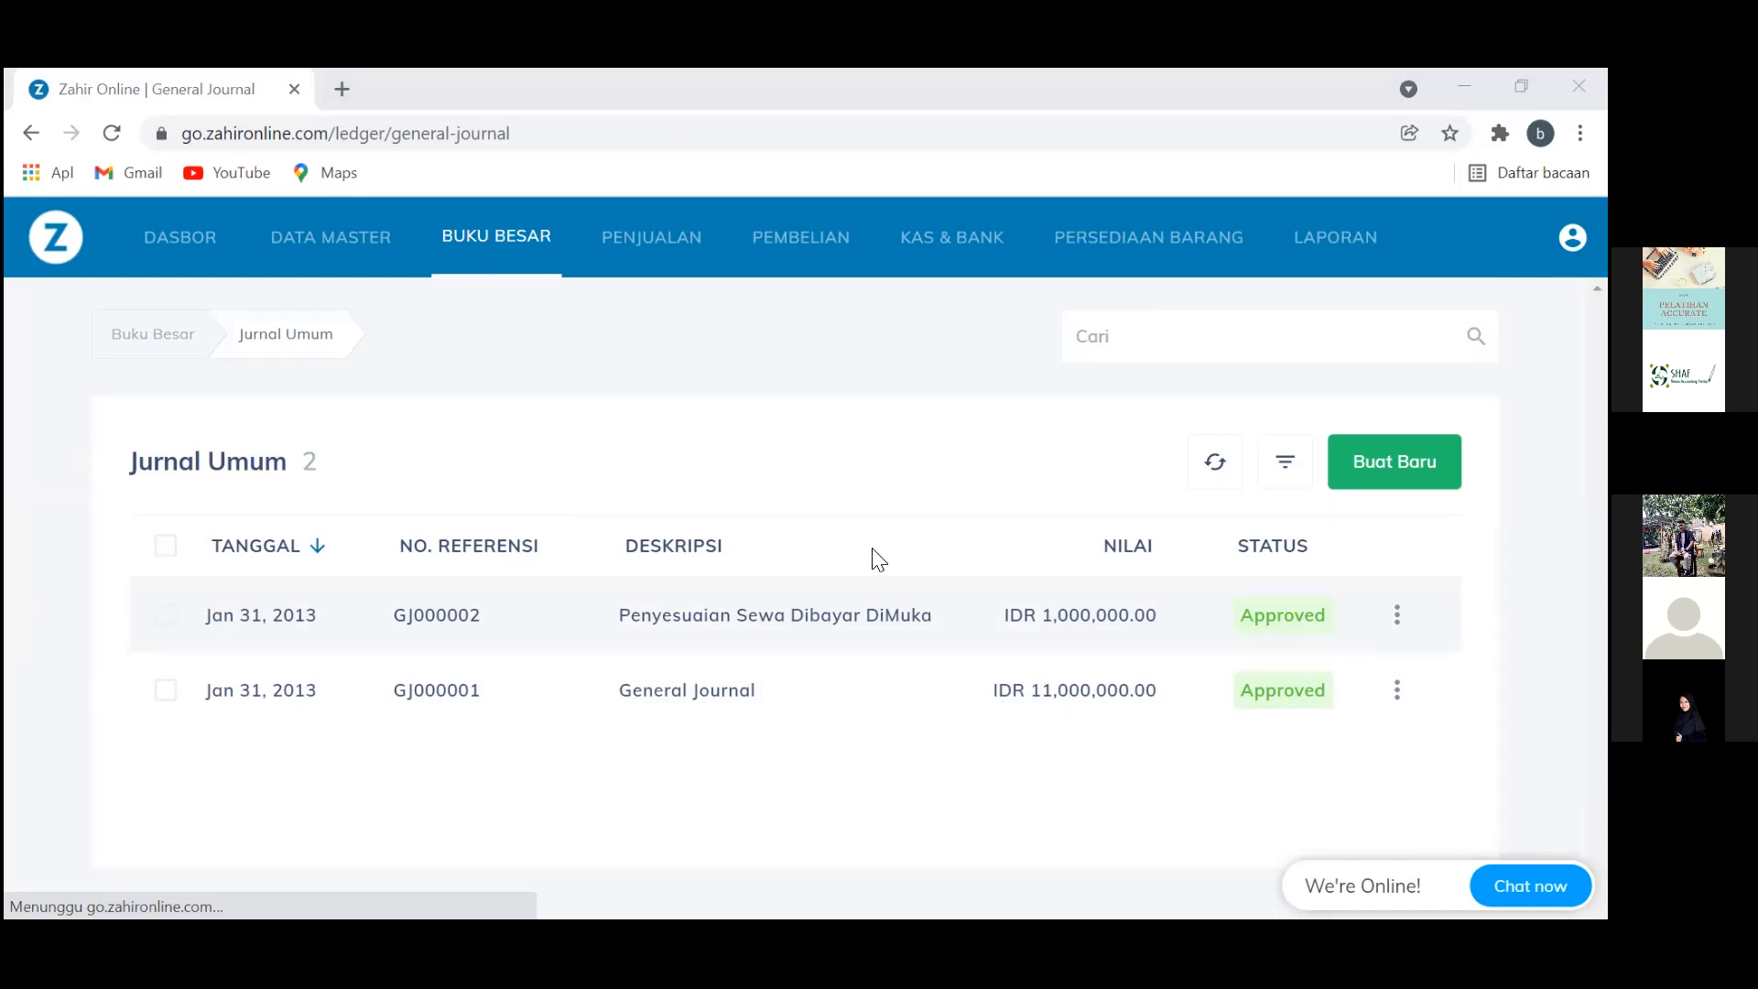
Open the Satuan Pengukuran list under Data Master and start a new measurement unit
click(353, 254)
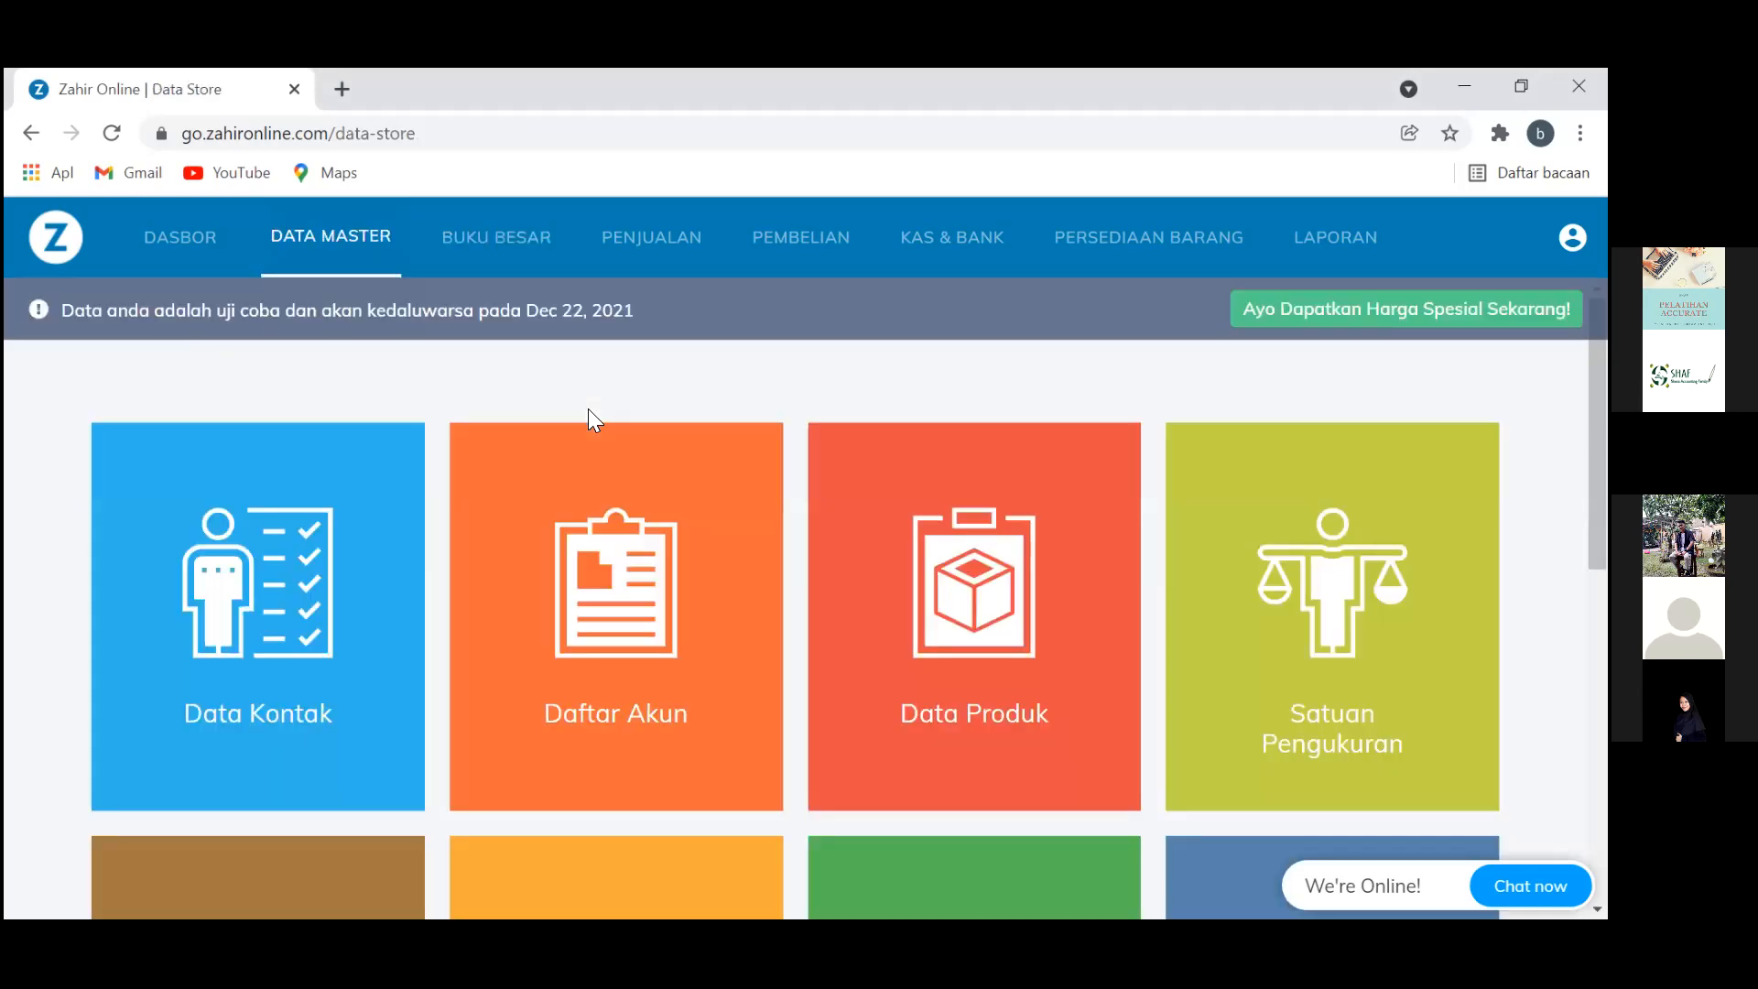
scroll(591, 420, down, 3)
scroll(591, 419, down, 1)
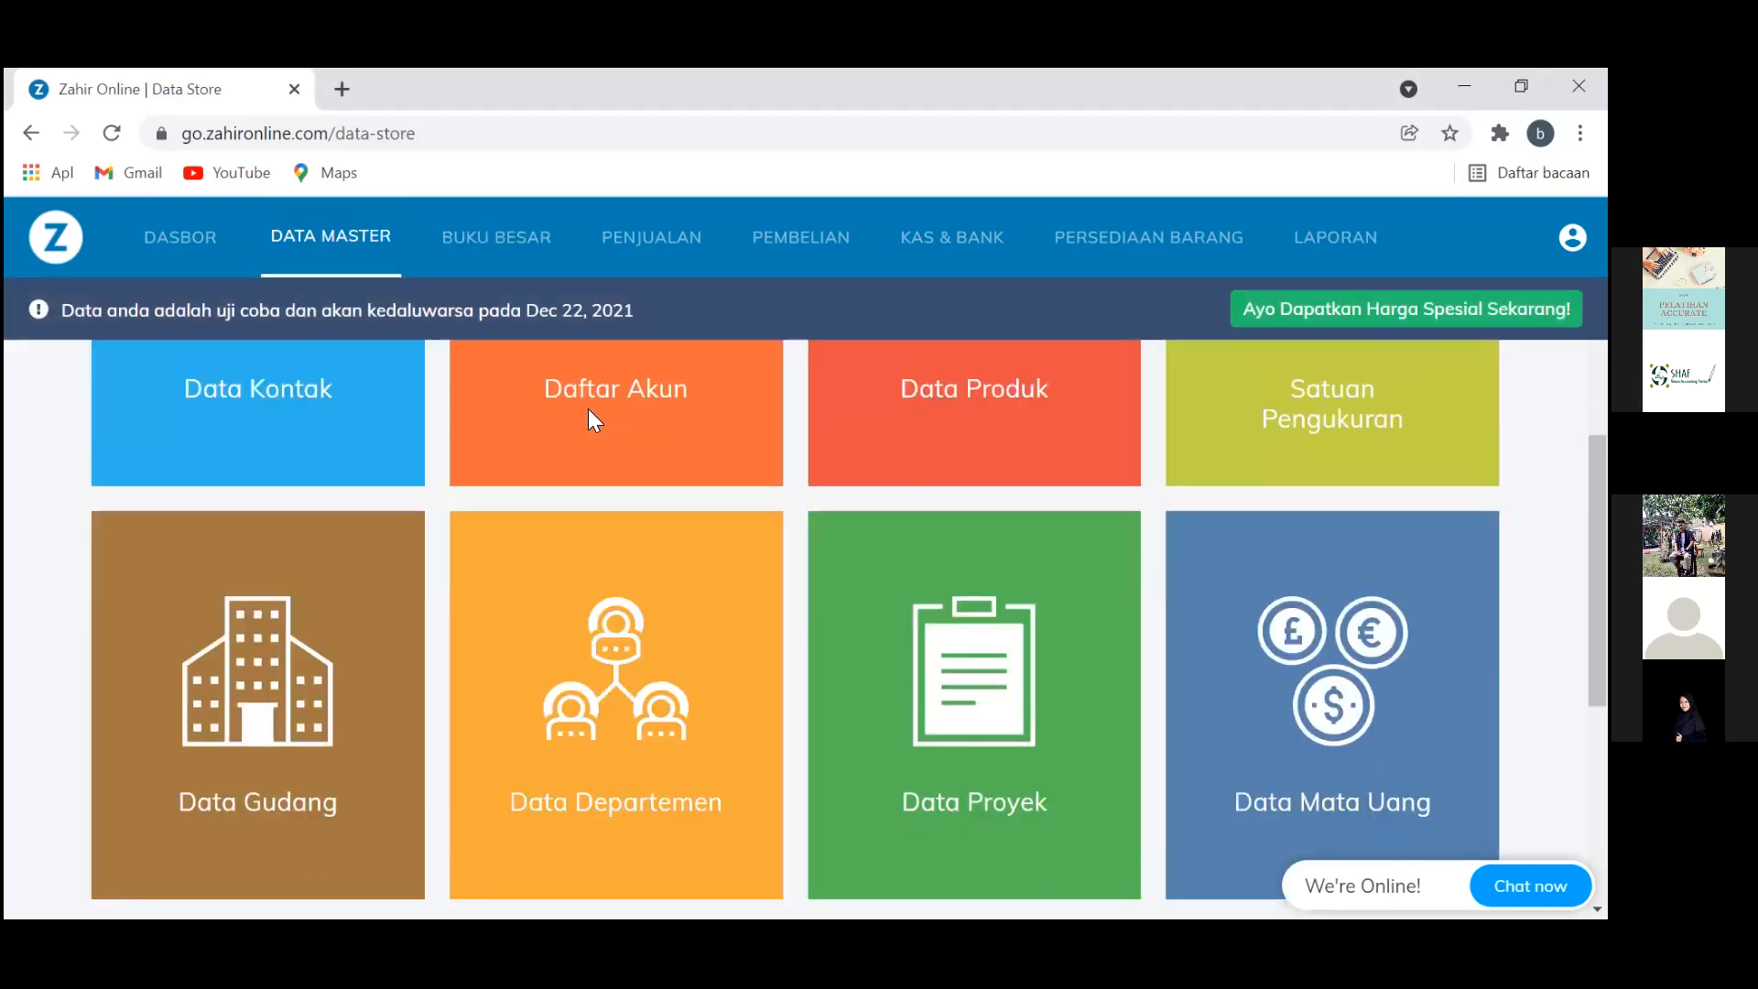
scroll(591, 420, down, 3)
scroll(587, 408, up, 5)
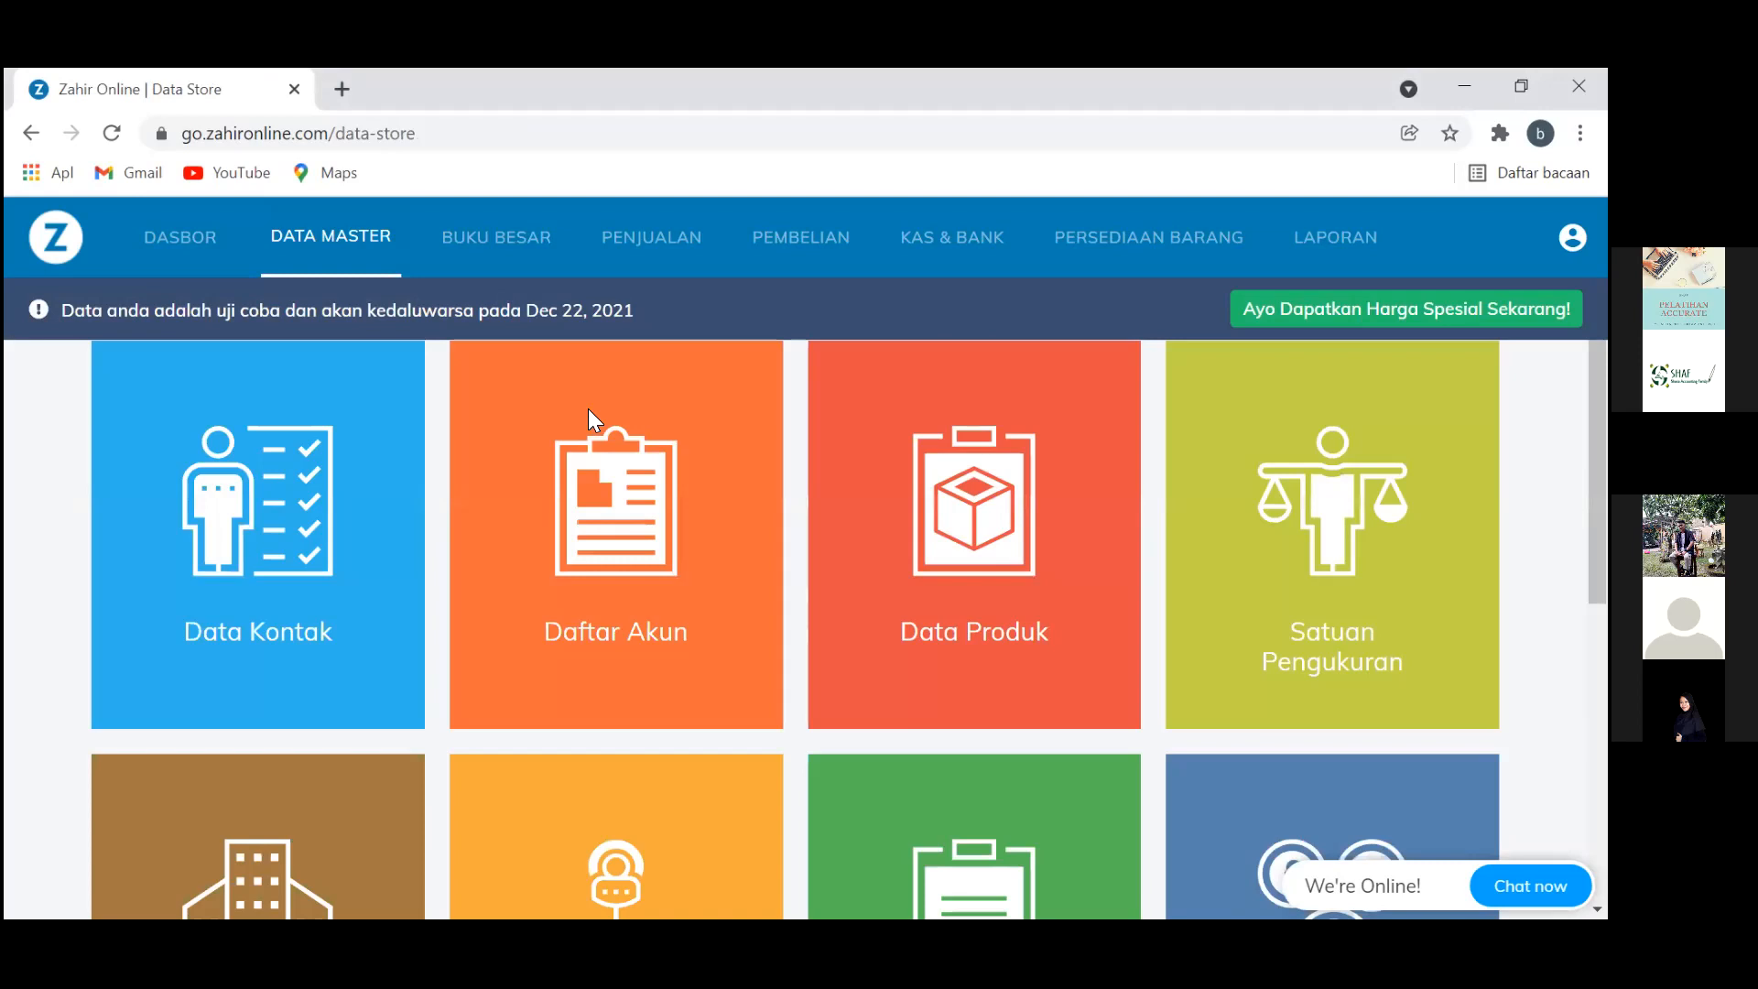
scroll(588, 420, down, 1)
scroll(588, 409, up, 1)
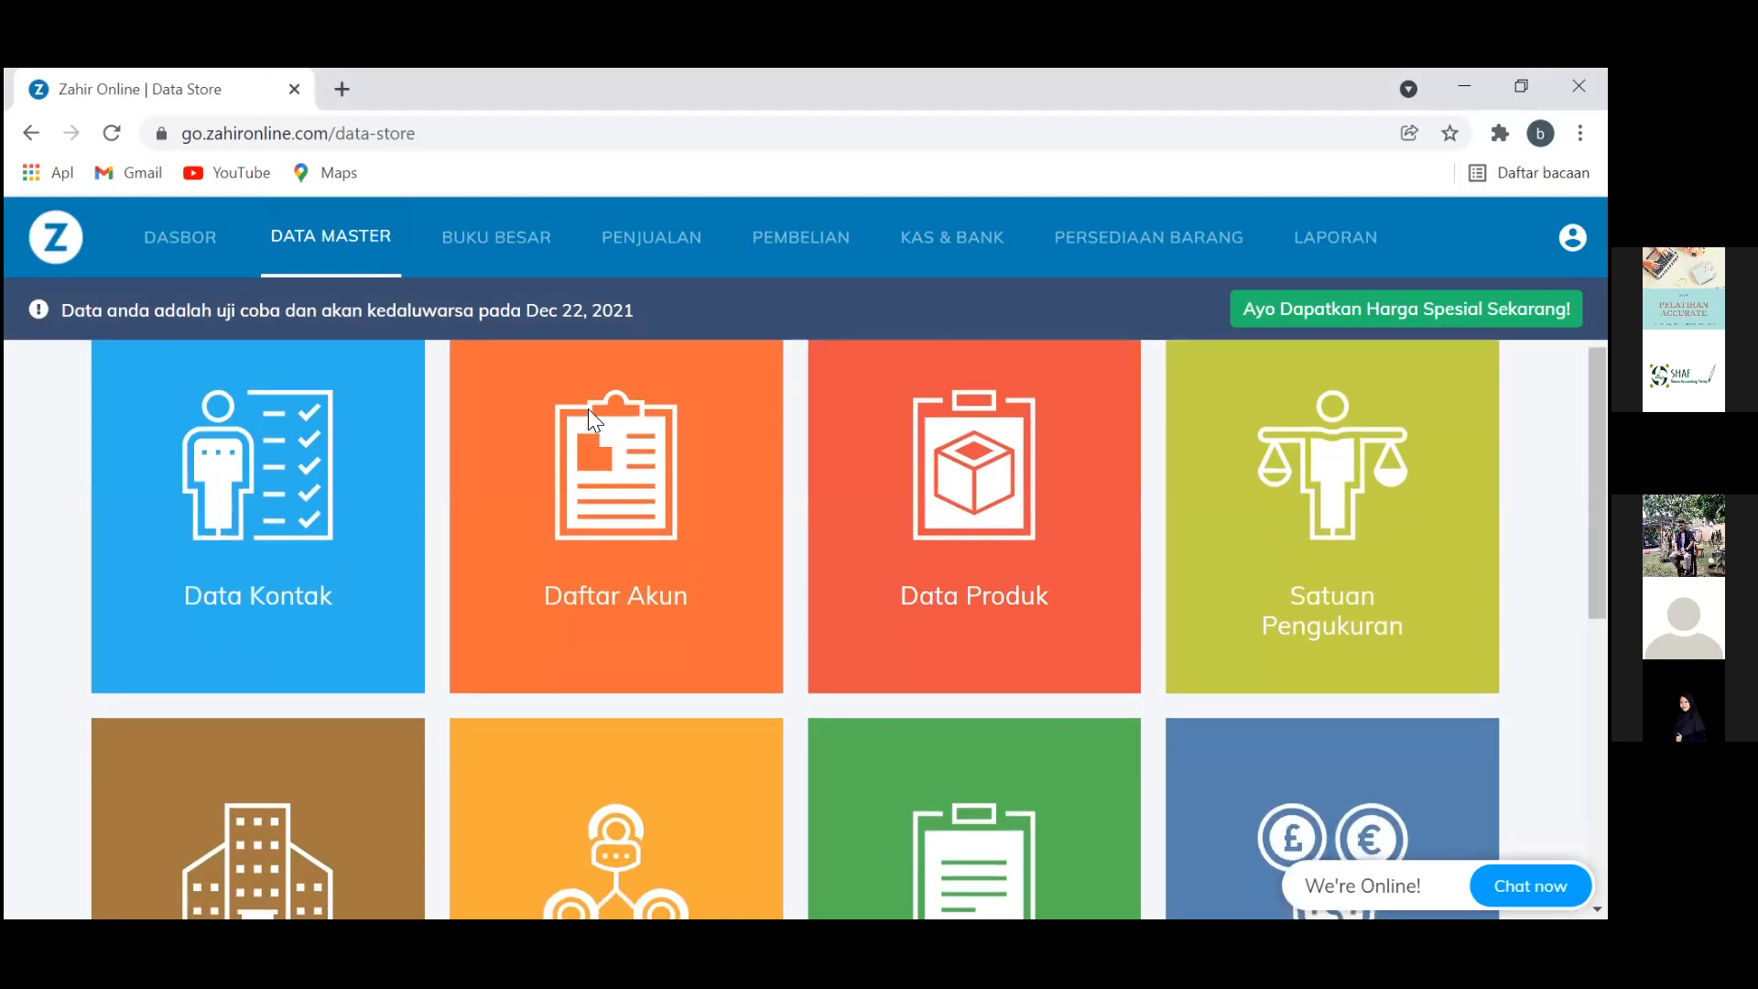
click(1333, 512)
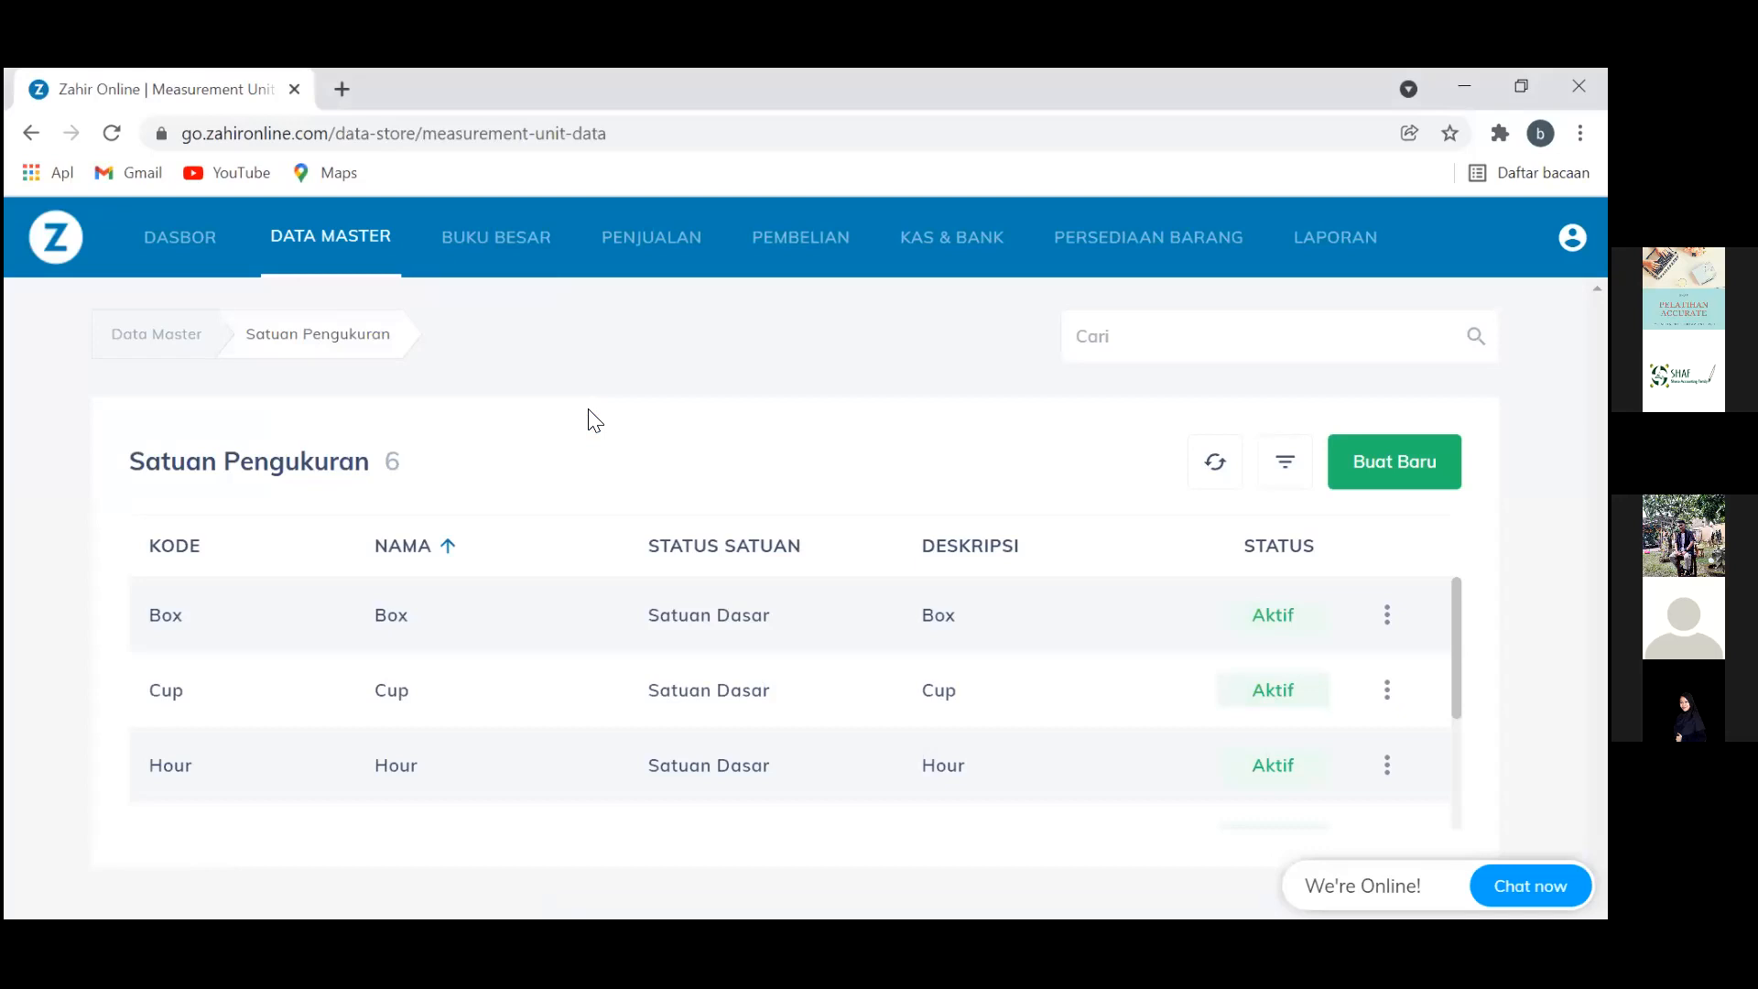
scroll(589, 418, down, 3)
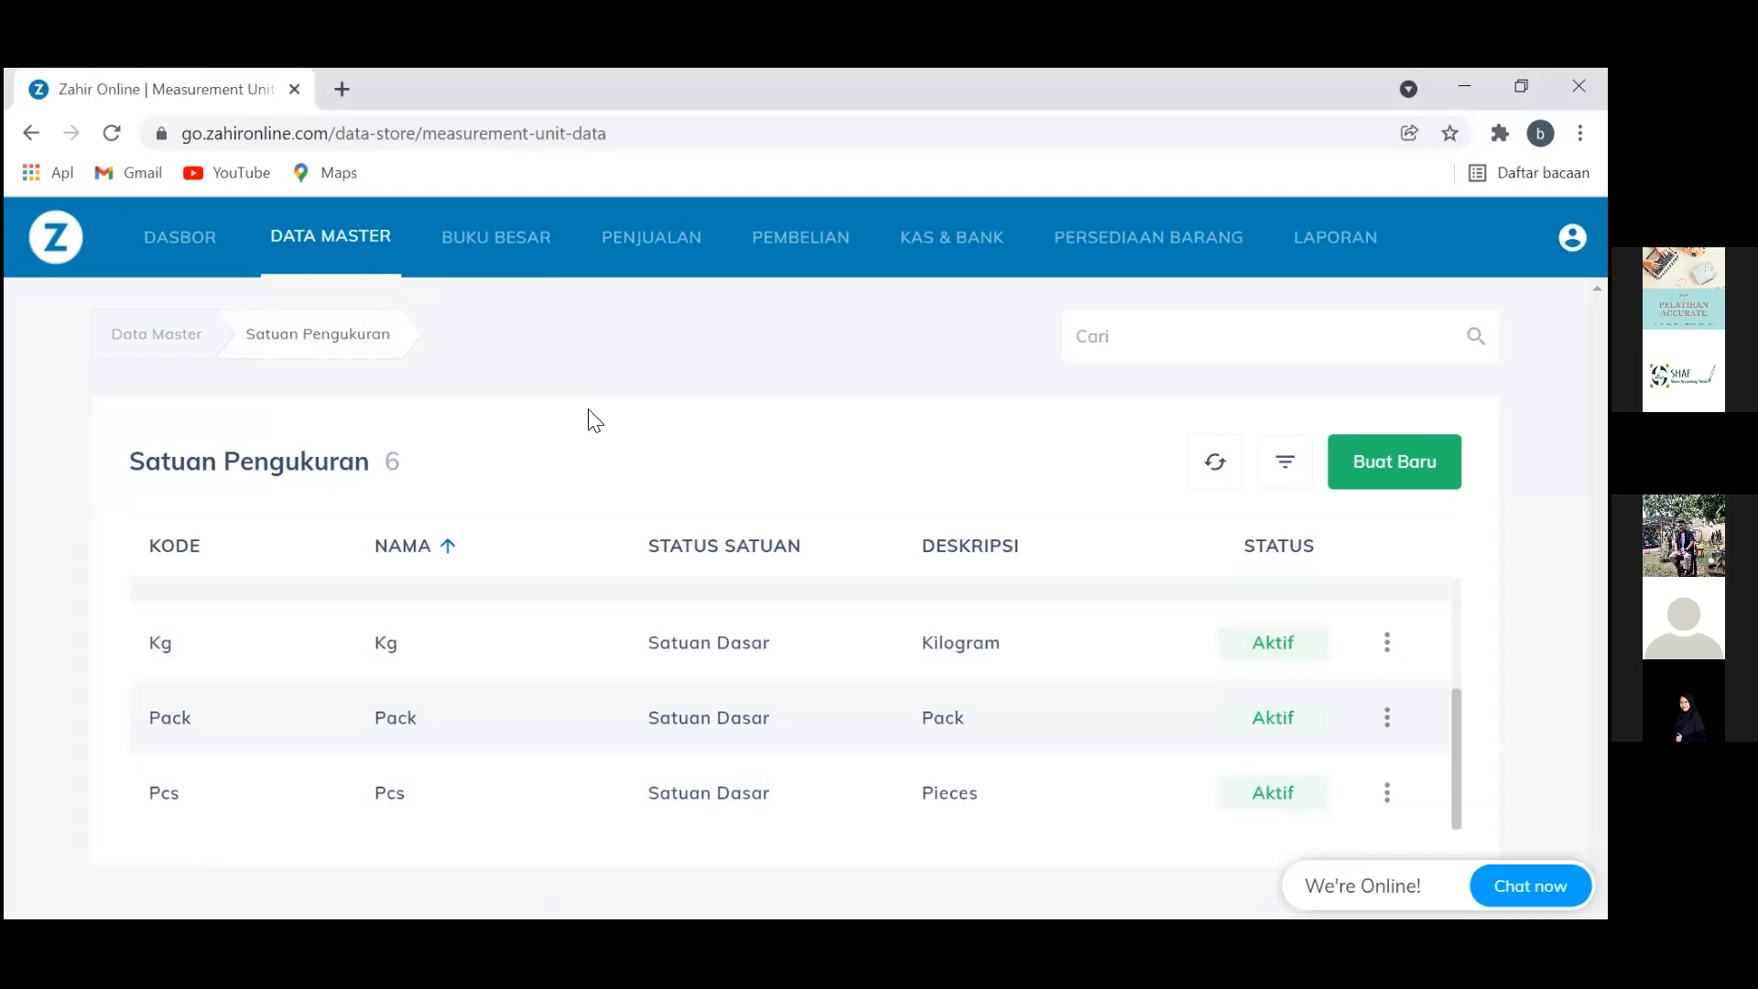
click(1395, 462)
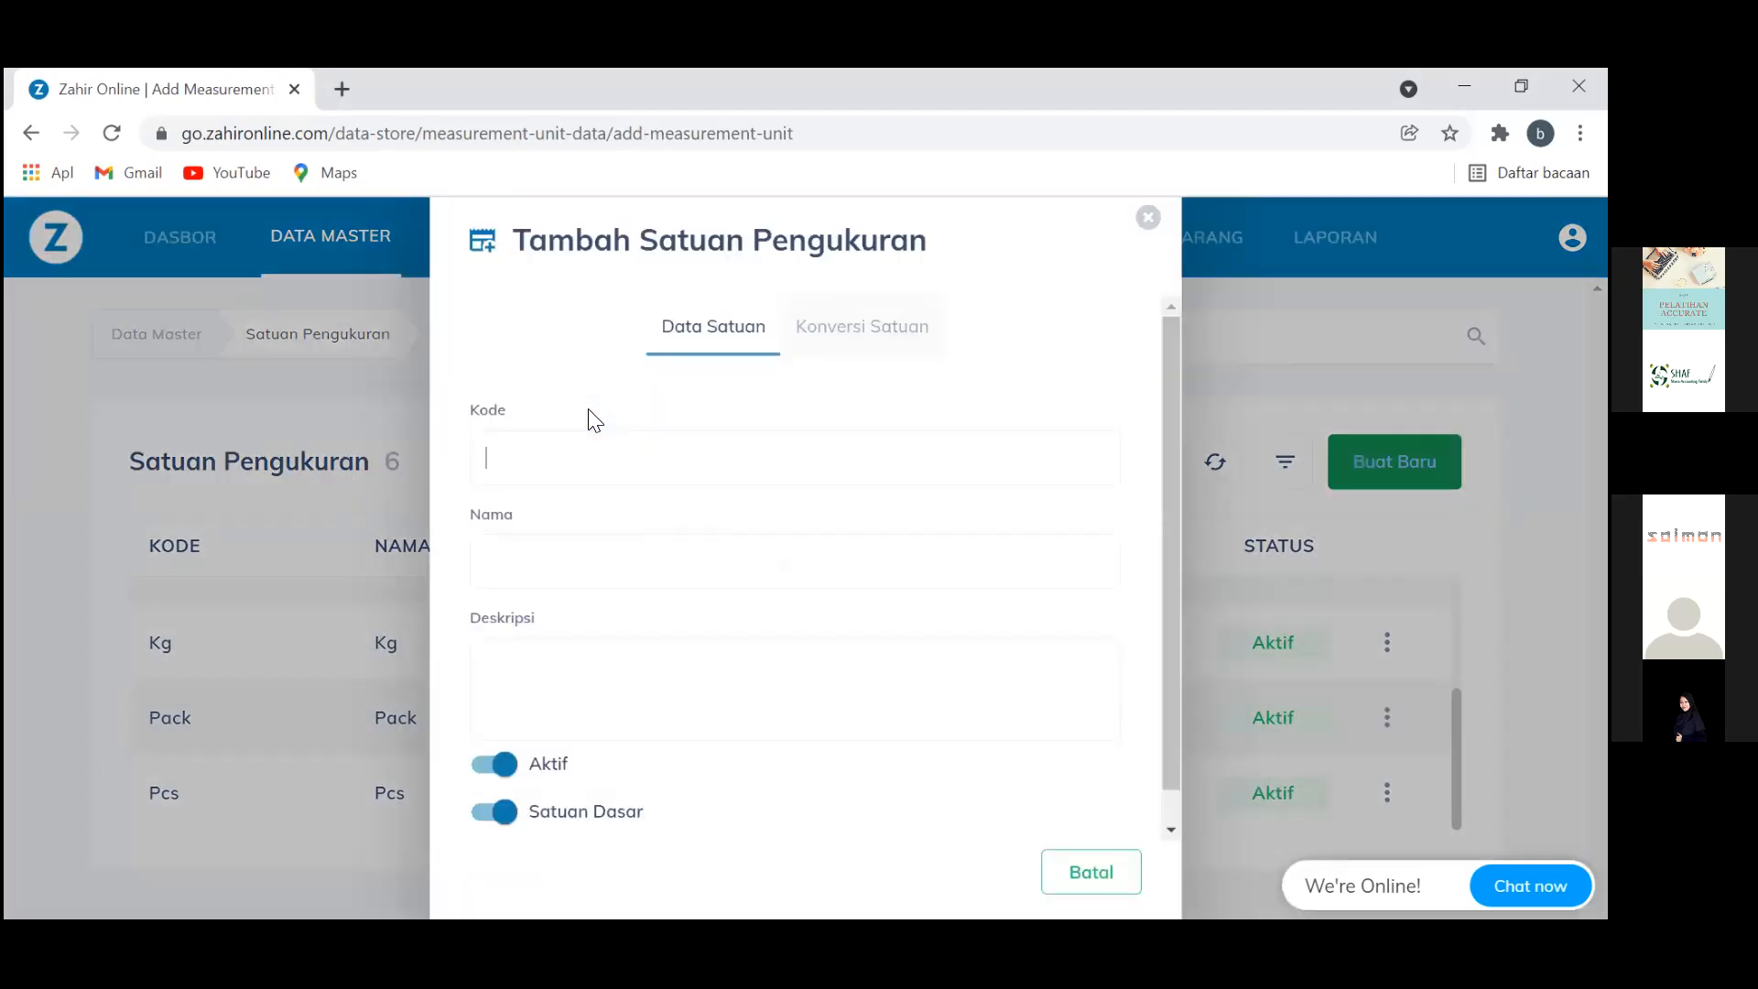
Enter 'Unit' as the code, name and description, and turn off Satuan Dasar
text(Unit)
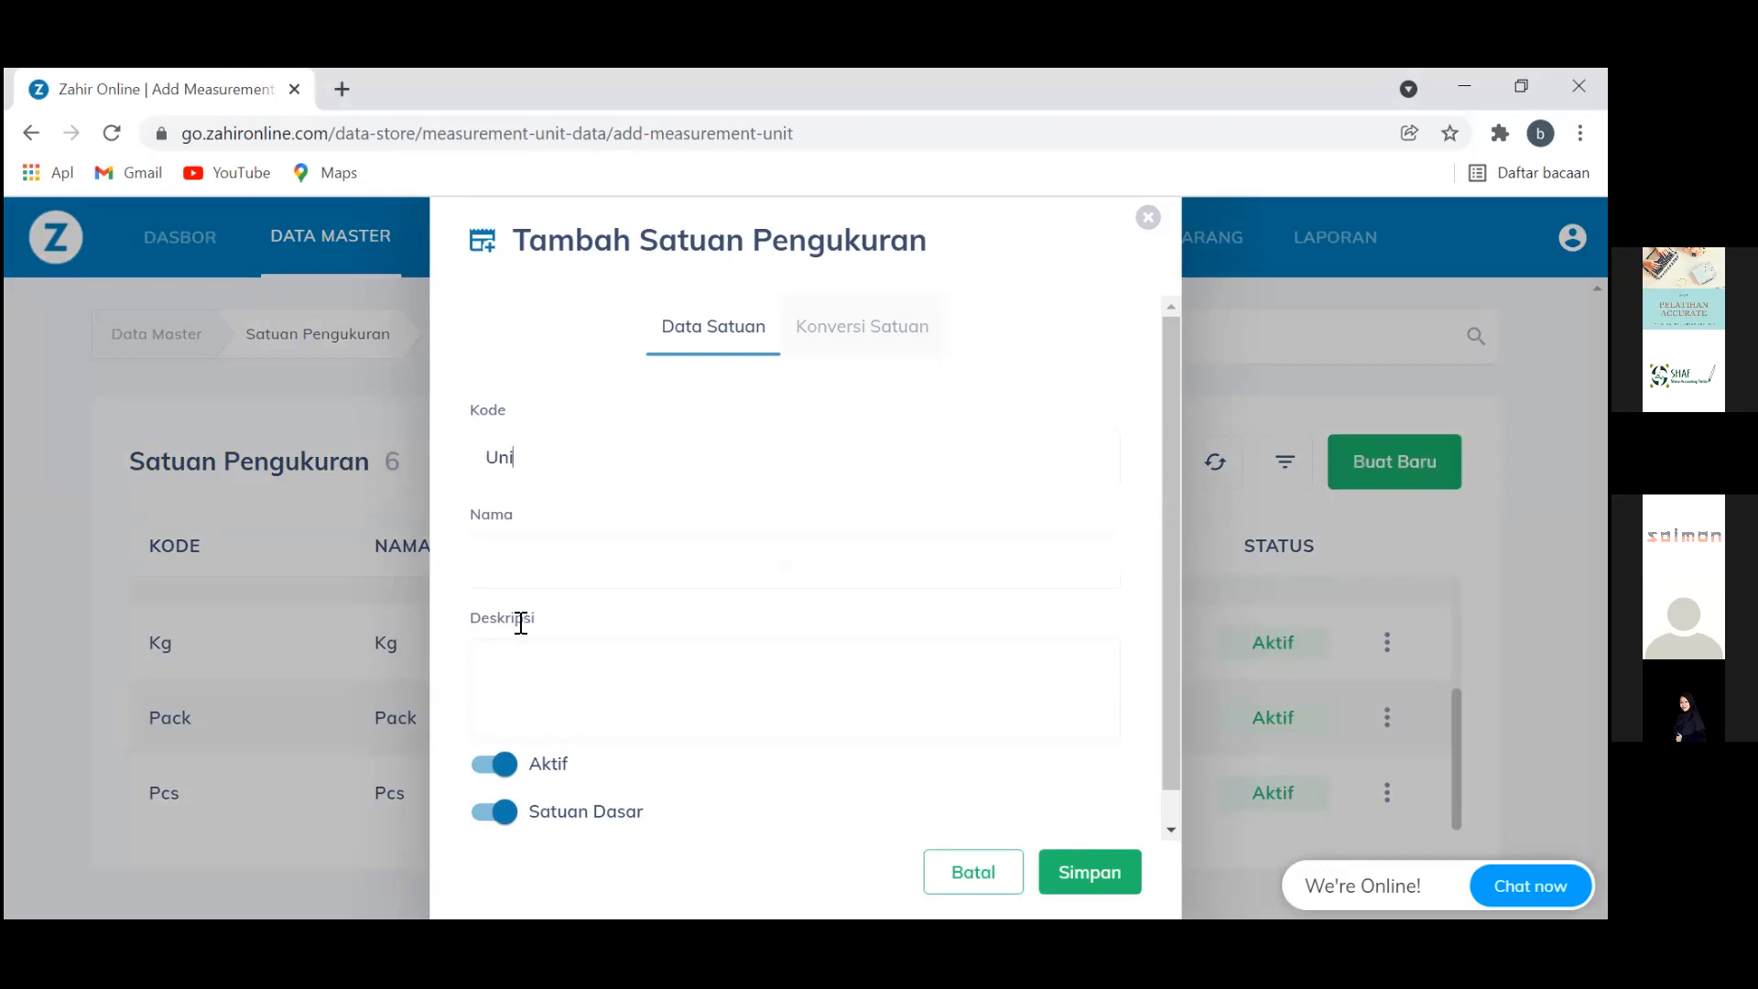
click(567, 562)
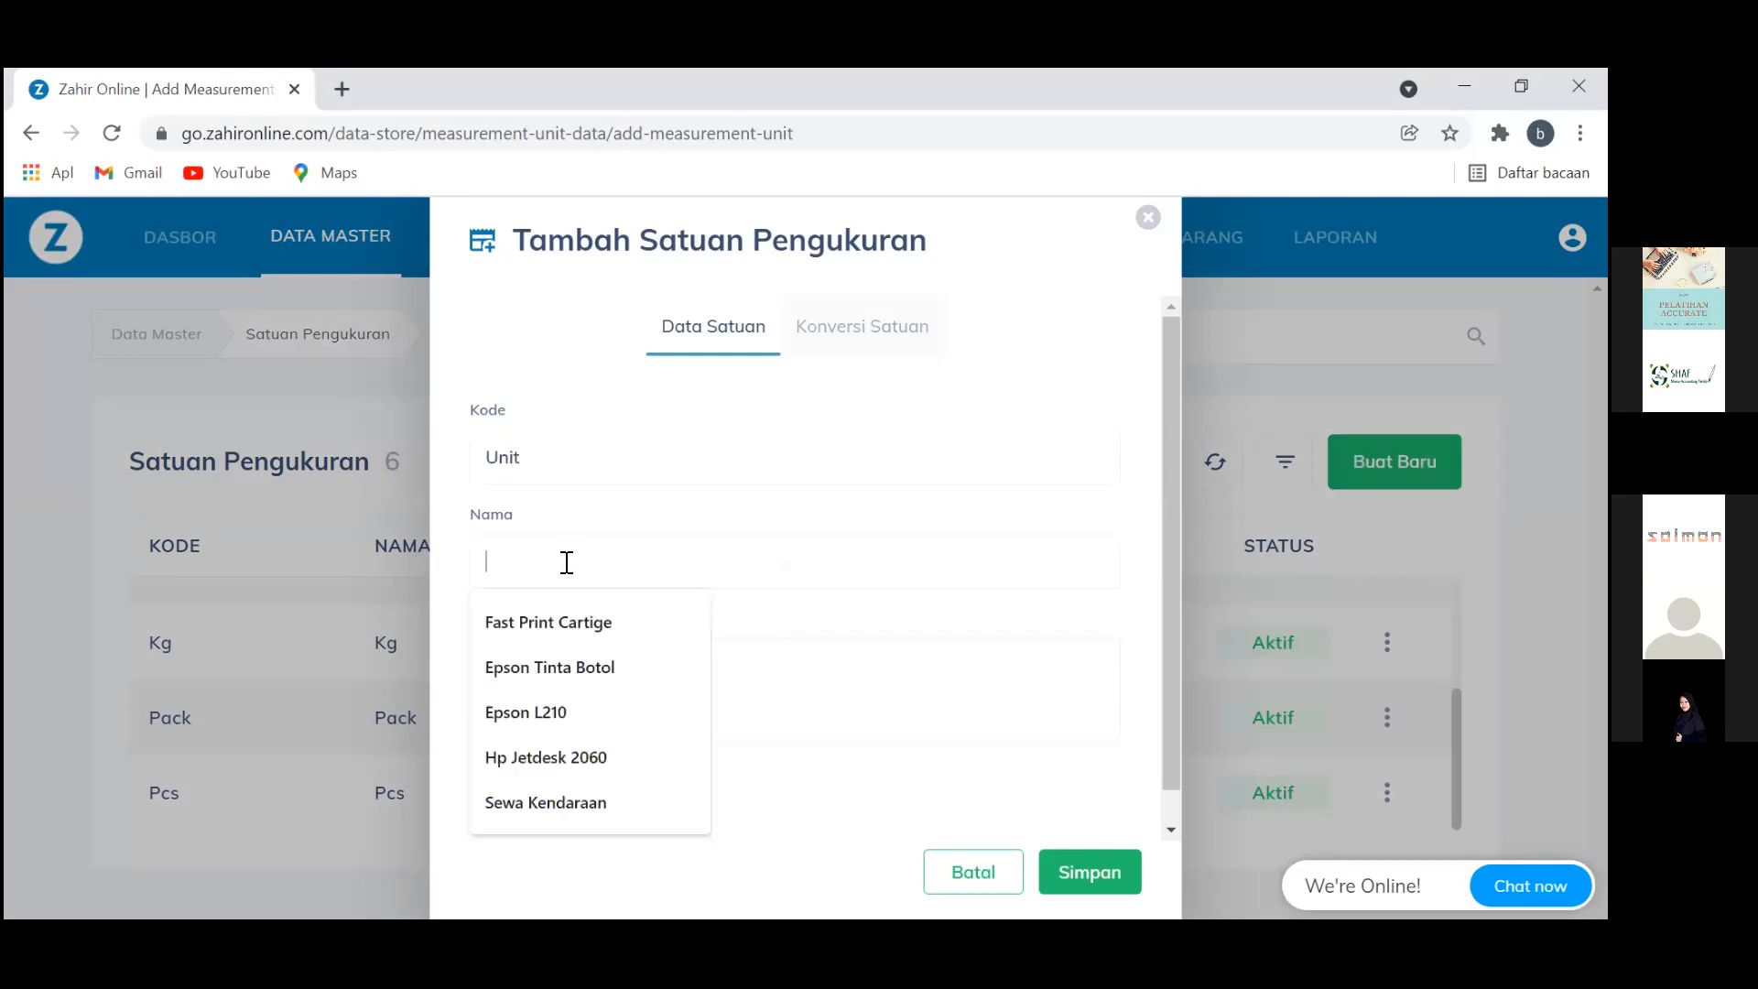
text(Unit)
click(521, 672)
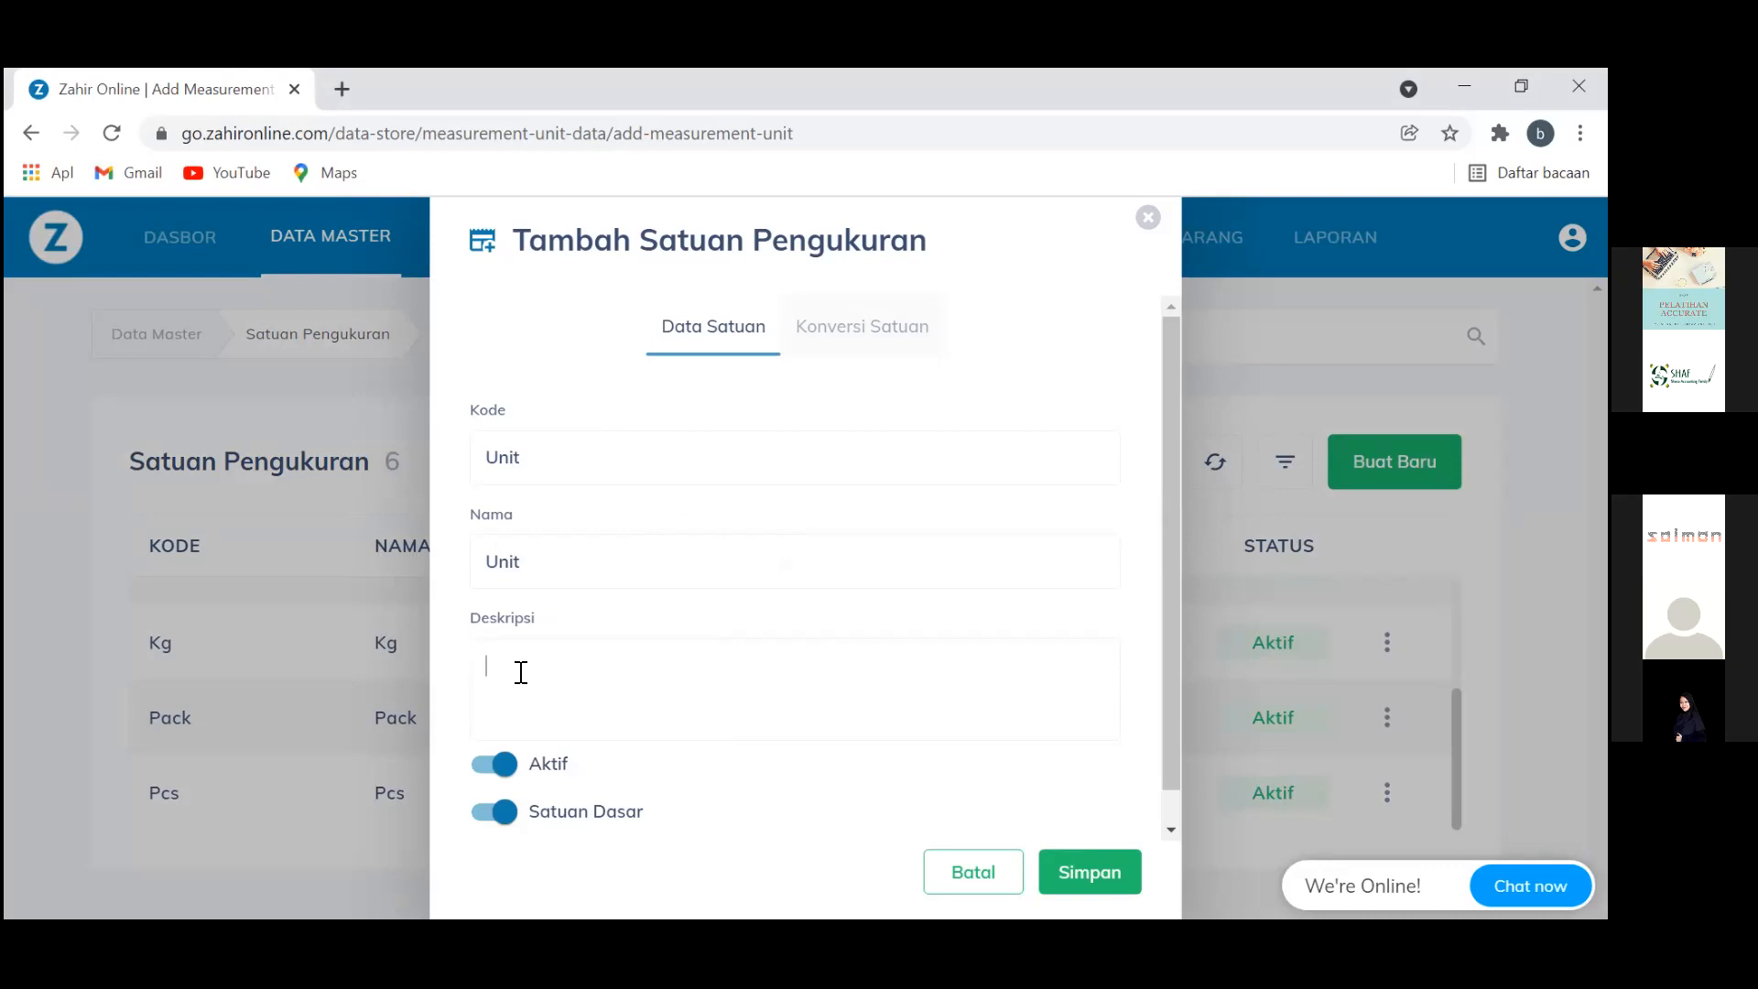
text(Unit)
click(480, 813)
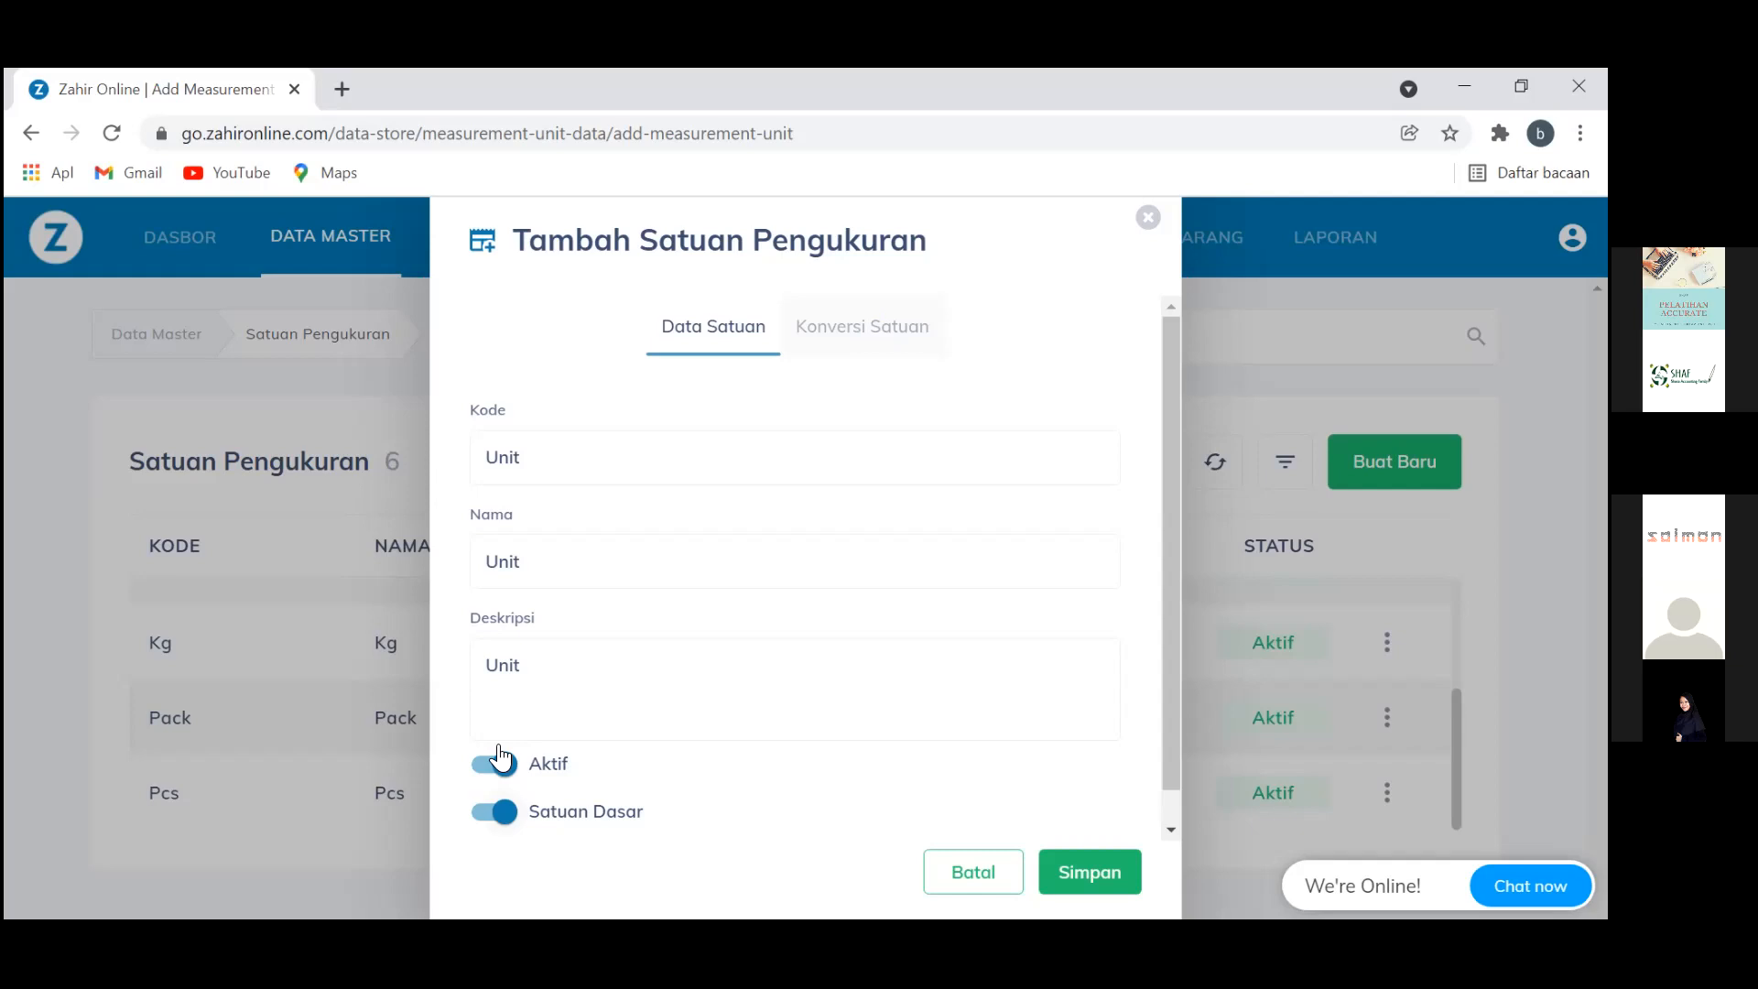
click(856, 335)
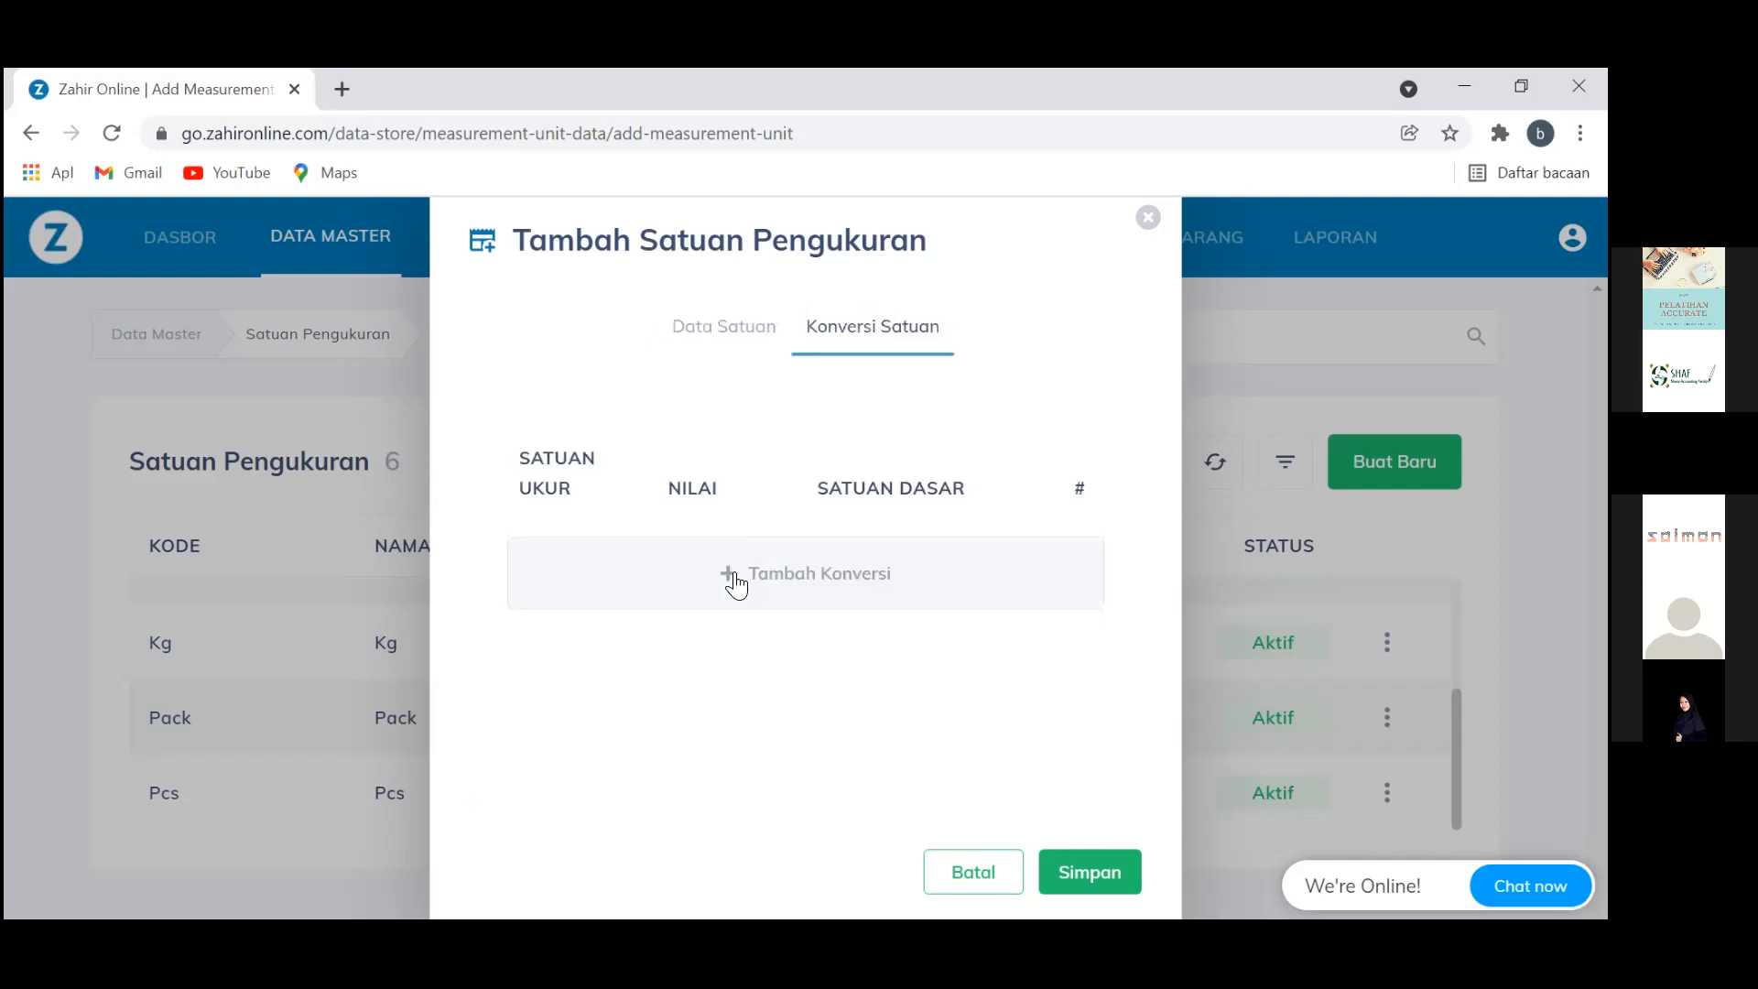
Add and remove a conversion row, switch Satuan Dasar back on, and save Unit
click(737, 577)
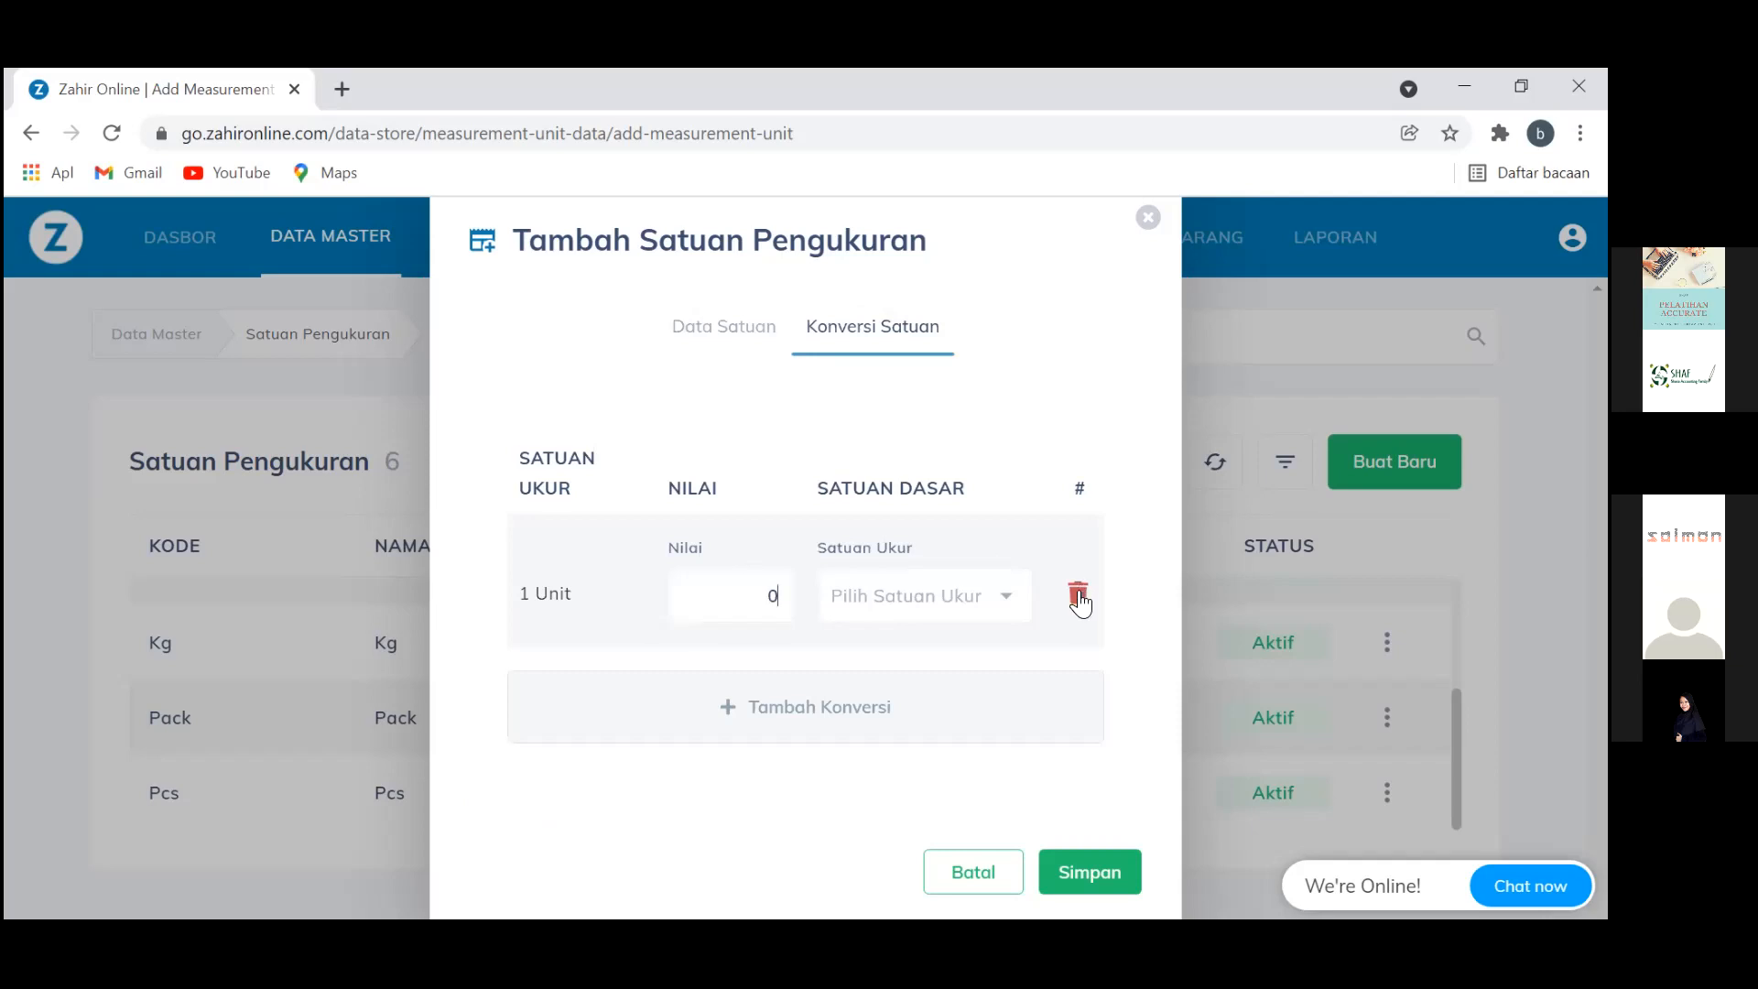
click(1079, 597)
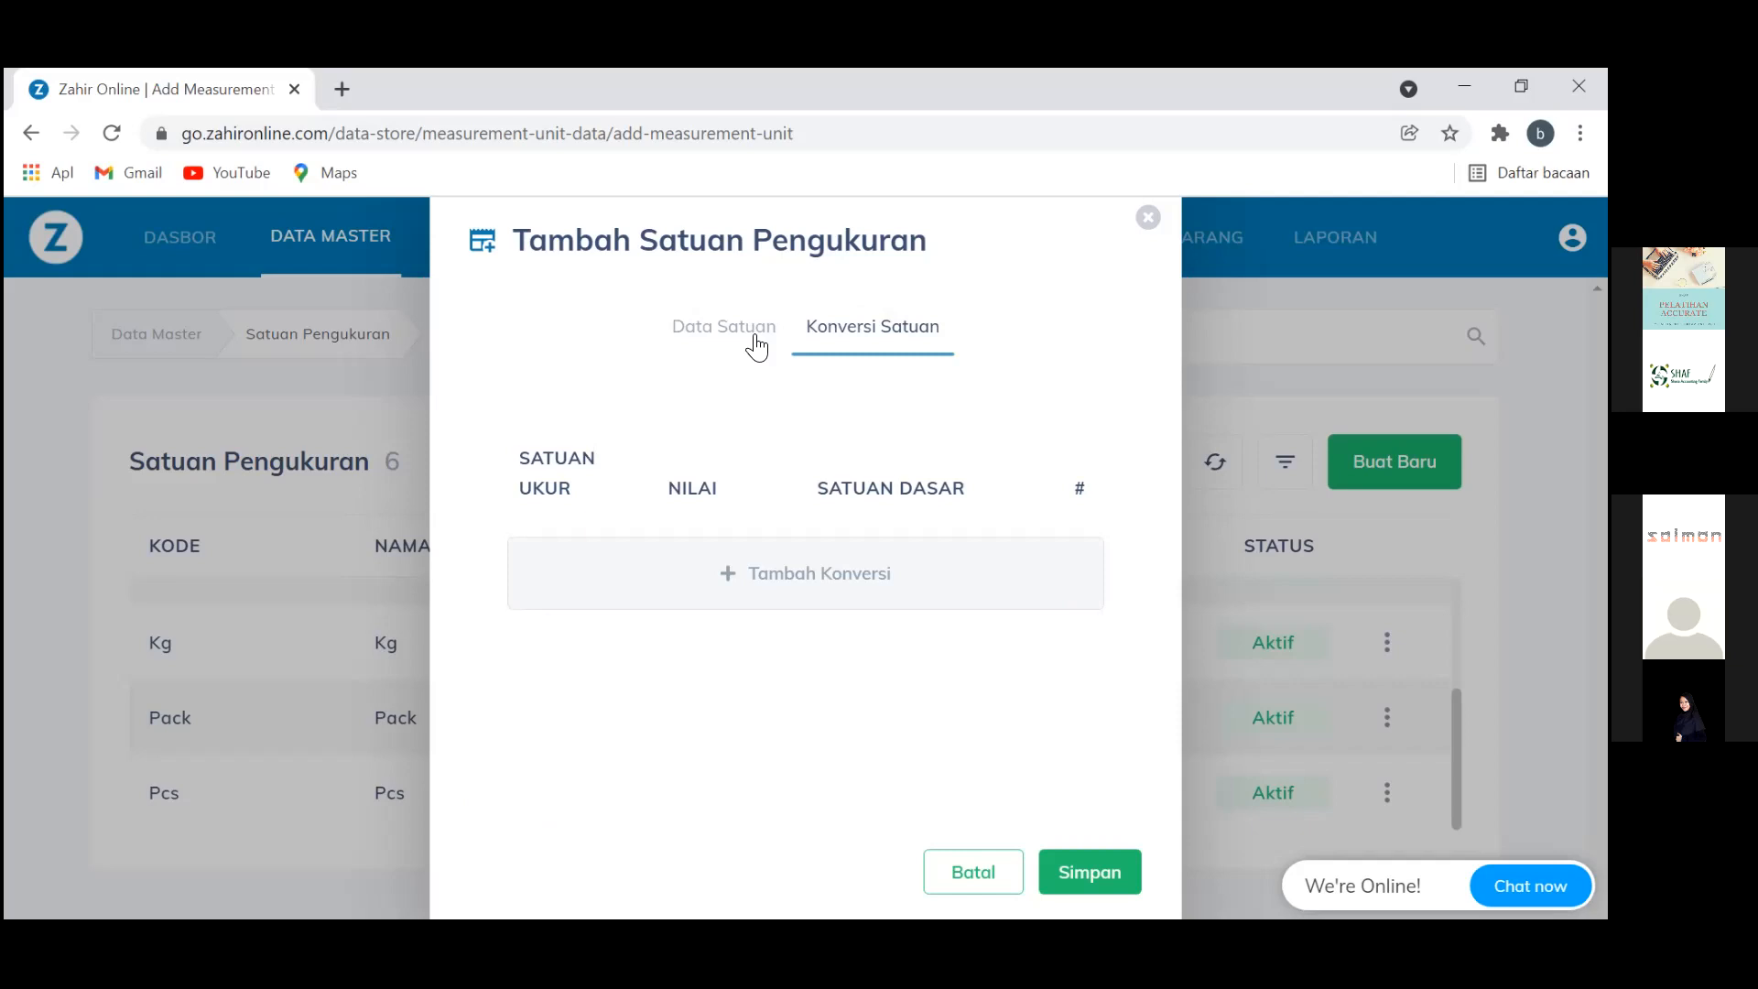
click(757, 348)
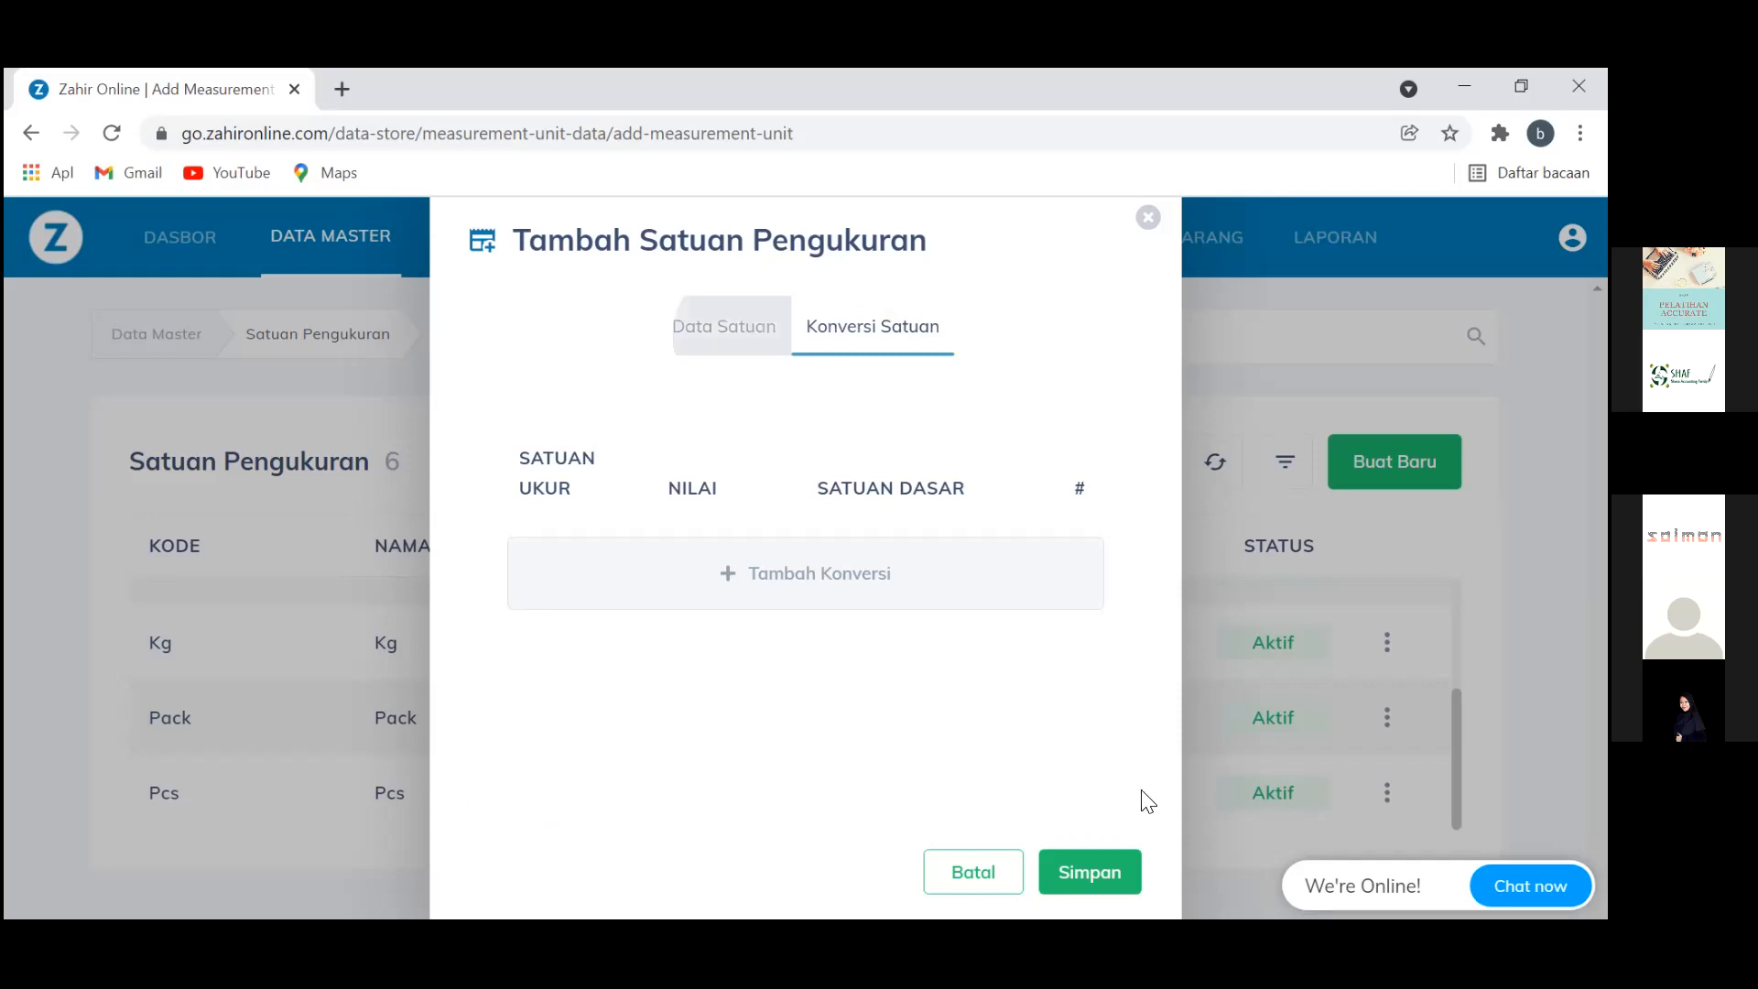
scroll(1164, 808, down, 1)
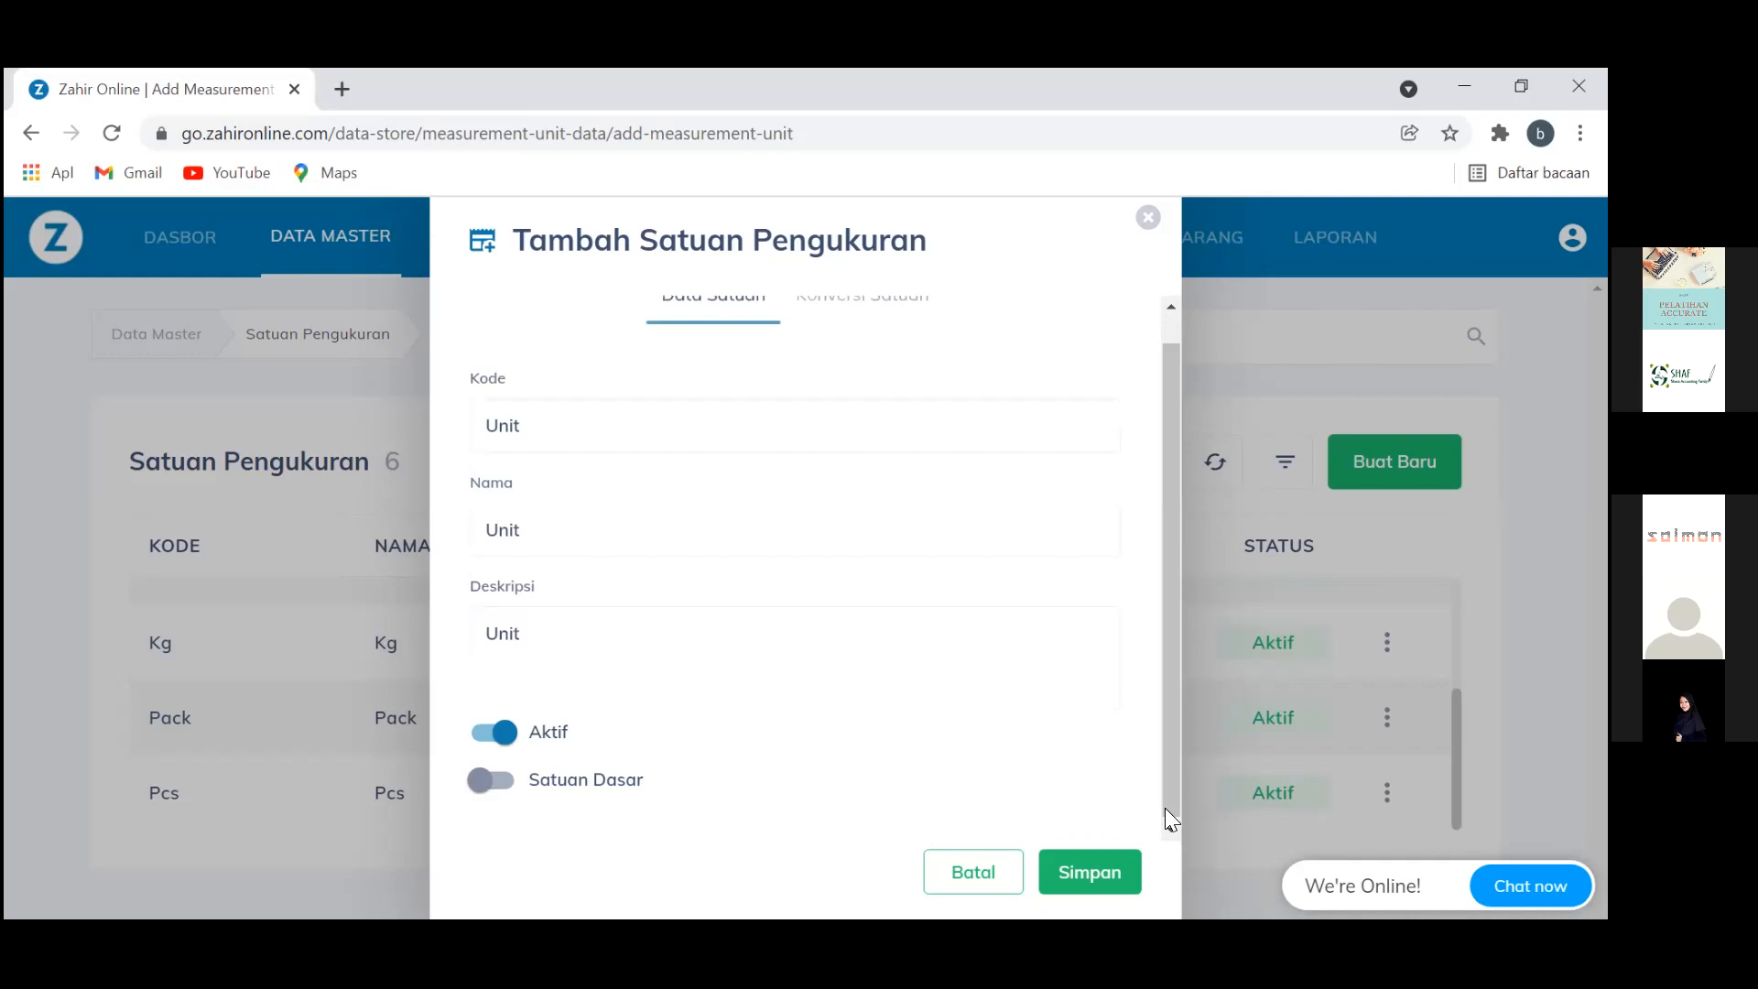
scroll(1165, 808, down, 1)
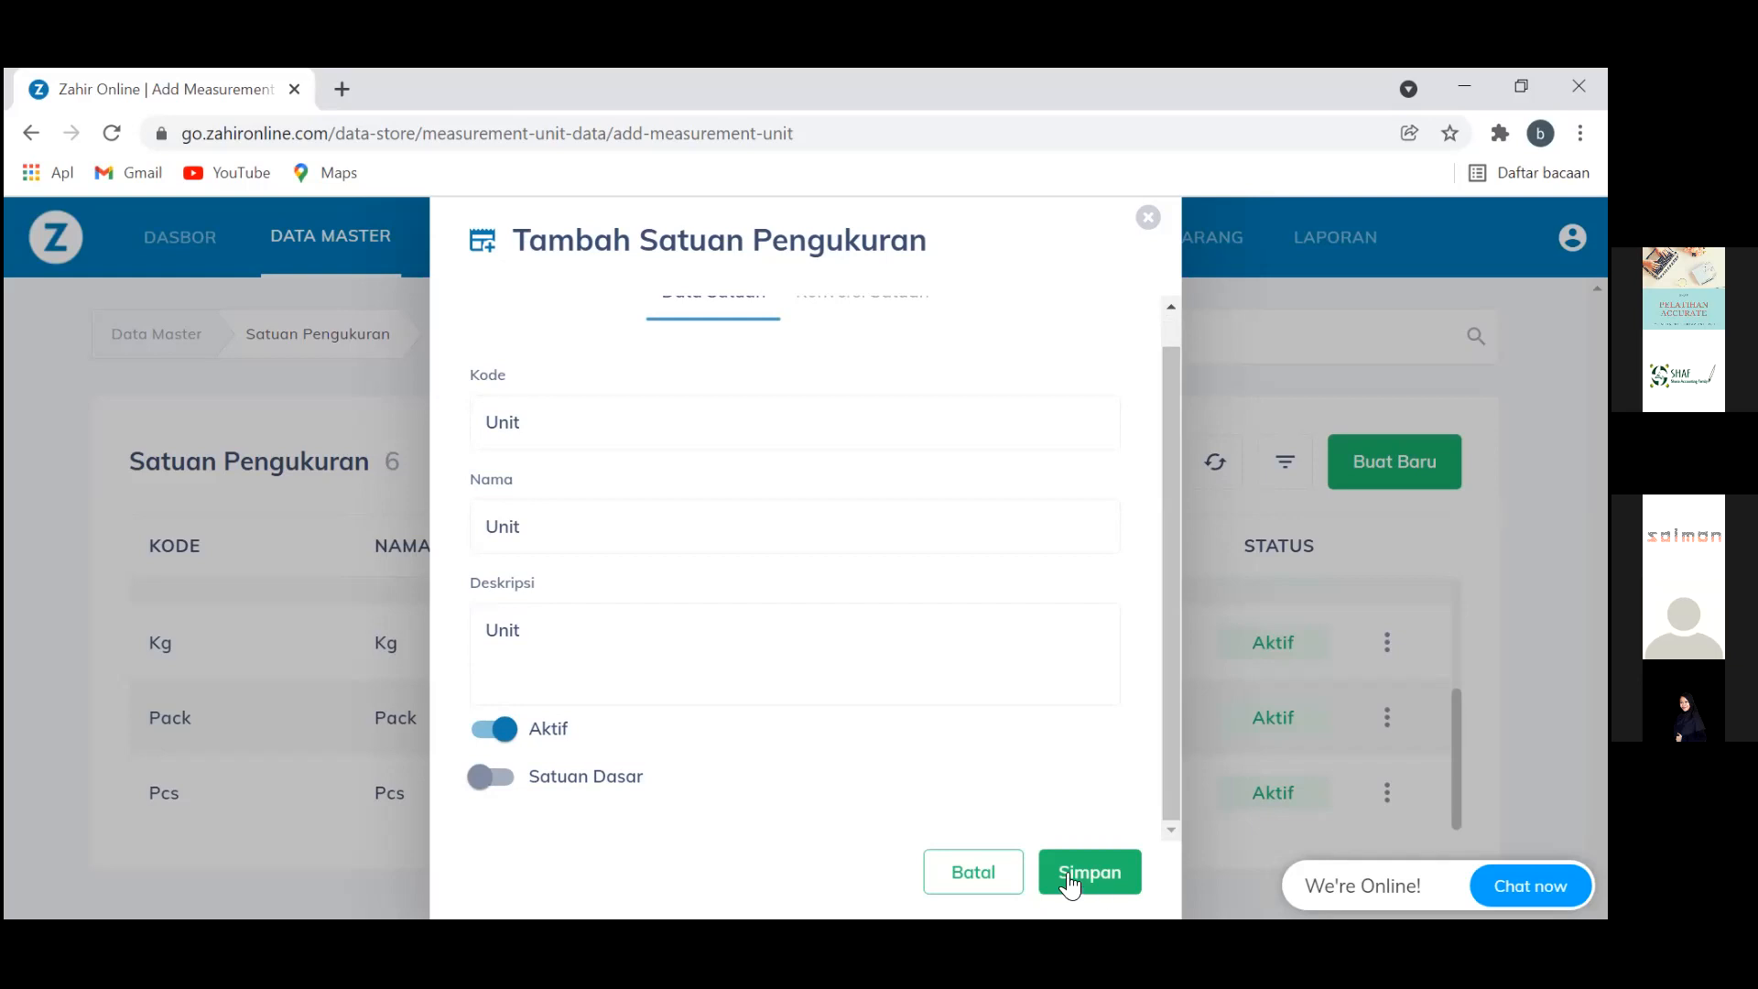
click(507, 778)
scroll(872, 394, up, 1)
scroll(872, 395, up, 1)
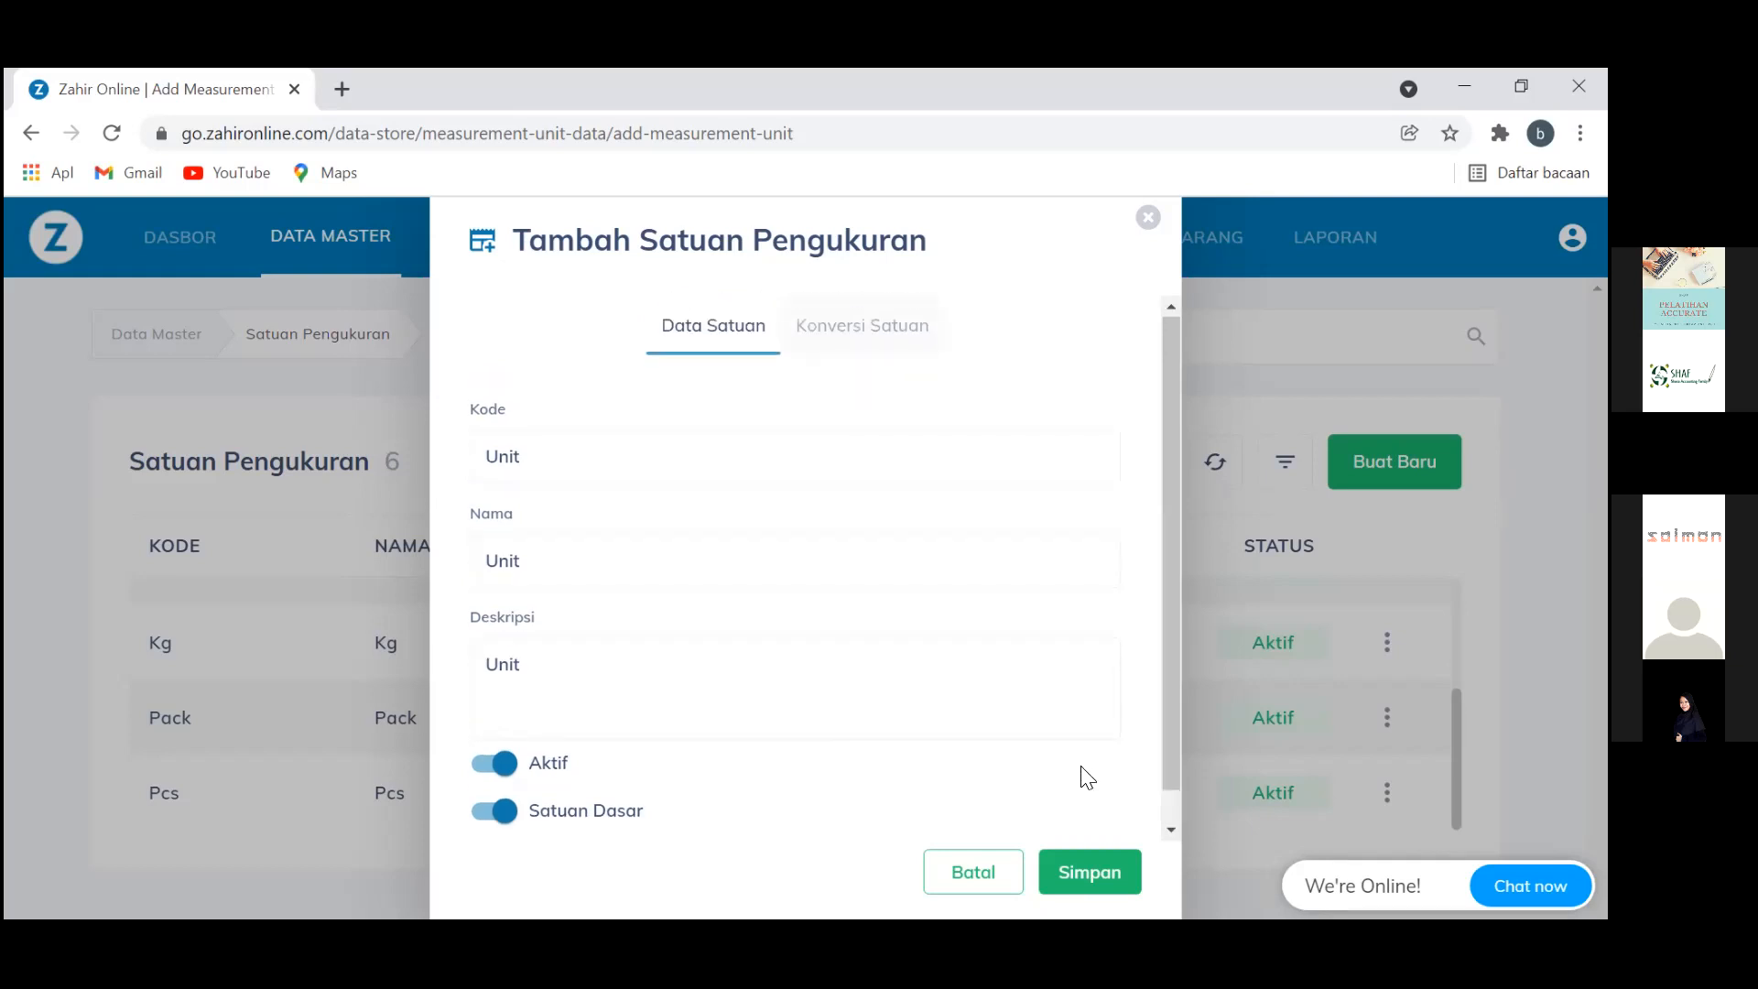
click(1096, 878)
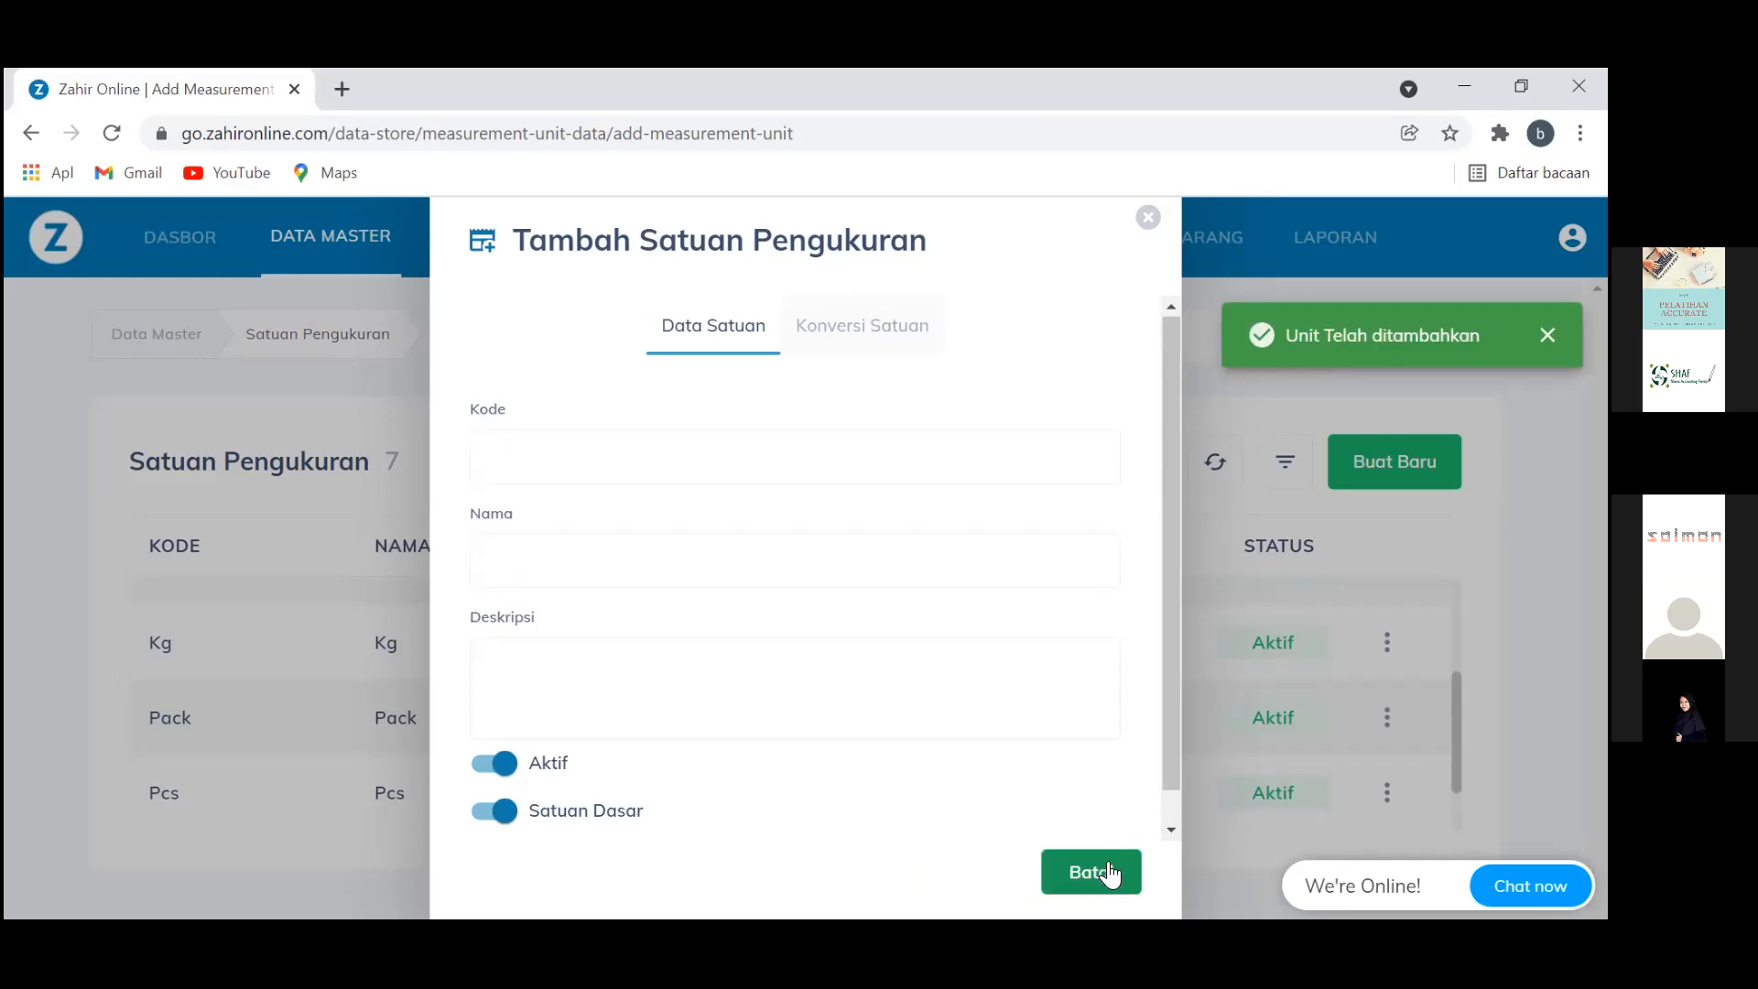
Close the blank unit form, check that Unit is listed, and return to Buku Besar
click(1309, 494)
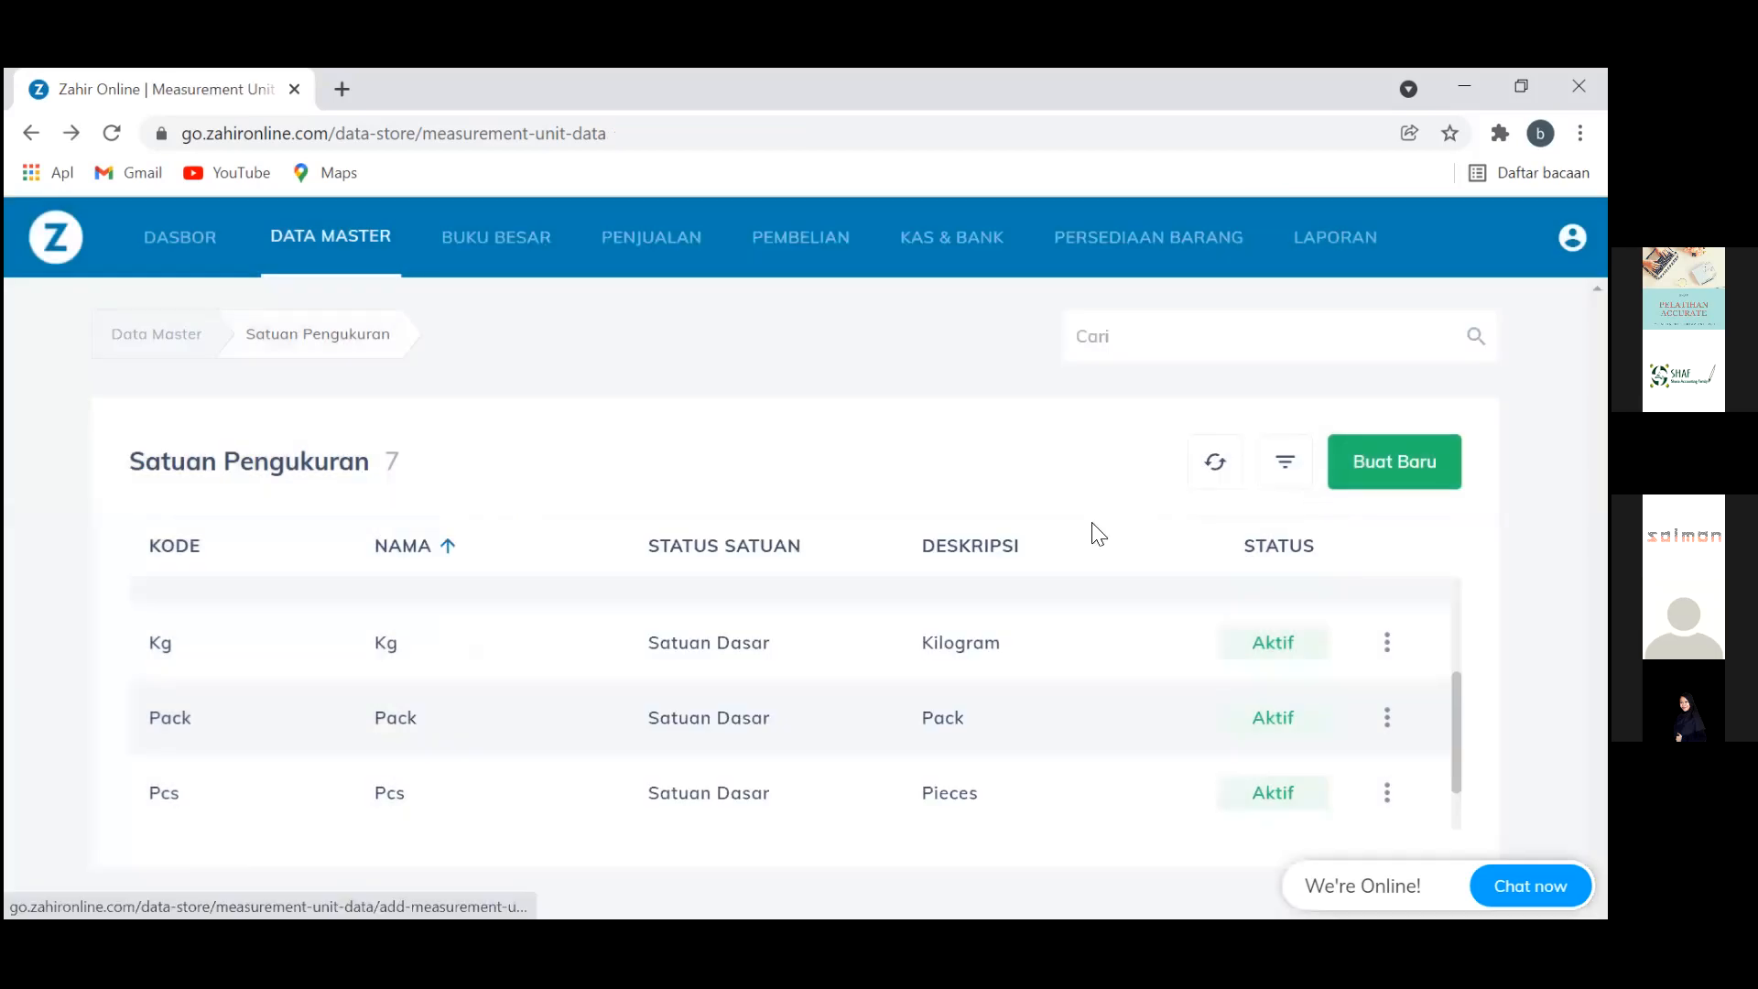
scroll(1098, 534, up, 1)
scroll(1098, 534, up, 2)
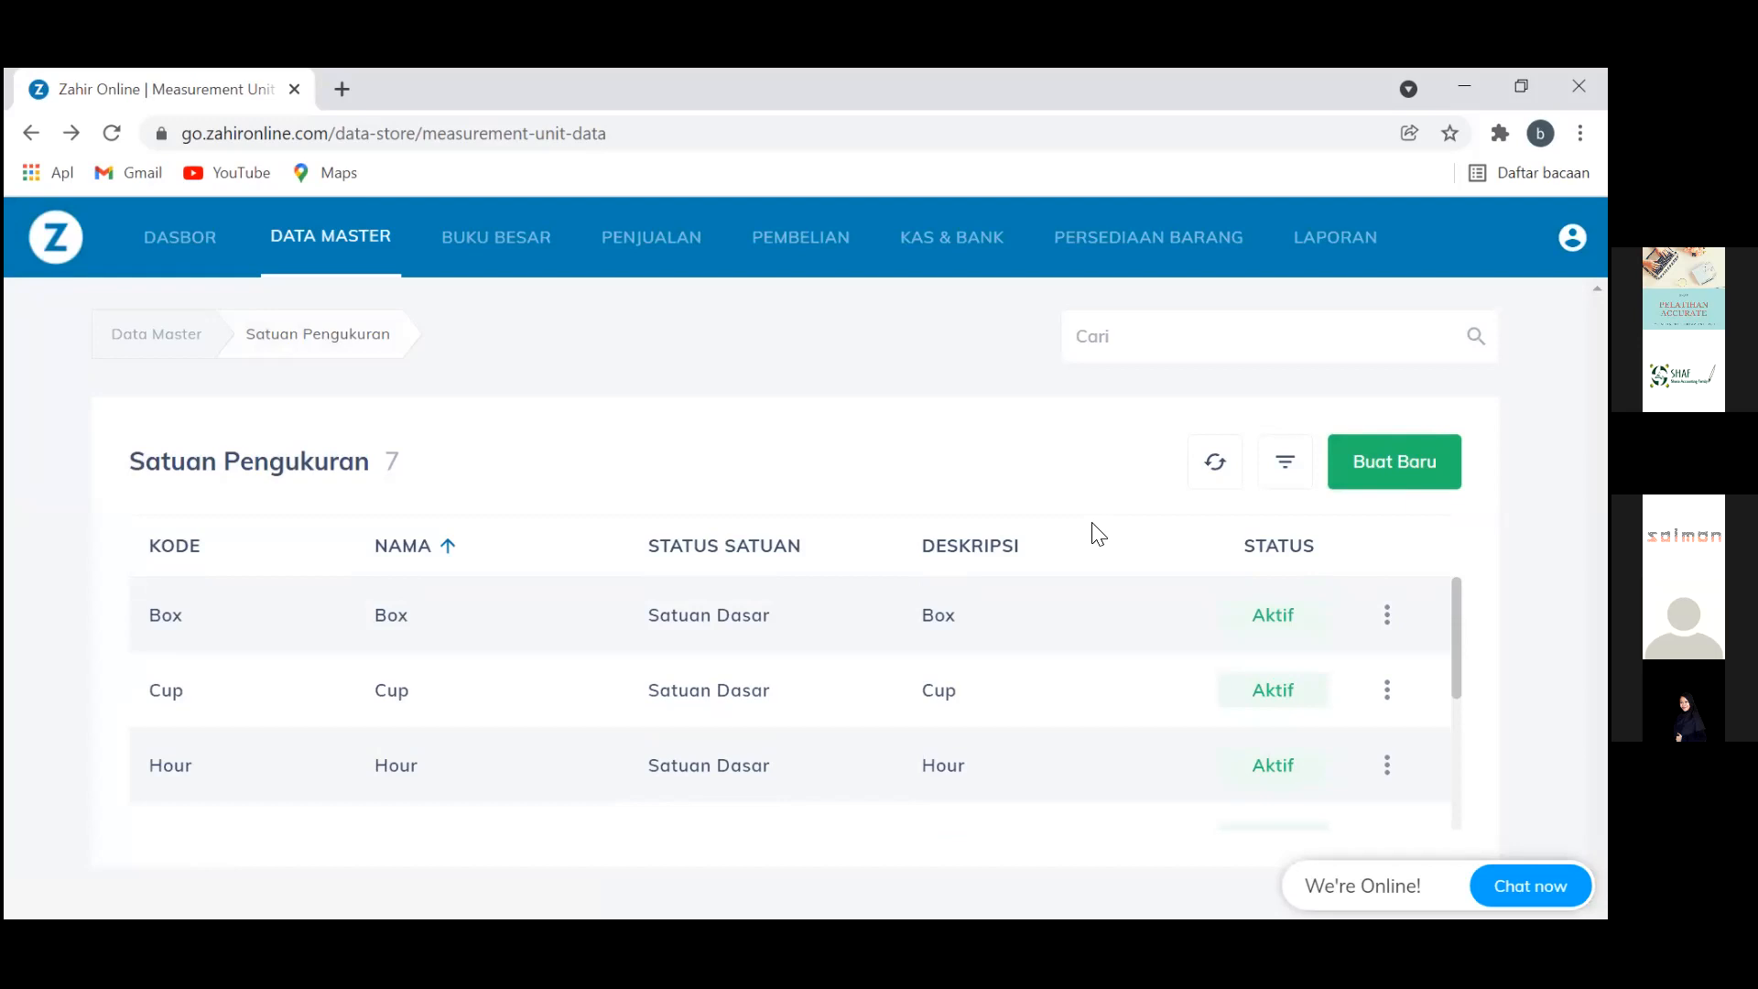
scroll(1098, 534, down, 2)
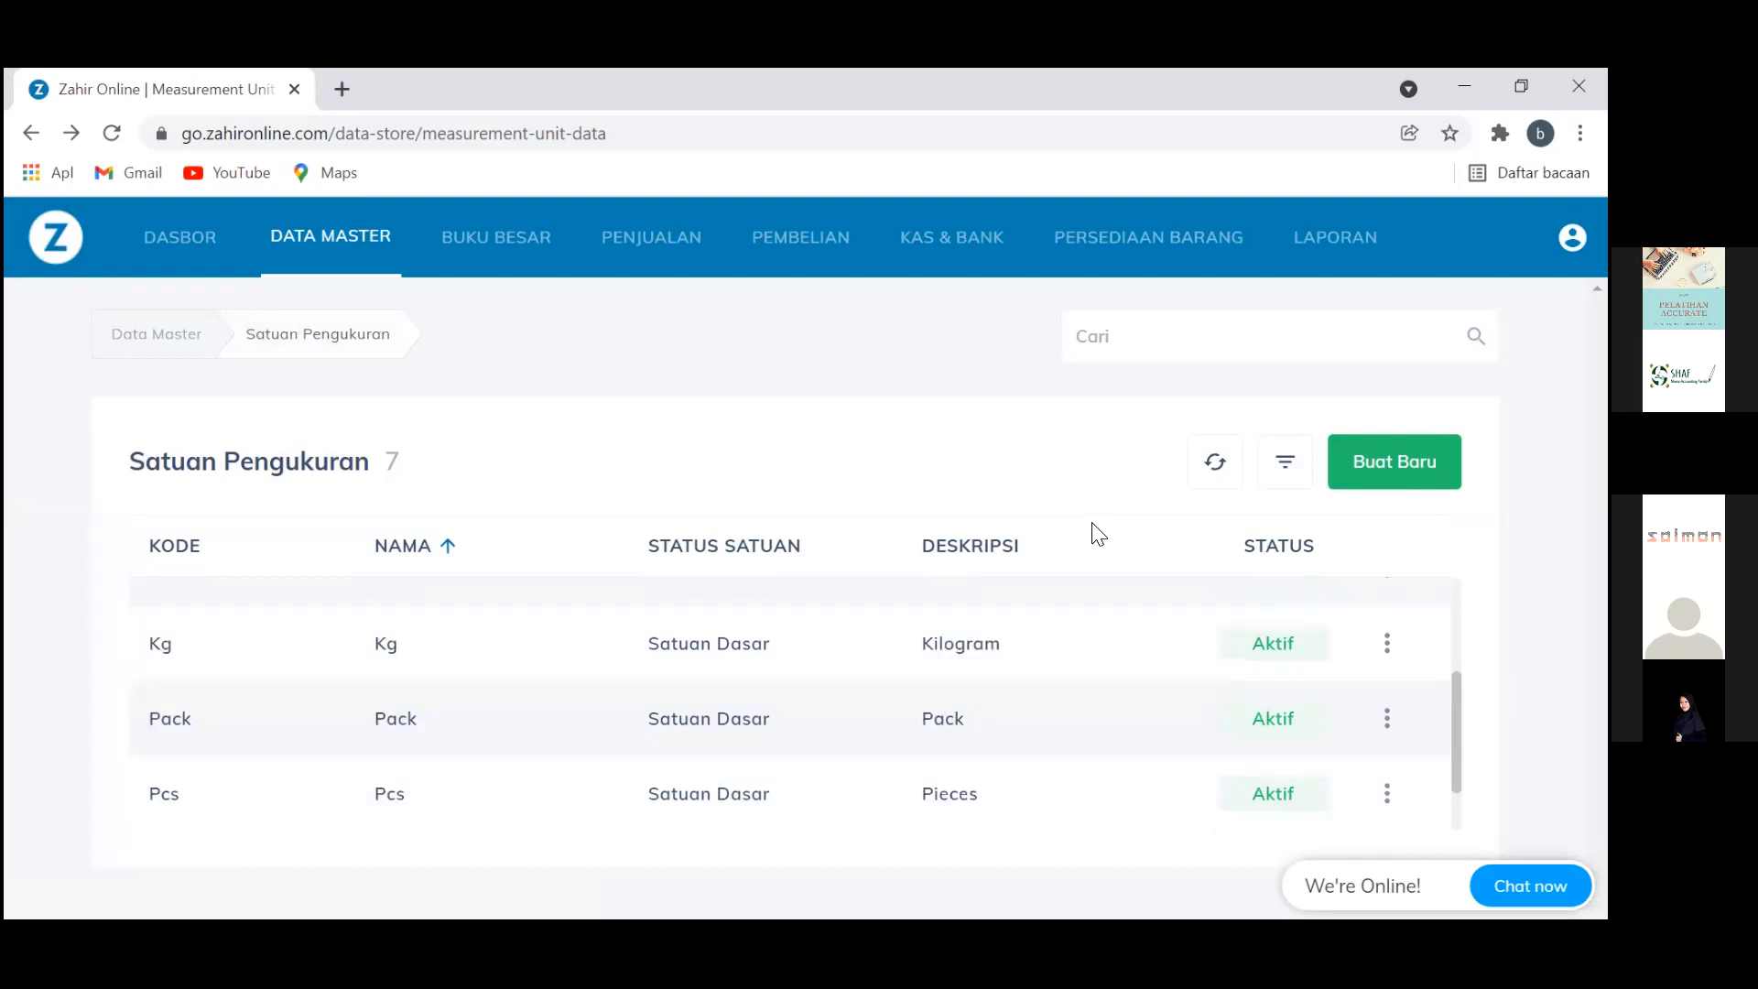
scroll(1098, 534, down, 1)
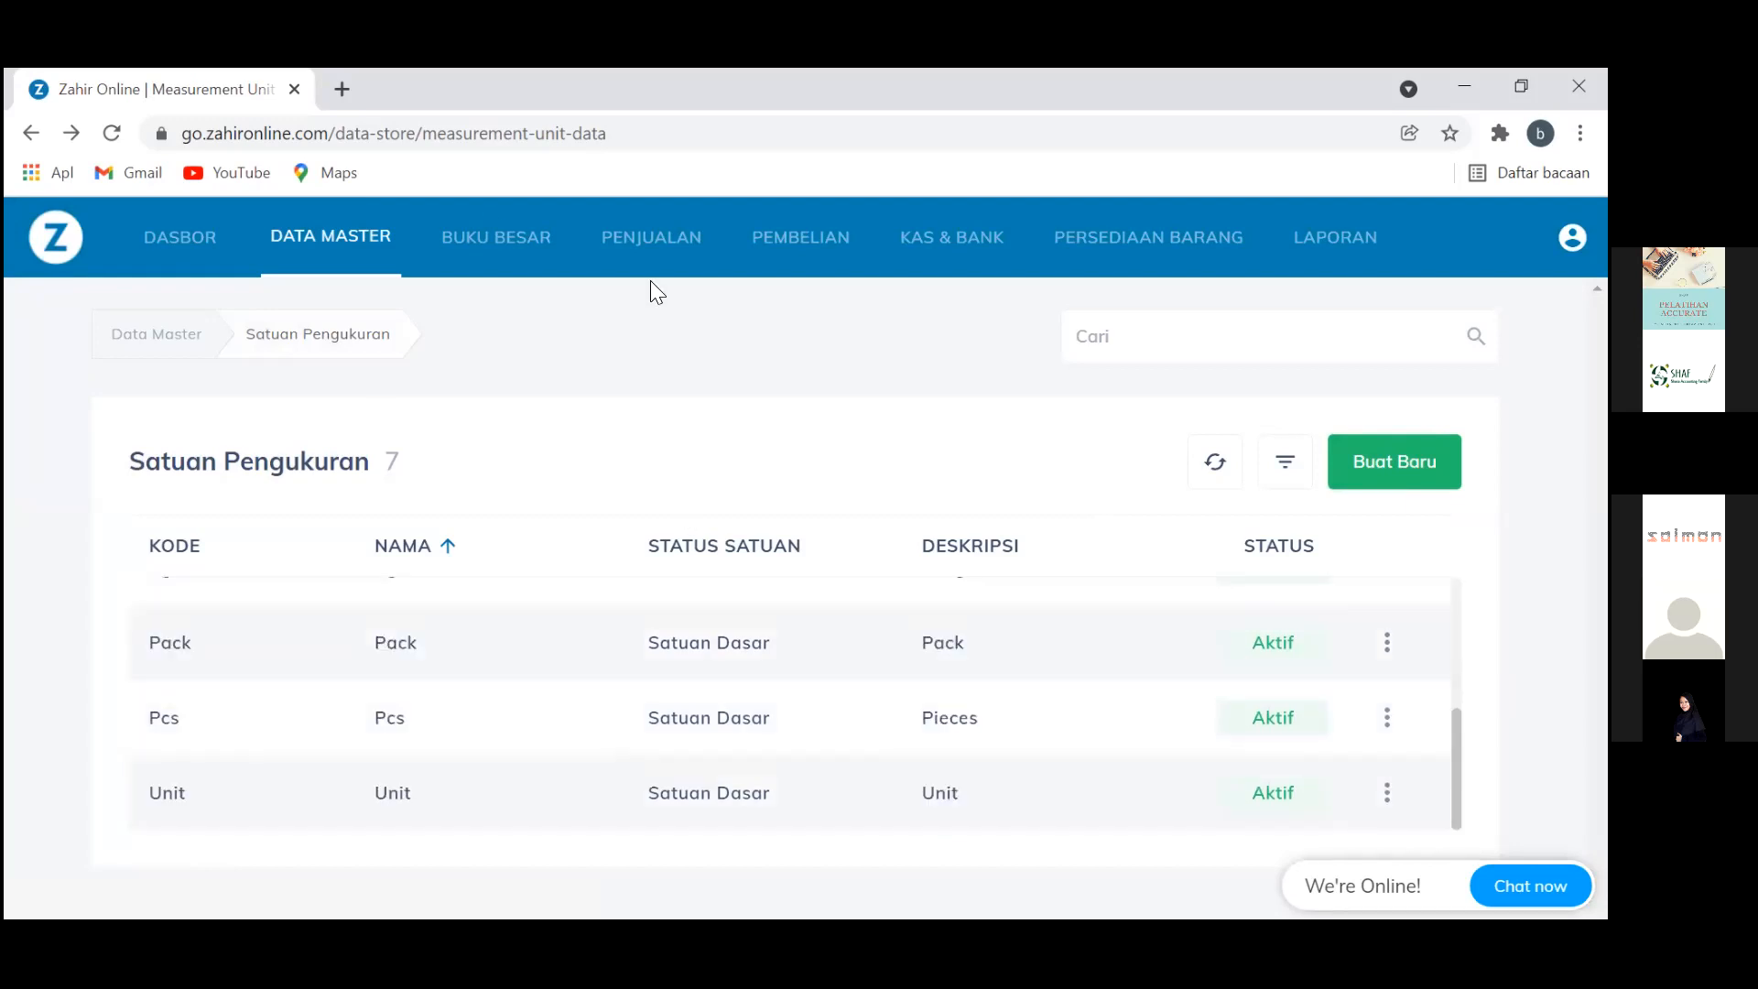
click(485, 255)
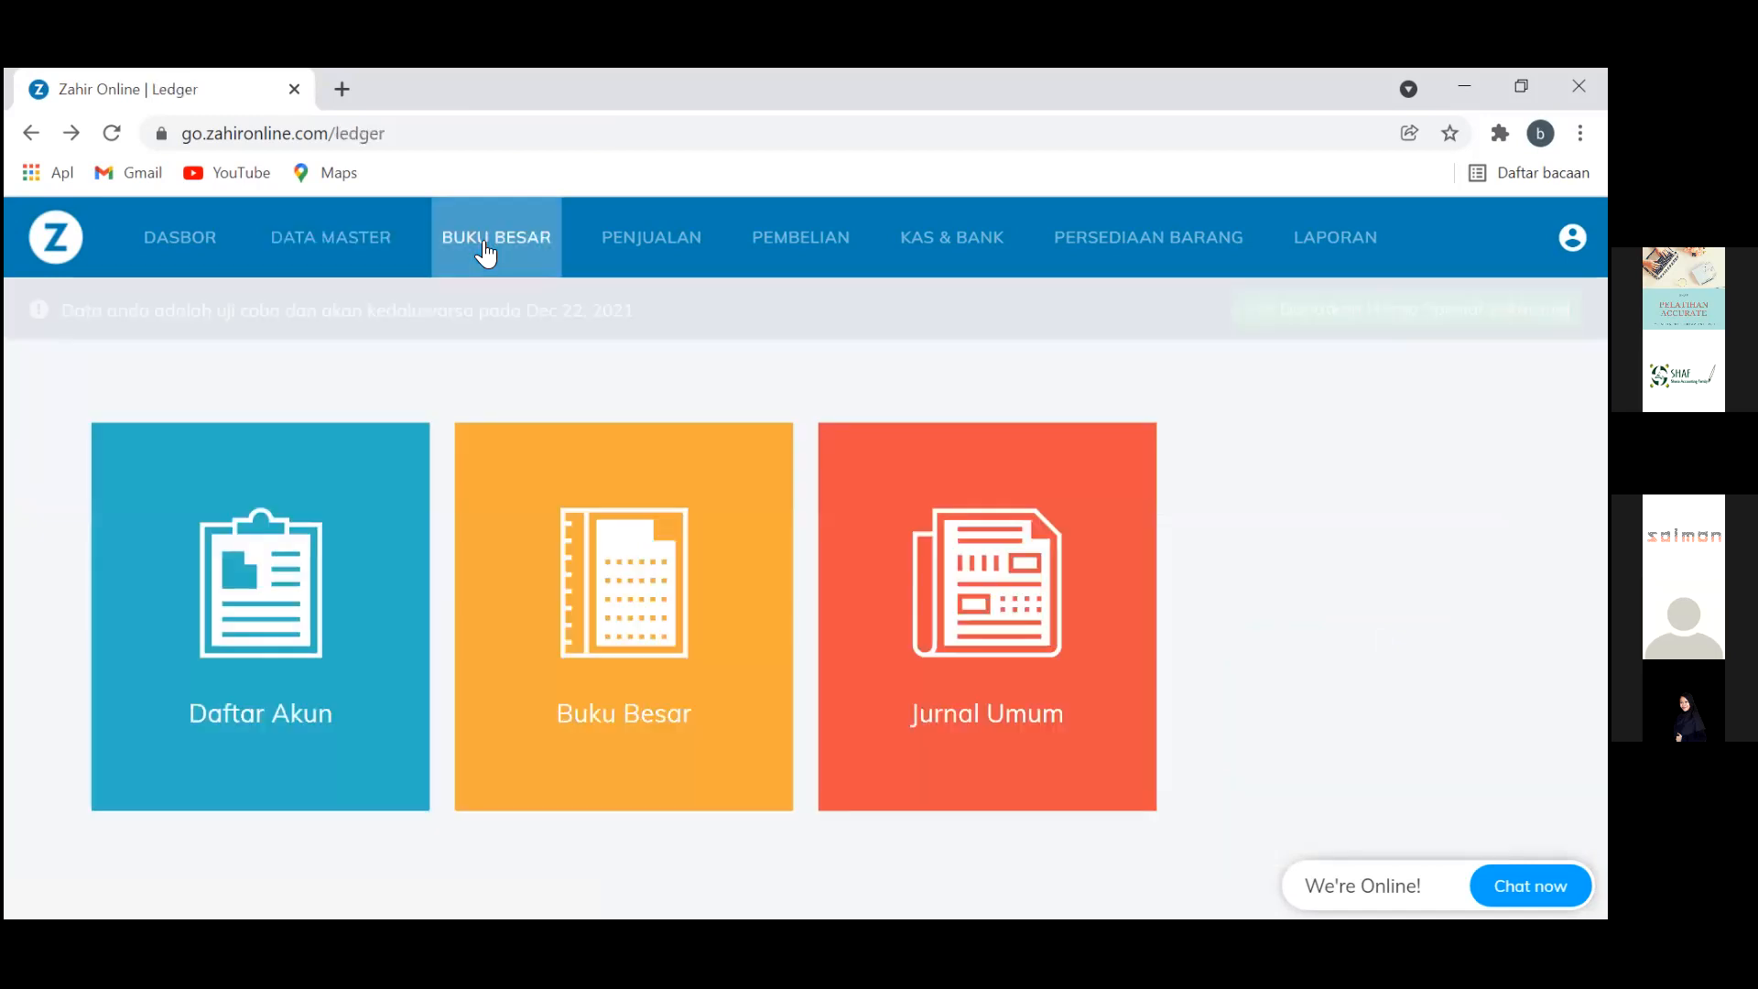
From Data Master, open the Persediaan (inventory) opening balance under Saldo Awal
click(354, 249)
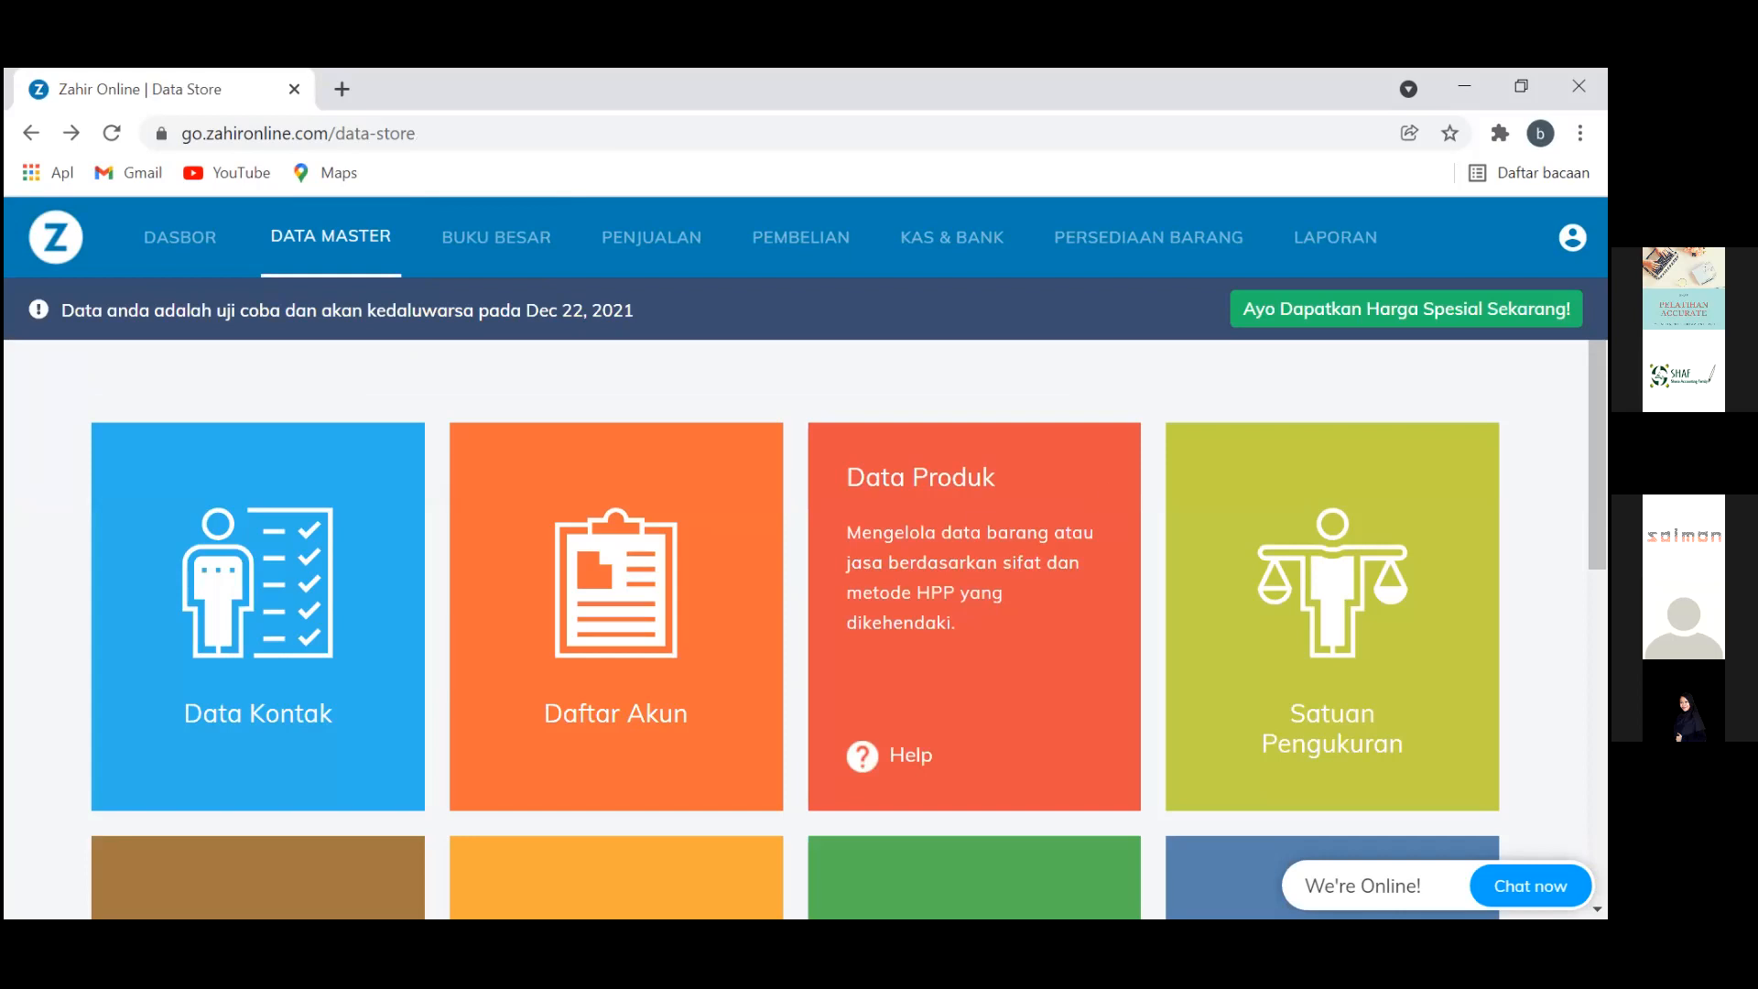
click(1572, 237)
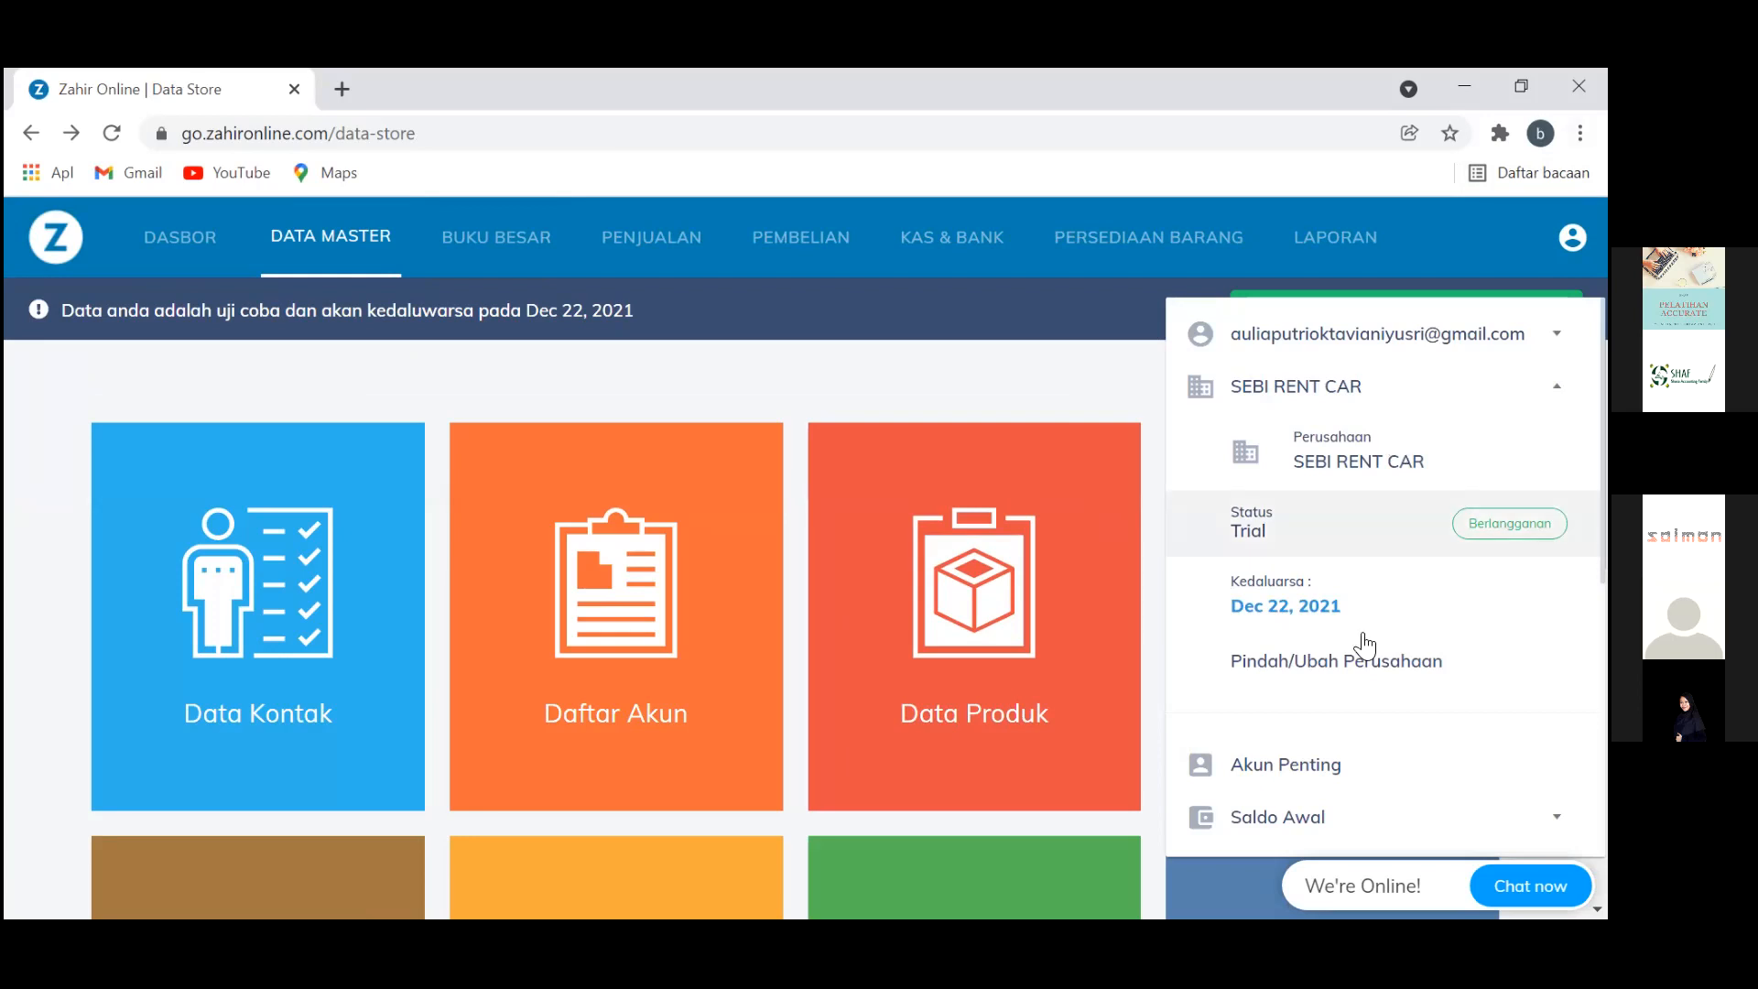
scroll(1367, 646, down, 2)
scroll(1365, 646, down, 1)
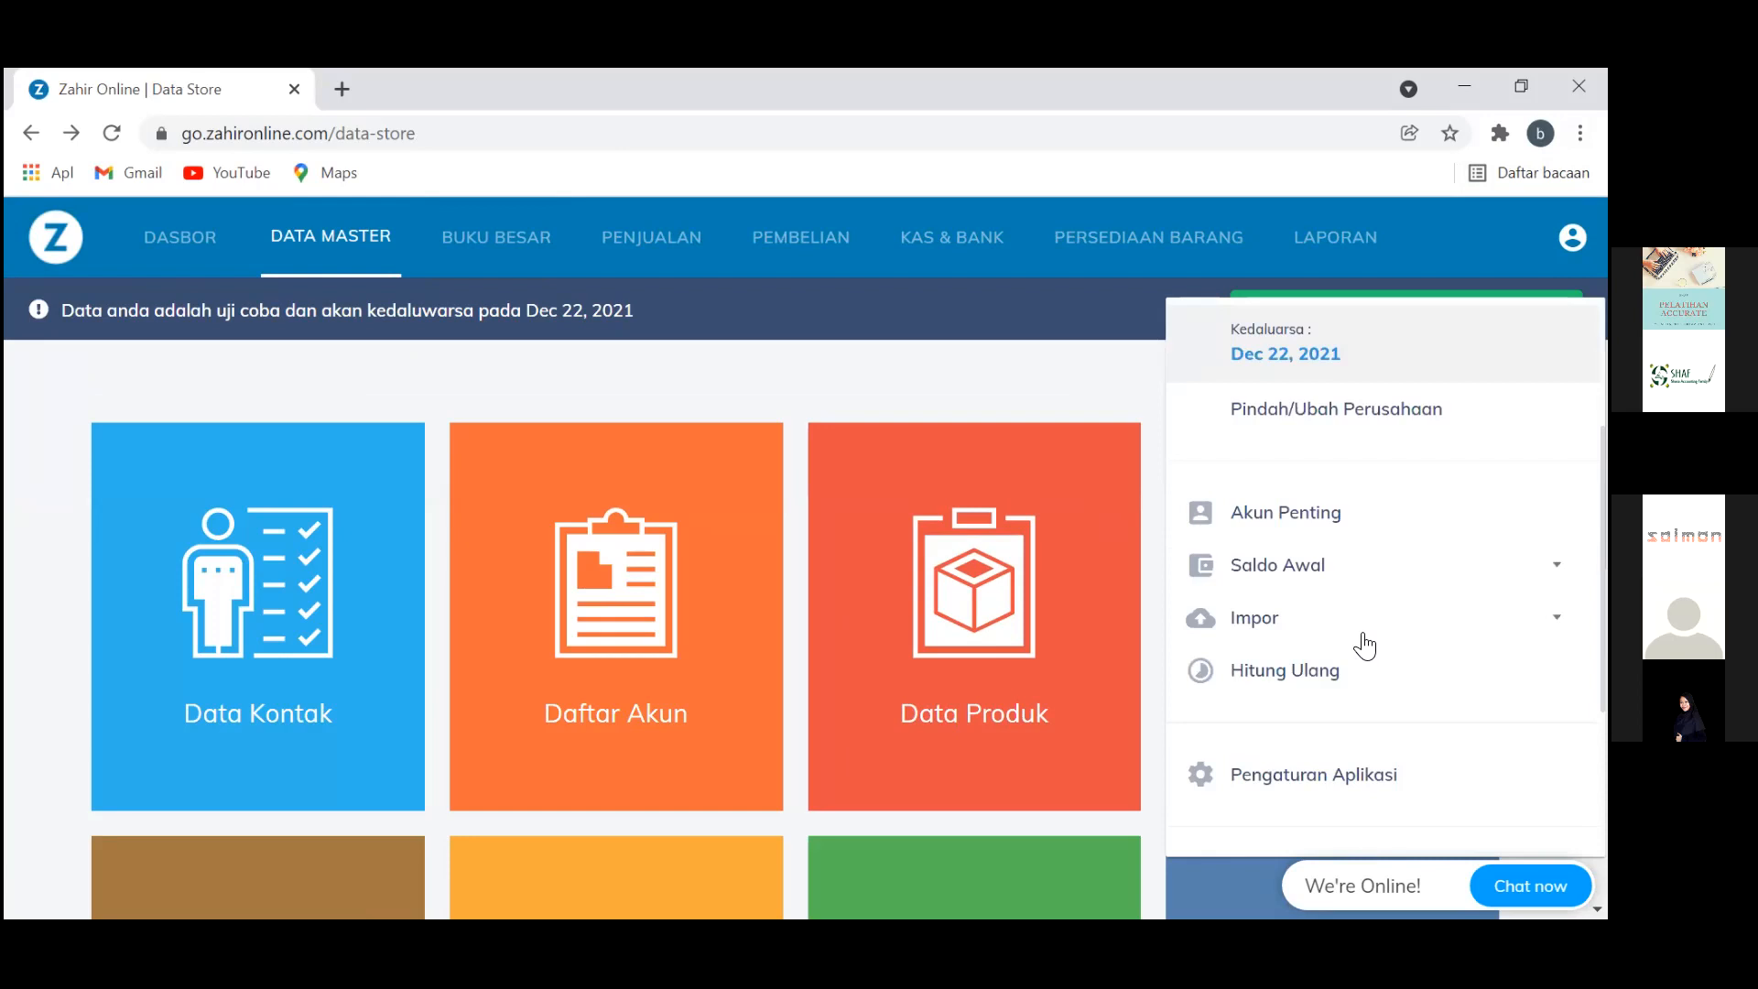
scroll(1364, 646, down, 3)
scroll(1364, 645, up, 1)
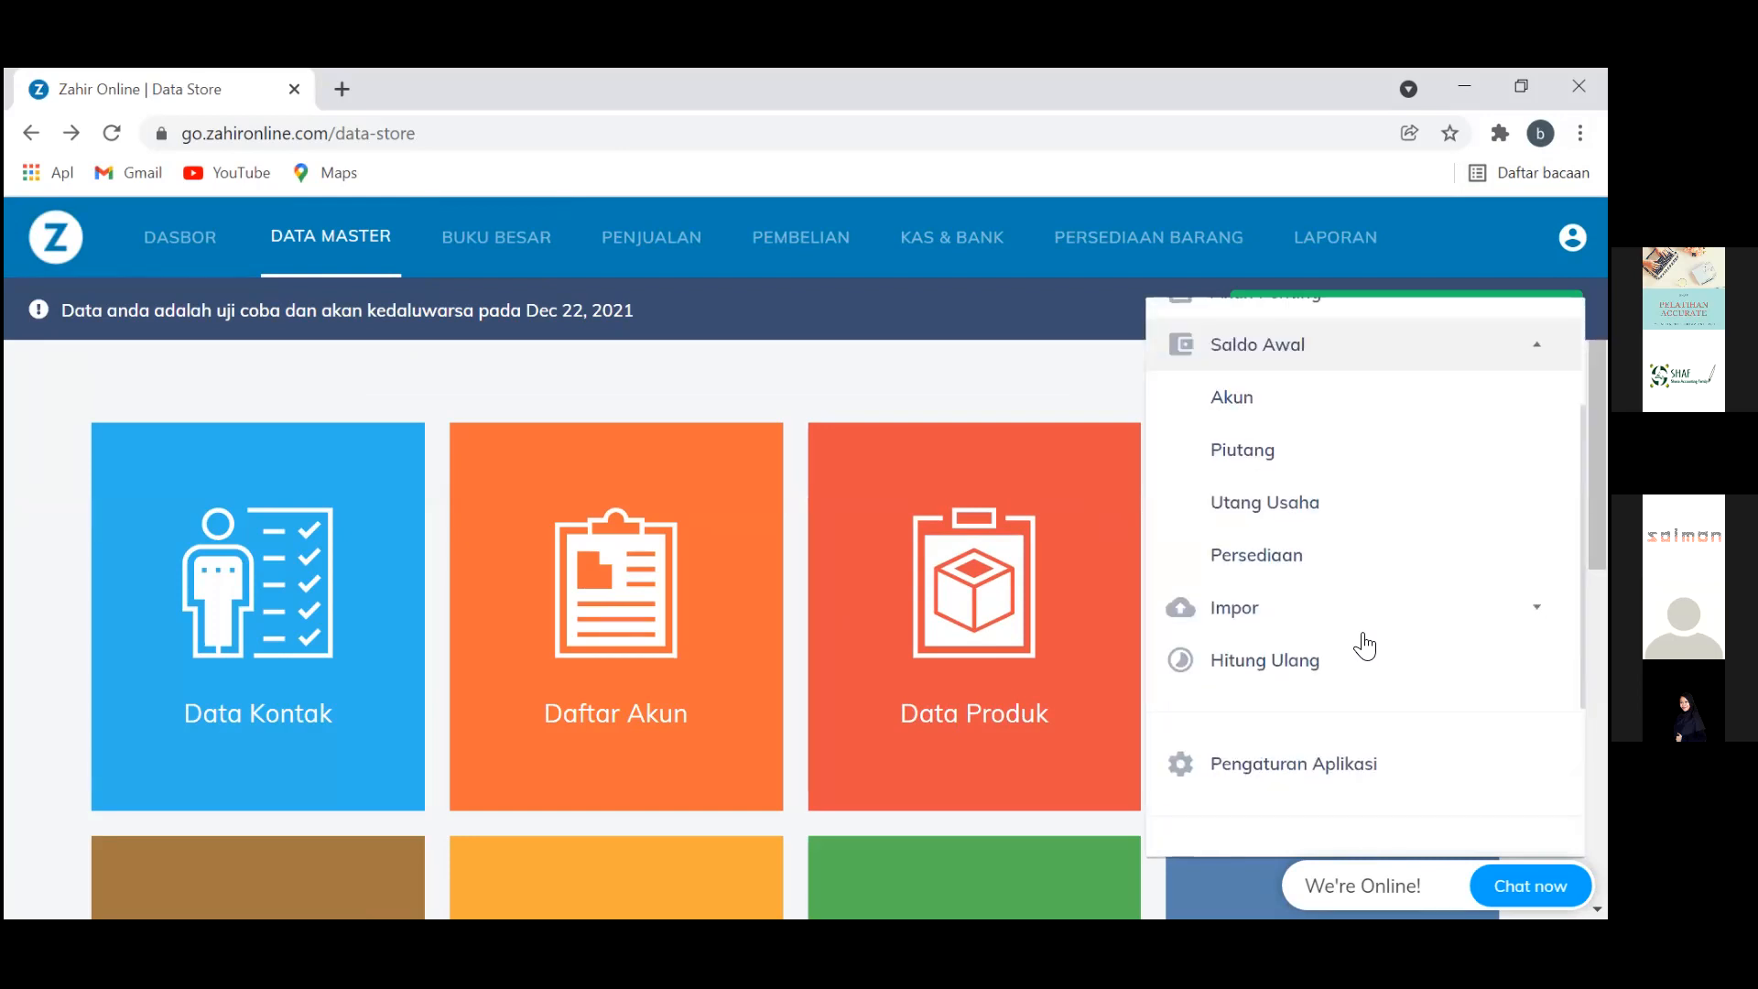
click(1365, 646)
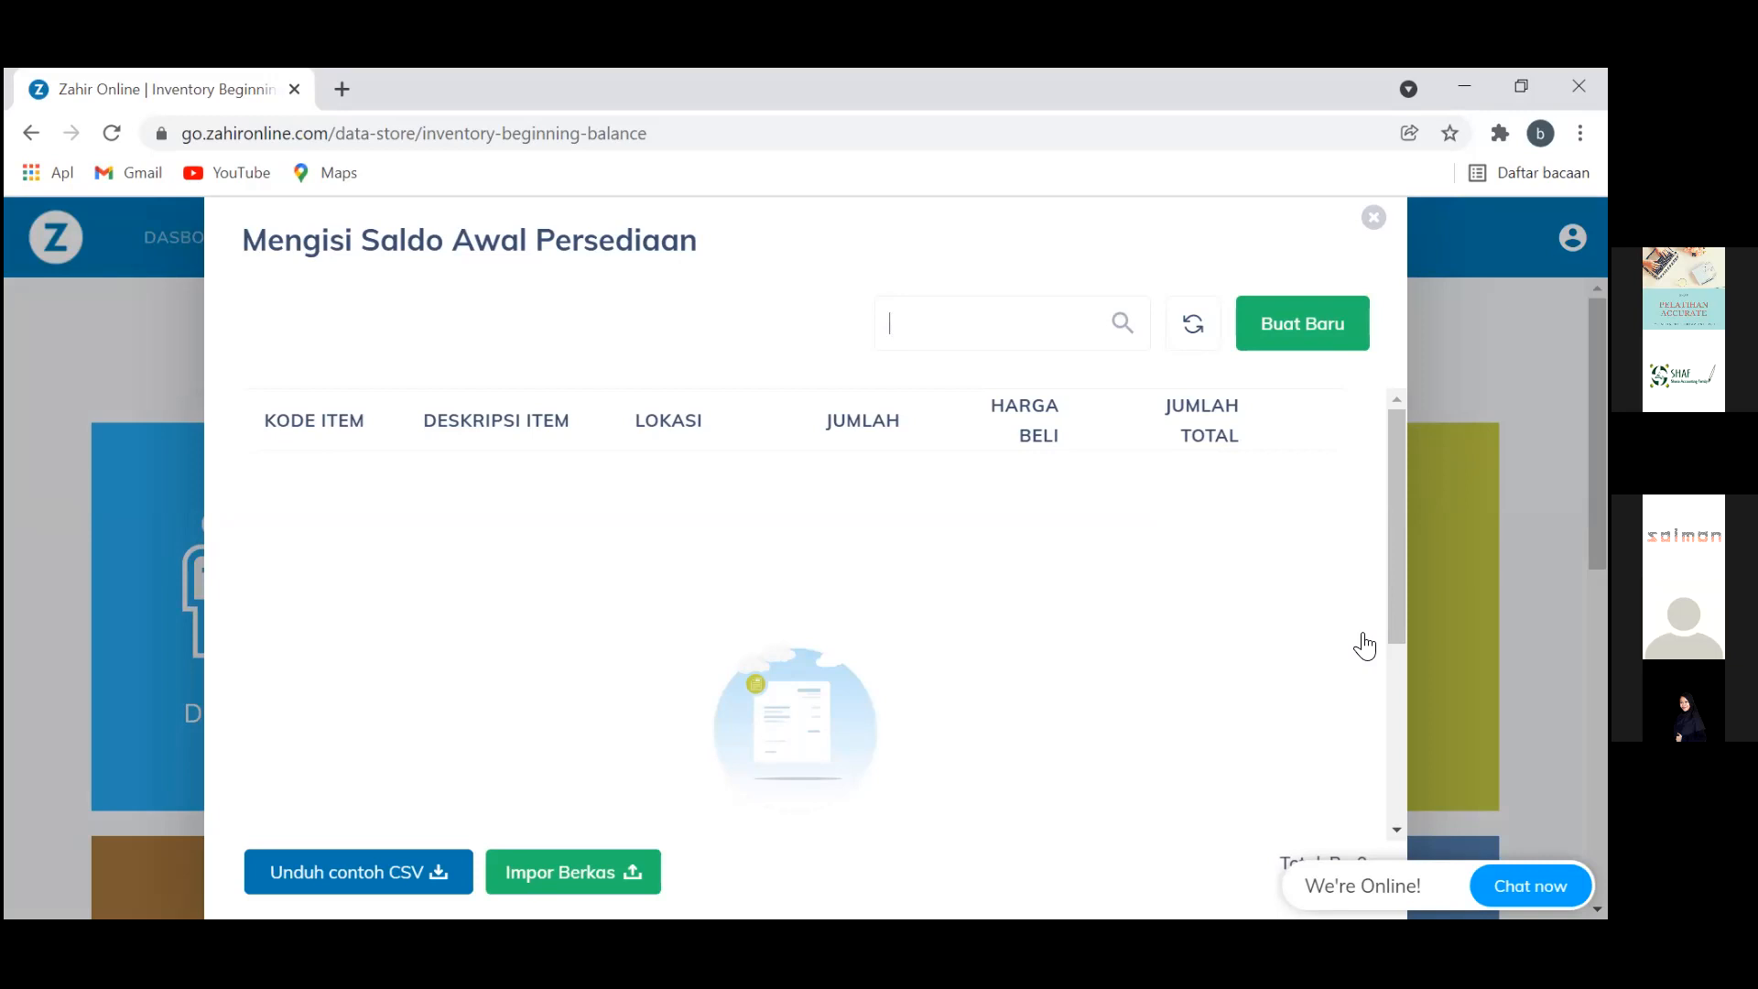
scroll(1364, 646, down, 4)
scroll(1365, 646, up, 4)
Start Impor Berkas and select the Saldo Awal Persediaan CSV file
click(627, 875)
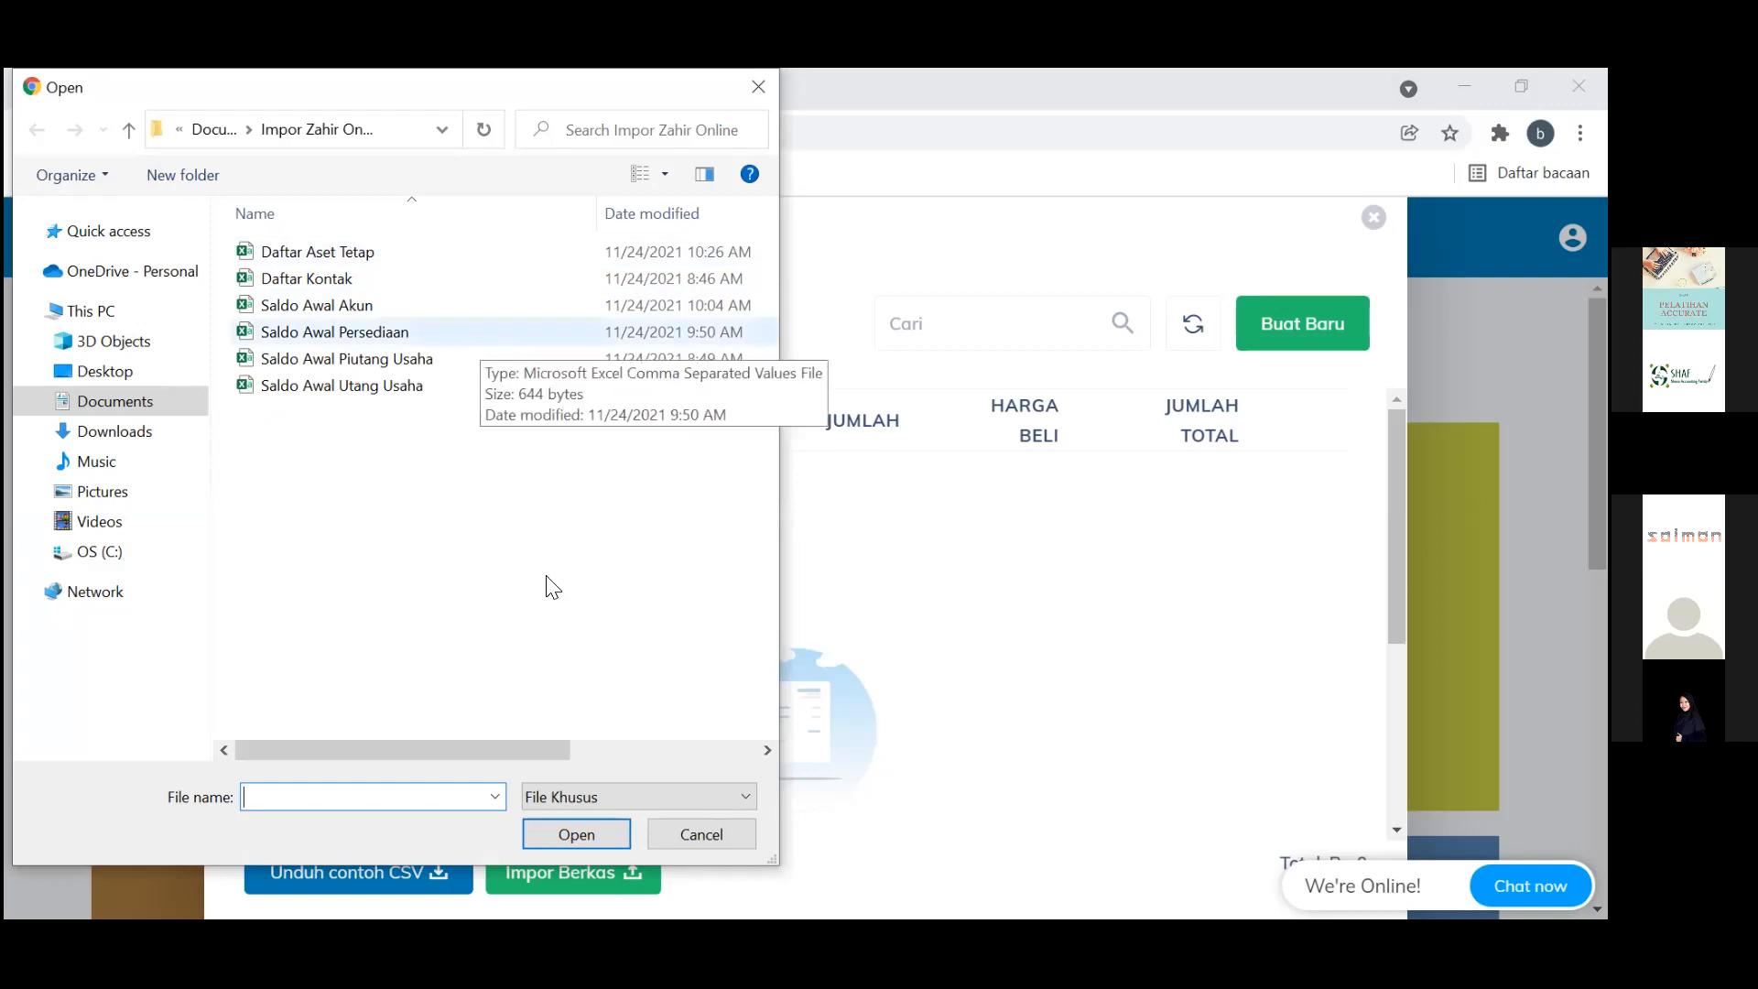
click(485, 337)
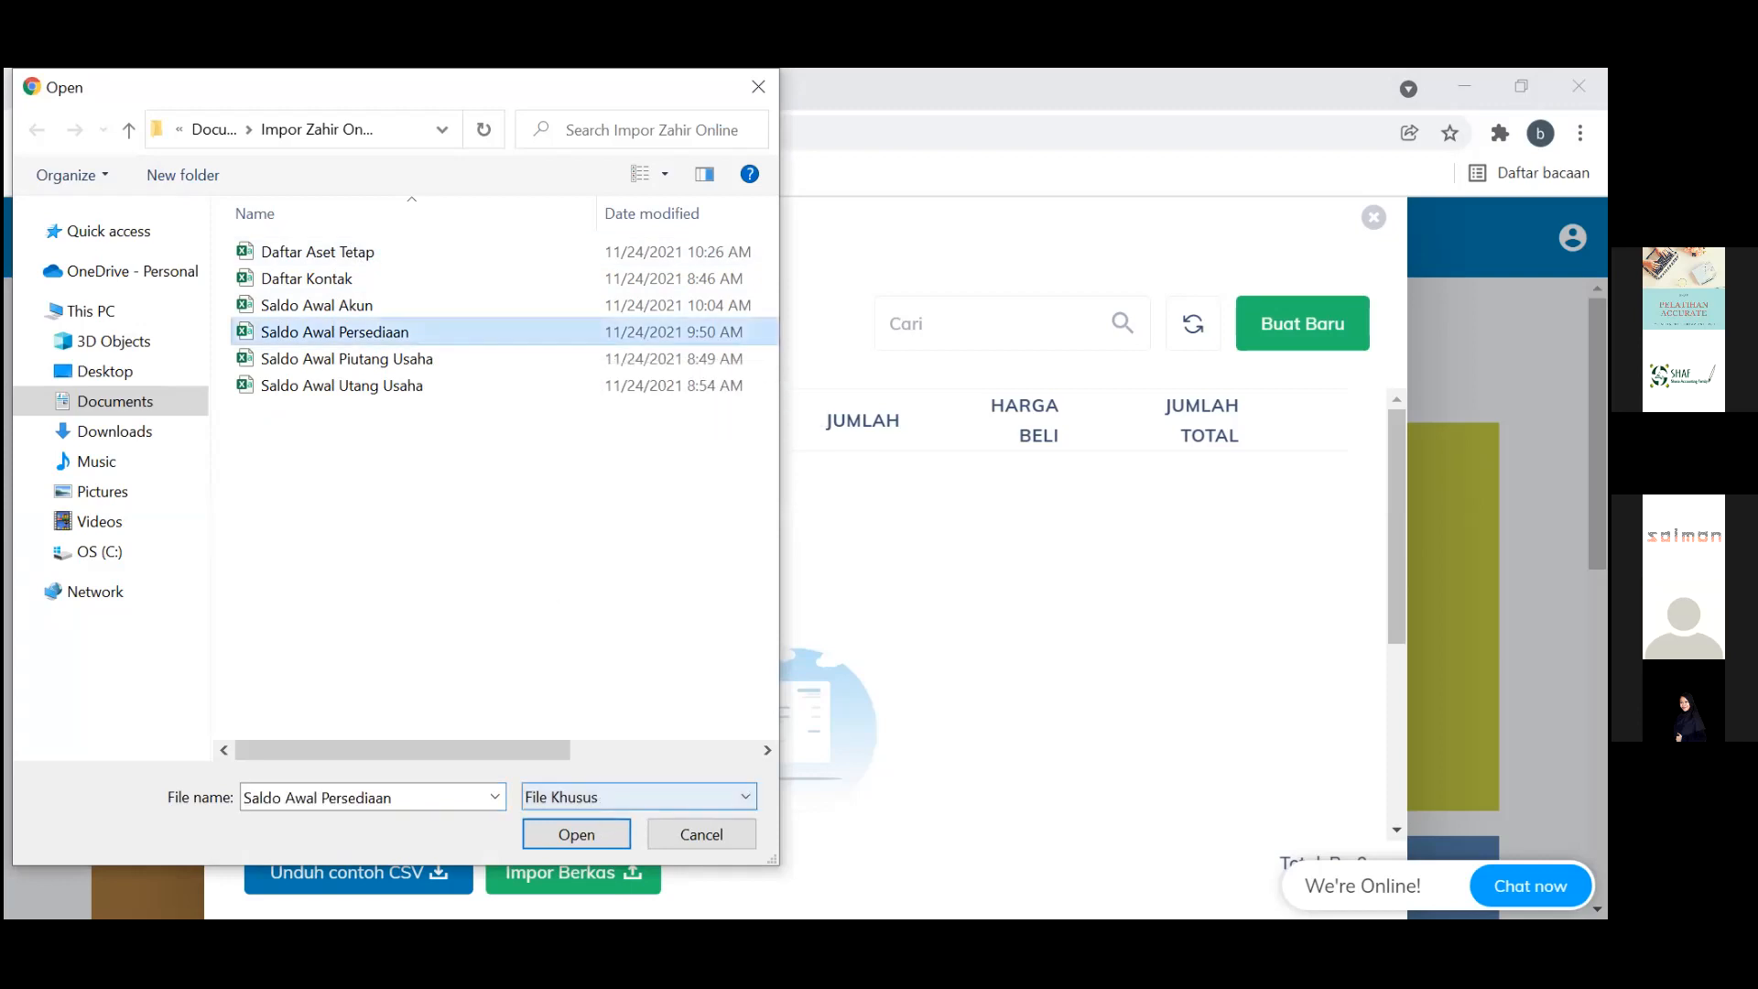
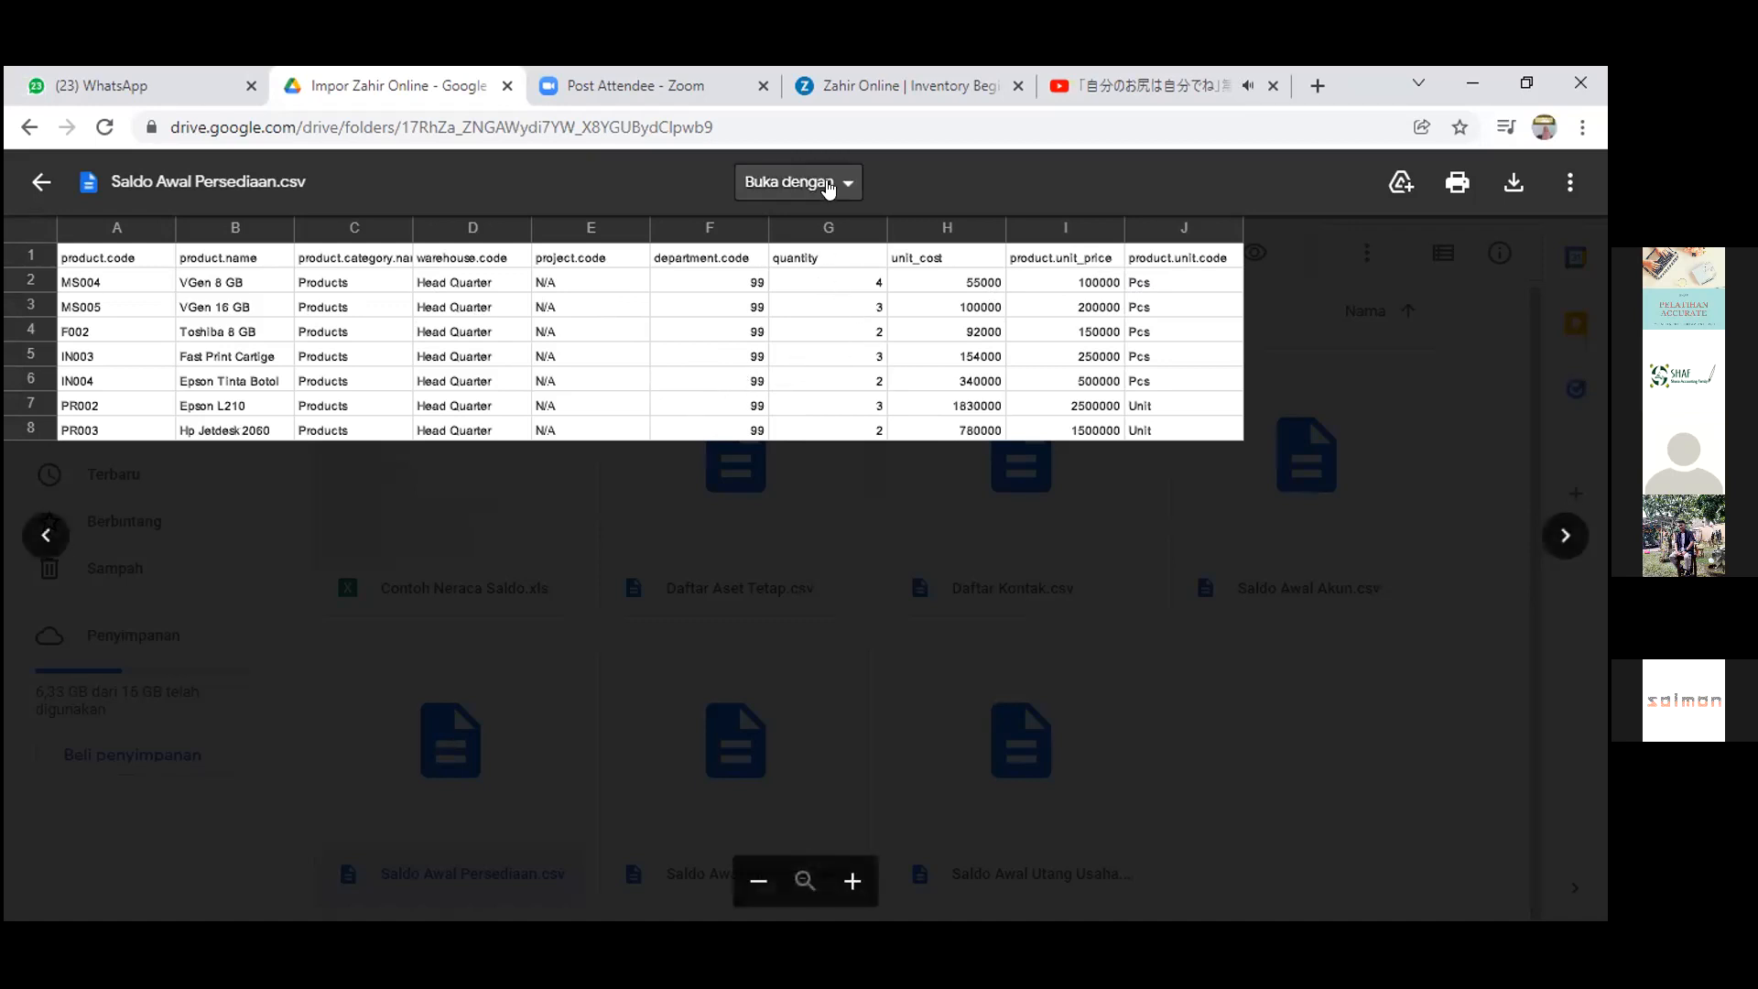
Try opening Saldo Awal Persediaan.csv in Google Sheets from the Drive preview
click(828, 188)
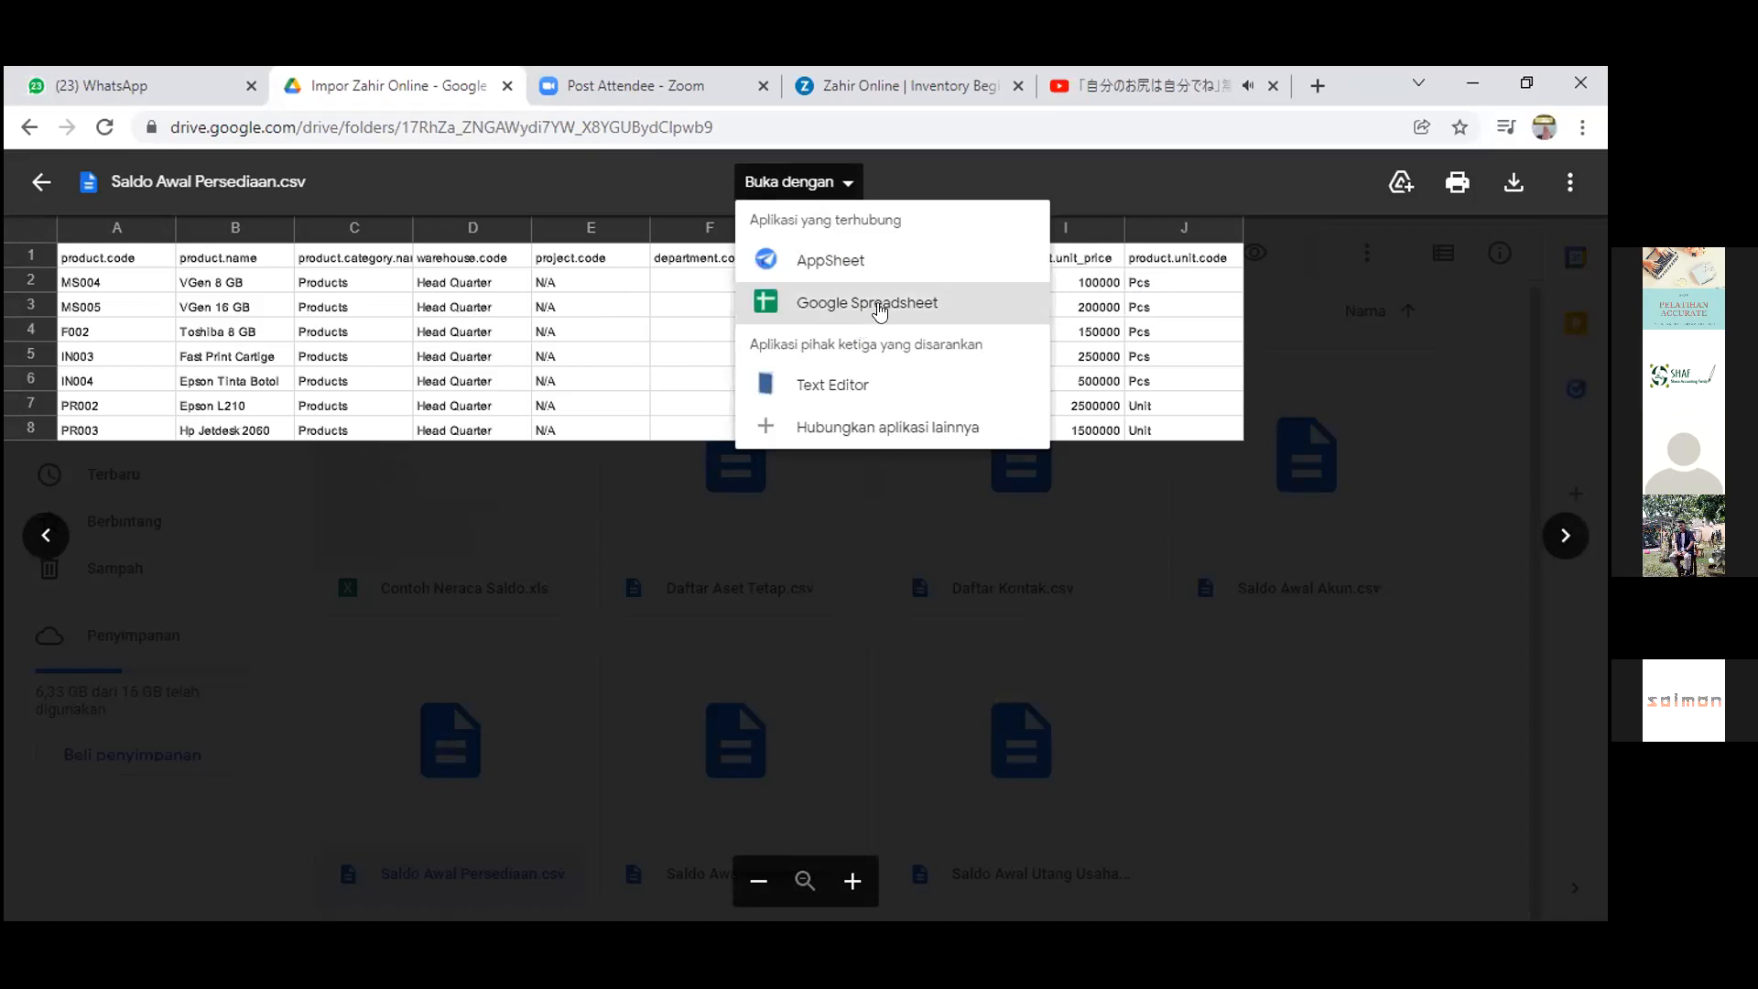
click(880, 311)
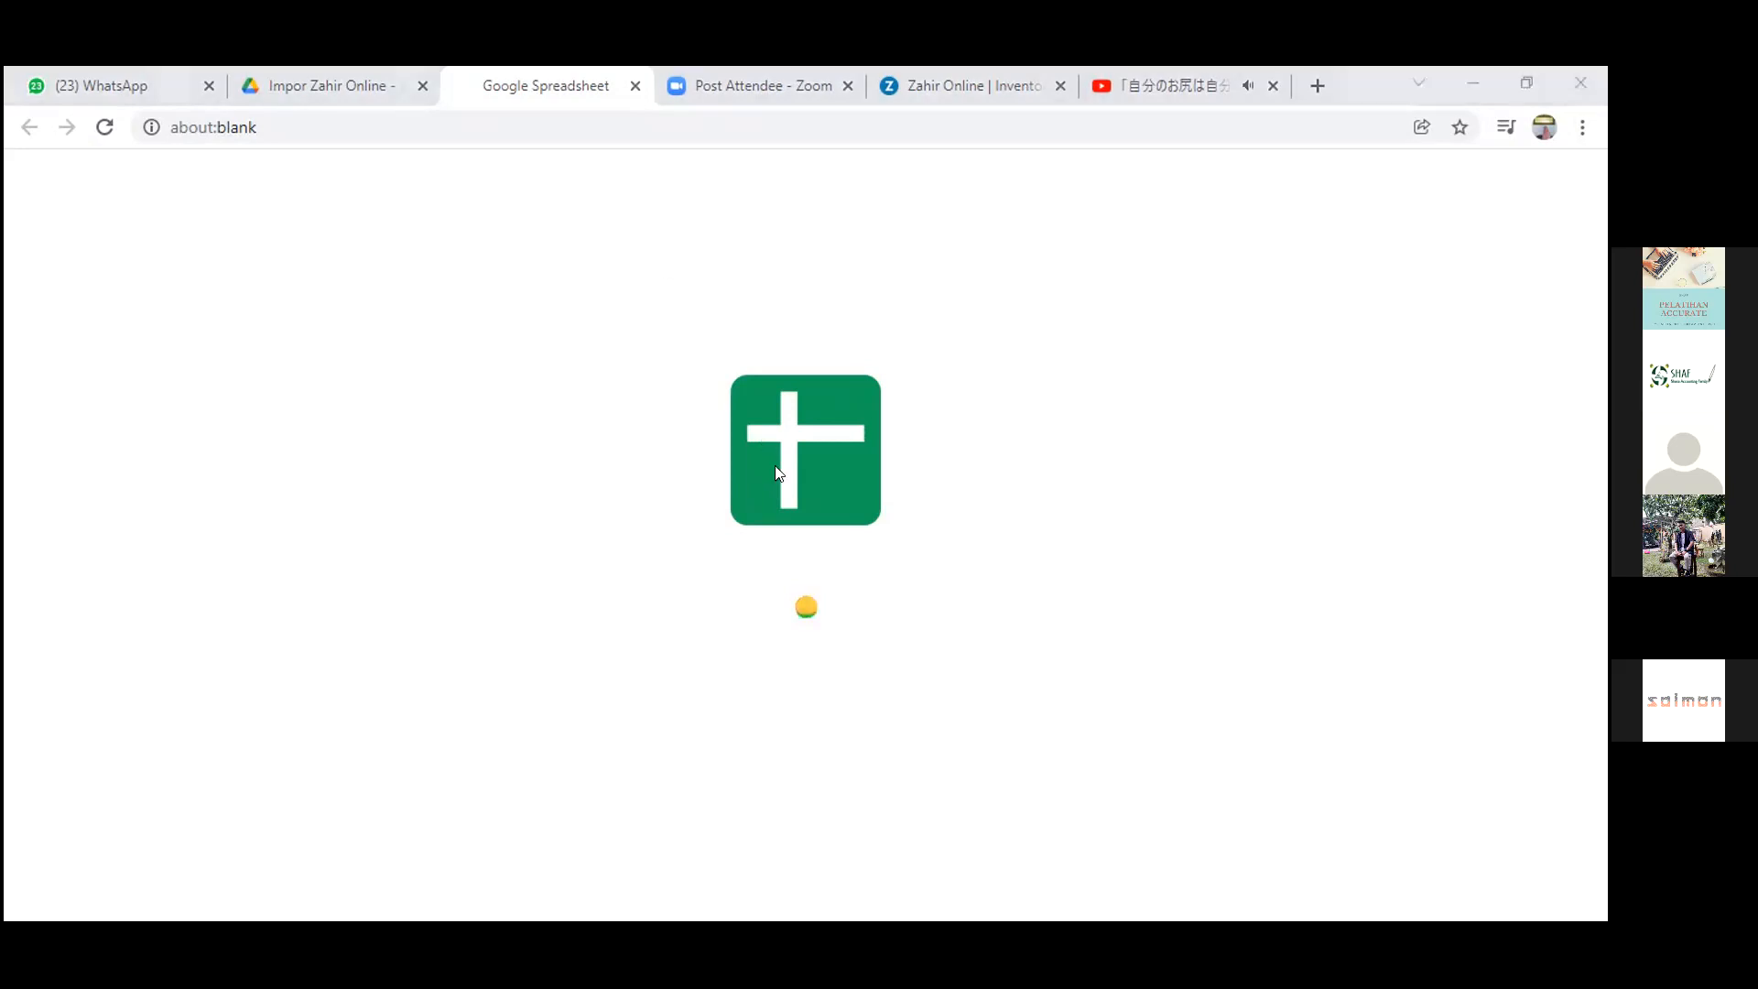
click(383, 77)
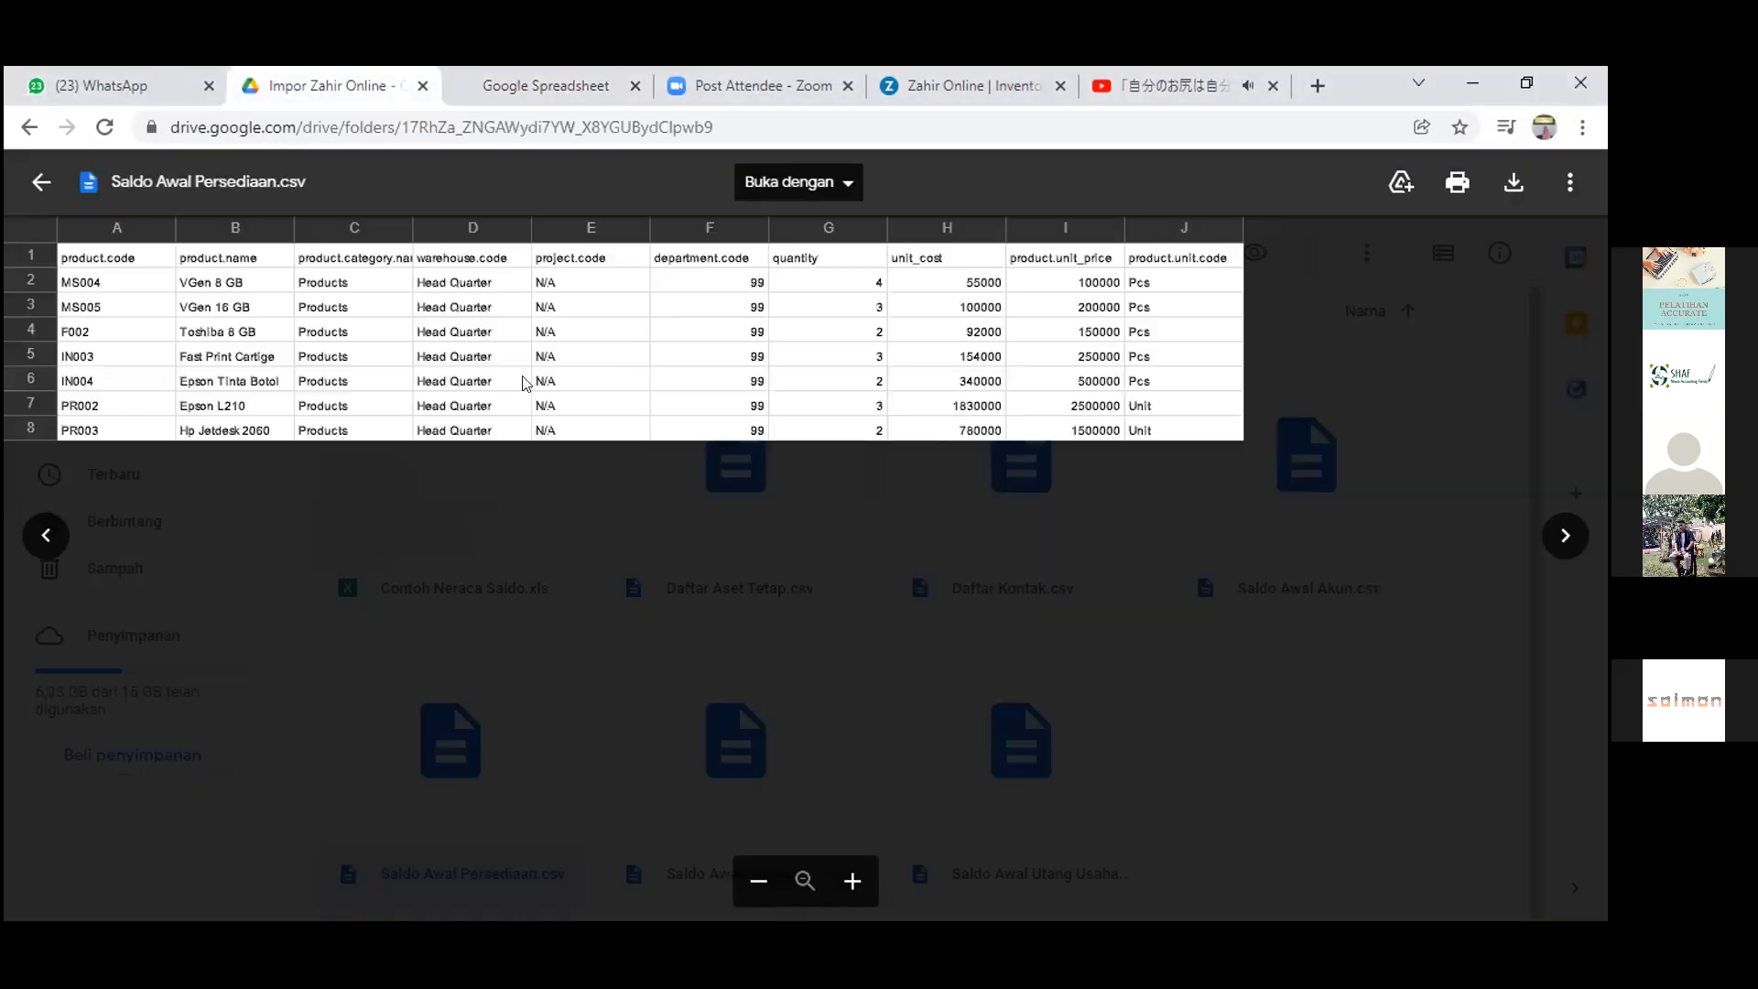
Close the stalled spreadsheet tab and bring up the CSV's app choices again
click(541, 77)
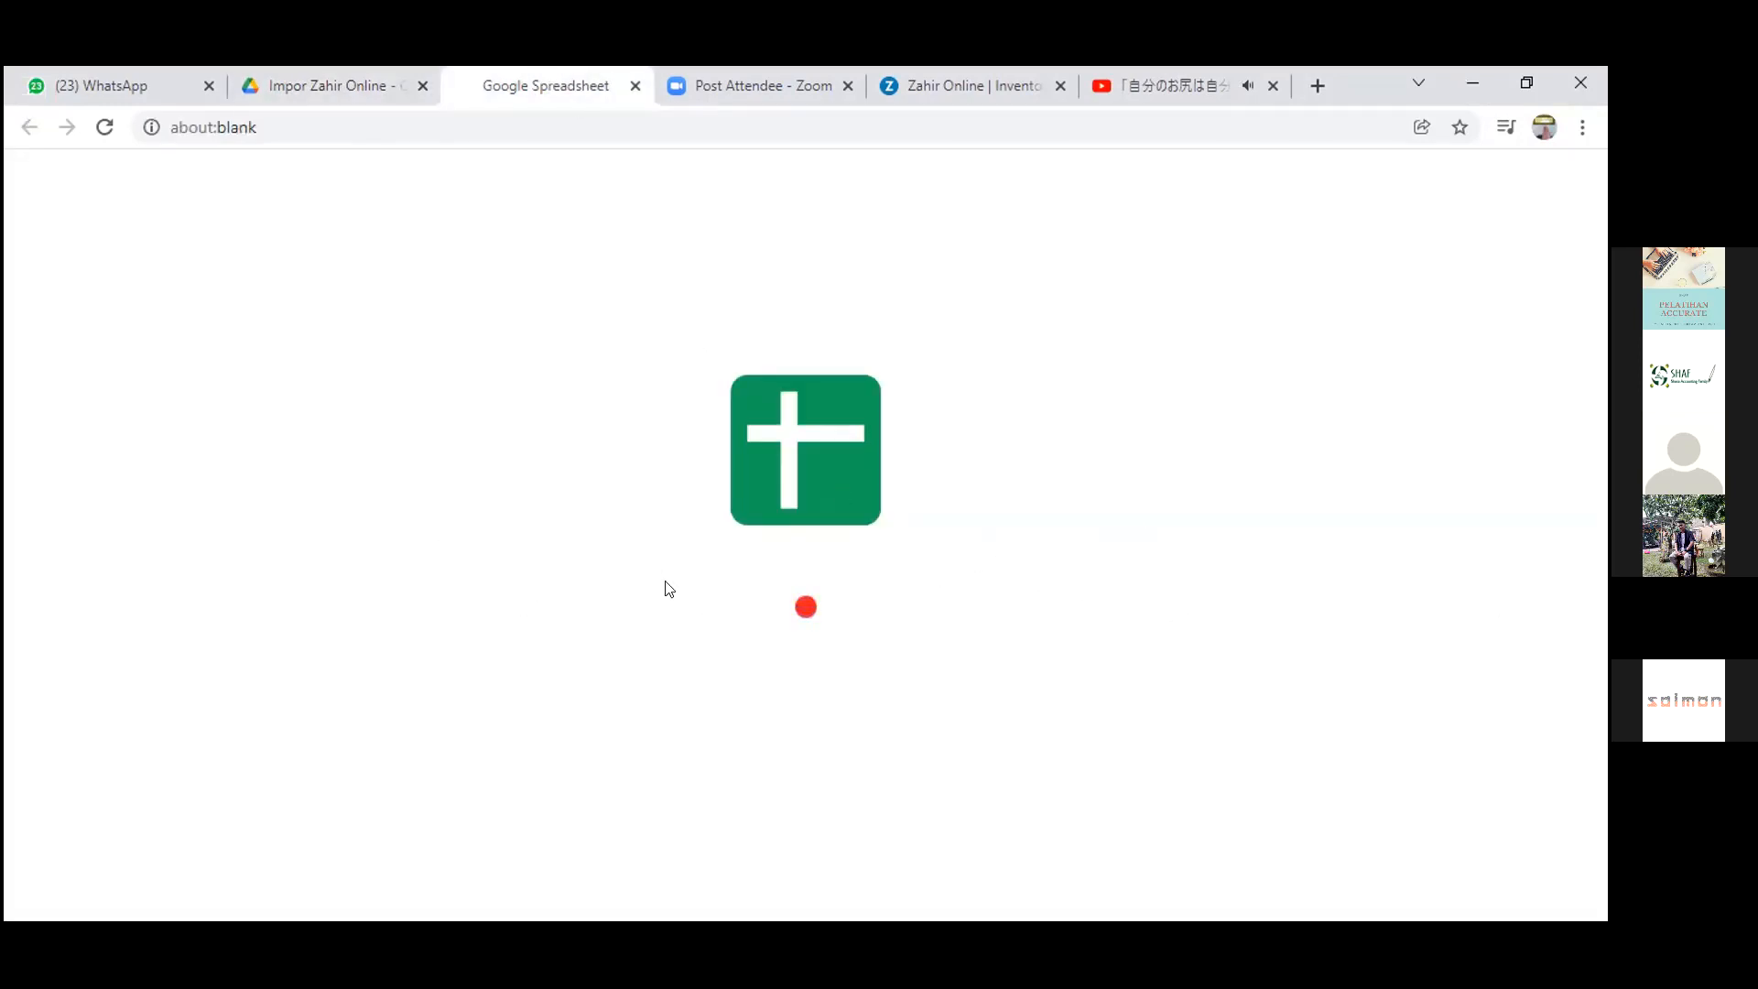
click(633, 85)
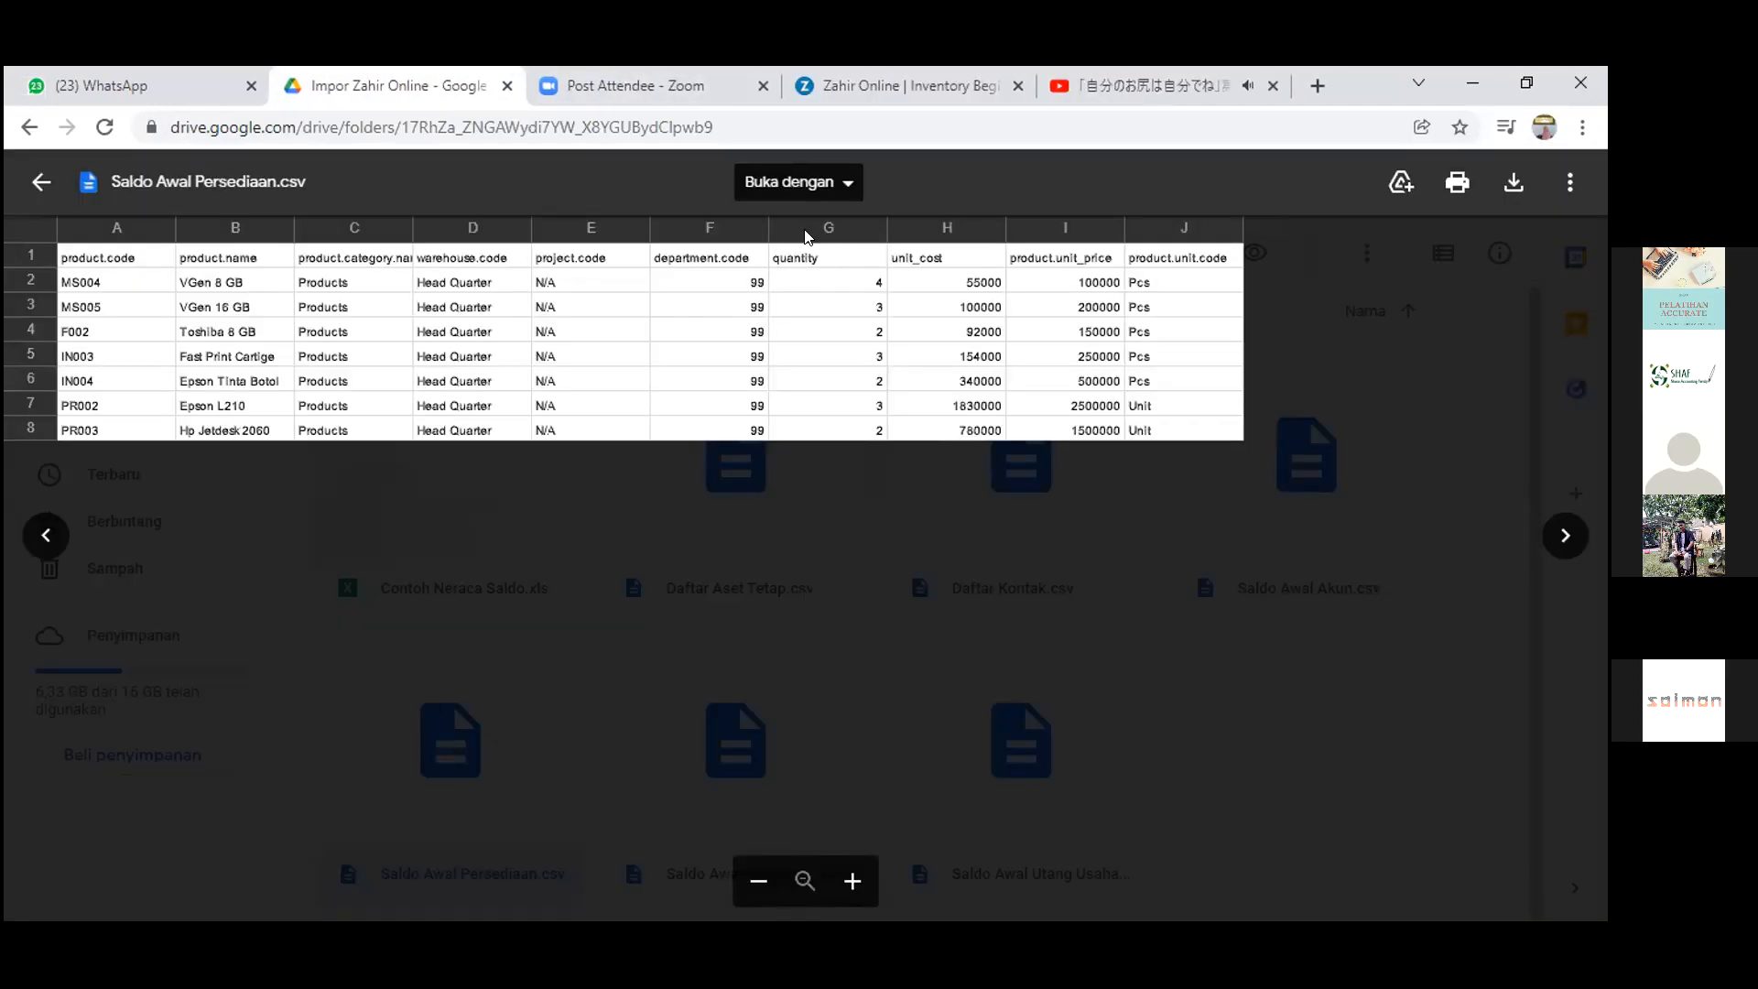
click(802, 184)
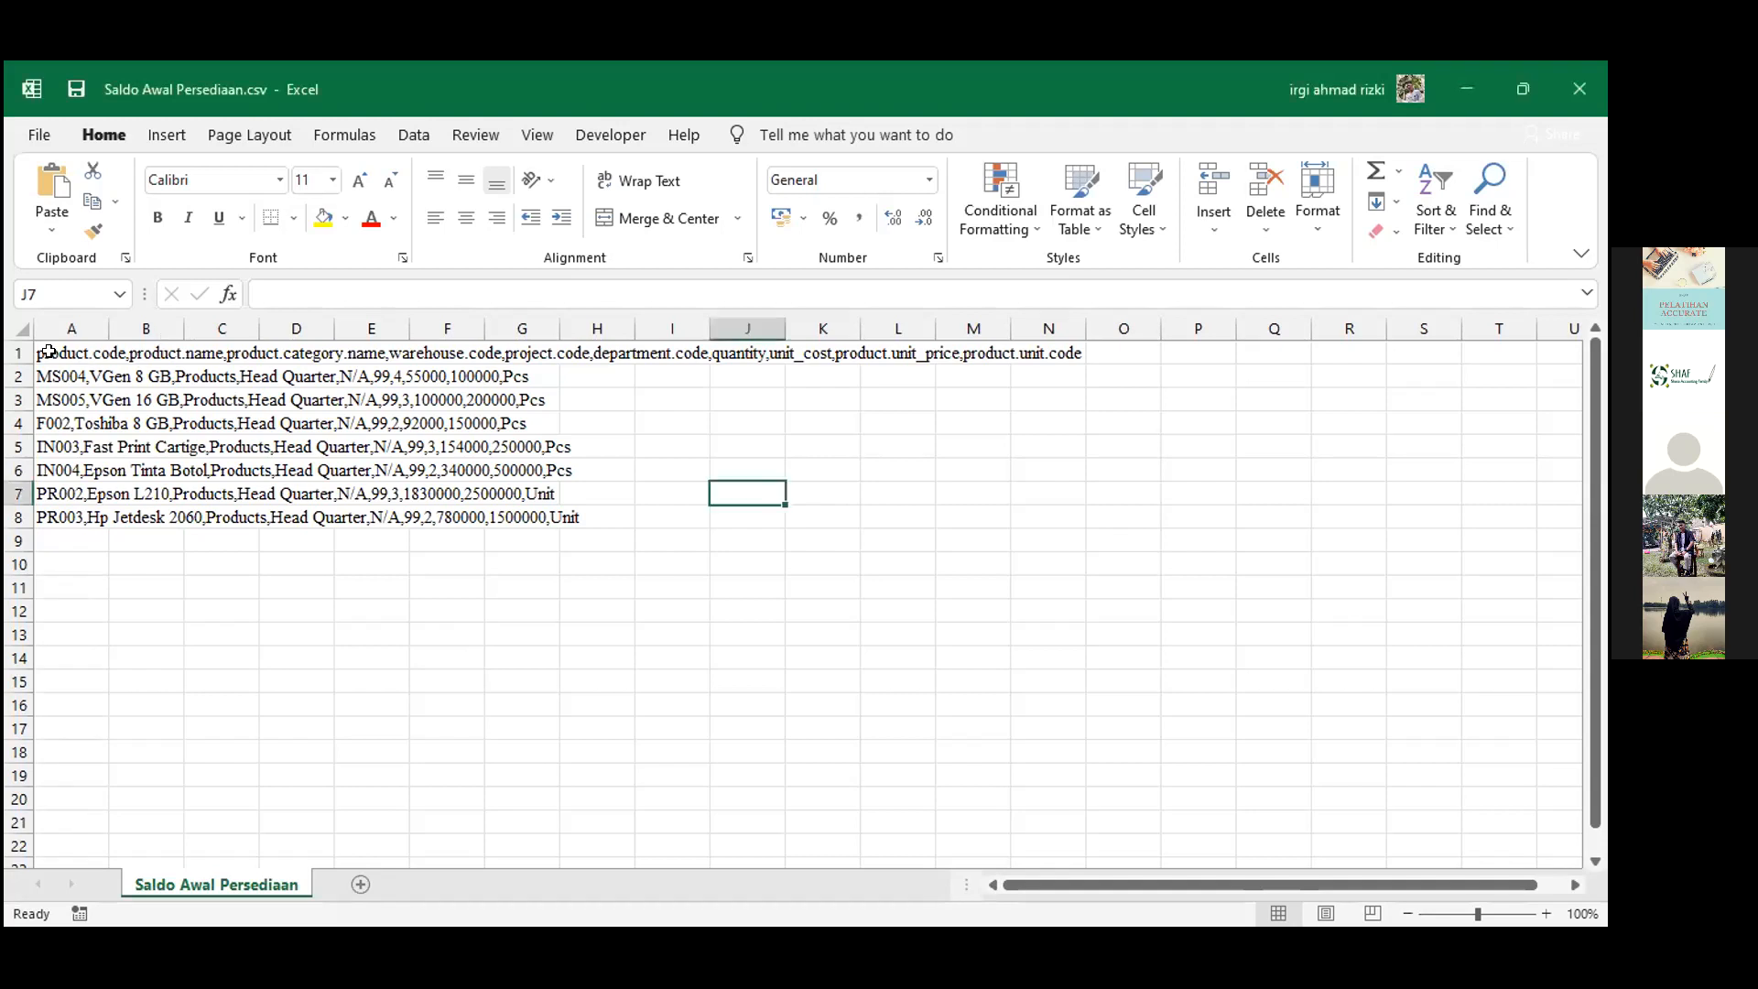
Select cell A1 to inspect the unsplit comma-separated header line
click(87, 356)
click(451, 585)
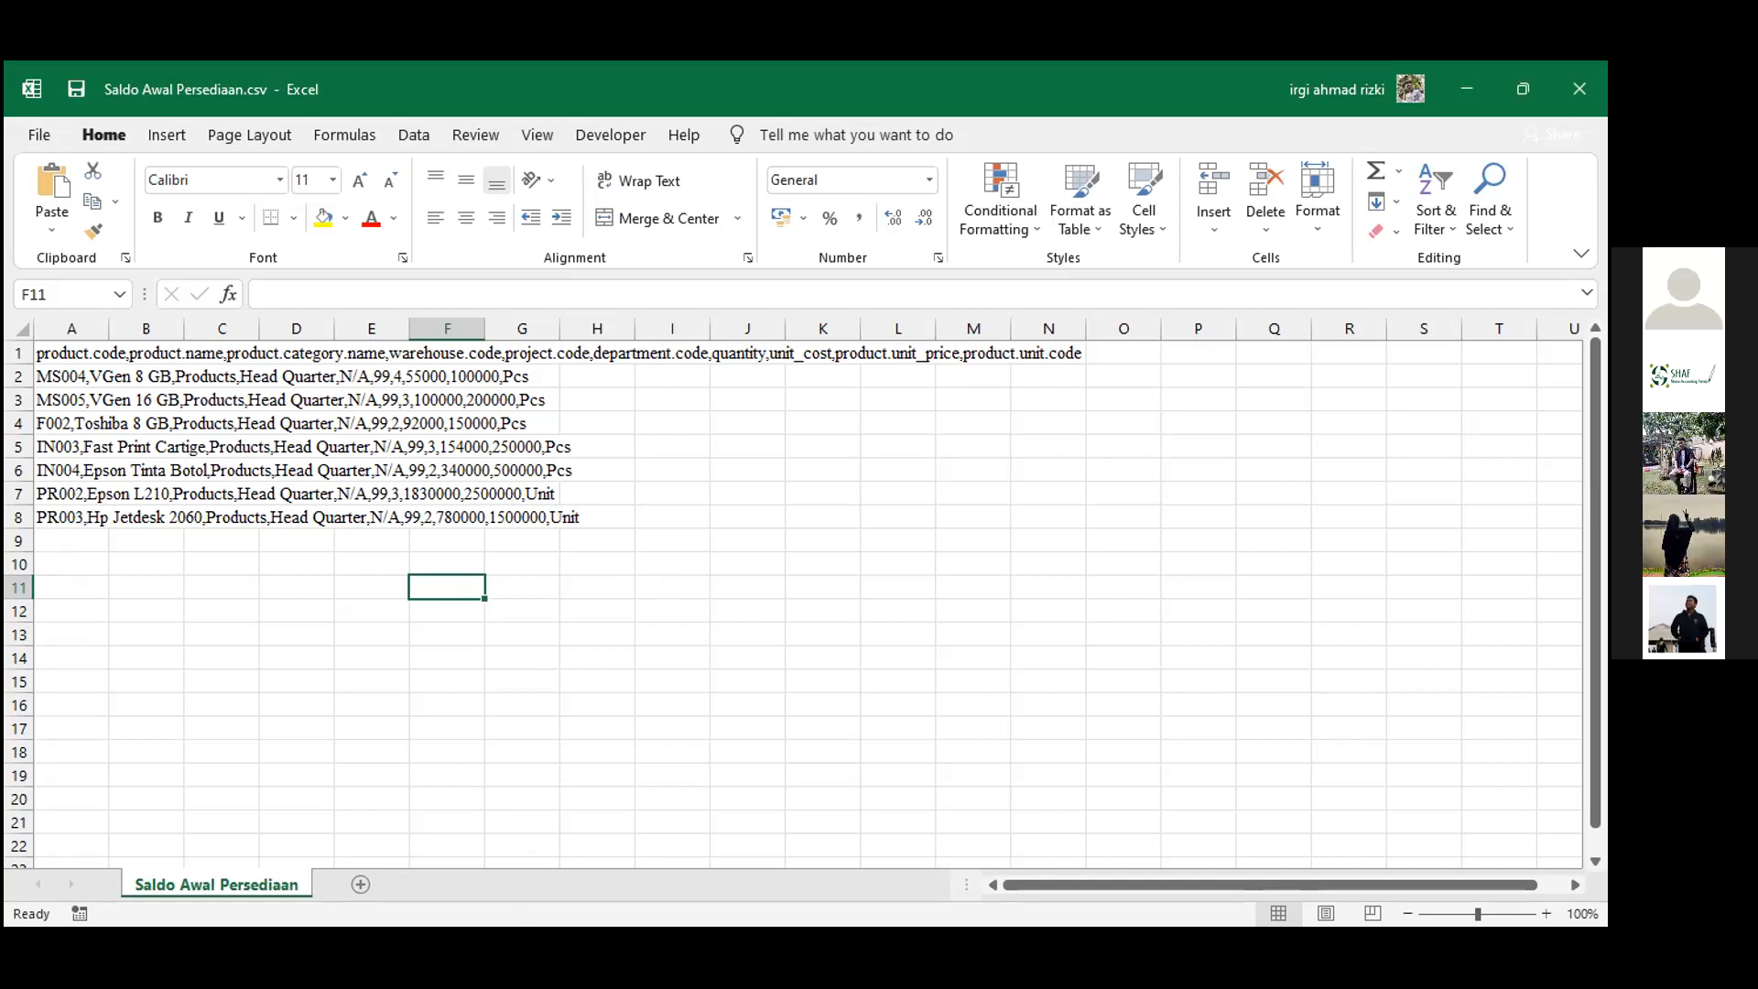
key(alt+Tab)
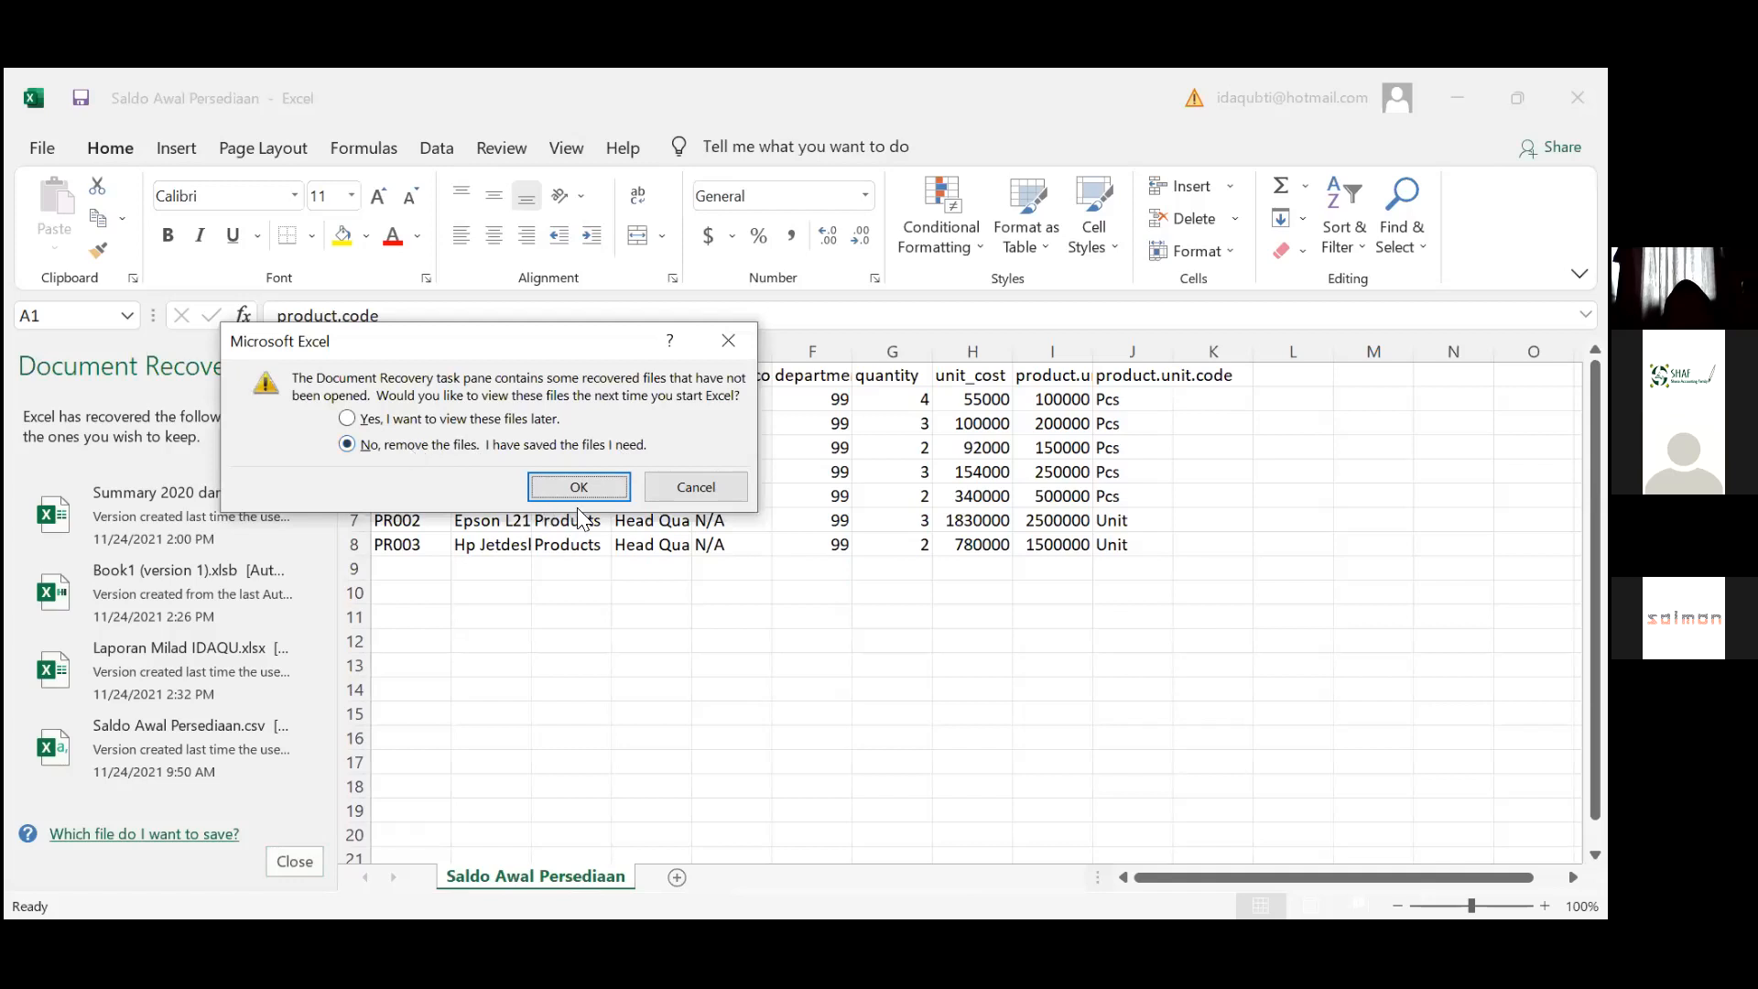
Discard the recovered files and AutoFit every column width in the worksheet
click(580, 487)
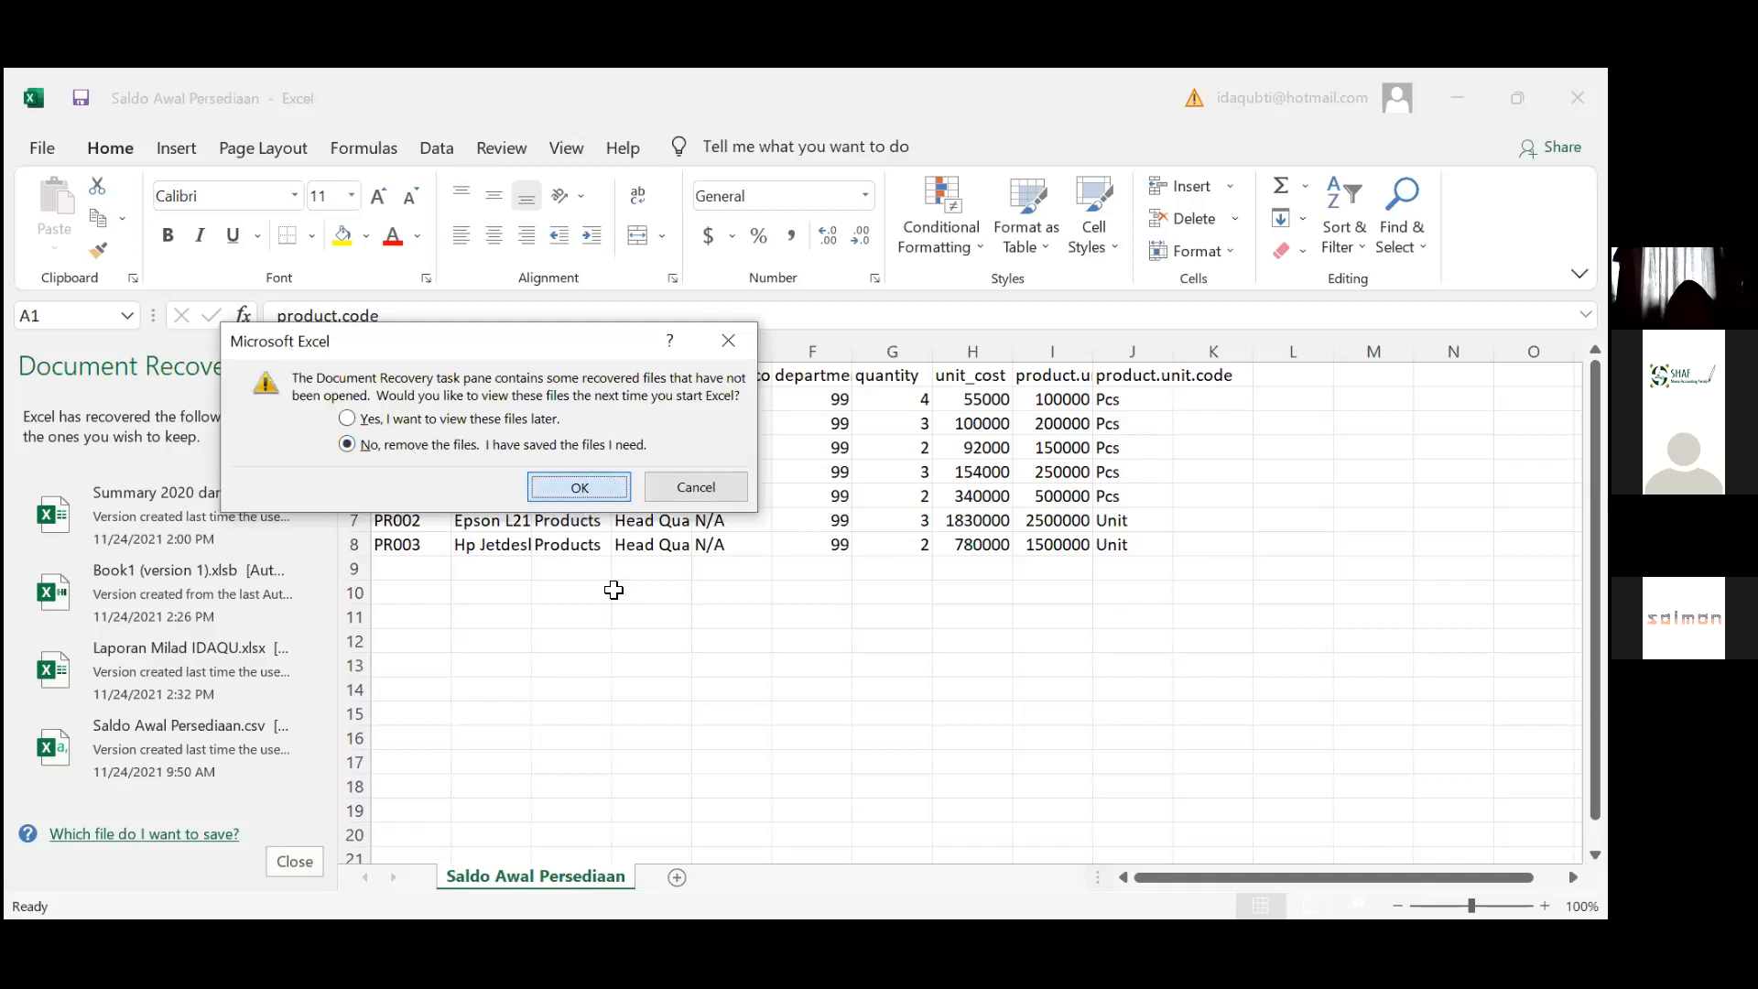
click(616, 591)
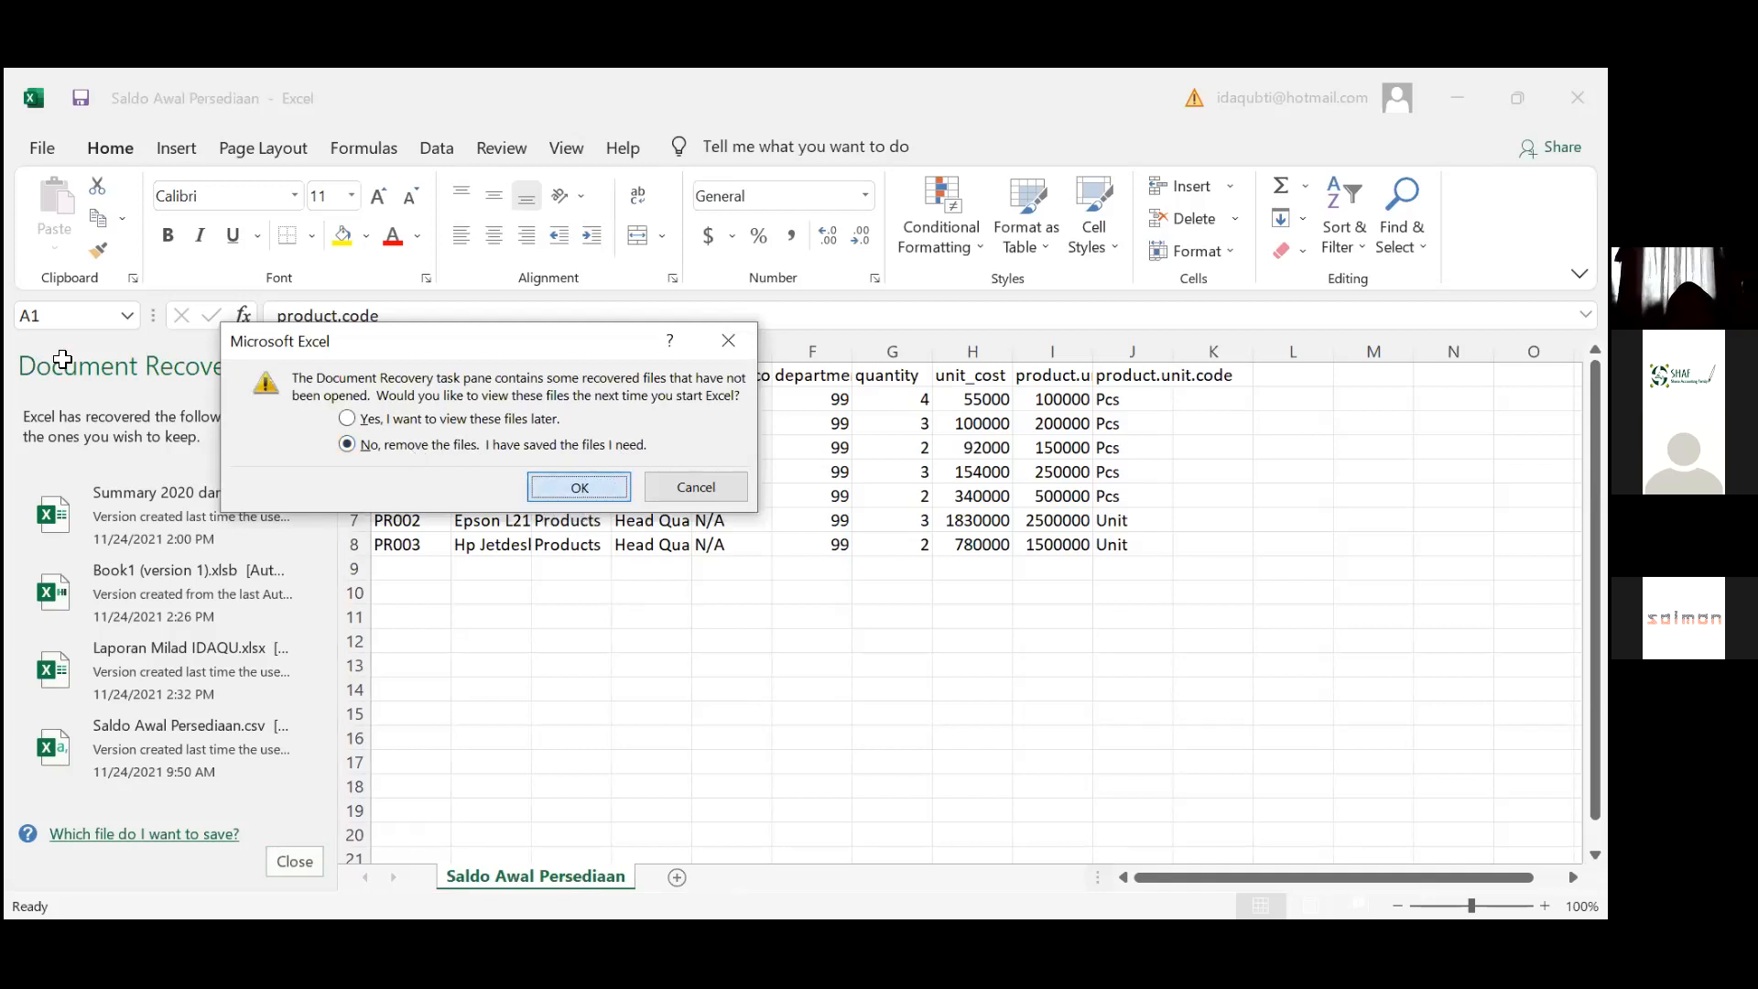
key(ctrl+a)
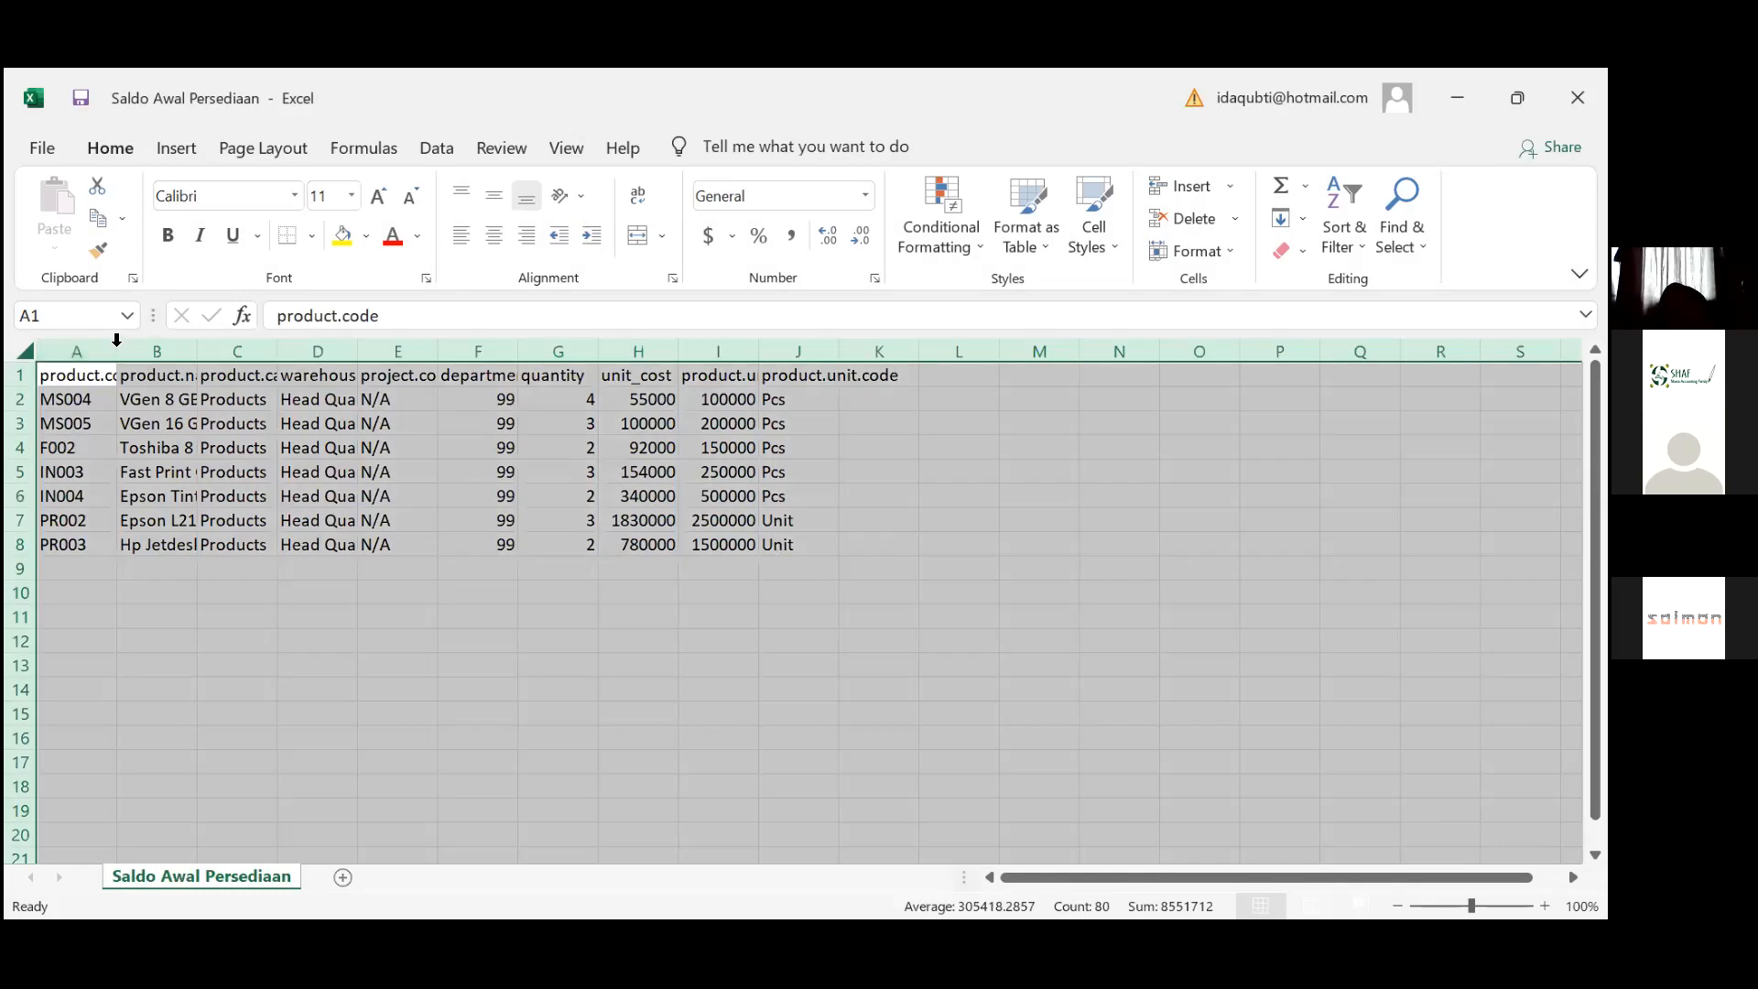
key(alt+h)
key(o)
key(i)
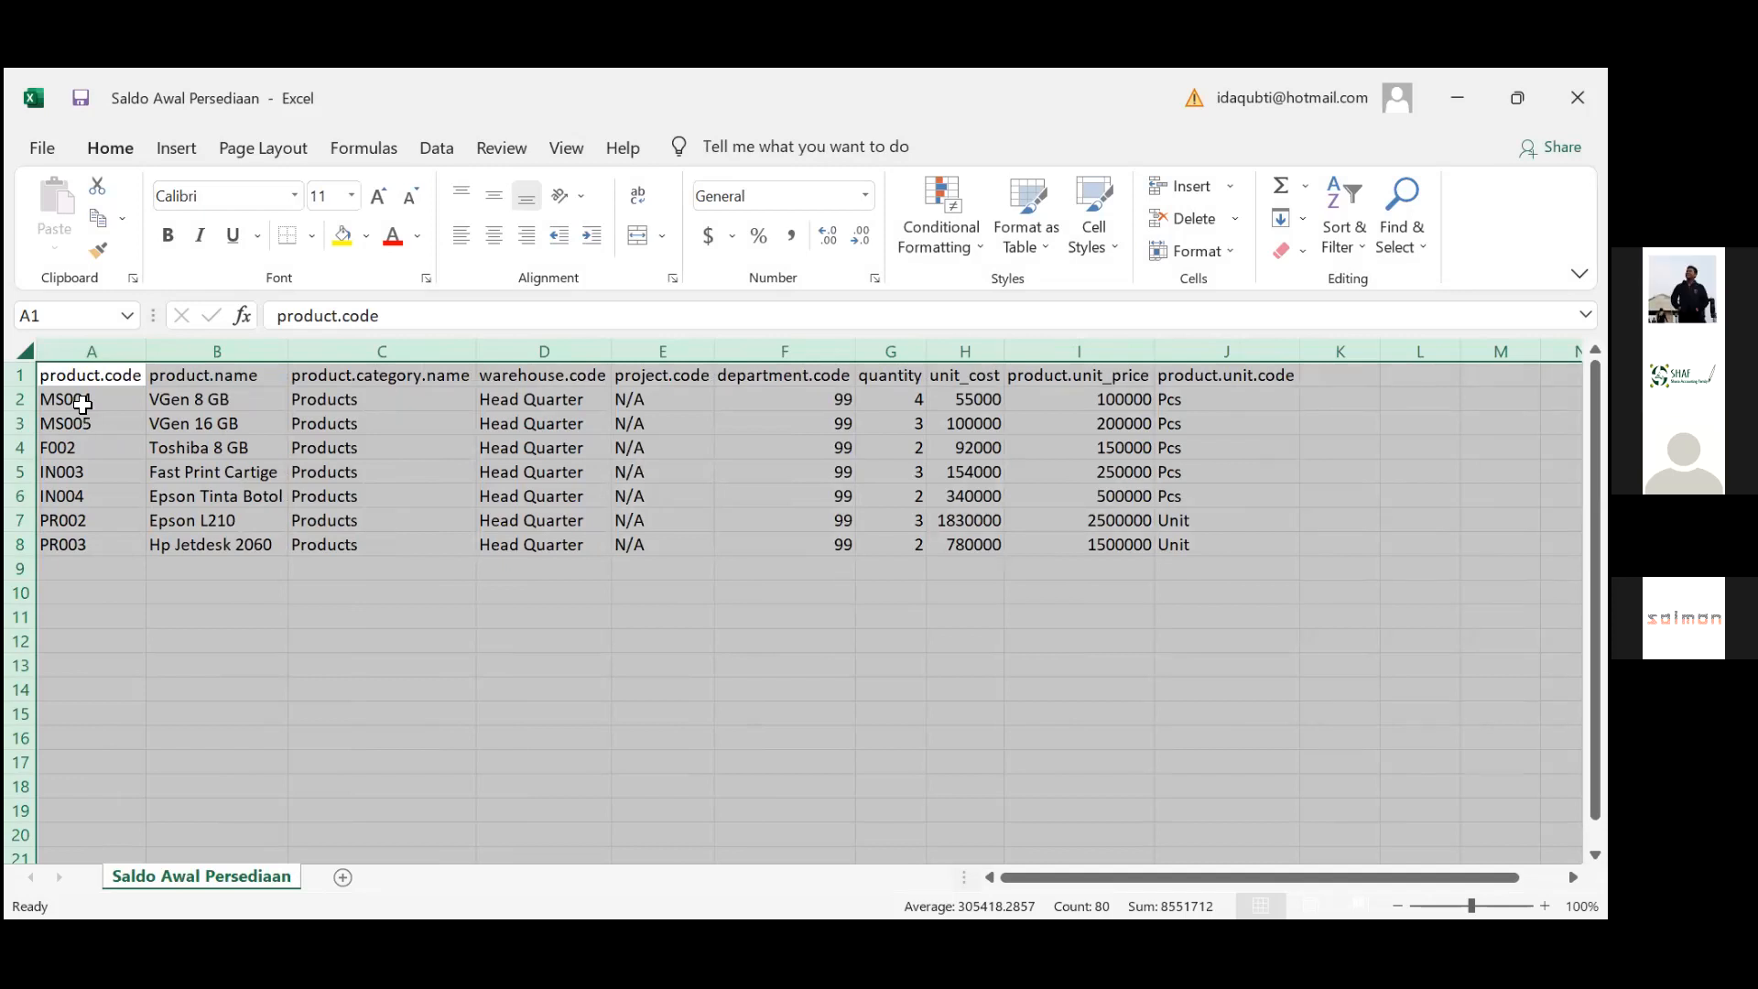
Review the product codes and warehouse.code entries in the sheet
click(82, 404)
key(Down)
key(Down)
key(Down)
key(Down)
key(Down)
key(Down)
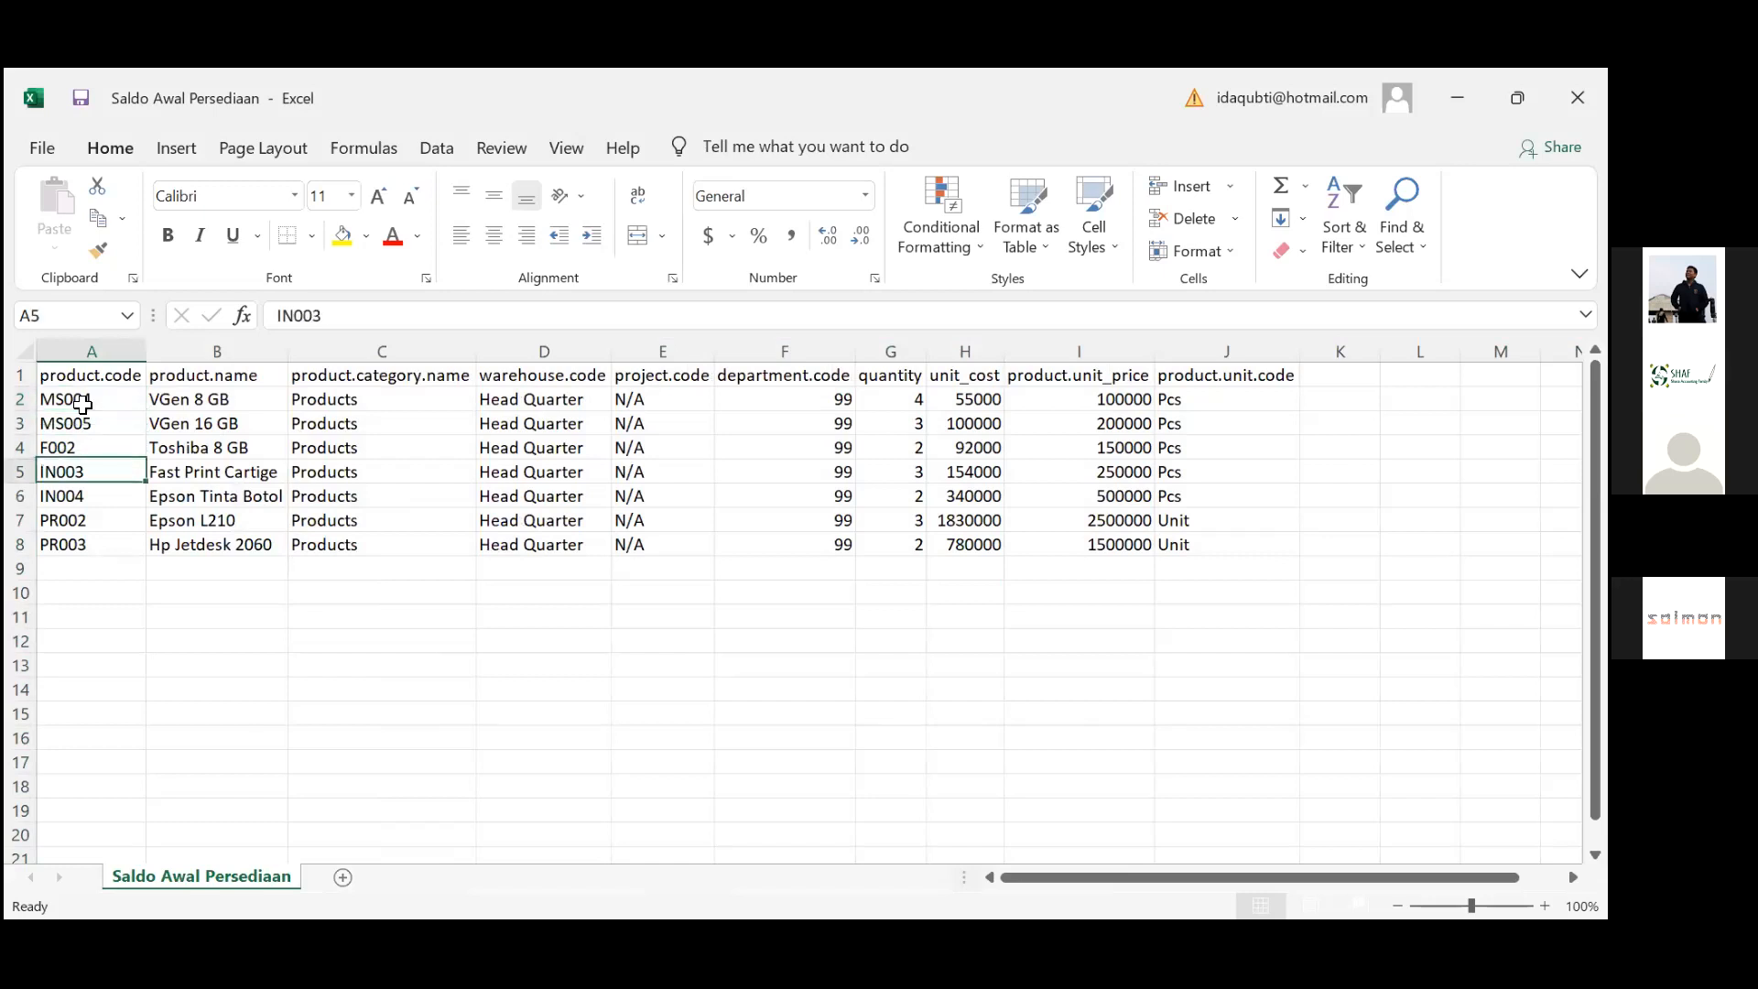
key(Up)
key(Up)
key(Up)
key(Up)
key(Up)
key(Up)
key(Up)
key(Down)
key(Down)
key(Down)
key(Down)
key(Down)
key(Down)
key(Down)
key(Down)
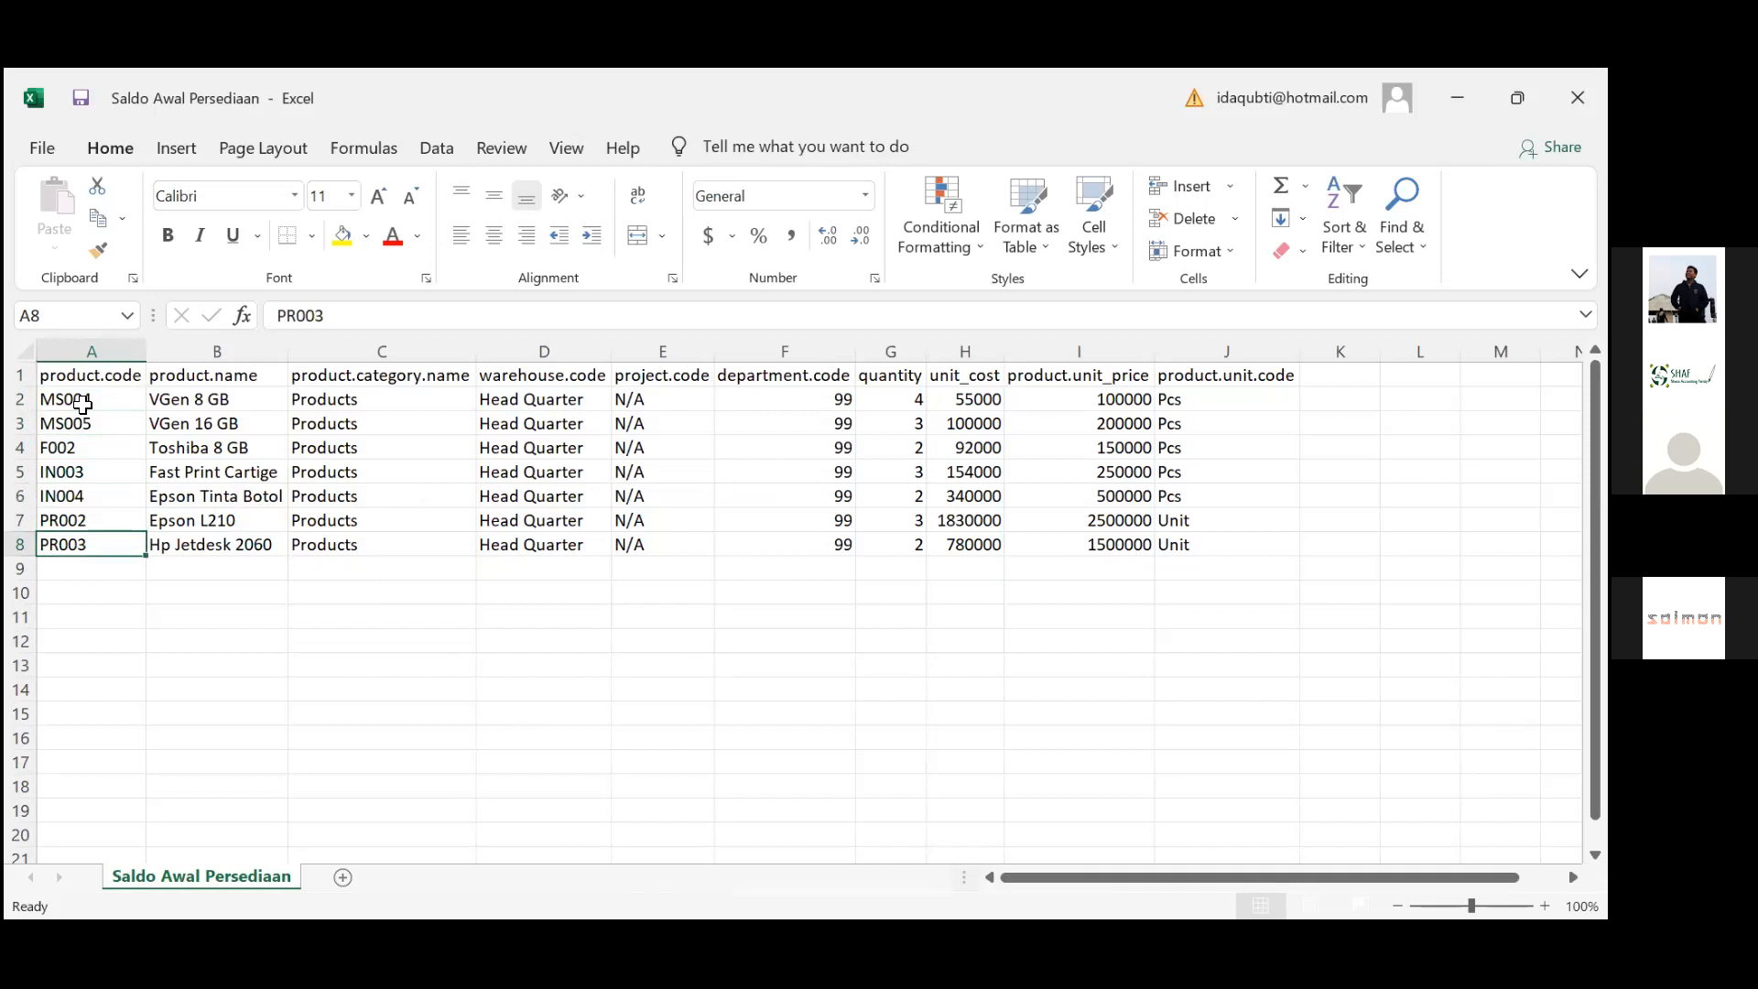
key(Right)
key(Right)
key(Right)
key(Right)
key(Right)
key(Up)
key(Up)
key(Up)
key(Up)
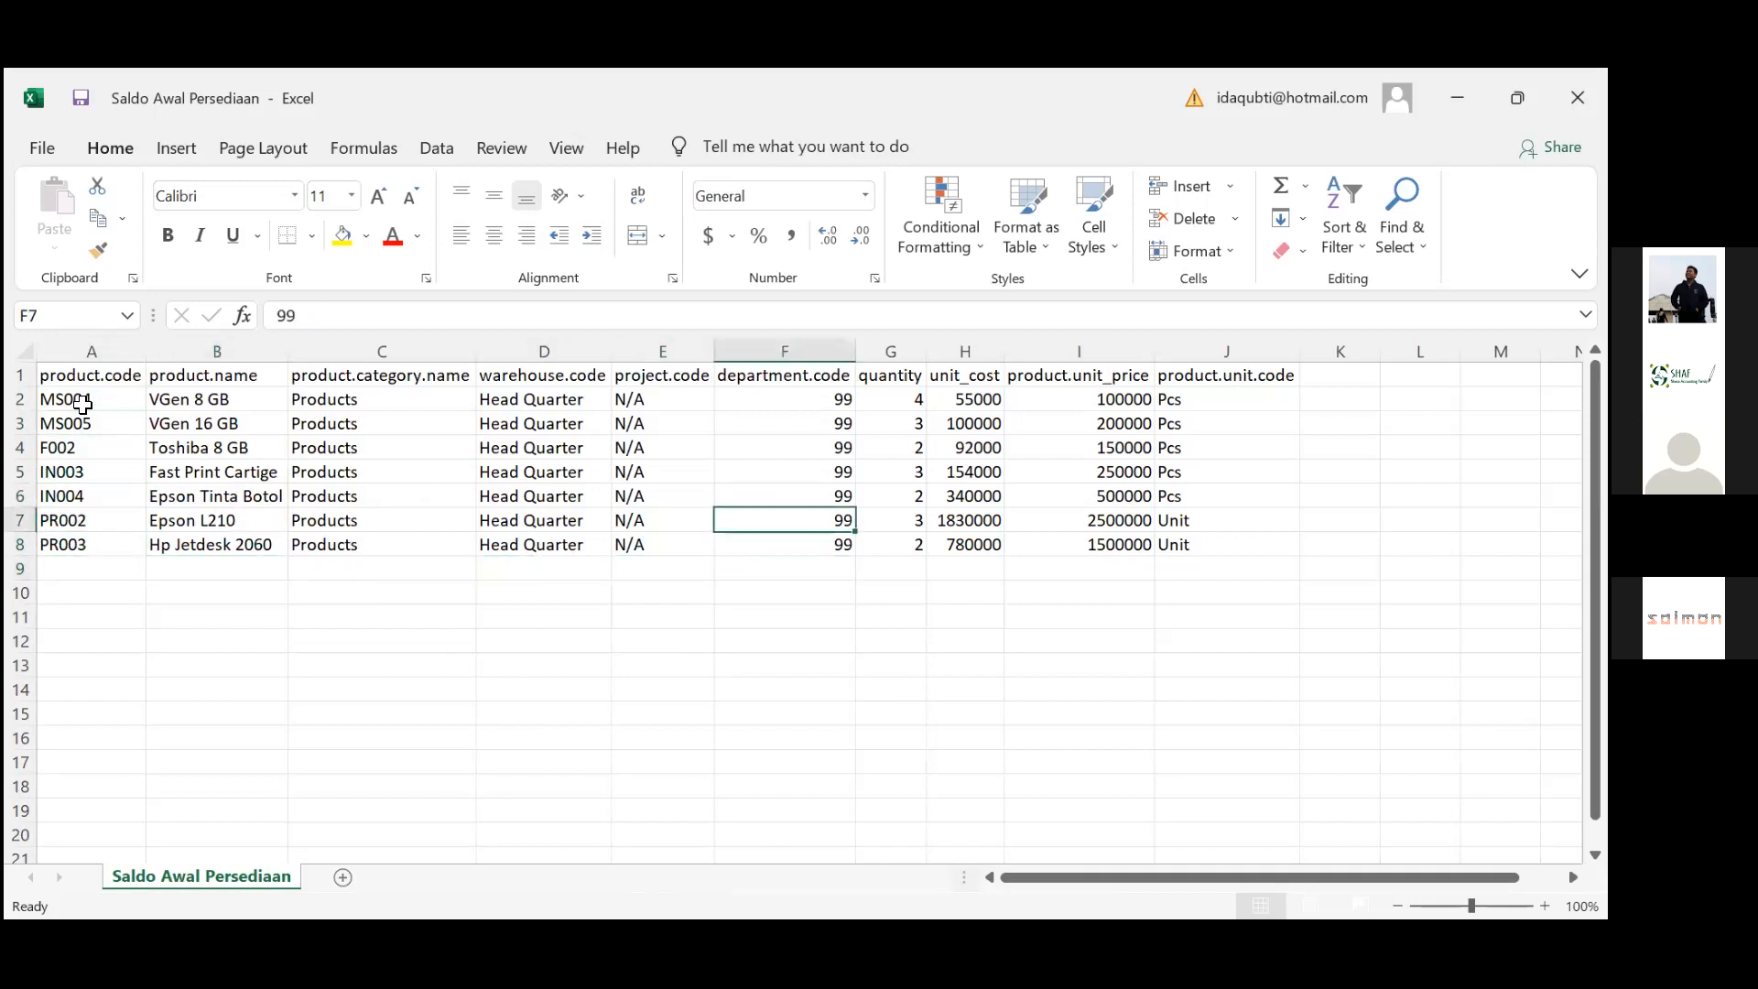
key(Left)
key(Left)
key(Up)
key(Up)
key(Left)
key(Up)
key(Down)
key(Down)
key(Up)
key(Up)
key(Up)
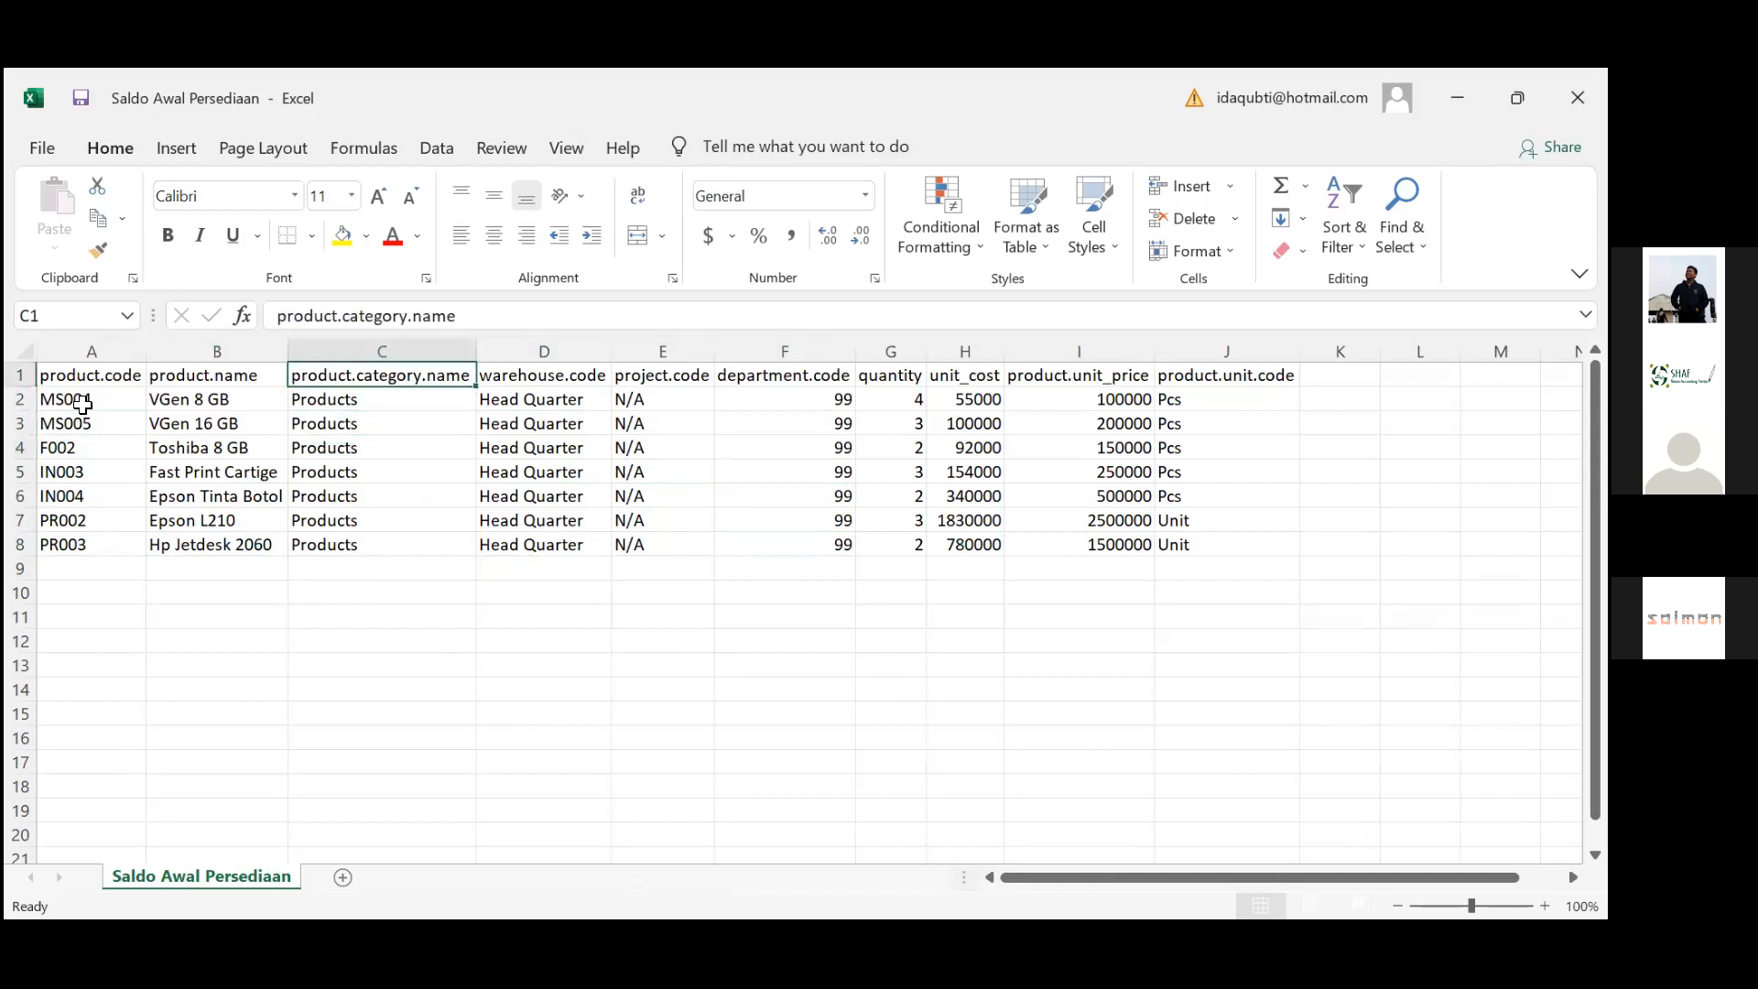
Select the seven Products entries in the product.category.name column (C2:C8)
key(Down)
key(shift+Down)
key(shift+Down)
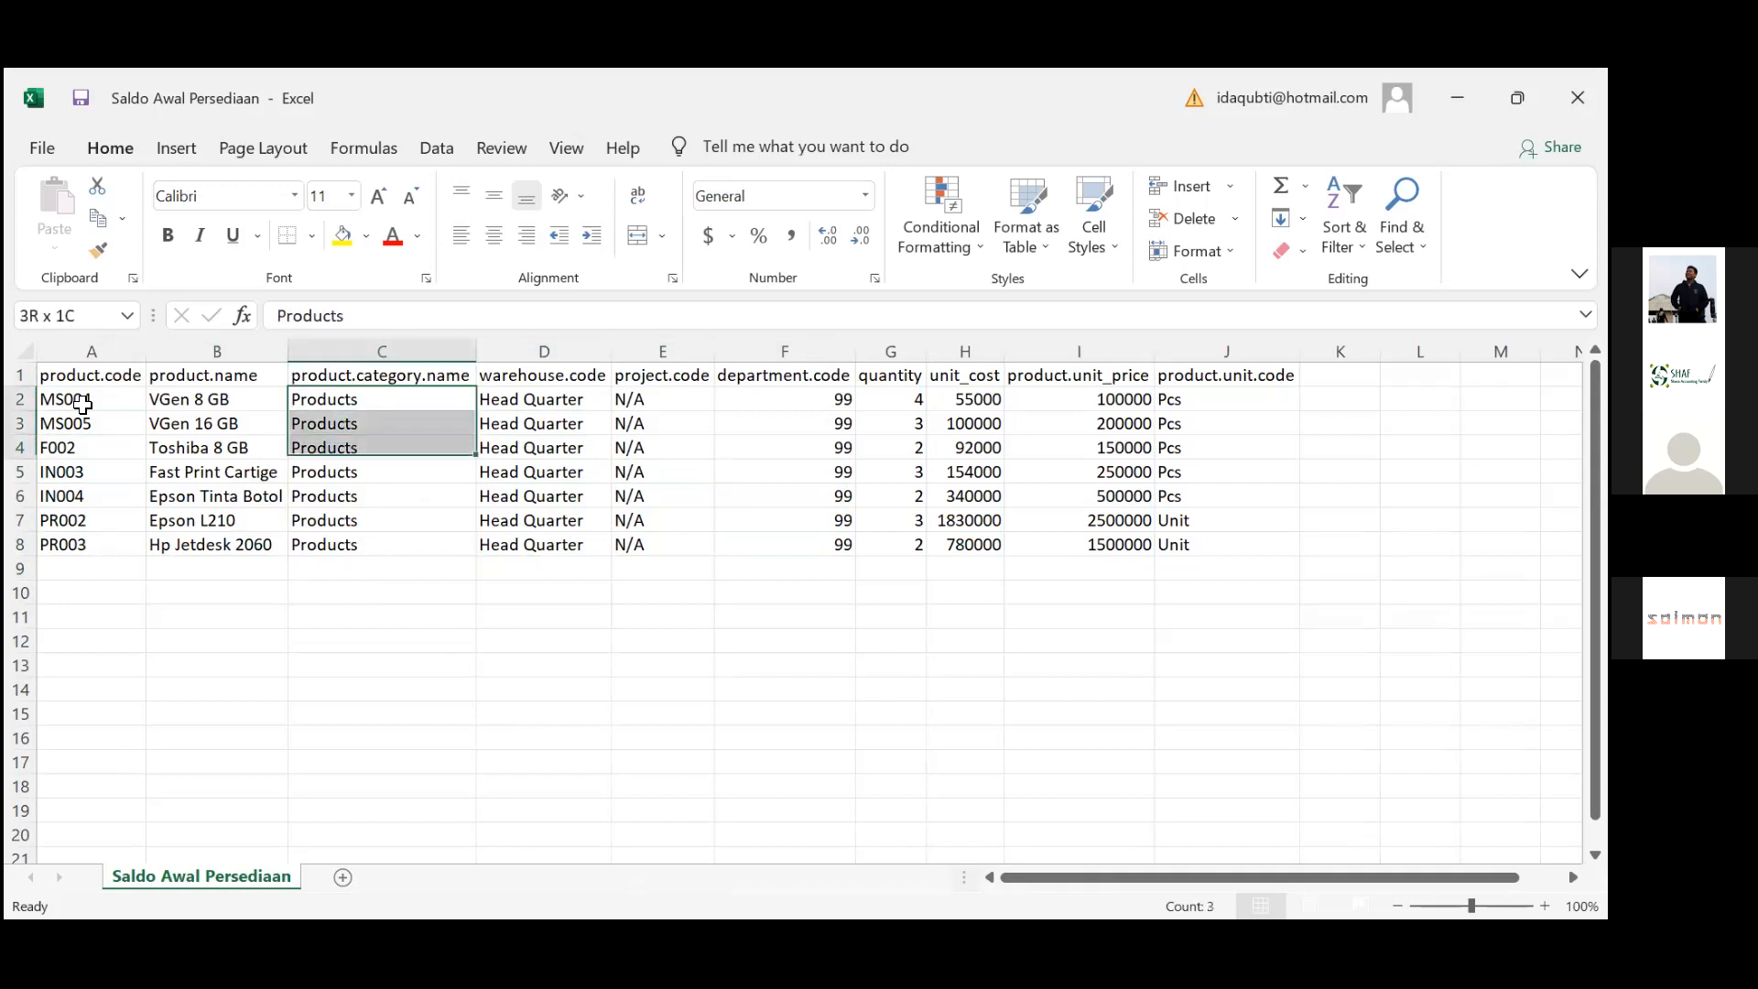
key(shift+Down)
key(shift+Down)
key(shift+Down)
key(shift+Down)
key(shift+Down)
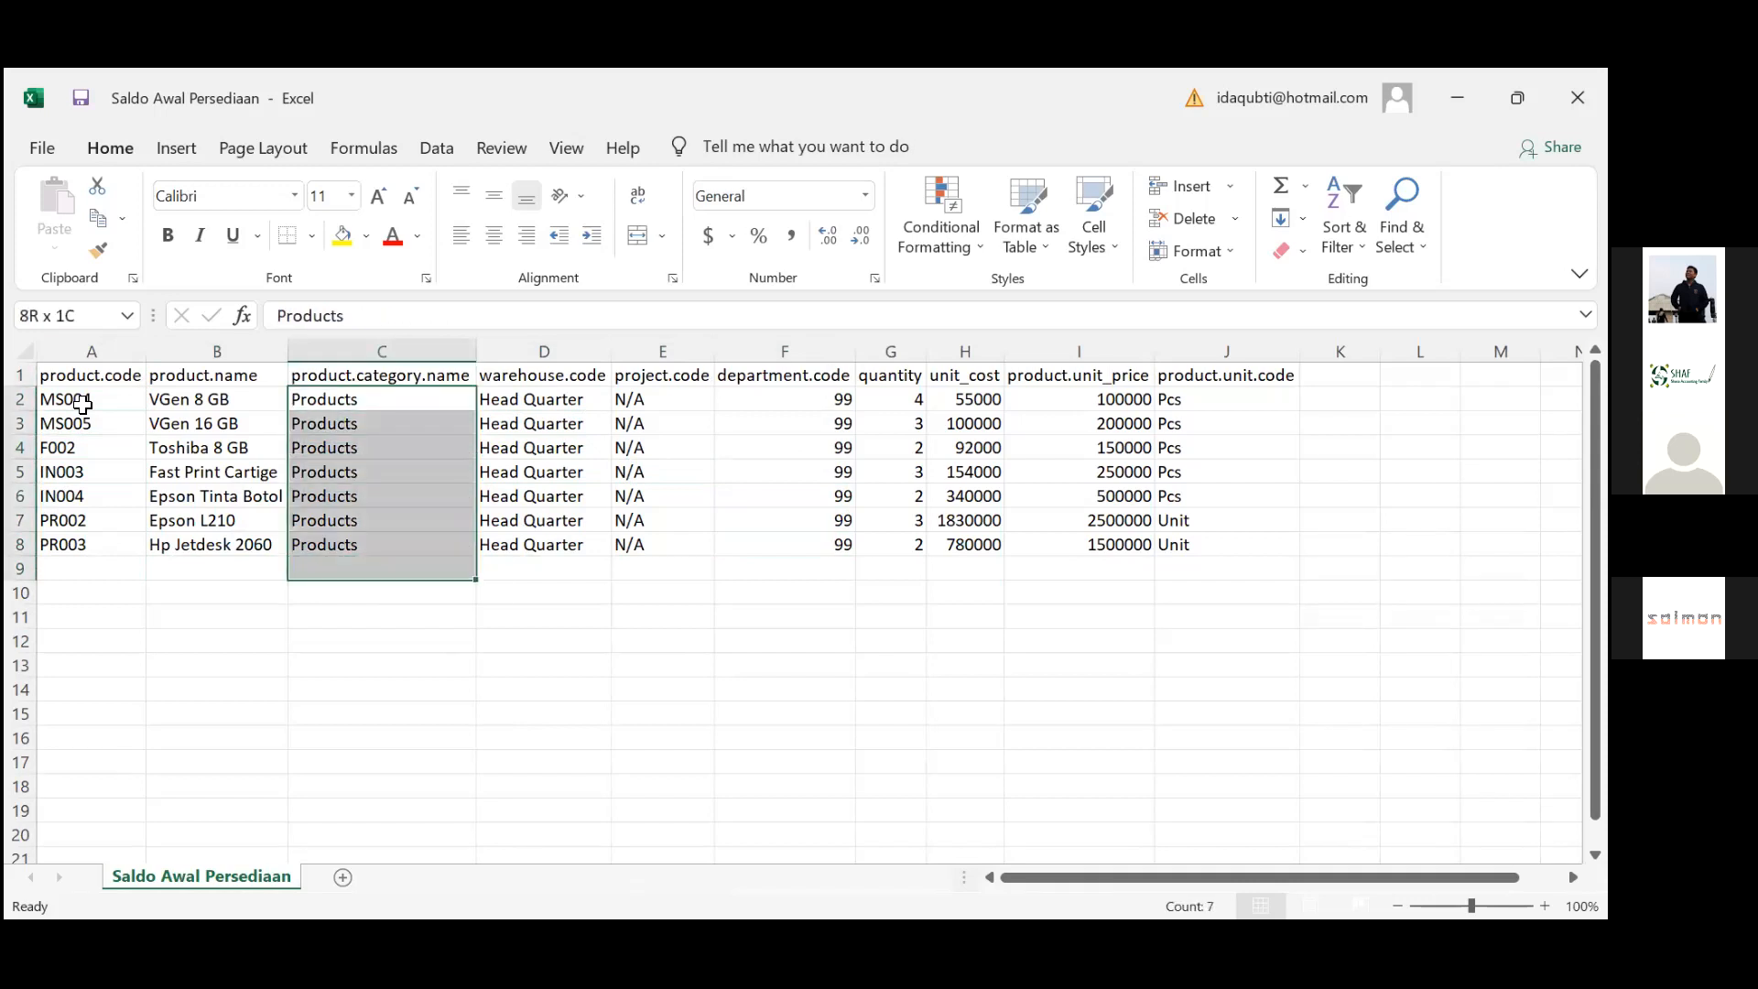
key(shift+Up)
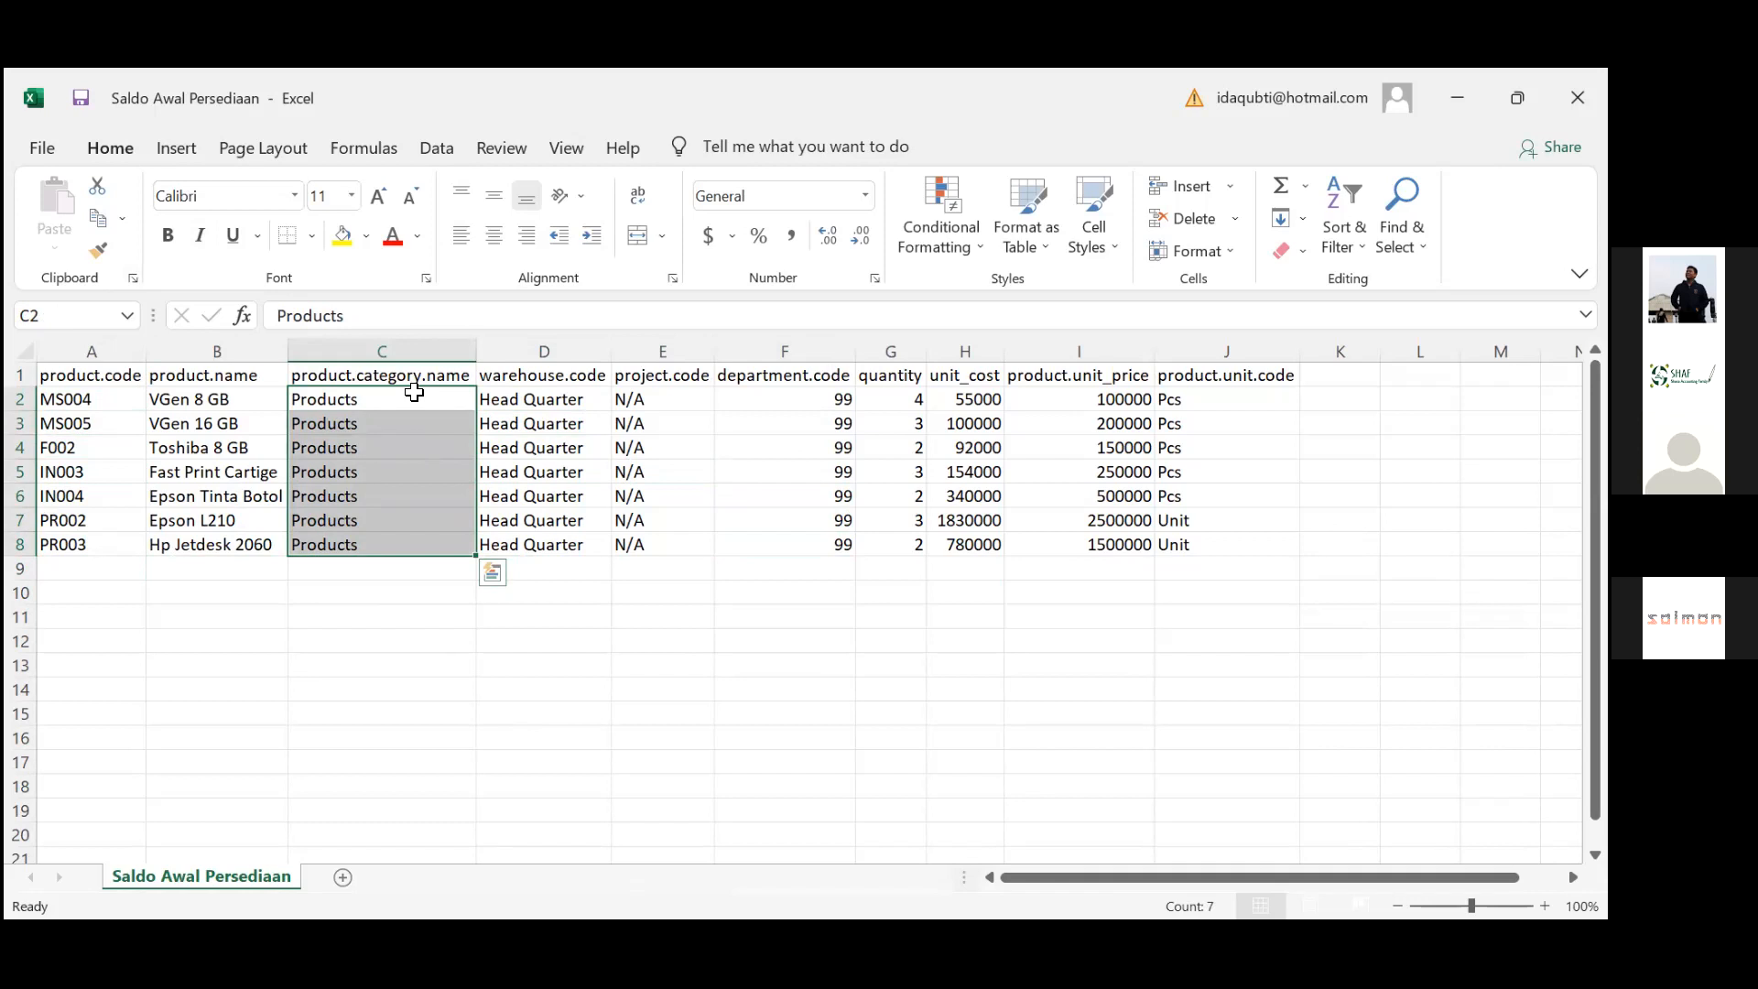
Check the Head Quarter warehouse, N/A project and department code 99 entries
click(561, 398)
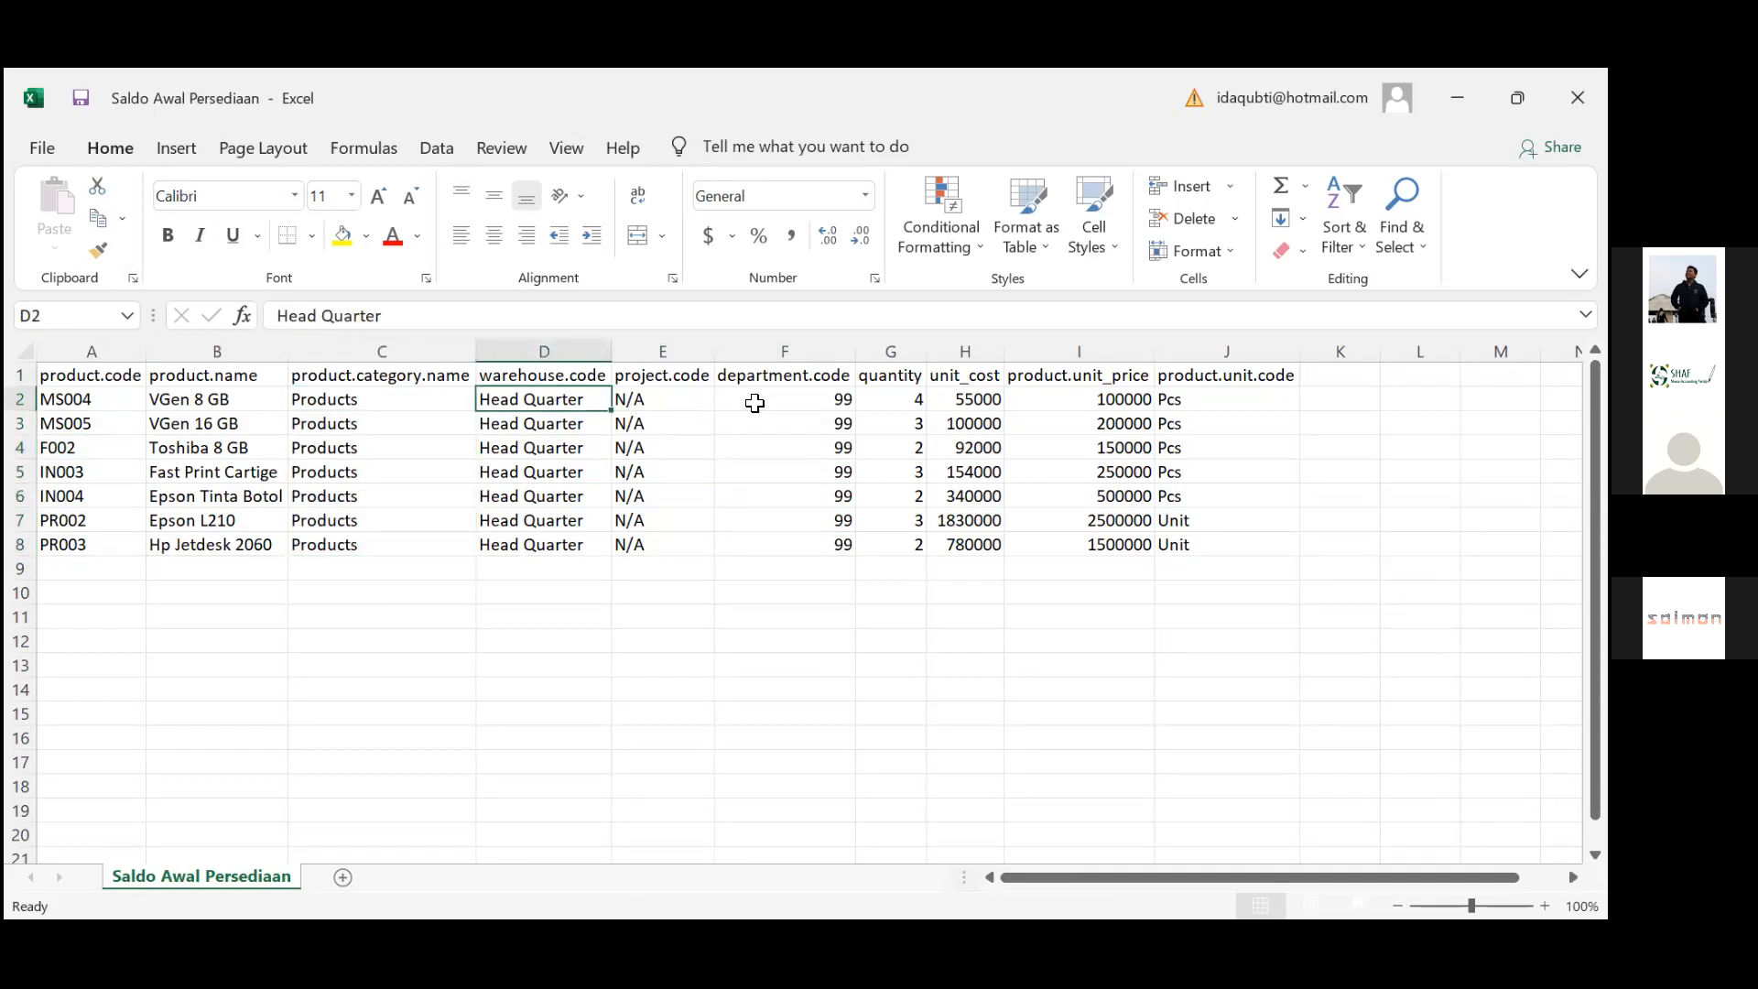
click(685, 396)
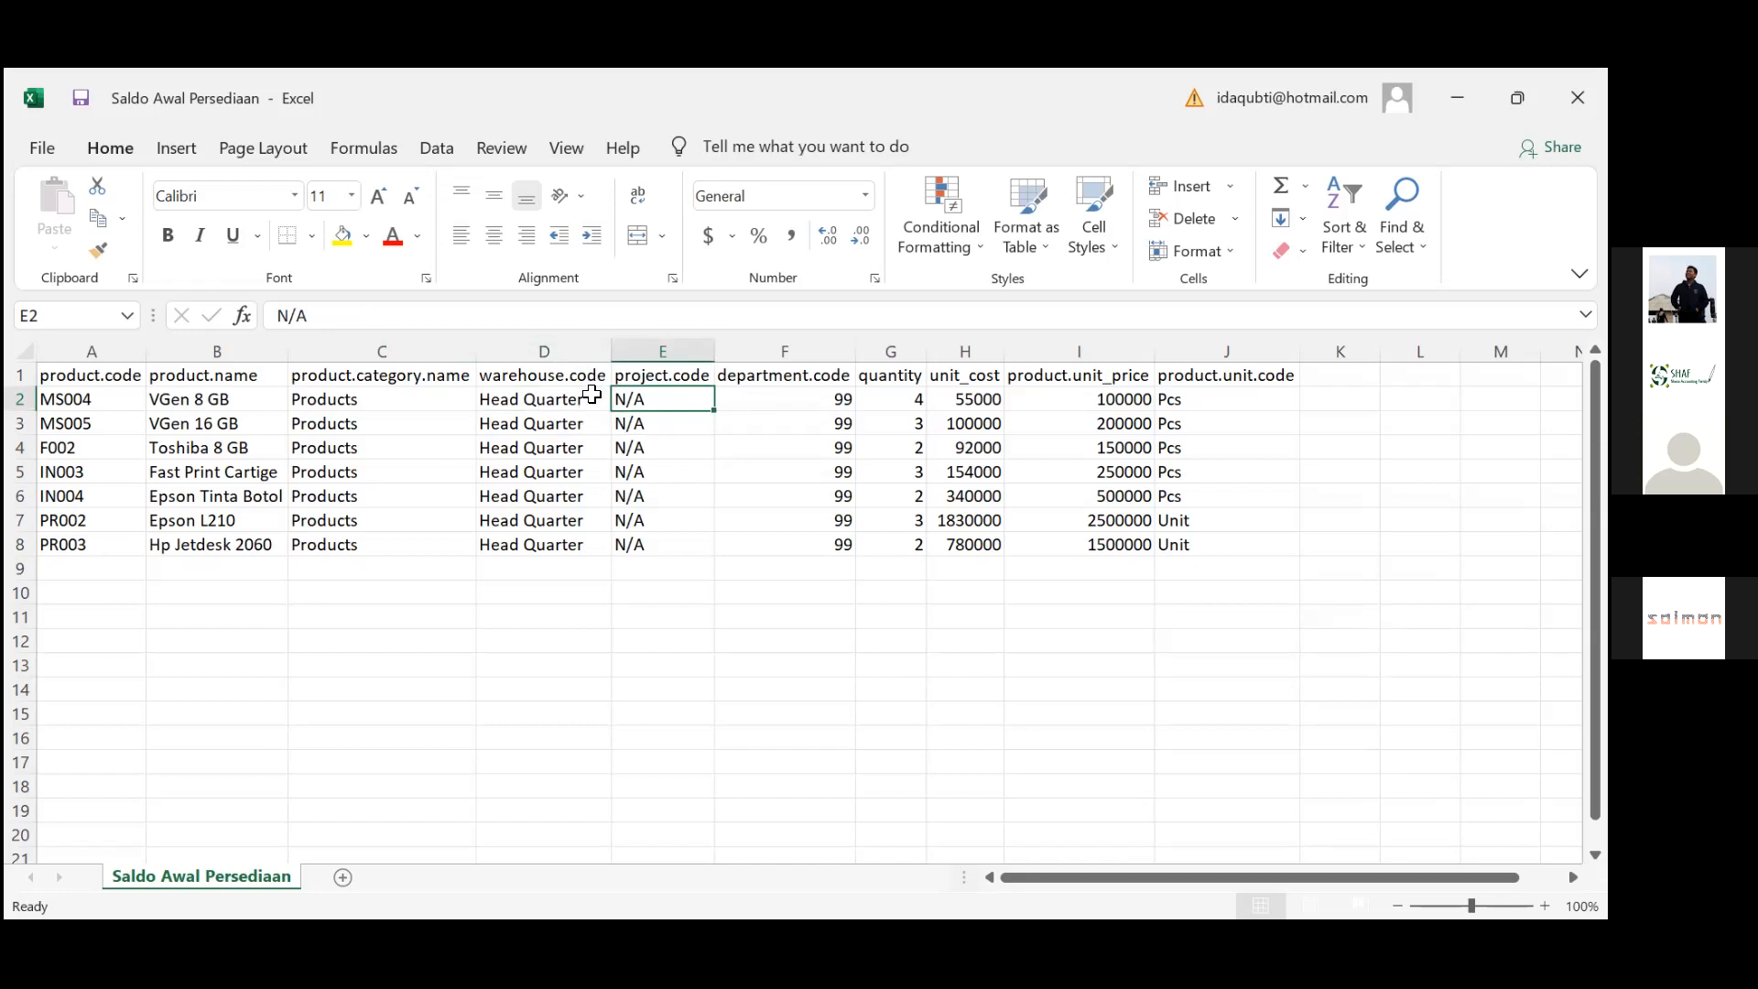
click(592, 396)
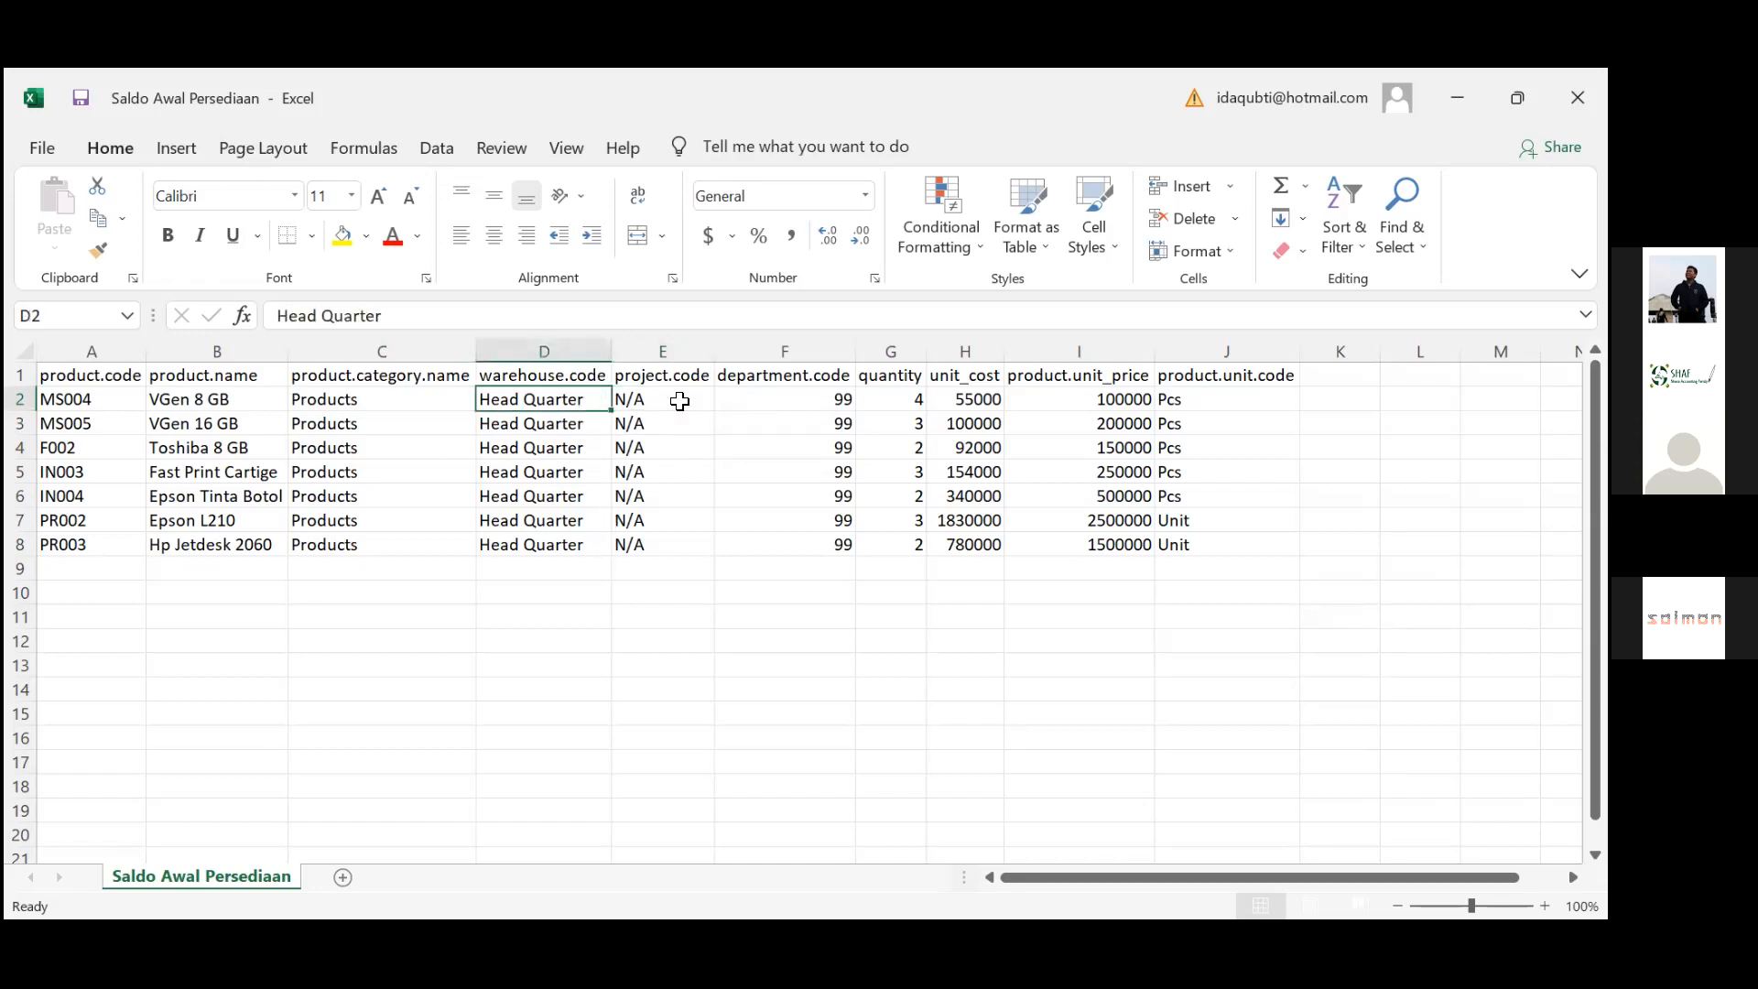
click(689, 396)
key(Down)
key(Down)
key(Down)
key(Down)
key(Down)
key(Down)
key(Down)
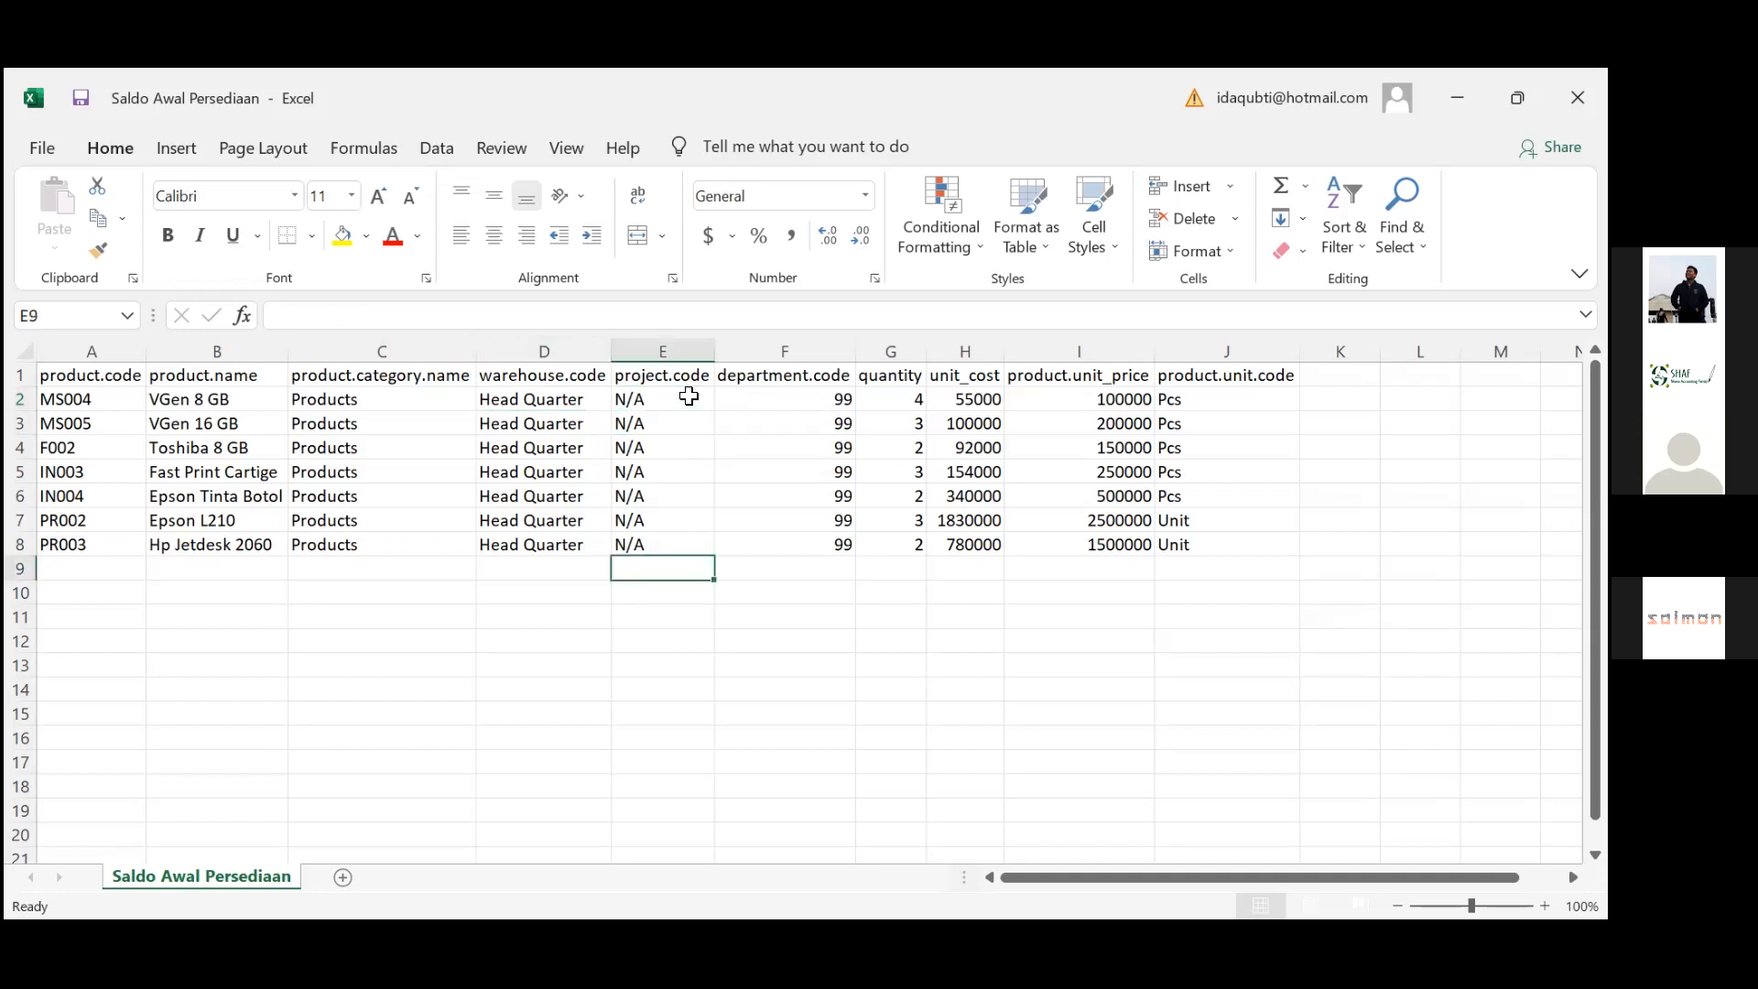
key(Up)
key(Up)
key(Up)
key(Up)
key(Right)
key(Right)
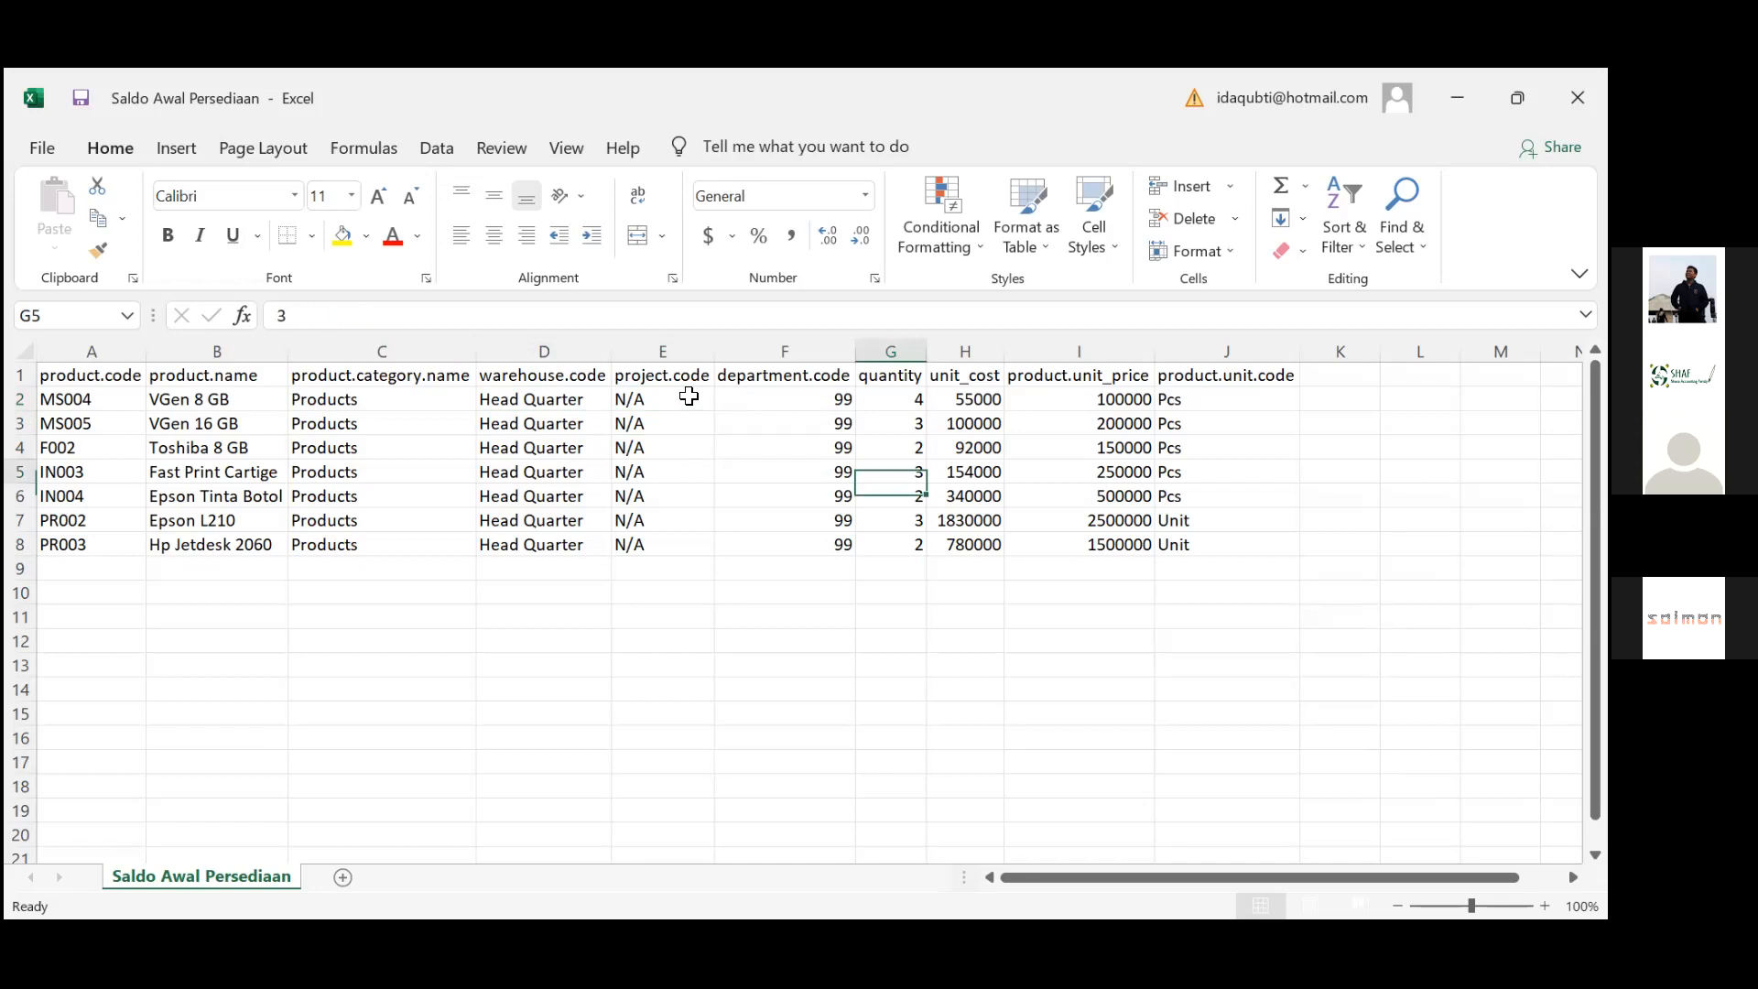
key(Up)
key(Up)
key(Up)
key(Up)
key(Left)
key(Down)
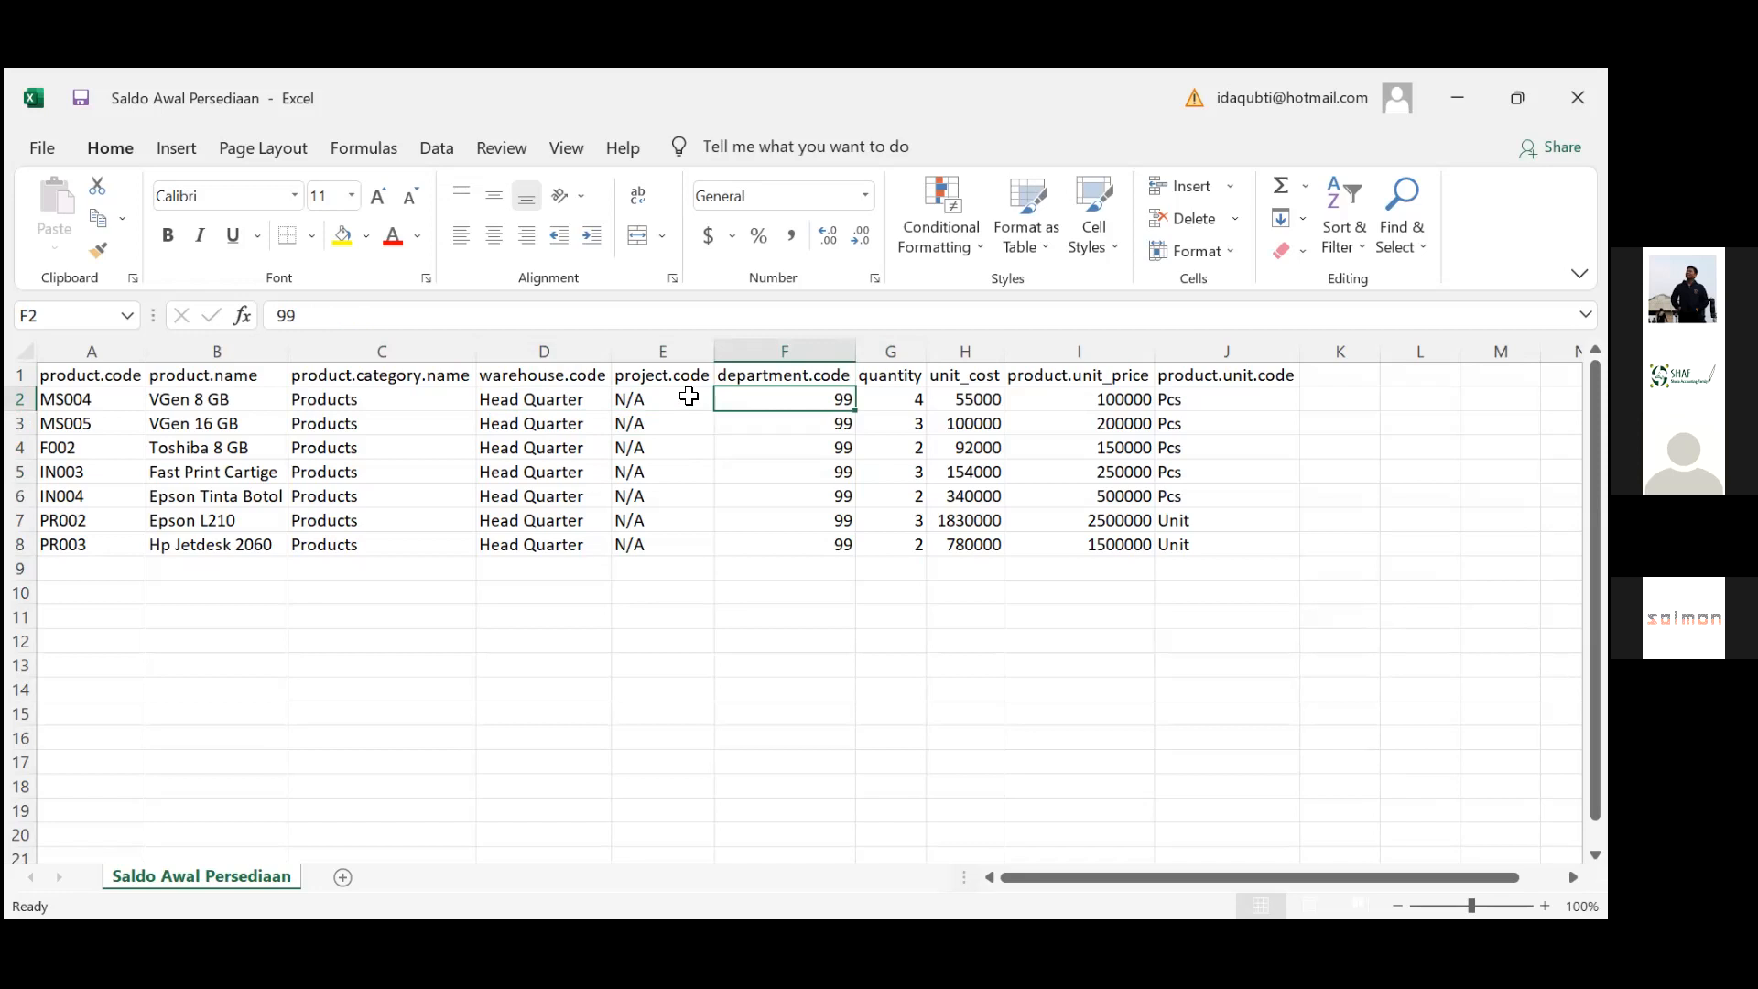
key(Down)
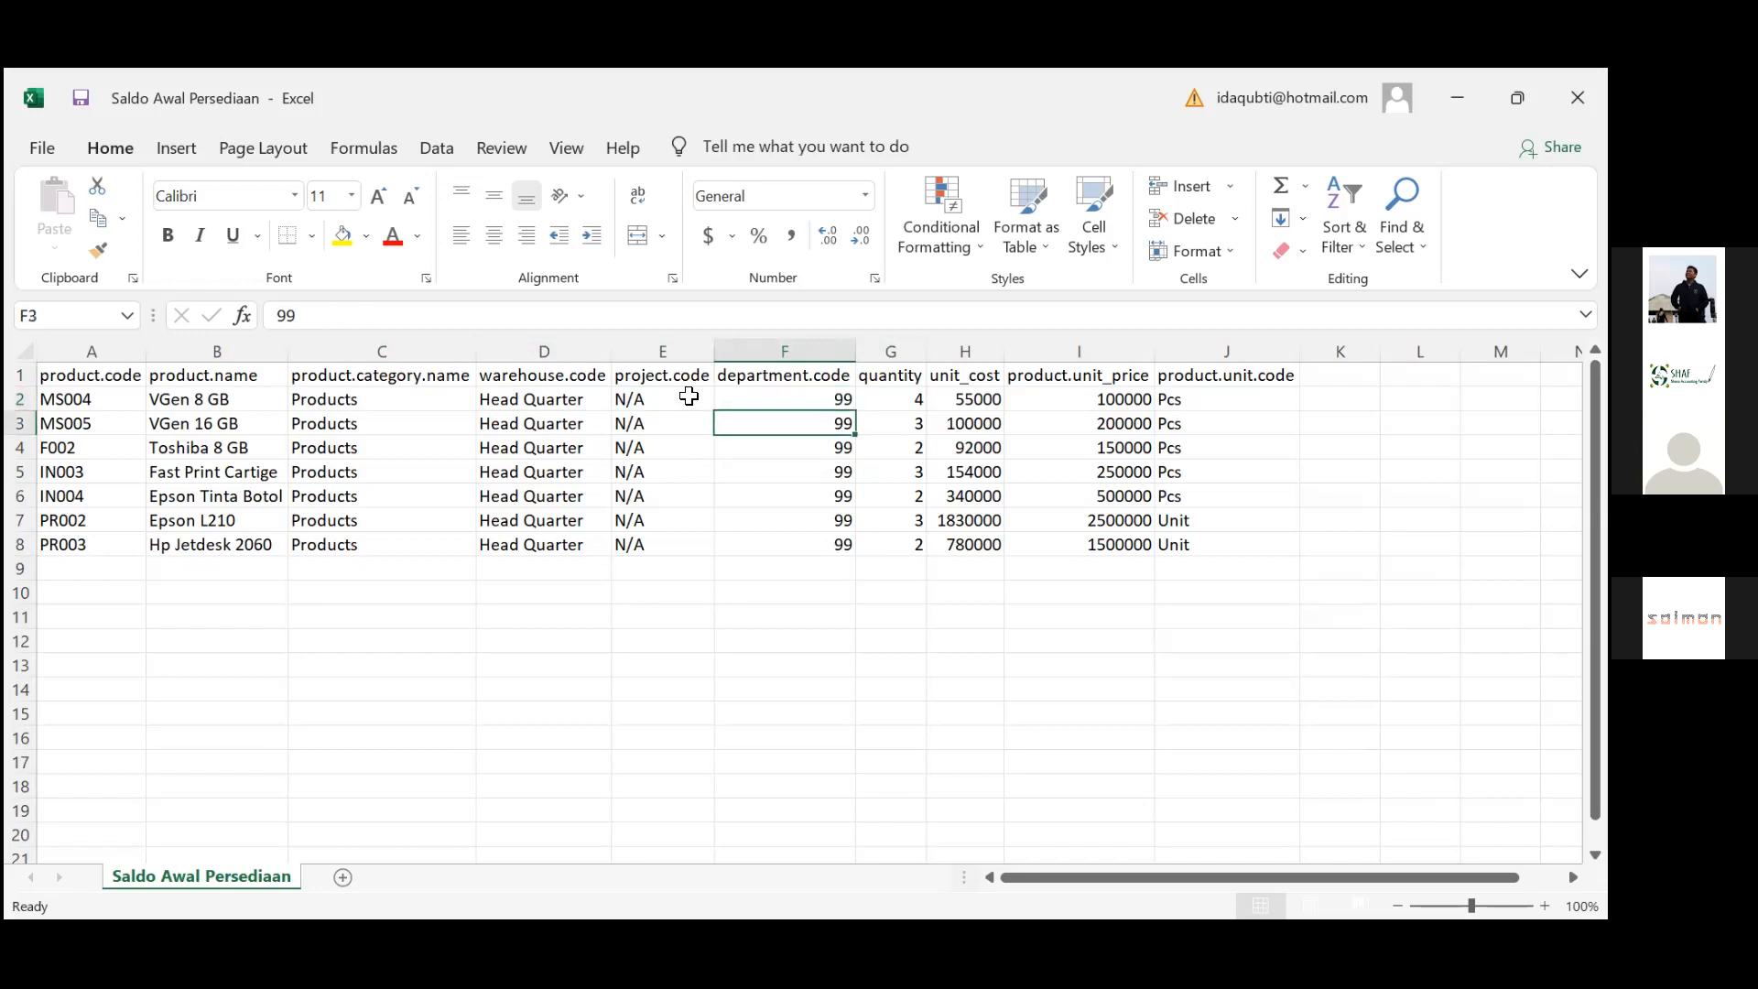
Review the quantity and unit_cost columns, starting from quantity 4 and cost 55000
key(Up)
key(Right)
key(shift+Down)
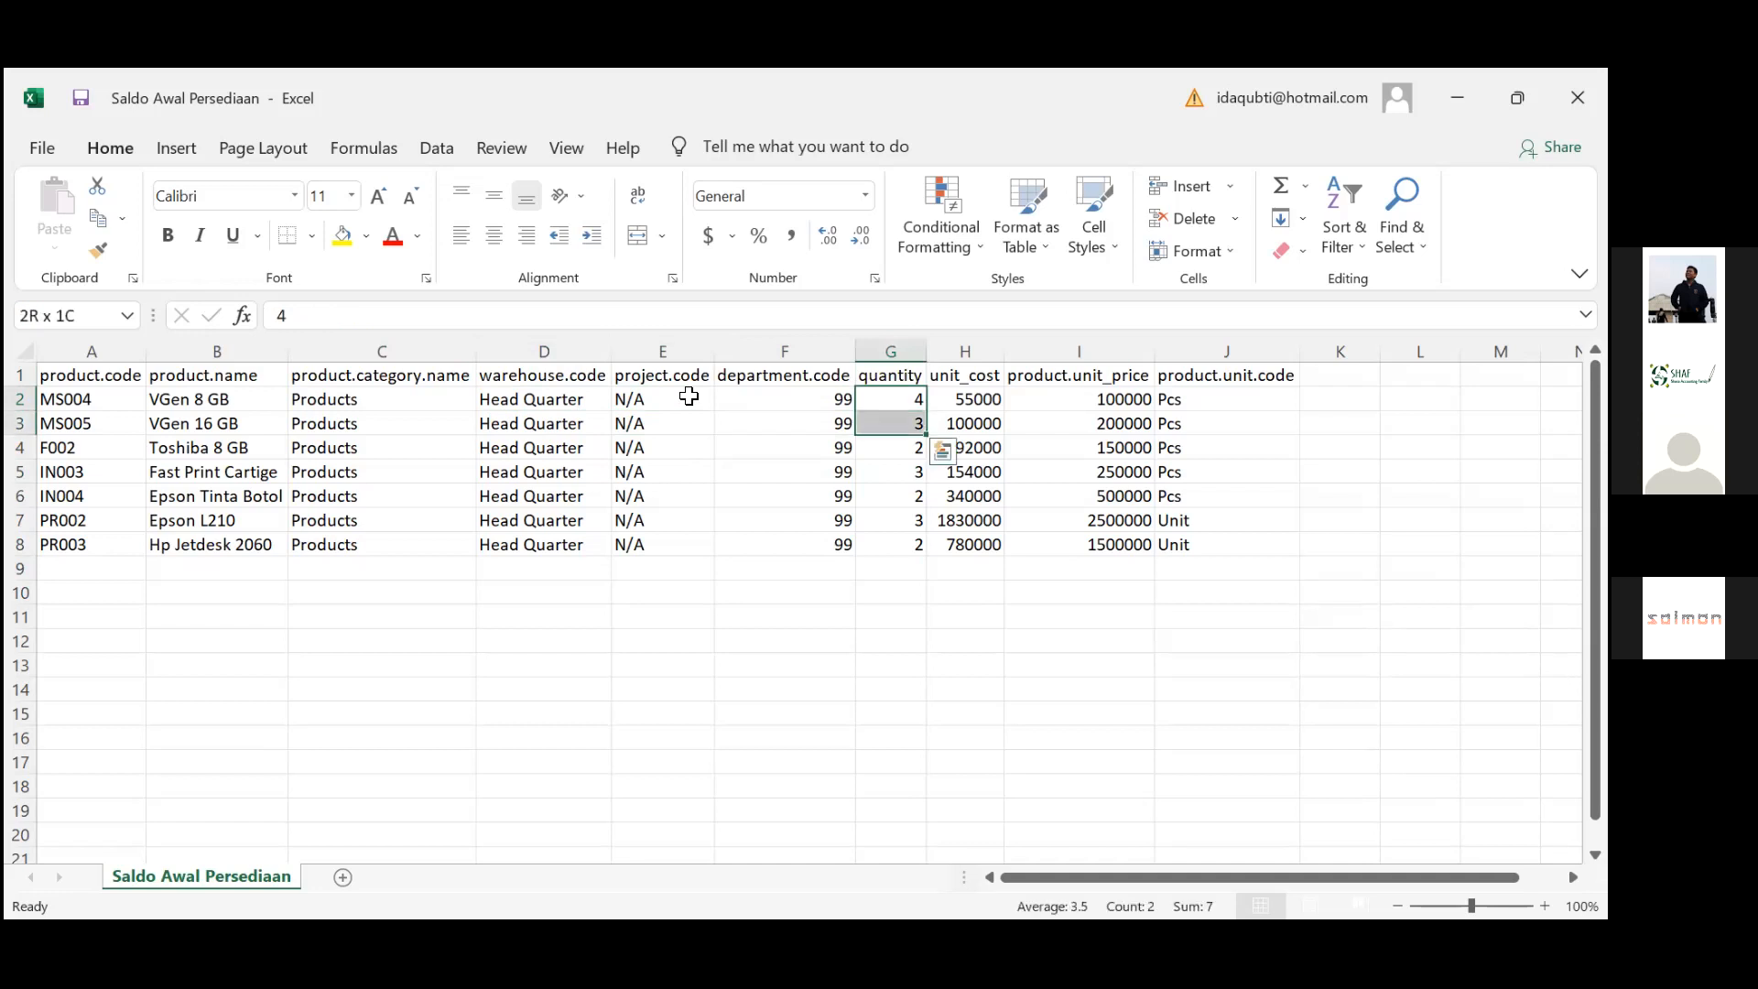
key(shift+Down)
key(shift+Down)
key(shift+Down)
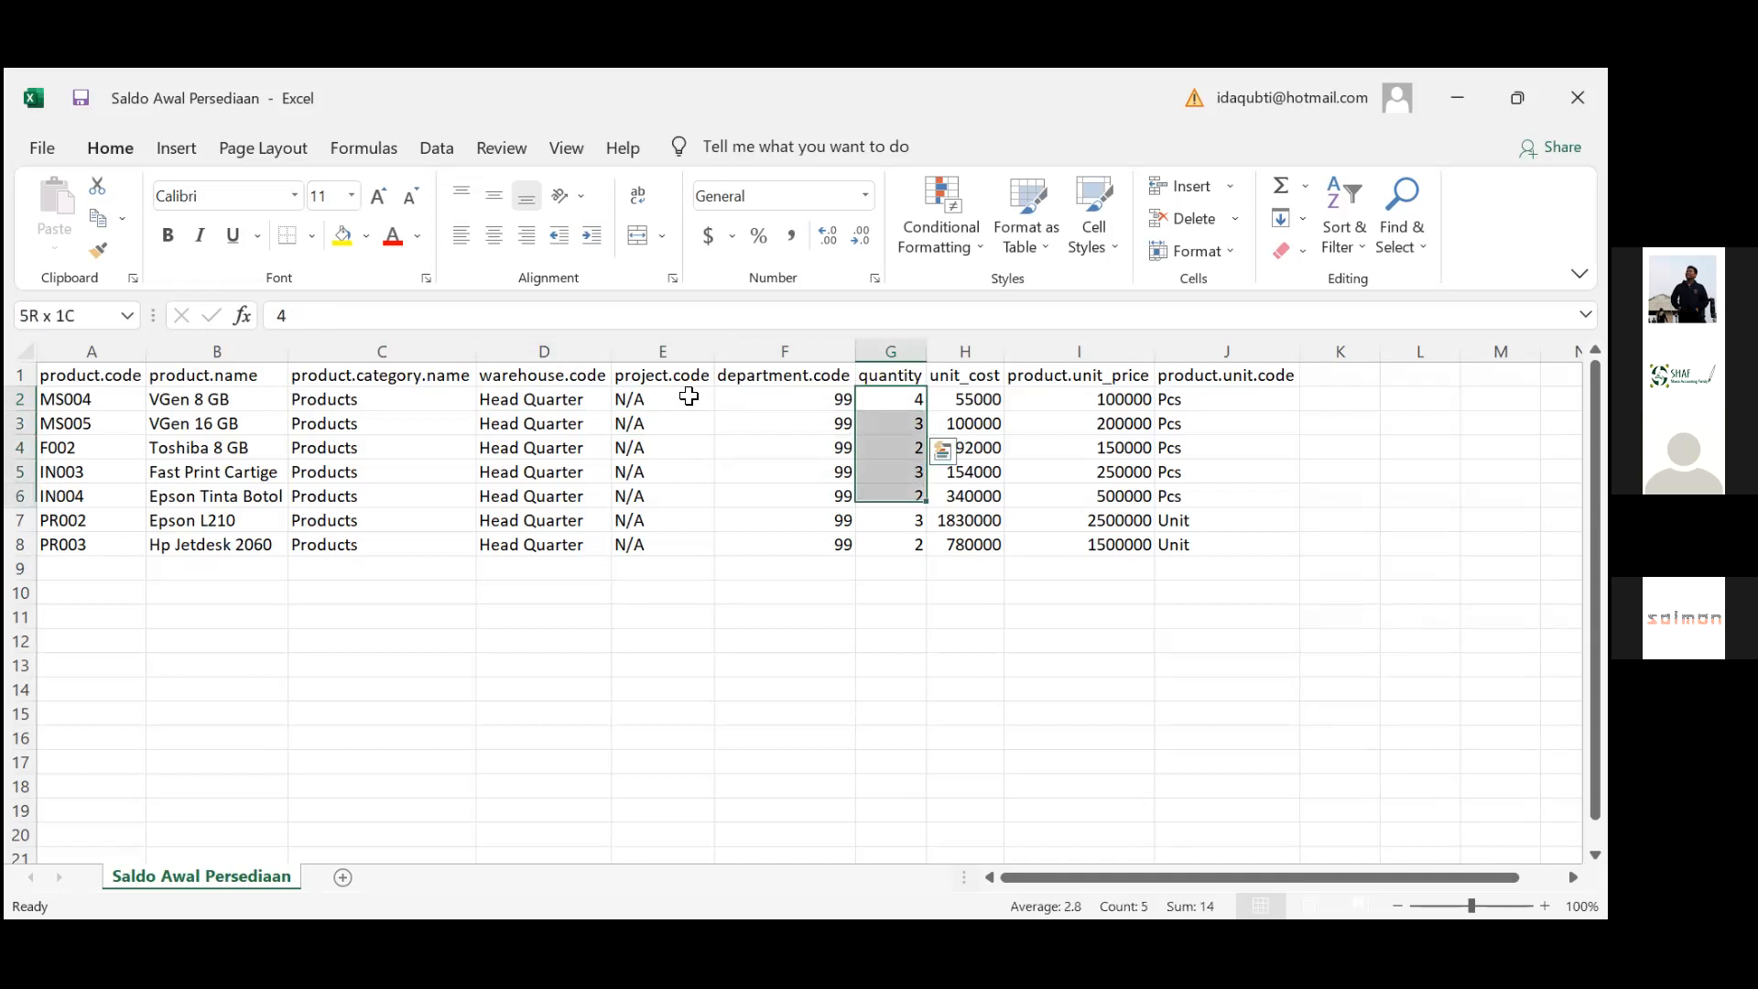
key(Right)
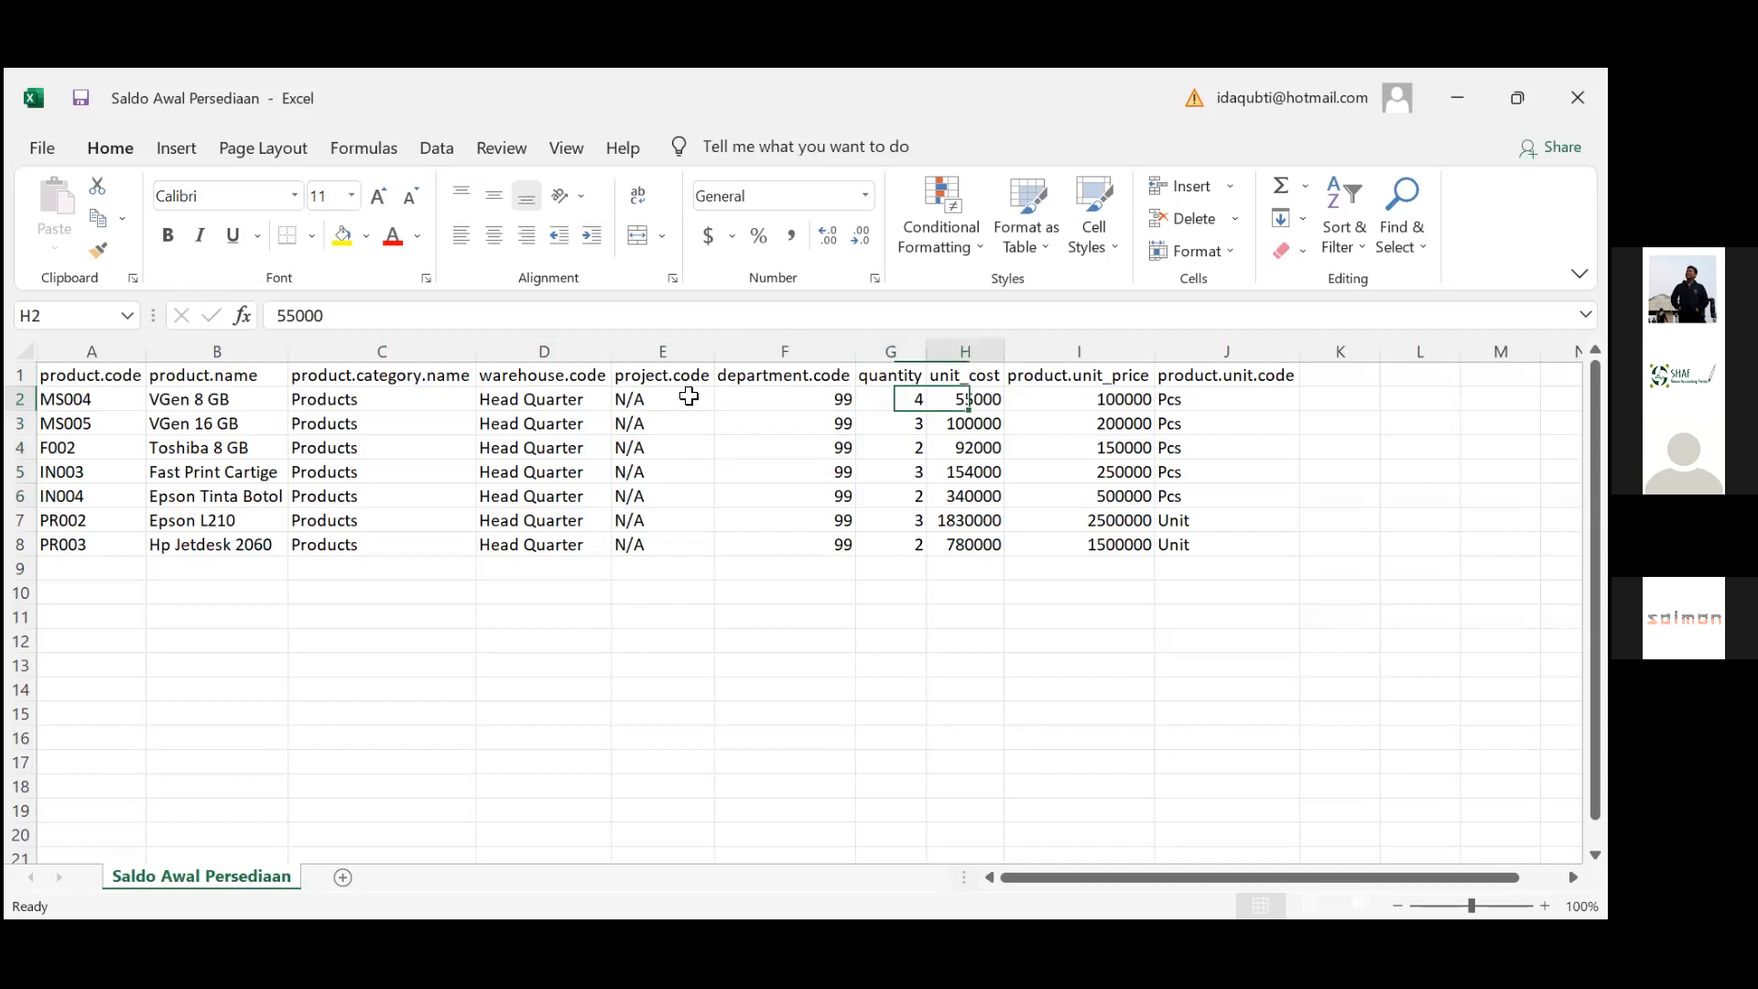
key(Left)
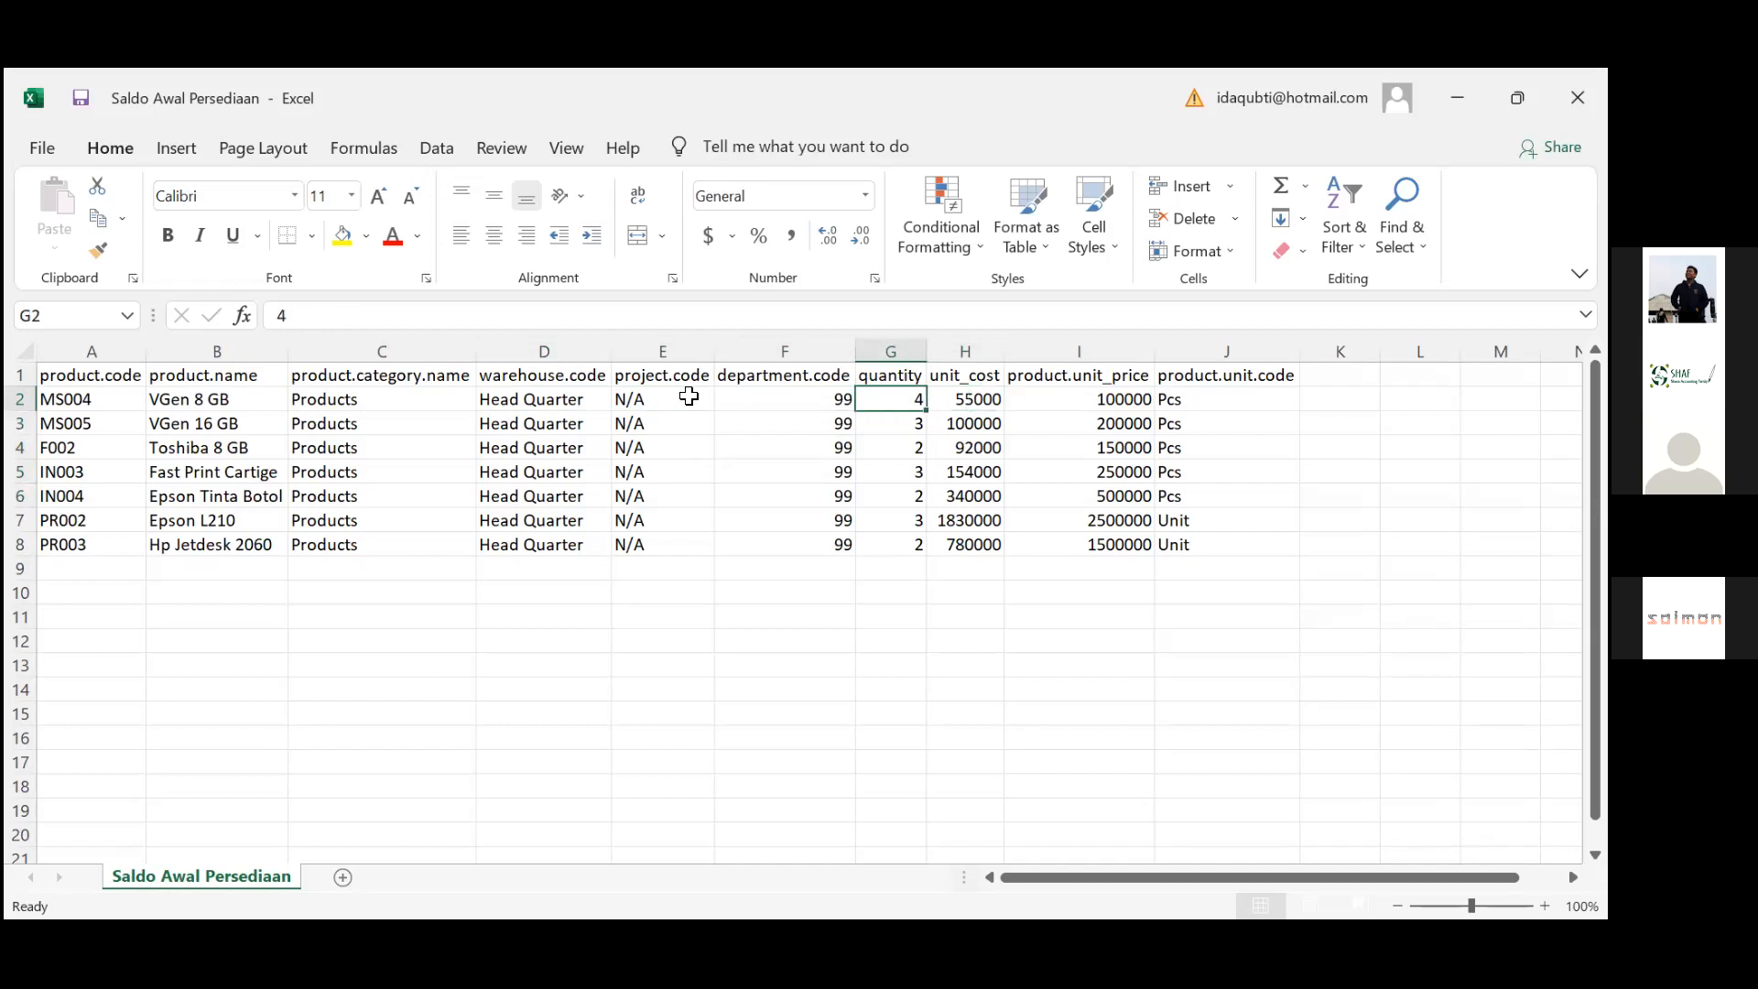
key(Right)
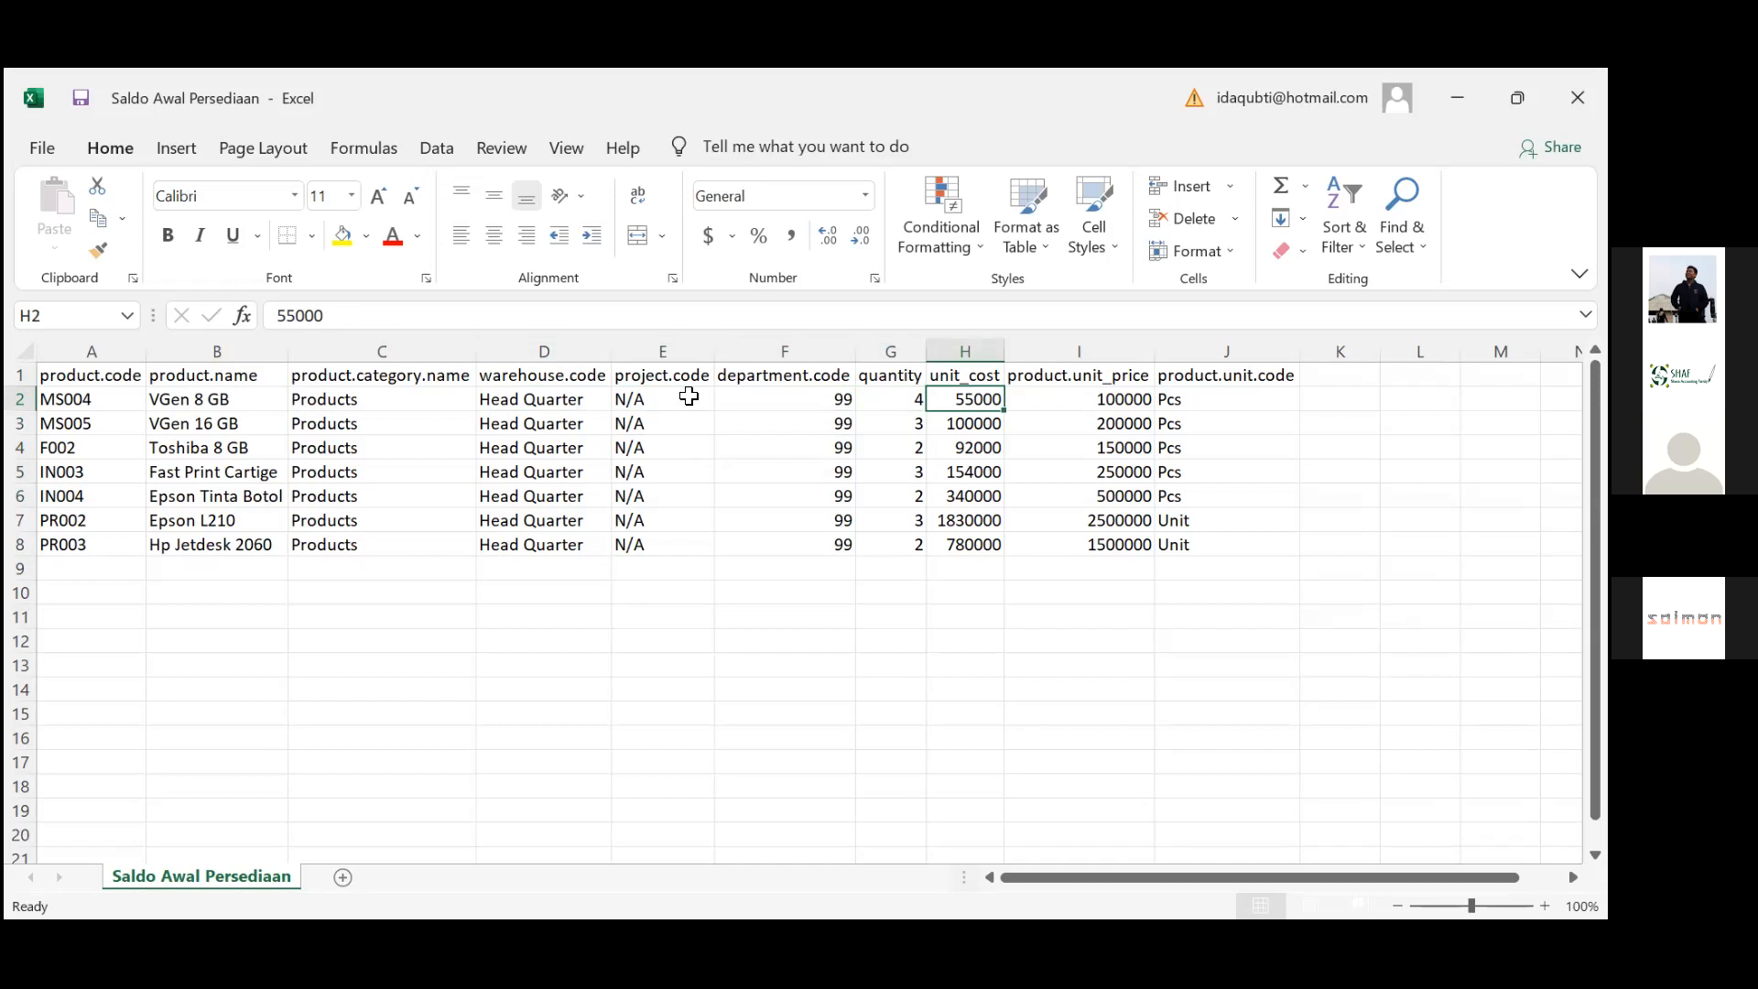
key(Up)
key(Left)
key(Down)
key(Down)
key(Down)
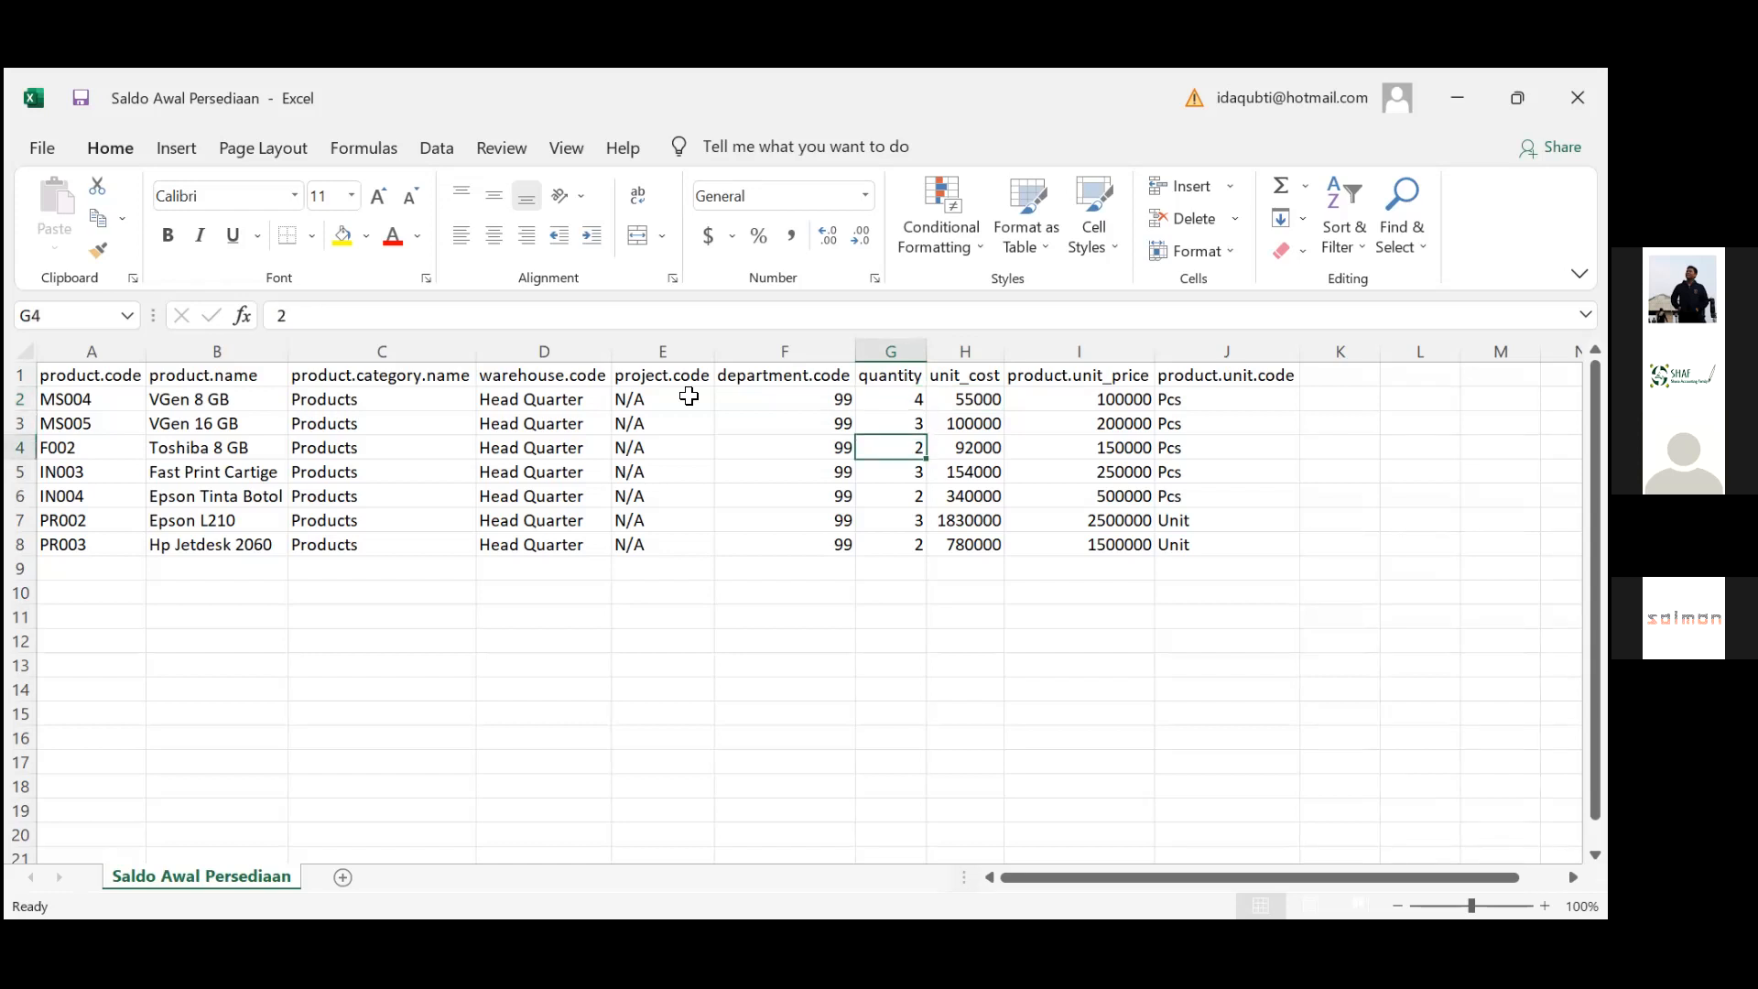
key(Up)
key(Up)
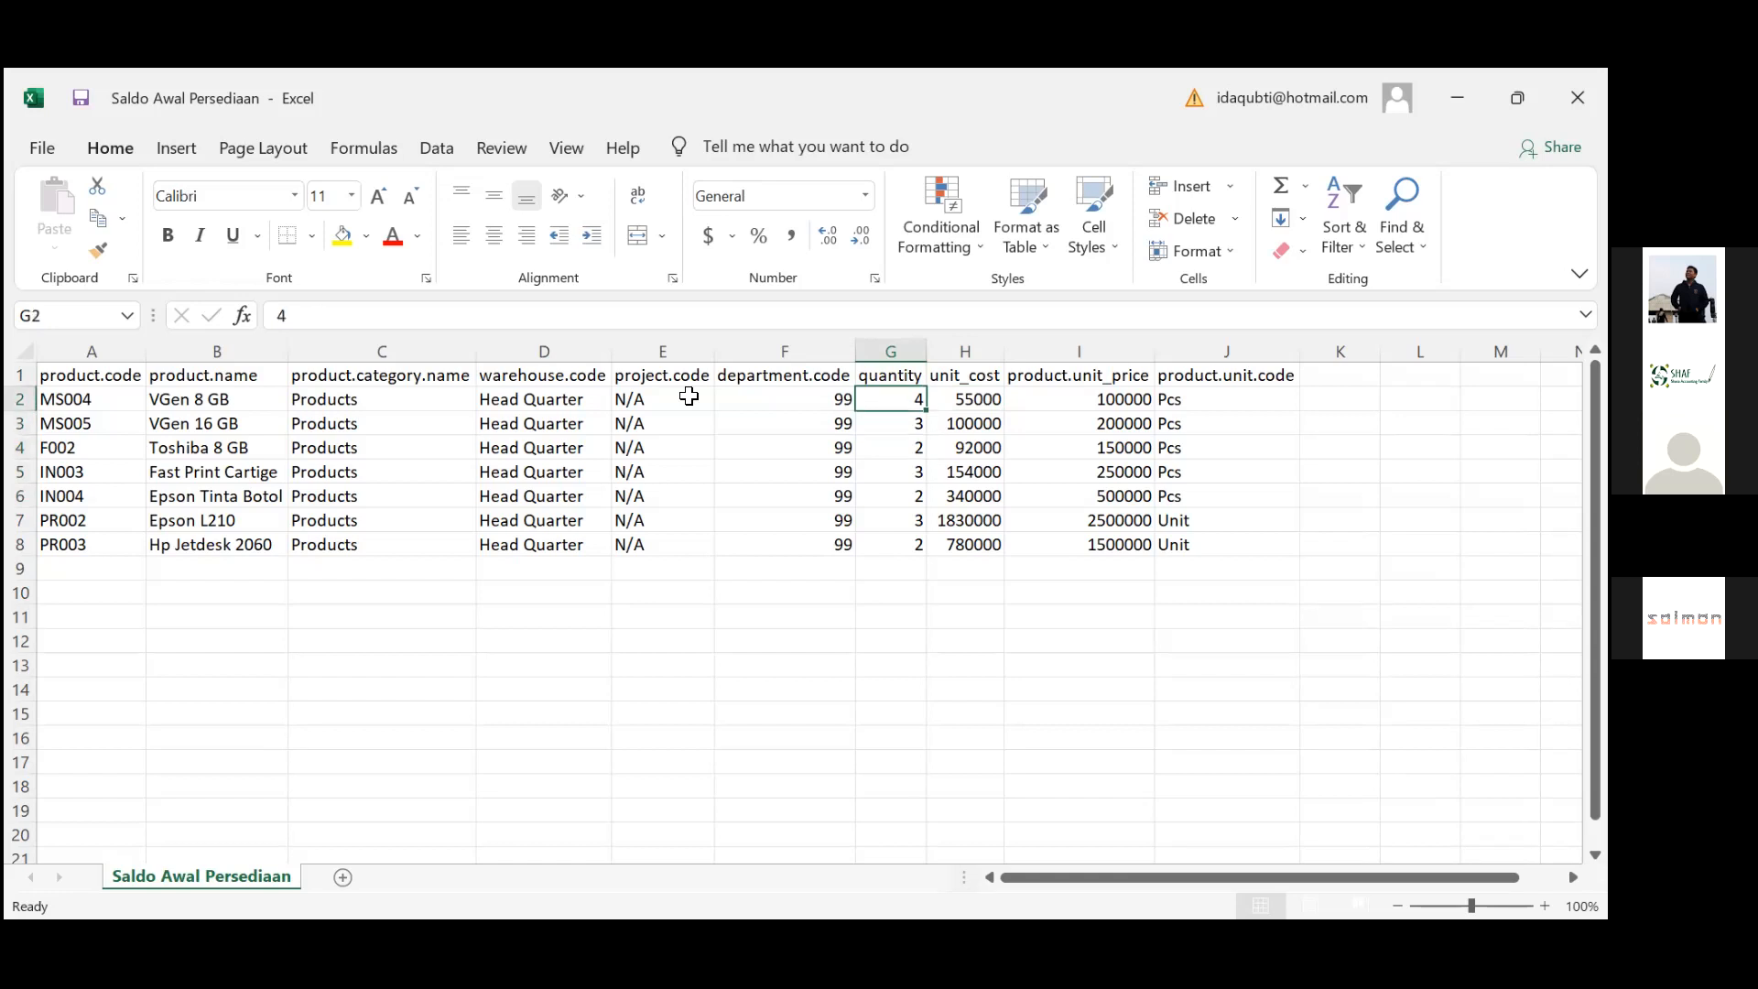
key(Right)
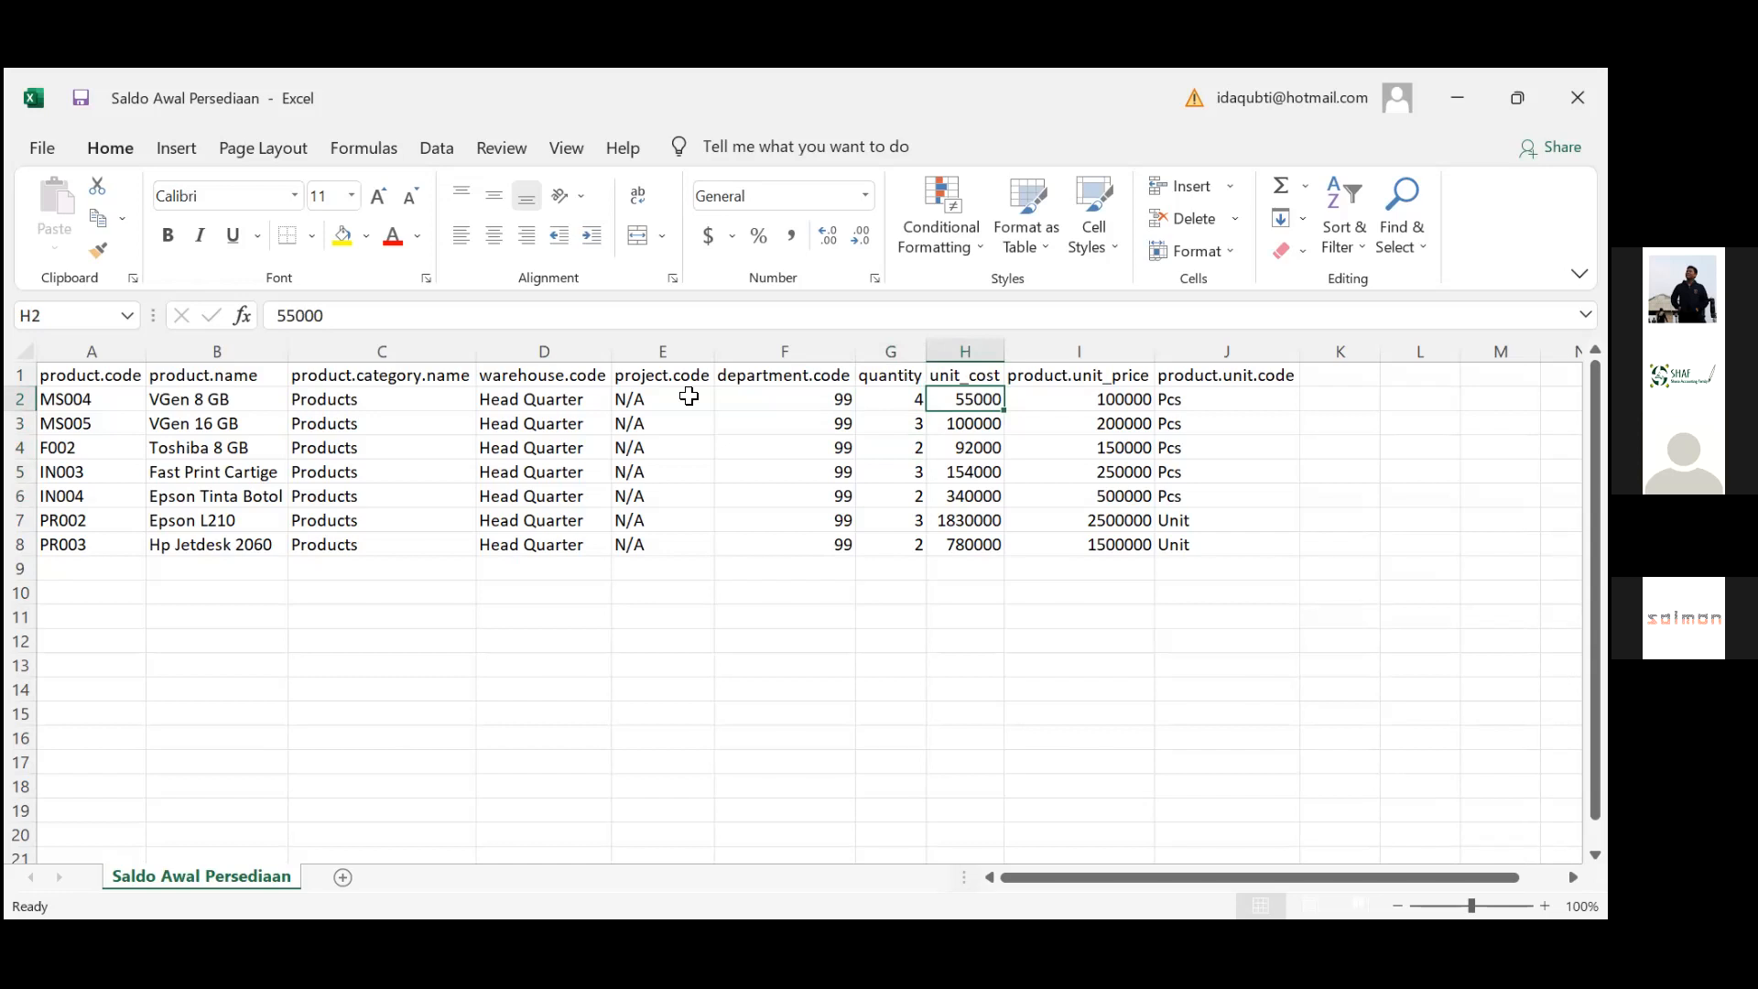
key(Down)
key(ctrl+Down)
key(Down)
key(ctrl+Up)
key(ctrl+Up)
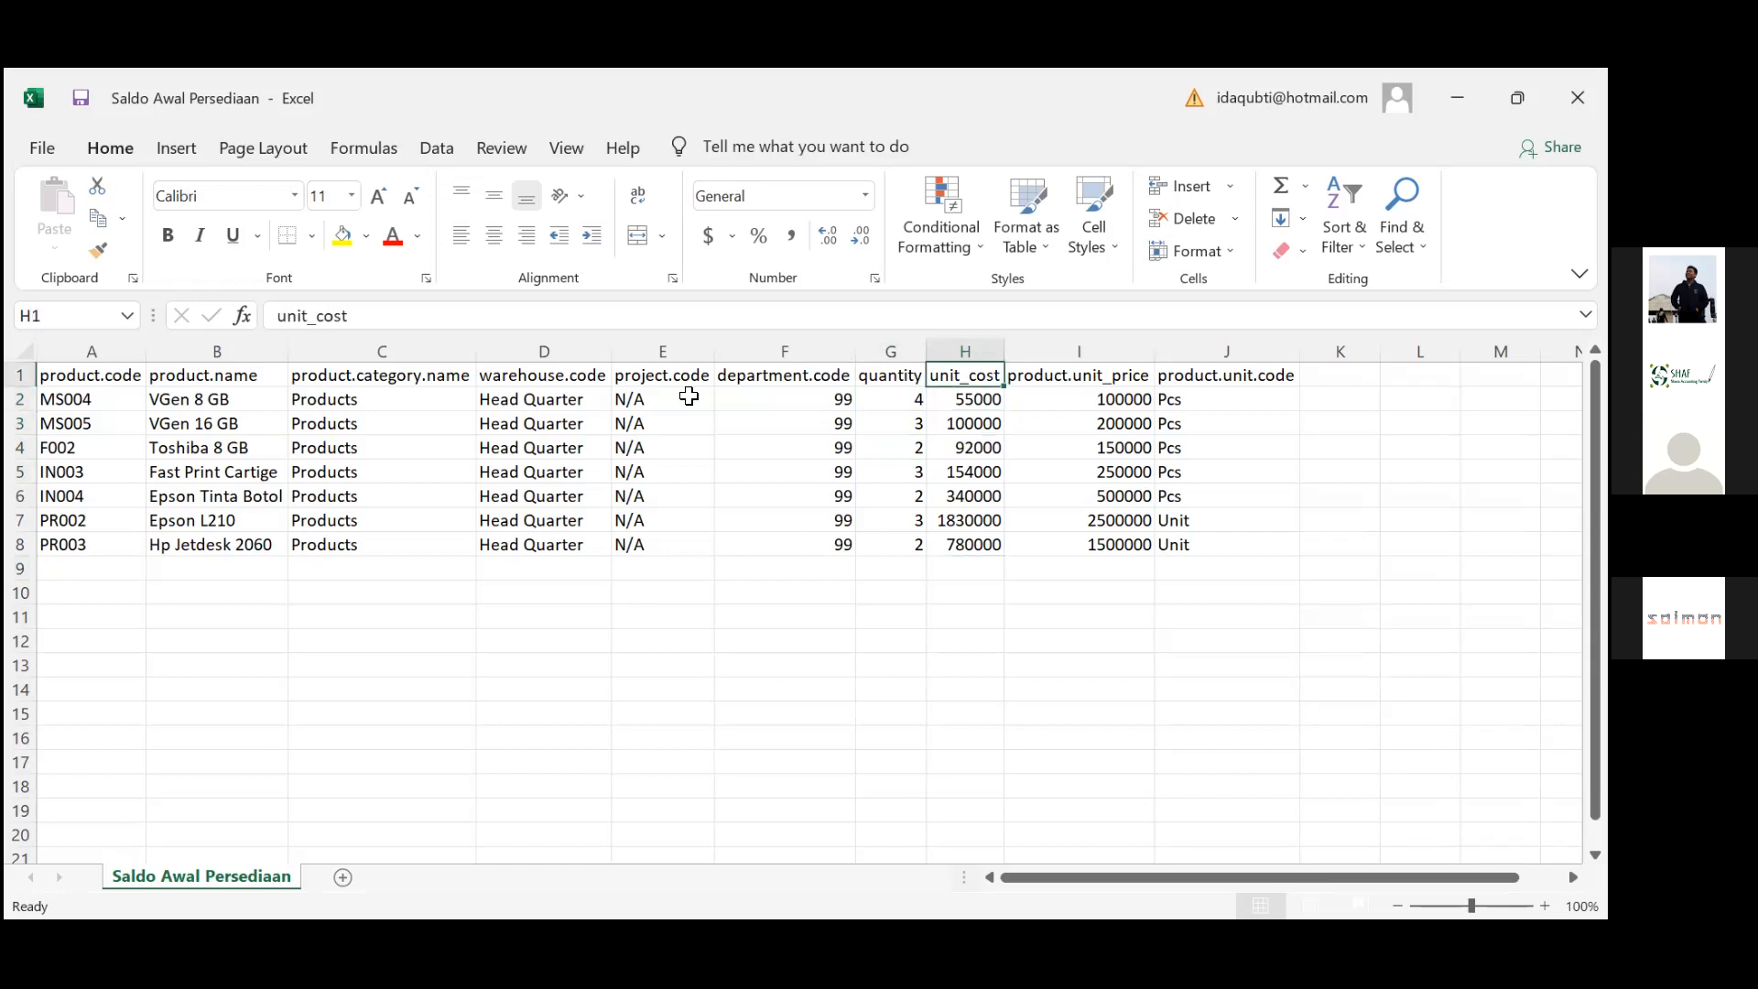
Check the unit prices and unit codes down to Epson L210, then switch to Google Sheets
key(Down)
key(Right)
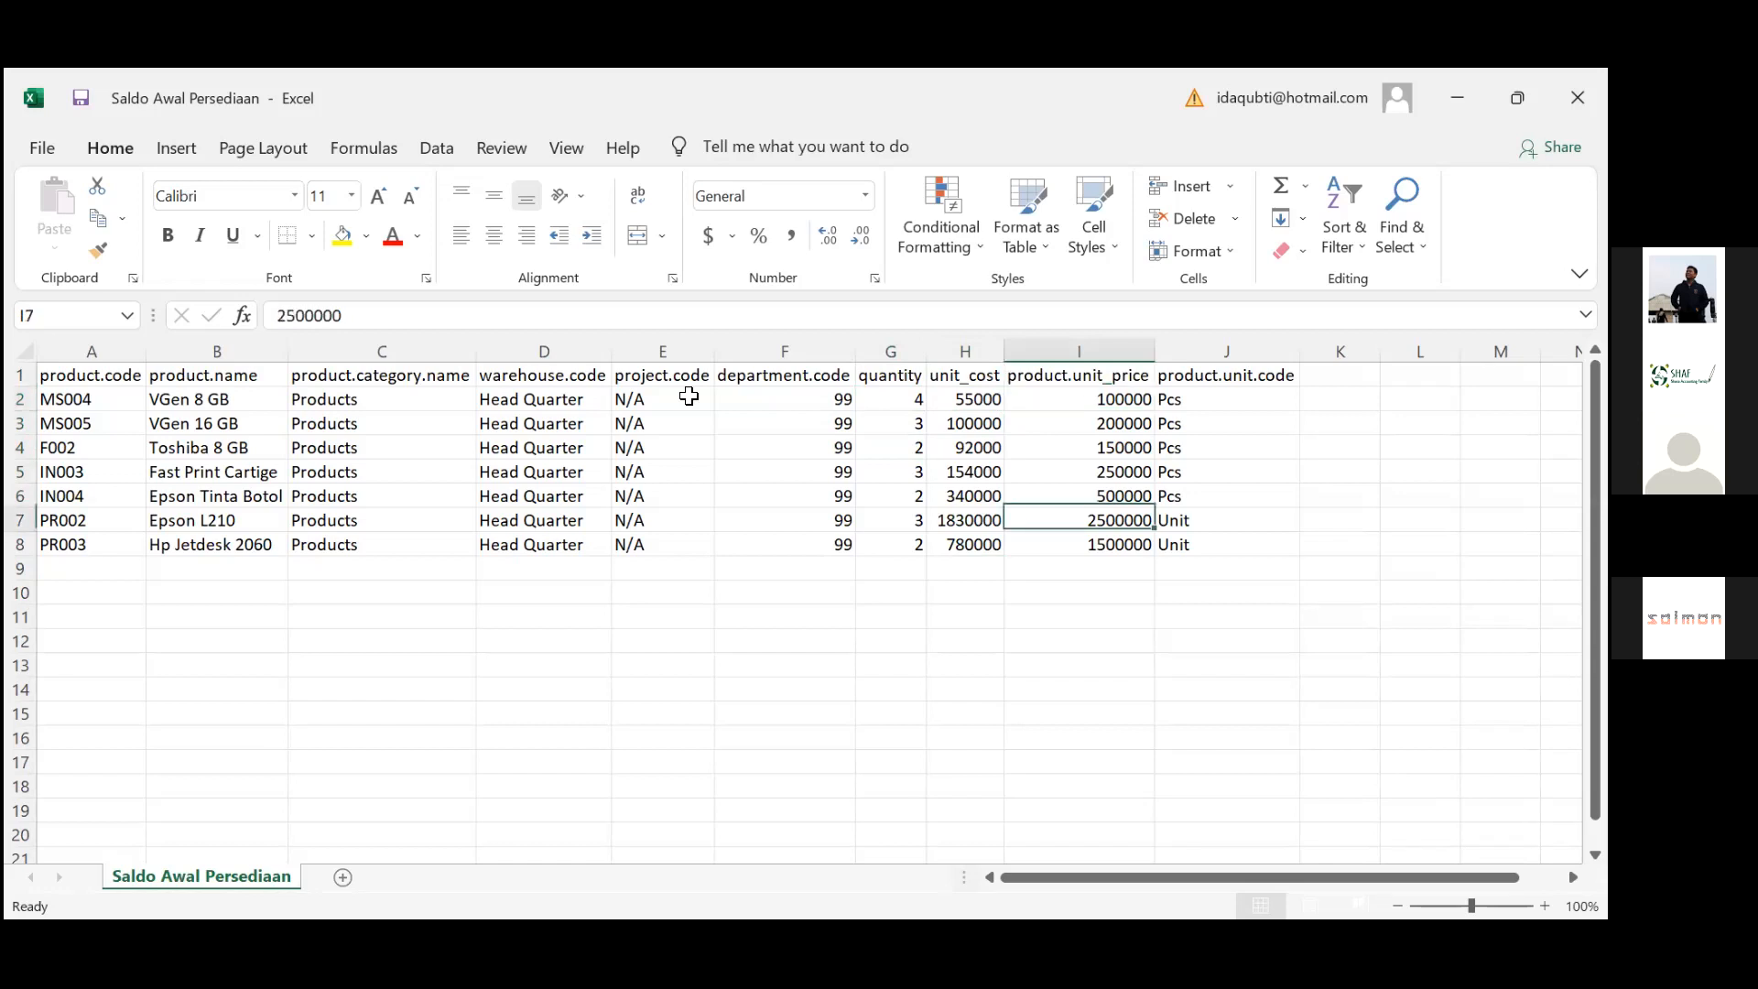
key(Up)
key(Up)
key(Up)
key(Up)
key(Up)
key(Up)
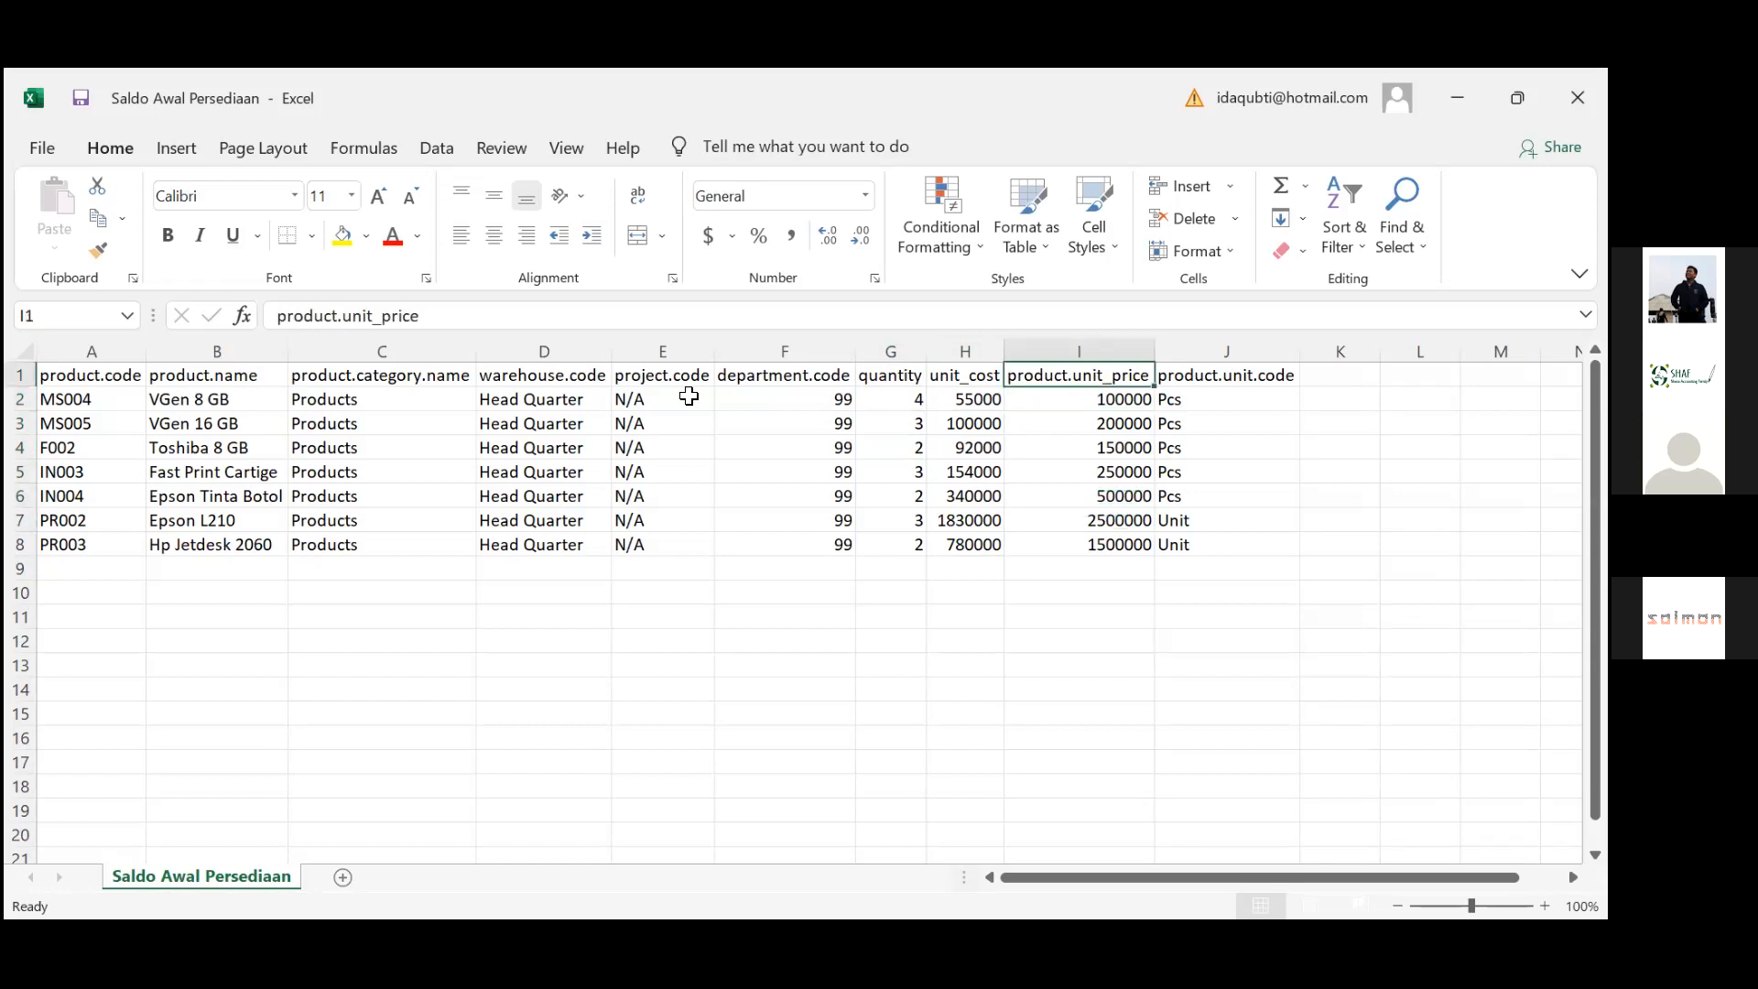
key(Right)
key(Down)
key(Down)
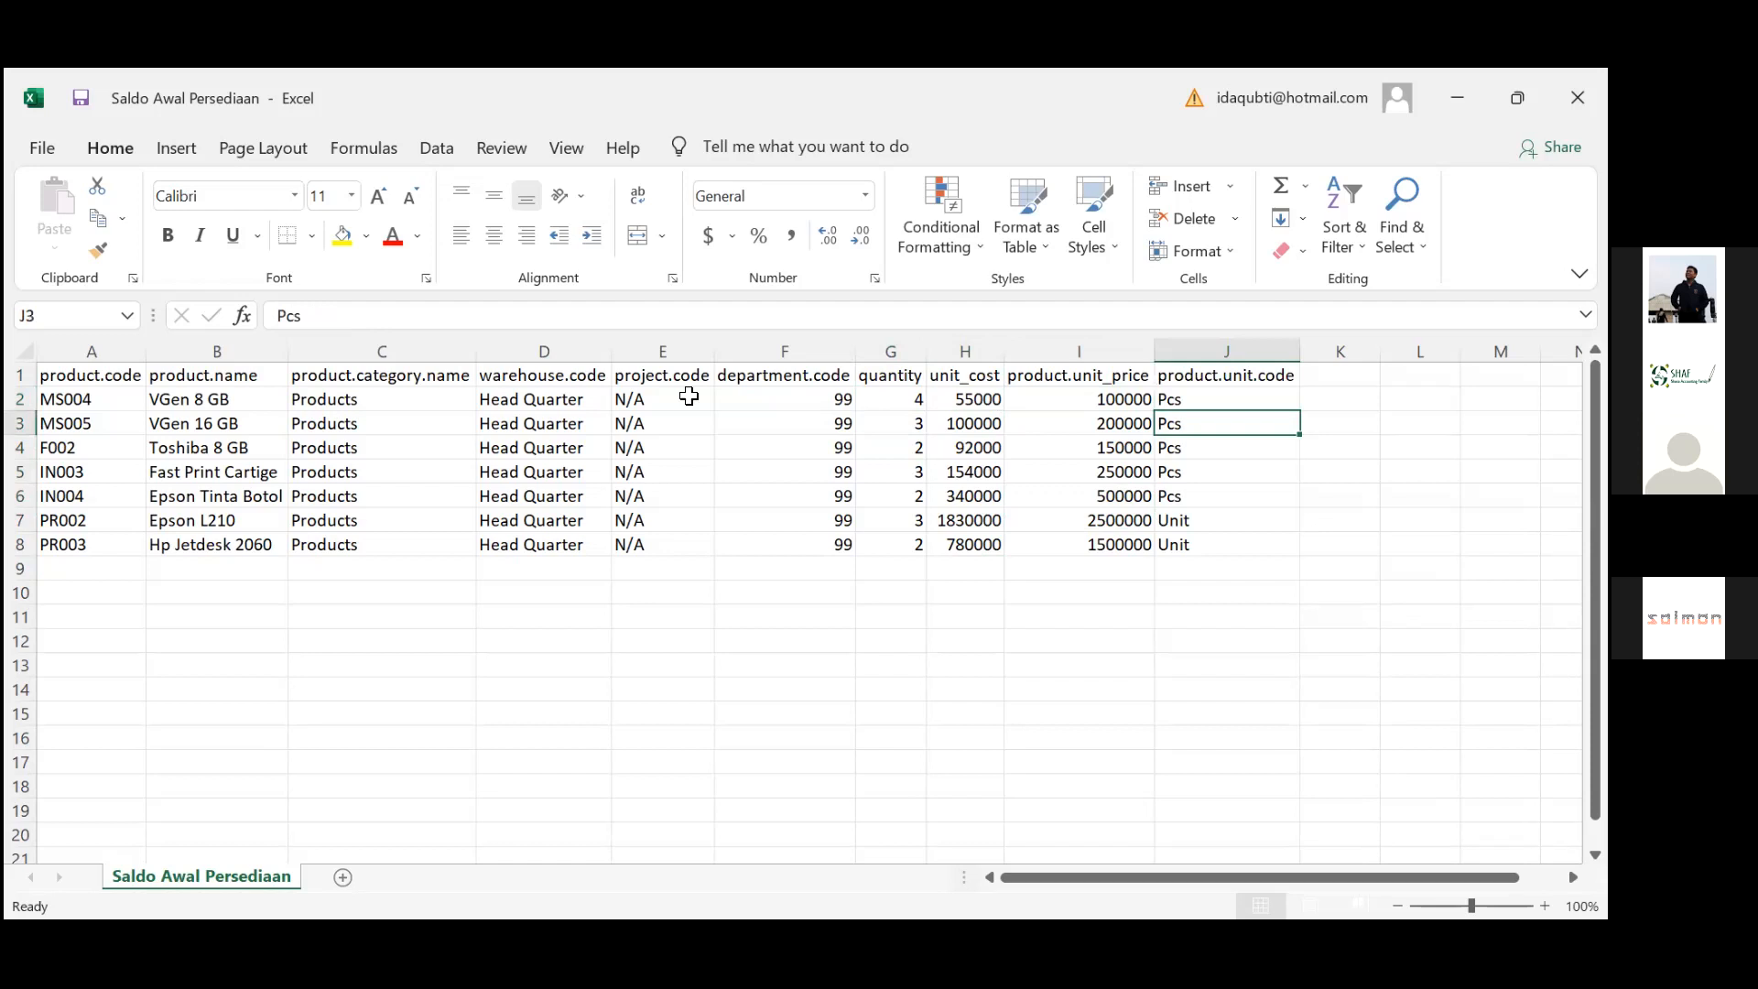
key(Up)
key(Down)
key(Up)
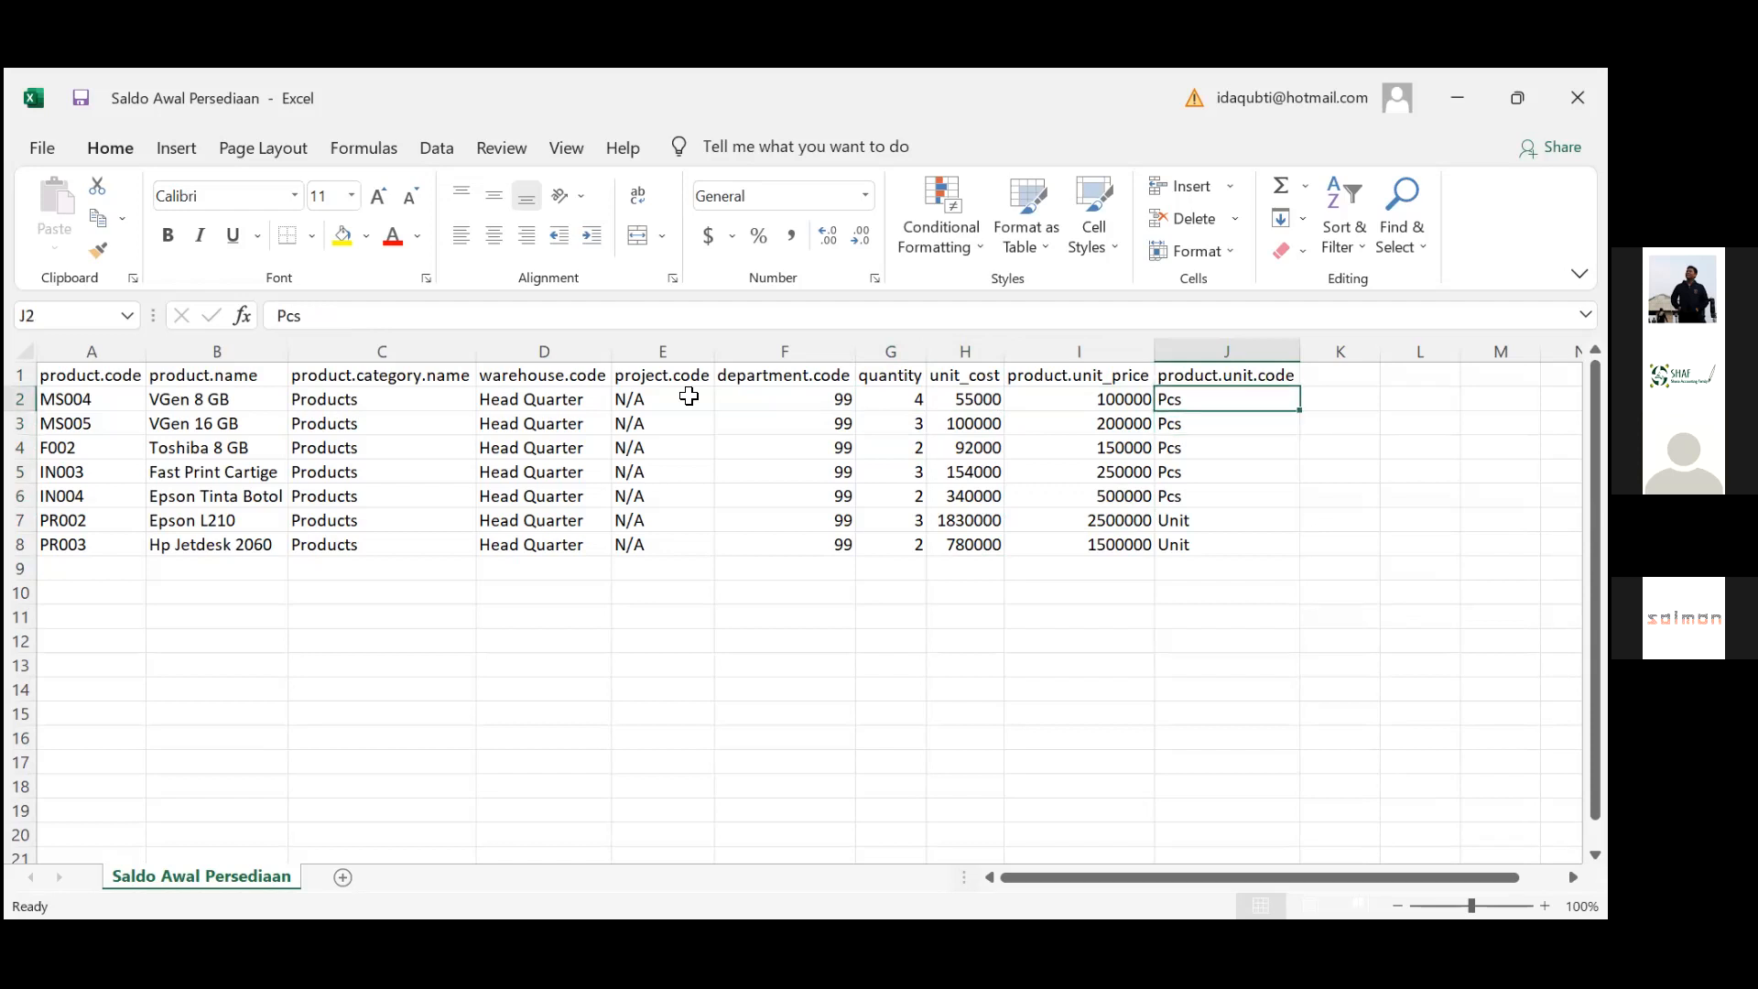
key(Down)
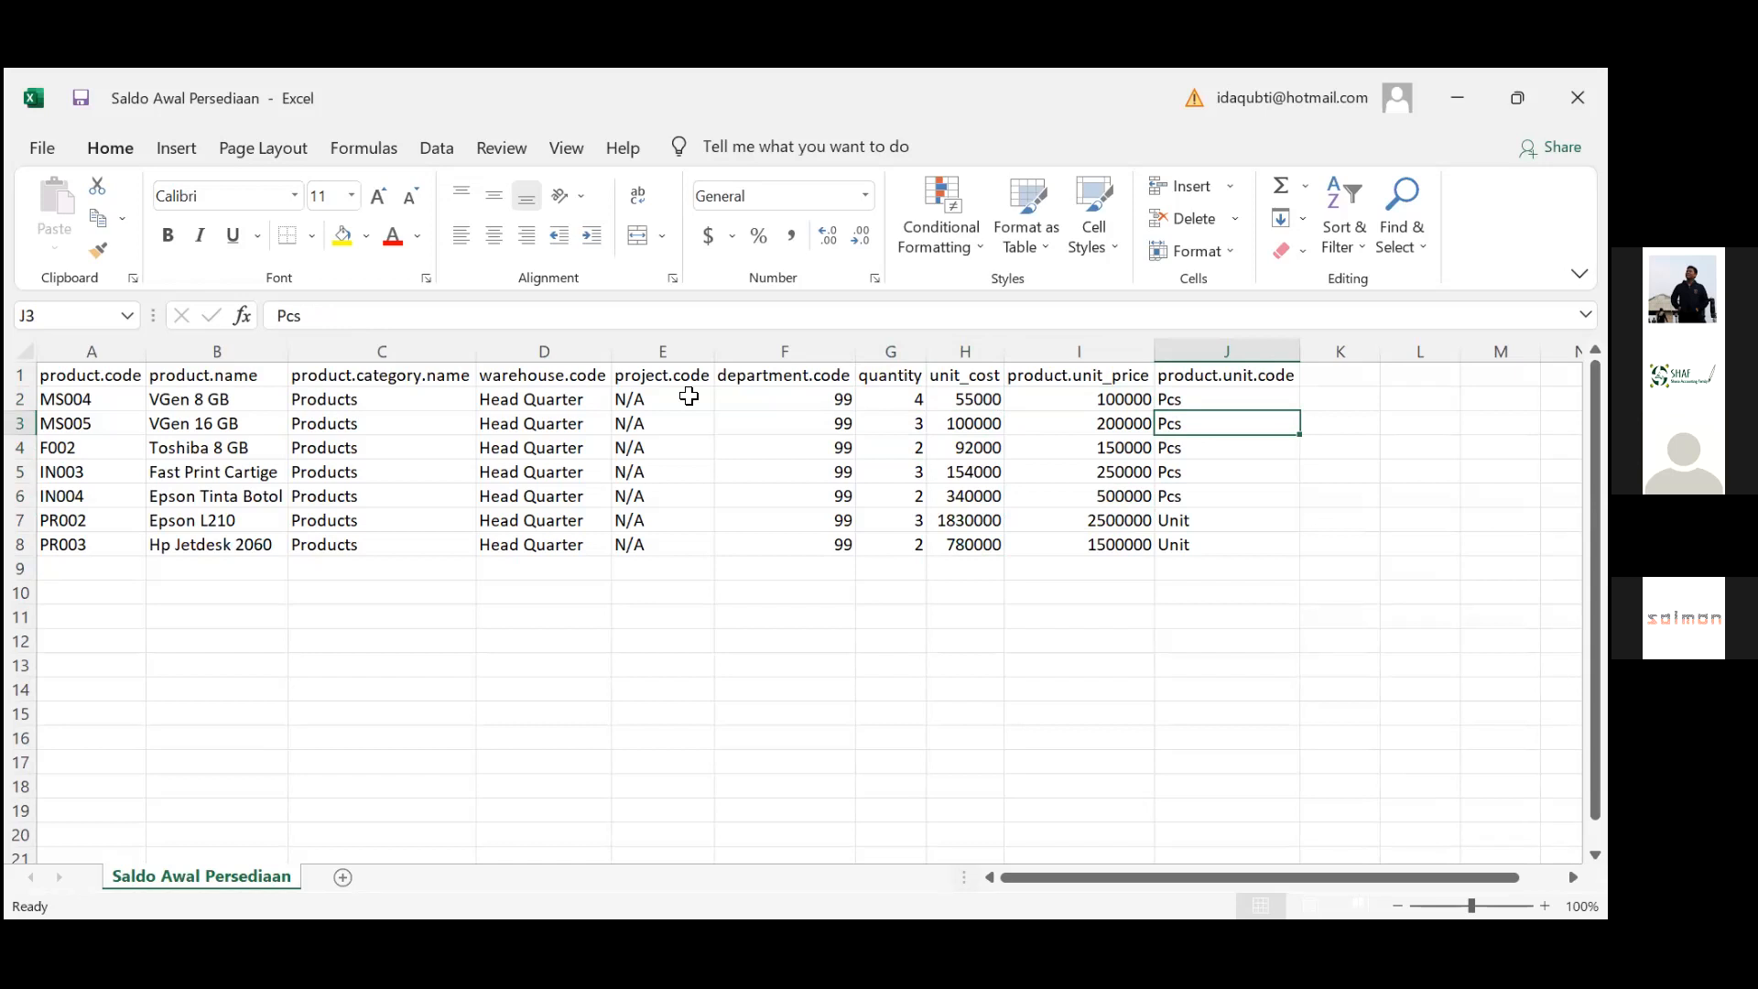
key(Down)
key(Down)
key(Down)
key(Down)
key(Down)
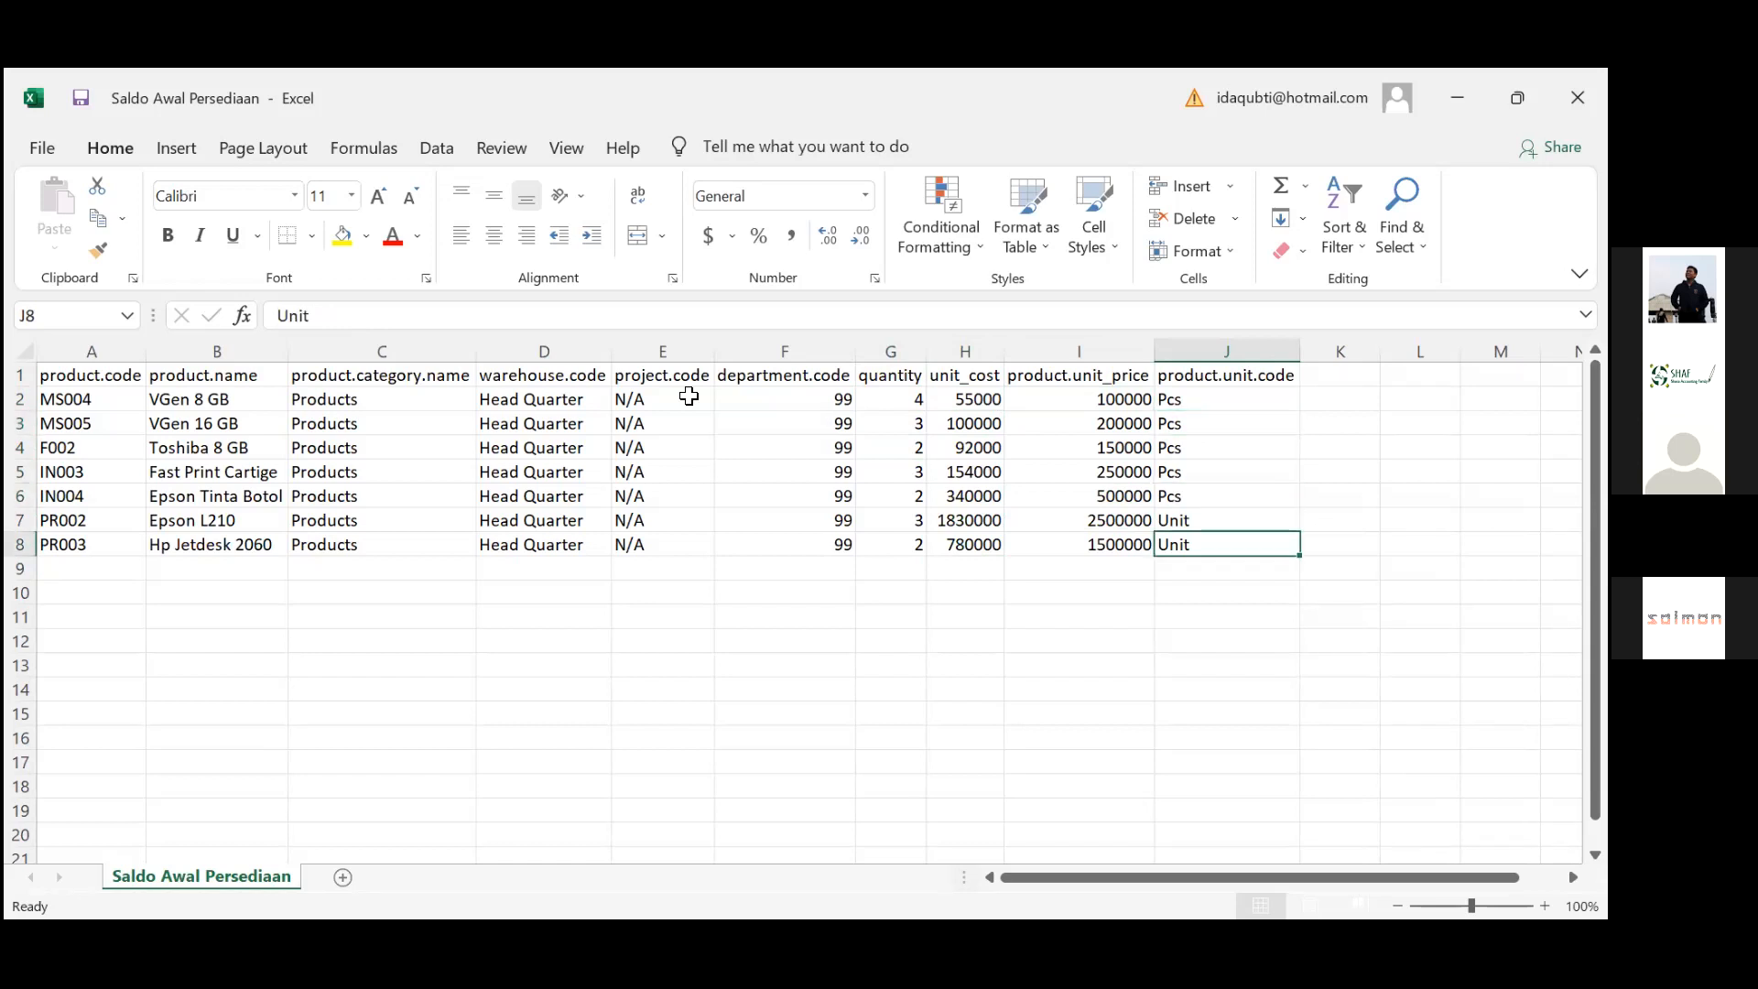
key(Up)
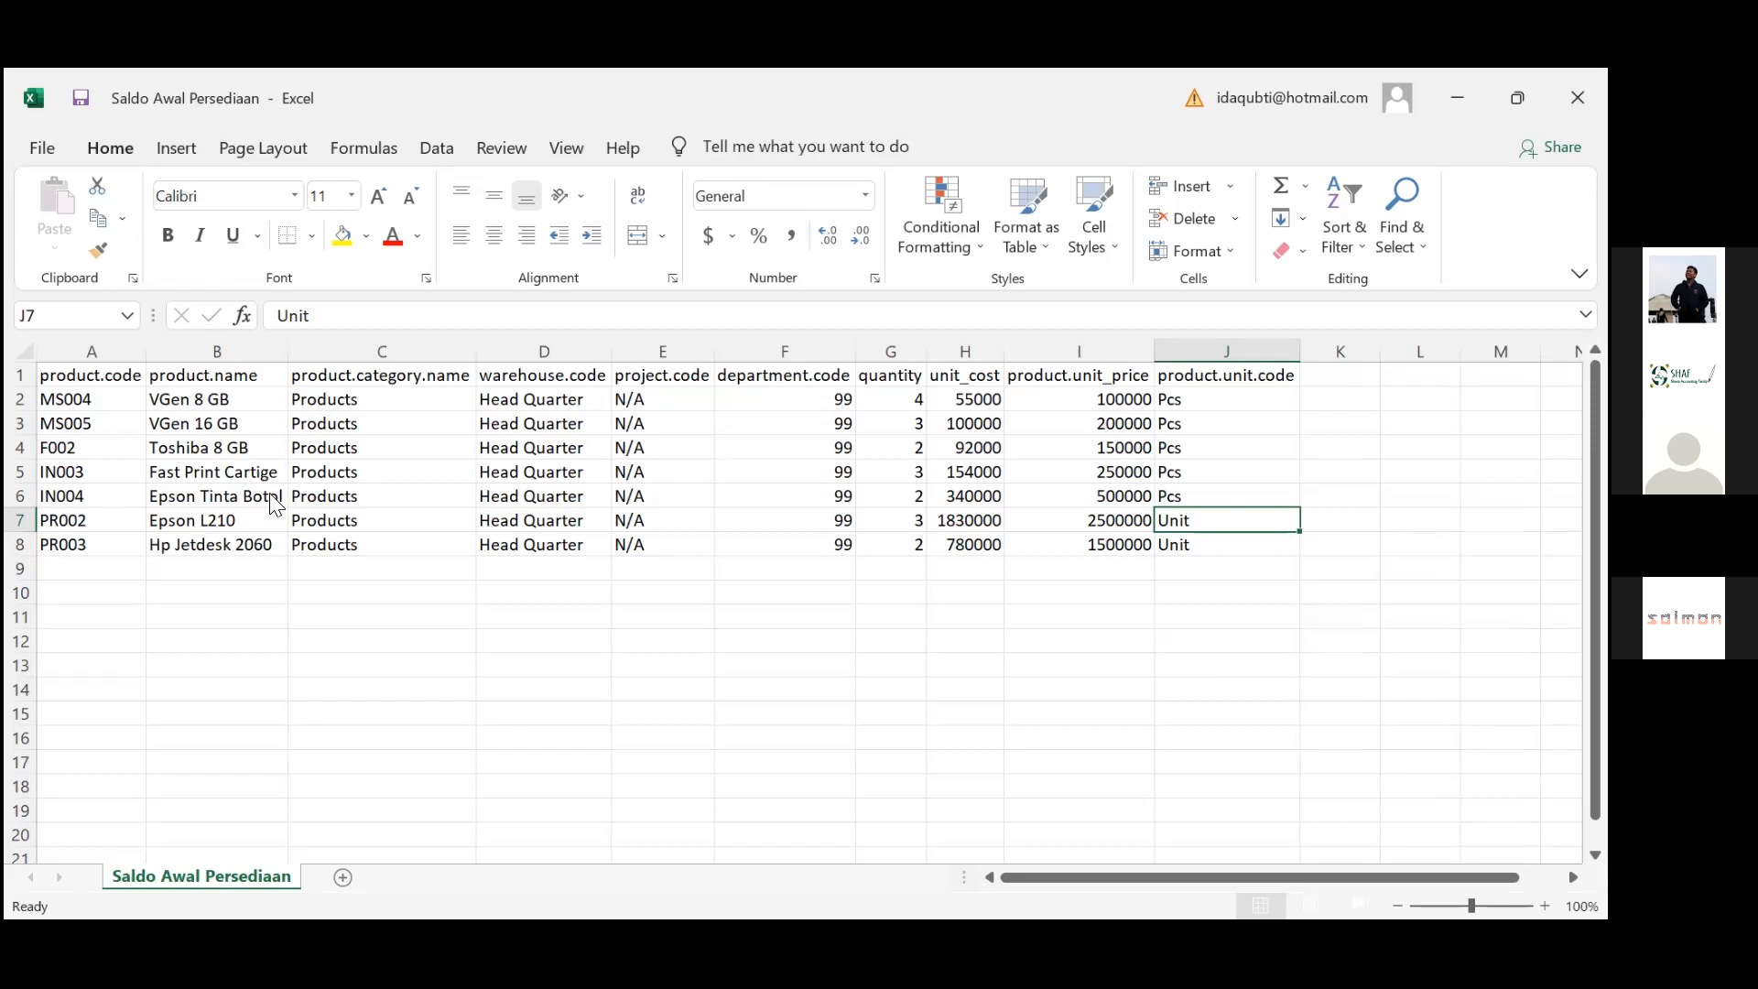
key(alt+Tab)
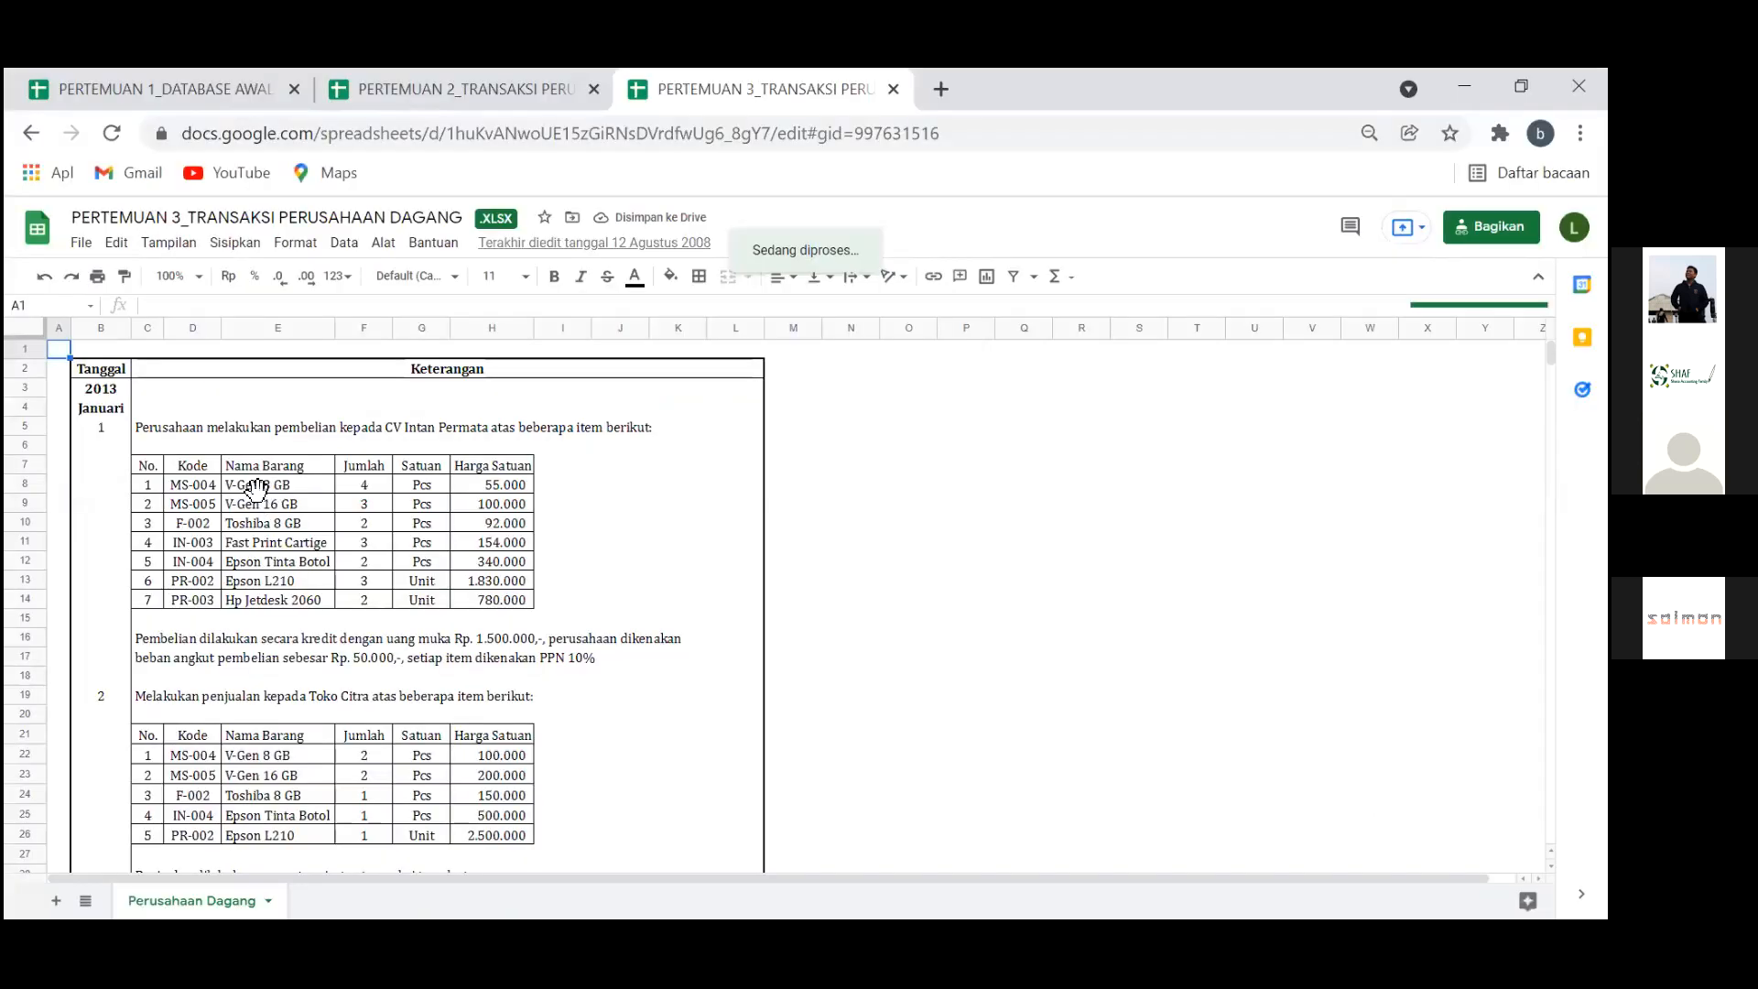
Review the CV Intan Permata purchase items from V-Gen 8 GB, then return to Zahir
click(275, 486)
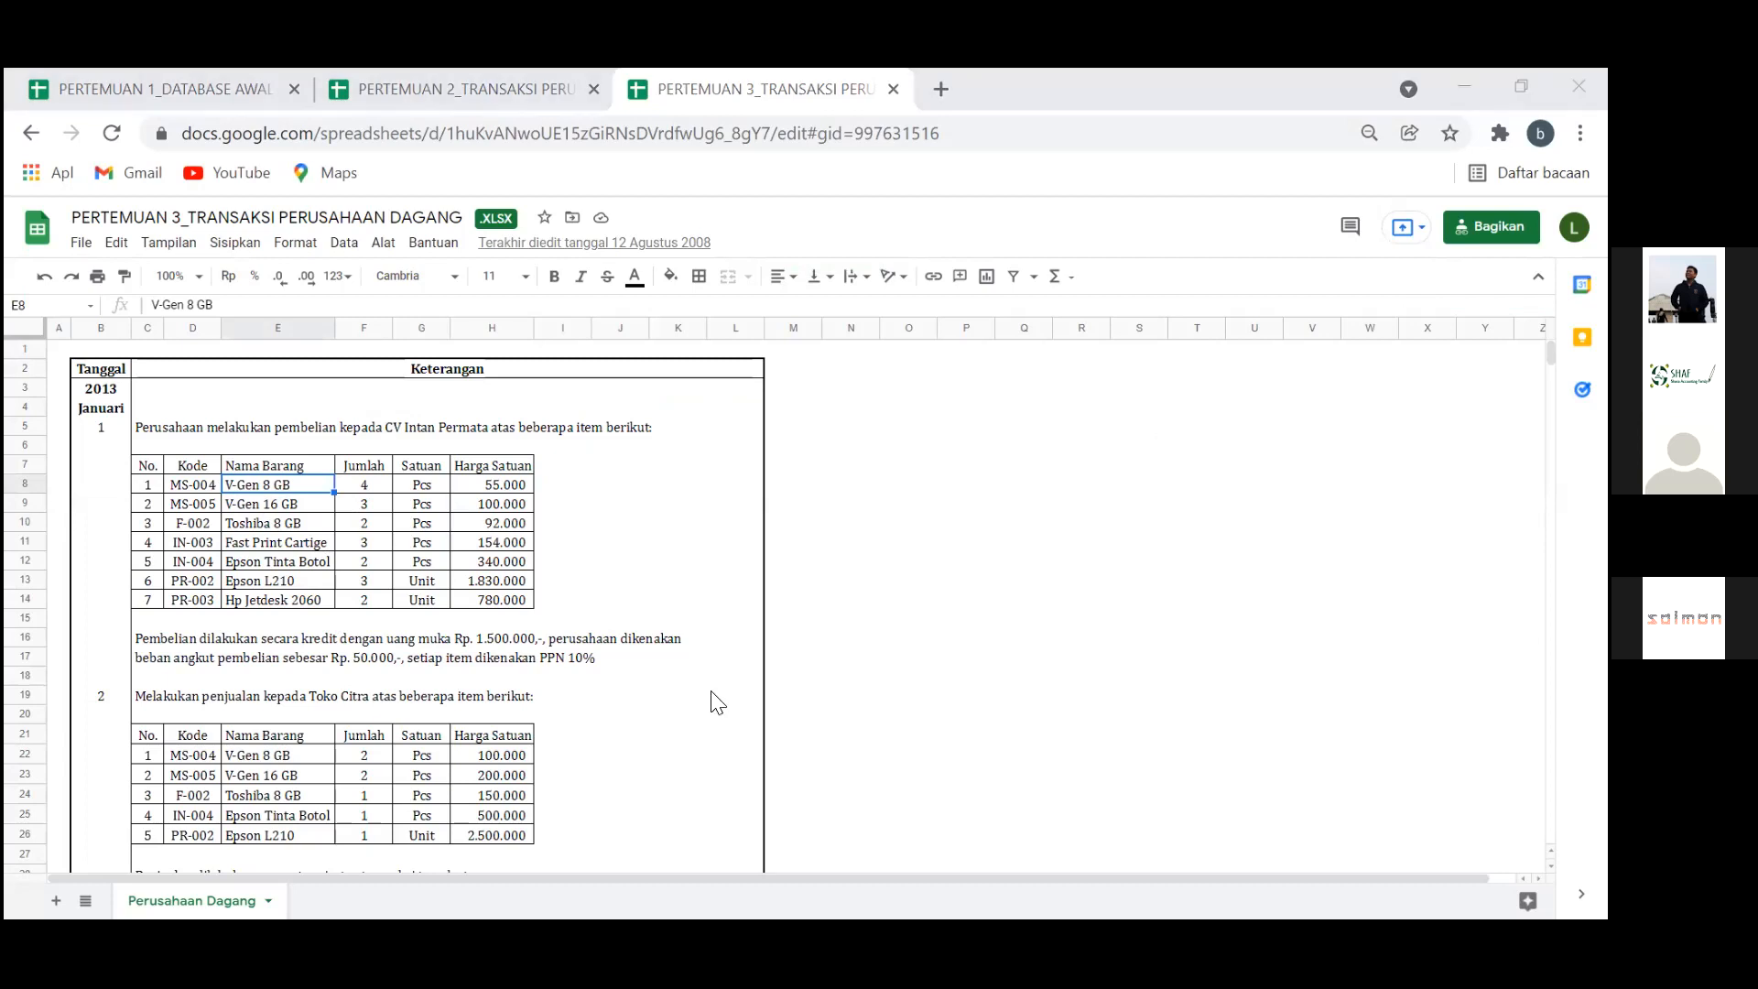
key(alt+Tab)
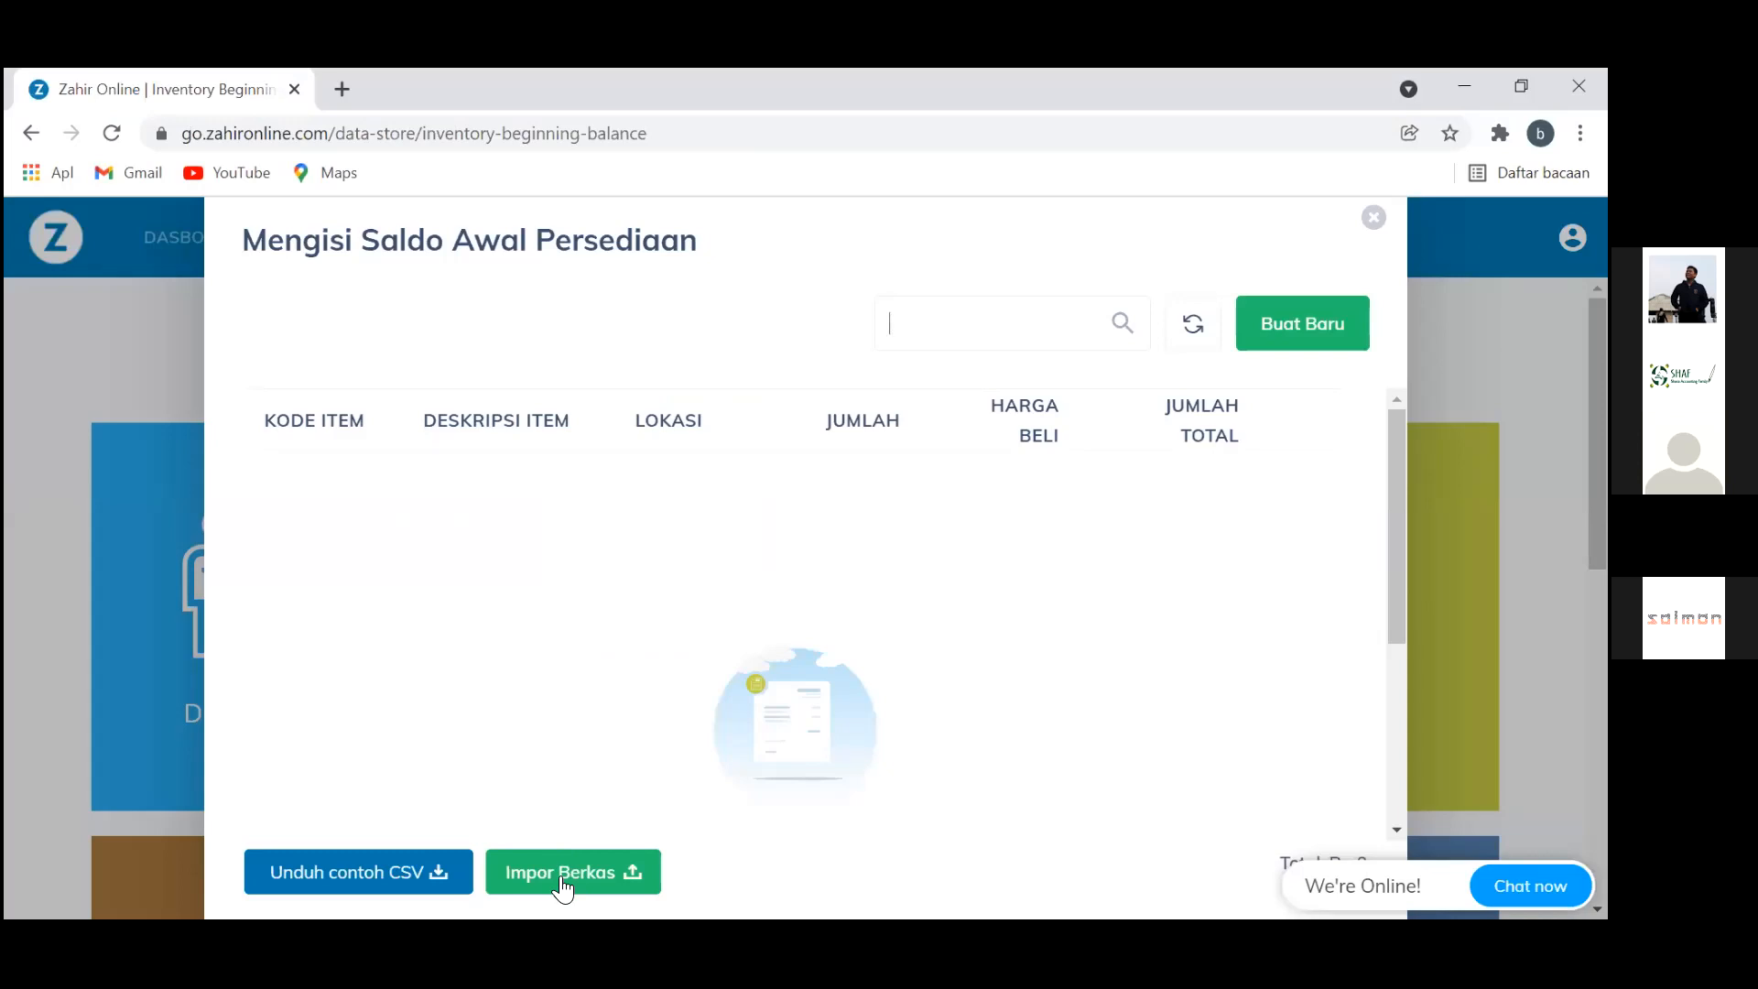
Import Saldo Awal Persediaan as the inventory opening balance and view its one failed row
click(560, 875)
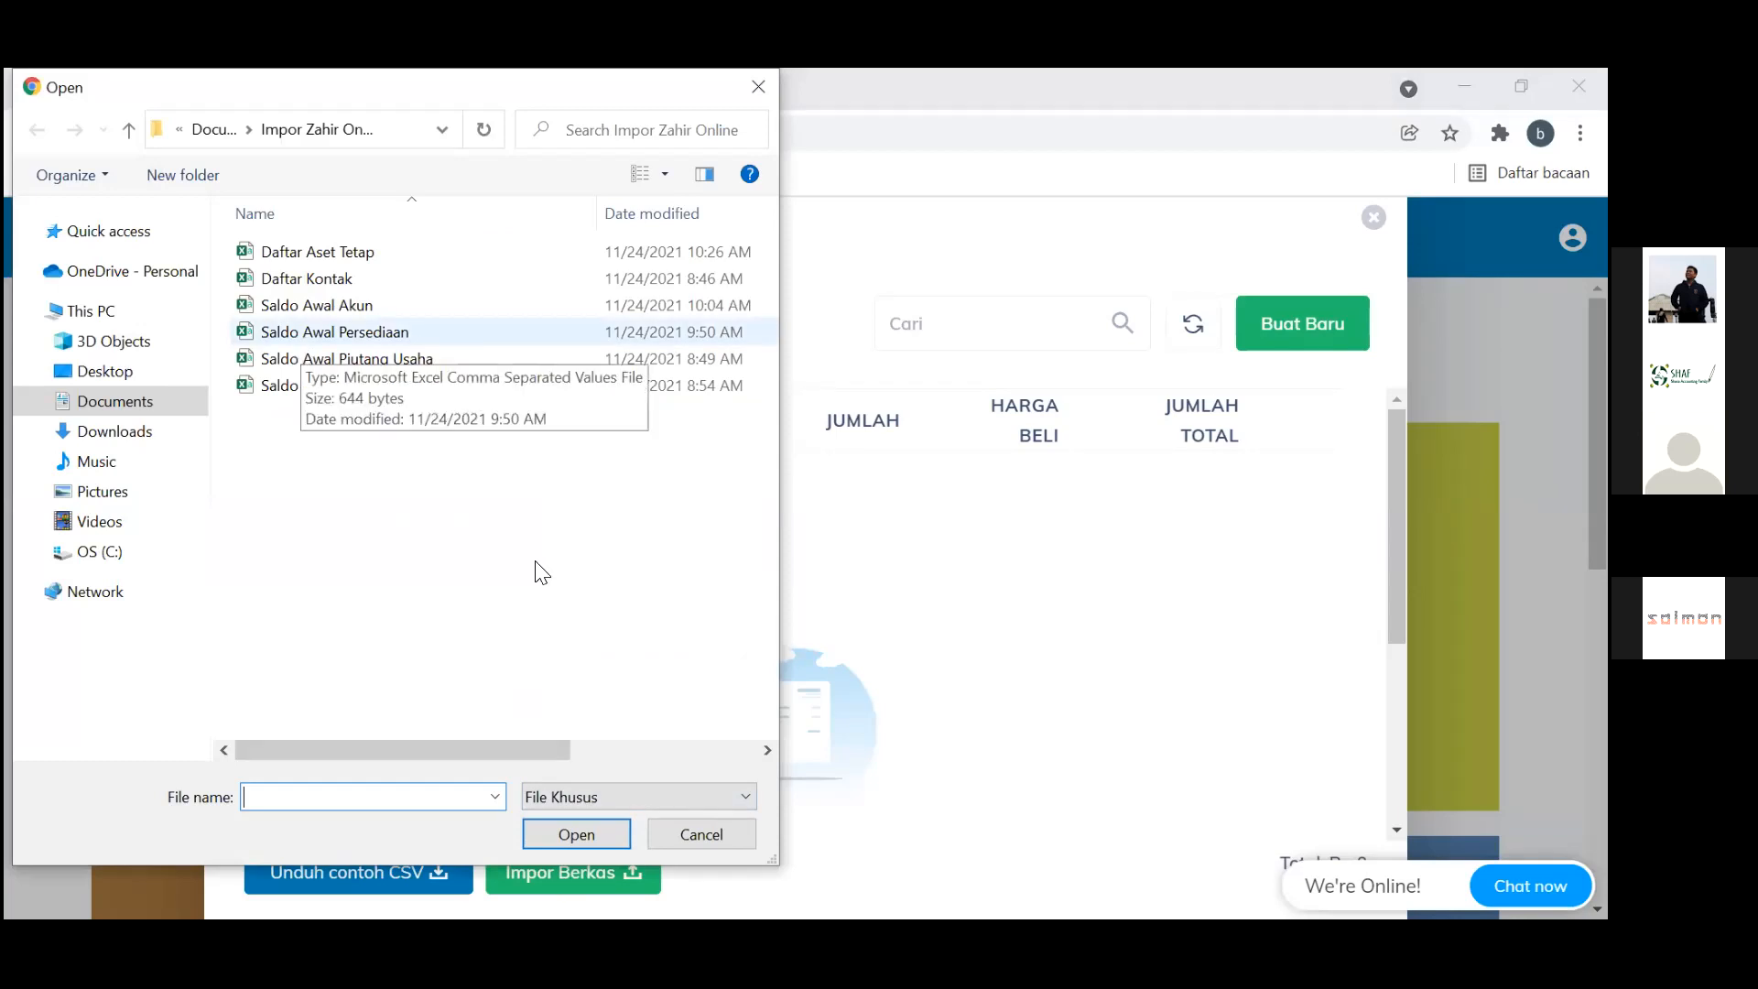
key(Escape)
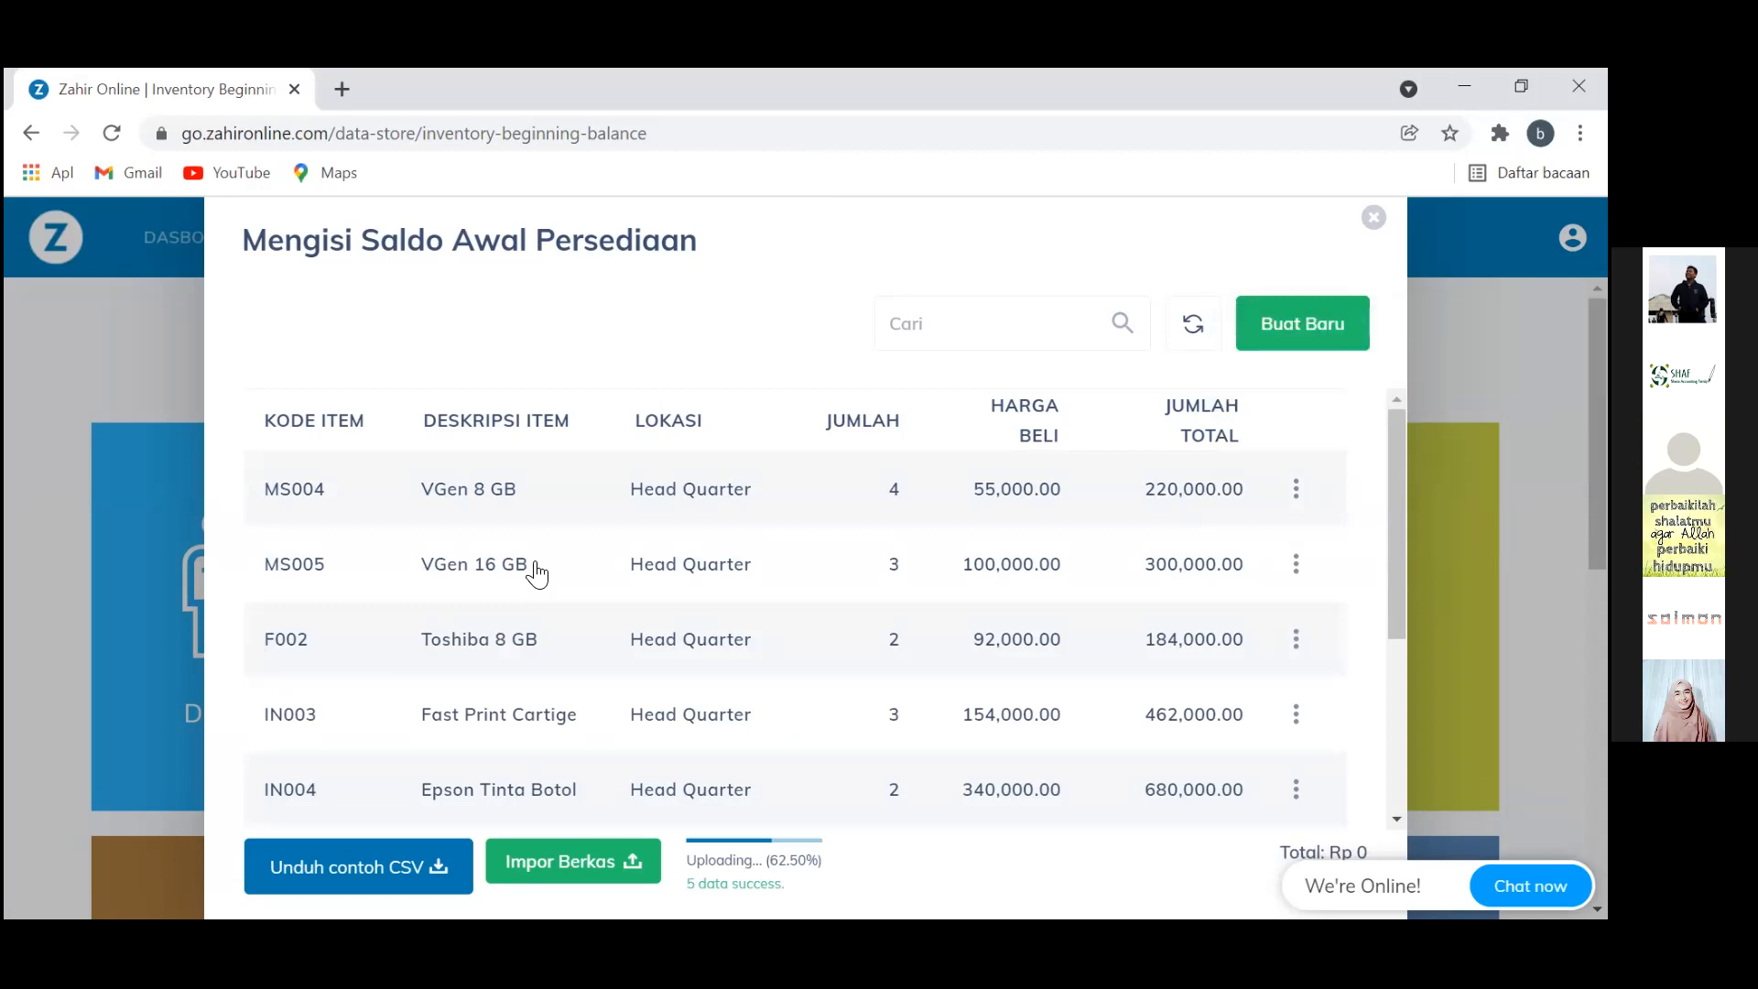
scroll(537, 575, up, 3)
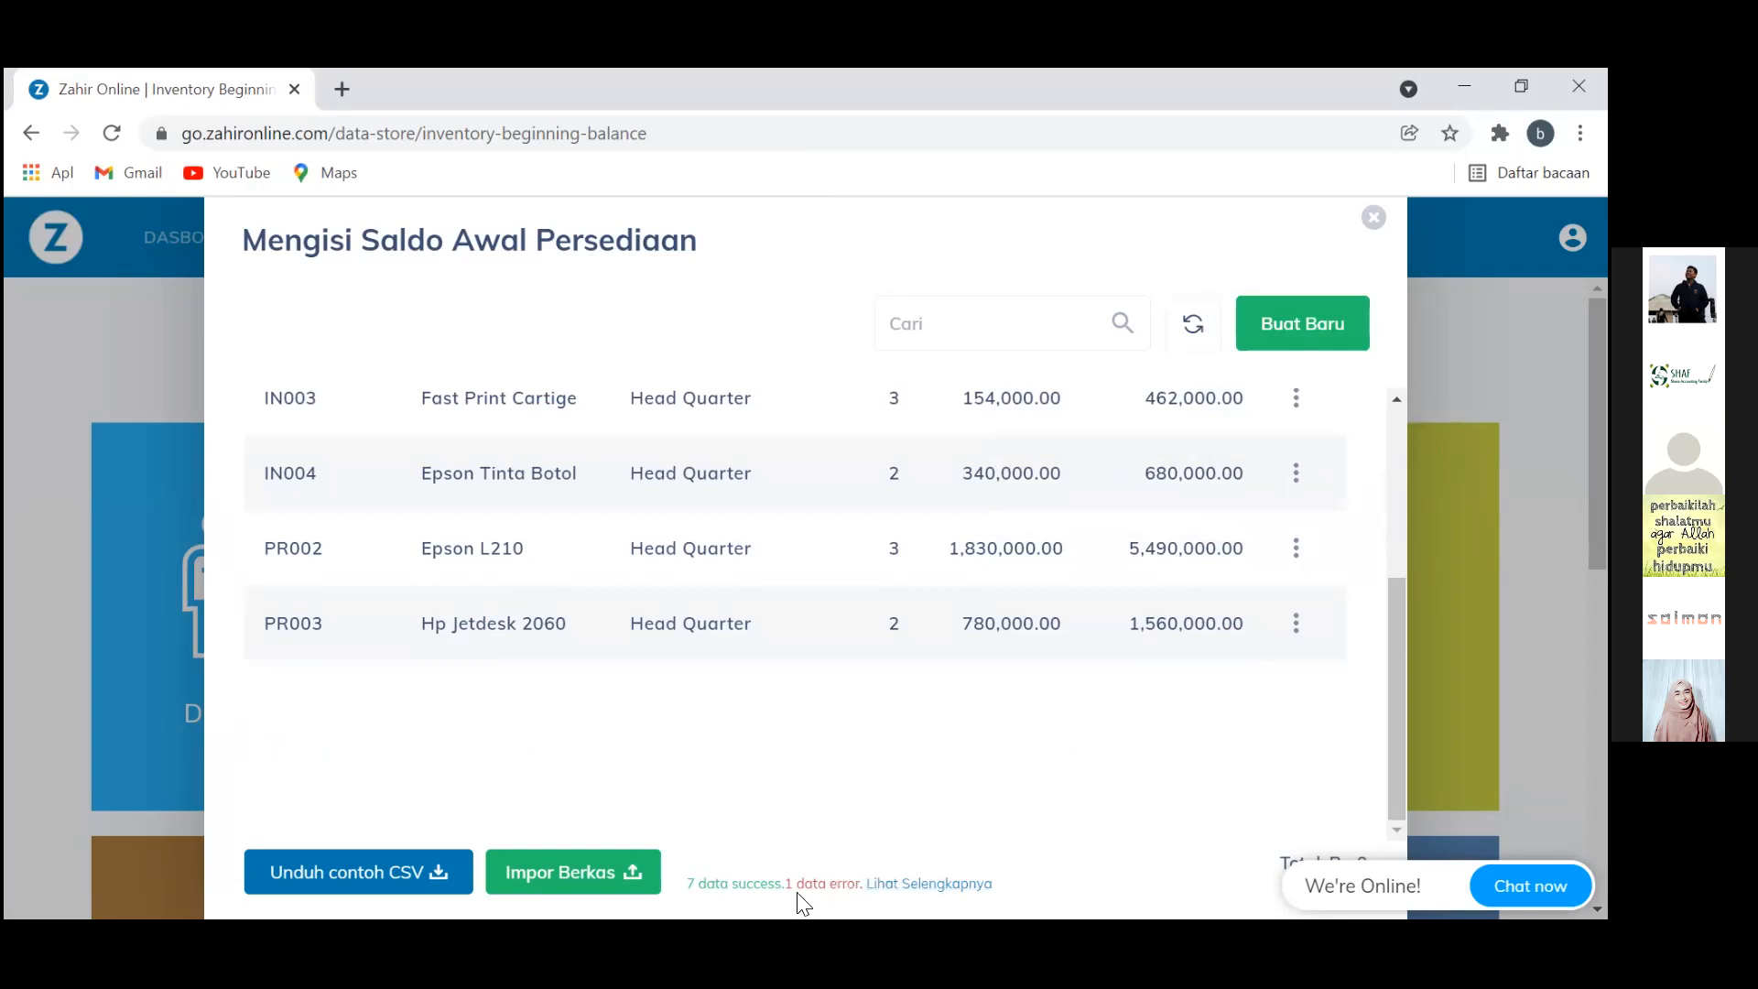
click(899, 887)
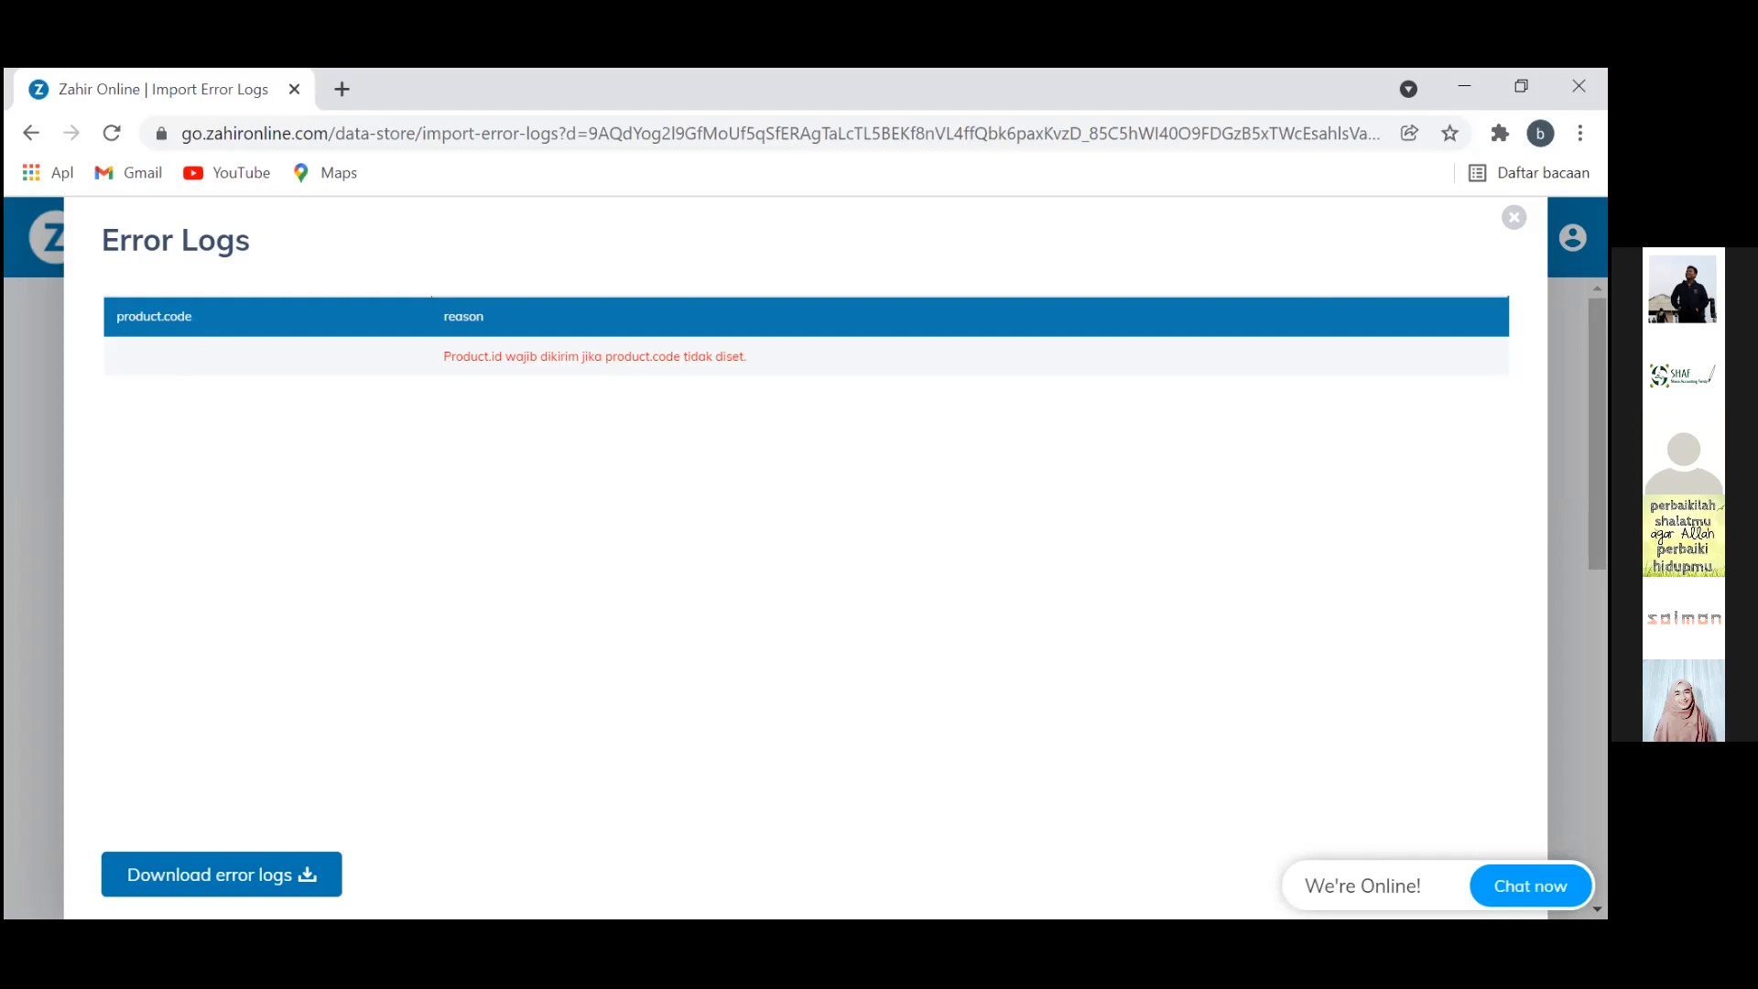
Leave the error log and close the inventory opening-balance dialog
key(alt+Left)
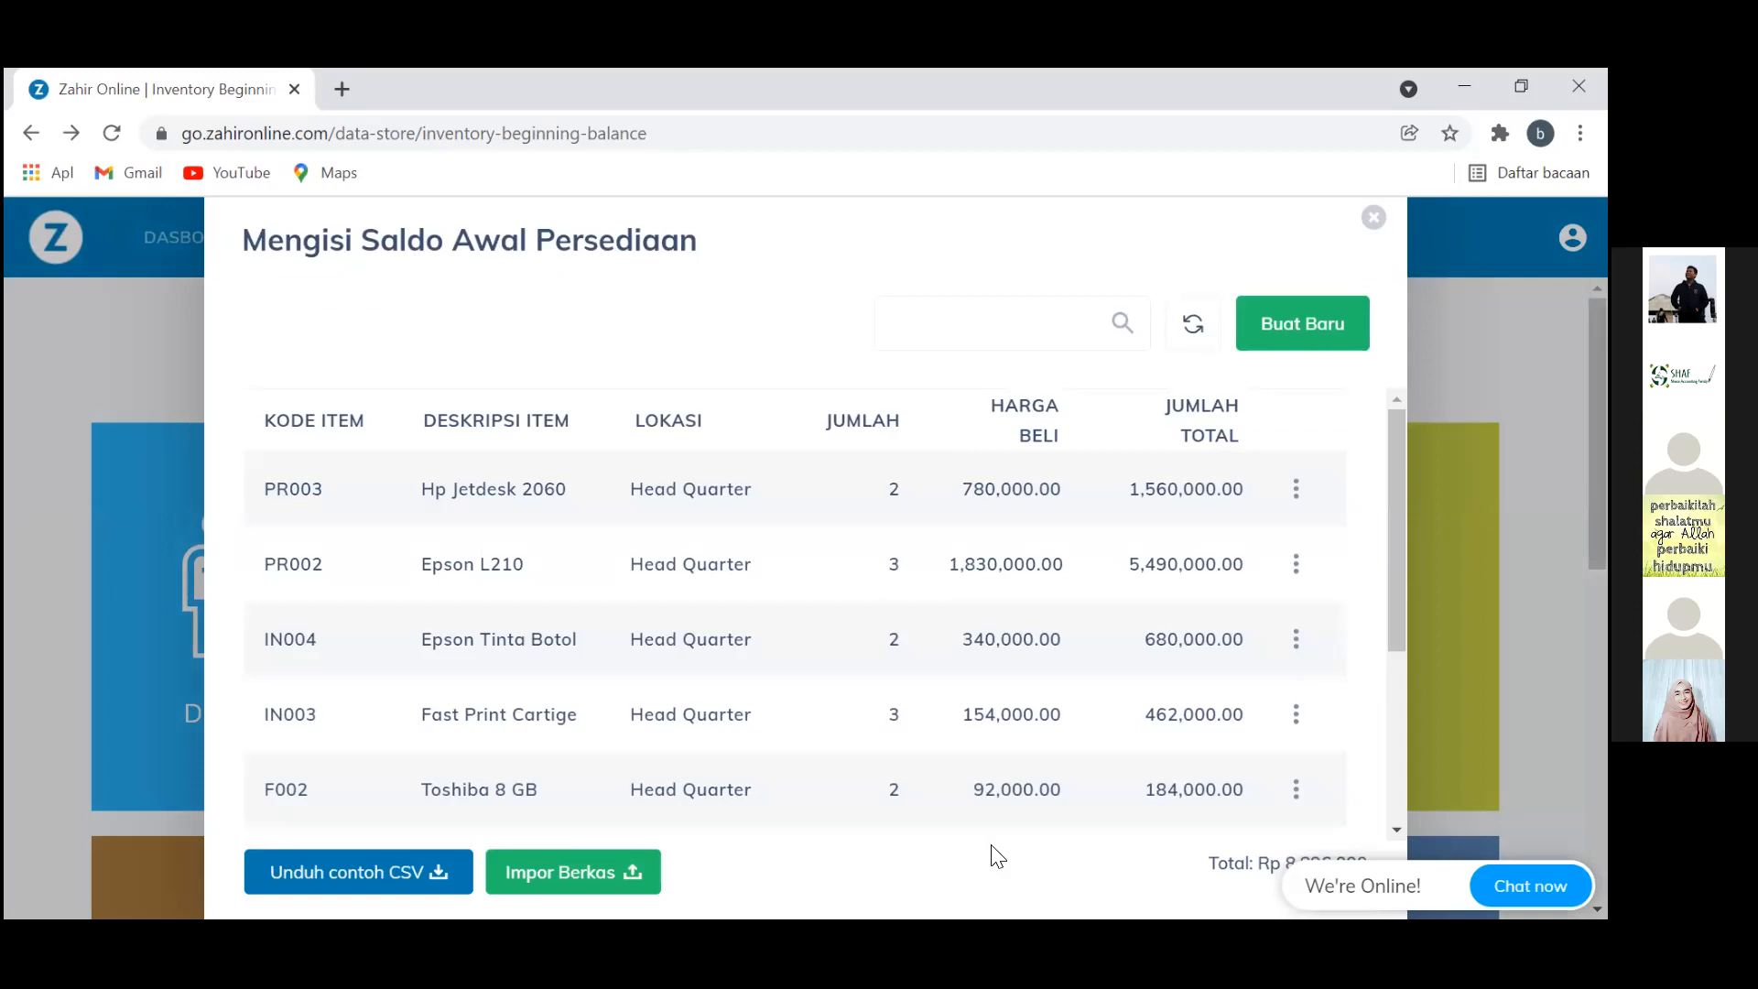
key(alt+Left)
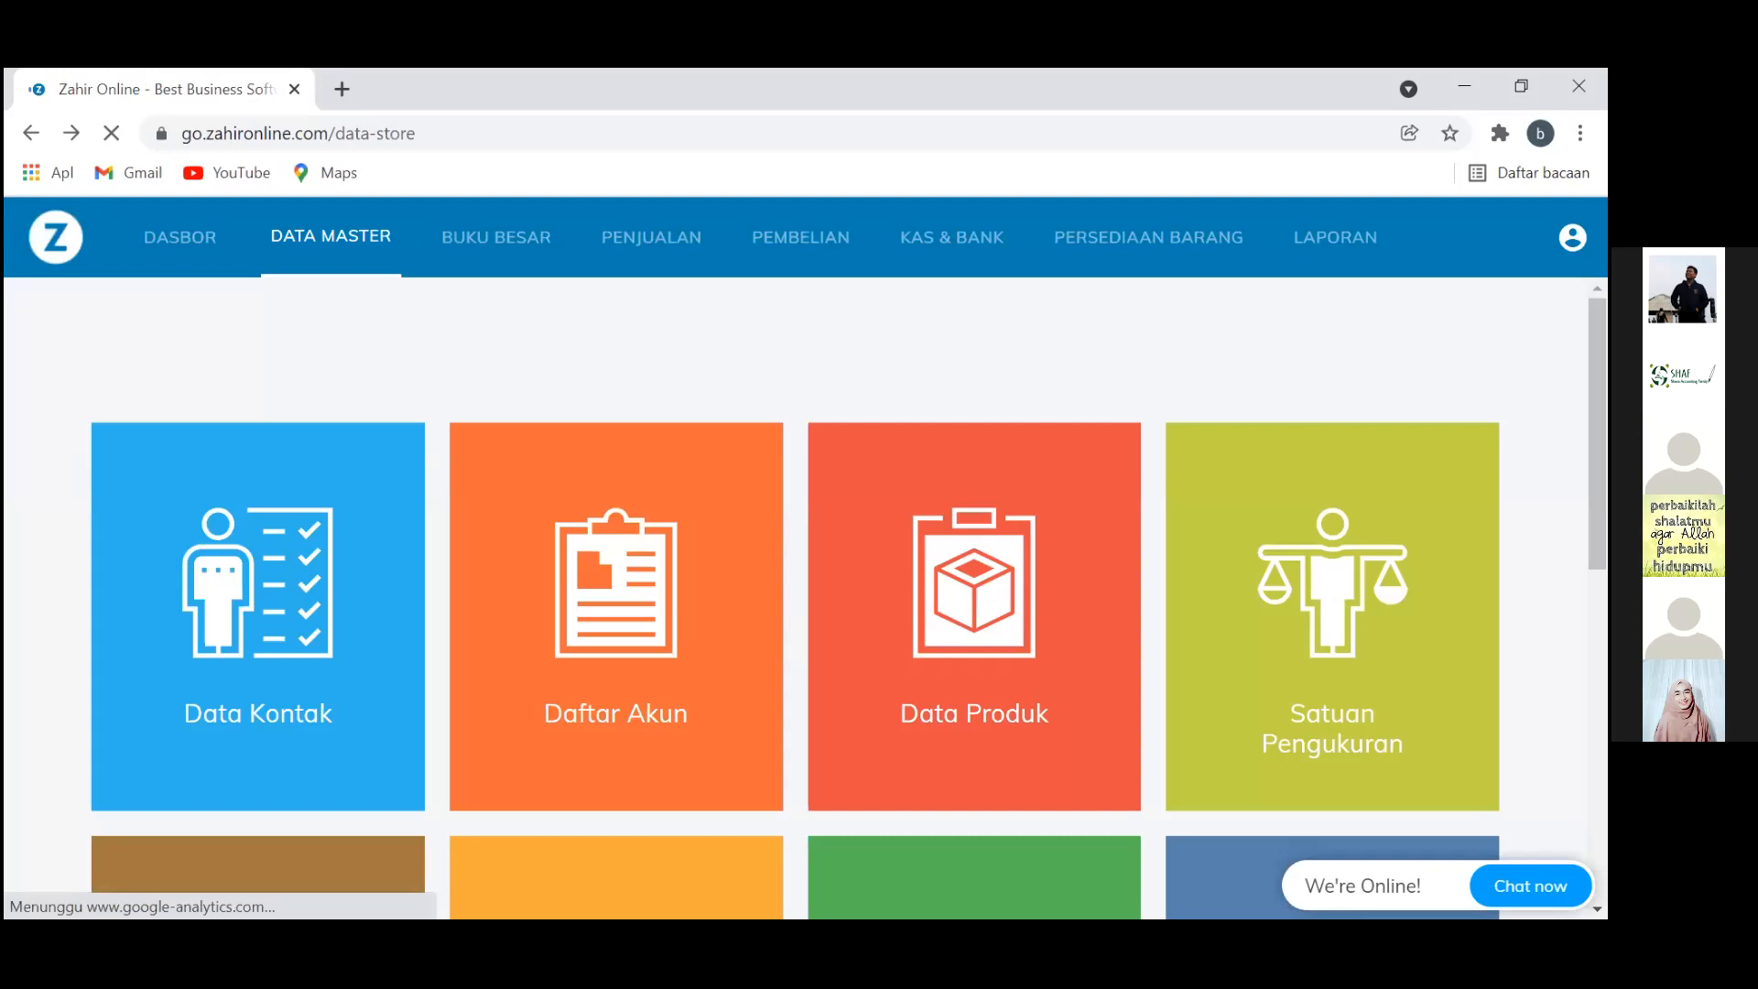
key(alt+Tab)
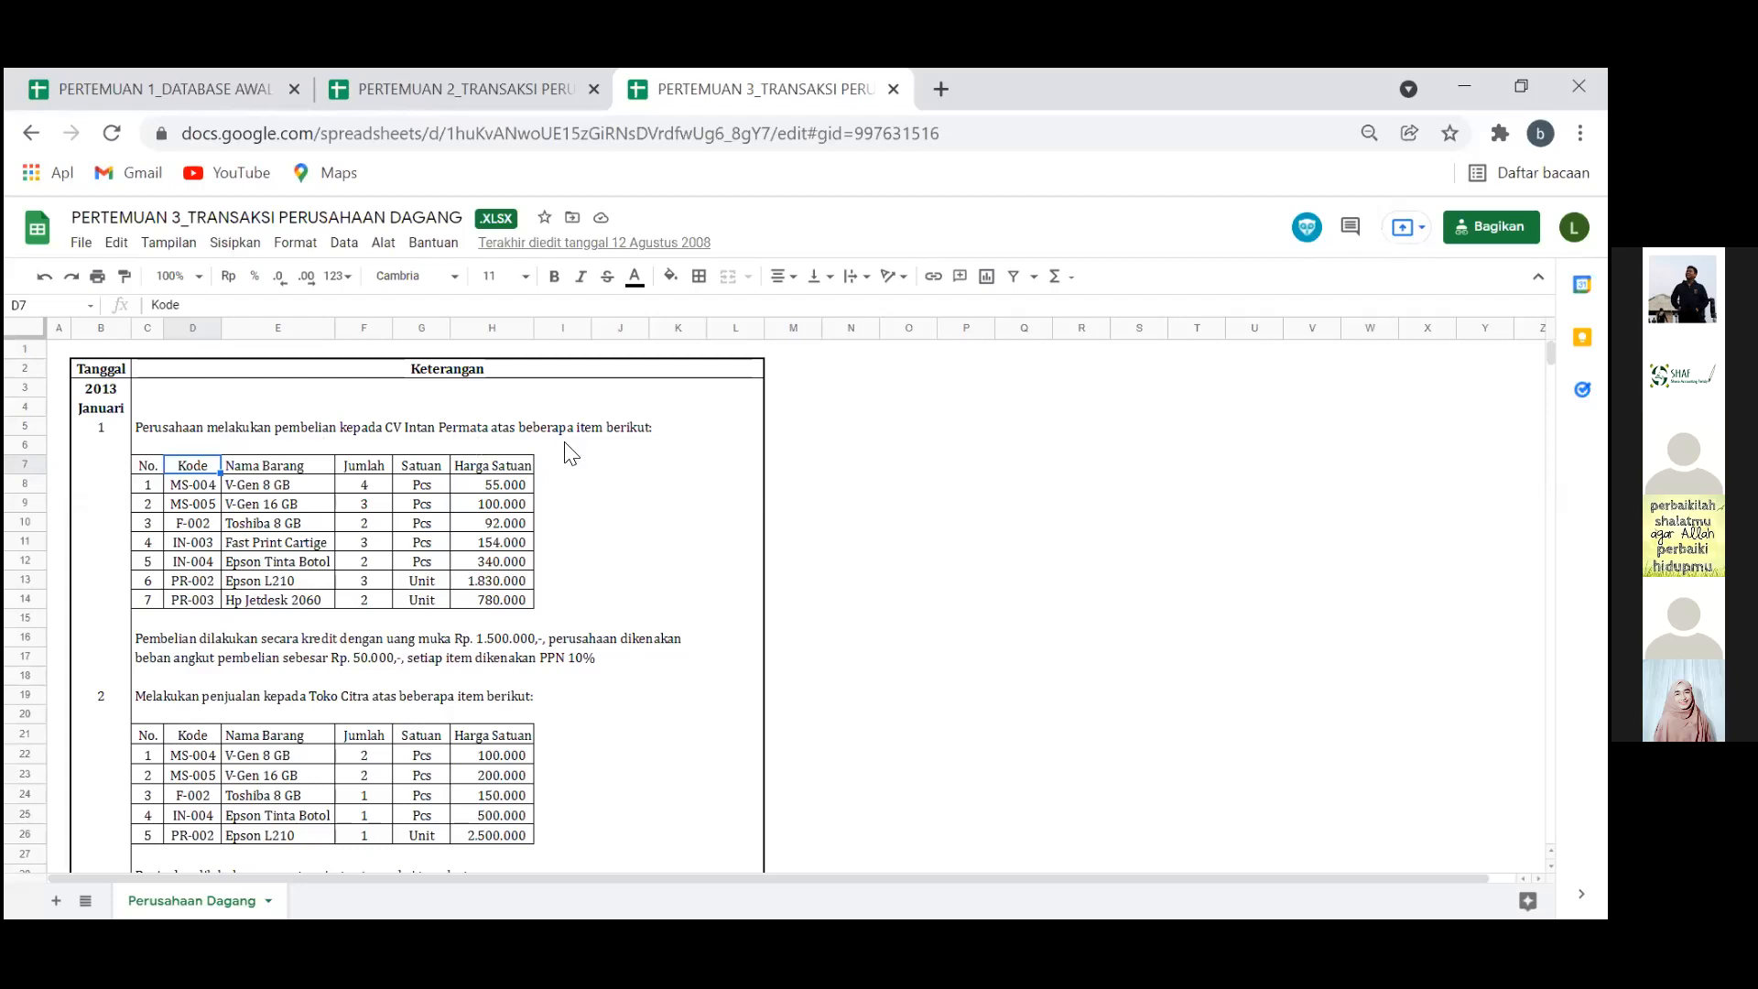
click(605, 445)
click(518, 429)
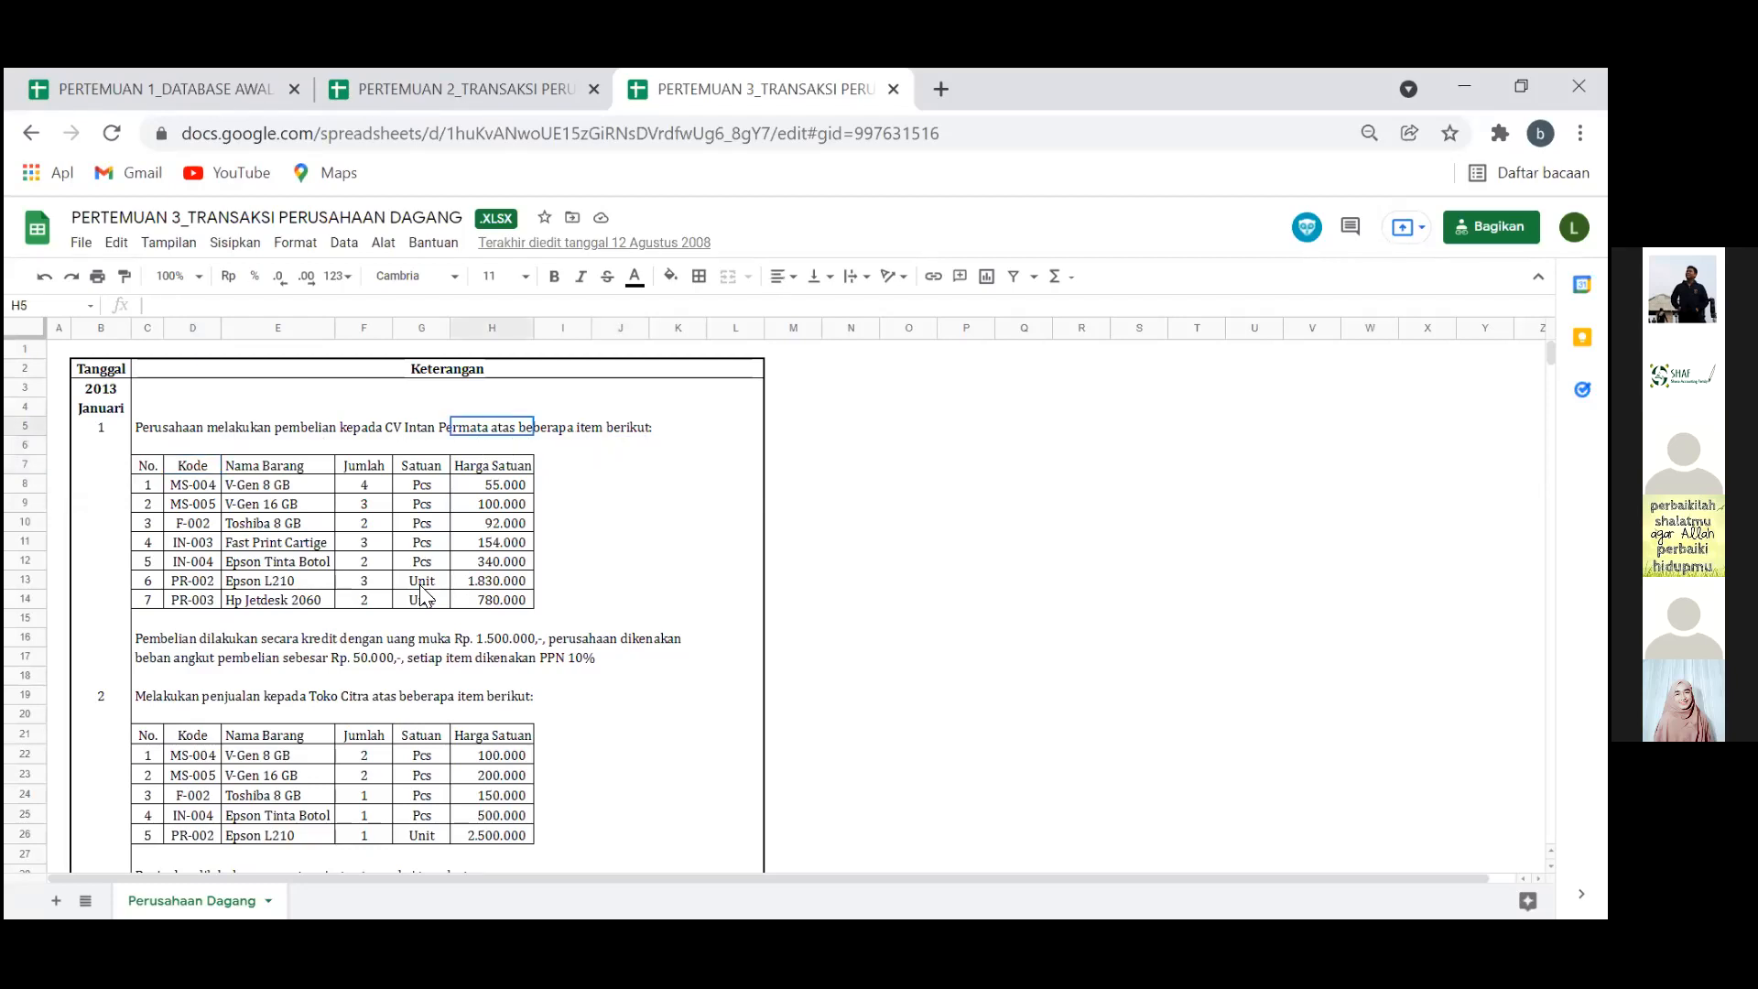
click(240, 642)
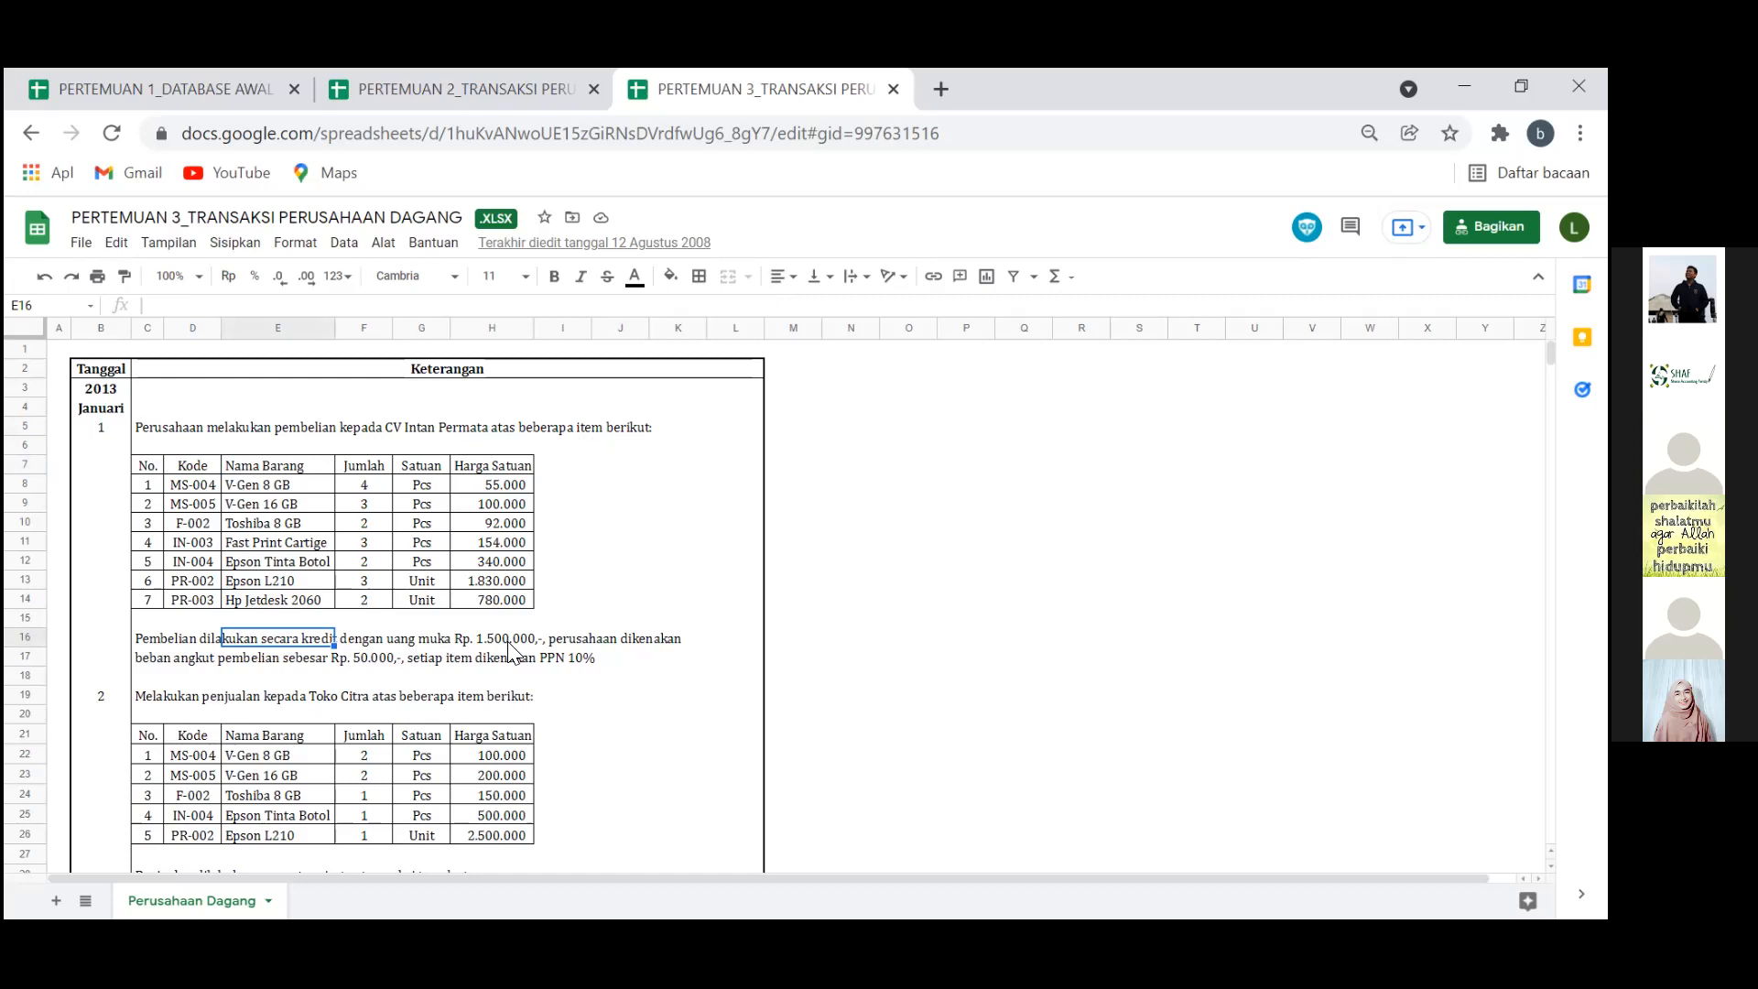
key(Right)
key(Right)
key(Right)
key(Right)
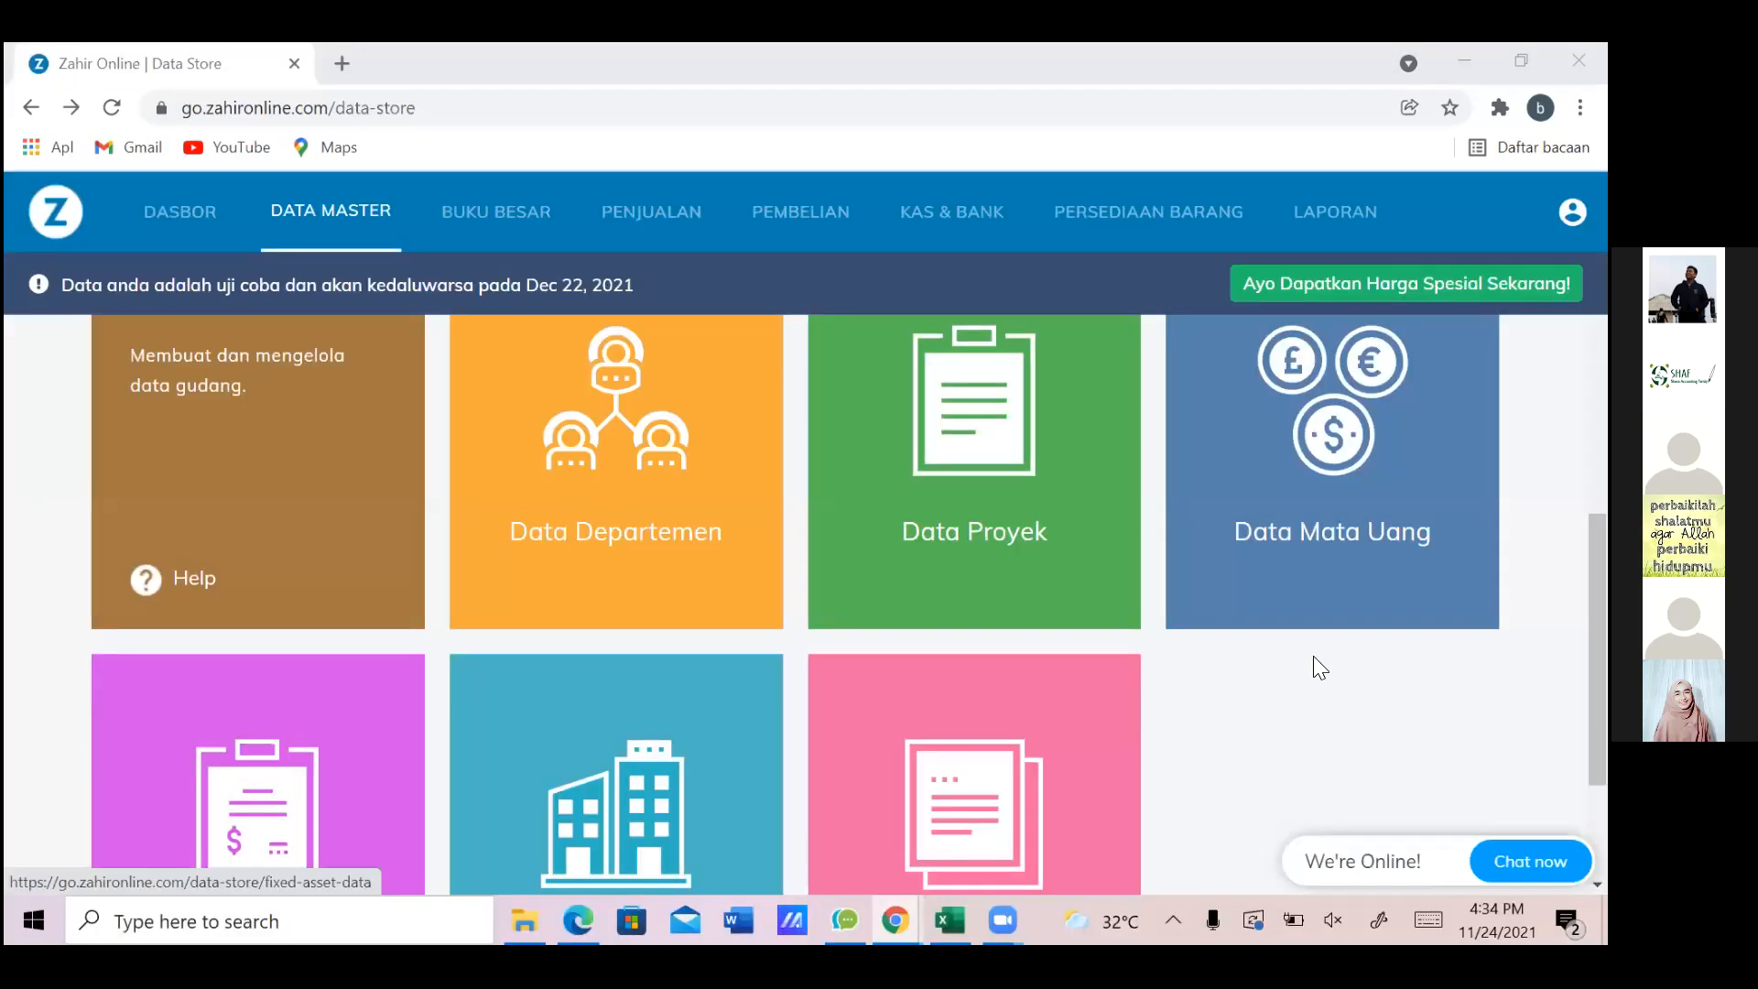
Check the Products category's stock-control and account settings, then return to Data Master
scroll(1313, 656, down, 2)
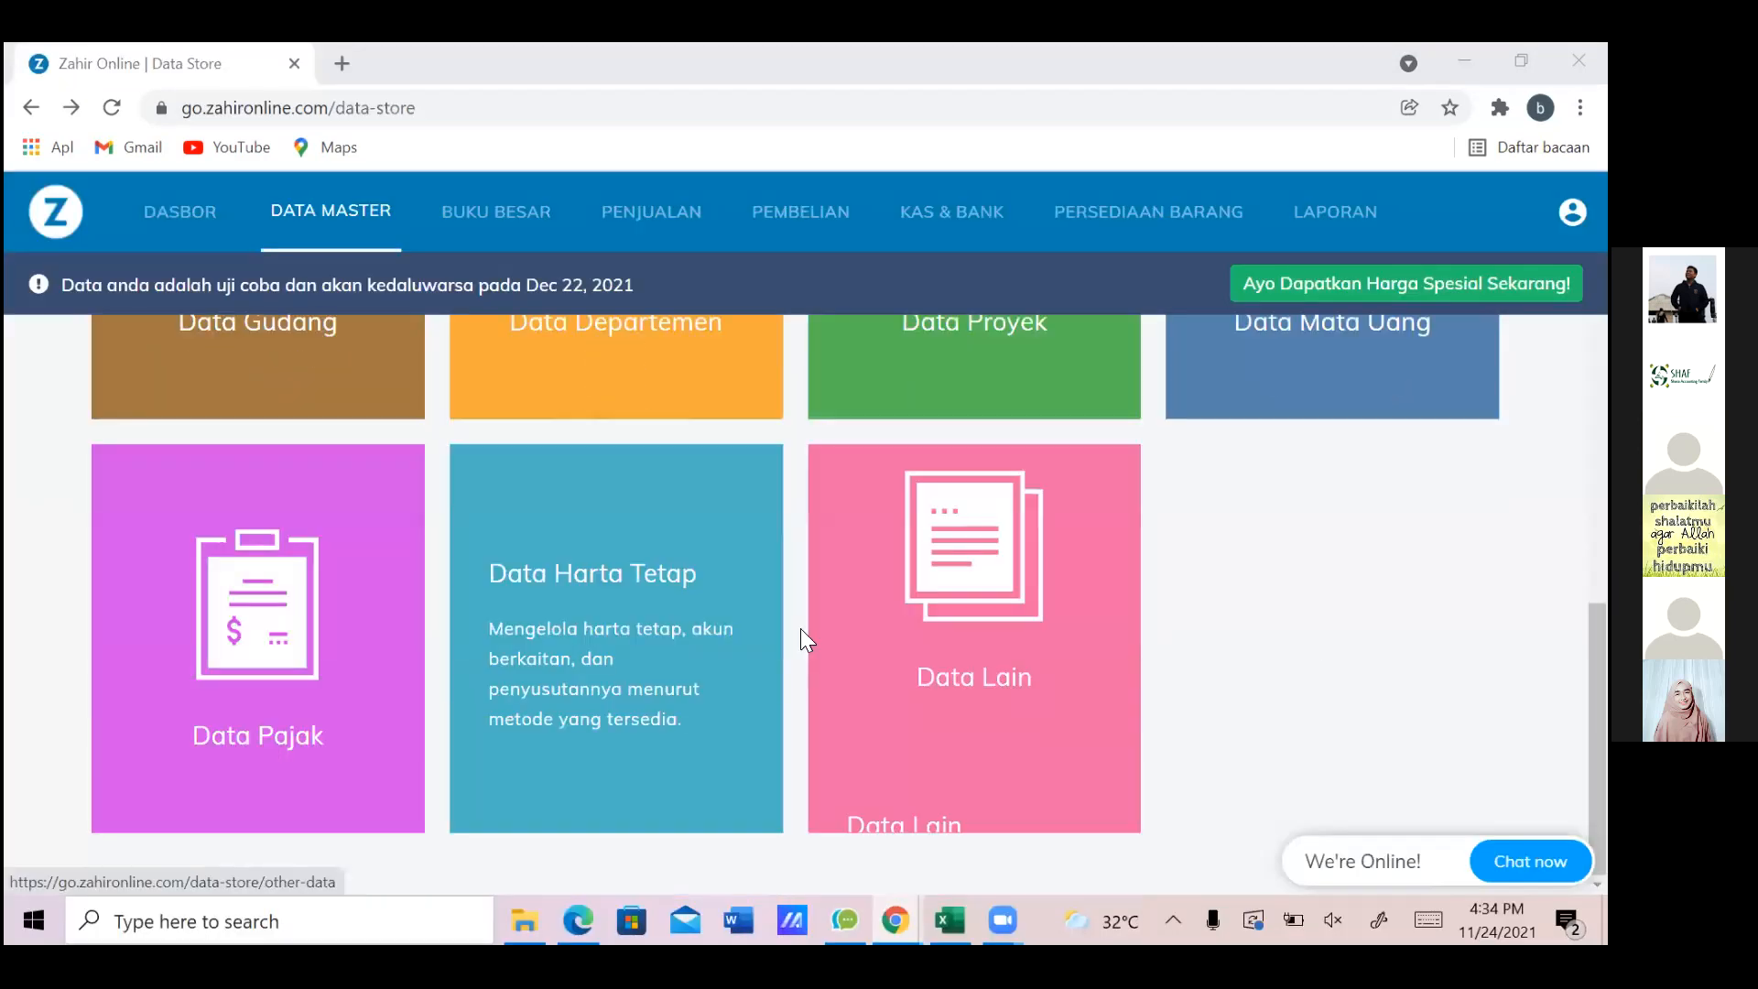
click(1023, 616)
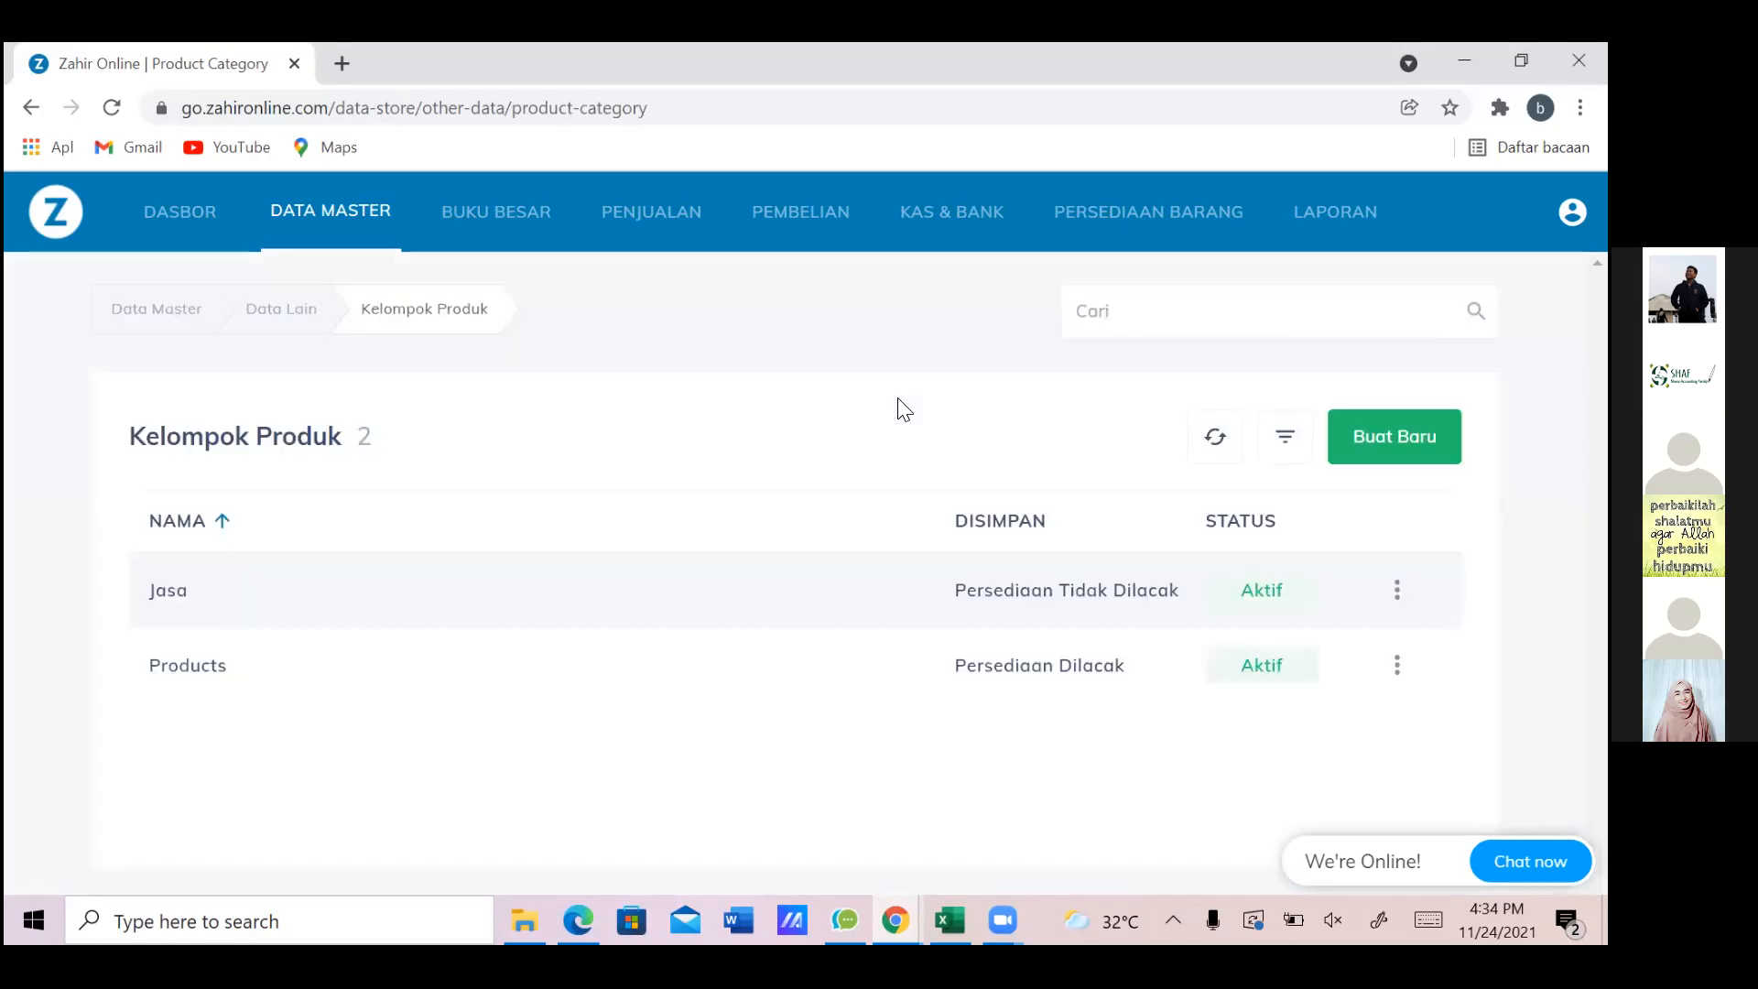
click(1396, 665)
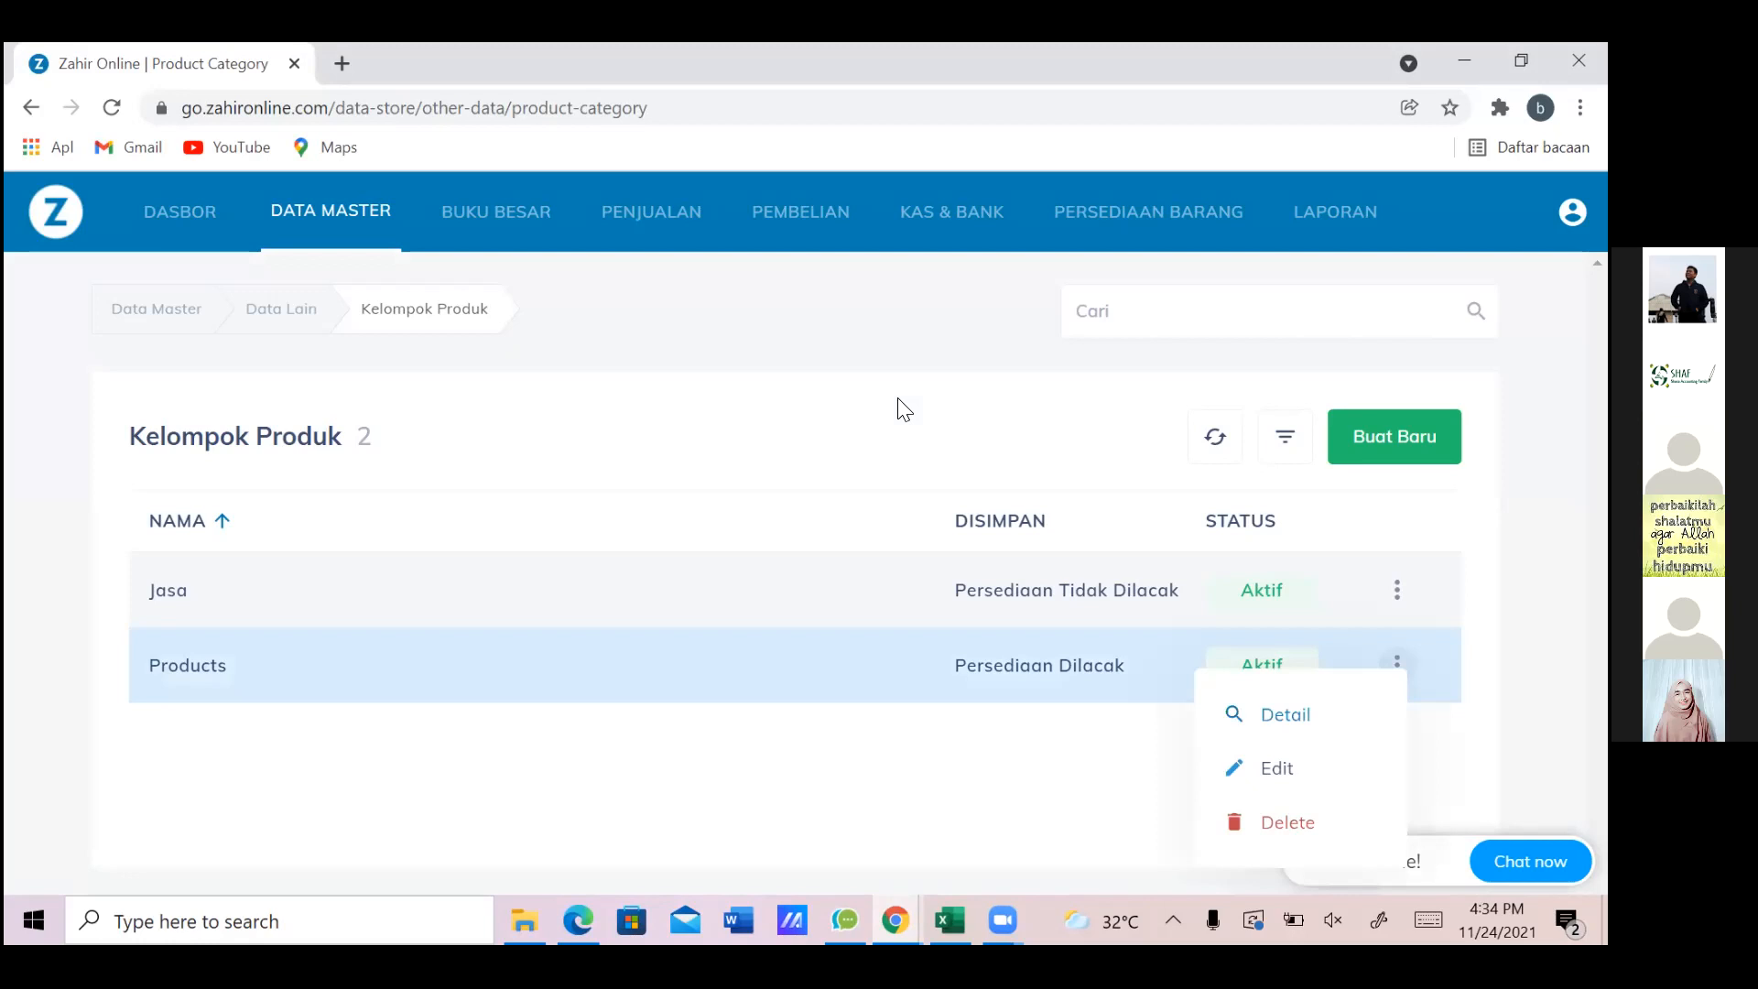
click(1277, 768)
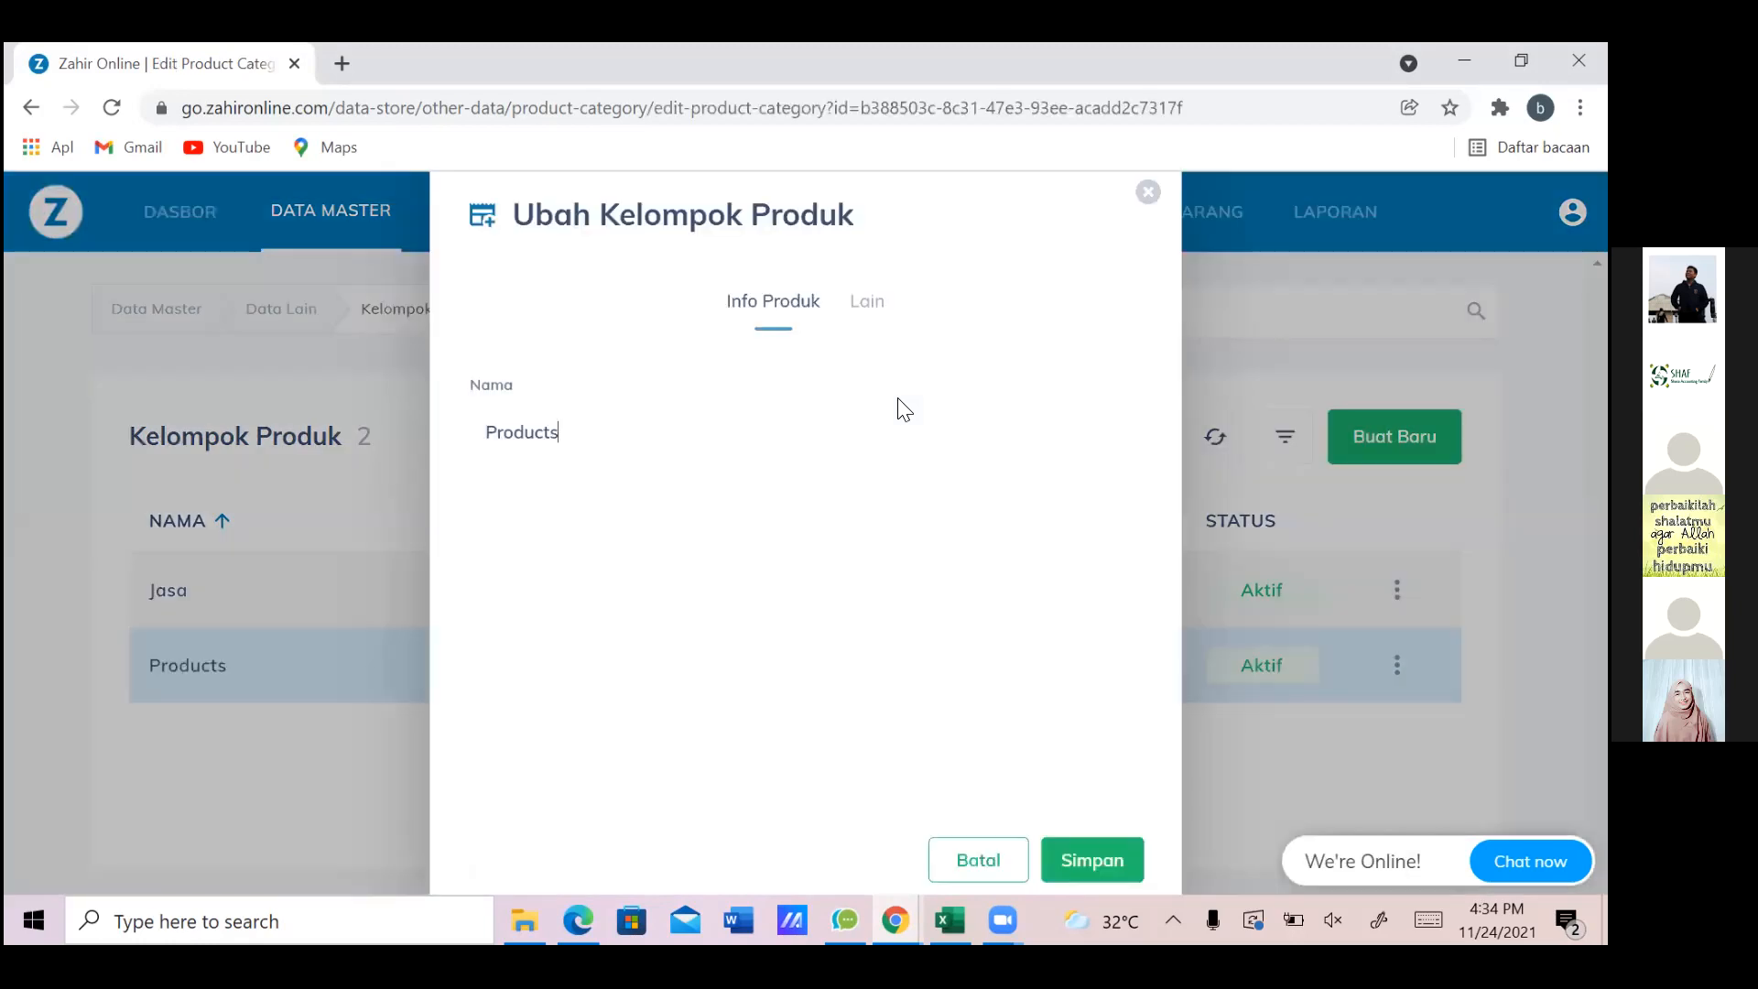
click(867, 301)
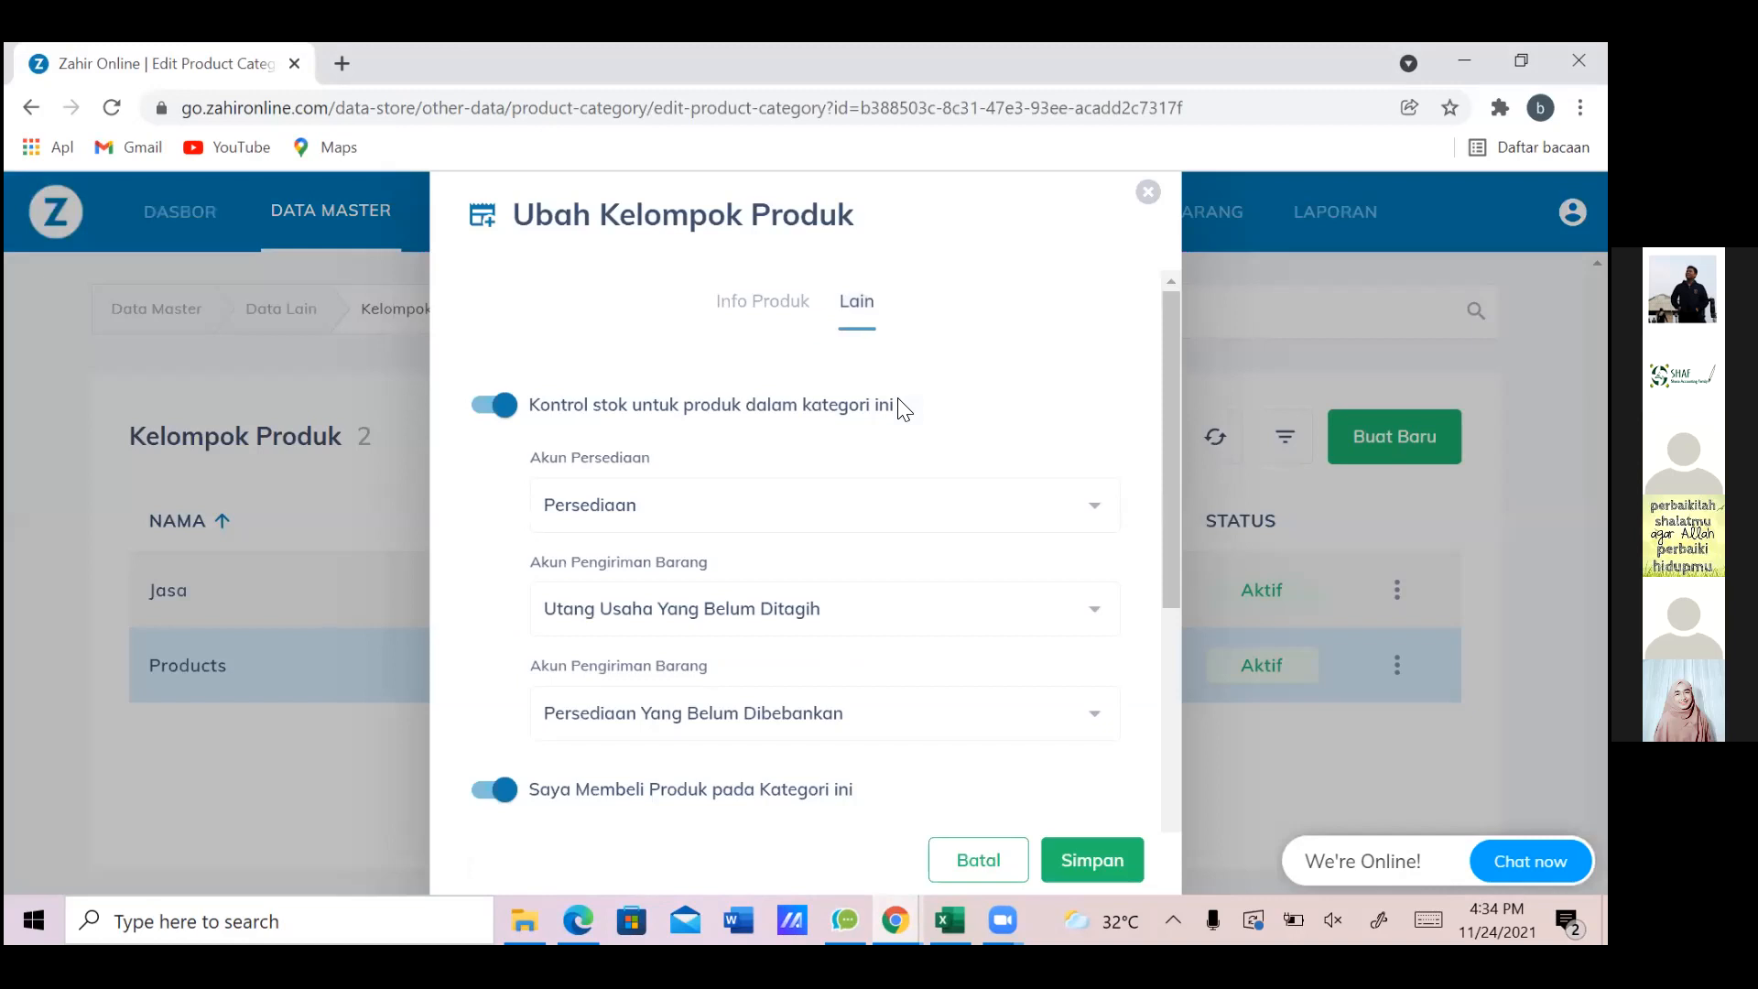
scroll(902, 408, down, 5)
scroll(904, 409, down, 2)
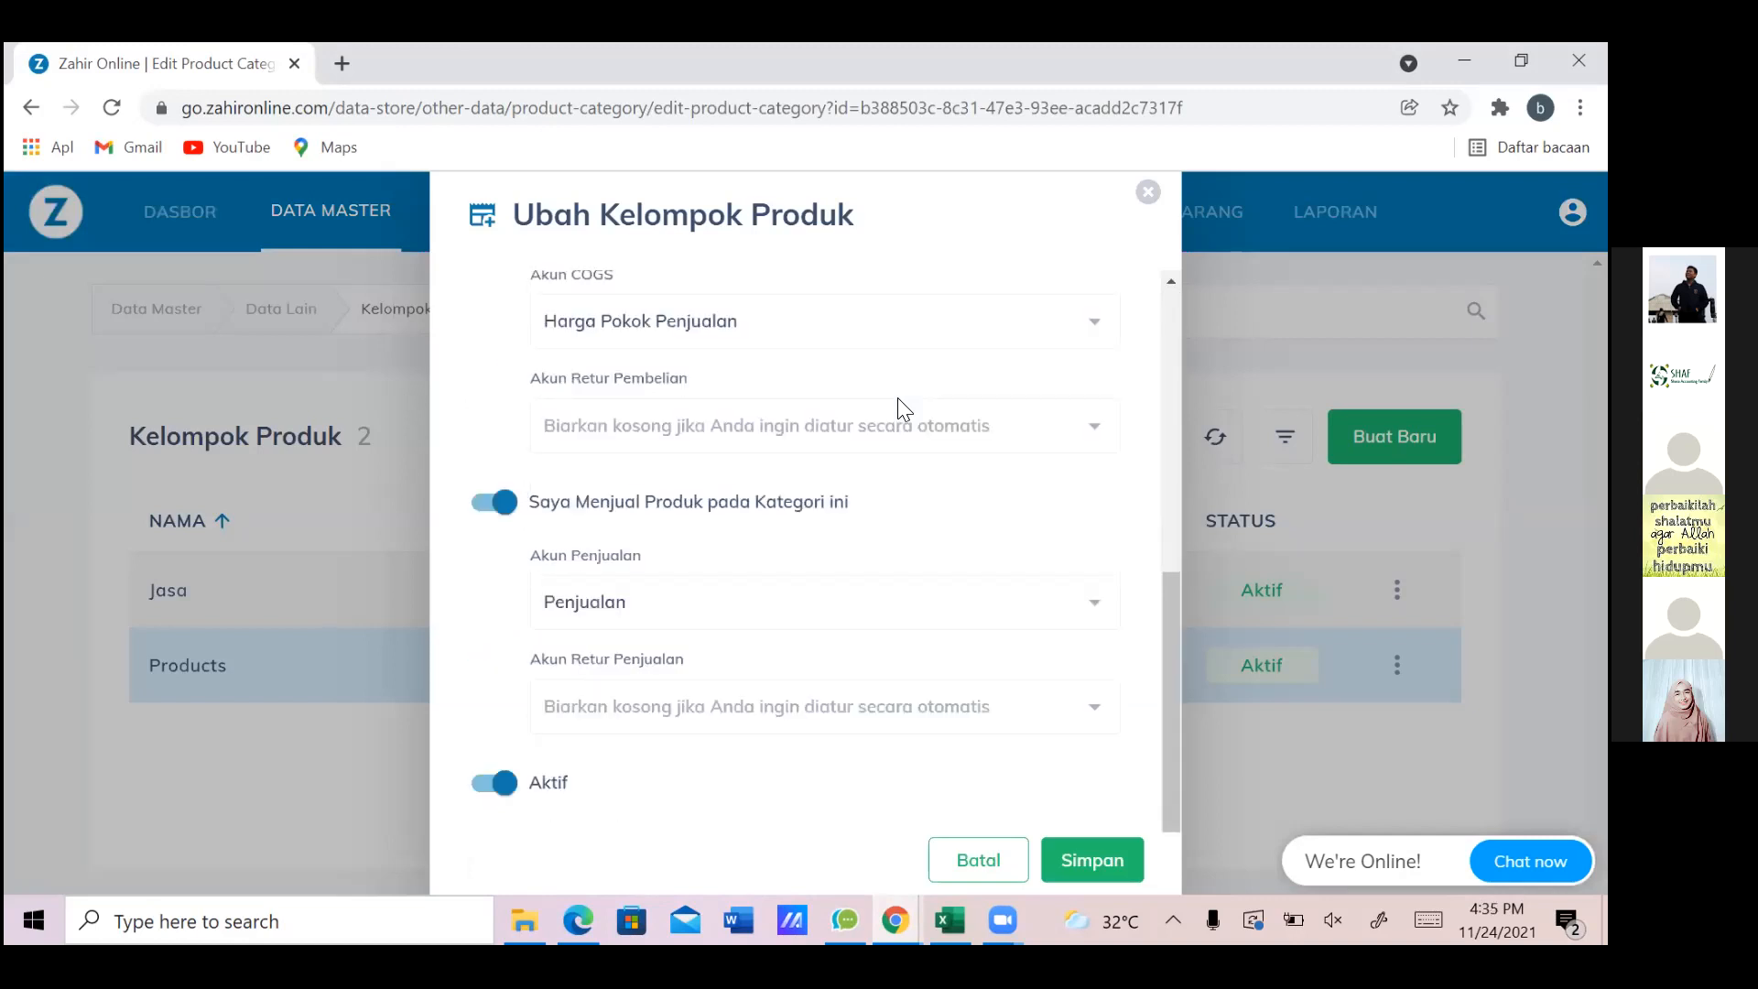
key(Return)
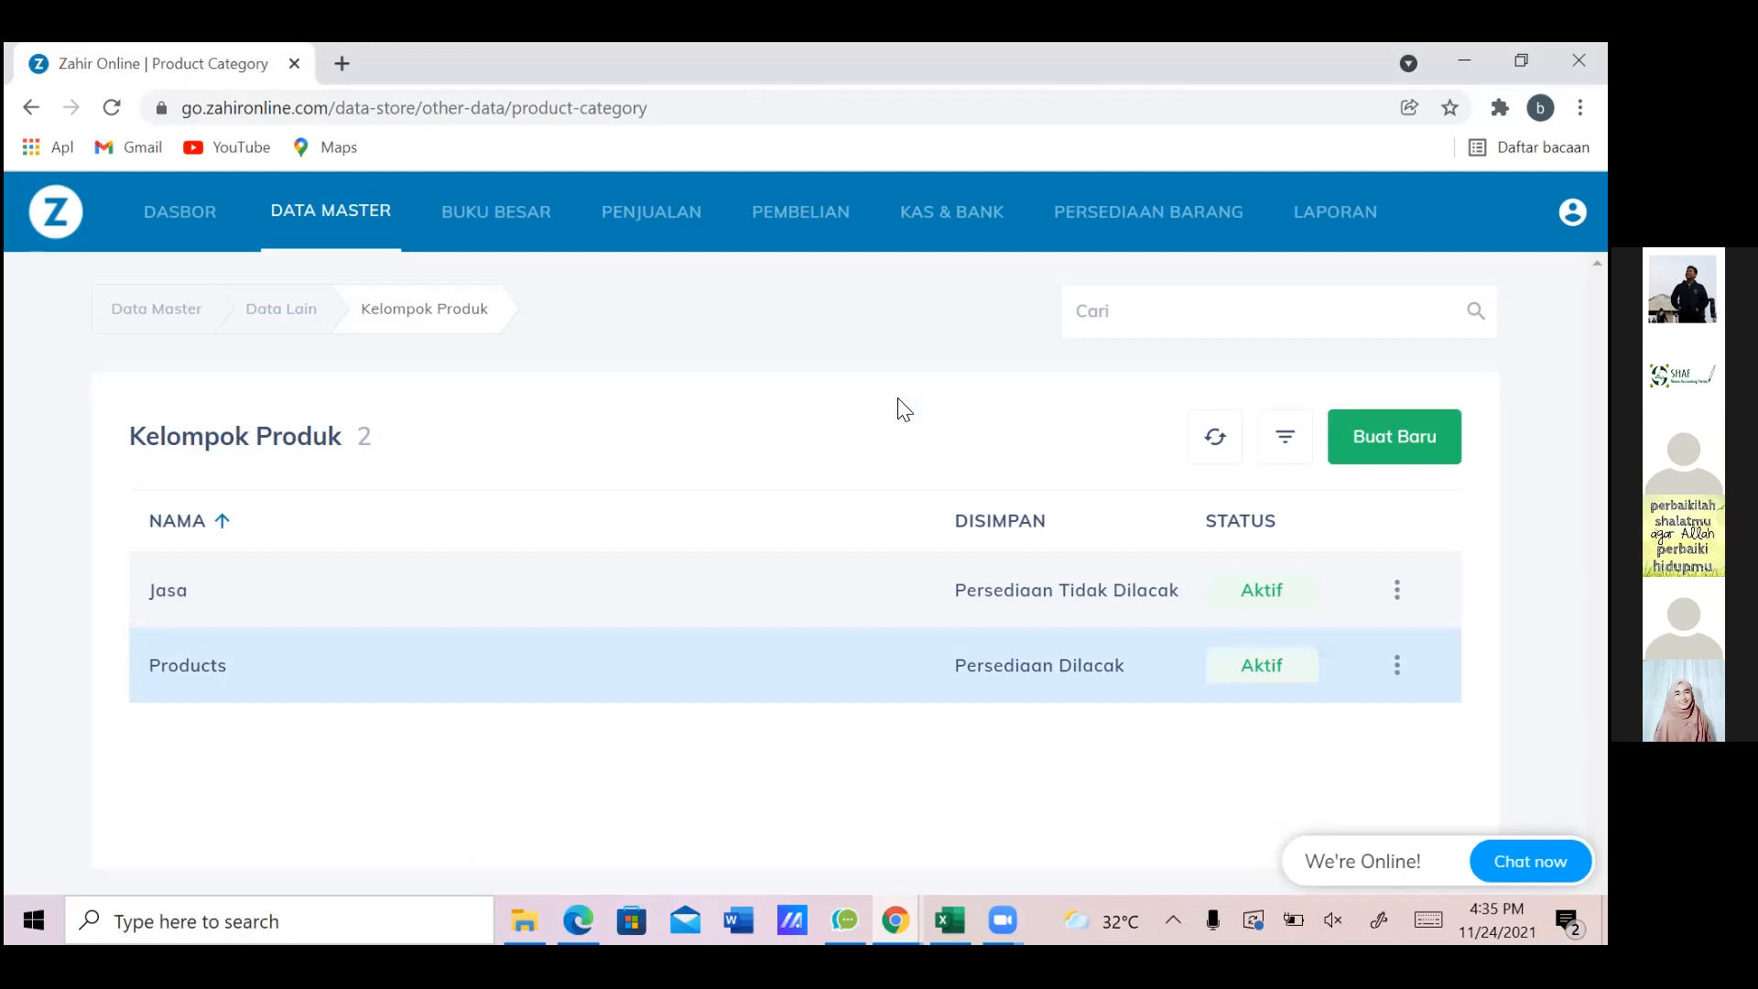
key(alt+Left)
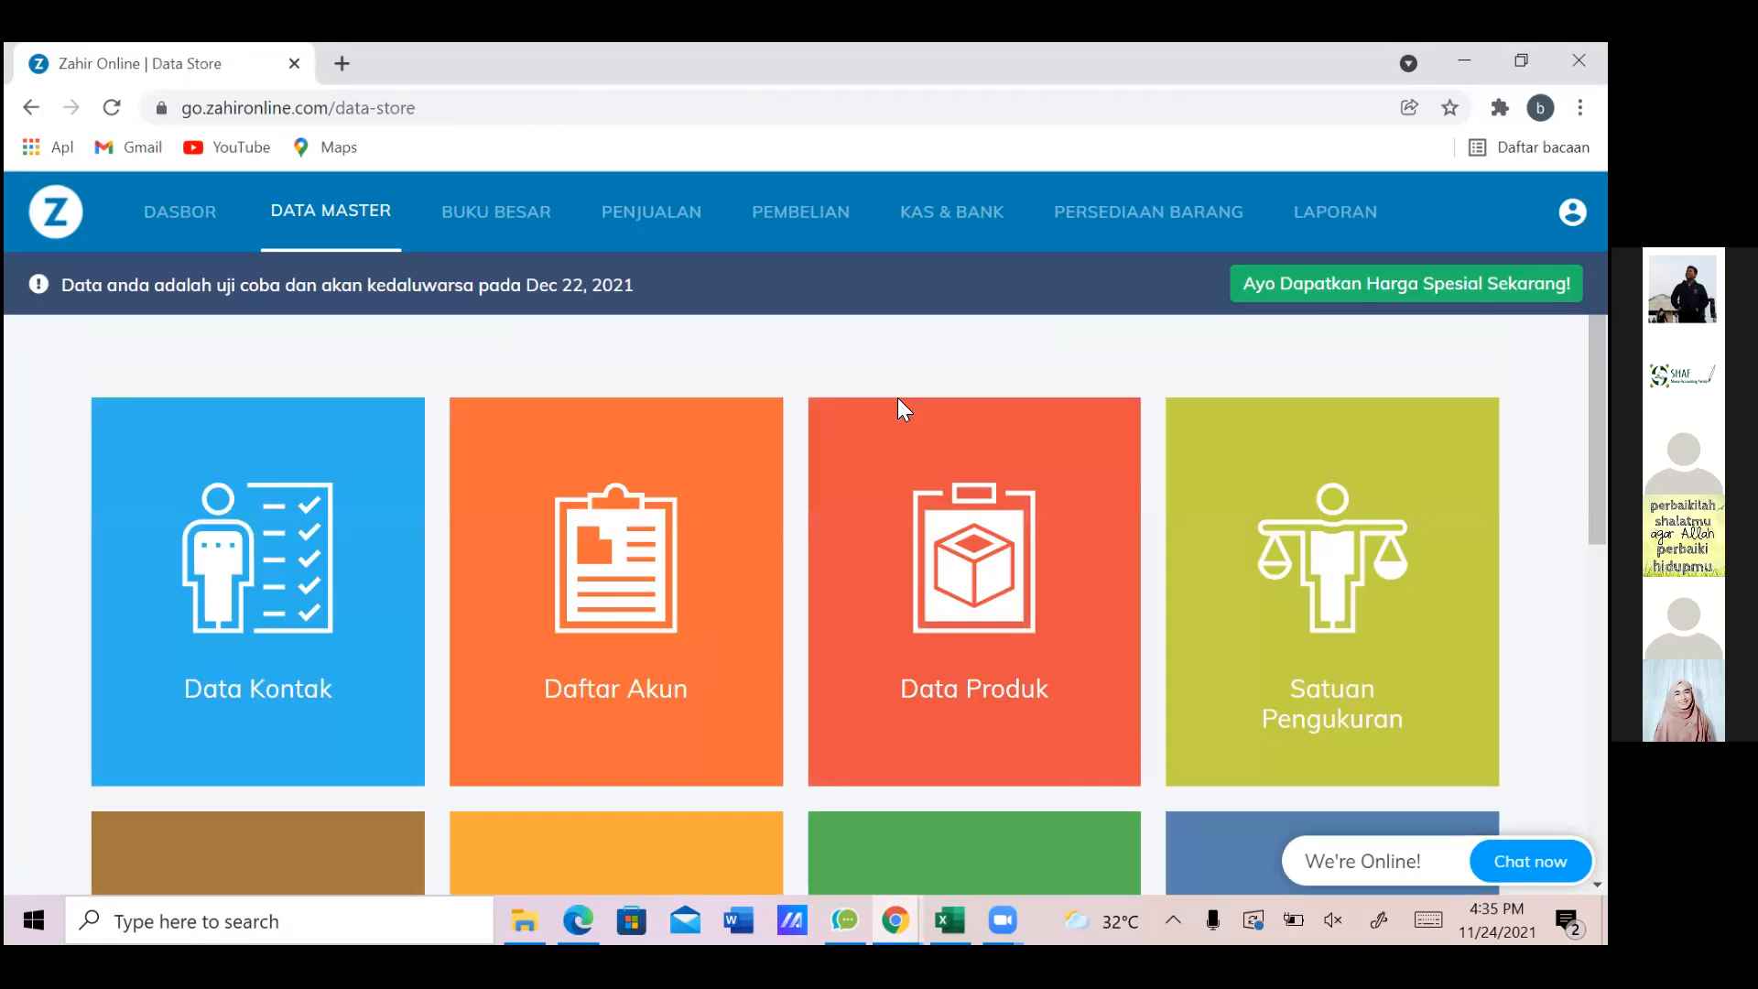
Open the Data Produk list and close the product edit form that appears
scroll(900, 403, down, 3)
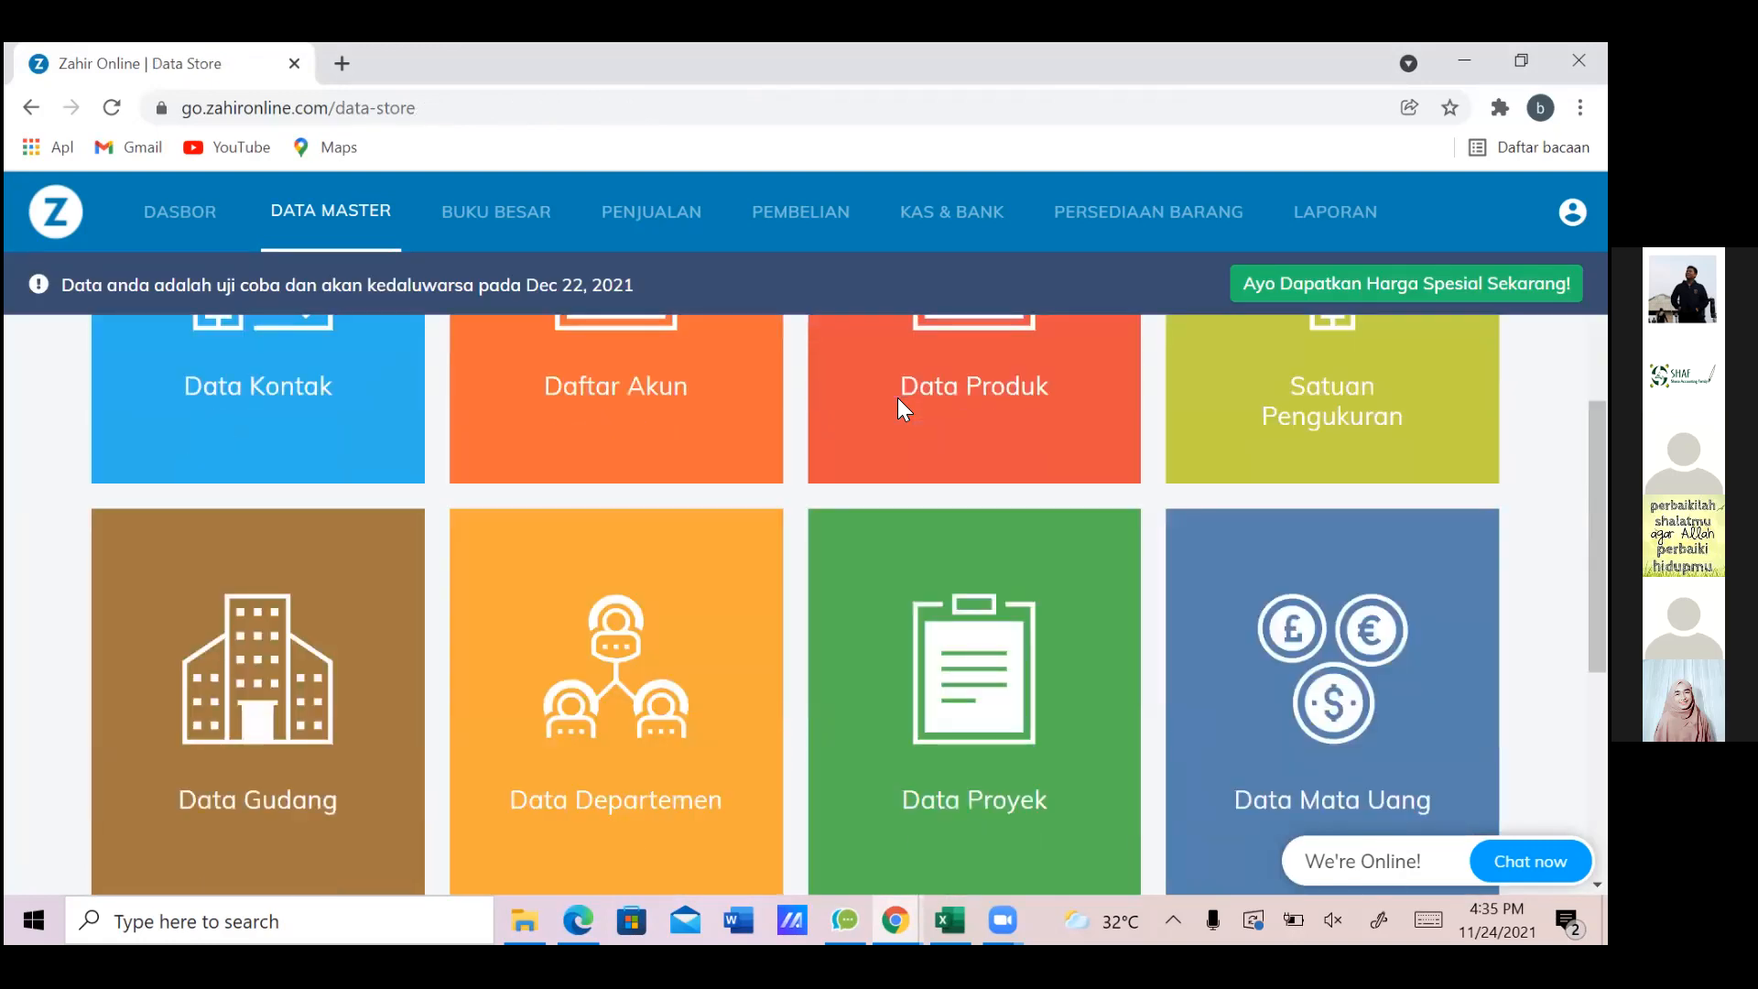
scroll(899, 407, up, 2)
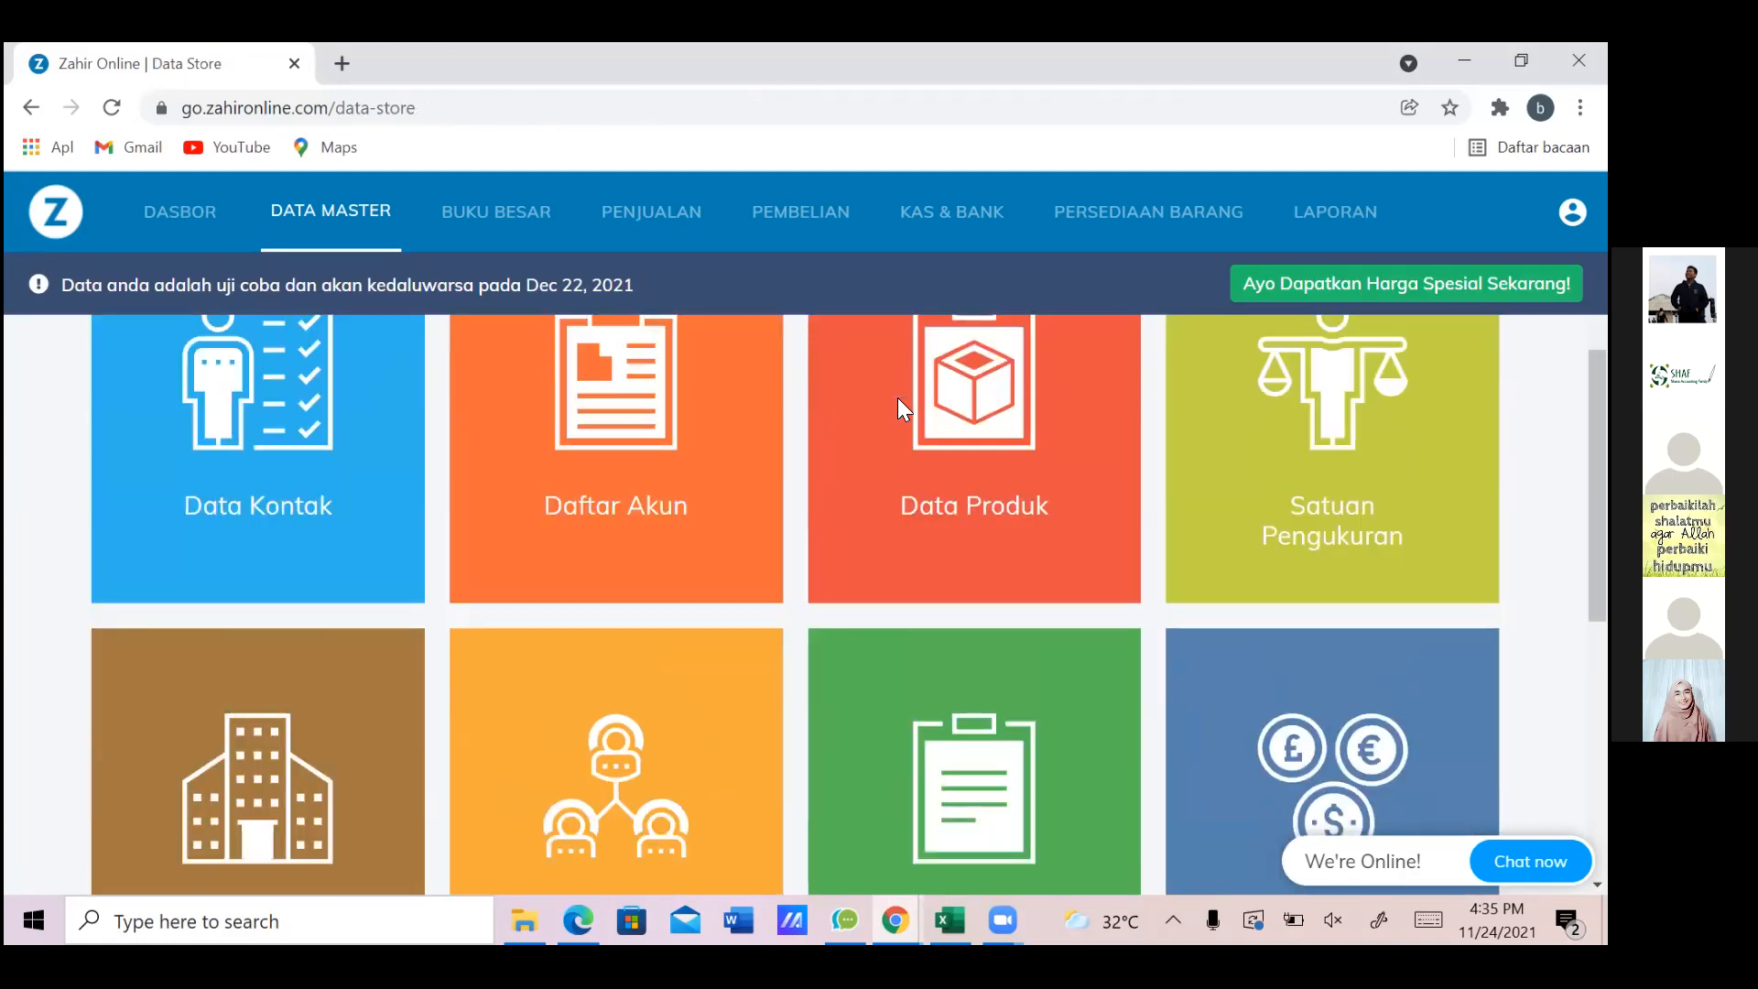
click(899, 399)
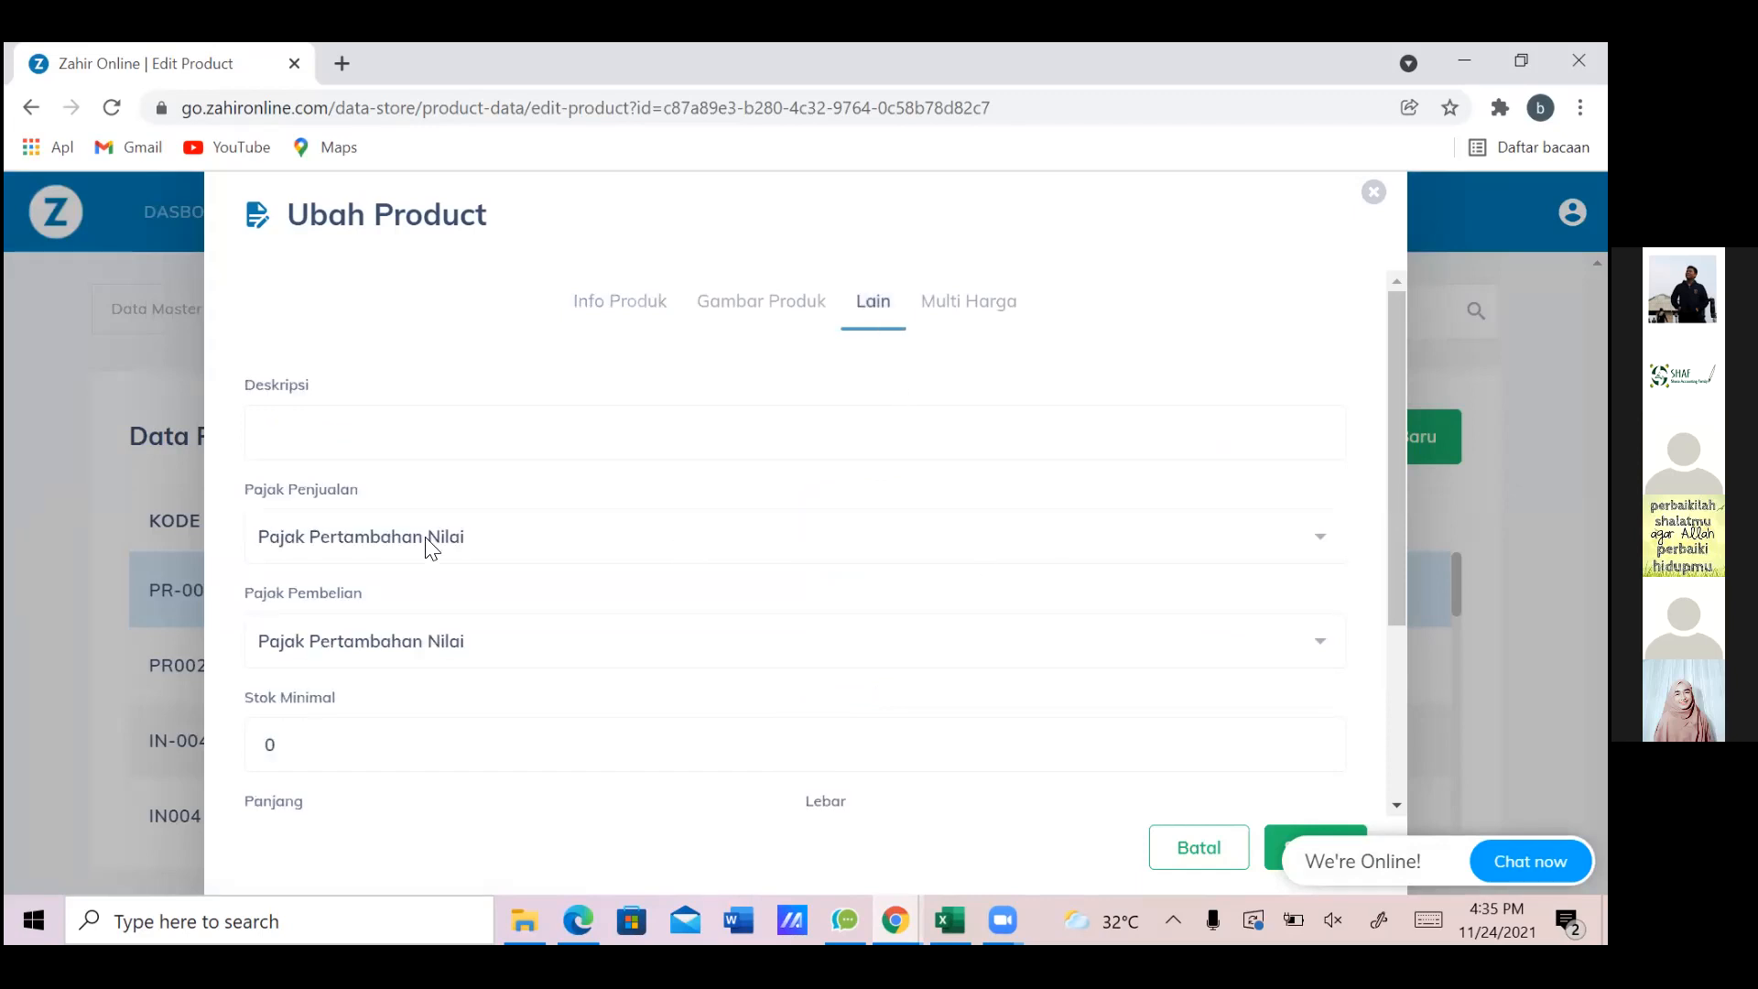
click(1374, 200)
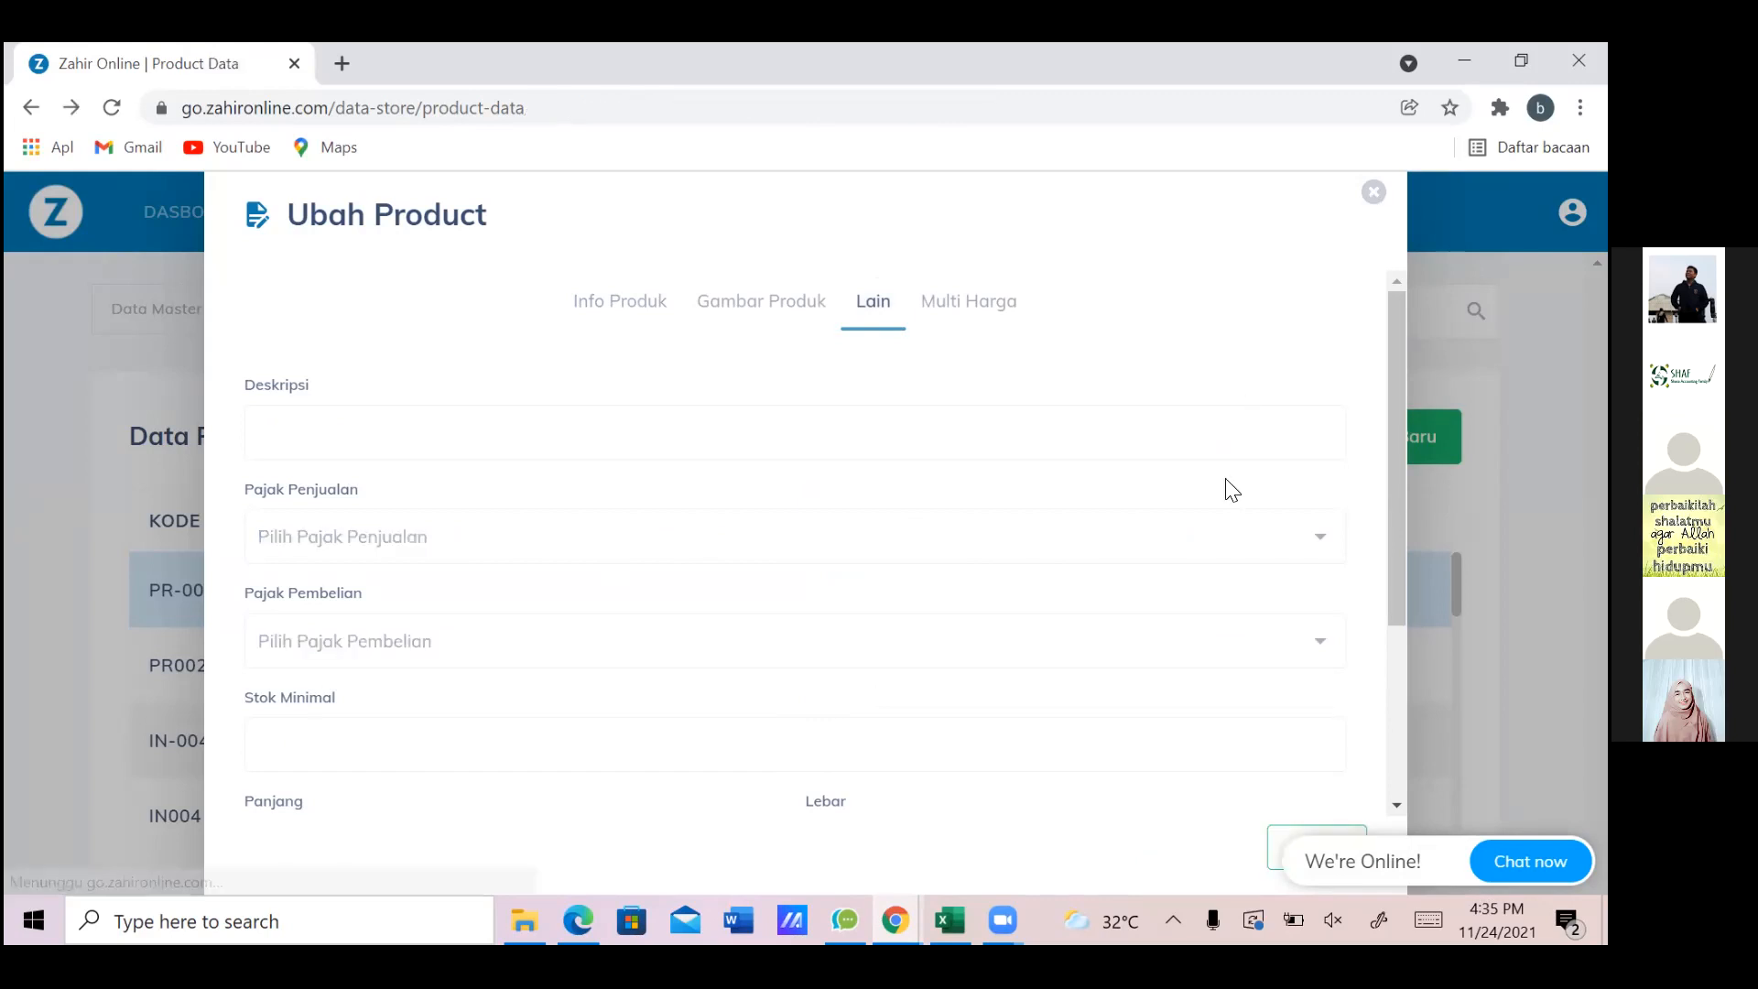
Open the VGen 16 GB (MS005) product for editing to check it, then close it
scroll(1232, 490, down, 1)
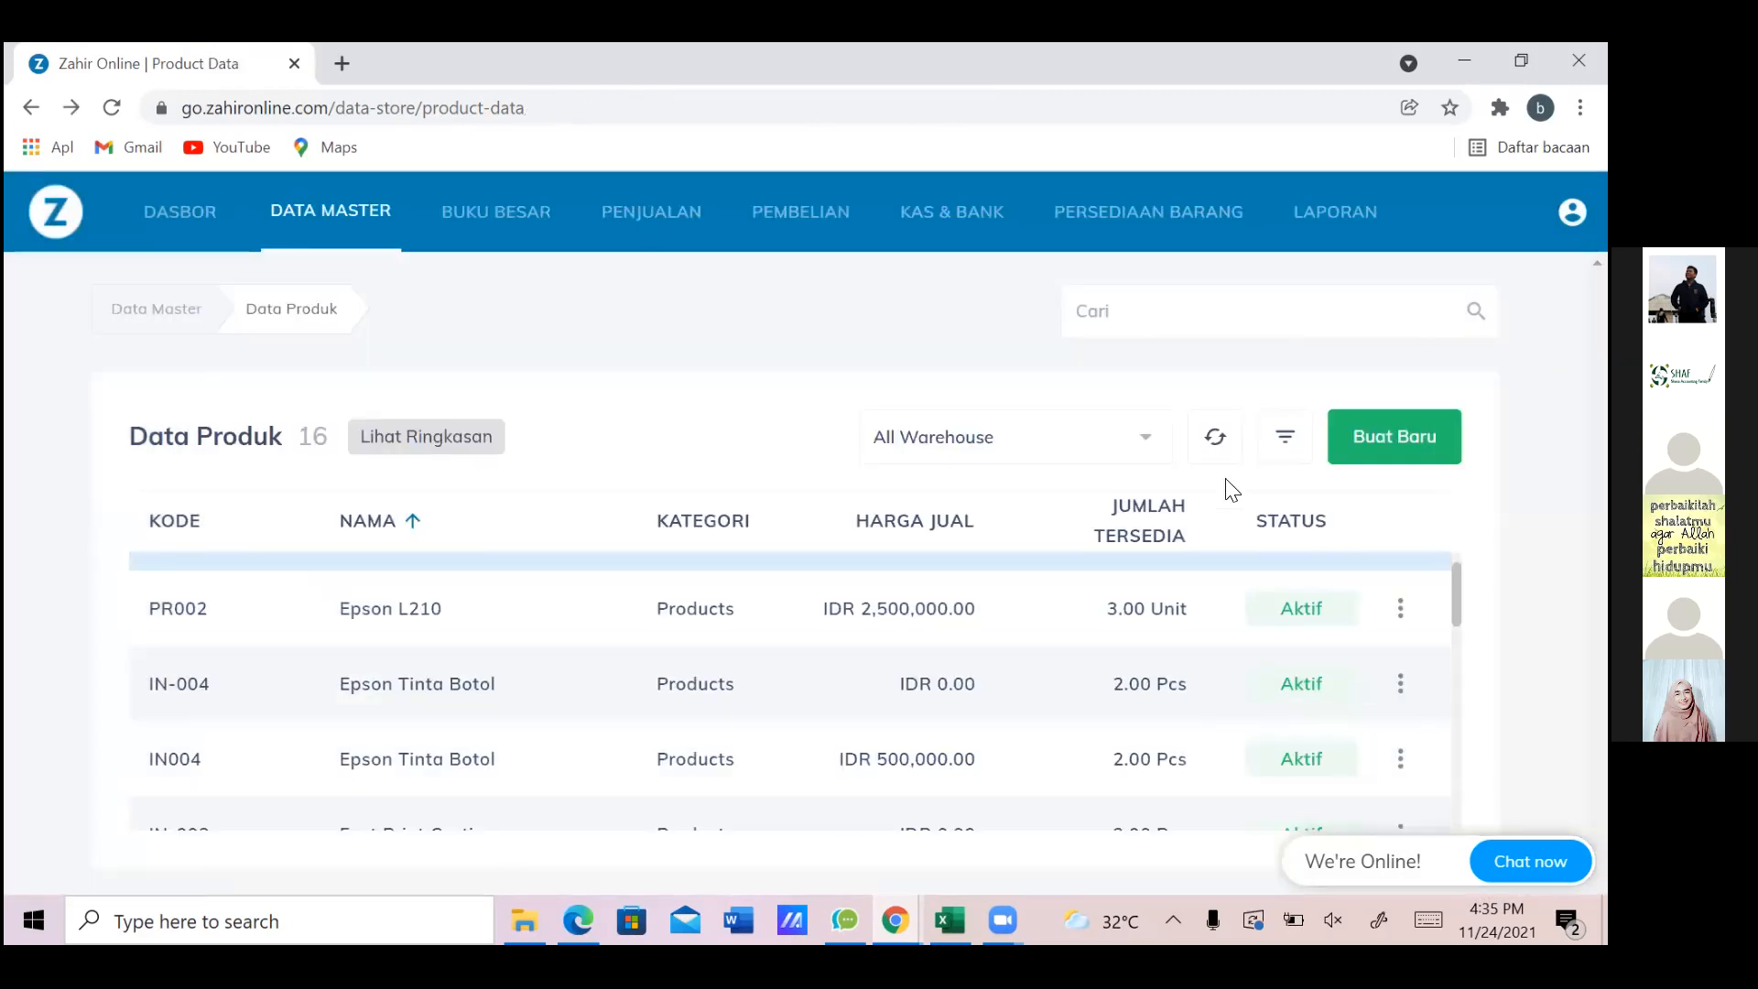
scroll(1232, 490, down, 3)
scroll(1232, 490, down, 3)
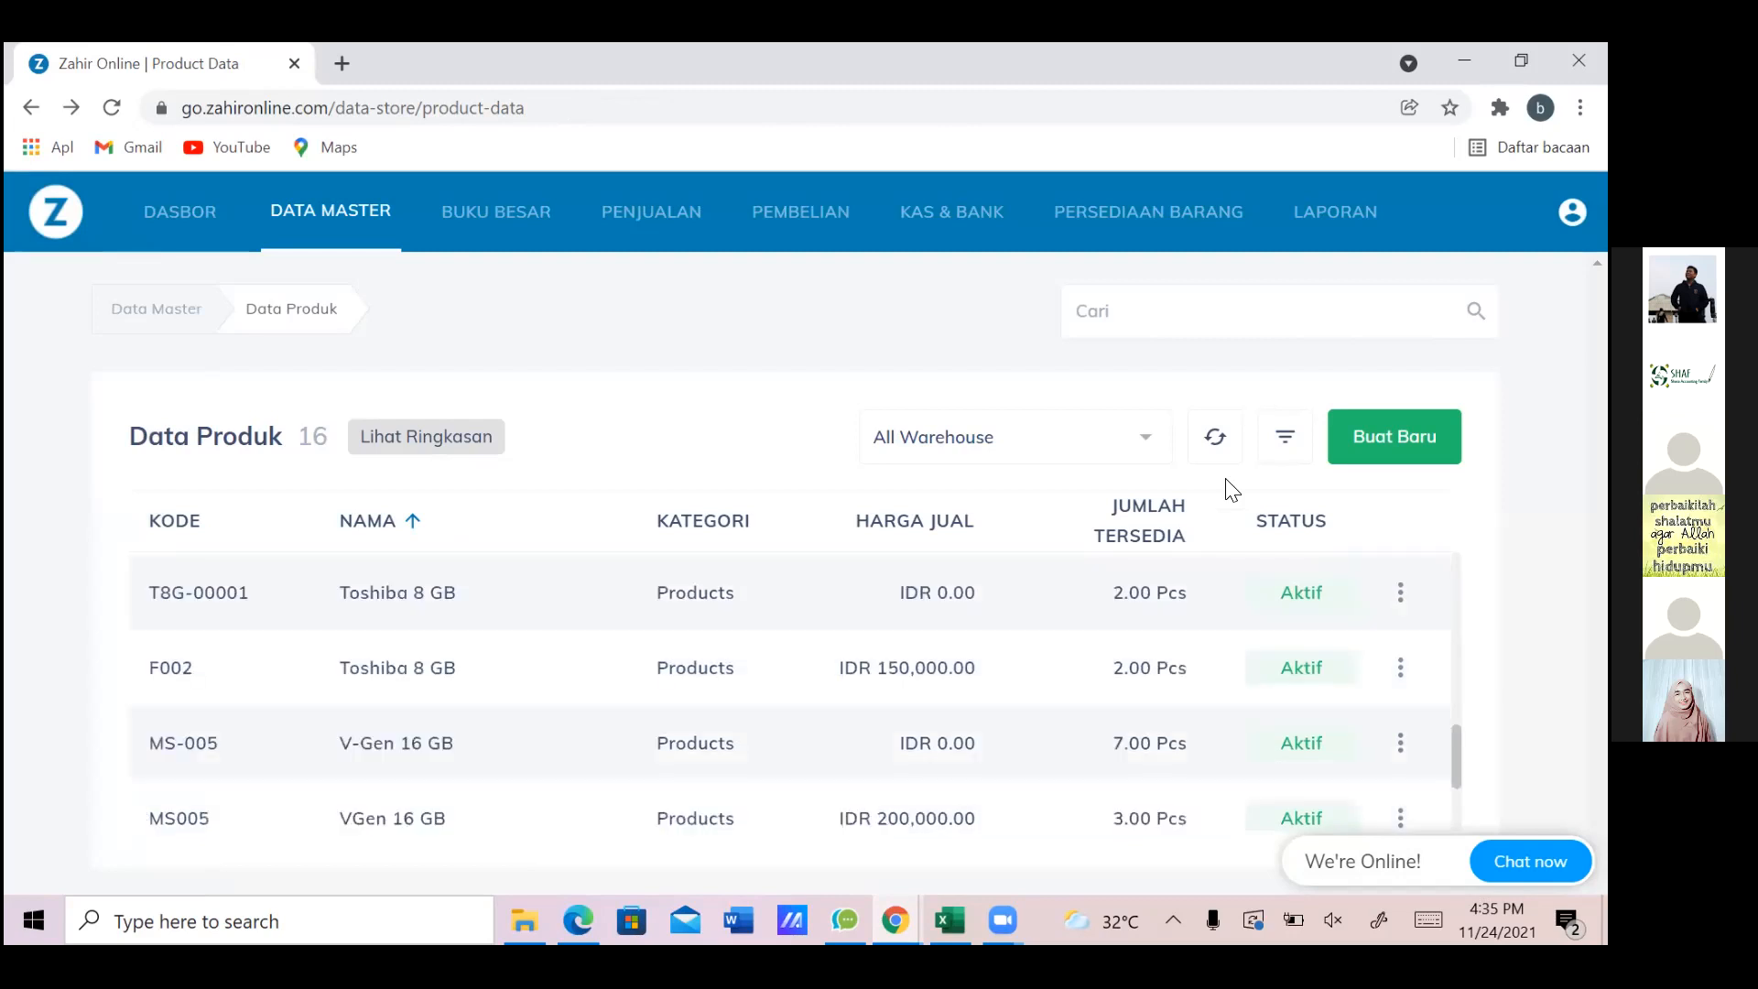
scroll(1231, 490, down, 2)
scroll(1232, 490, down, 1)
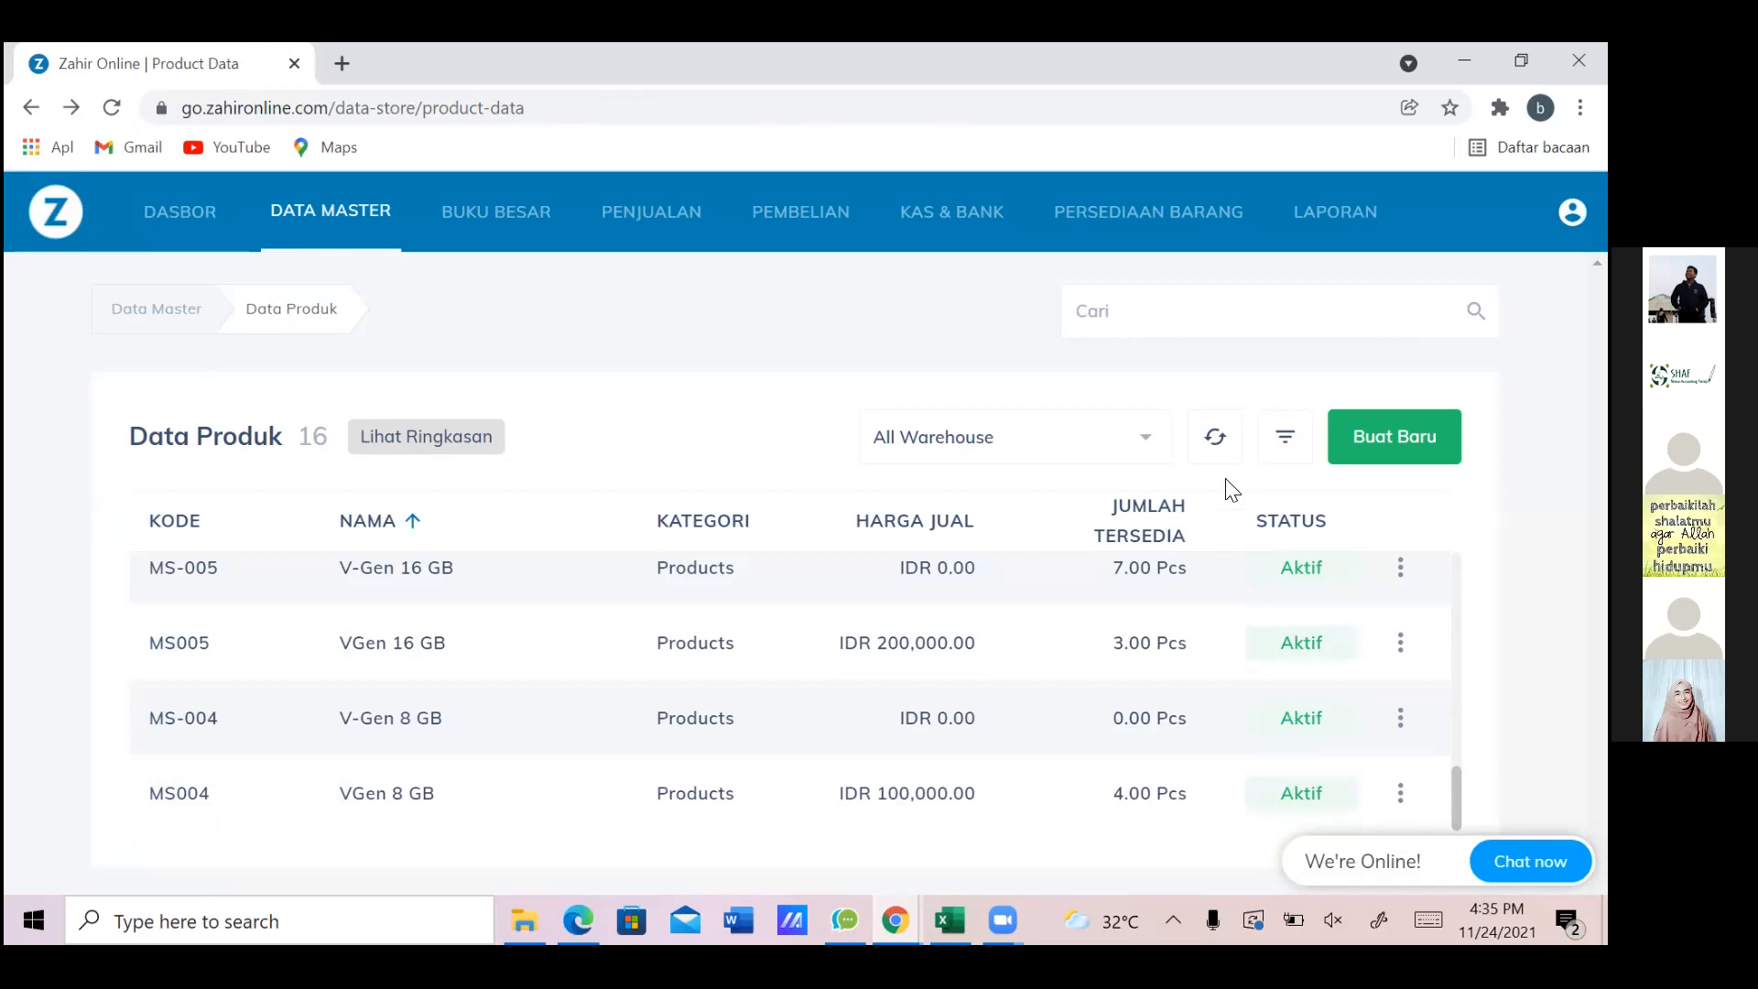
scroll(1232, 490, up, 1)
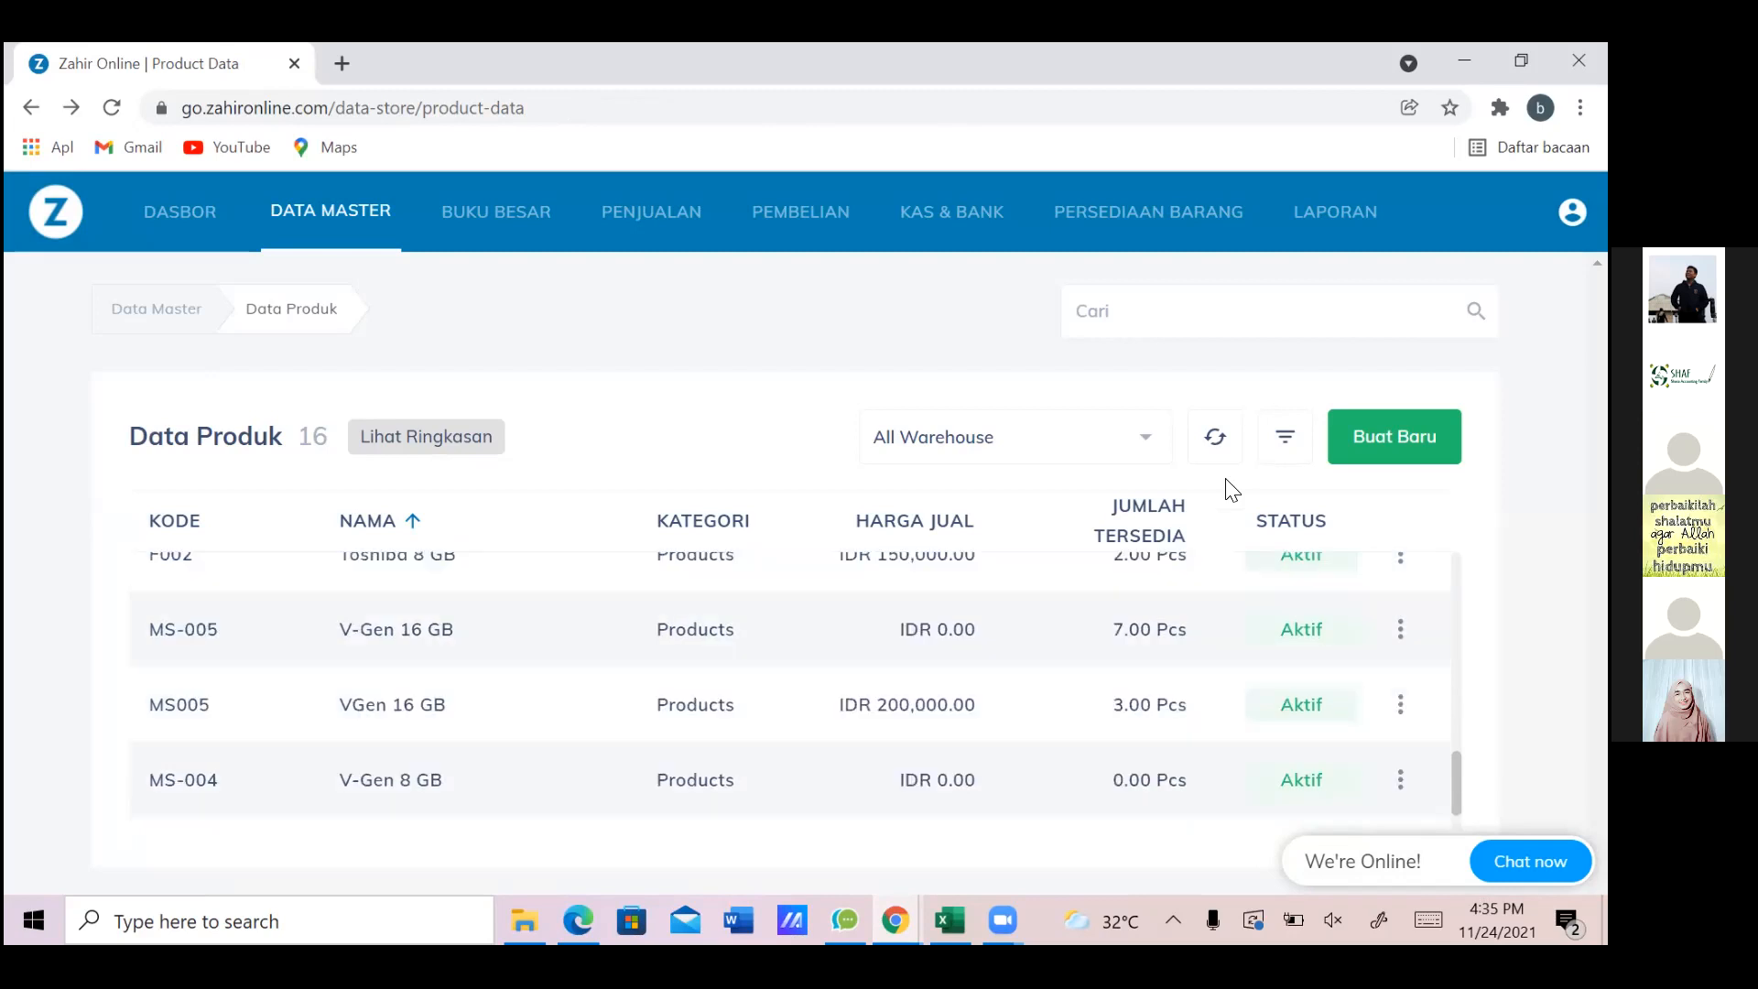
click(1400, 704)
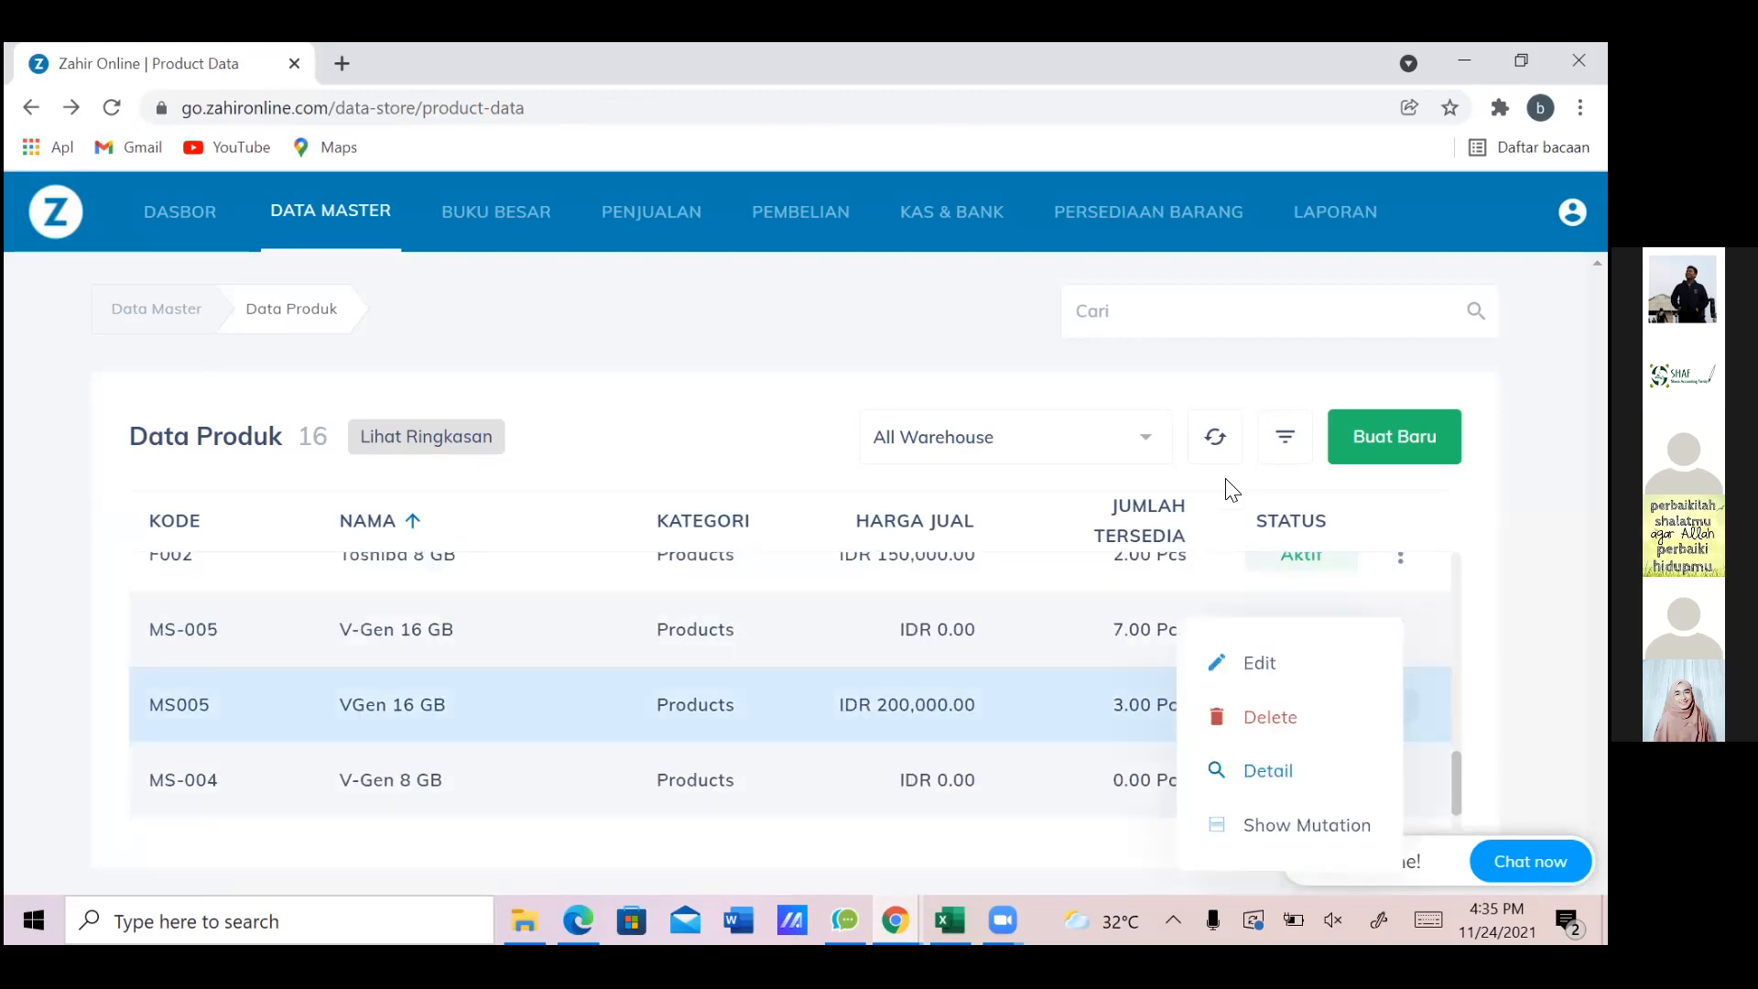
click(1259, 663)
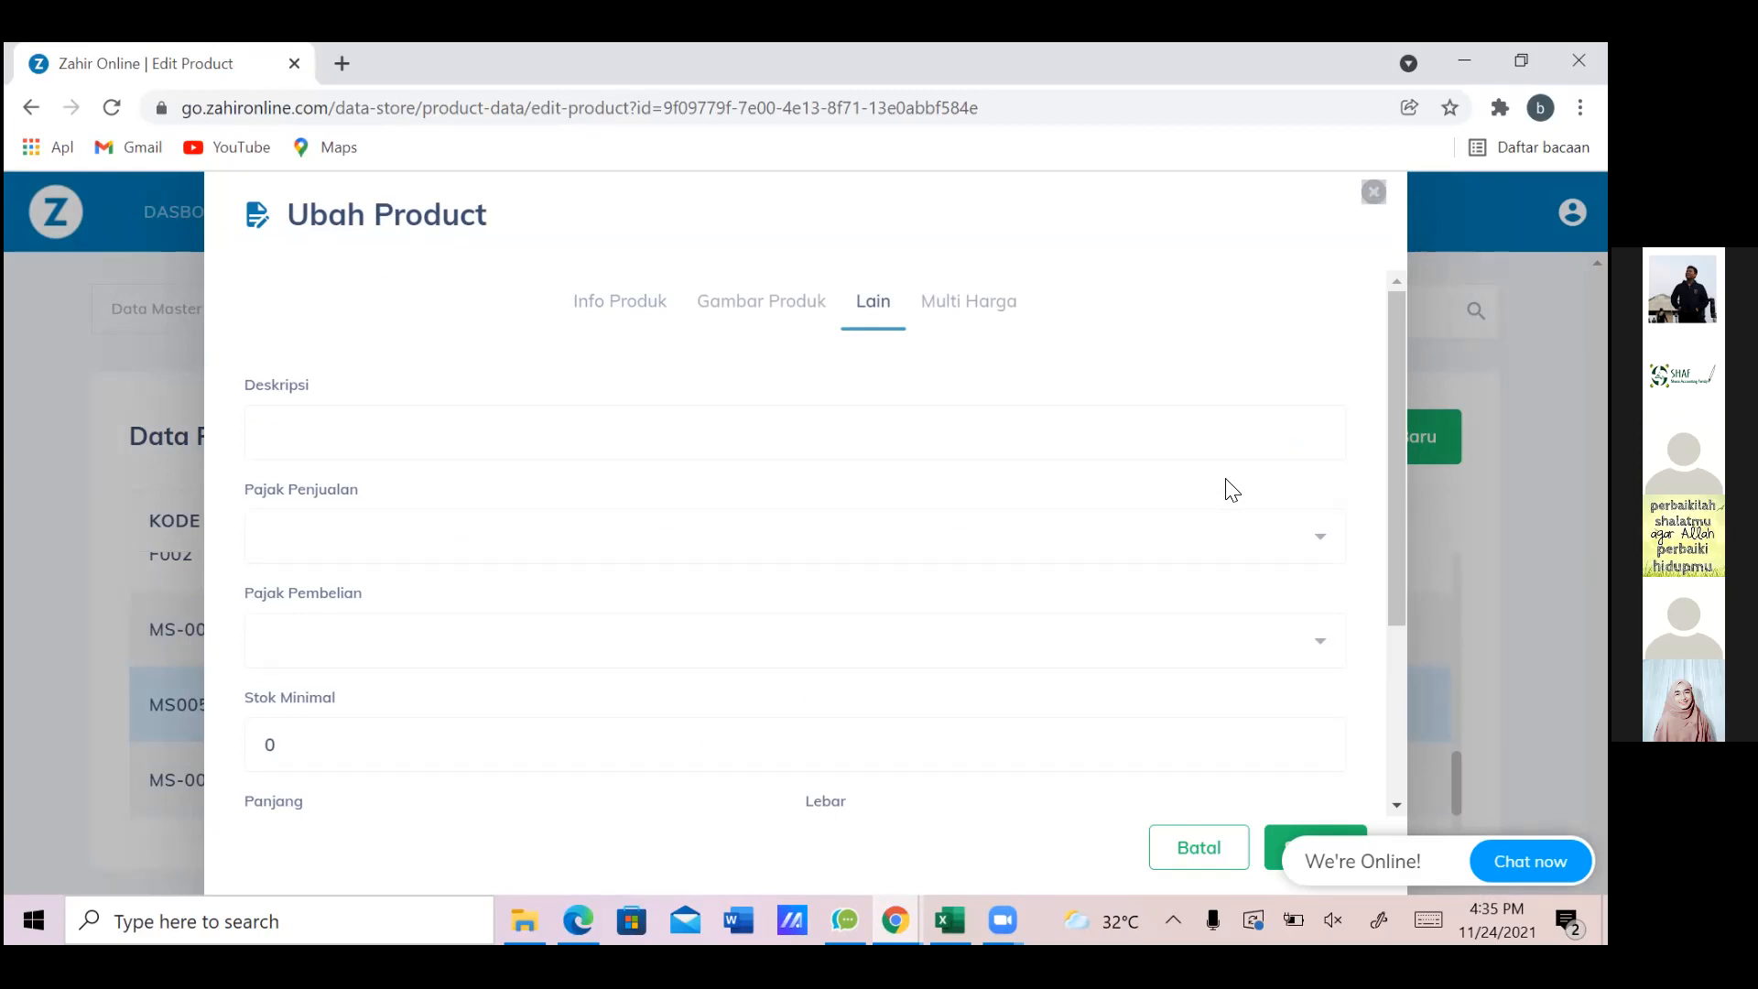
key(Escape)
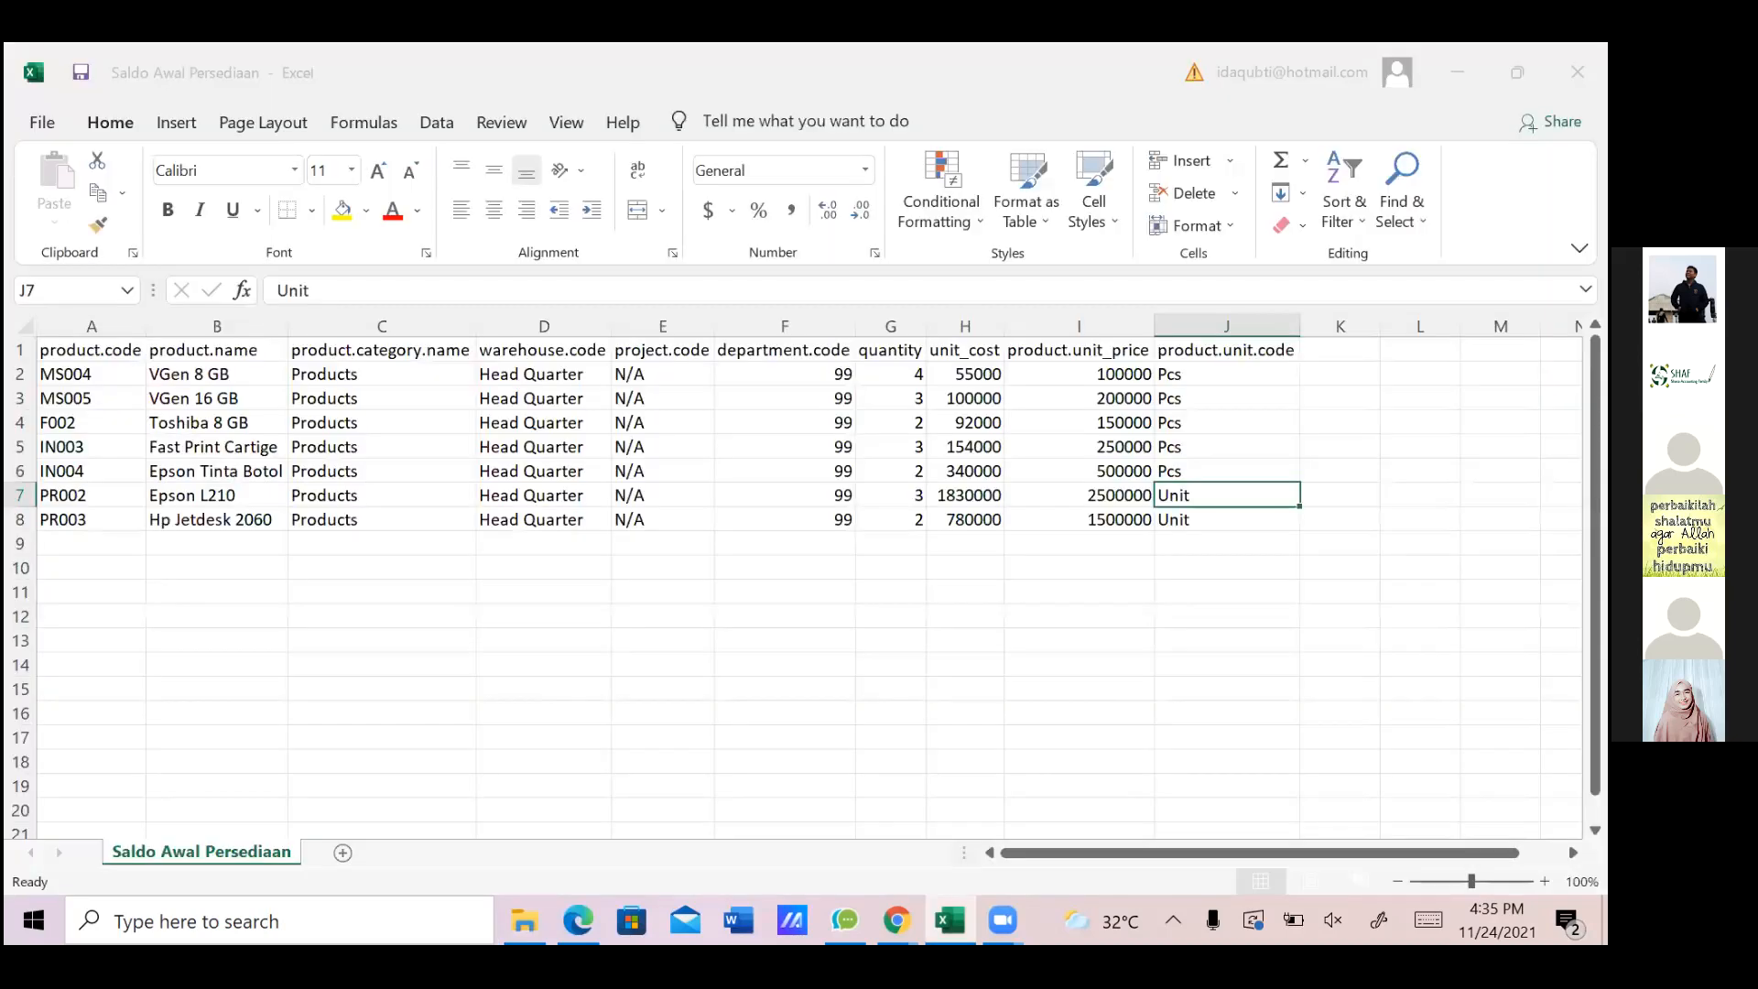
Reopen Saldo Awal Persediaan.xlsx, close it without saving, and return to Zahir Online
click(544, 471)
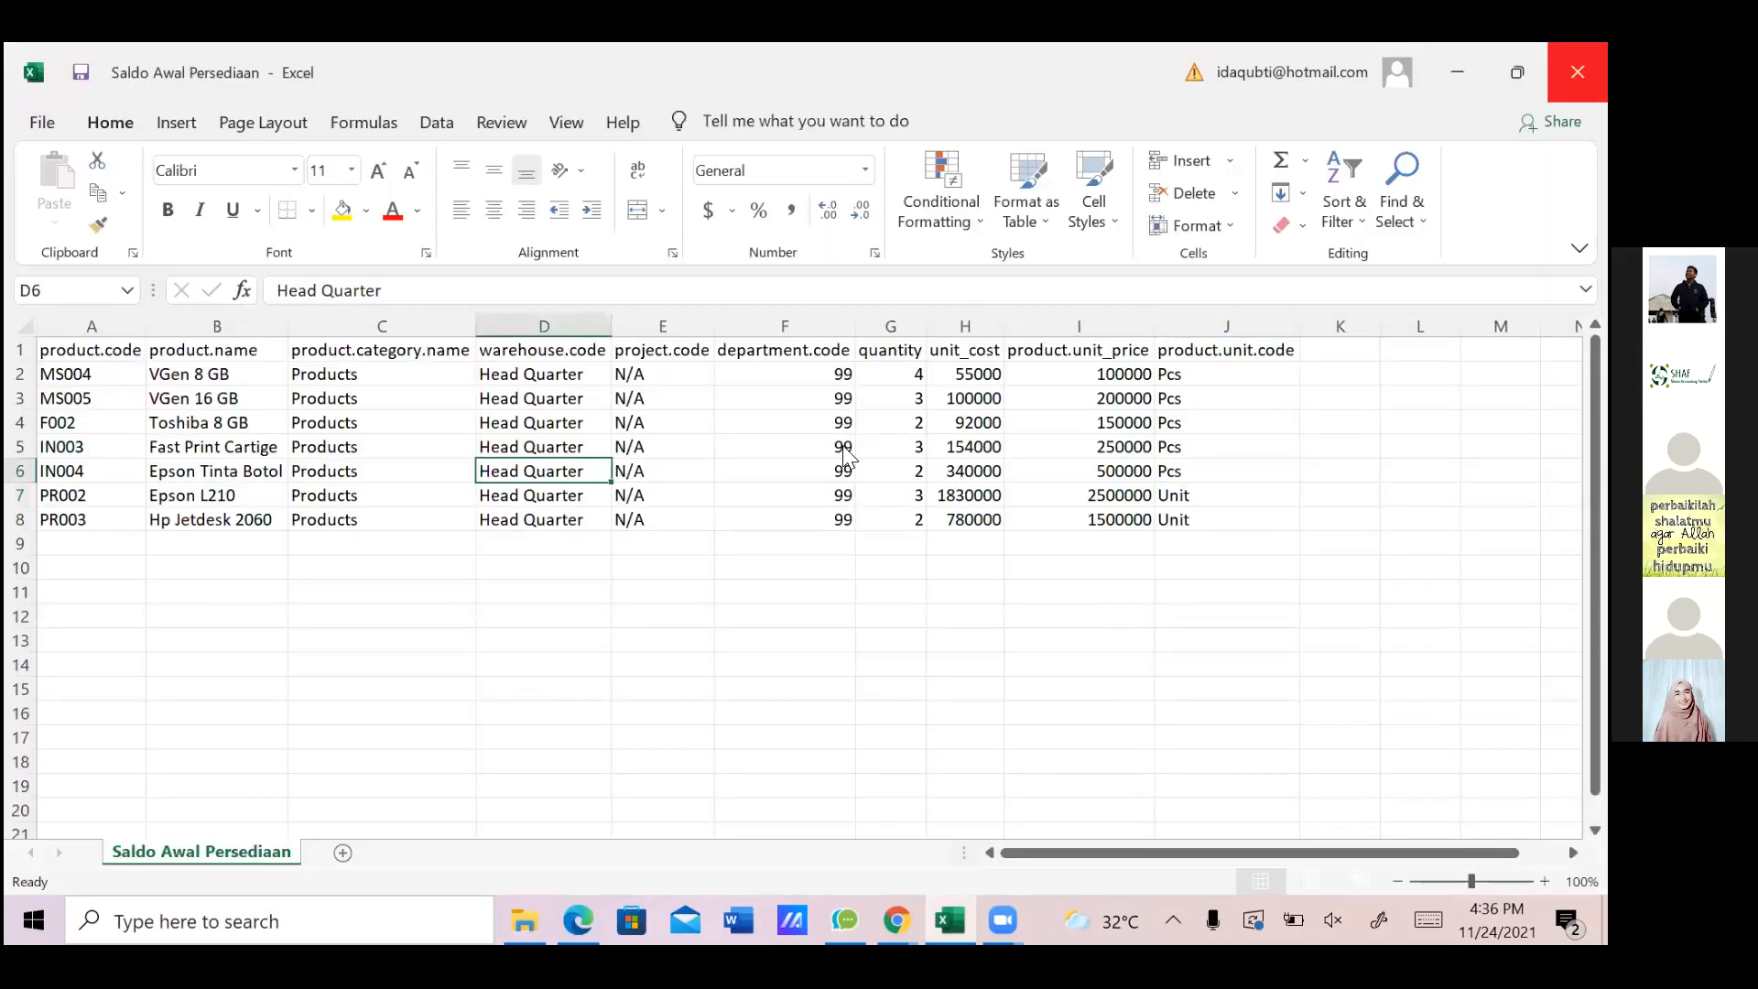
click(806, 511)
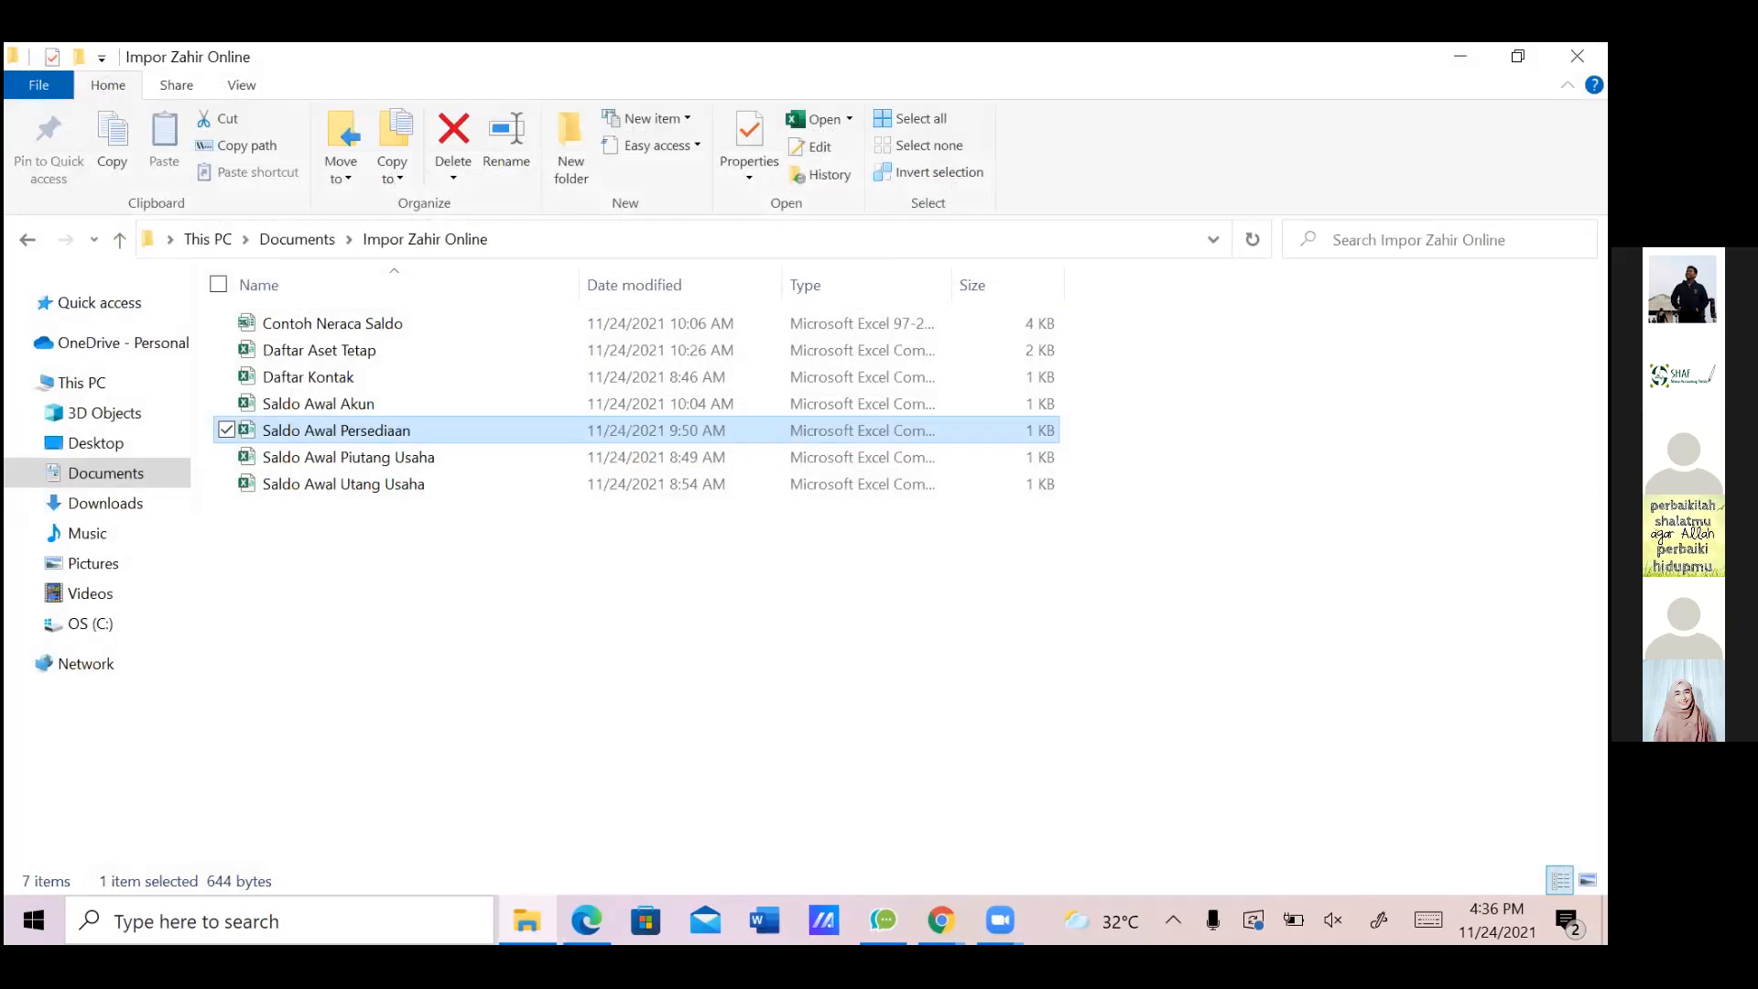
mouse_move(940, 920)
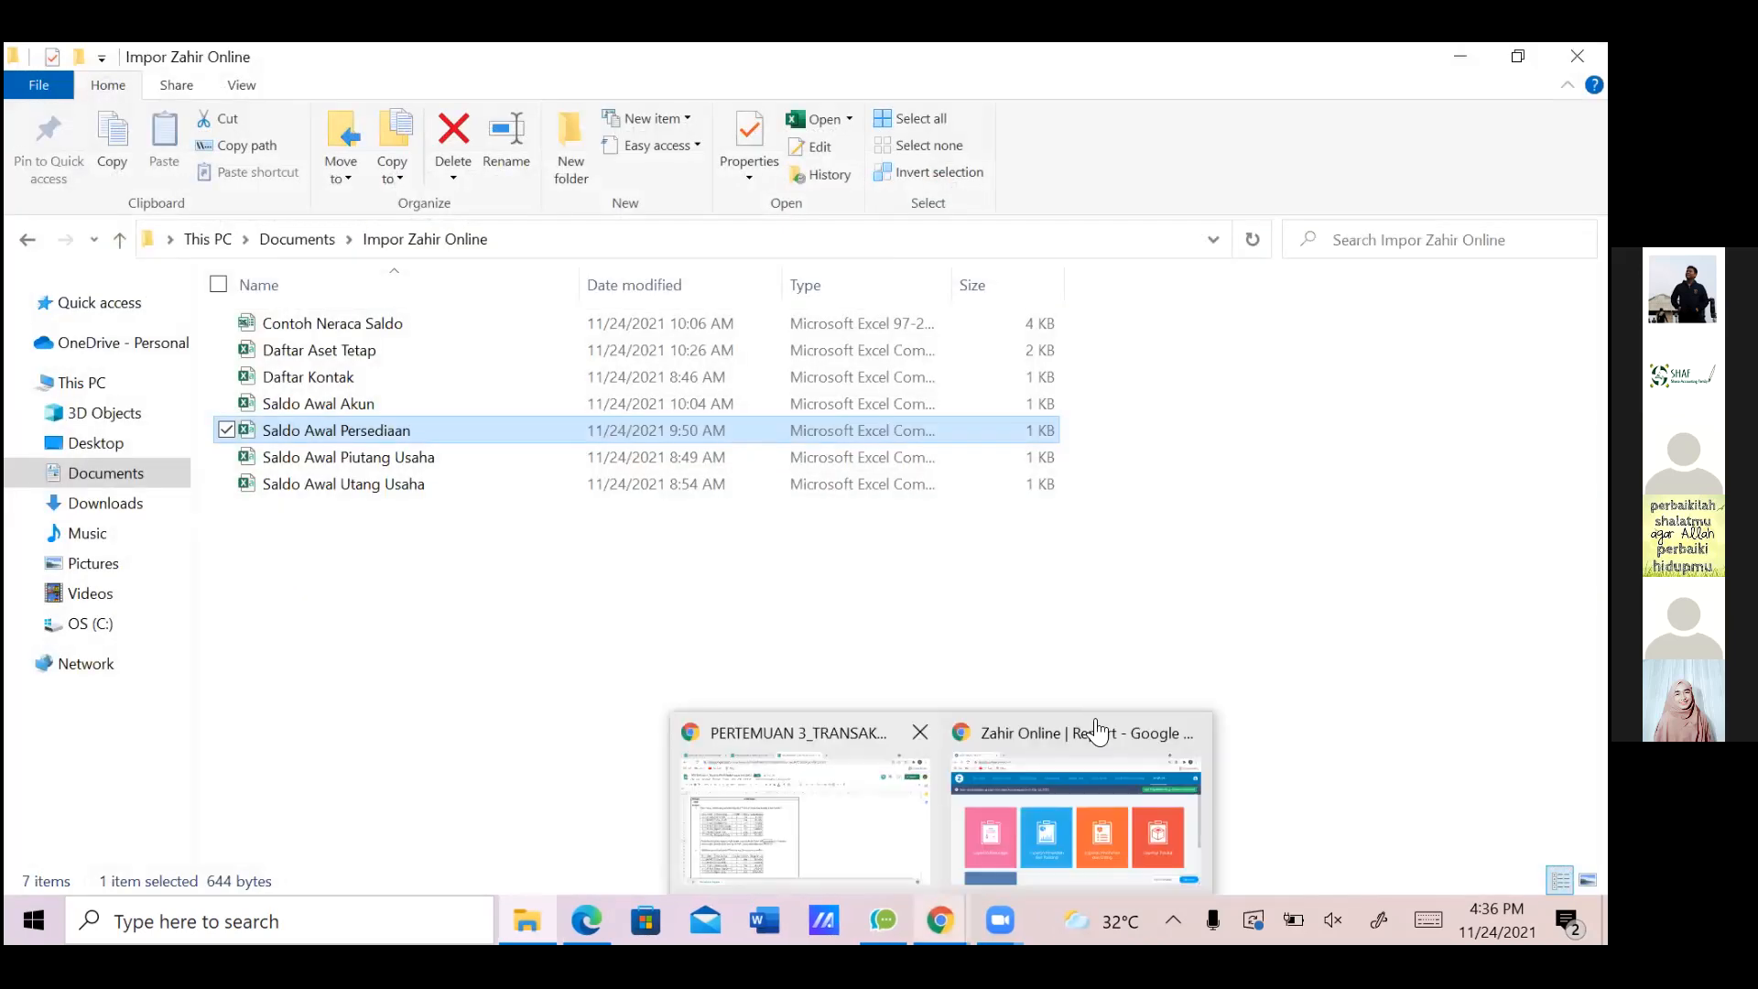
click(1098, 731)
mouse_move(1098, 724)
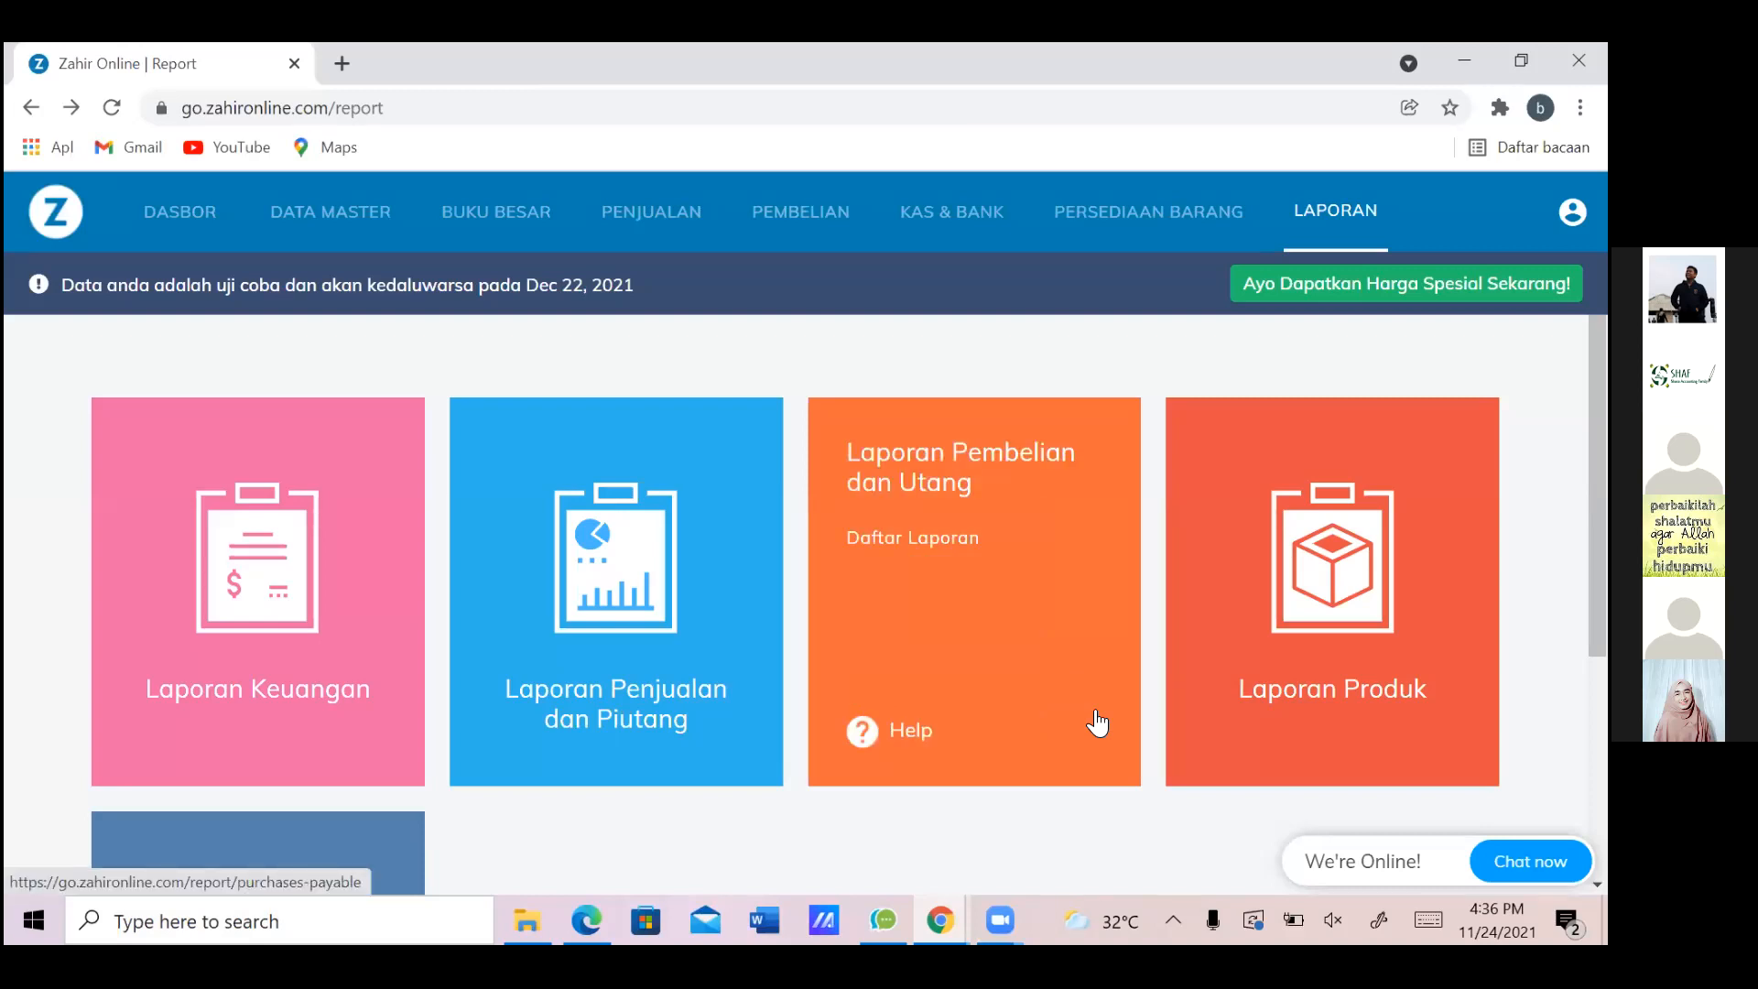
Go back to Data Master and open the Data Produk product list
key(alt+Left)
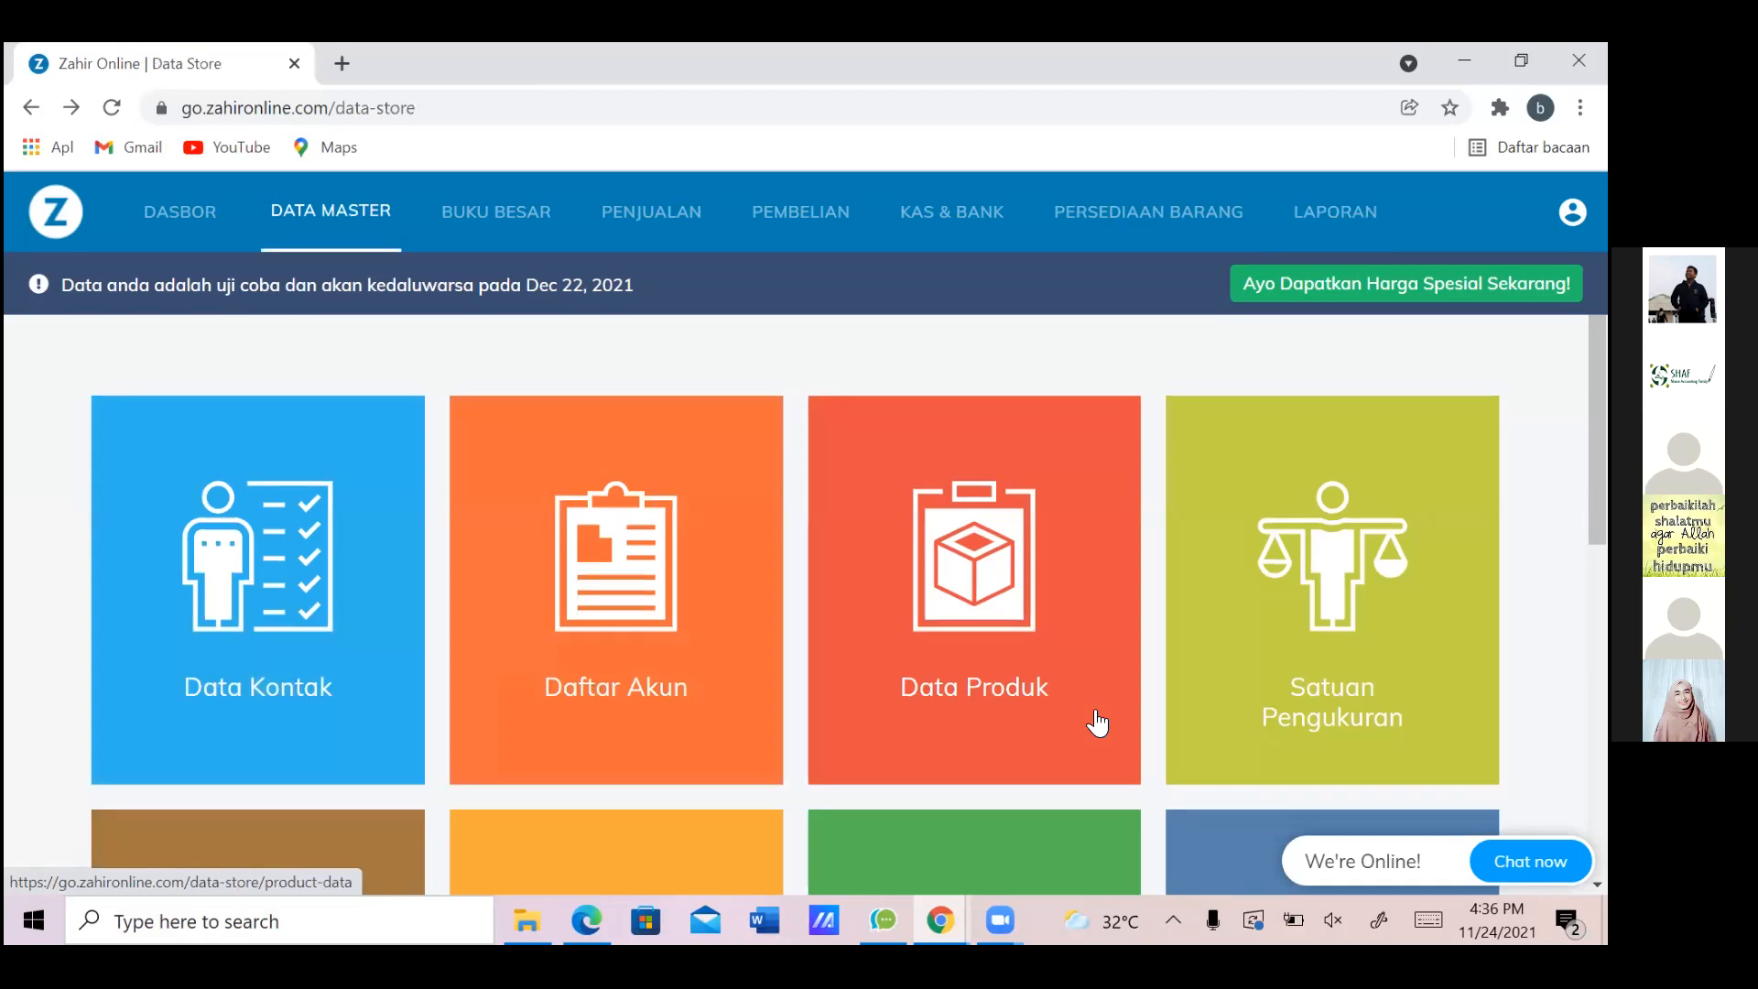
click(1098, 723)
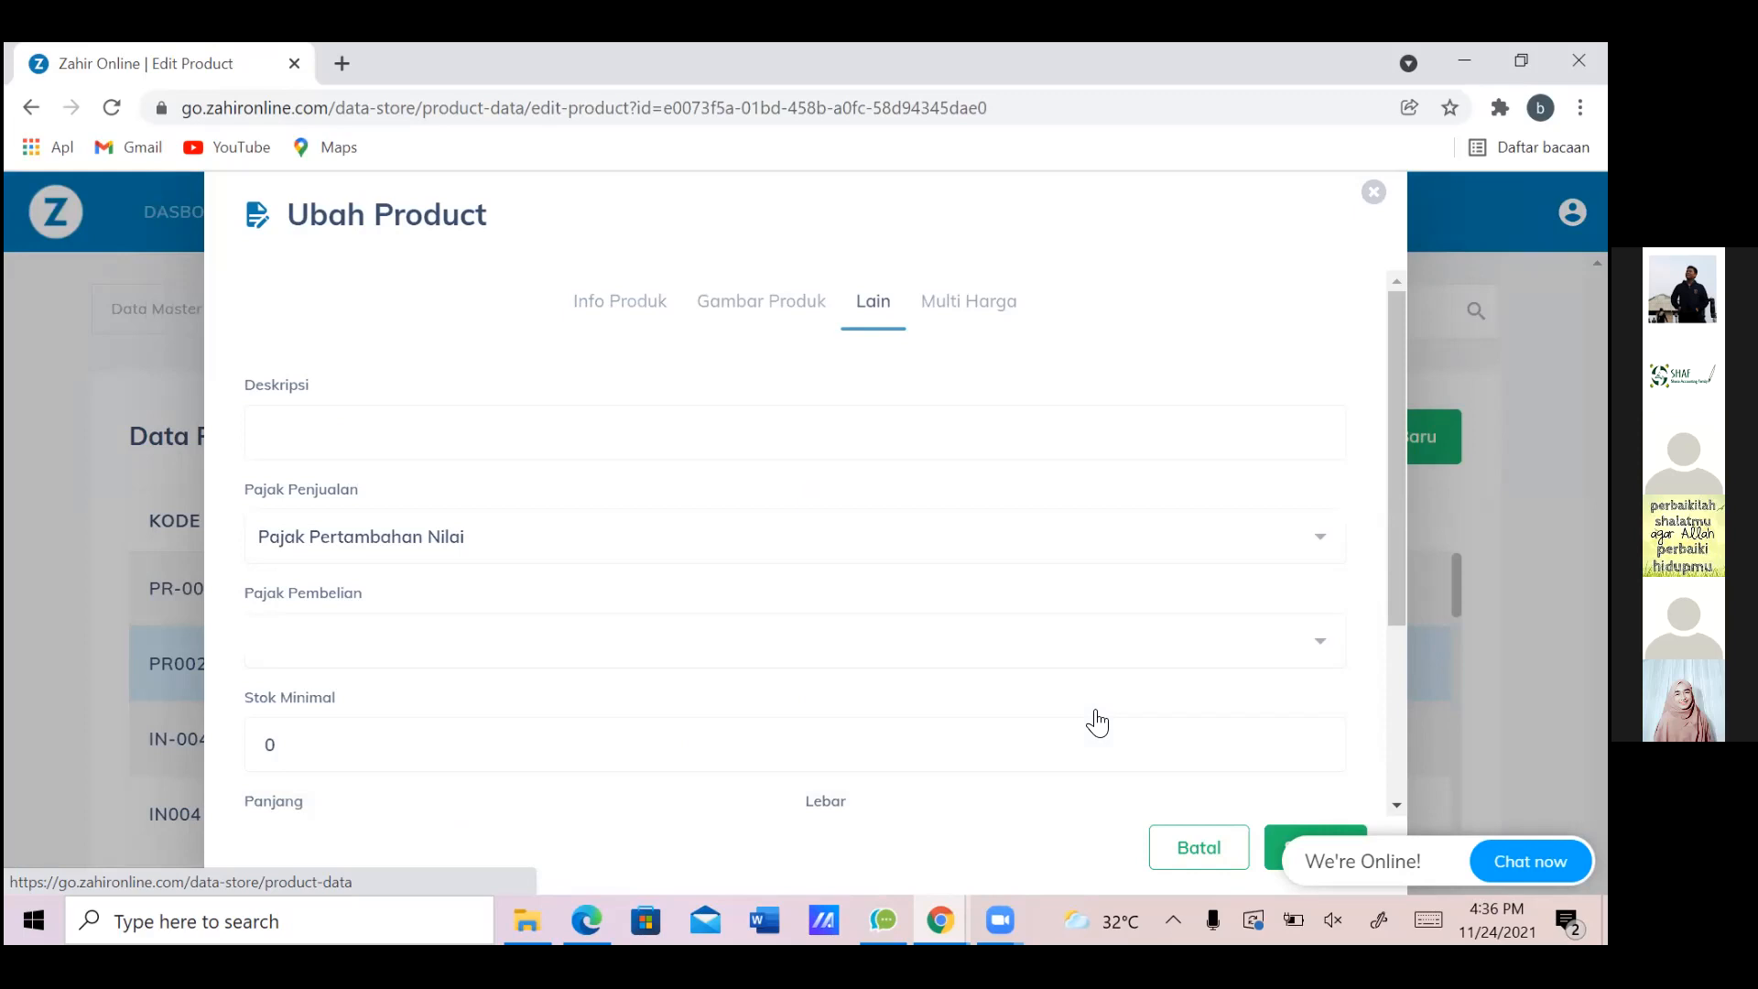
Choose Pajak Pertambahan Nilai as Epson L210's purchase tax and scroll to the bottom of the form
key(Down)
key(Return)
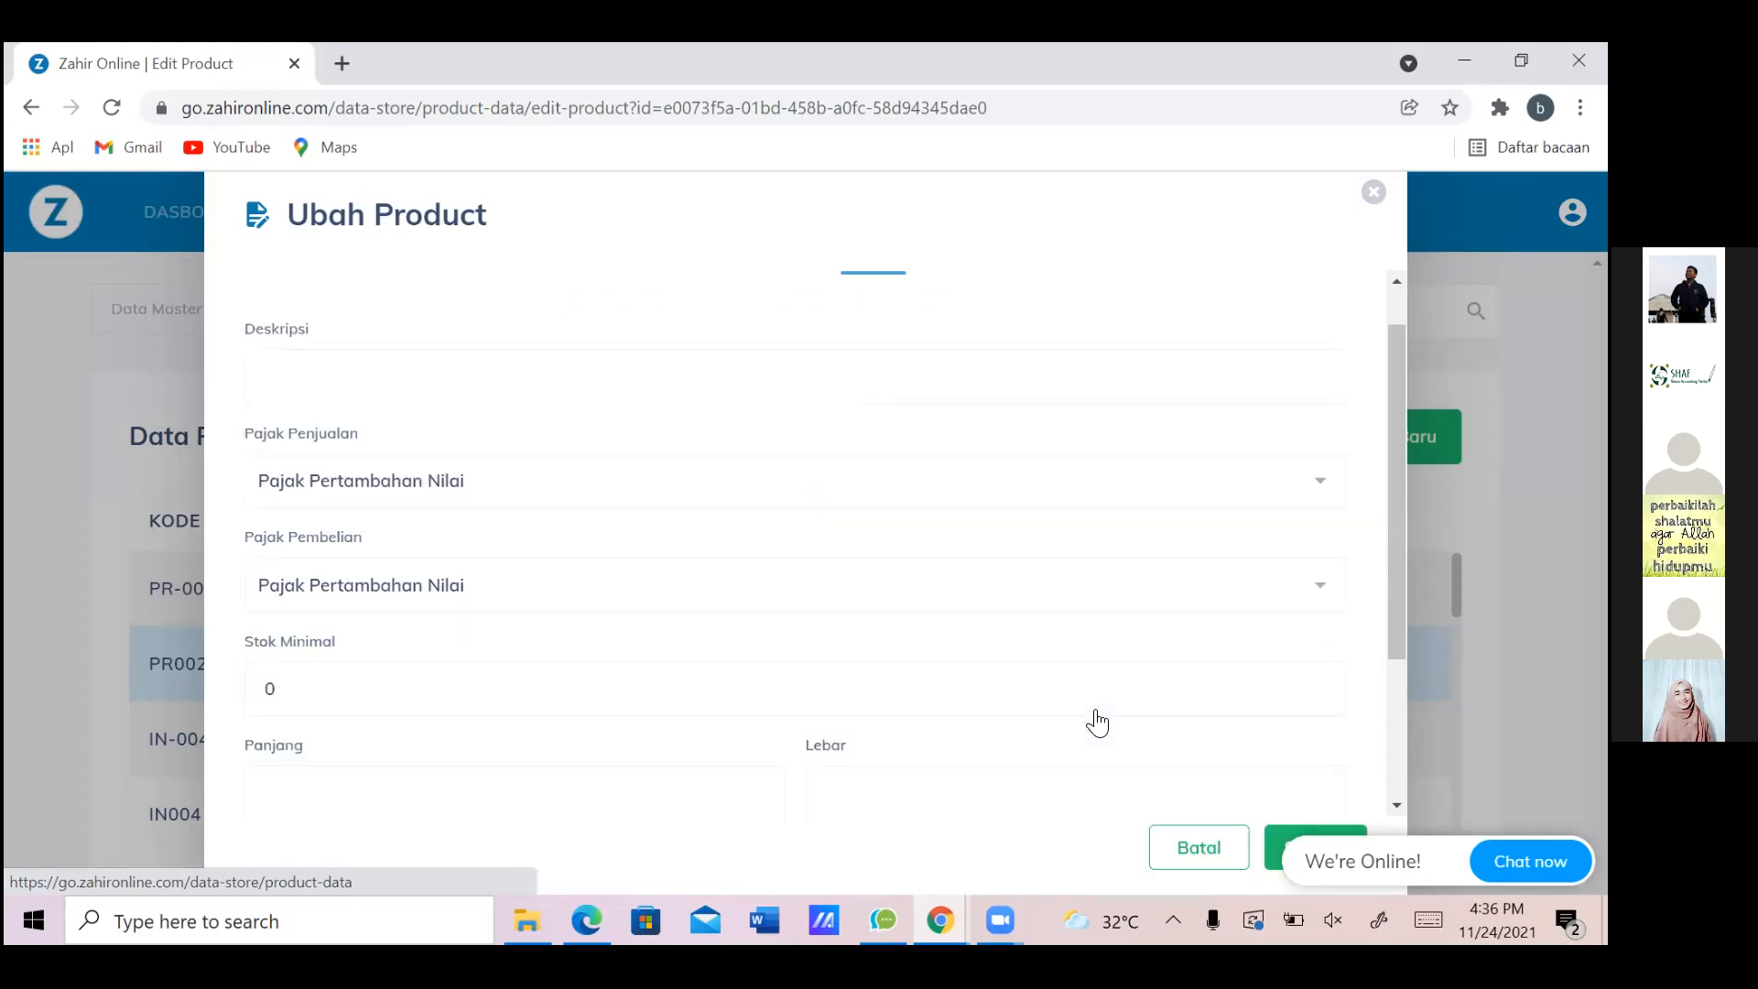
scroll(1098, 723, down, 1)
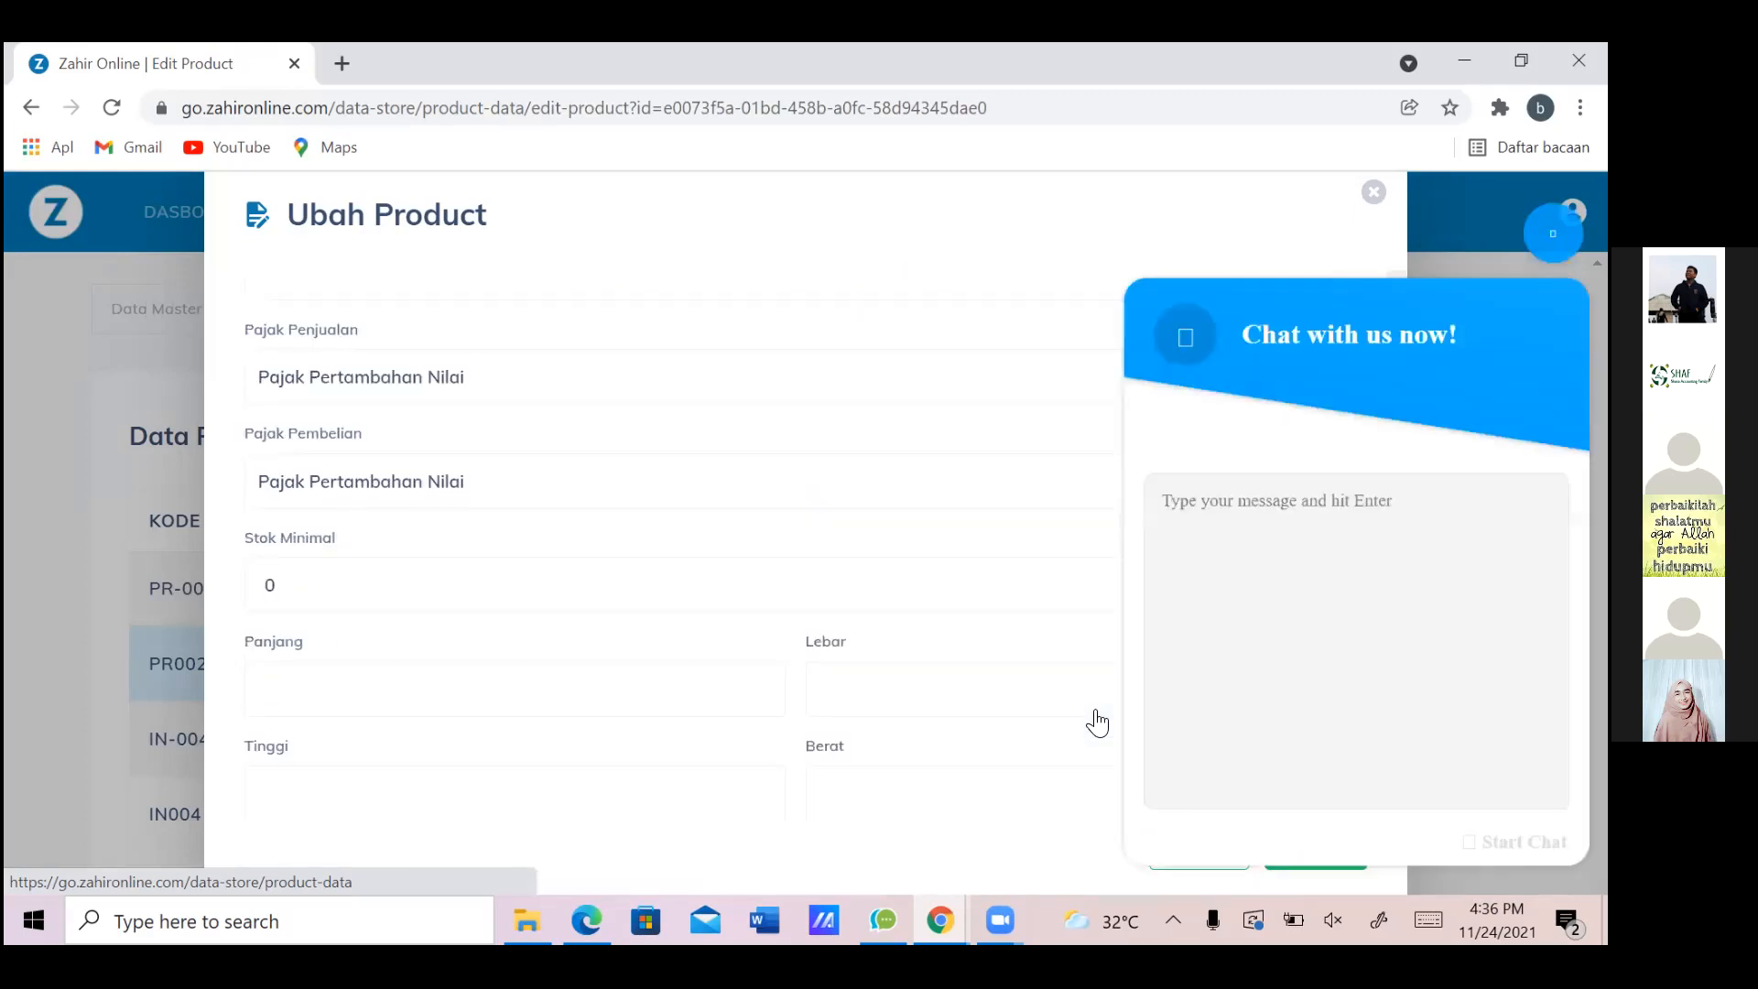
scroll(1097, 724, down, 1)
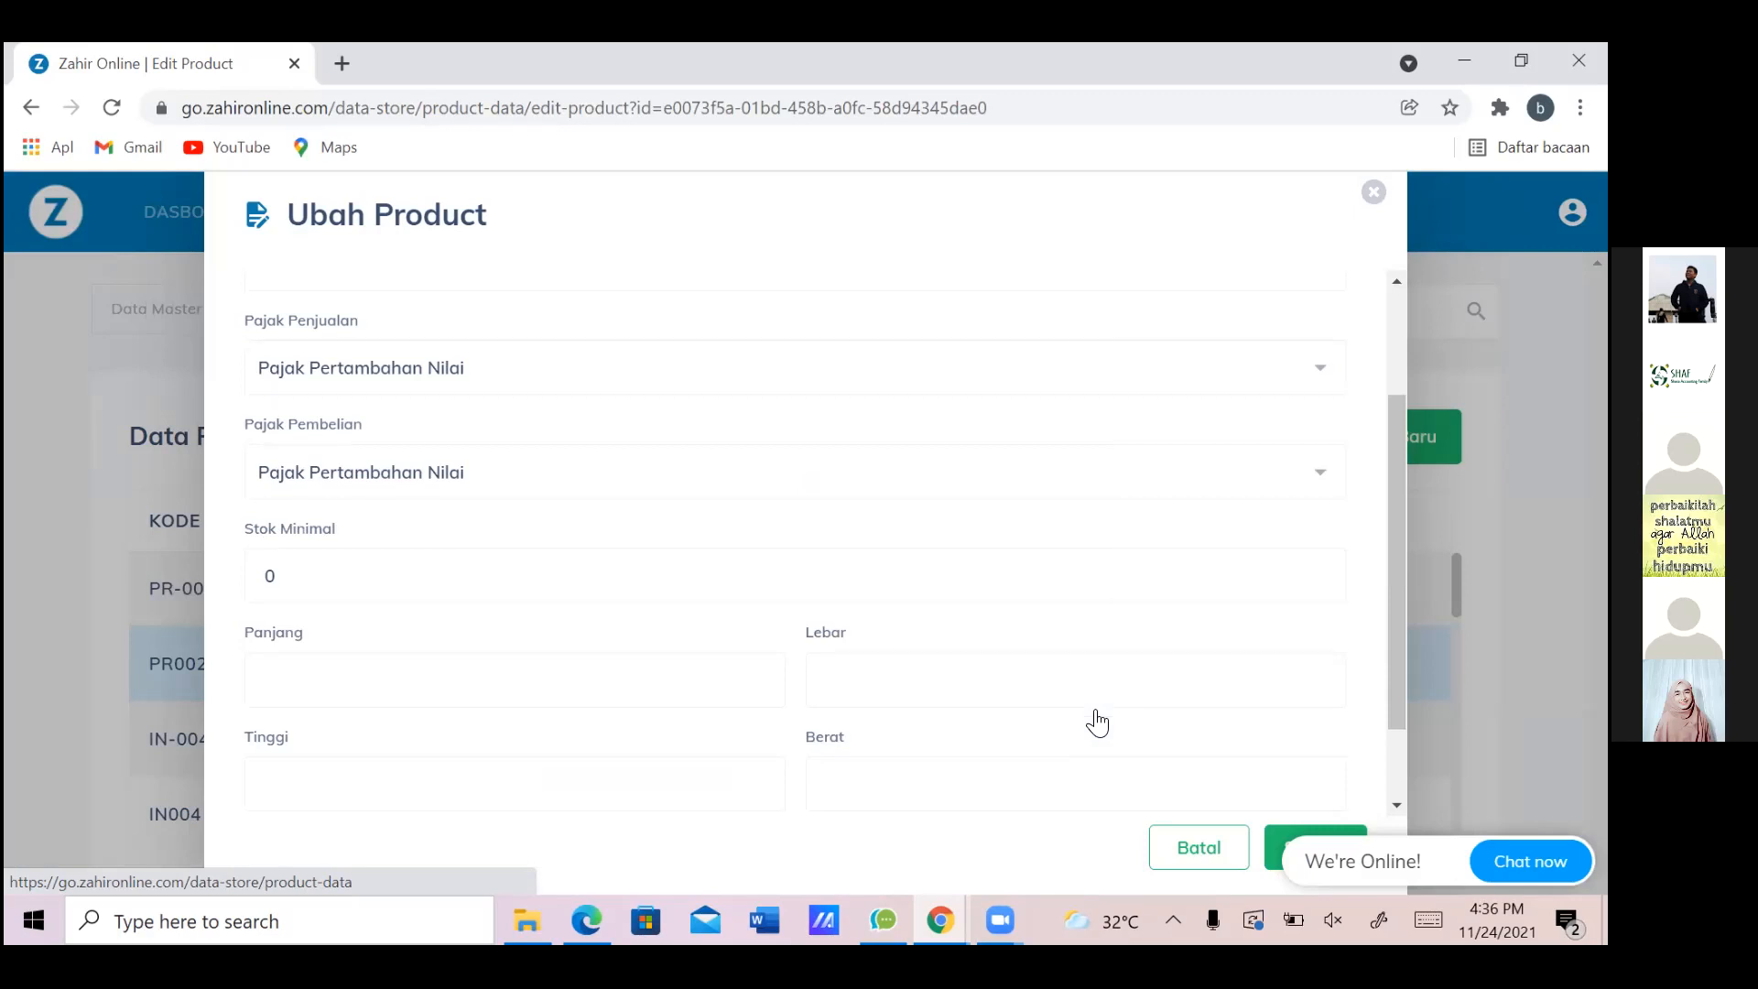
scroll(1097, 723, down, 1)
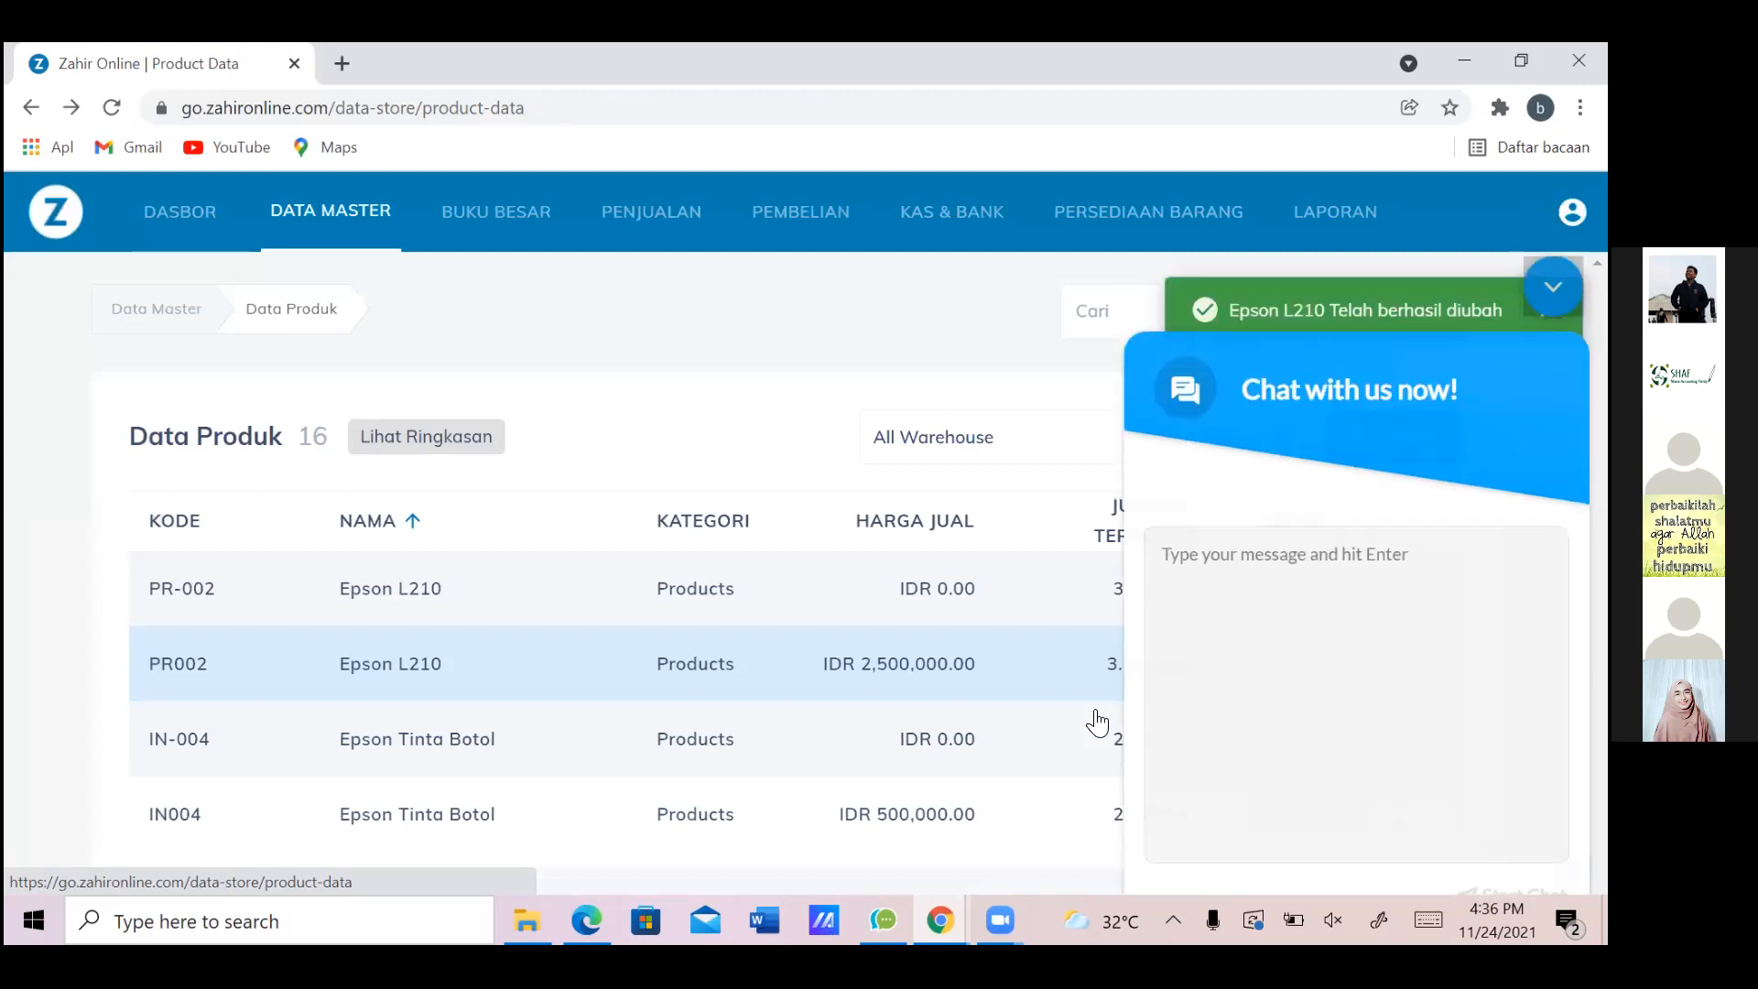
scroll(1097, 724, down, 1)
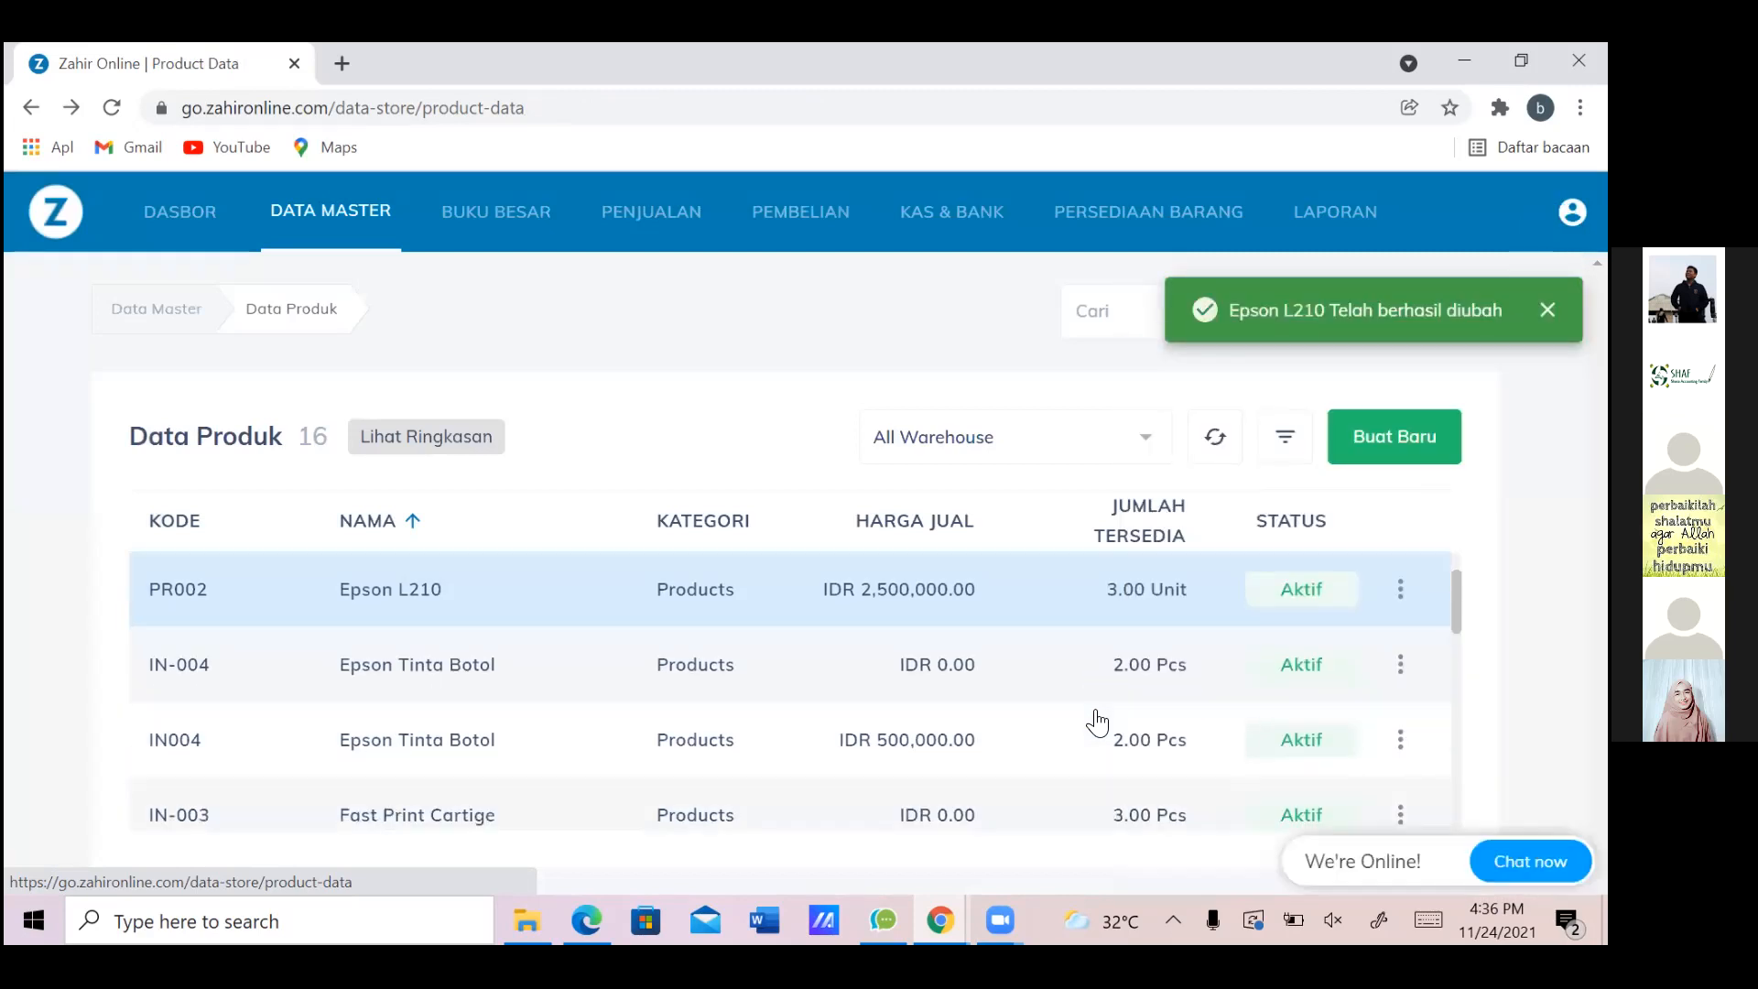
Bring up the actions for Epson Tinta Botol (IN004) in the product list
scroll(1098, 724, down, 2)
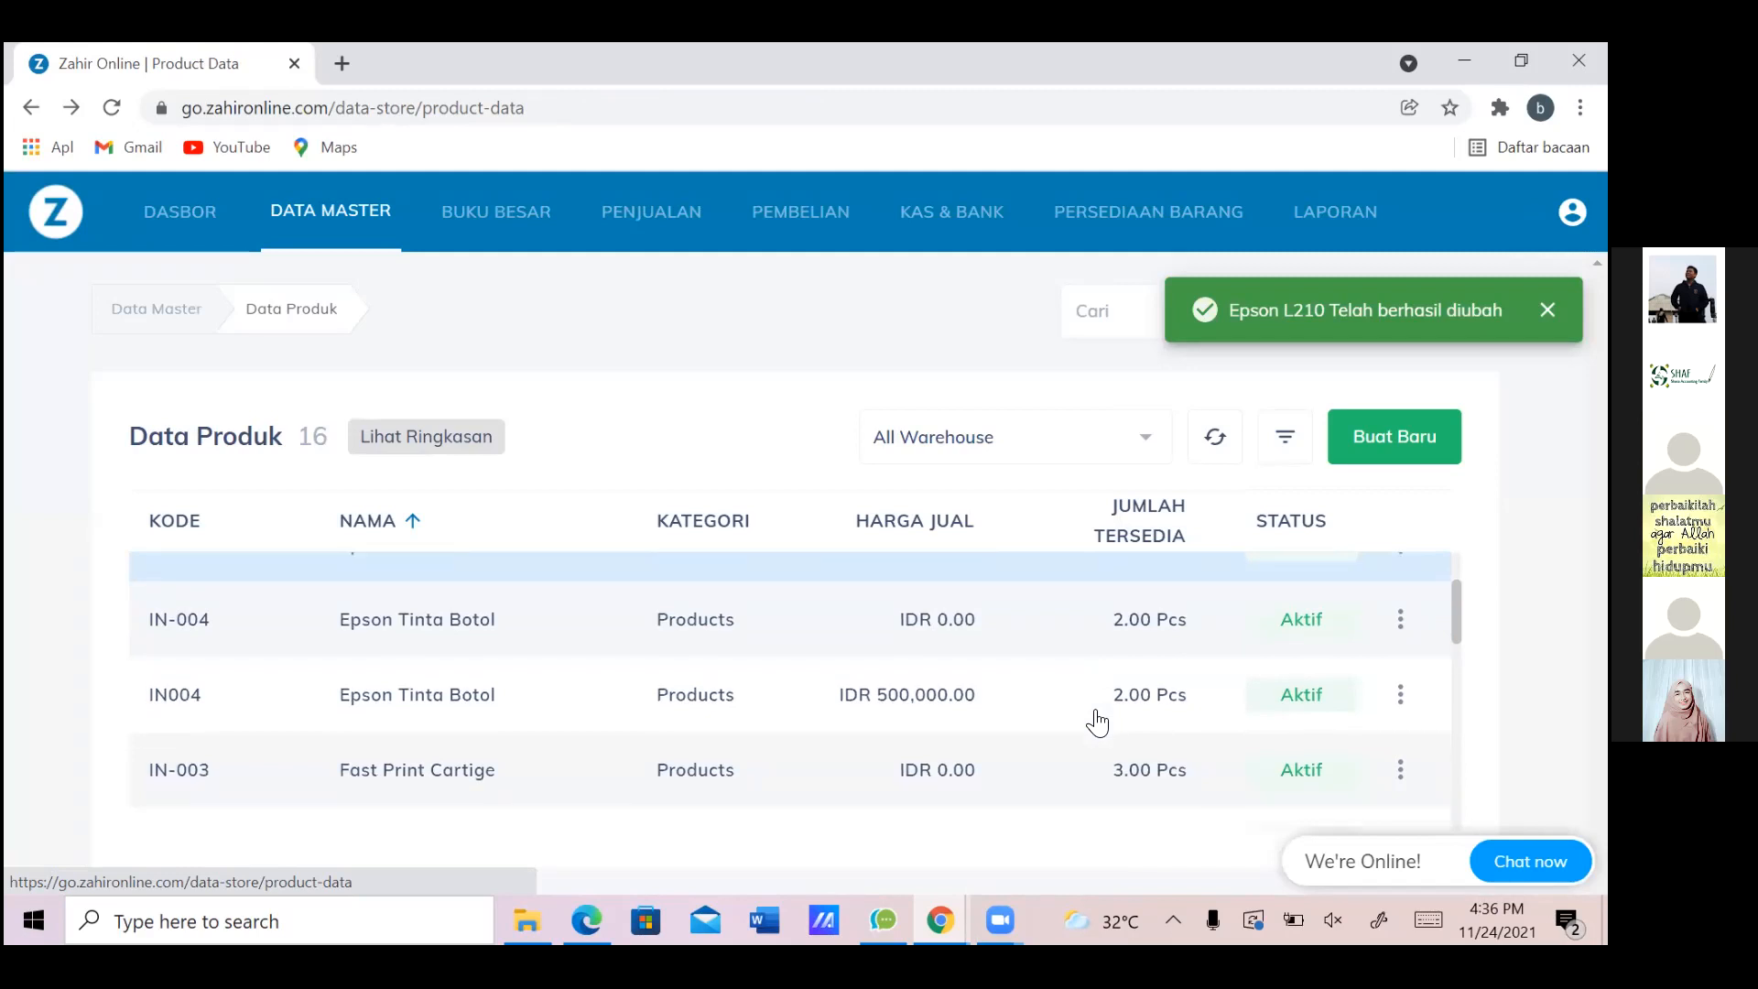
scroll(1098, 724, down, 1)
scroll(1098, 724, up, 1)
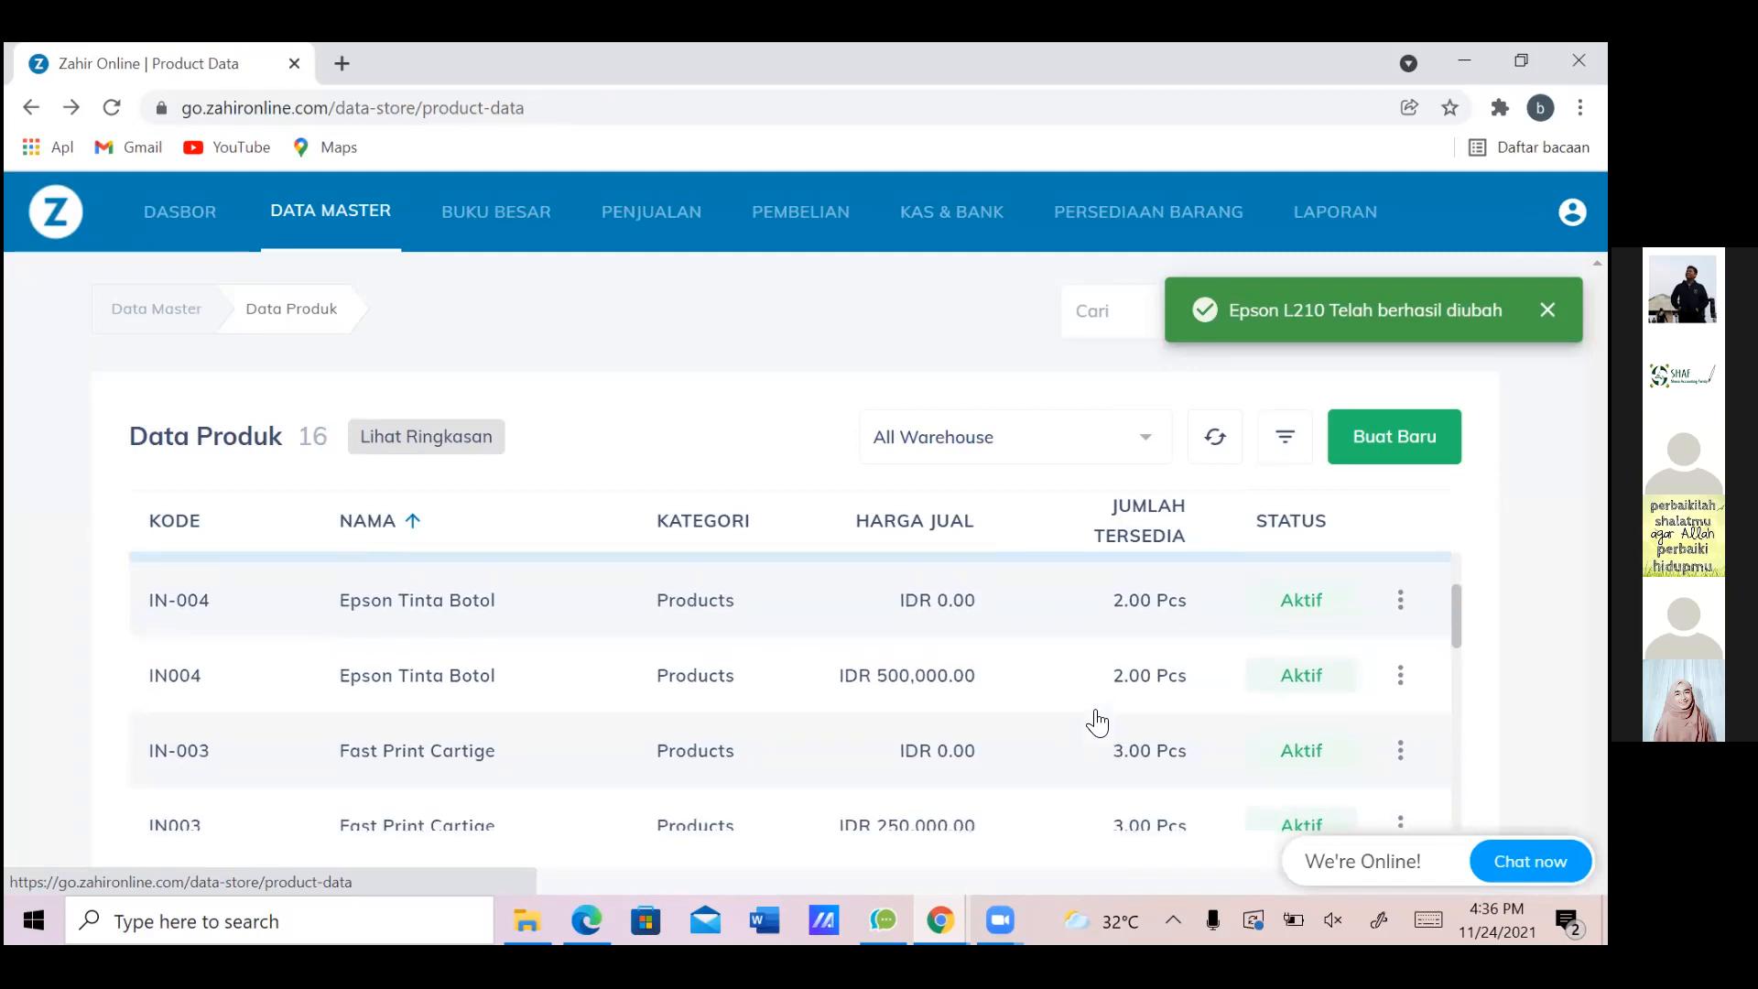
right_click(1096, 712)
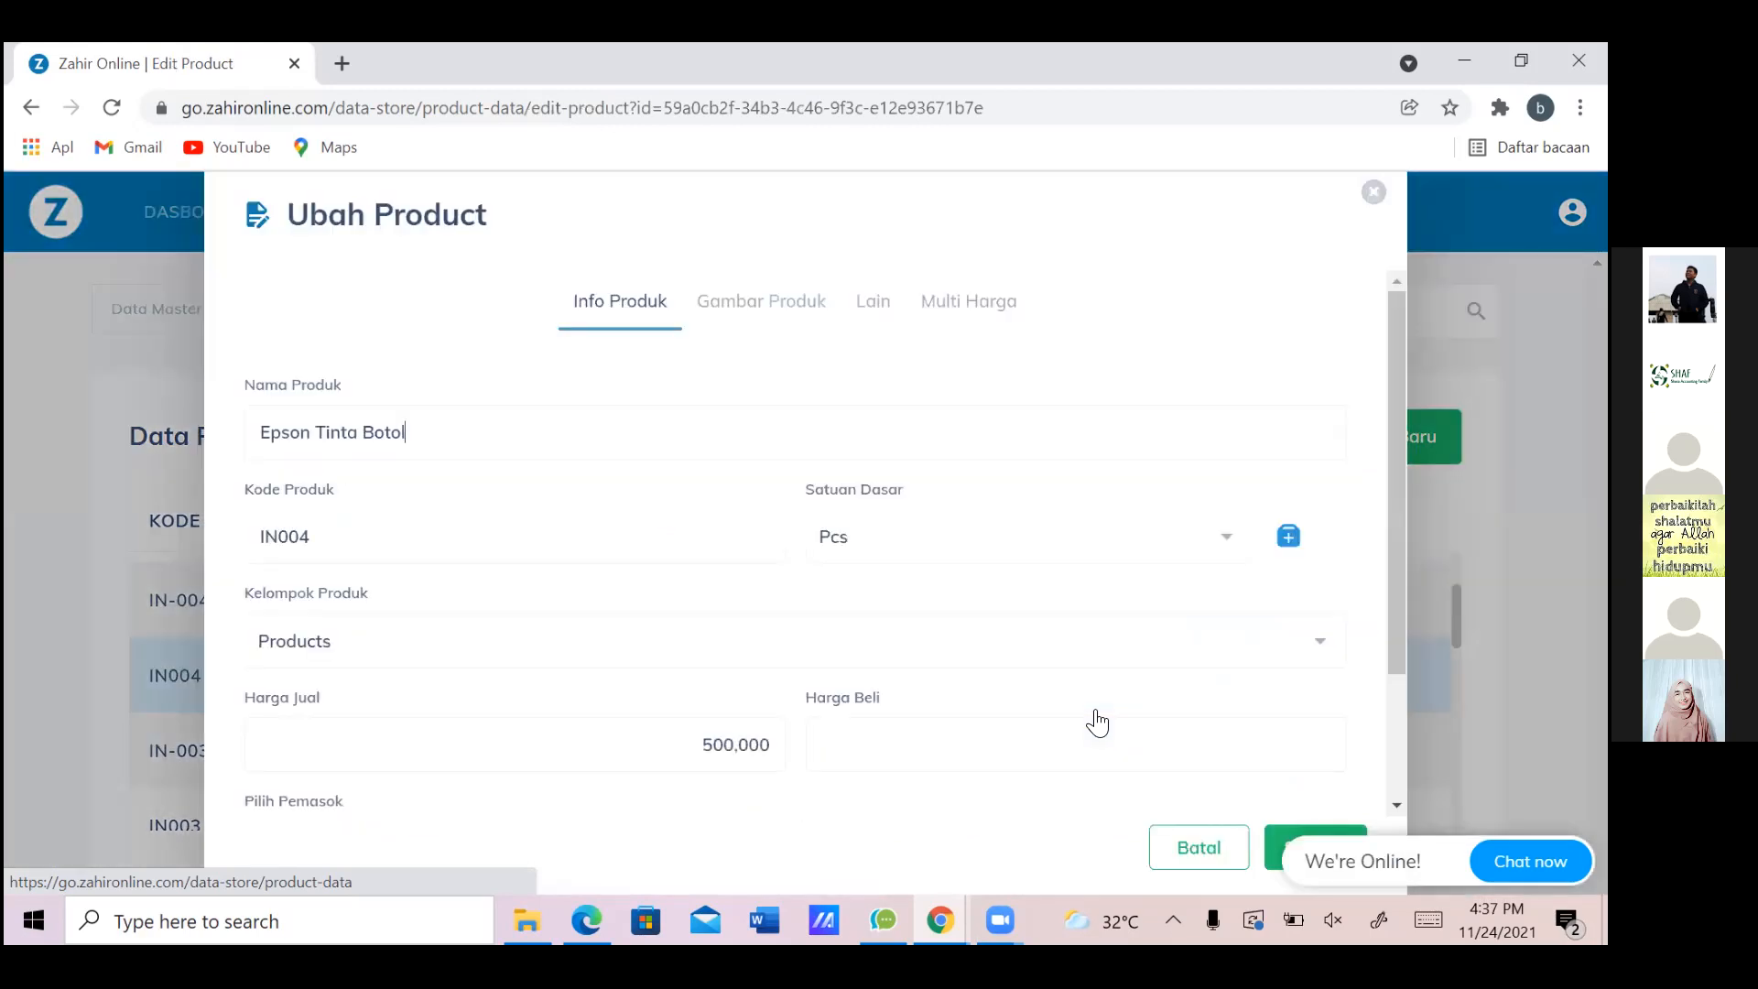
Set Epson Tinta Botol's sales and purchase tax to Pajak Pertambahan Nilai and save
key(Down)
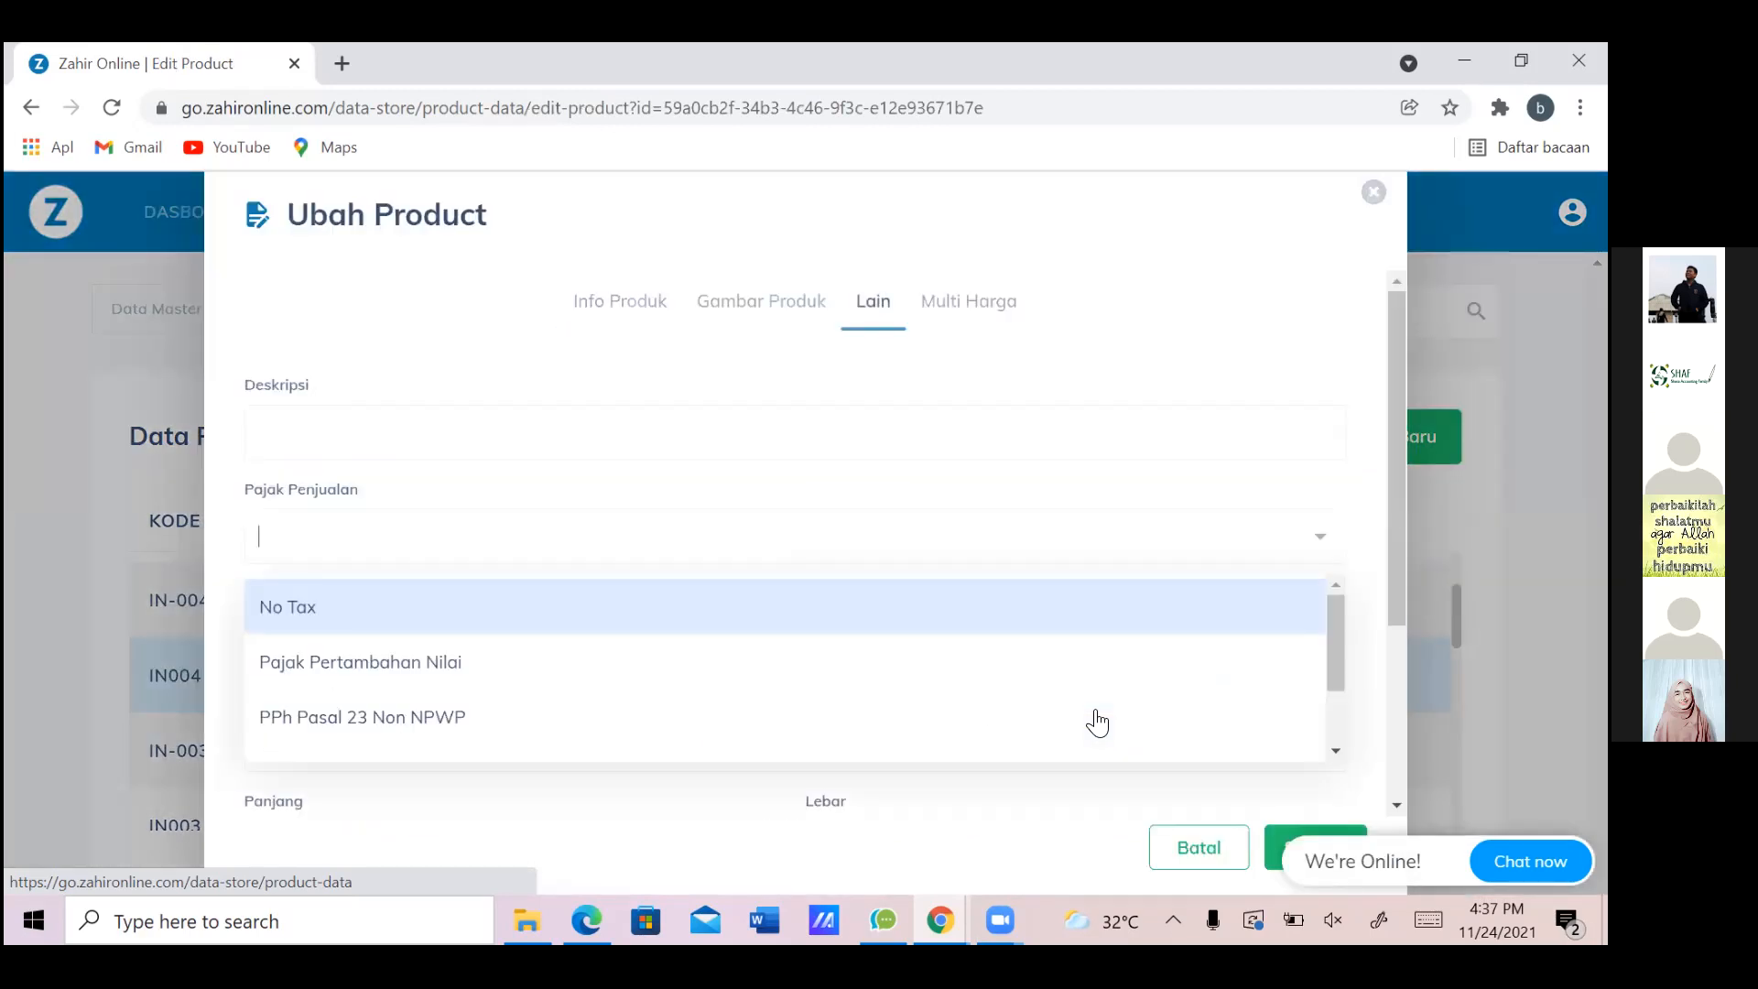
key(Down)
key(Return)
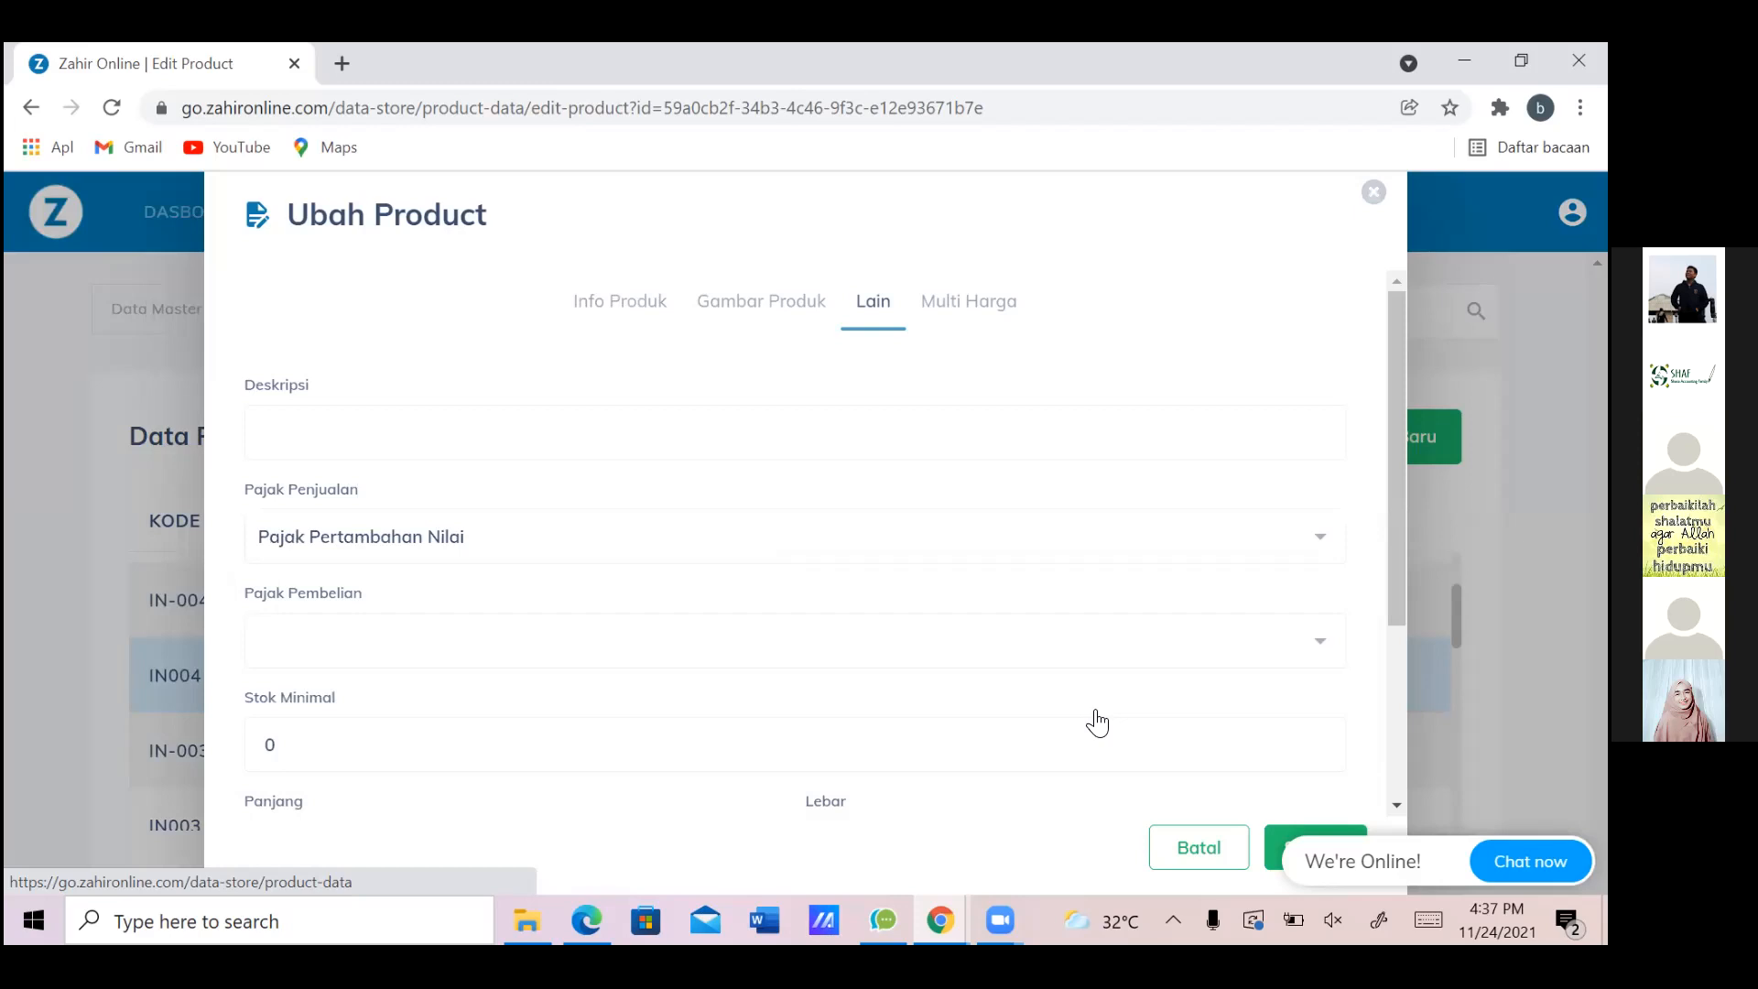
key(Tab)
key(Down)
key(Down)
key(Return)
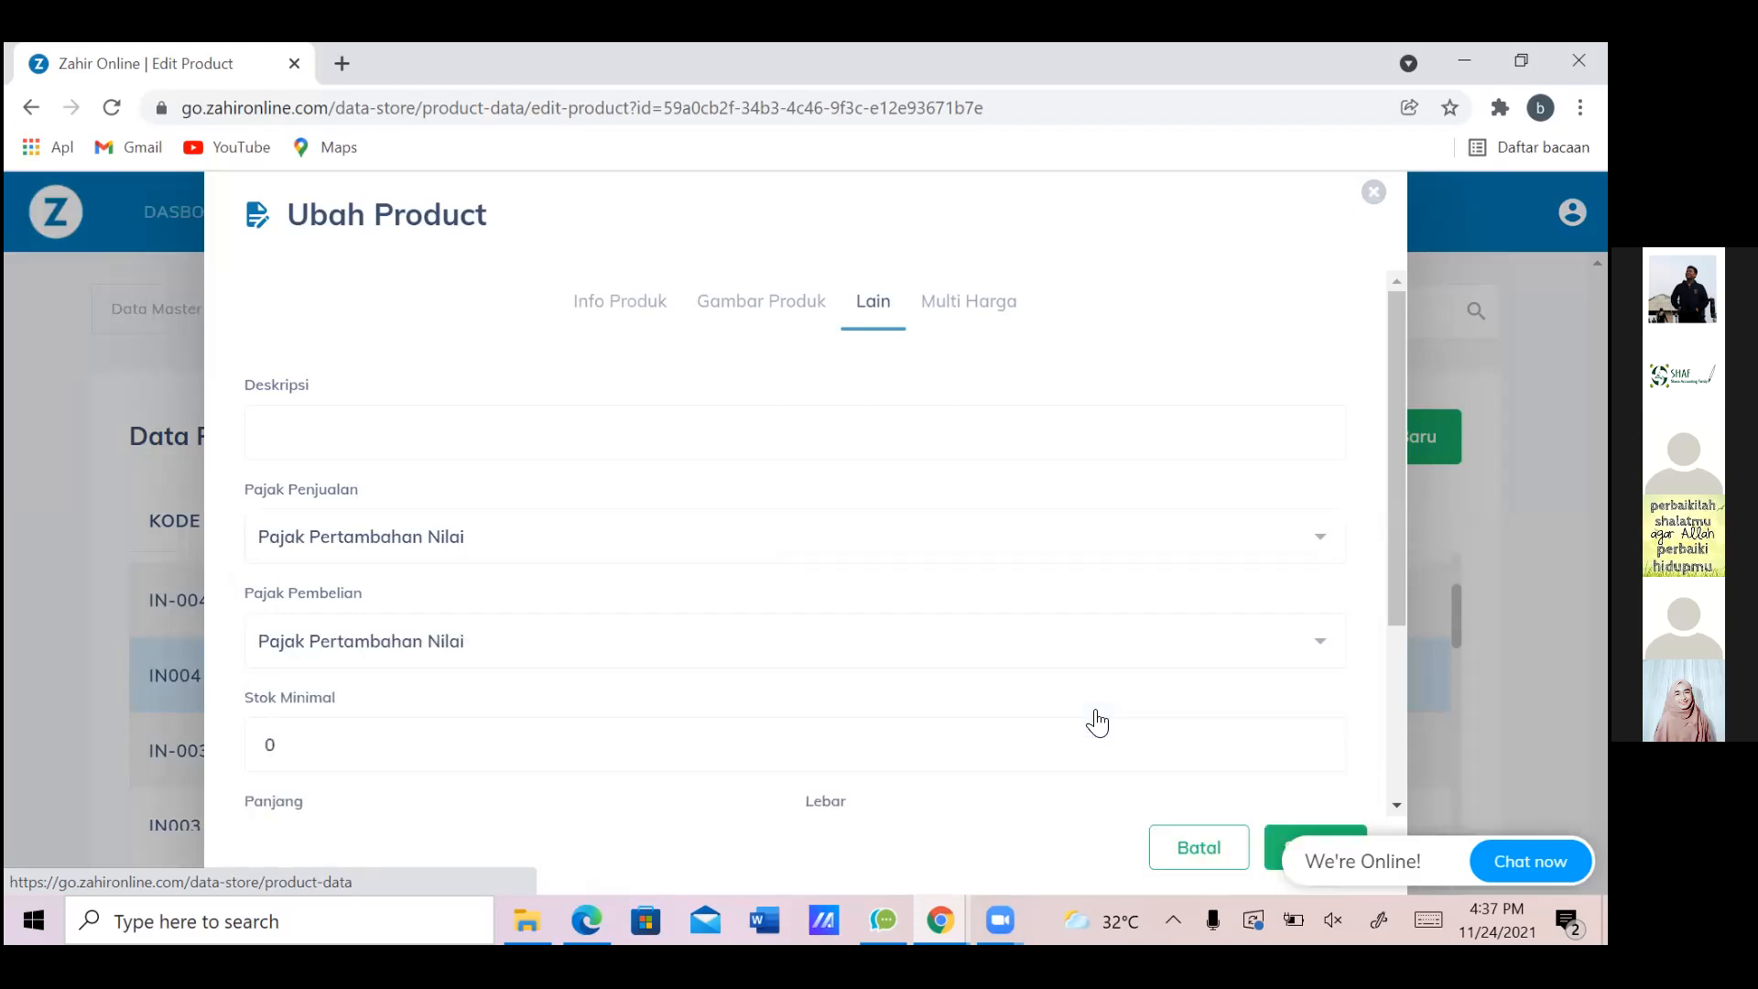
key(Escape)
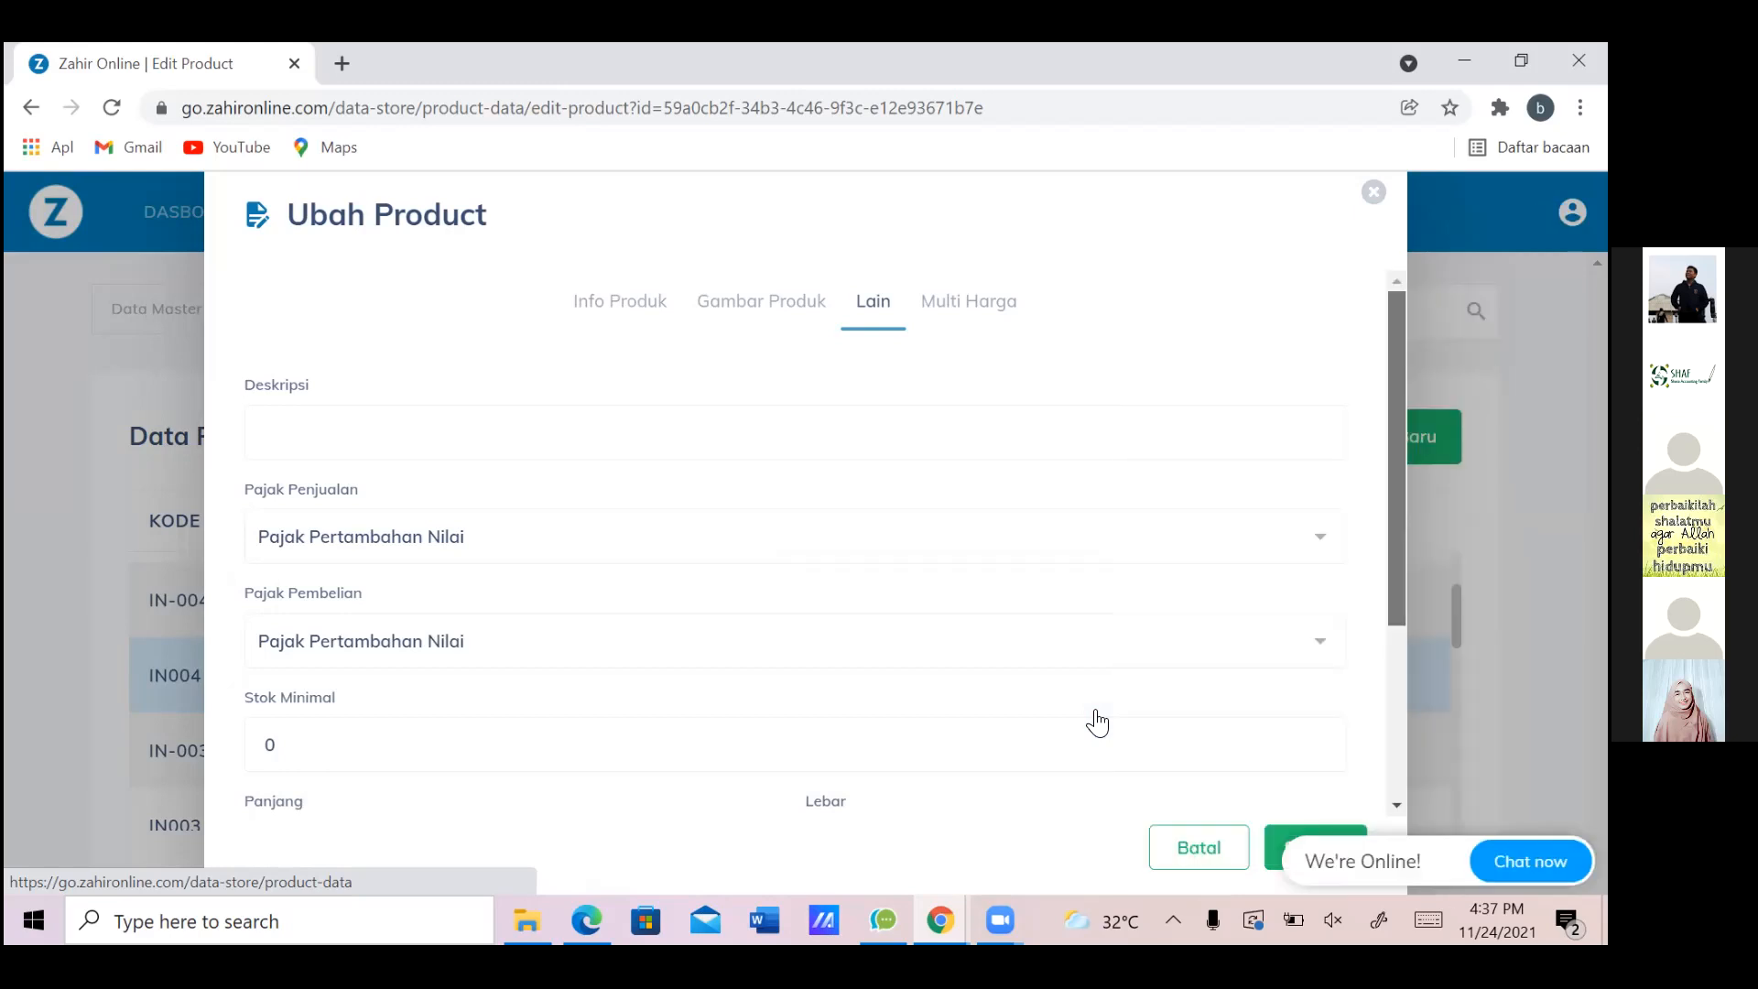
click(1319, 833)
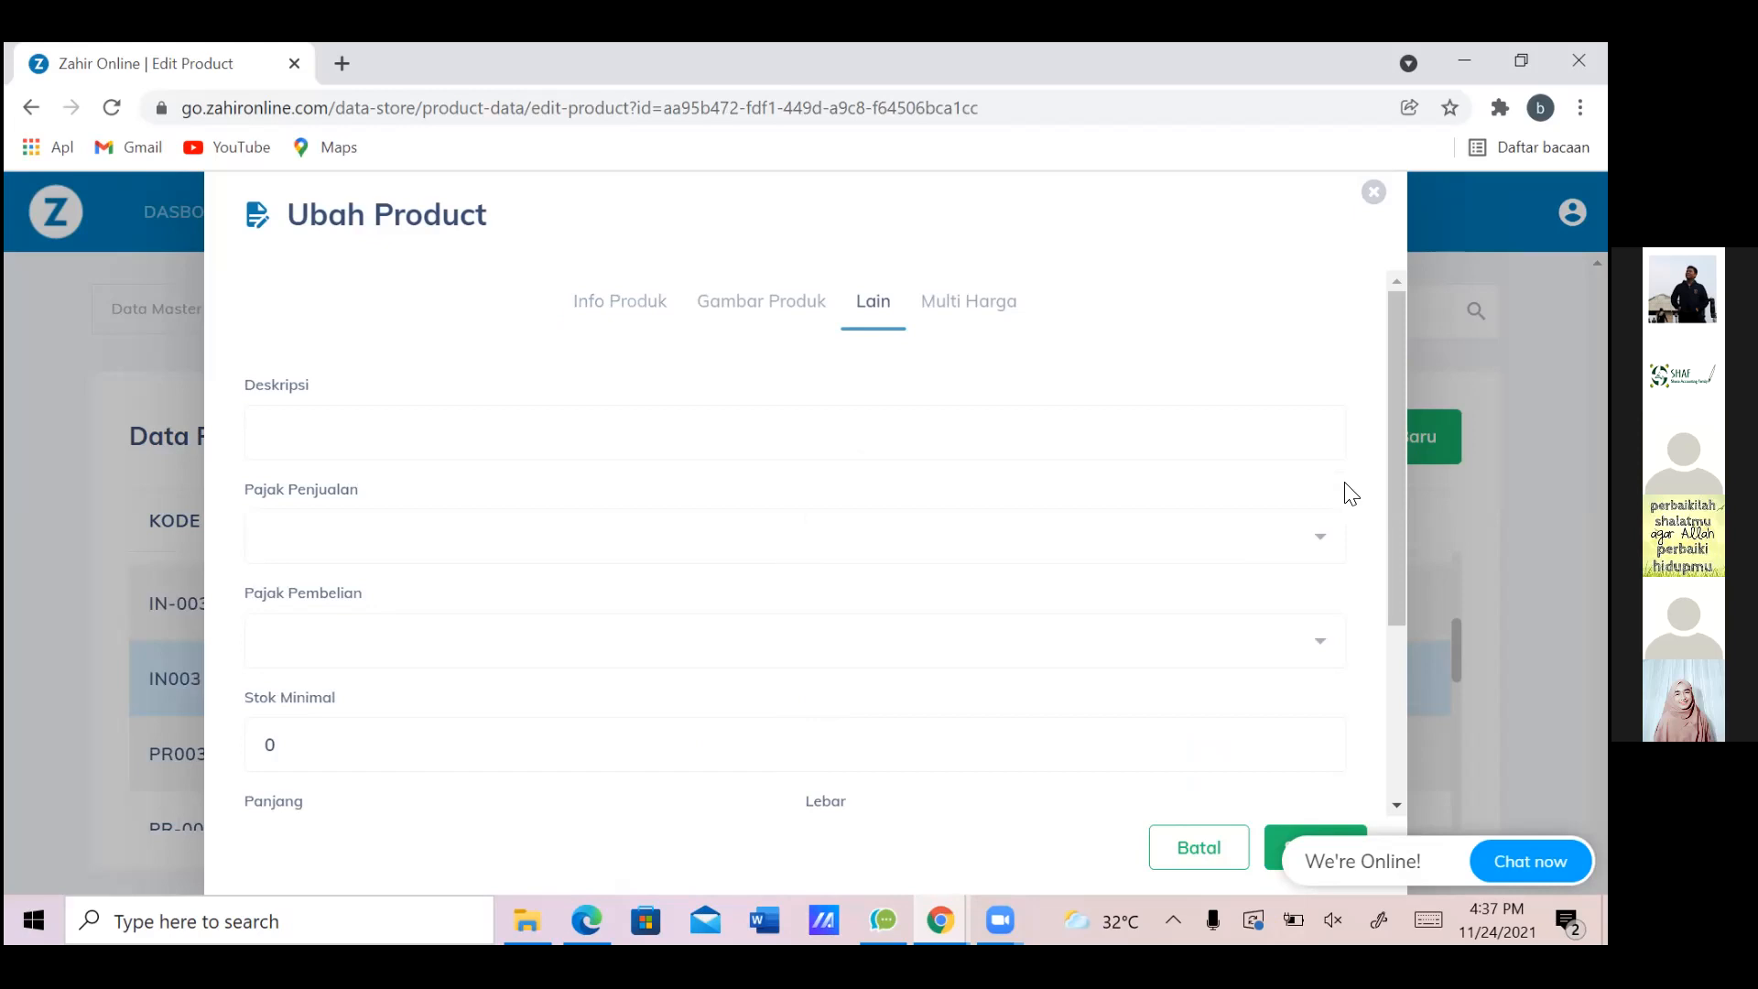
Set Fast Print Cartige's sales and purchase tax to Pajak Pertambahan Nilai and save
click(1319, 537)
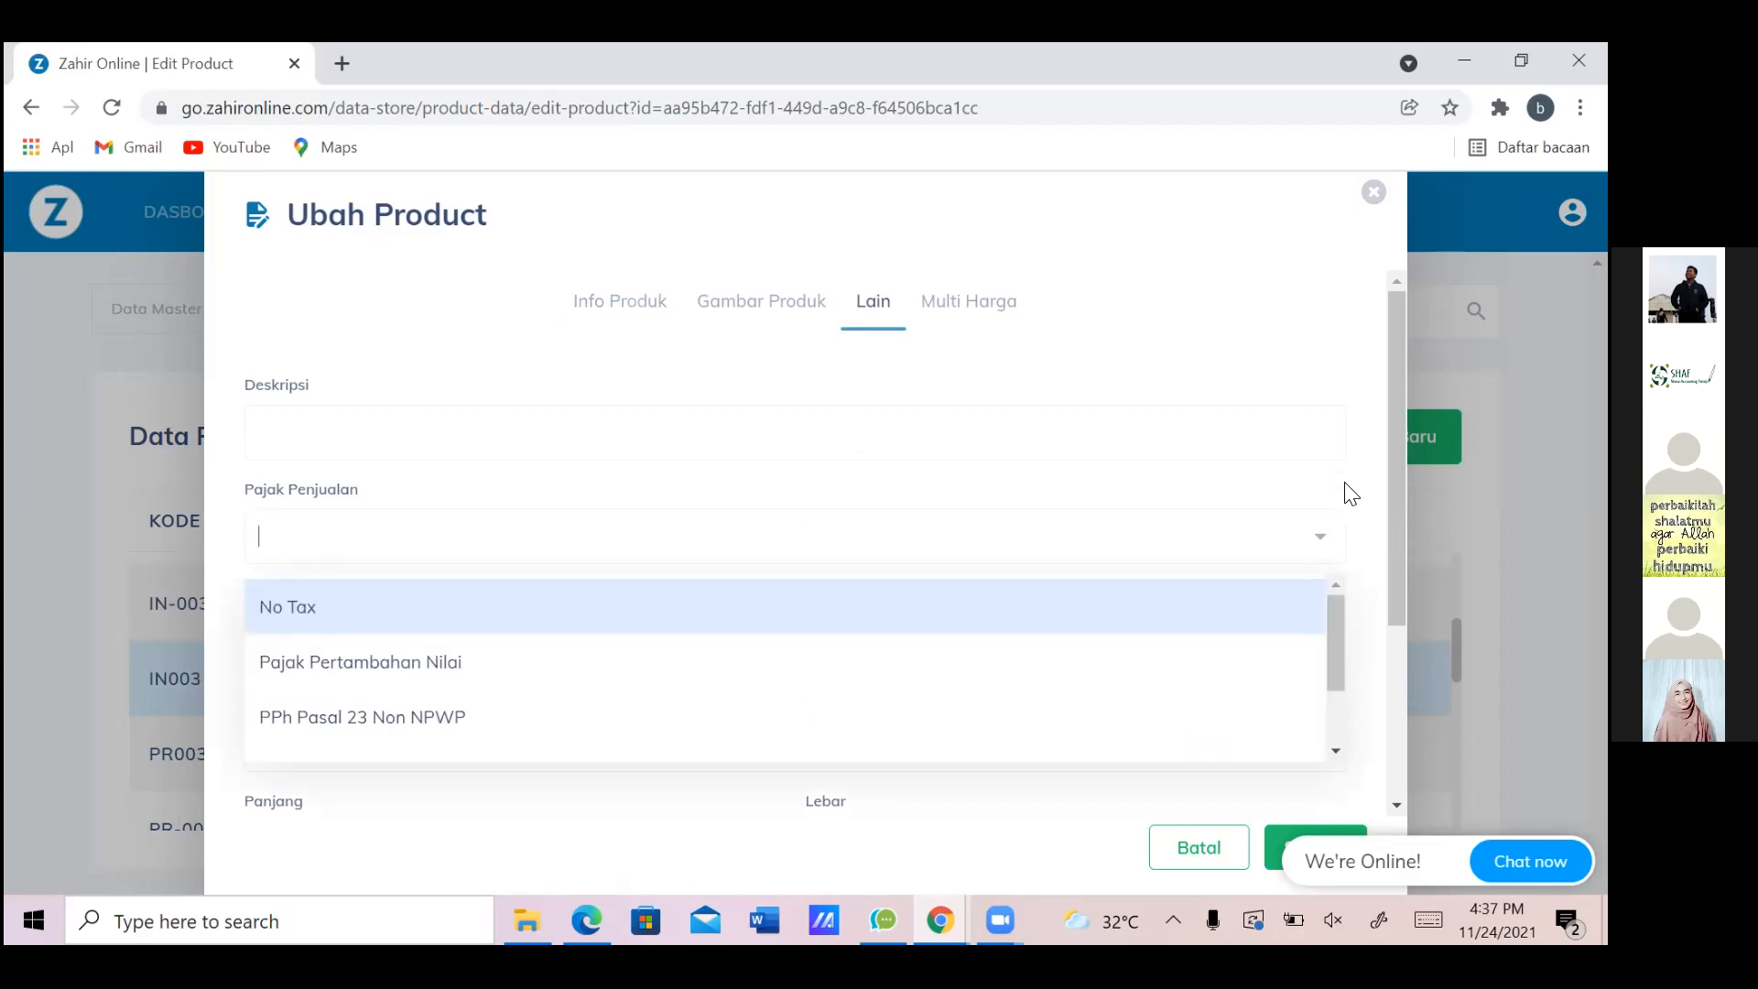
click(361, 663)
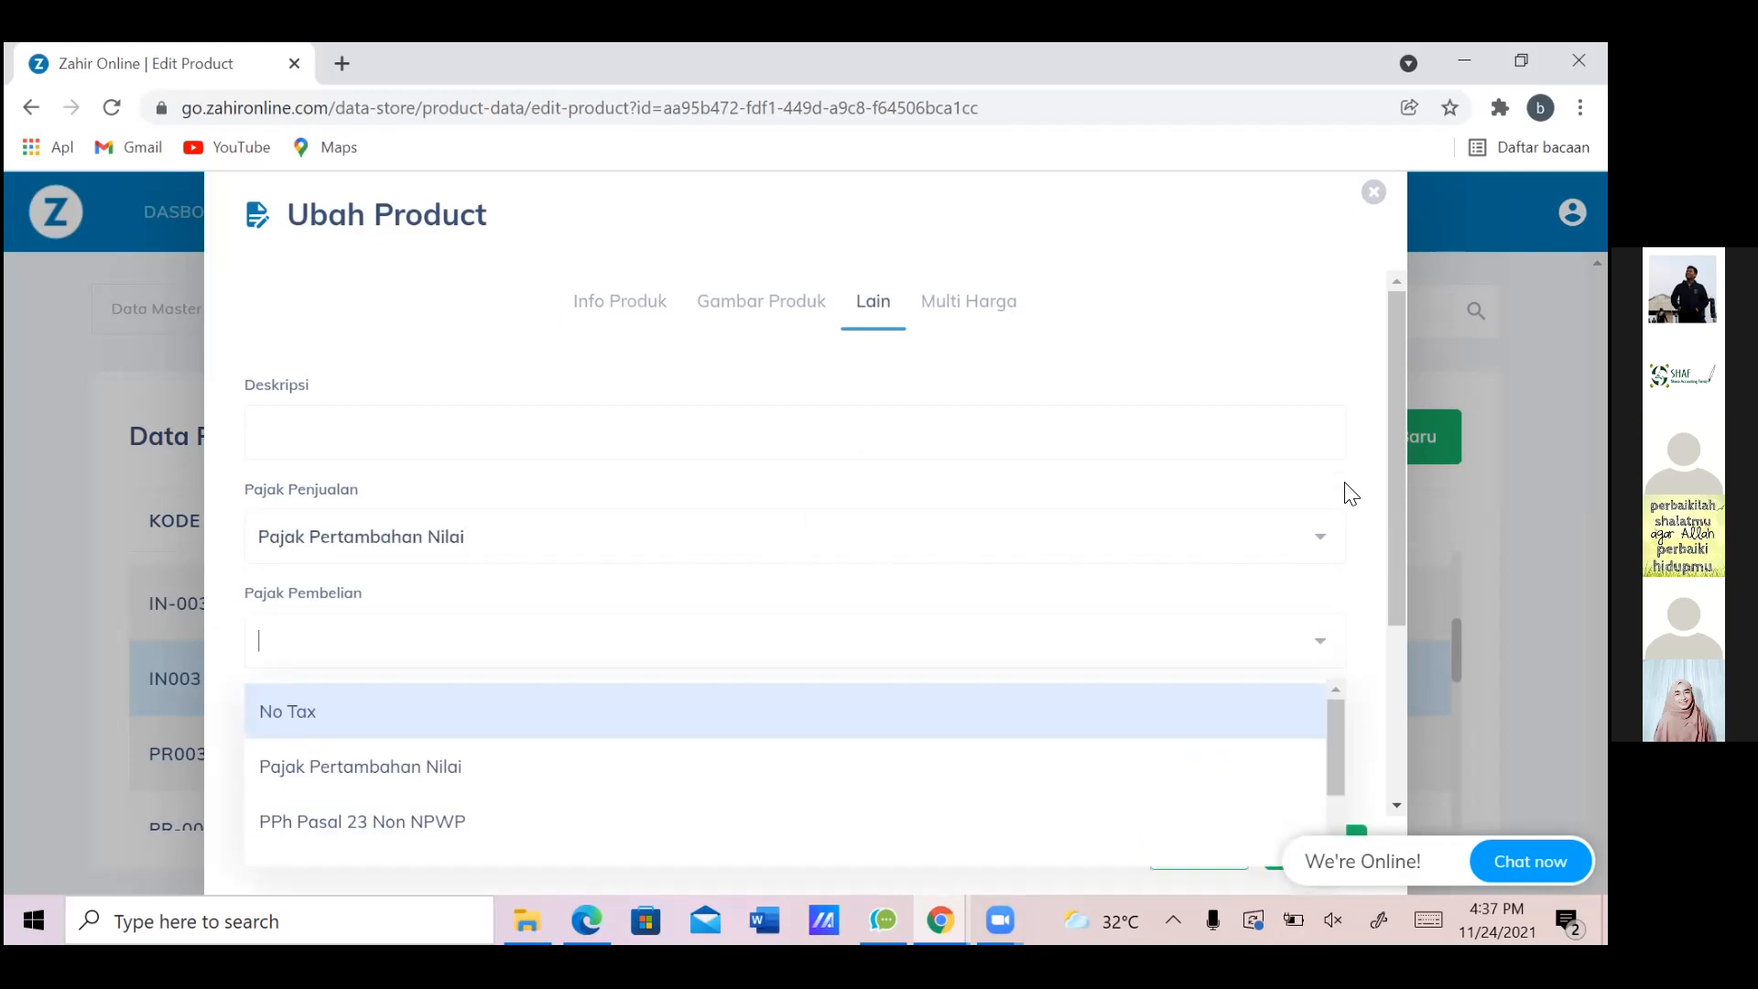
click(360, 766)
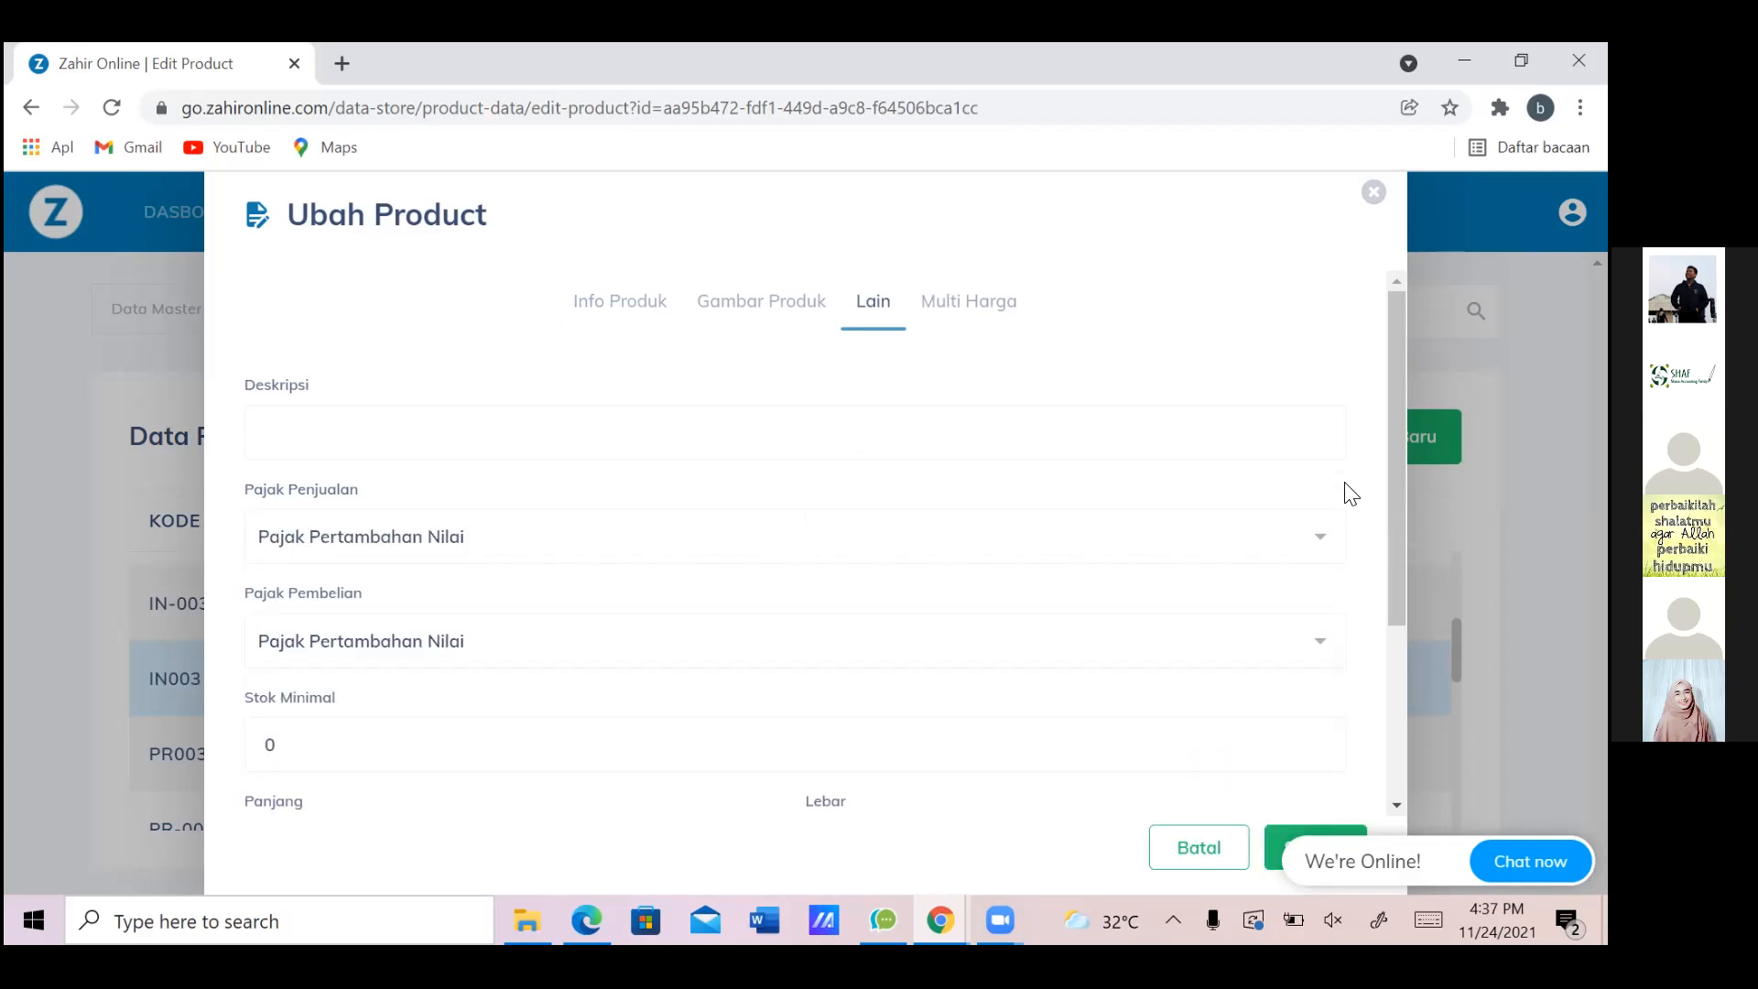
scroll(1352, 494, down, 1)
scroll(1352, 495, down, 3)
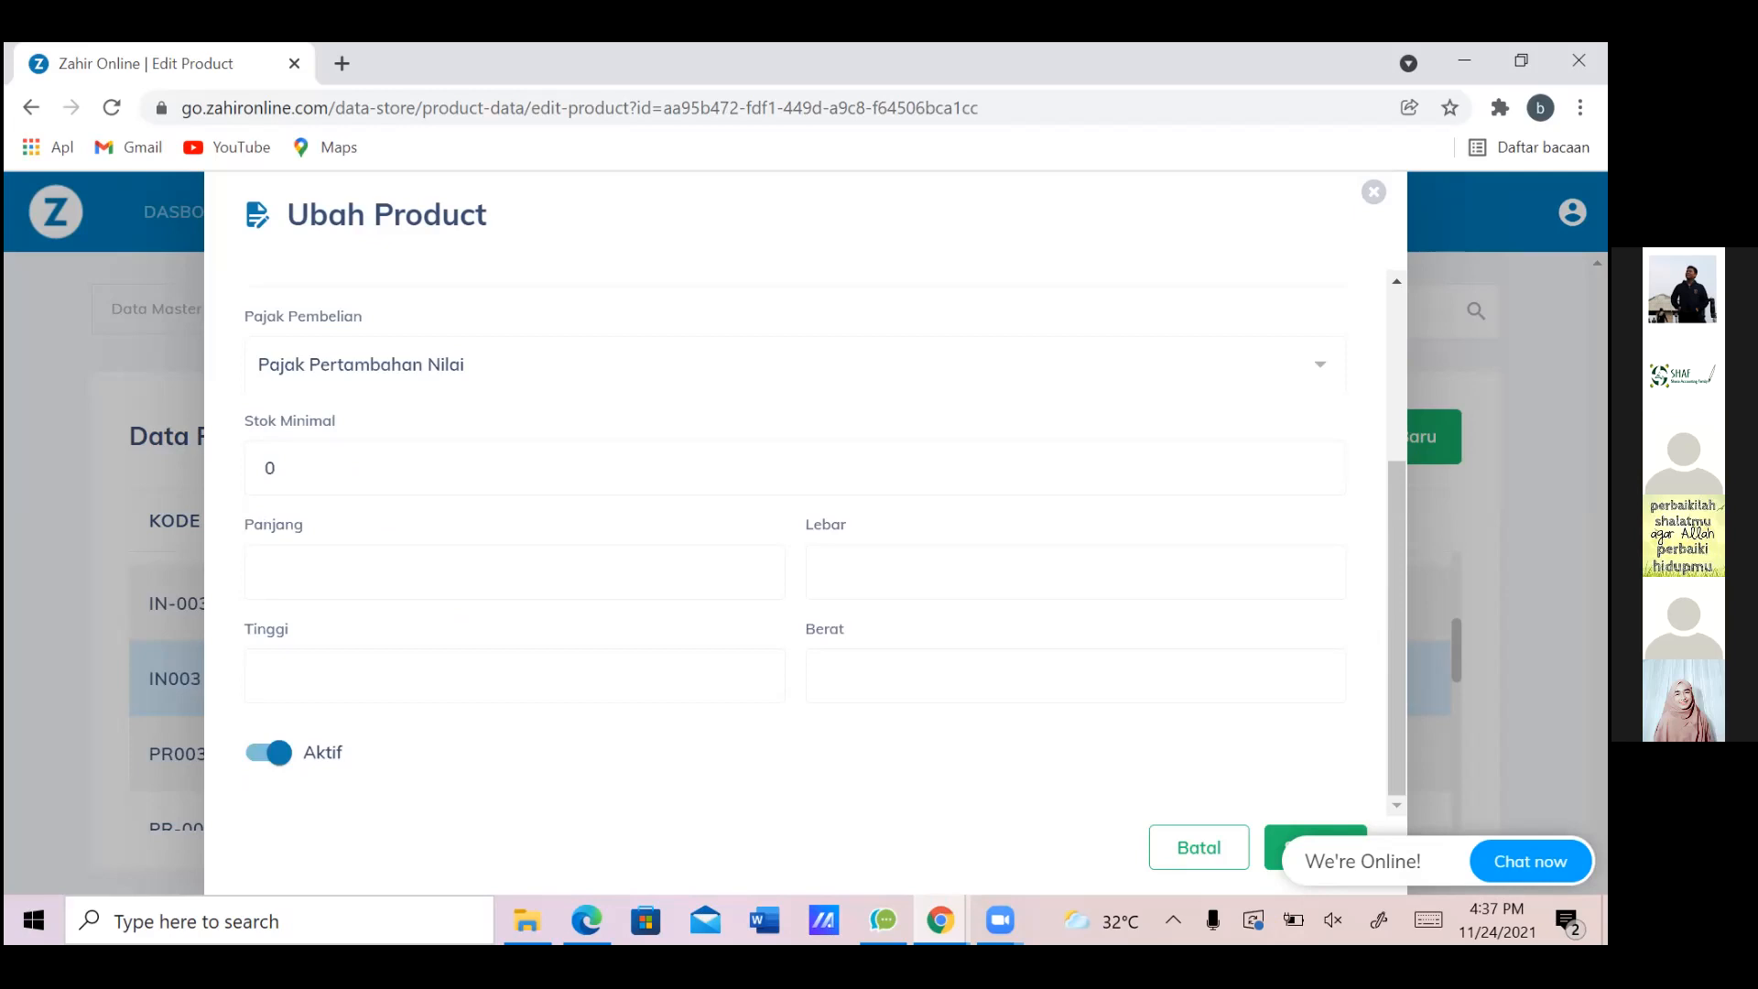
click(1273, 848)
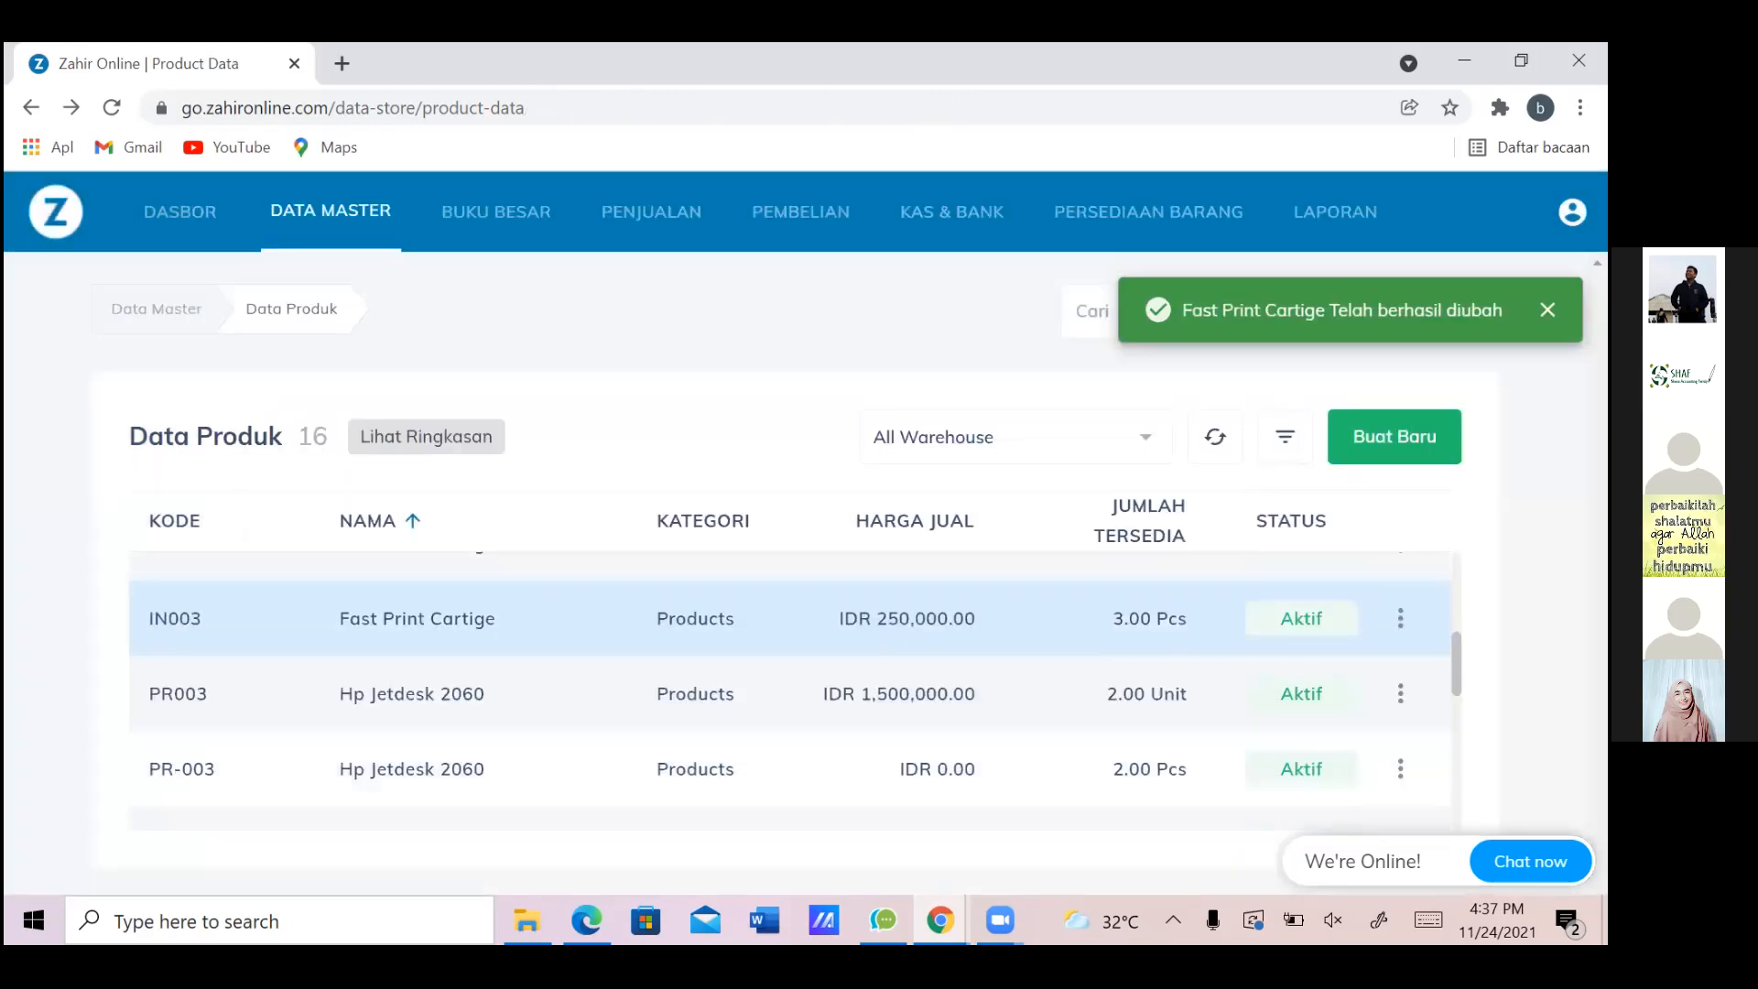
click(1400, 658)
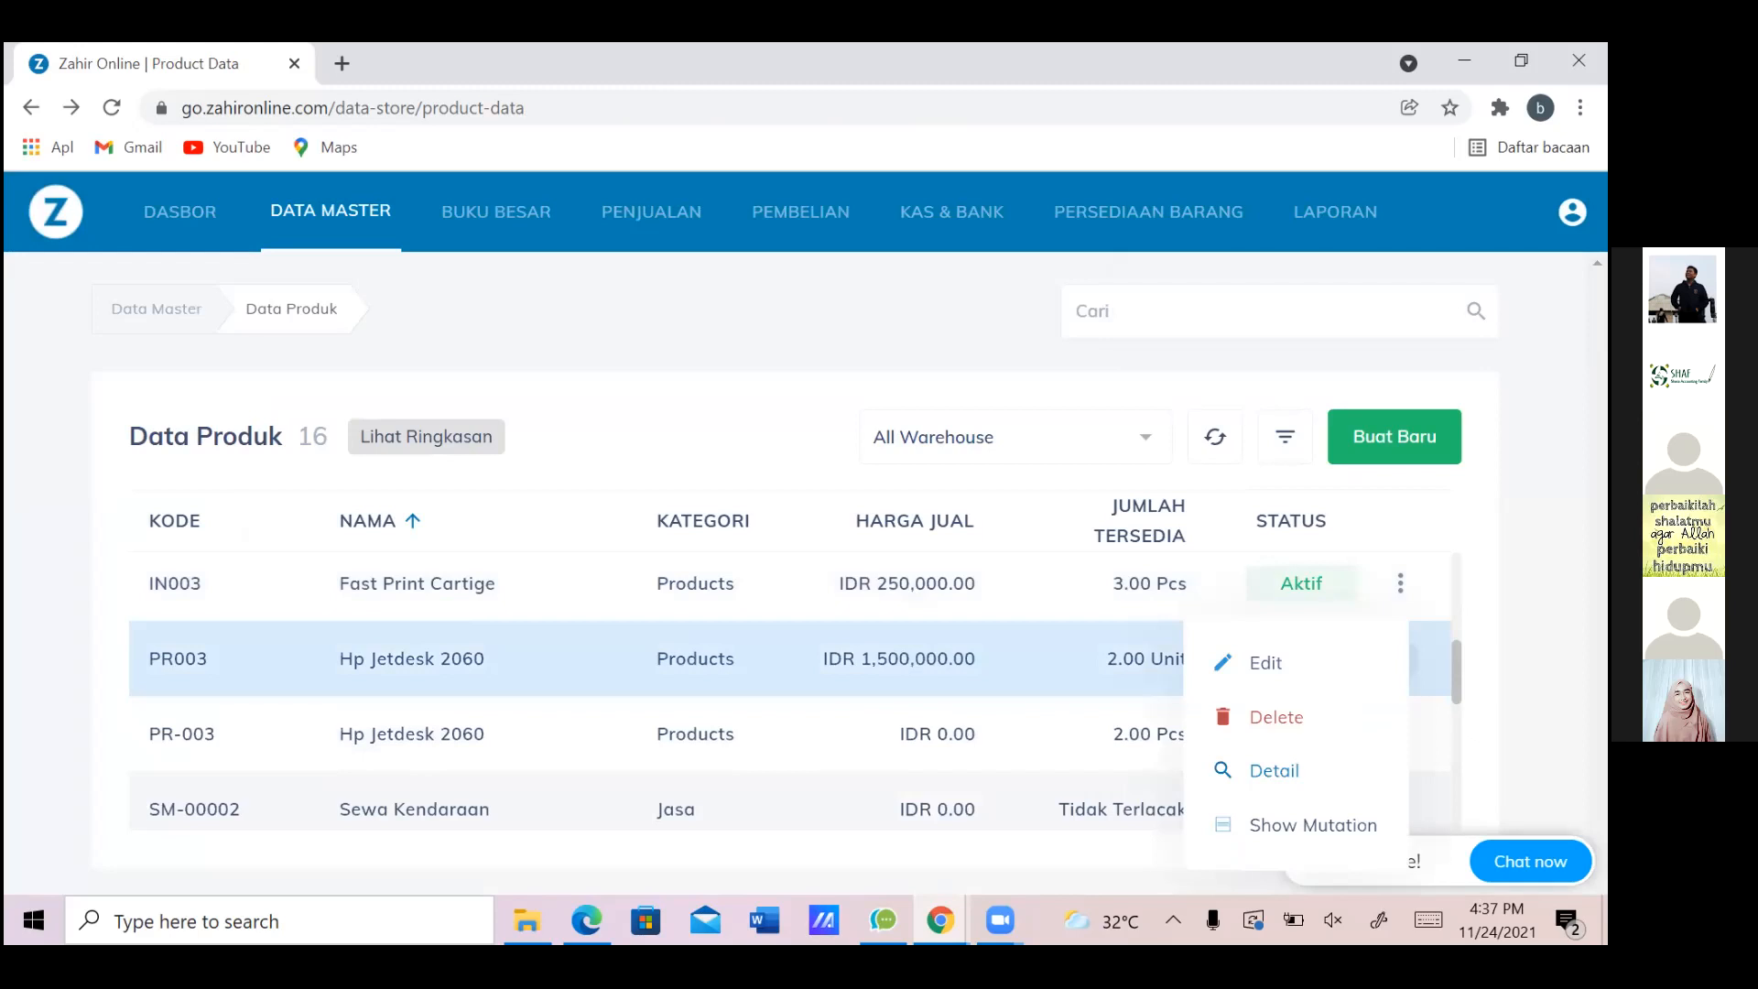
Edit Hp Jetdesk 2060 (PR003) with Pajak Pertambahan Nilai as sales and purchase tax, and save
click(1265, 662)
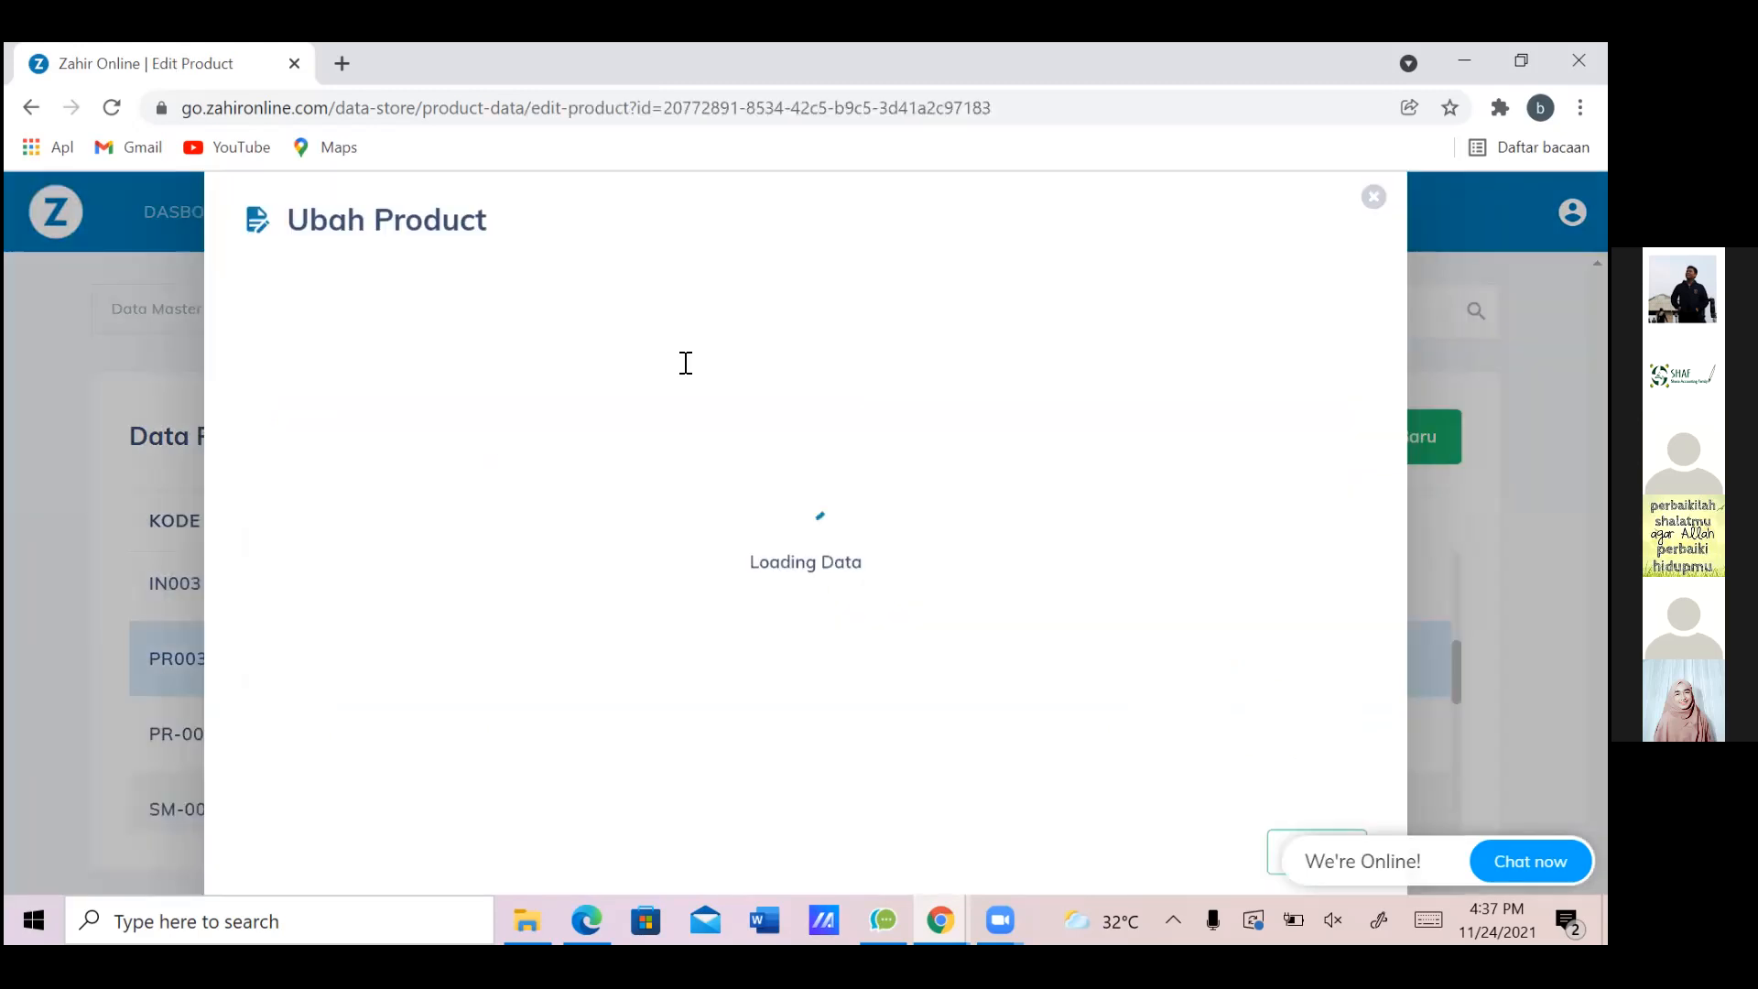
click(857, 310)
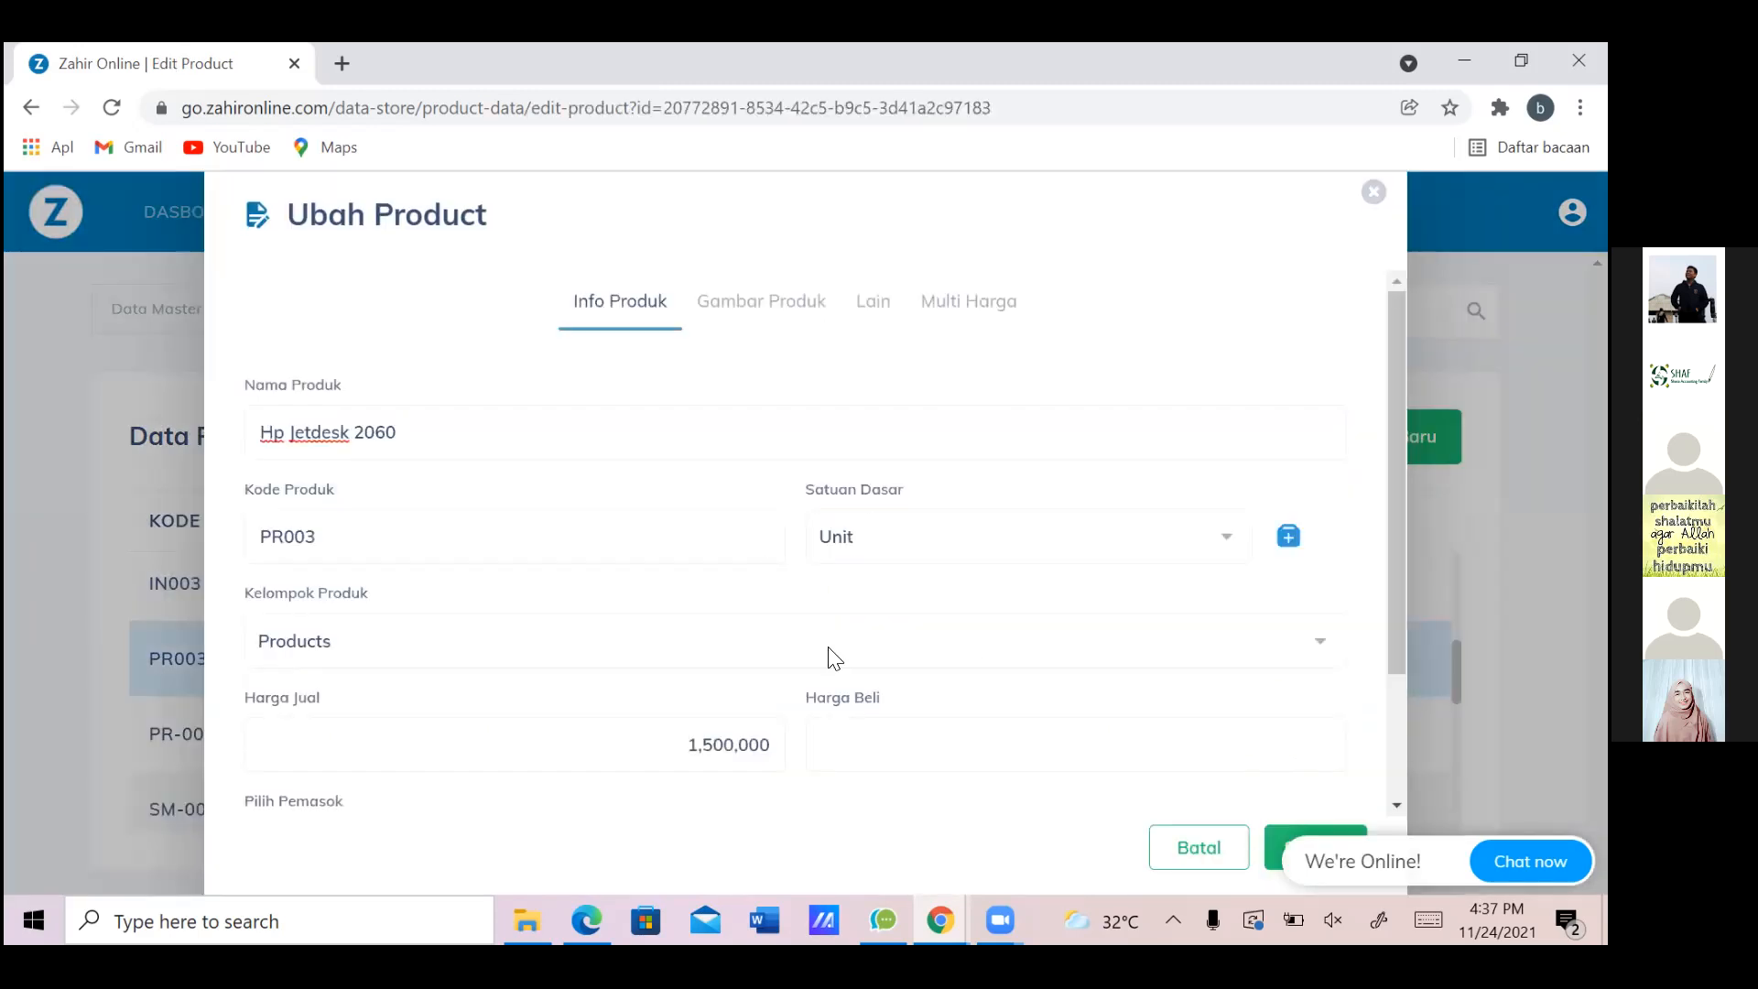
click(1110, 547)
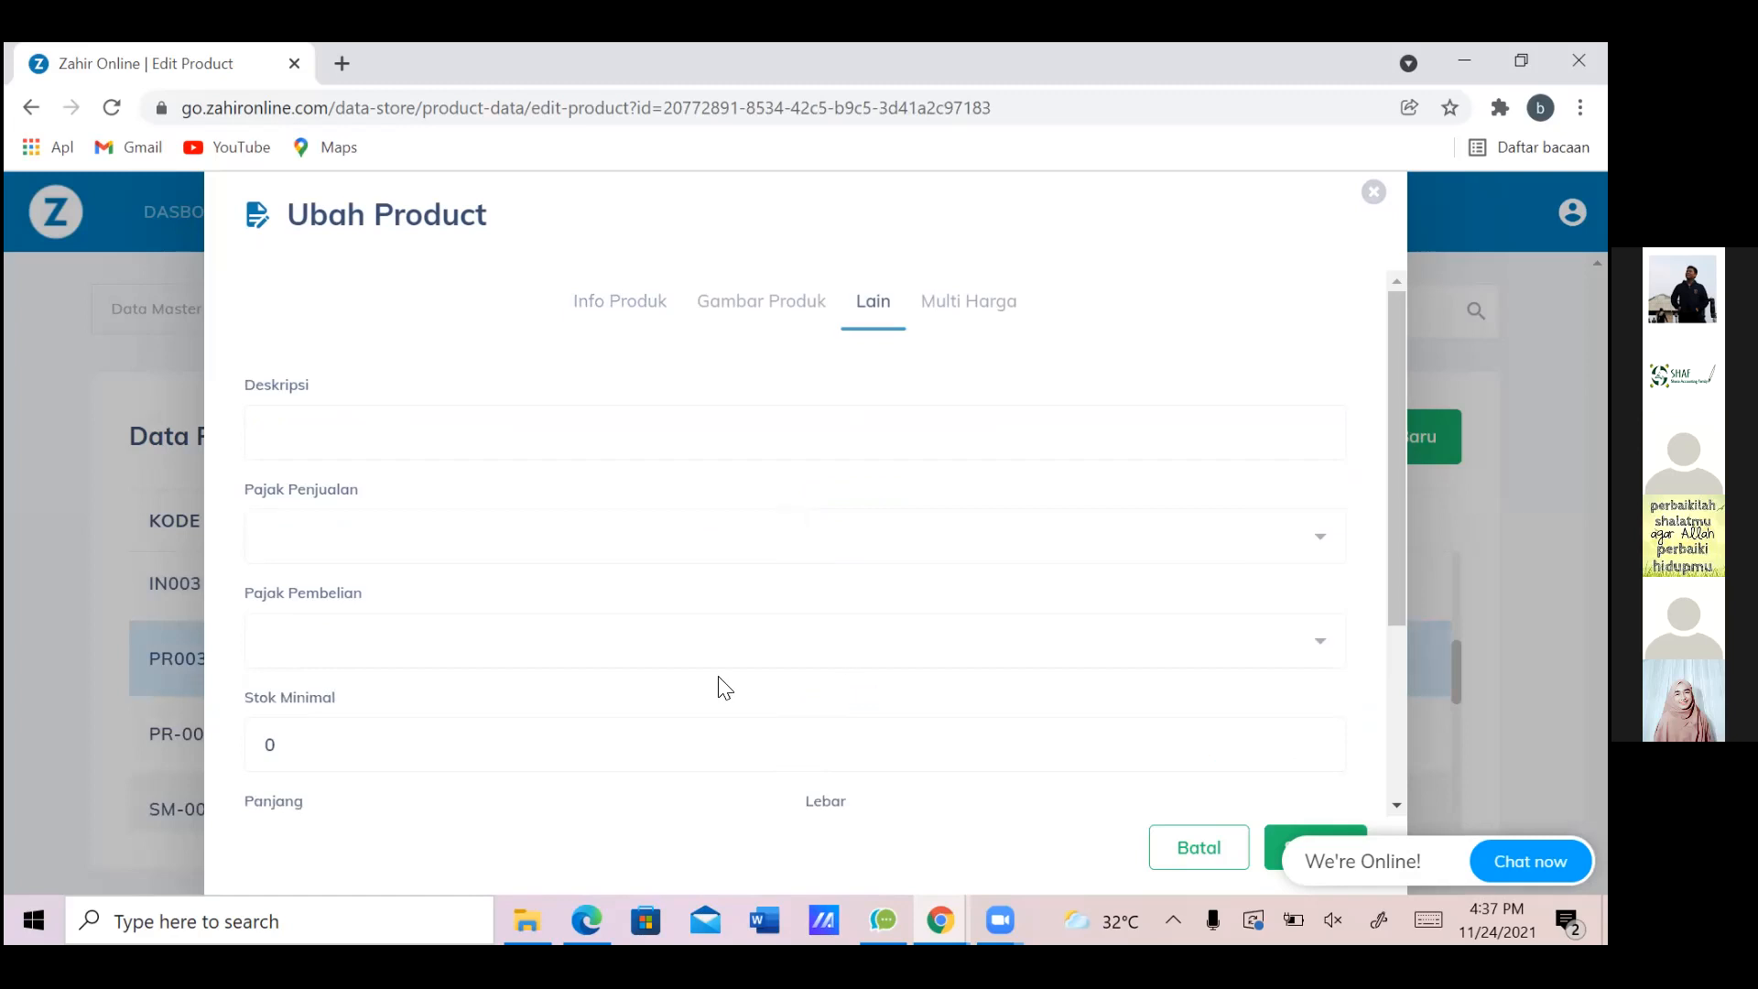
click(764, 665)
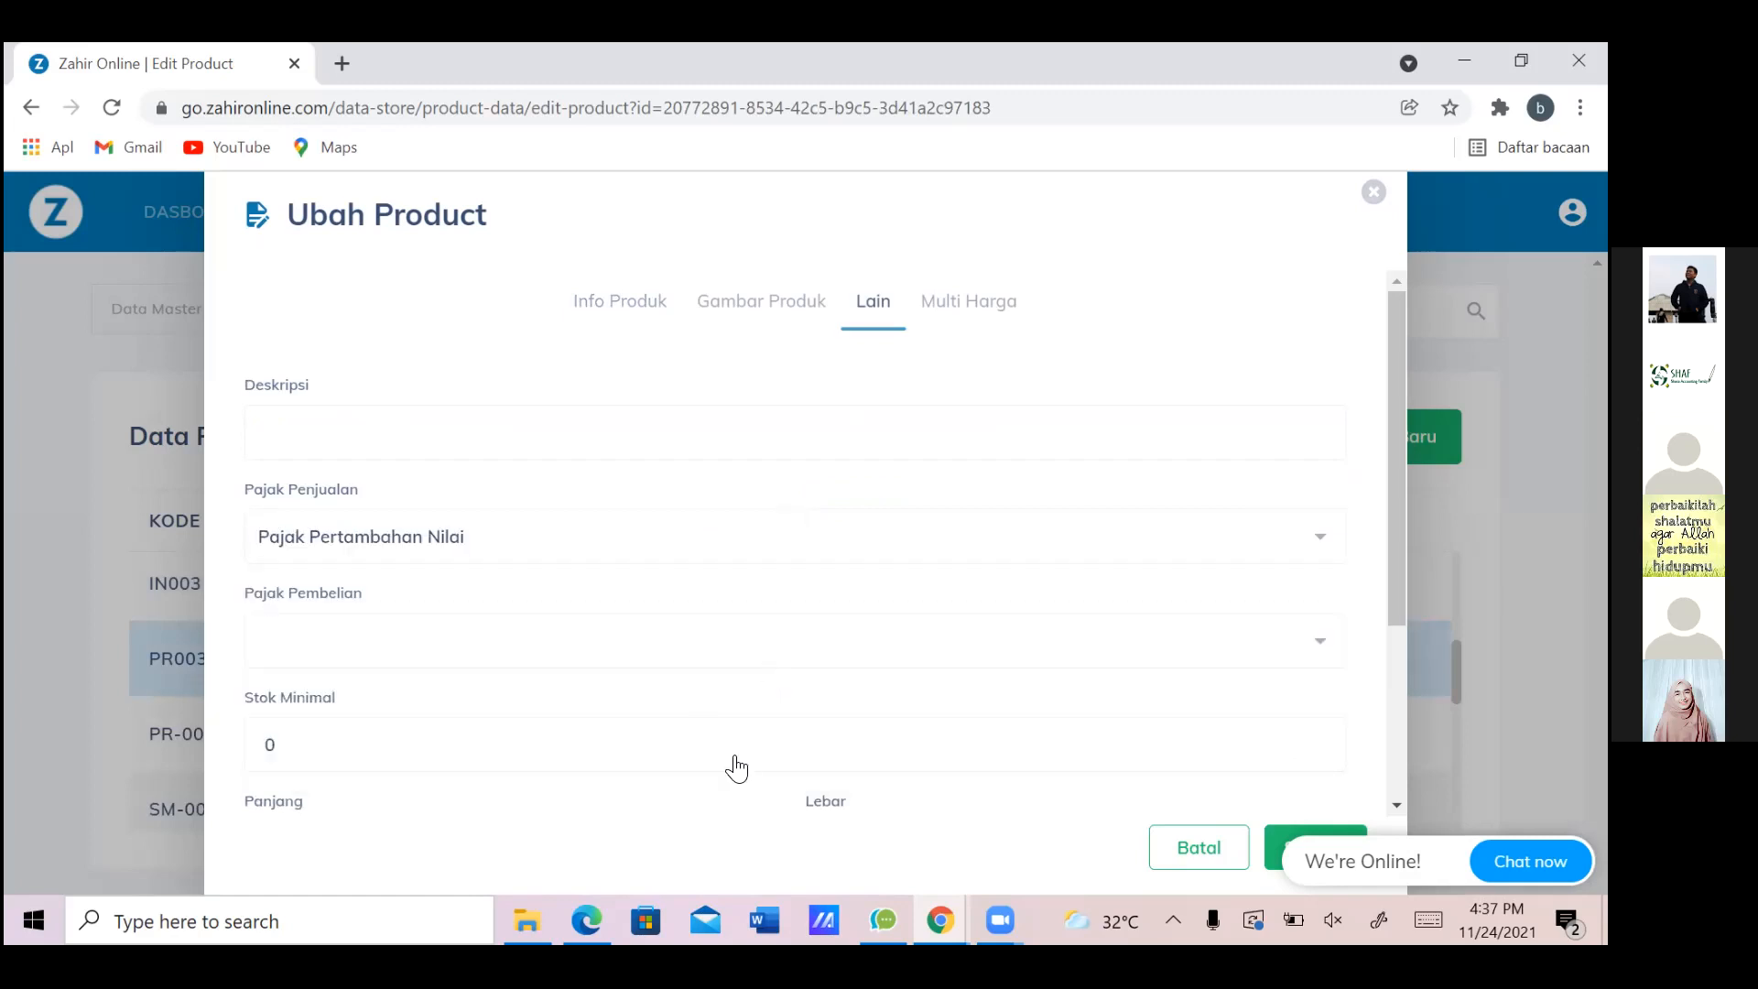
click(764, 661)
key(Return)
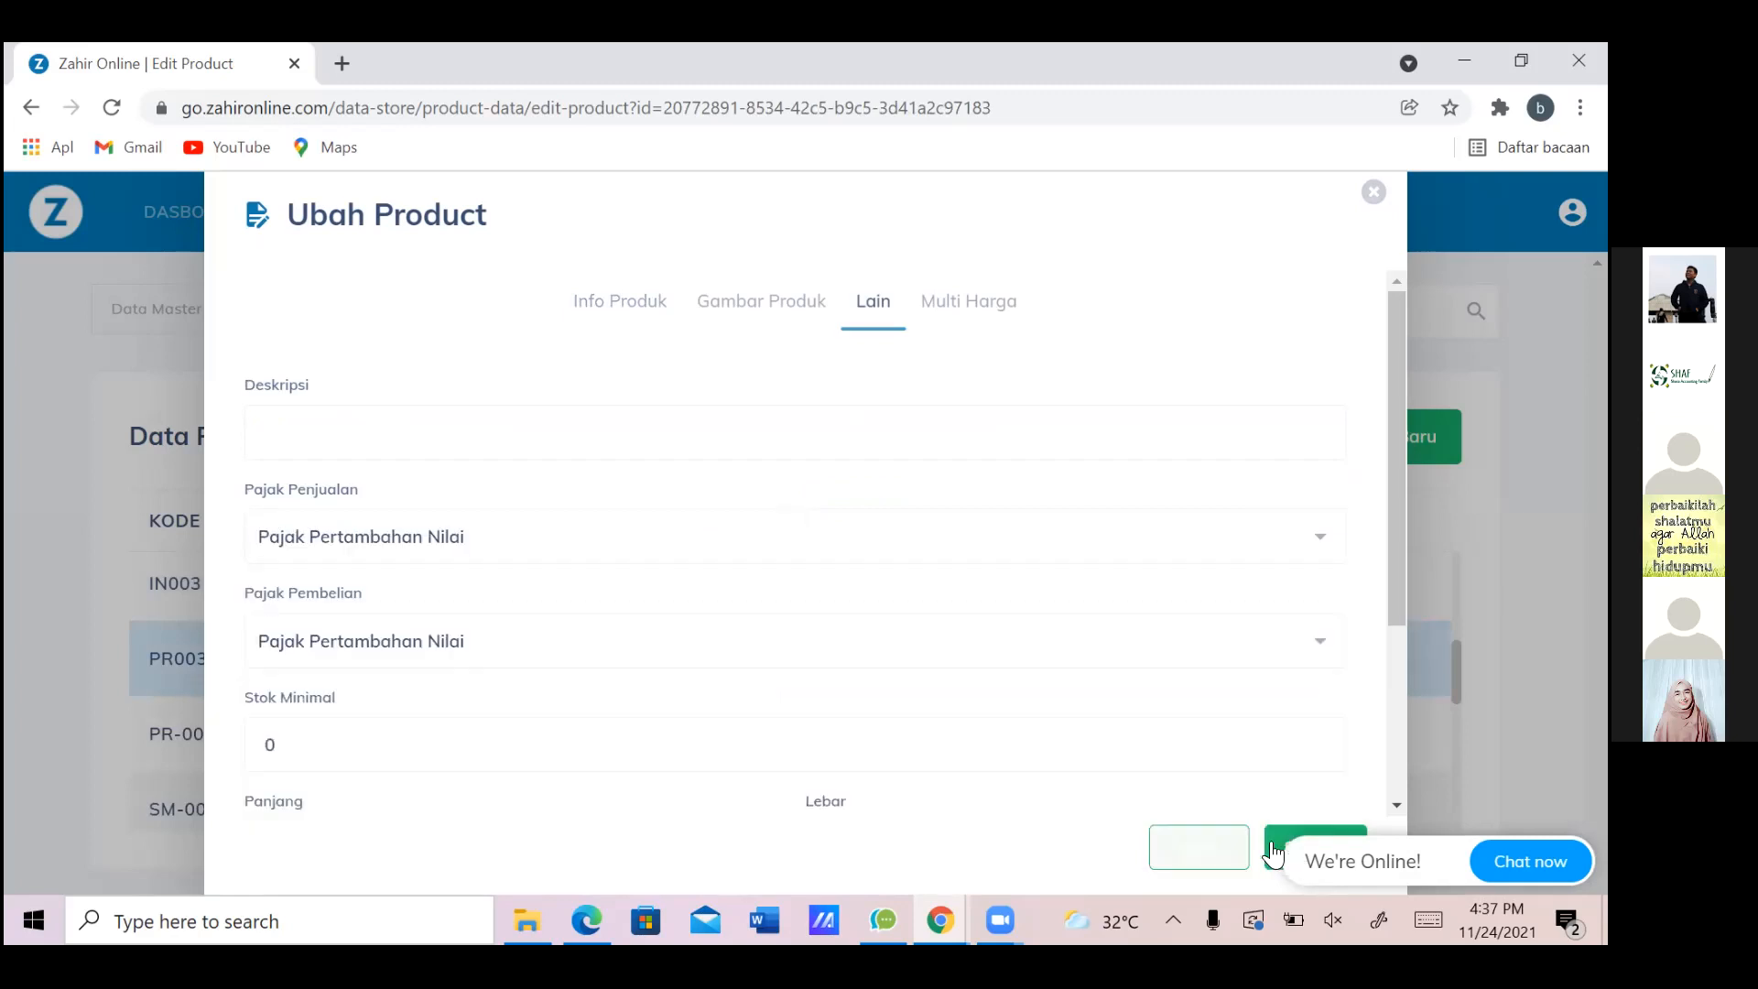
click(1273, 852)
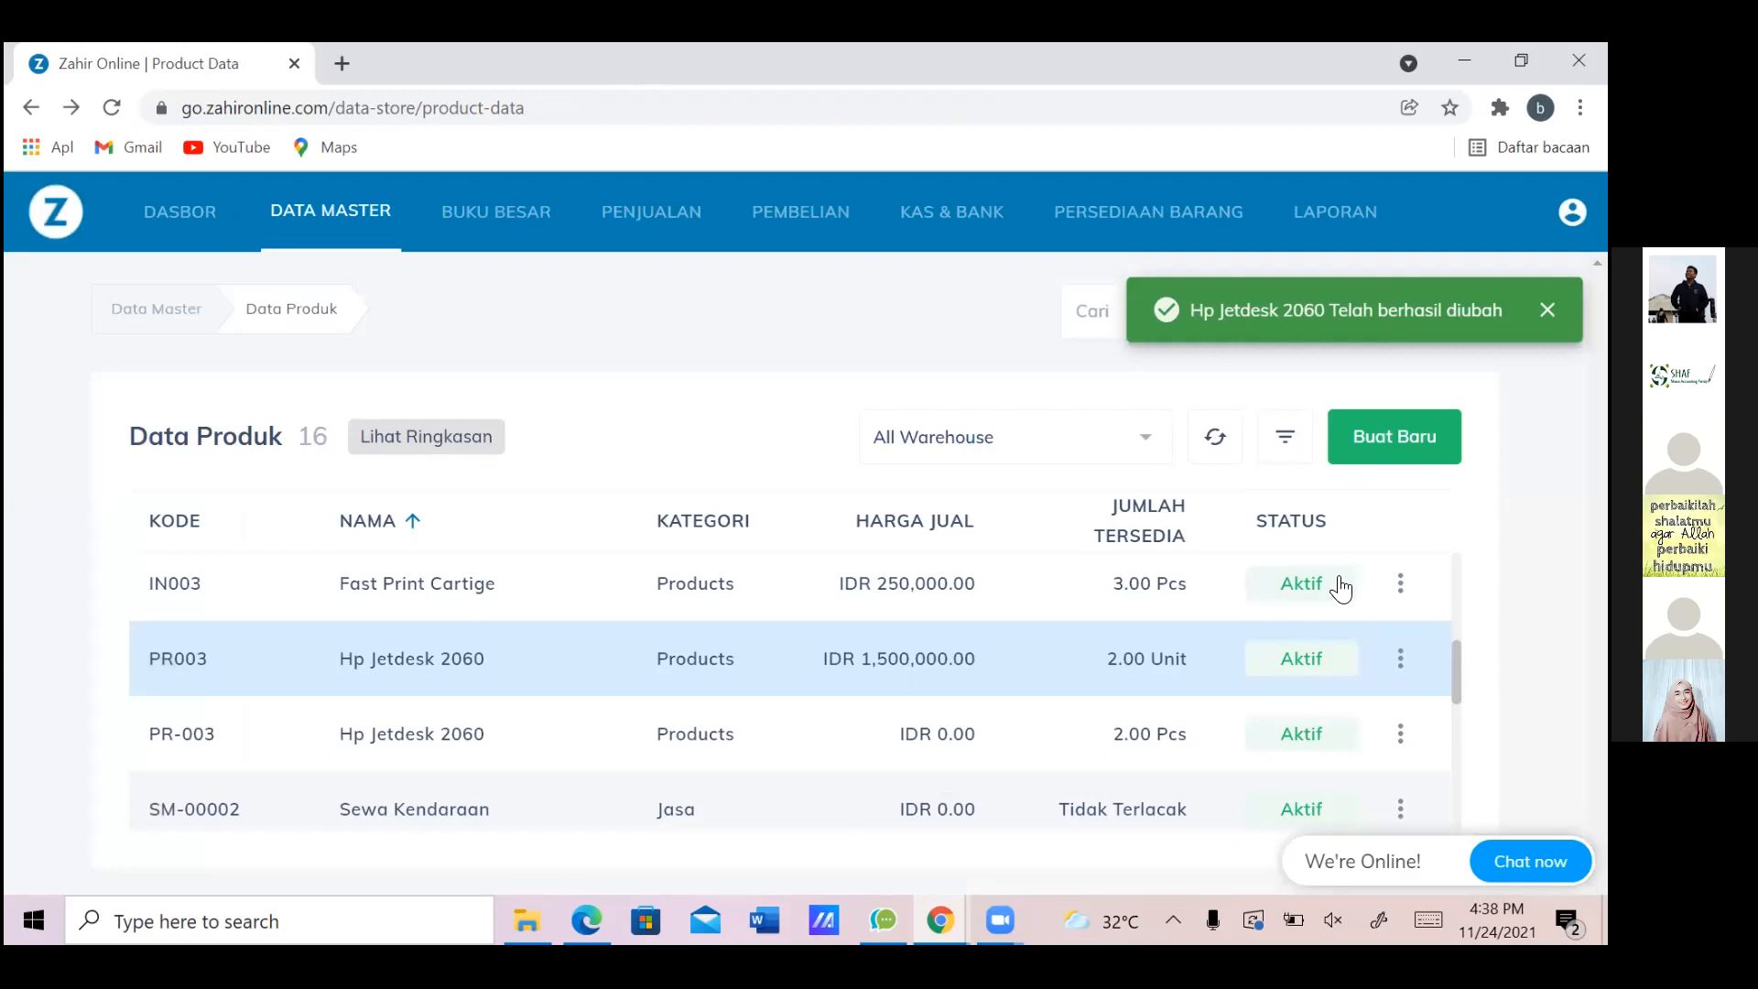
scroll(1341, 589, down, 3)
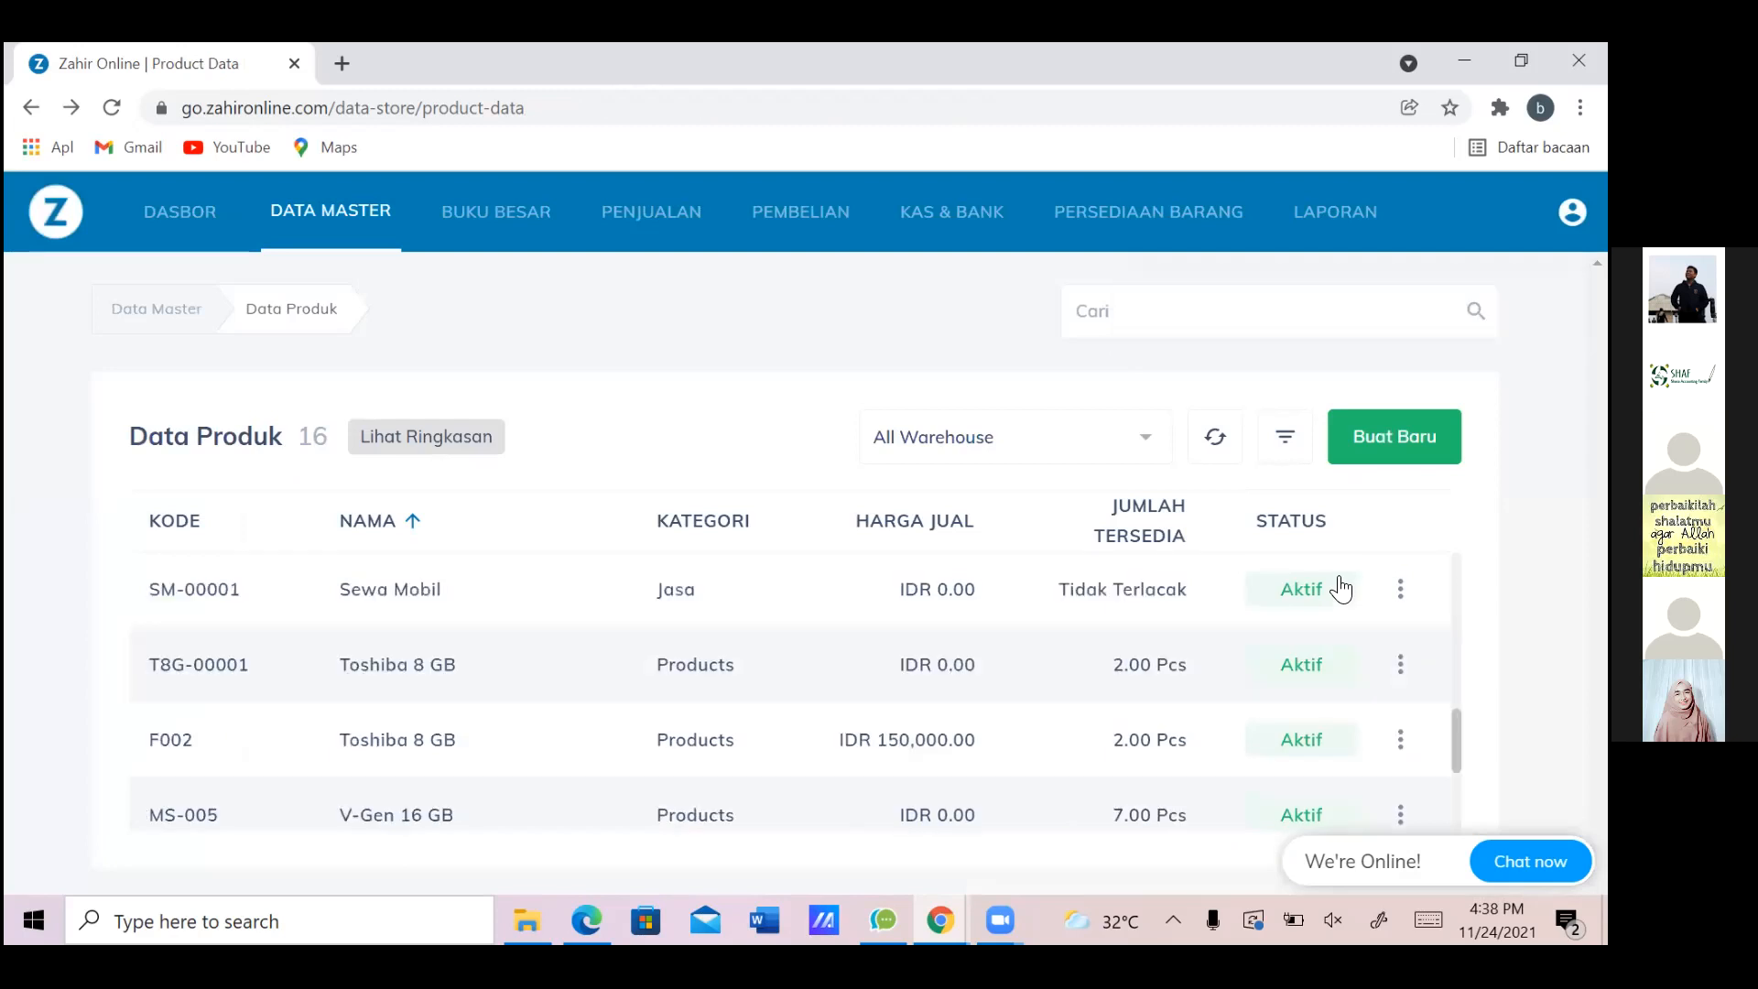
scroll(1342, 588, down, 1)
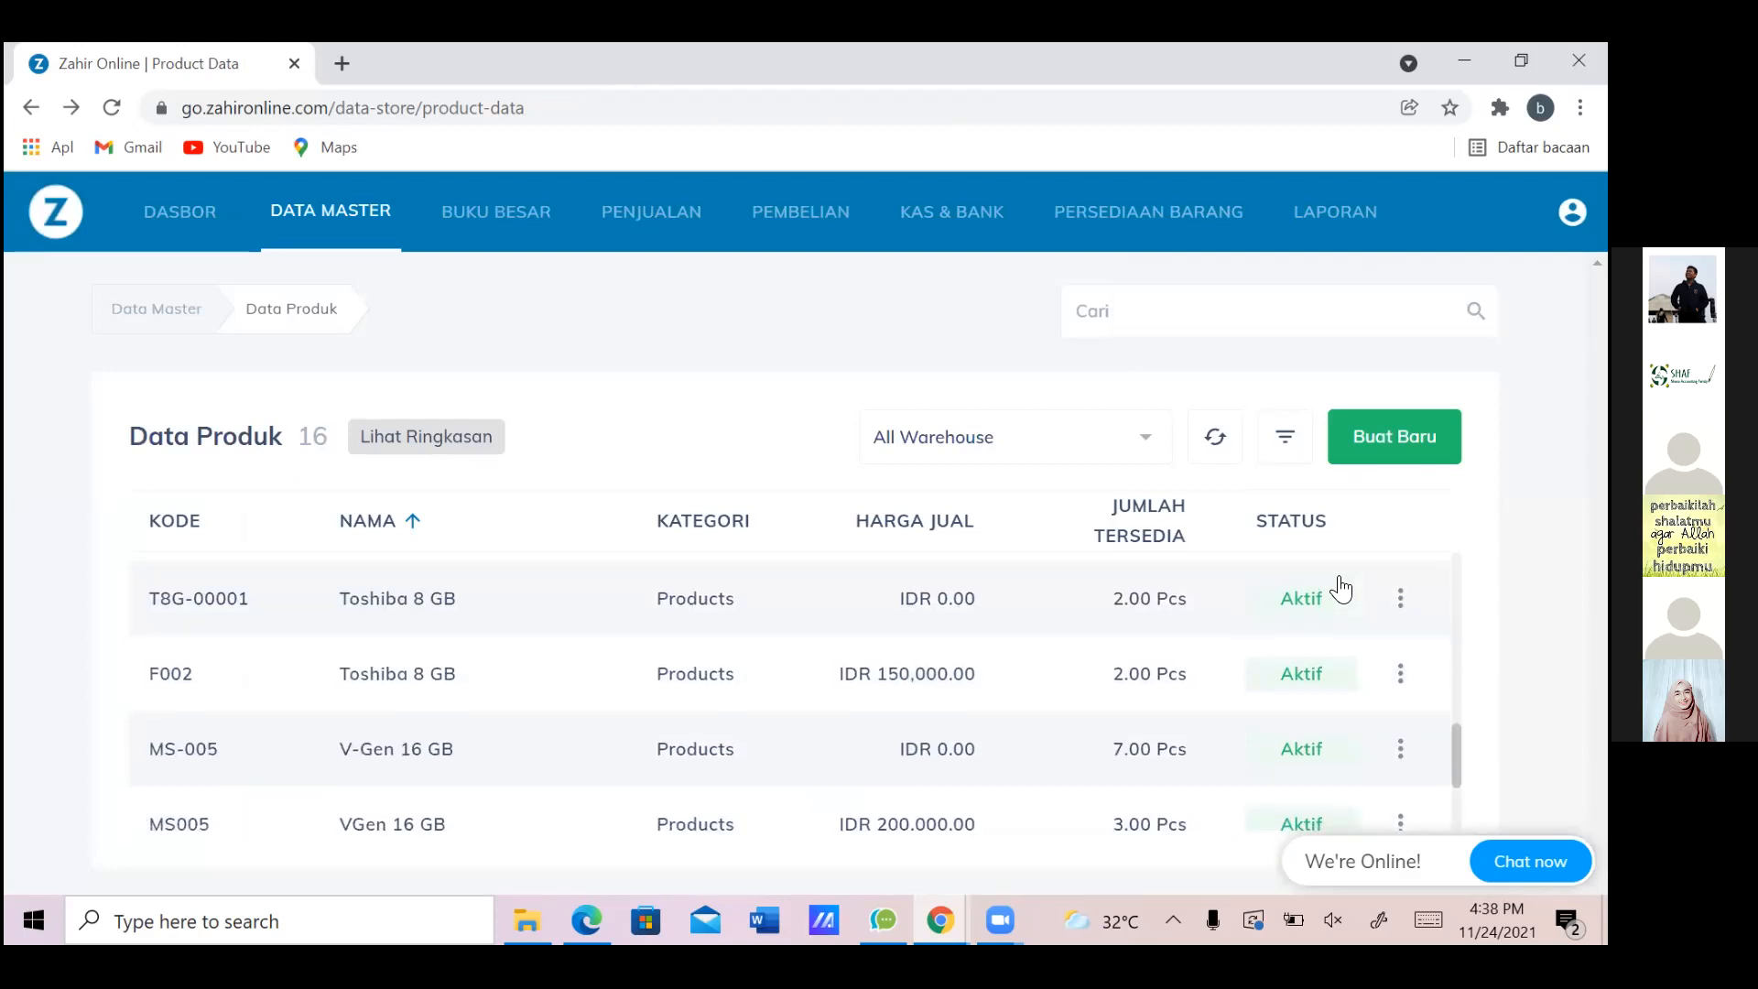
Open Toshiba 8 GB (F002) and set its sales and purchase tax to Pajak Pertambahan Nilai
click(1400, 674)
click(1270, 663)
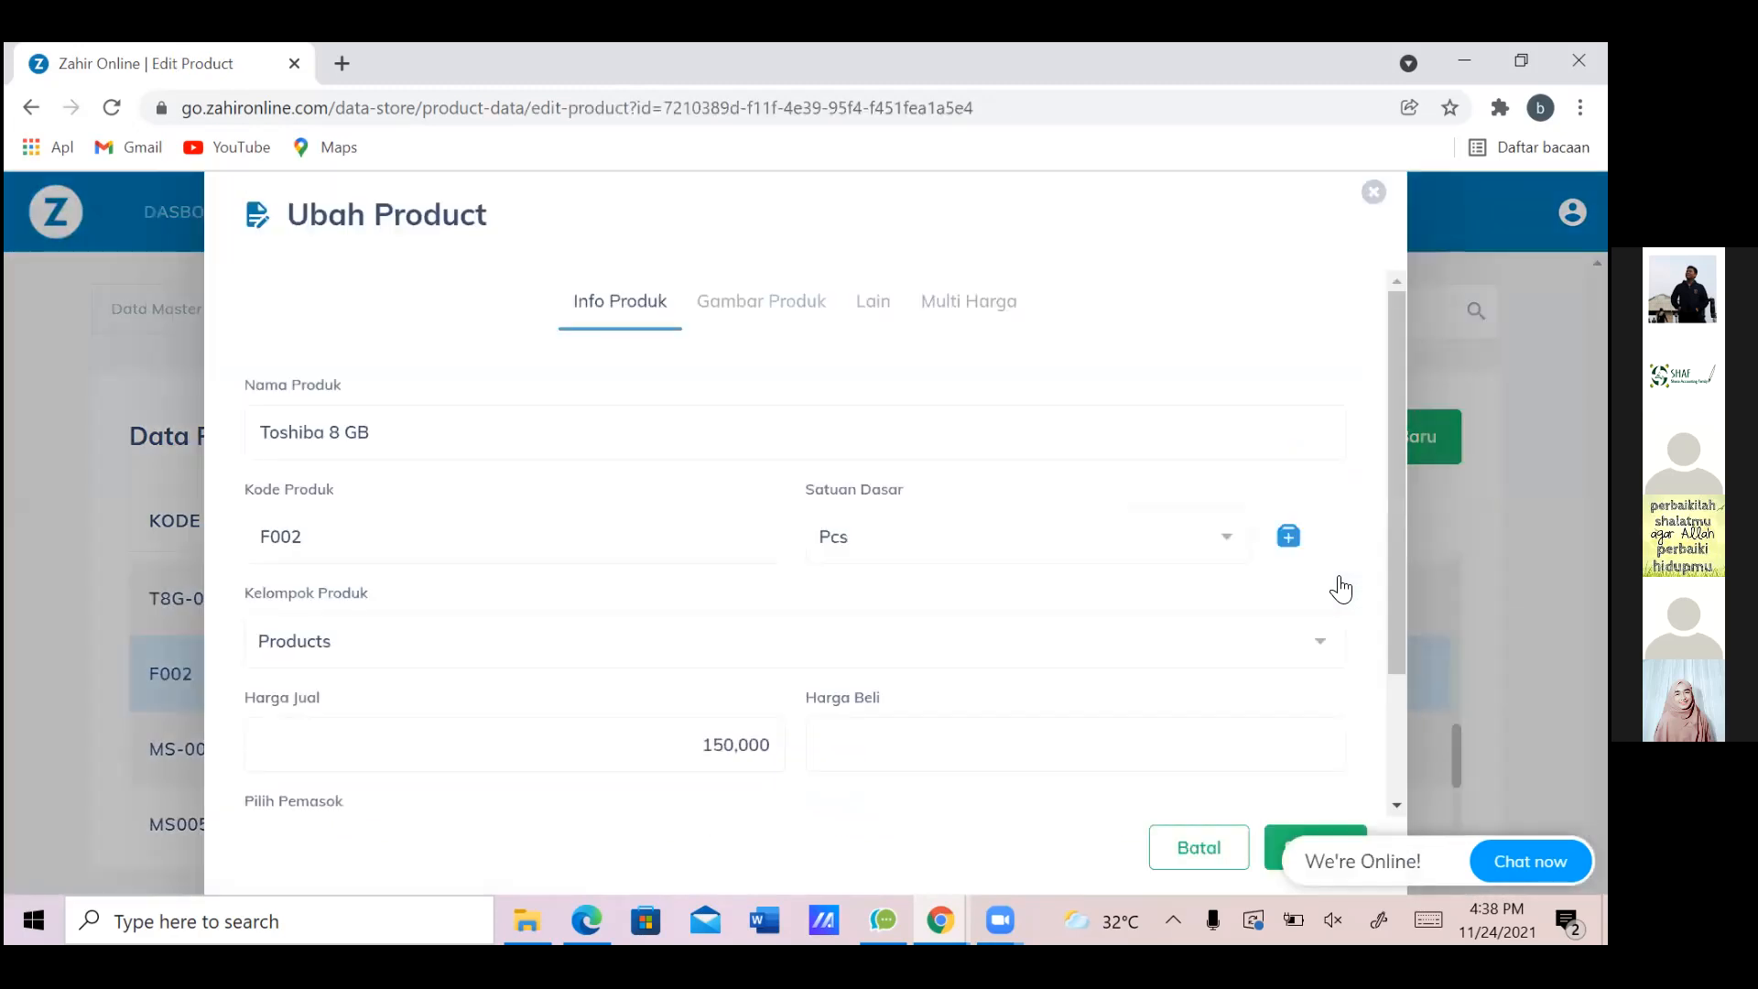
click(872, 301)
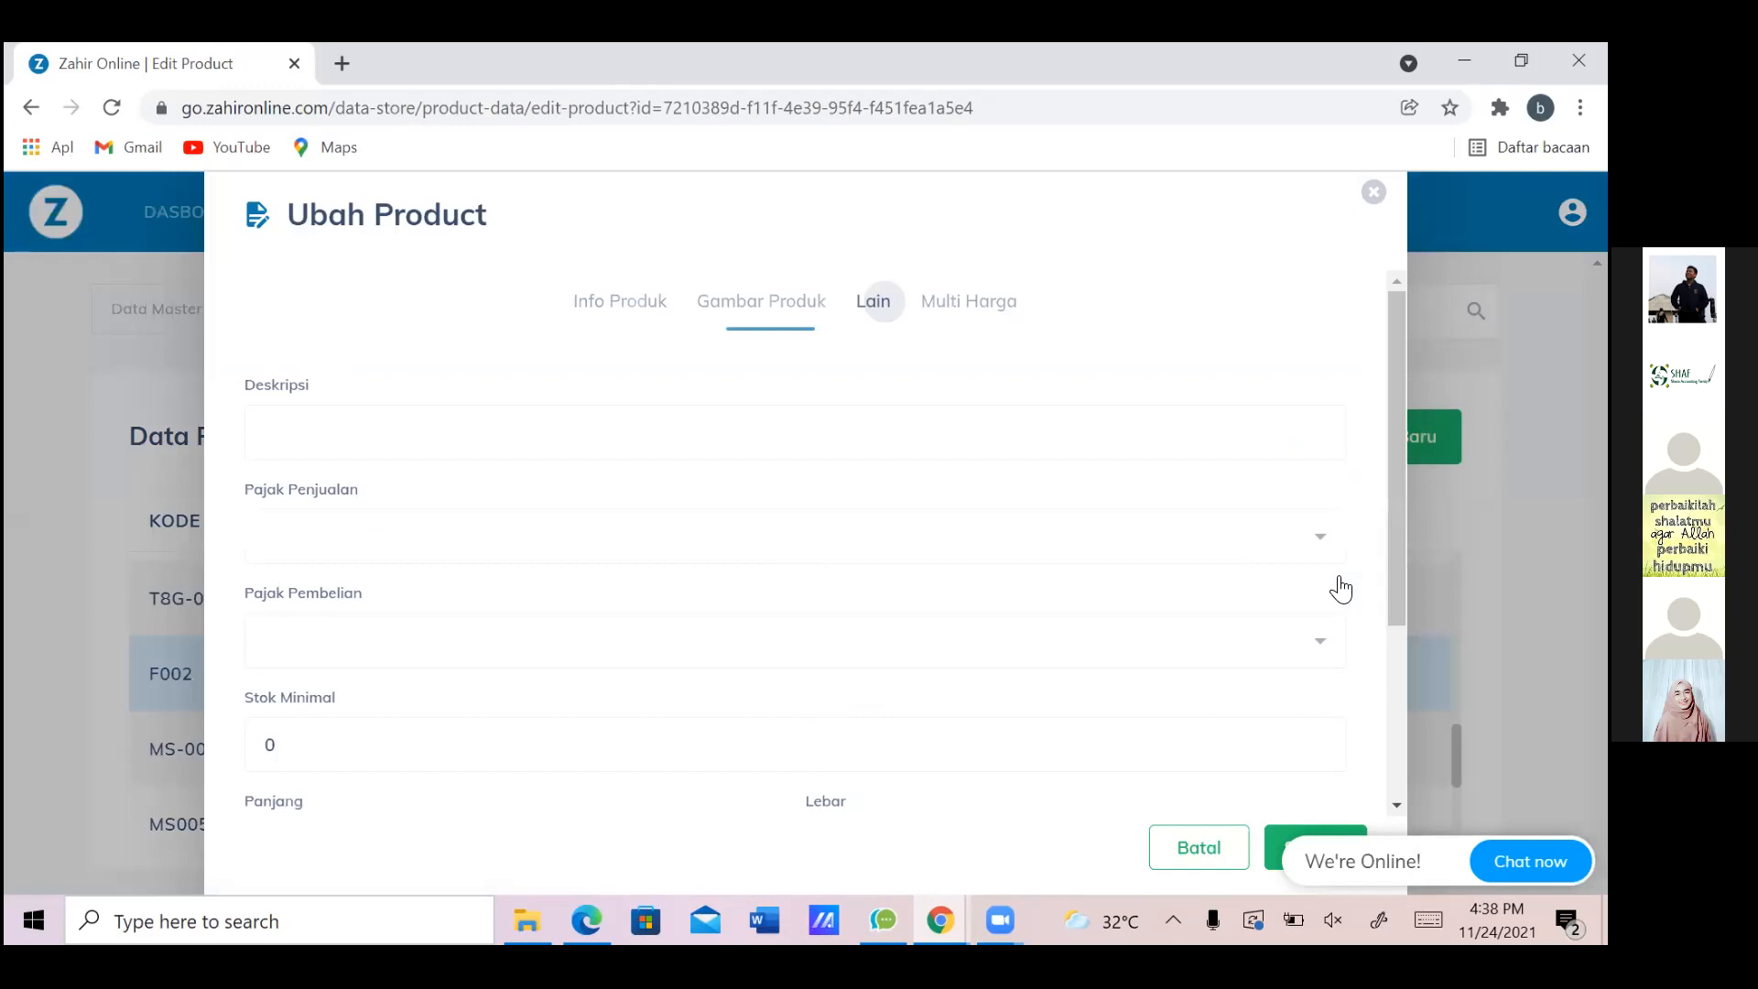
click(1321, 537)
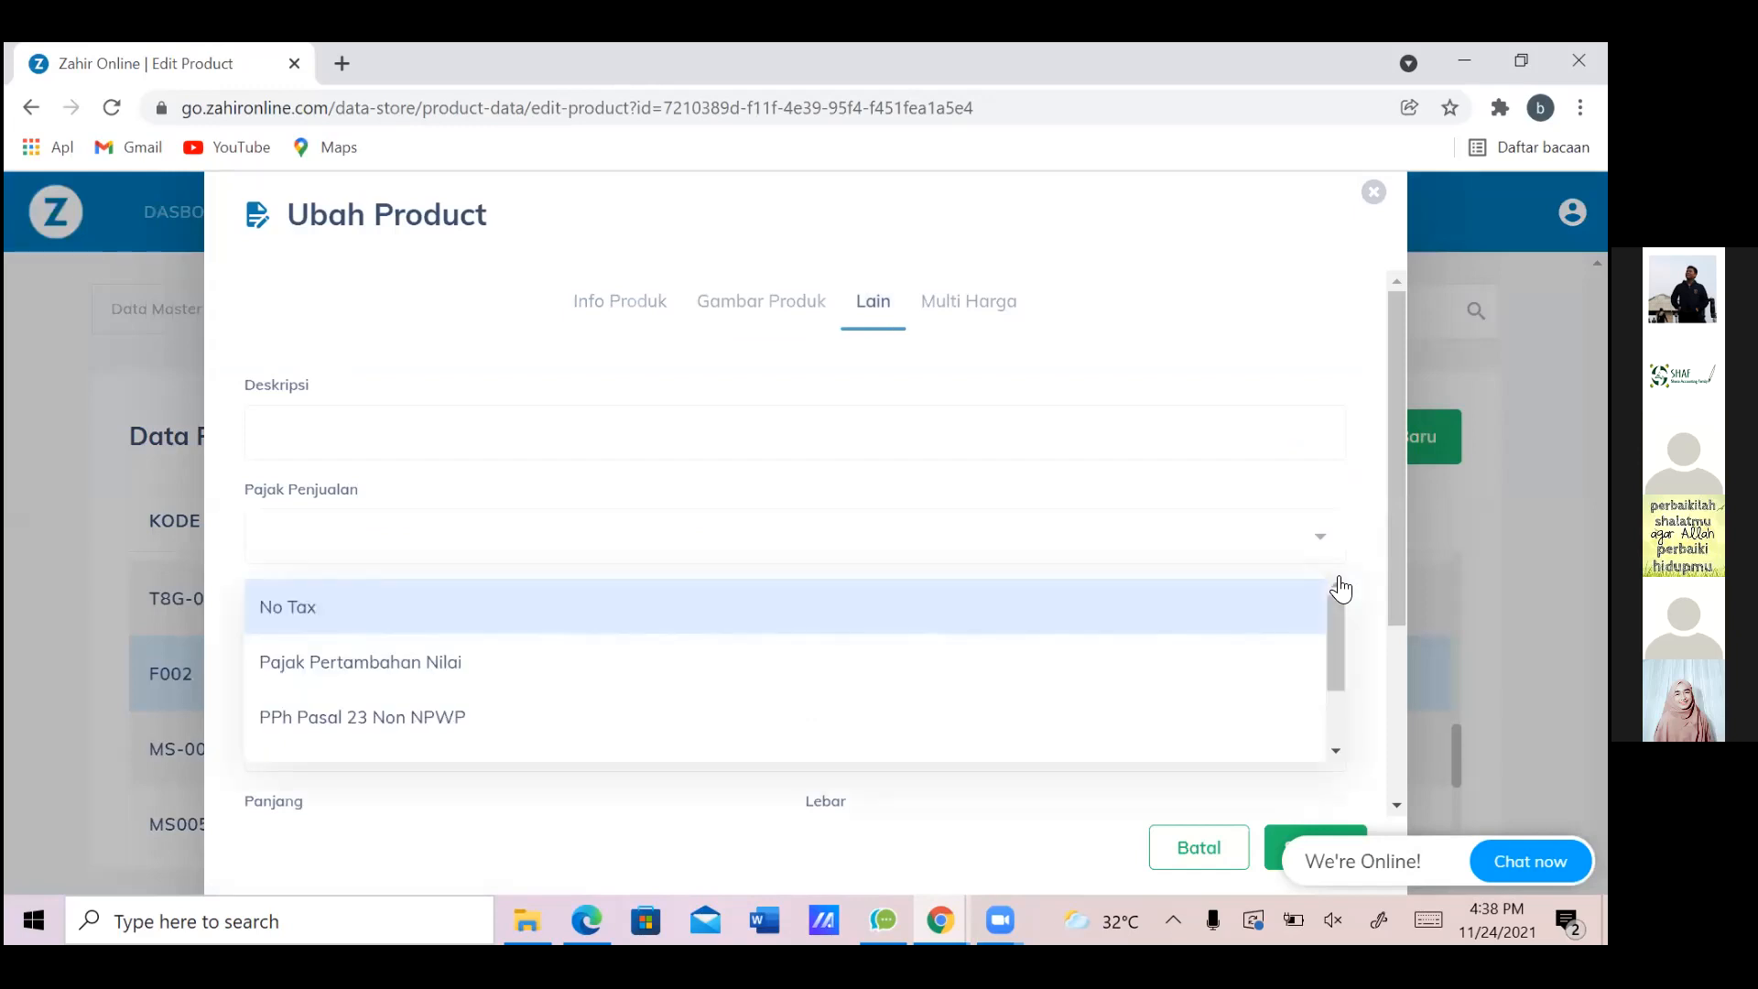
key(Down)
key(Return)
click(1320, 640)
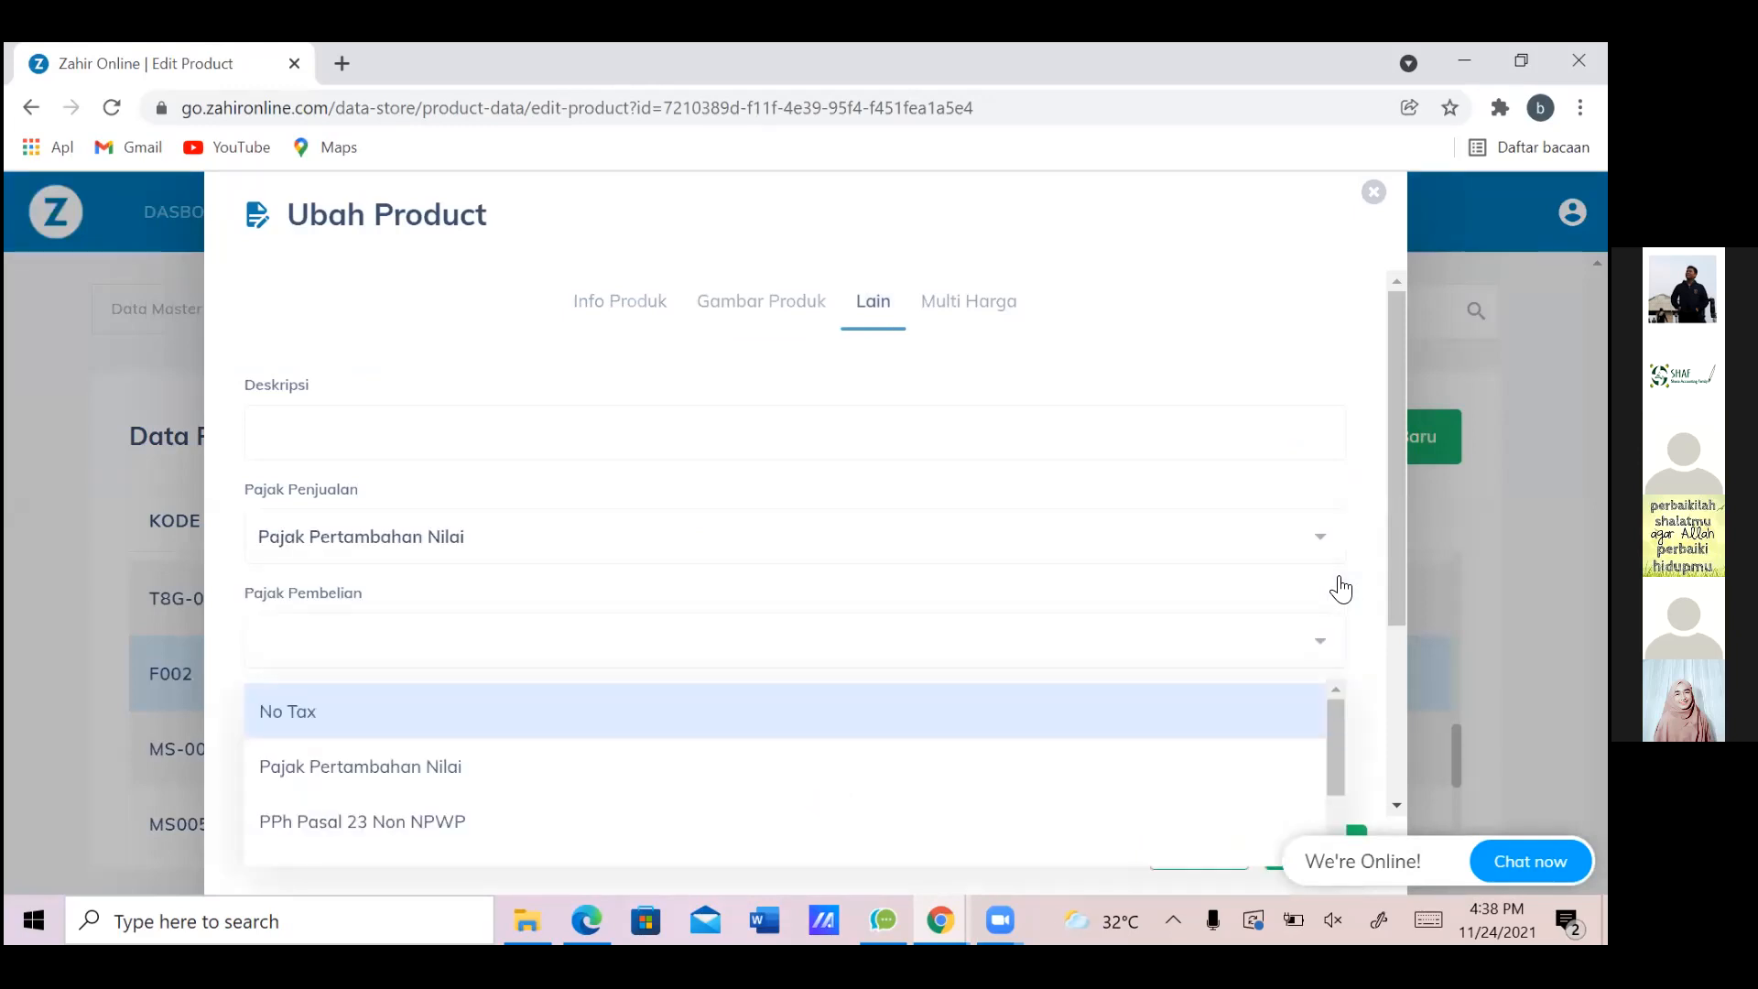
key(Down)
key(Return)
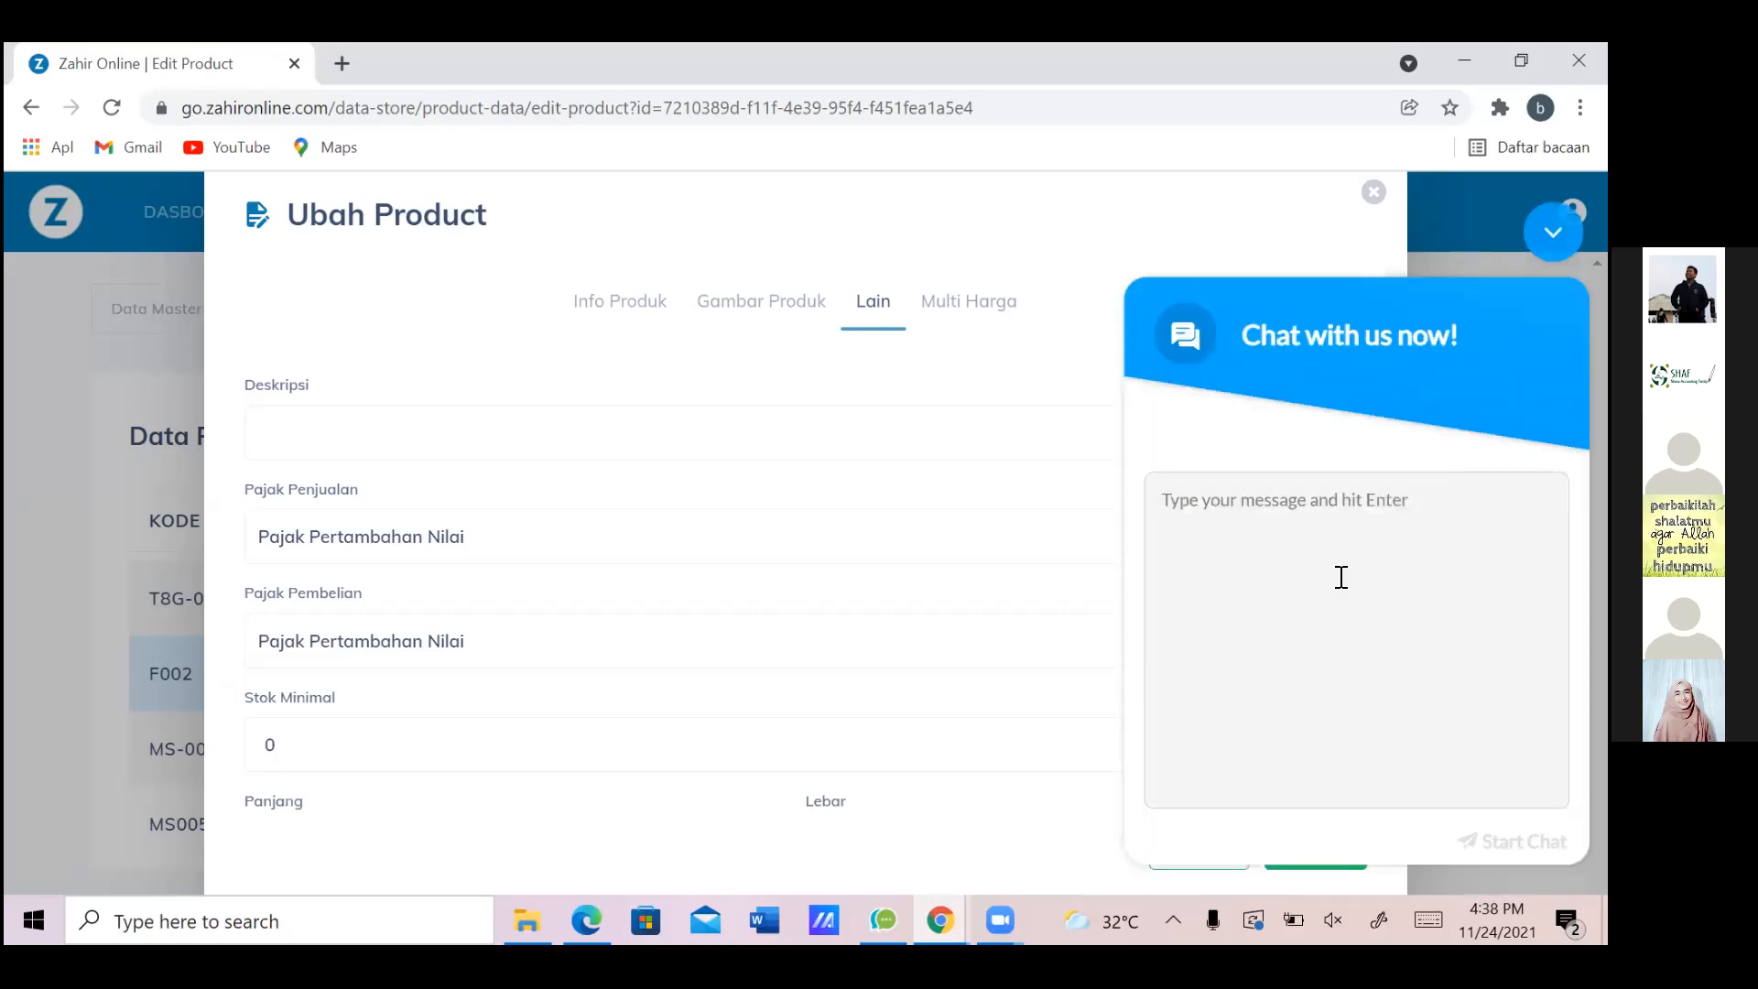
Unmute the audio, dismiss the chat panel, and save Toshiba 8 GB's tax settings
key(XF86AudioMute)
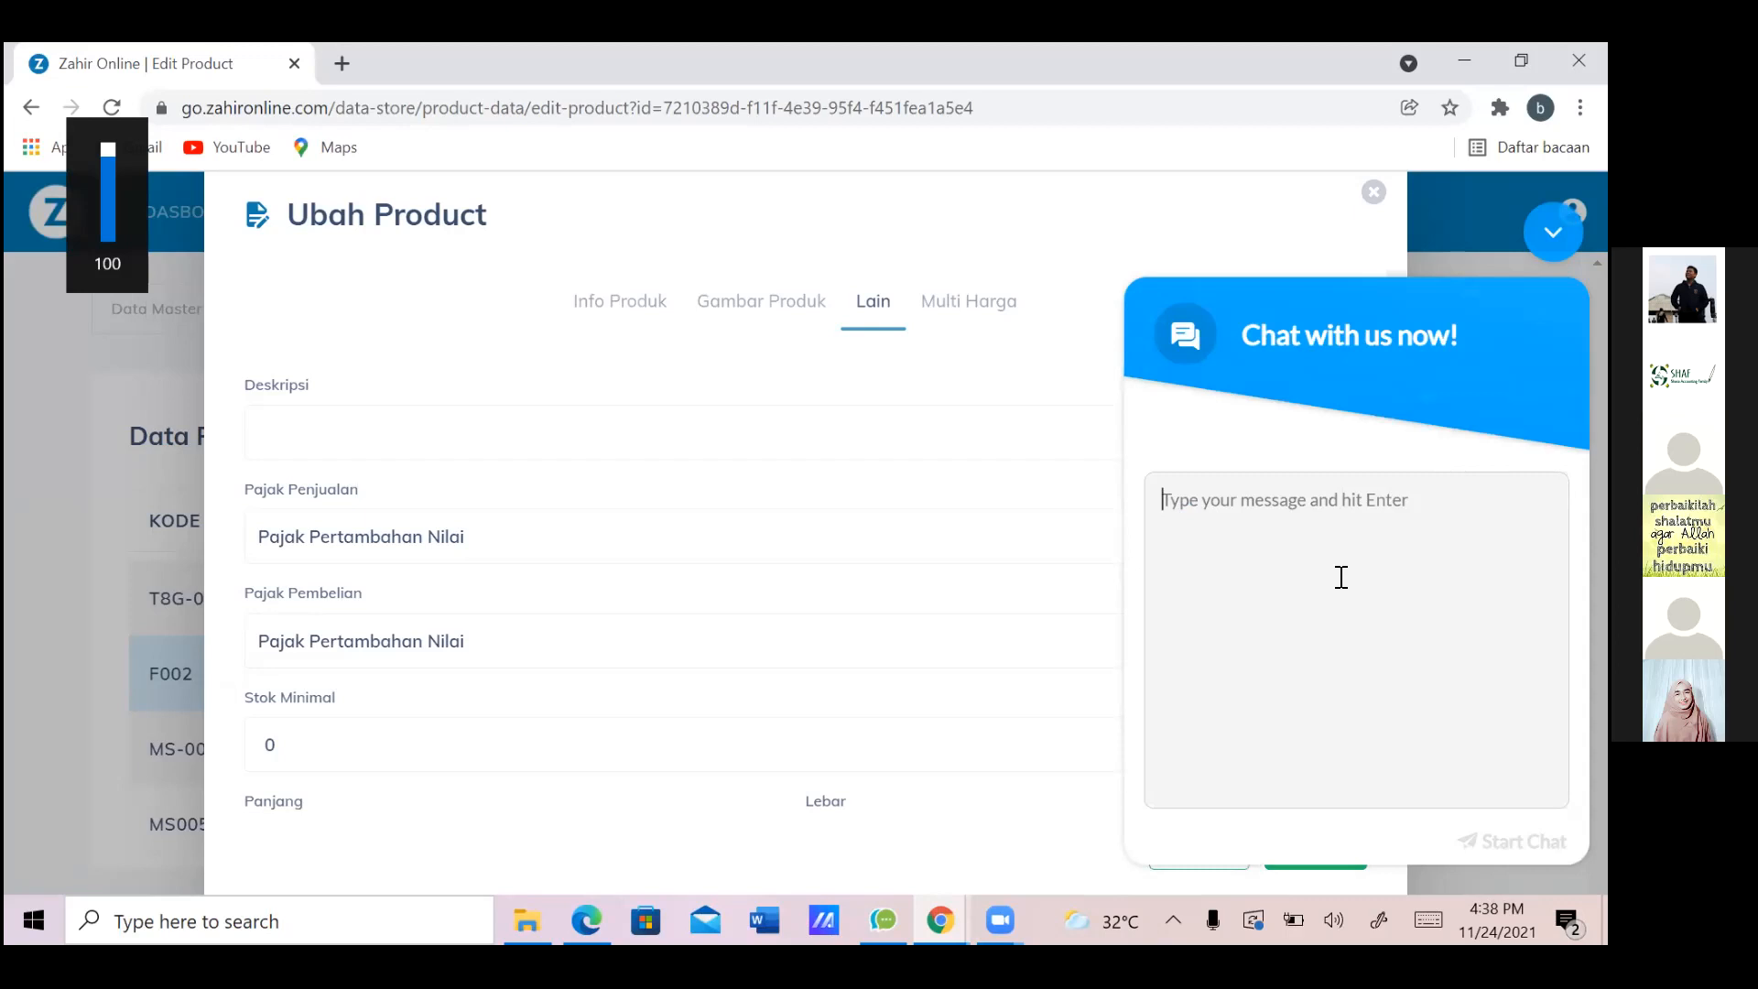
key(Escape)
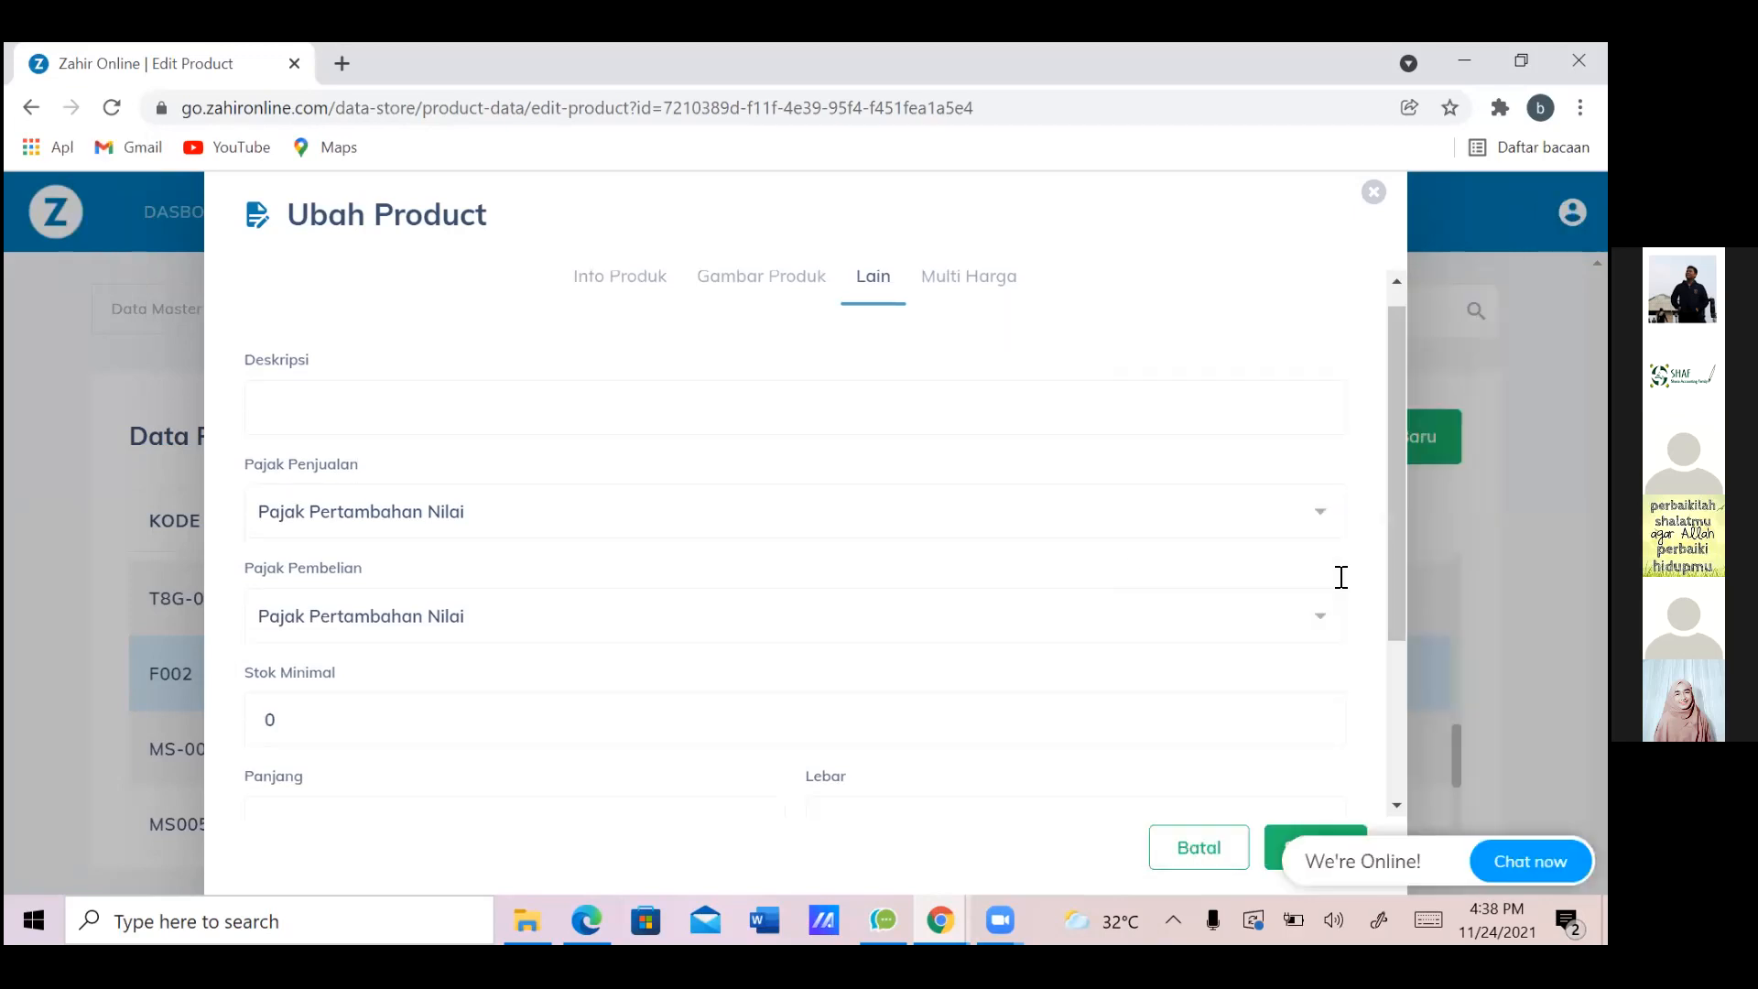
scroll(1341, 577, down, 3)
key(Escape)
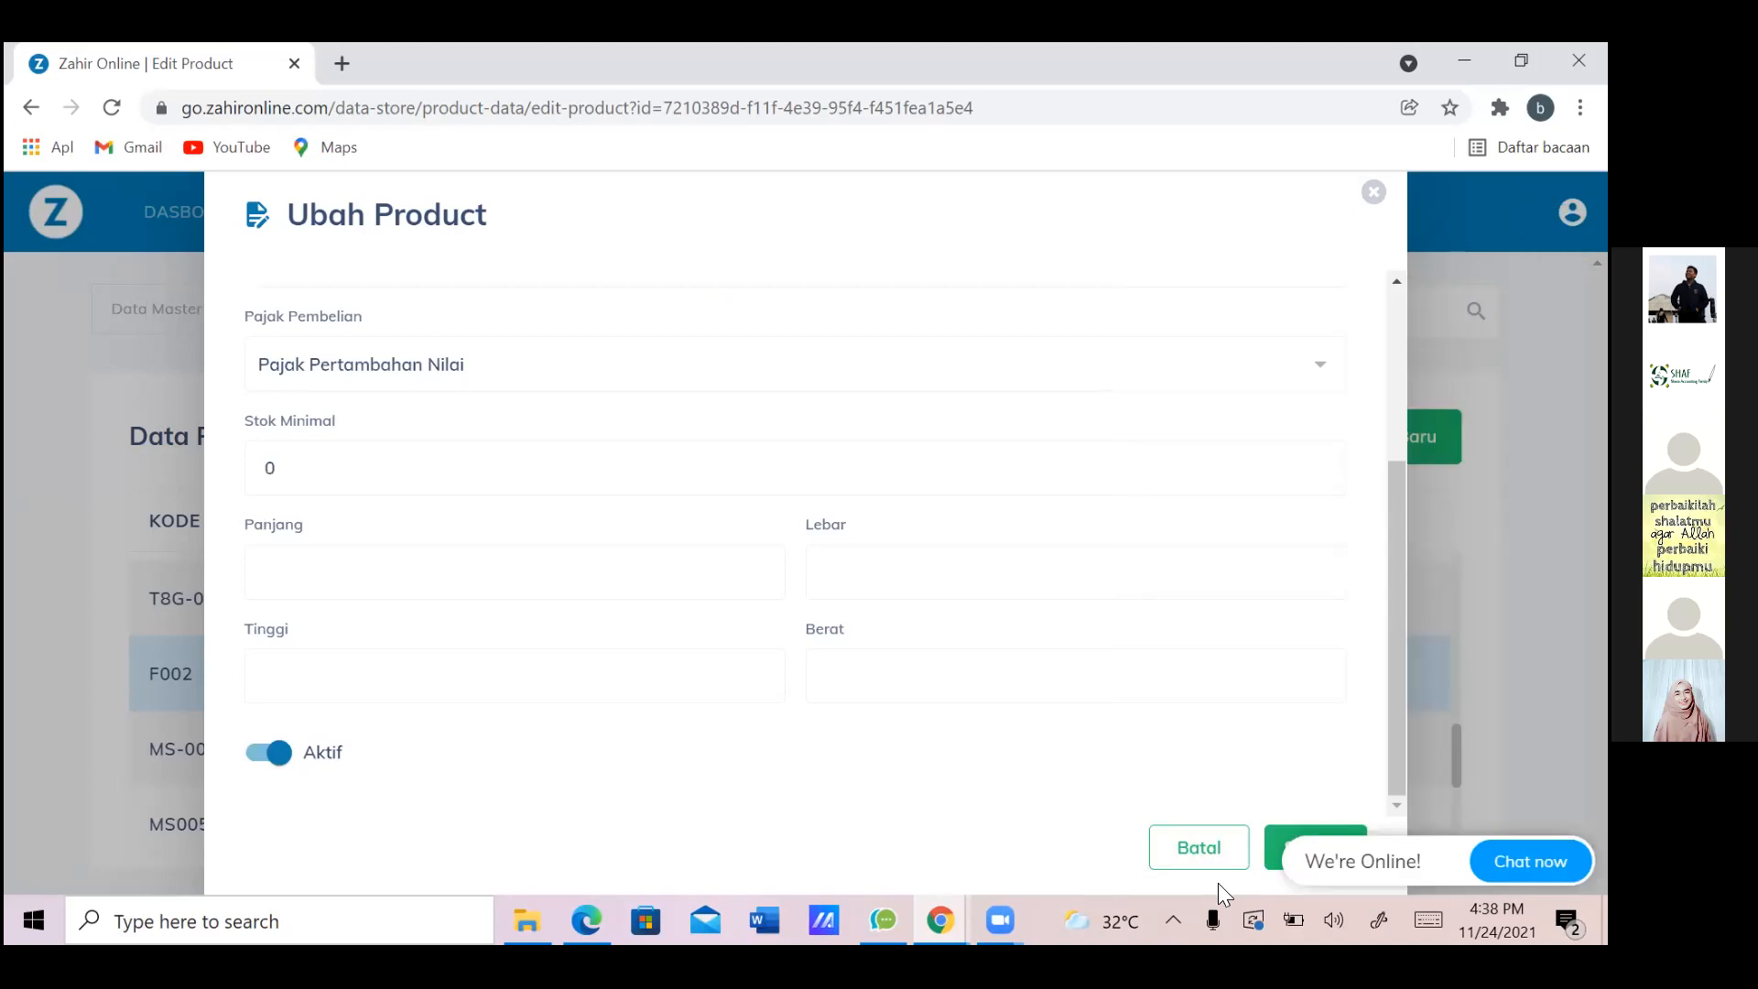
click(1279, 849)
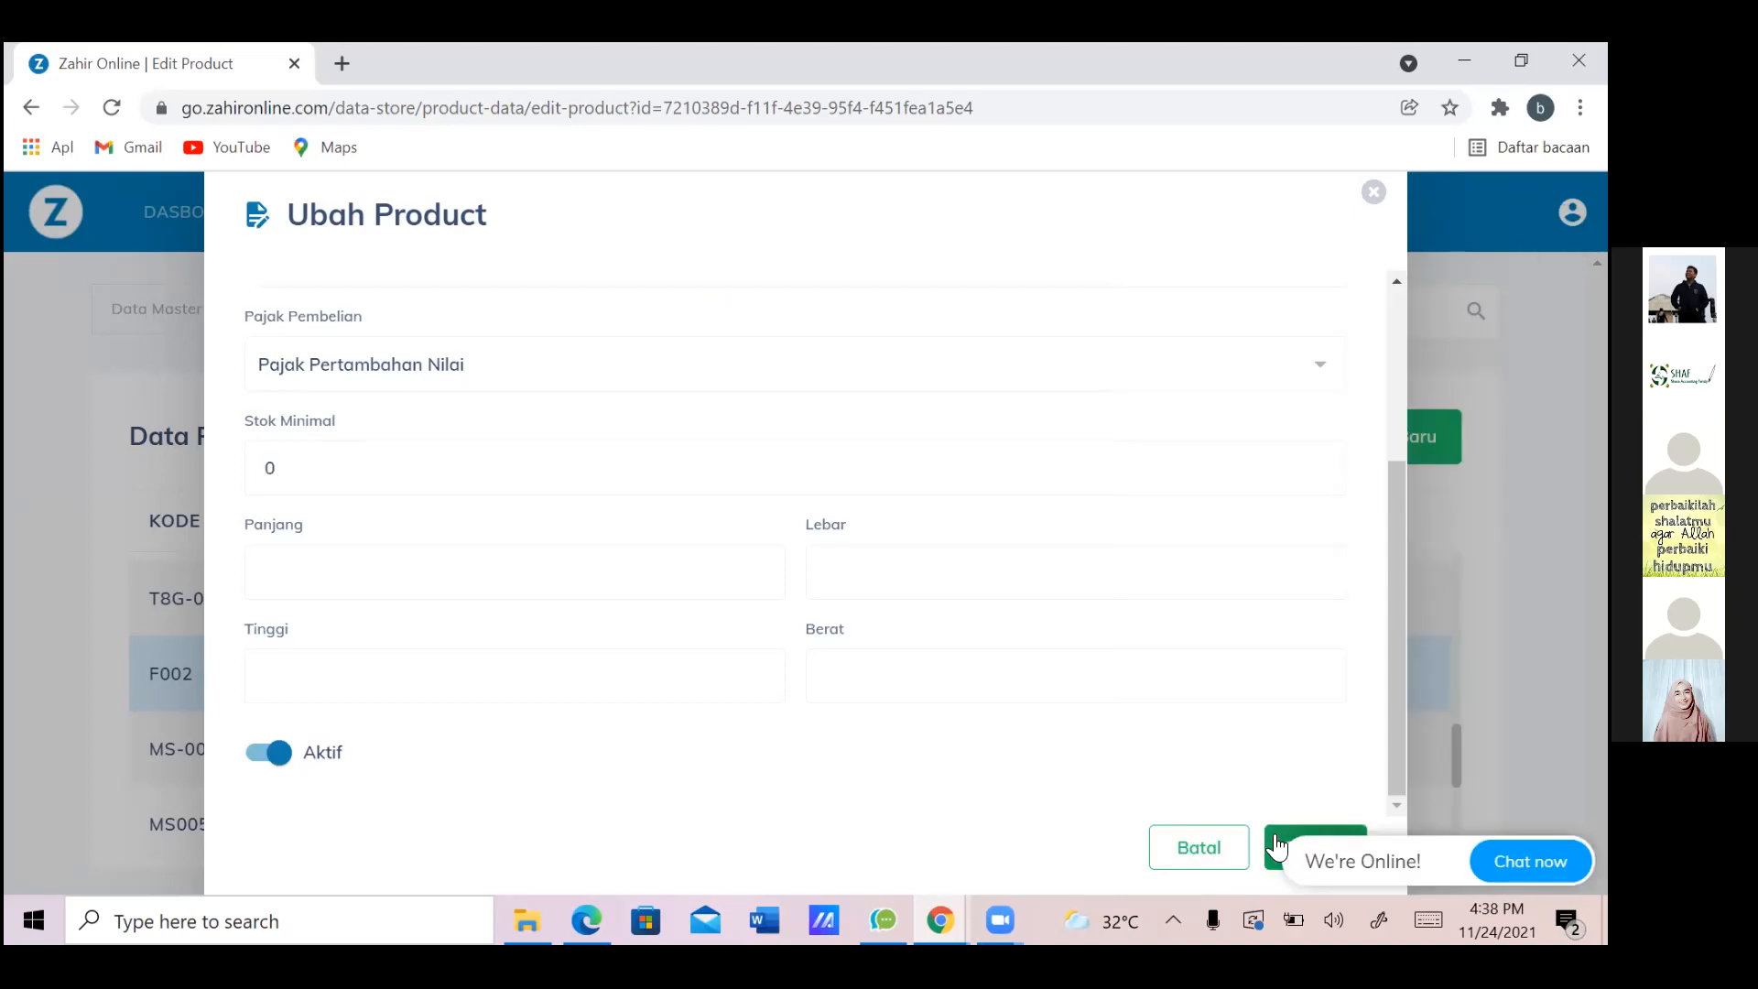
click(1288, 852)
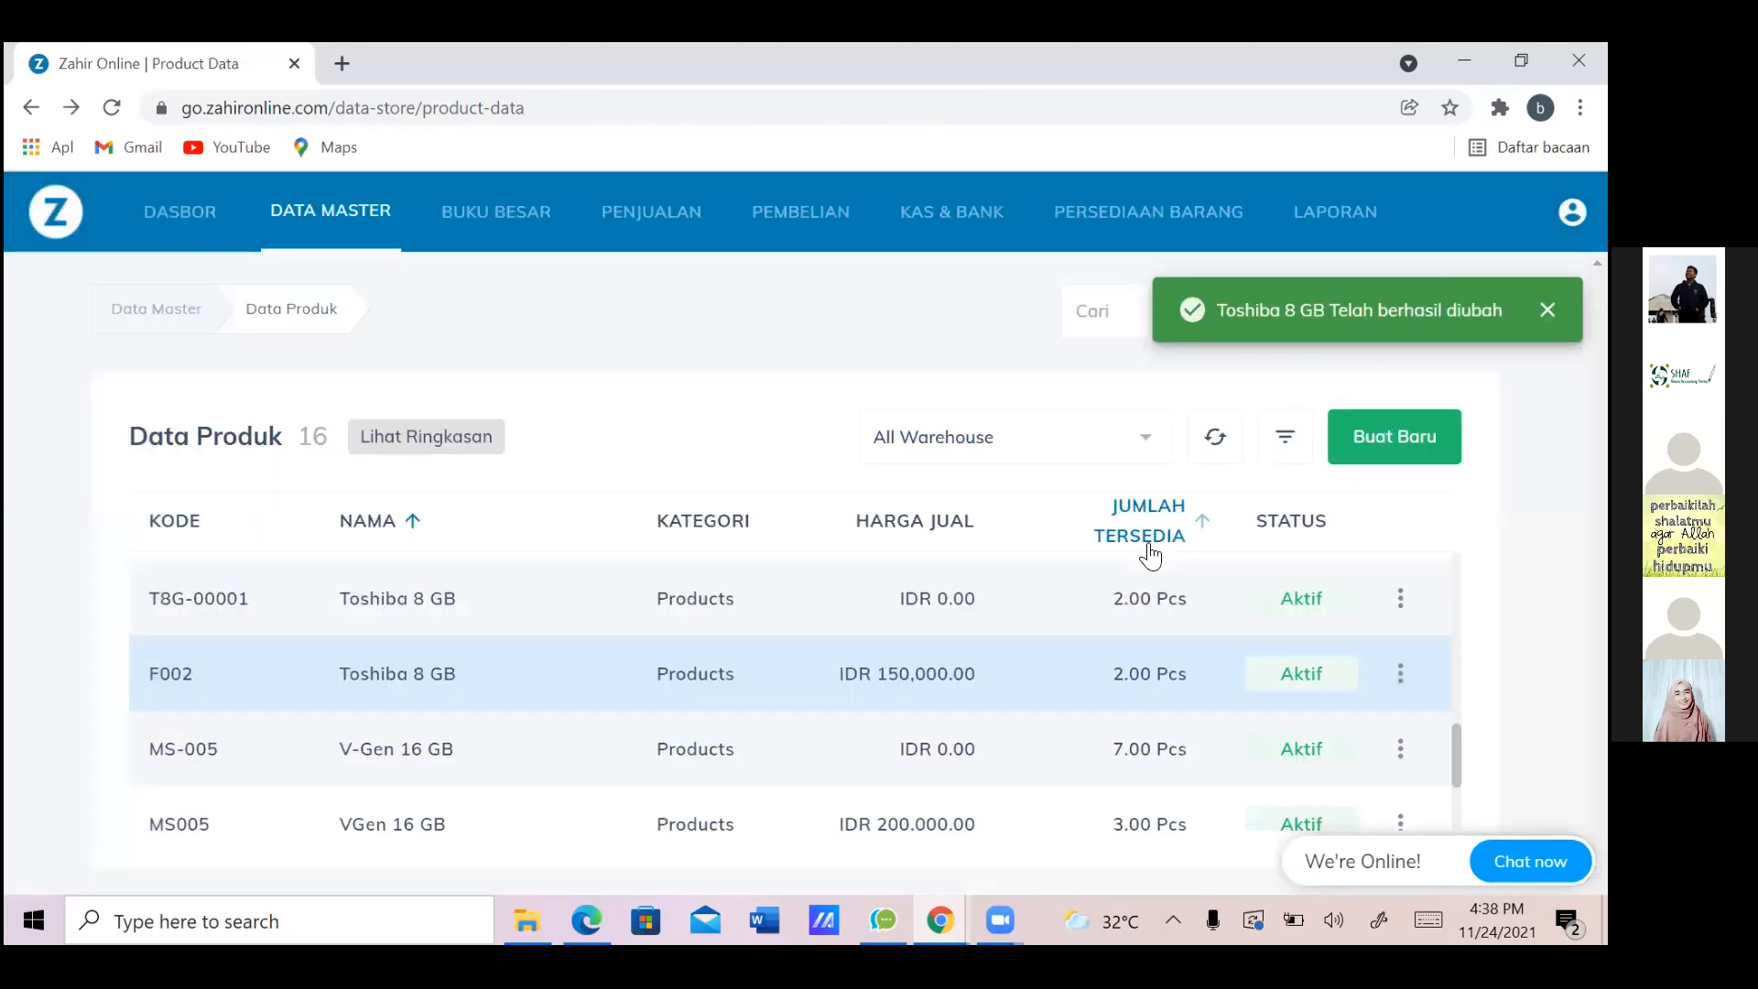
Open VGen 16 GB (MS005) for editing
scroll(1152, 554, down, 1)
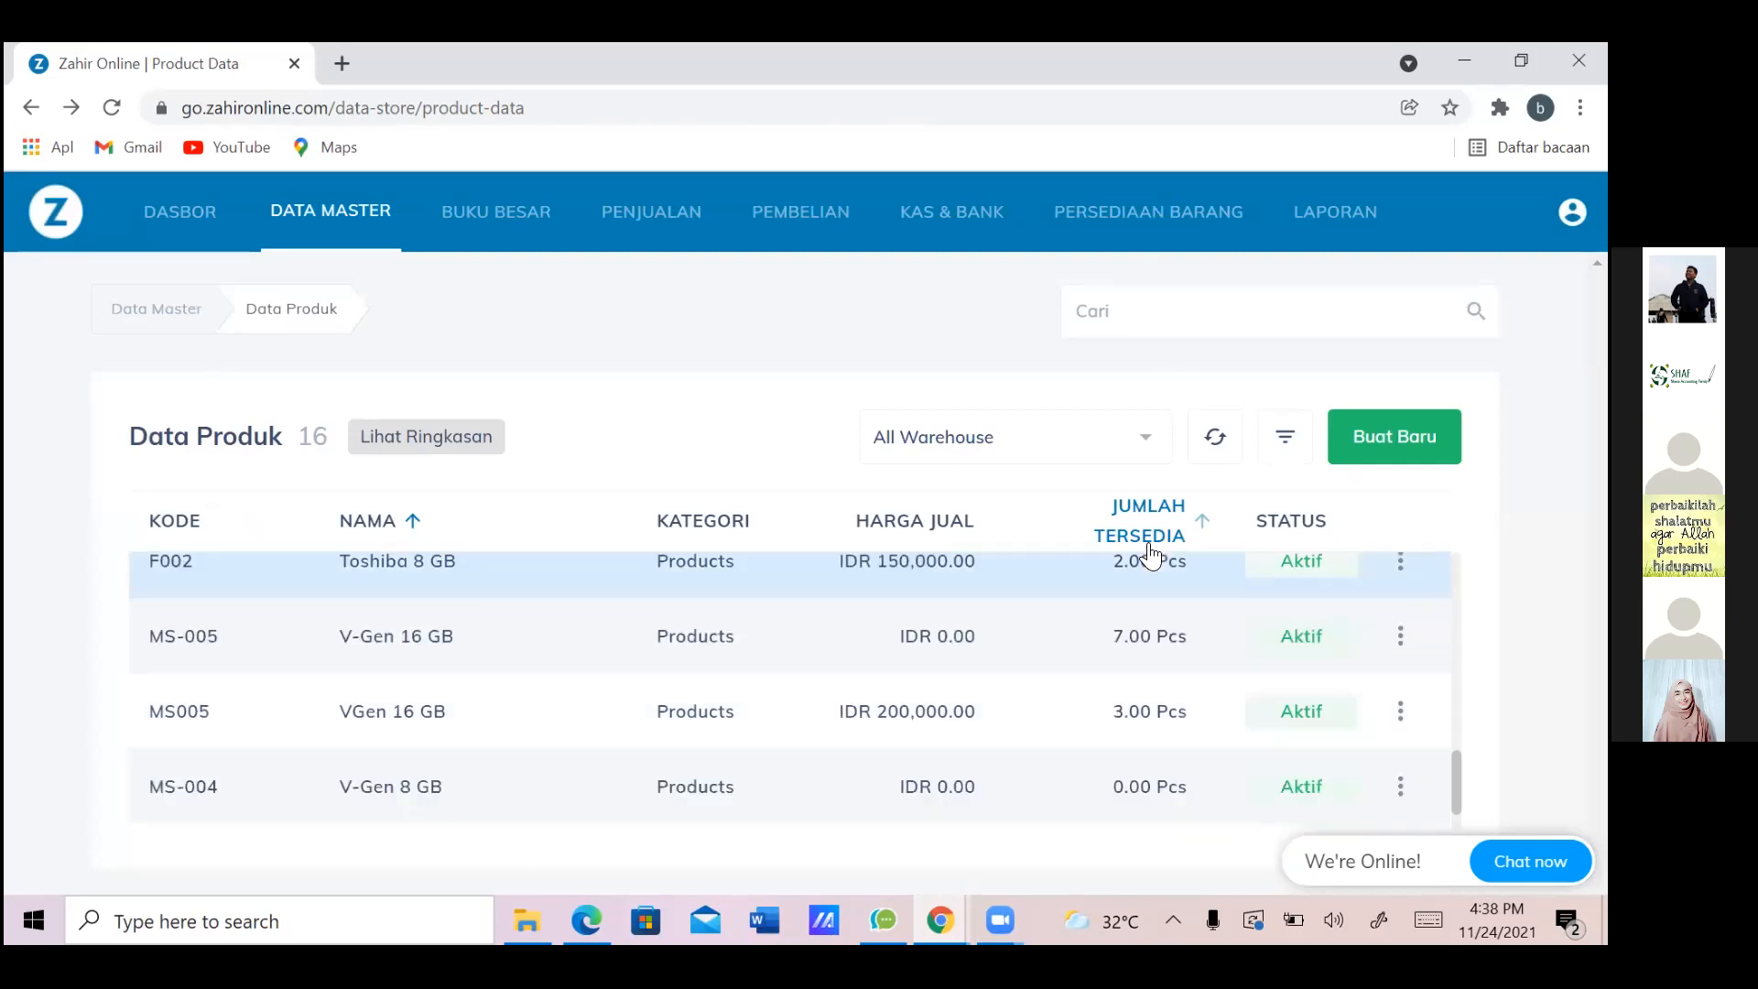
click(1400, 711)
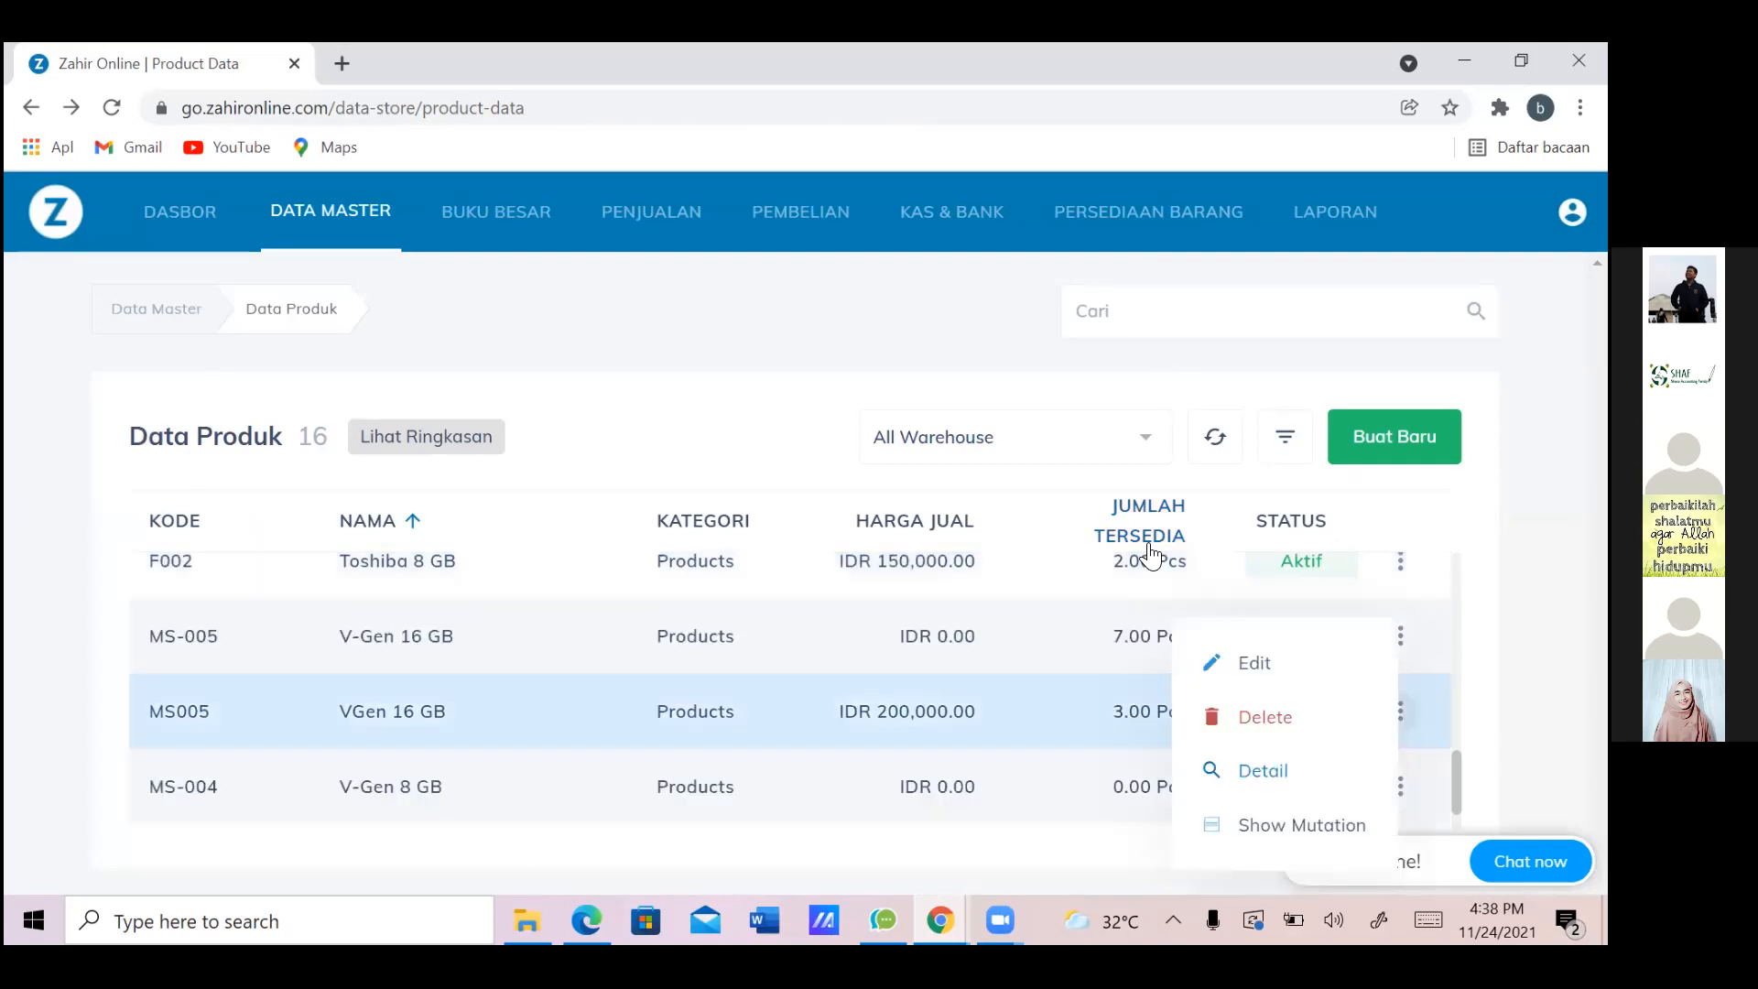
click(1255, 663)
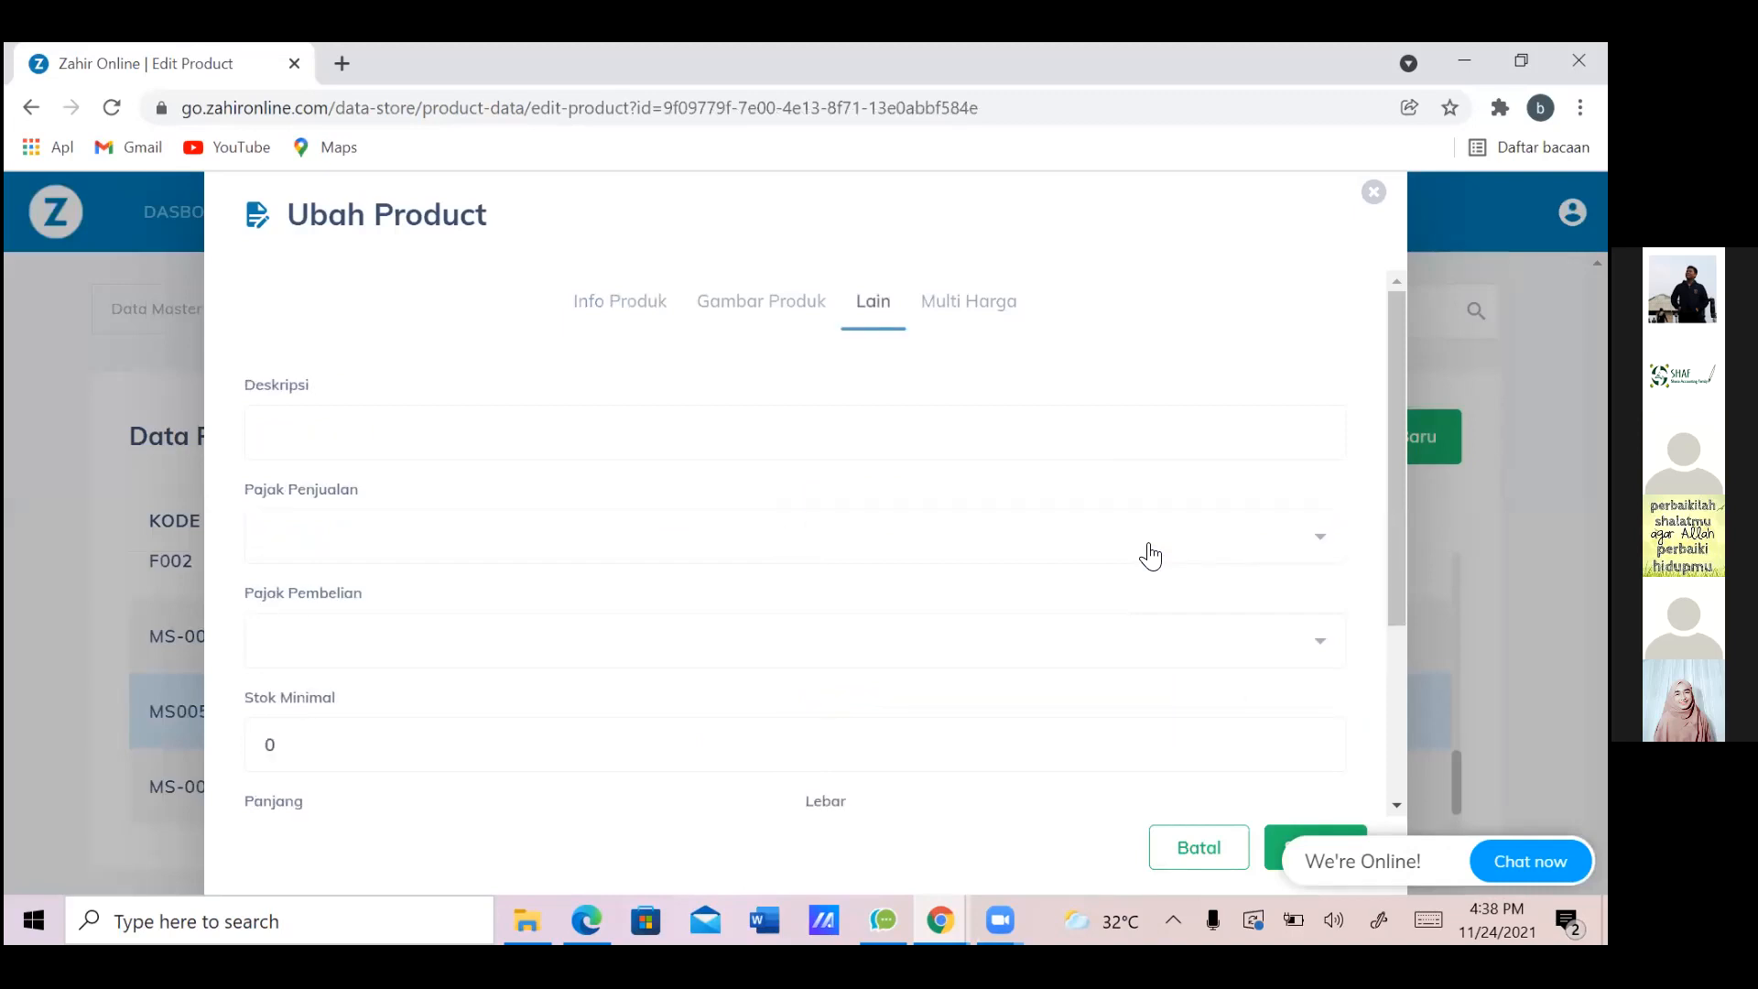
Set VGen 16 GB's sales and purchase tax to Pajak Pertambahan Nilai and save
click(1150, 556)
key(Down)
key(Return)
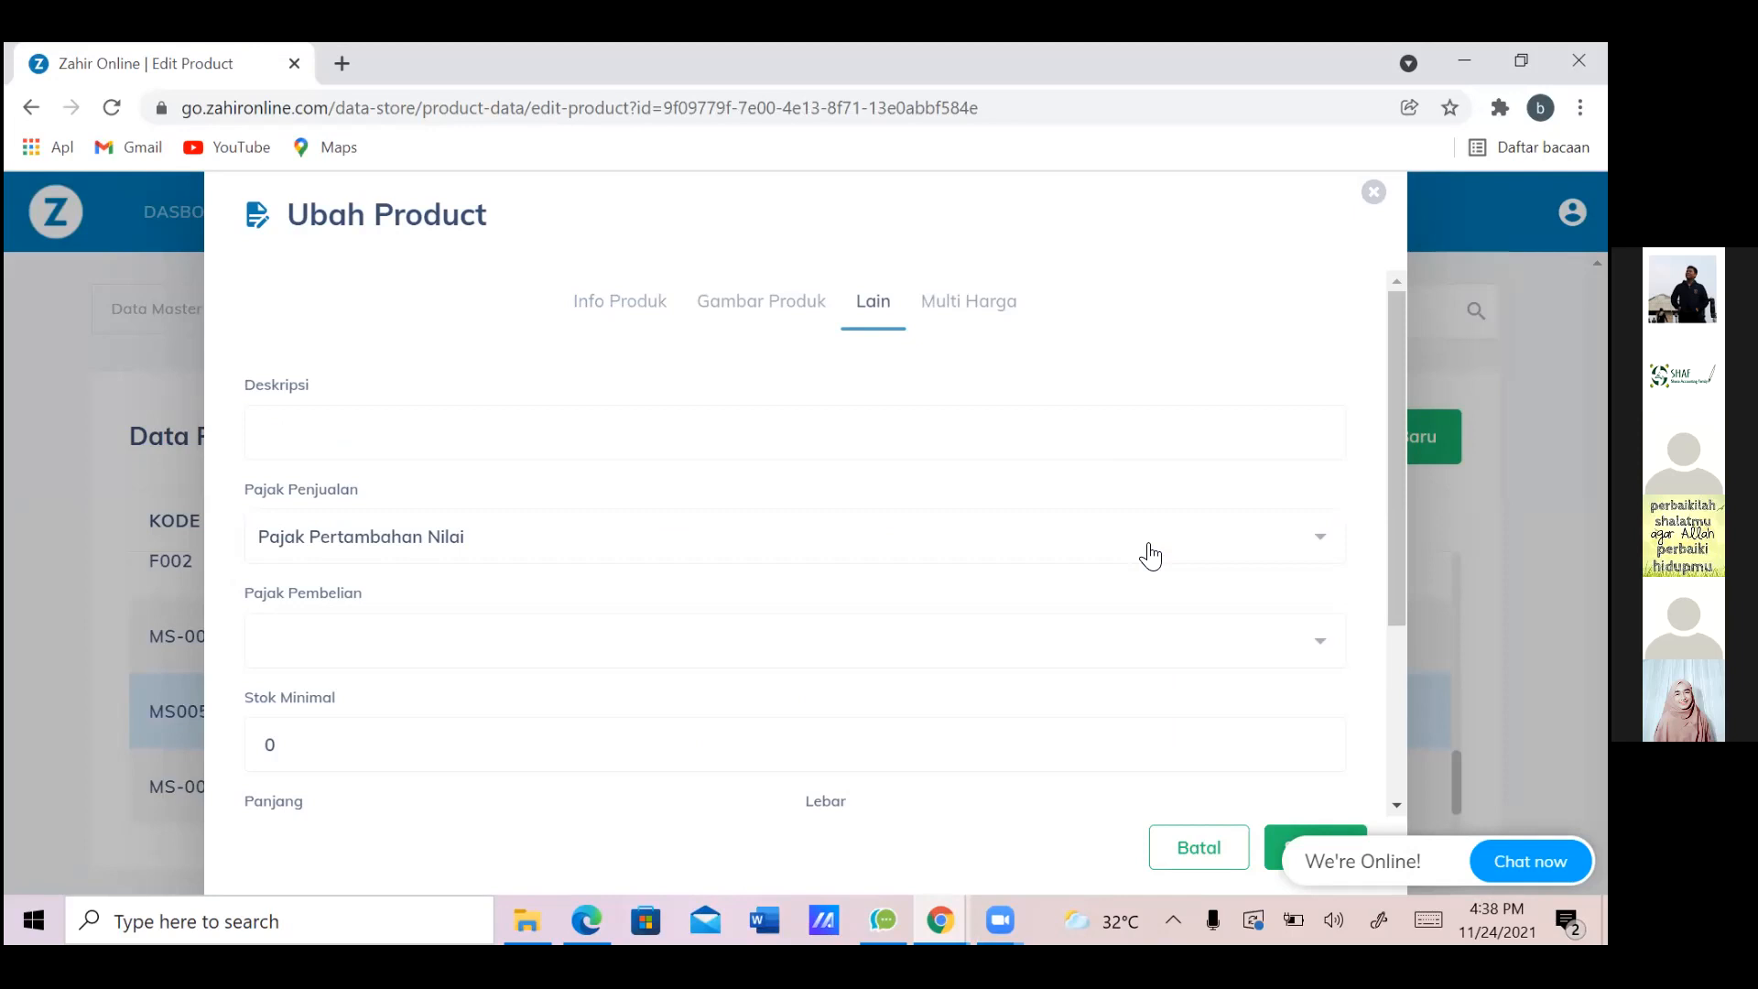
key(Tab)
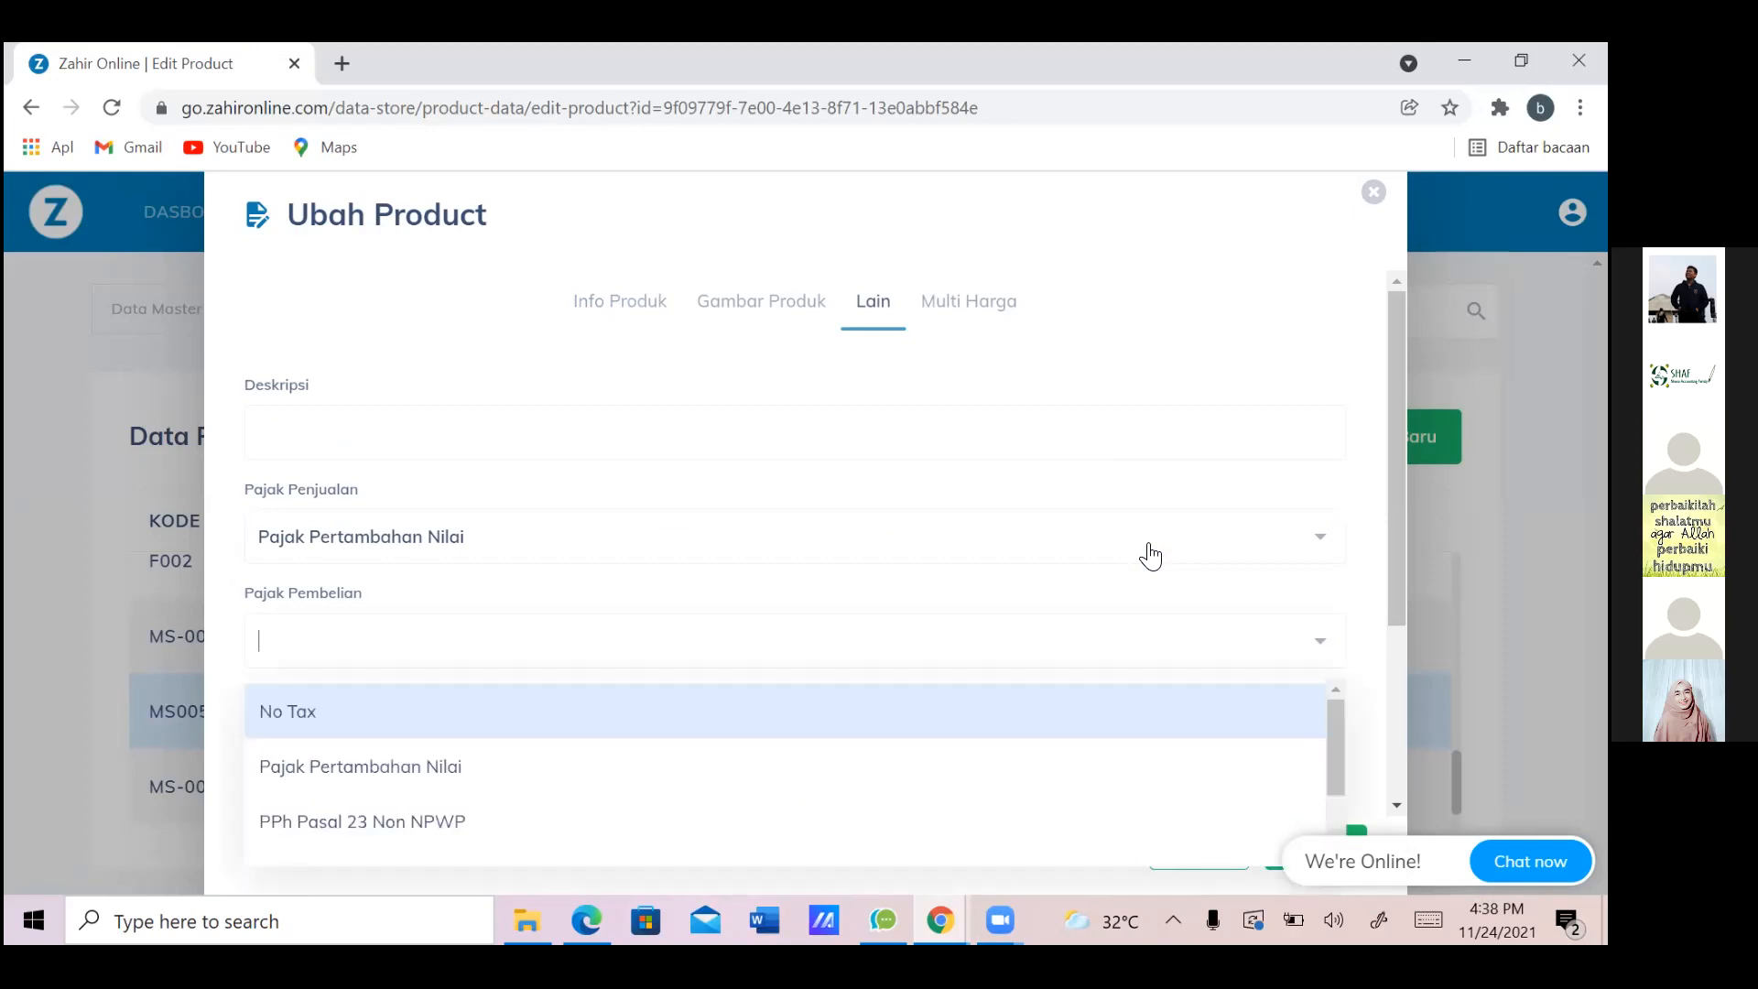
key(Down)
key(Return)
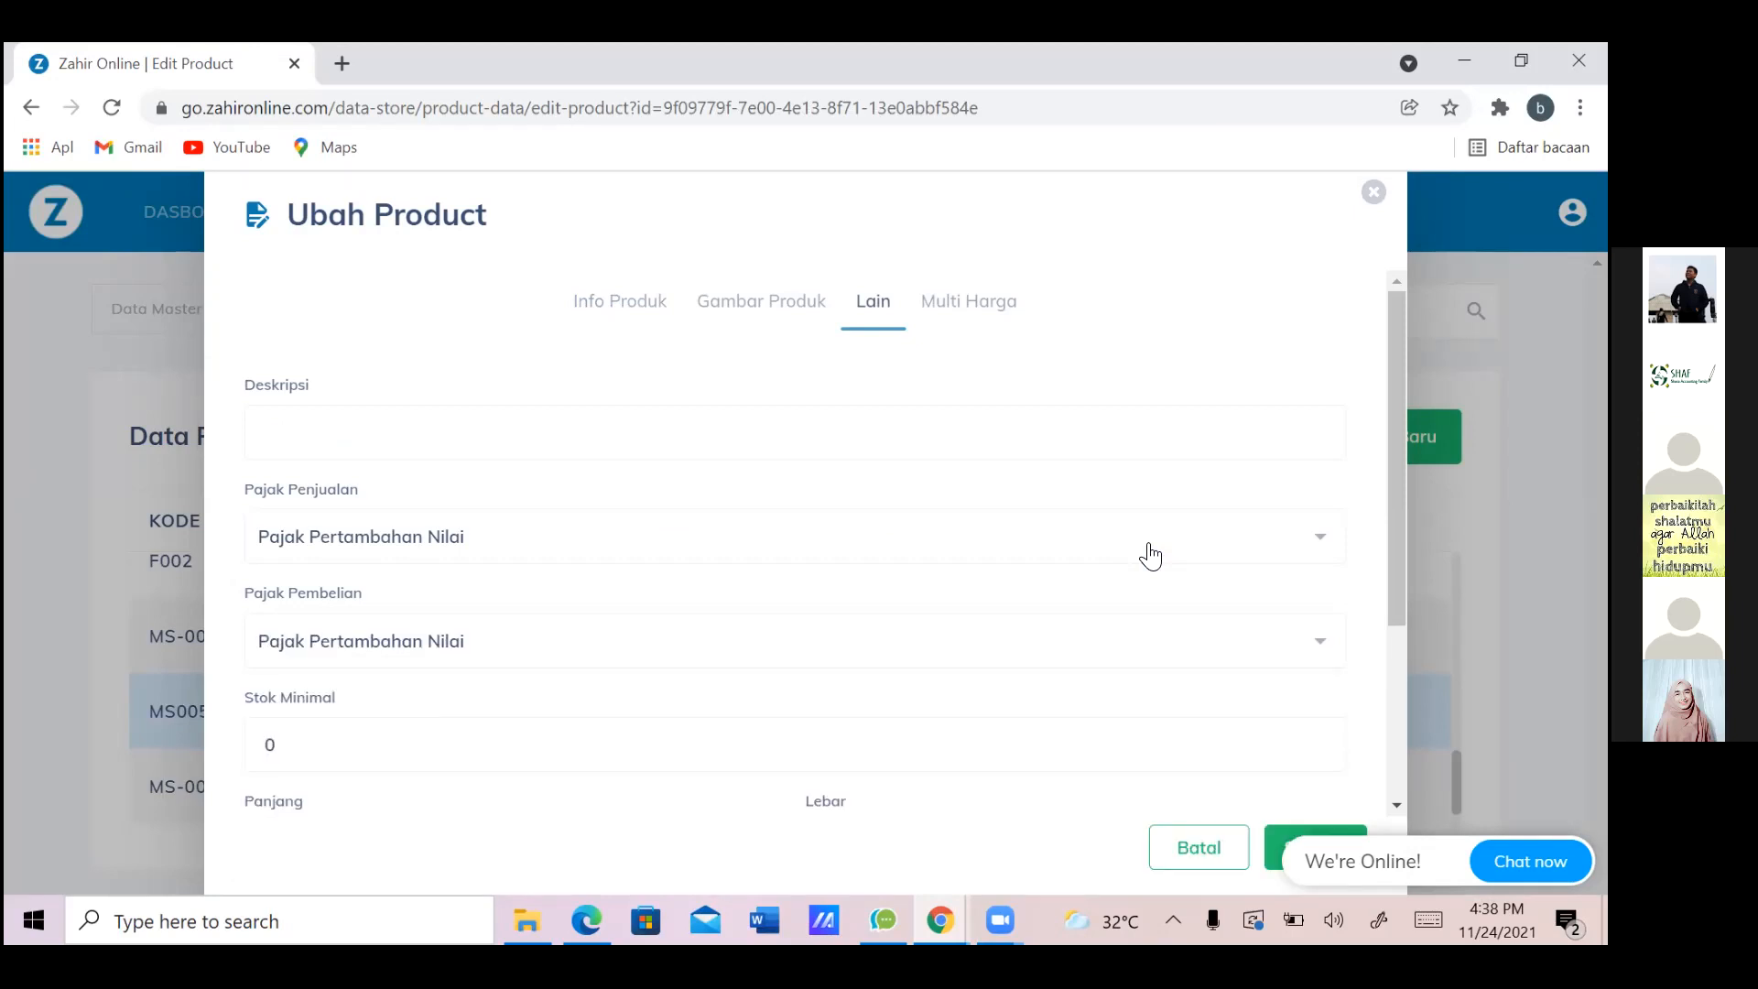
click(1283, 834)
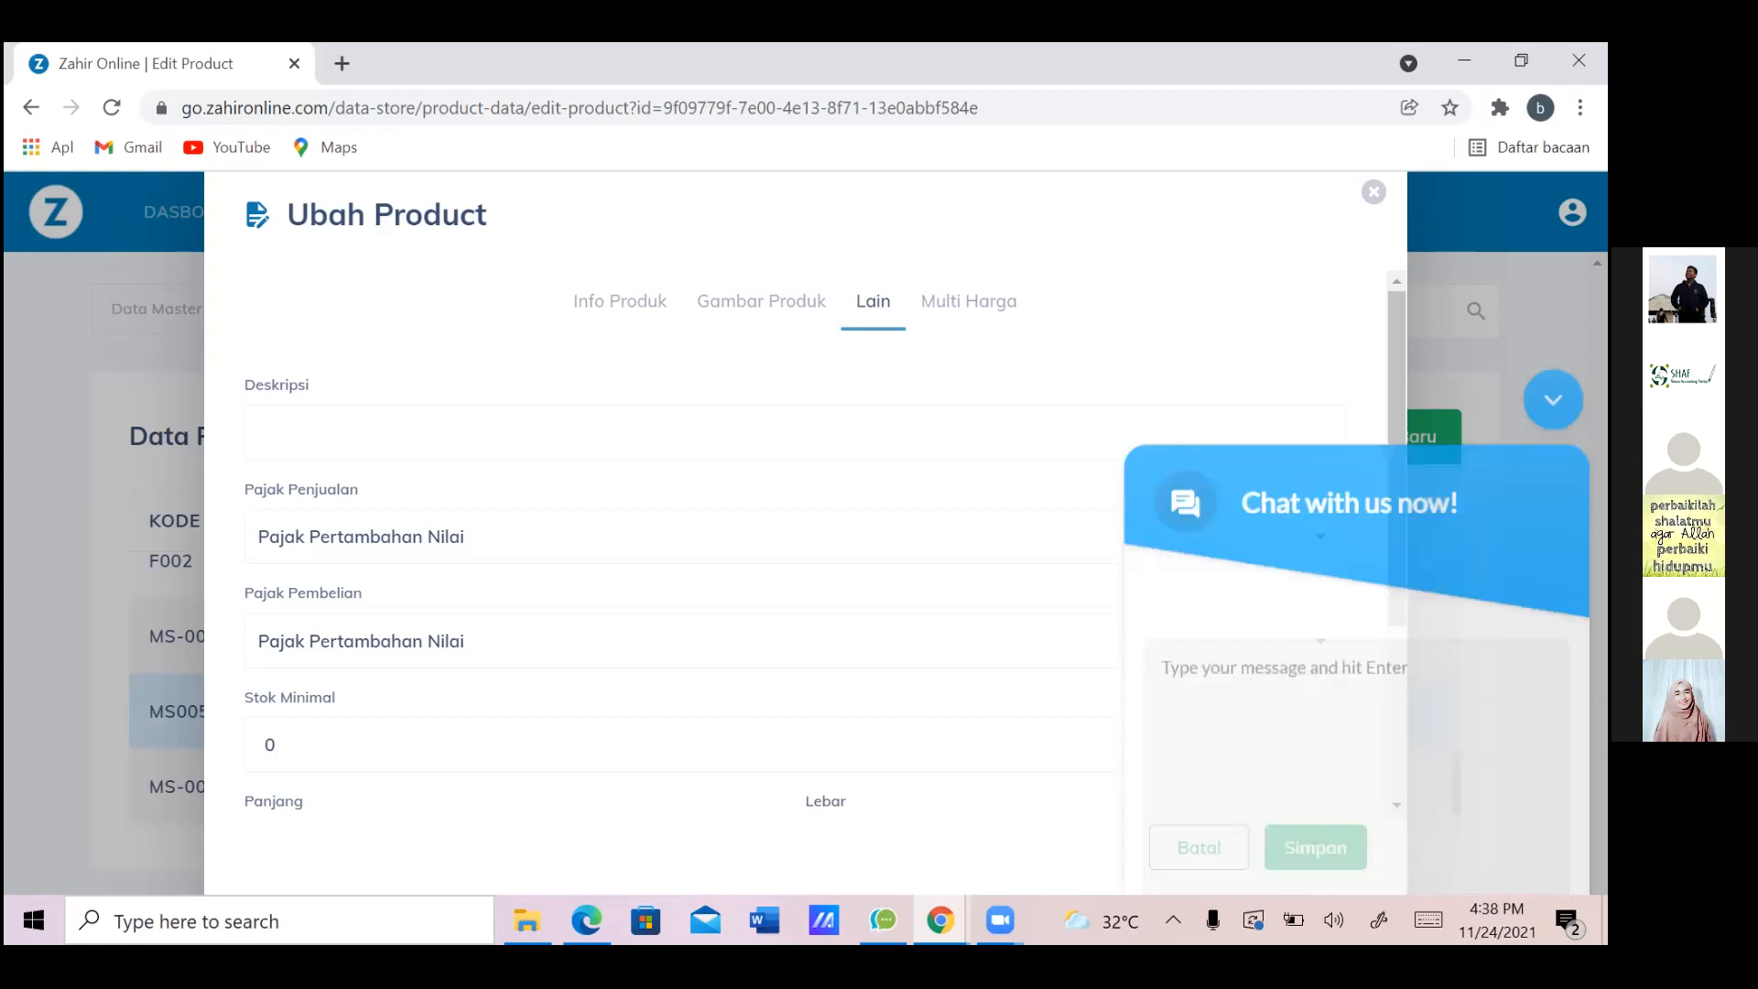
click(1269, 851)
click(1269, 850)
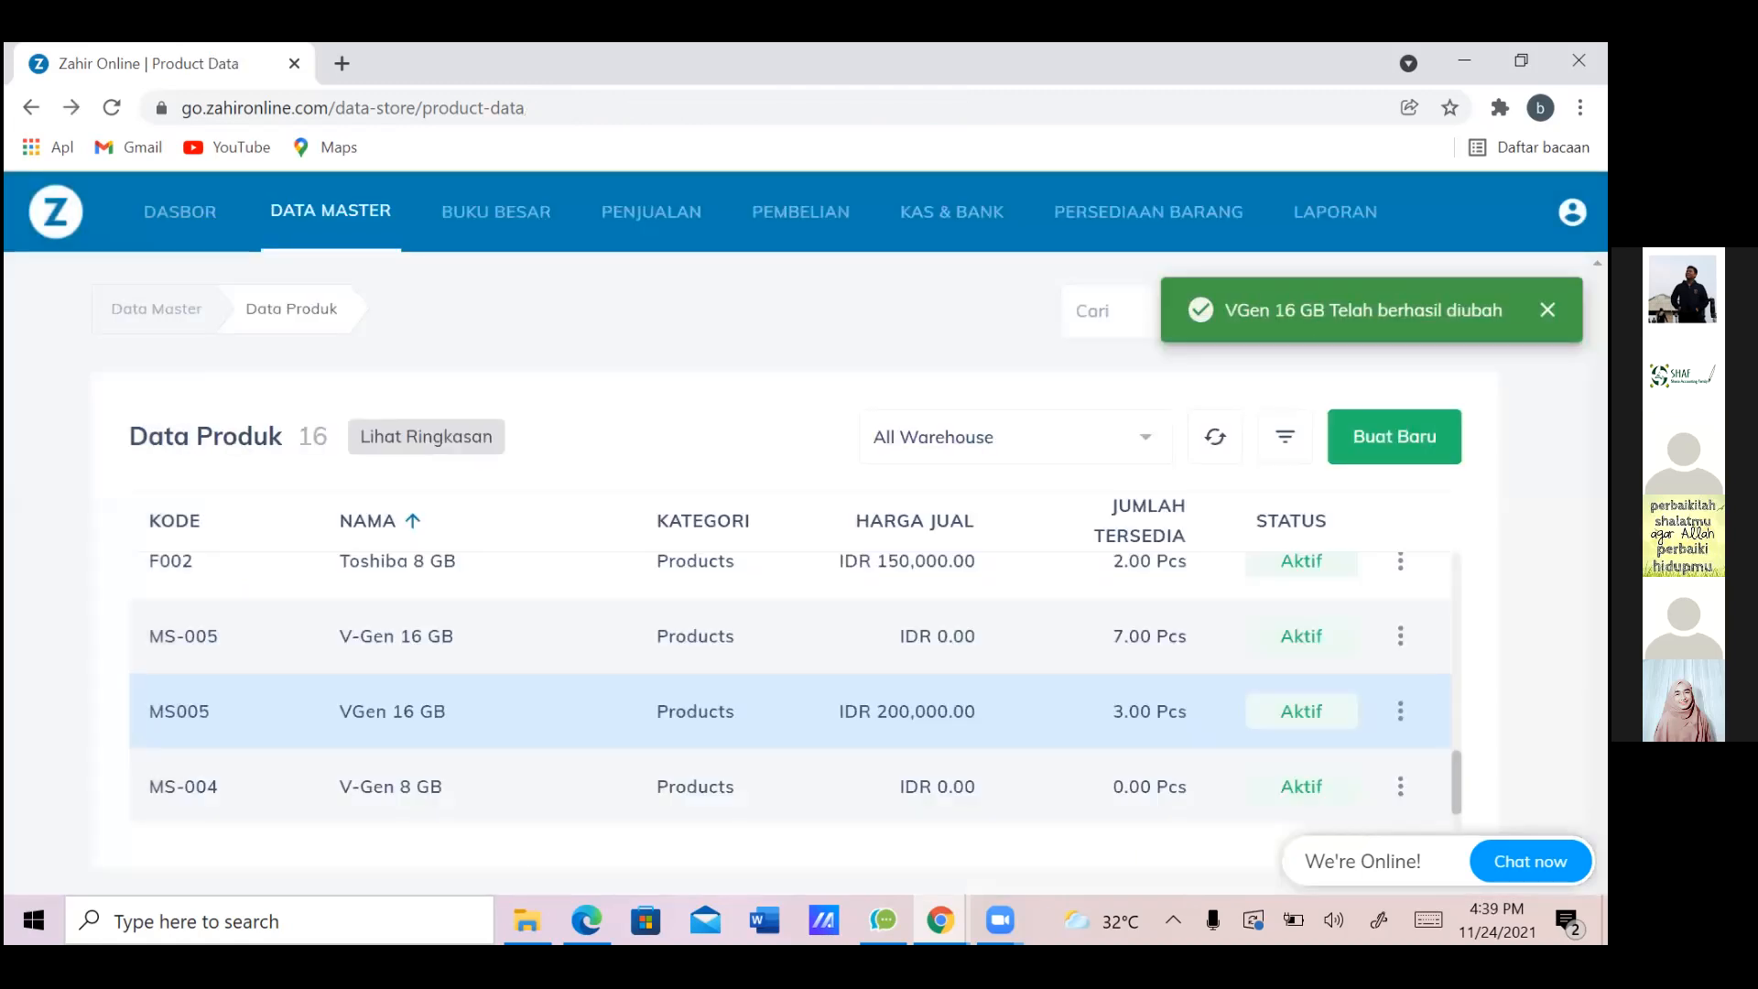
Edit VGen 8 GB (MS004) with Pajak Pertambahan Nilai as sales and purchase tax, and save
scroll(790, 687, down, 1)
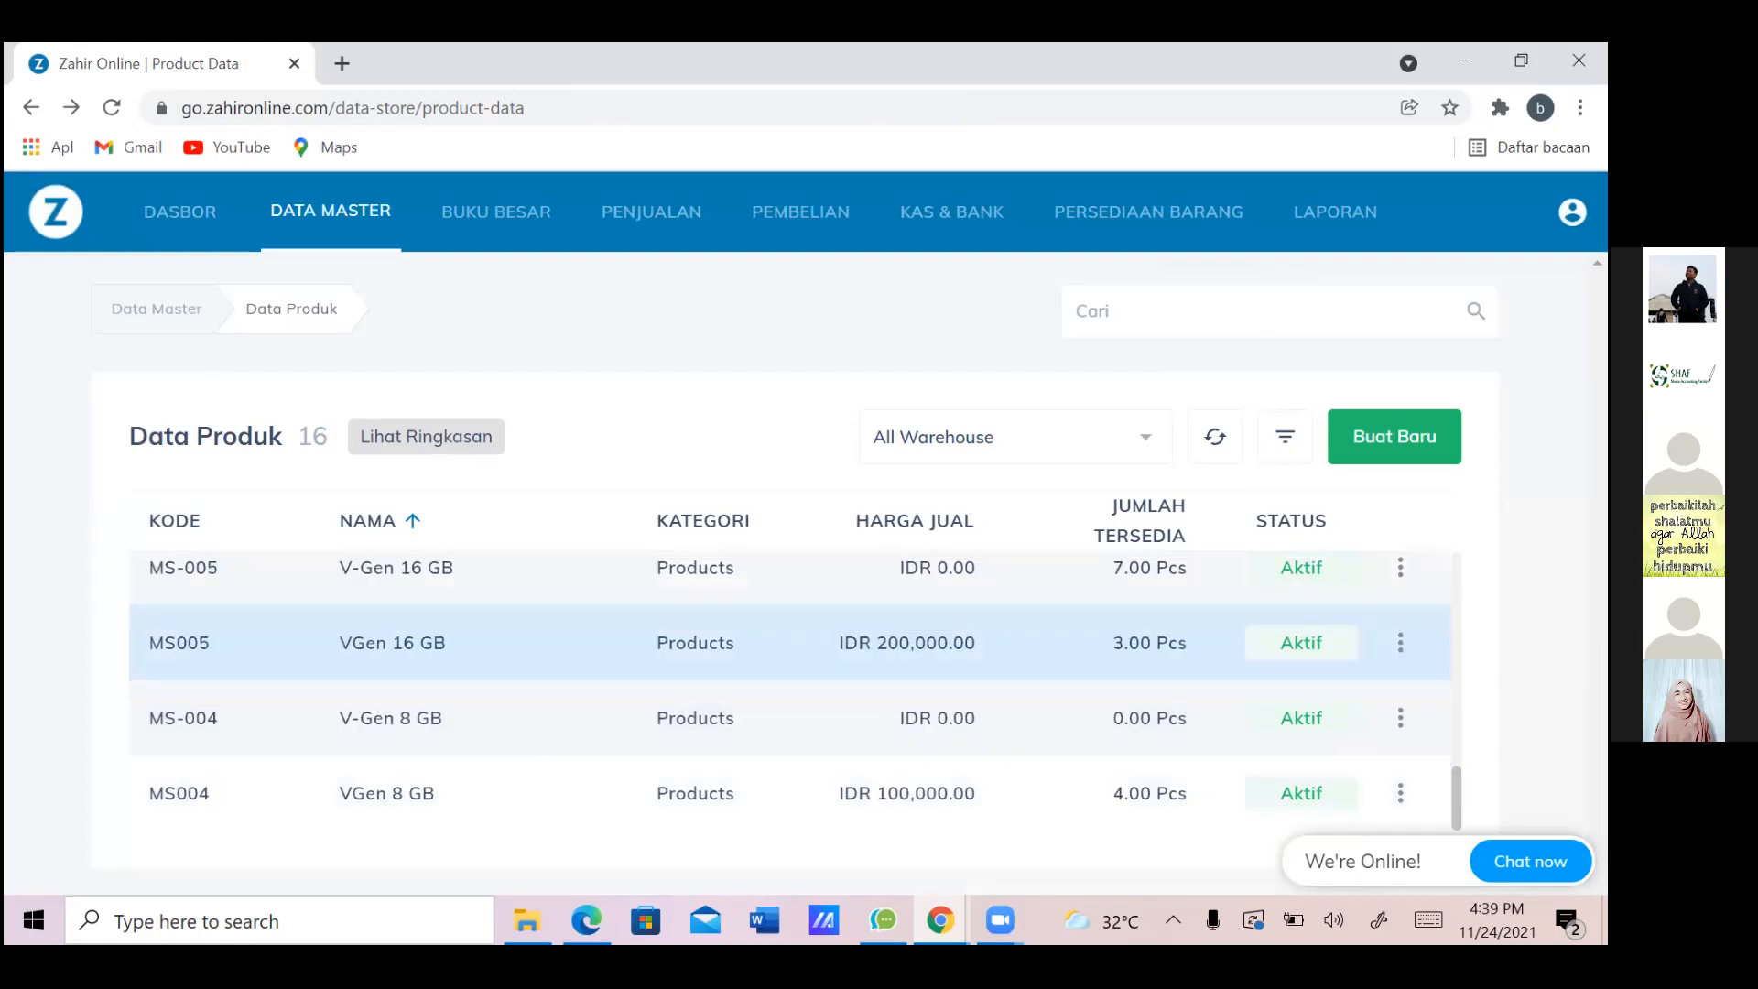
click(1401, 793)
click(1259, 663)
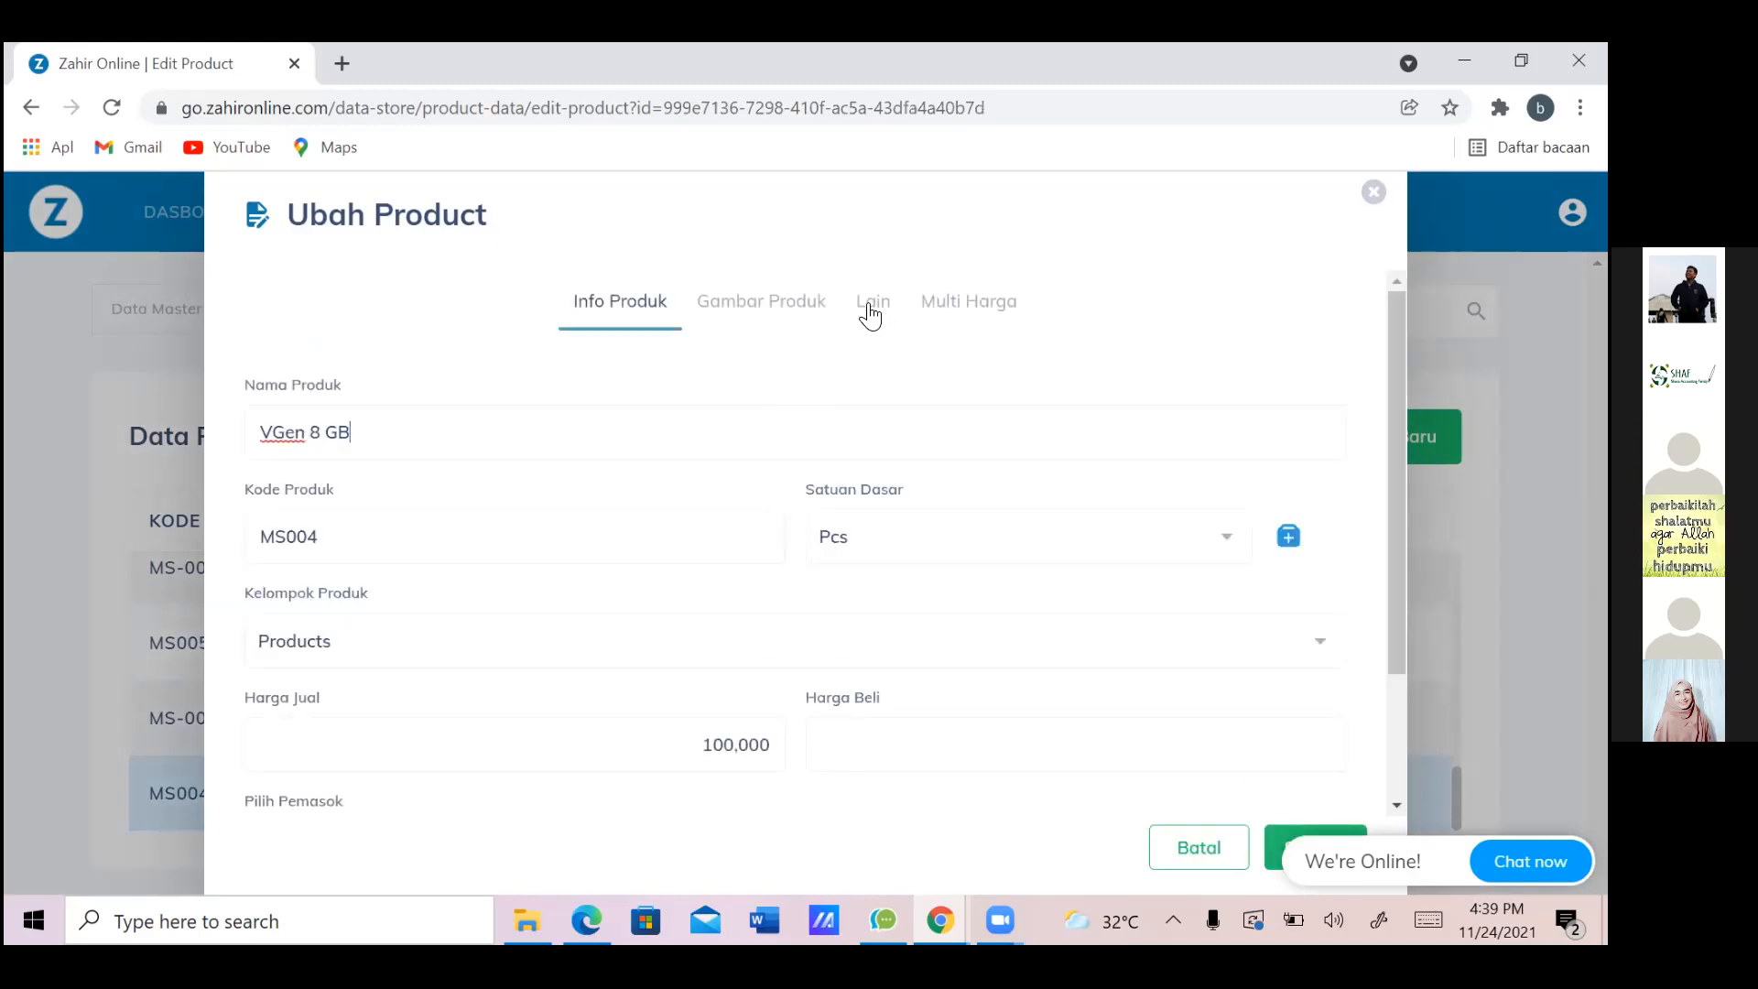
click(870, 307)
click(601, 548)
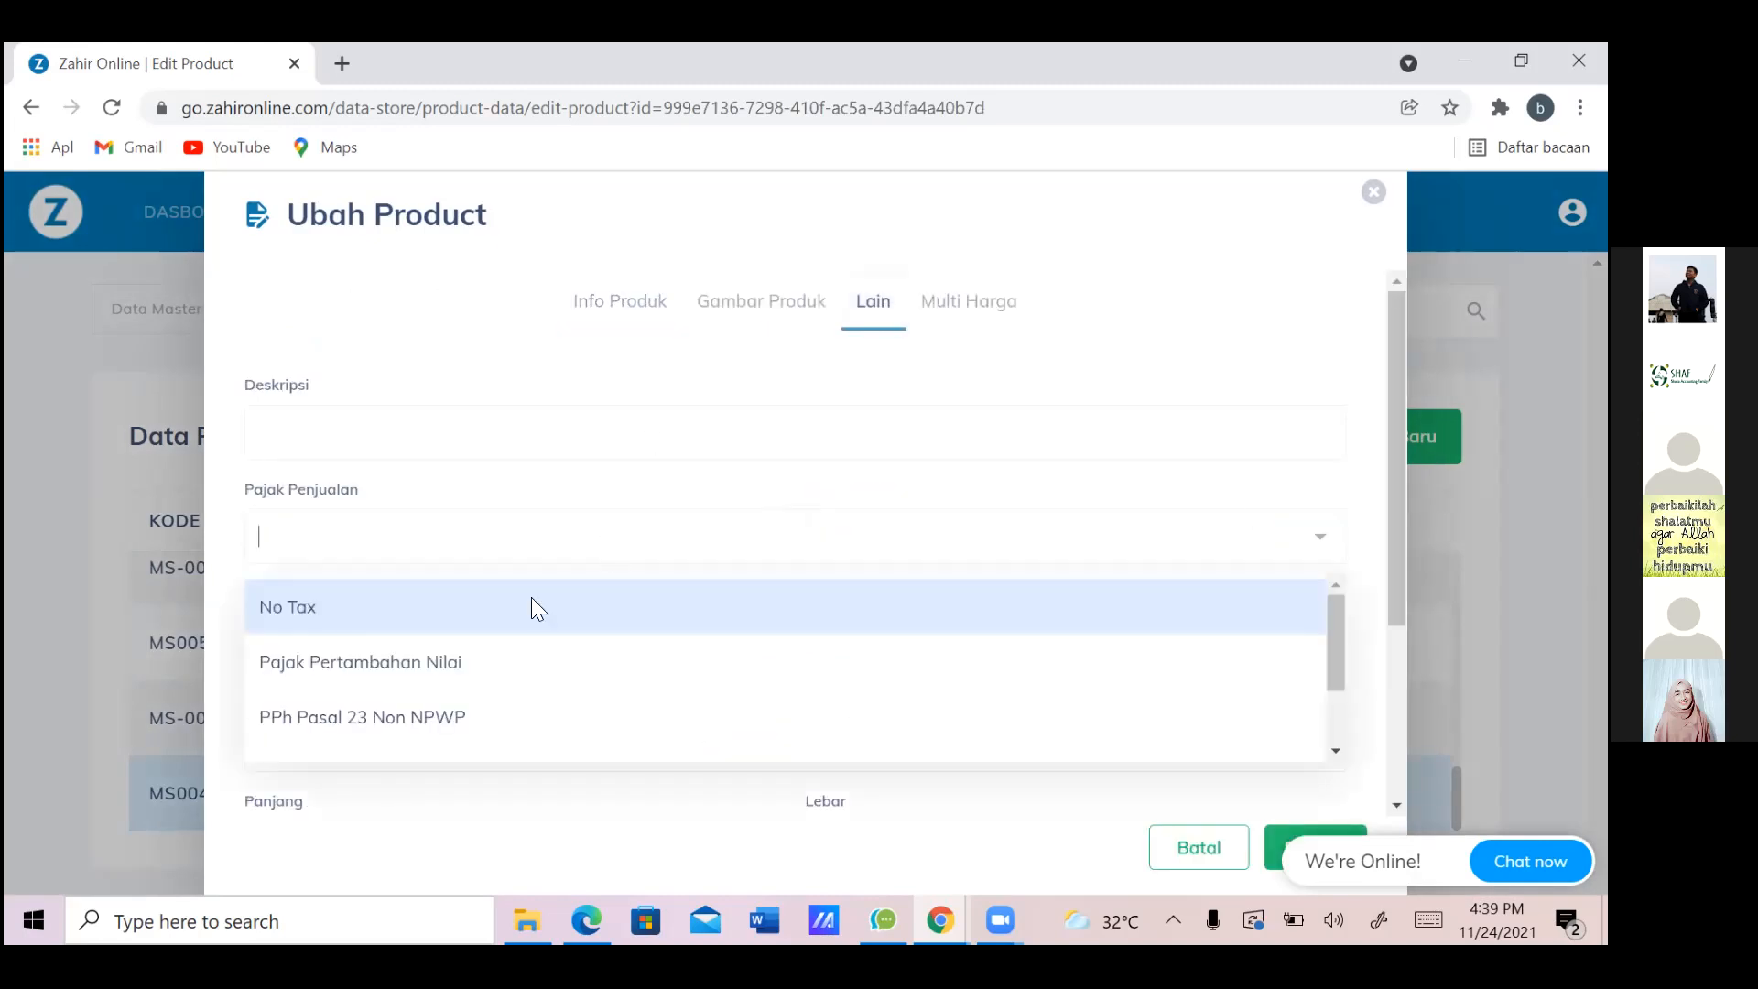
click(530, 665)
click(577, 649)
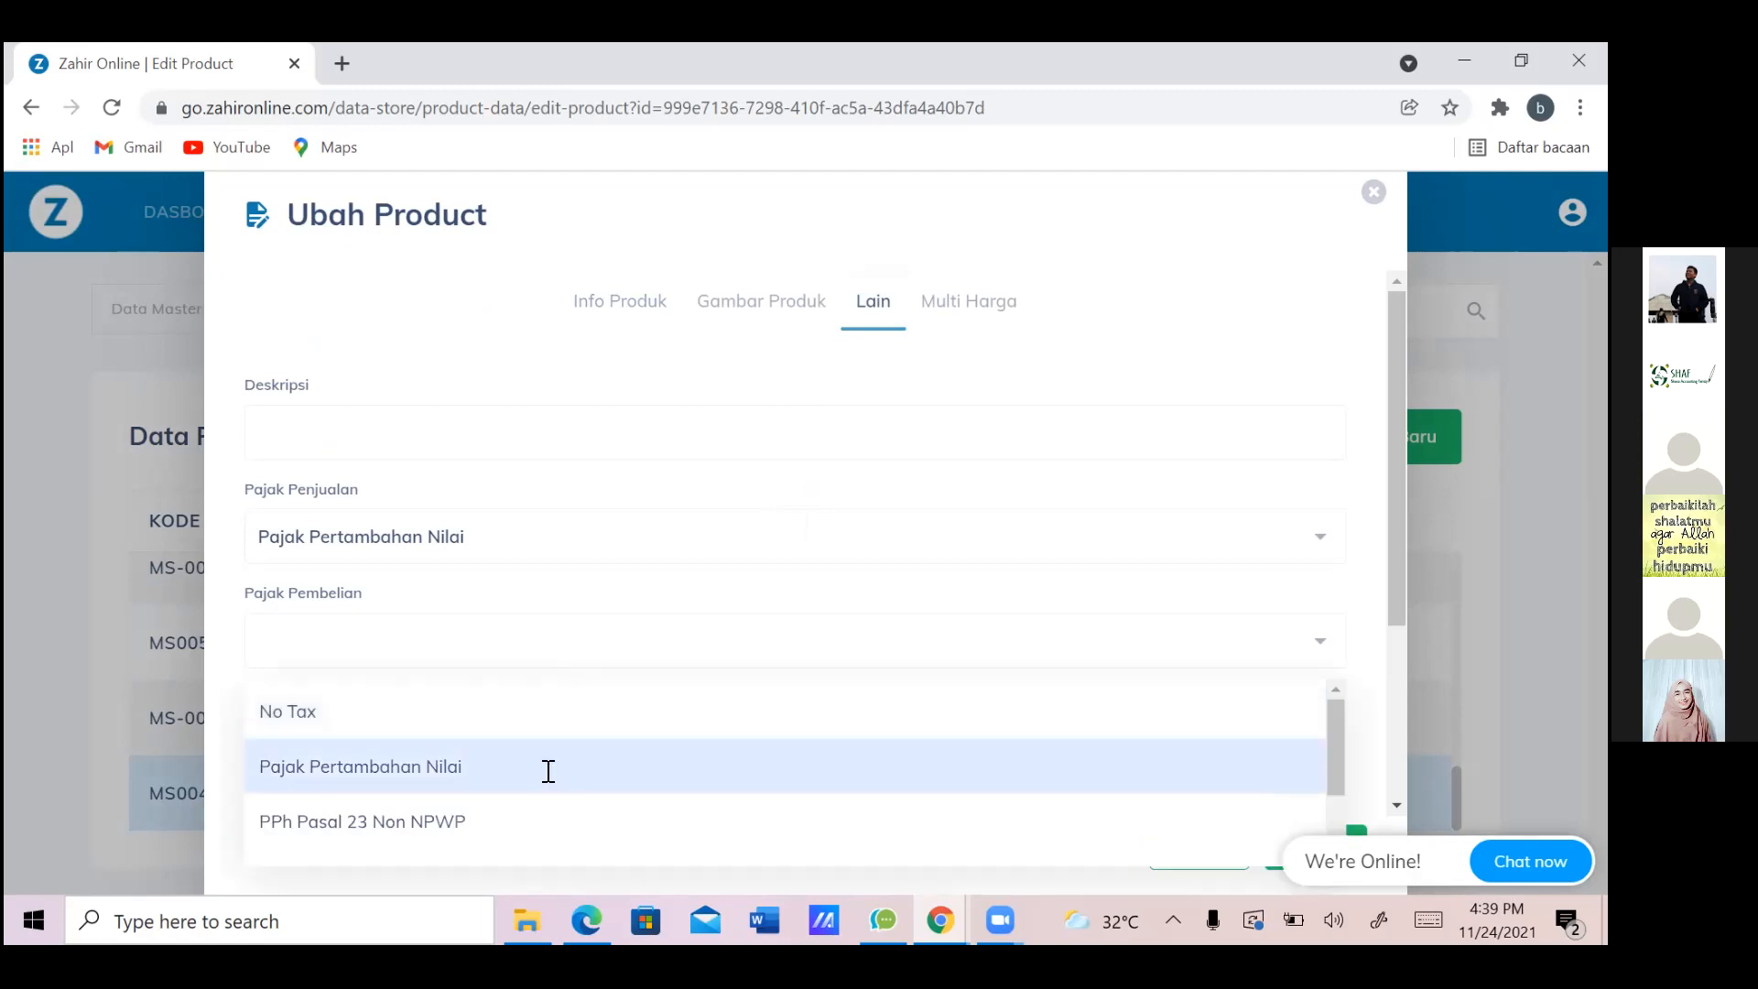
click(548, 771)
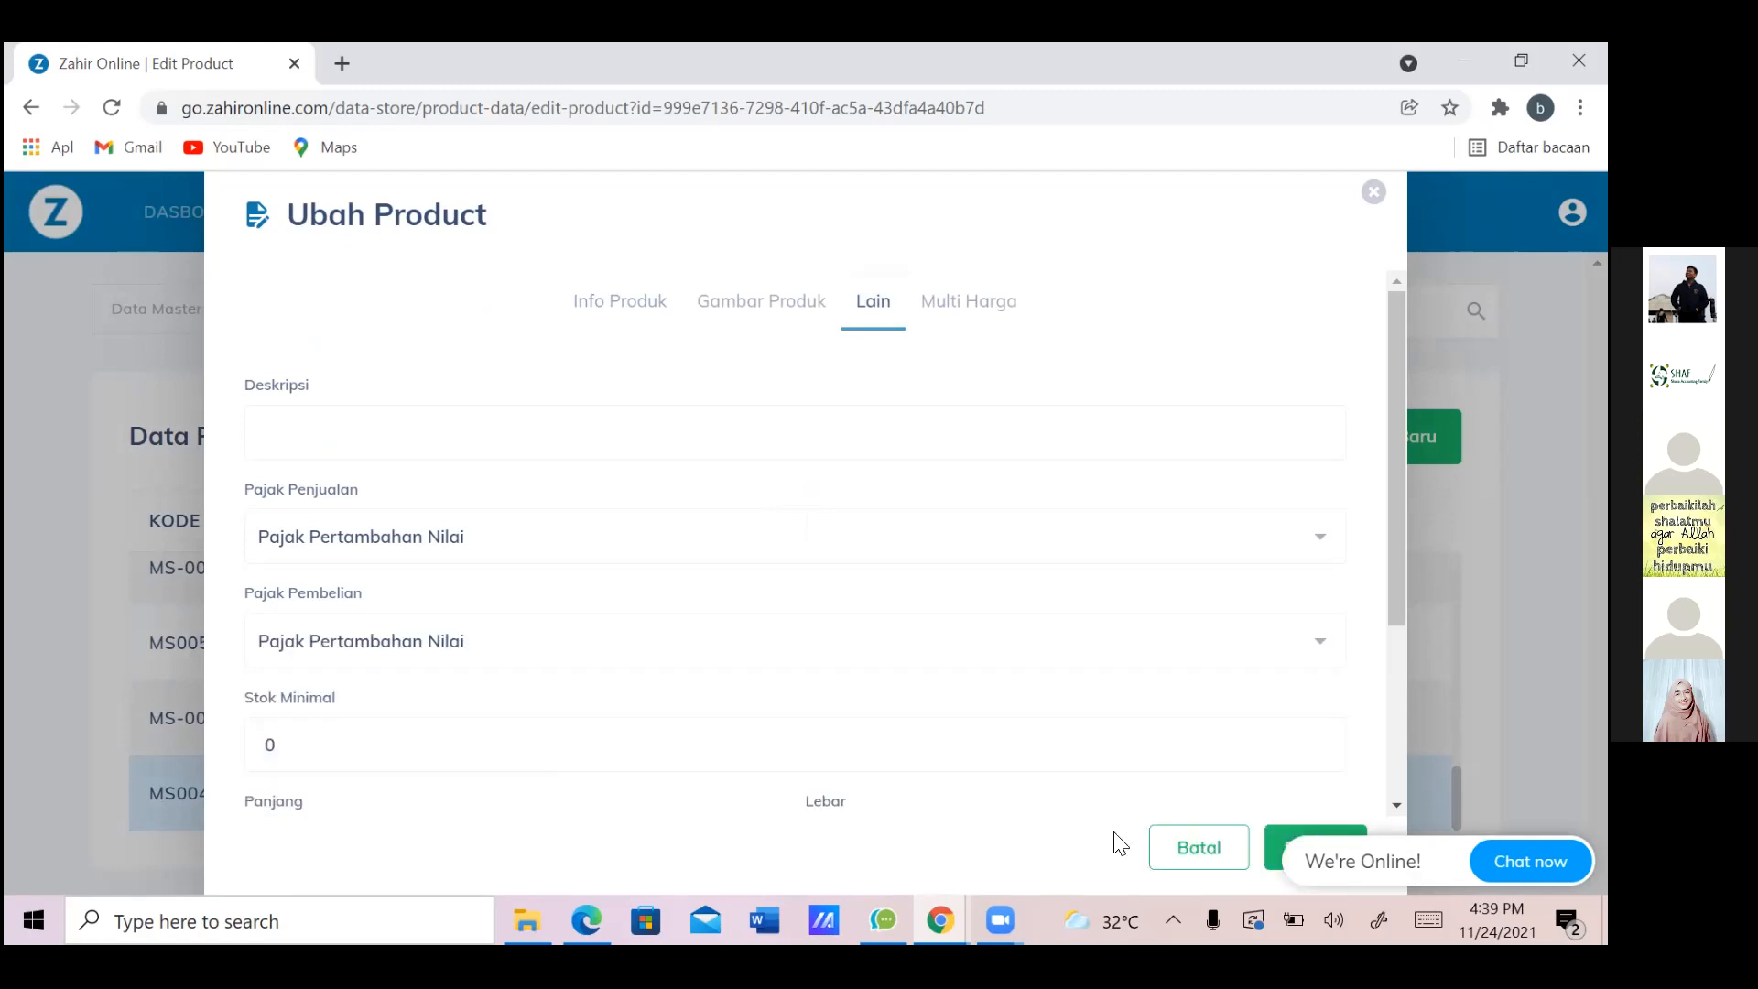
click(1278, 854)
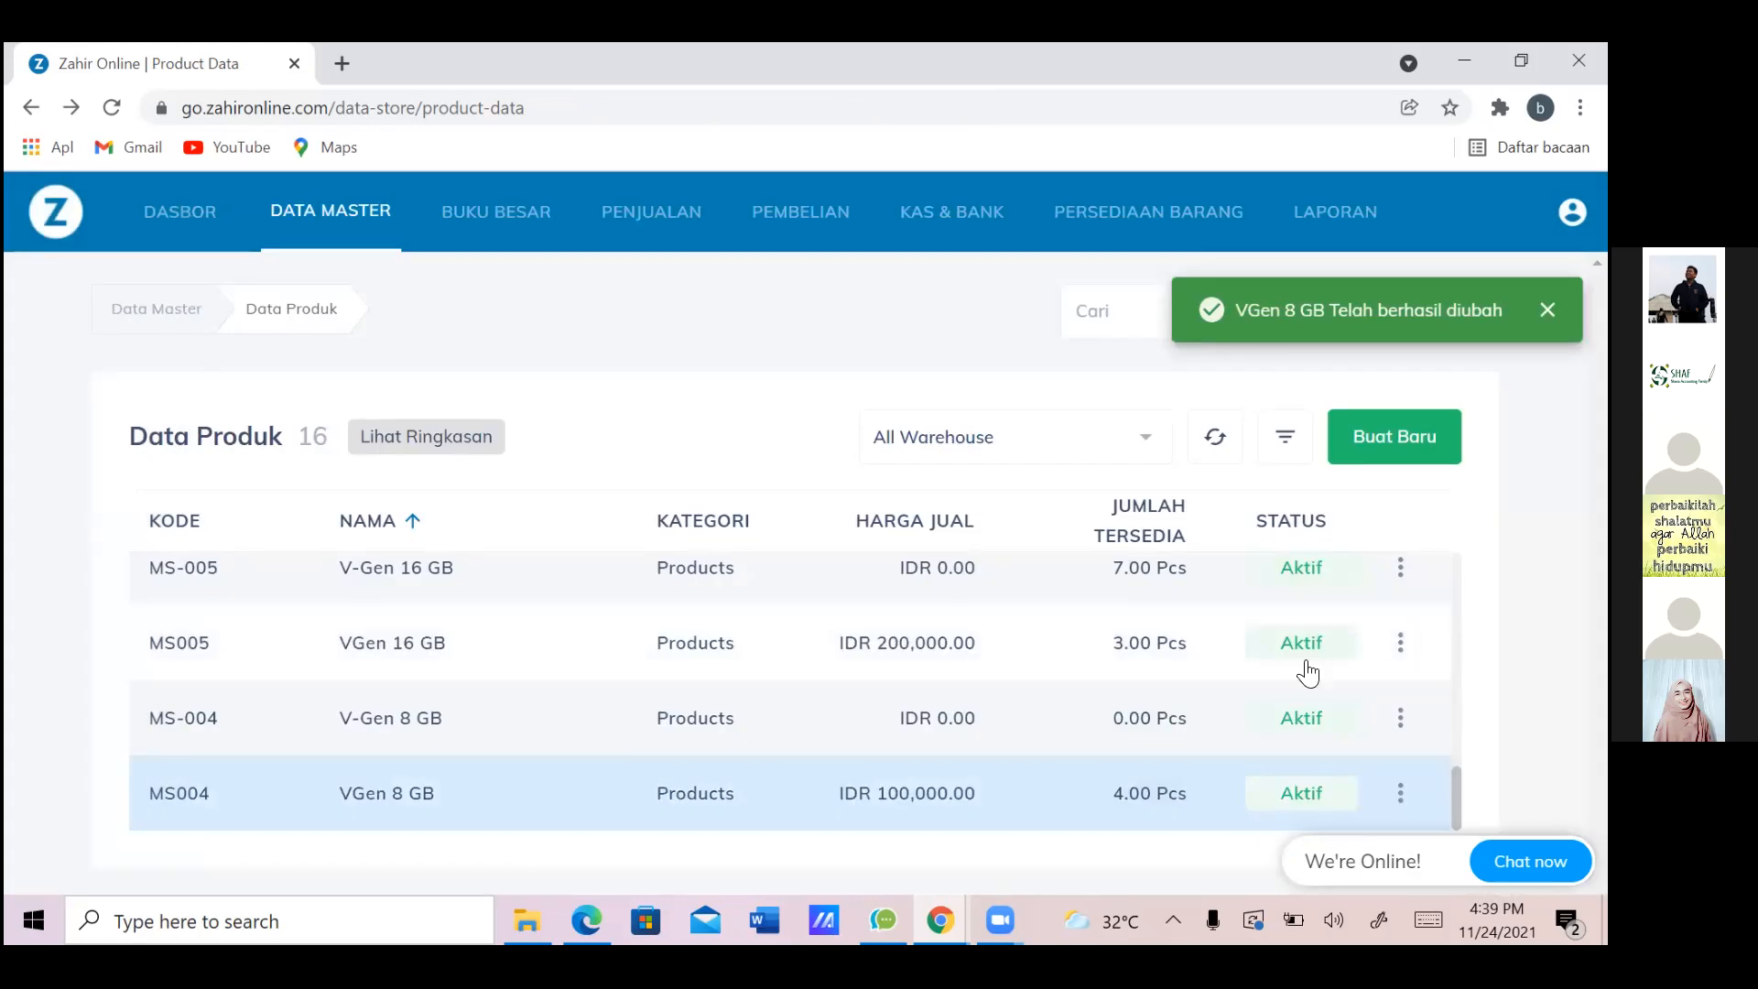
scroll(1308, 673, up, 2)
scroll(1308, 673, up, 5)
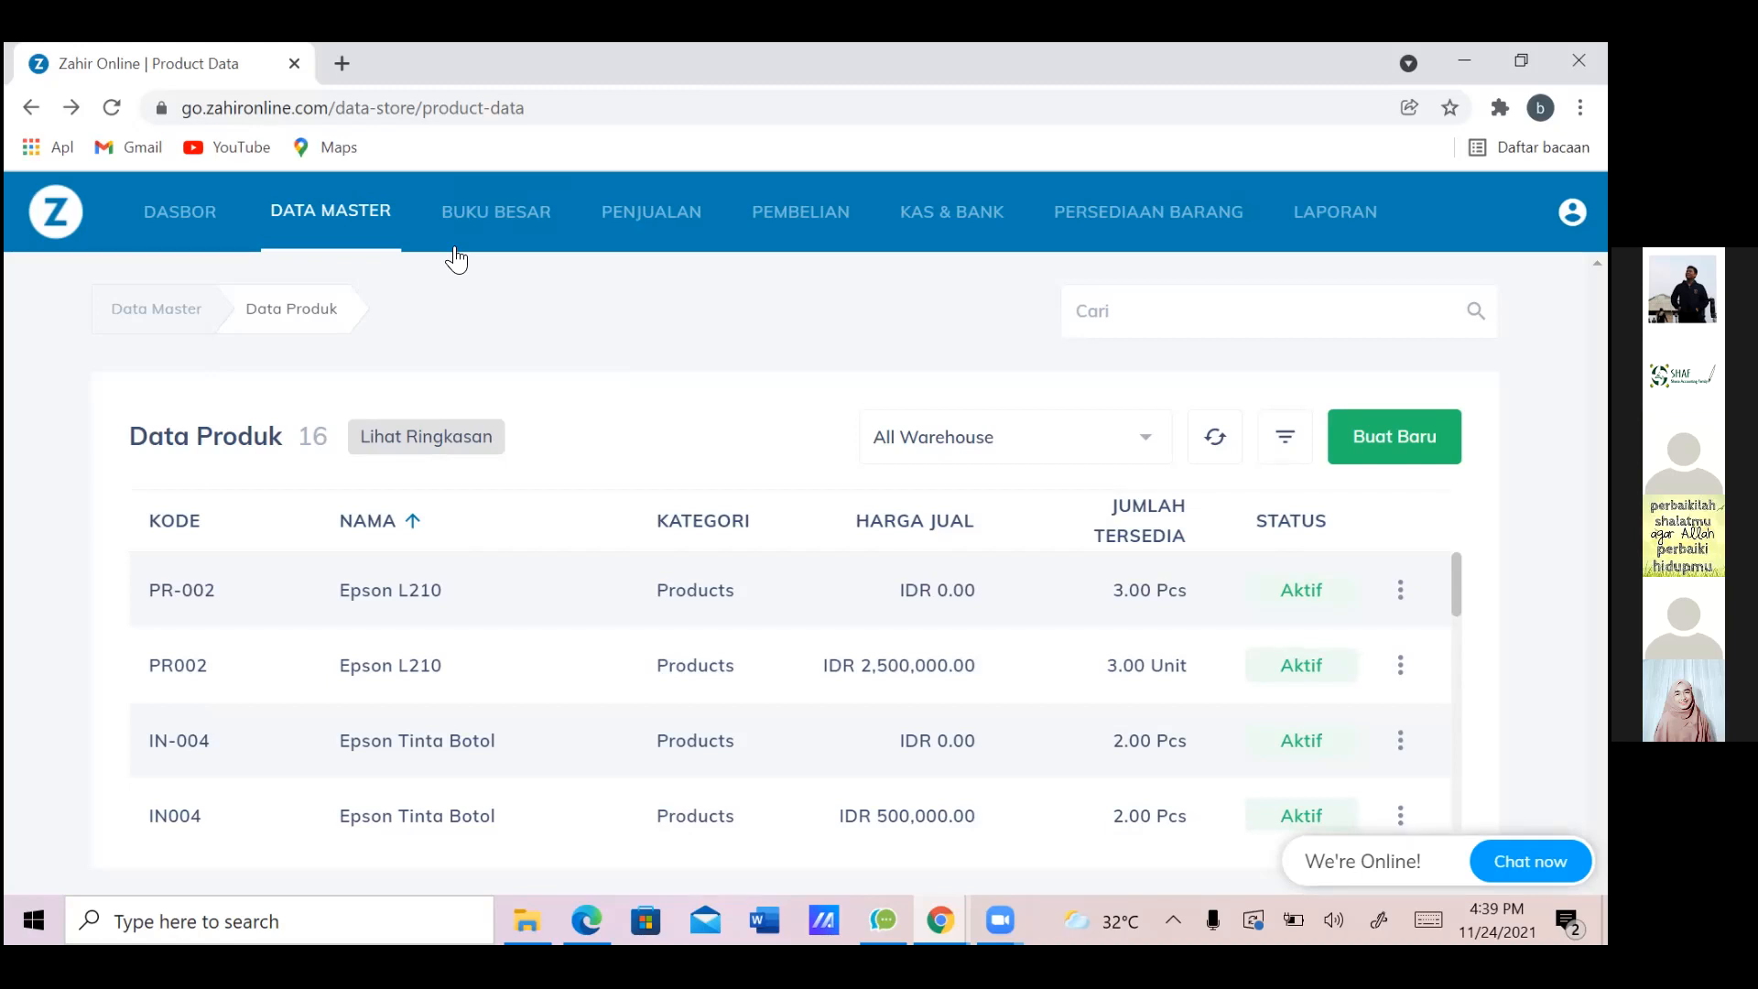
Move through Buku Besar and Penjualan to the Pembelian section
click(495, 220)
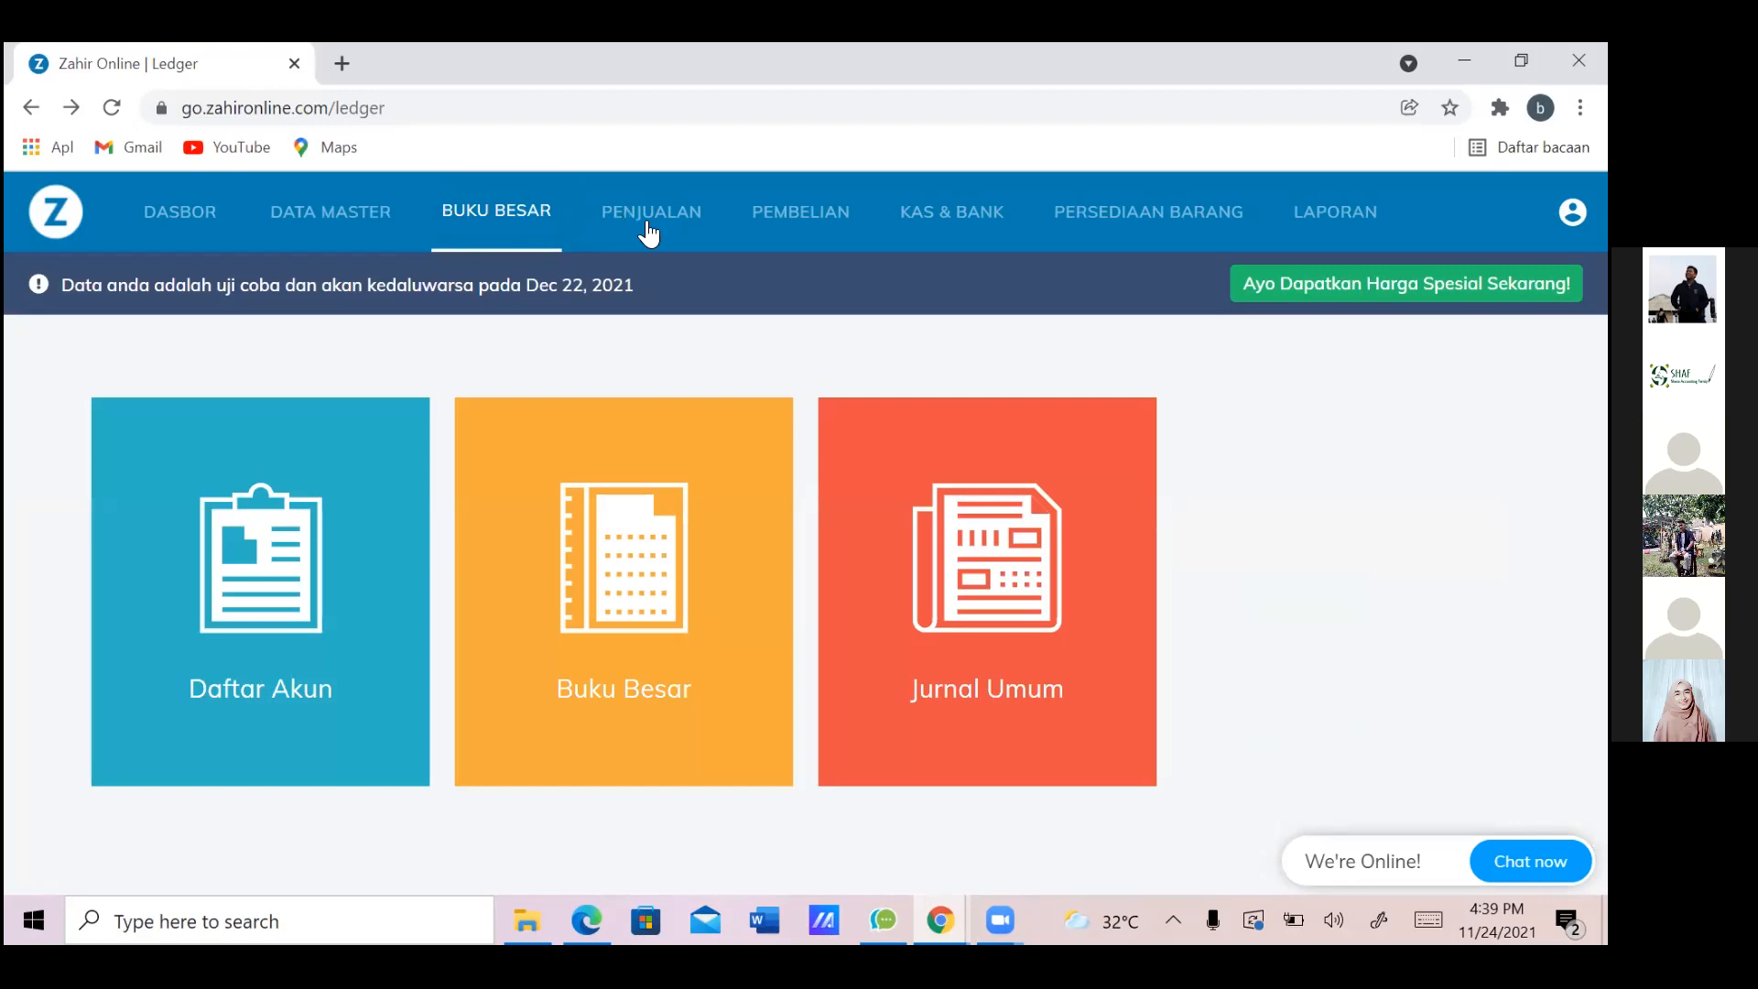
click(683, 241)
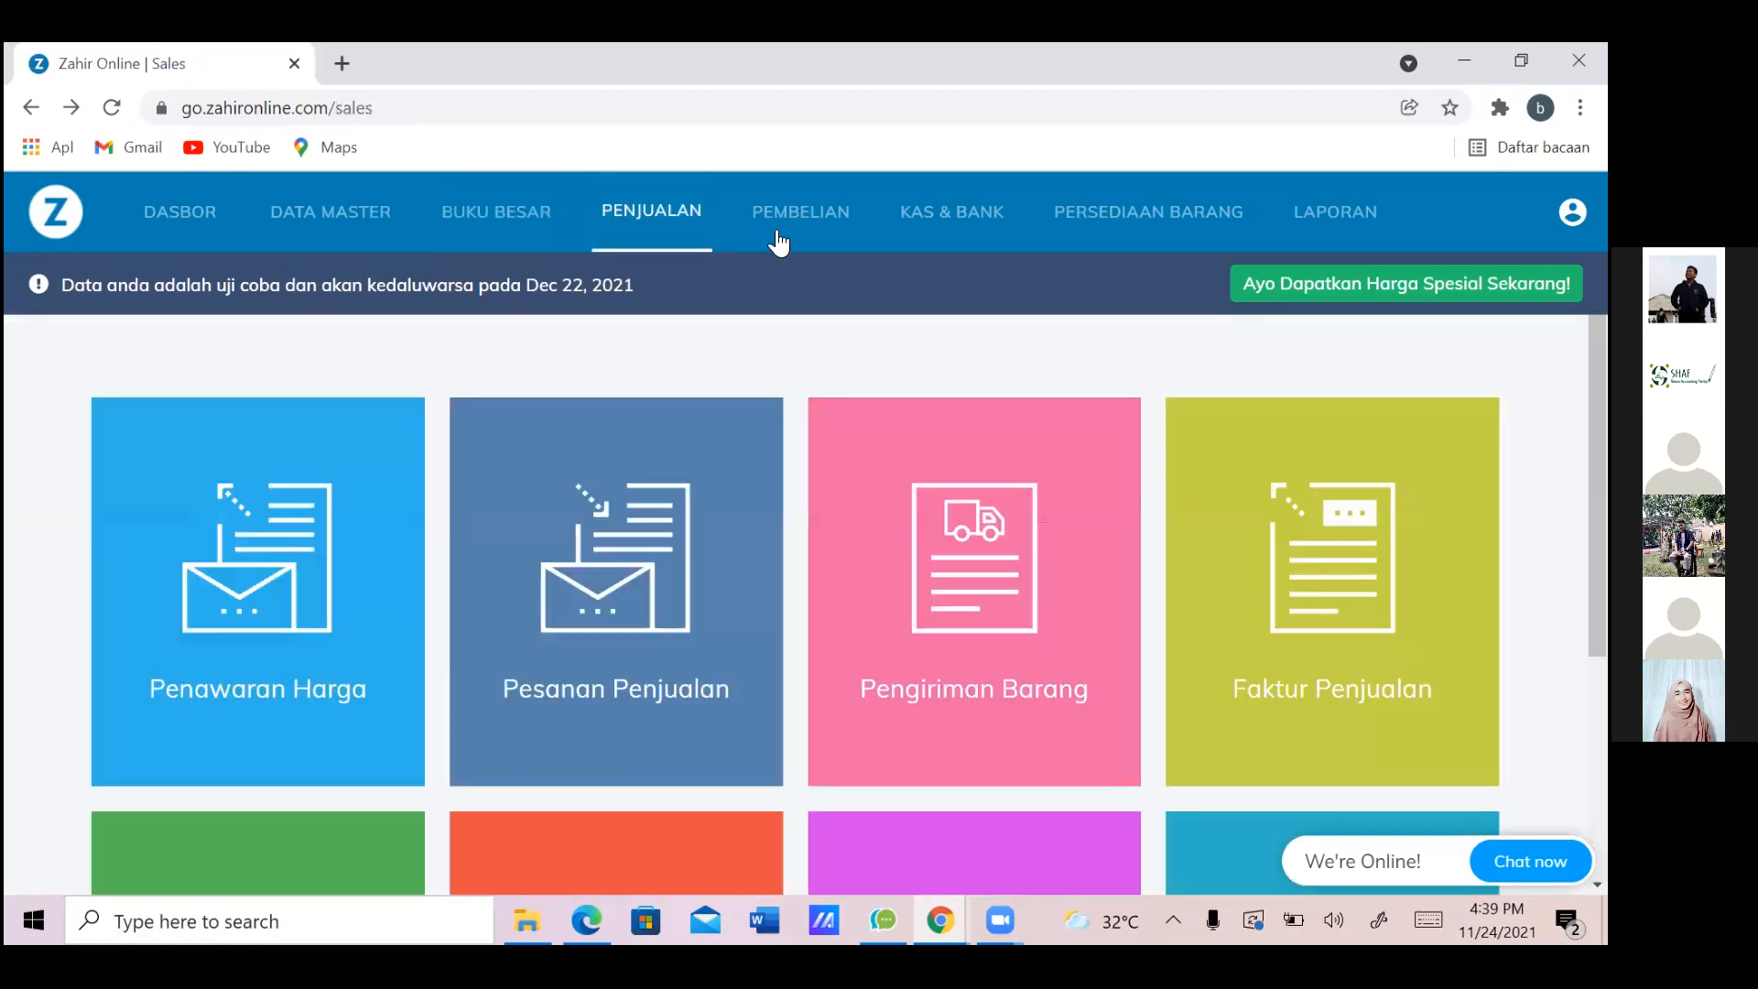
click(778, 242)
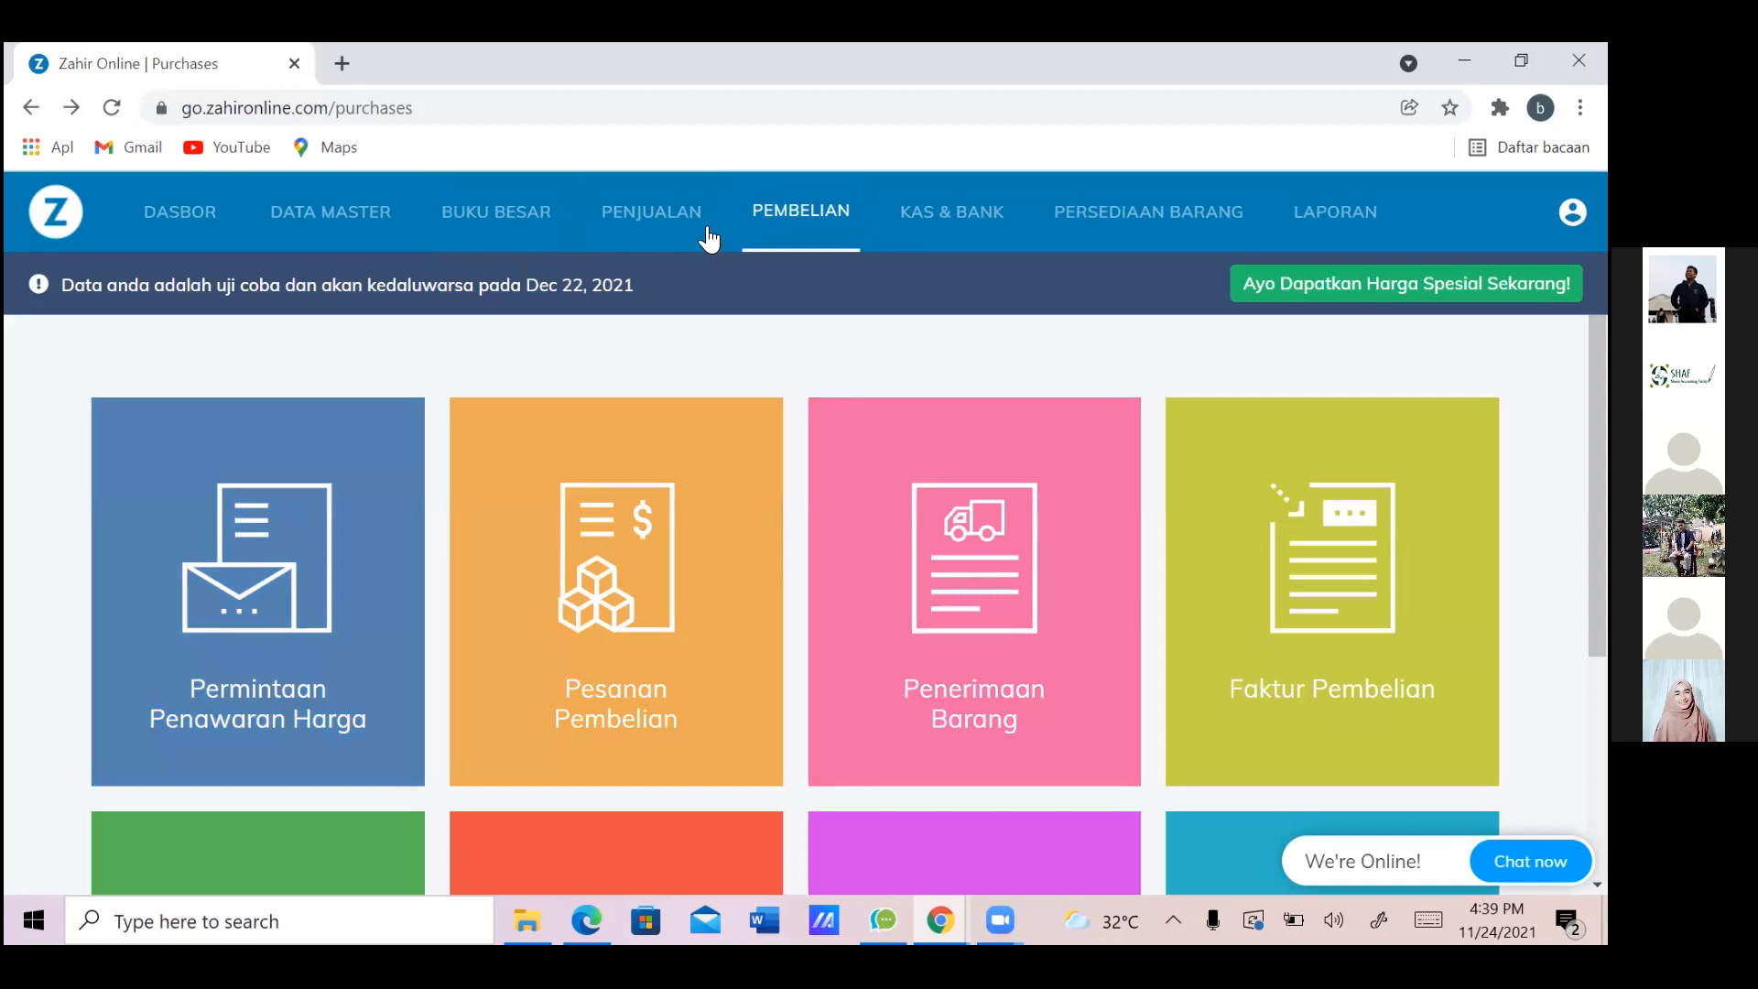
key(alt+Tab)
key(alt+Tab)
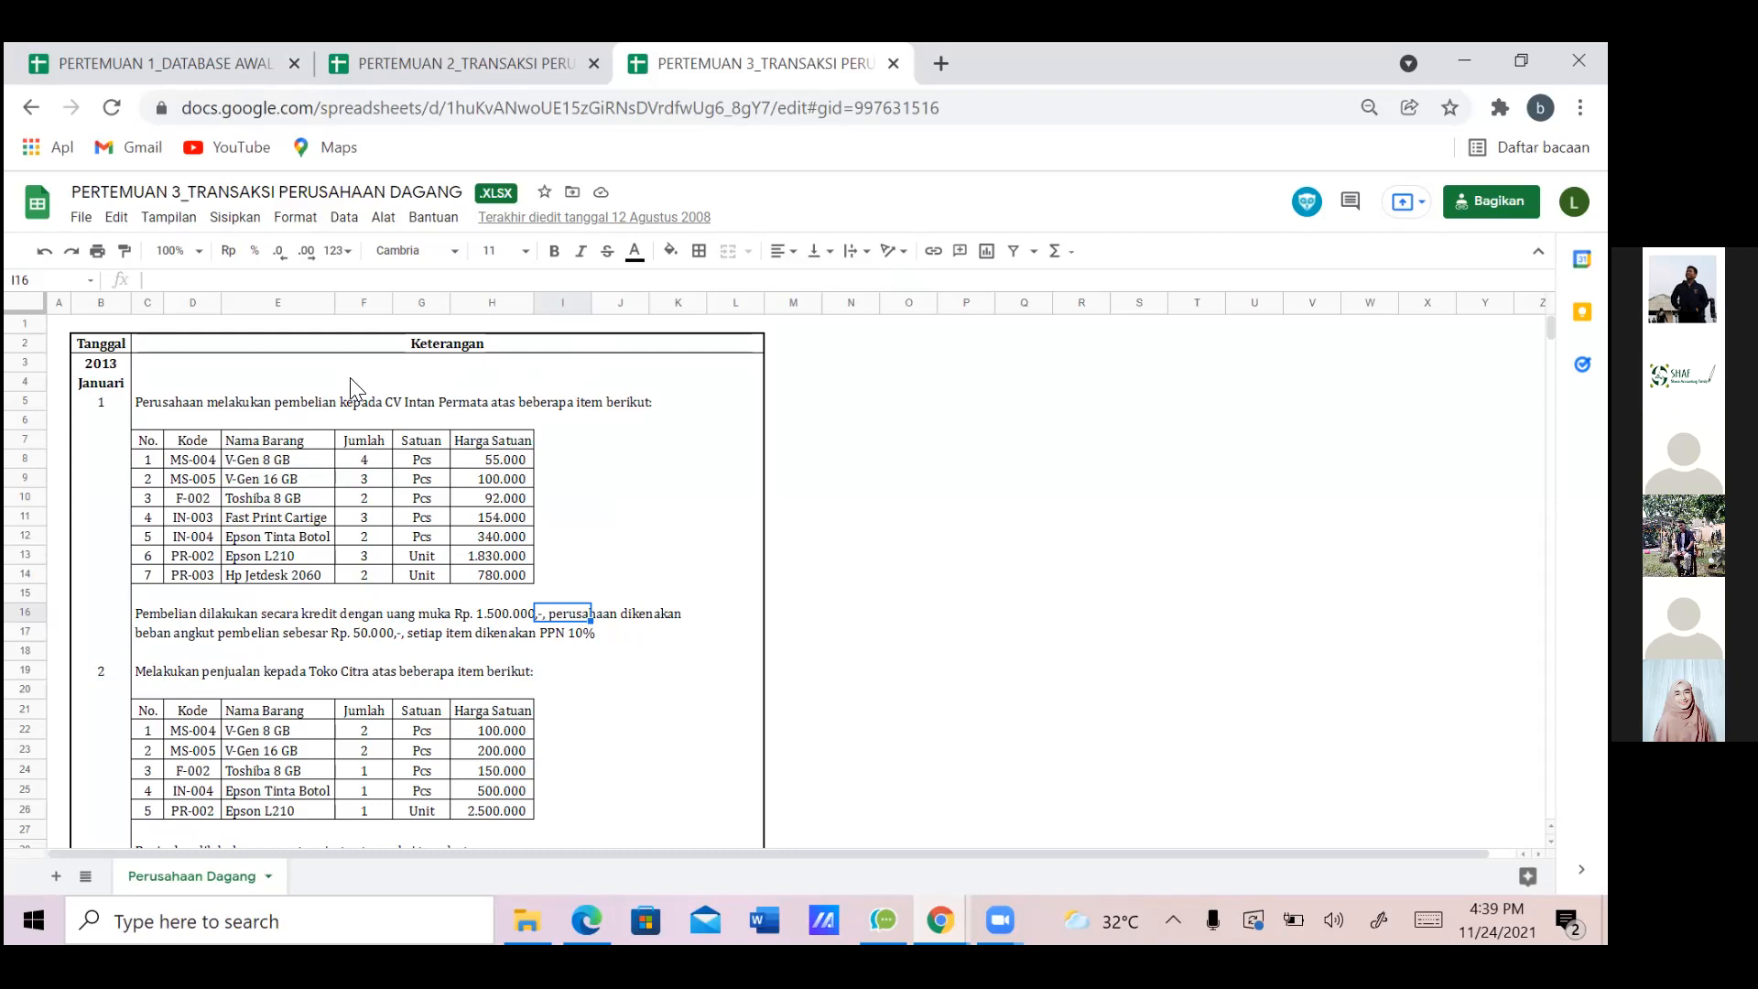
key(alt+Tab)
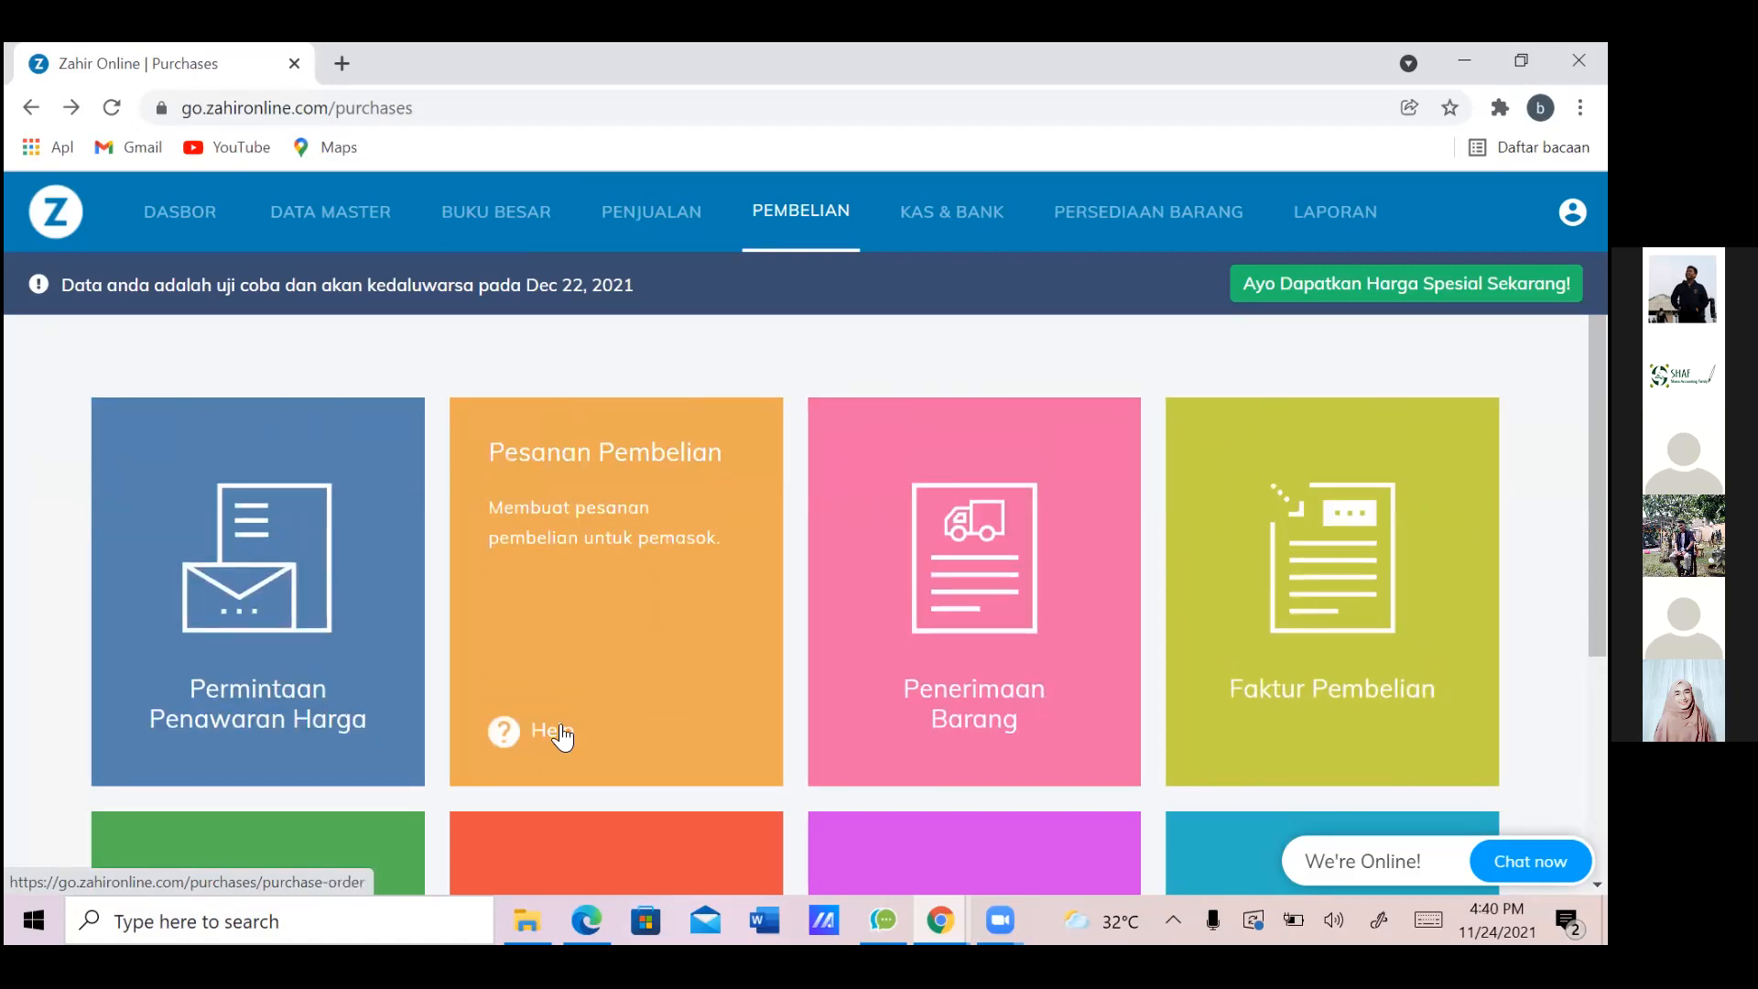
Scroll the Pembelian page up and down to look over the purchase documents
scroll(545, 739, up, 4)
scroll(548, 744, down, 4)
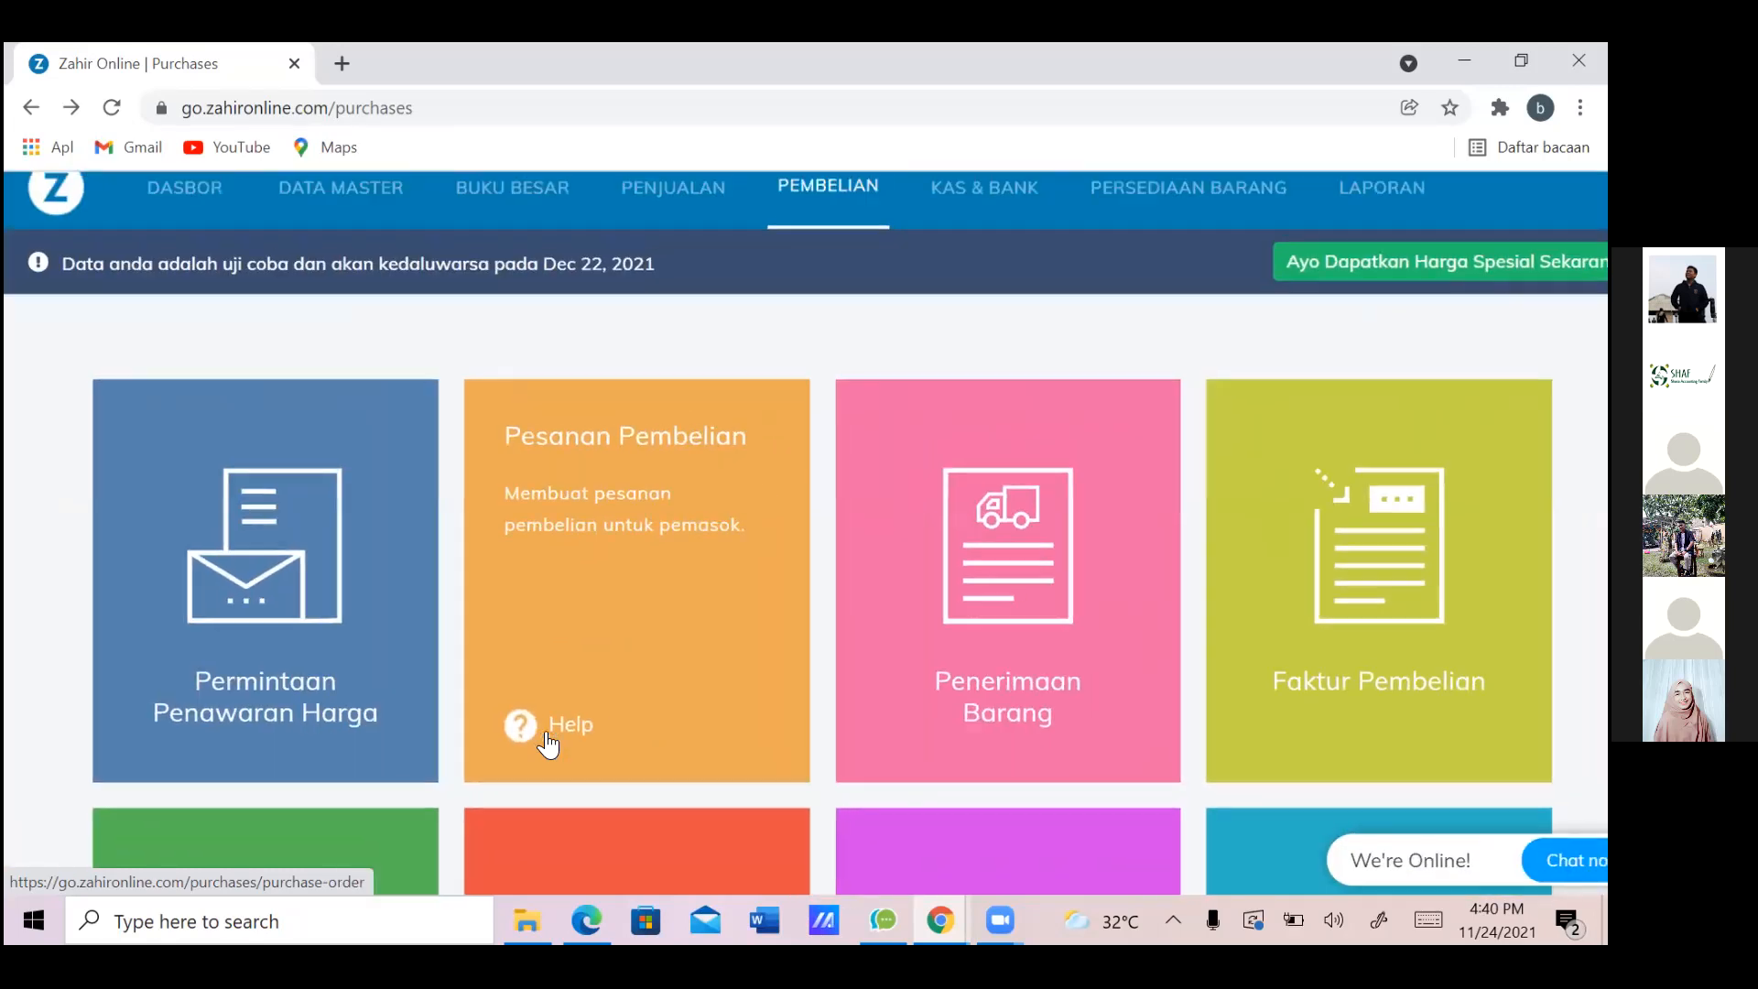
scroll(547, 744, down, 2)
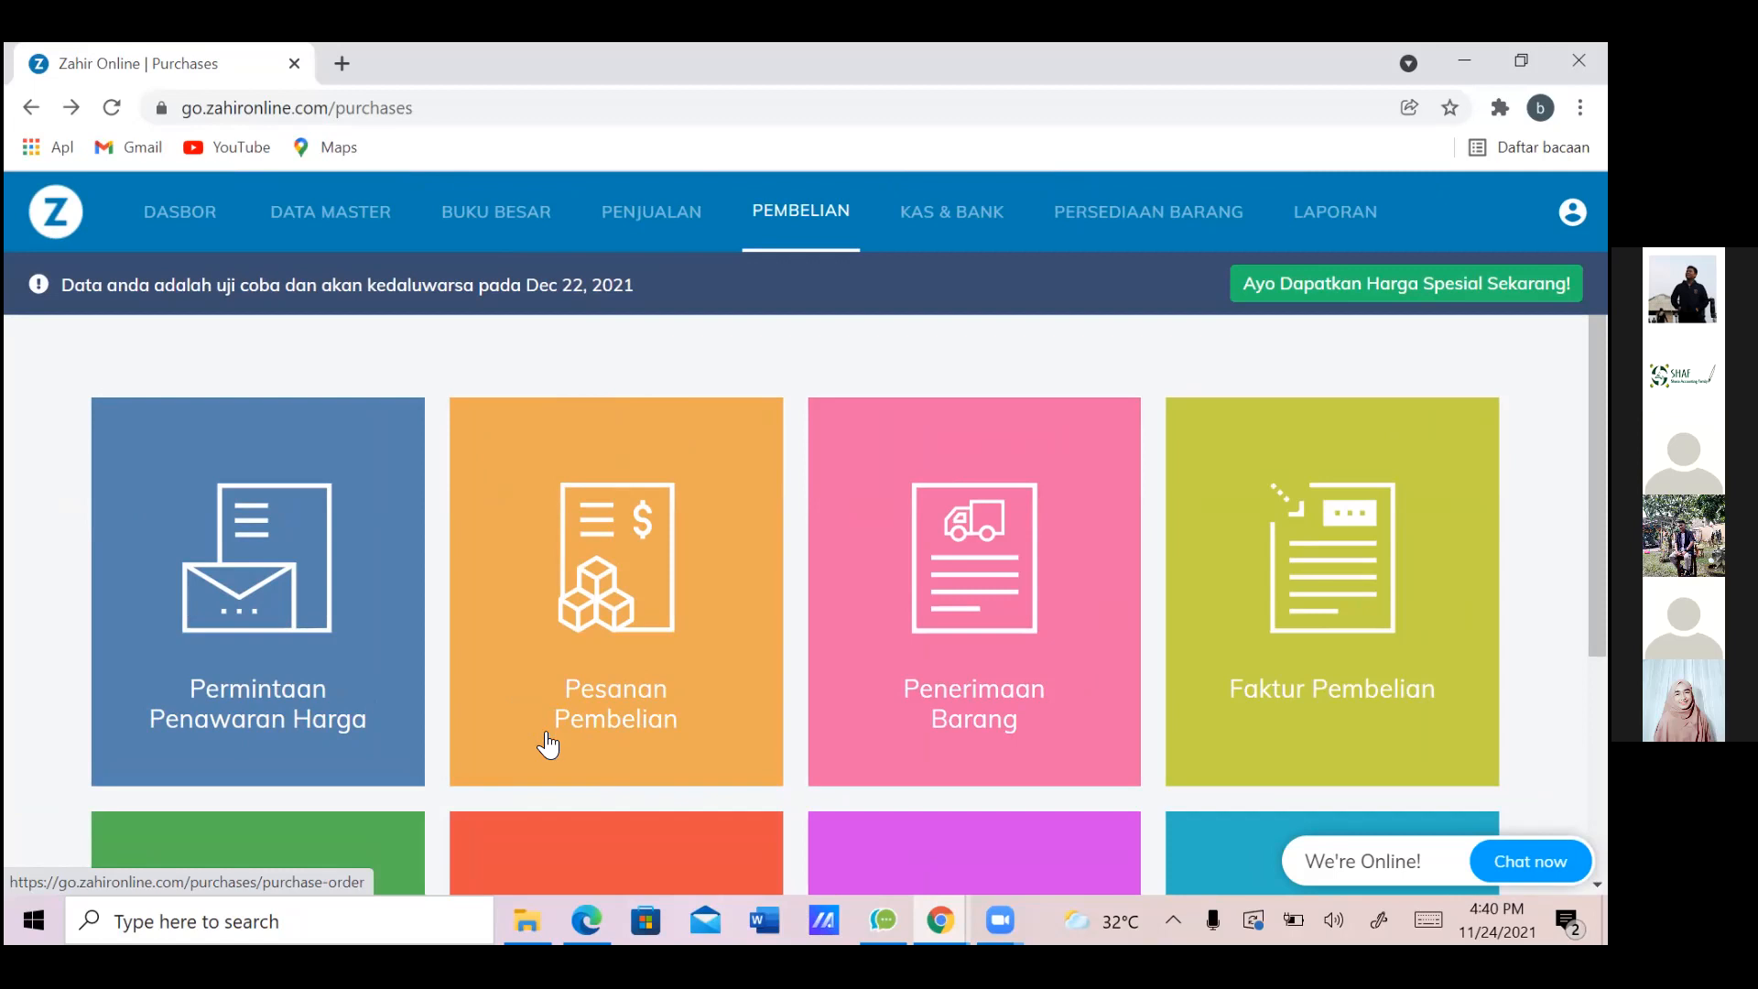
scroll(547, 744, down, 1)
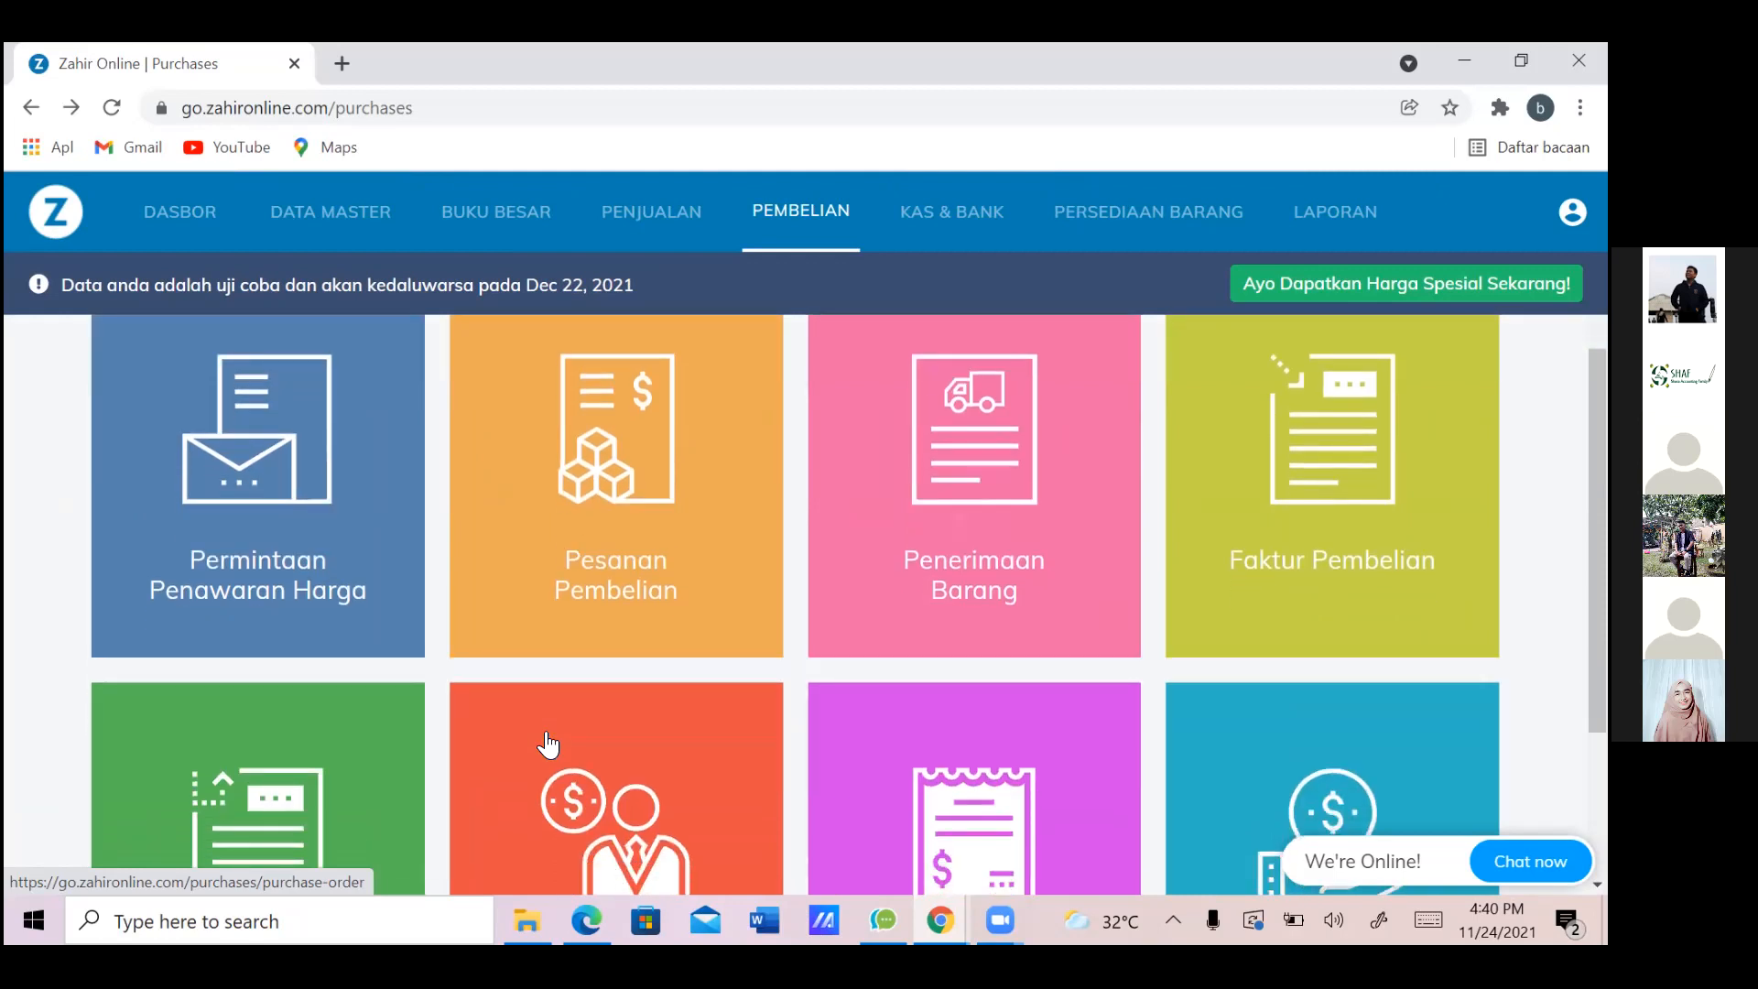
scroll(548, 744, up, 1)
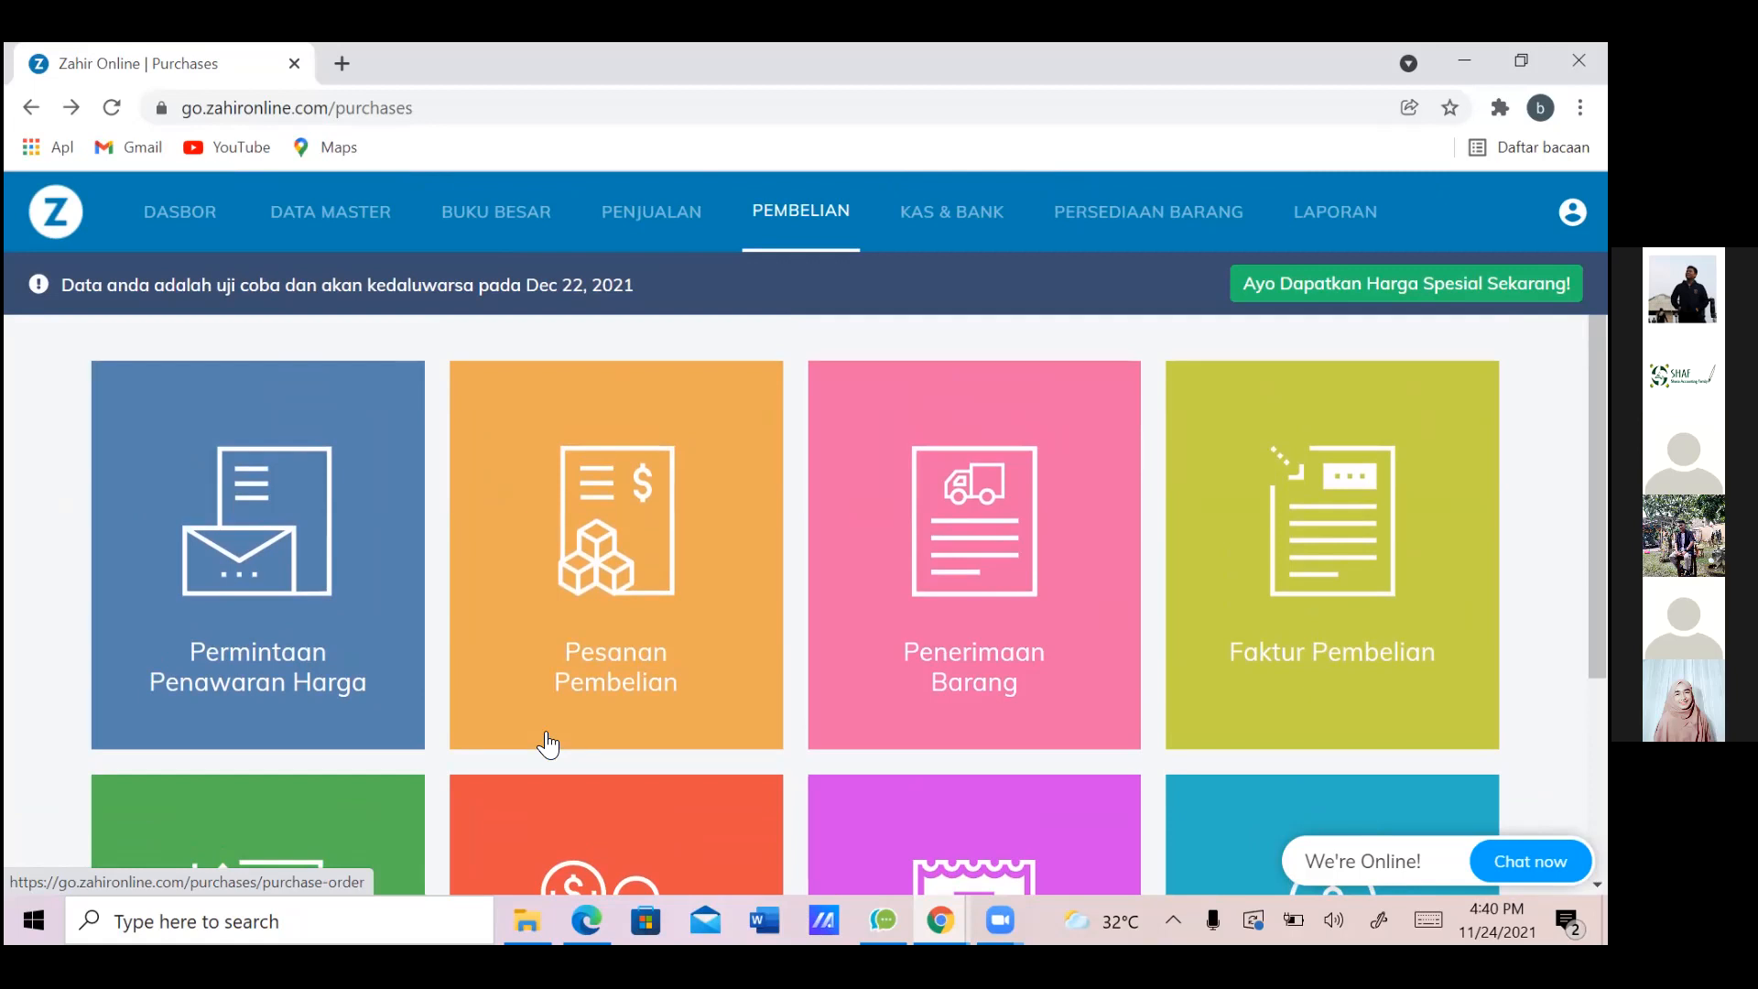
scroll(548, 744, down, 1)
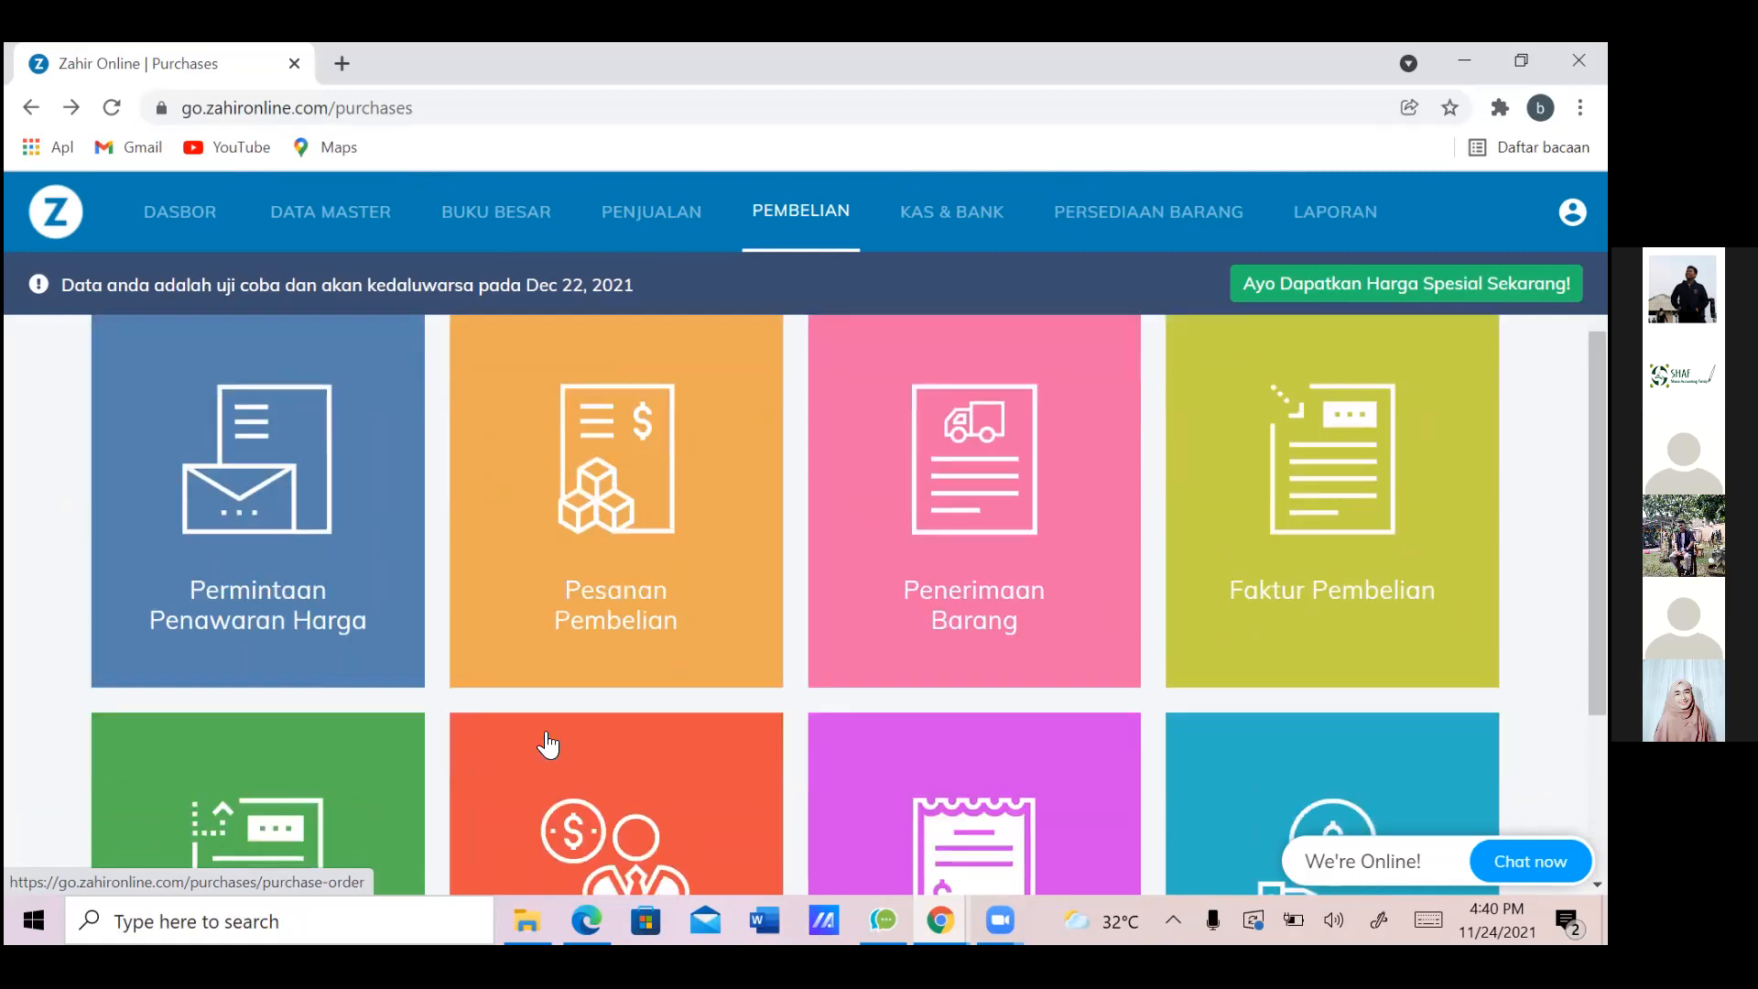
scroll(547, 744, up, 1)
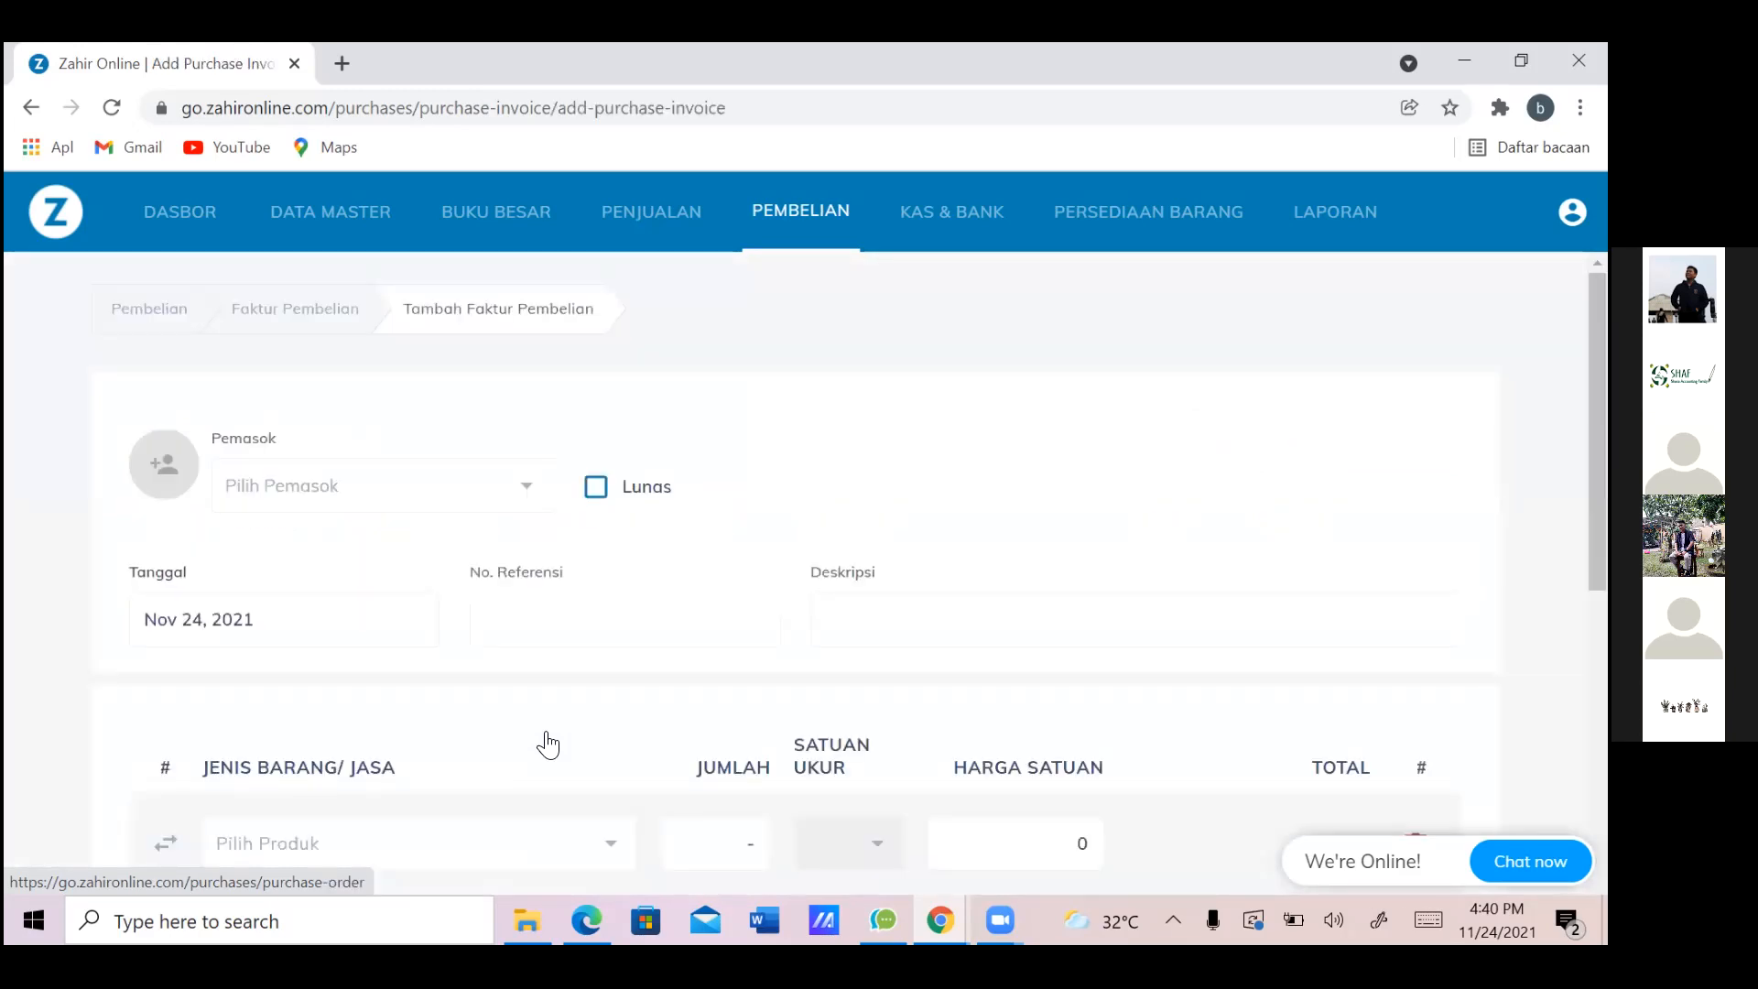
Close the chat panel and select CV Intan Permata as supplier, auto-filling reference PJ000002
scroll(547, 744, down, 4)
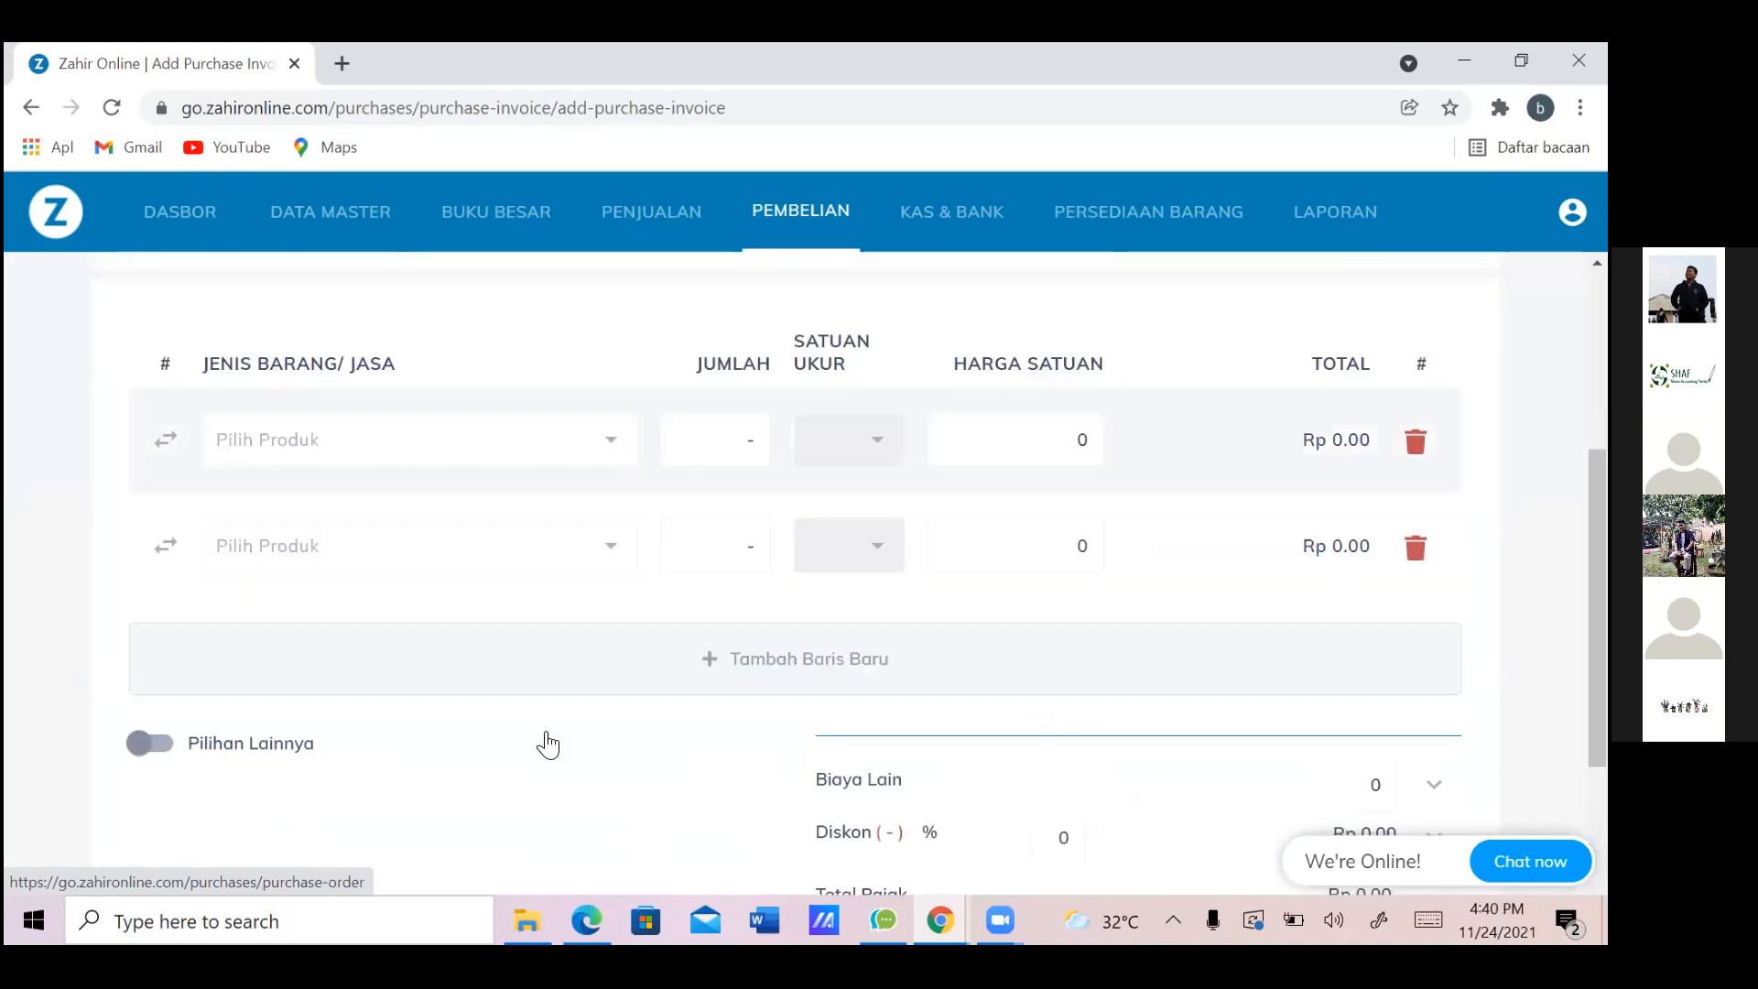
scroll(547, 745, up, 4)
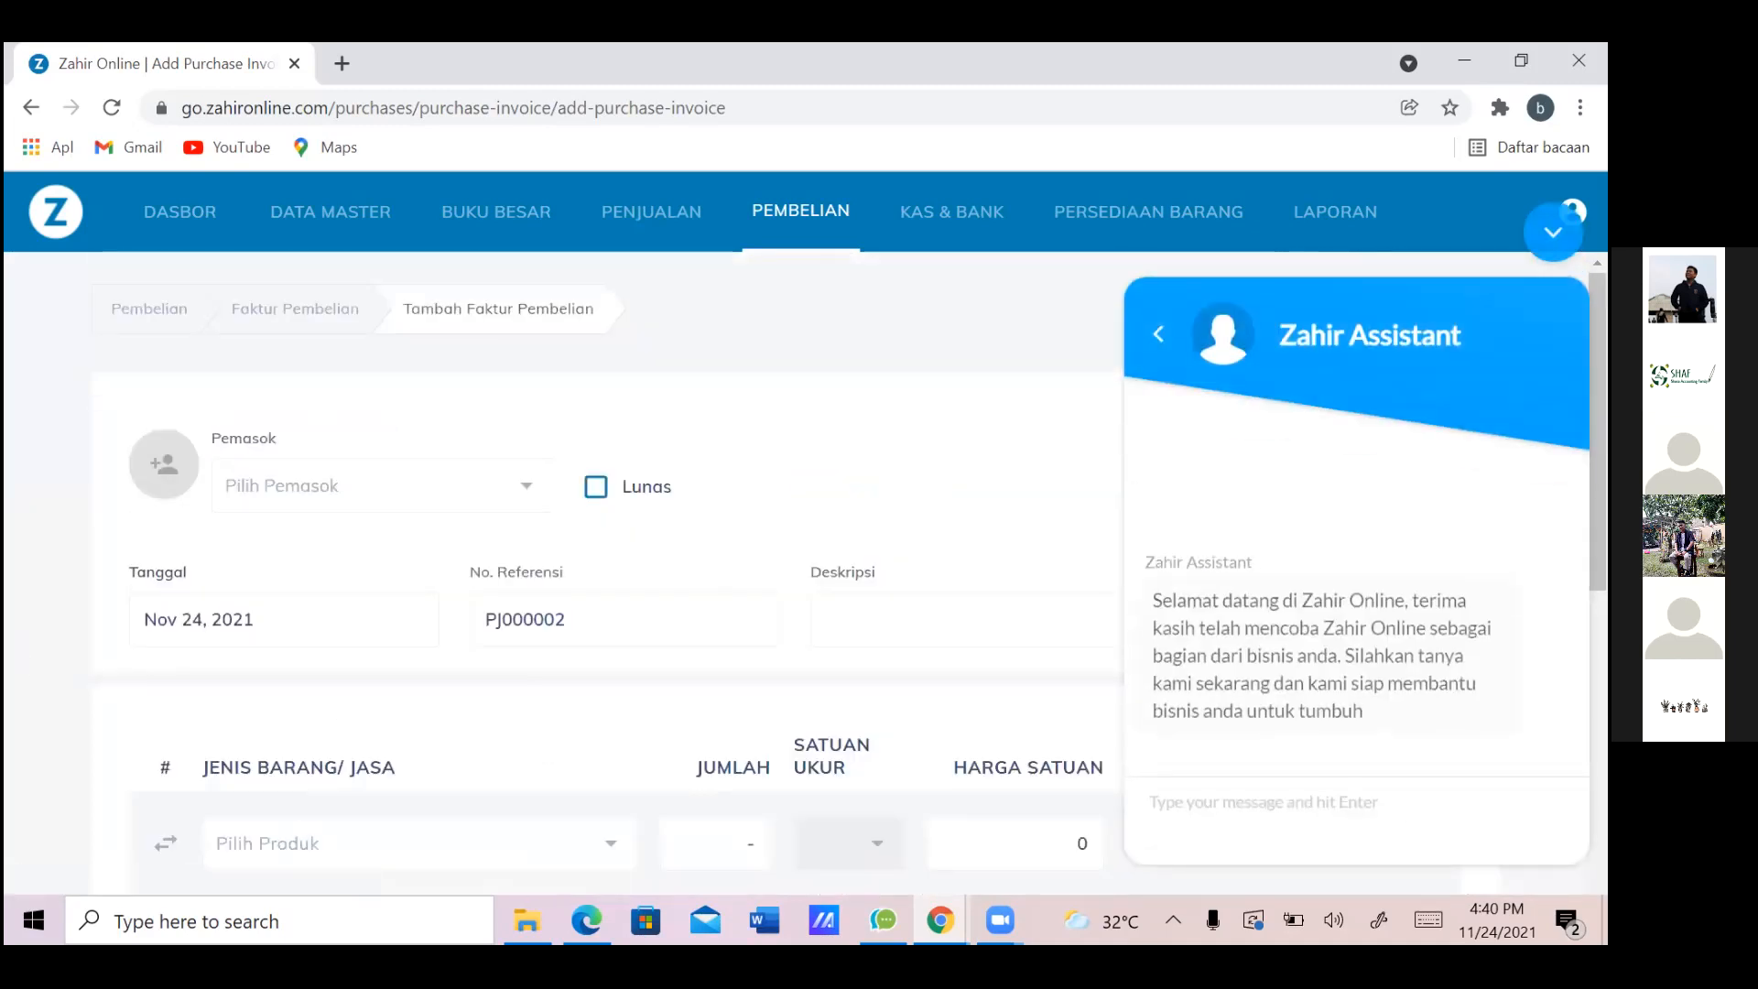
click(1553, 233)
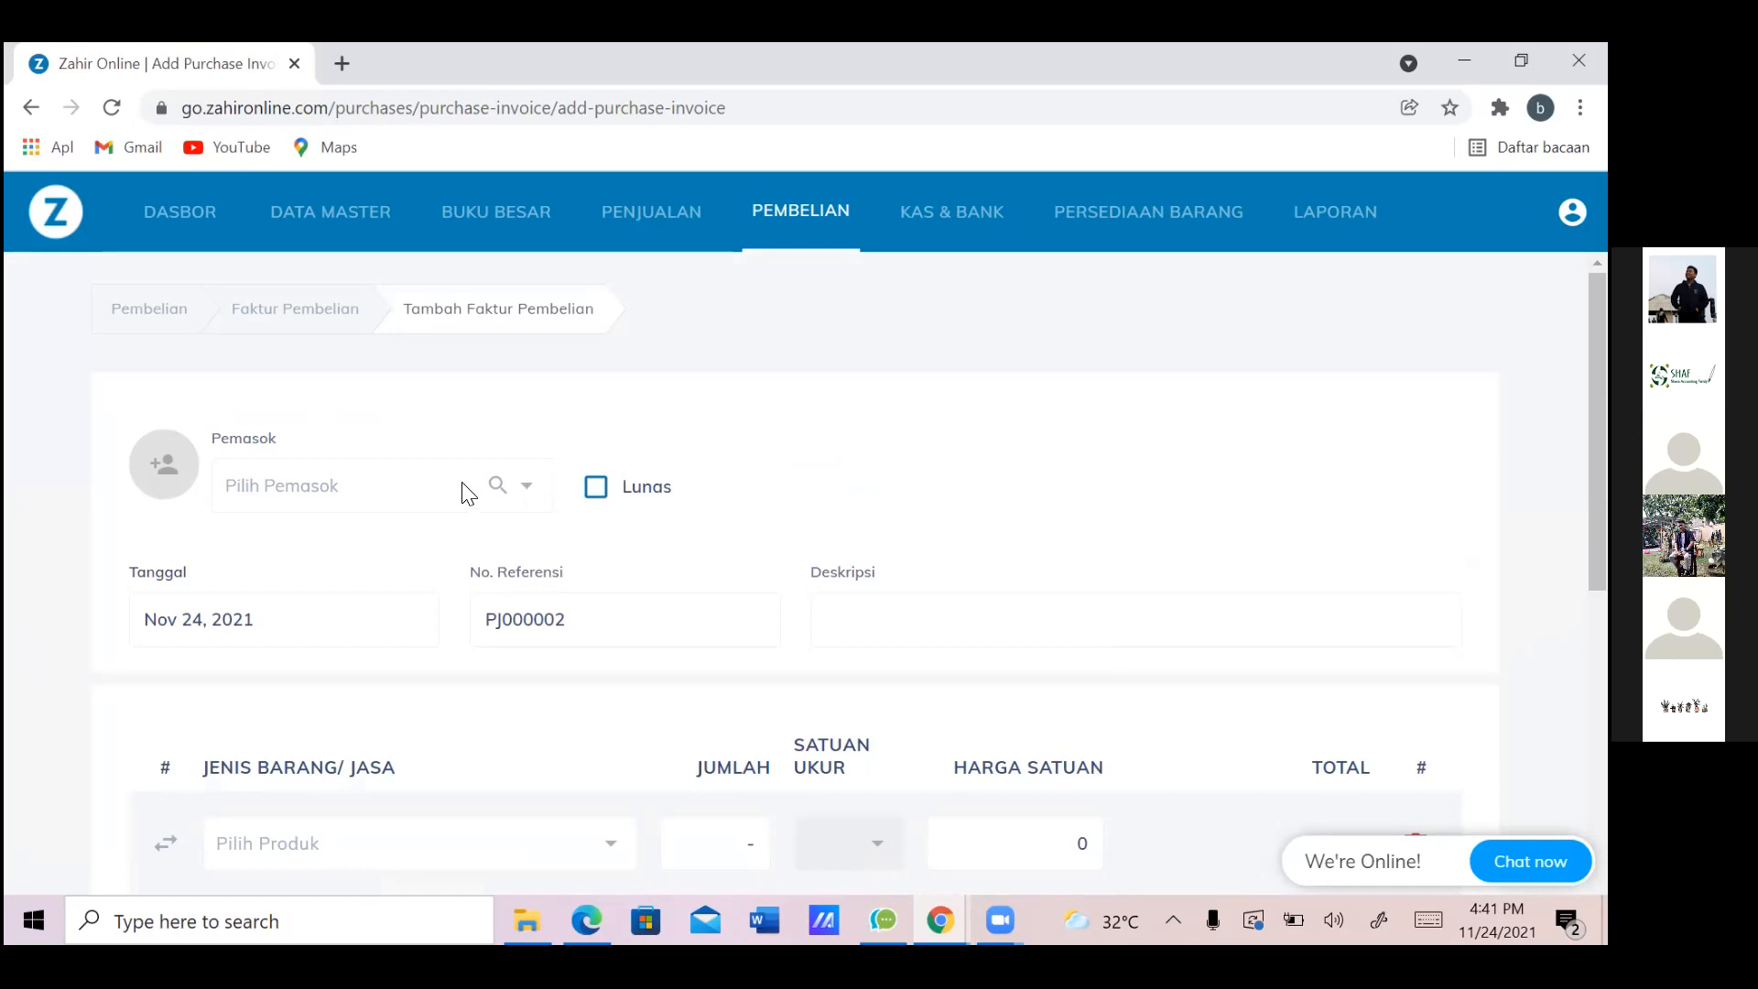
click(425, 490)
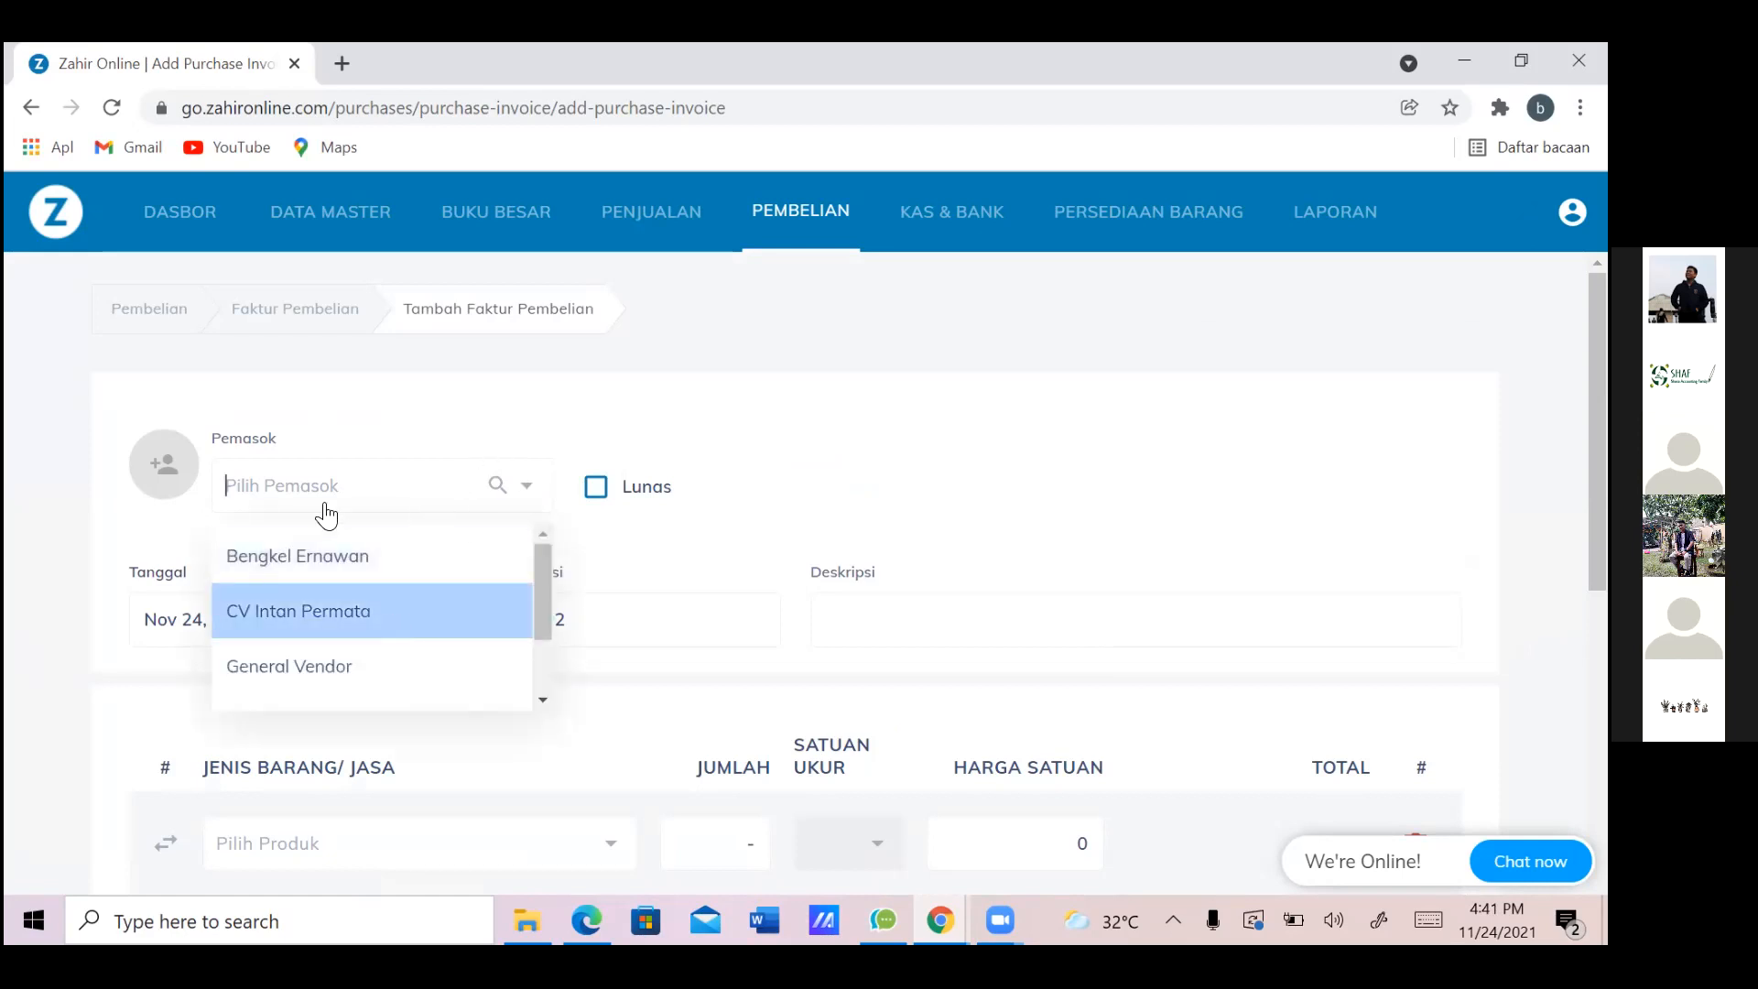
key(Return)
click(411, 494)
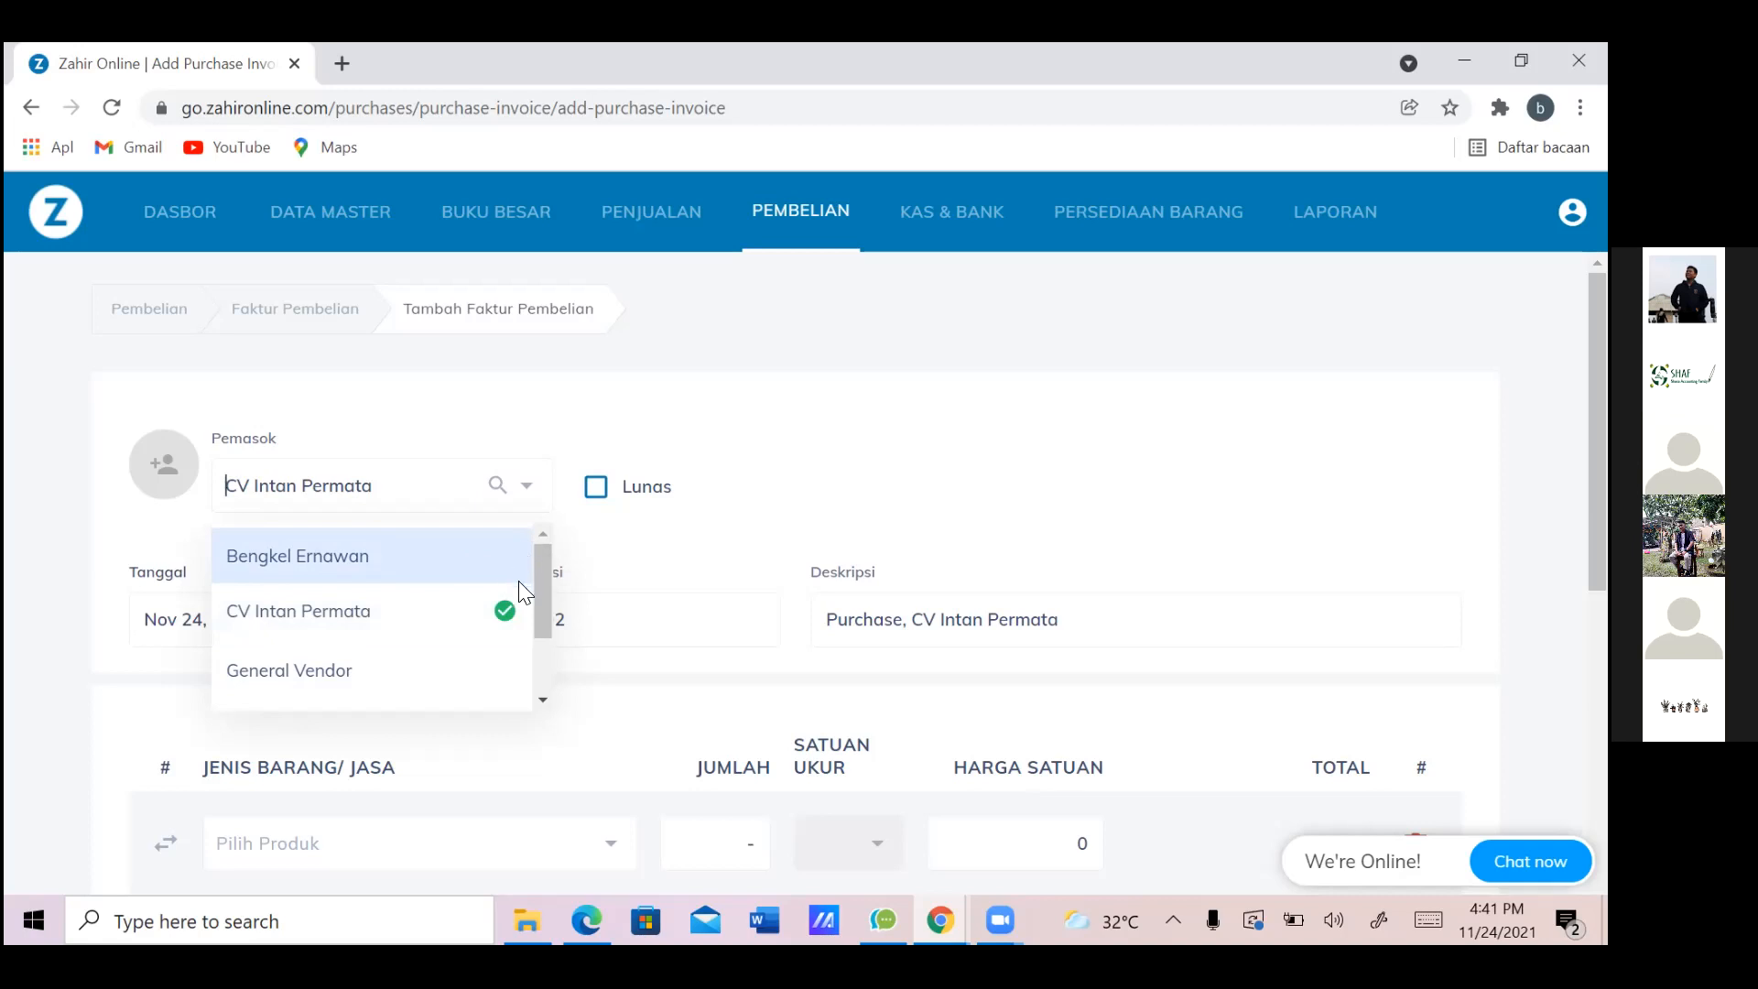
click(730, 548)
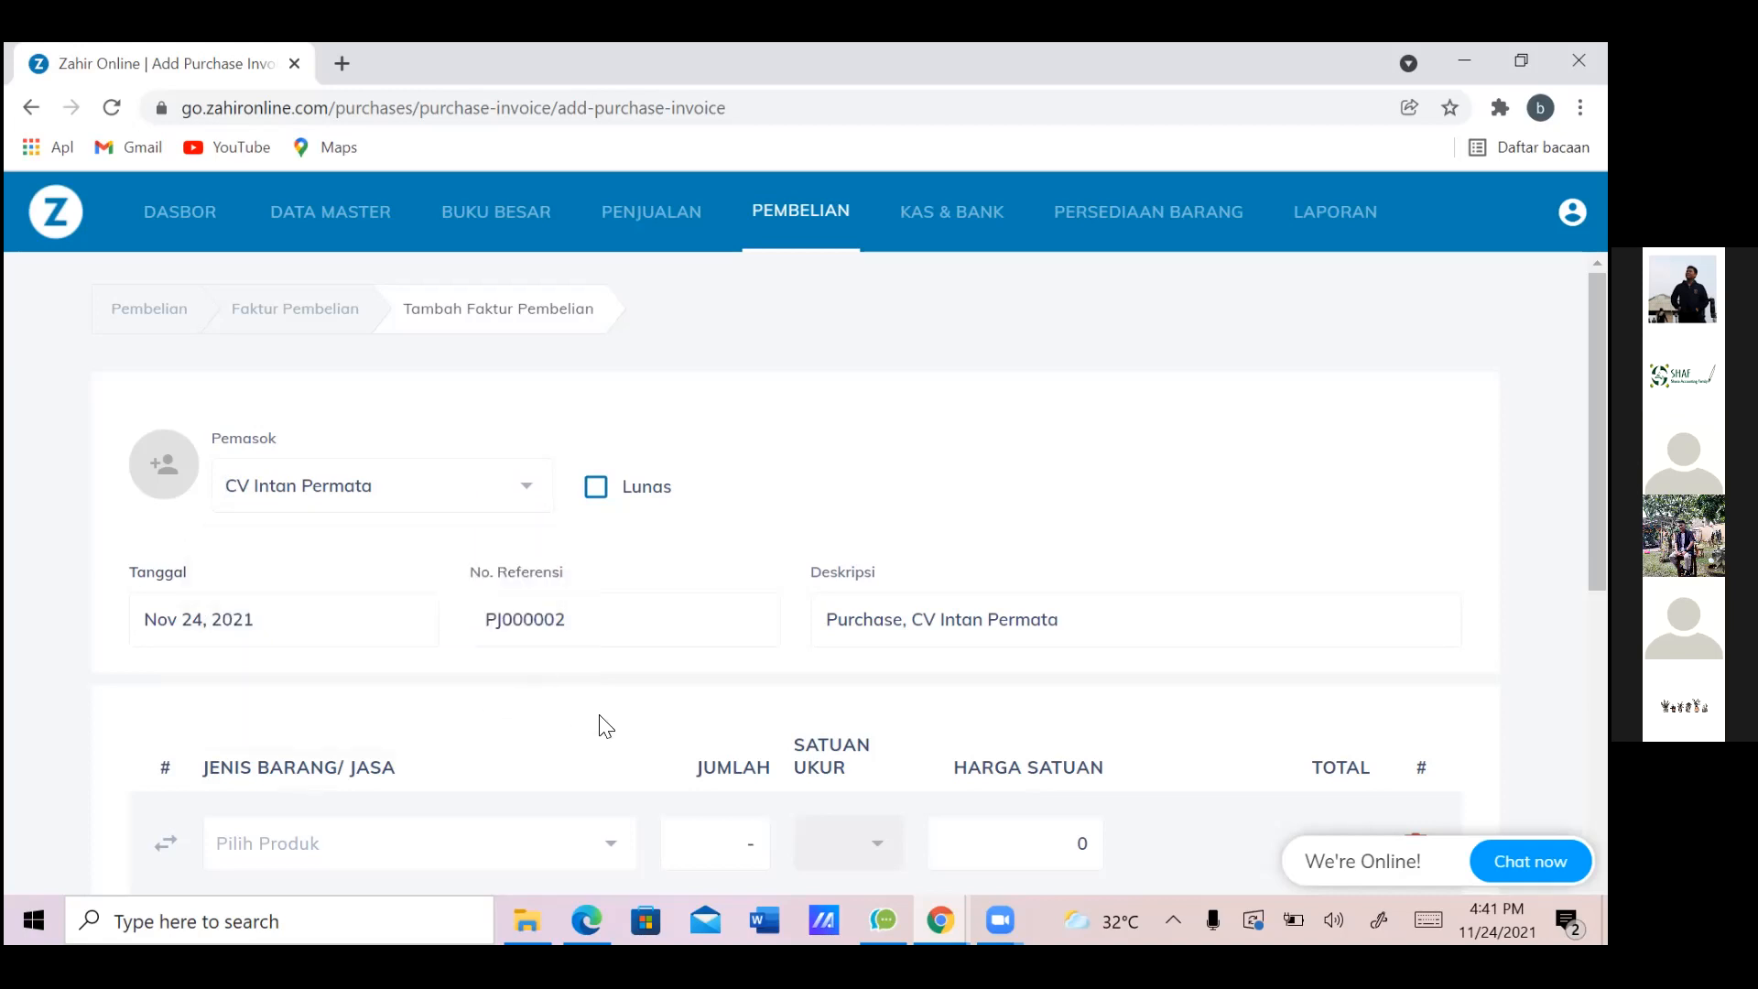
key(alt+Tab)
key(alt+Tab)
Search 'VGEN' and choose VGen 8 GB as the first invoice line's product
scroll(521, 698, down, 1)
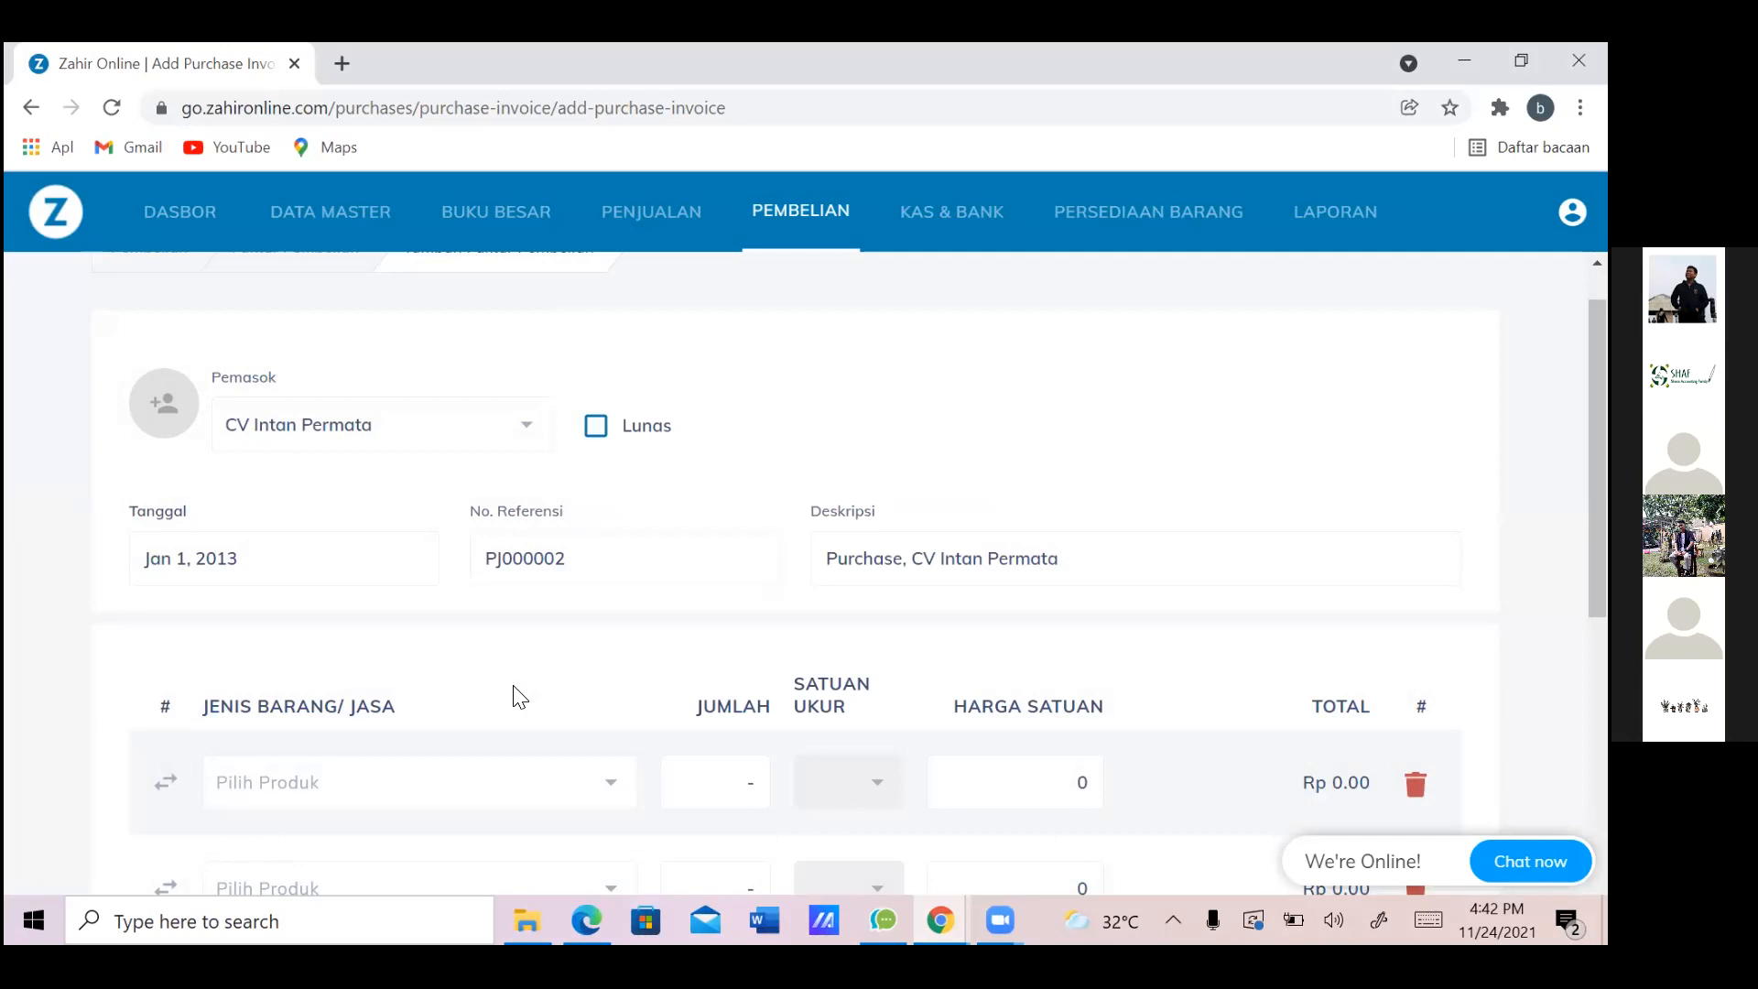
scroll(520, 698, down, 1)
scroll(520, 698, down, 1)
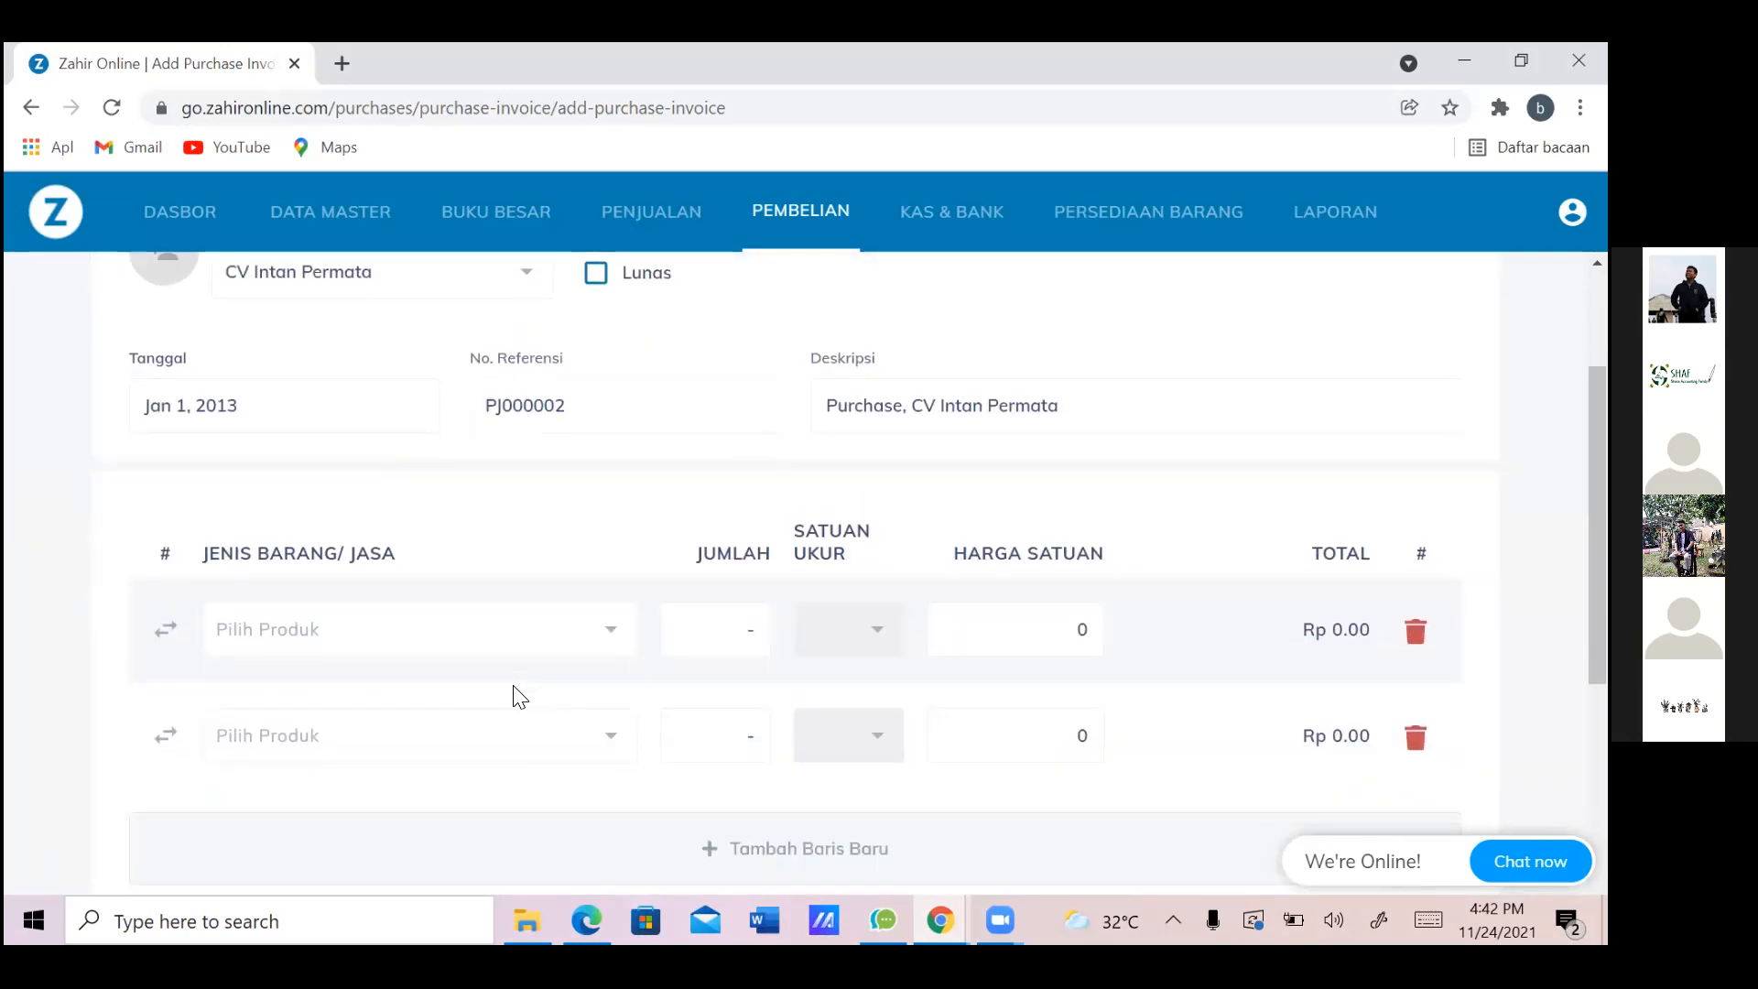
scroll(519, 698, up, 1)
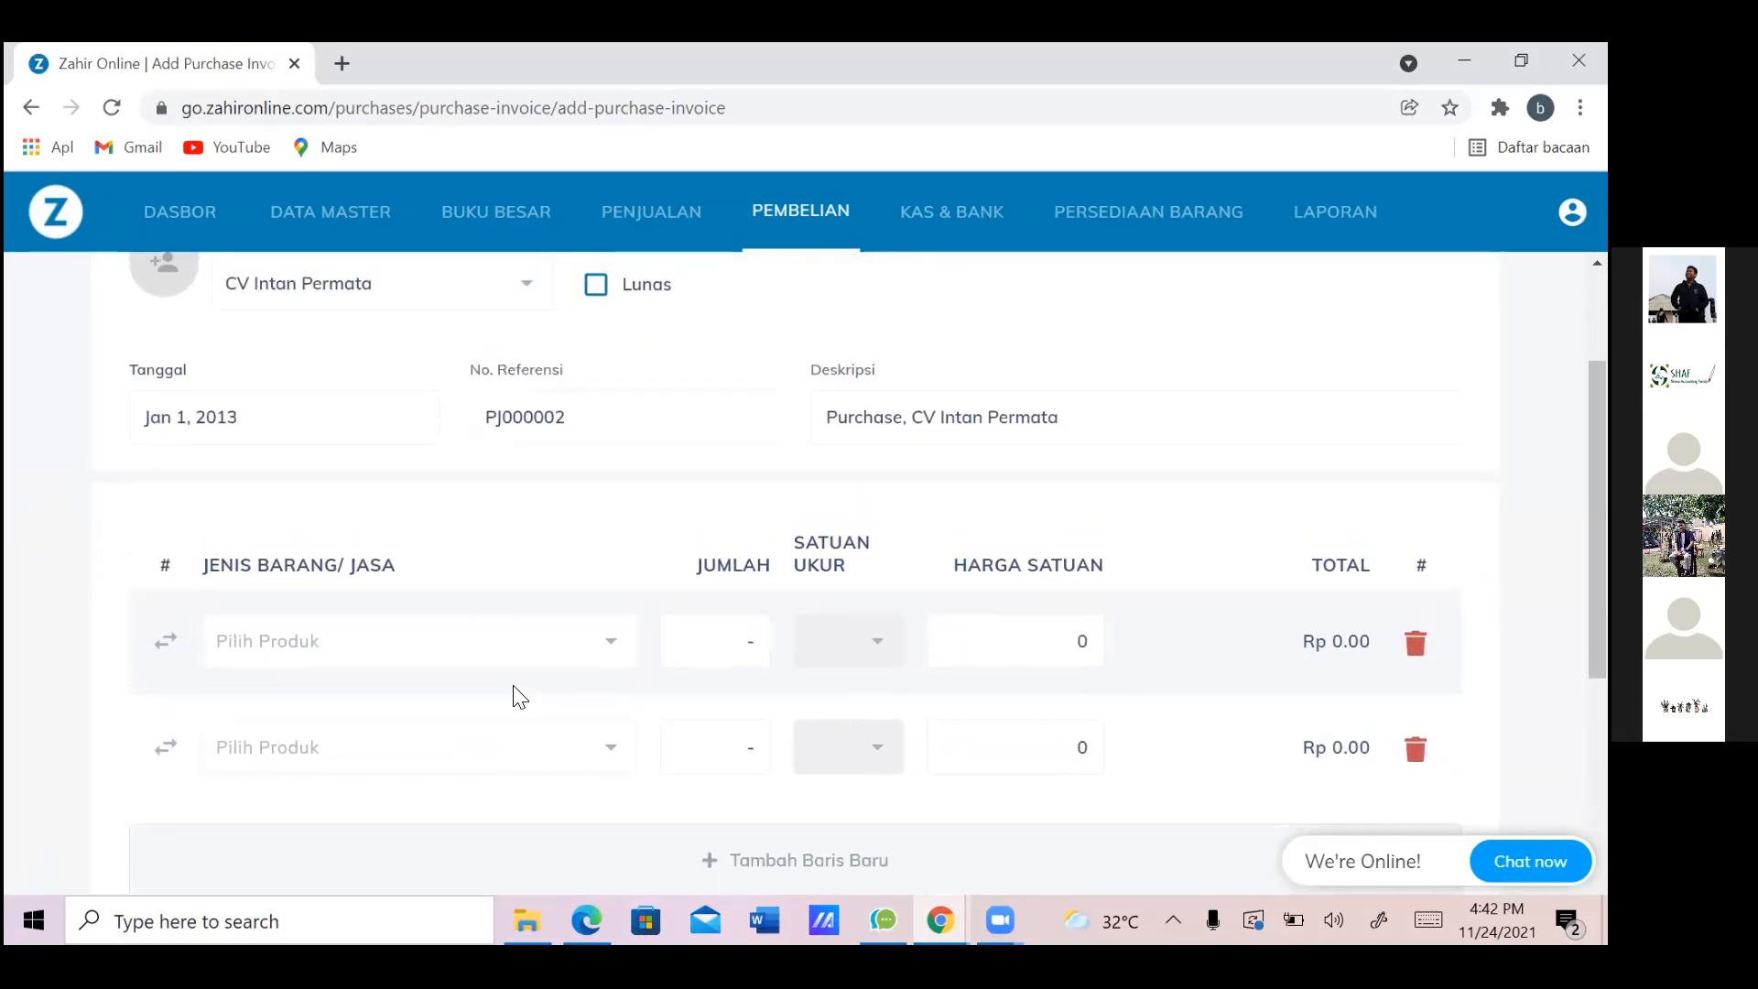
scroll(519, 698, up, 2)
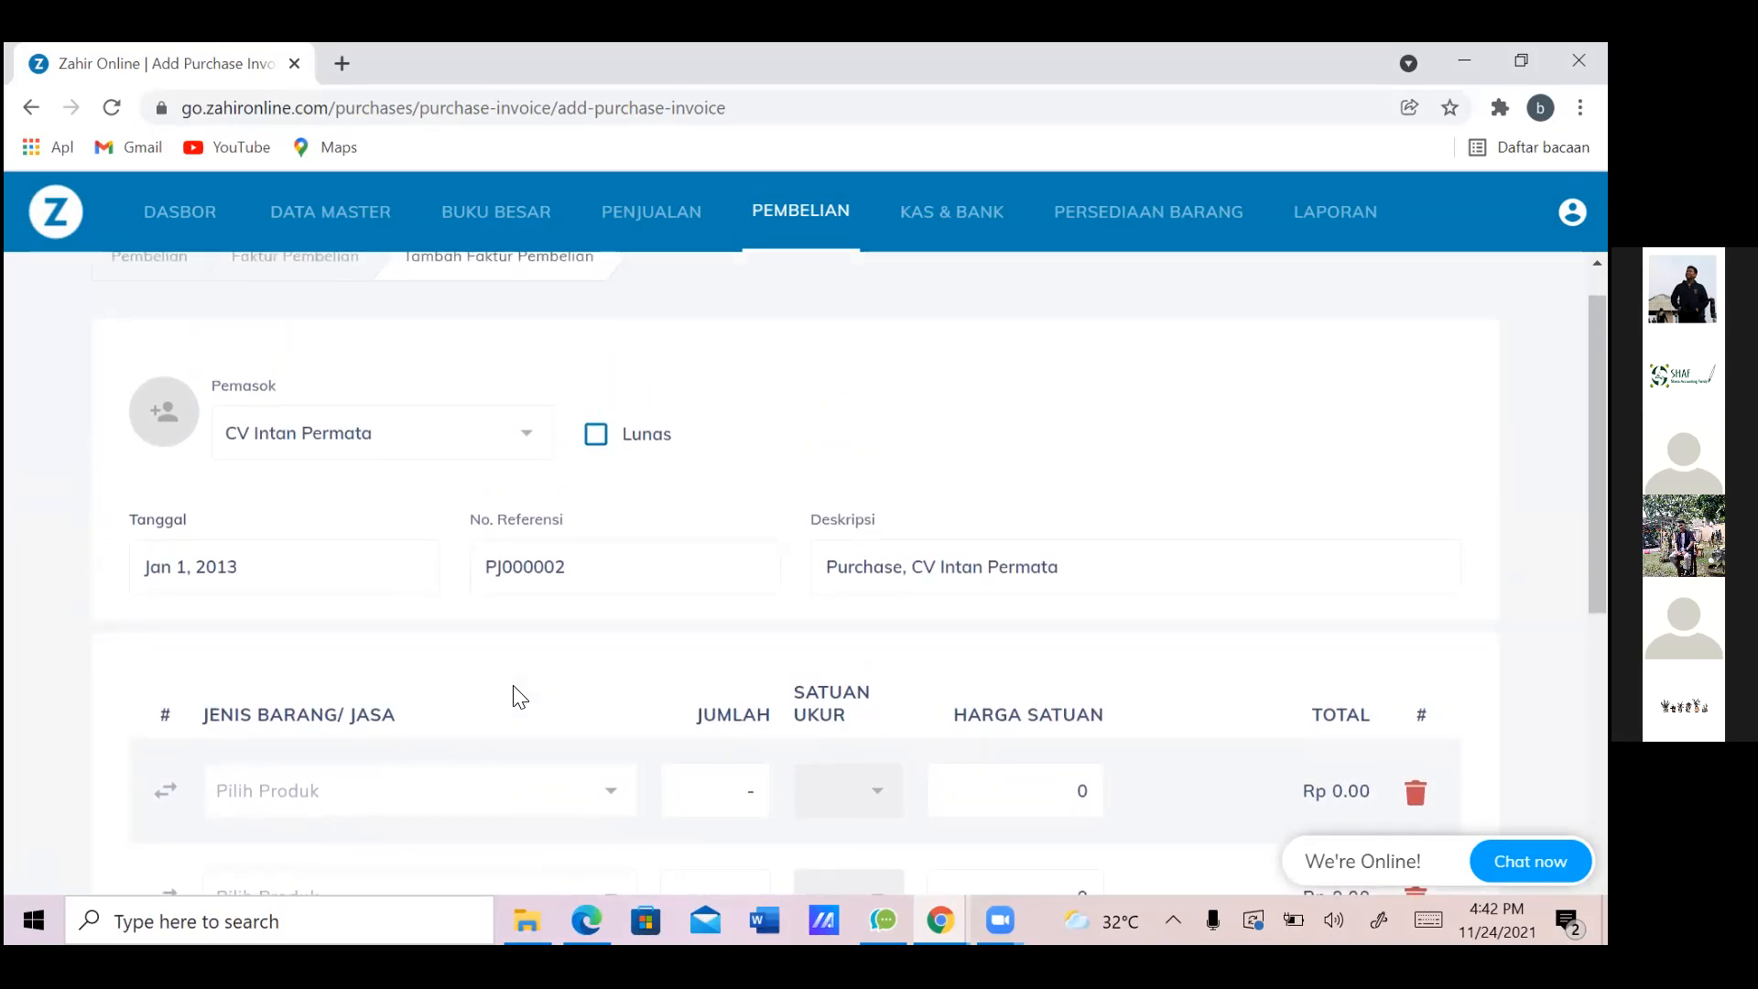
scroll(519, 698, down, 1)
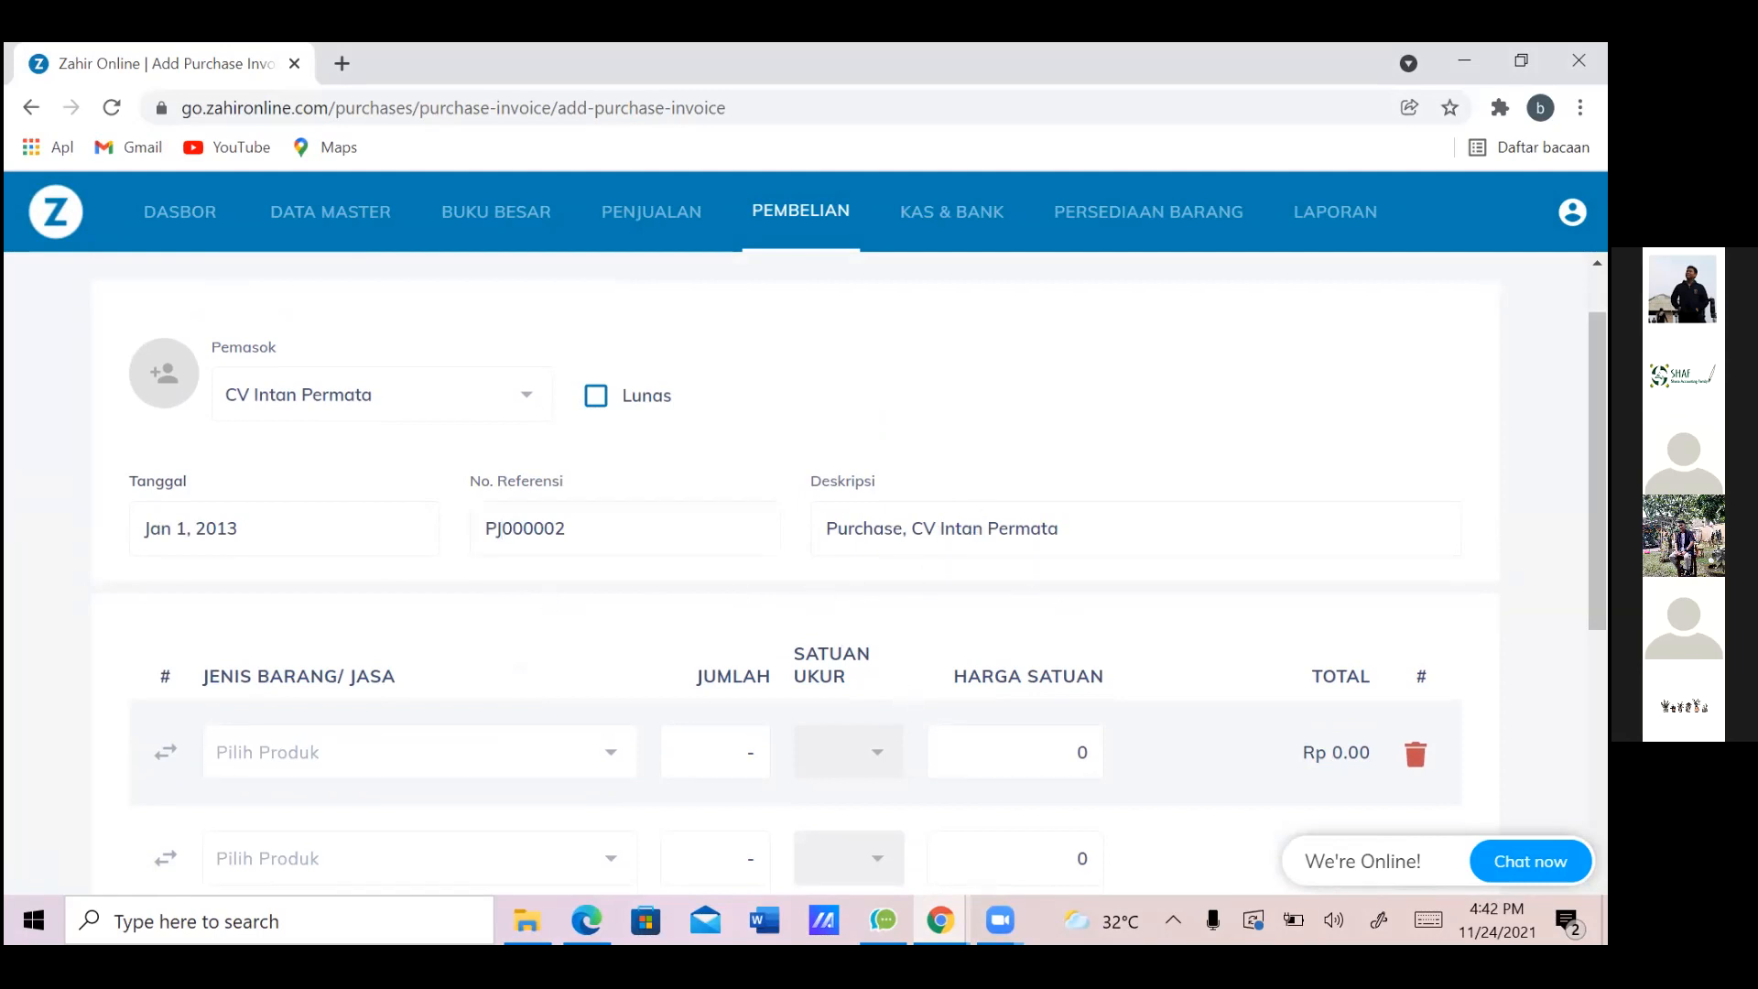
scroll(797, 577, down, 7)
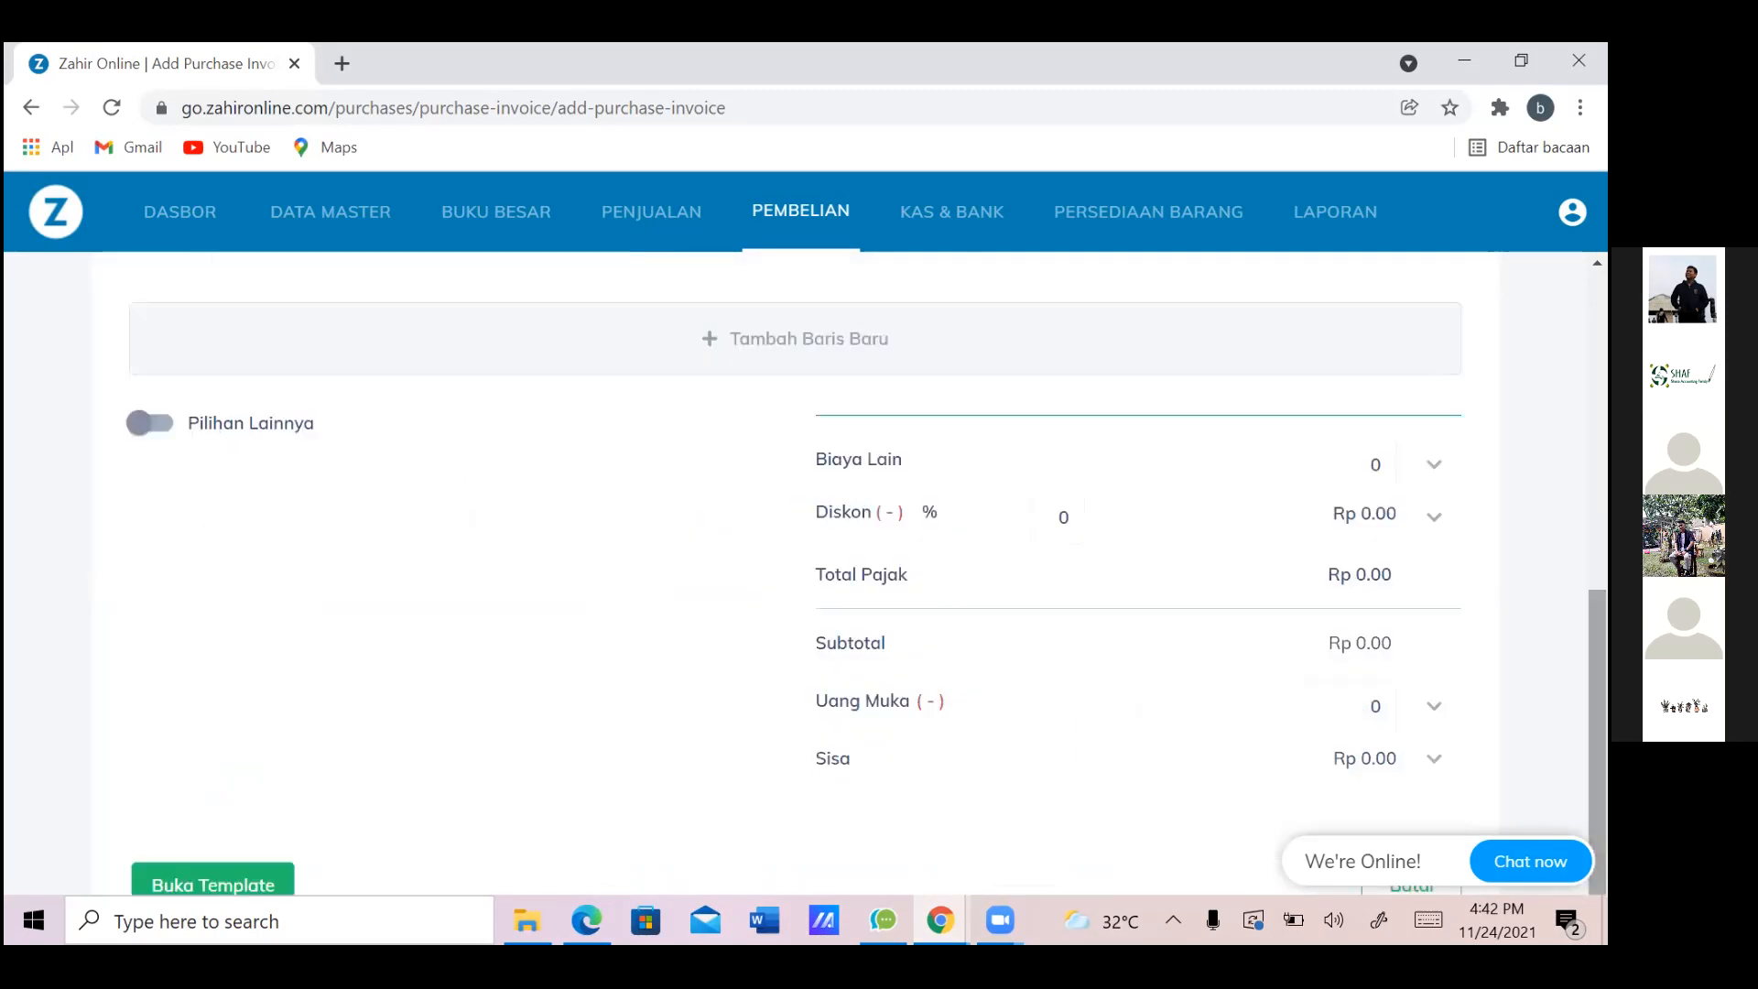
scroll(797, 577, up, 4)
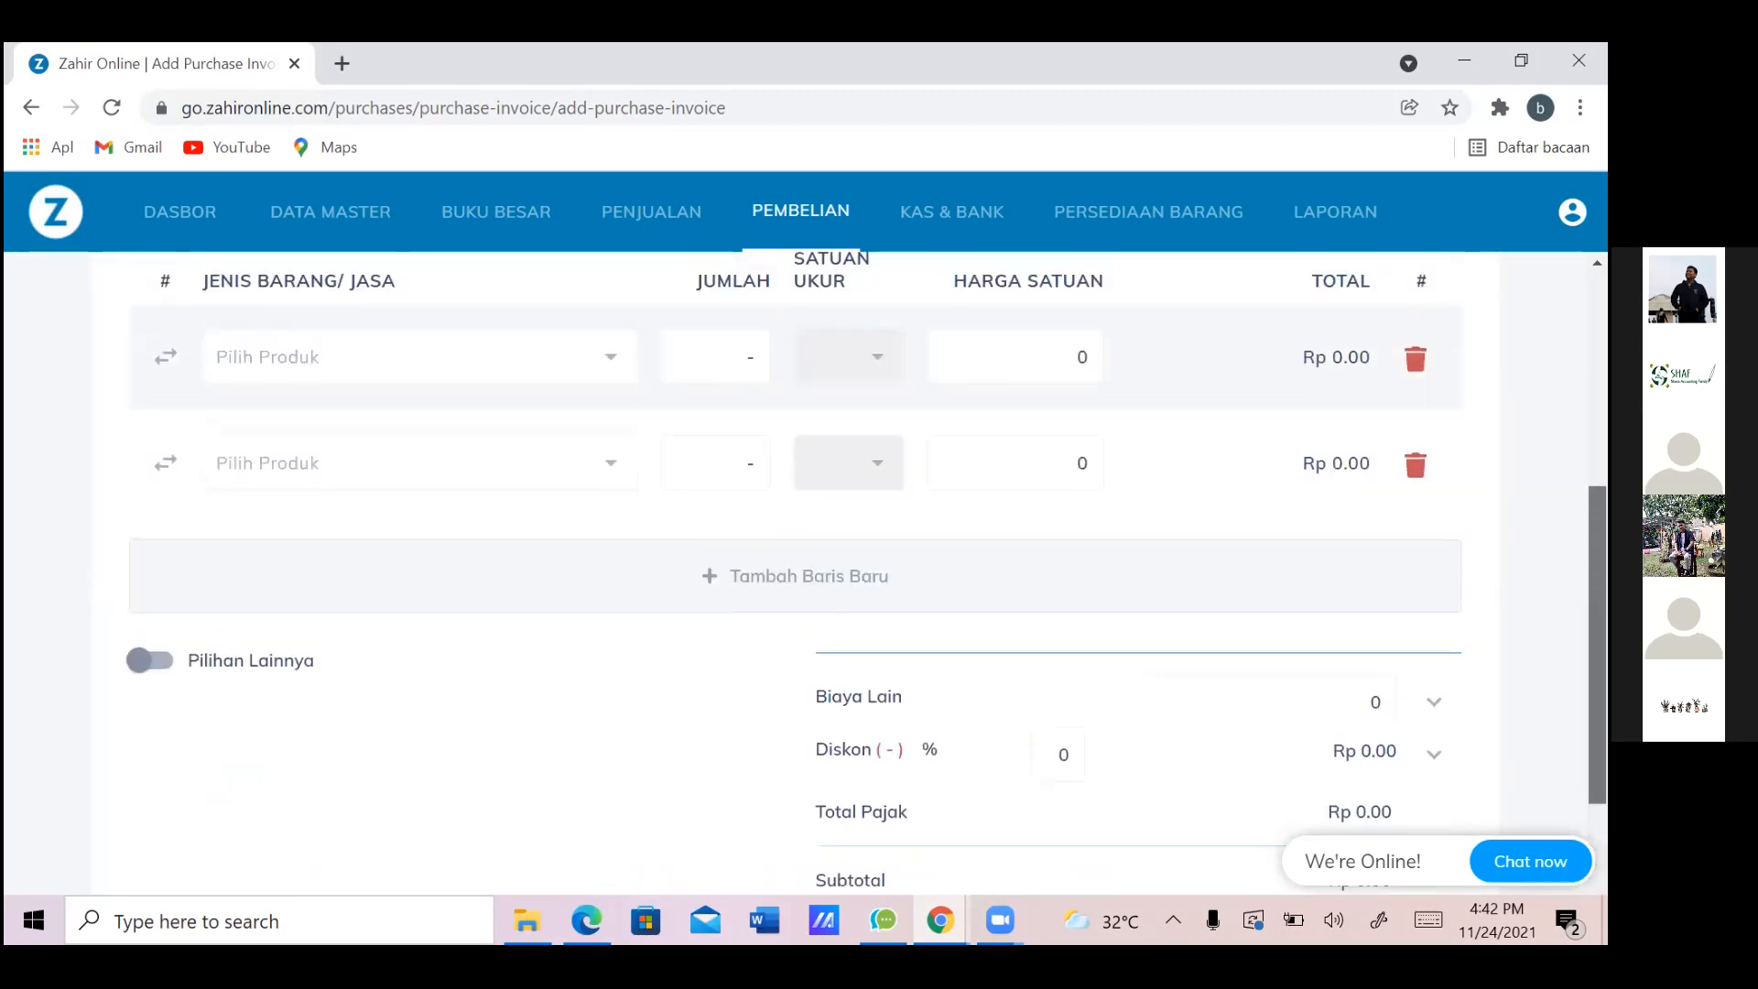
scroll(540, 630, up, 3)
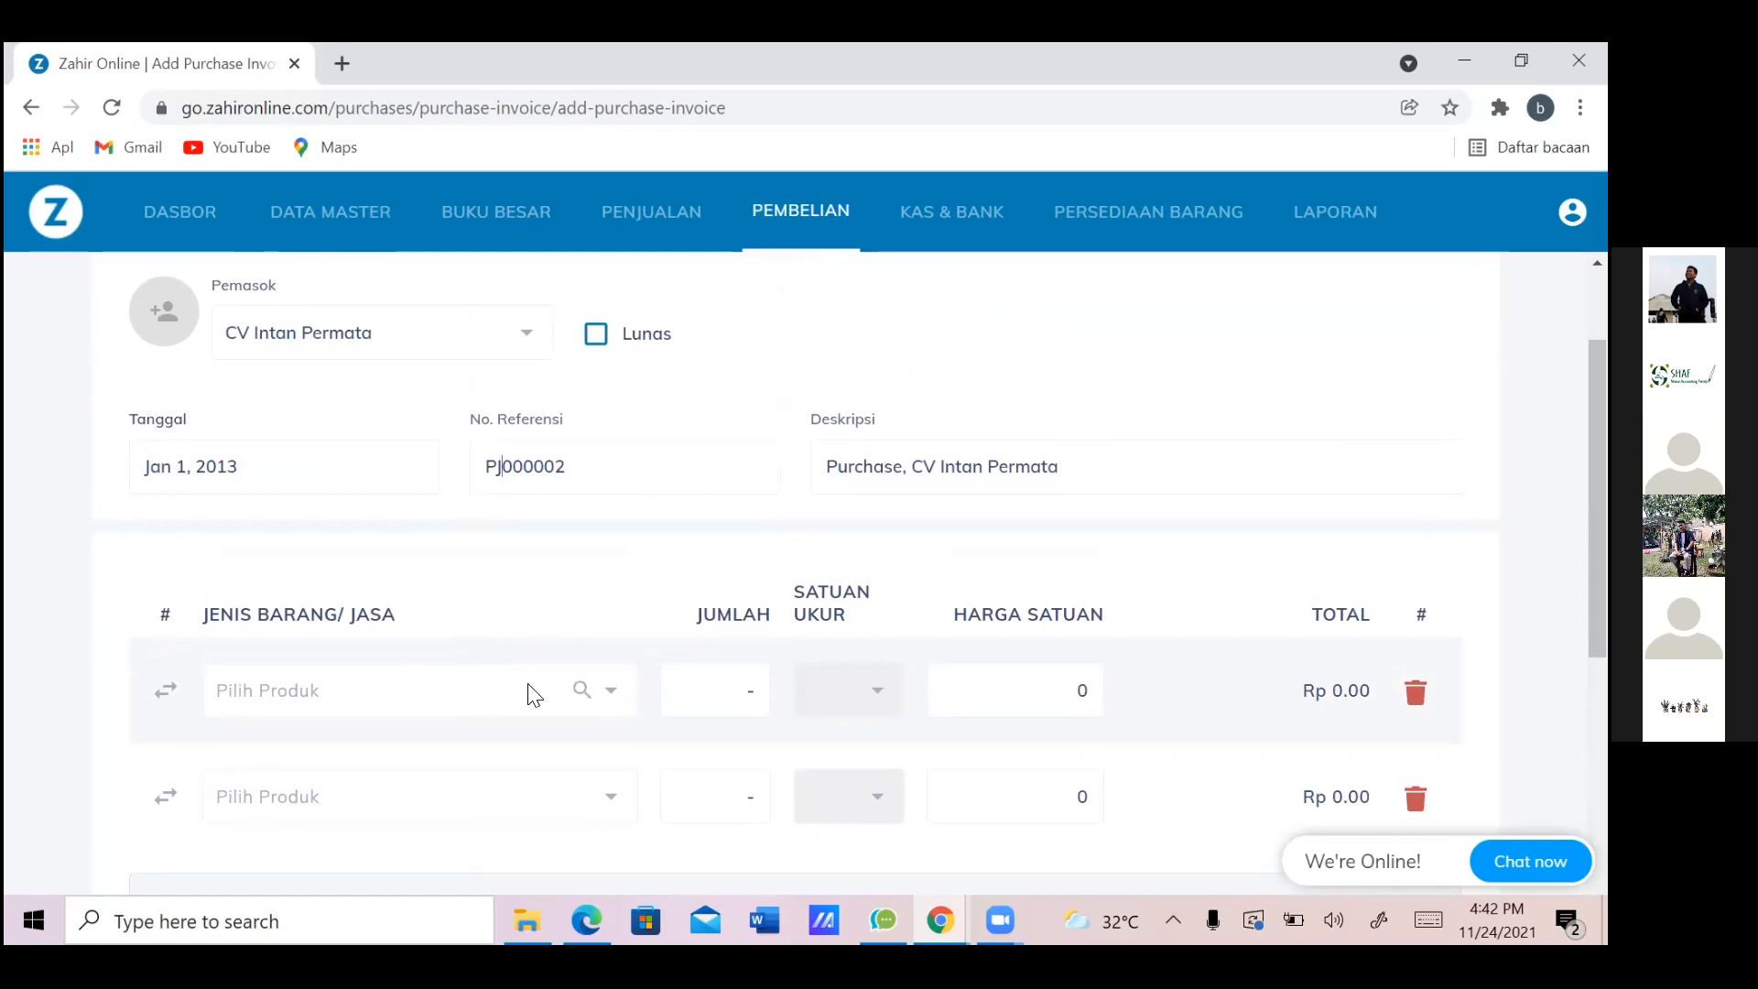
click(502, 698)
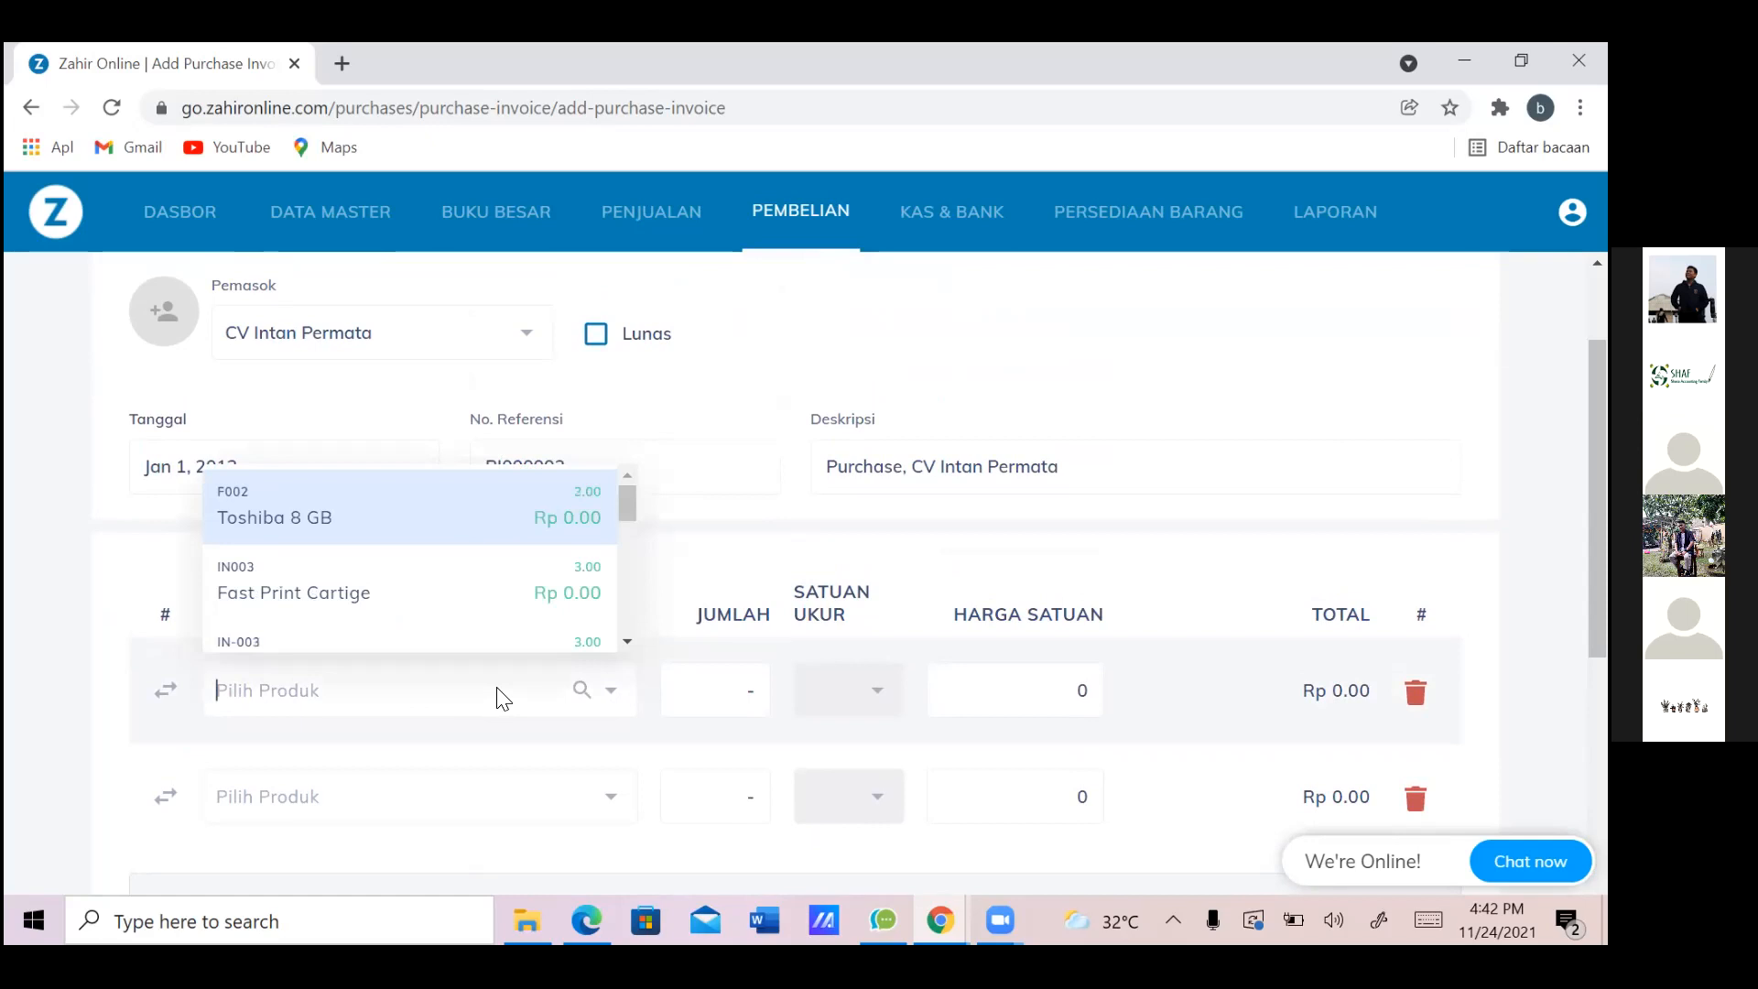
key(alt+Tab)
key(alt+Tab)
key(alt+Tab)
key(alt+Tab)
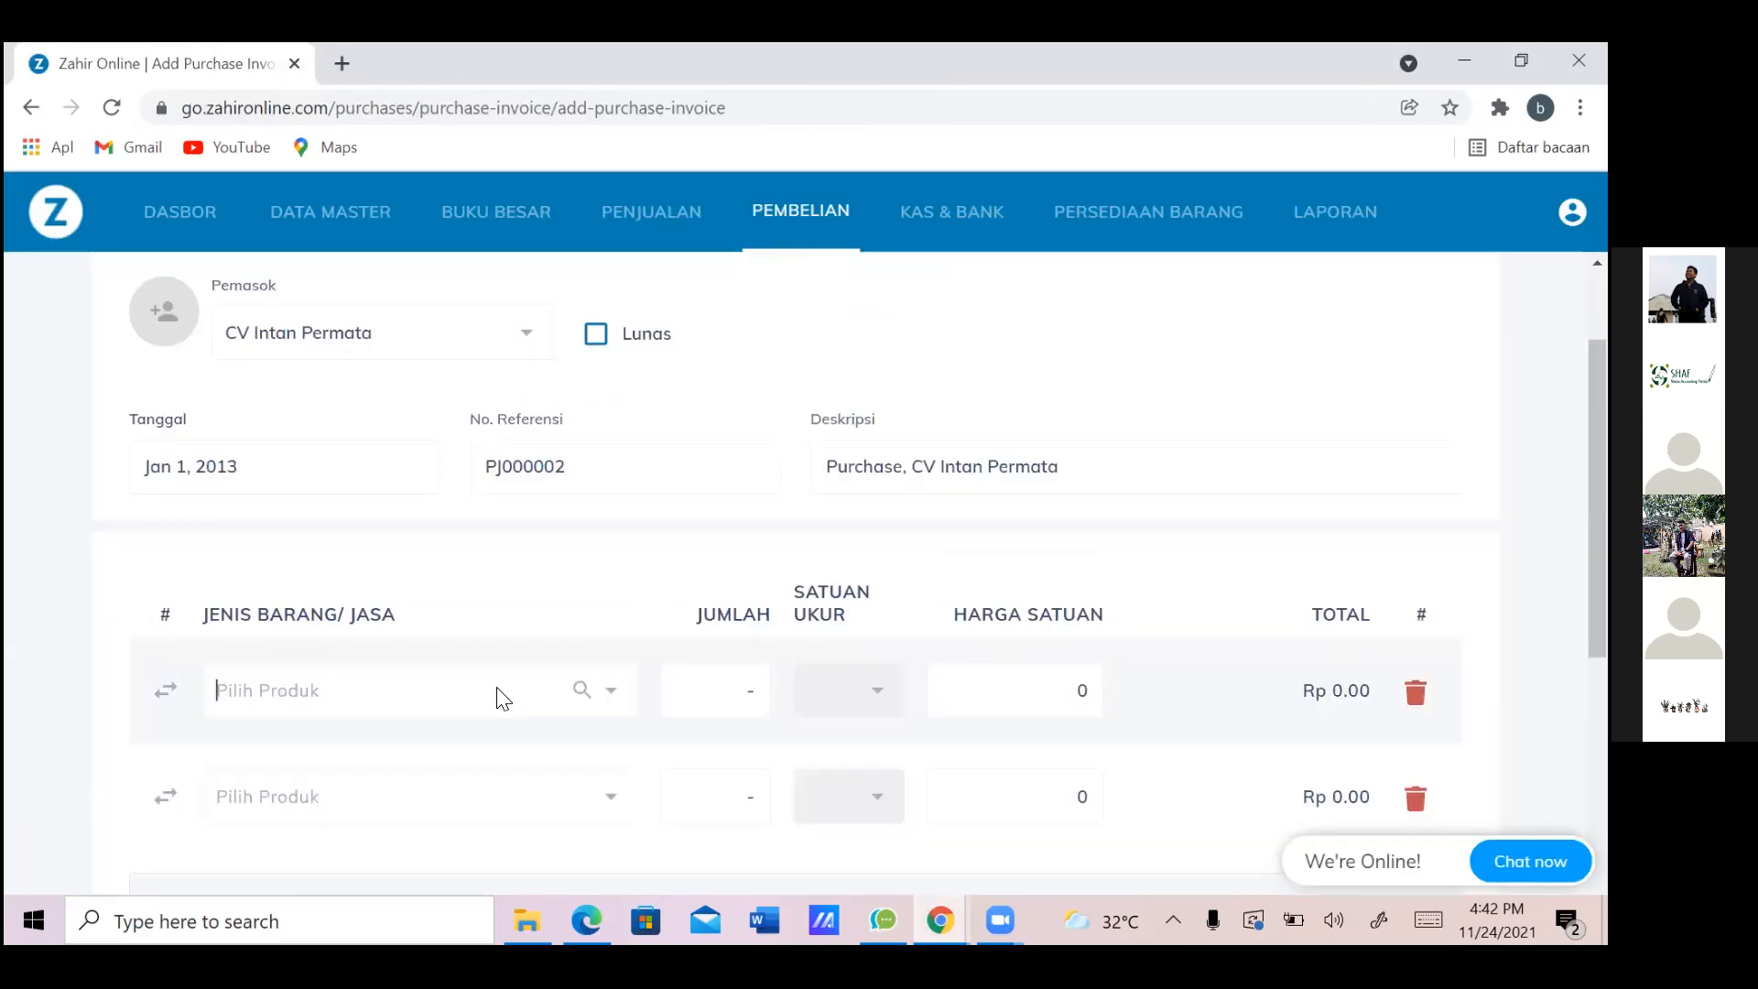
text(VGEN)
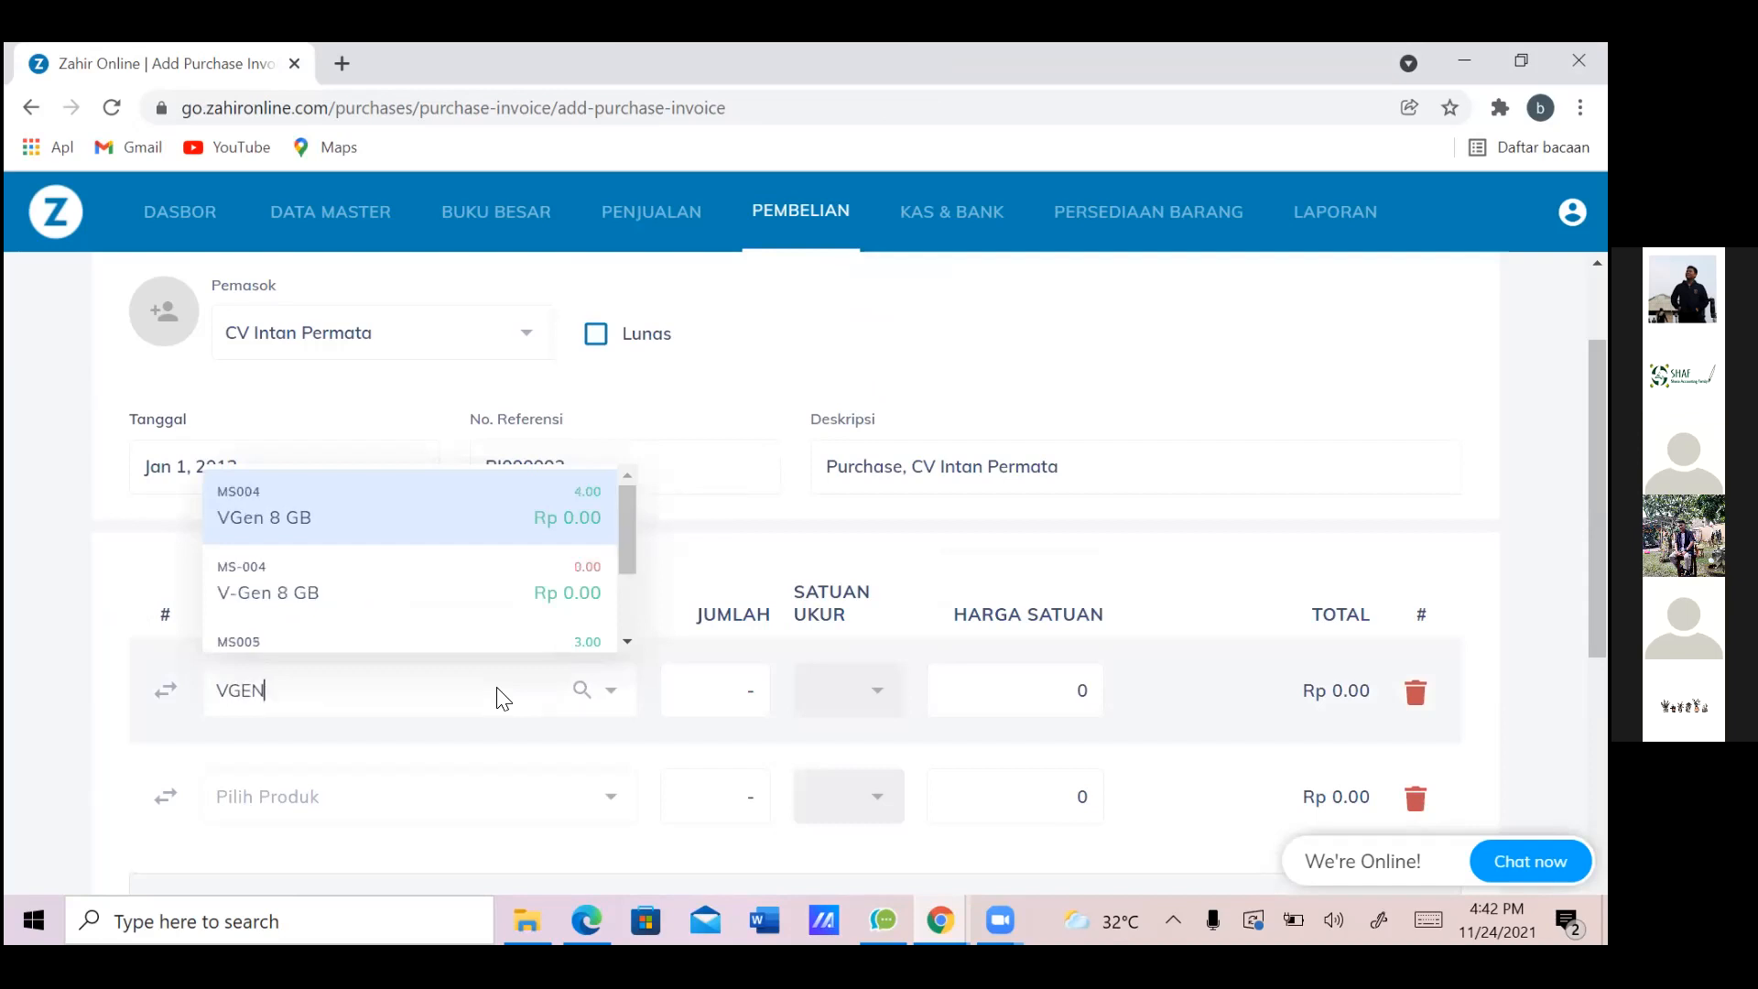
click(480, 528)
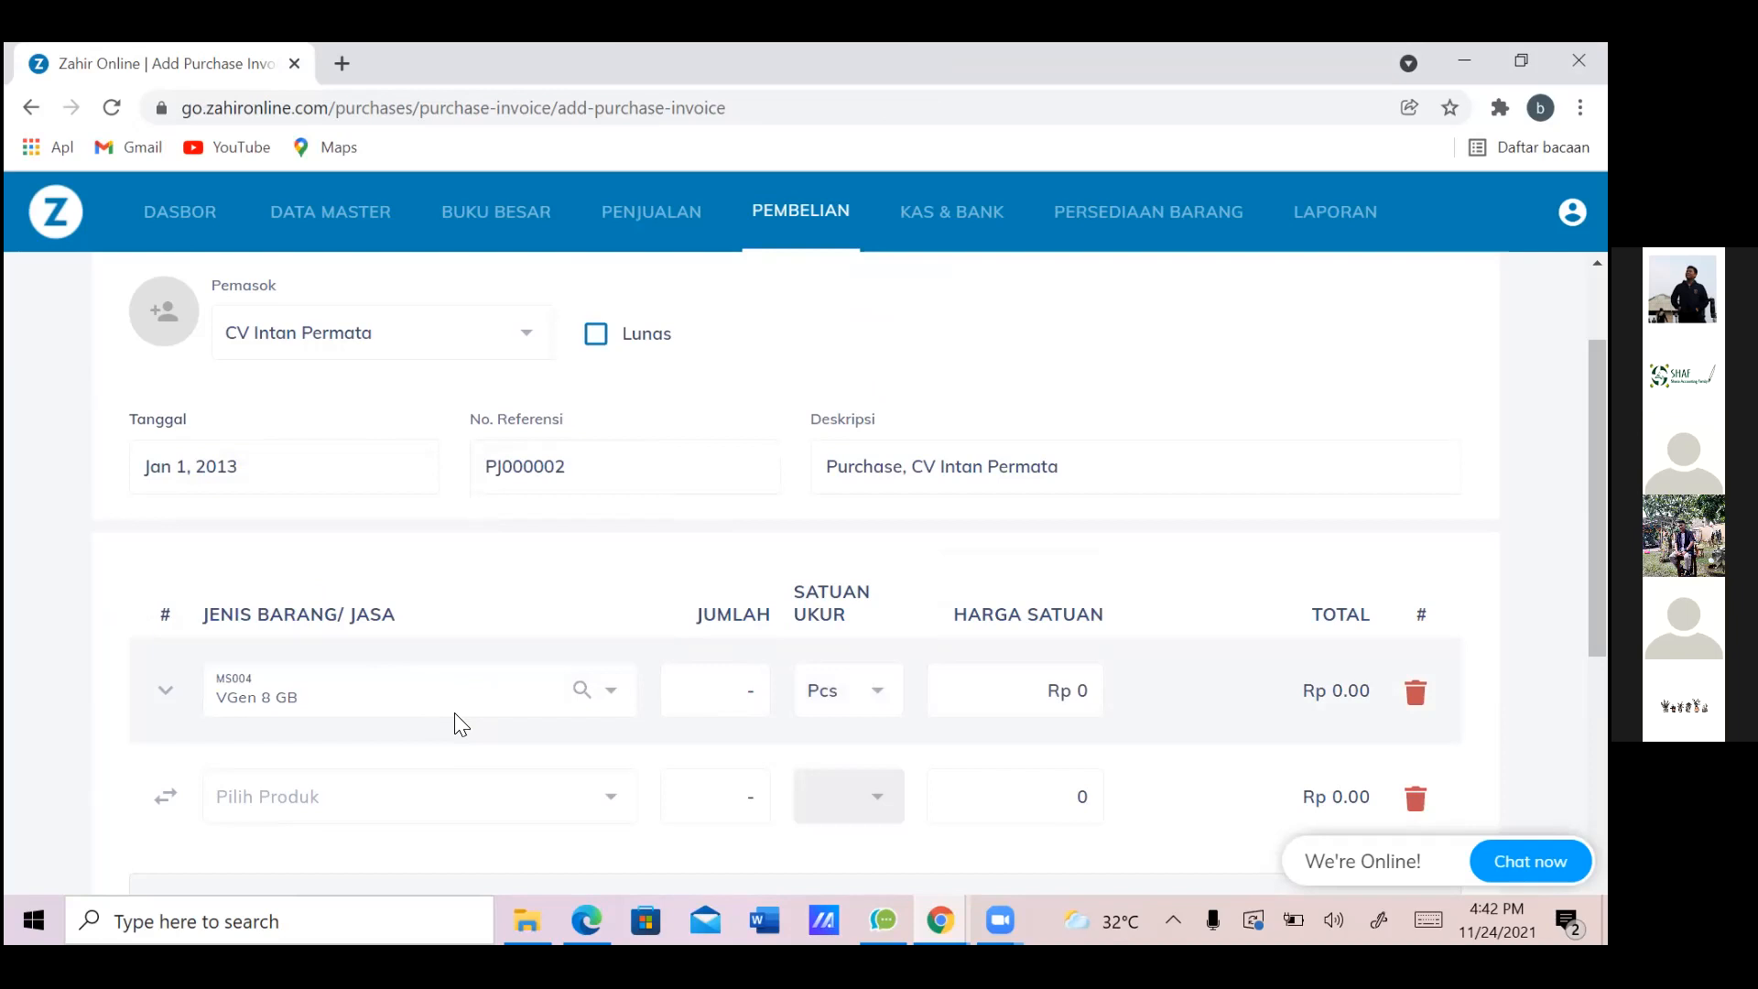
Give the VGen 8 GB line quantity 4 and unit price Rp 55,000
key(alt+Tab)
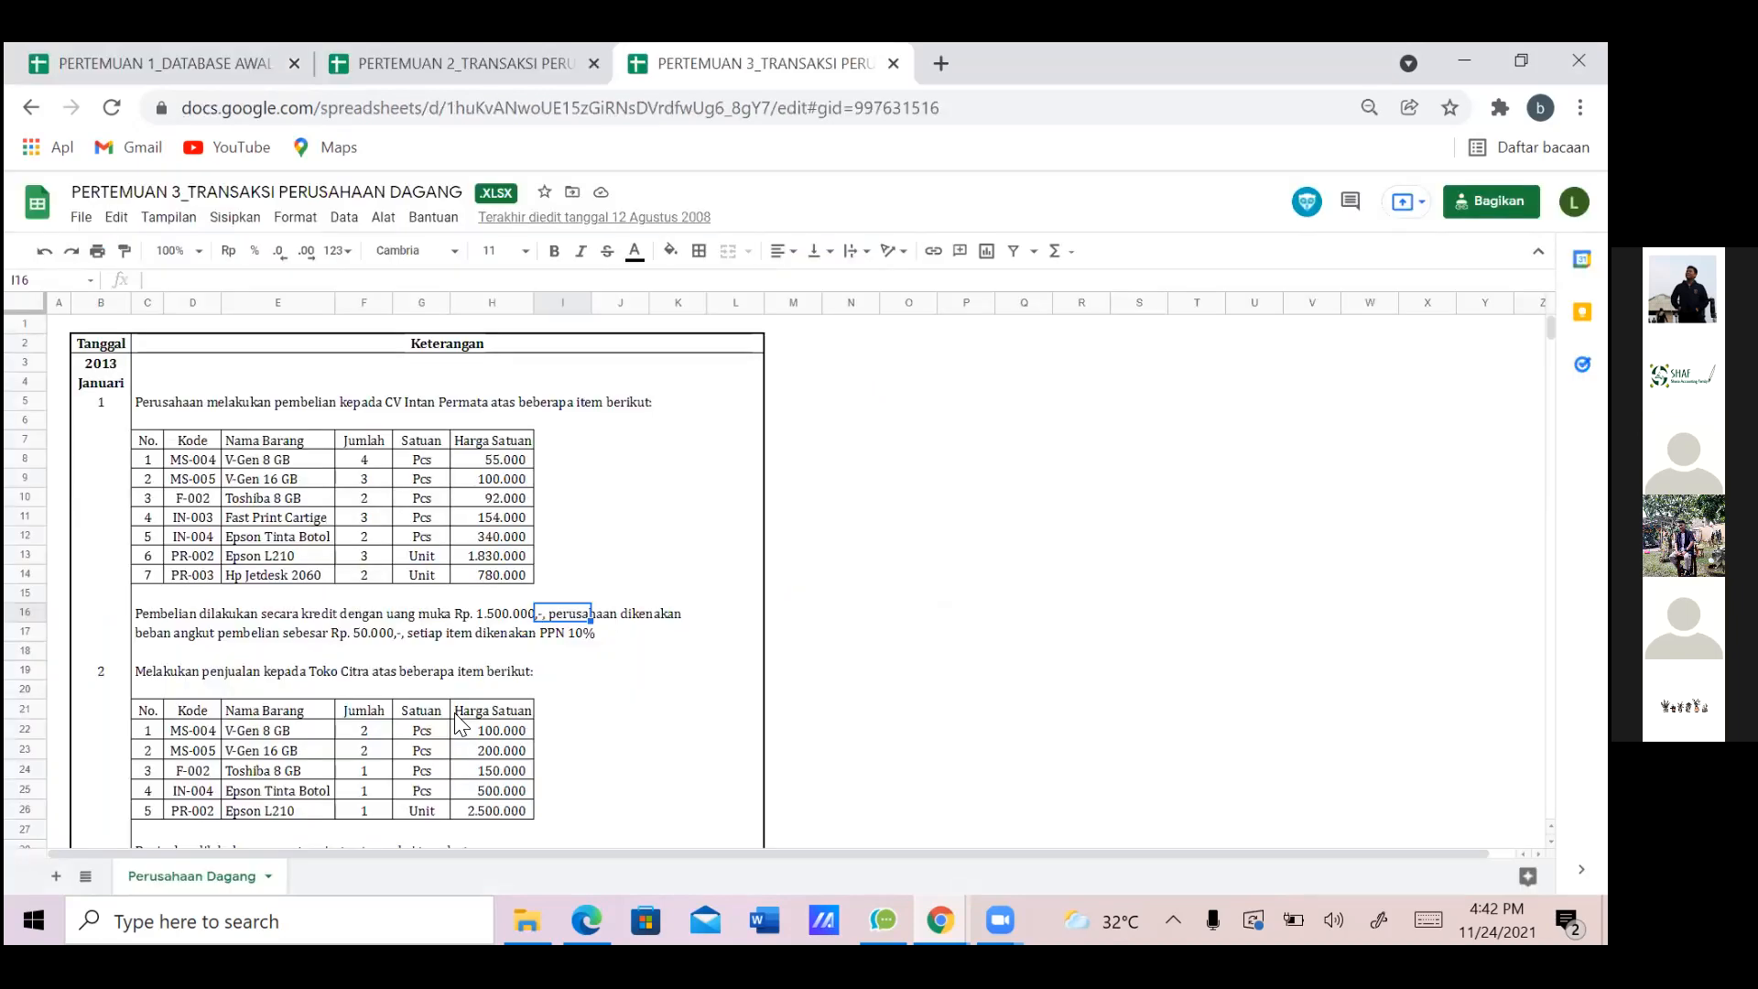
key(alt+Tab)
key(alt+Tab)
key(alt+Tab)
double_click(719, 710)
text(4)
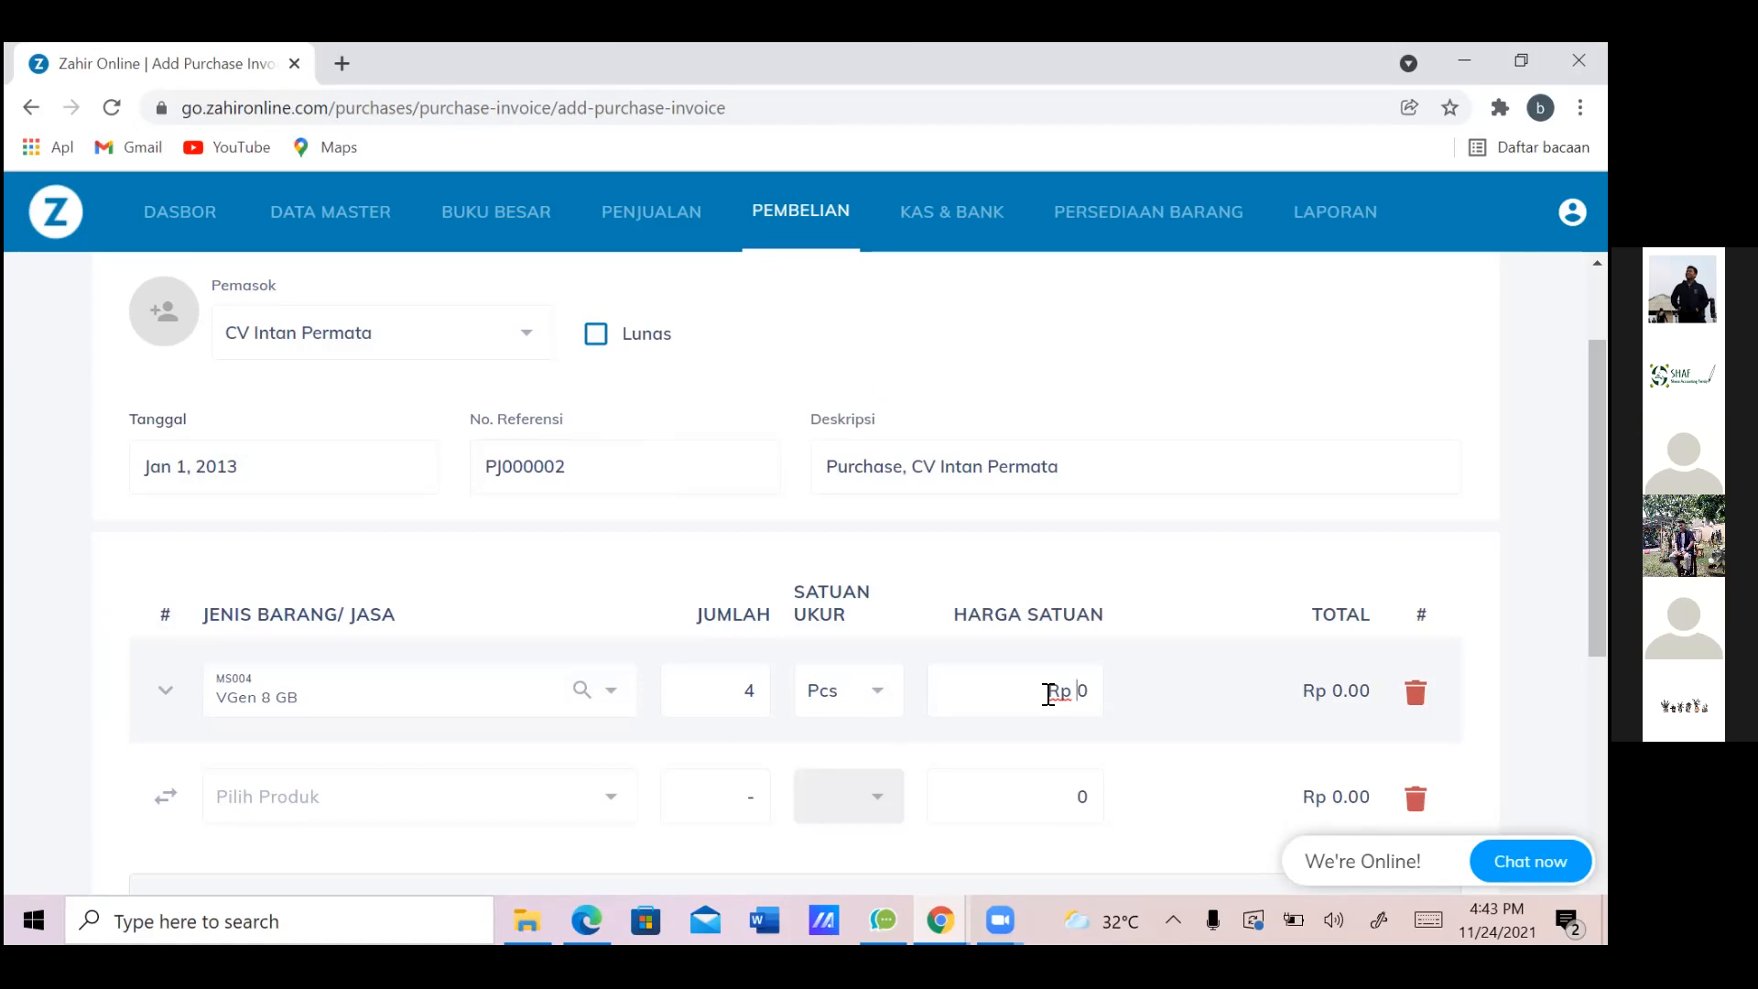
key(alt+Tab)
key(alt+Tab)
text(55,000)
scroll(462, 701, down, 1)
Search '16' and choose V-Gen 16 GB (MS-005) for the second invoice line
click(463, 702)
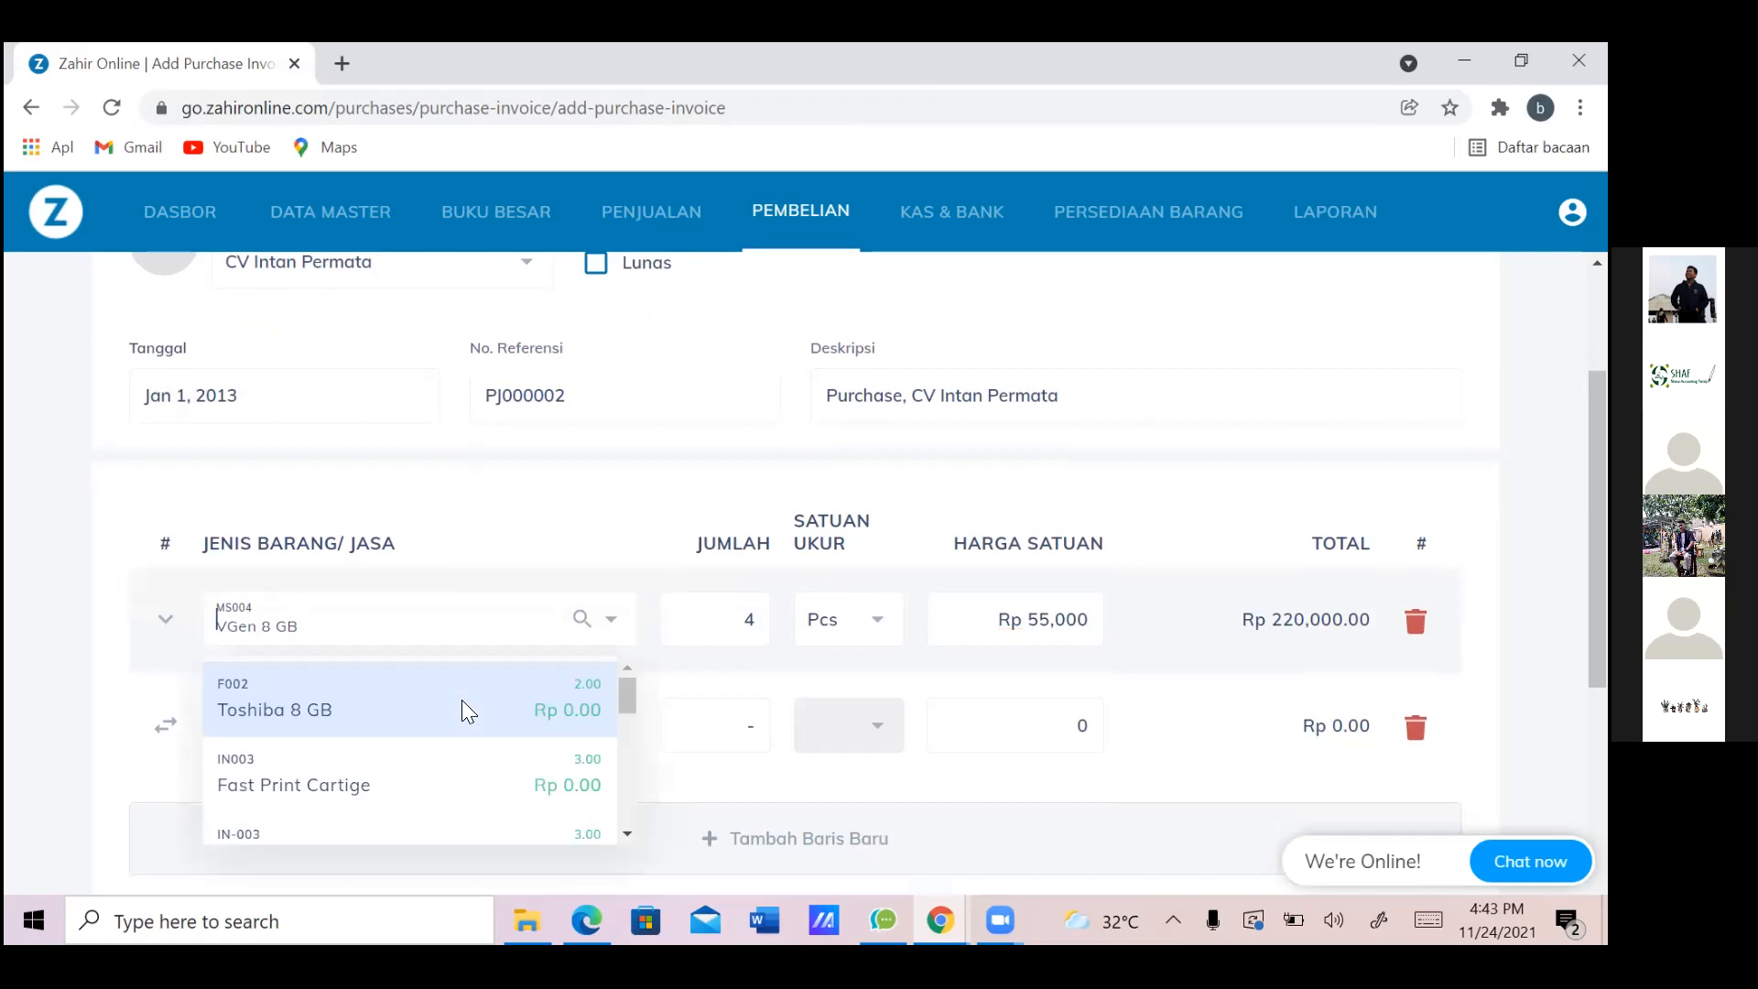
scroll(462, 700, down, 2)
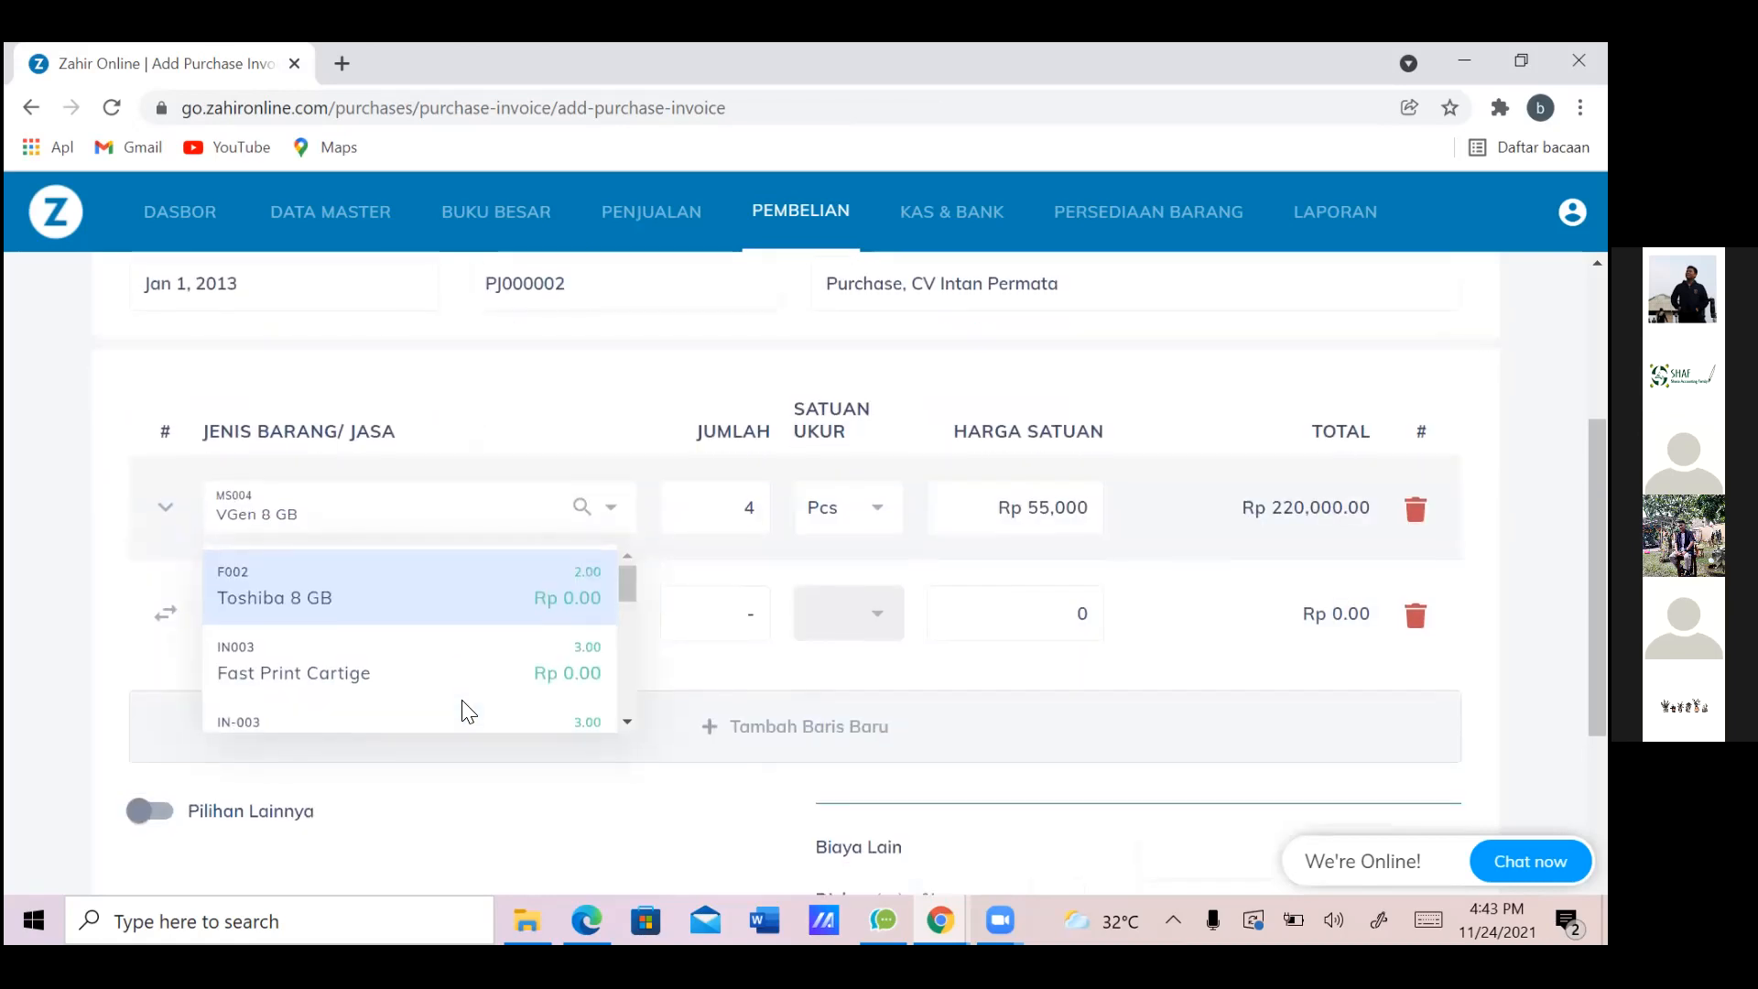
click(463, 702)
click(462, 702)
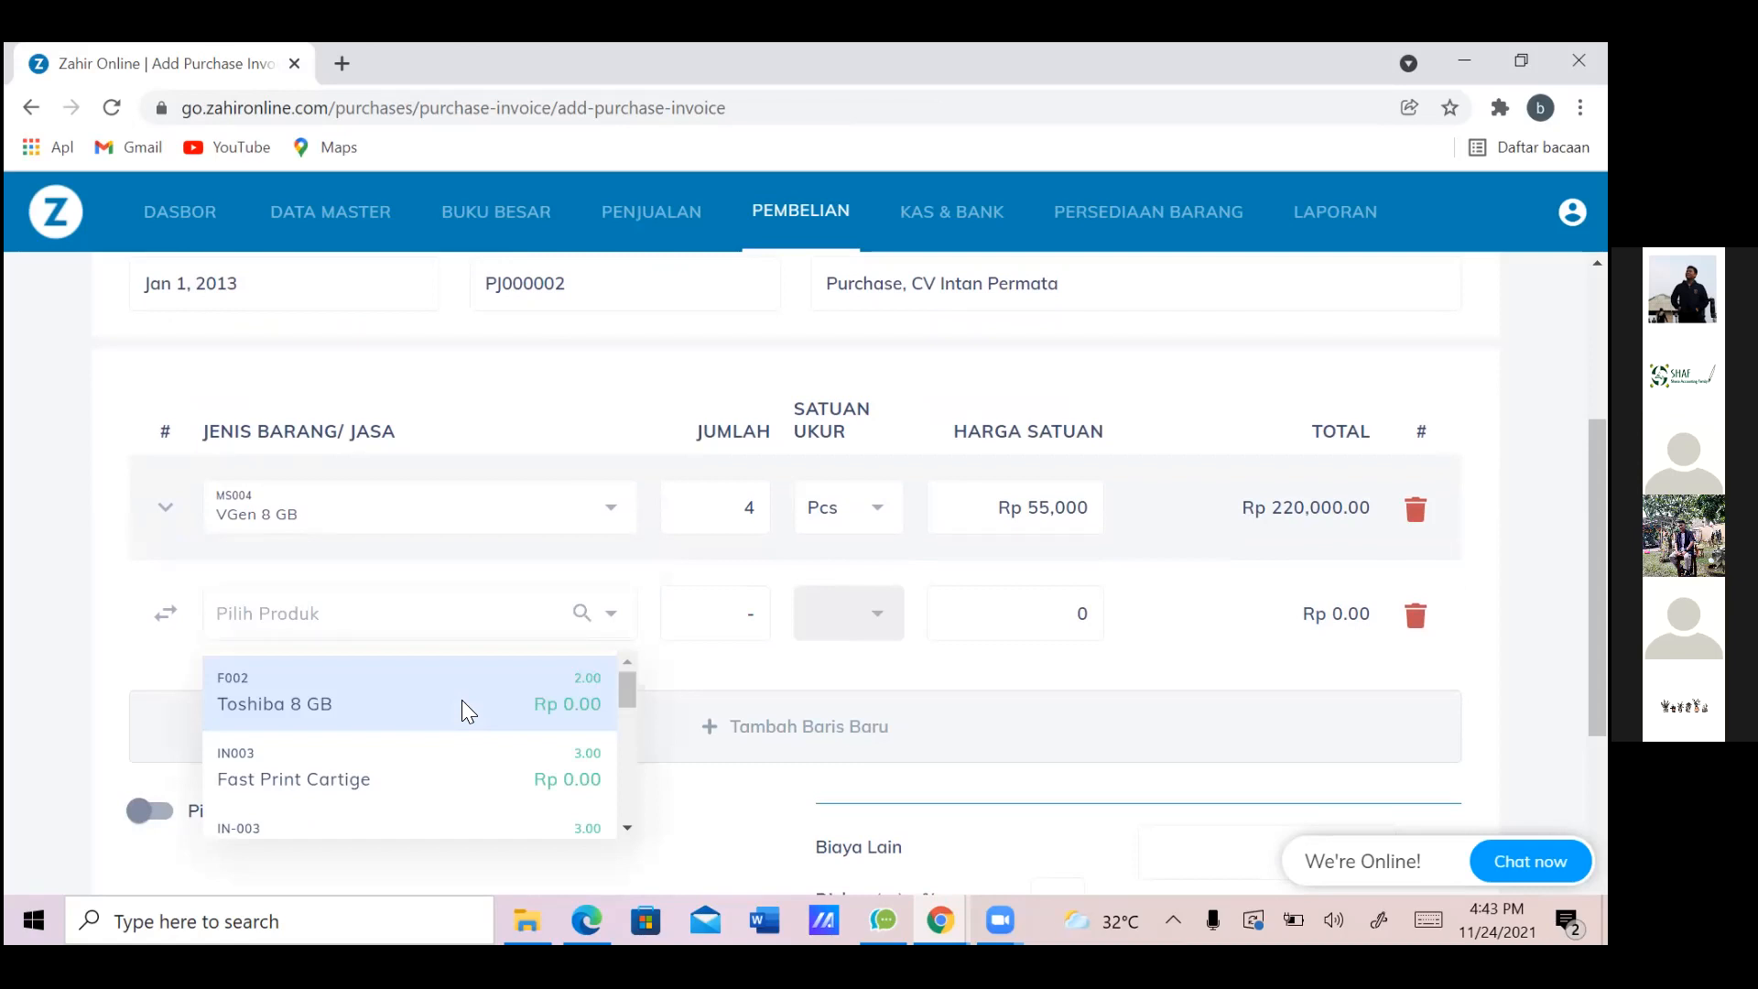
key(alt+Tab)
key(alt+Tab)
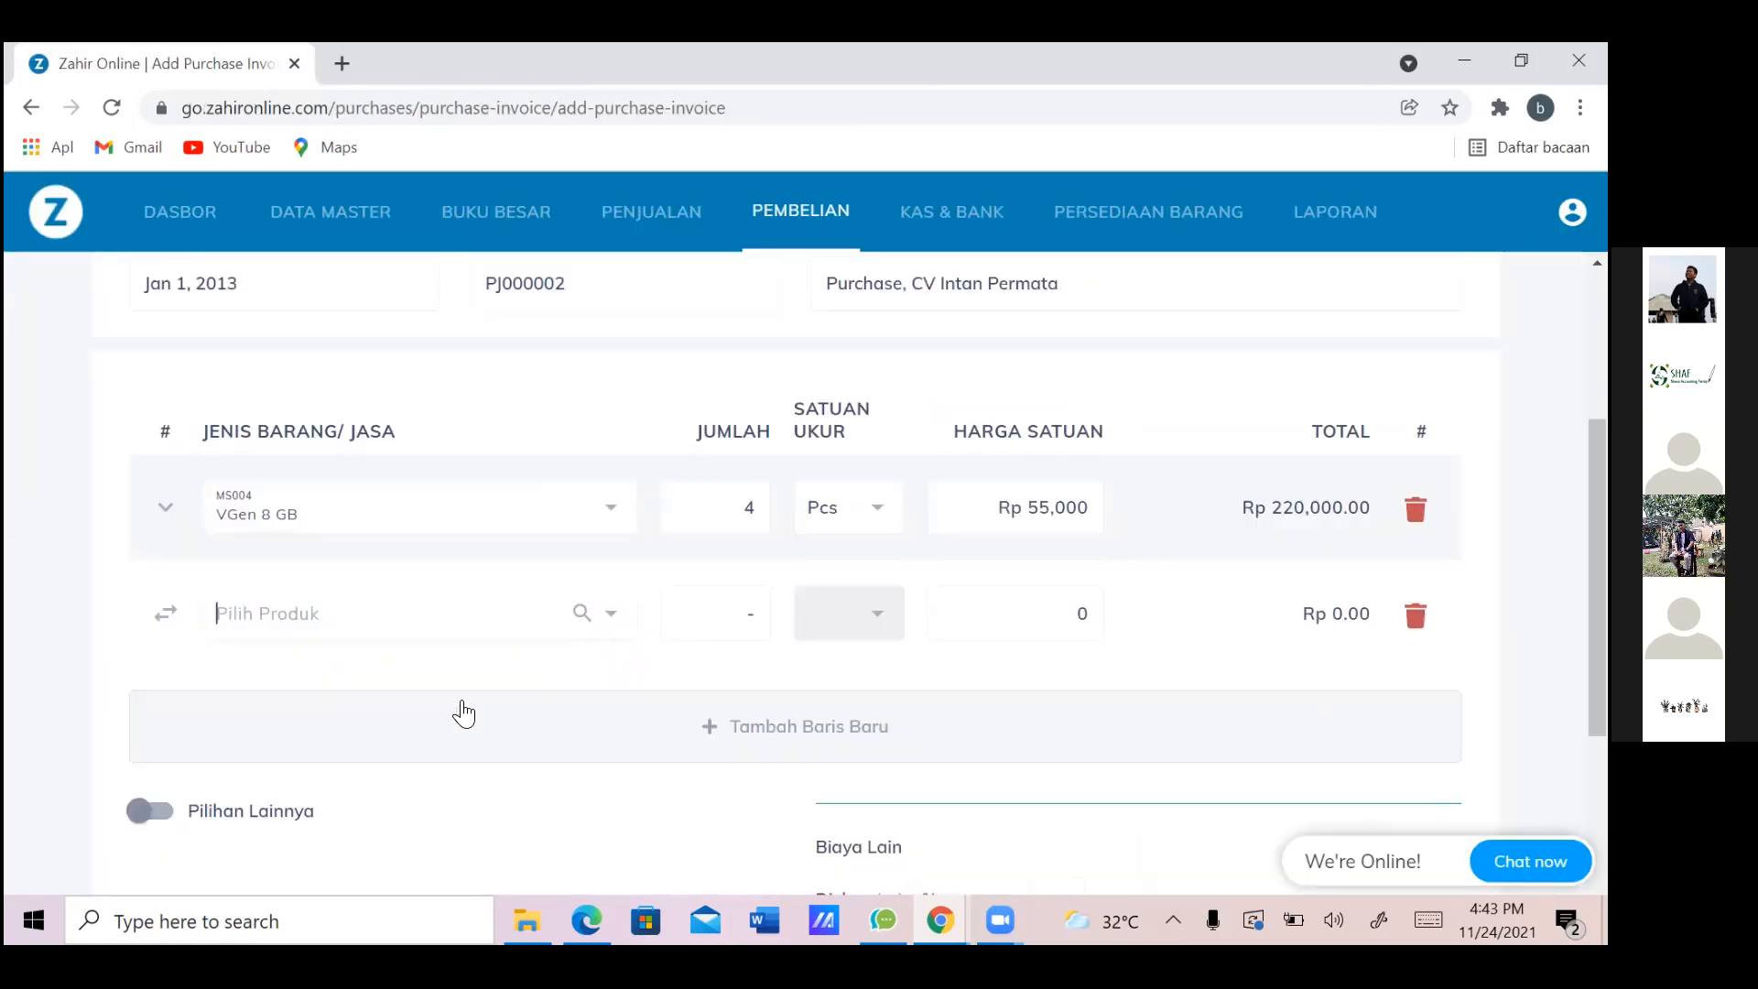
text(V)
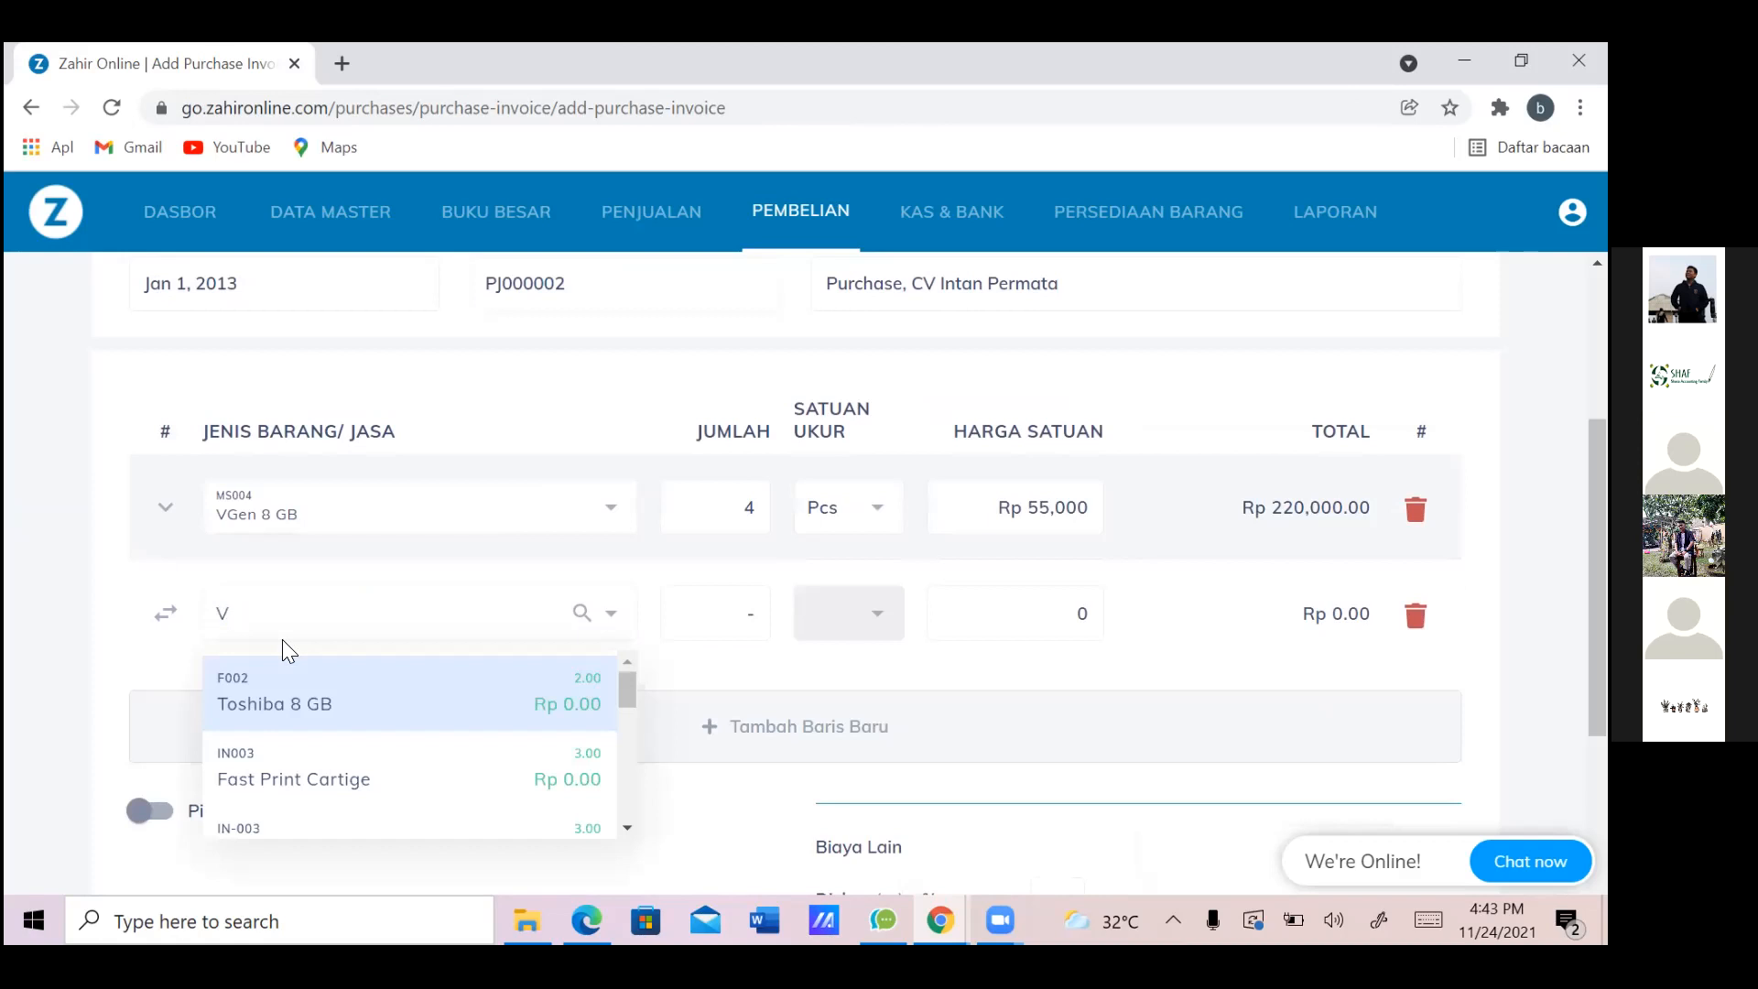
key(BackSpace)
text(16)
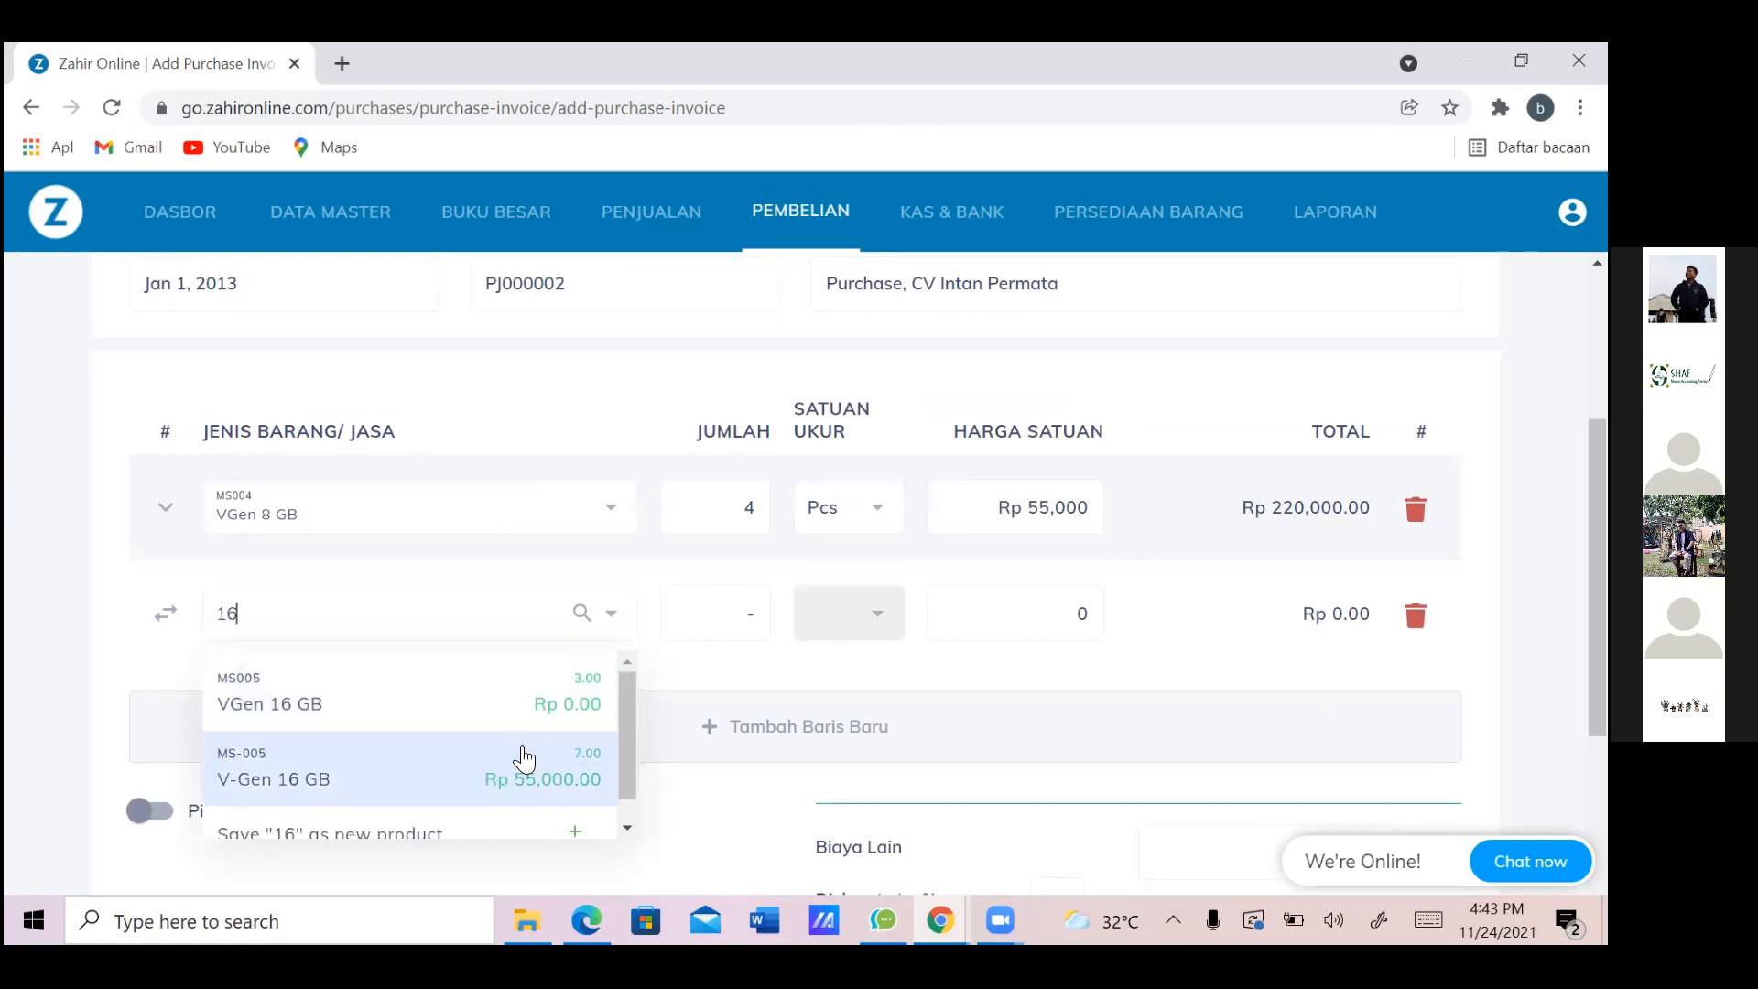
click(481, 777)
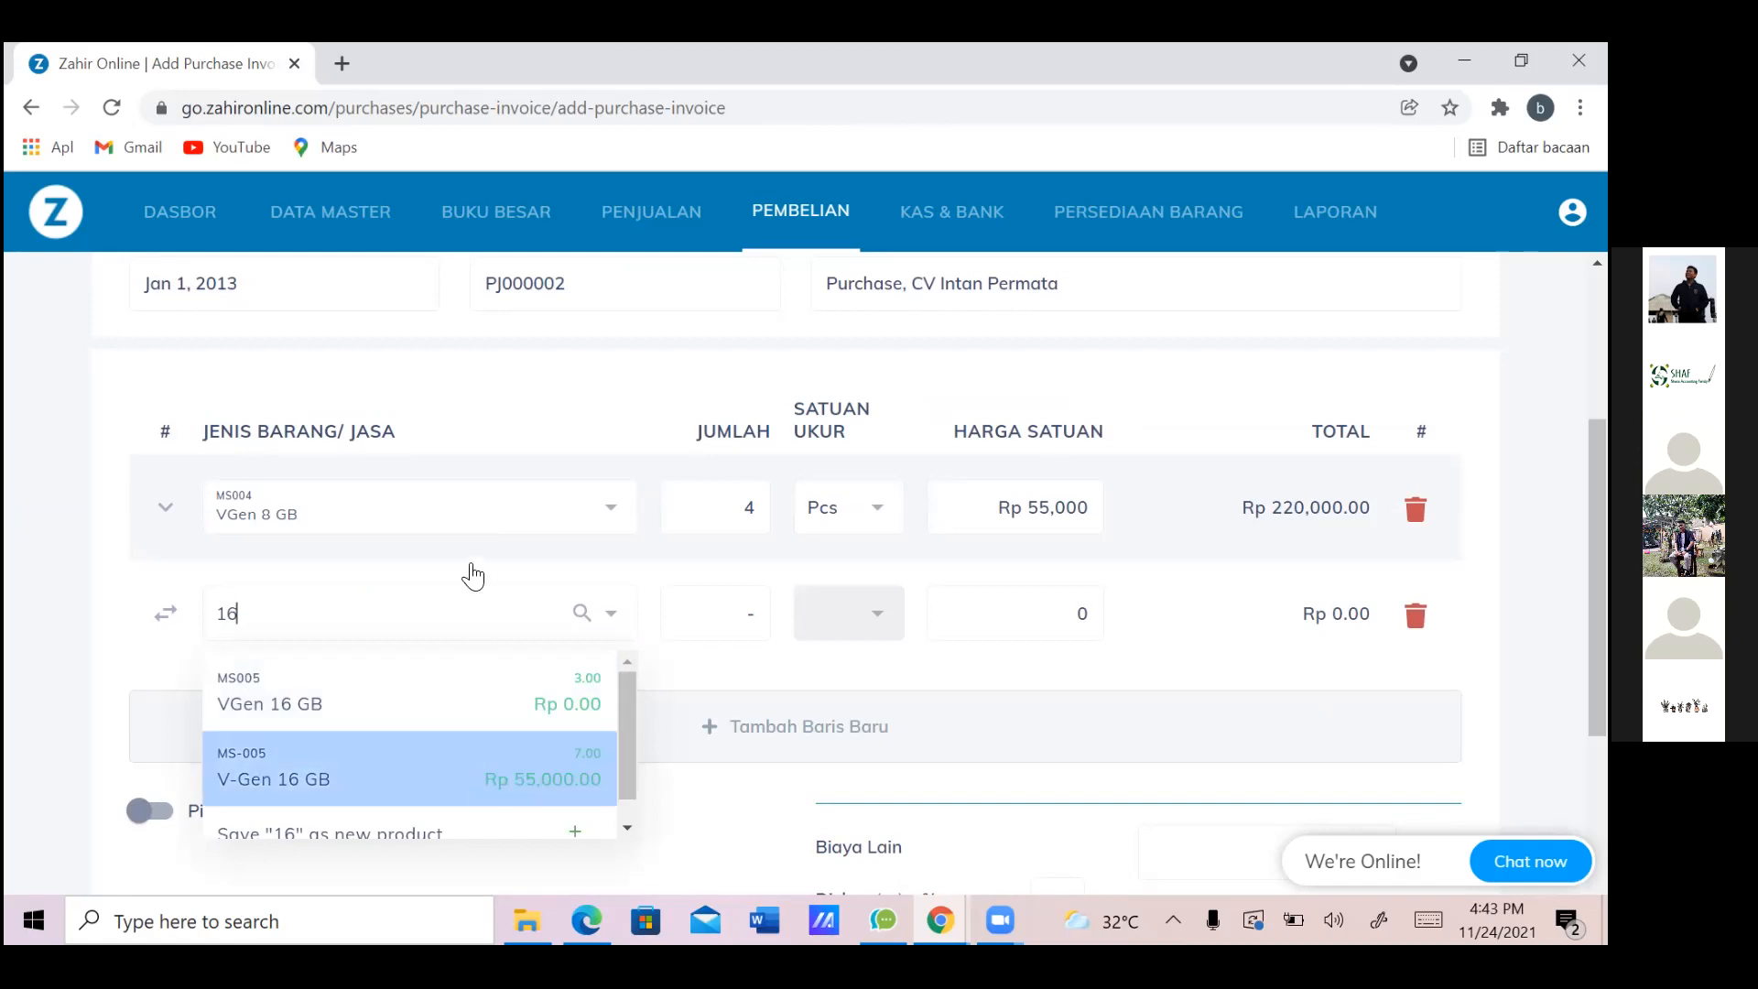
Confirm the first line still holds VGen 8 GB
click(531, 525)
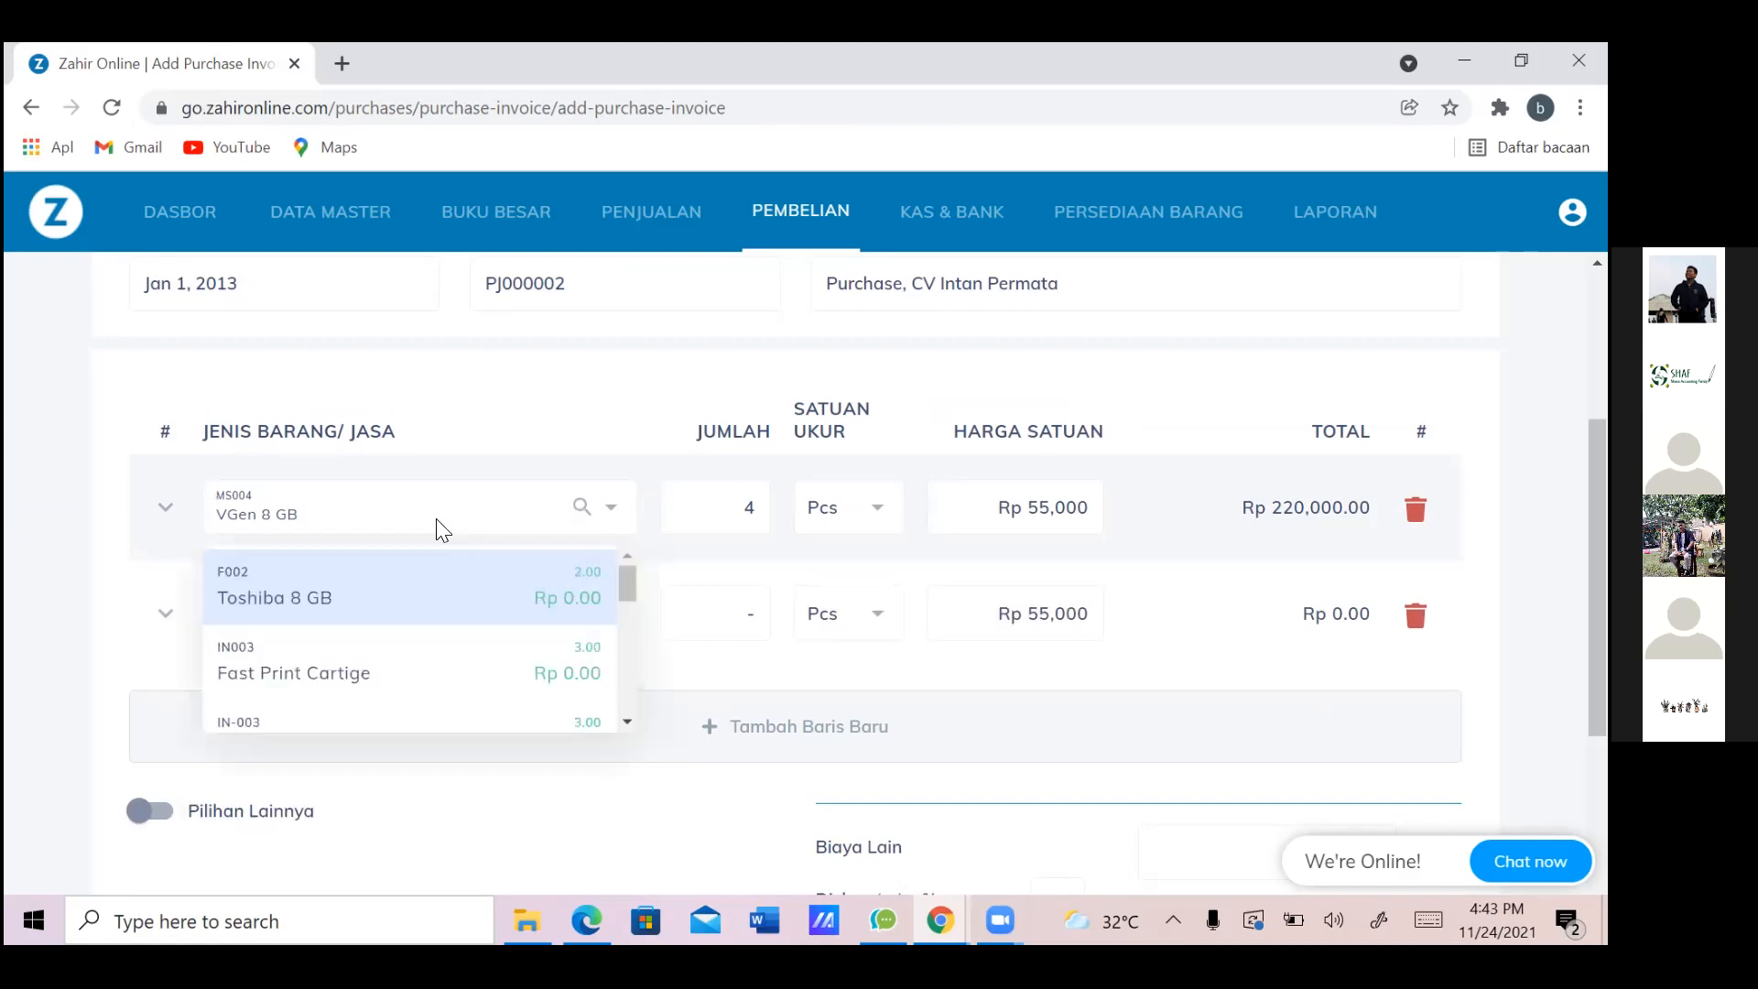
text(8 GB)
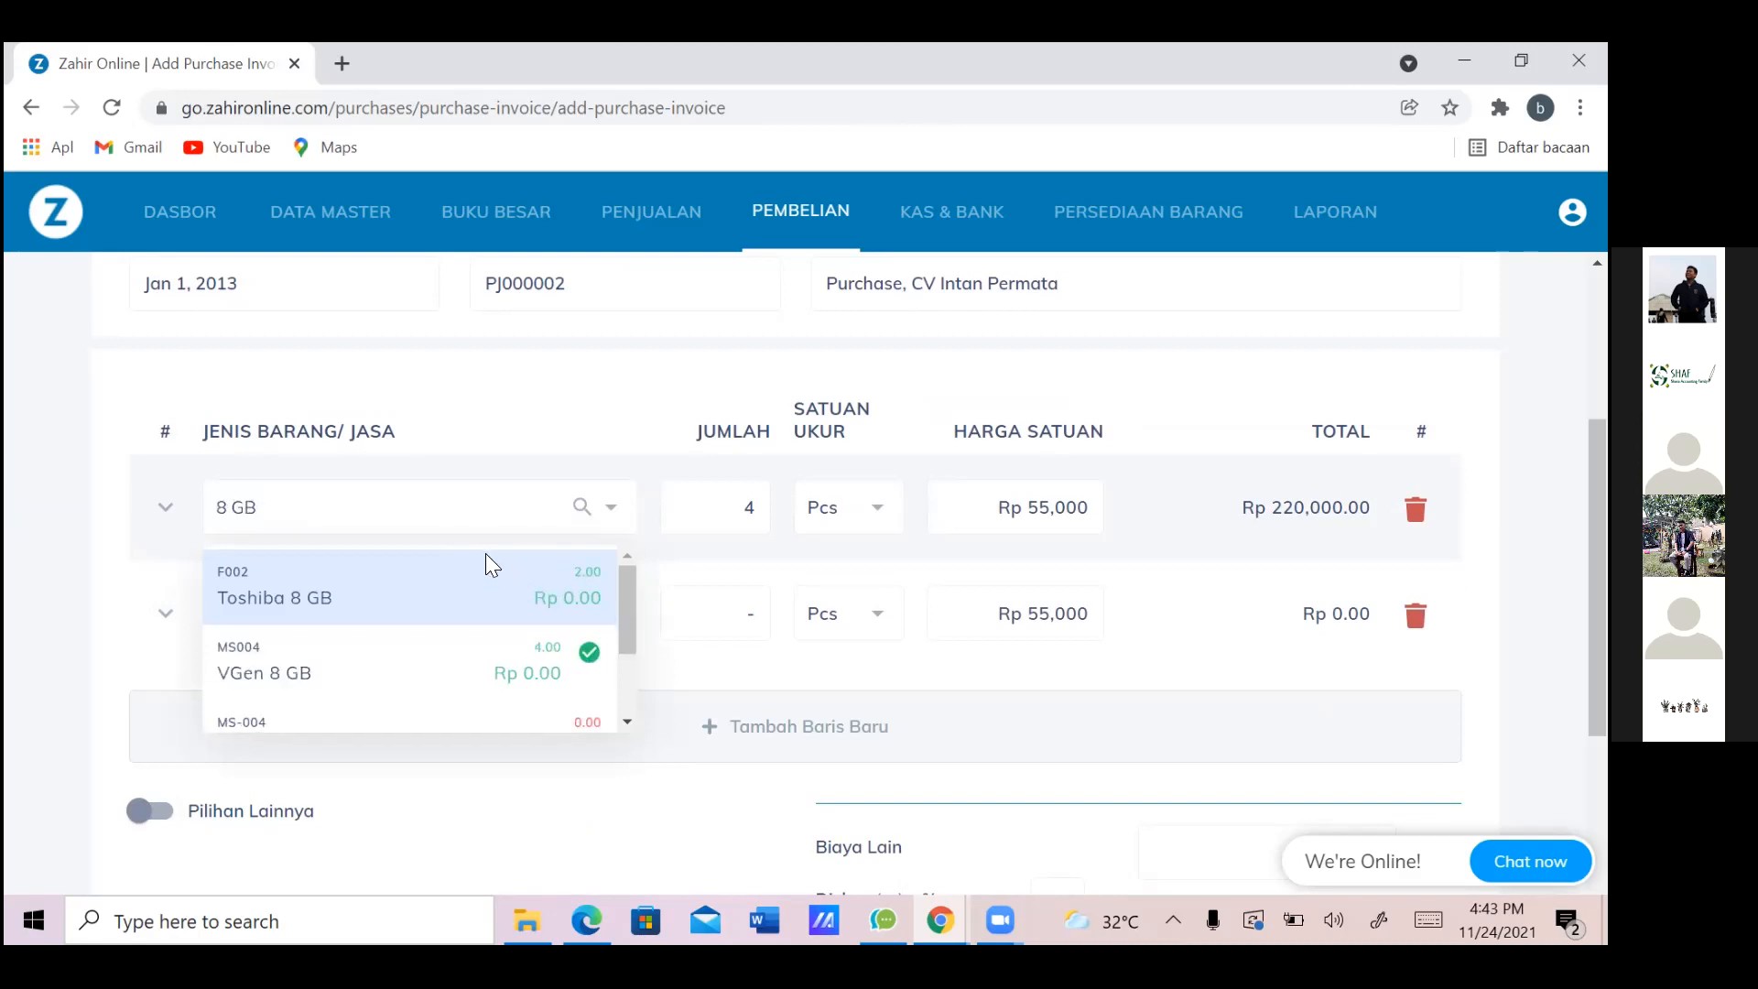
mouse_move(630, 597)
mouse_down()
mouse_move(619, 637)
mouse_move(634, 624)
mouse_up()
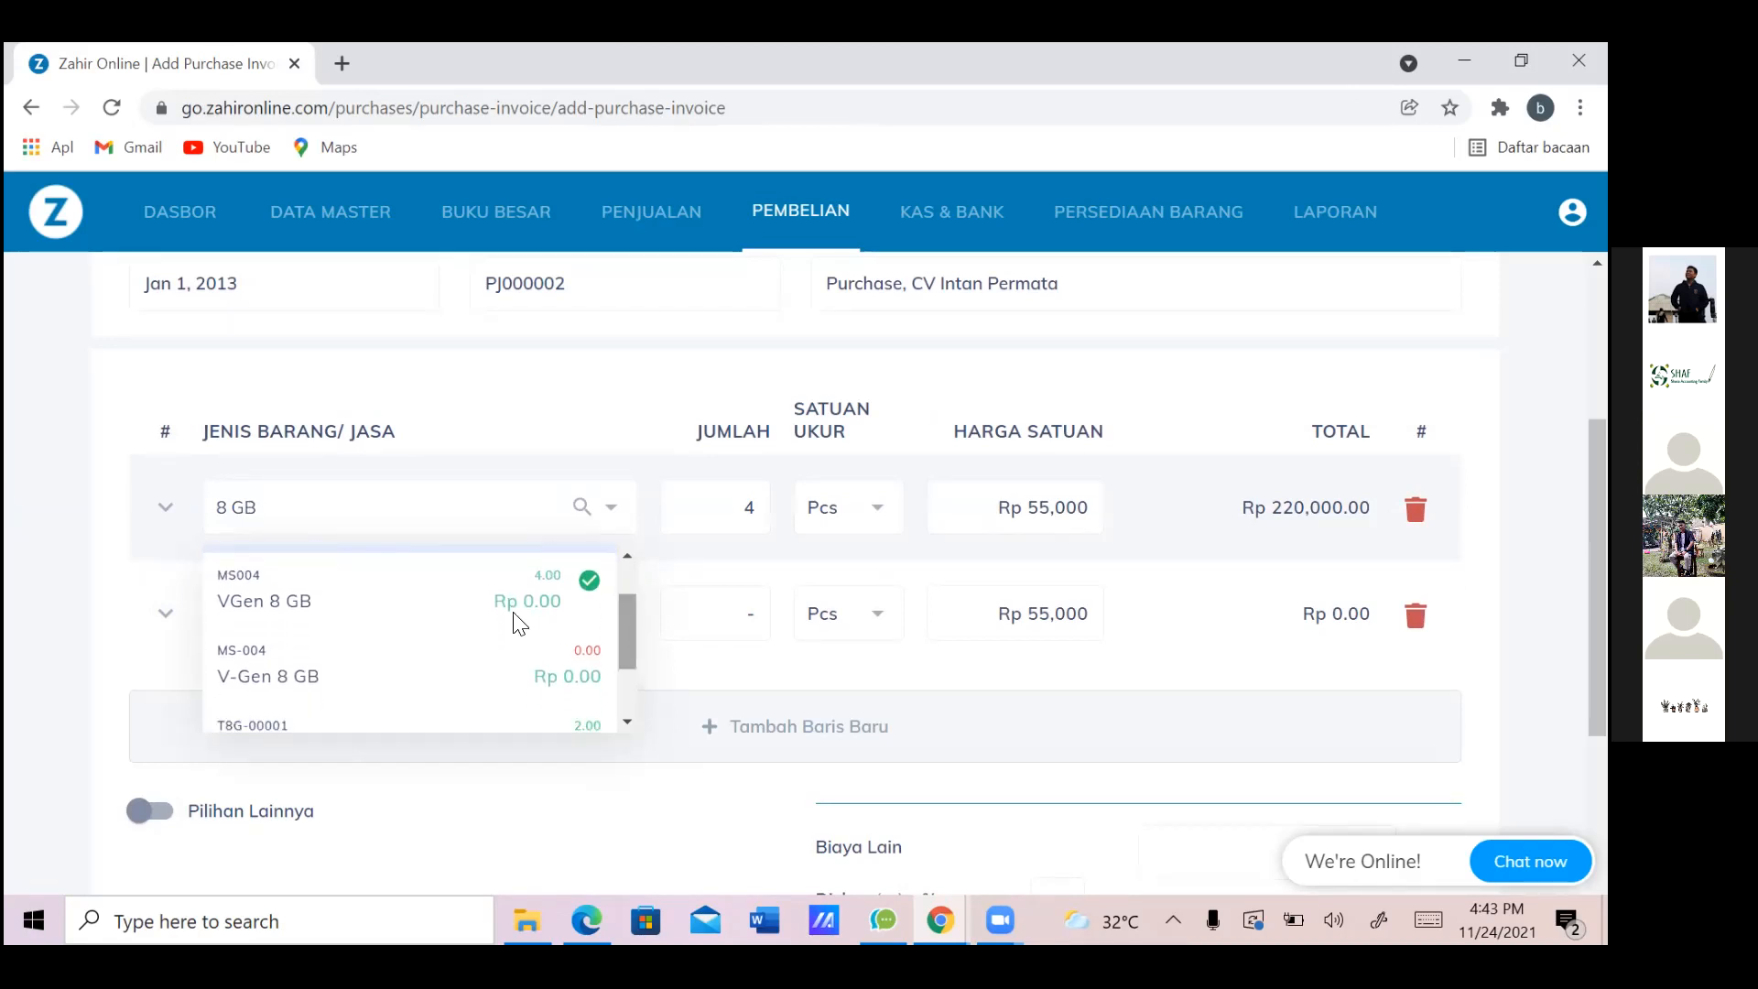
click(587, 593)
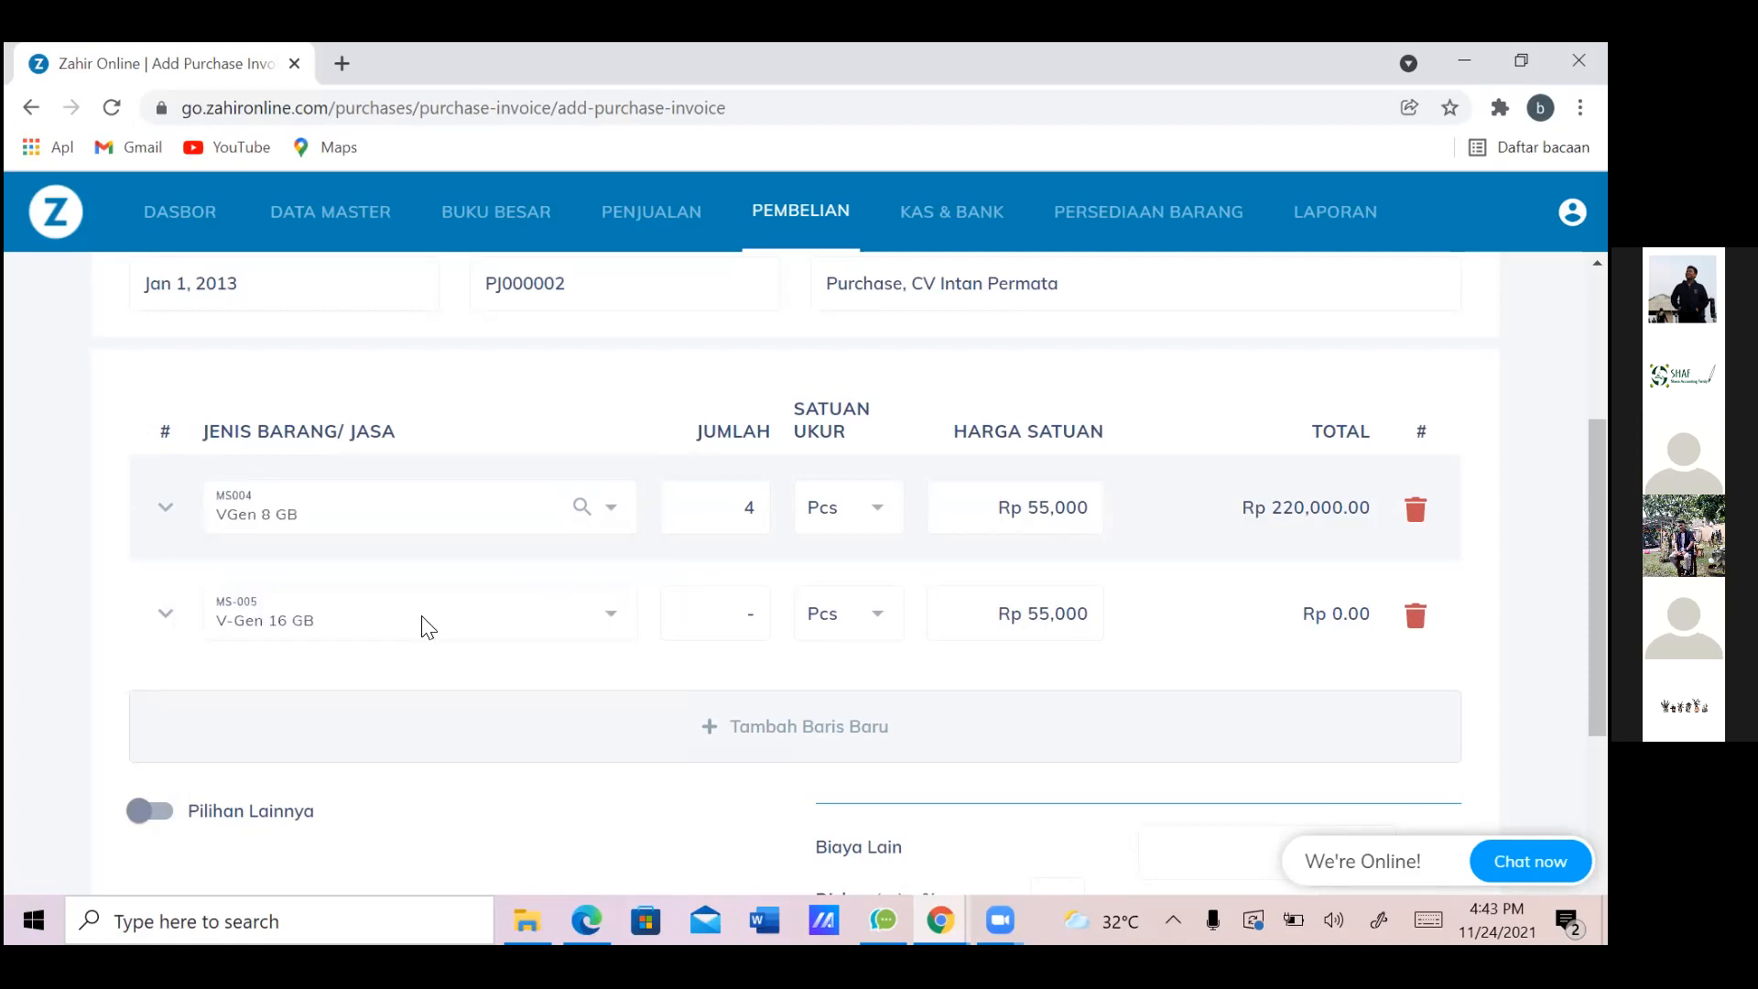
Set the V-Gen 16 GB quantity to 3 and try changing its unit price to 100
click(1024, 624)
key(BackSpace)
key(BackSpace)
text(100)
click(733, 622)
key(alt+Tab)
key(alt+Tab)
click(732, 623)
text(3)
click(1046, 609)
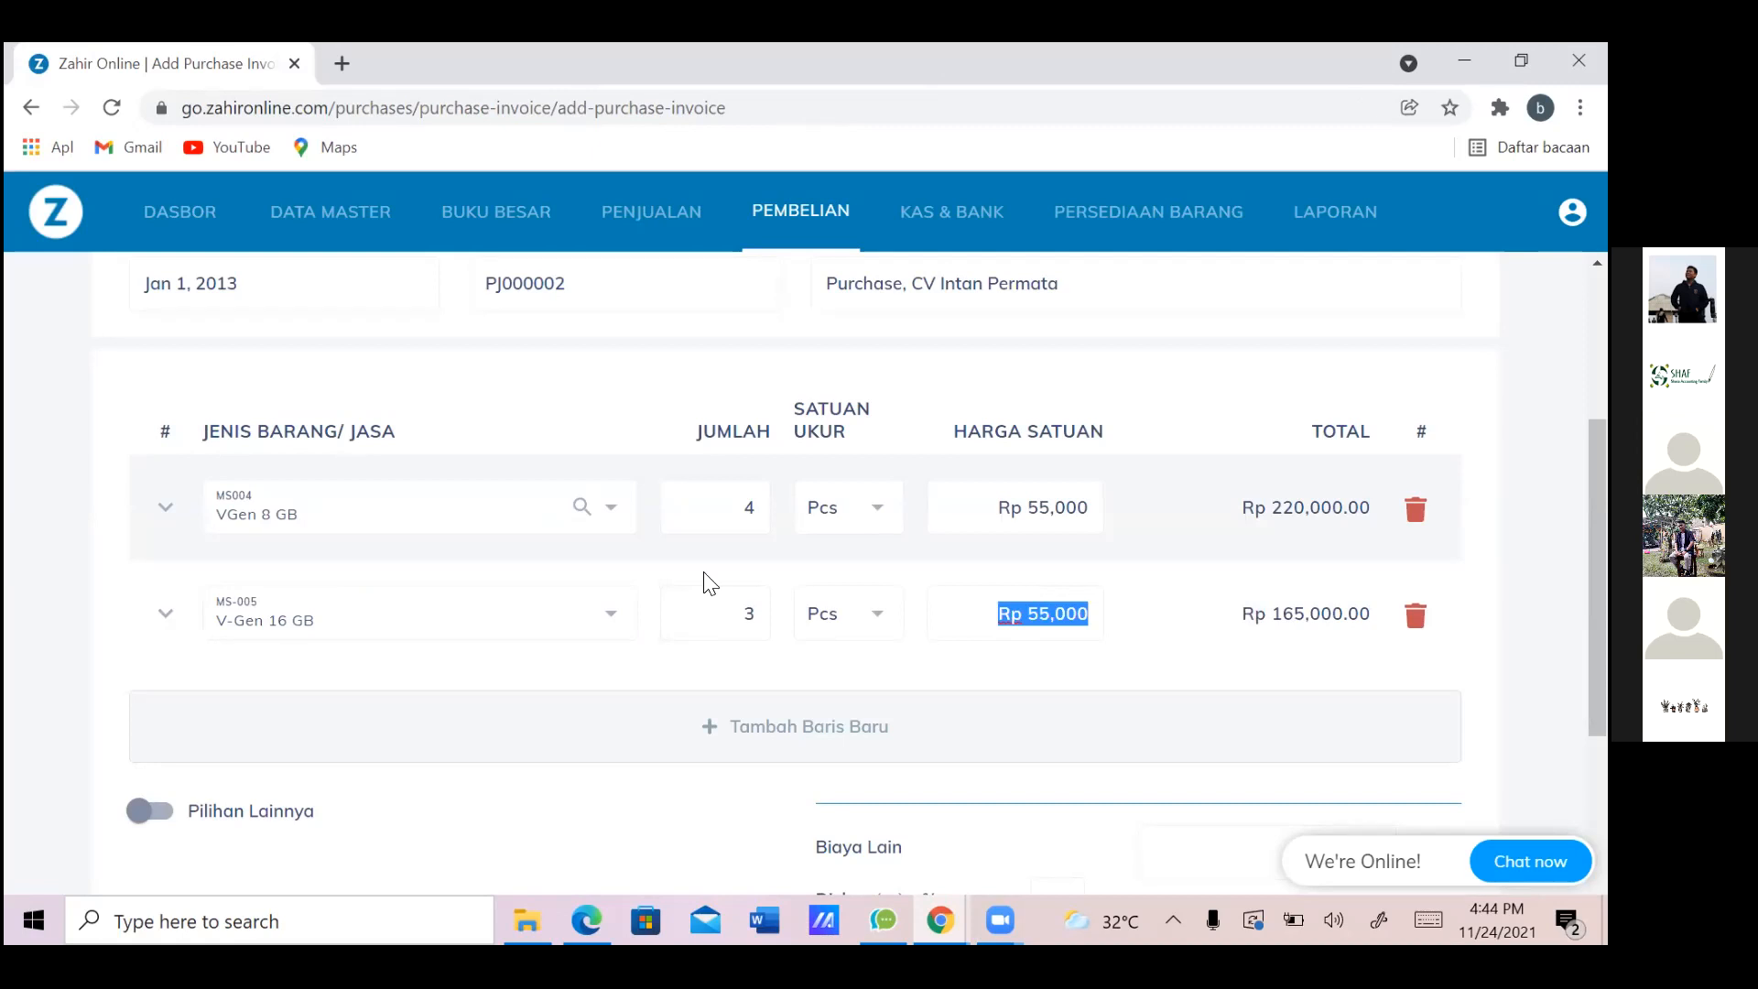
click(583, 616)
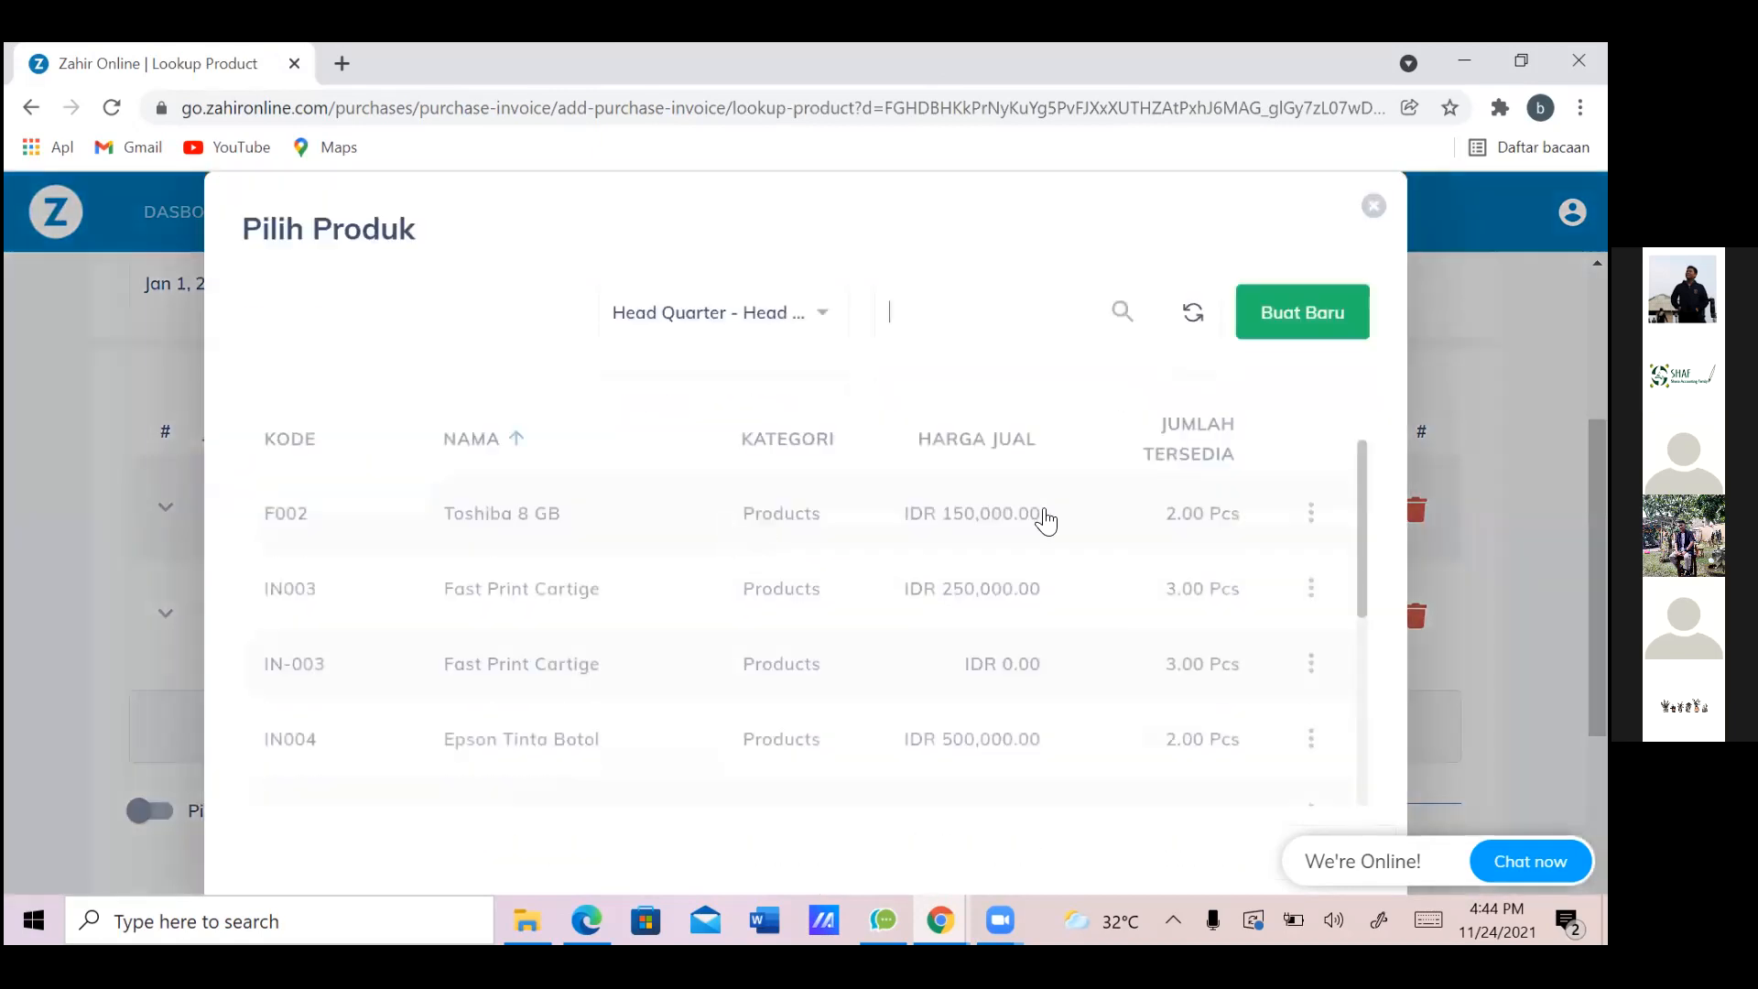
Edit product MS005 VGen 16 GB from the lookup and save Harga Beli 100,000
scroll(1359, 542, down, 5)
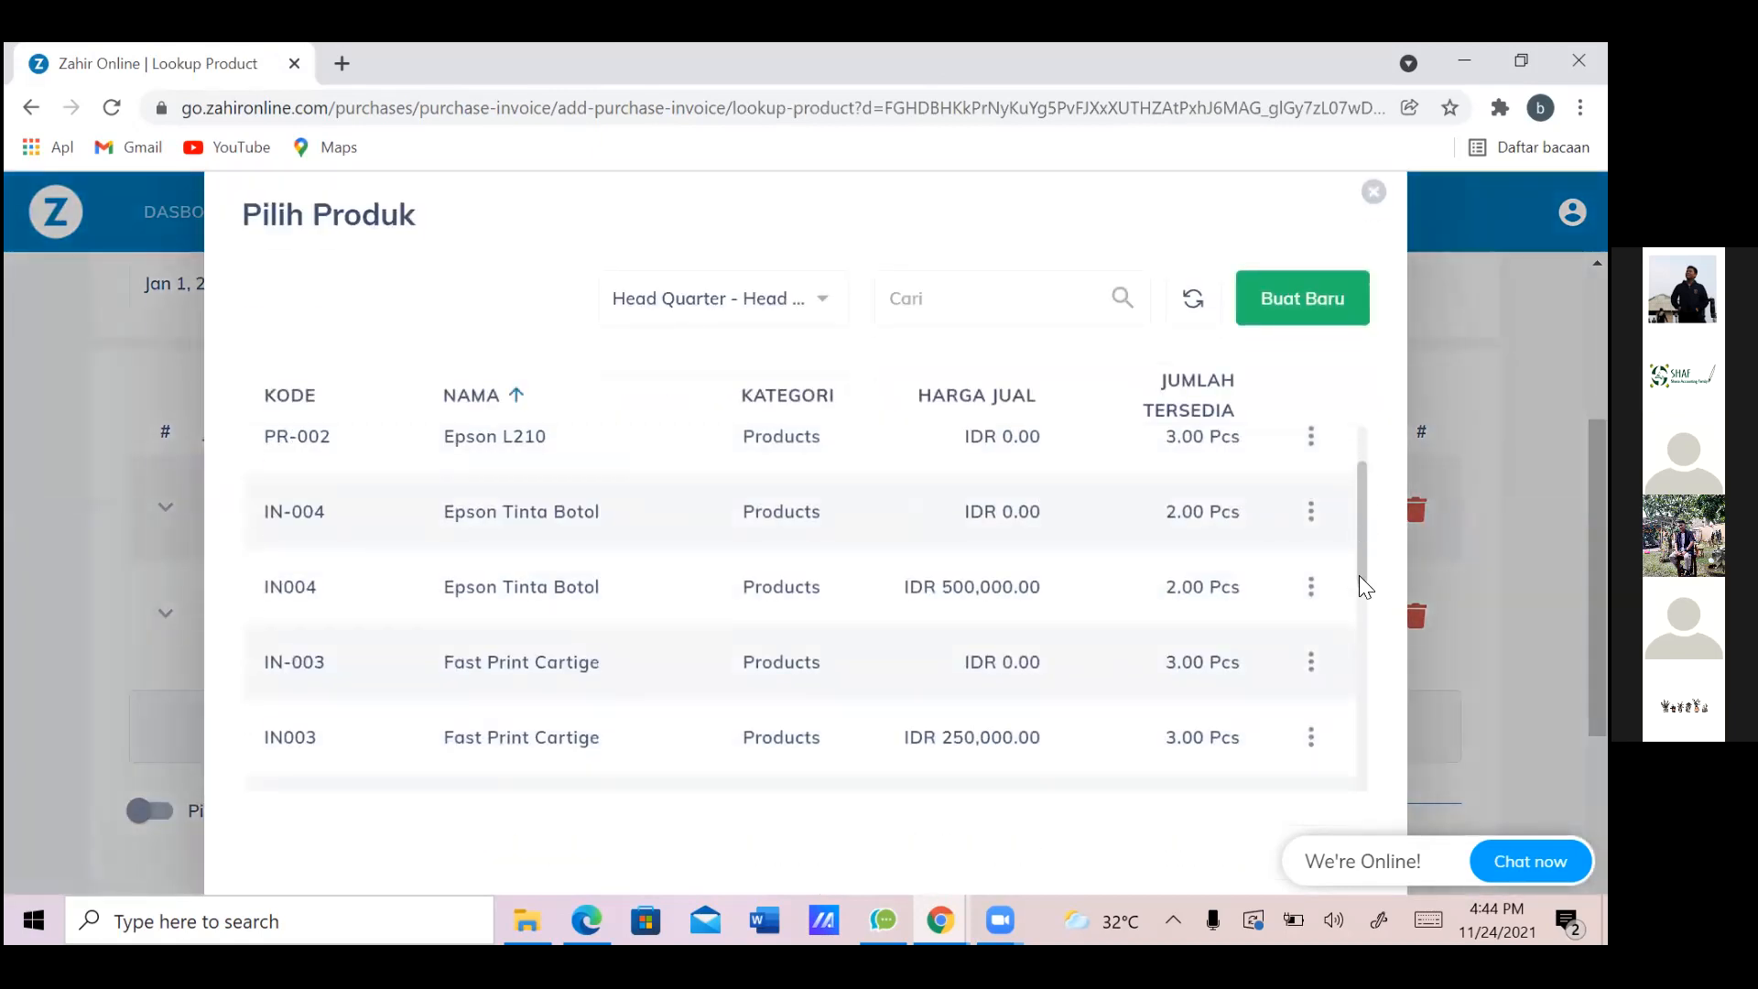
scroll(1346, 770, down, 2)
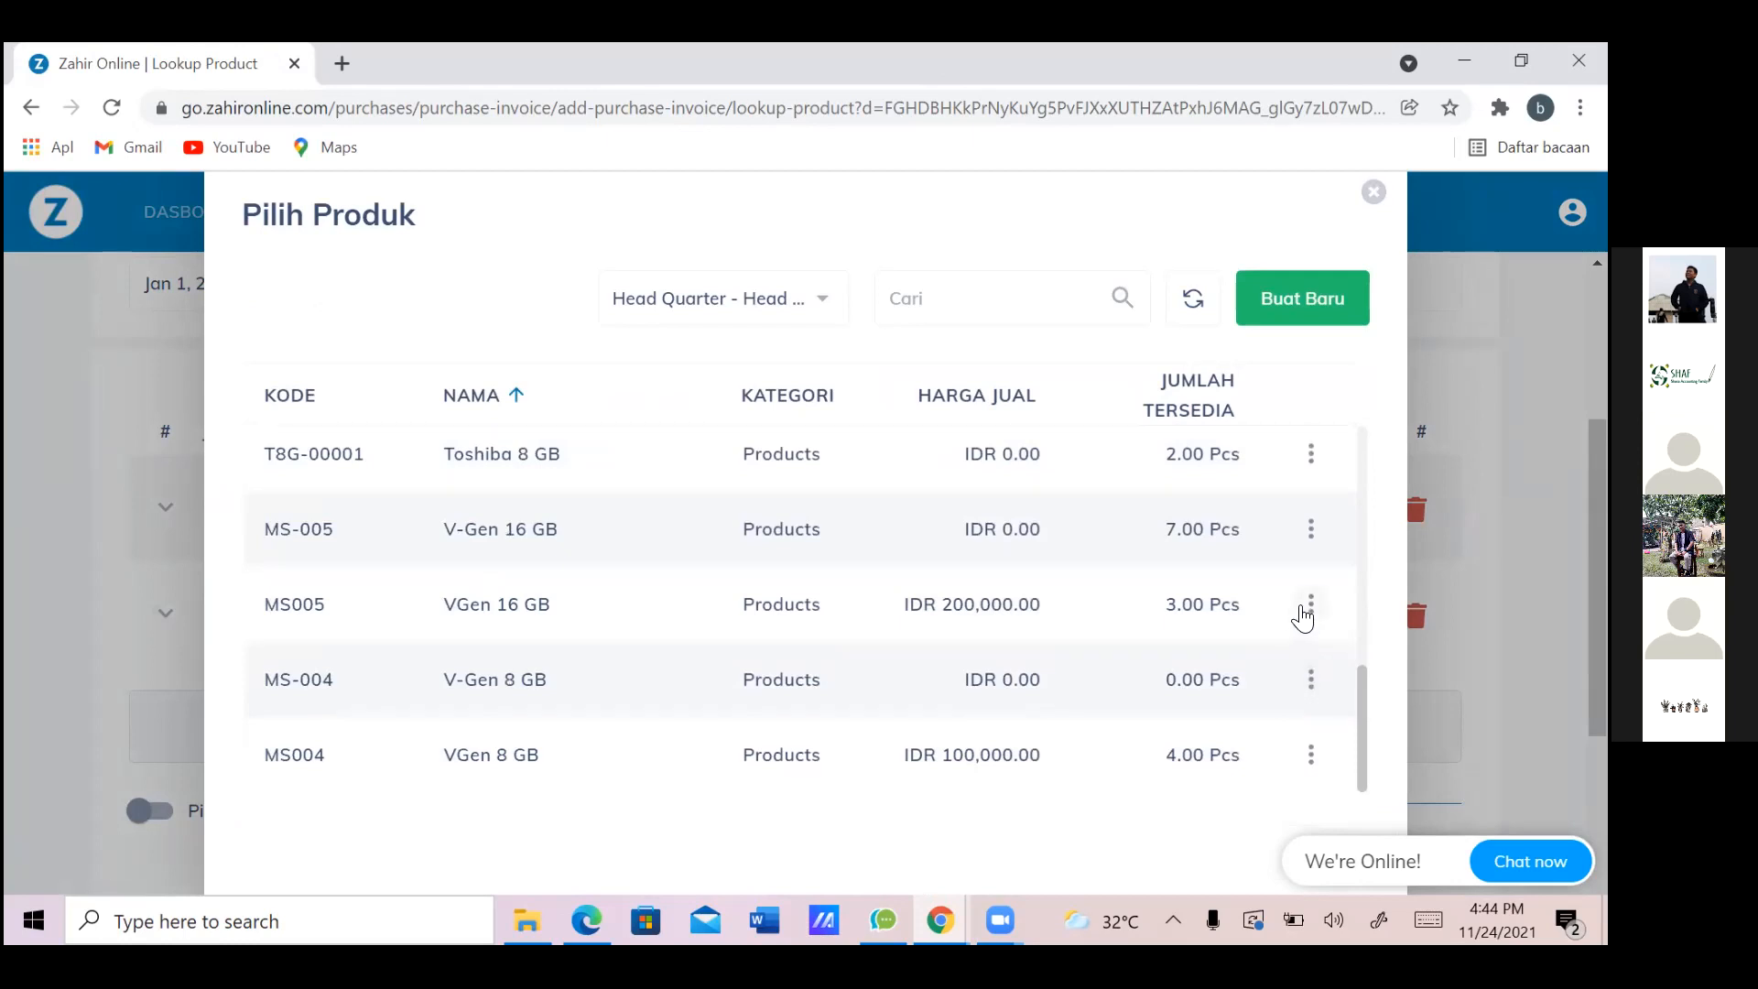
click(1310, 607)
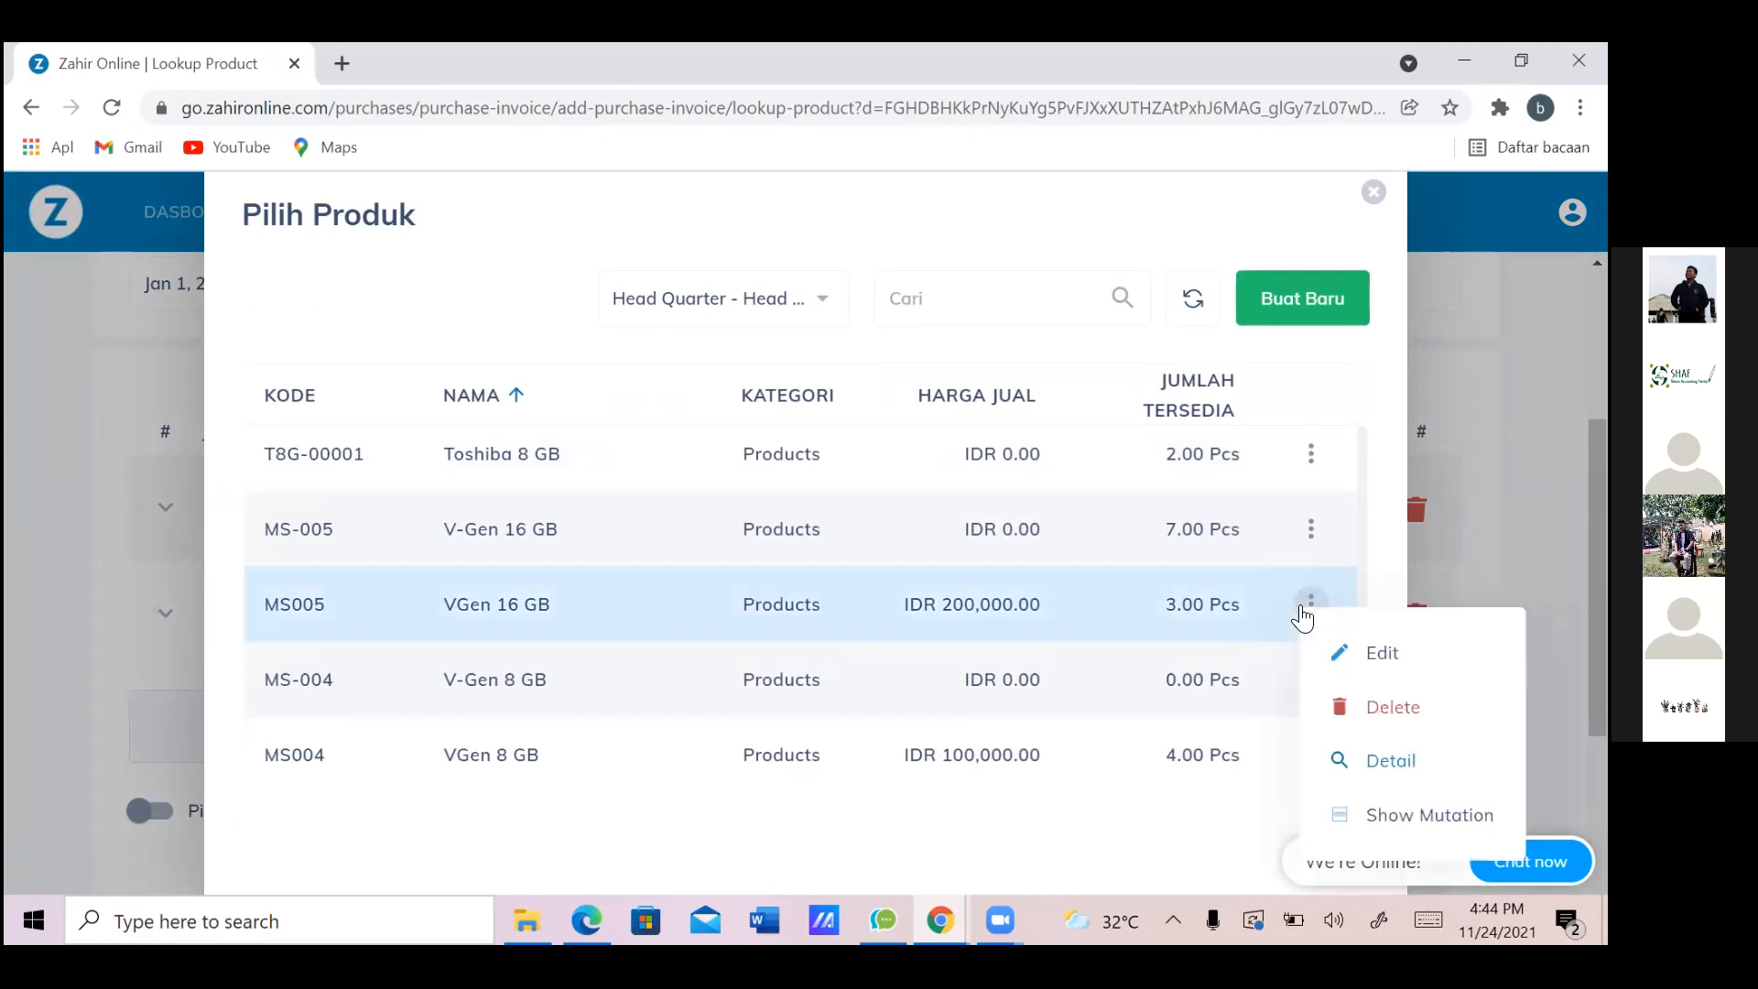
click(1367, 676)
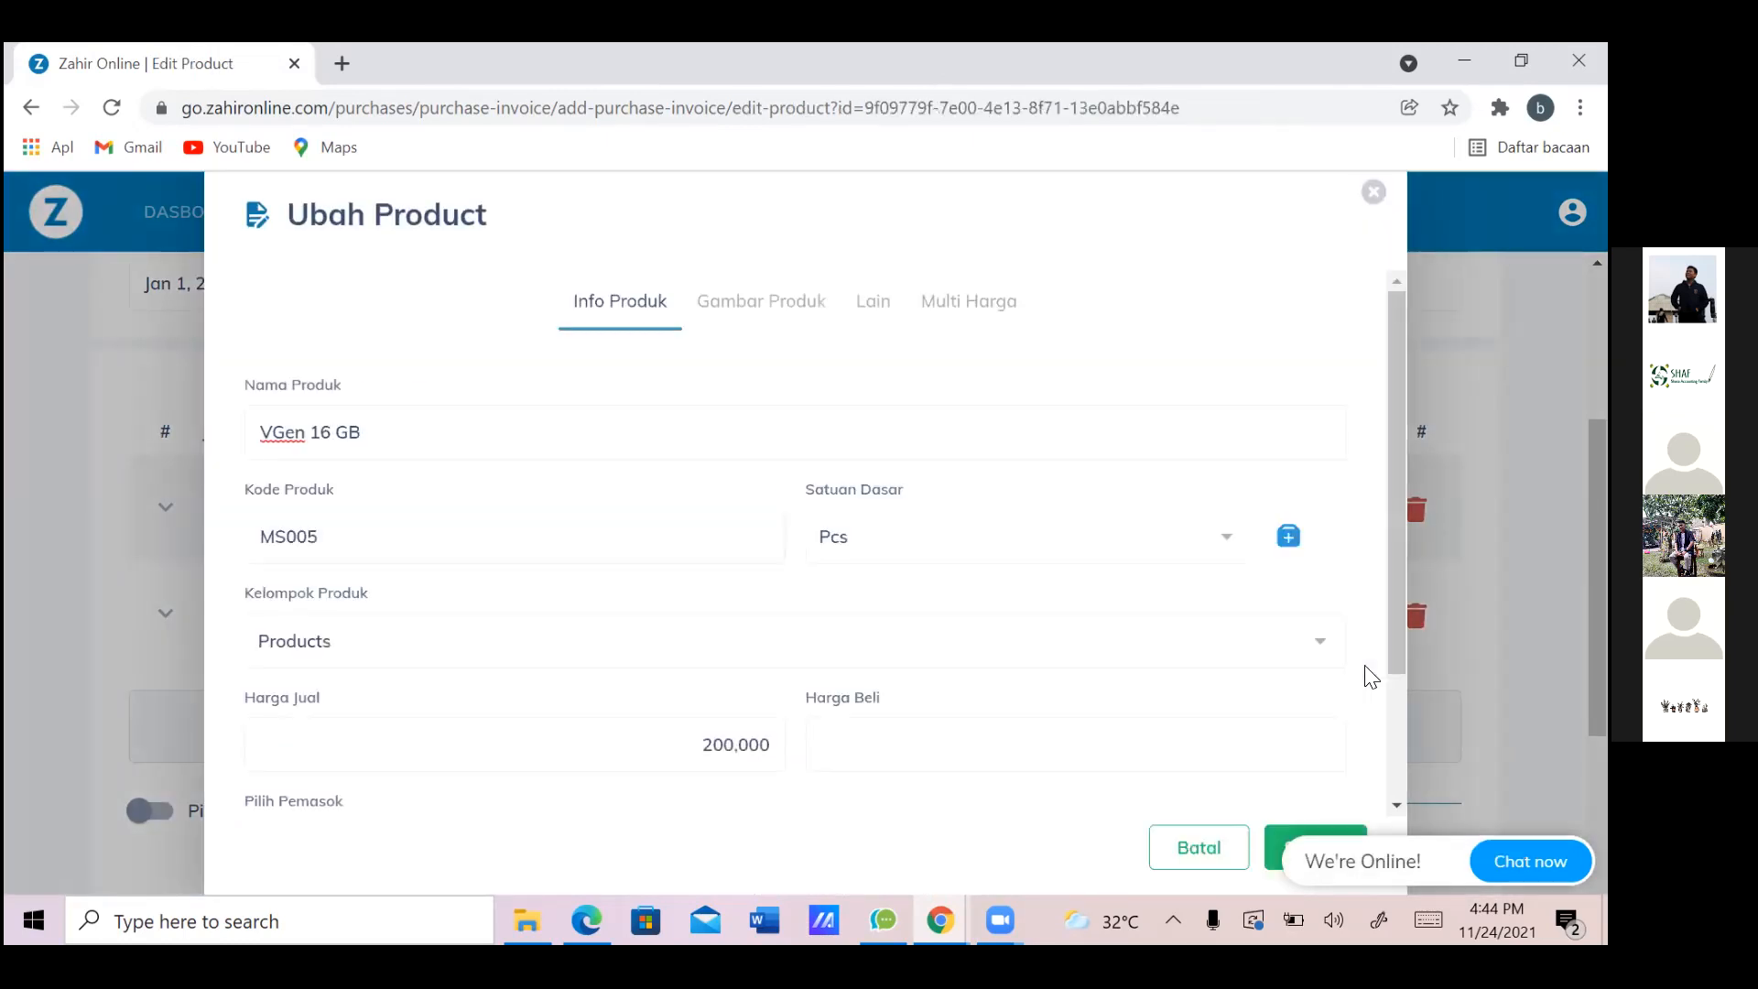
scroll(1371, 677, down, 1)
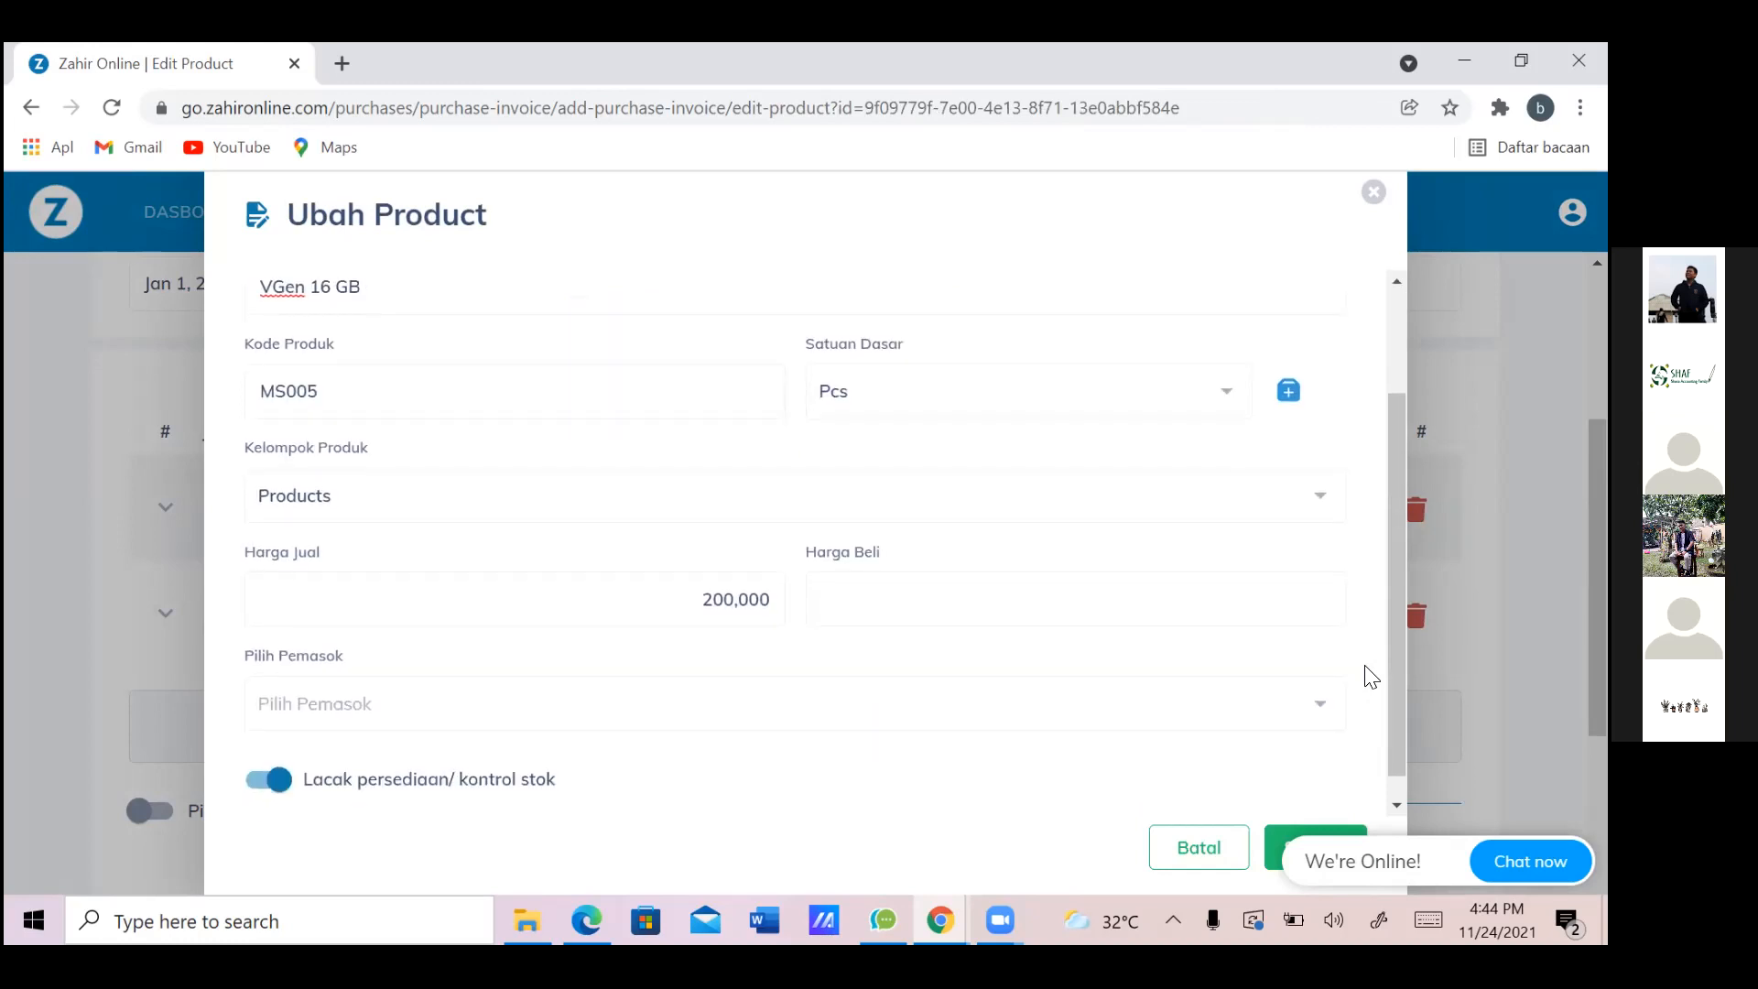
scroll(1371, 677, up, 1)
scroll(1371, 676, down, 2)
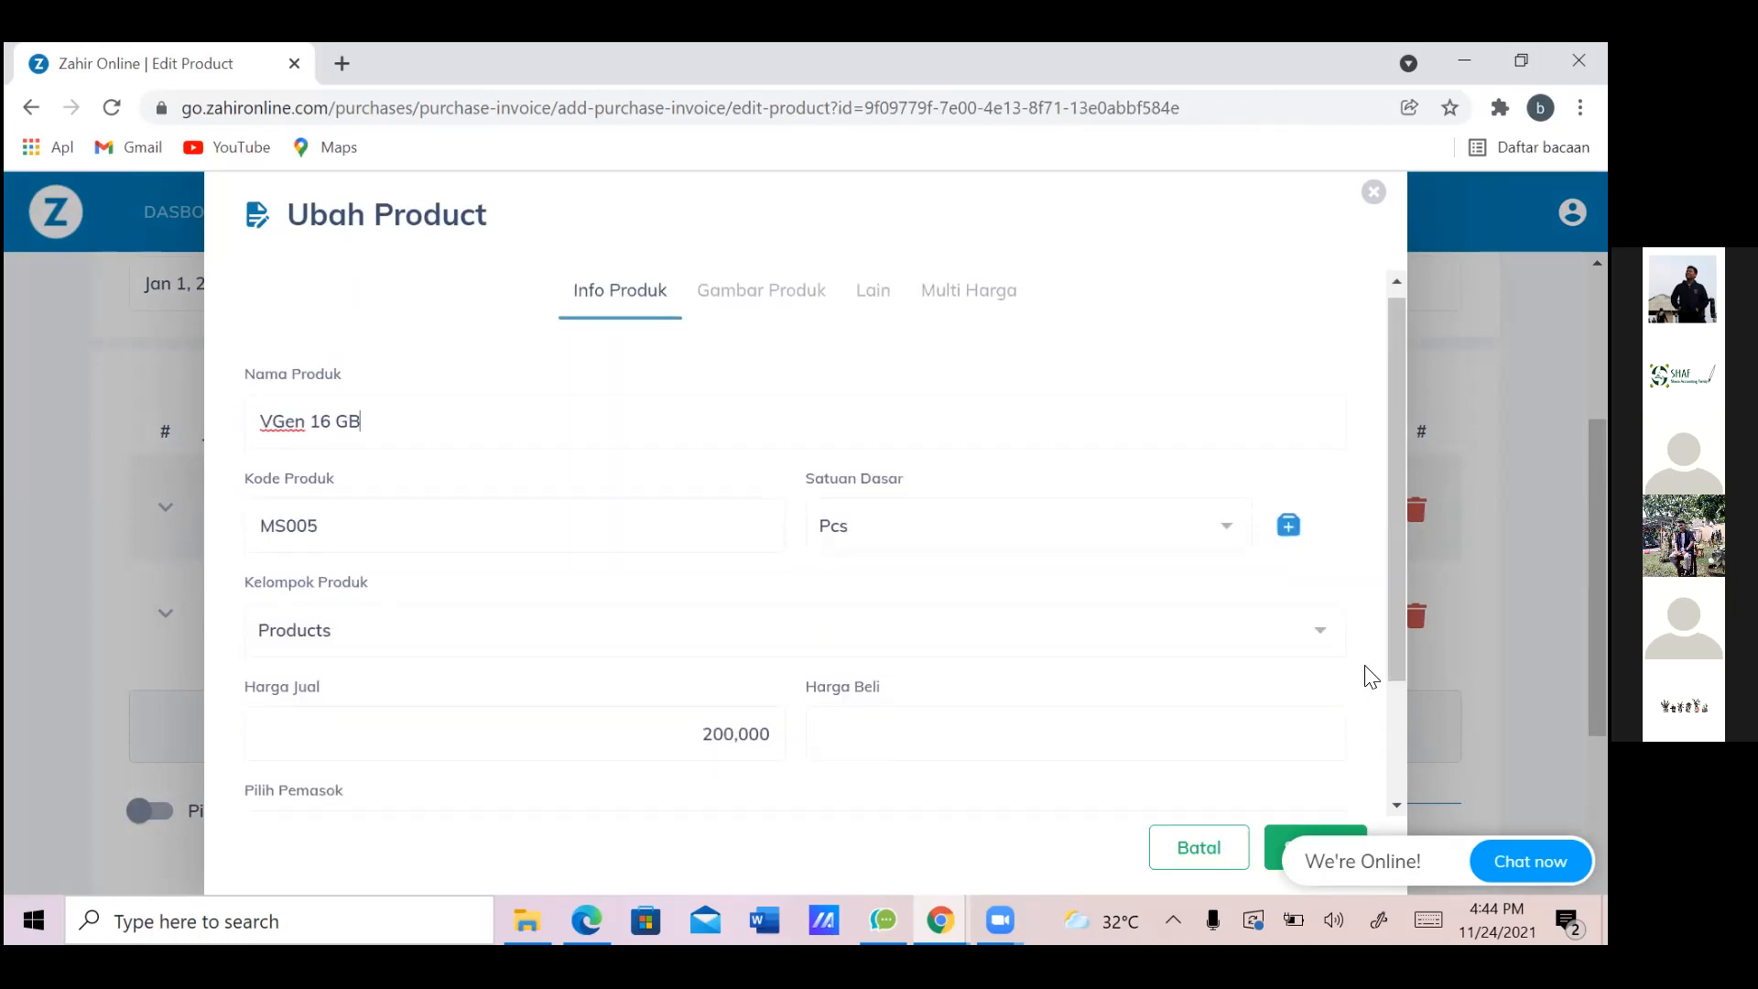
click(1330, 618)
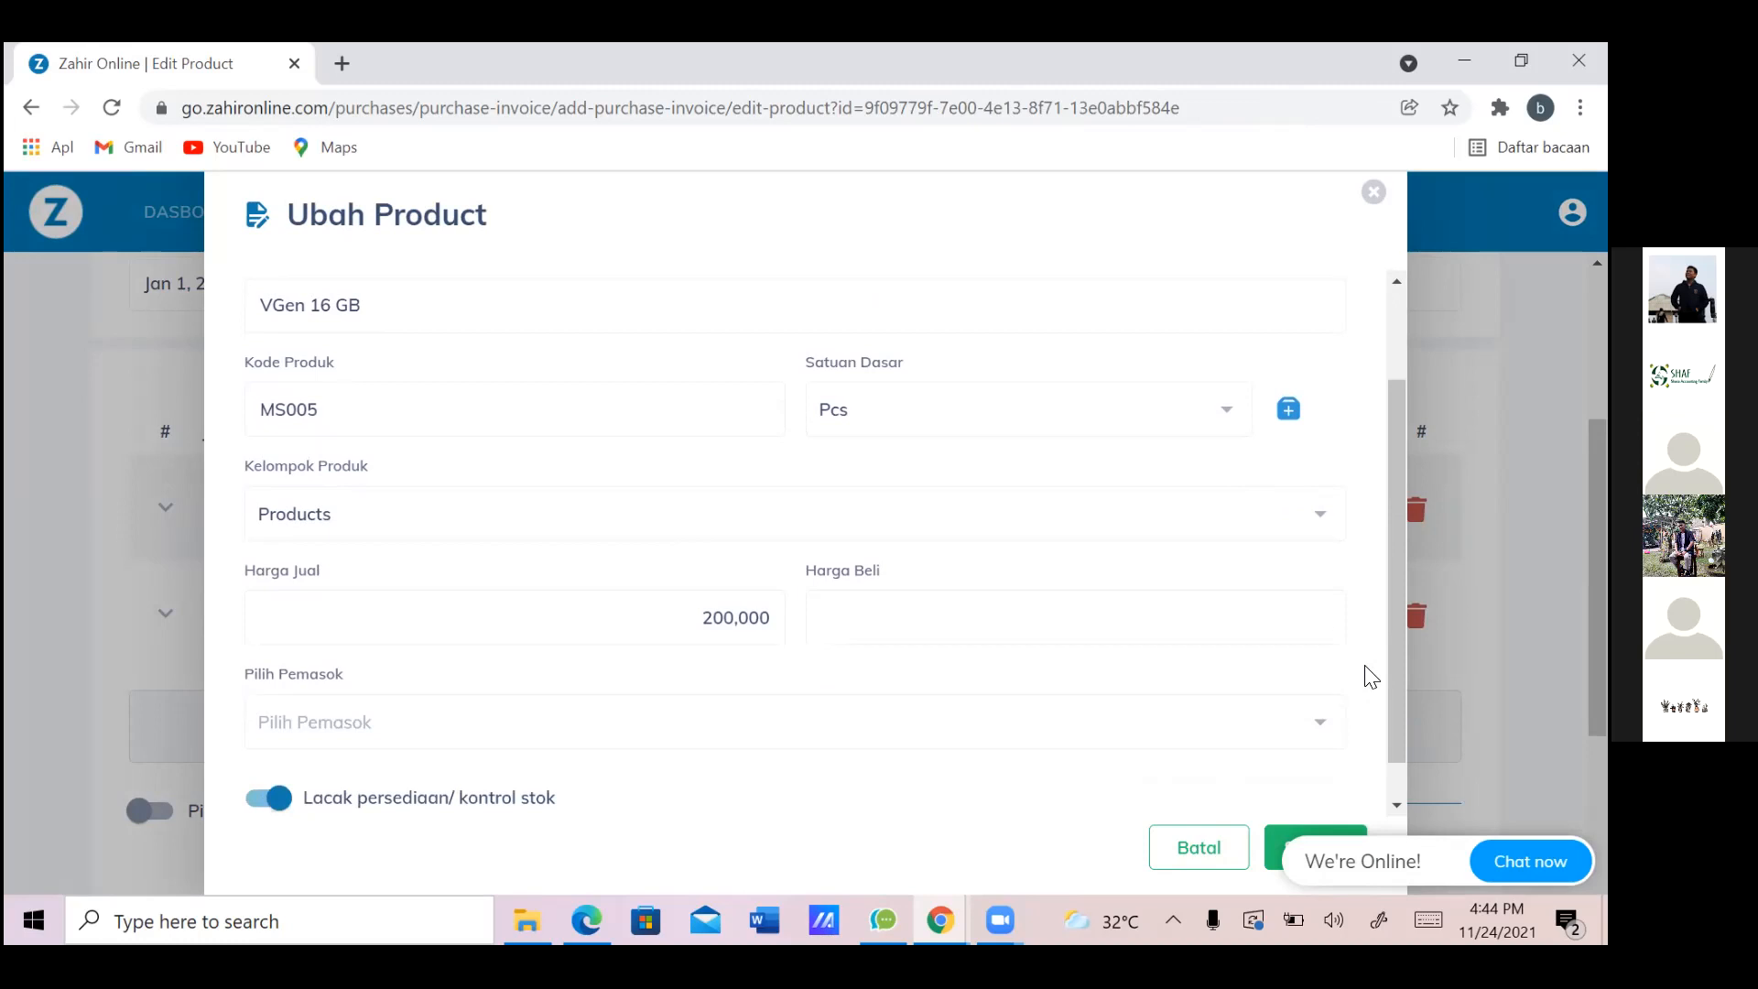
text(100,000)
scroll(1371, 676, up, 1)
scroll(1371, 677, down, 2)
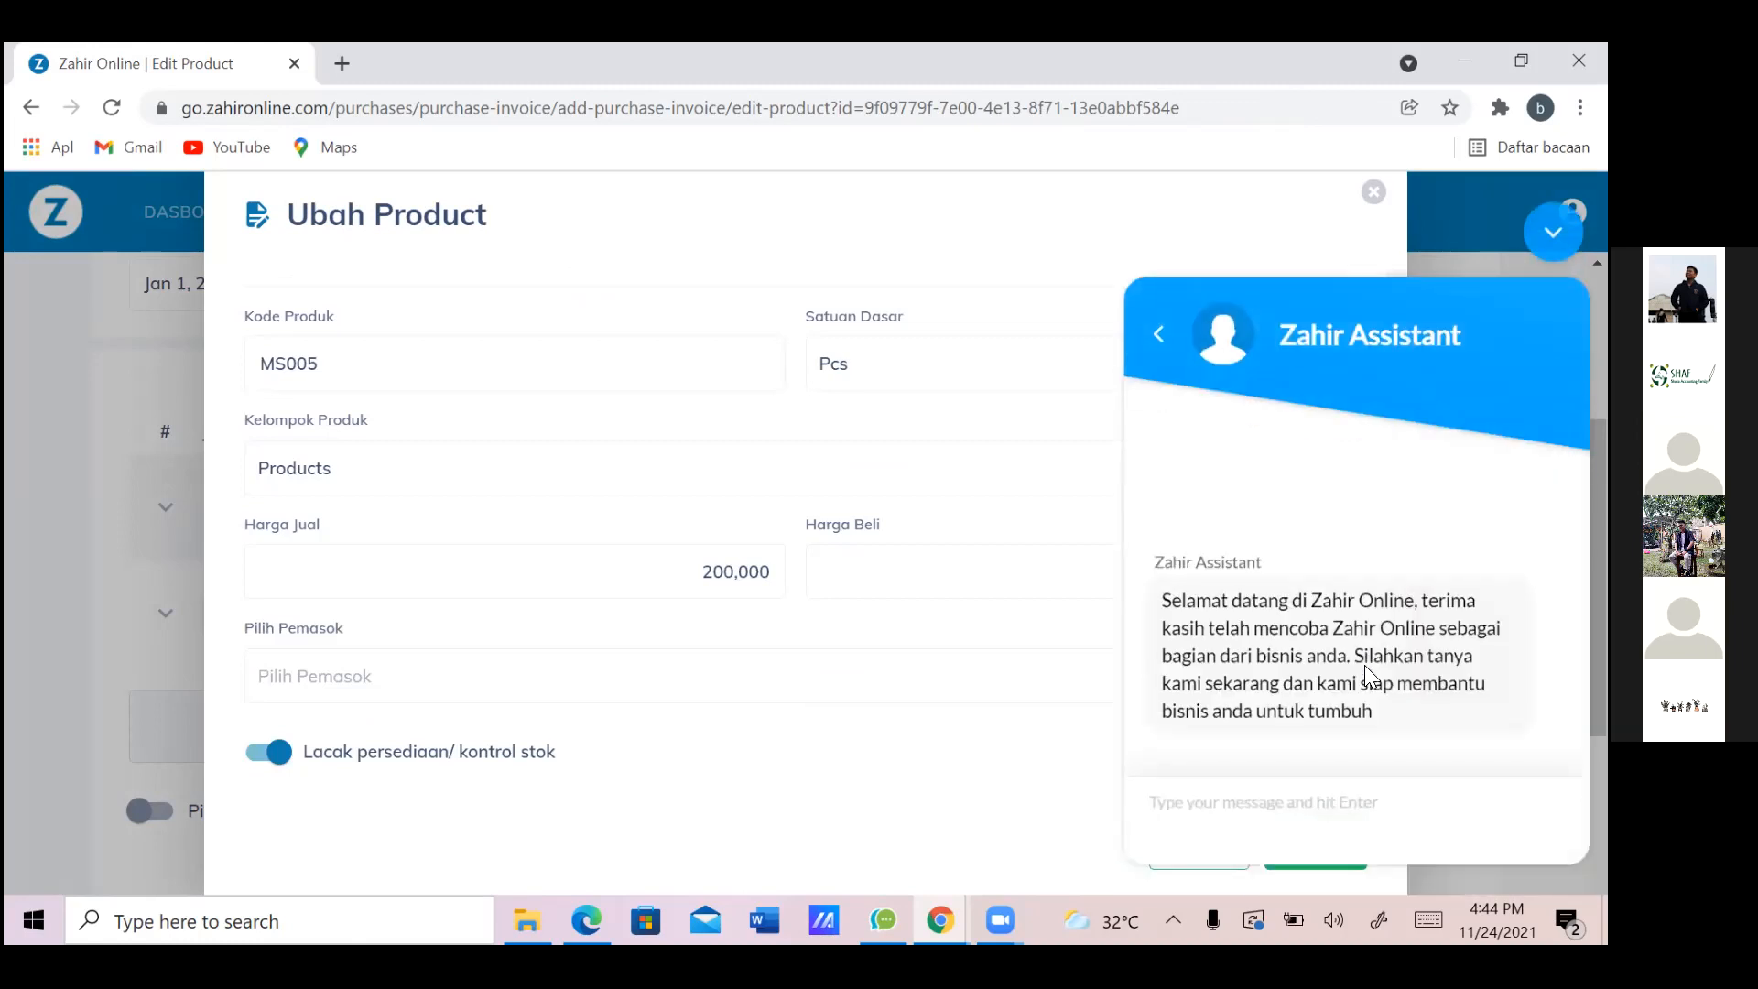
key(Return)
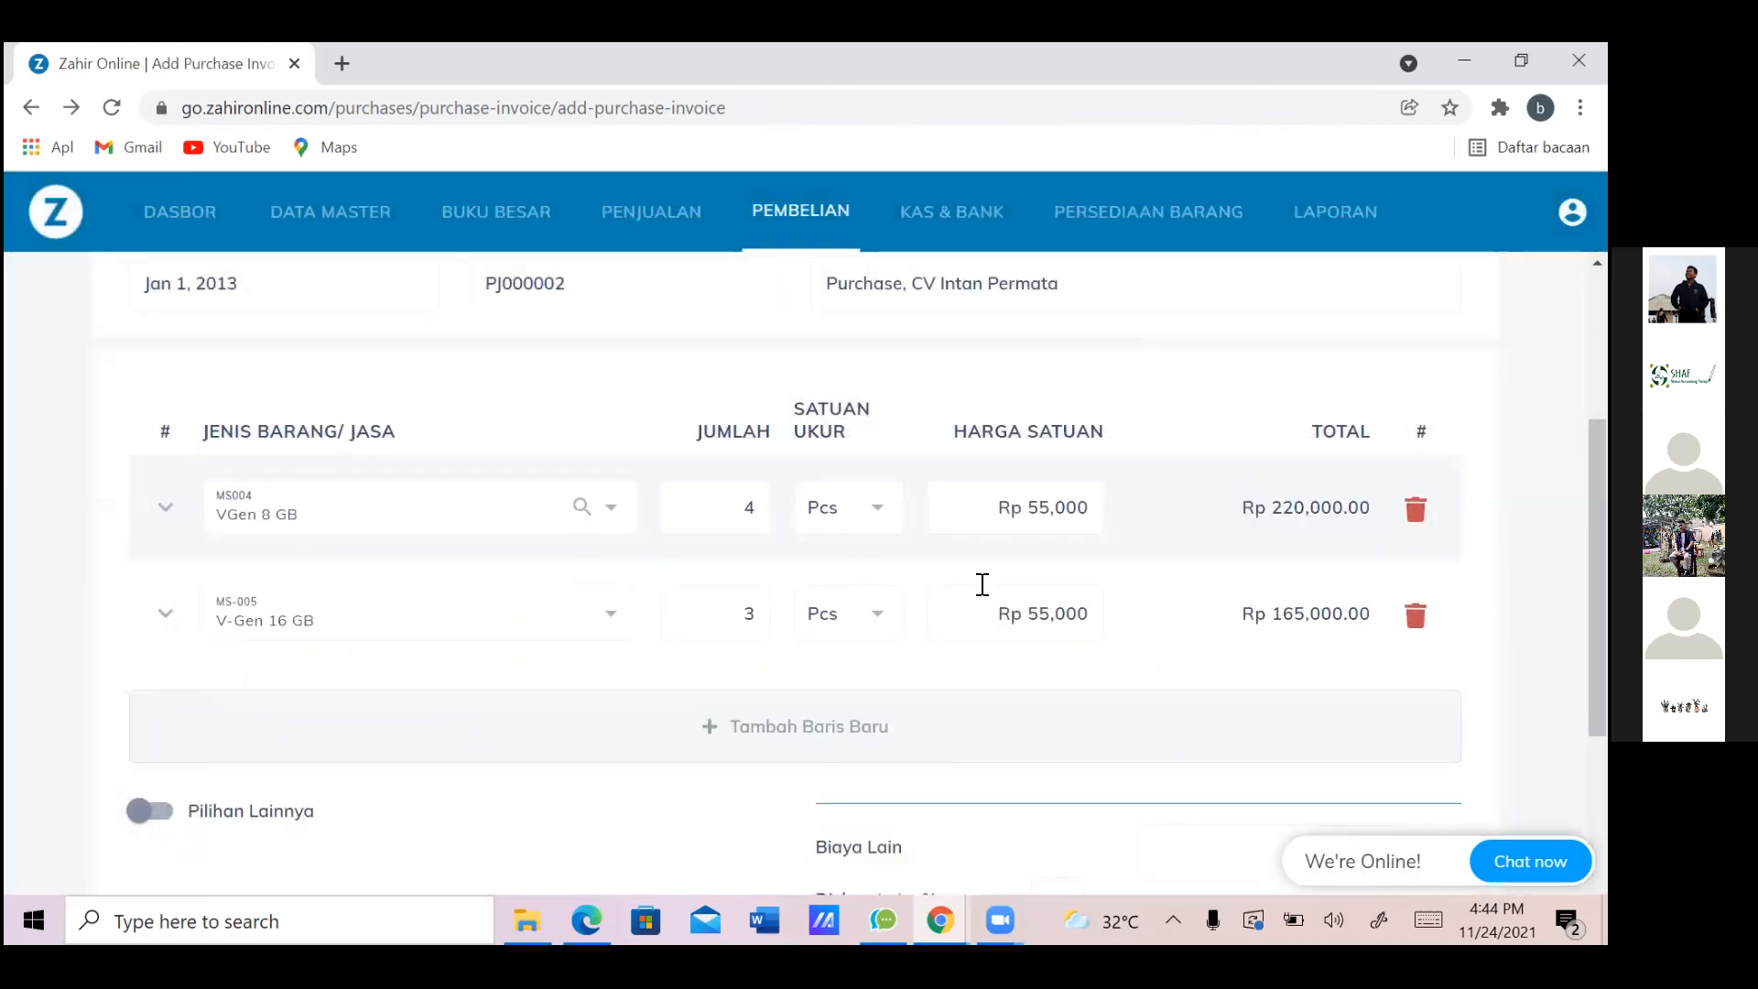
Change the V-Gen 16 GB unit price to 100,000
drag(993, 613, 1190, 639)
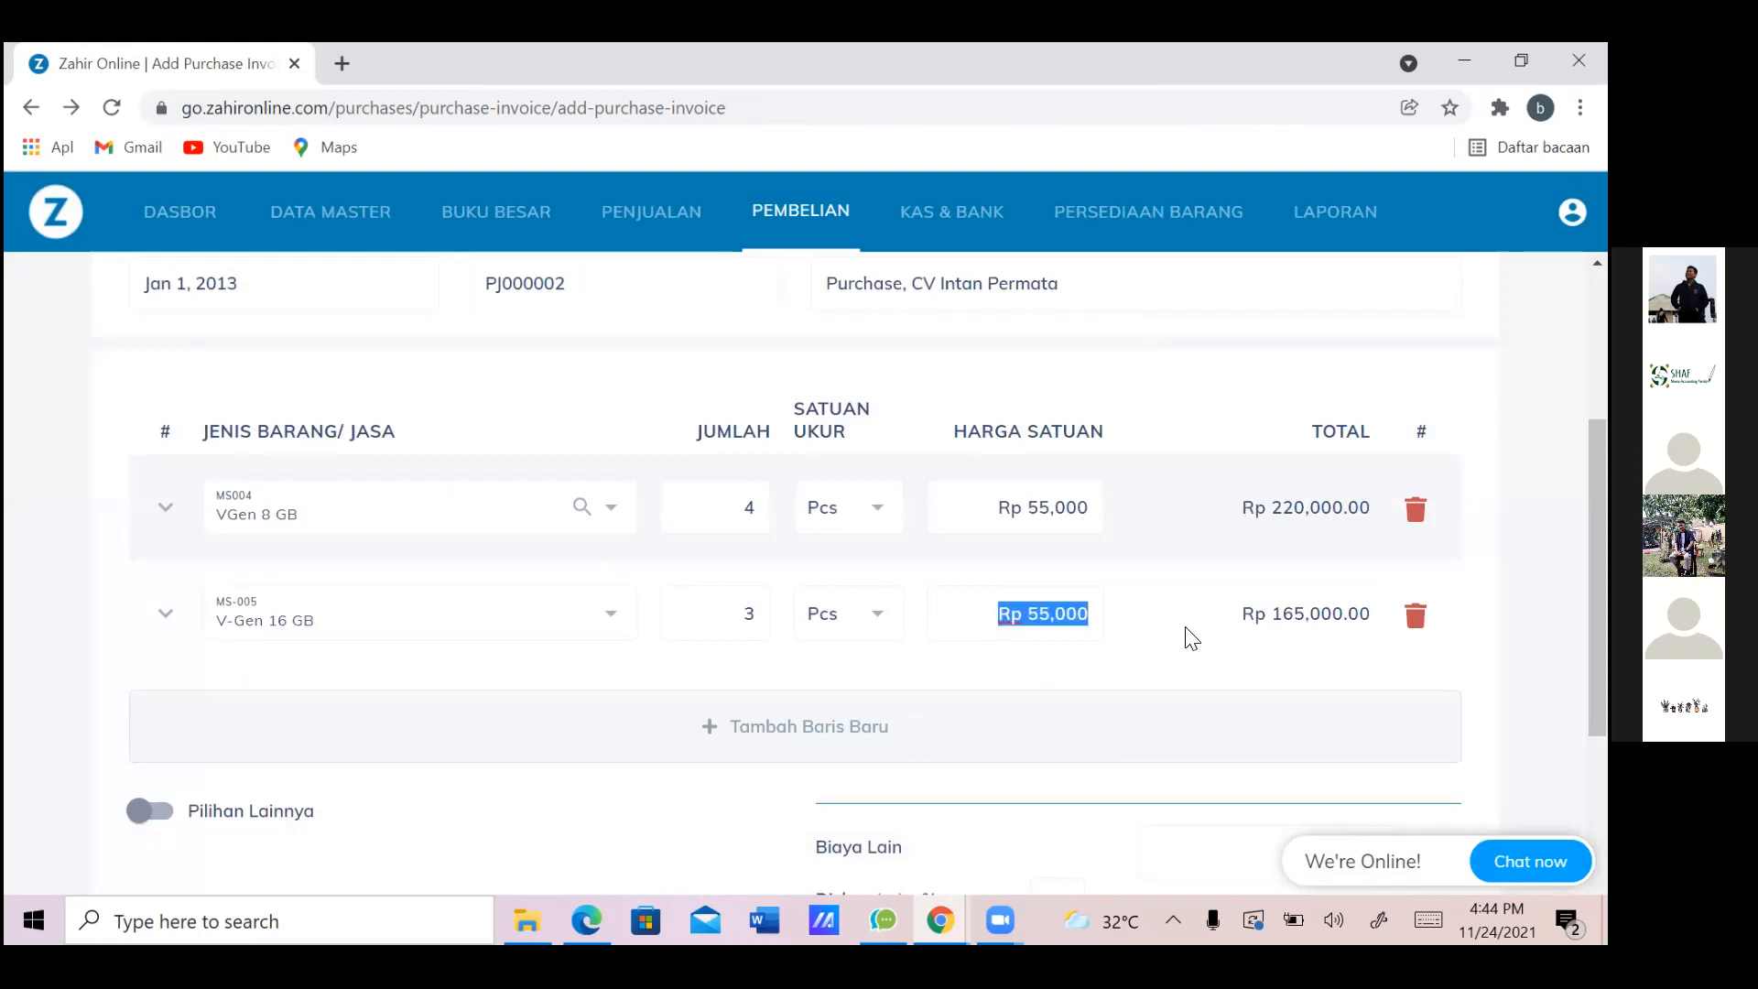
key(BackSpace)
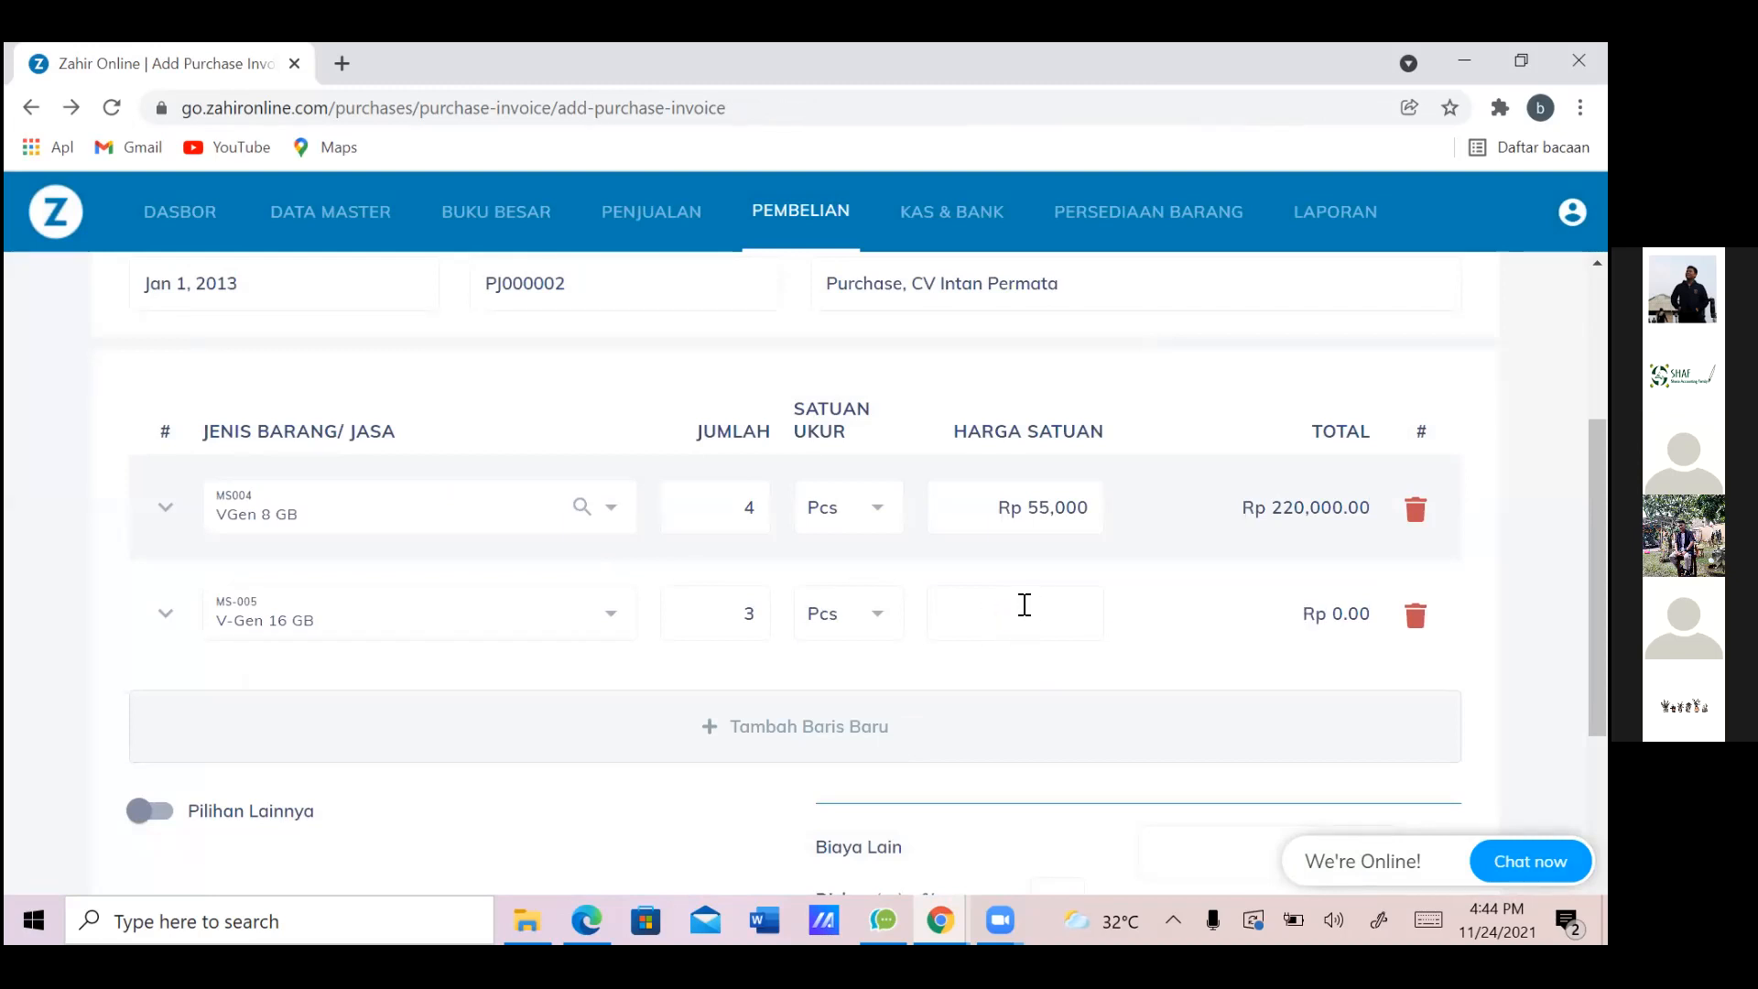
text(100,000)
Add a third invoice row and choose Toshiba 8 GB for it
click(946, 745)
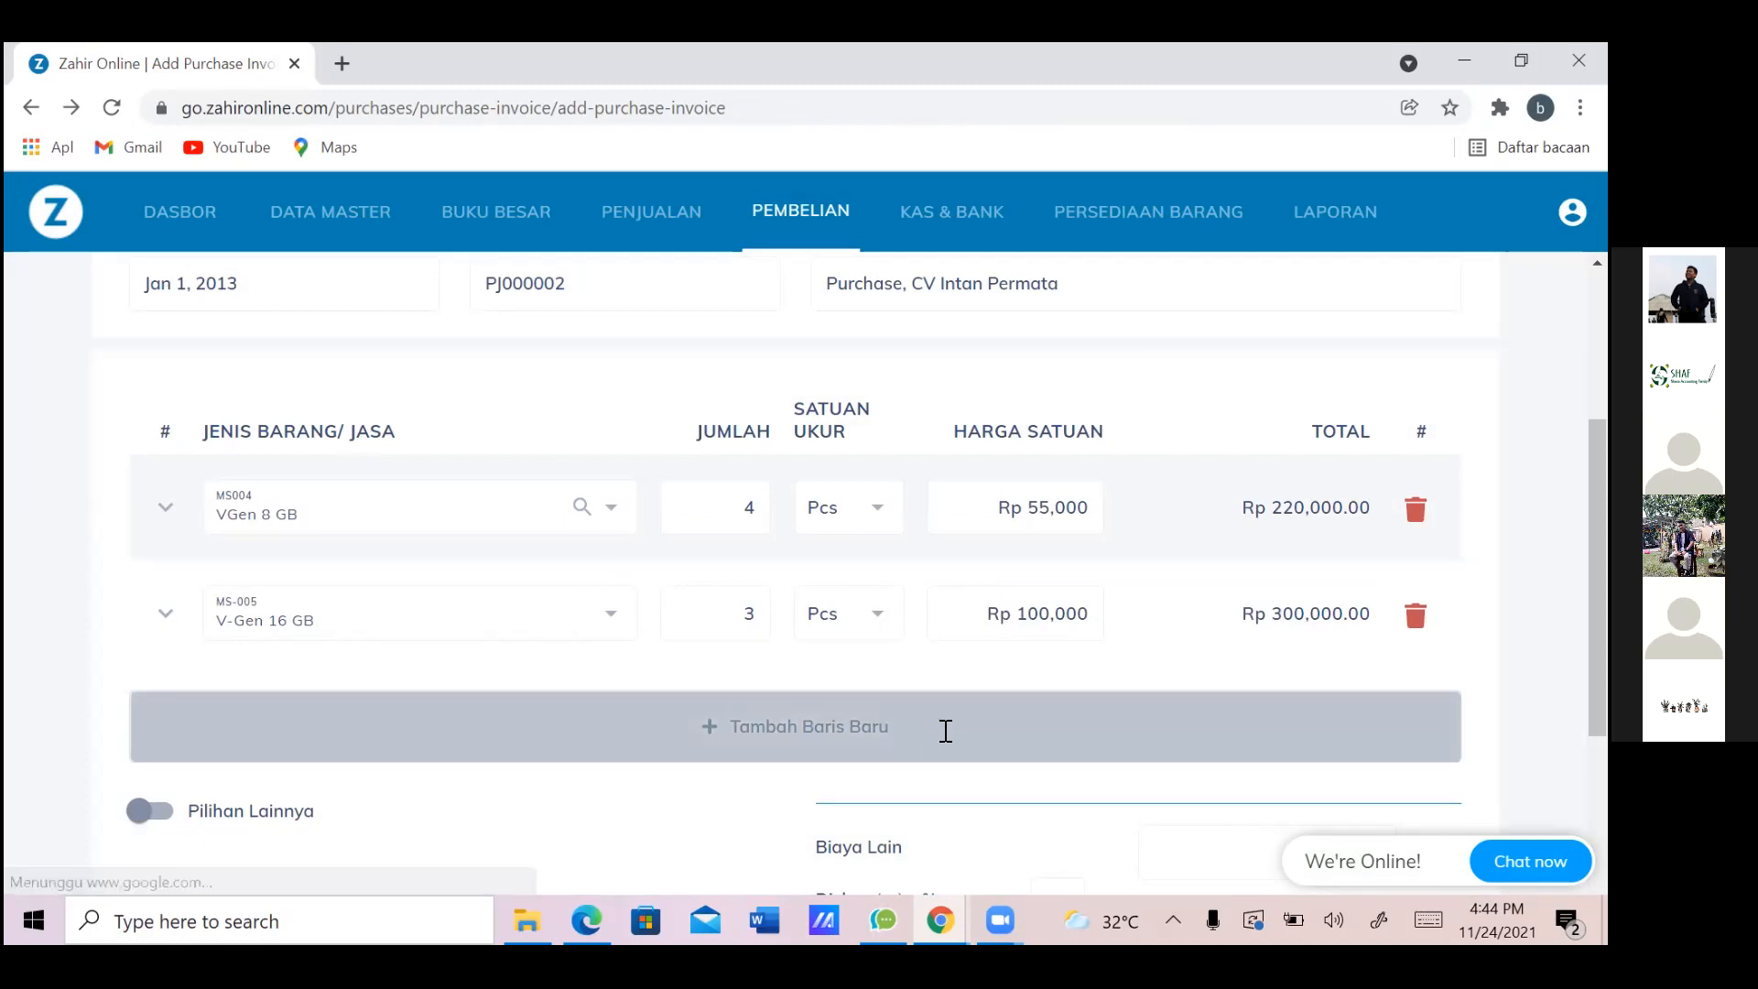
click(451, 724)
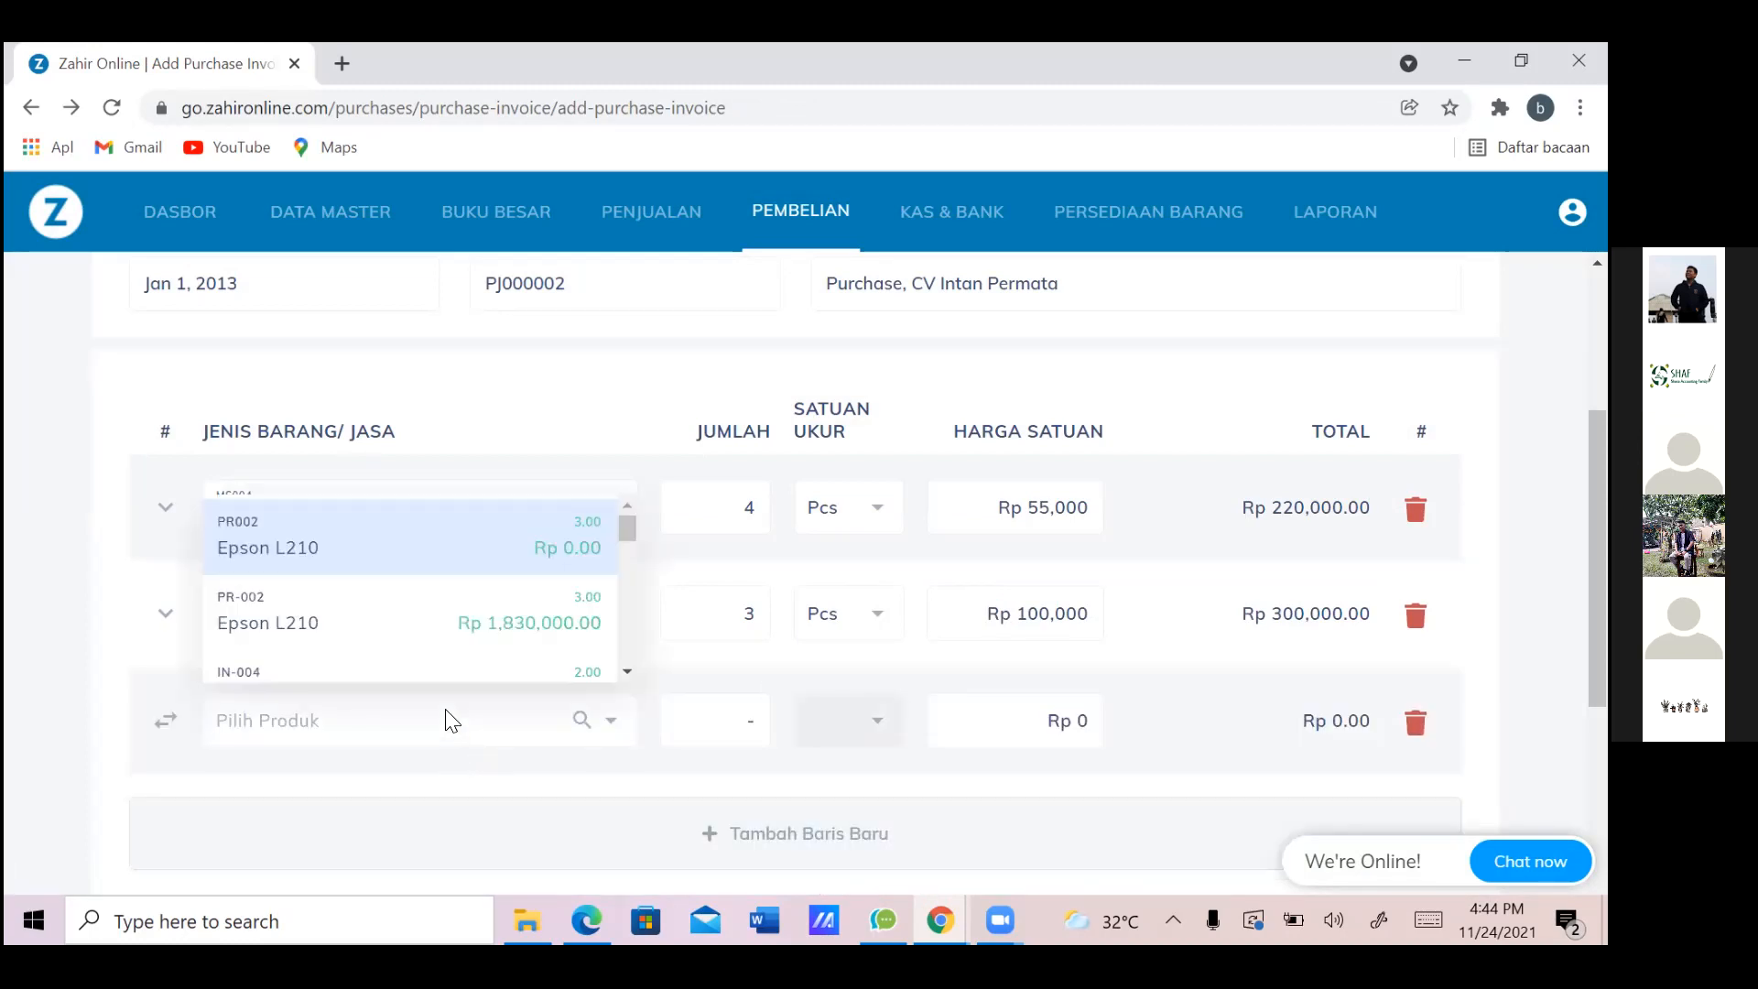
key(alt+Tab)
key(Up)
key(Up)
key(Up)
key(Up)
key(Up)
key(Left)
key(Left)
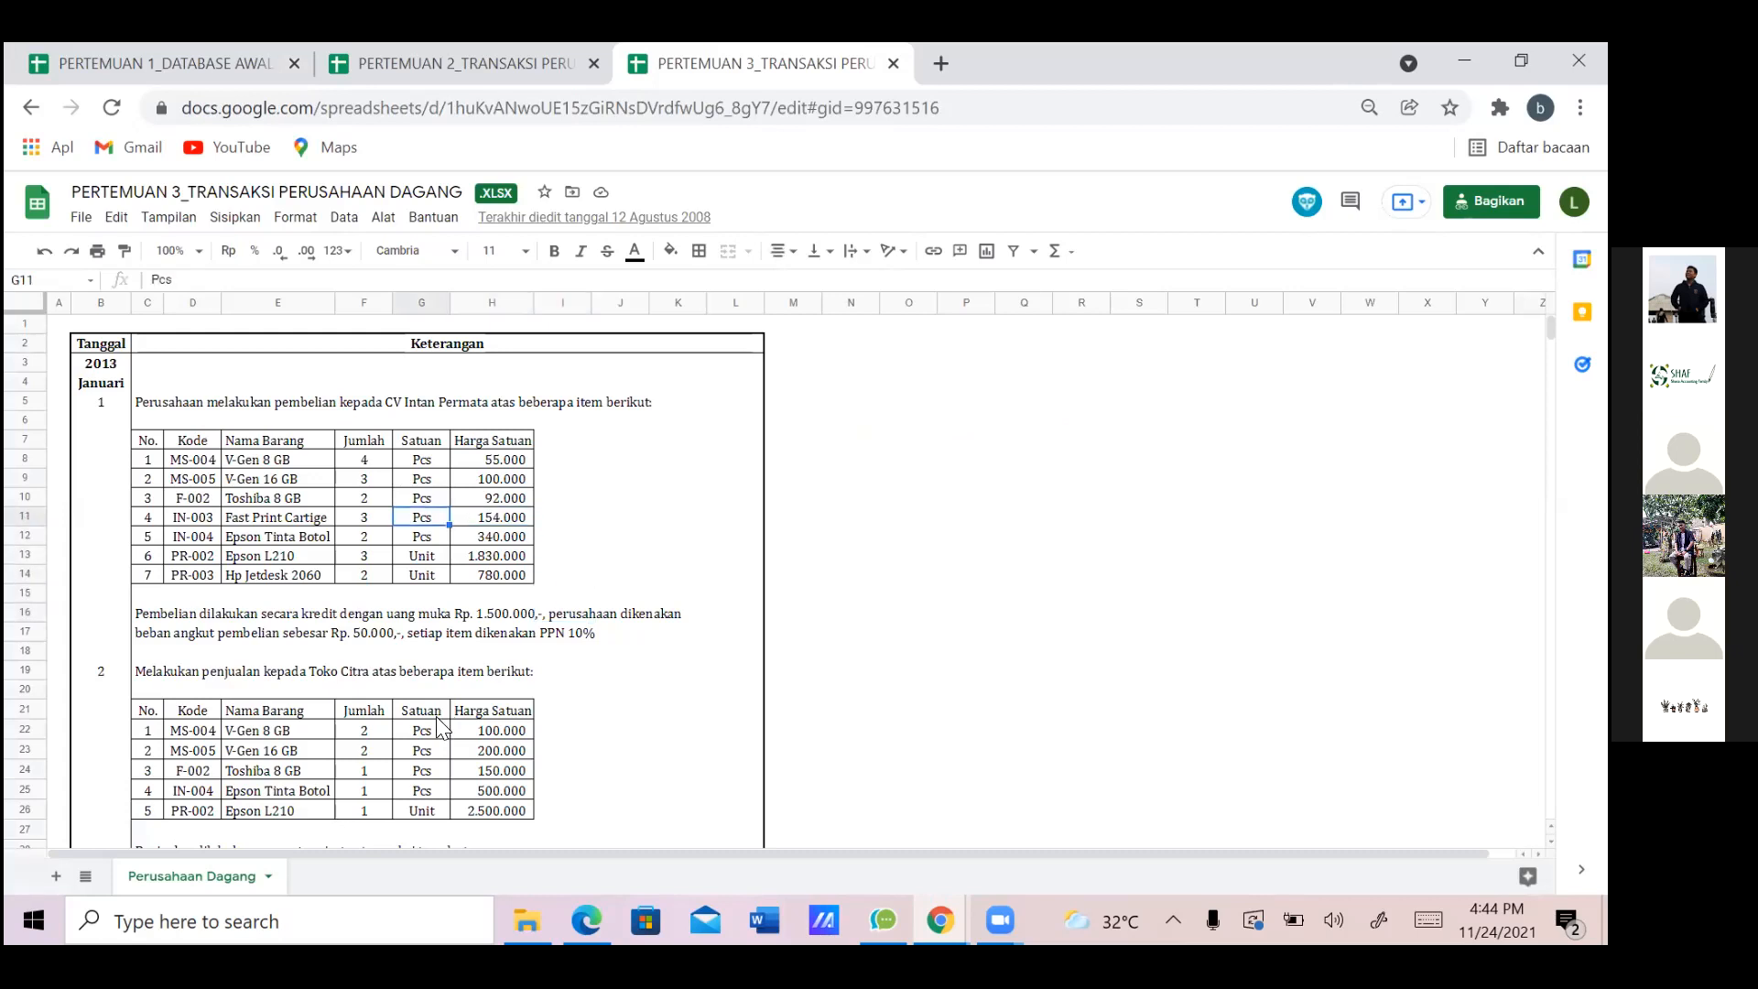
key(alt+Tab)
click(424, 724)
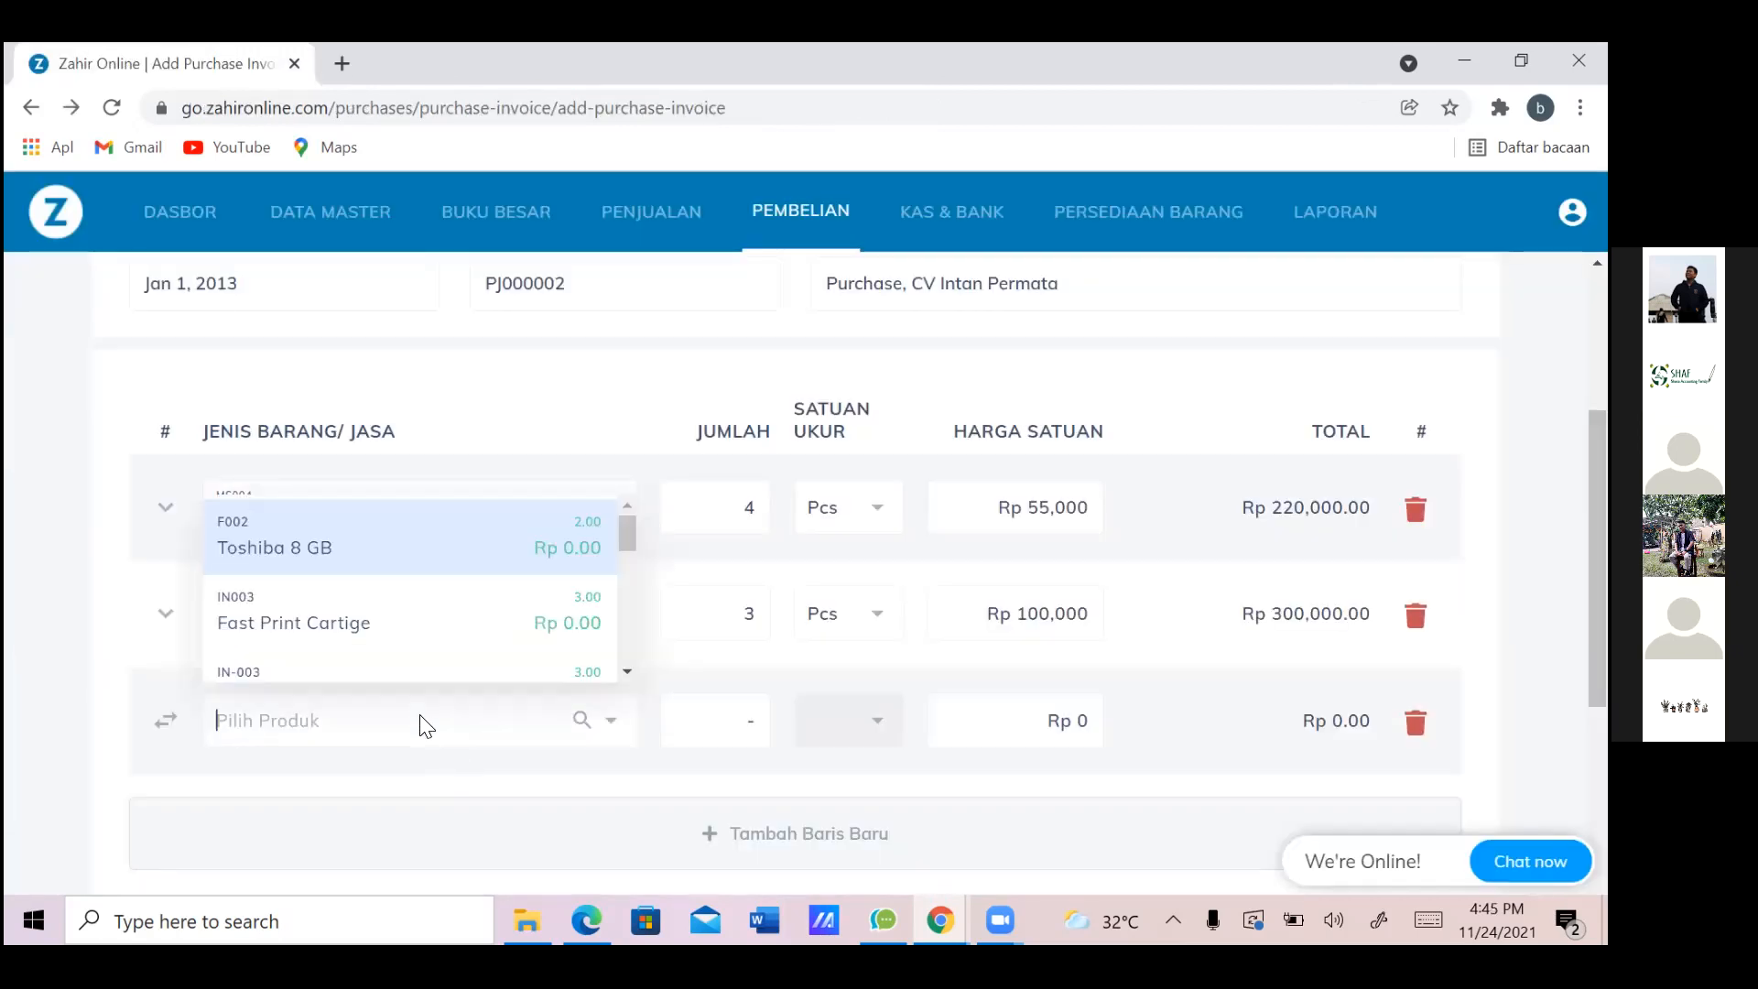
text(TOS)
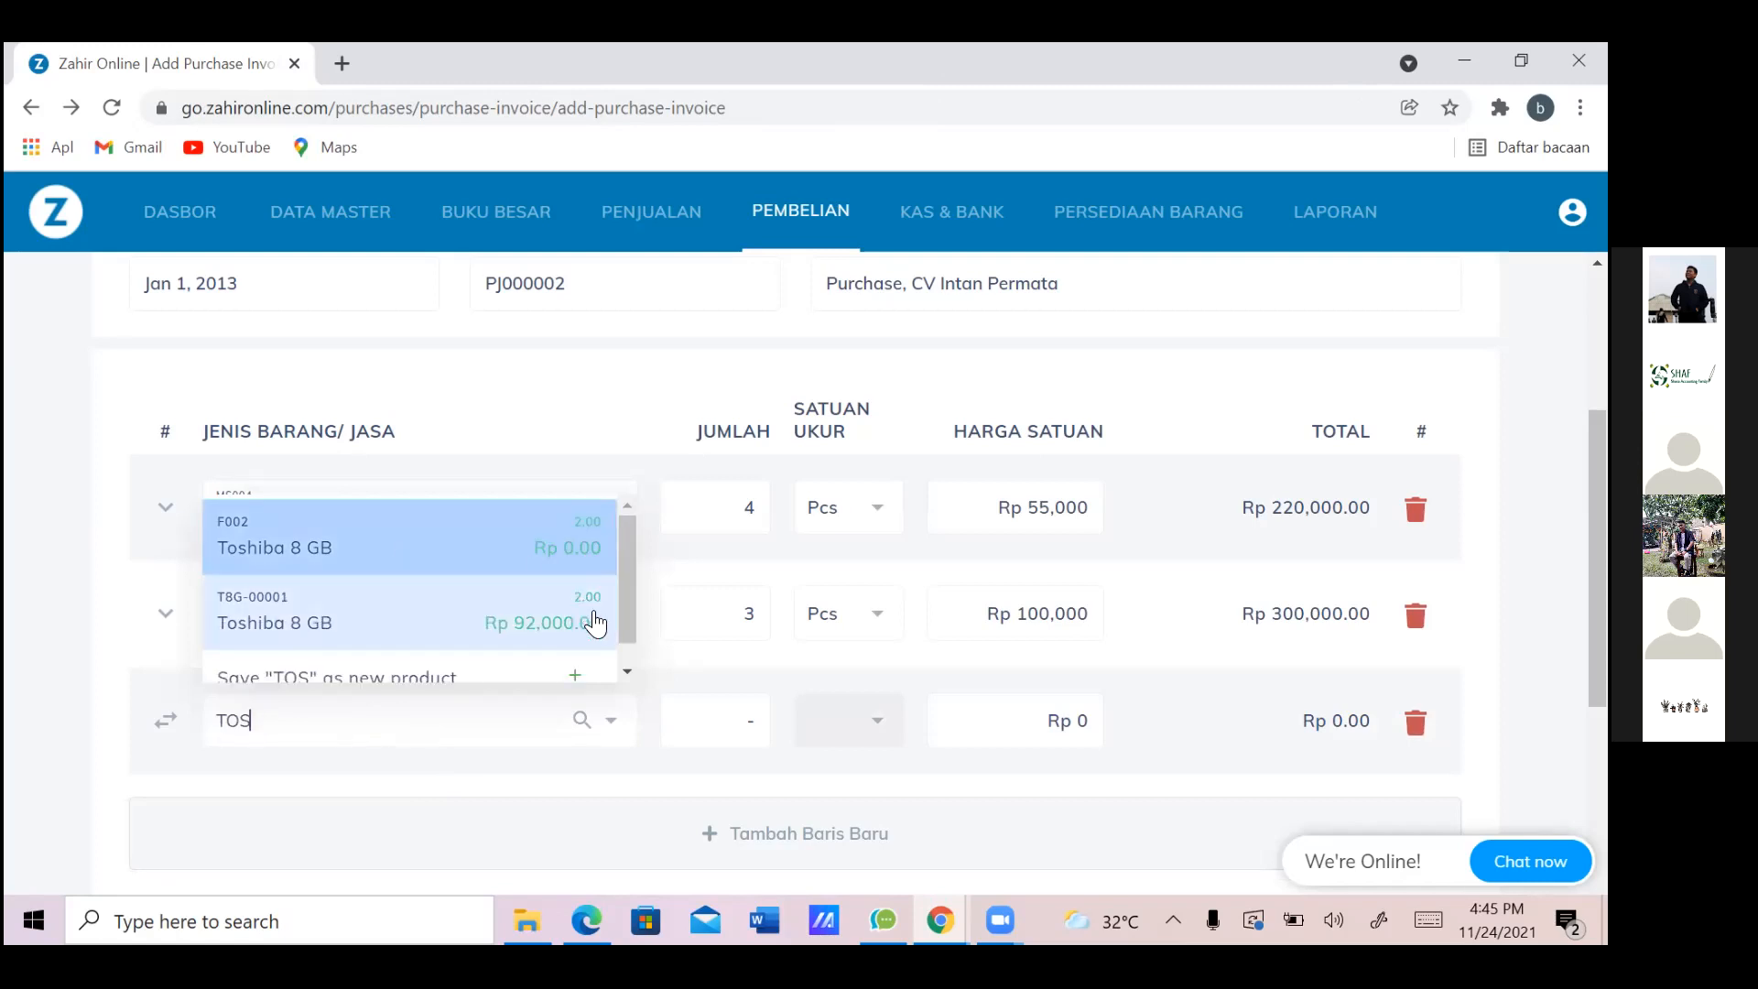
click(403, 618)
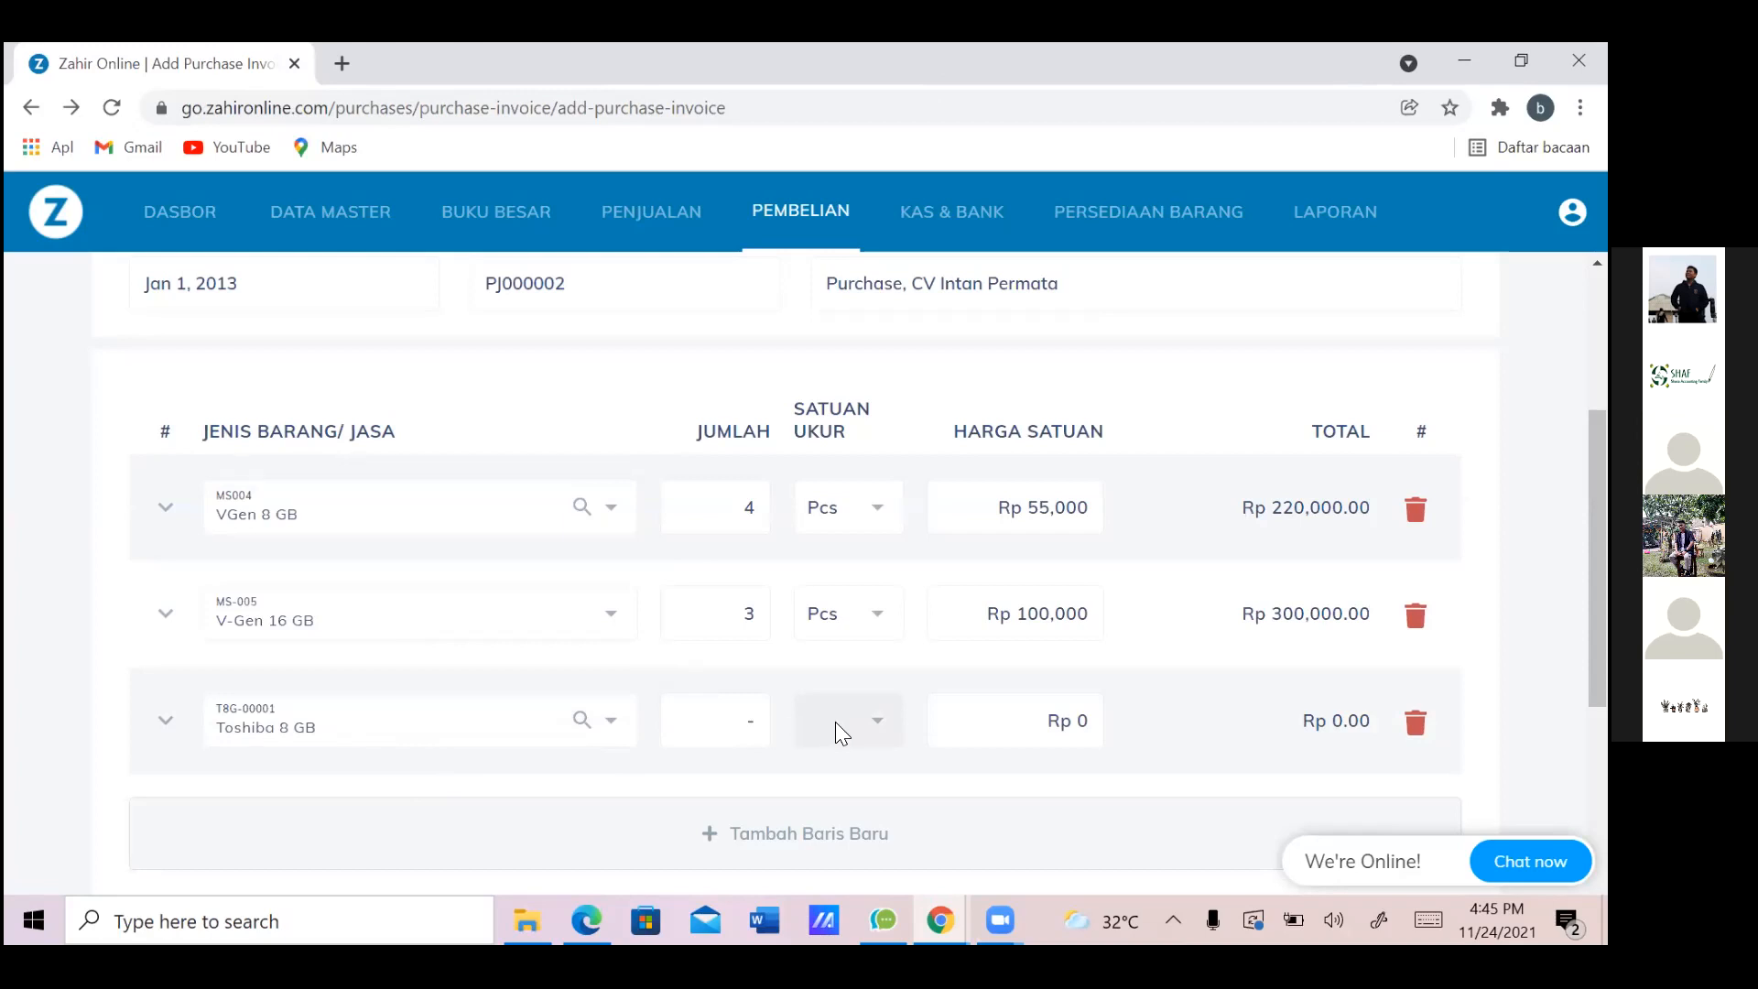
Set the Toshiba 8 GB quantity to 2
key(alt+Tab)
key(alt+Tab)
click(751, 727)
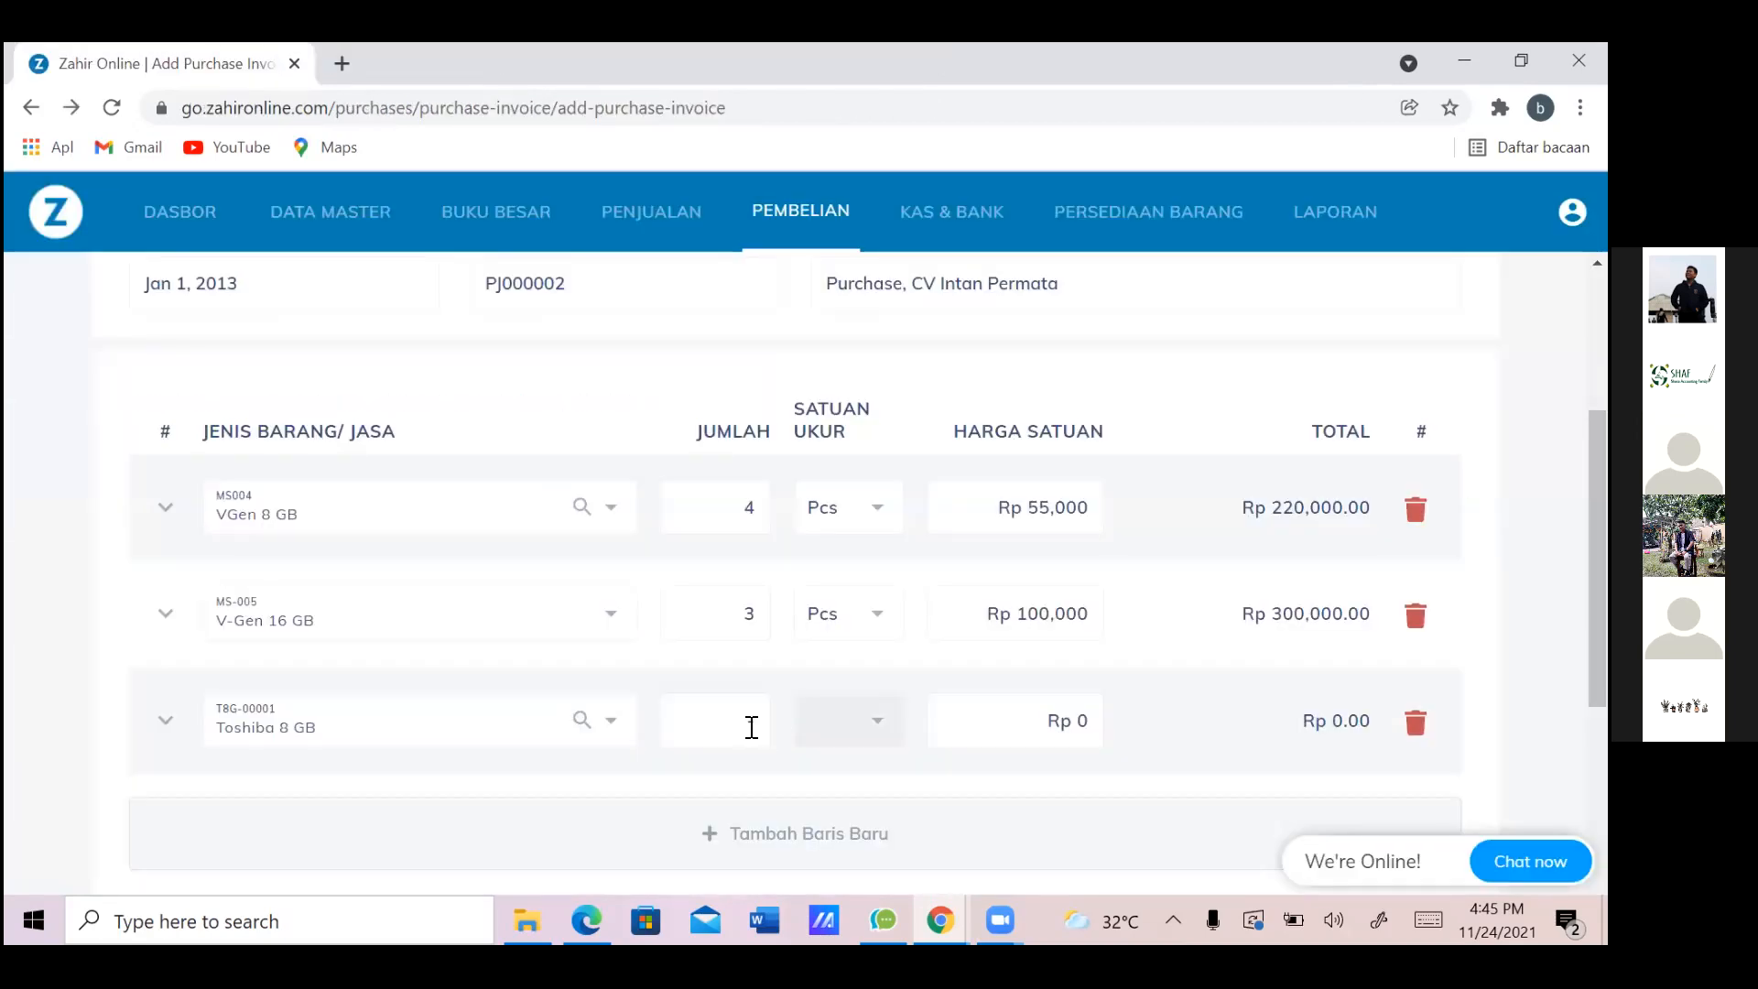
key(alt+Tab)
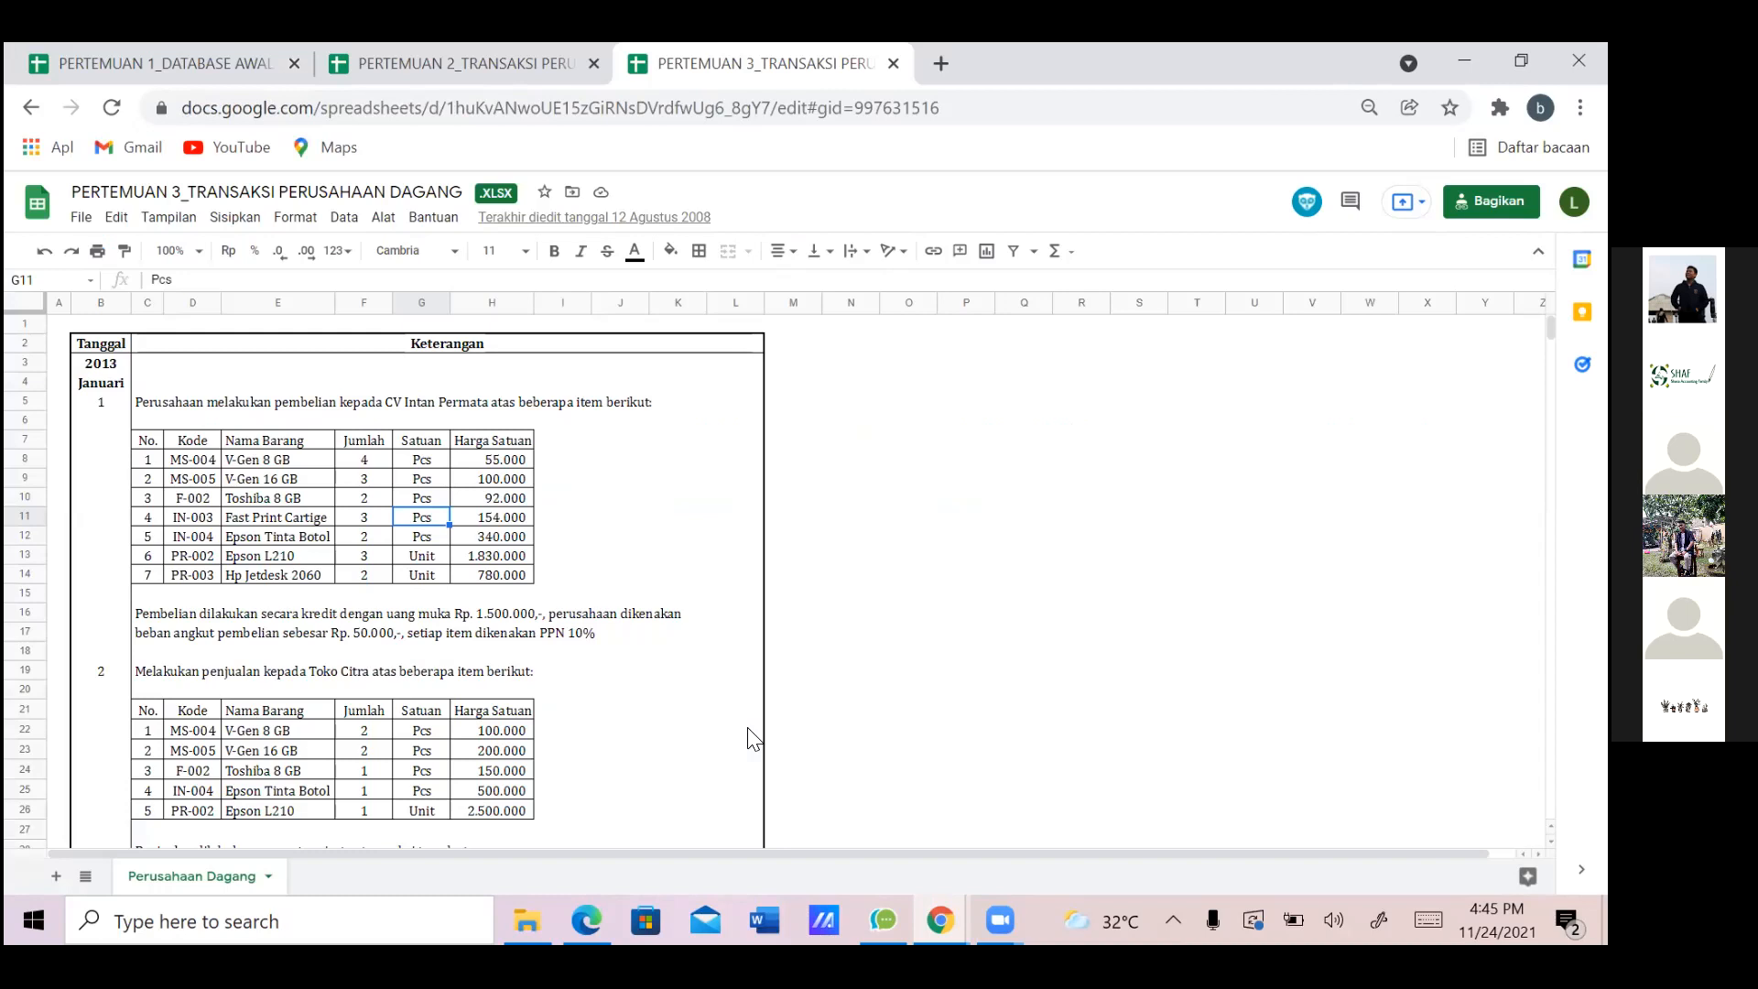
key(alt+Tab)
double_click(751, 724)
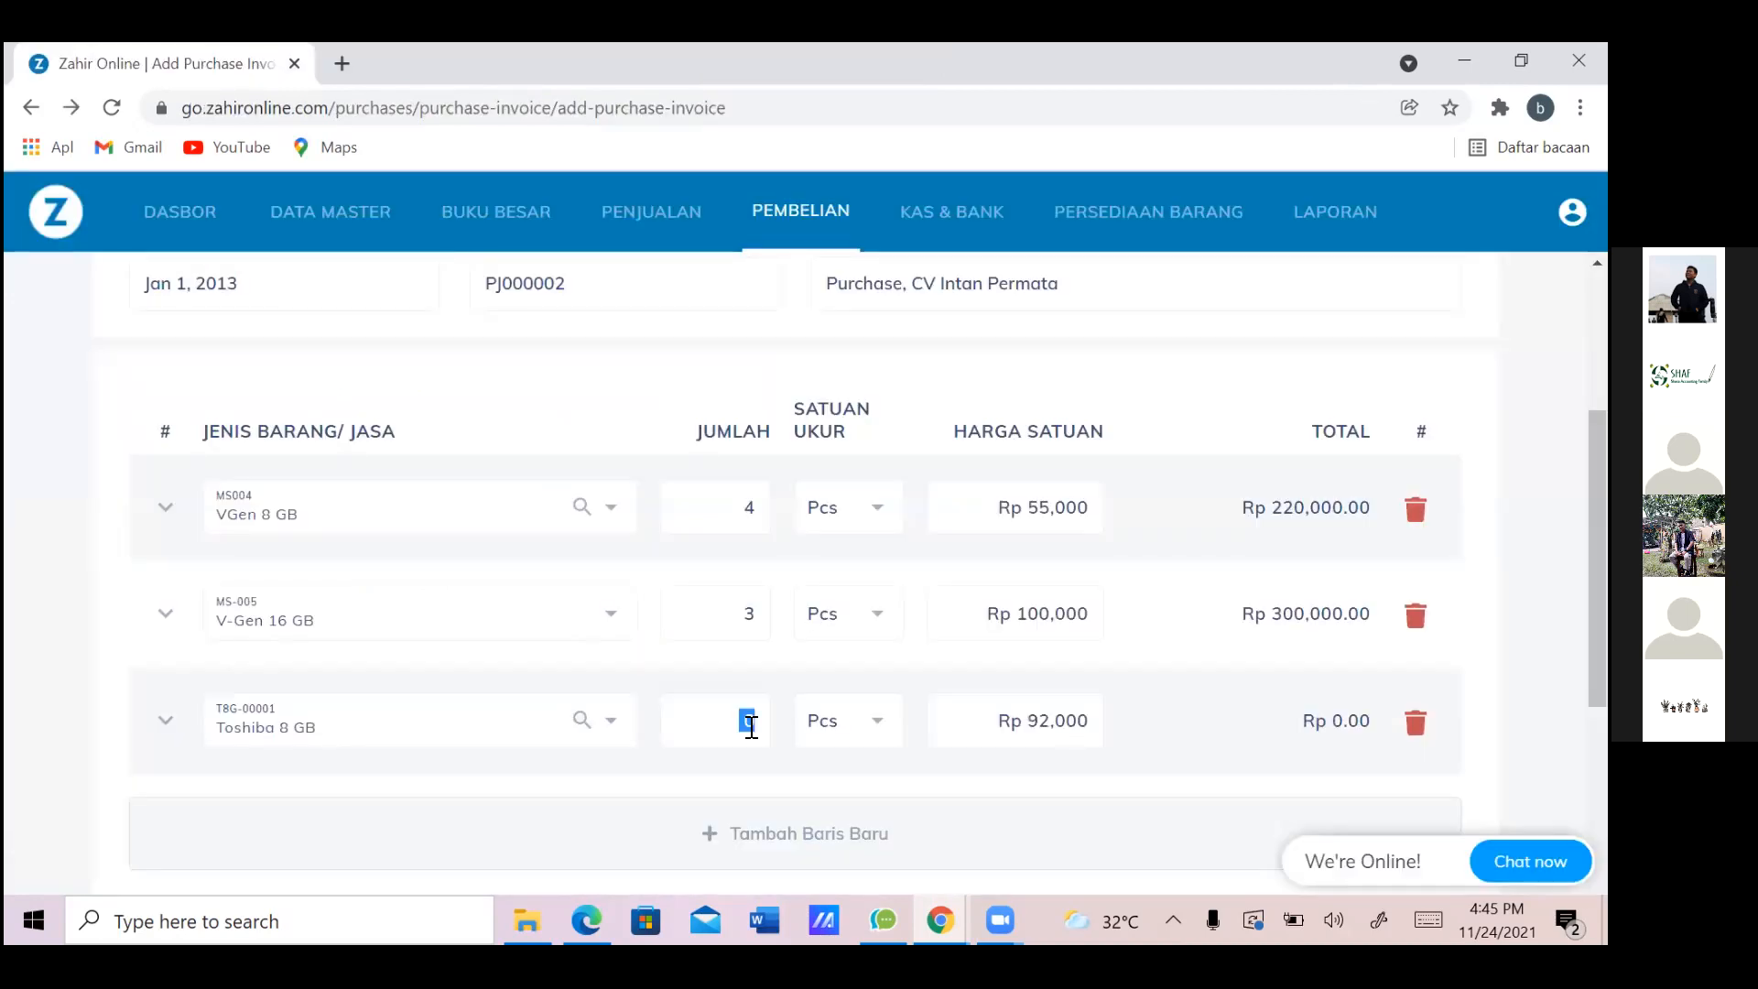
text(2)
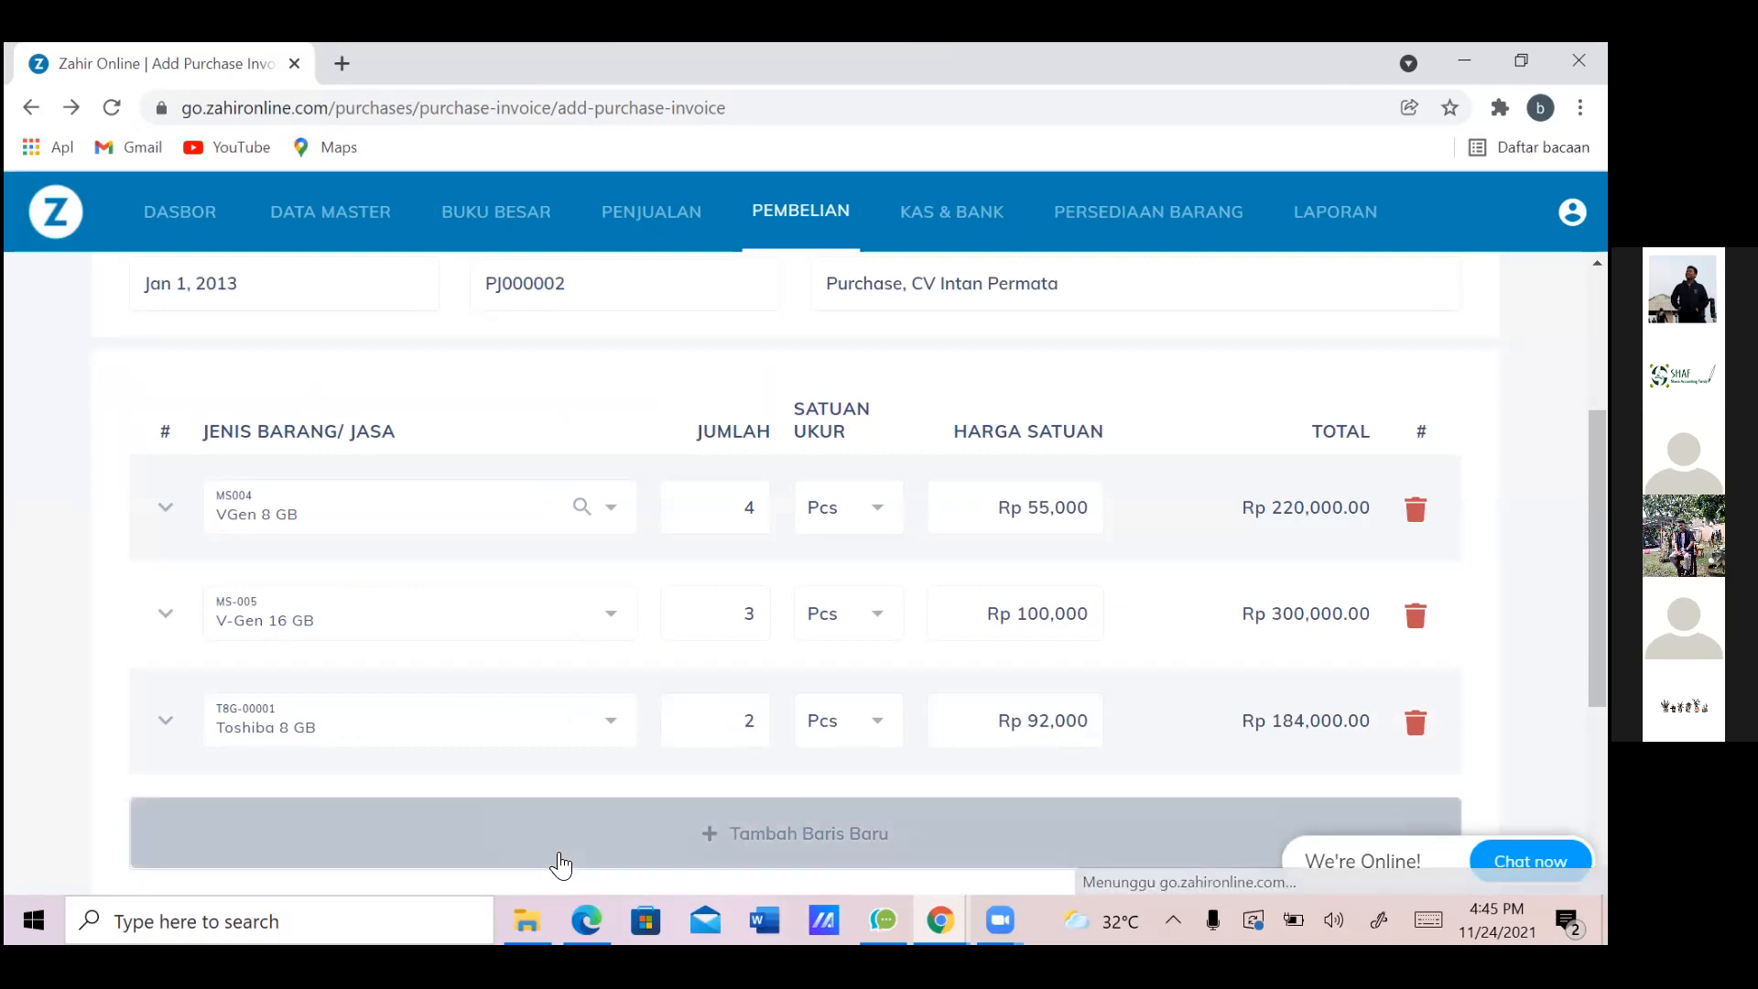
Add an empty fourth item row to the invoice
click(559, 861)
scroll(560, 861, down, 5)
scroll(565, 863, down, 1)
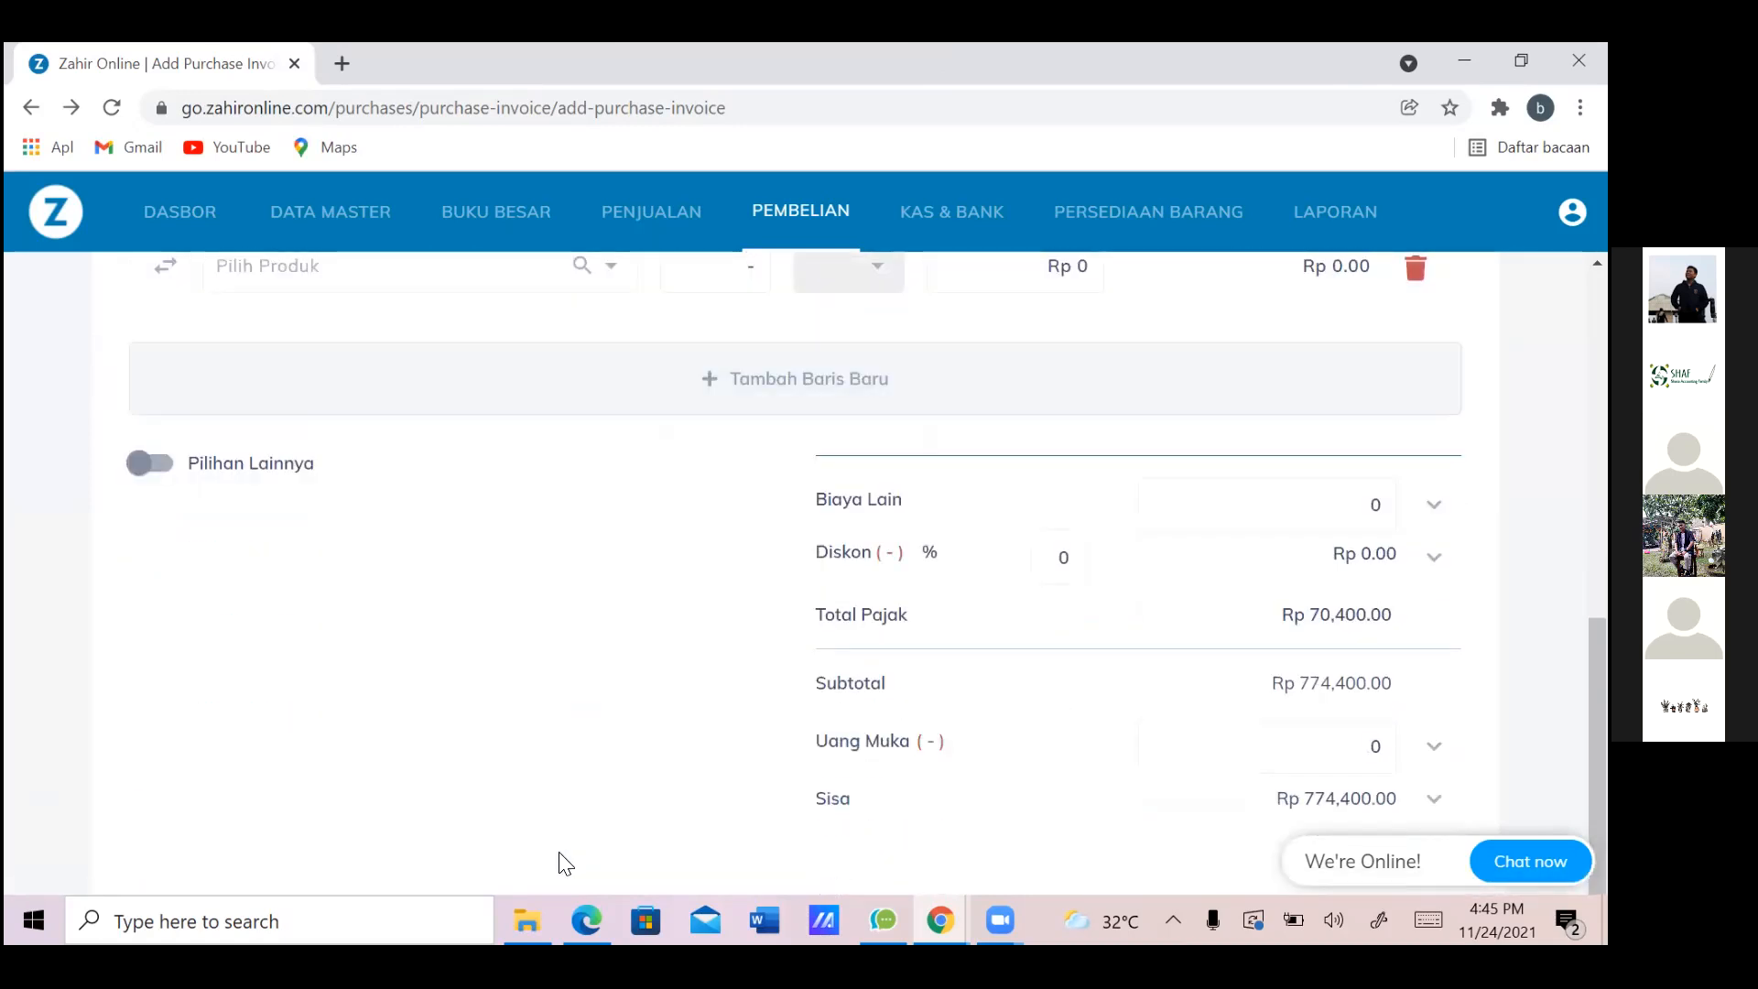
scroll(565, 862, up, 2)
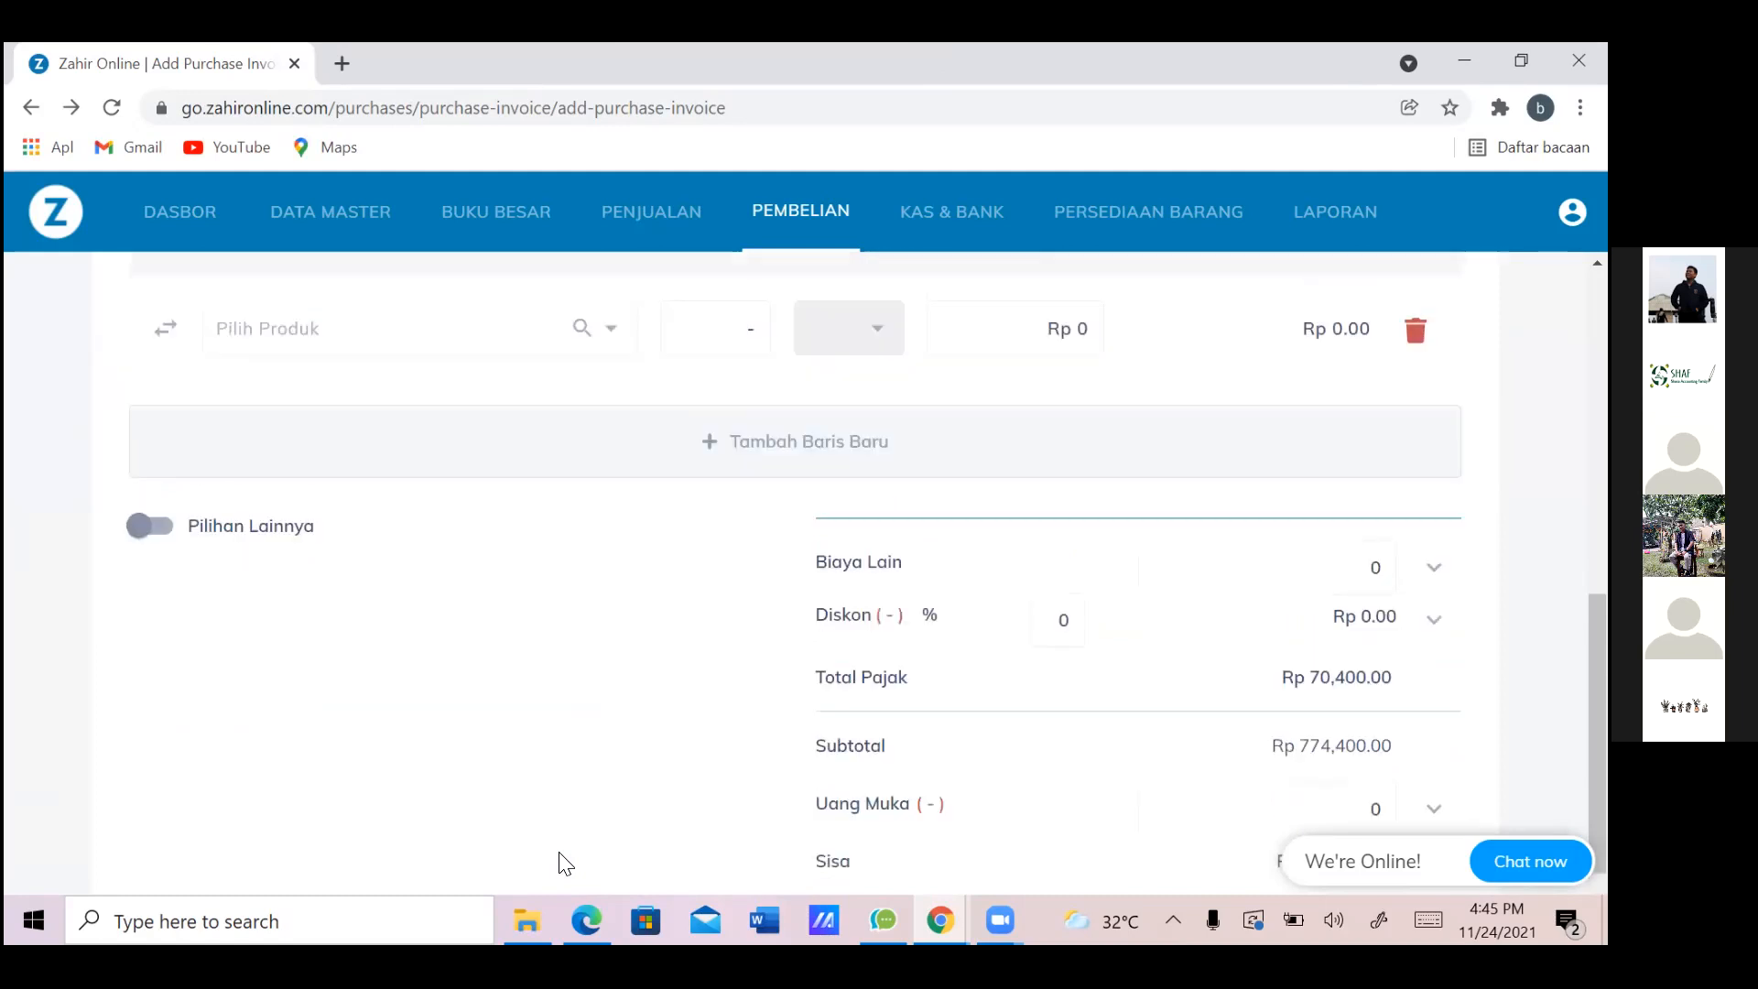
scroll(565, 863, up, 1)
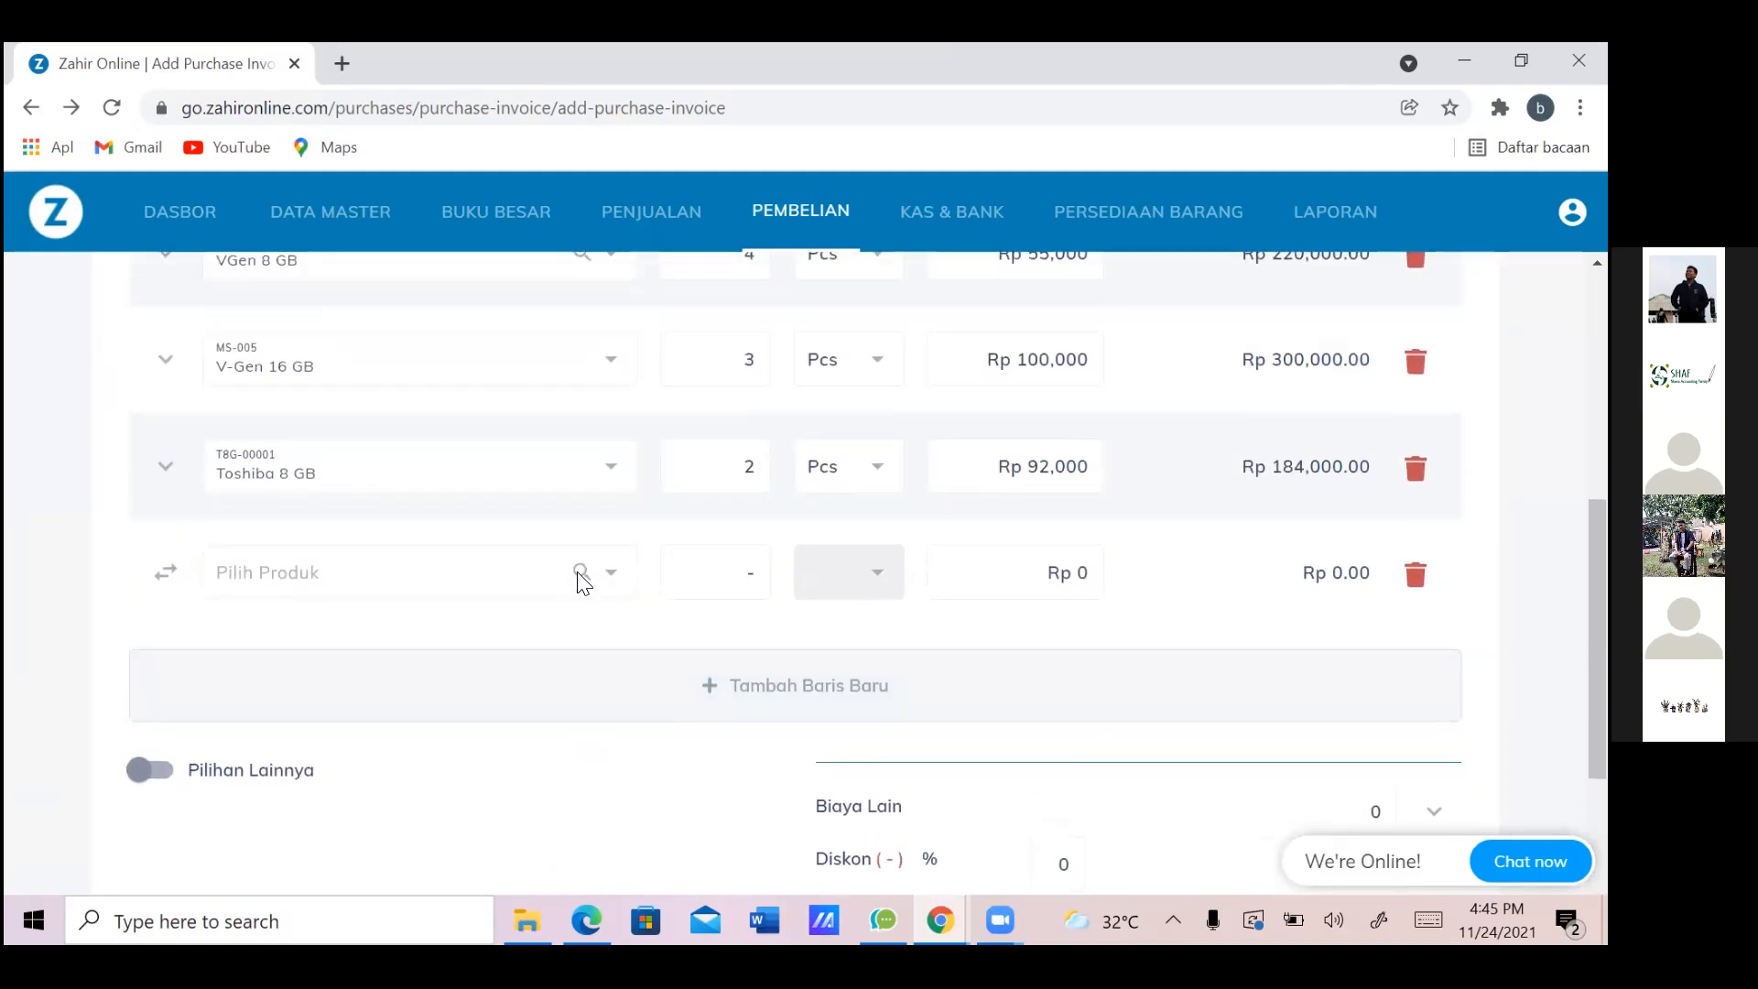
Fill the empty row with Fast Print Cartige, quantity 3
key(alt+Tab)
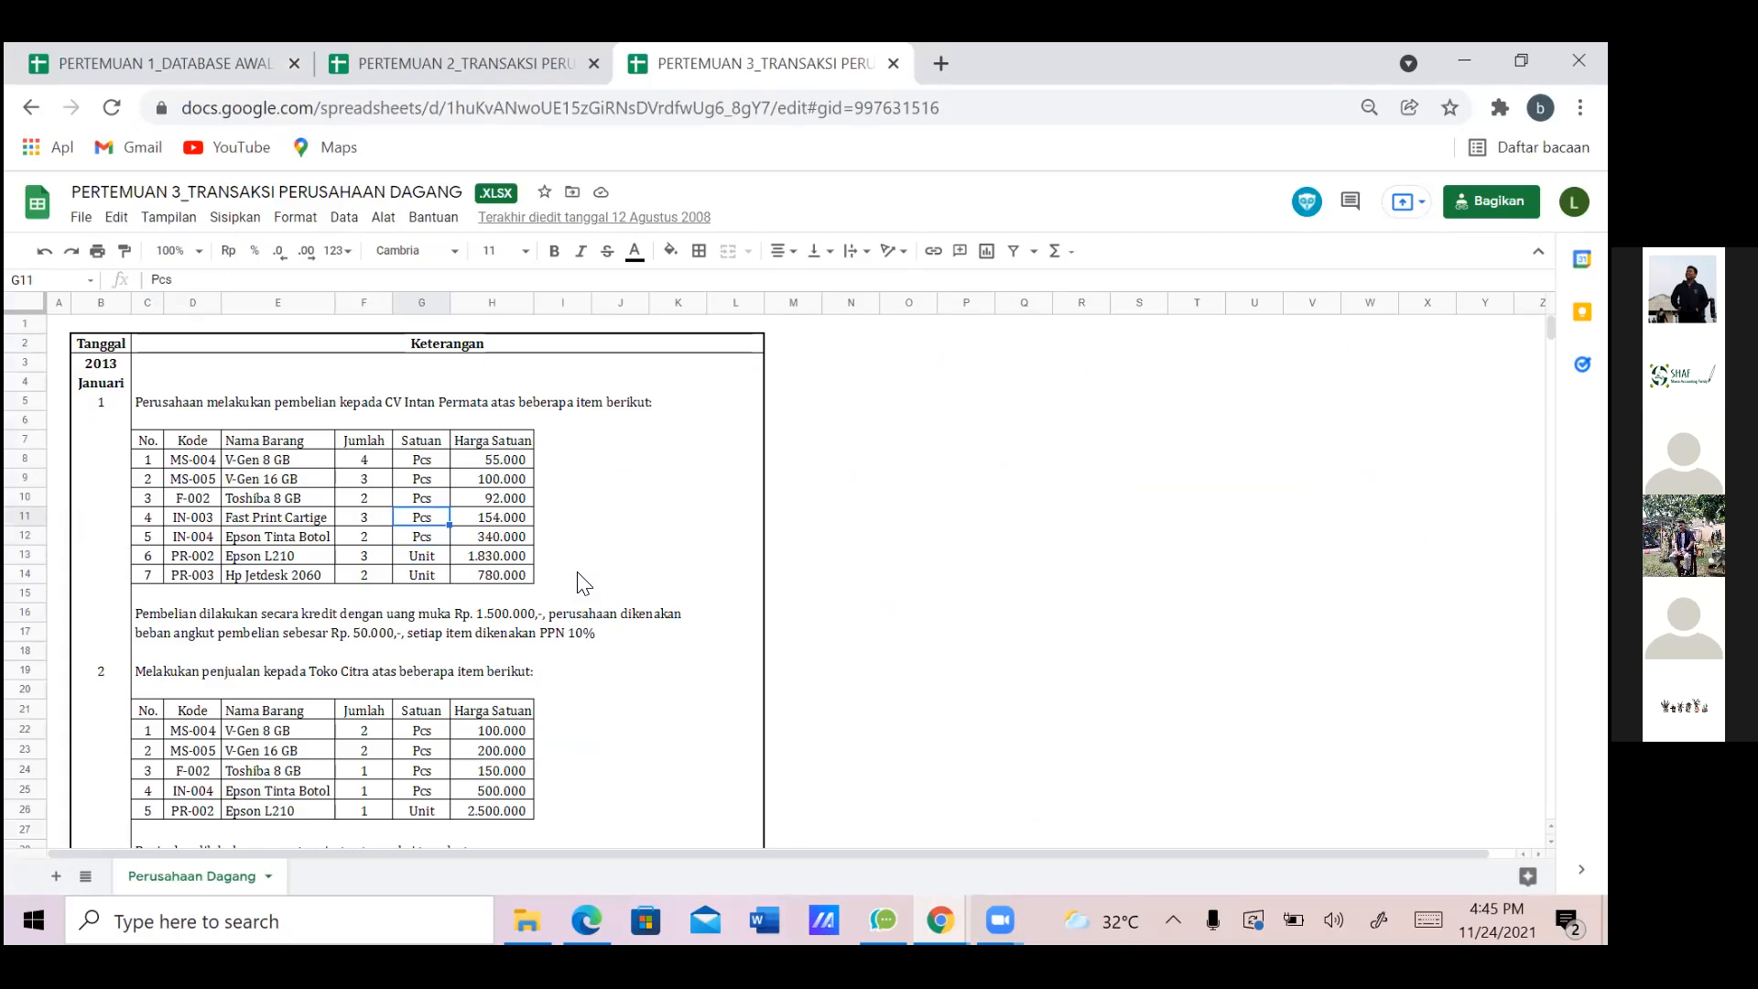
key(alt+Tab)
click(450, 575)
text(FAS)
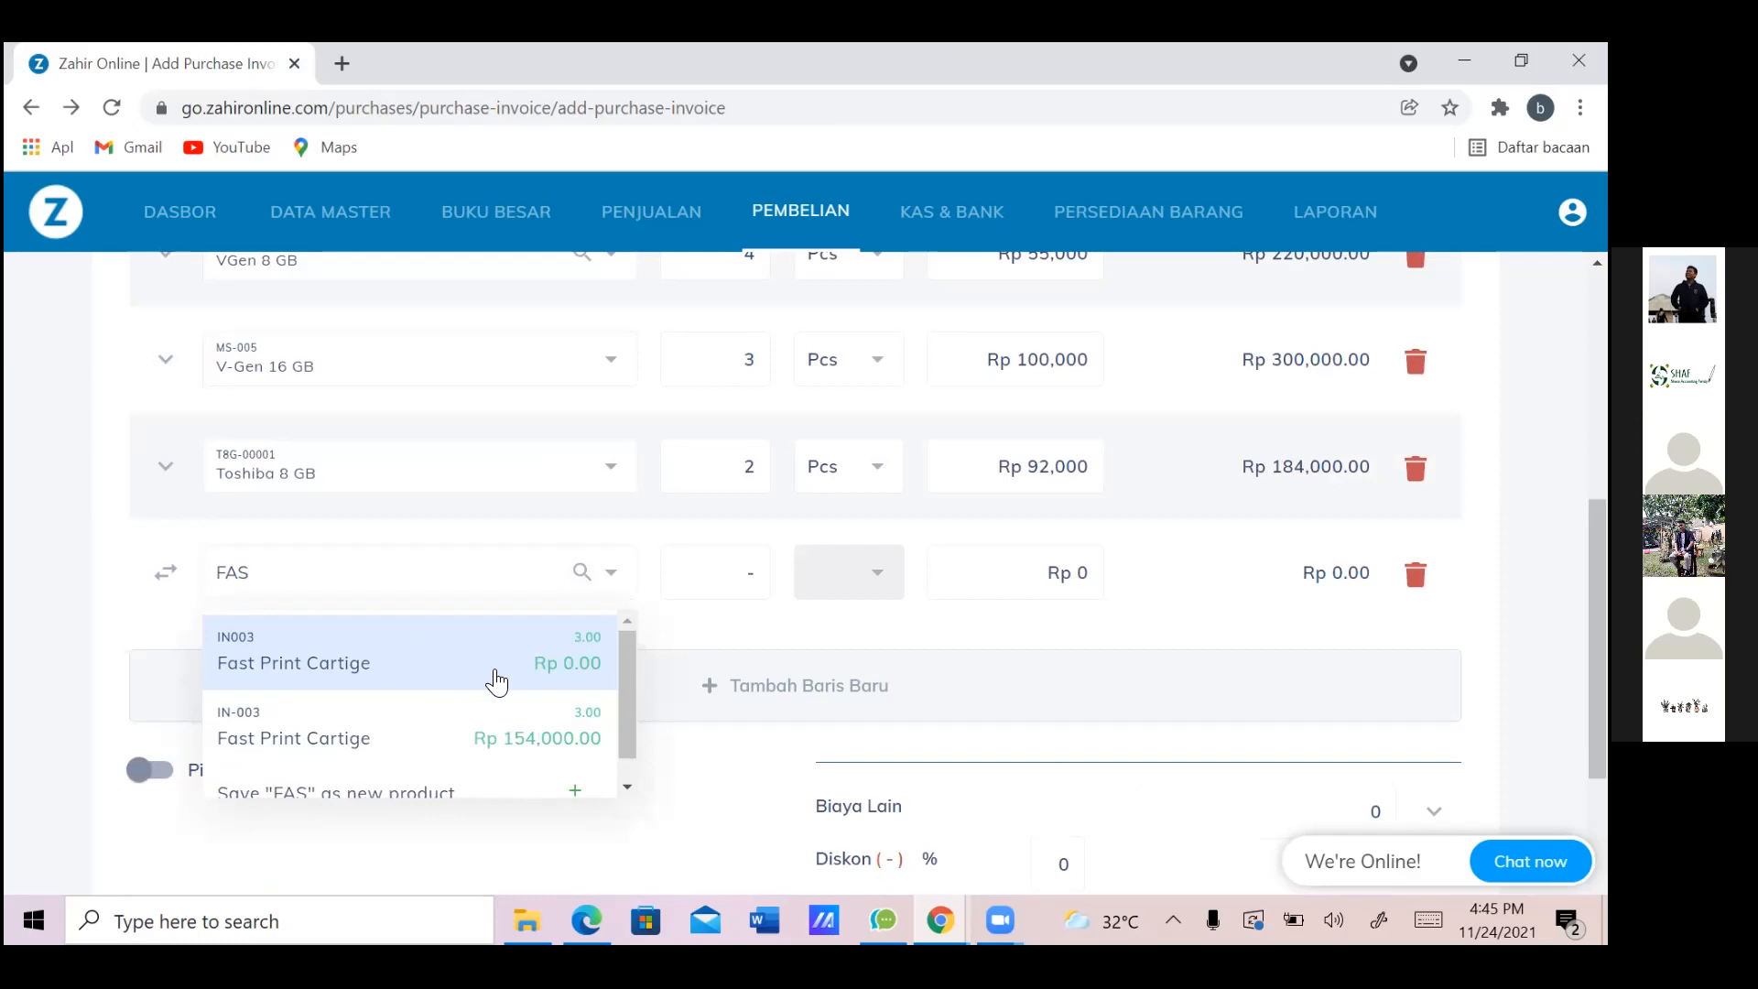
click(403, 736)
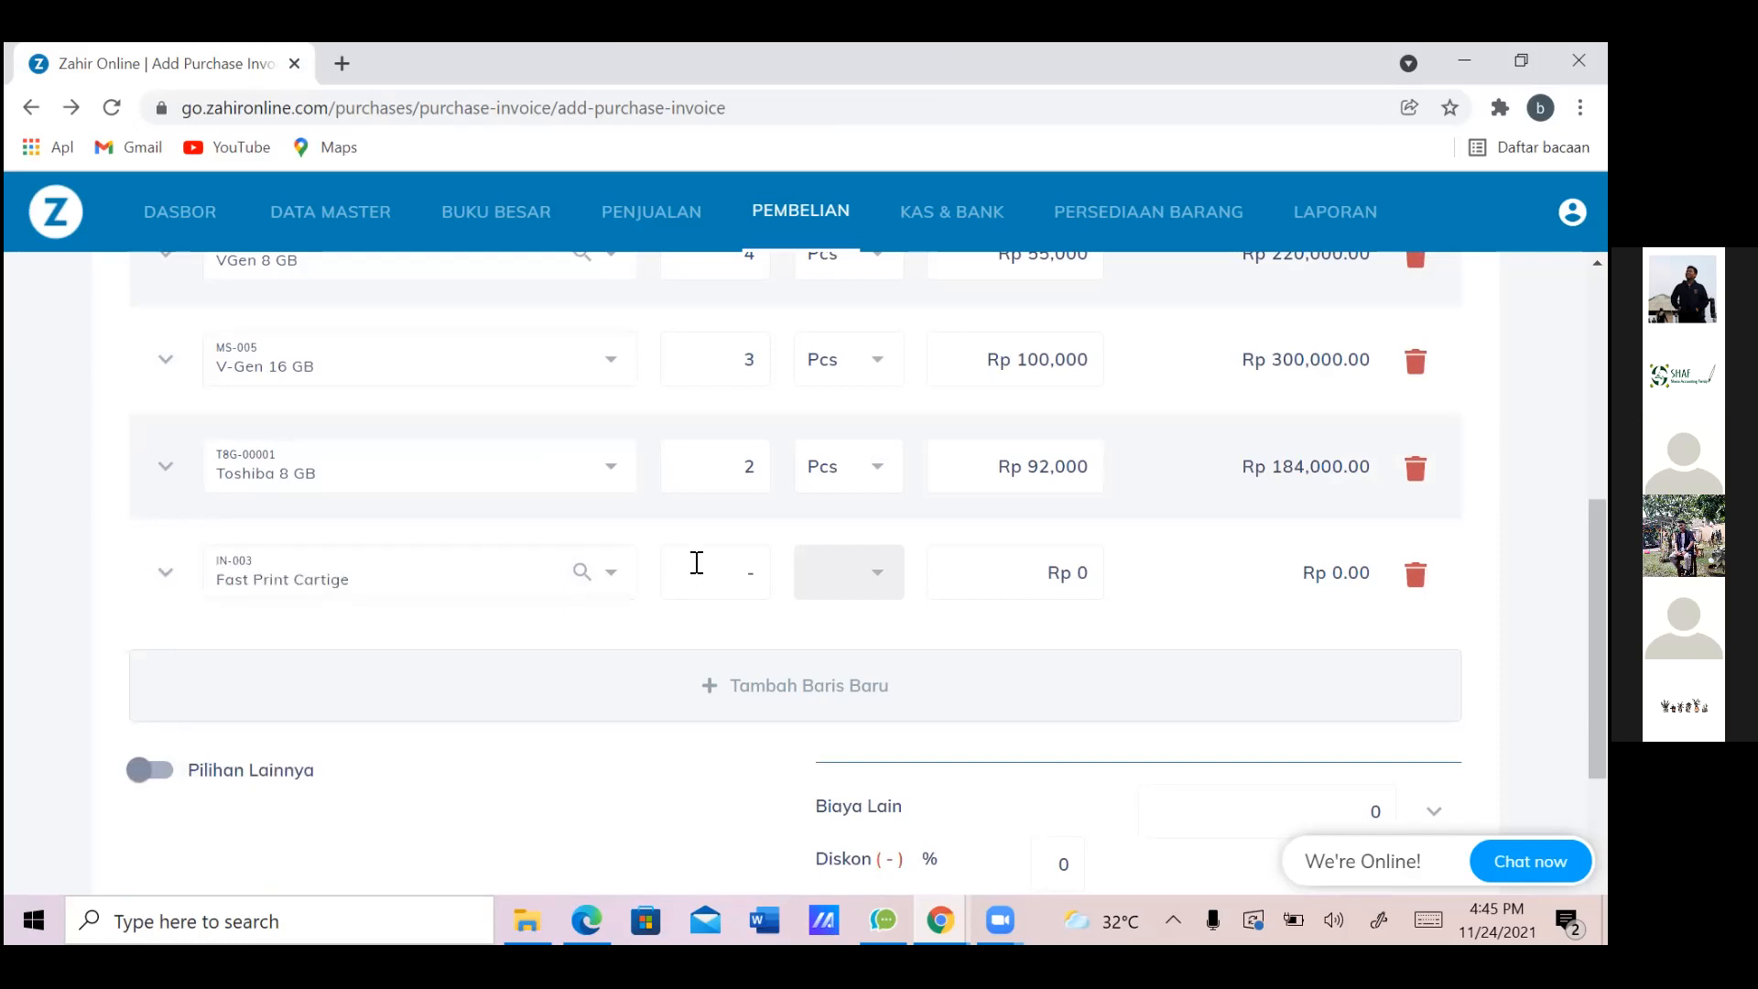
key(alt+Tab)
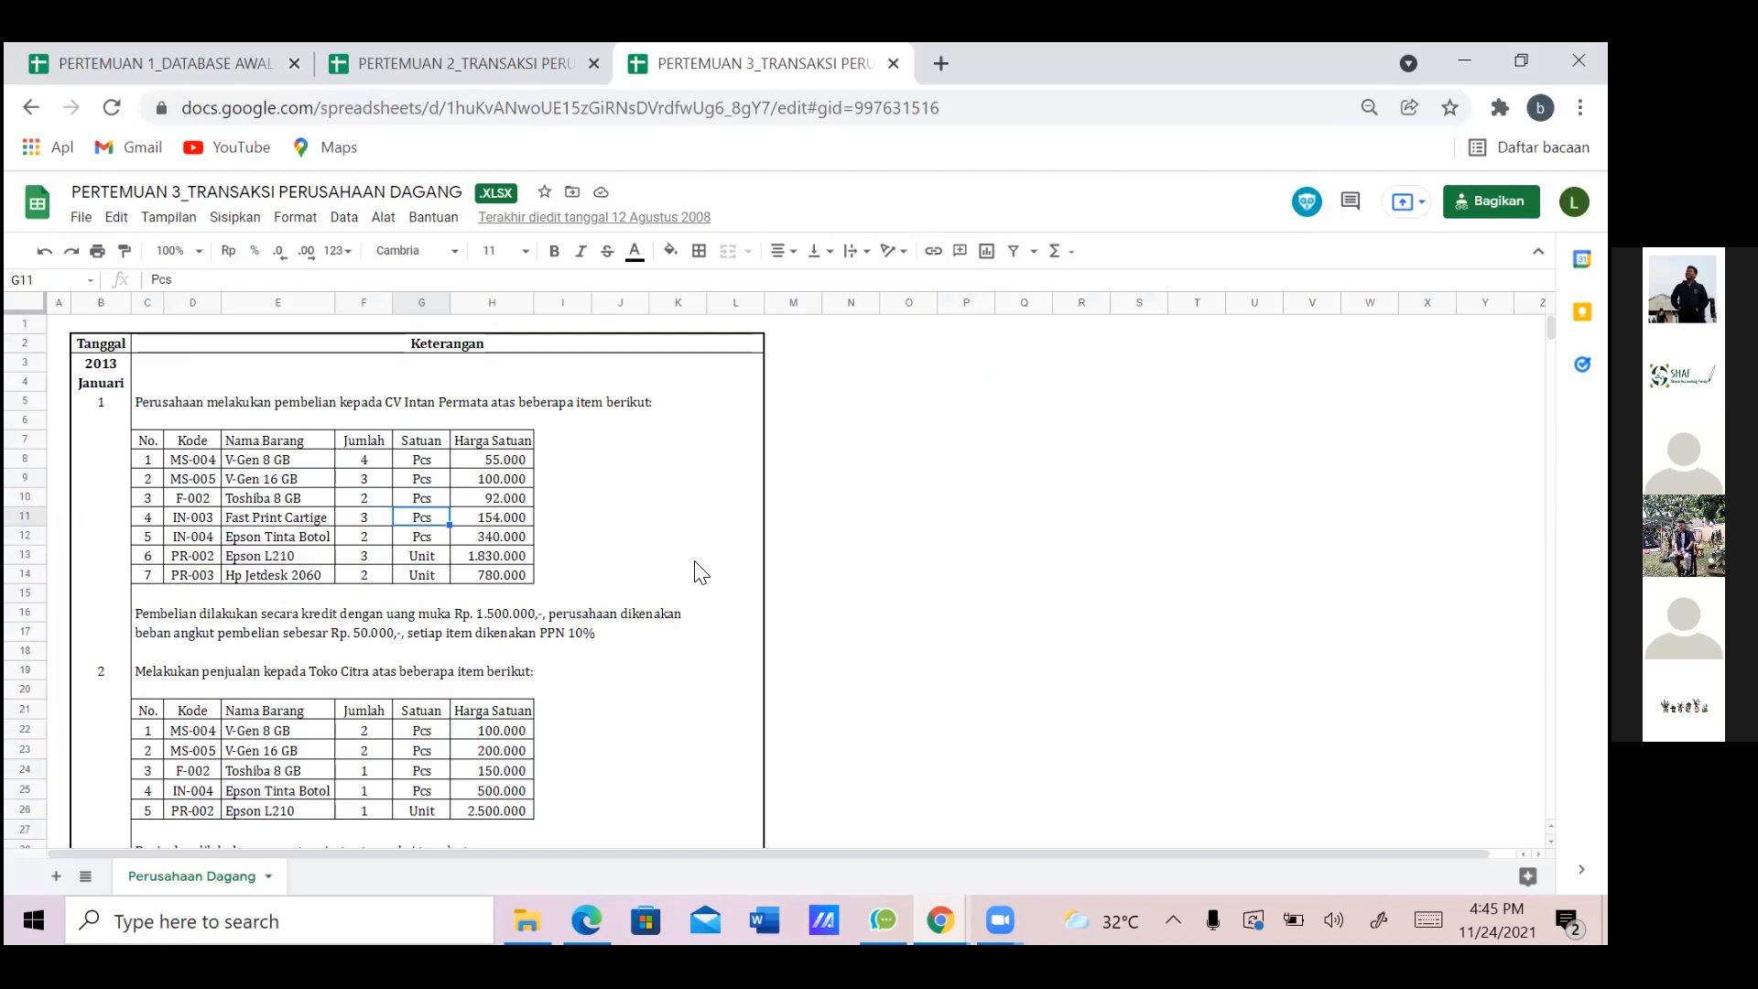
key(alt+Tab)
click(696, 562)
text(3)
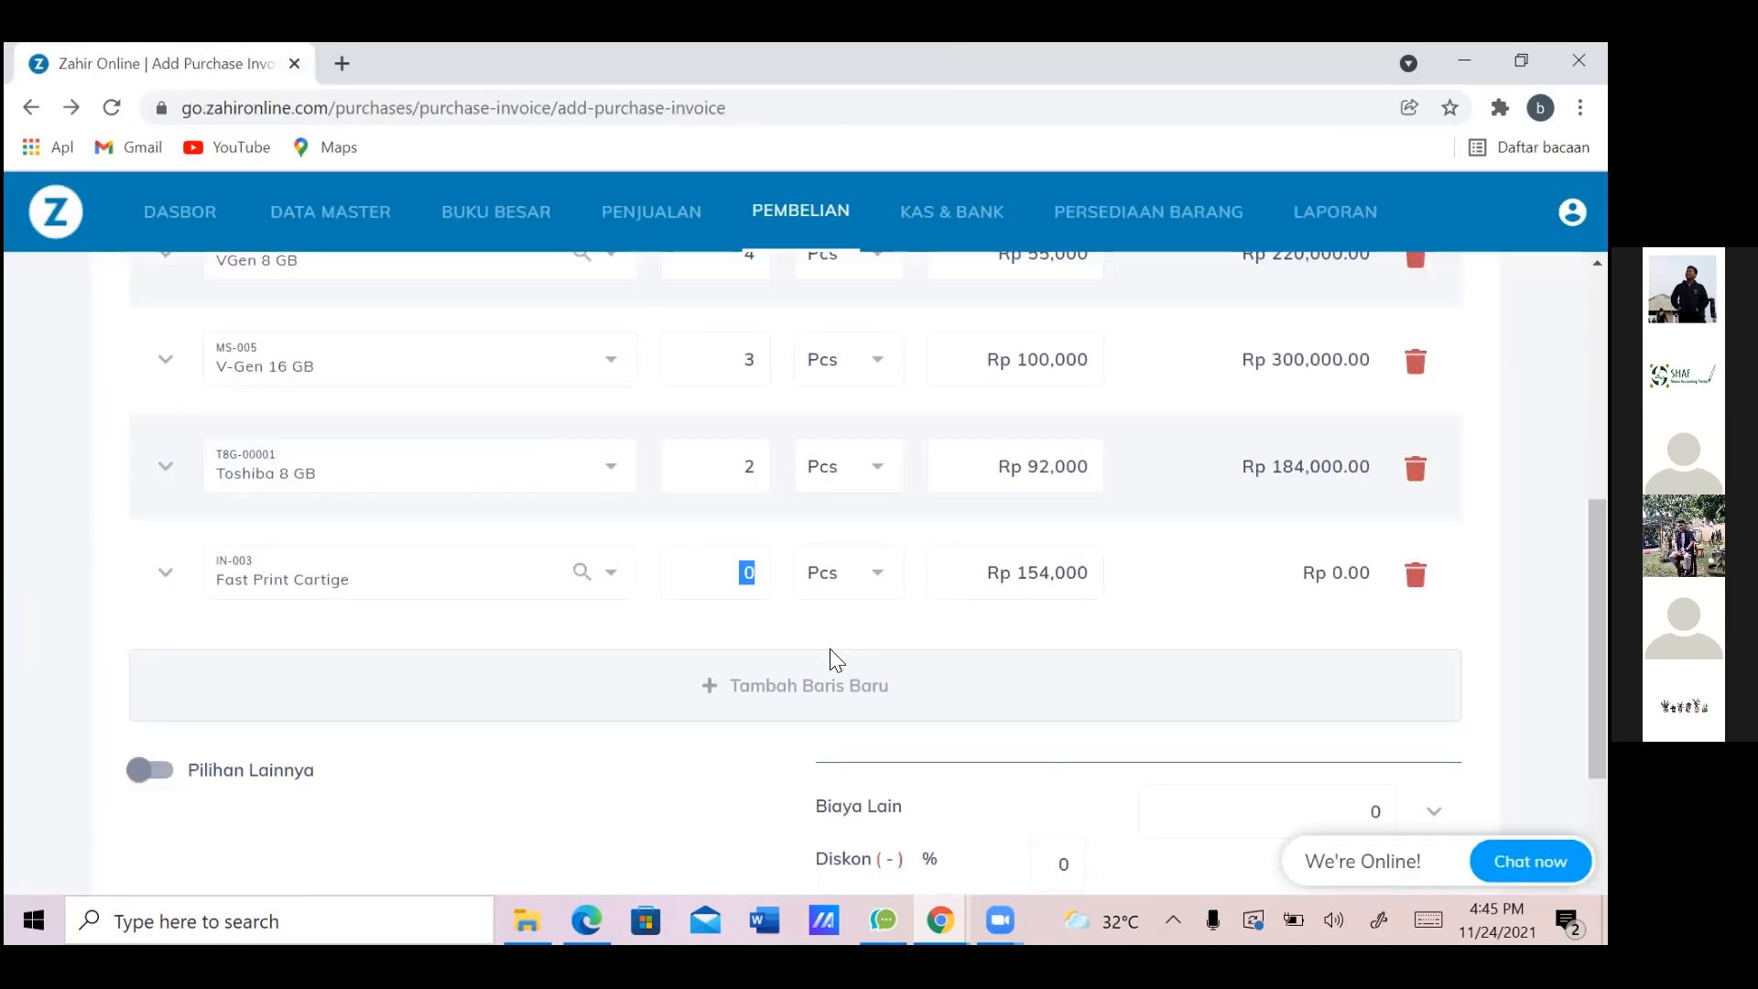
Add another row and choose Epson Tinta Botol by searching 'Tinta'
click(895, 686)
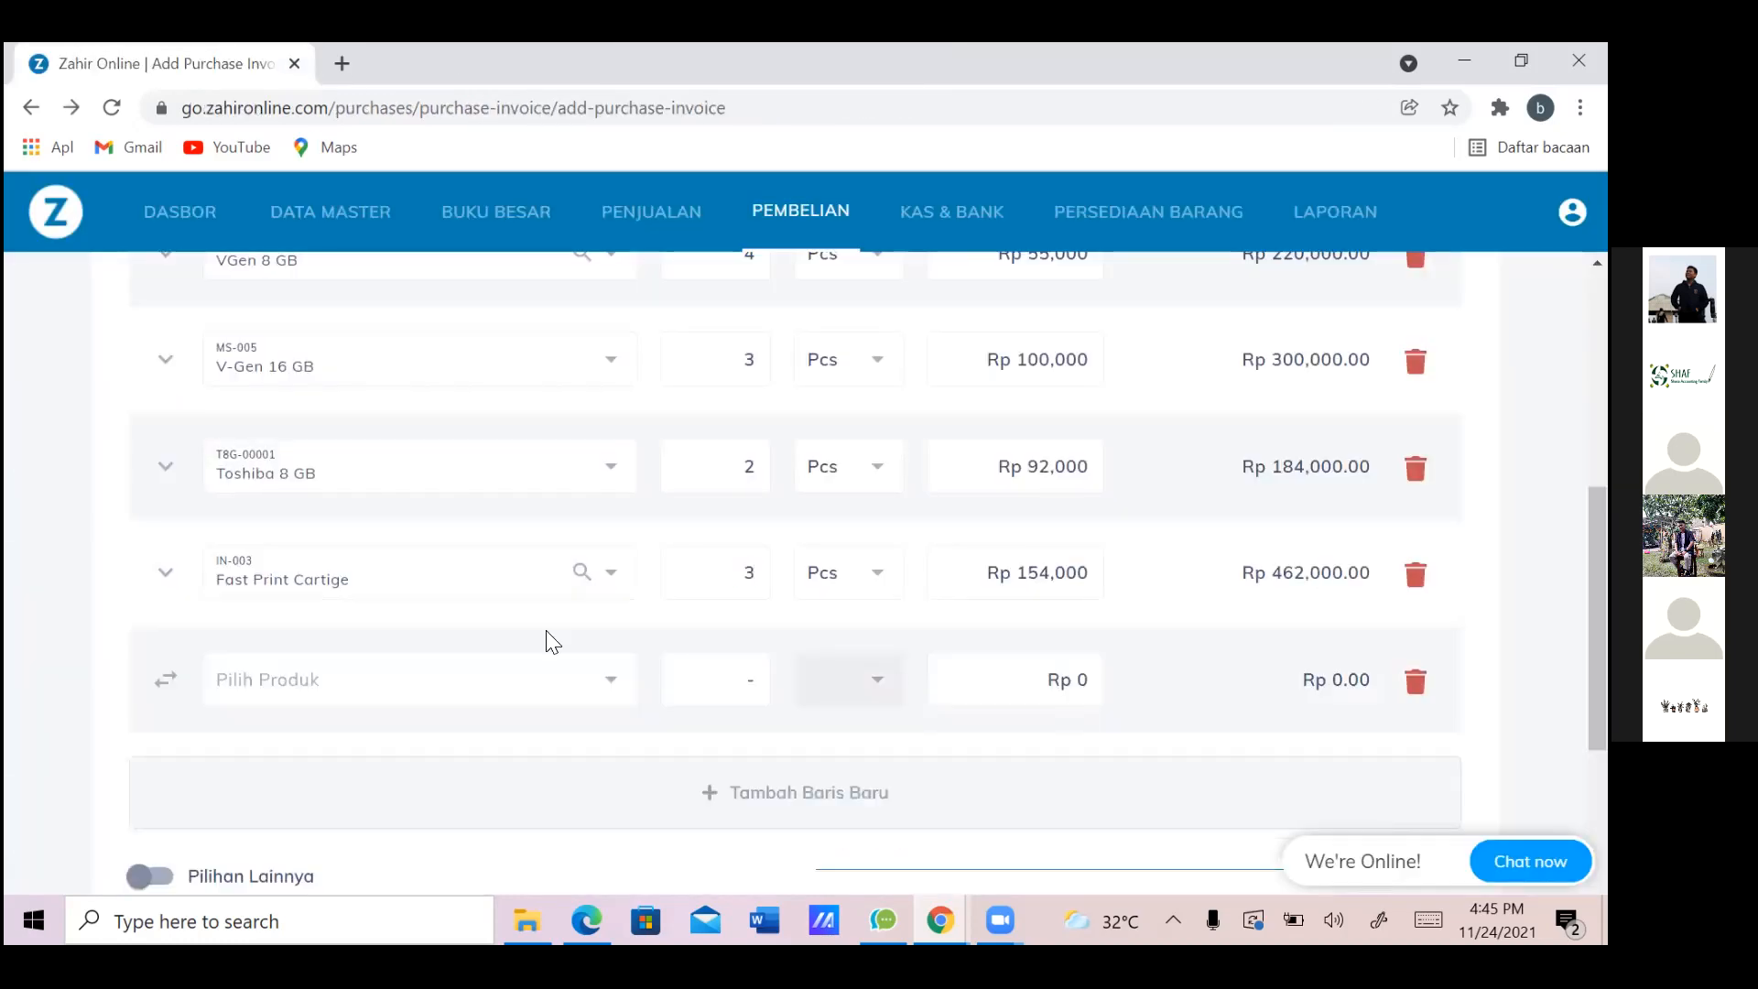
click(360, 684)
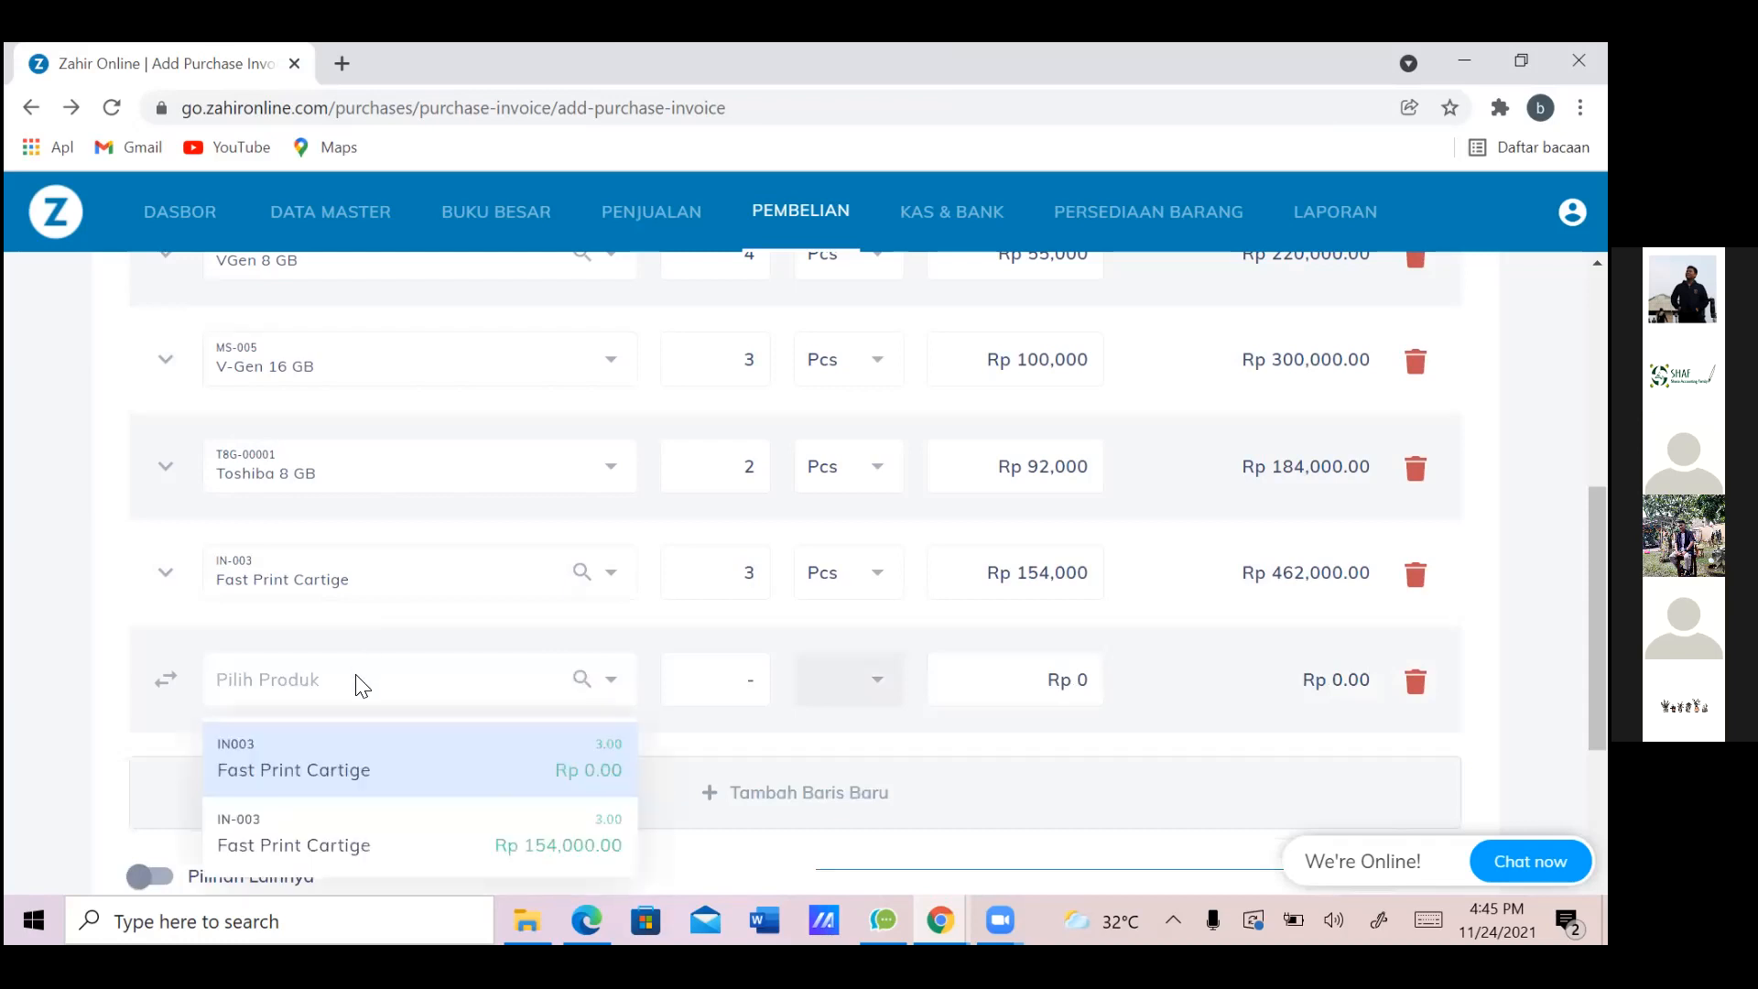
key(alt+Tab)
key(alt+Tab)
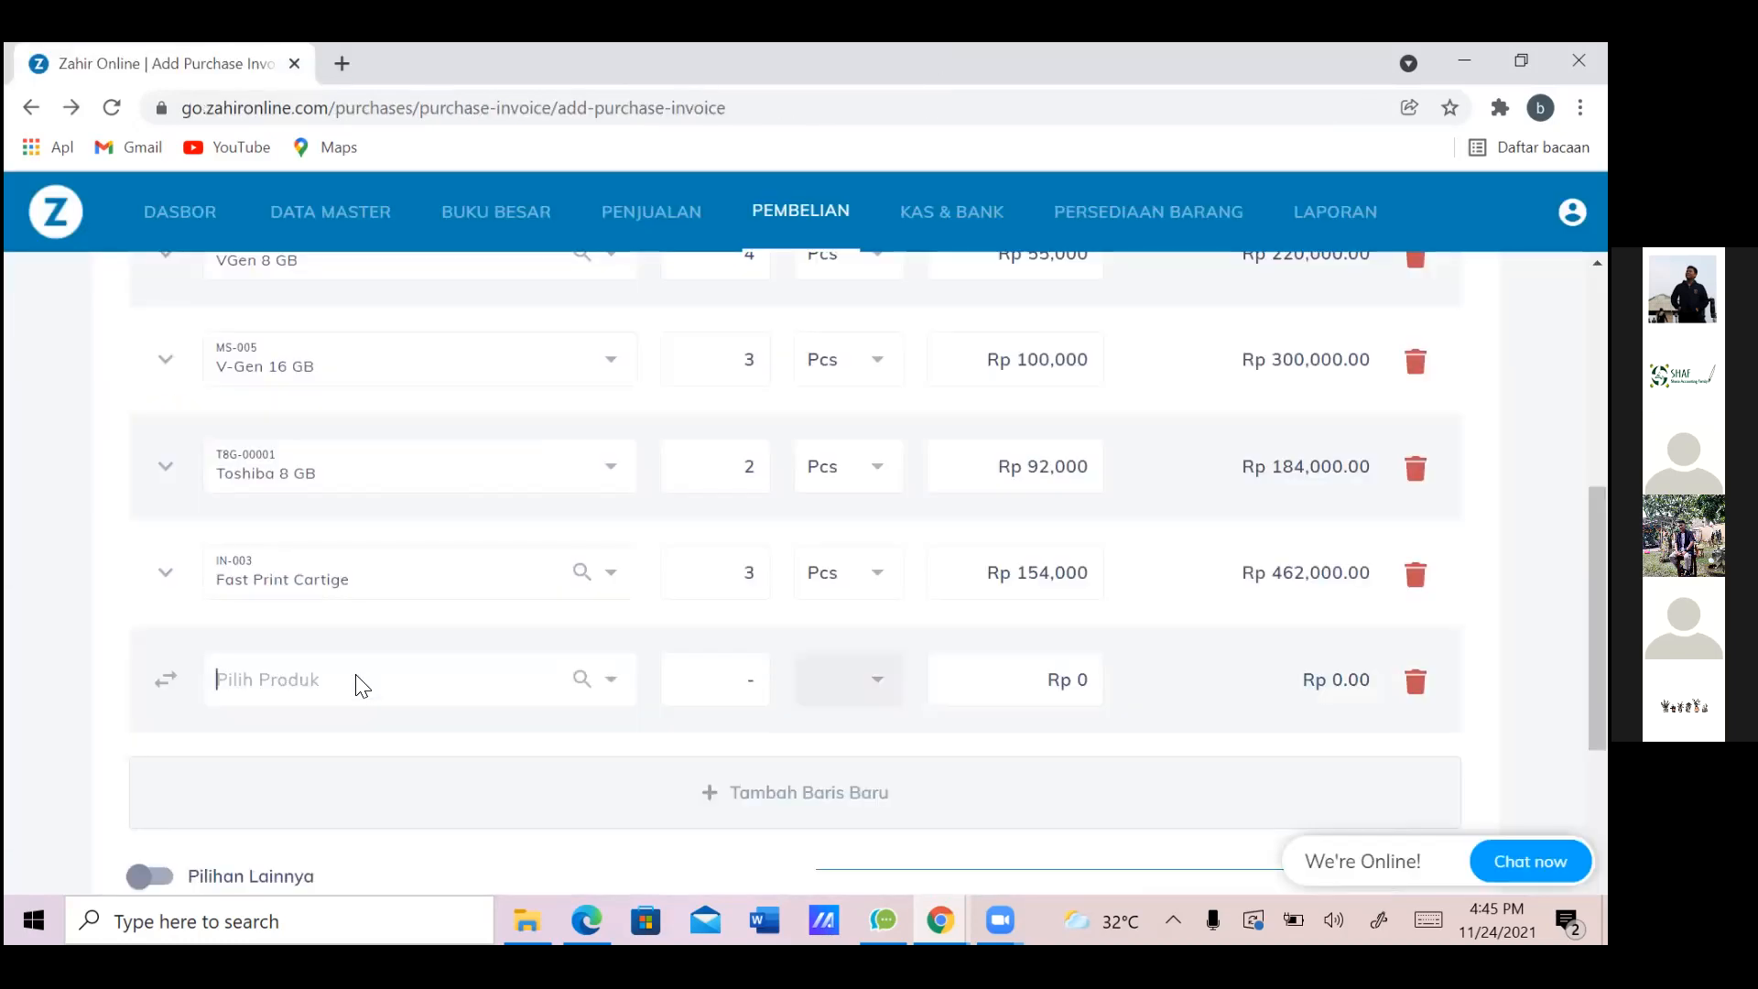
text(Epson)
key(alt+Tab)
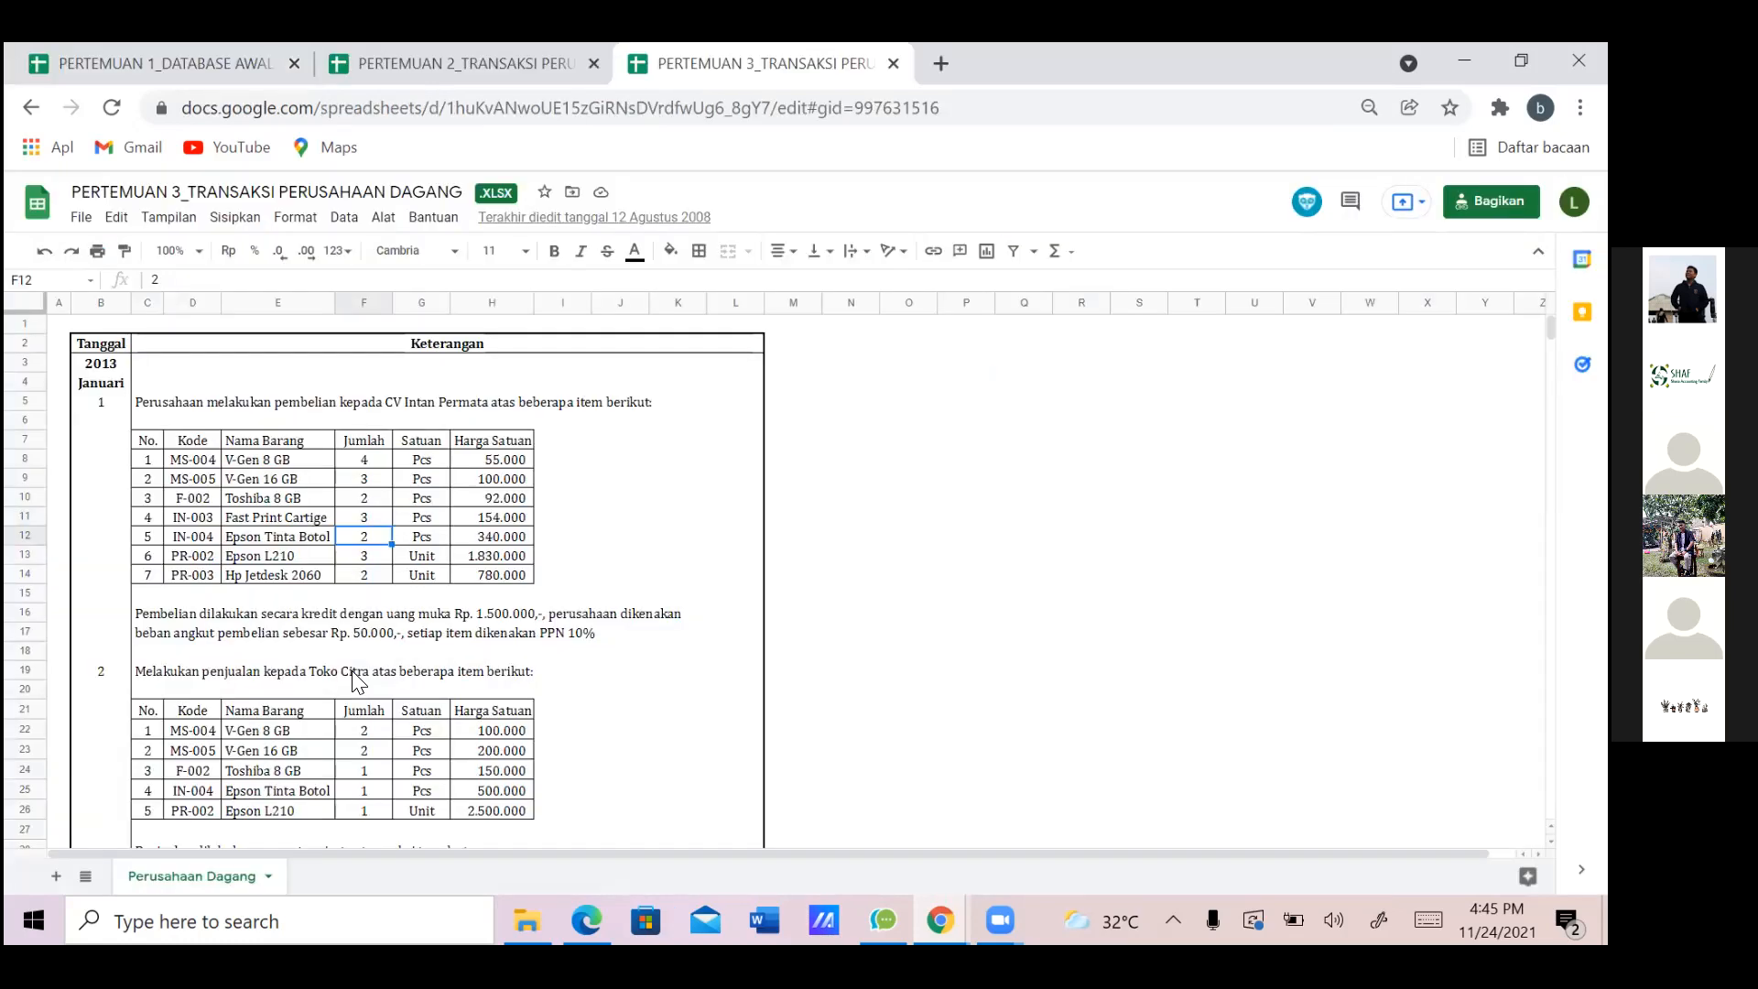
key(alt+Tab)
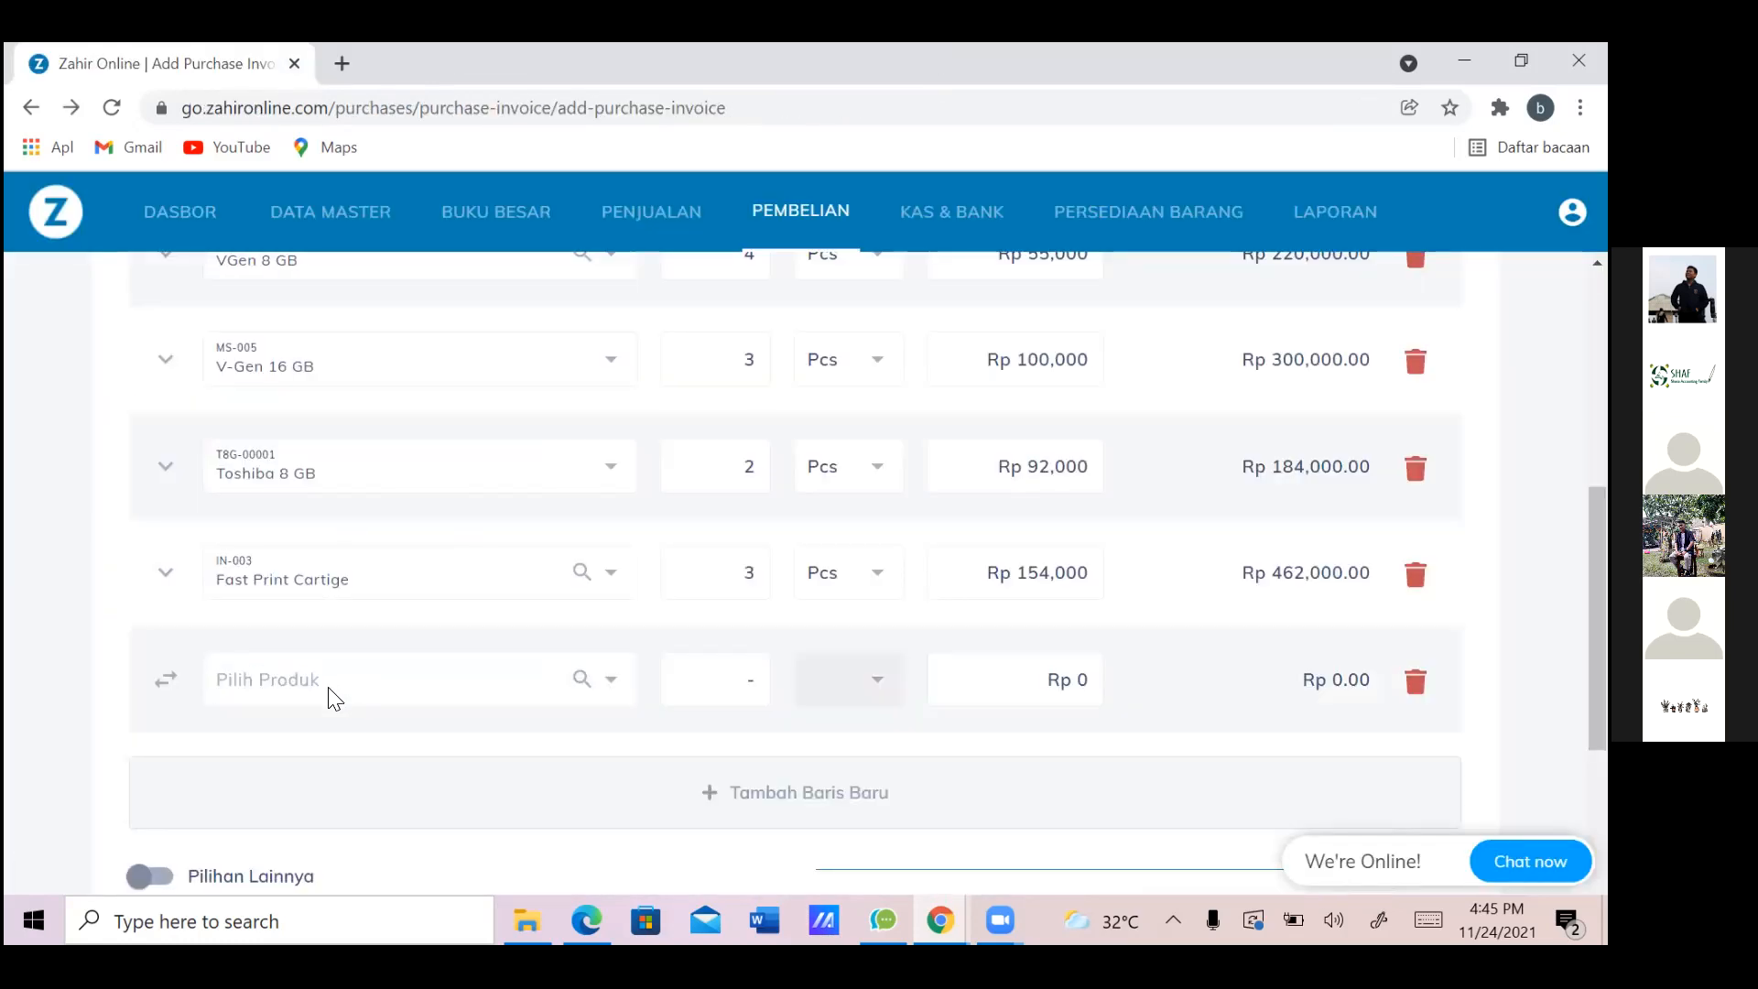
click(333, 698)
text(Tinta)
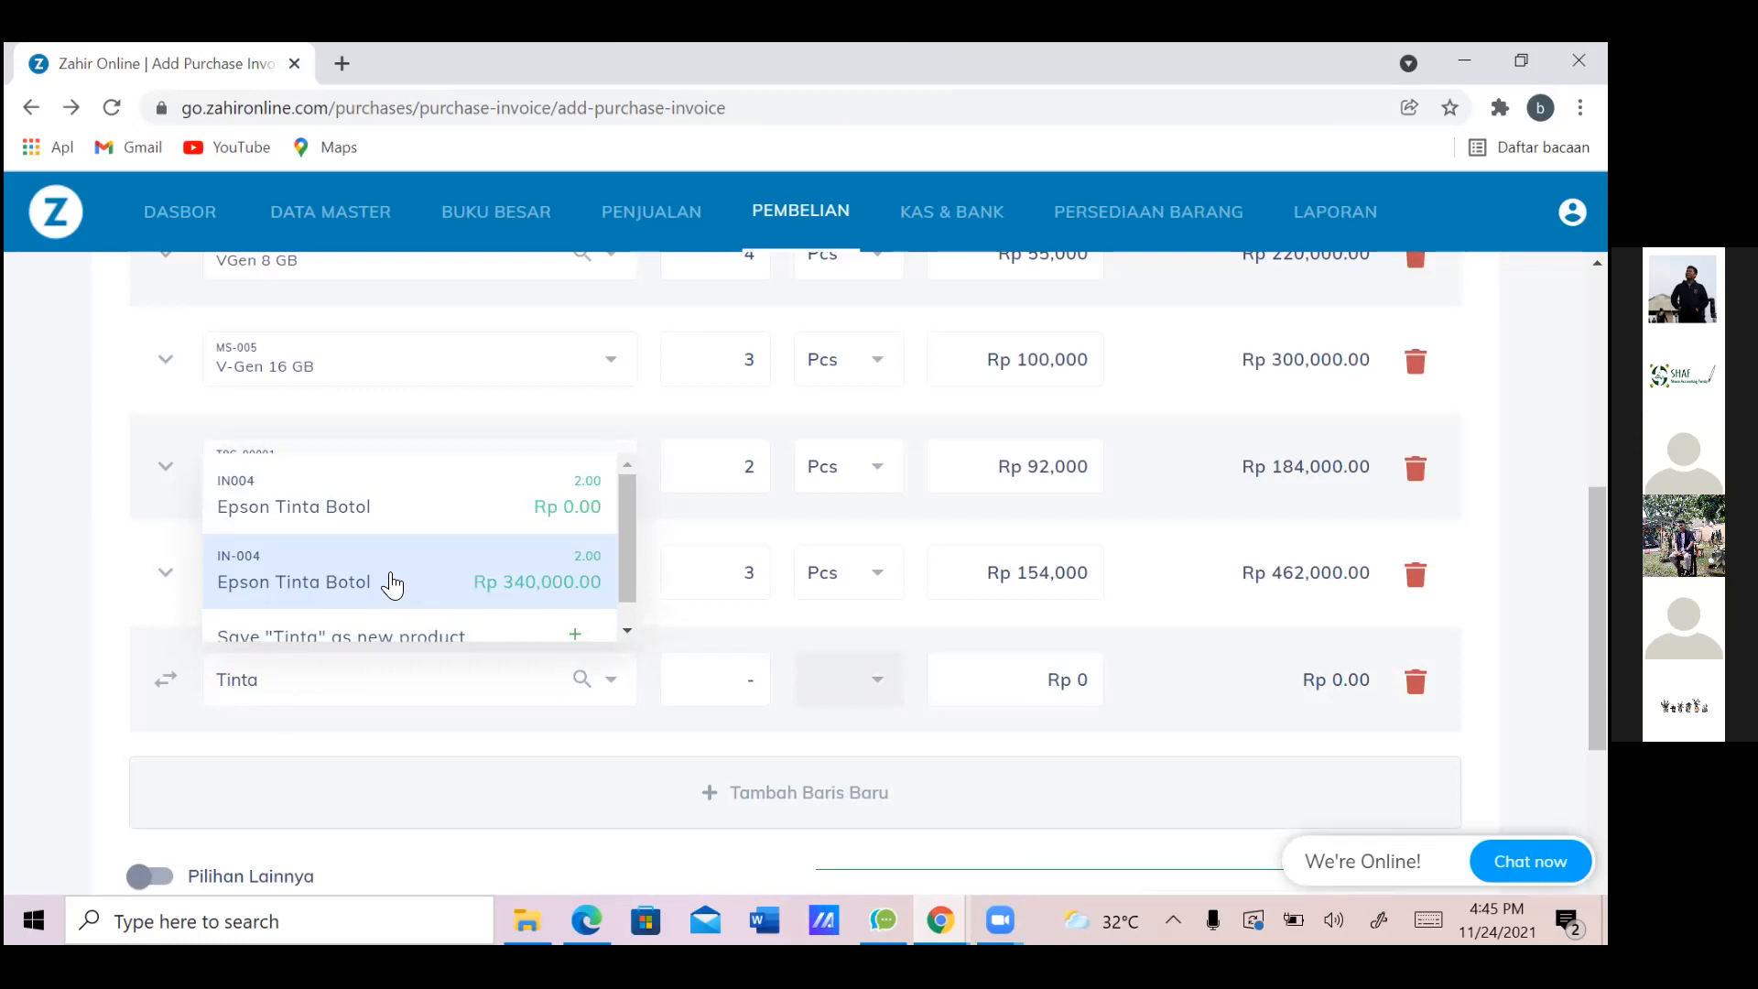
click(392, 583)
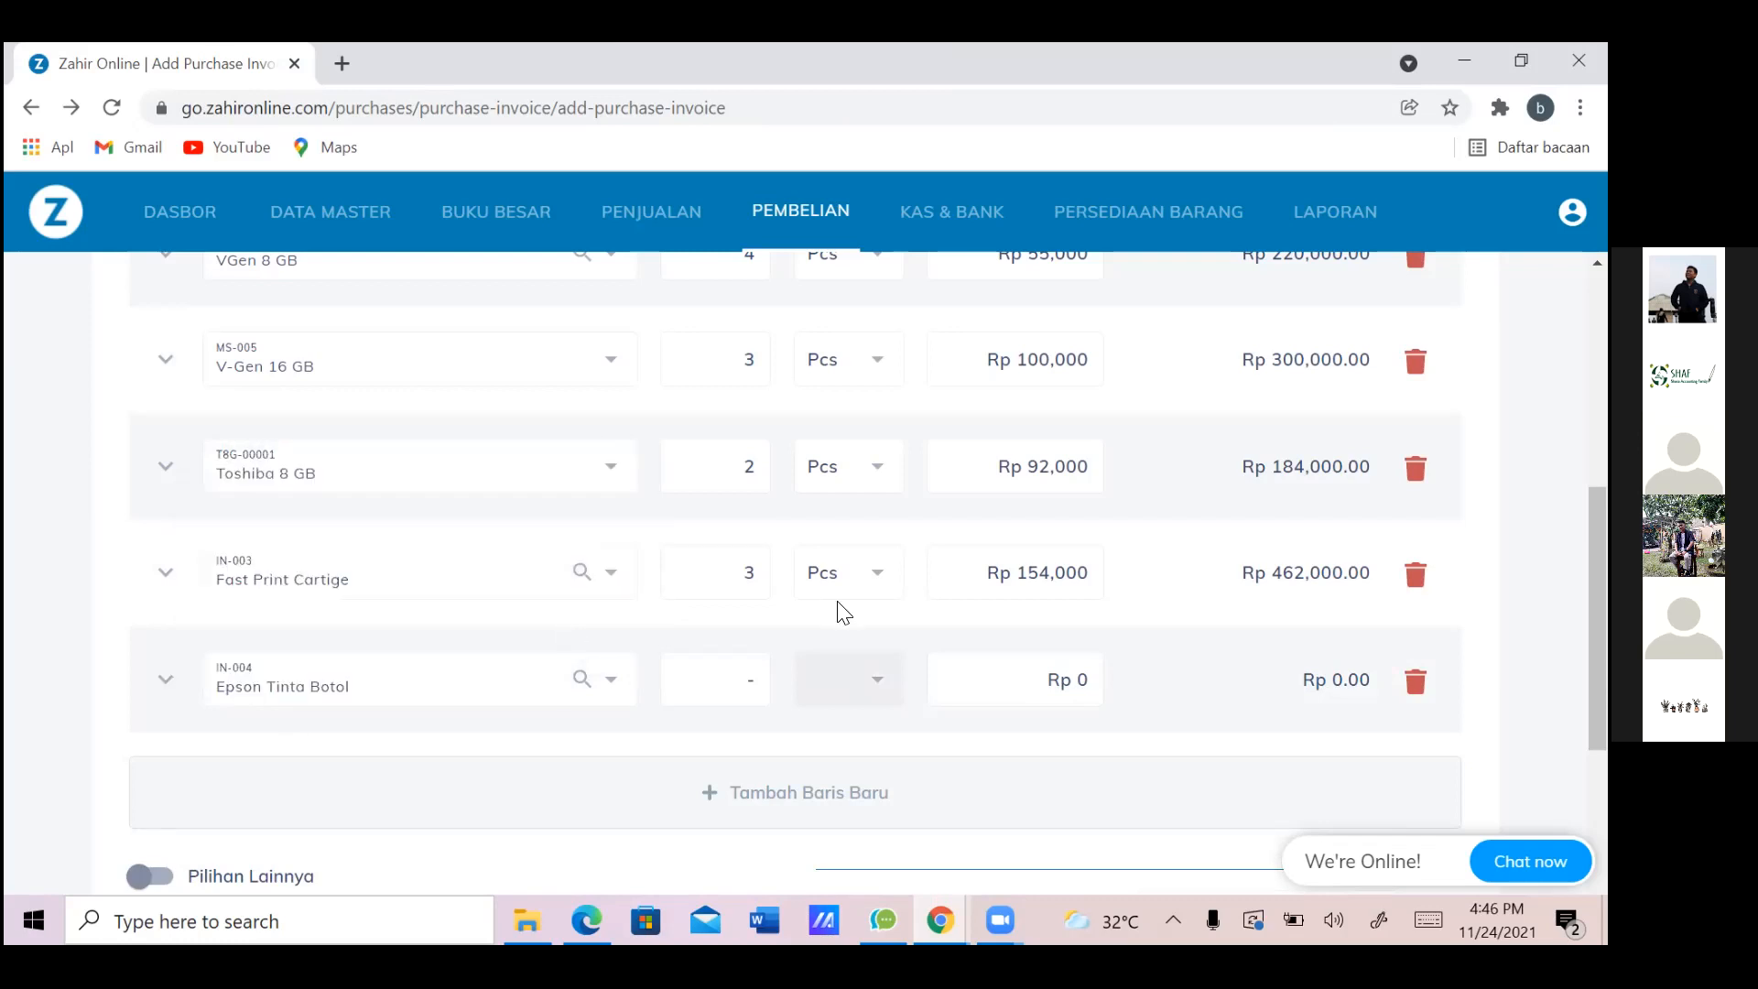
Set Epson Tinta Botol's quantity to 2 and add another empty row
click(744, 687)
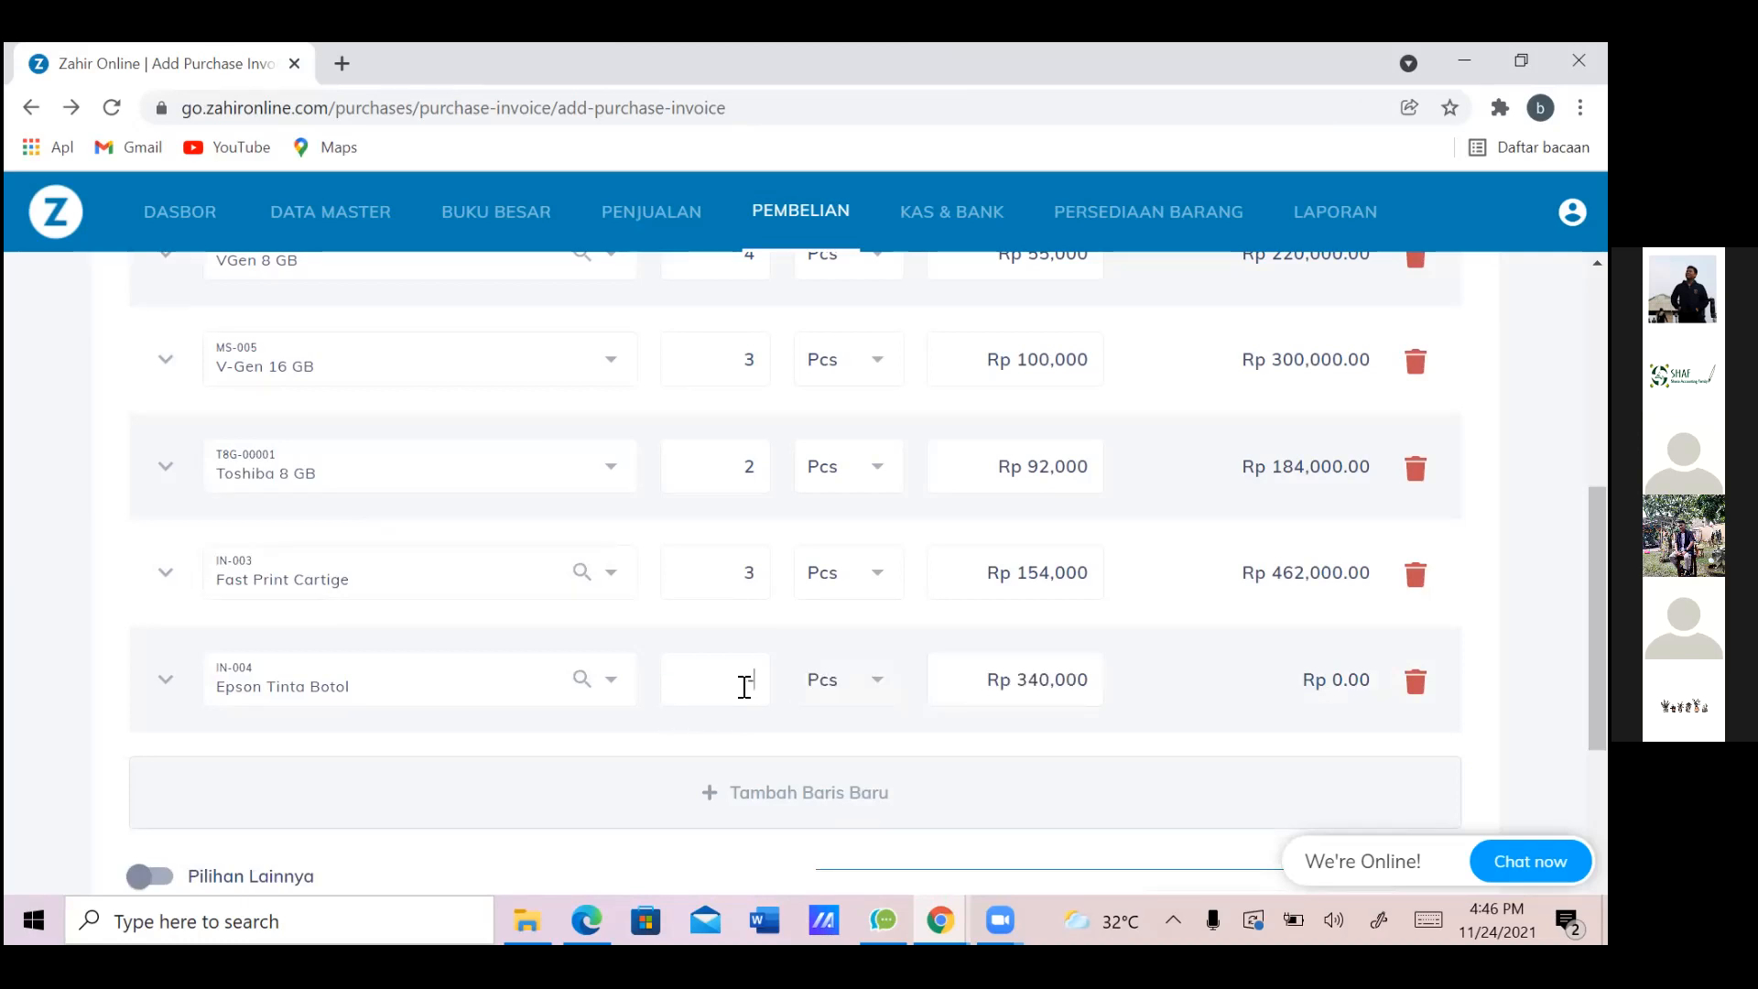
text(20)
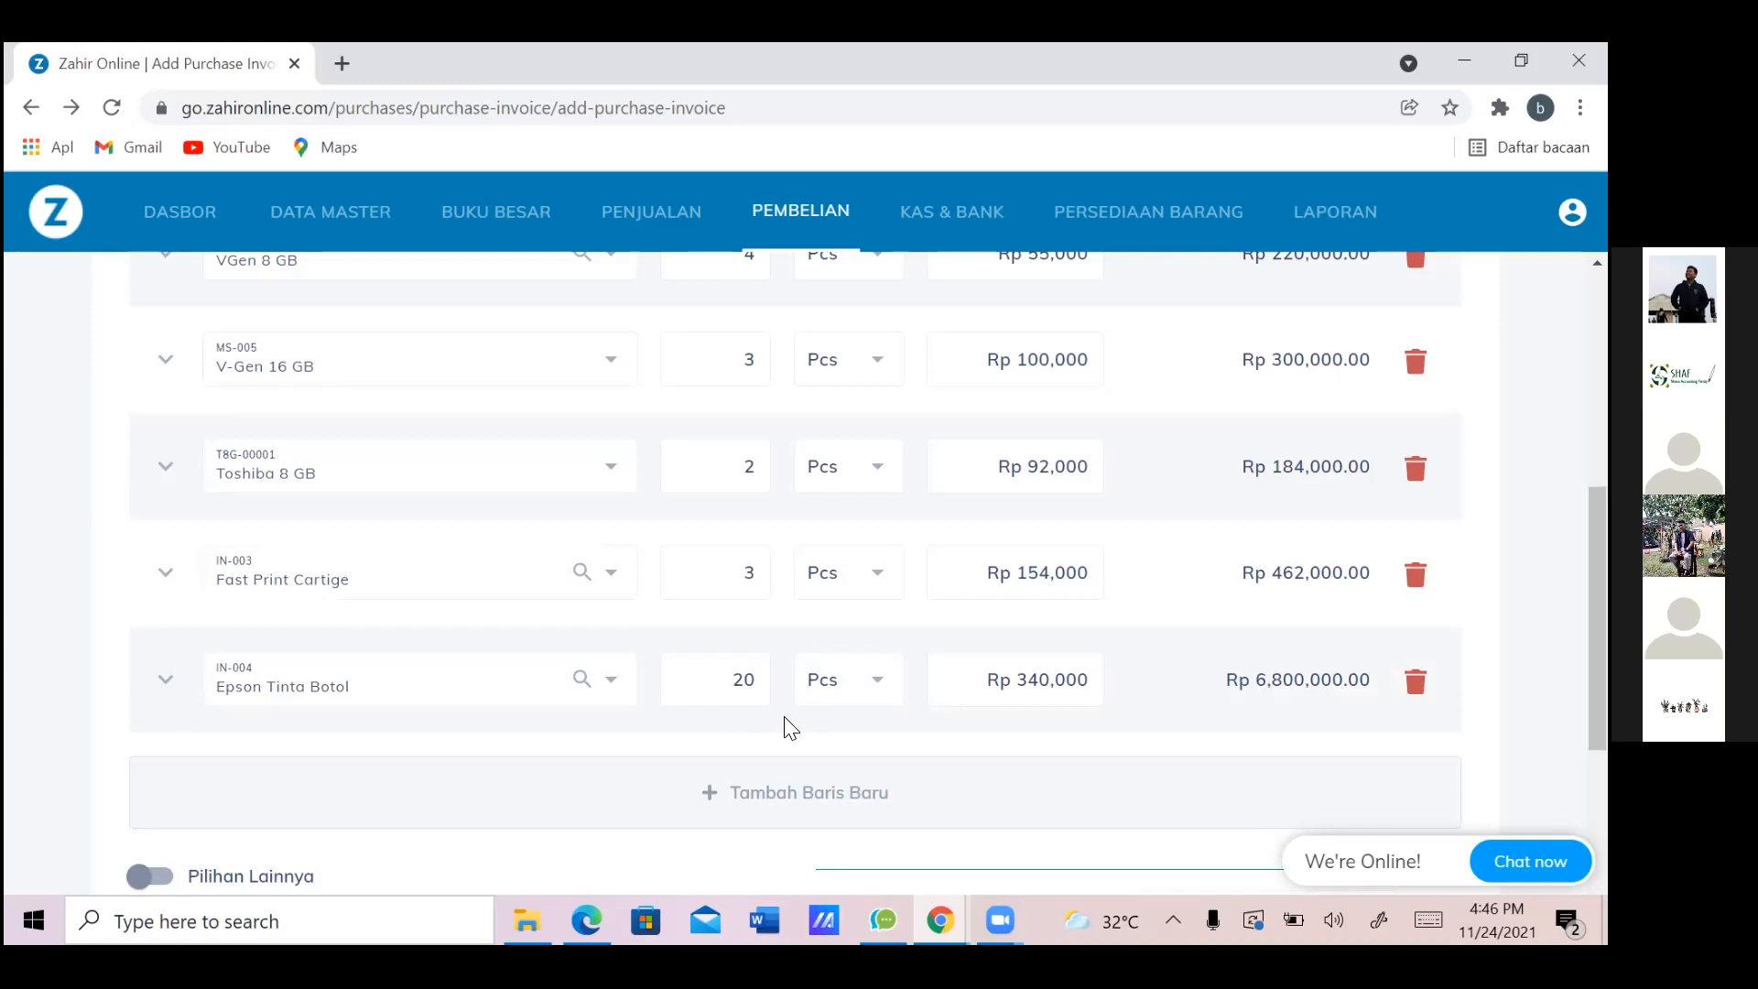
key(BackSpace)
click(788, 801)
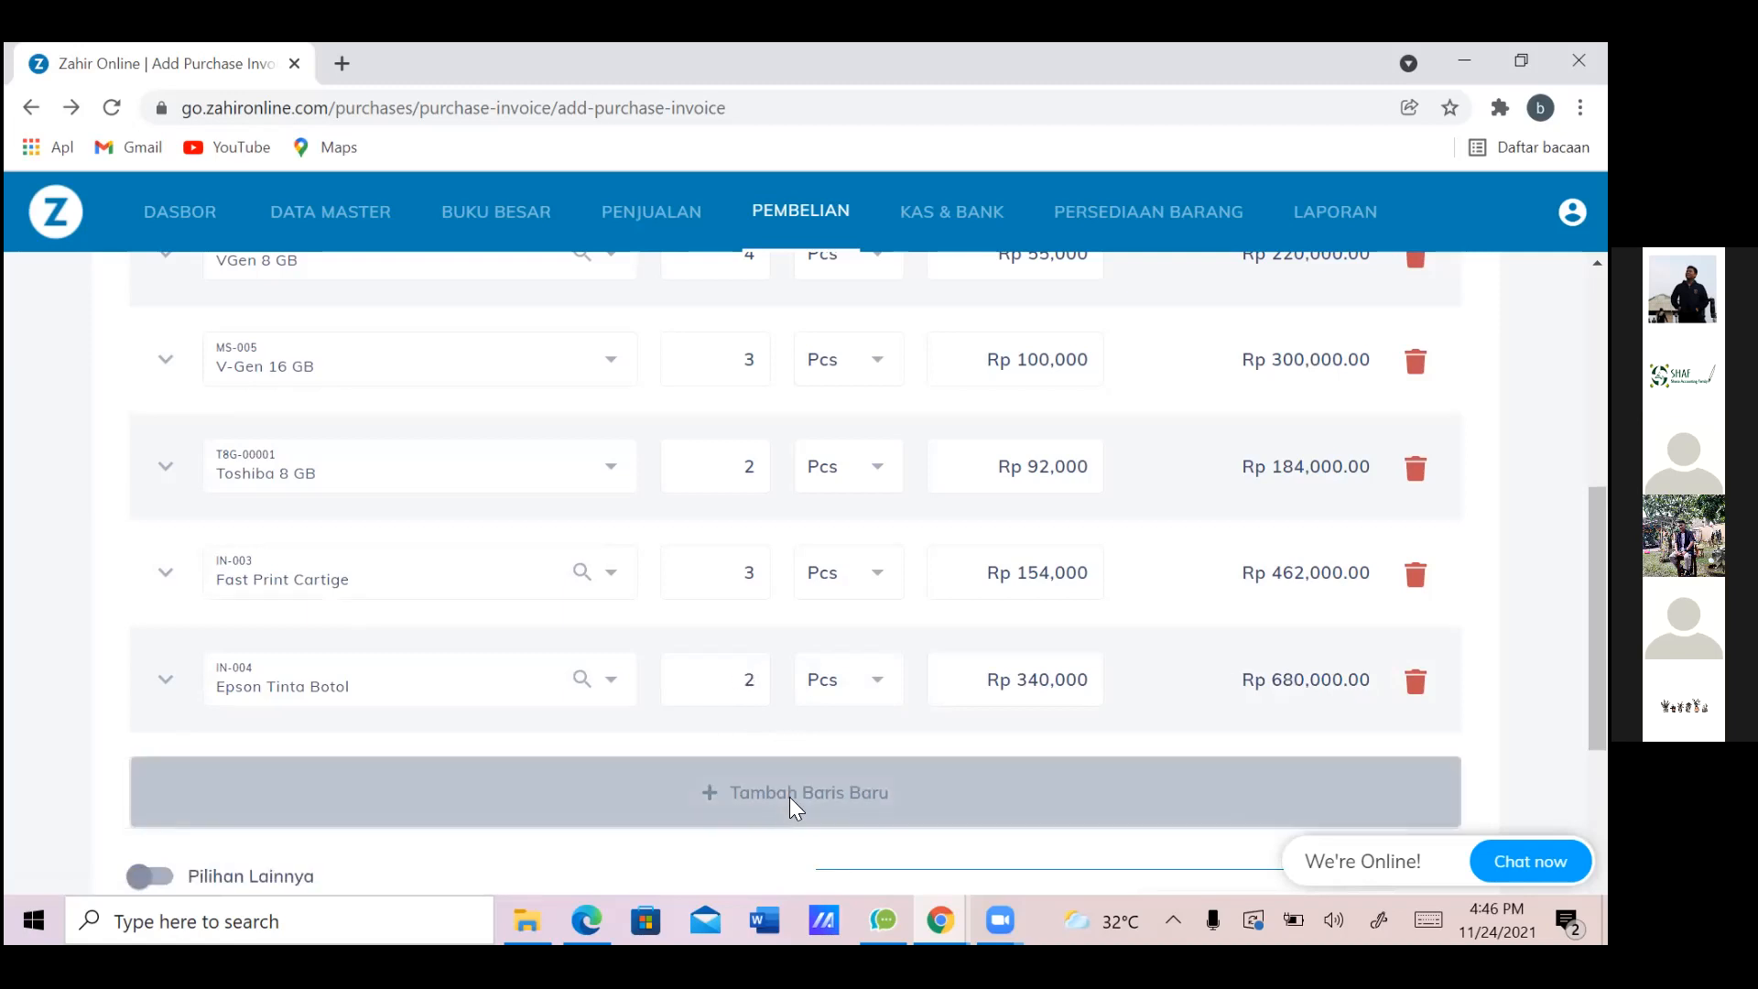
key(alt+Tab)
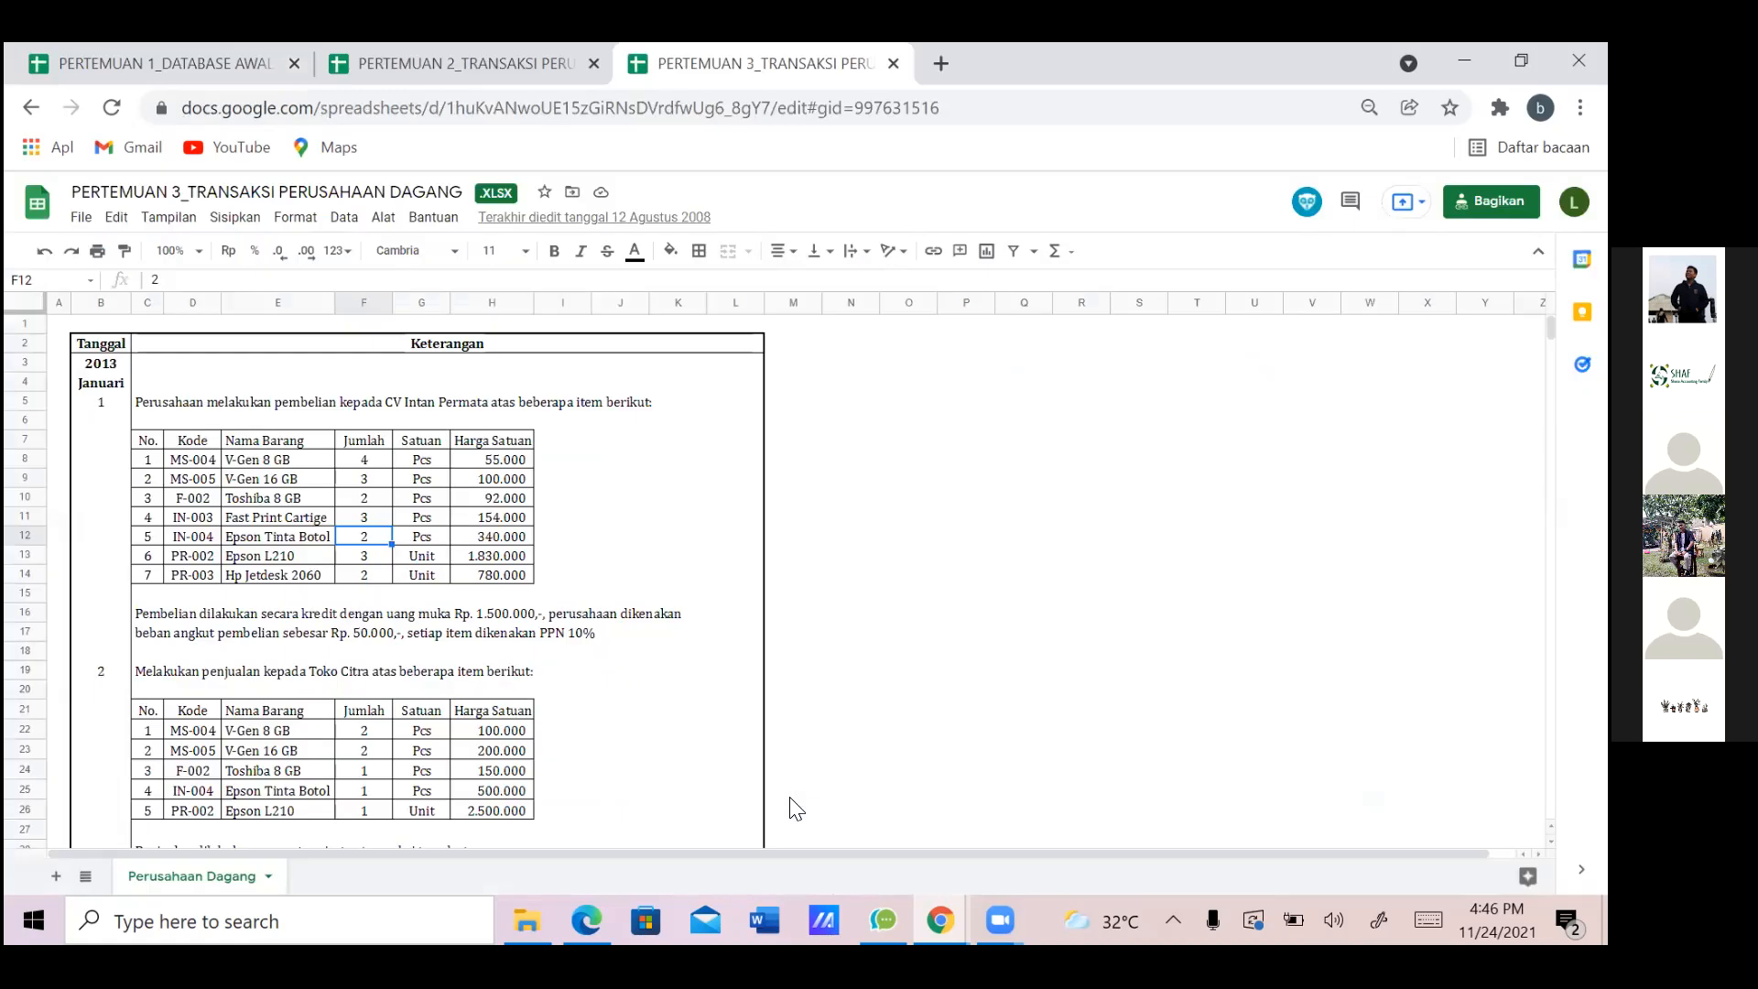
Add PR-002 Epson L210 with quantity 3 at Rp 1,830,000, totalling Rp 5,490,000
key(Down)
key(Left)
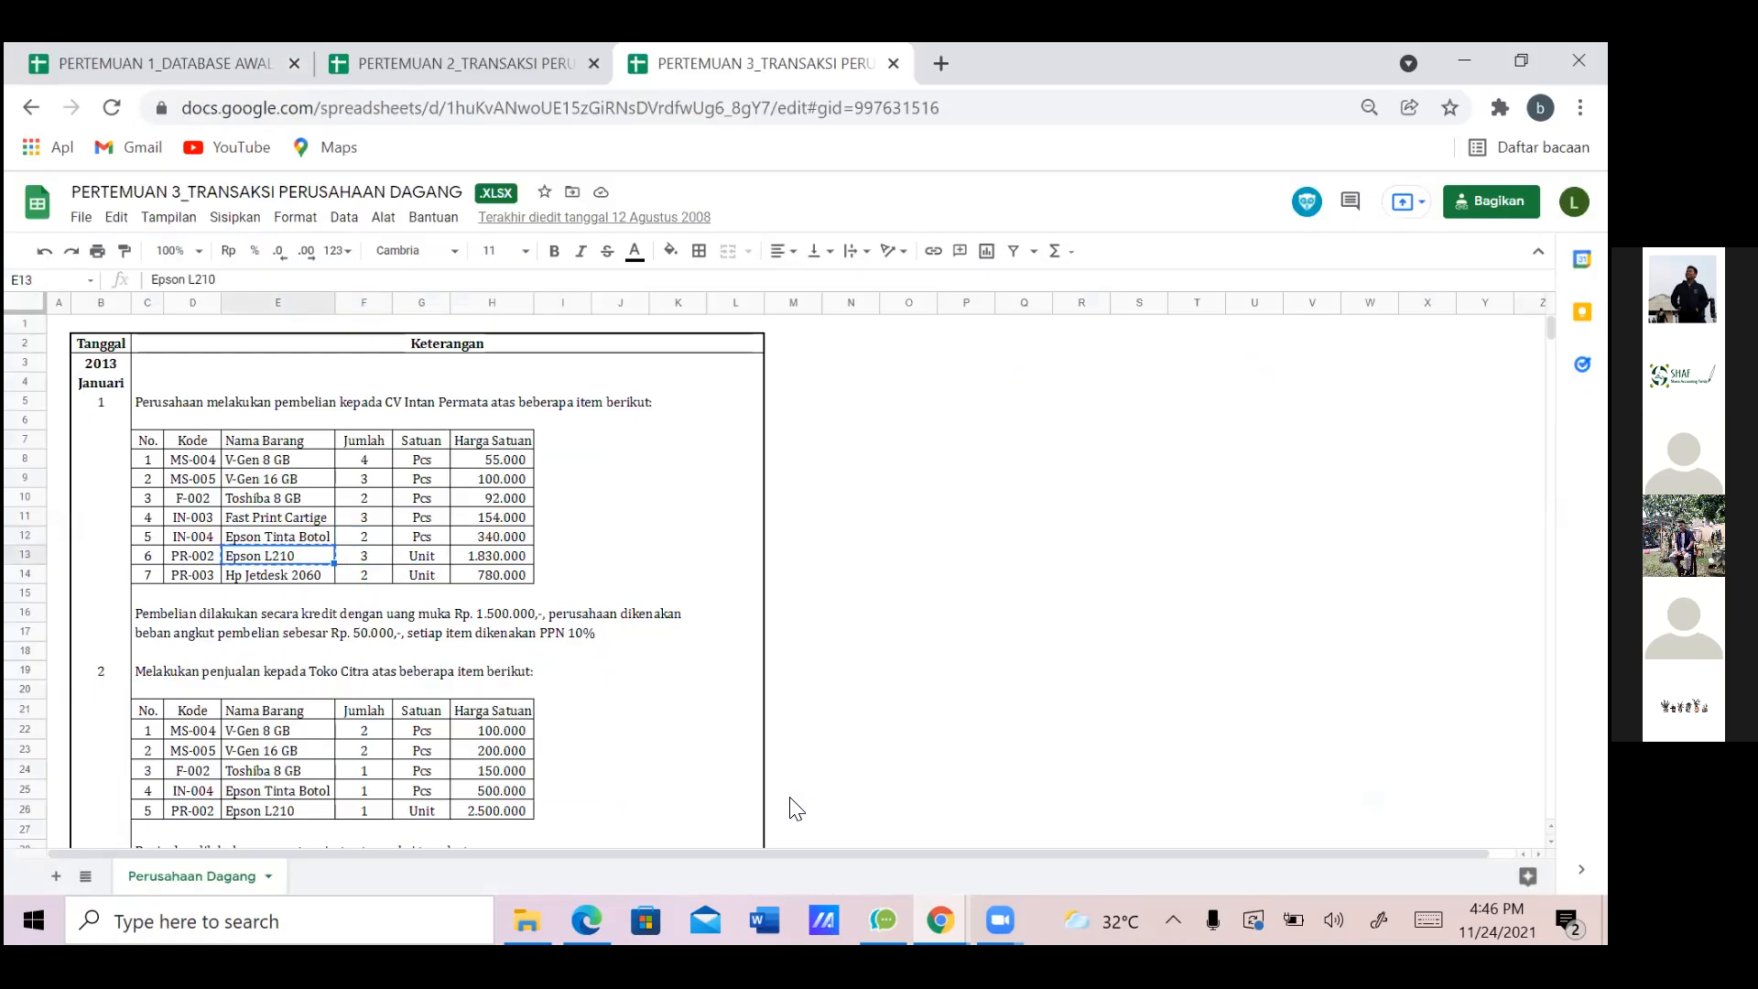
key(alt+Tab)
click(491, 793)
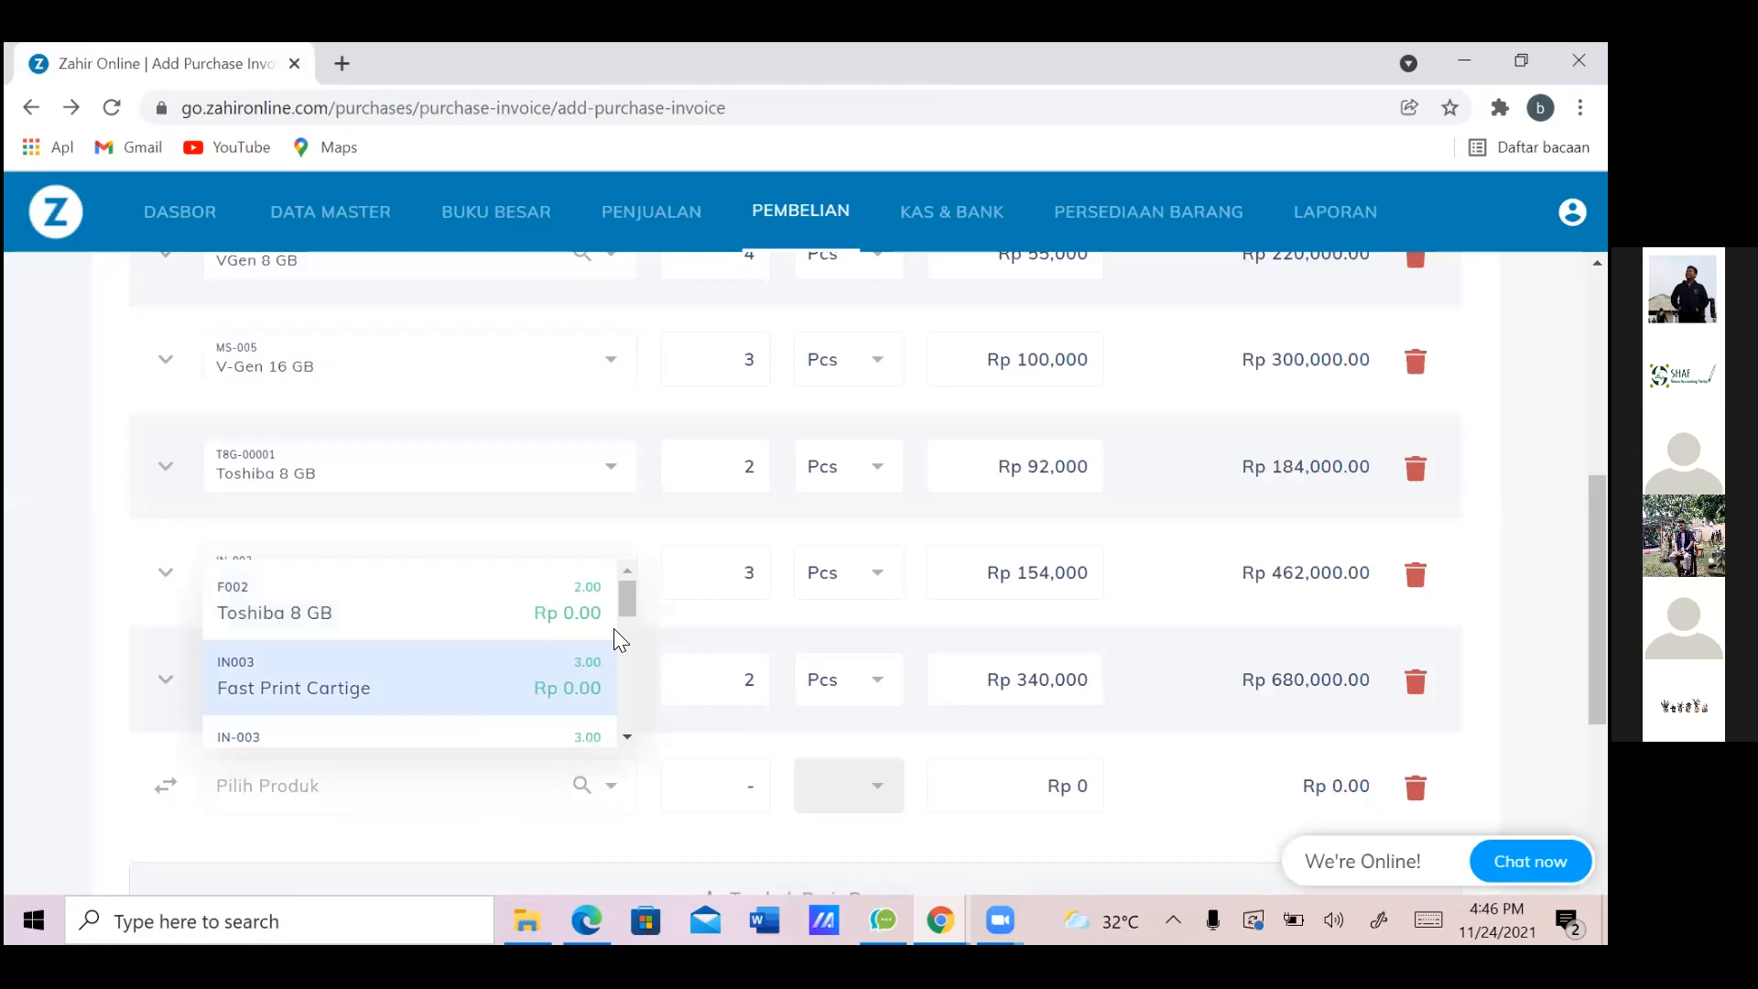
text(l210)
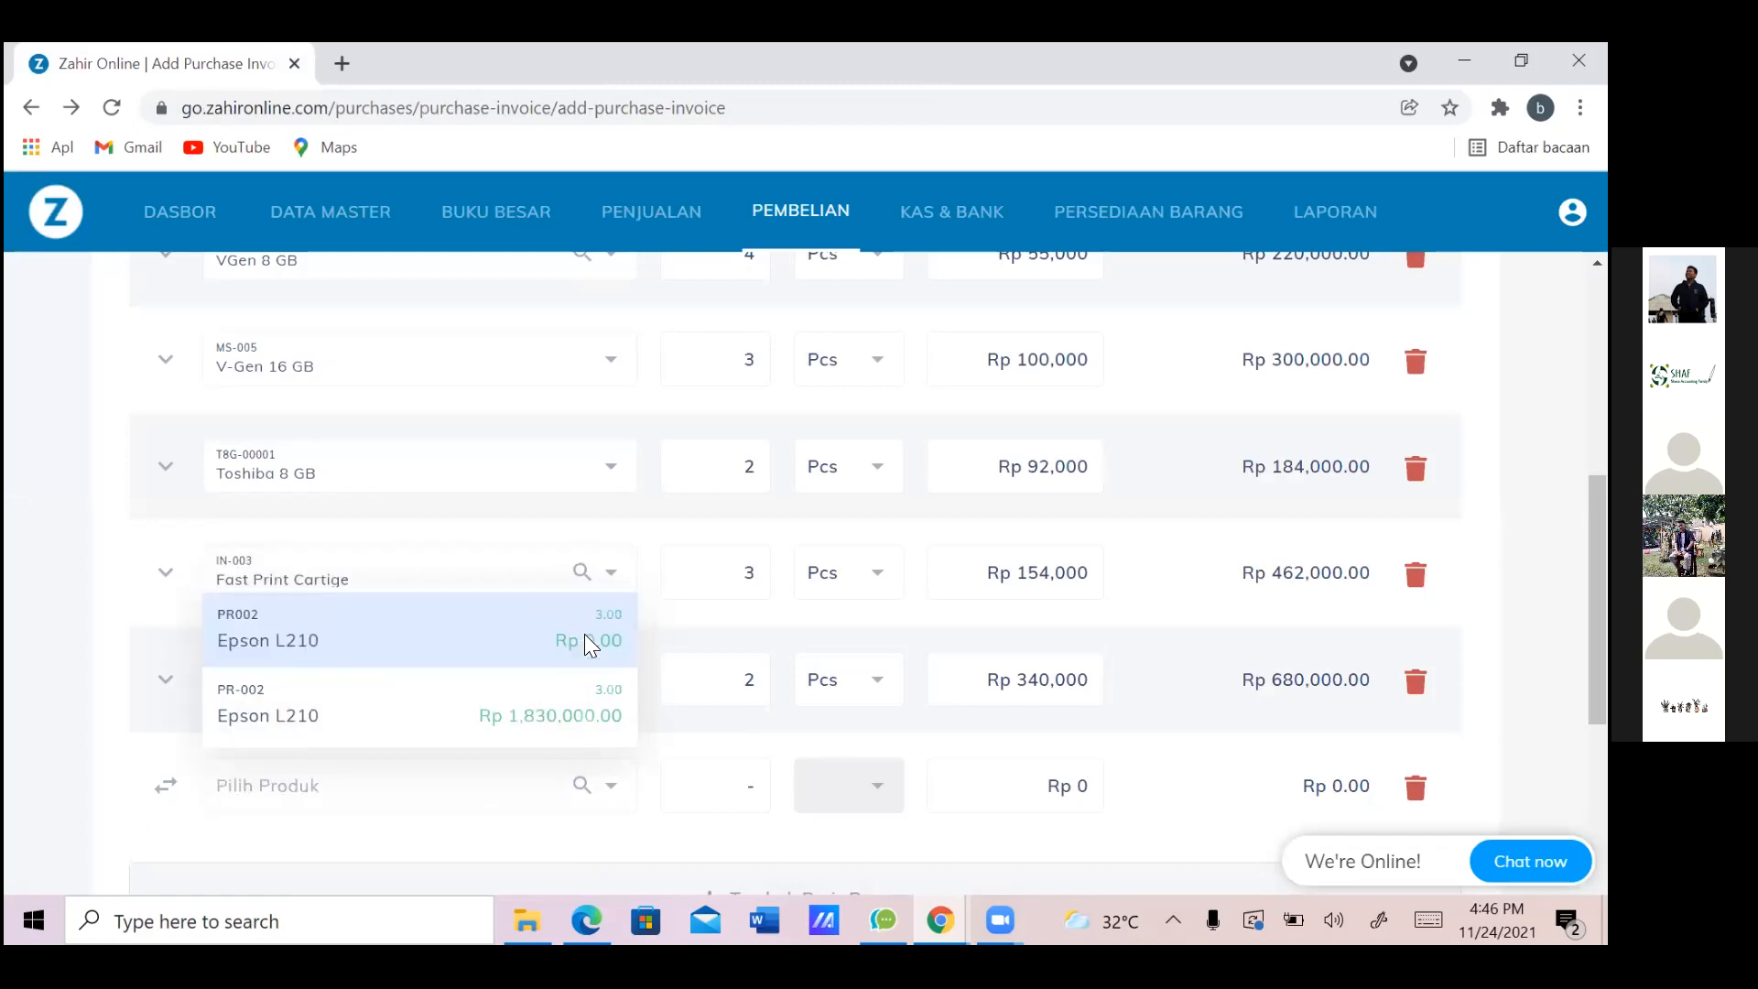
text(L210)
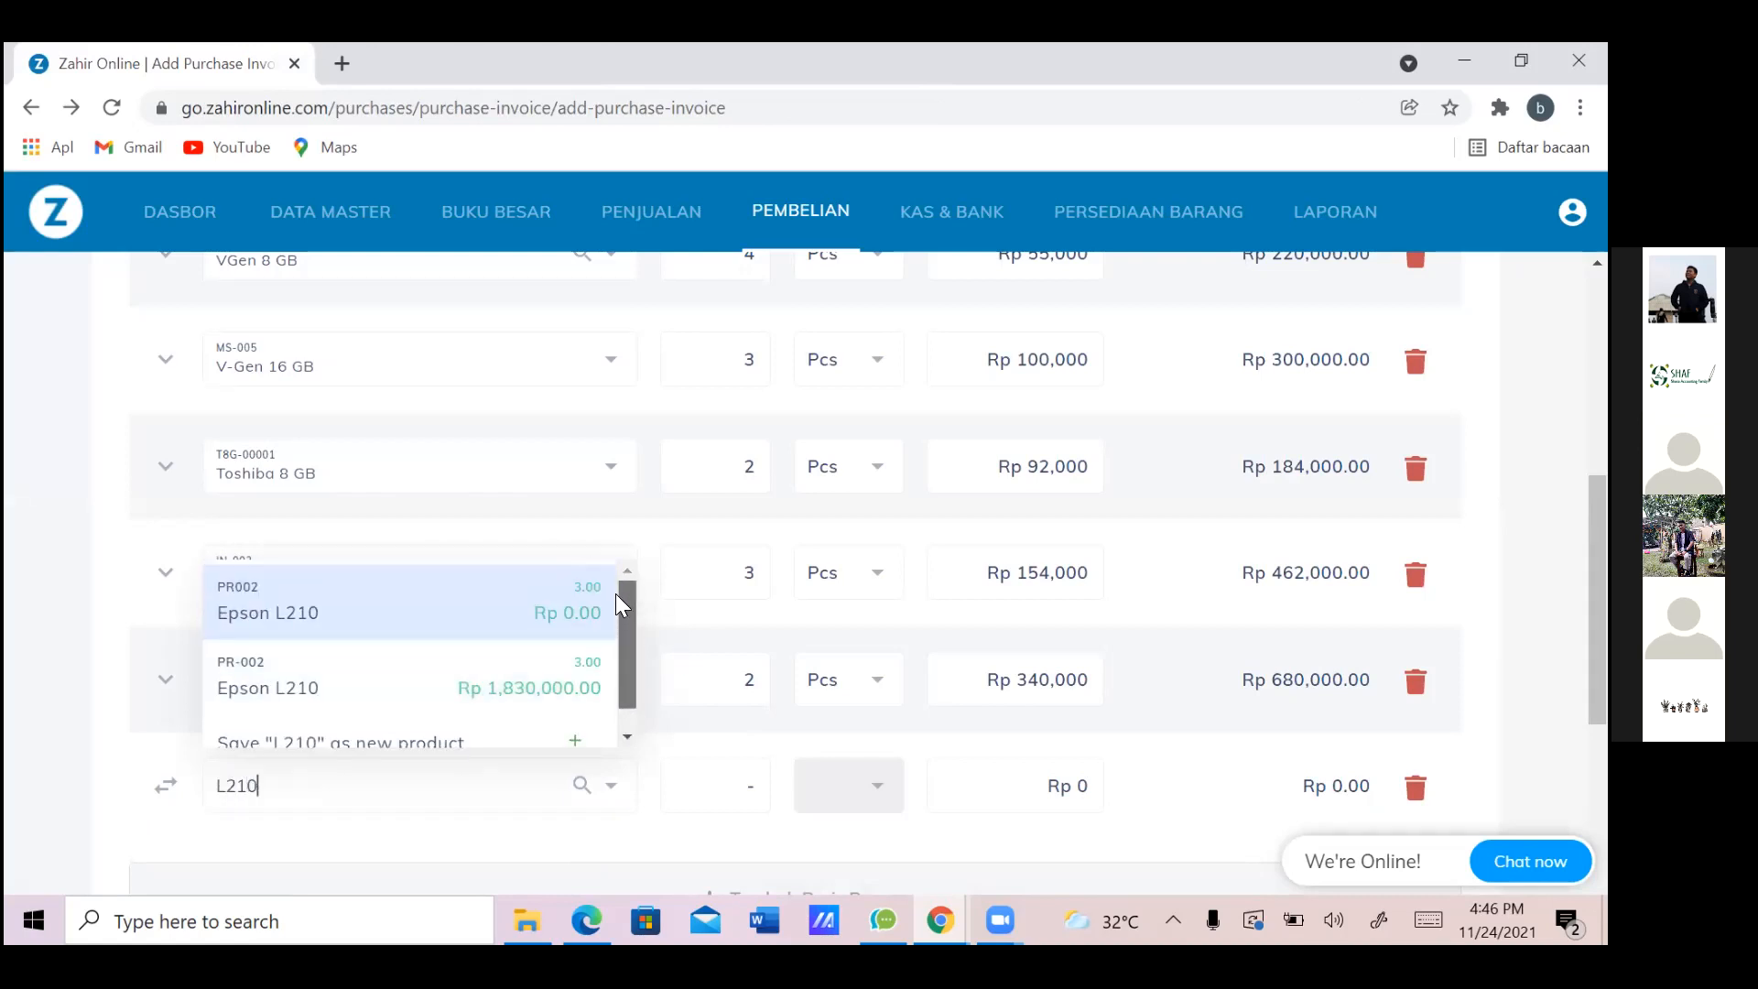
click(417, 683)
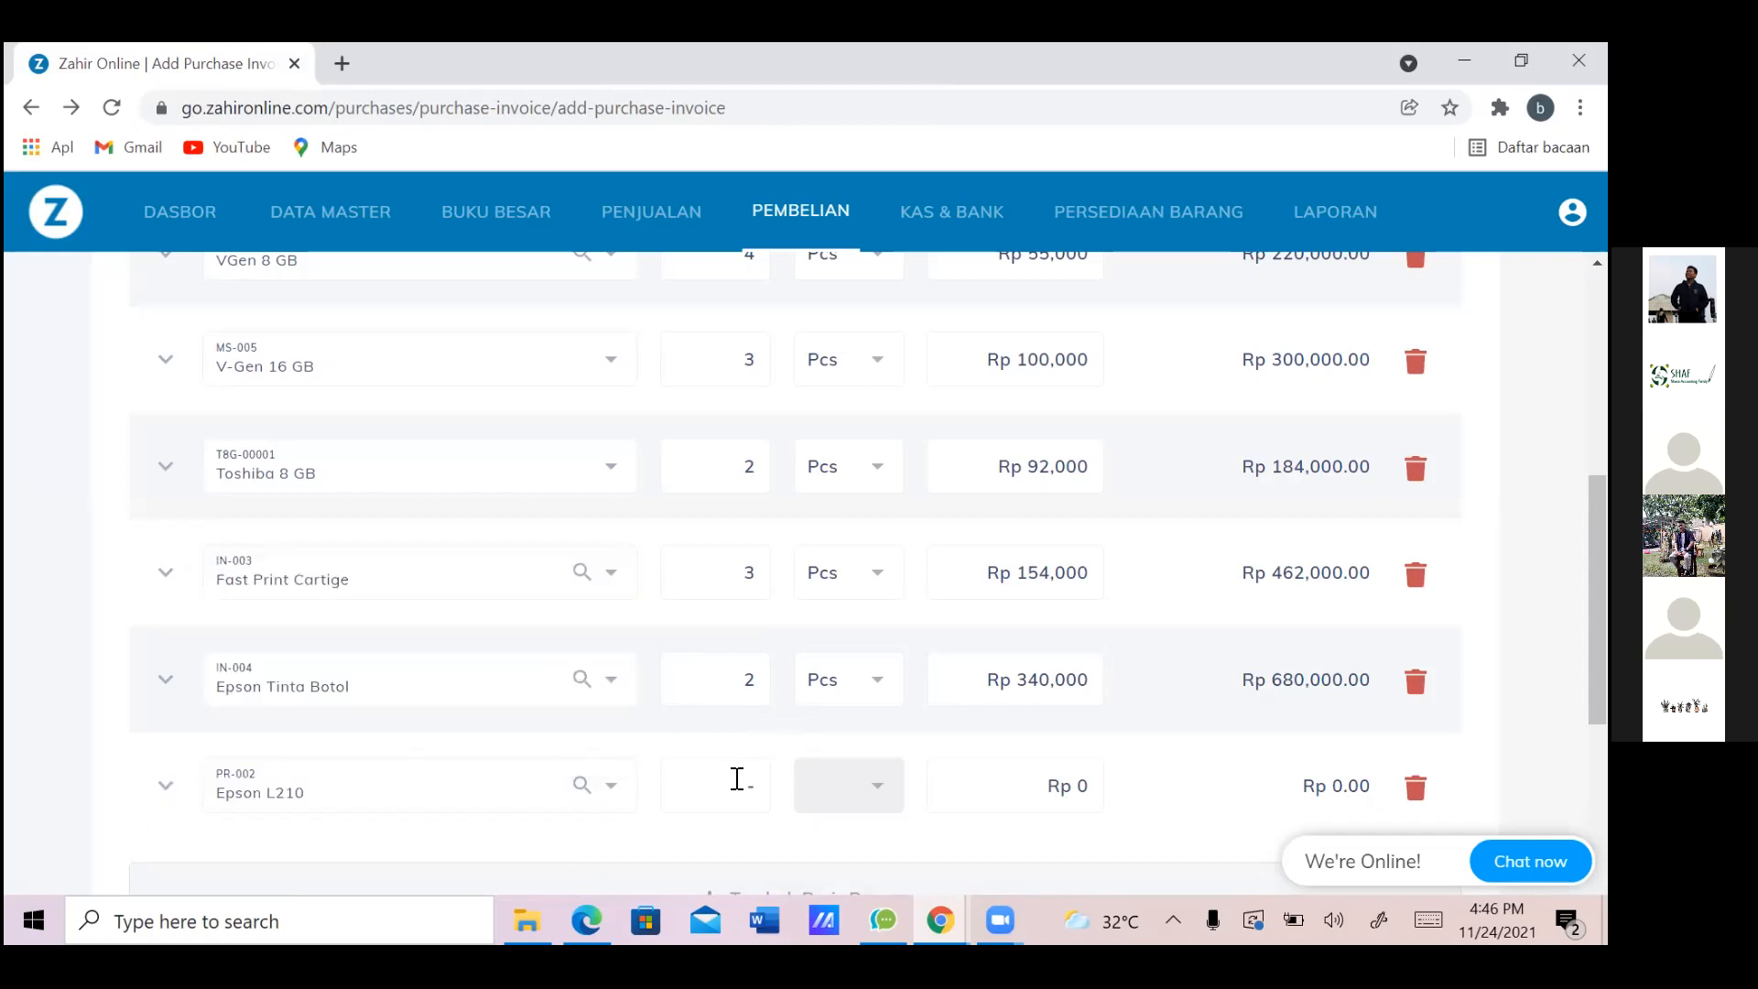
key(alt+Tab)
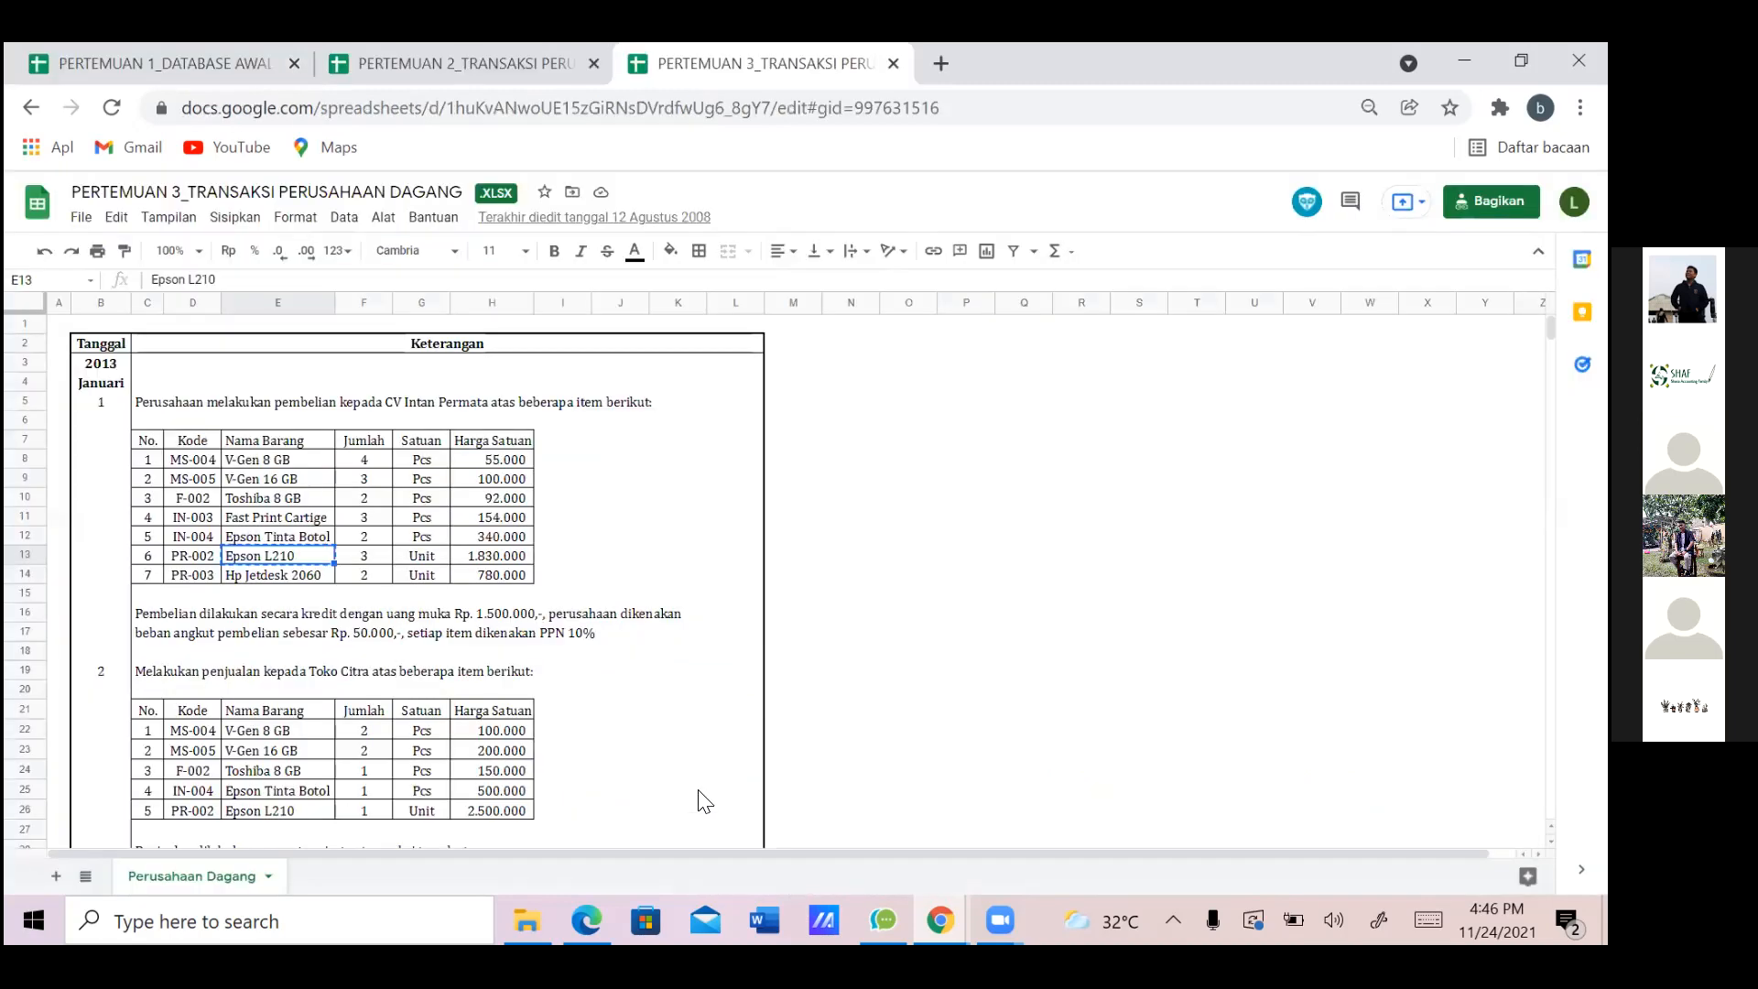
key(Right)
key(Right)
key(Right)
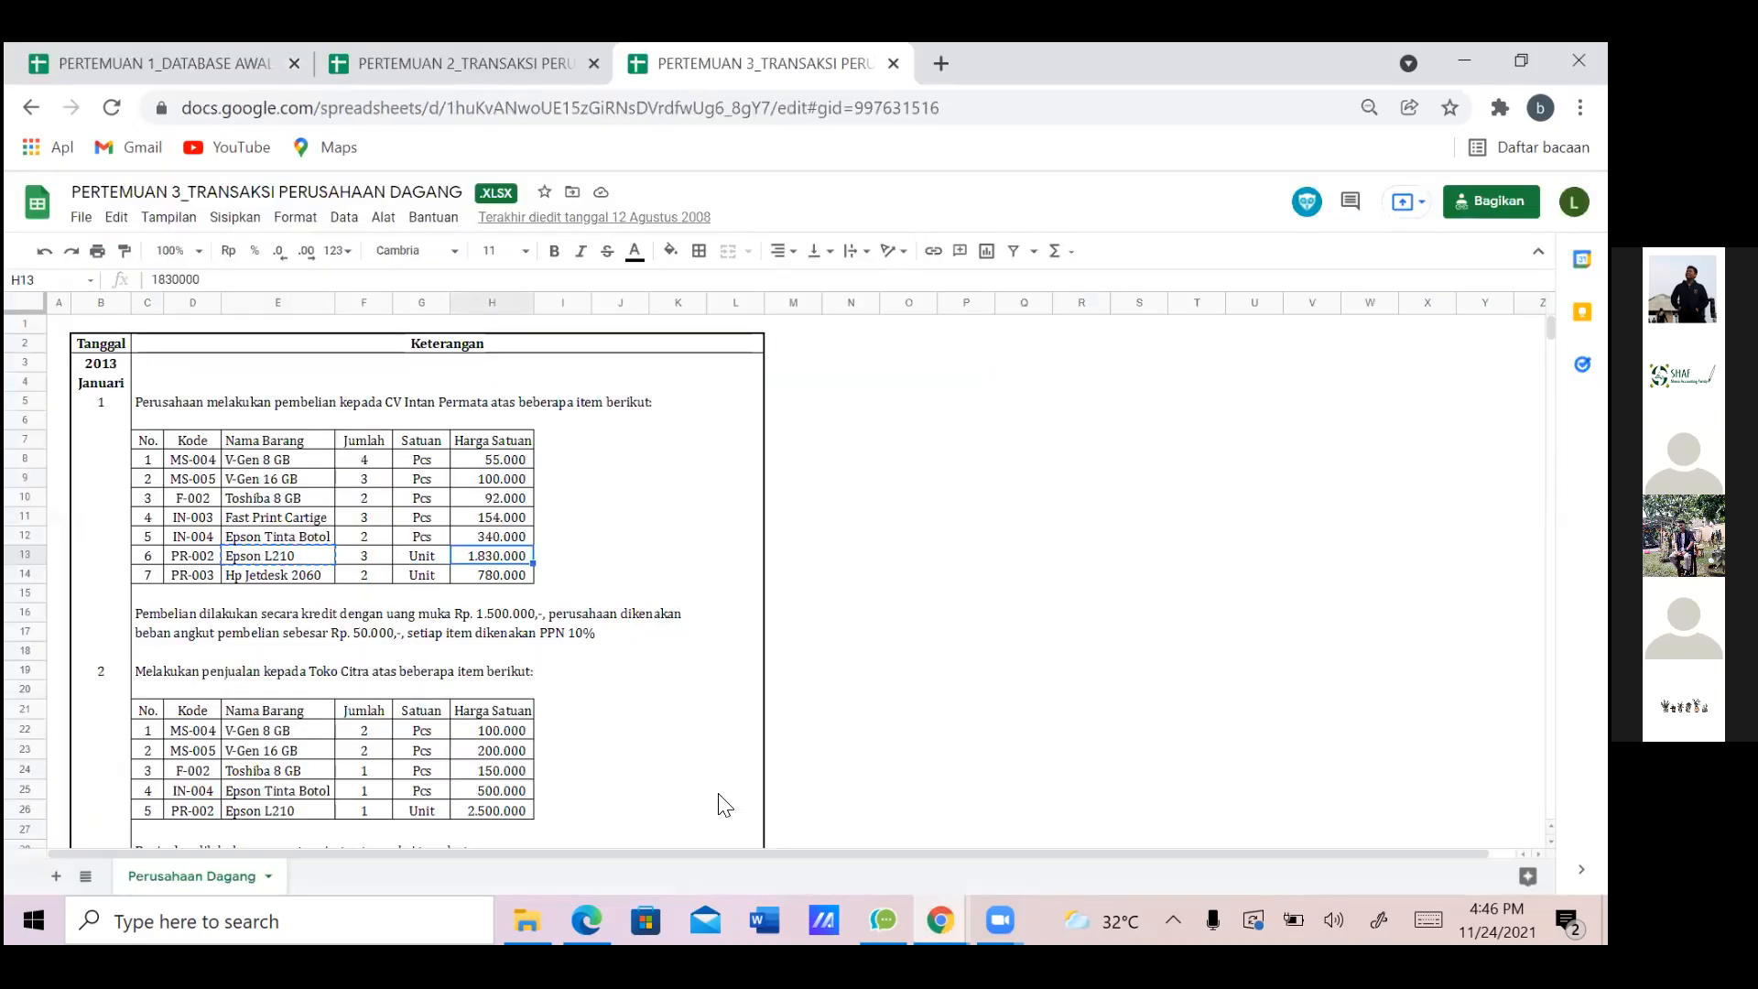
key(alt+Tab)
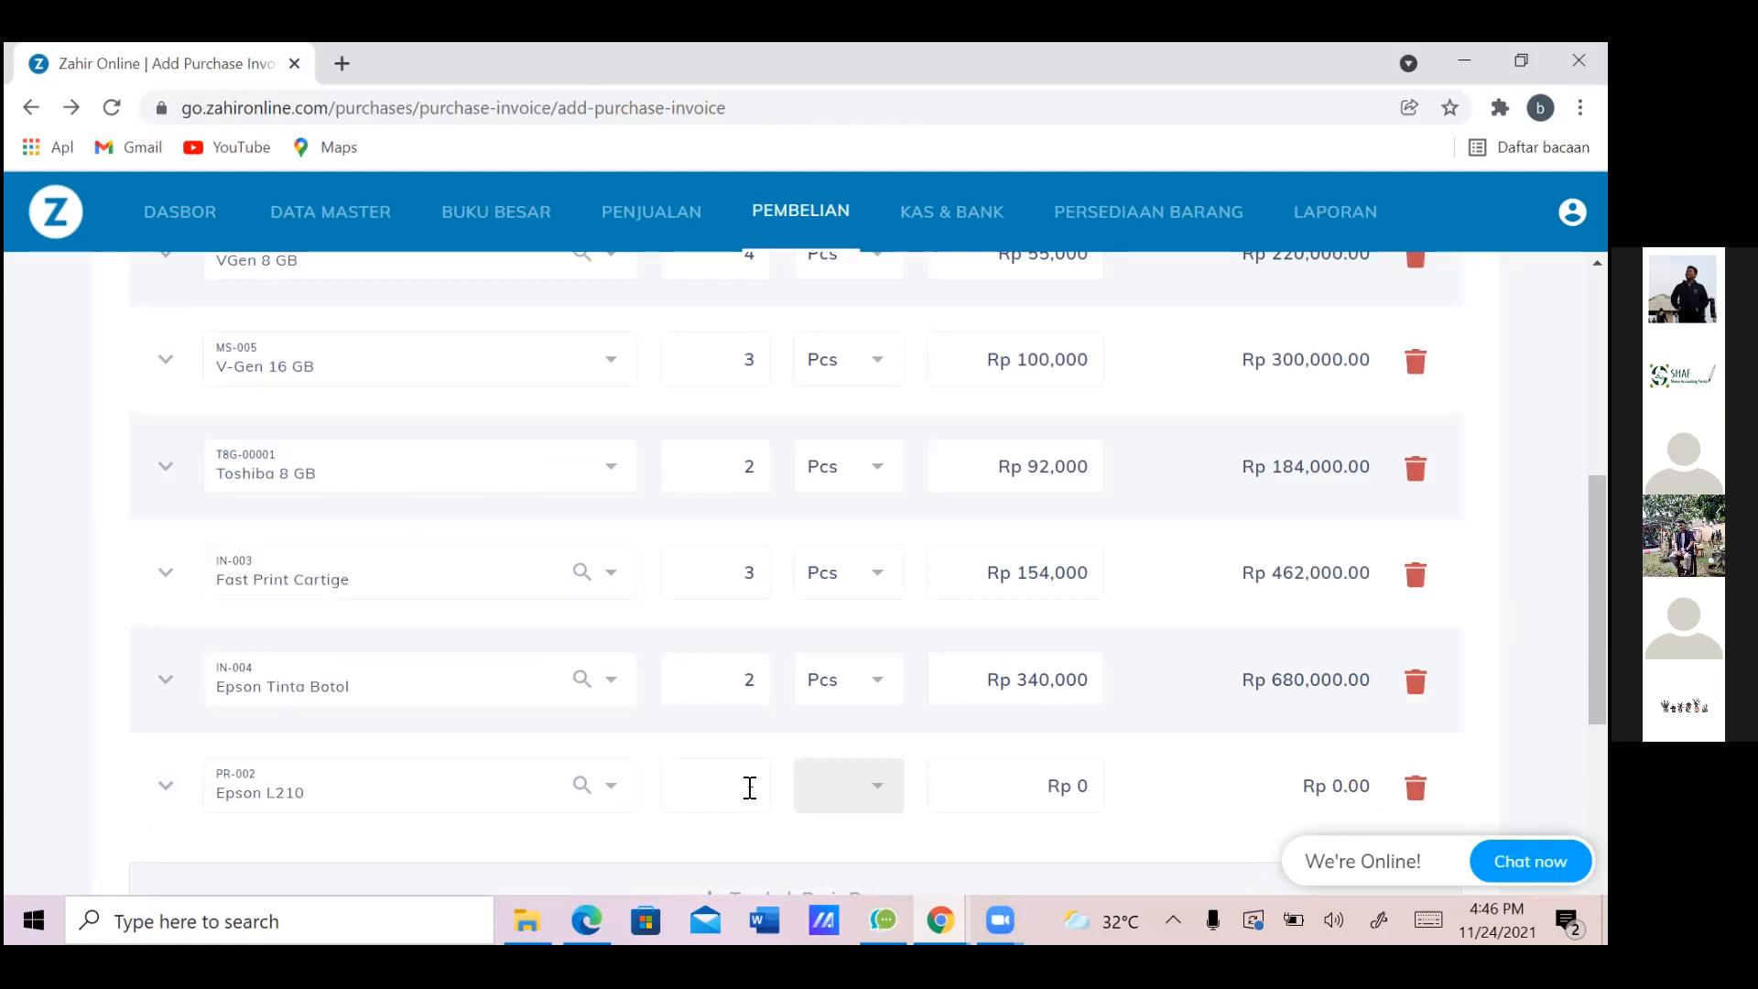
text(3)
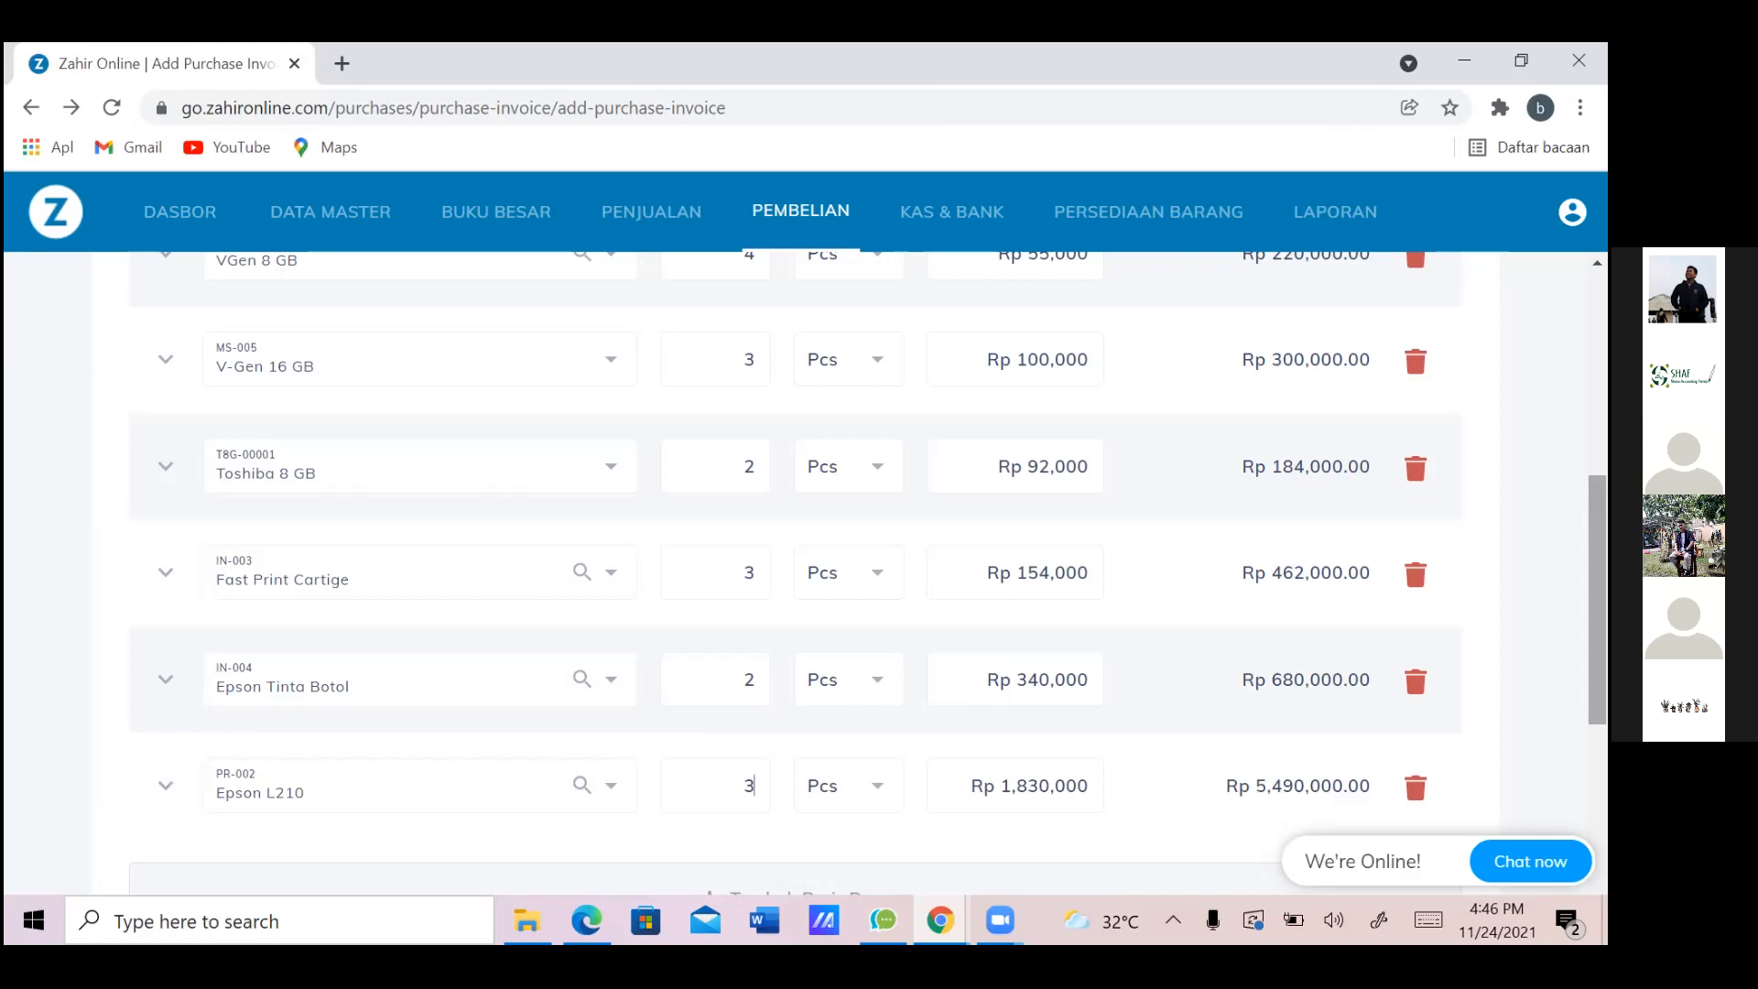
scroll(868, 572, down, 1)
scroll(868, 573, up, 4)
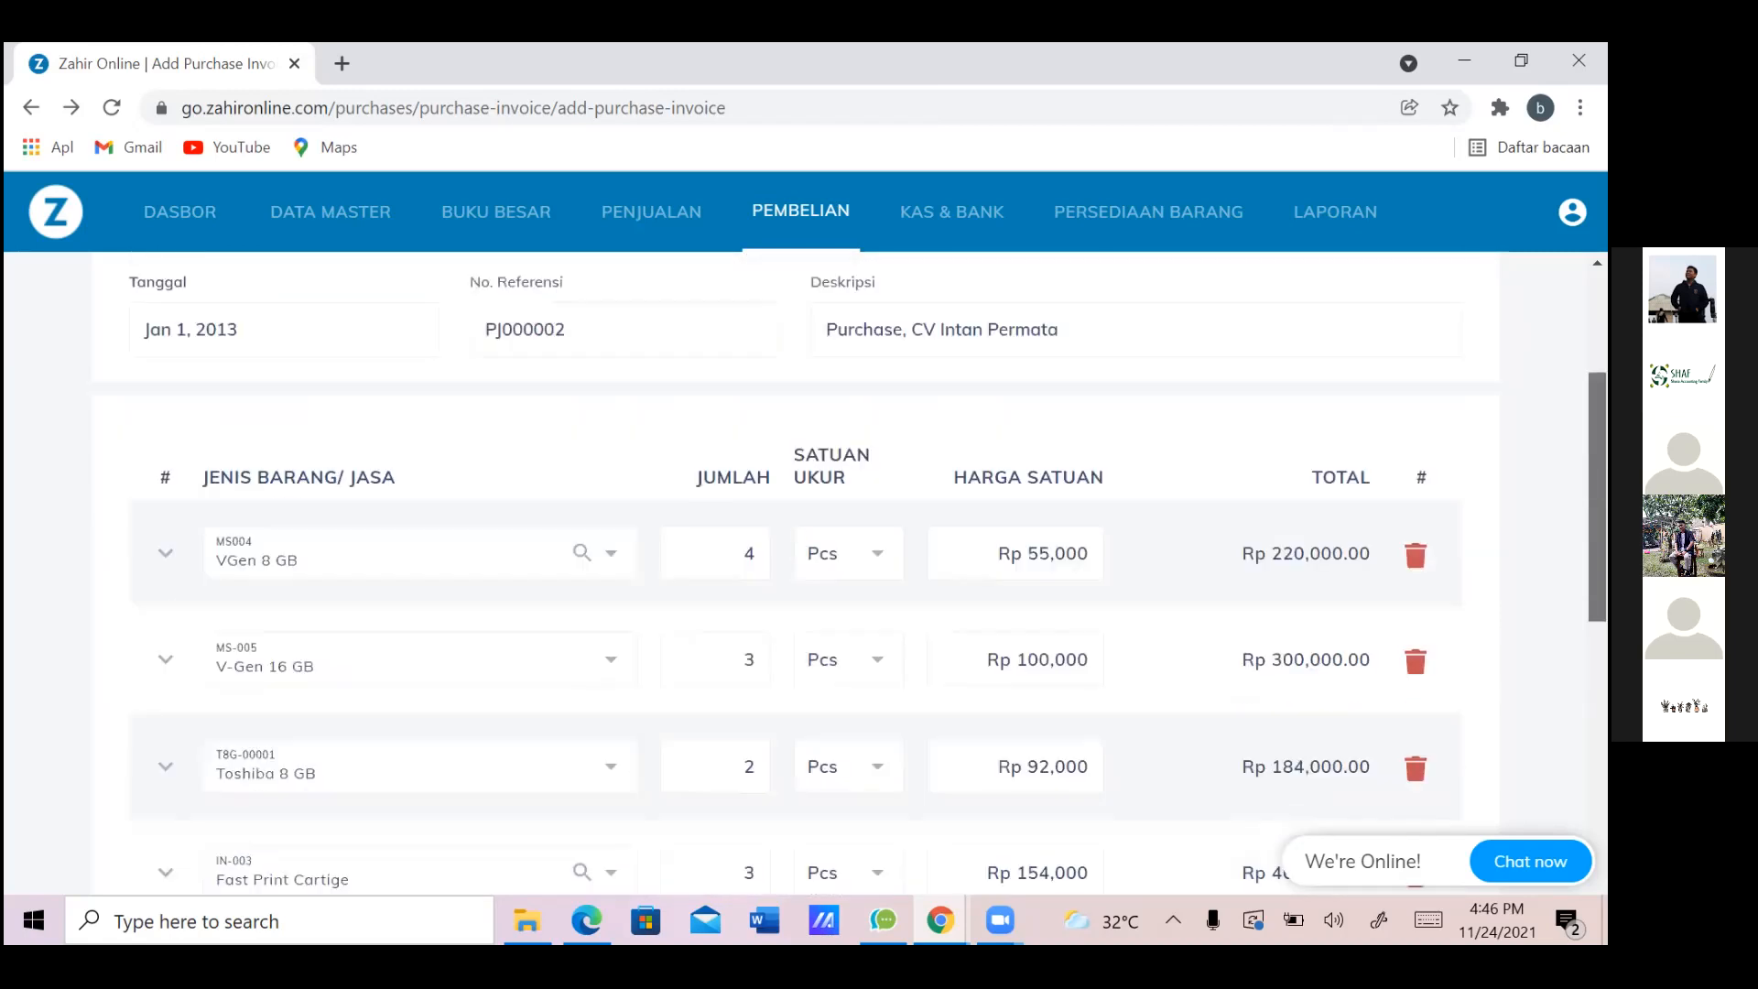
scroll(1171, 624, down, 7)
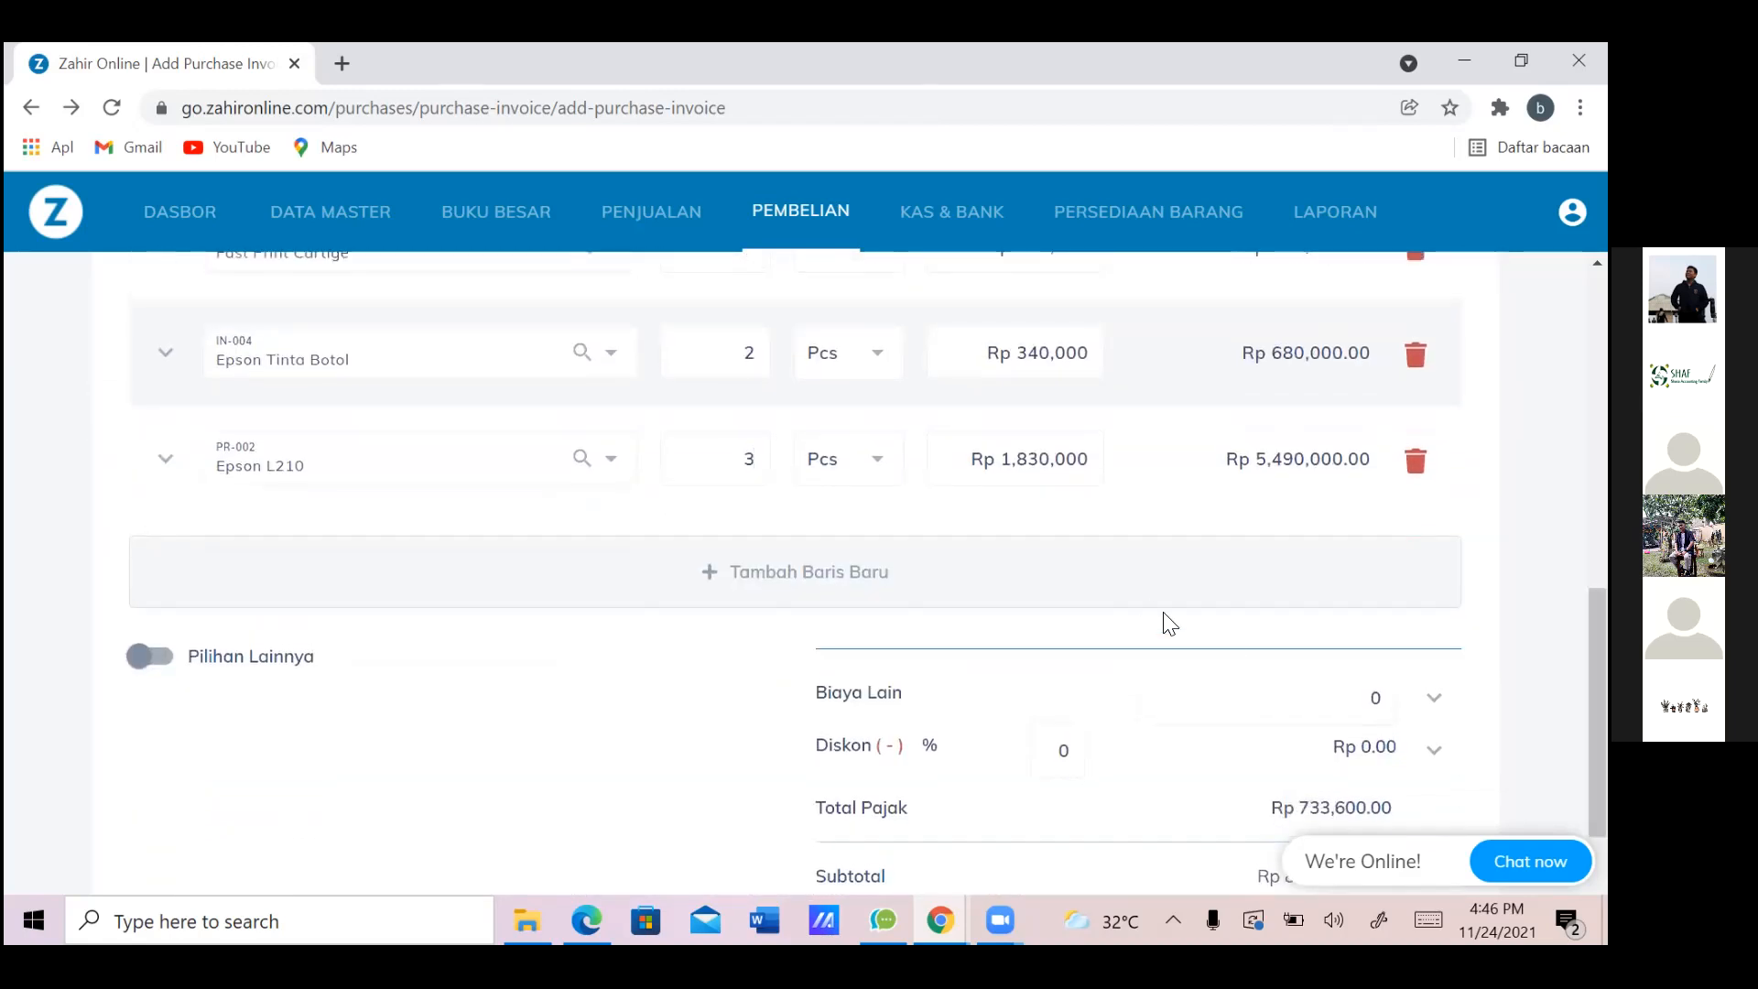
Add a new row and choose PR-003 Hp Jetdesk 2060 by searching 'hp'
click(1142, 572)
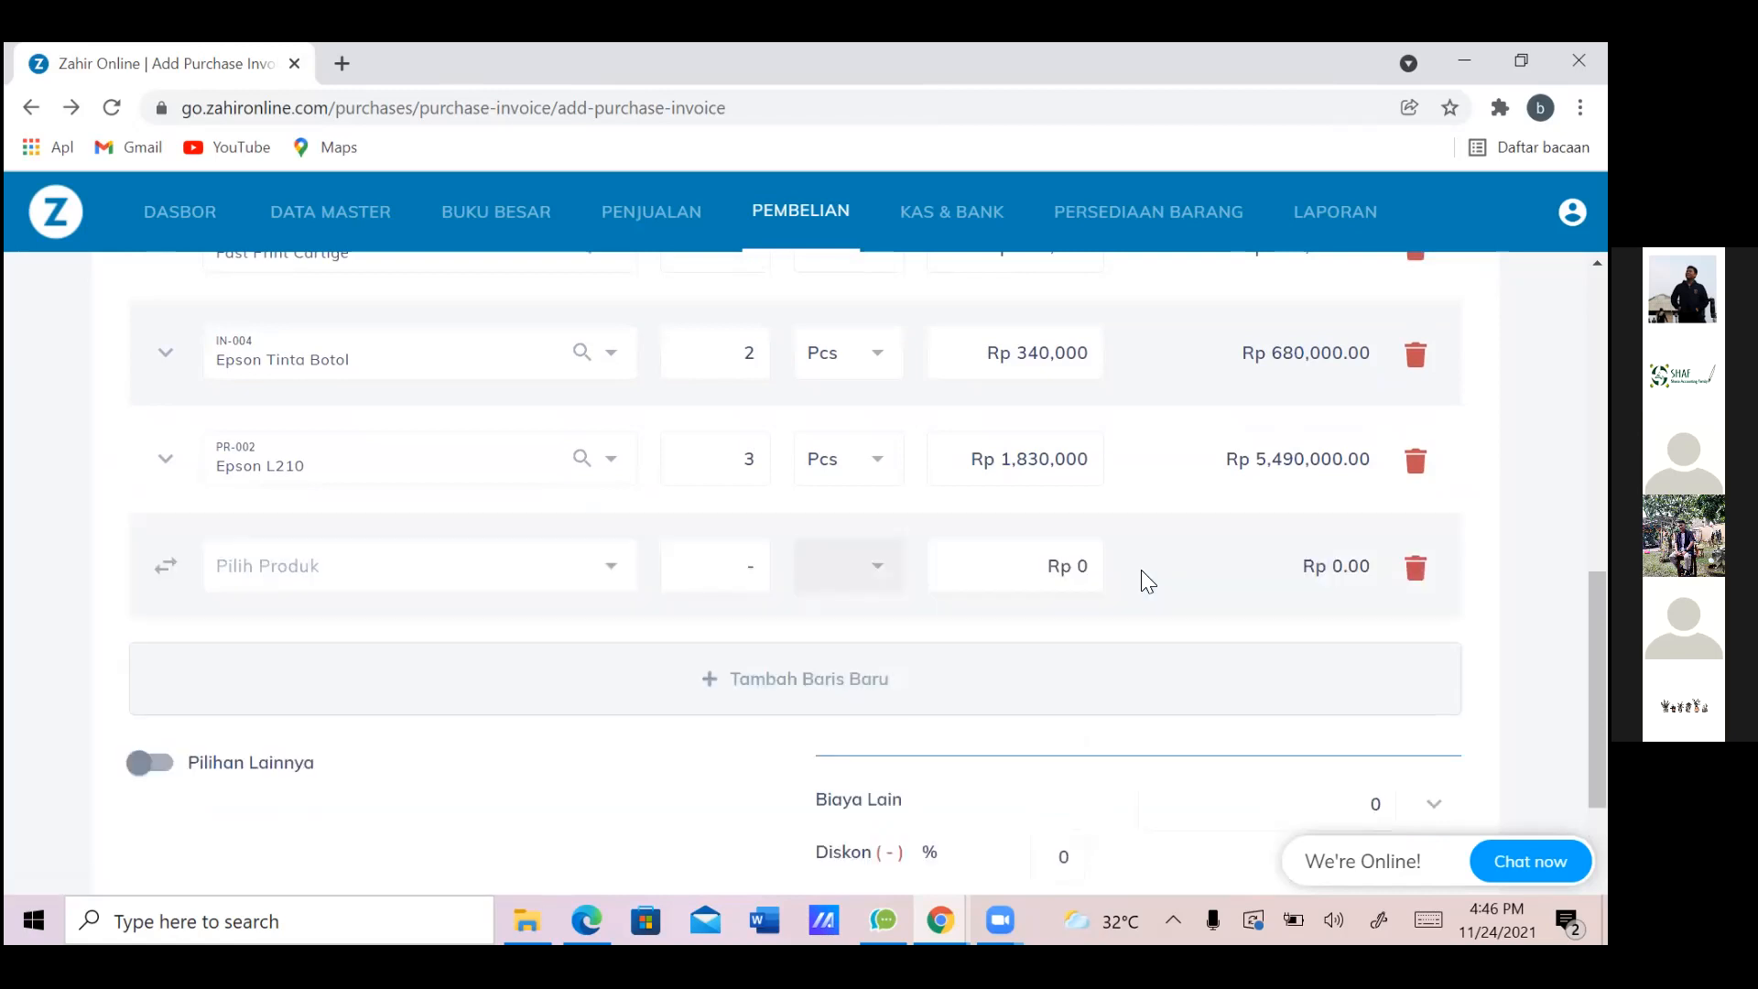
key(alt+Tab)
key(alt+Tab)
click(452, 588)
key(alt+Tab)
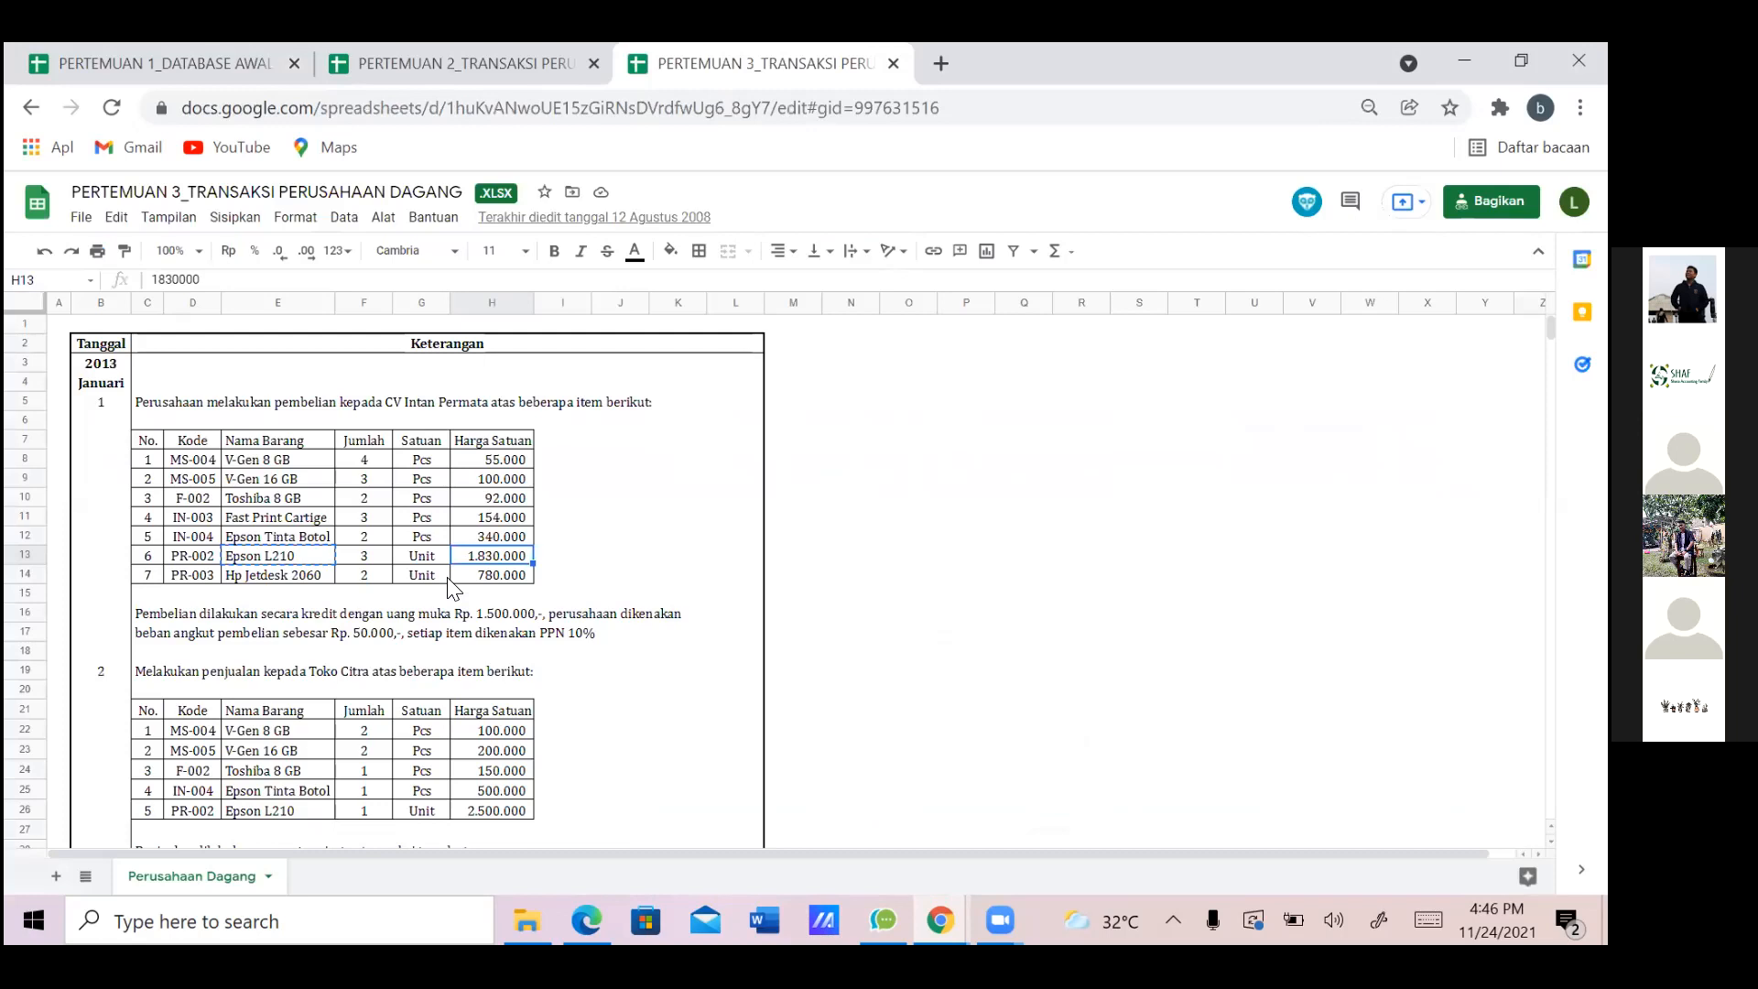
key(alt+Tab)
text(hp )
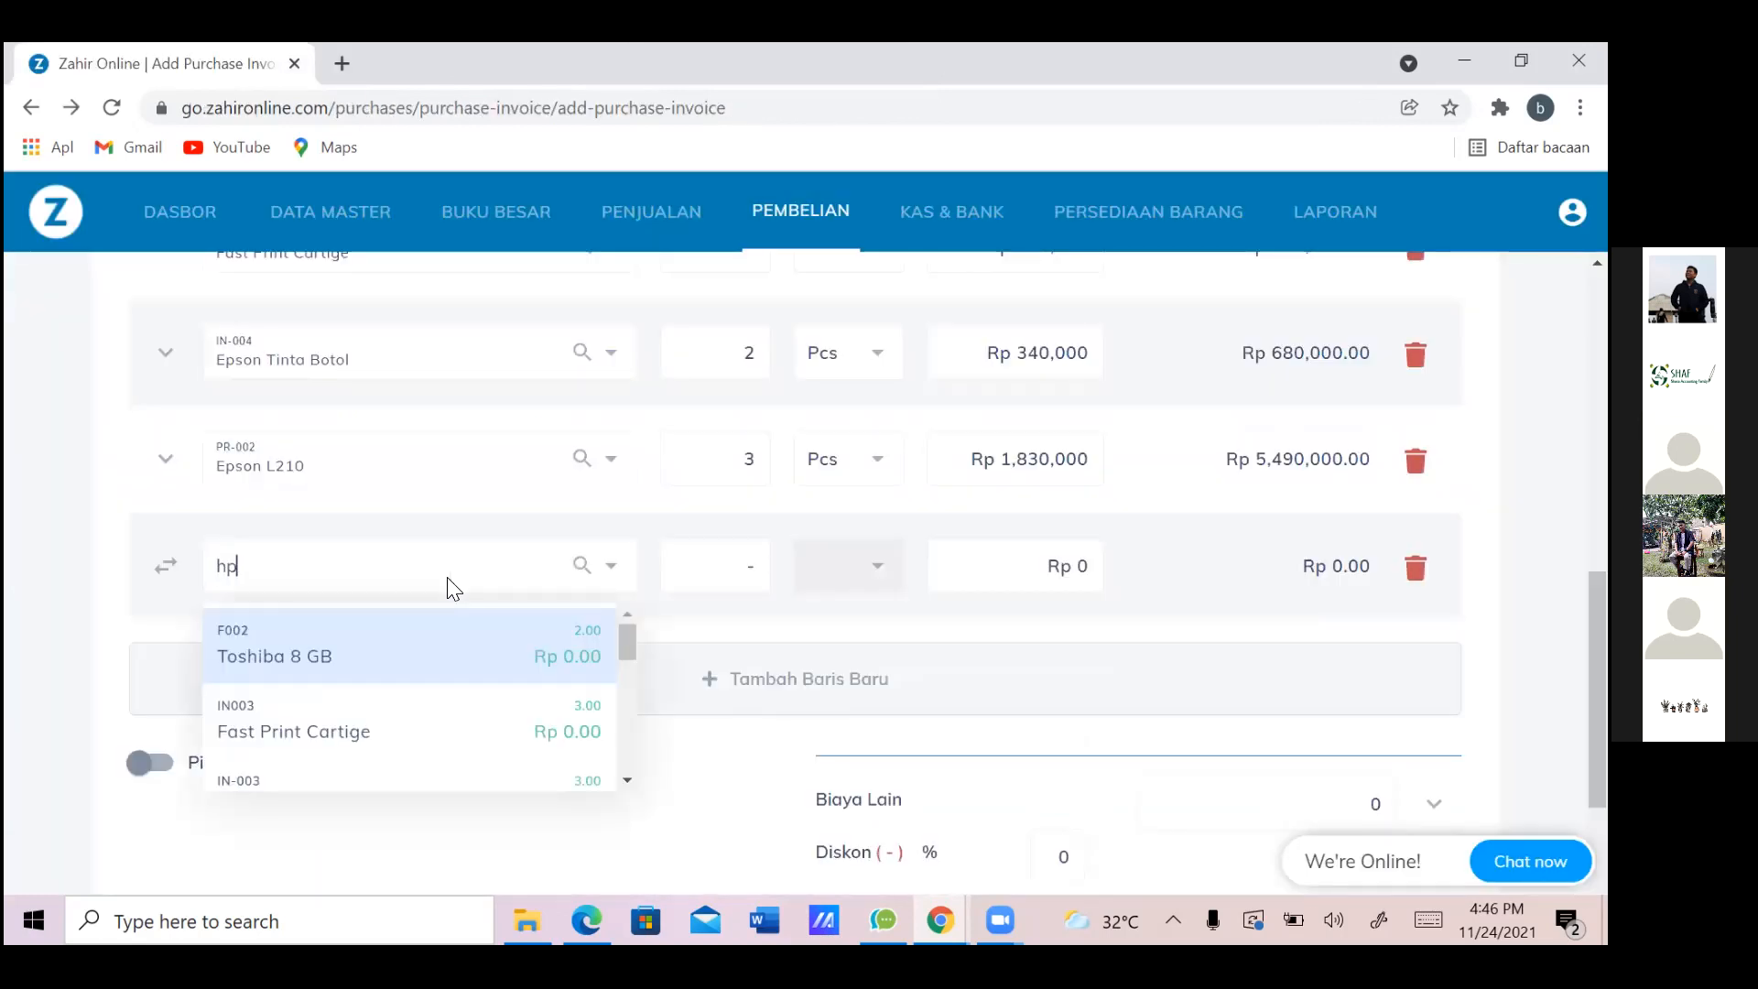
text(je)
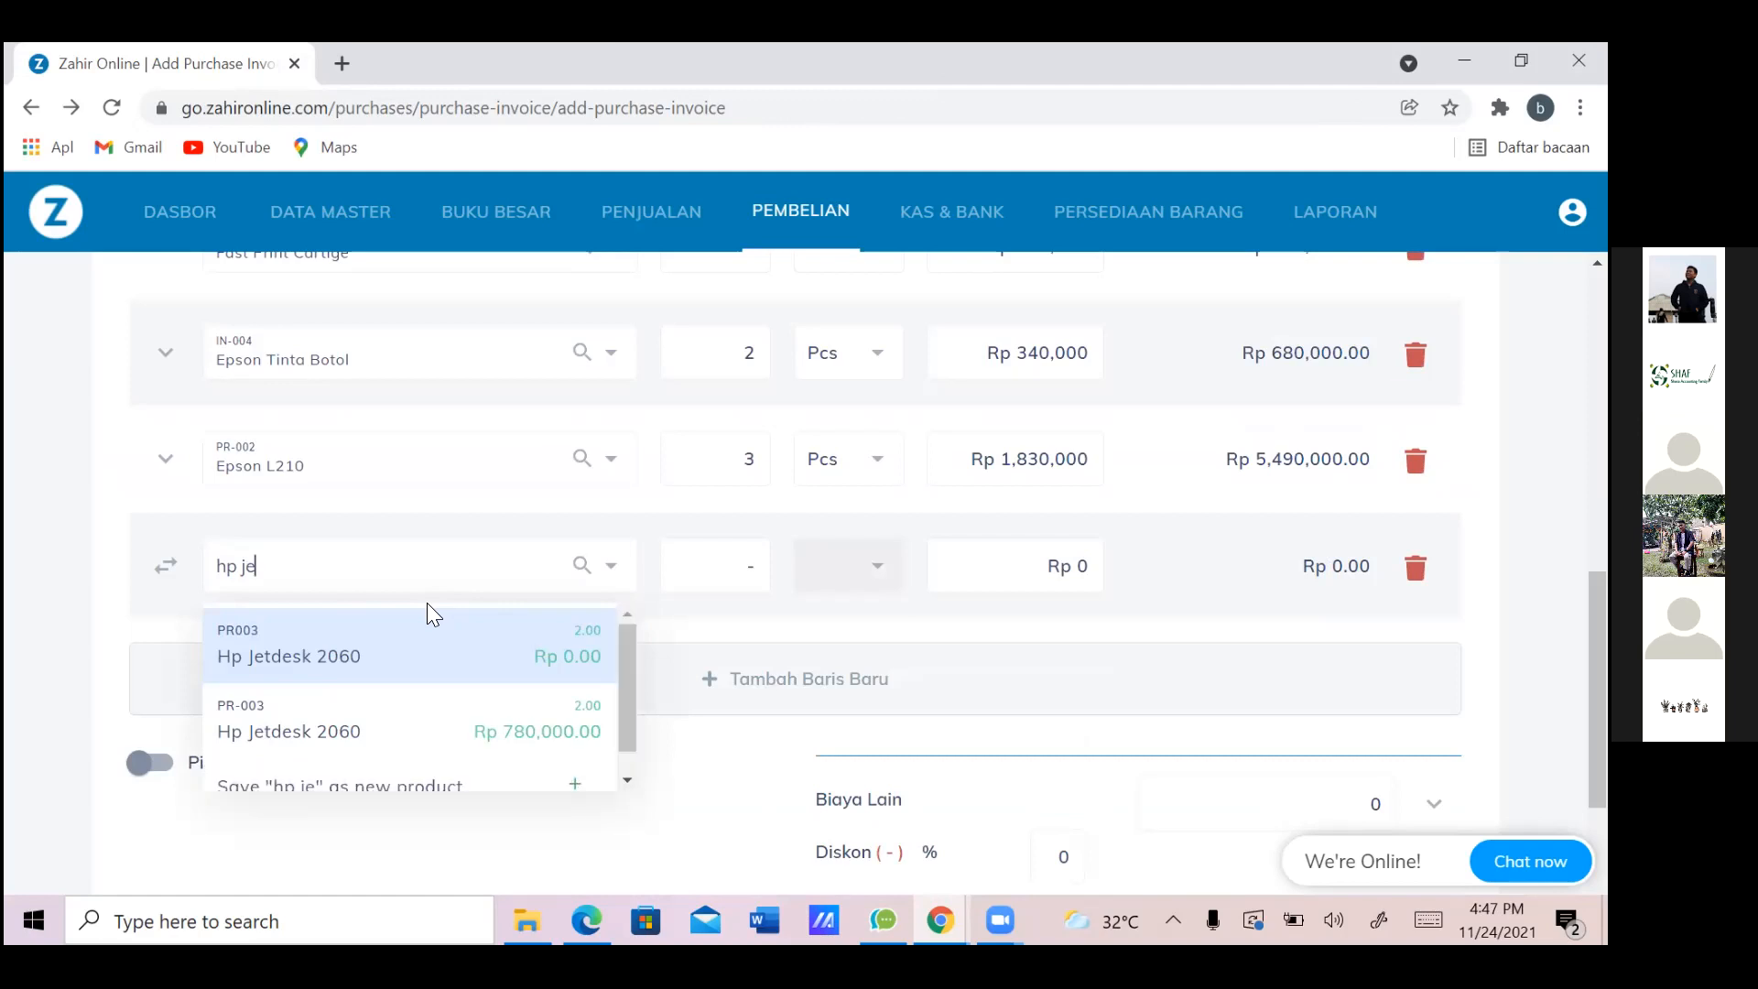
key(alt+Tab)
key(alt+Tab)
click(417, 574)
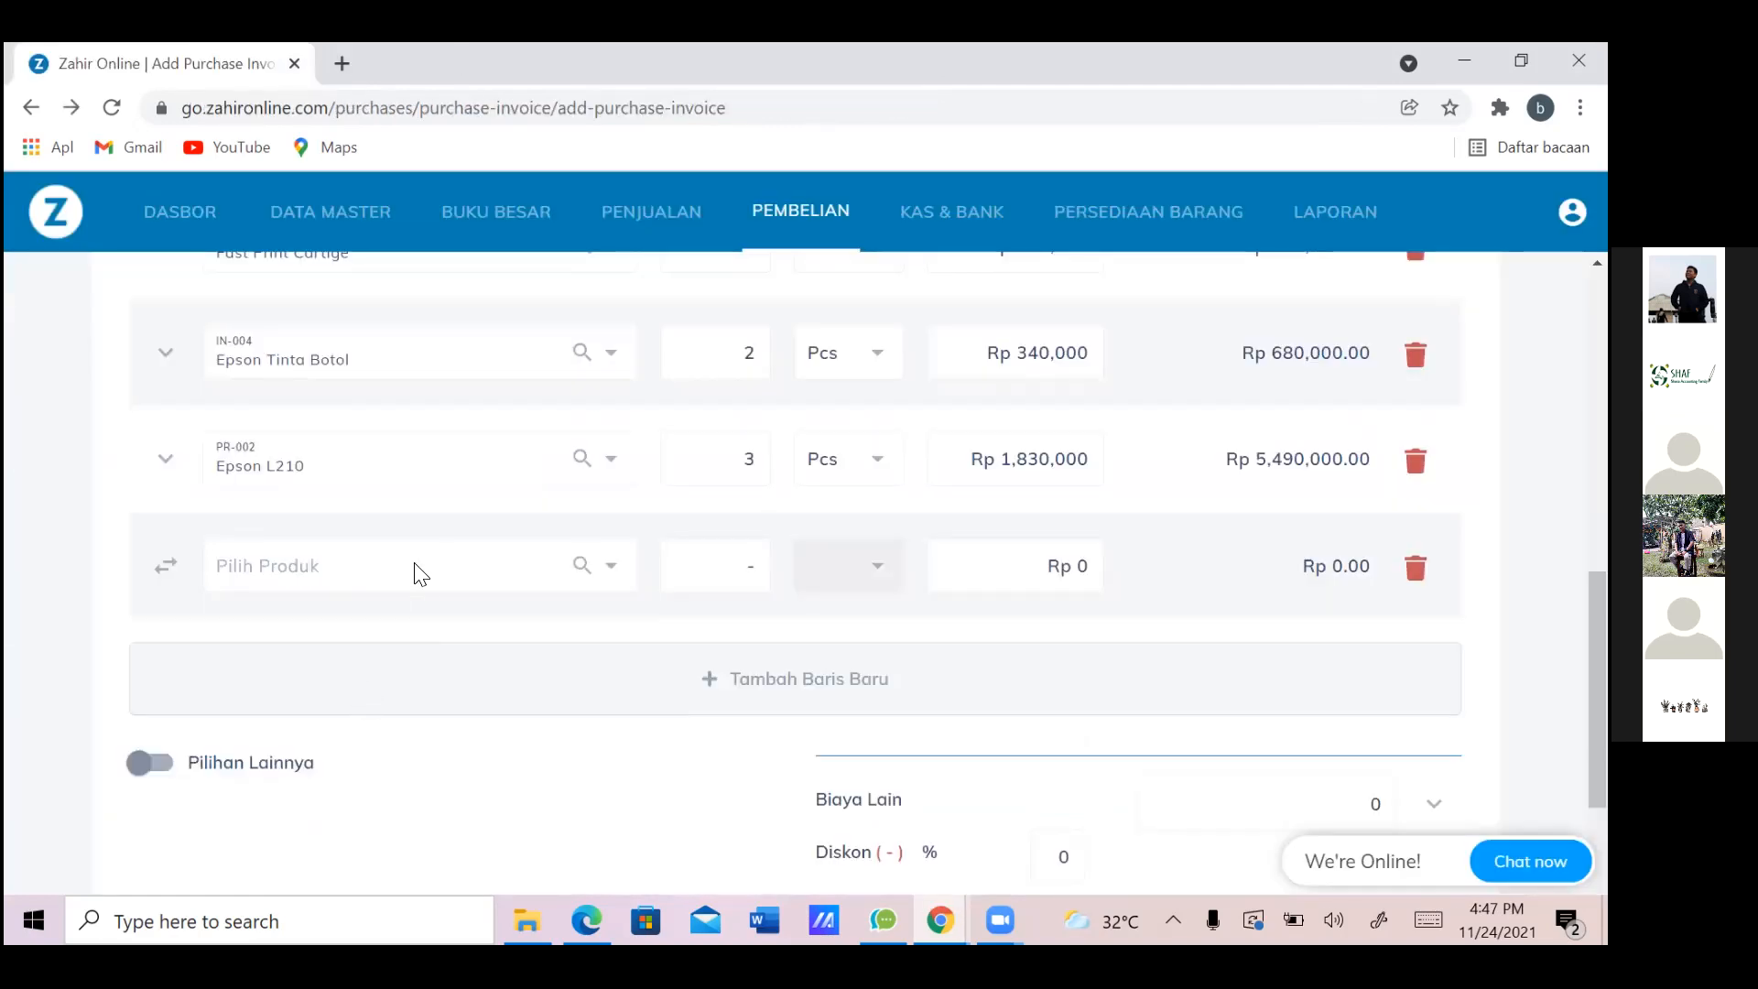
text(hp)
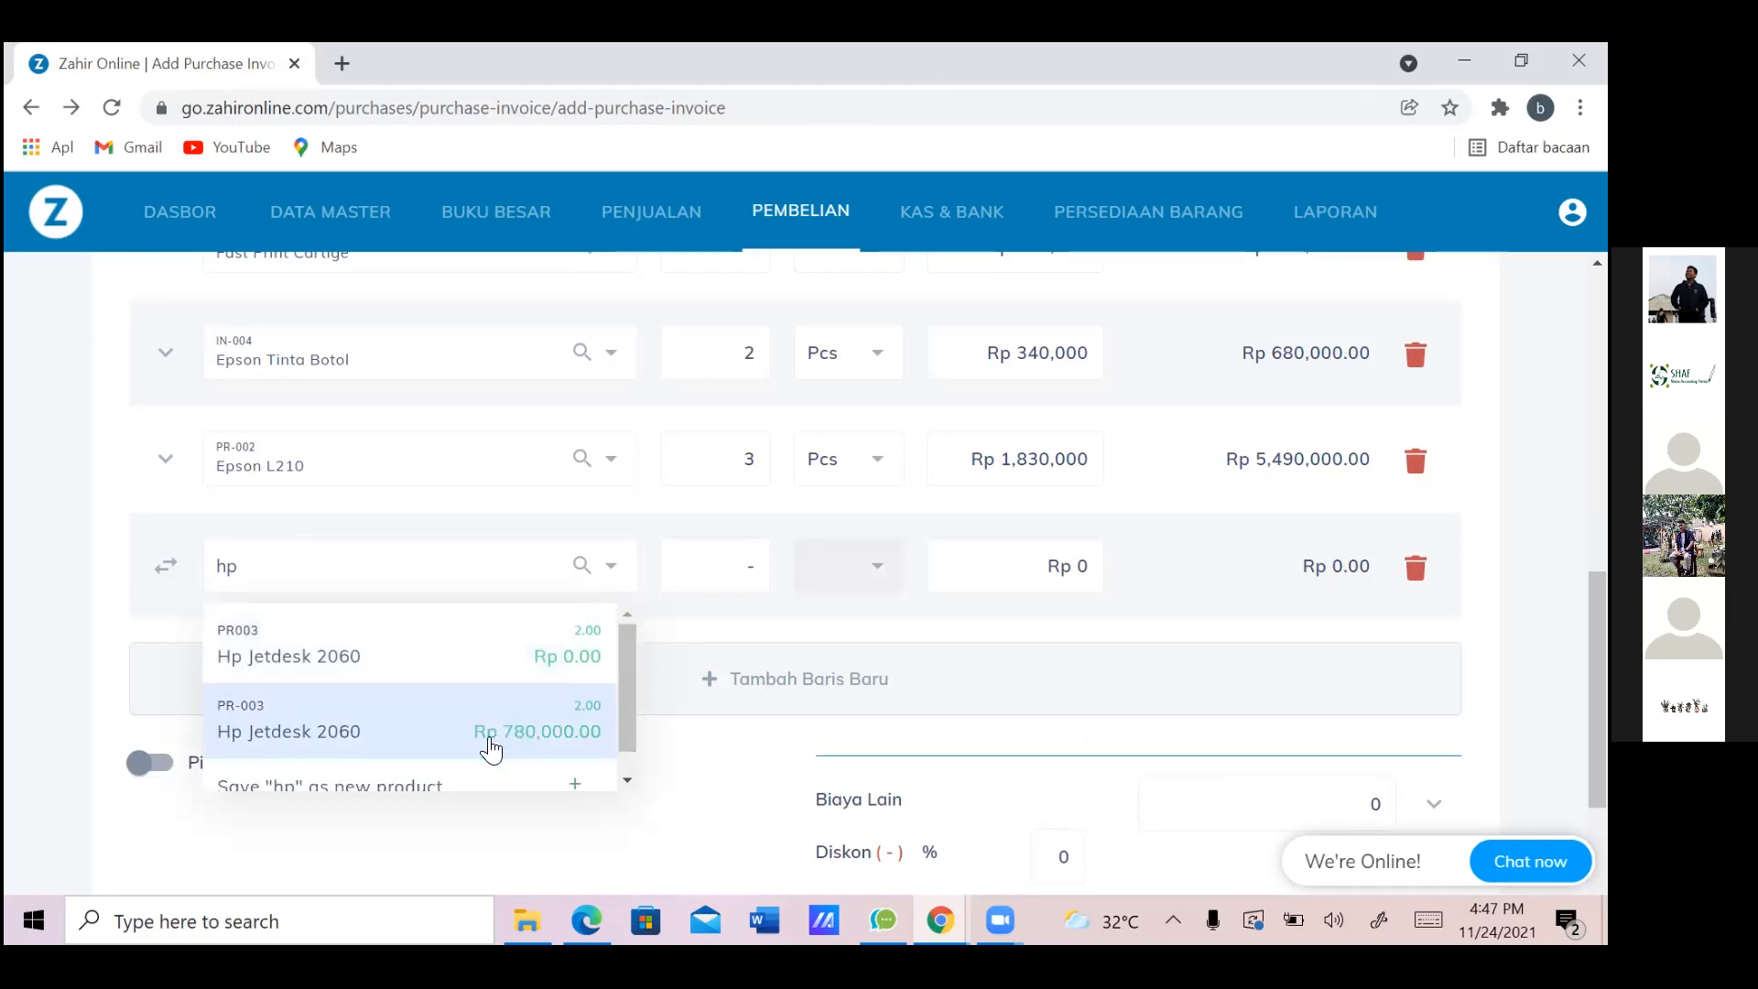
click(485, 740)
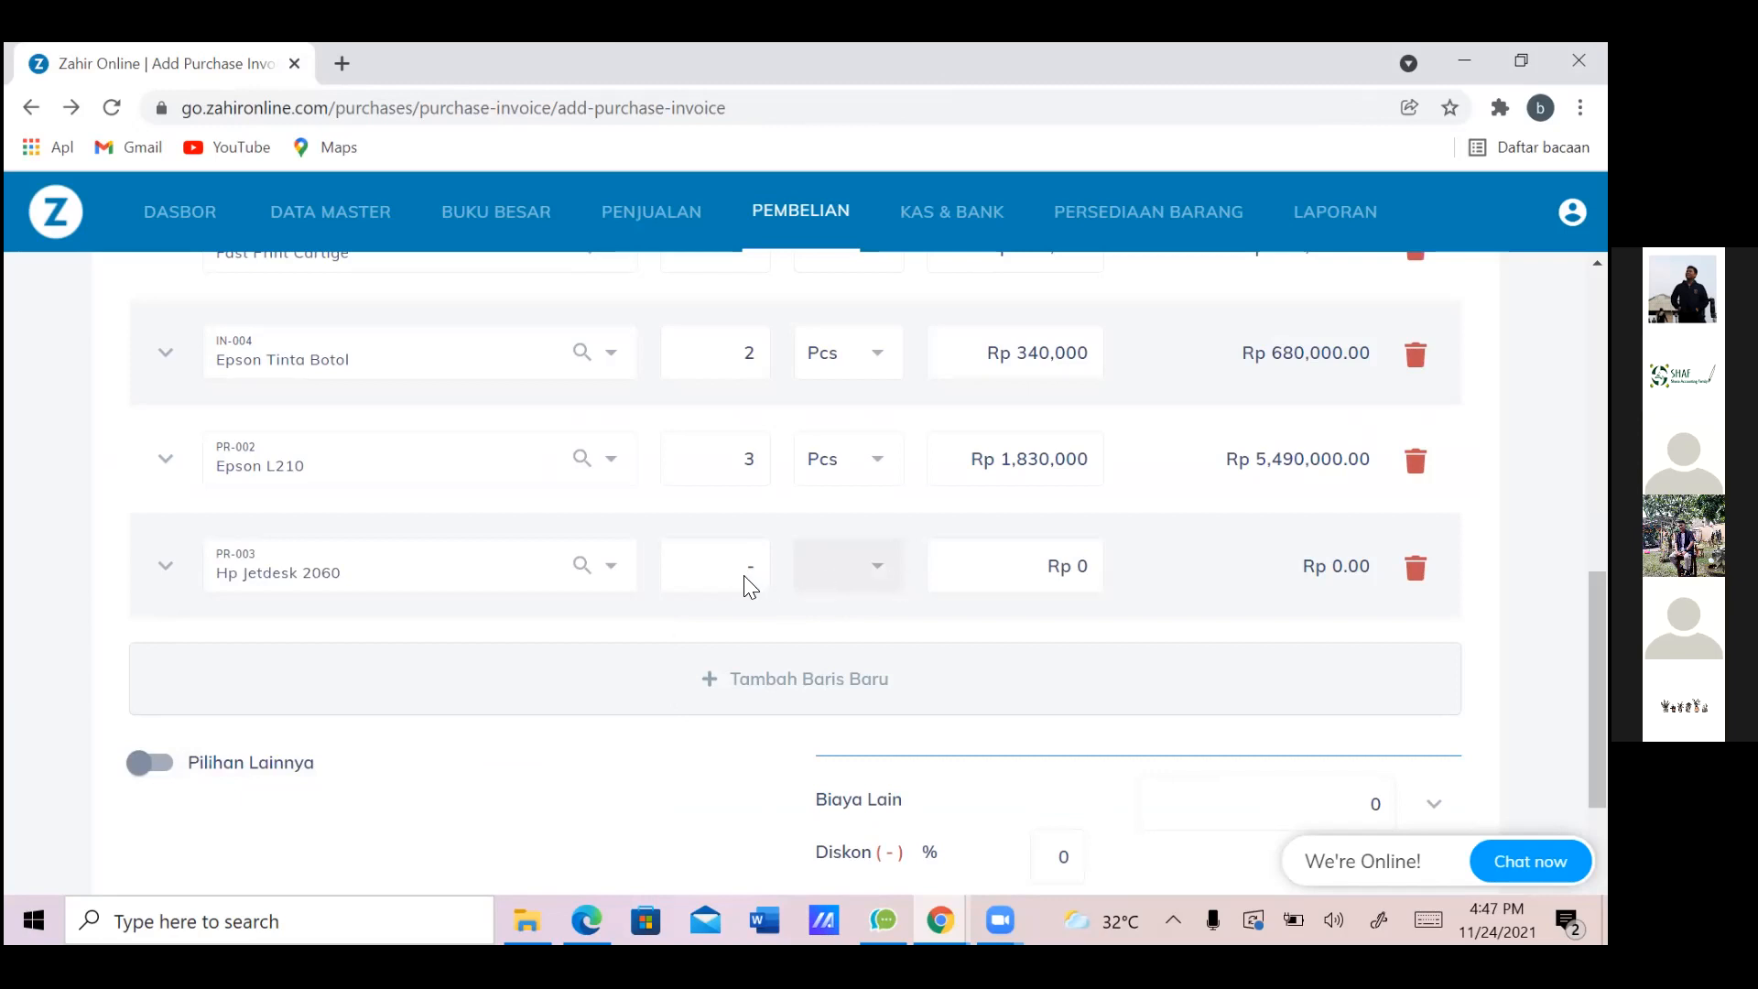
Set the Hp Jetdesk 2060 quantity to 2
key(alt+Tab)
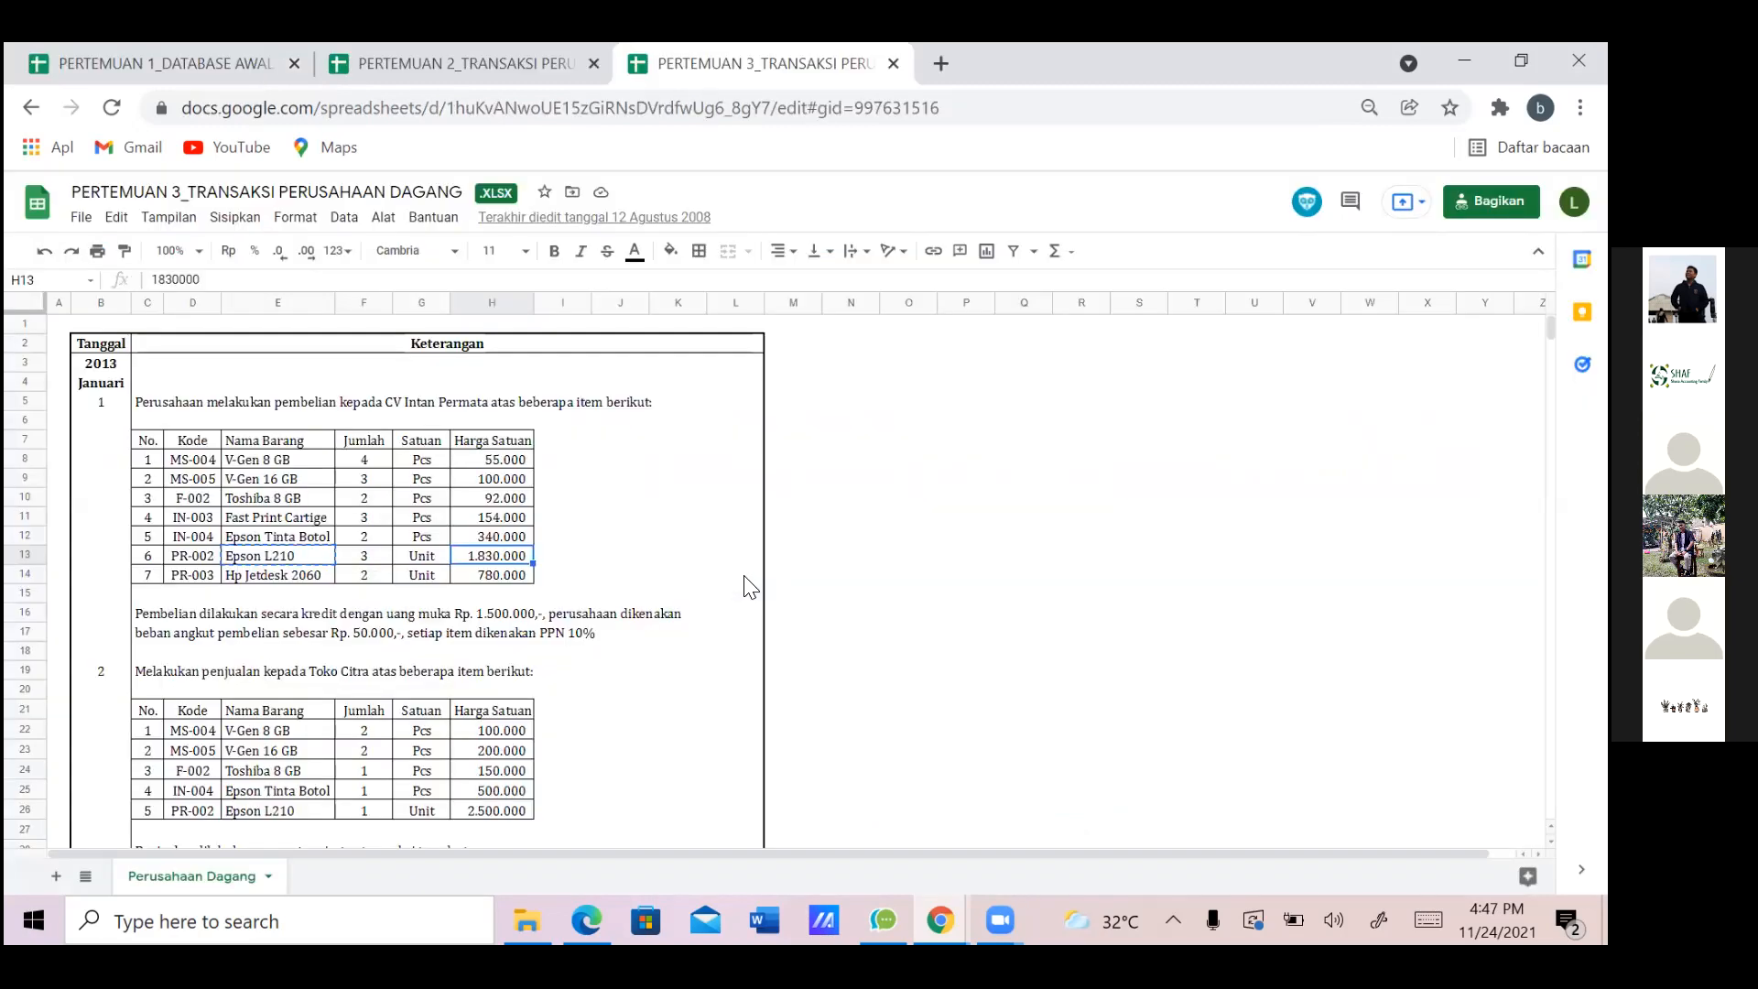
key(alt+Tab)
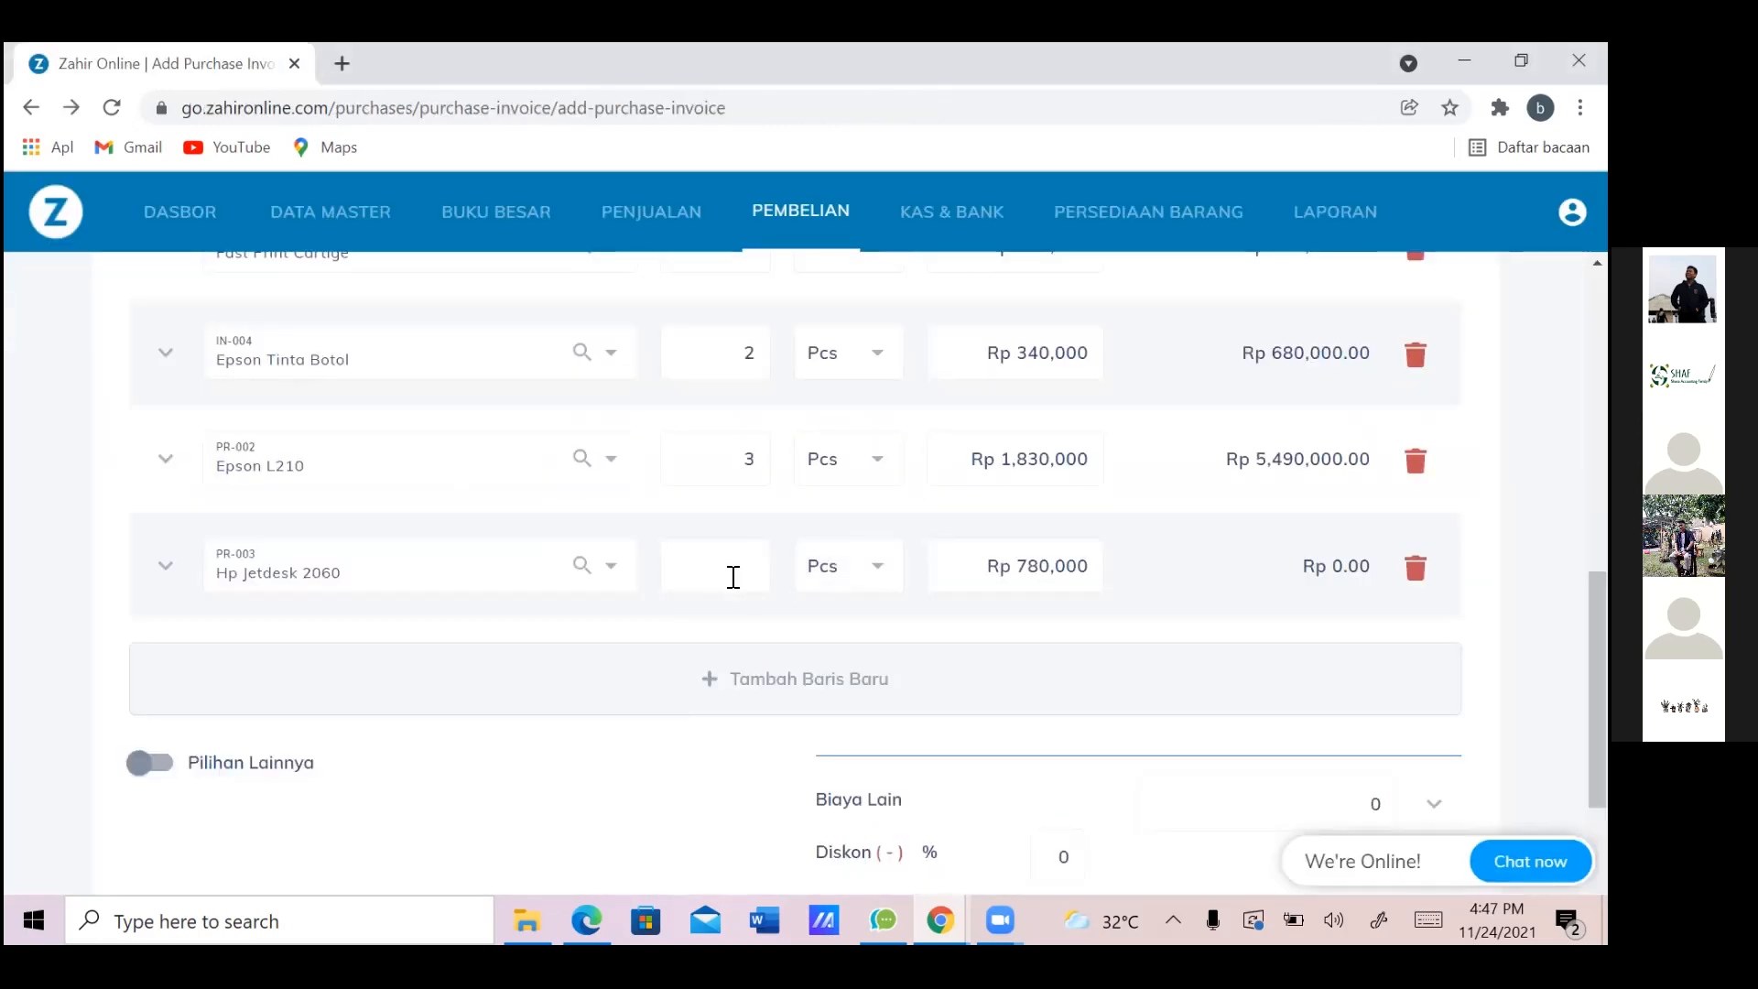
text(2)
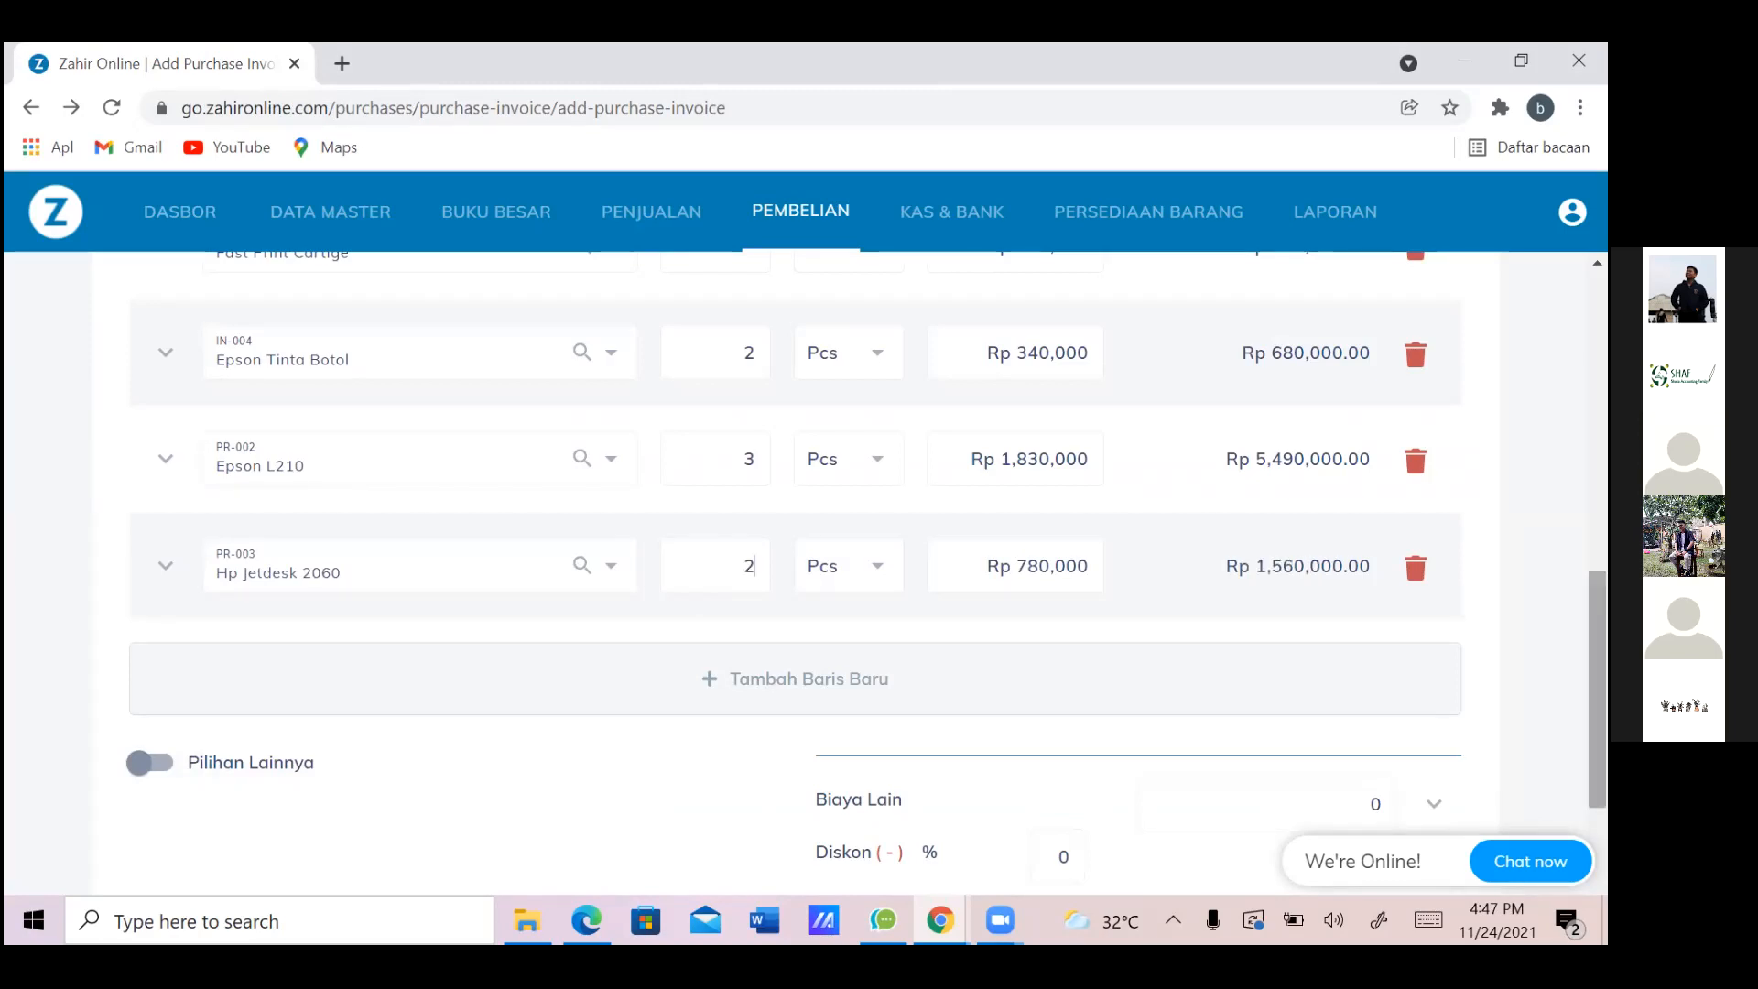
scroll(797, 568, up, 10)
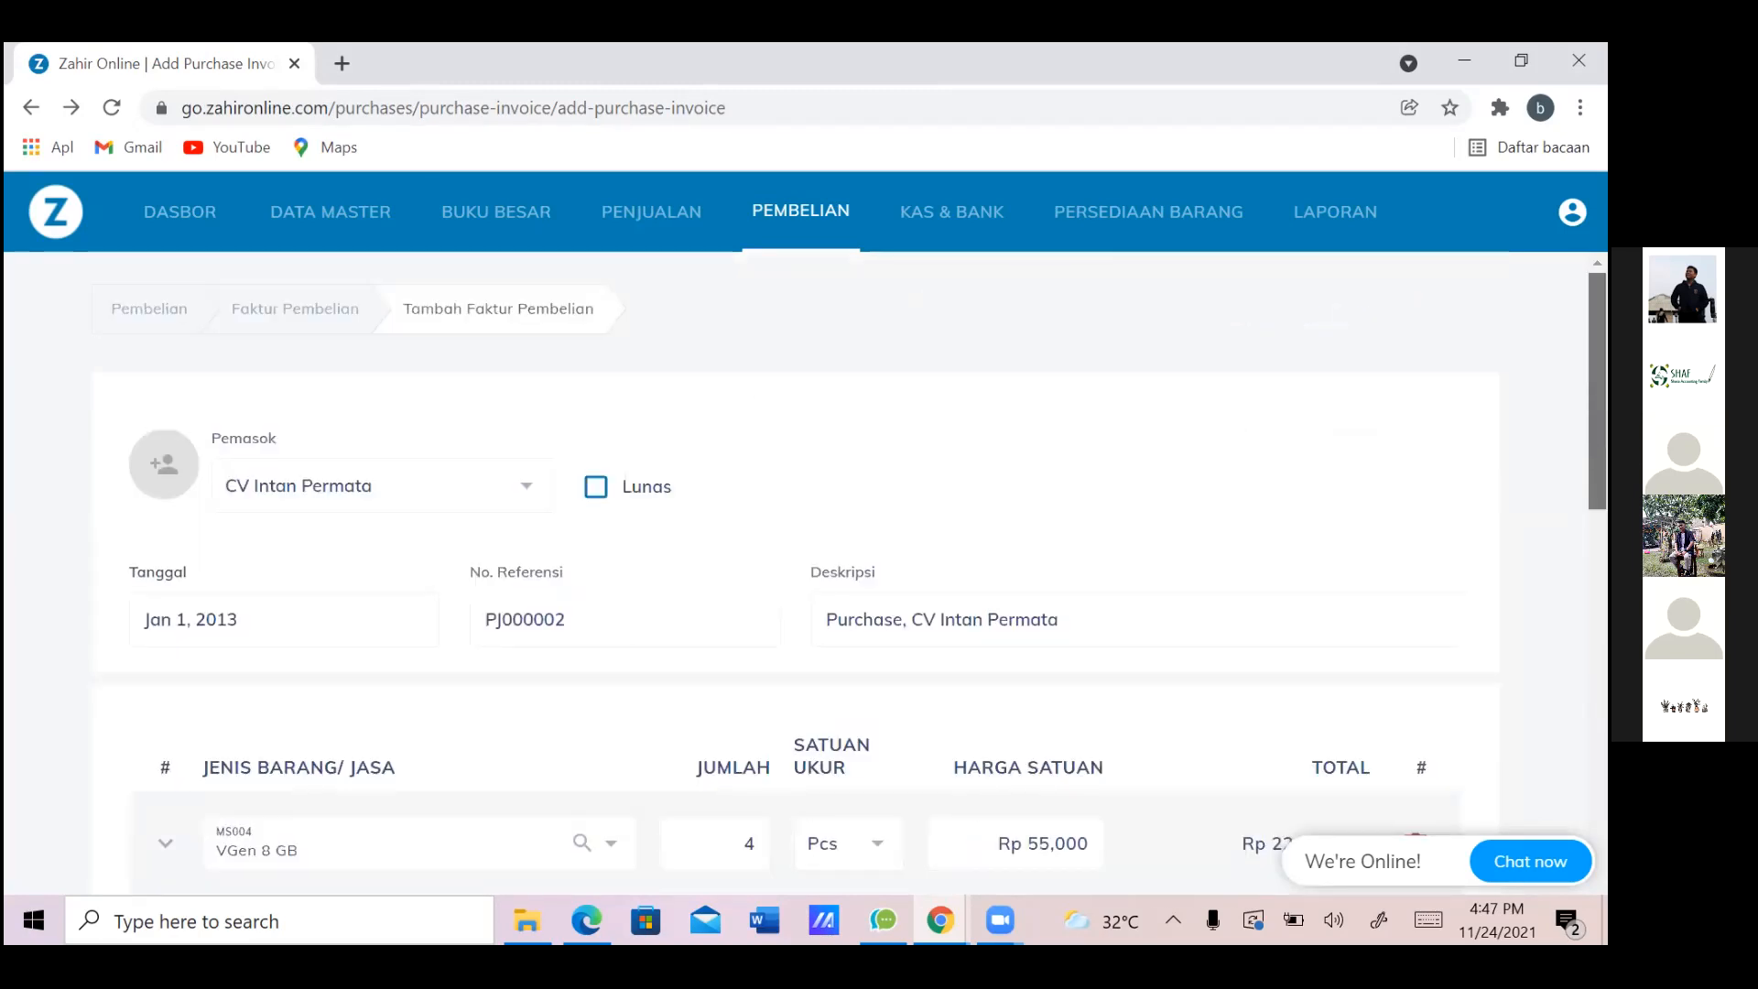
scroll(797, 568, down, 10)
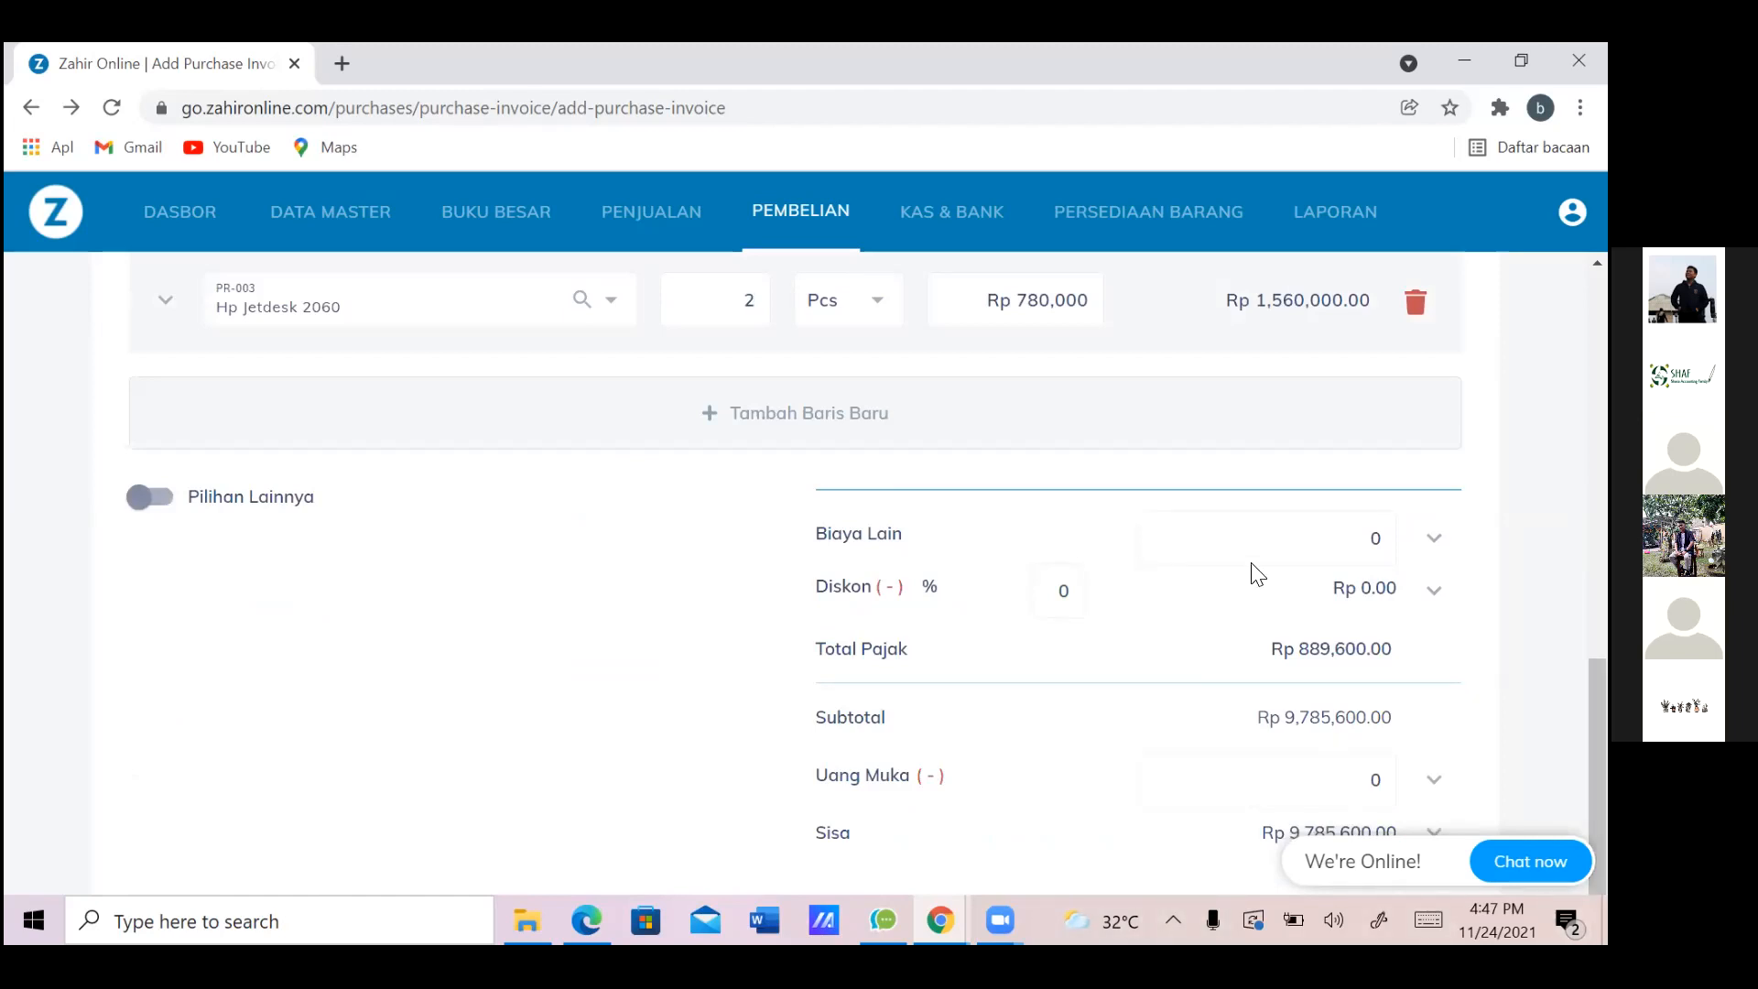
click(1434, 539)
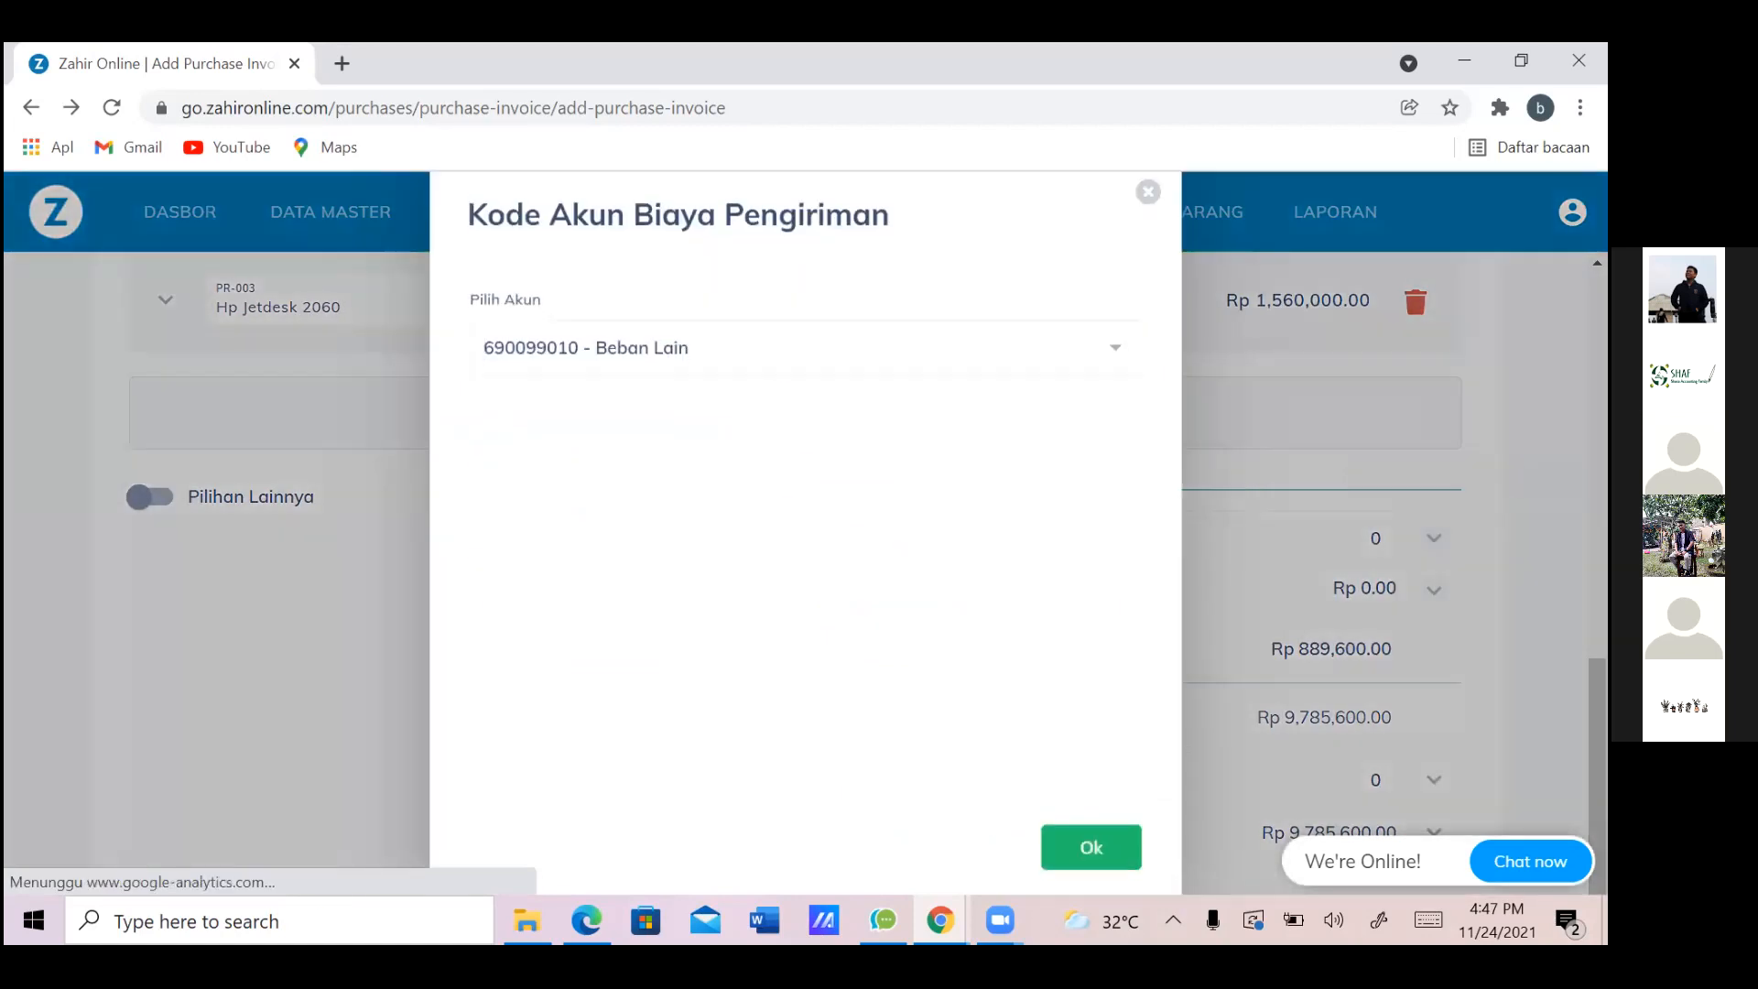
click(1121, 348)
drag(1130, 424, 1135, 630)
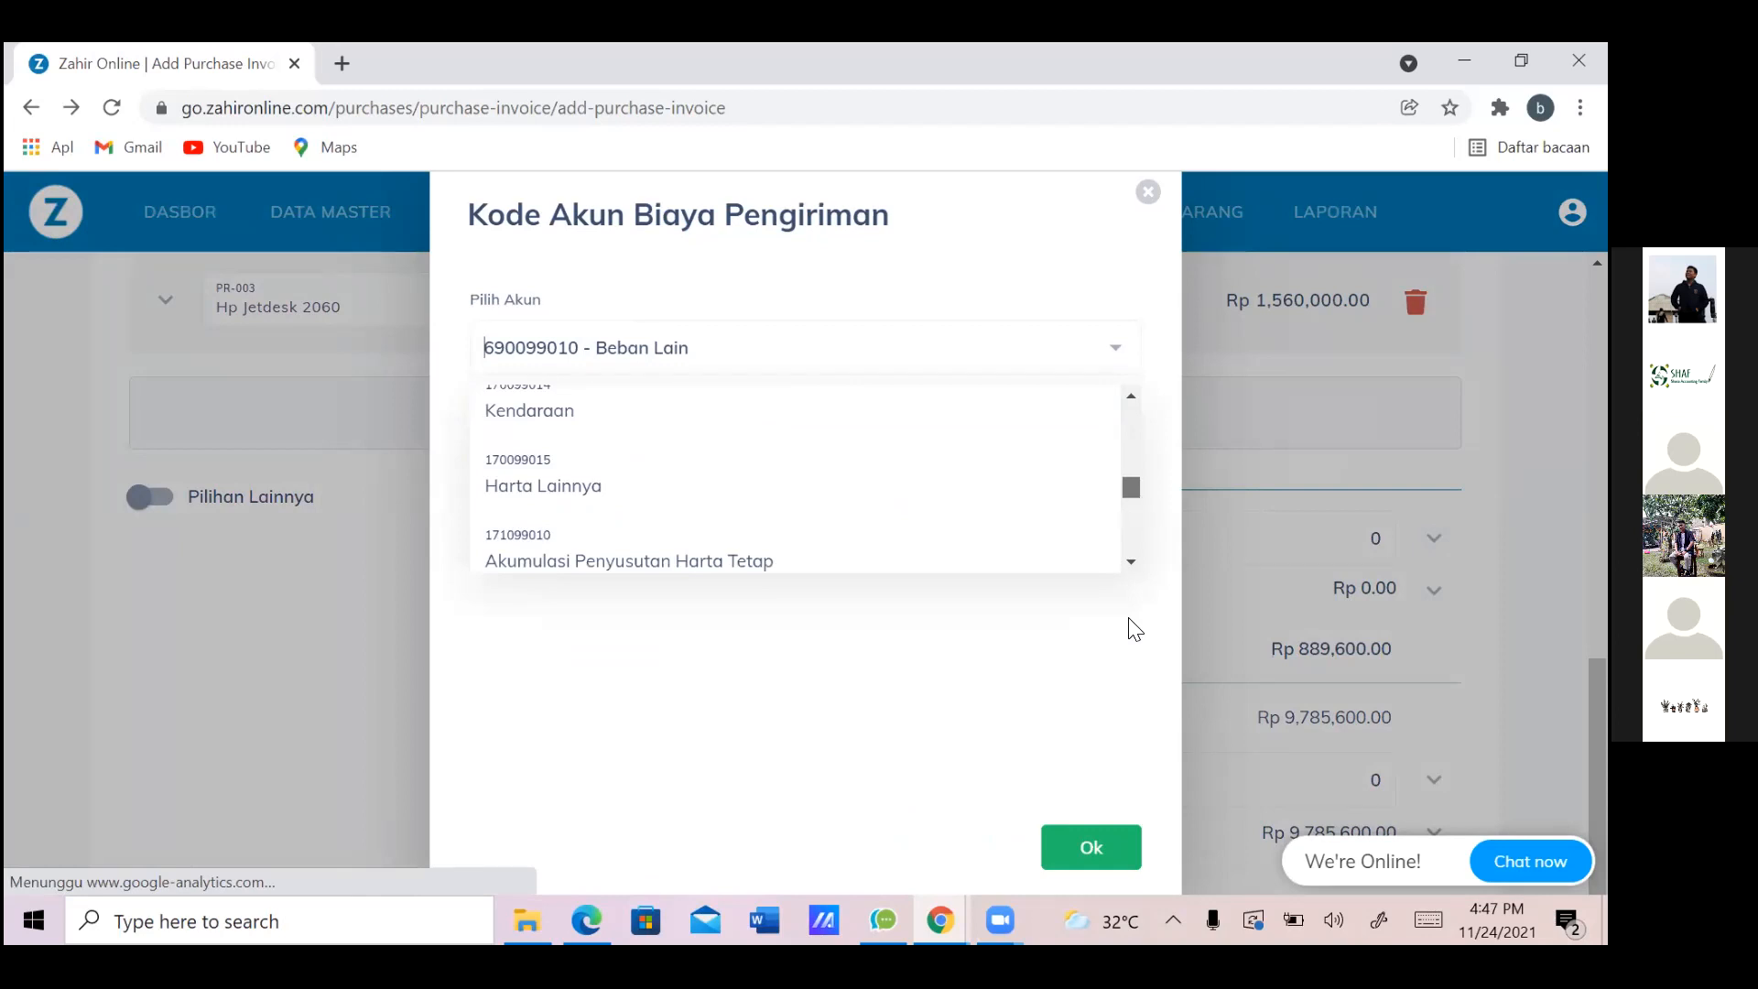
drag(1136, 630, 1132, 561)
drag(1132, 482, 1130, 522)
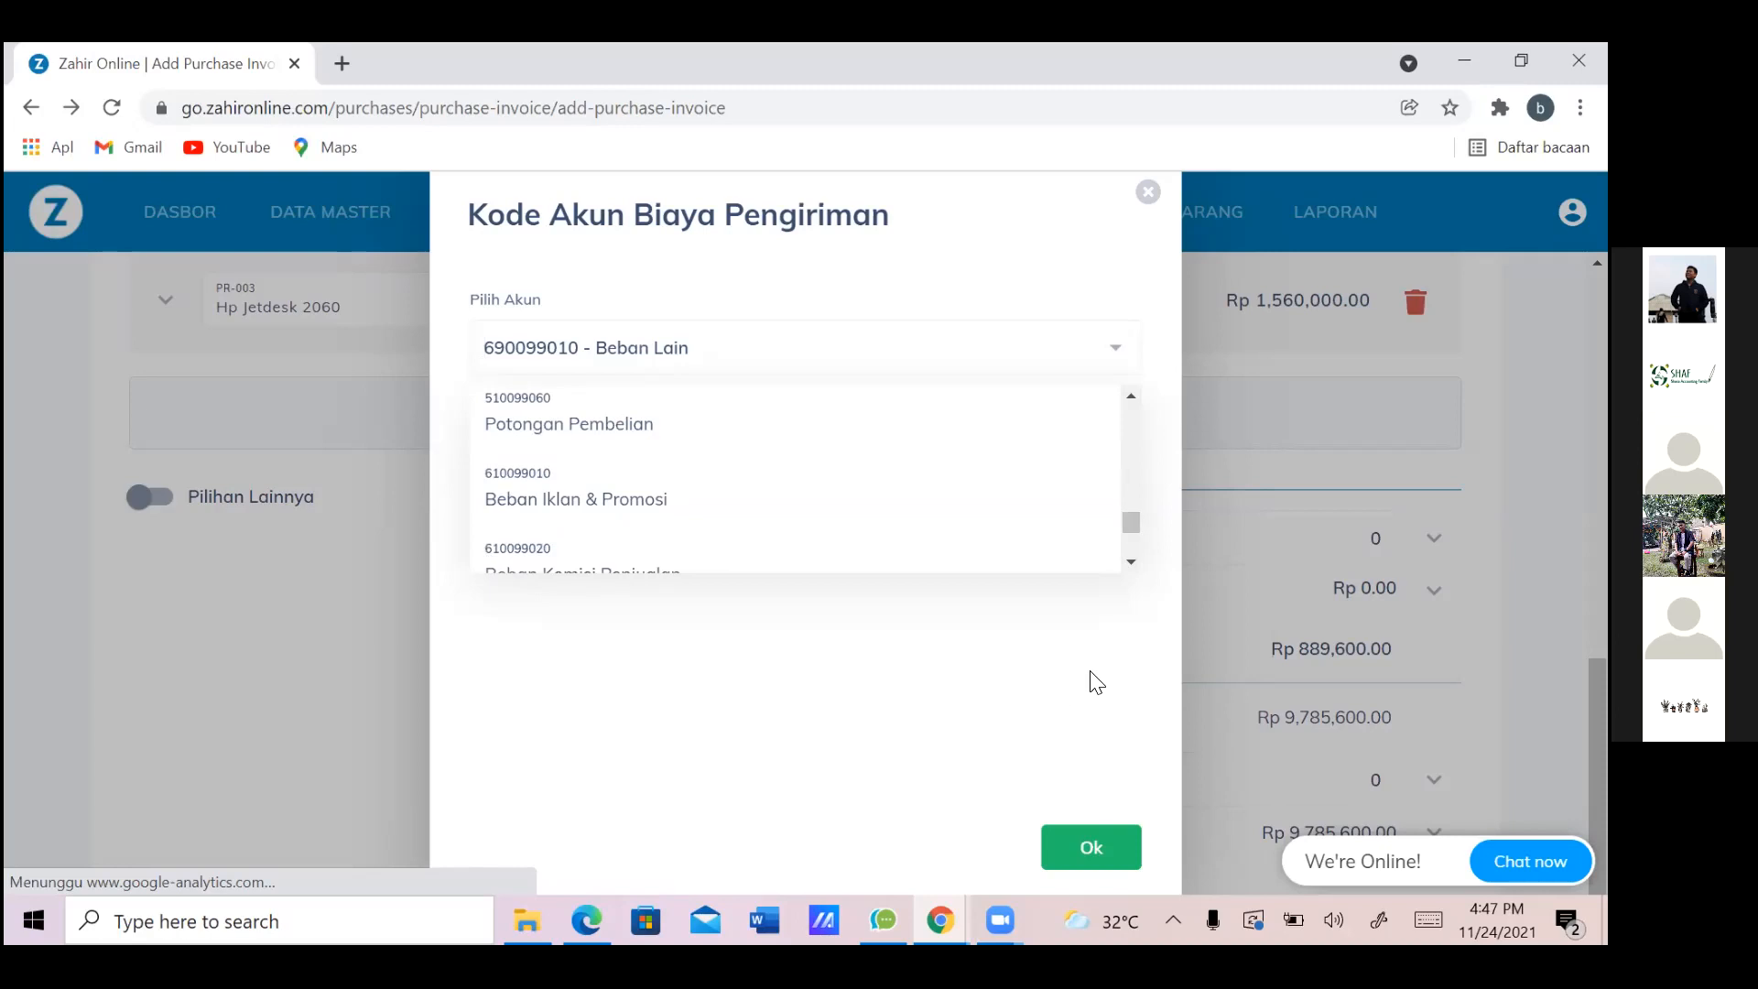
click(1149, 195)
Enter the Rp 50,000 freight charge as the invoice's other cost
click(1147, 195)
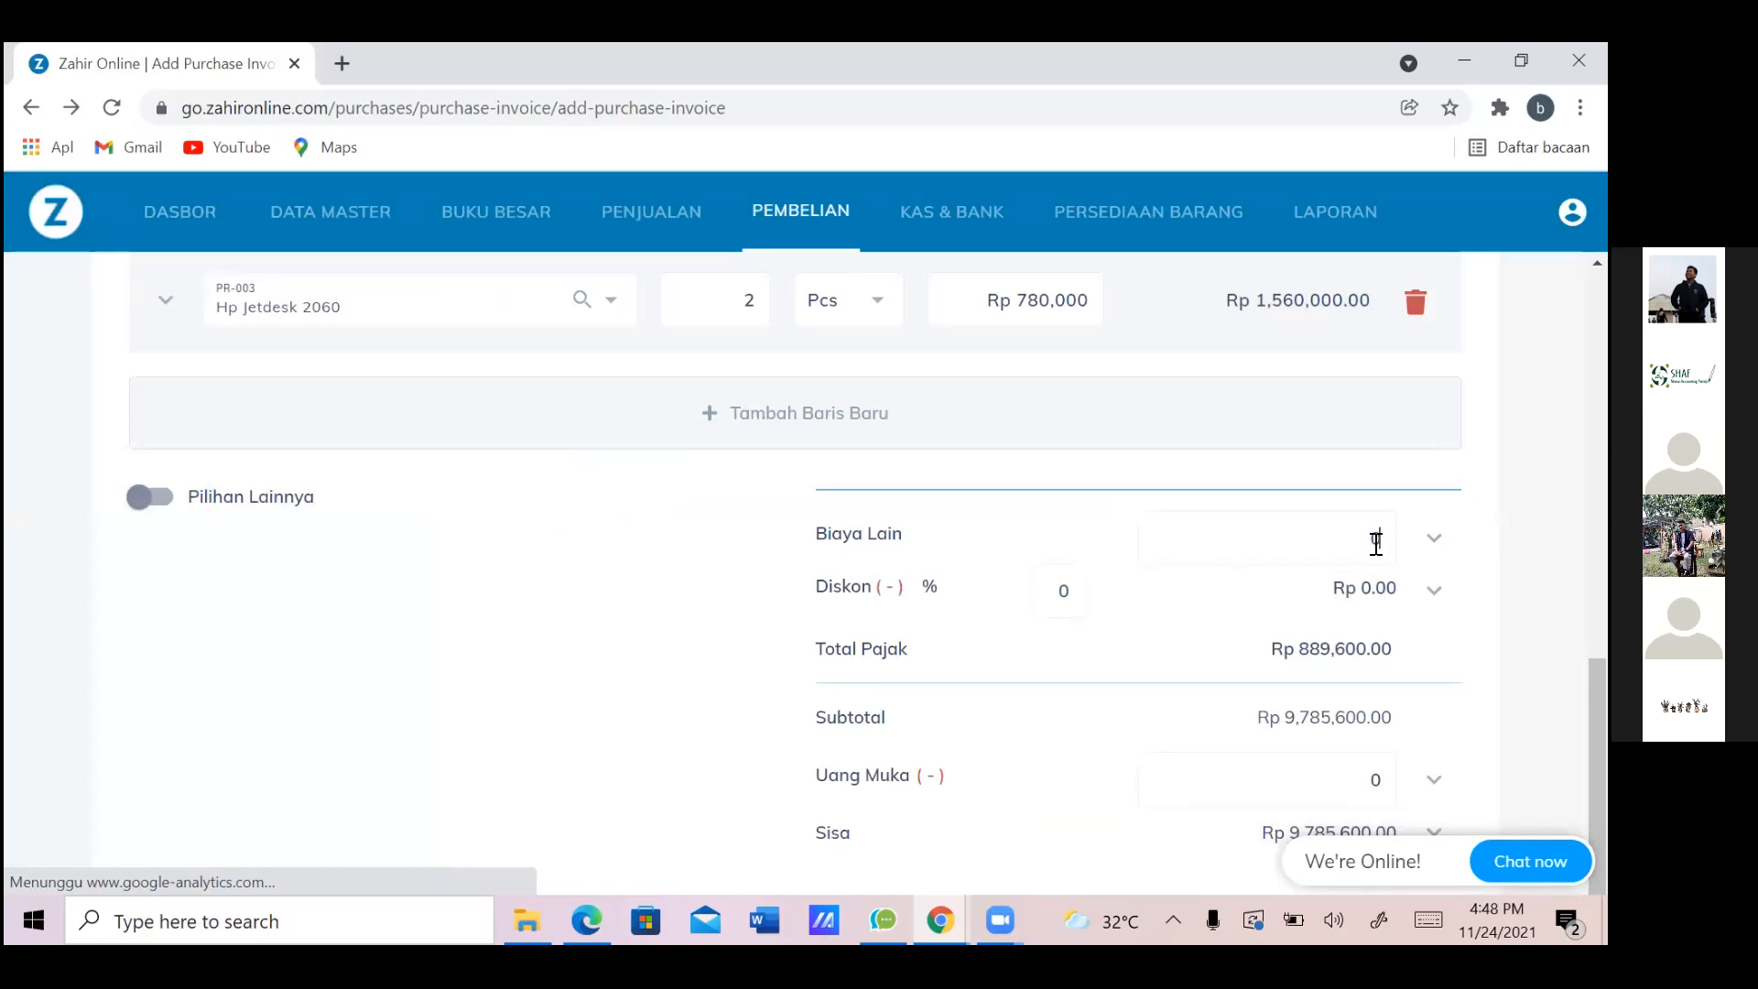
key(alt+Tab)
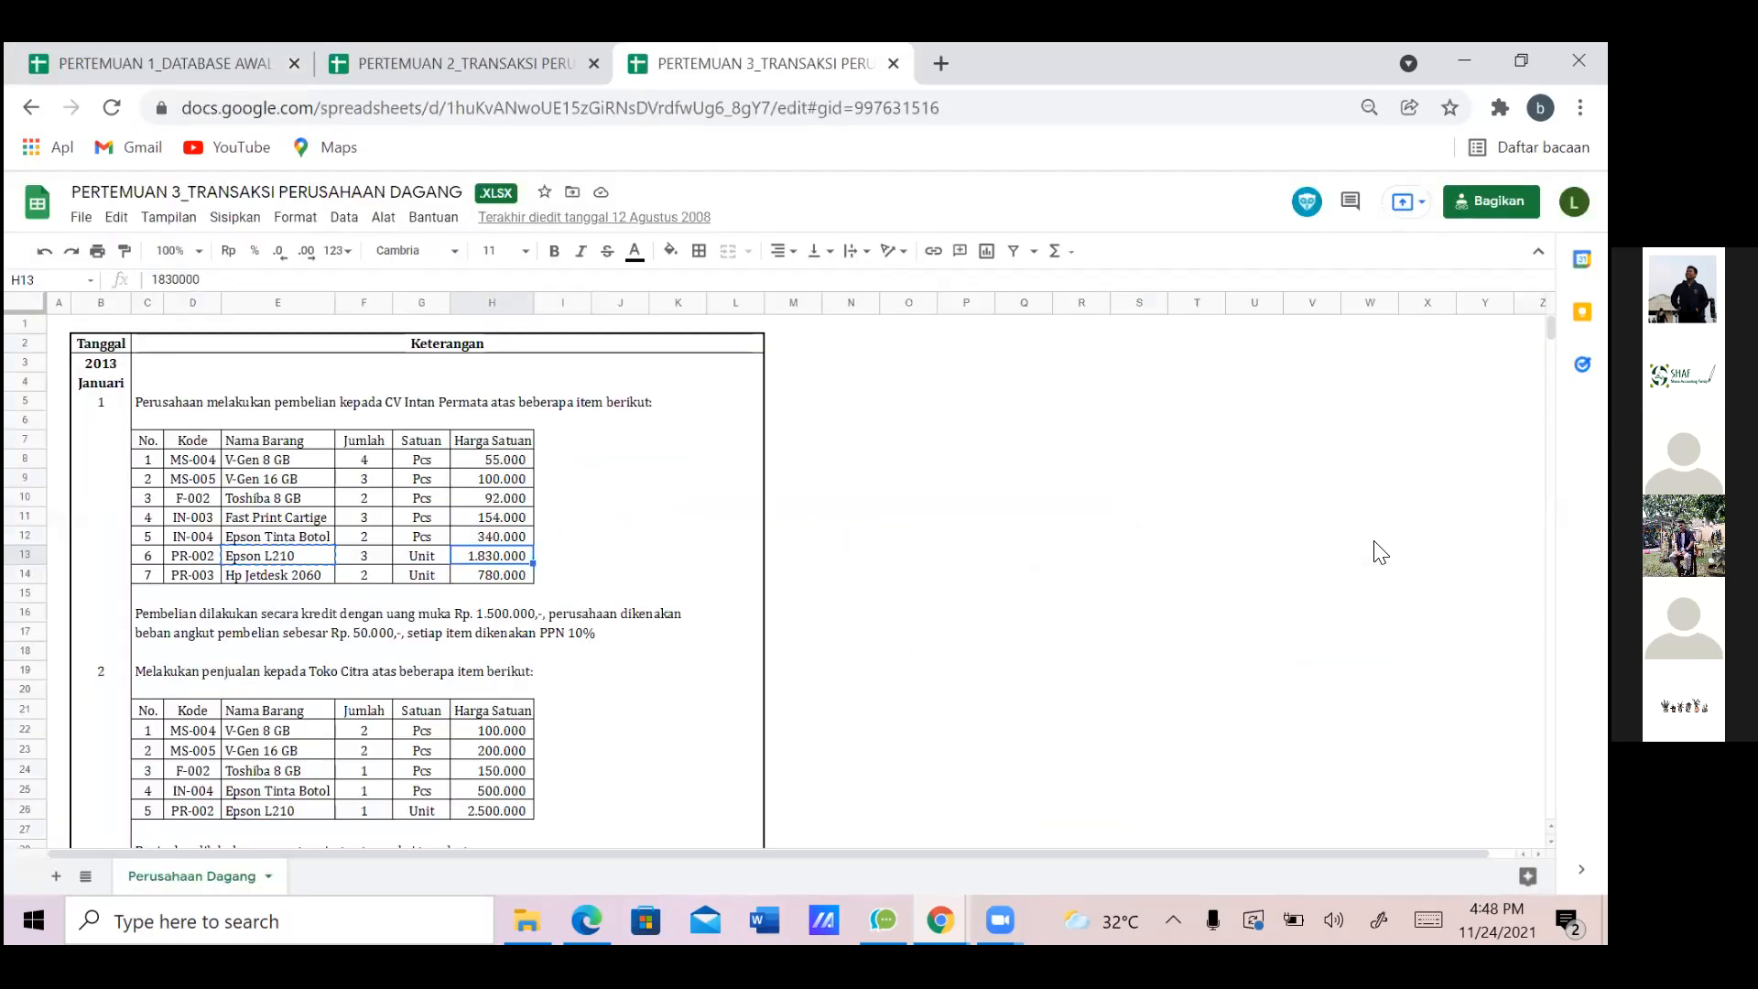
key(alt+Tab)
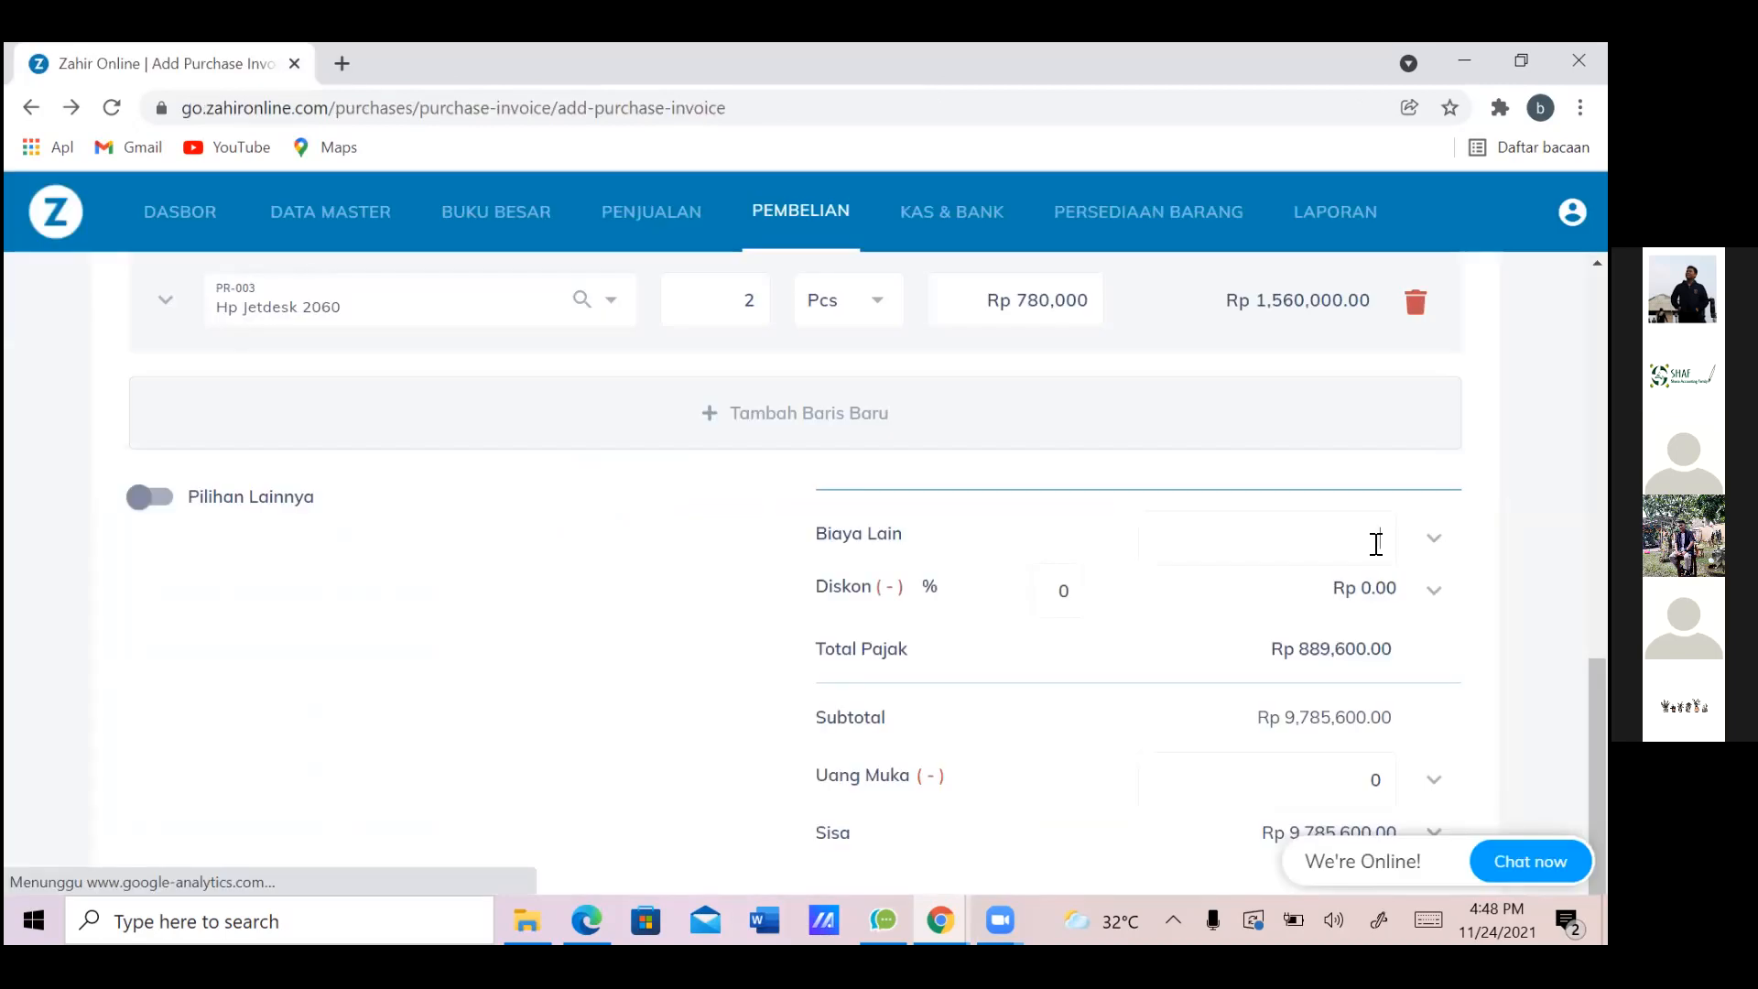
click(1377, 544)
text(5,000)
text(0)
click(1086, 594)
Enter a Rp 1,500,000 down payment, leaving Rp 8,335,600.00 outstanding
scroll(1086, 594, down, 2)
scroll(1067, 471, down, 1)
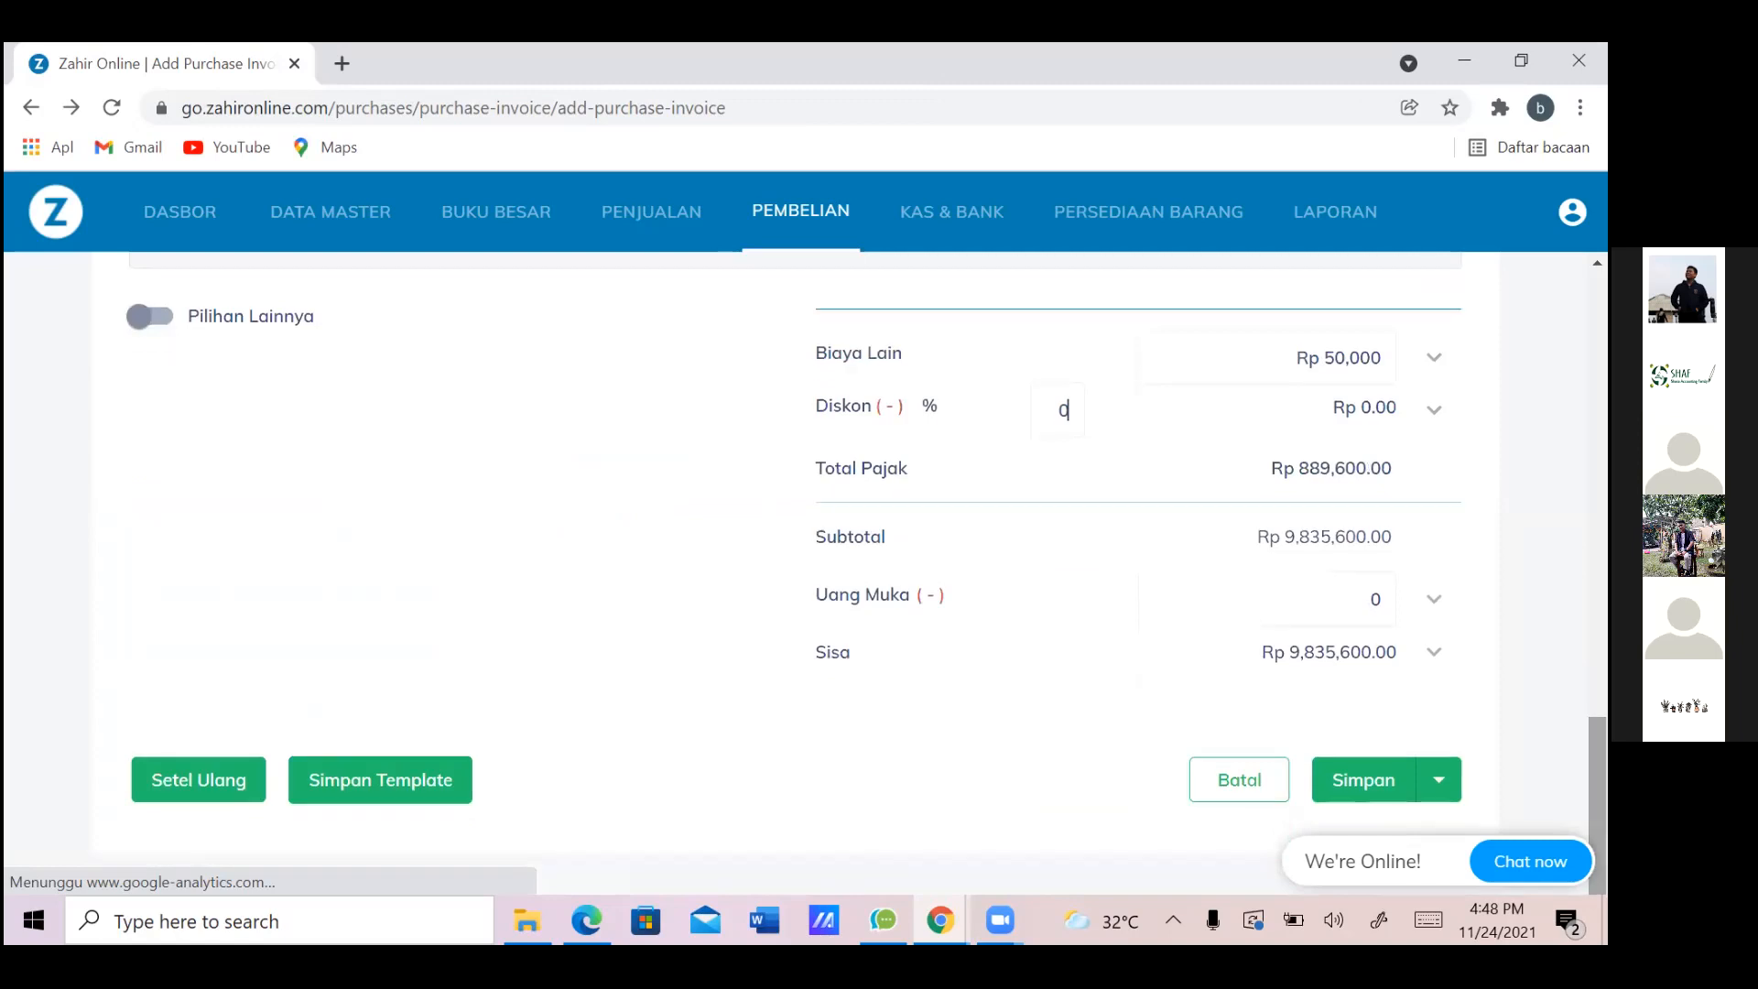
click(1326, 604)
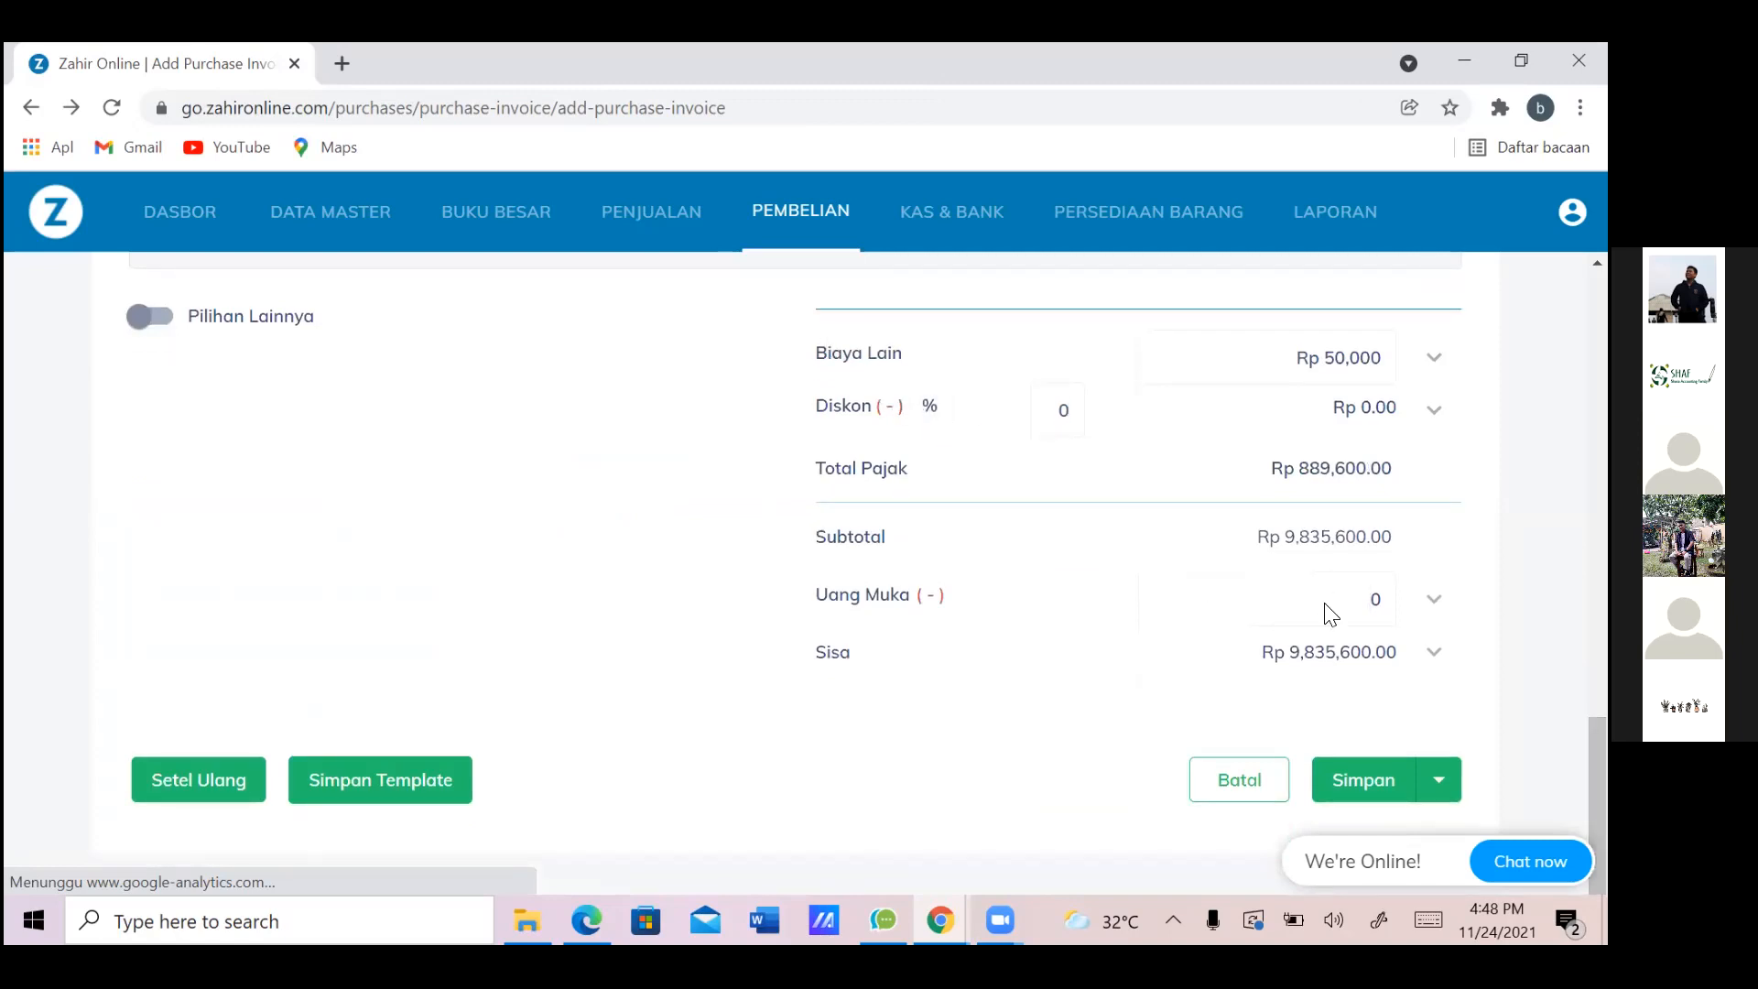
key(alt+Tab)
key(alt+Tab)
text(1,500,000)
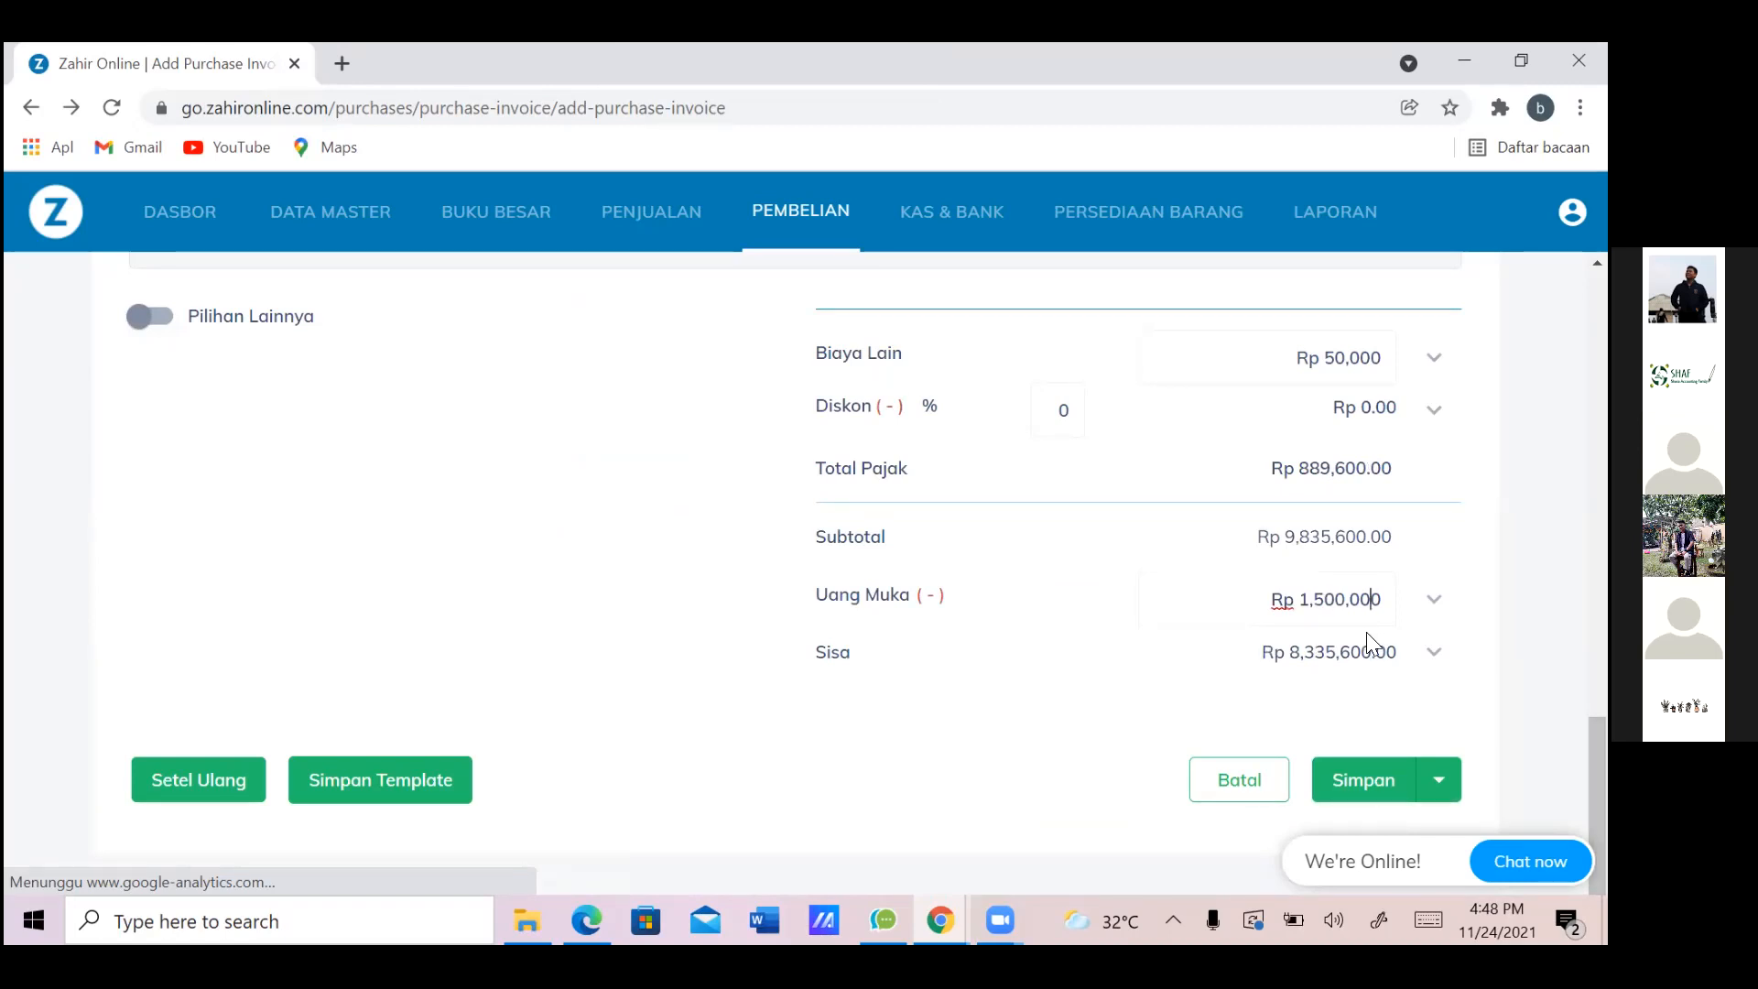
click(1434, 600)
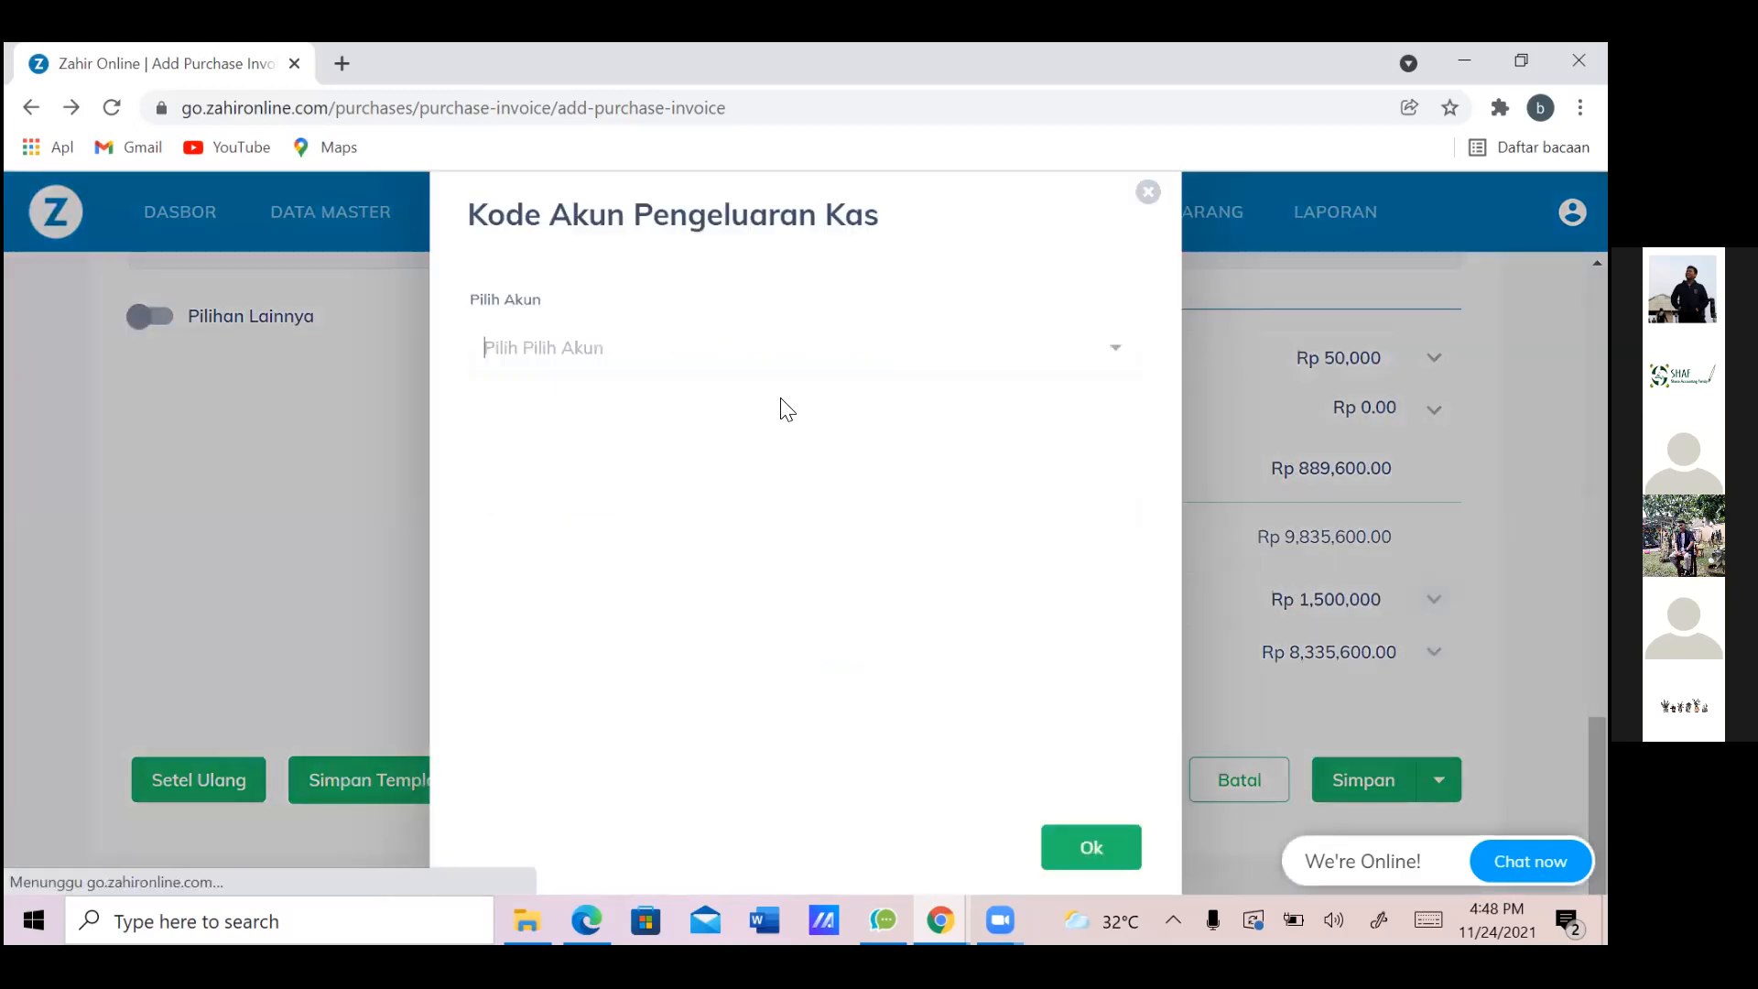
Check the down payment note in row 16 of the assignment spreadsheet
click(1113, 356)
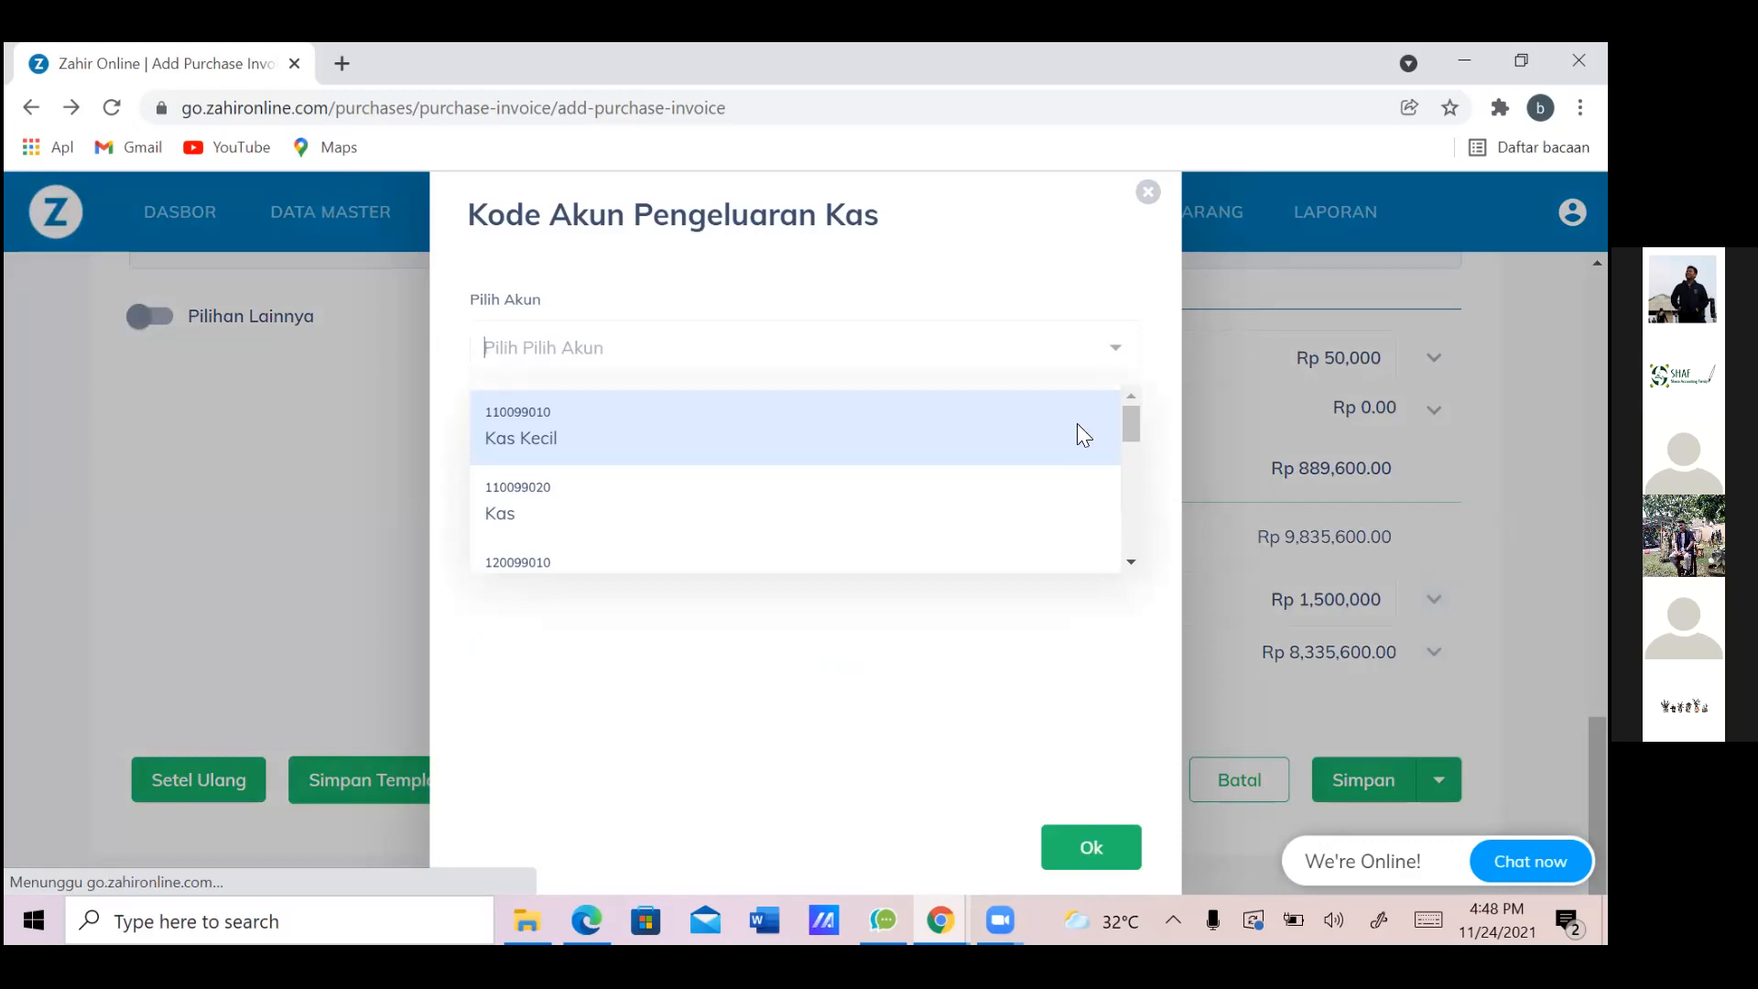
key(alt+Tab)
key(Down)
key(Down)
key(Down)
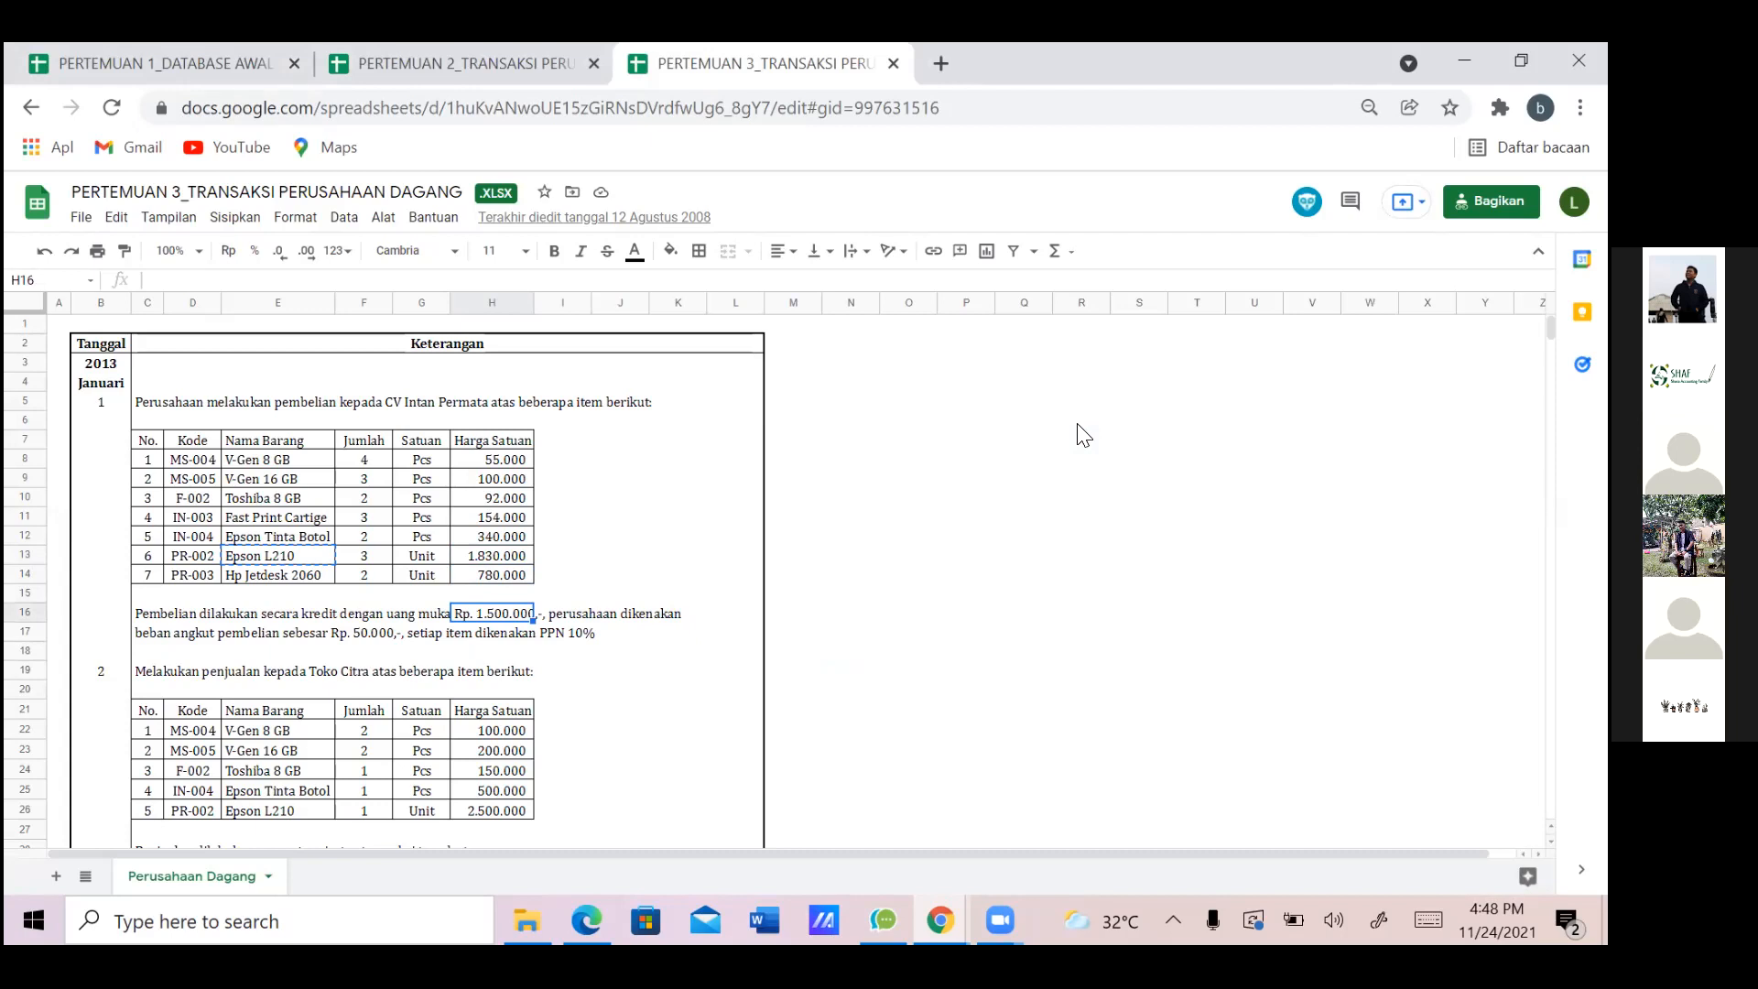
key(Right)
key(Right)
key(Left)
key(Left)
key(Left)
key(Right)
key(alt+Tab)
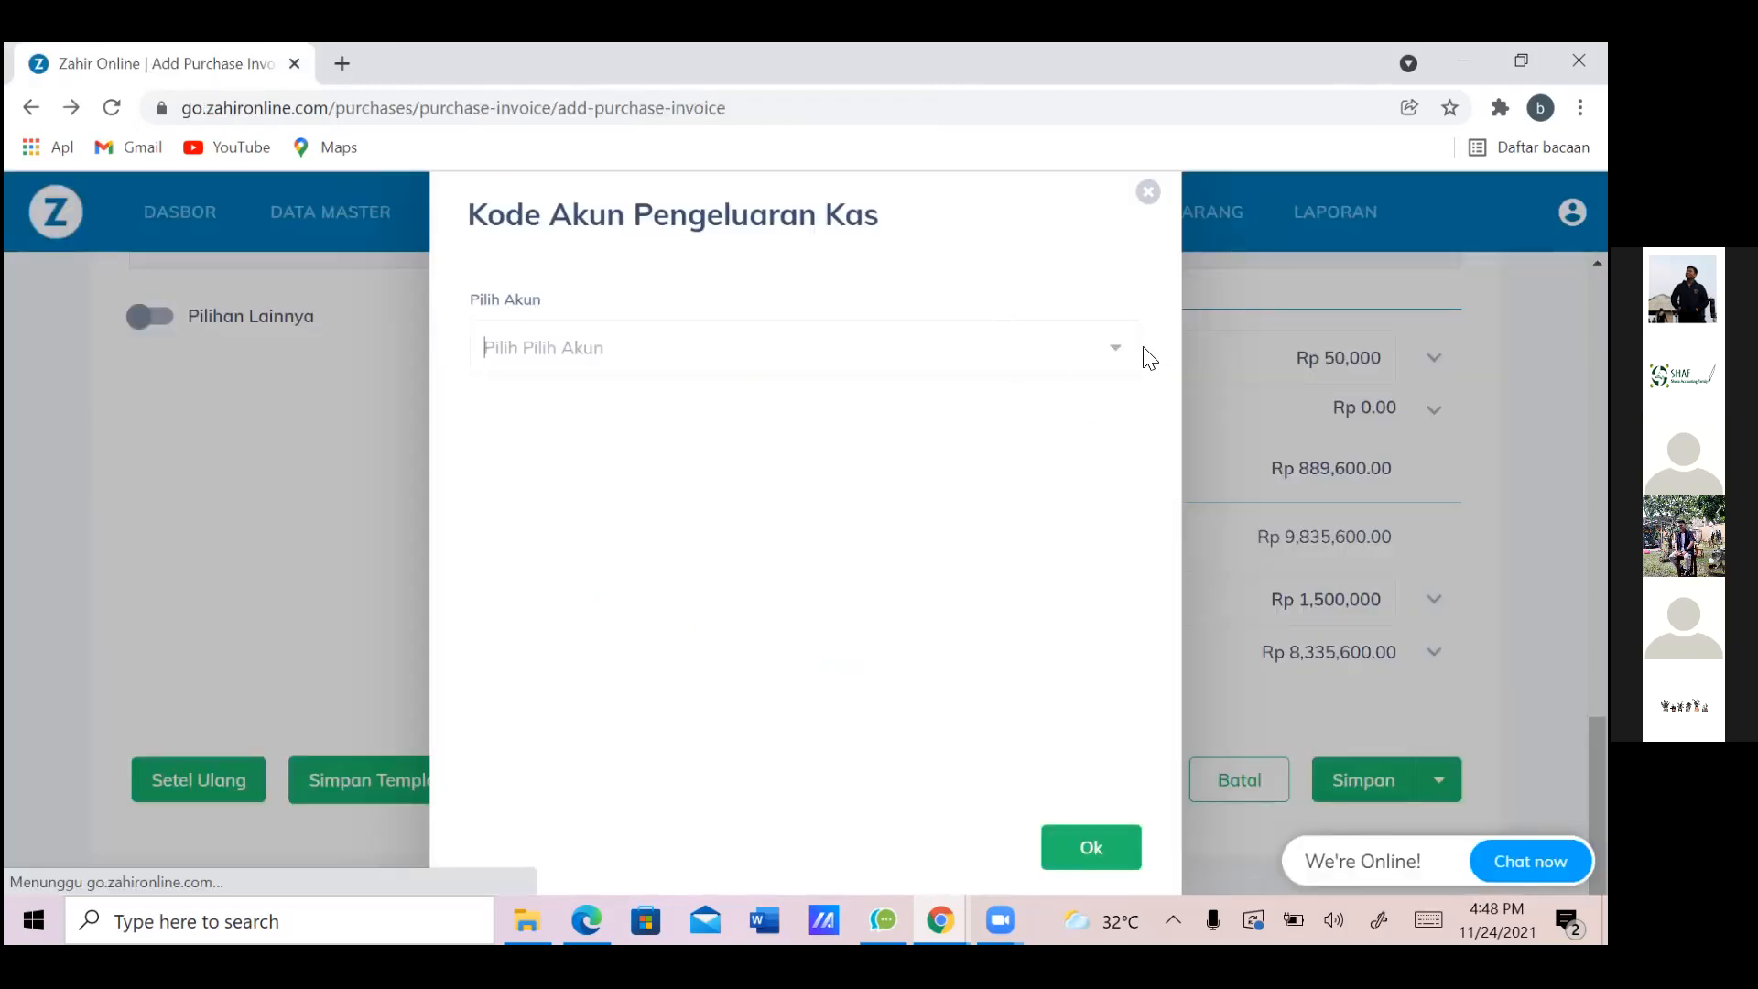
Search 'Kas' and assign cash account 110099020 - Kas to the down payment
click(1014, 357)
text(Kas)
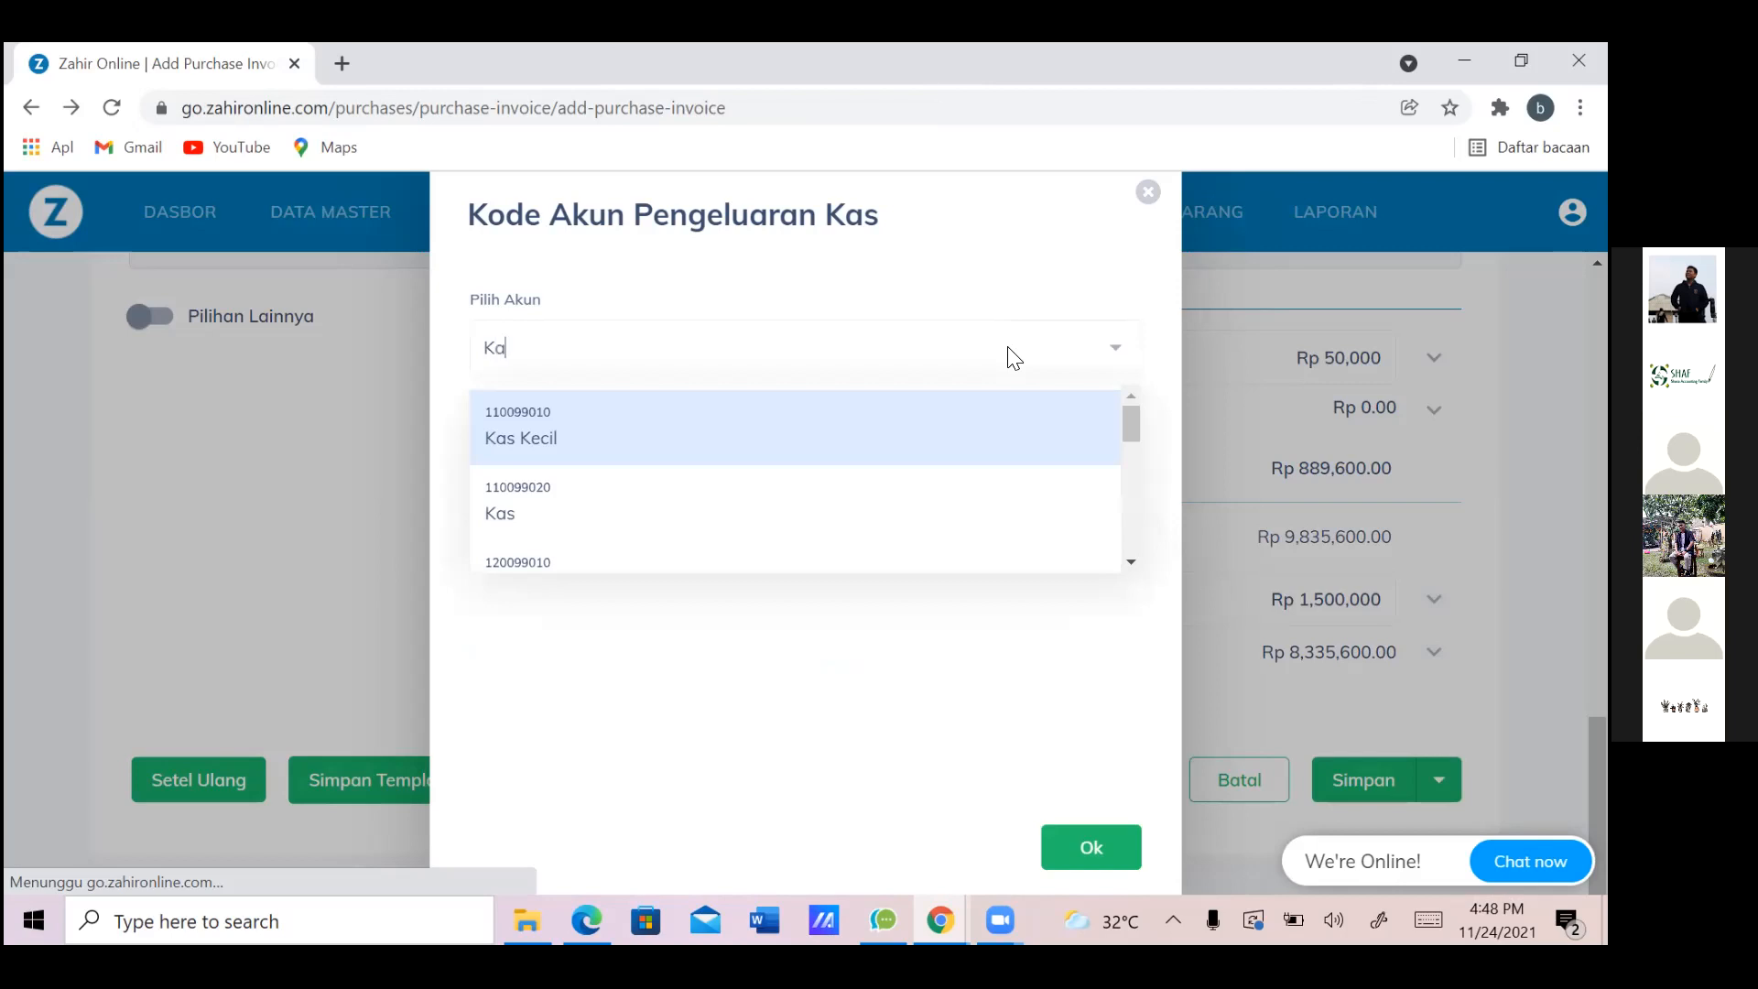
click(962, 514)
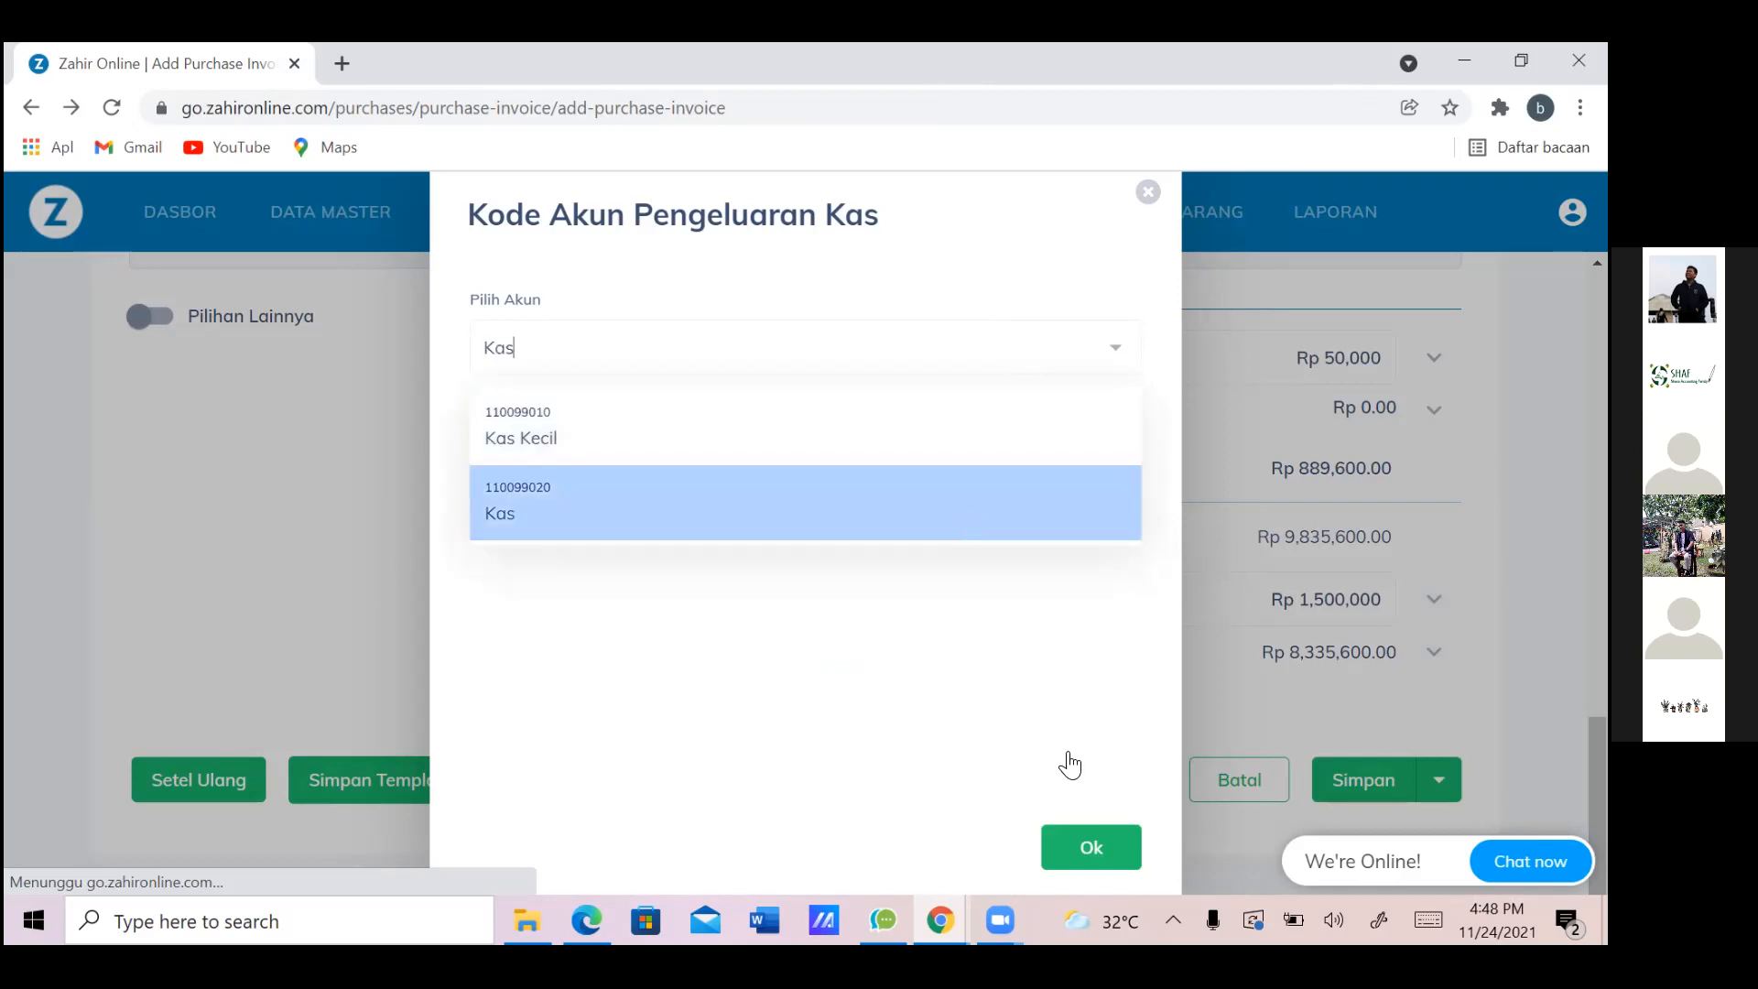
click(1104, 850)
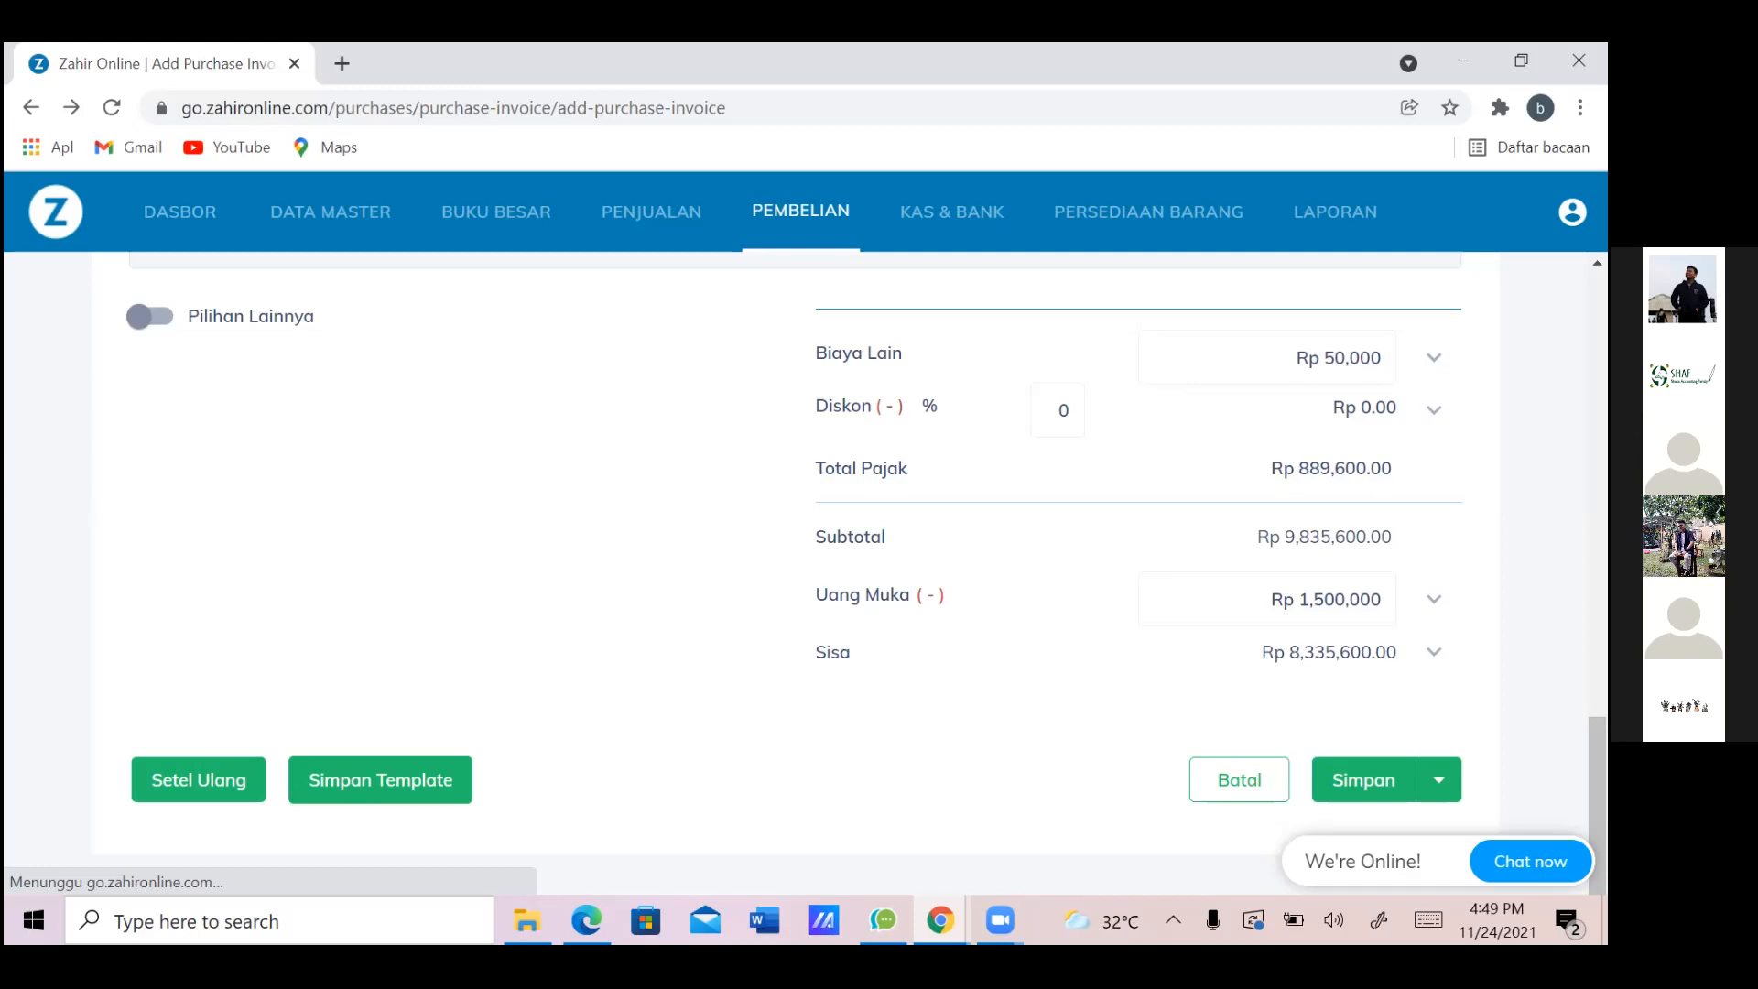
mouse_move(1598, 806)
mouse_down()
mouse_move(1598, 361)
mouse_move(1599, 808)
mouse_up()
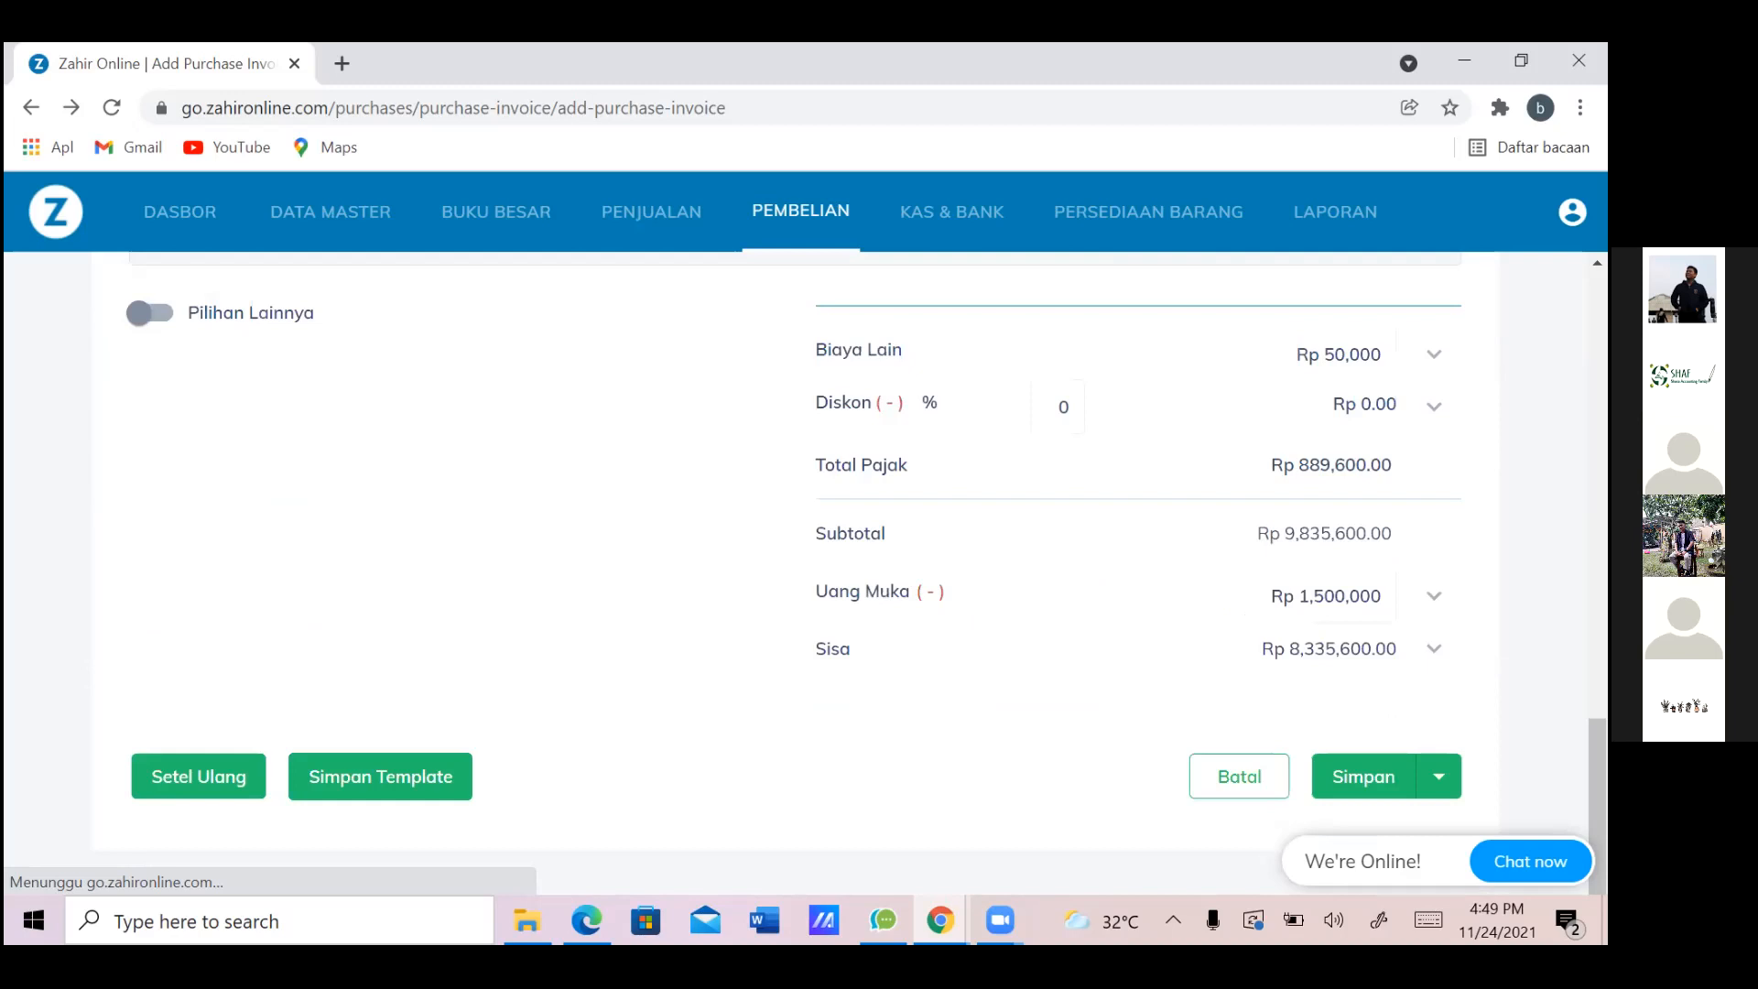
Save invoice PJ000002 at IDR 9,835,600.00 and open its row actions in Faktur Pembelian
click(1384, 785)
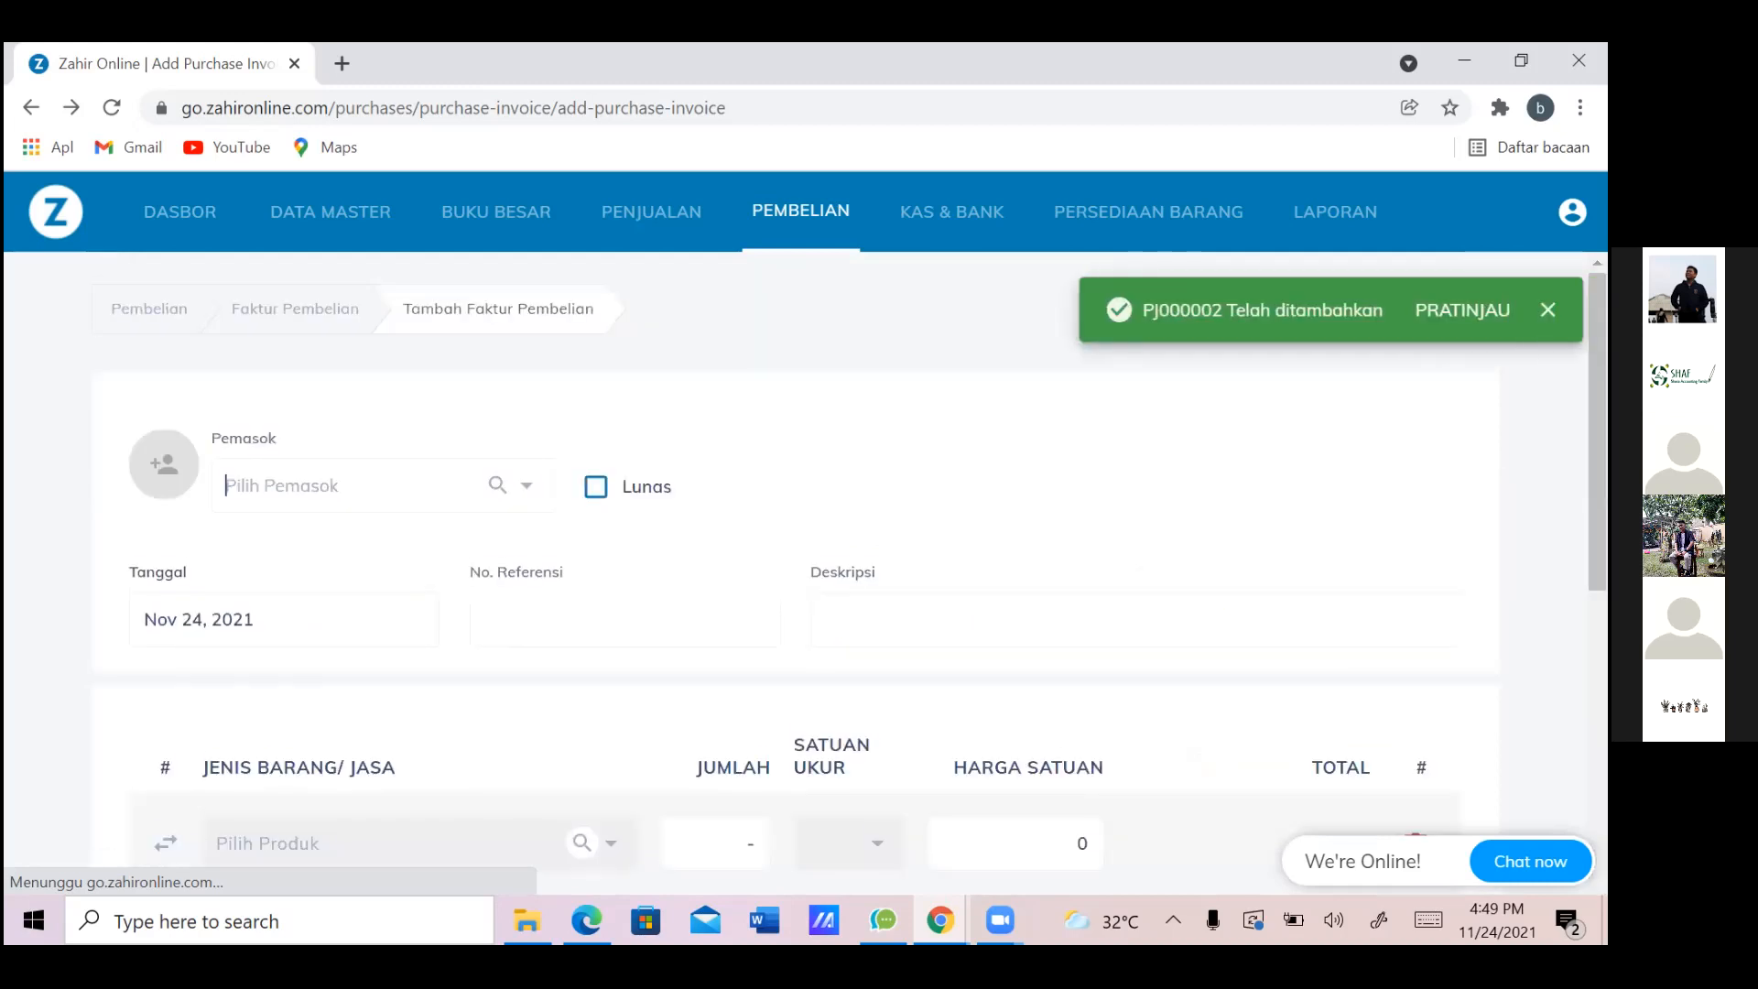
scroll(797, 567, down, 10)
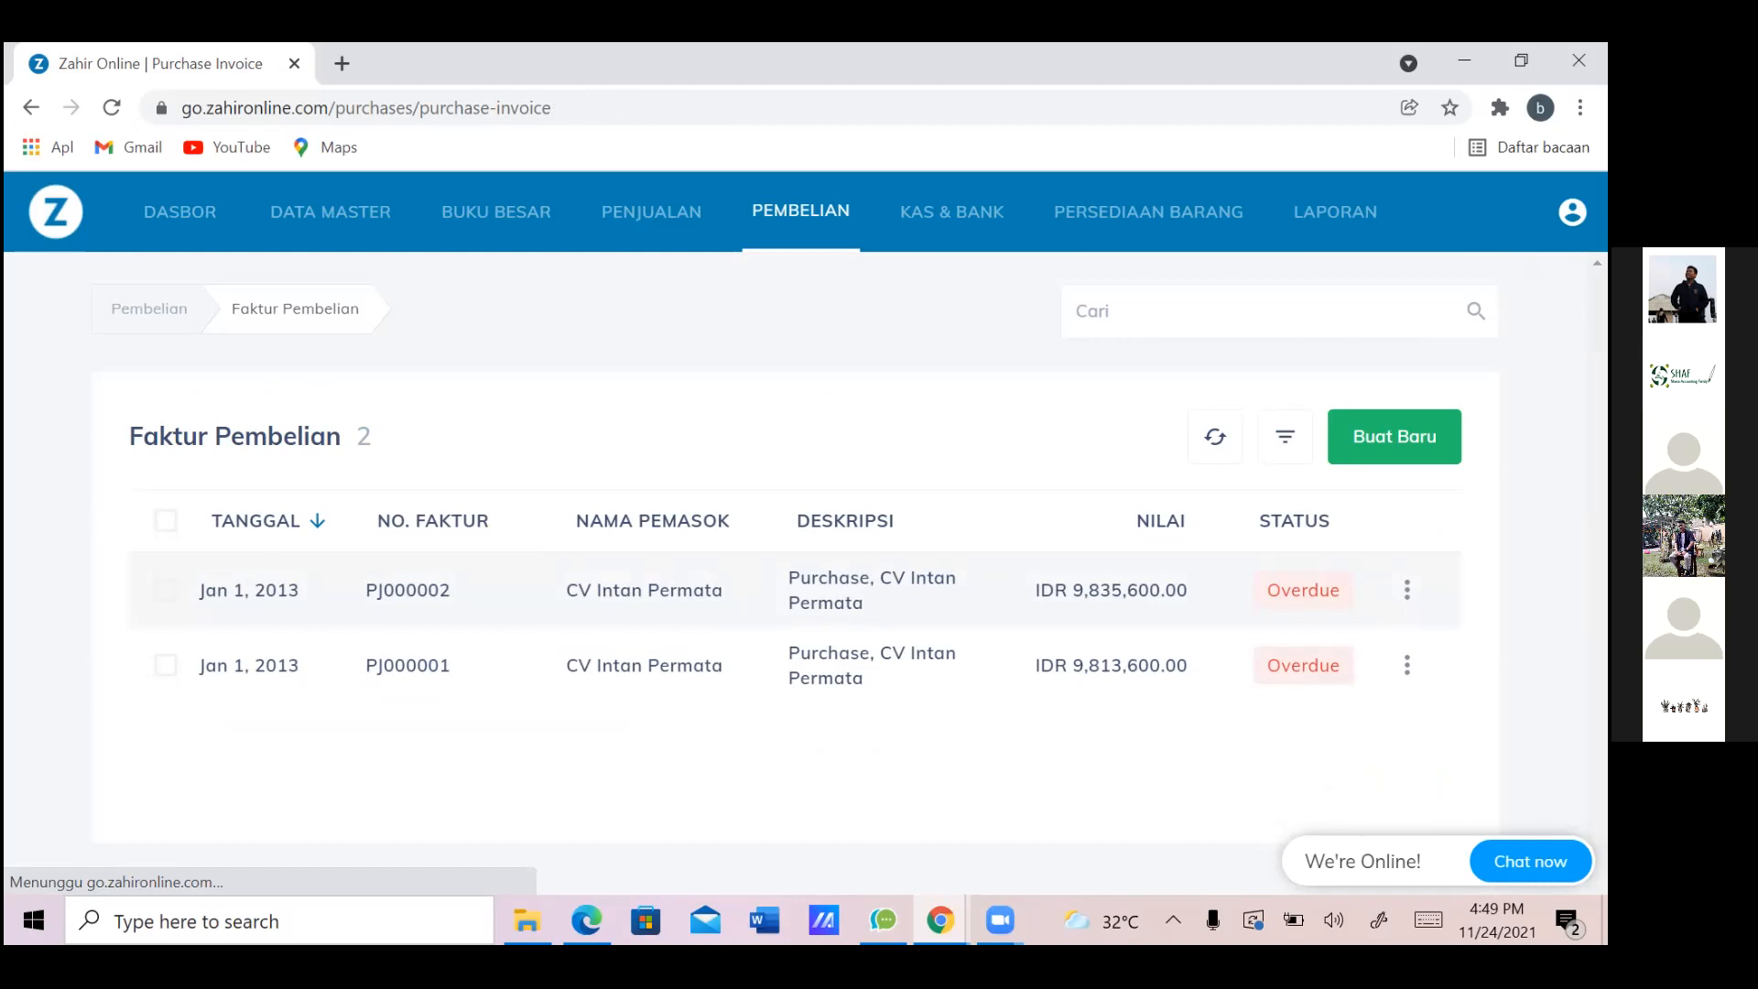
click(1408, 589)
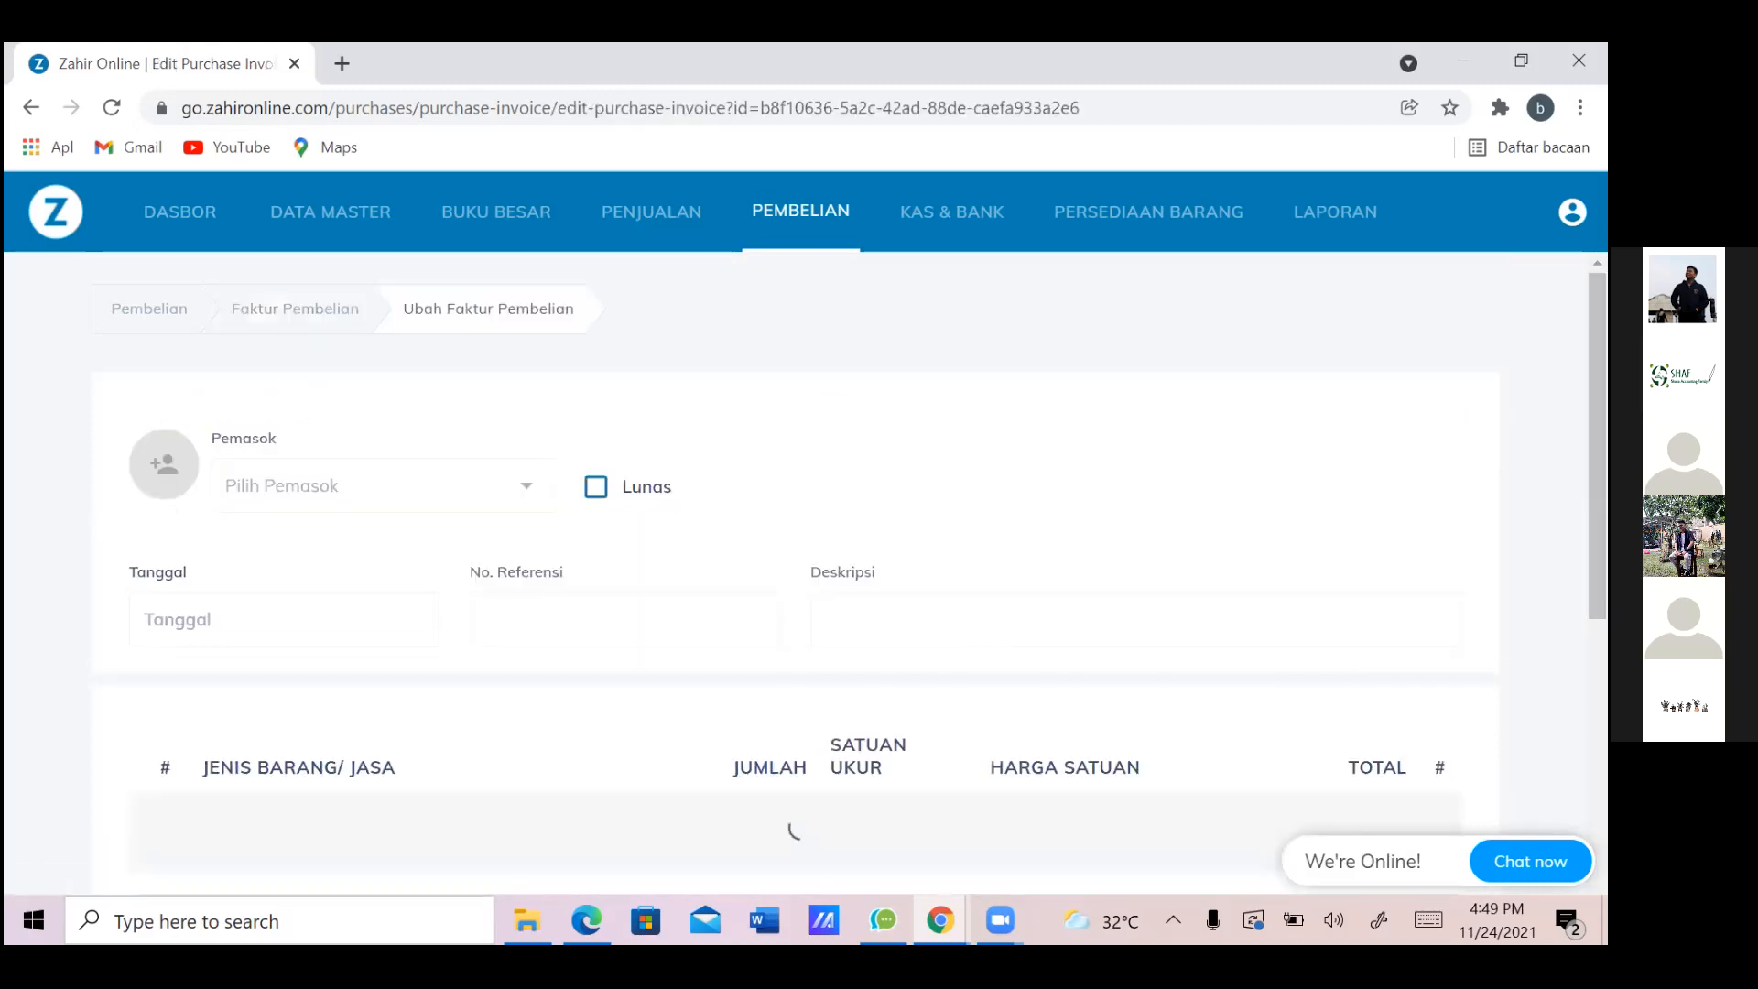
scroll(850, 572, down, 5)
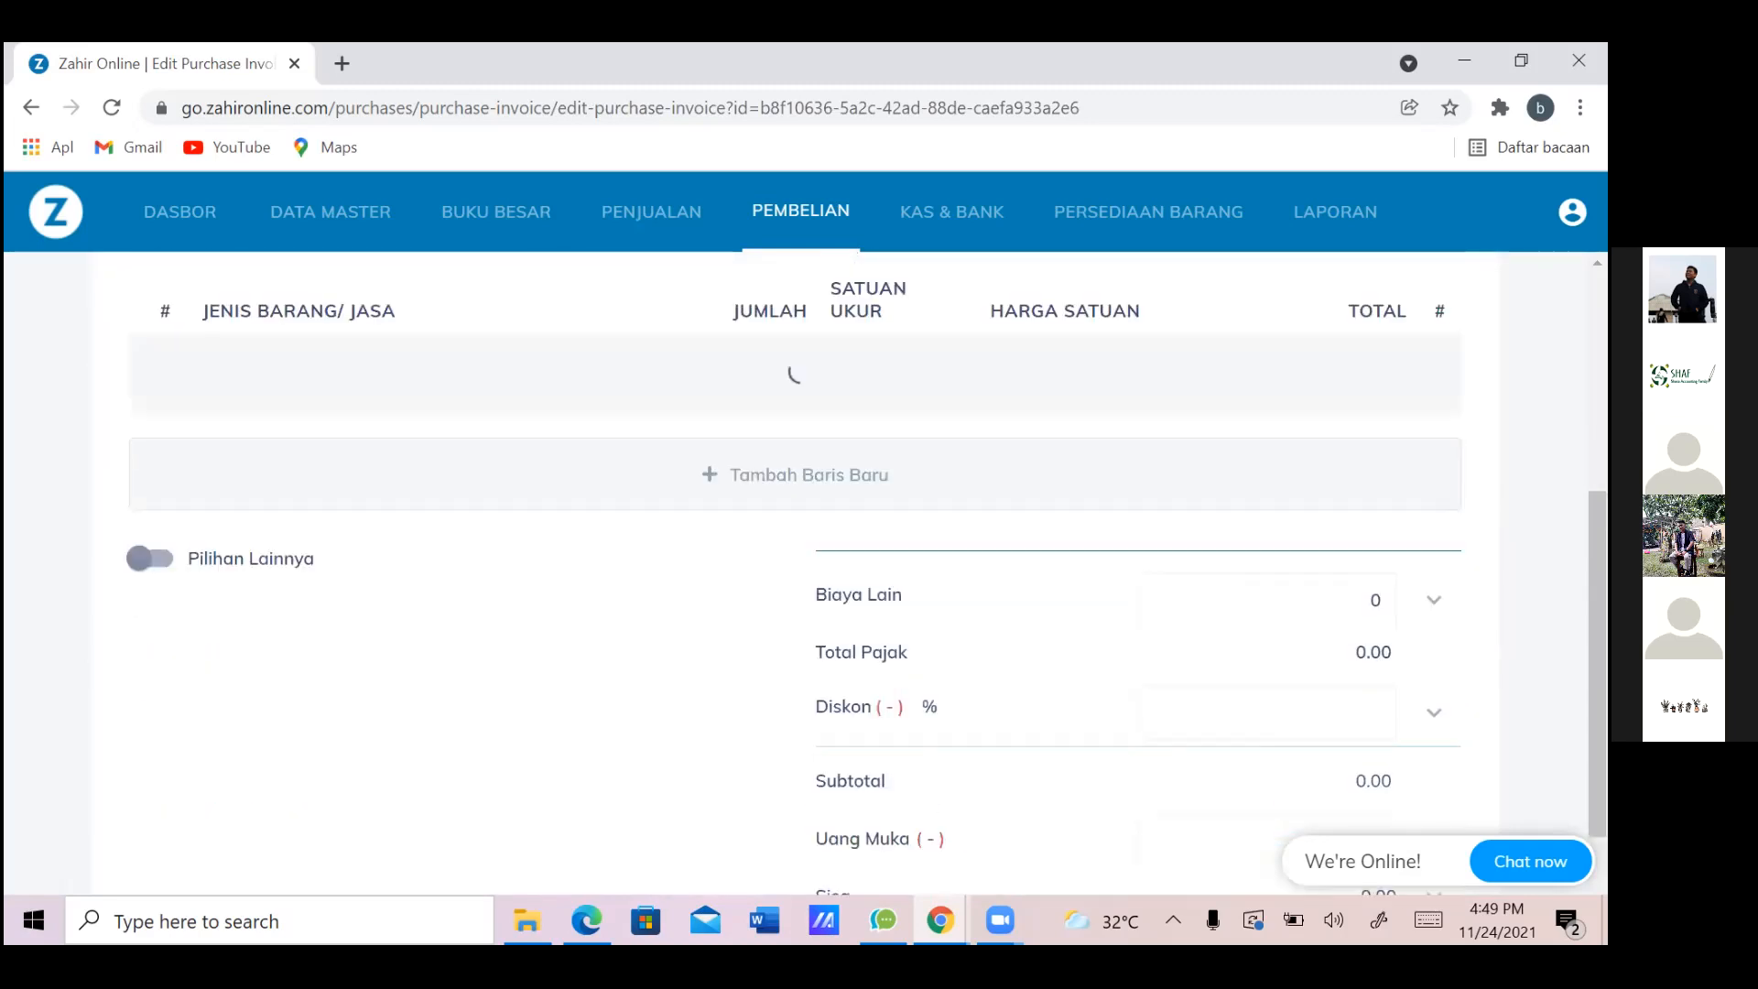
scroll(850, 572, down, 2)
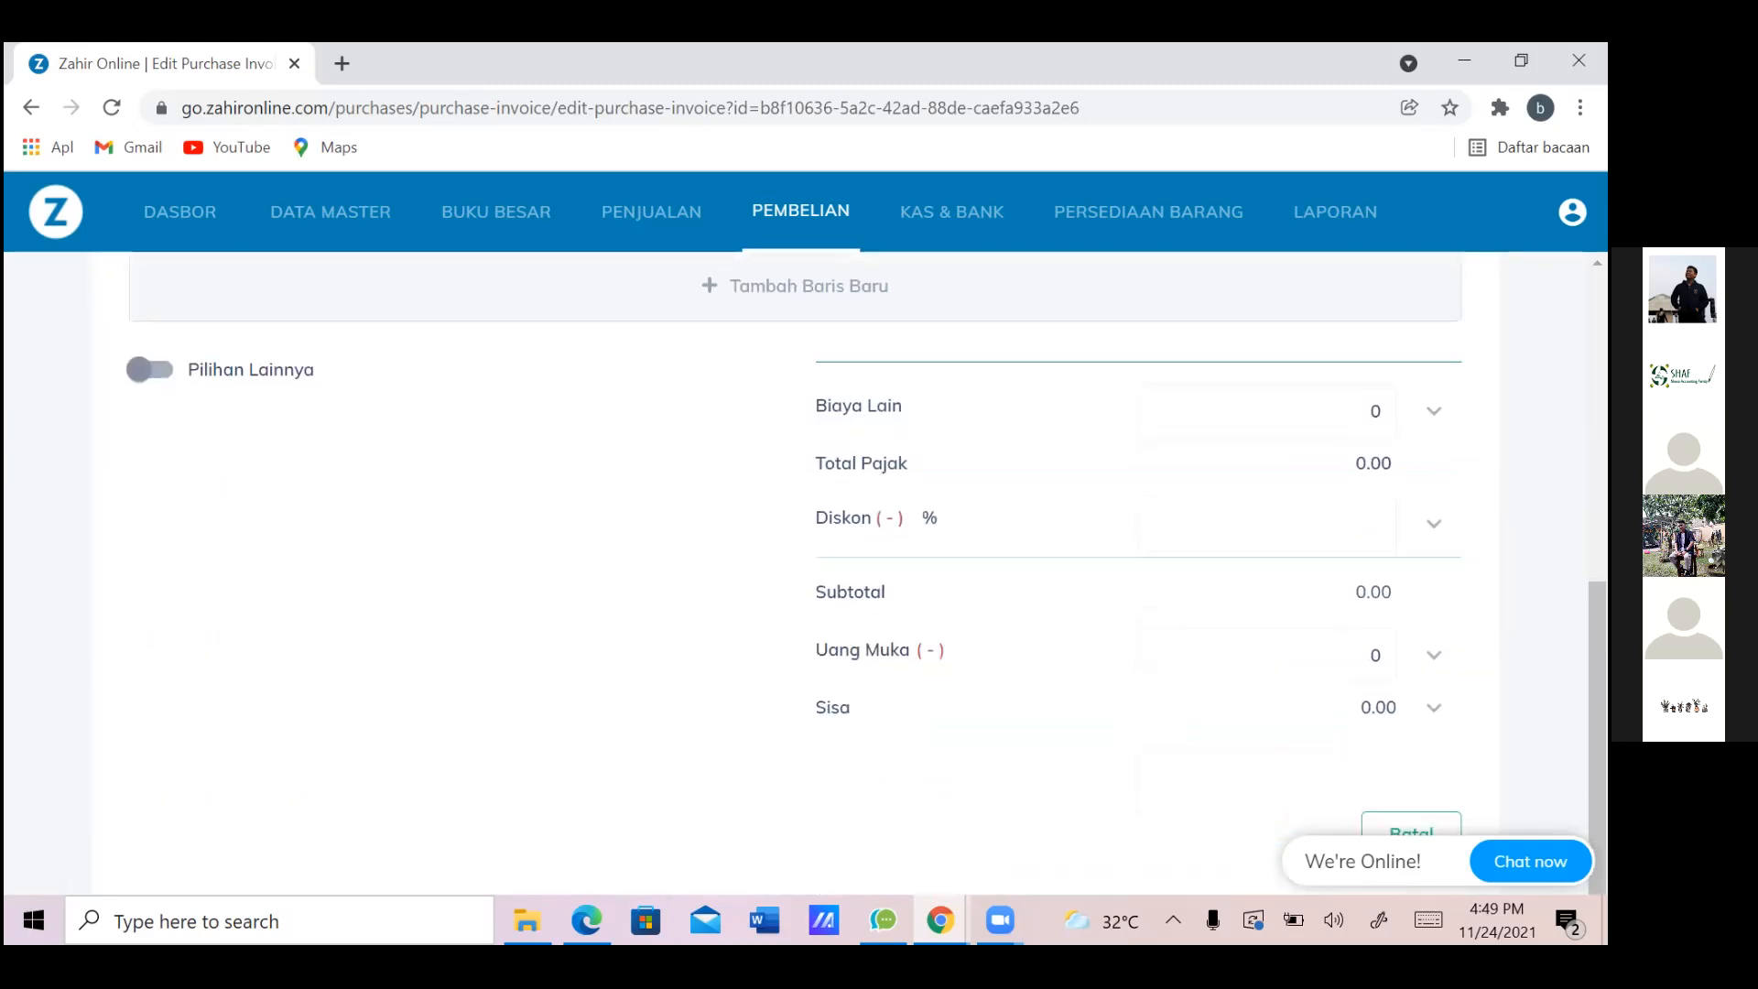
scroll(850, 573, down, 5)
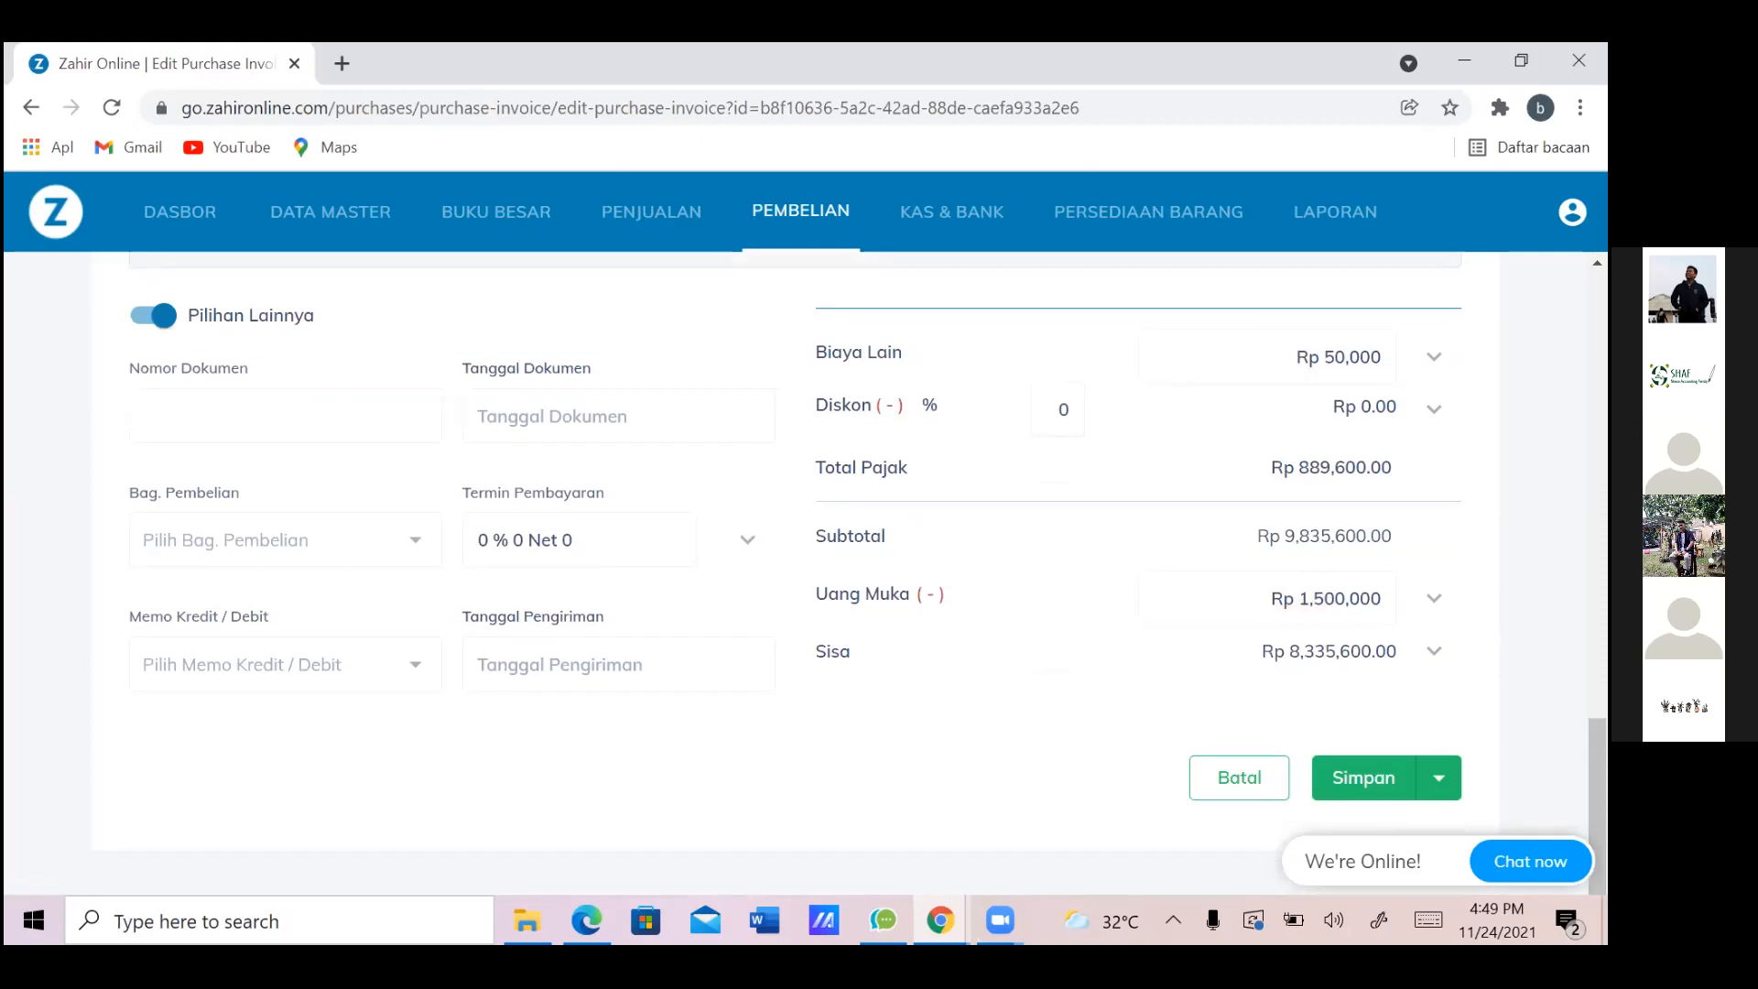
scroll(850, 573, up, 2)
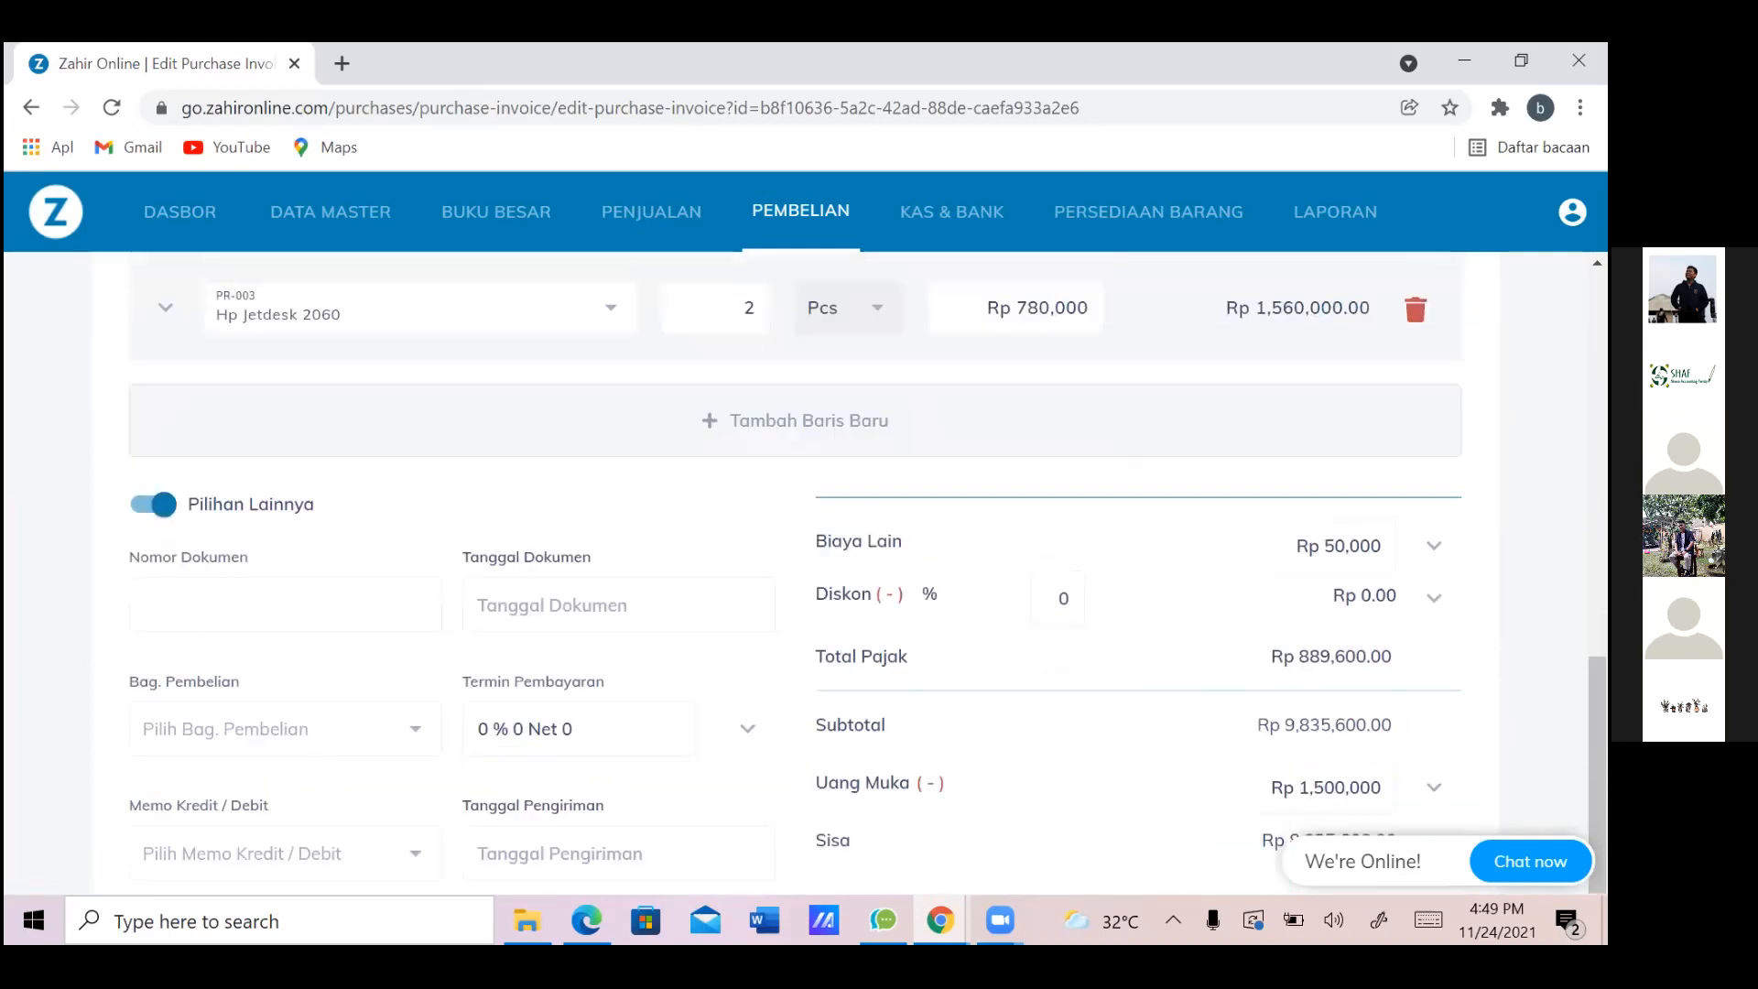
scroll(849, 573, down, 2)
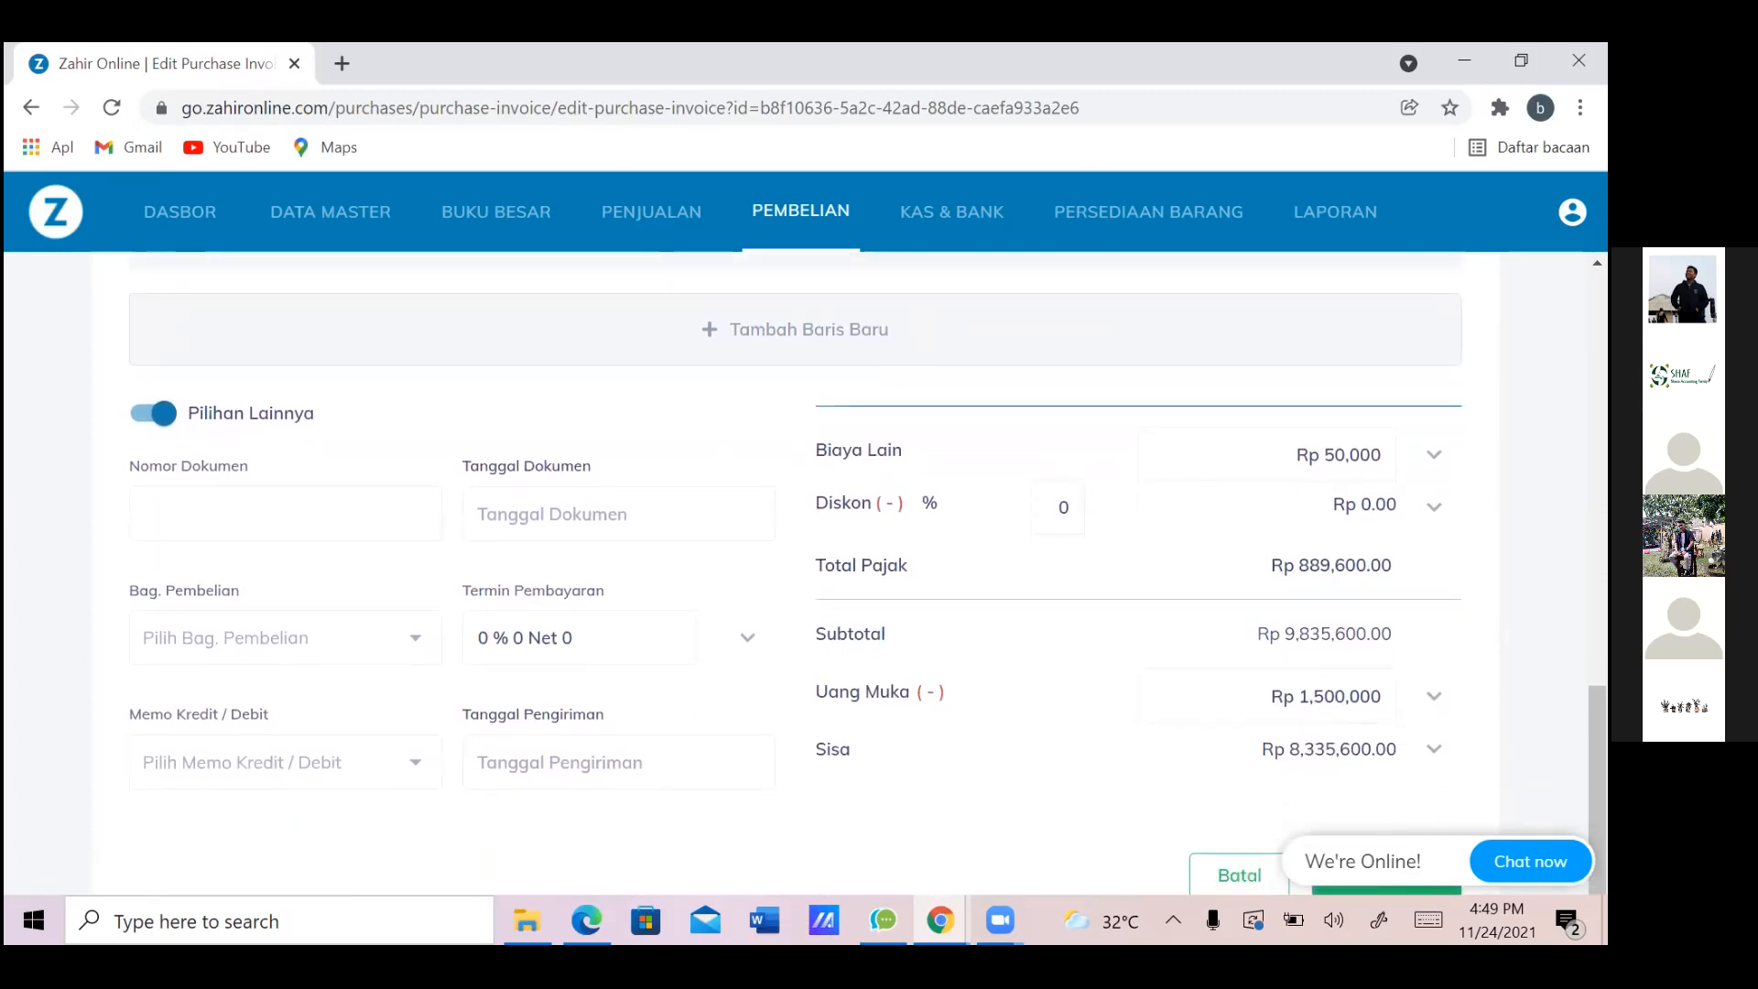
scroll(850, 573, up, 3)
scroll(850, 572, up, 7)
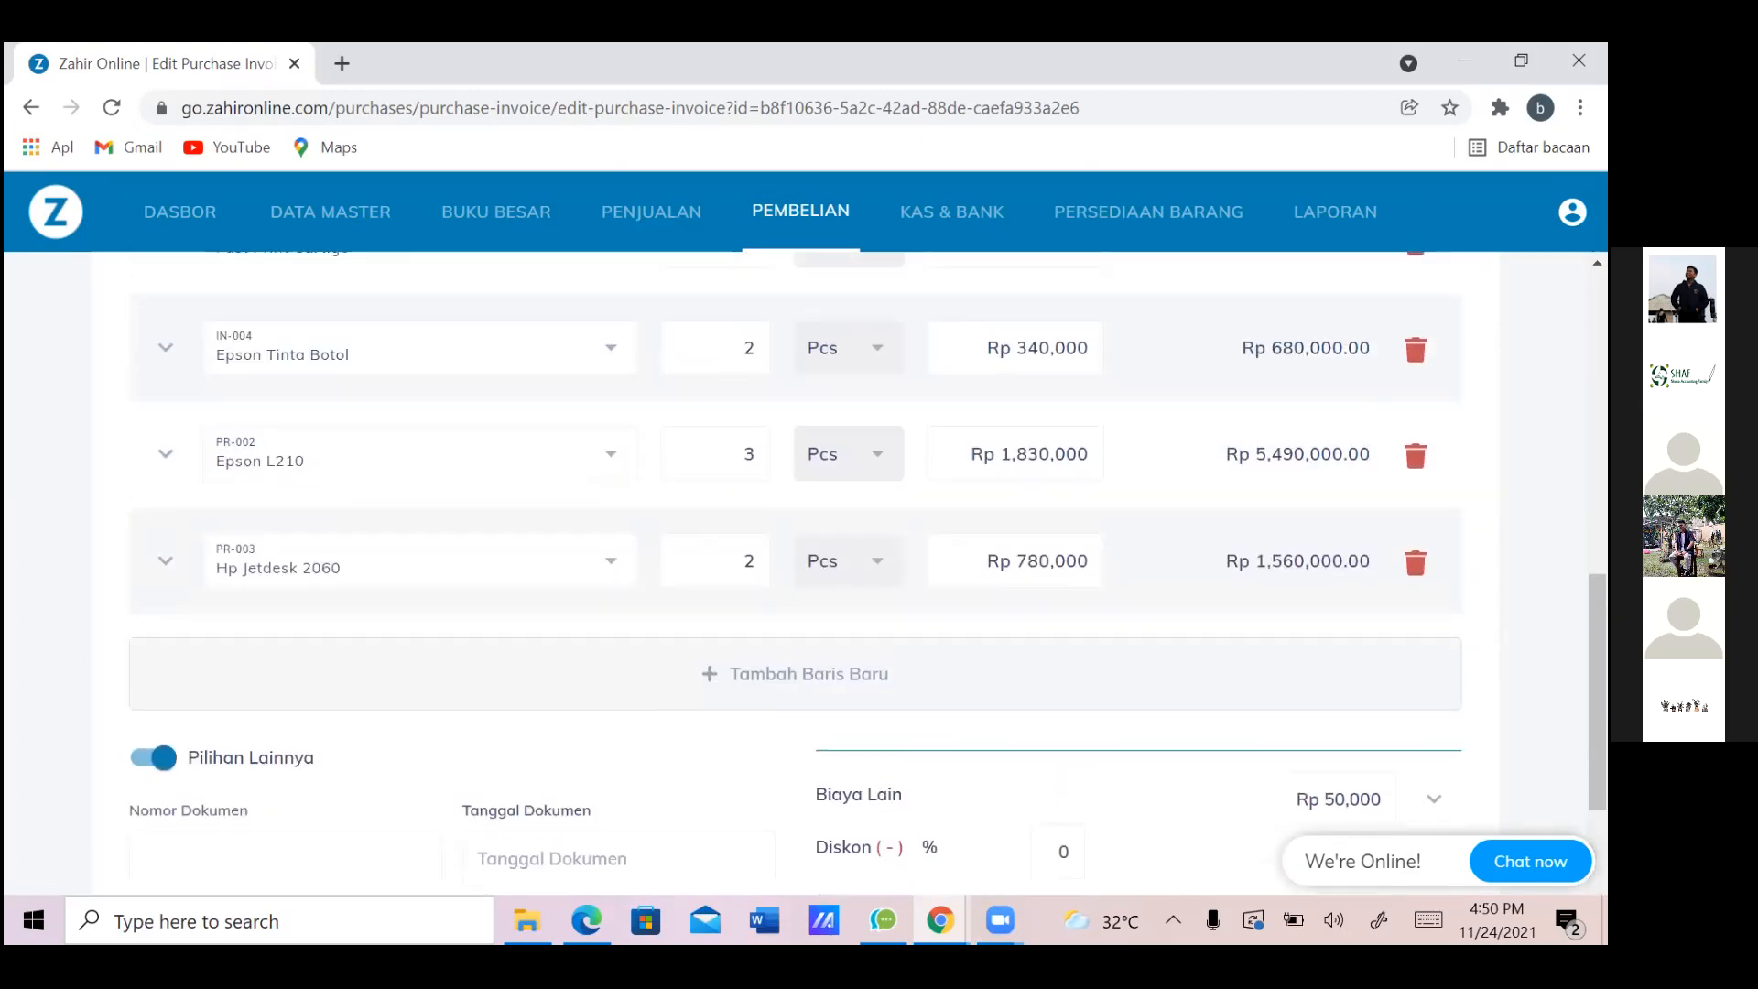
scroll(850, 572, up, 4)
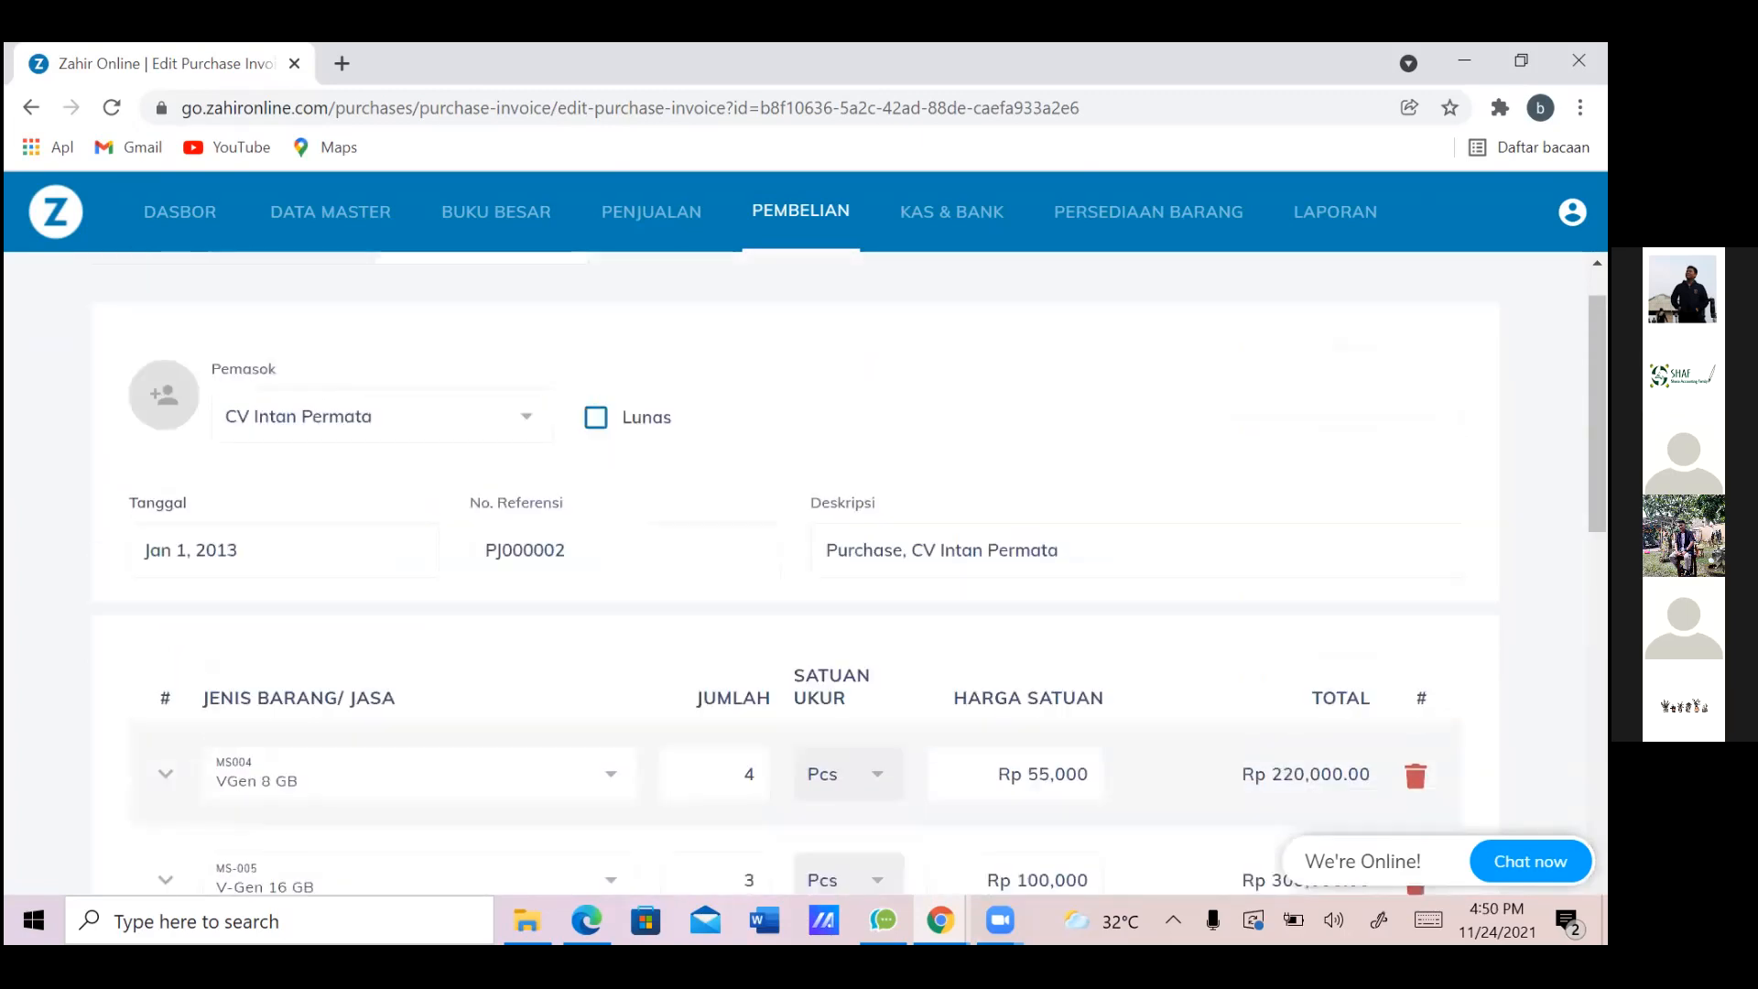
scroll(849, 572, down, 15)
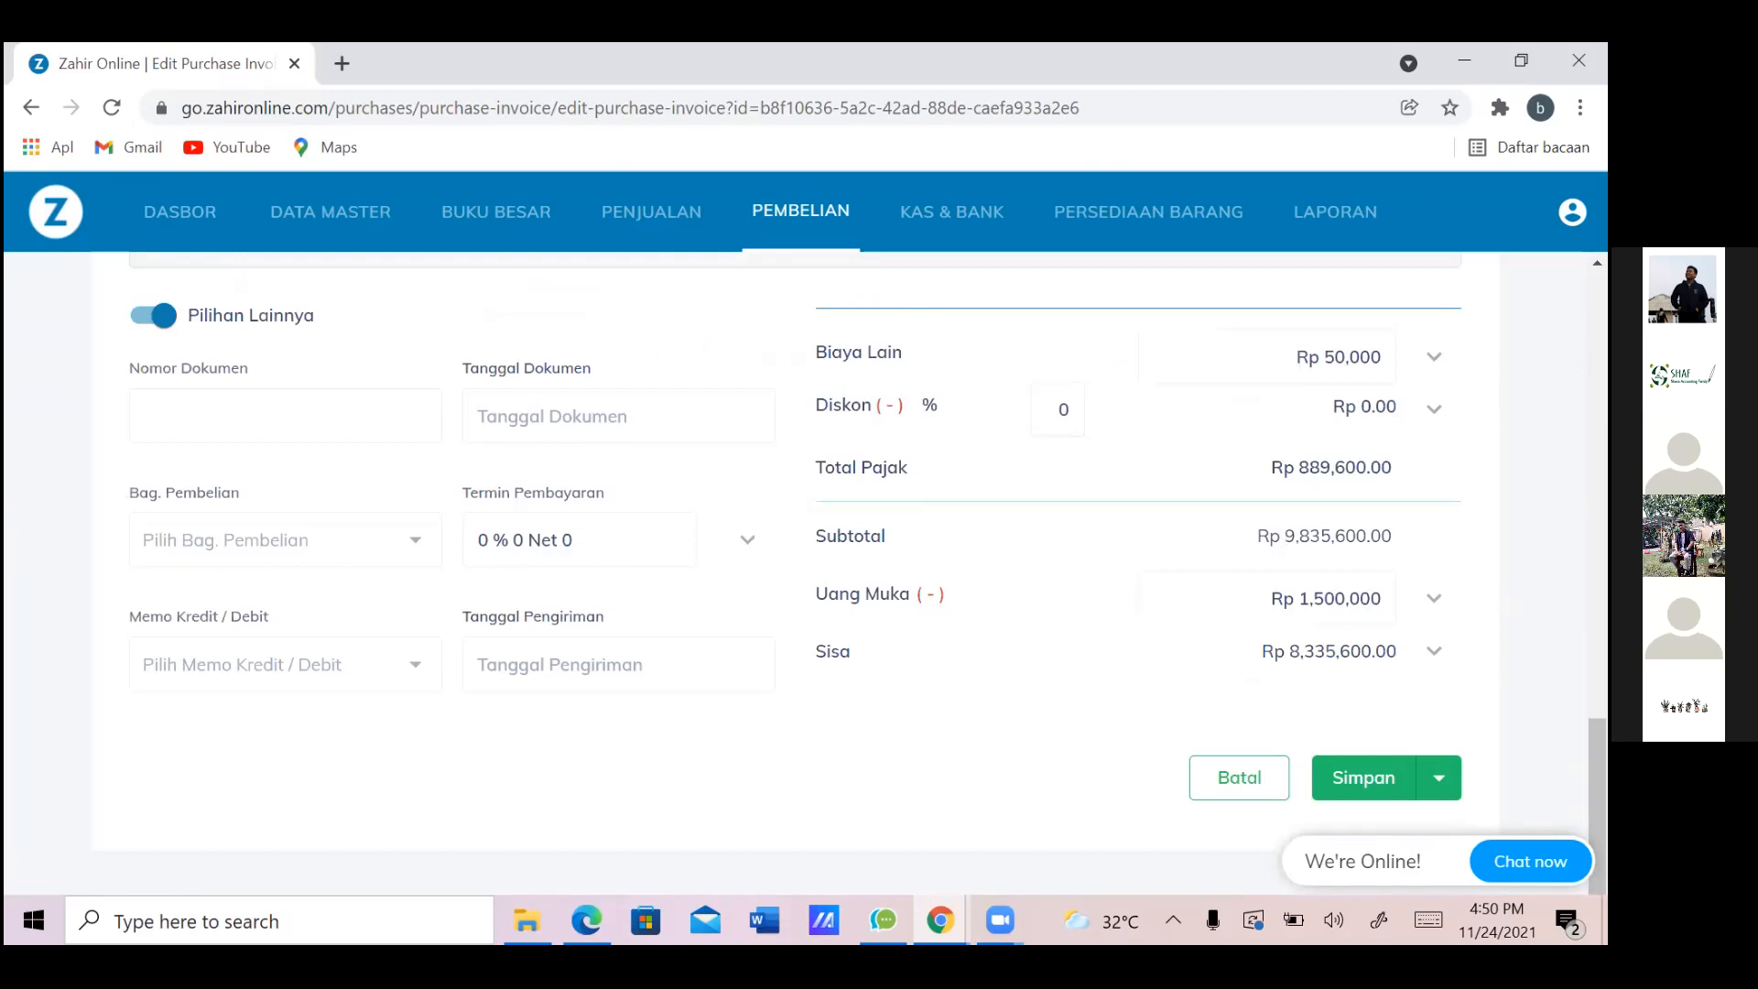
click(1239, 778)
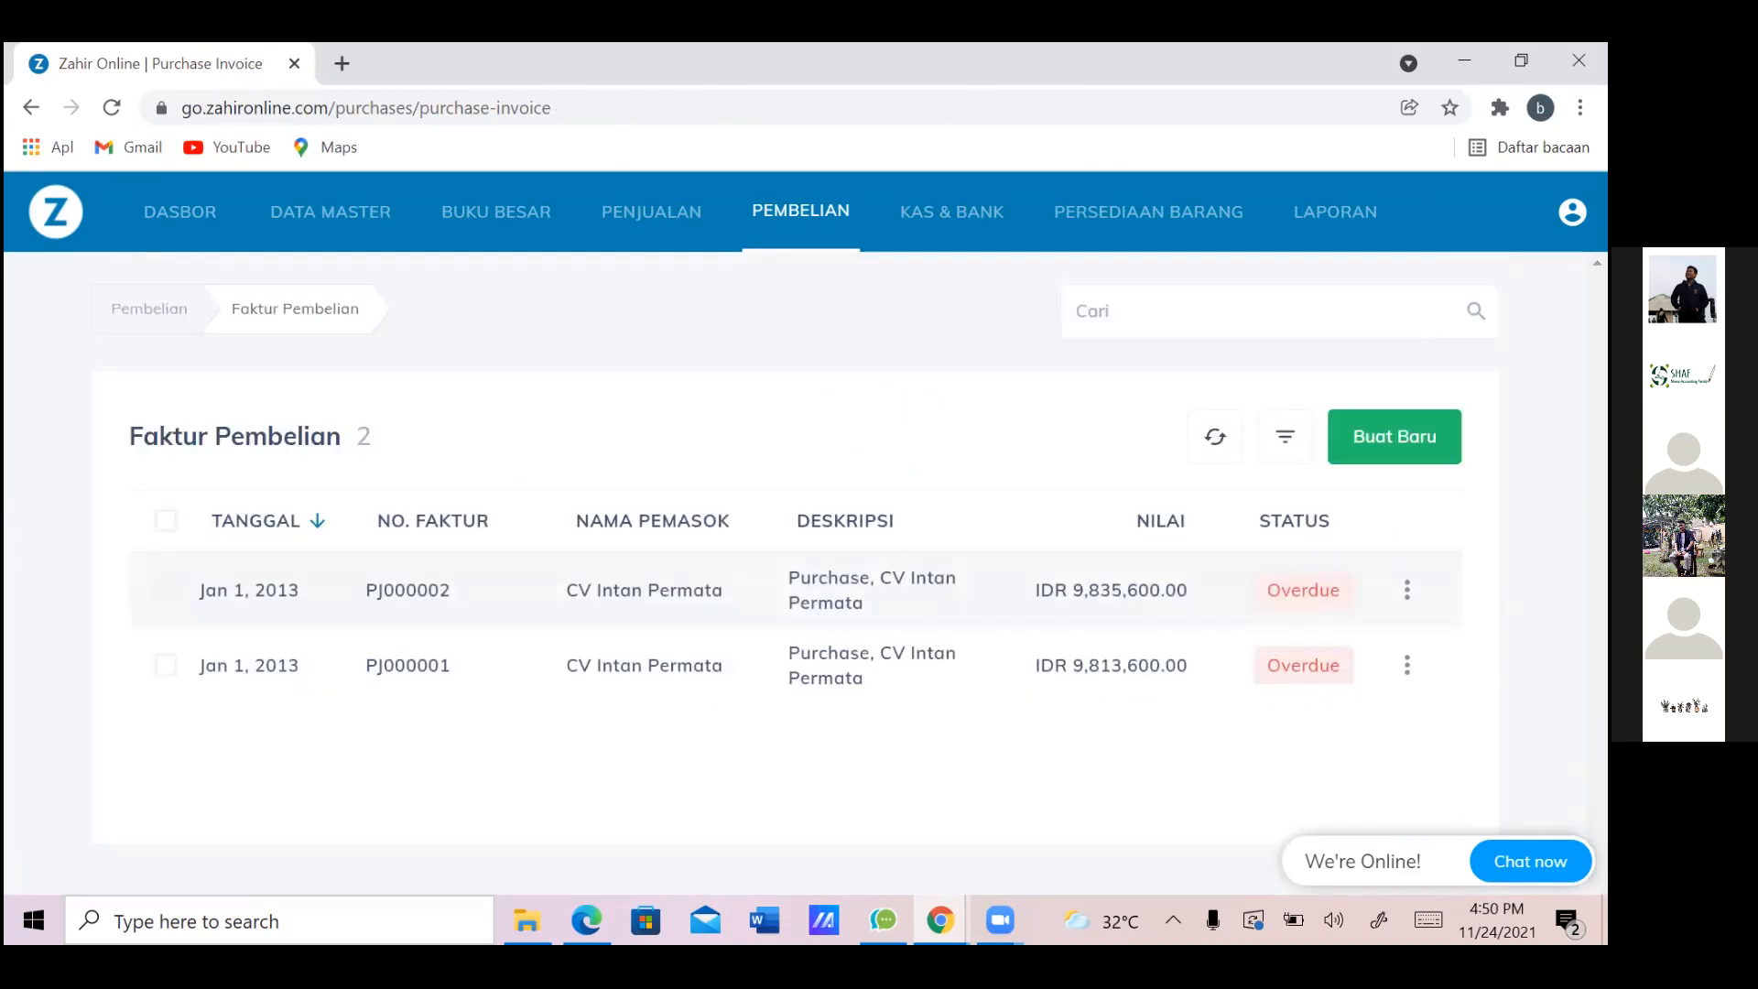
key(alt+Tab)
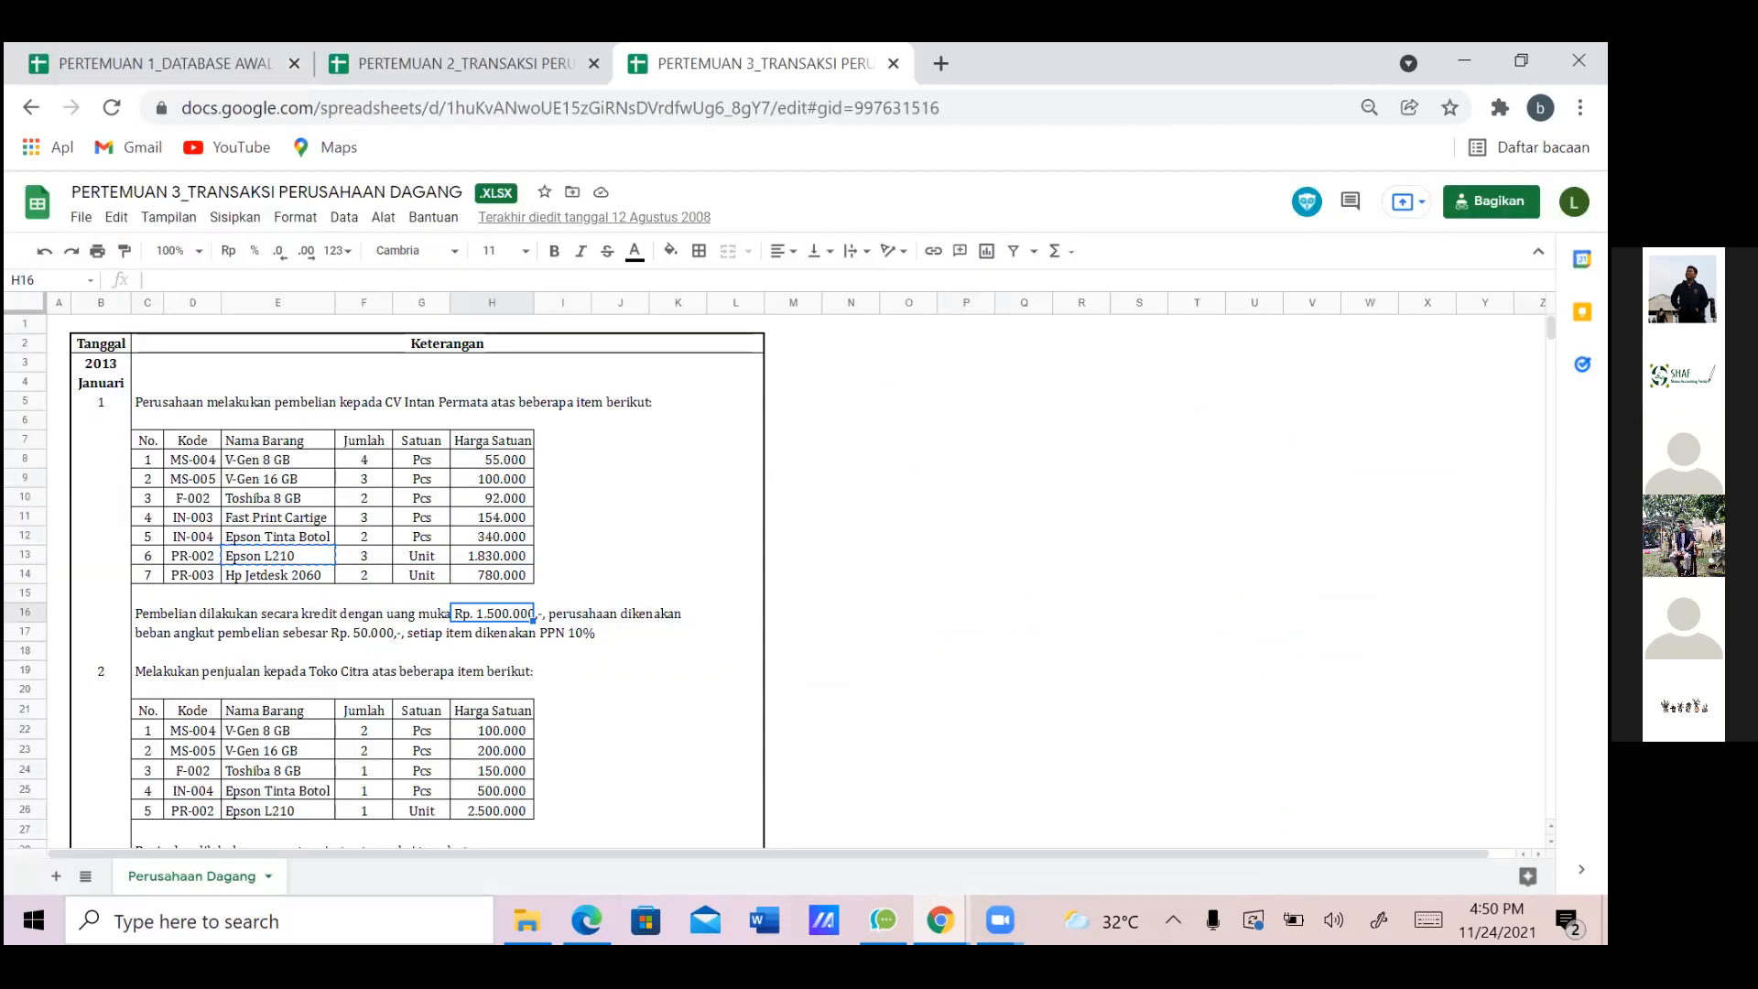
key(Down)
key(Down)
key(Down)
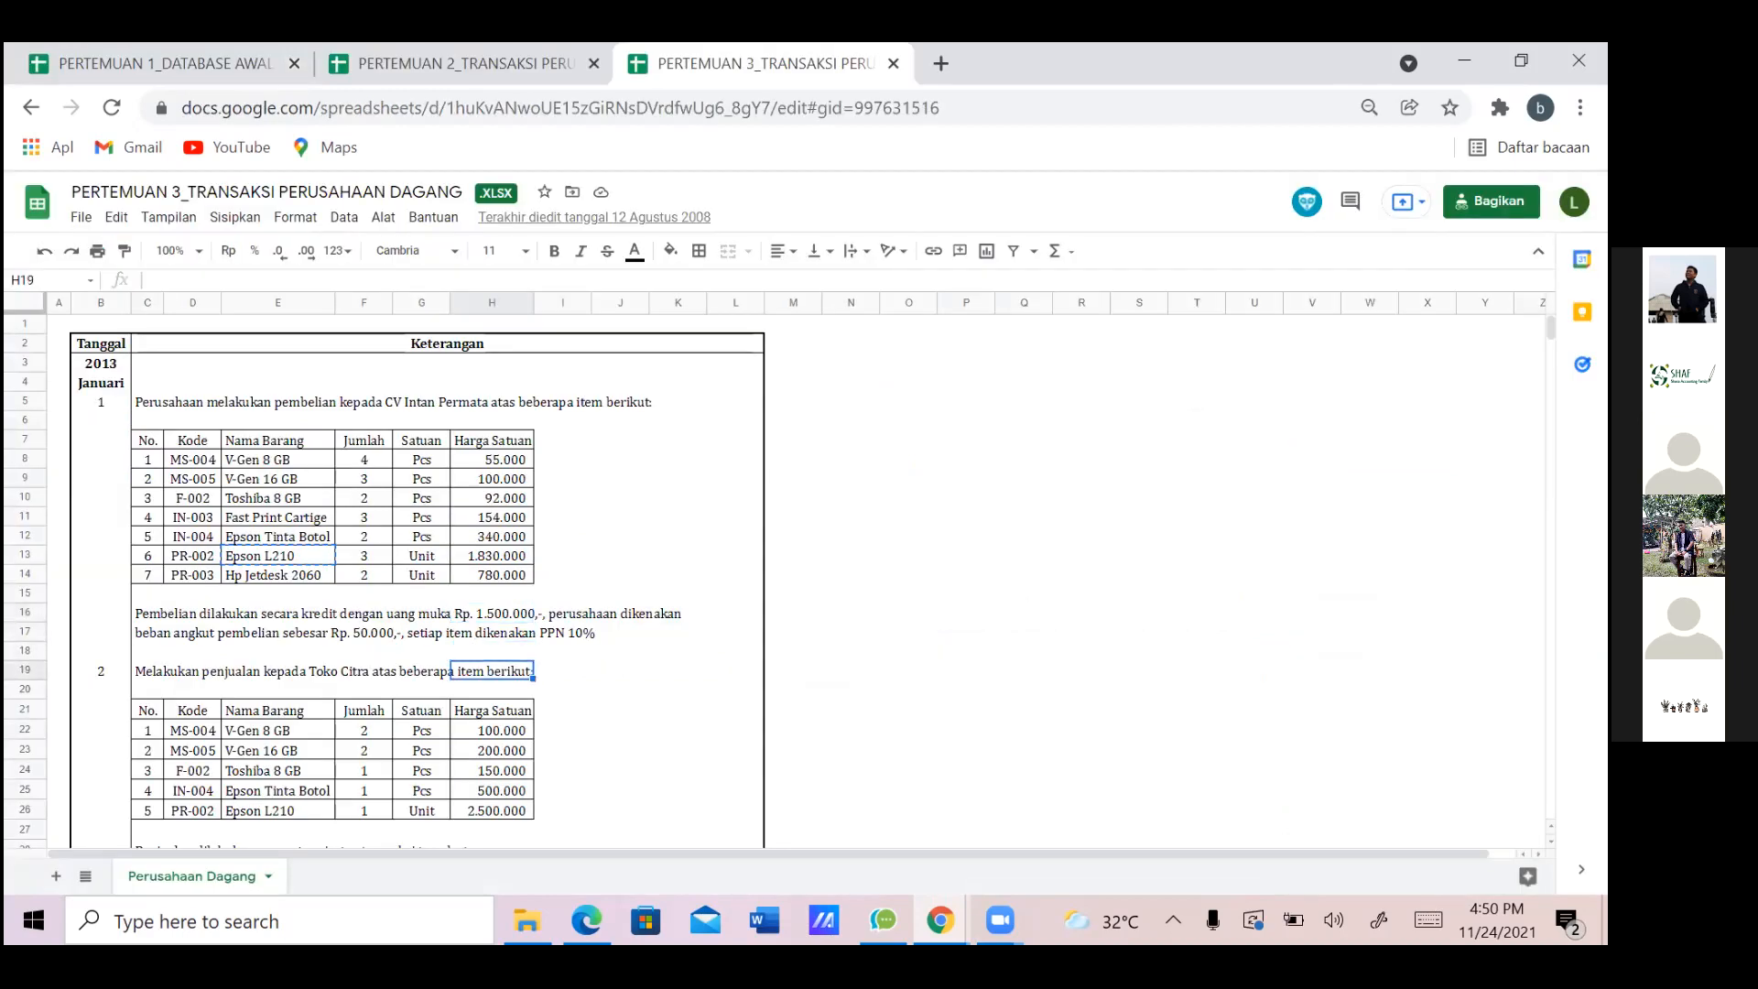
key(Left)
key(Left)
key(Left)
key(Left)
key(Left)
key(Down)
key(Down)
key(Down)
key(Down)
key(Down)
key(Down)
key(Down)
key(Down)
key(Down)
key(Down)
key(Down)
key(Down)
key(Down)
key(Up)
key(Up)
key(Up)
key(Up)
key(Up)
key(alt+Tab)
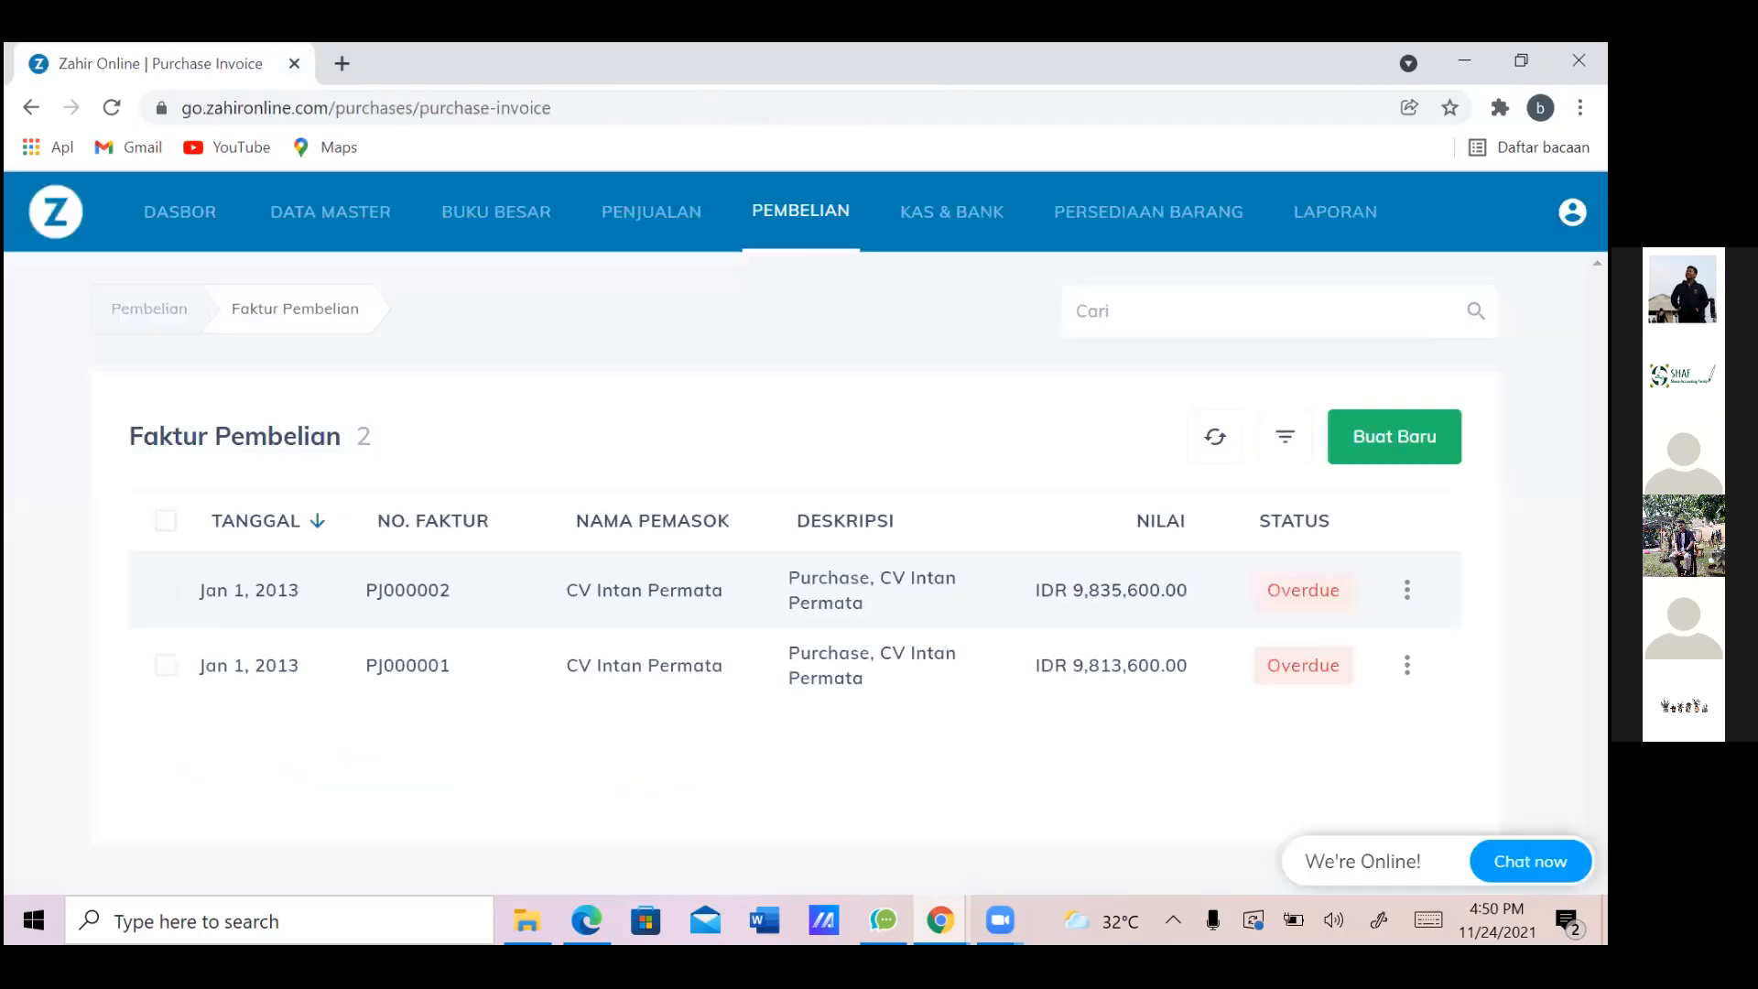
key(alt+Tab)
key(Up)
key(Up)
key(Up)
key(Up)
key(Up)
key(Up)
key(Up)
key(Up)
key(Right)
key(Right)
key(Right)
key(Right)
key(Right)
key(Right)
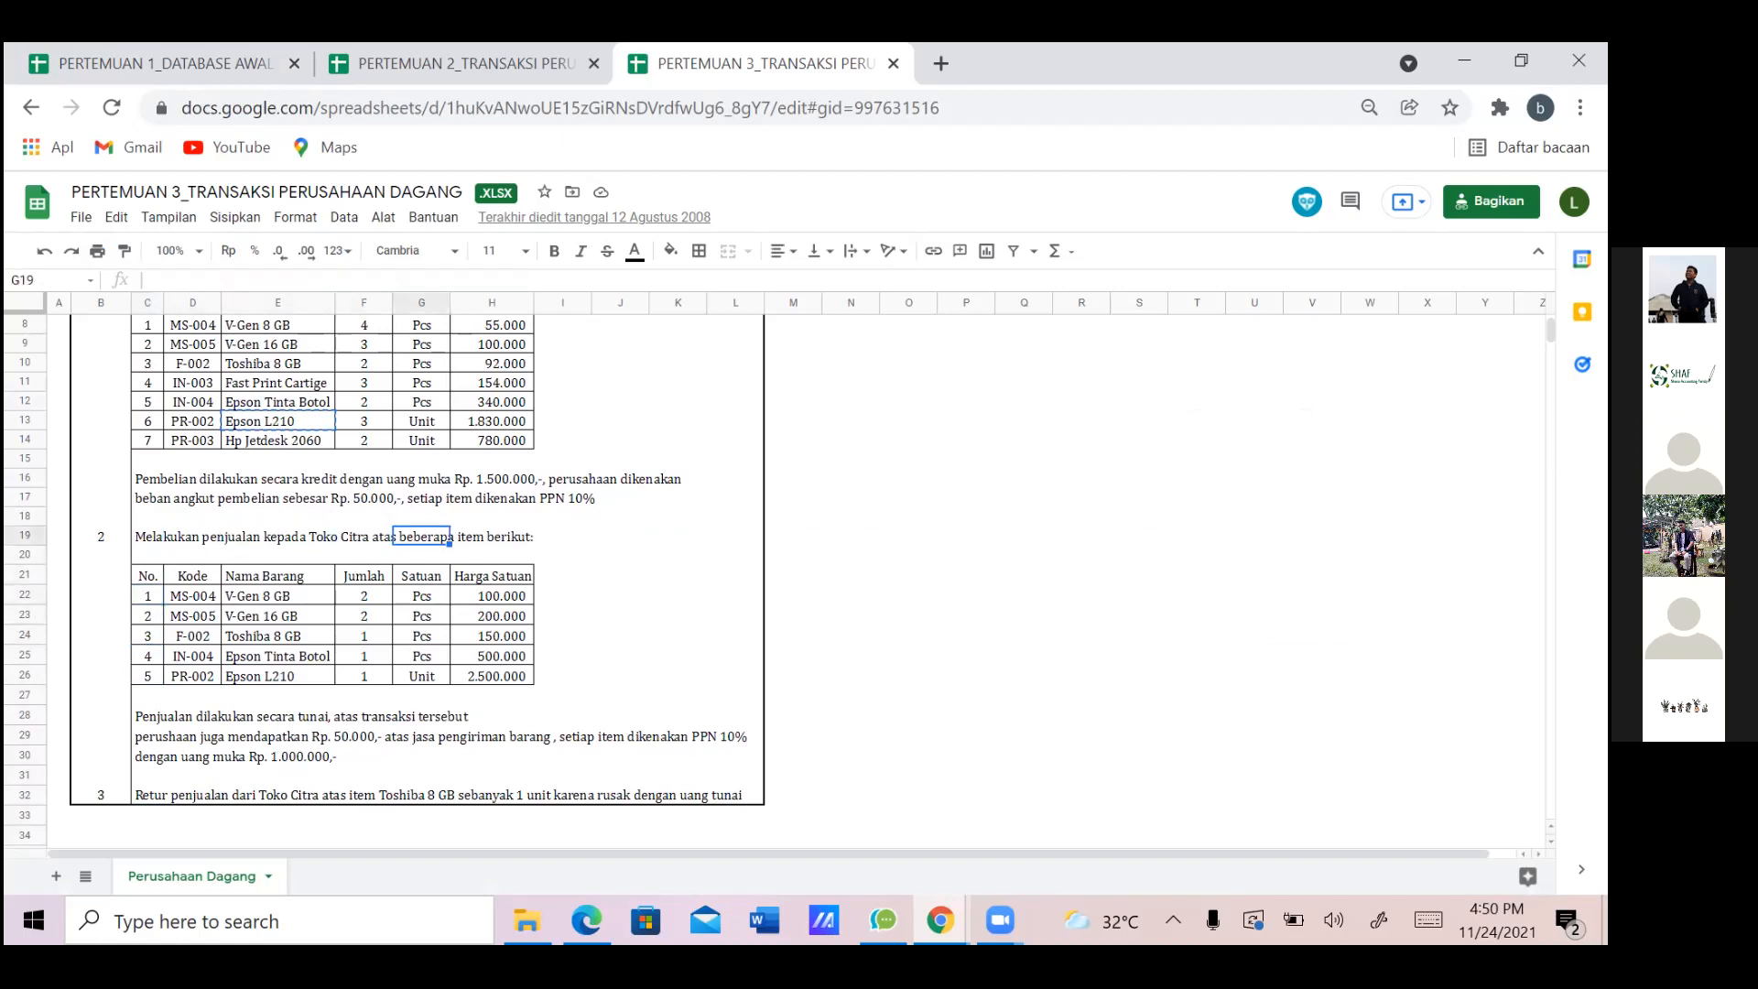
key(Left)
key(Left)
key(Left)
key(Left)
key(Left)
key(Left)
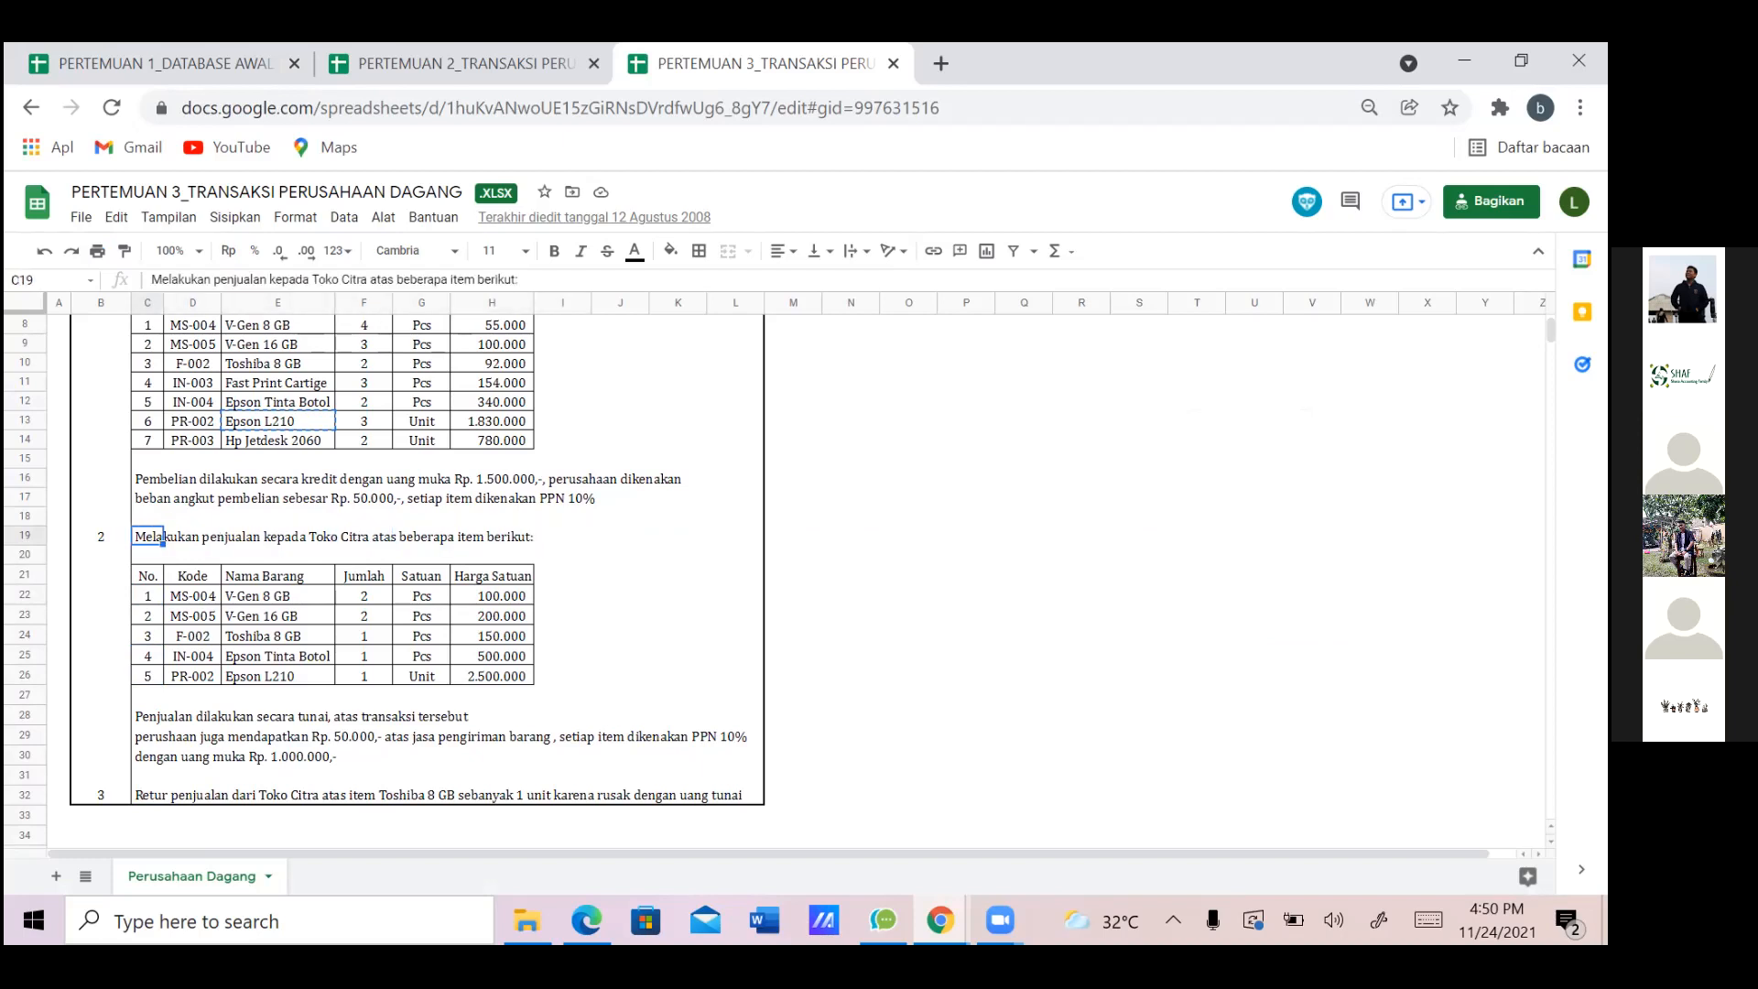
key(alt+Tab)
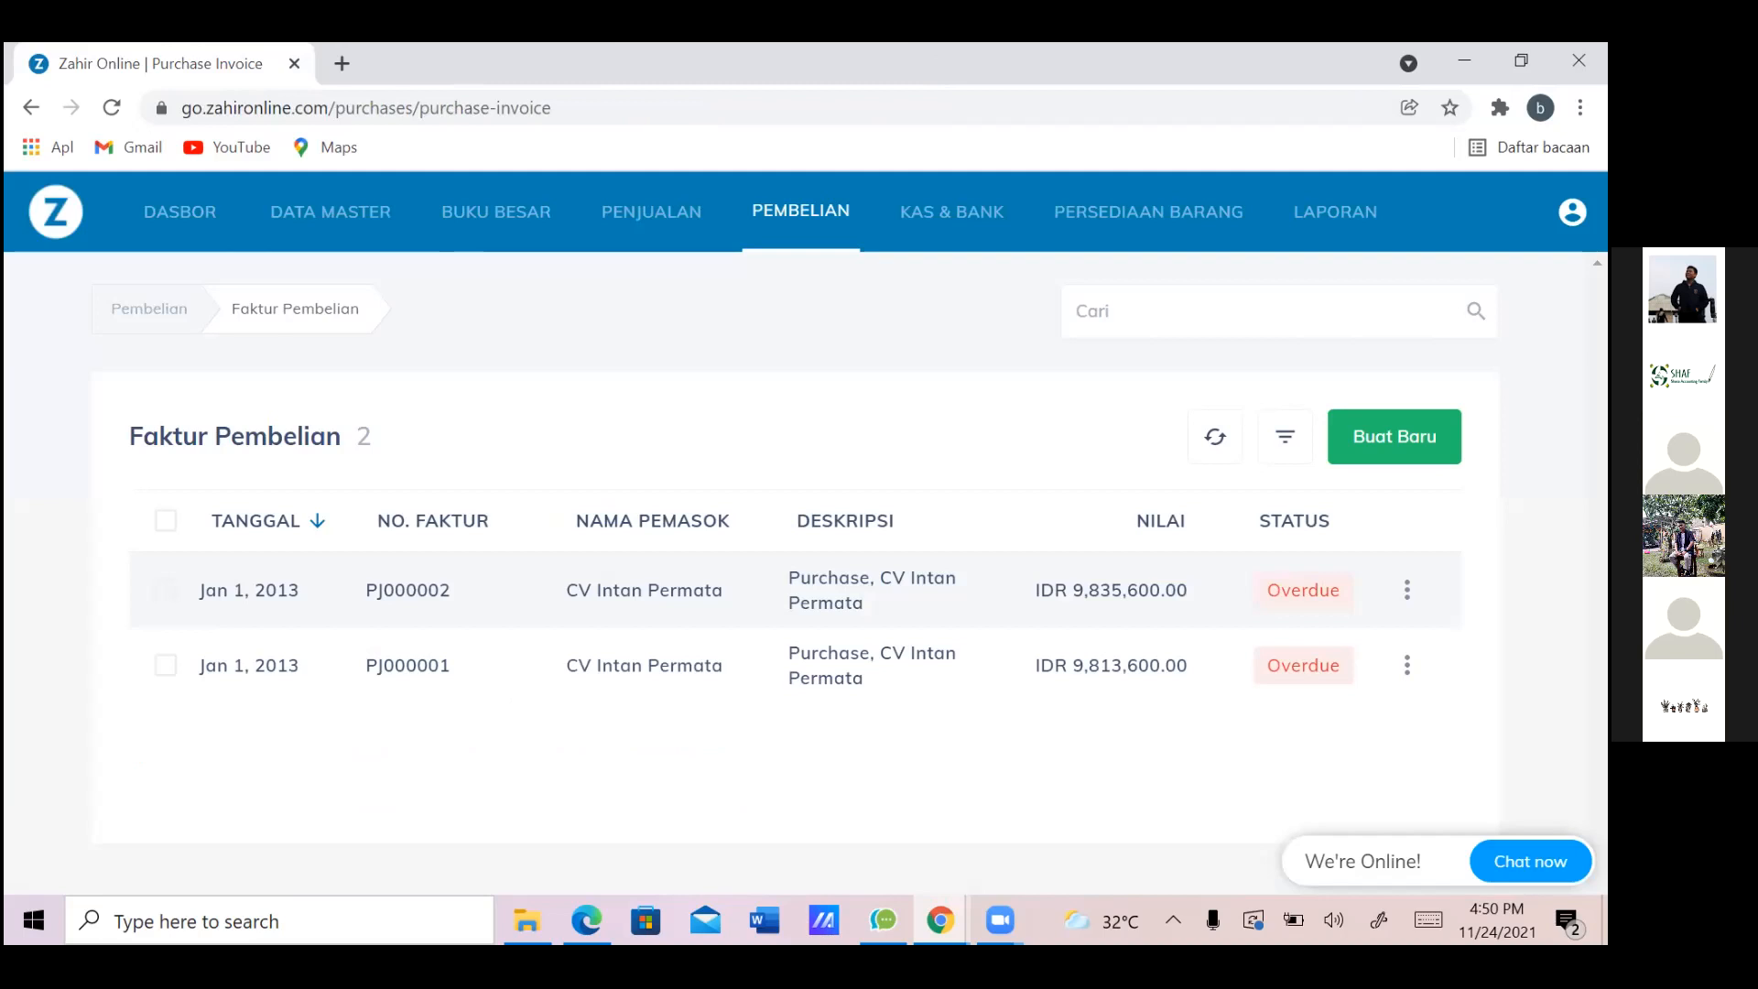
Go to the Penjualan section and bring up the Toko Citra sales transaction in the spreadsheet
click(671, 239)
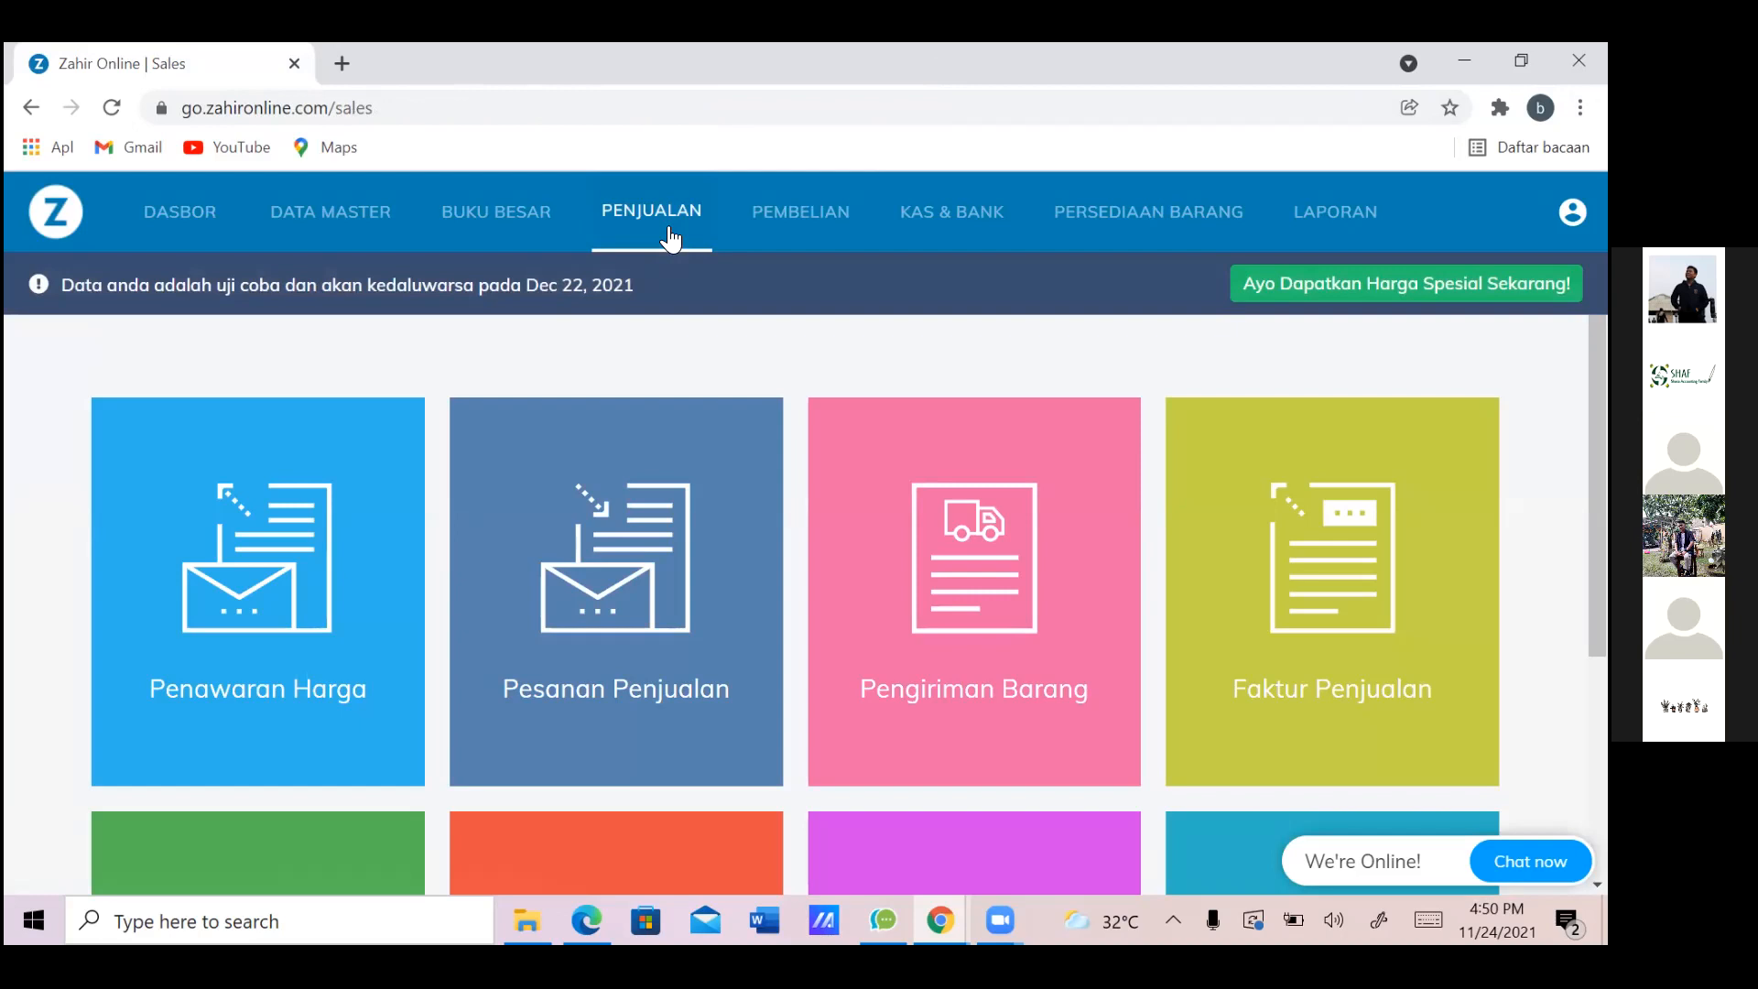
key(alt+Tab)
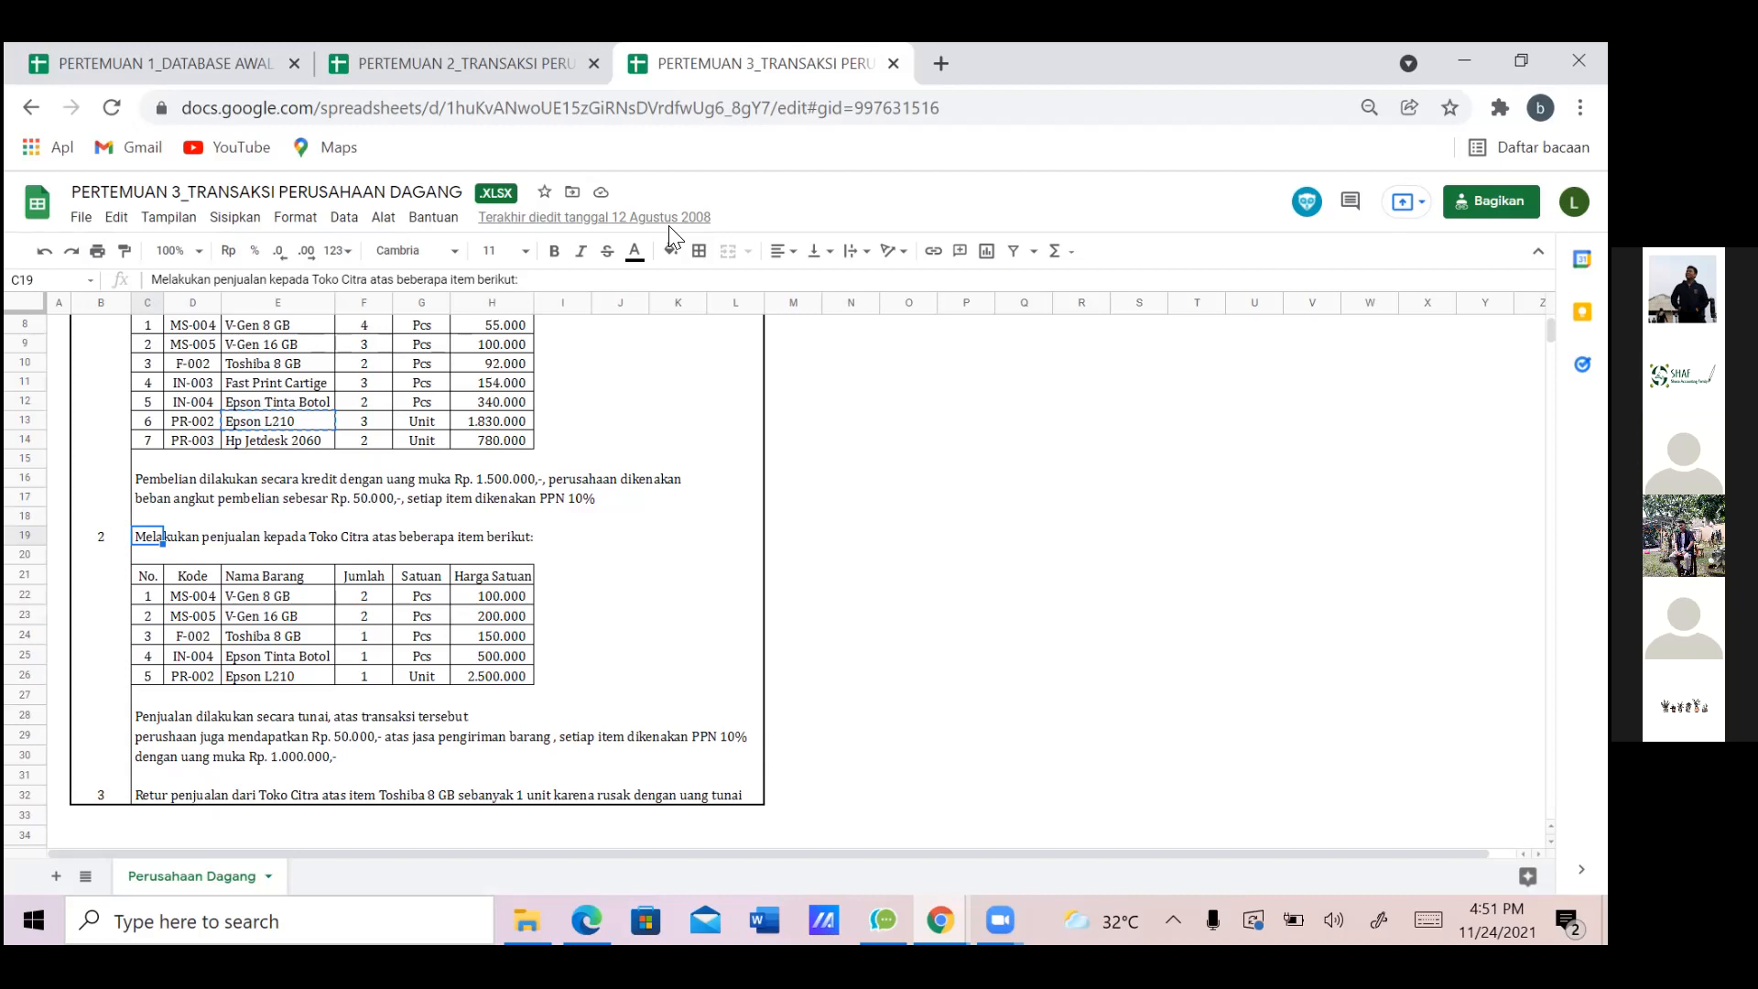
click(623, 517)
key(Down)
key(Left)
key(Left)
key(Left)
key(Left)
key(Left)
key(Left)
key(Left)
key(Right)
key(Right)
key(Right)
key(Right)
key(Right)
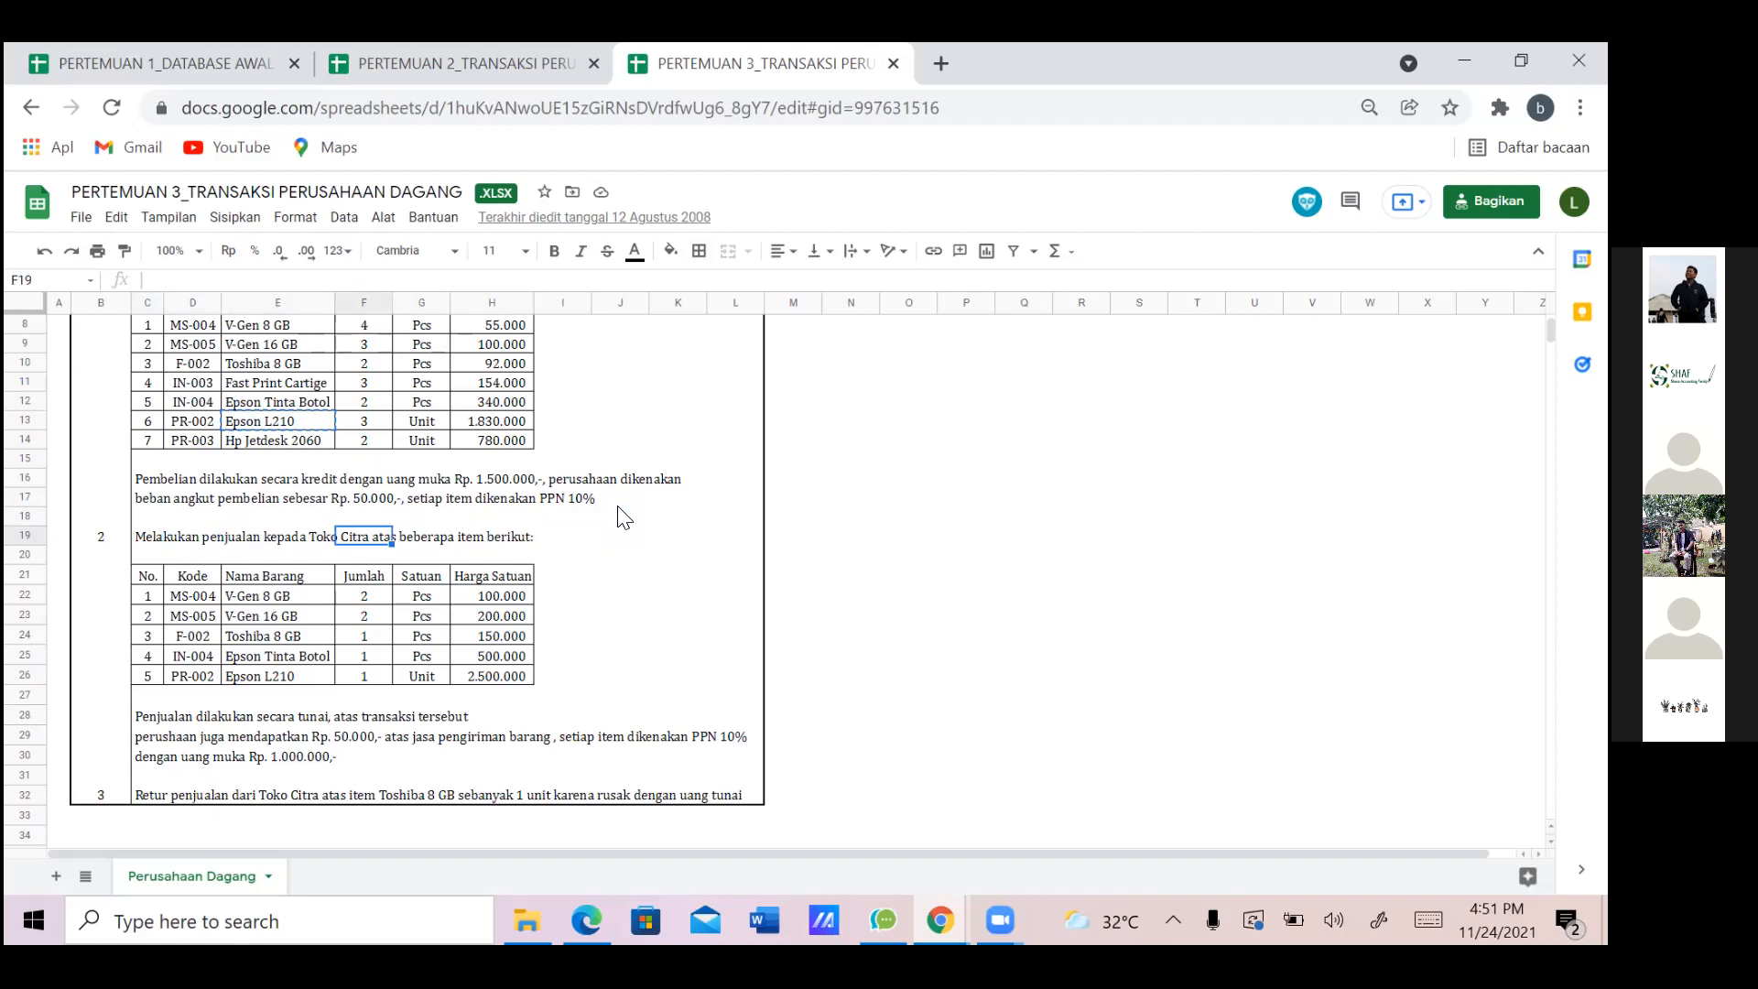
key(Down)
key(Down)
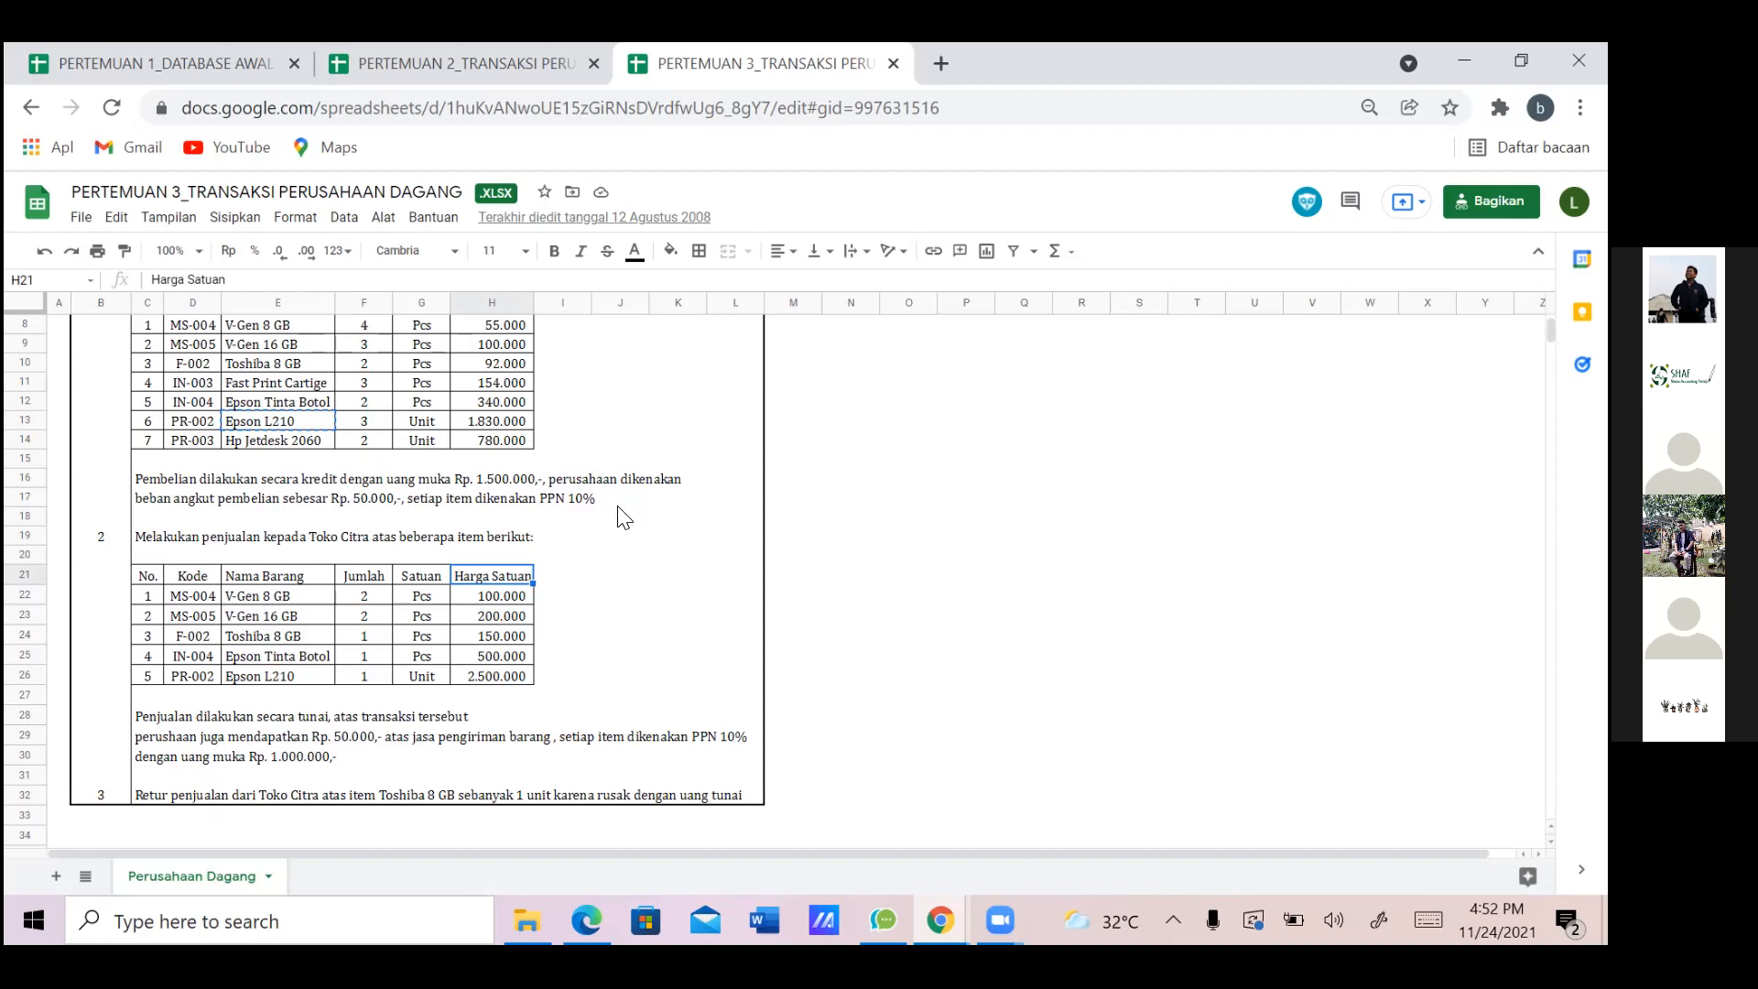
Check the unit of the Toshiba 8 GB row in the sheet, then return to Zahir Online
click(414, 640)
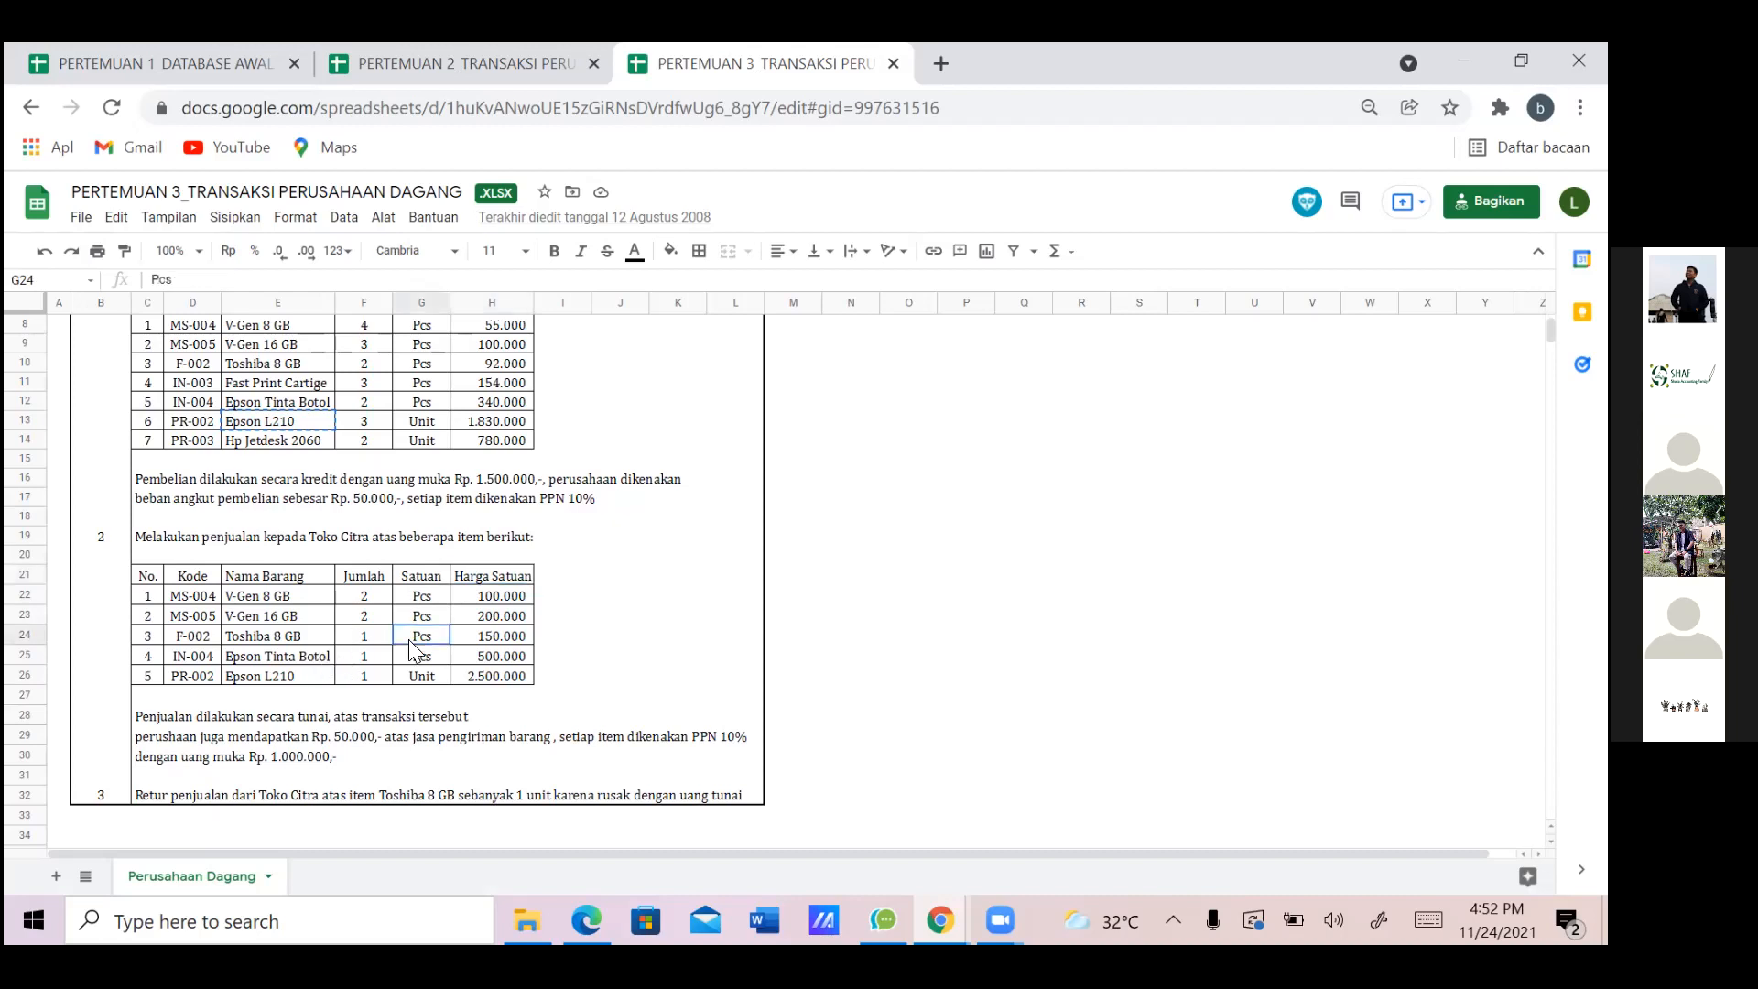
key(alt+Tab)
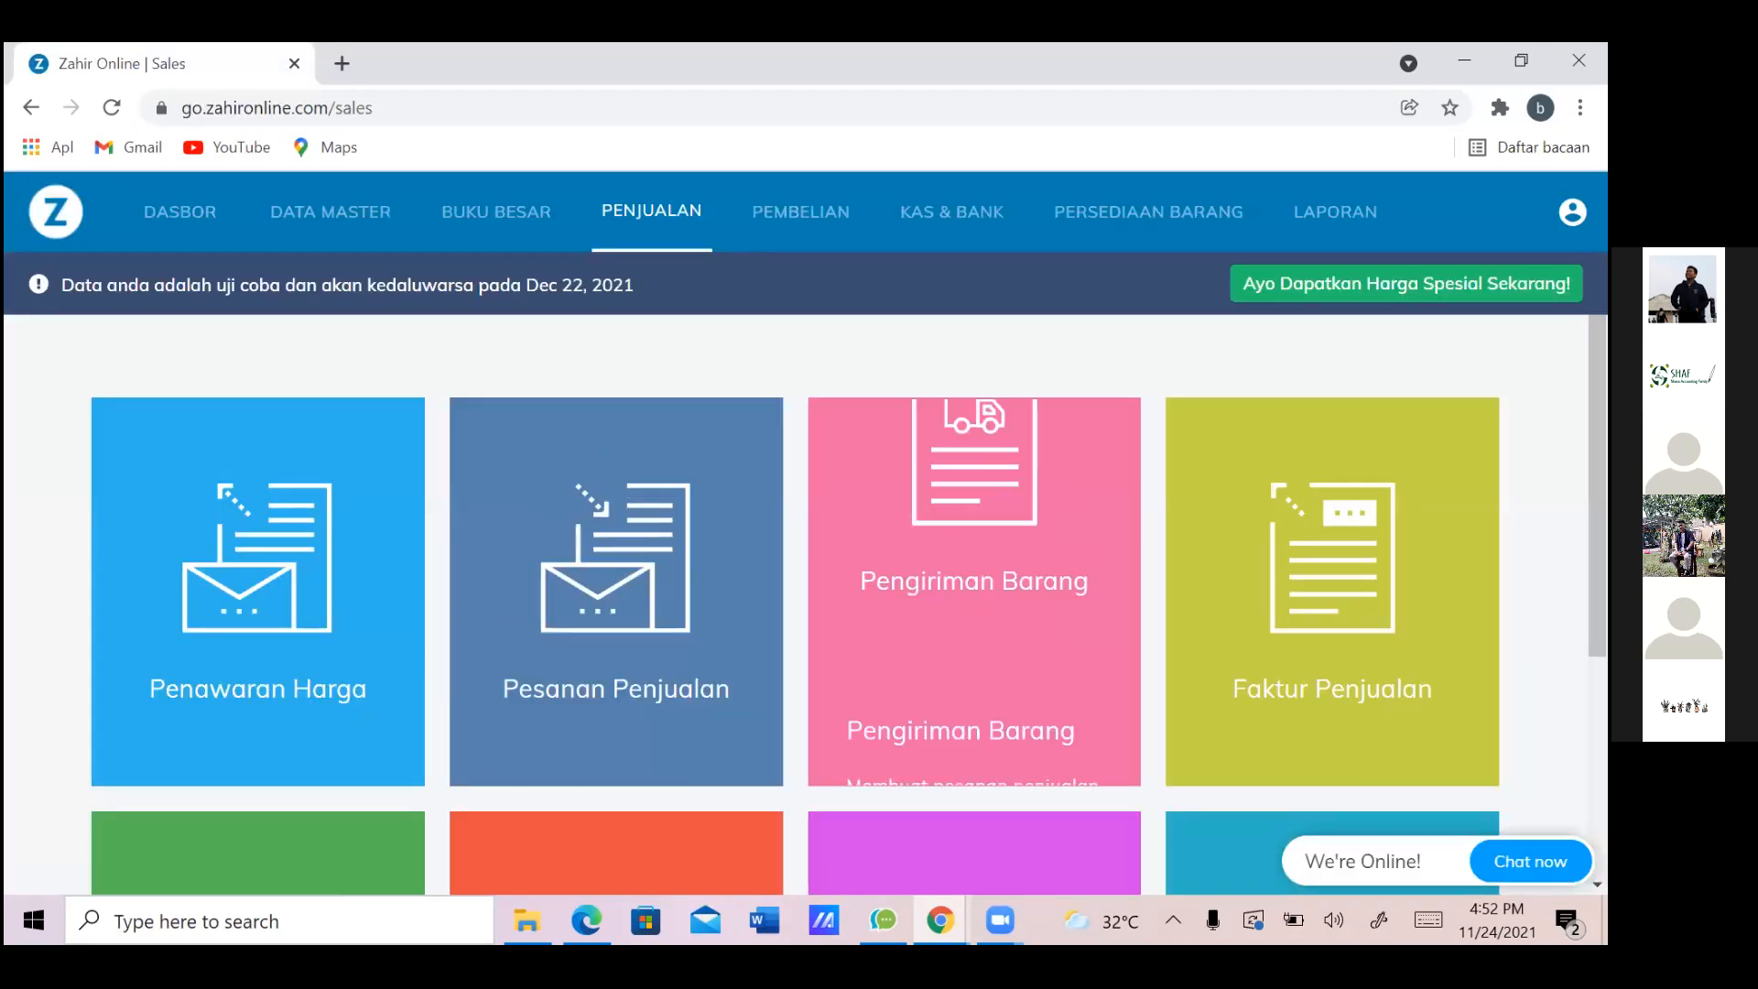
Try Impor > Data Transaksi from the profile menu and dismiss the locked-feature notice
click(1572, 212)
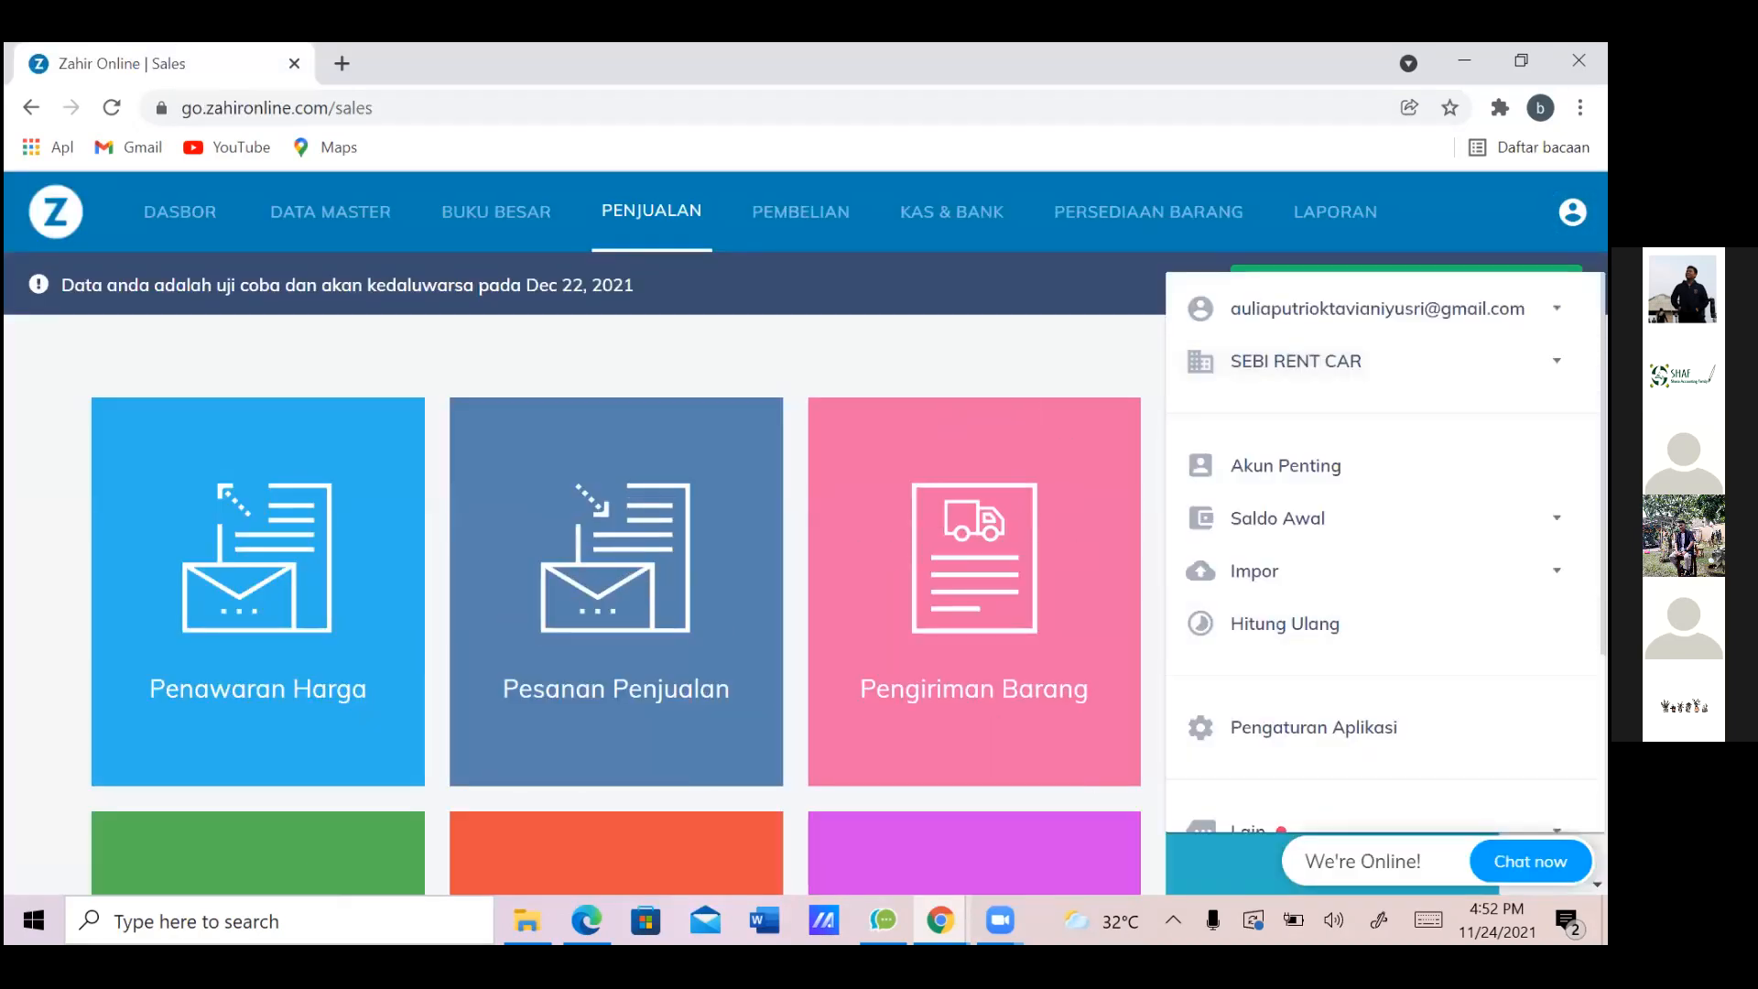
scroll(1383, 558, down, 2)
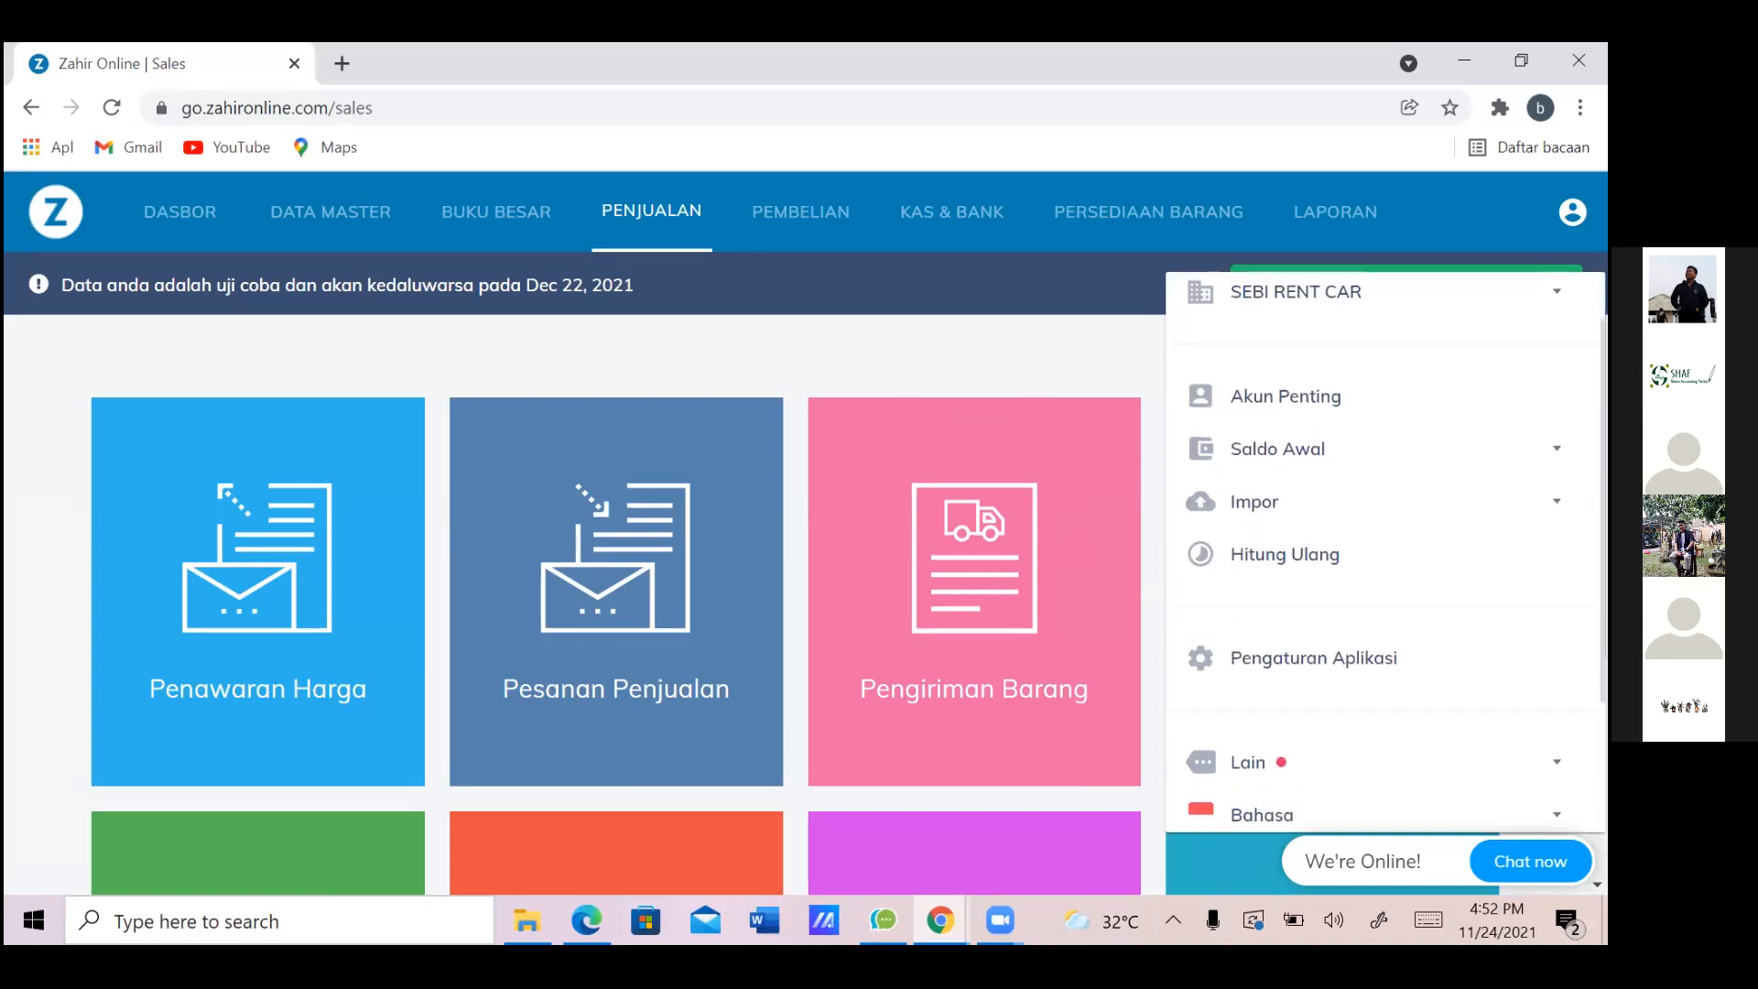
scroll(1383, 505, down, 1)
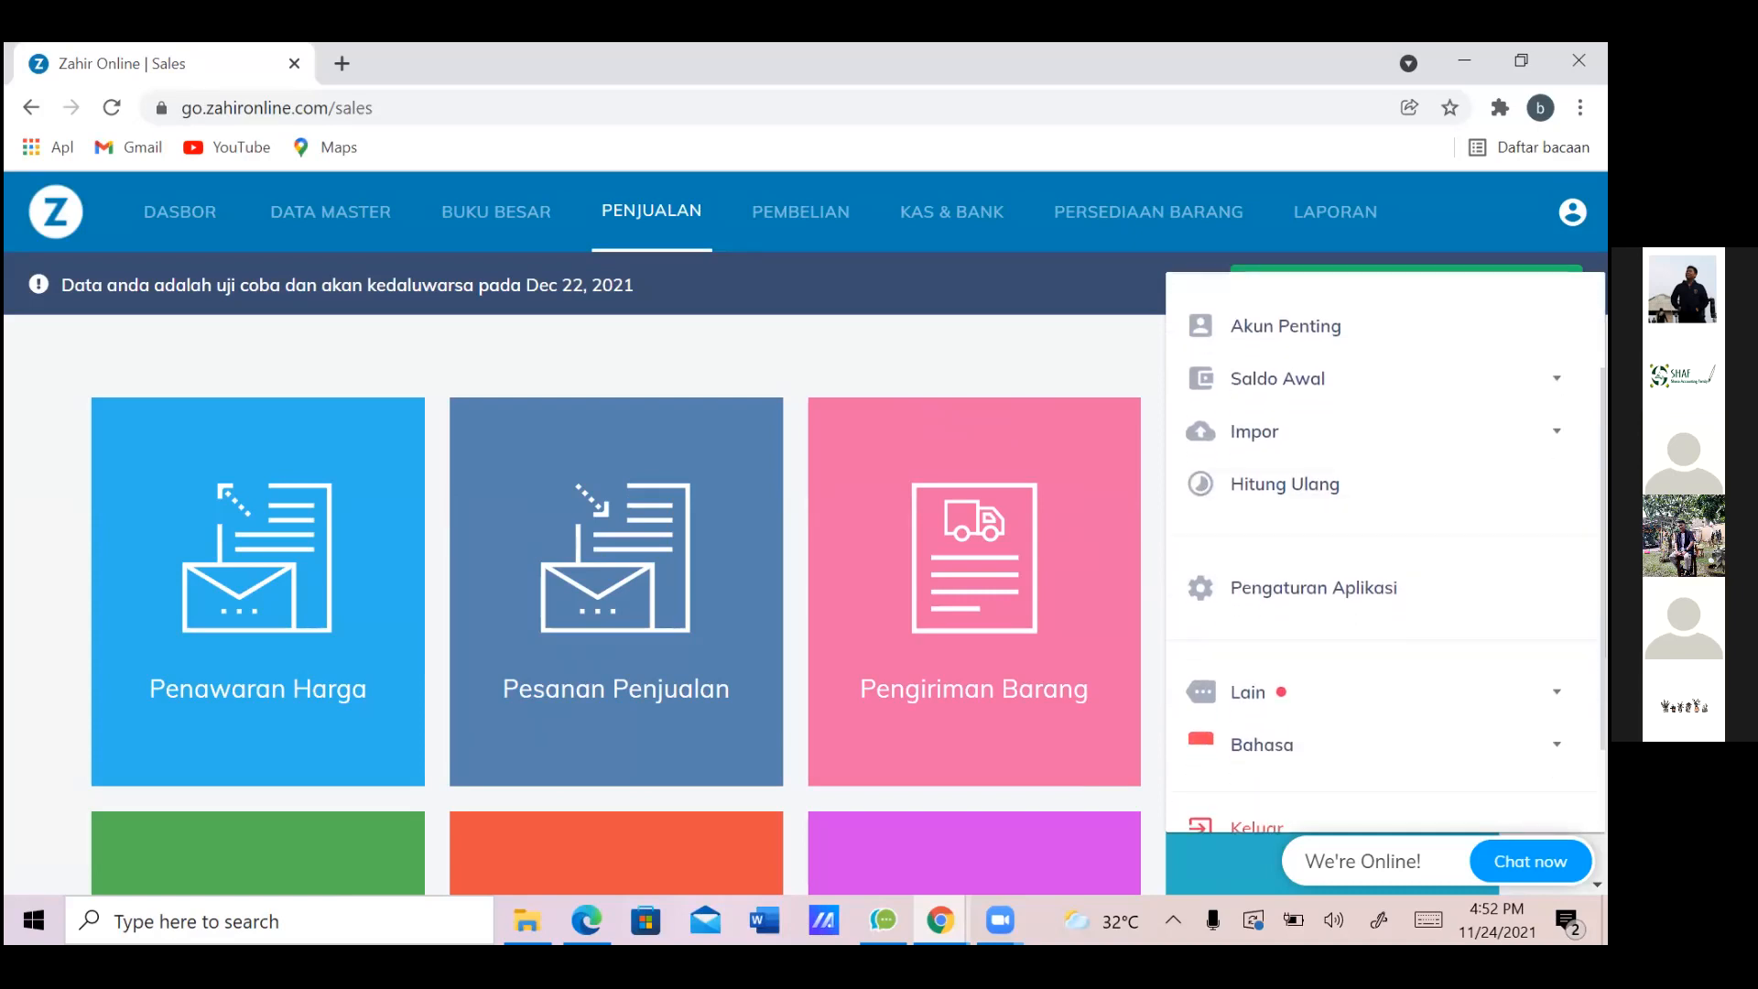
click(1383, 431)
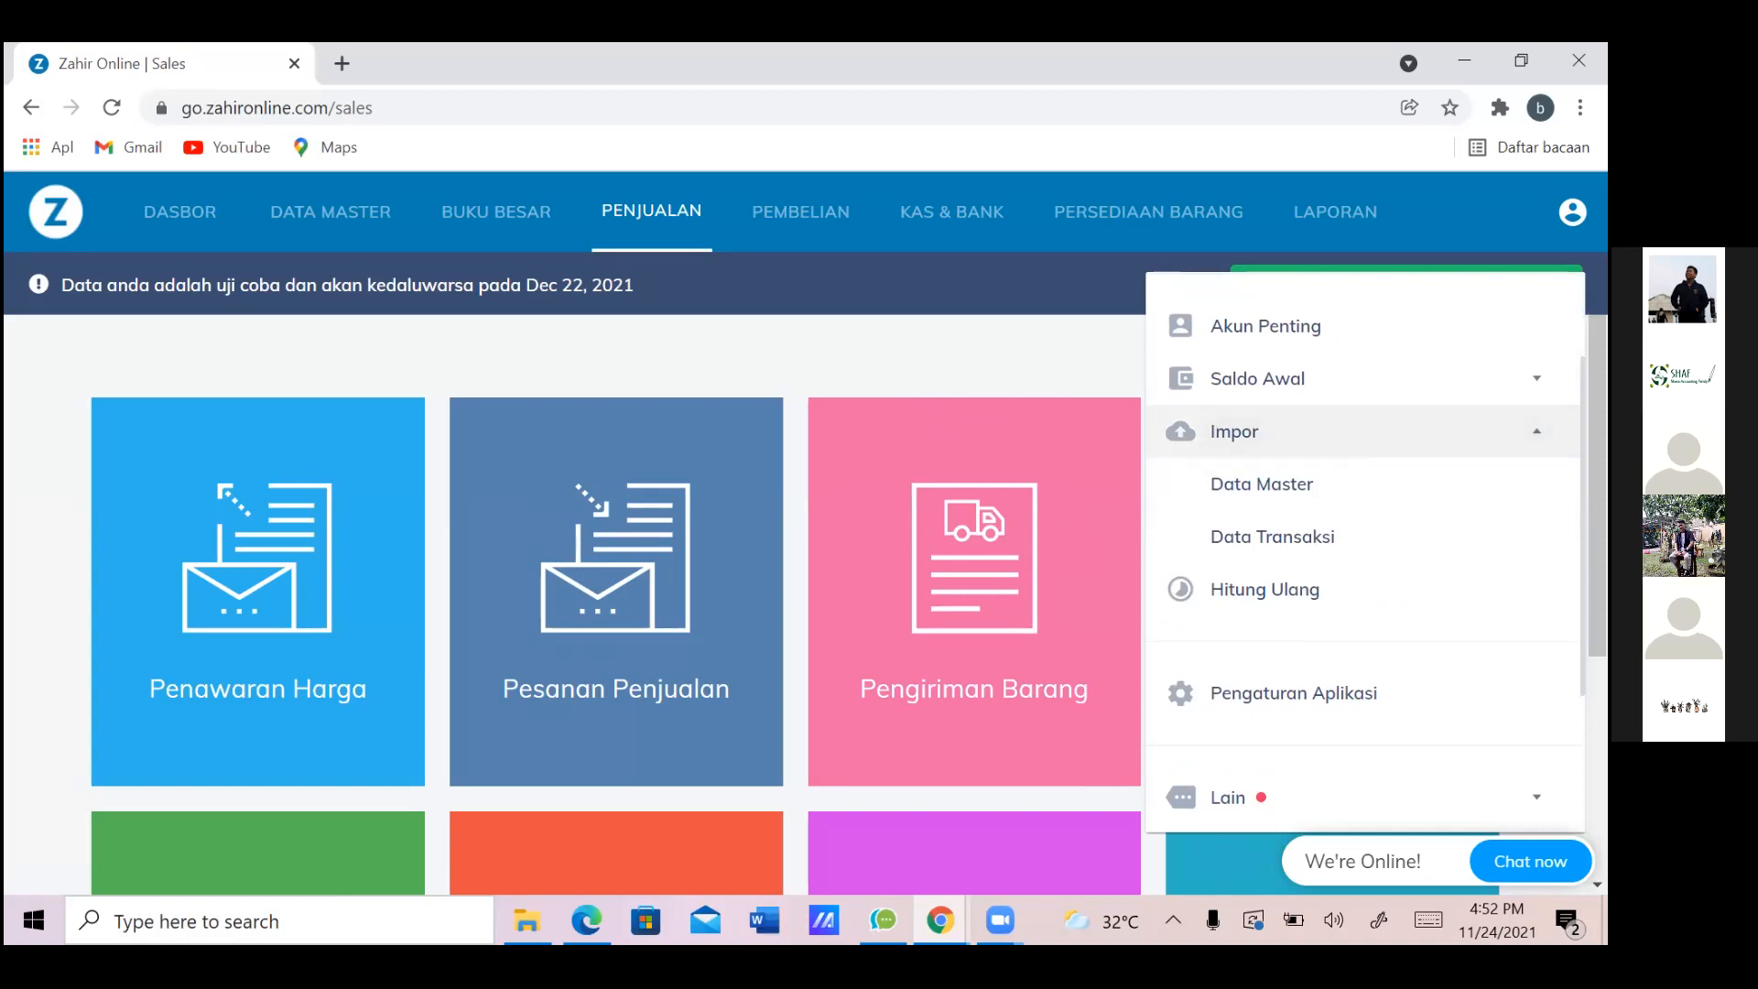
click(1272, 536)
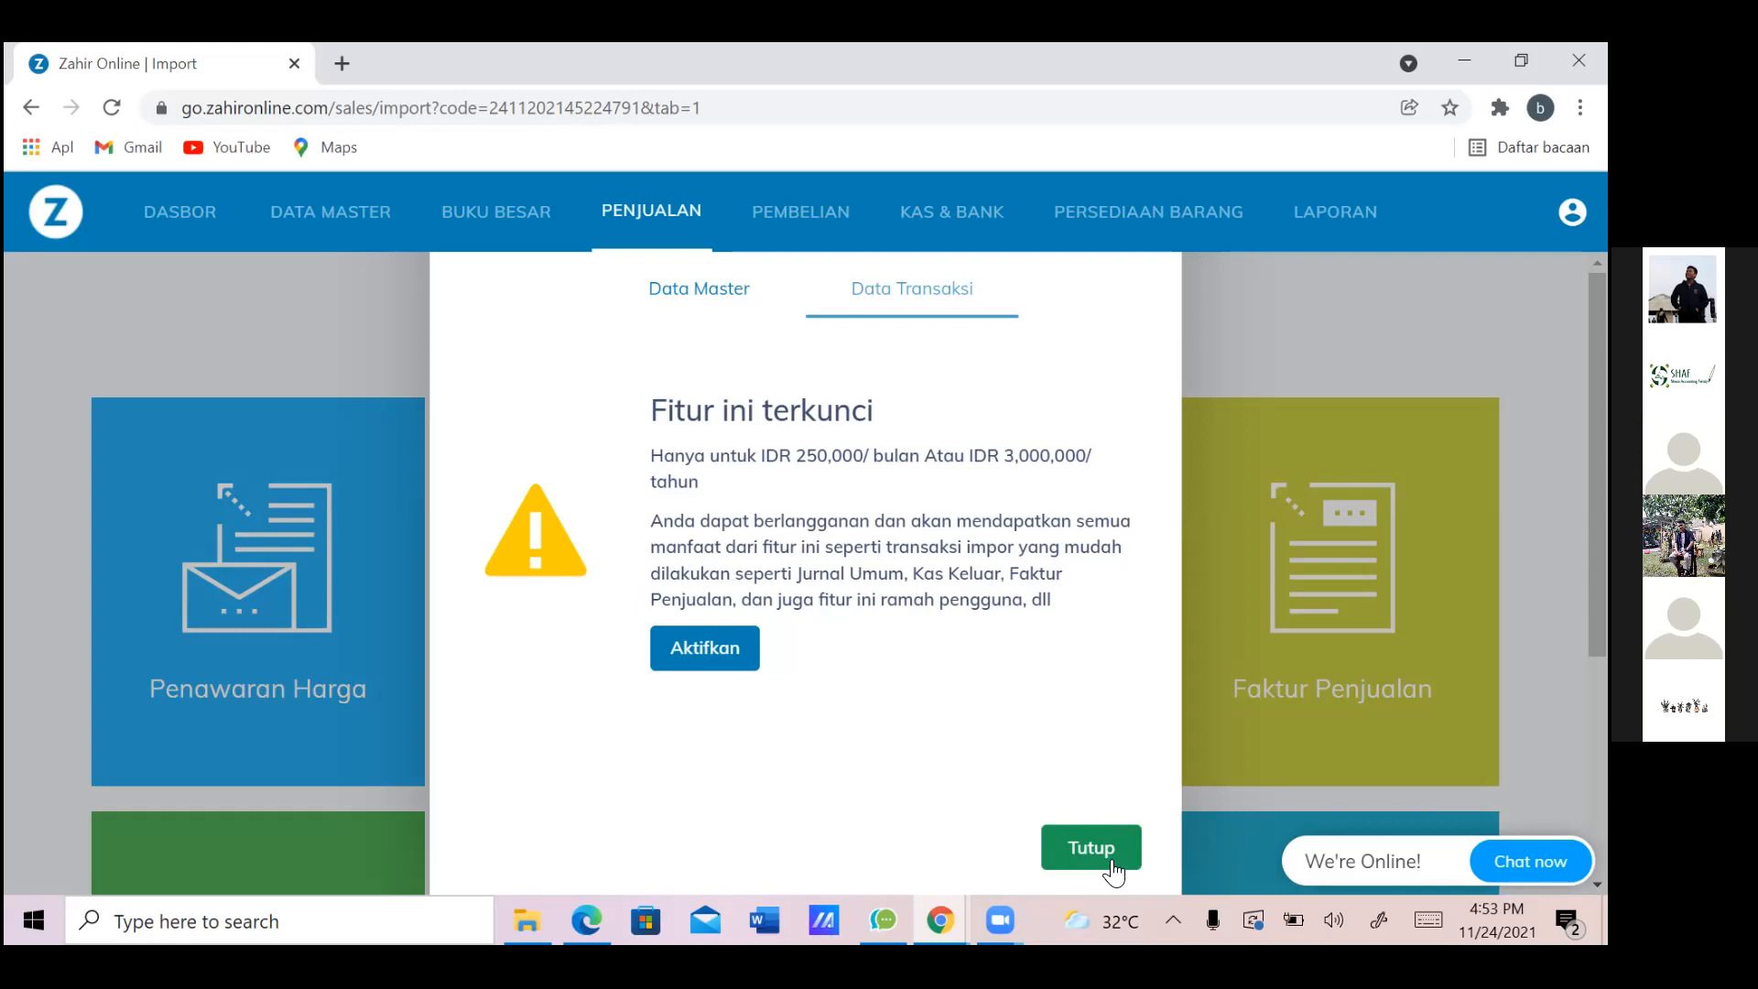
click(1112, 866)
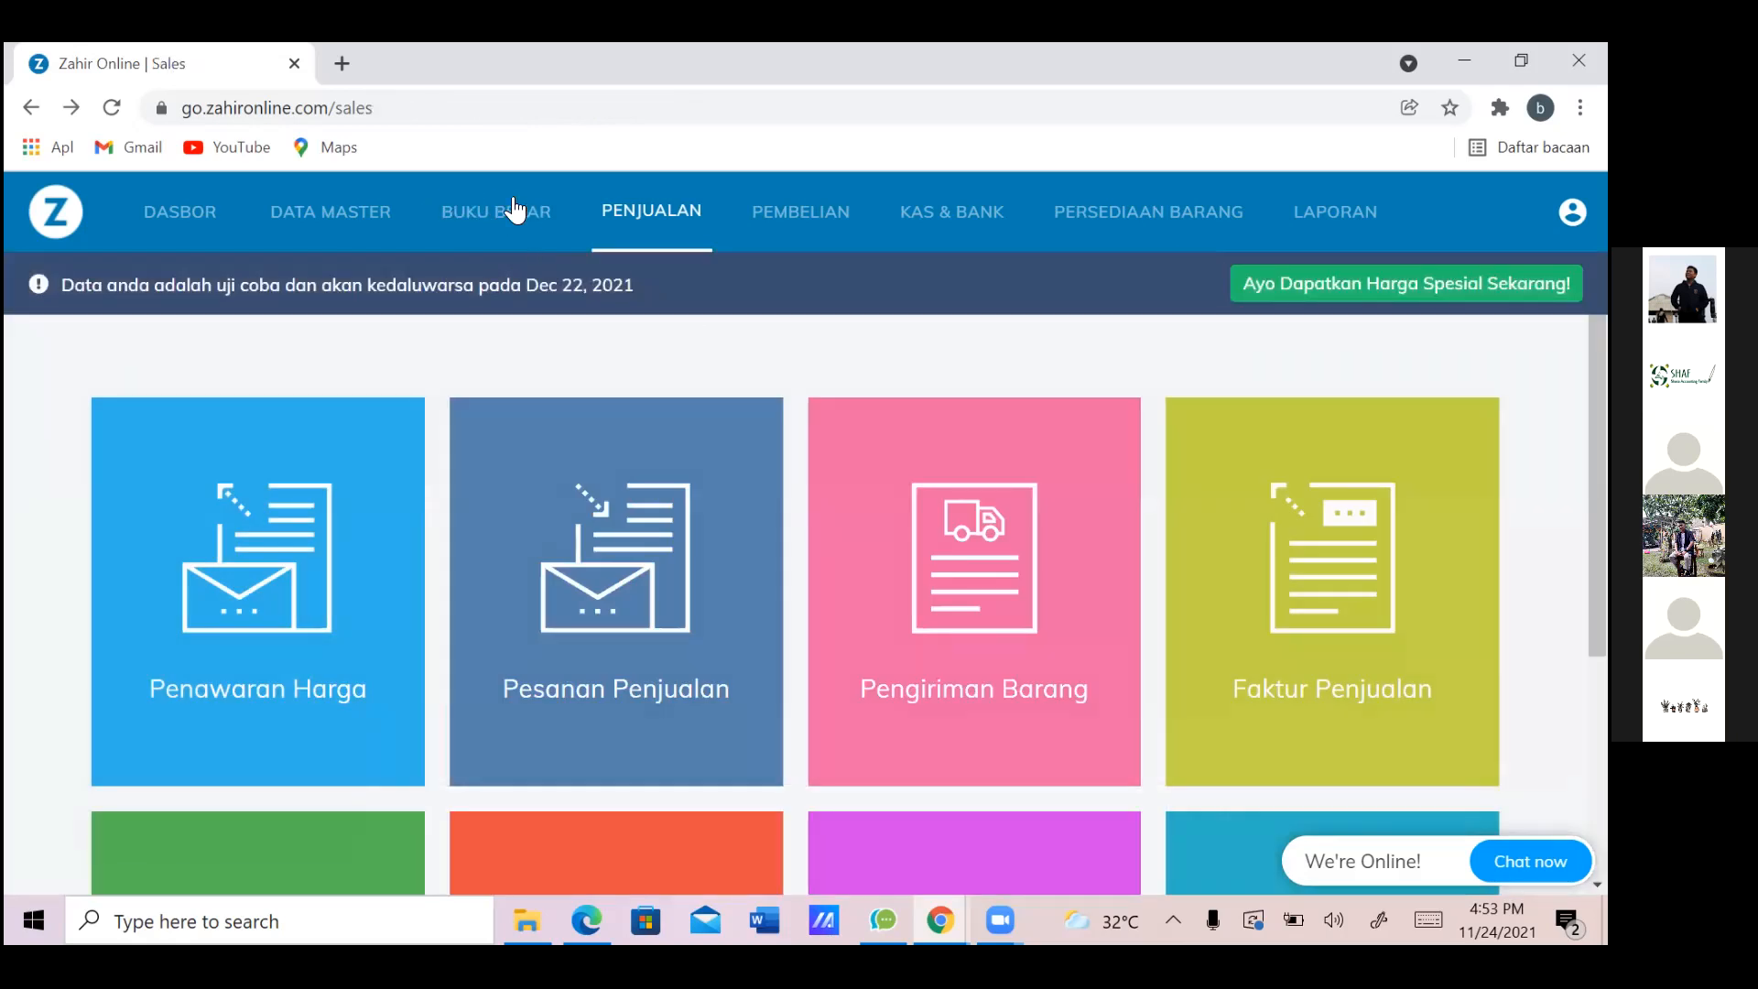
Open the Pembelian page, then bring the exercise spreadsheet back to the front
click(793, 221)
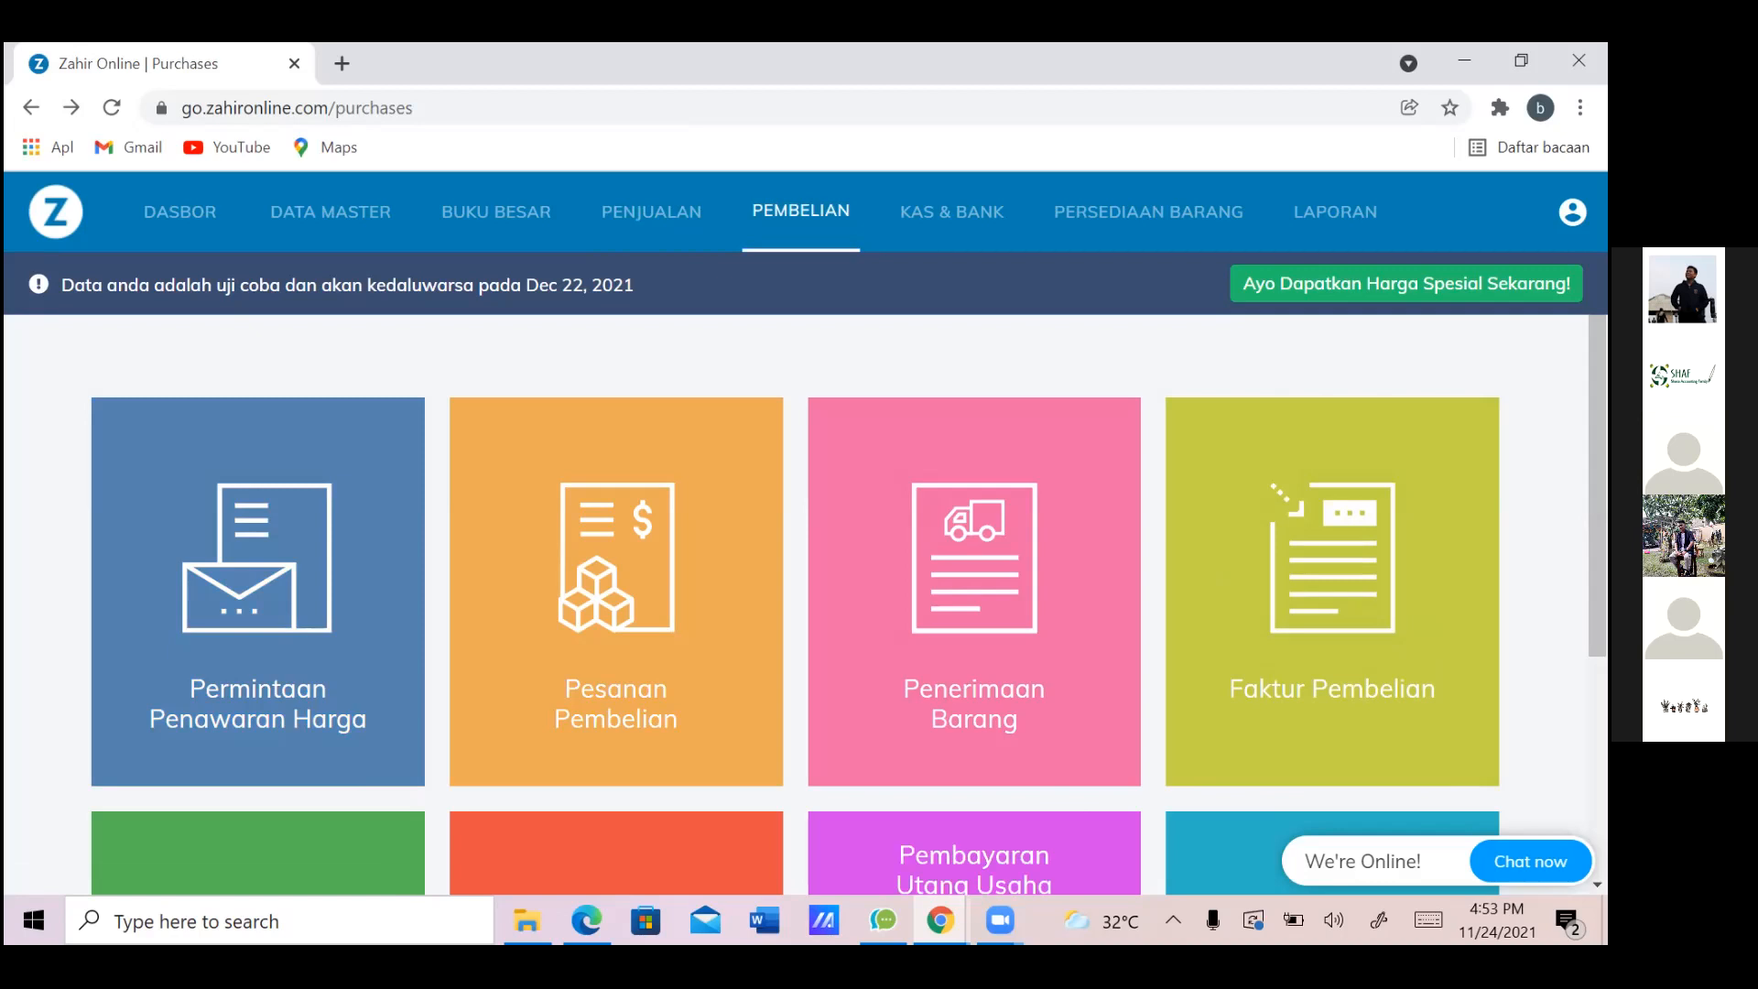
mouse_move(939, 920)
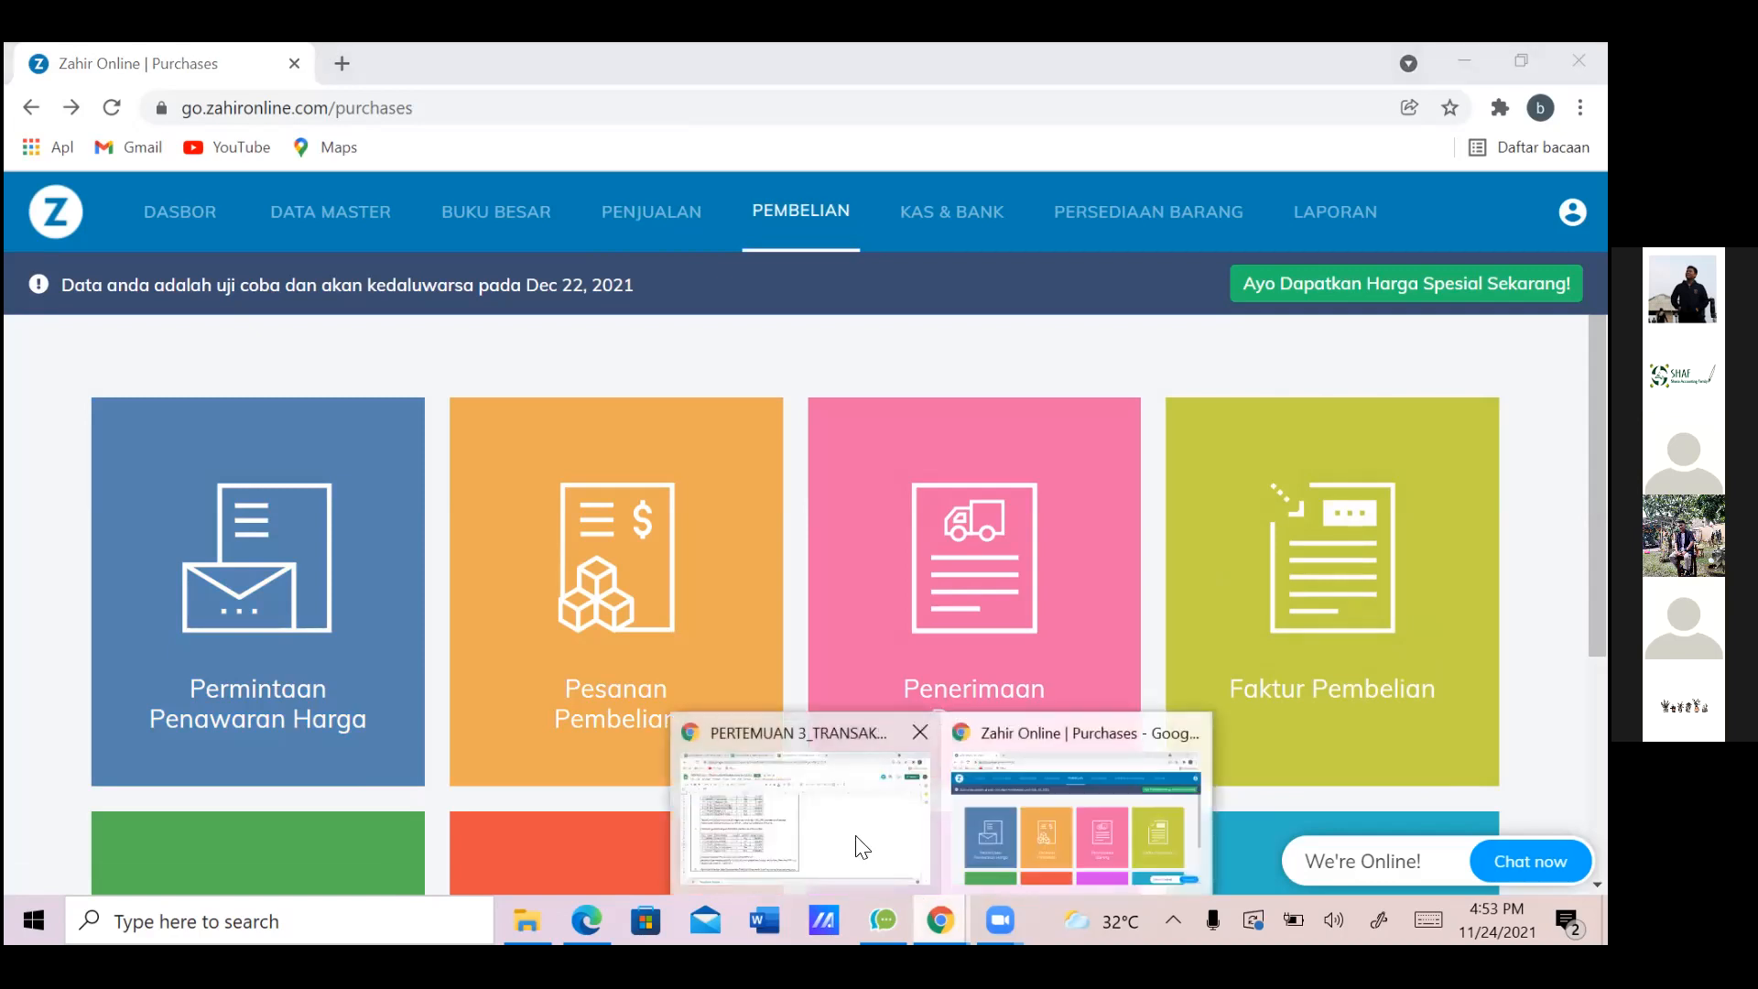
click(804, 810)
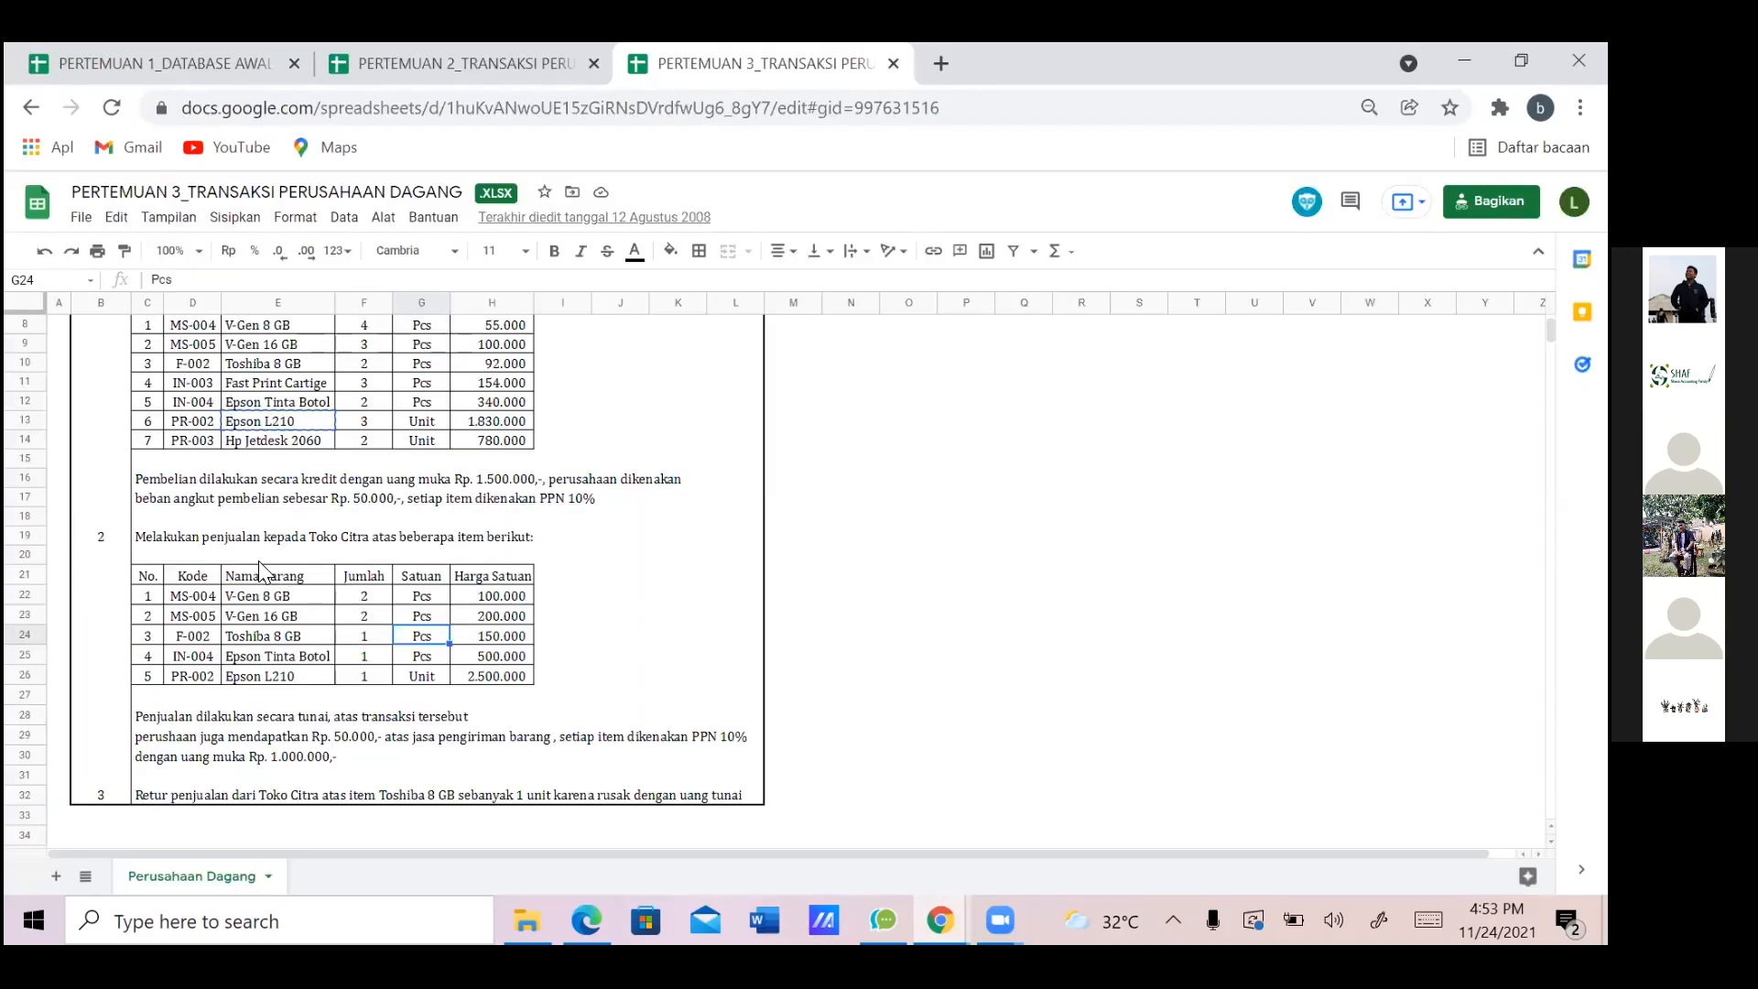
Read the Toko Citra sales instruction across row 19, then return to Zahir Online
click(152, 538)
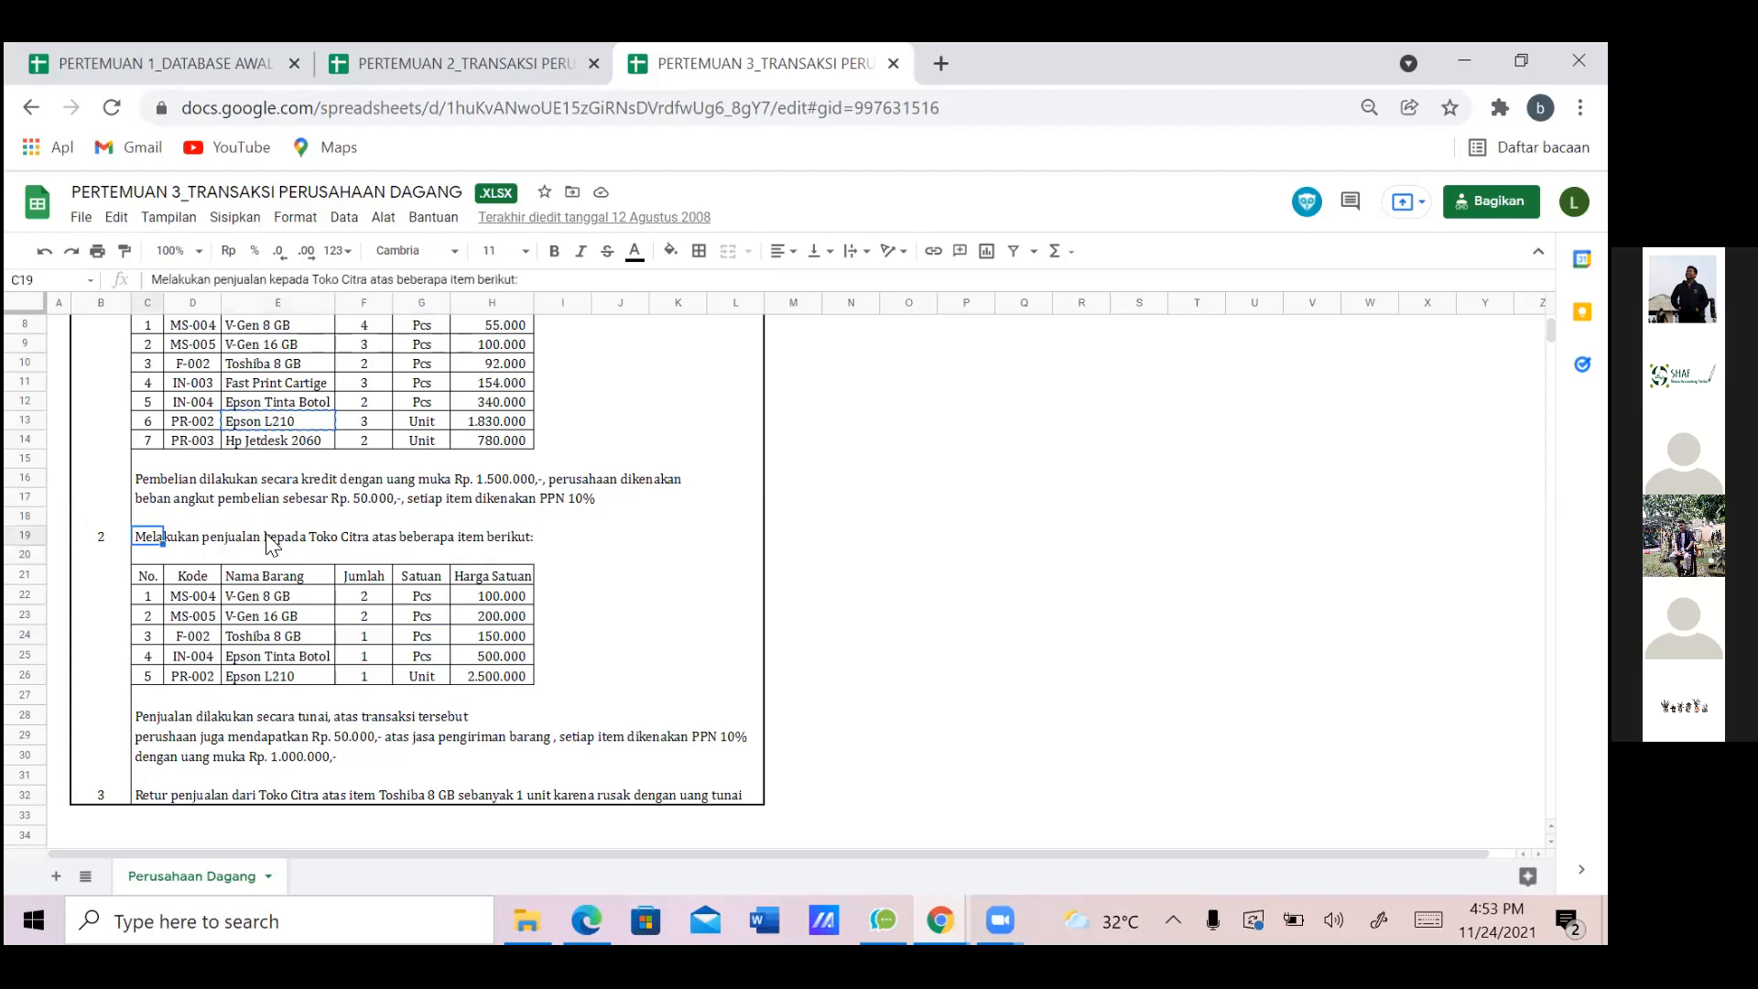
click(312, 548)
click(422, 547)
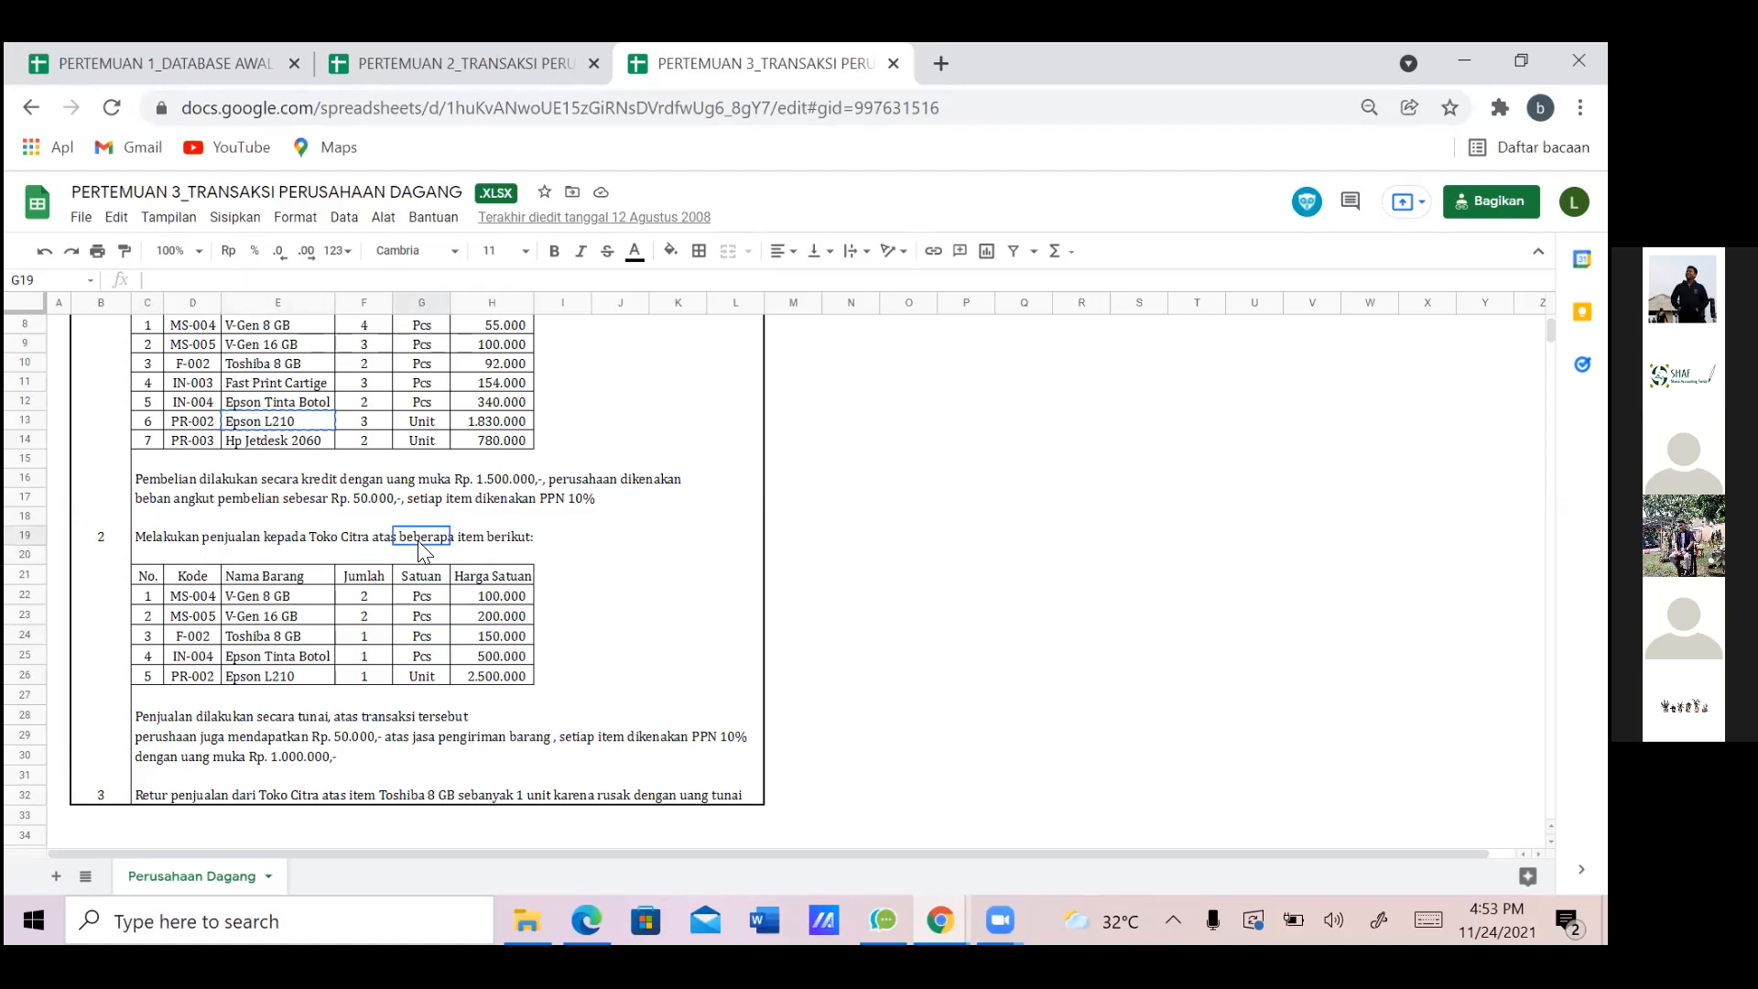
click(509, 545)
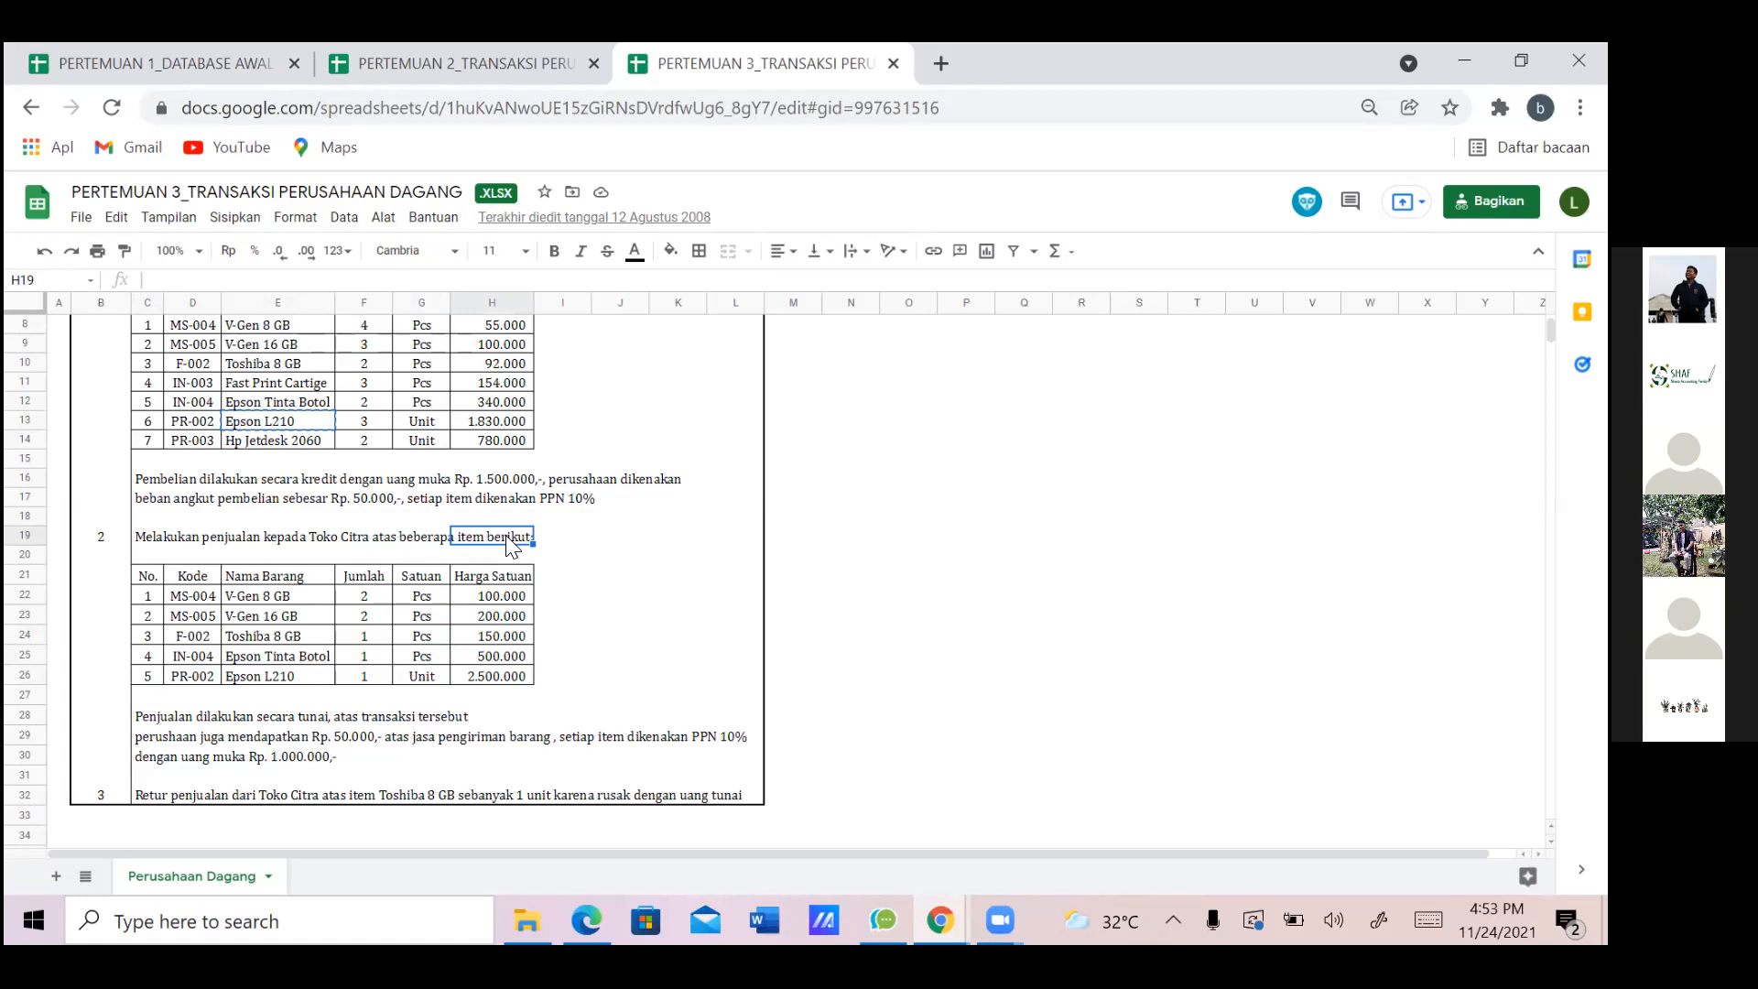
key(alt+Tab)
key(alt+Tab)
key(alt+Tab)
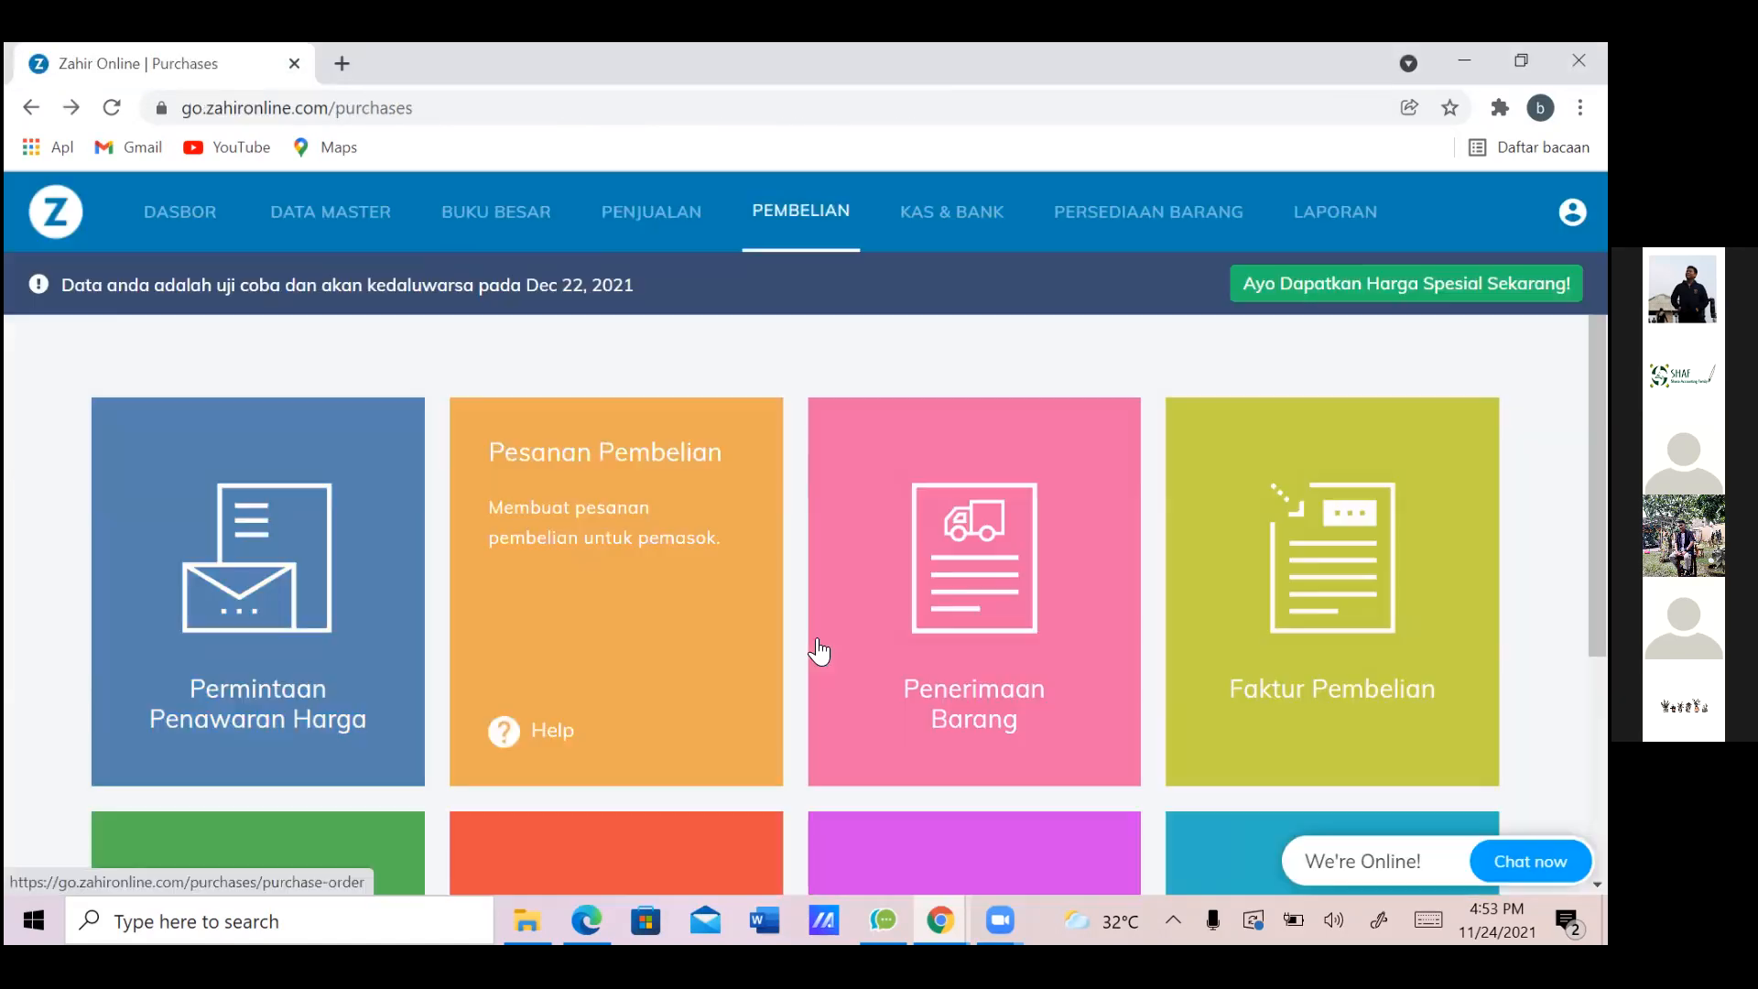
Start a new sales invoice (SJ000004) from Penjualan > Faktur Penjualan
click(657, 239)
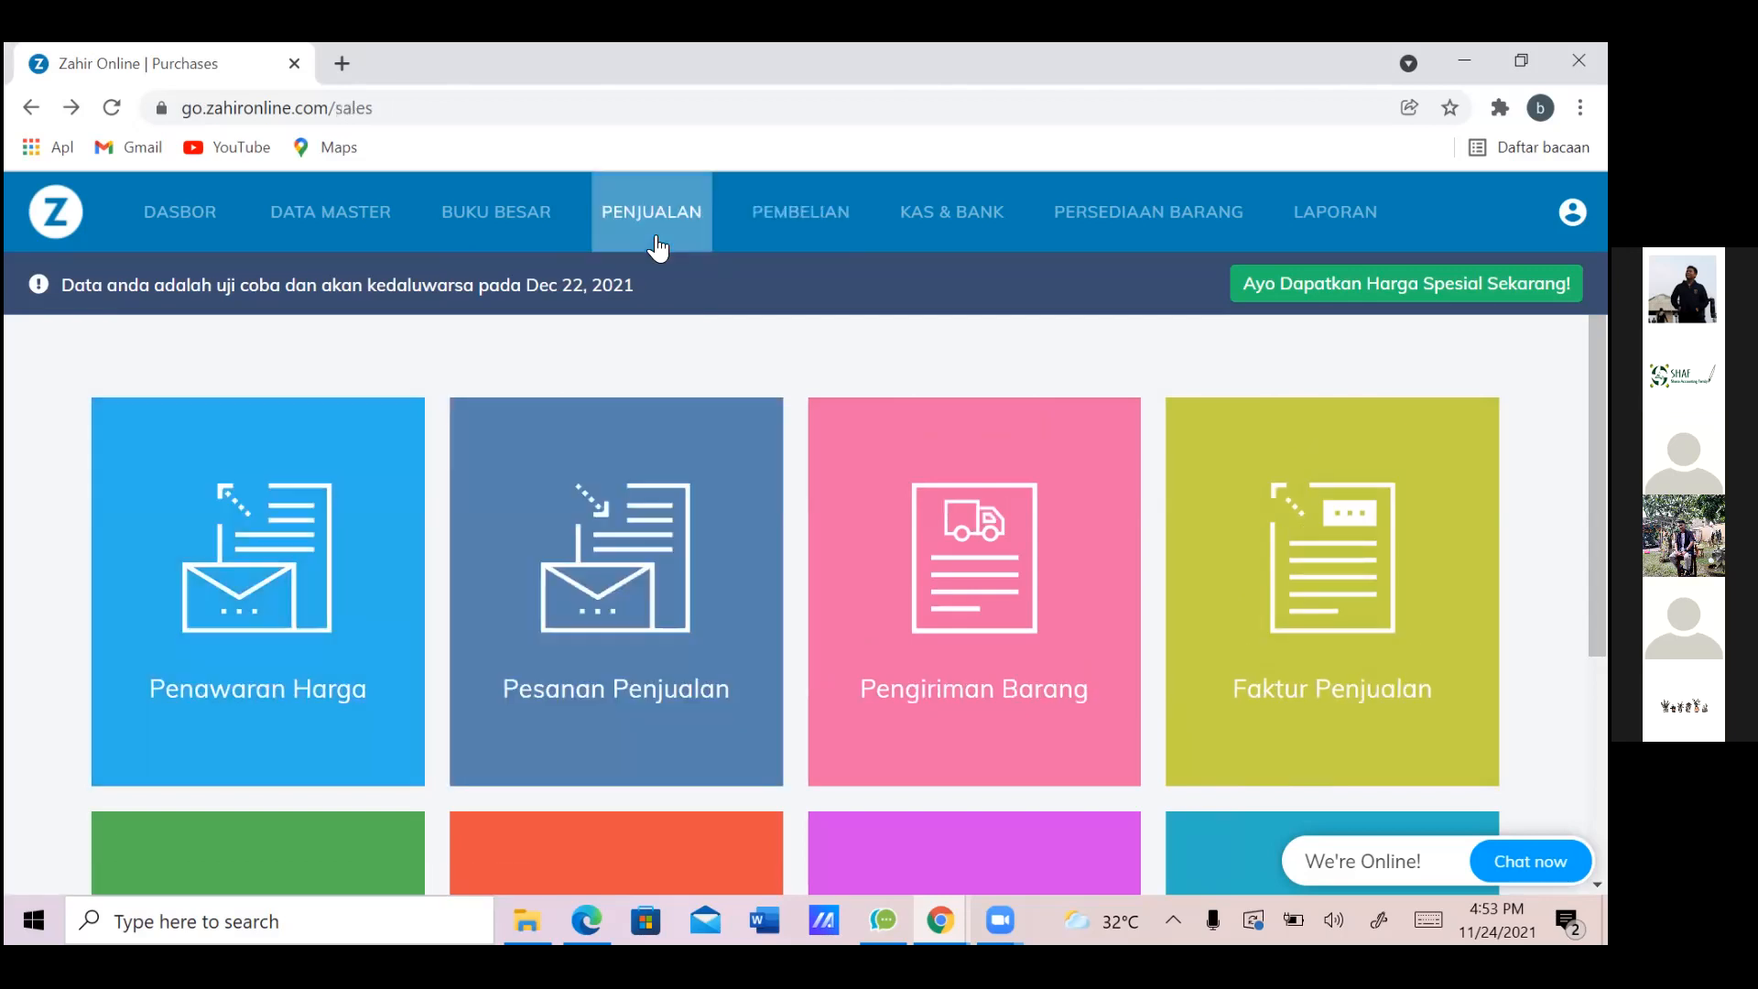
click(1343, 656)
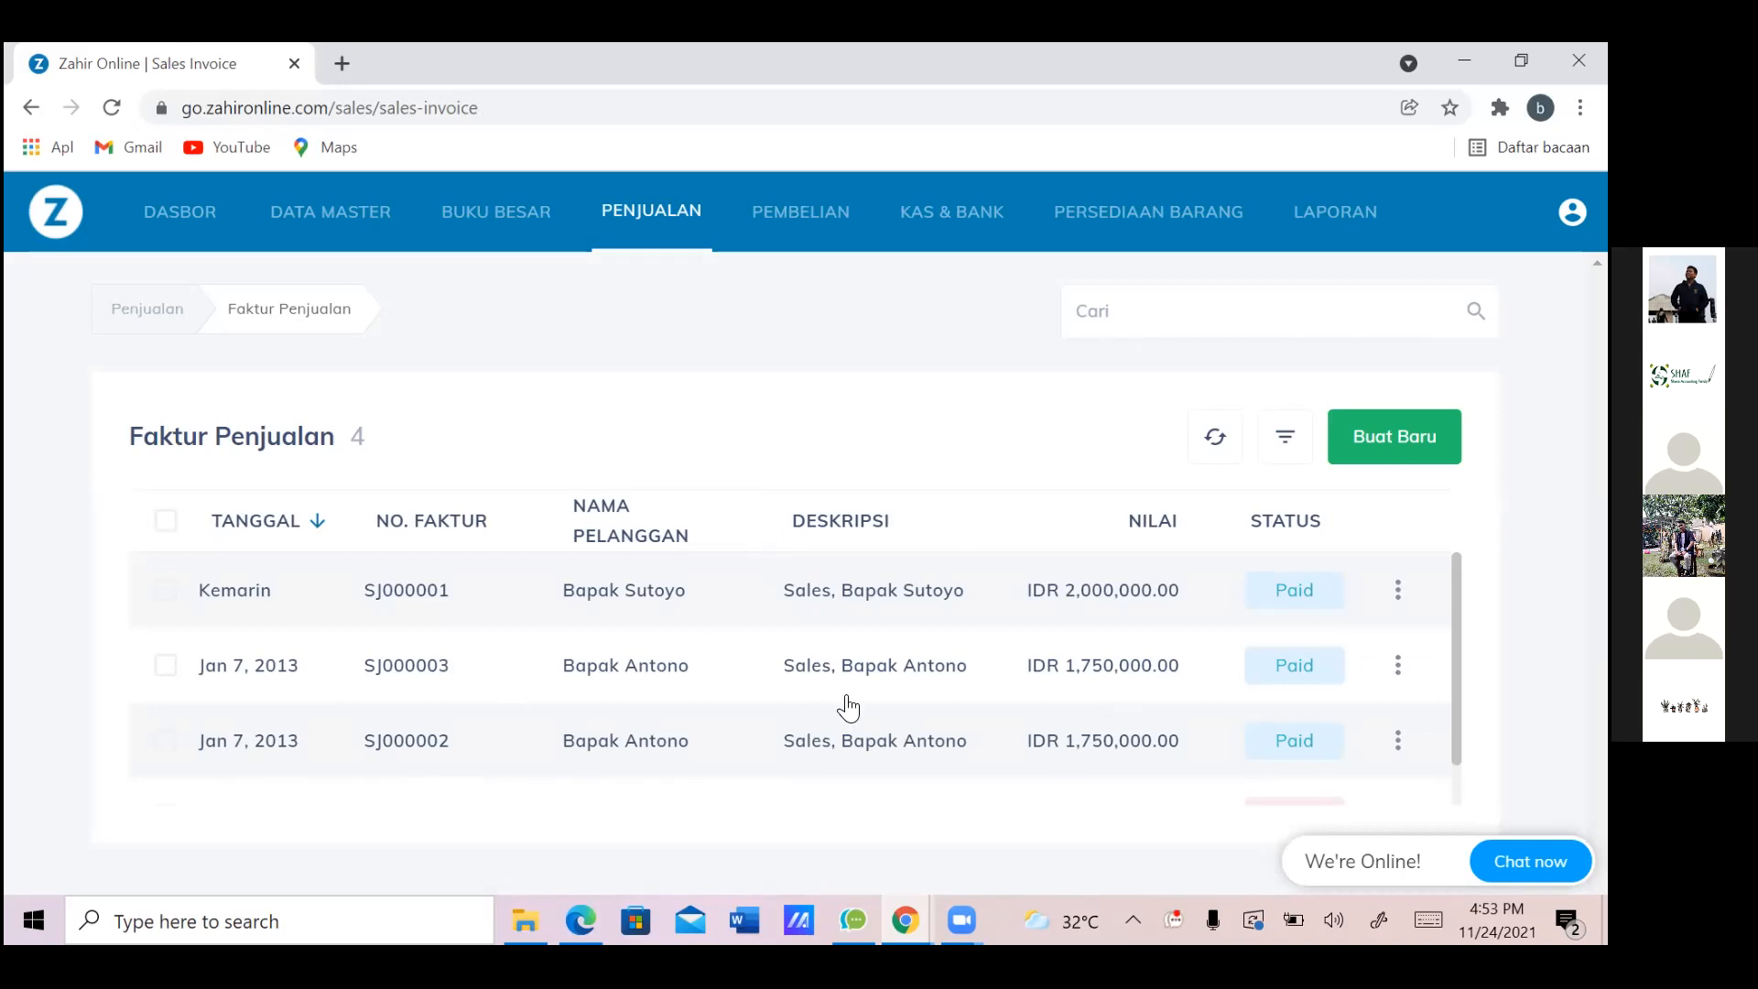
click(1409, 436)
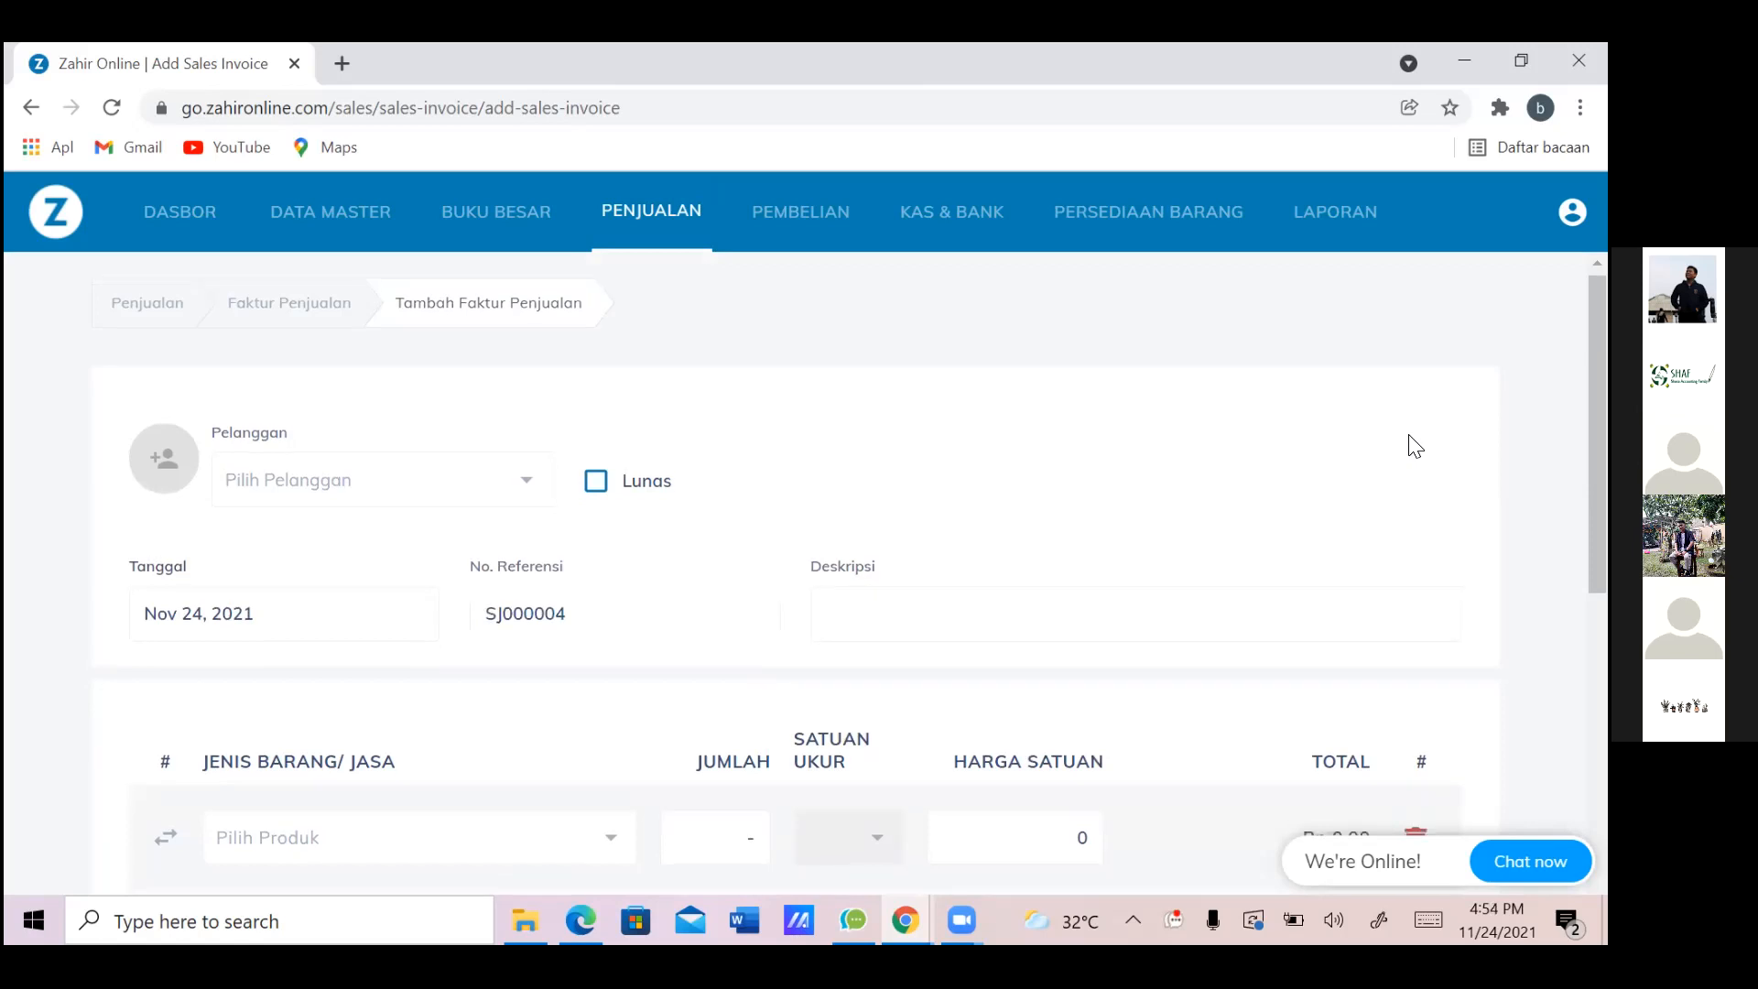
scroll(1416, 446, down, 1)
Delete the Rp. 1.000.000 down-payment line in spreadsheet cell C30, then return to the invoice
key(alt+Tab)
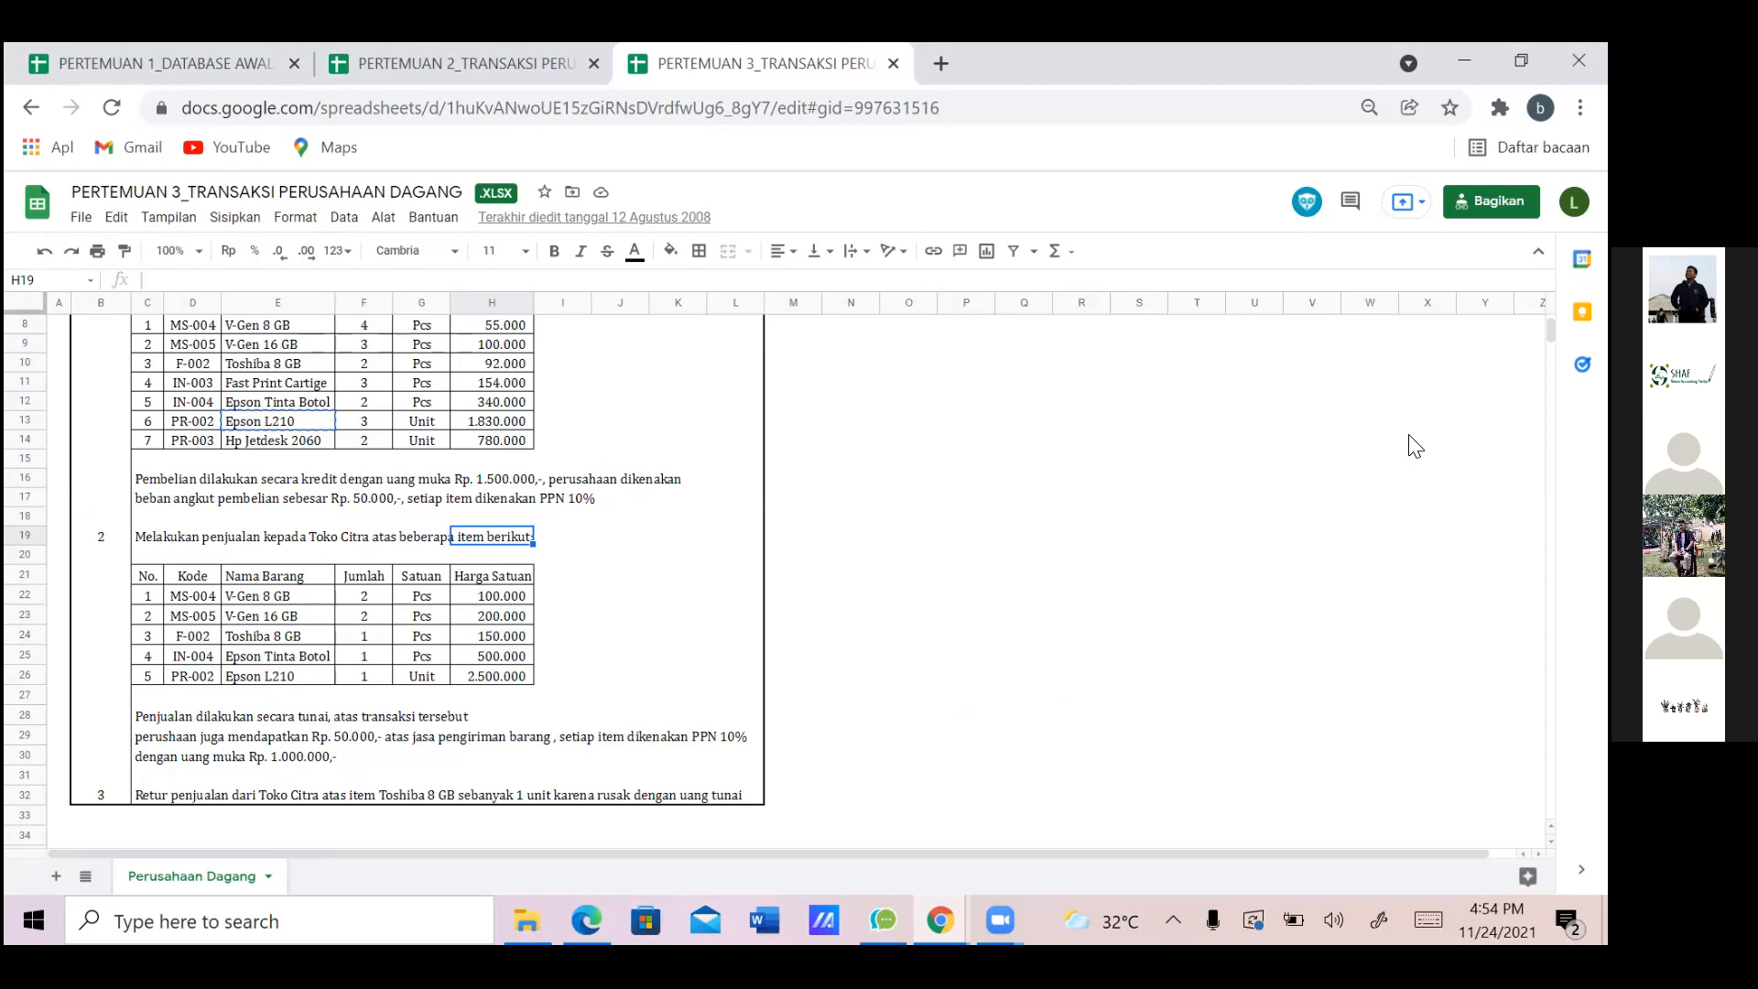
click(168, 764)
key(Delete)
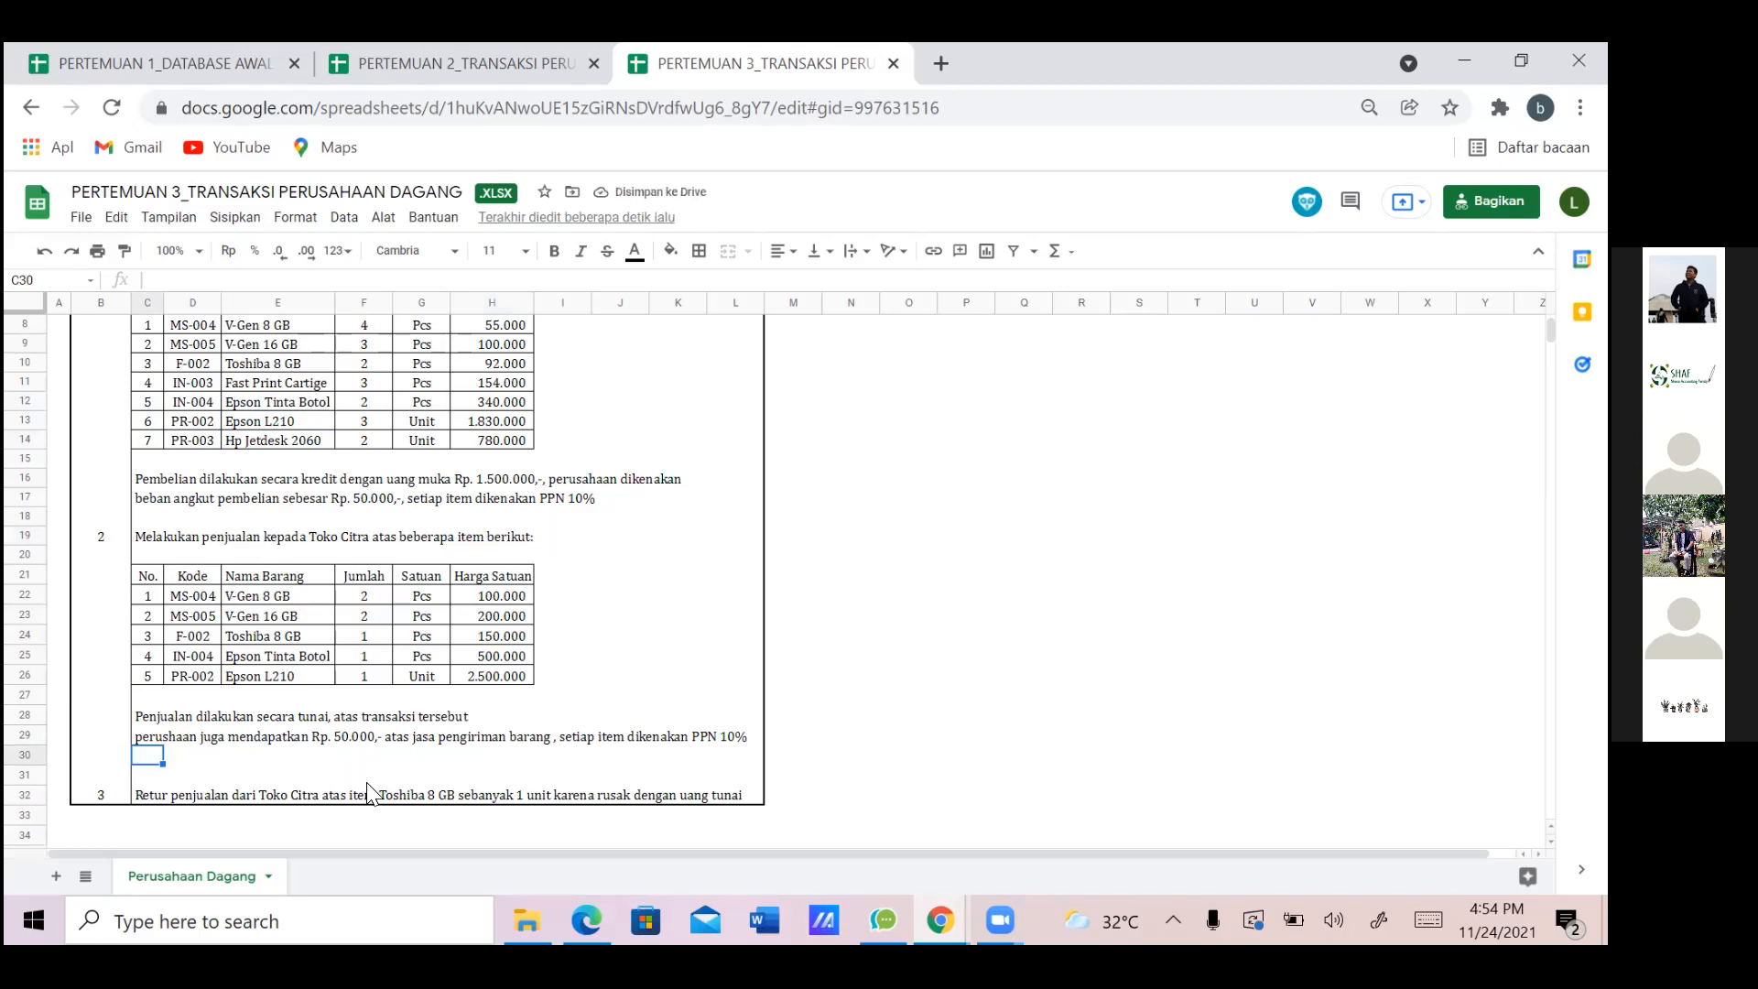
click(941, 920)
click(1062, 815)
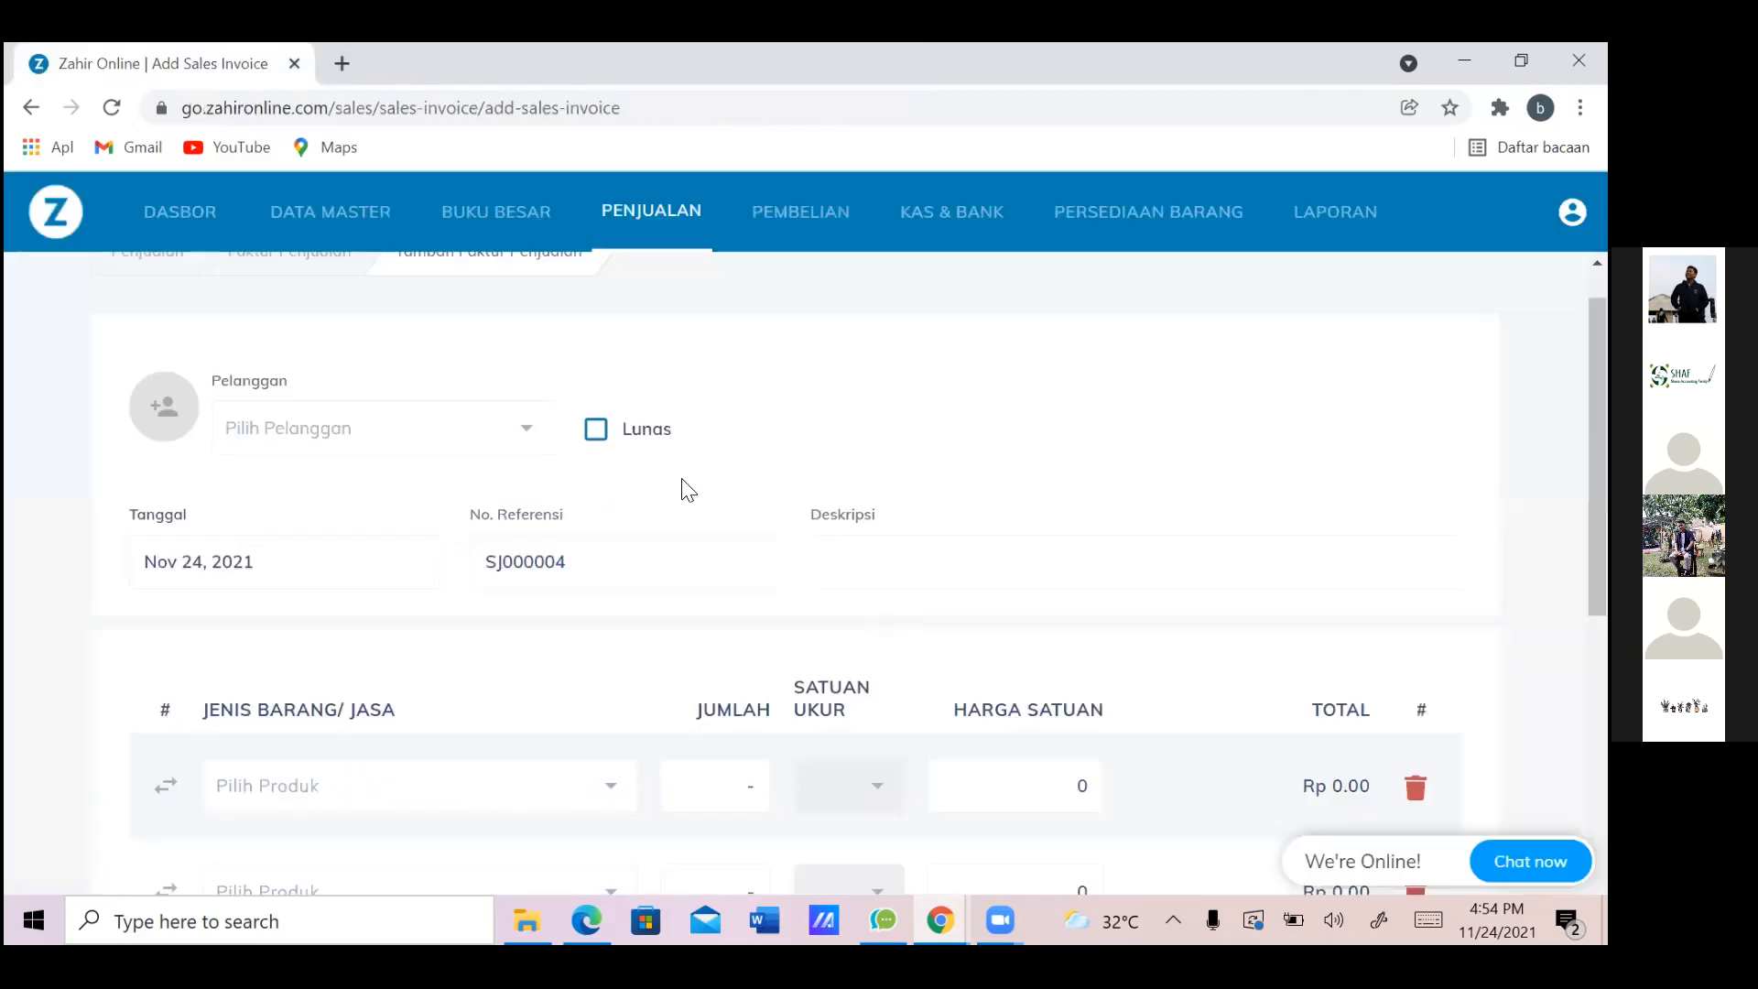
Enter 'Toko Citra' in the Pelanggan field and save it as a new customer
click(419, 440)
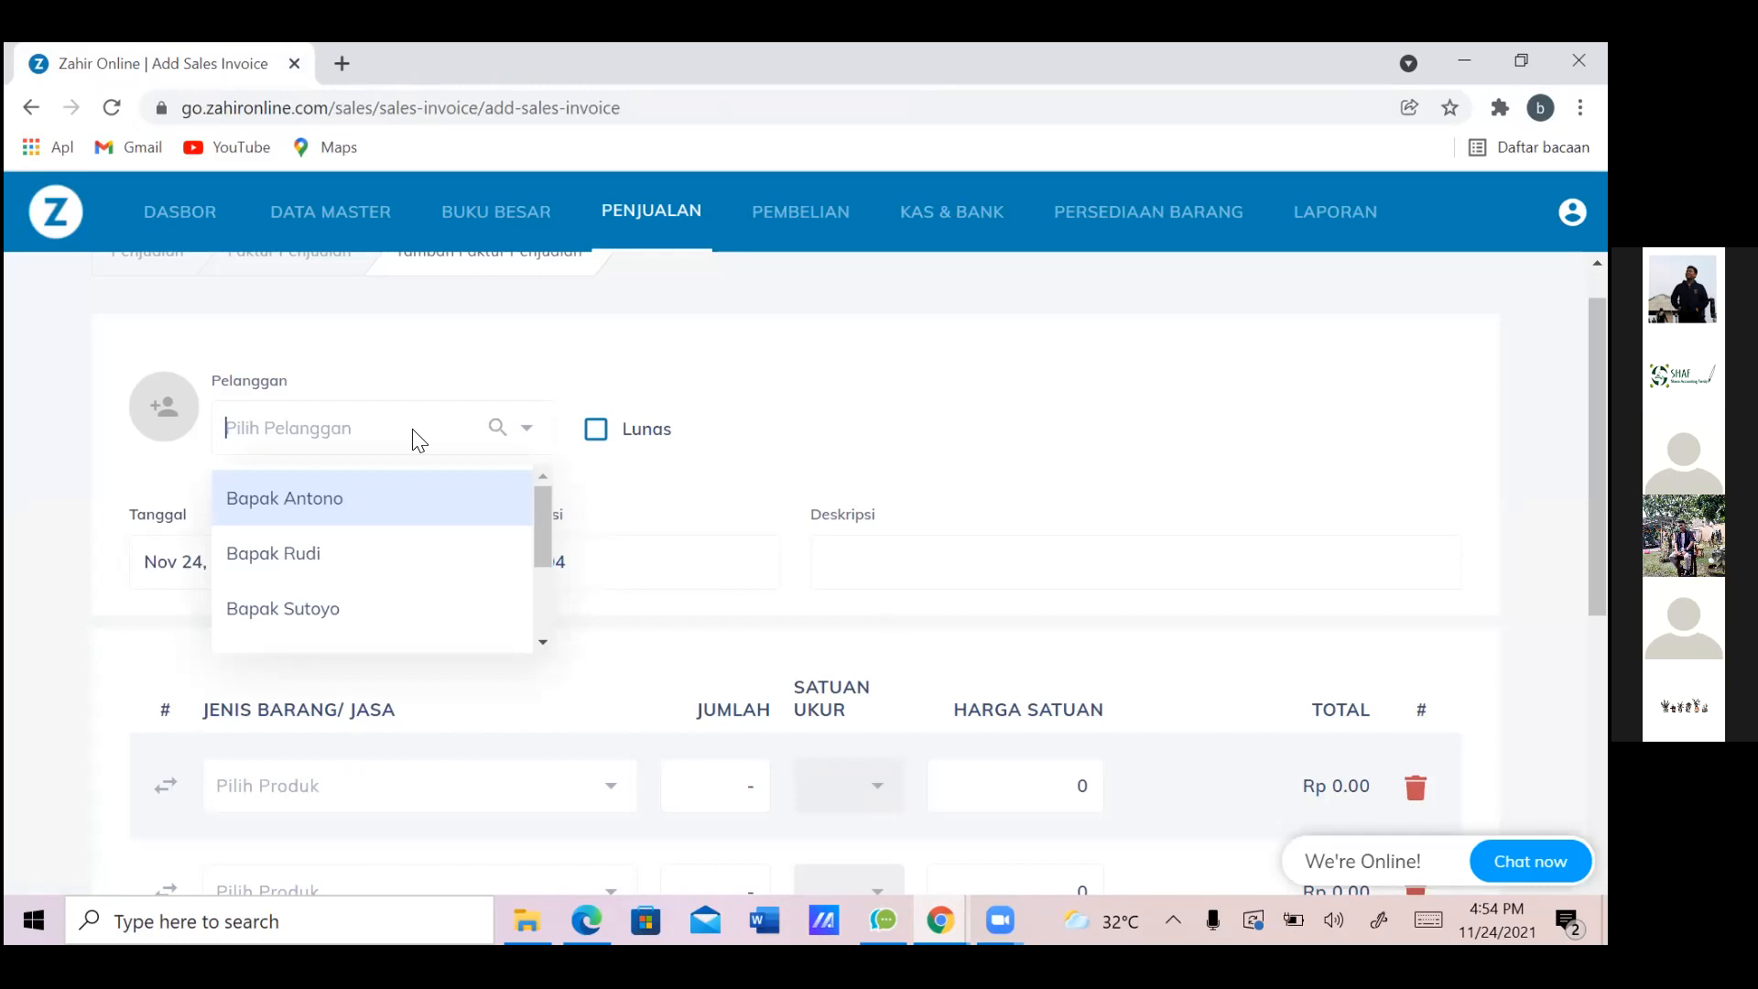
key(alt+Tab)
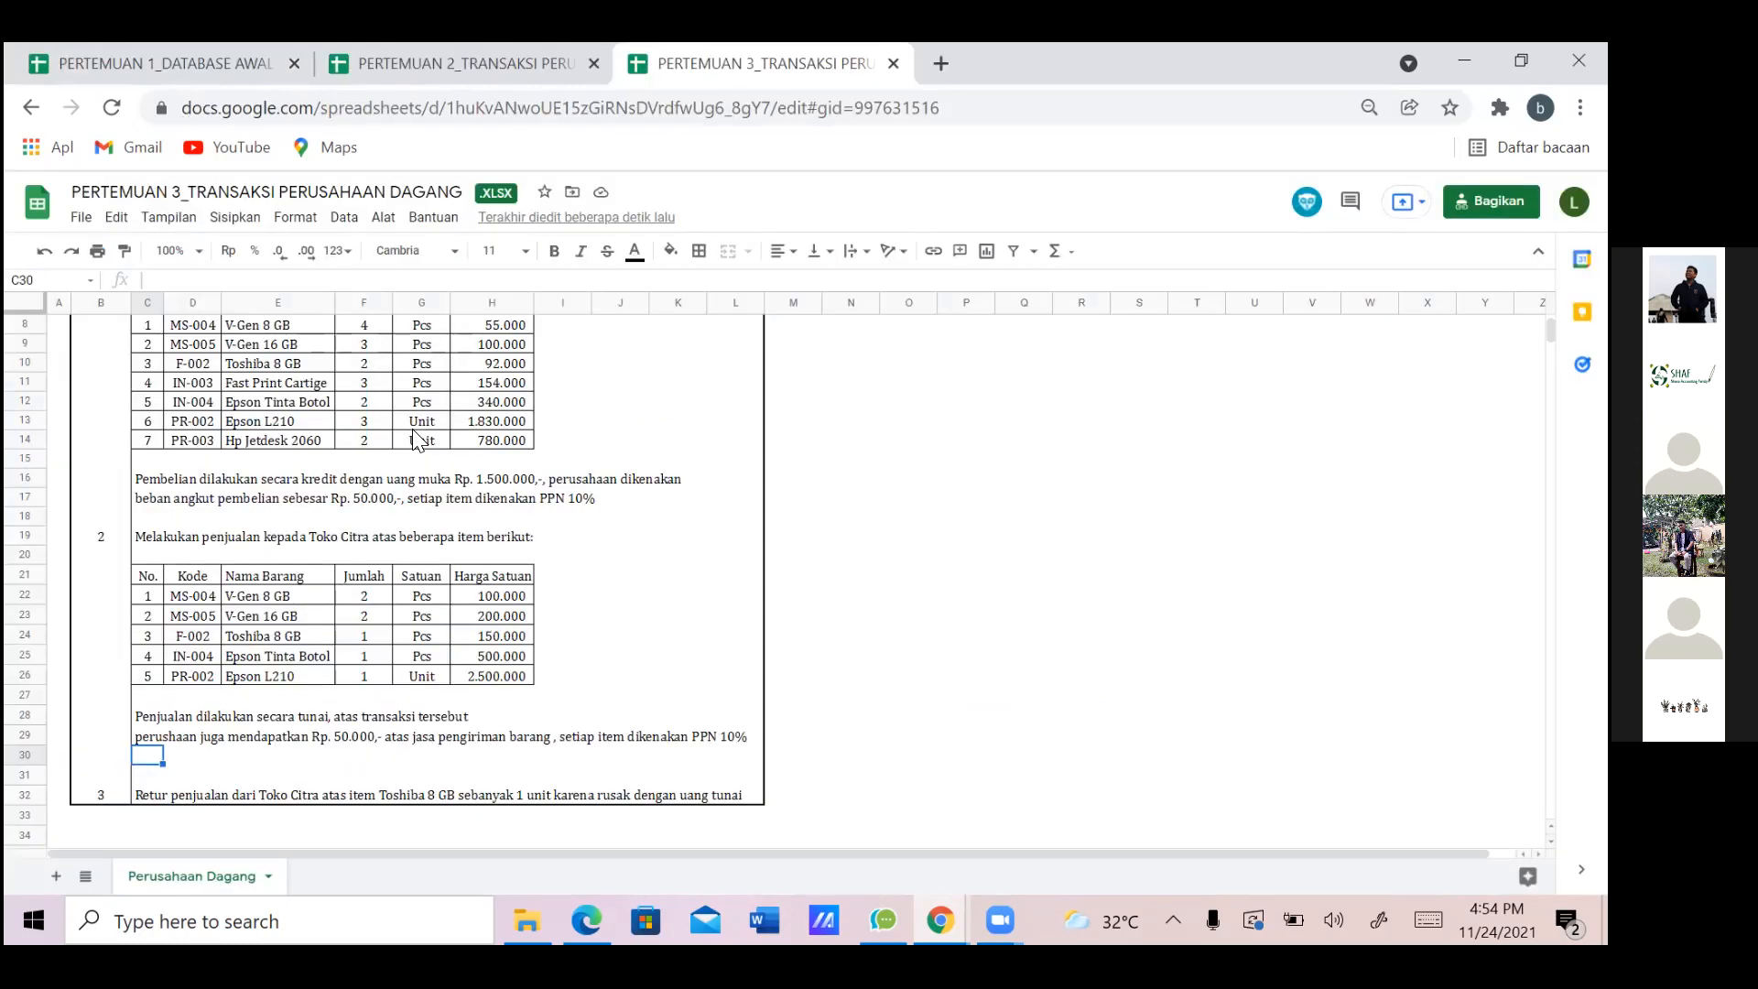
key(alt+Tab)
text(itra)
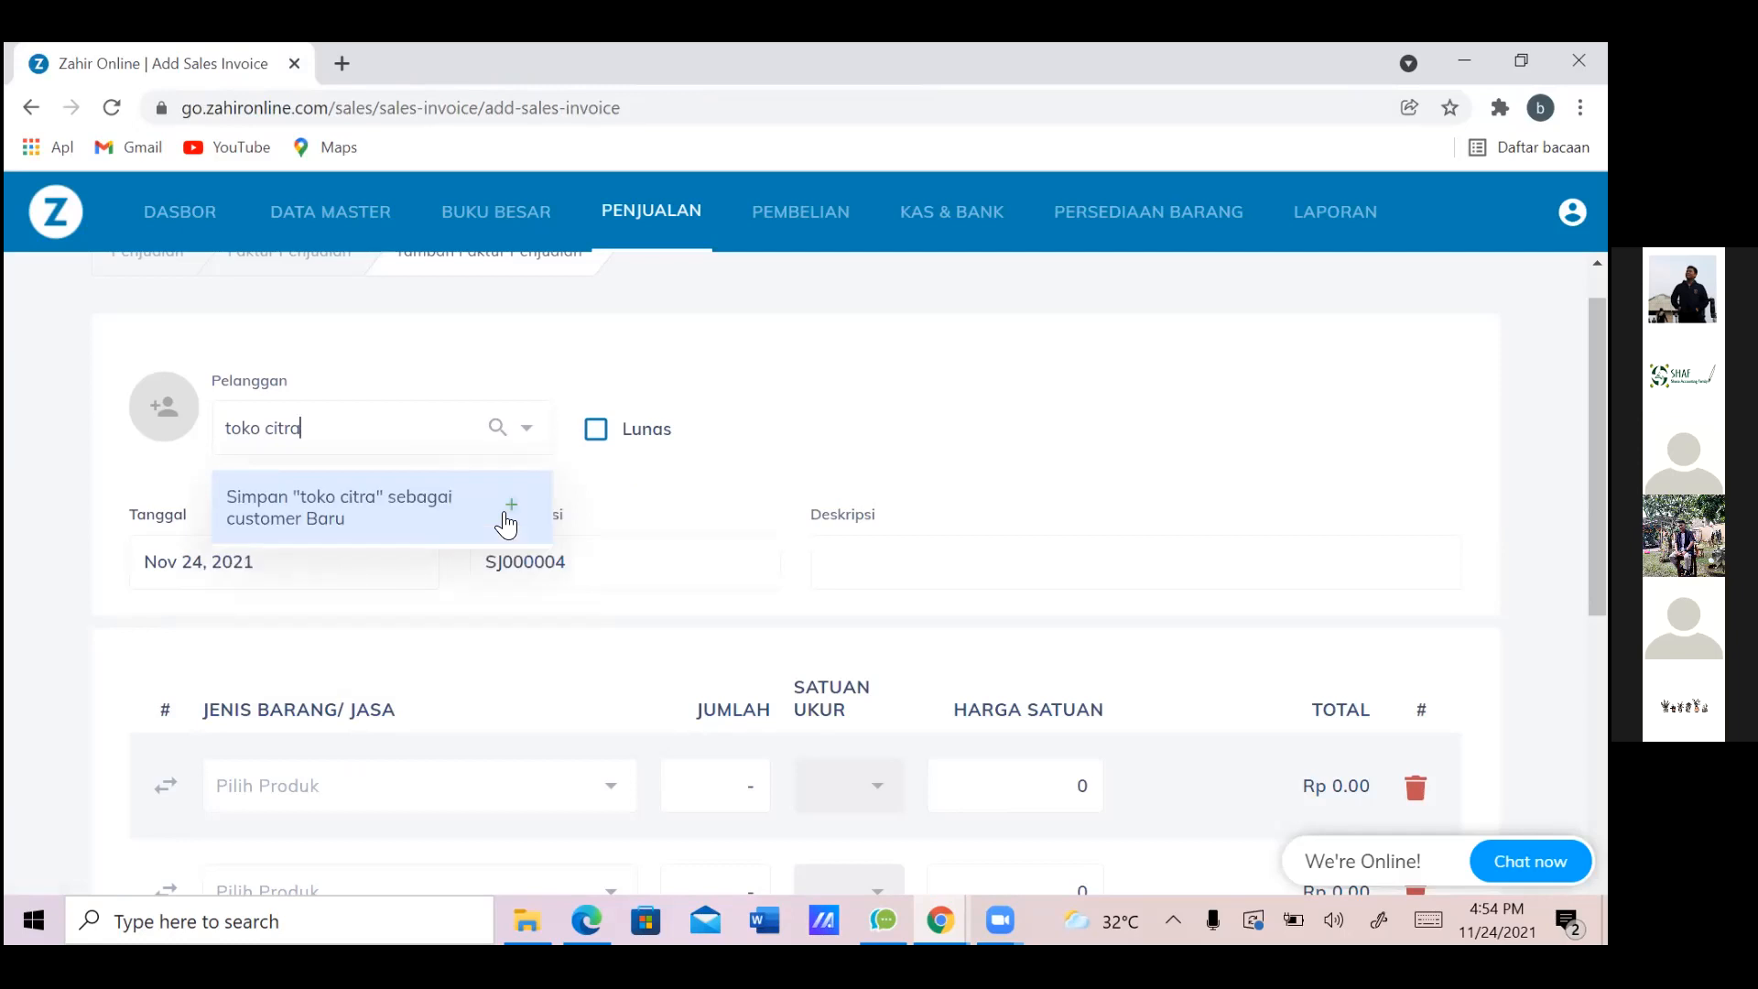
key(alt+Tab)
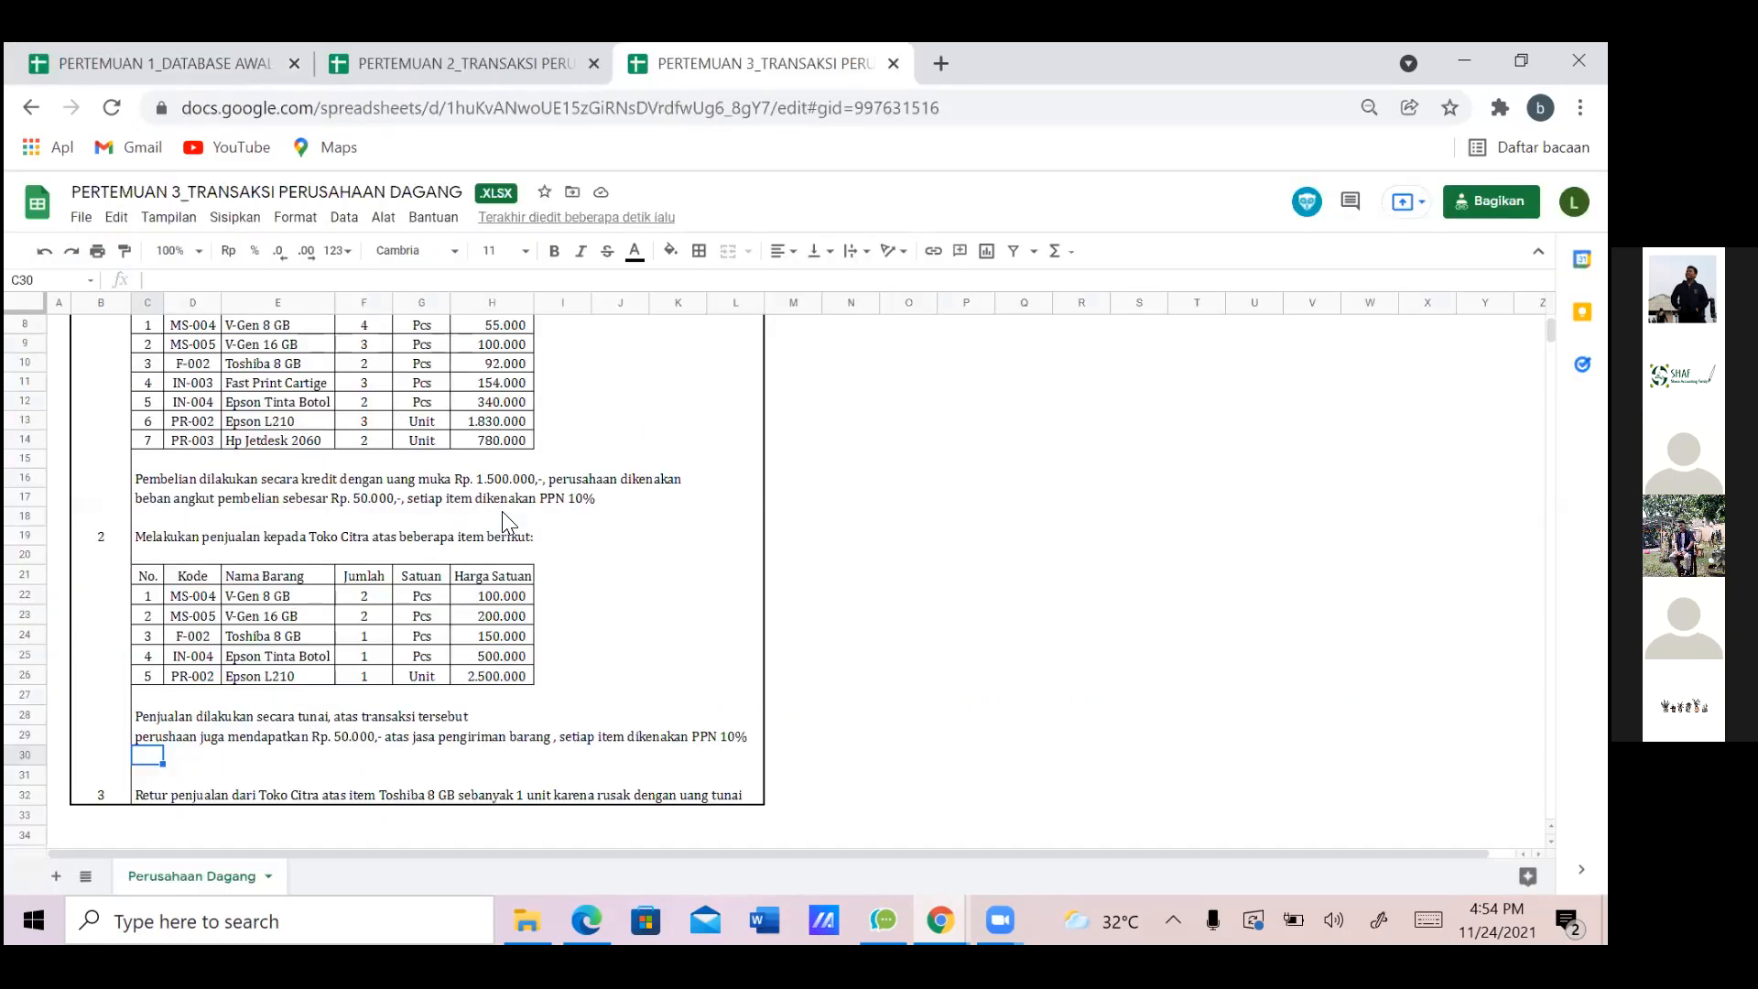
key(alt+Tab)
text(T)
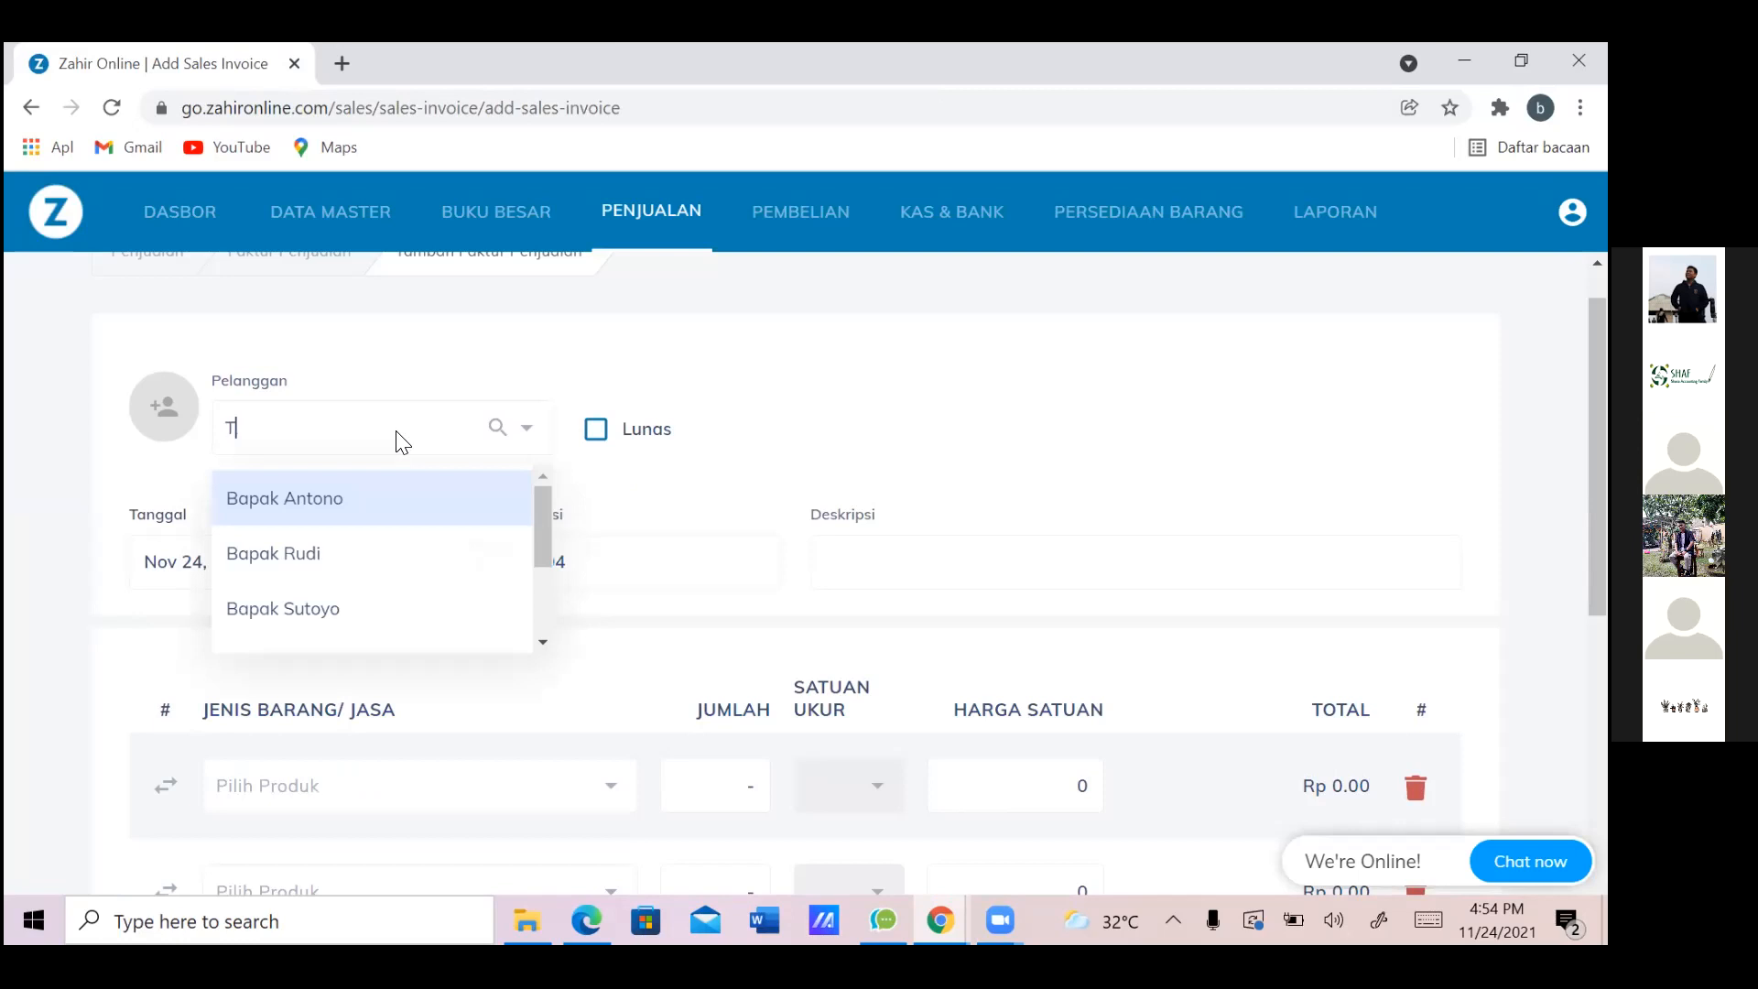
text(oko Ci)
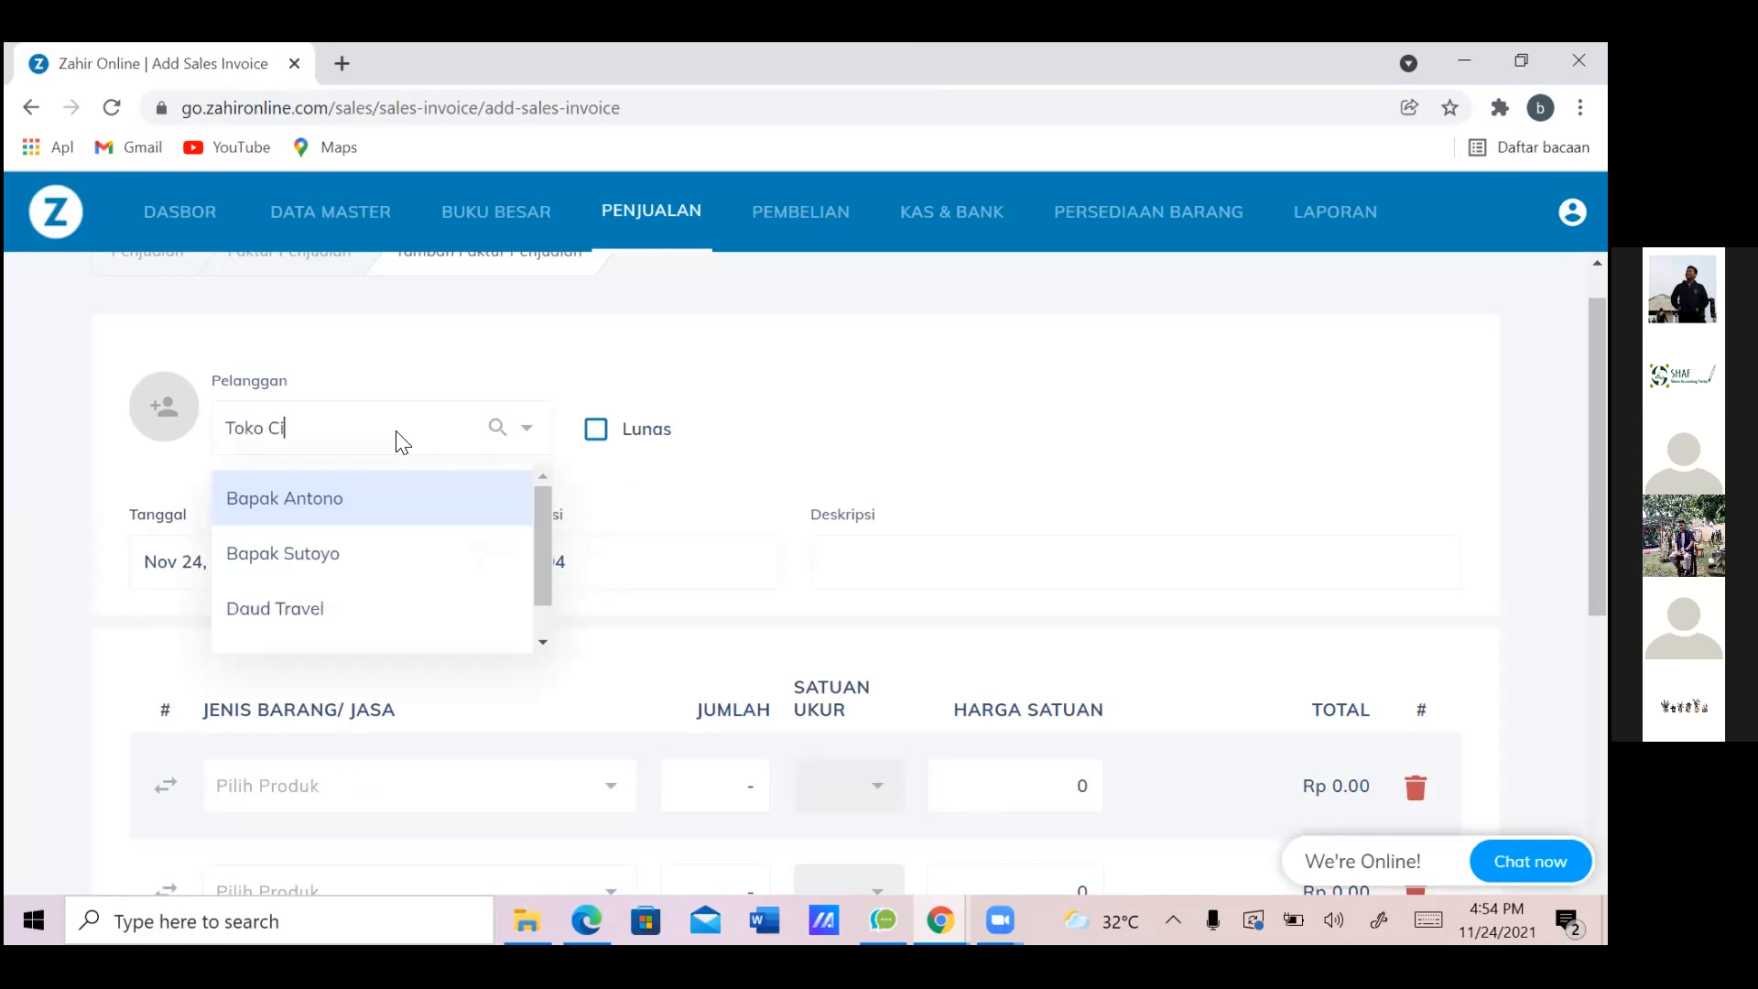
text(tra)
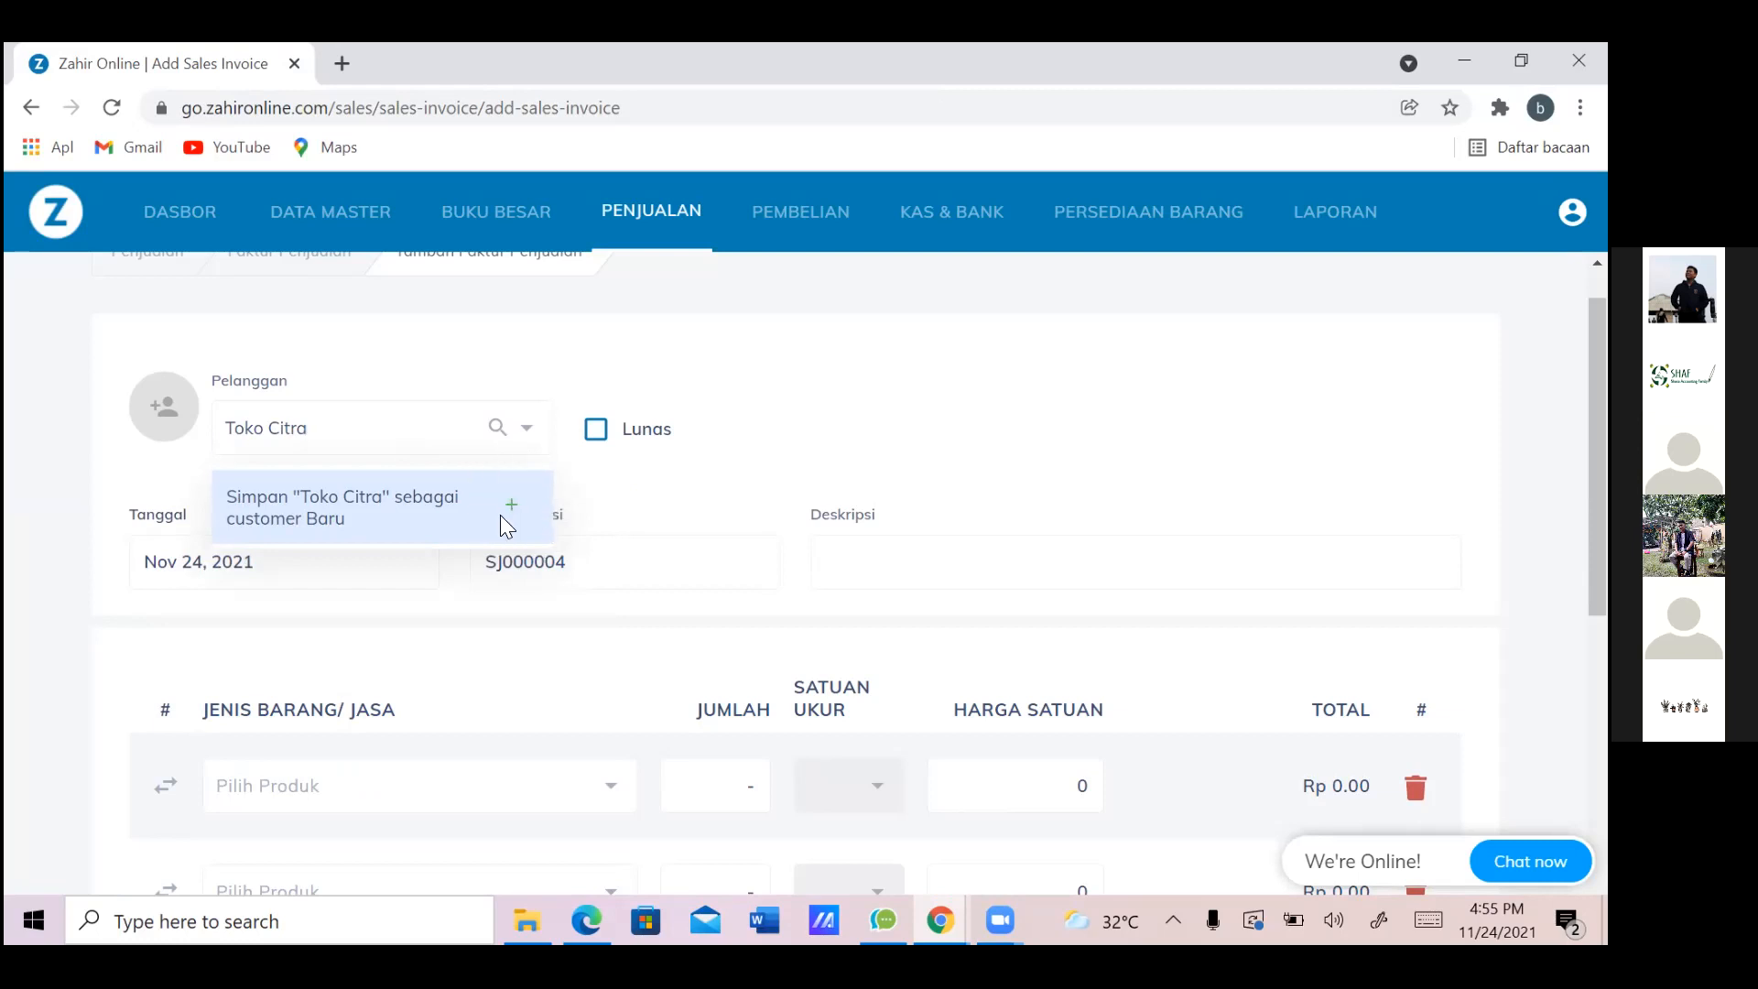
click(509, 505)
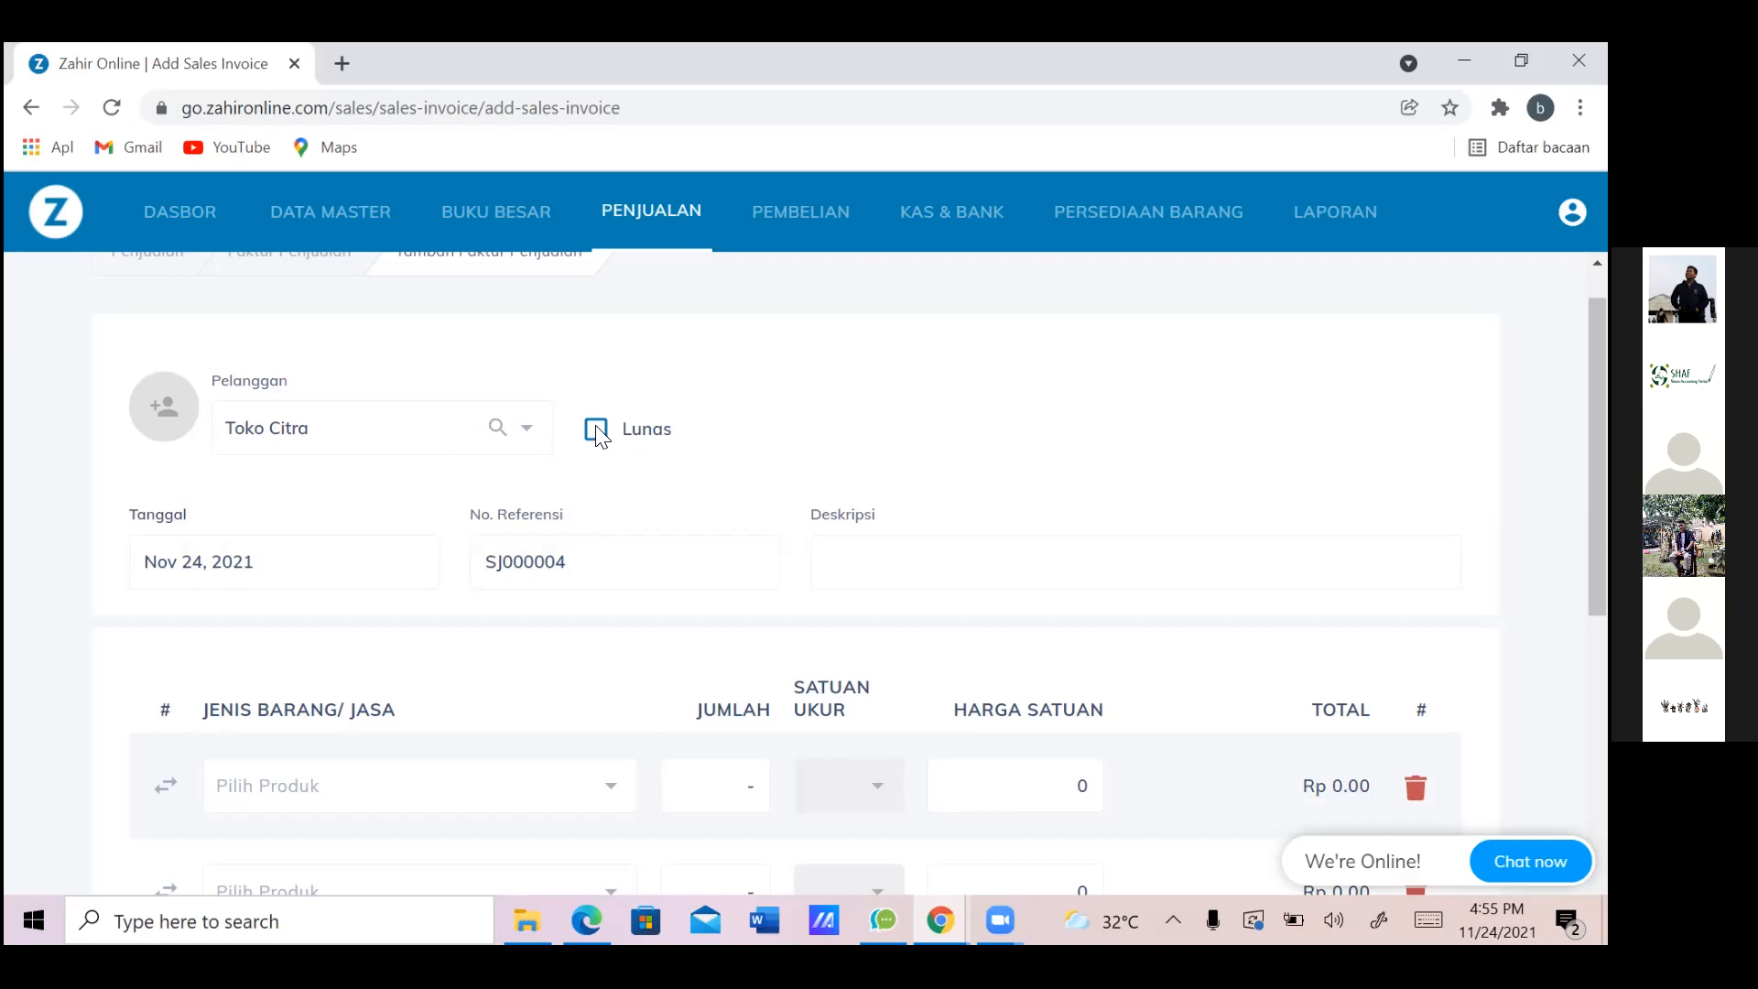
Set the invoice date to Jan 2, 2013 in the date picker
click(376, 569)
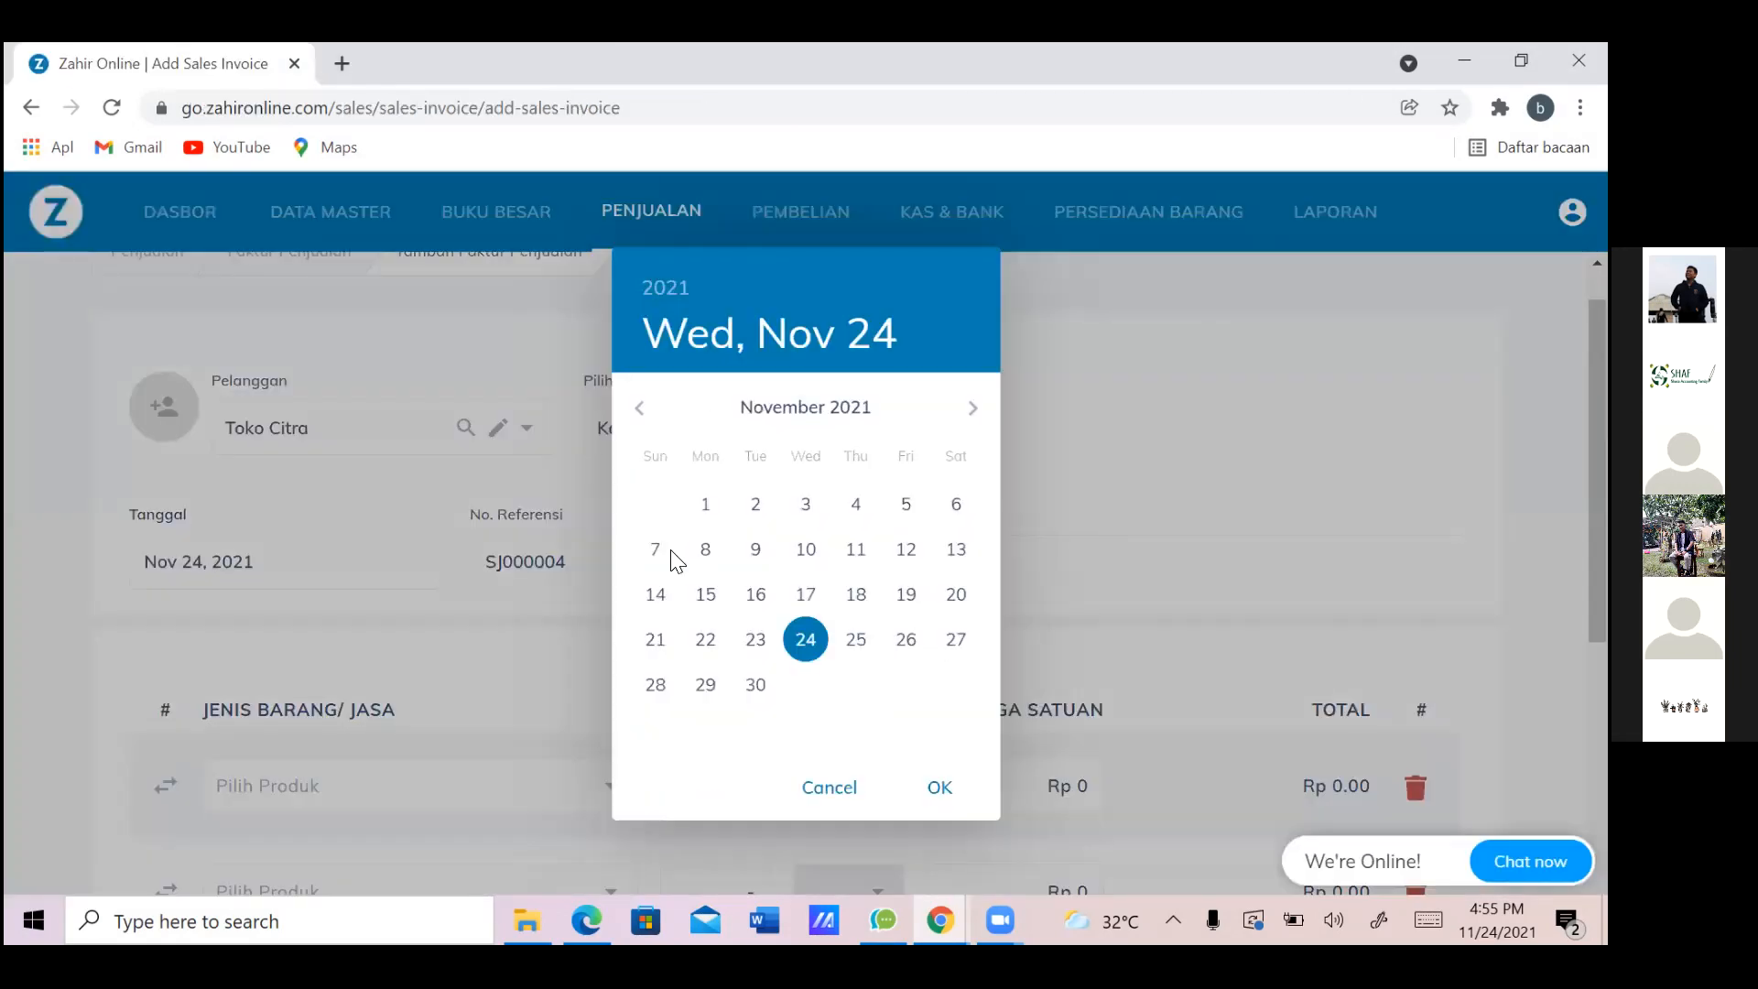
key(alt+Tab)
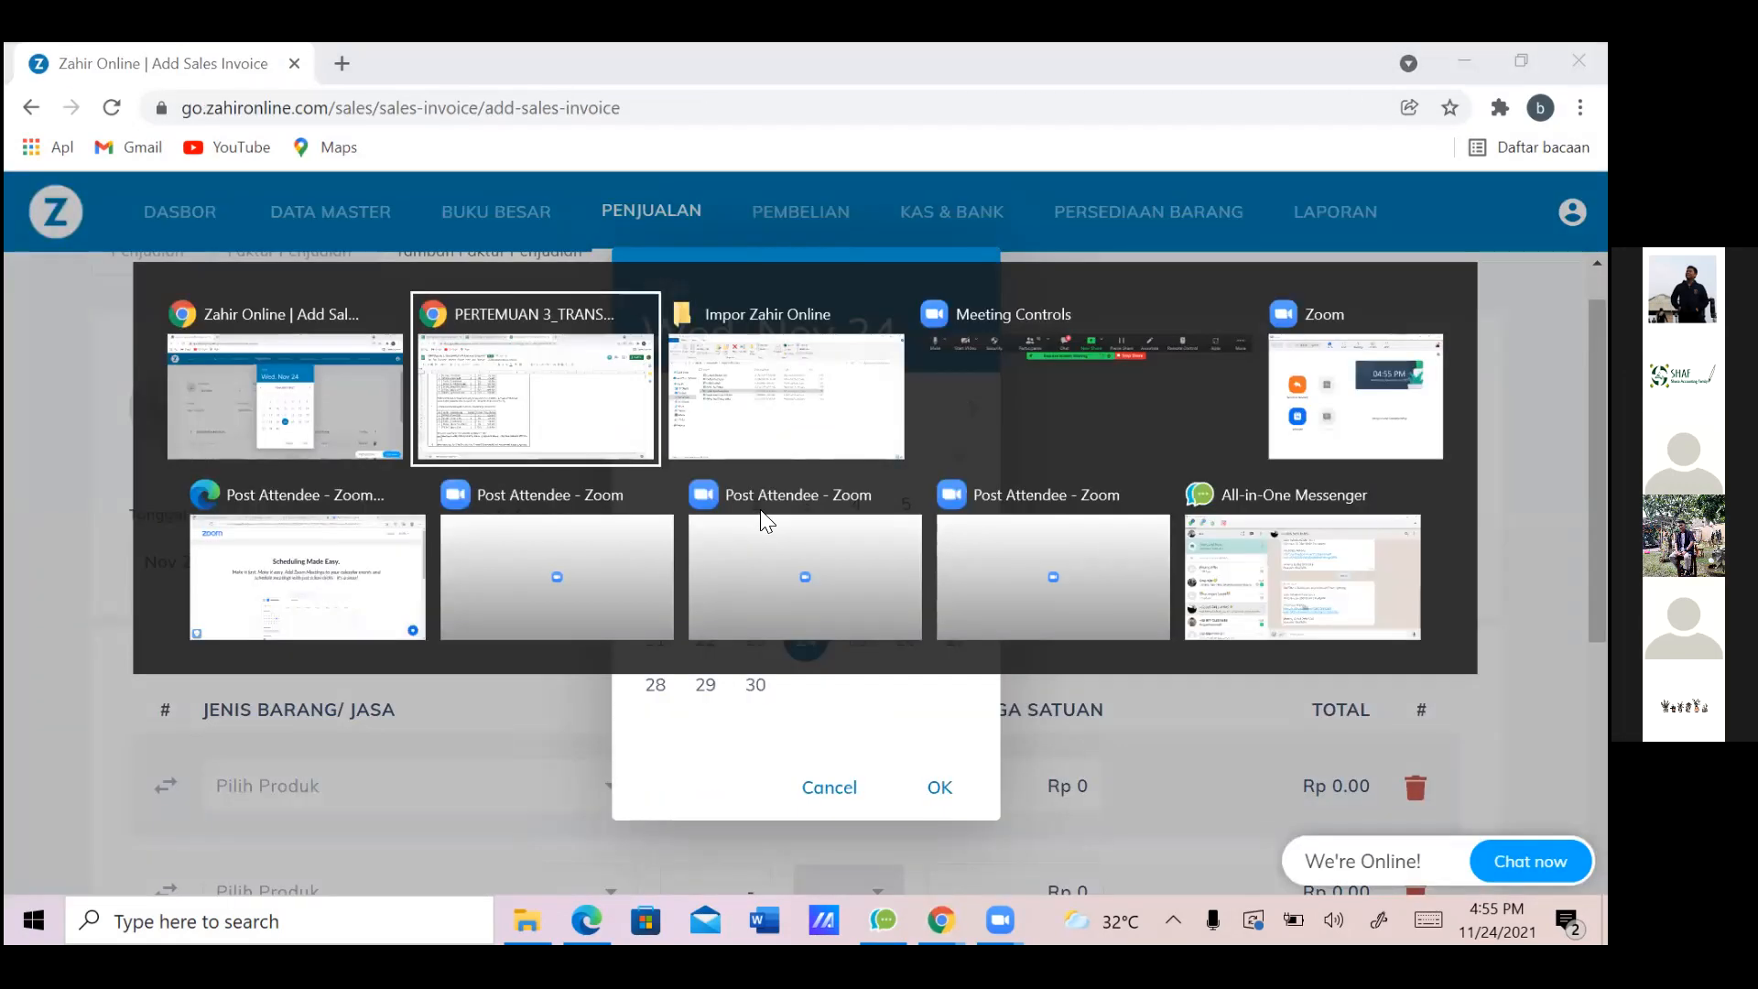
key(alt+Tab)
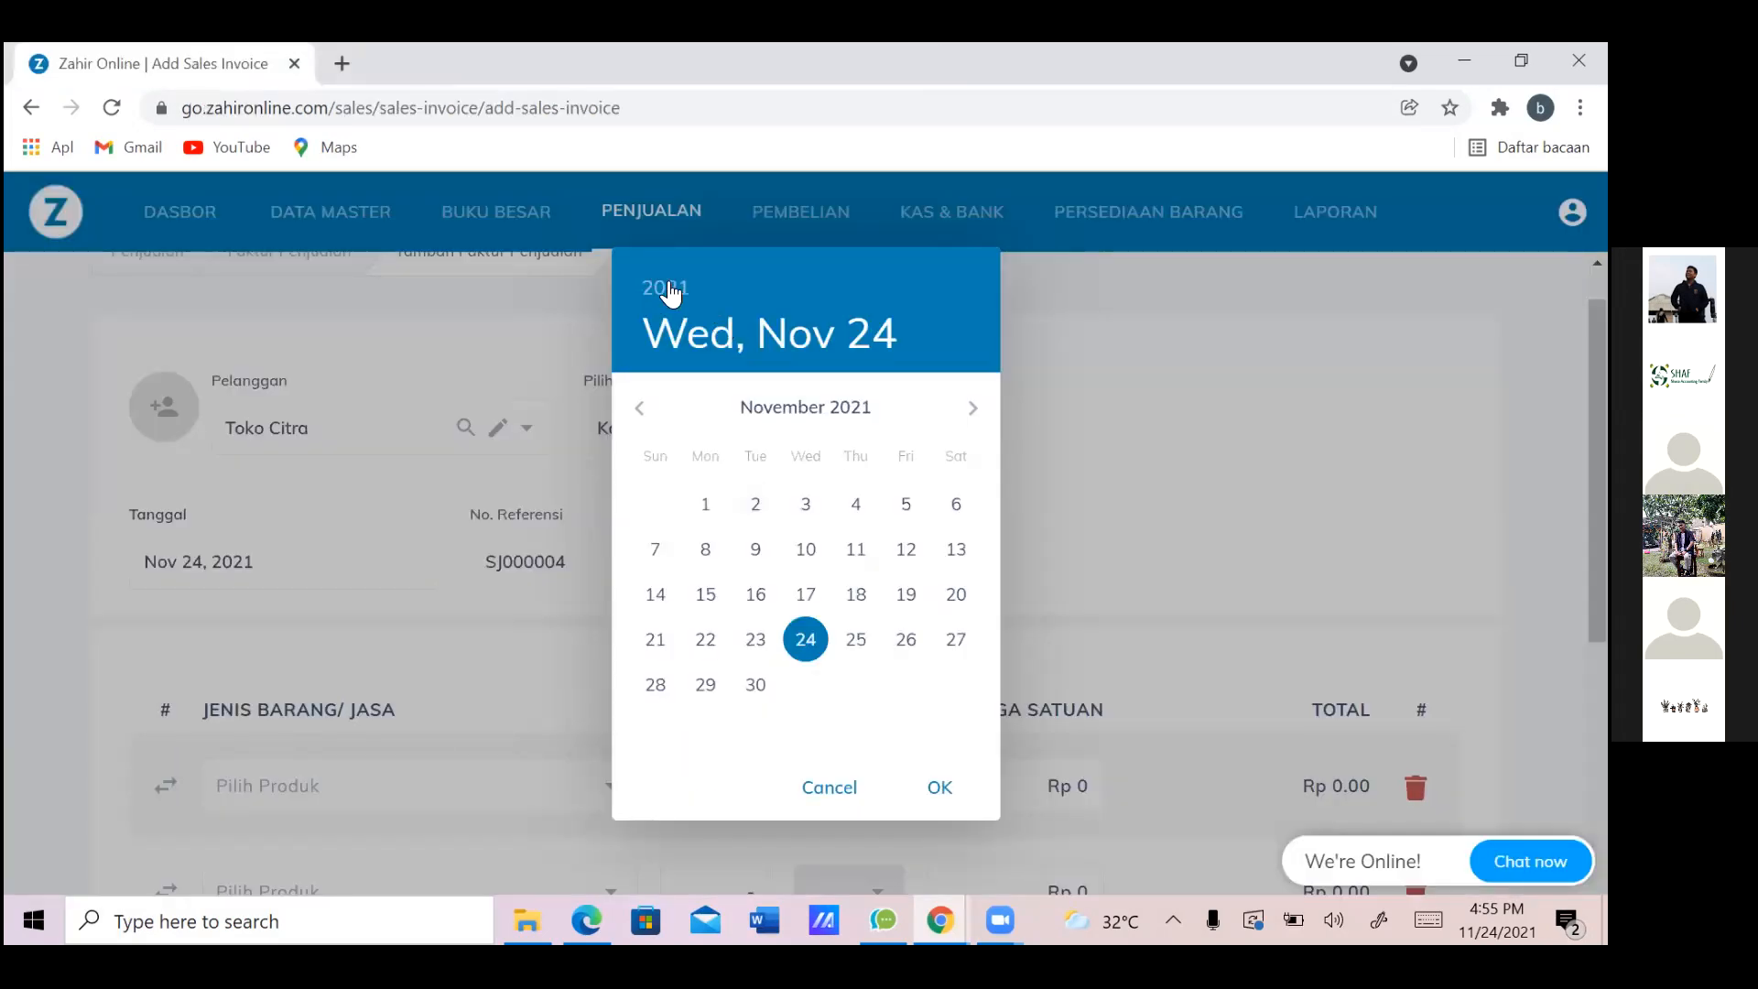
click(666, 288)
scroll(795, 563, up, 2)
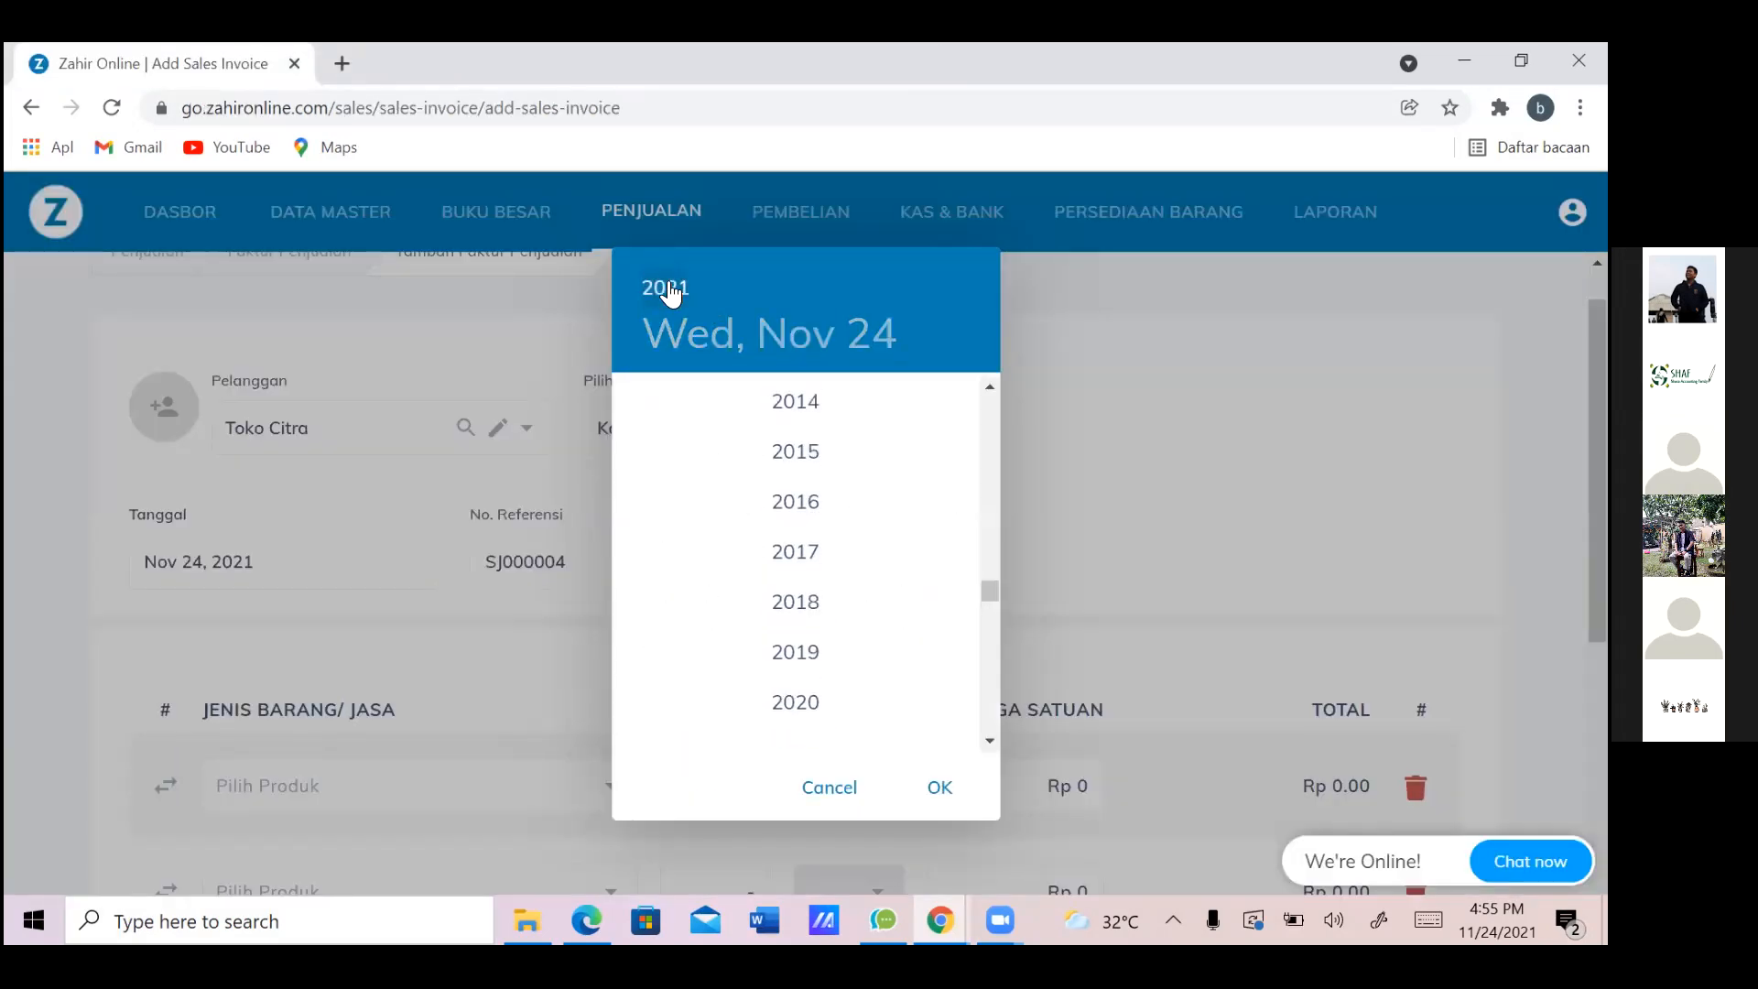
click(796, 451)
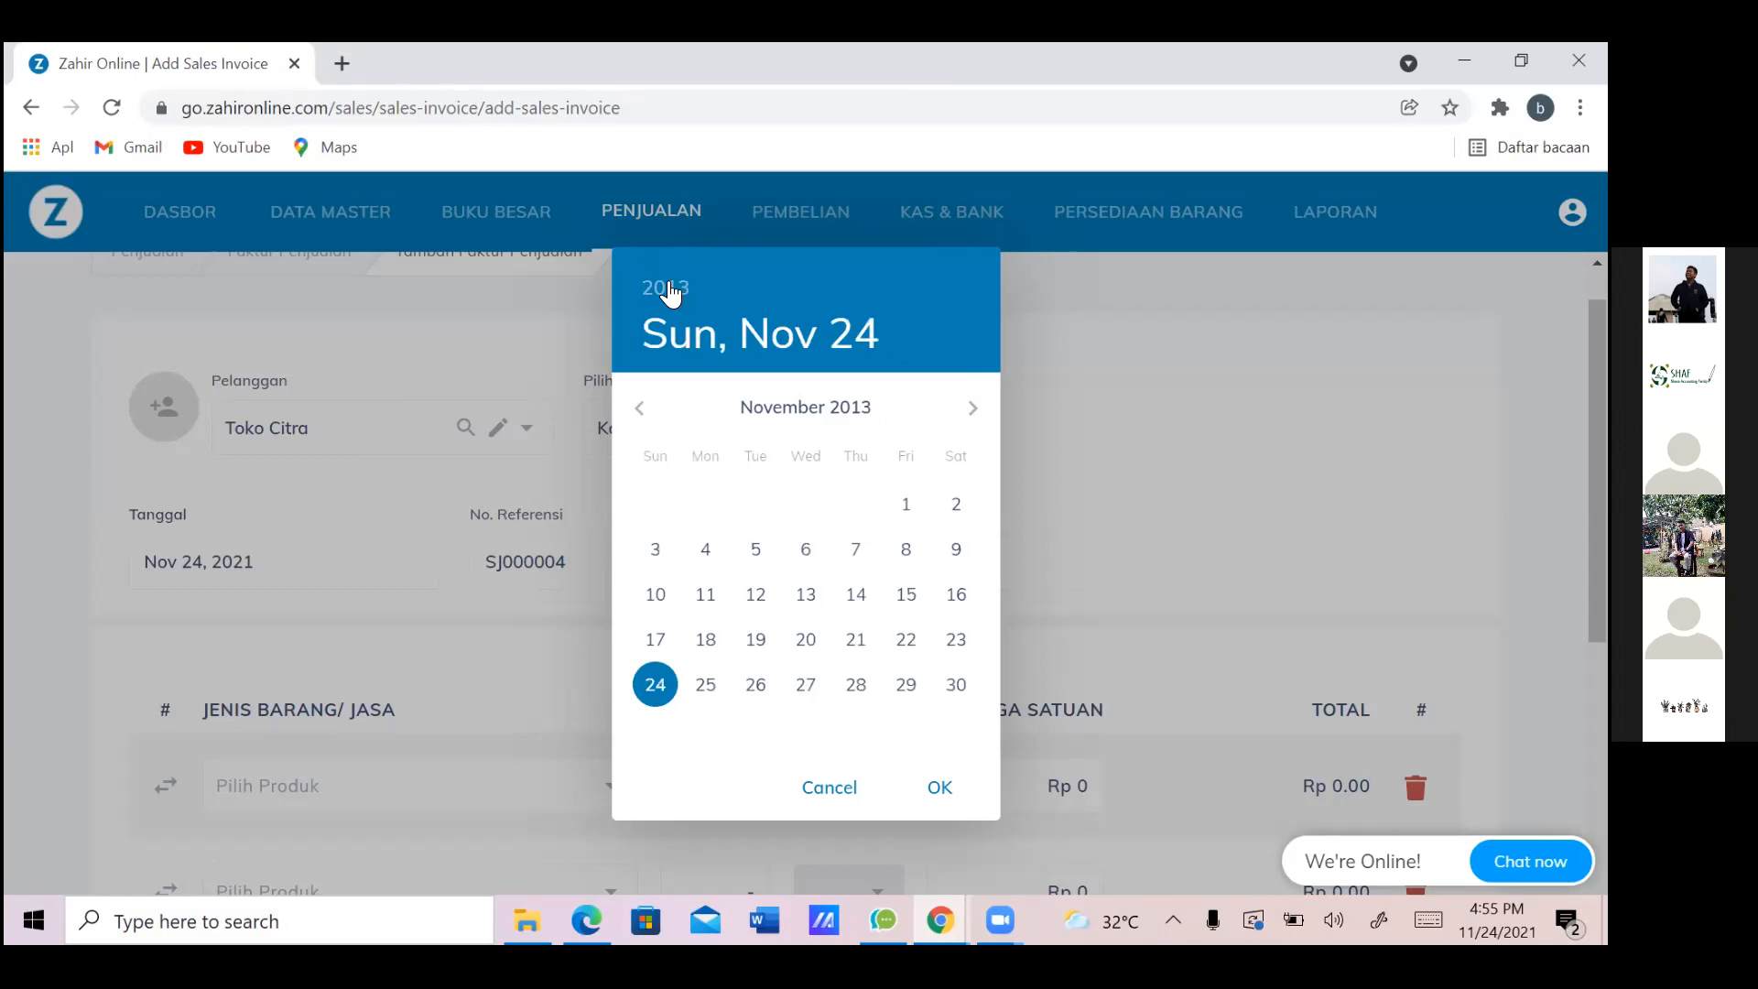
click(639, 408)
click(639, 408)
click(639, 408)
click(639, 407)
click(639, 407)
click(639, 408)
click(640, 408)
click(640, 408)
click(639, 408)
click(639, 408)
click(640, 407)
click(639, 408)
click(639, 408)
click(639, 408)
click(639, 408)
click(972, 407)
click(973, 408)
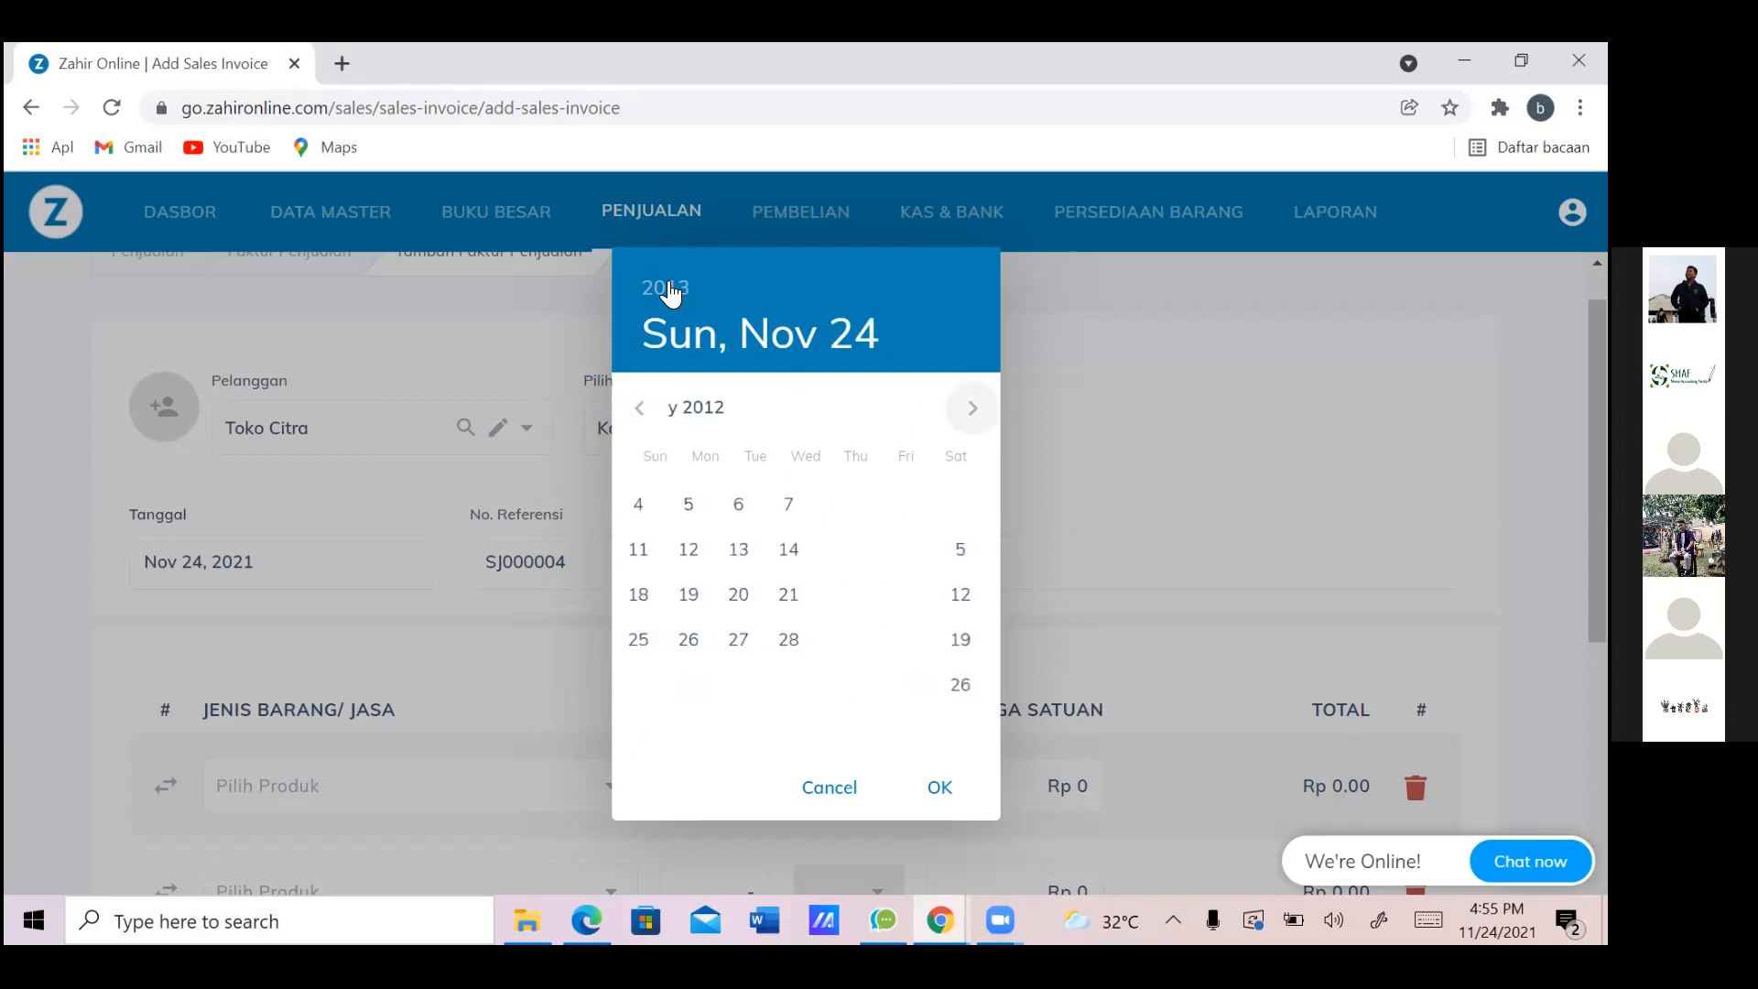
click(973, 408)
click(973, 408)
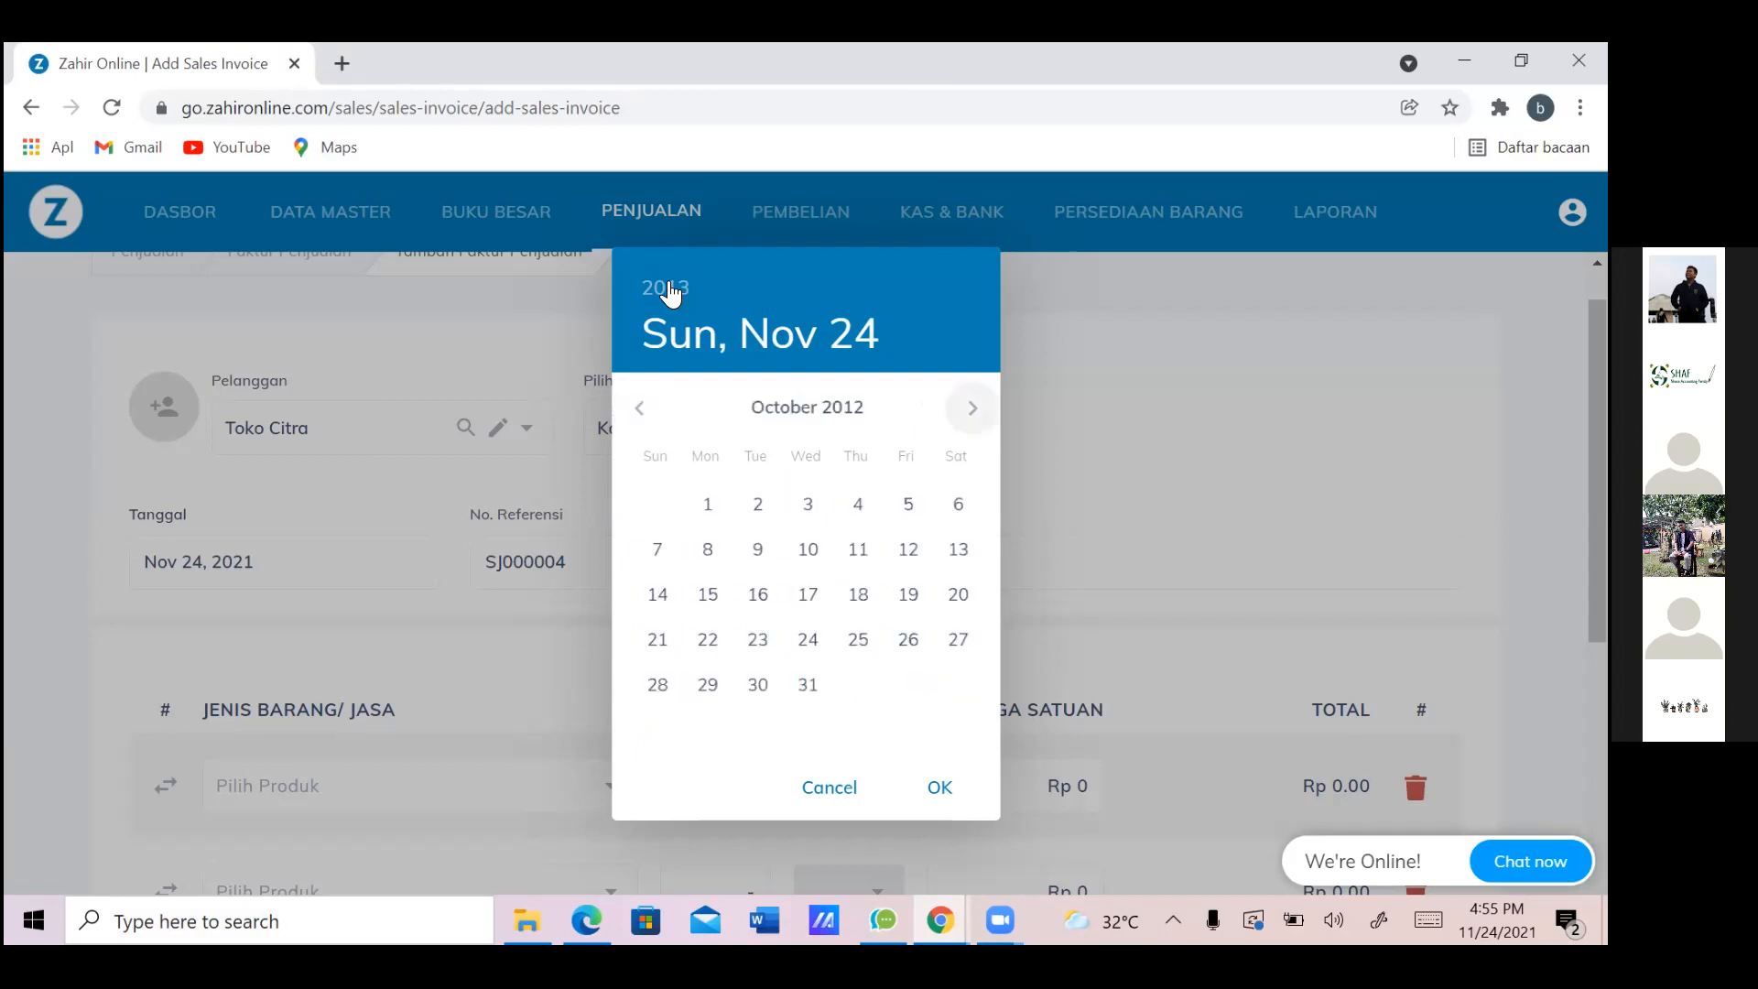
click(972, 408)
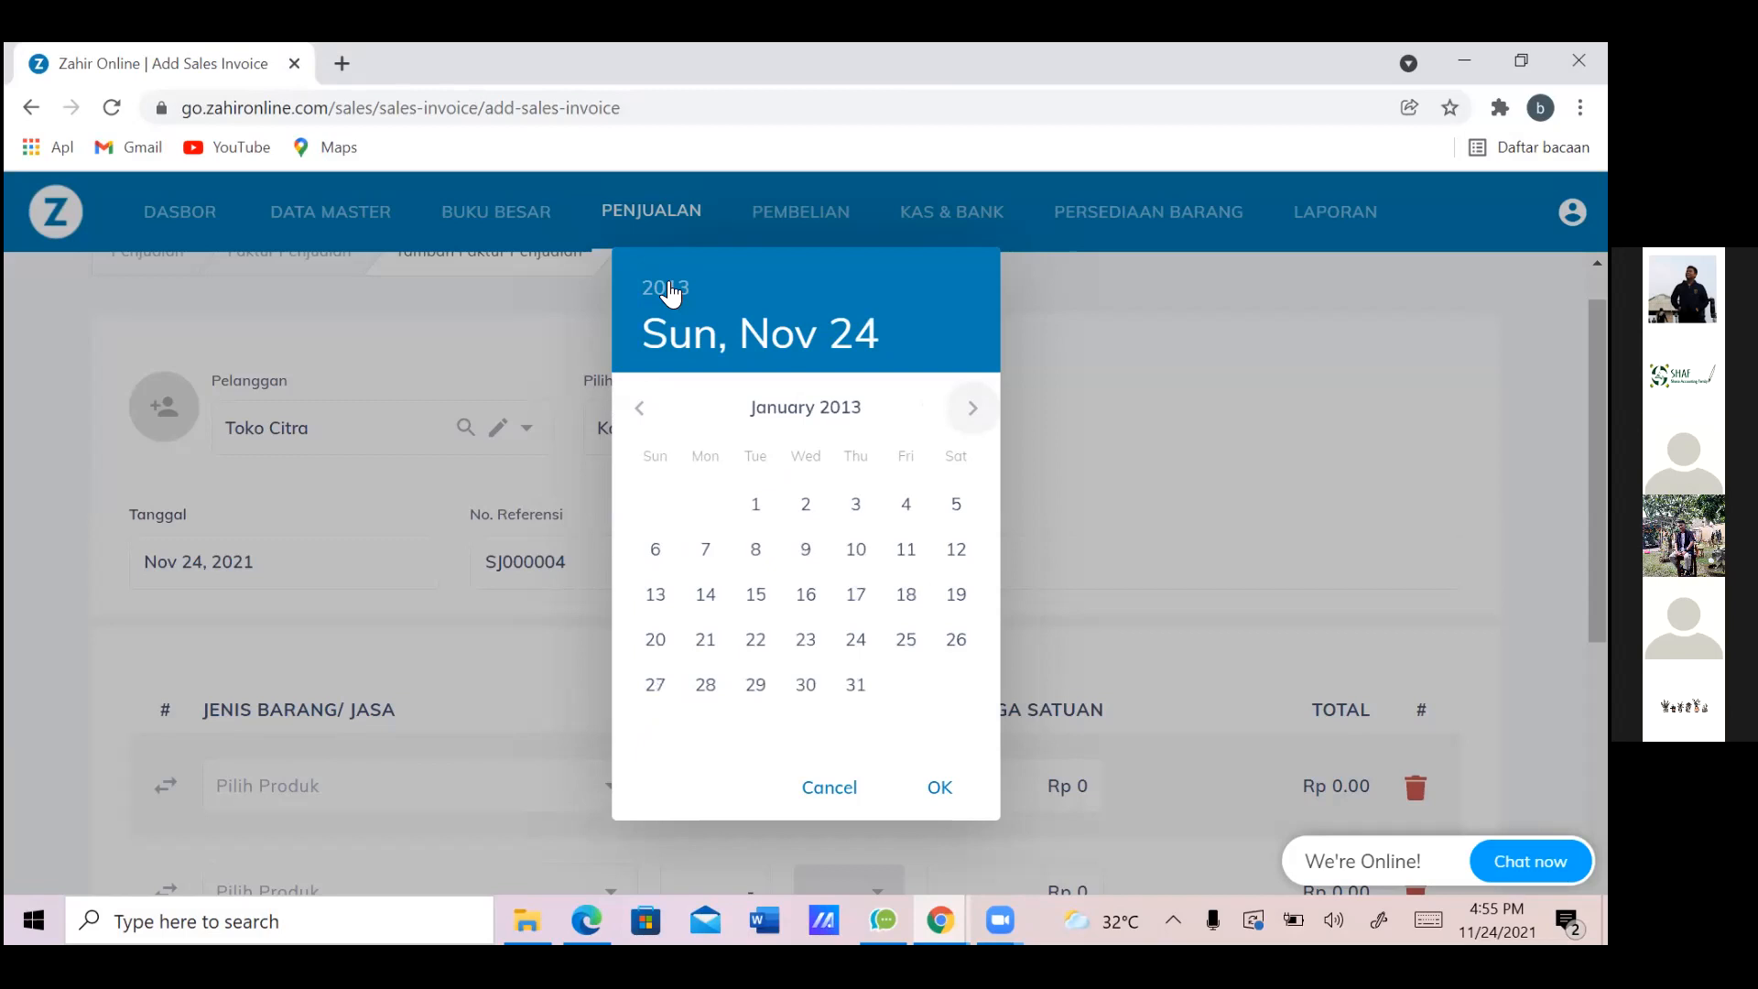
click(805, 504)
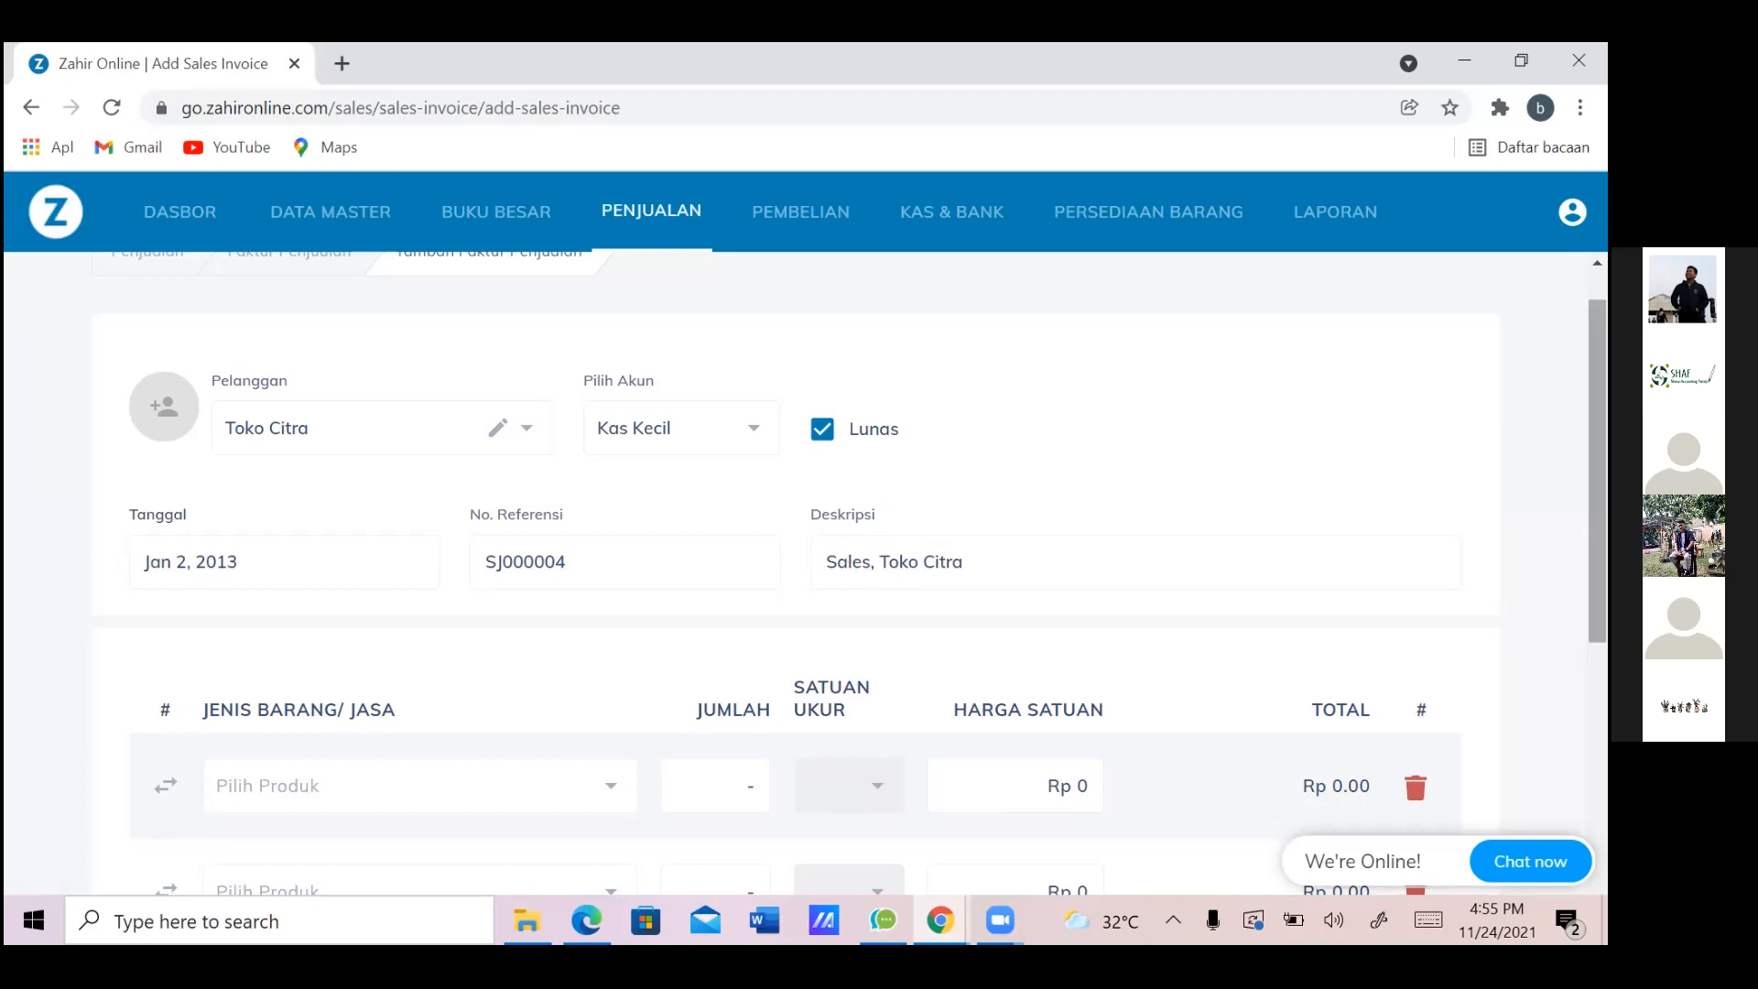
Change the payment account from Kas Kecil to Kas
scroll(1597, 458, up, 1)
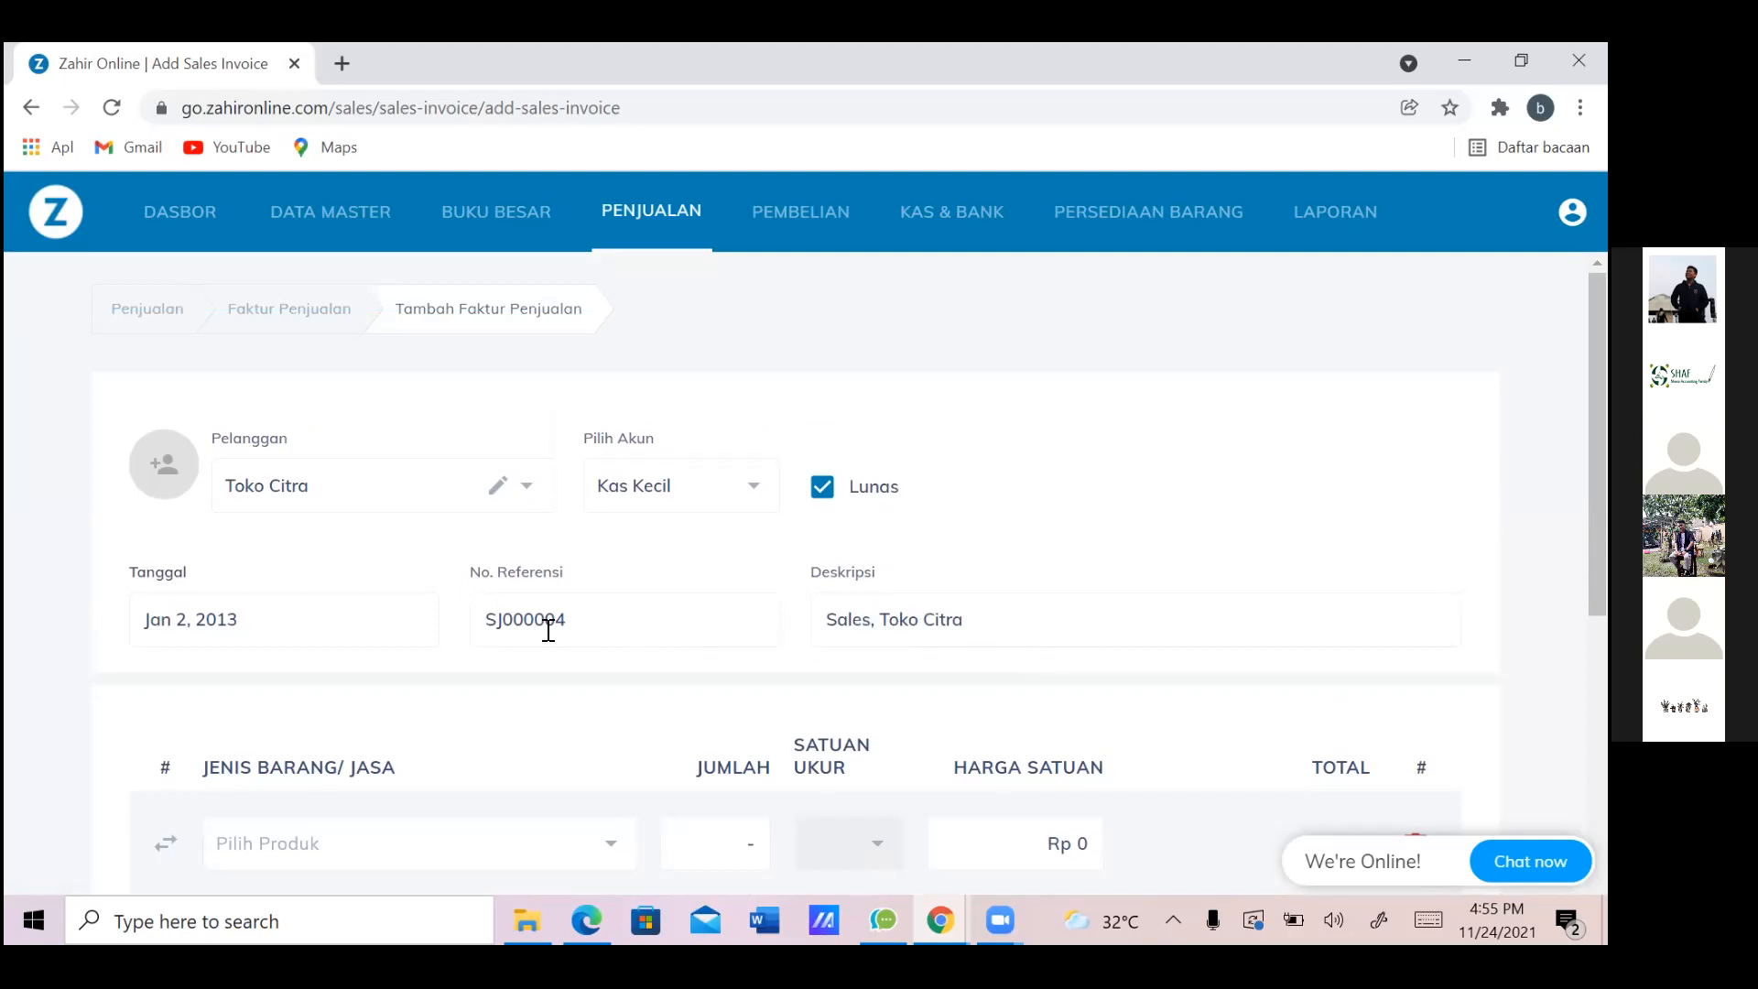
click(775, 486)
click(675, 614)
scroll(850, 581, down, 5)
scroll(849, 581, up, 2)
scroll(694, 491, up, 2)
scroll(694, 490, down, 4)
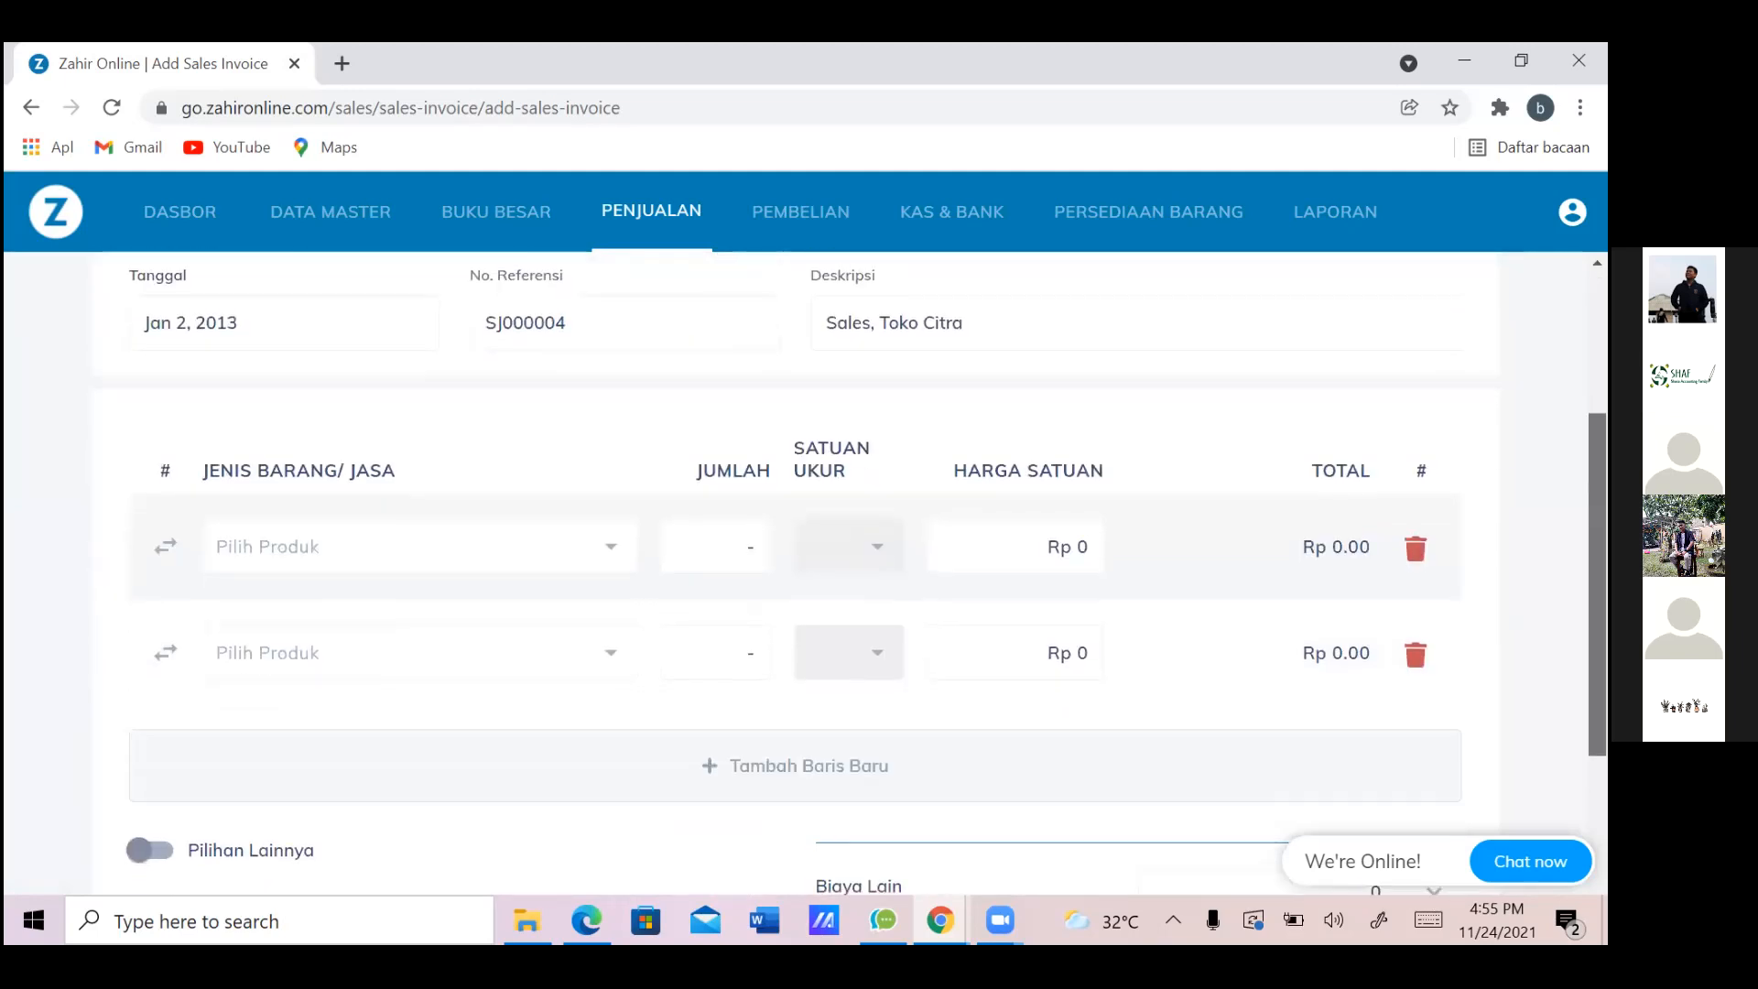
click(507, 553)
click(510, 554)
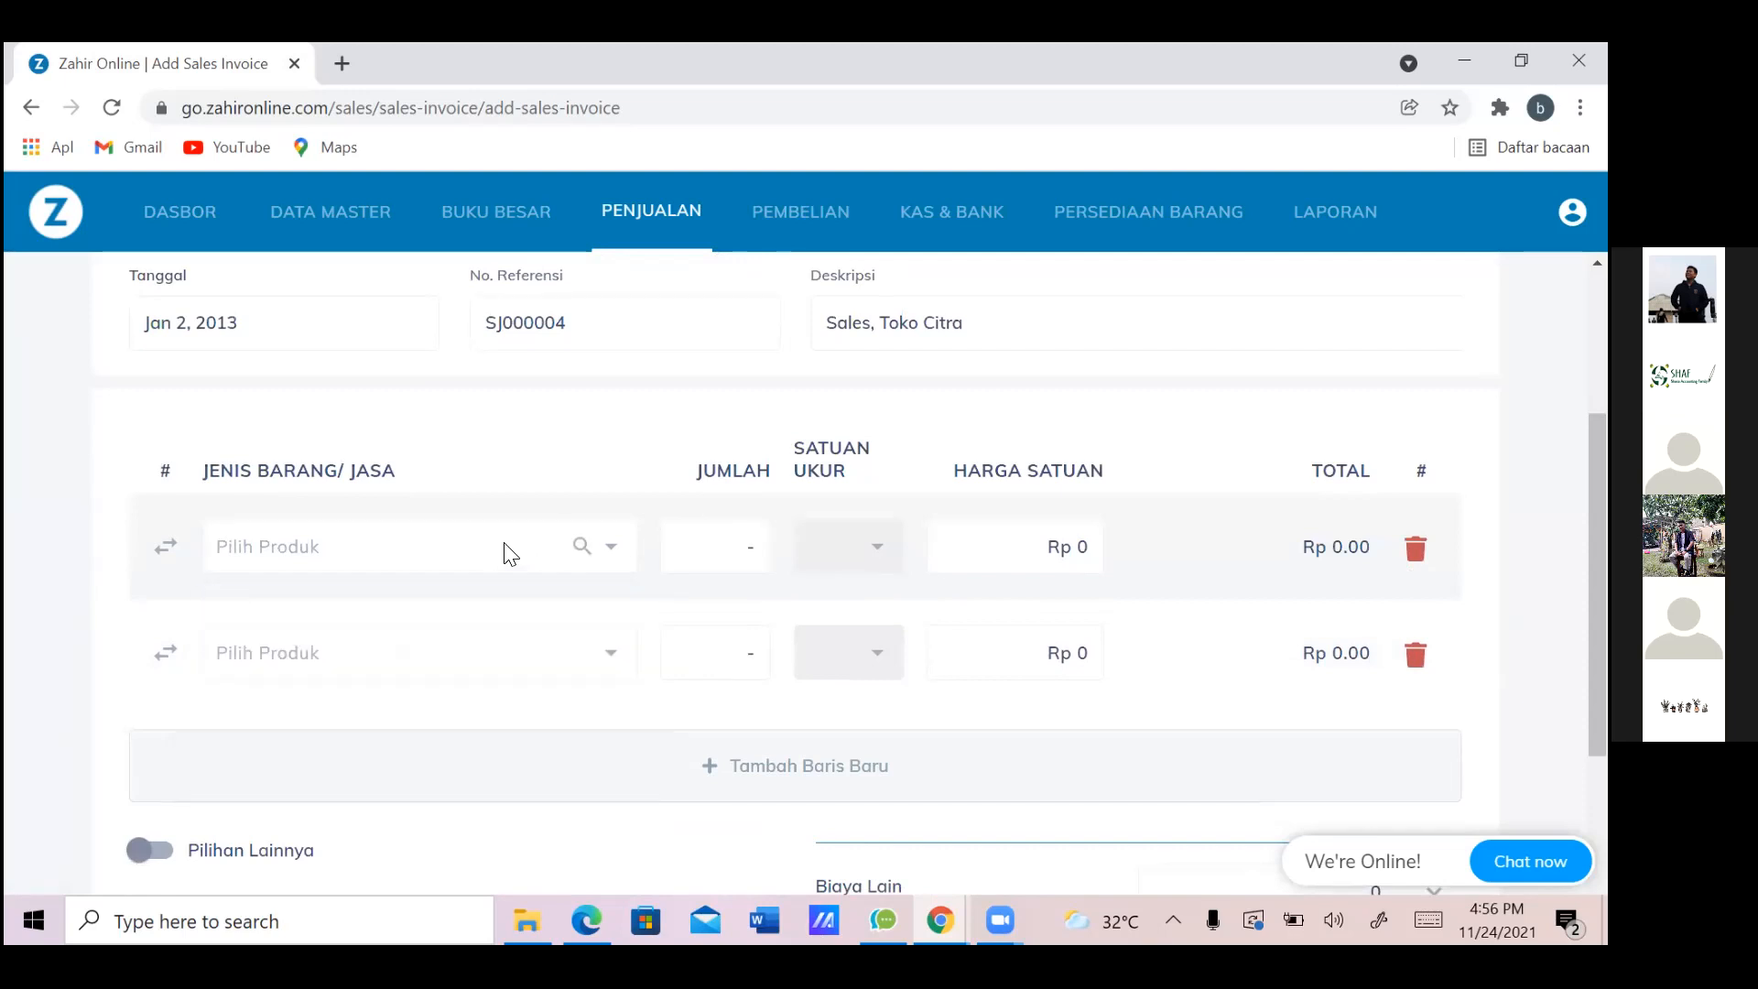
key(alt+Tab)
key(alt+Tab)
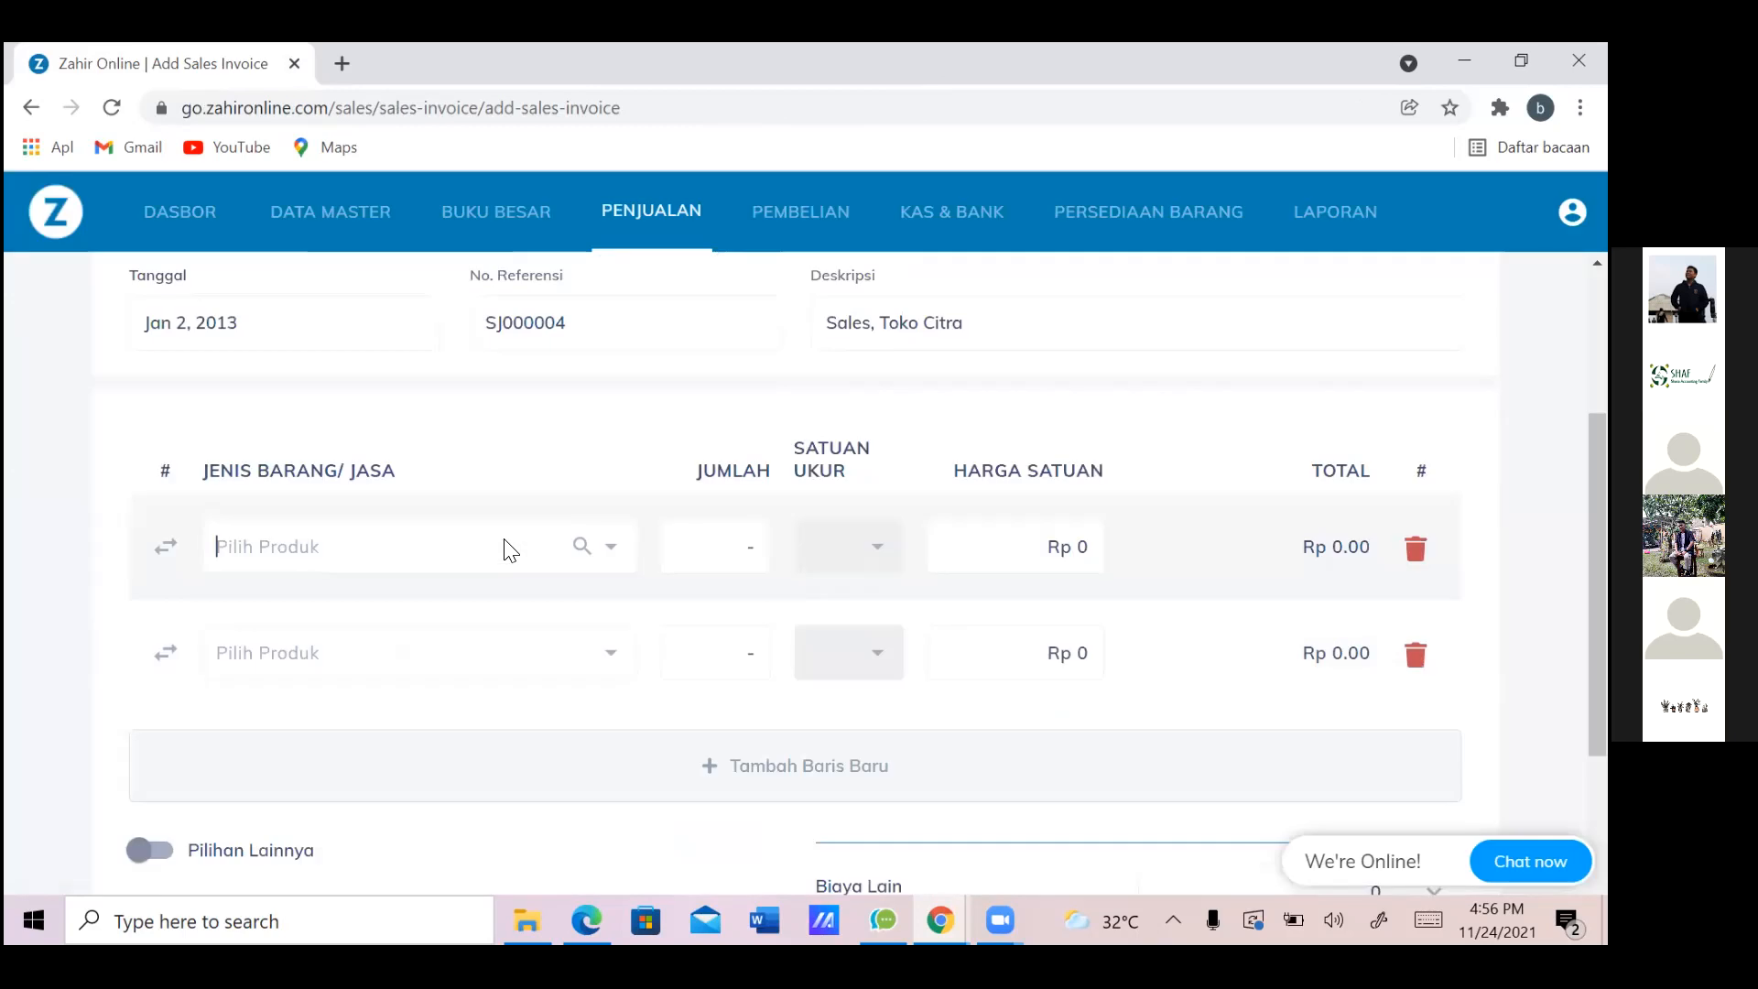
Add VGen 8 GB as the first item with quantity 2
text(VGEN)
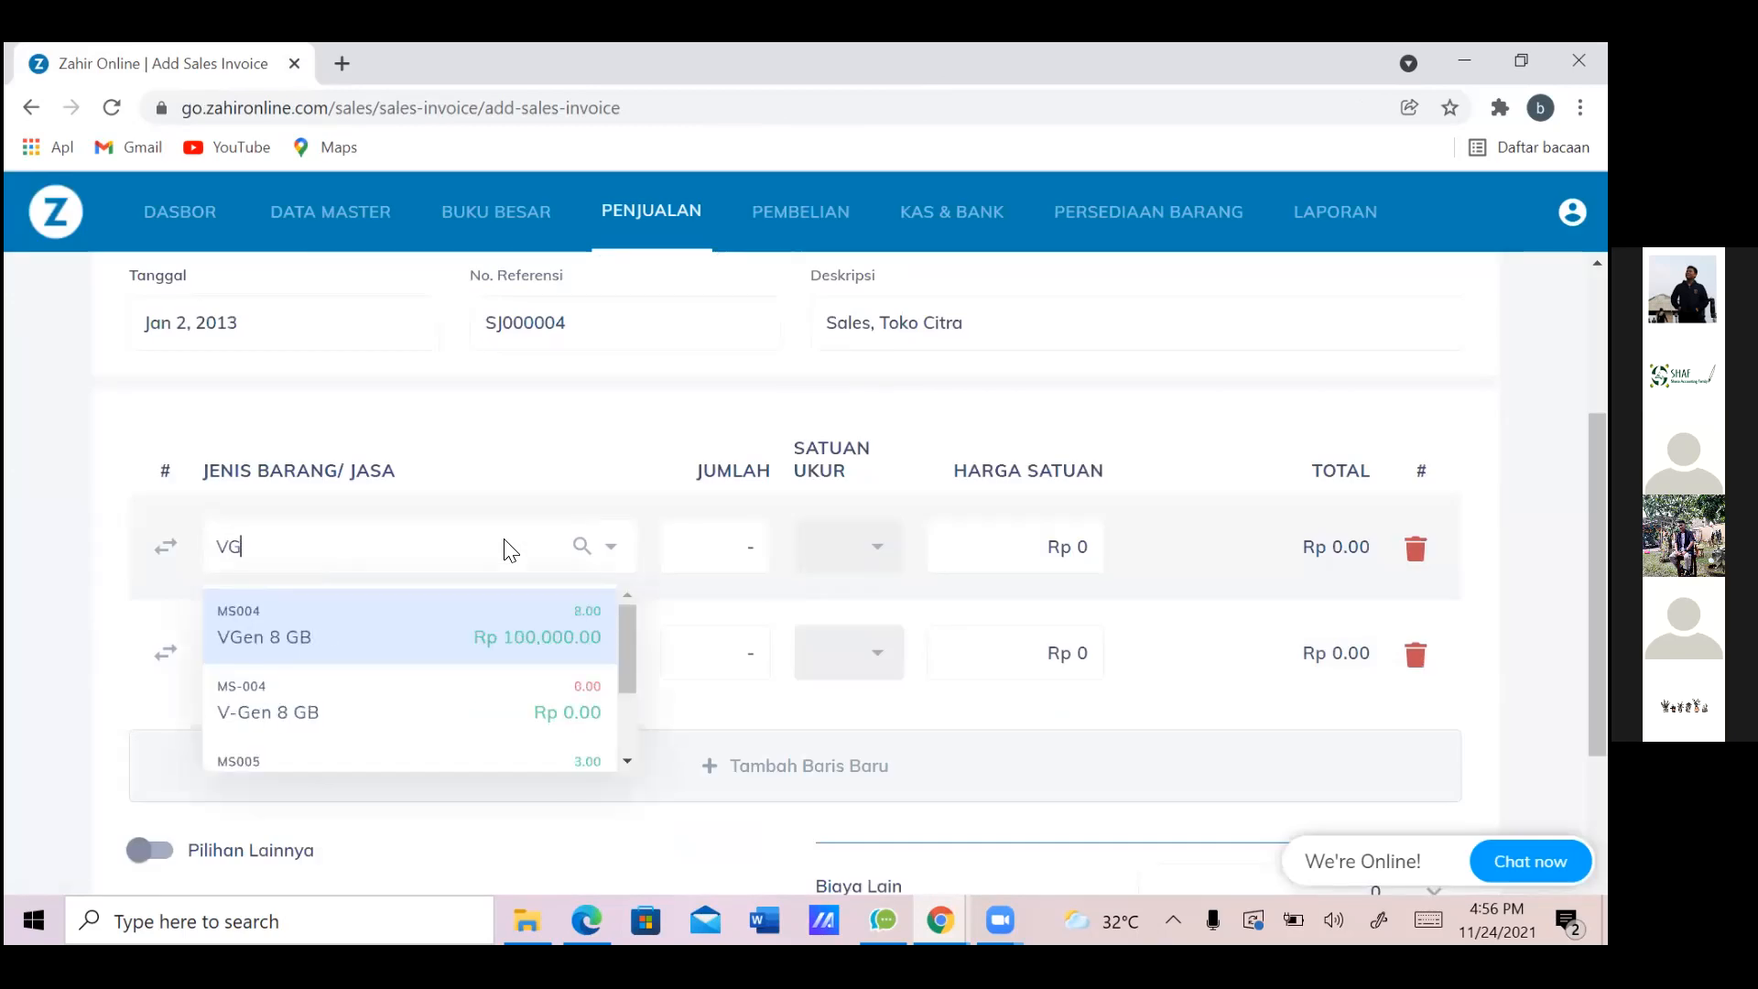
click(478, 635)
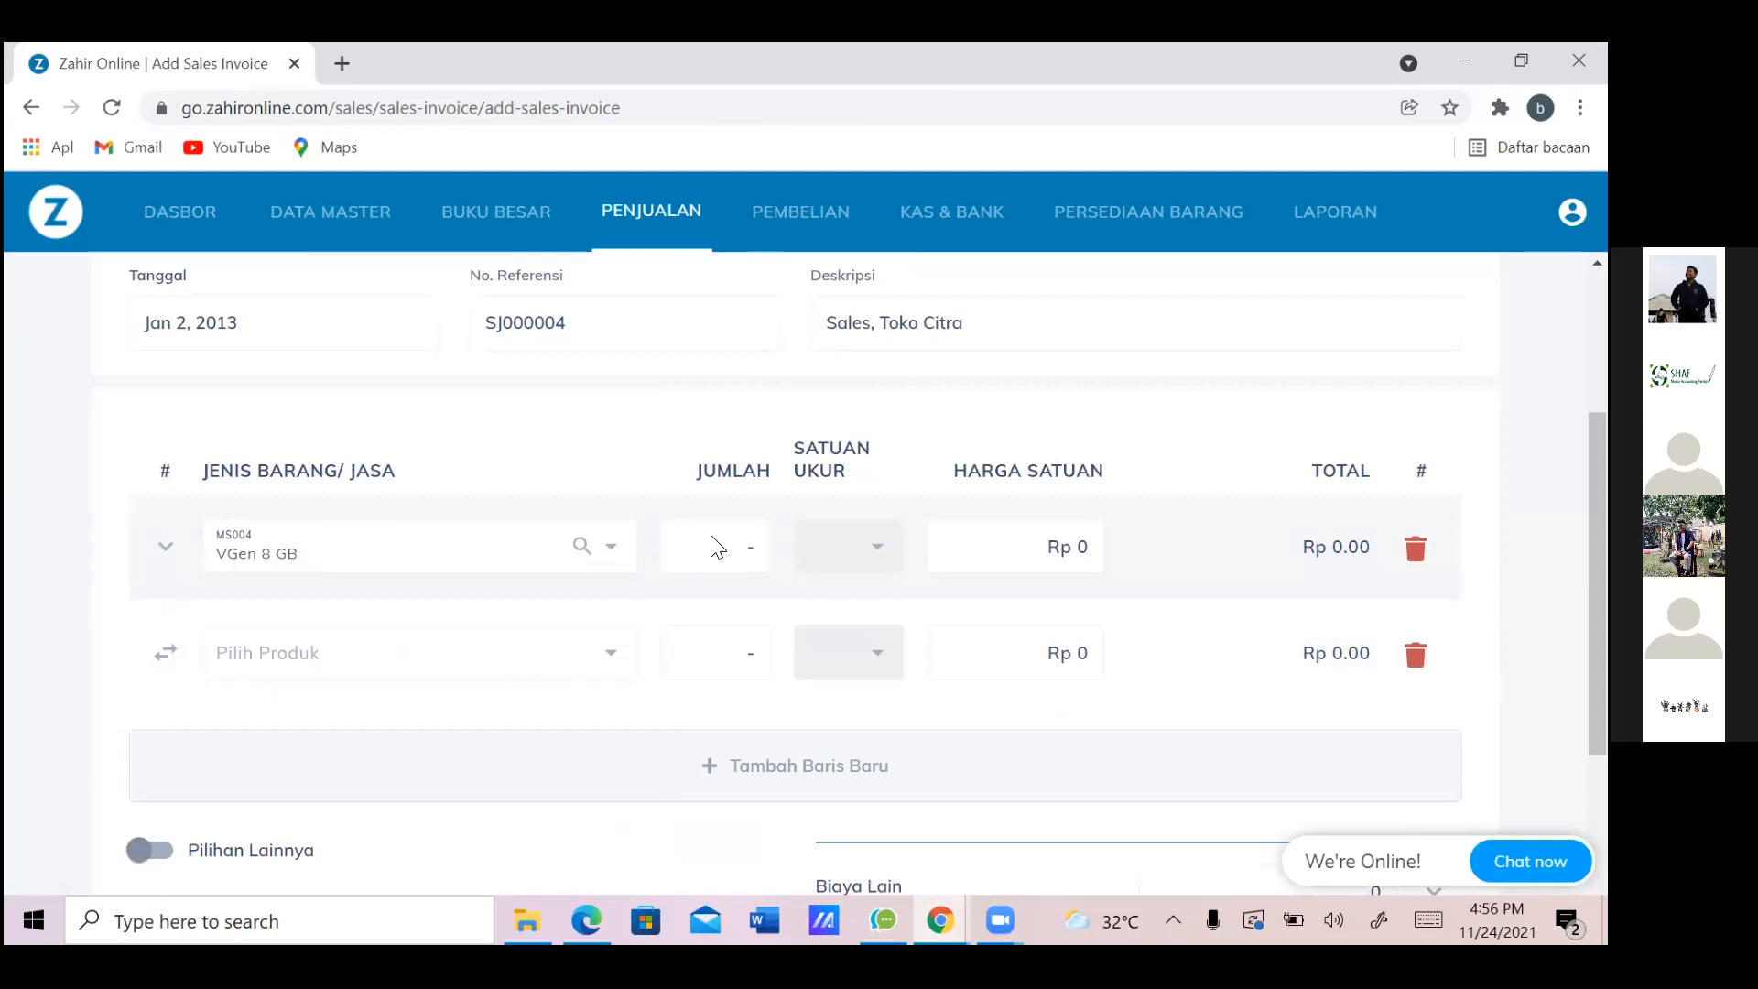
key(alt+Tab)
key(alt+Tab)
click(710, 546)
text(2)
Add VGen 16 GB as the second item with quantity 2, plus an empty third row
click(494, 659)
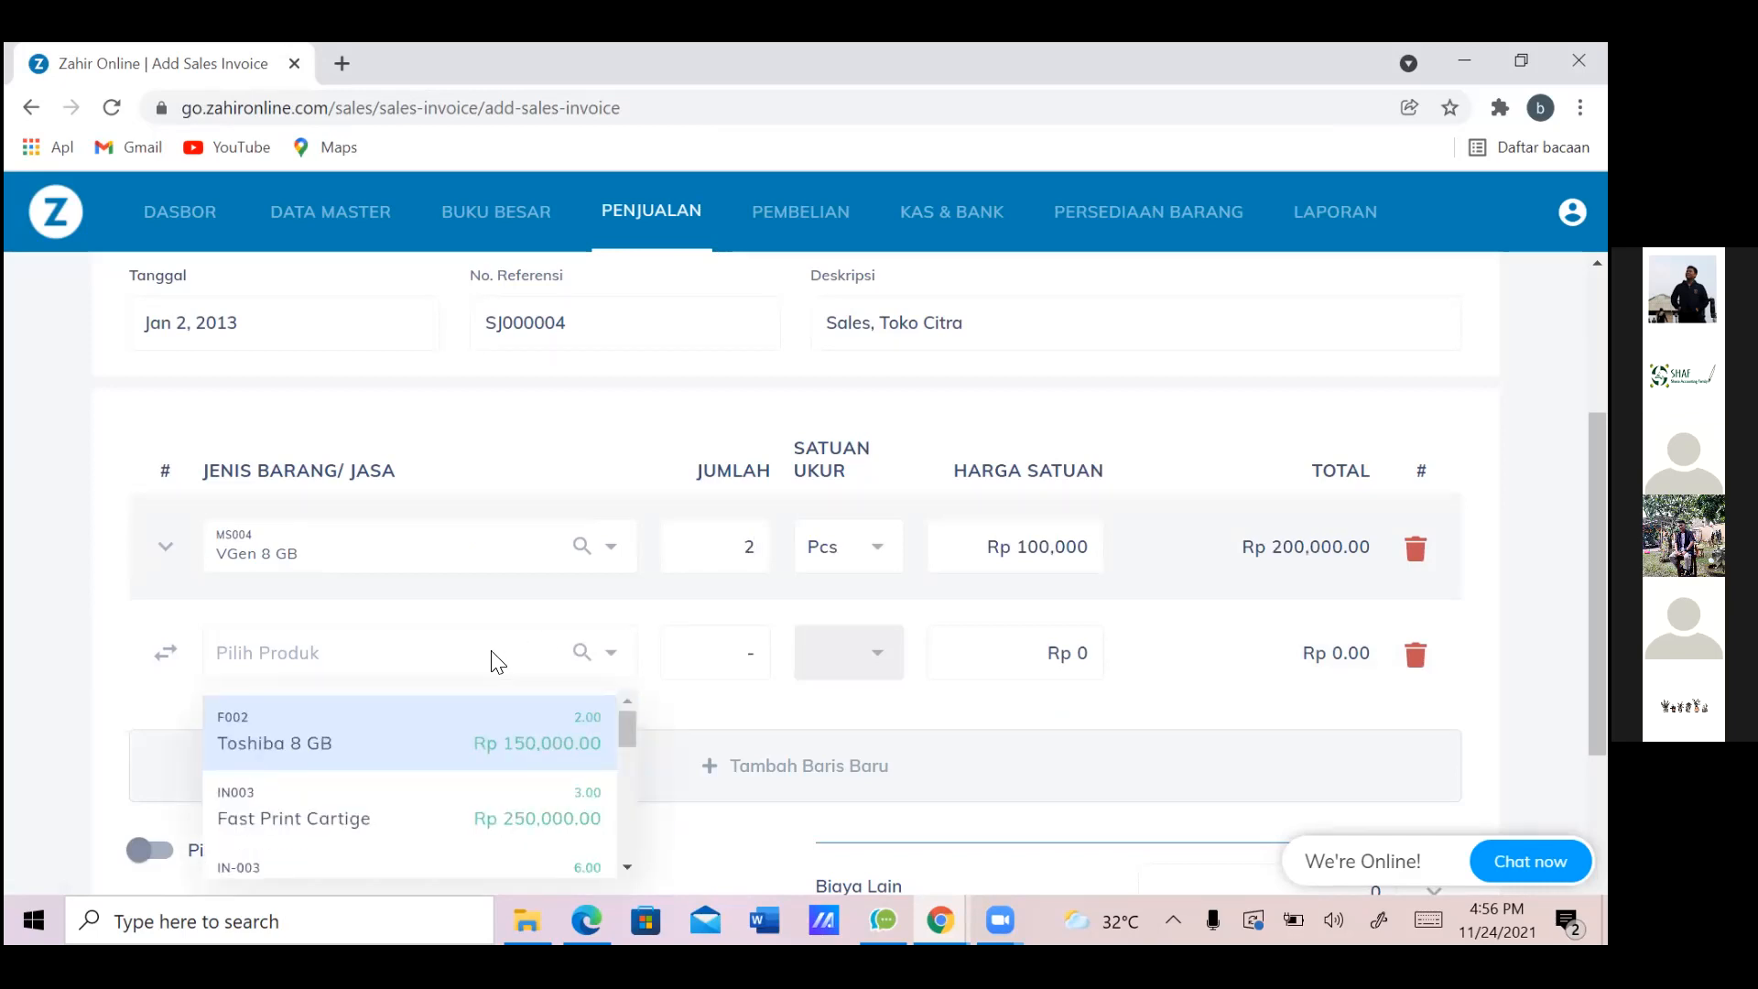
key(alt+Tab)
key(Up)
key(Up)
key(Up)
key(Up)
key(Up)
key(Up)
key(Up)
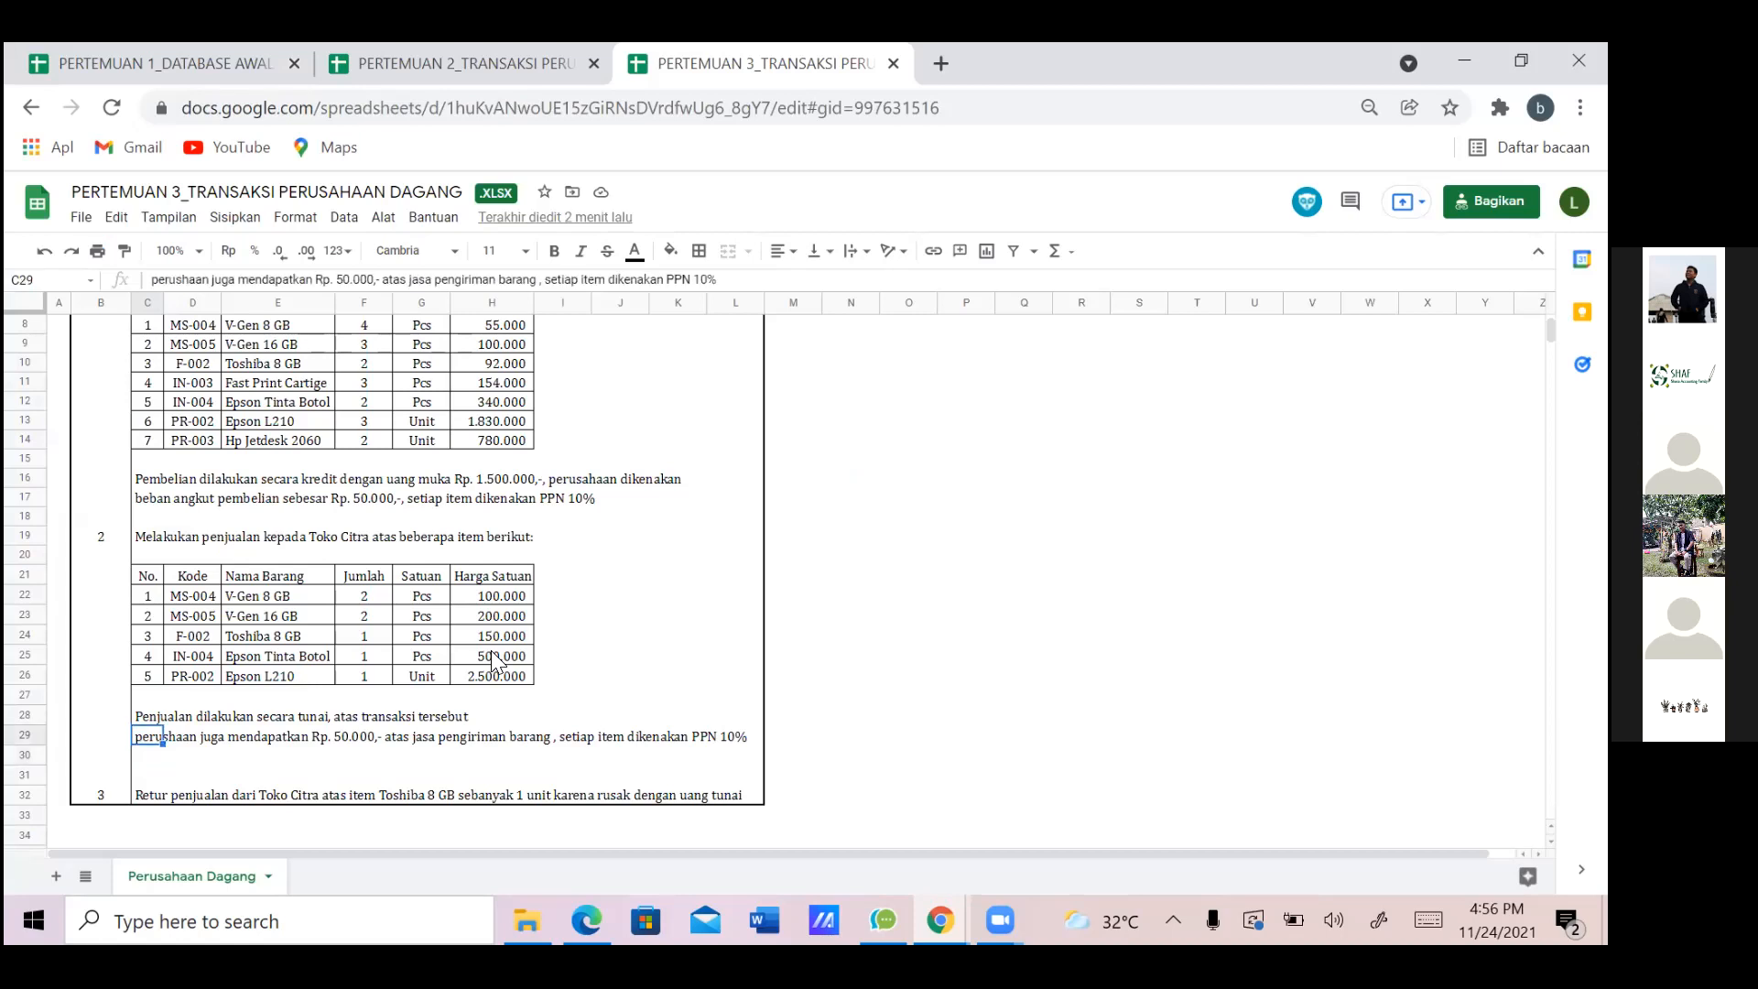
key(alt+Tab)
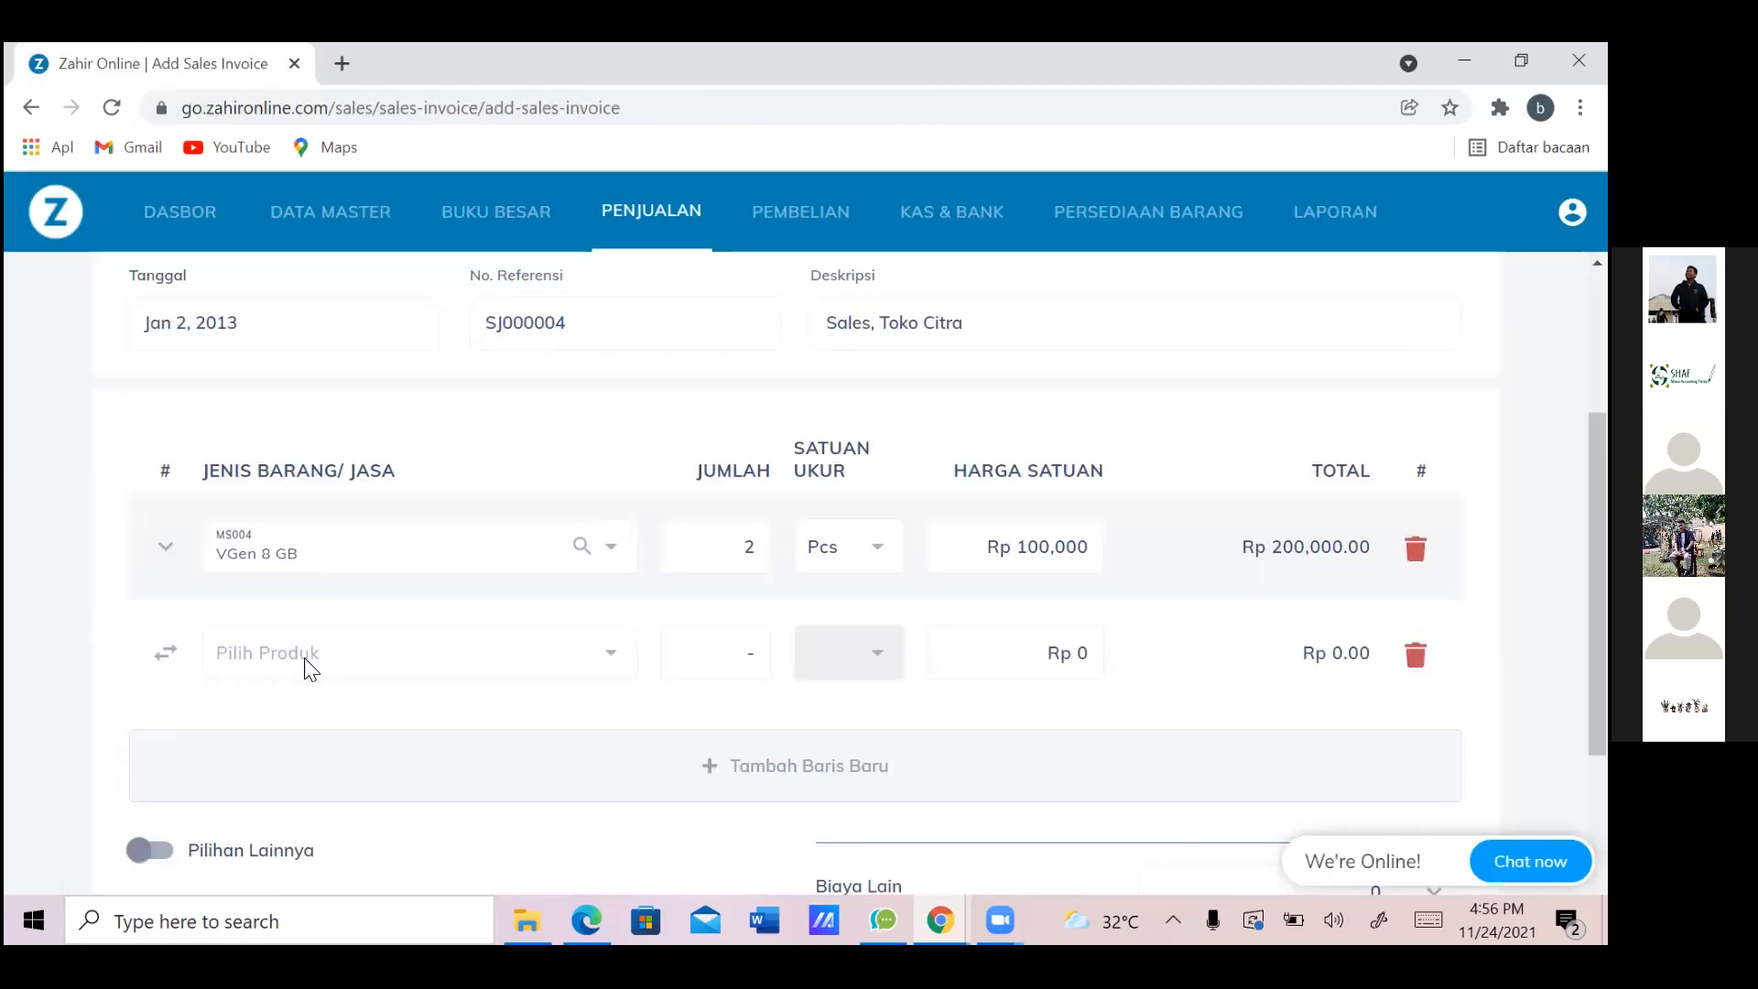
click(308, 652)
text(16 GB)
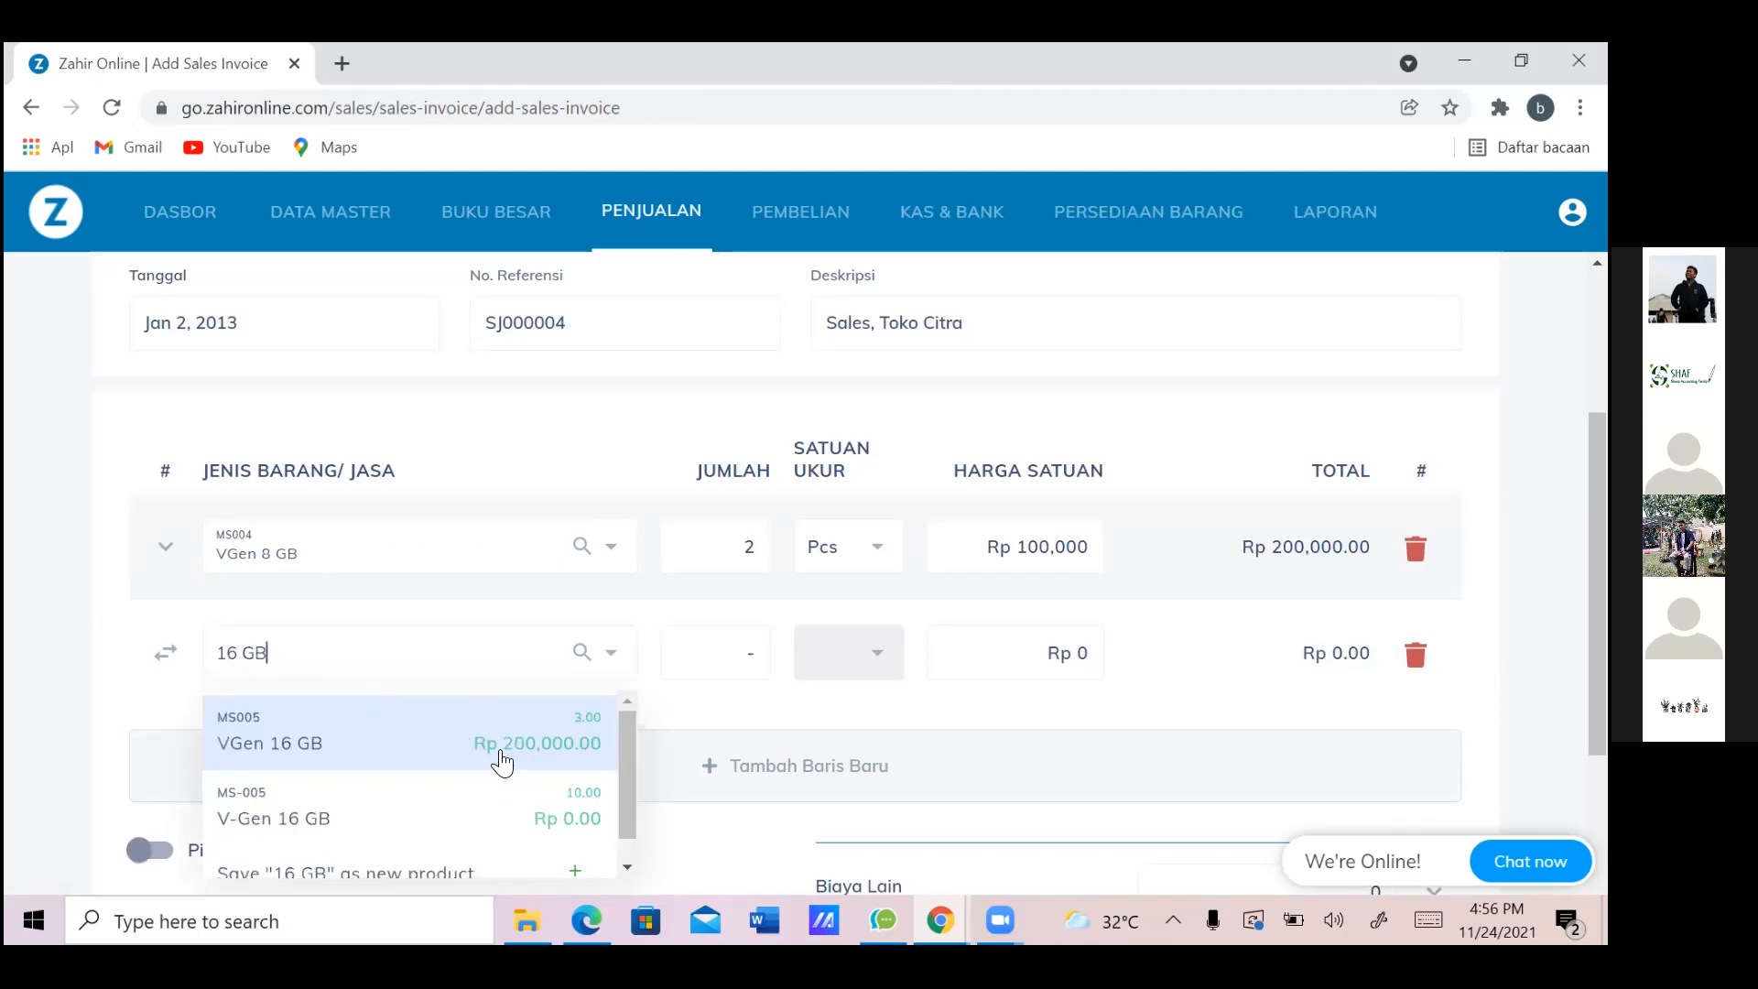
click(390, 737)
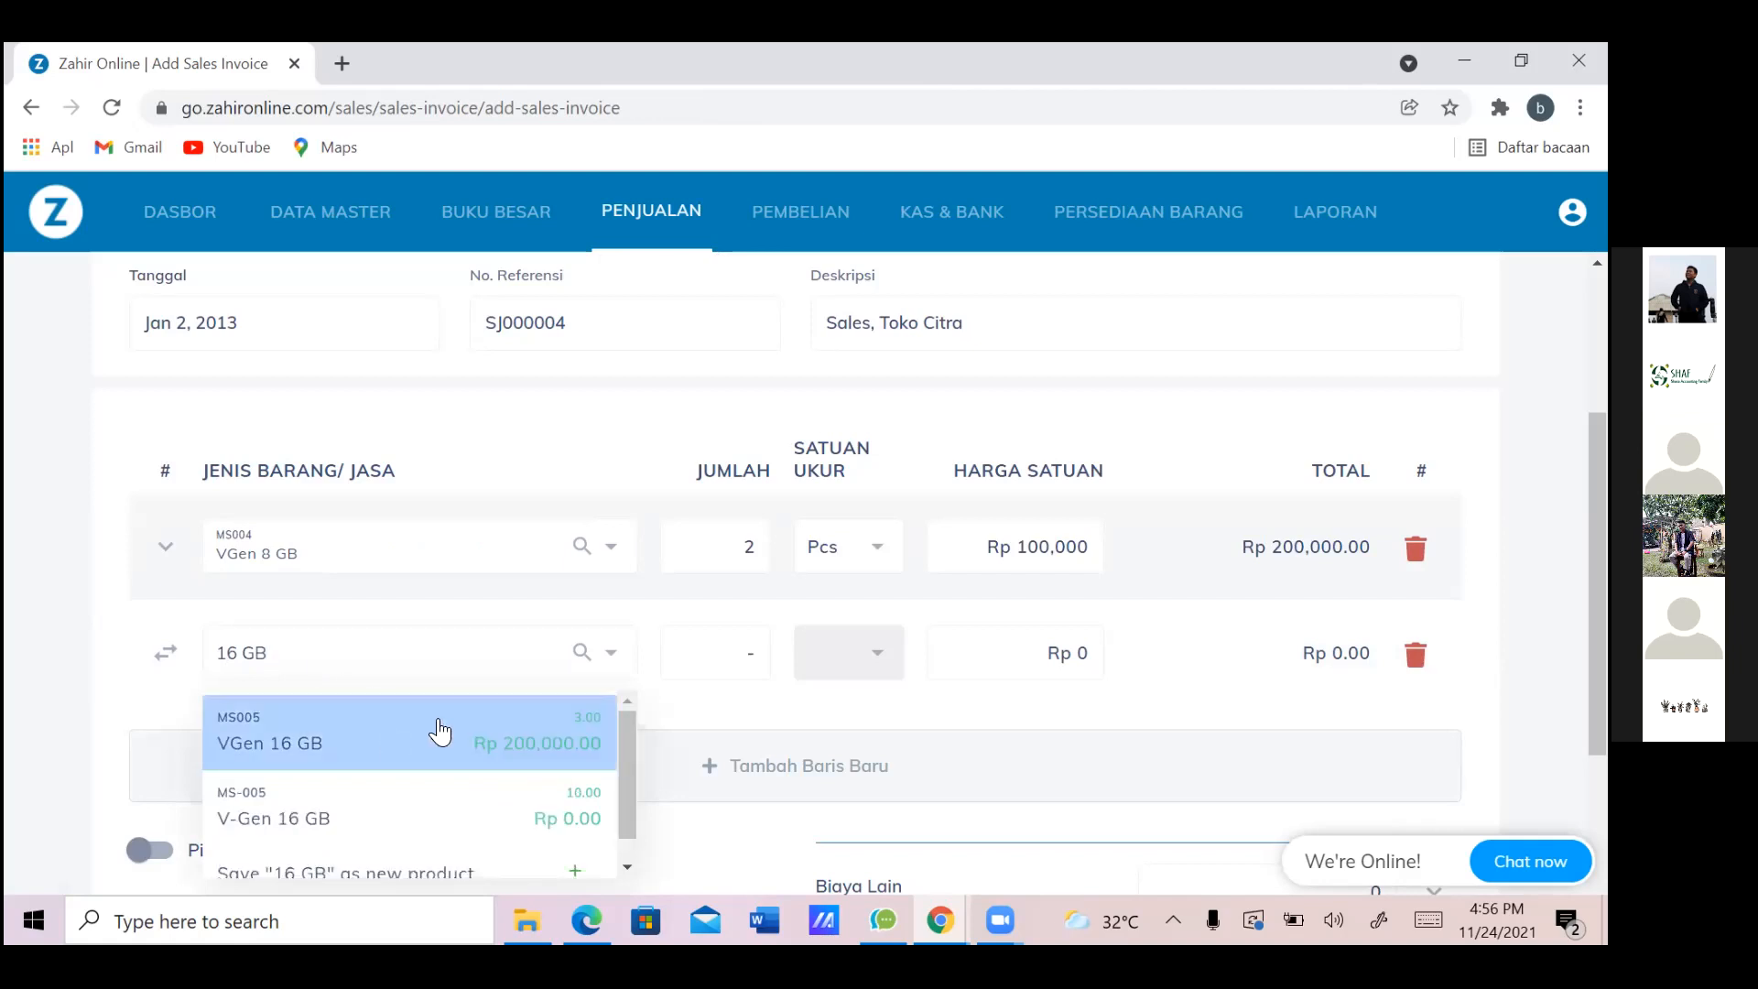
click(745, 663)
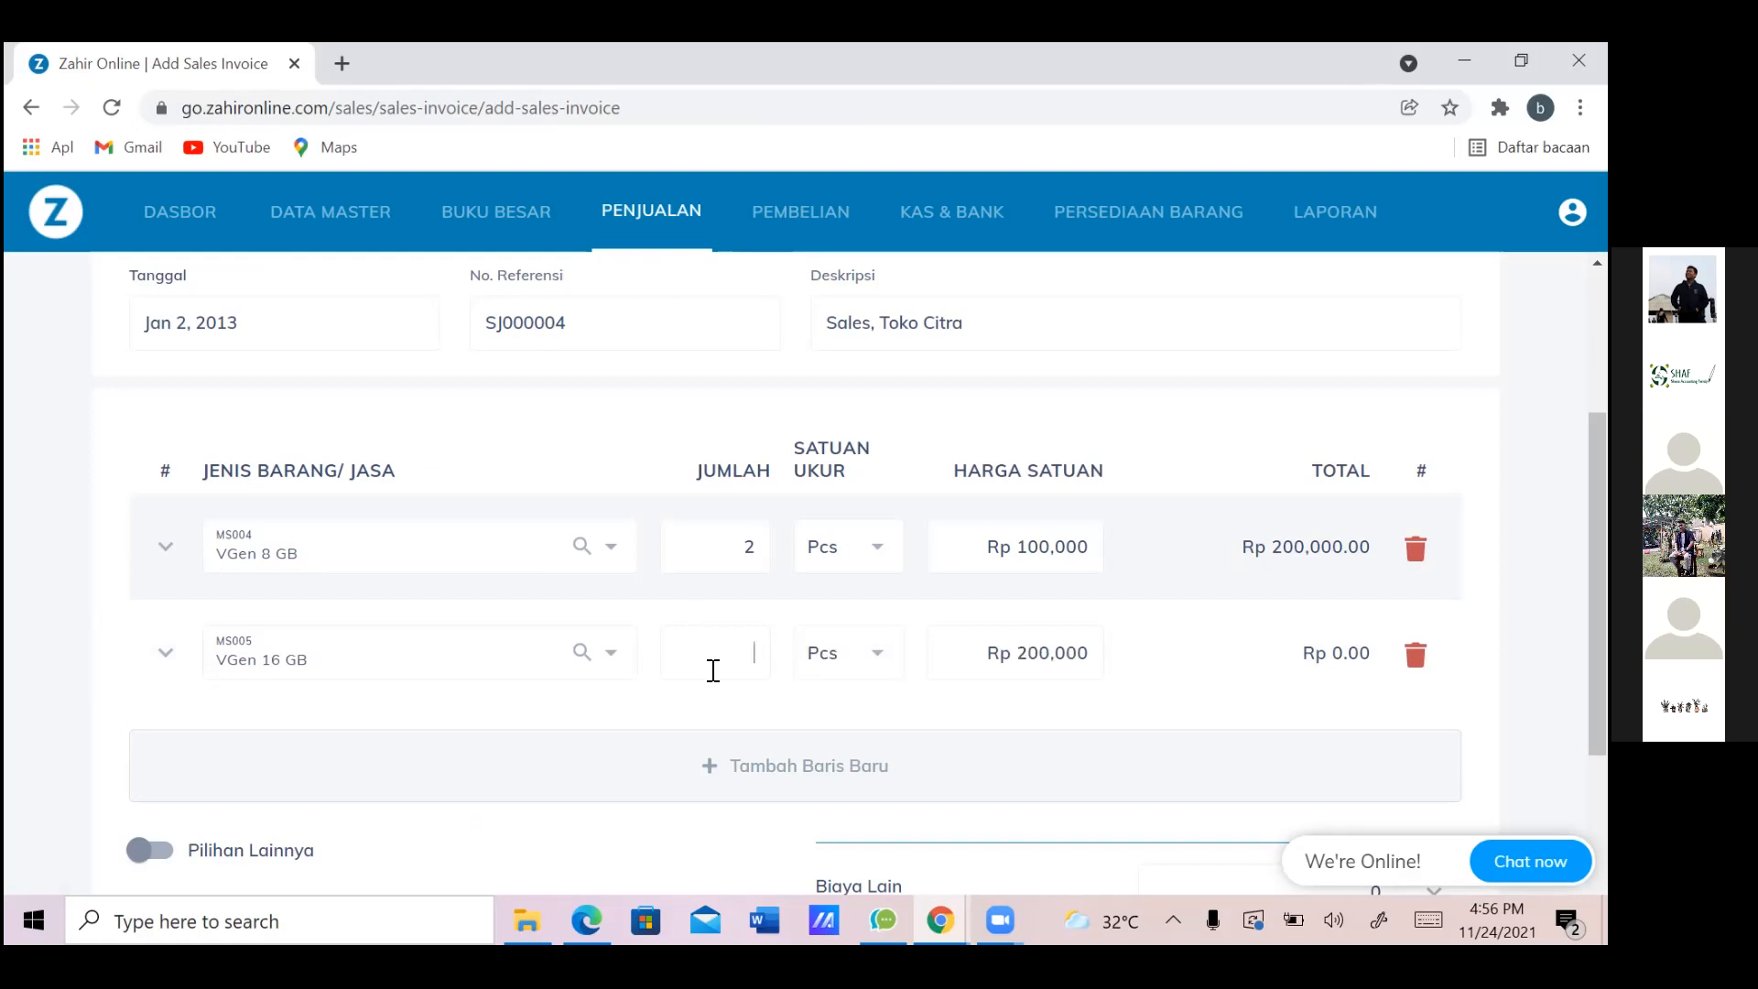
text(2)
click(761, 767)
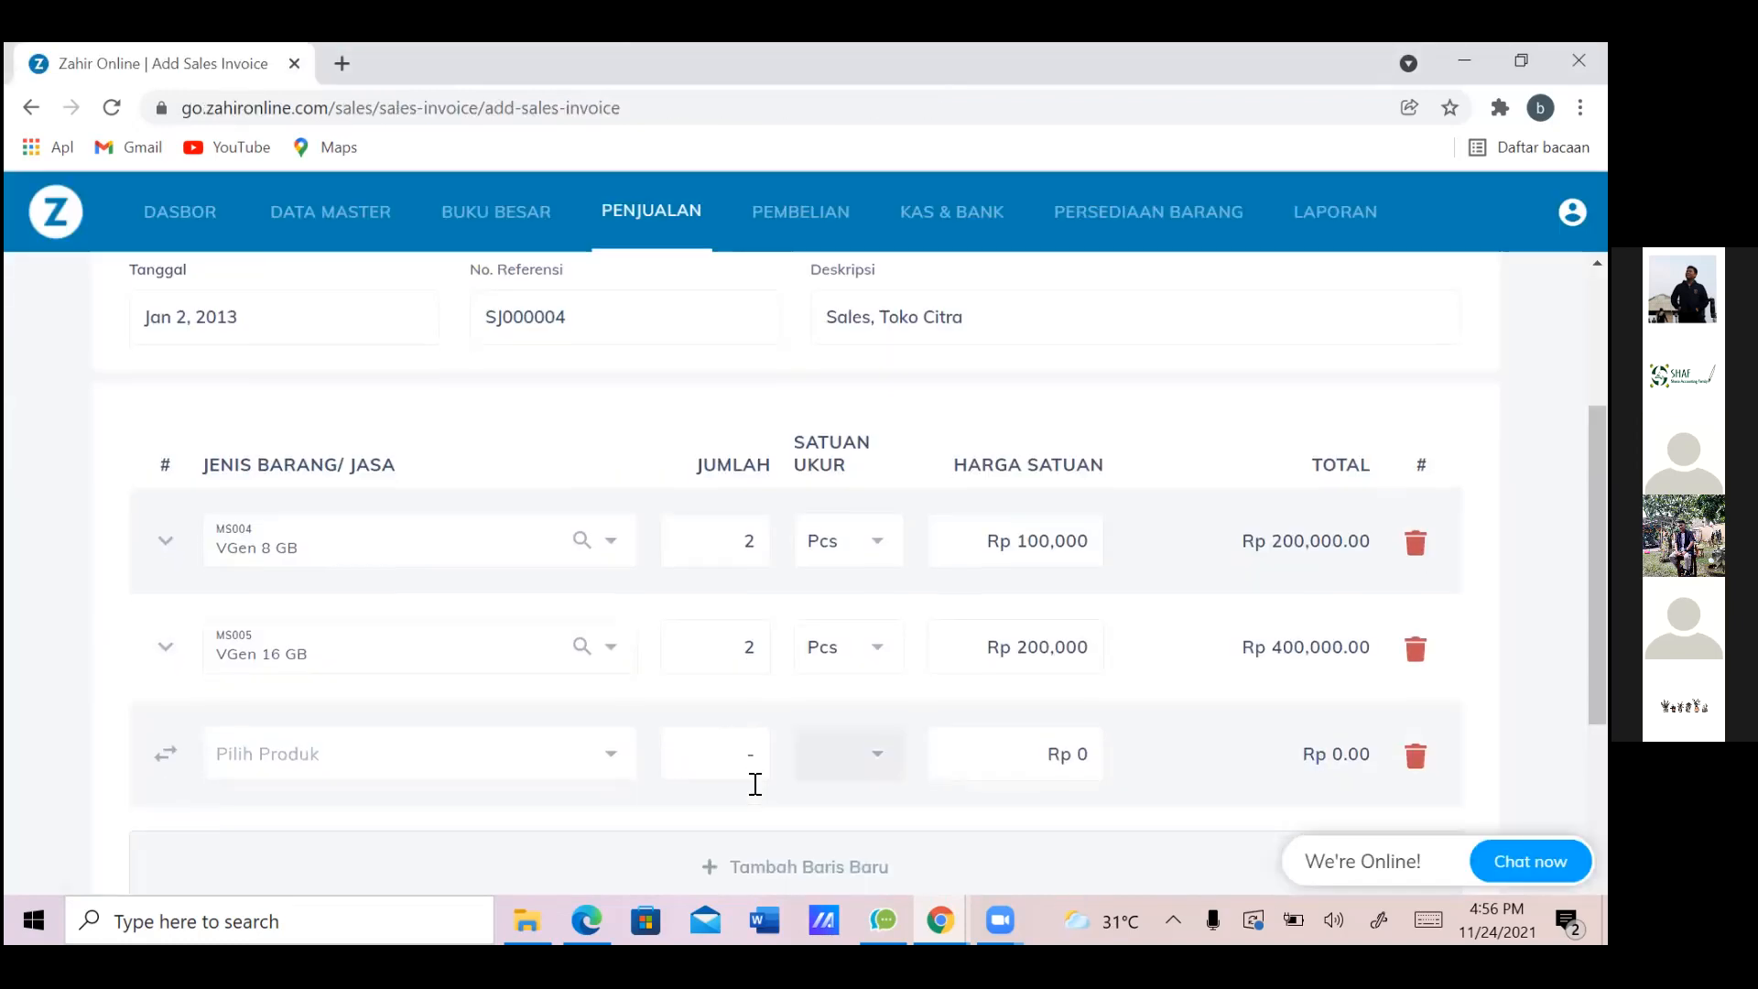
scroll(755, 785, down, 4)
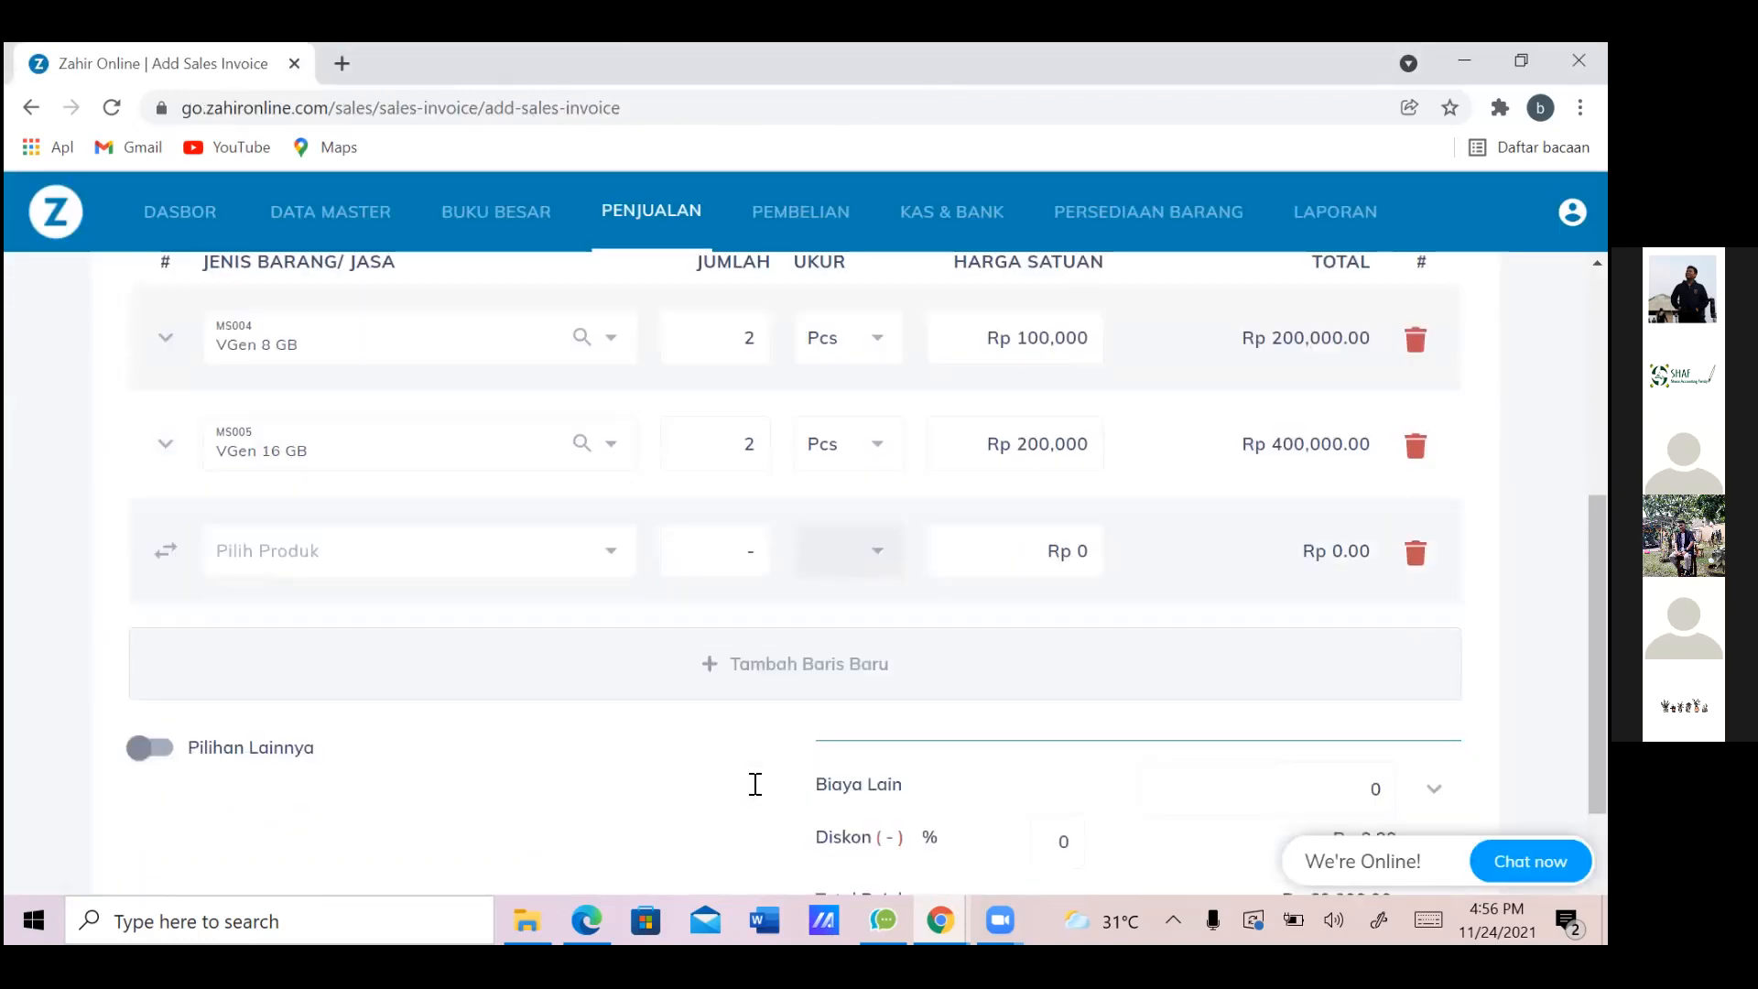
Add more item rows and pick Toshiba 8 GB as the third item
key(Return)
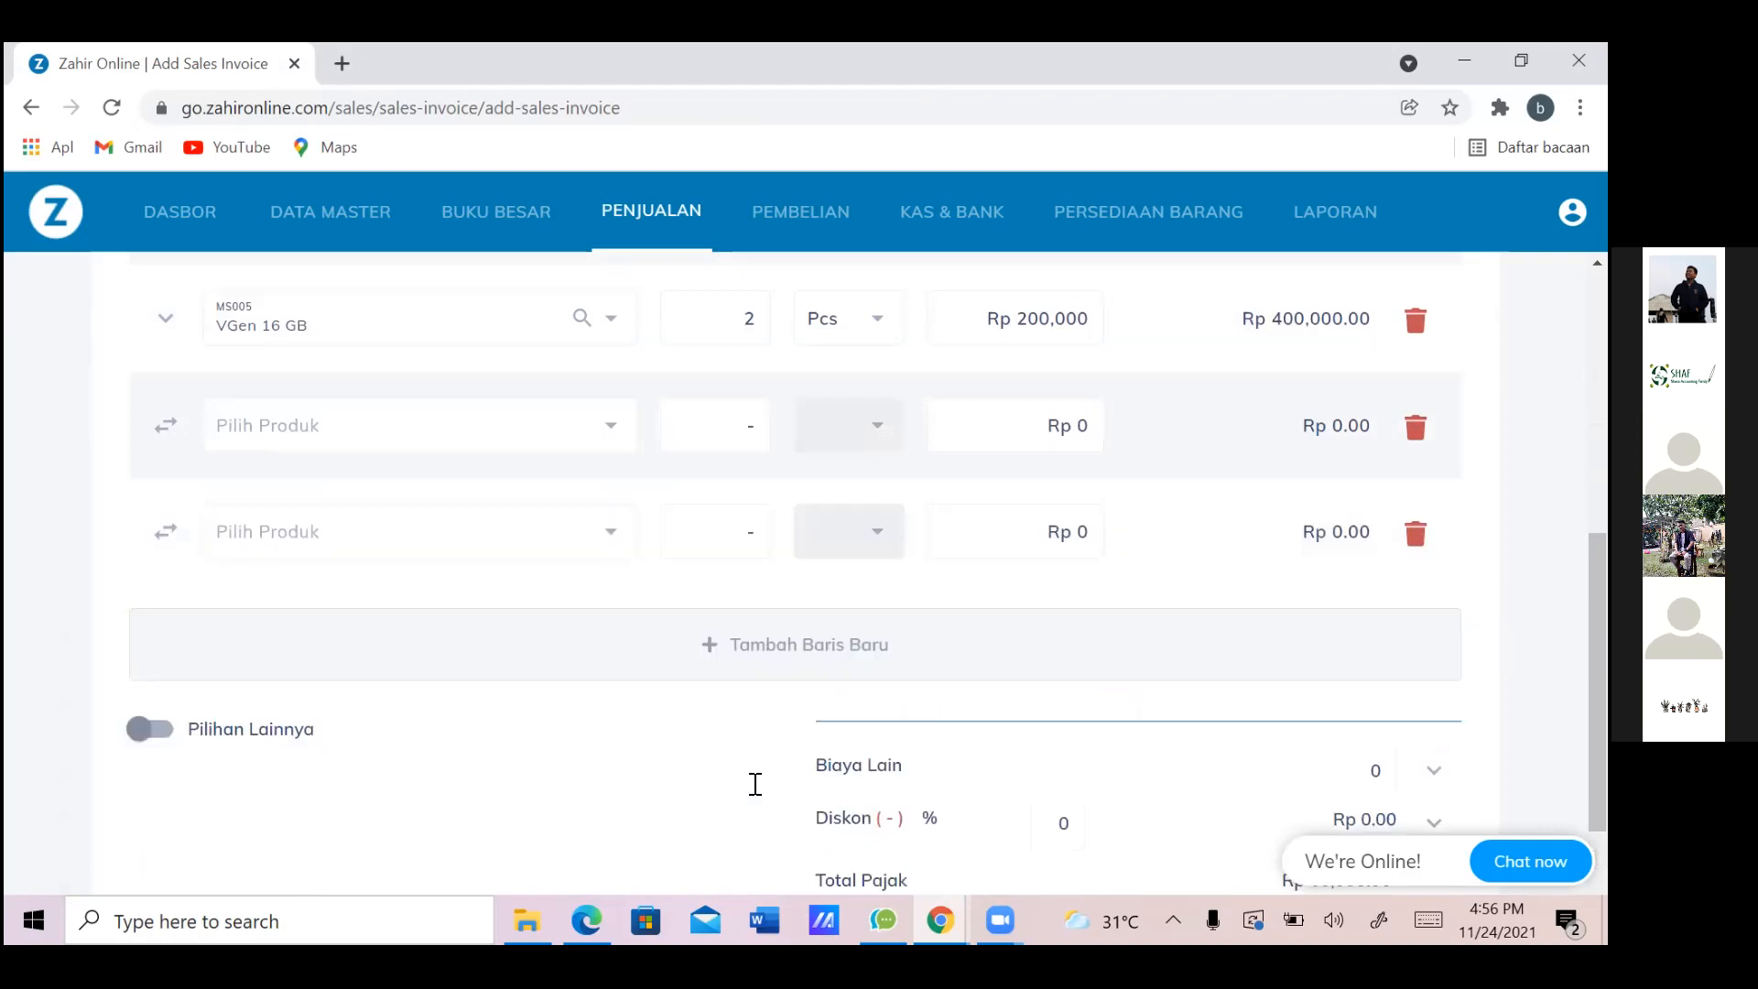
key(Return)
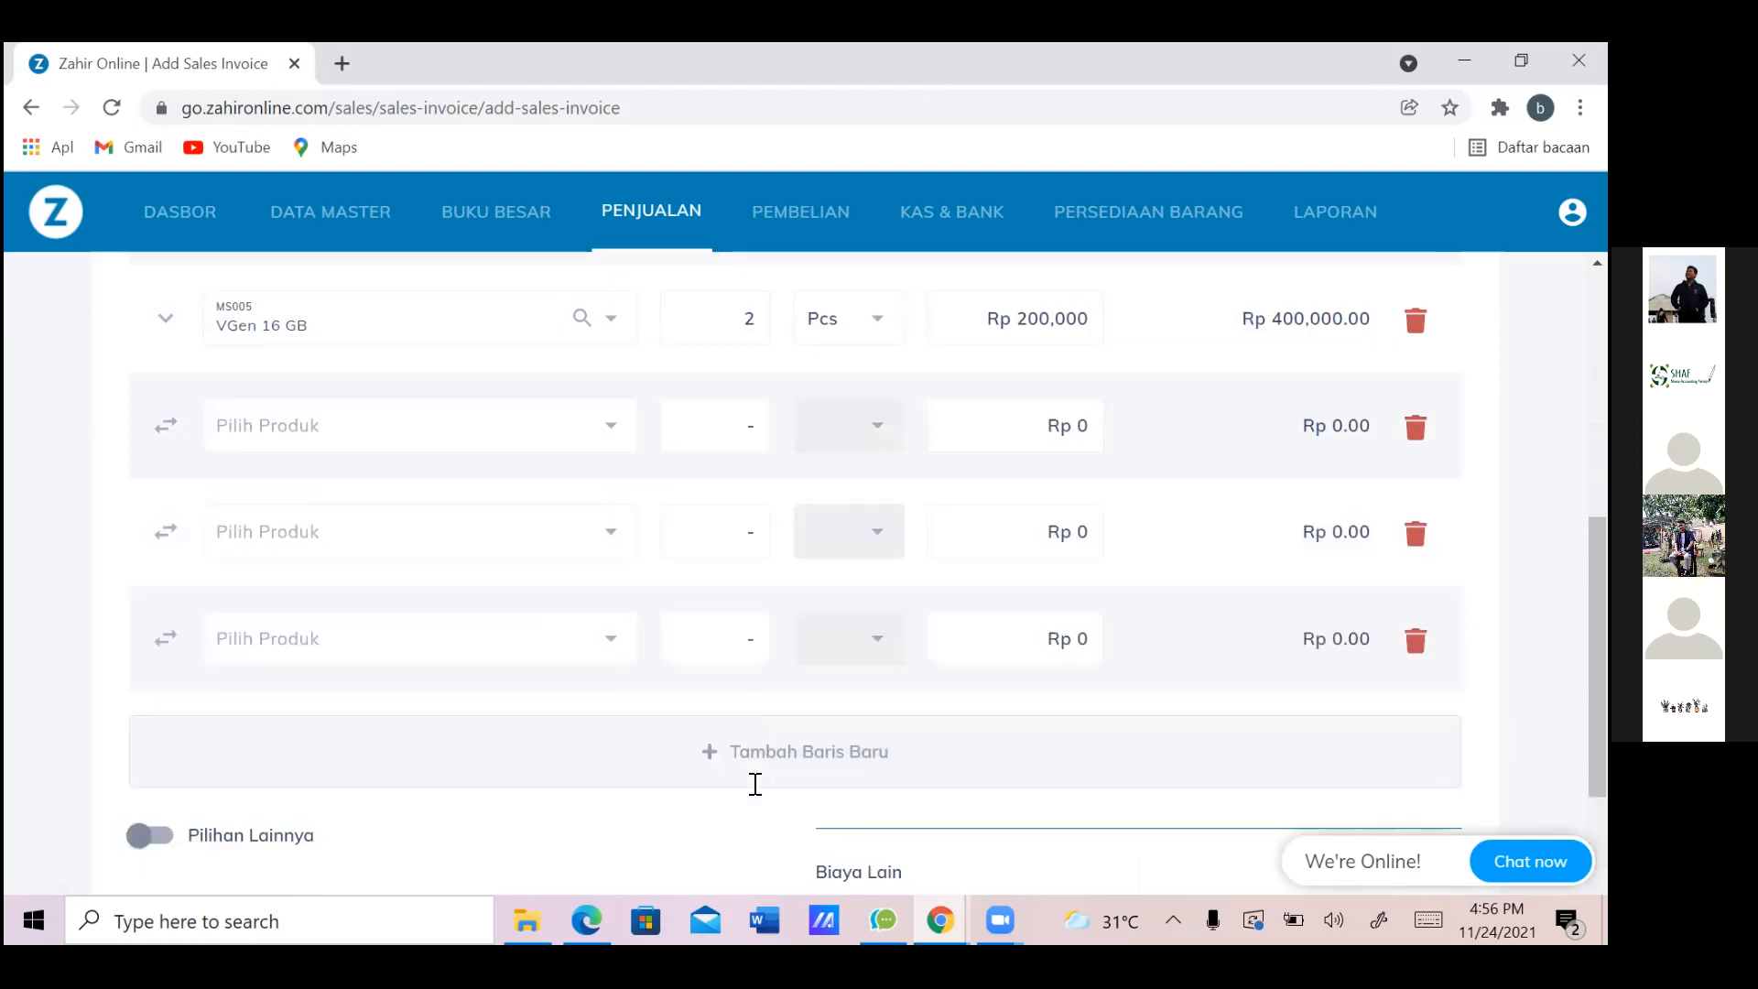
key(alt+Tab)
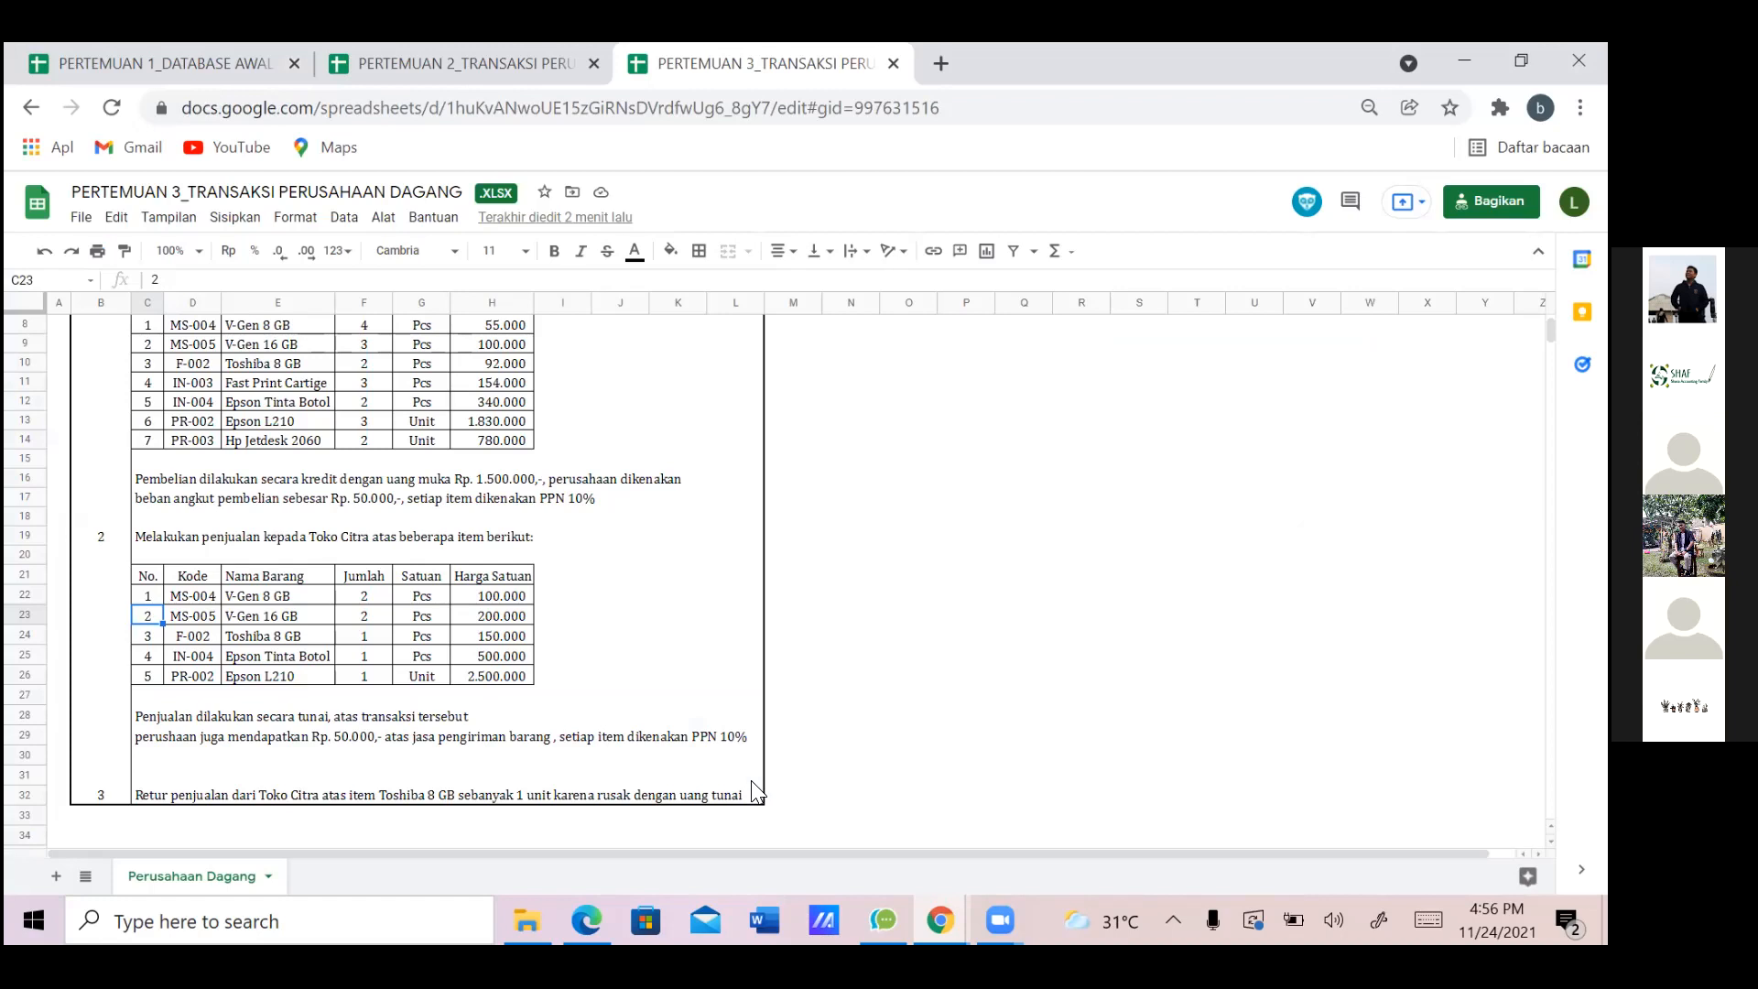
key(alt+Tab)
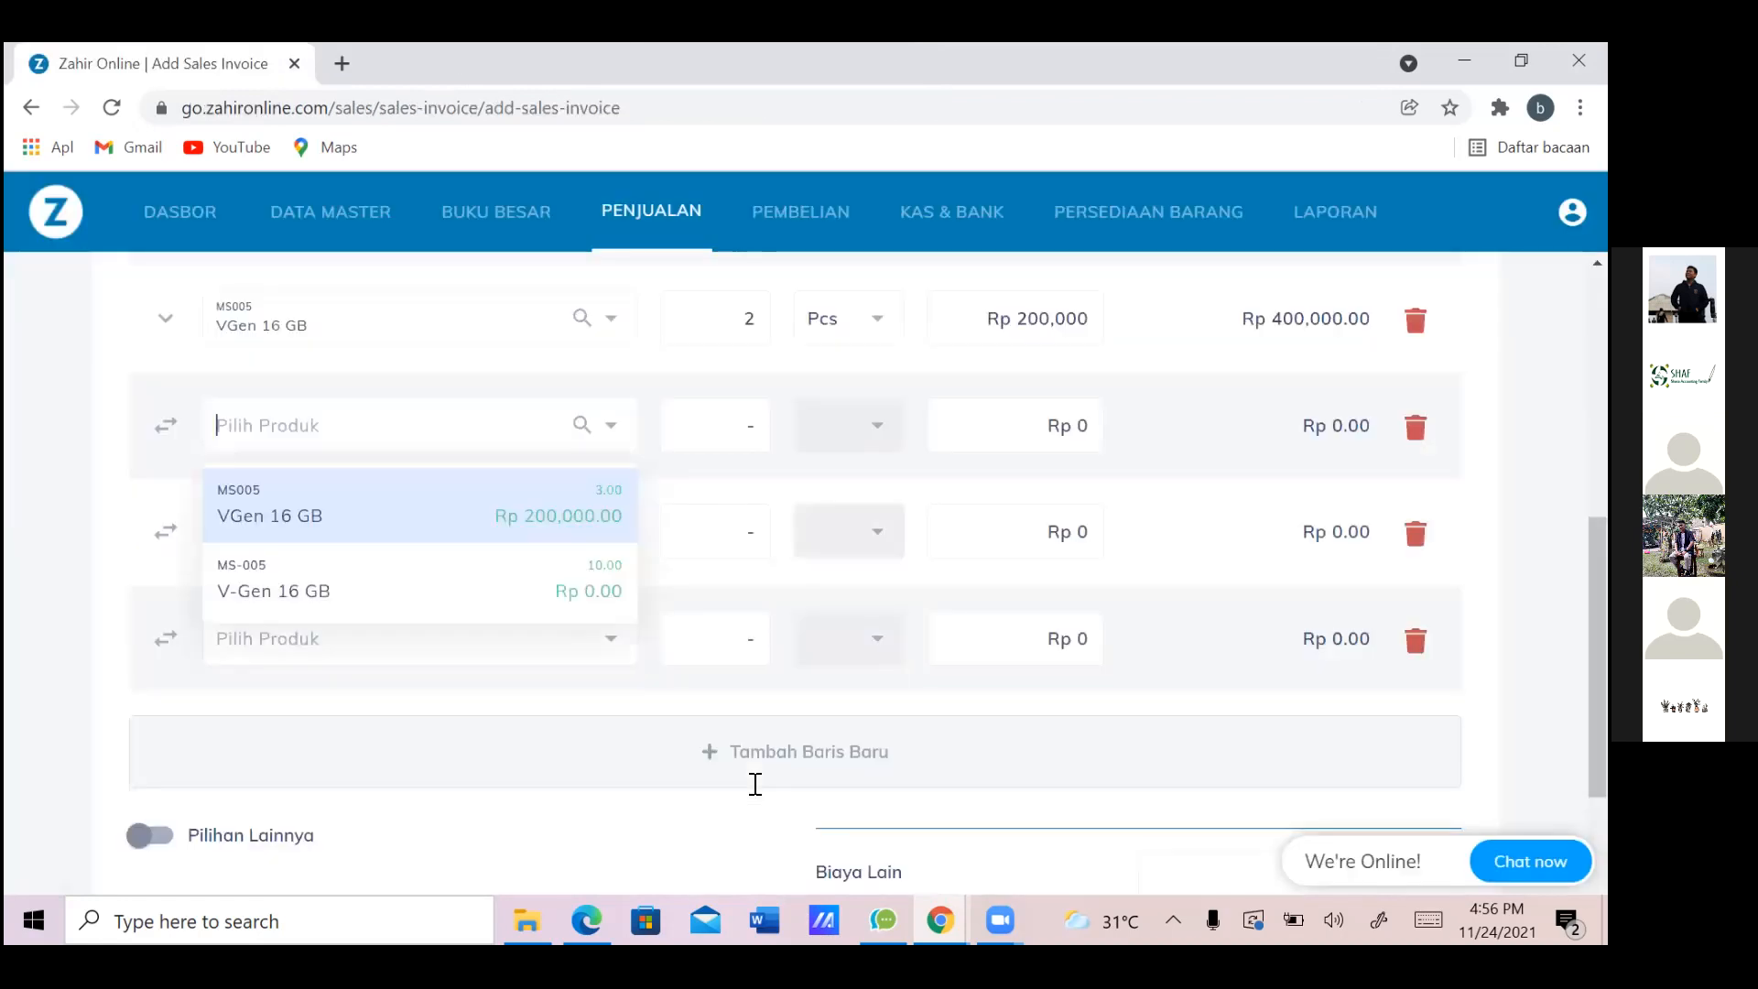
text(TOSHIBA)
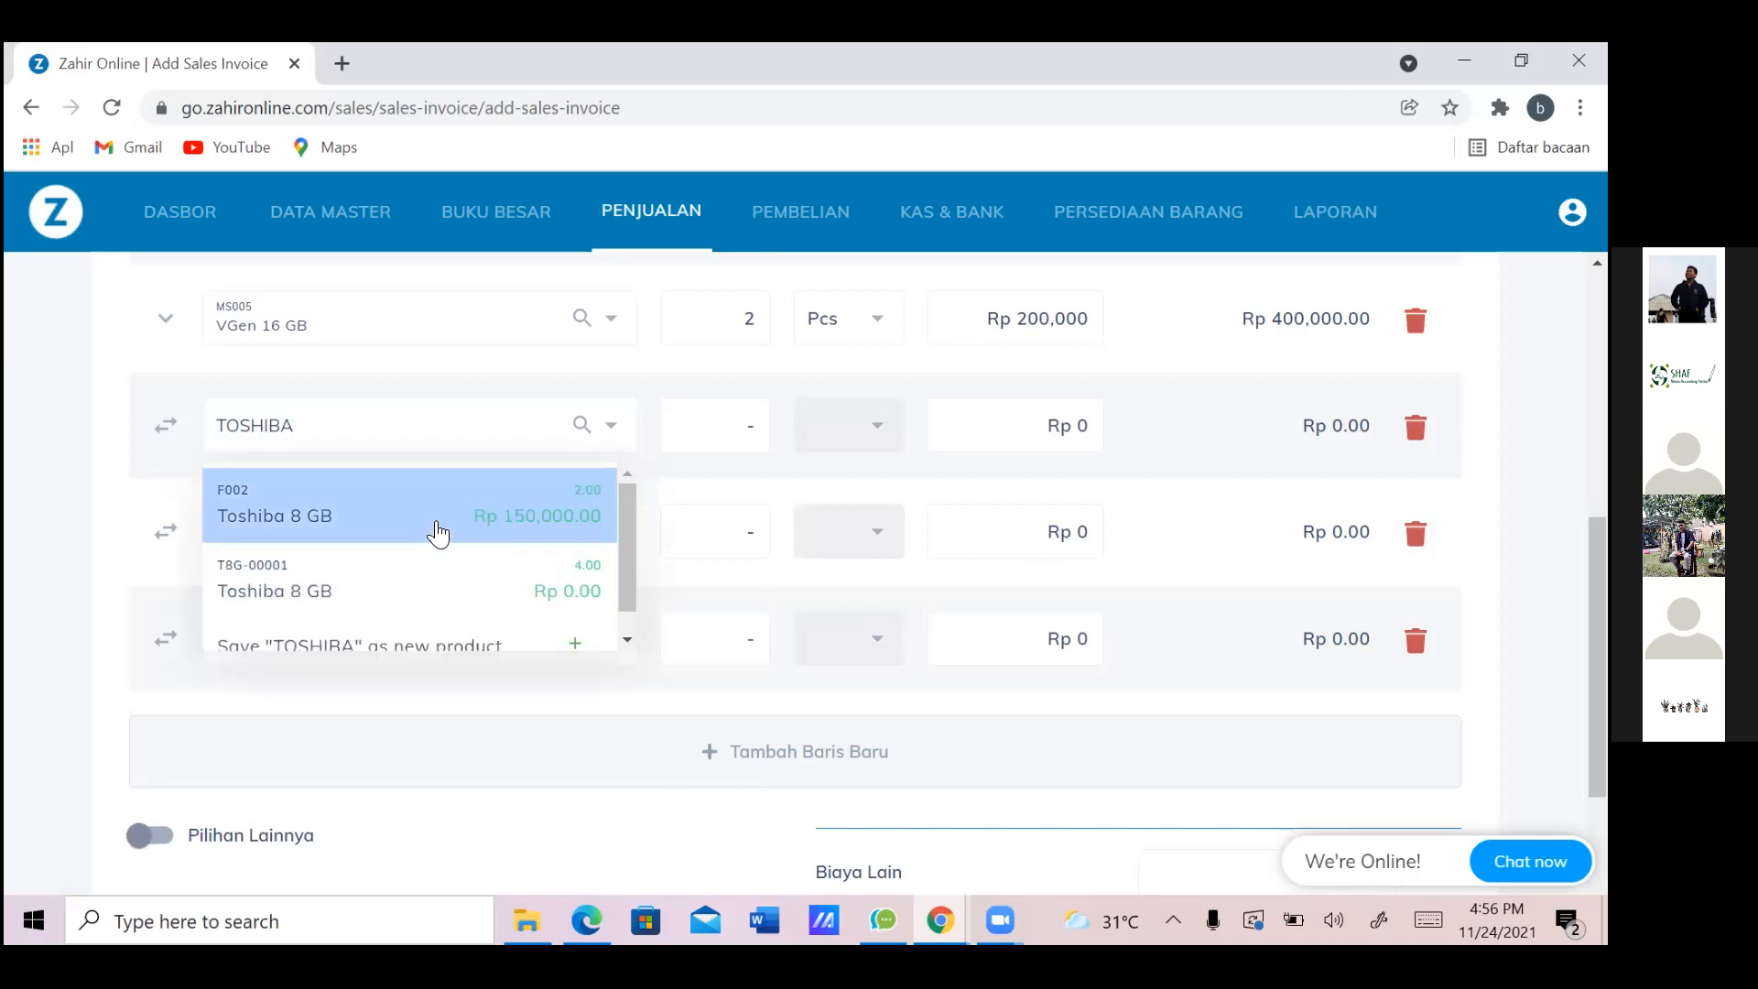
click(731, 429)
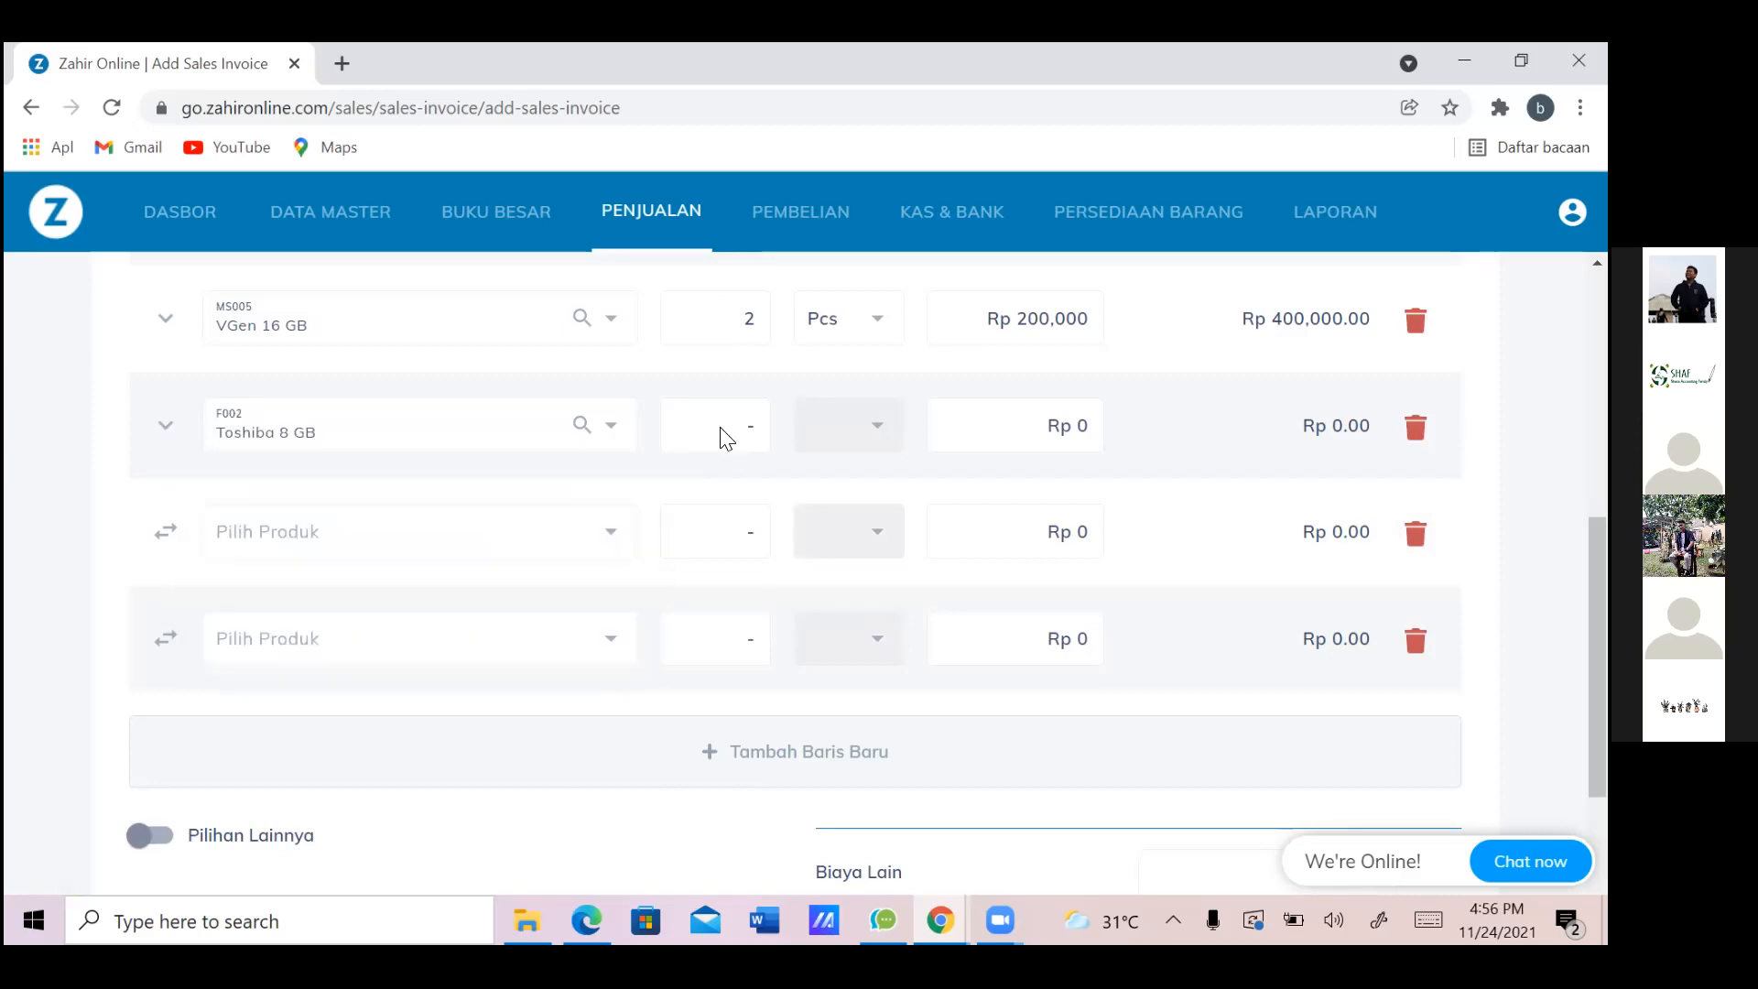
key(alt+Tab)
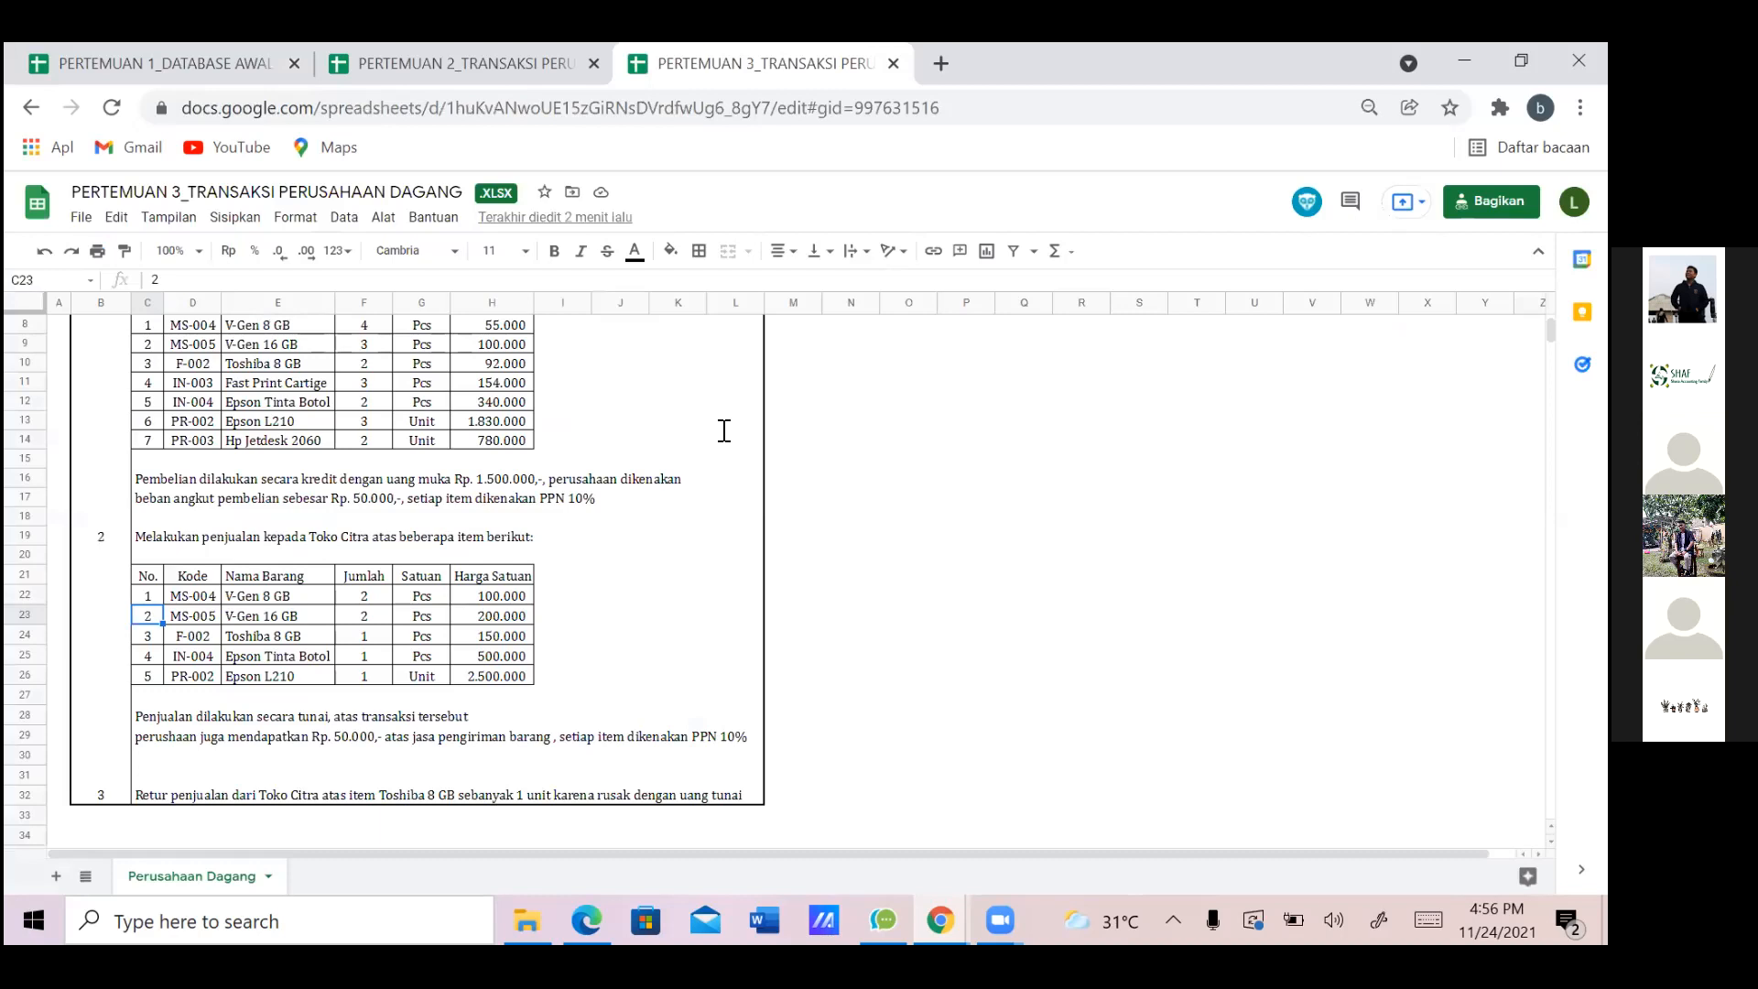
key(alt+Tab)
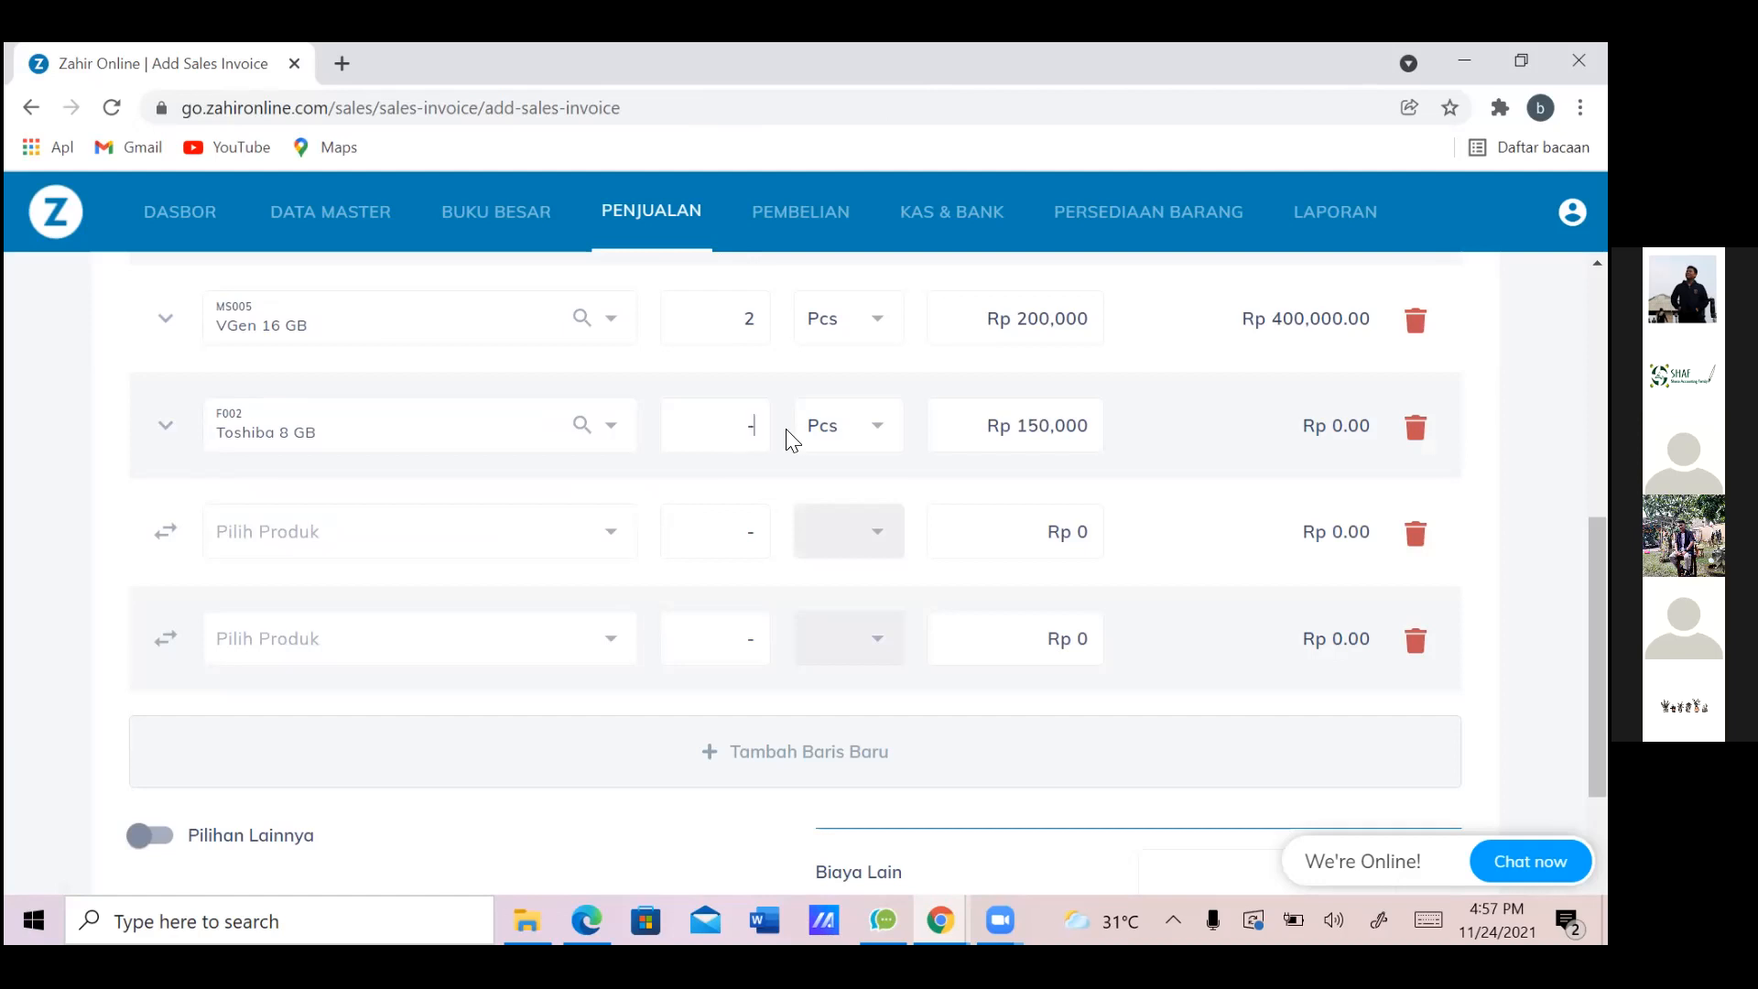
Set the Toshiba 8 GB quantity to 1
text(10)
key(BackSpace)
click(713, 514)
key(alt+Tab)
key(alt+Tab)
click(726, 521)
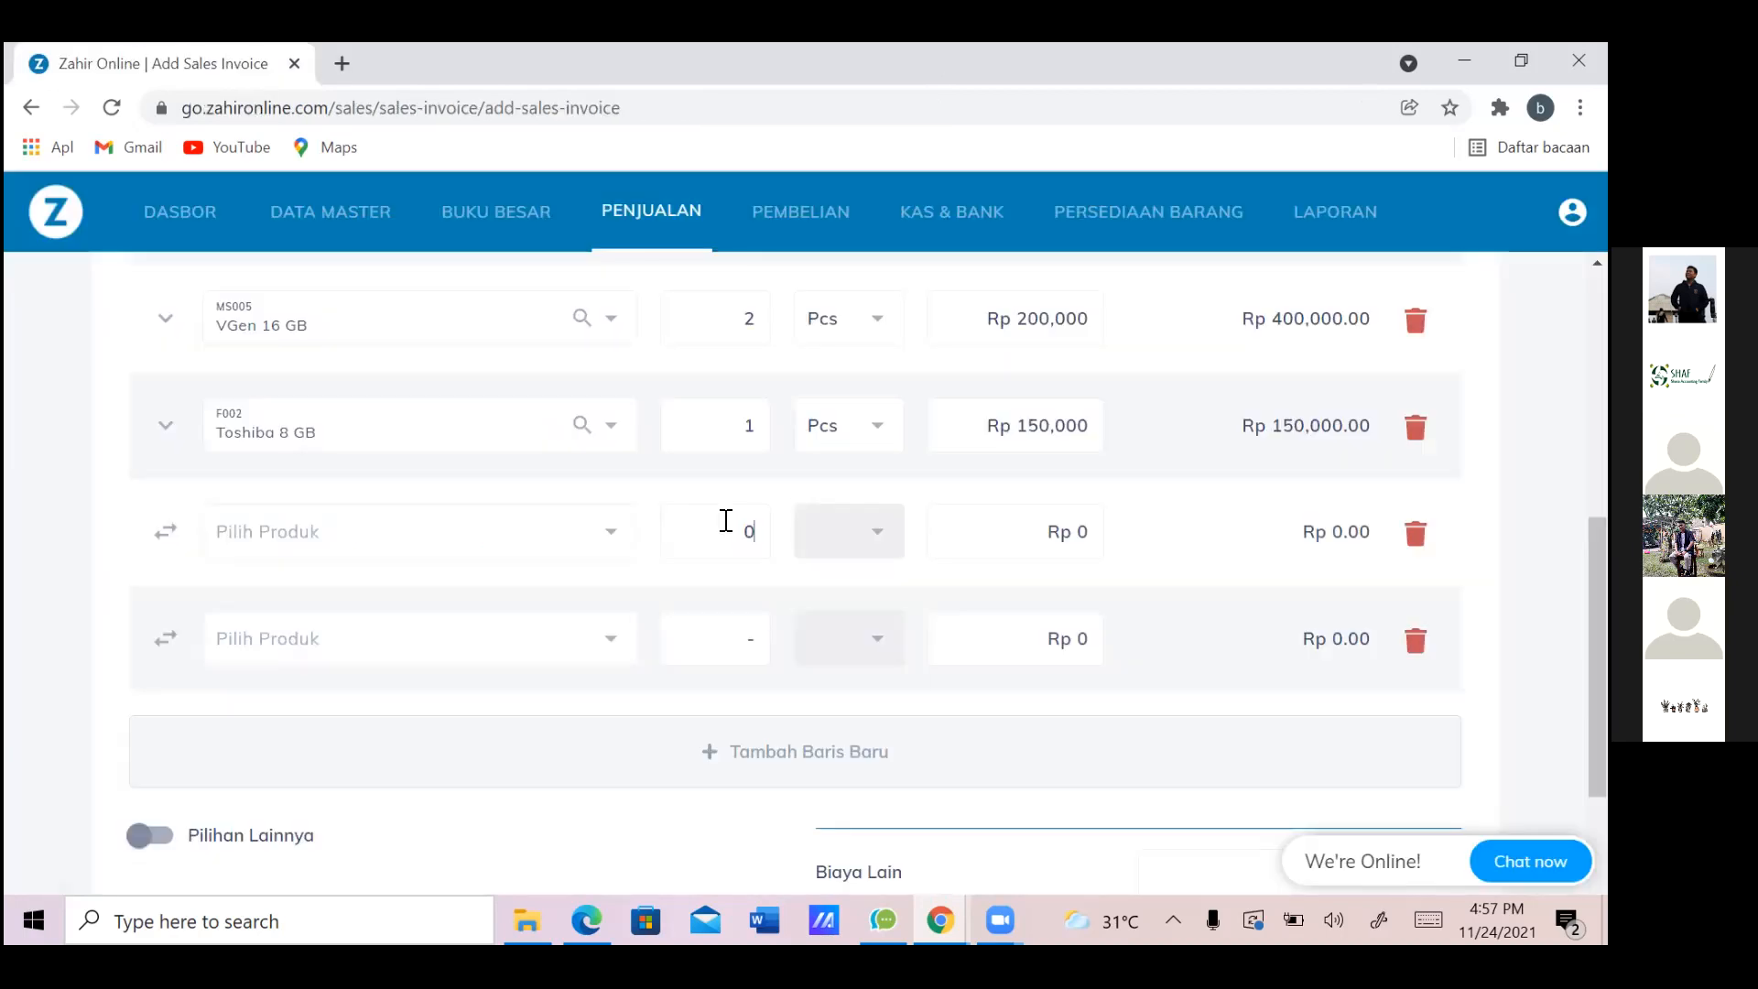
click(742, 639)
text(1)
Add IN004 Epson Tinta Botol with quantity 1 at Rp 500,000
key(alt+Tab)
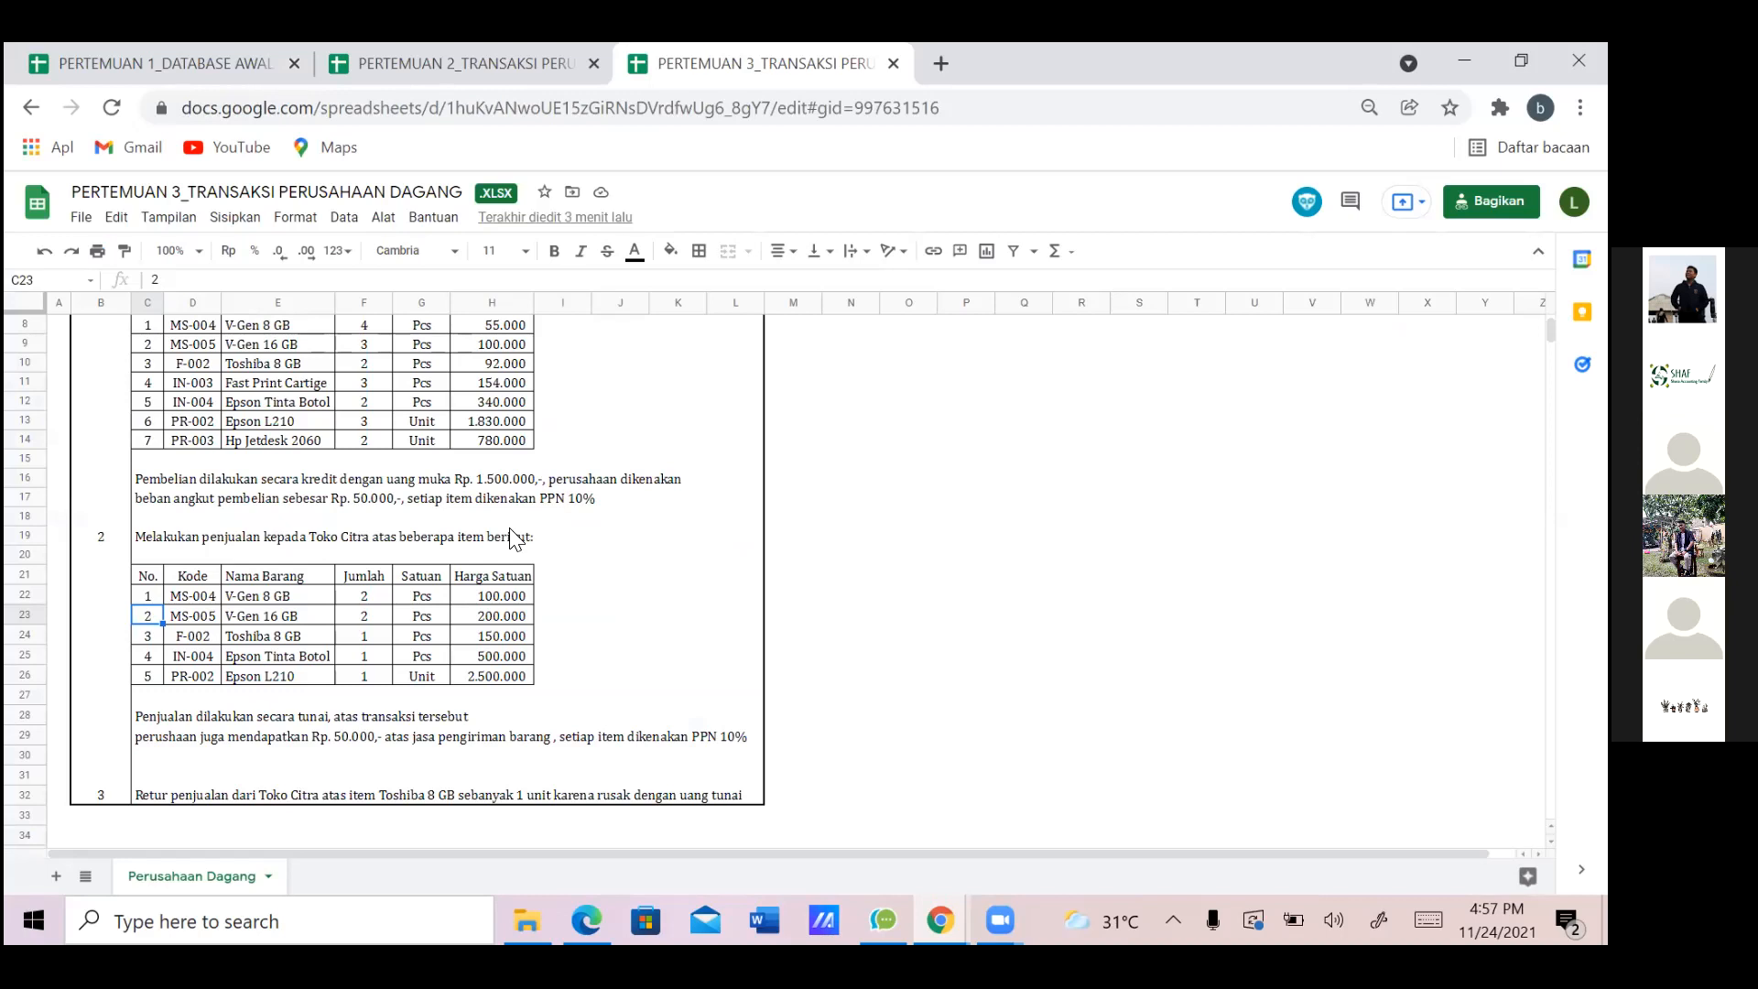
key(alt+Tab)
text(TINTA)
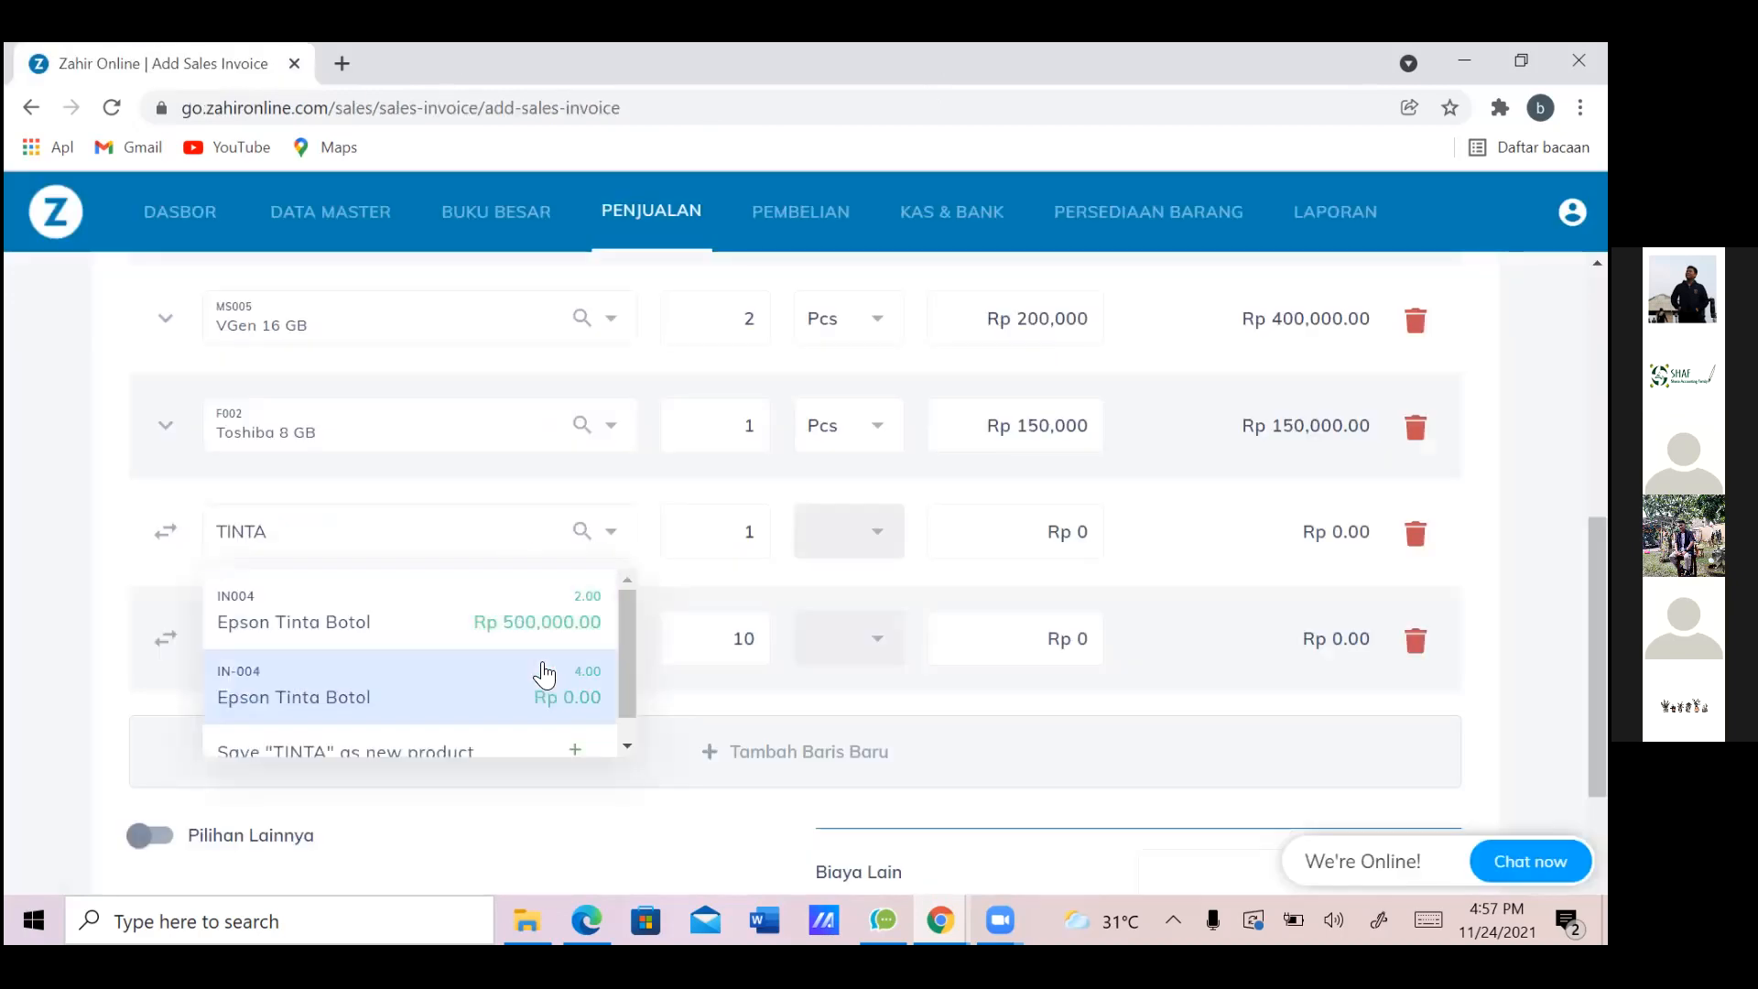
click(510, 628)
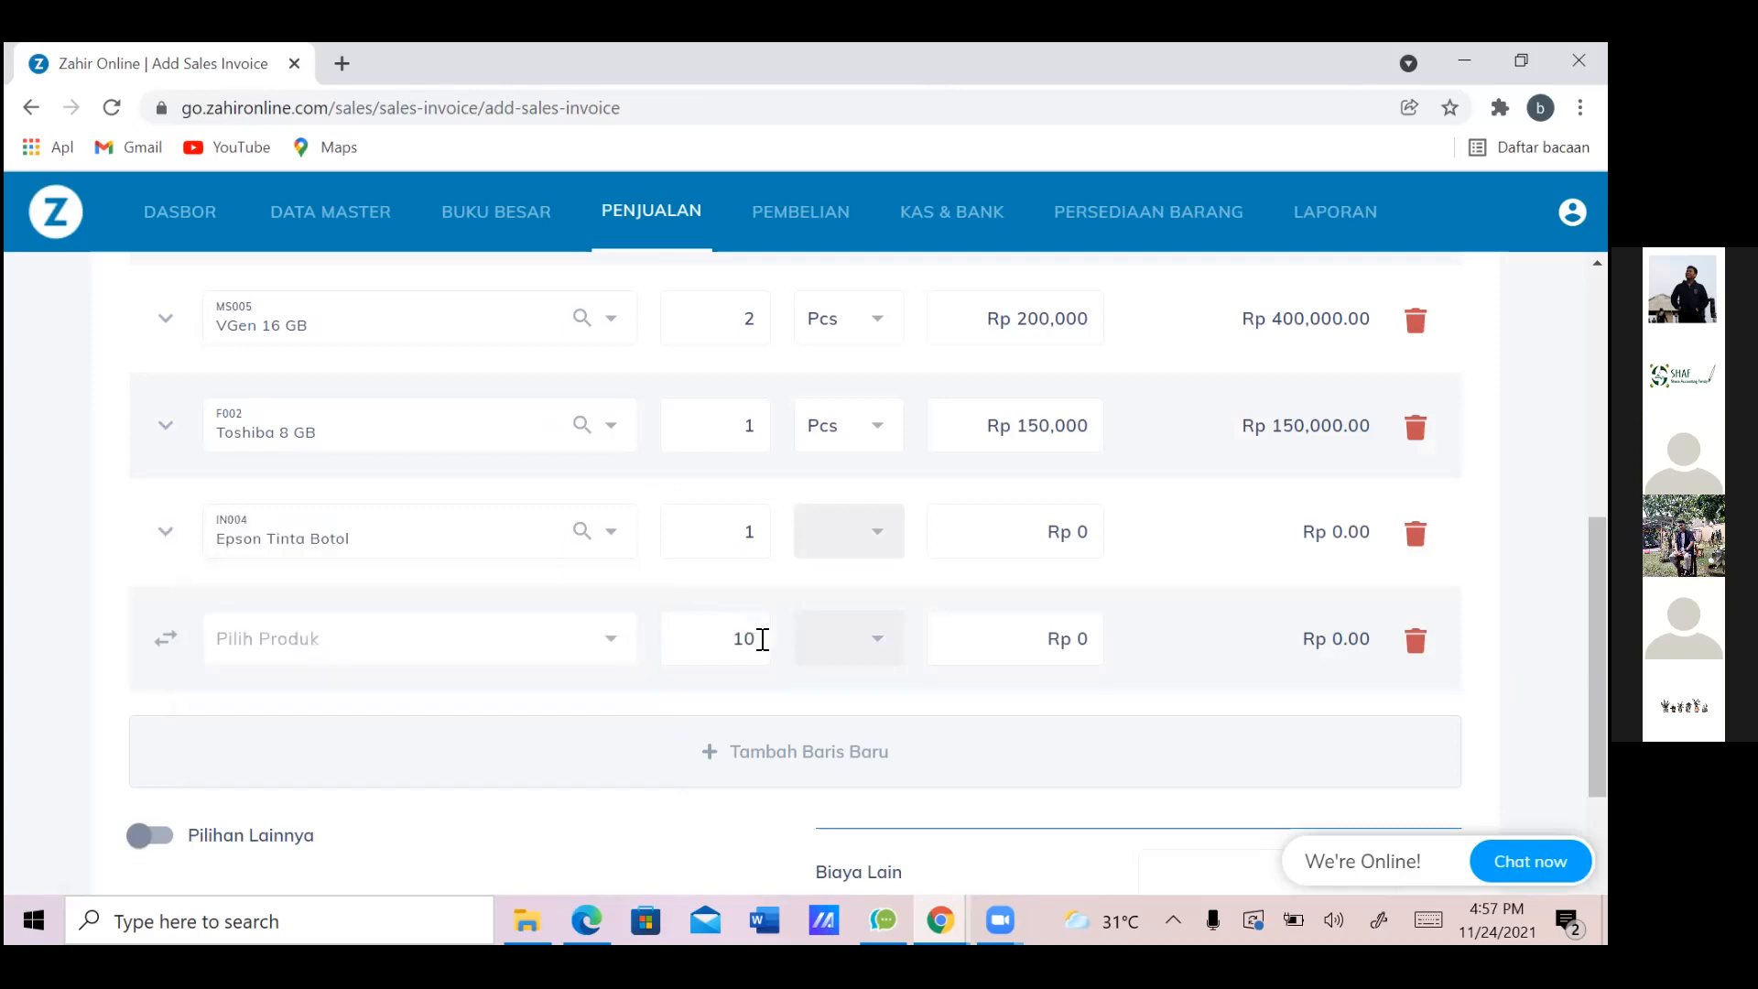
click(752, 639)
key(BackSpace)
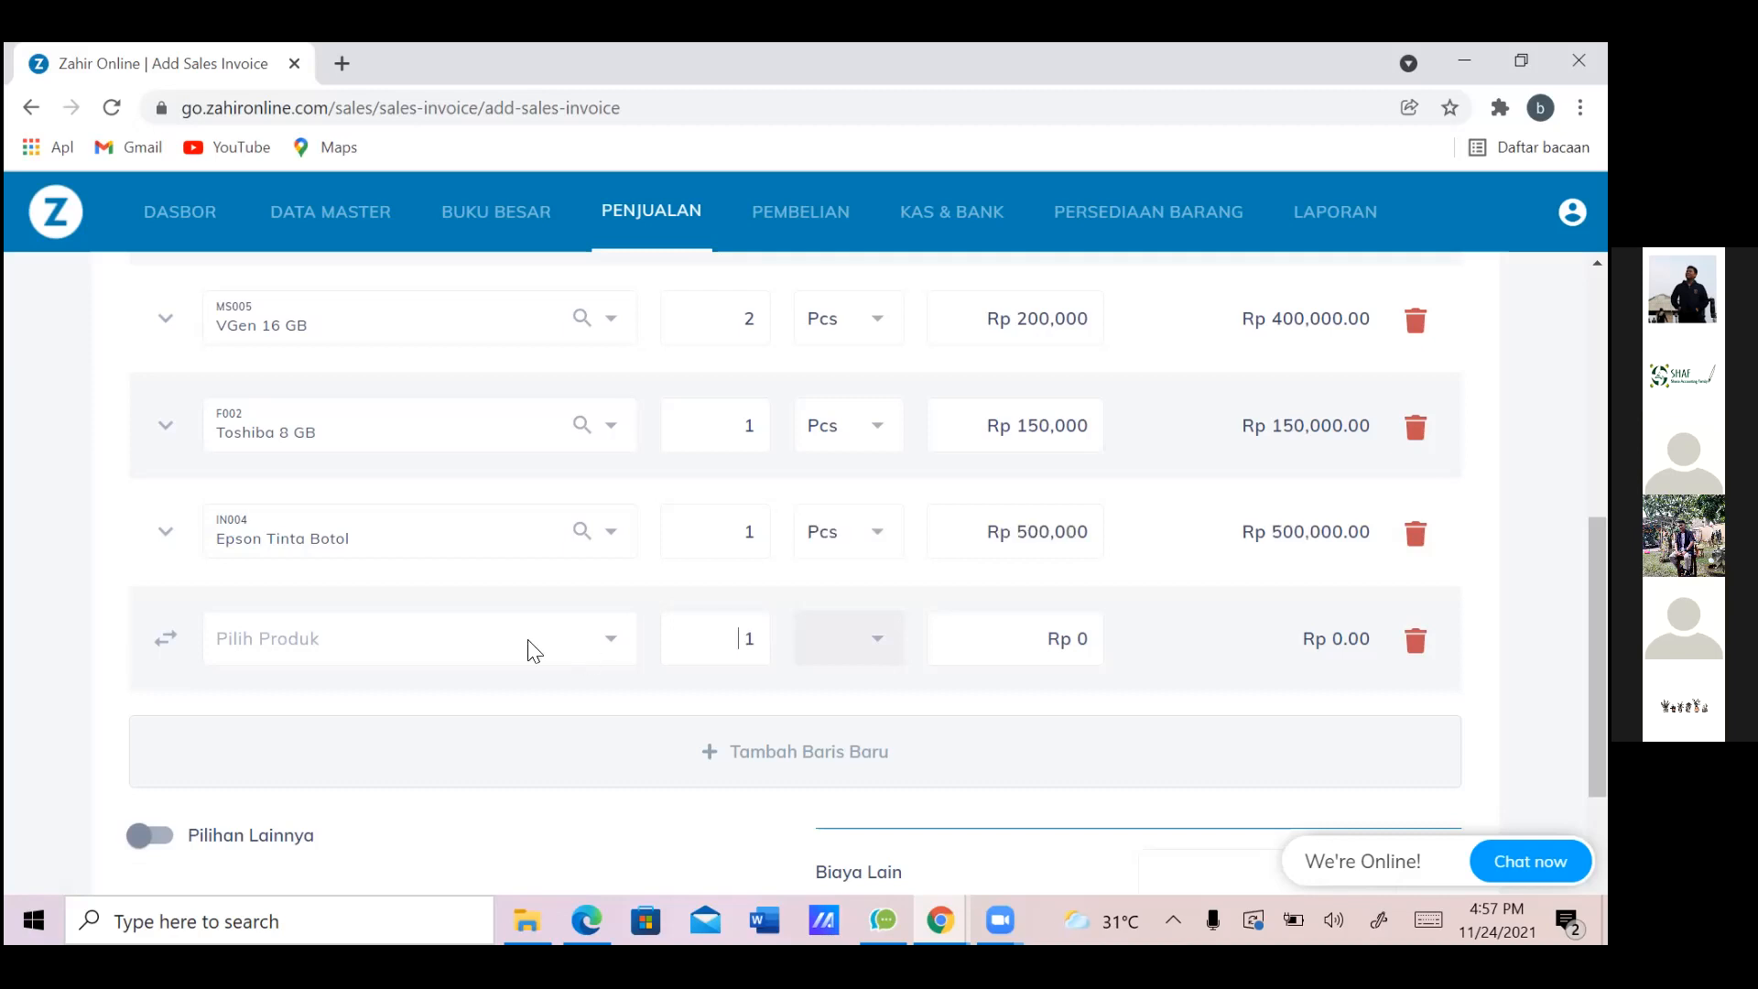
Add PR002 Epson L210 as the last item, 1 Unit at Rp 2,500,000
click(518, 650)
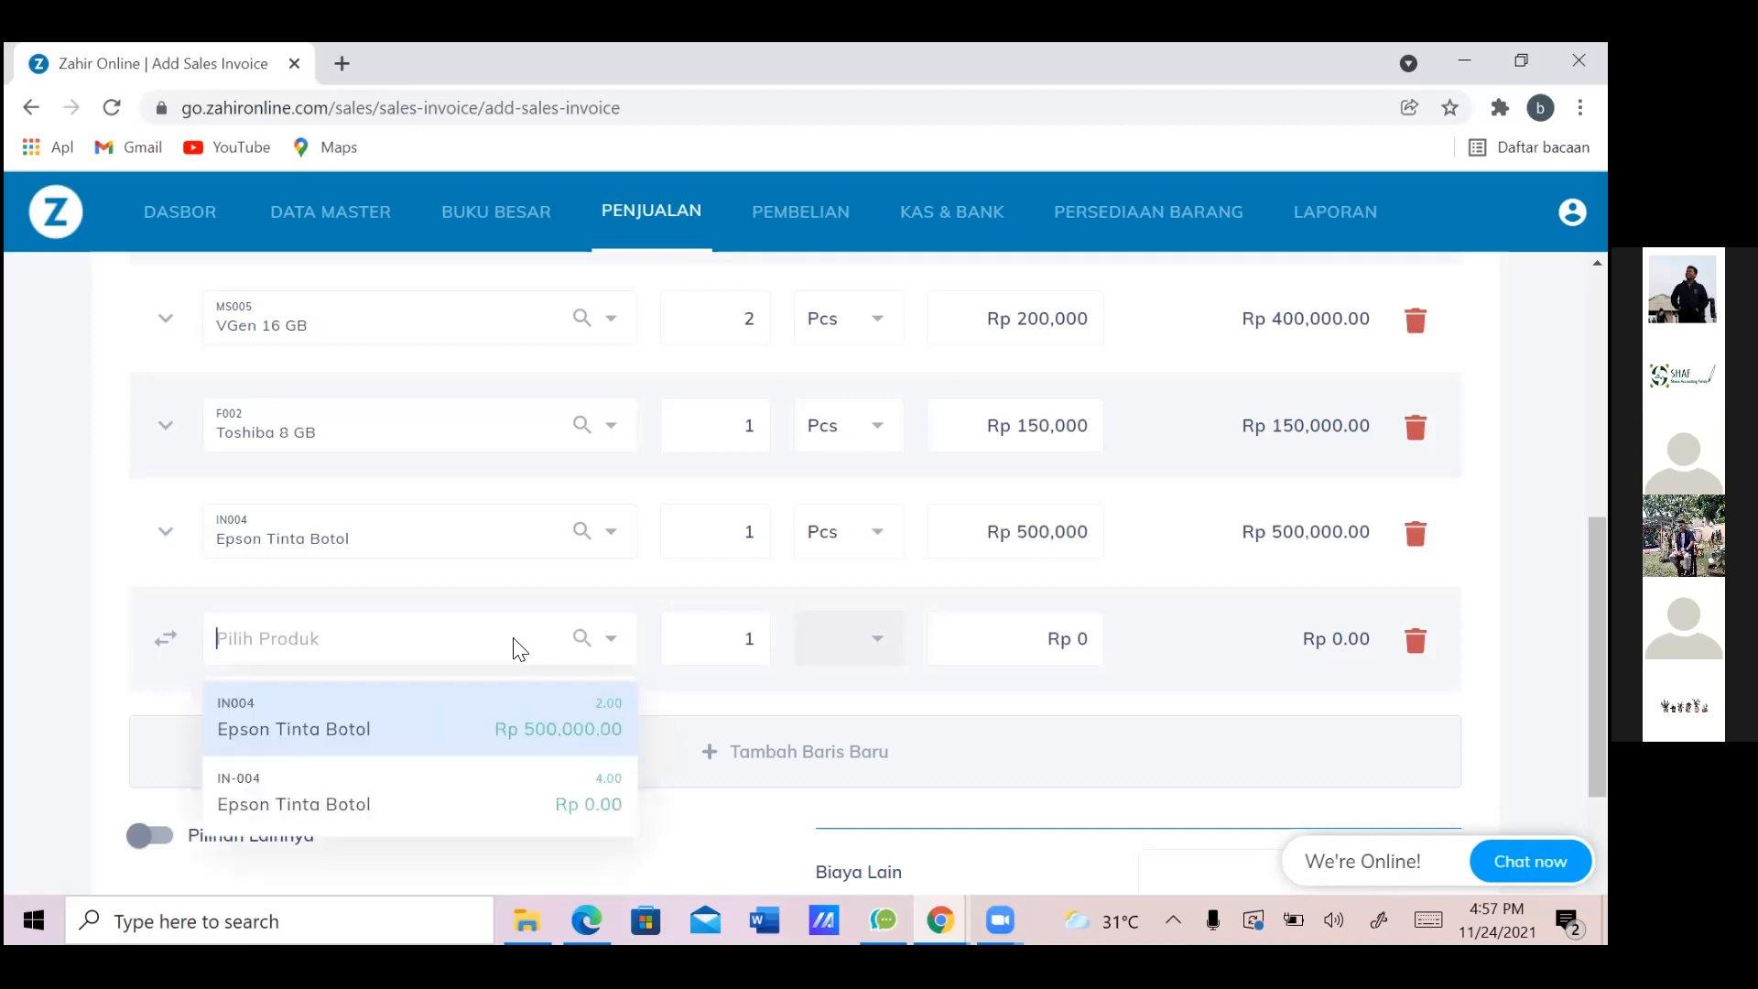
key(alt+Tab)
key(alt+Tab)
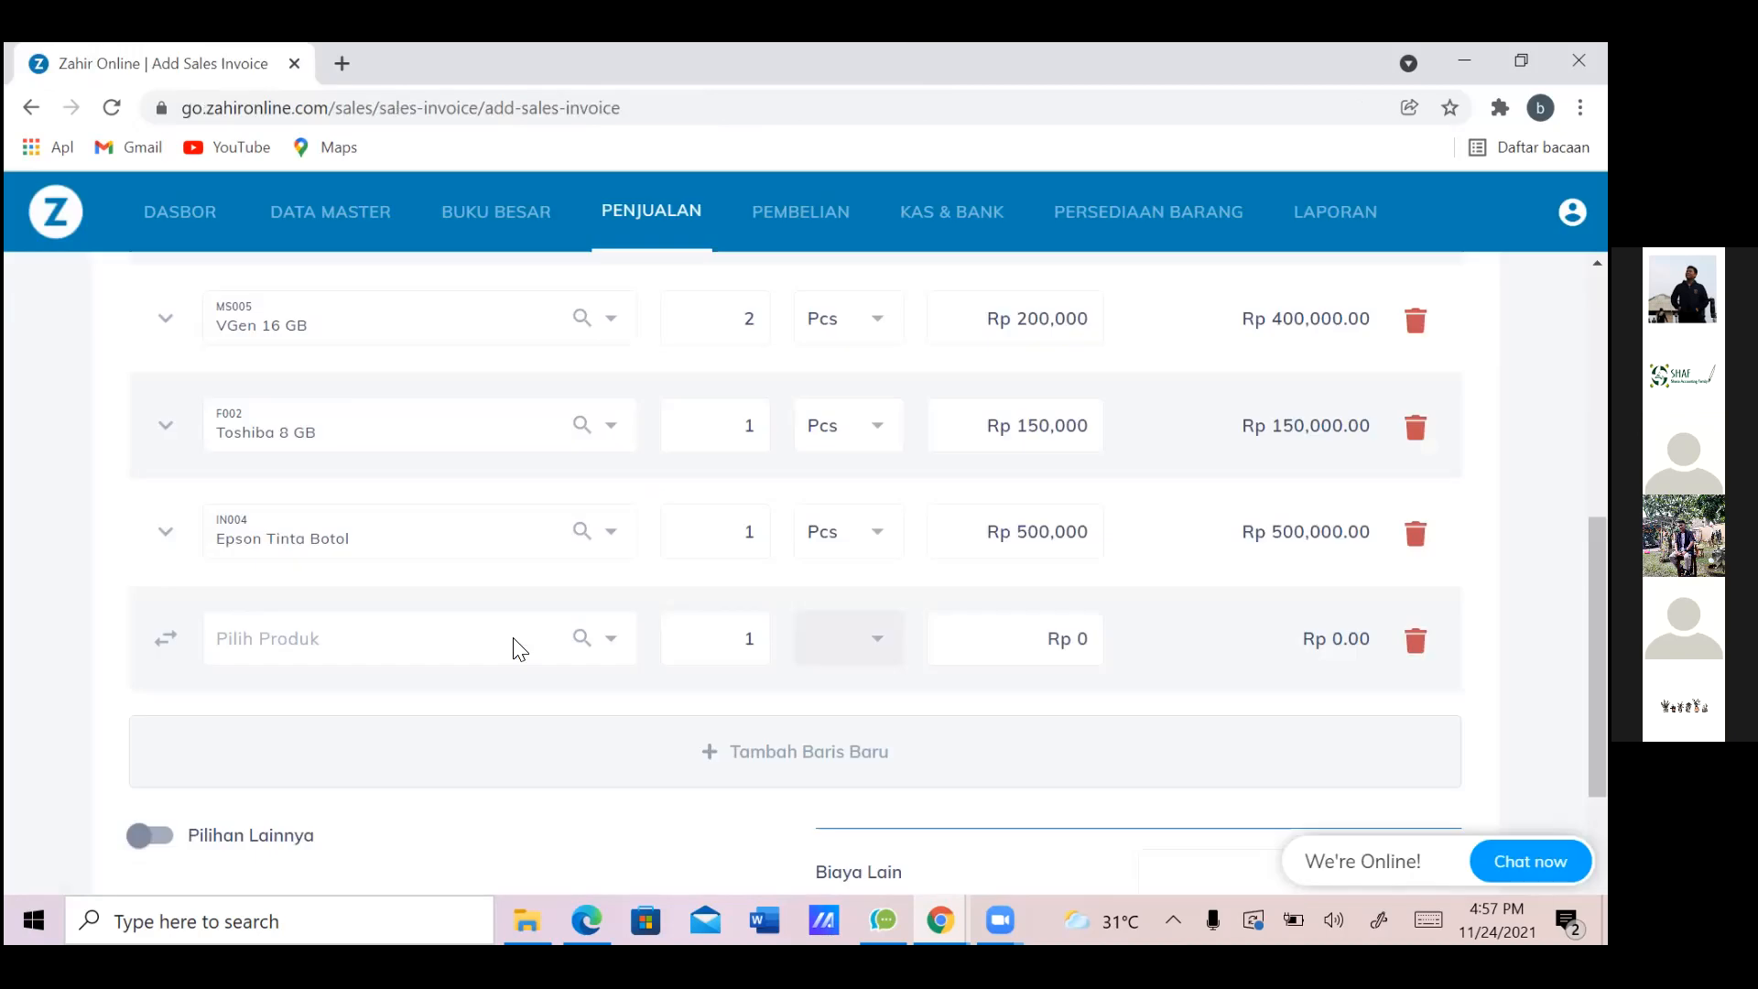
text(L2)
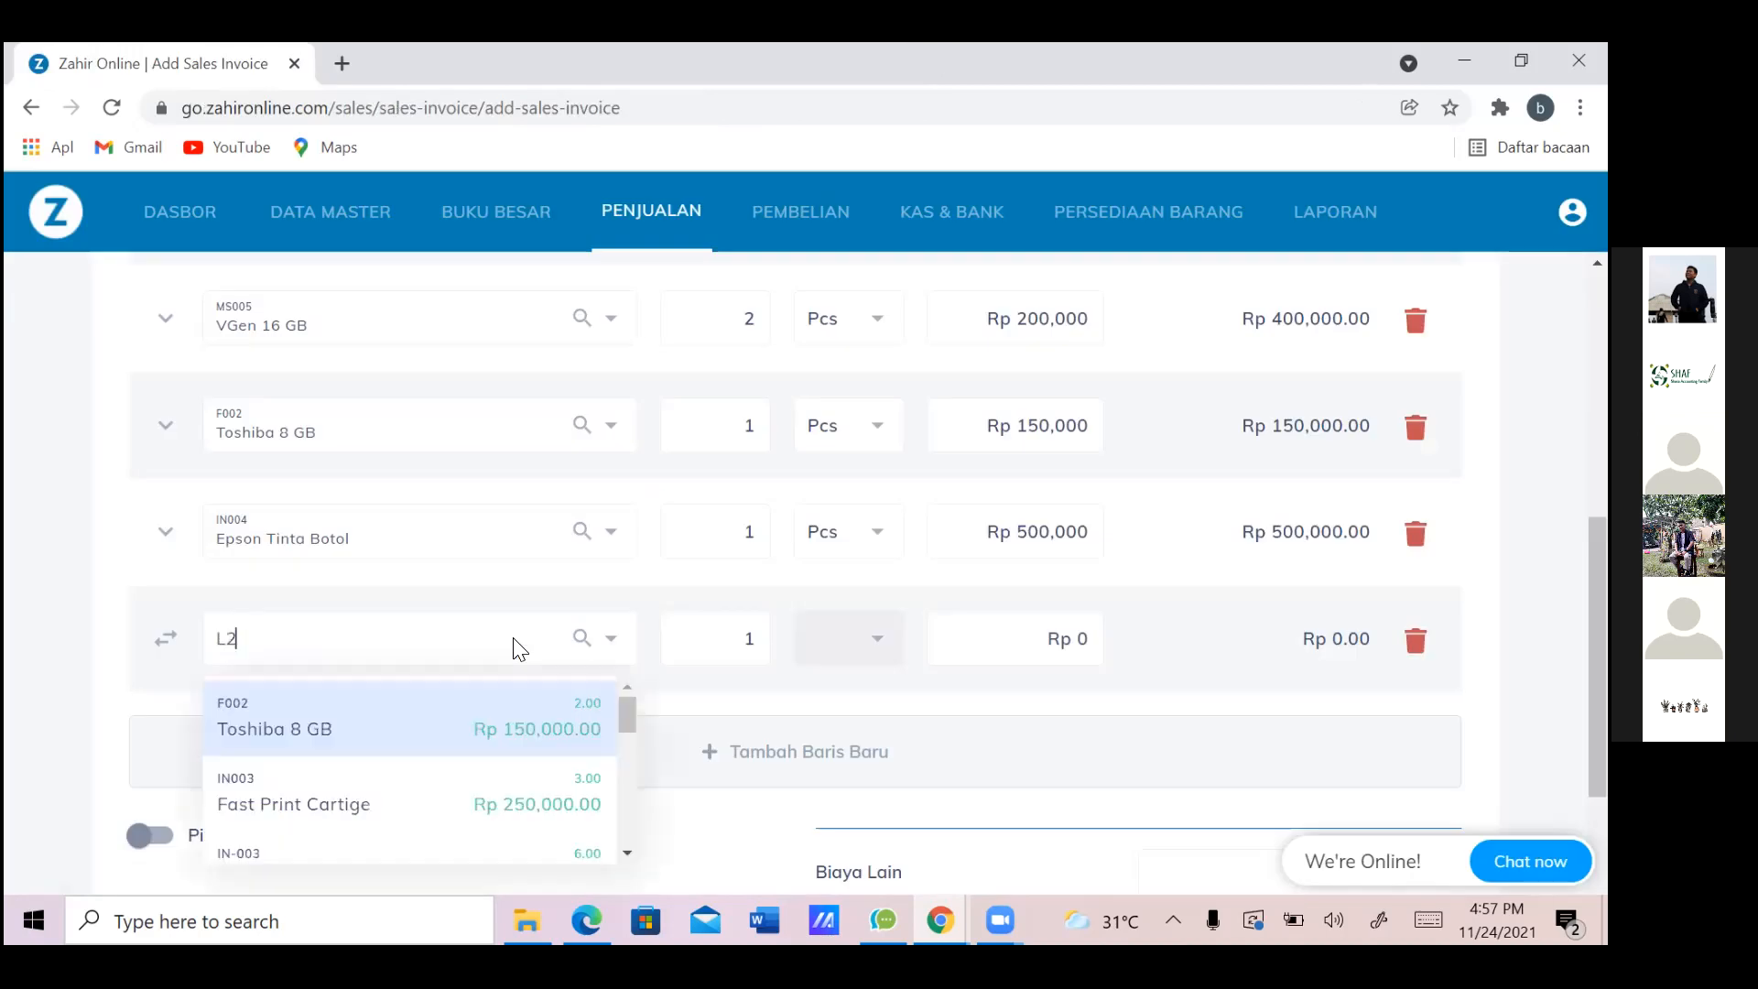
text(10)
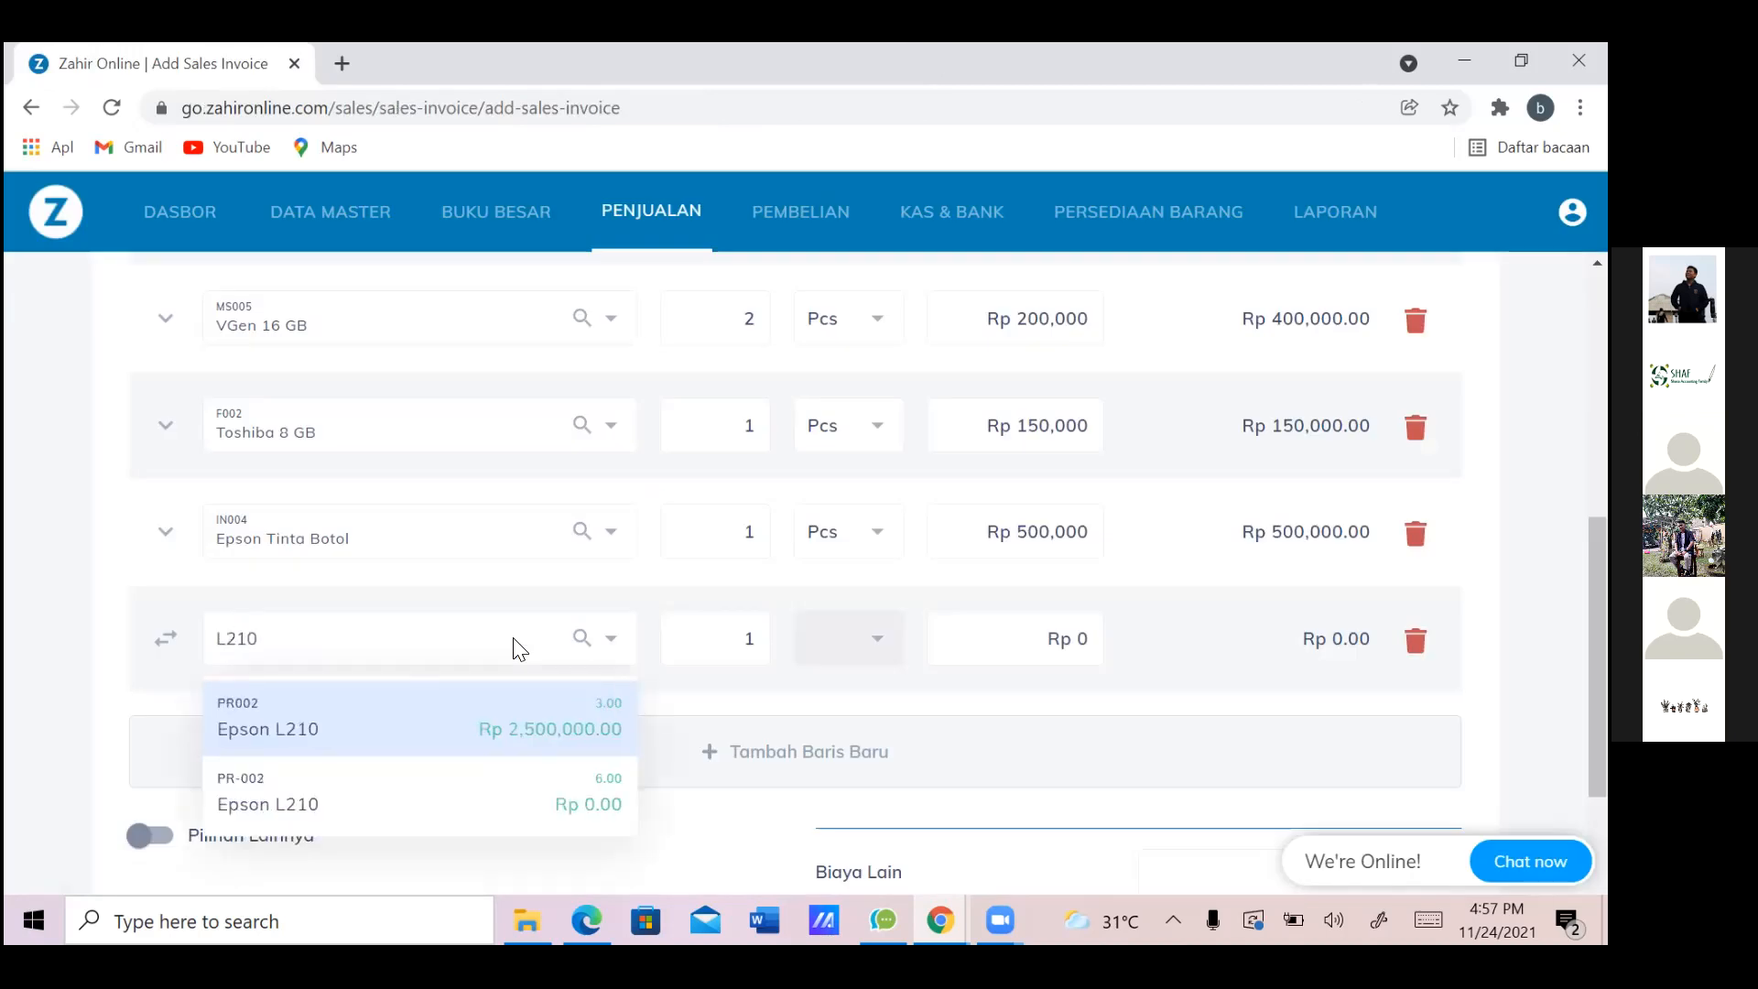
click(396, 710)
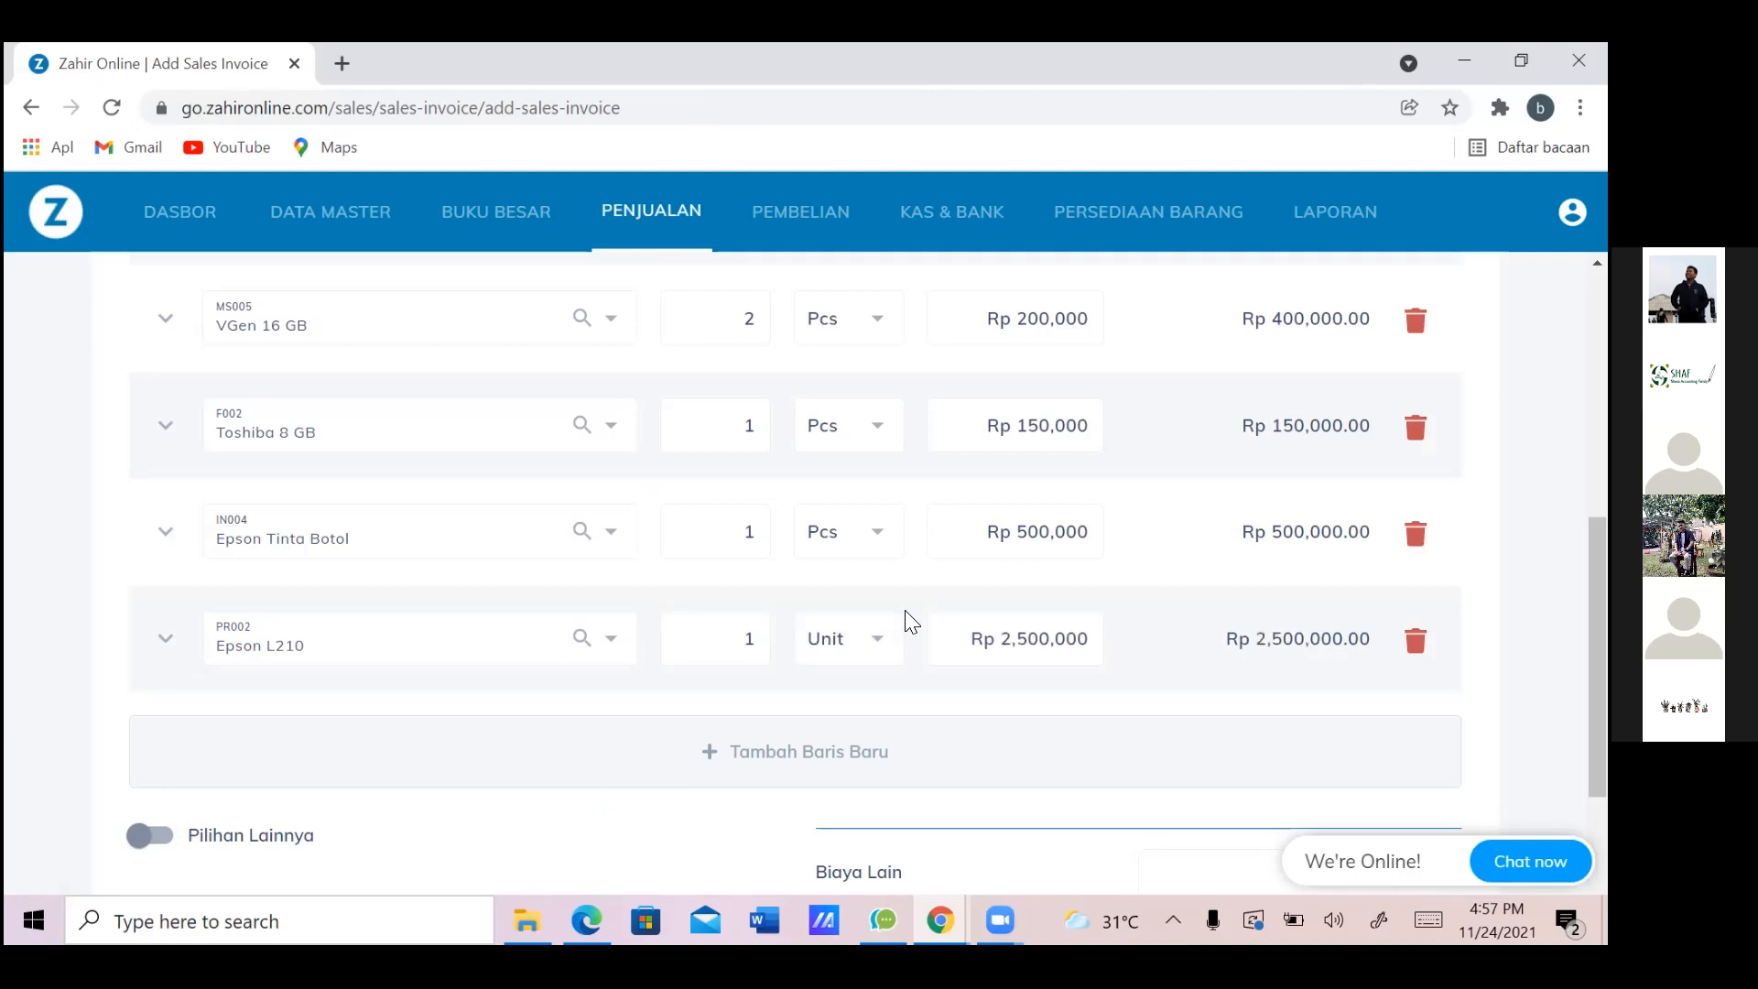
Enter a Rp 50,000 other charge booked to 490099010 - Pendapatan Lain
scroll(906, 612, up, 3)
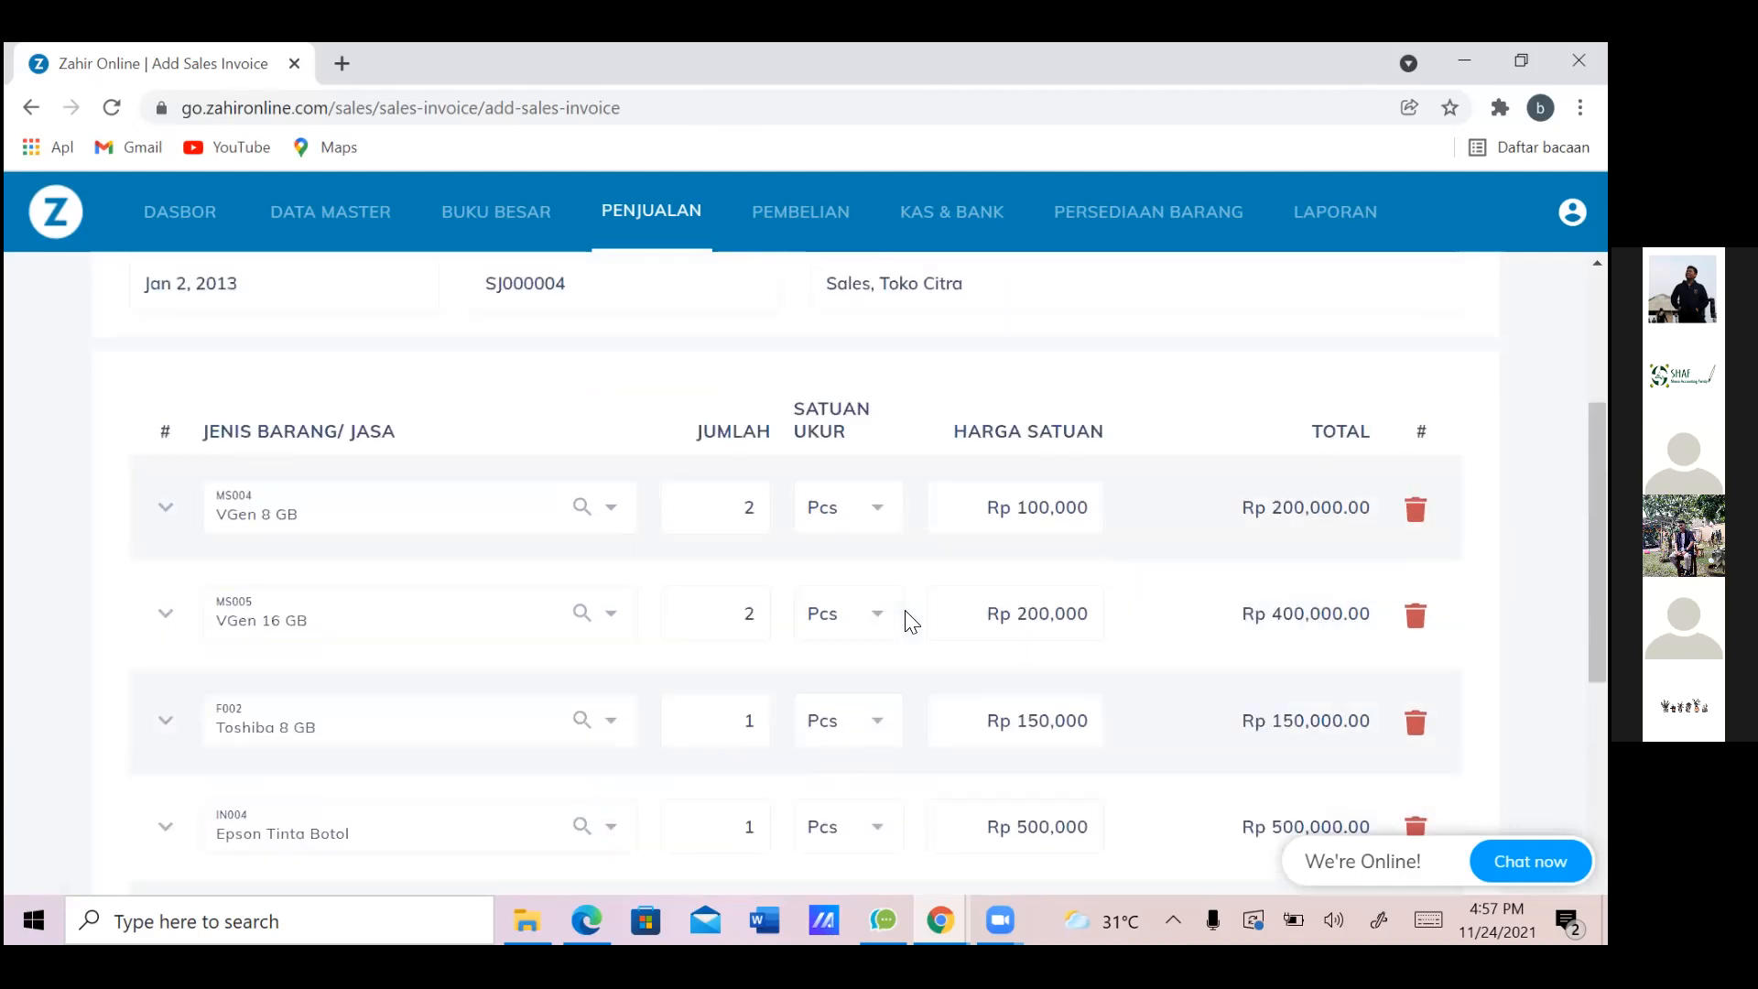
scroll(911, 623, up, 3)
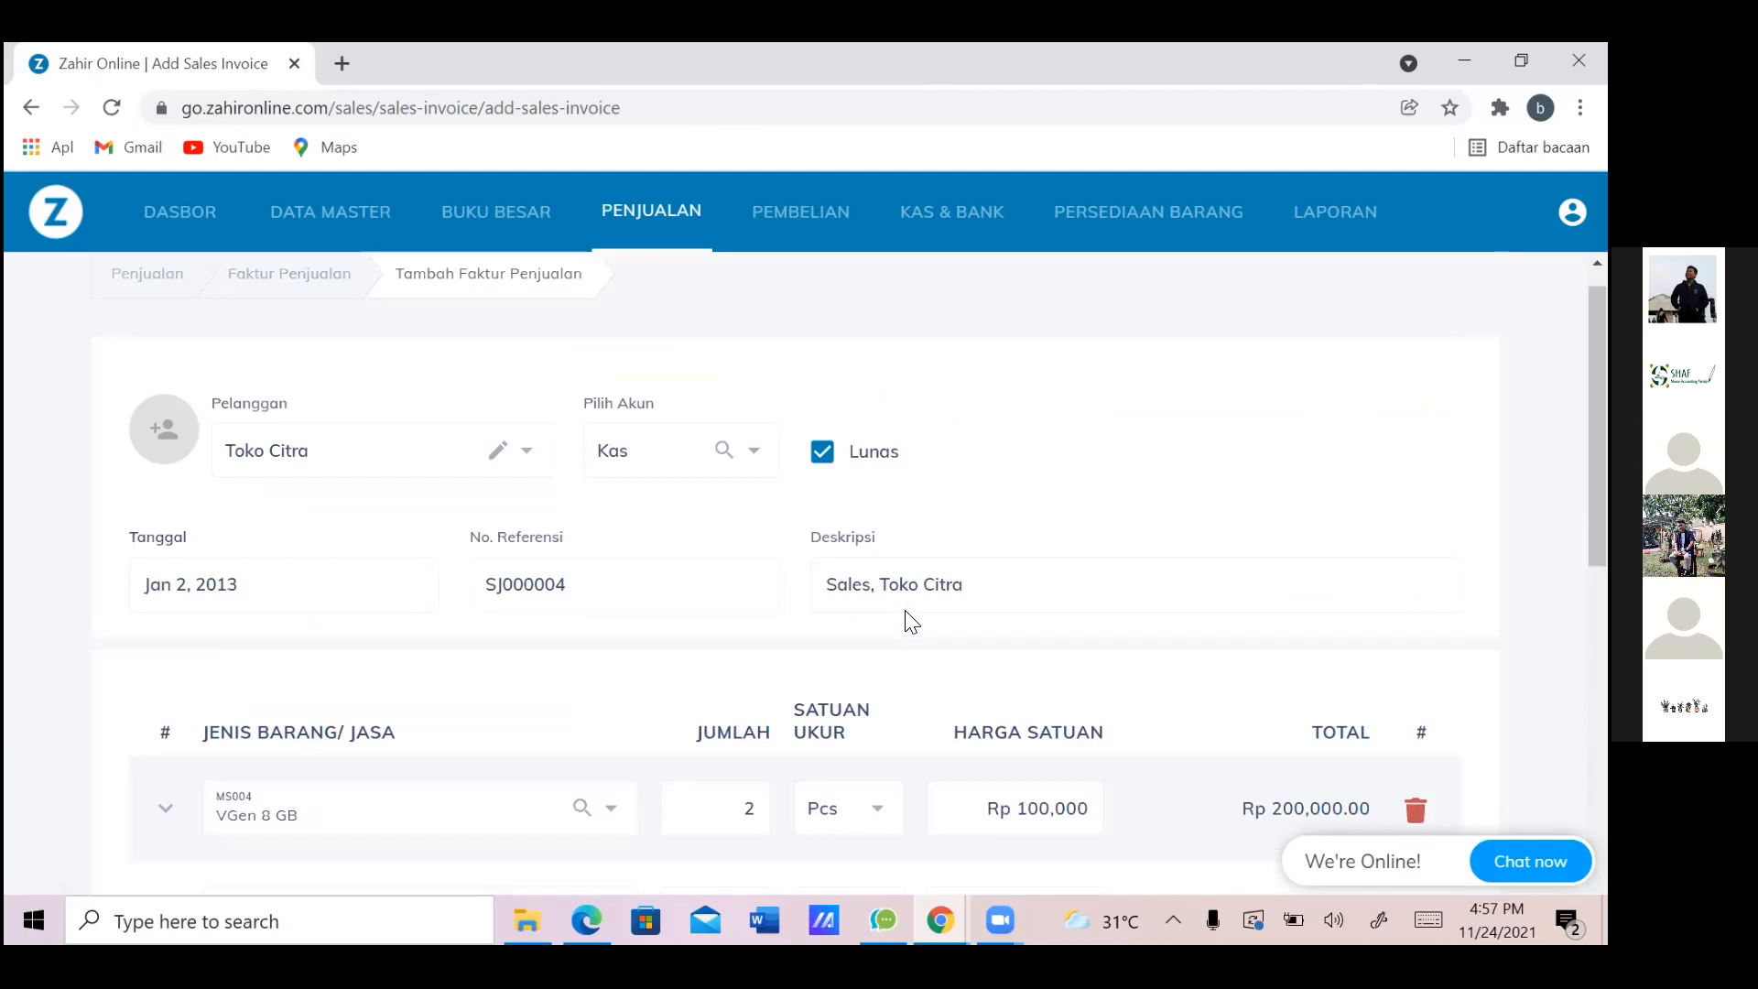
scroll(911, 622, down, 6)
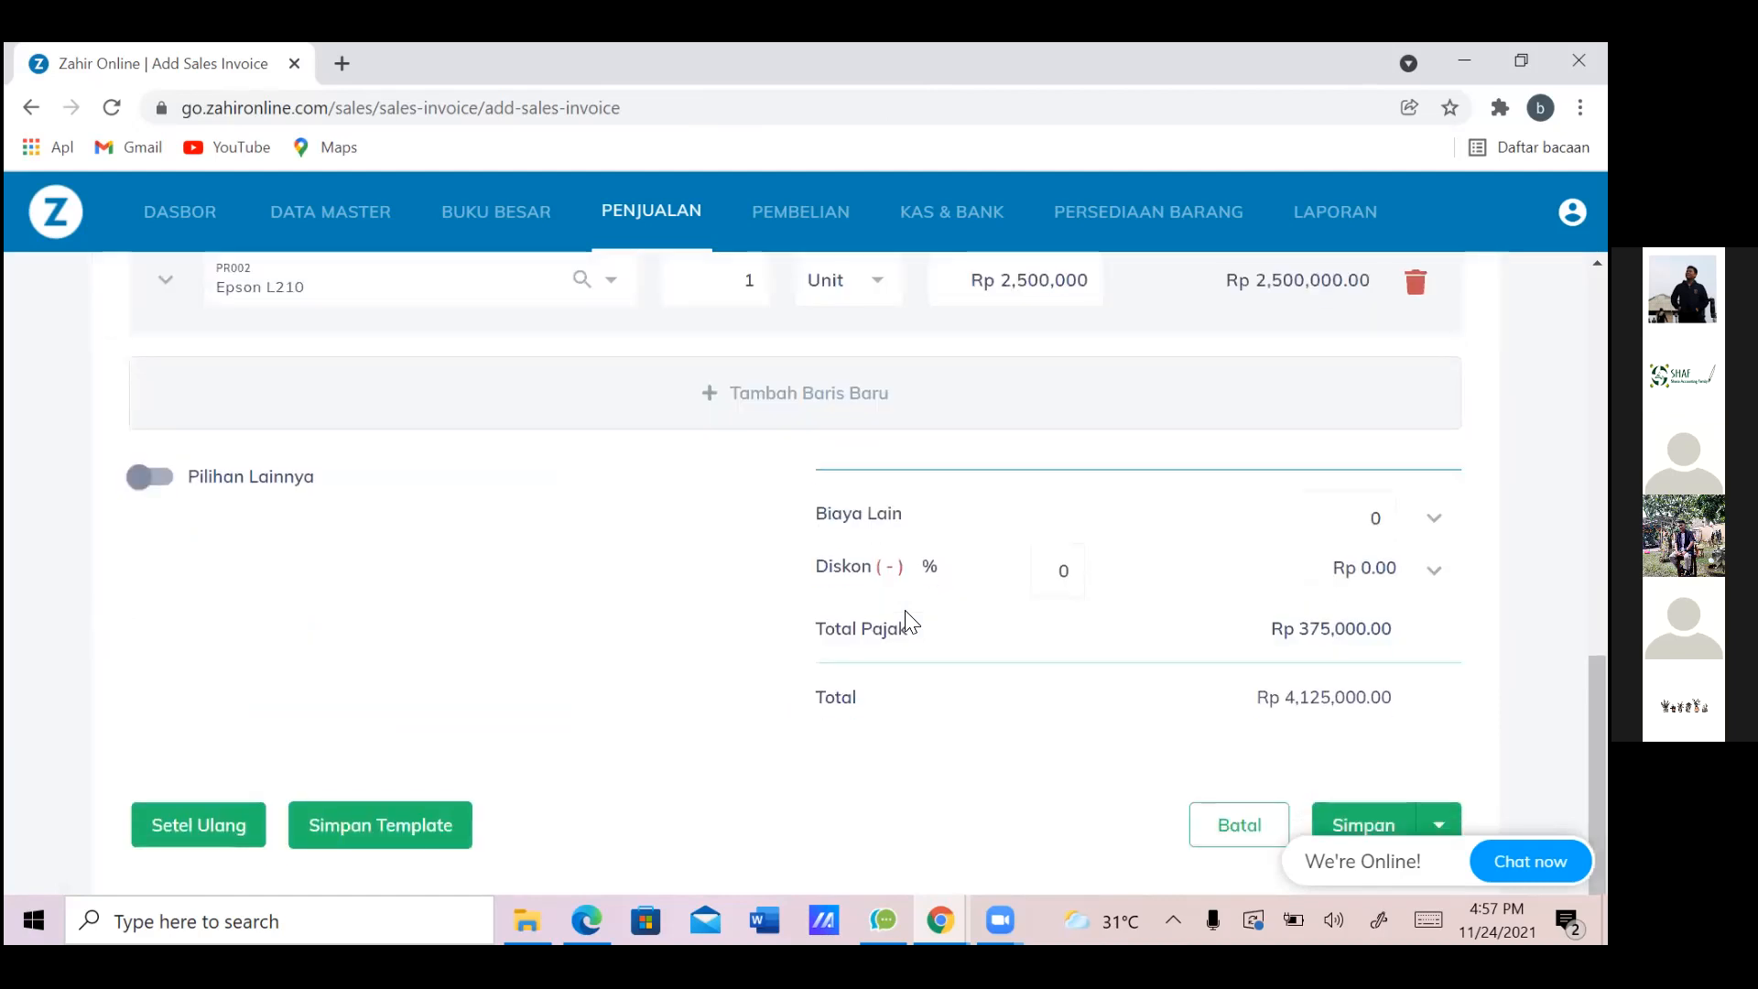
scroll(910, 623, down, 1)
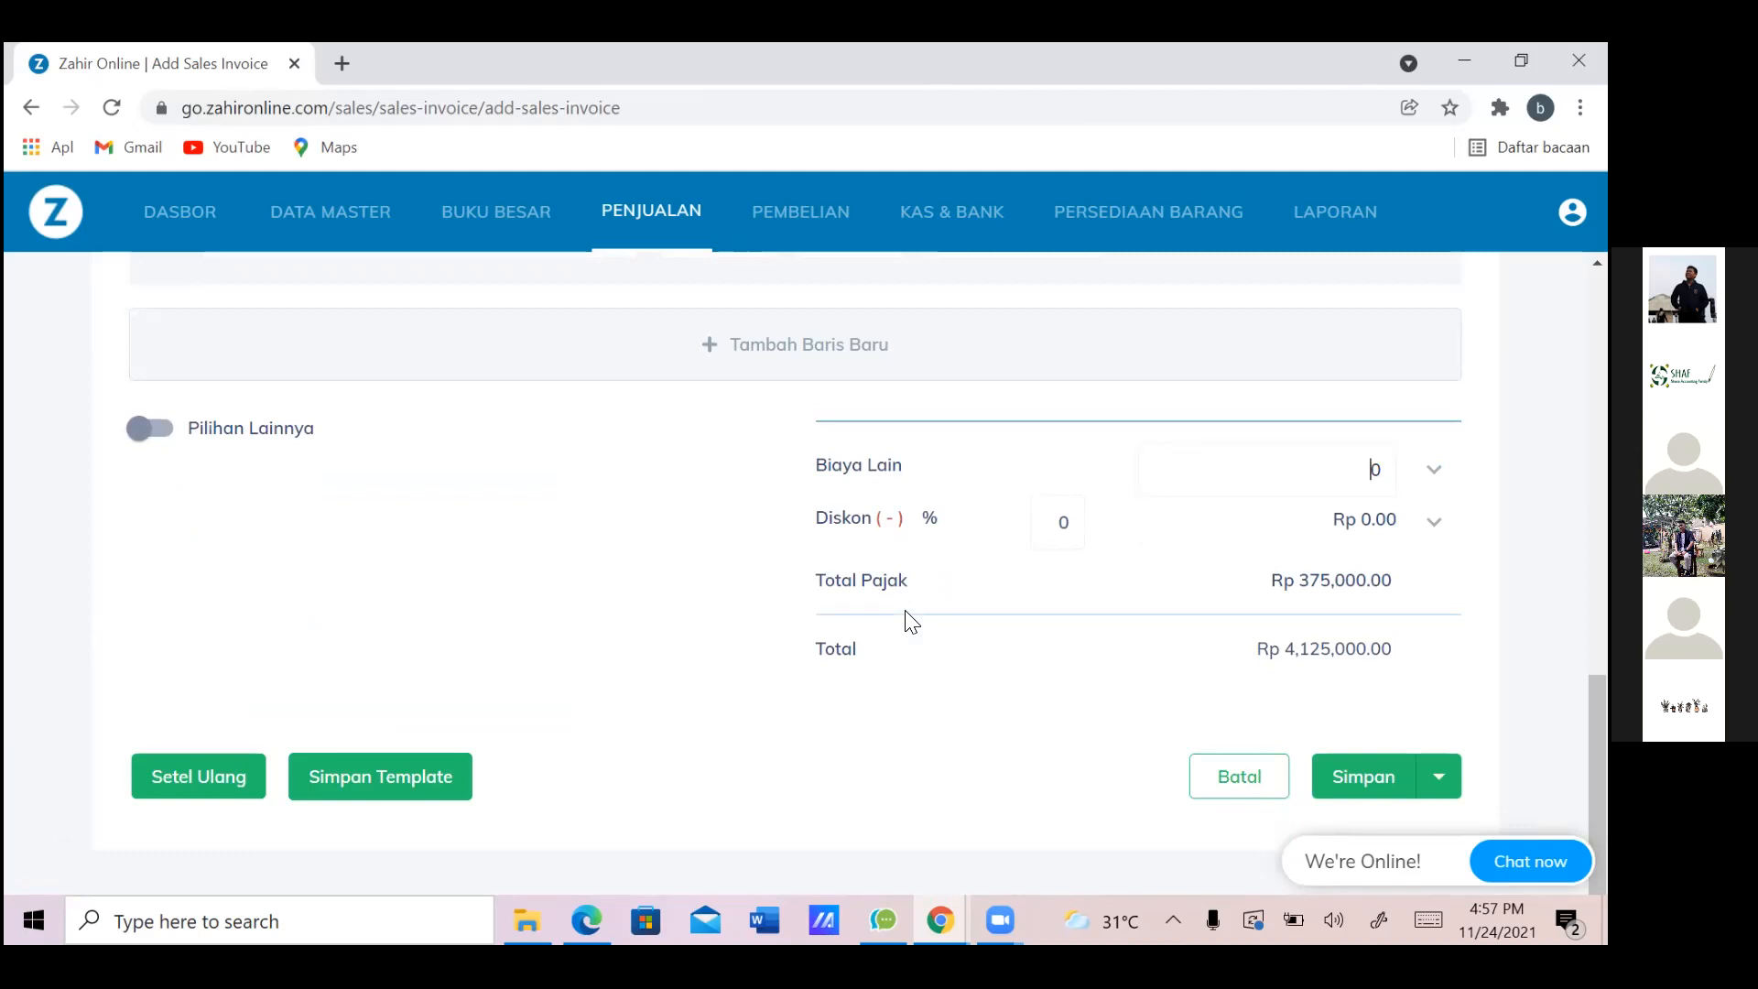
text(5)
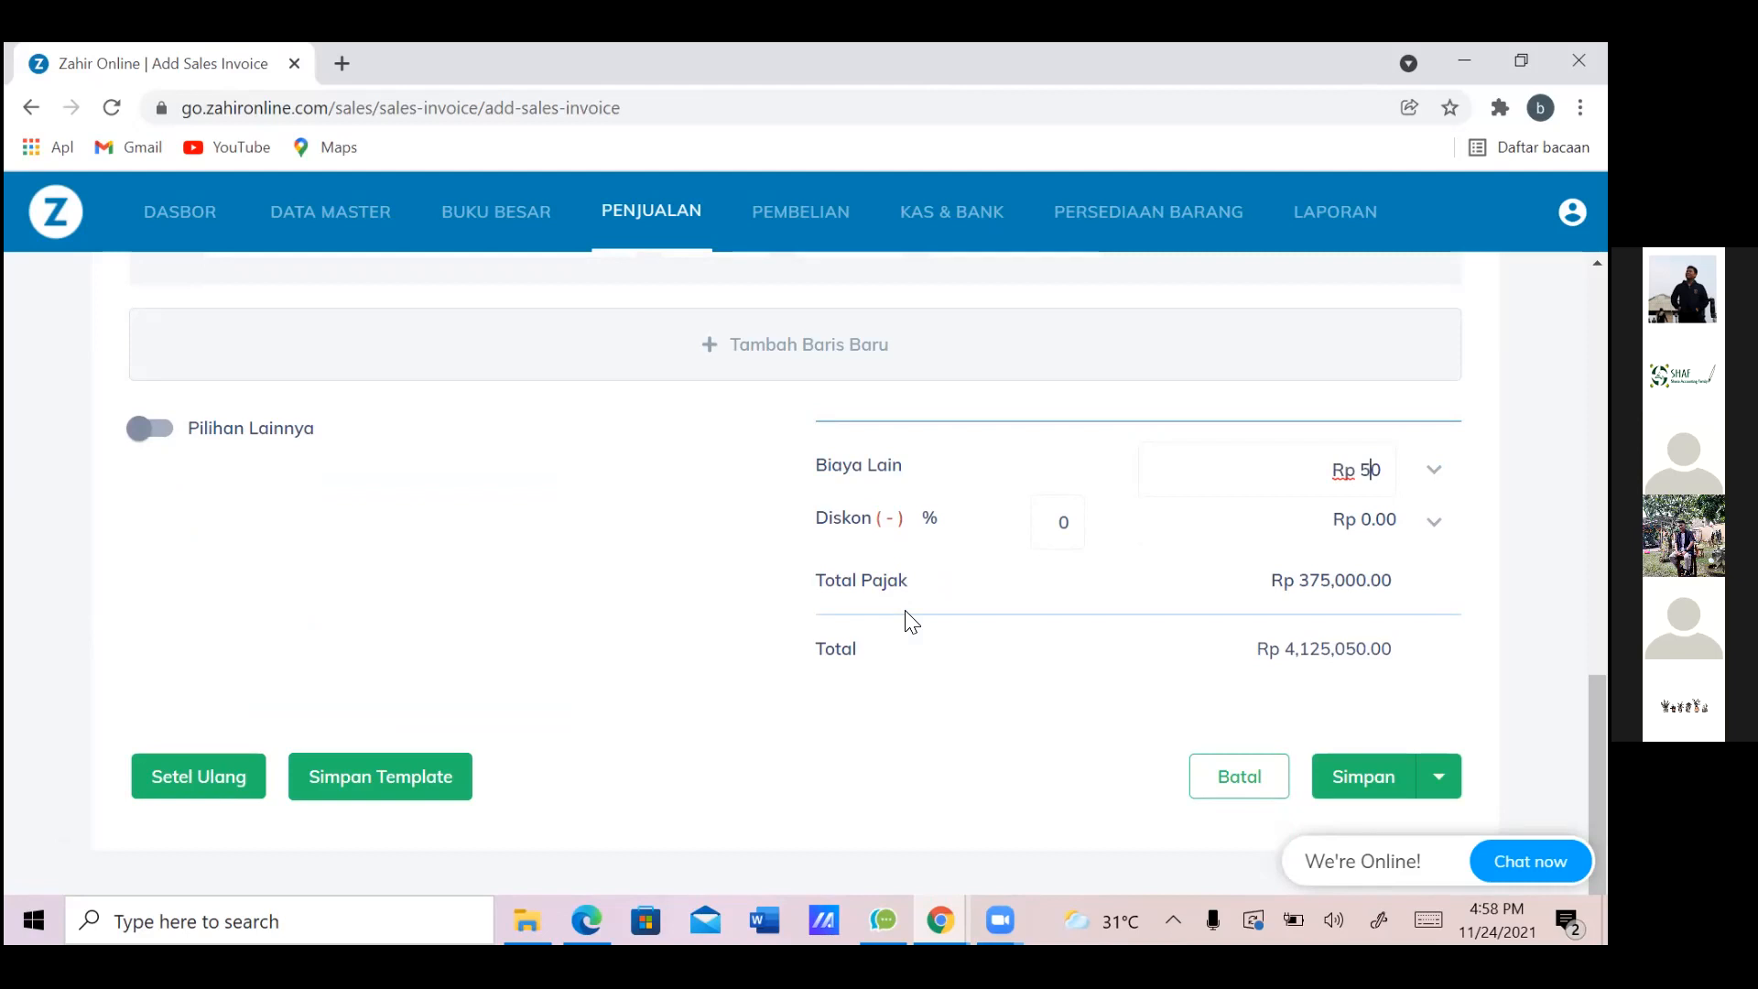
text(0,00)
key(Tab)
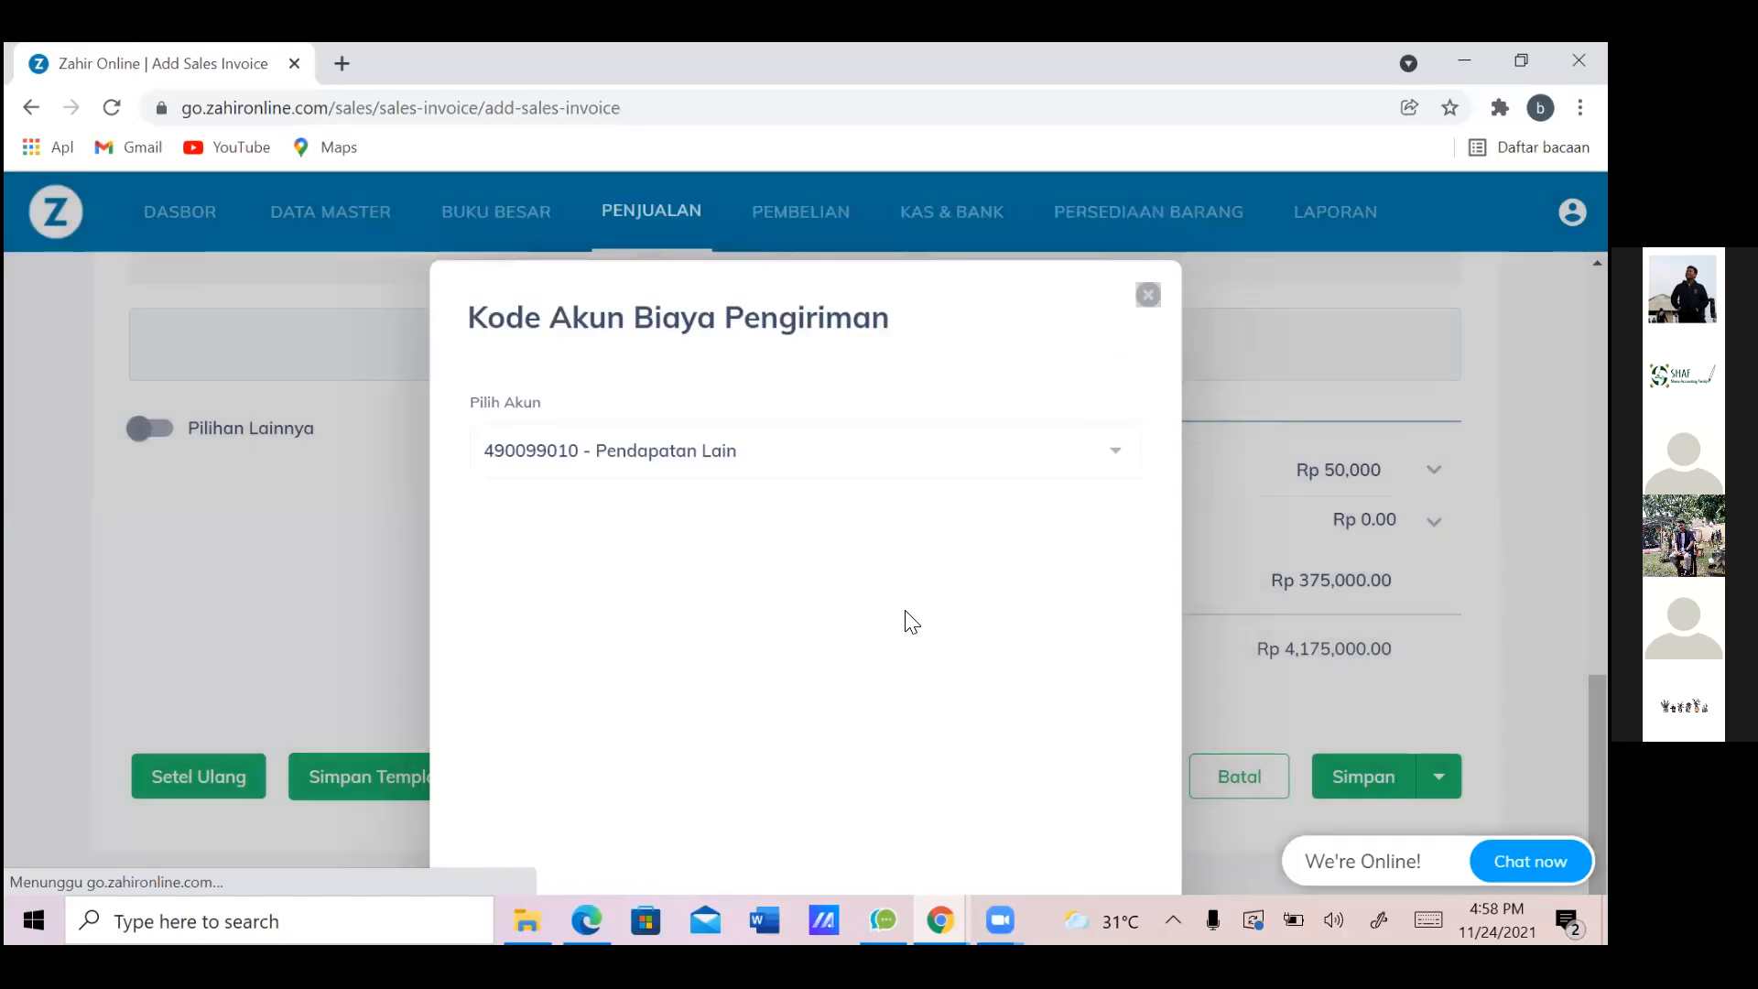
key(Return)
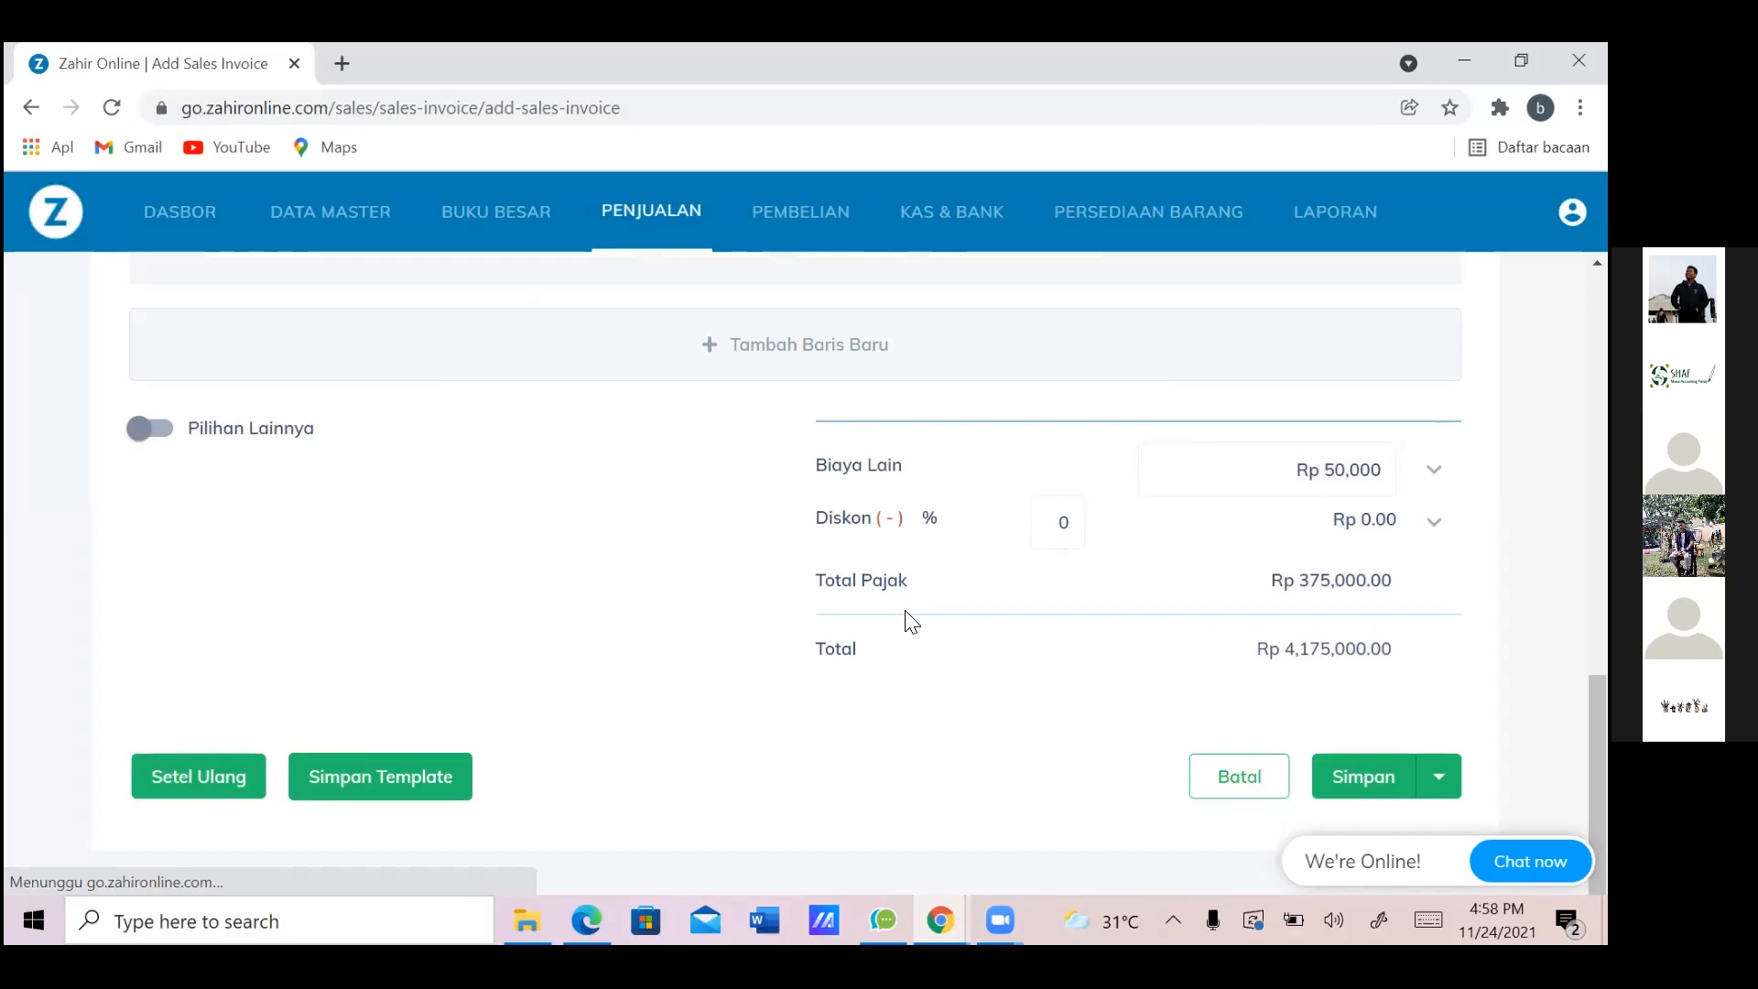
Save invoice SJ000004 with its Rp 4,175,000.00 total
scroll(912, 622, up, 1)
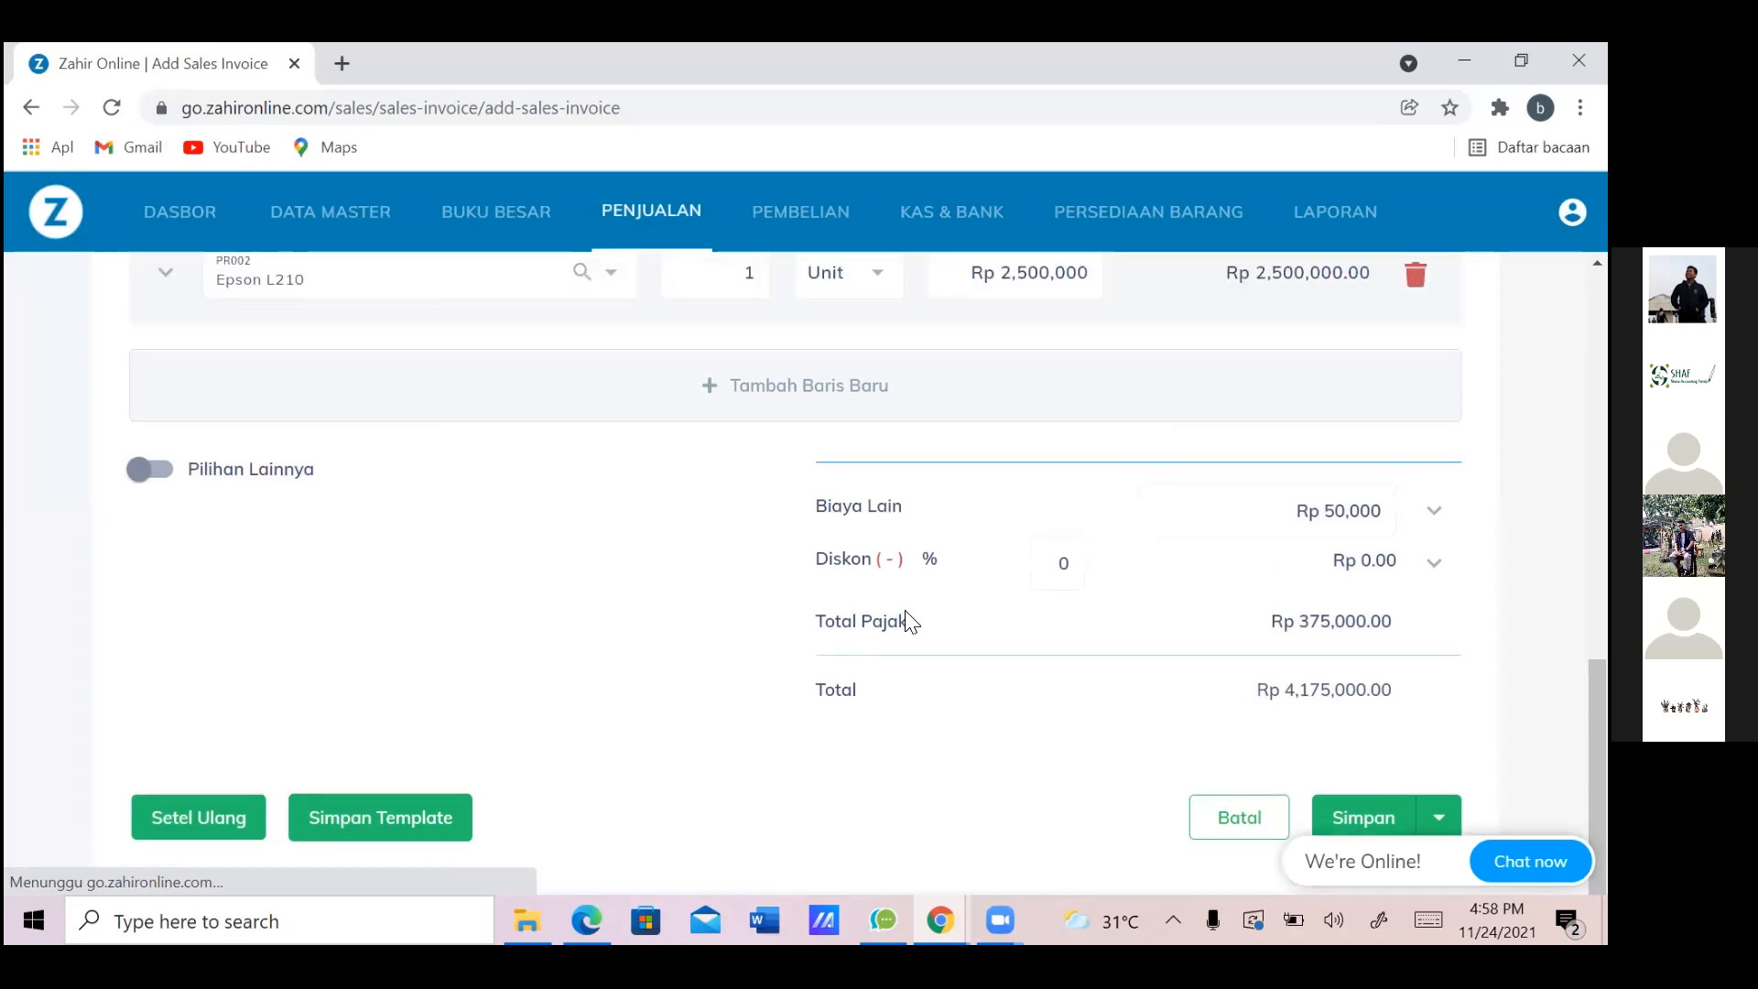
scroll(911, 622, up, 4)
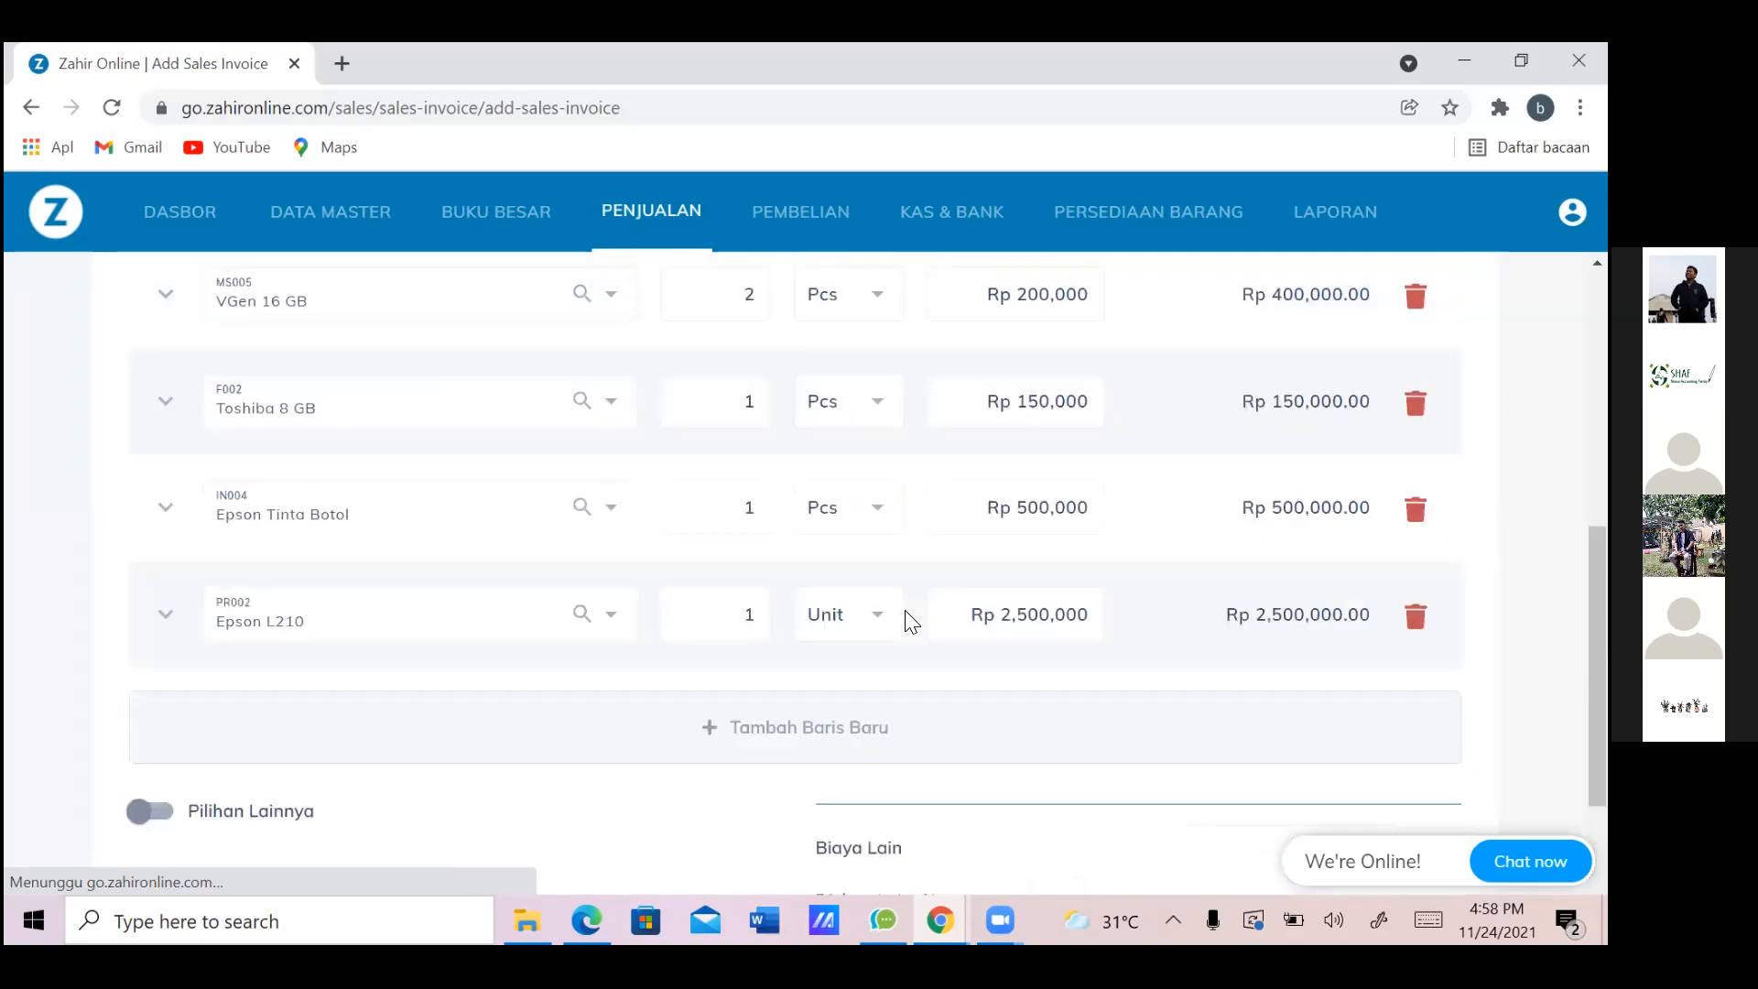
scroll(911, 623, up, 7)
scroll(911, 623, down, 15)
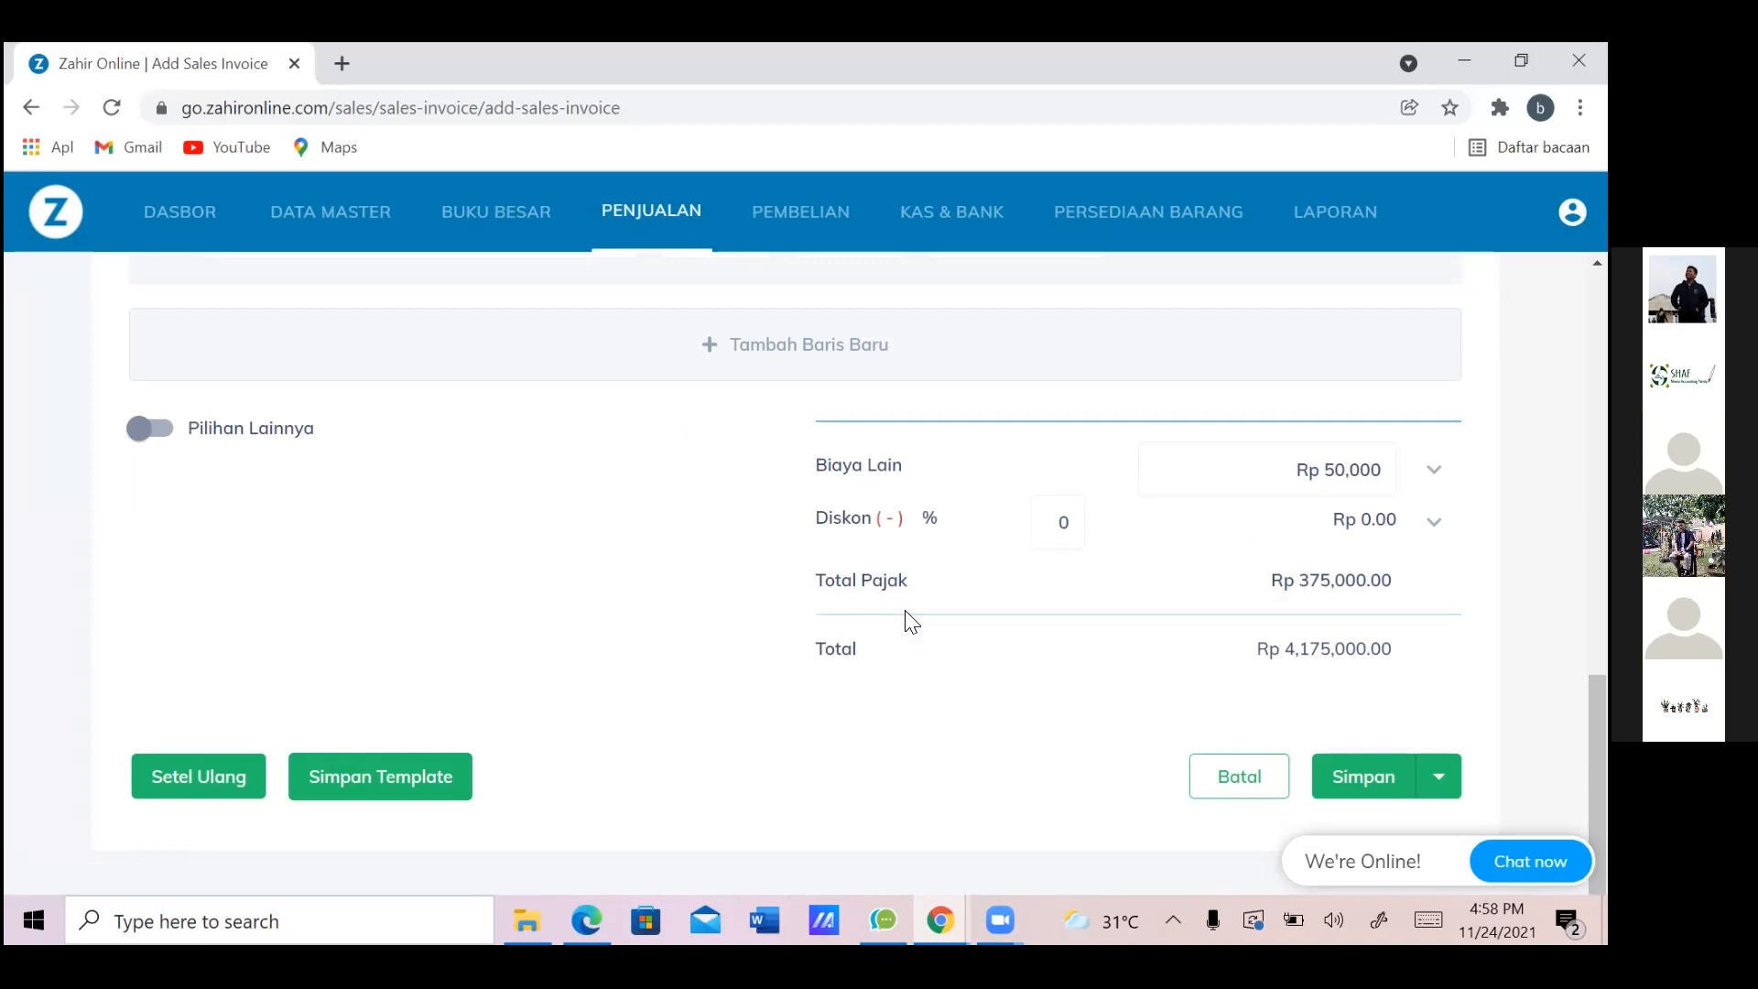
key(Return)
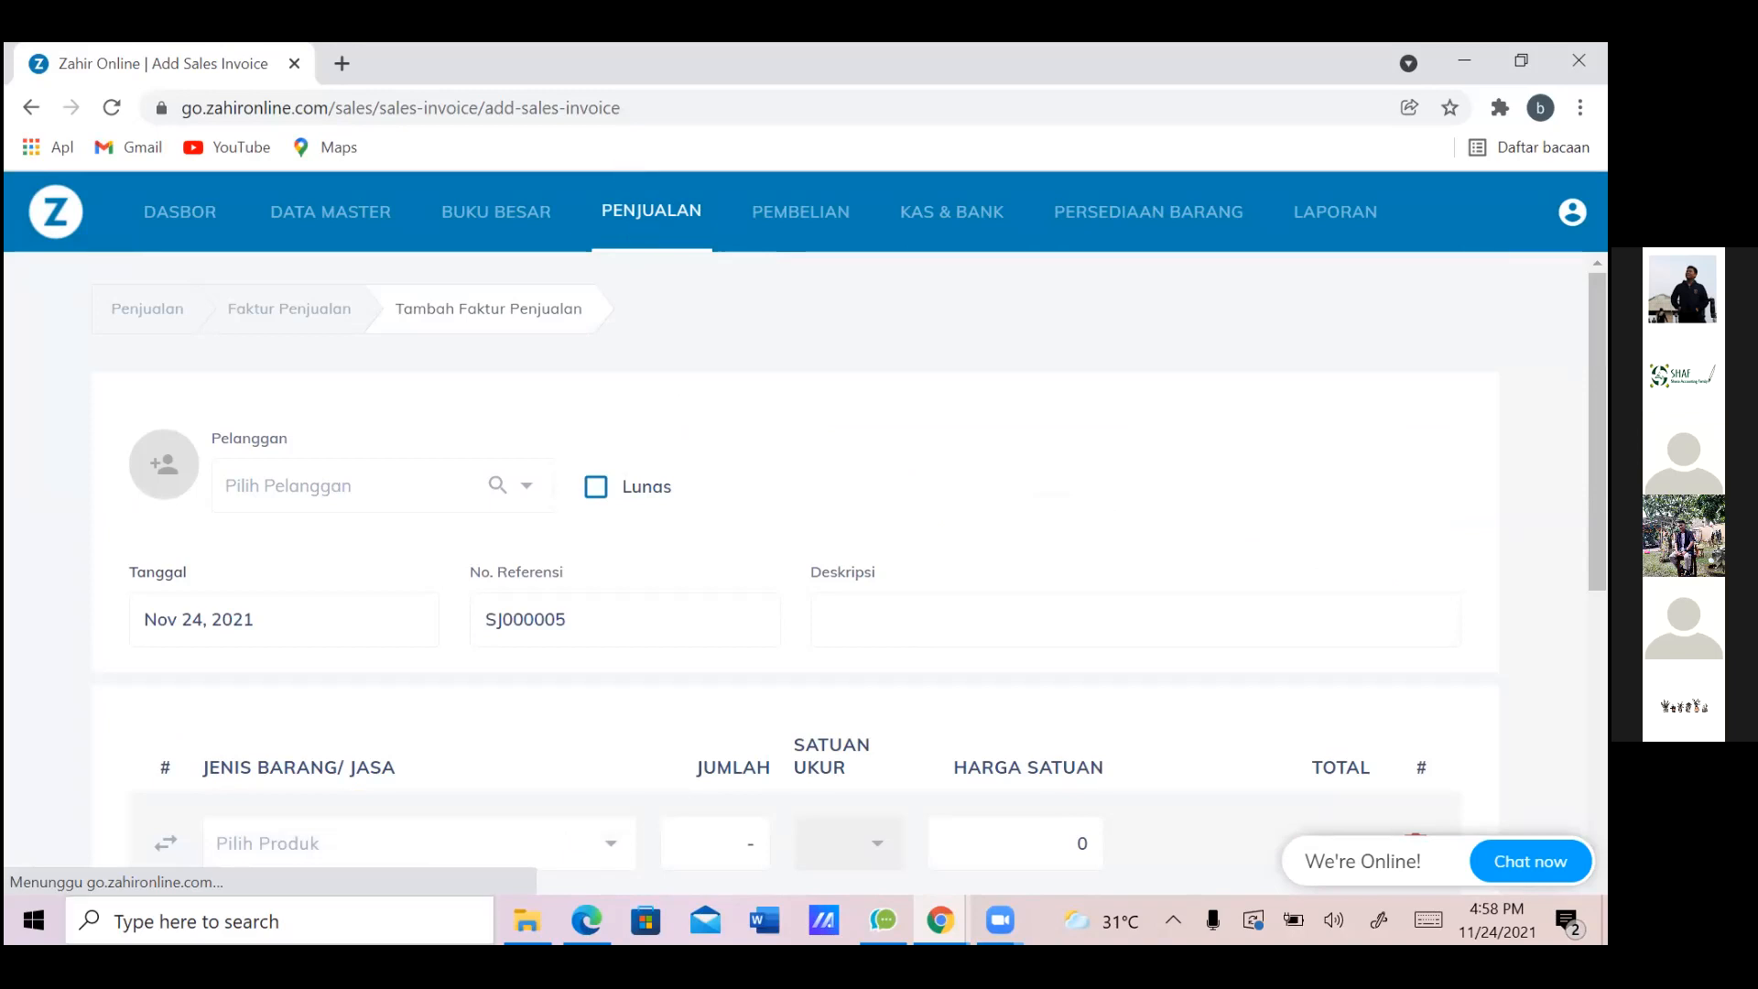
Review the 5-invoice list and the row 32 sales return instruction, then open the Penjualan overview
scroll(795, 568, down, 10)
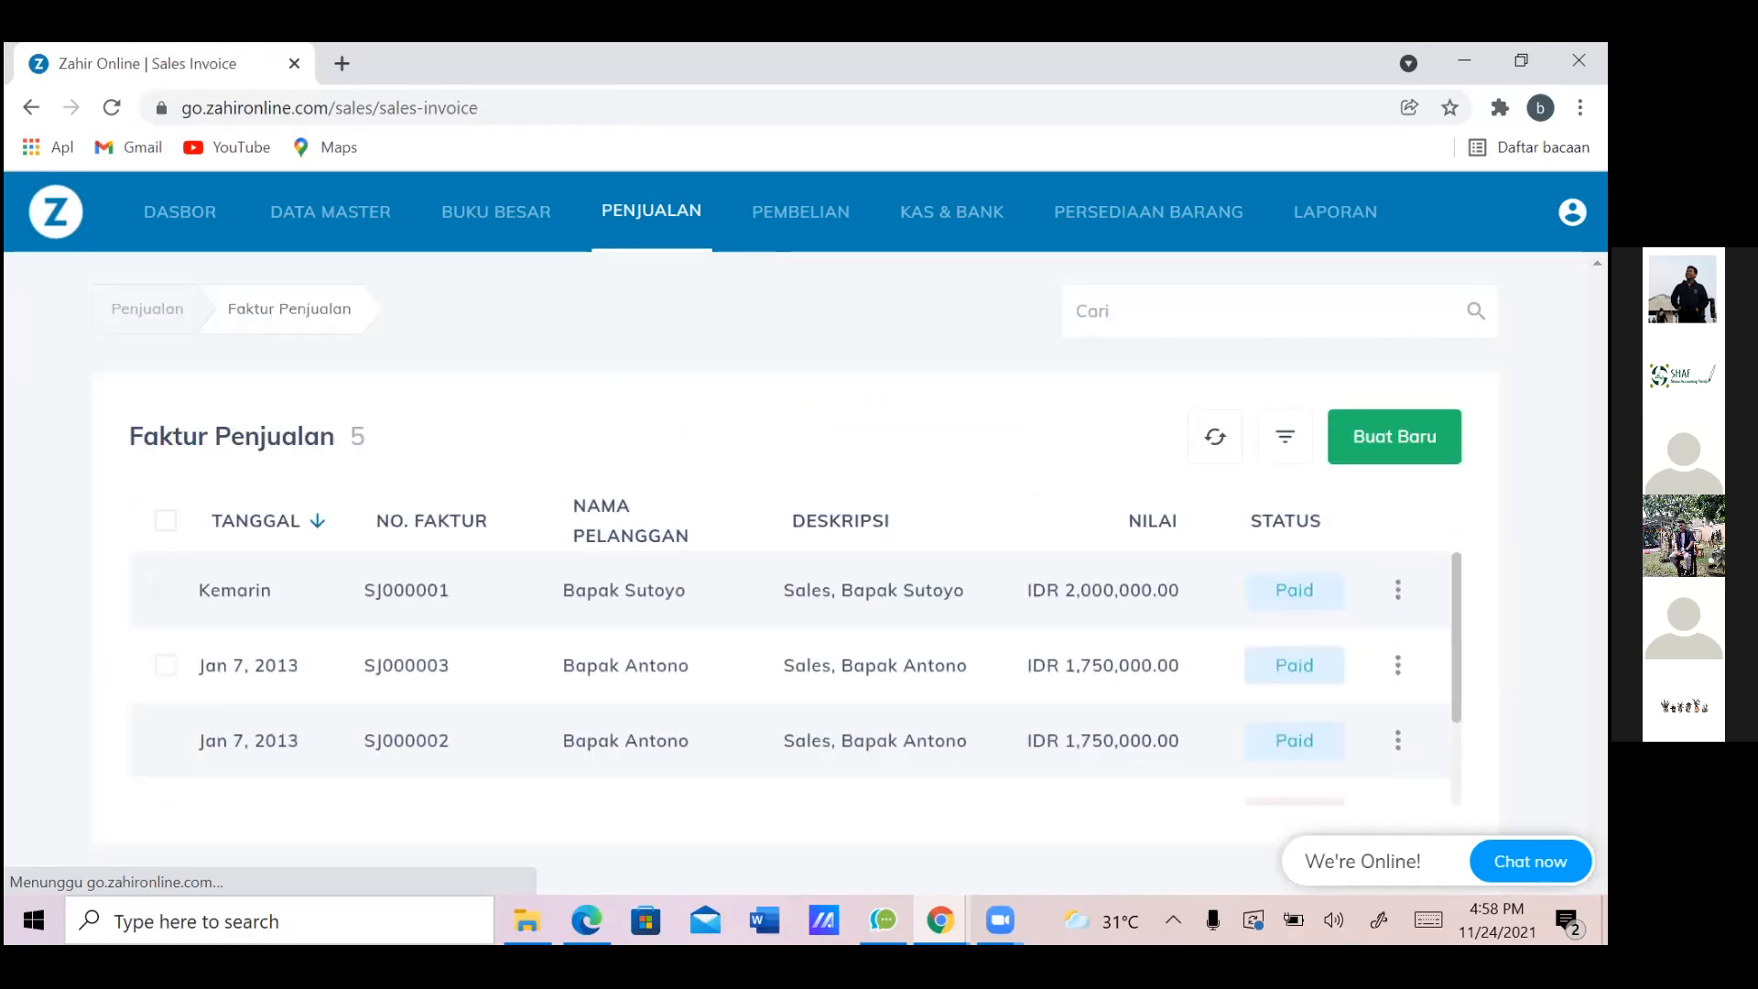
key(alt+Tab)
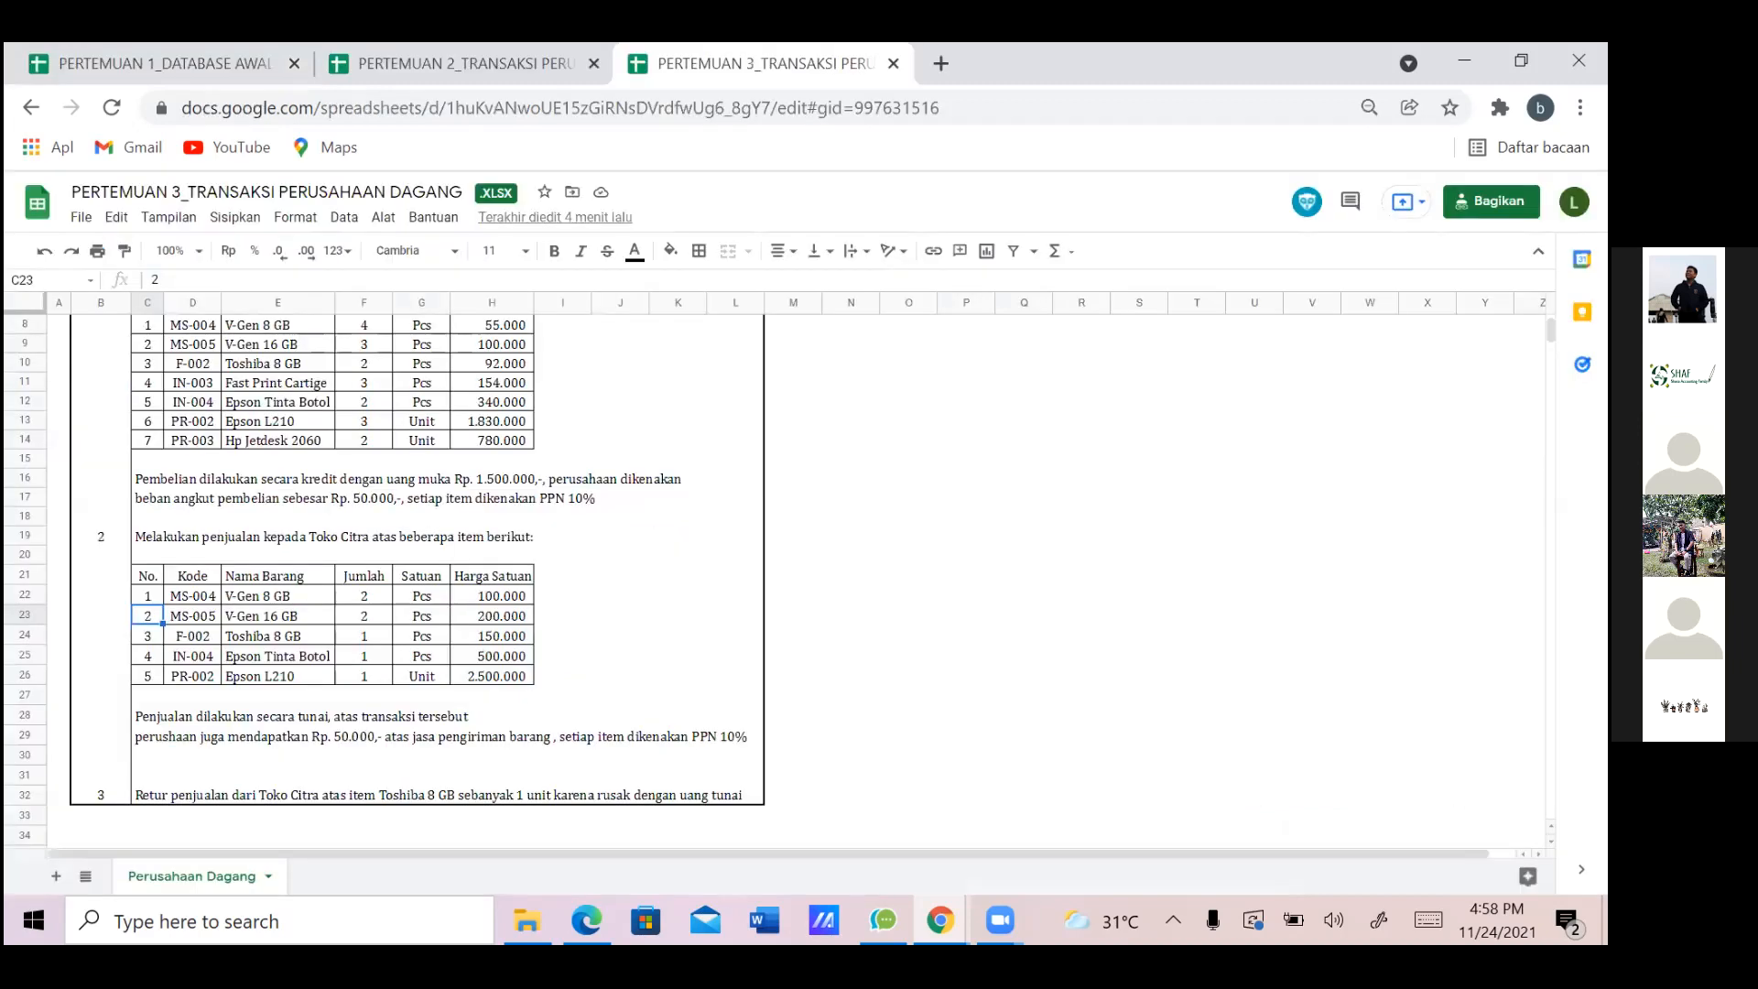
click(163, 794)
click(218, 794)
click(421, 794)
click(562, 794)
click(148, 794)
key(alt+Tab)
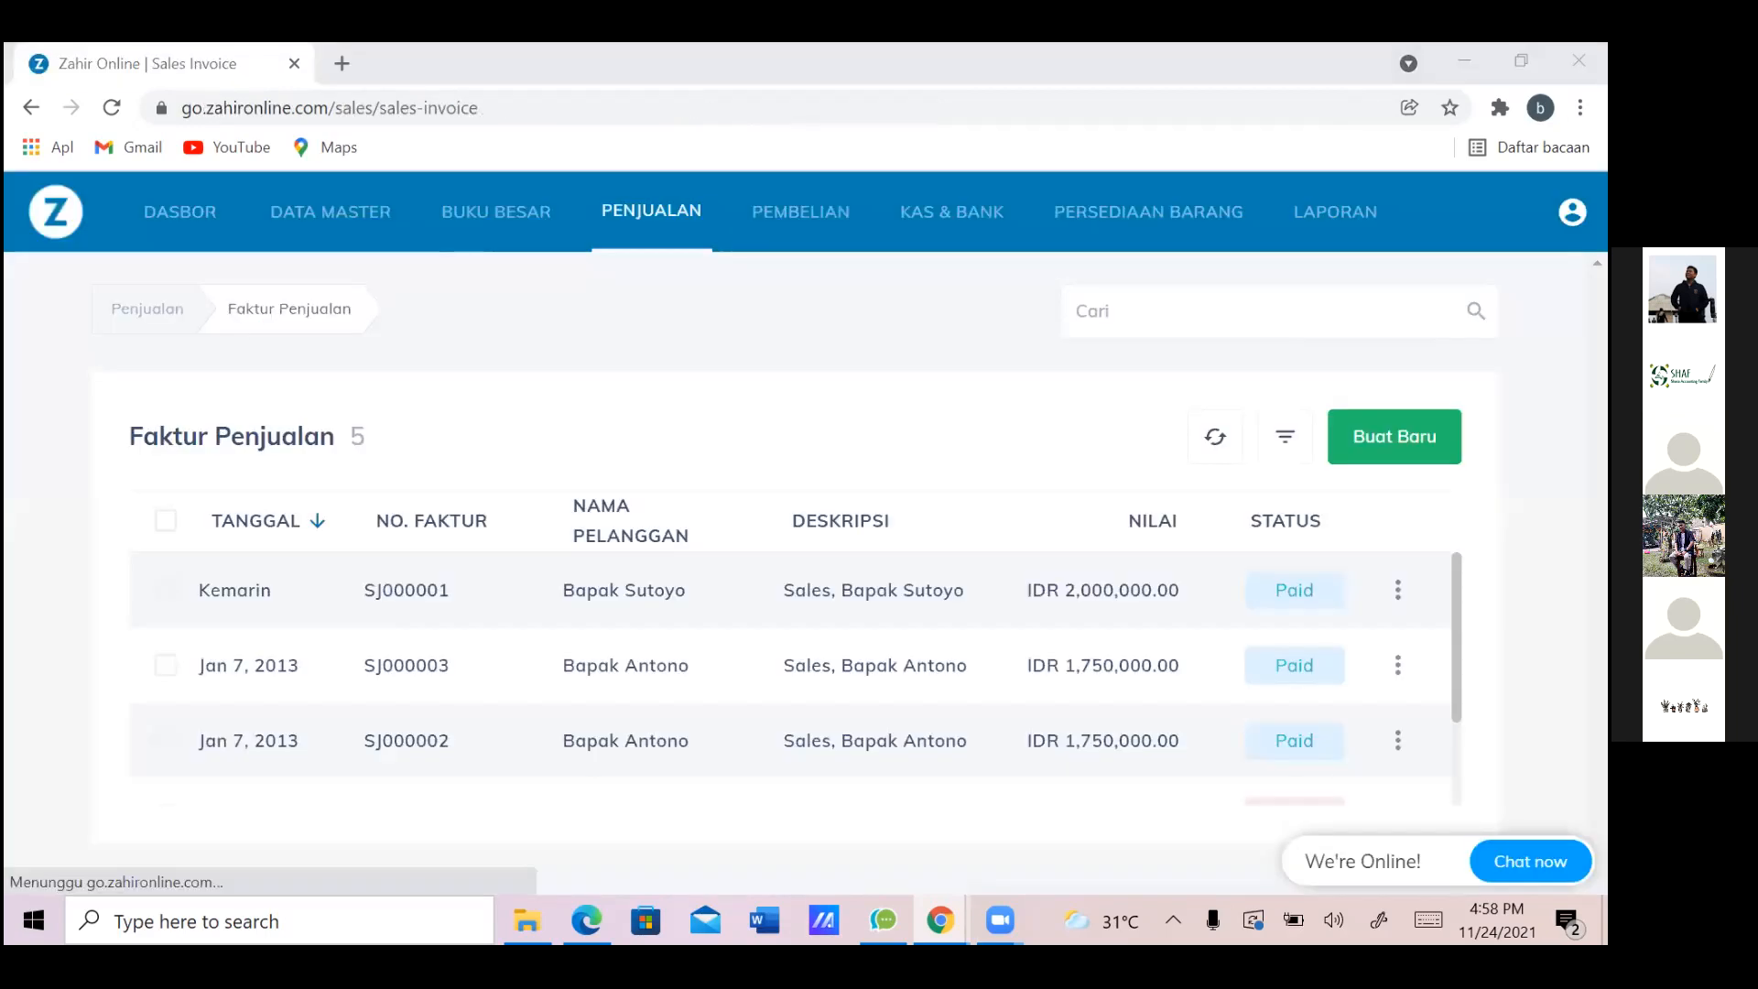
click(645, 246)
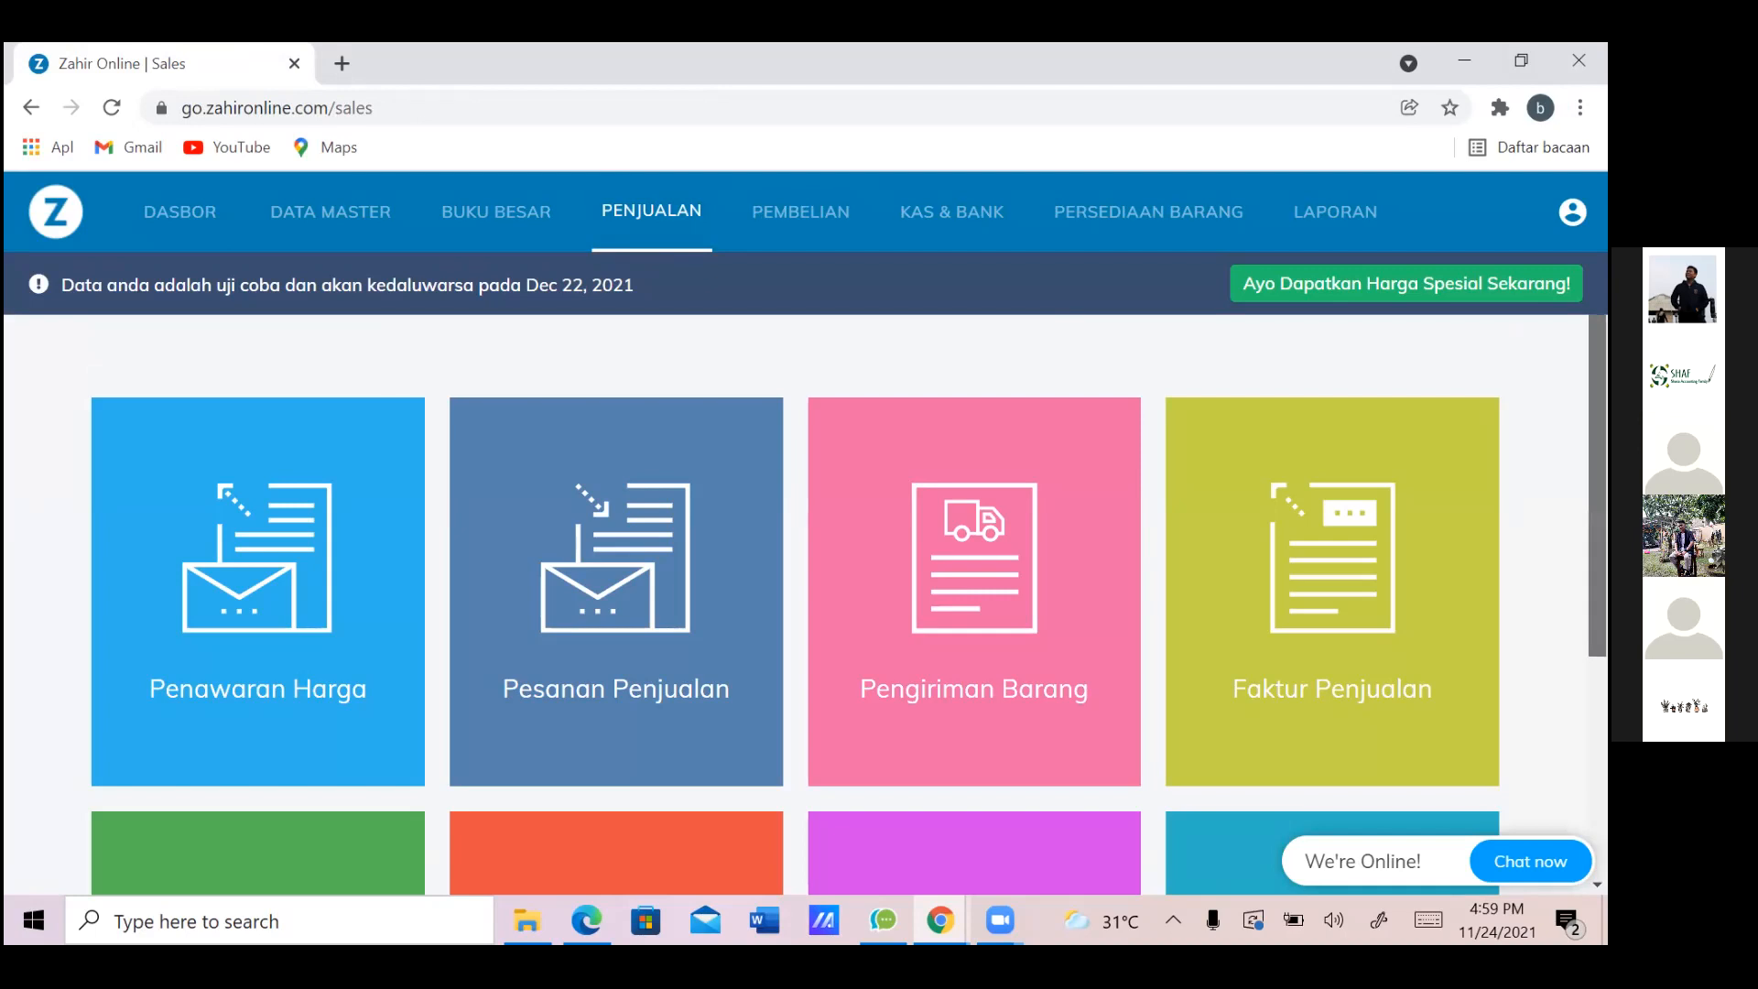
From the Retur Penjualan list, start a new blank sales return dated Nov 24, 2021
scroll(286, 707, down, 4)
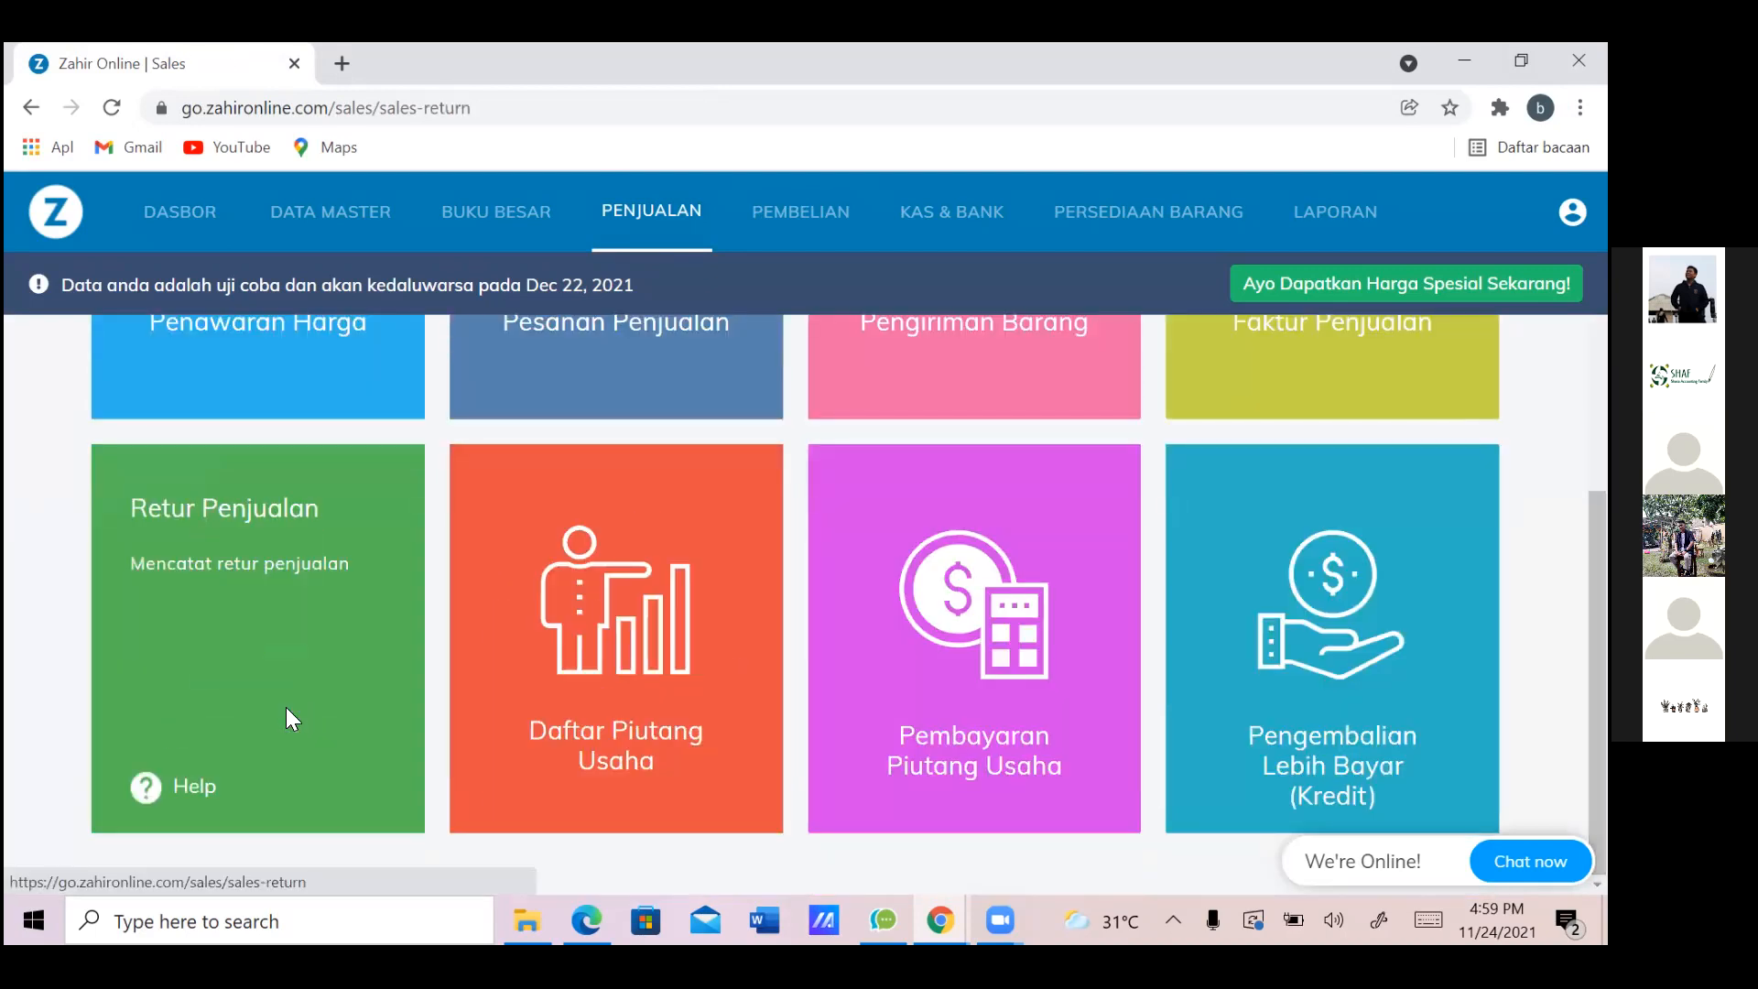
click(286, 707)
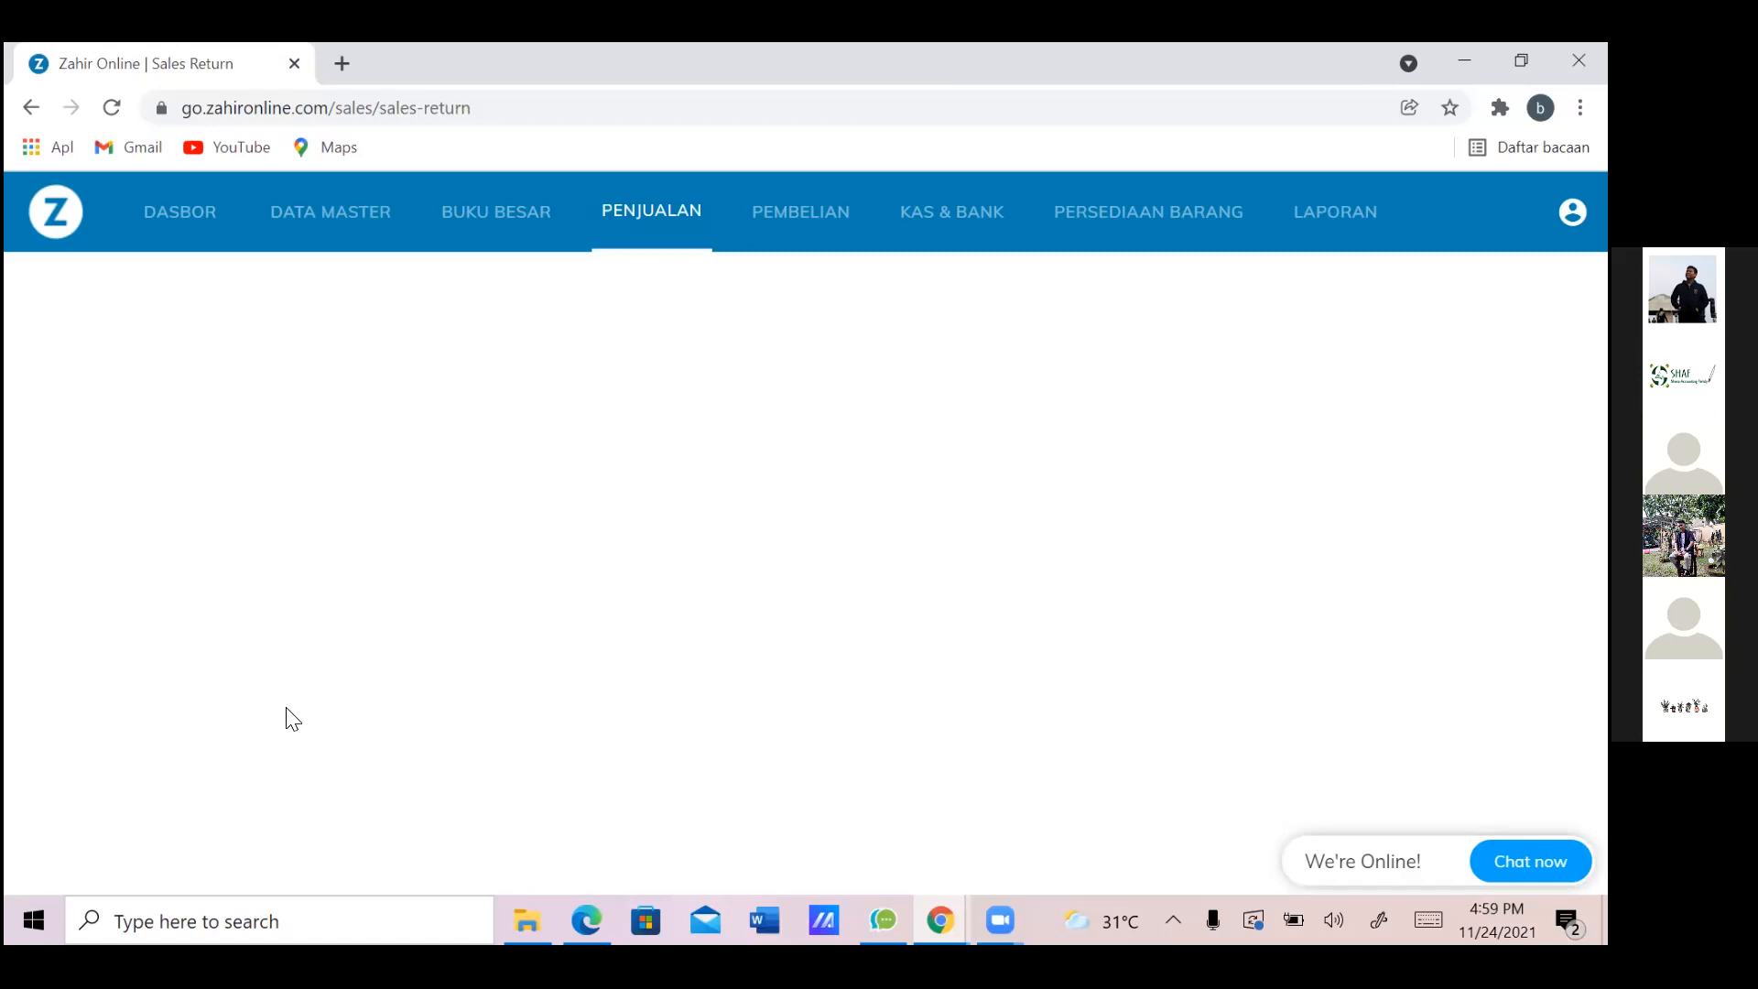
key(alt+Tab)
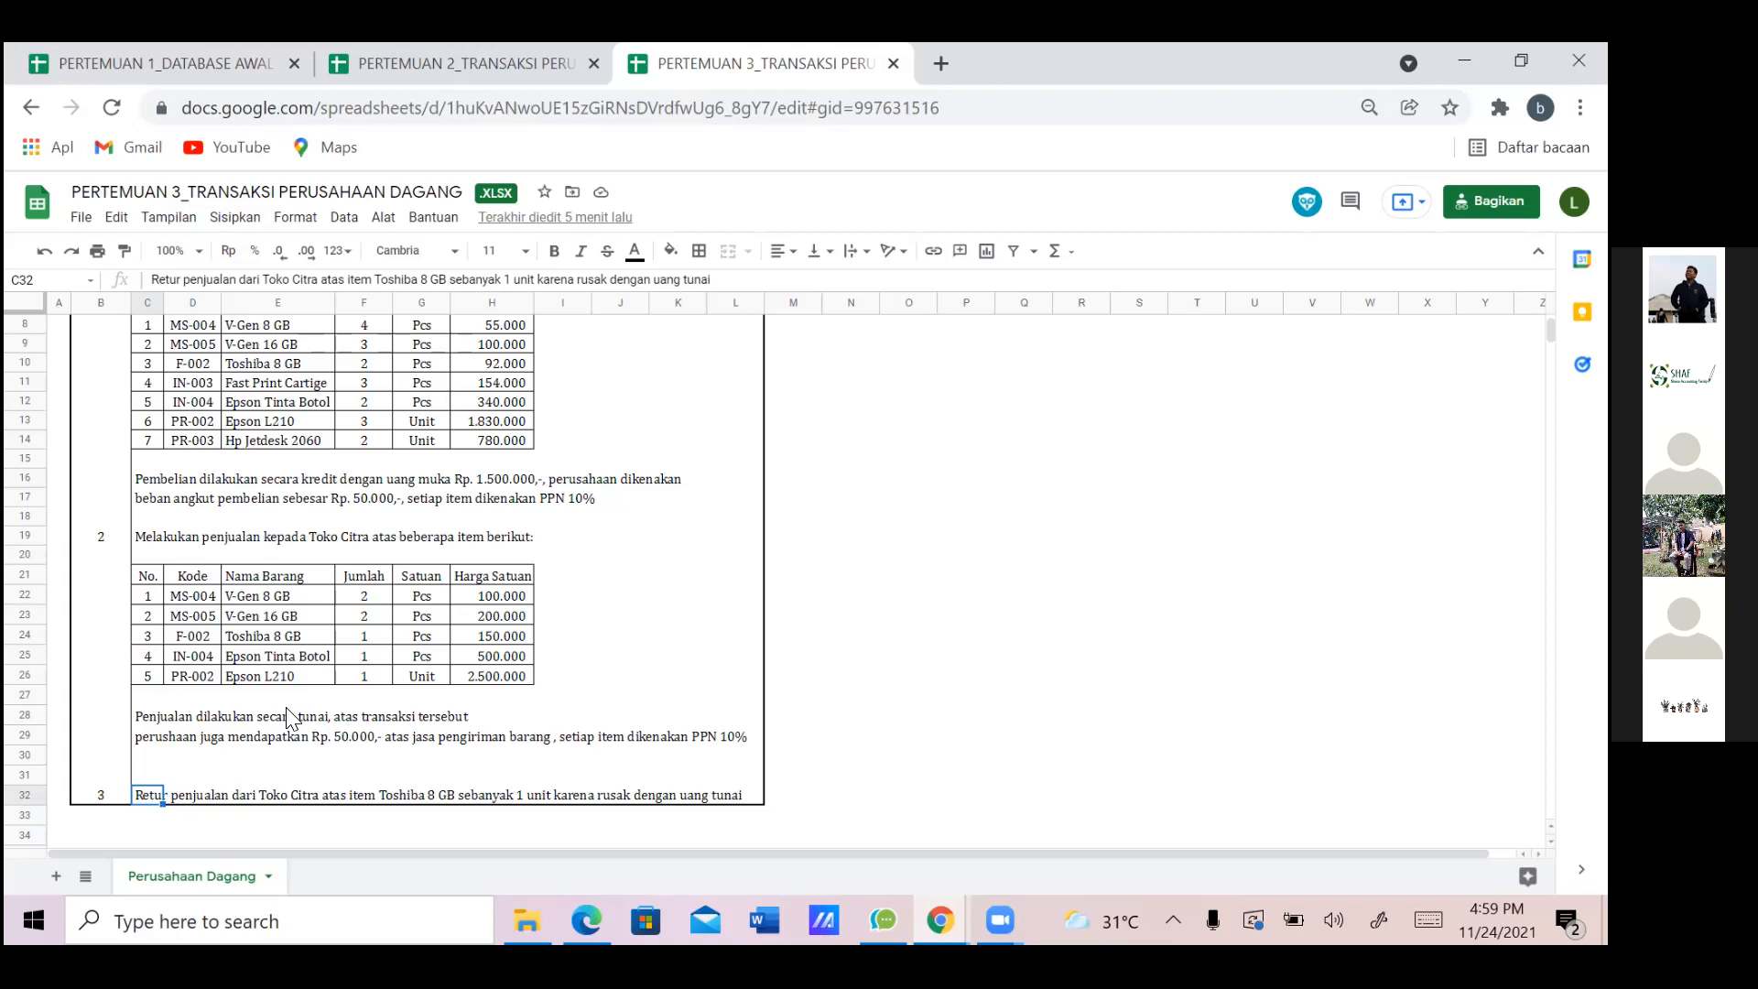
key(alt+Tab)
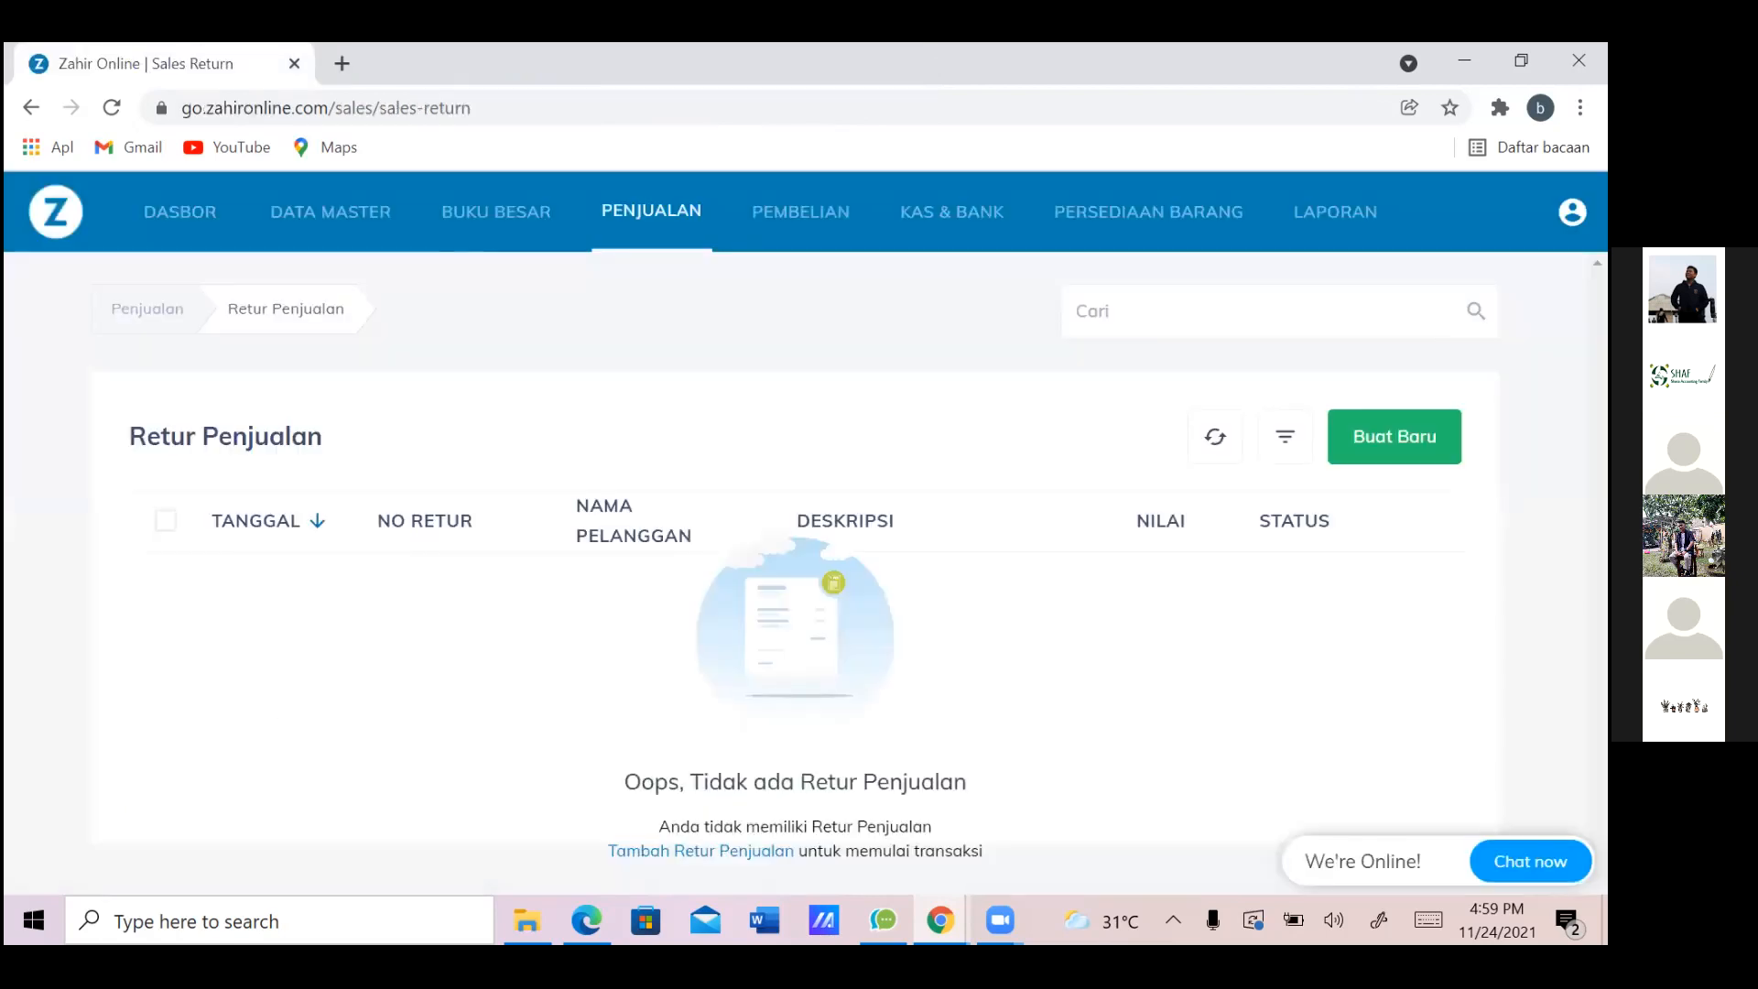
click(1418, 438)
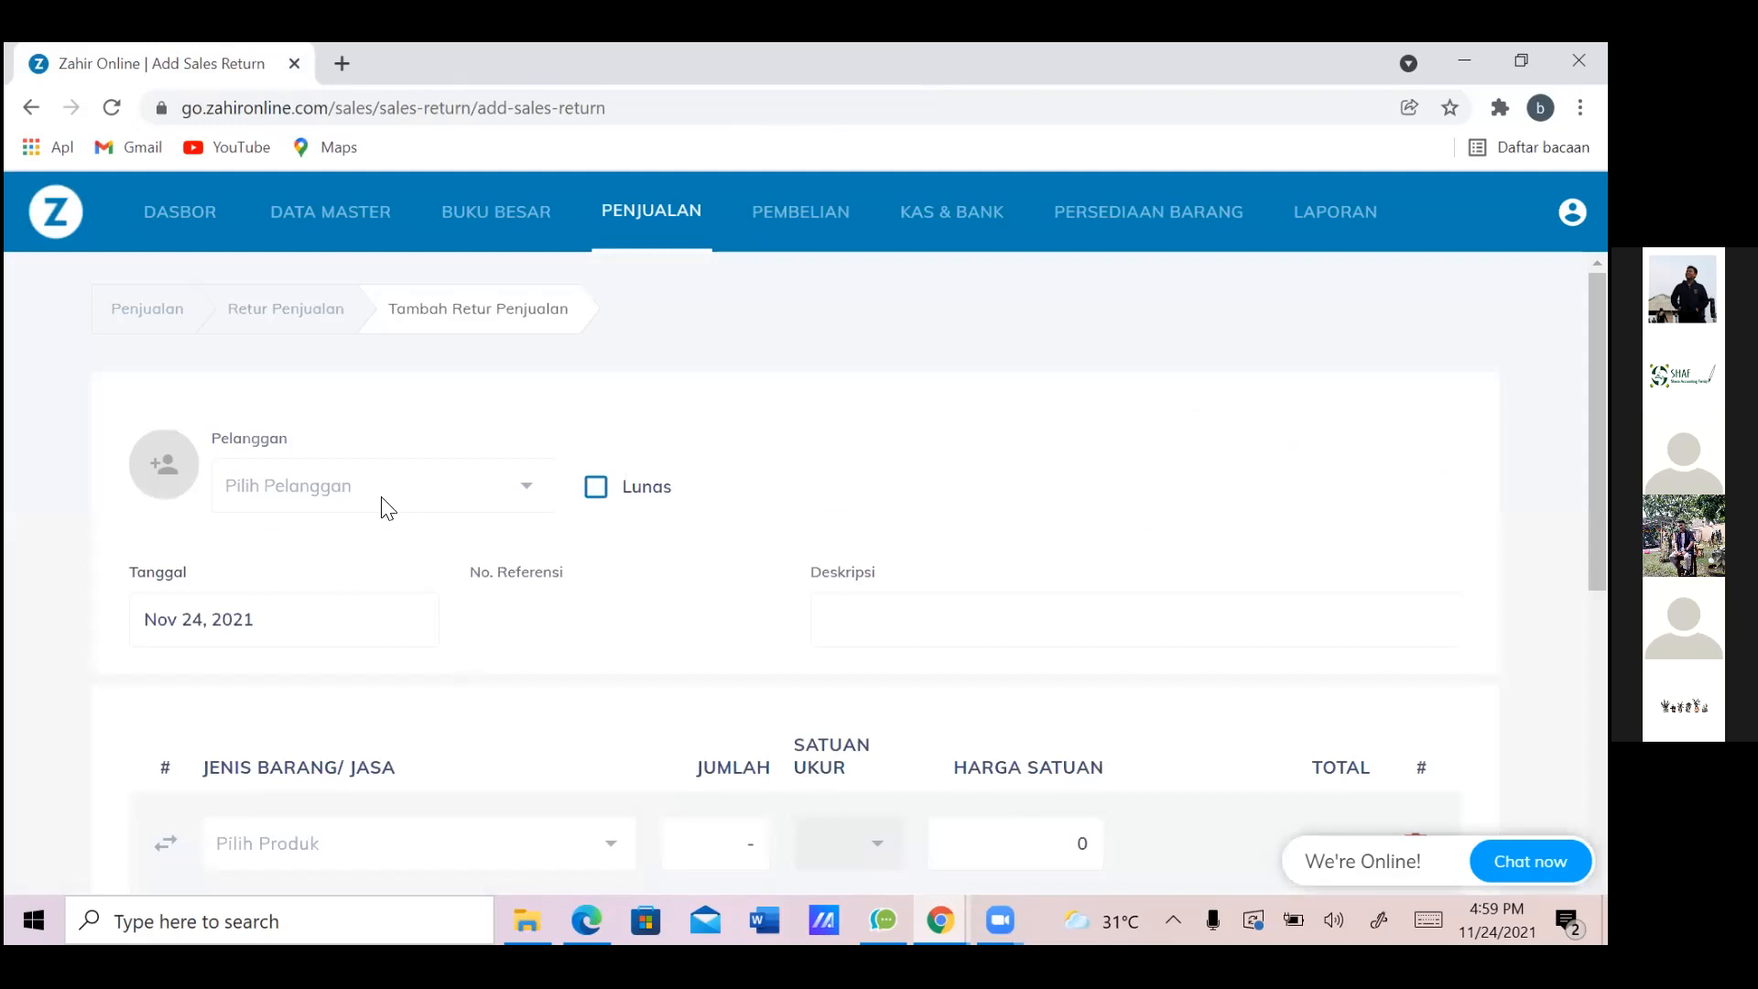
Select Toko Citra as the customer for sales return SRT000001, then check the task spreadsheet
click(509, 497)
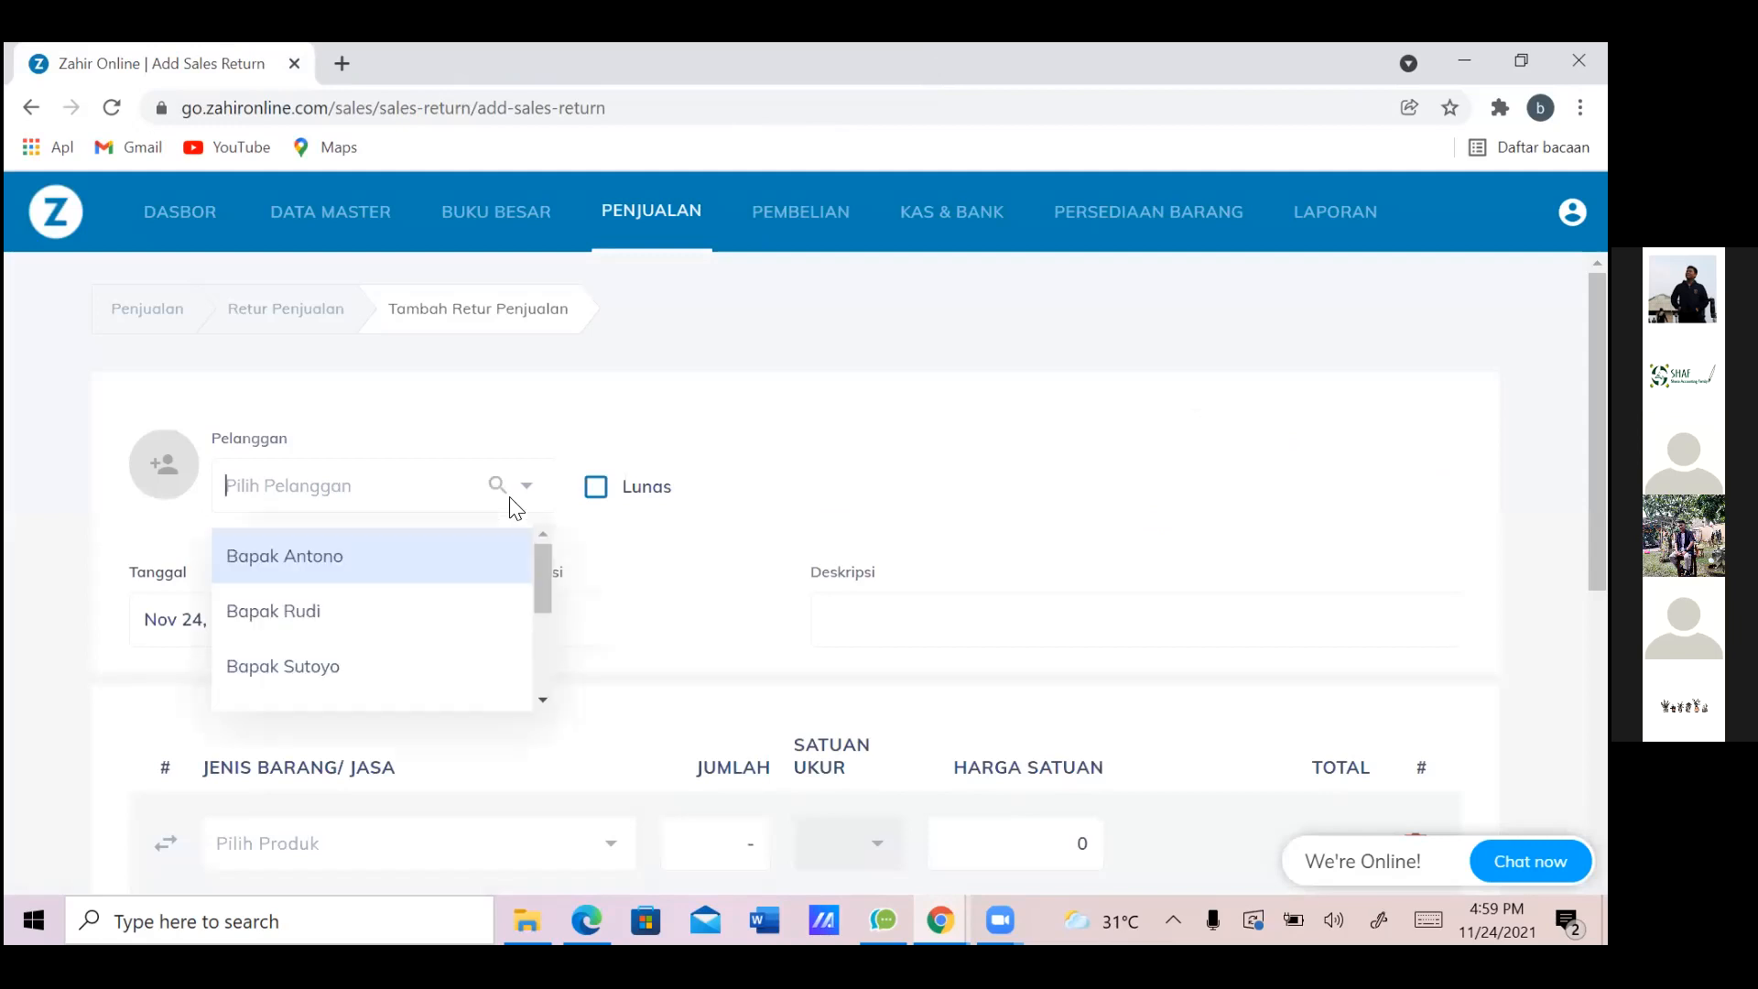
click(378, 566)
text(T)
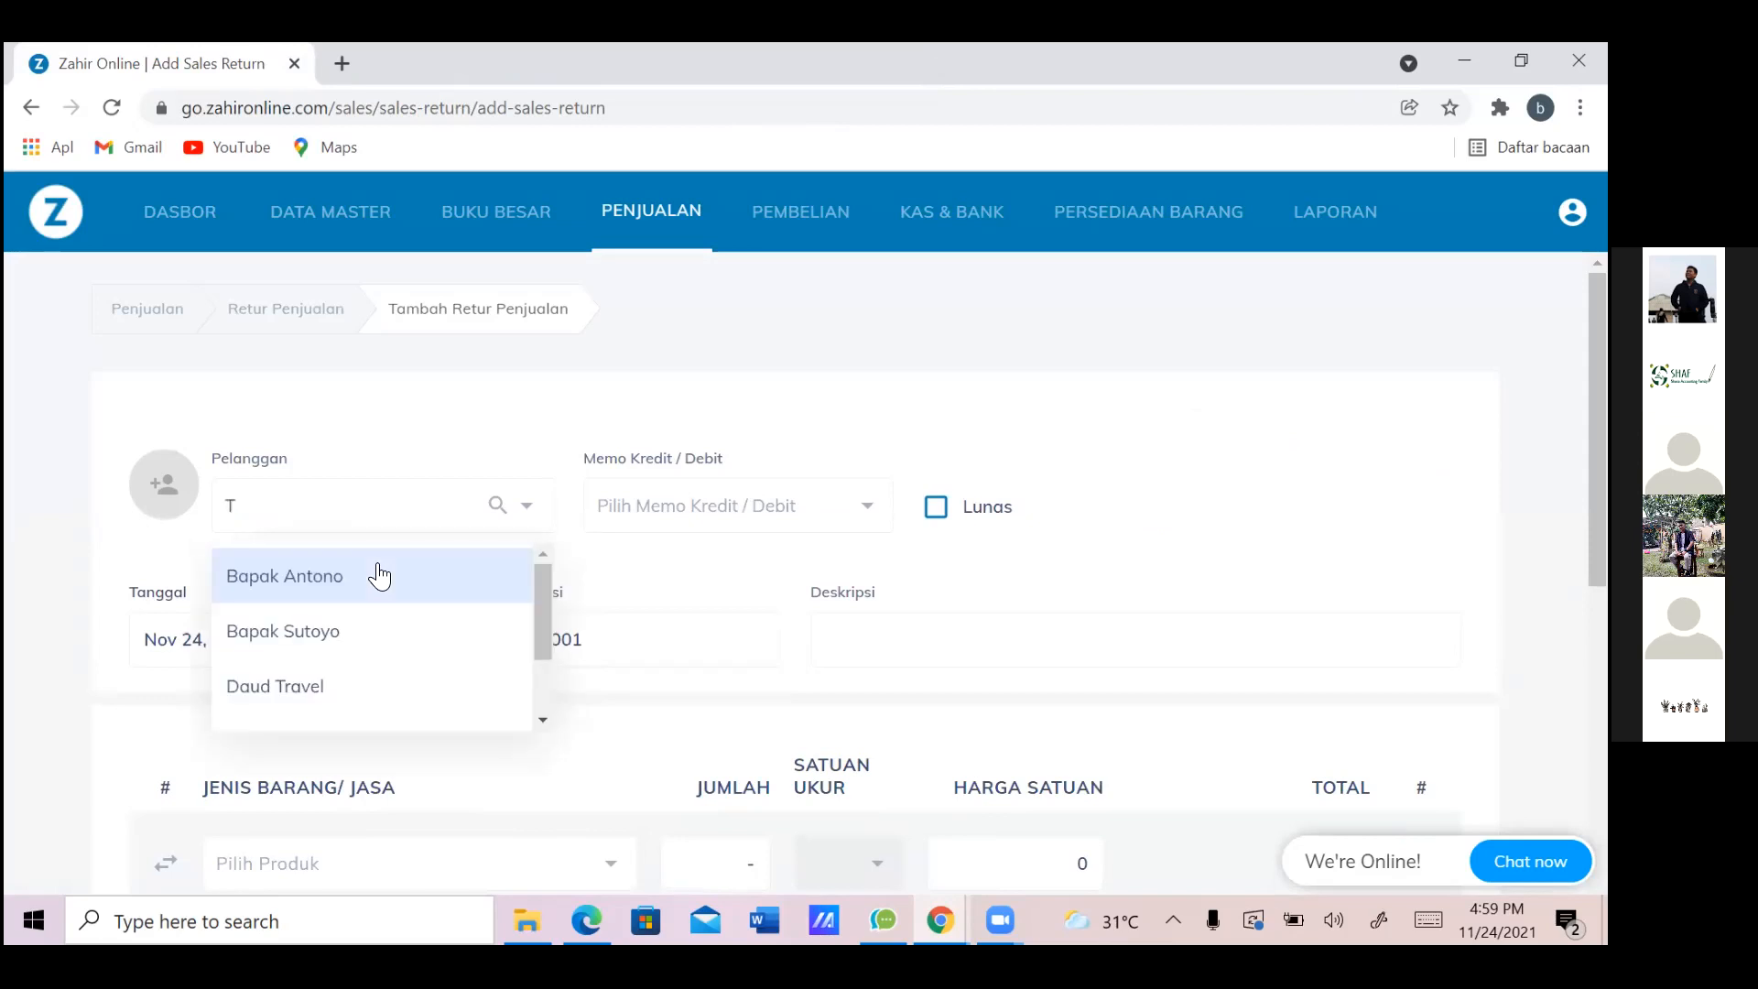
text(oko Cit)
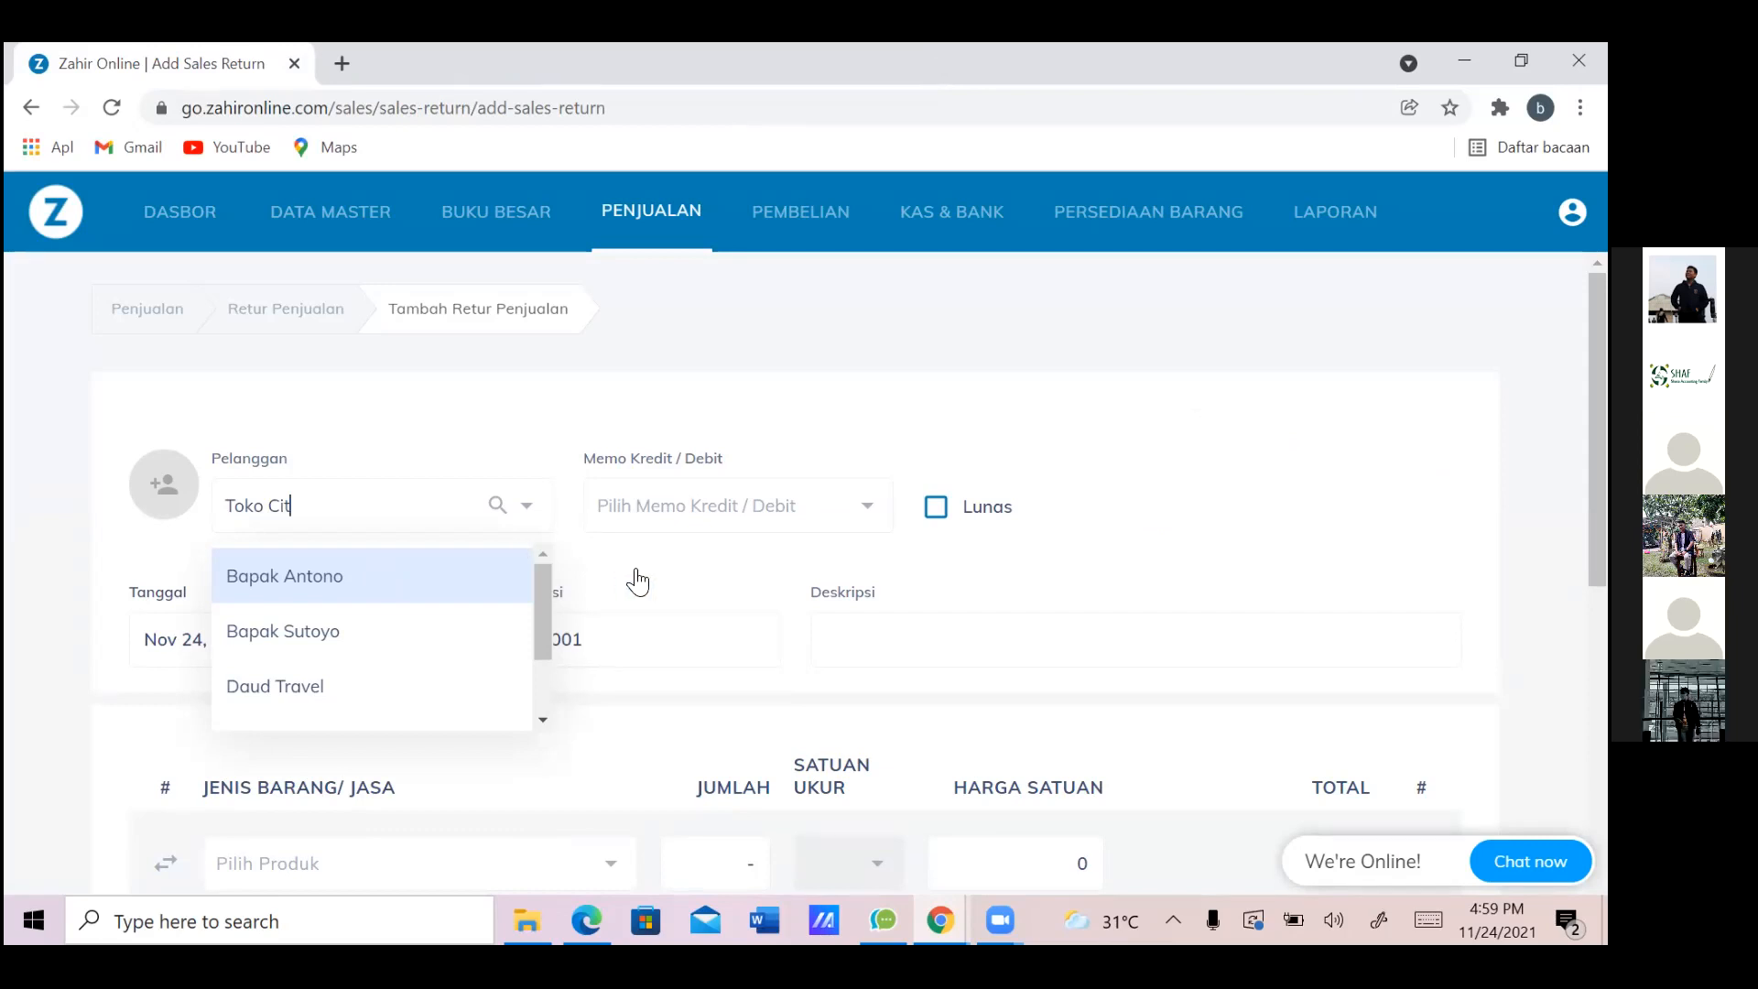
text(ra)
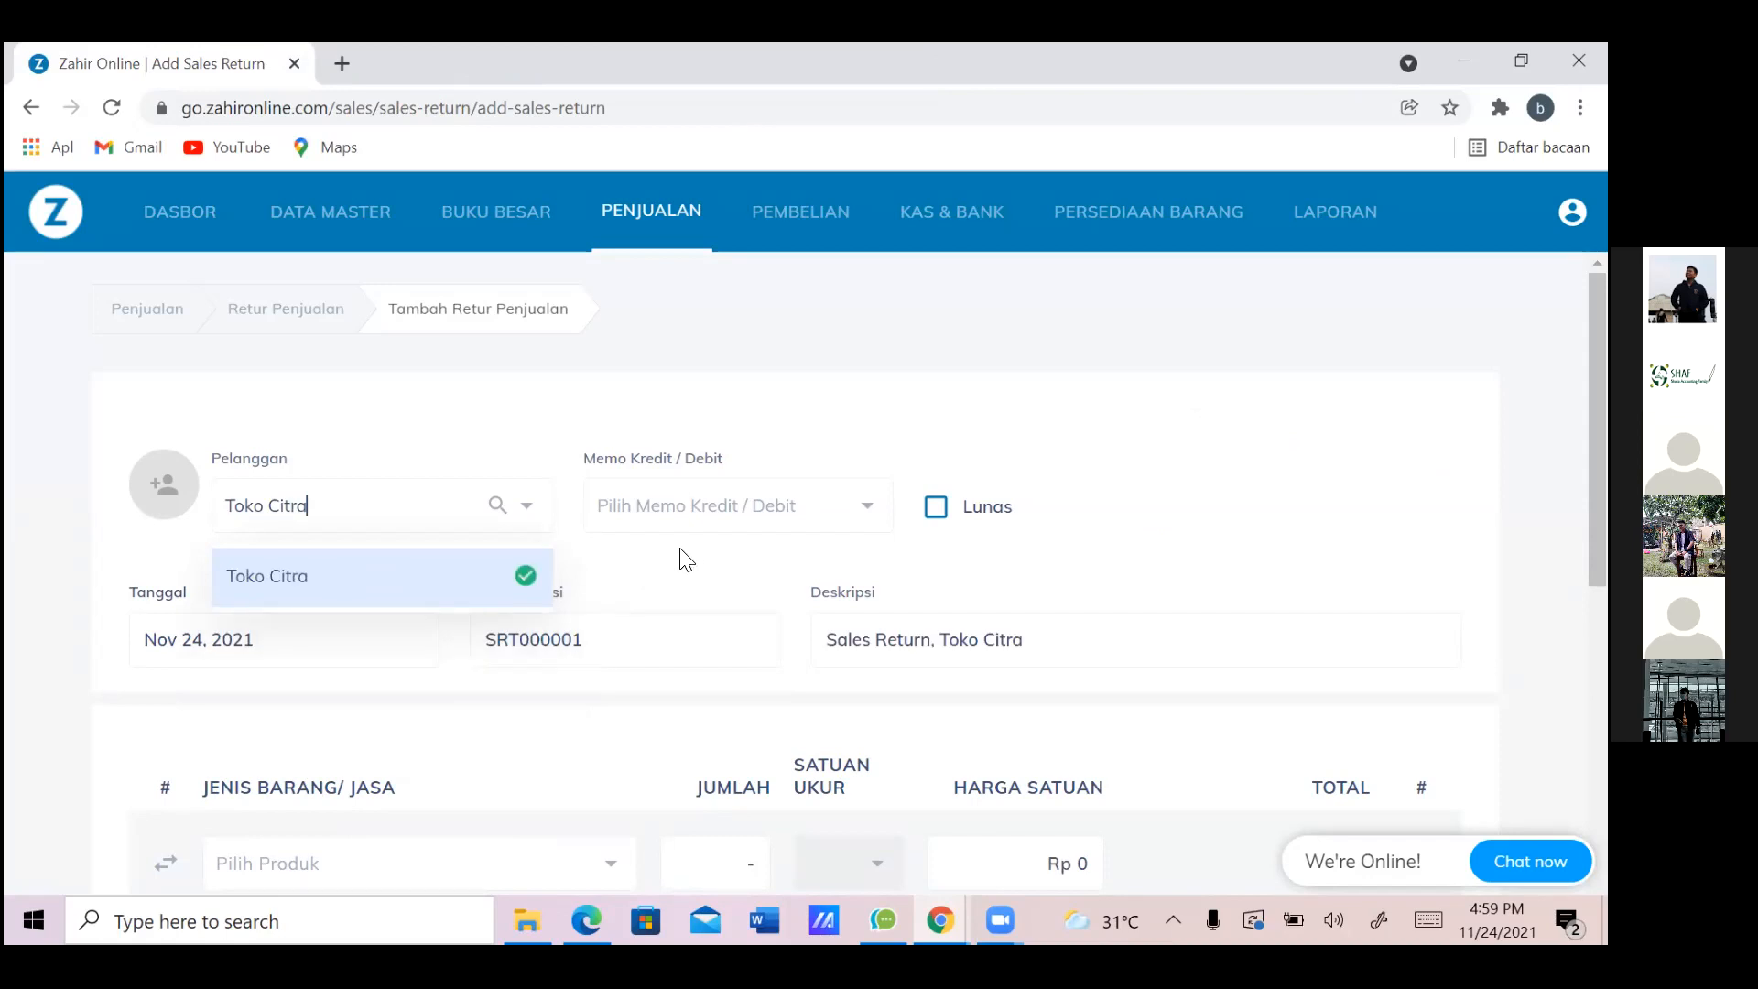
click(493, 526)
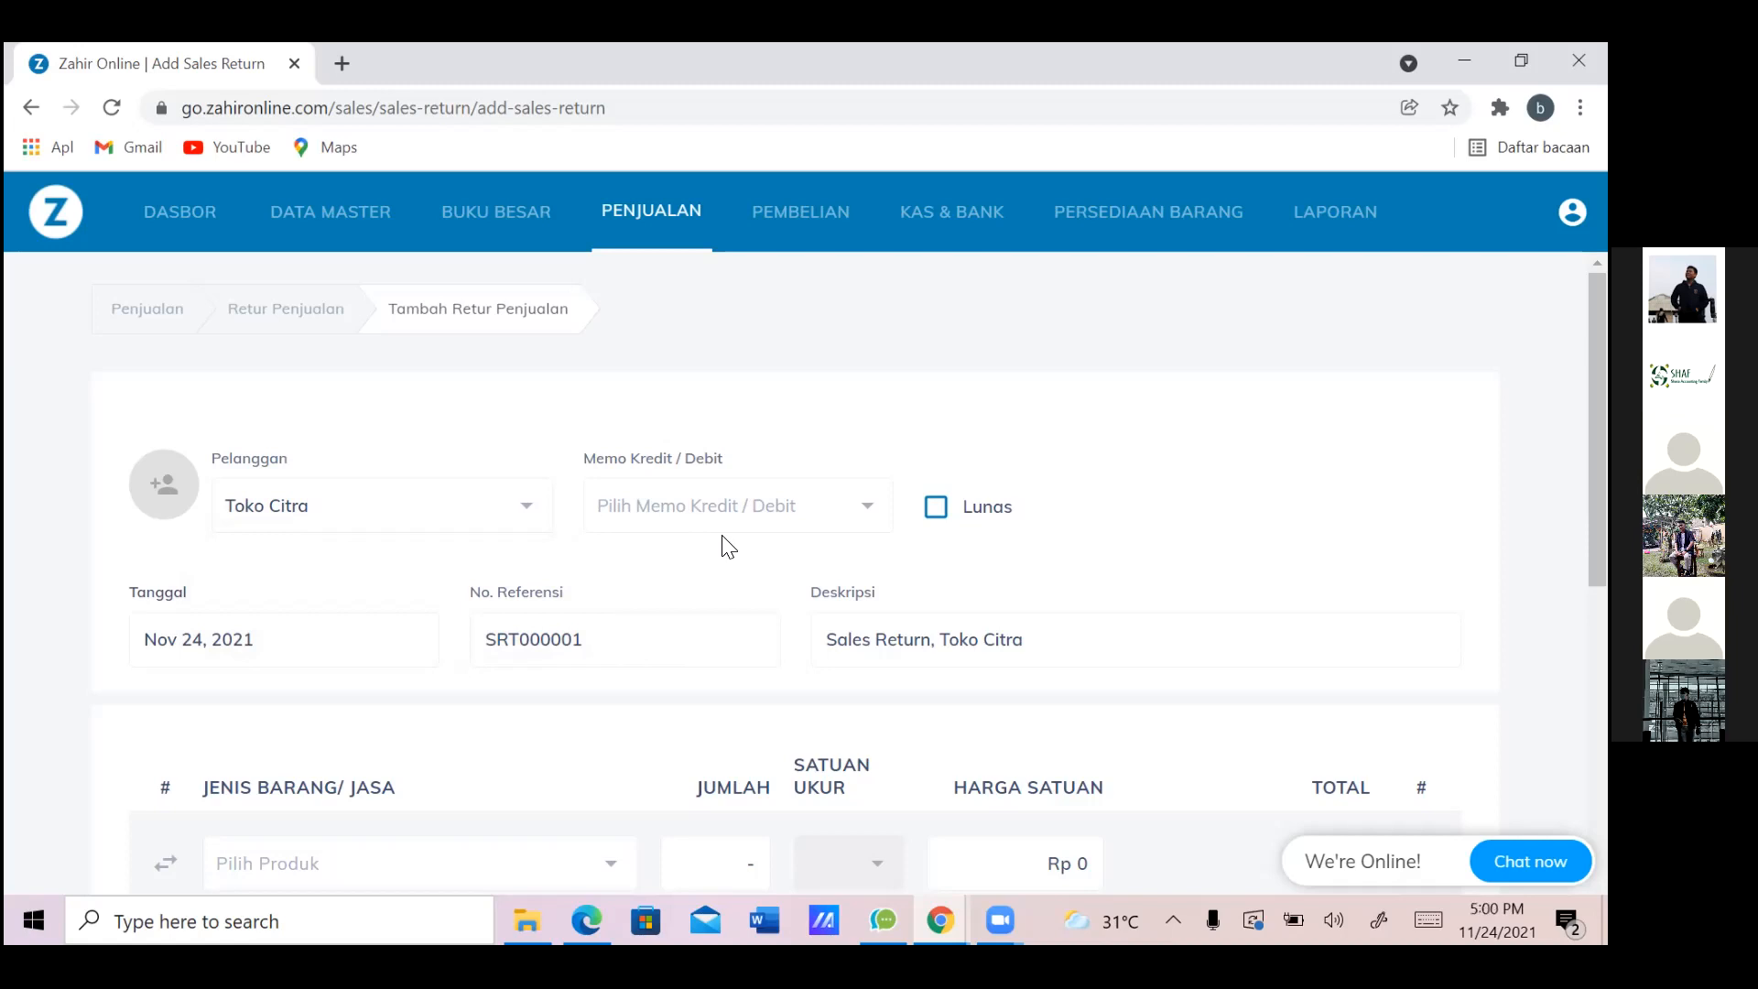
key(alt+Tab)
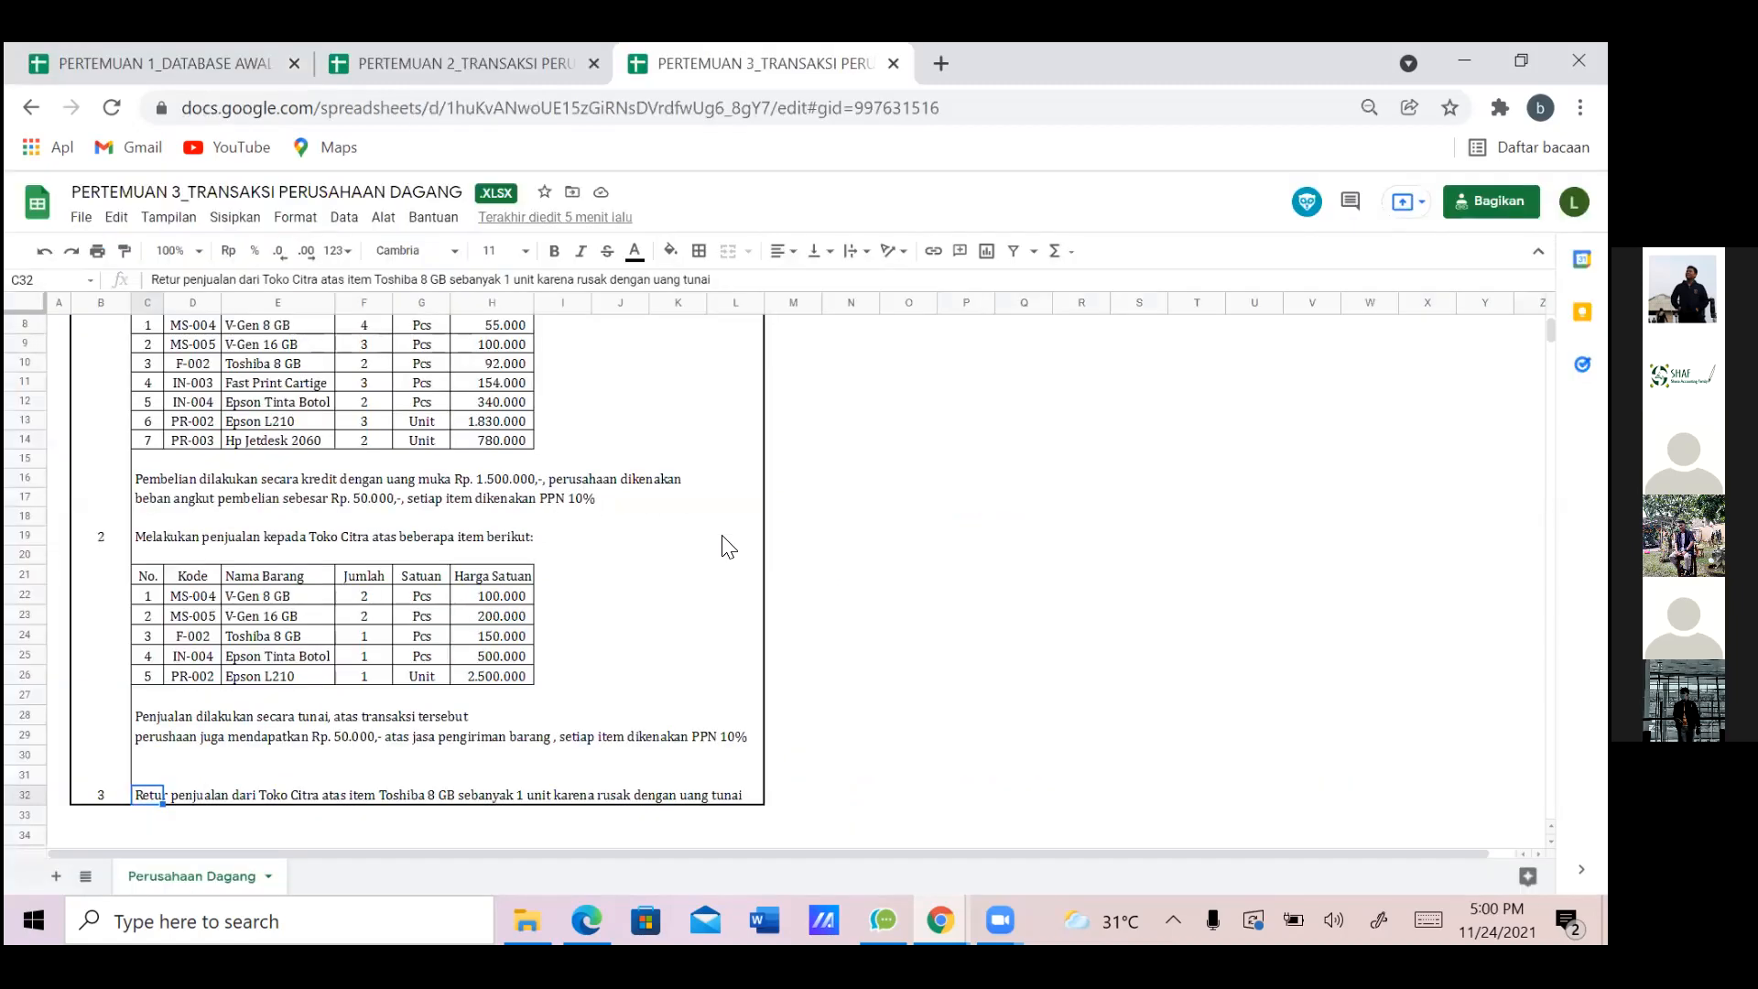
key(alt+Tab)
key(alt+Tab)
key(alt+Tab)
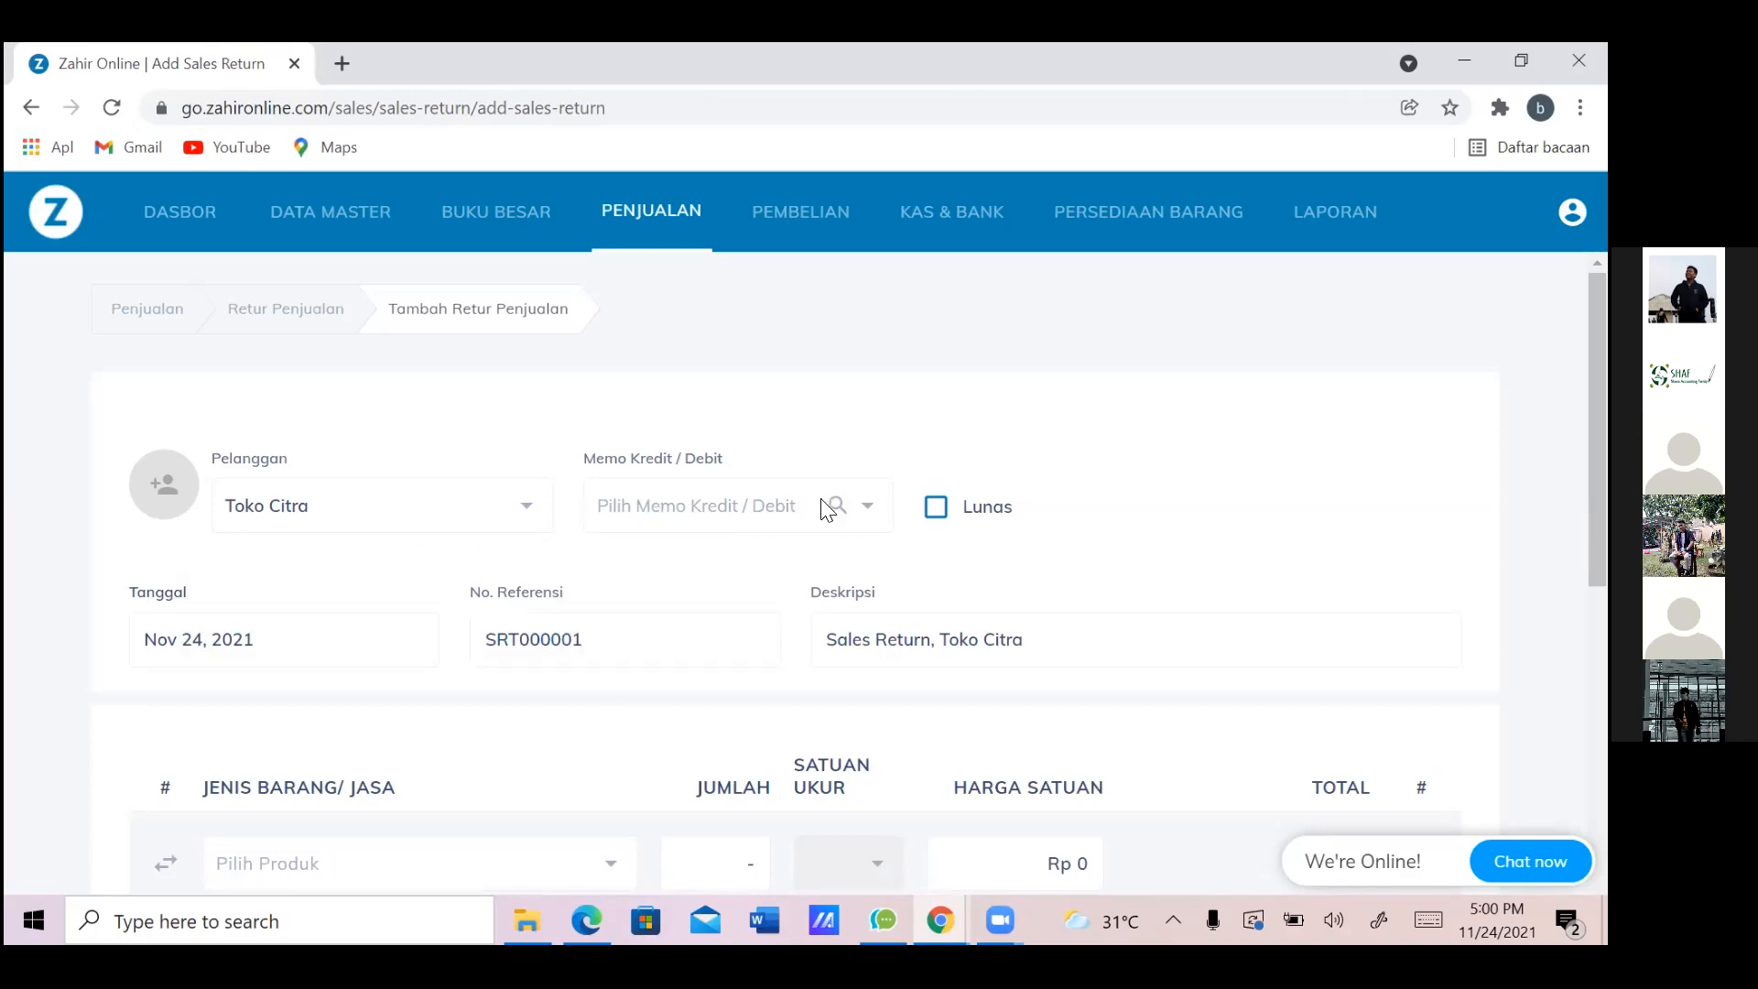
Link the return to Toko Citra's sales invoice SJ000004 from the invoice lookup
click(795, 520)
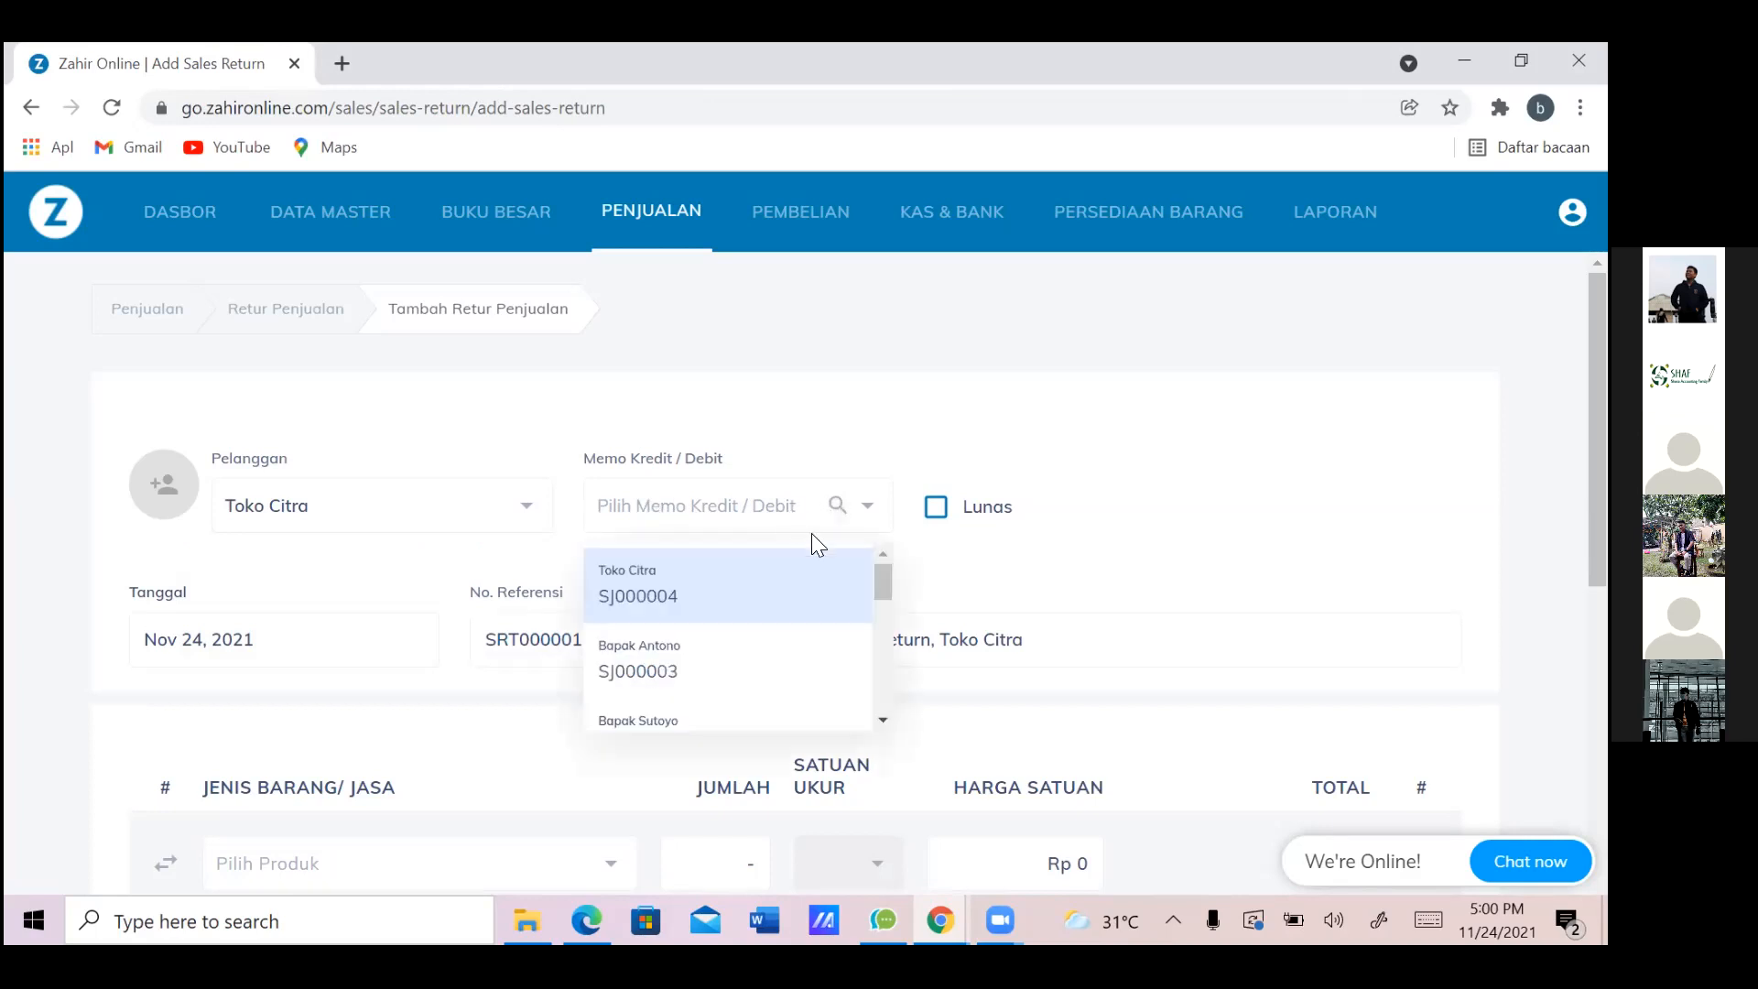
click(744, 510)
click(744, 513)
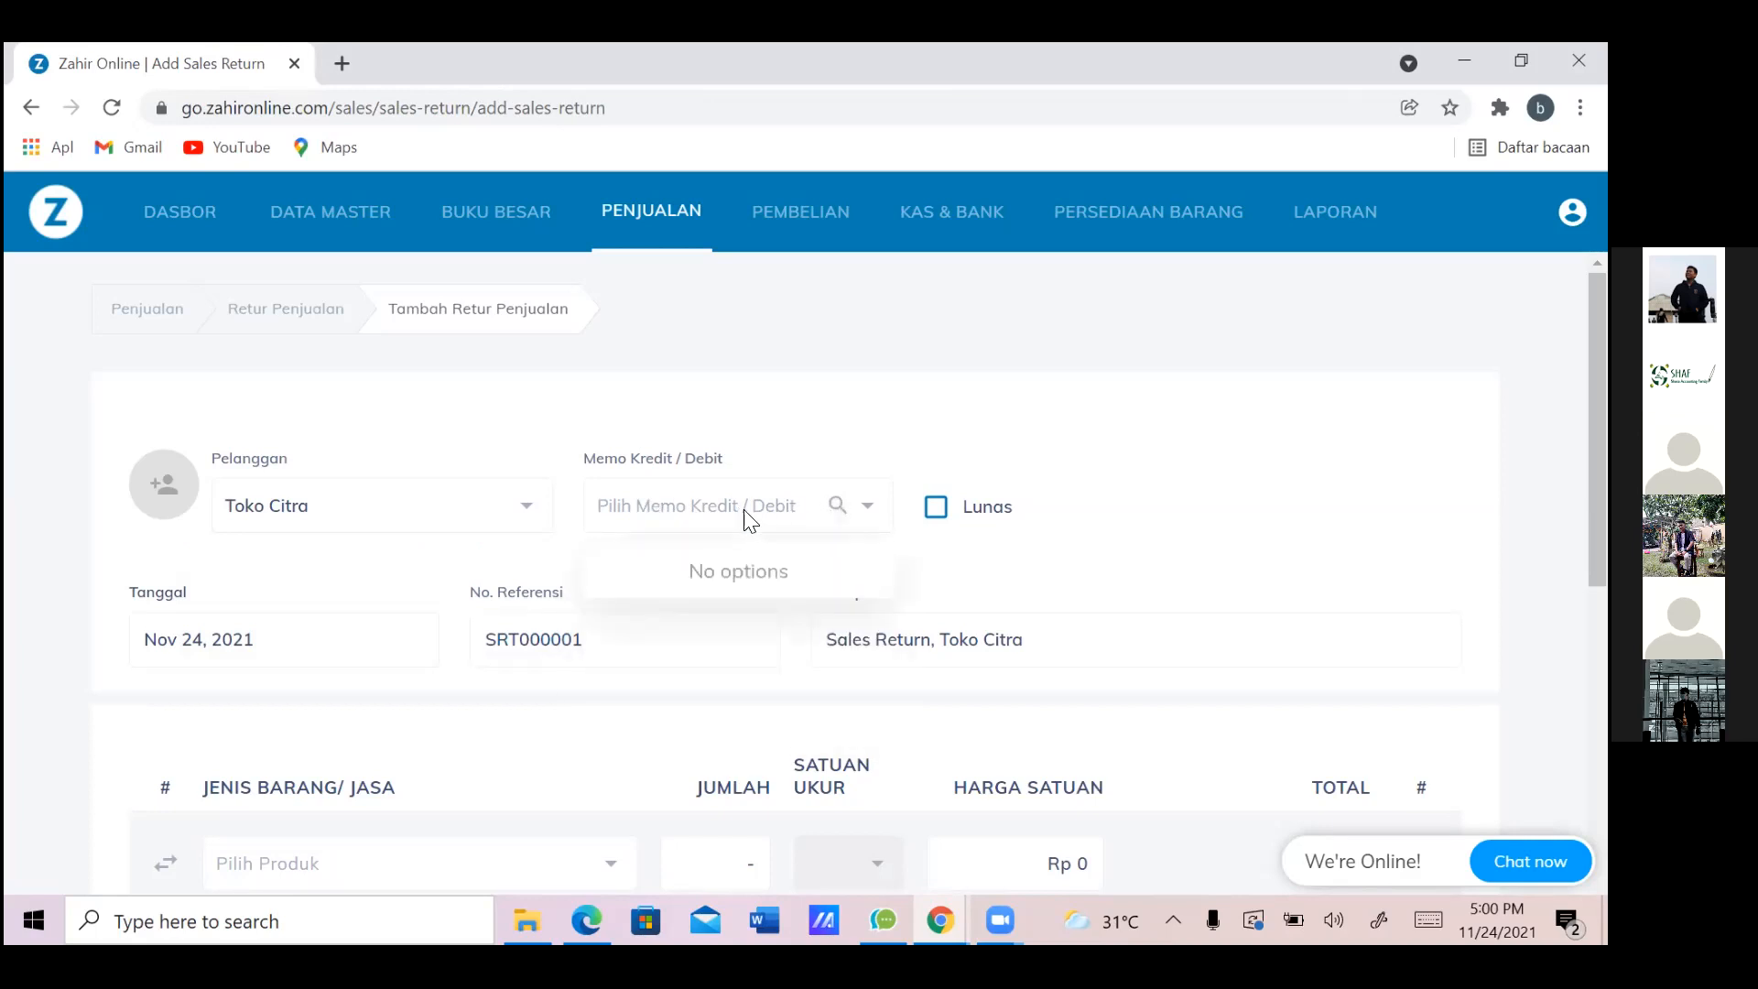
click(738, 516)
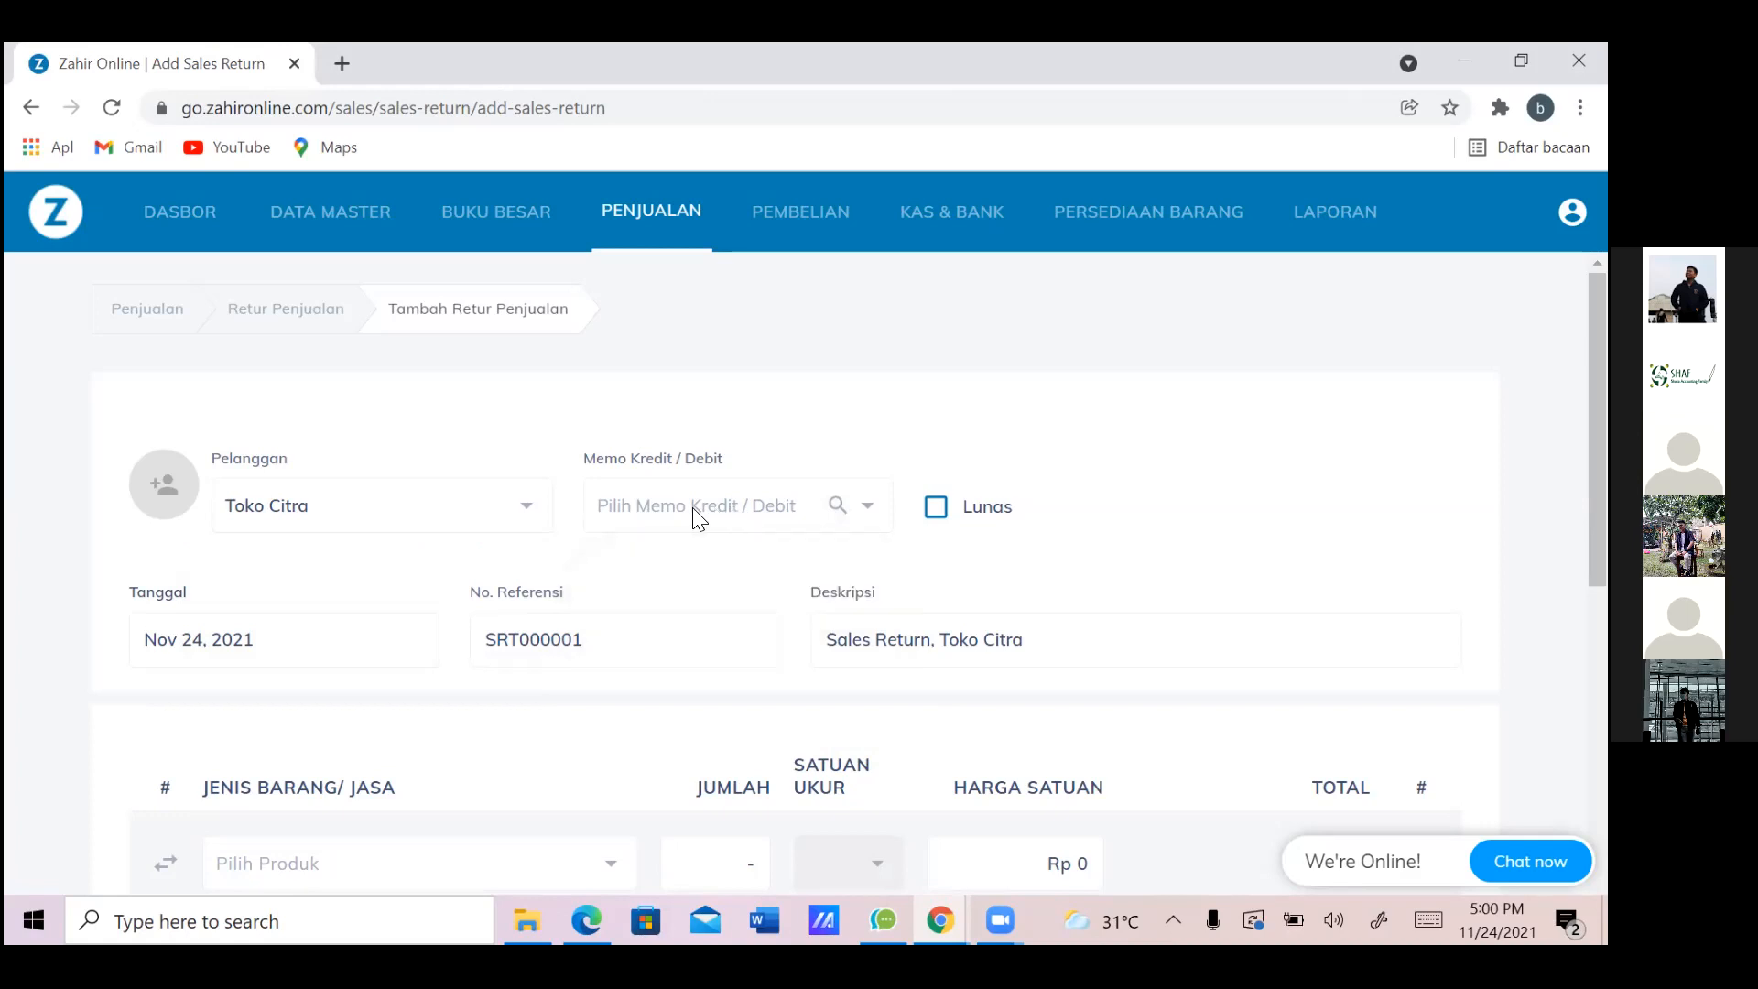
click(700, 515)
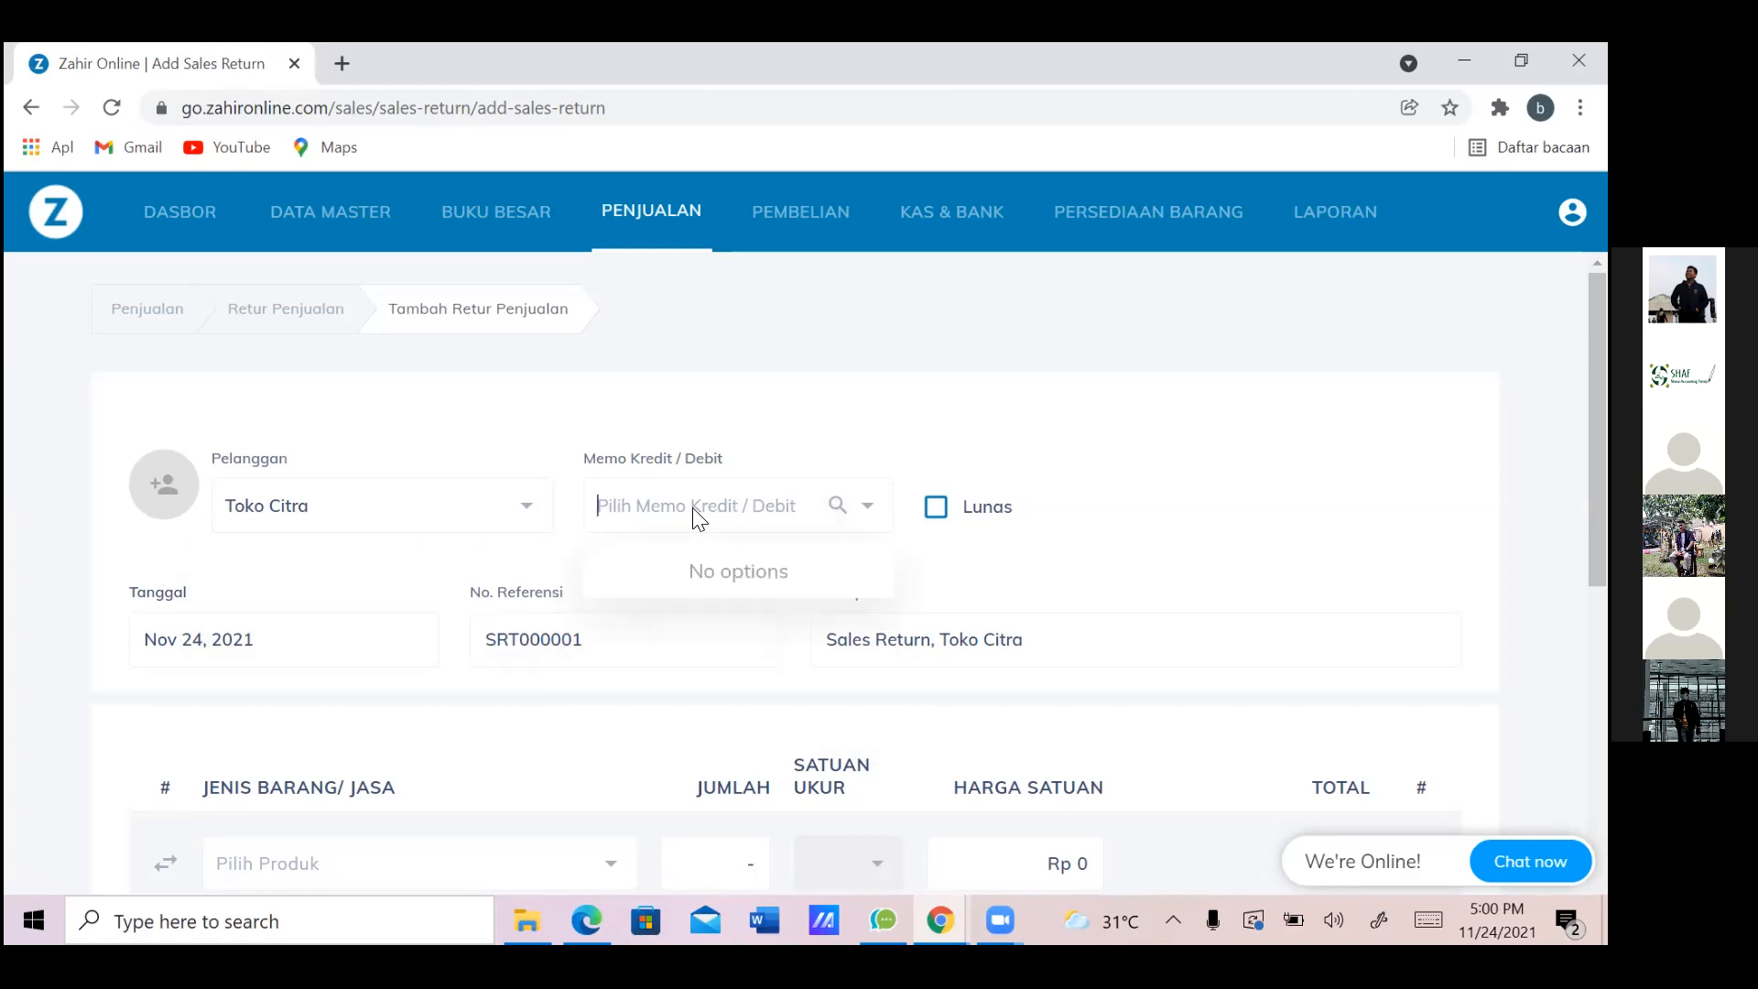
click(836, 506)
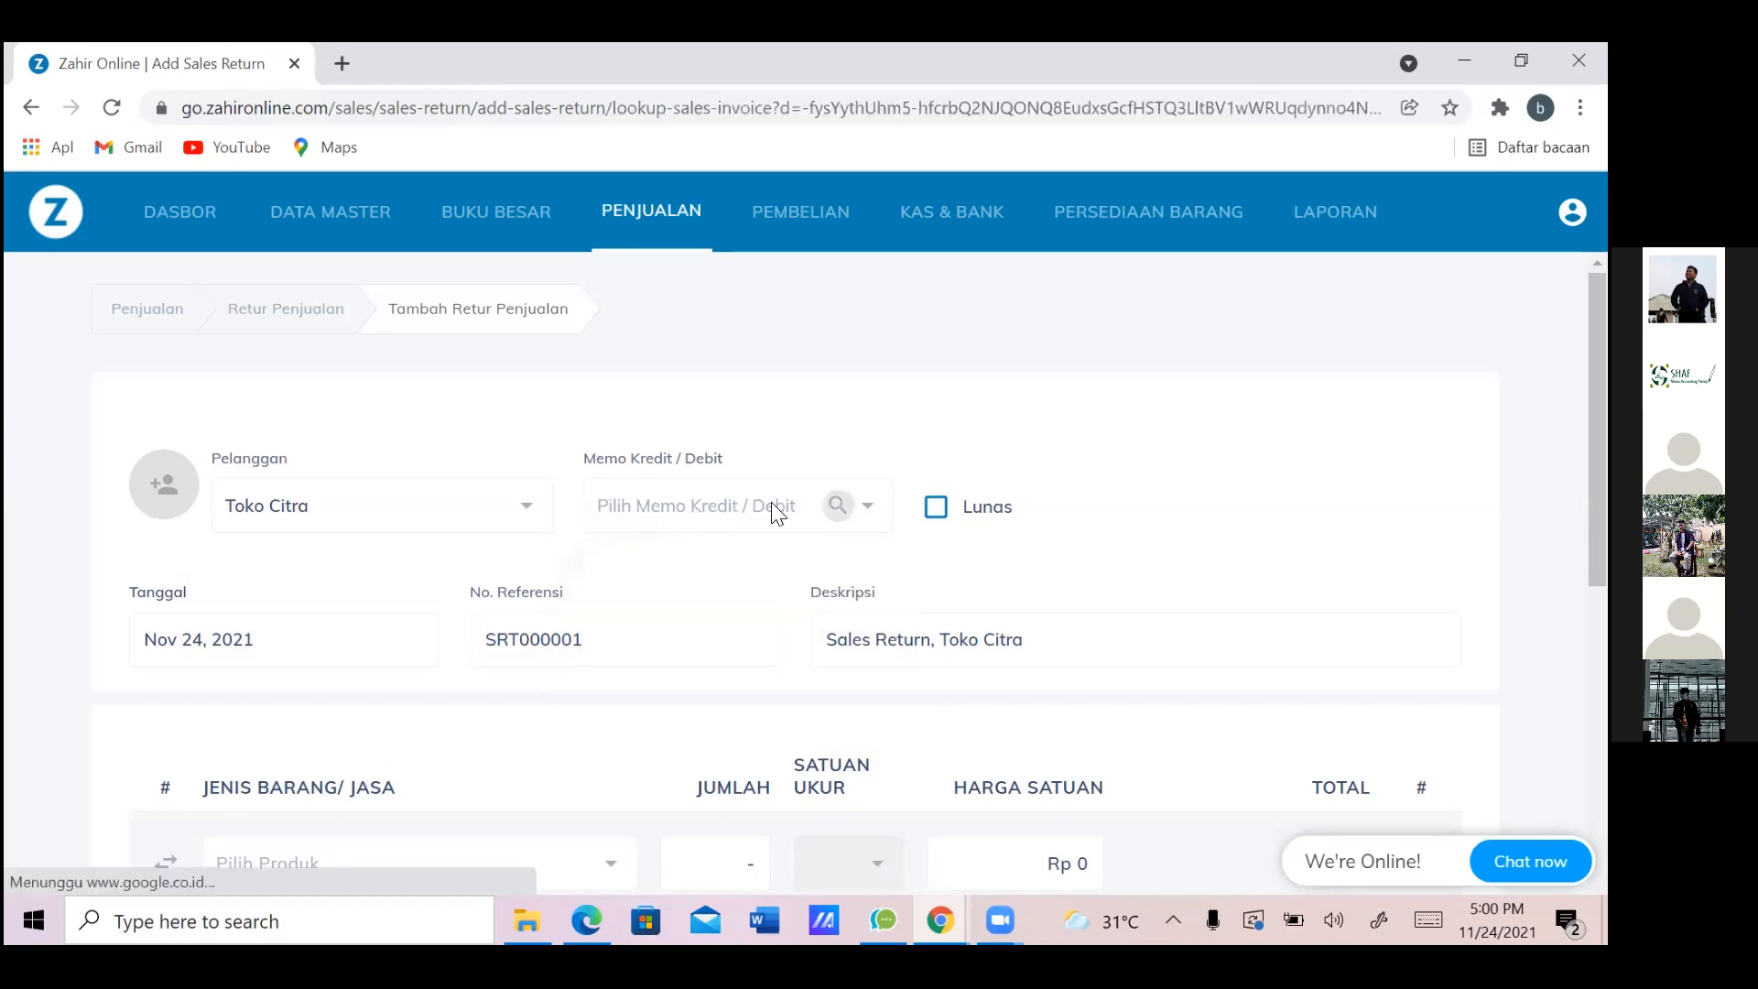
click(832, 508)
click(832, 519)
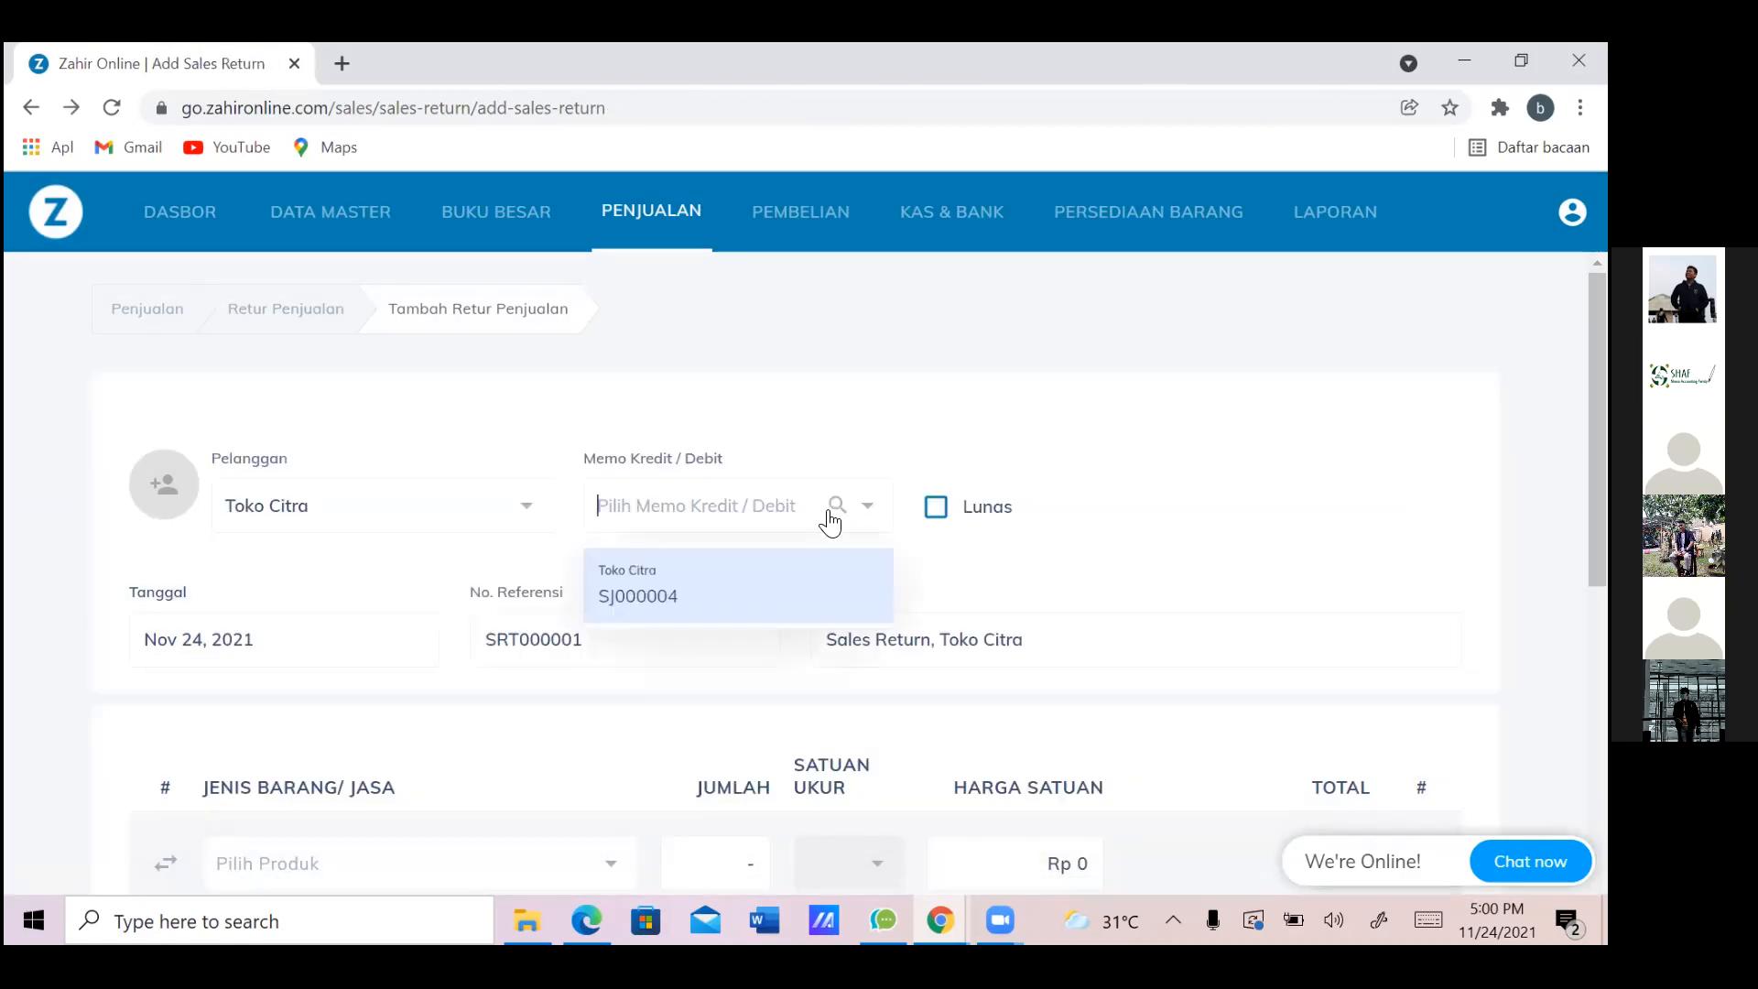
click(807, 512)
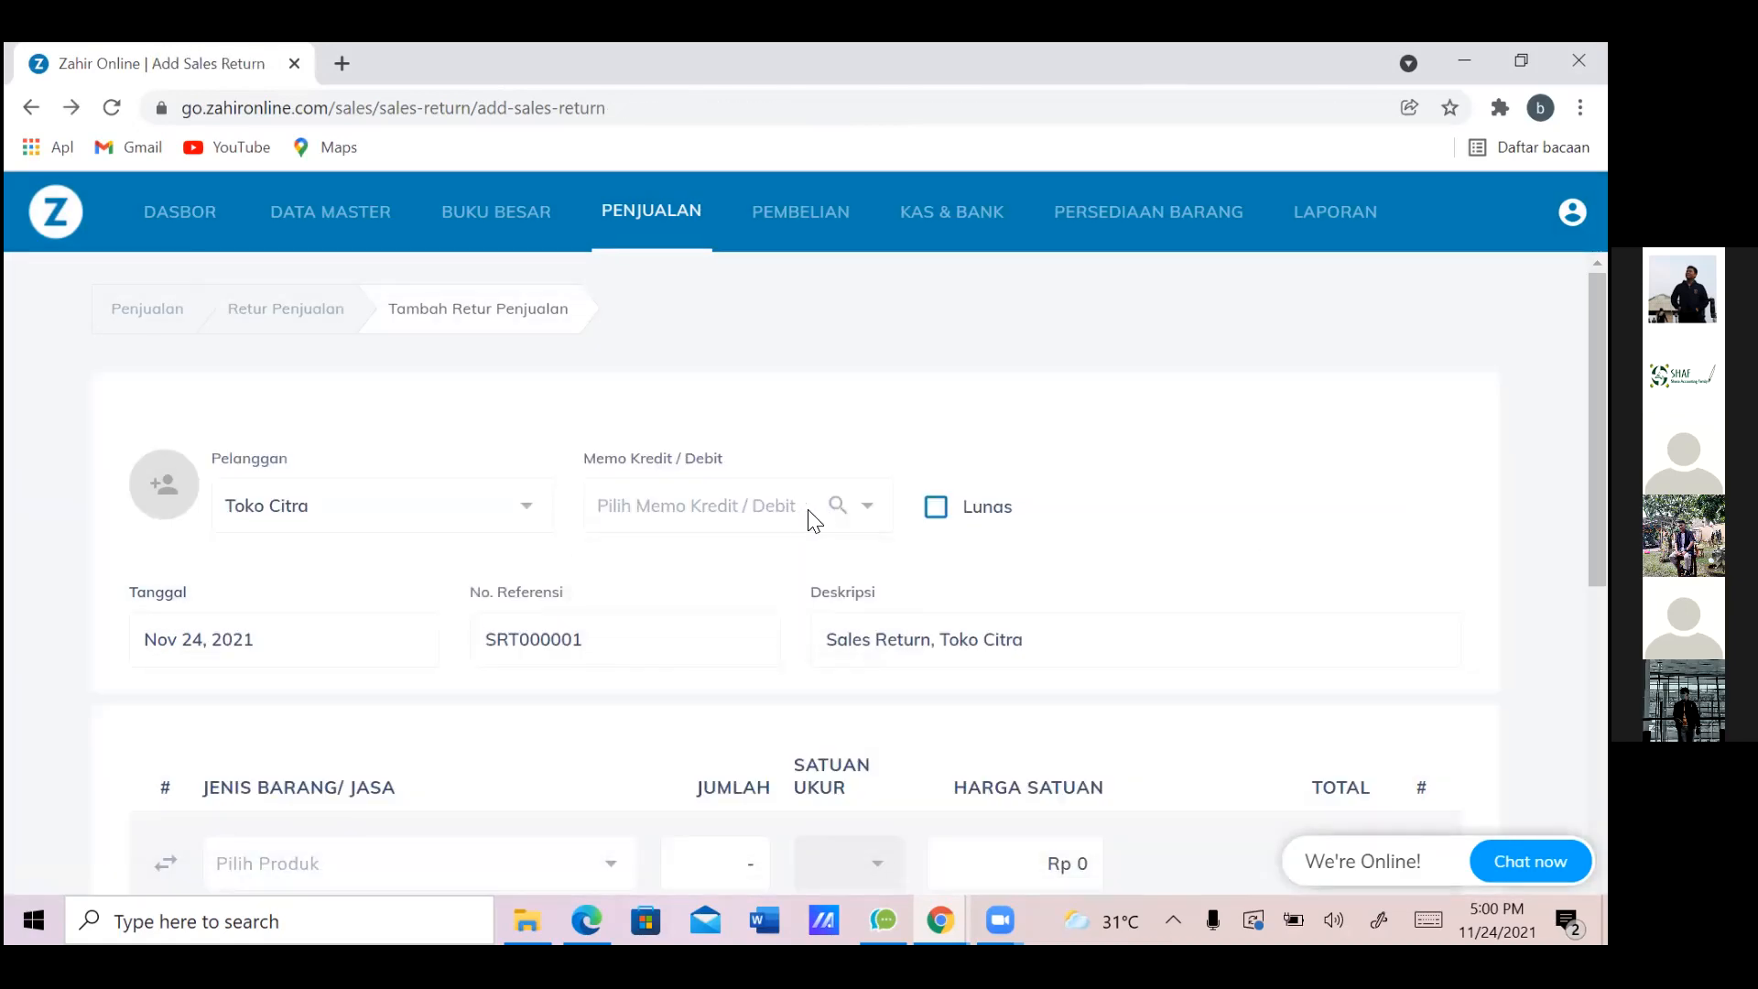
click(838, 511)
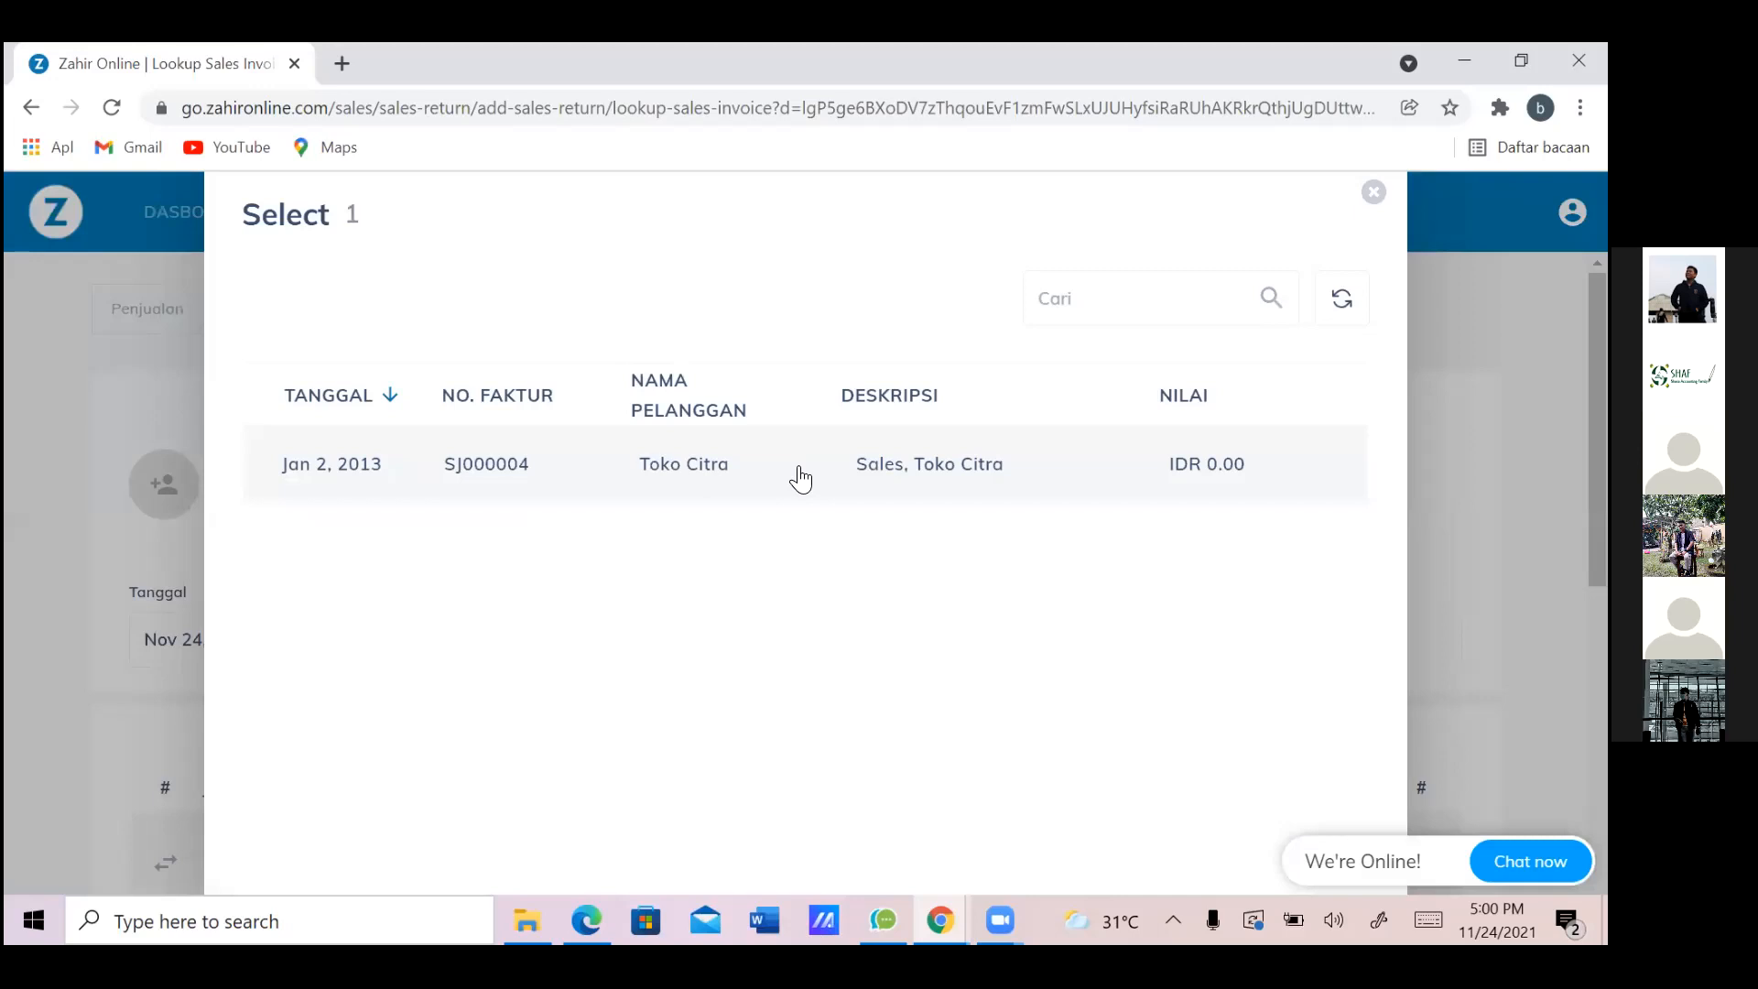
click(800, 478)
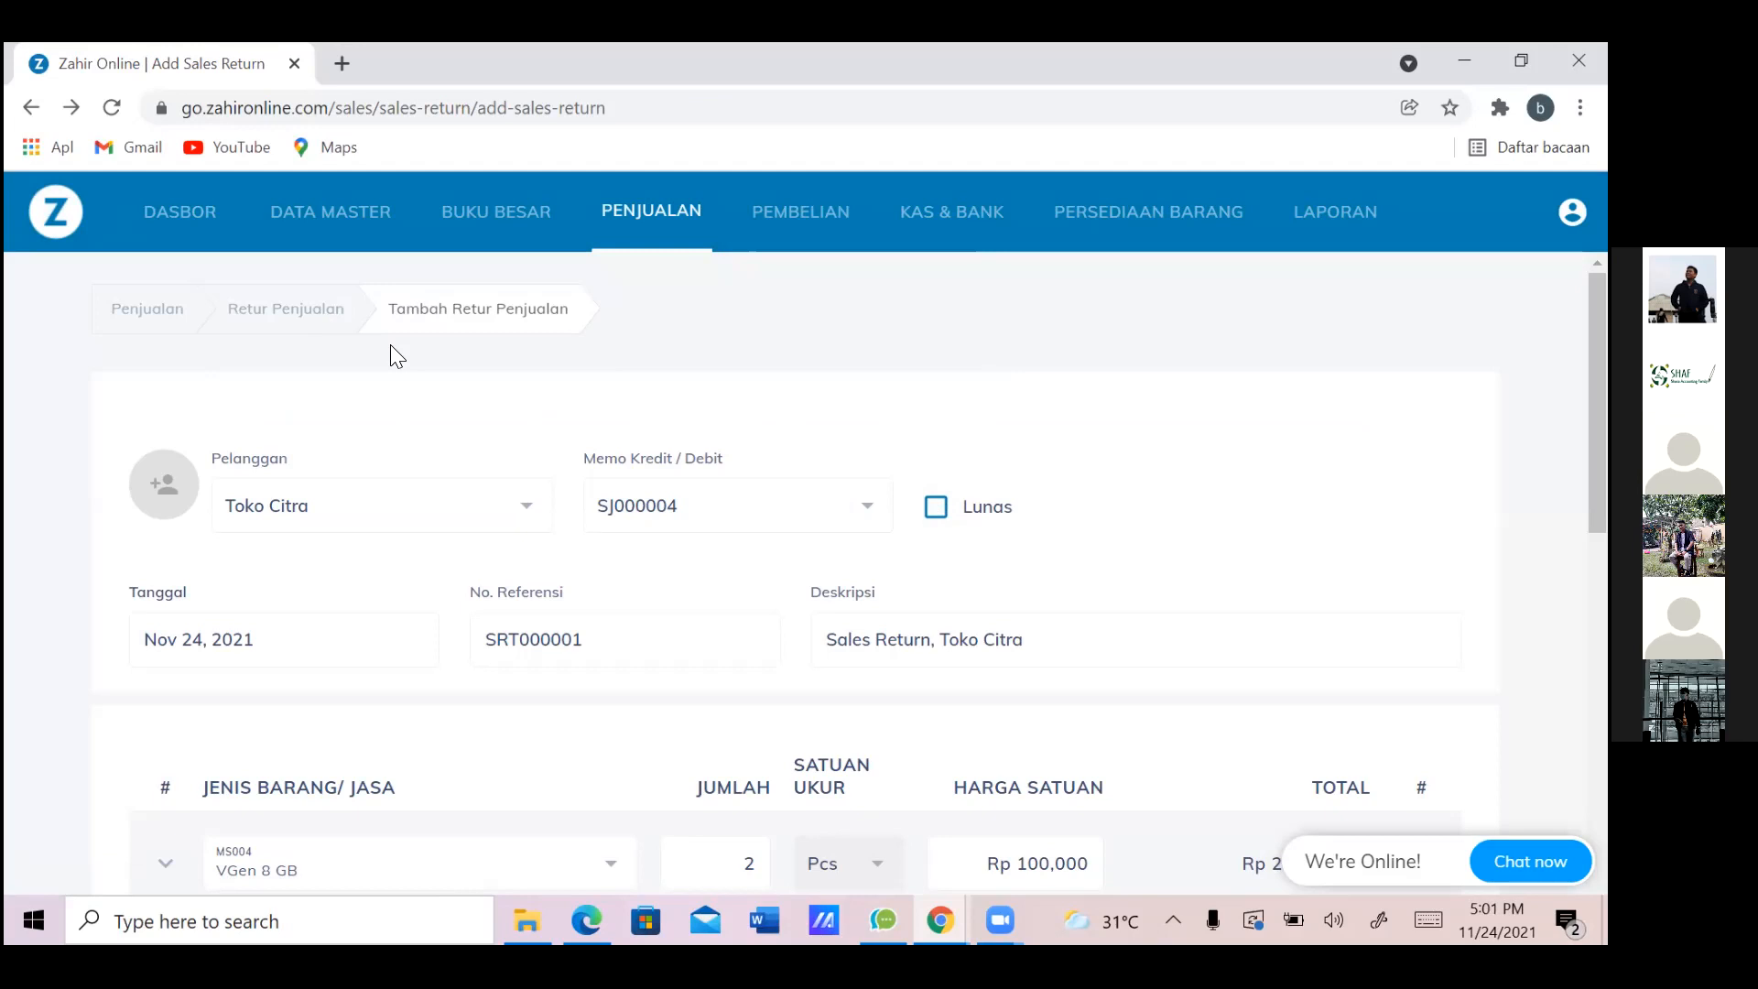
Mark the return as paid (Lunas) from the Kas account and review the item rows
click(936, 518)
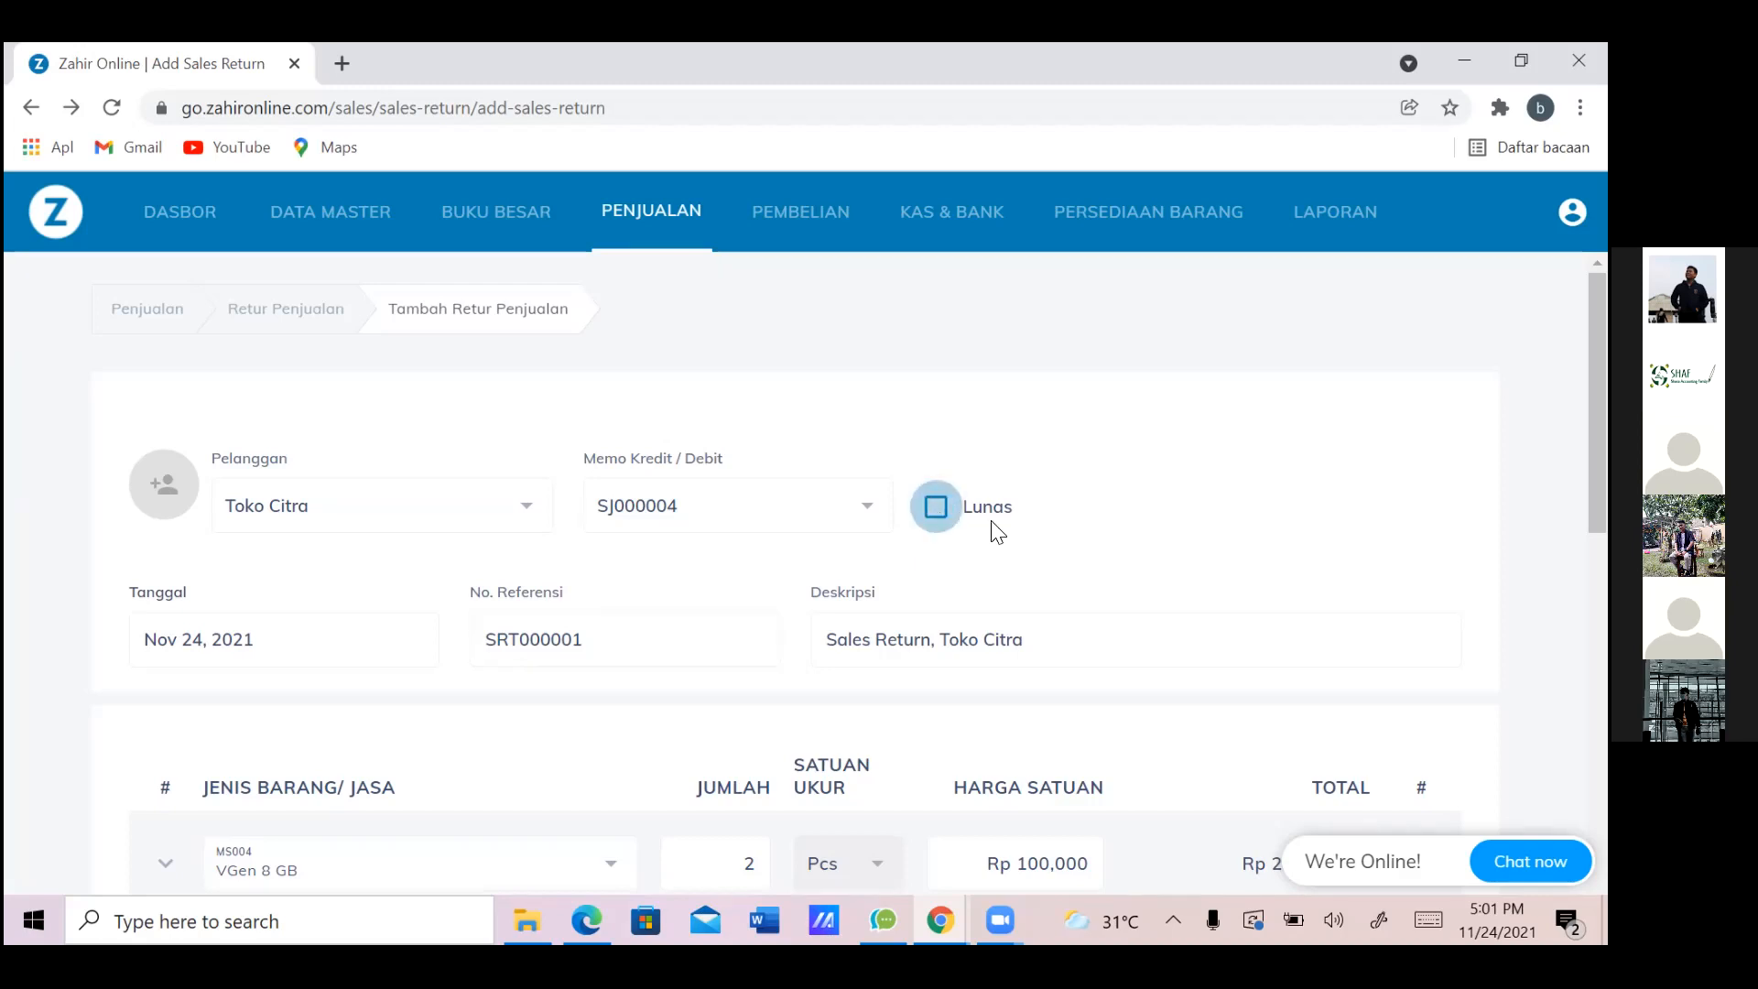
click(660, 487)
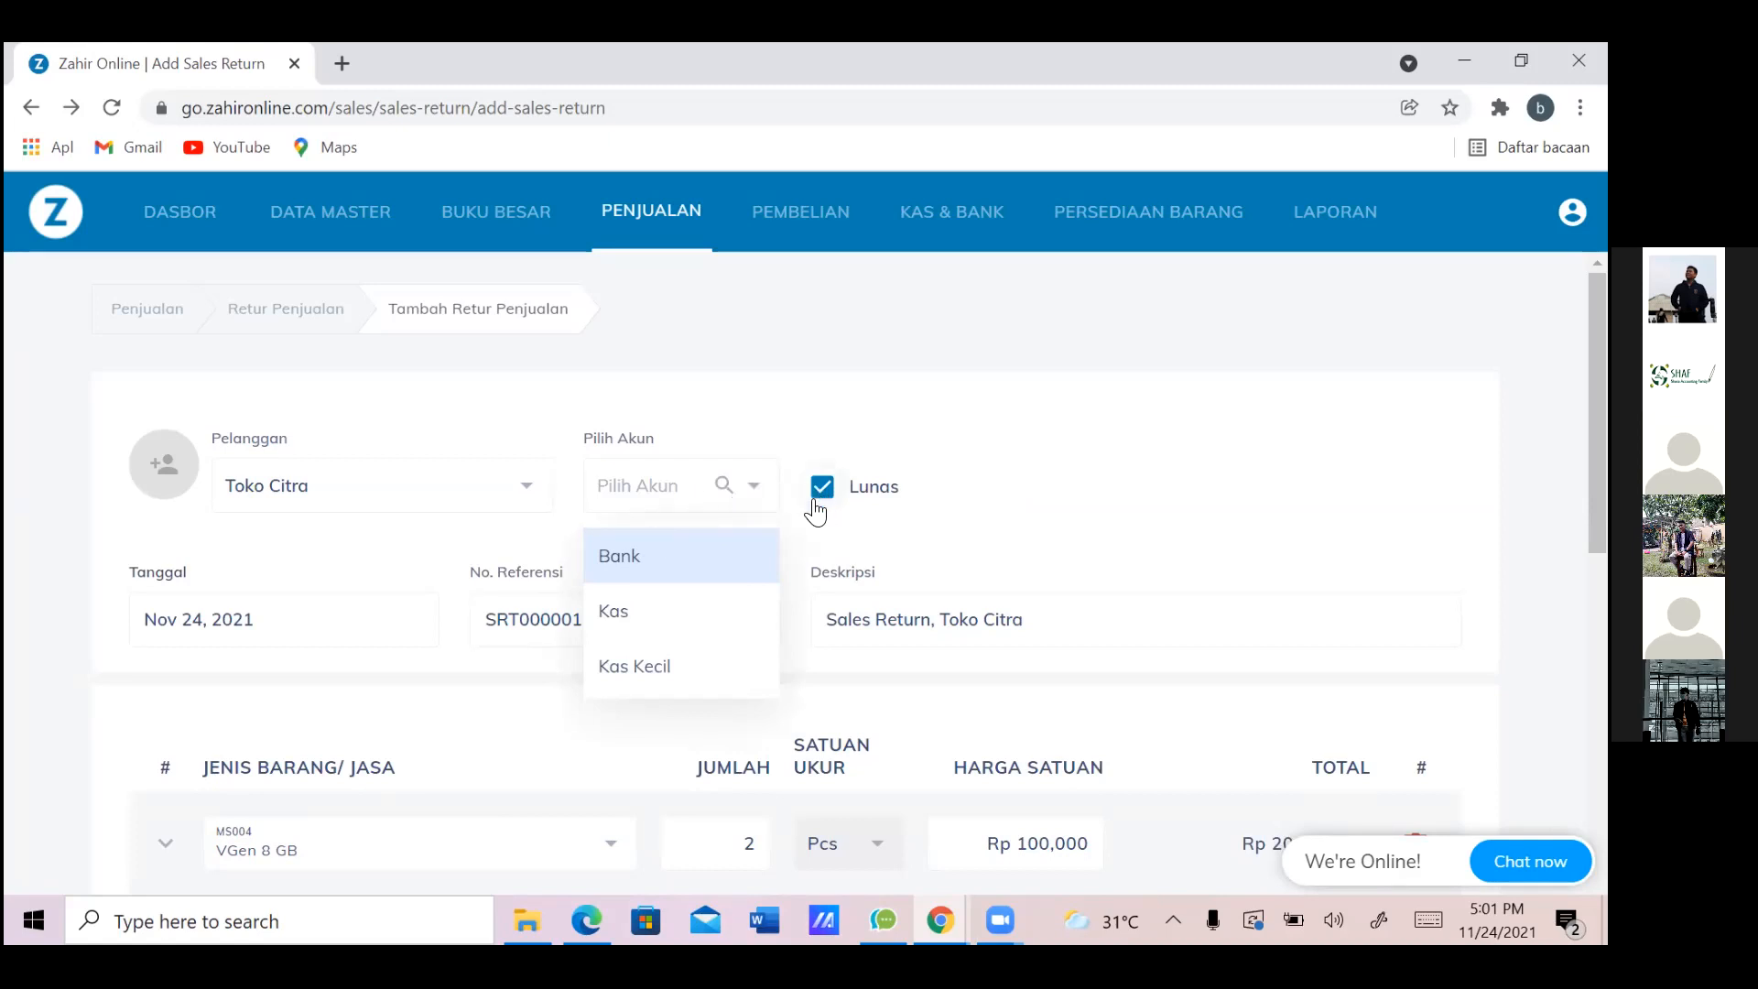
click(705, 616)
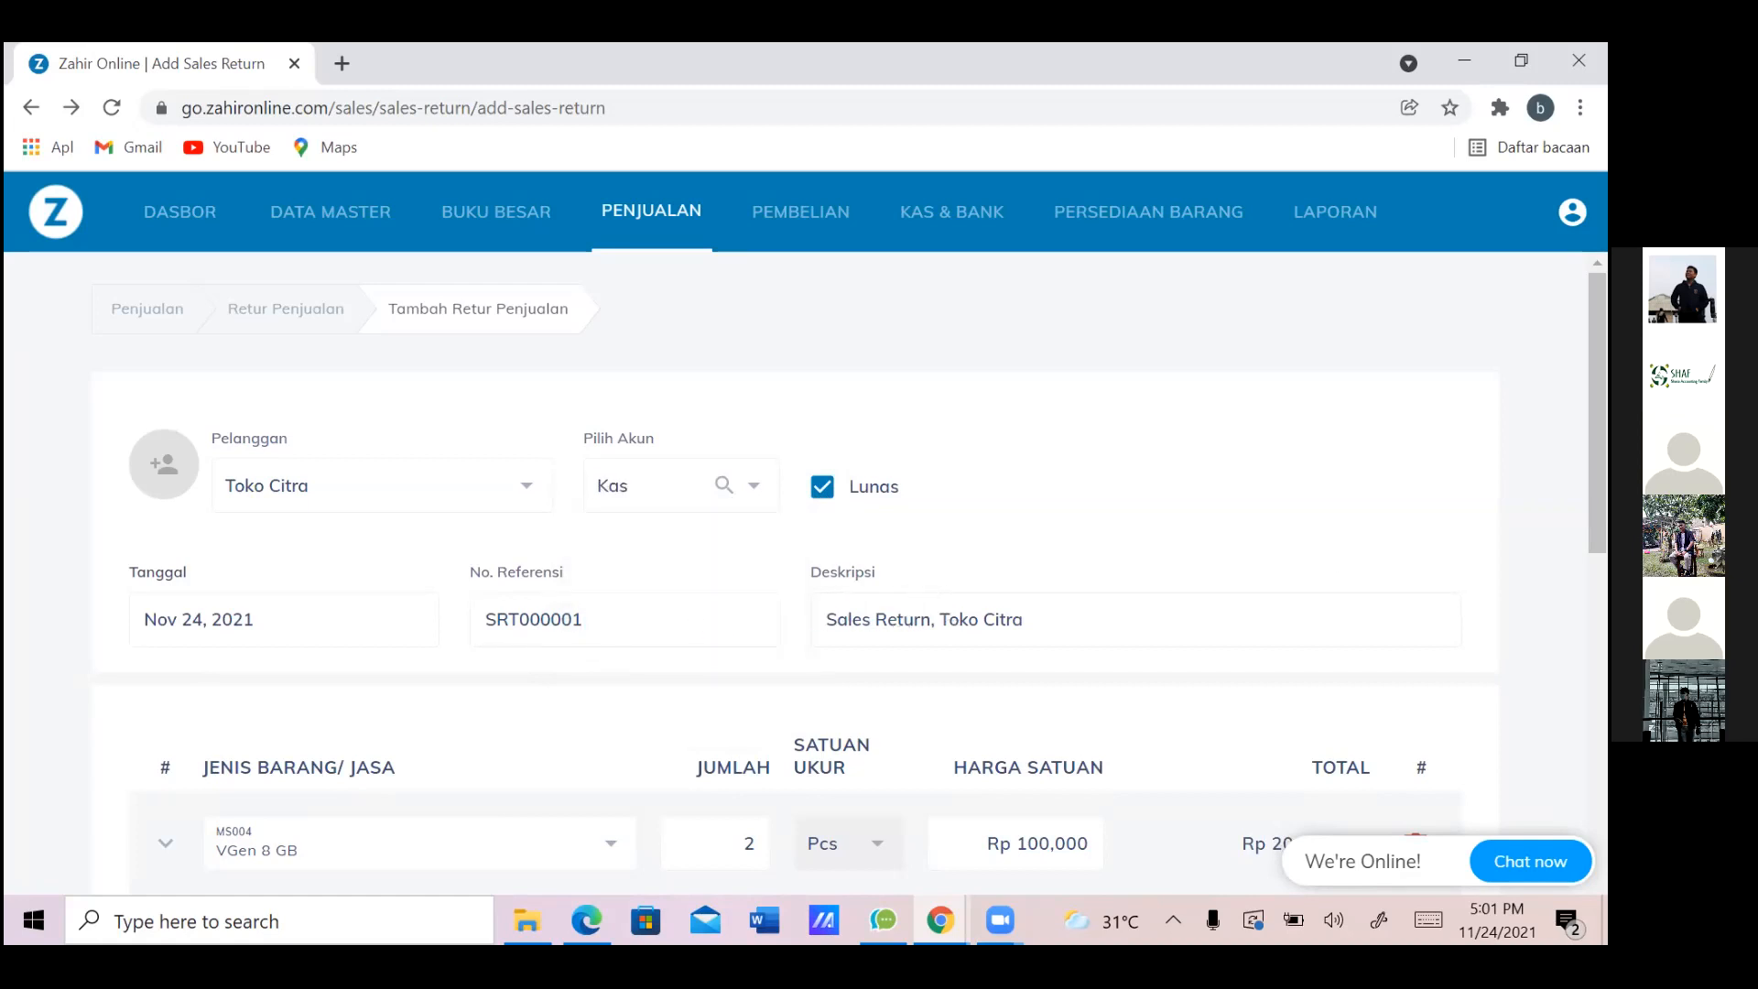
scroll(797, 568, down, 6)
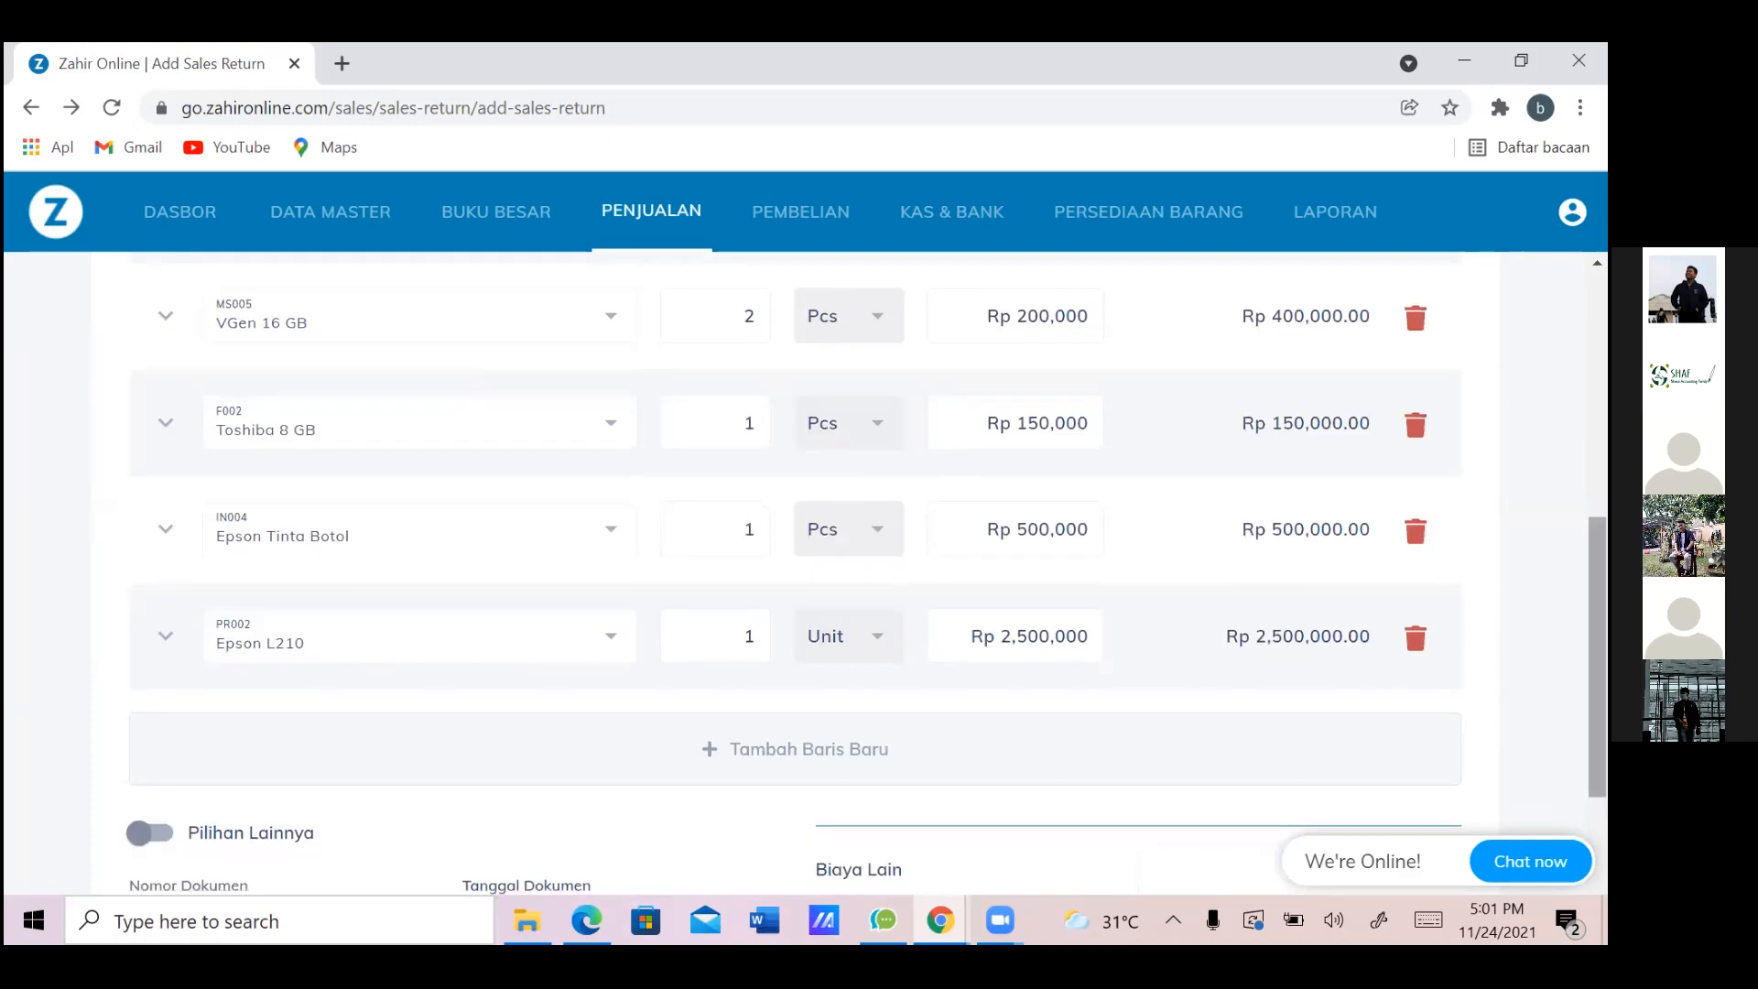
scroll(797, 568, up, 3)
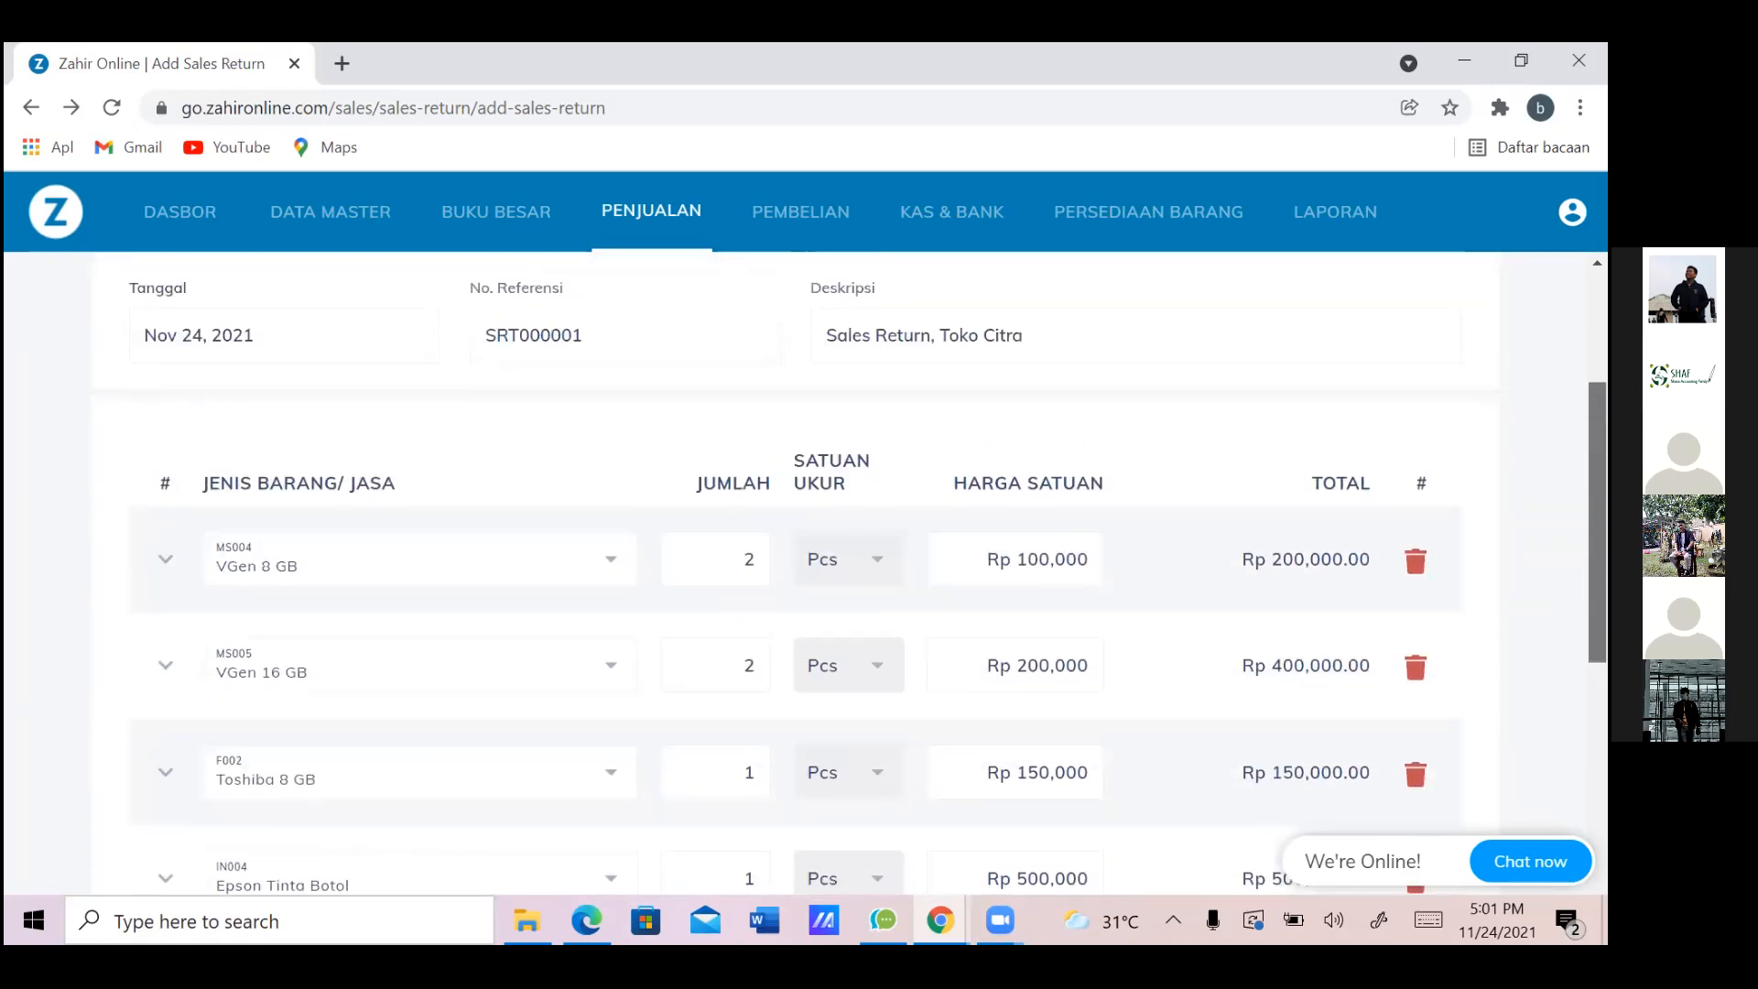
scroll(1396, 399, down, 1)
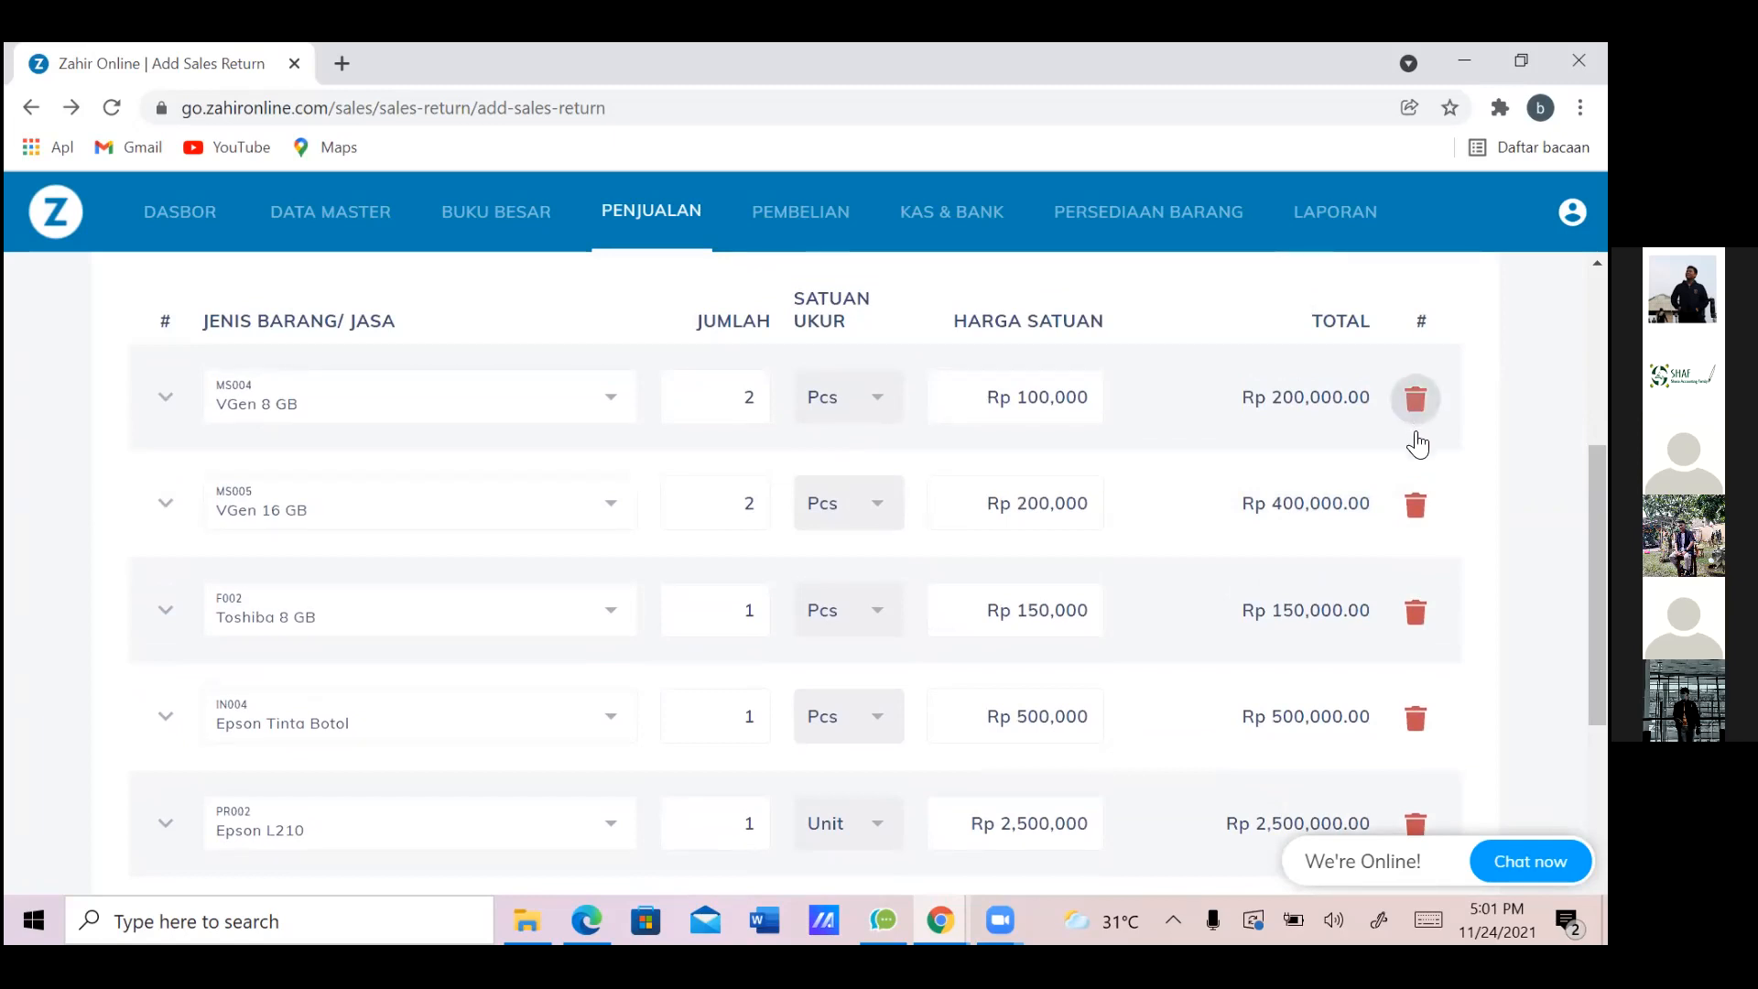
Delete the original Toshiba 8 GB row and add Toshiba 8 GB in a new item row
click(1418, 507)
triple_click(1421, 568)
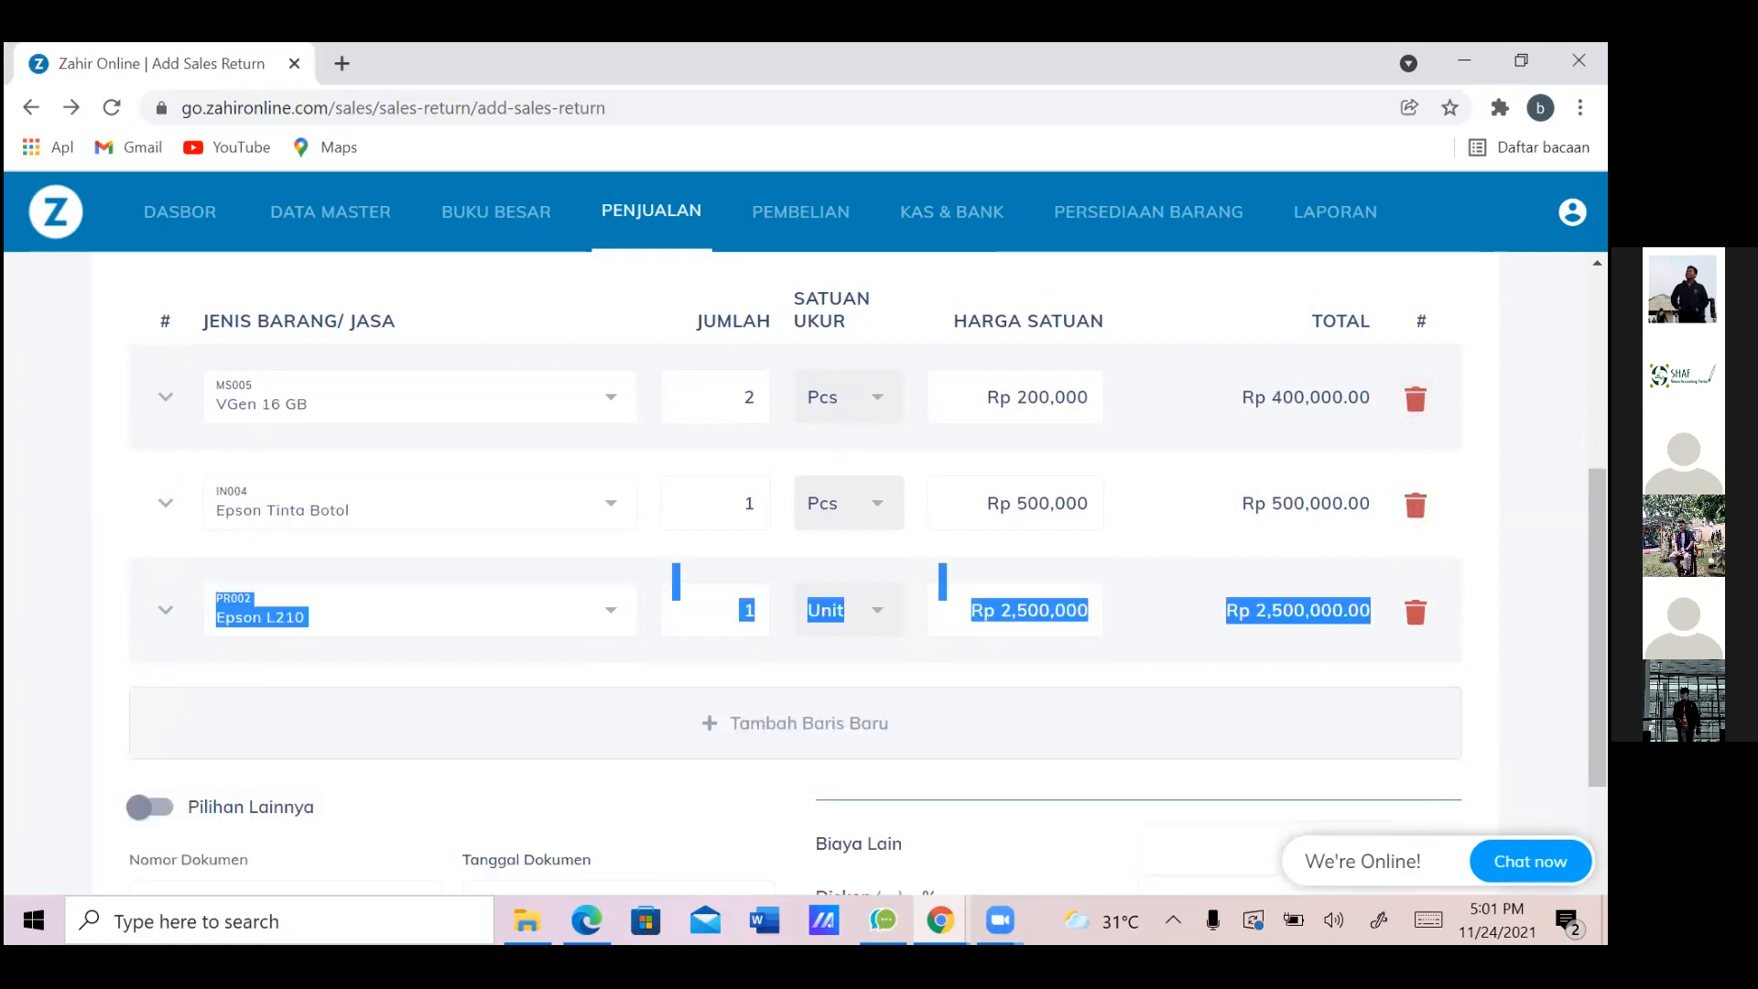
click(691, 730)
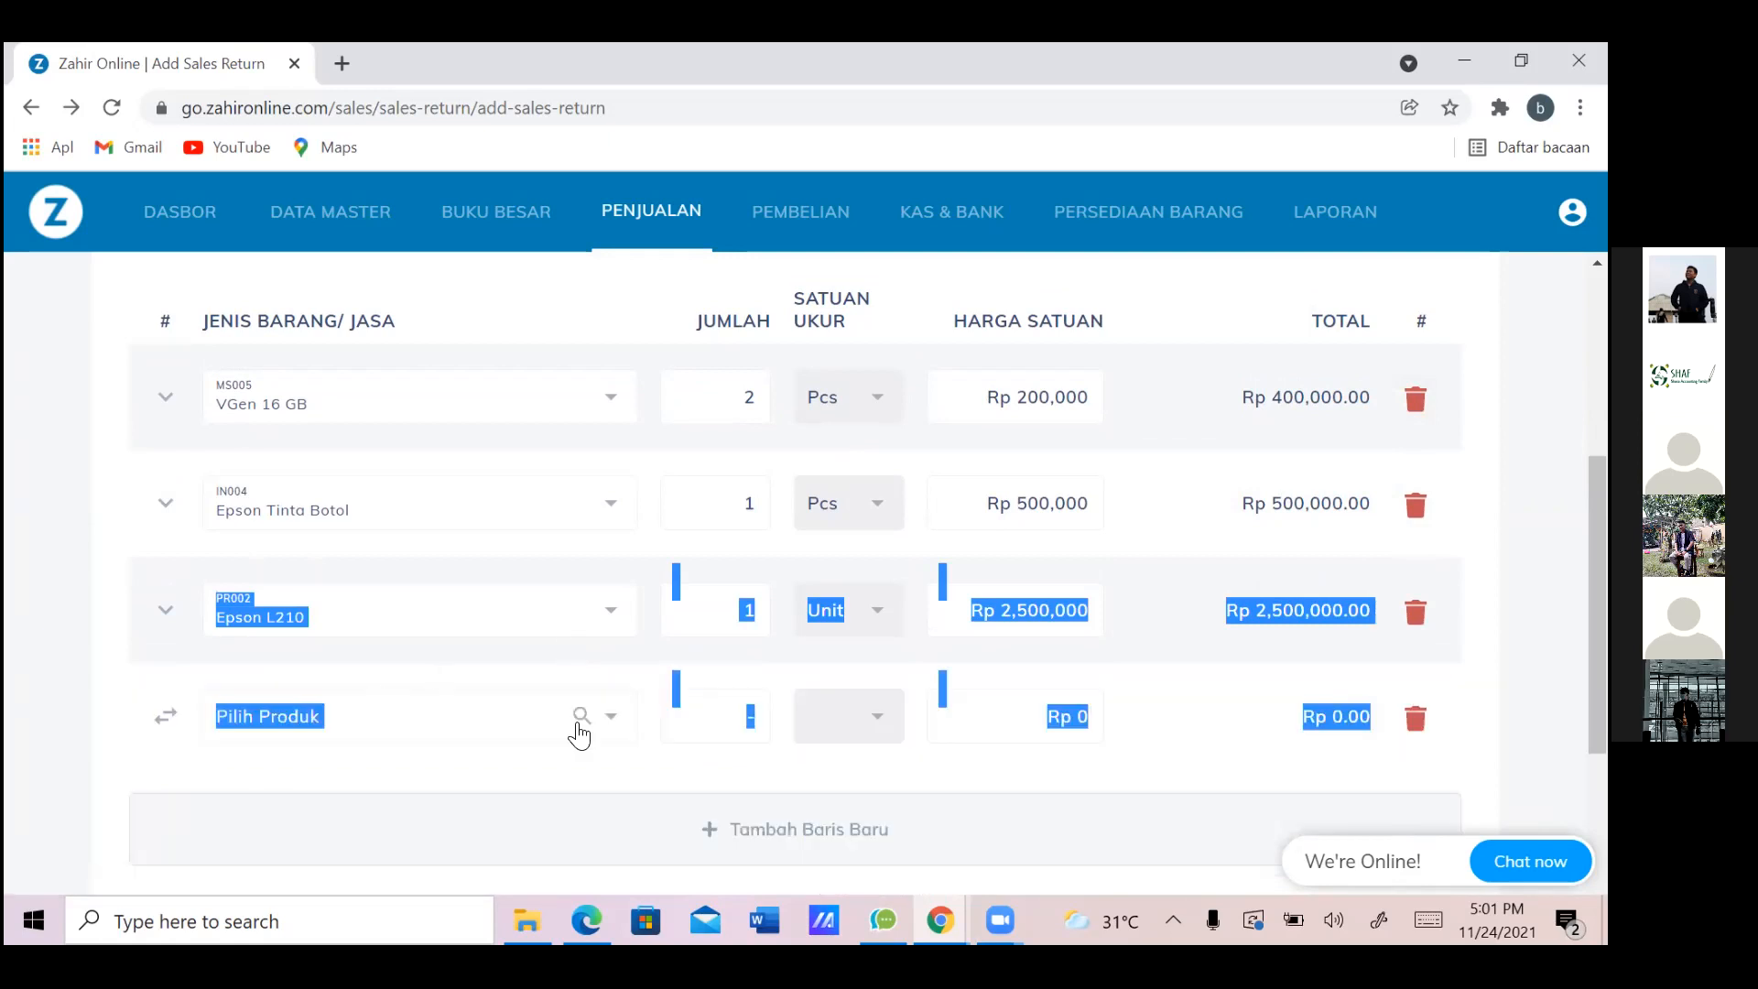
click(464, 726)
scroll(579, 622, up, 2)
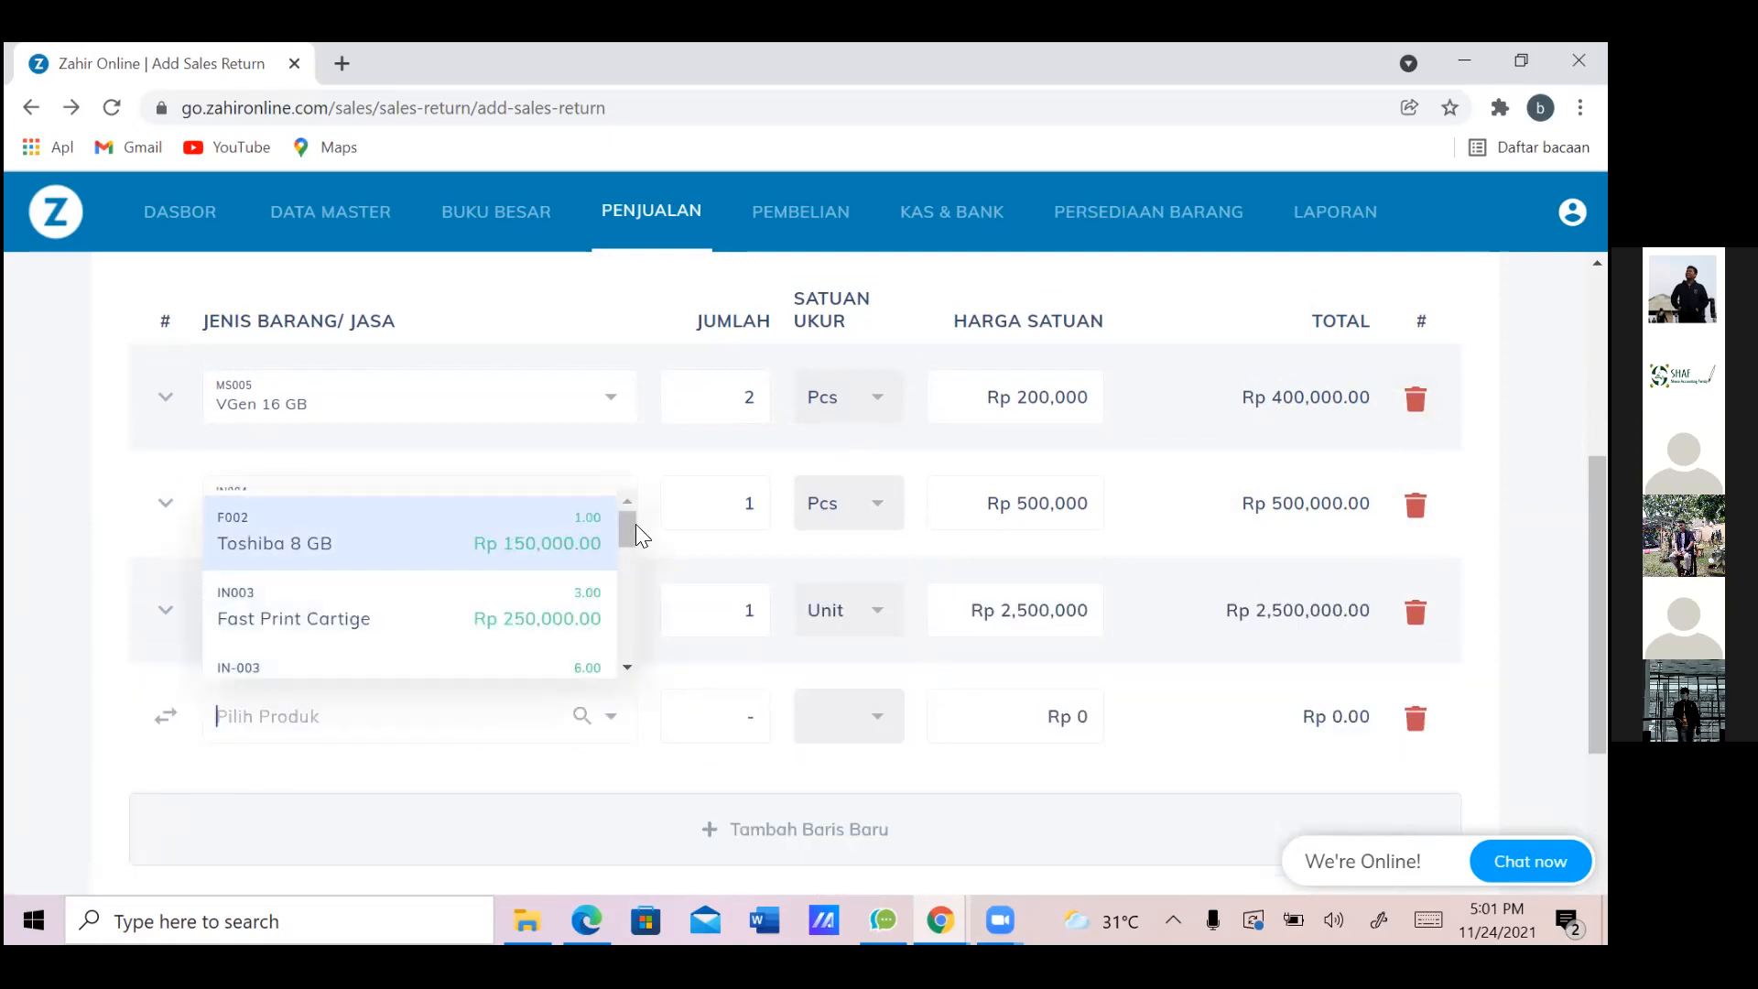
mouse_move(620, 539)
mouse_down()
mouse_move(627, 568)
mouse_move(631, 513)
mouse_up()
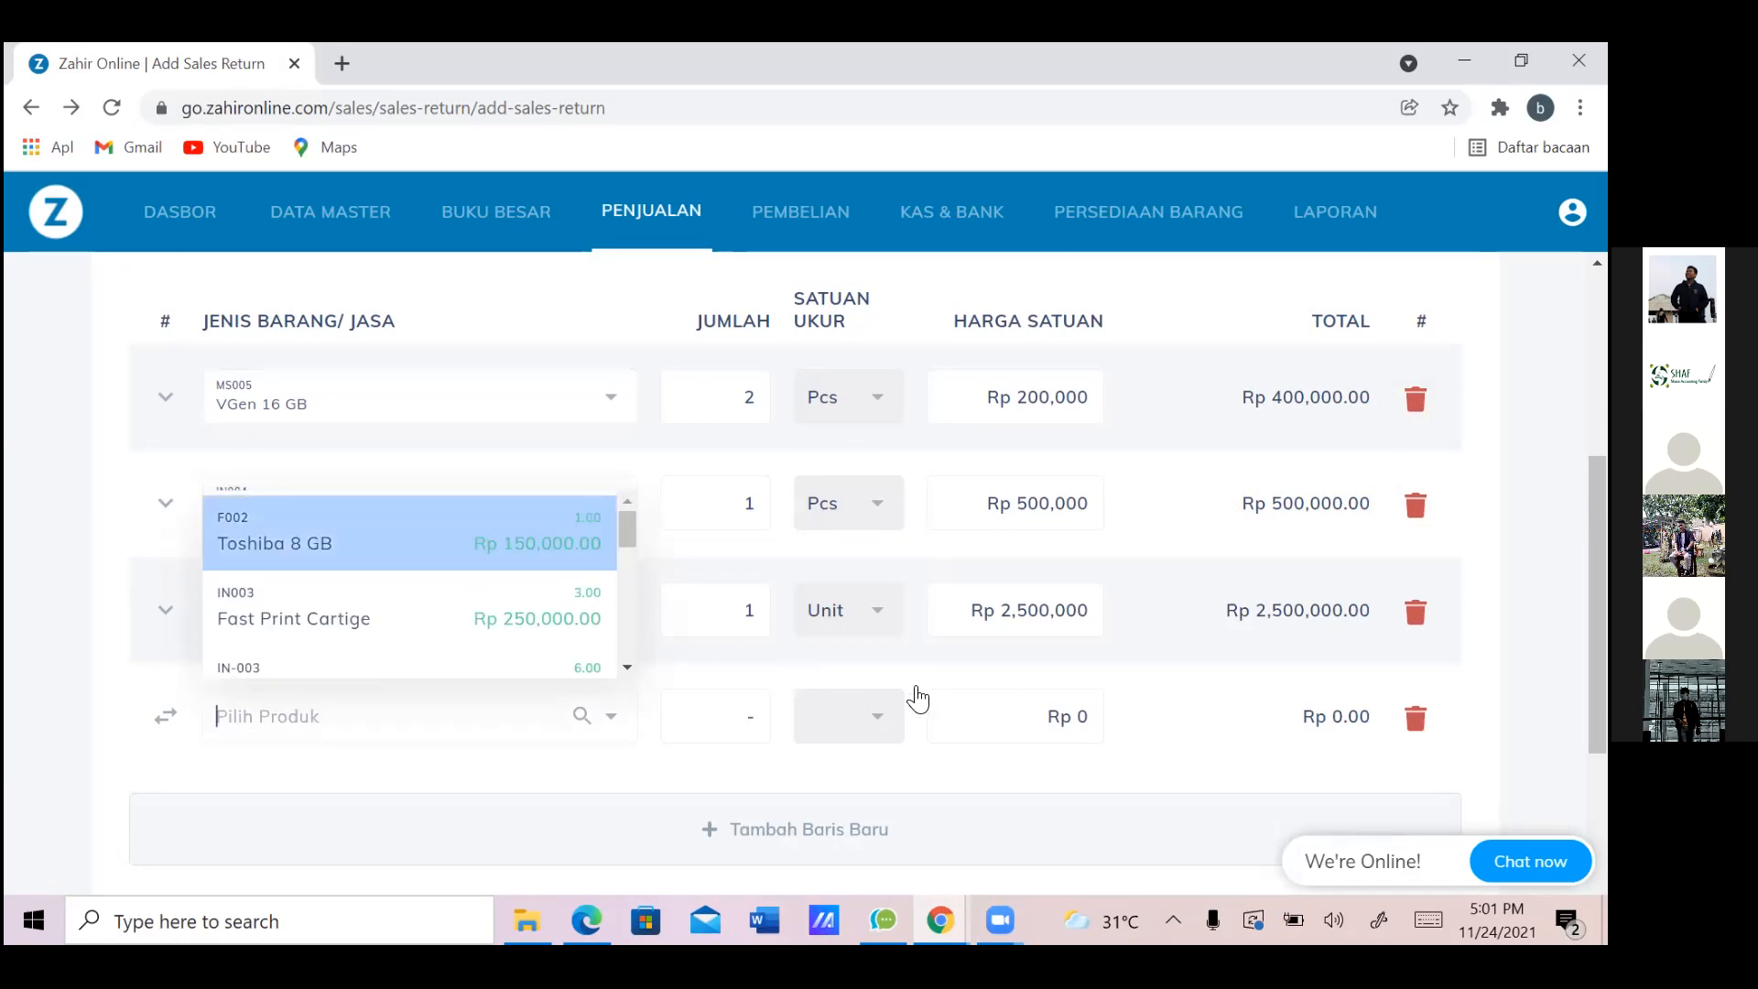
key(Return)
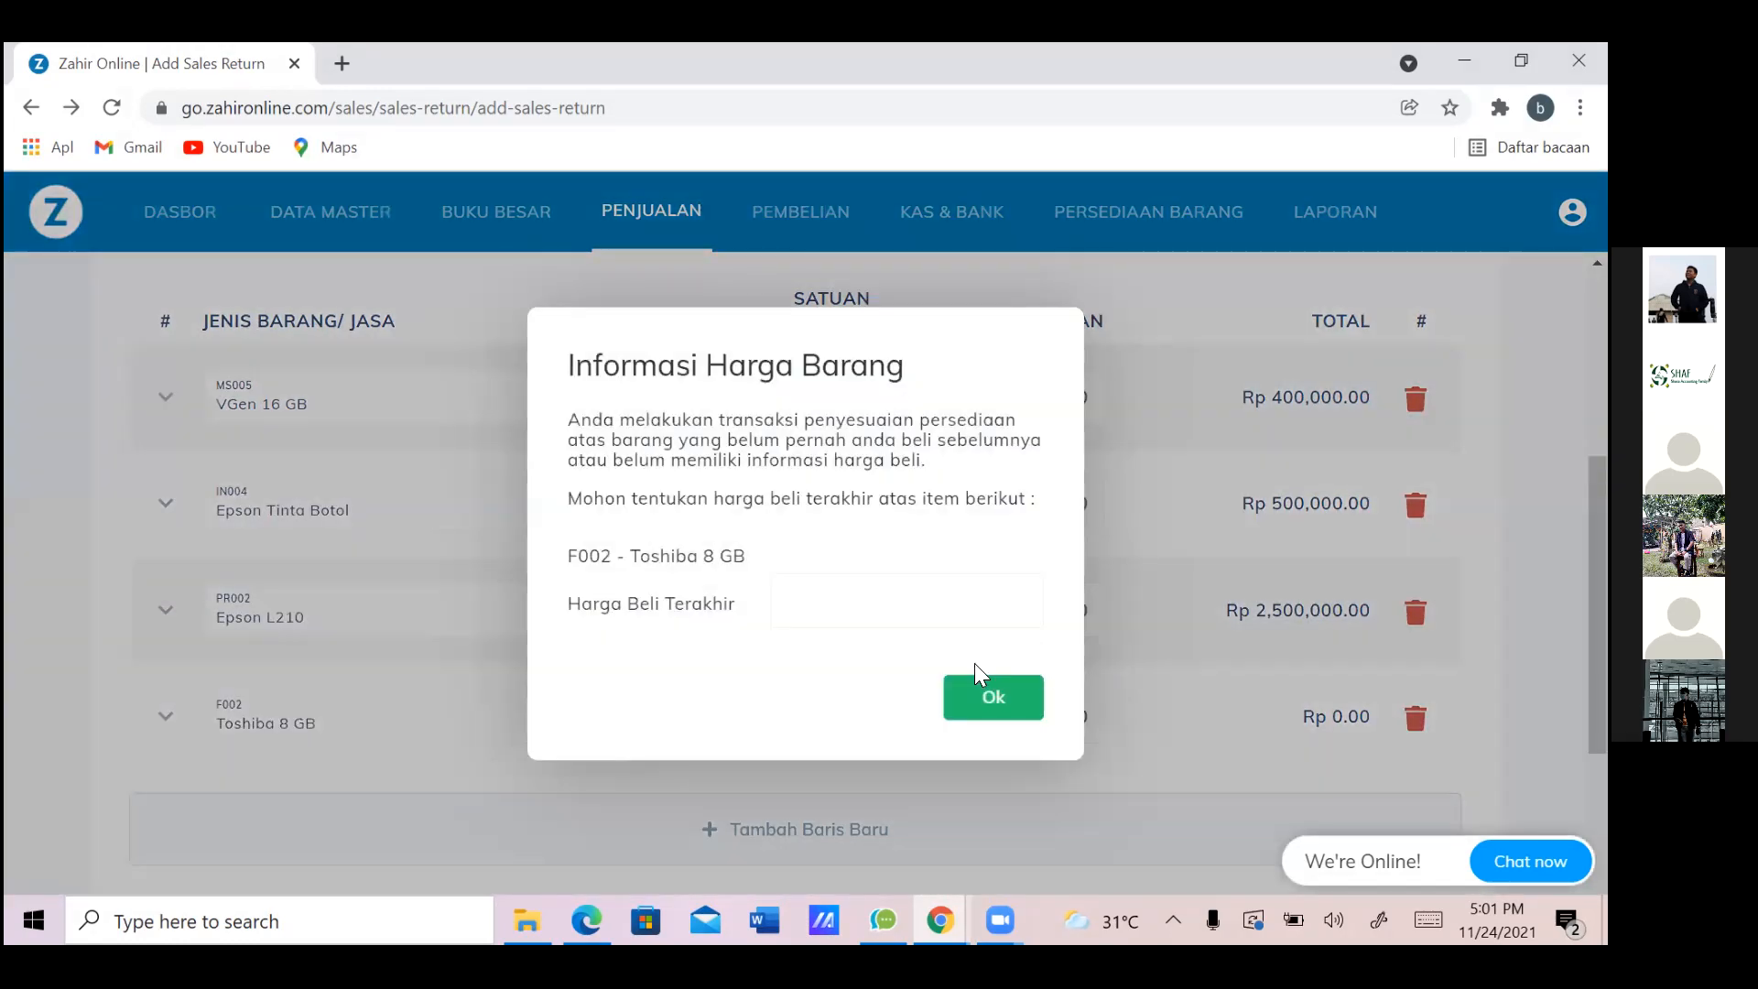
Set the new Toshiba 8 GB row's last purchase price to Rp 150,000
click(978, 603)
key(alt+Tab)
key(alt+Tab)
text(150,000)
key(Return)
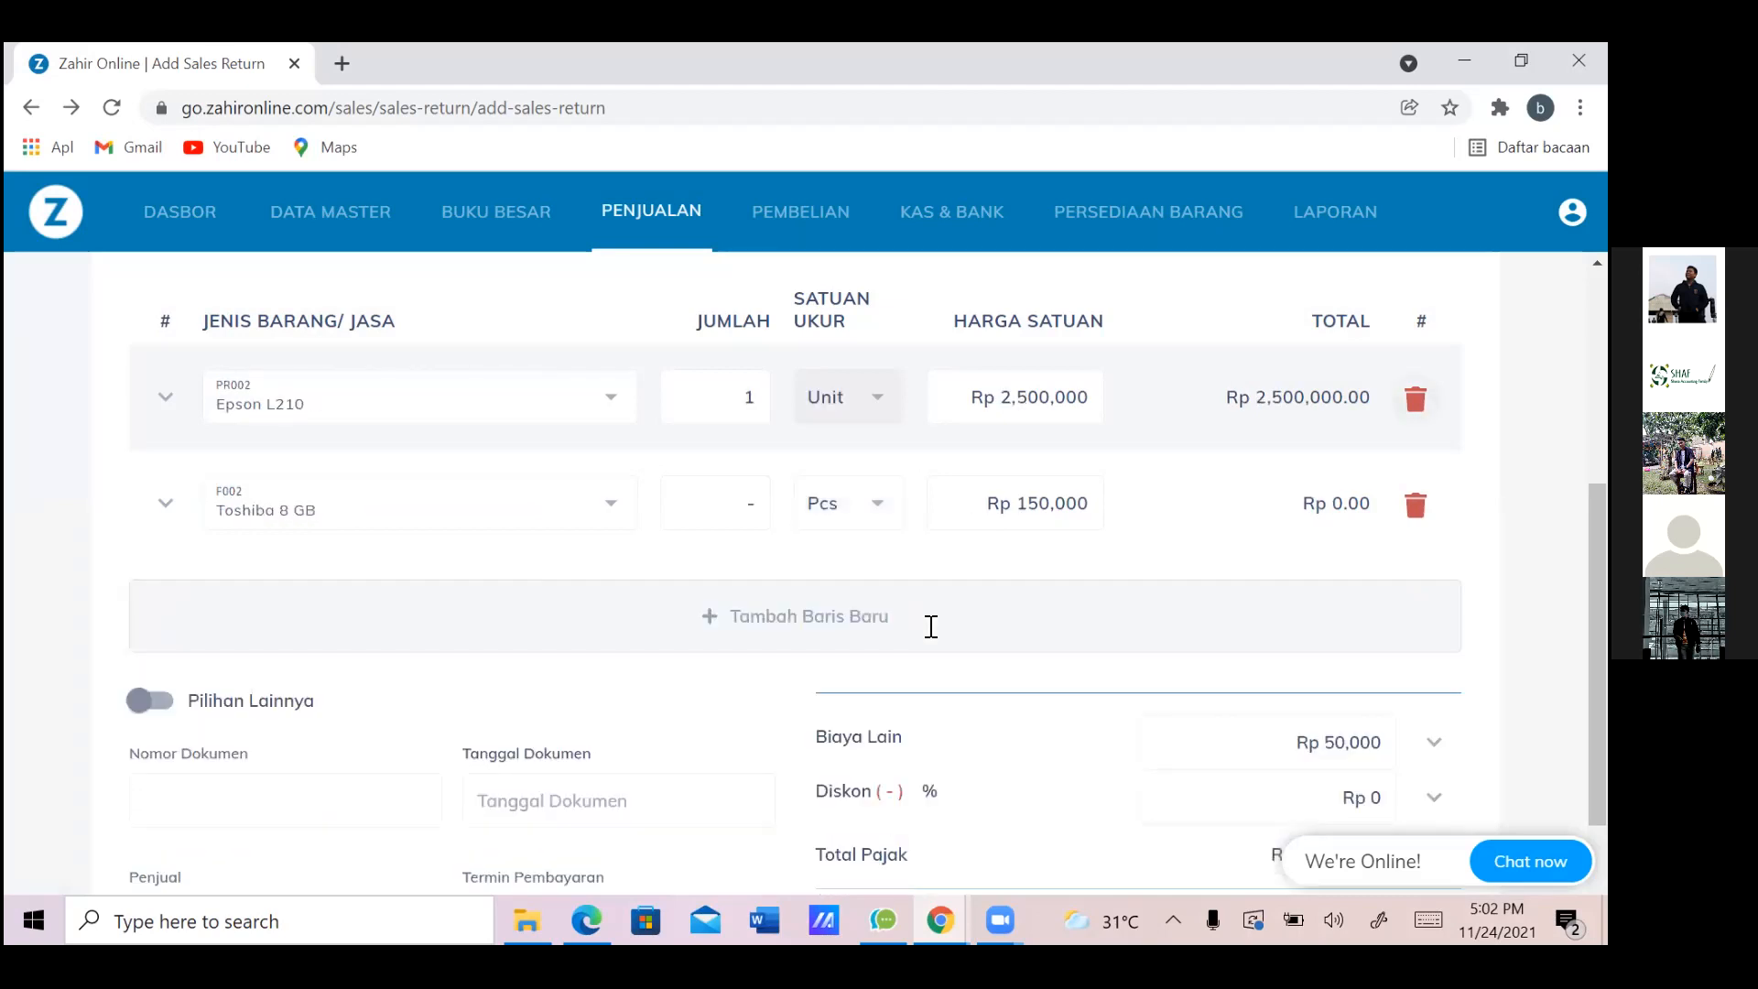
Enter quantity 1 for the Toshiba 8 GB row, totalling Rp 150,000.00
click(751, 397)
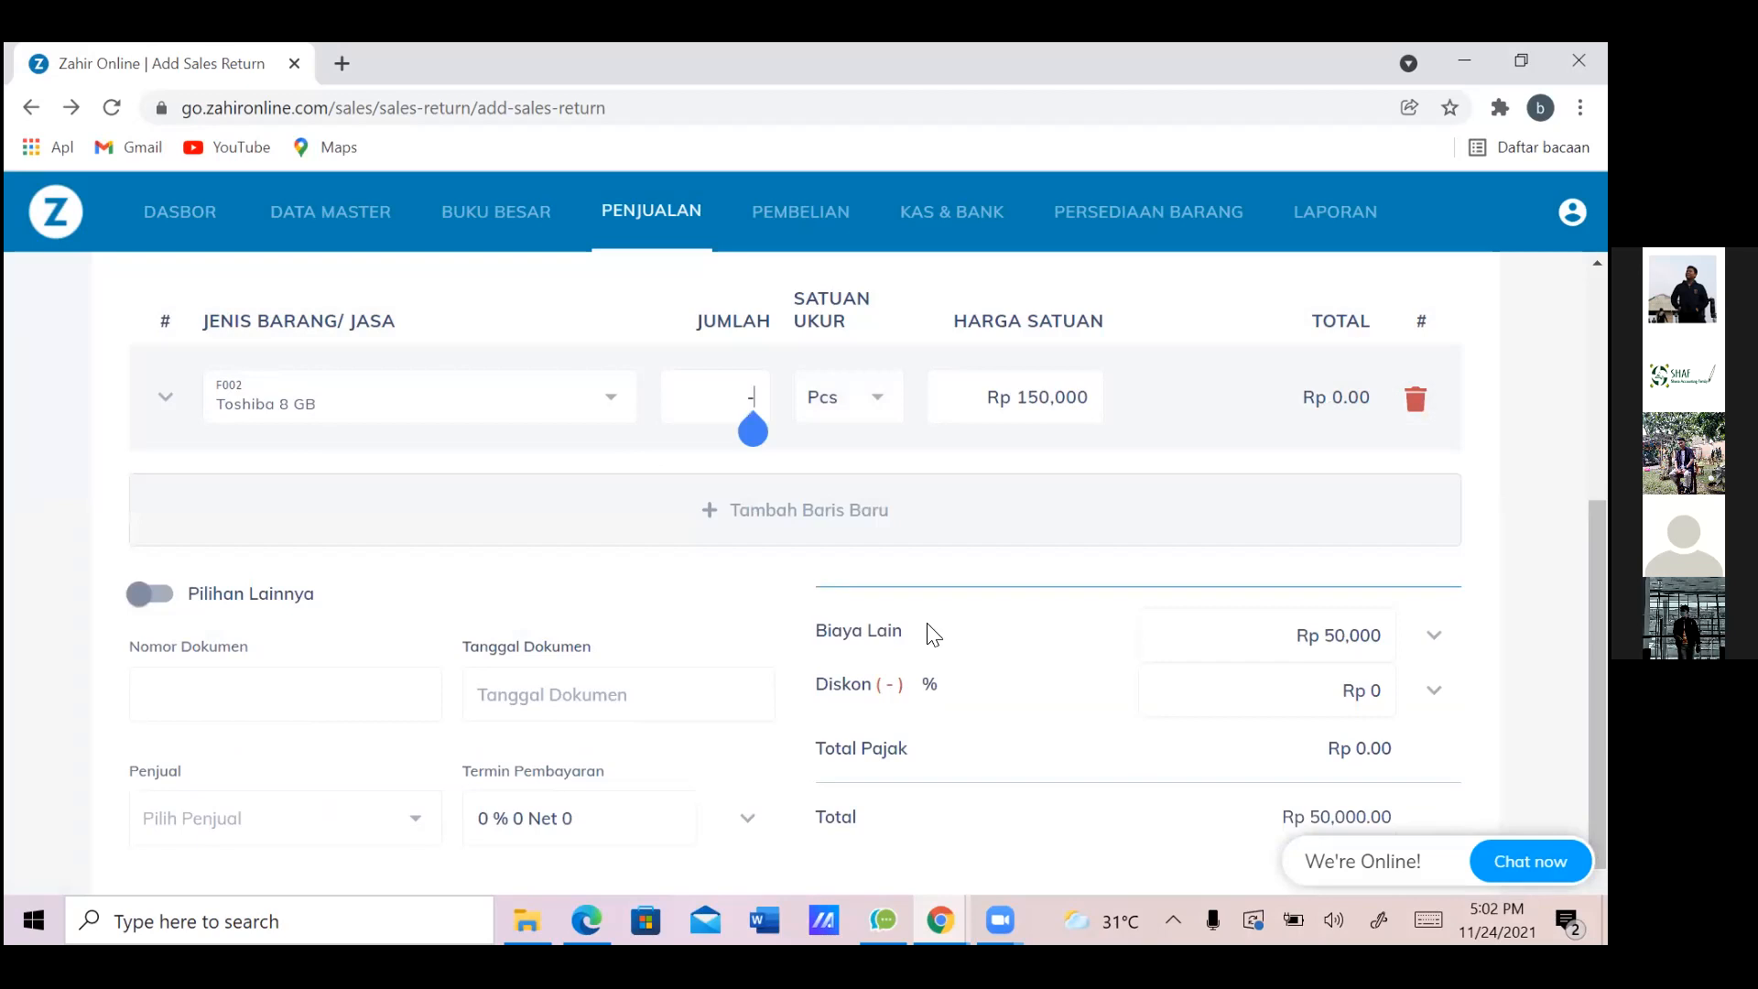
key(alt+Tab)
key(alt+Tab)
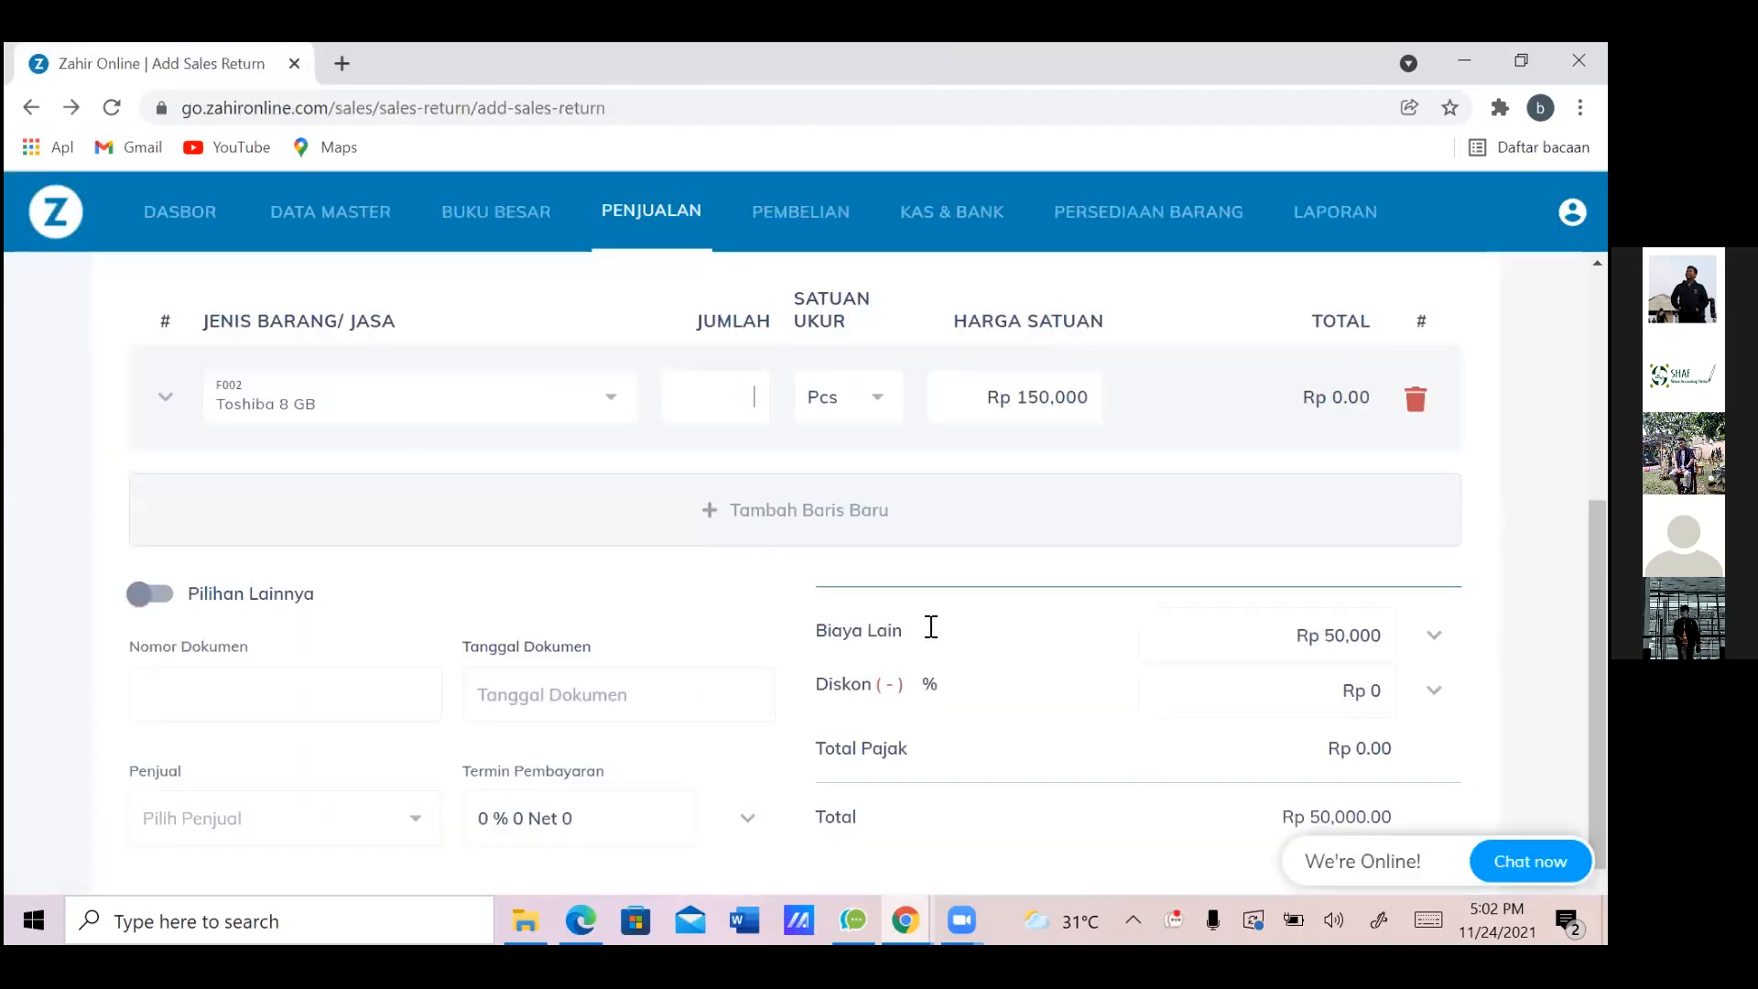
text(1)
scroll(932, 628, up, 1)
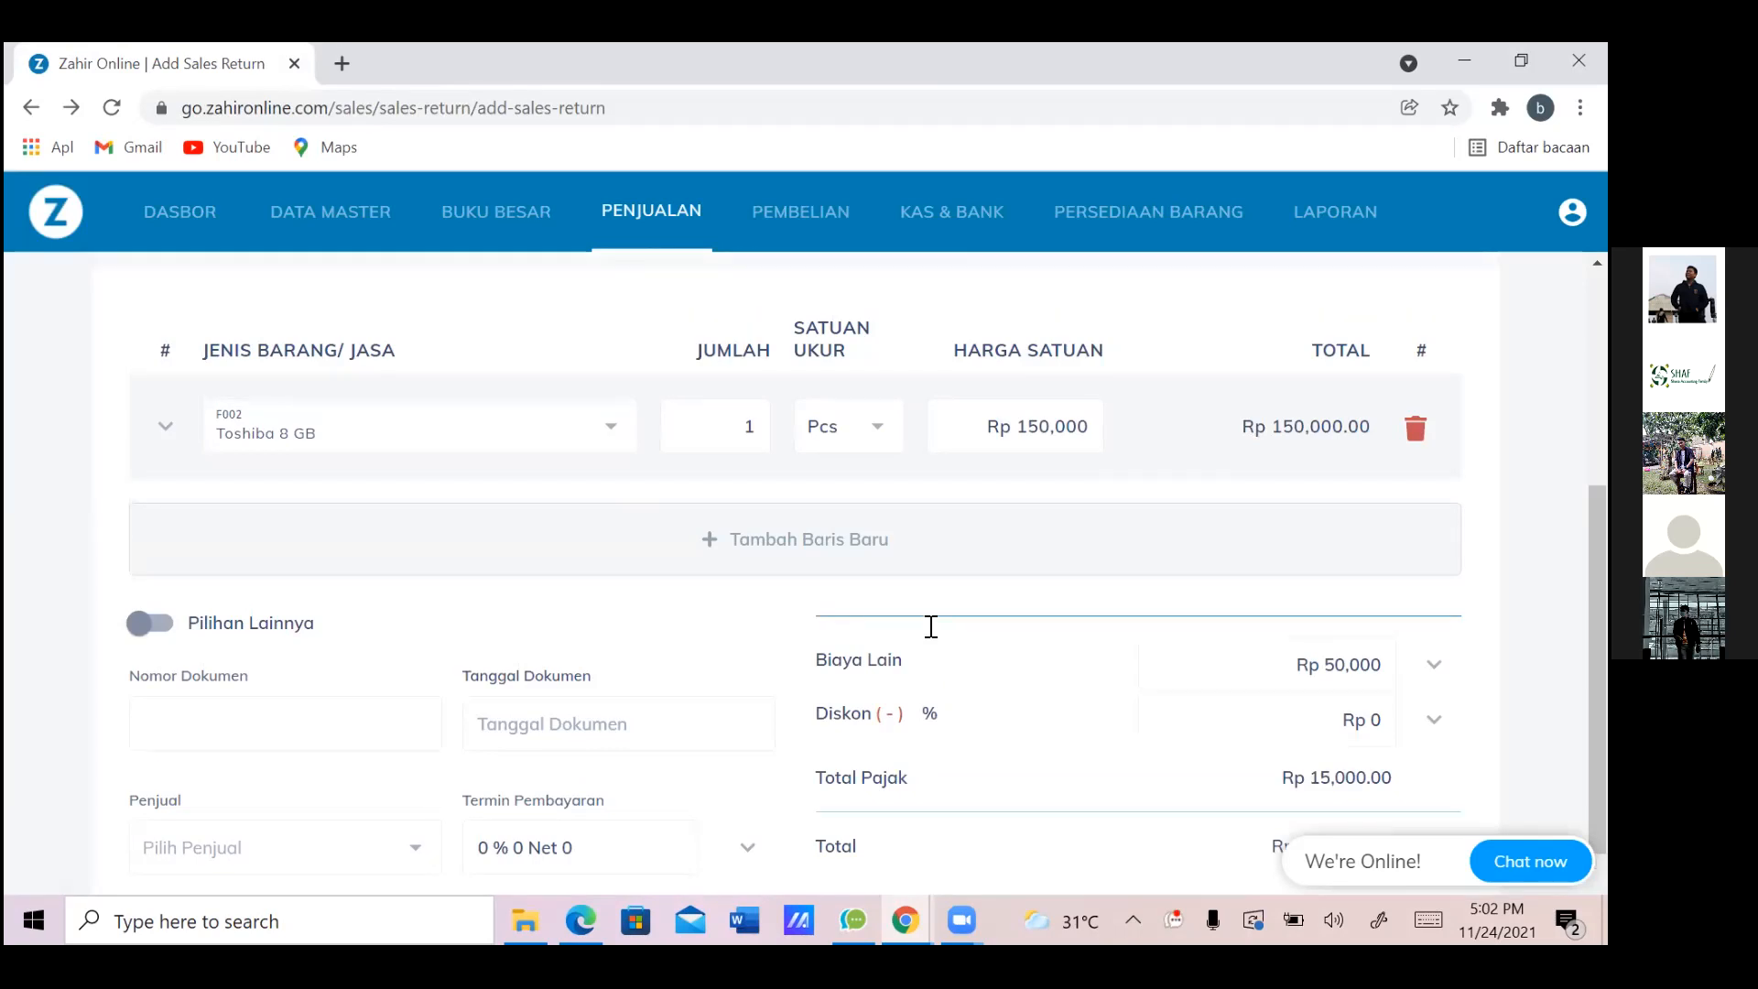
scroll(932, 627, down, 1)
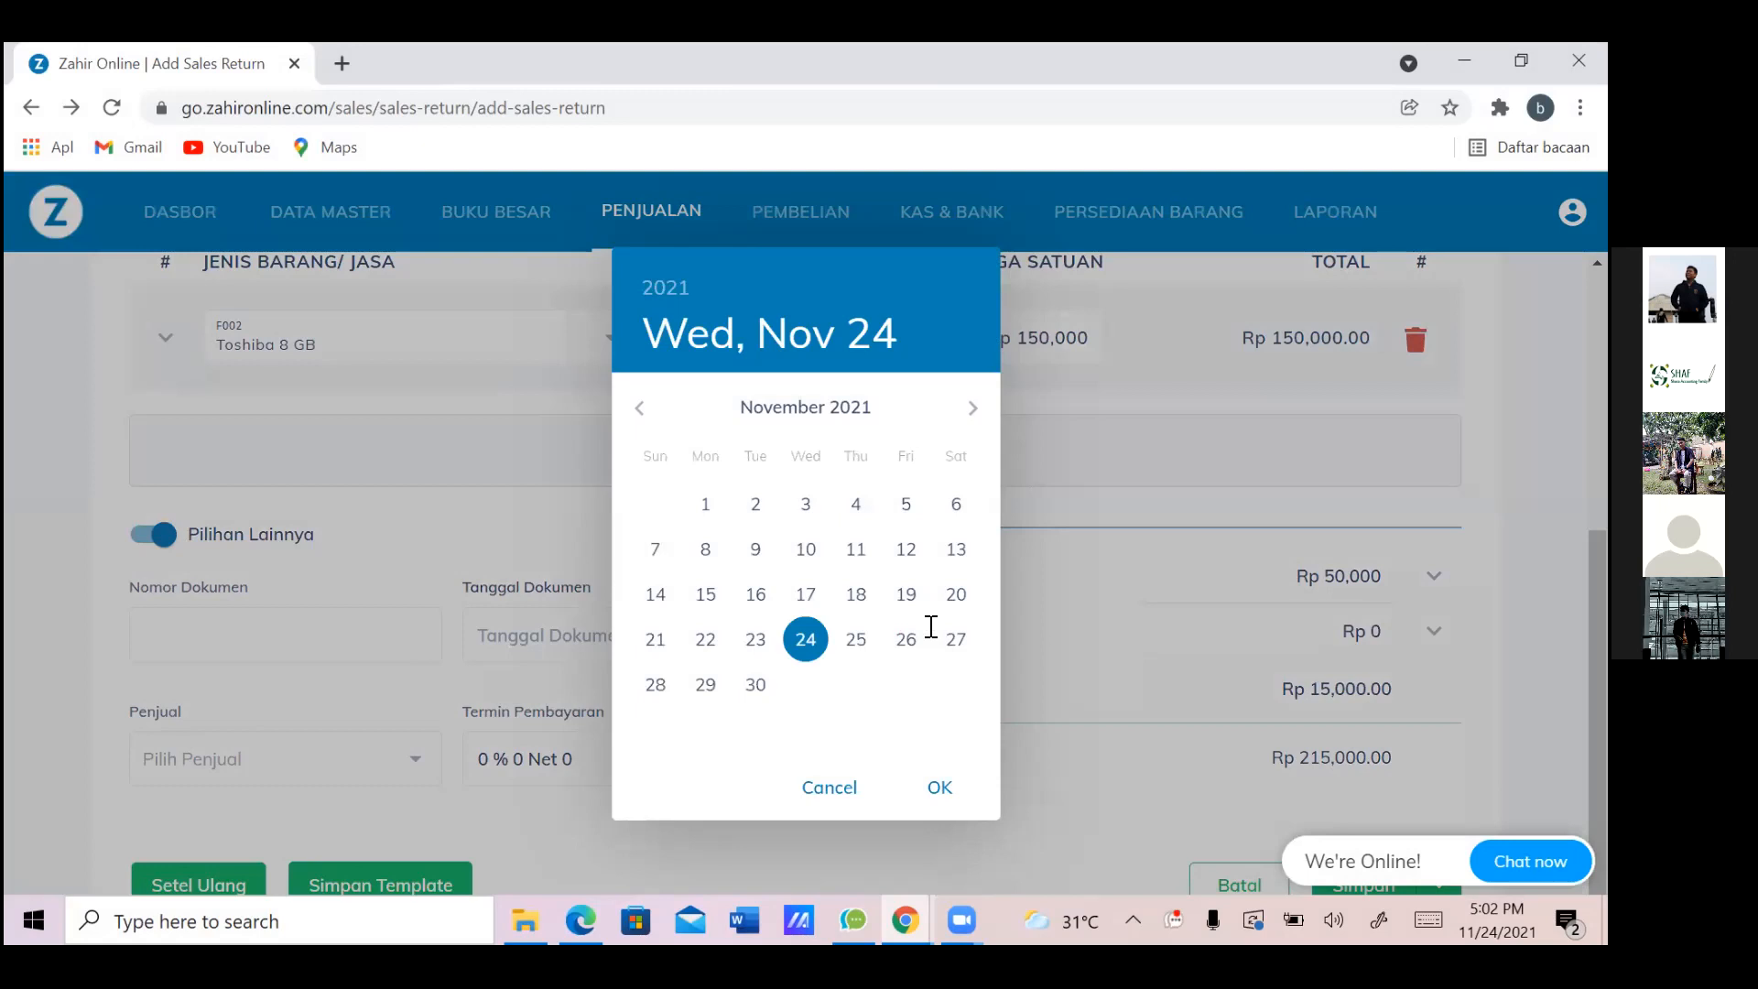
Dismiss the date picker unchanged and toggle the Pilihan Lainnya options section
key(Escape)
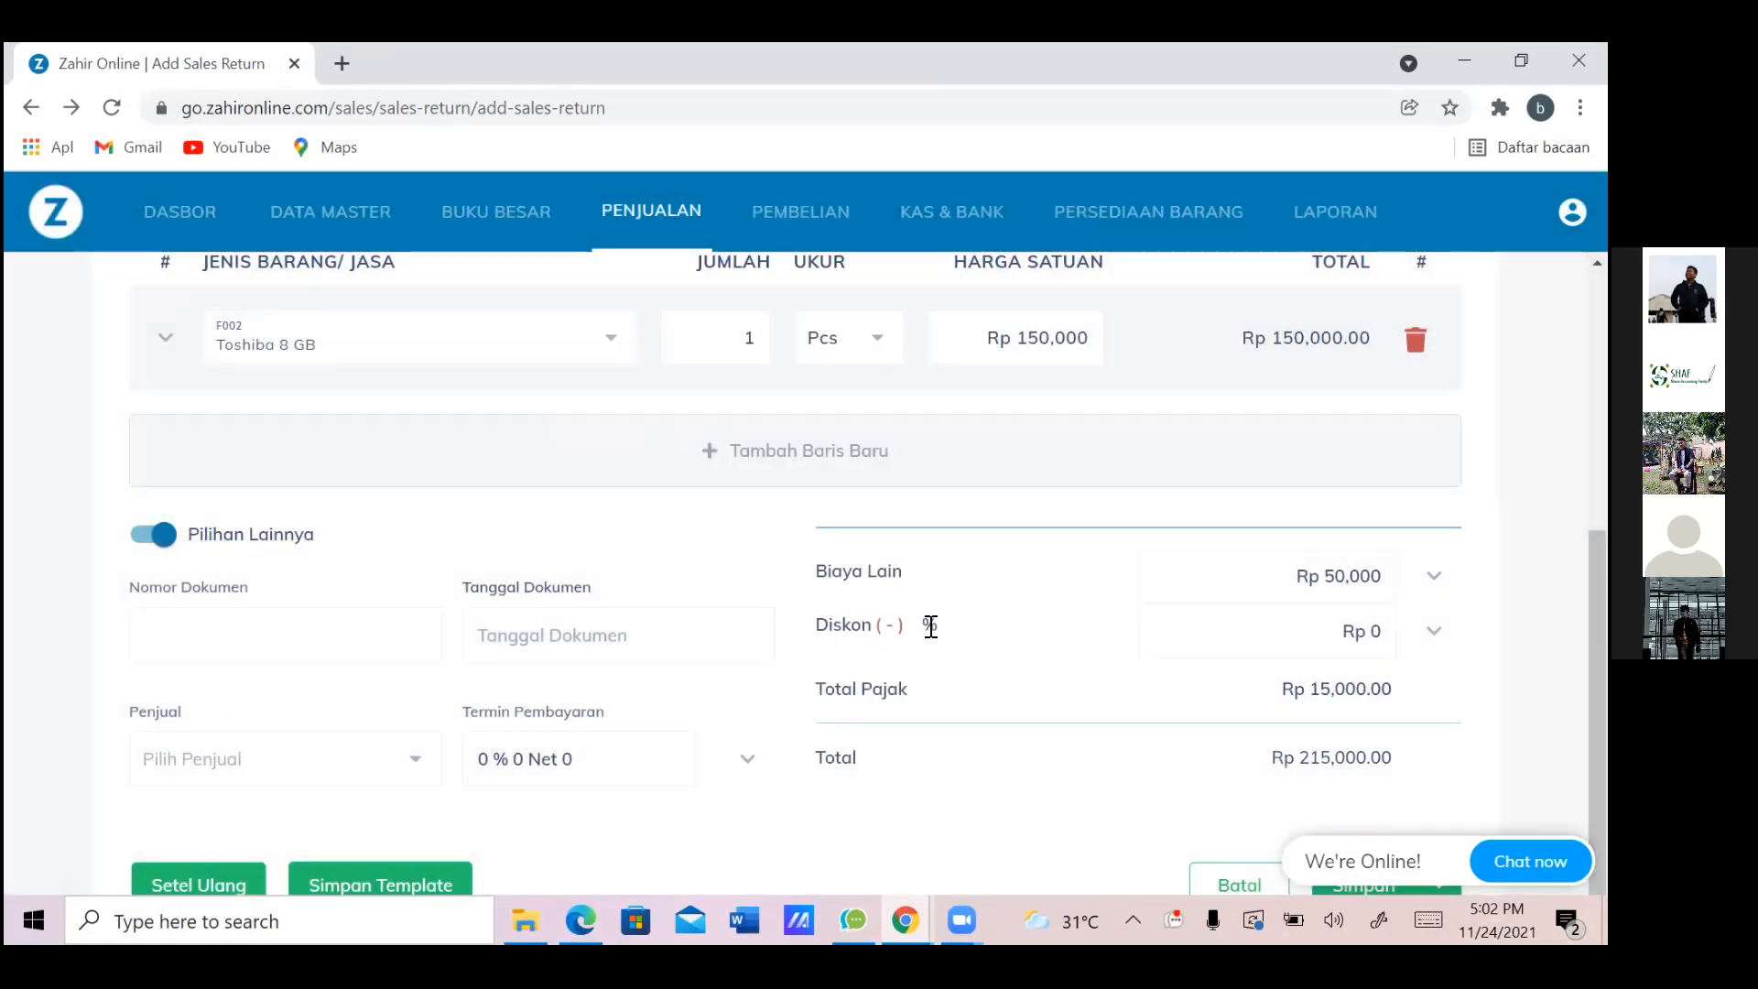
key(space)
key(space)
key(space)
scroll(931, 626, up, 5)
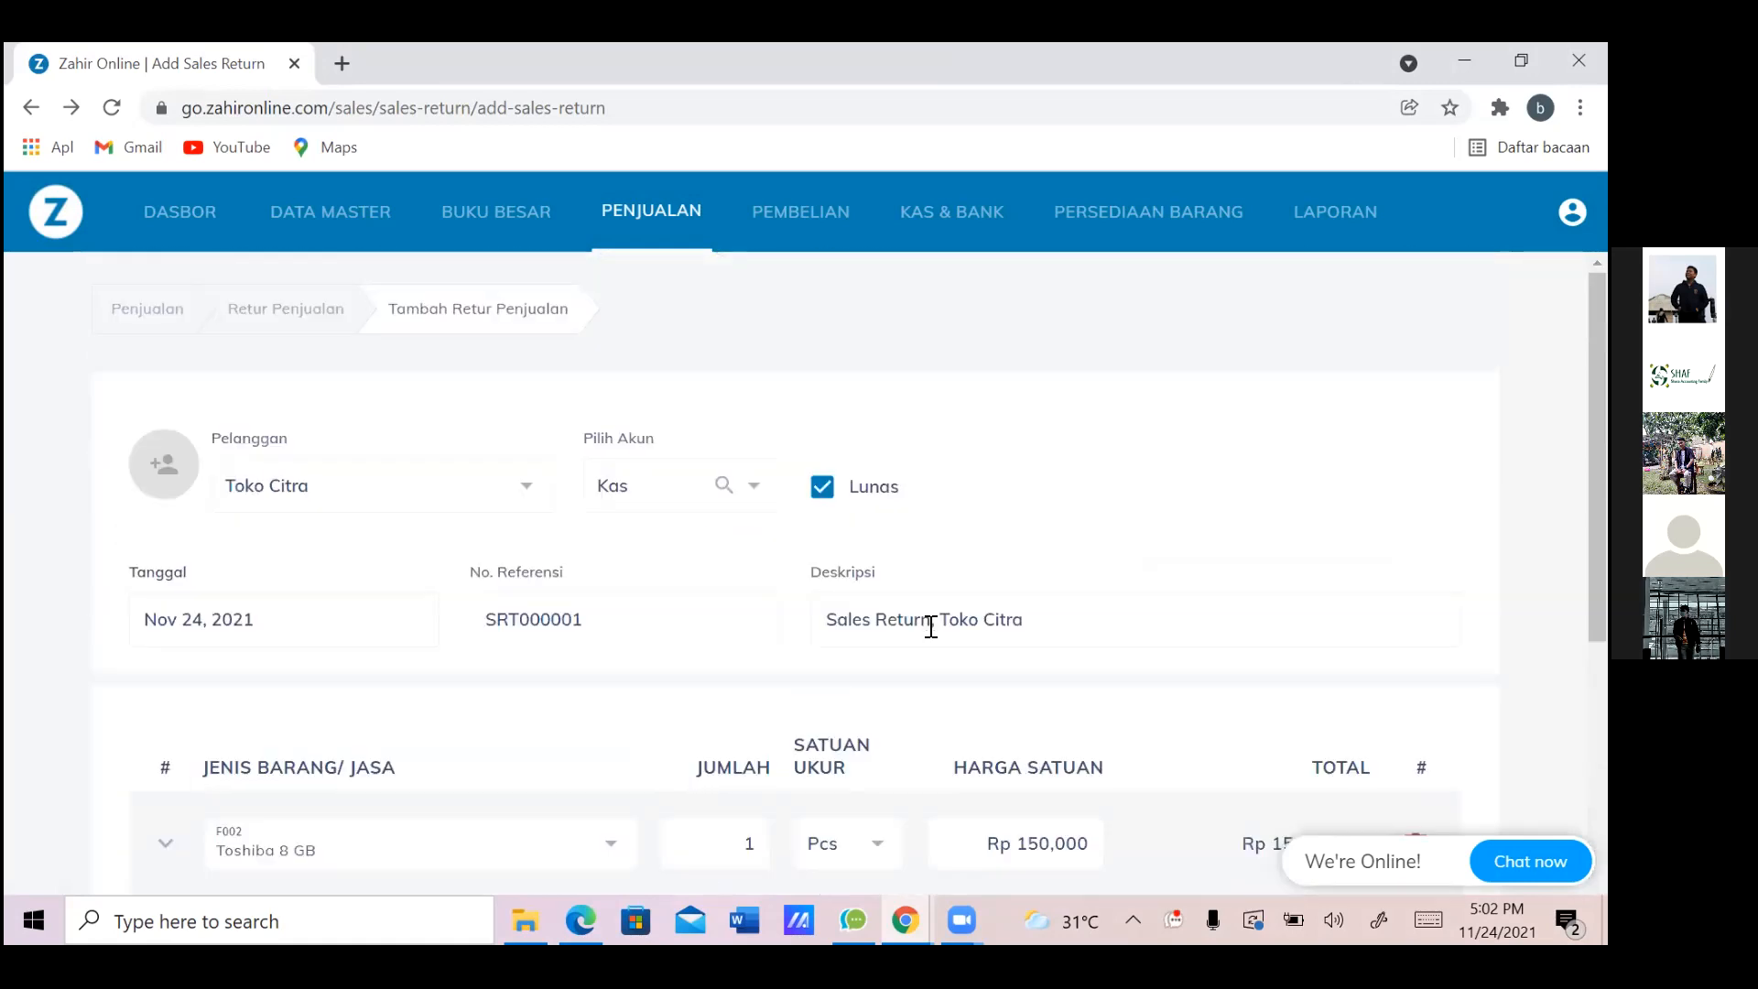
scroll(931, 626, down, 4)
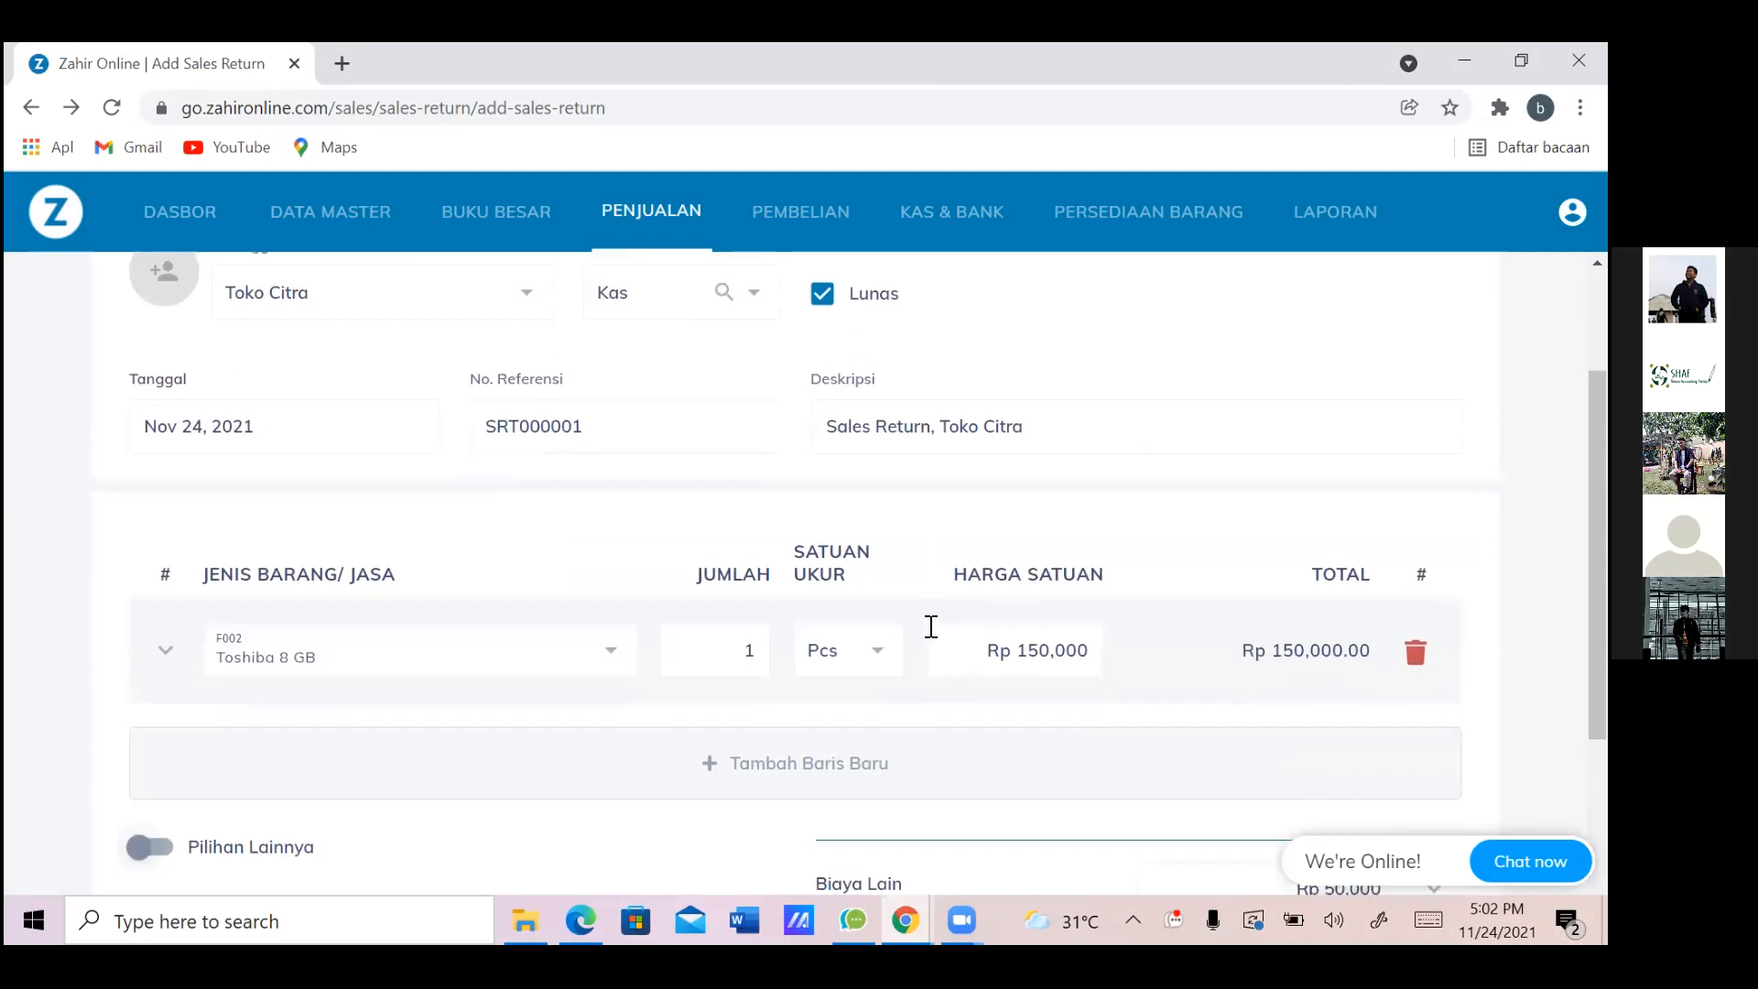
scroll(930, 626, down, 1)
Change the return date from Nov 24, 2021 to Jan 3, 2013 in the date picker
scroll(930, 626, up, 5)
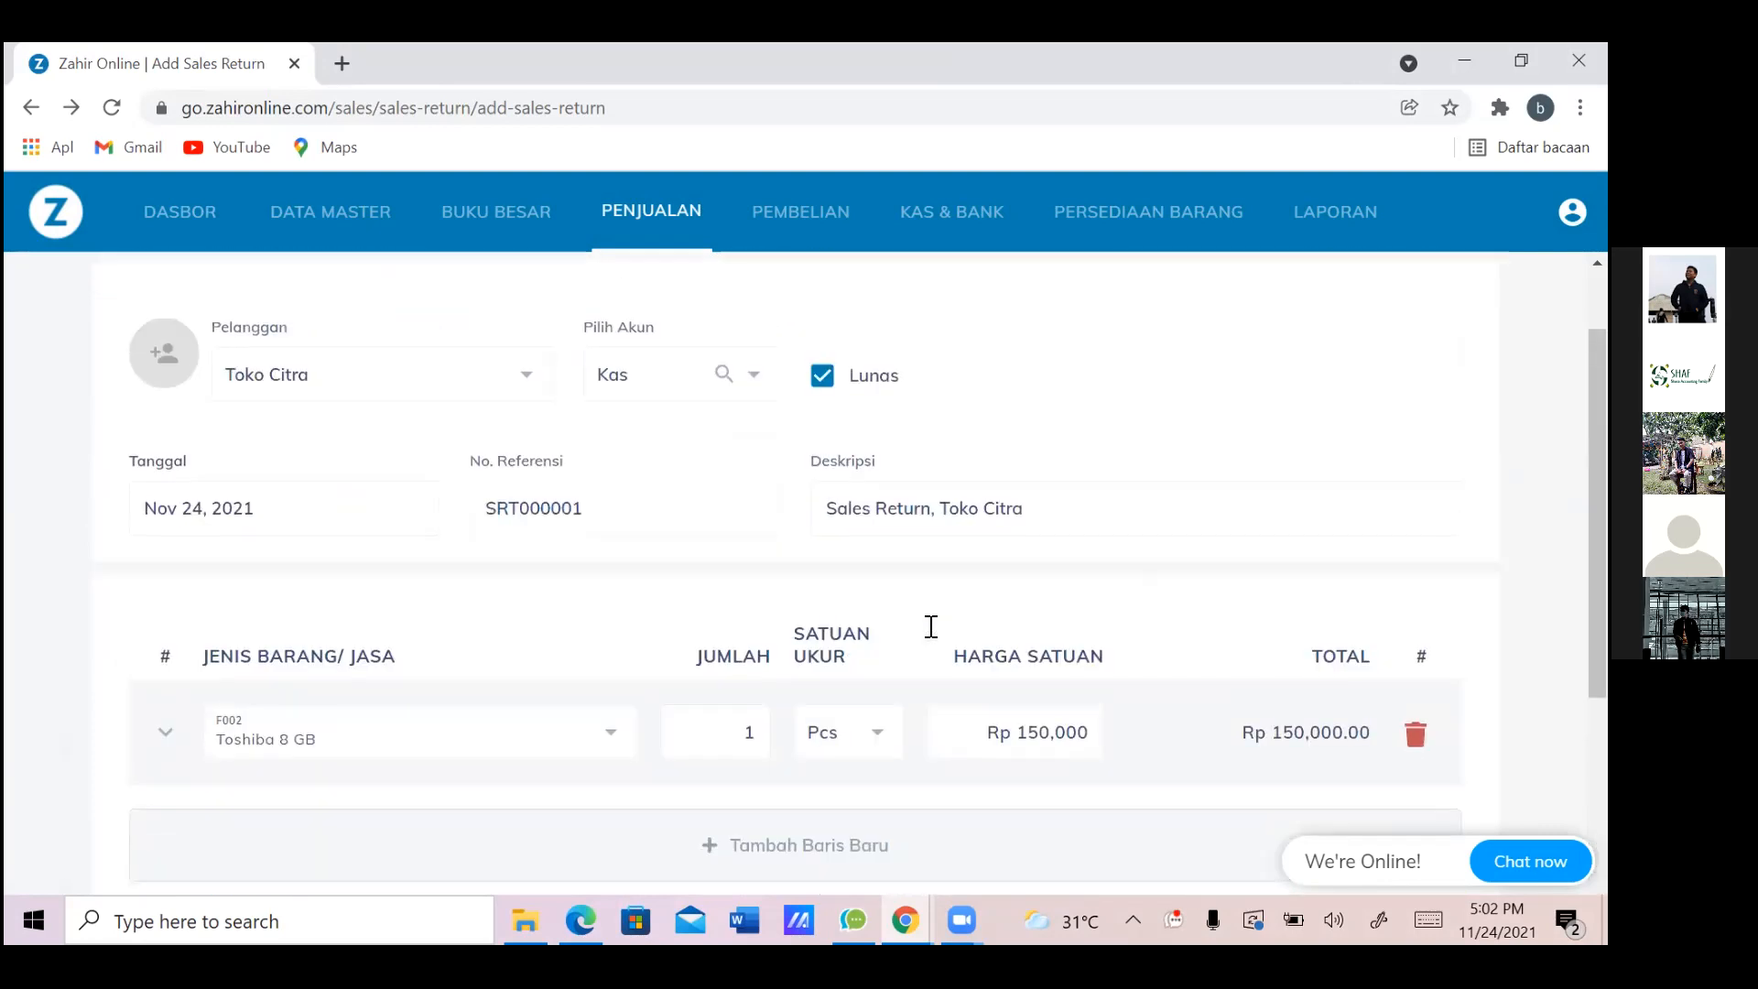
key(alt+Tab)
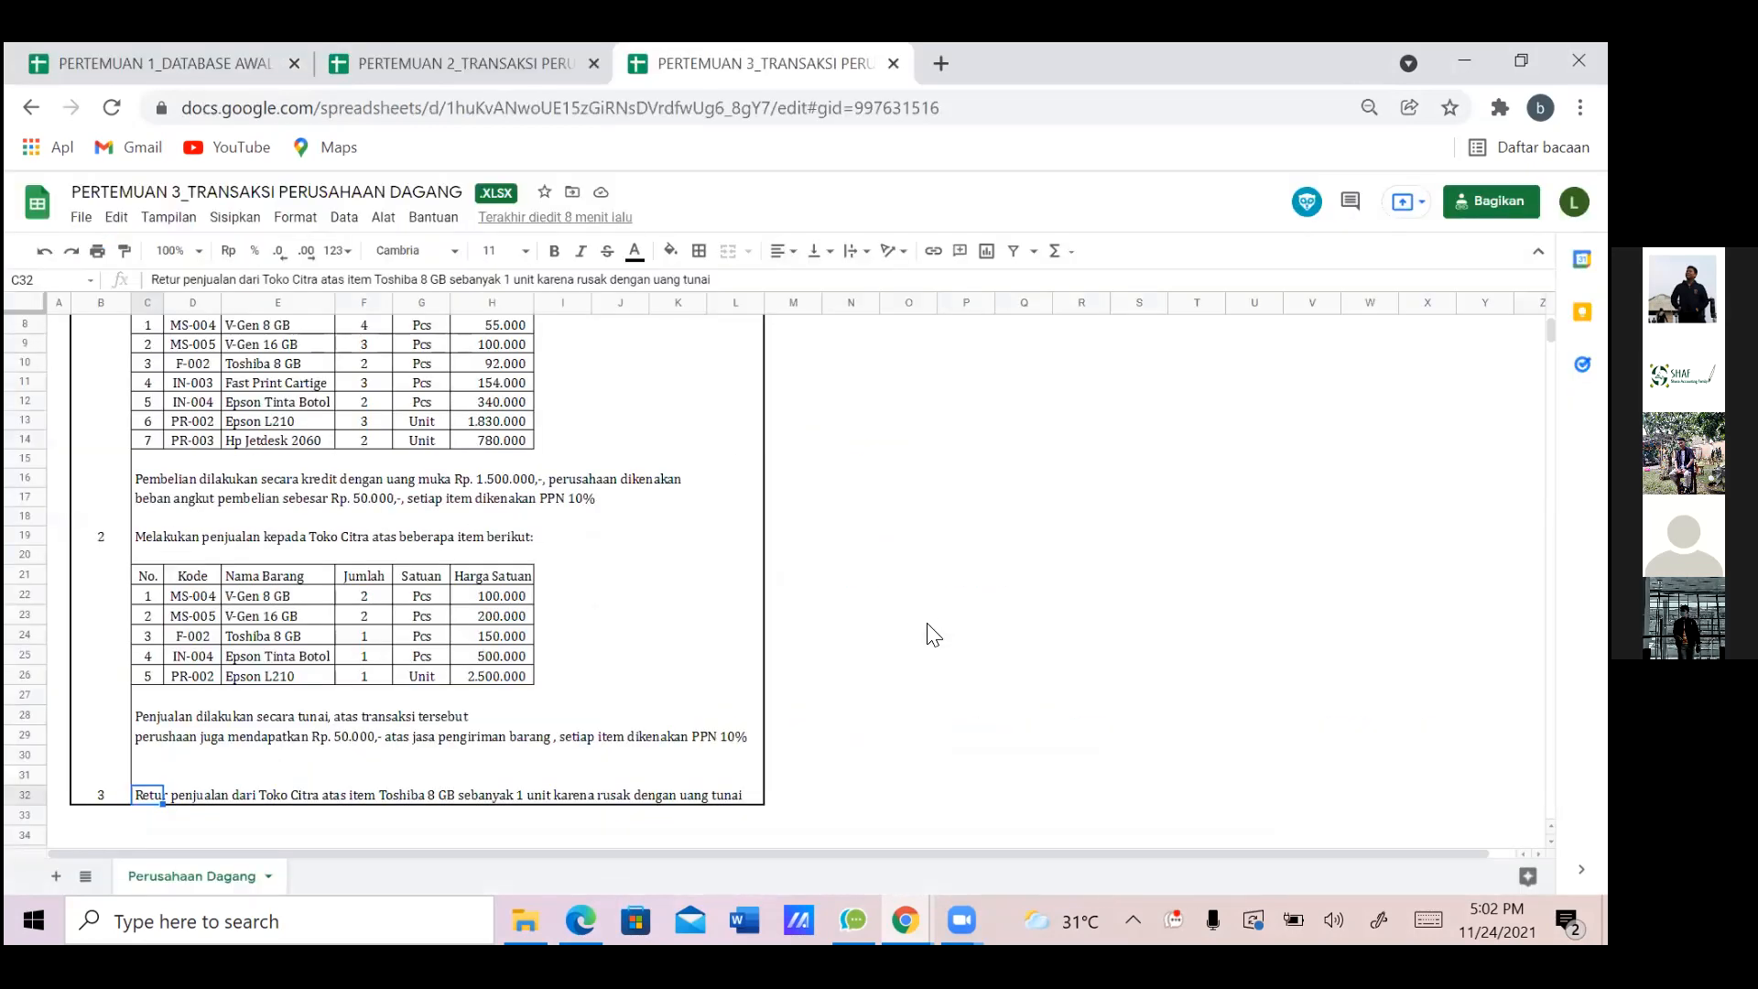
key(alt+Tab)
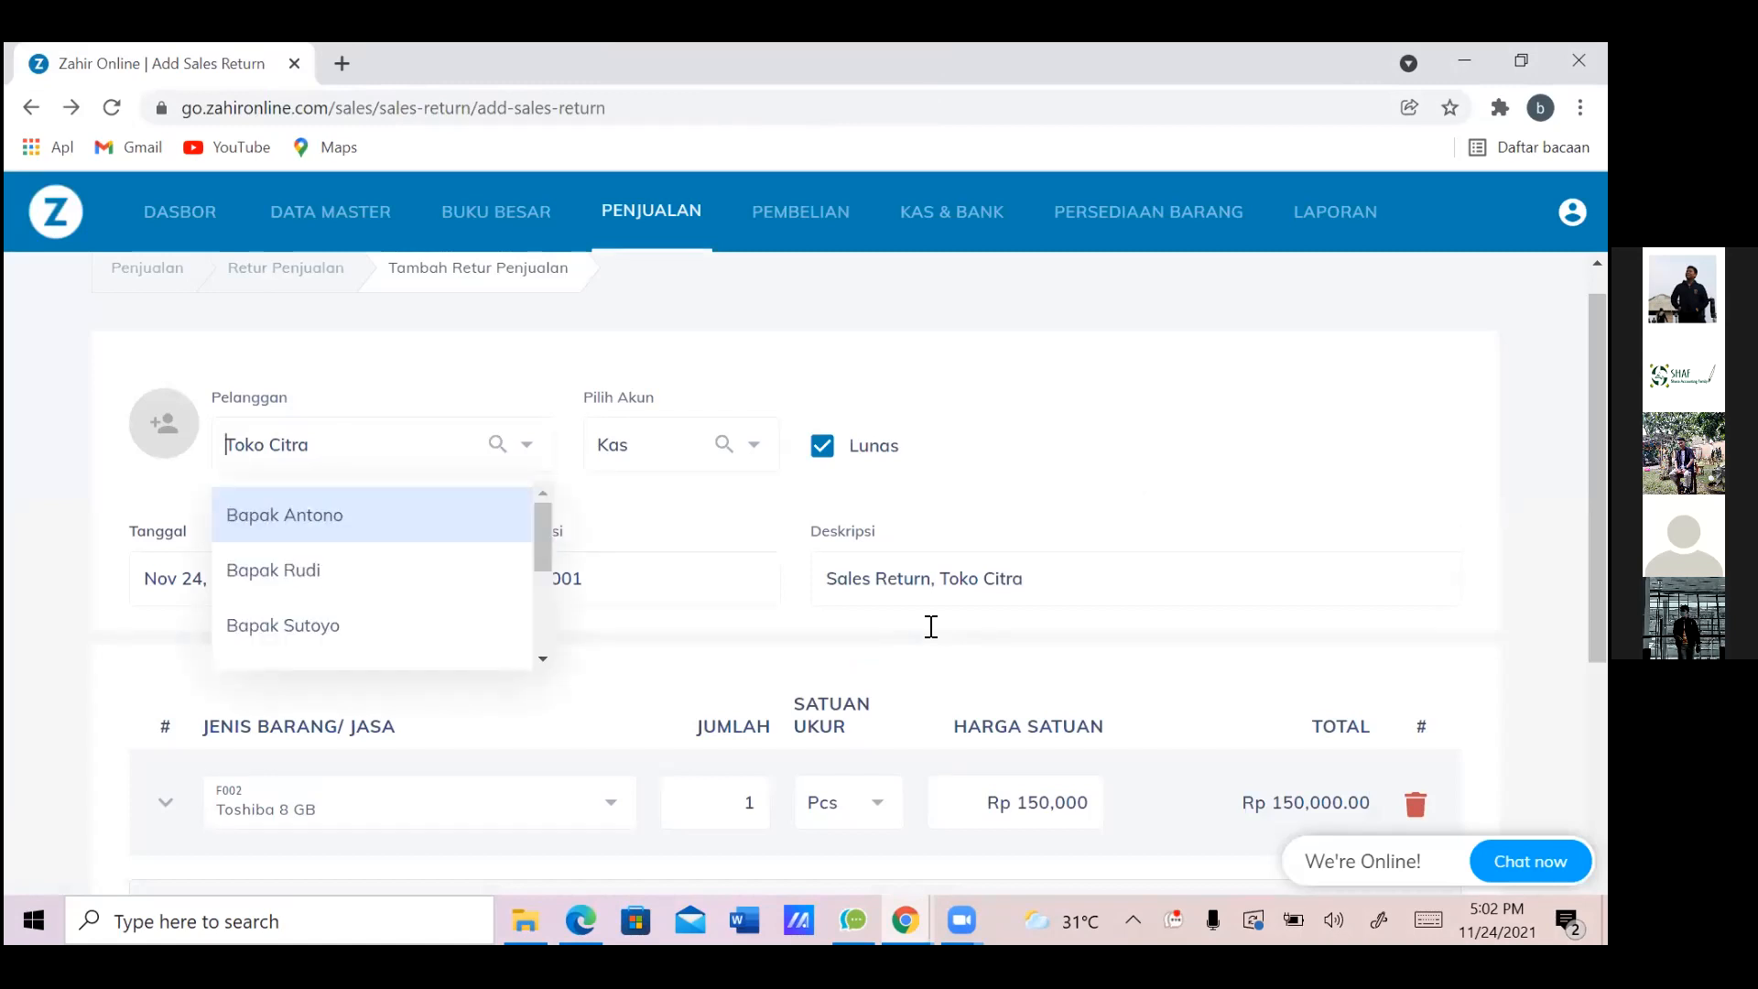
key(Tab)
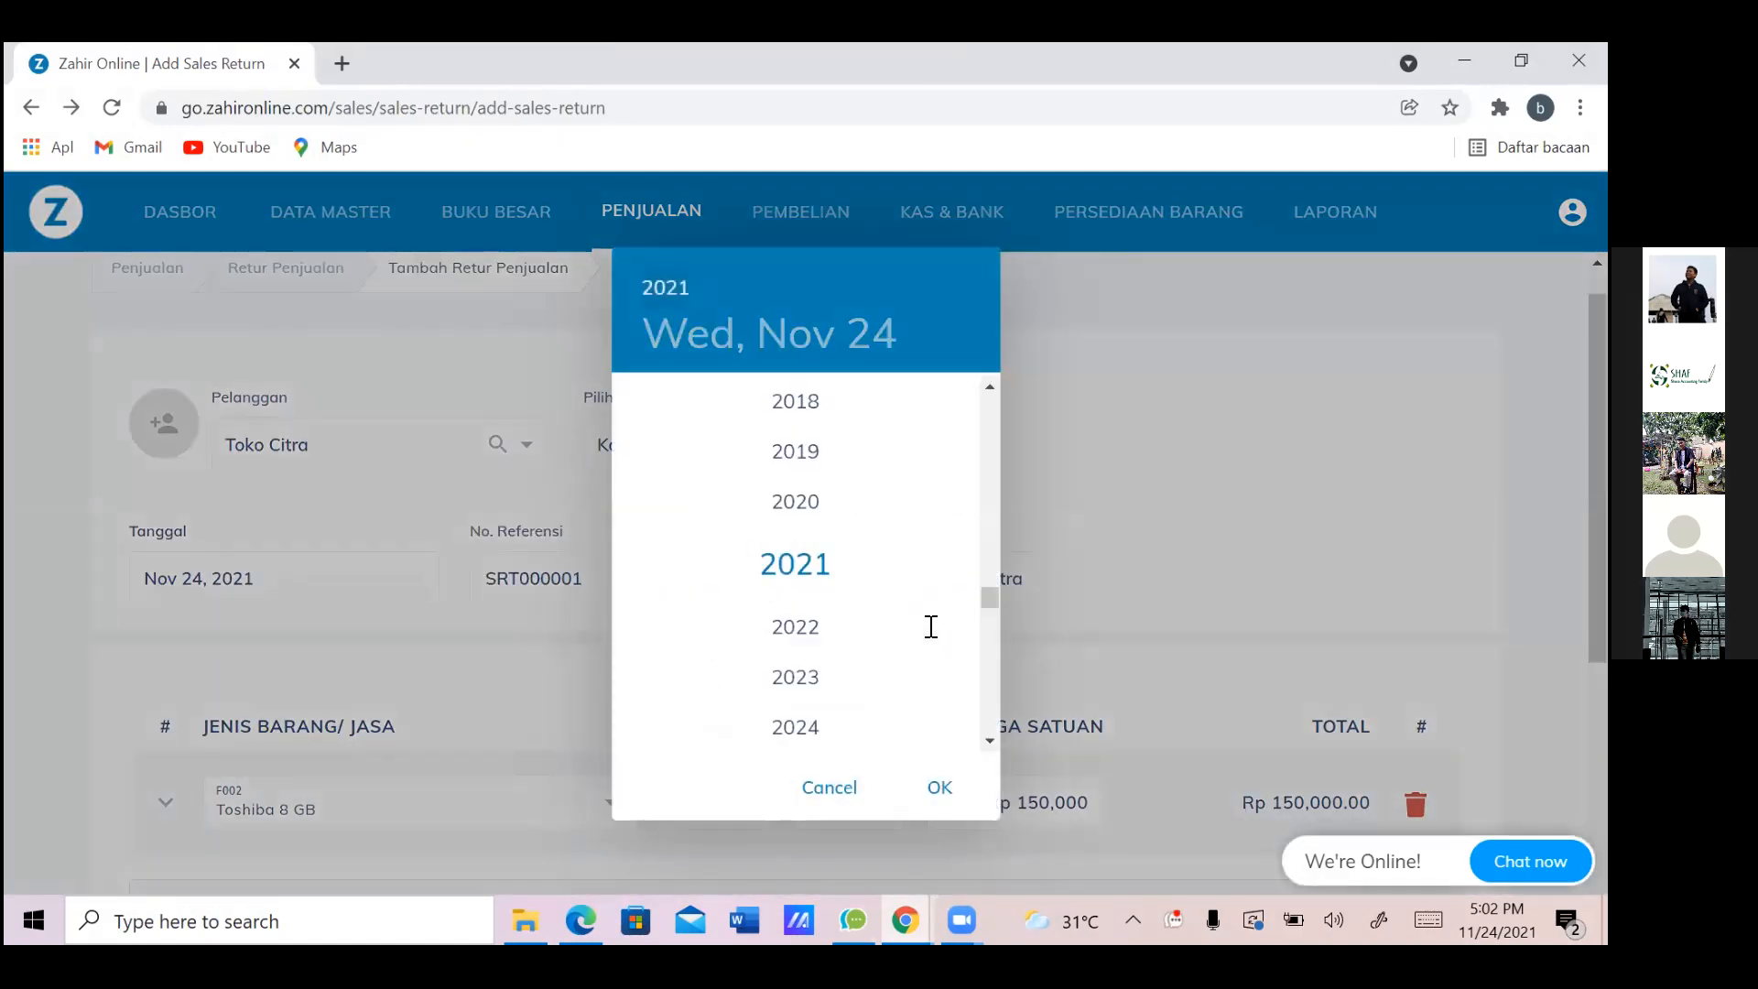
scroll(931, 627, up, 5)
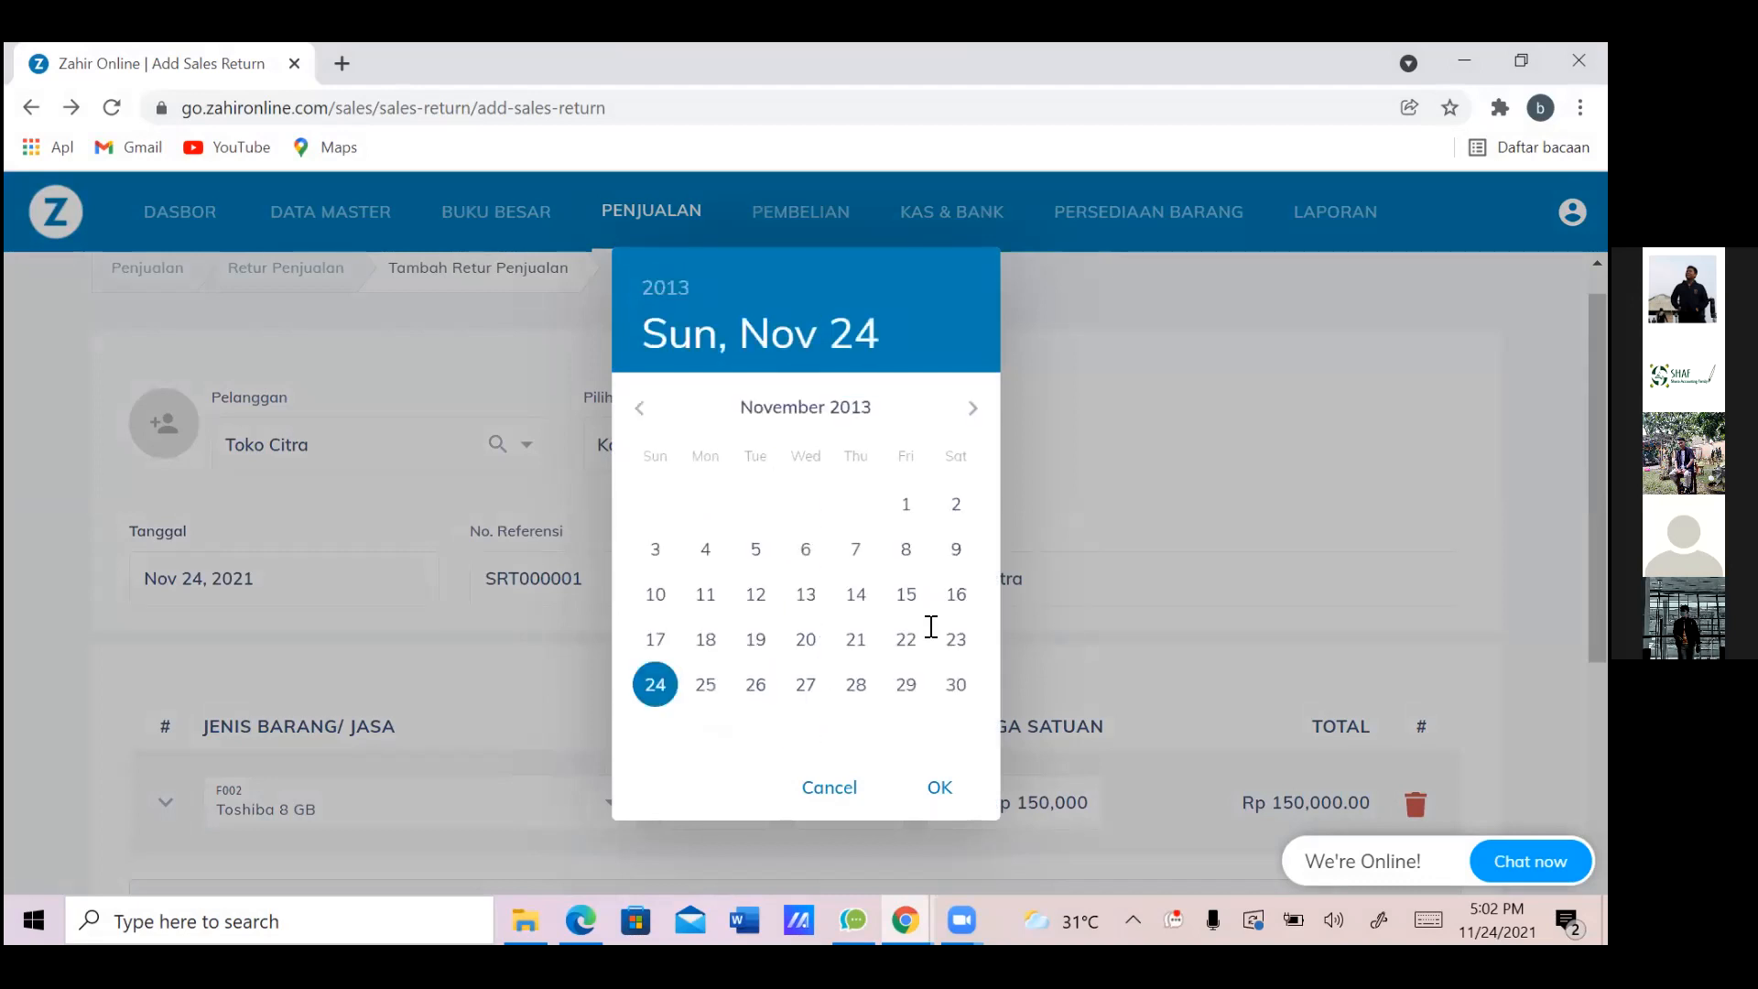
key(Return)
key(Return)
key(Return)
key(Return)
key(Return)
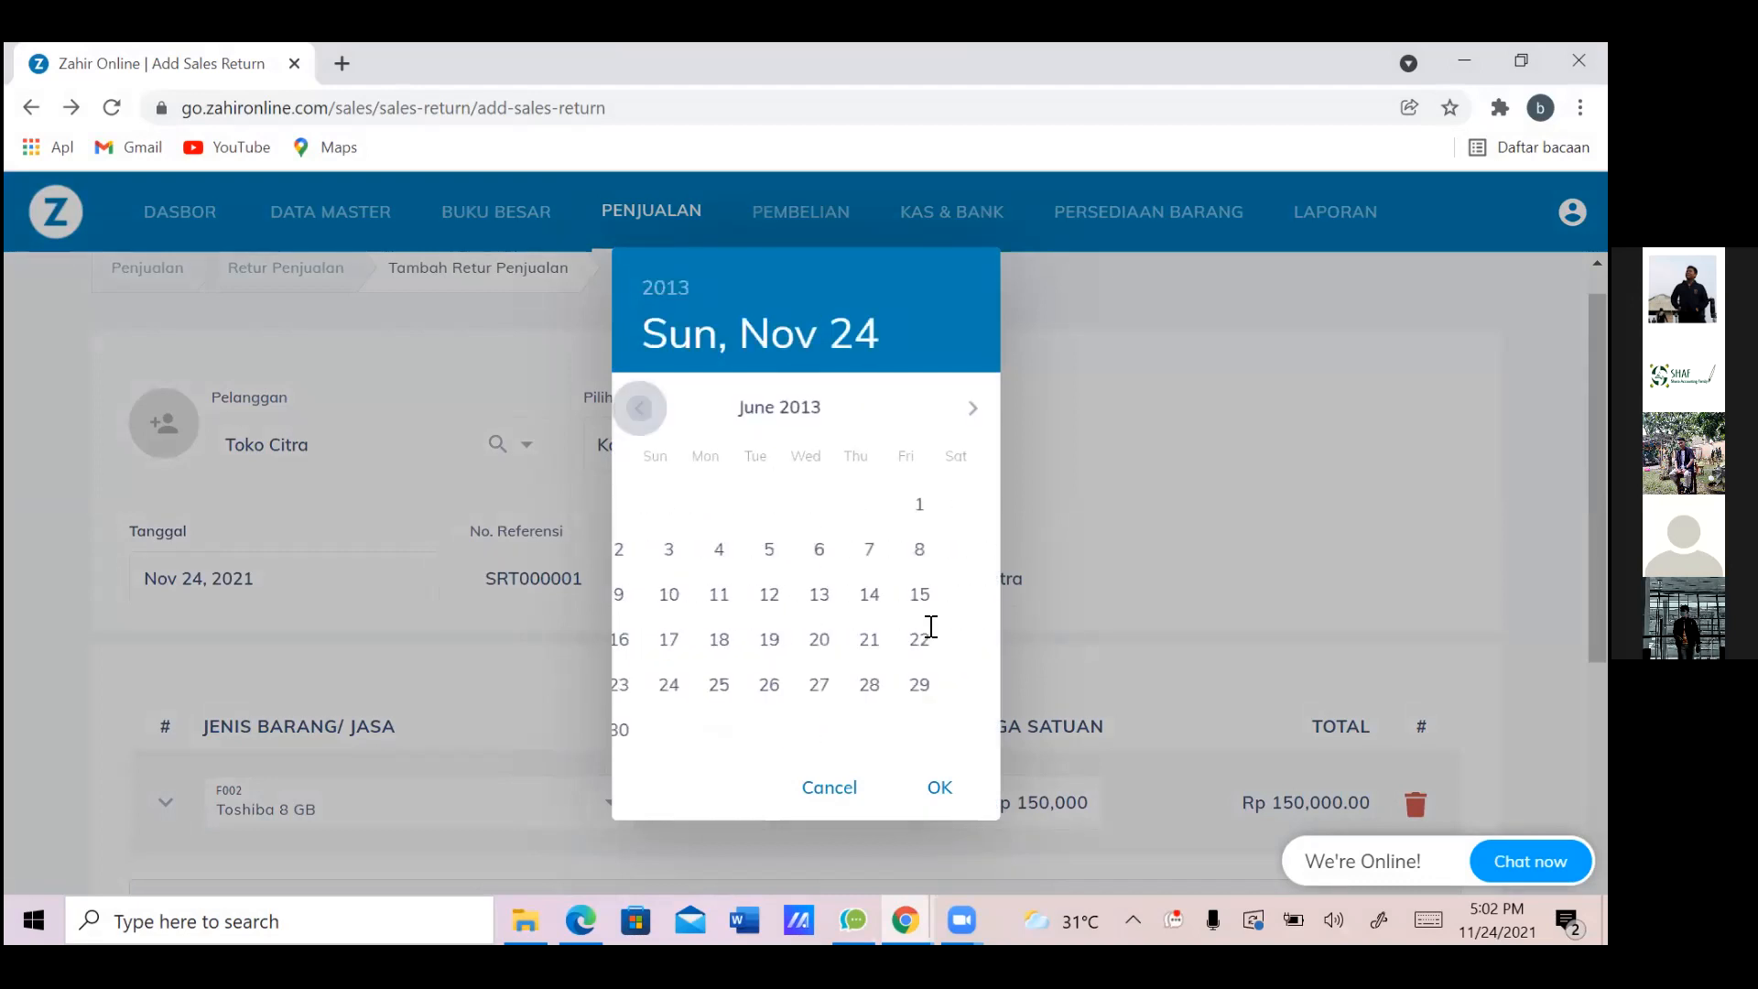
key(Return)
key(Return)
key(Return)
key(Return)
key(Return)
key(Return)
key(Return)
key(Return)
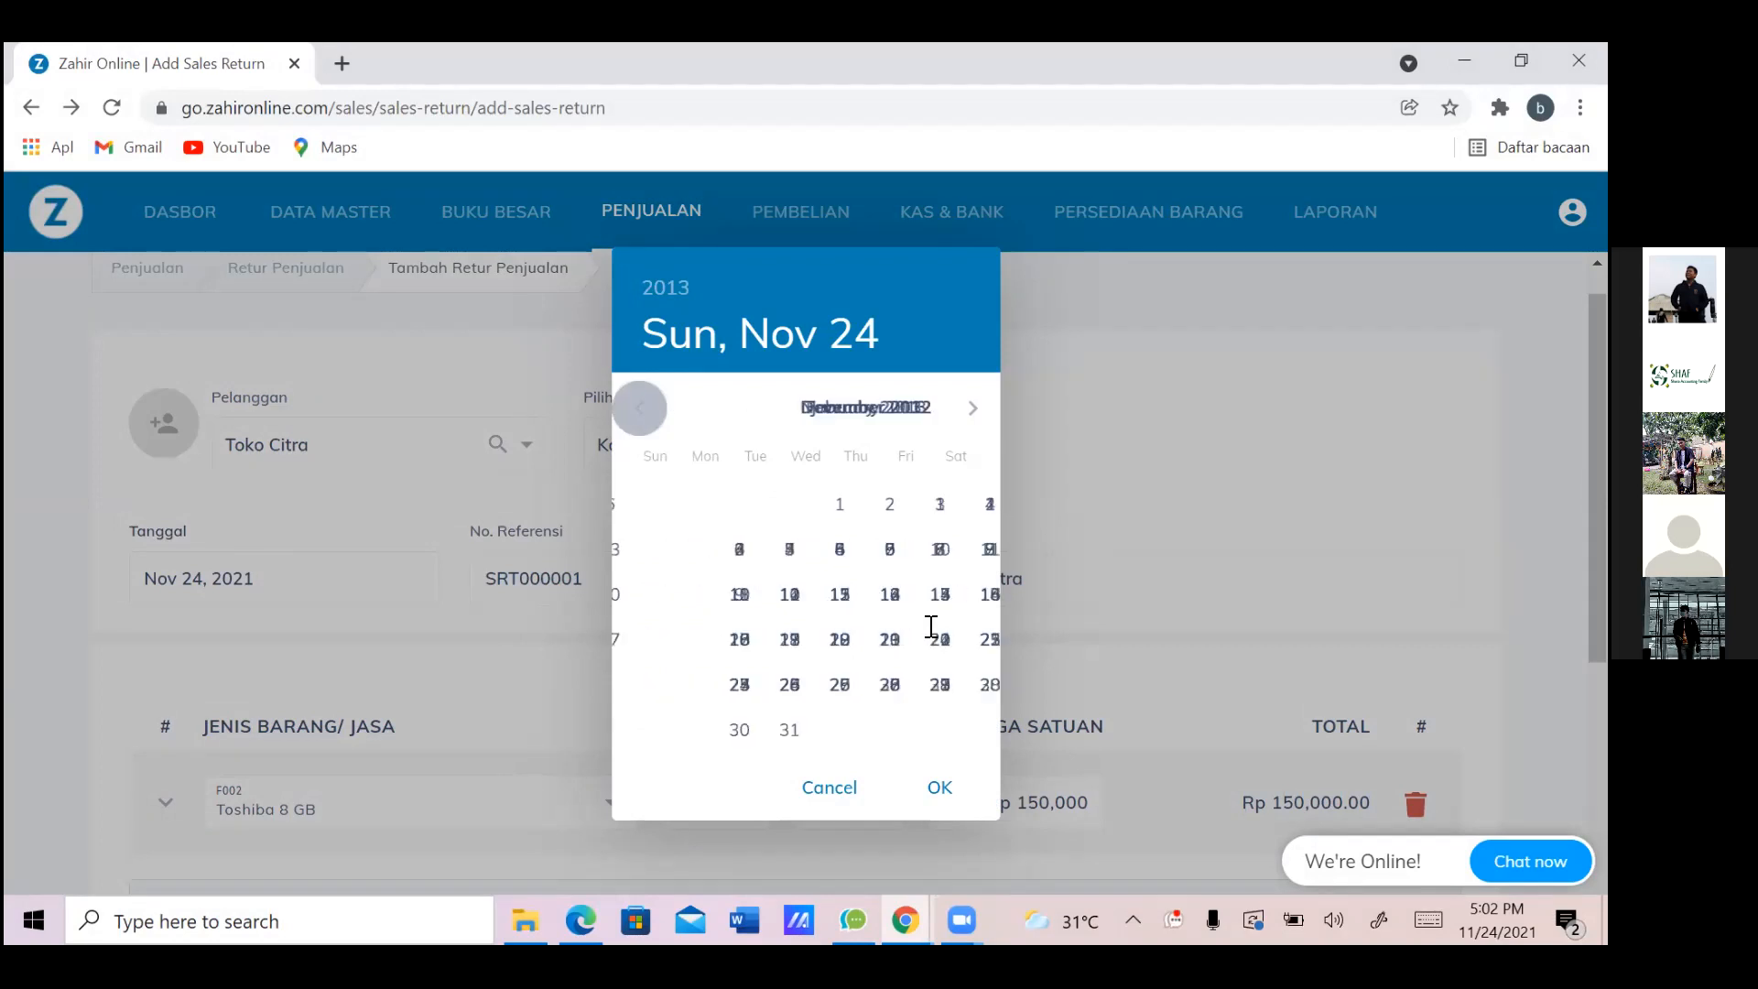
key(Tab)
key(Return)
key(Return)
key(Return)
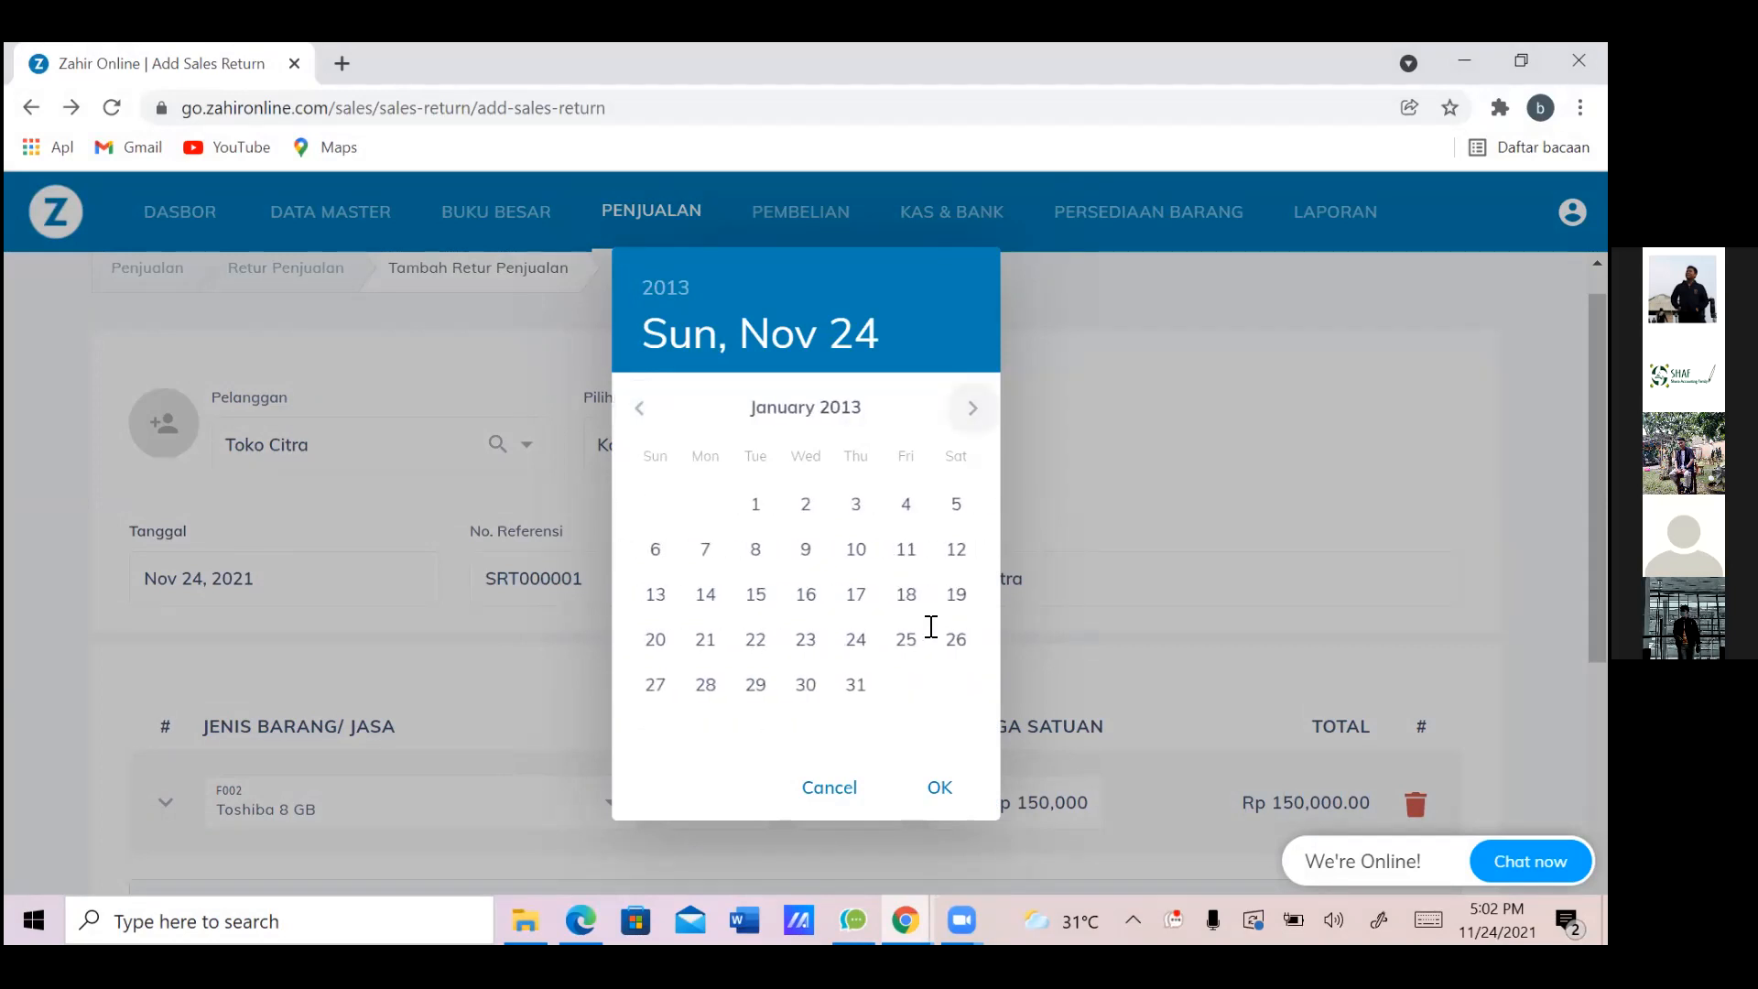
click(856, 505)
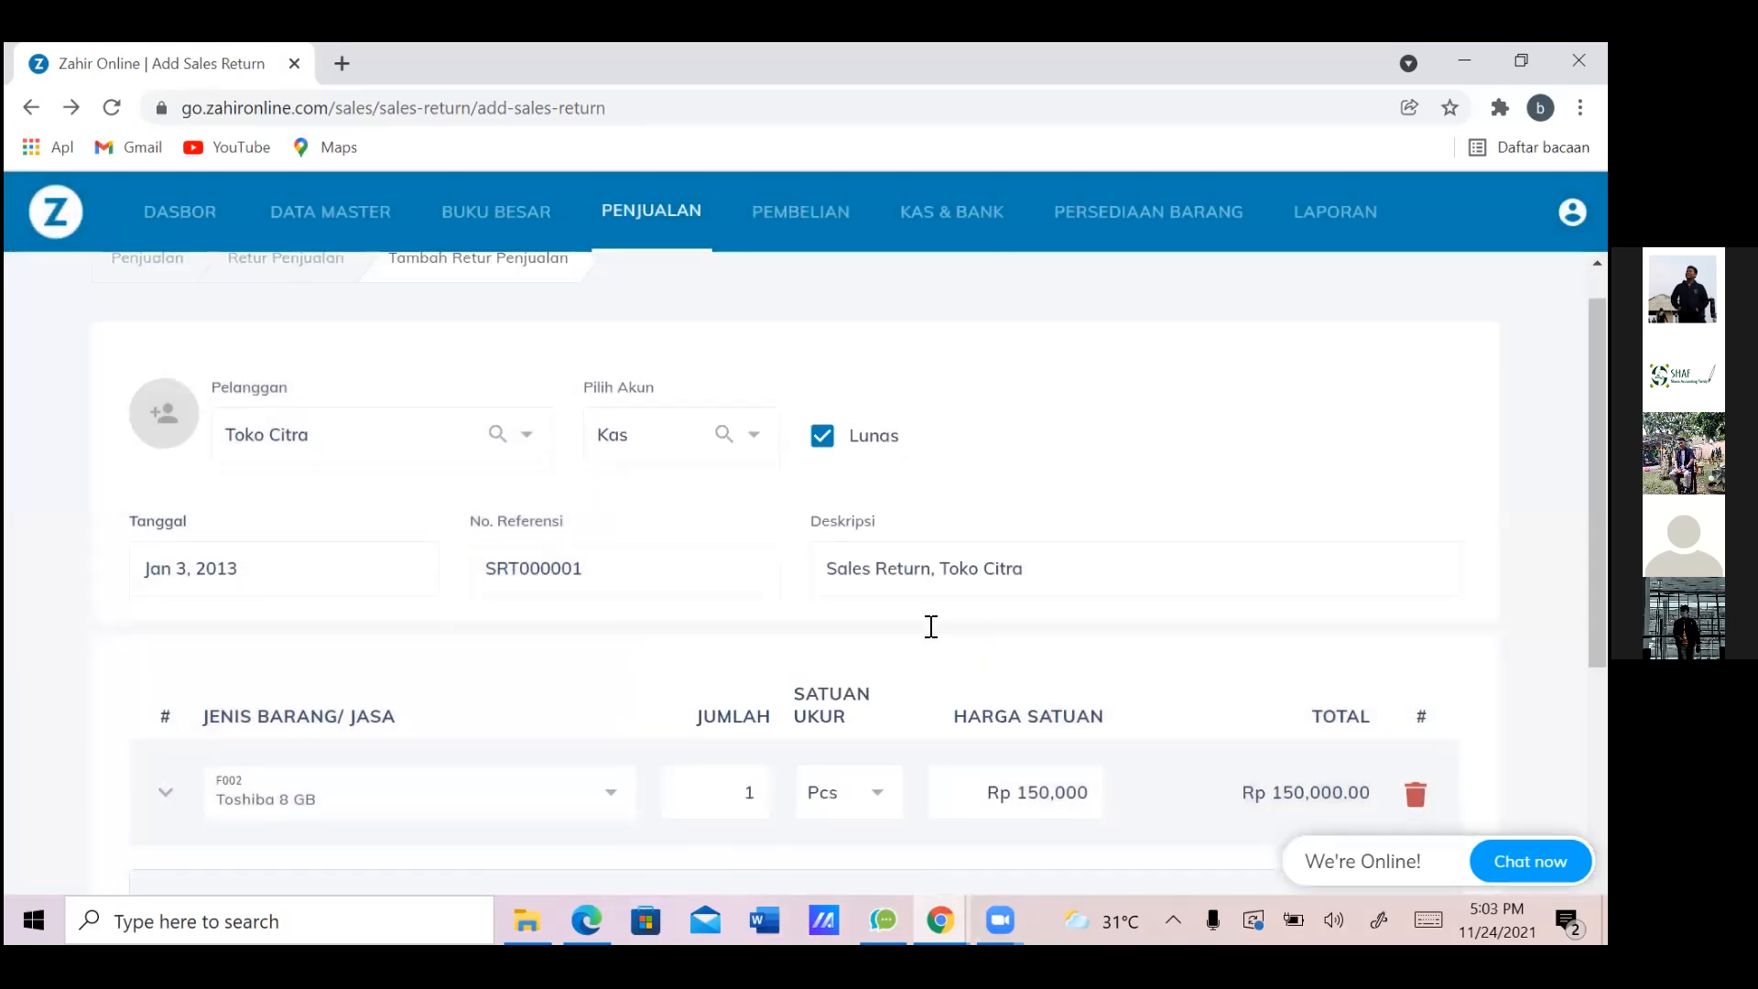
Clear the 50,000 Biaya Lain charge to Rp 0 and save the Rp 165,000.00 return
scroll(931, 626, down, 4)
scroll(931, 627, down, 1)
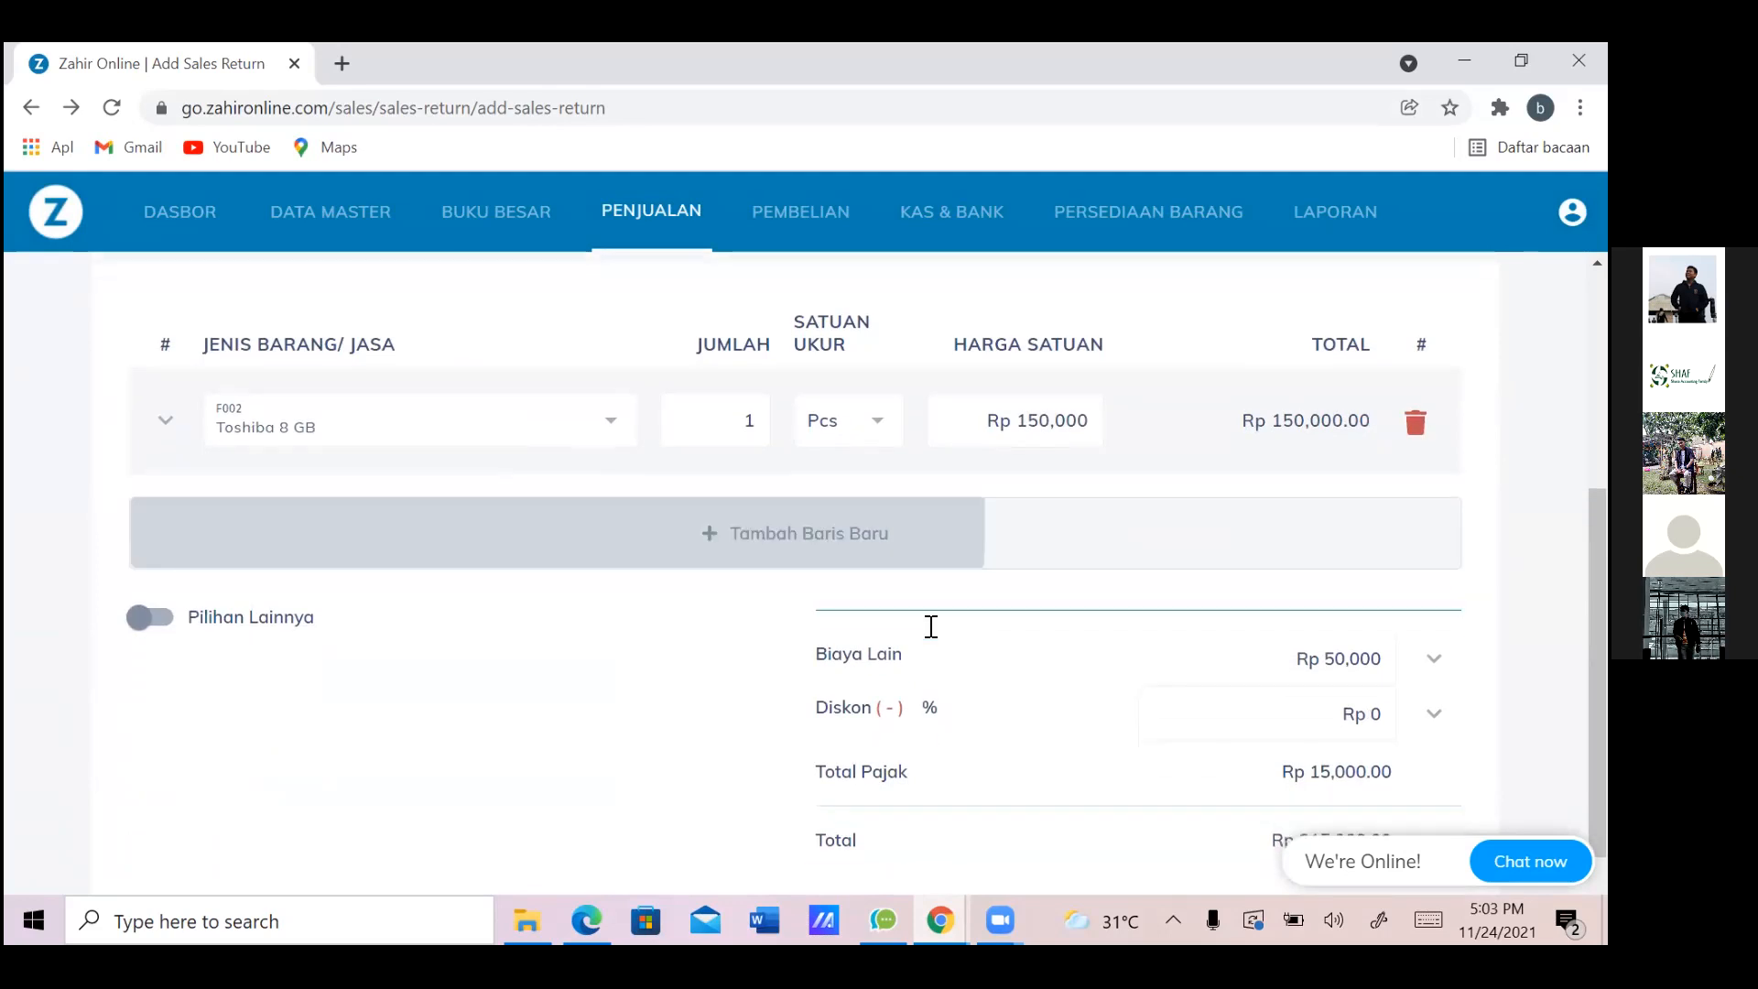
scroll(931, 626, up, 1)
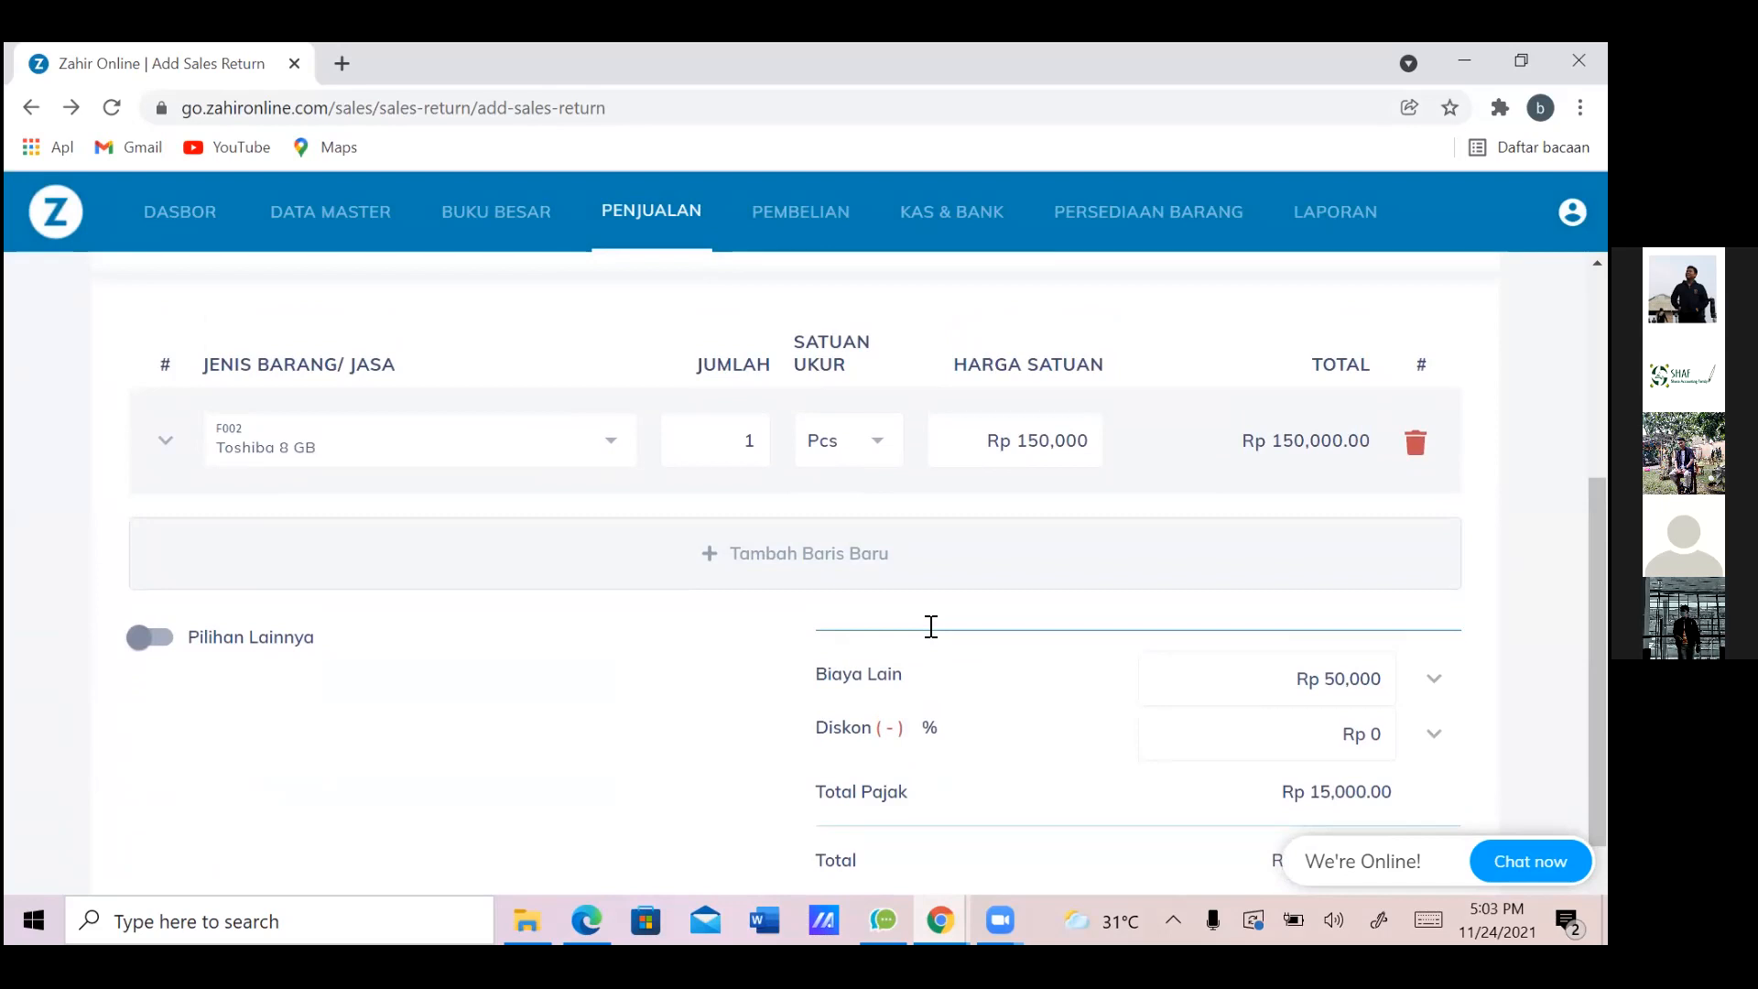
scroll(932, 627, down, 2)
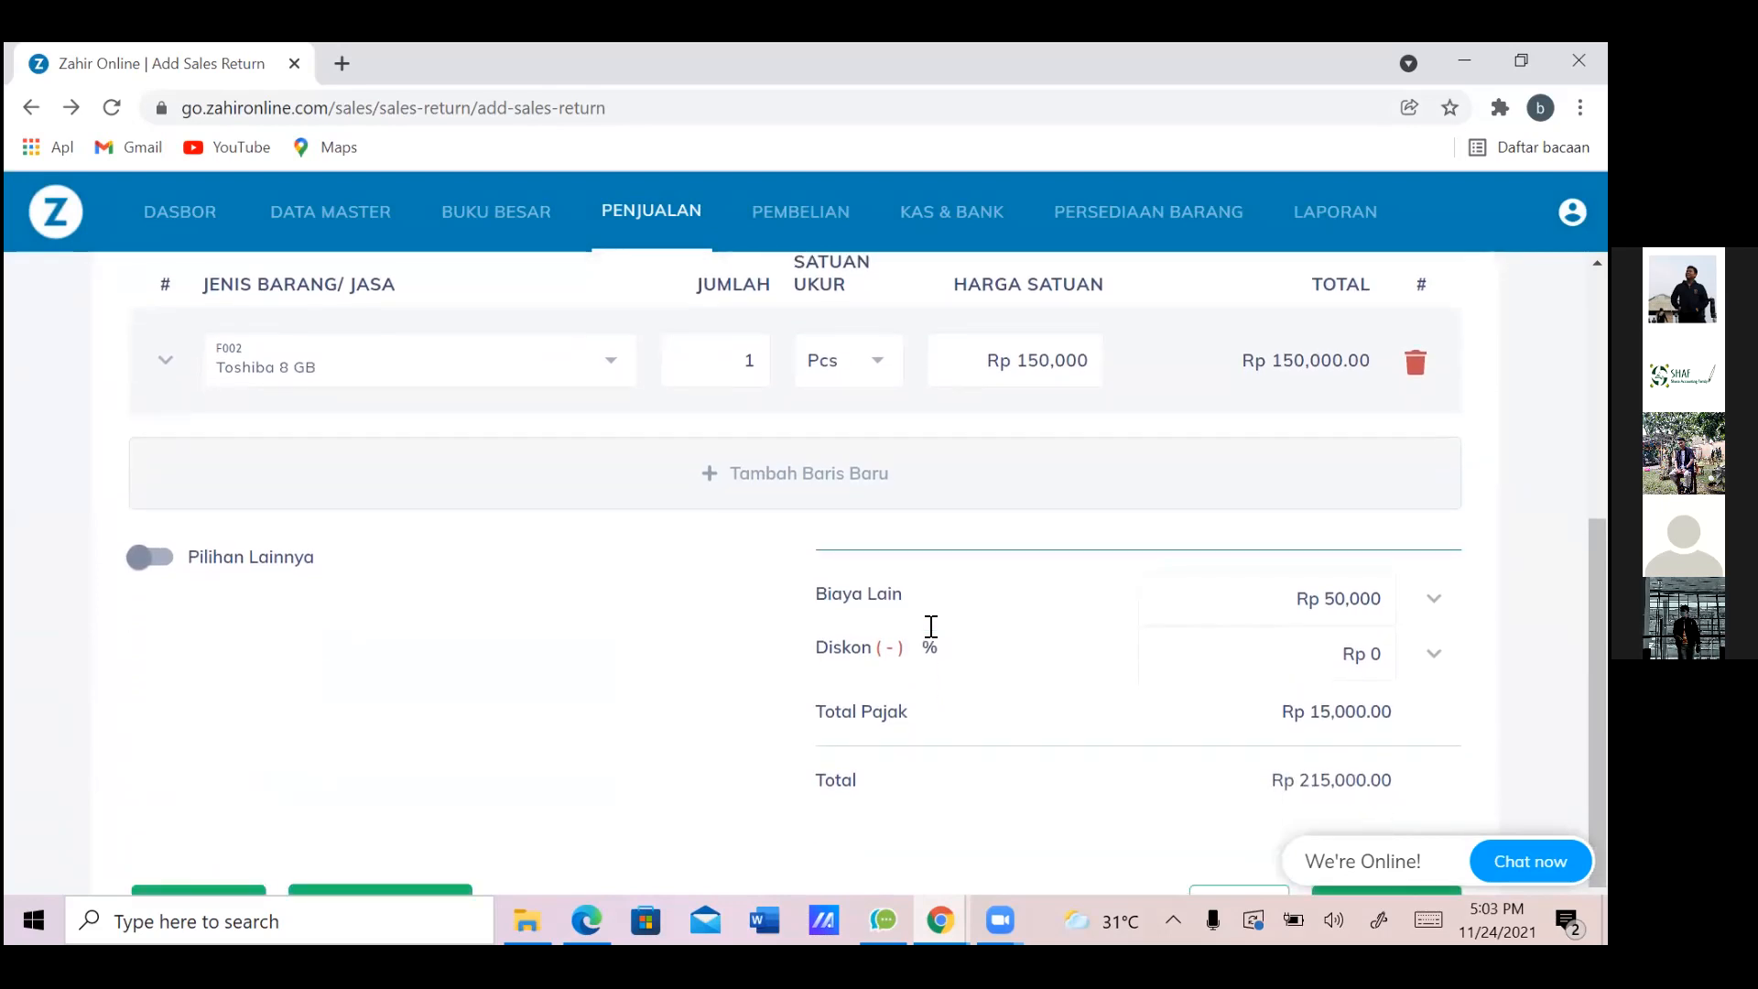
scroll(931, 626, down, 1)
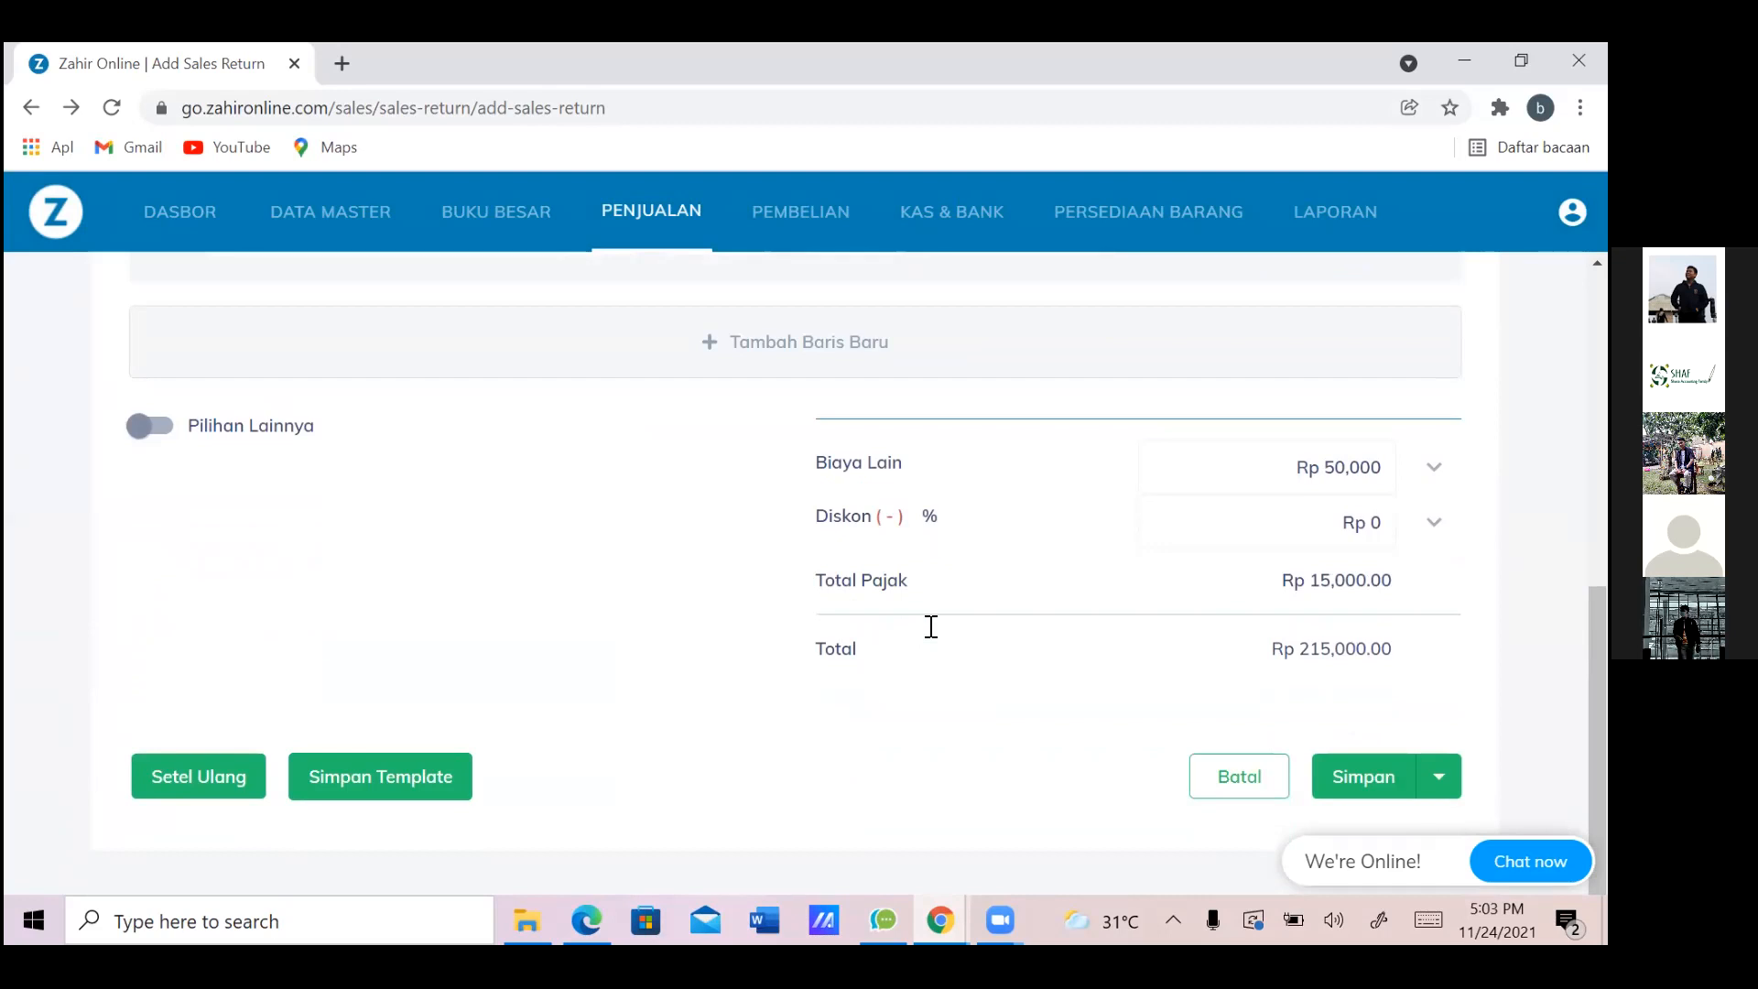
scroll(931, 627, up, 1)
scroll(931, 627, down, 1)
scroll(931, 627, up, 1)
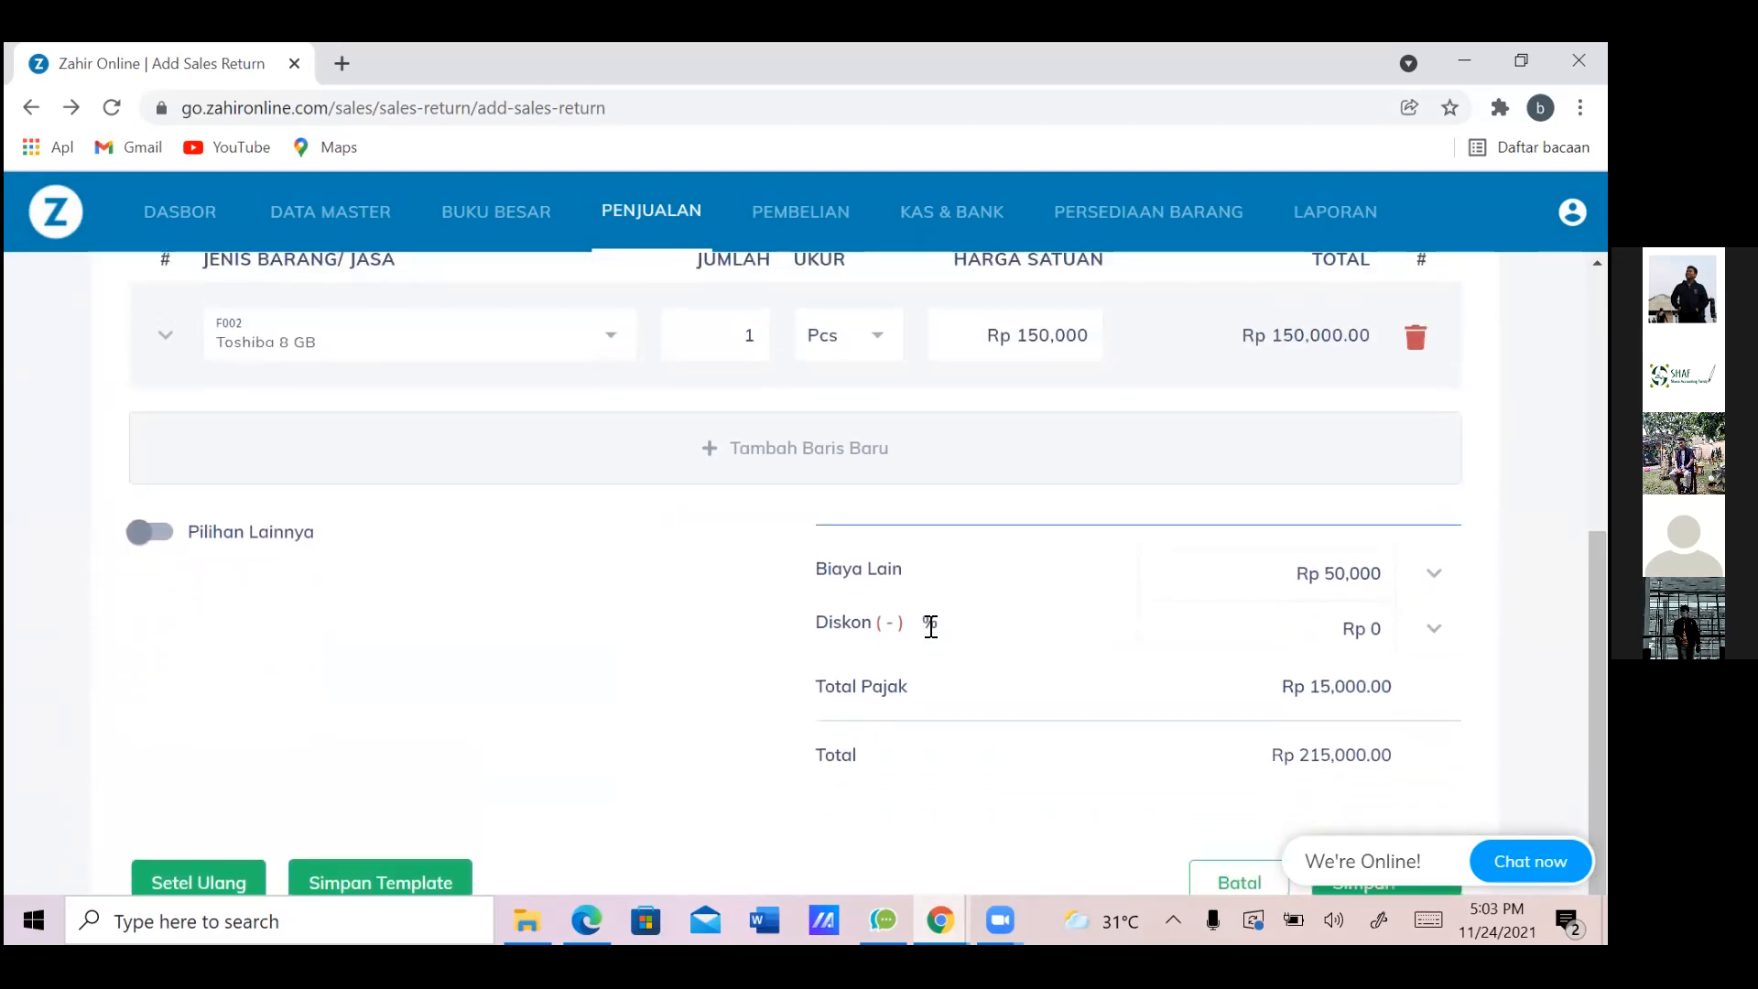
scroll(931, 627, down, 1)
scroll(931, 627, down, 1)
click(1359, 485)
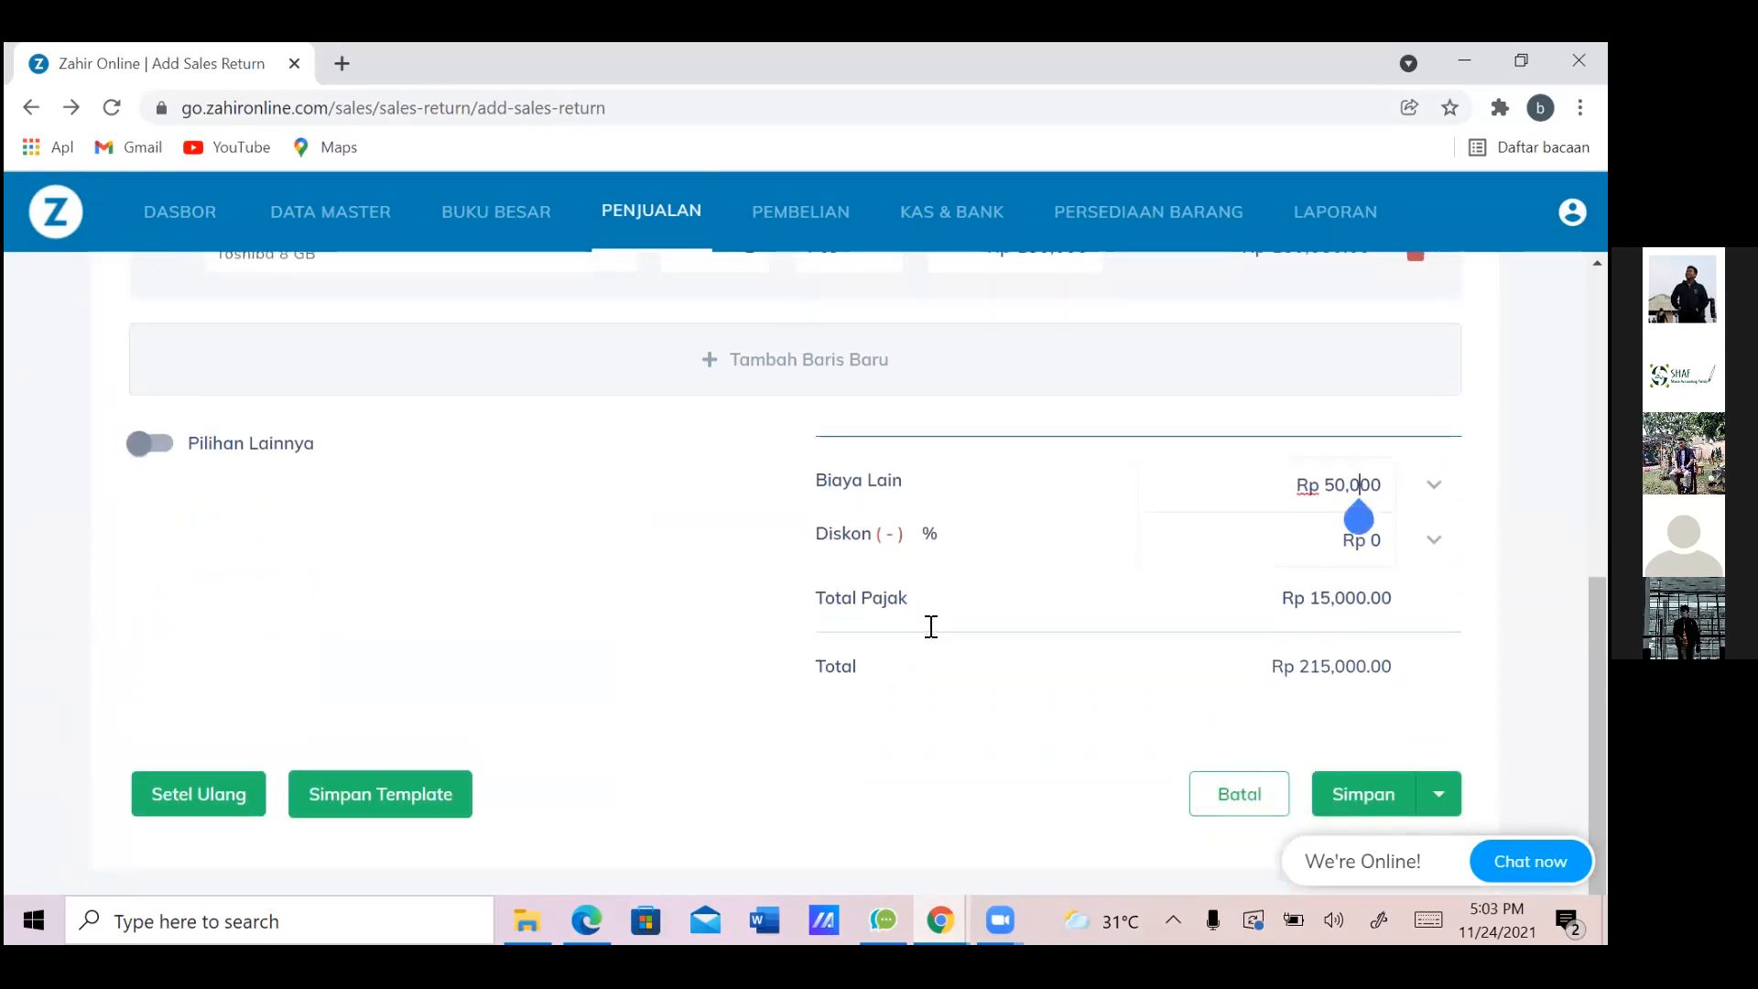
key(Left)
key(Left)
key(Left)
key(Left)
key(shift+Right)
key(shift+End)
key(BackSpace)
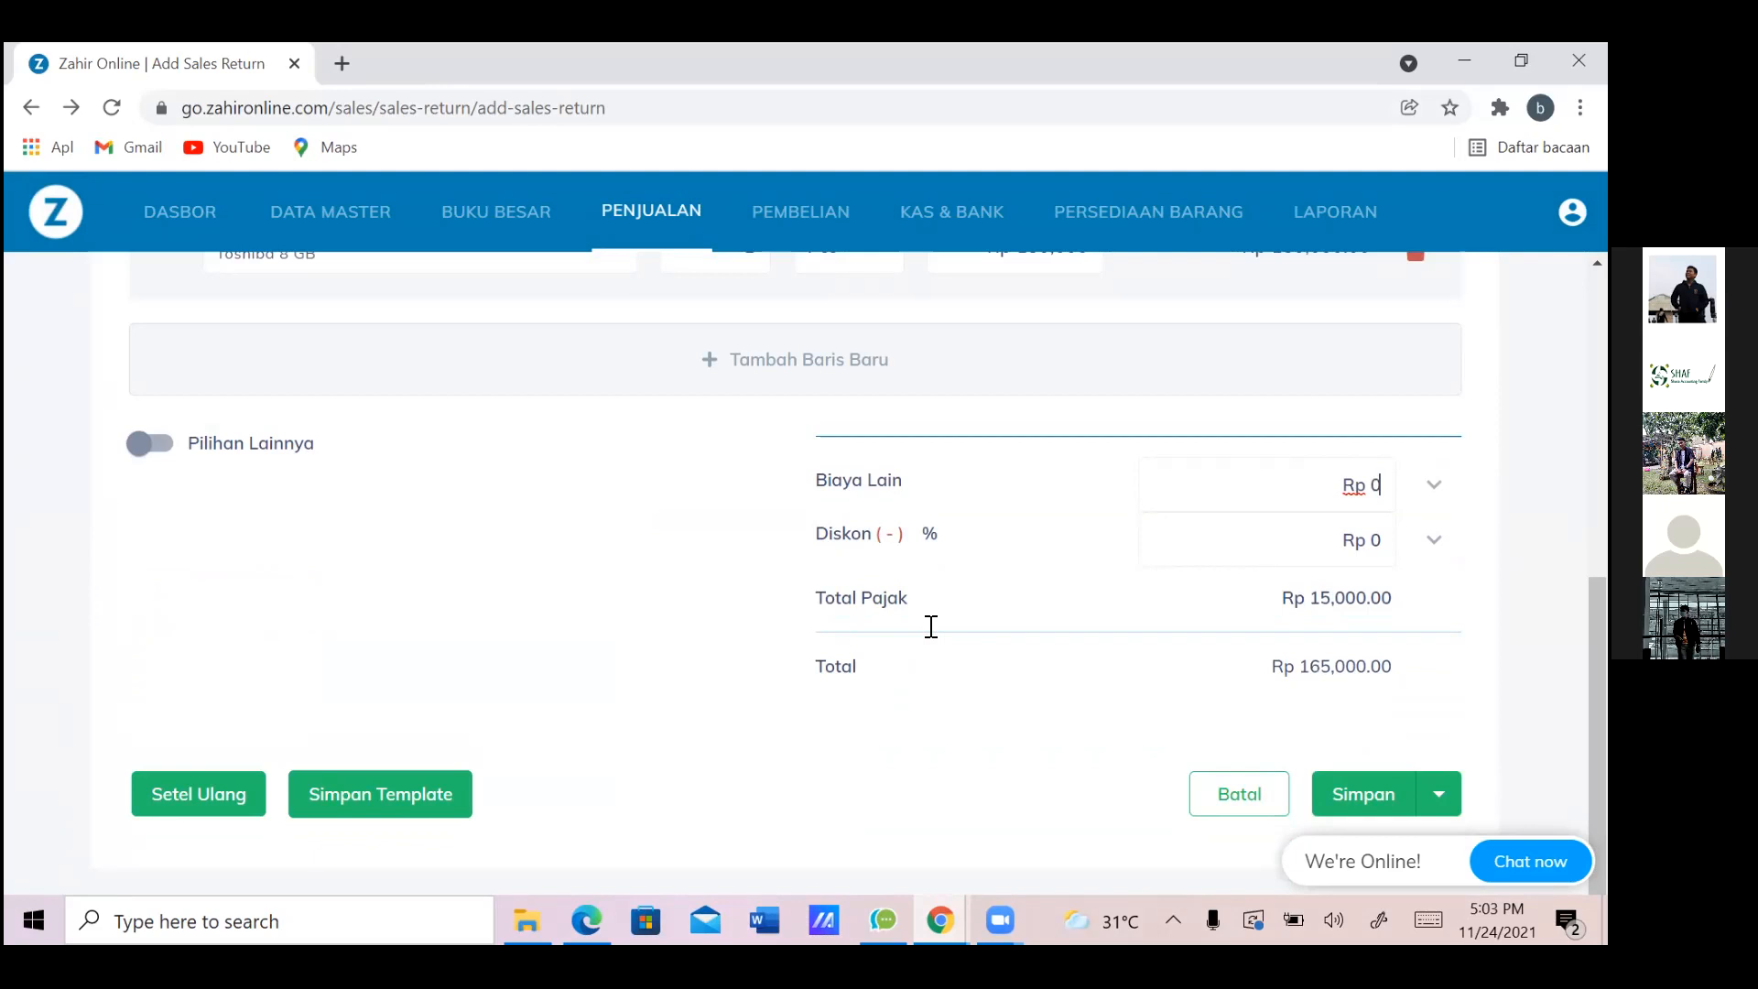
key(alt+Tab)
key(alt+Tab)
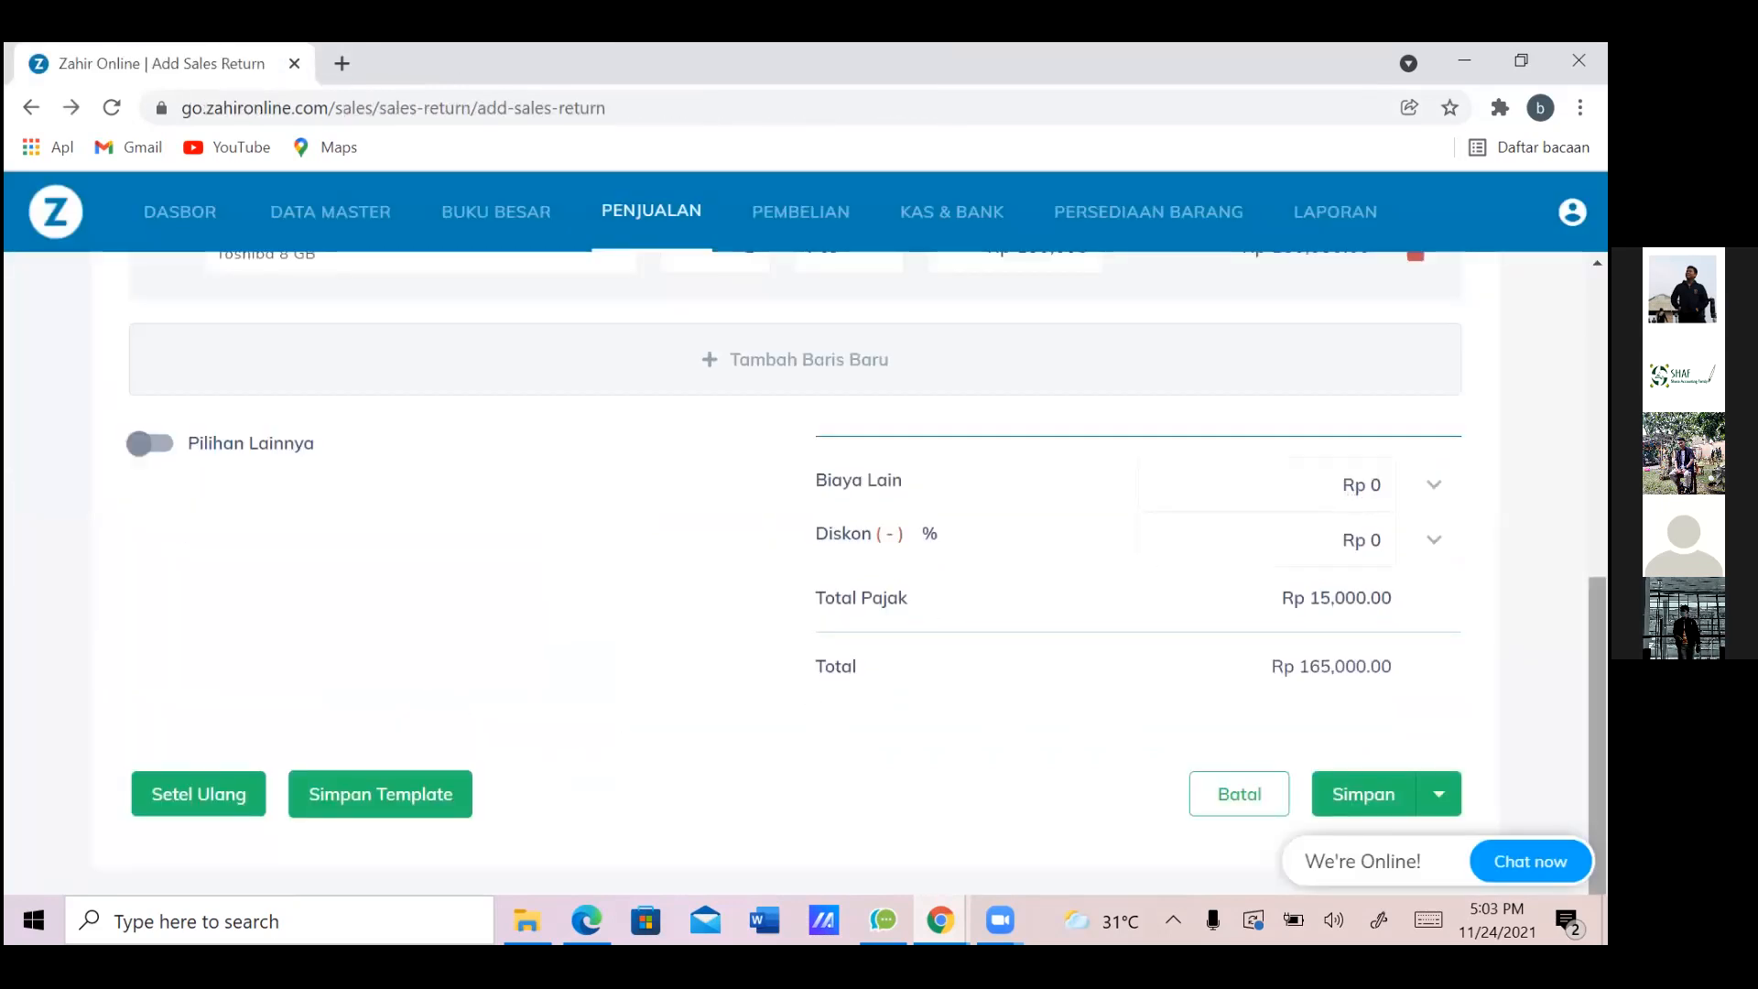
click(1390, 802)
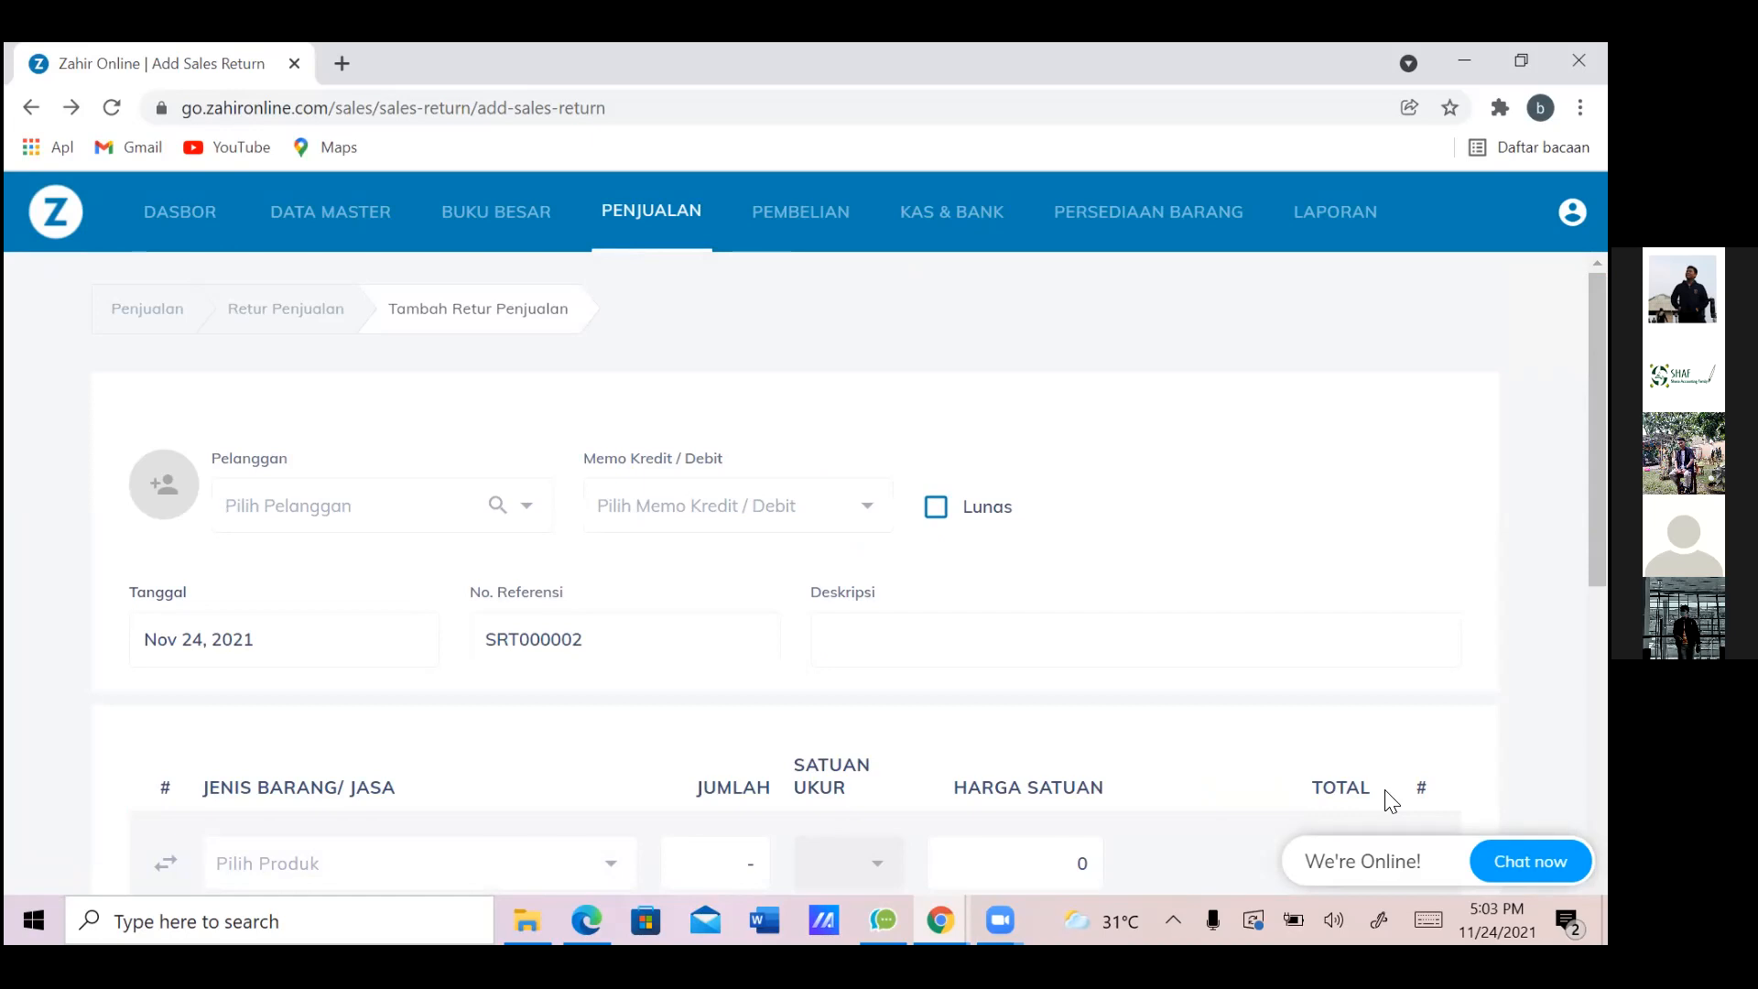
Leave the blank SRT000002 form for the Retur Penjualan list and open SRT000001's action menu
scroll(1392, 801, down, 4)
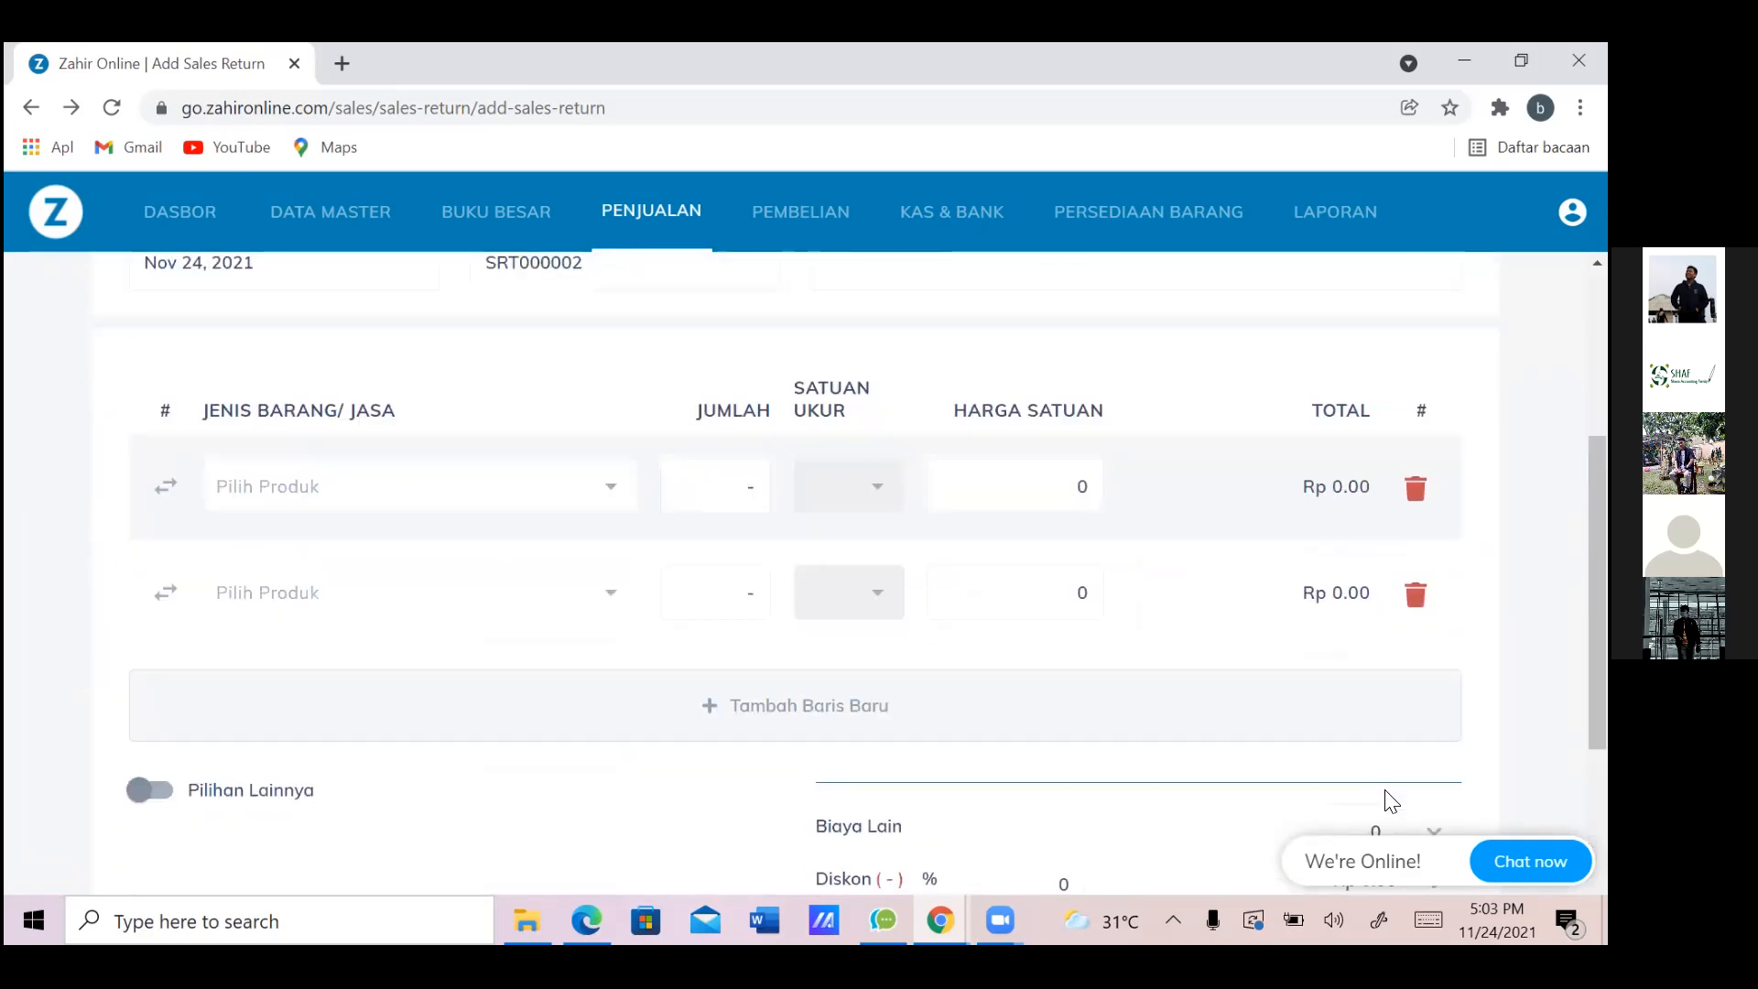
scroll(1392, 802, up, 4)
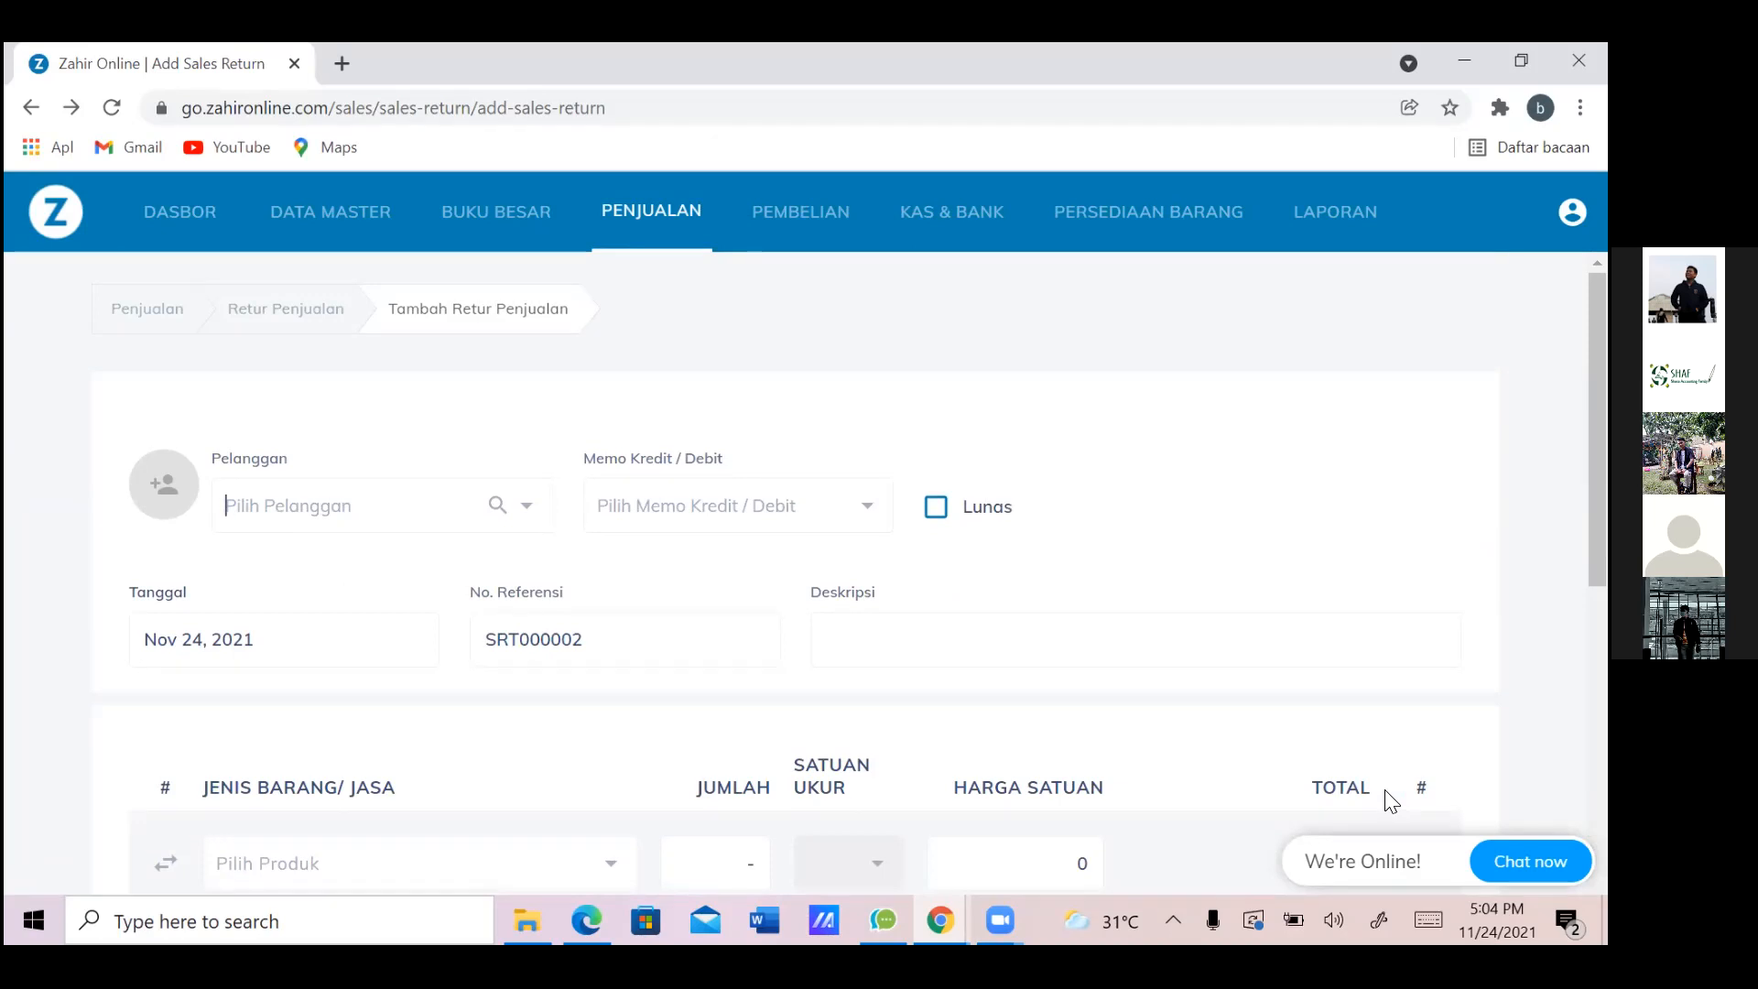
scroll(1392, 801, down, 2)
scroll(1392, 801, down, 6)
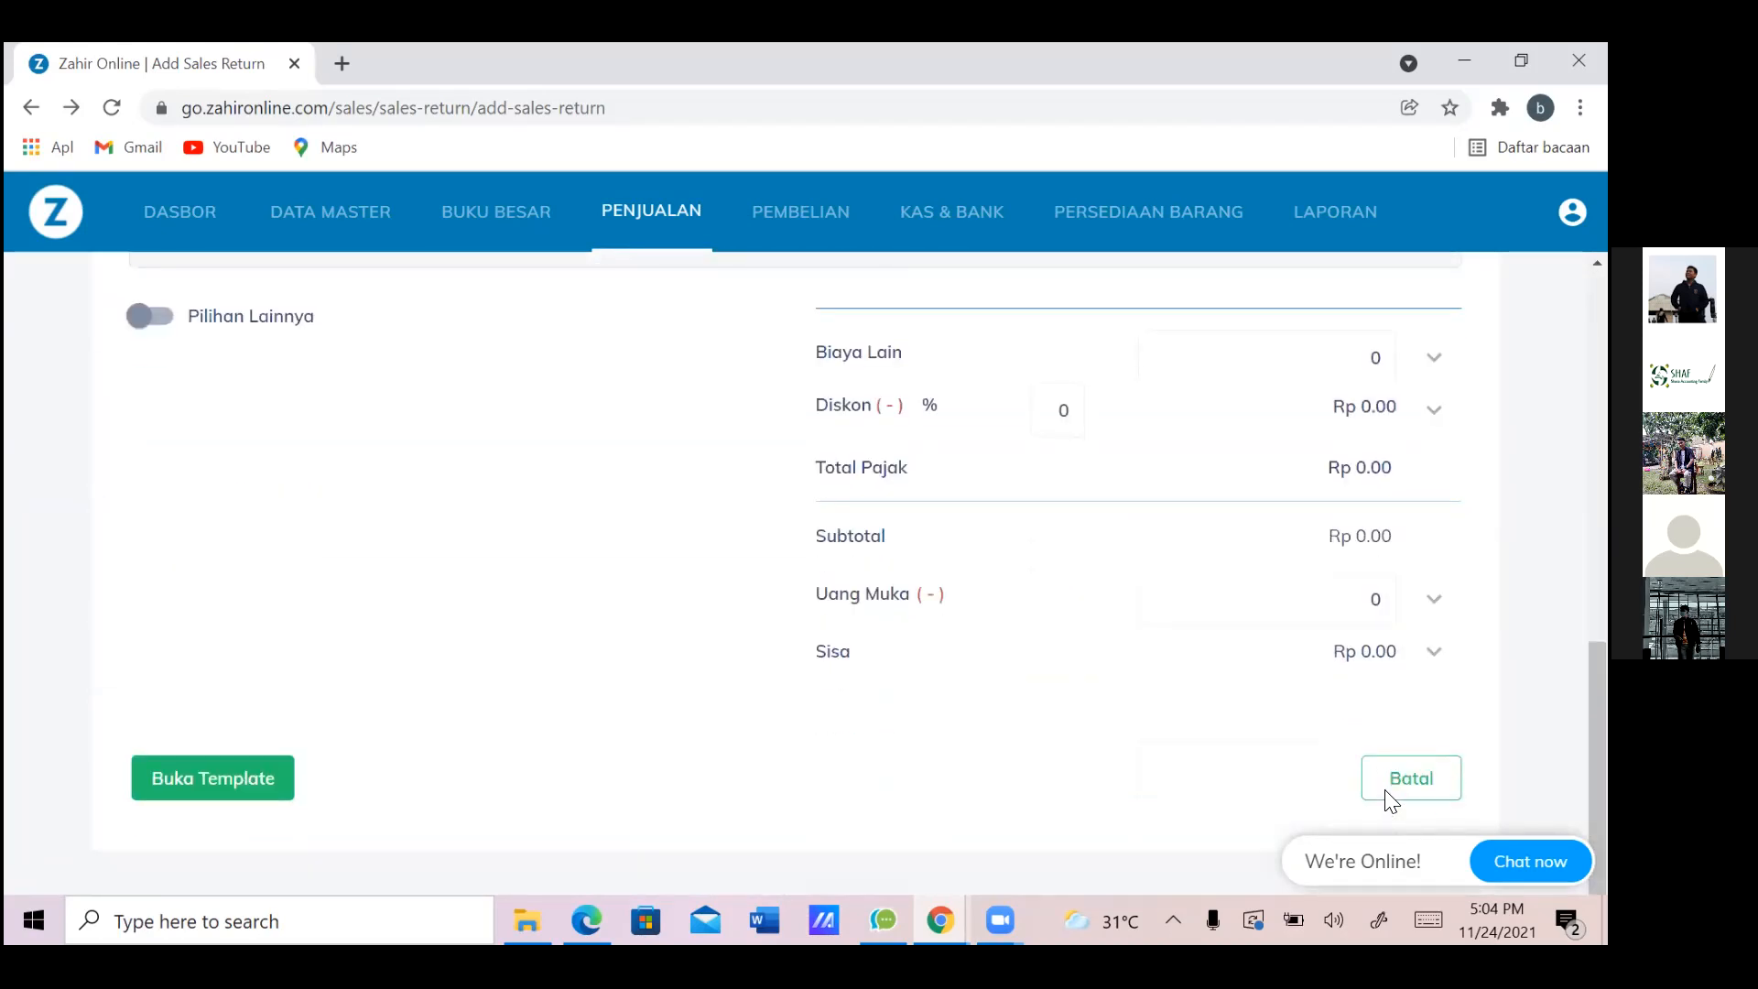
scroll(1392, 801, up, 8)
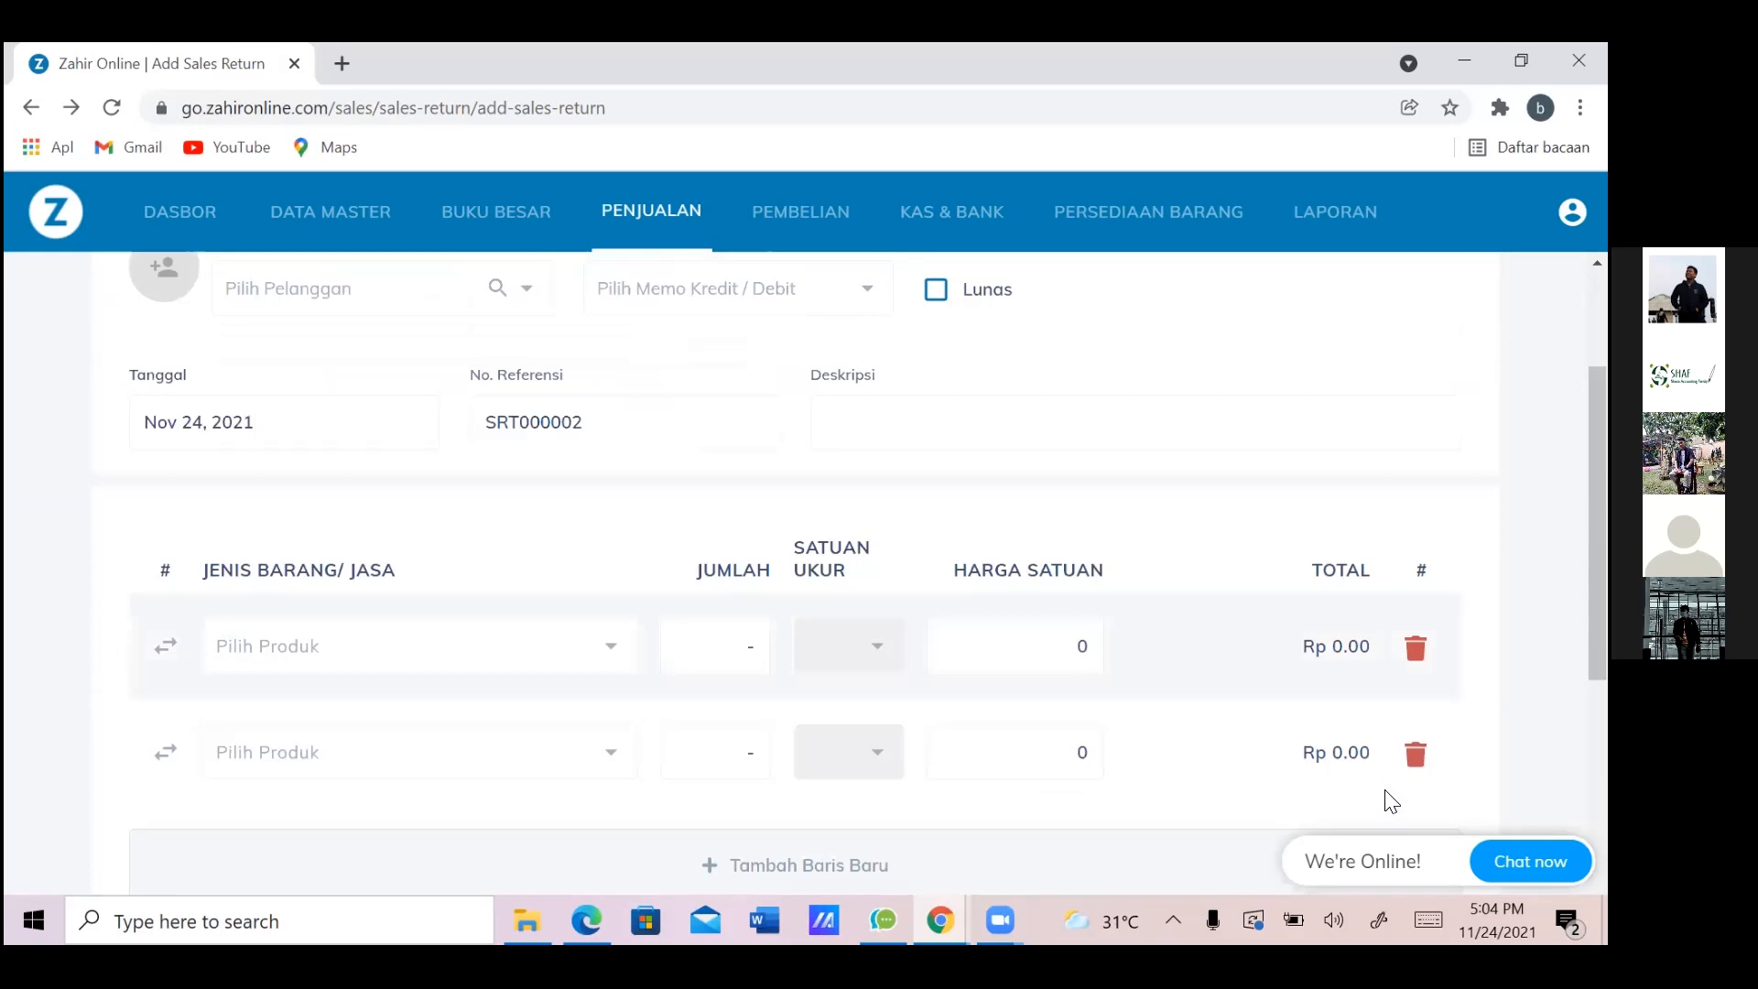
key(alt+Left)
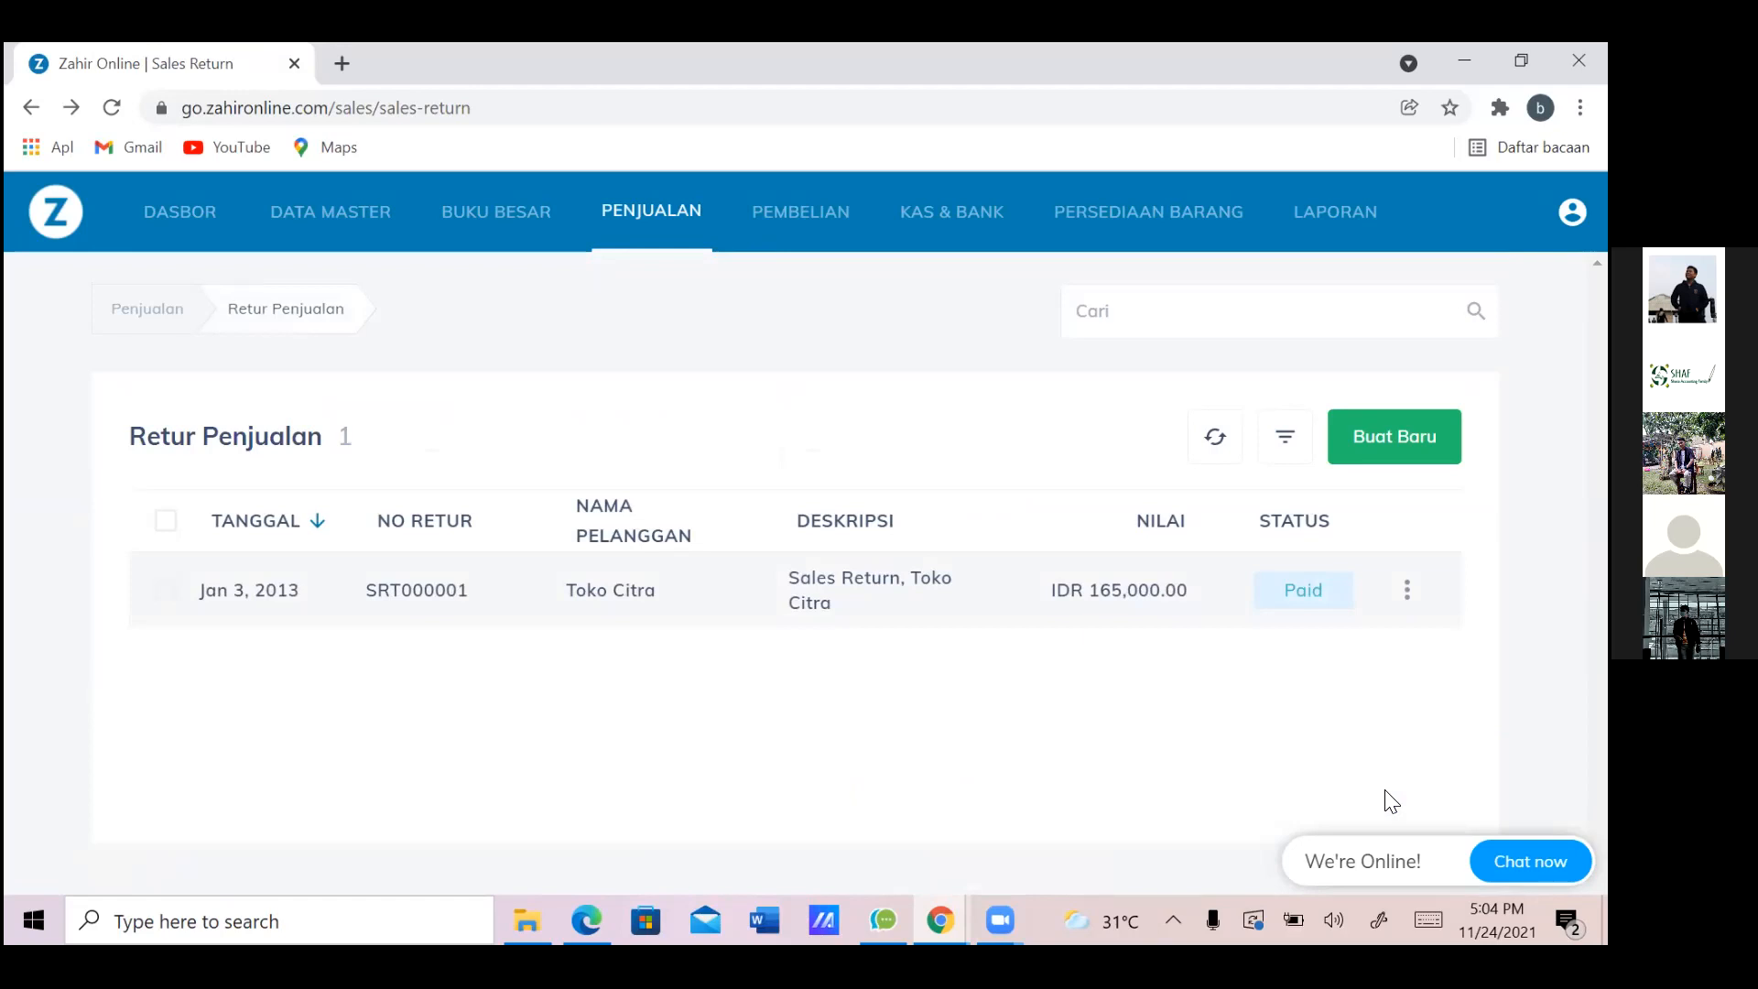
click(1407, 590)
click(1261, 632)
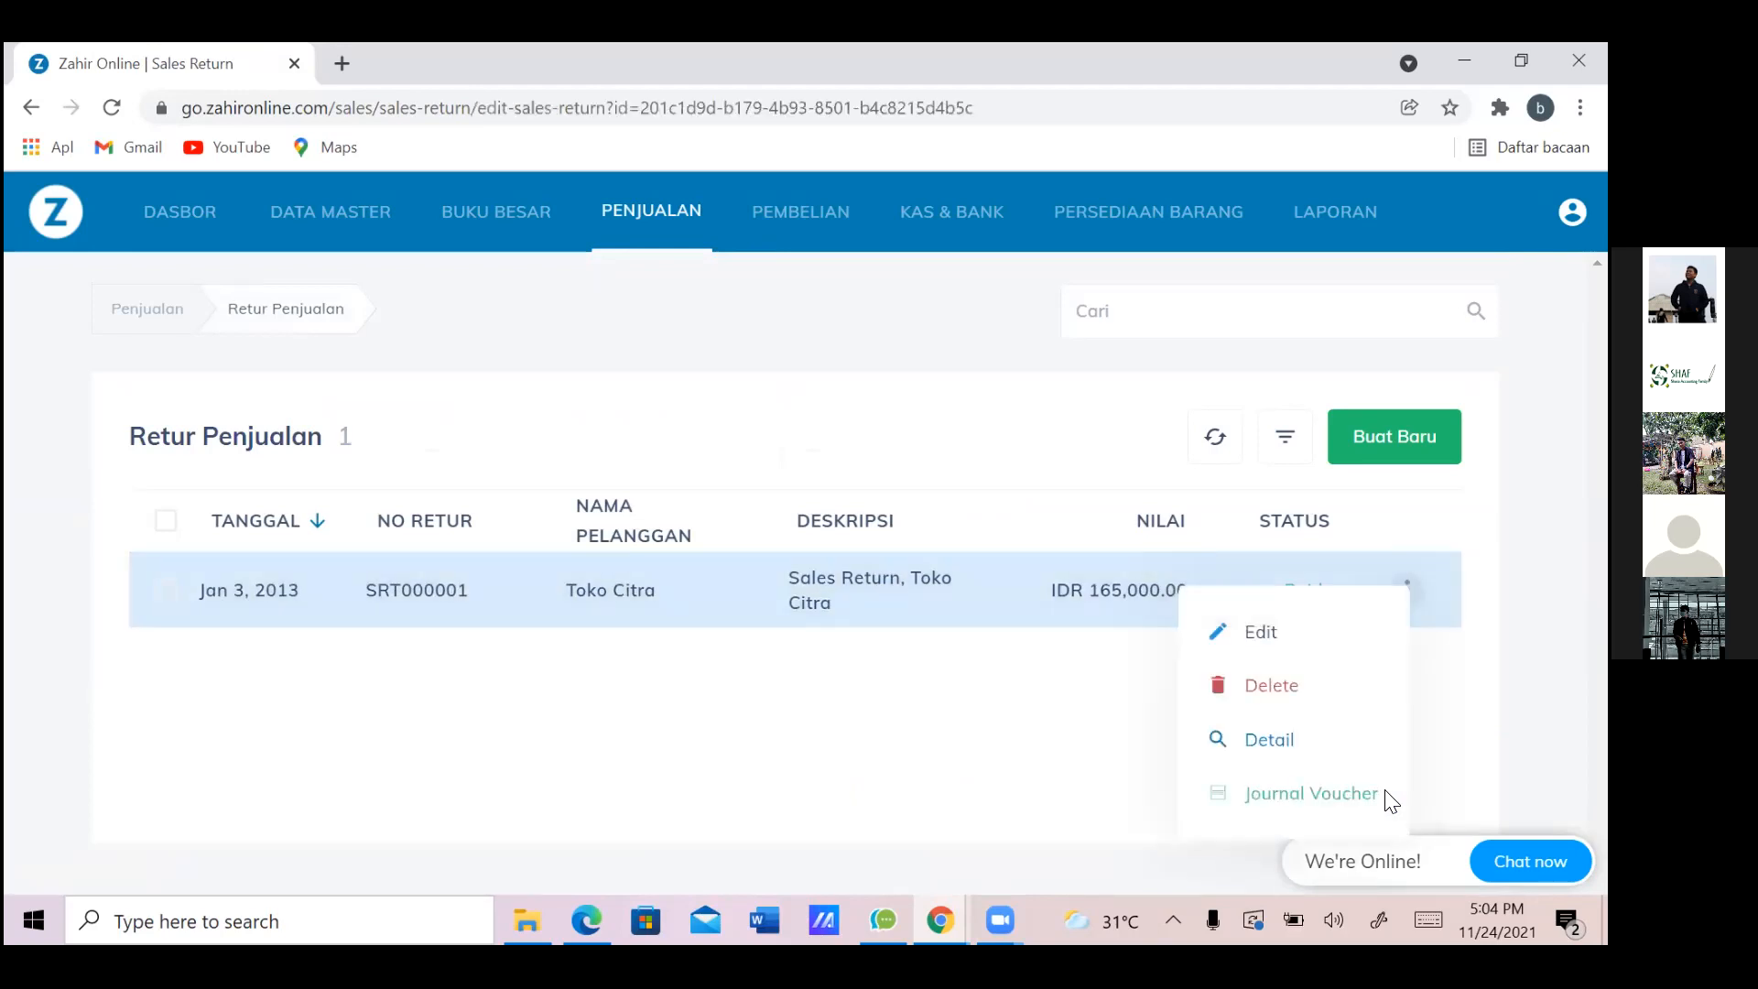
scroll(1391, 801, down, 1)
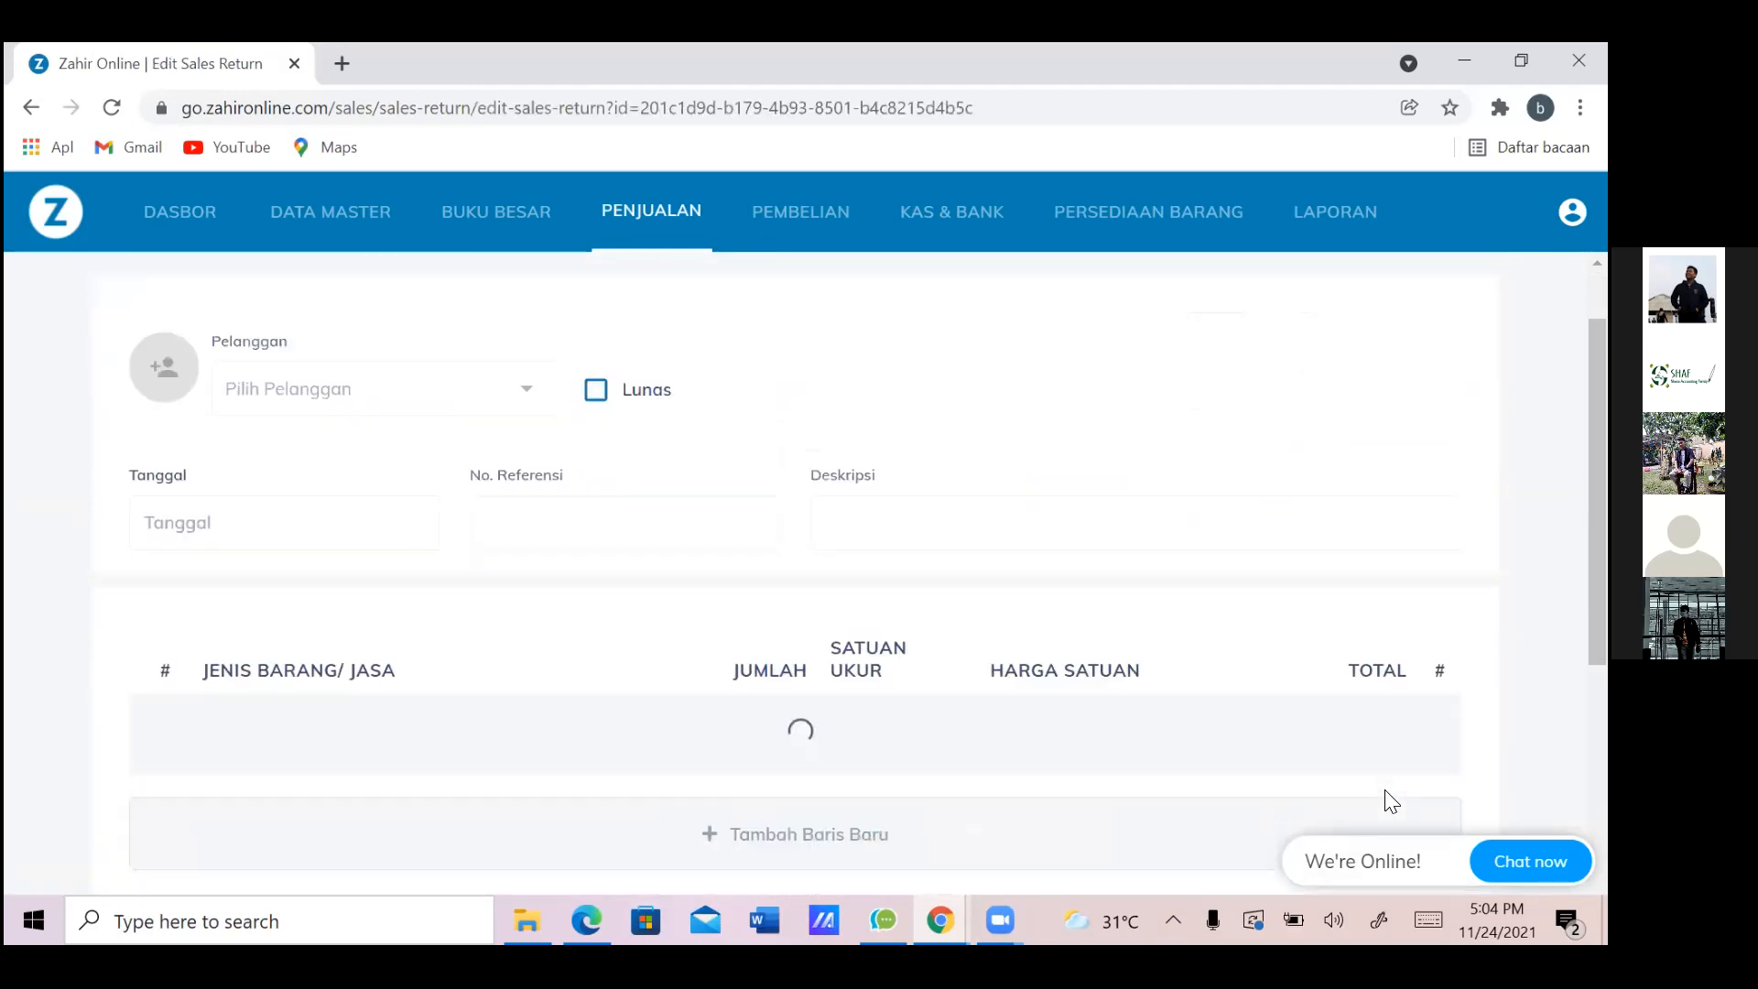
scroll(1385, 791, down, 5)
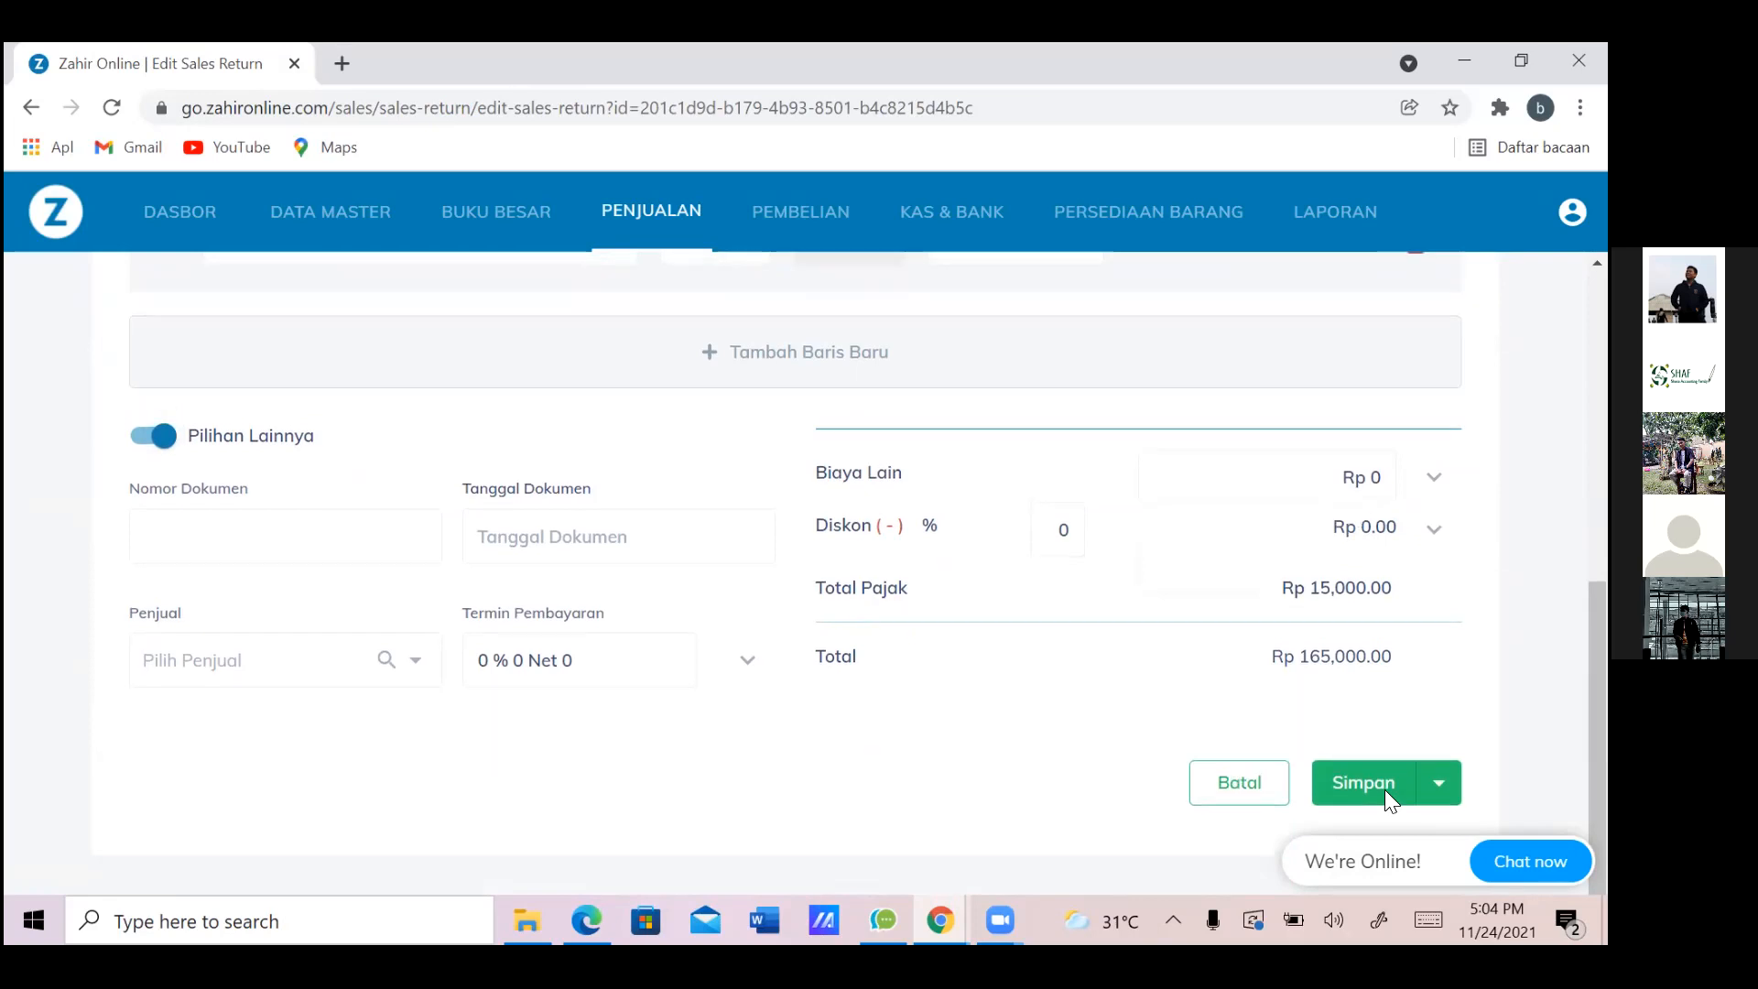
scroll(1385, 789, down, 6)
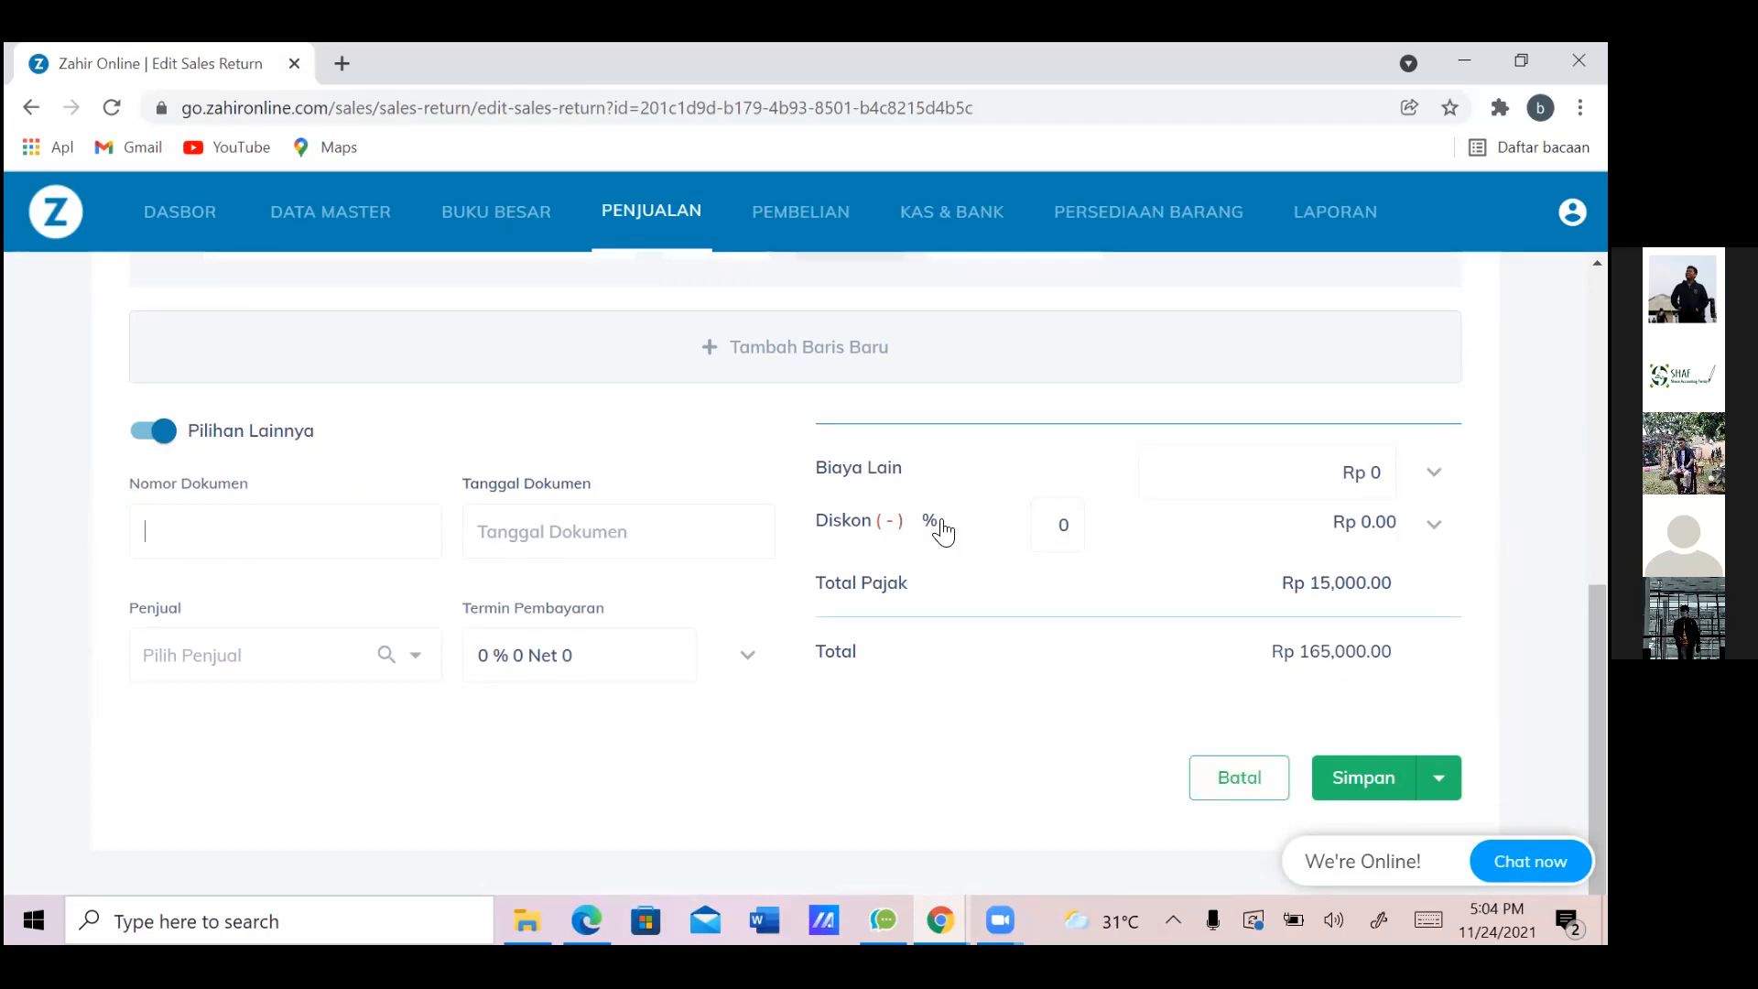
click(659, 540)
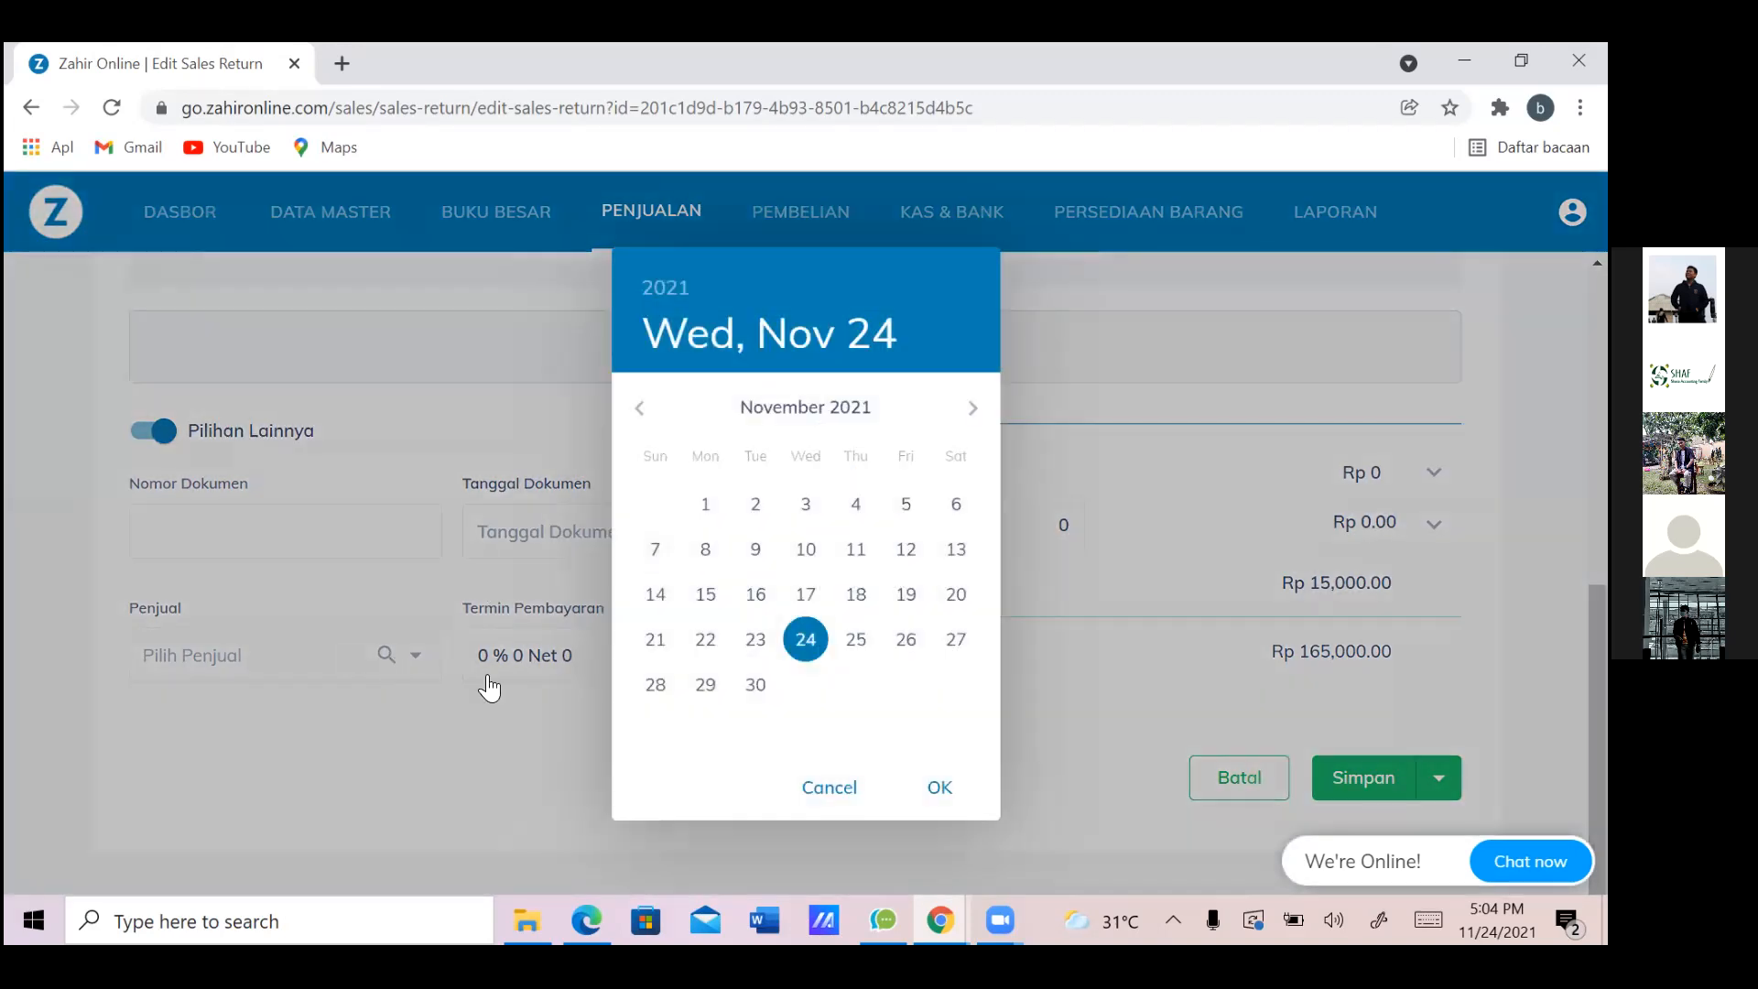
click(486, 687)
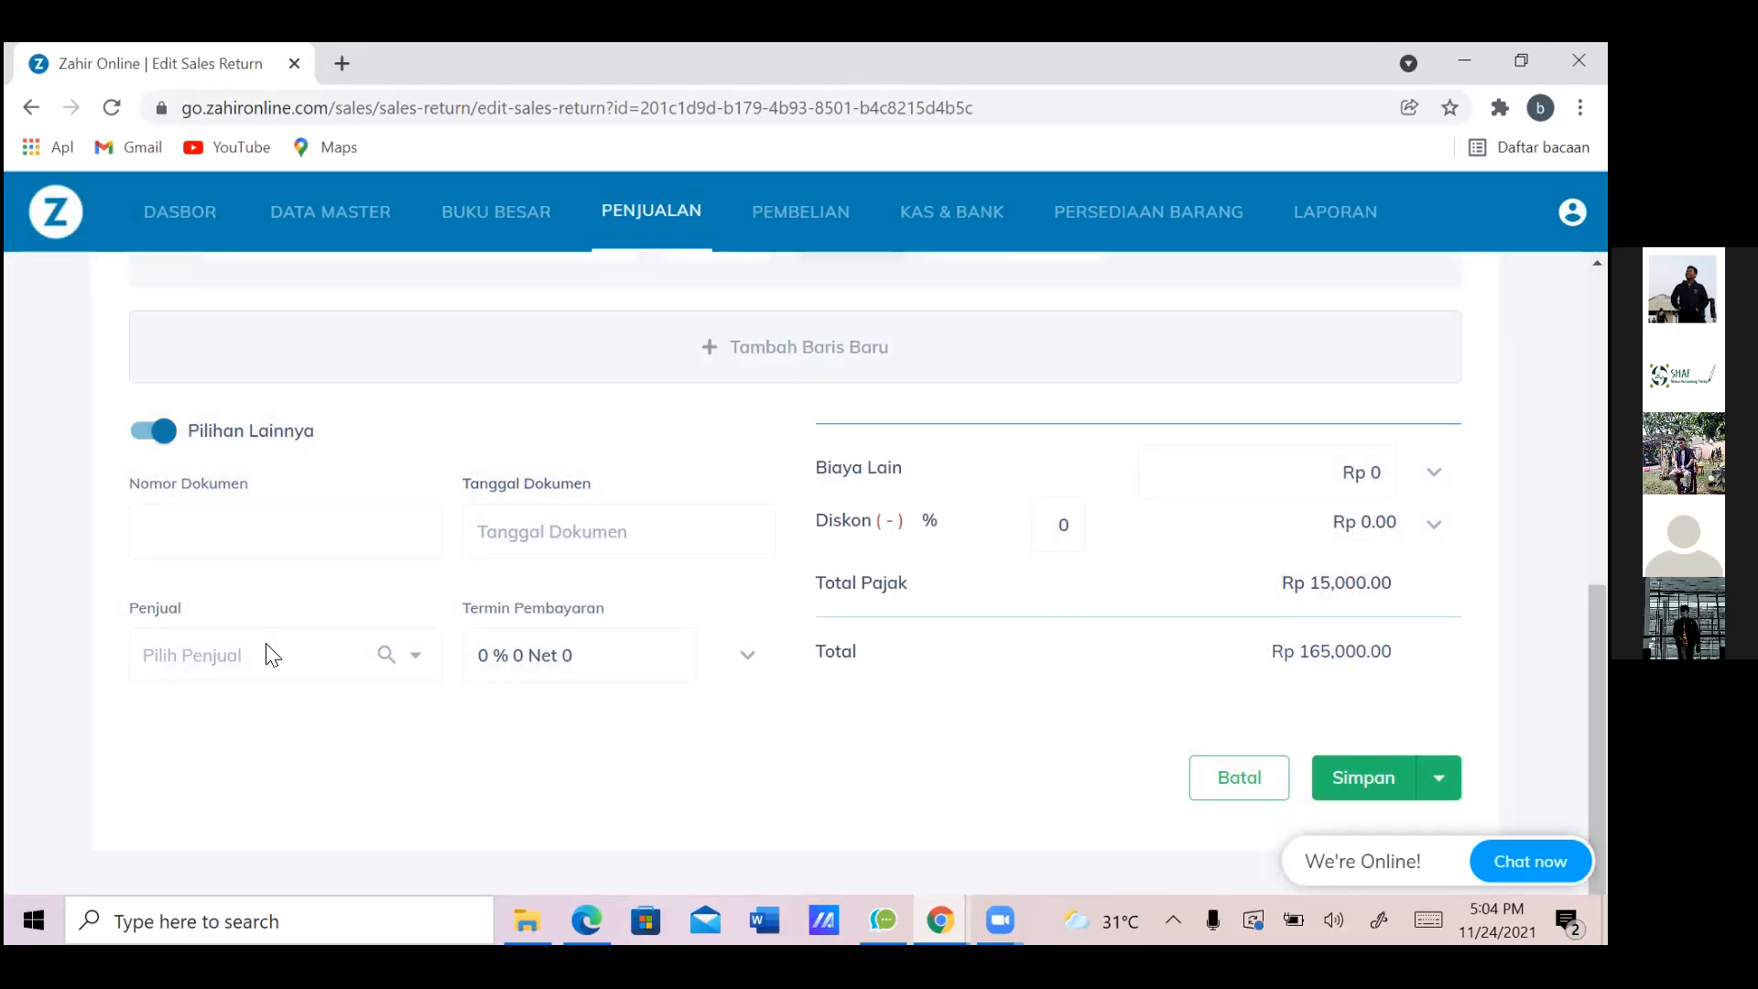
click(306, 659)
mouse_move(434, 749)
mouse_down()
mouse_move(430, 831)
mouse_move(458, 744)
mouse_up()
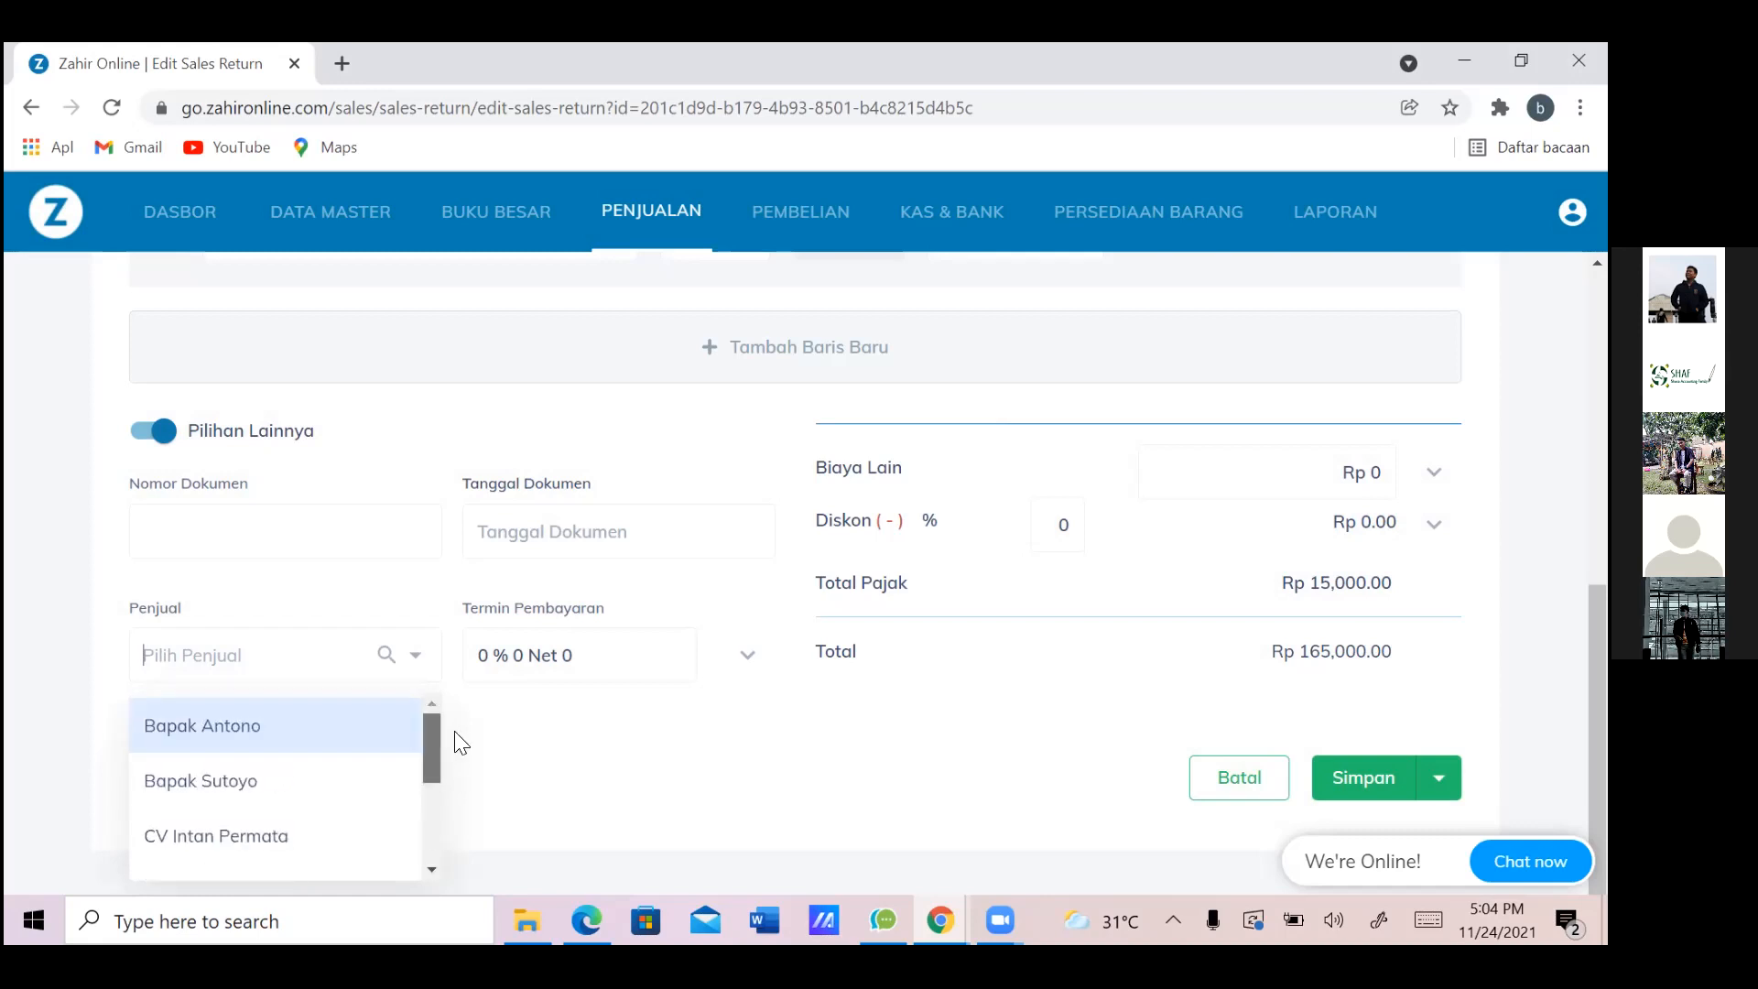
click(530, 749)
scroll(536, 753, up, 2)
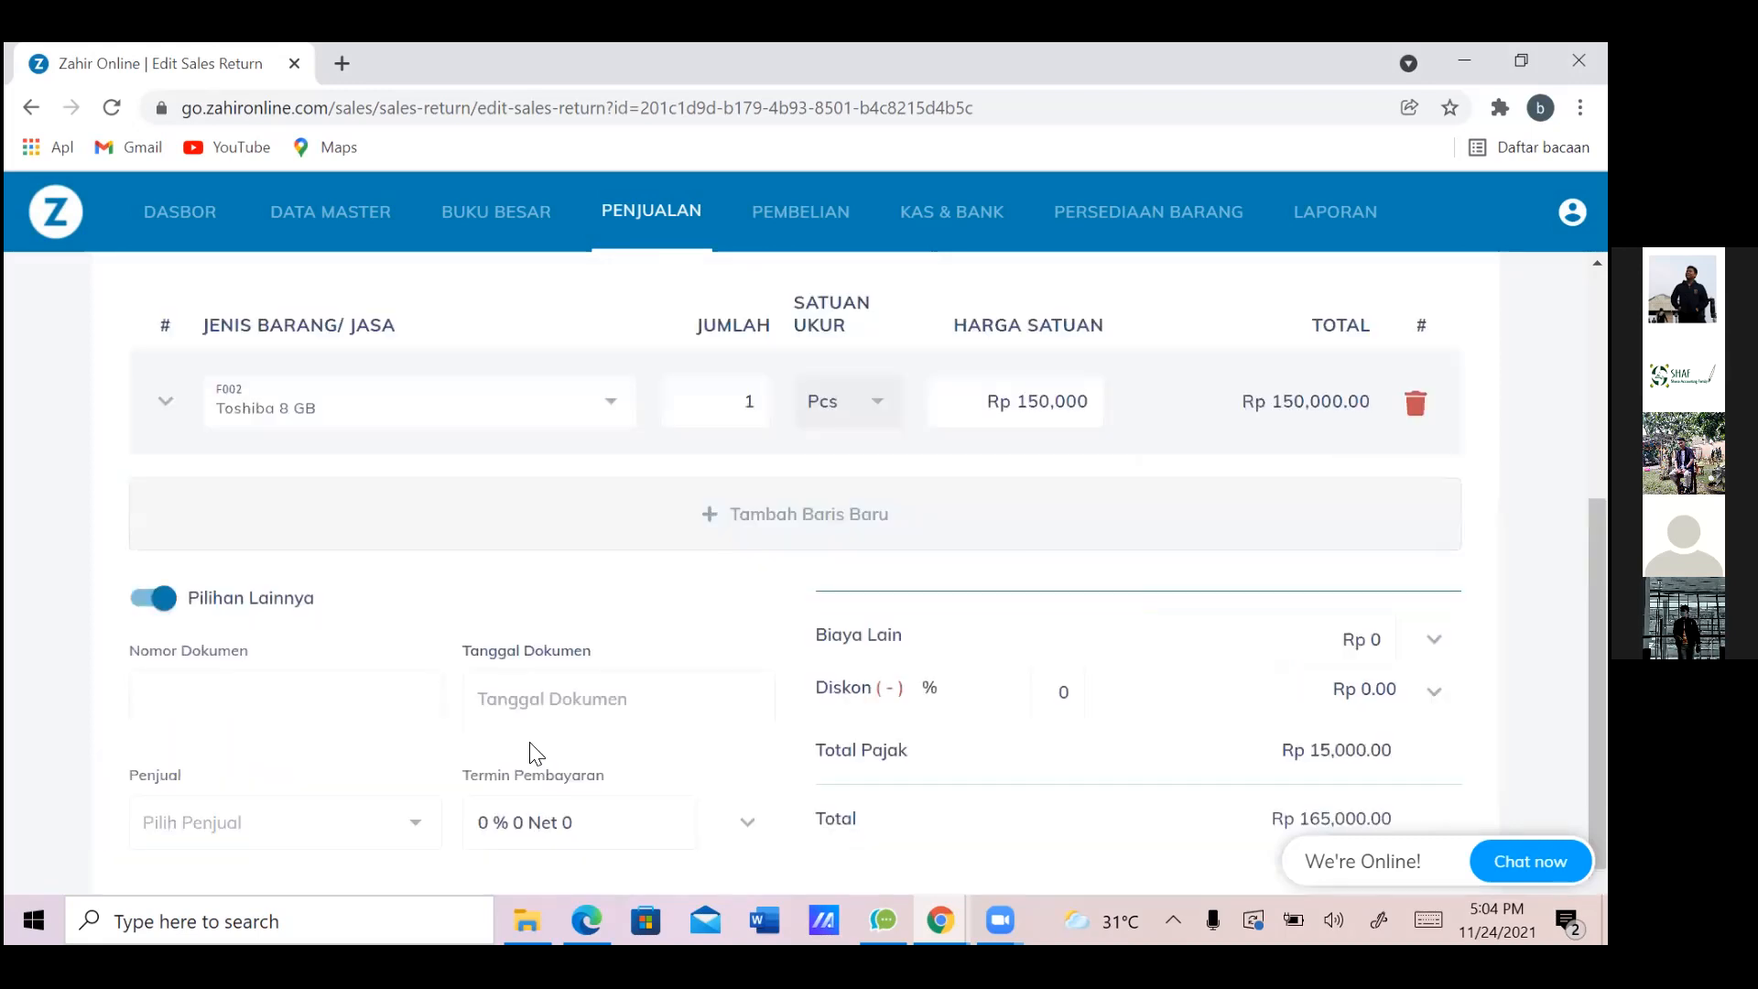
scroll(536, 754, up, 3)
scroll(535, 754, down, 5)
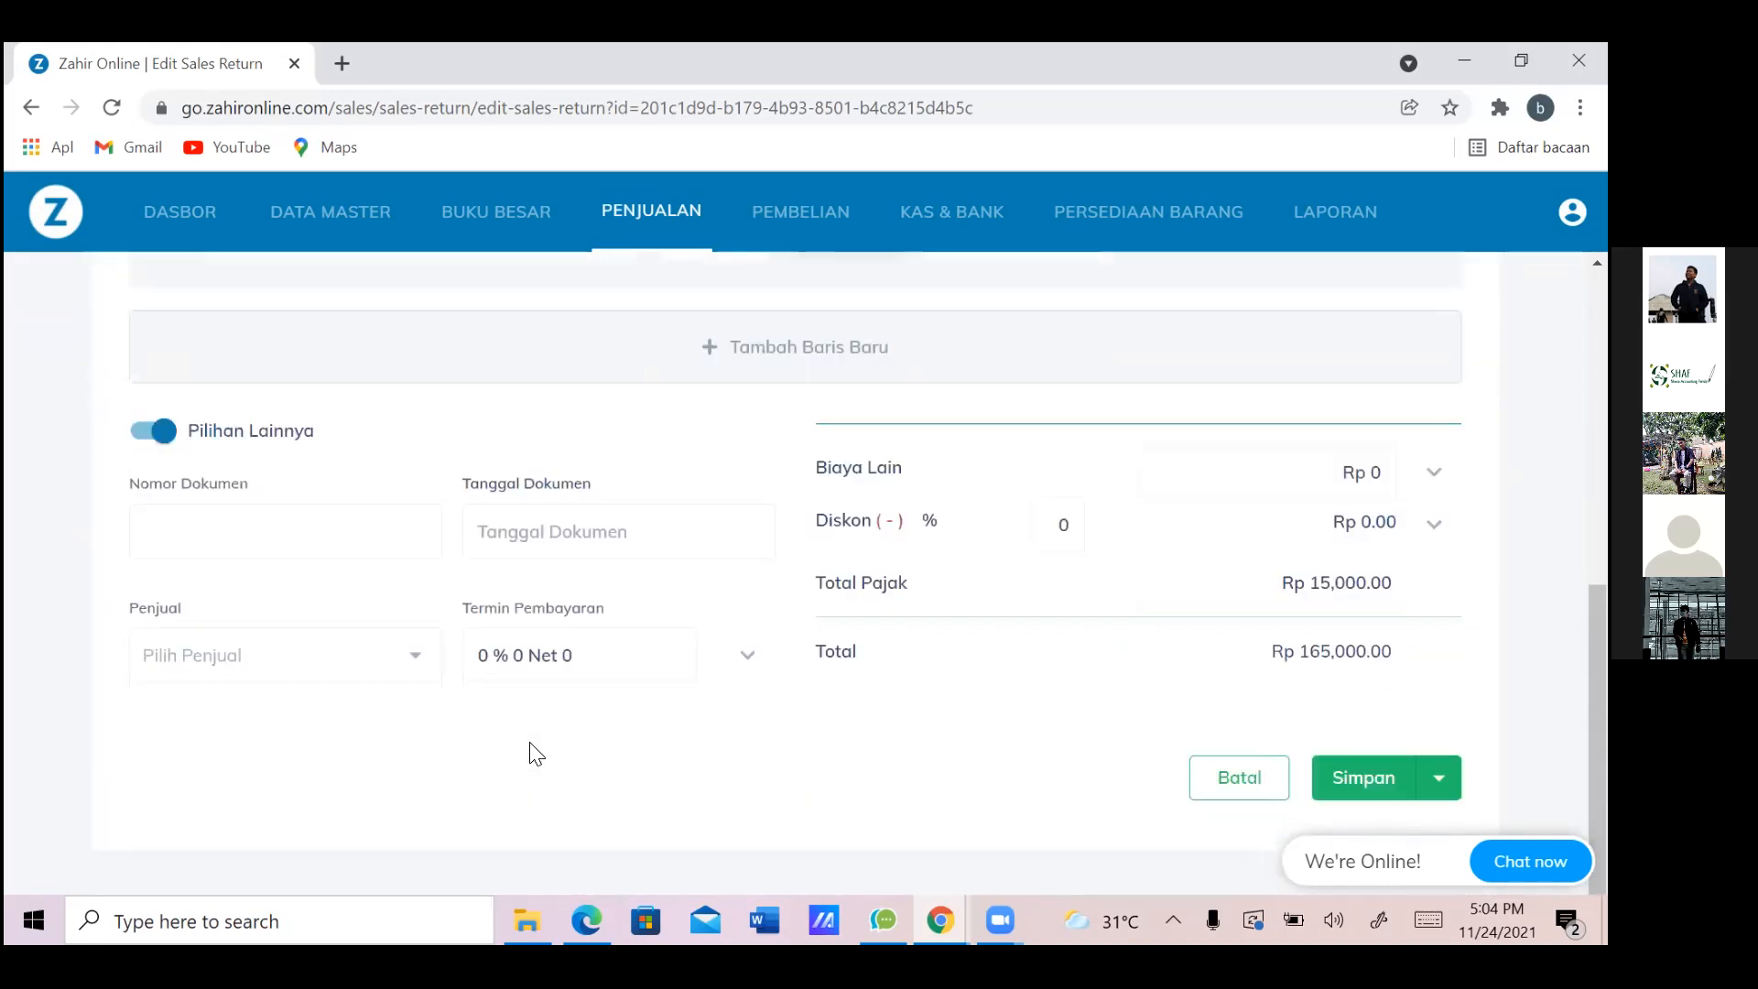
Review the SRT000001 edit form, toggling the Pilihan Lainnya options on and off
click(318, 543)
scroll(318, 542, up, 5)
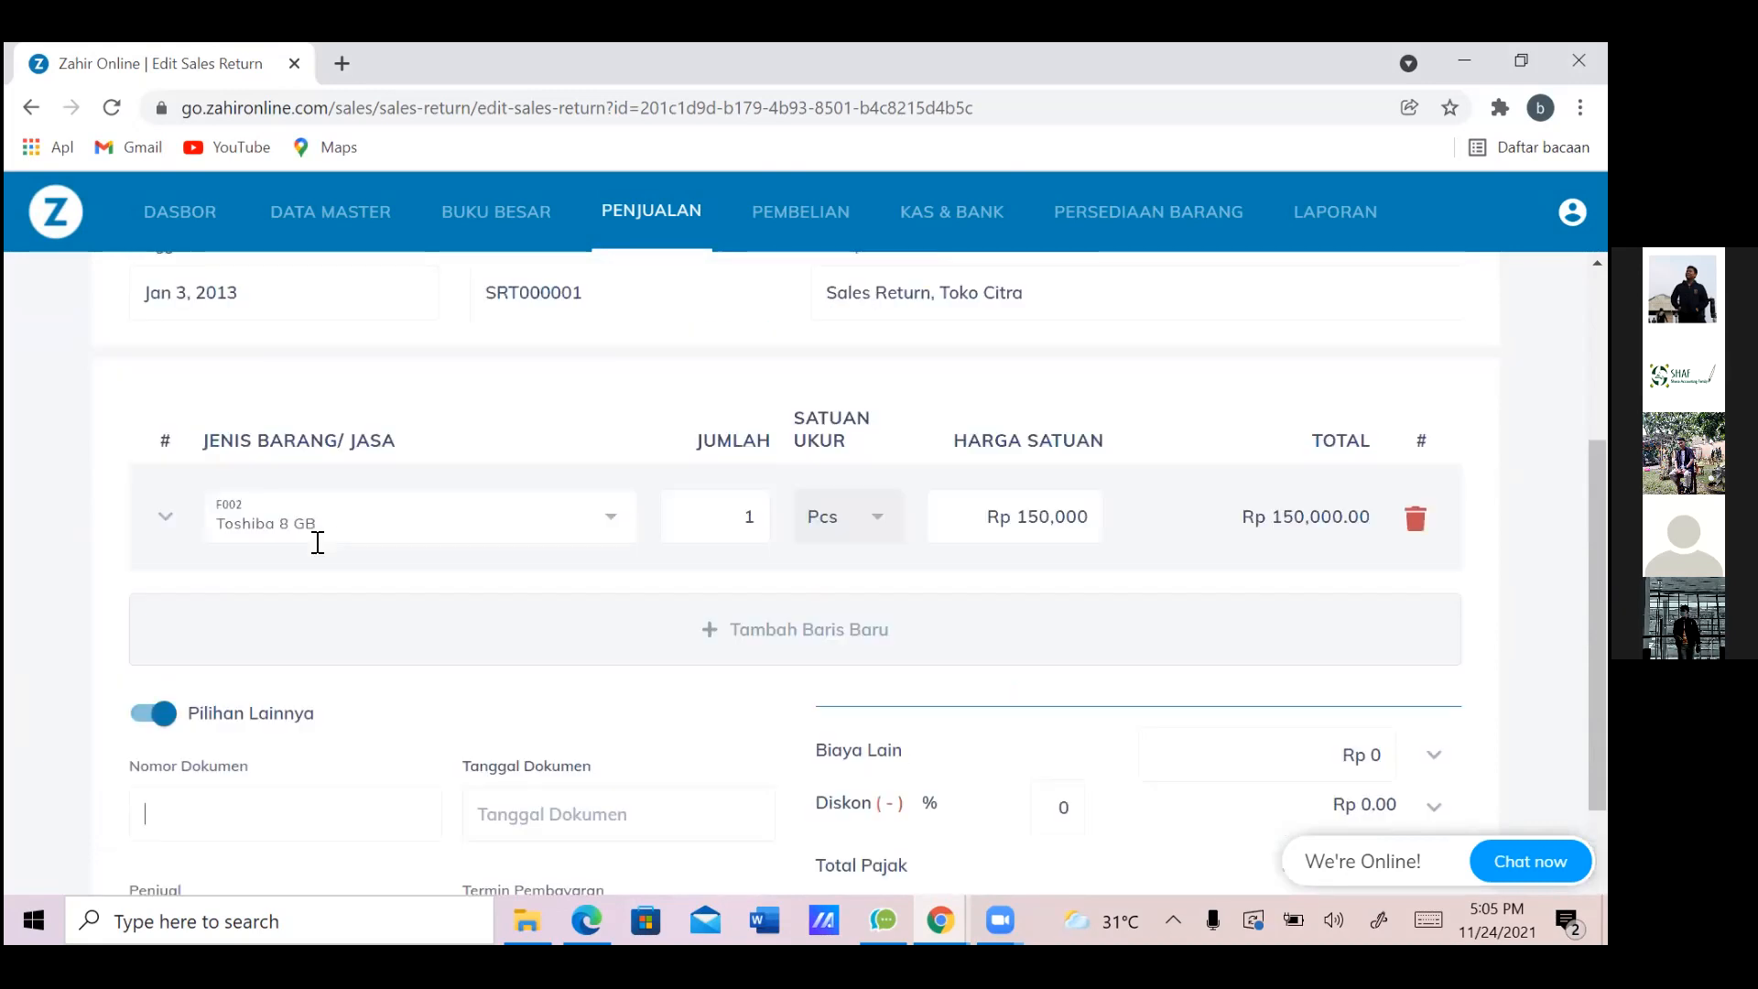
scroll(318, 542, down, 5)
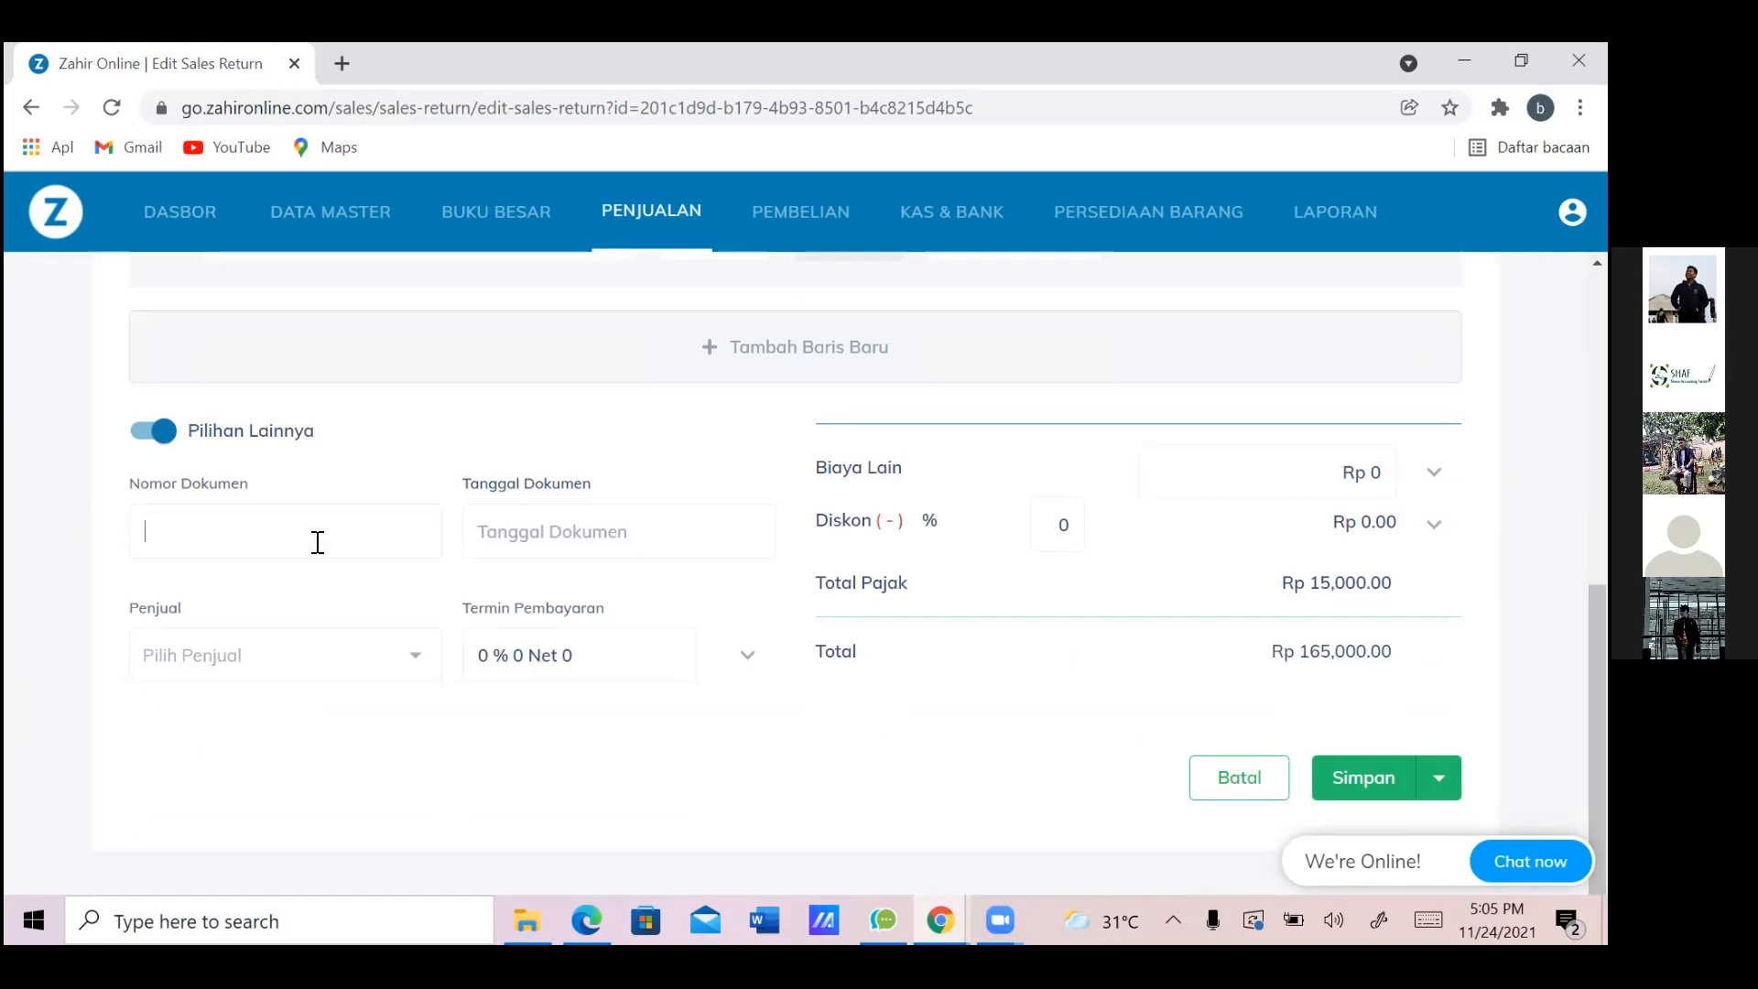
click(149, 436)
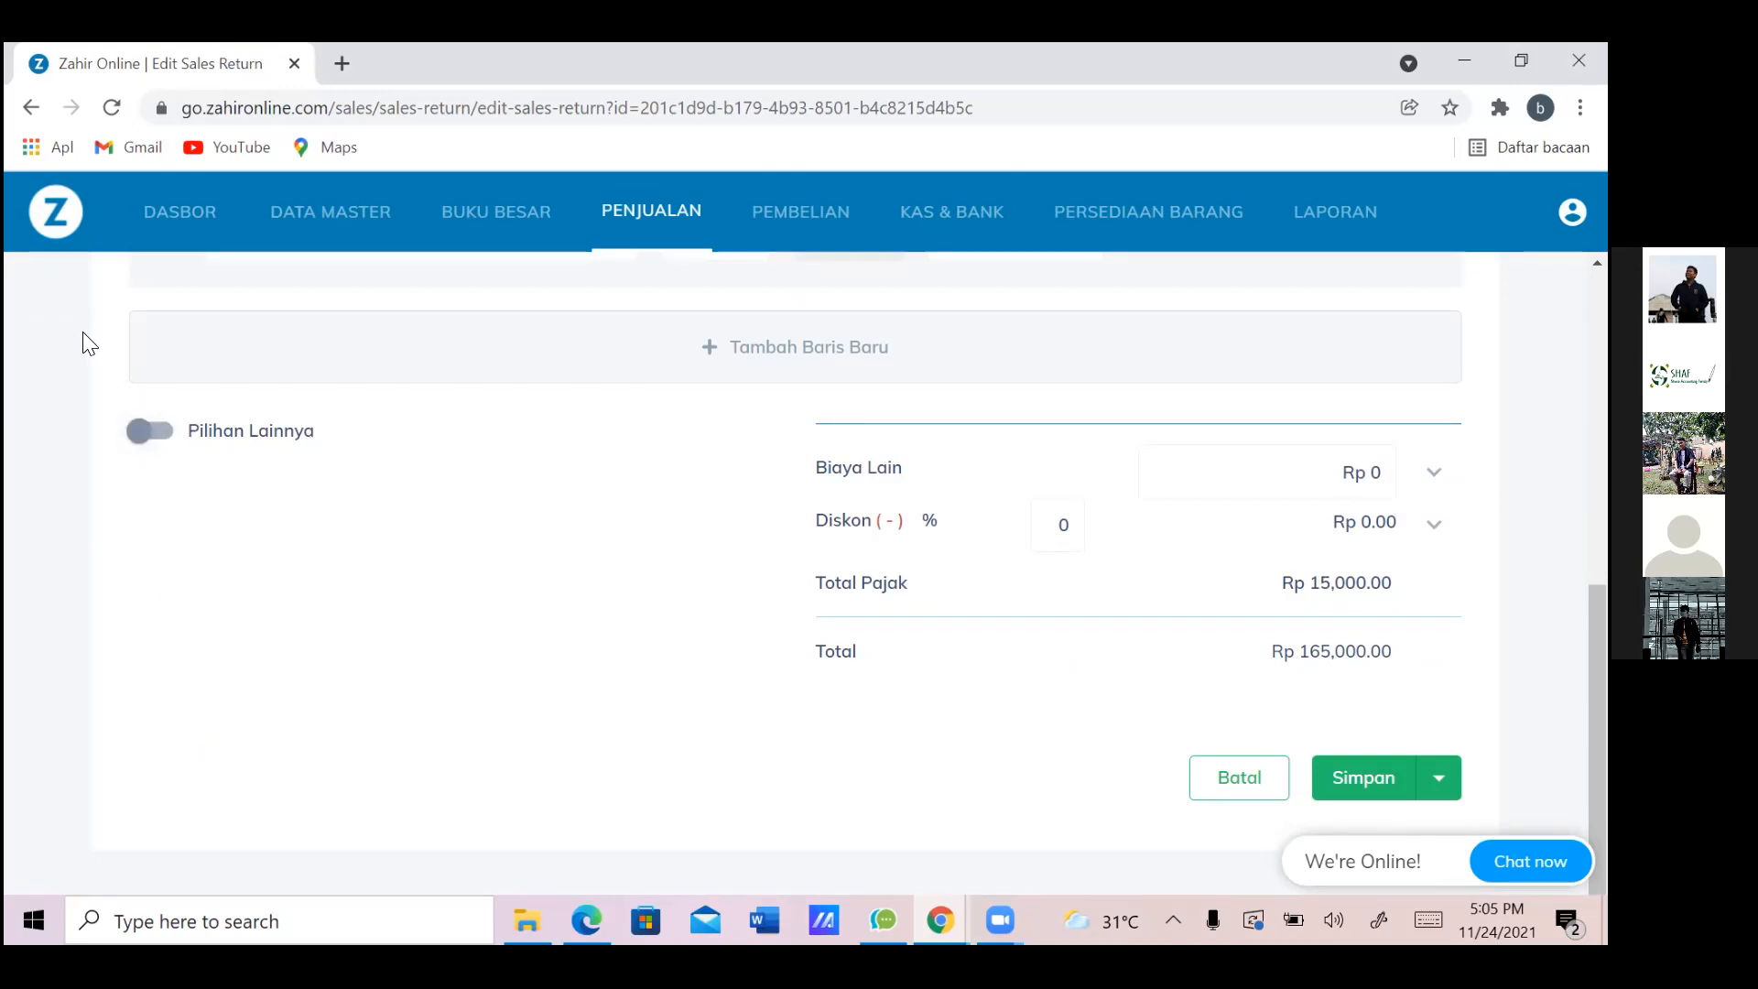
click(172, 434)
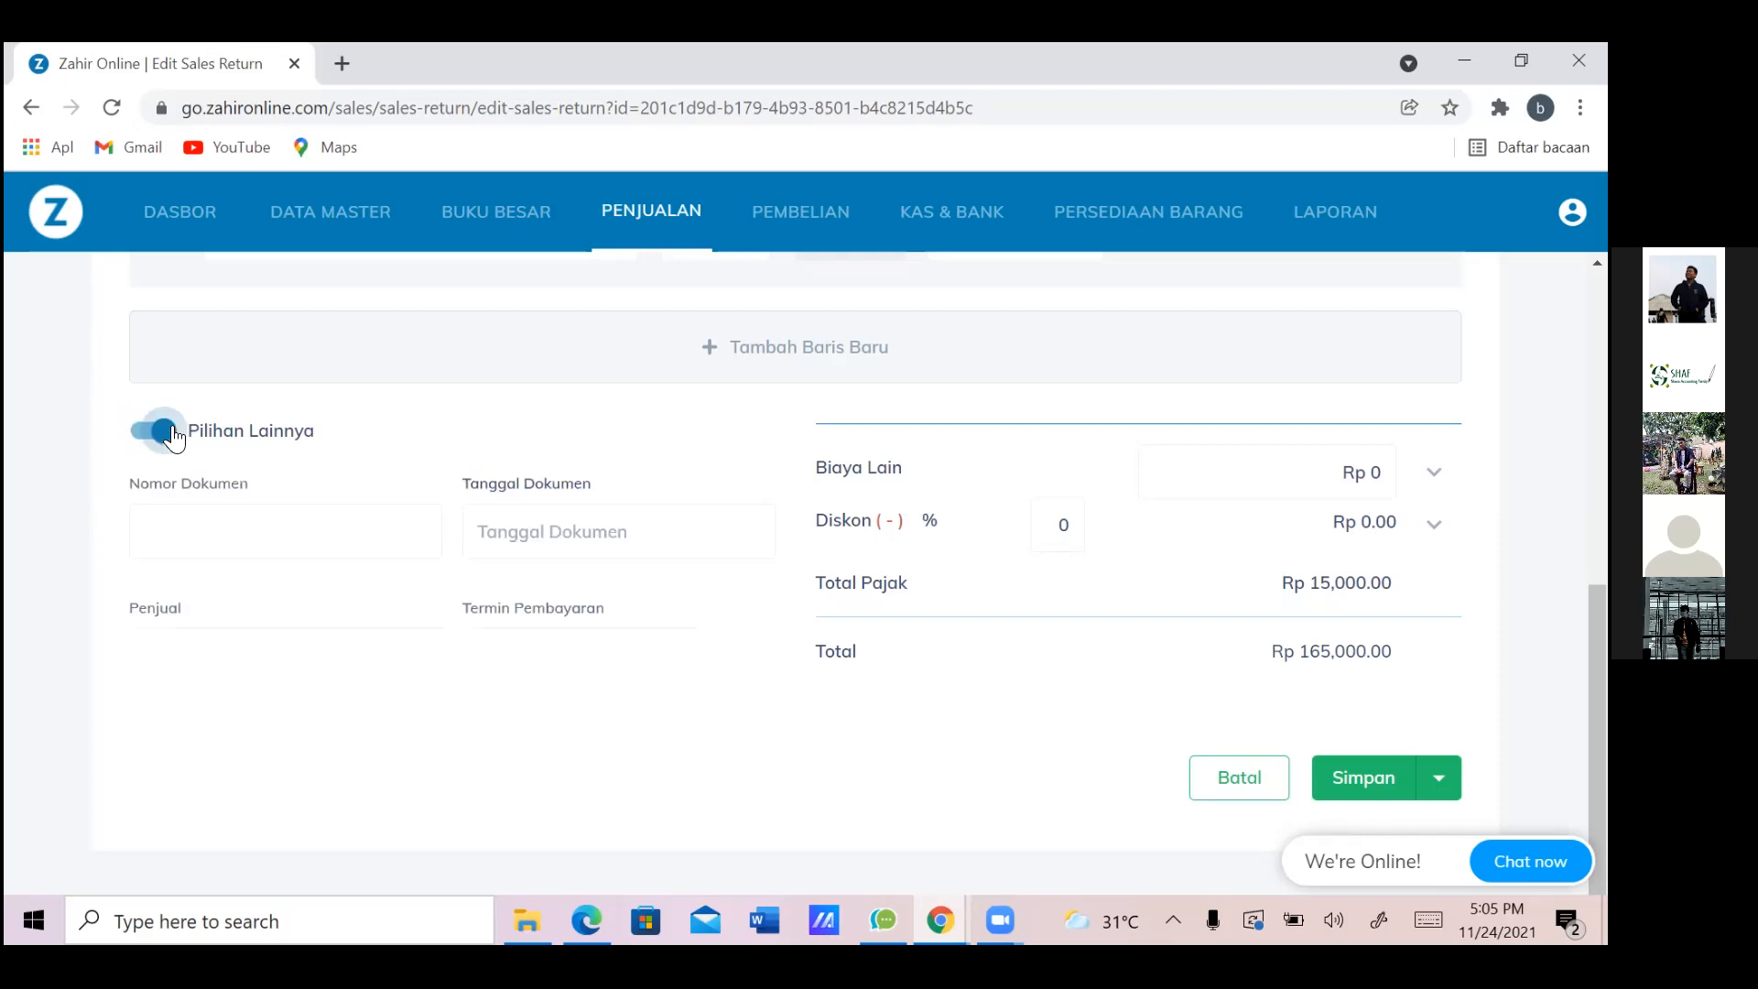
click(136, 438)
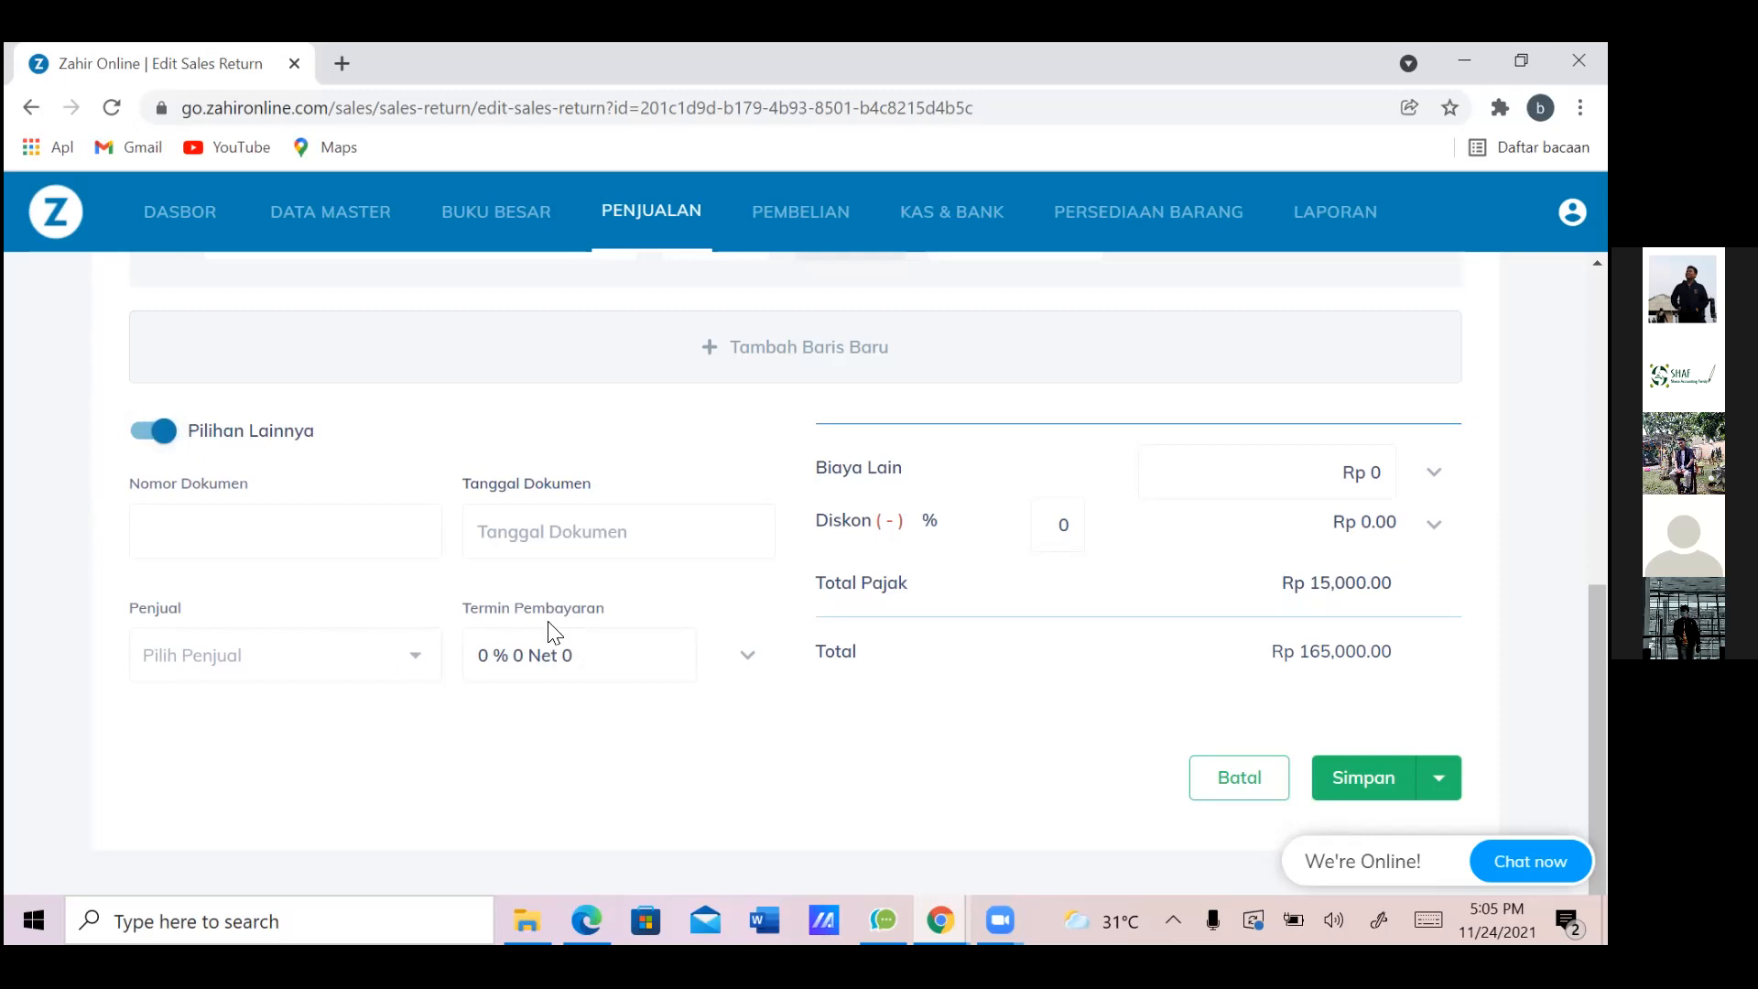
scroll(549, 632, up, 5)
scroll(553, 632, up, 2)
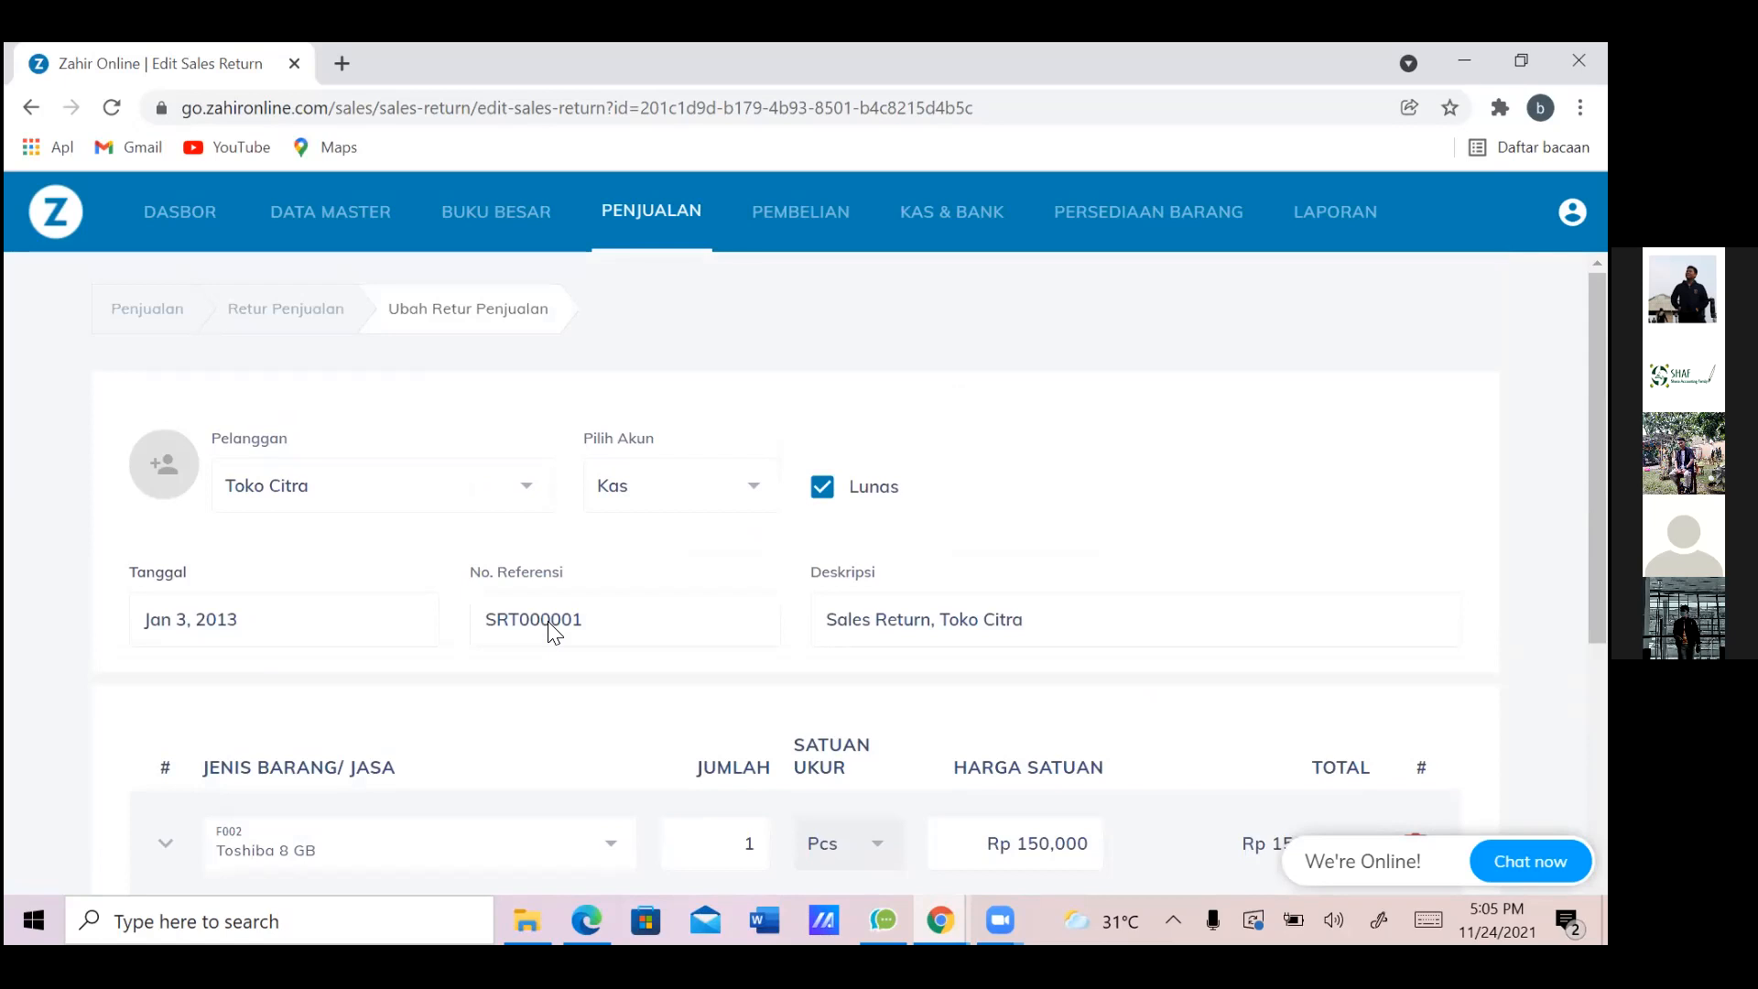
scroll(548, 621, down, 7)
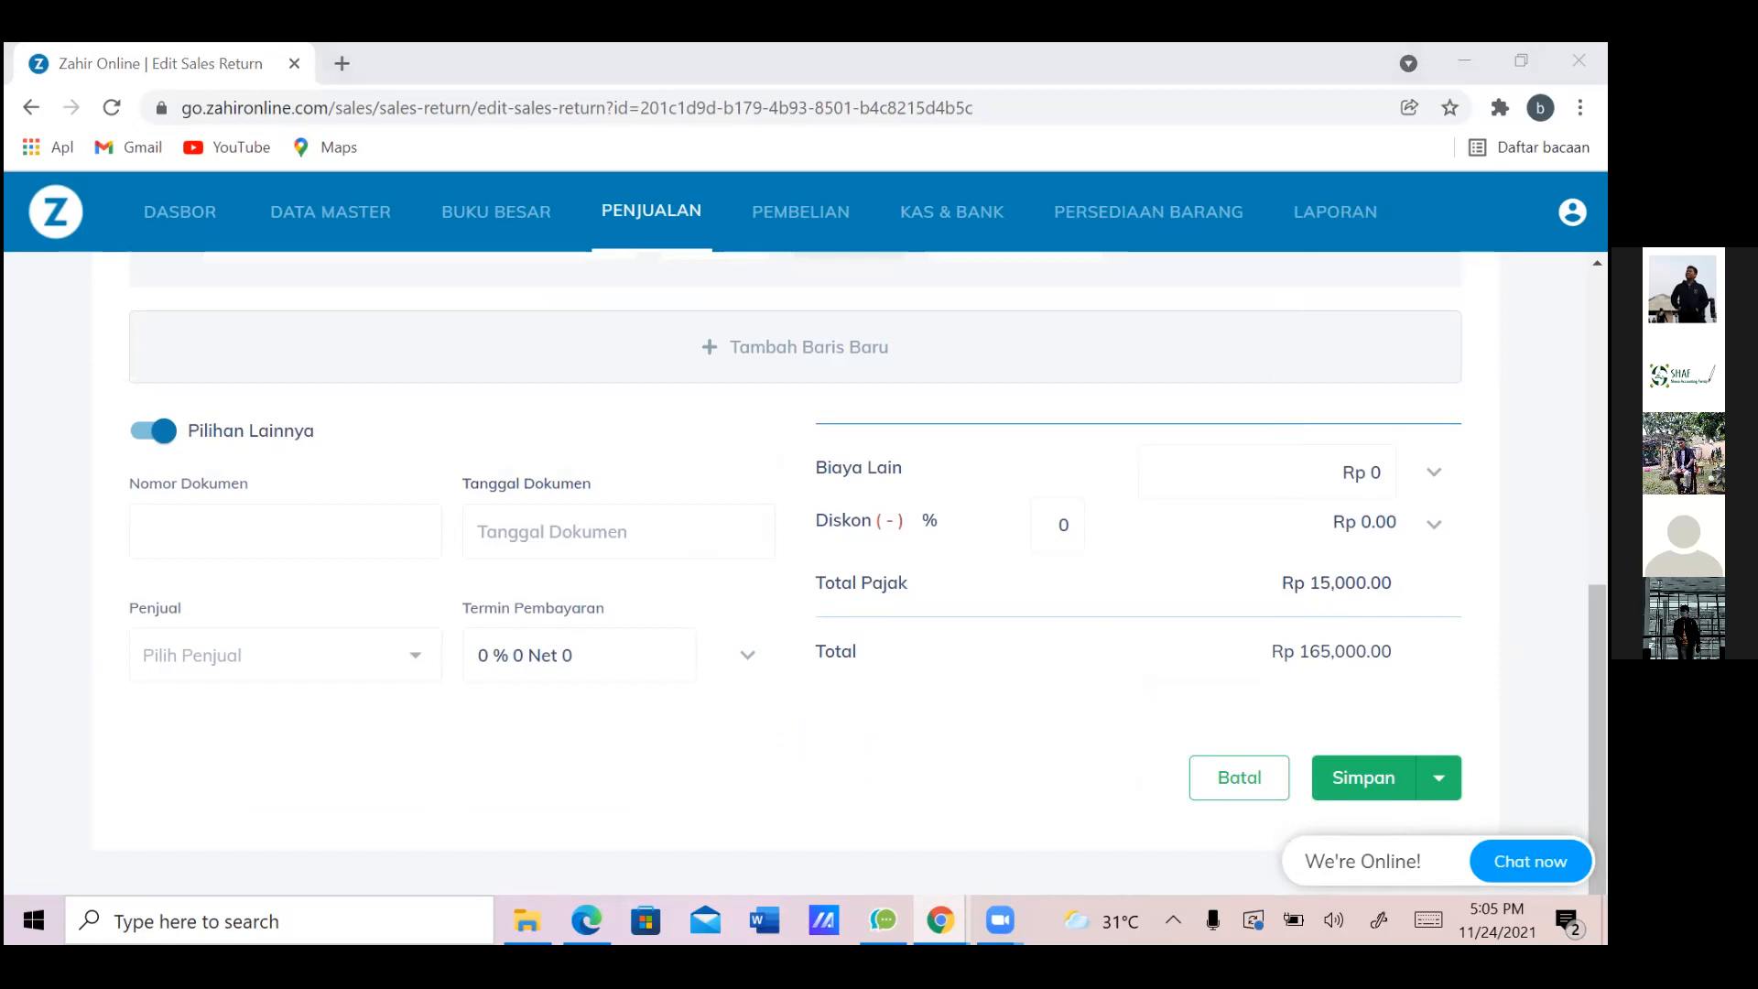
key(Escape)
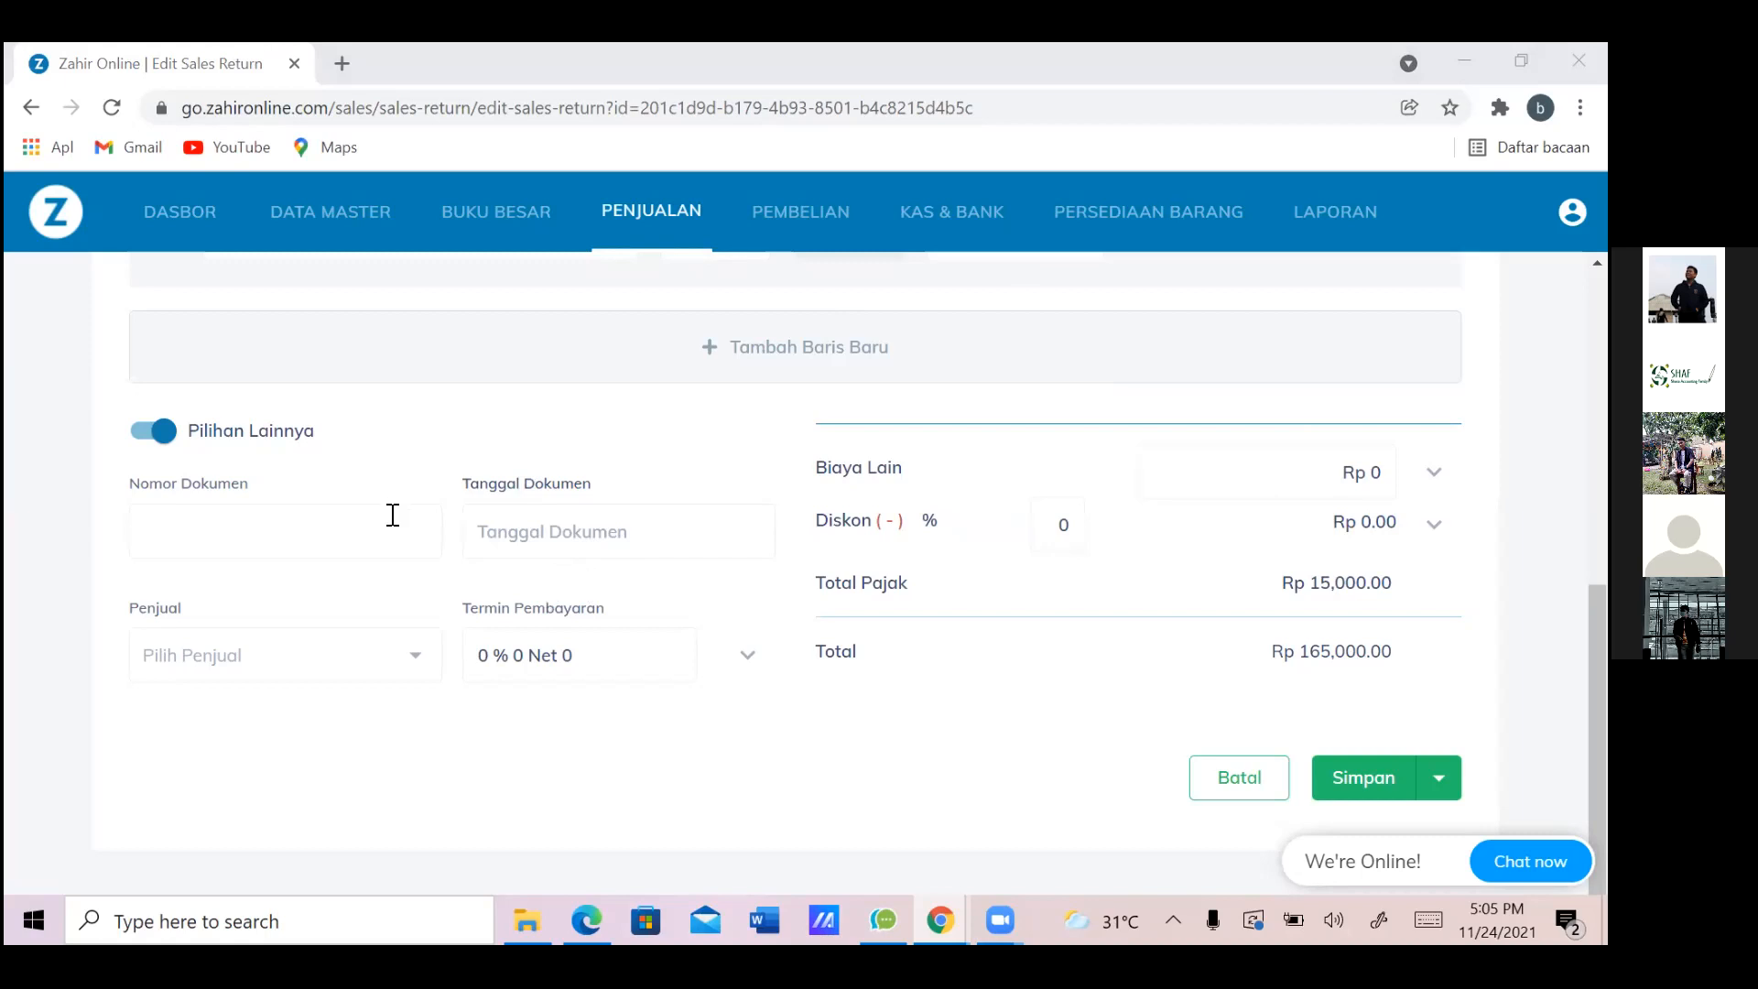
Save SRT000001 unchanged, returning to the list showing it Paid at IDR 165,000.00
click(364, 540)
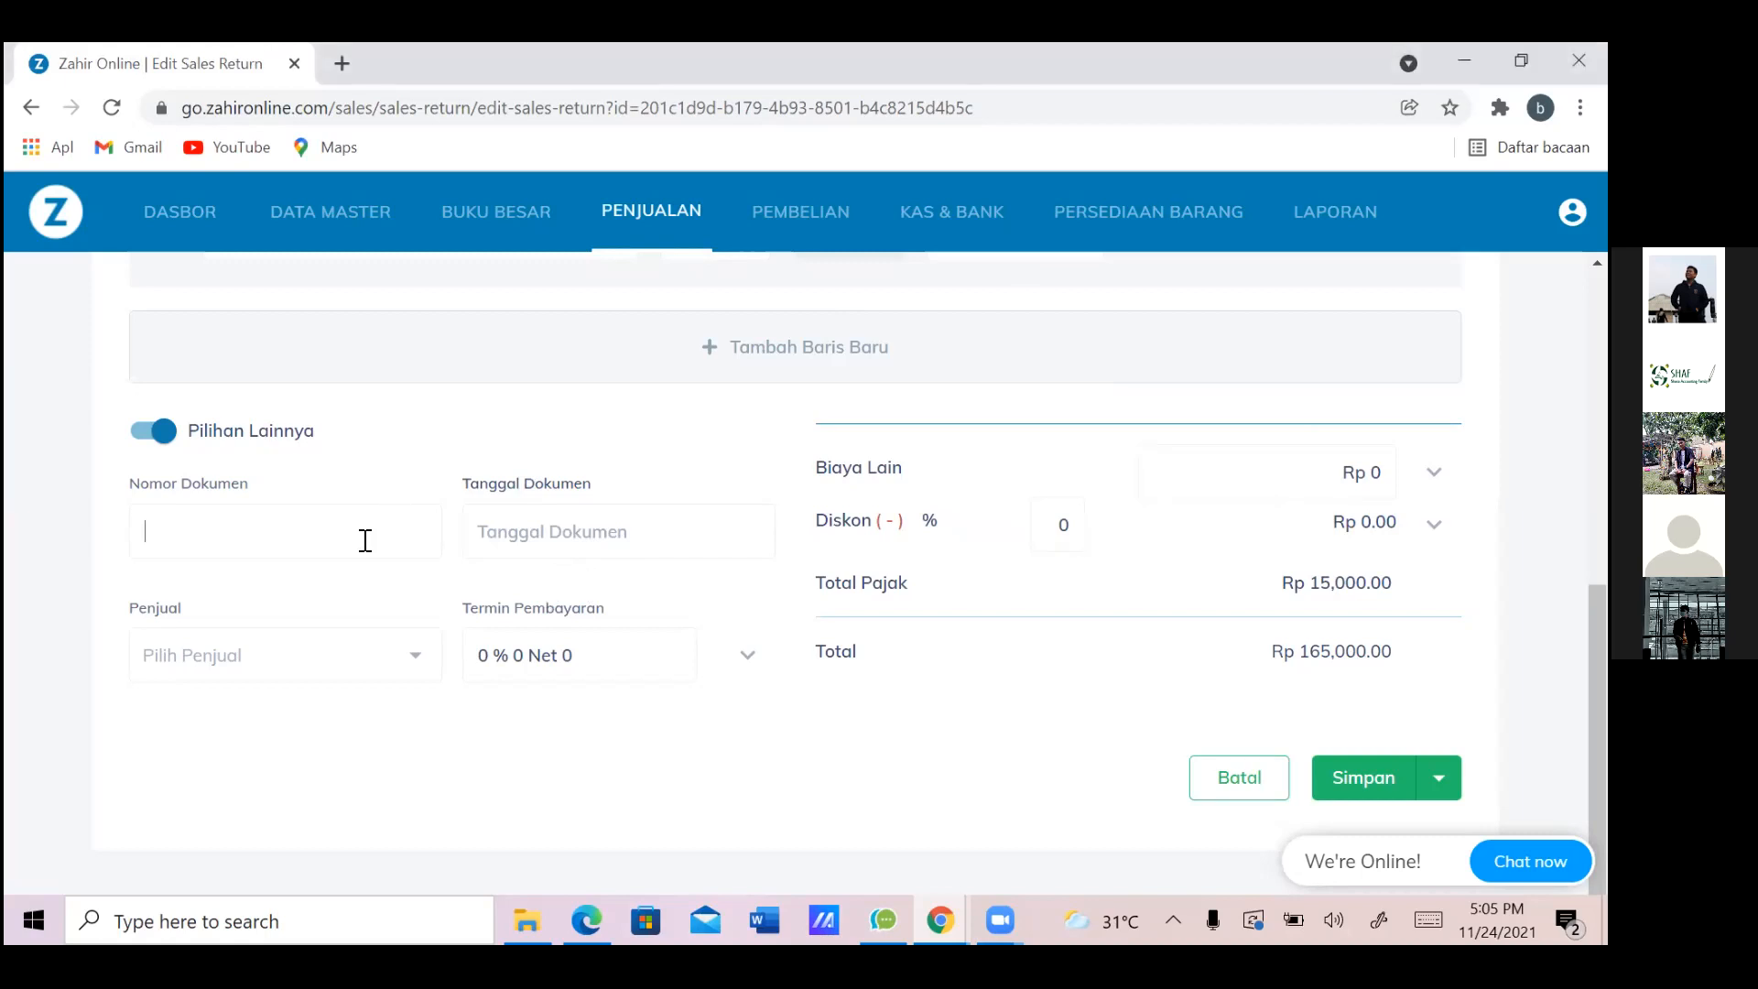
scroll(365, 541, up, 3)
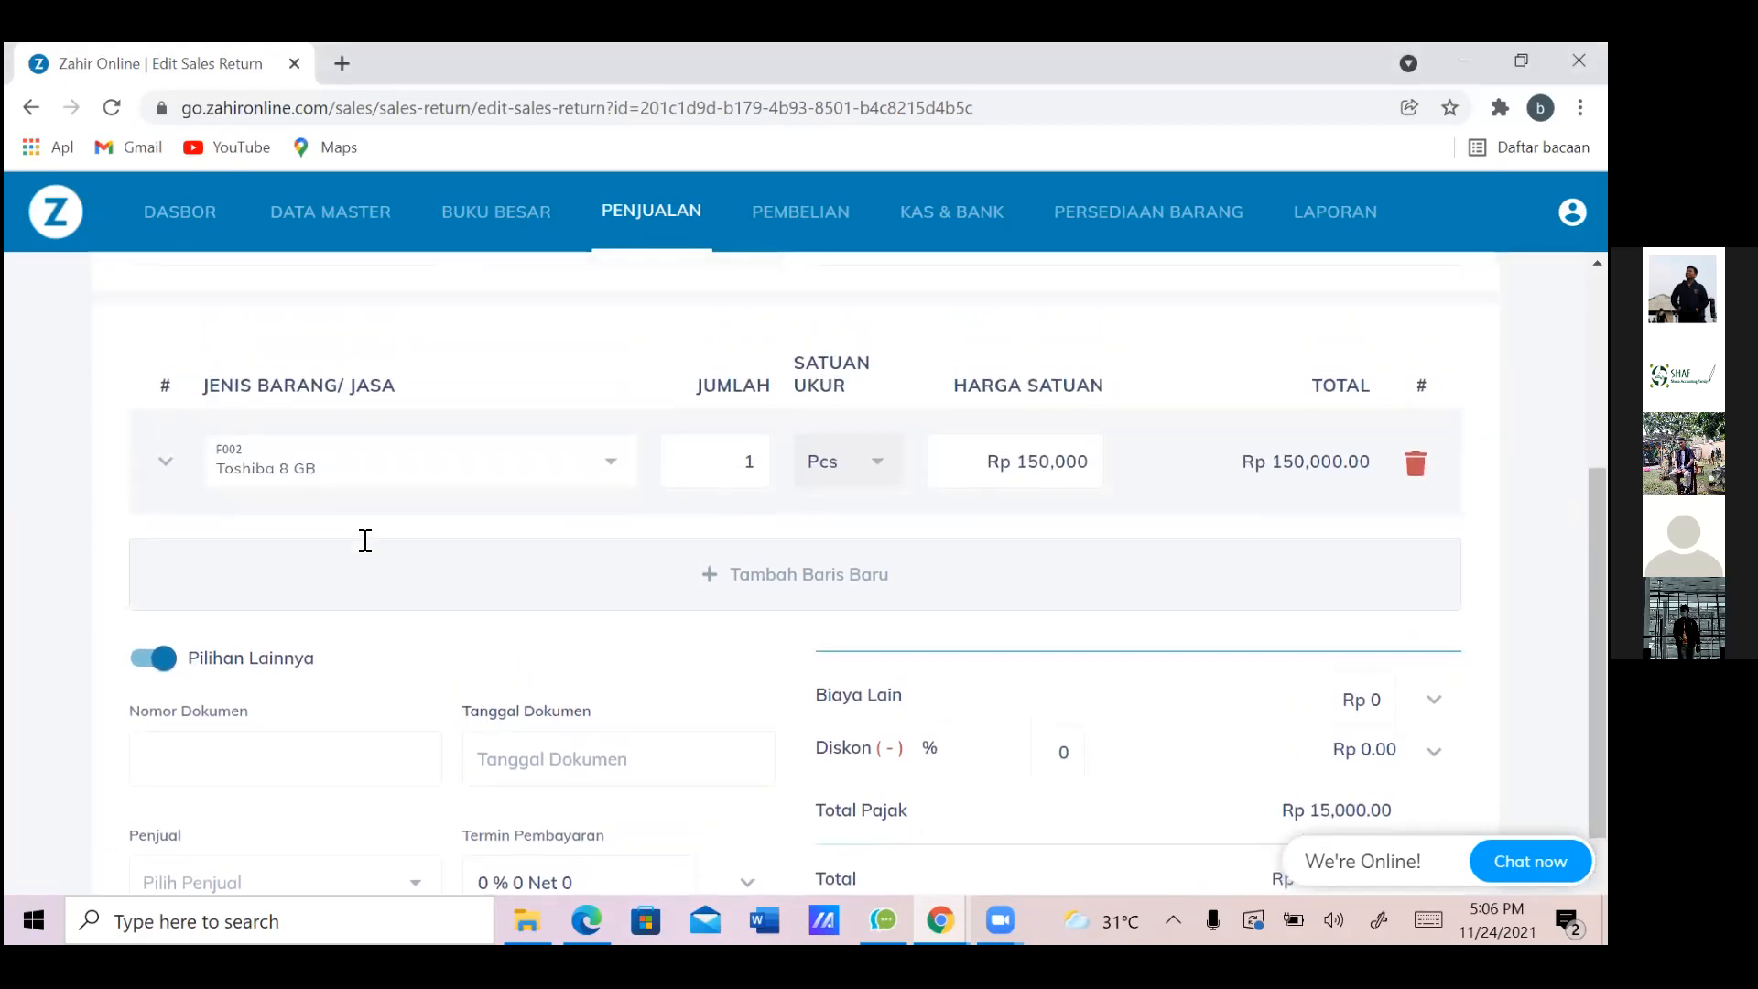
scroll(364, 541, up, 3)
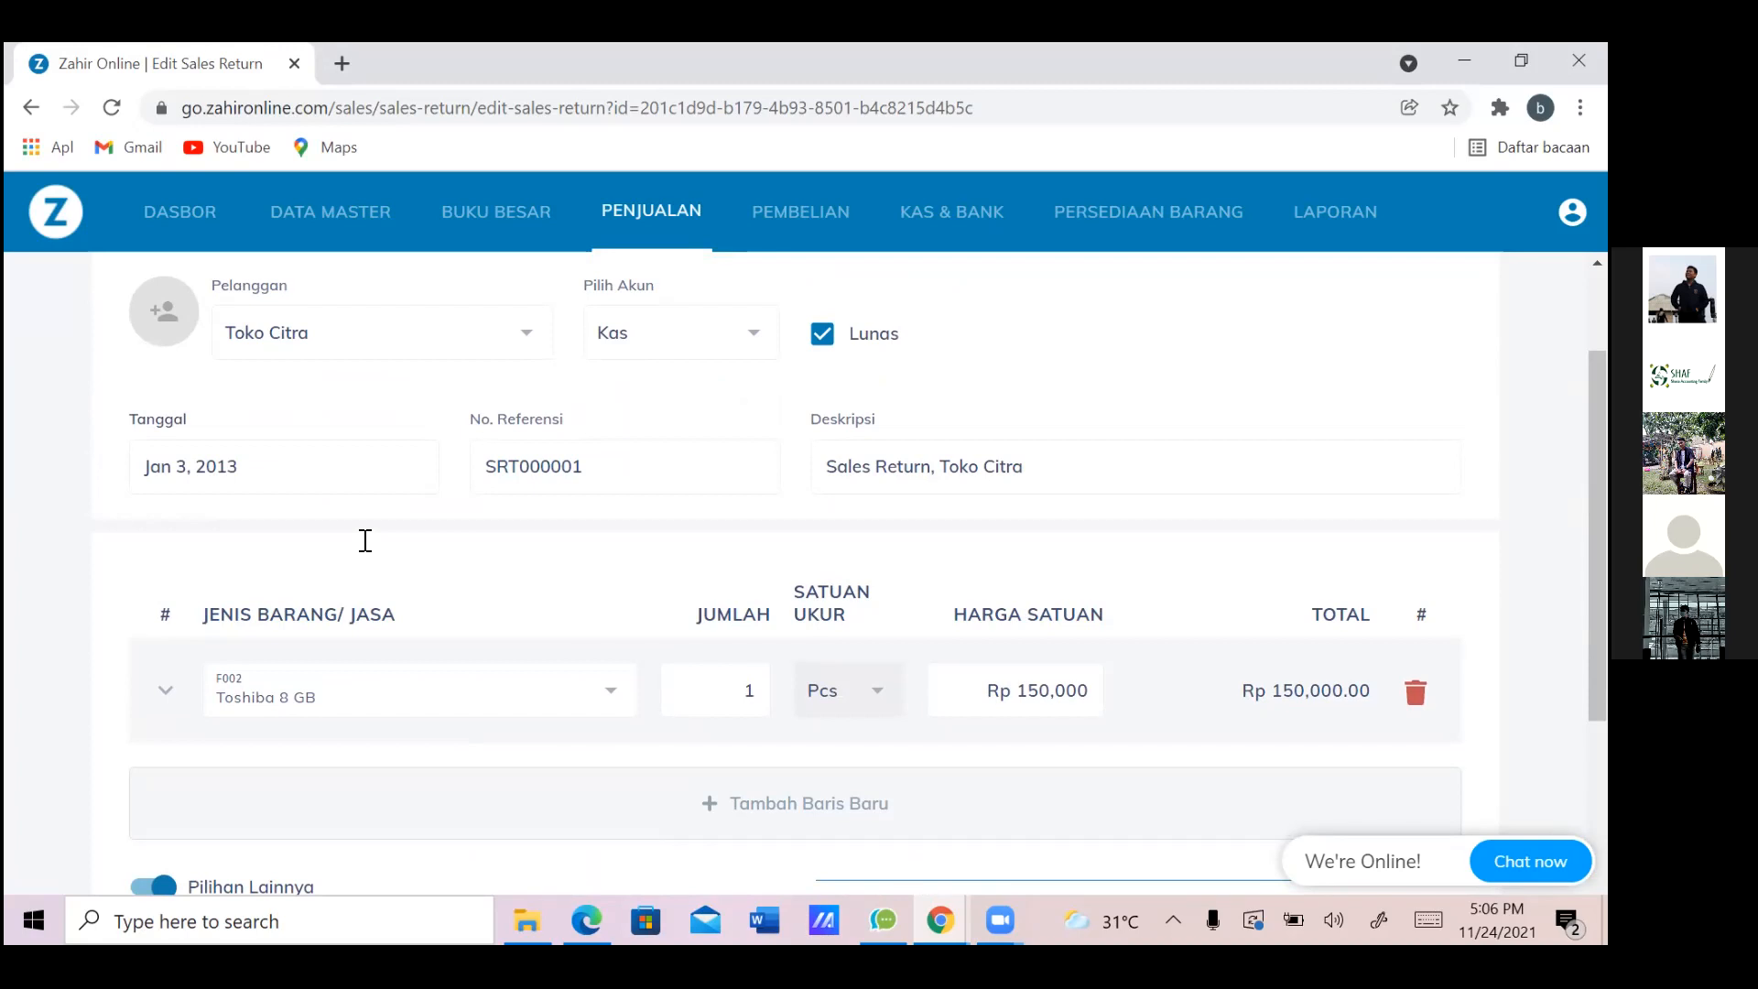
scroll(365, 540, up, 2)
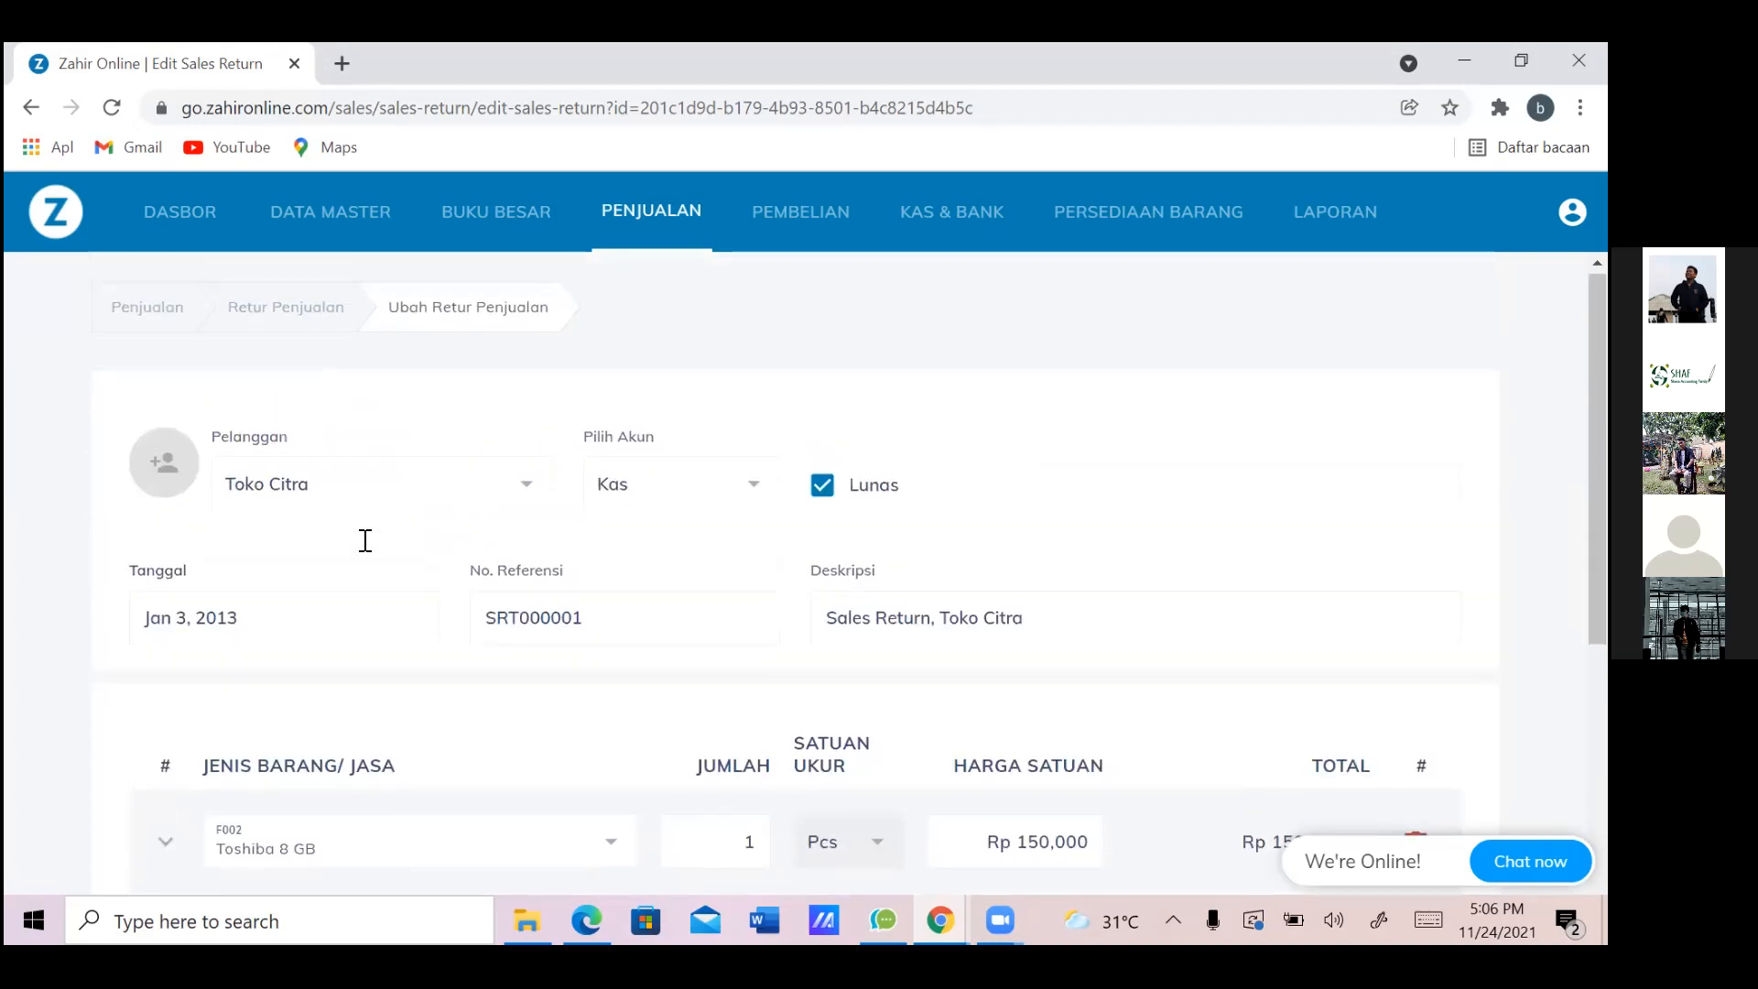
scroll(365, 541, down, 2)
scroll(364, 540, down, 5)
click(364, 540)
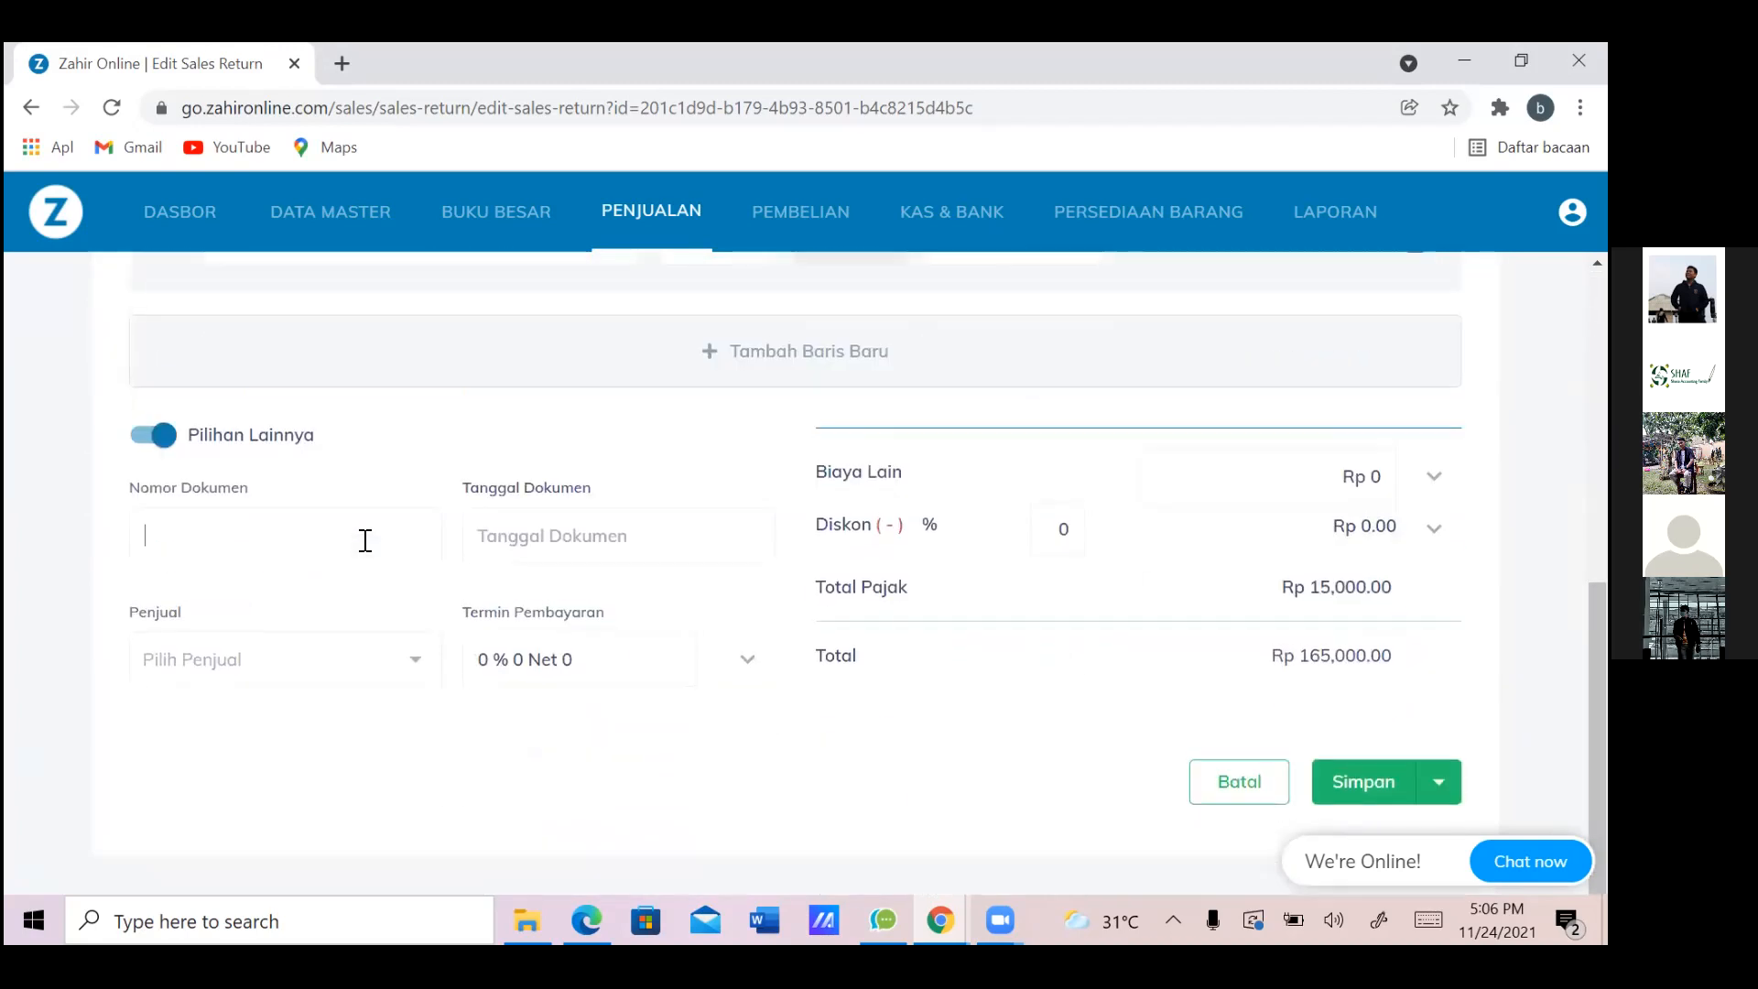
scroll(365, 540, up, 6)
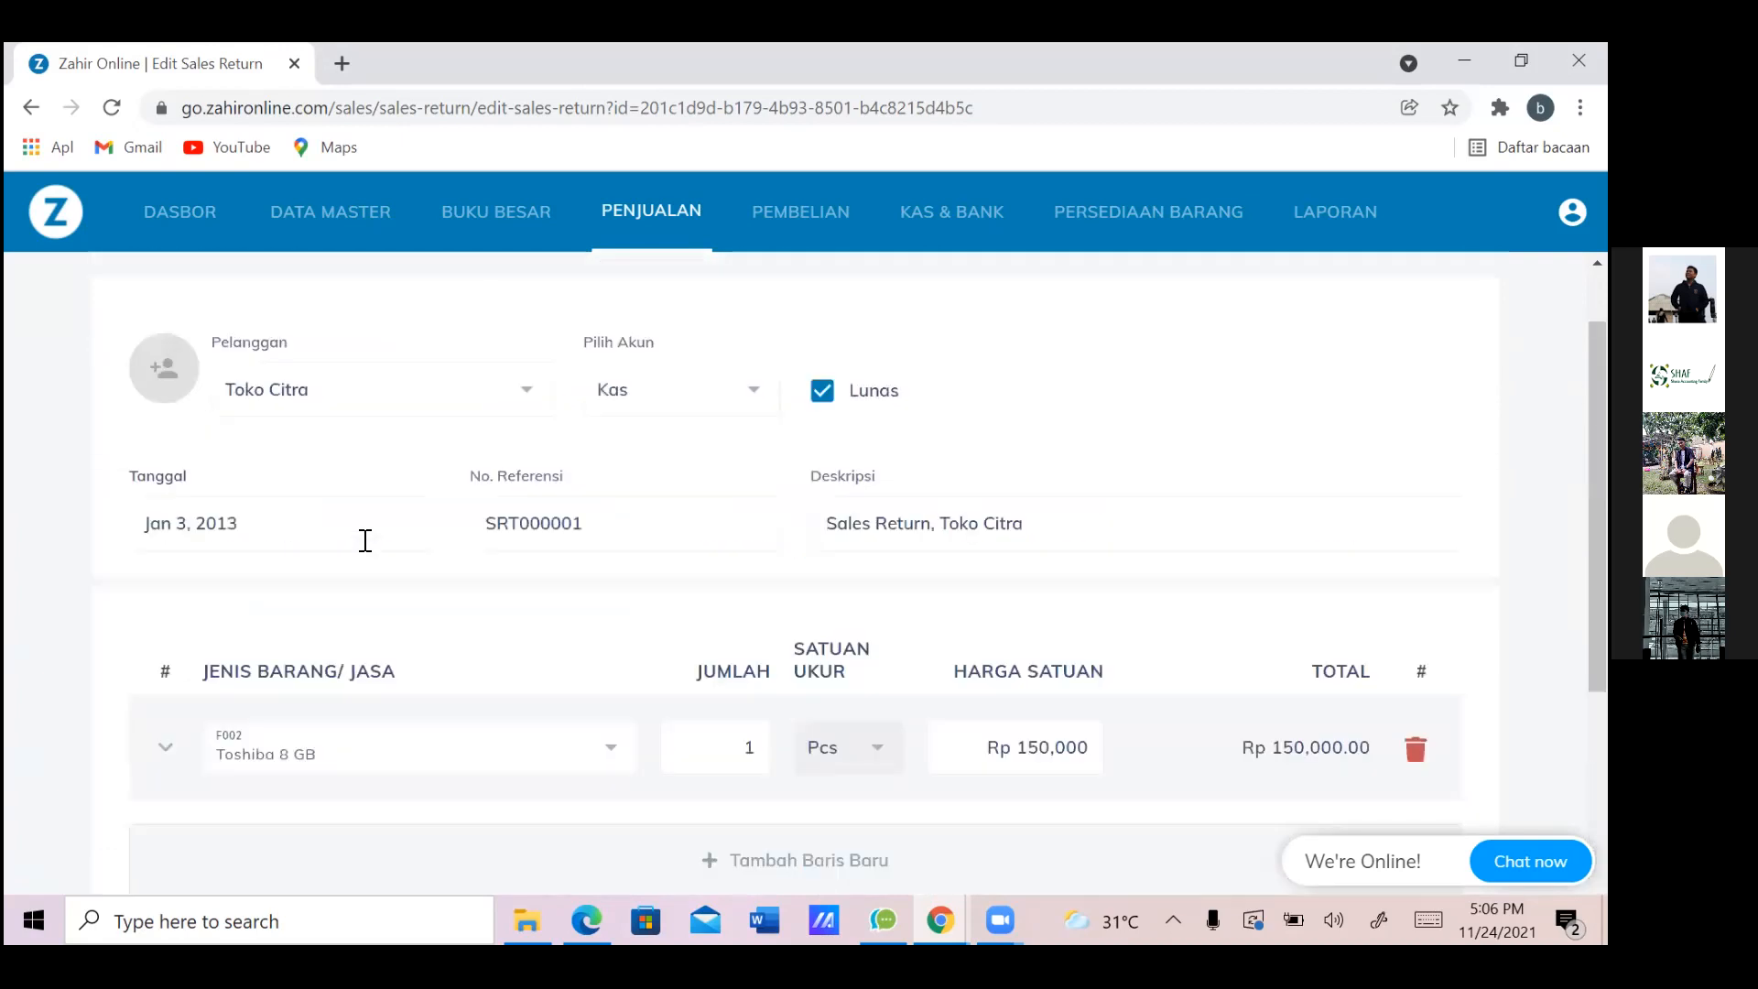
scroll(365, 540, down, 6)
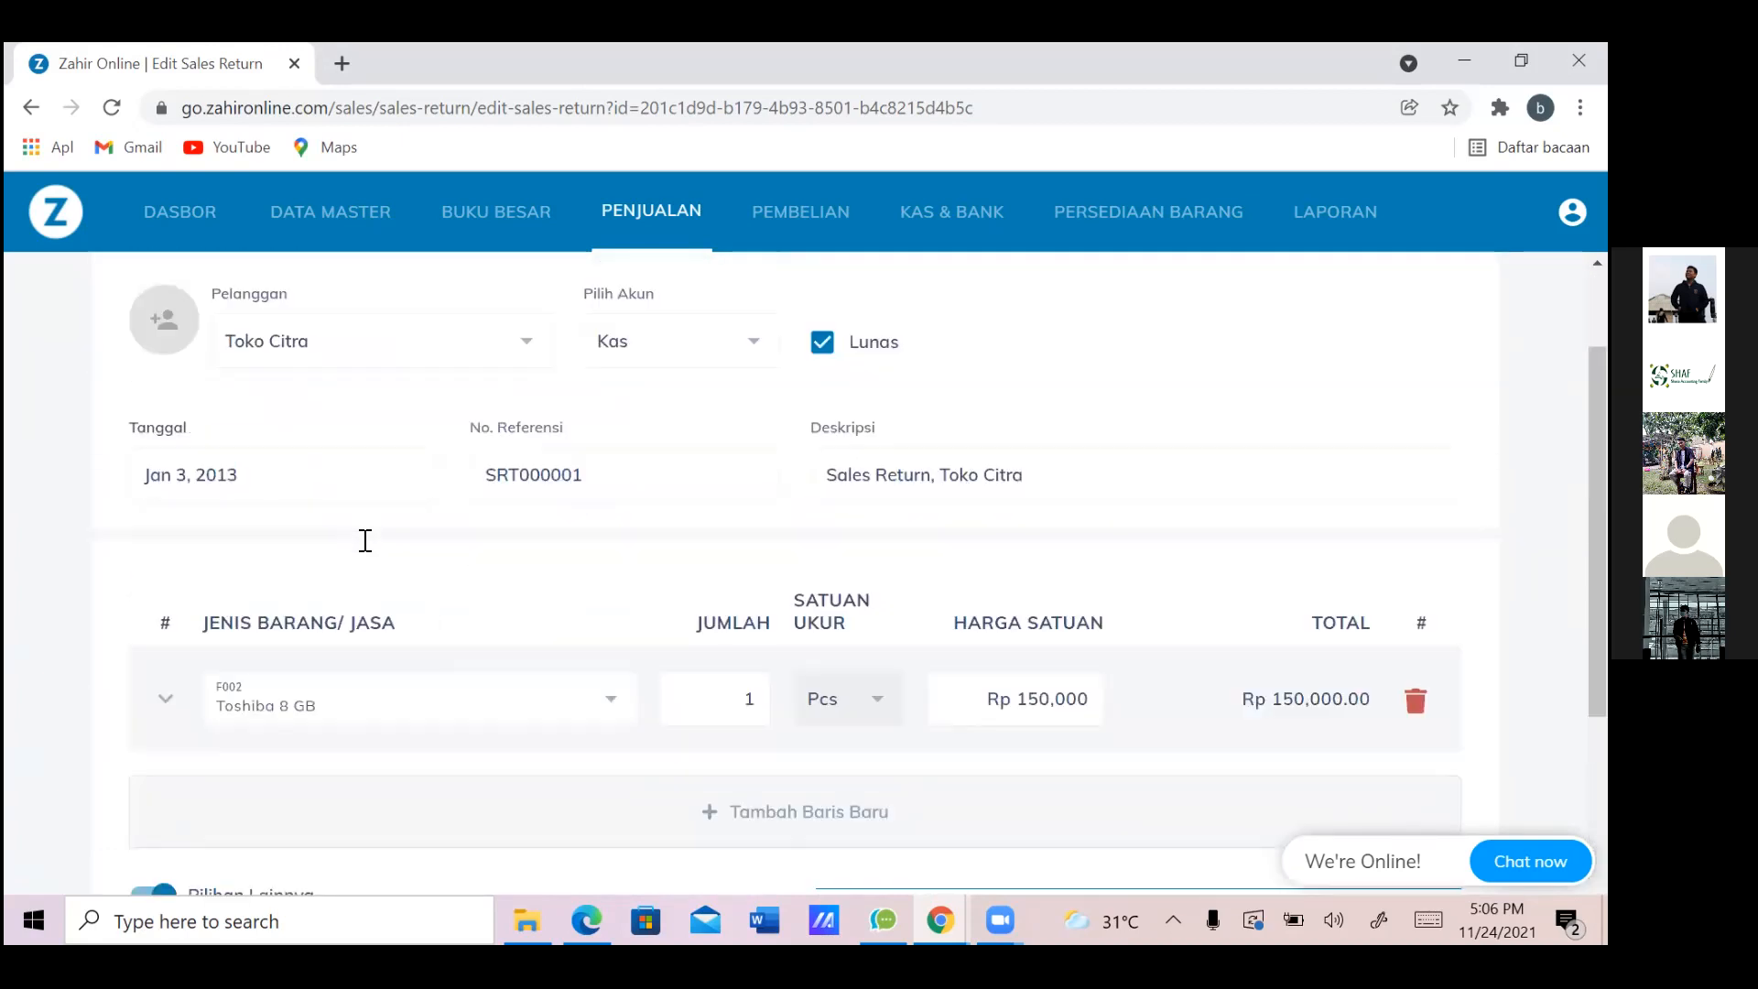
key(Return)
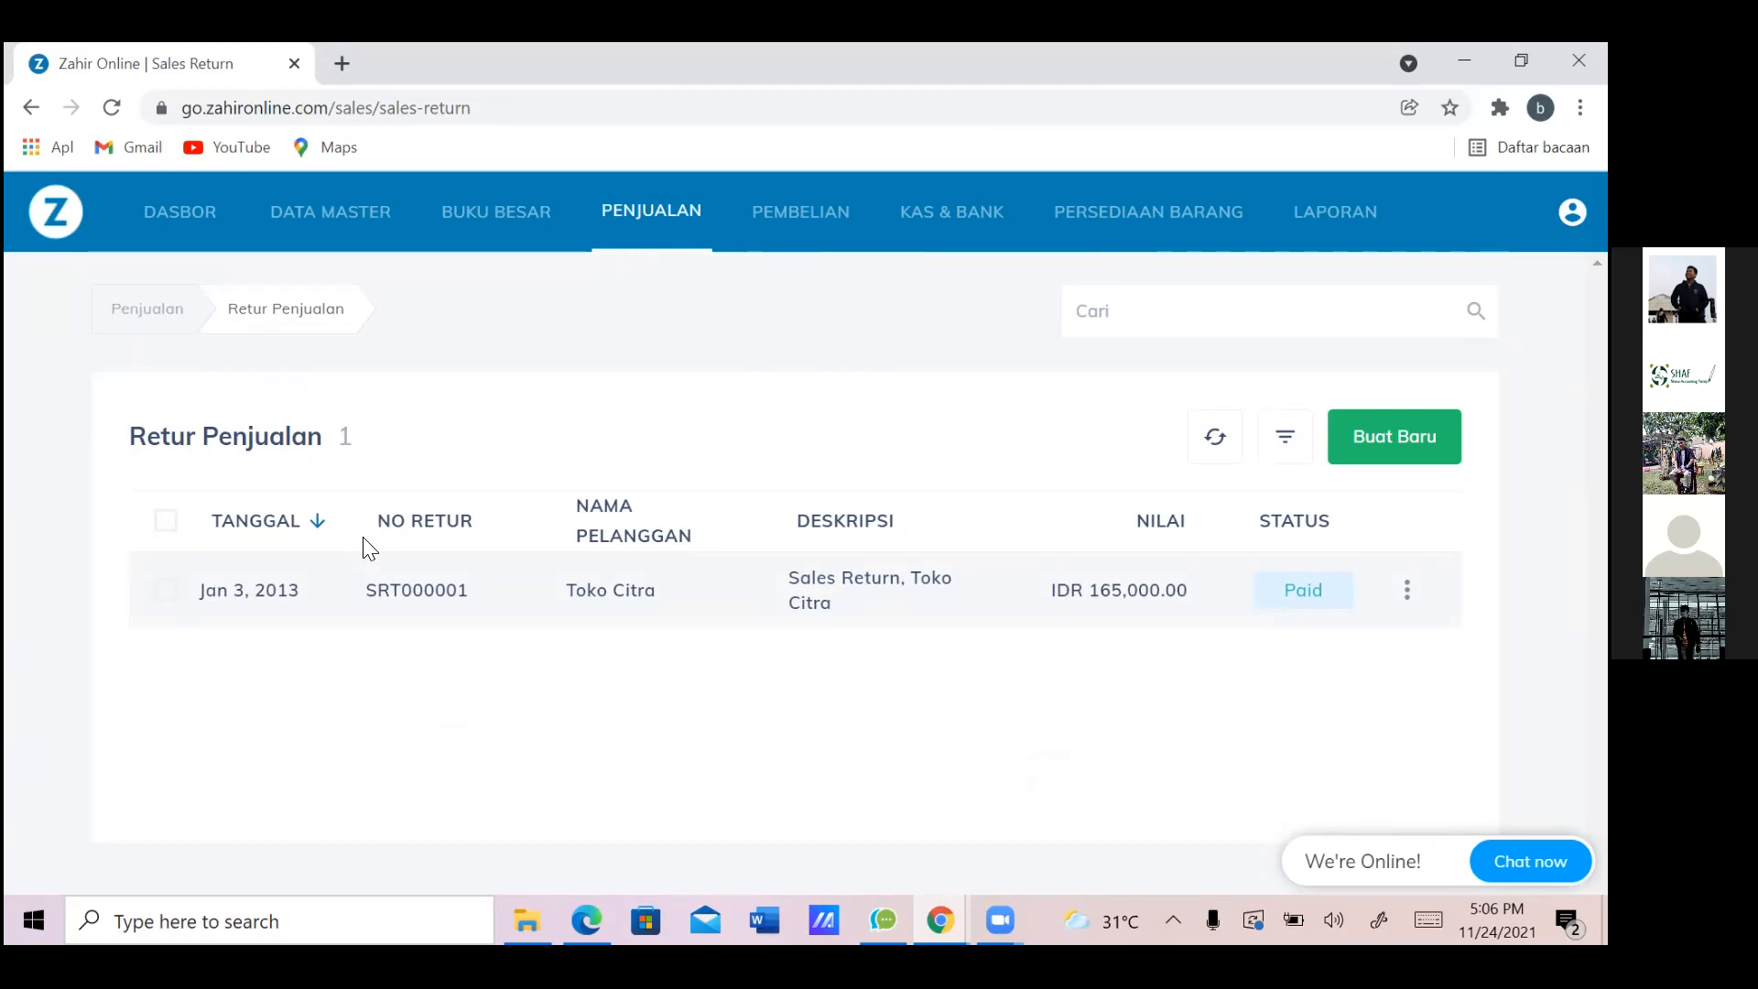
From the profile menu under SEBI RENT CAR, switch company and begin creating a new one
key(Tab)
key(Escape)
key(Return)
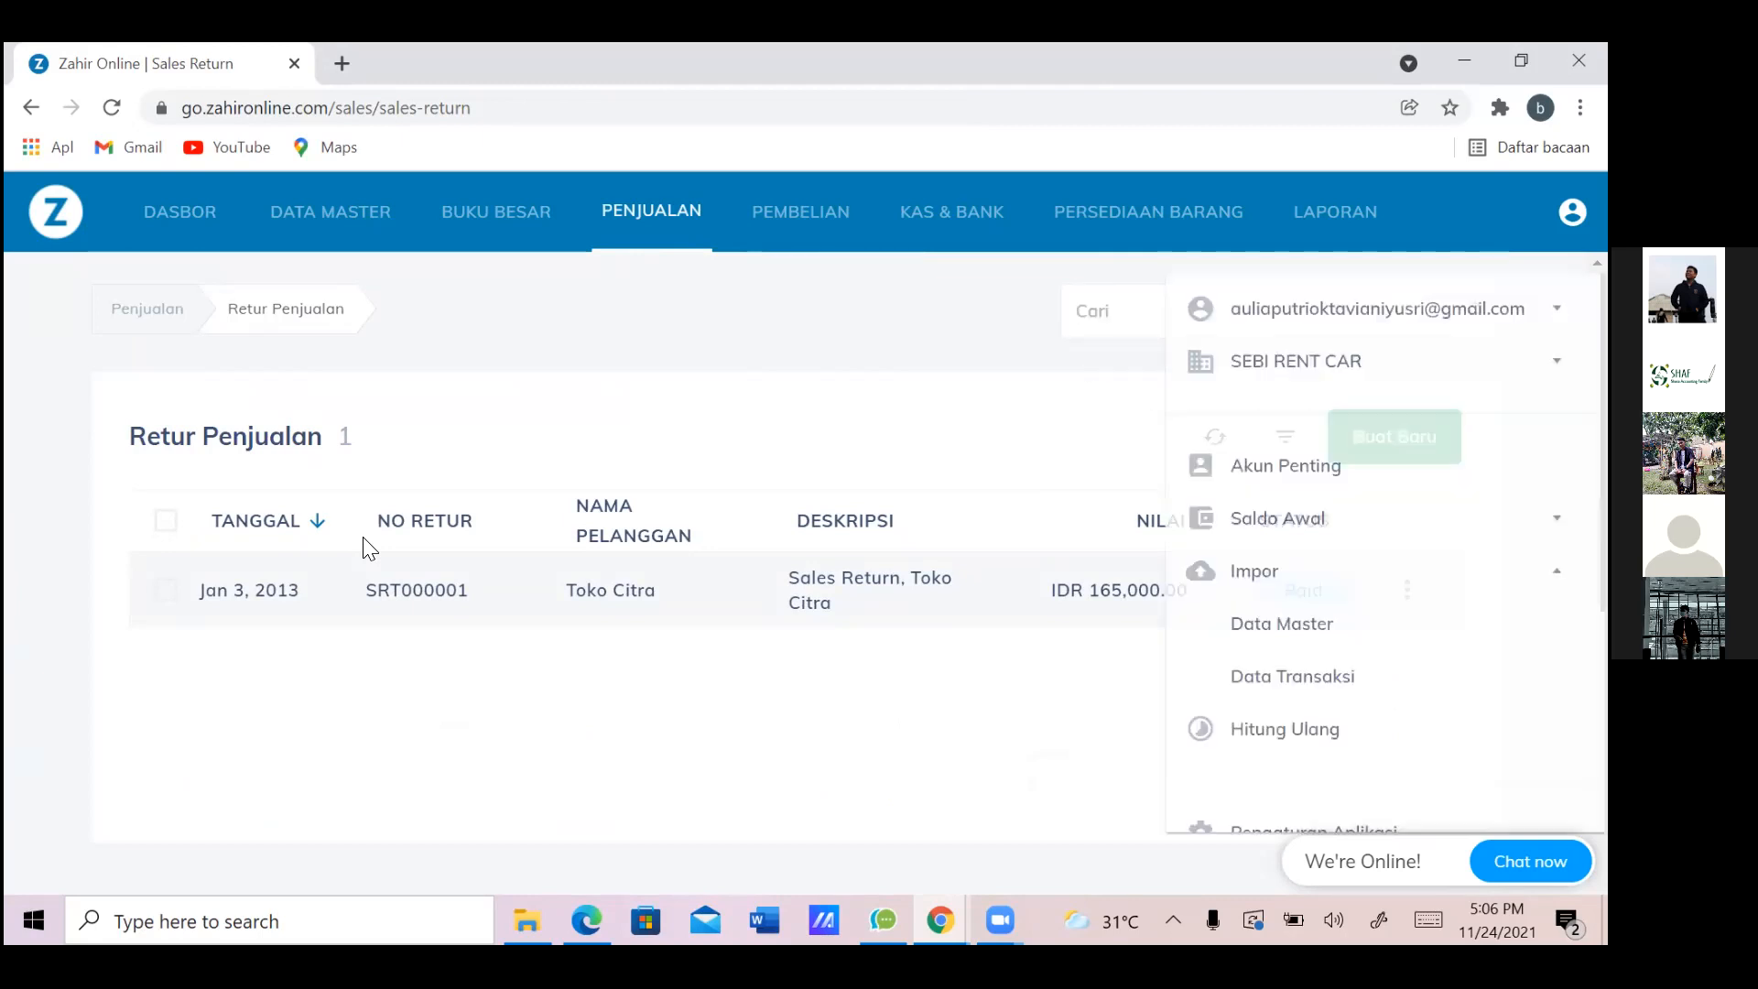
key(Return)
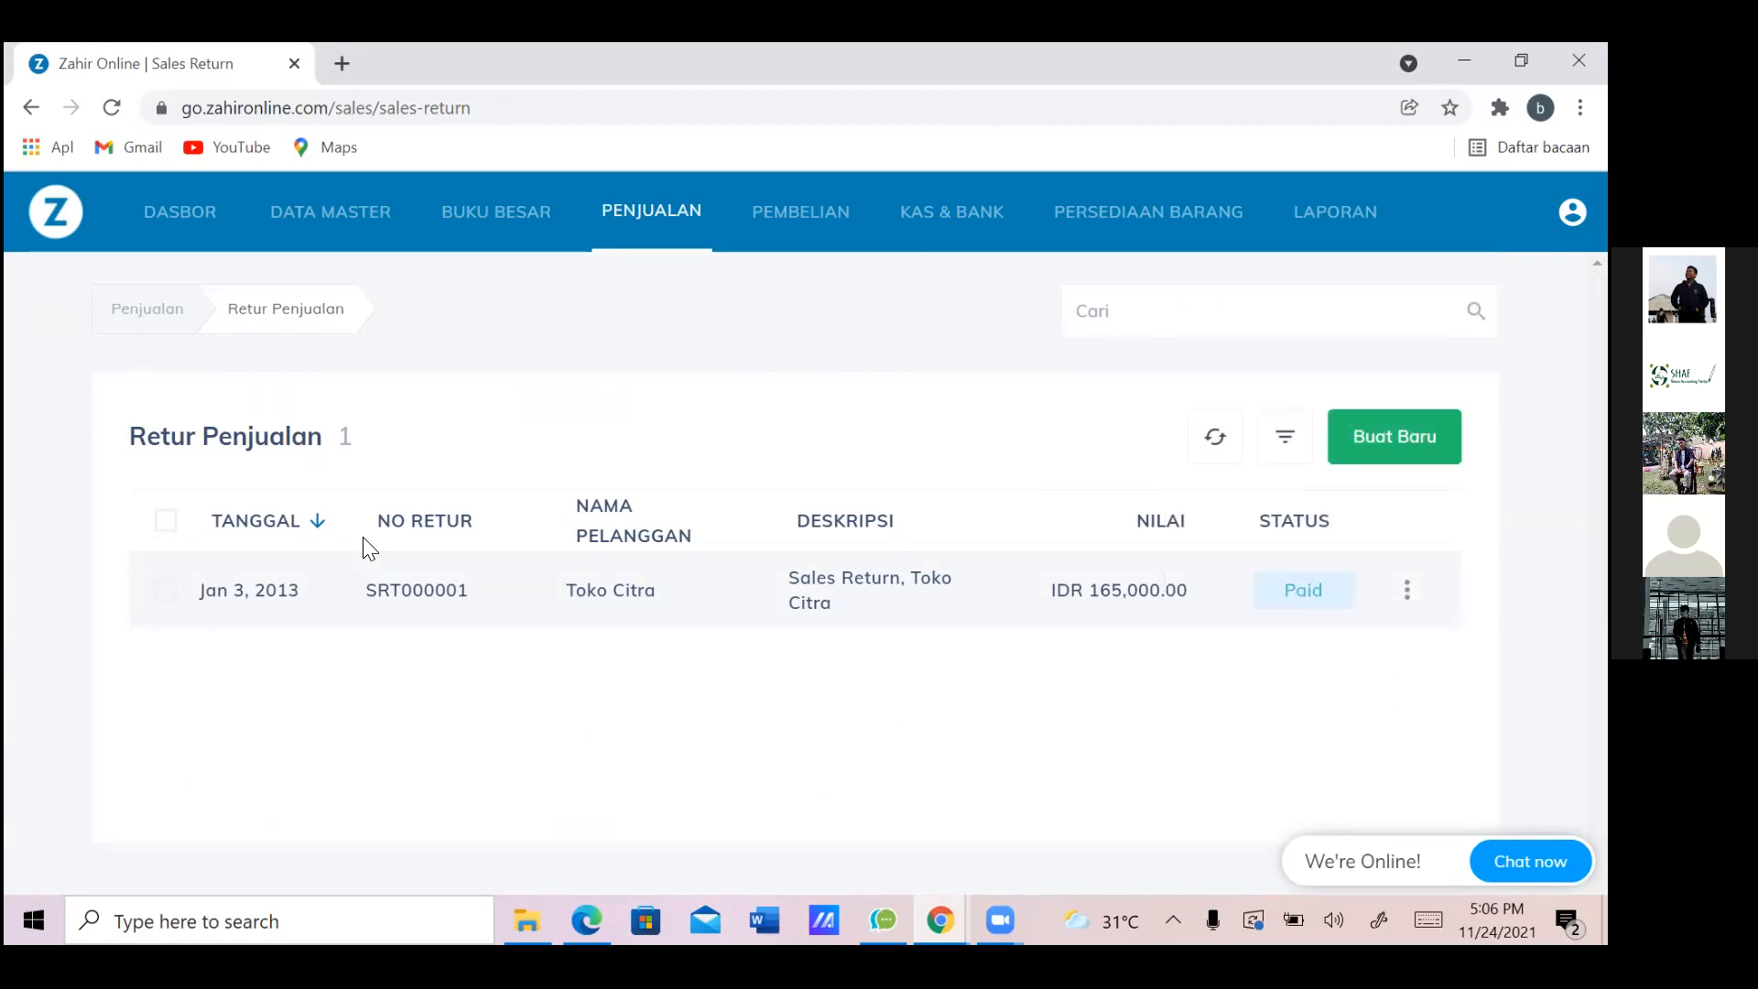
key(Return)
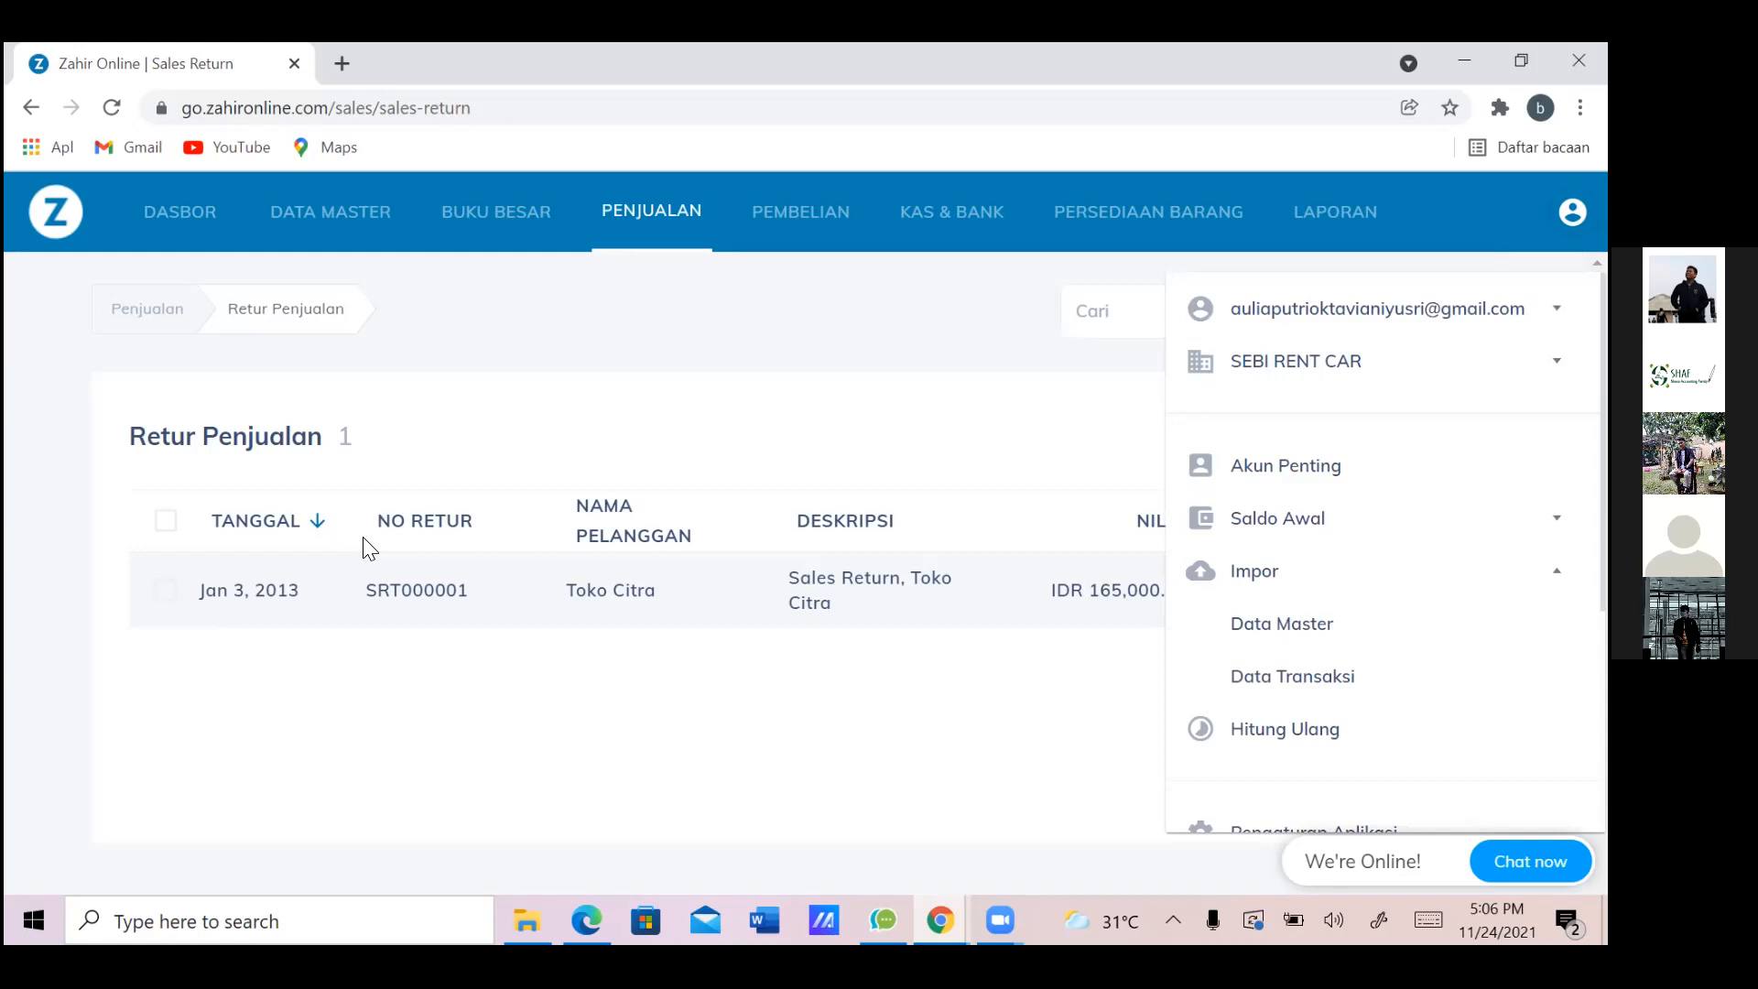
key(Return)
key(Return)
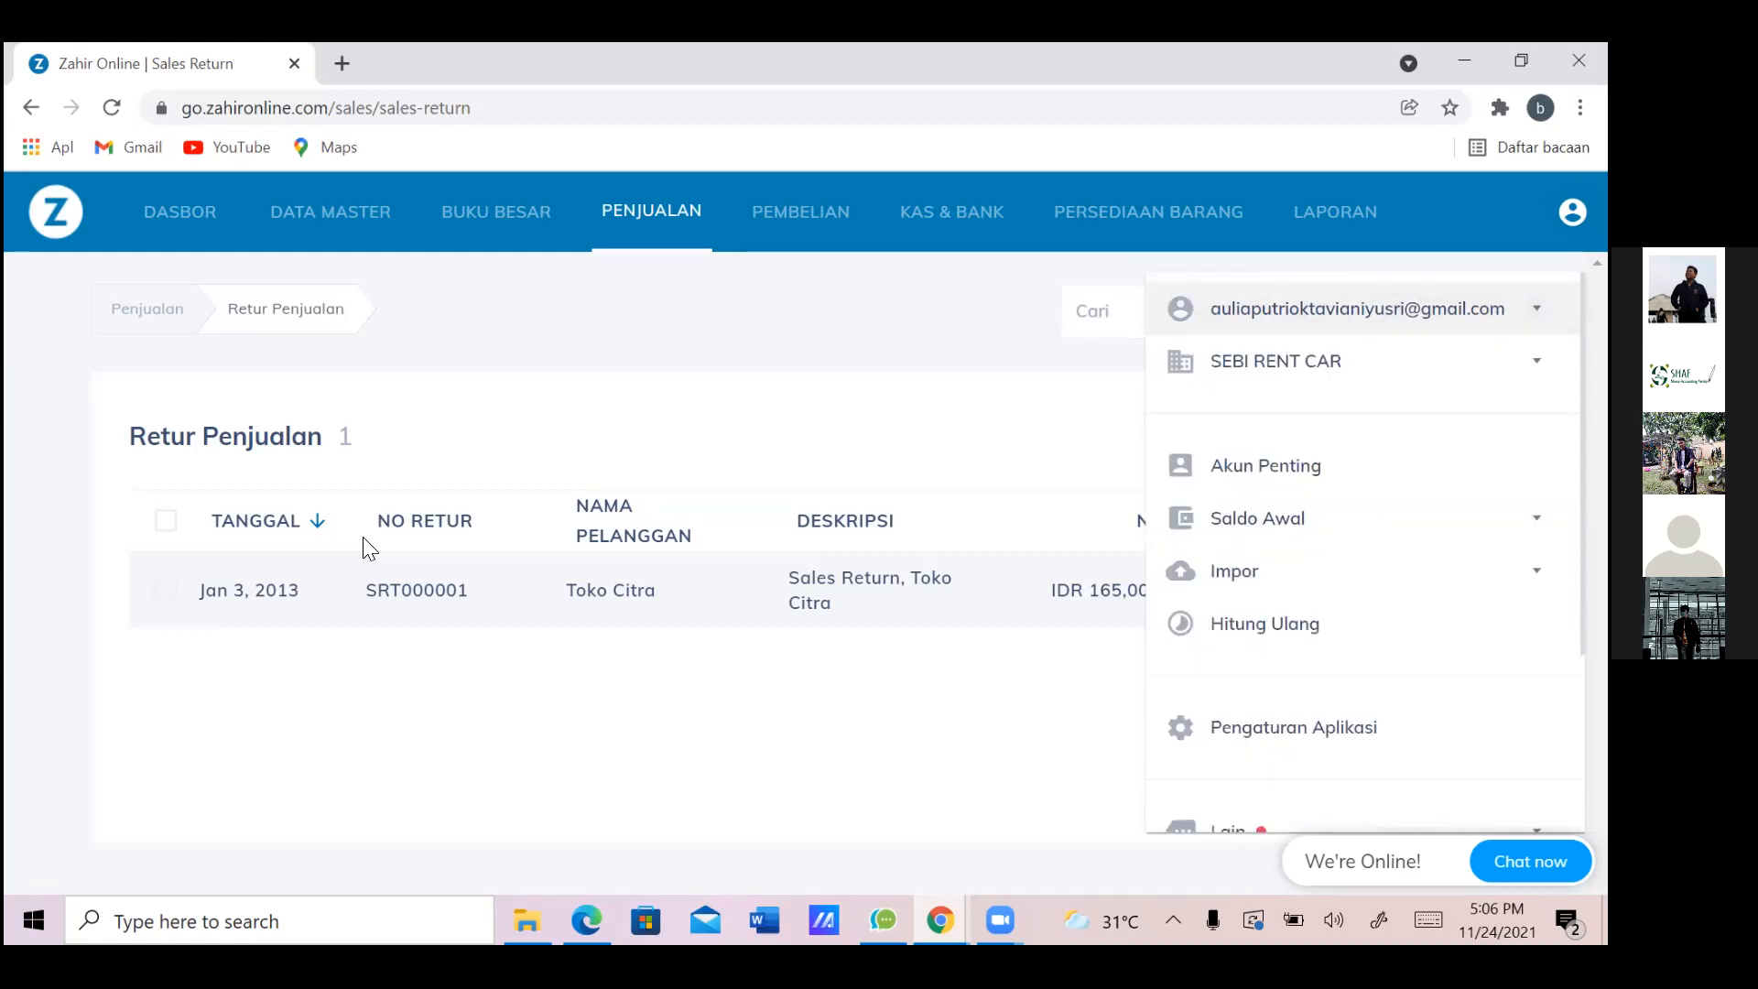
key(Down)
key(Return)
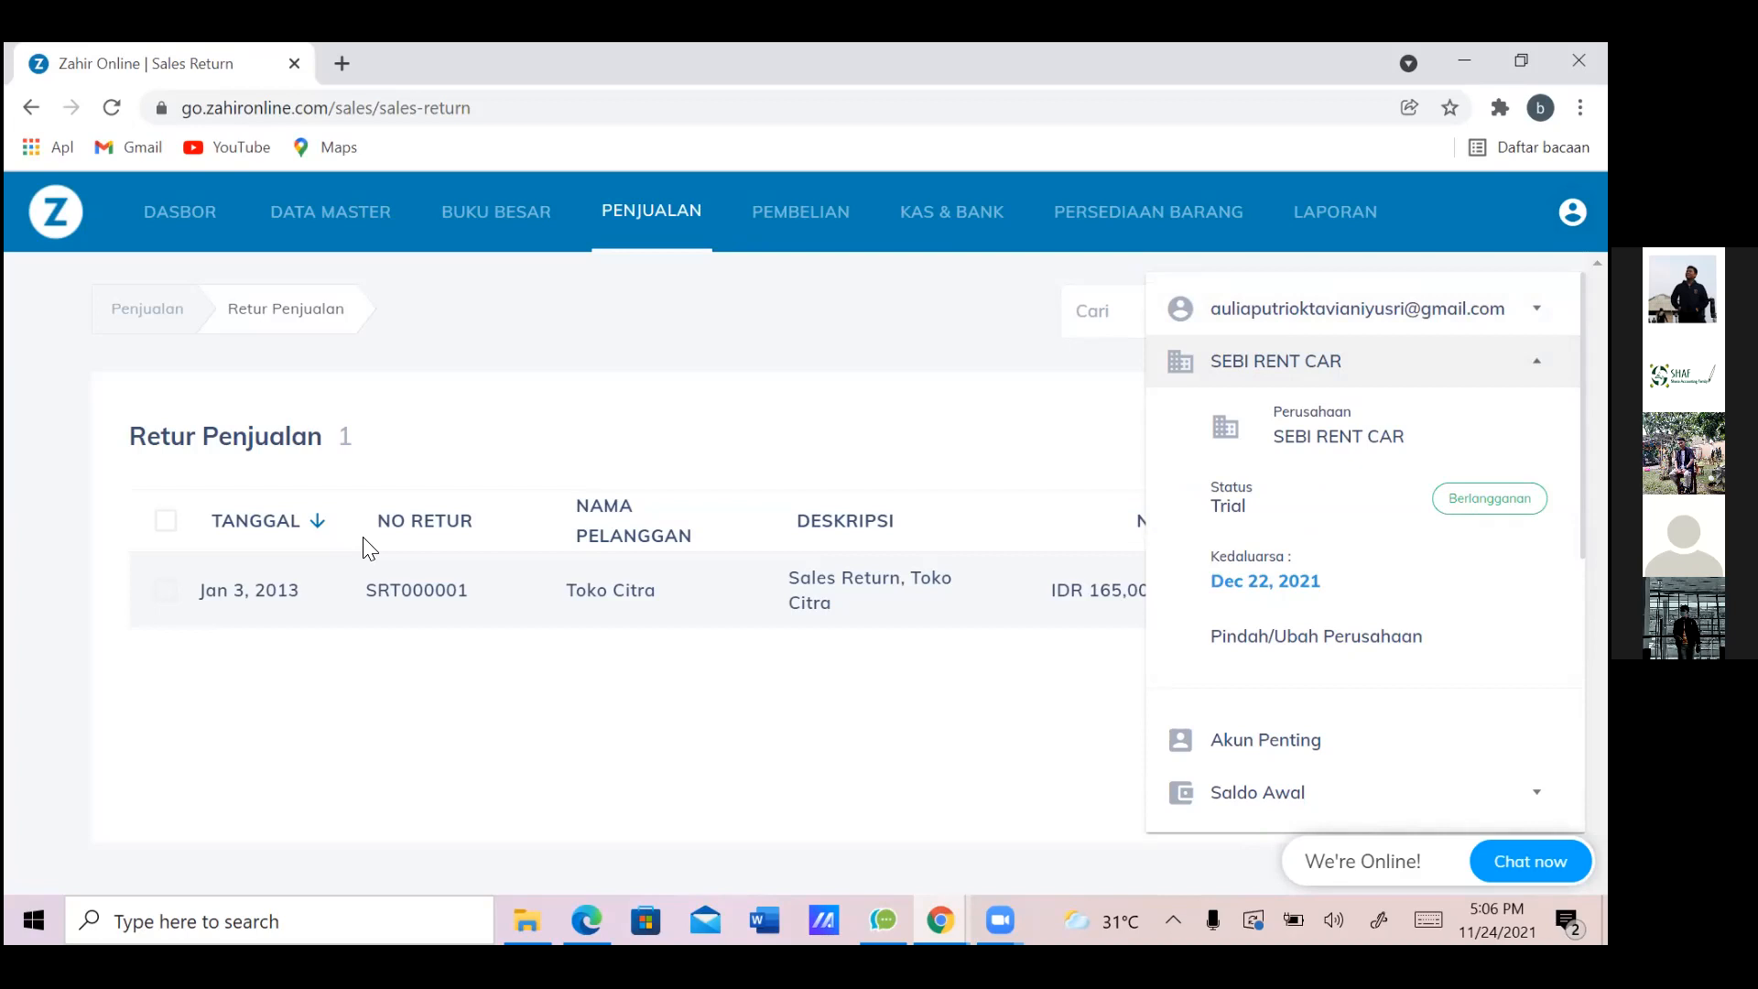
key(Escape)
key(Return)
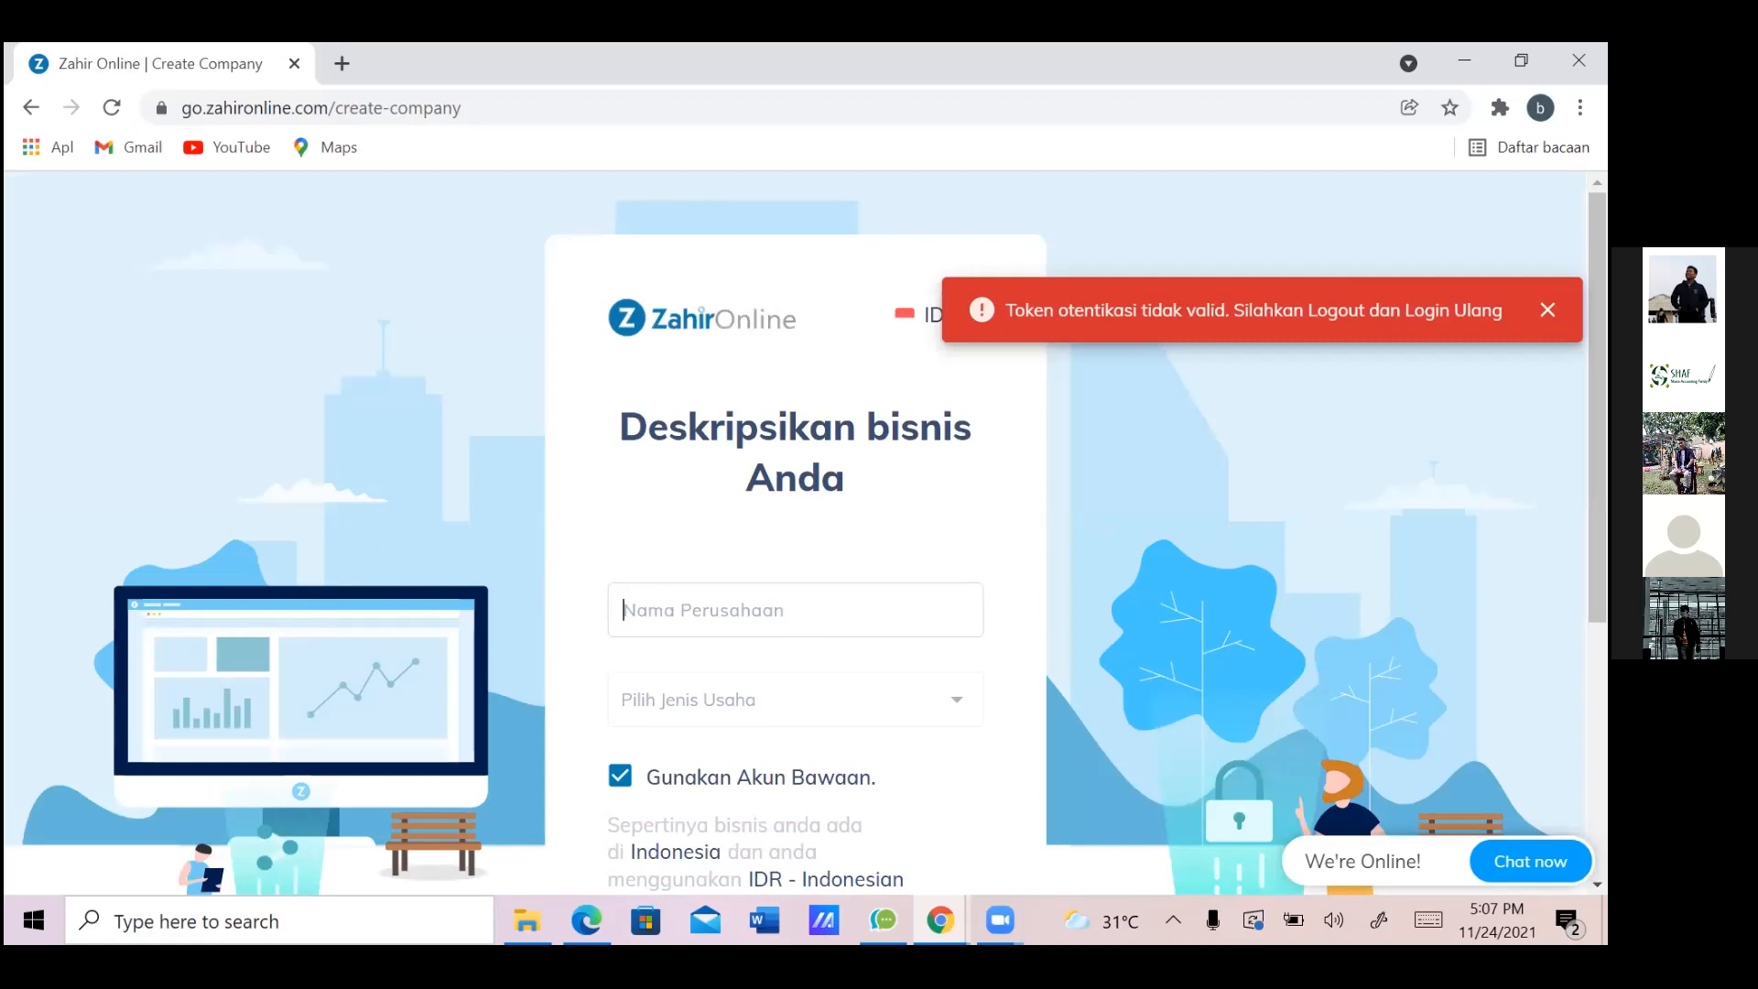
Enter the account e-mail in the company name field and check the empty business type list
click(852, 600)
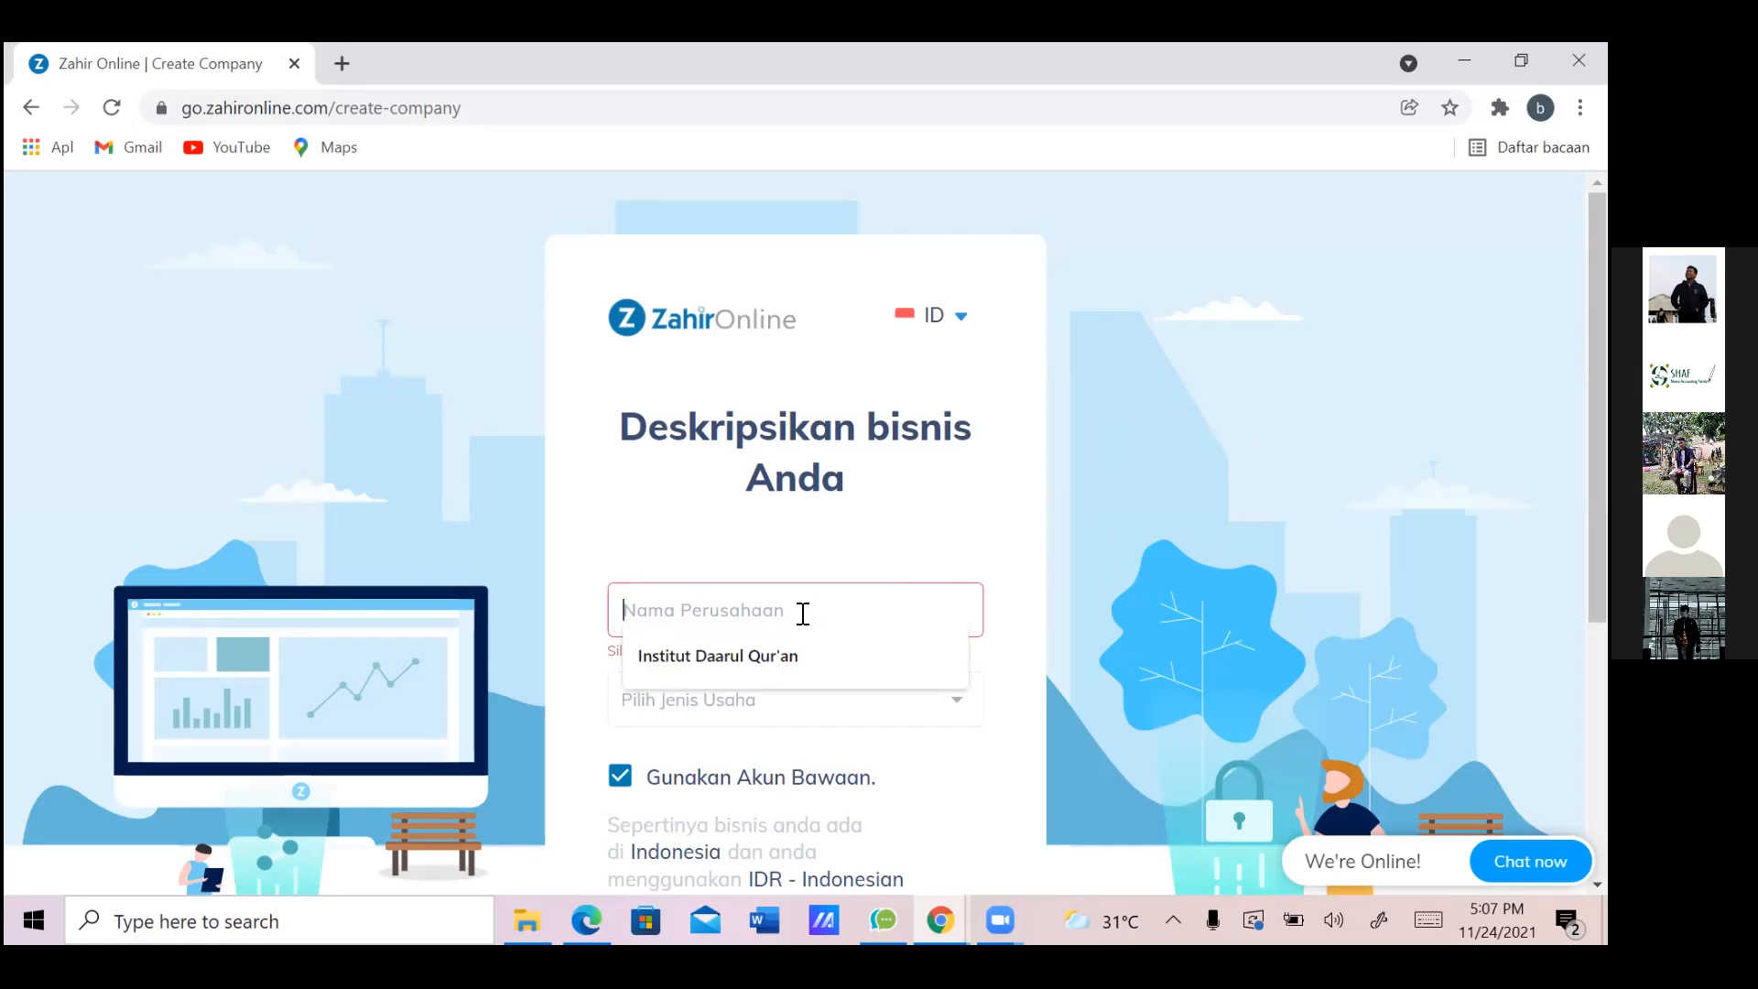
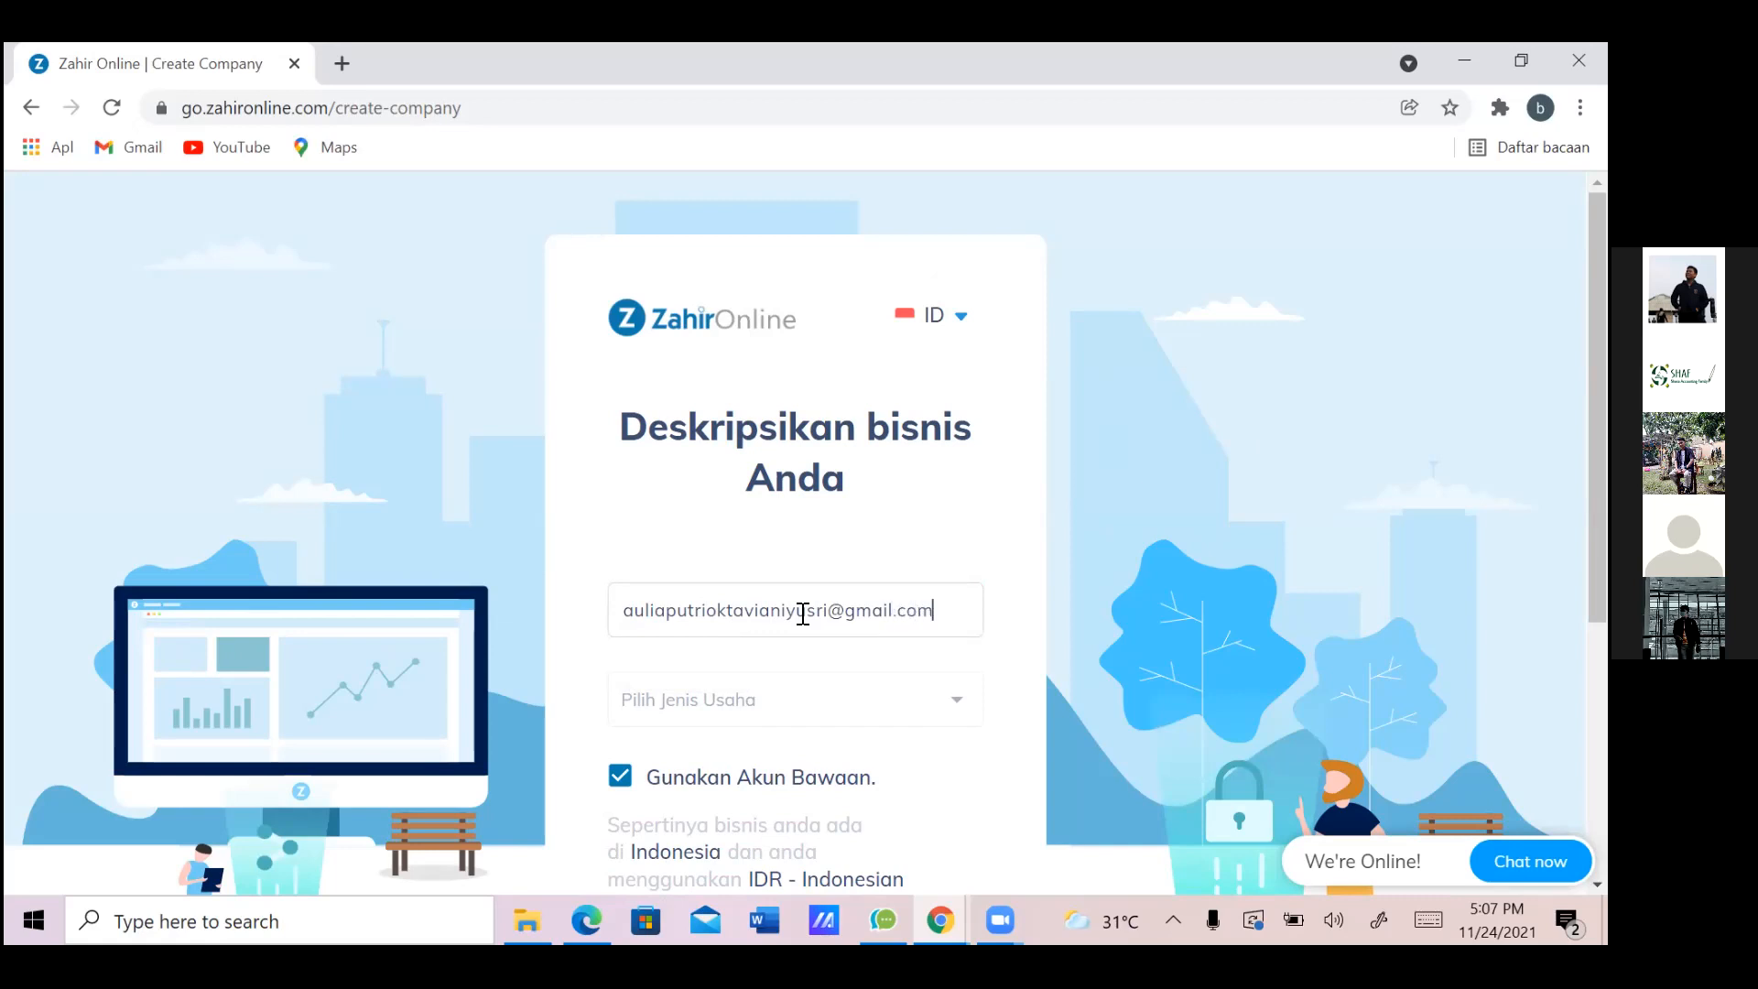
click(733, 698)
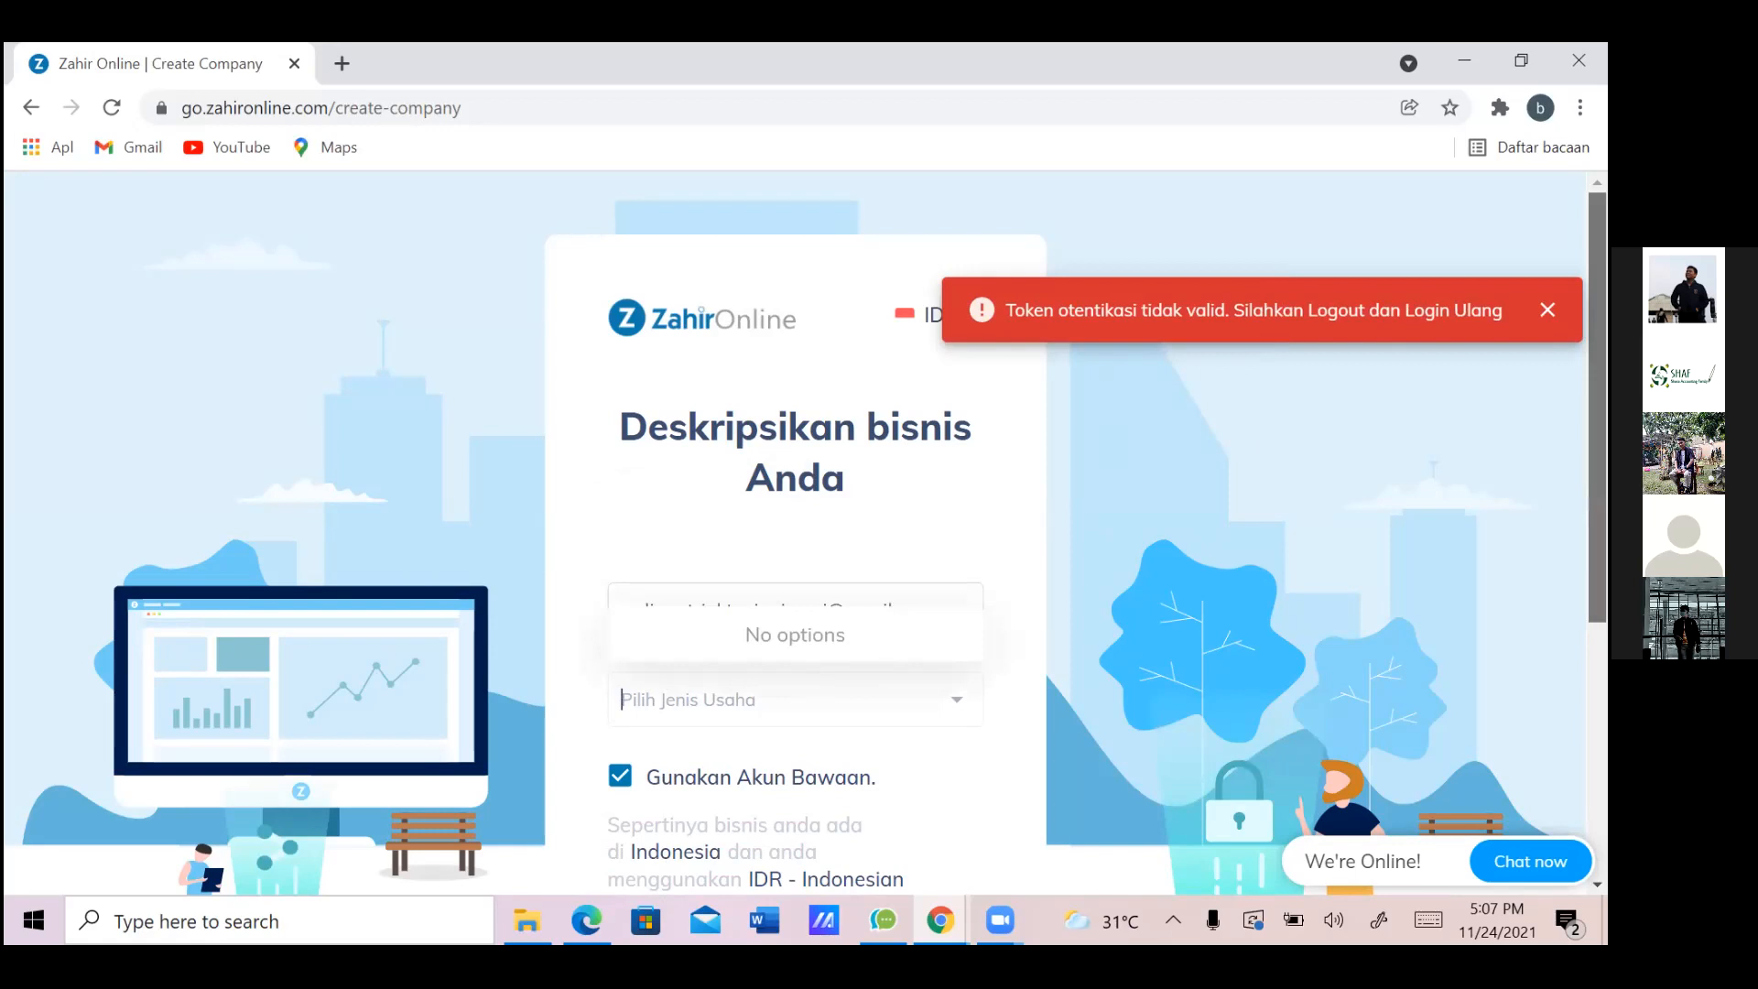
scroll(795, 531, down, 5)
scroll(163, 238, up, 5)
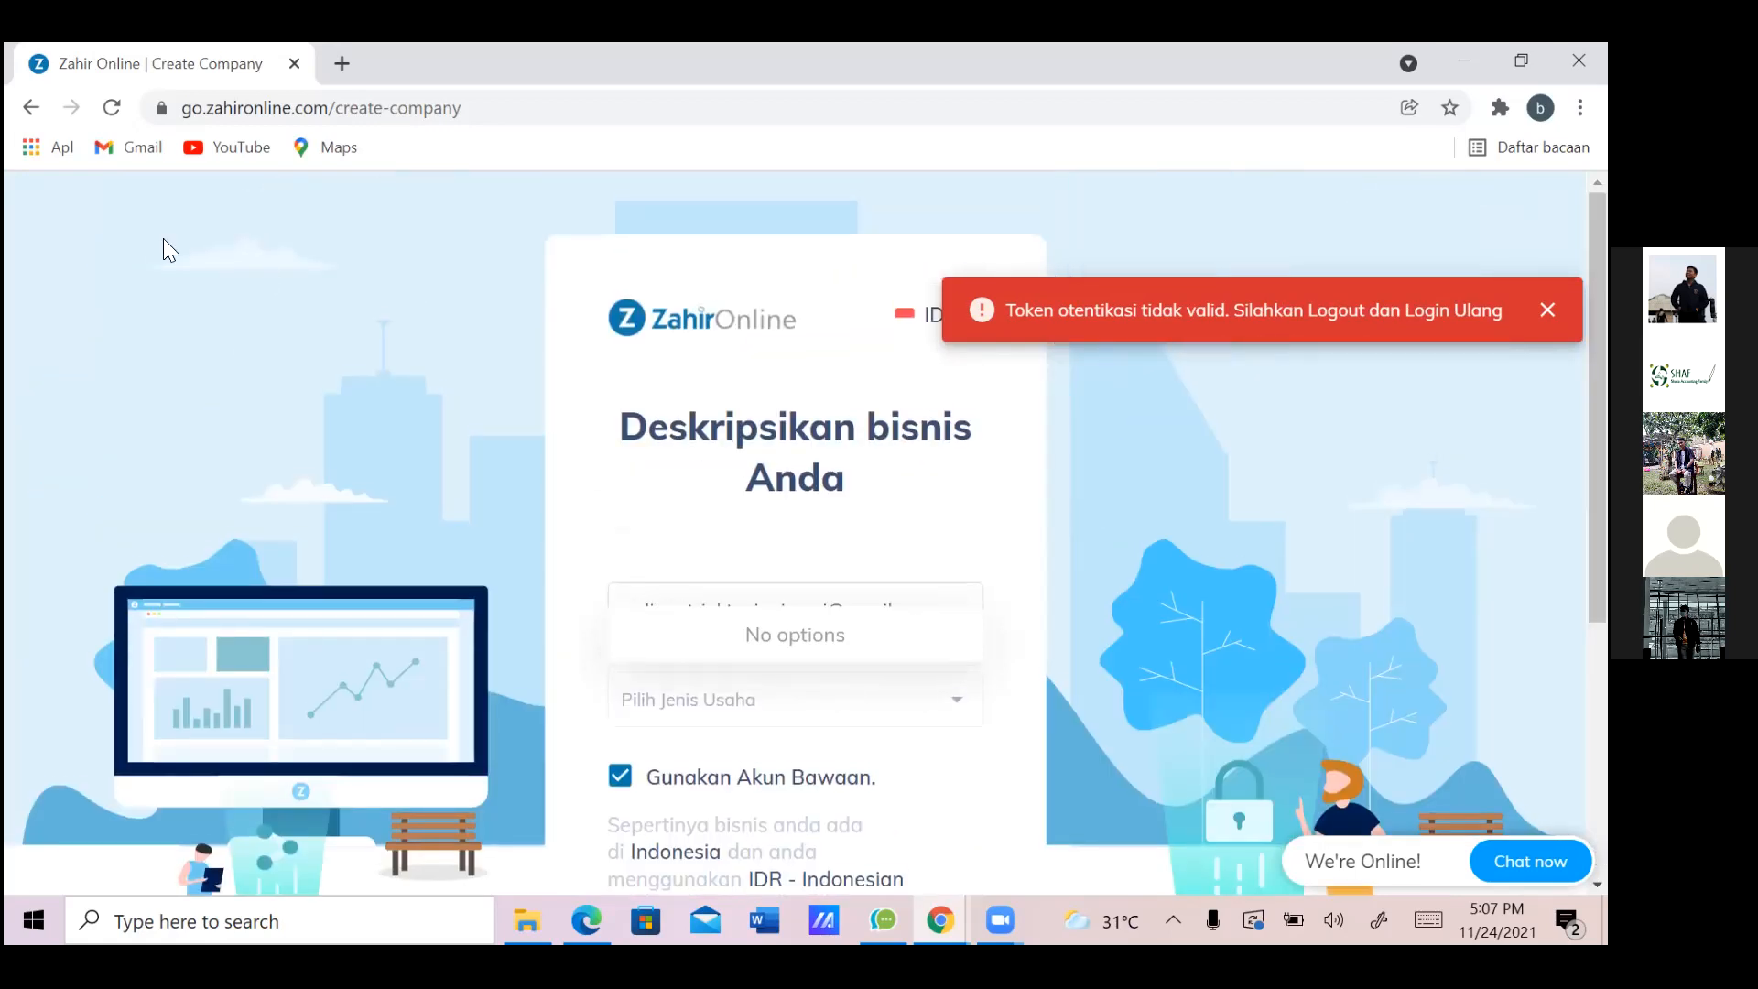
click(856, 538)
Replace the e-mail in the company name field with RENTAL; the business type list stays empty
triple_click(863, 594)
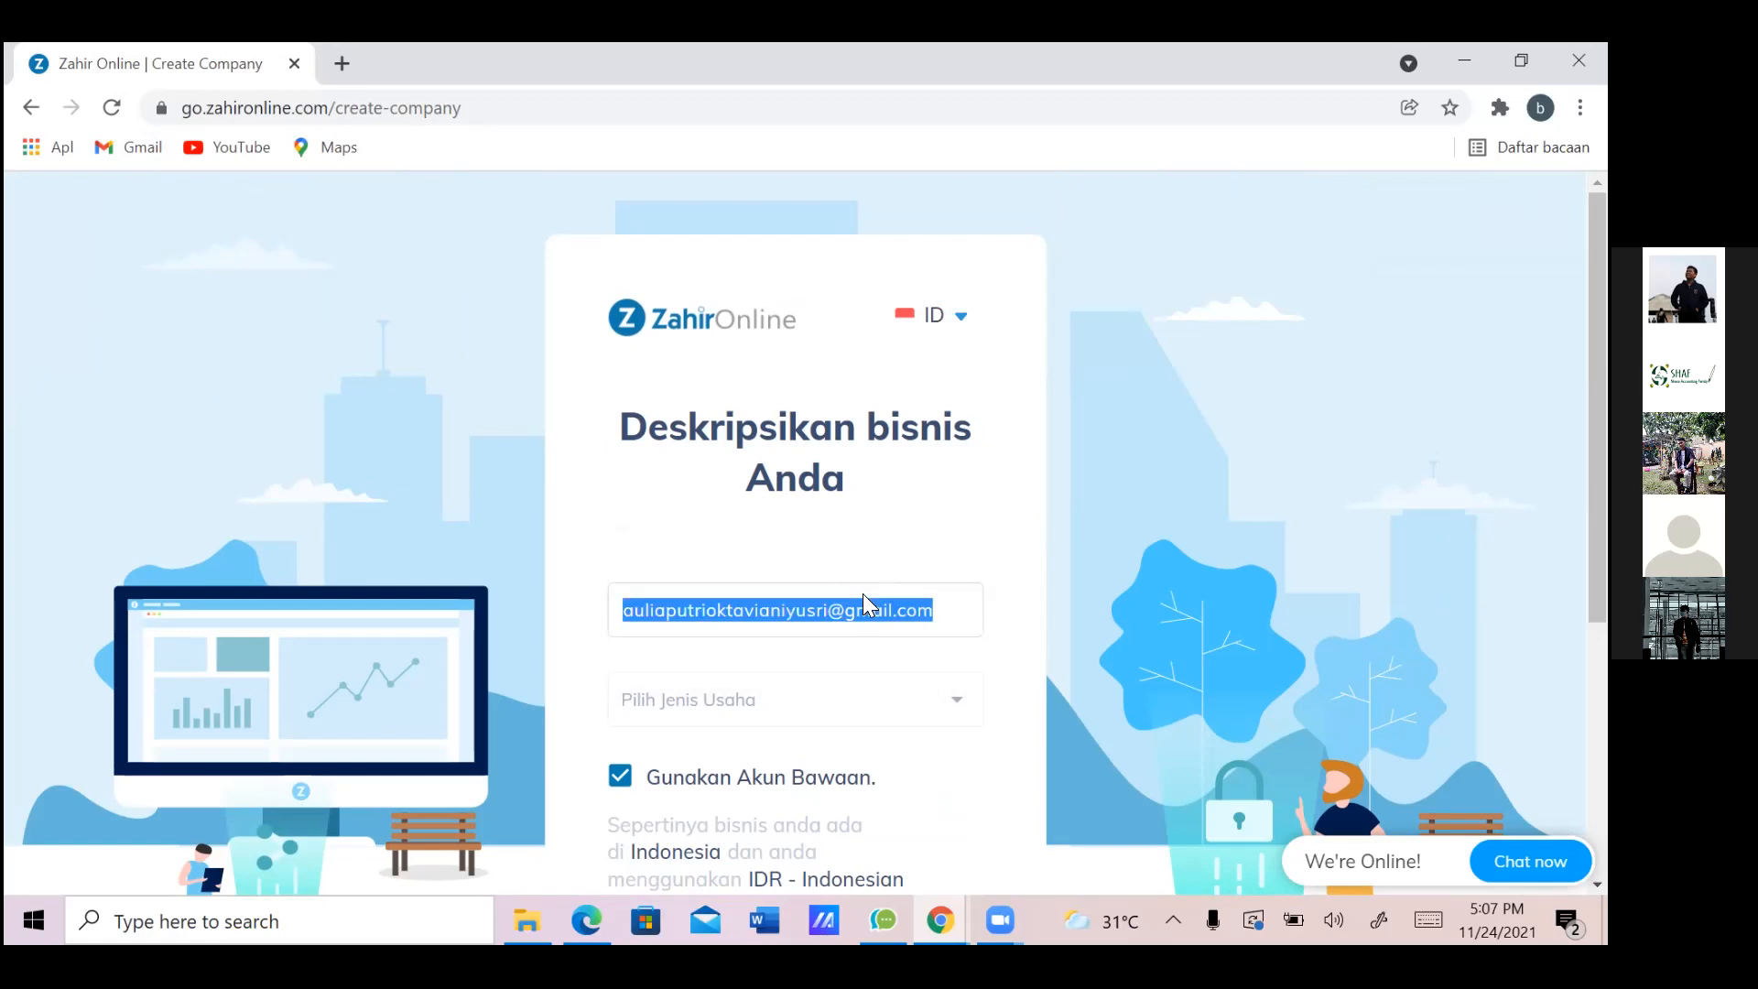
key(ctrl+a)
click(863, 594)
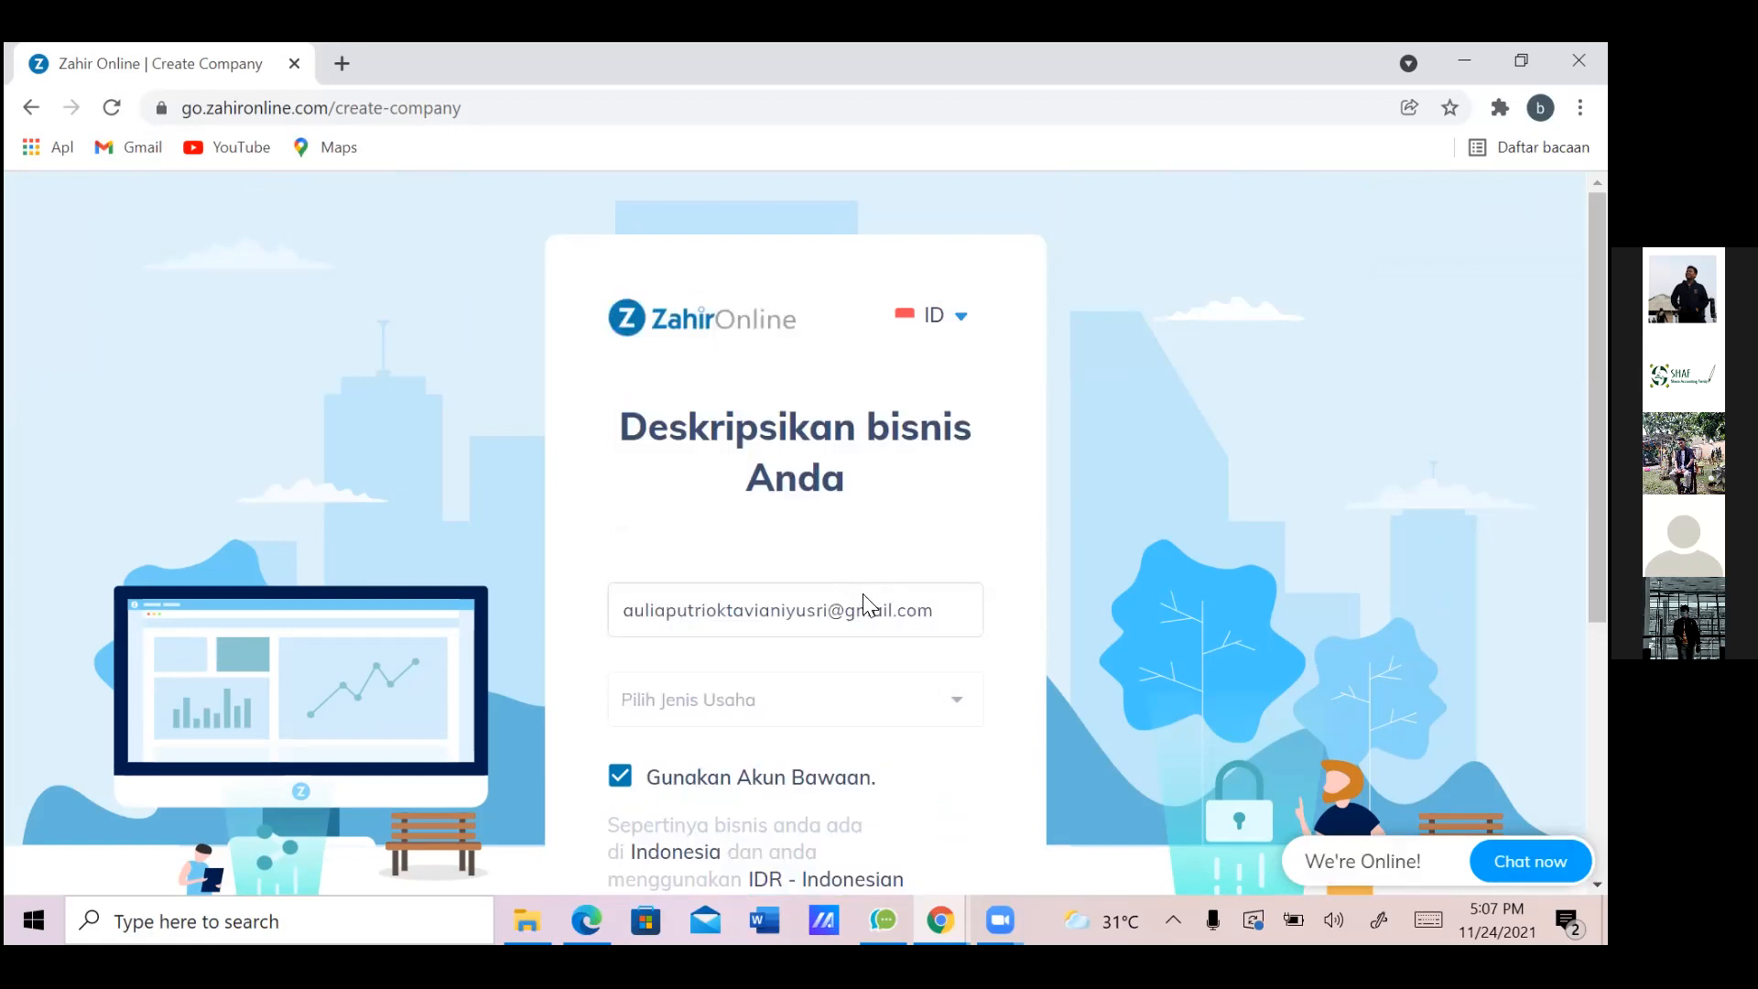
triple_click(843, 617)
key(BackSpace)
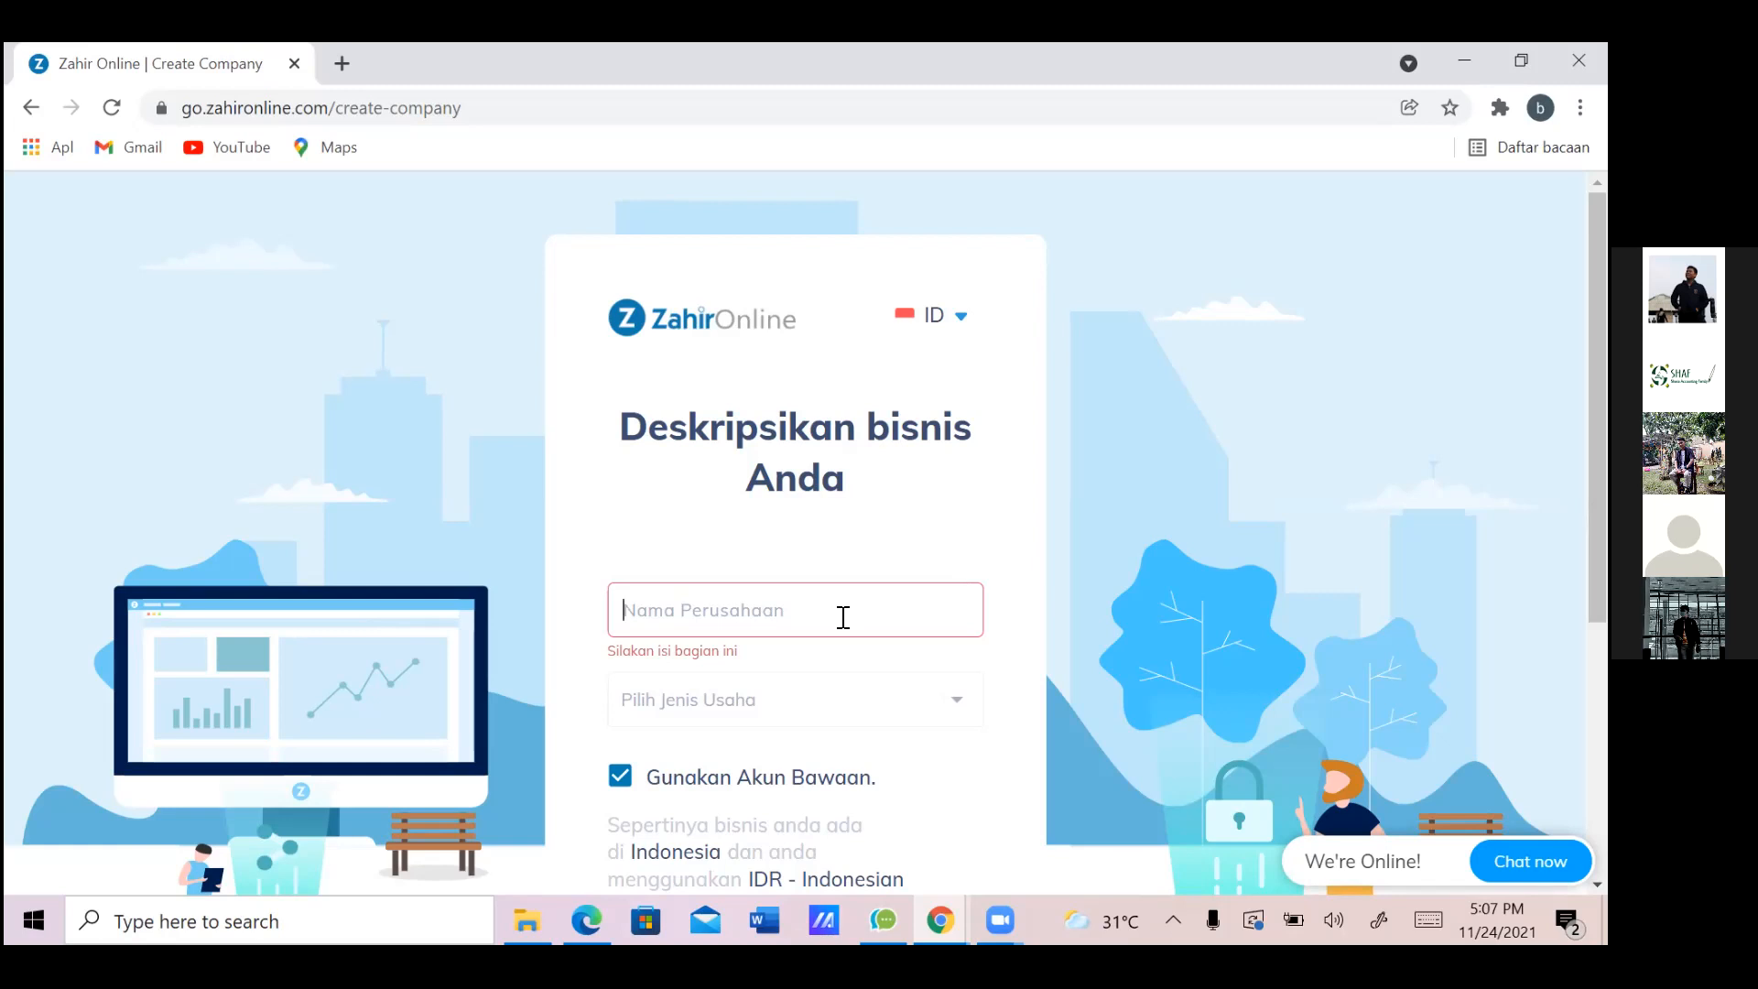
text(RENTAL)
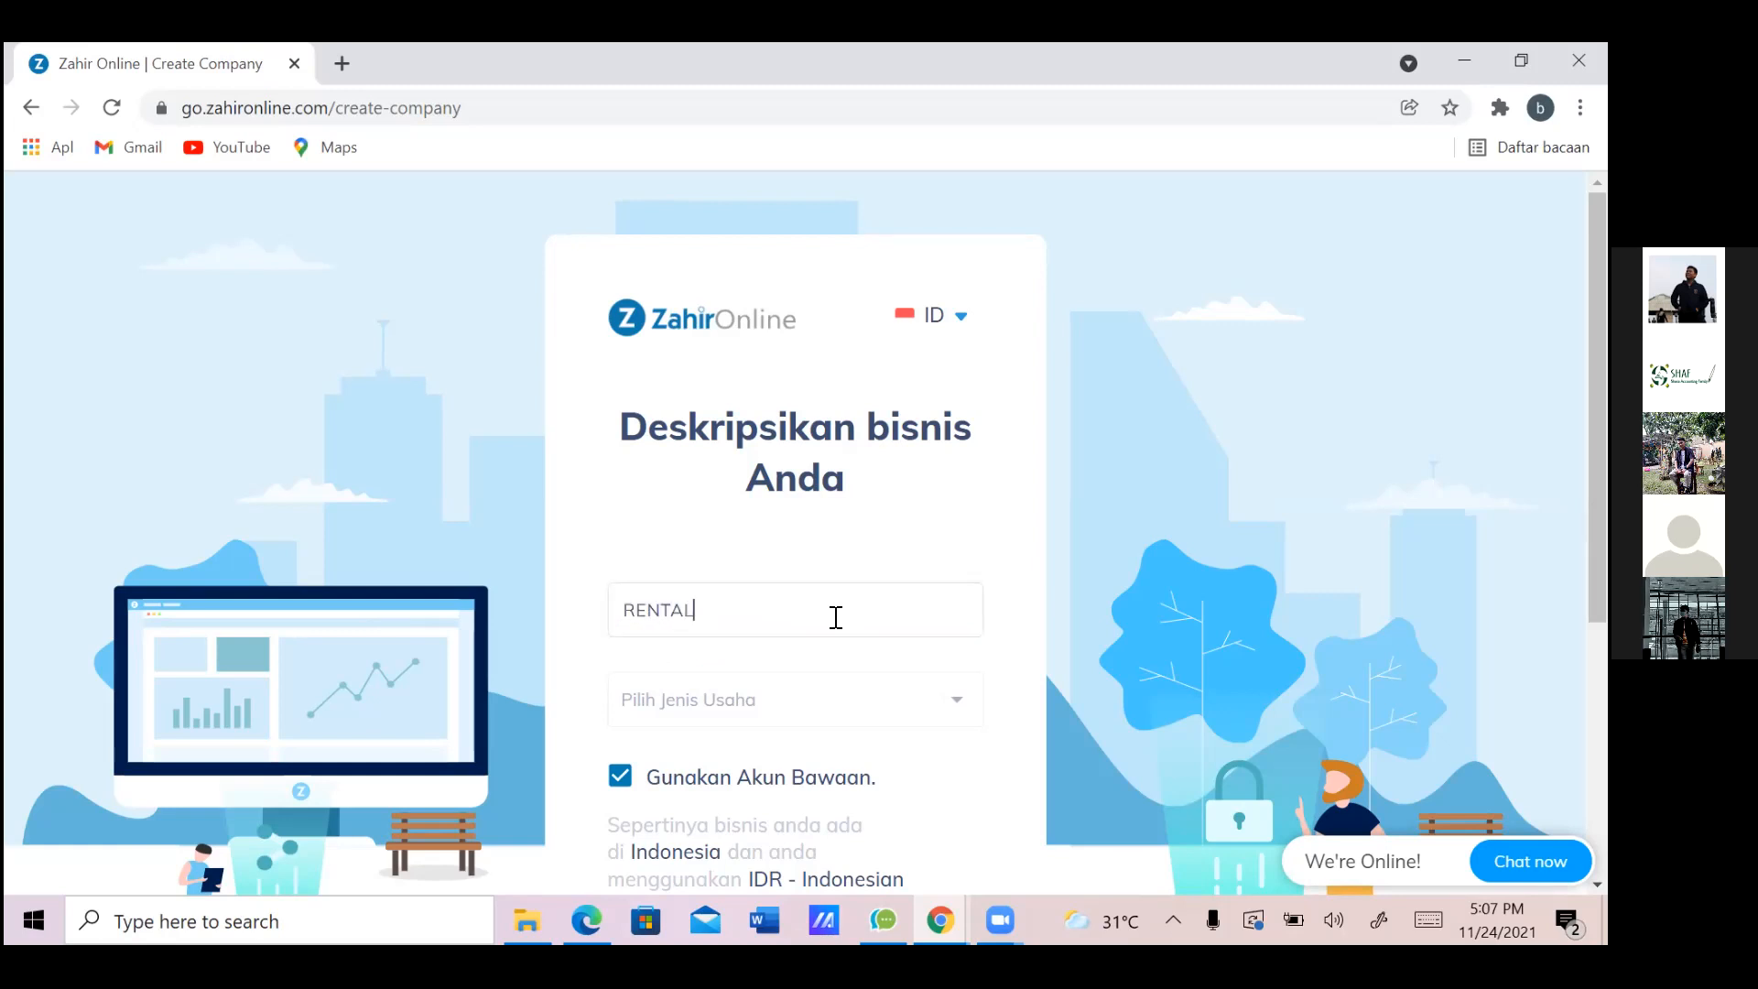
click(737, 712)
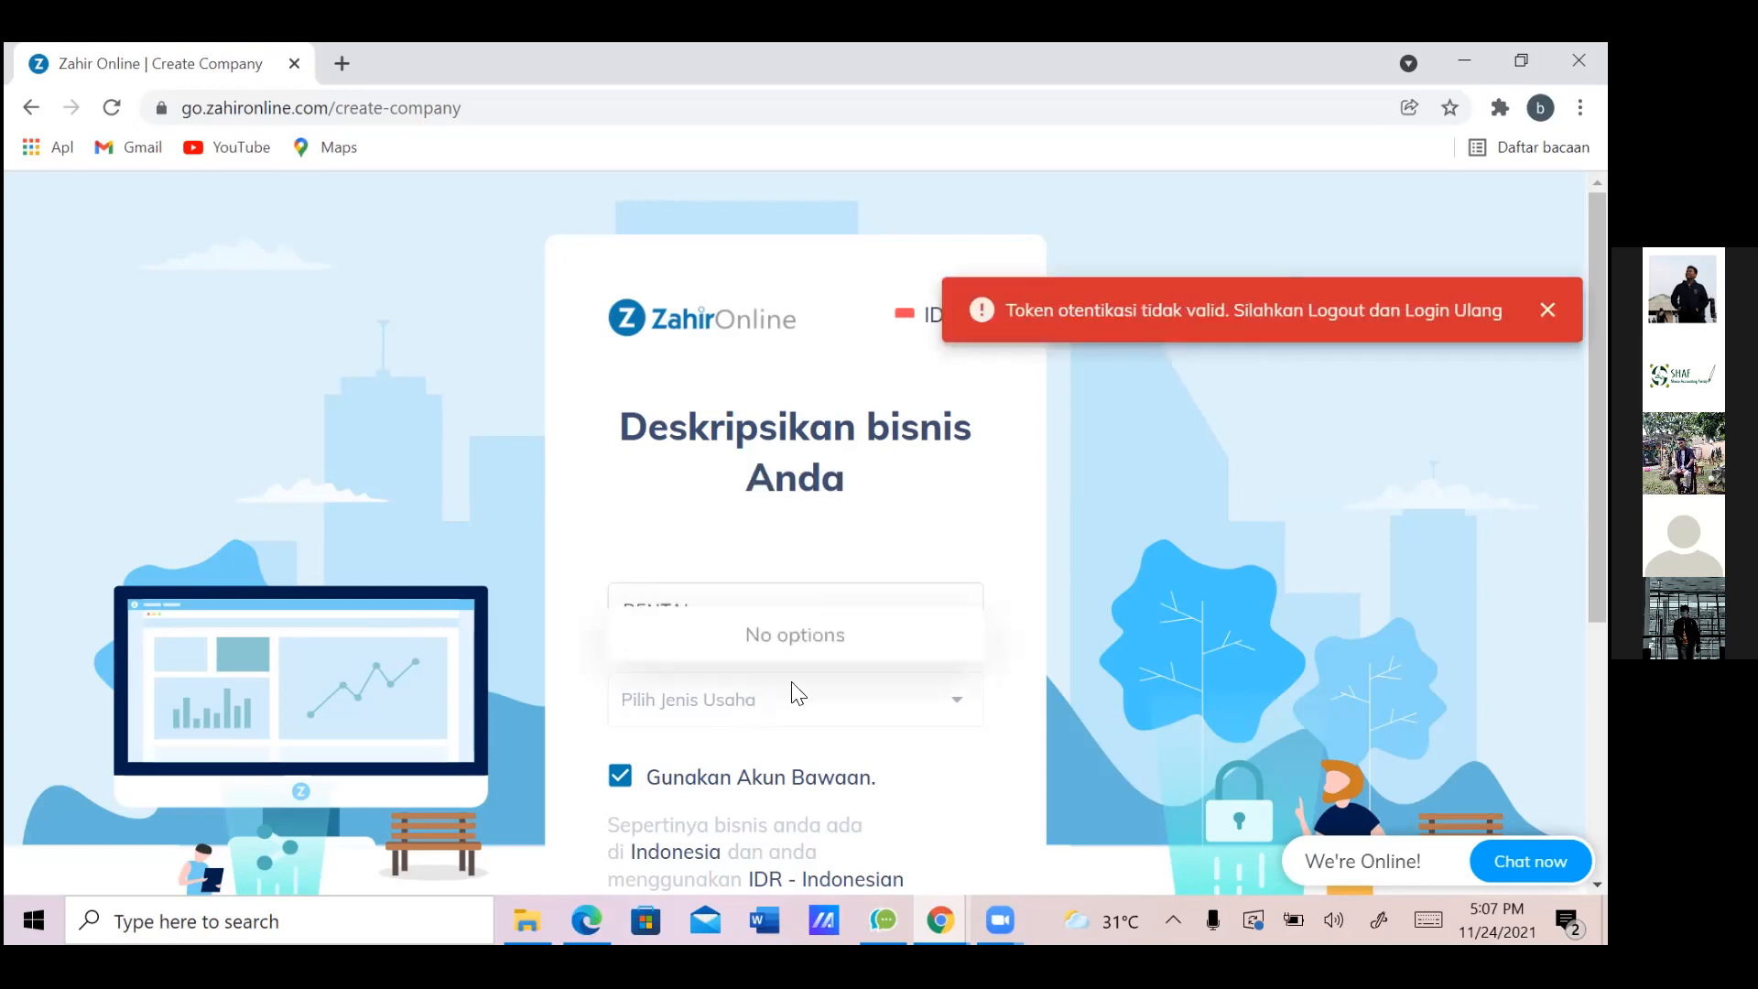
click(1548, 311)
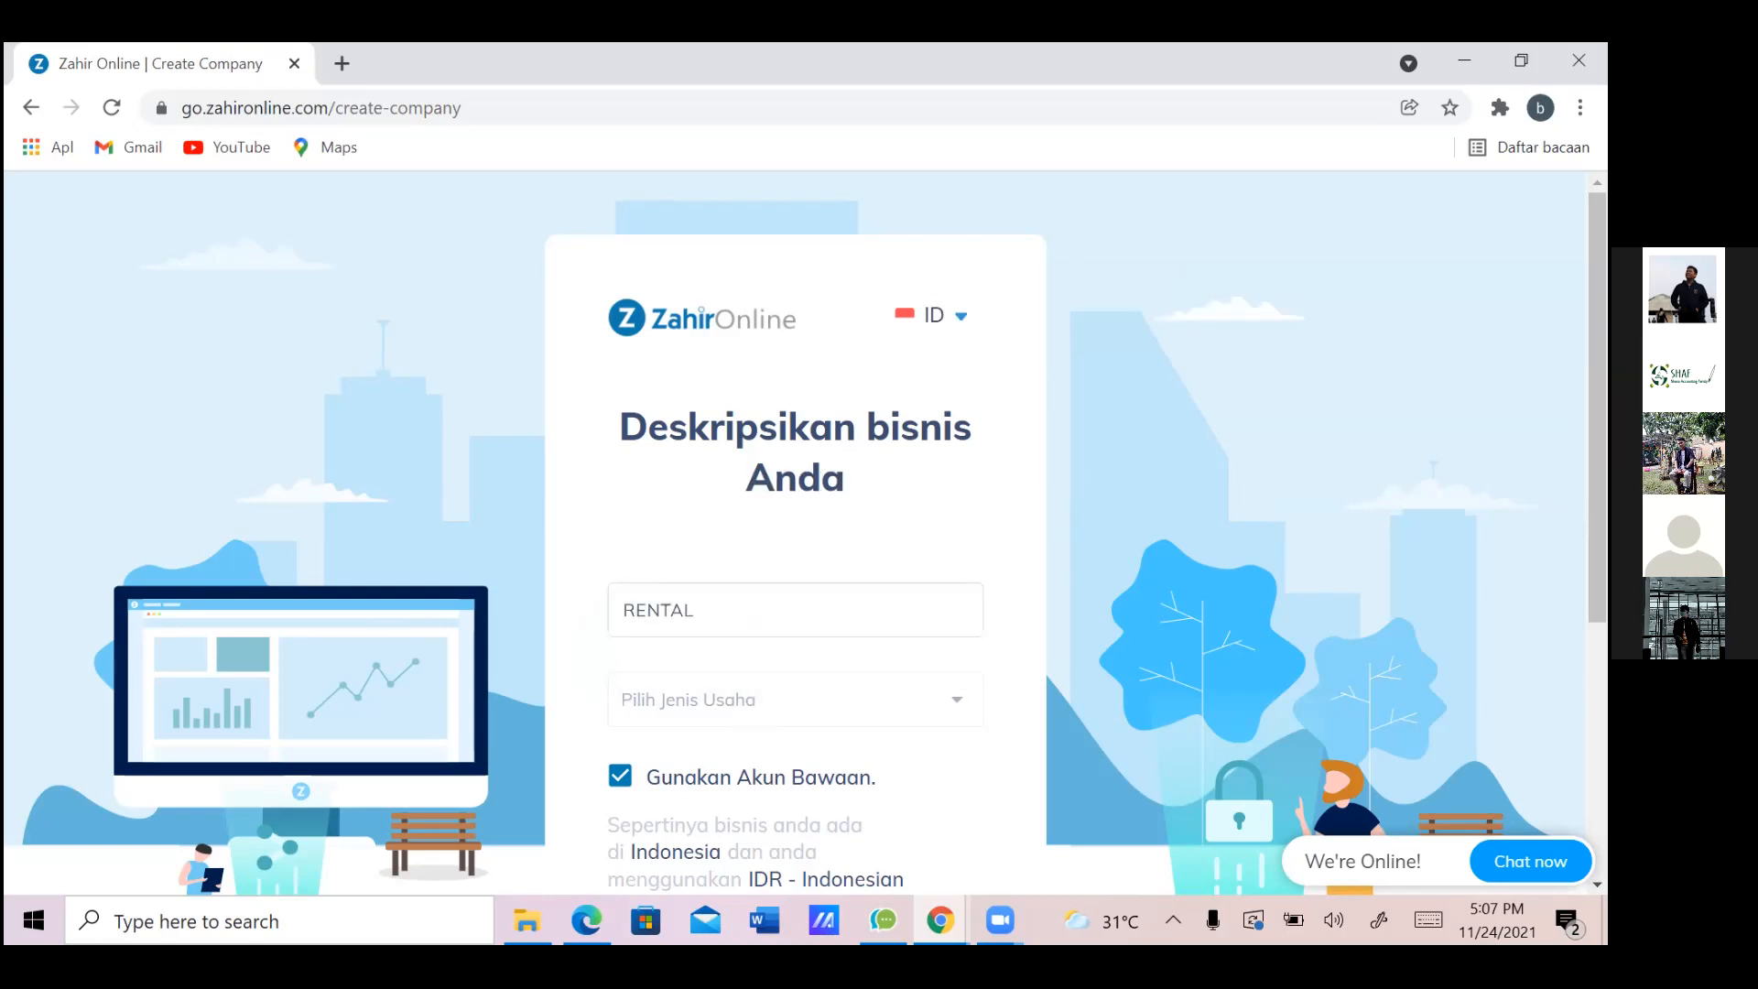
Reload the create-company page, then go back to the company selection page
click(112, 107)
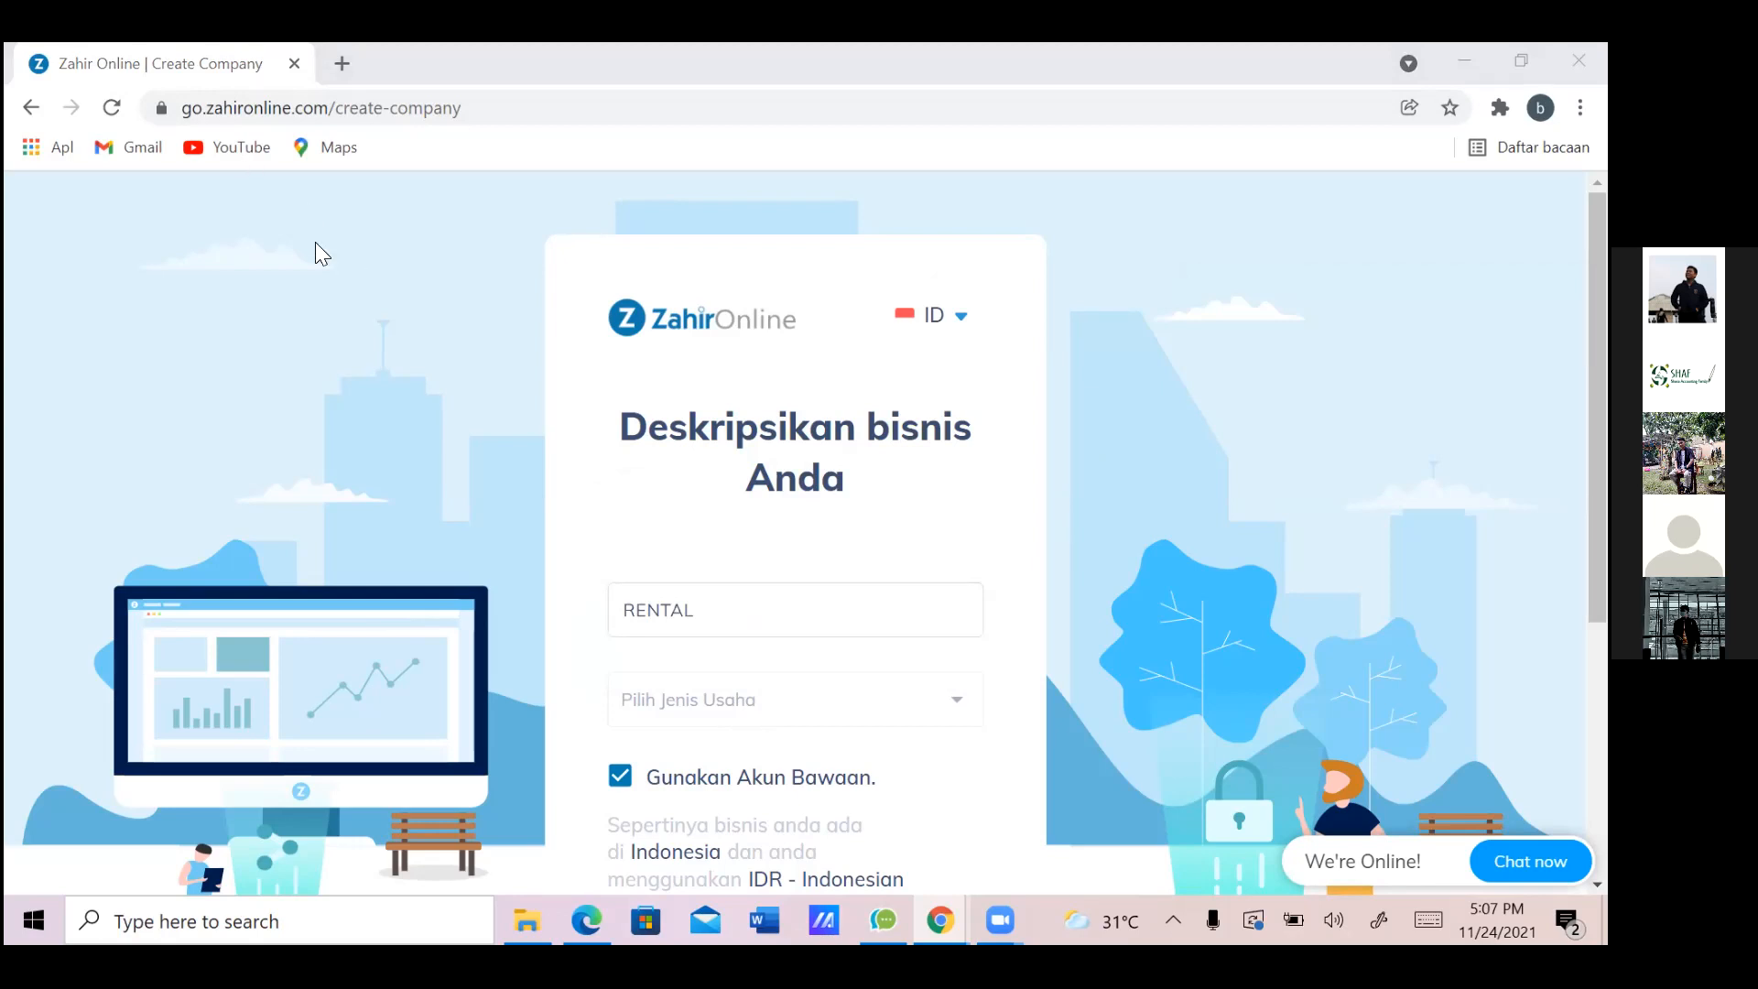
click(710, 110)
key(Return)
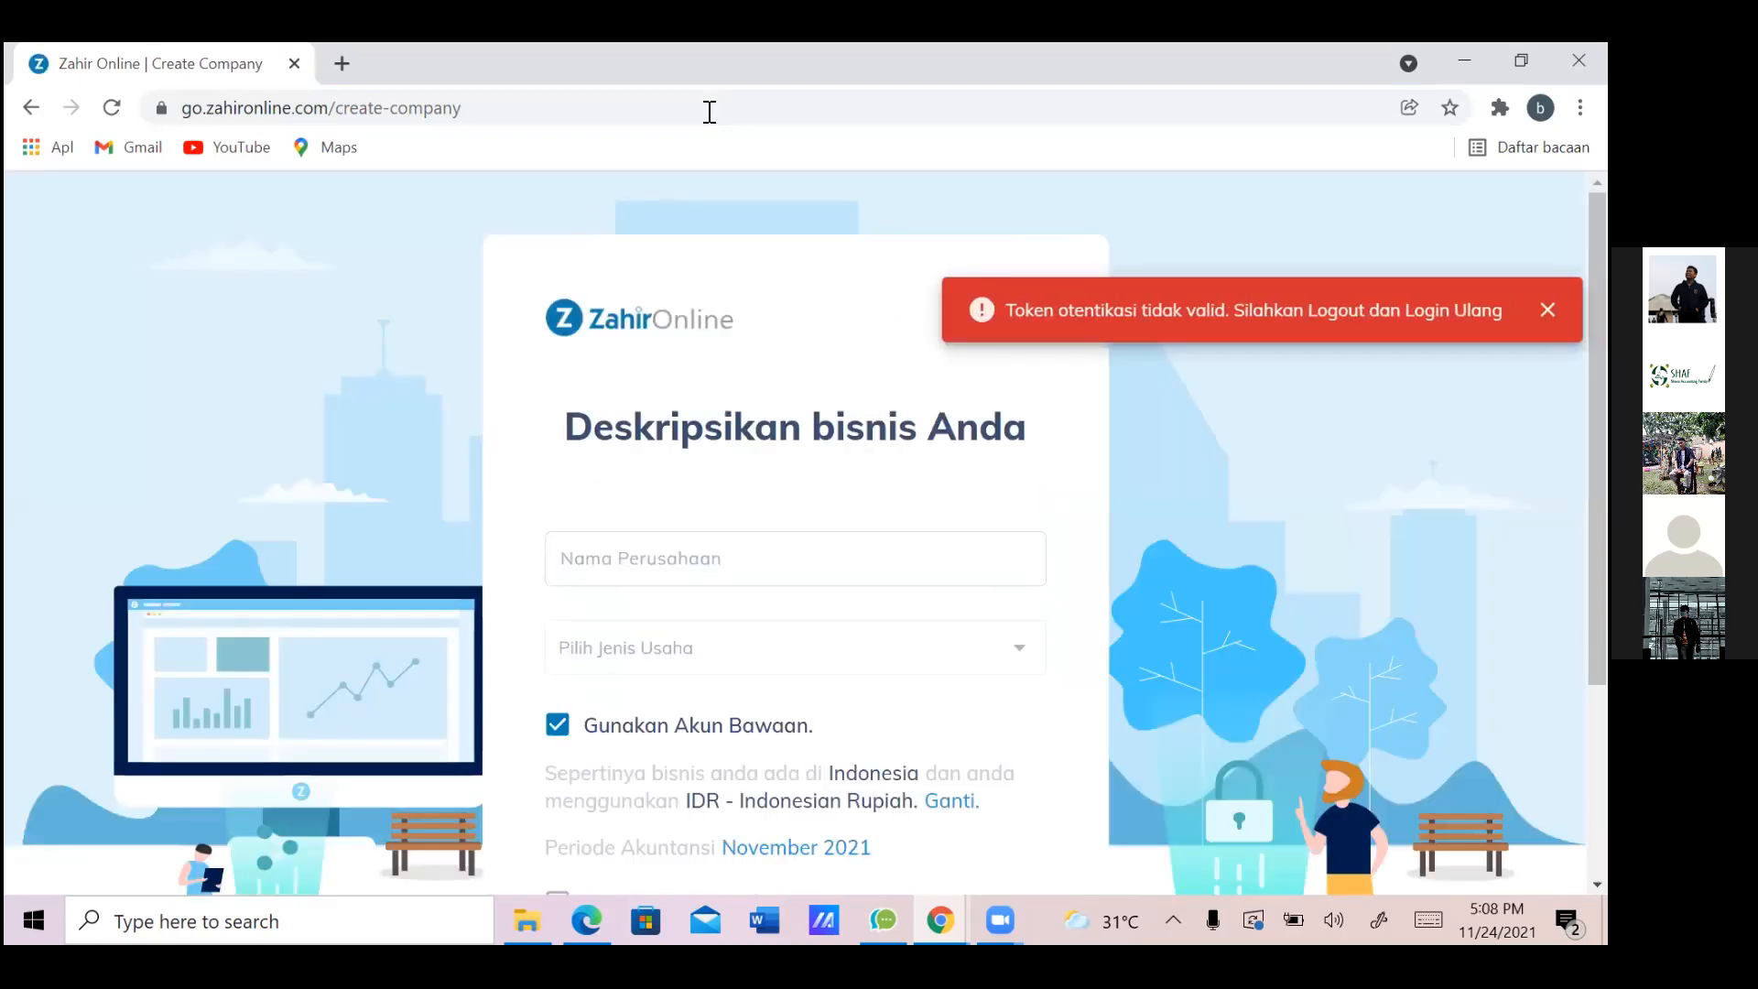
scroll(710, 111, down, 3)
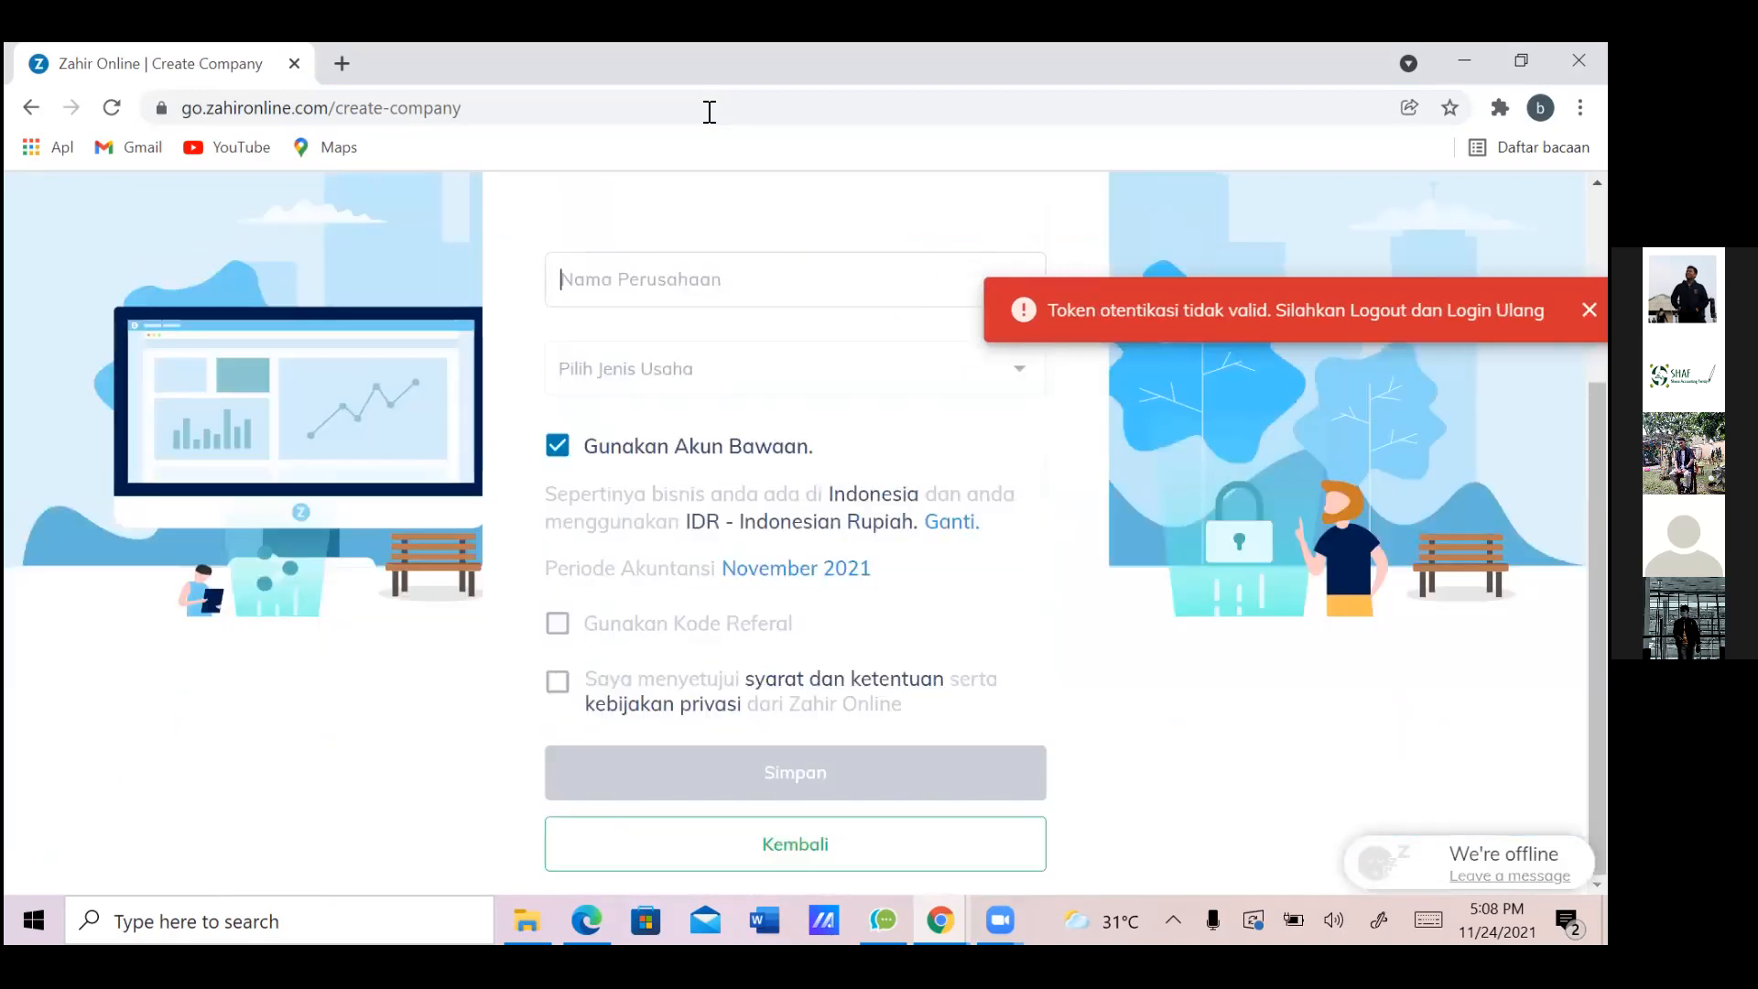
key(alt+Left)
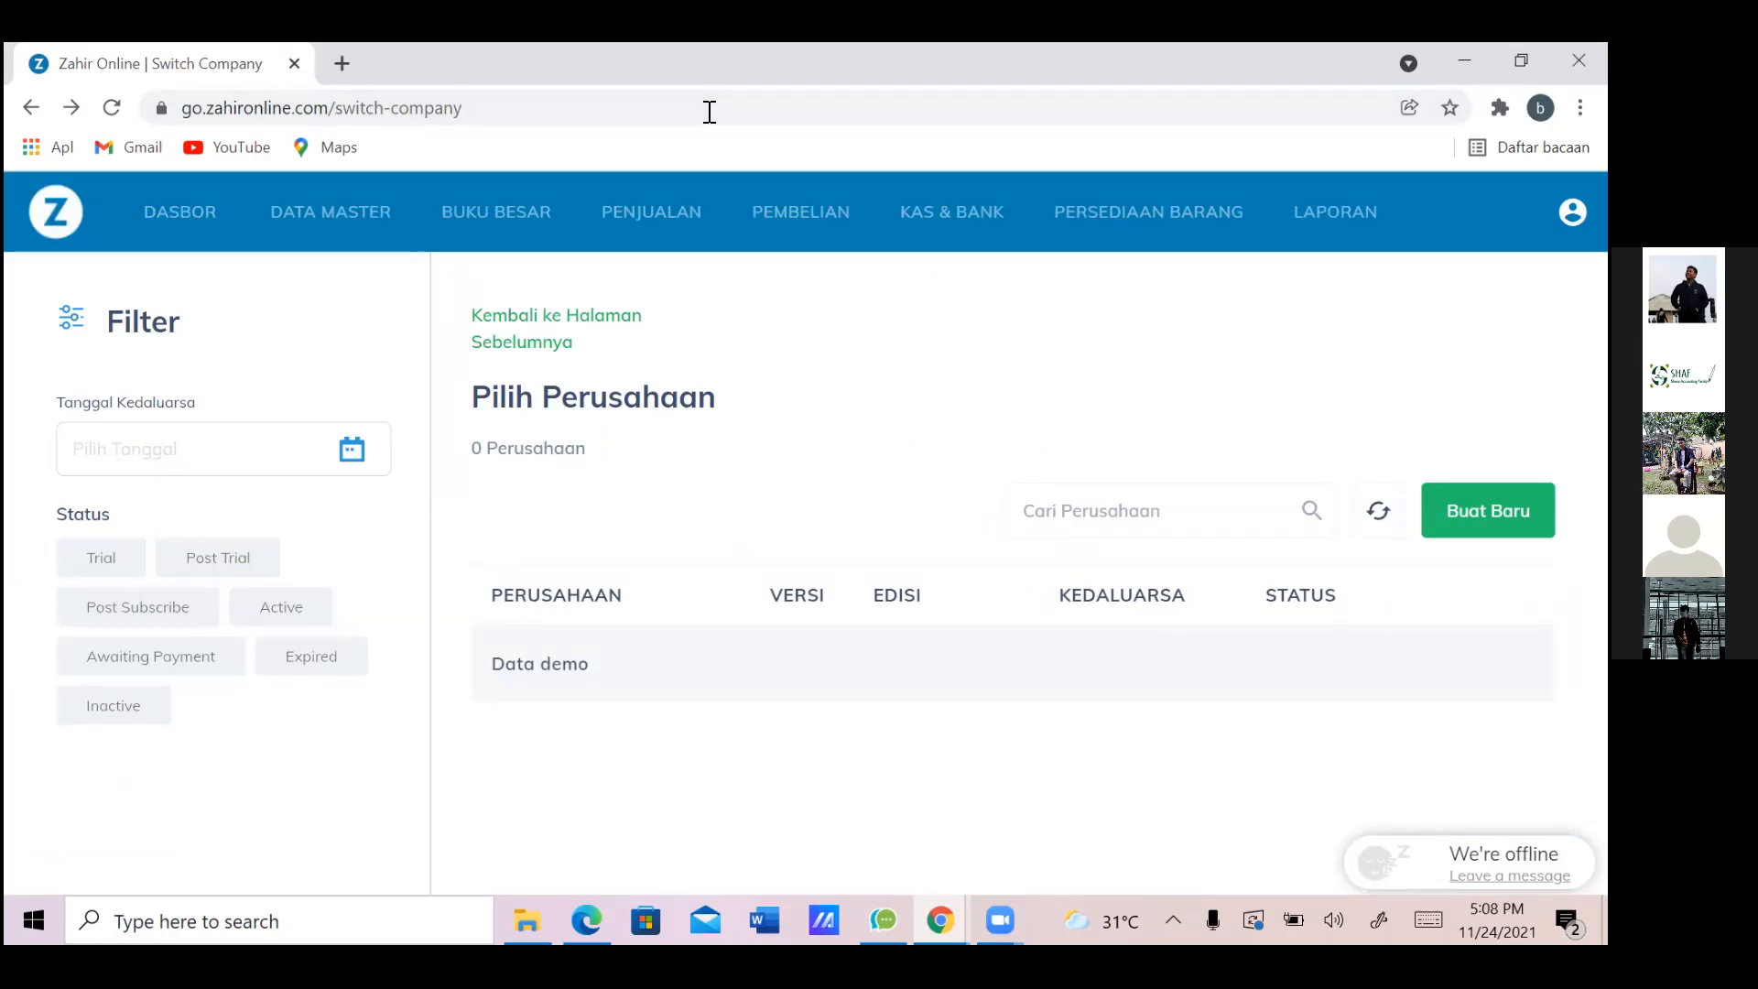
Sign in again using the saved account e-mail and the account password
key(alt+Right)
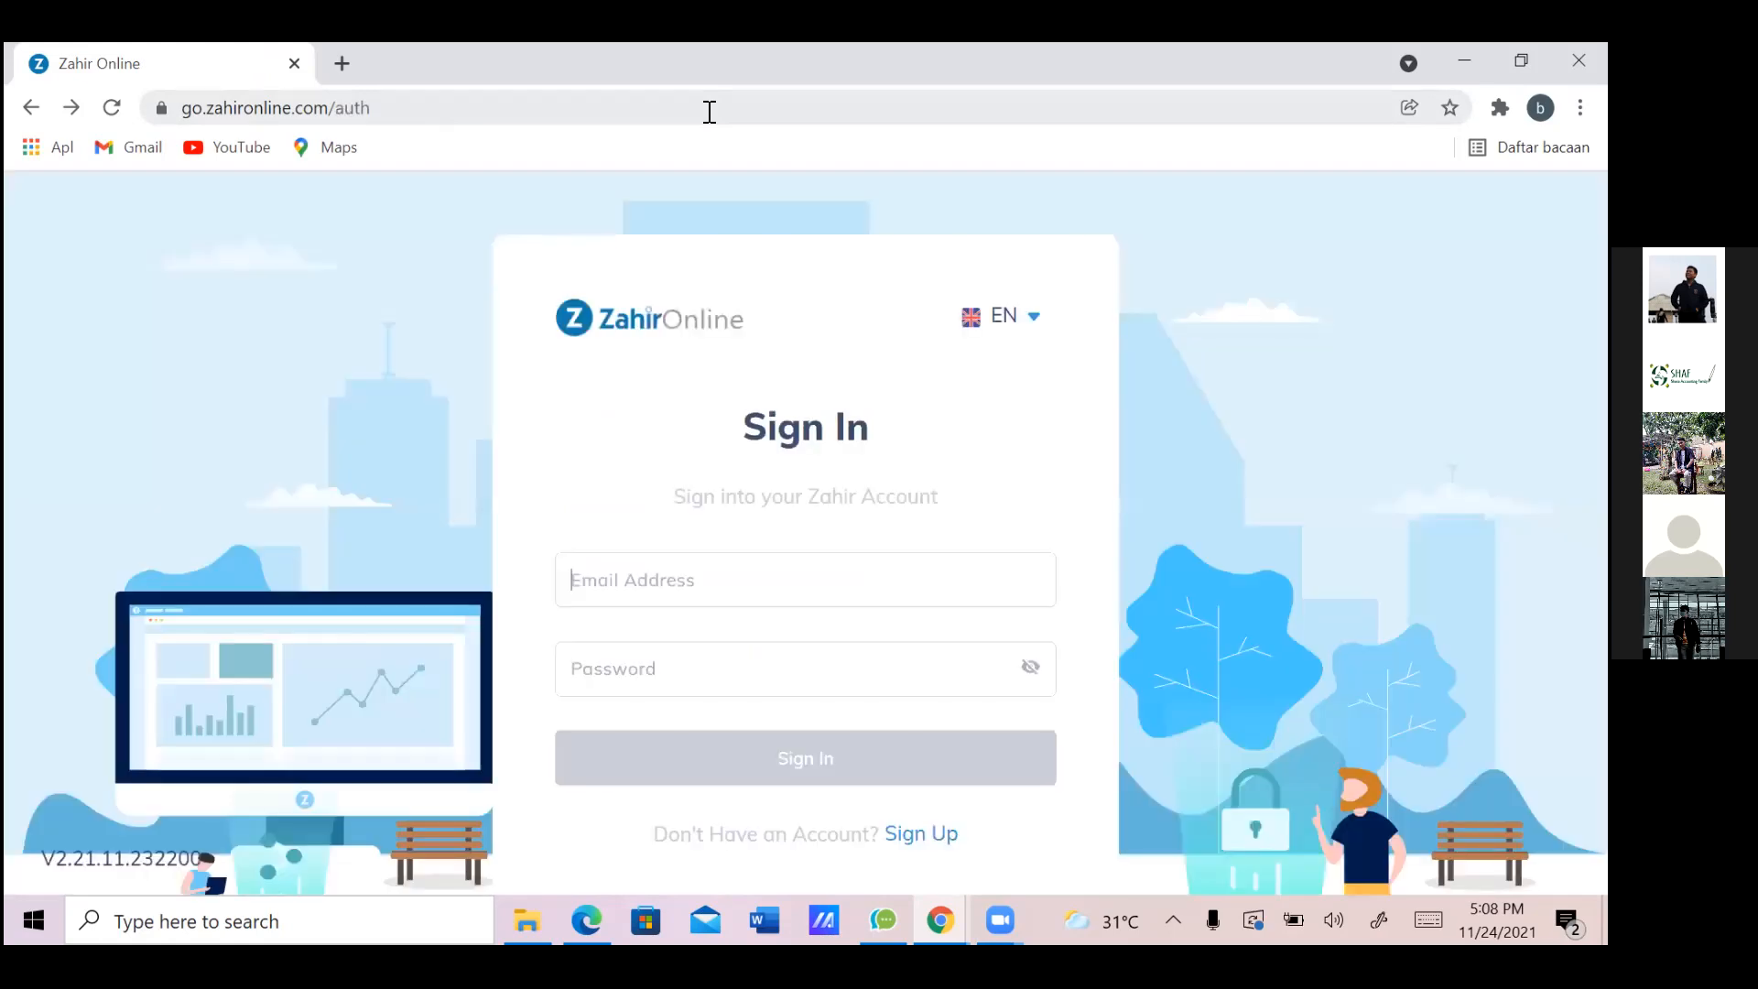
text(AUL)
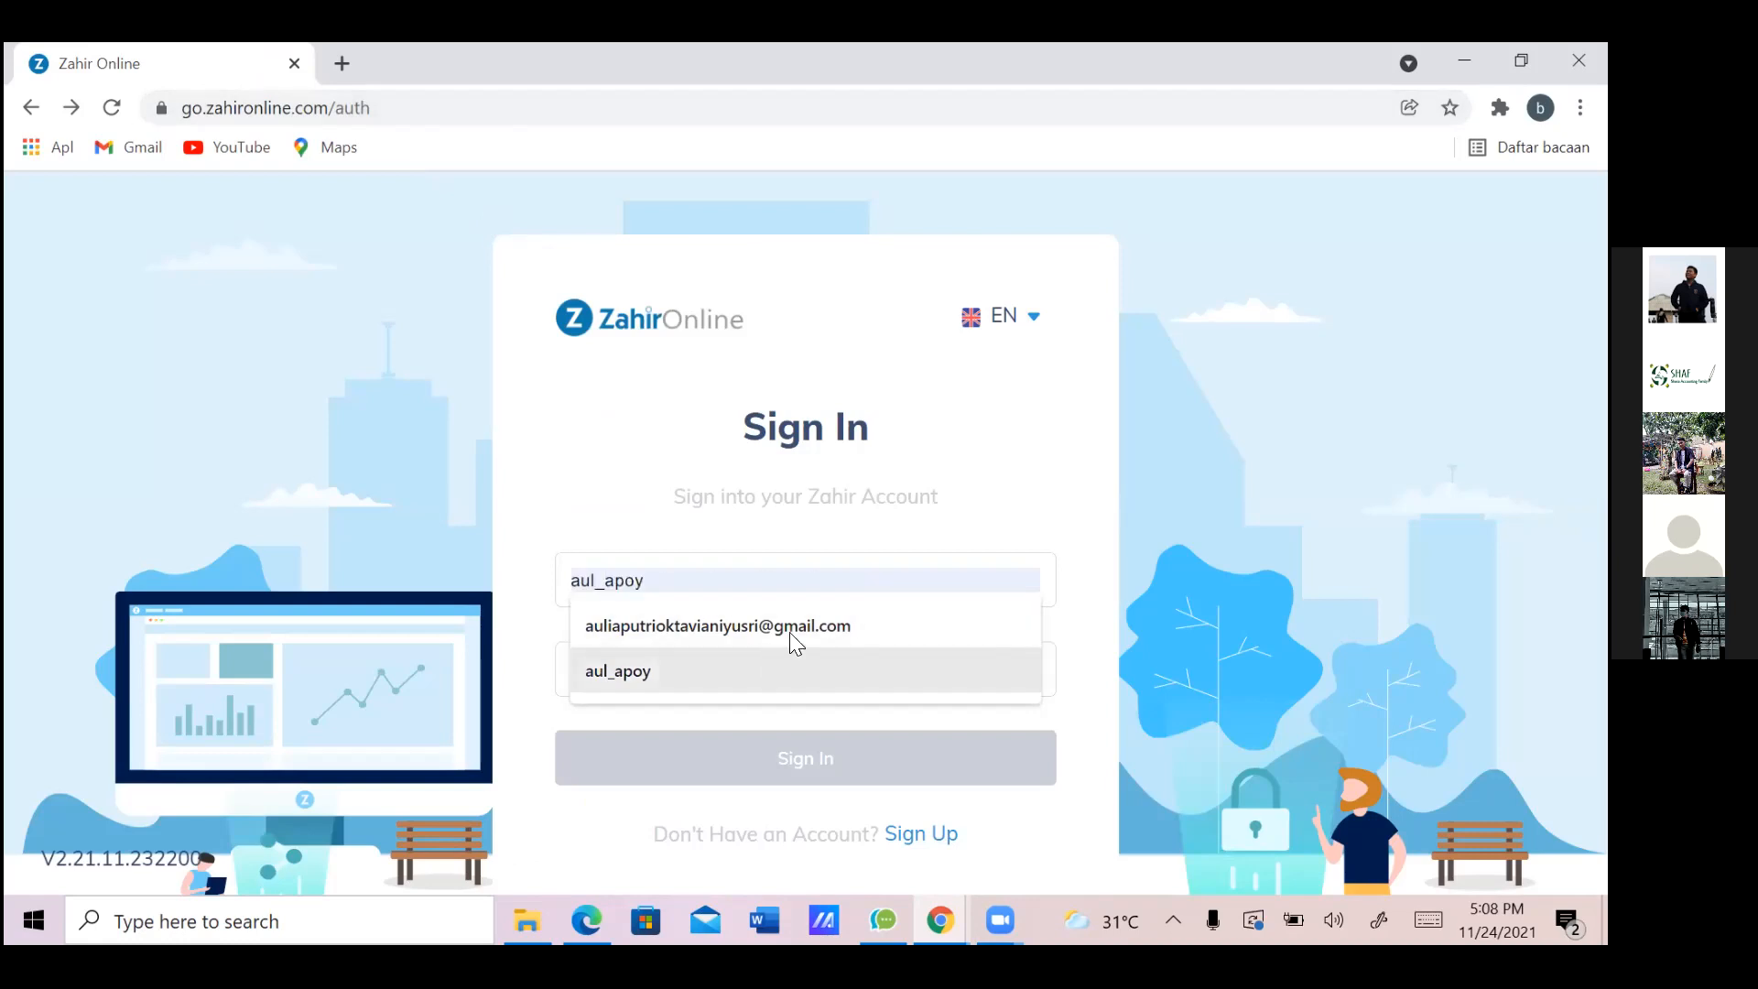
click(789, 631)
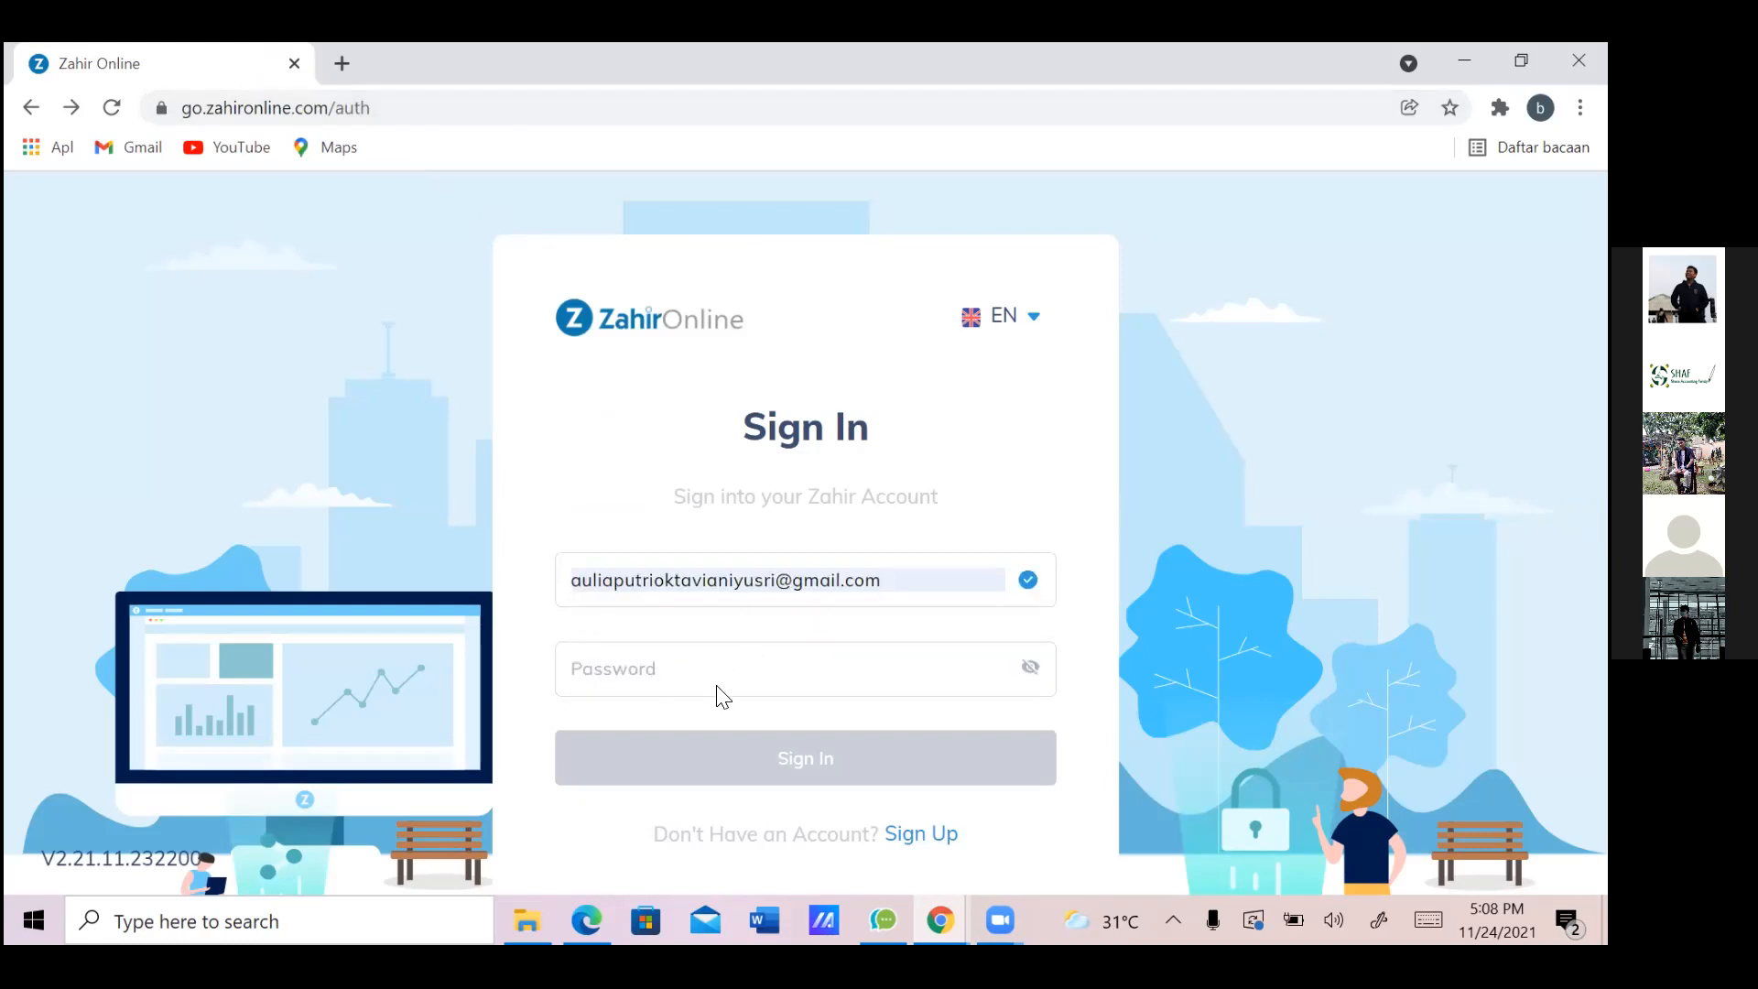
click(744, 680)
text(•••)
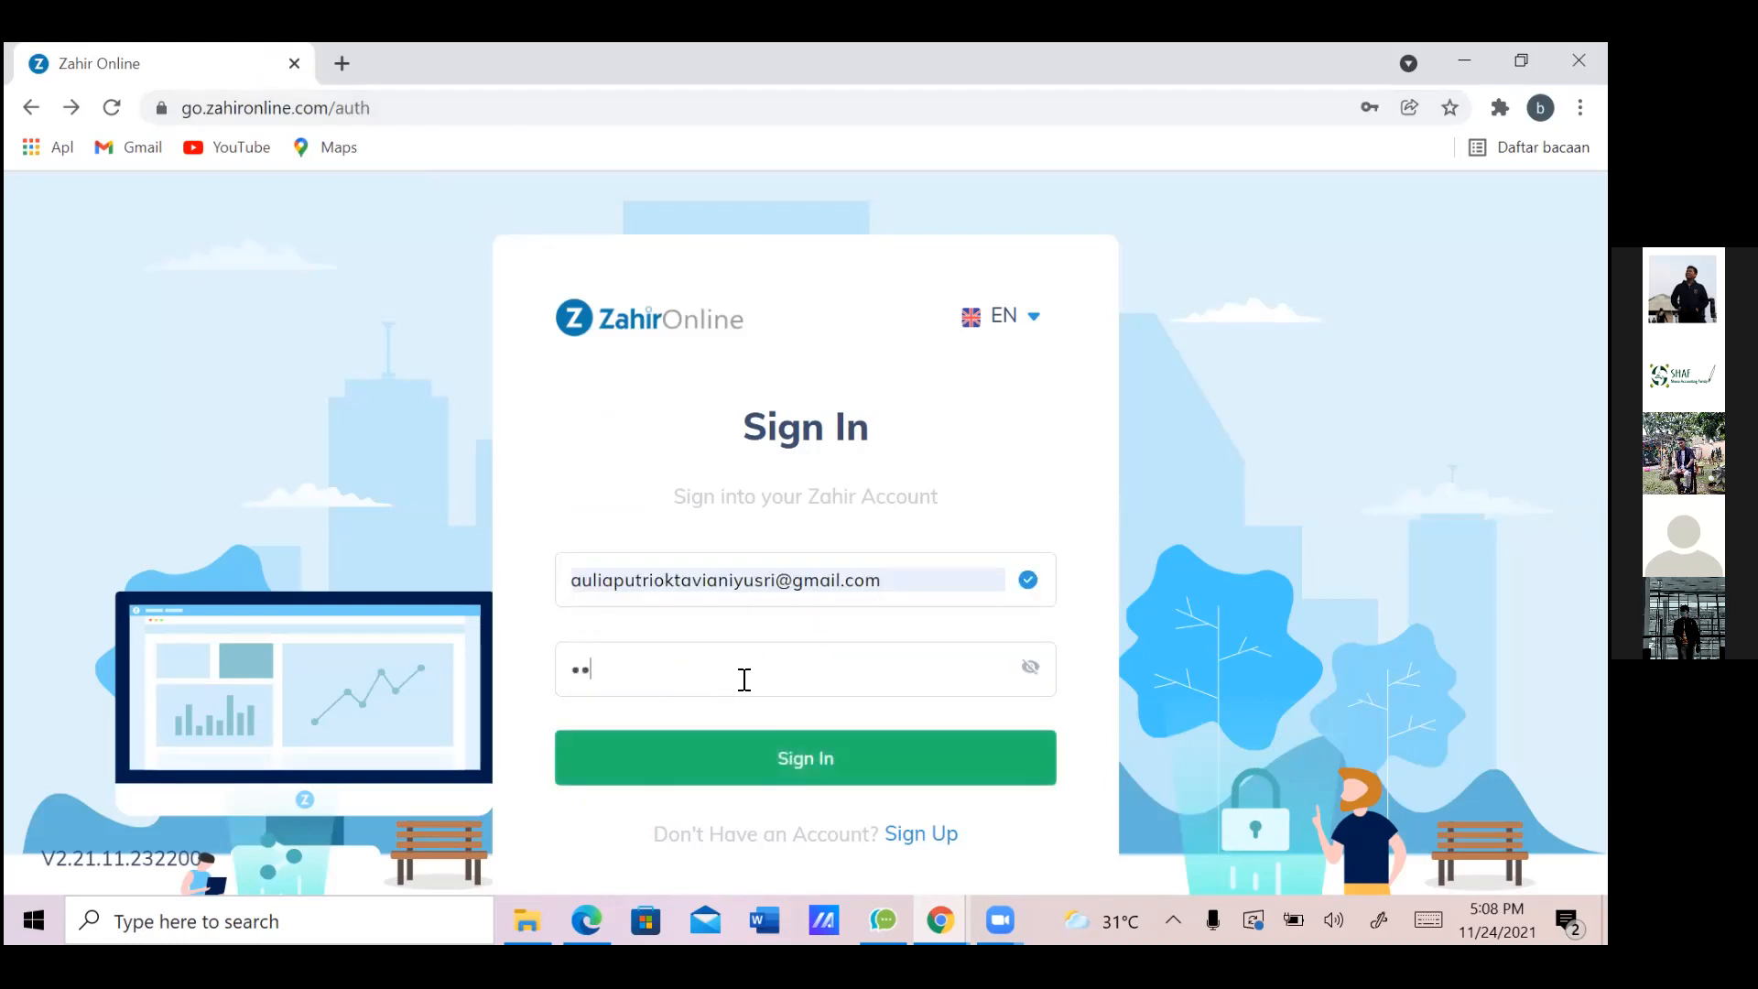
text(•••••)
click(710, 779)
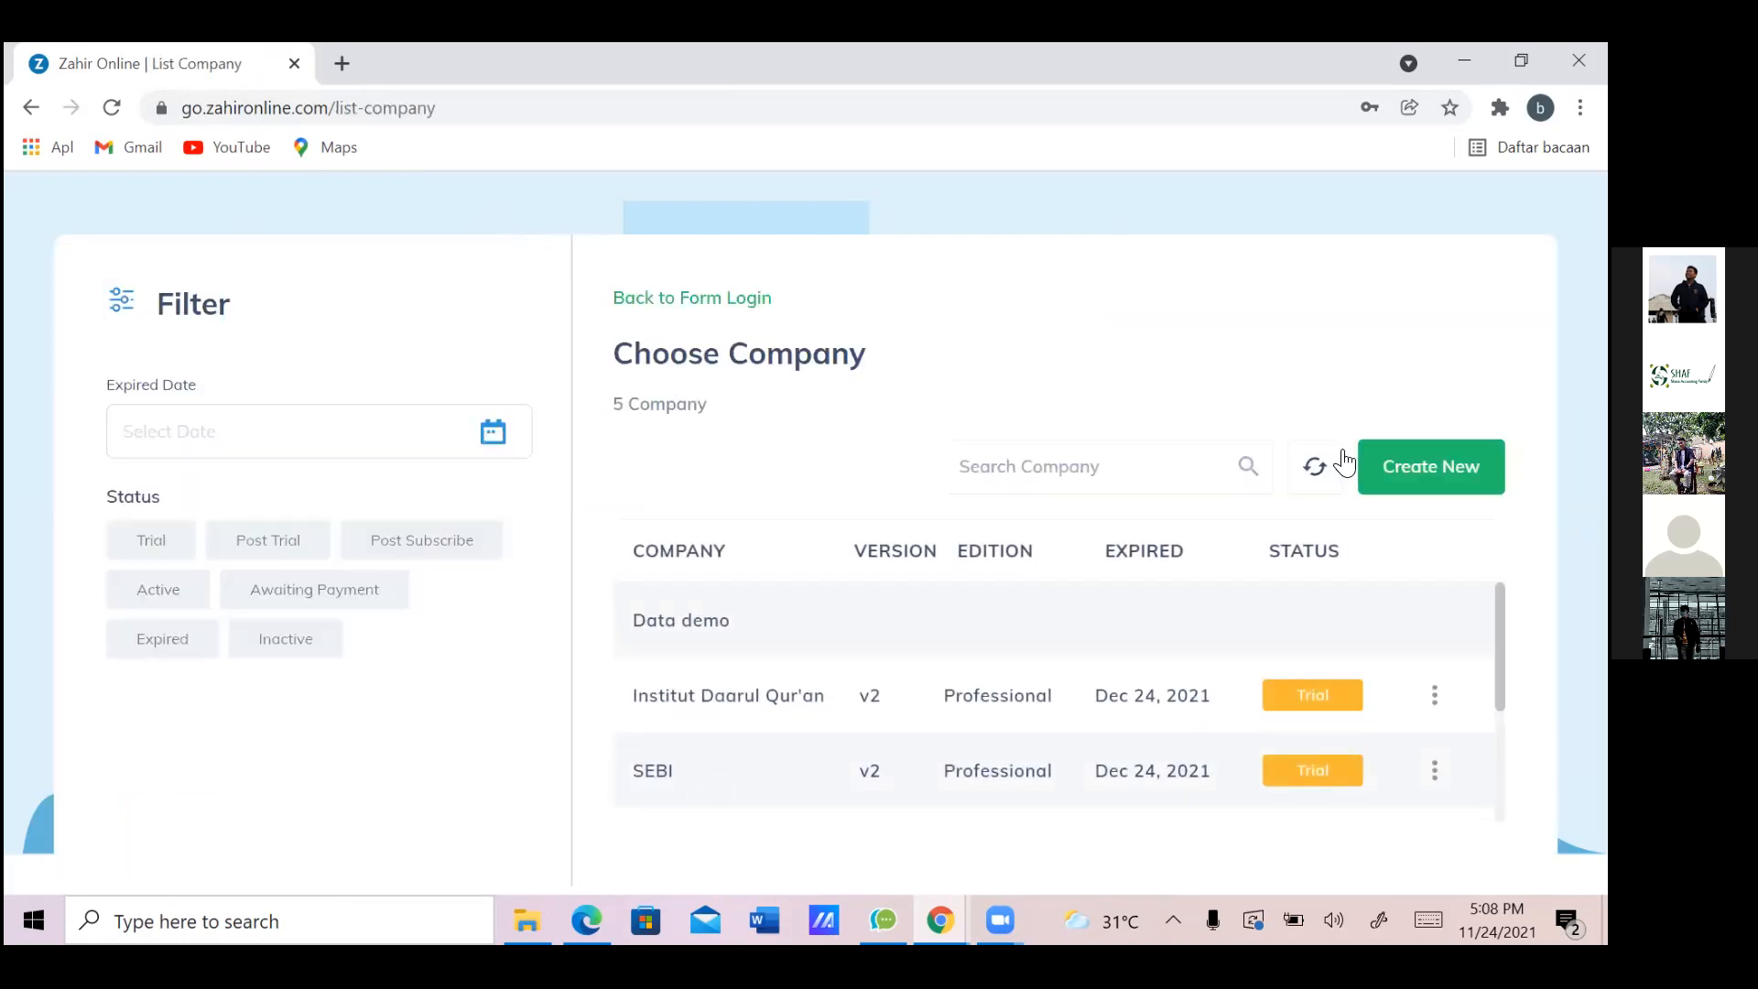
Create a new company named RENTAL with business type Bengkel Mobil
click(1410, 485)
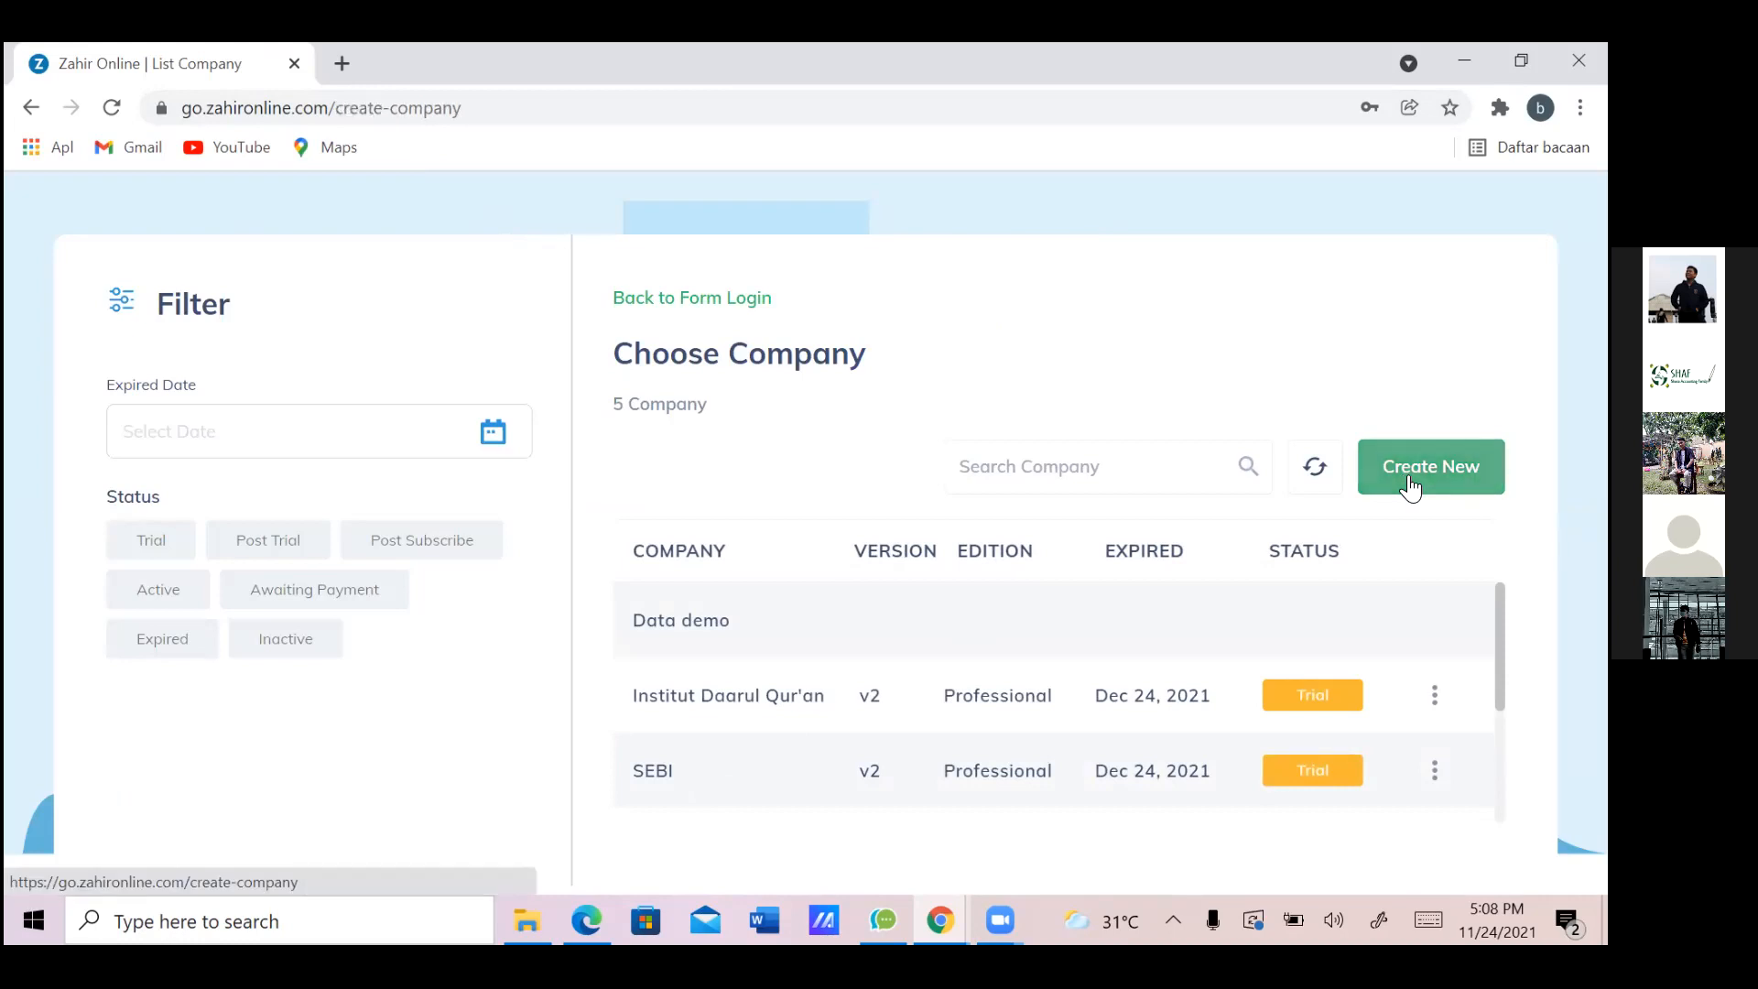
click(946, 538)
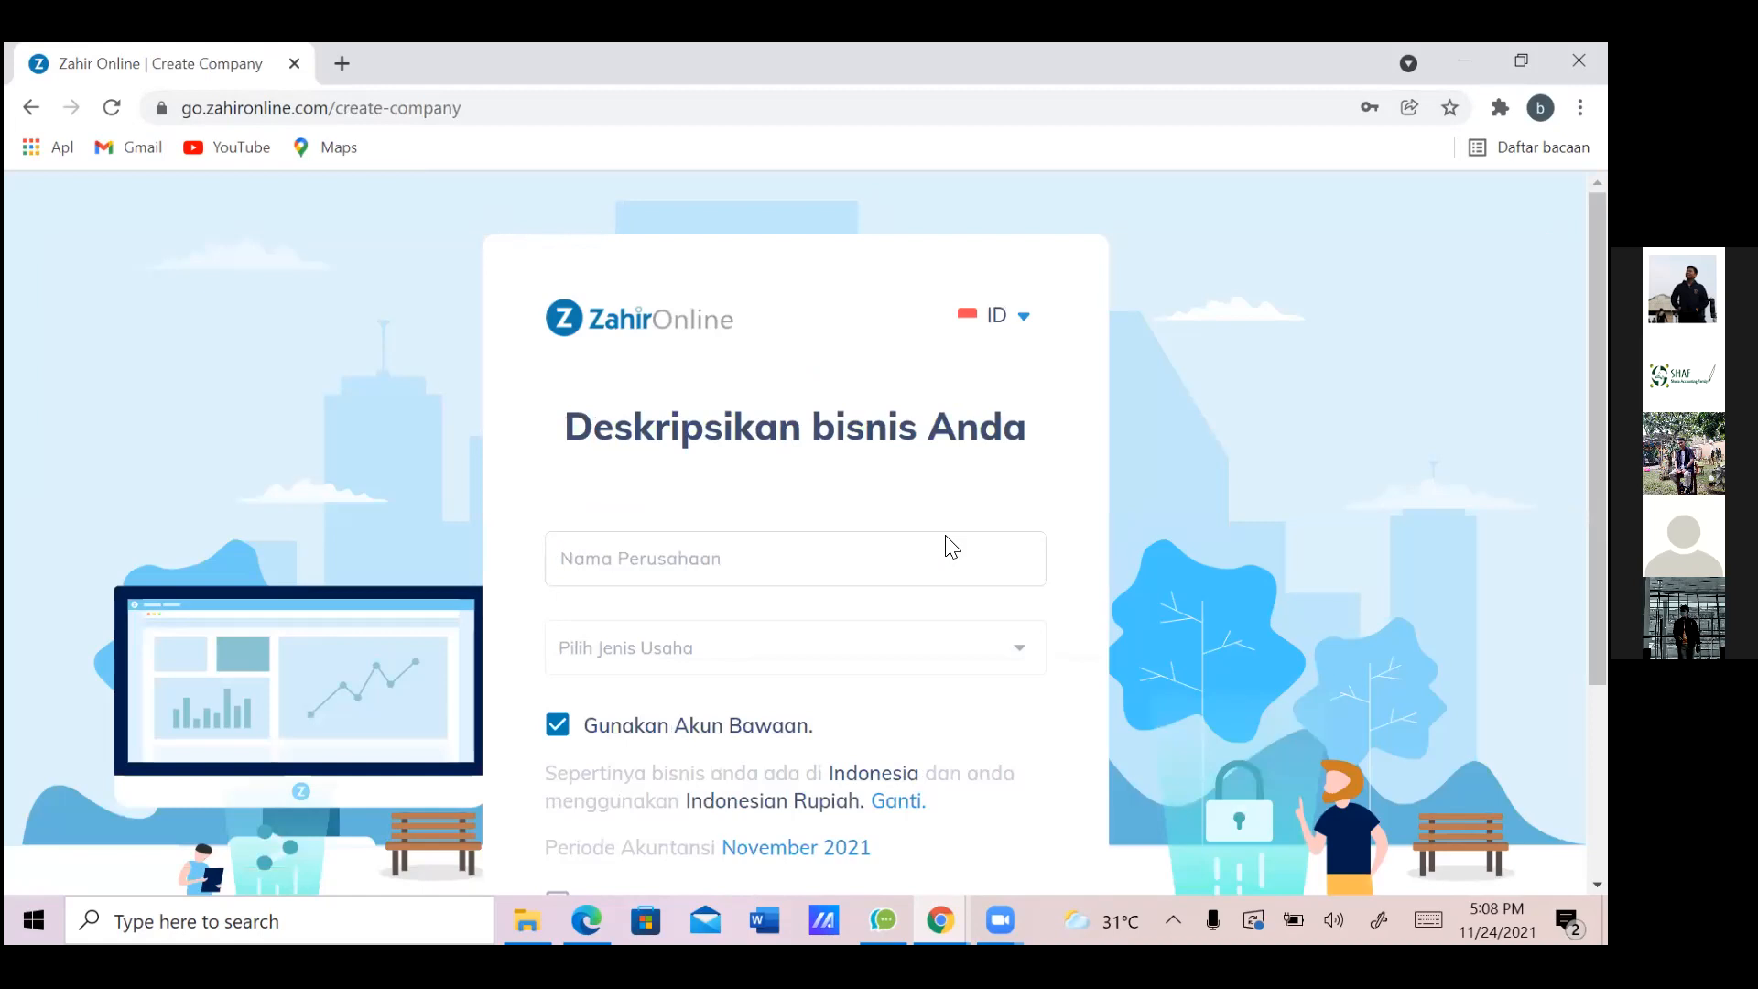
text(RENTAL)
click(971, 646)
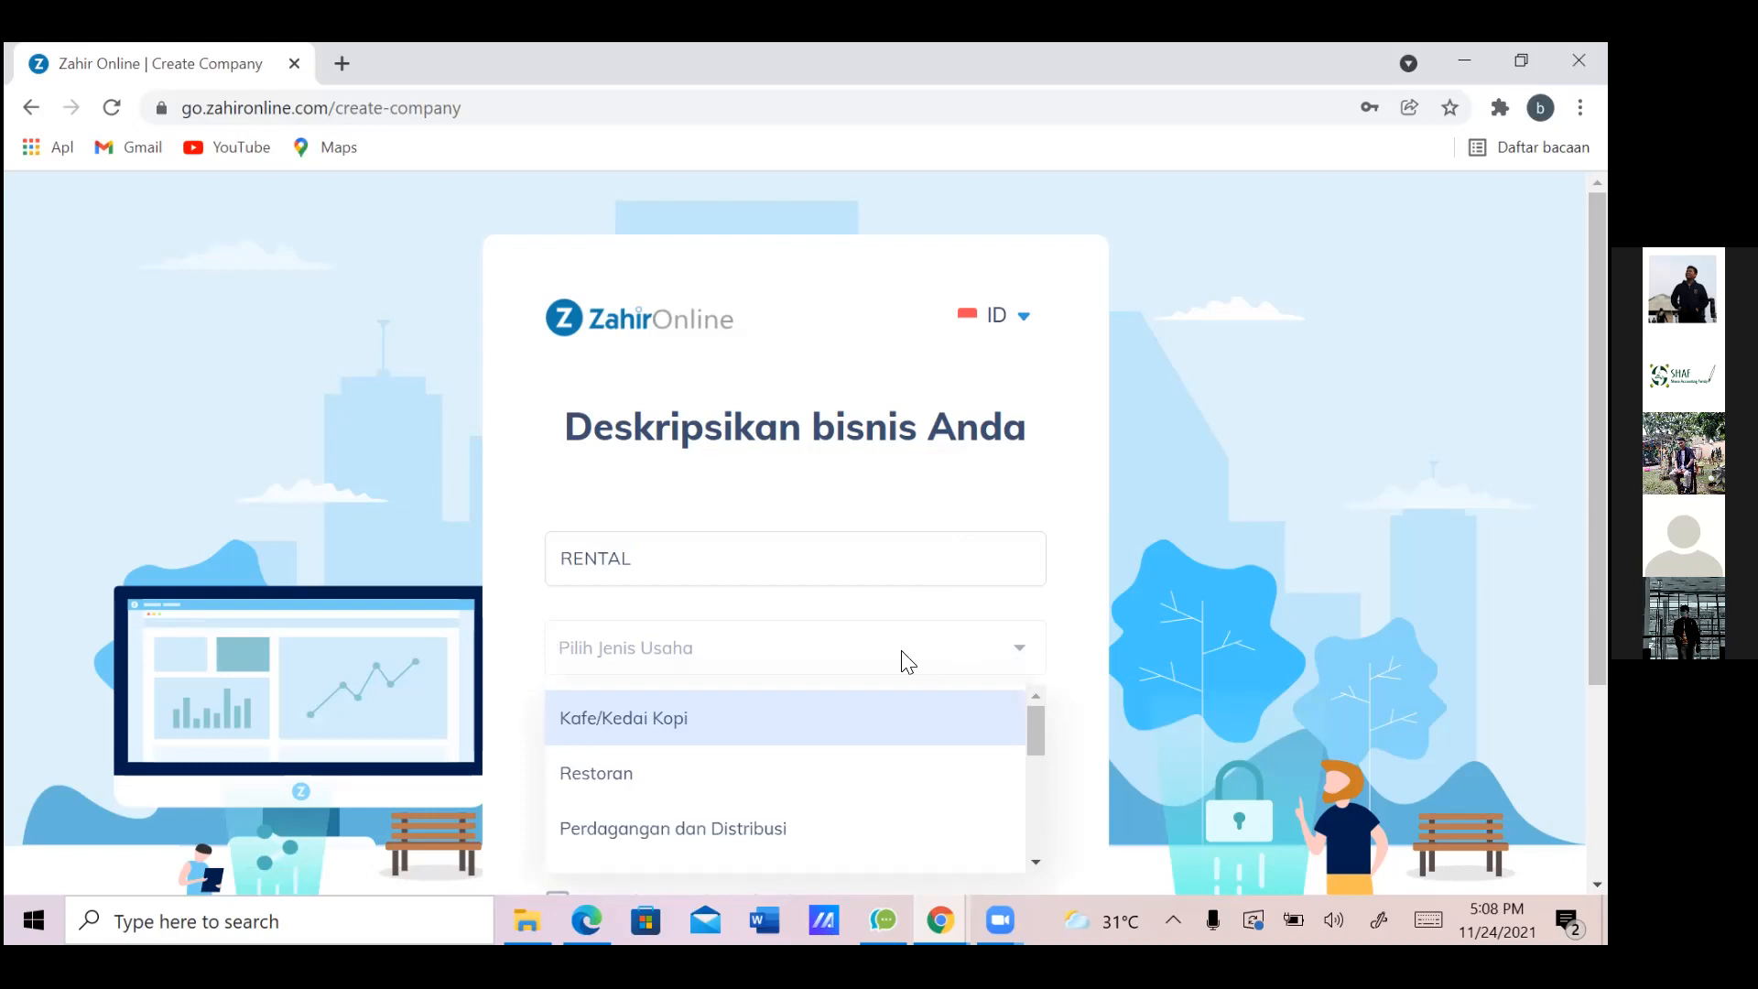
text(BENGKEL)
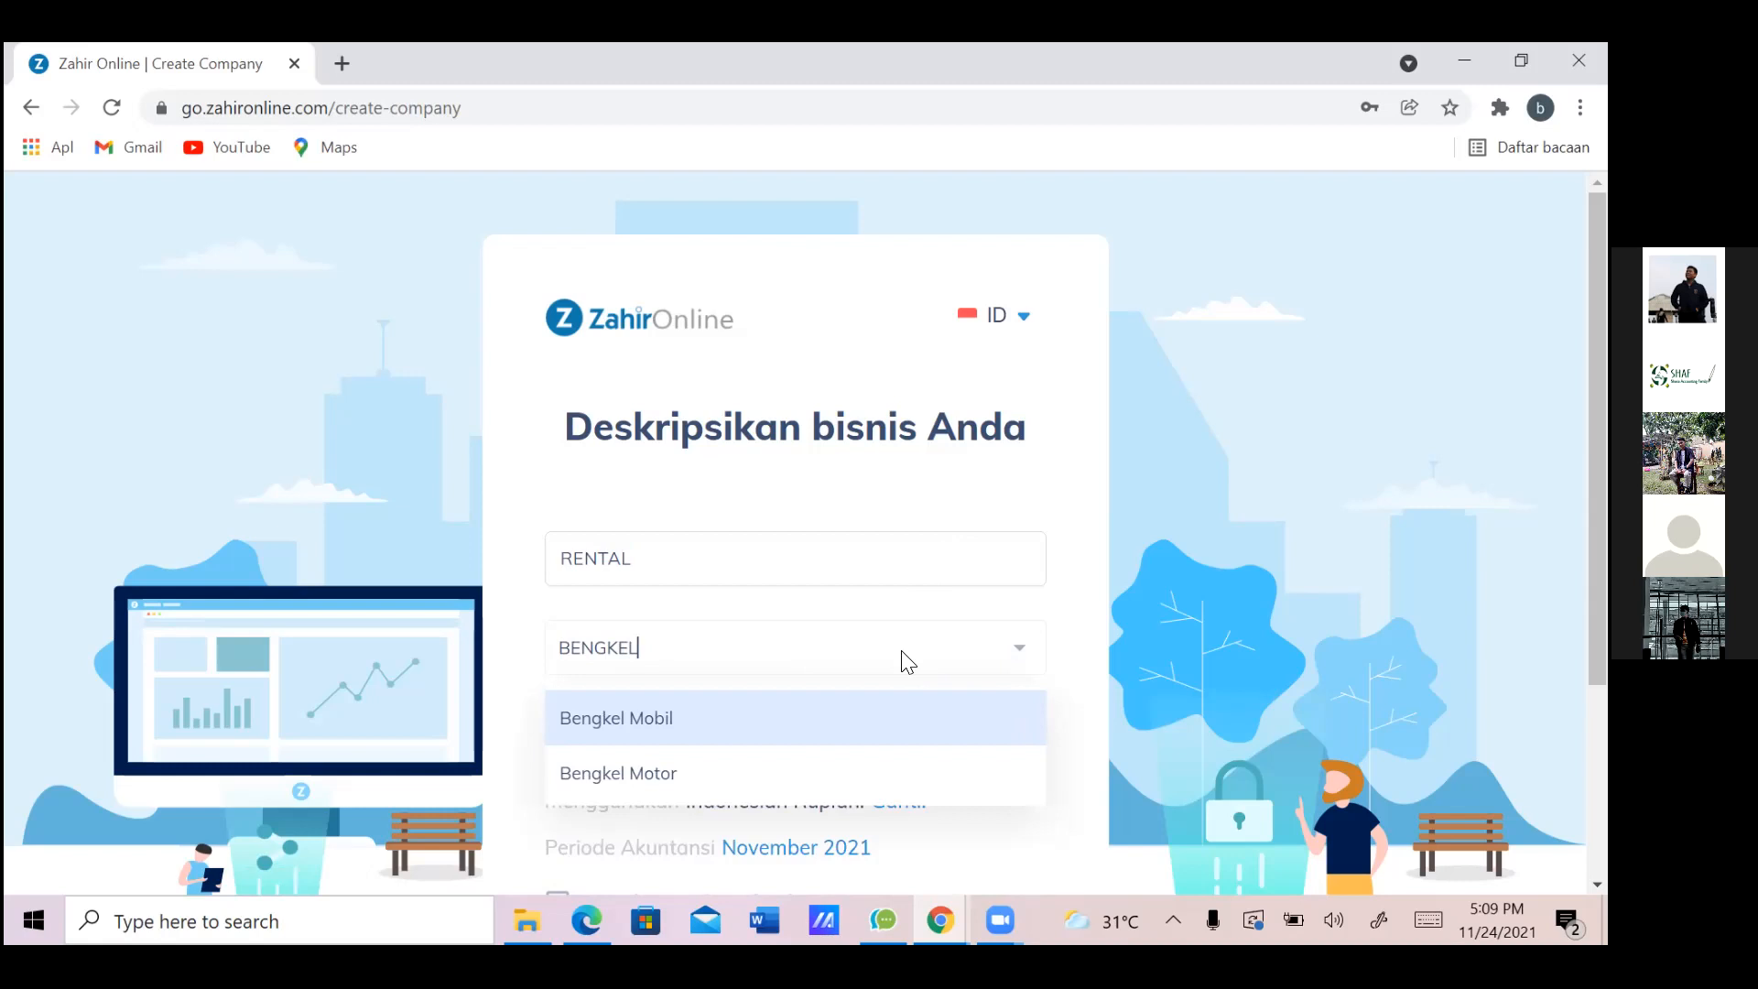
click(884, 723)
scroll(1185, 809, down, 1)
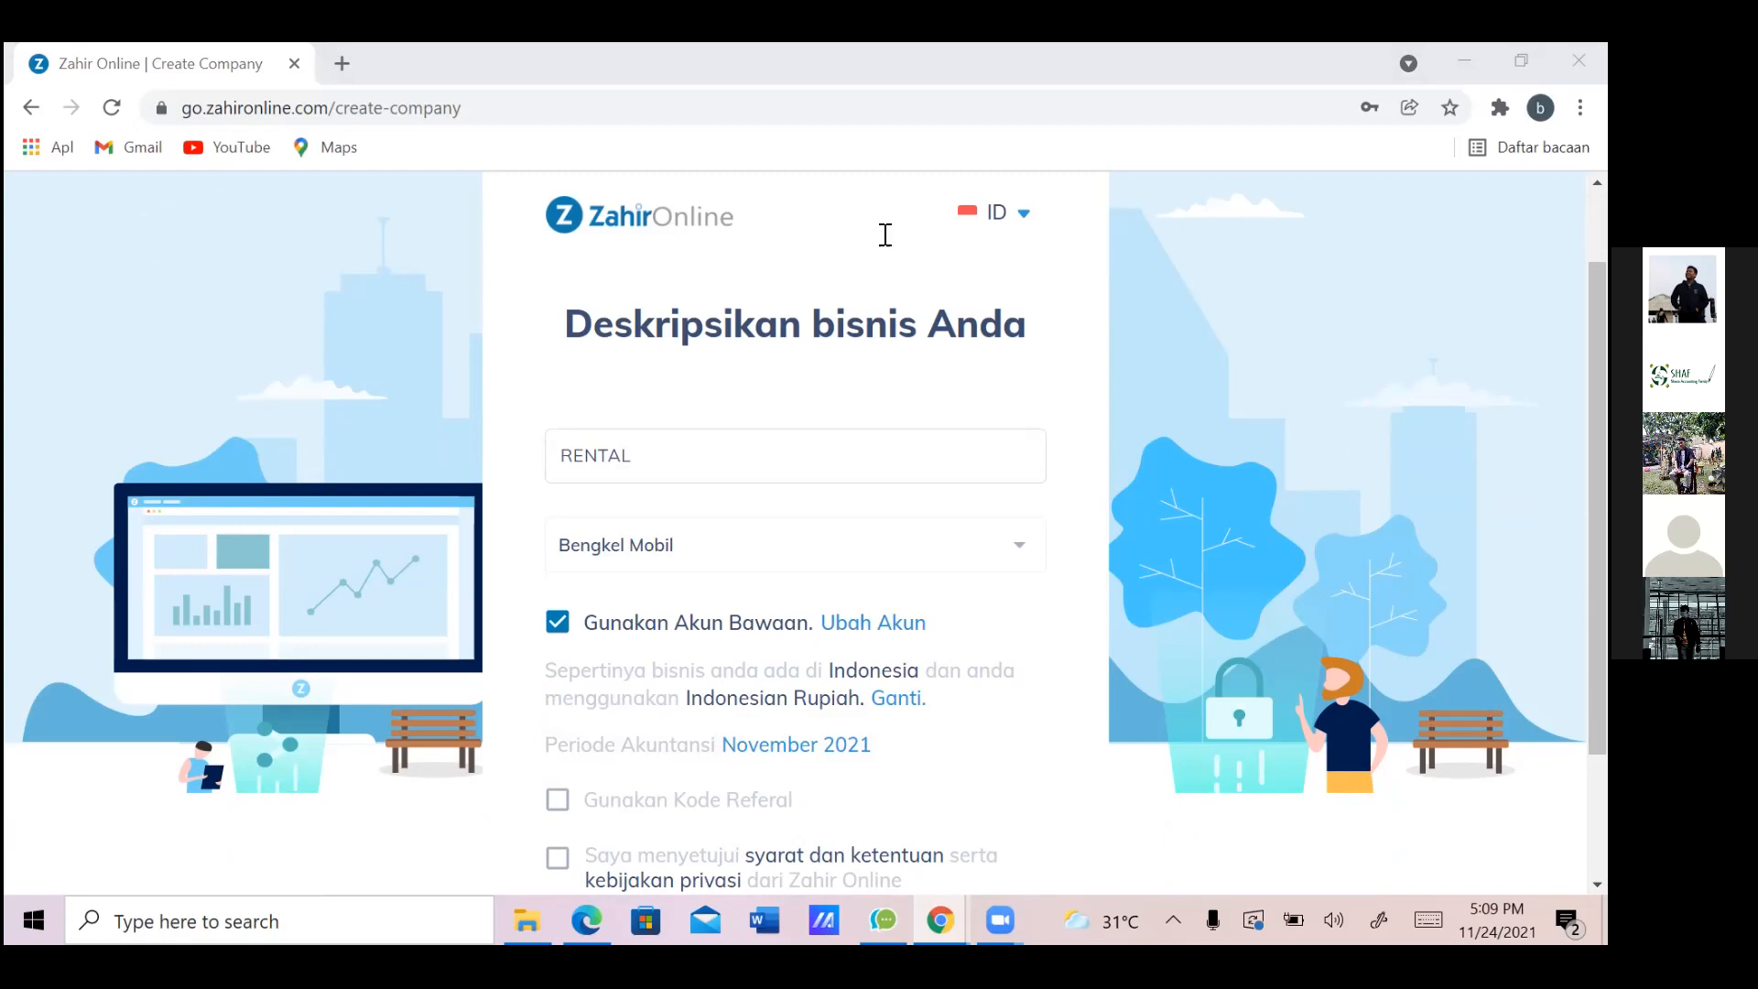
click(799, 749)
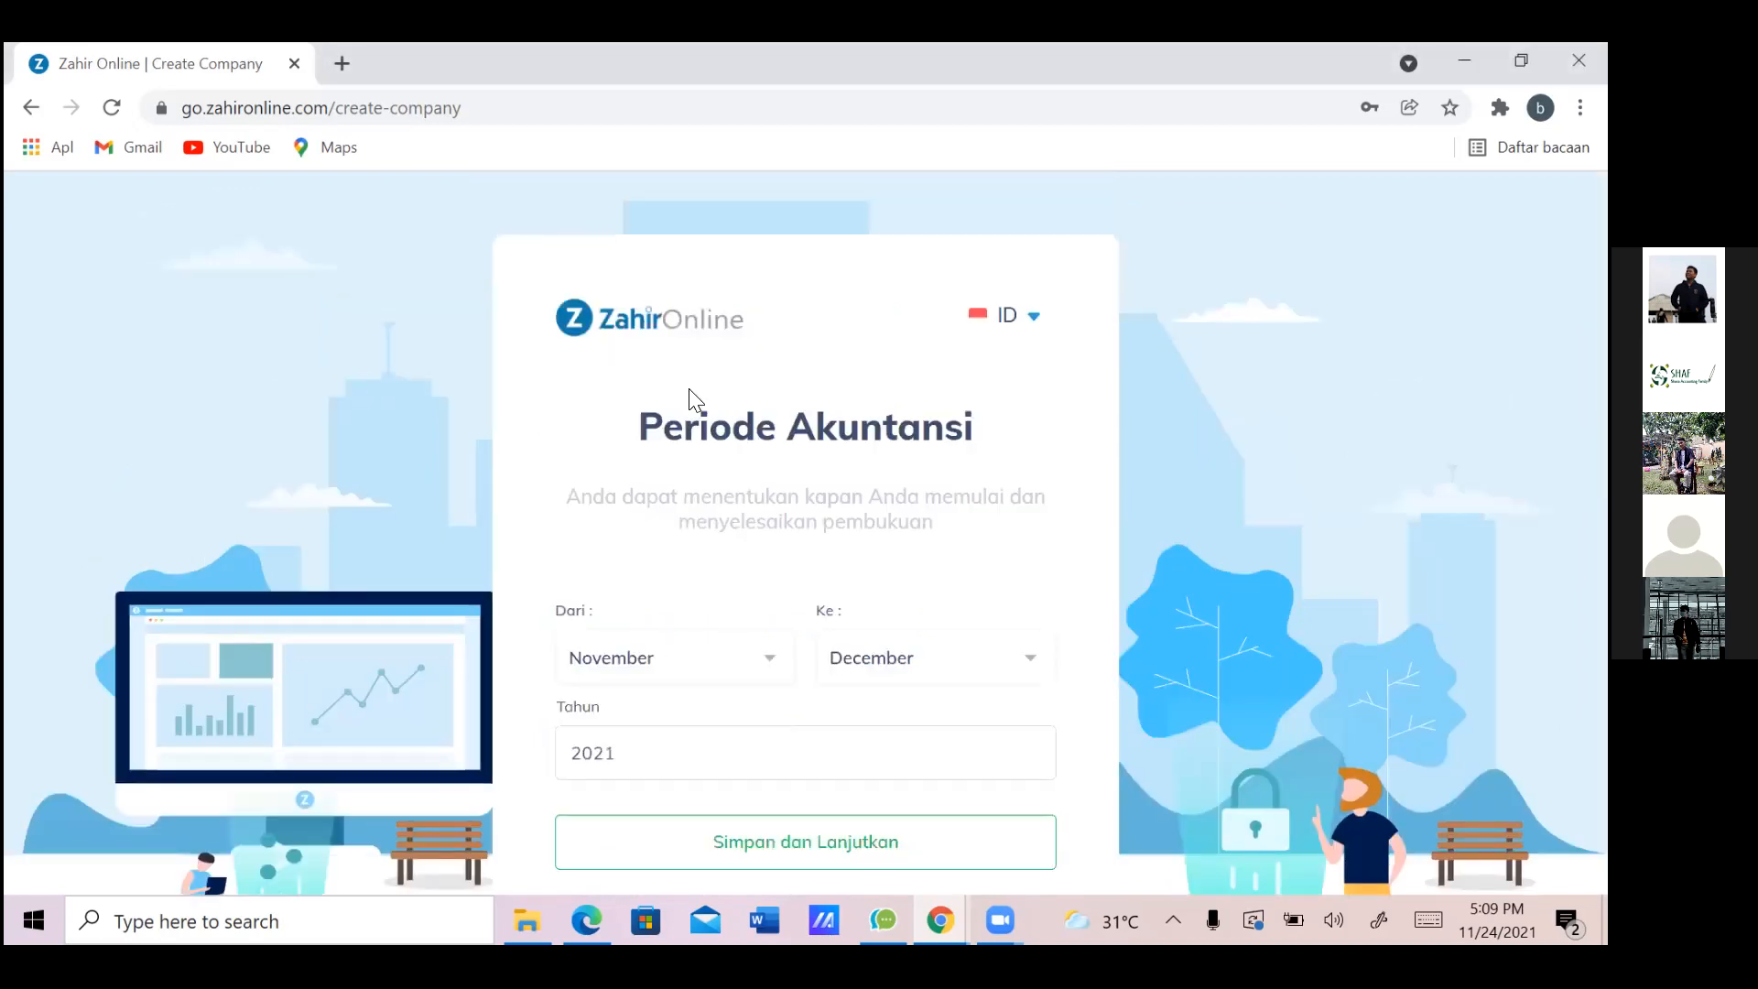
Set the accounting period to start Januari 2013 and continue
click(759, 676)
key(Down)
key(Down)
key(Up)
key(Up)
key(Return)
click(616, 753)
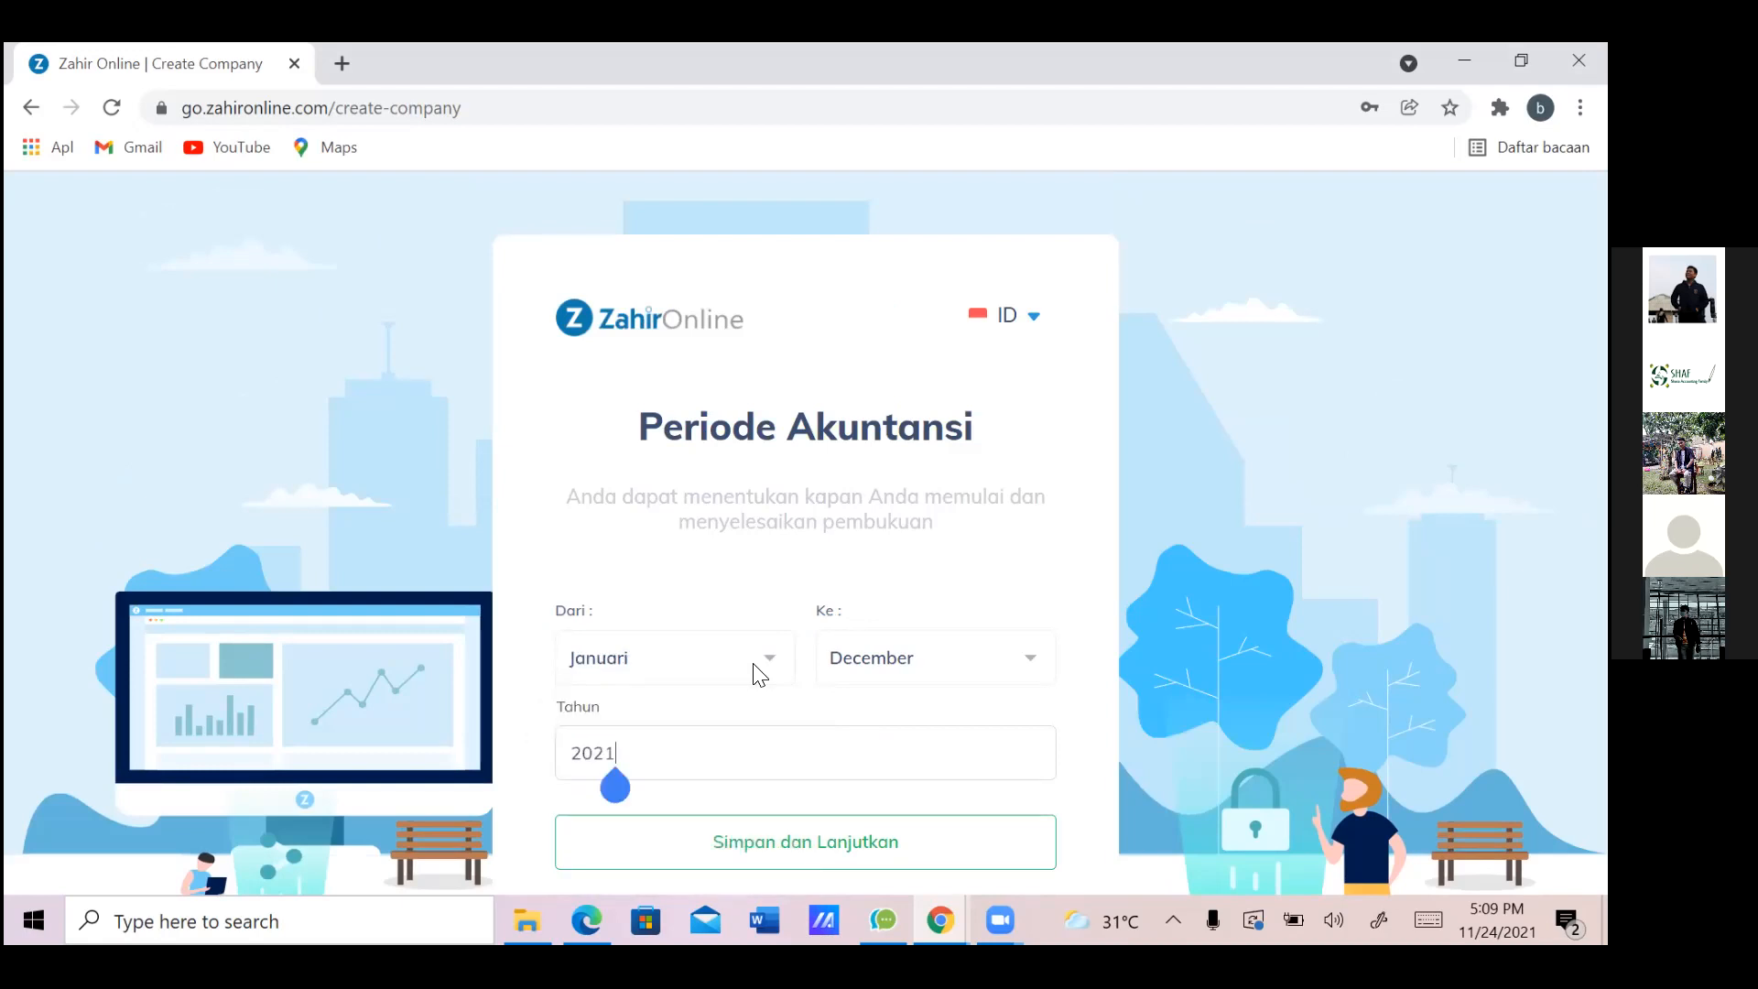
key(BackSpace)
key(BackSpace)
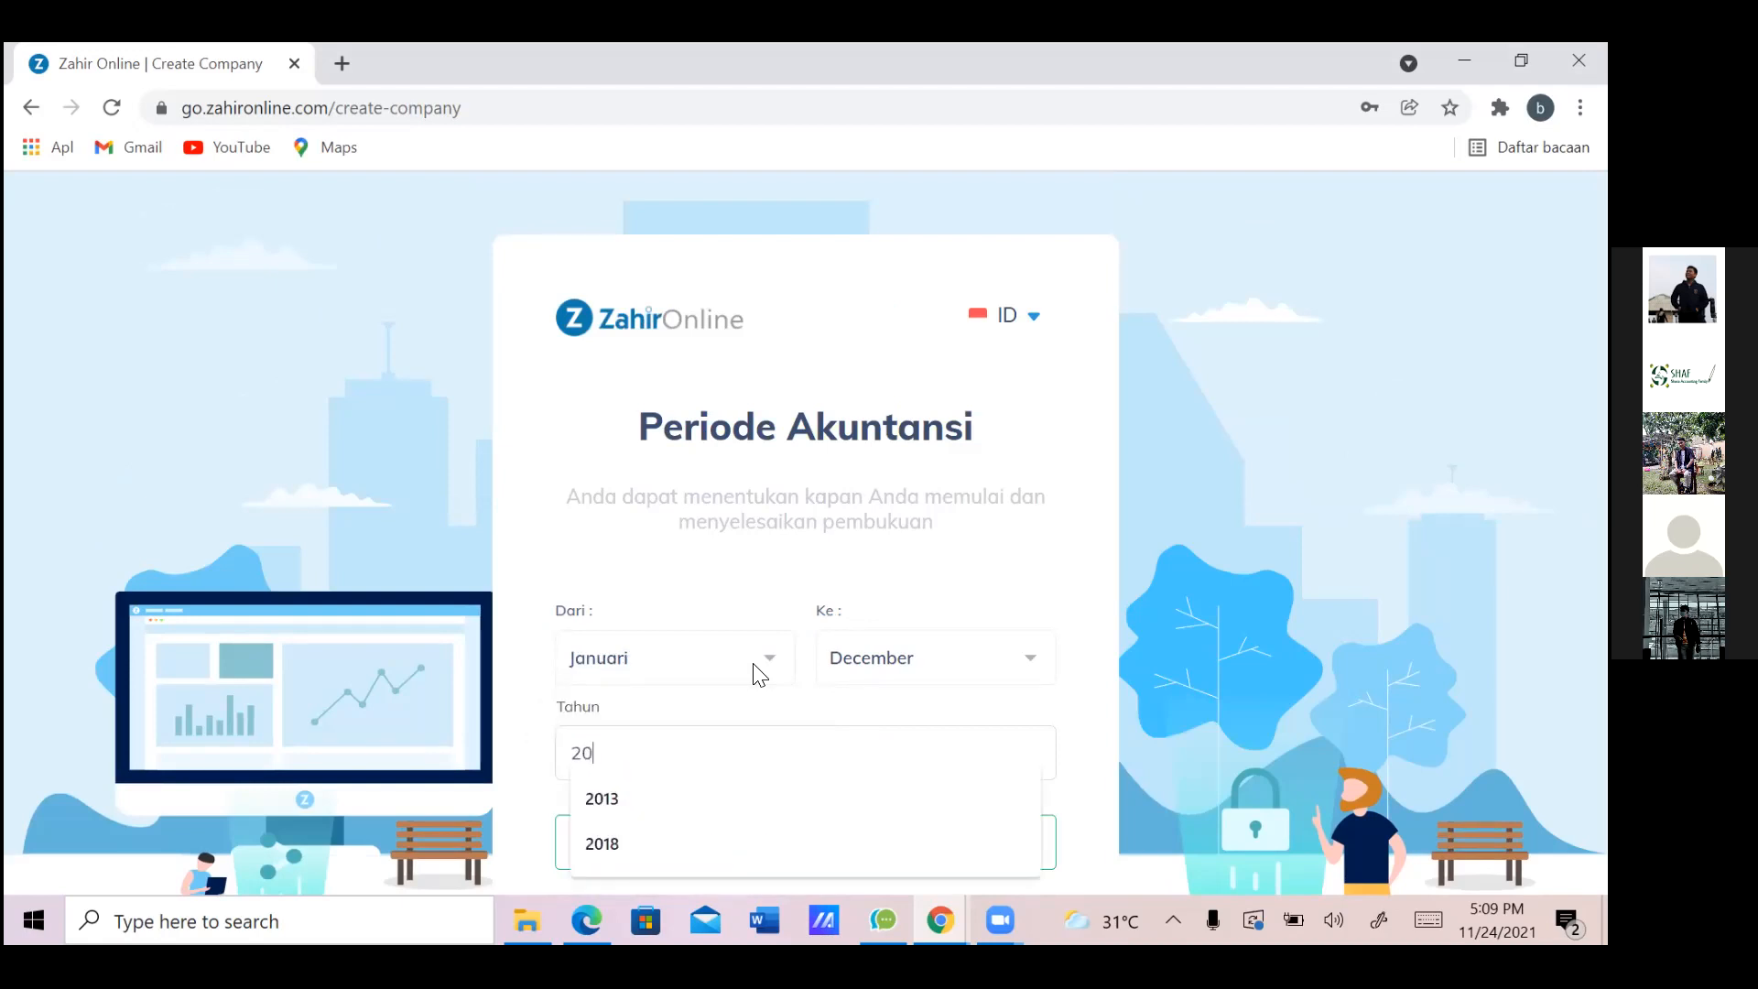
text(13)
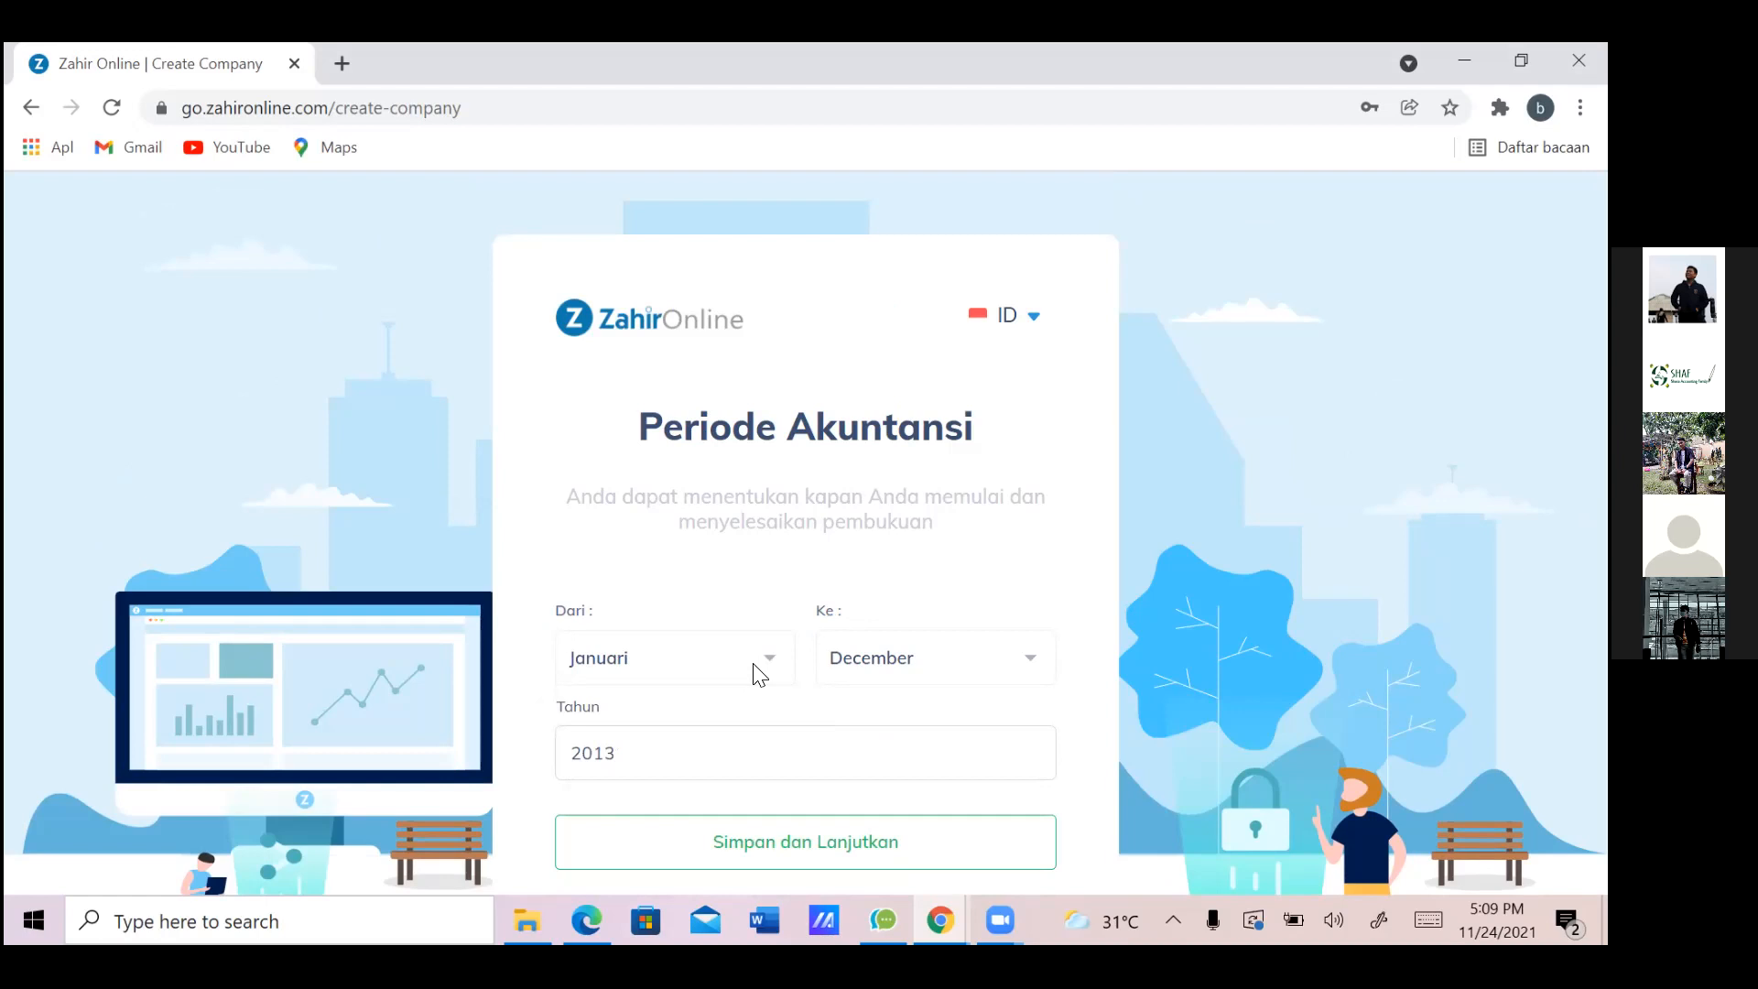
key(Return)
Accept the terms and privacy policy and save the new company
scroll(759, 675, down, 3)
scroll(759, 675, down, 2)
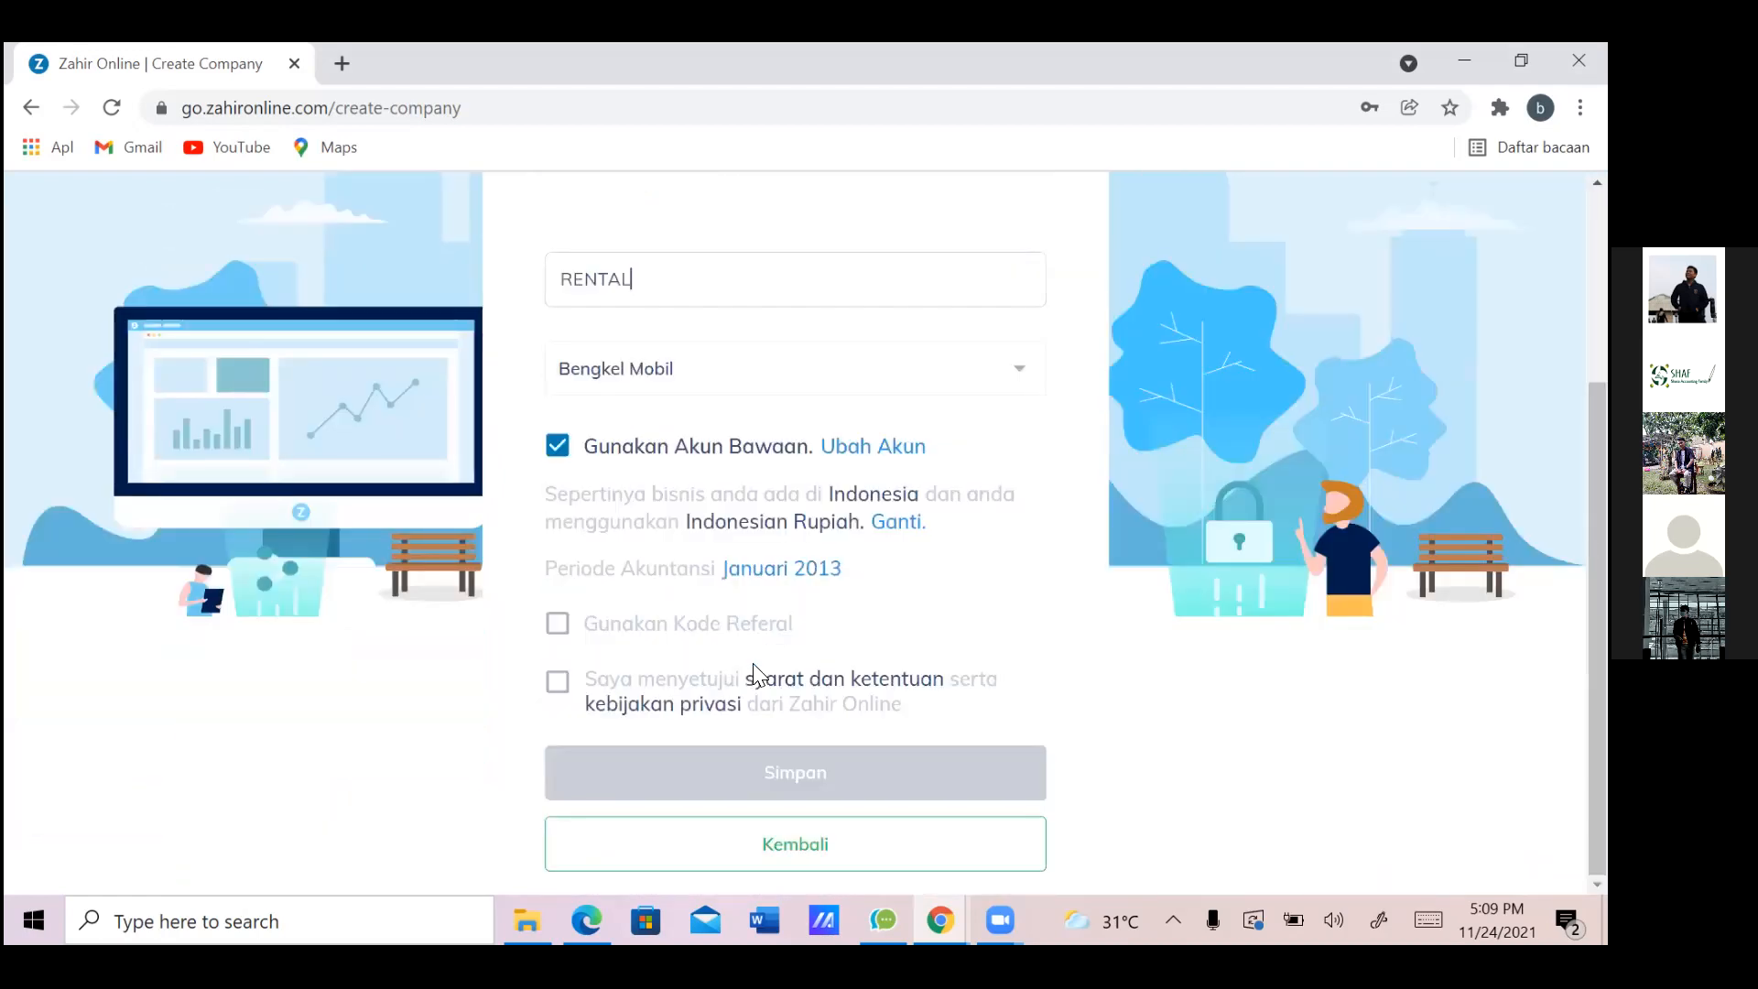
click(756, 675)
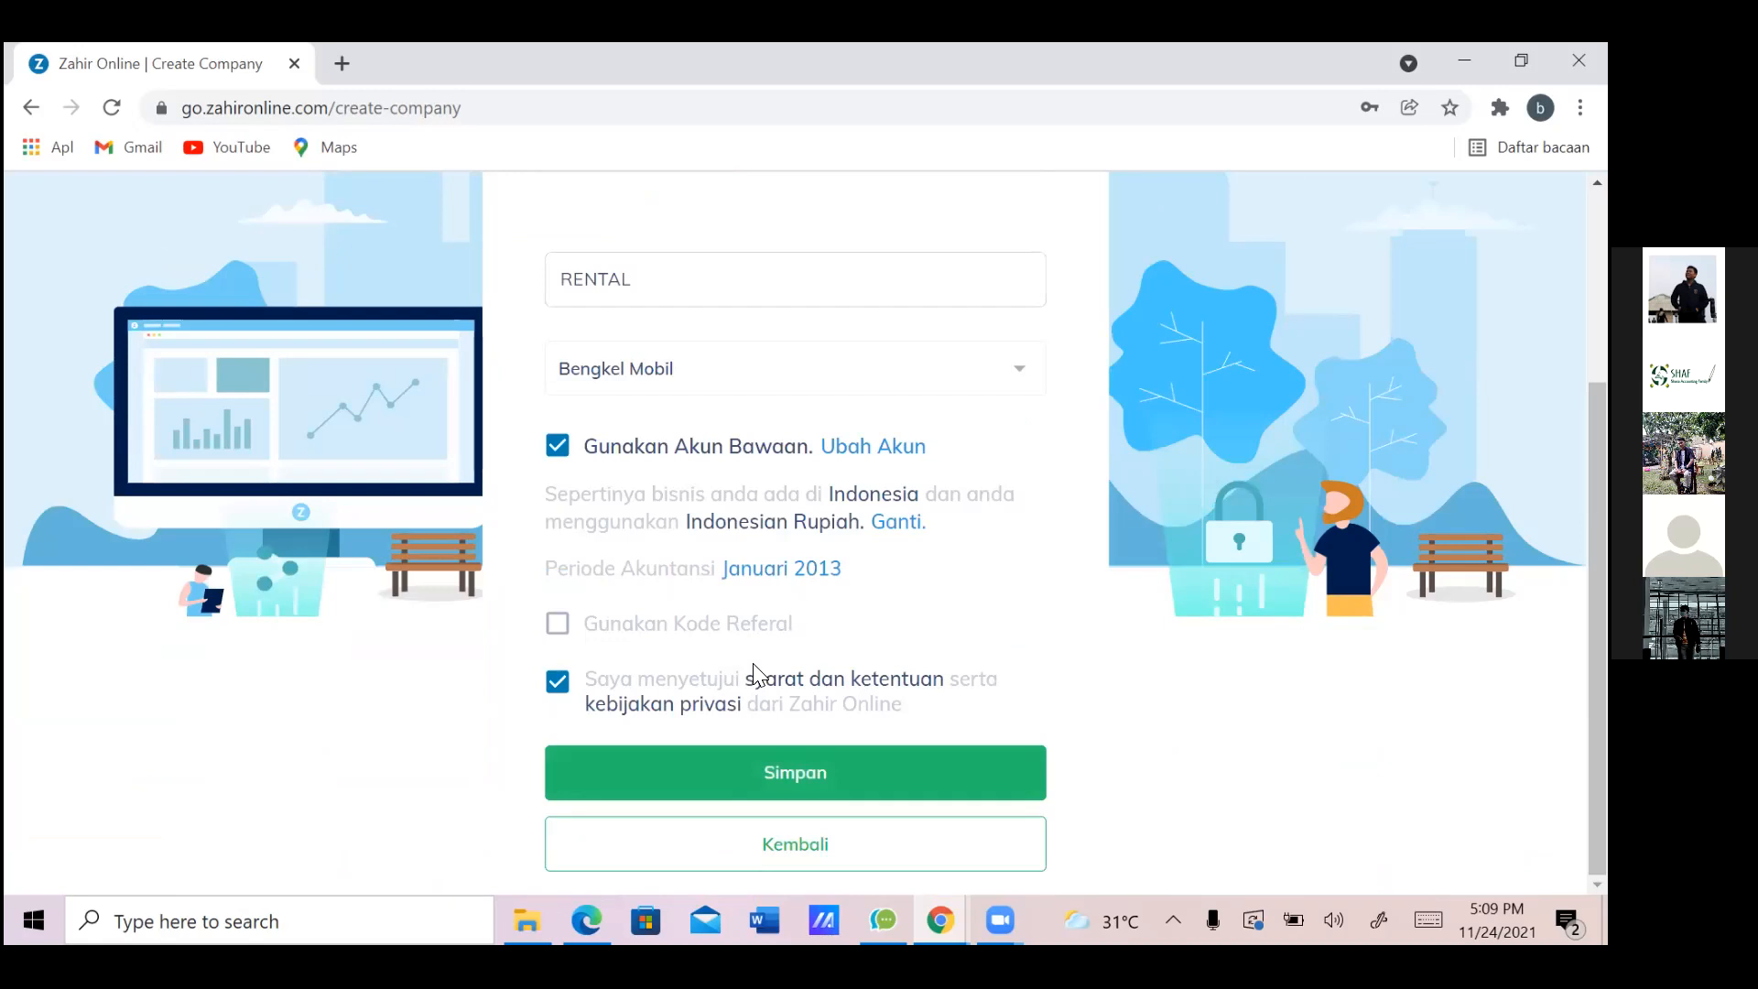
key(Return)
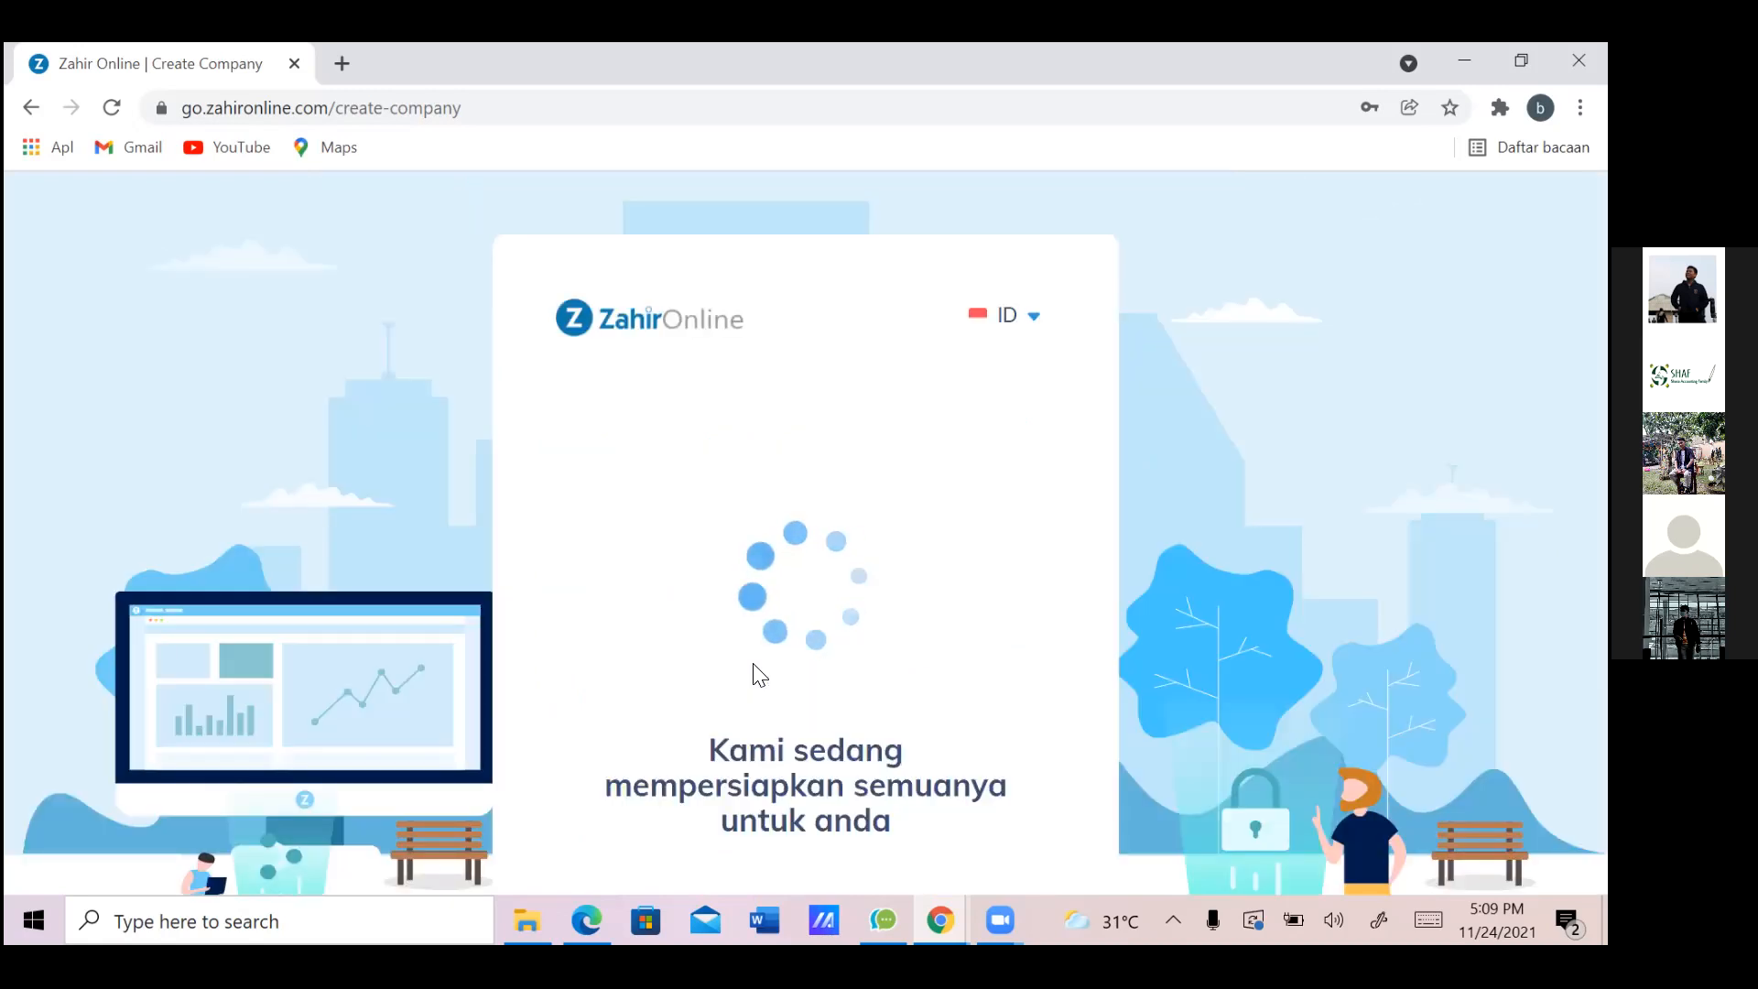
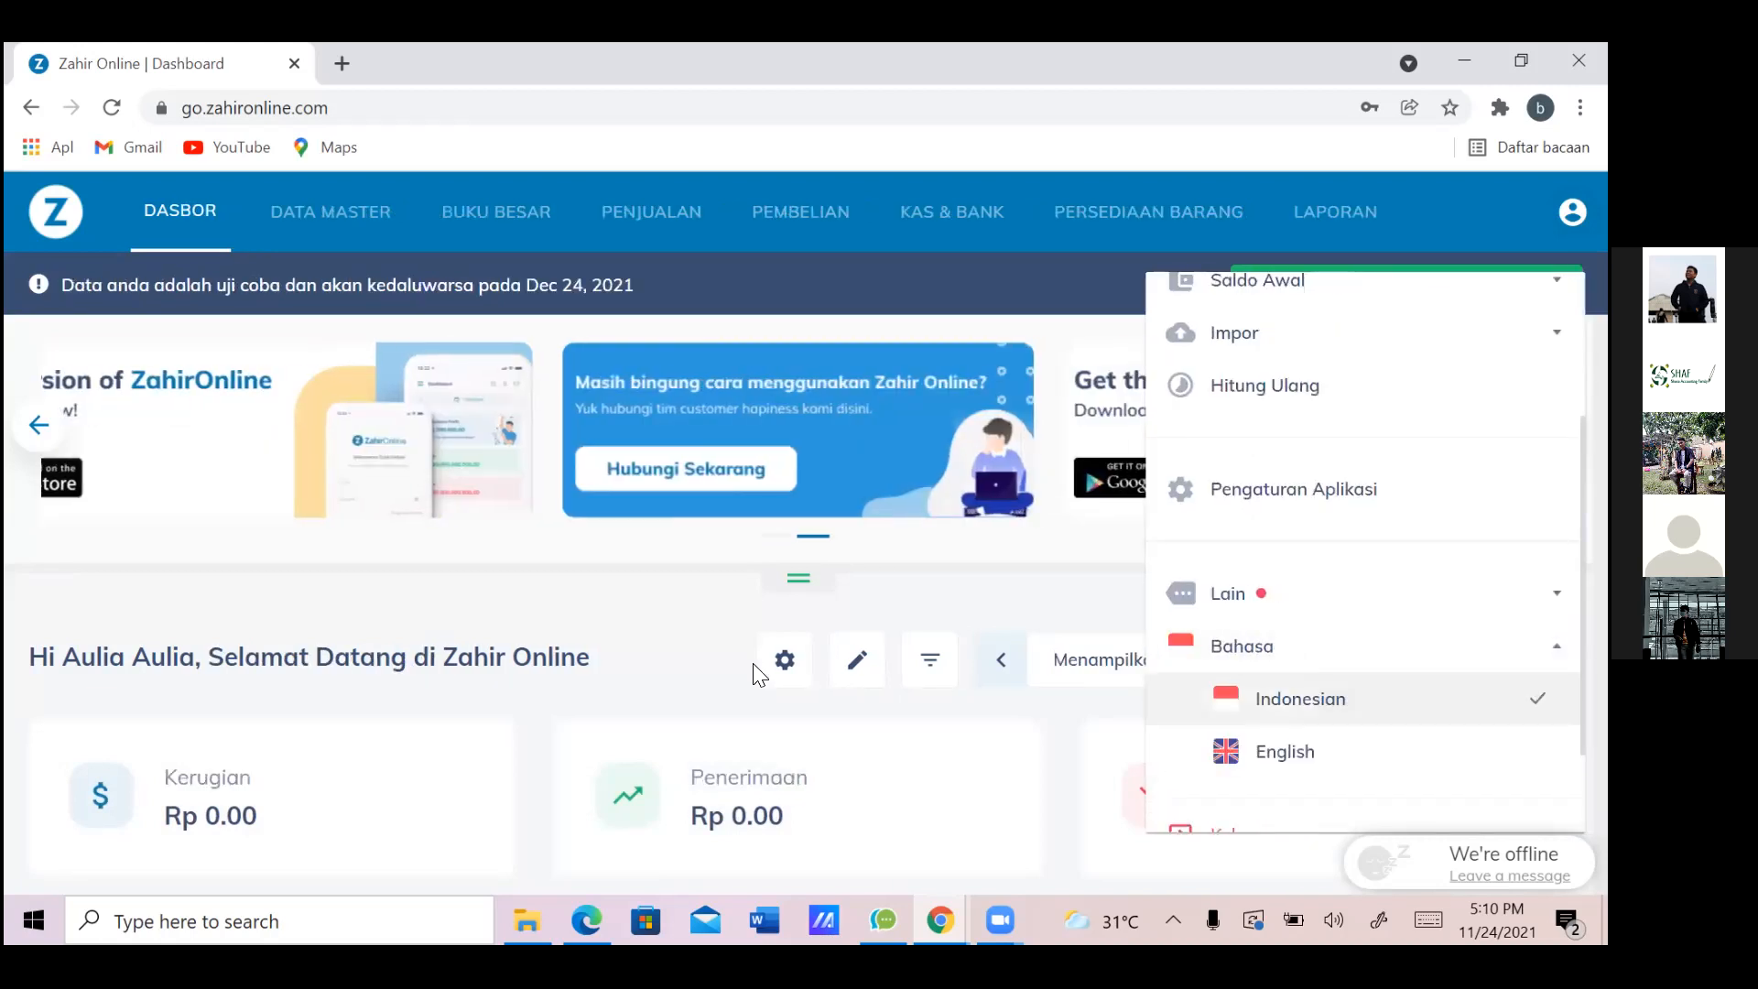
Go to Data Master's Data Lain section to reach the Klasifikasi Akun wizard
click(756, 675)
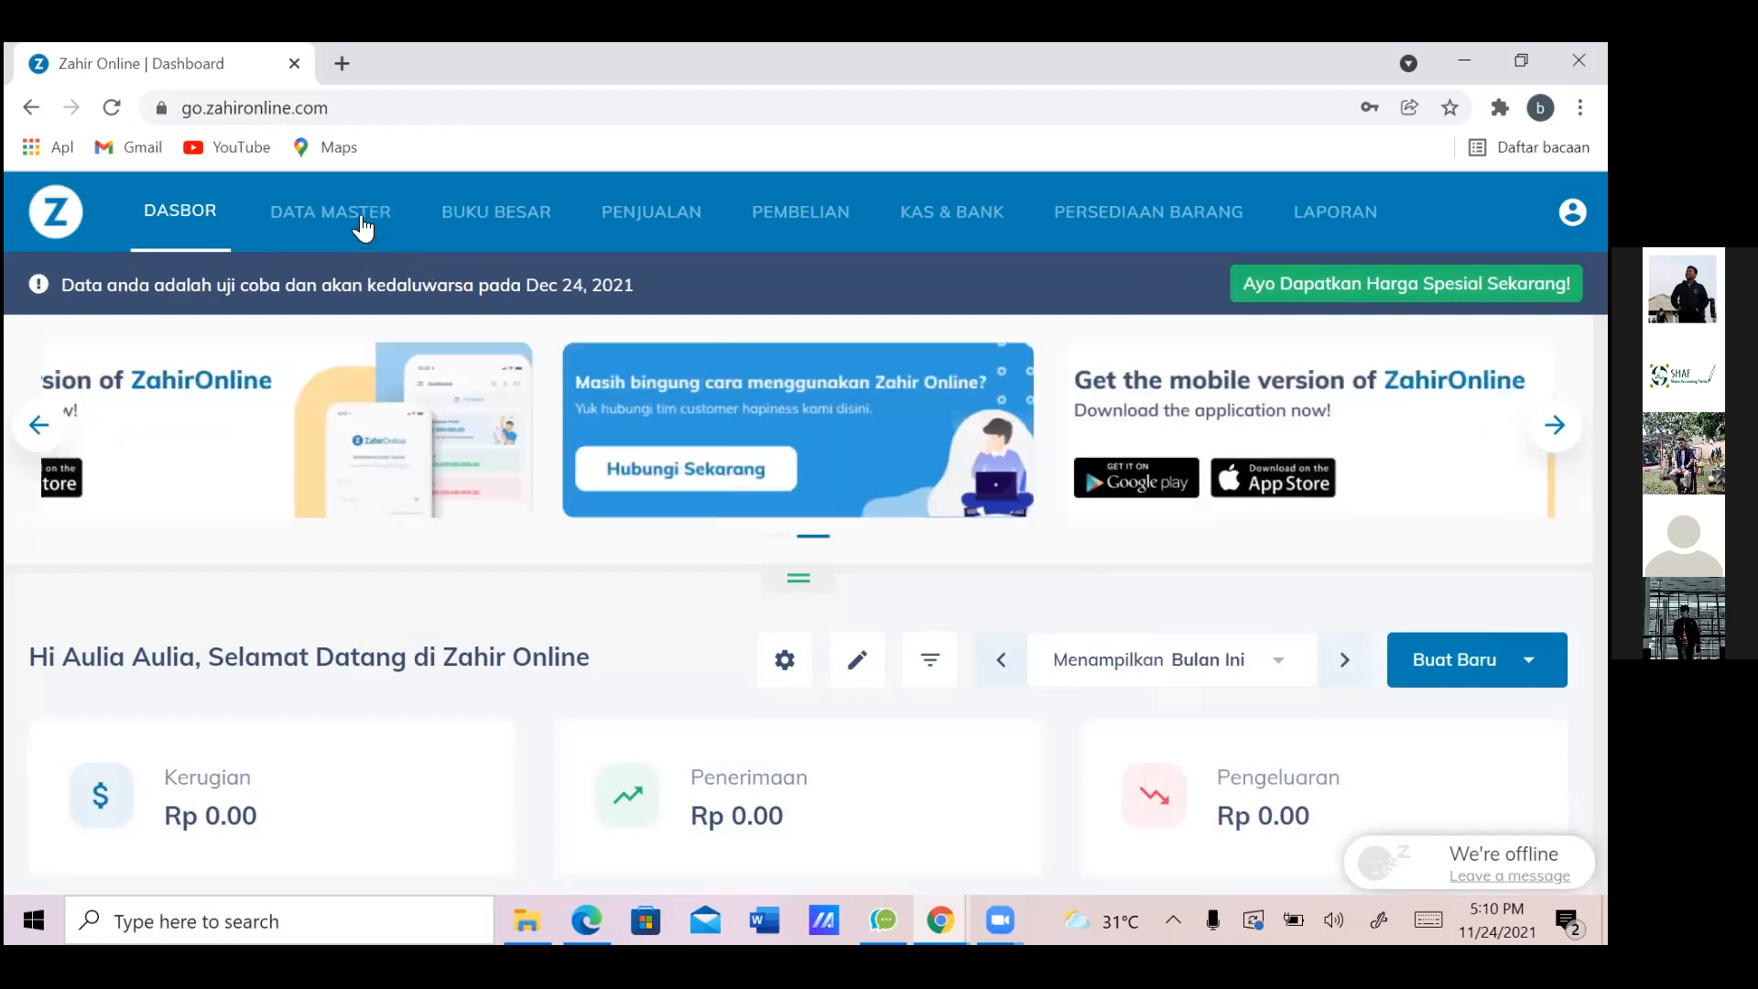
click(363, 227)
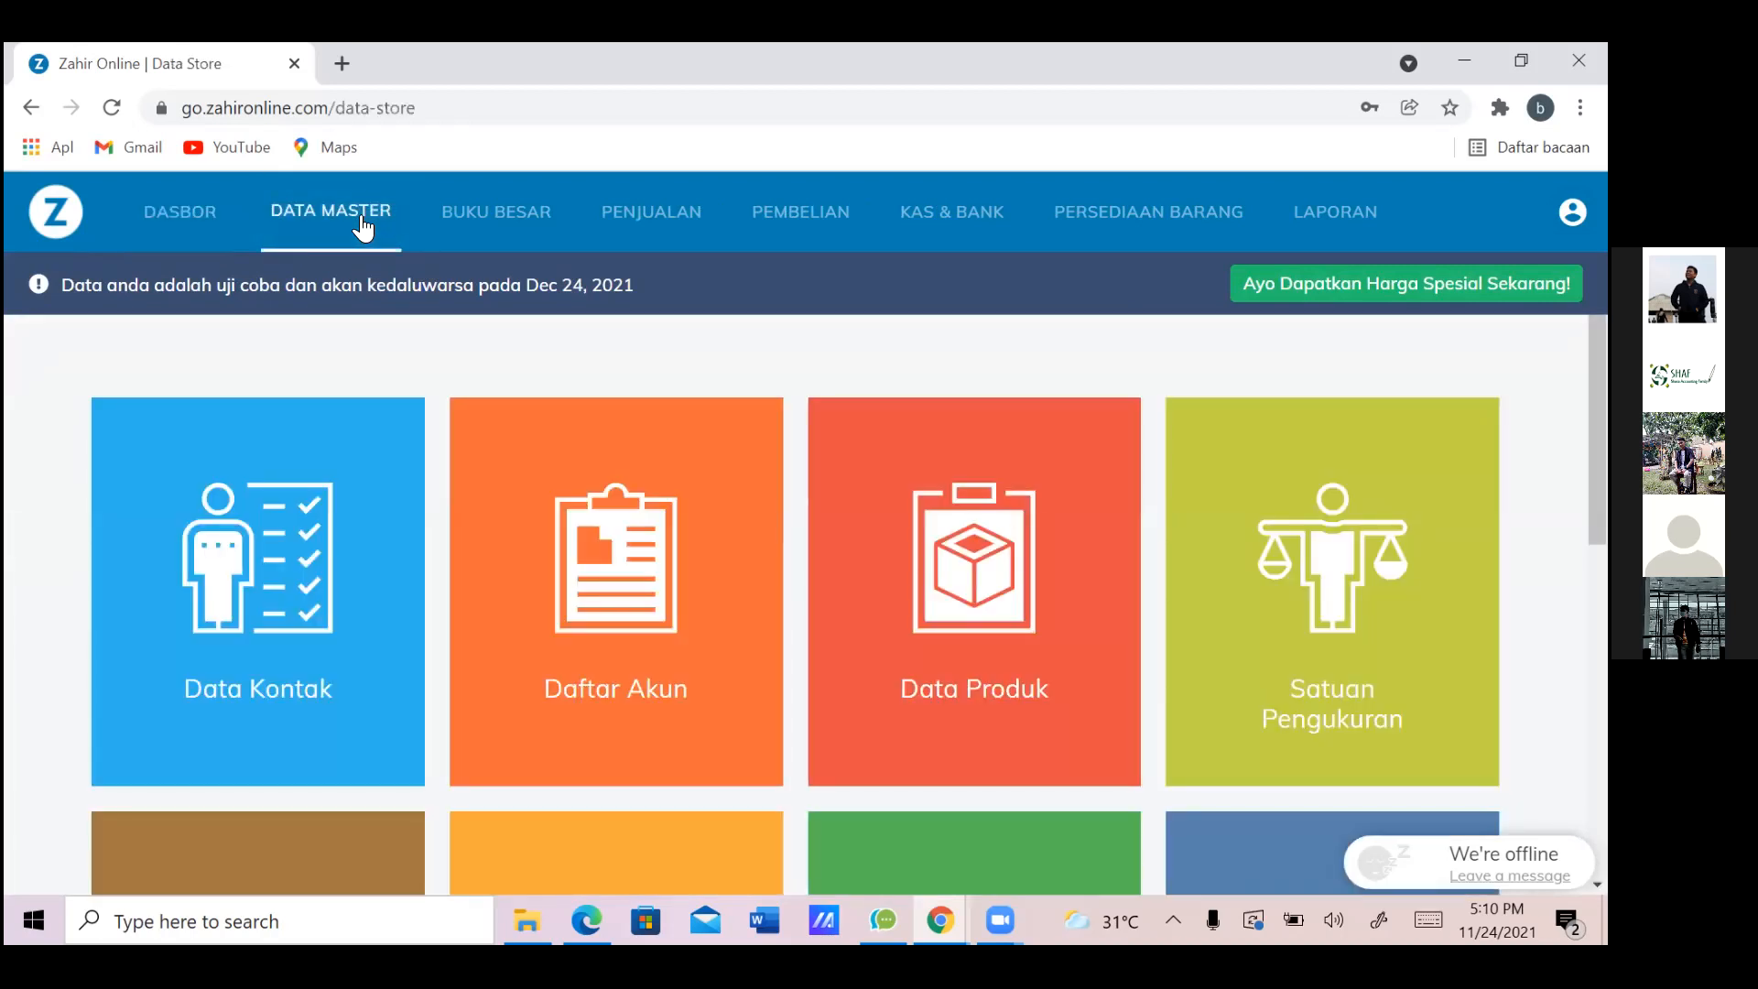
scroll(363, 227, down, 6)
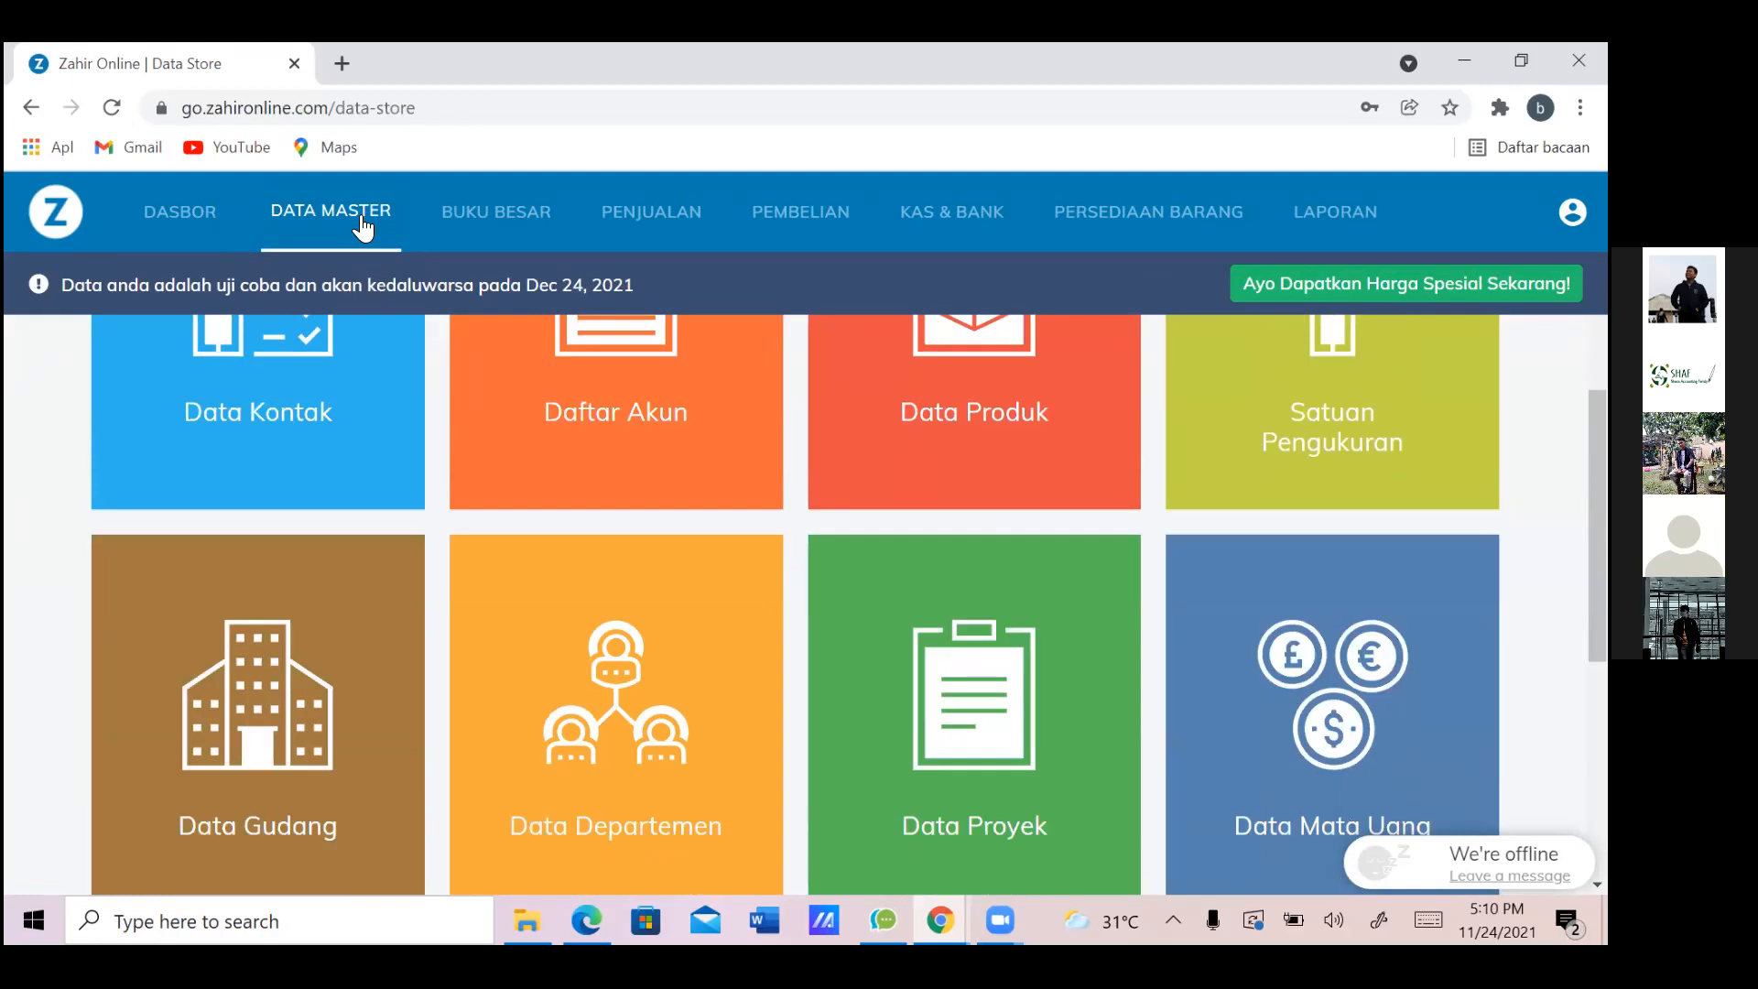
scroll(364, 227, down, 2)
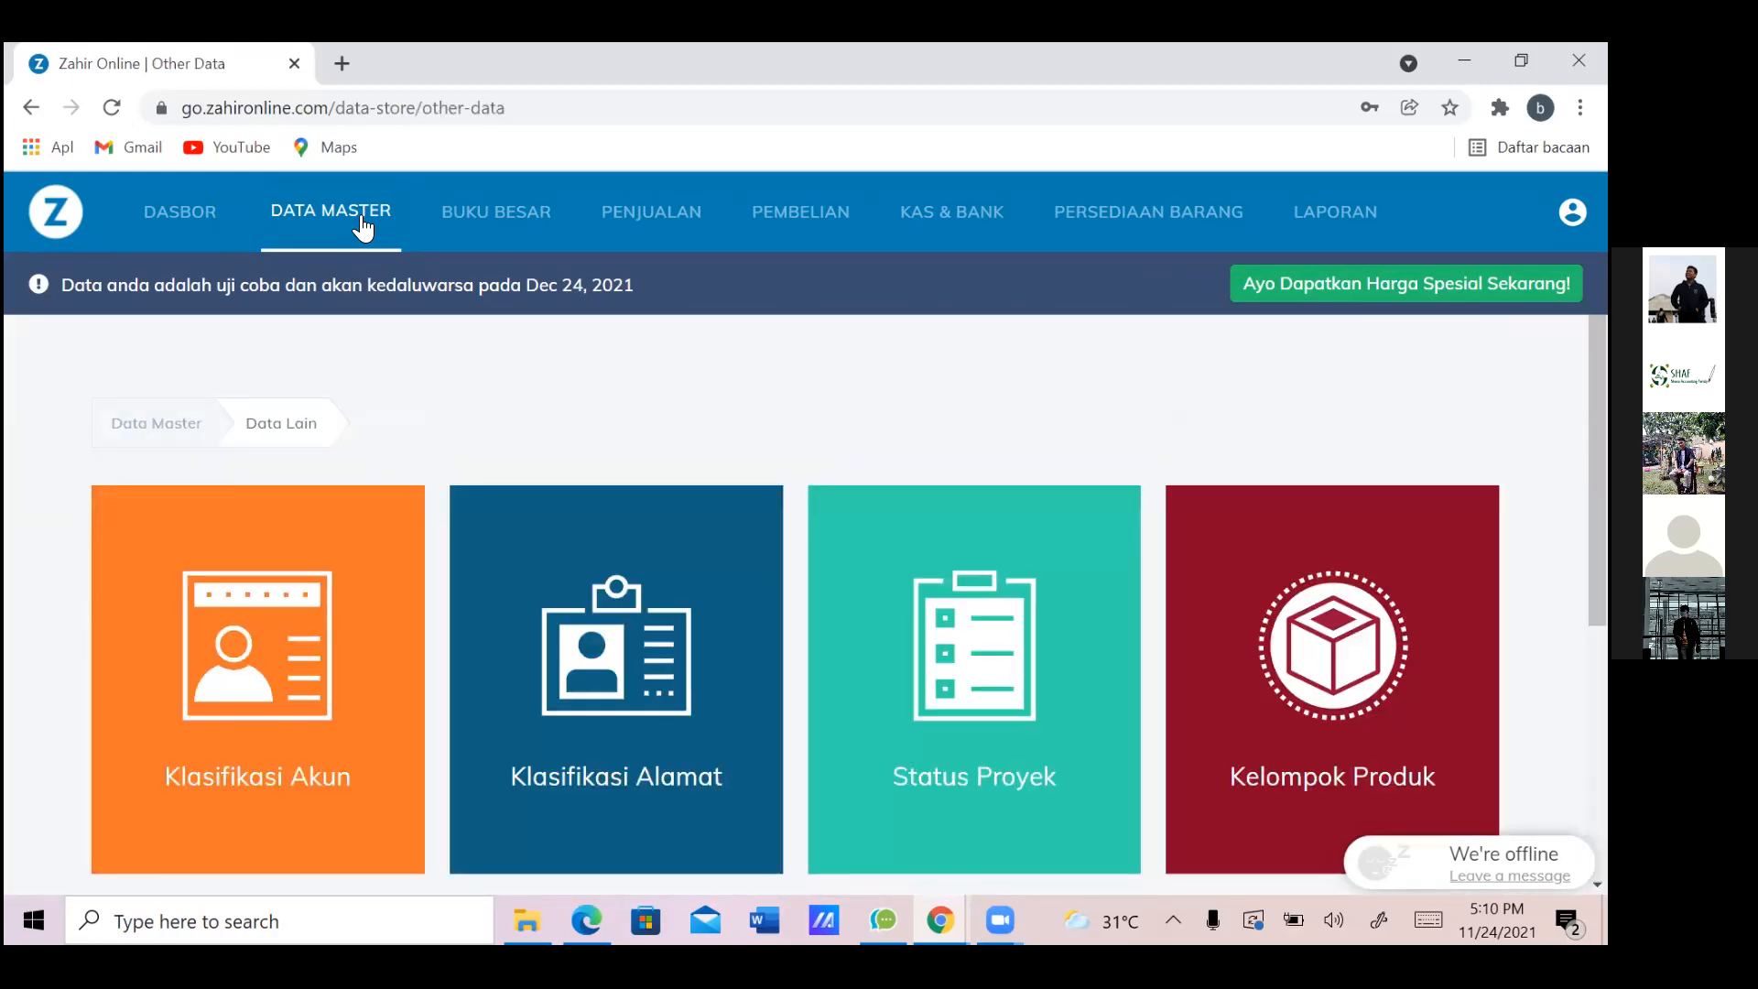
scroll(364, 227, down, 2)
scroll(364, 227, down, 2)
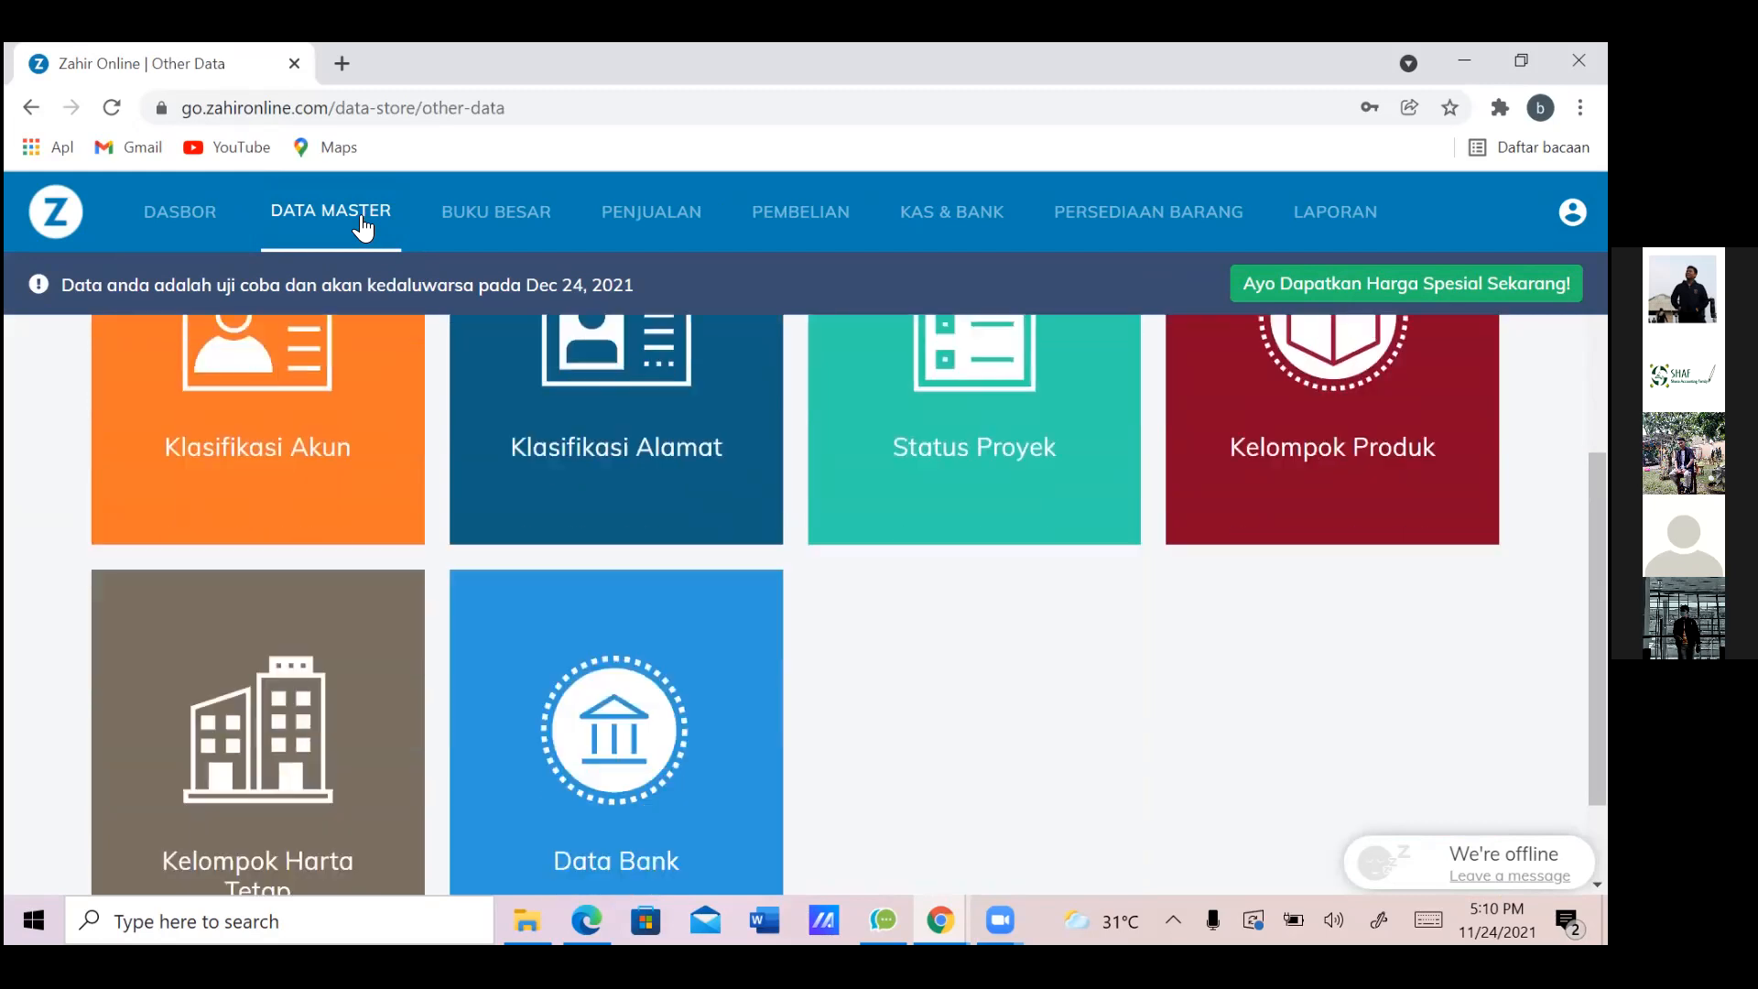
scroll(364, 227, up, 2)
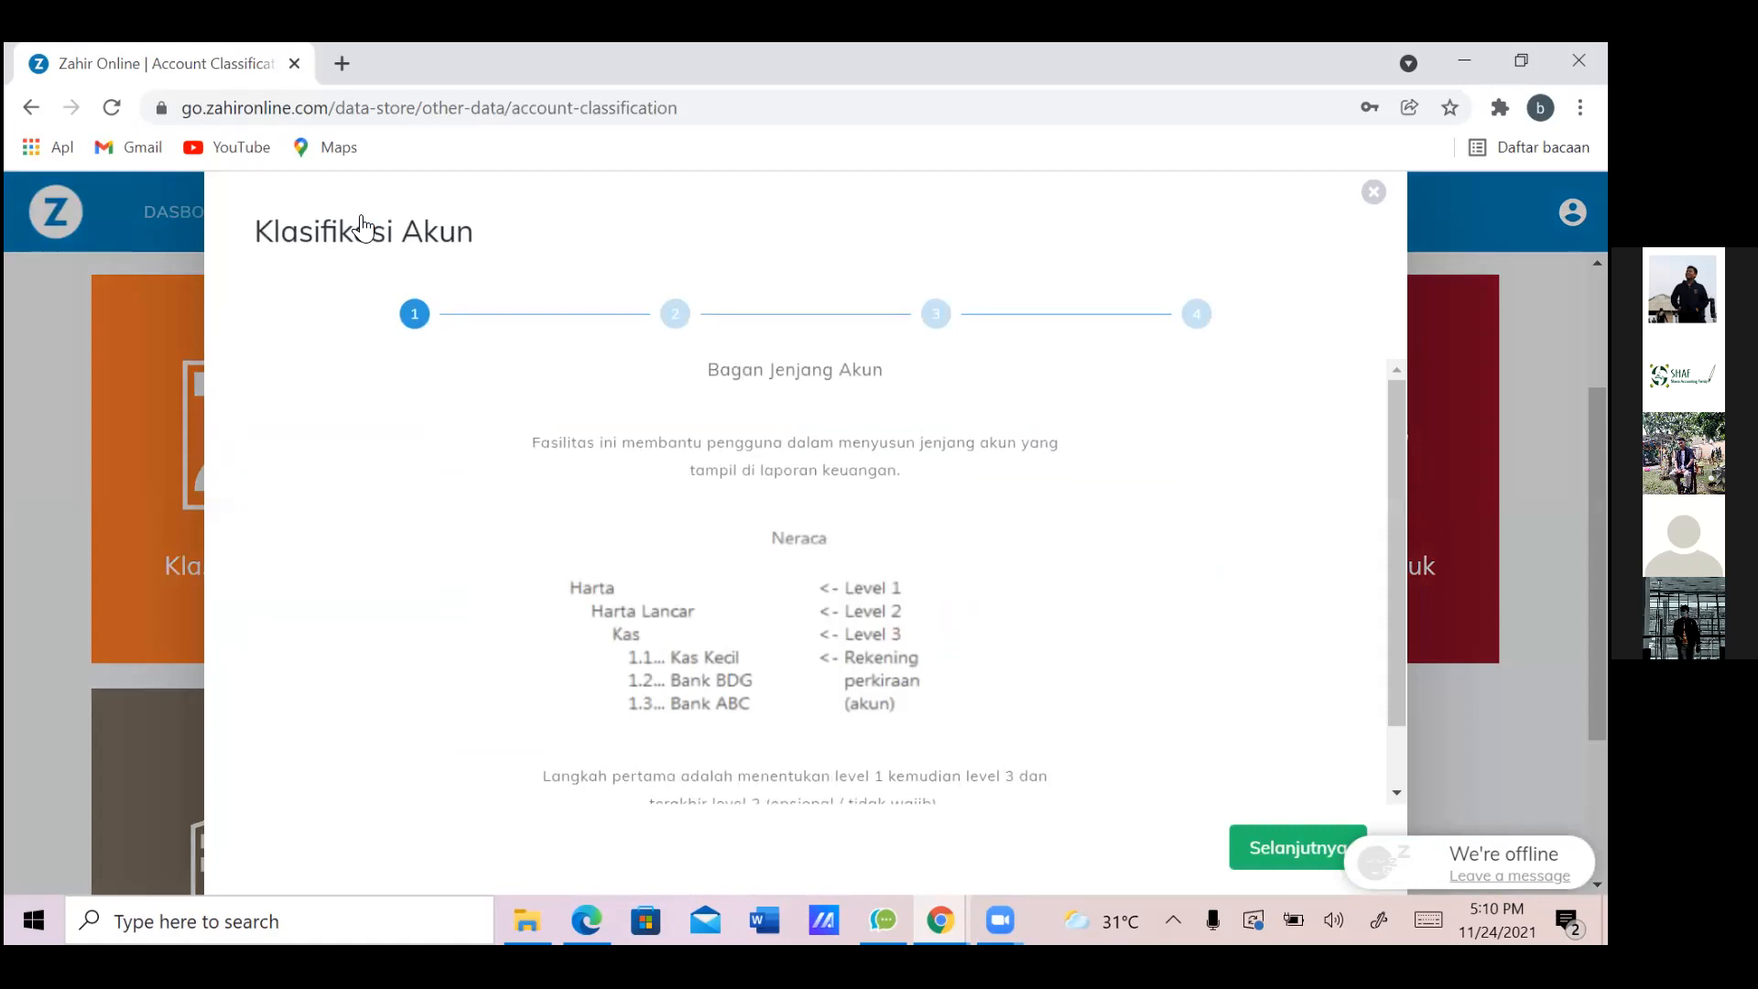
Run the Klasifikasi Akun wizard to the end, keeping Gross Margin and Net Profit labels
scroll(363, 227, down, 1)
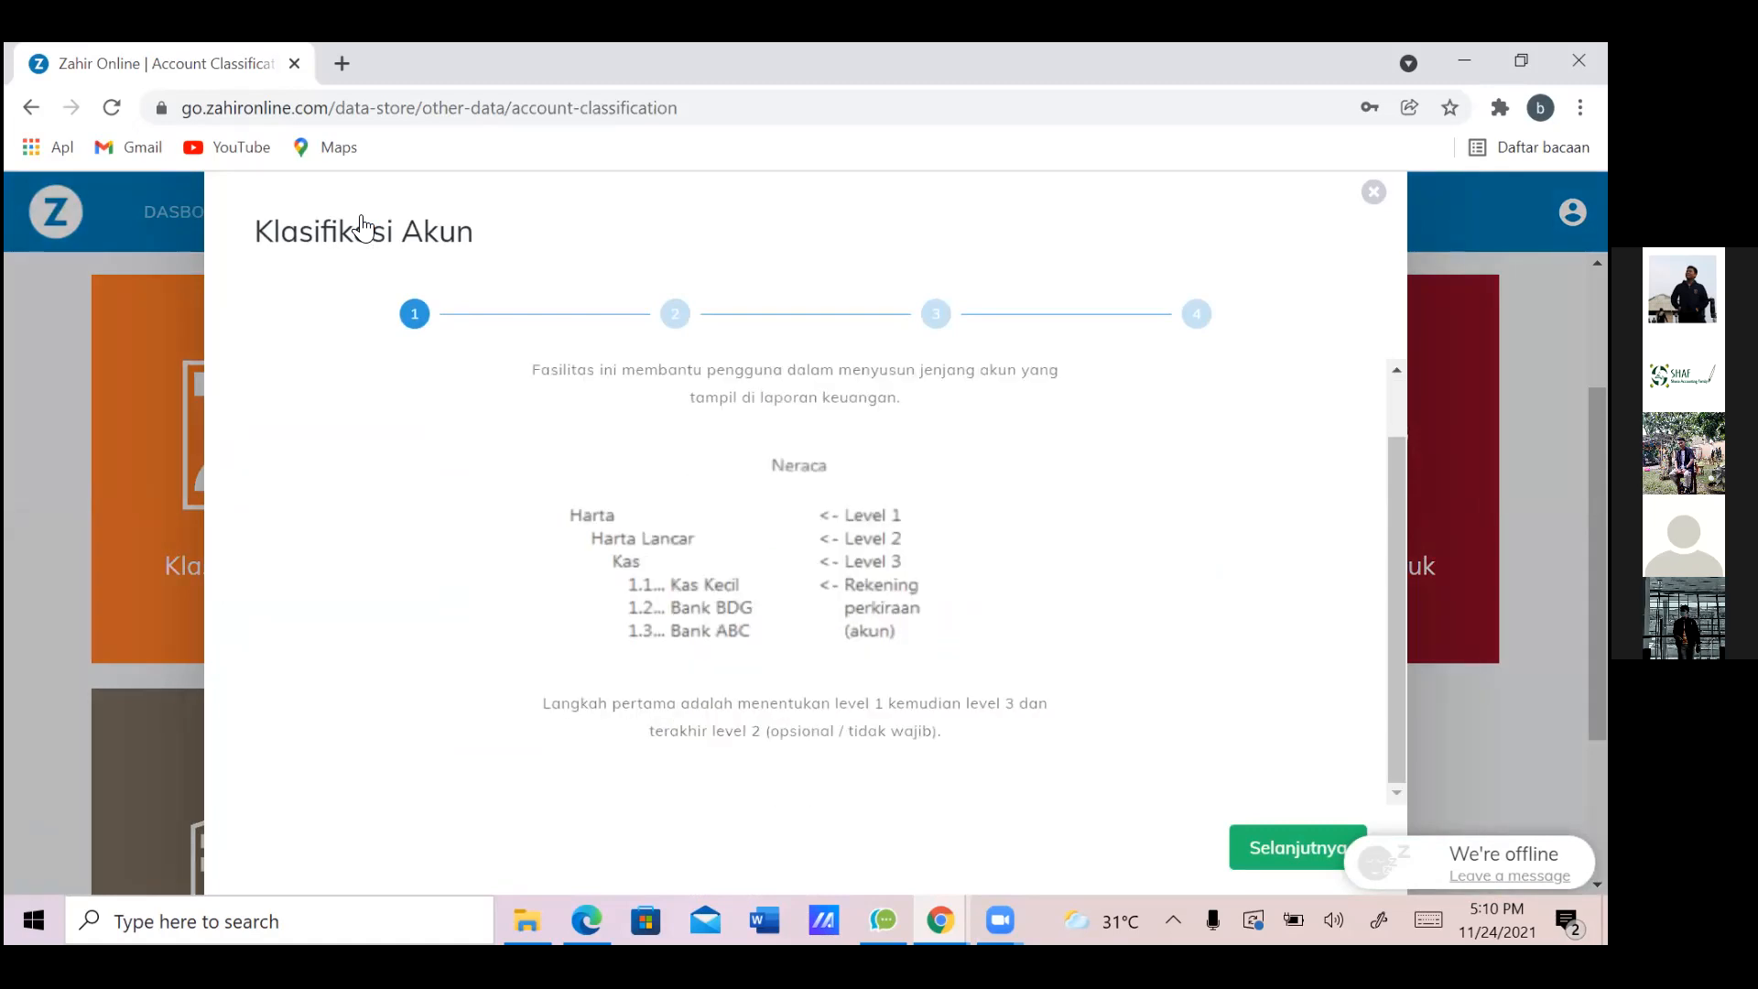
key(Return)
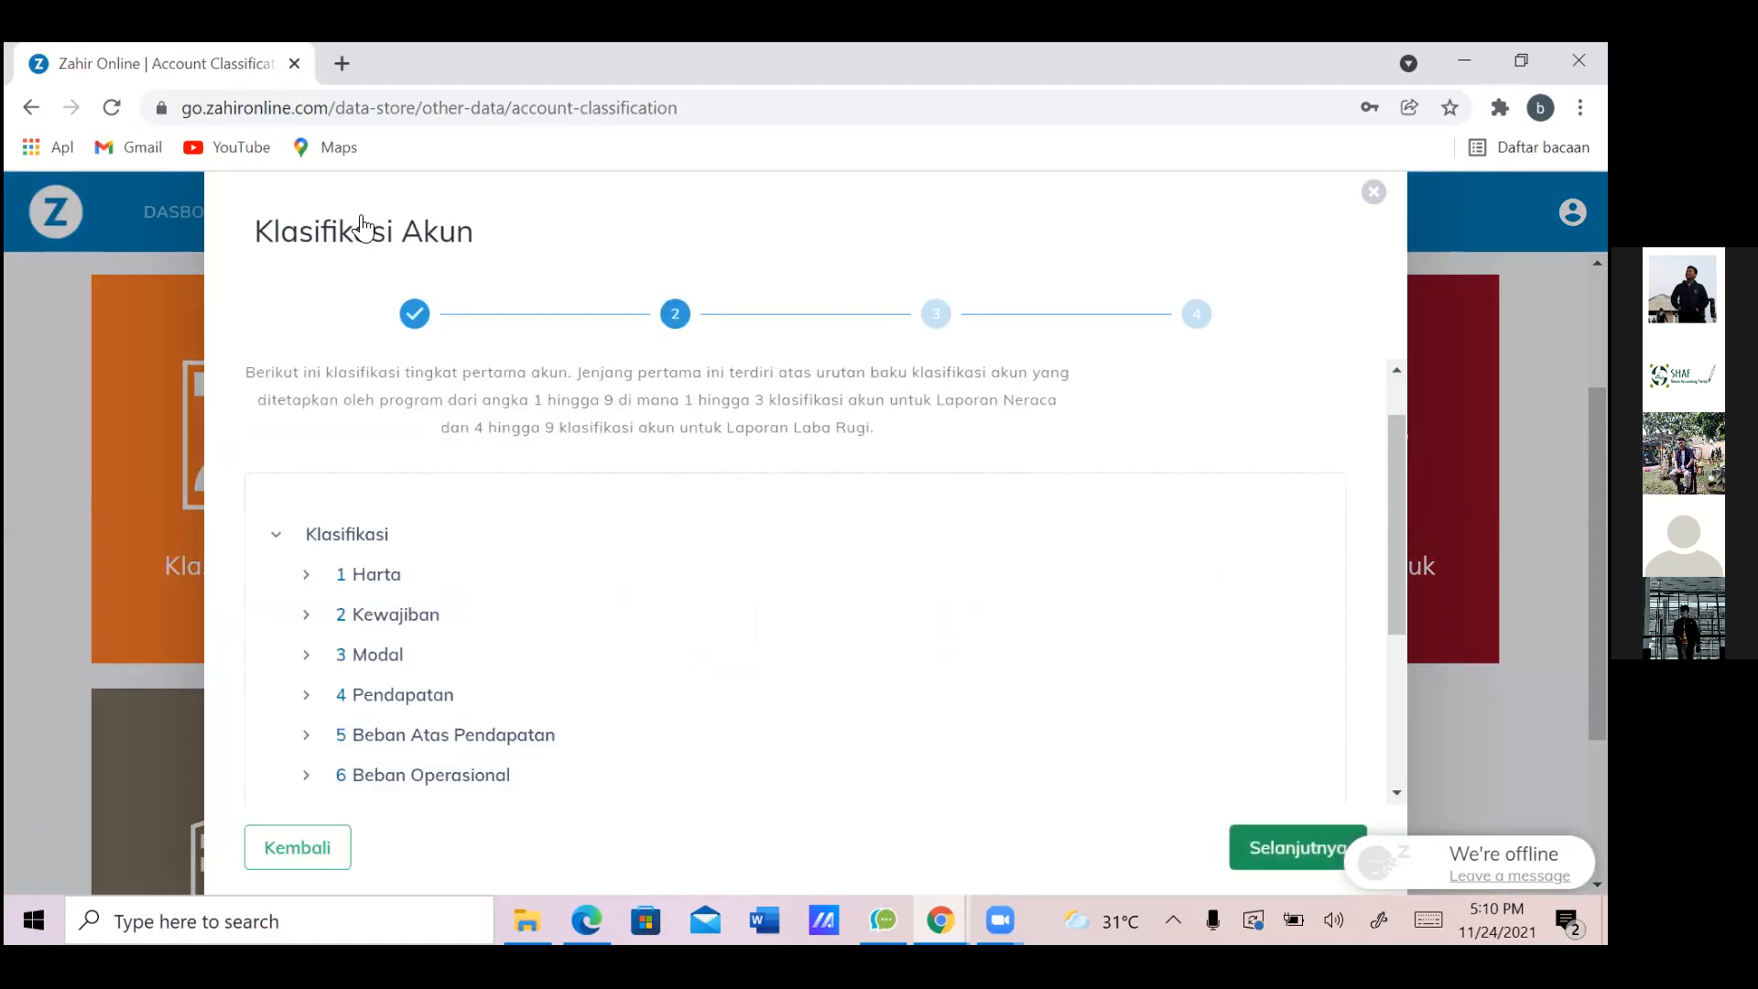
key(Return)
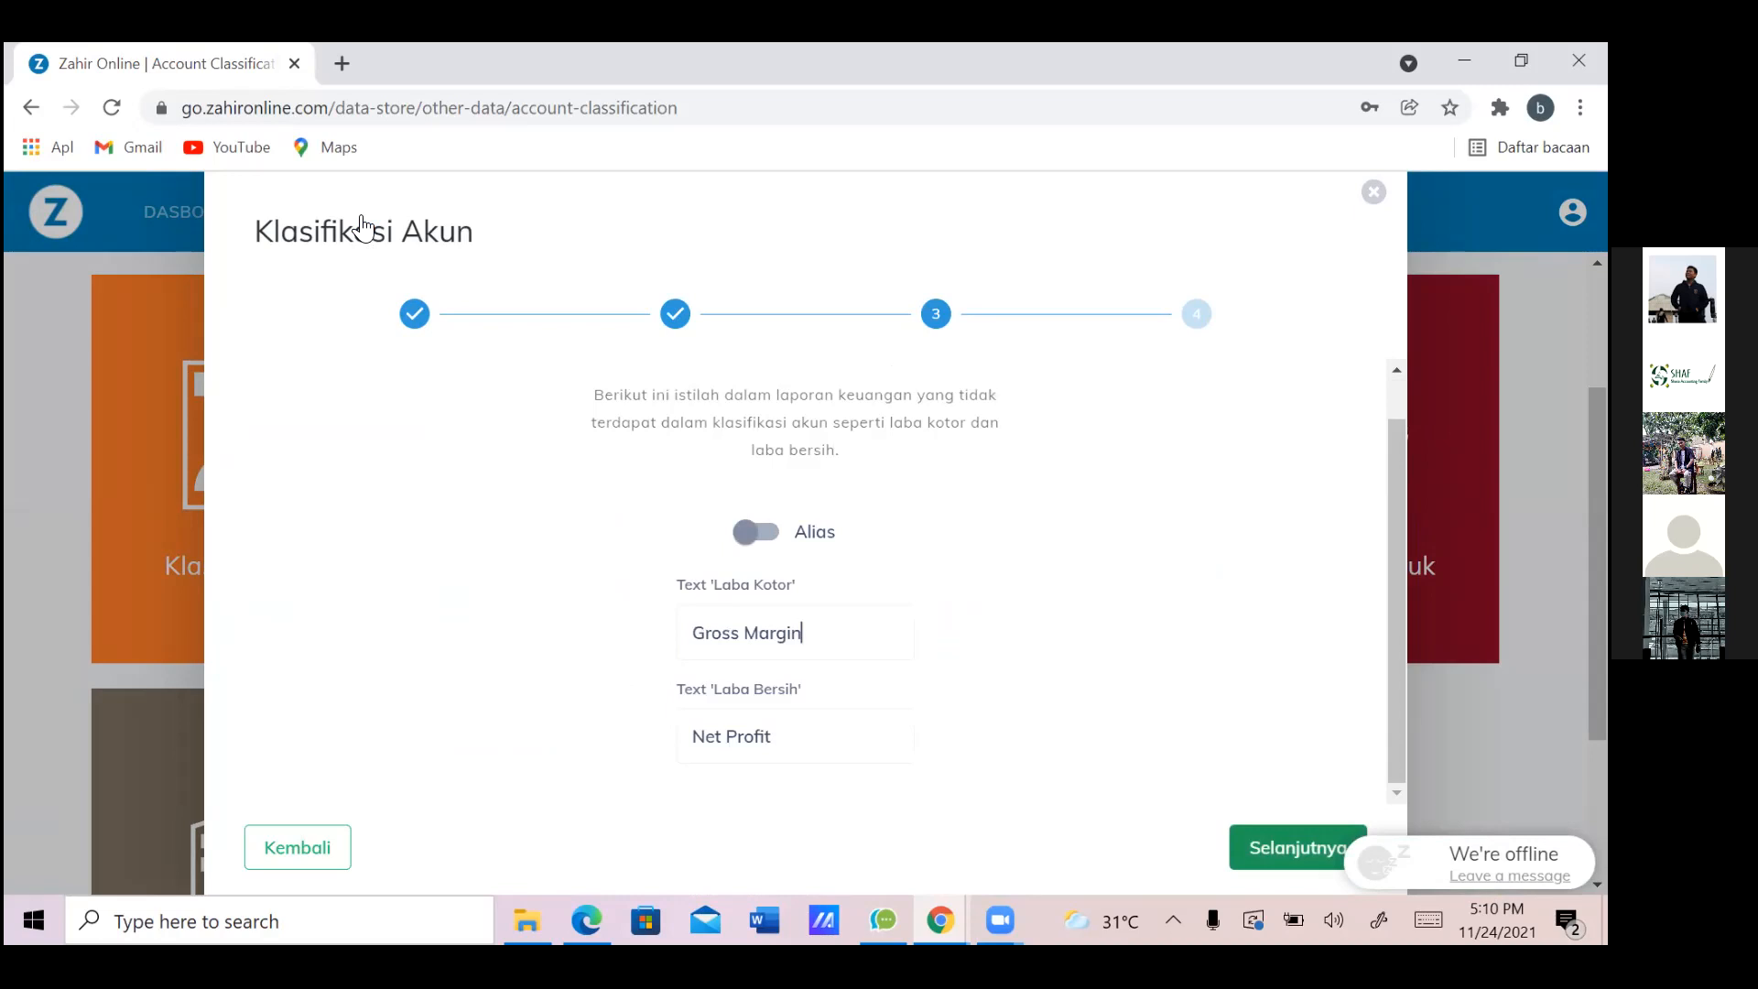
key(Return)
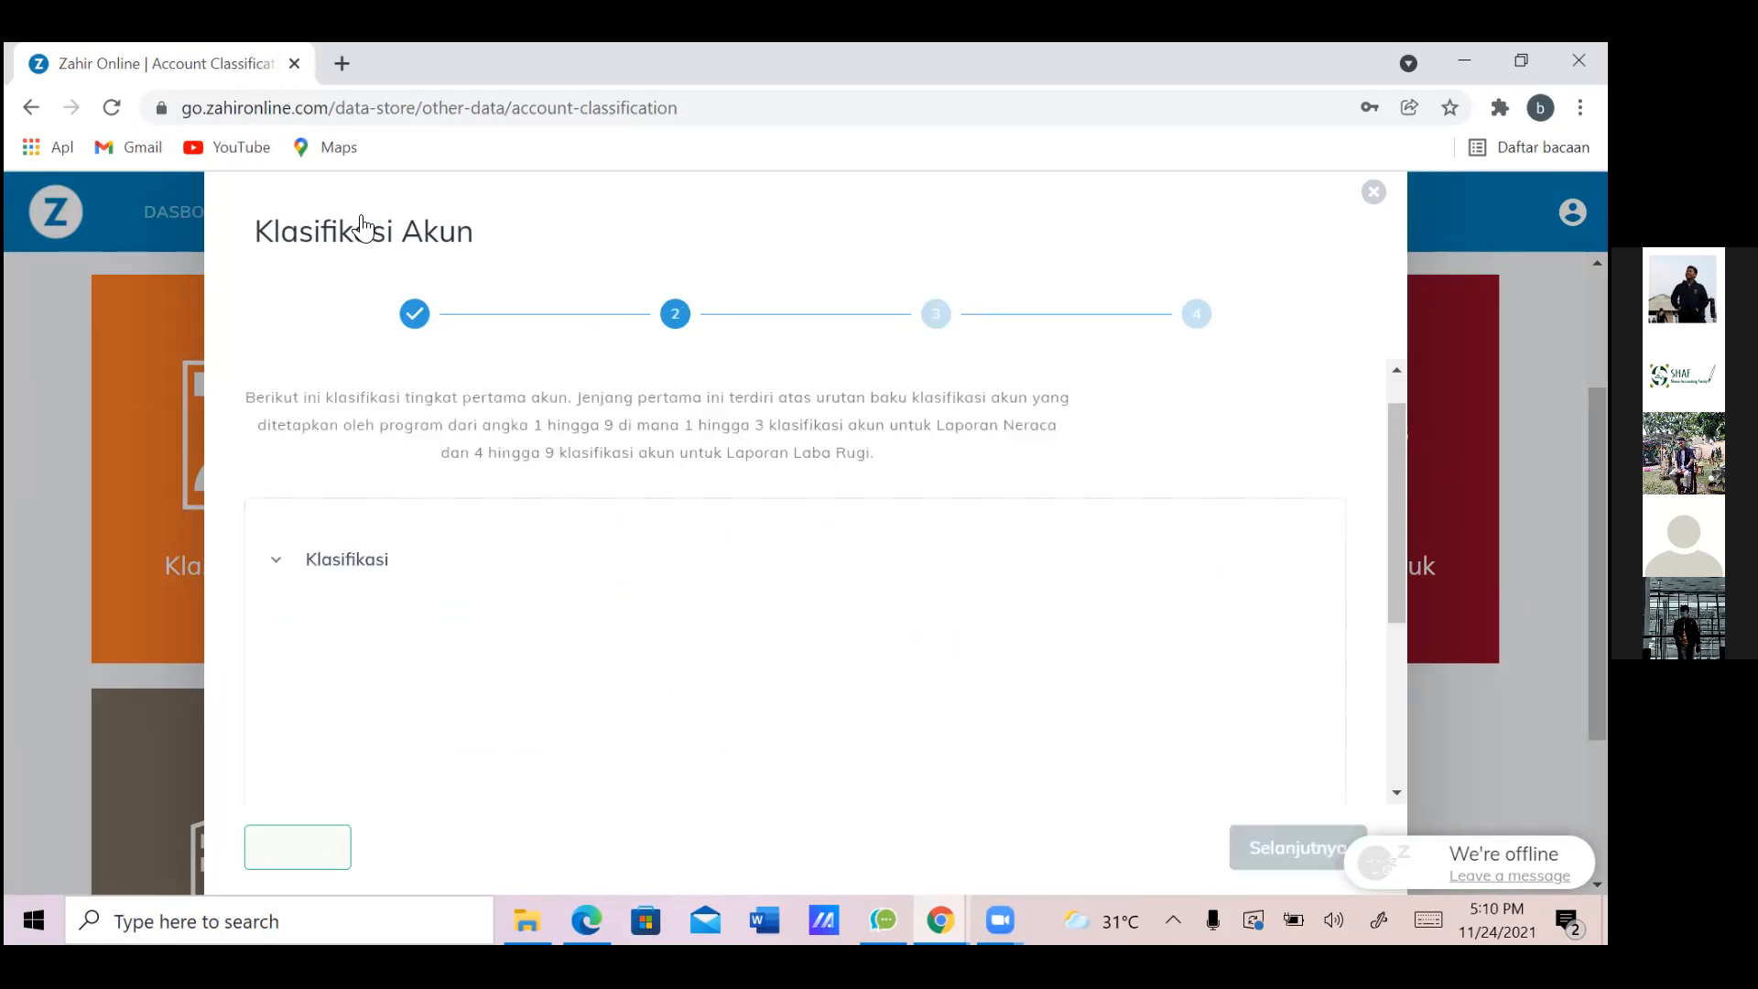
scroll(363, 226, down, 3)
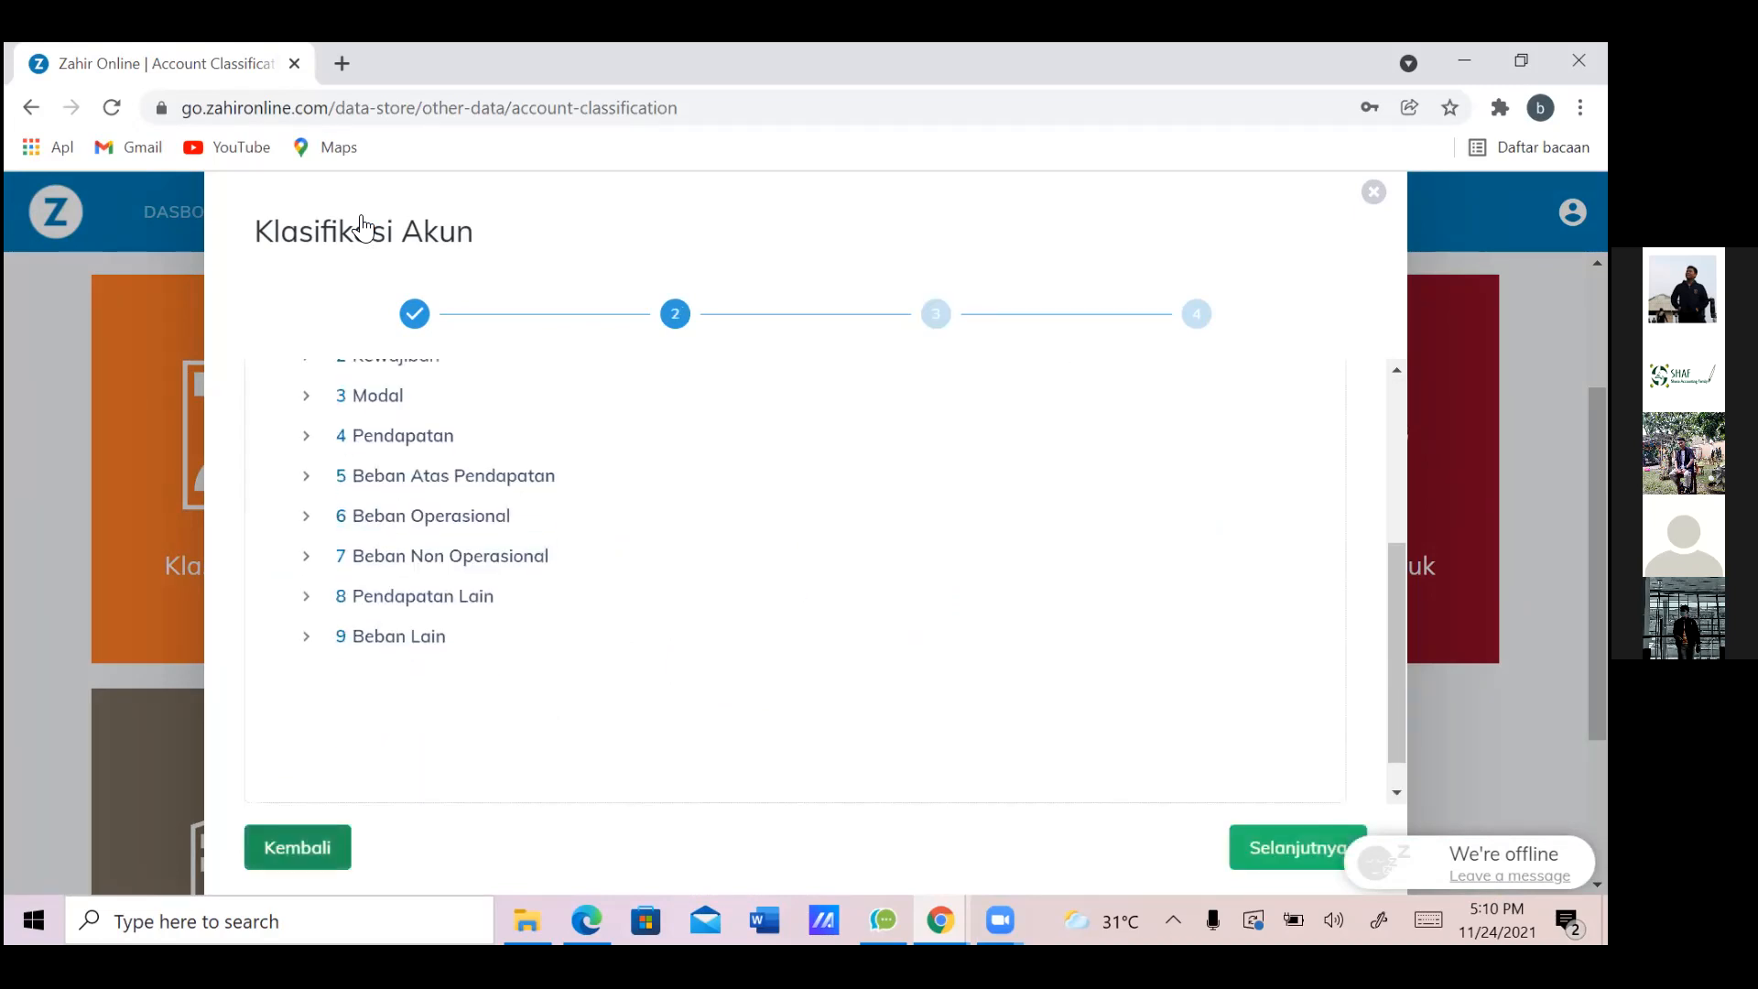
key(Return)
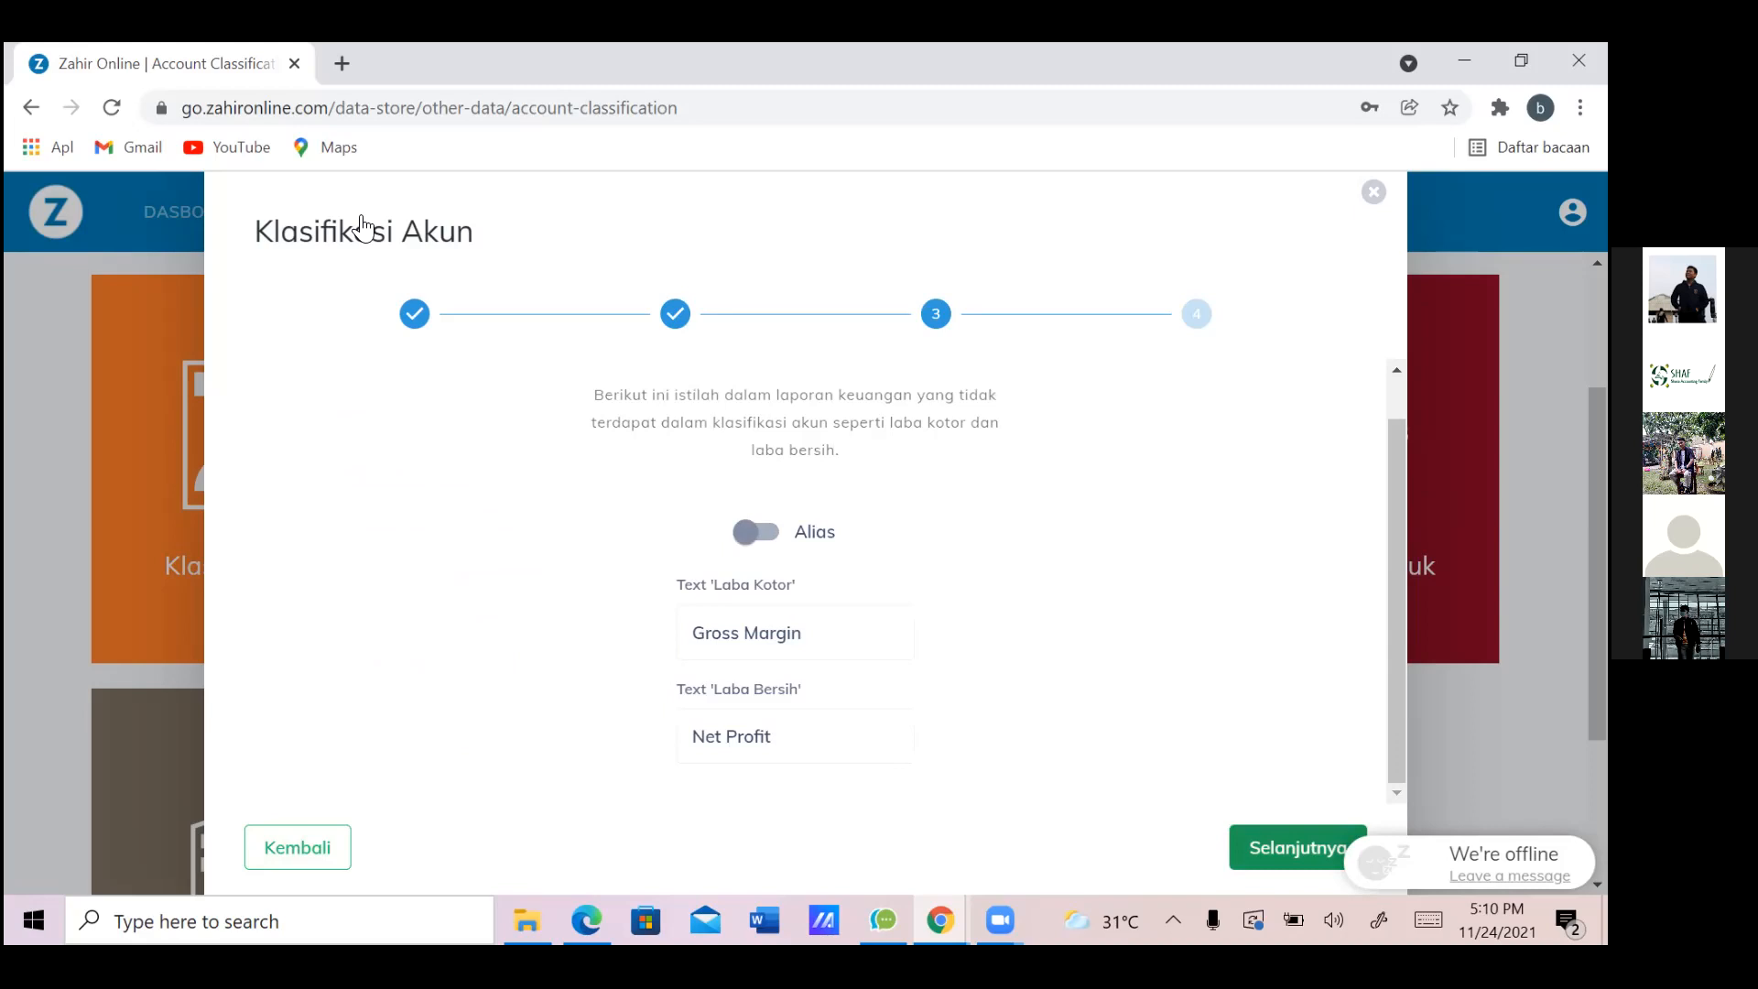
key(Return)
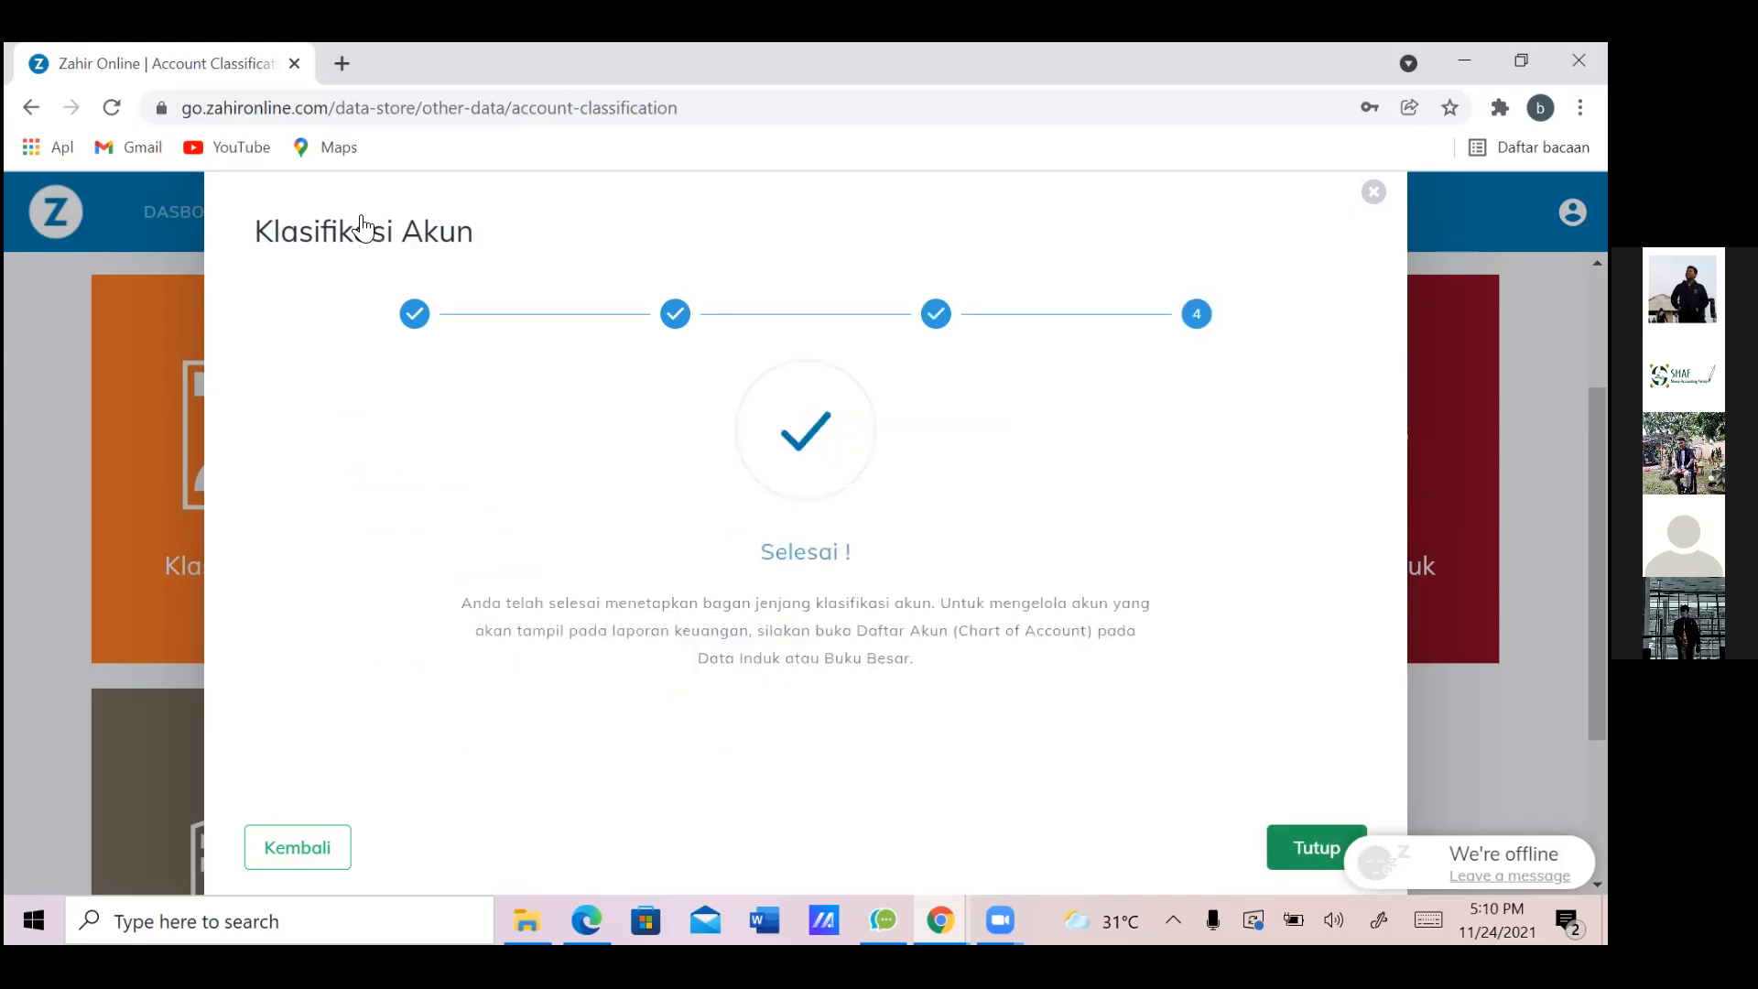
key(Return)
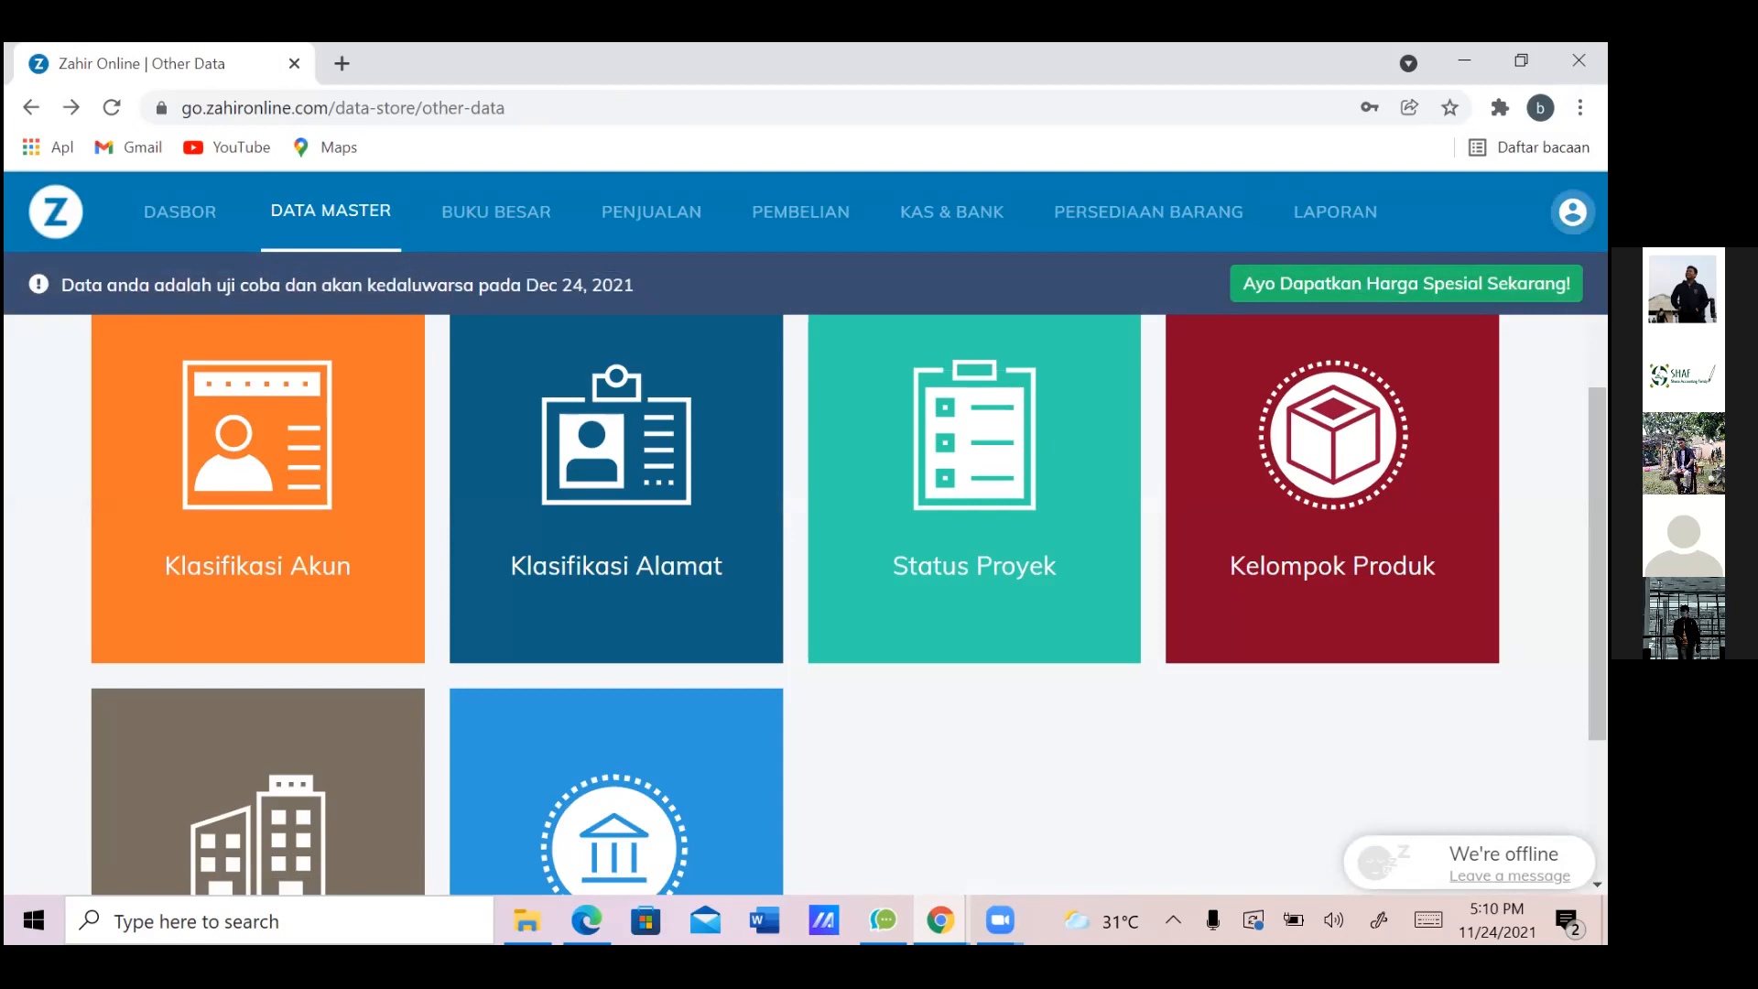
Open the Saldo Awal Akun beginning-balance form and bring up the Impor Zahir Online folder
click(1572, 212)
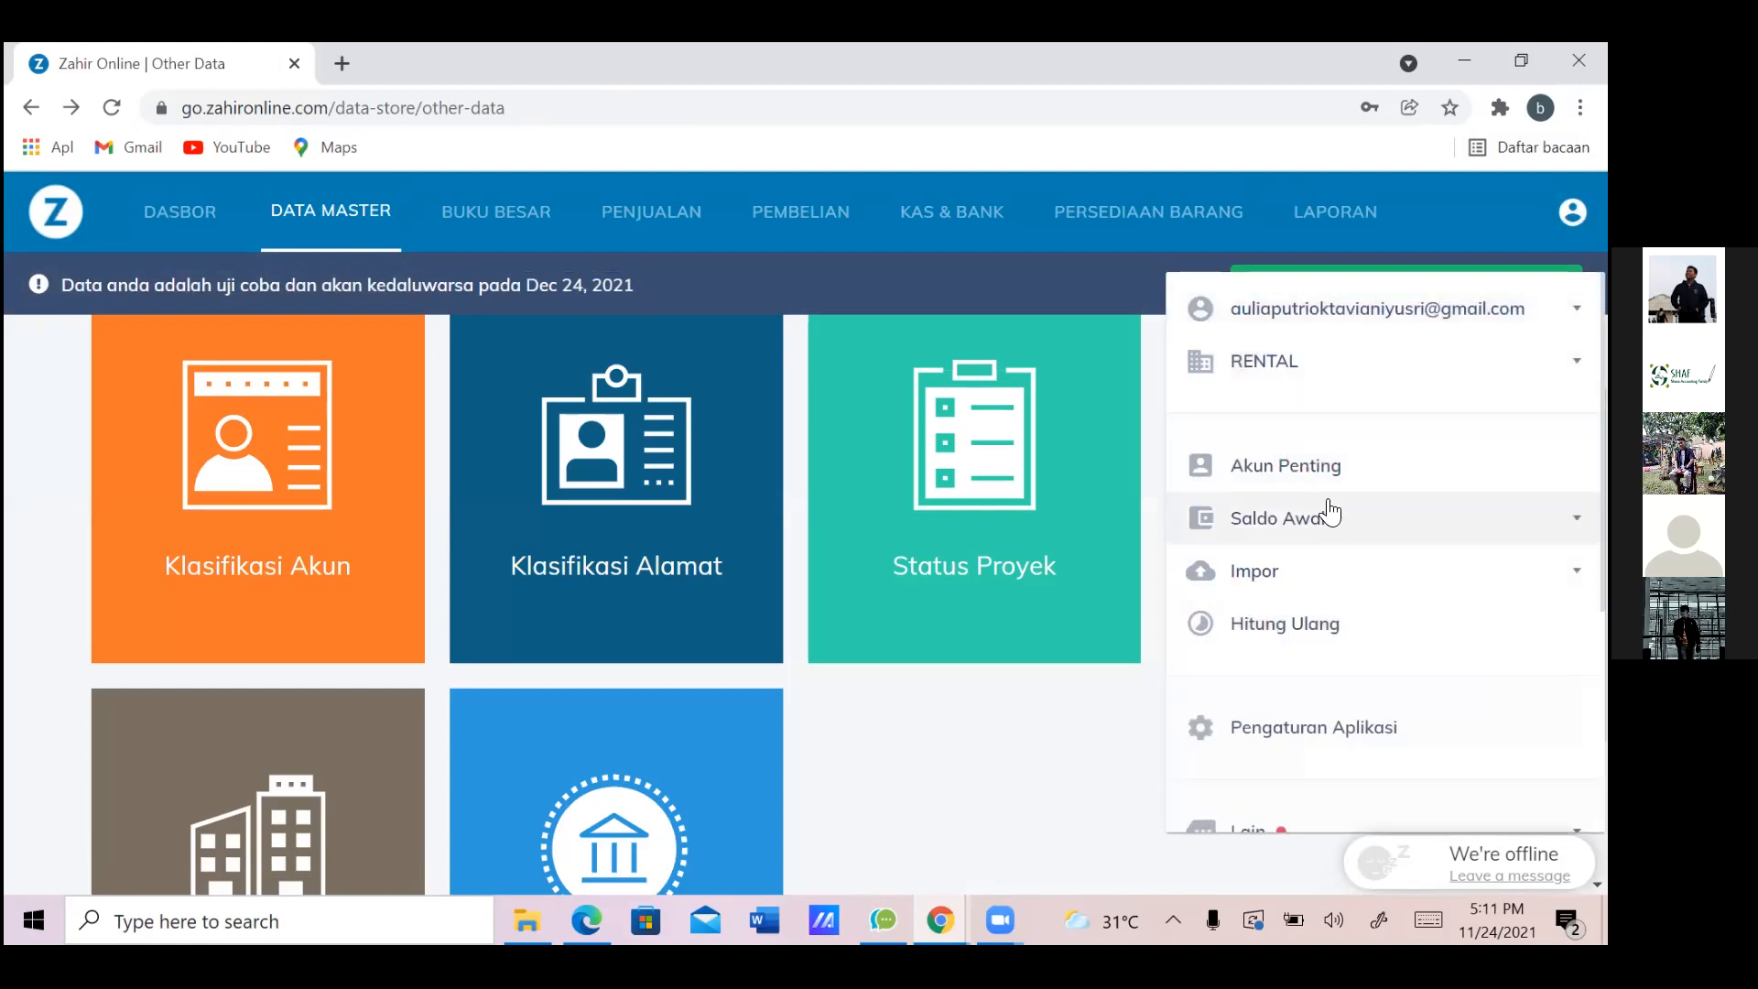
click(1356, 517)
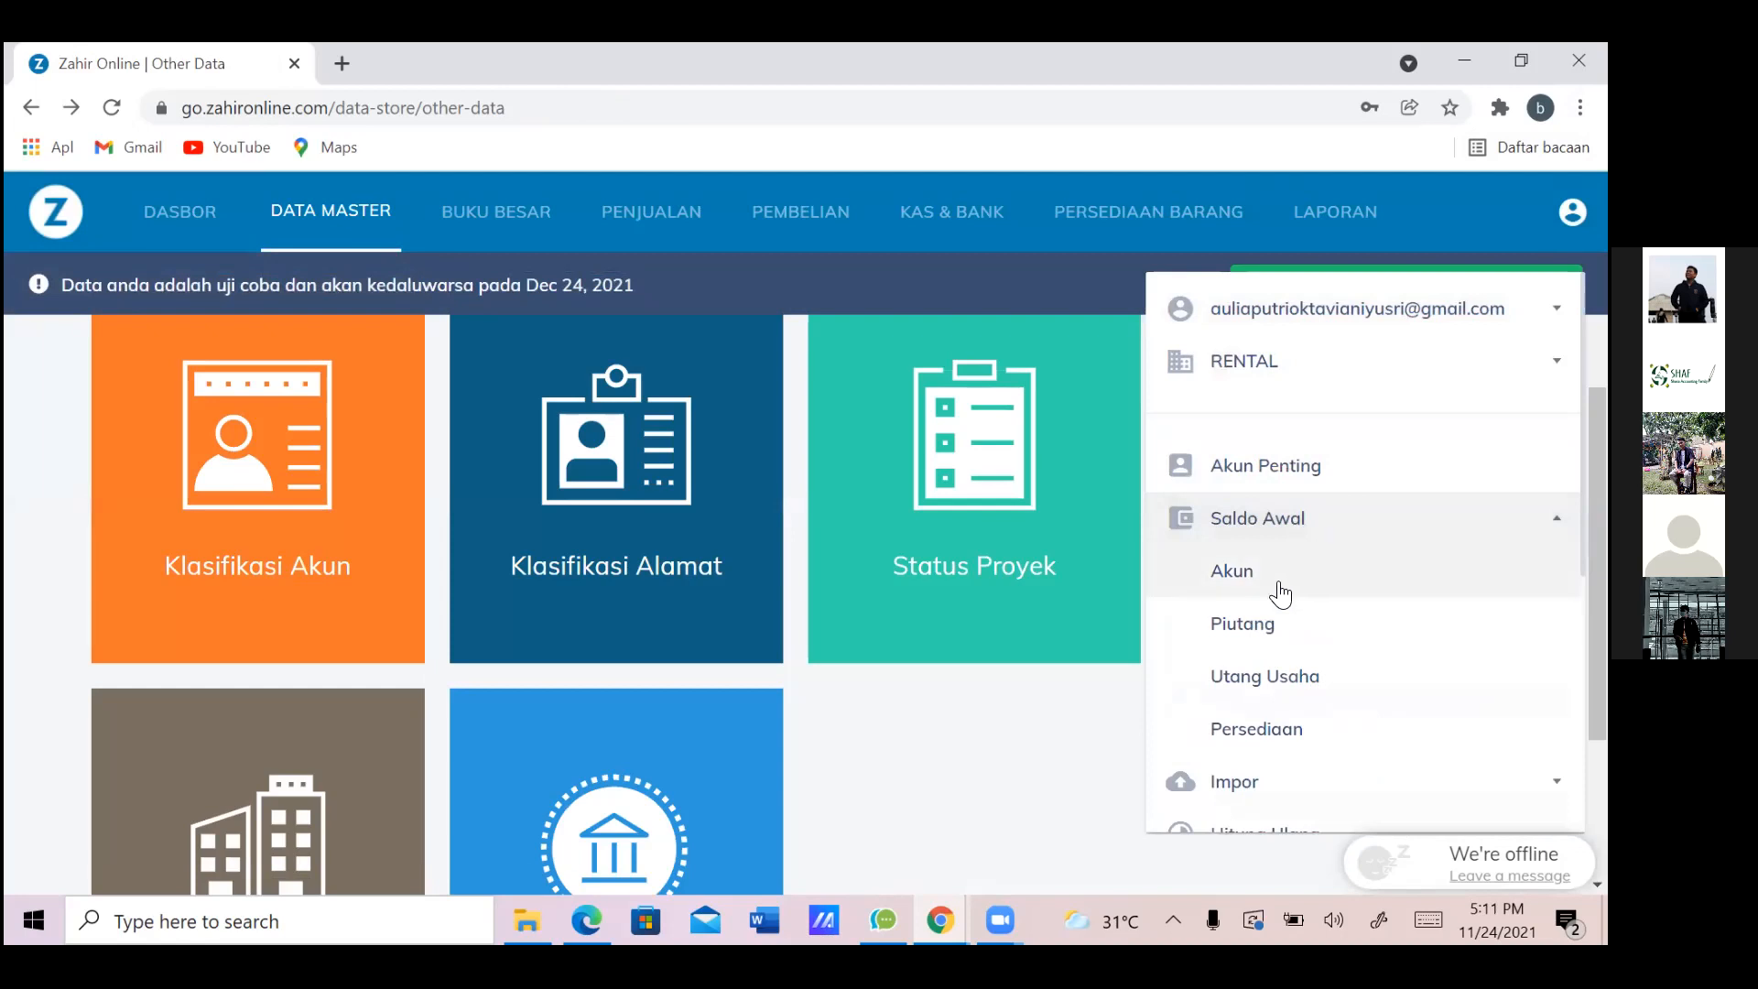
click(1280, 593)
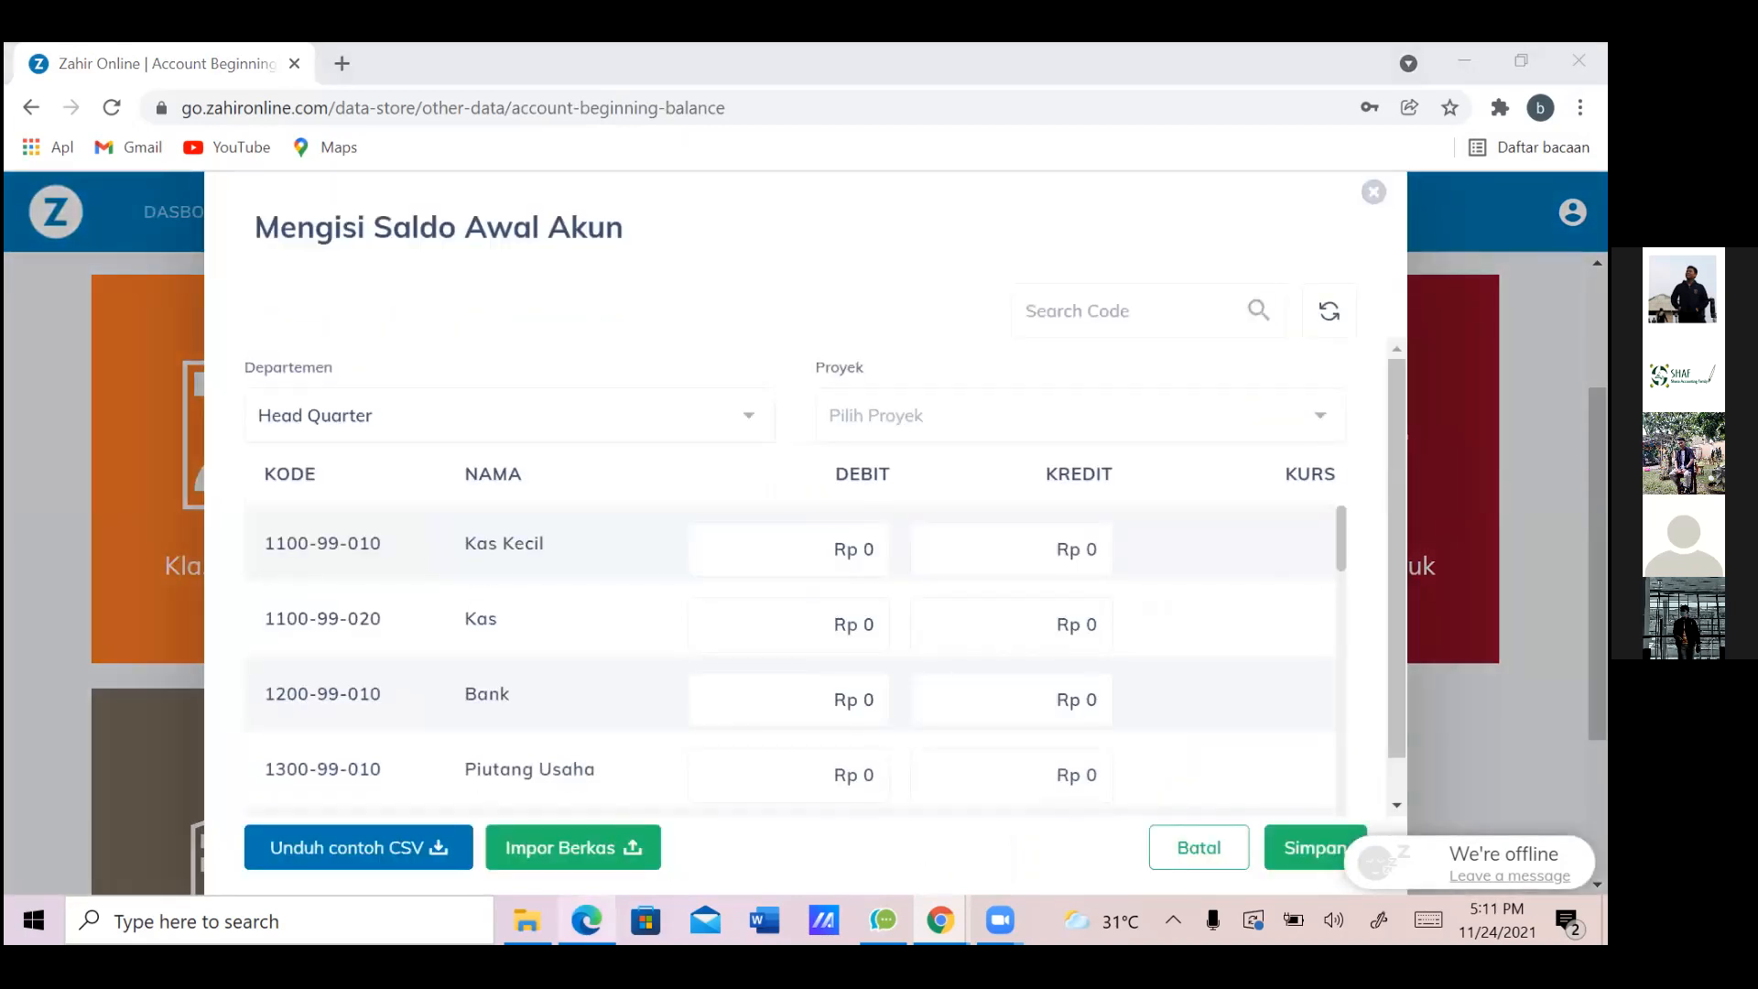
click(526, 921)
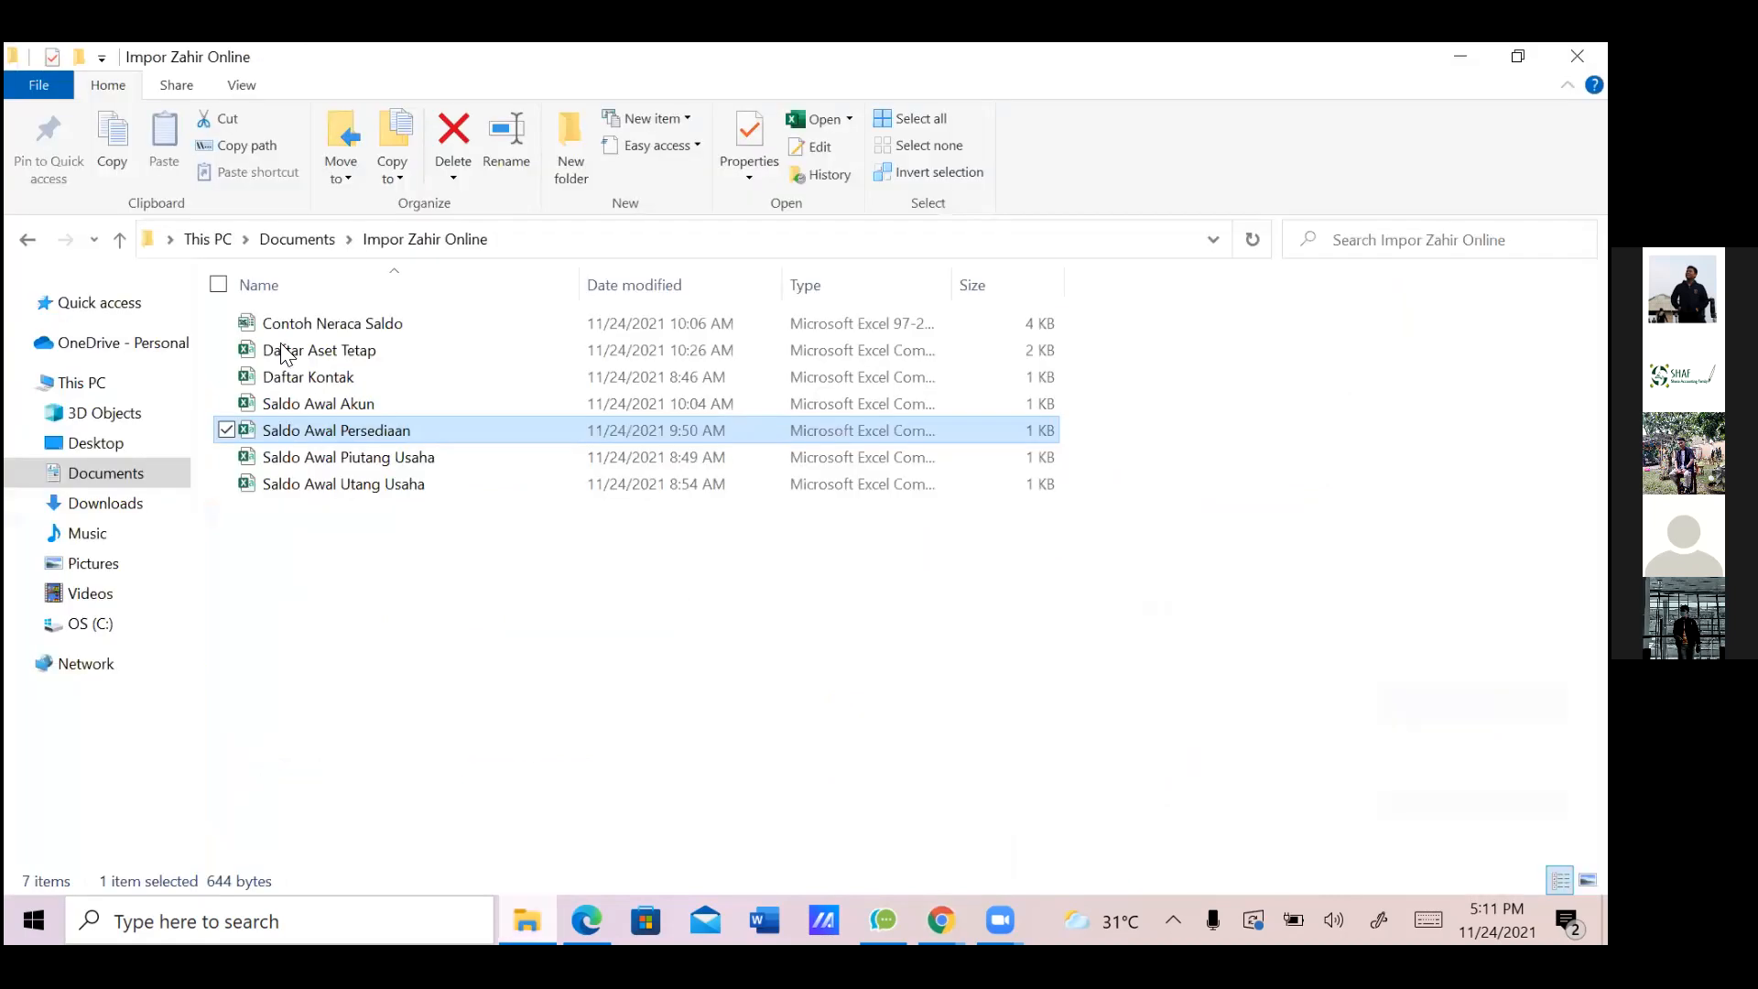
Open the Saldo Awal Akun file from the Impor Zahir Online folder in Excel
click(326, 406)
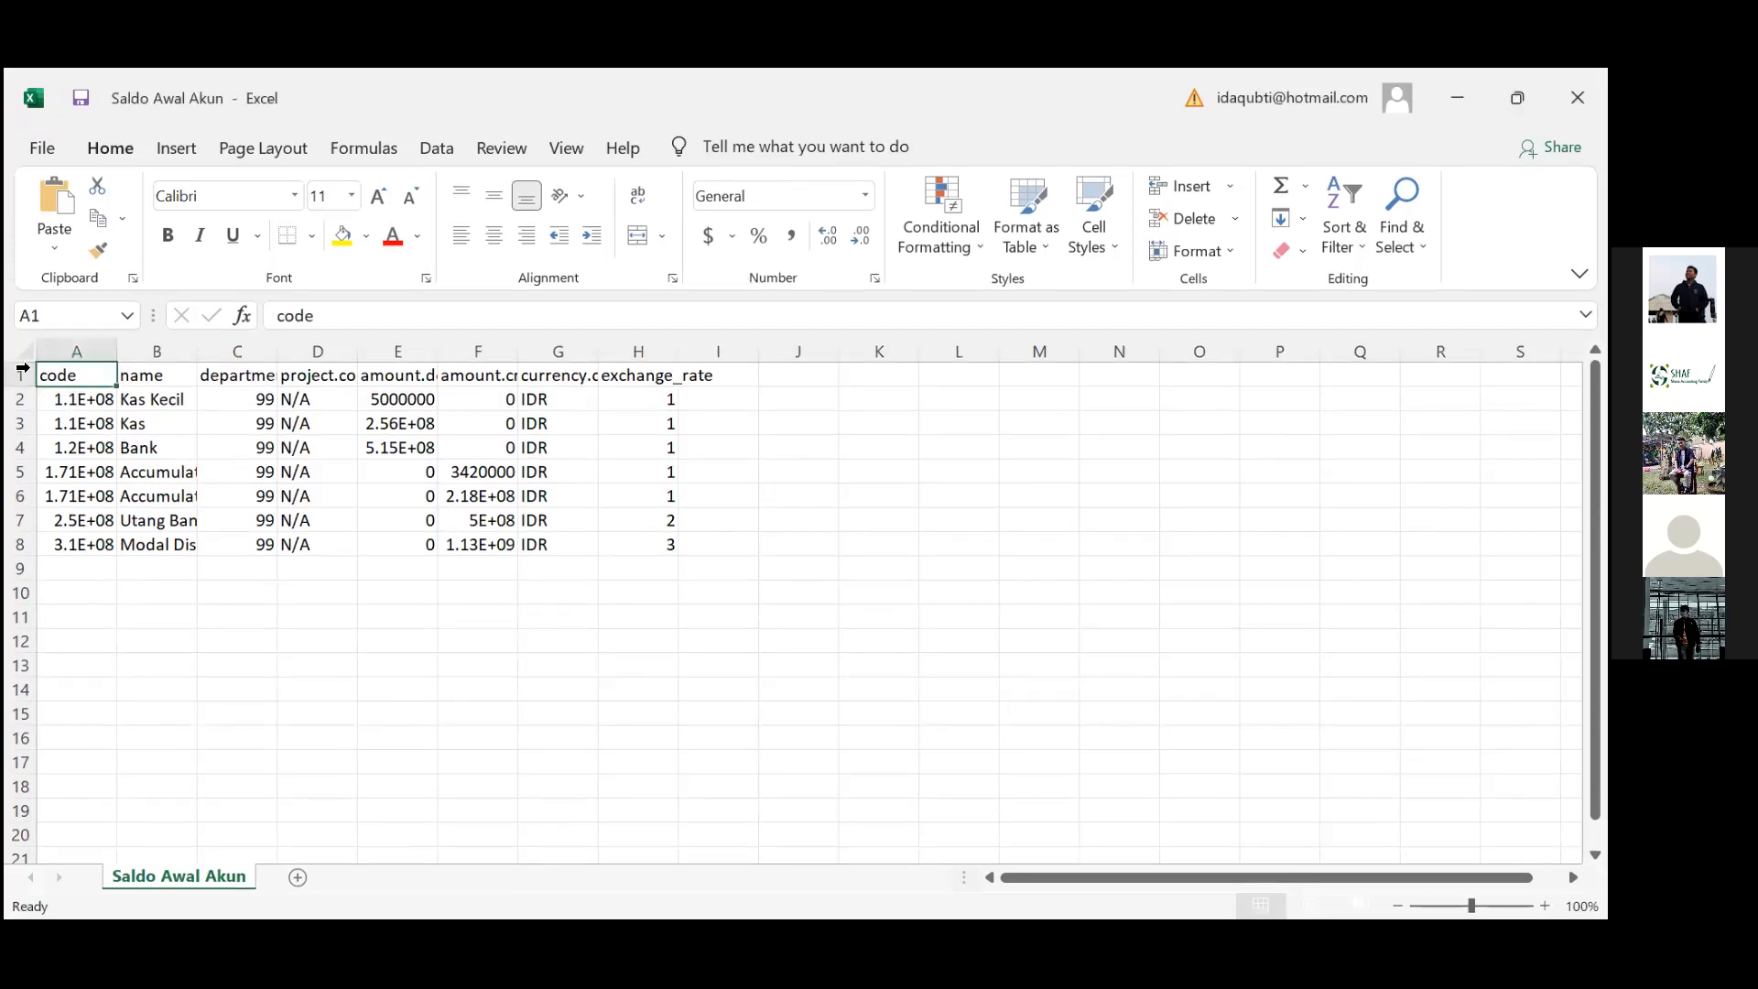
AutoFit all Saldo Awal Akun columns and compare the credit amounts in rows 5 and 6
click(22, 352)
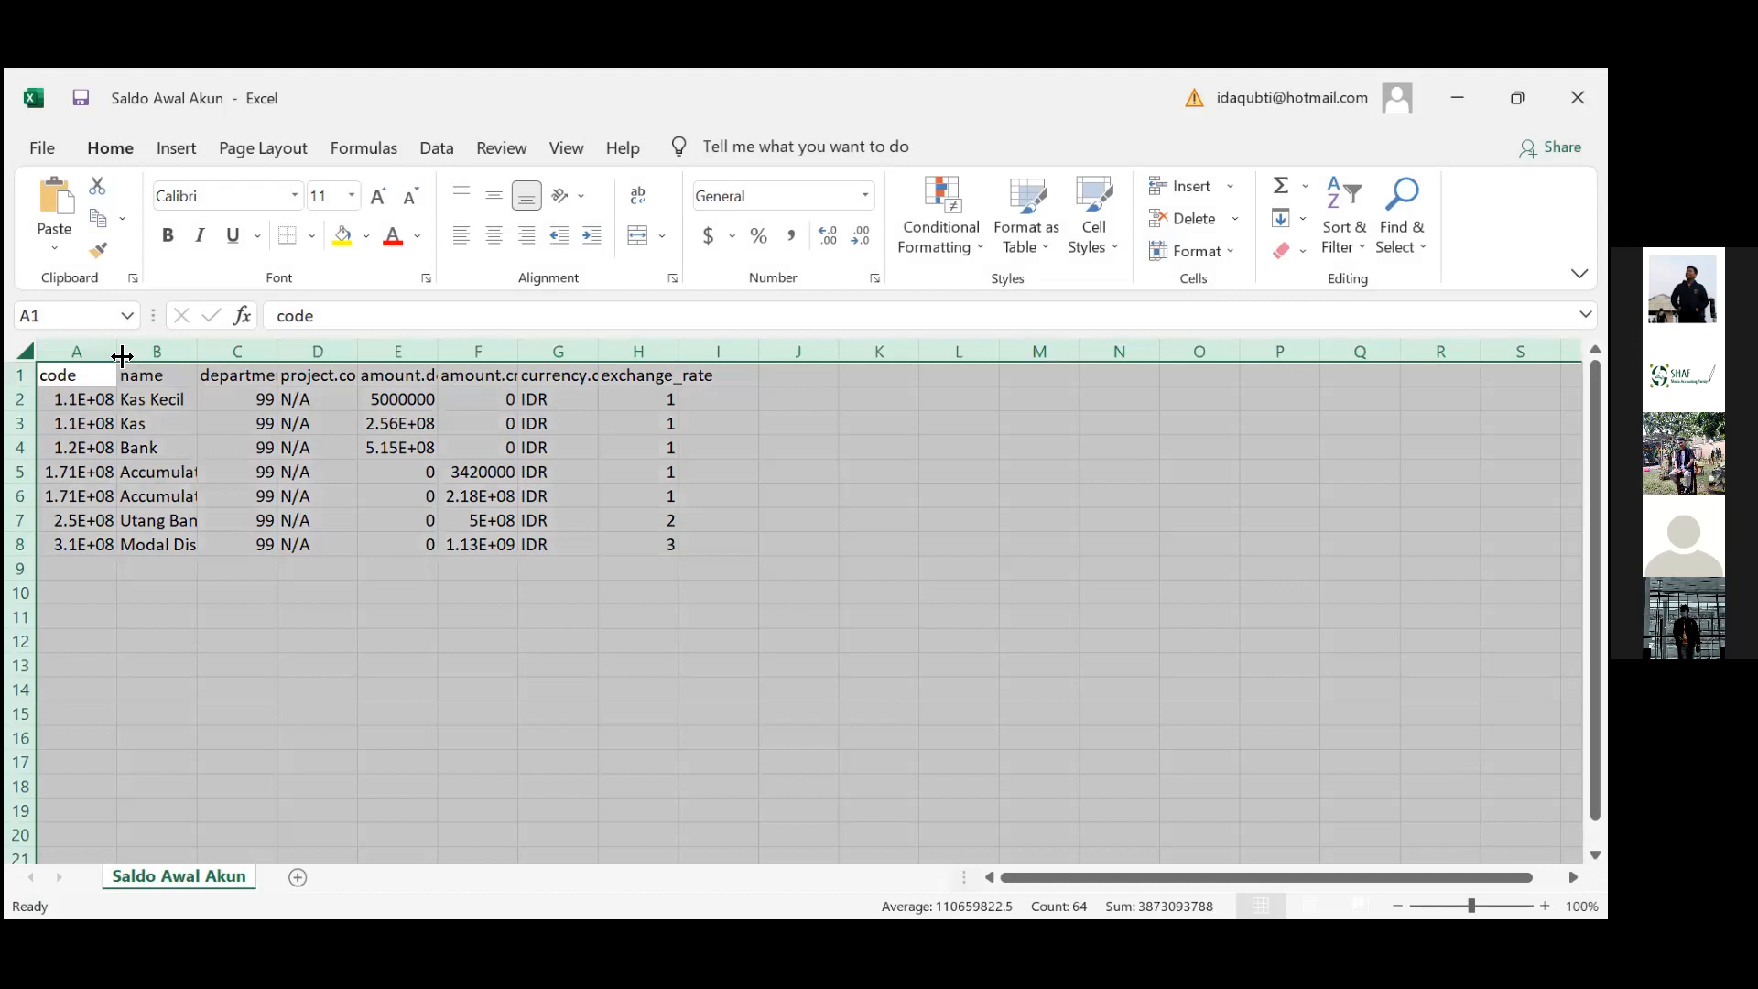
double_click(122, 357)
click(467, 495)
click(553, 489)
key(Down)
key(Down)
key(Down)
key(Up)
key(Up)
key(Up)
key(Up)
key(Right)
key(Right)
key(Right)
key(Right)
key(Left)
key(Down)
key(Up)
key(Down)
key(Up)
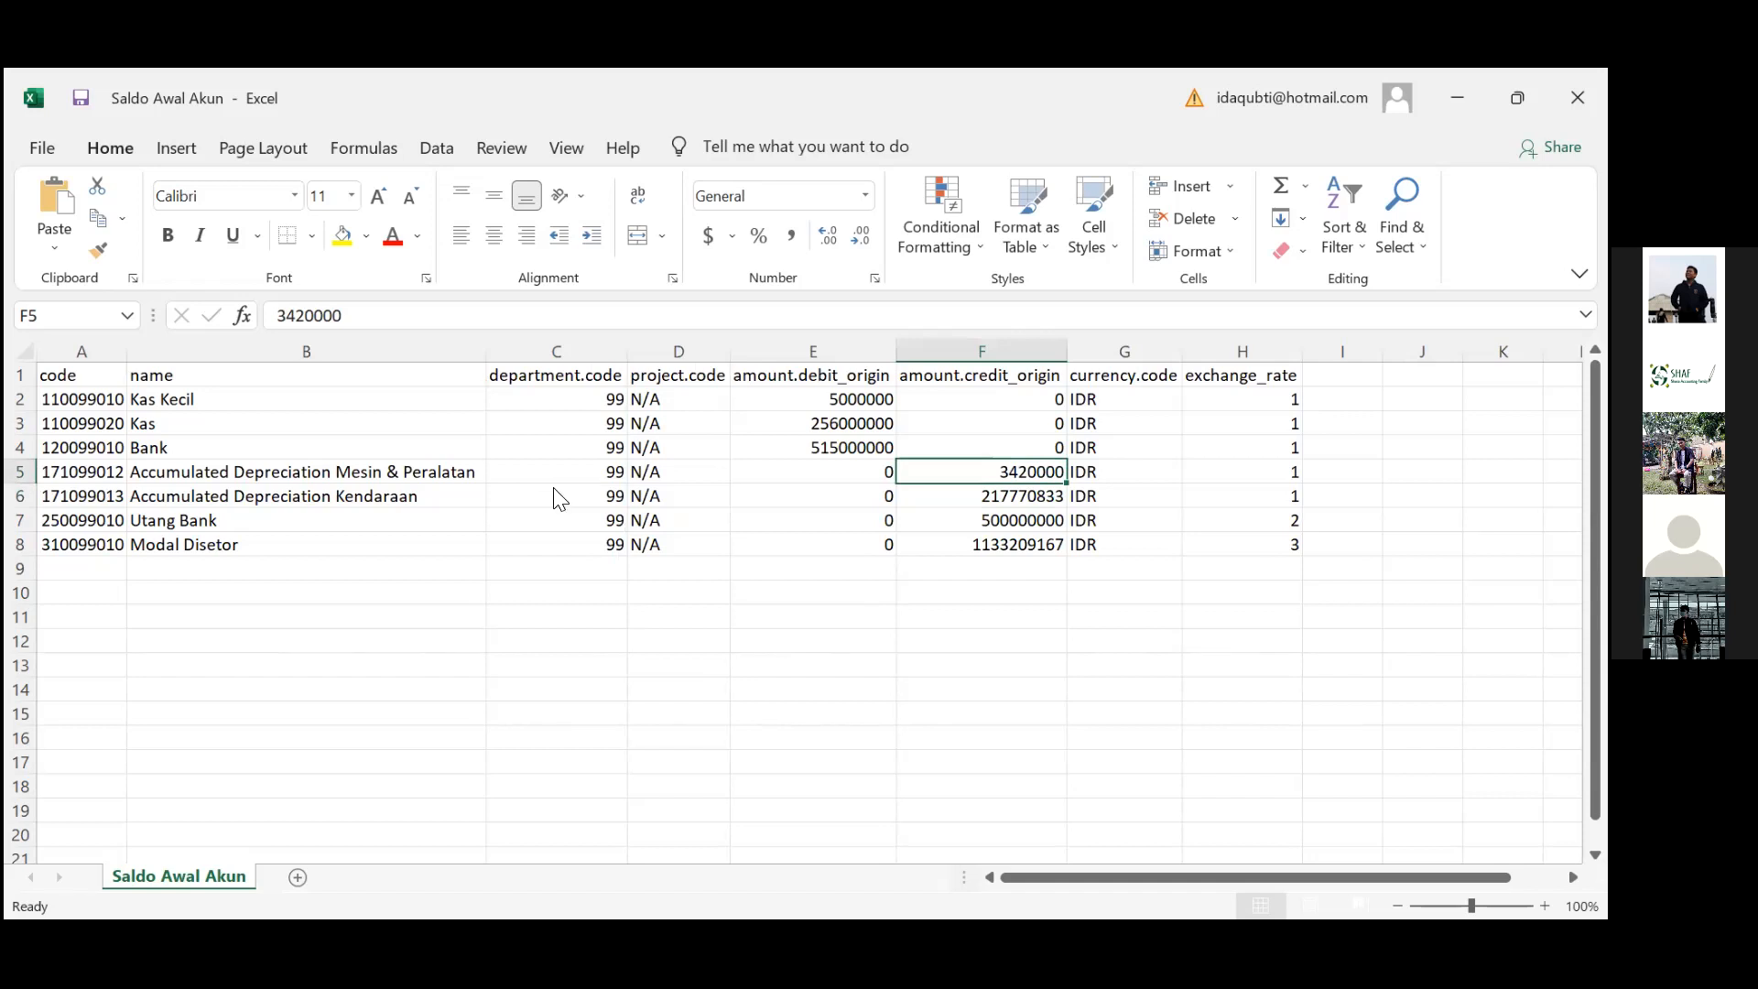
Delete both Accumulated Depreciation rows and save the sheet as CSV
key(ctrl+s)
key(Return)
key(Up)
key(Up)
key(Up)
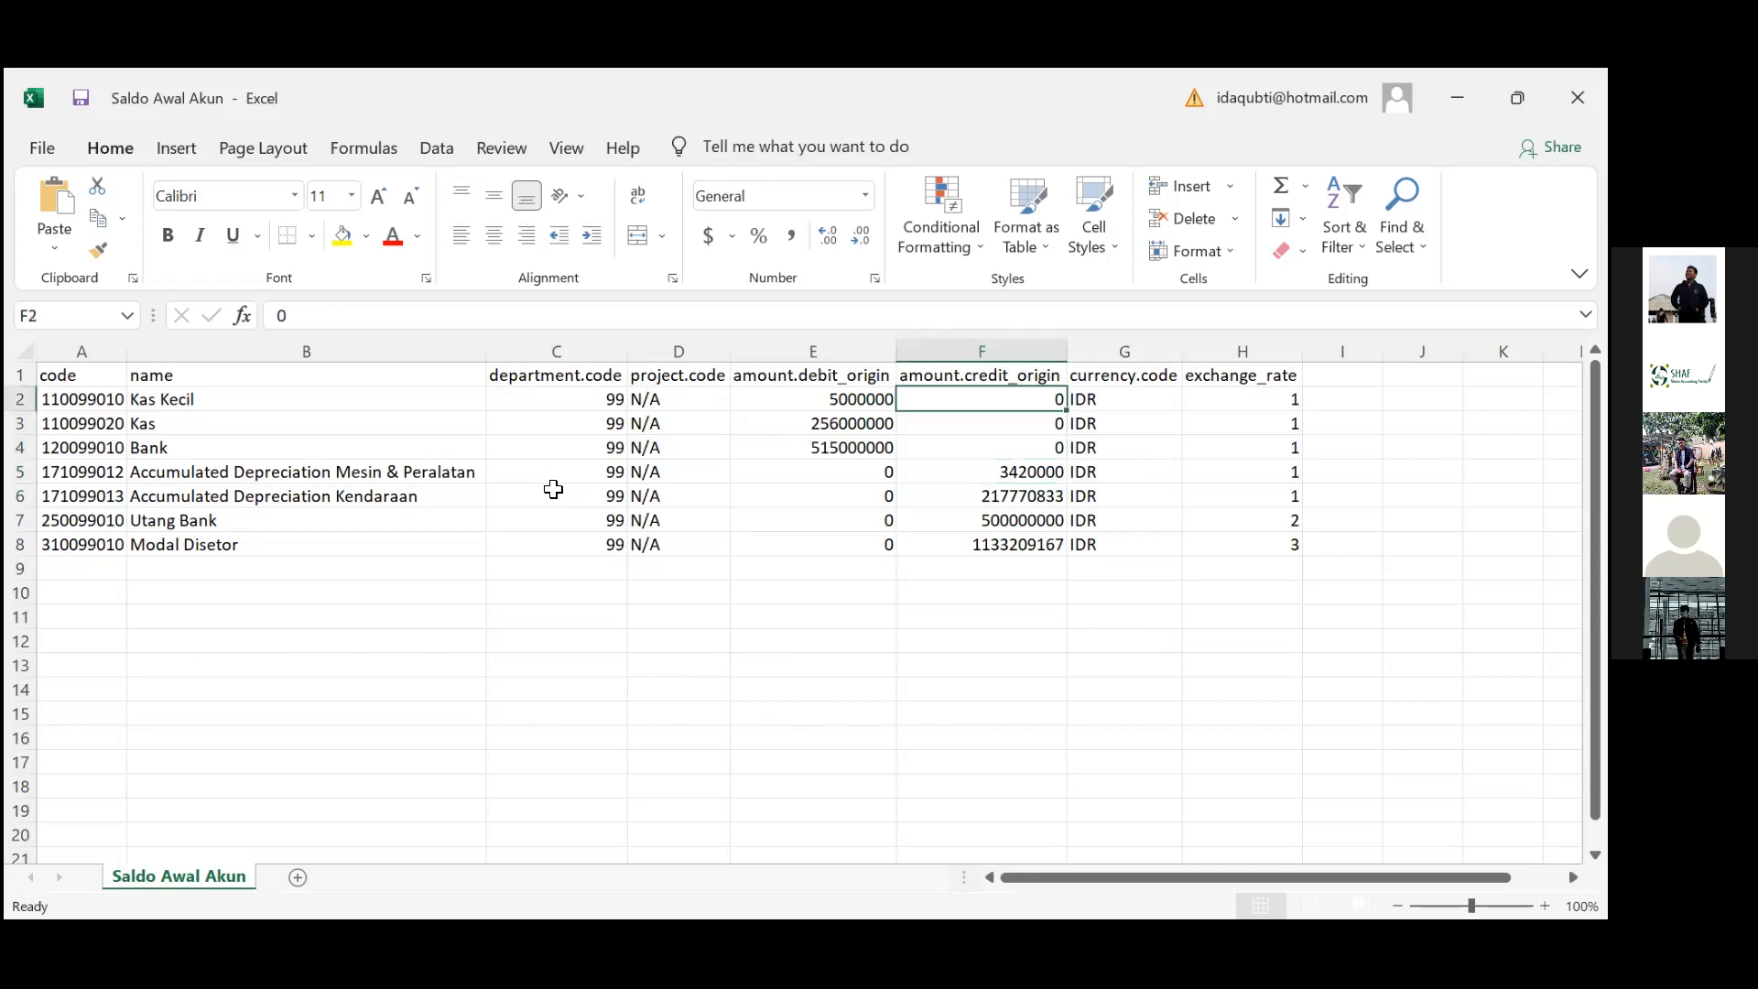
key(Left)
key(Left)
key(Left)
key(Left)
key(Left)
key(Right)
key(Down)
key(Down)
key(Down)
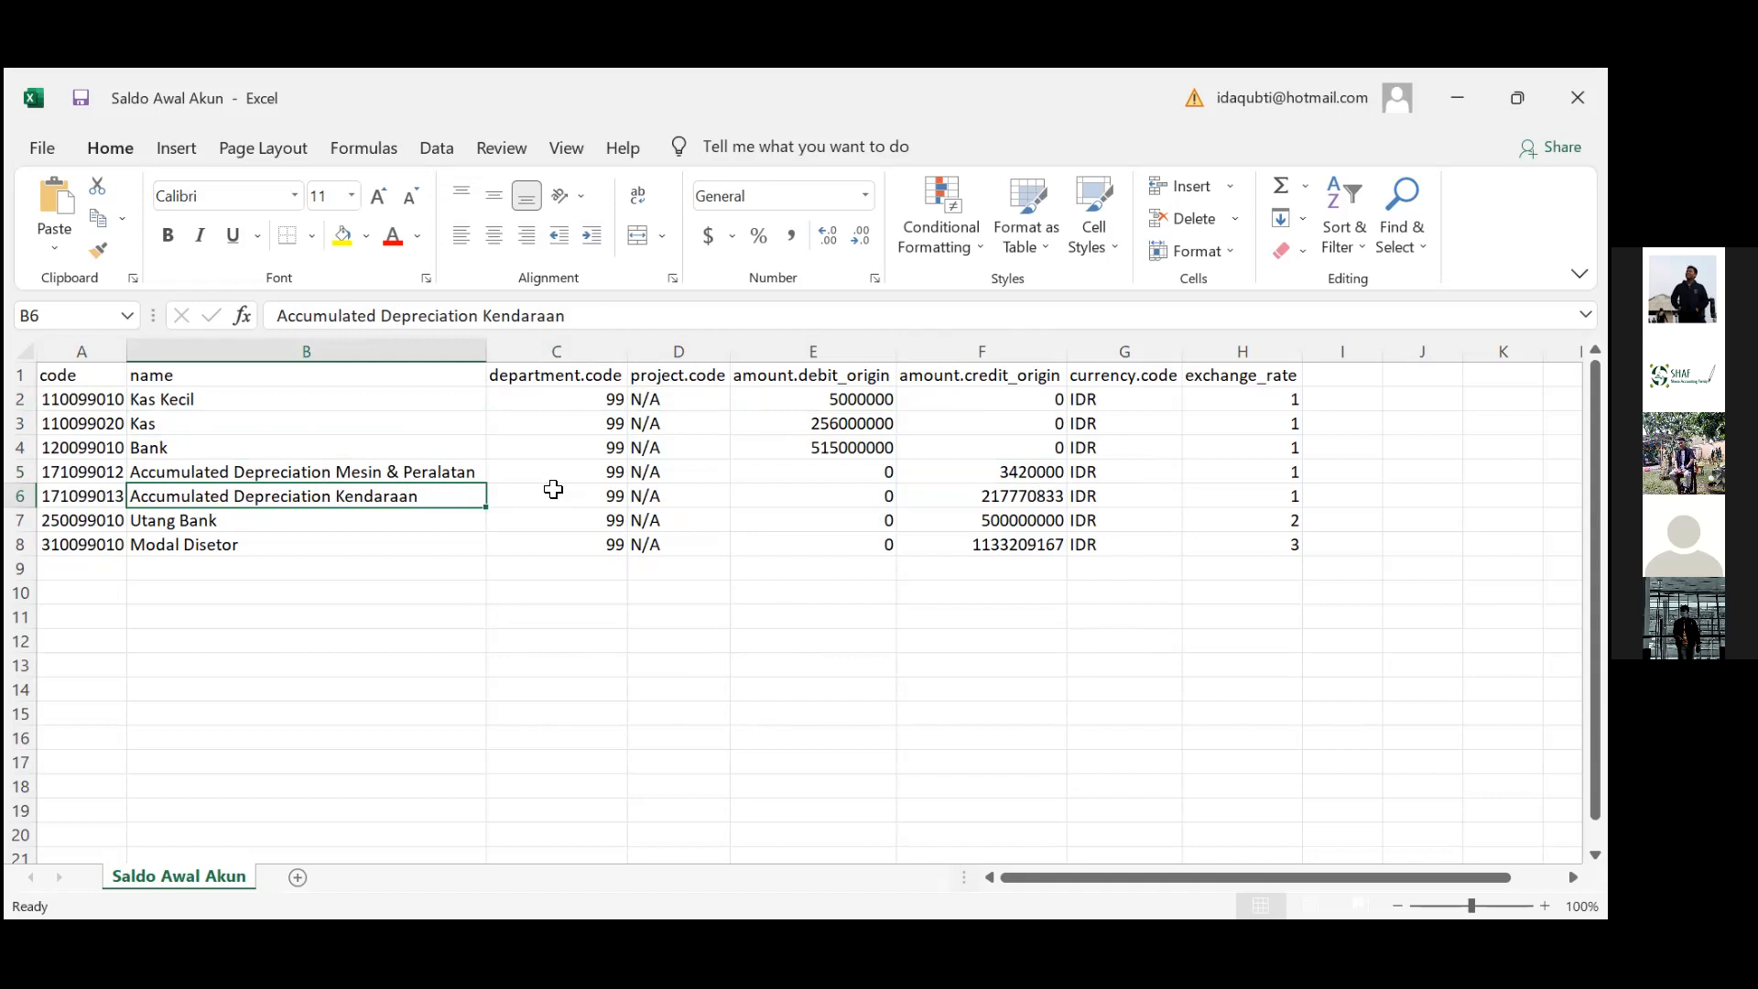
key(Up)
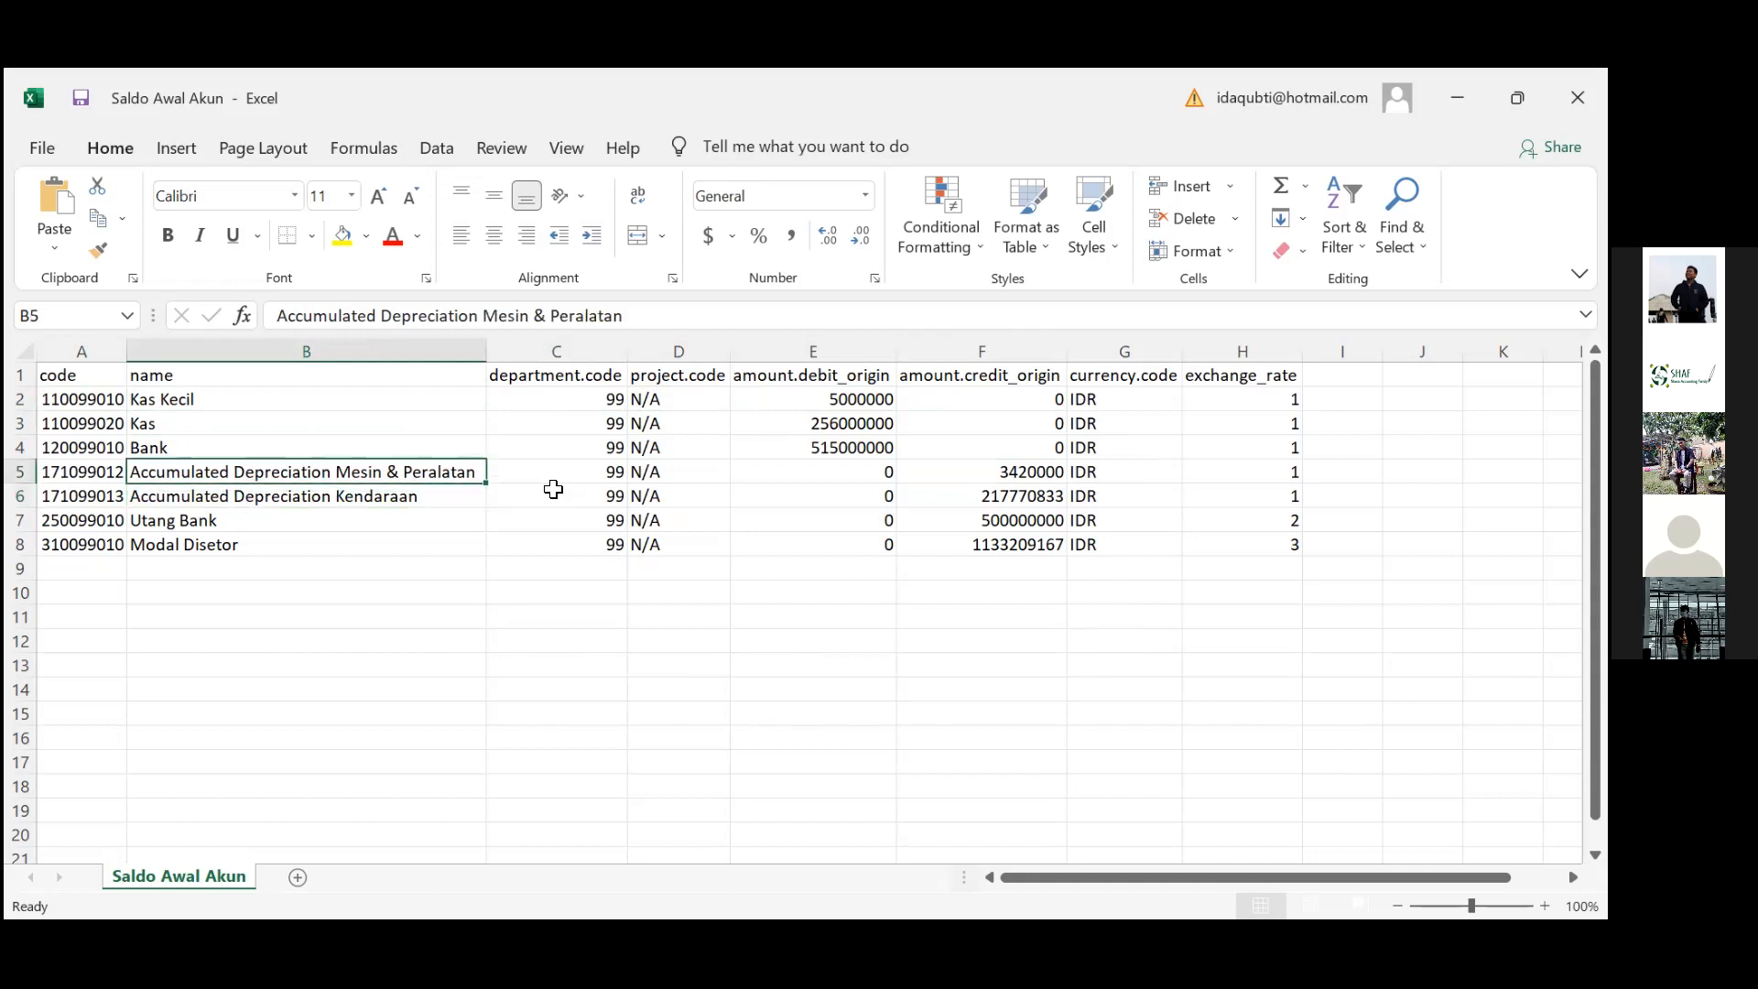
key(shift+Down)
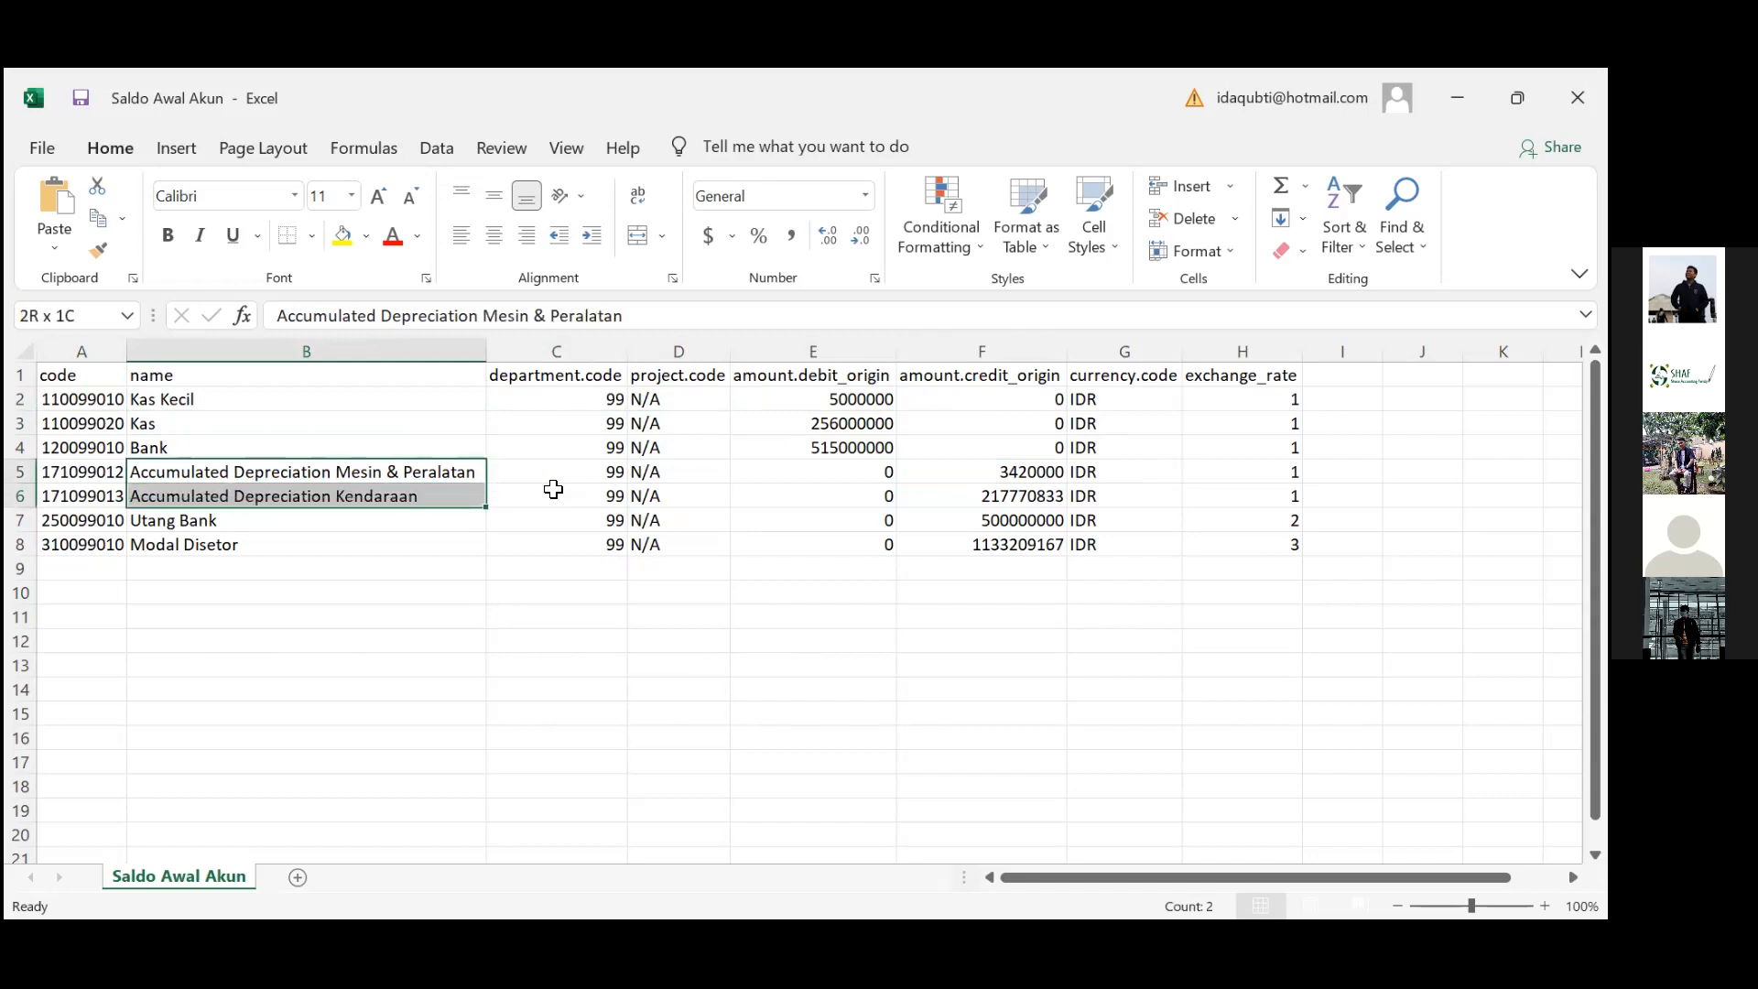
key(alt)
key(h)
key(d)
key(r)
key(Down)
key(Down)
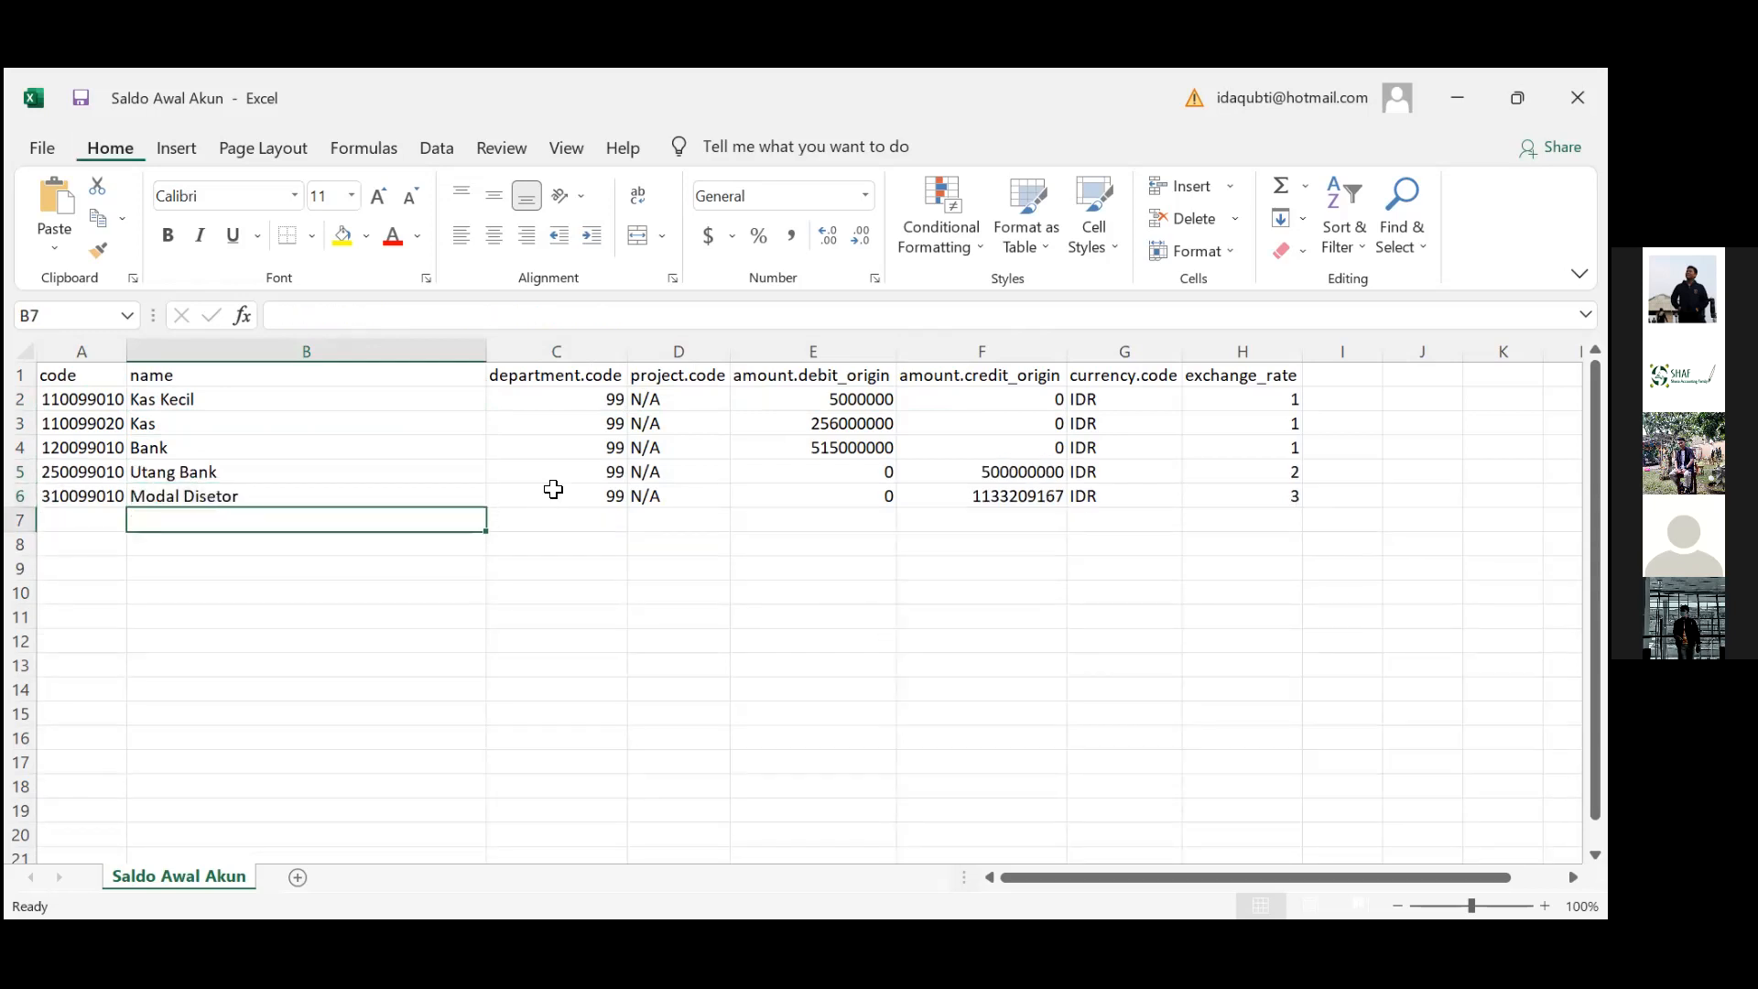
key(ctrl+s)
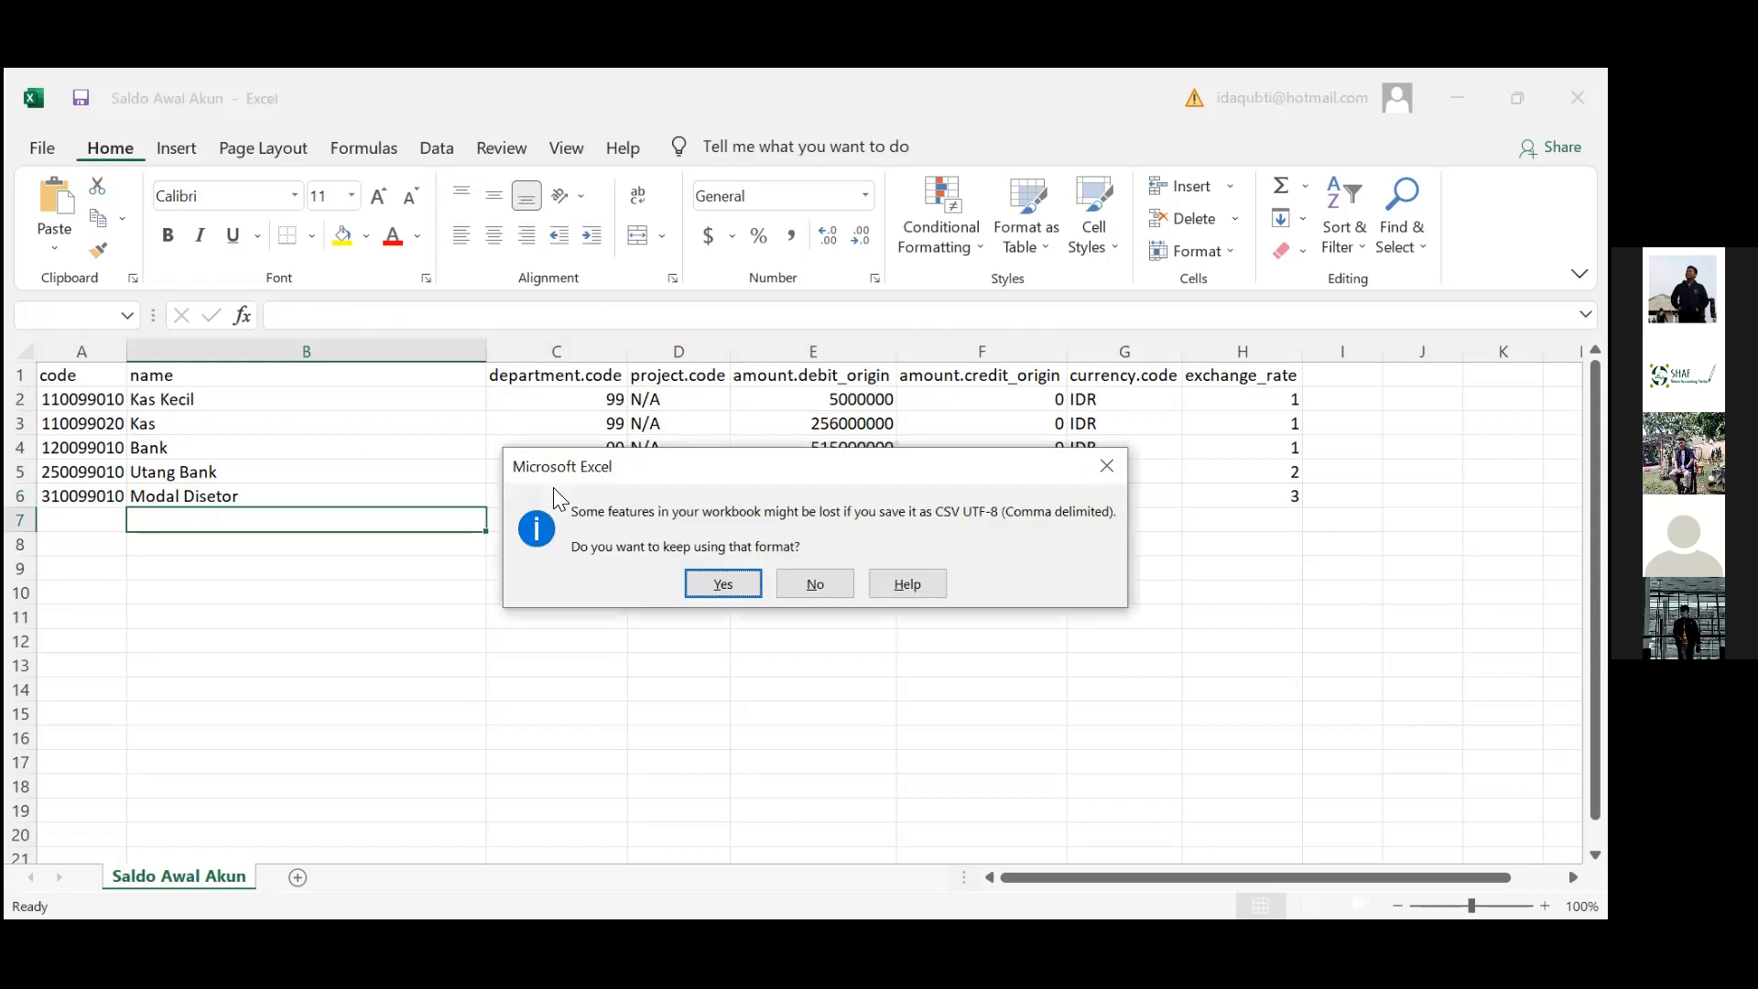
key(Return)
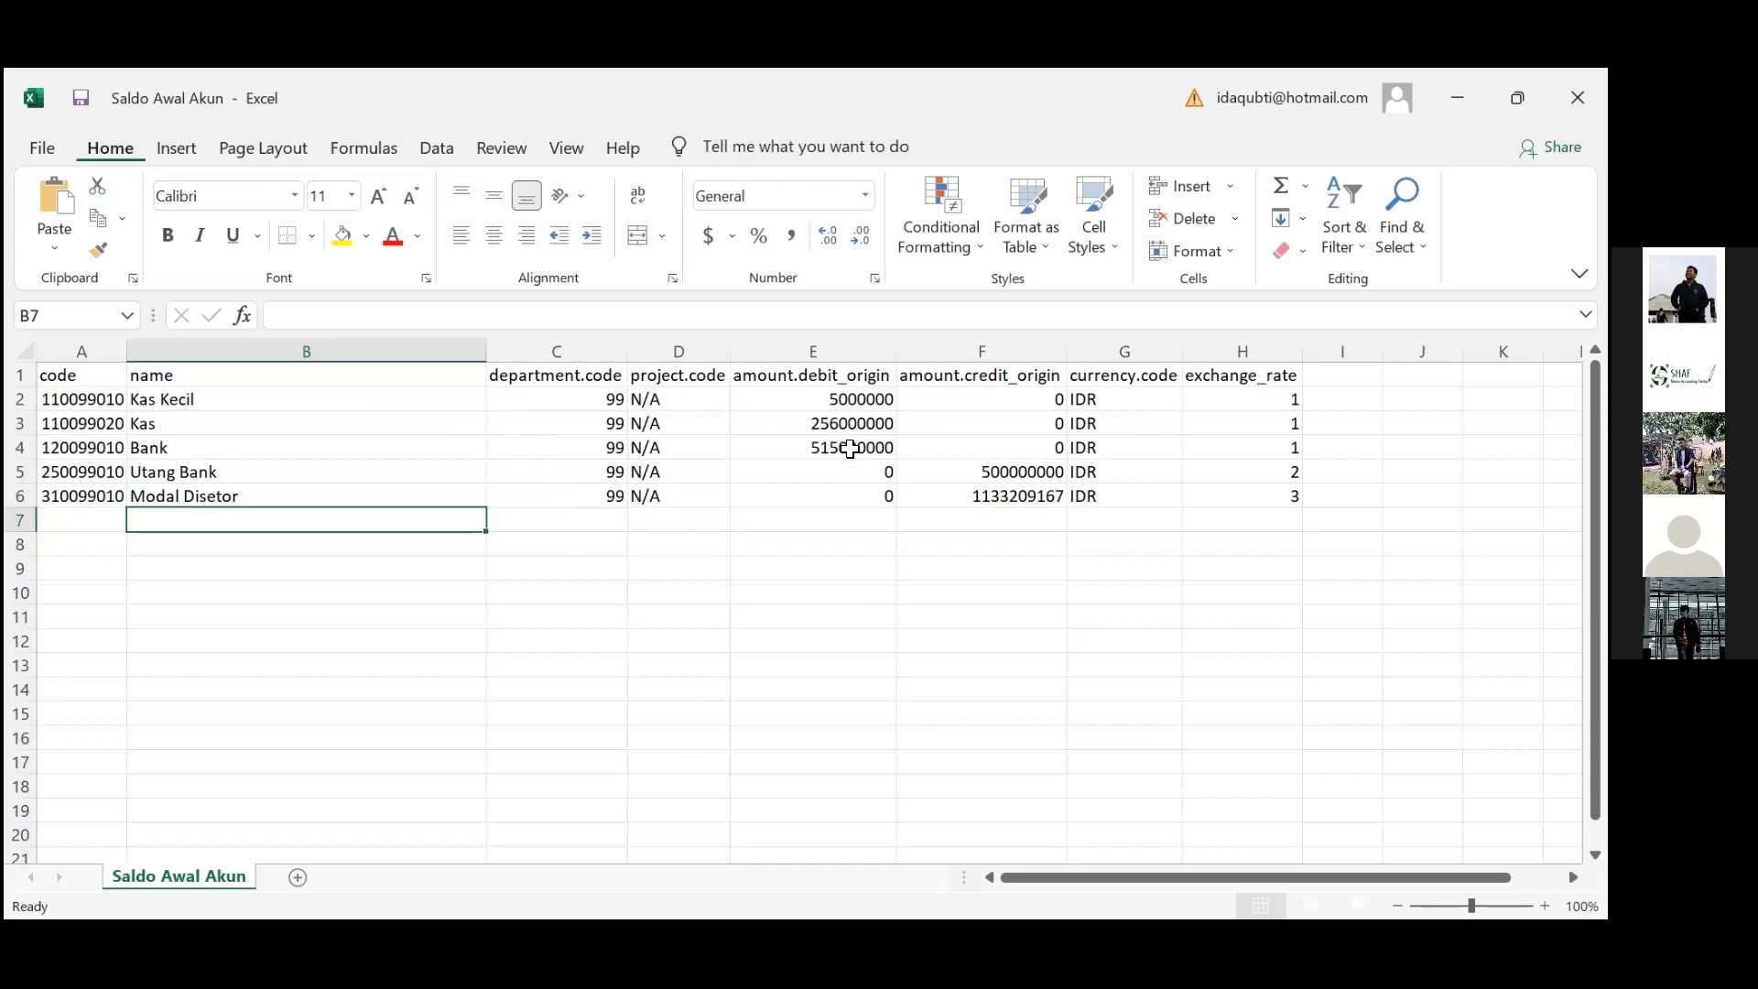
click(881, 443)
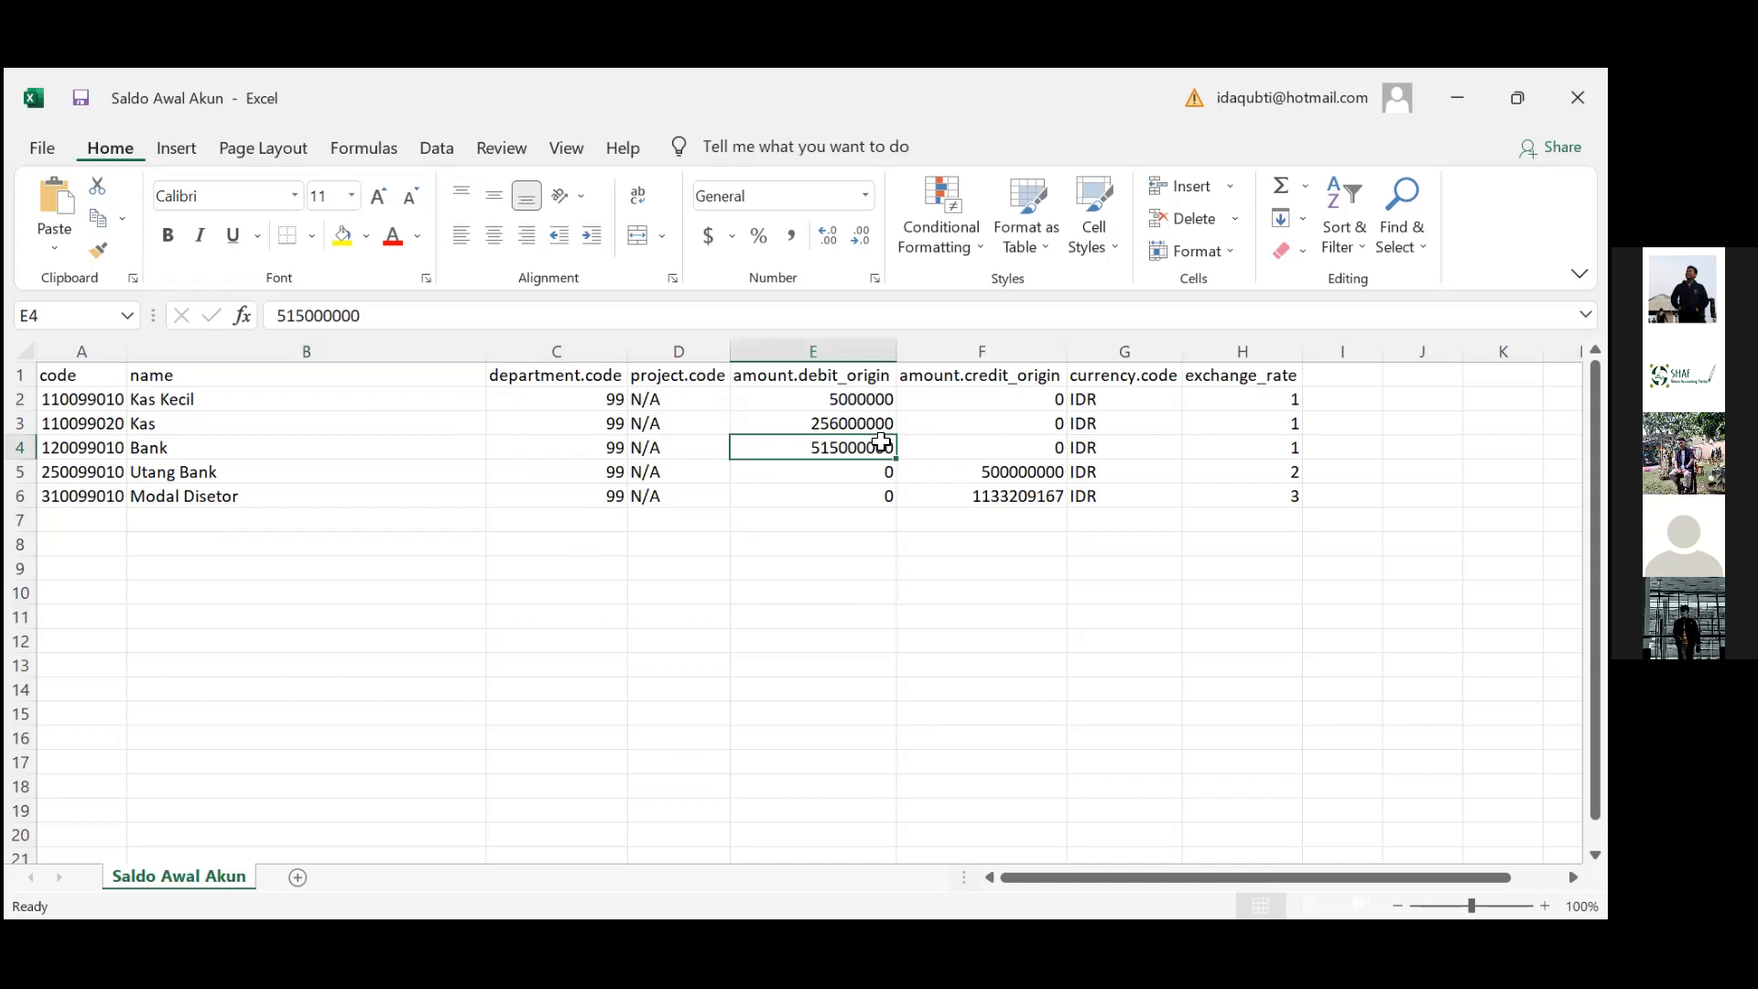
click(337, 400)
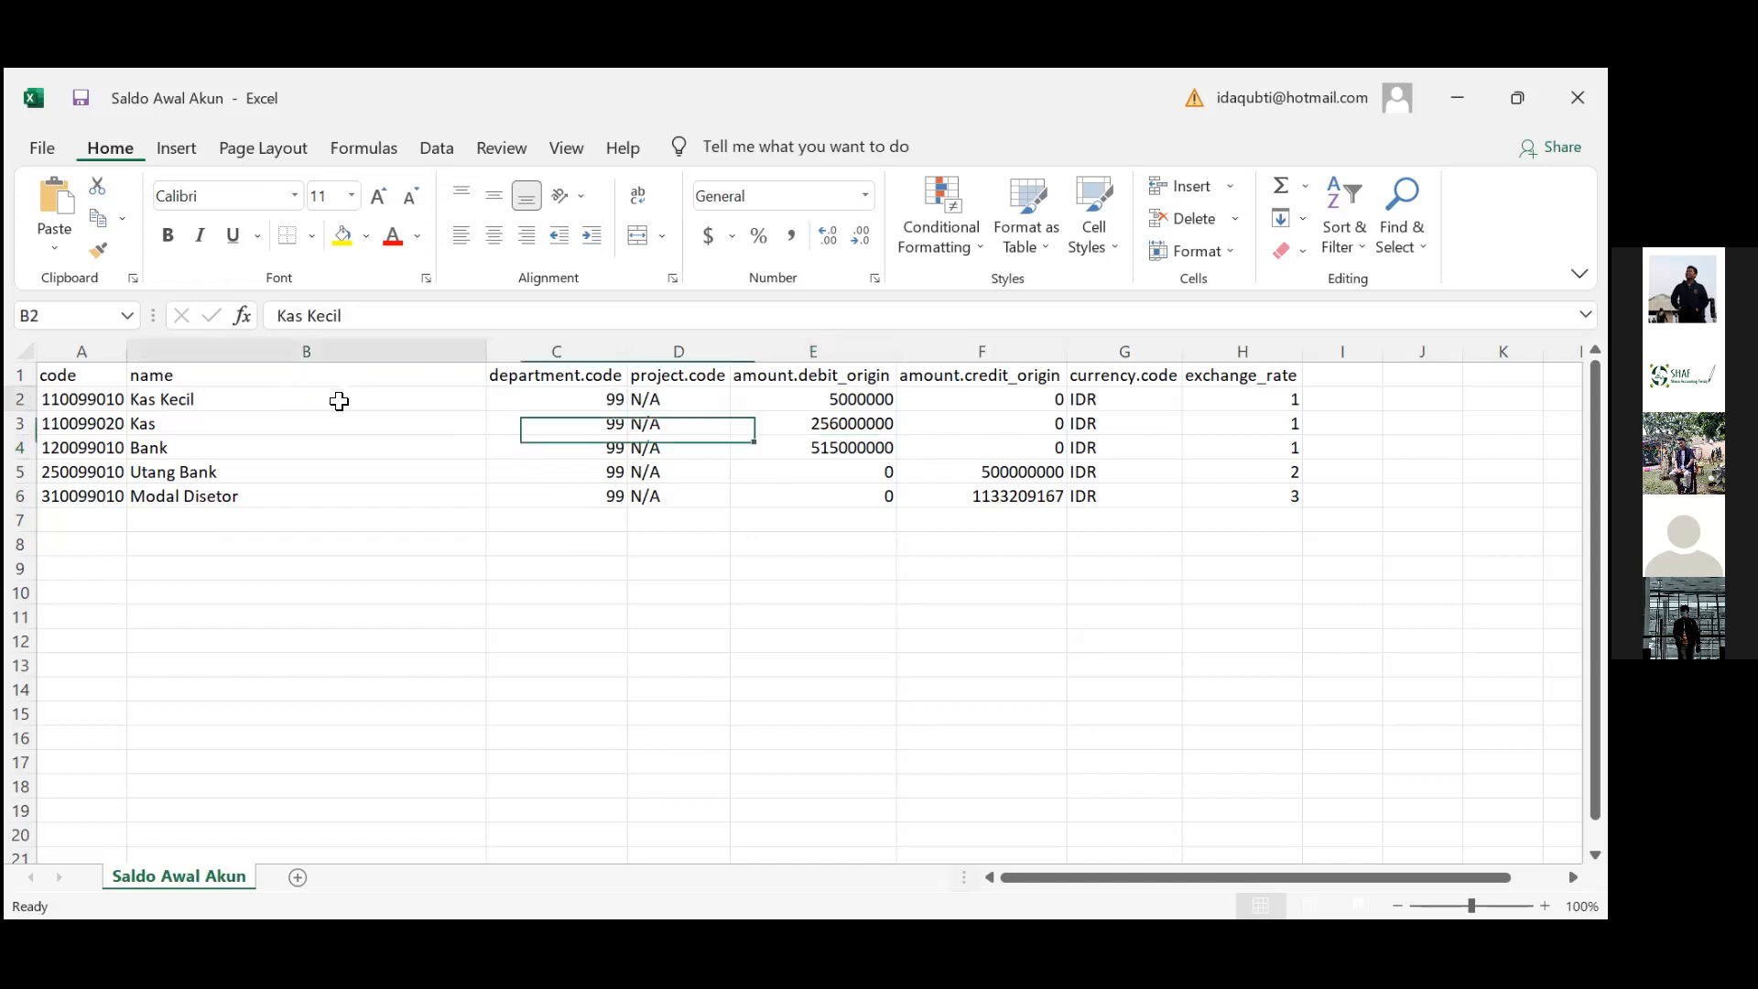
key(Down)
key(Down)
key(Down)
key(Down)
key(Down)
key(Down)
key(Down)
key(Down)
key(Down)
key(Up)
key(Up)
key(Up)
key(Up)
key(Up)
key(Up)
key(Up)
key(Up)
key(Up)
key(Down)
key(Down)
key(Down)
key(Down)
key(Down)
key(Down)
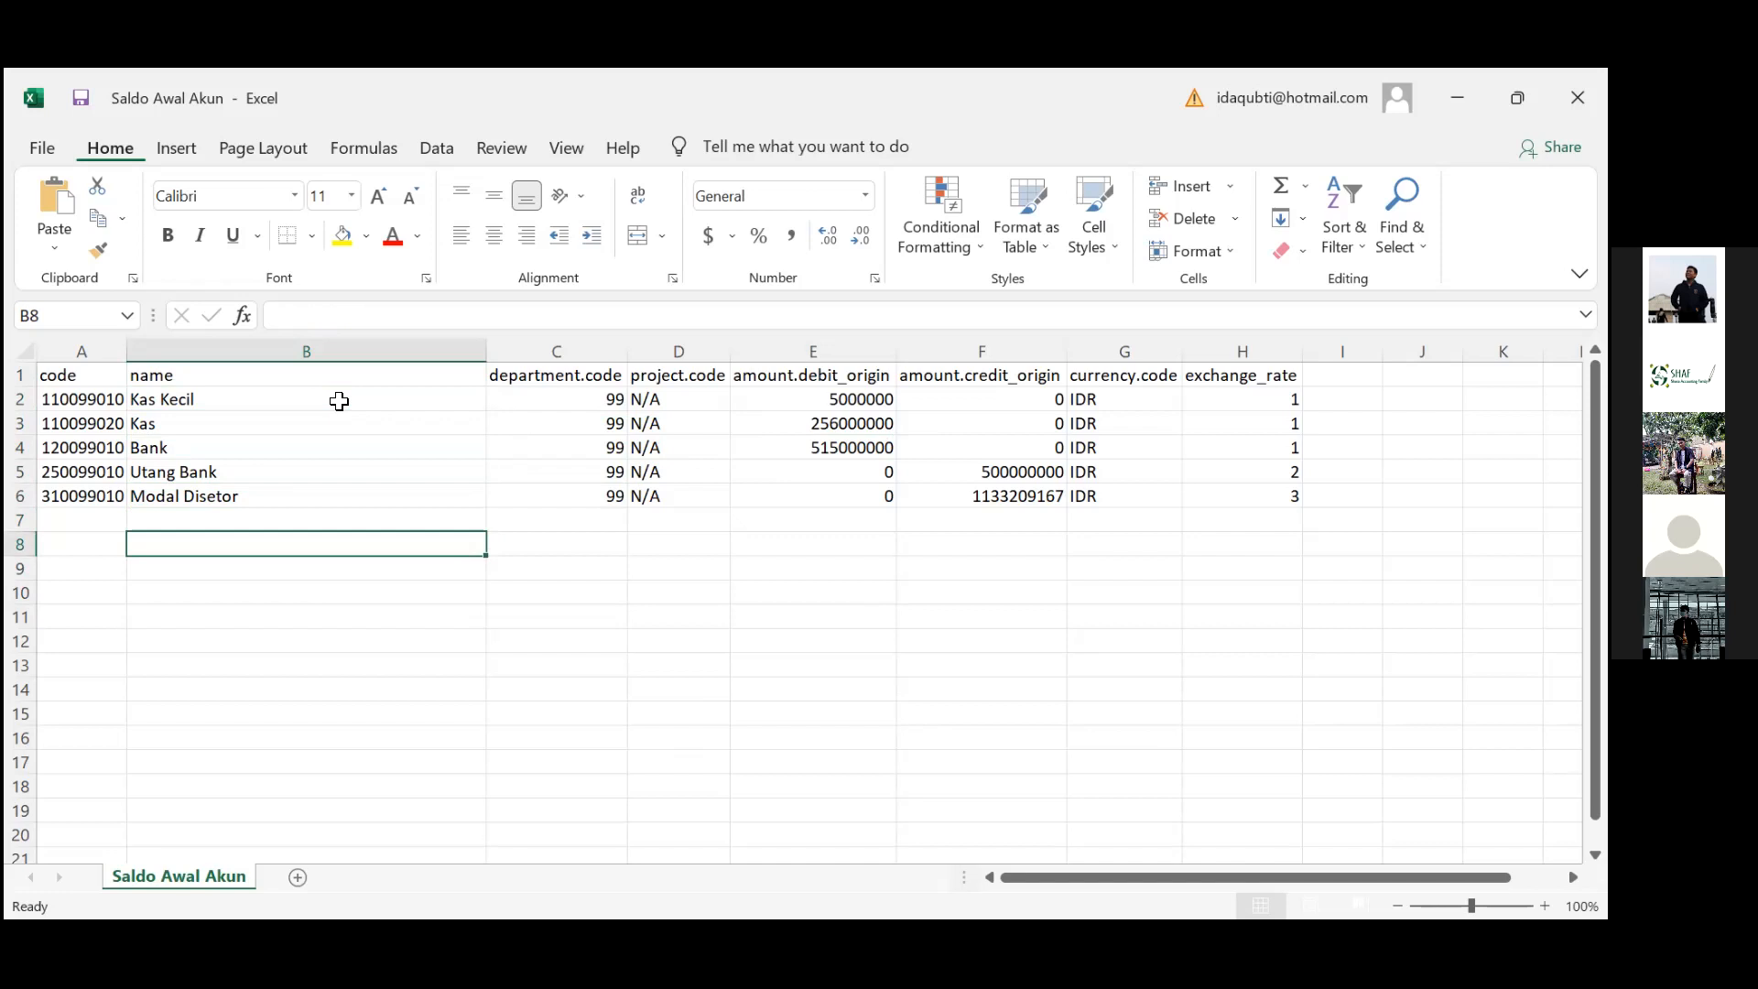
Enter Piutang Usaha, Utang Usaha, Kendaraan, Peralatan, Penyusutan Kendaraan and Penyusutan Peralatan in B8:B13
text(Piutang )
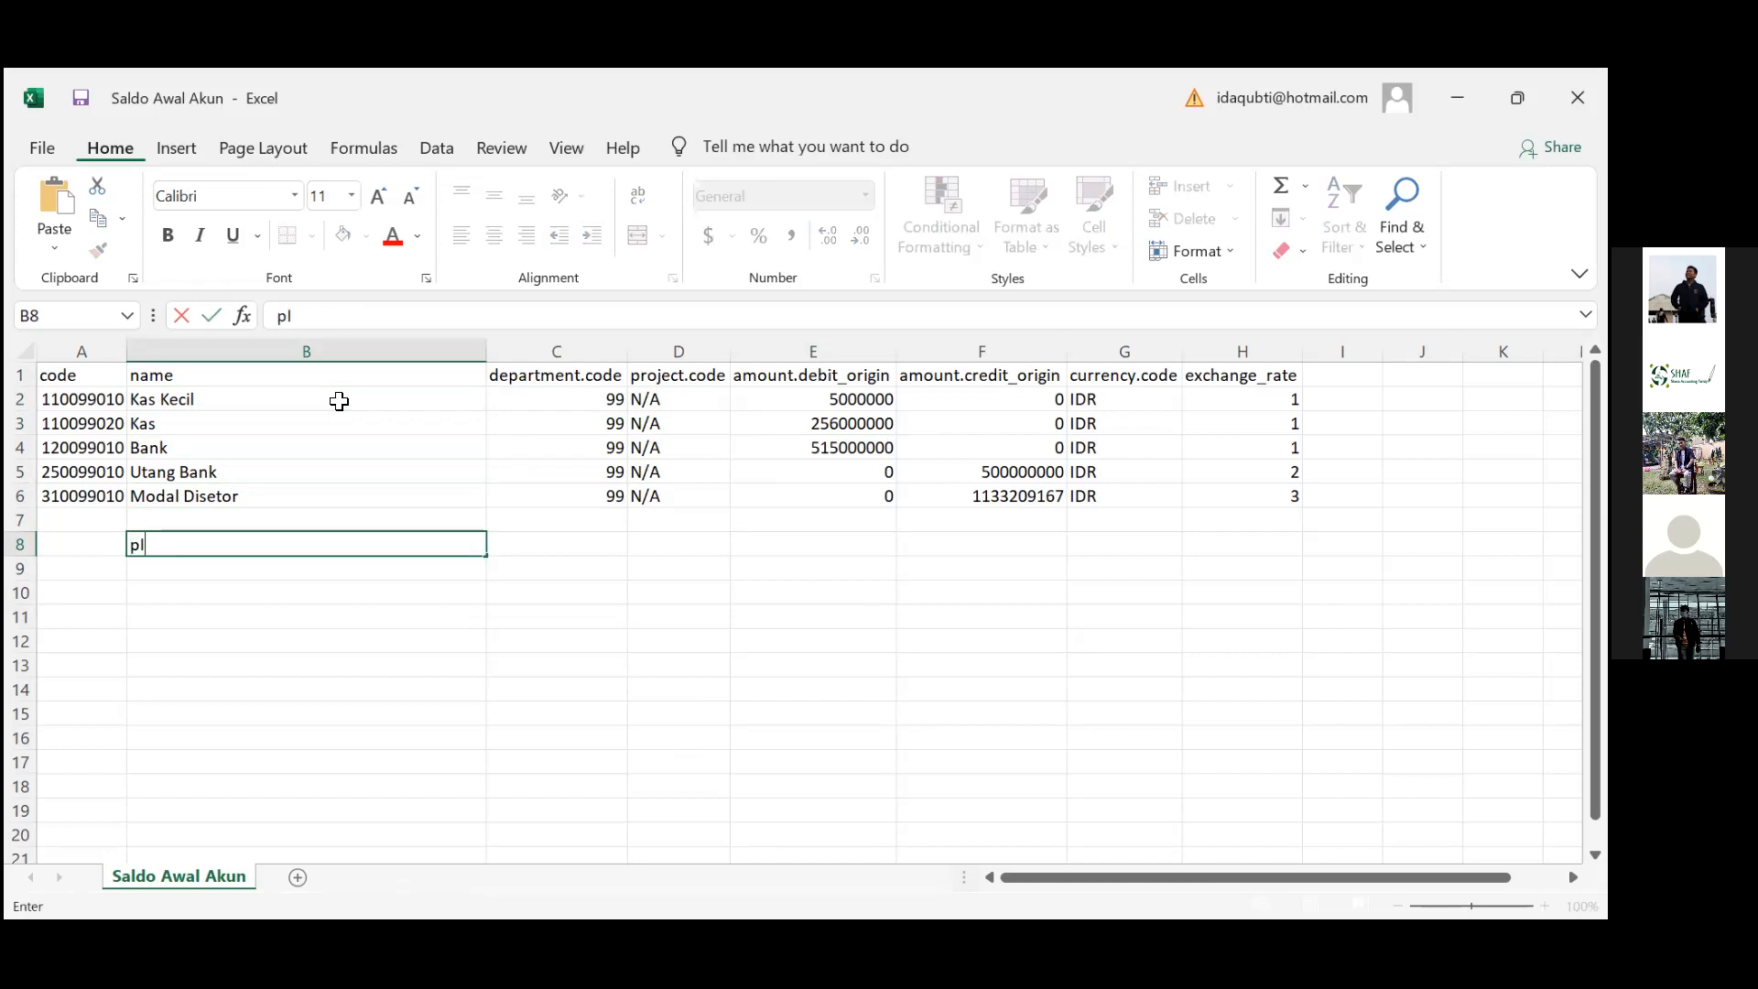
text(Usaha)
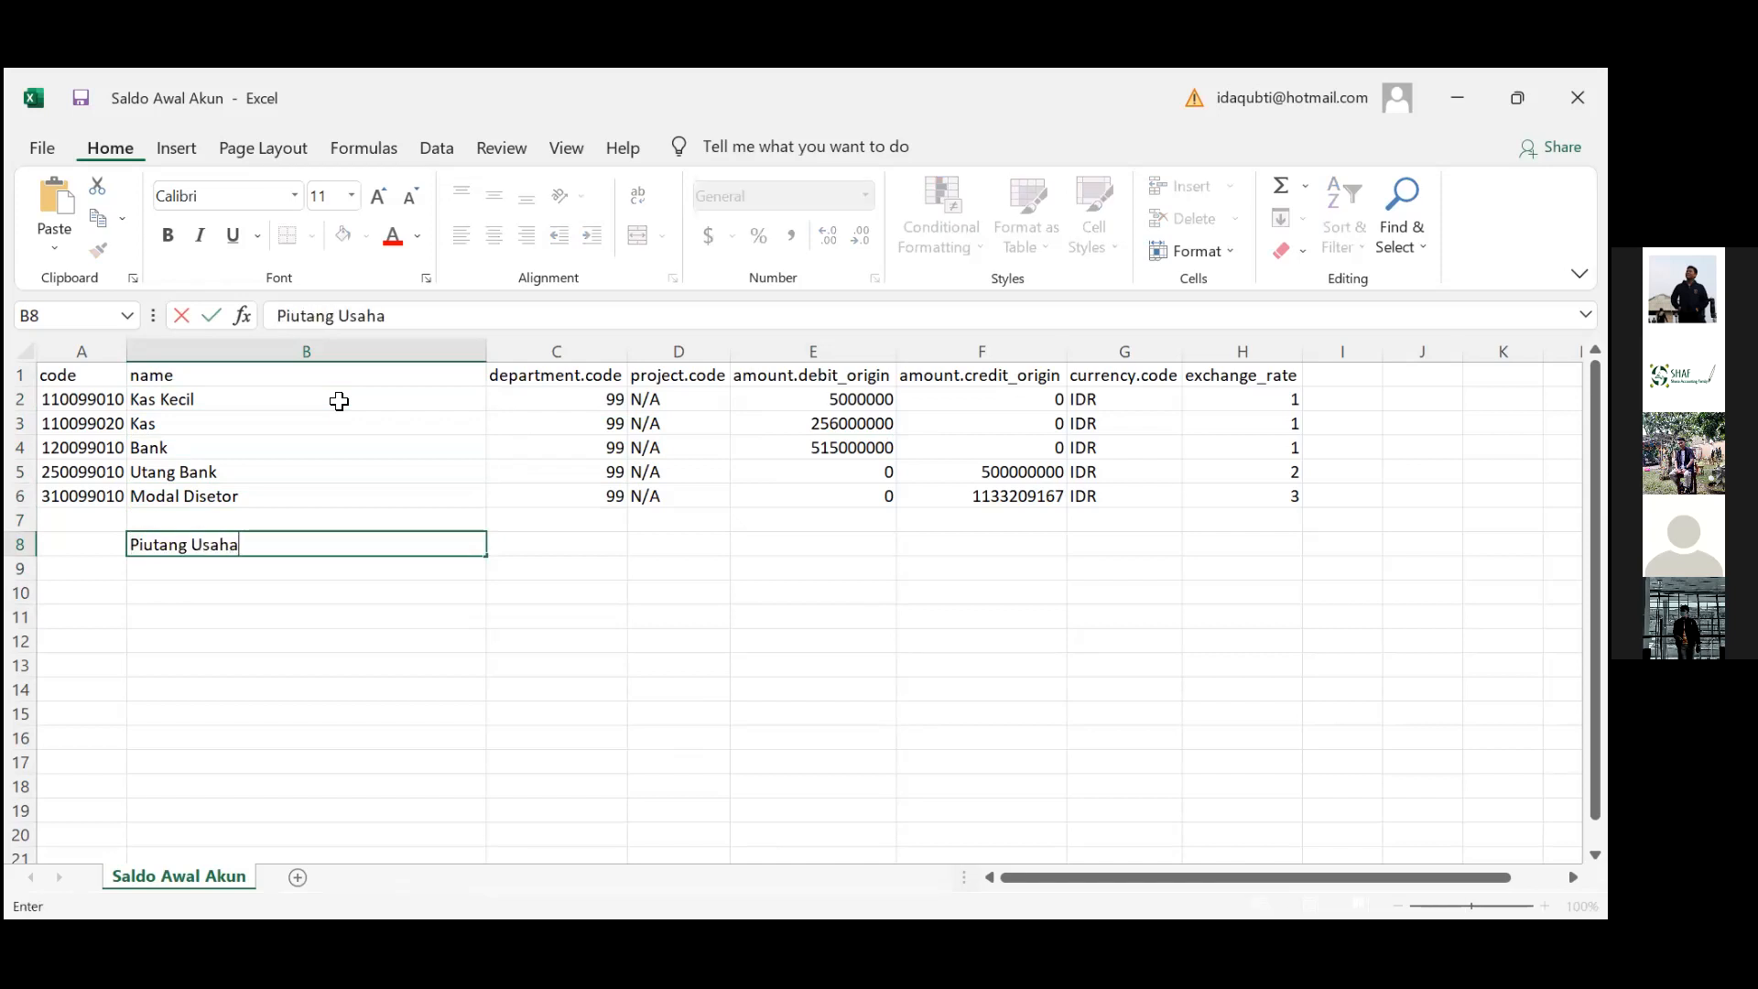
key(Return)
text(Utang Usaha)
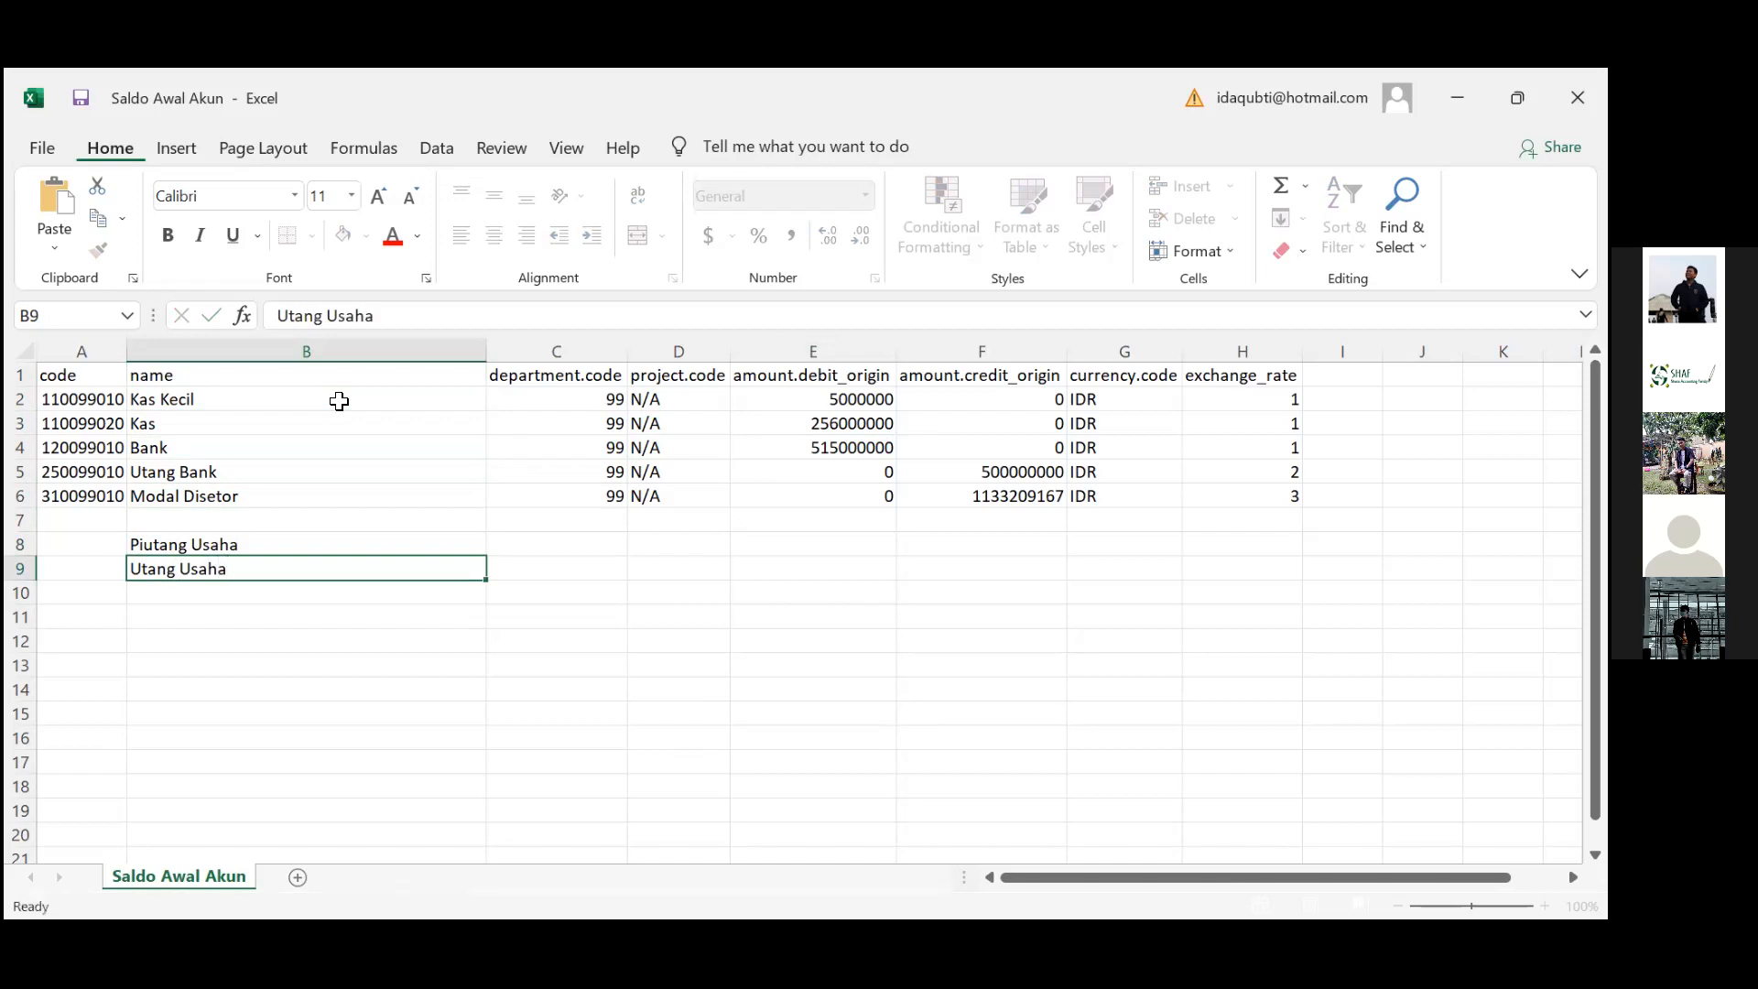
key(Return)
text(Kendaraan)
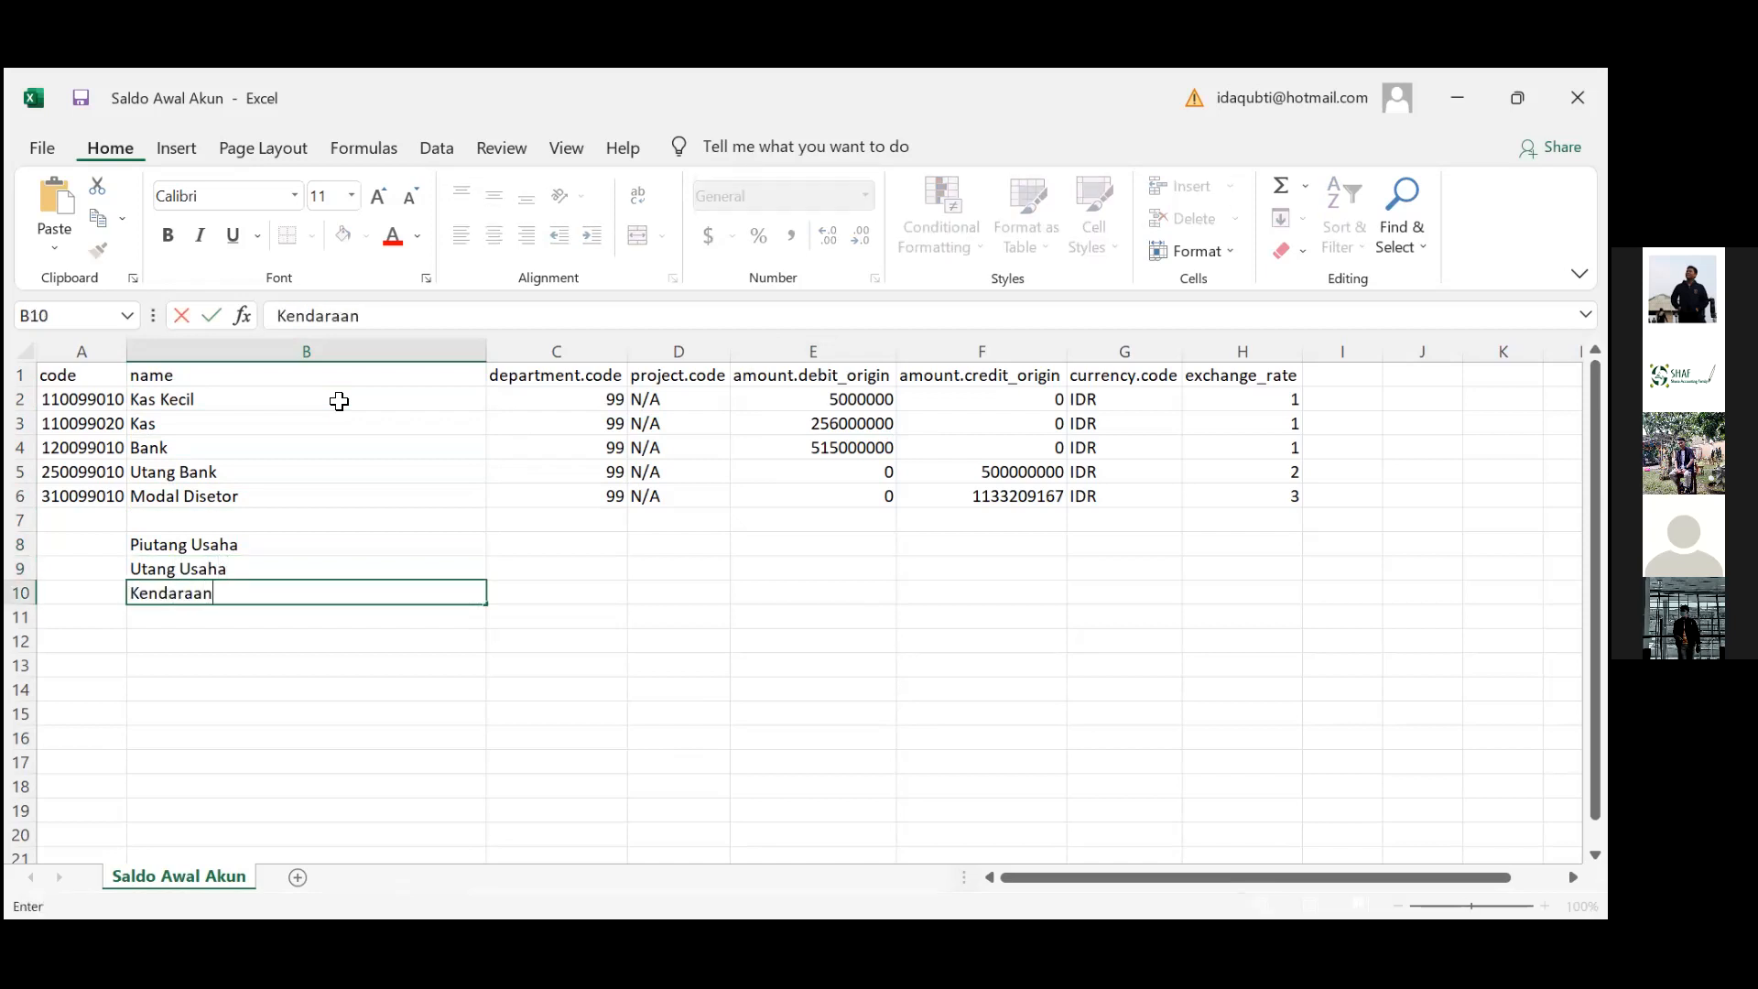
key(Return)
text(Pe)
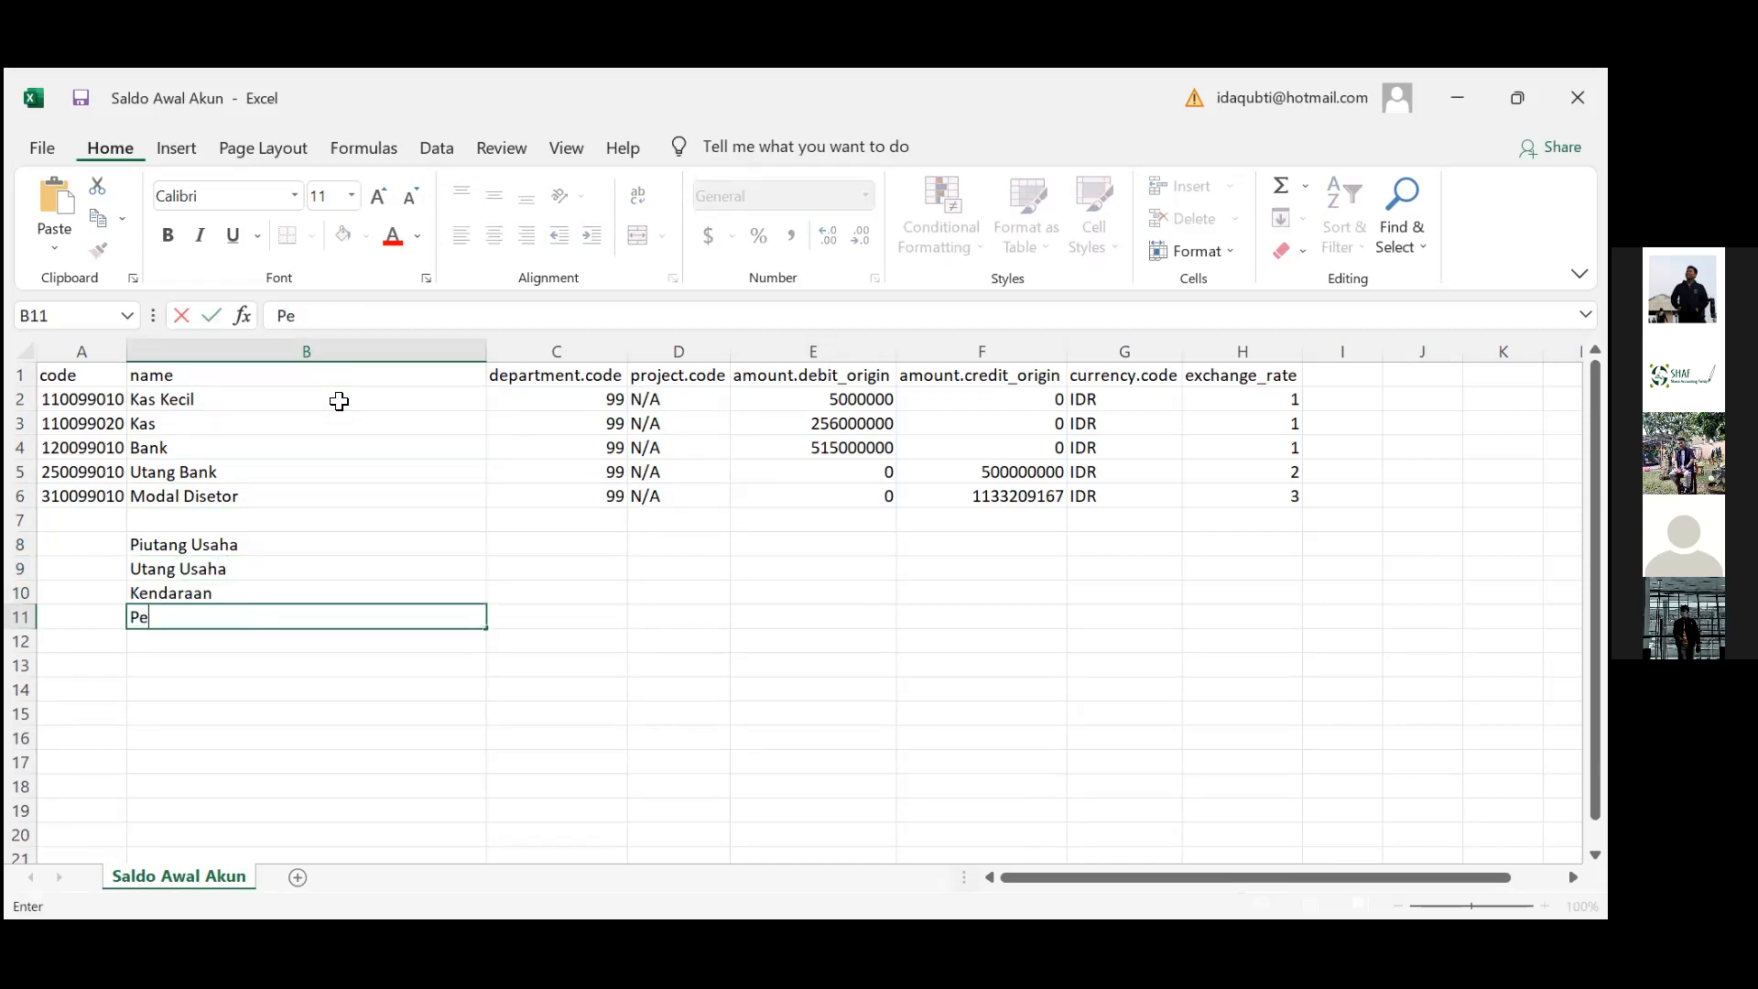
text(ralatan)
key(Return)
text(P)
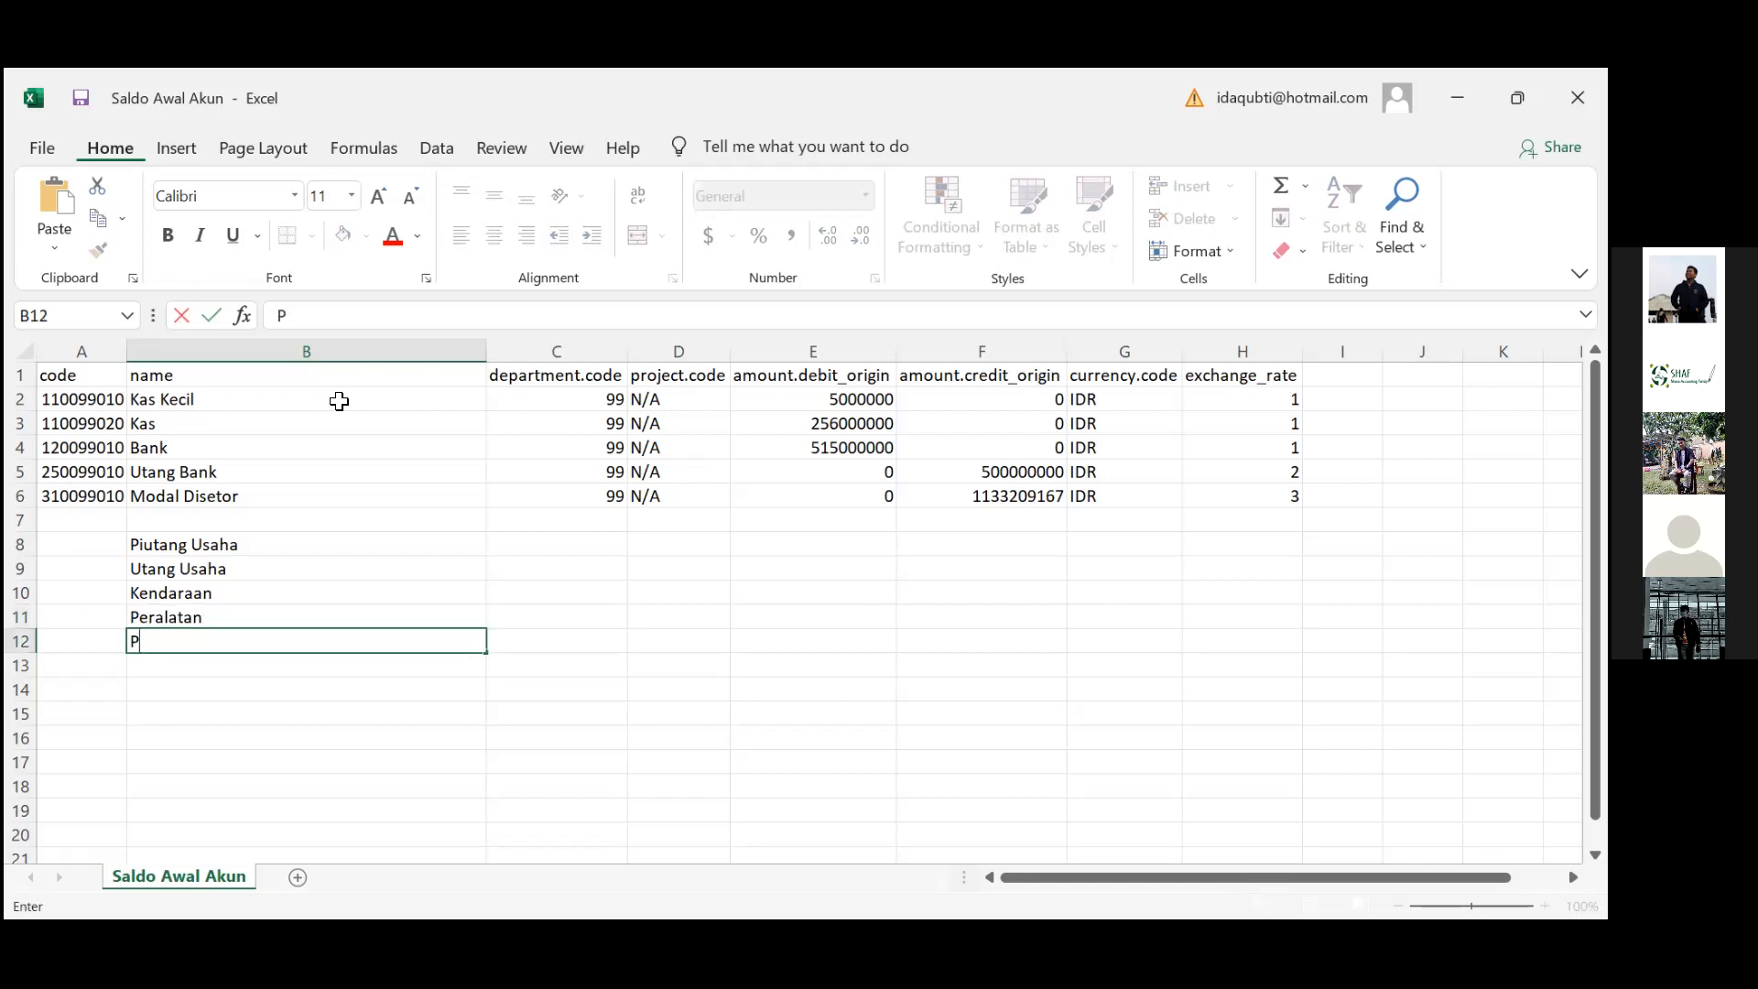
text(enyusutan Kendaraan)
key(Return)
text(Penyusta)
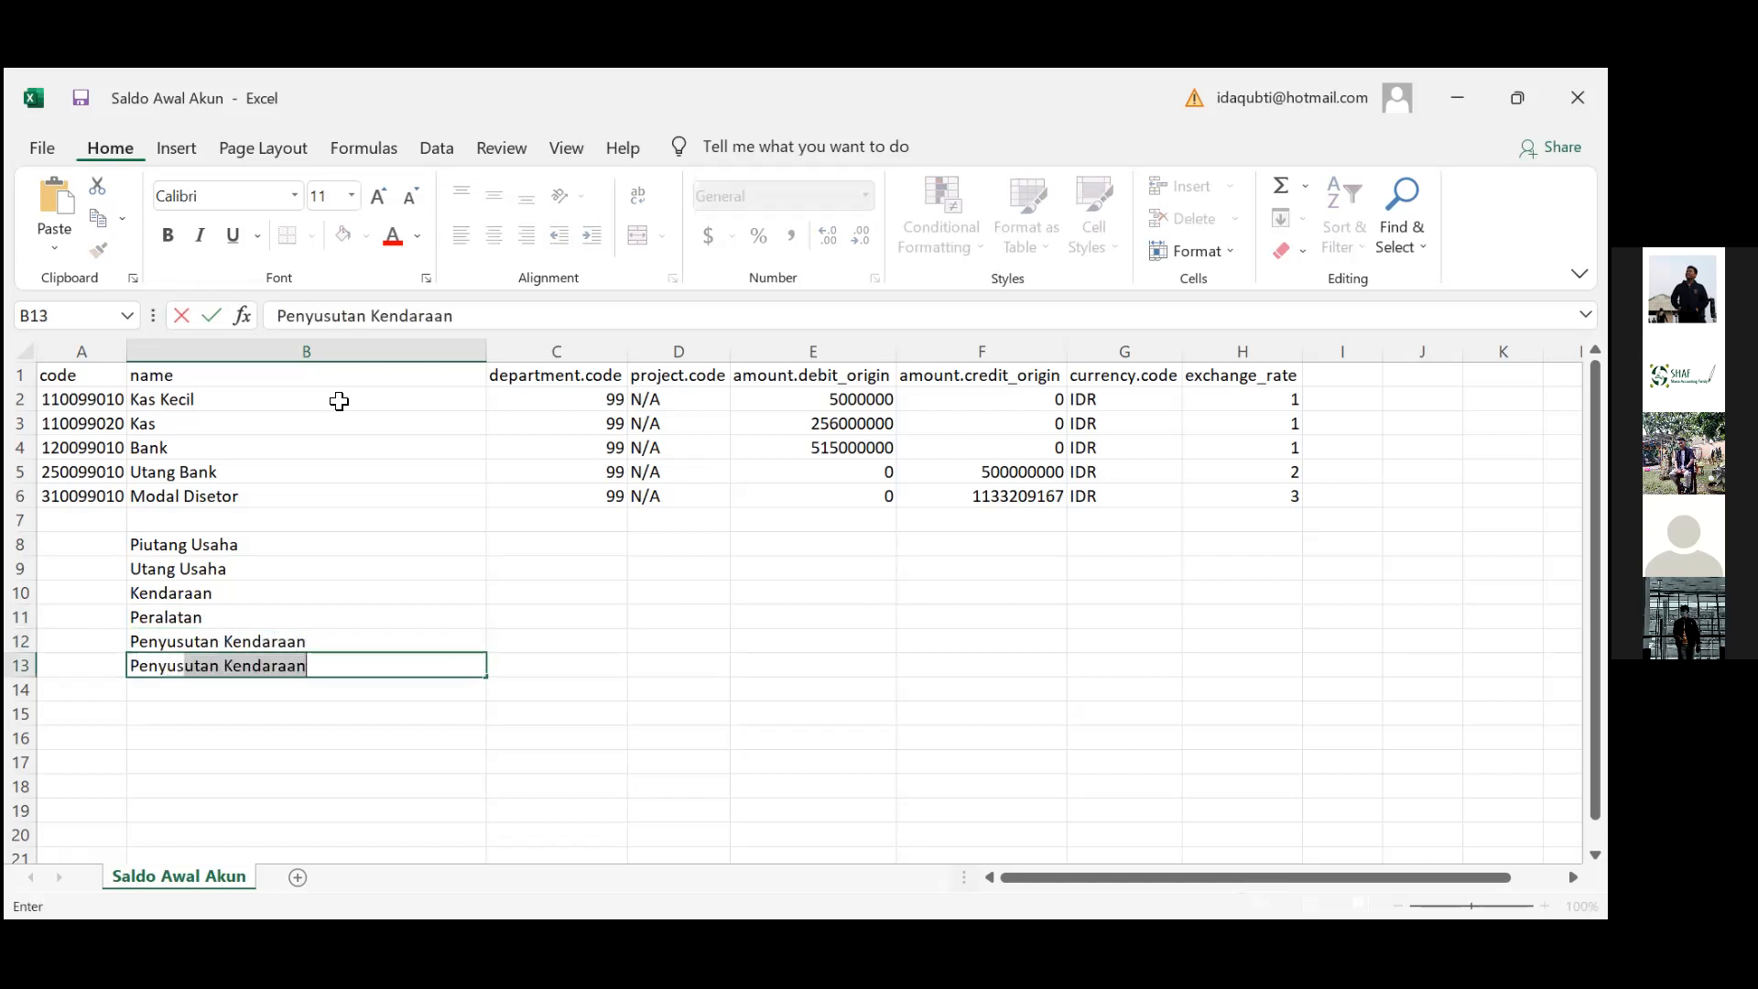
key(BackSpace)
key(BackSpace)
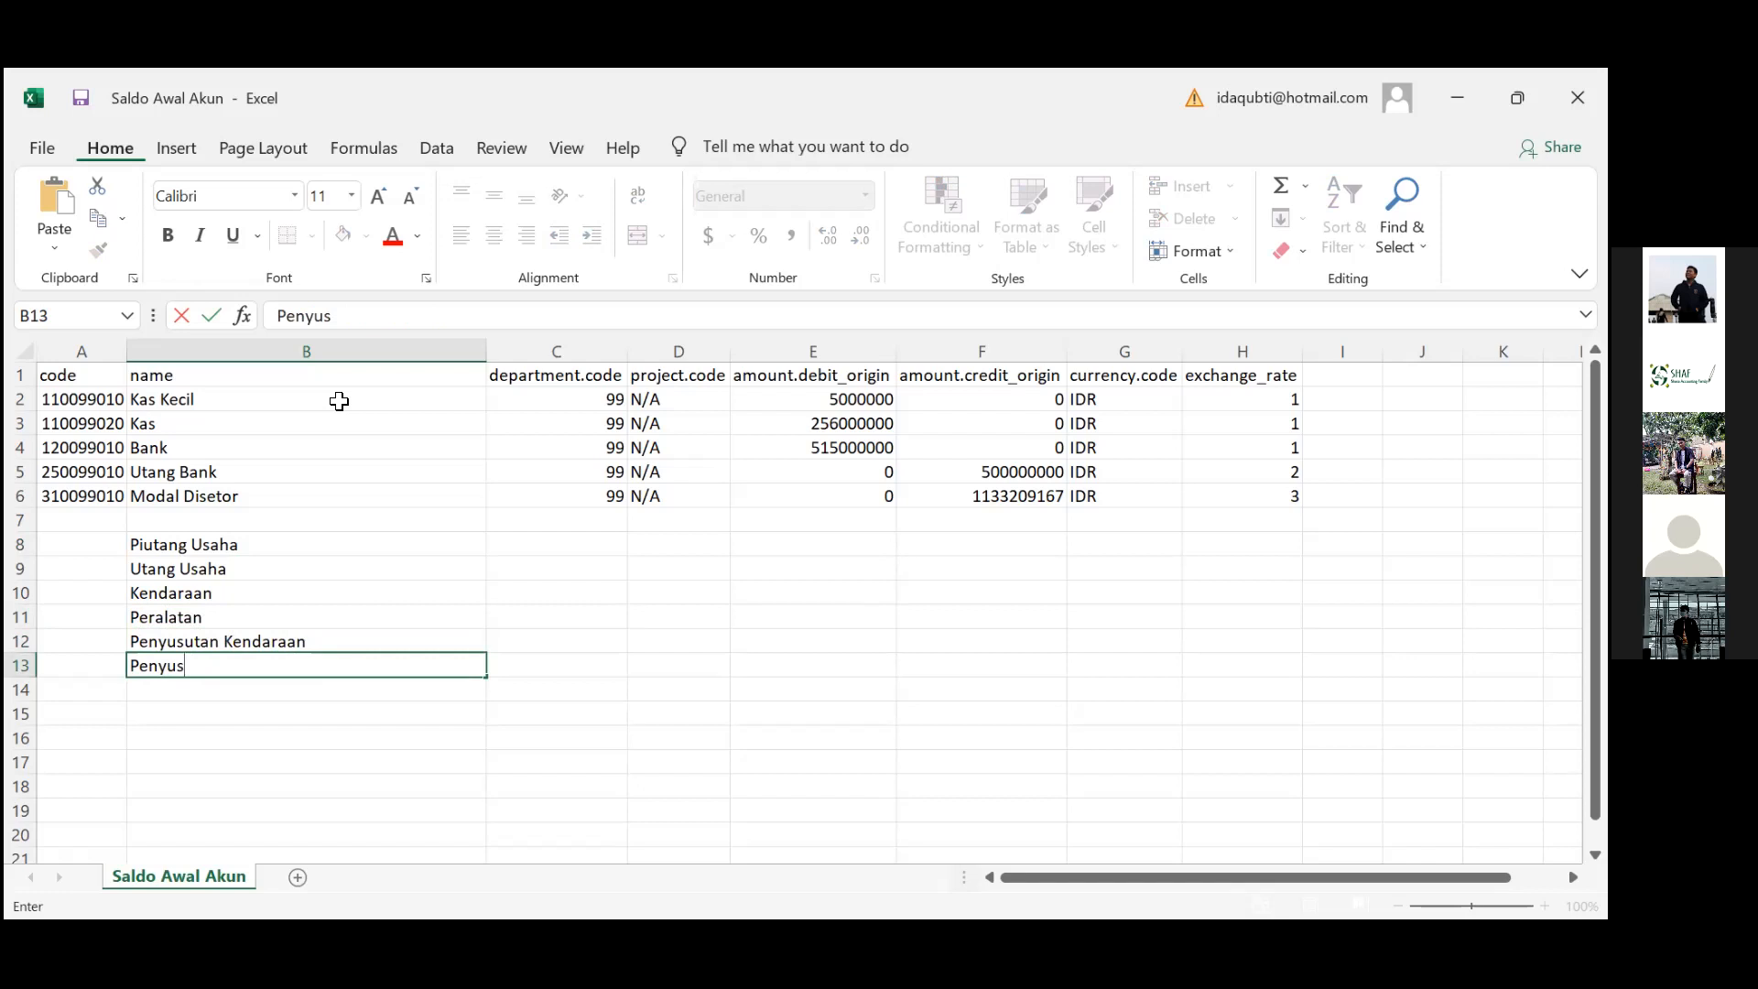
text(utan Peralatan)
key(Return)
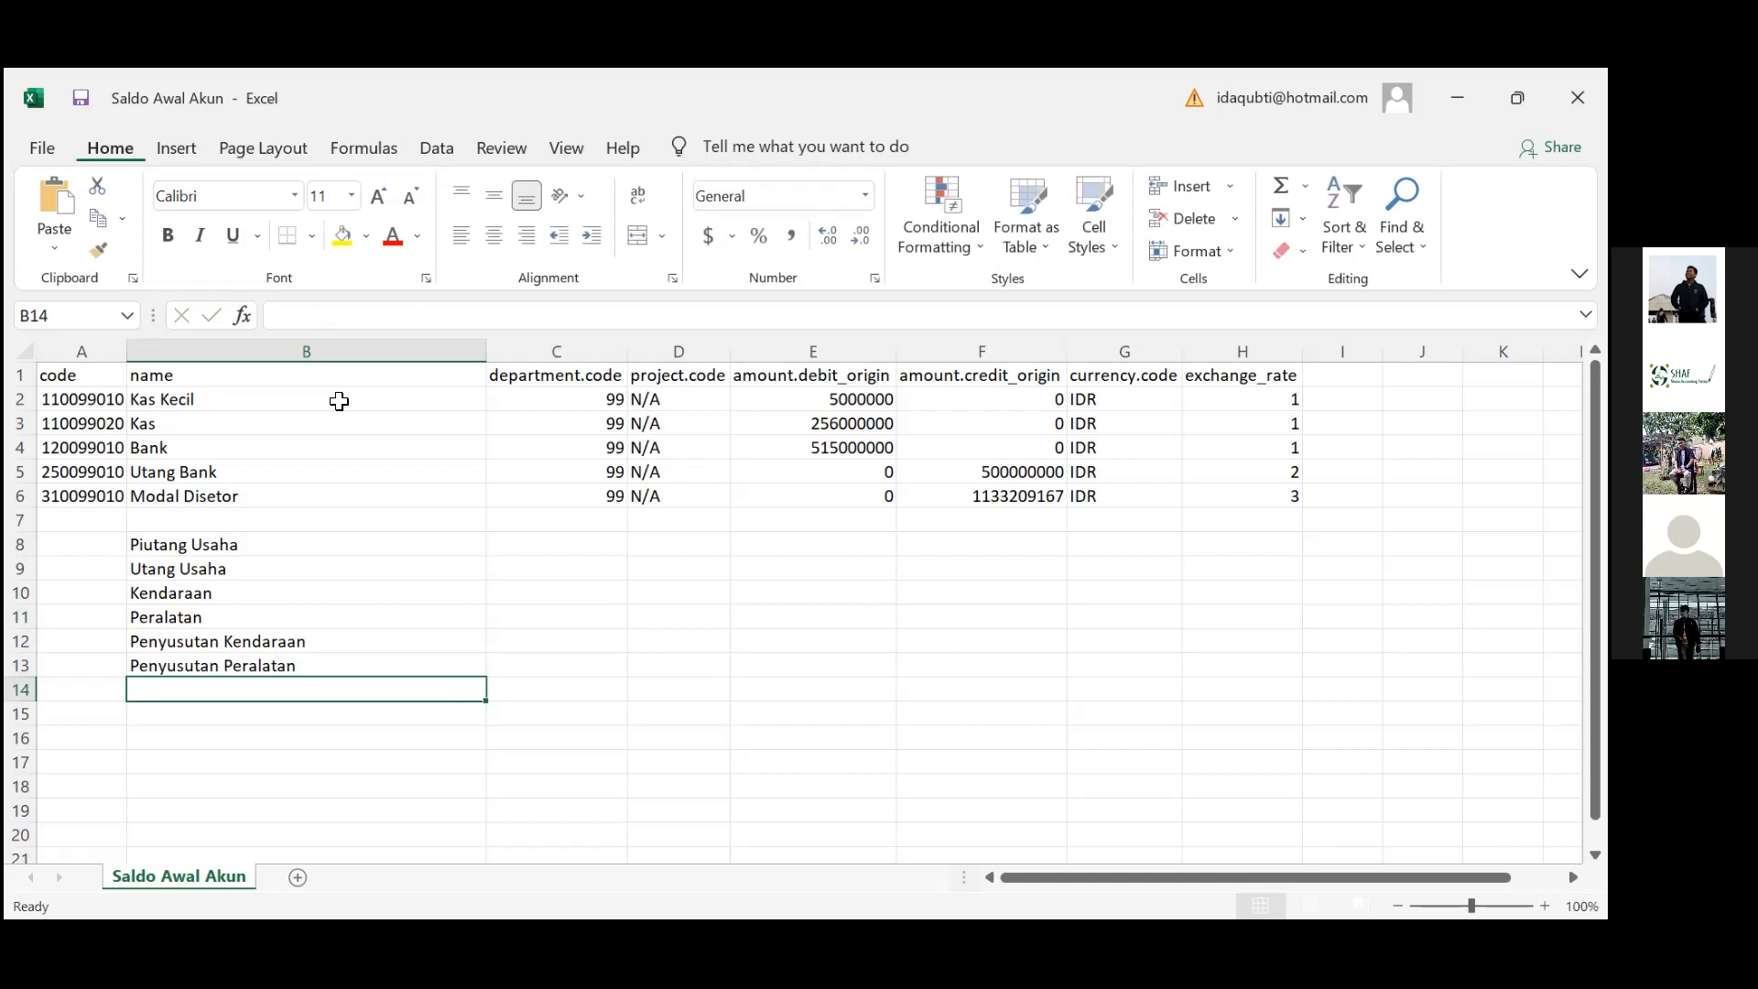
Select the six new account names in column B to review them, then deselect
click(314, 561)
key(Up)
key(Down)
key(Up)
key(ctrl+shift+Down)
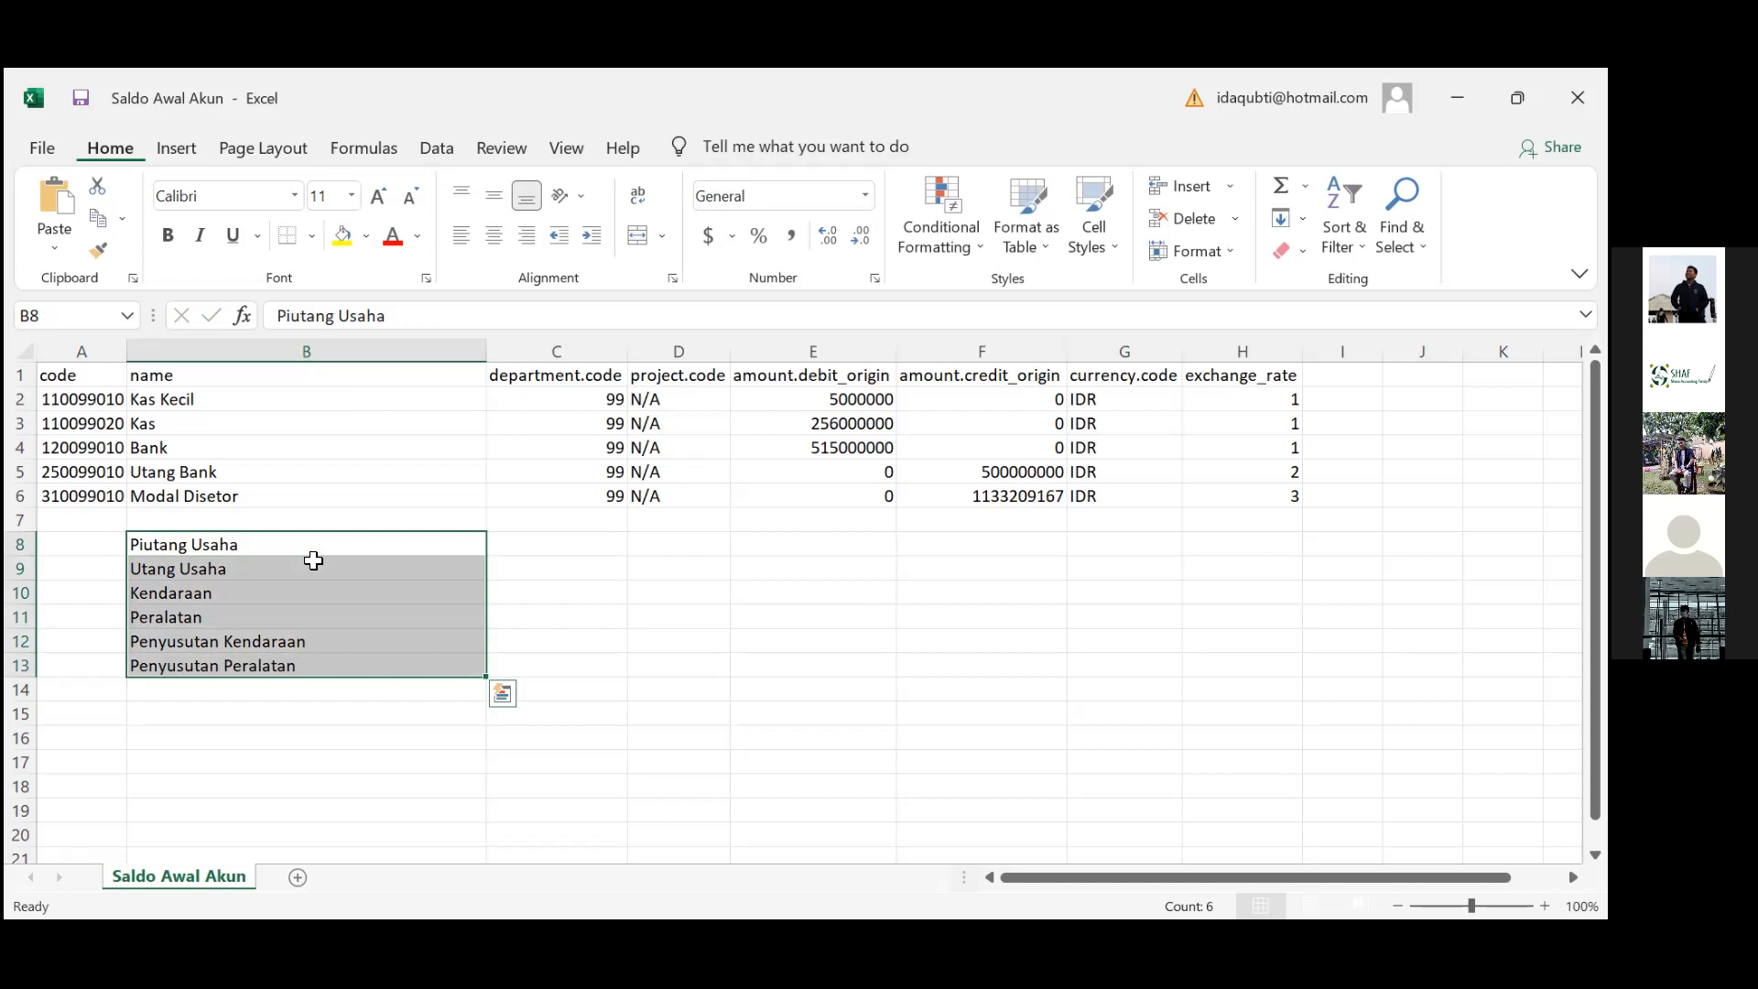
click(612, 569)
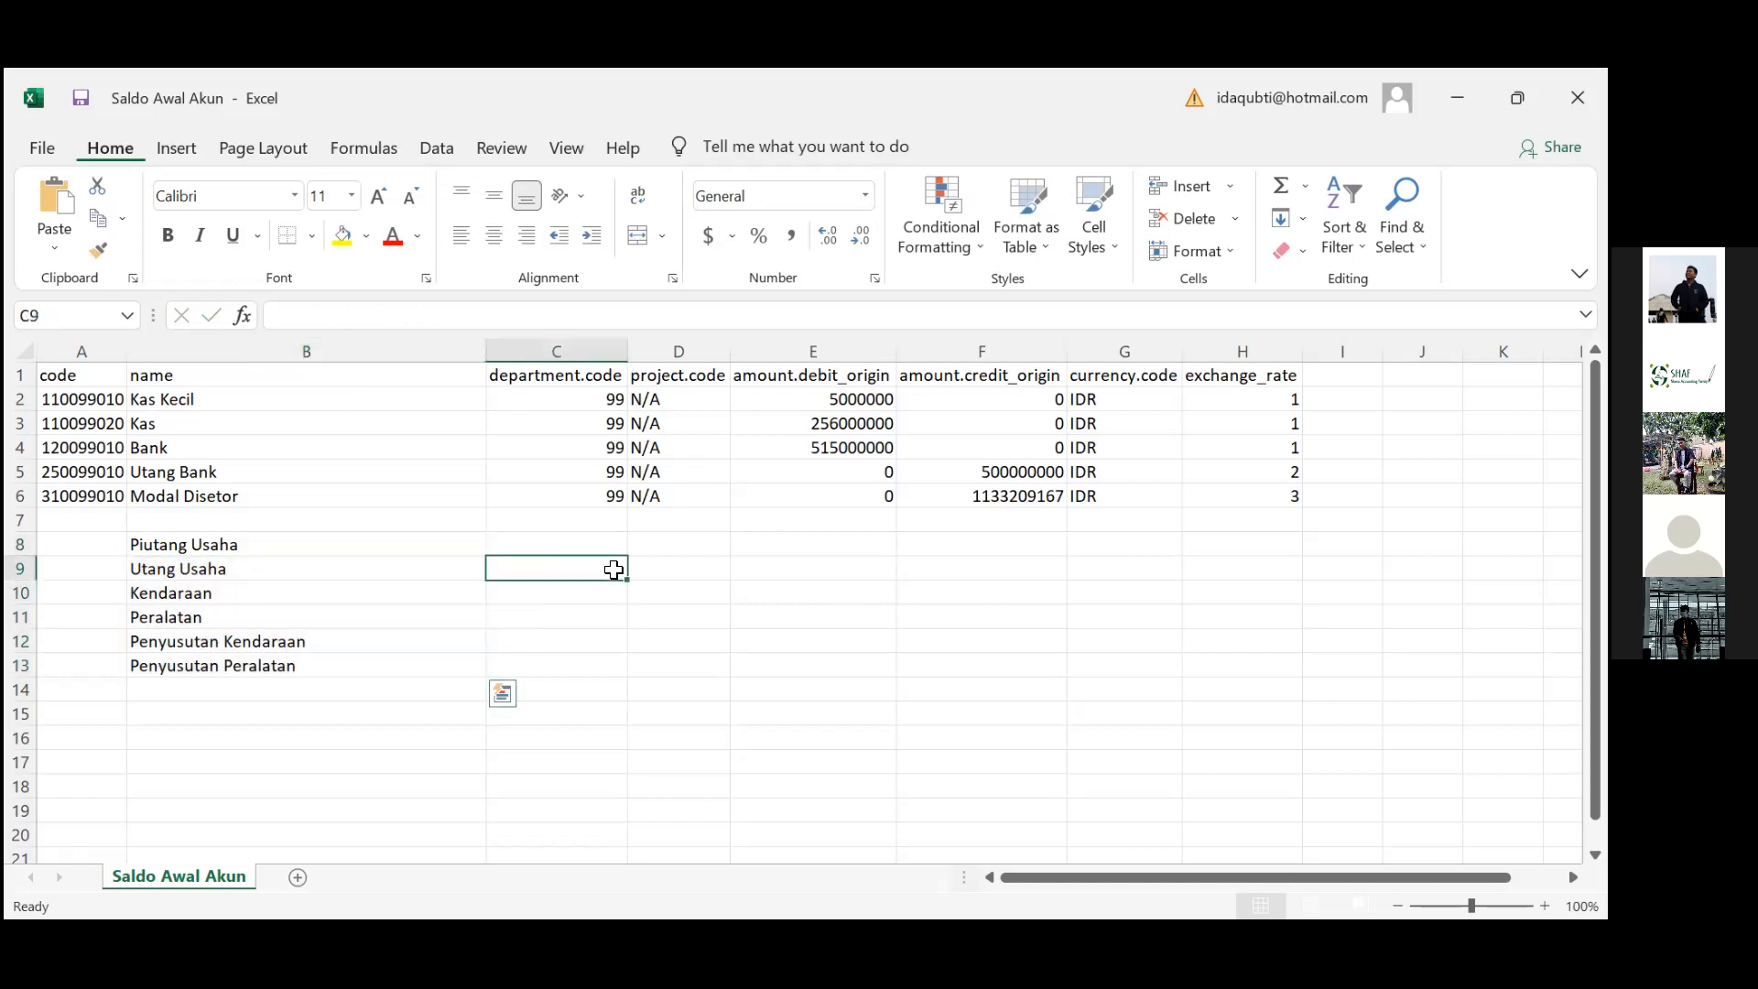
click(784, 594)
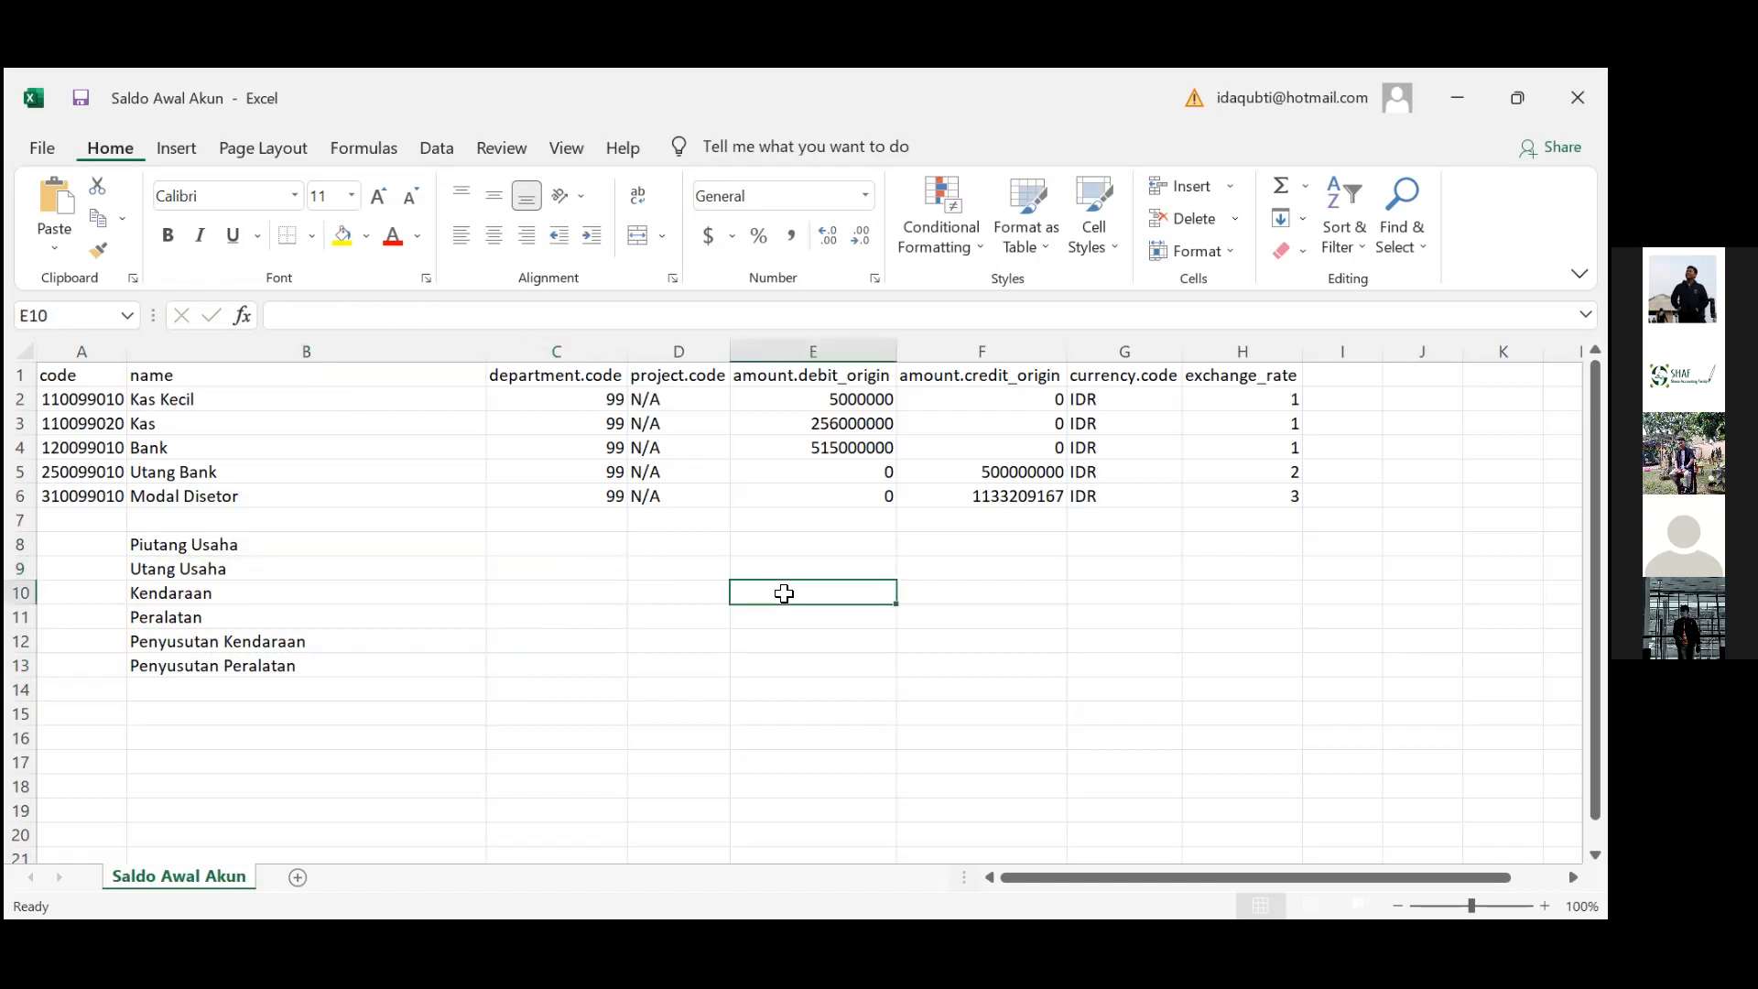
Clear the six added account names from rows 8–13 and save, keeping CSV format
key(ctrl+s)
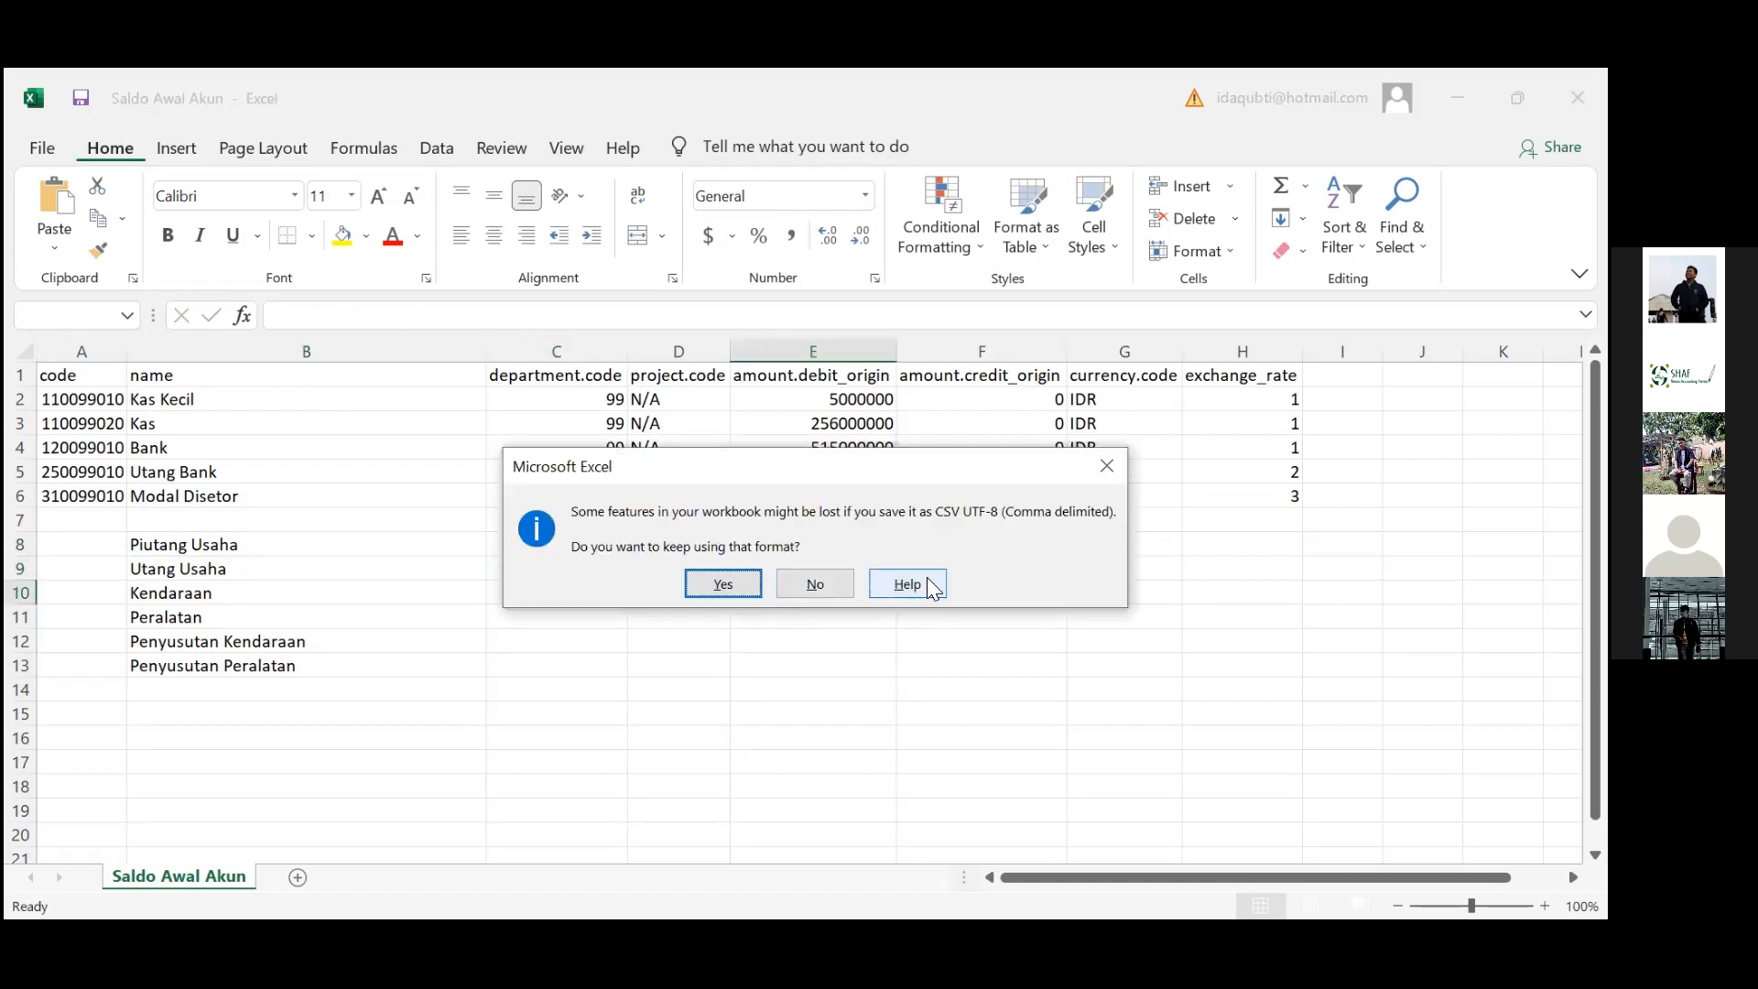
click(1112, 467)
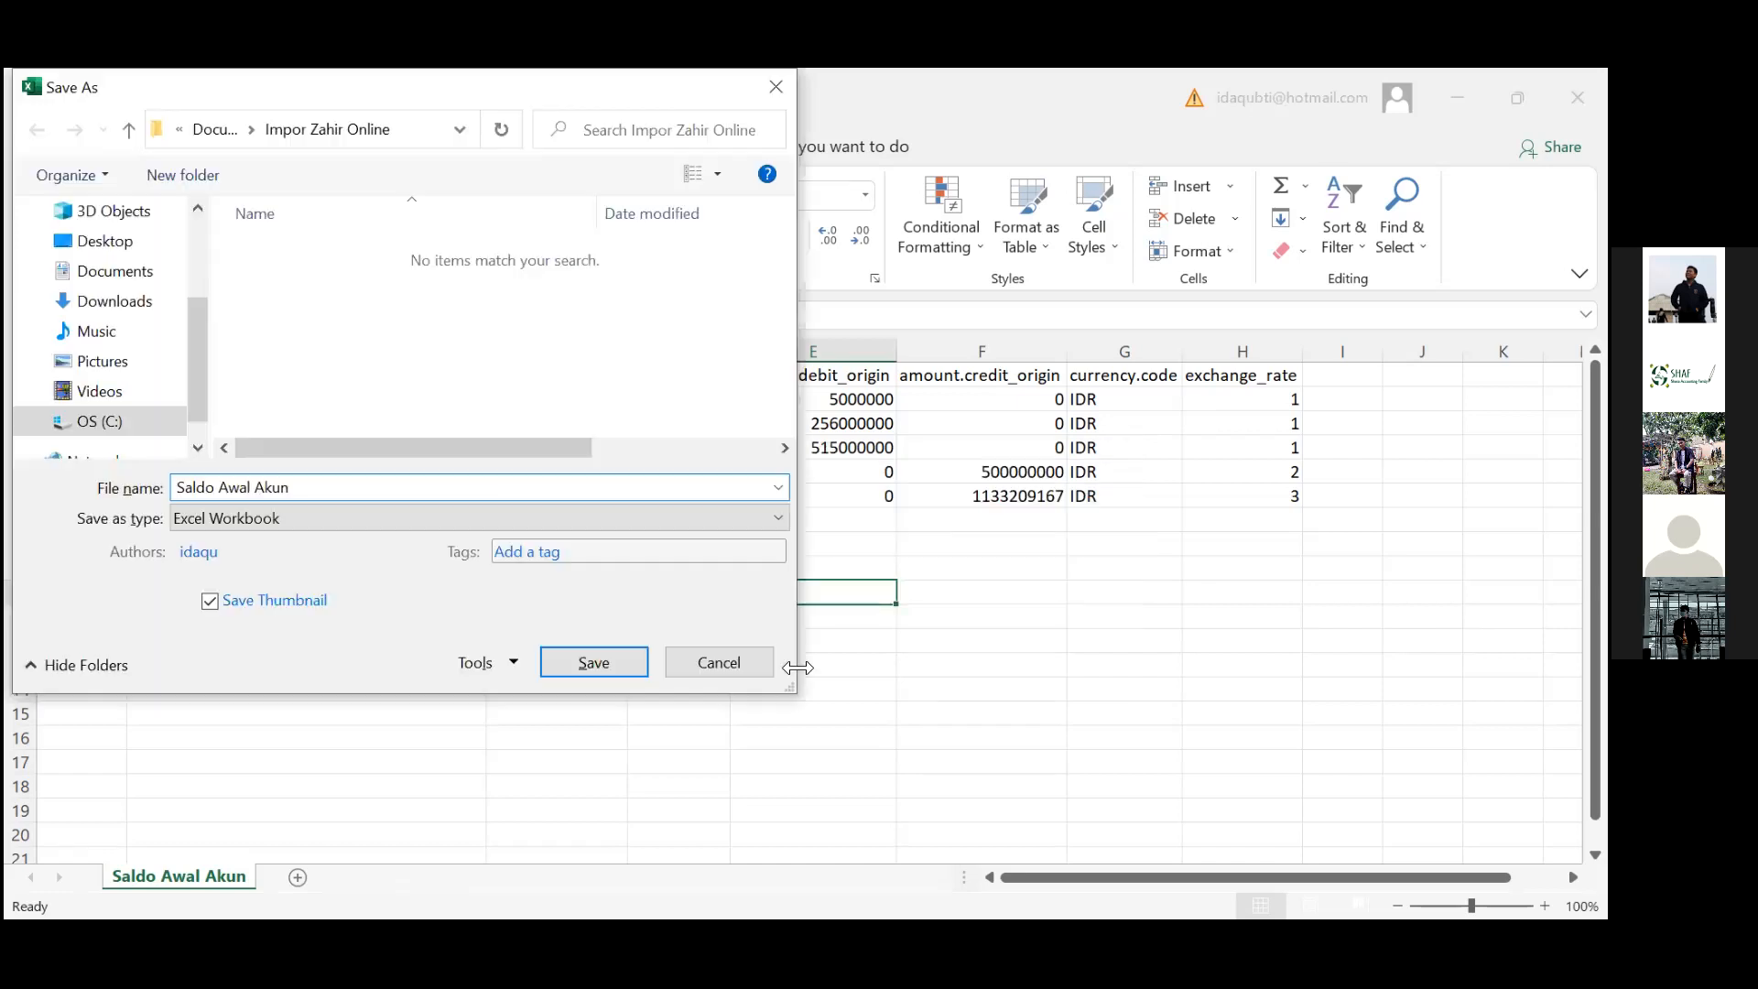
click(748, 661)
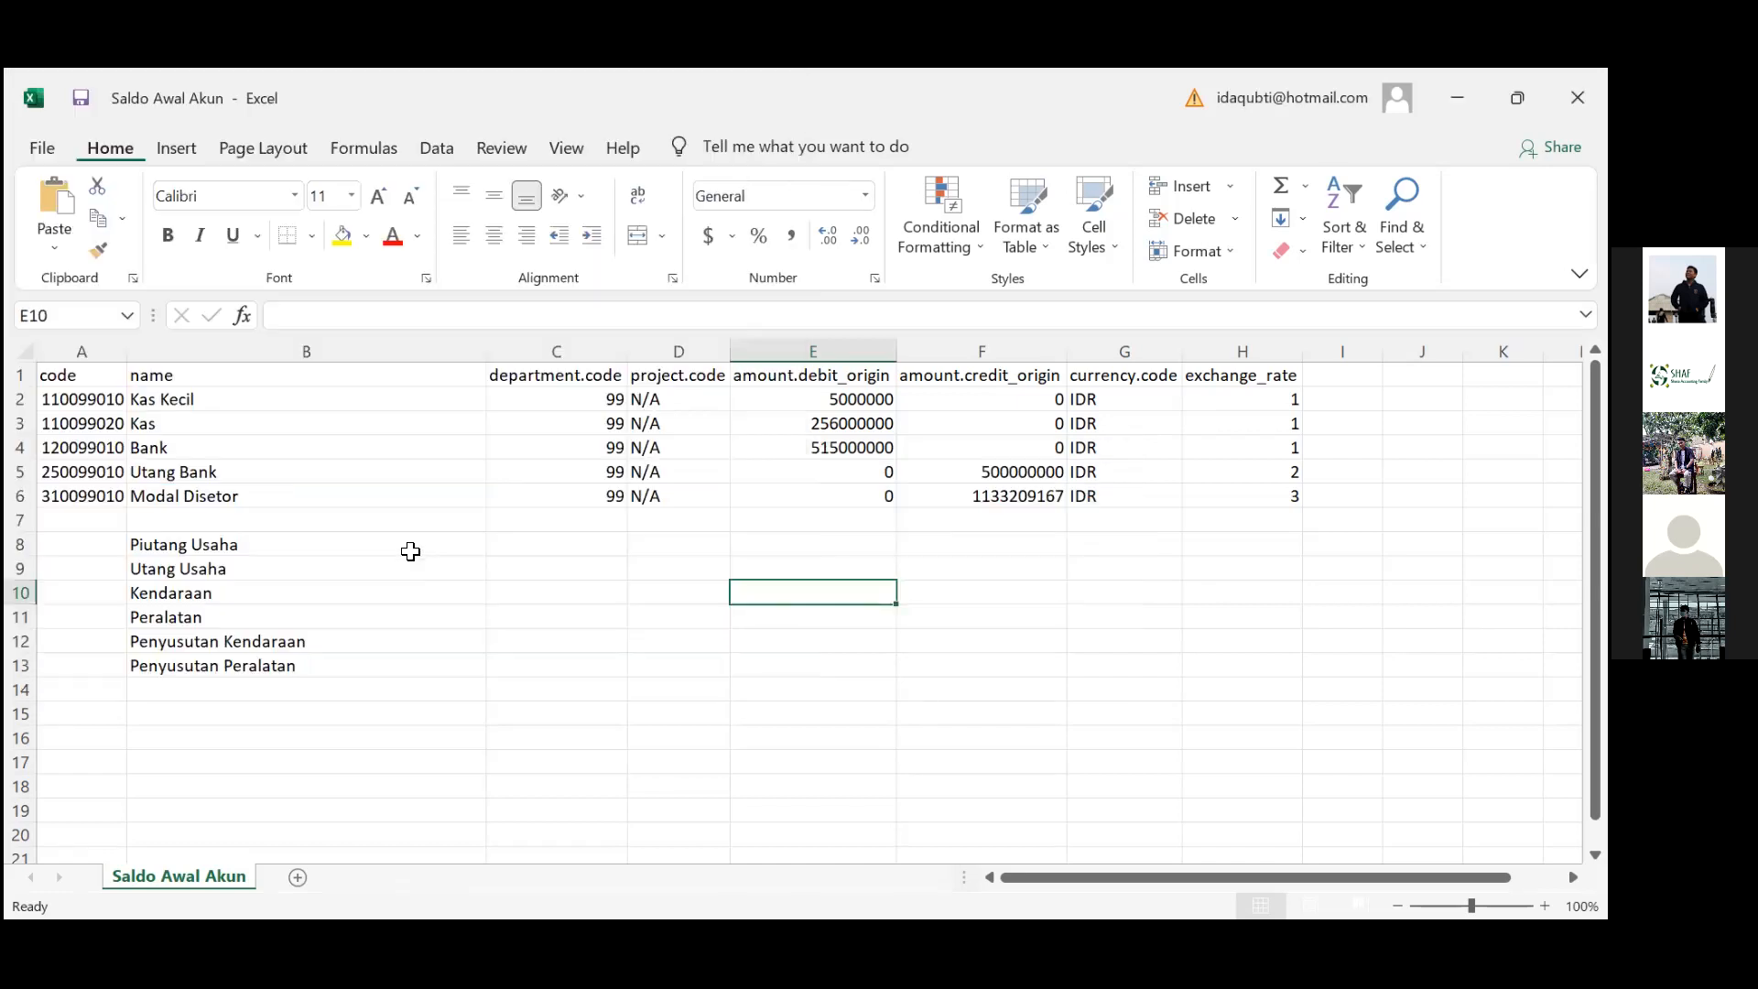
click(409, 543)
key(shift+Down)
key(shift+Down)
key(shift+Down)
key(shift+Down)
key(shift+Down)
key(shift+Down)
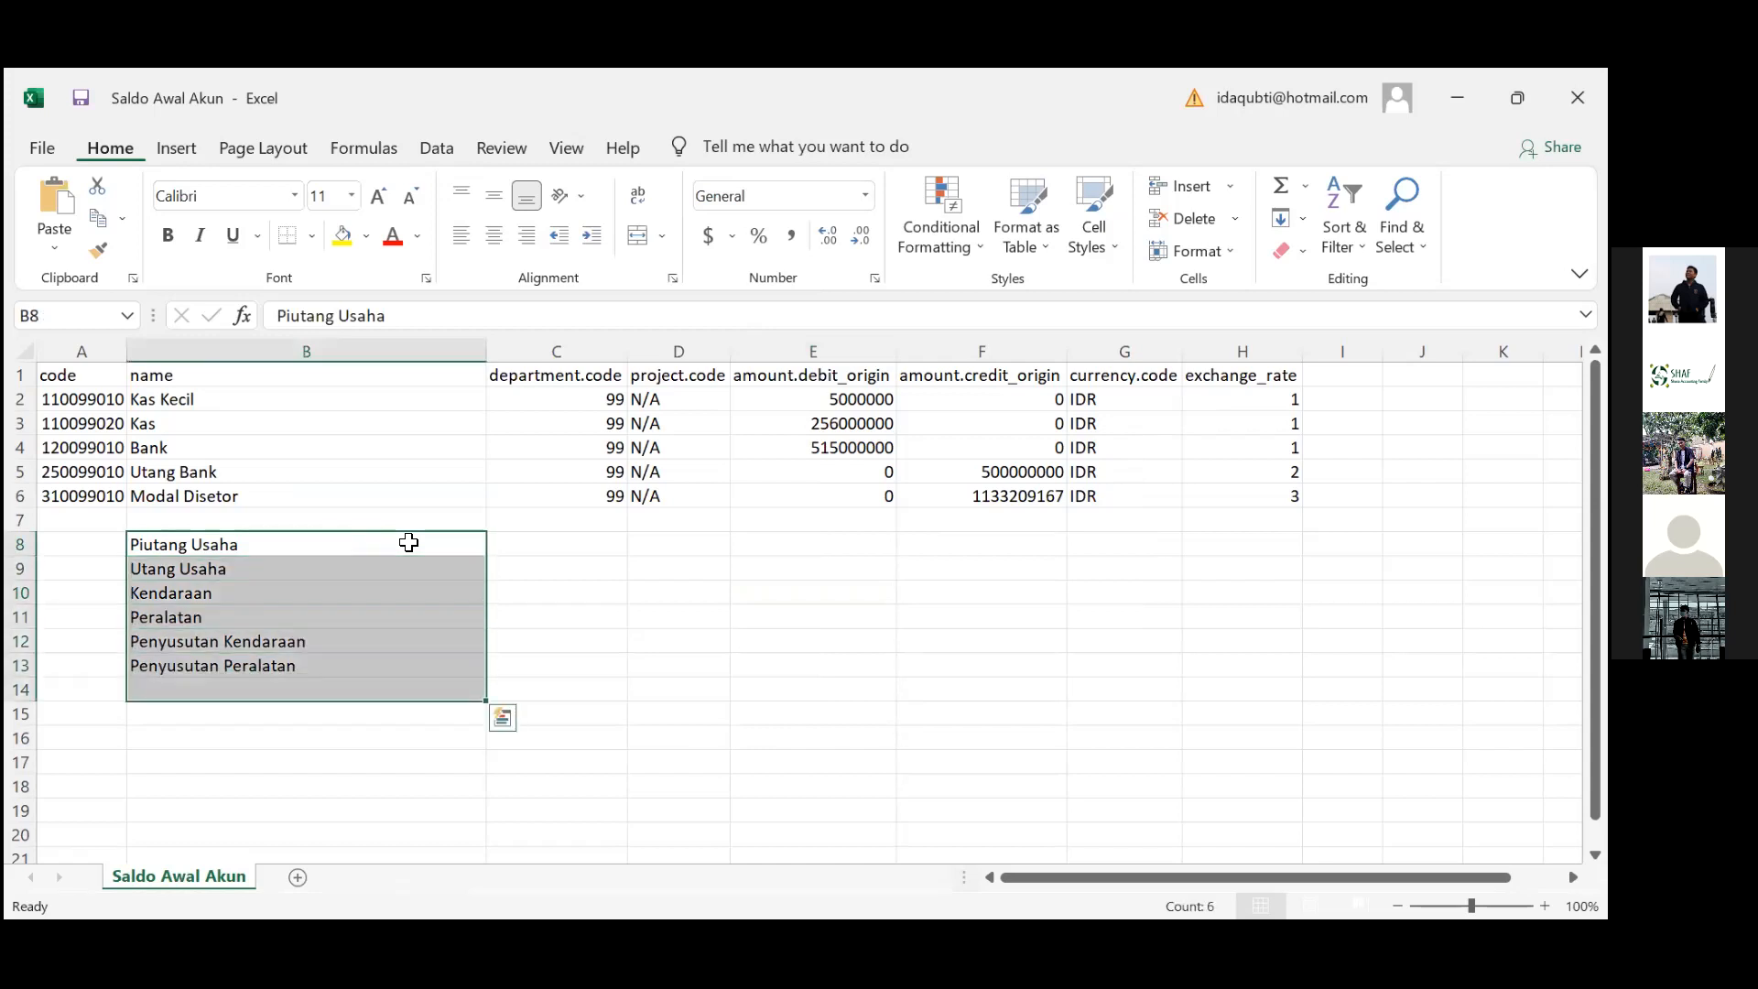
key(Delete)
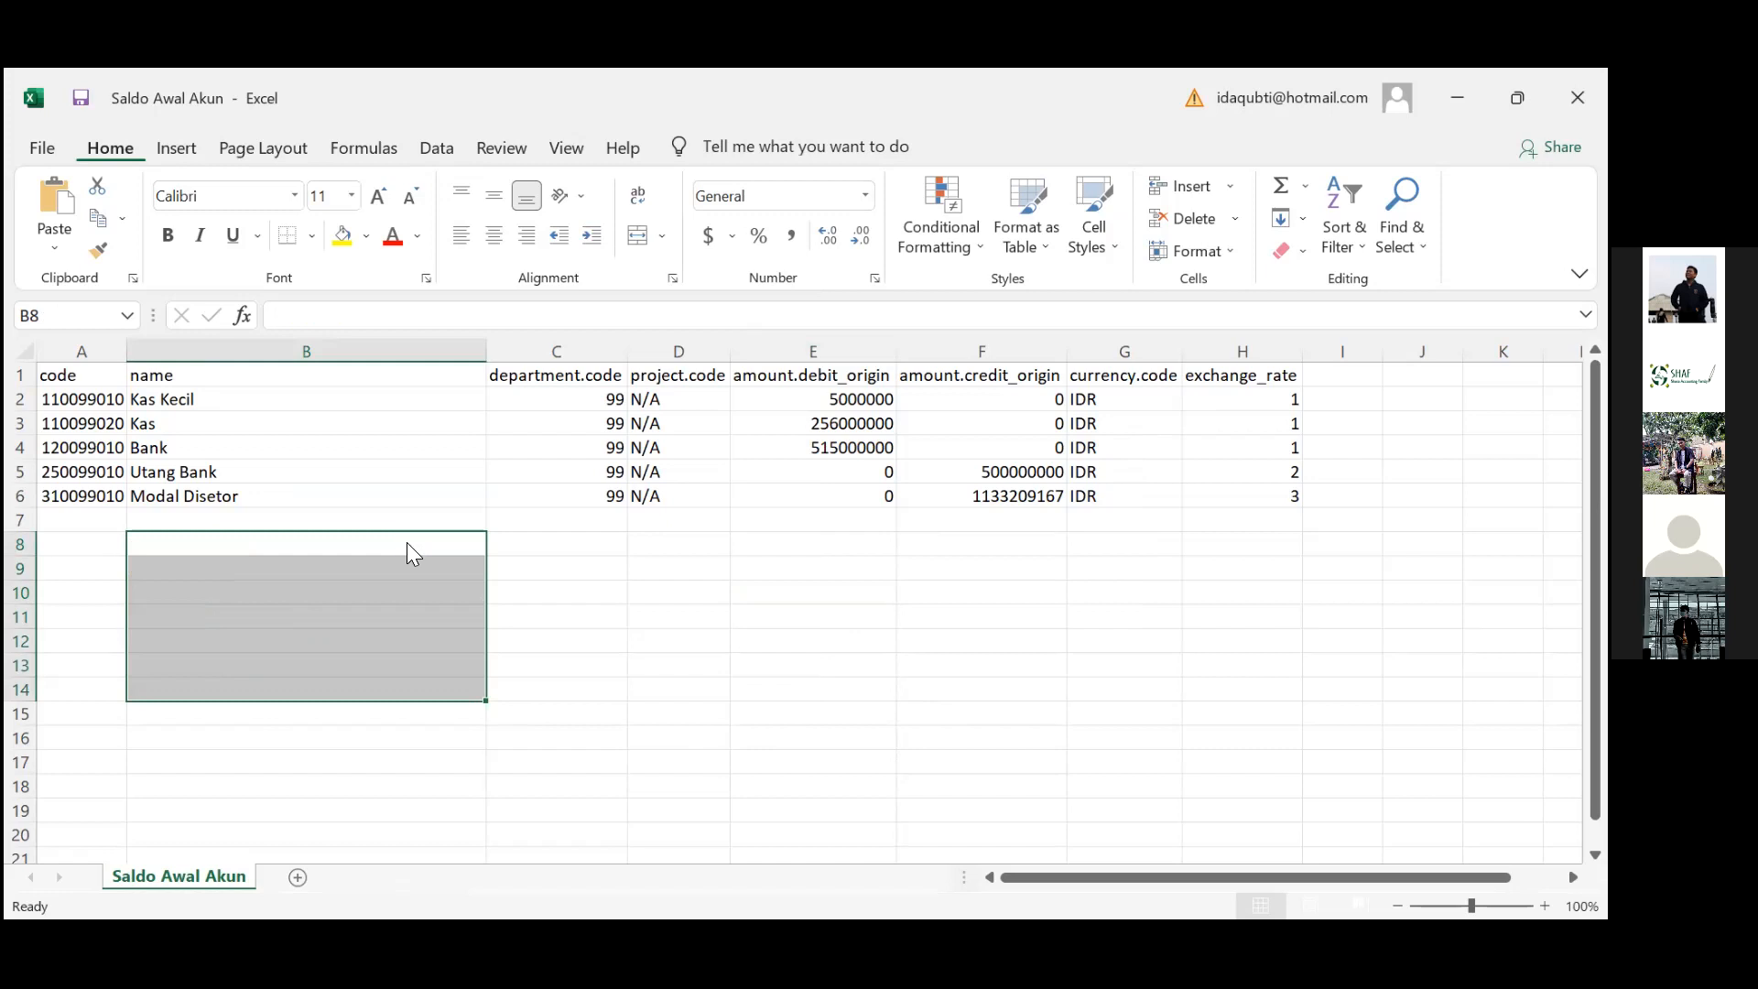
key(ctrl+s)
key(Return)
Confirm nothing remains below the table, save again as CSV, and check Kas Kecil's exchange rate
click(497, 546)
click(482, 520)
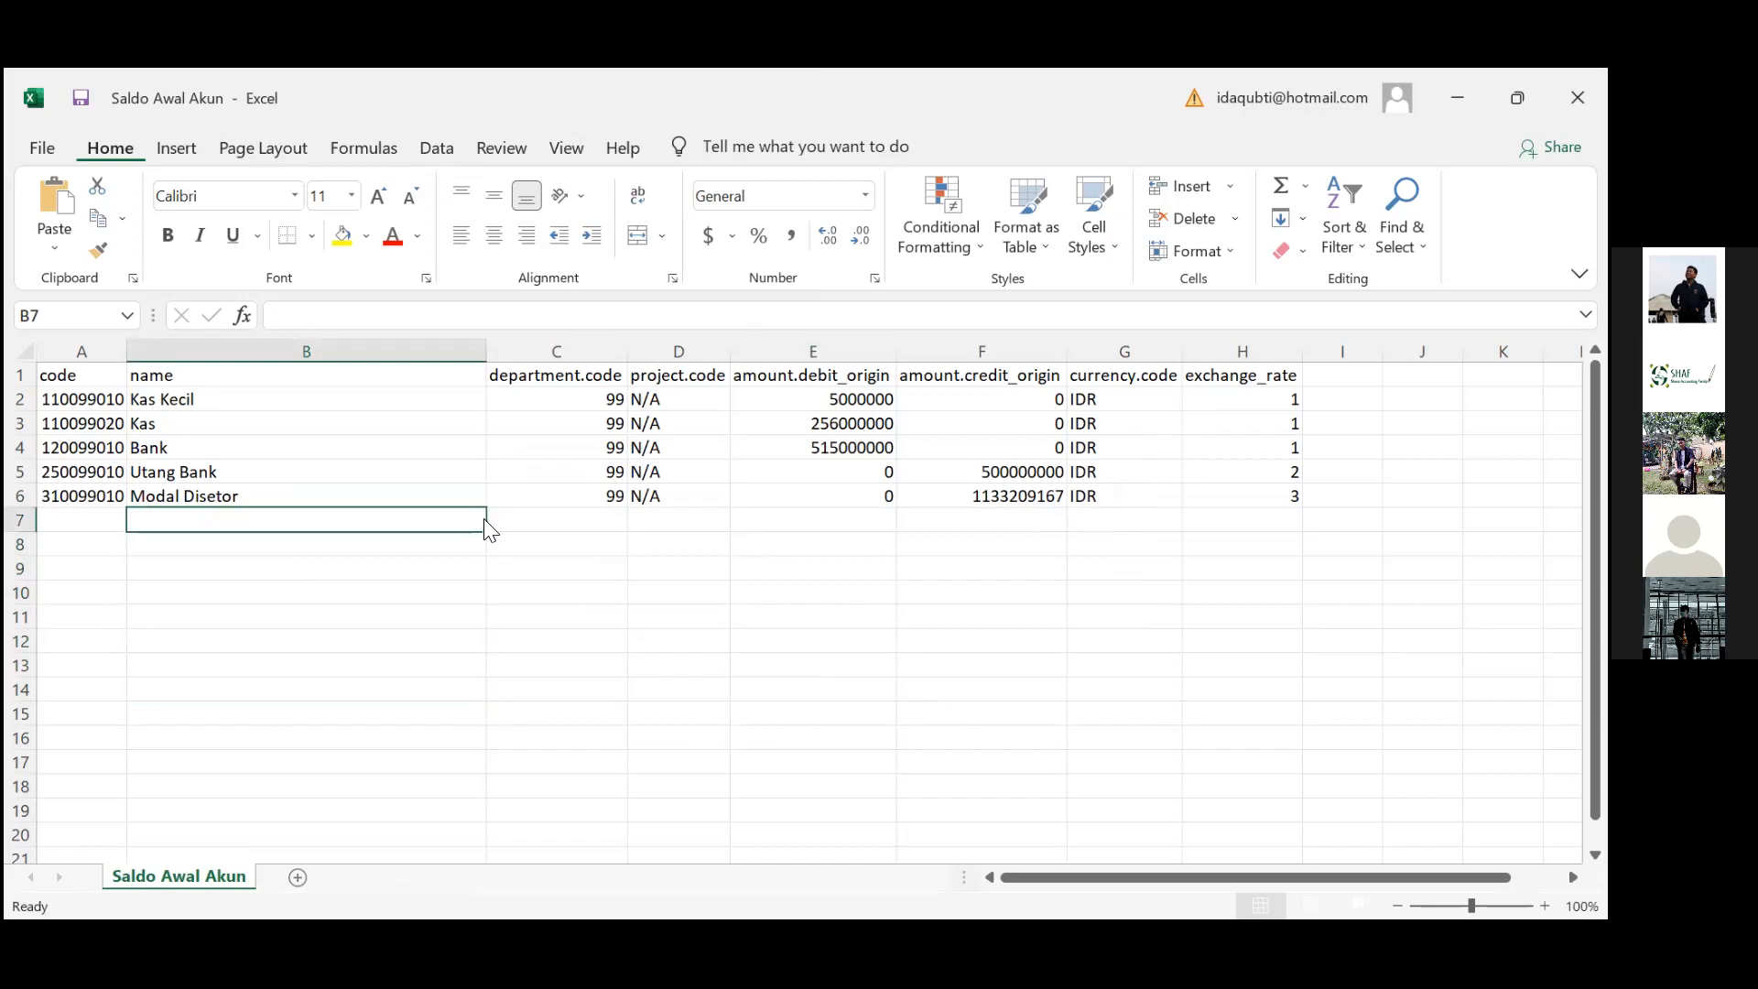
key(ctrl+shift+Down)
key(Up)
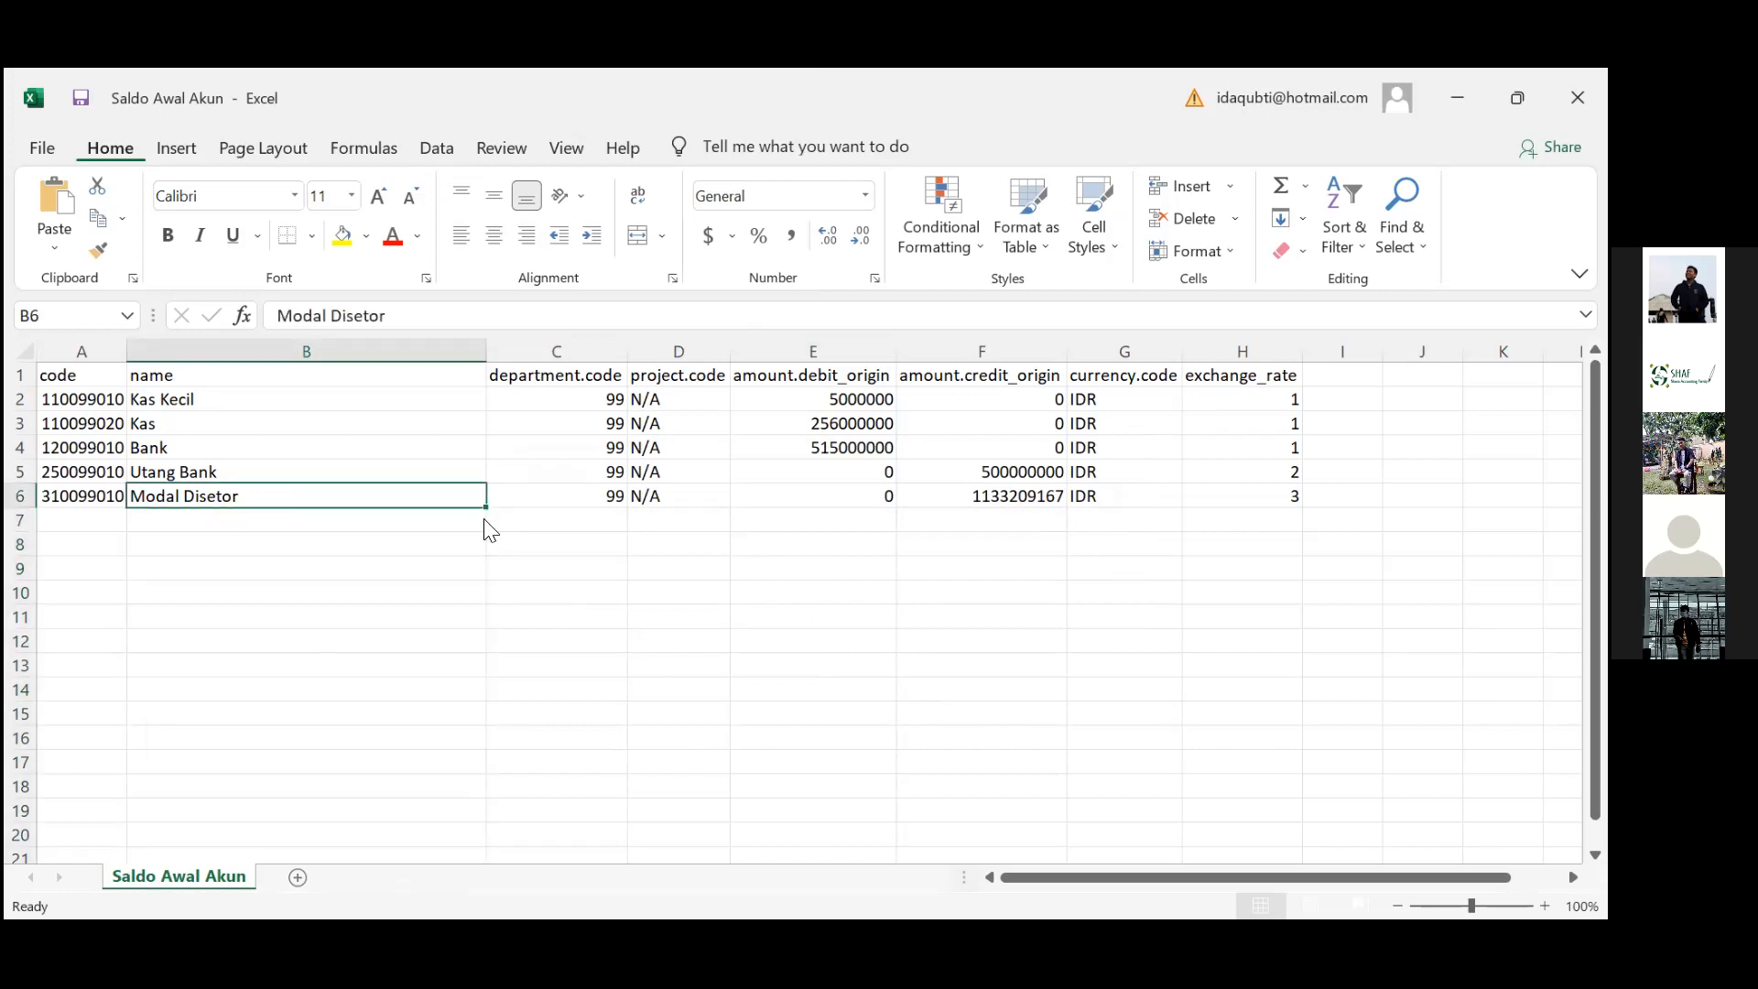
key(ctrl+s)
key(Return)
click(1236, 392)
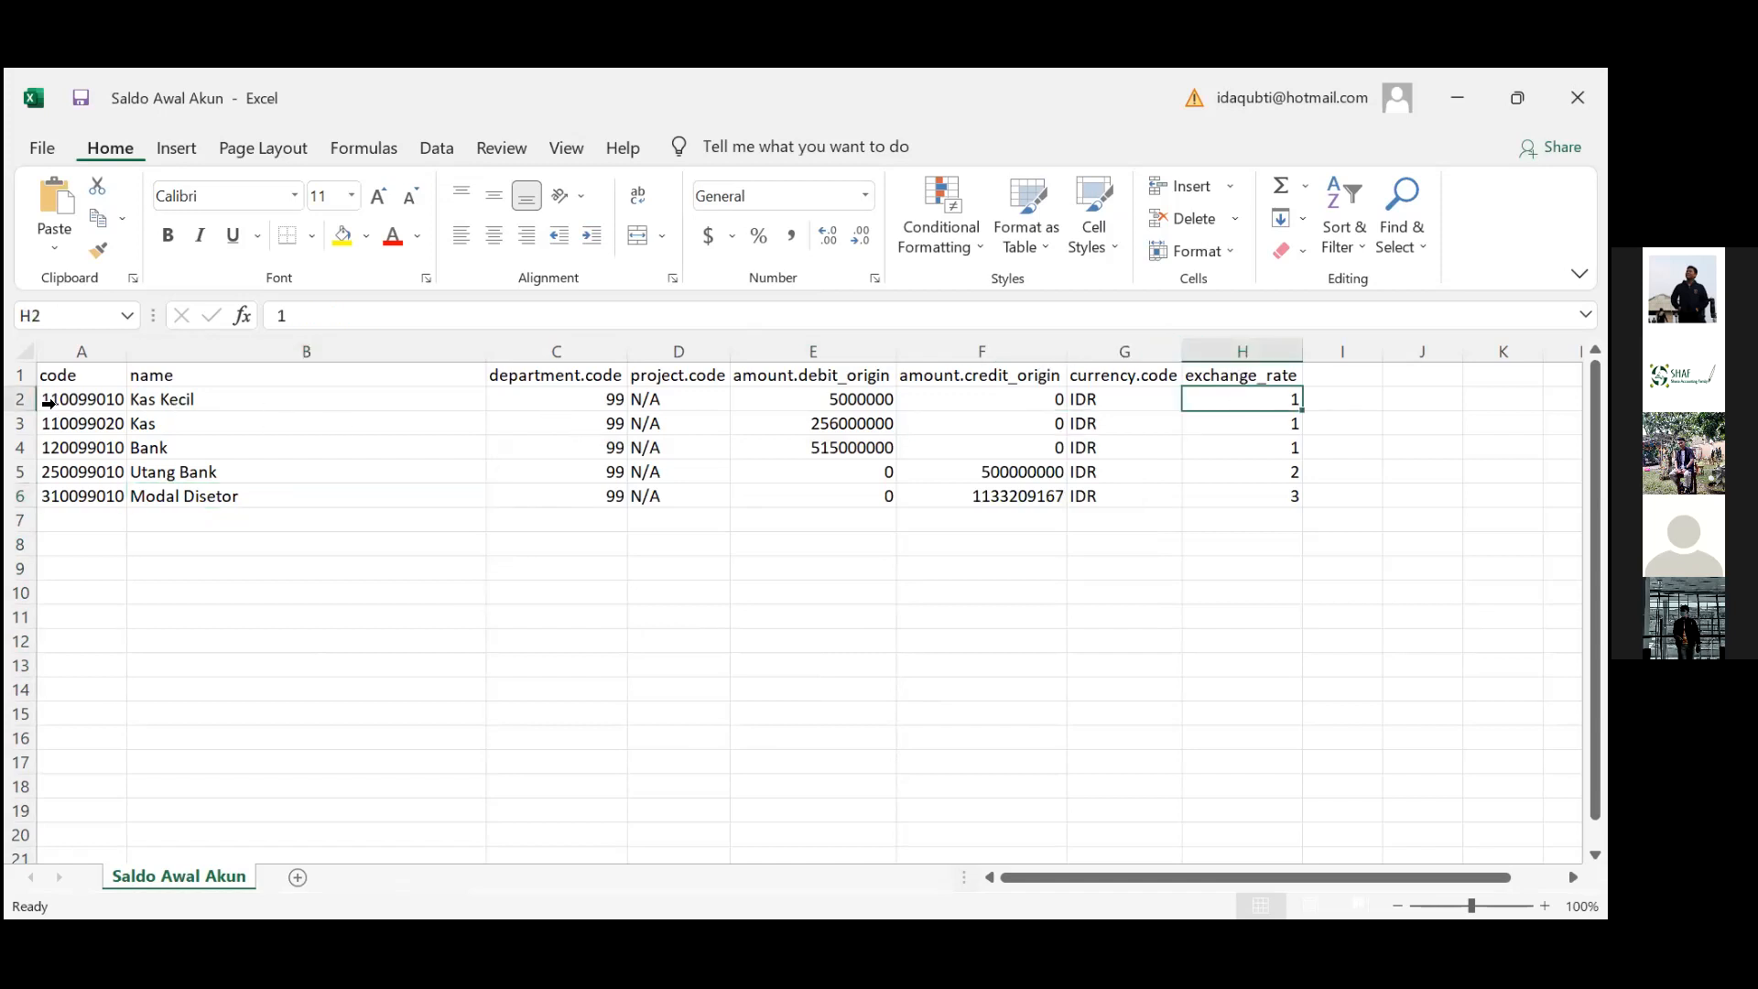
drag(102, 395, 106, 492)
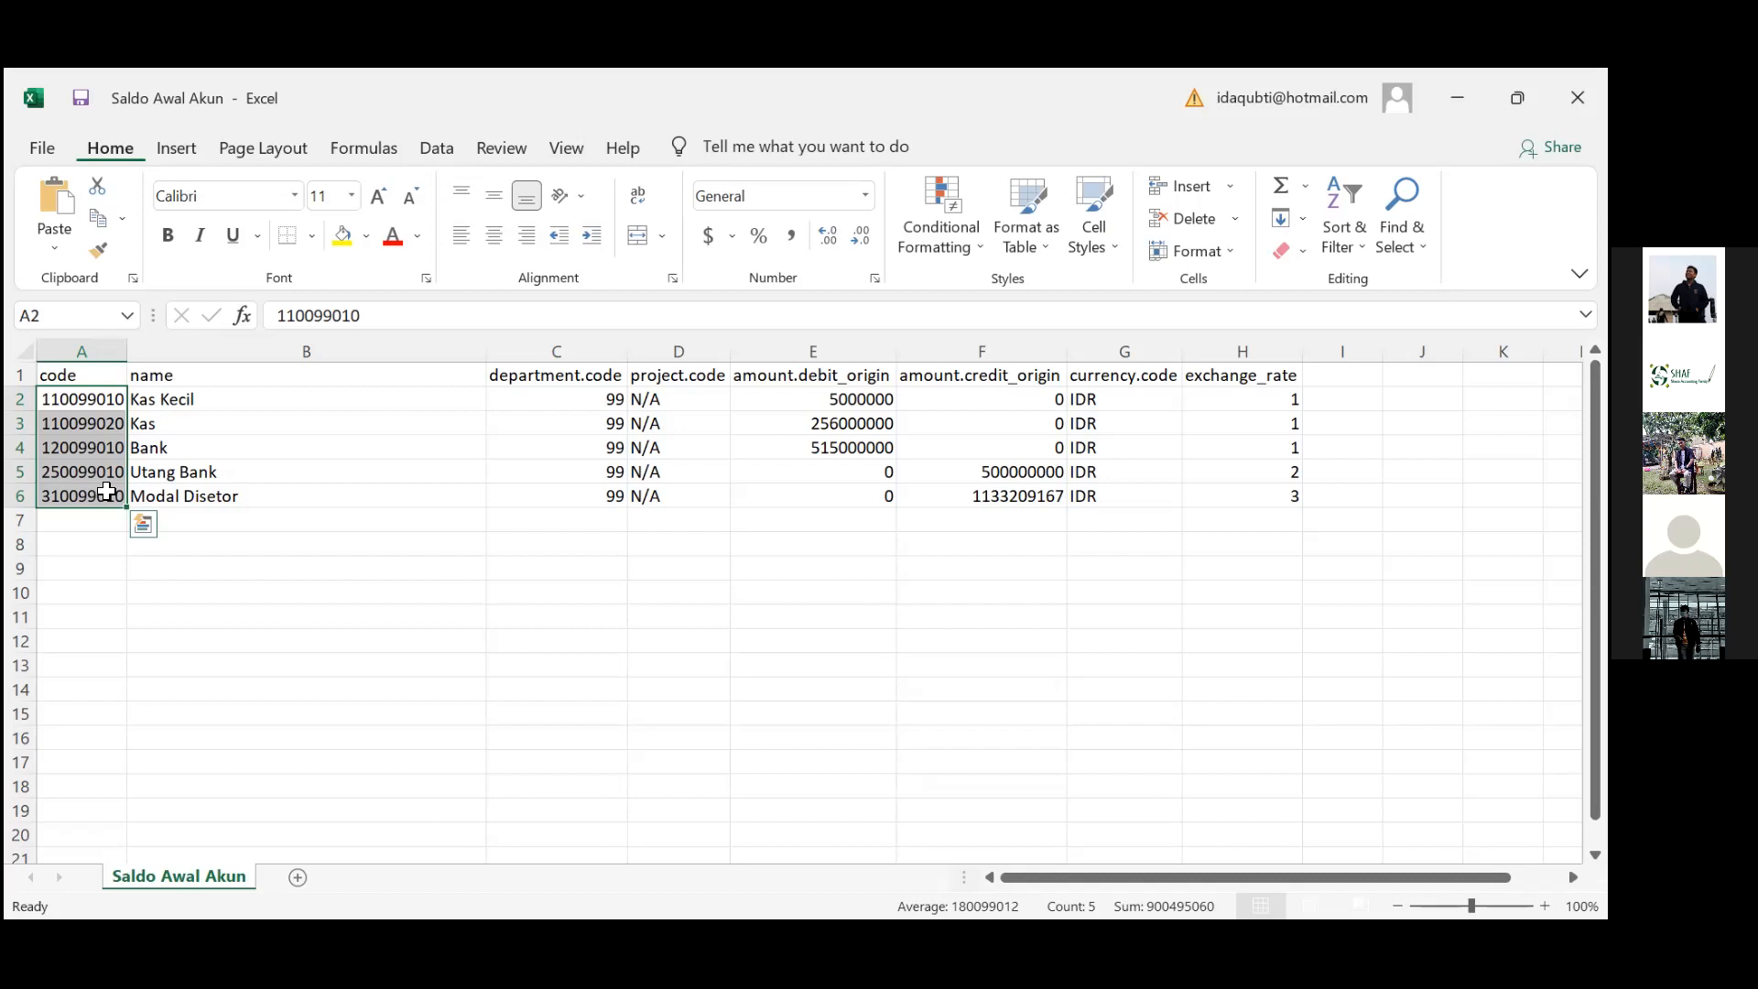
key(Right)
key(Right)
key(Right)
key(Right)
key(Right)
key(Right)
key(Right)
key(Right)
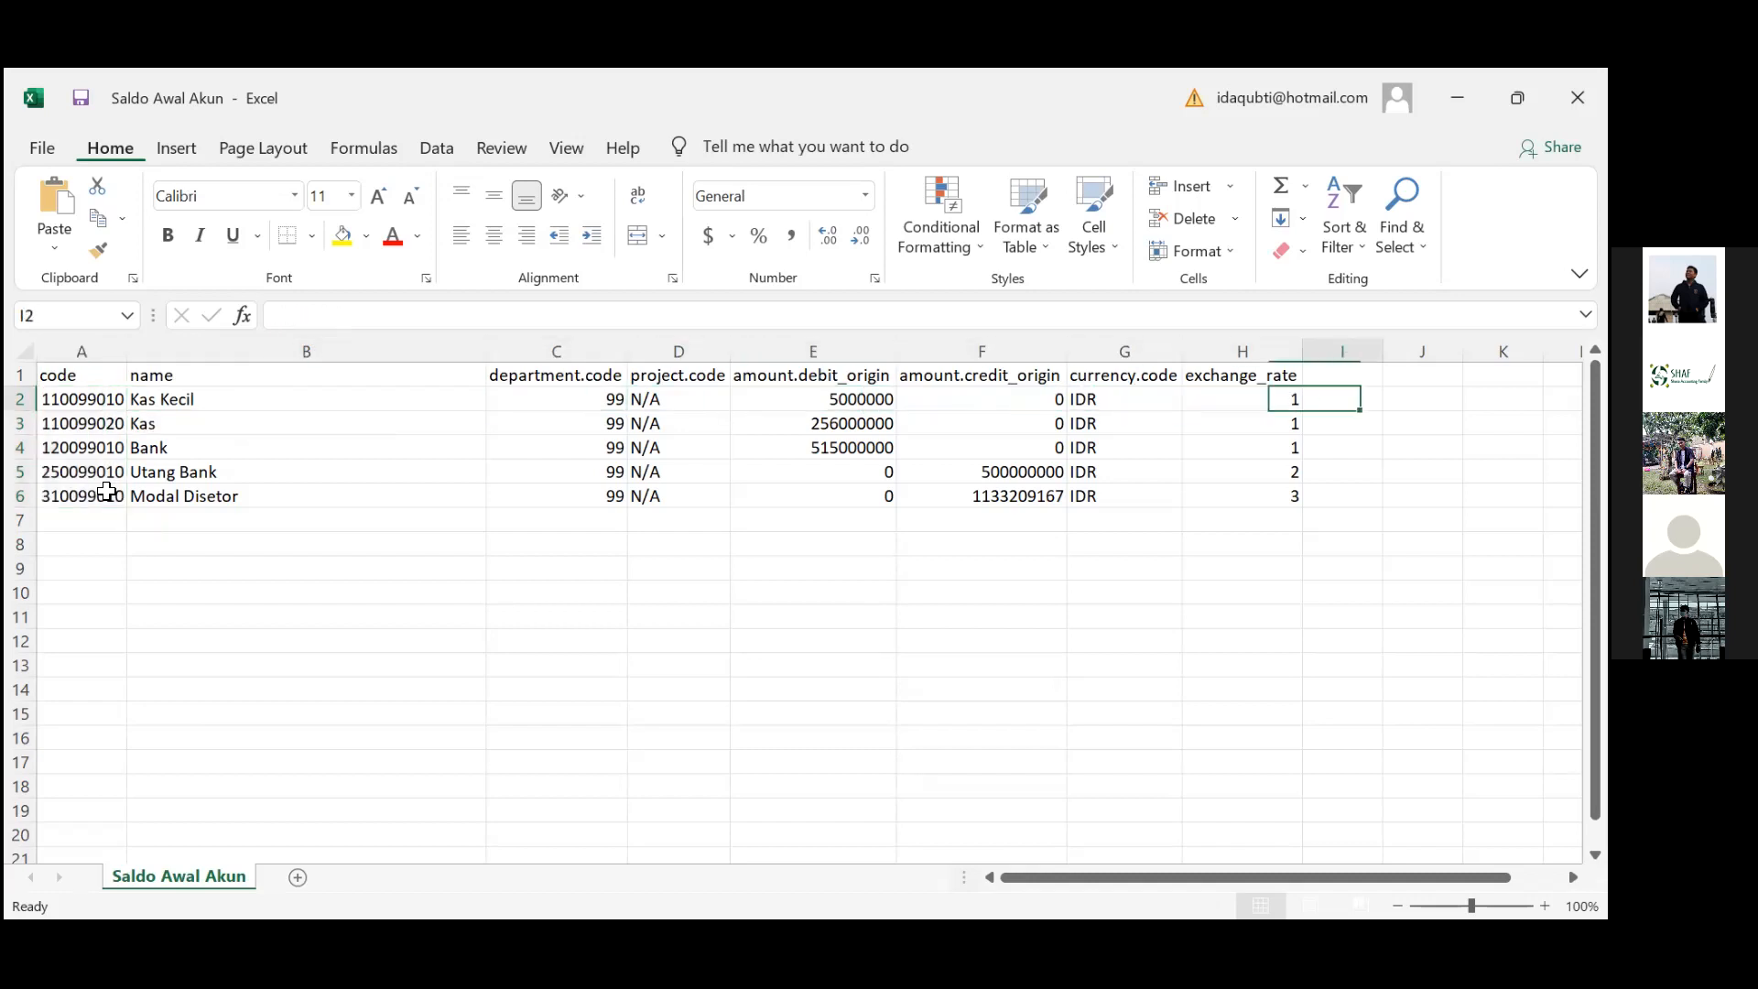
key(Left)
key(Left)
key(Up)
key(Left)
key(Left)
key(Left)
key(Left)
key(Left)
key(Left)
key(Right)
key(Right)
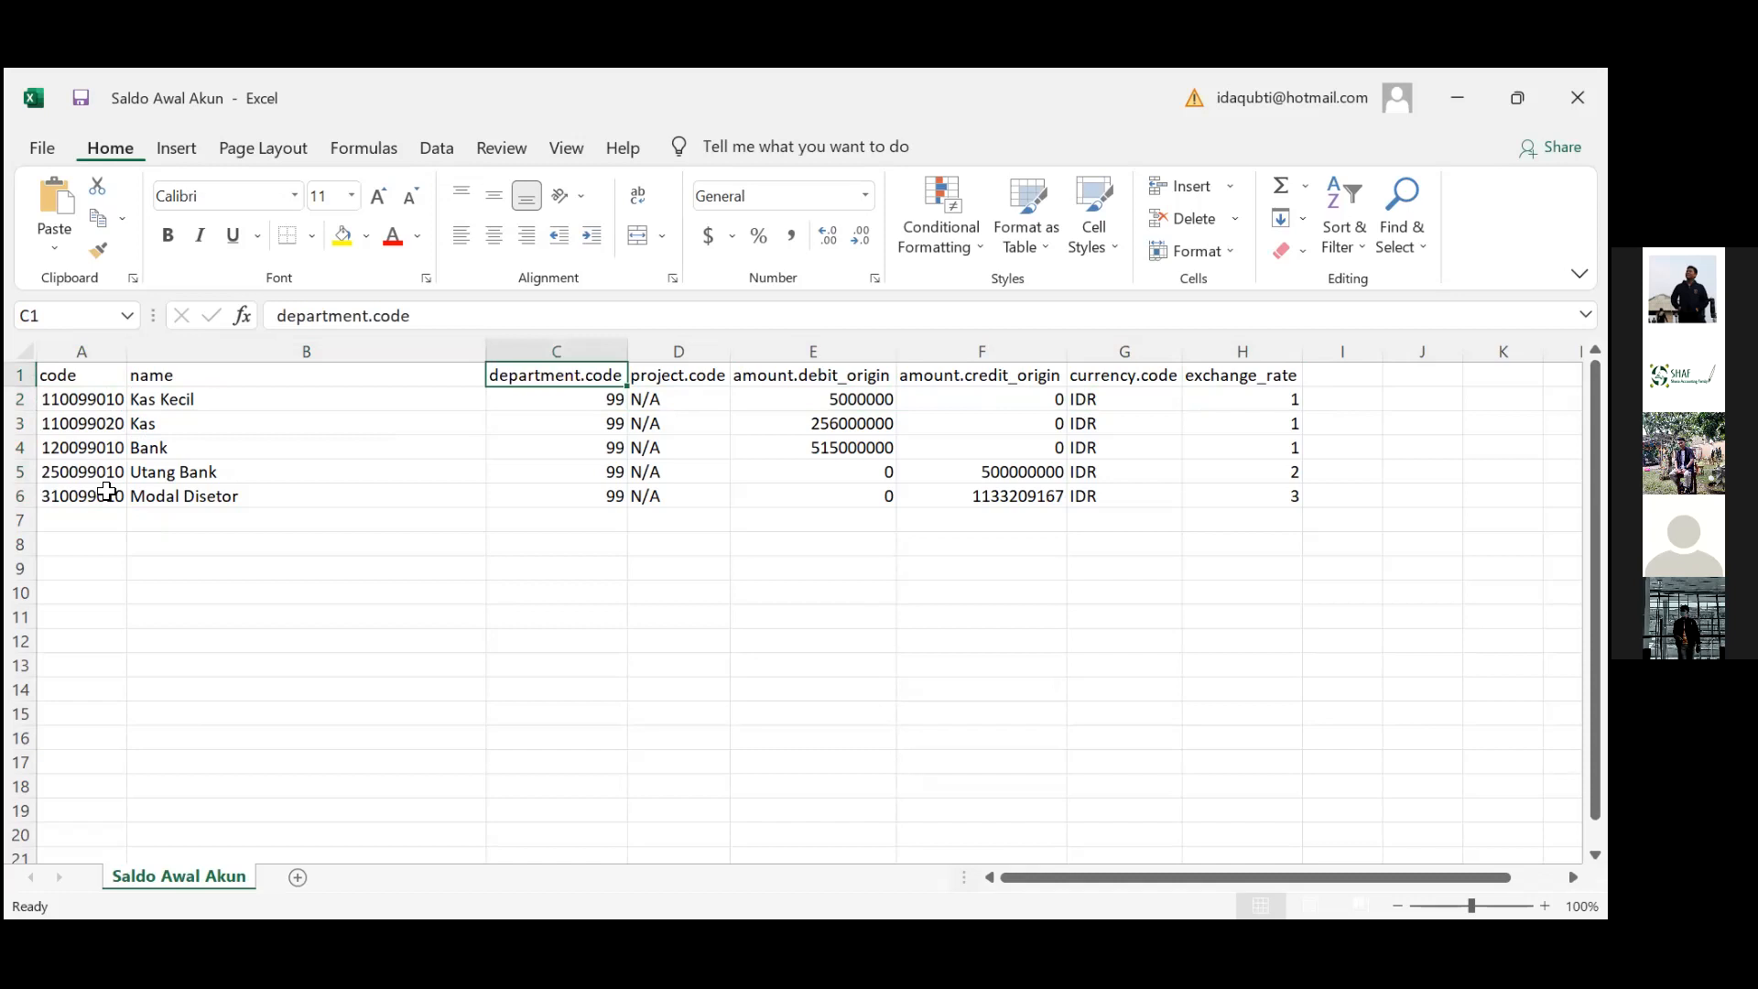
key(Right)
key(Left)
key(Down)
key(Down)
key(Down)
key(Down)
key(Down)
key(Up)
key(Up)
key(Up)
key(Up)
key(Up)
key(Right)
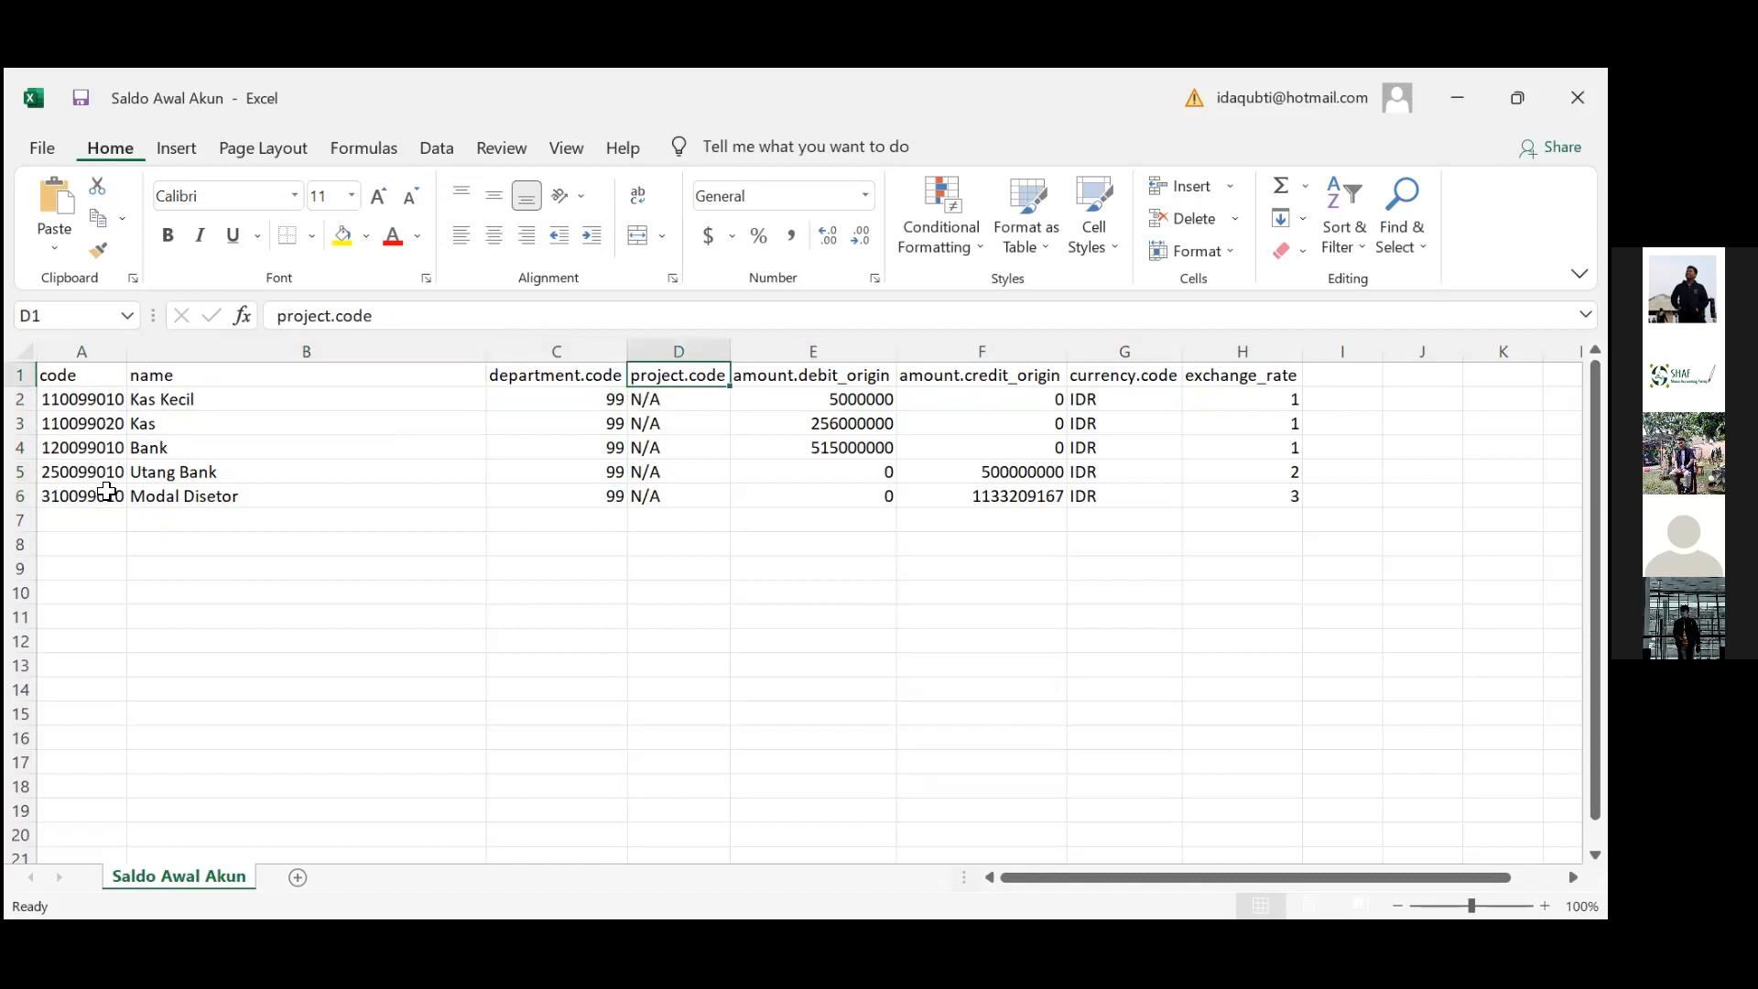
key(Down)
key(Down)
key(Down)
key(Up)
key(Up)
key(Up)
key(Right)
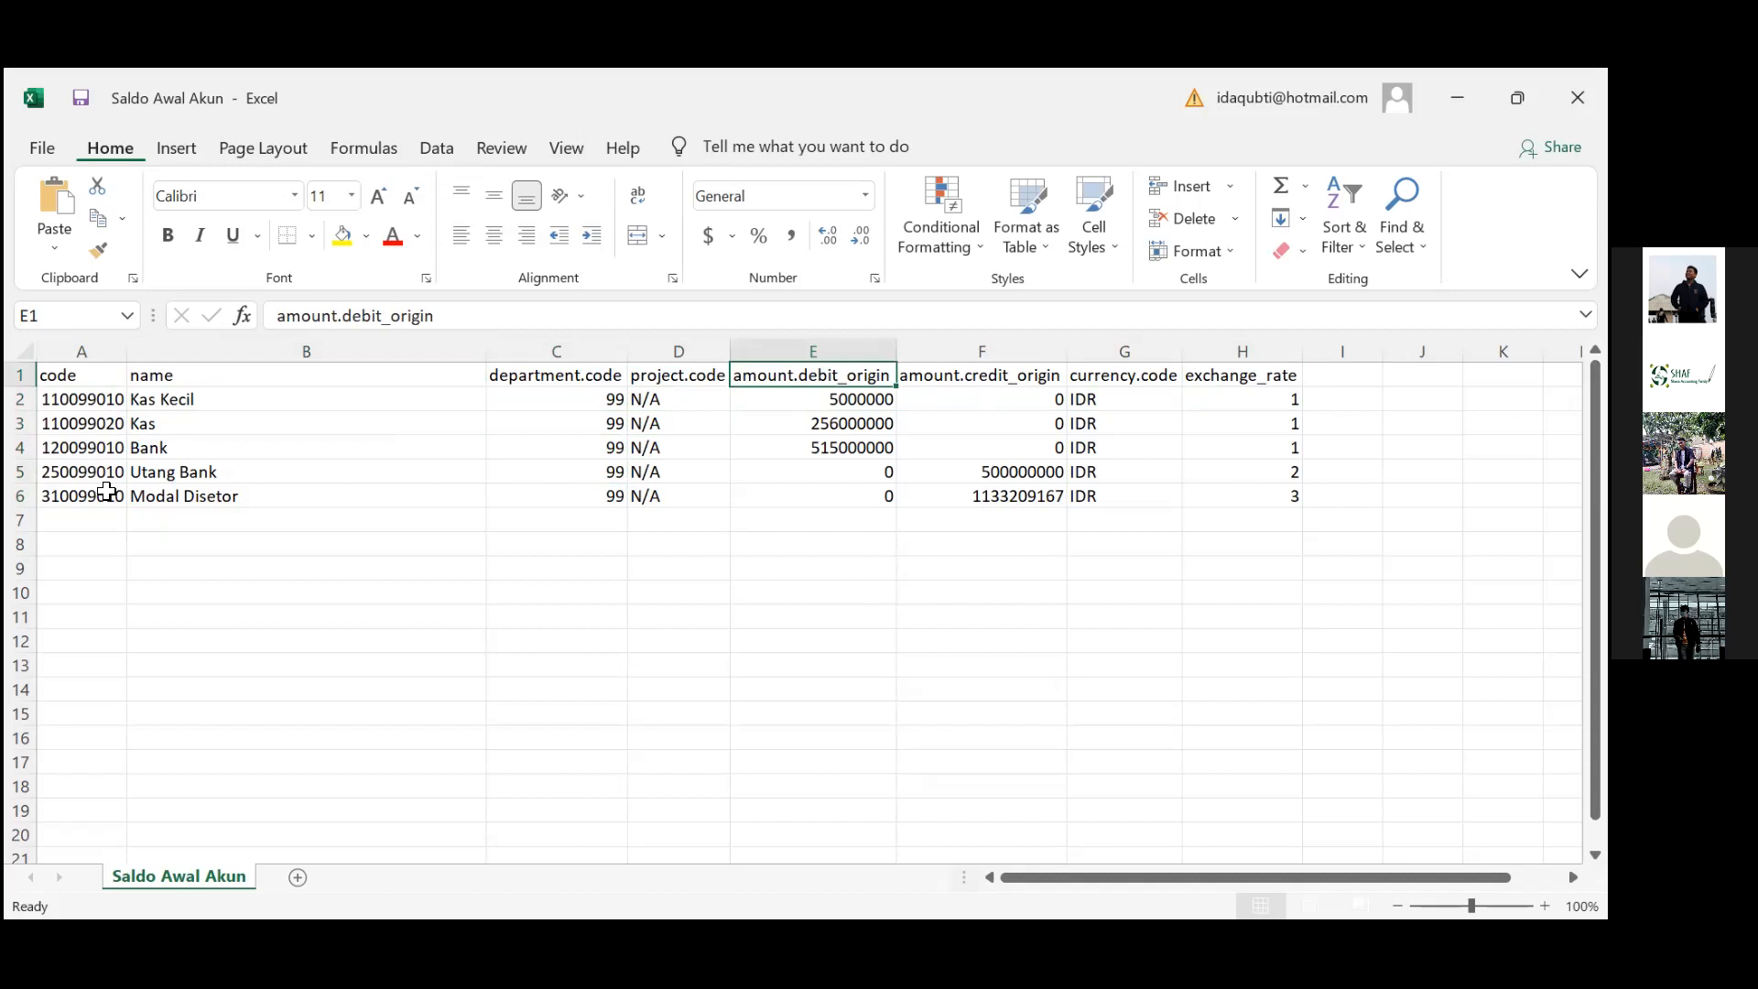
key(Right)
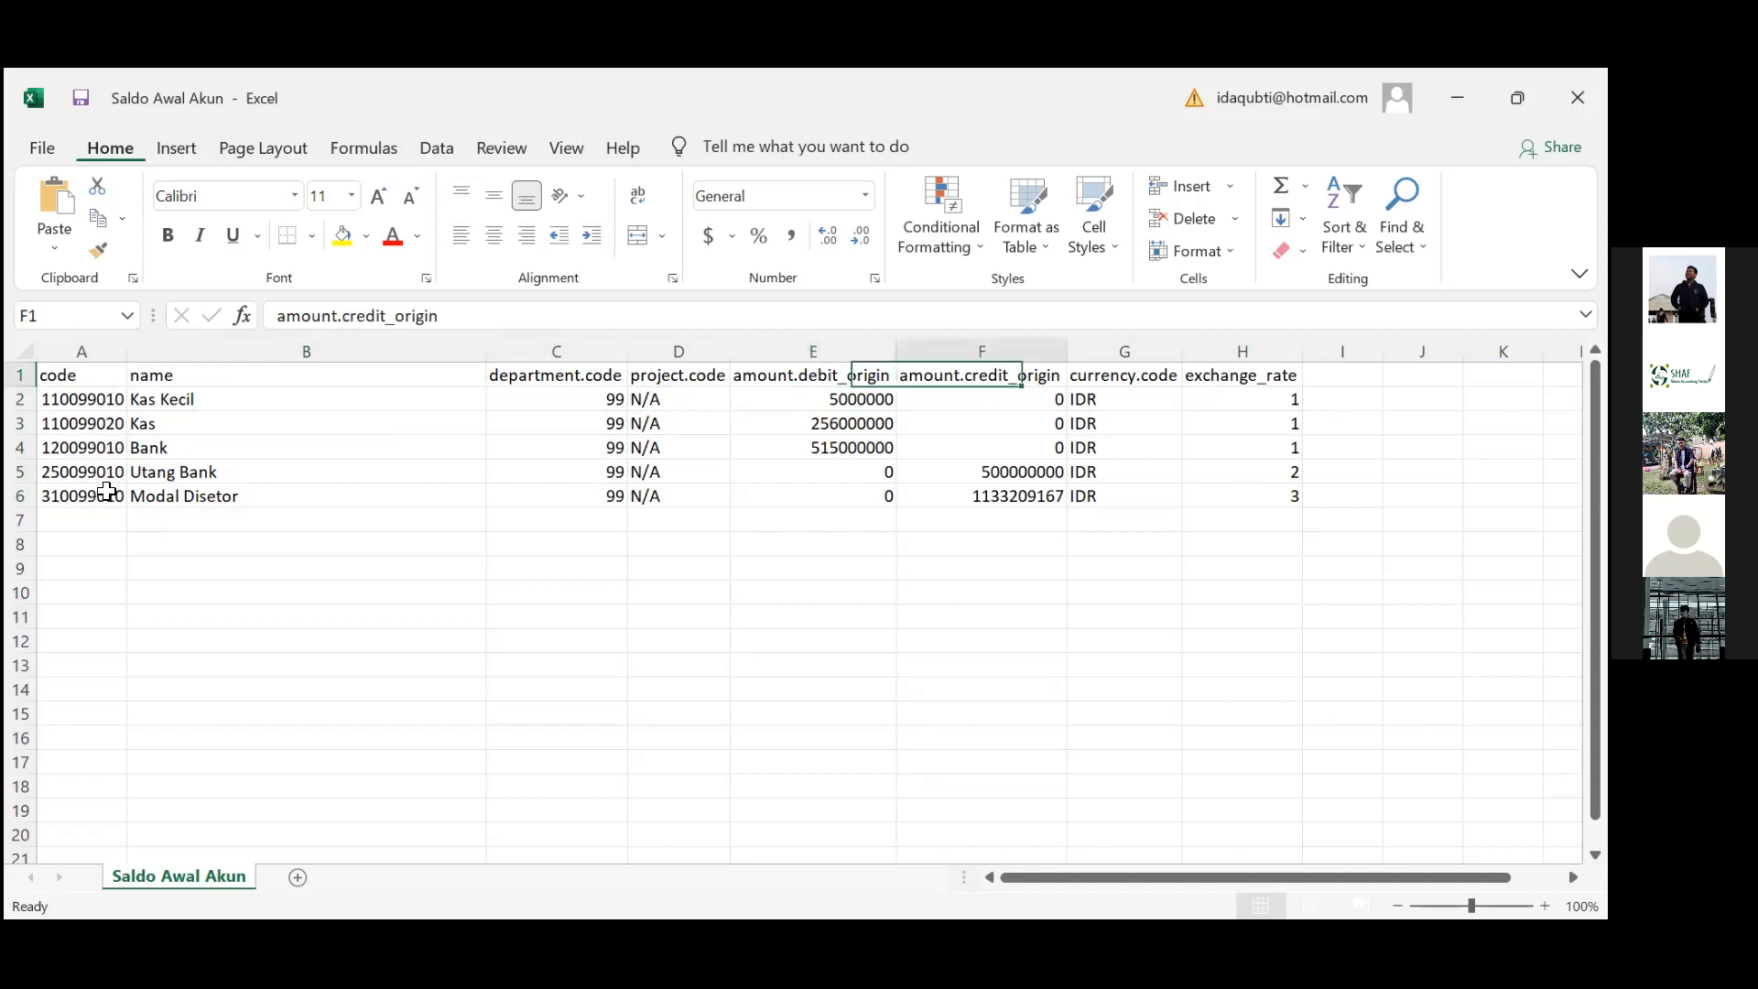
key(Right)
key(Left)
key(Right)
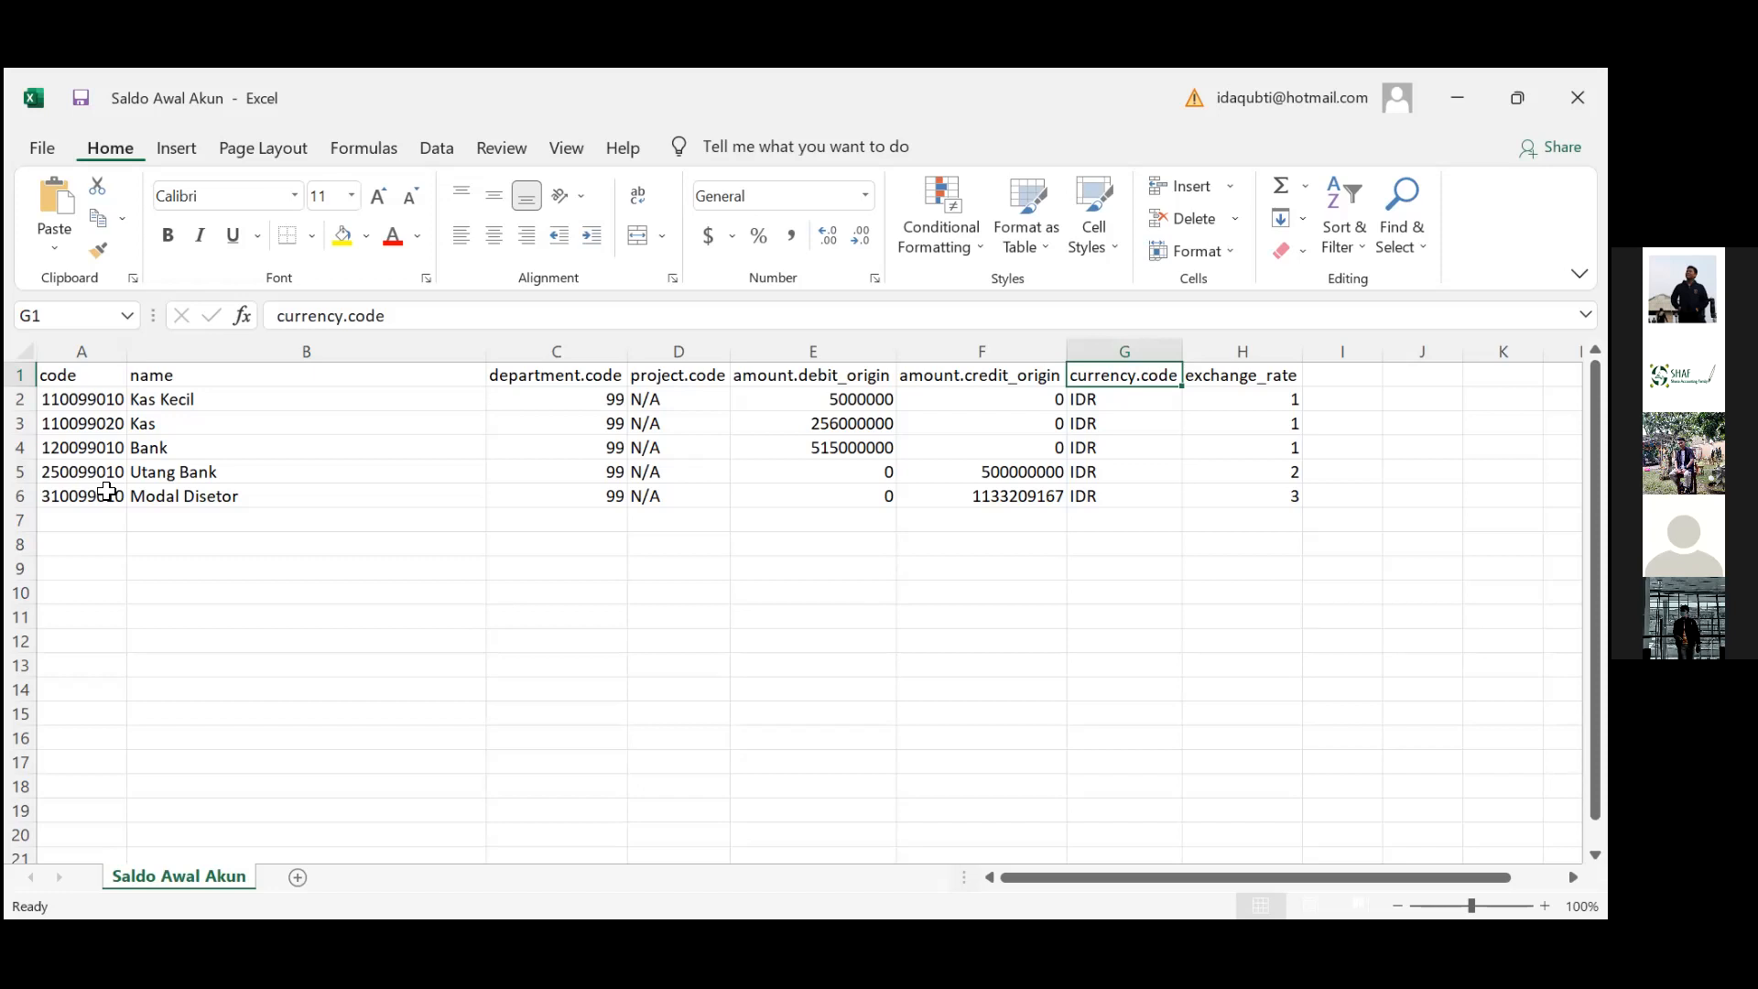
key(Right)
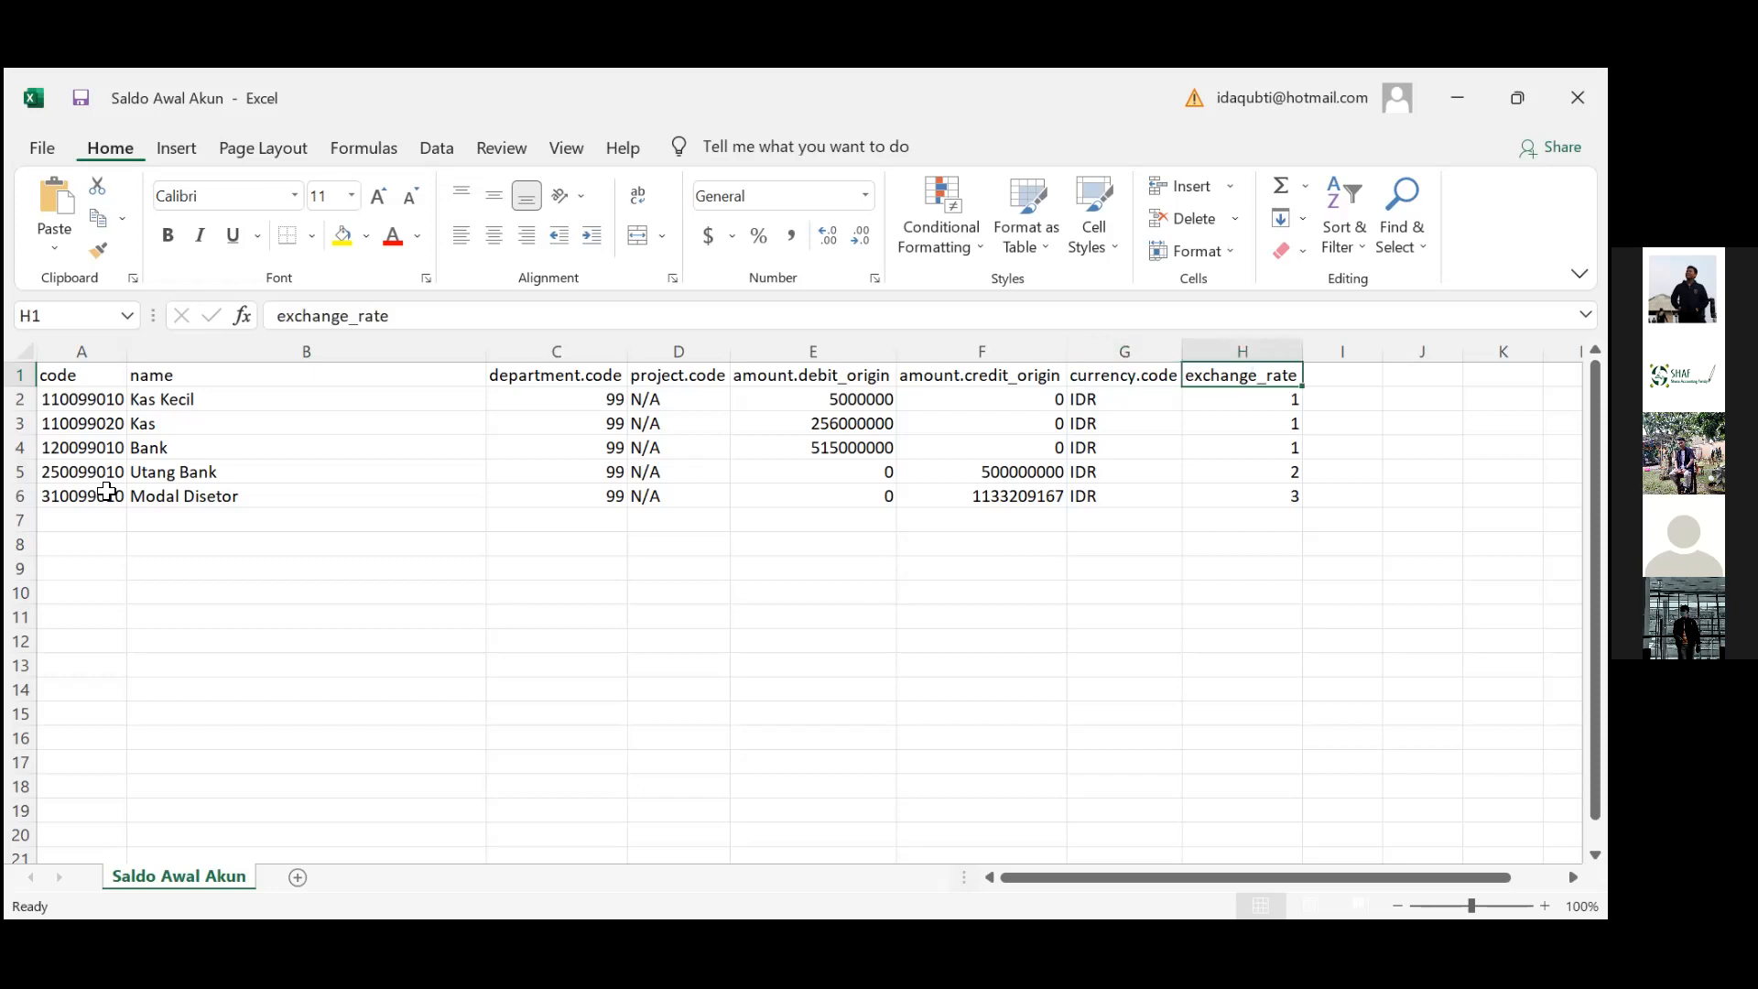
key(Down)
key(Down)
key(Left)
key(Left)
key(Left)
key(Left)
key(Left)
key(Left)
key(Left)
key(Up)
key(Down)
key(Down)
key(Down)
key(Up)
key(Up)
key(Up)
key(Down)
key(Down)
key(Up)
key(Down)
key(Down)
key(Down)
key(Down)
key(Right)
key(Right)
key(Right)
key(Right)
key(Right)
key(Right)
key(Right)
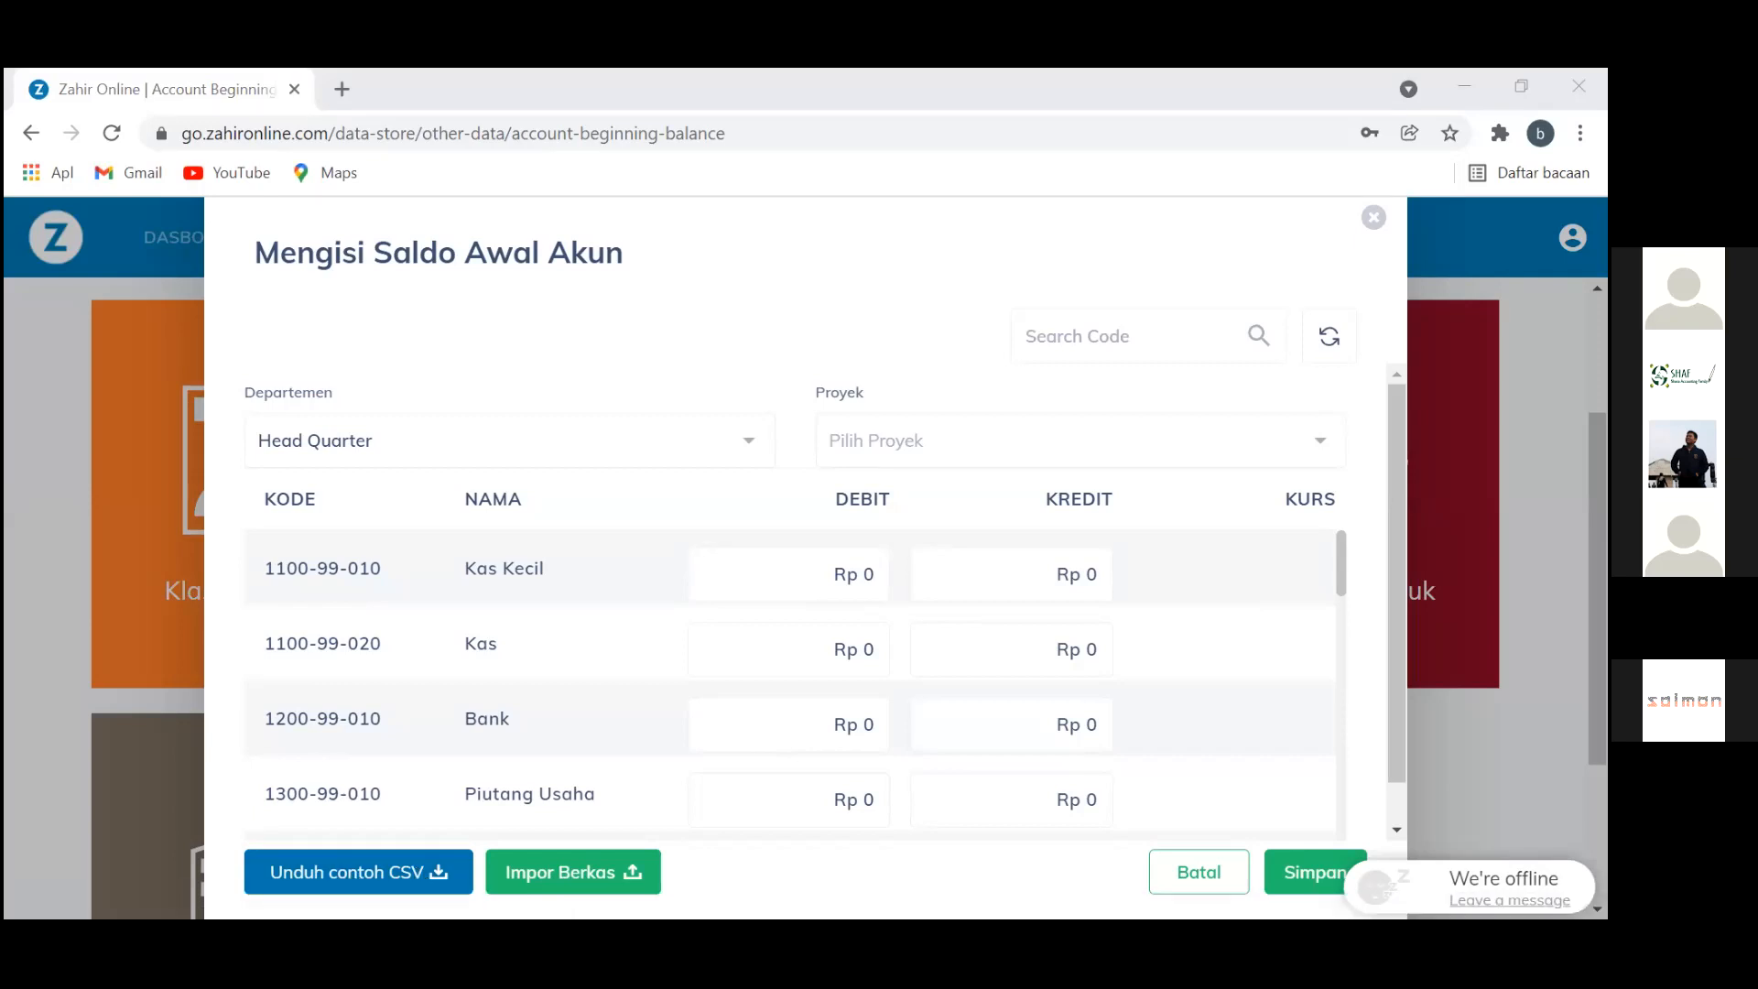
Import Saldo Awal Akun.csv into the account beginning balances form
click(608, 871)
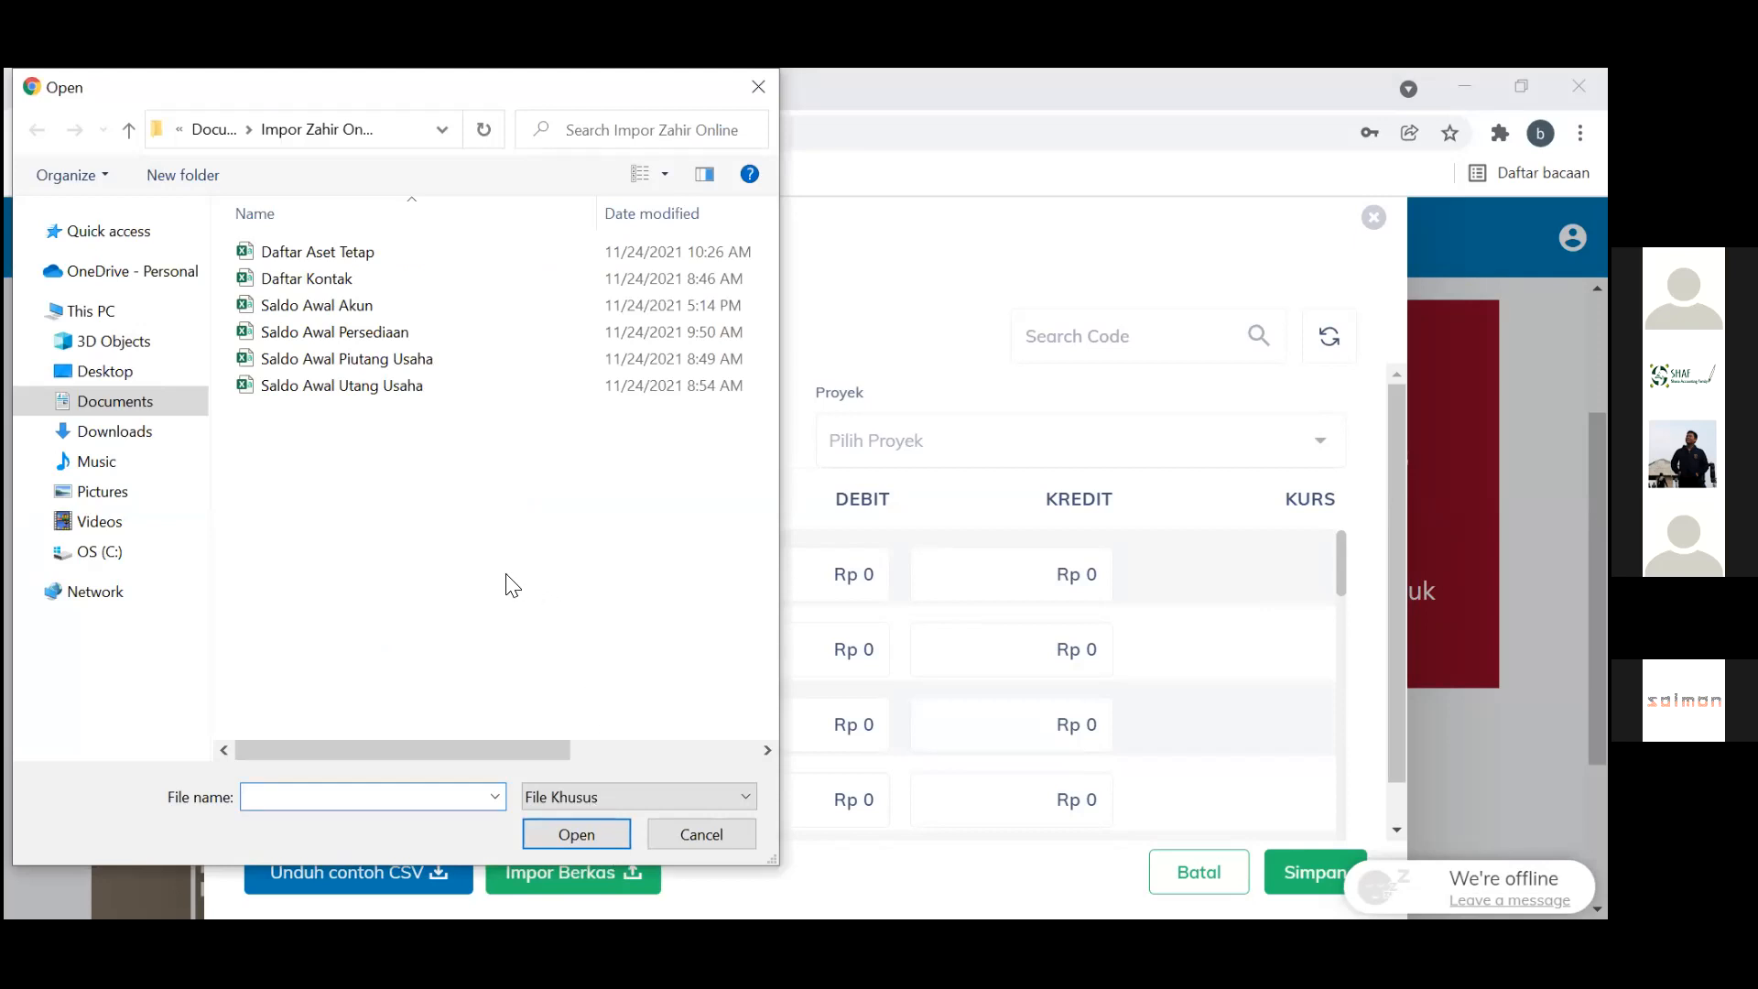
double_click(318, 308)
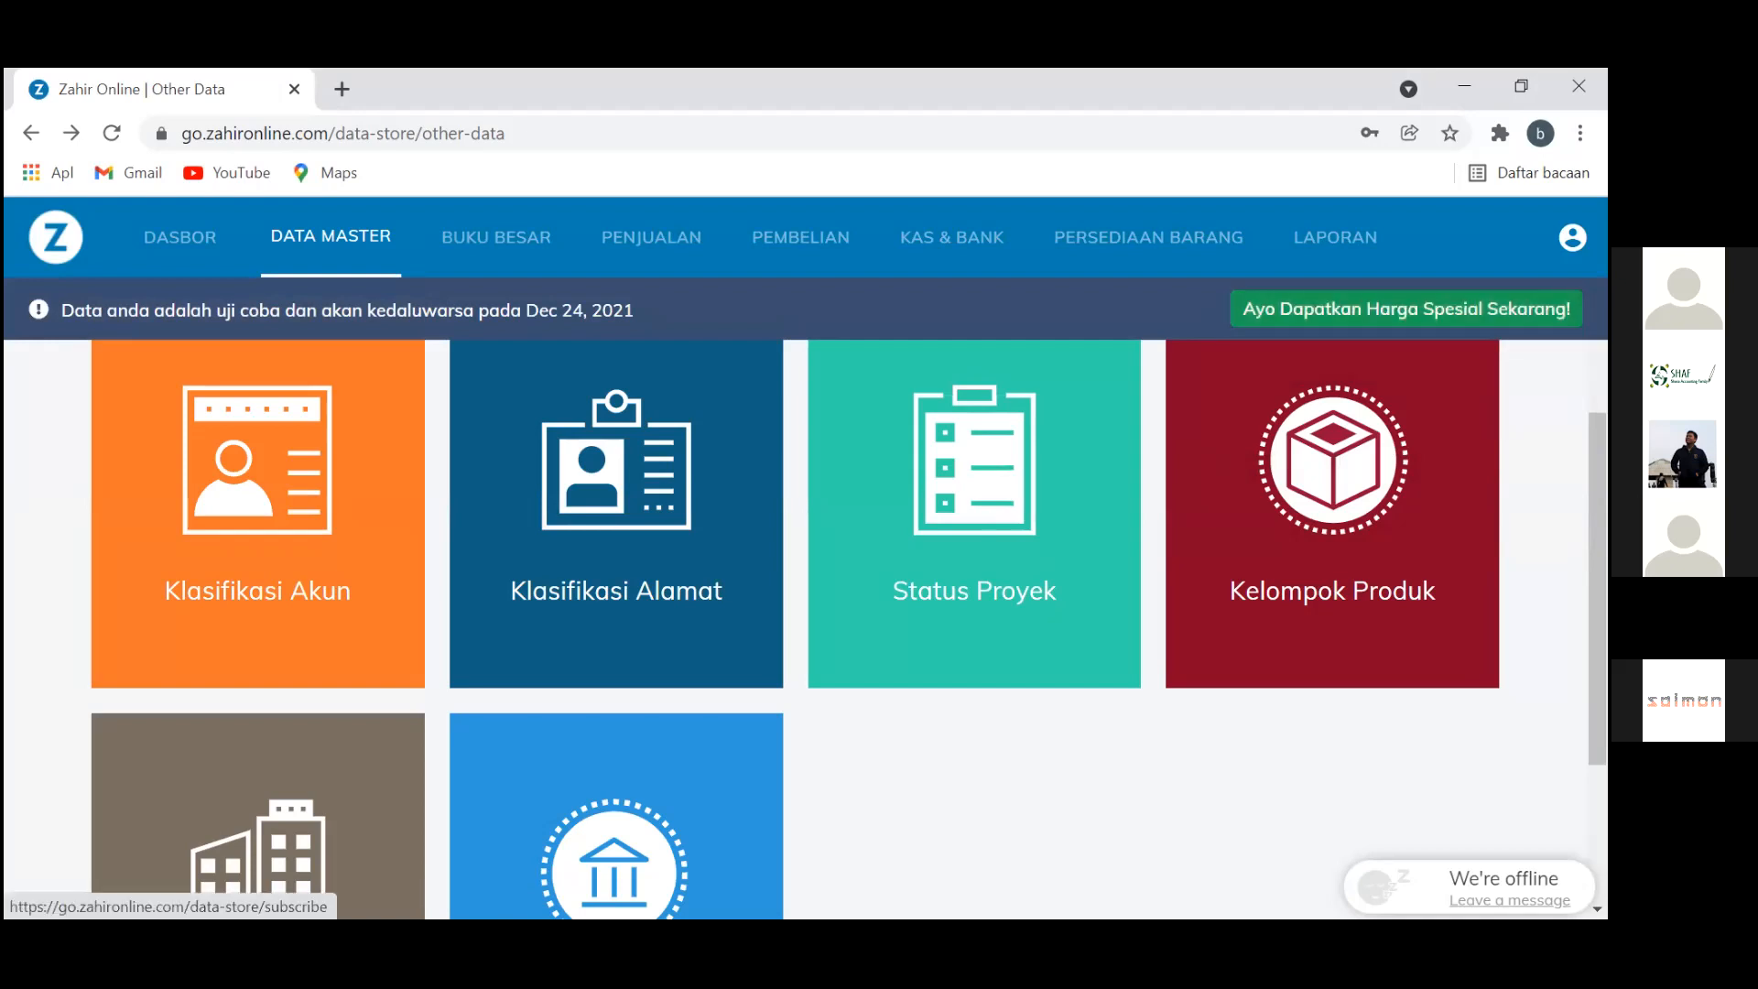
click(1573, 237)
click(1355, 594)
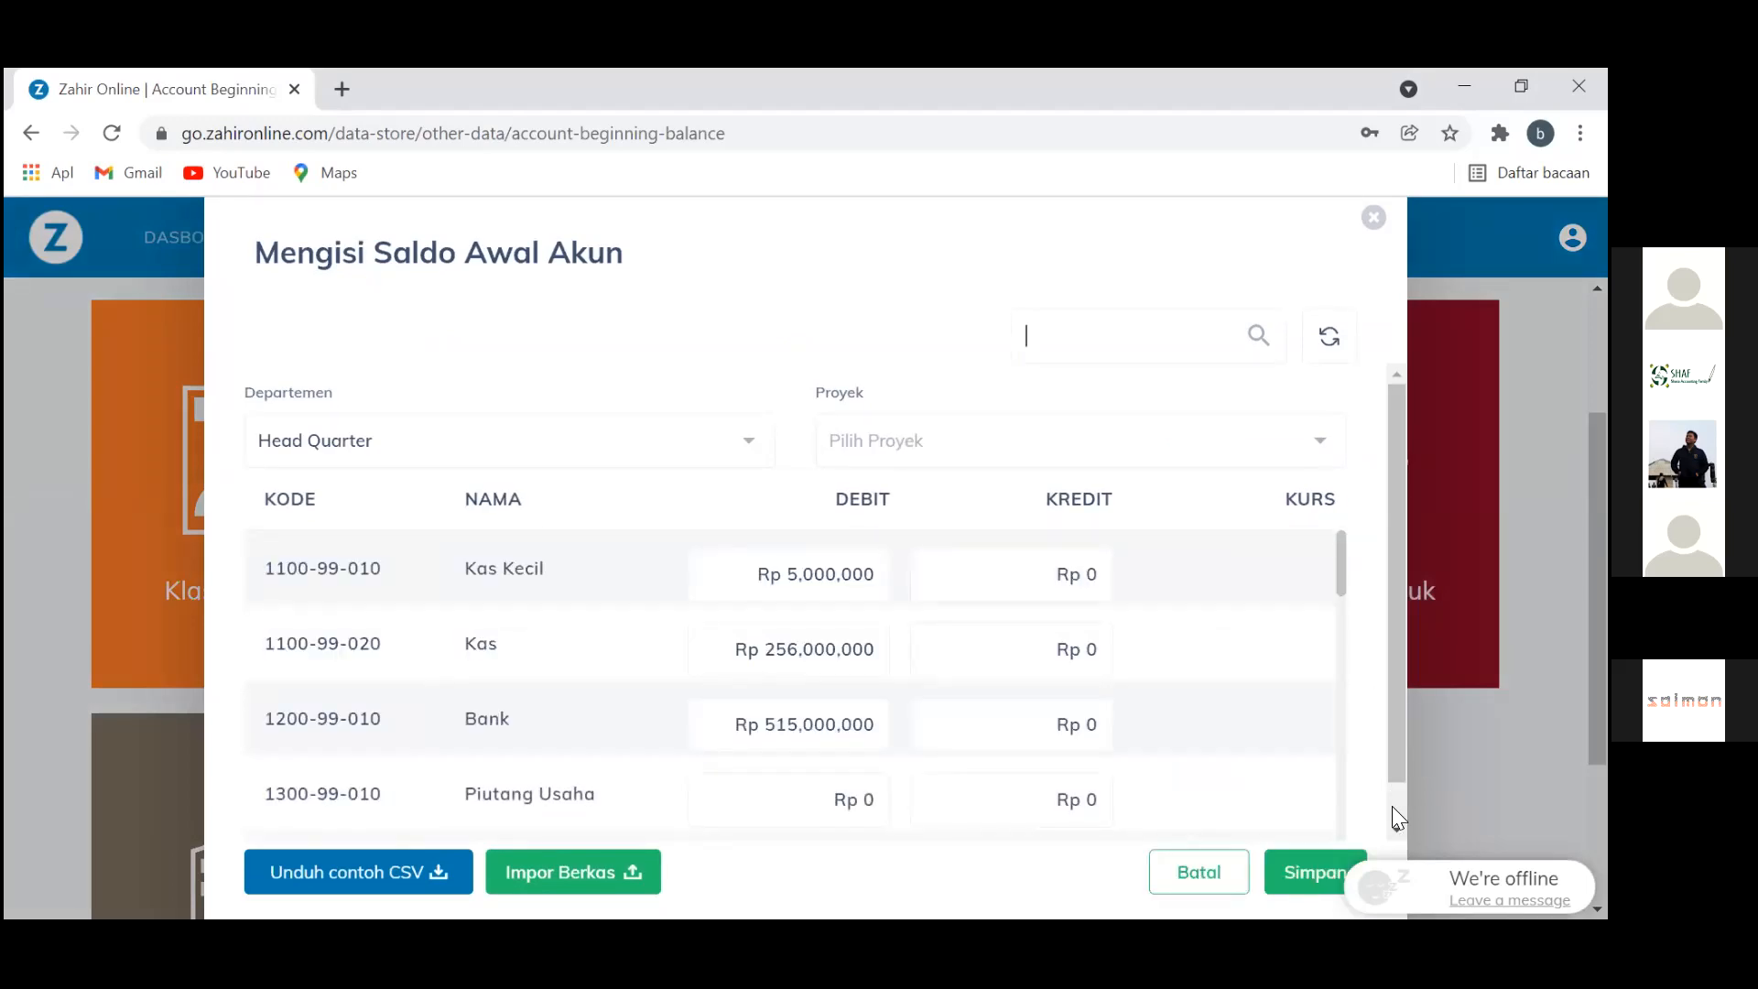
click(1337, 563)
scroll(1339, 647, down, 3)
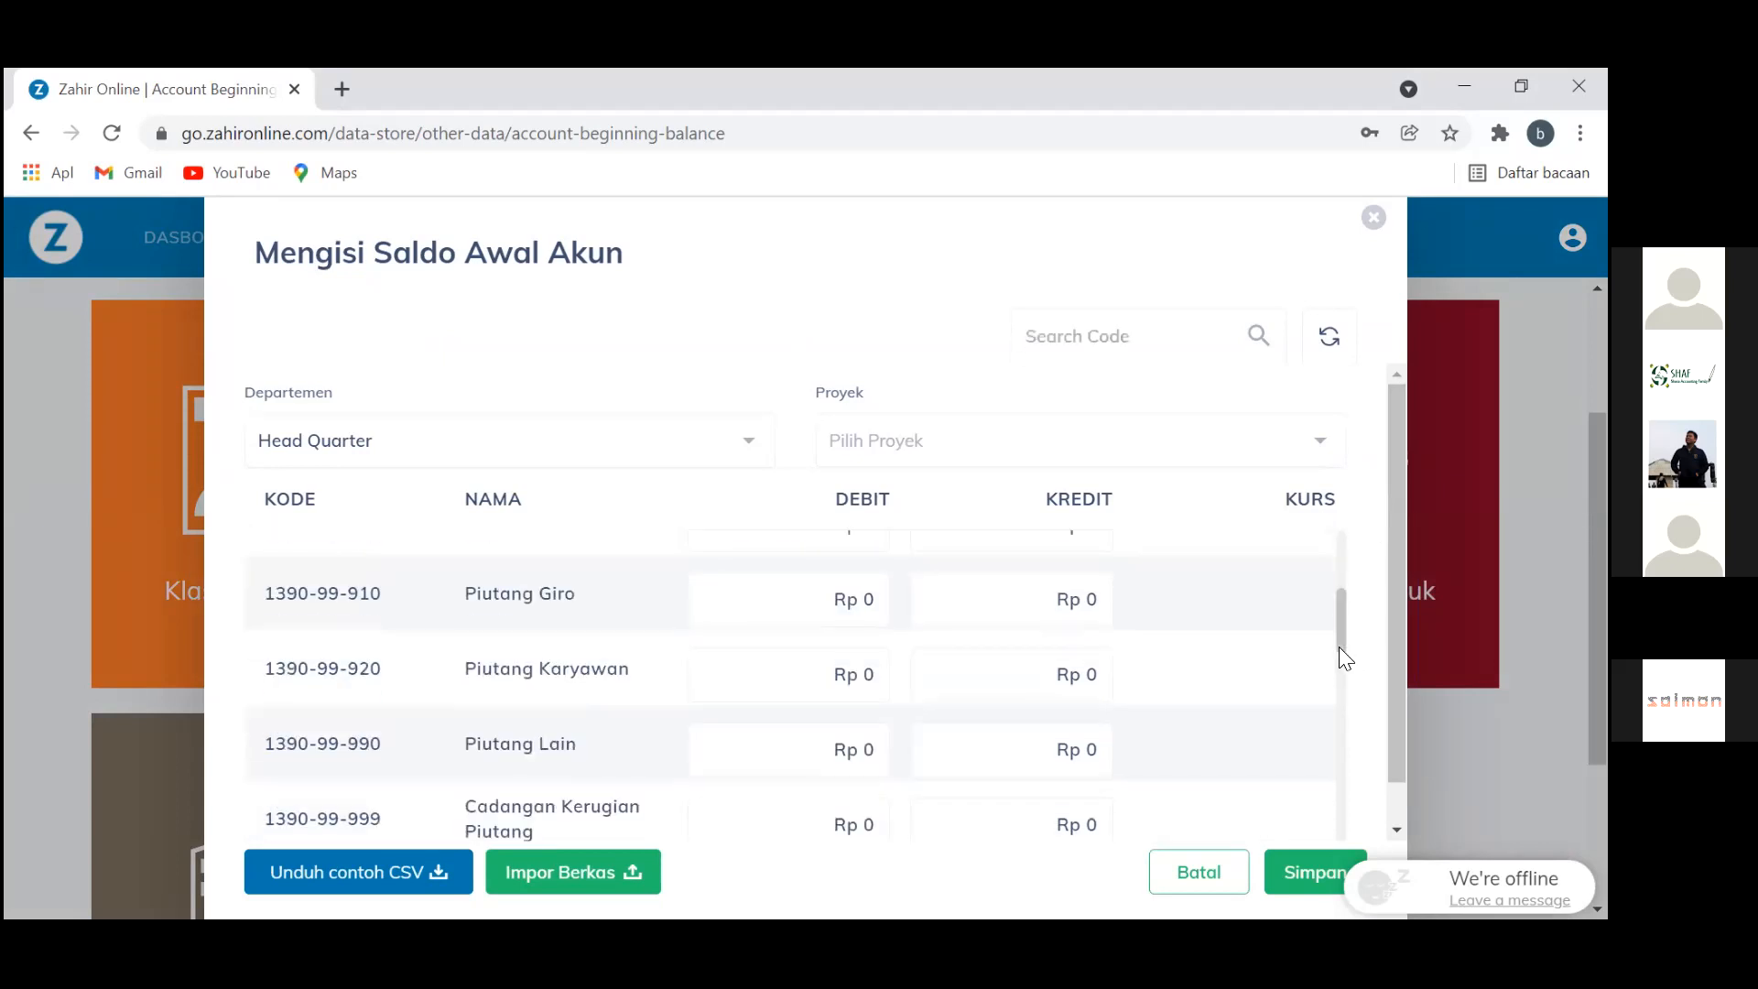
scroll(1343, 665, down, 3)
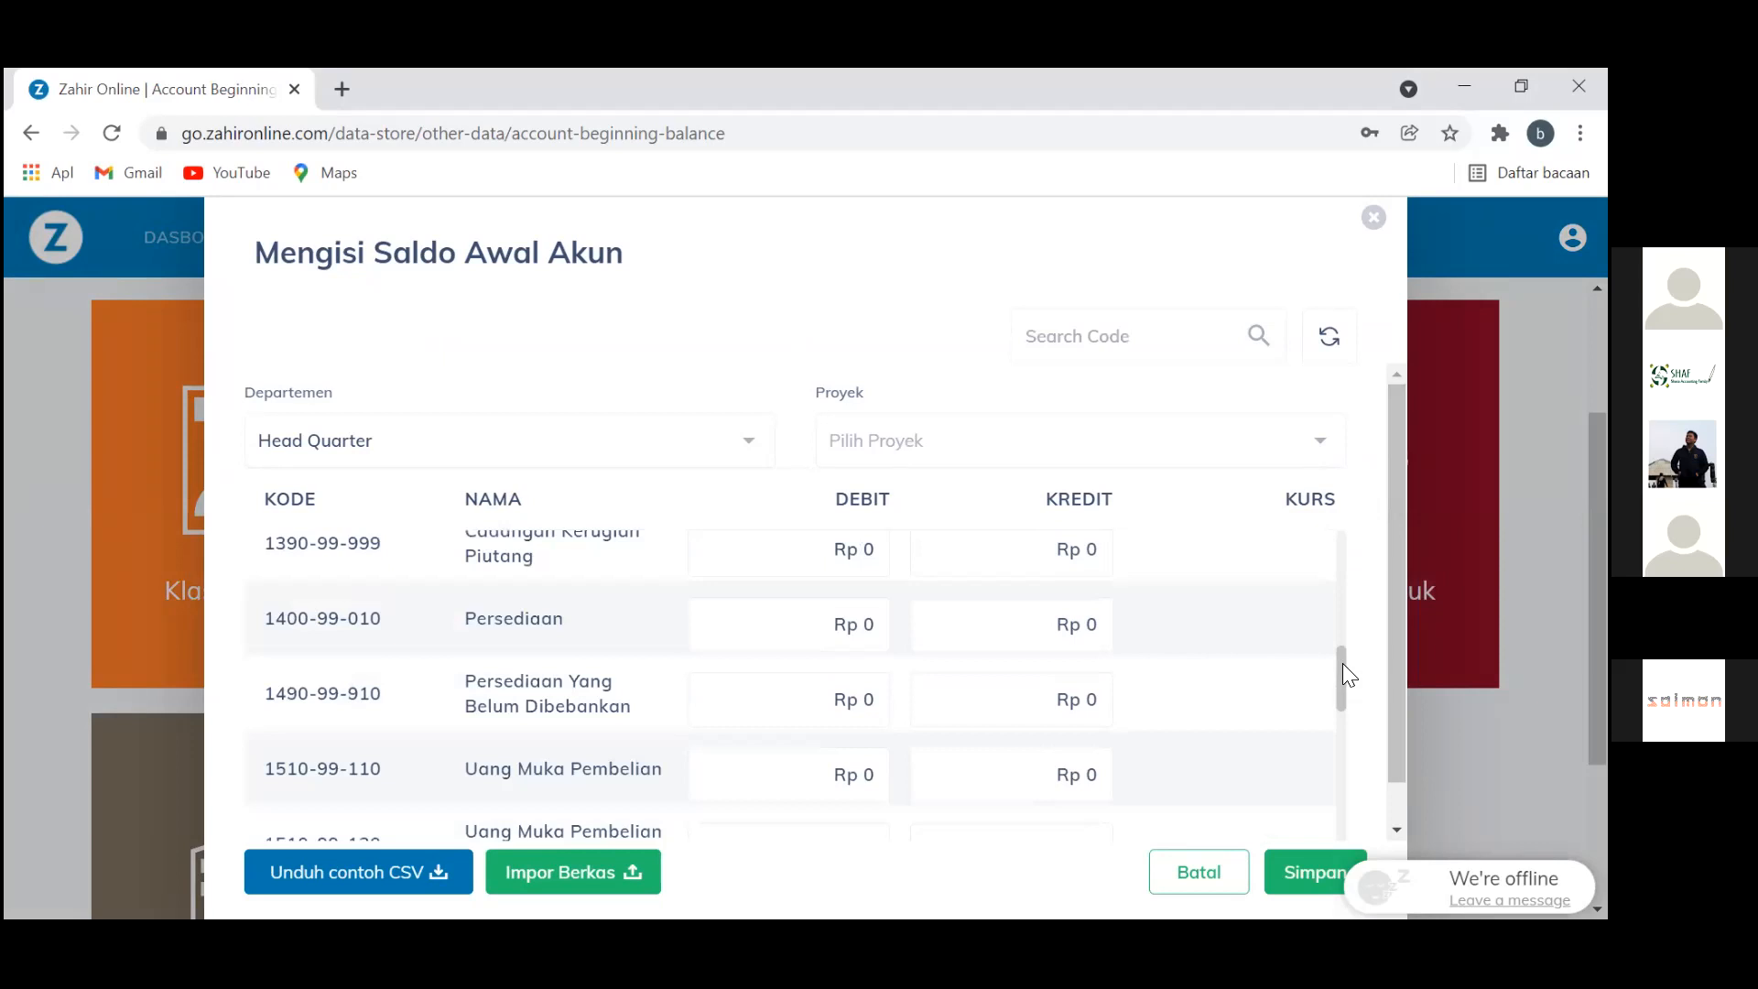
scroll(1340, 724, down, 8)
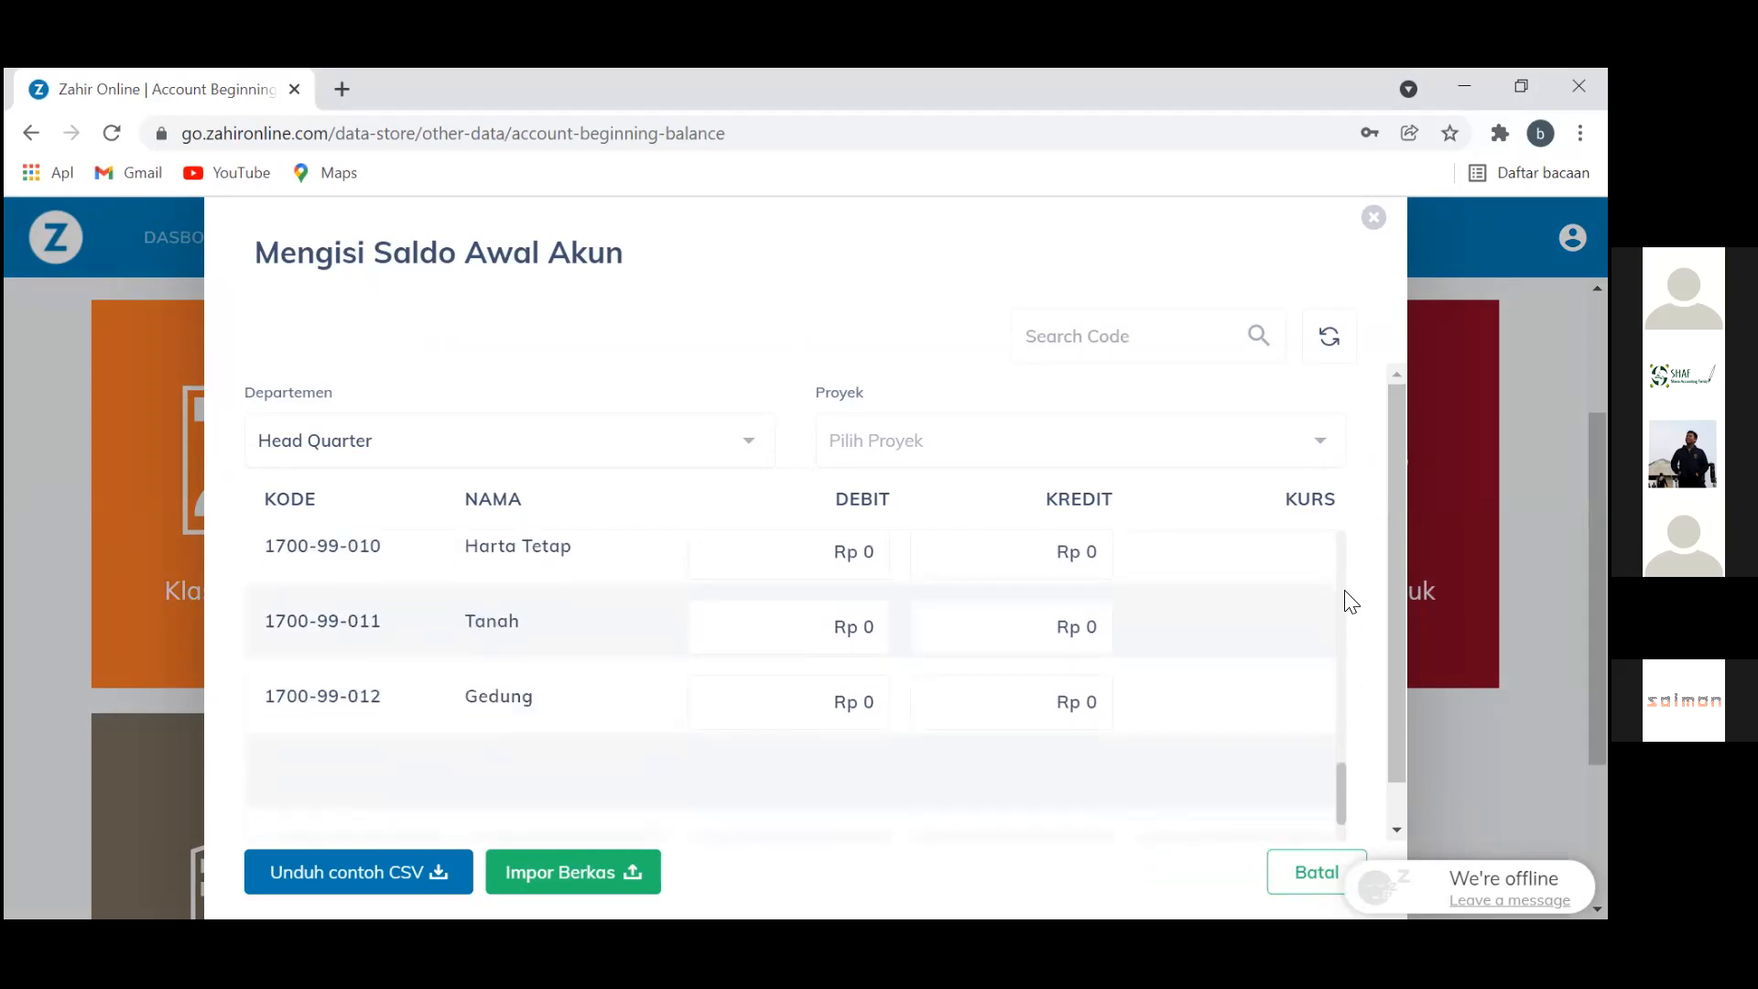
scroll(1338, 594, up, 15)
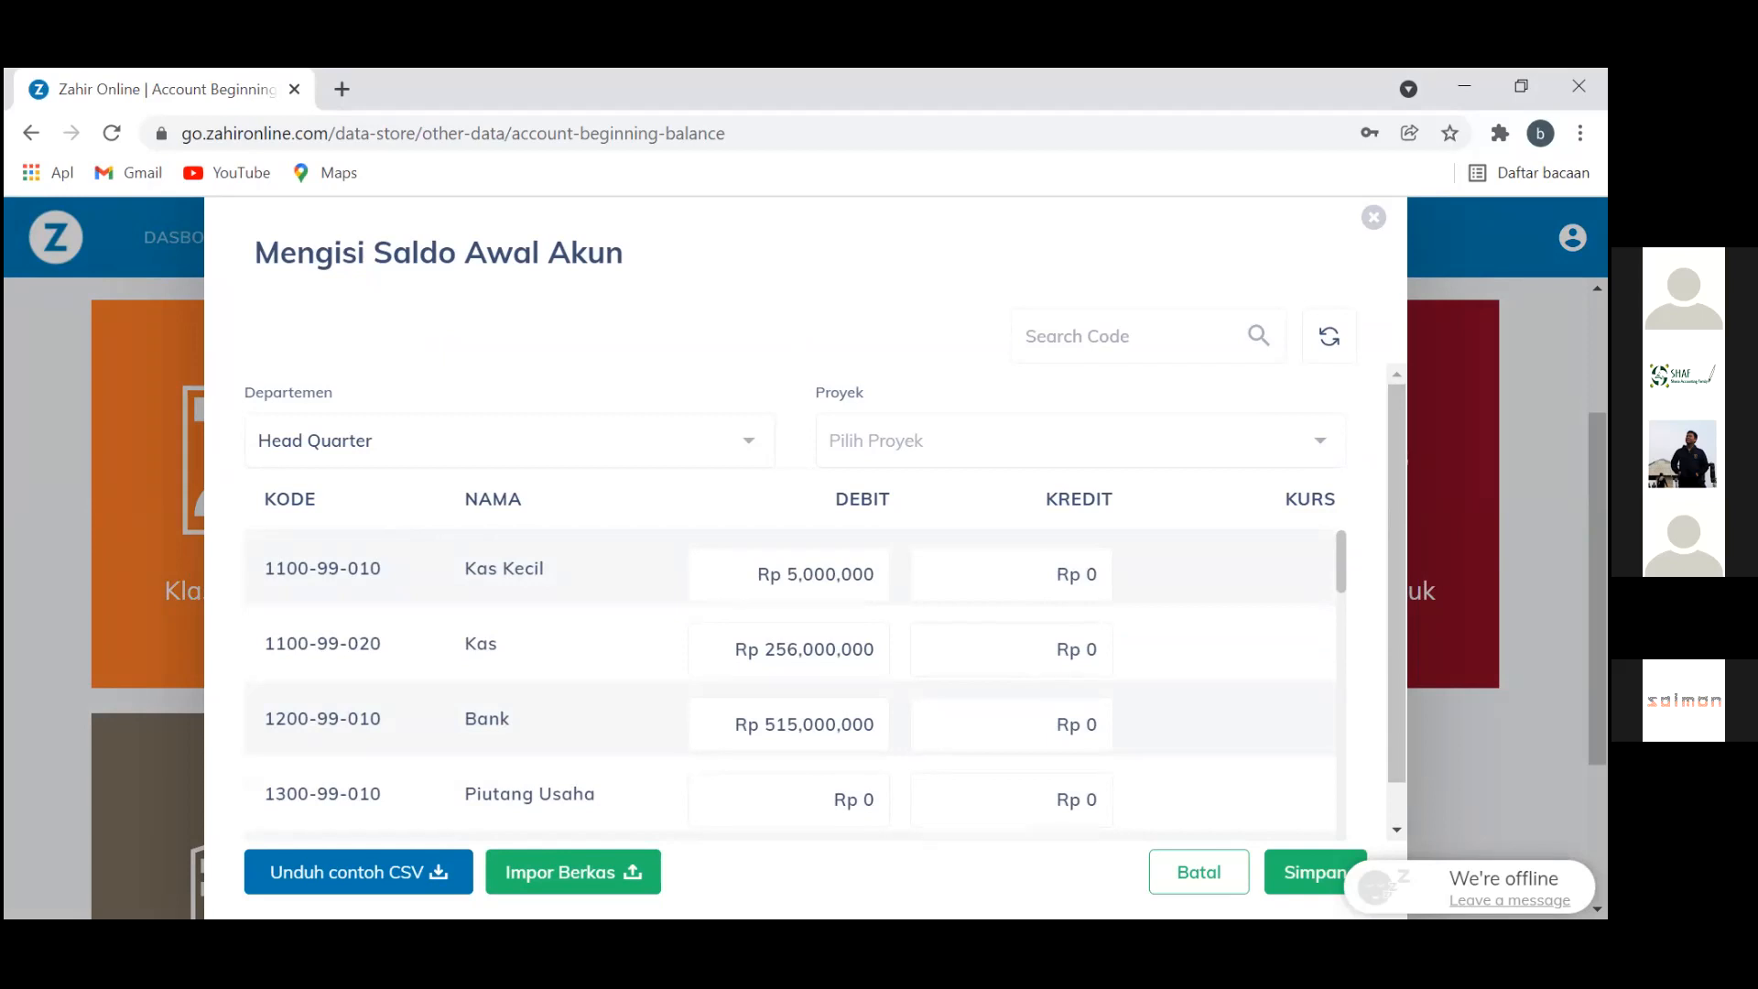
click(1368, 229)
click(1573, 238)
Reopen the profile menu to list Saldo Awal options Akun, Piutang, Utang Usaha and Persediaan
click(1573, 238)
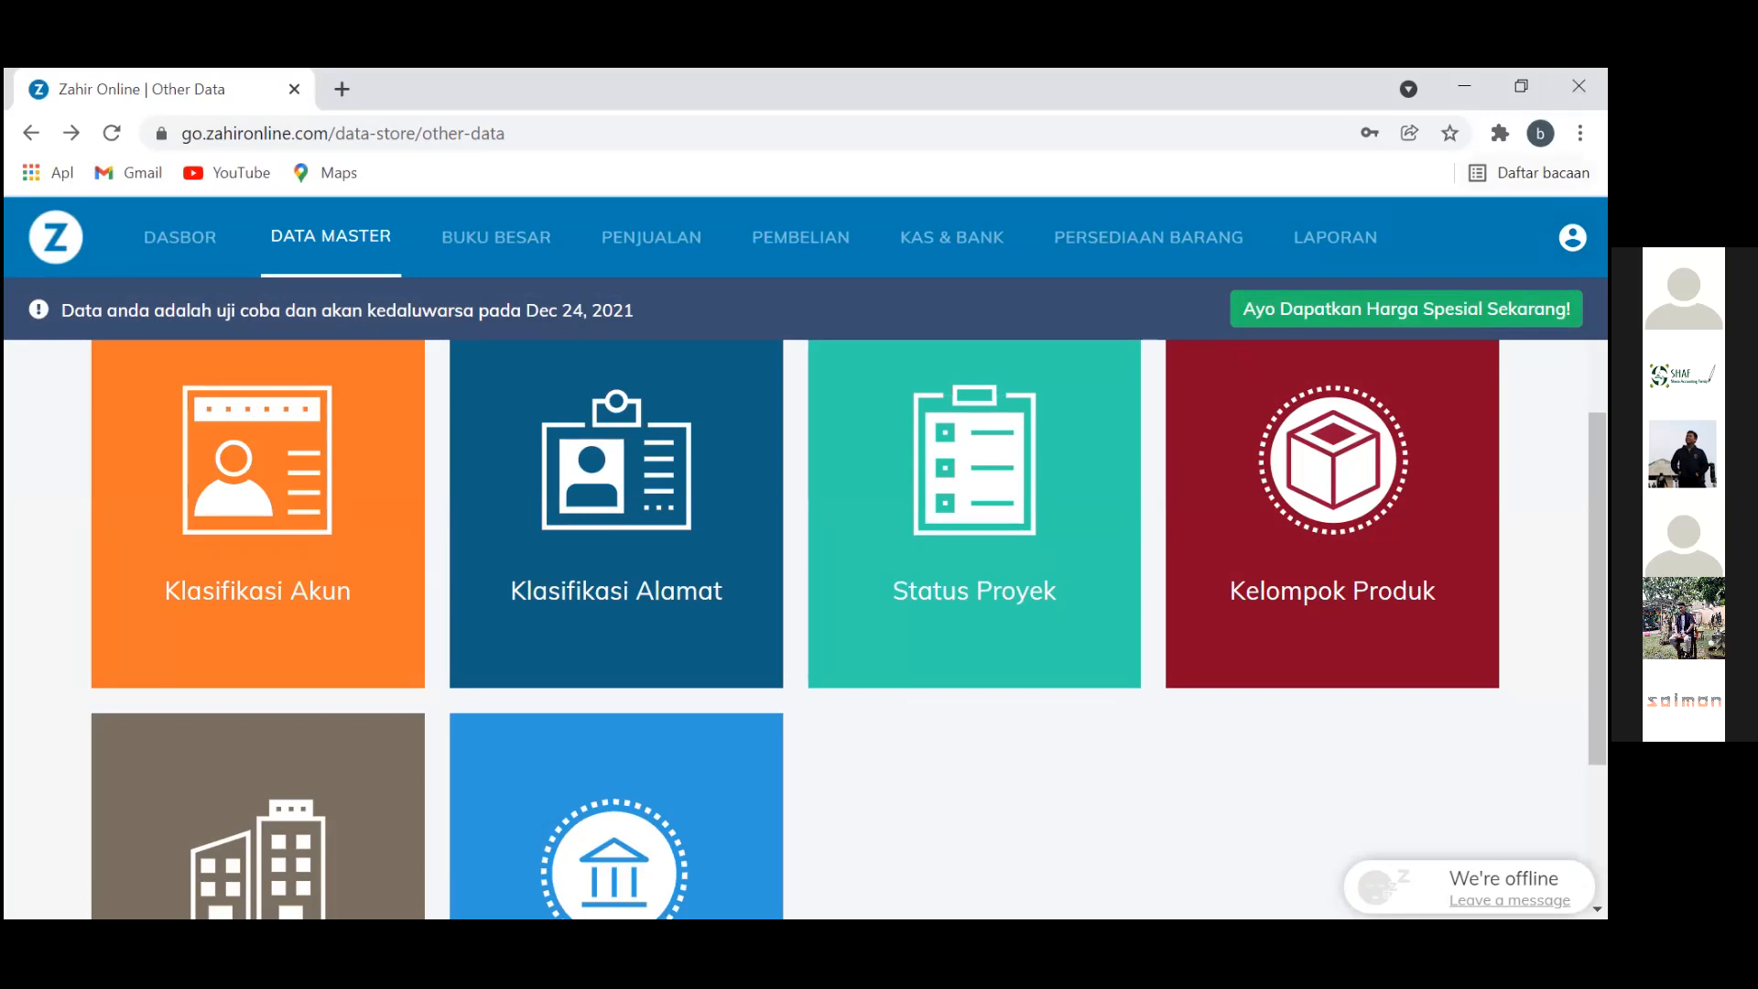
click(1573, 237)
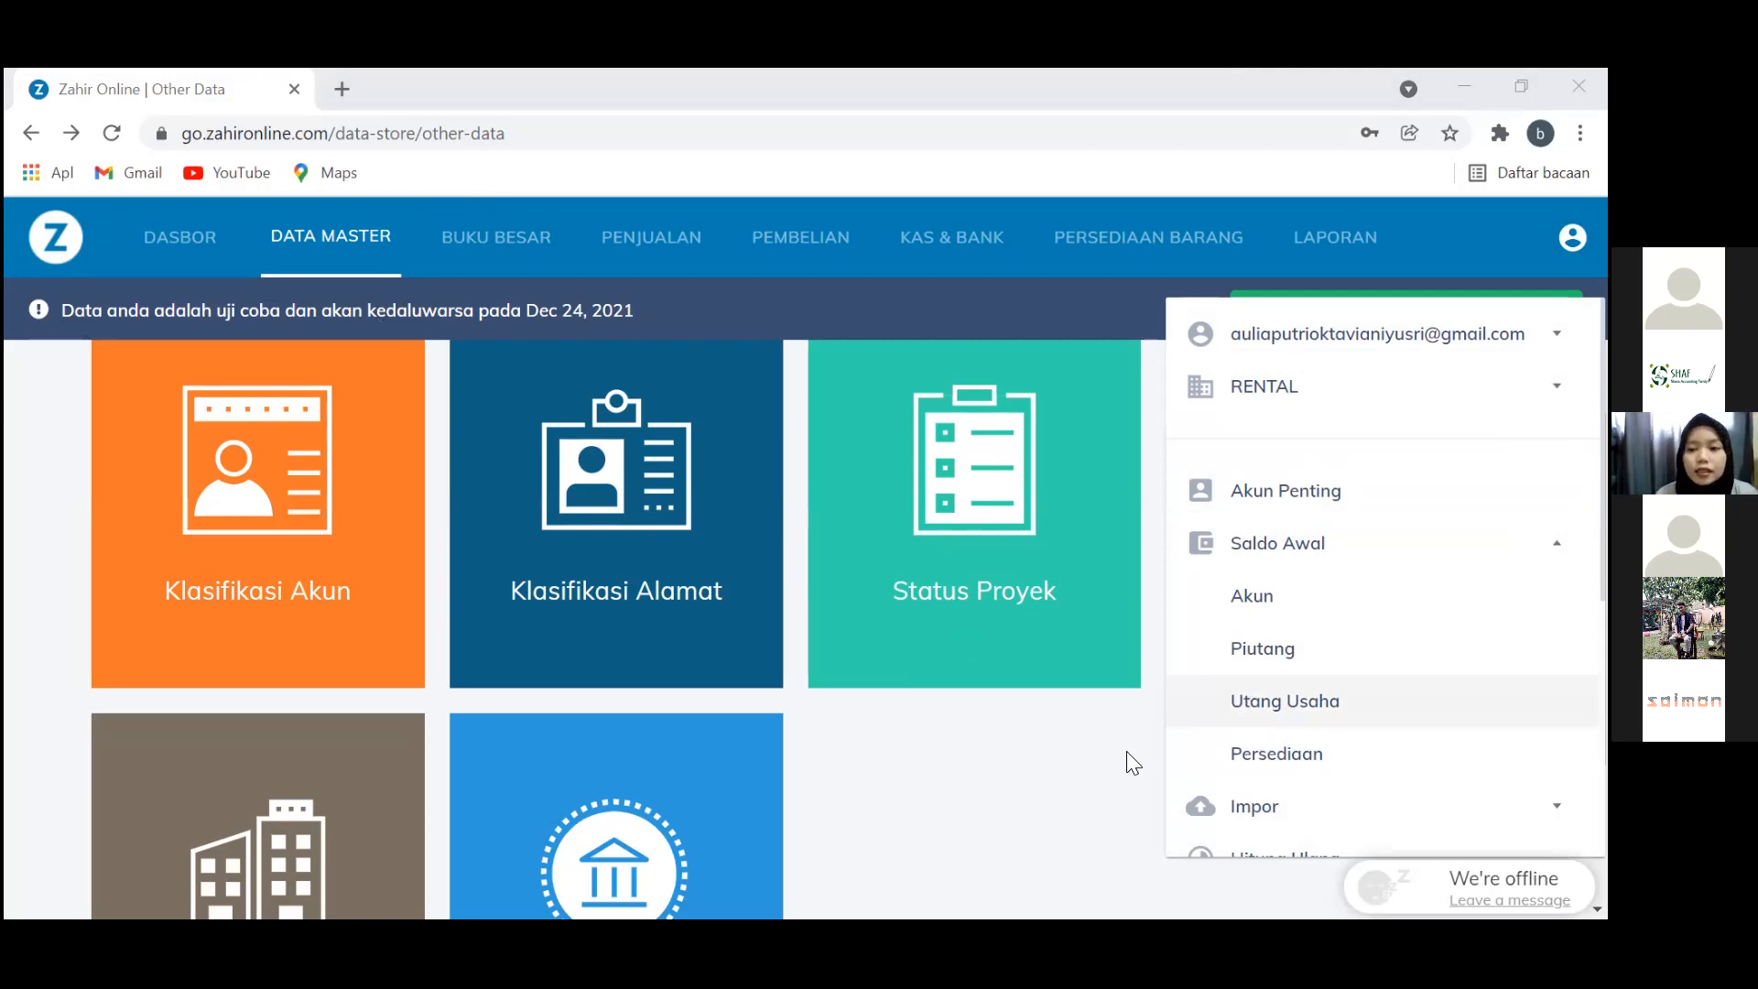
Open the Saldo Awal Piutang Usaha form and switch to its workbook in Excel
click(1112, 773)
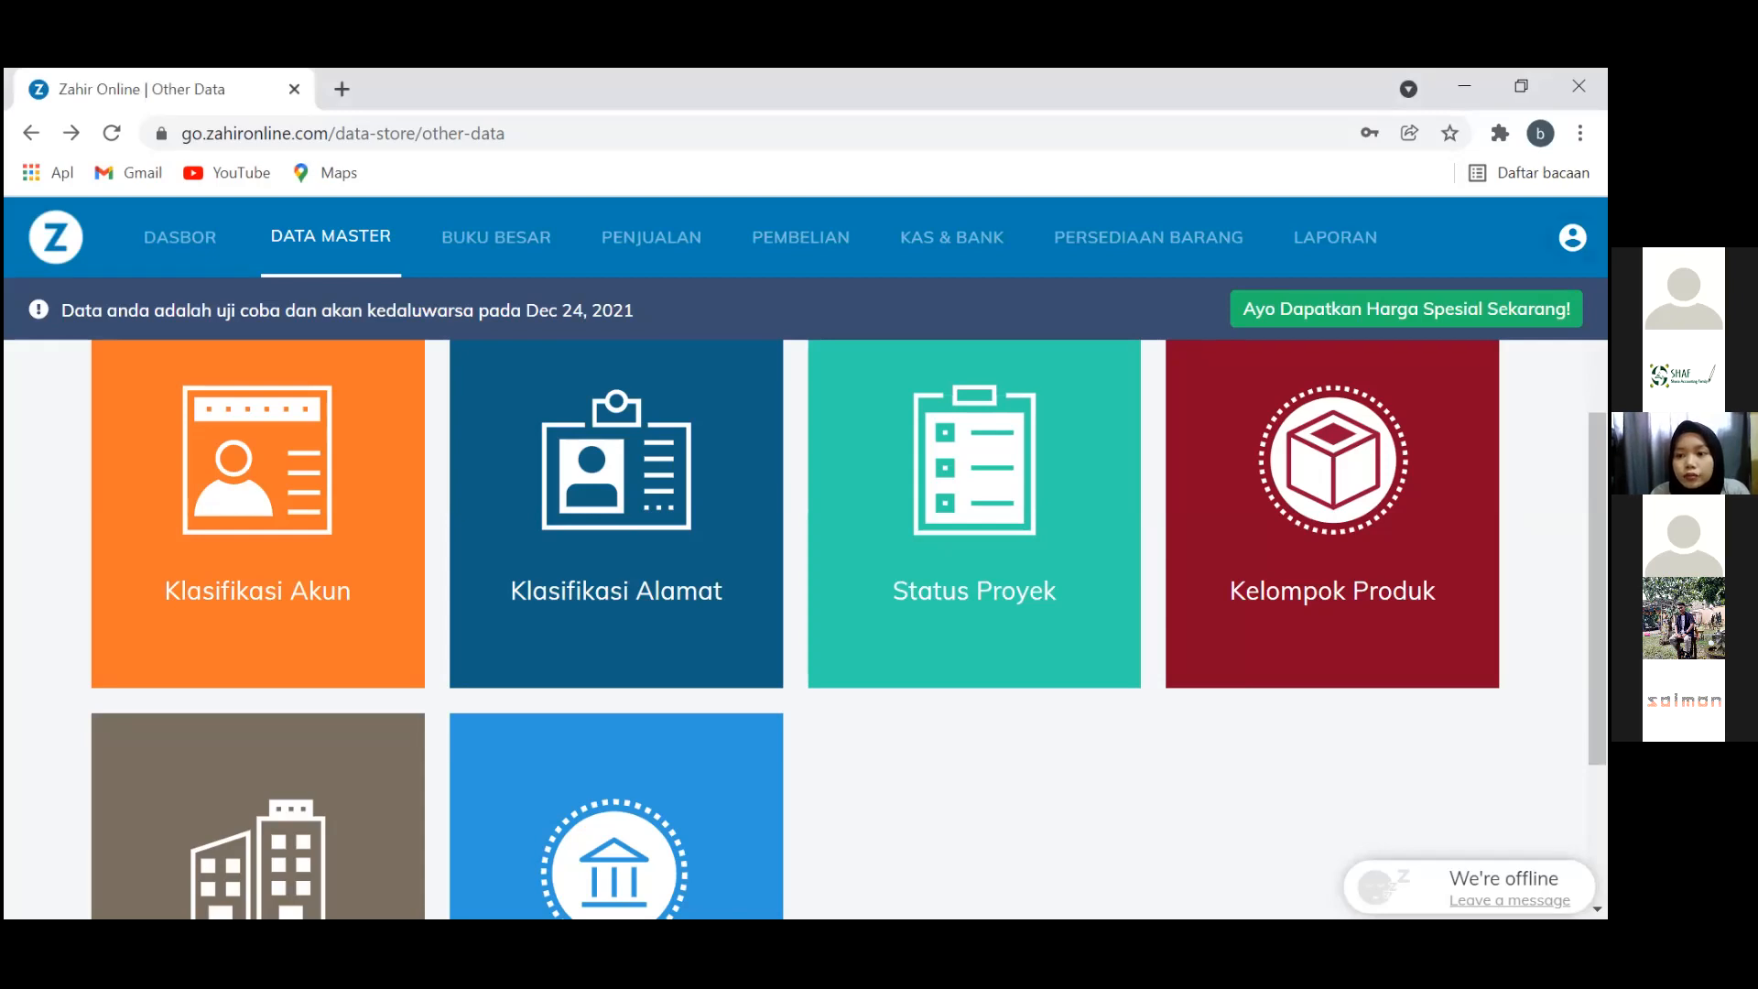
click(1574, 238)
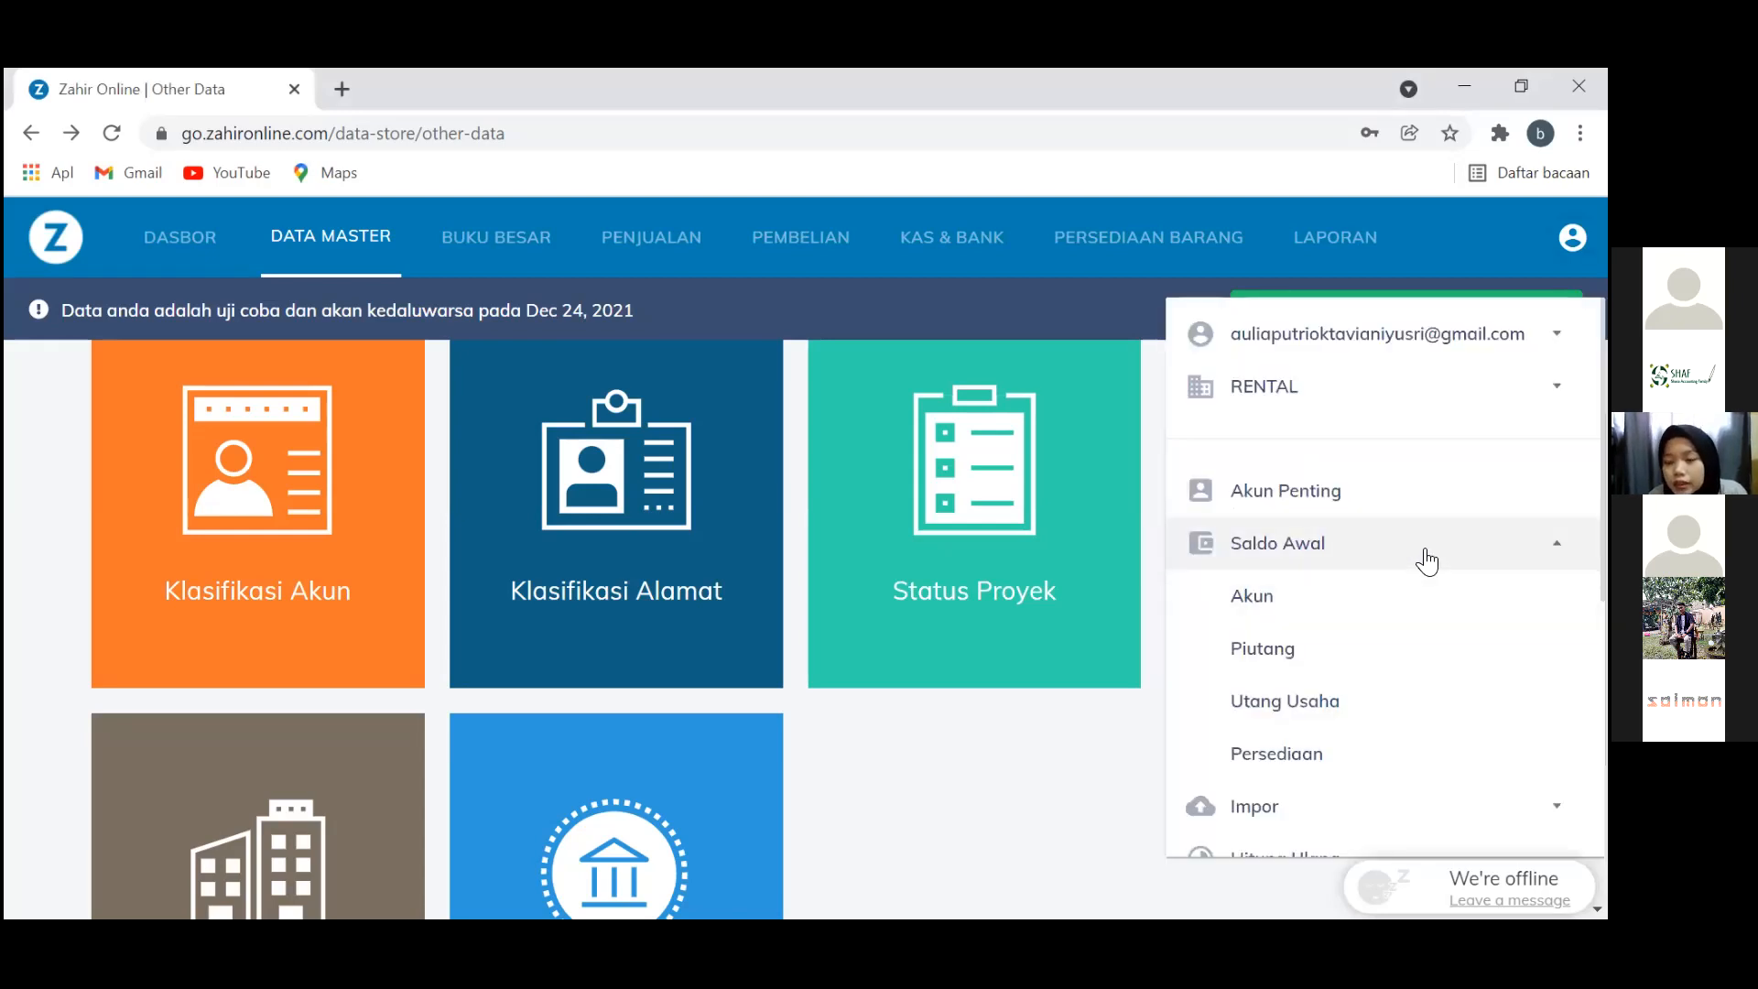
click(1384, 653)
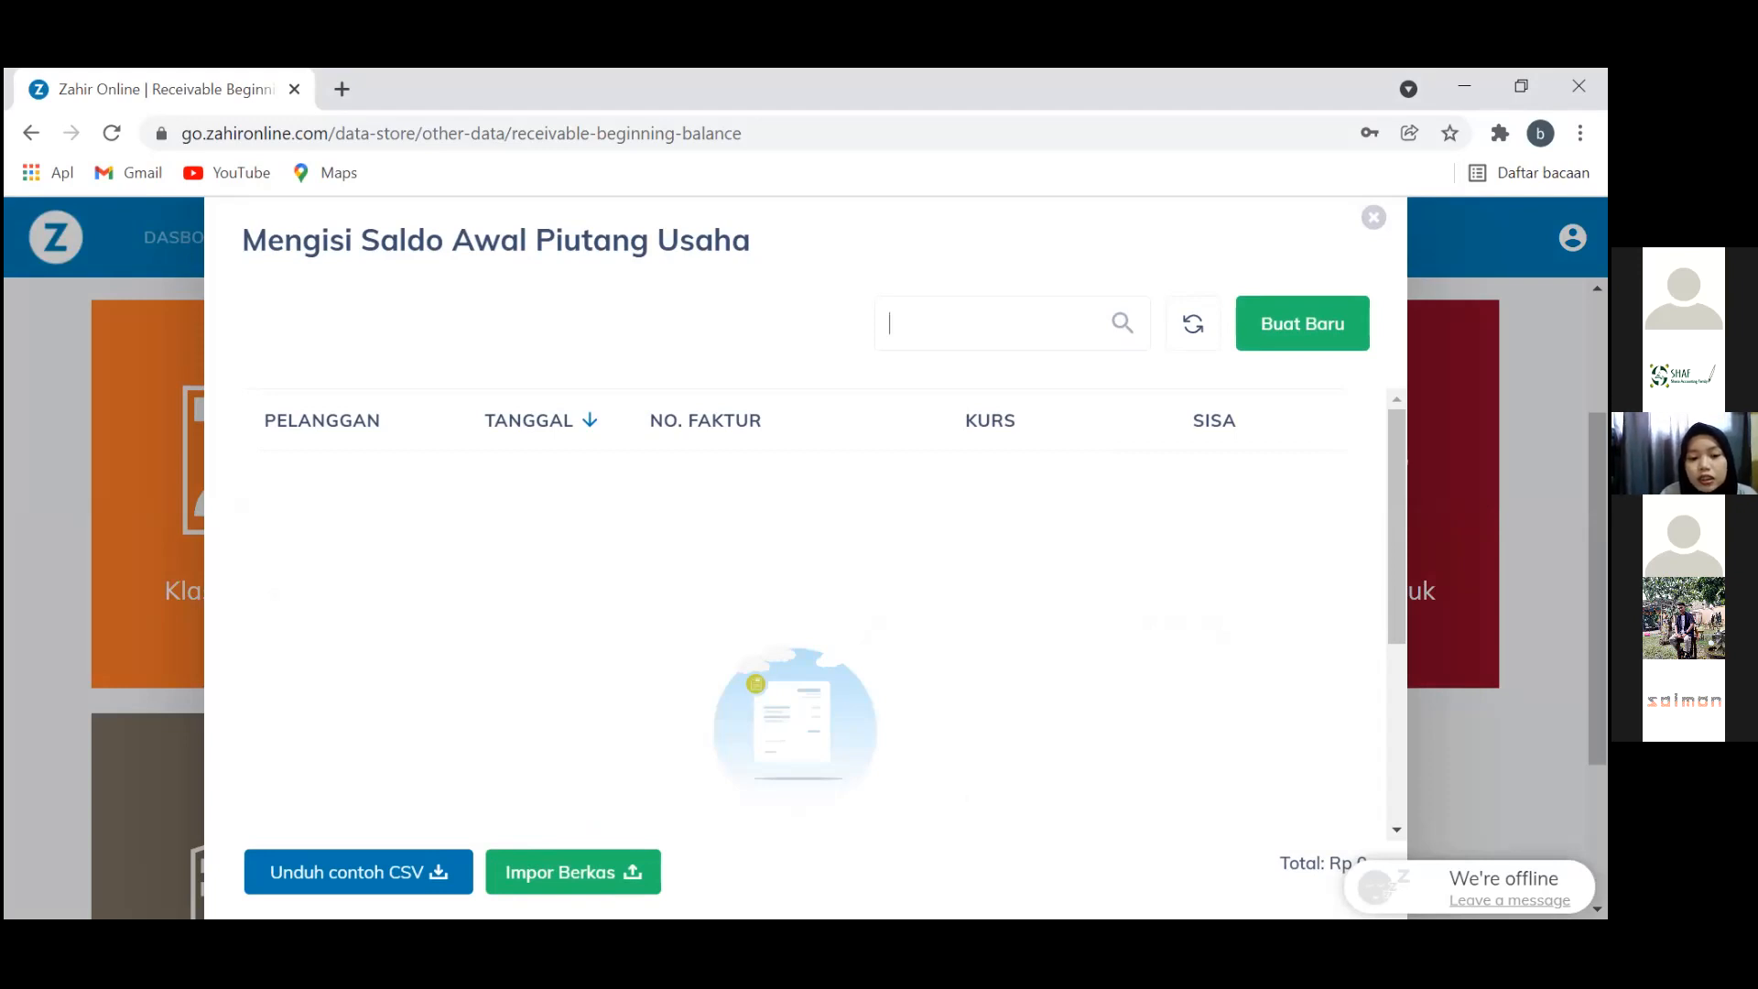
click(524, 917)
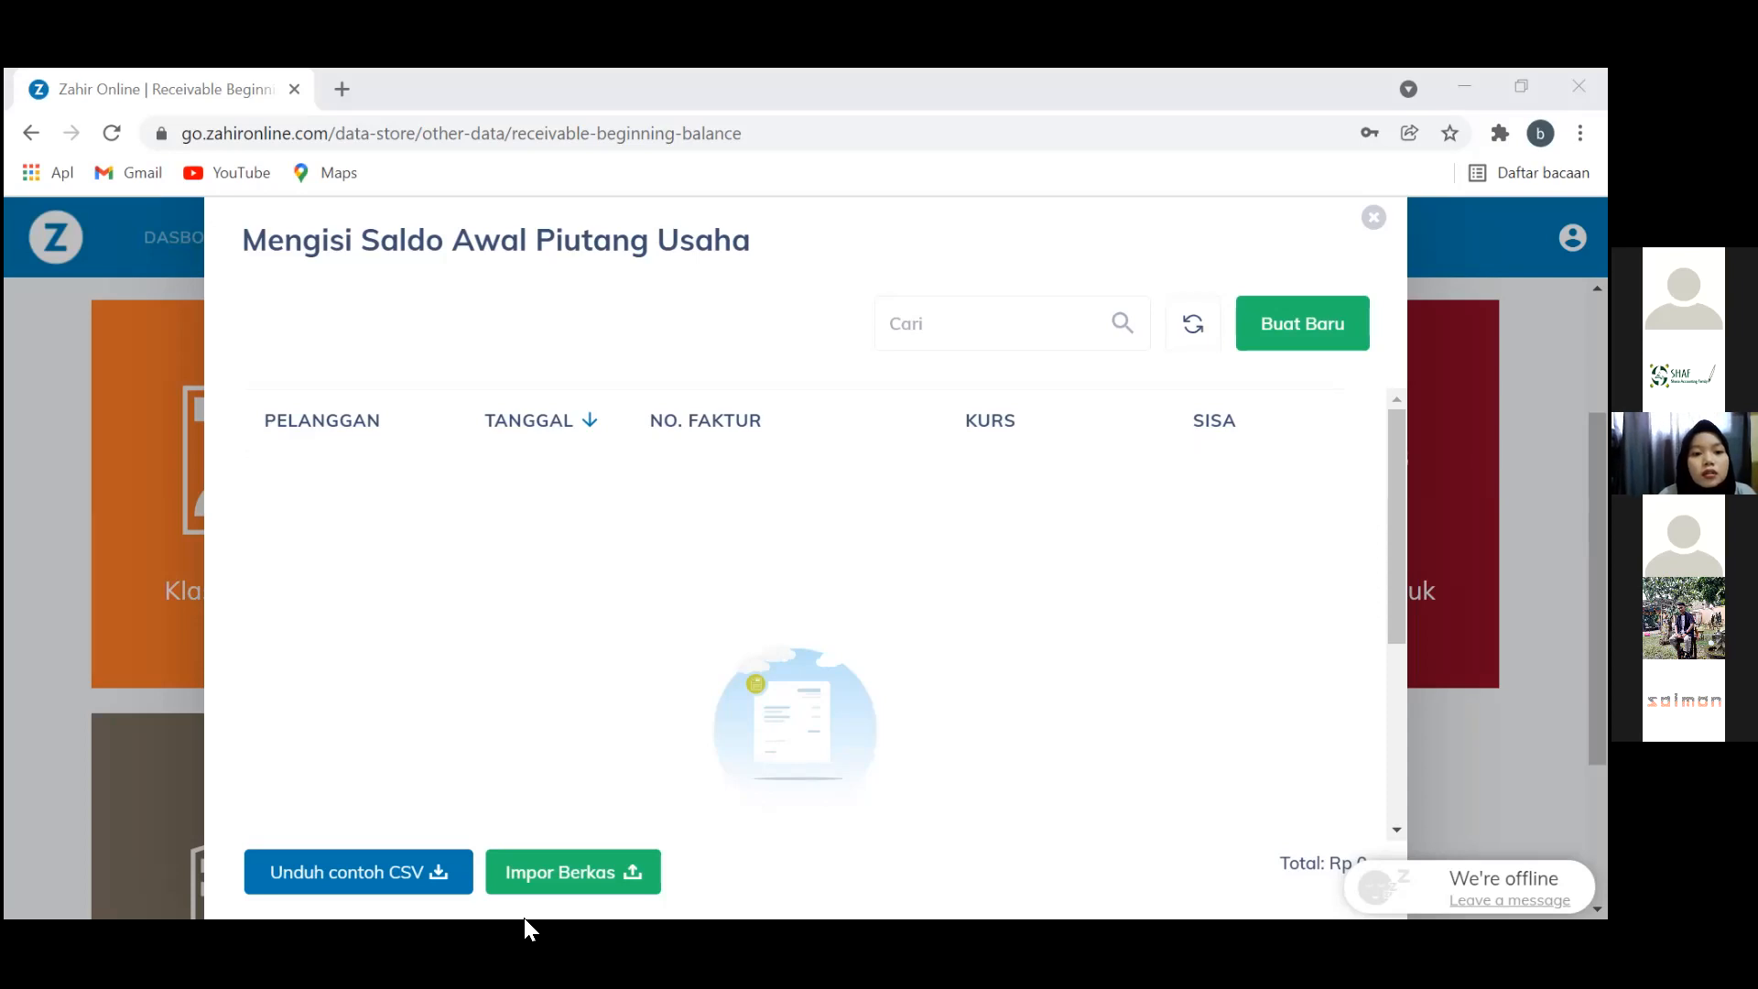
key(alt+Tab)
Auto-fit every column of the Saldo Awal Piutang Usaha sheet to its contents
key(ctrl+a)
key(ctrl+a)
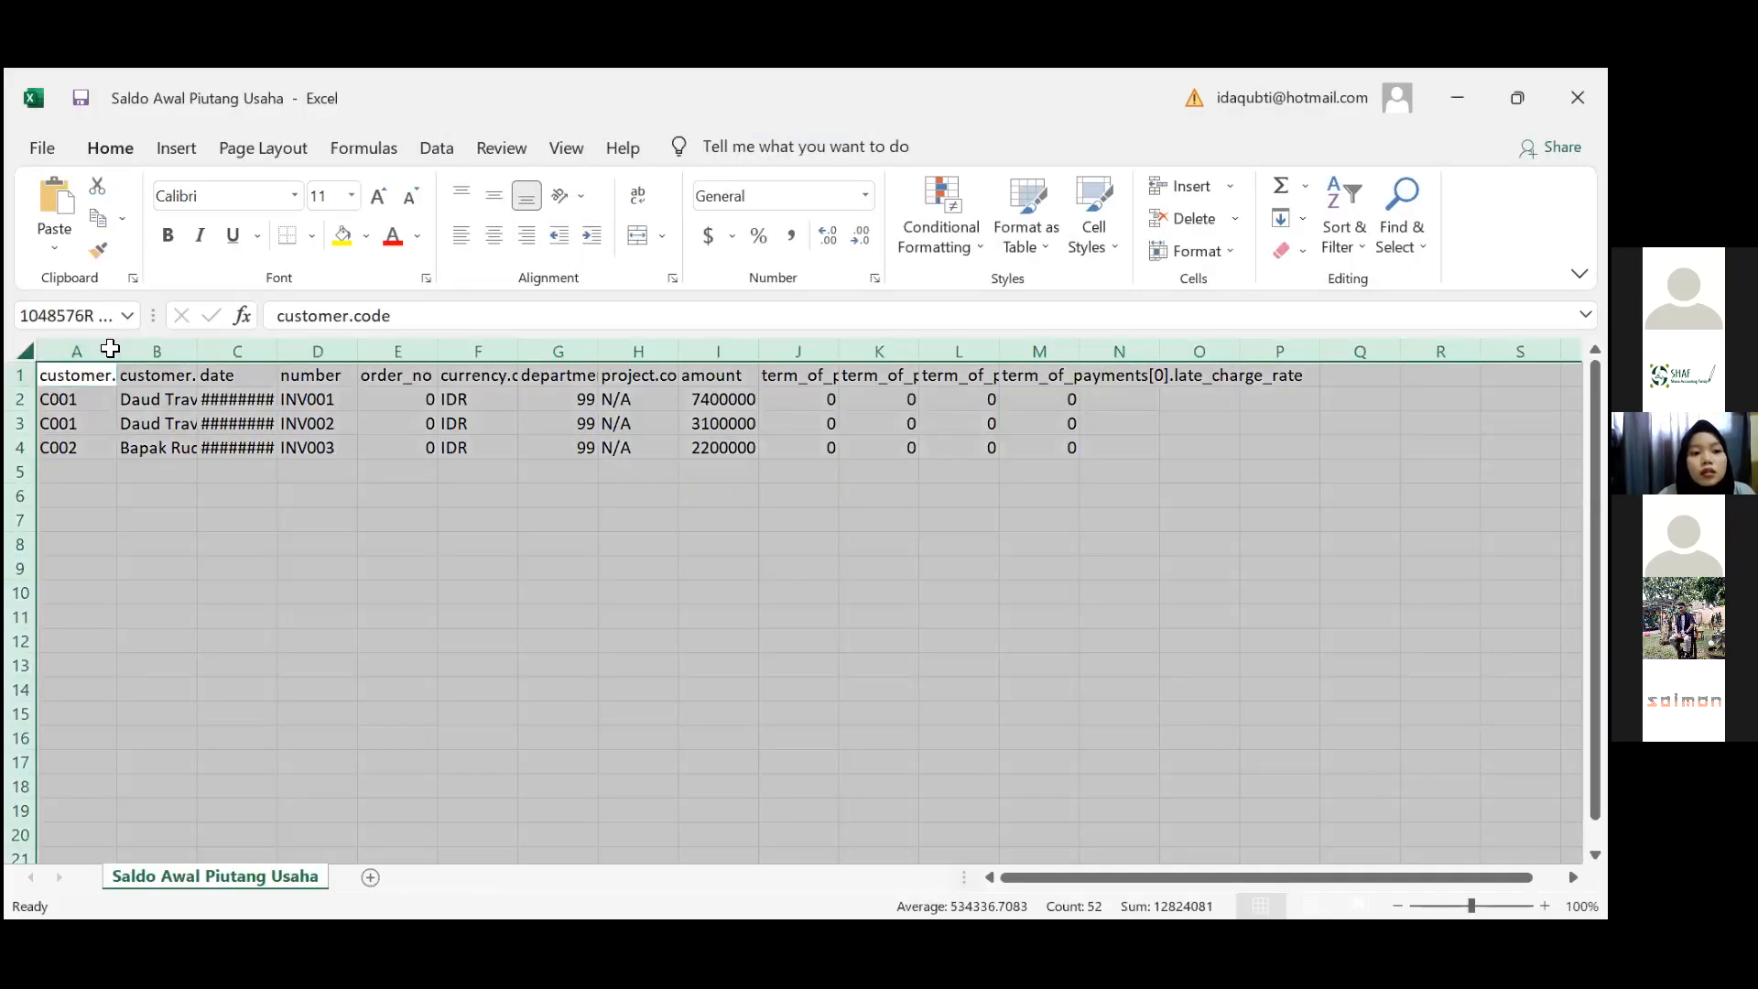
double_click(116, 351)
click(101, 399)
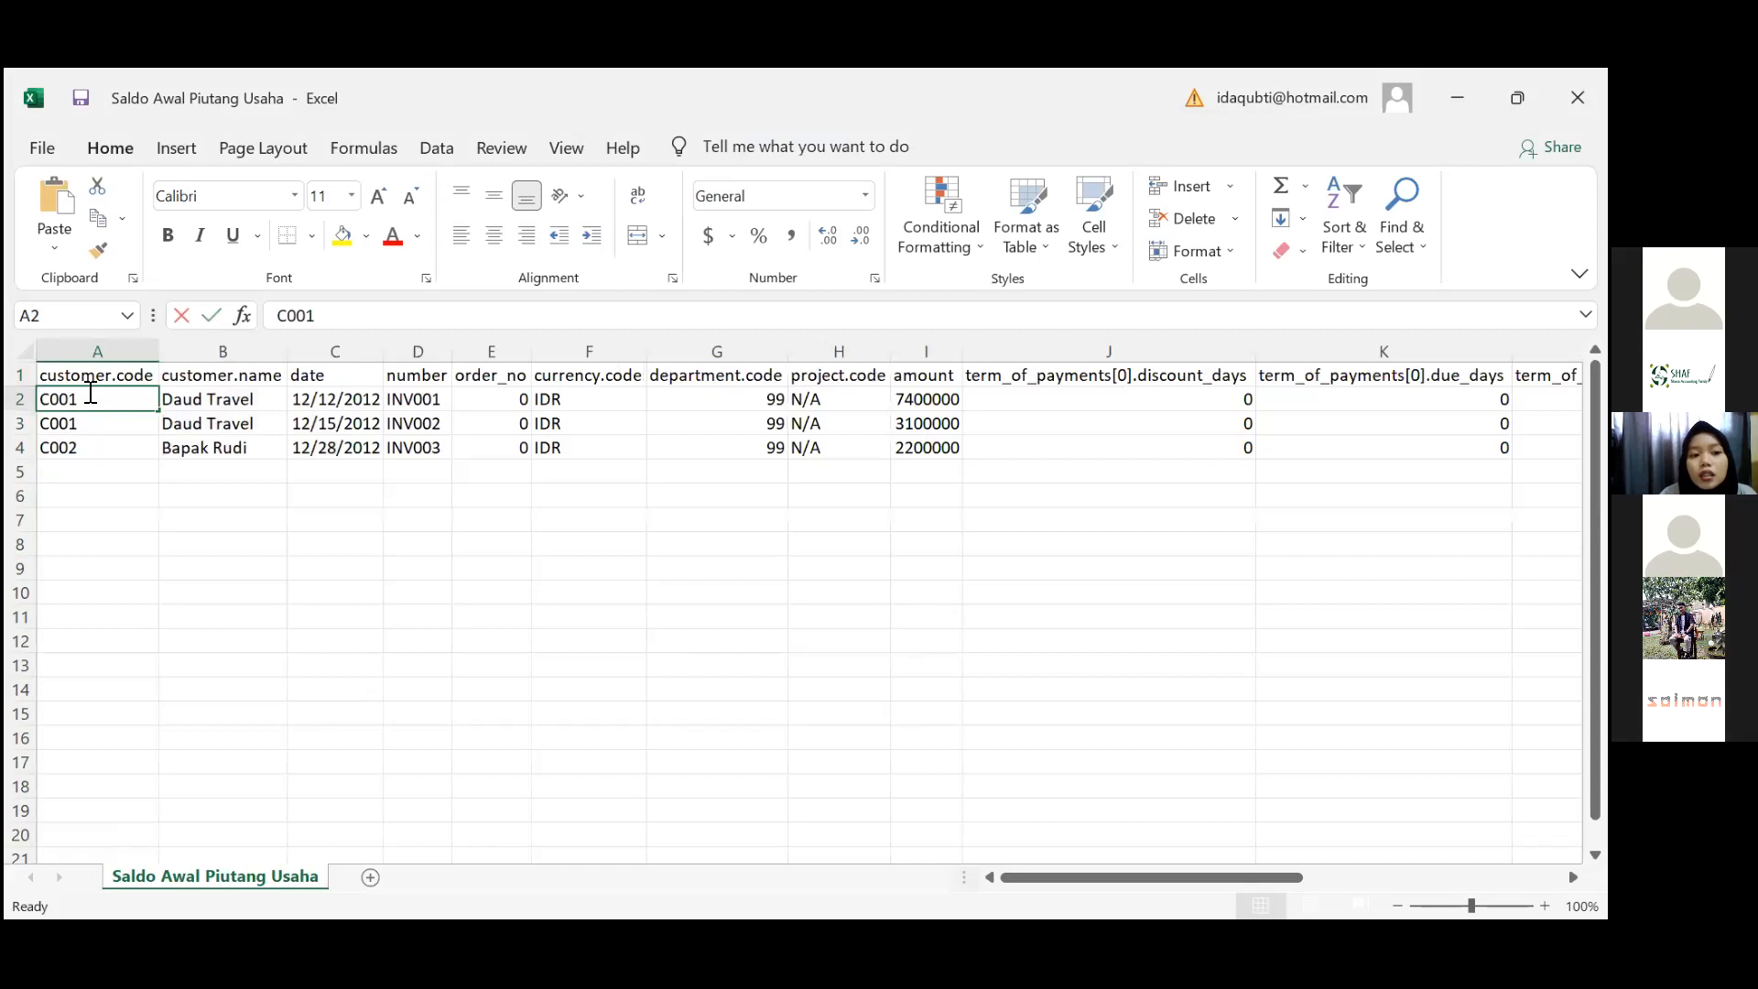
click(117, 447)
Check the customer codes, customer names and invoice dates, starting 12/12/2012
click(119, 372)
key(Down)
key(Down)
key(Down)
key(Down)
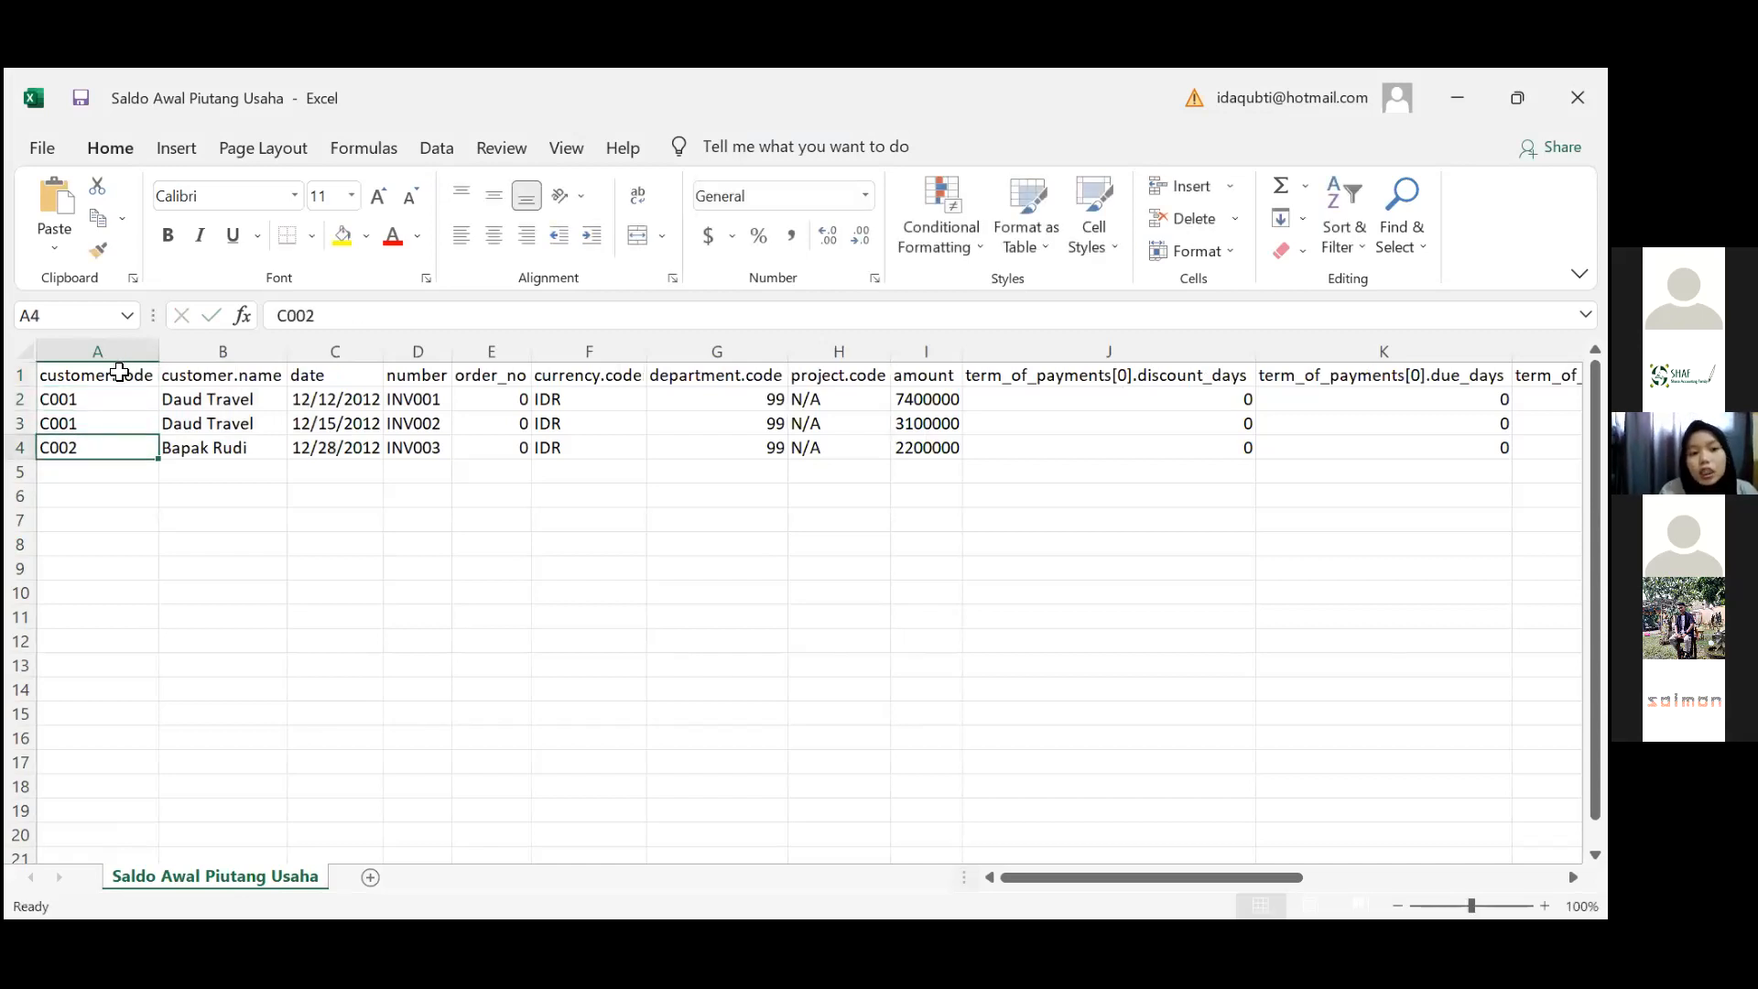
click(119, 372)
key(Right)
key(Right)
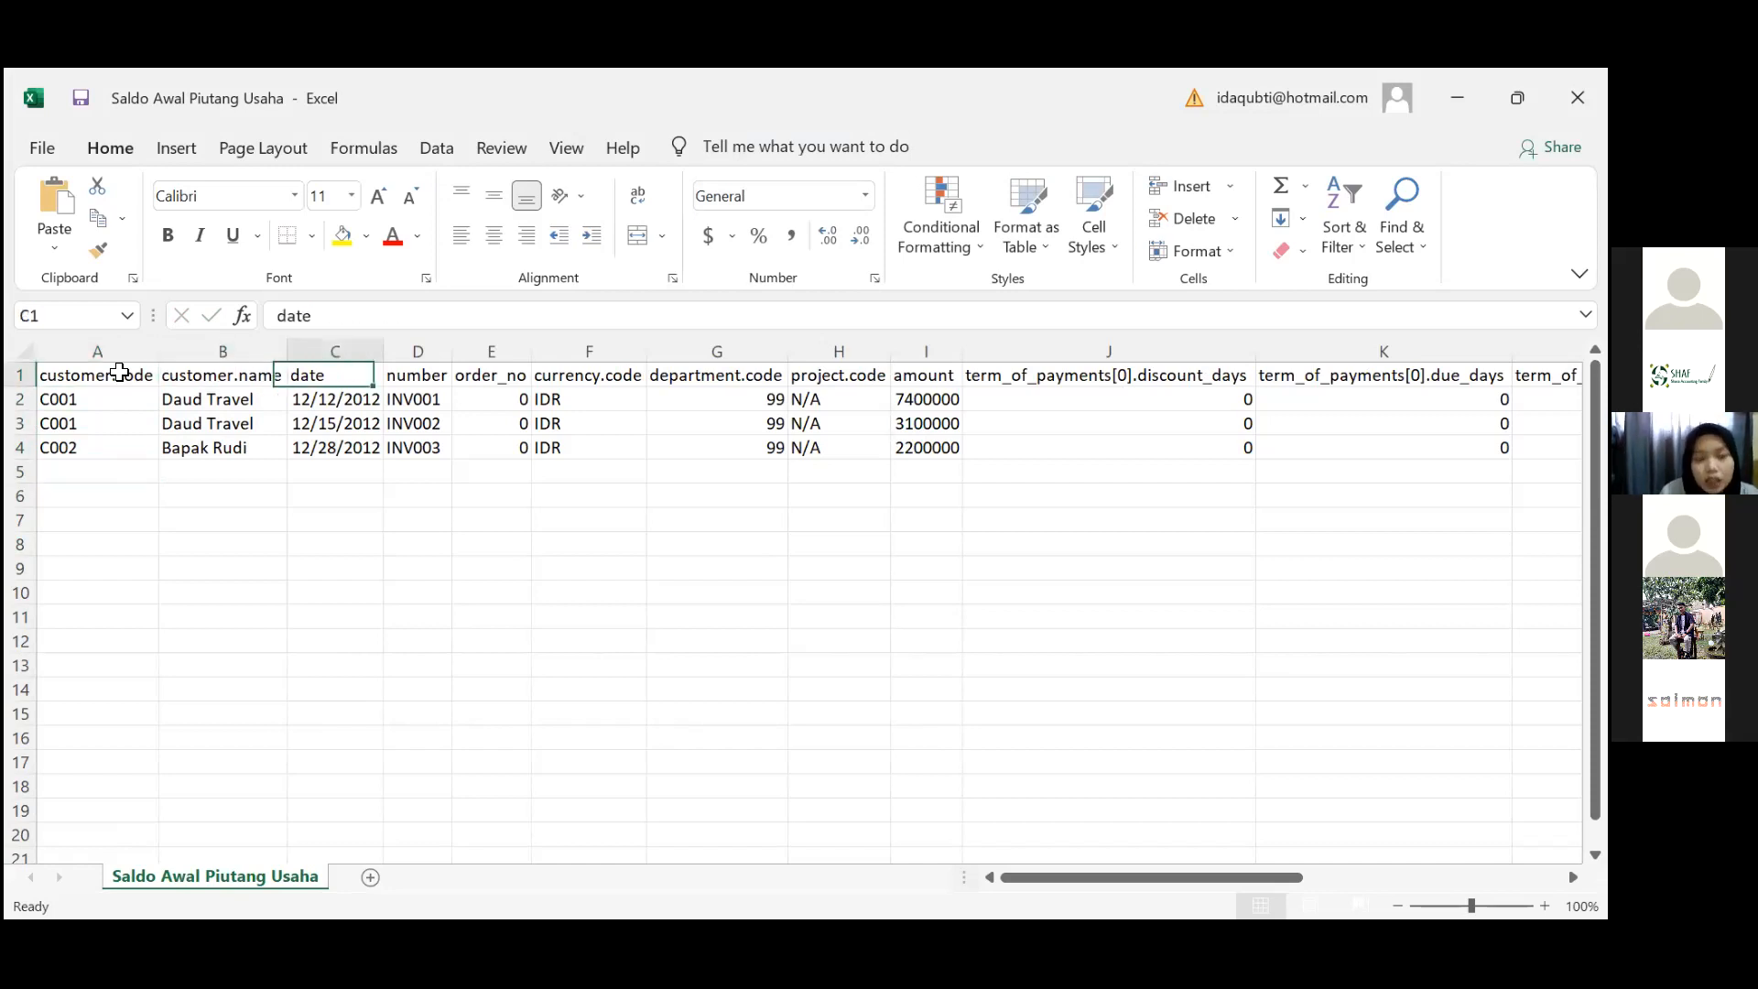
key(Left)
key(Down)
key(Down)
key(Down)
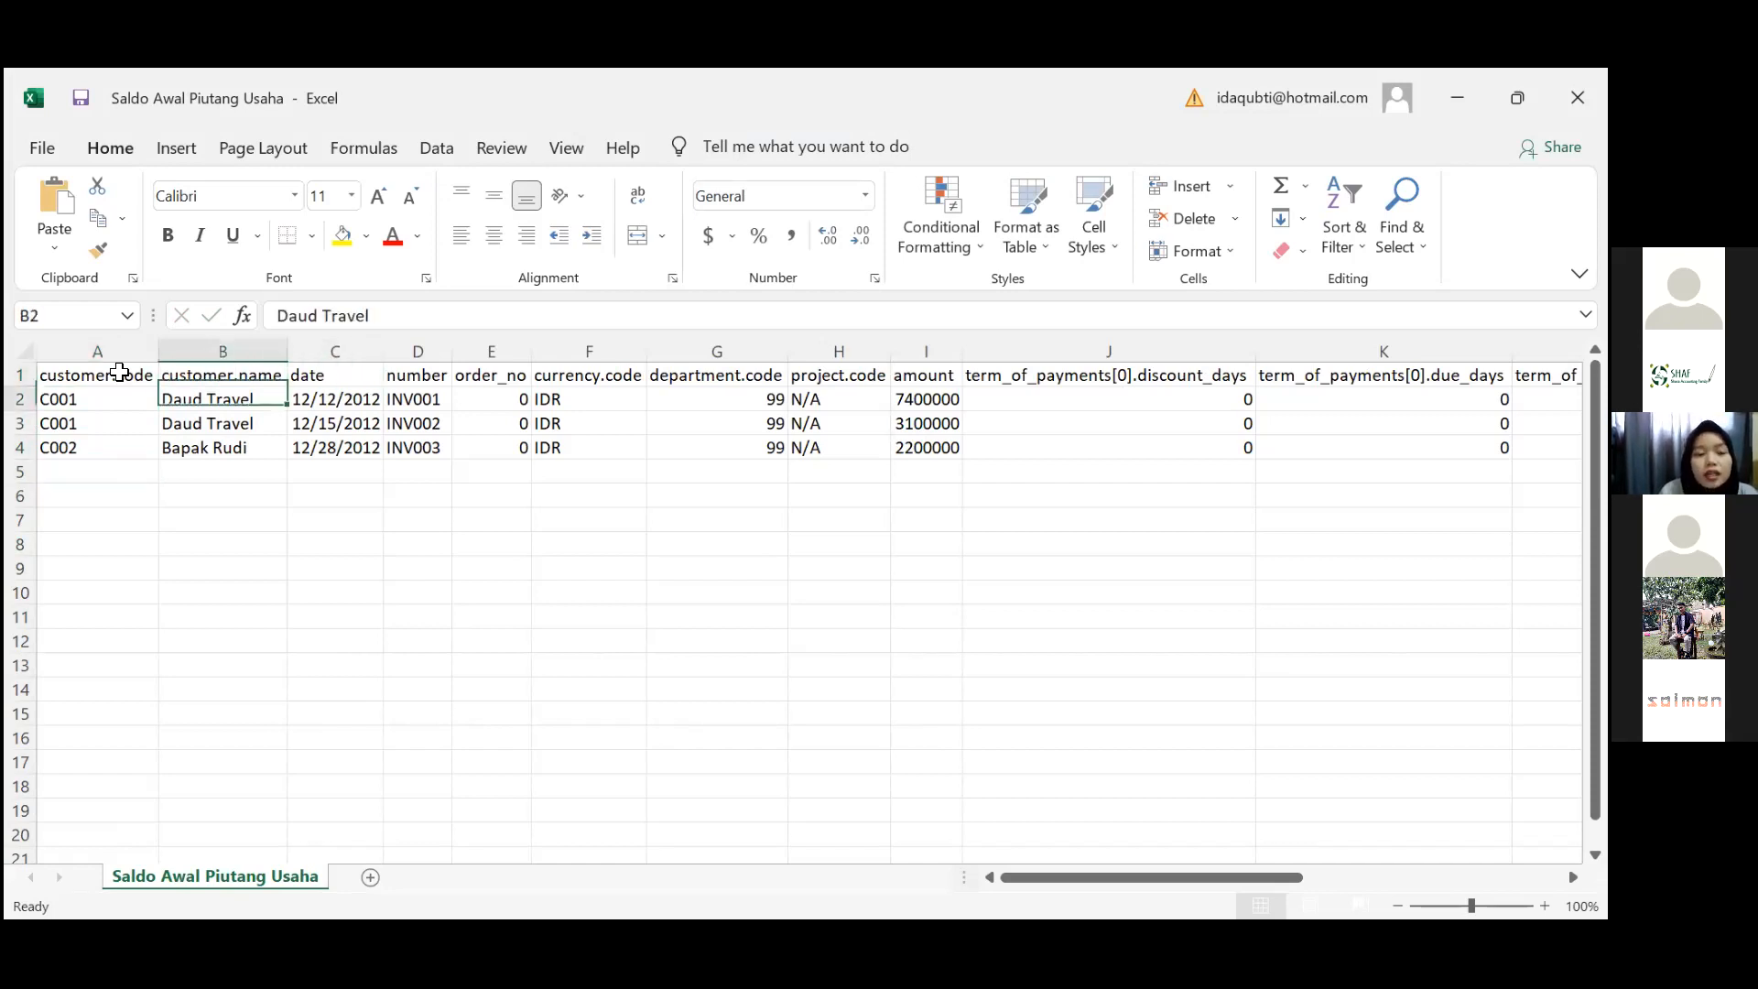
key(Right)
key(Right)
key(Up)
key(Up)
key(Up)
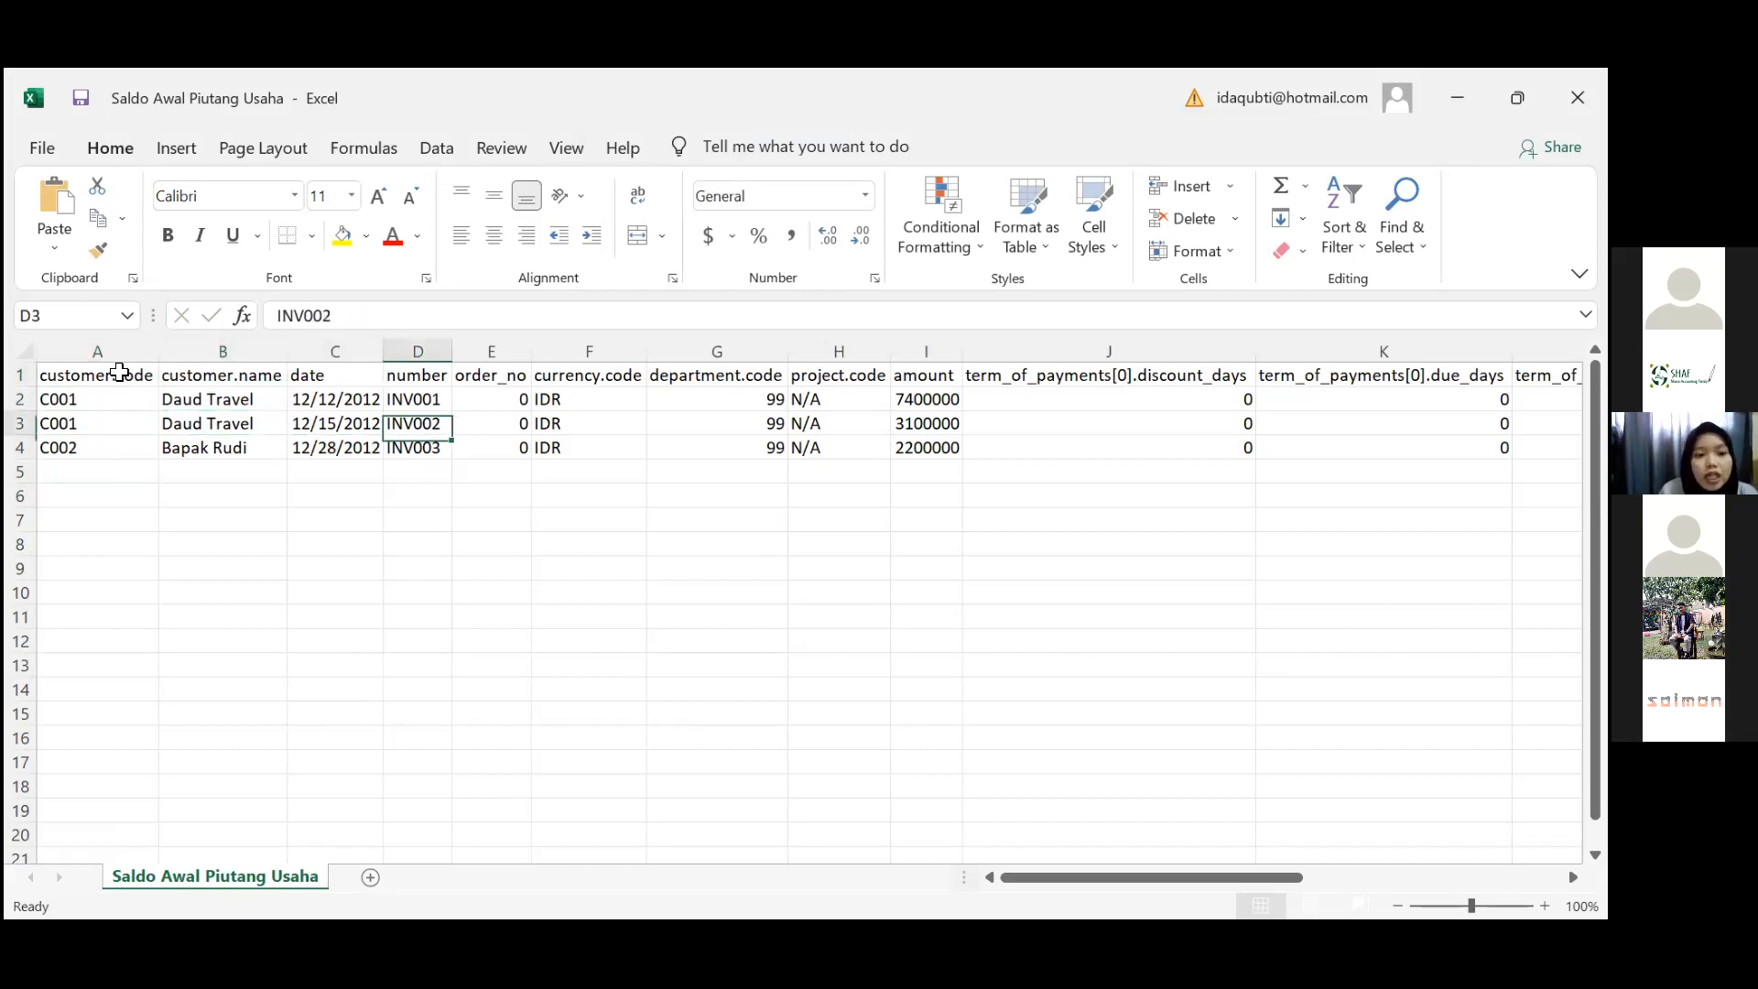
key(Left)
key(Down)
key(Down)
key(Down)
key(Up)
key(Up)
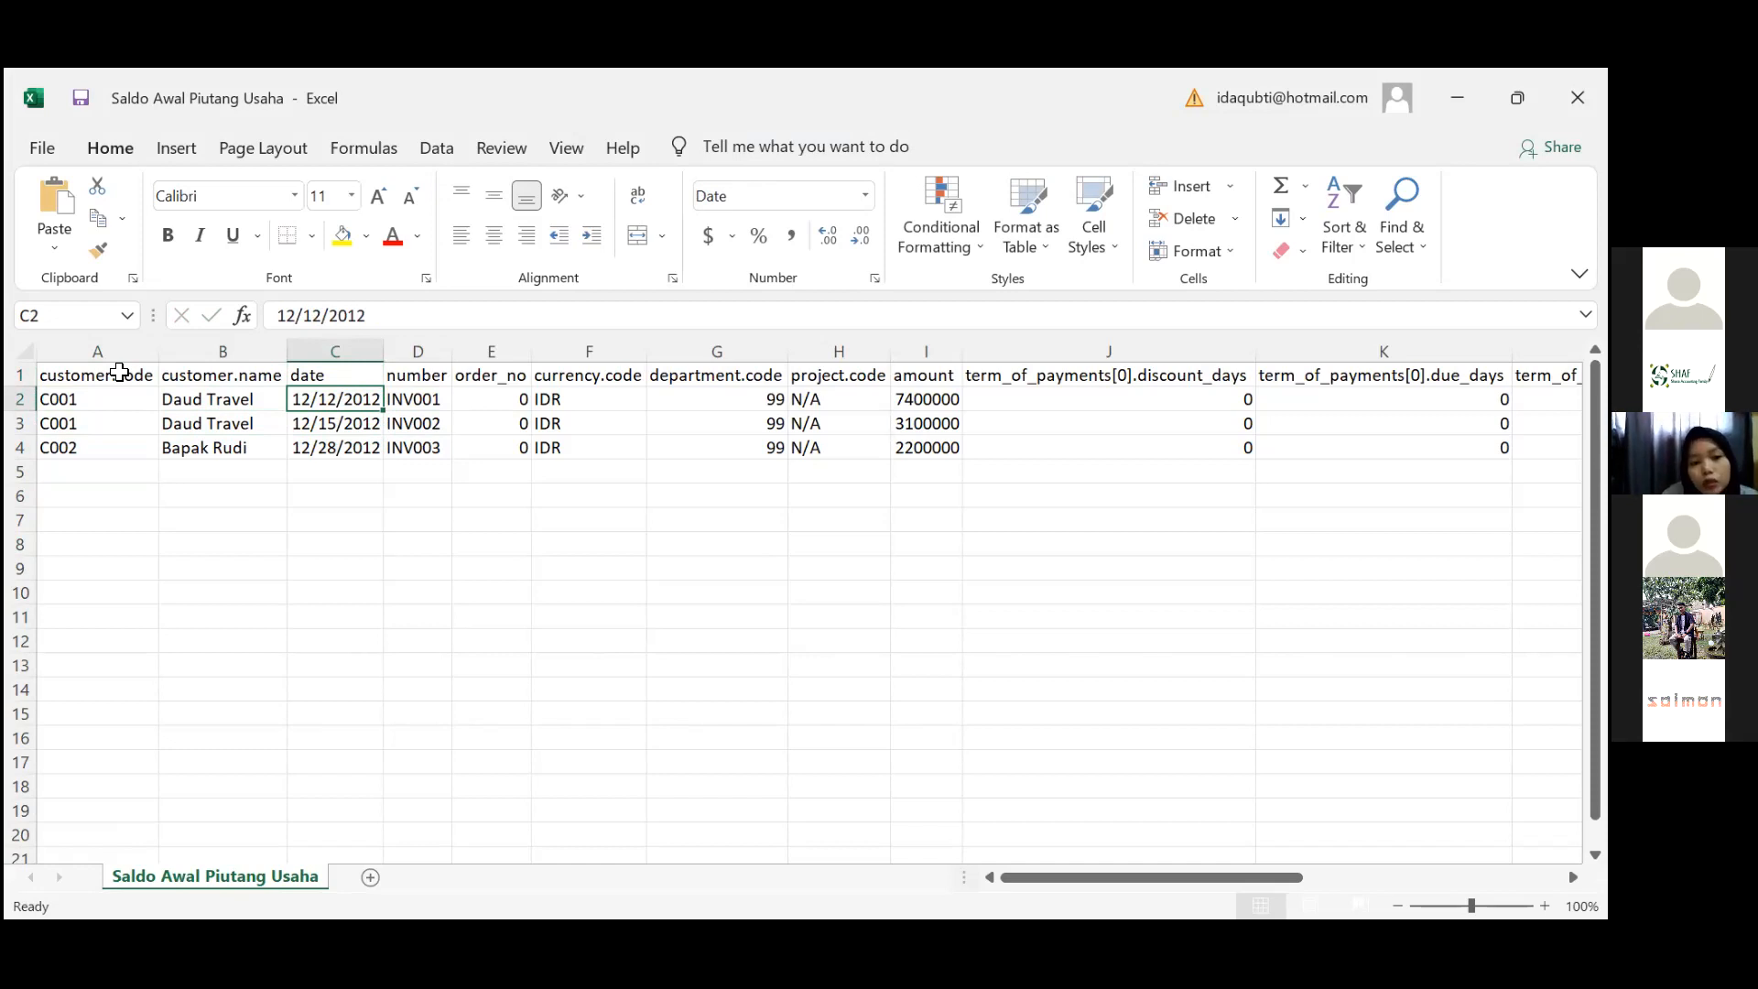
Review invoice numbers from INV001, the order_no values and the IDR currency codes
key(Right)
key(Down)
key(Down)
key(Down)
key(Down)
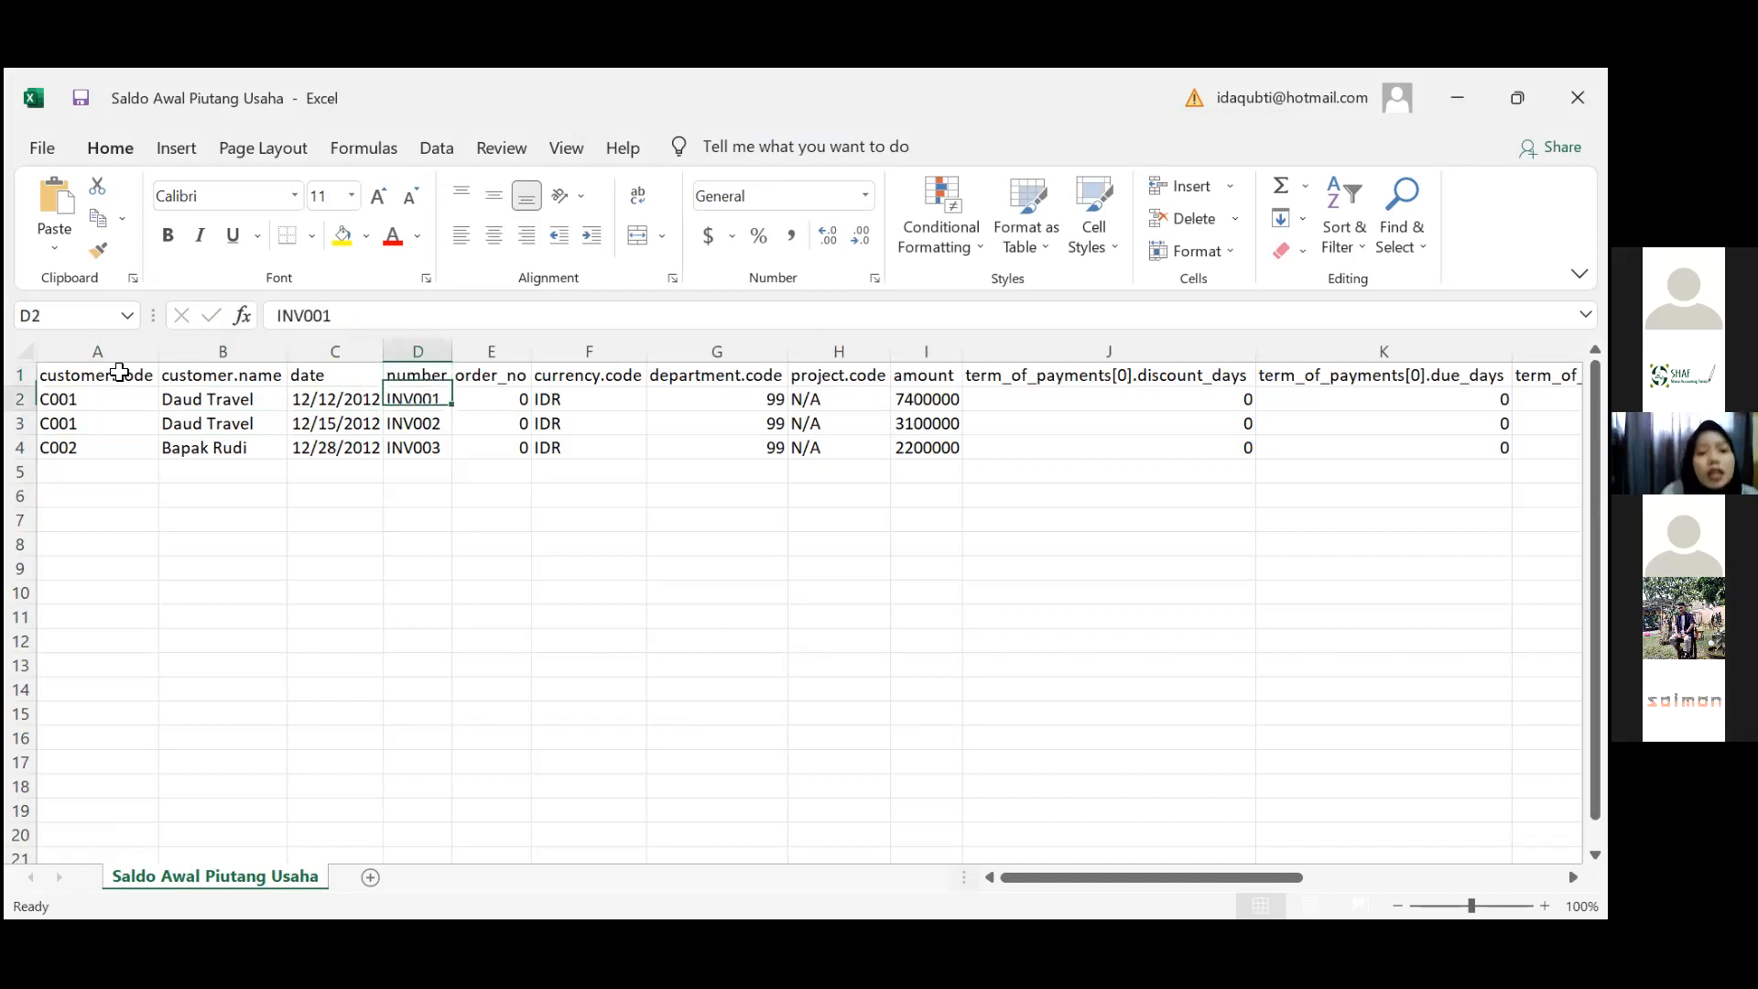
key(Up)
key(Up)
key(Up)
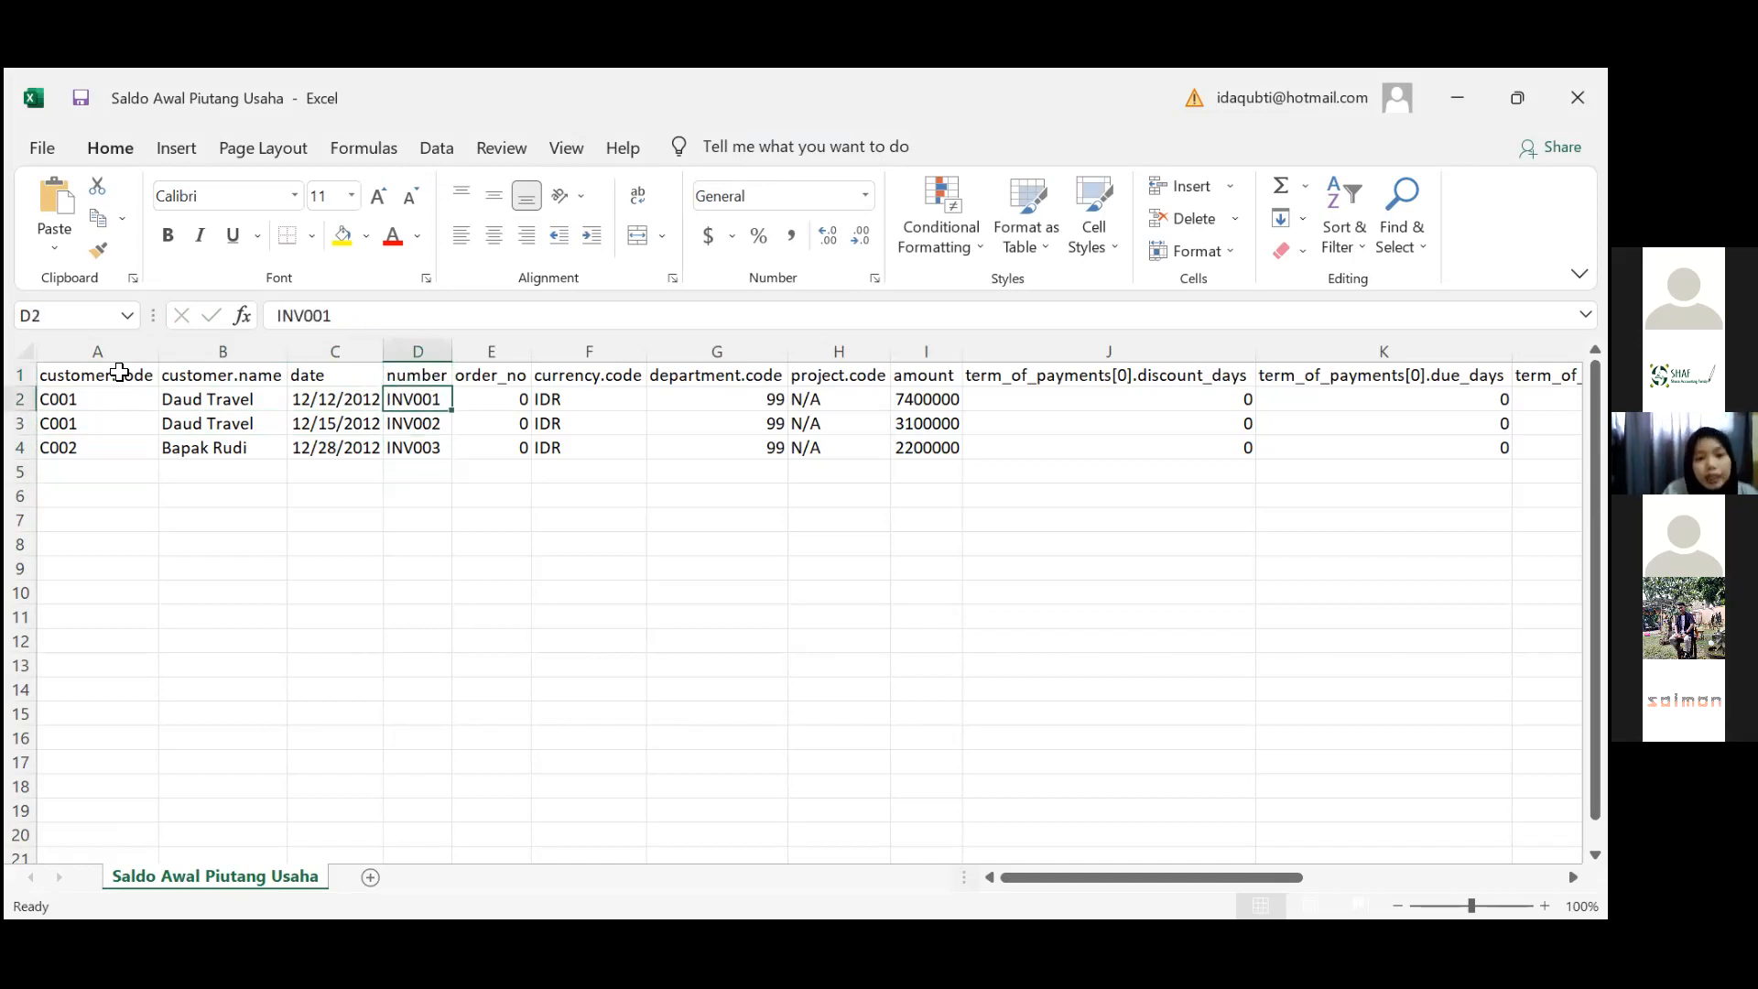
key(Right)
key(Up)
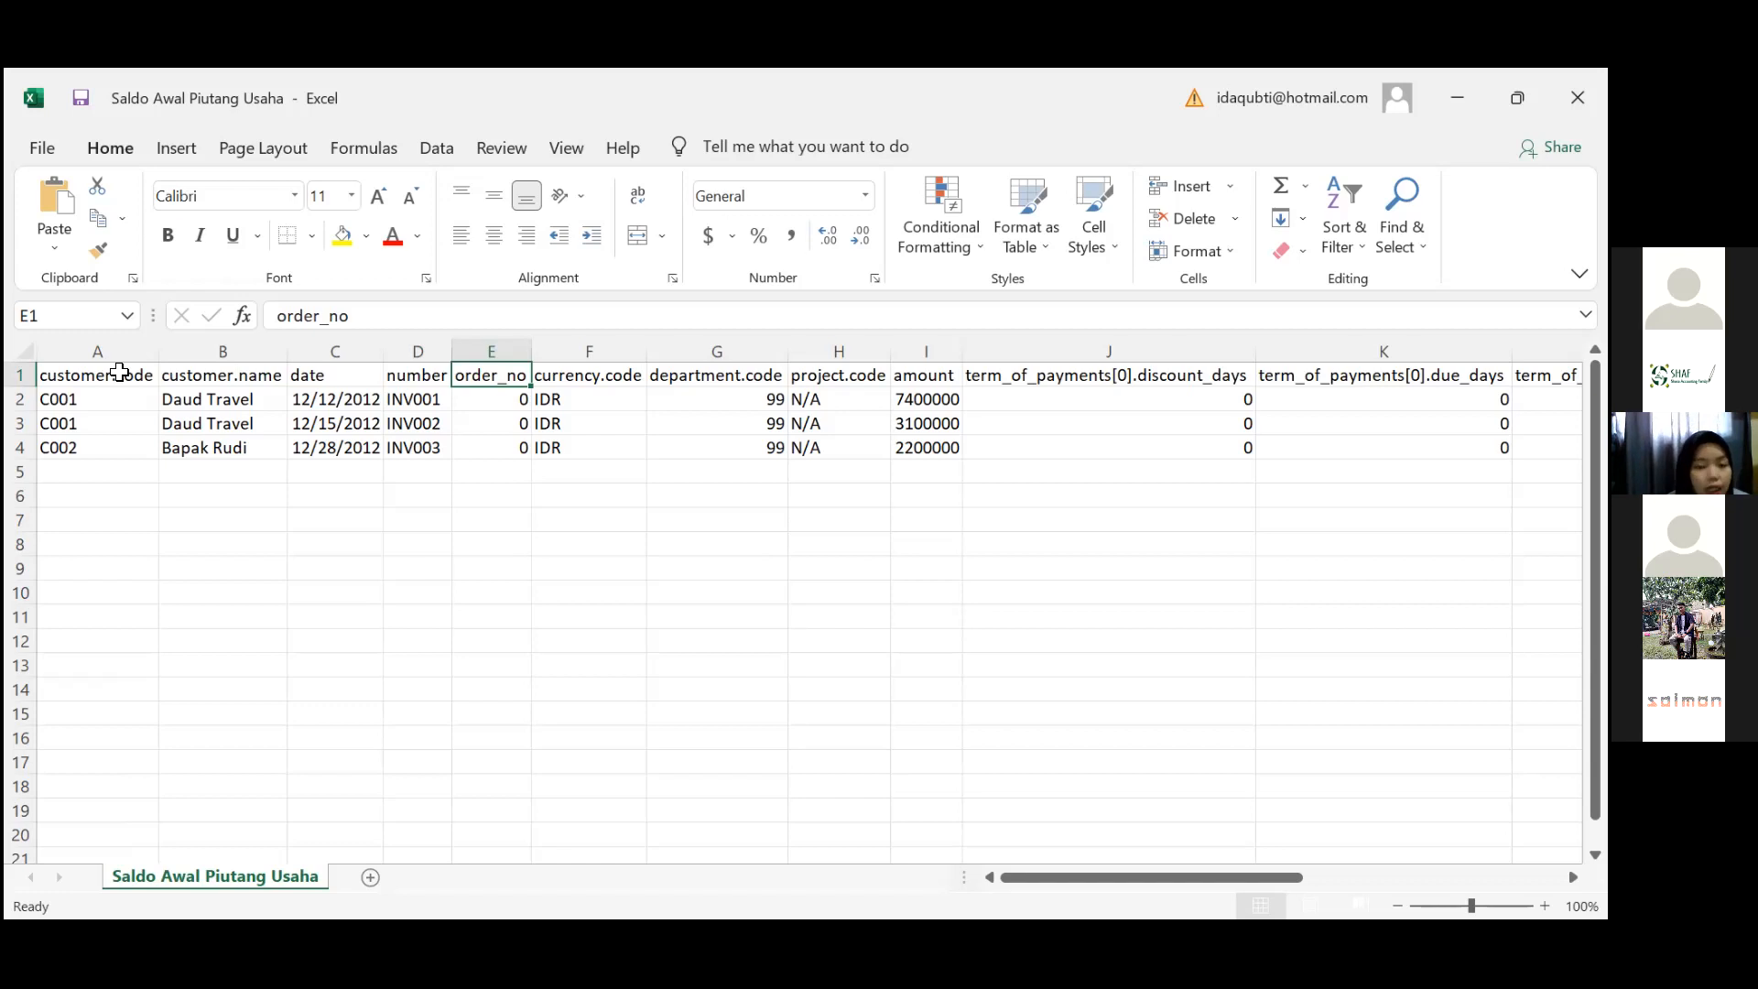
key(Down)
key(Down)
key(Down)
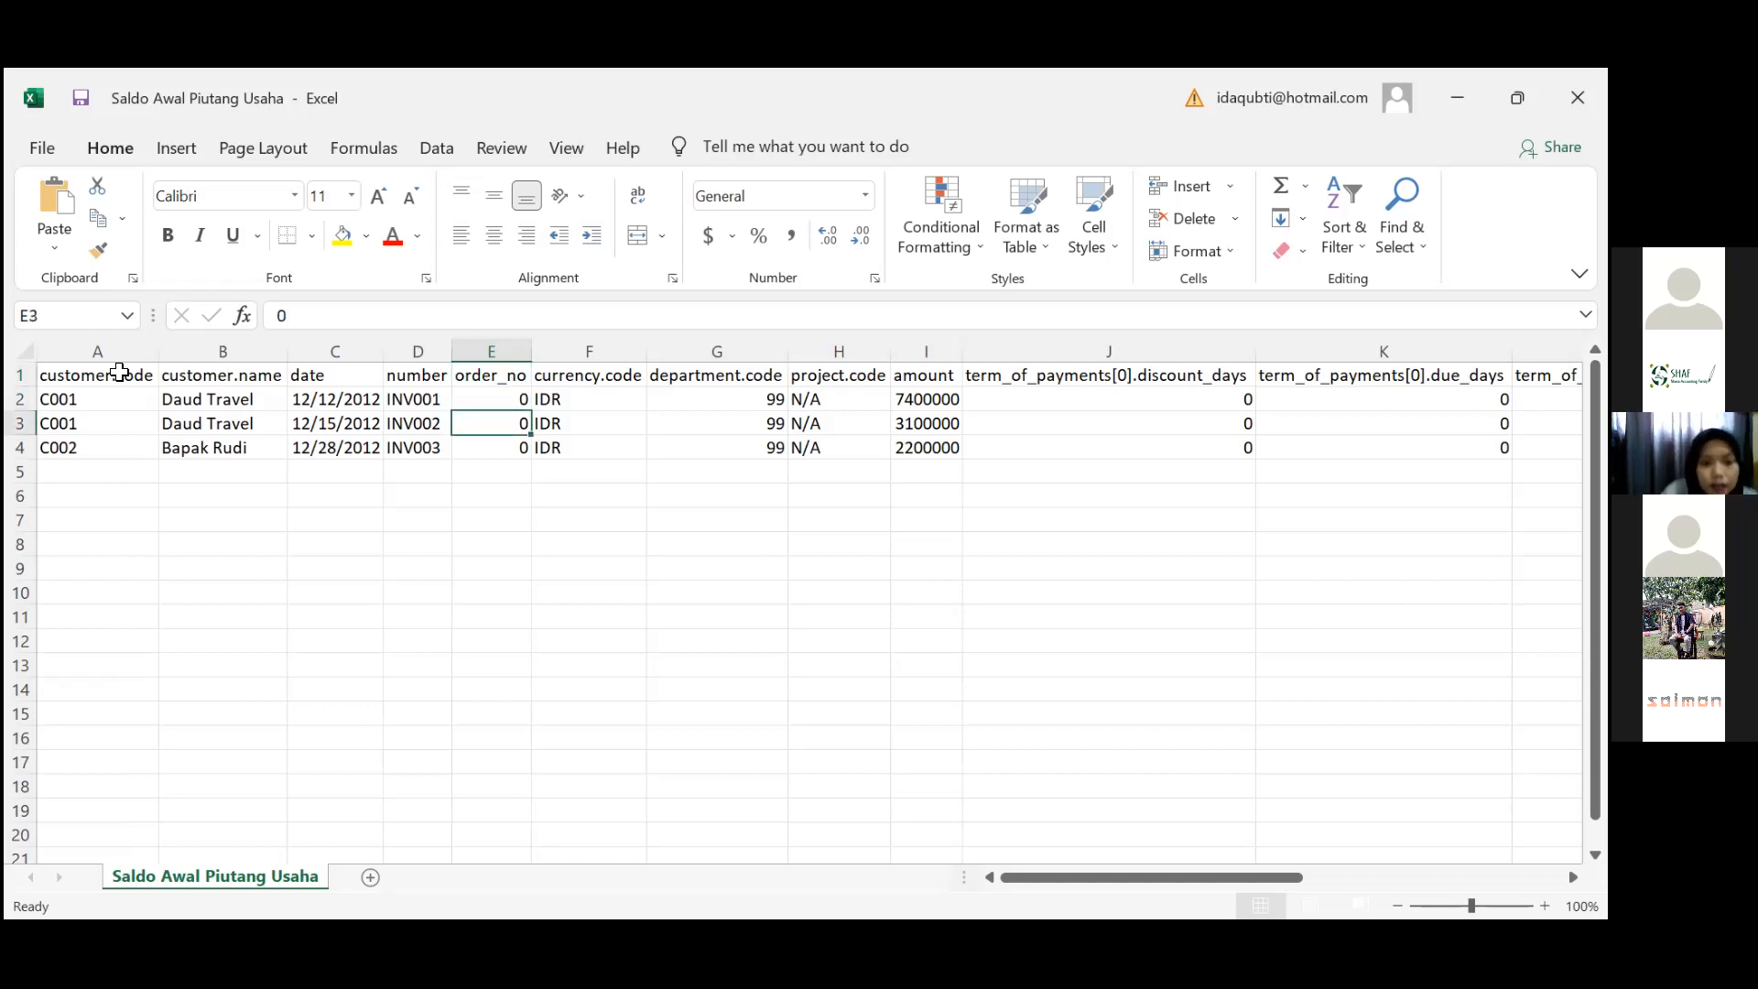
key(Right)
key(Up)
key(Up)
key(Down)
key(Down)
key(Down)
key(Up)
key(Up)
key(Up)
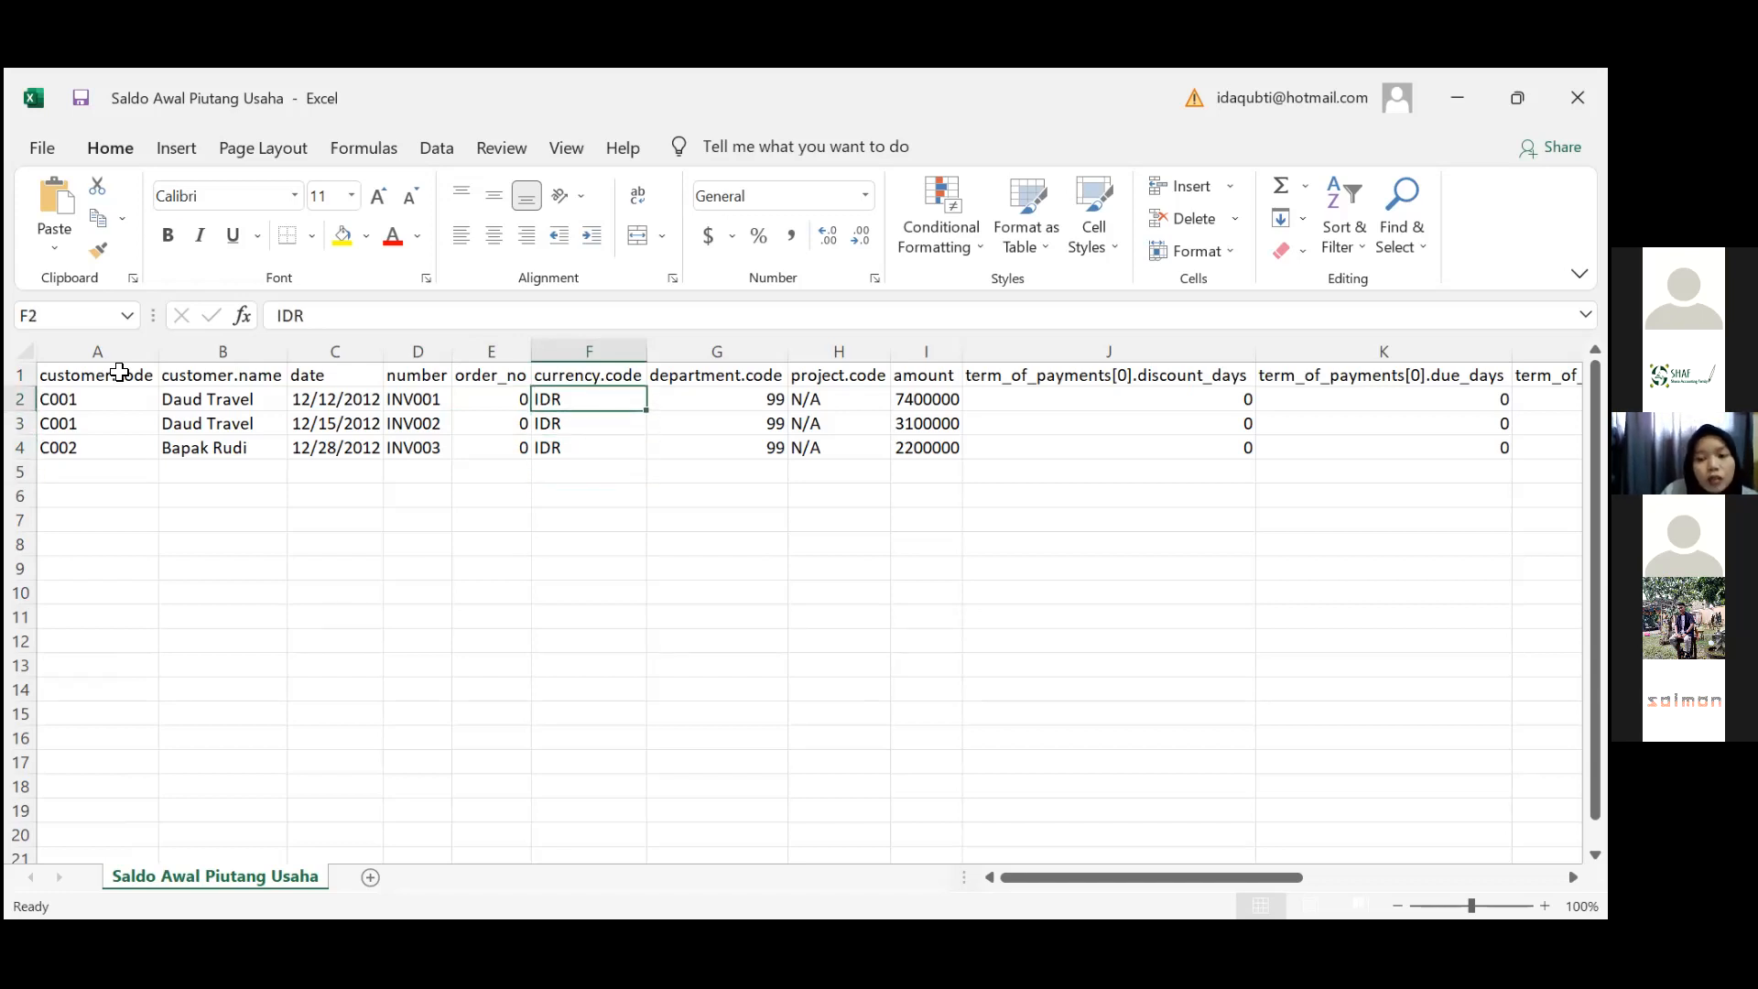
Verify department code 99, the project codes and the invoice amounts
key(Right)
key(Right)
key(Left)
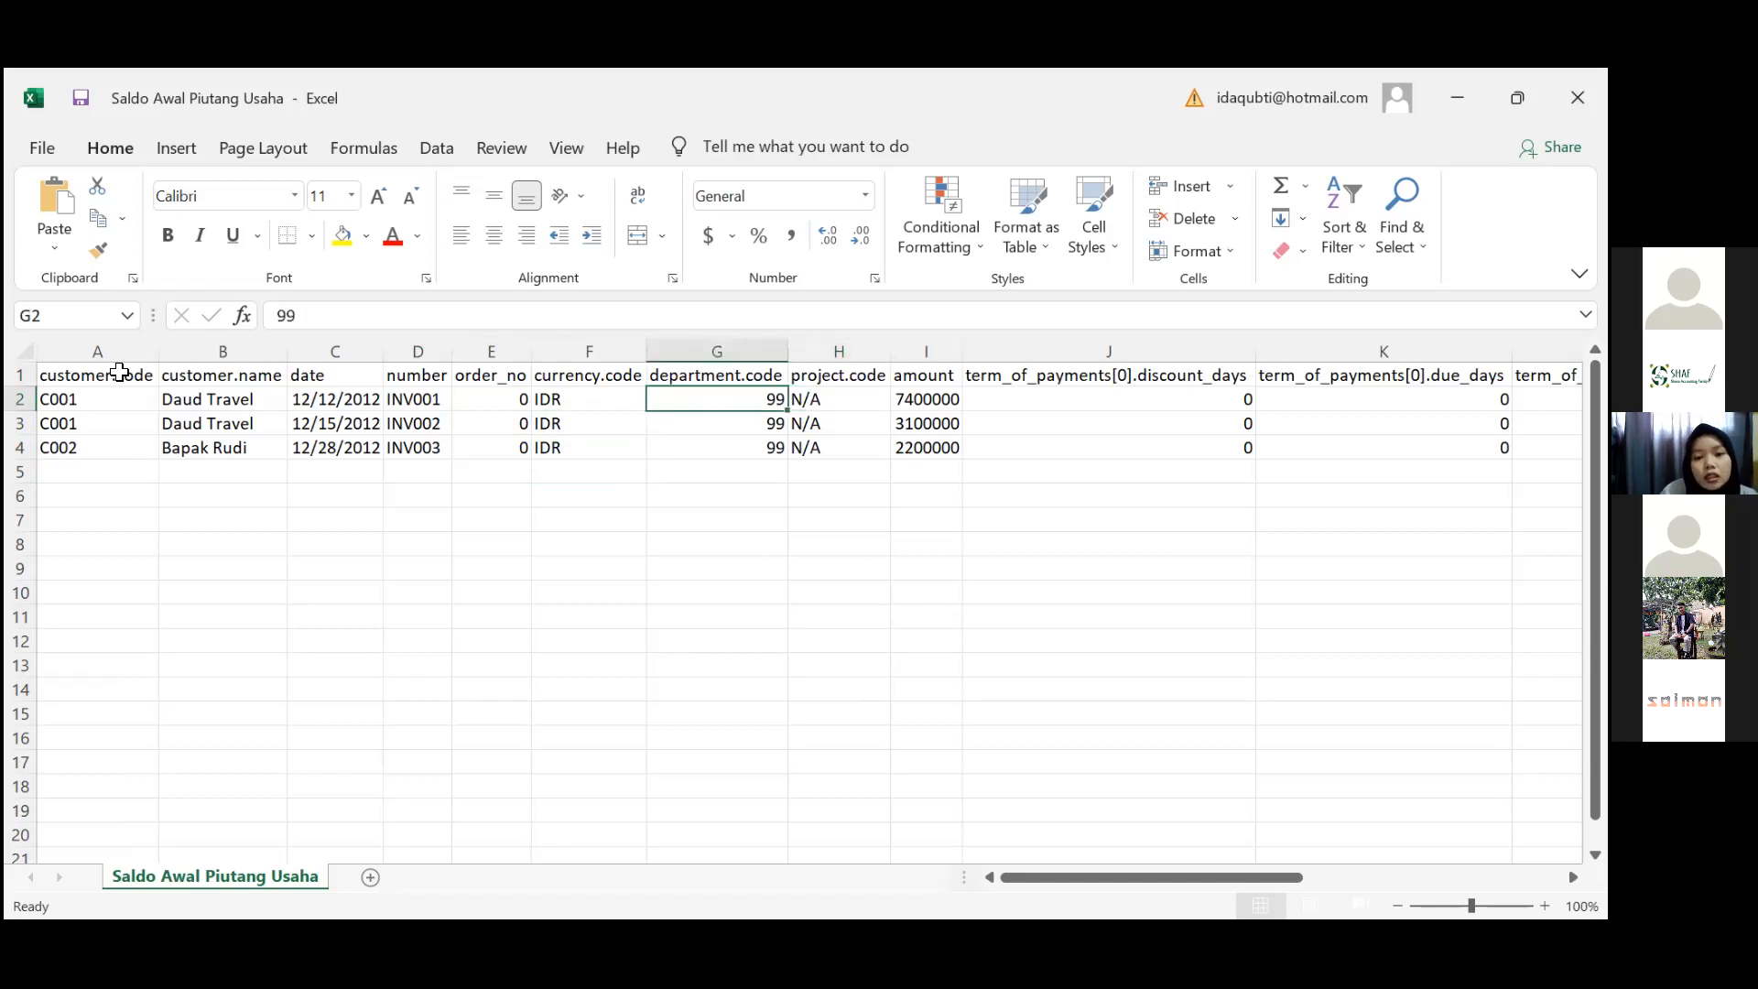
key(Down)
key(Down)
key(Right)
key(Up)
key(Up)
key(Up)
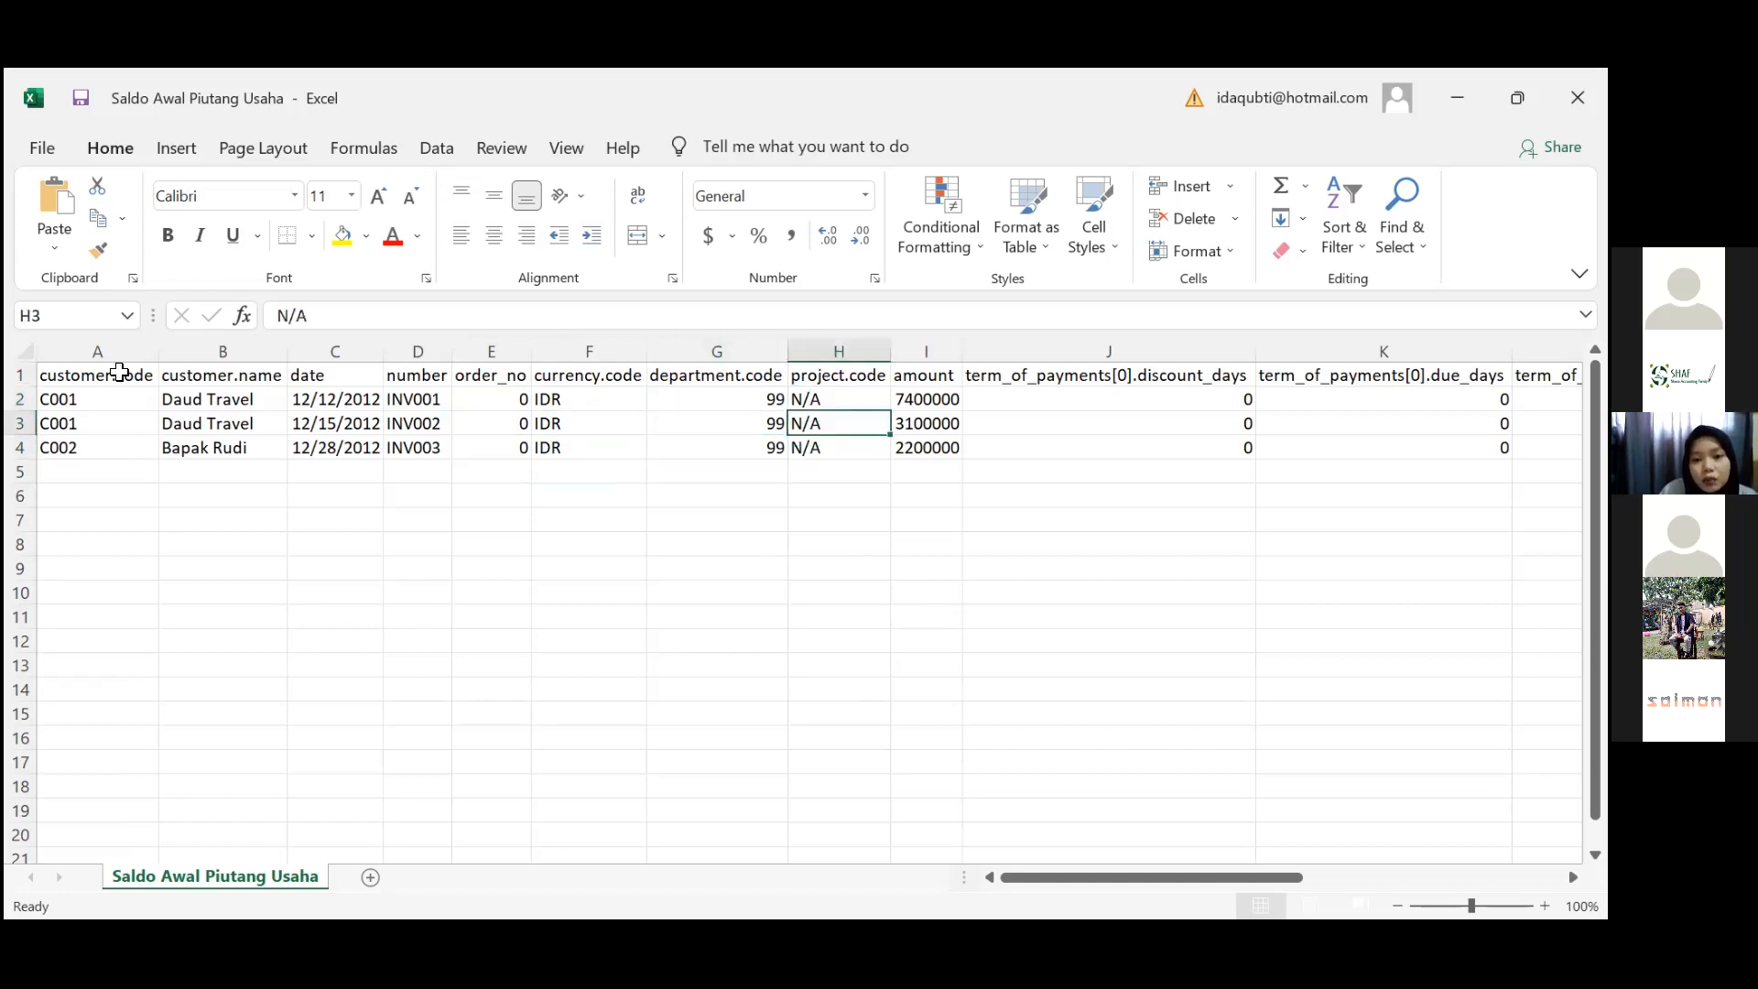
key(Down)
key(Down)
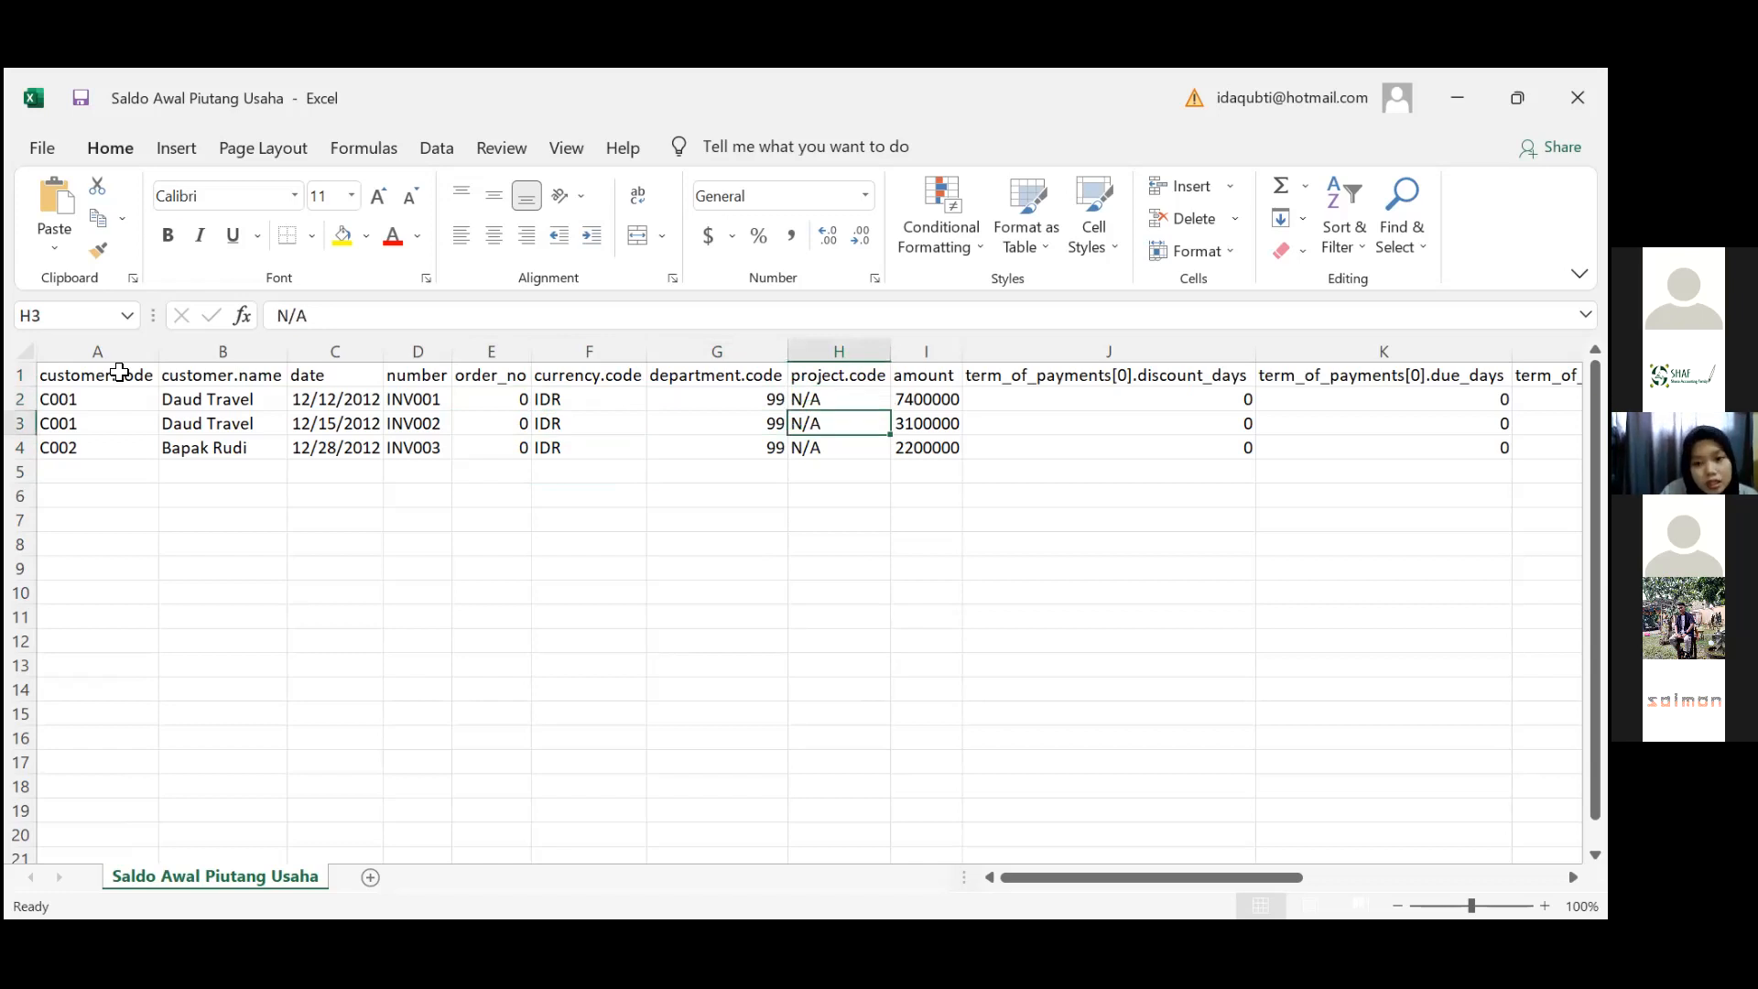
key(Down)
key(Down)
key(Right)
key(Up)
key(Up)
key(Up)
key(Up)
key(Down)
key(Down)
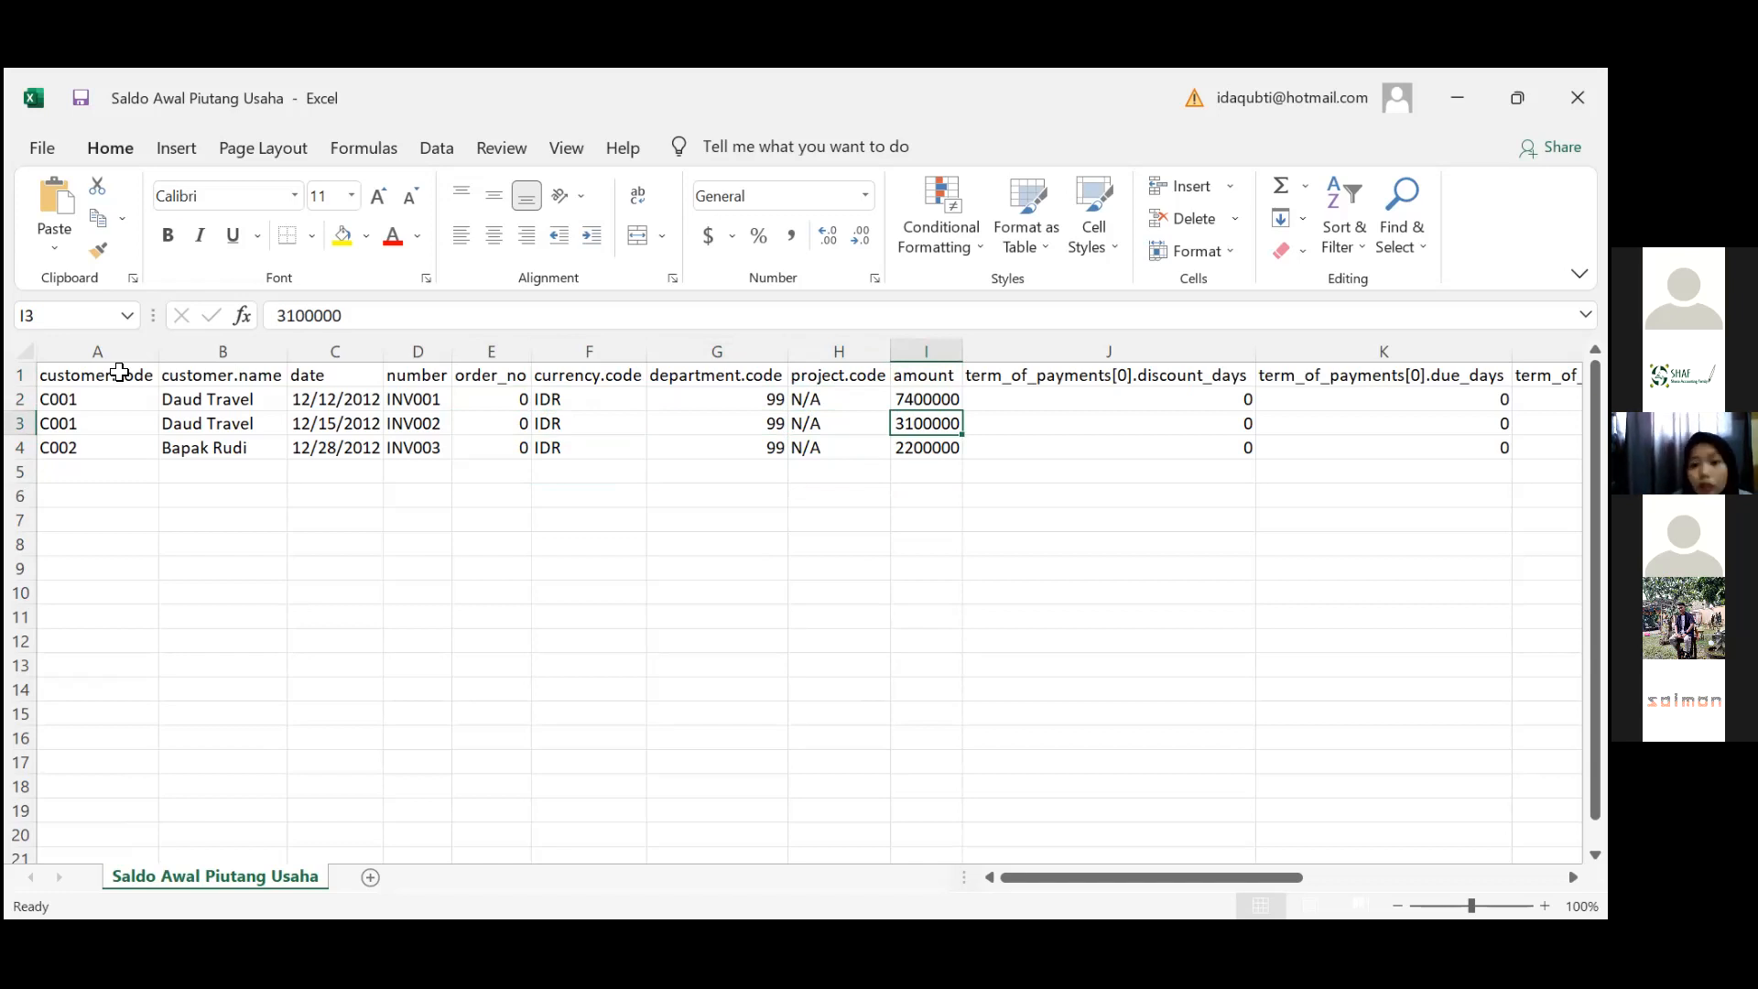
Inspect the payment term headers and the discount days and due days entries
key(Right)
key(Right)
key(Up)
key(Up)
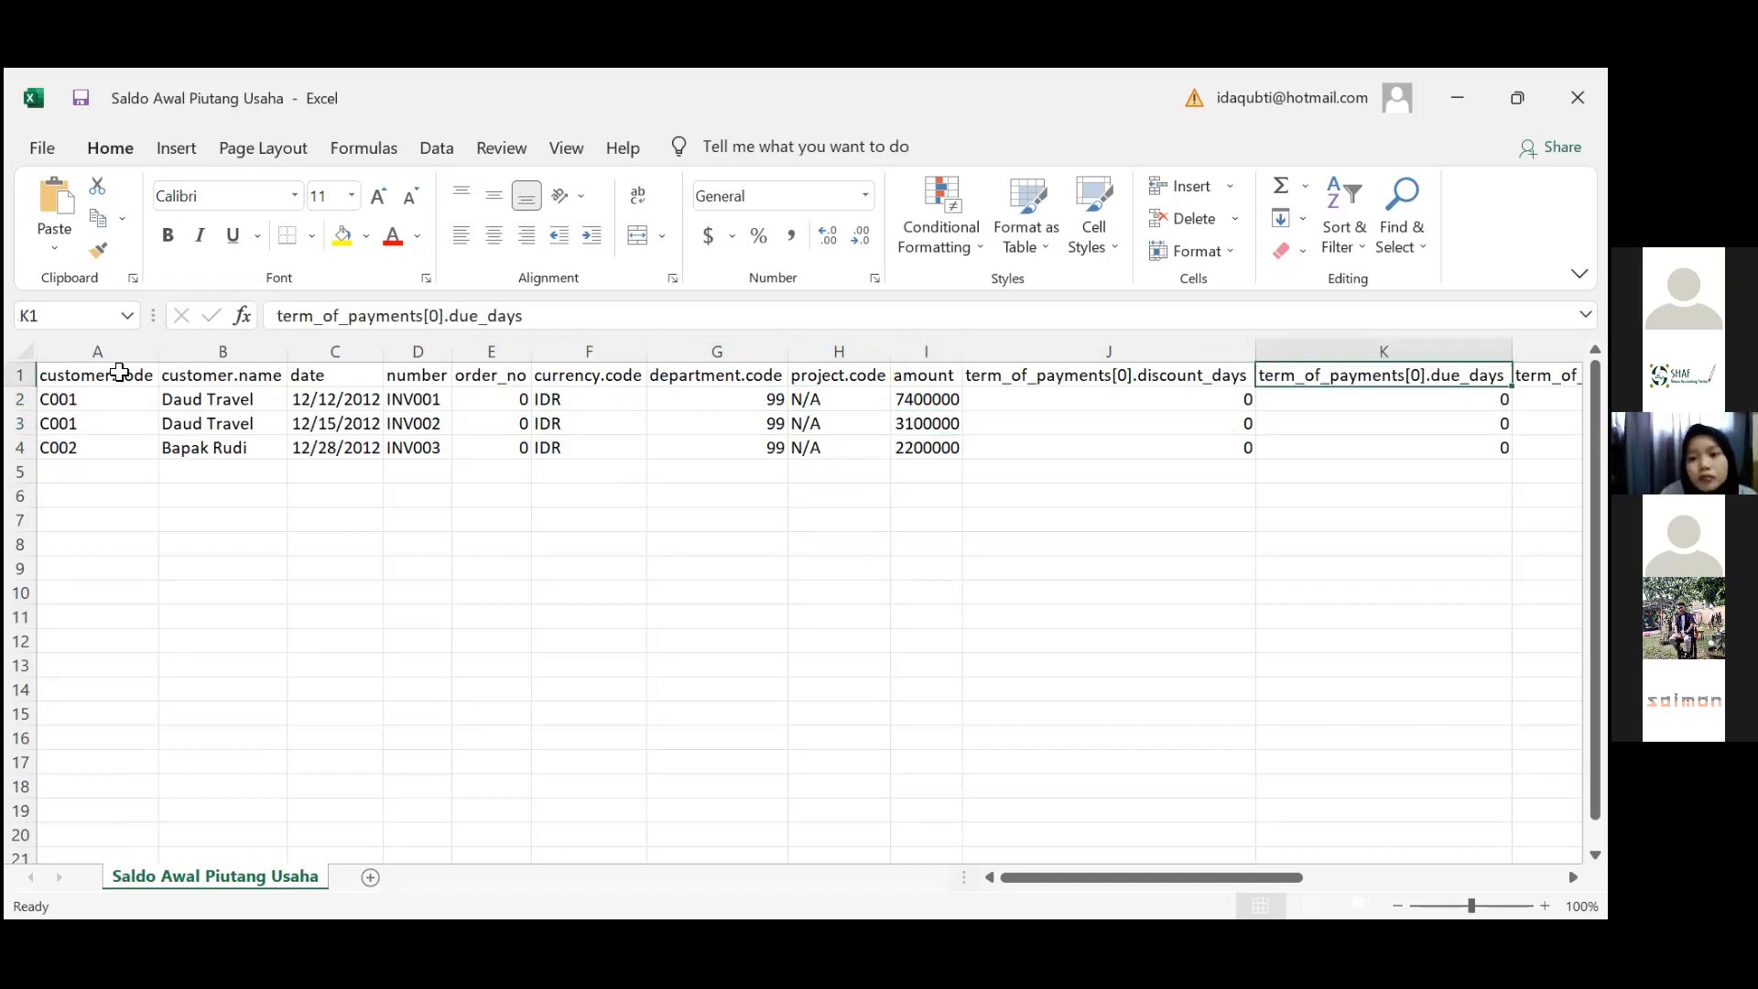
key(Left)
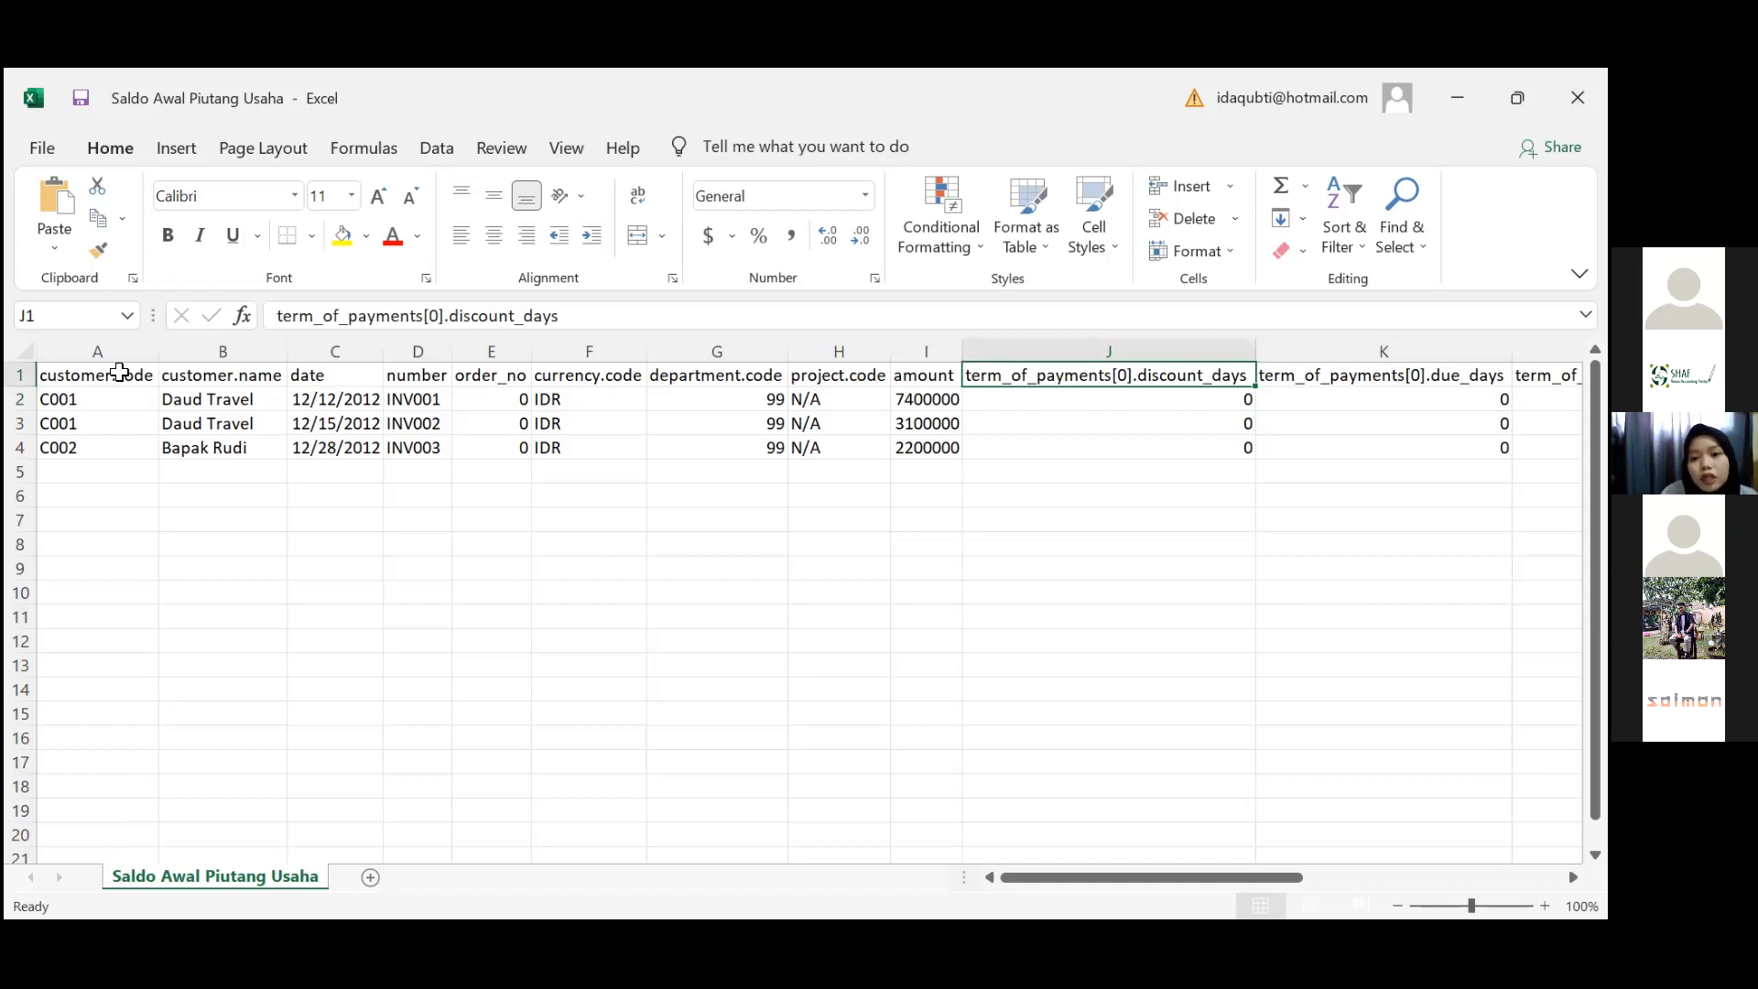
key(Right)
key(Right)
key(Left)
key(Left)
key(Left)
key(Right)
key(Right)
key(Left)
key(Down)
key(Down)
key(Down)
key(Down)
key(Right)
key(Up)
key(Up)
key(Up)
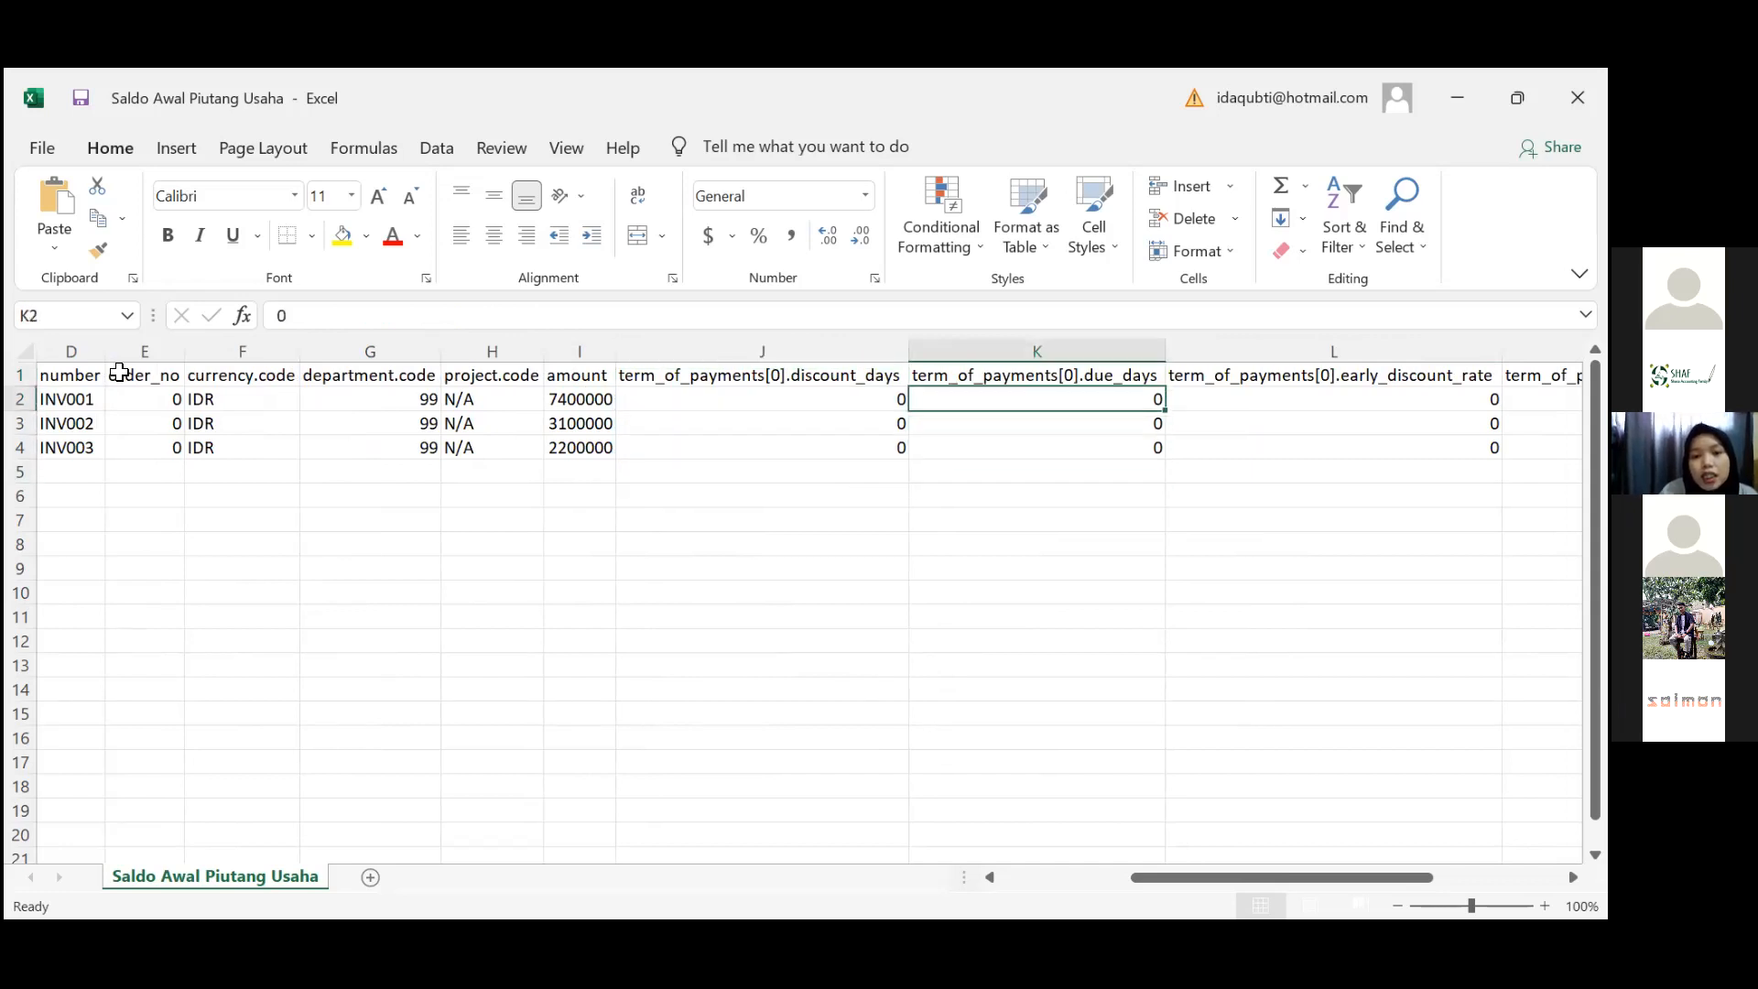
key(Left)
key(Up)
key(Down)
key(Down)
key(Down)
key(Right)
key(Right)
key(Up)
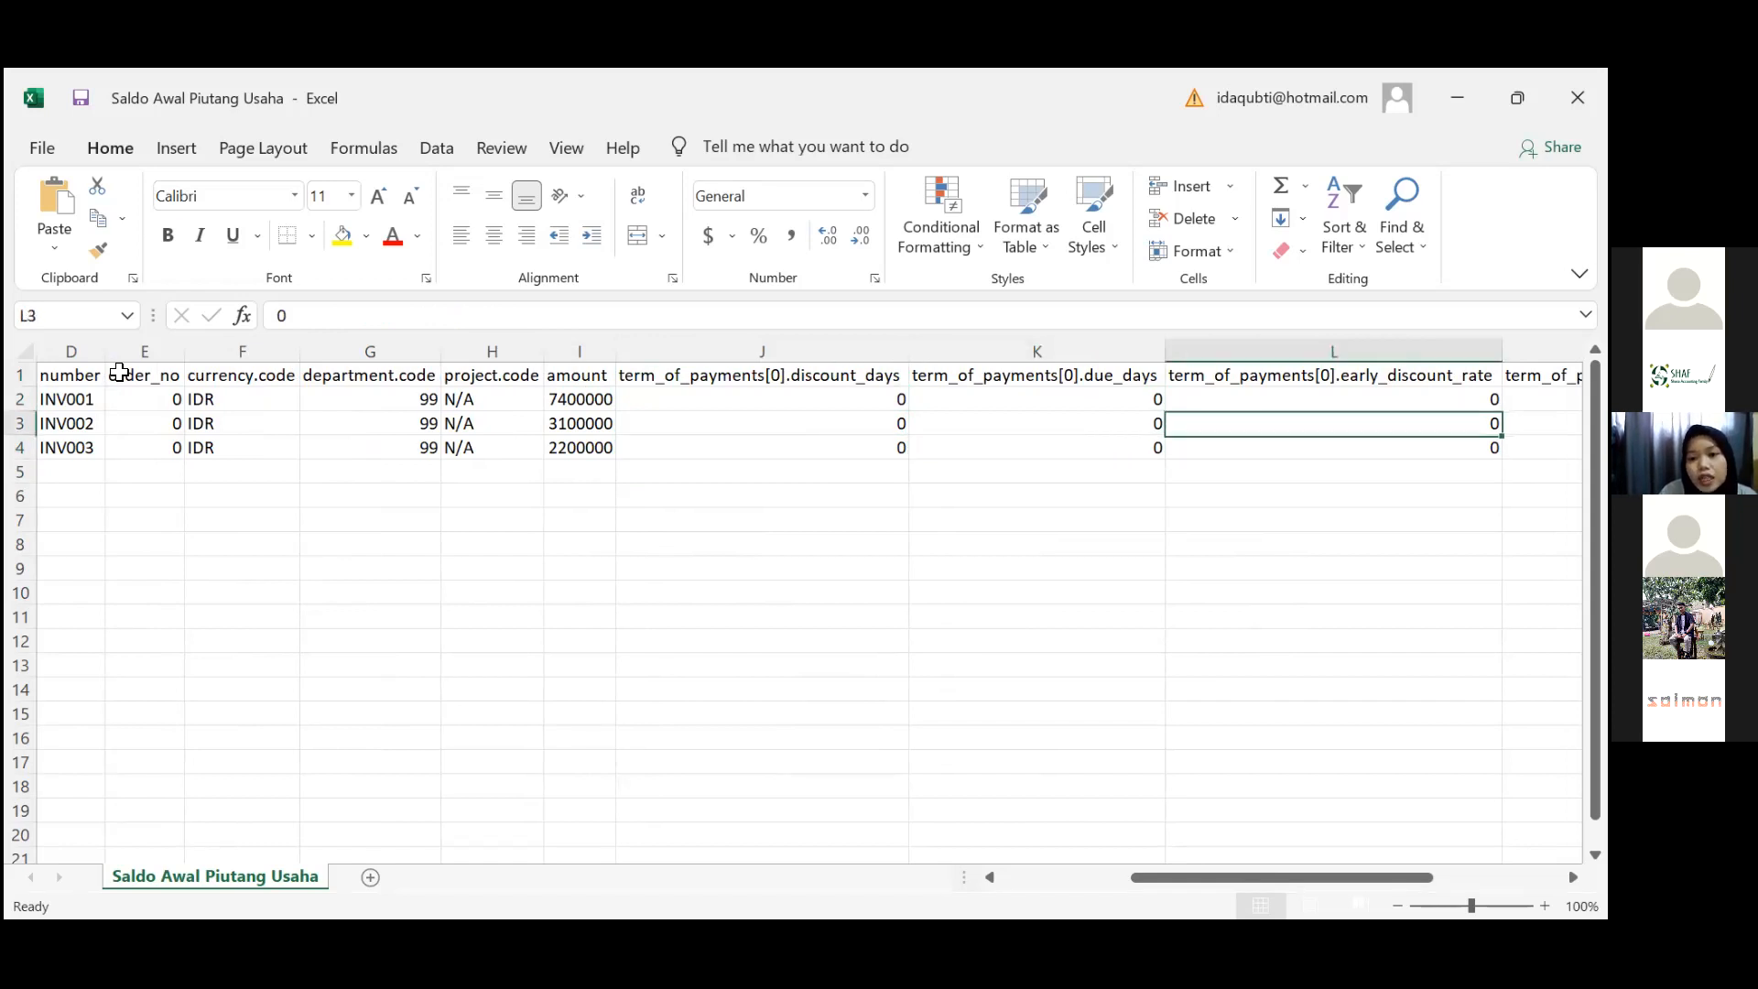
key(Up)
key(Up)
key(Left)
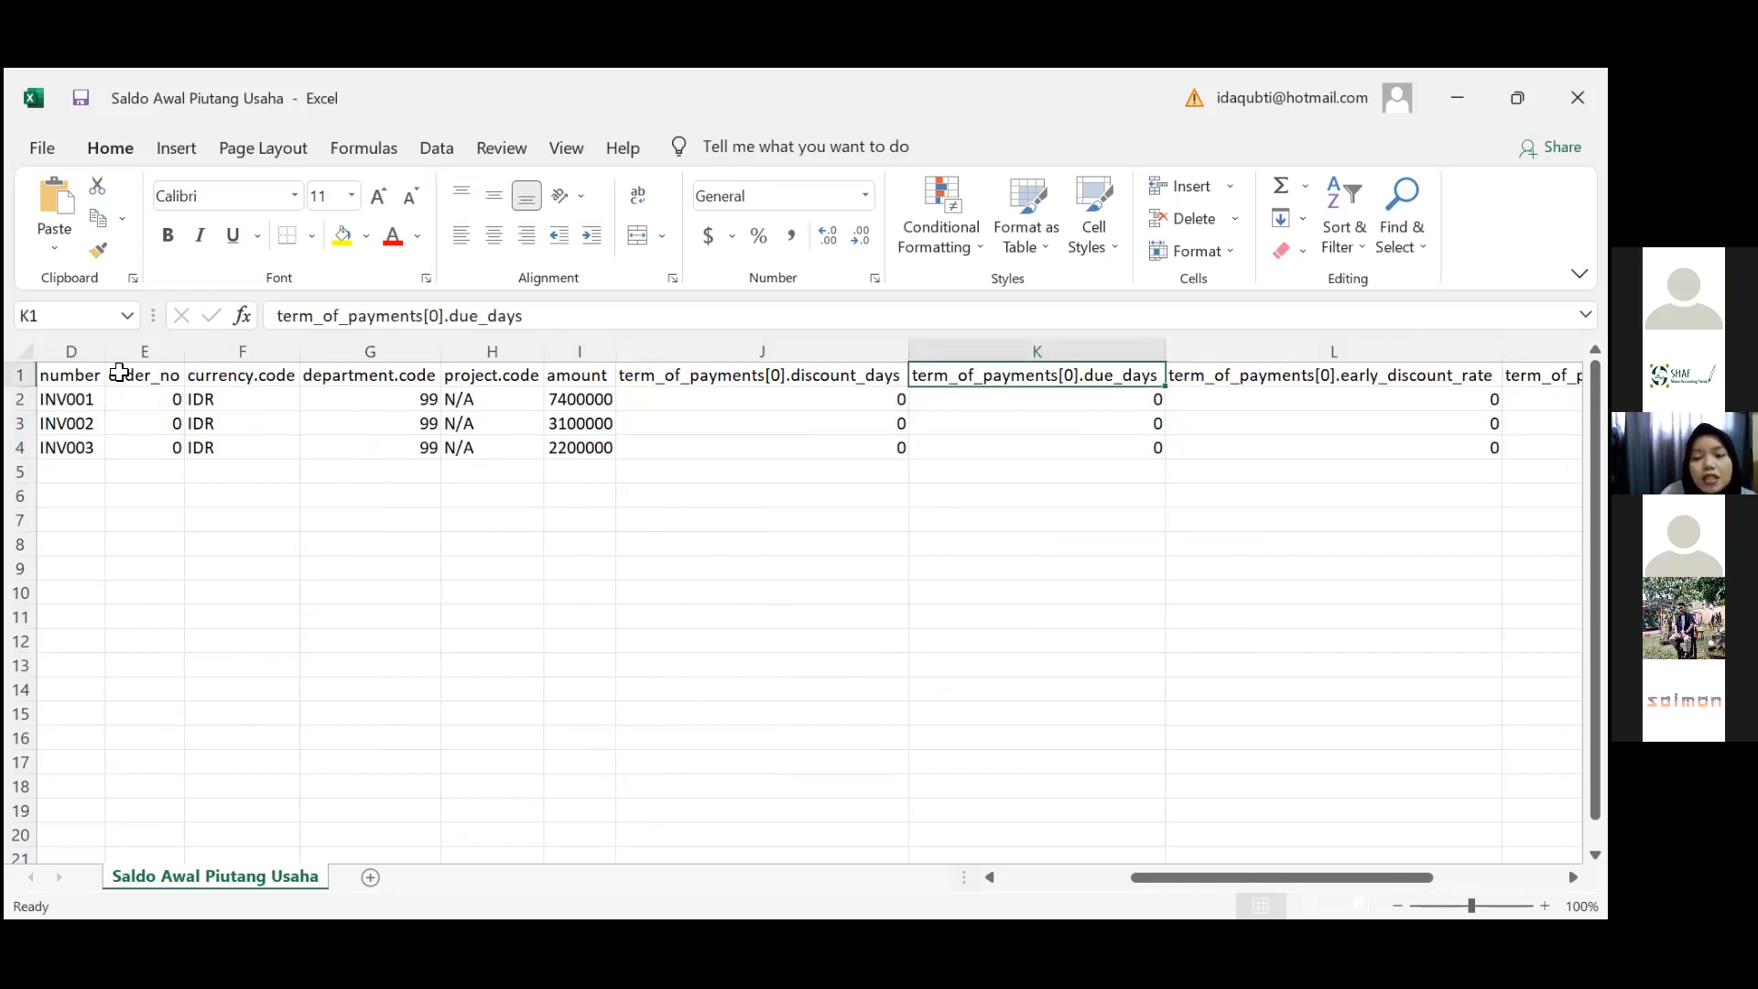
key(Left)
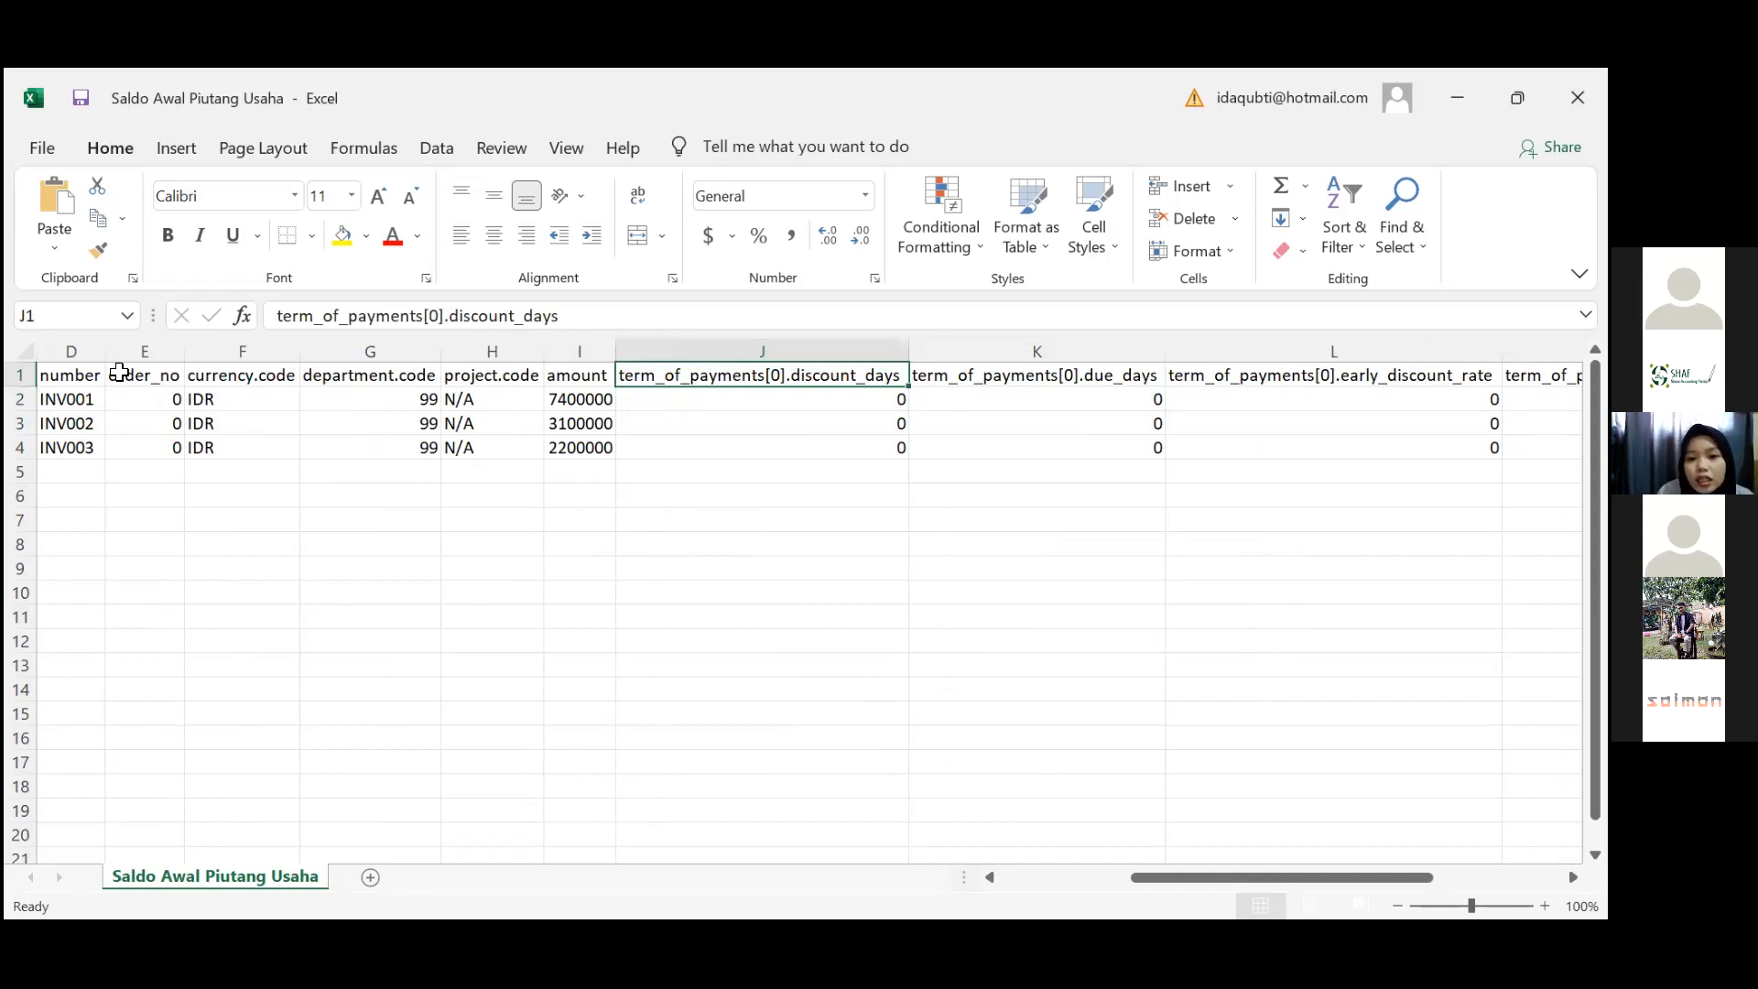
Check the early discount and late charge rates for INV001, then close the file
key(Right)
key(Right)
key(Right)
key(Left)
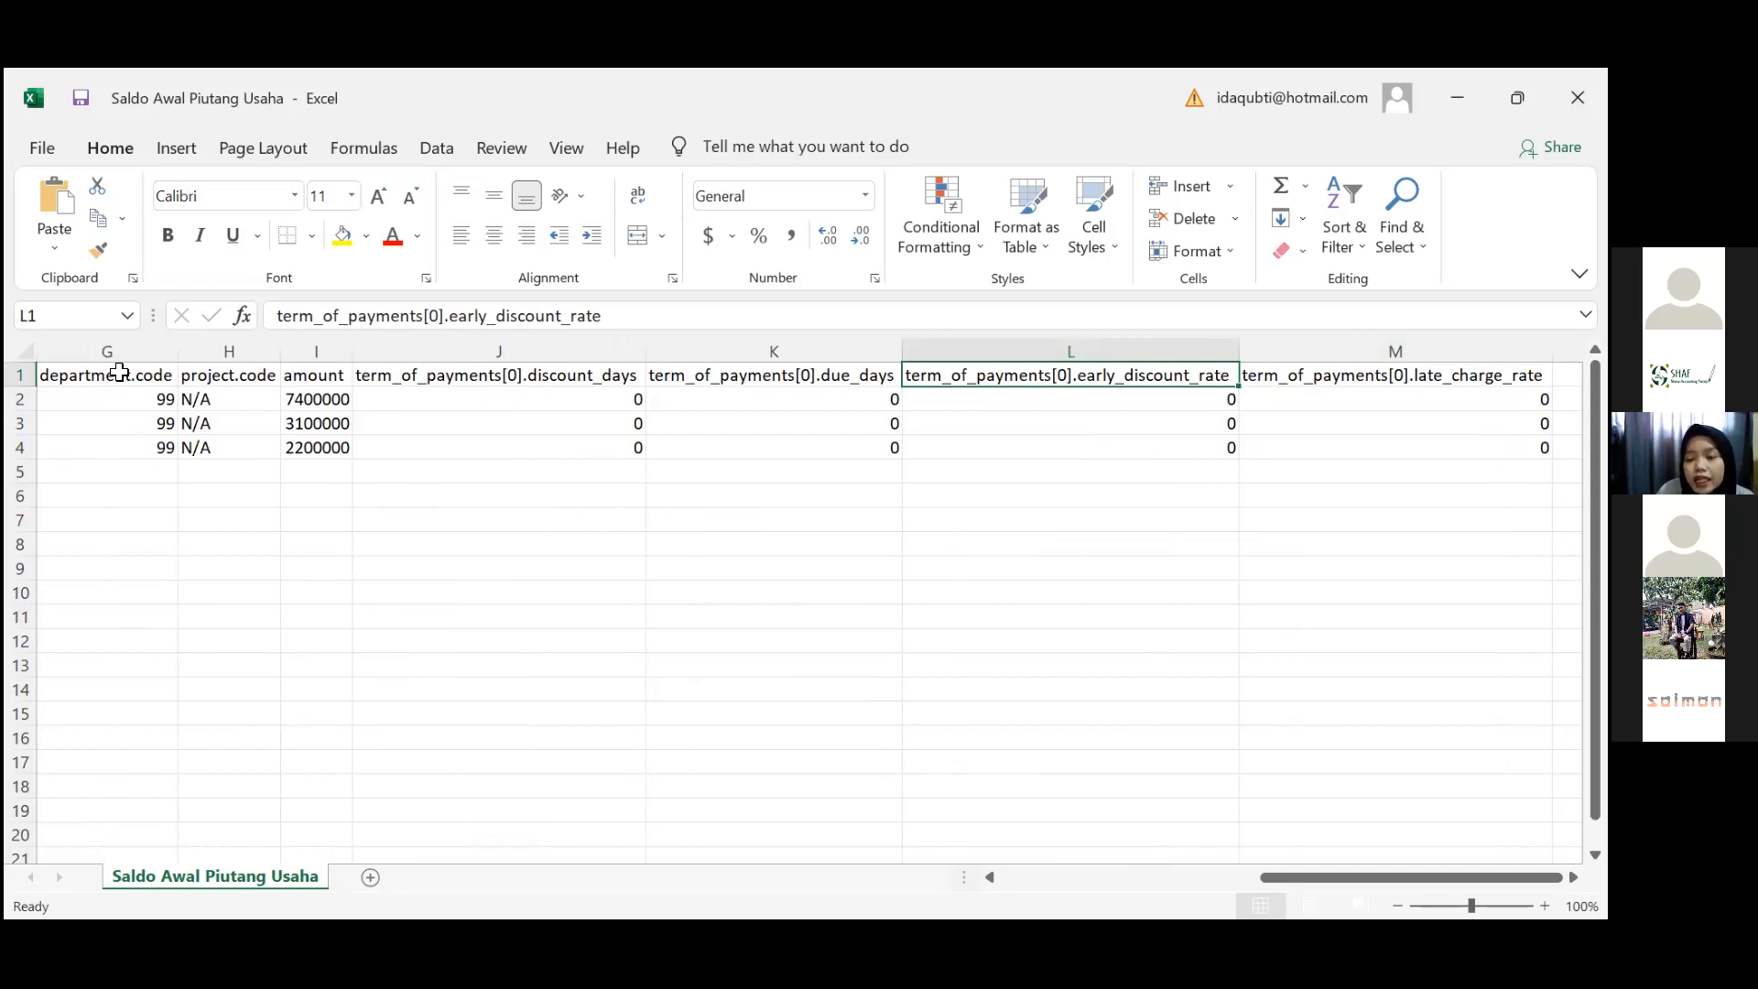
key(Down)
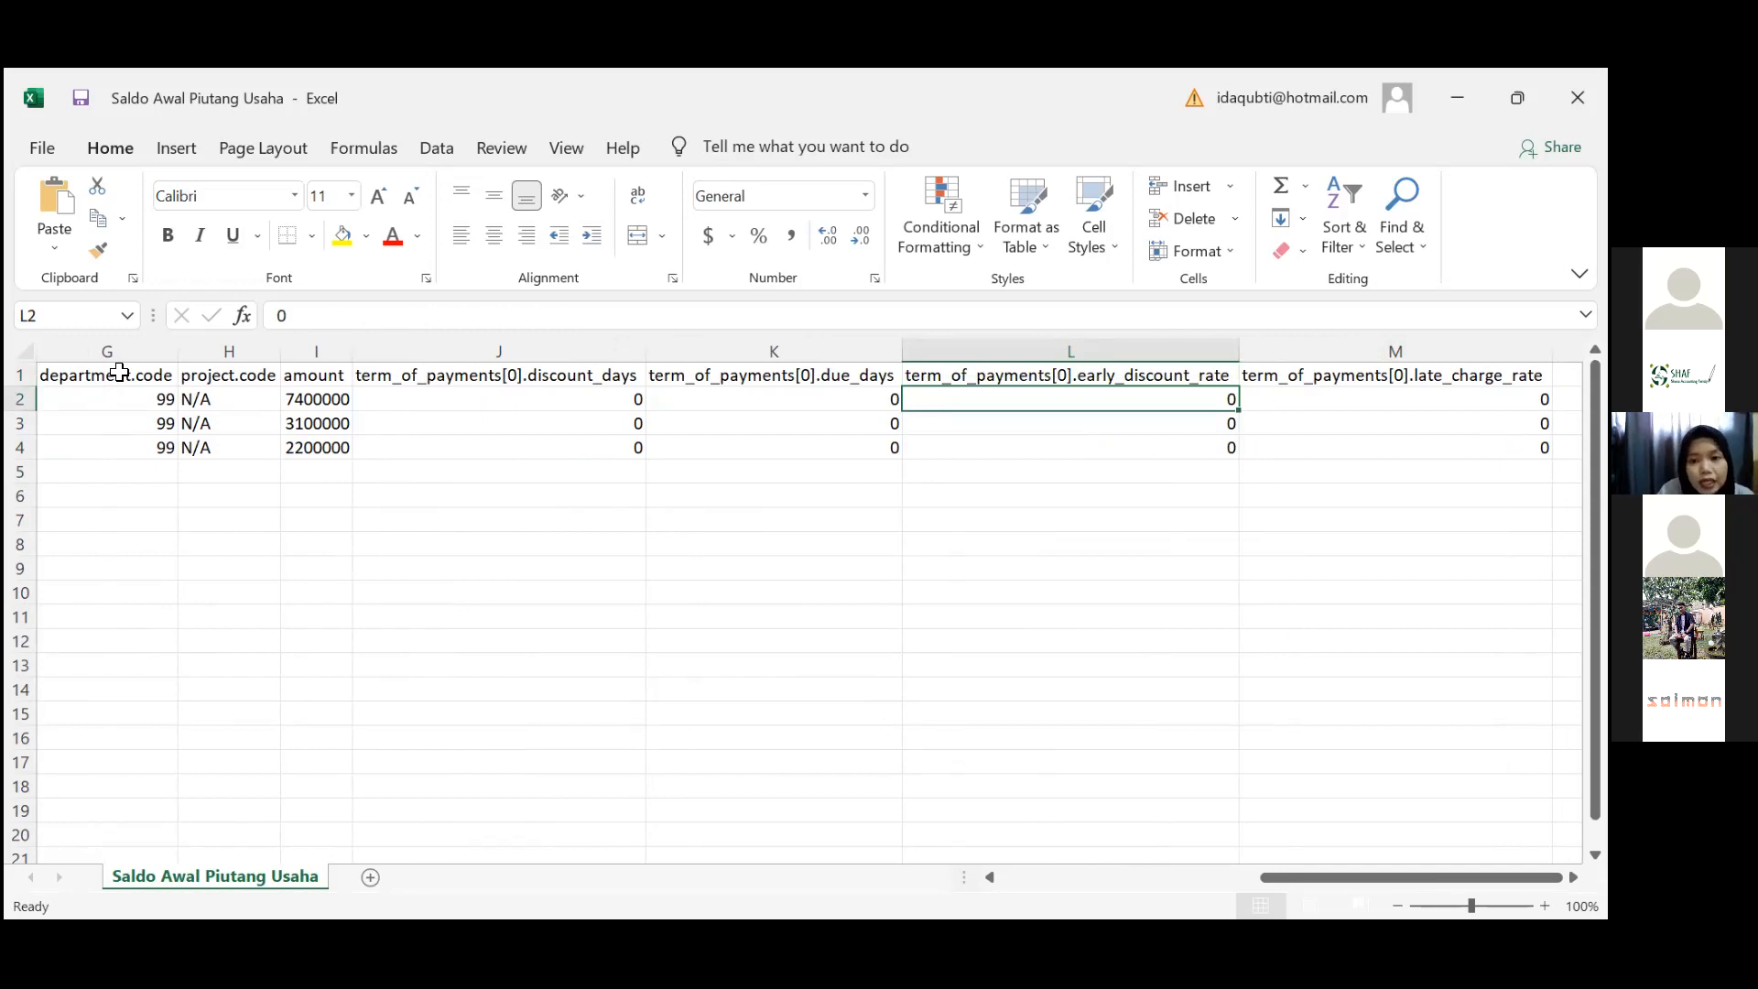
key(Down)
key(Down)
key(Up)
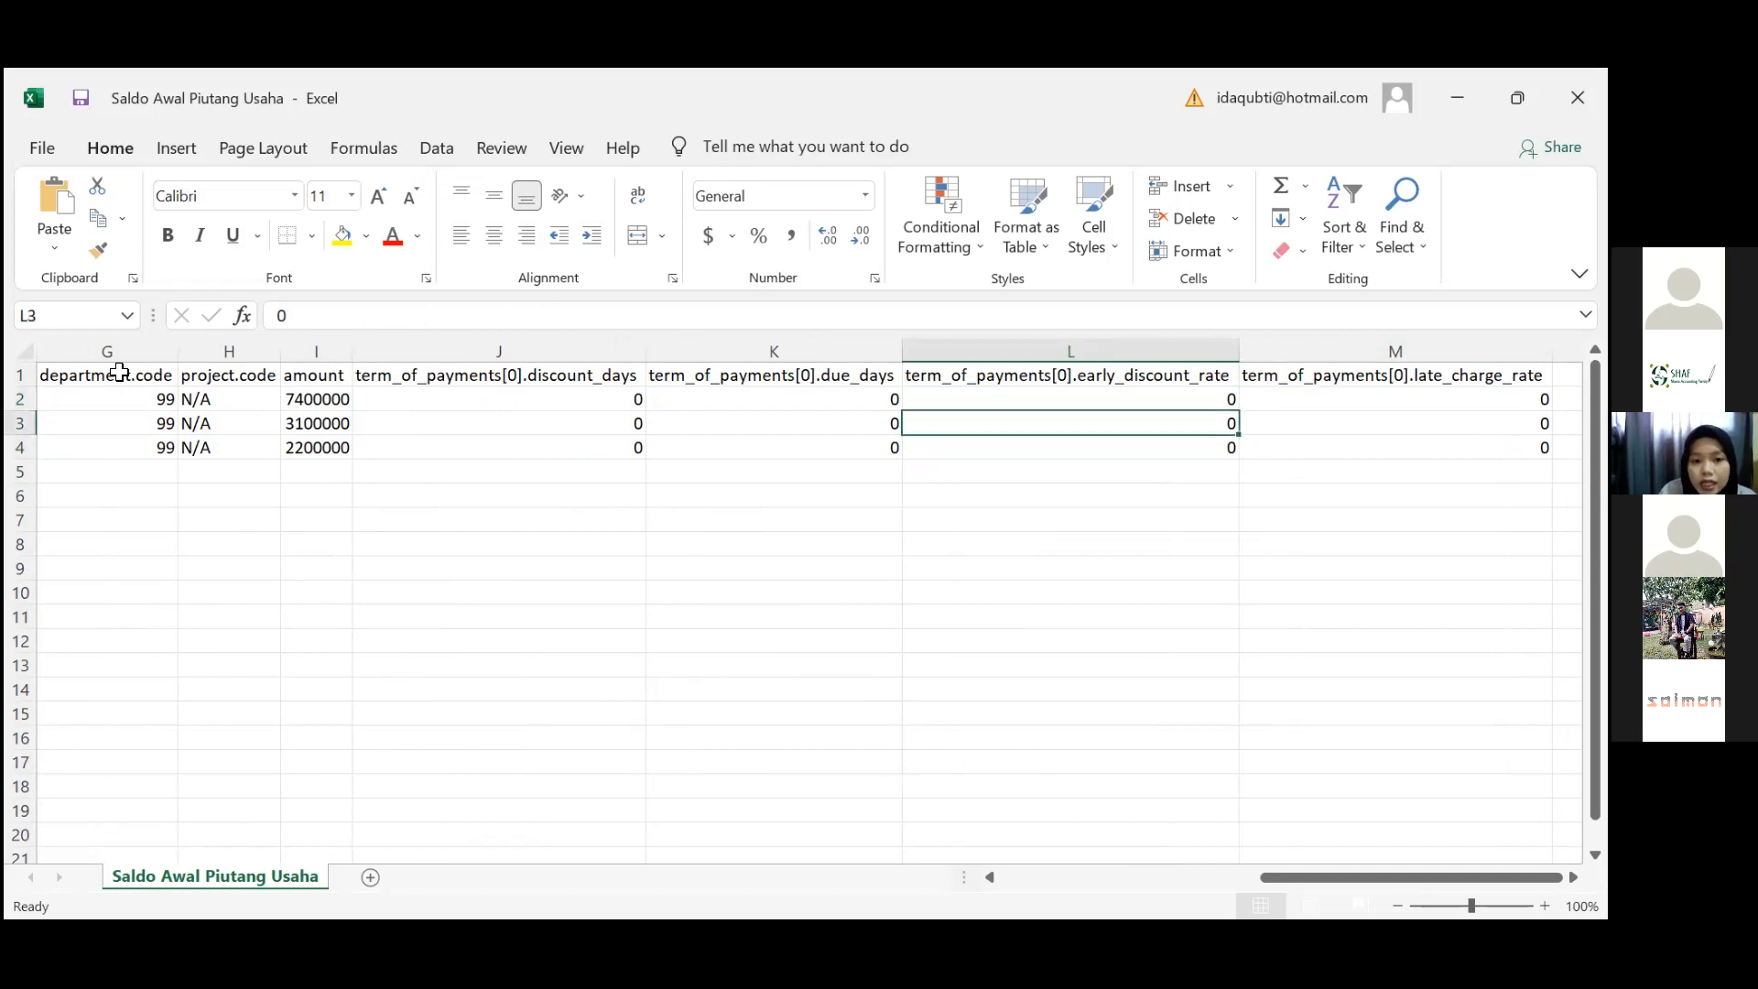
key(Up)
key(Left)
key(Left)
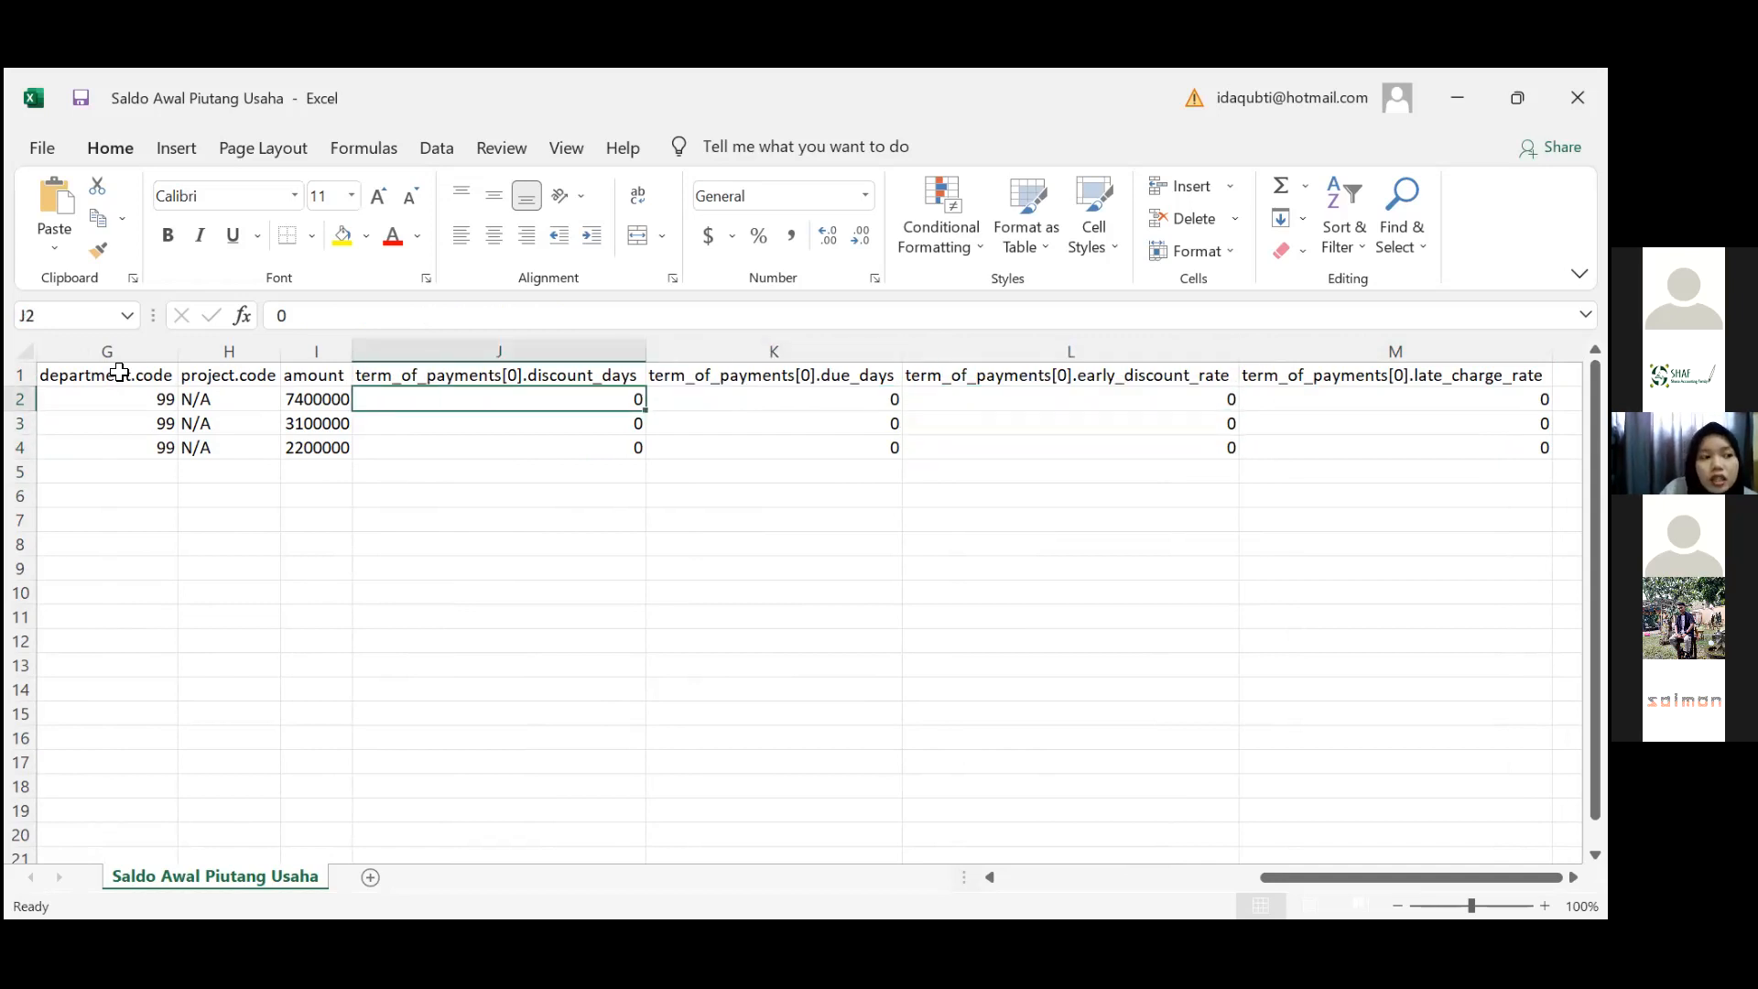
key(Right)
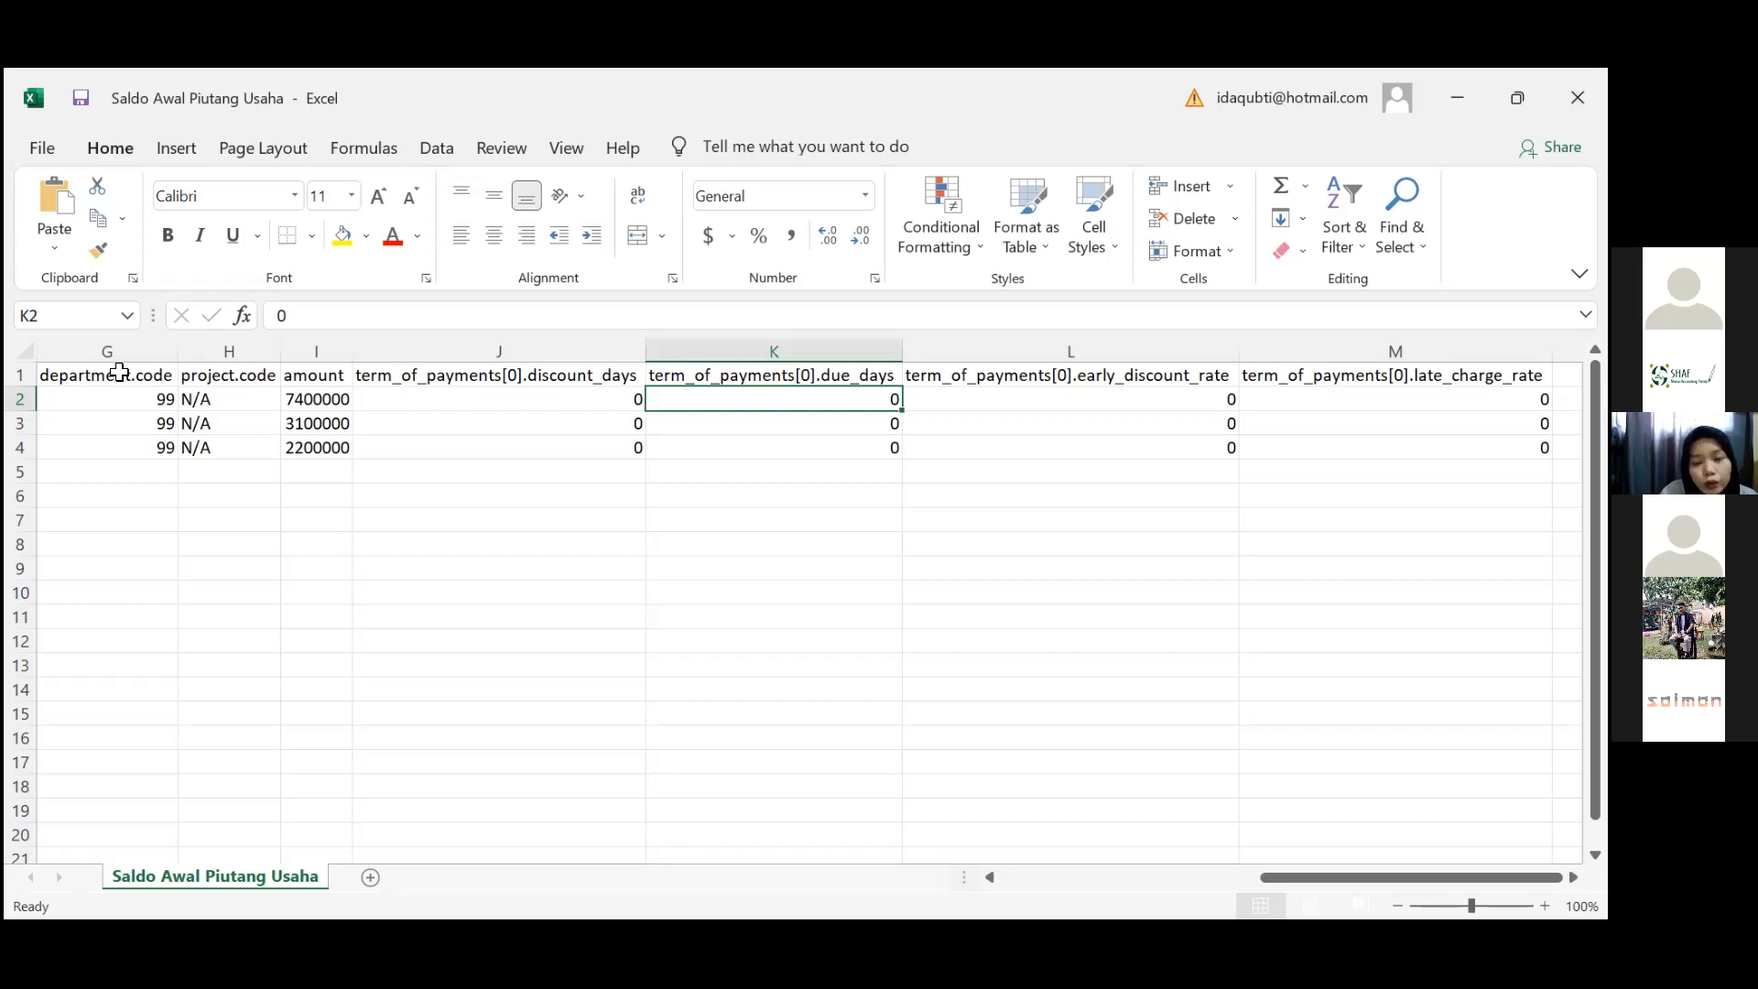
key(Right)
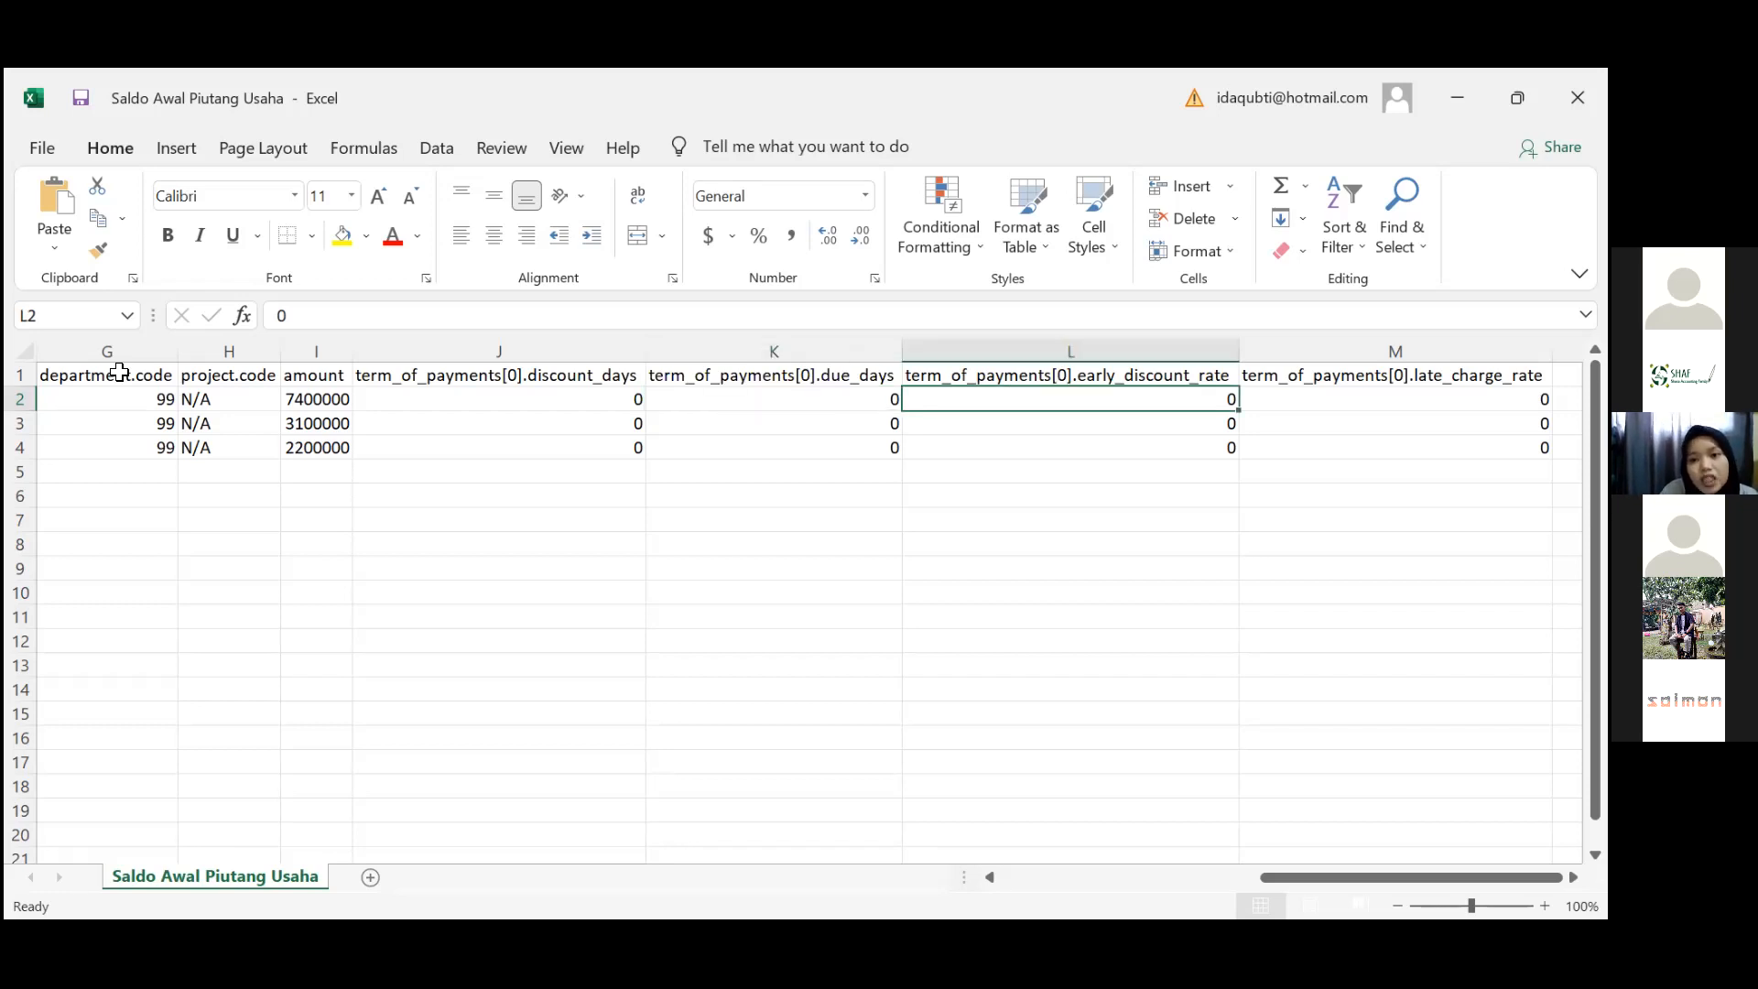
key(Right)
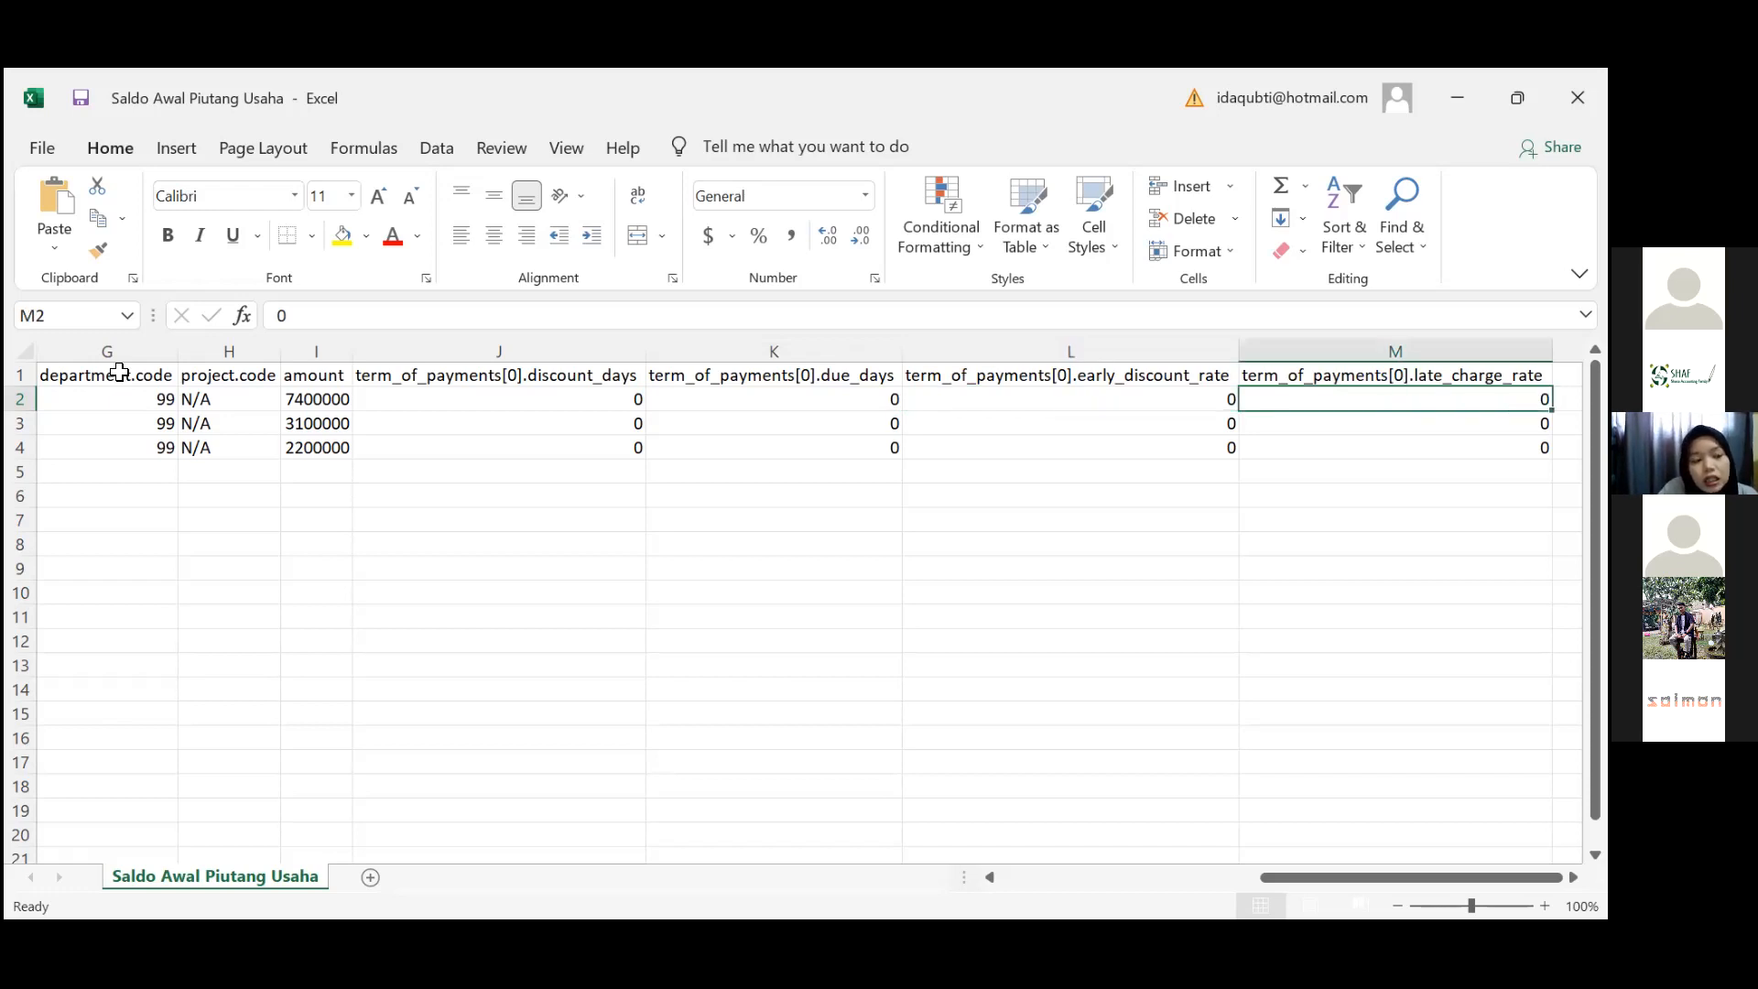
key(Left)
key(Left)
key(Left)
key(Left)
key(Left)
key(Left)
key(Left)
key(Left)
key(Left)
key(Left)
key(Left)
key(Left)
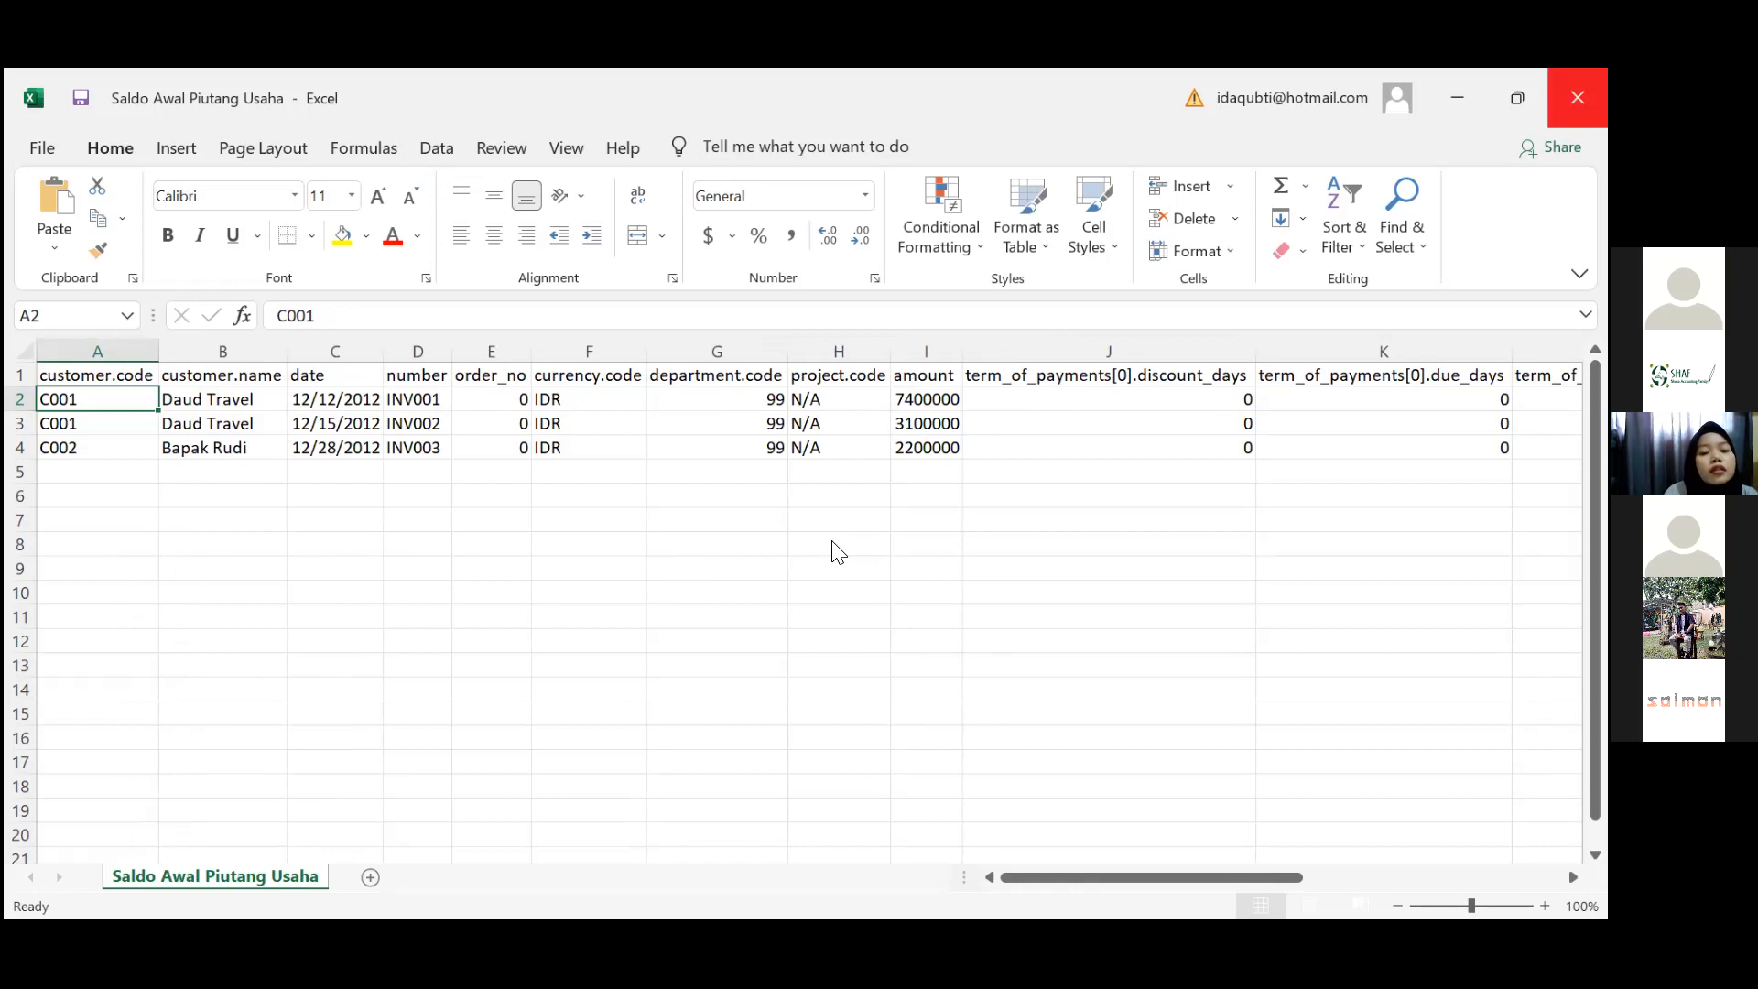
click(1577, 98)
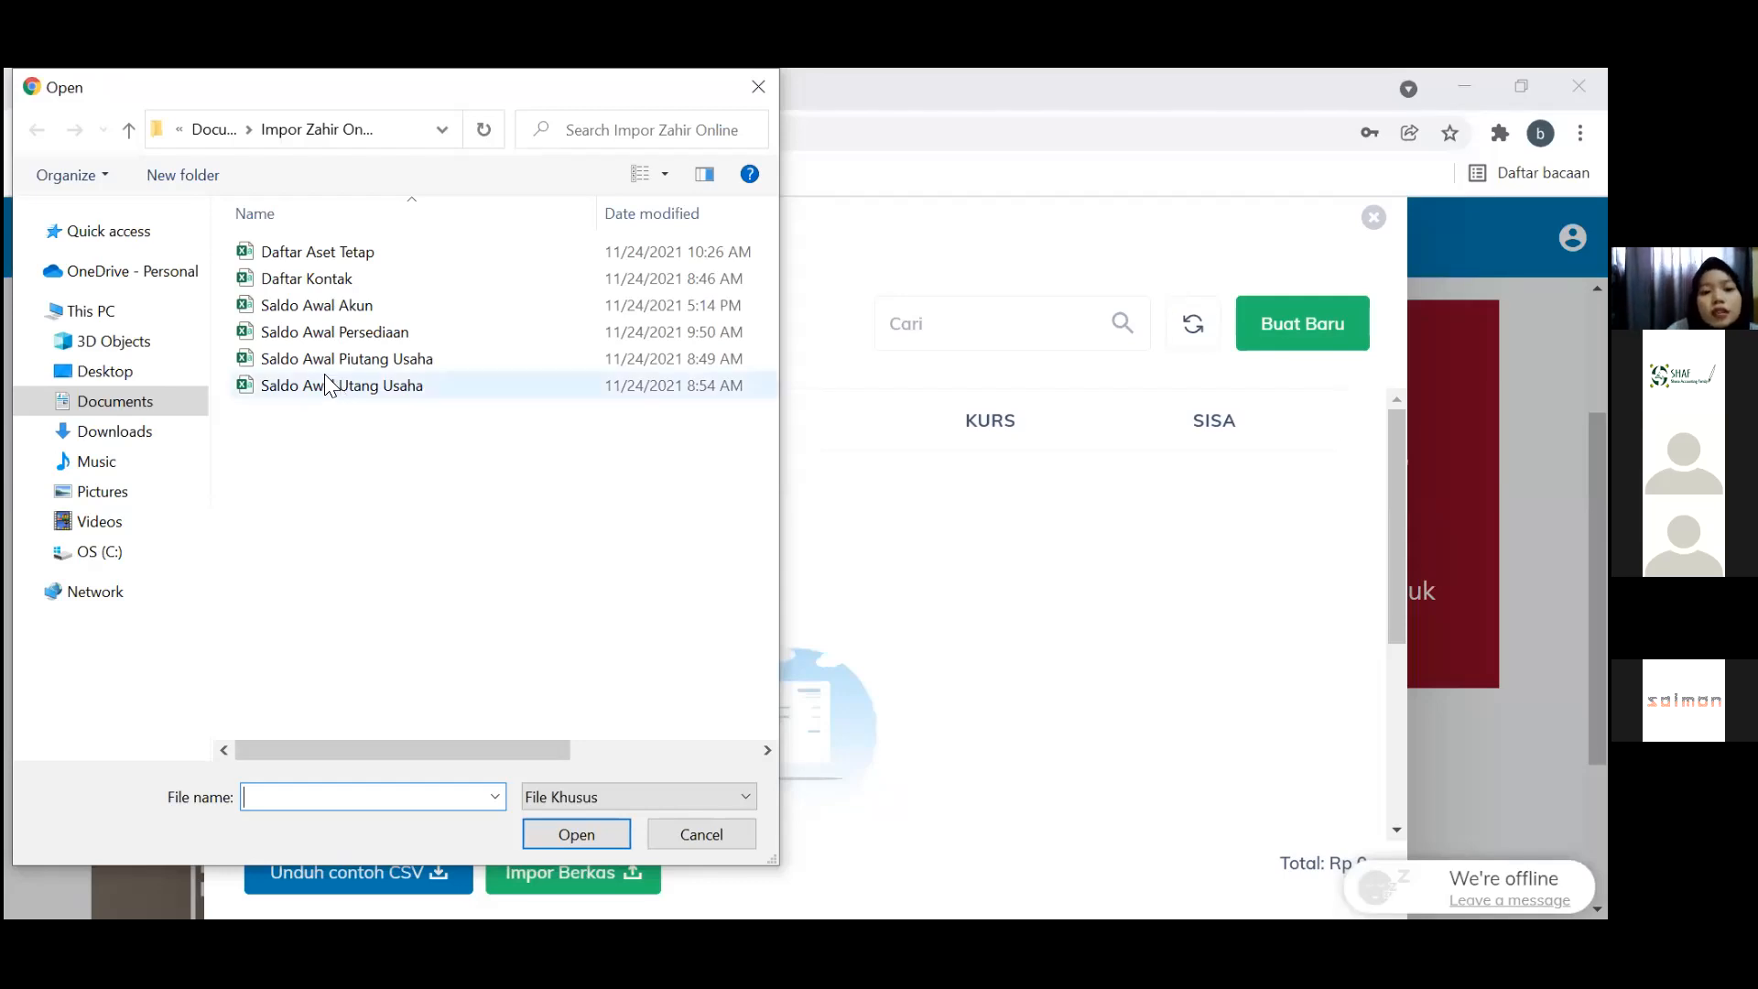
Upload Saldo Awal Piutang Usaha; the import fails with 4 data errors, so close it
click(333, 365)
double_click(333, 365)
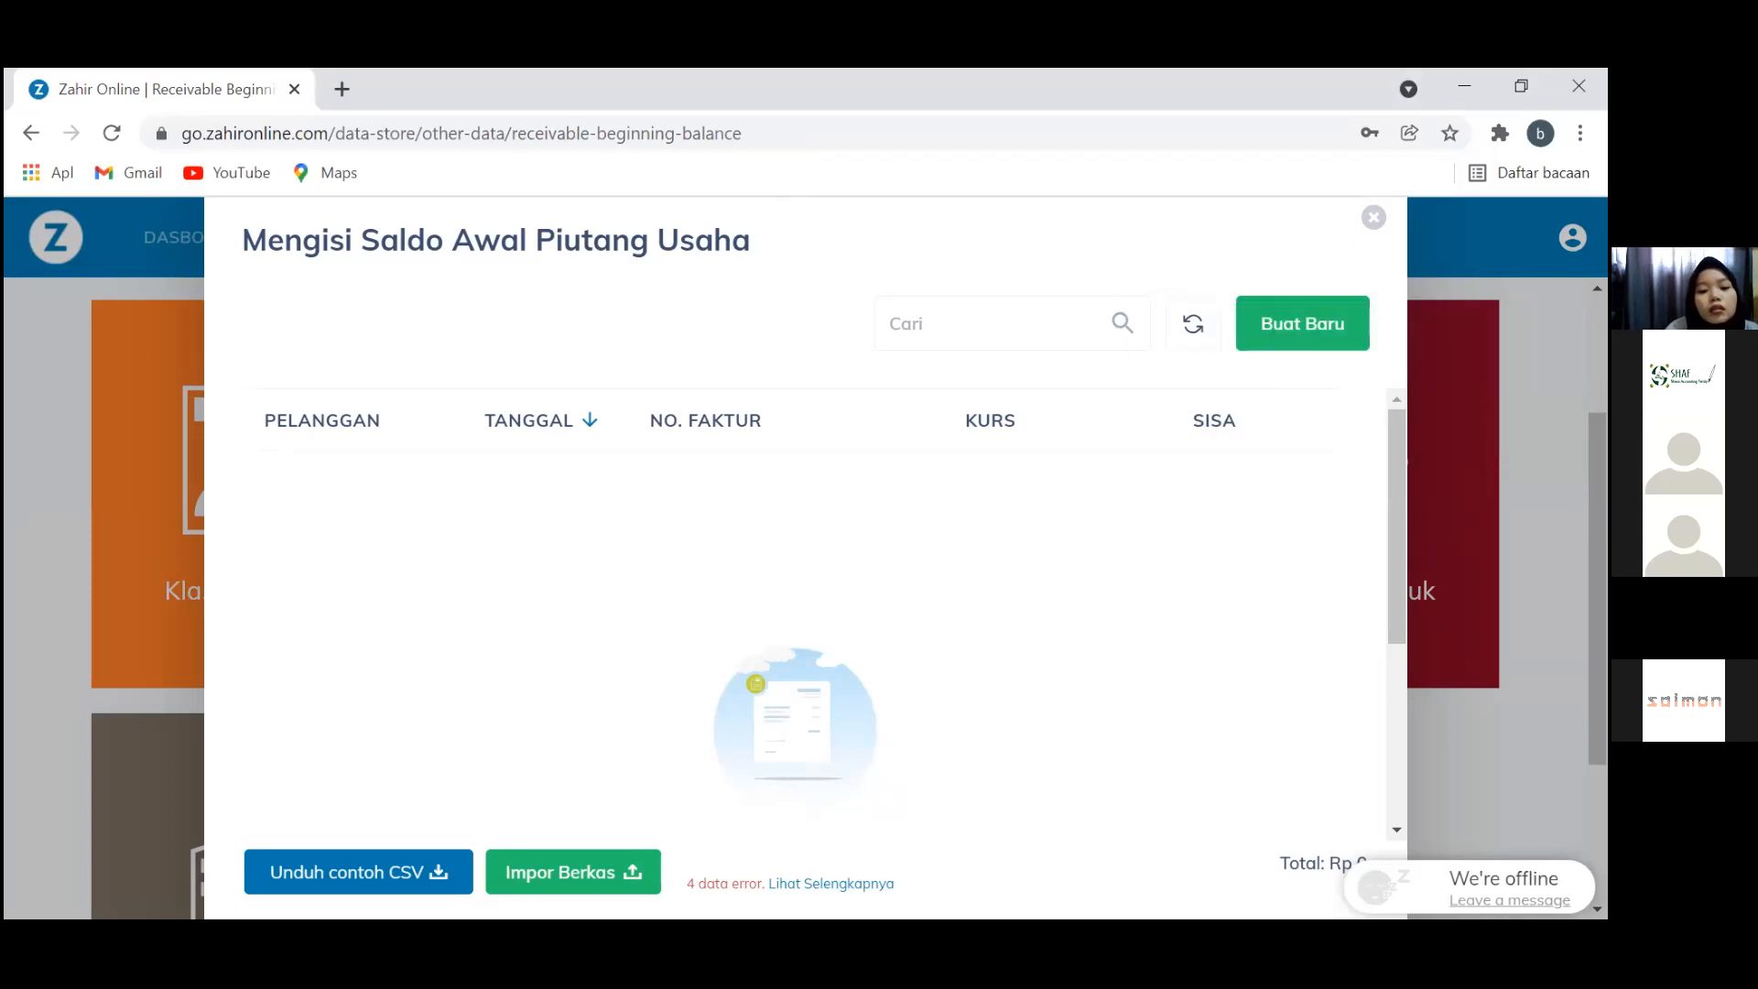
key(alt+Tab)
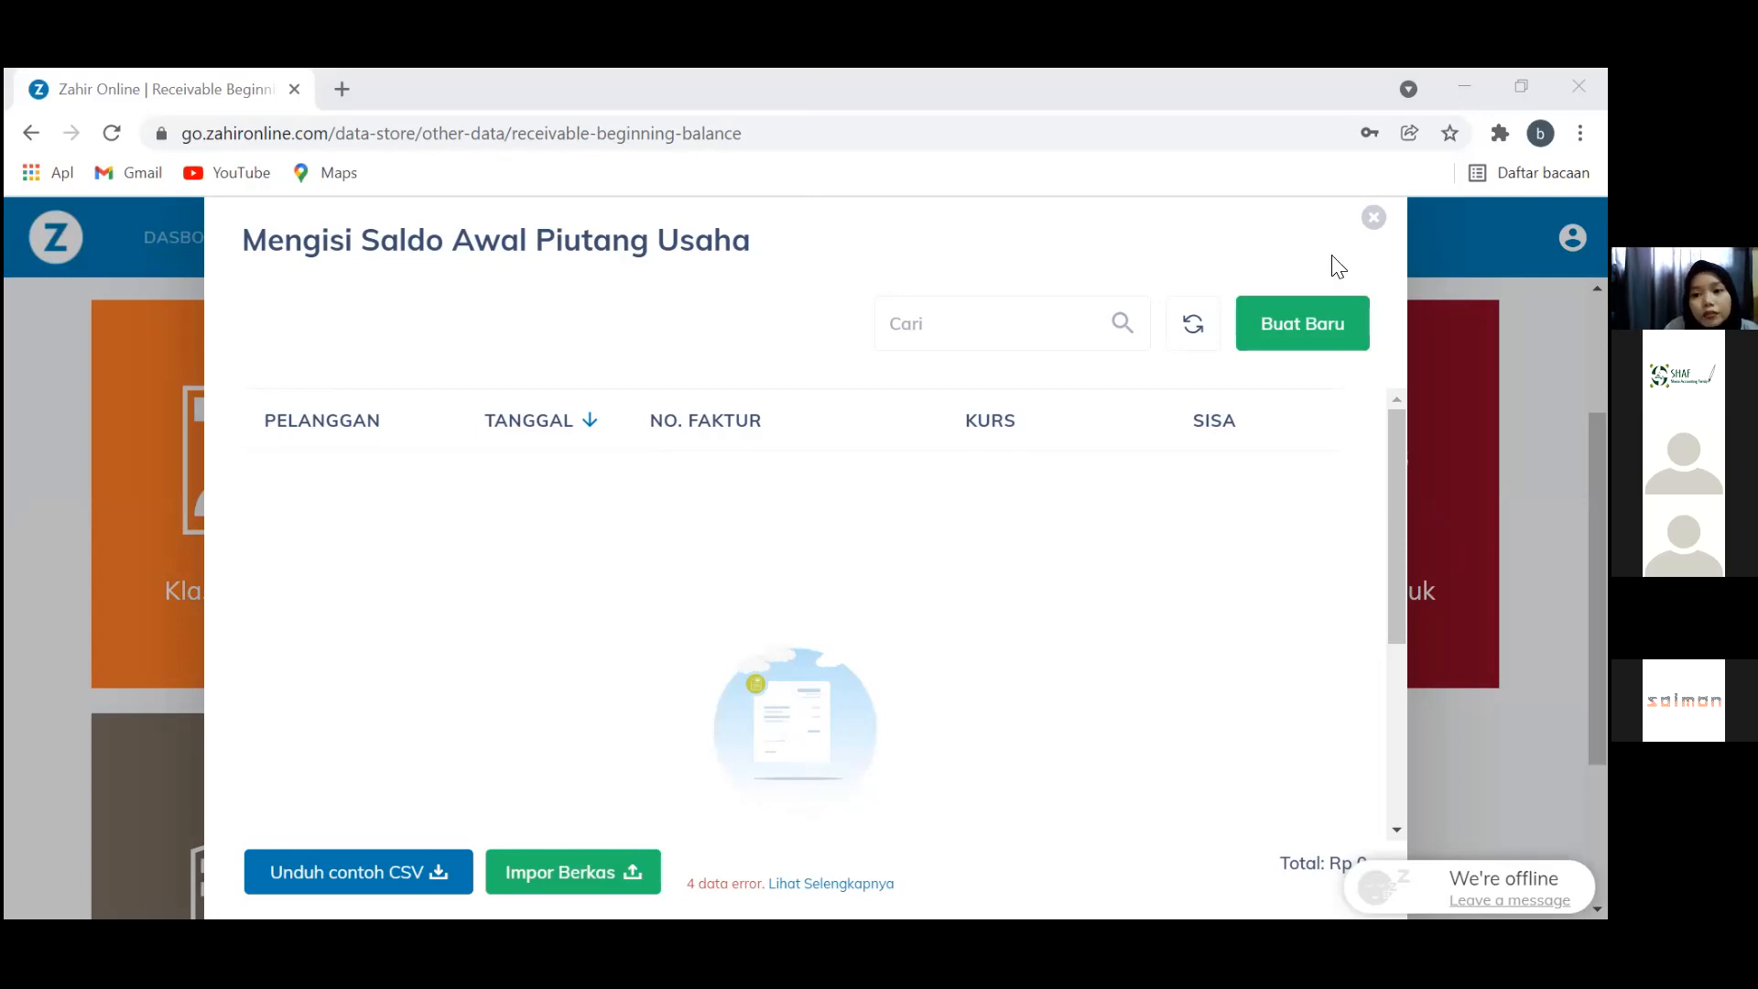
click(1374, 218)
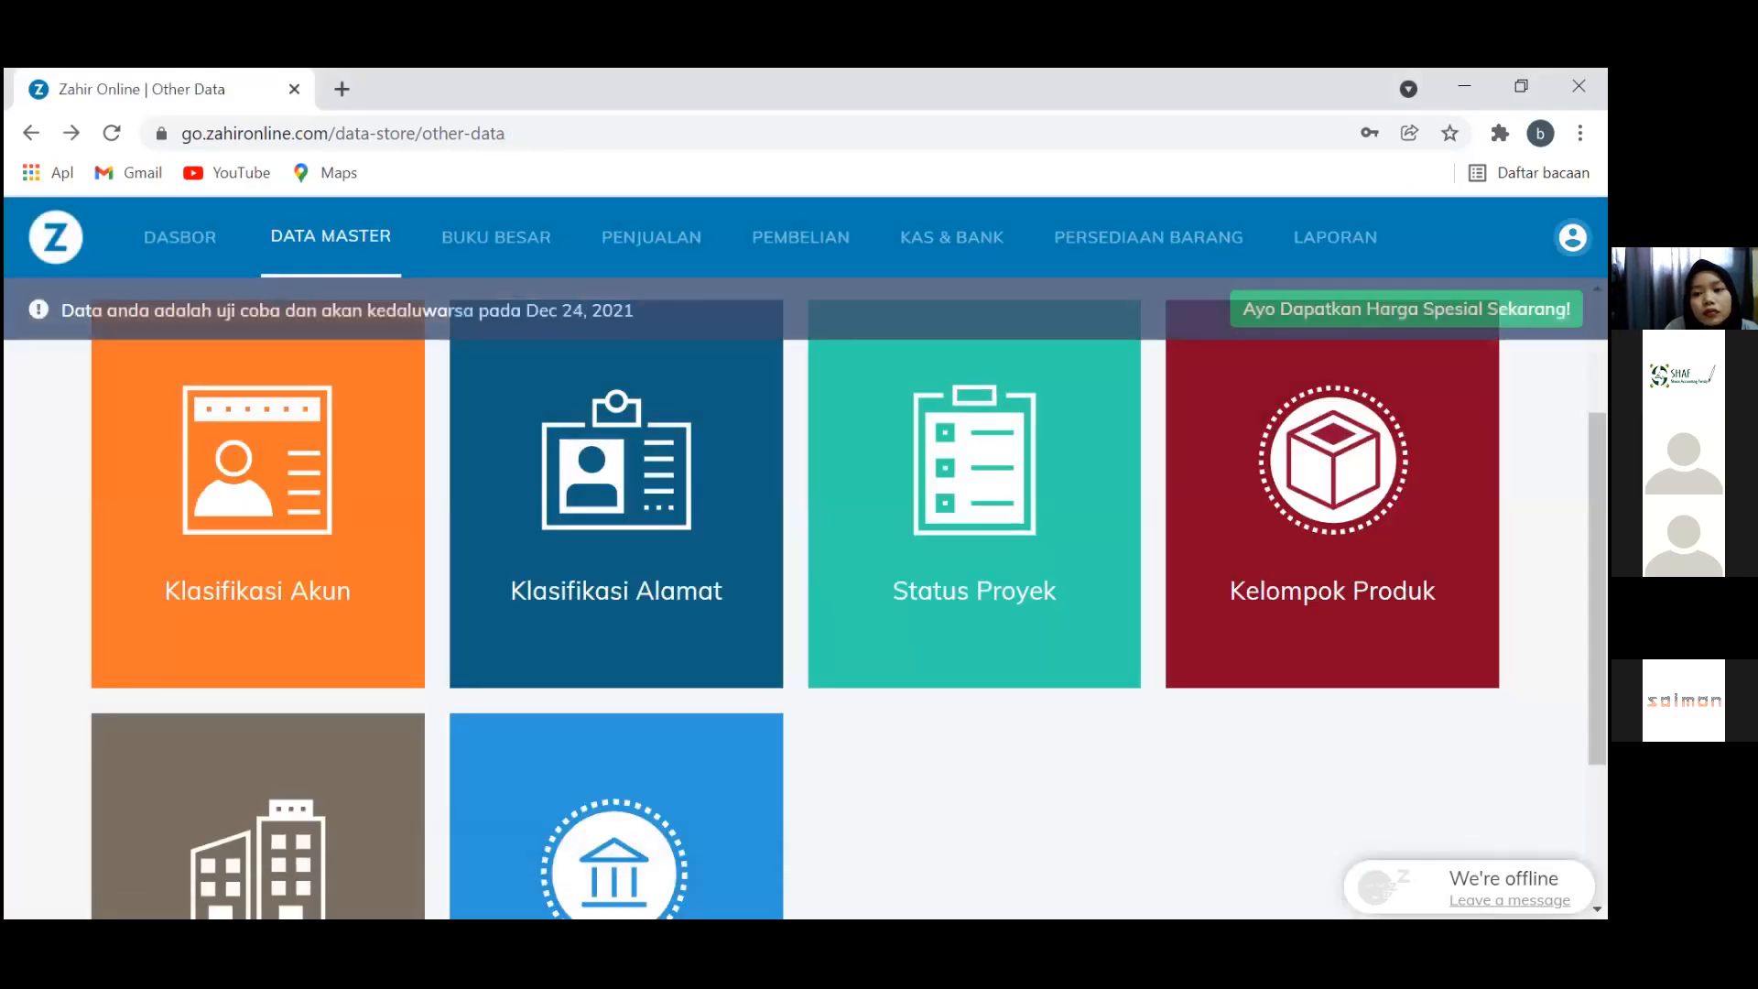
Import Daftar Kontak.csv as Data Kontak through Impor > Data Master
click(1572, 237)
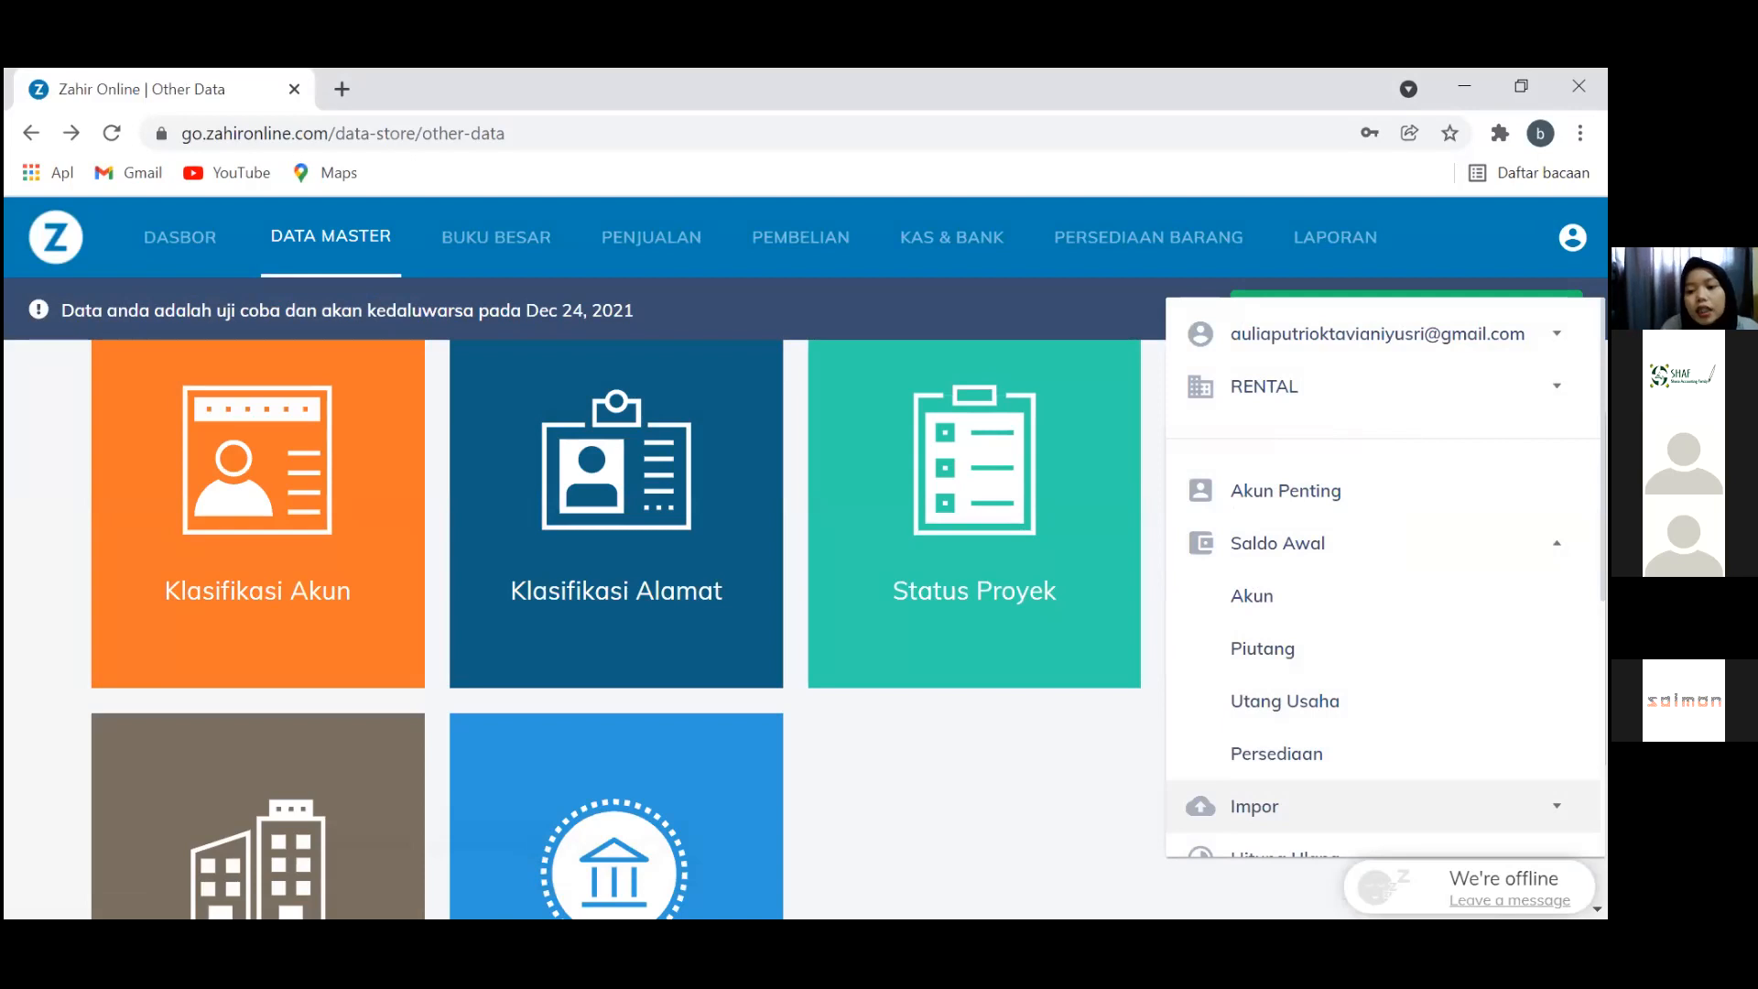
click(1254, 805)
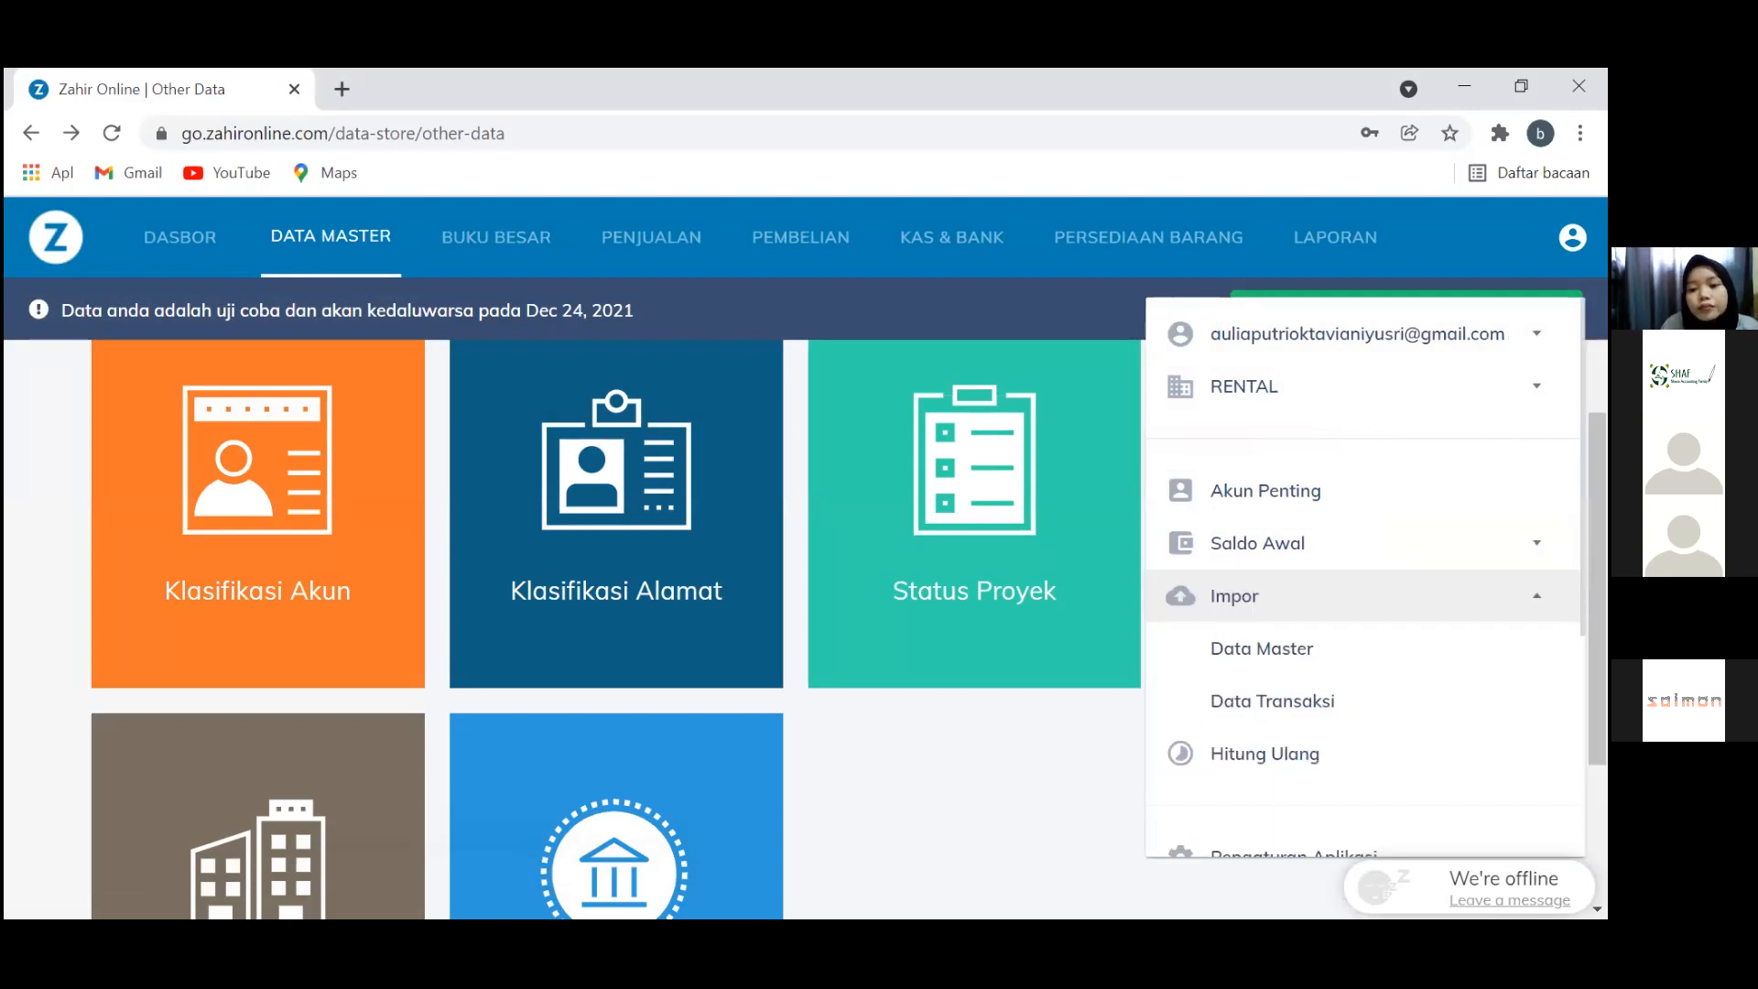
click(1295, 656)
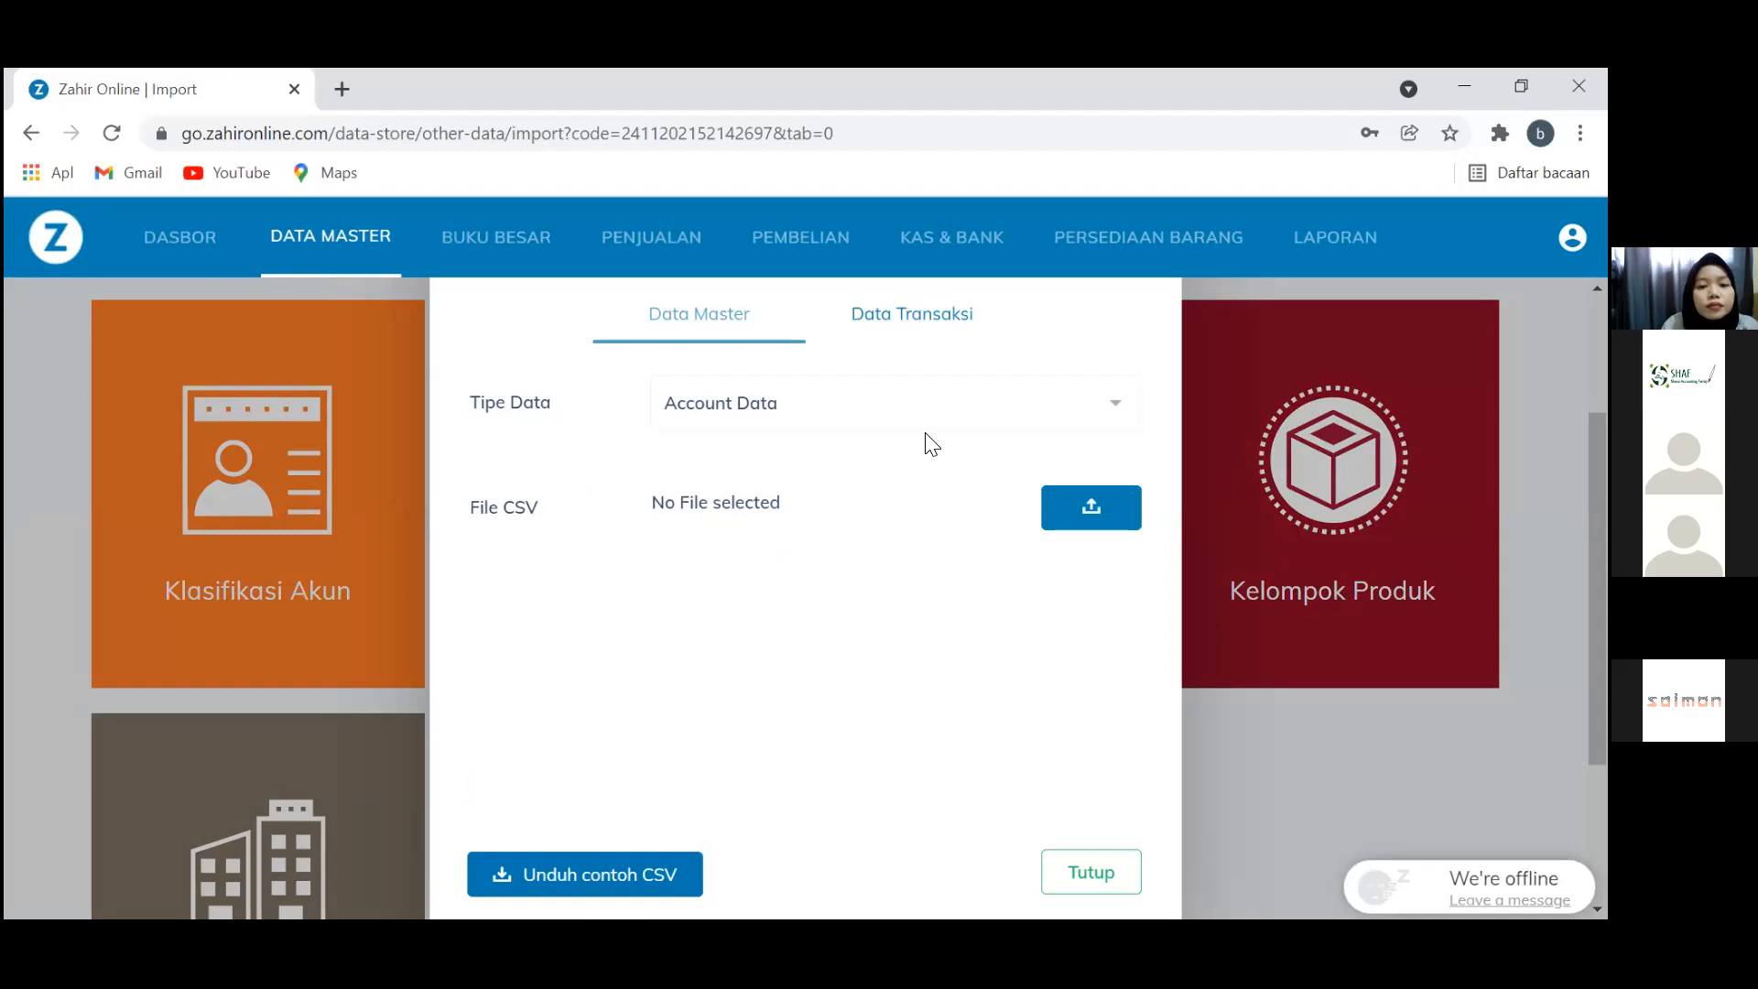
click(907, 414)
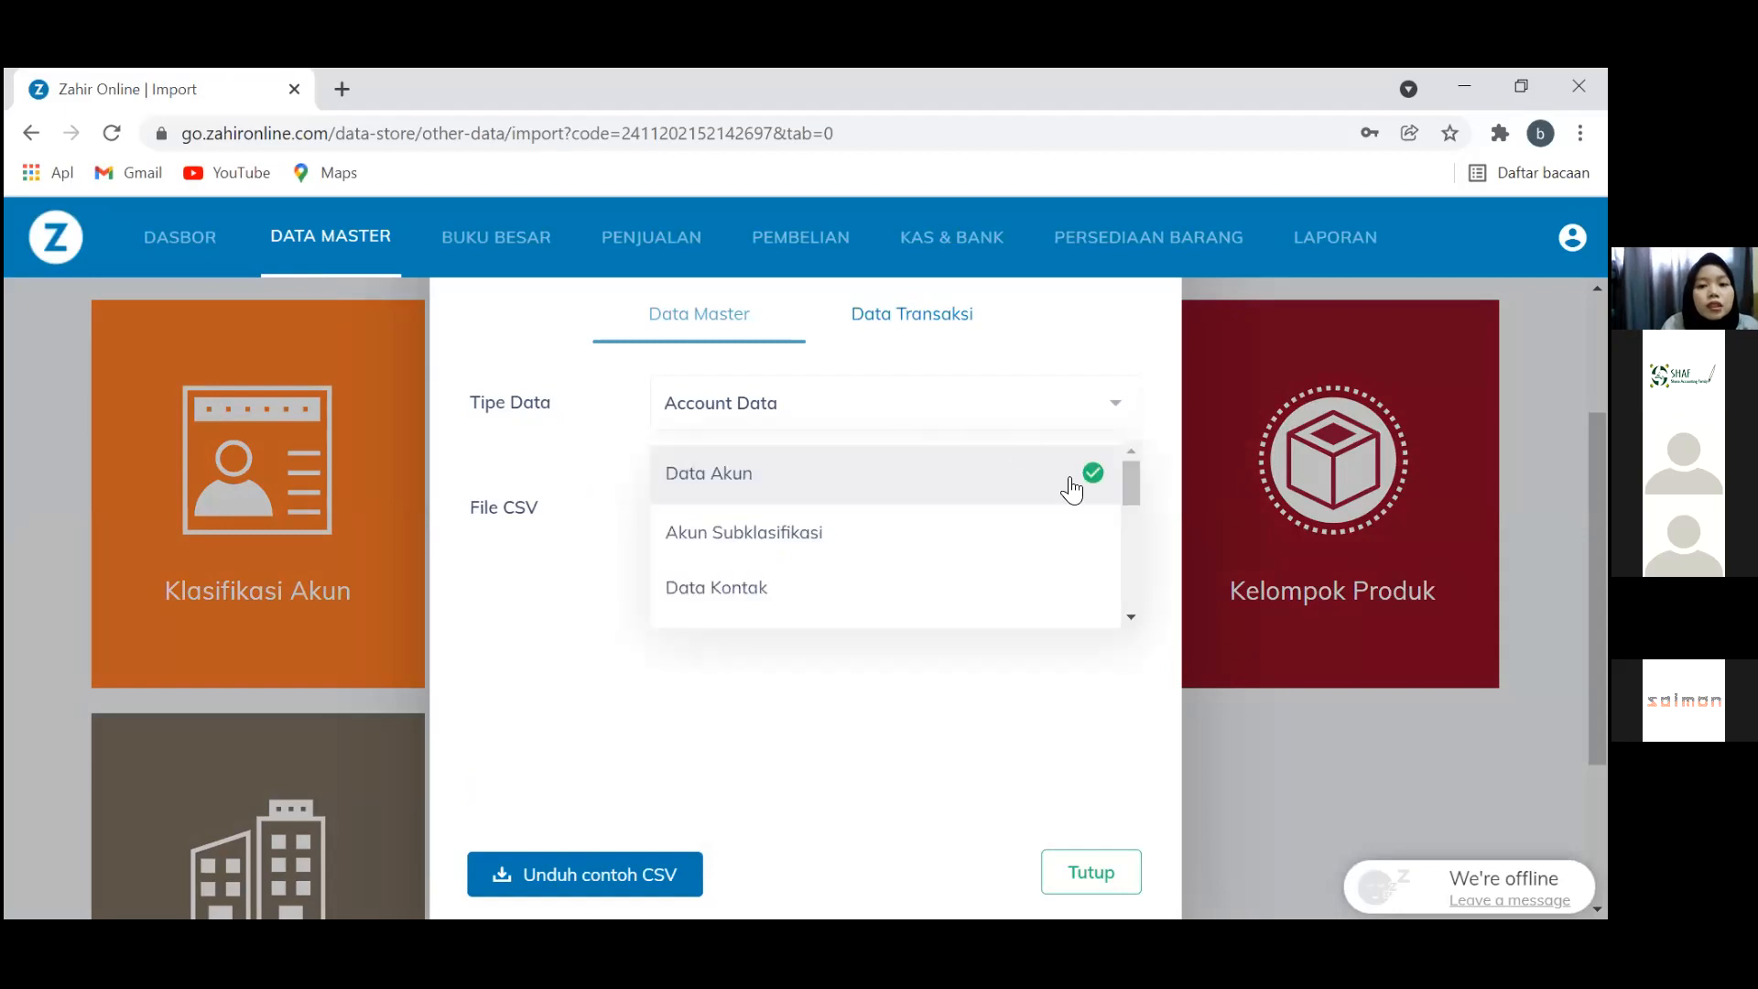
click(1033, 576)
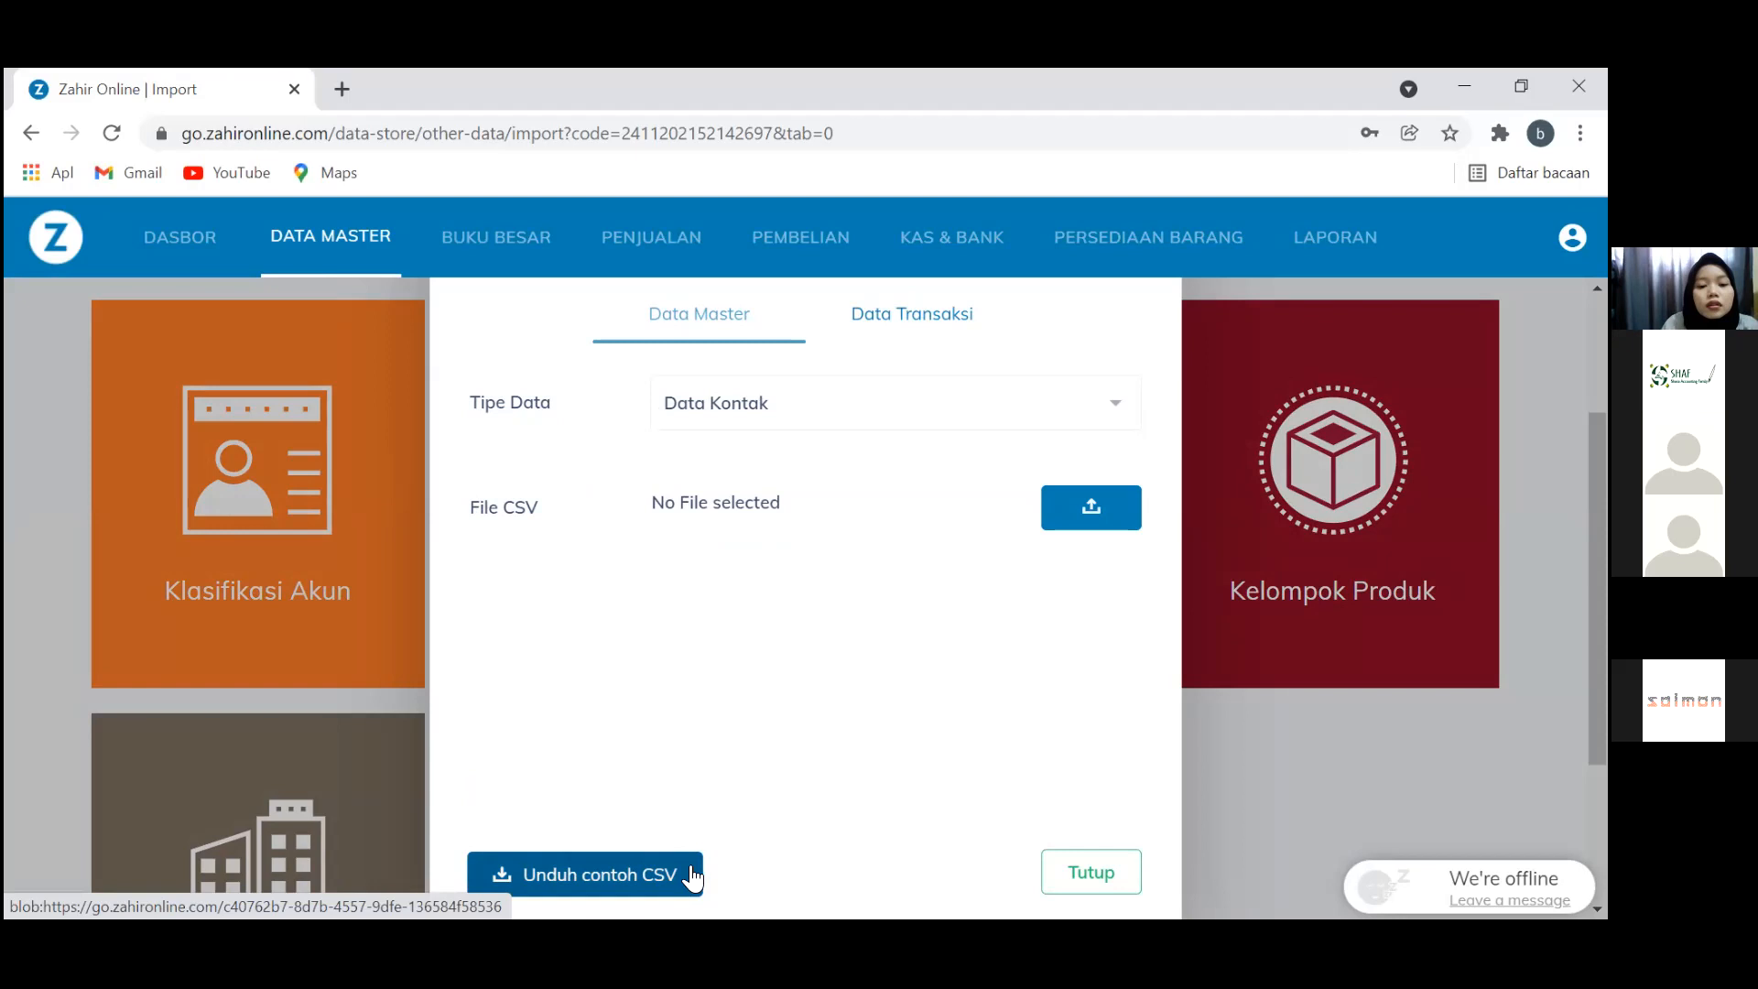
click(1091, 506)
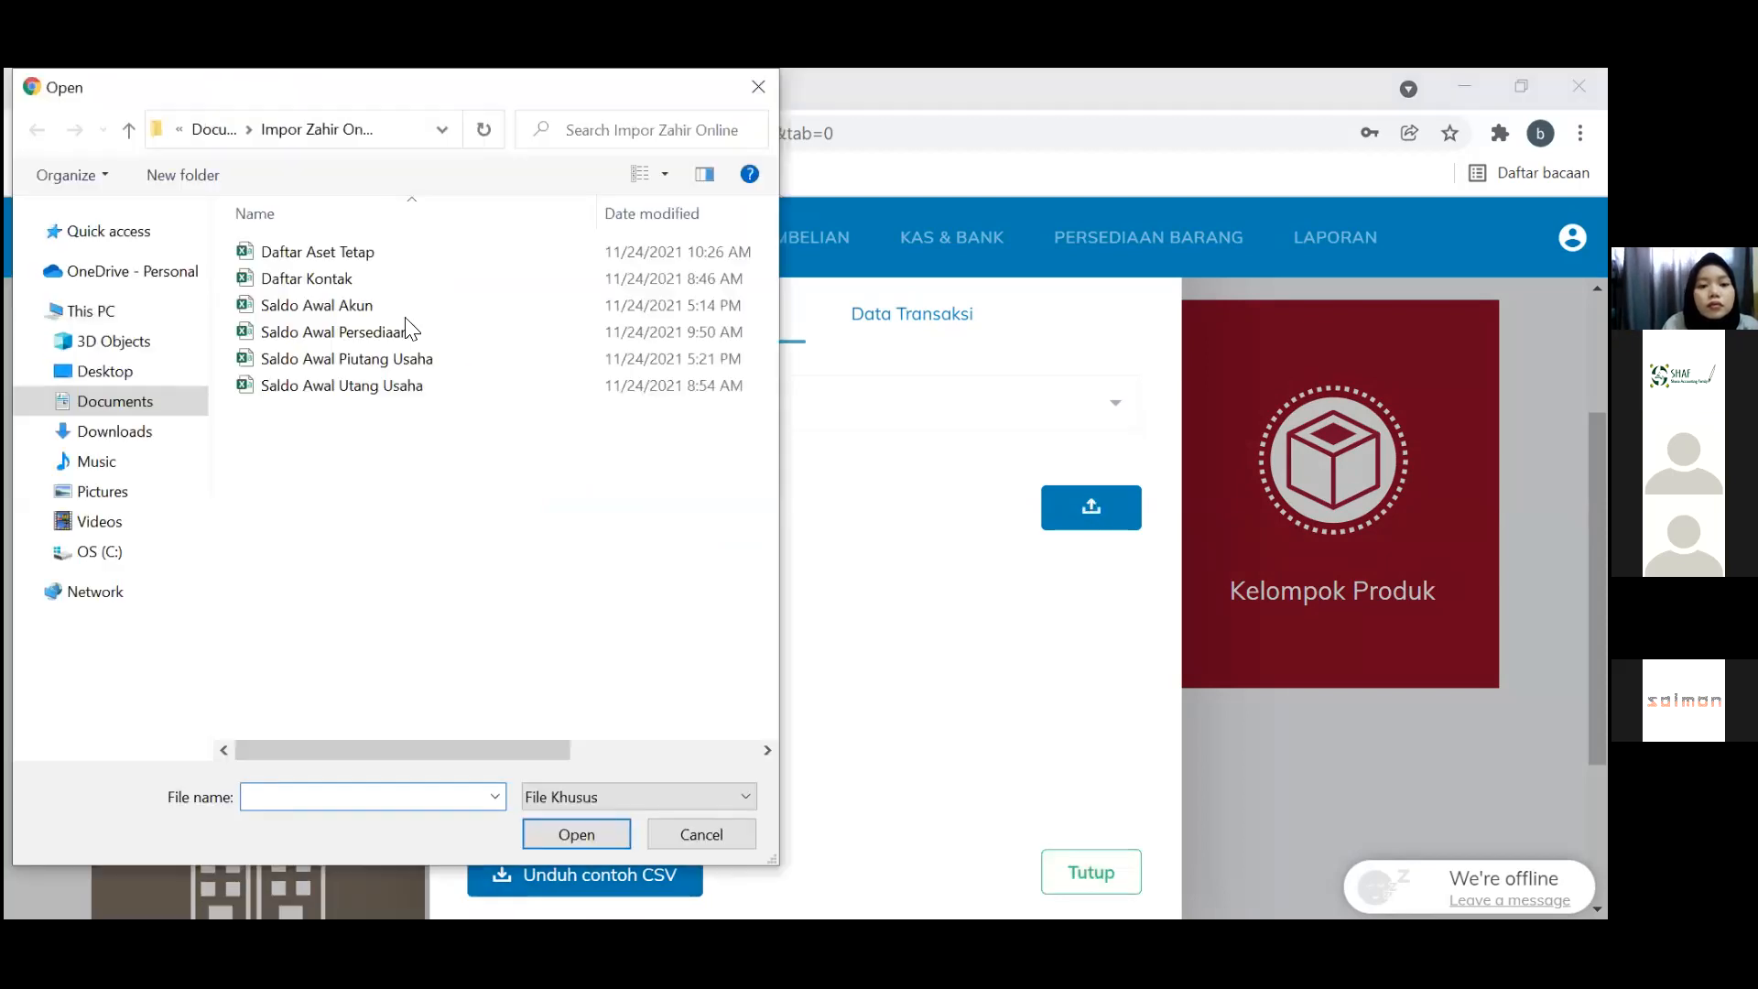
click(340, 280)
key(Return)
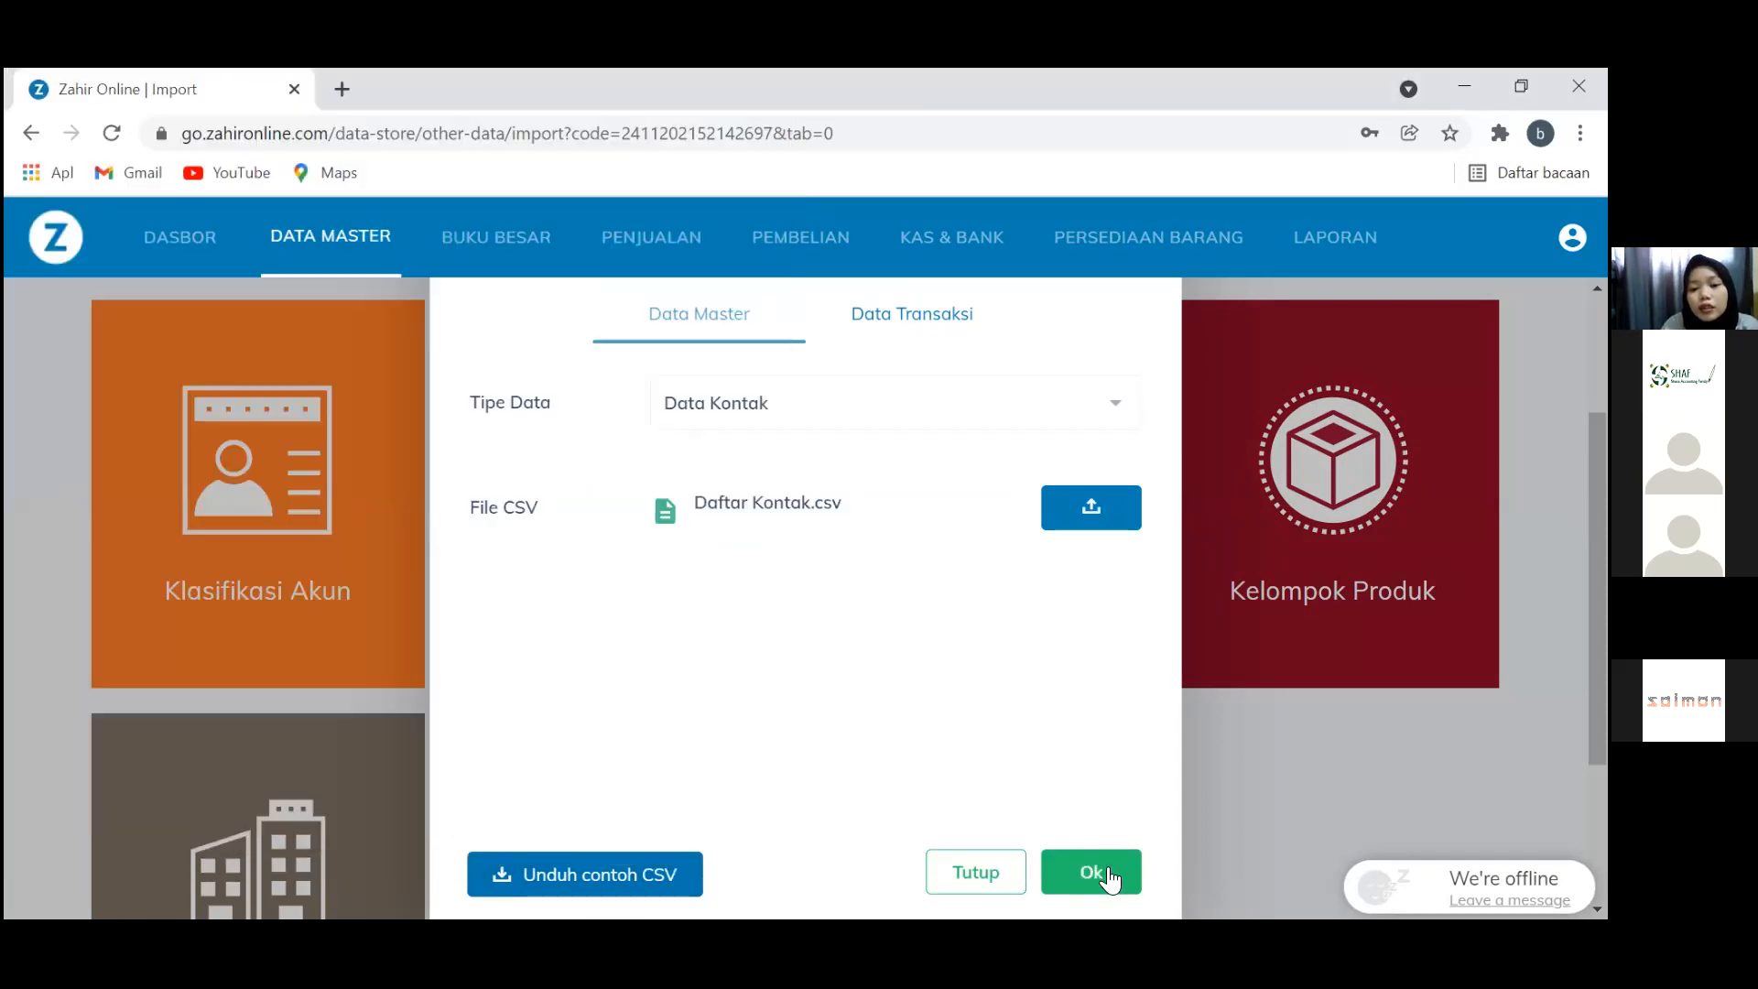
click(1107, 874)
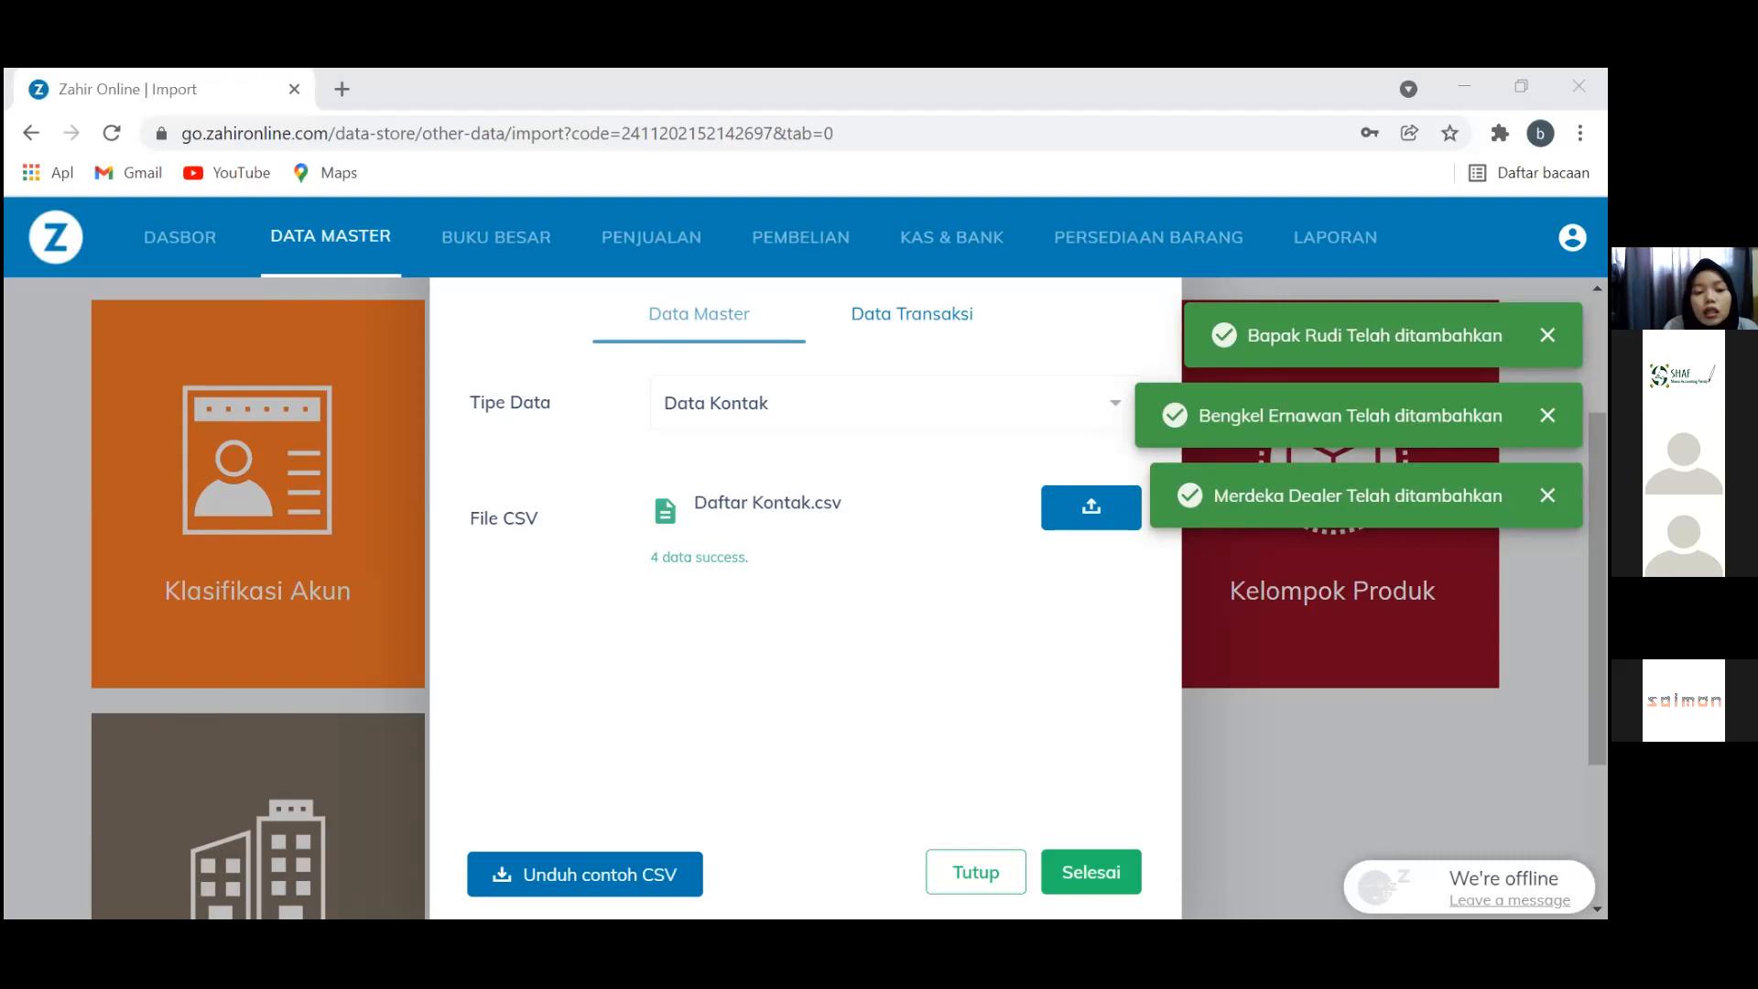
Auto-fit all columns of the Daftar Kontak spreadsheet
key(alt+Tab)
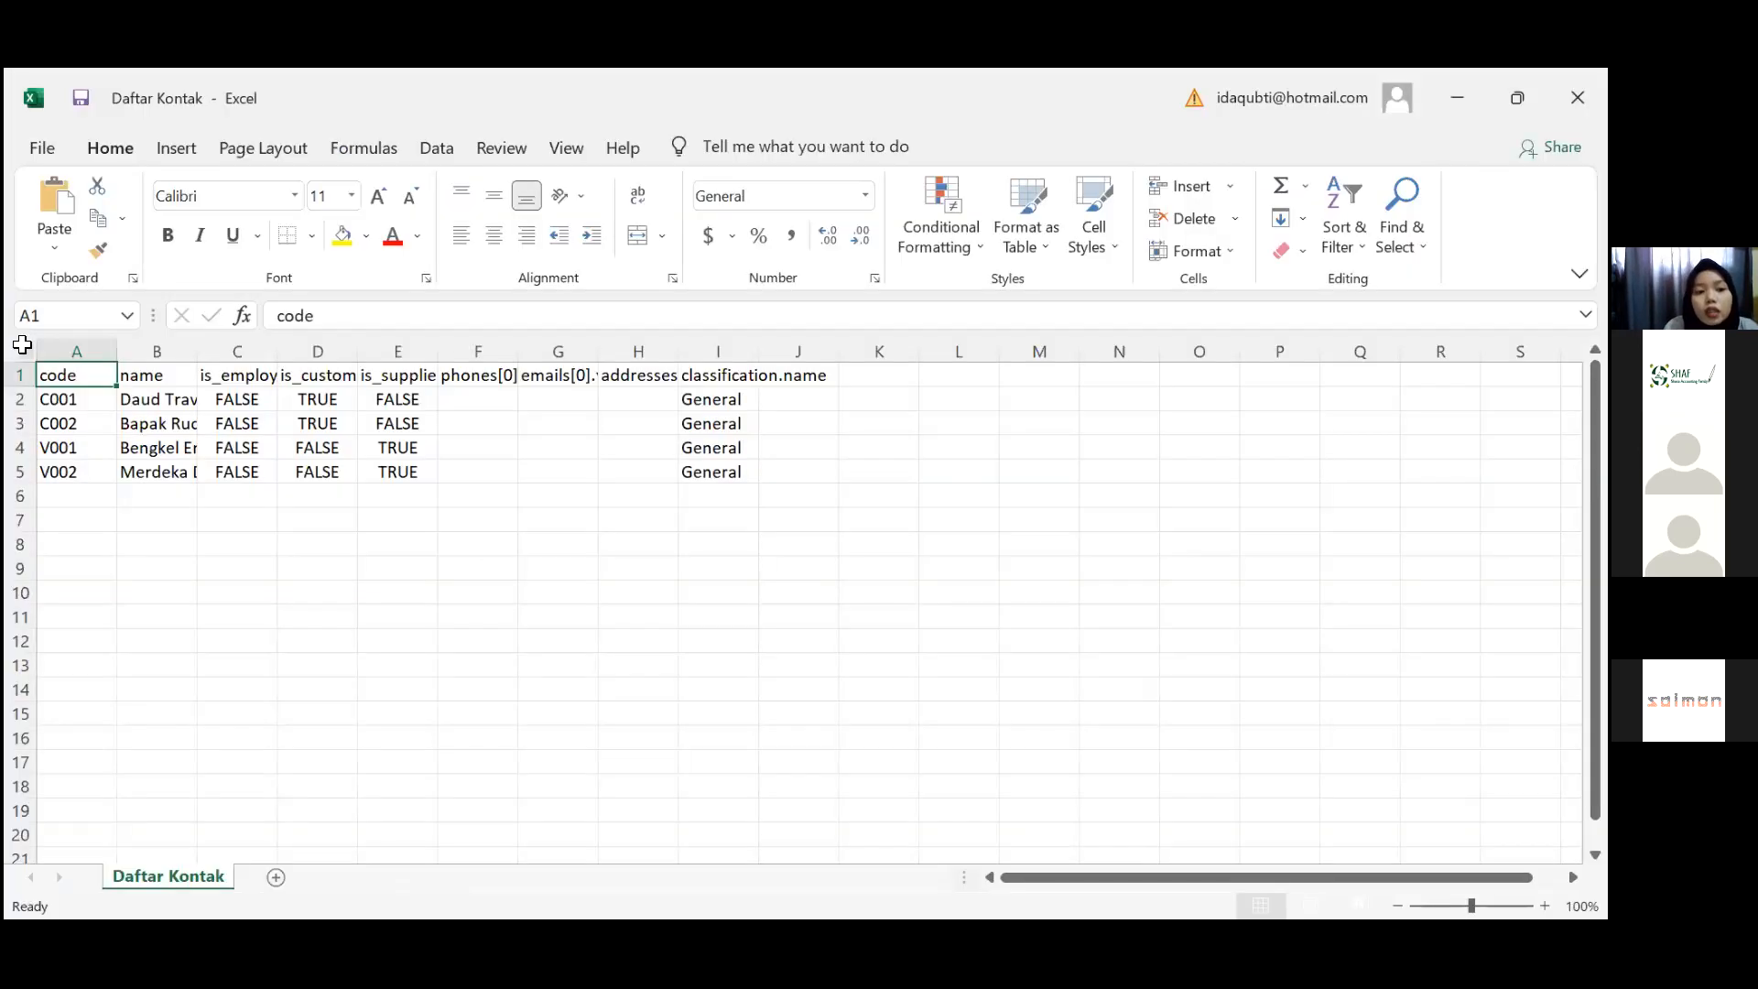
click(25, 350)
double_click(109, 349)
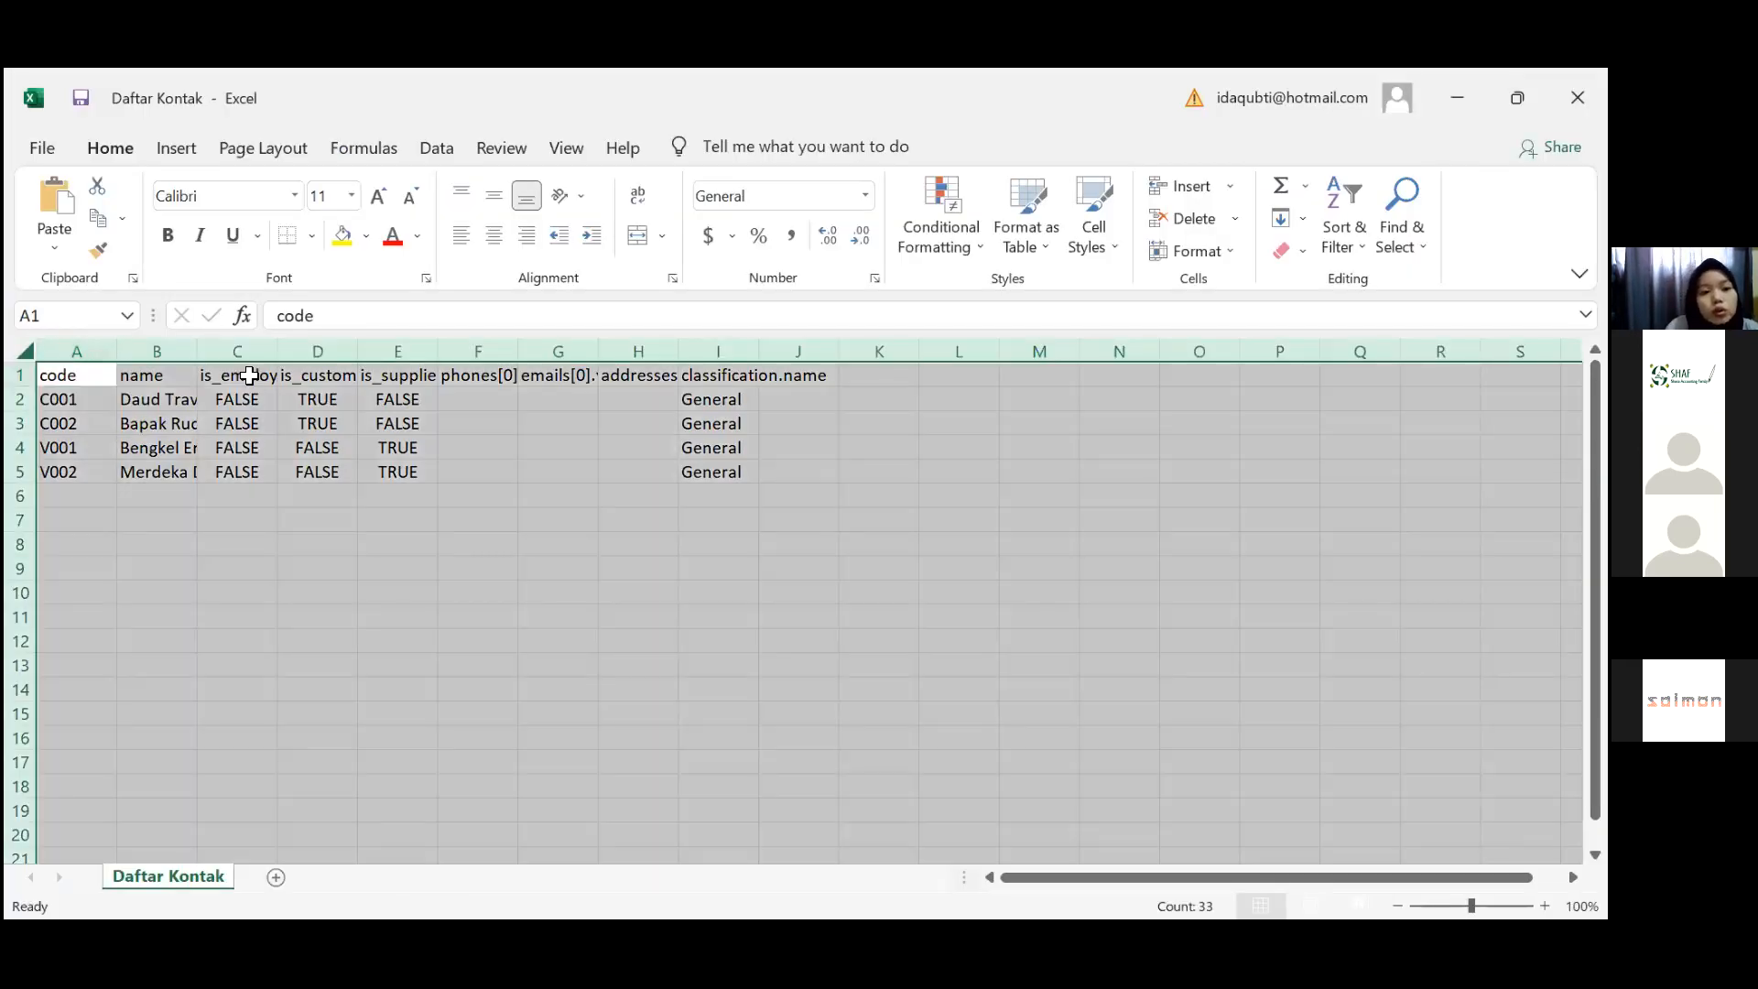
click(304, 394)
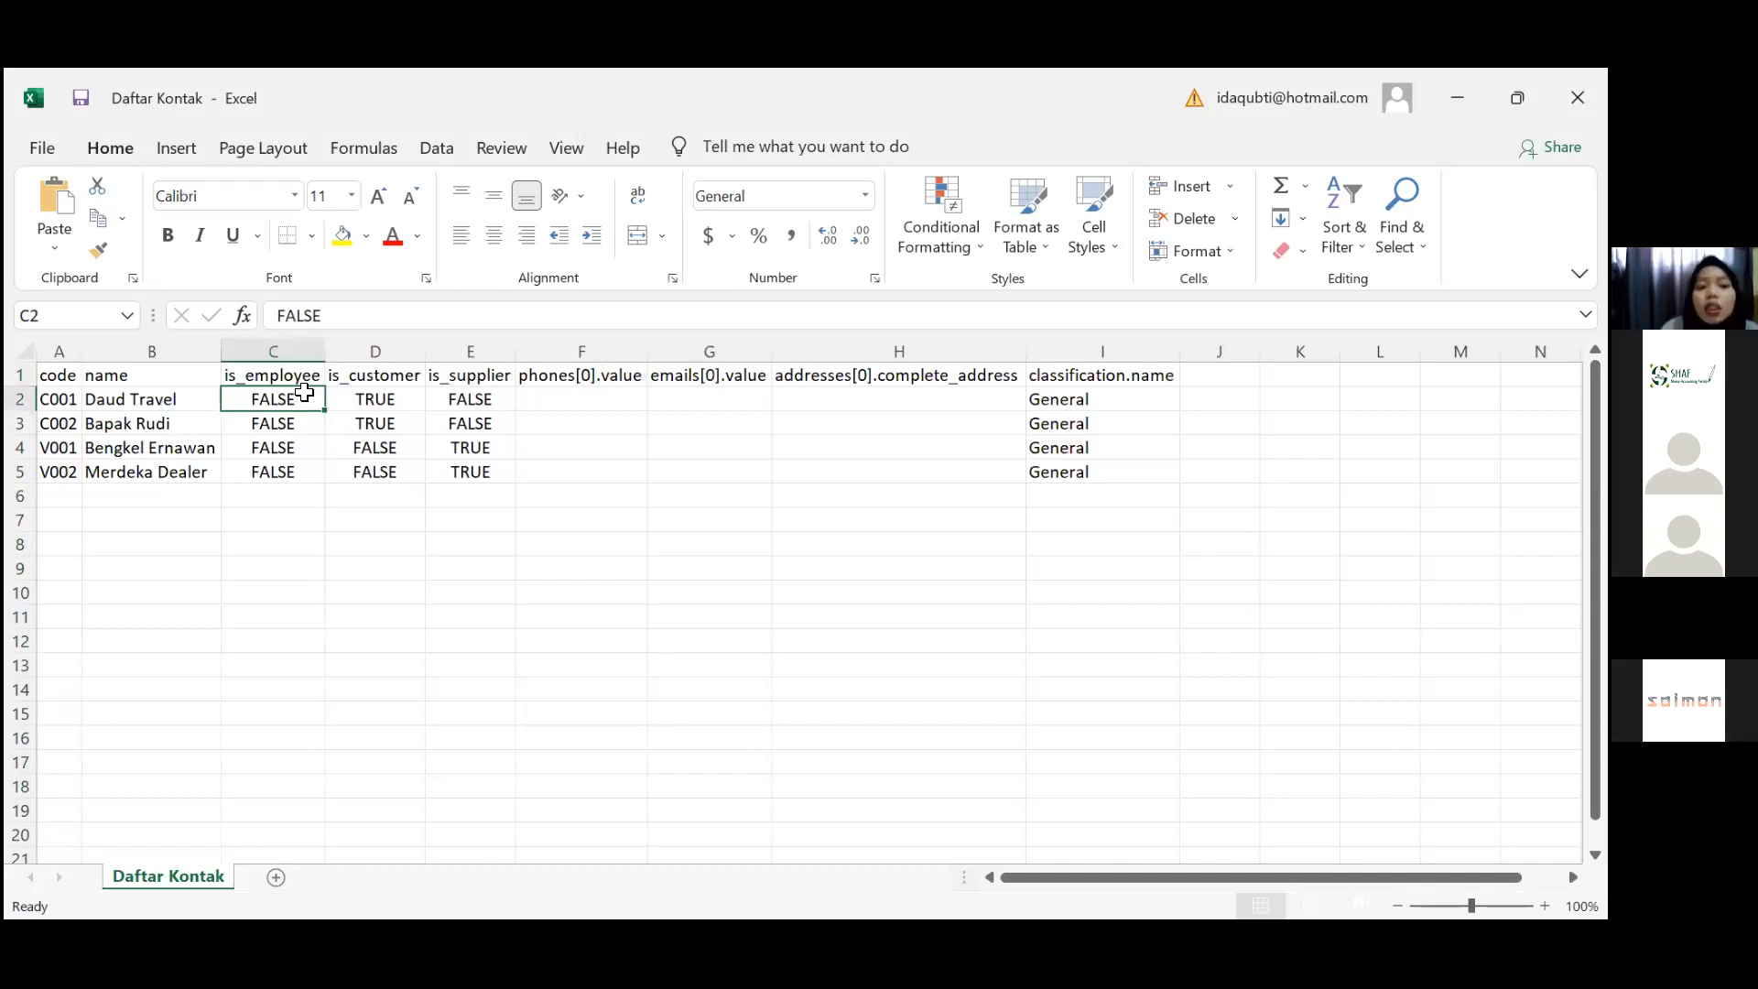
Check the contact codes, names and is_customer flags of the first contacts
key(Left)
key(Left)
key(Down)
key(Down)
key(Down)
key(Down)
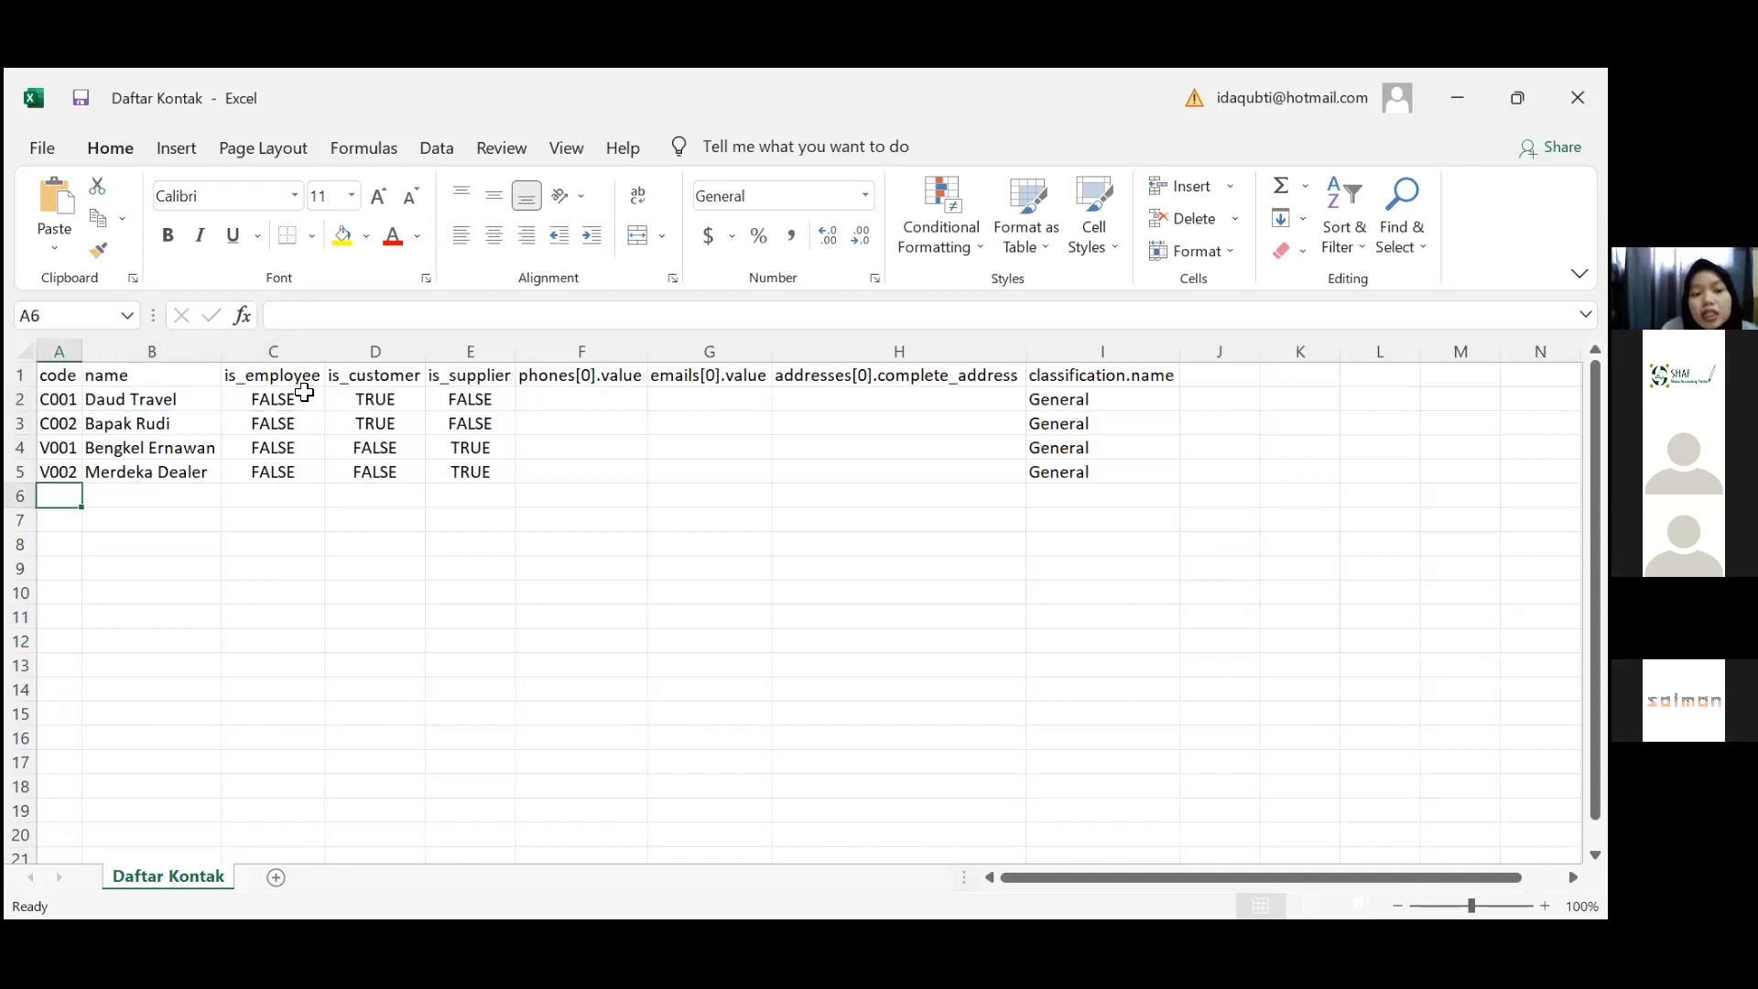
key(Right)
key(Right)
key(Right)
key(Up)
key(Up)
key(Up)
key(Up)
key(Up)
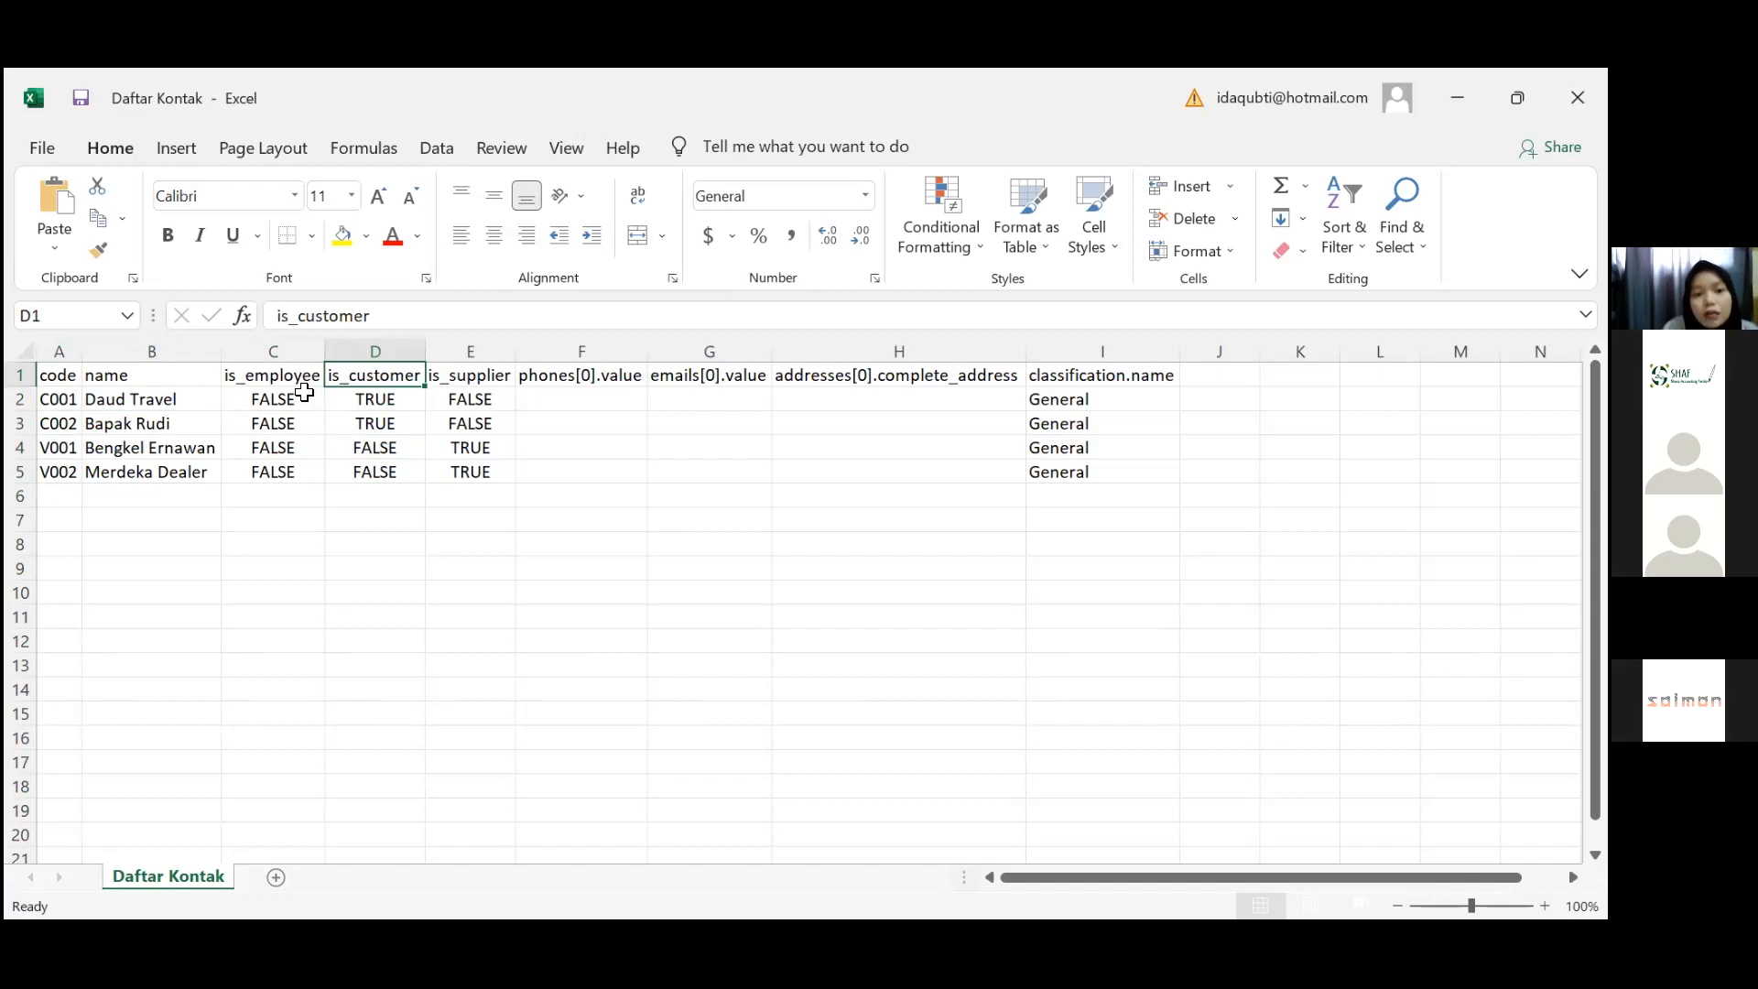
key(Left)
key(Right)
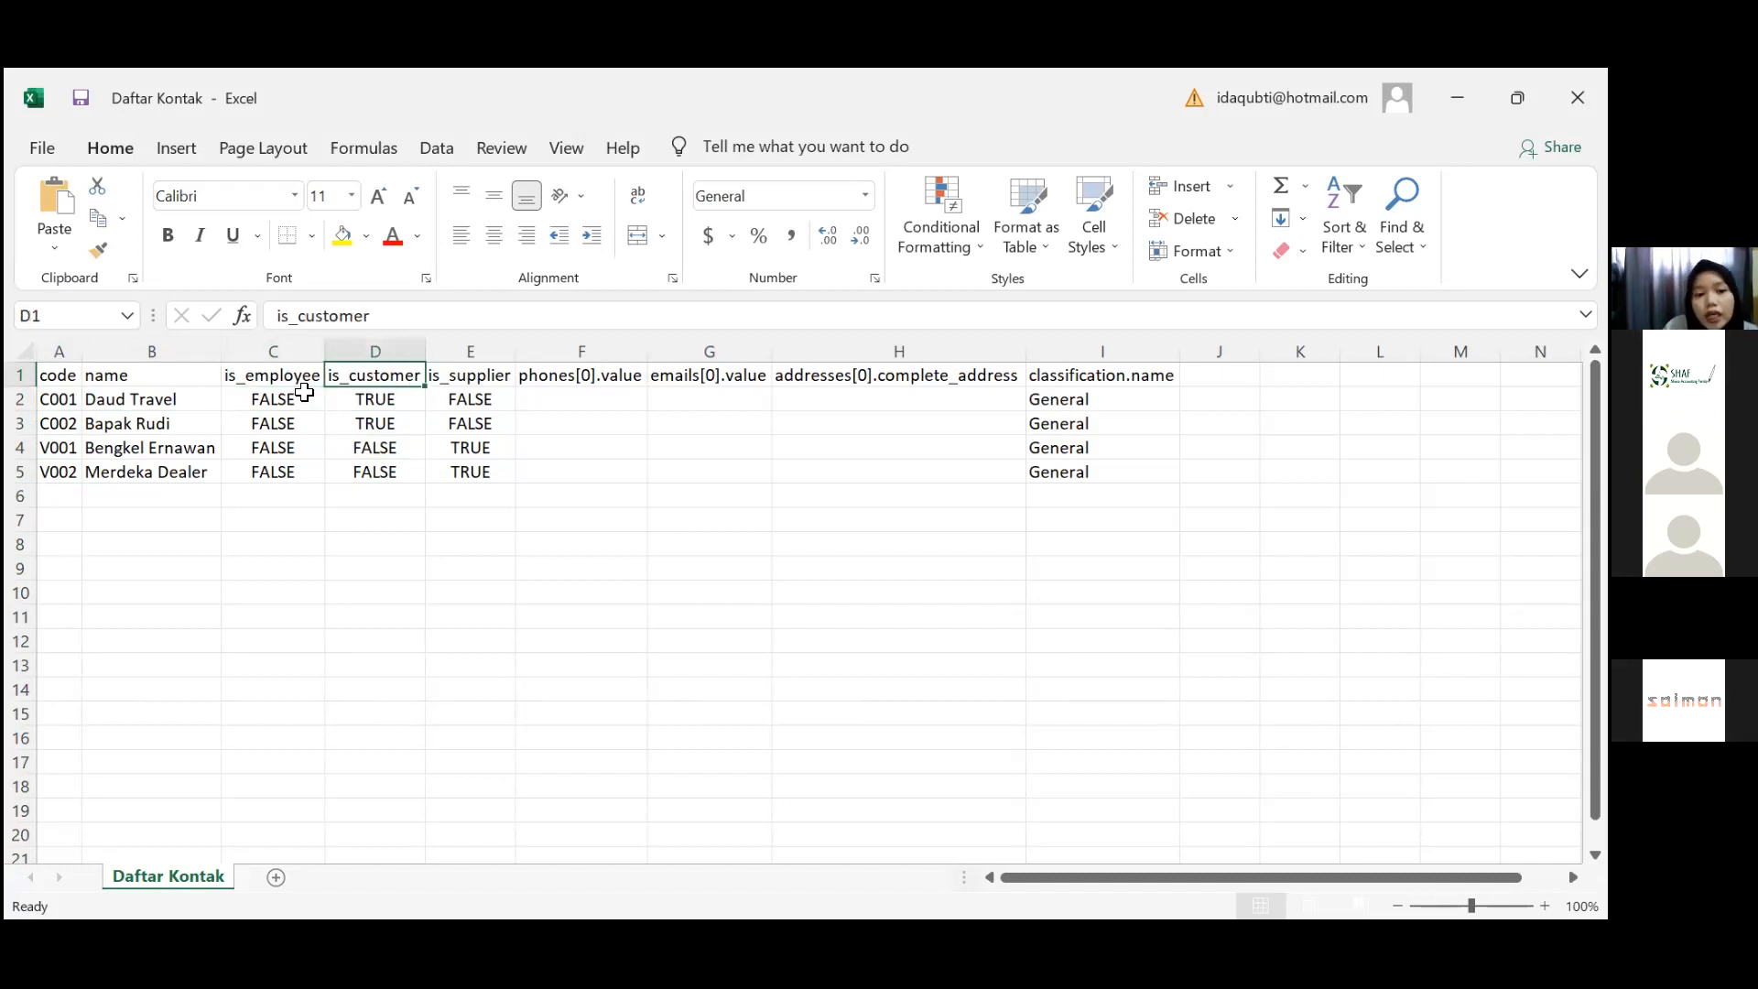
key(Down)
key(Down)
key(Left)
key(Left)
key(Up)
key(Down)
key(Right)
Compare the is_customer and is_supplier flags across rows 2 to 5
key(Right)
key(Right)
key(Up)
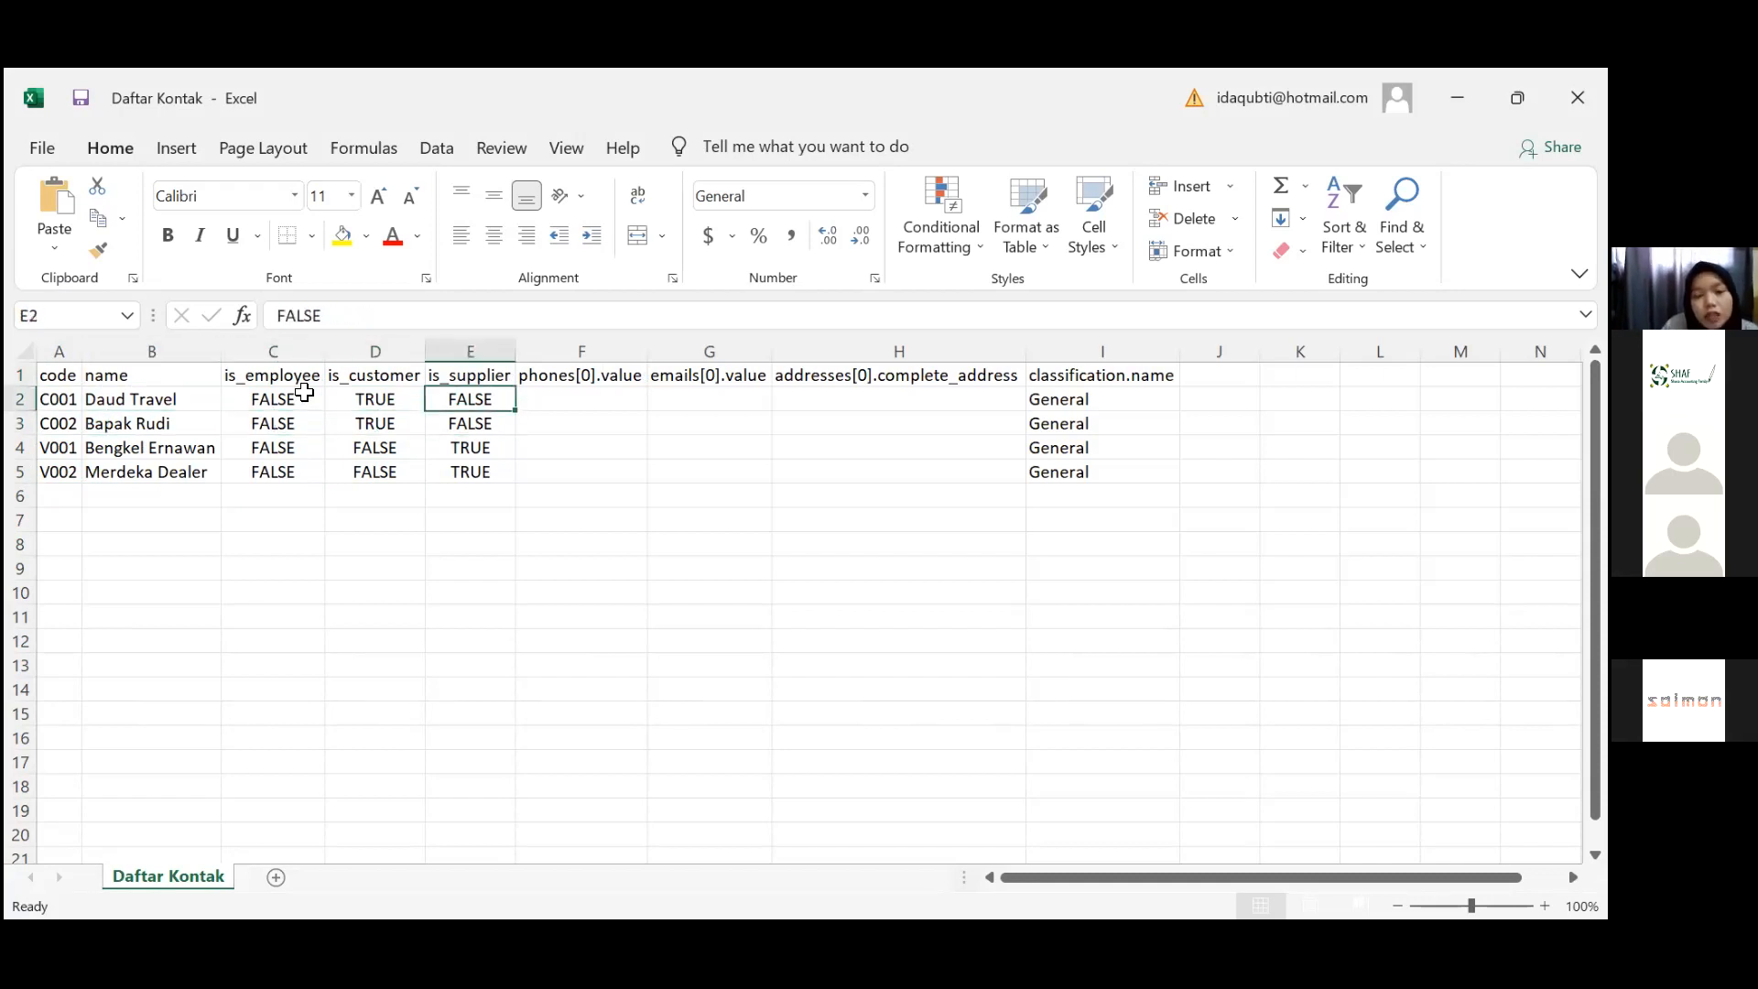
key(Left)
key(Down)
key(Up)
key(Right)
key(Up)
key(Down)
key(Down)
key(Down)
key(Up)
key(Down)
key(Down)
key(Left)
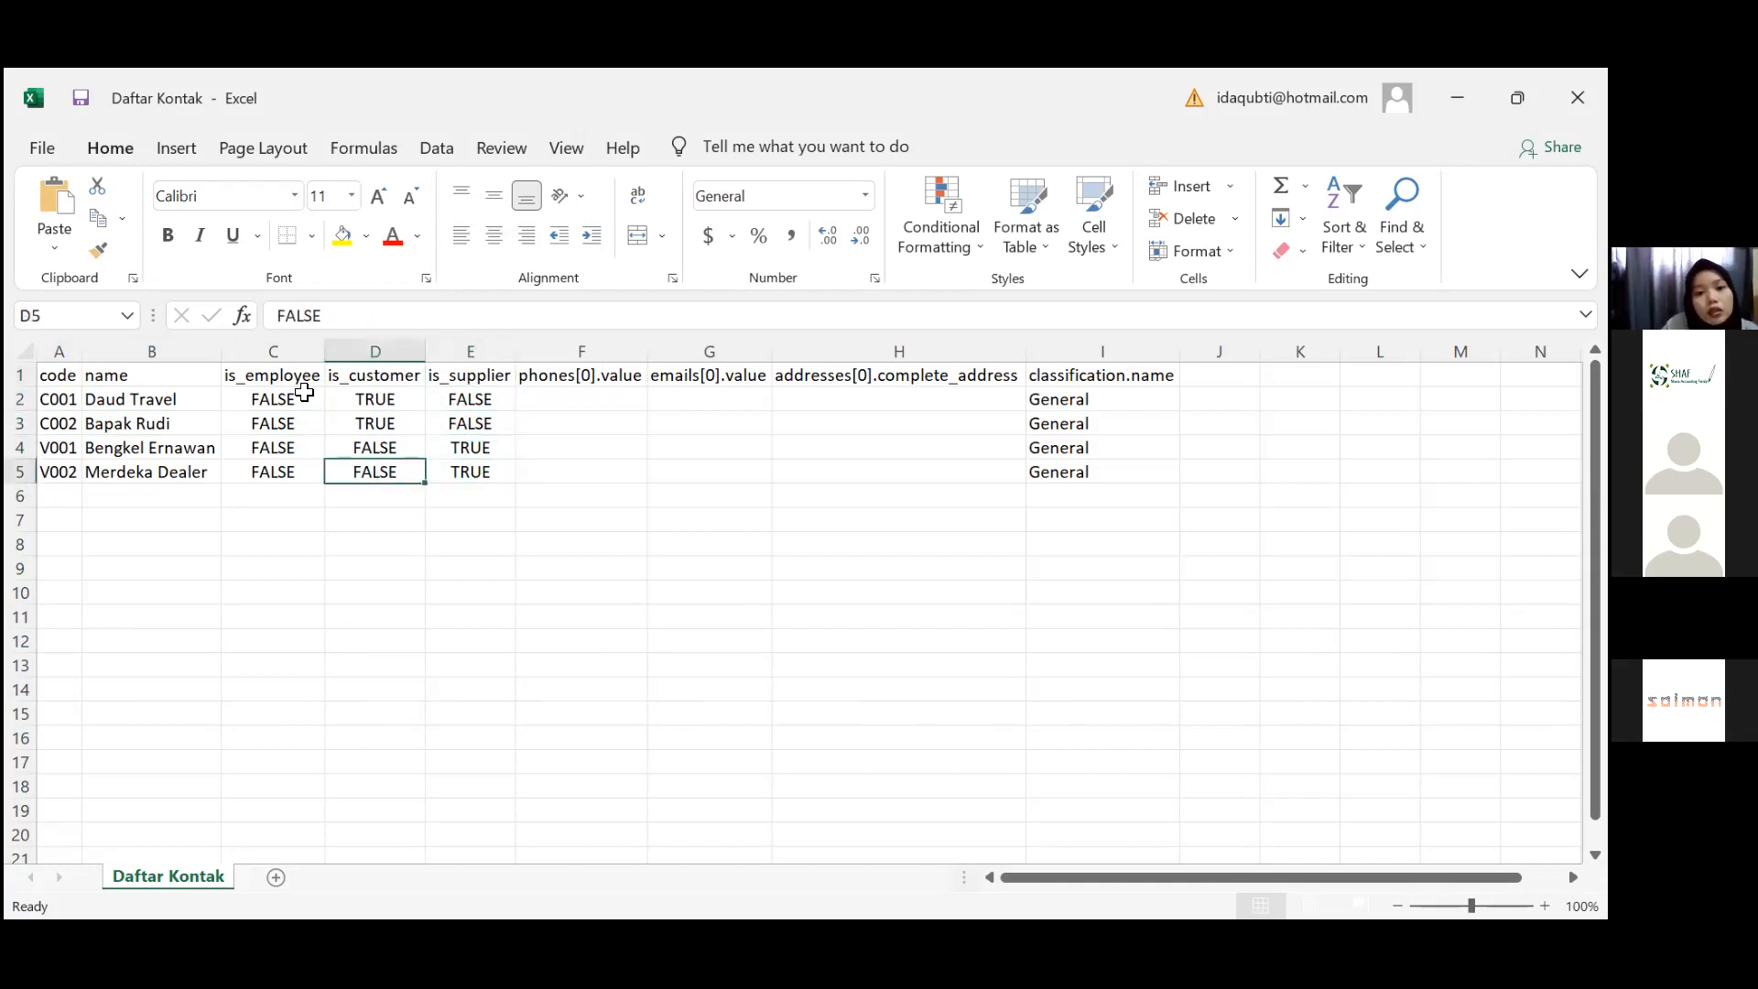
key(Left)
key(Left)
key(Up)
key(Right)
key(Right)
key(Right)
key(Left)
key(Right)
key(Down)
key(Up)
key(Up)
key(Up)
key(Left)
key(ctrl+c)
key(Down)
key(Escape)
key(Down)
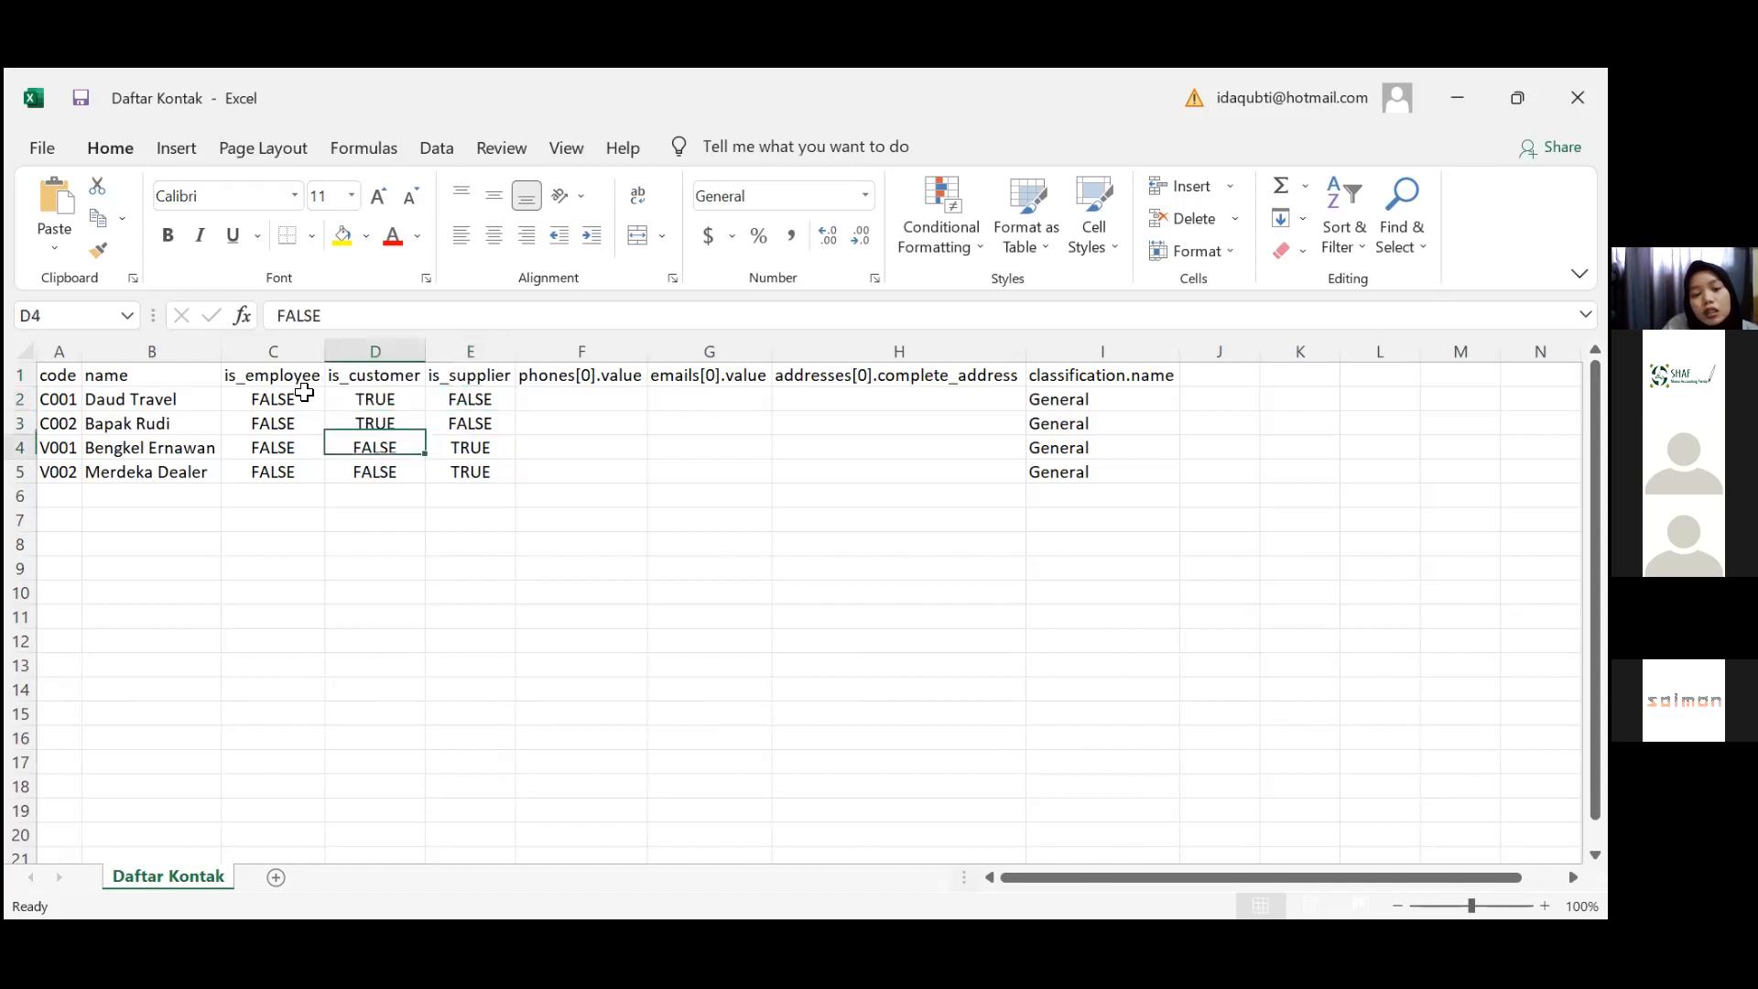
key(Down)
key(Up)
key(Up)
key(Up)
key(Up)
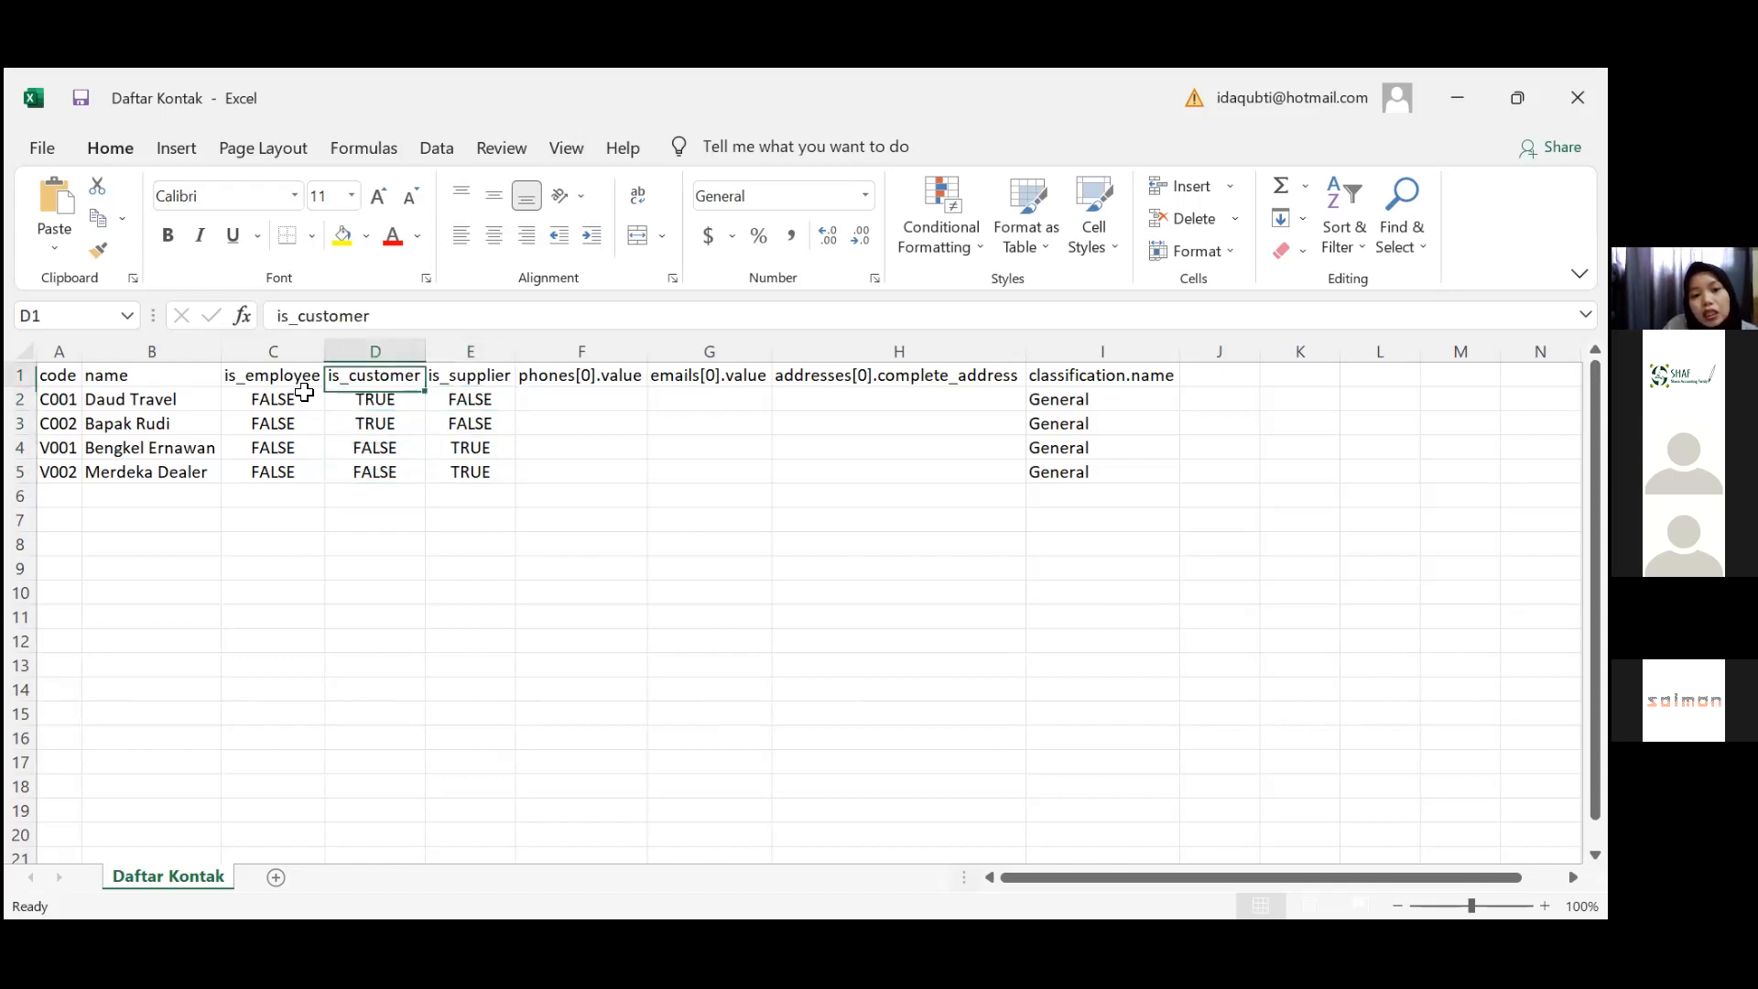
Review the email, address and General classification columns, then close without saving
key(Right)
key(Right)
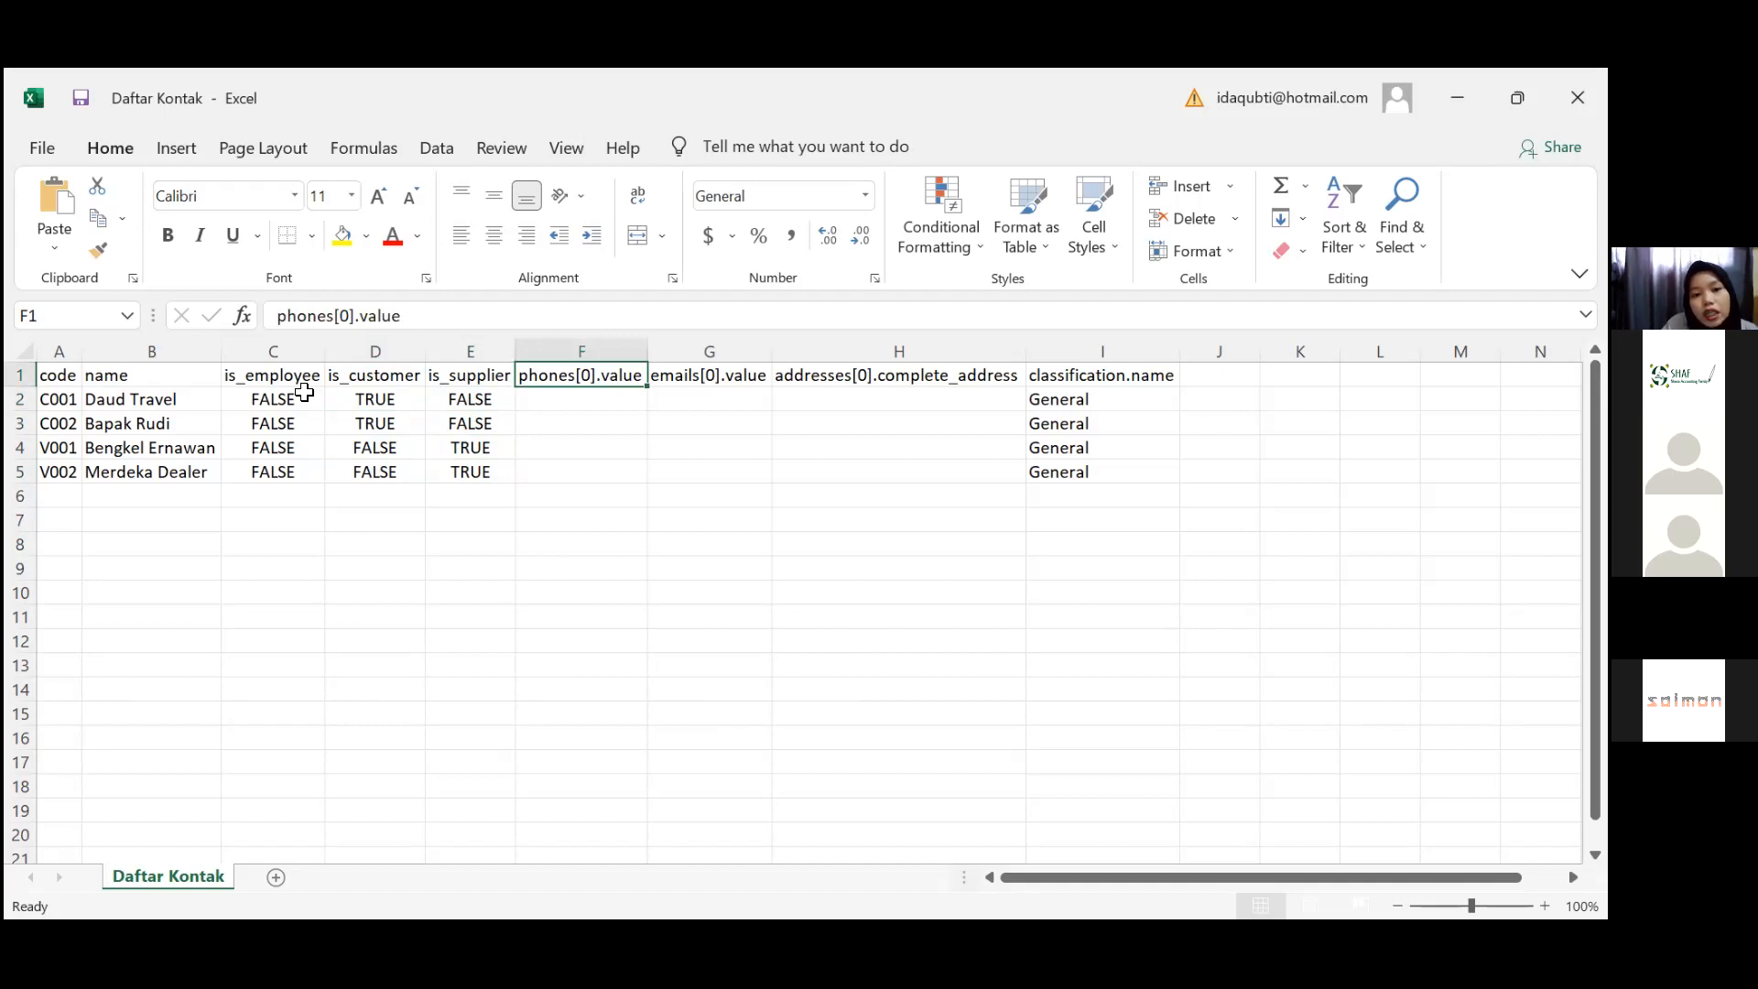
key(Right)
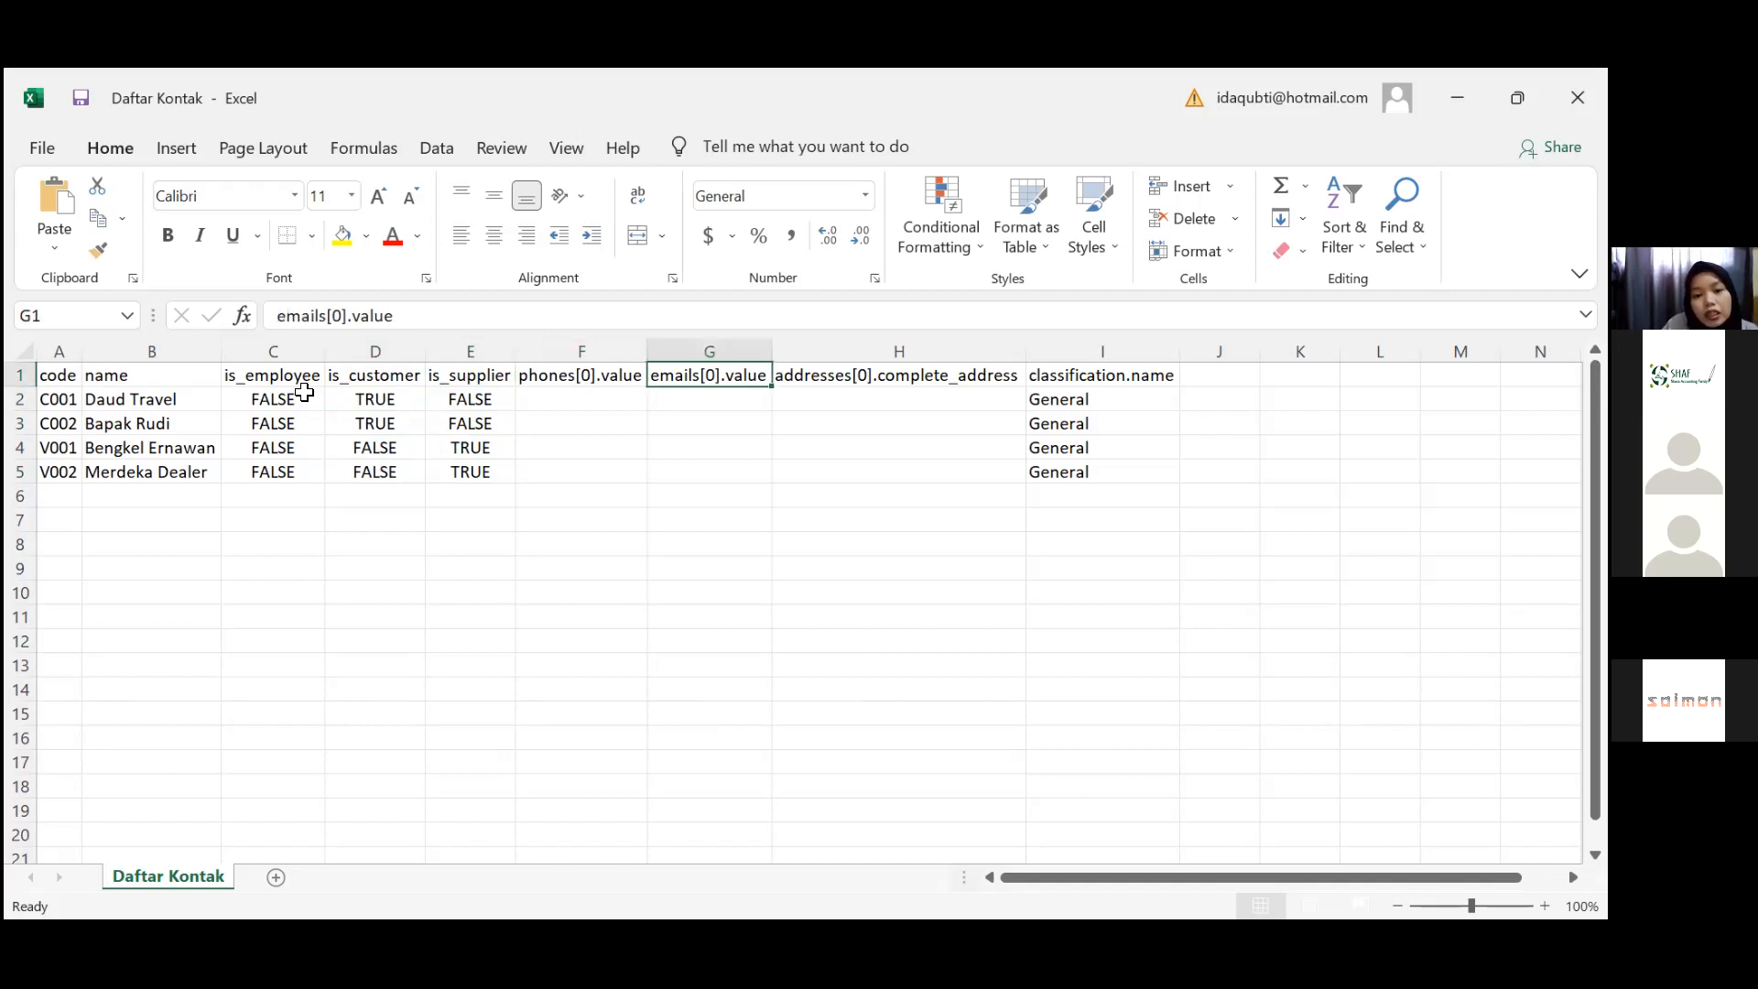
key(Right)
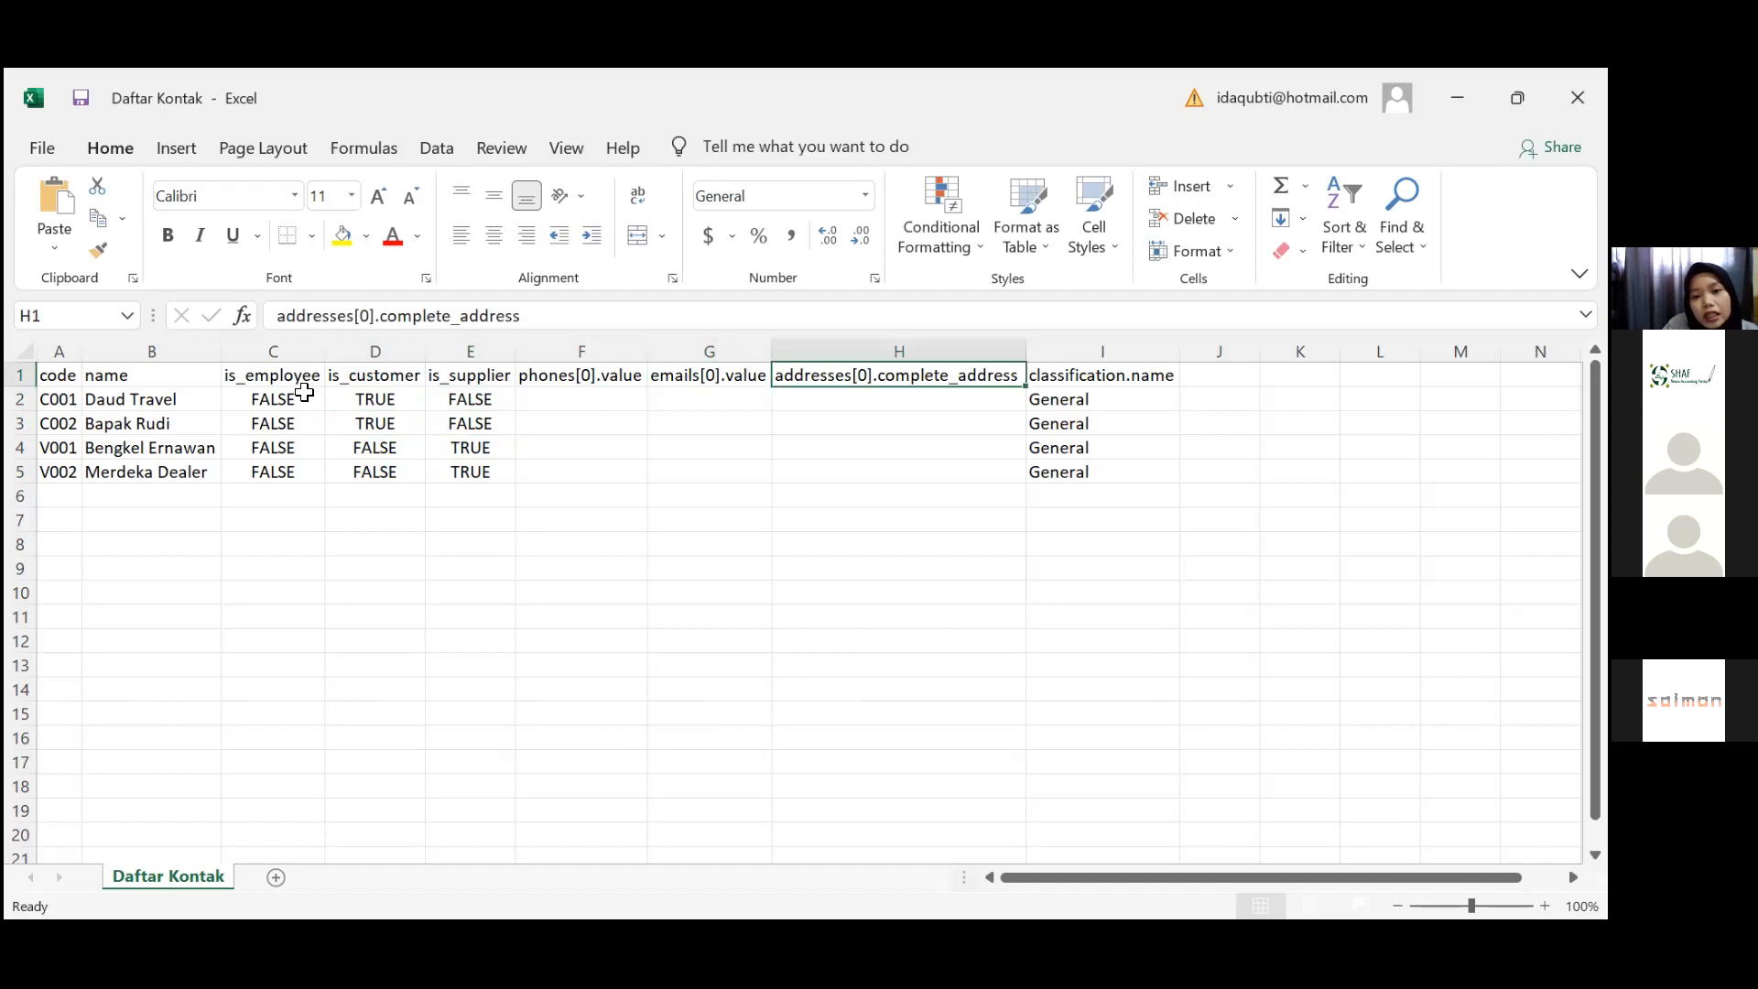
key(Right)
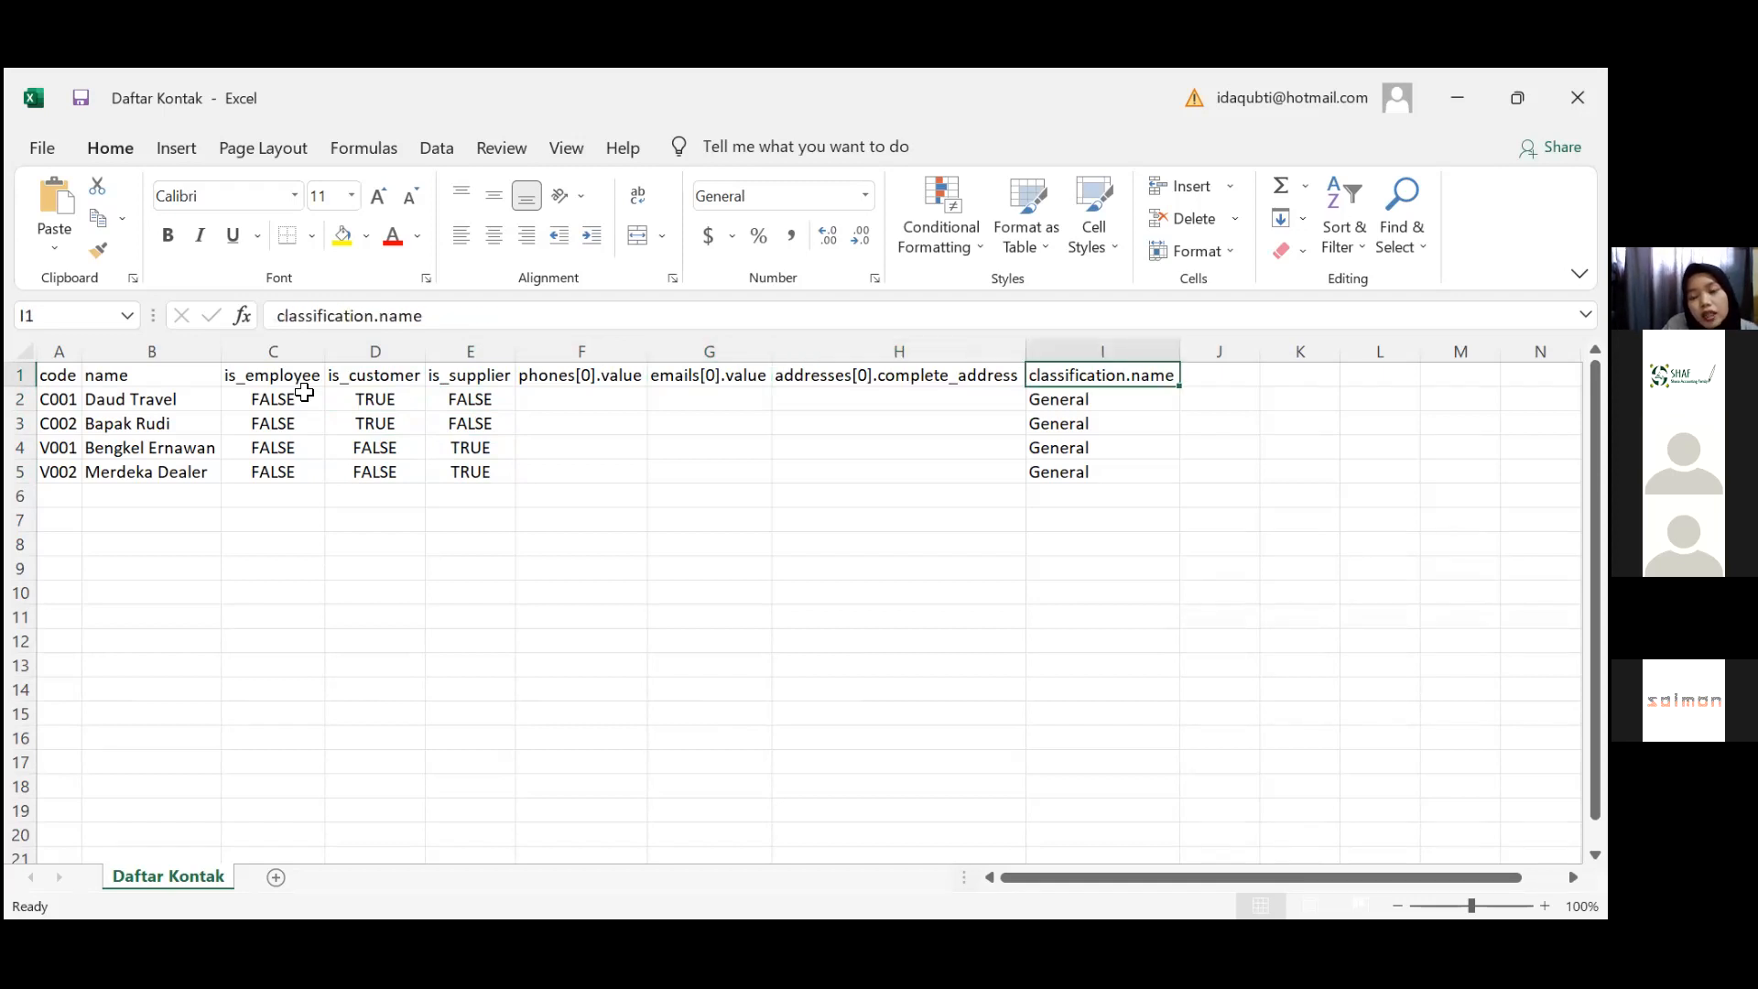
key(Right)
key(Left)
key(Left)
key(Right)
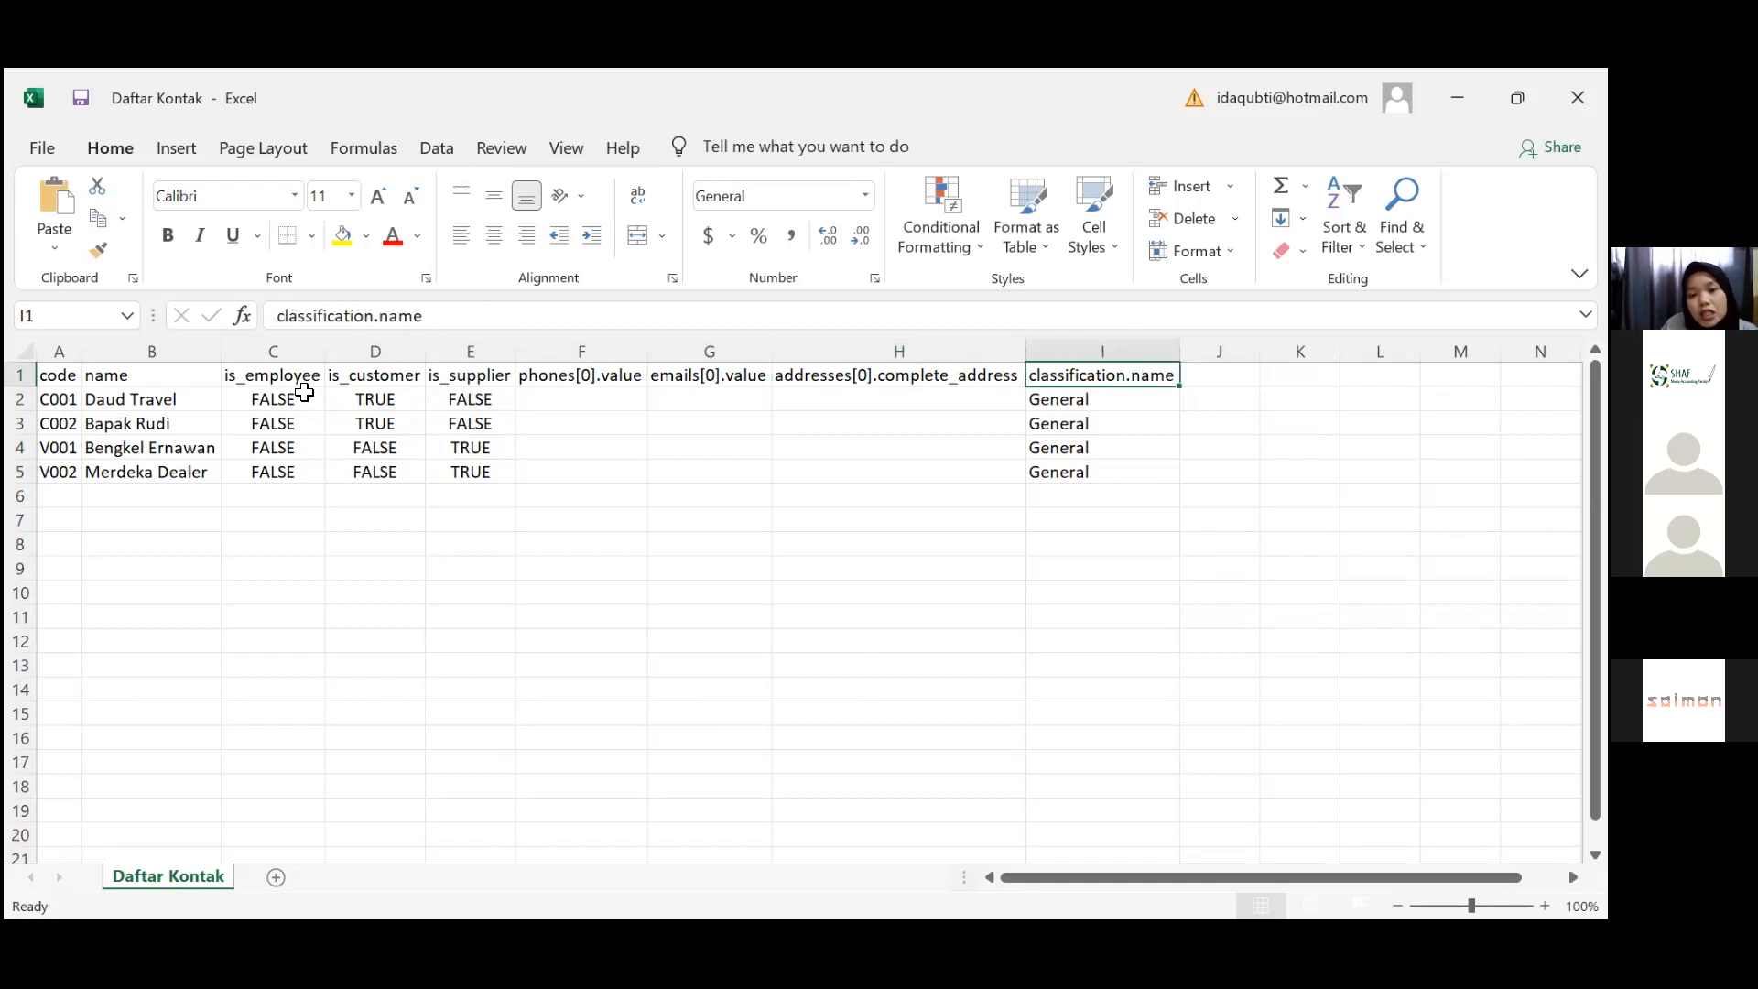
key(Down)
key(Down)
key(Down)
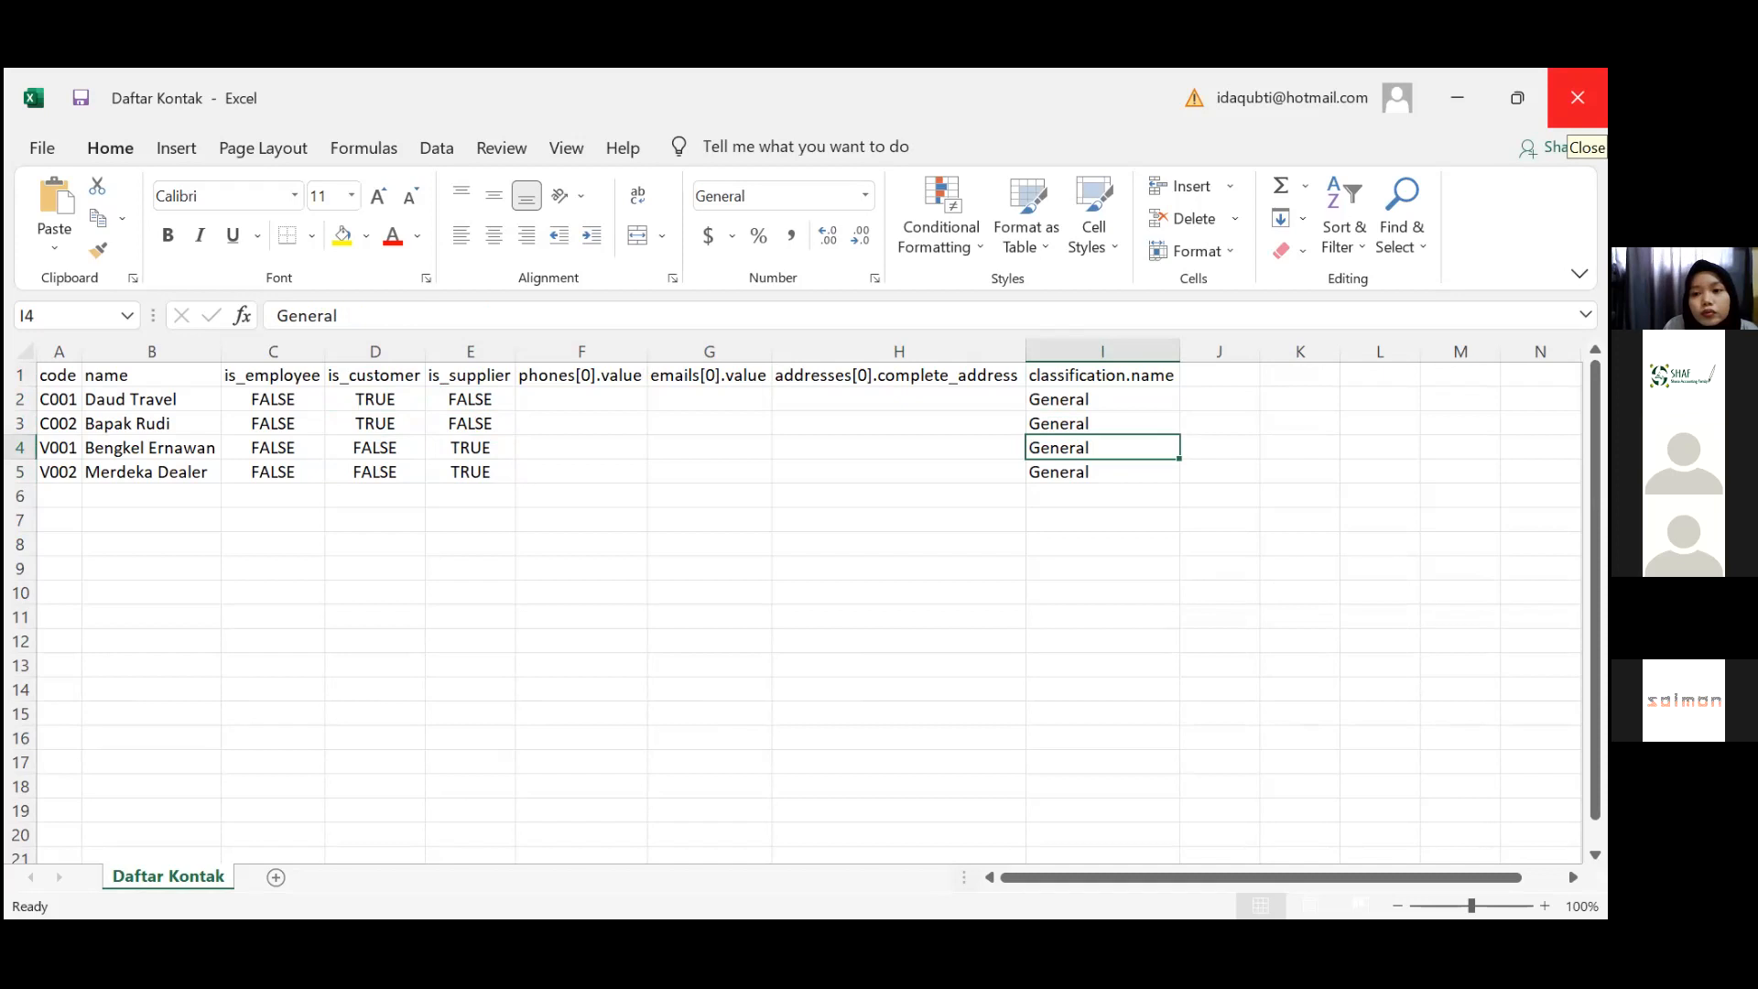
click(1577, 98)
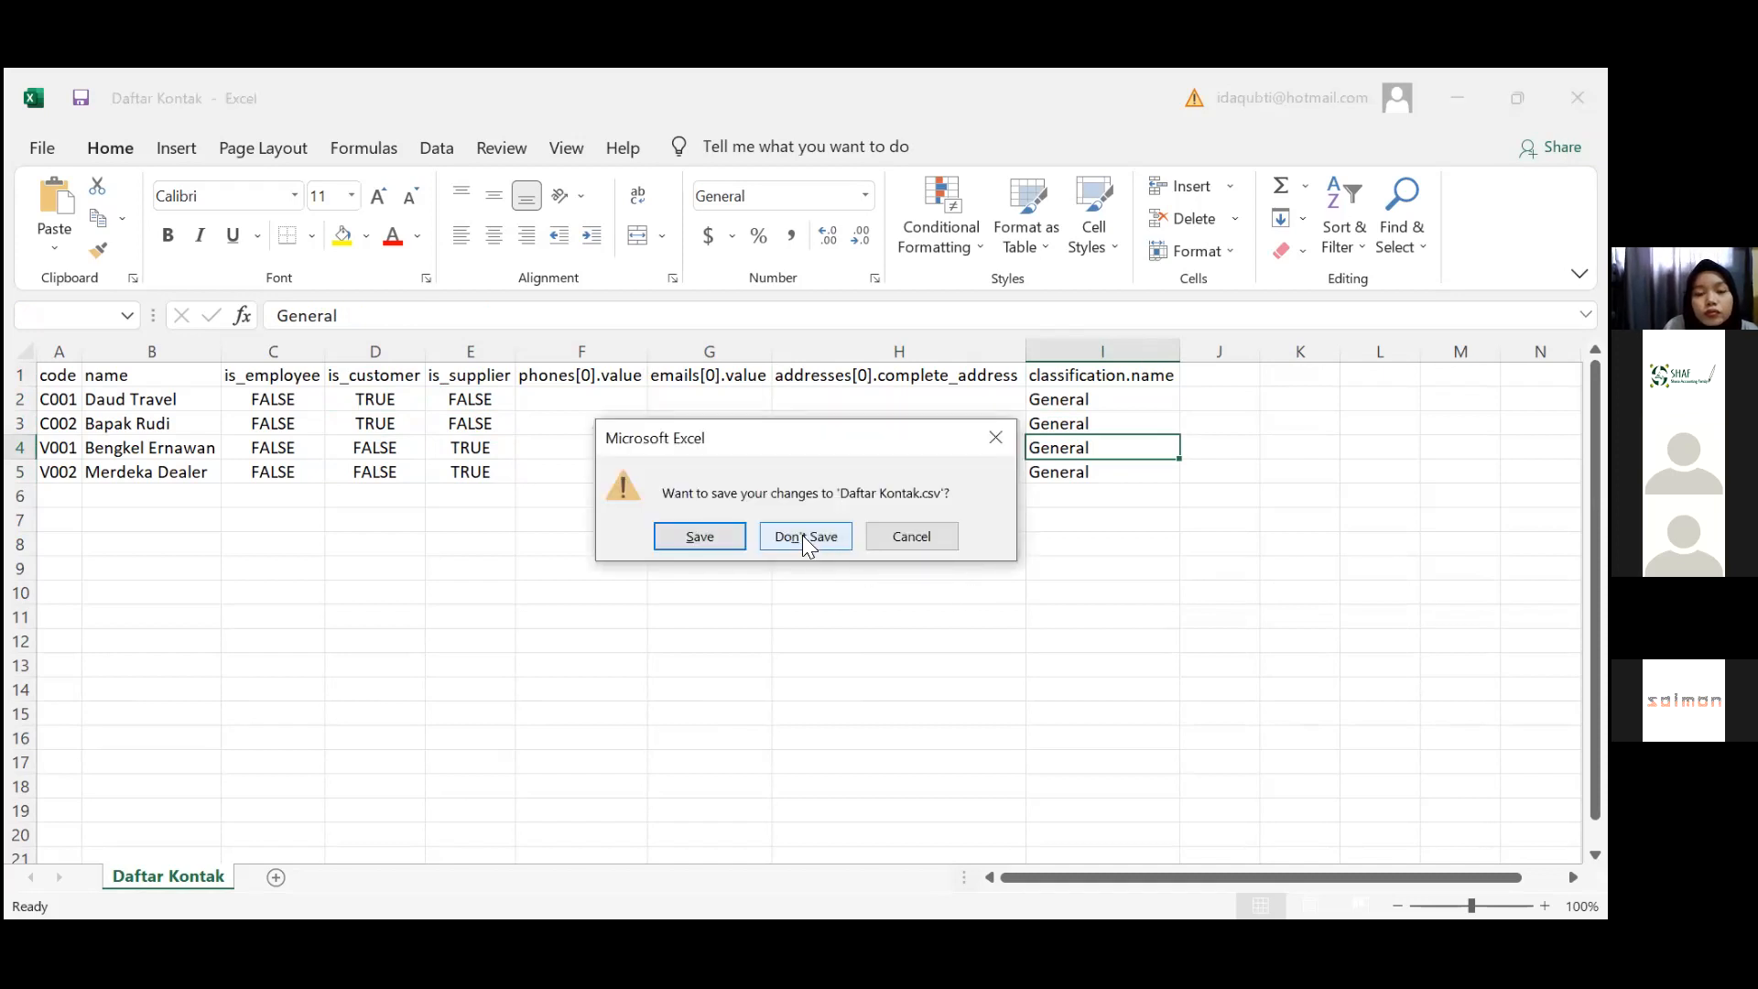
click(805, 541)
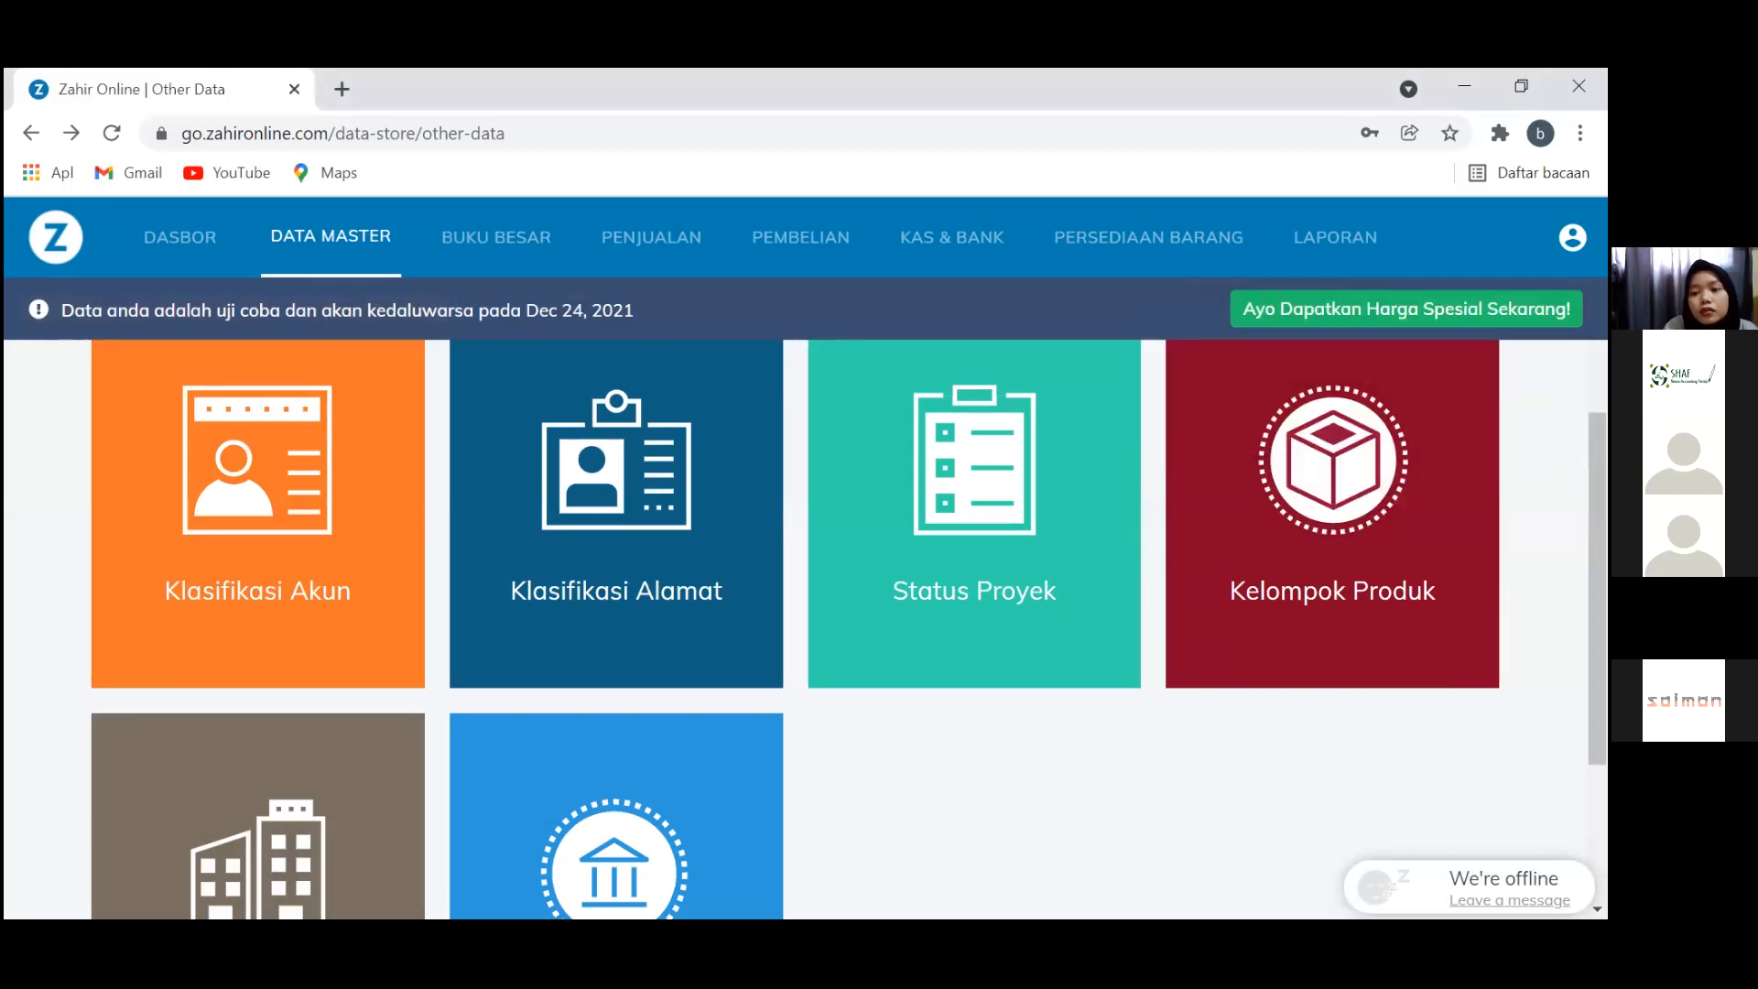
Import the Saldo Awal Piutang CSV under Saldo Awal > Piutang, loading invoices INV001–INV003
click(1572, 237)
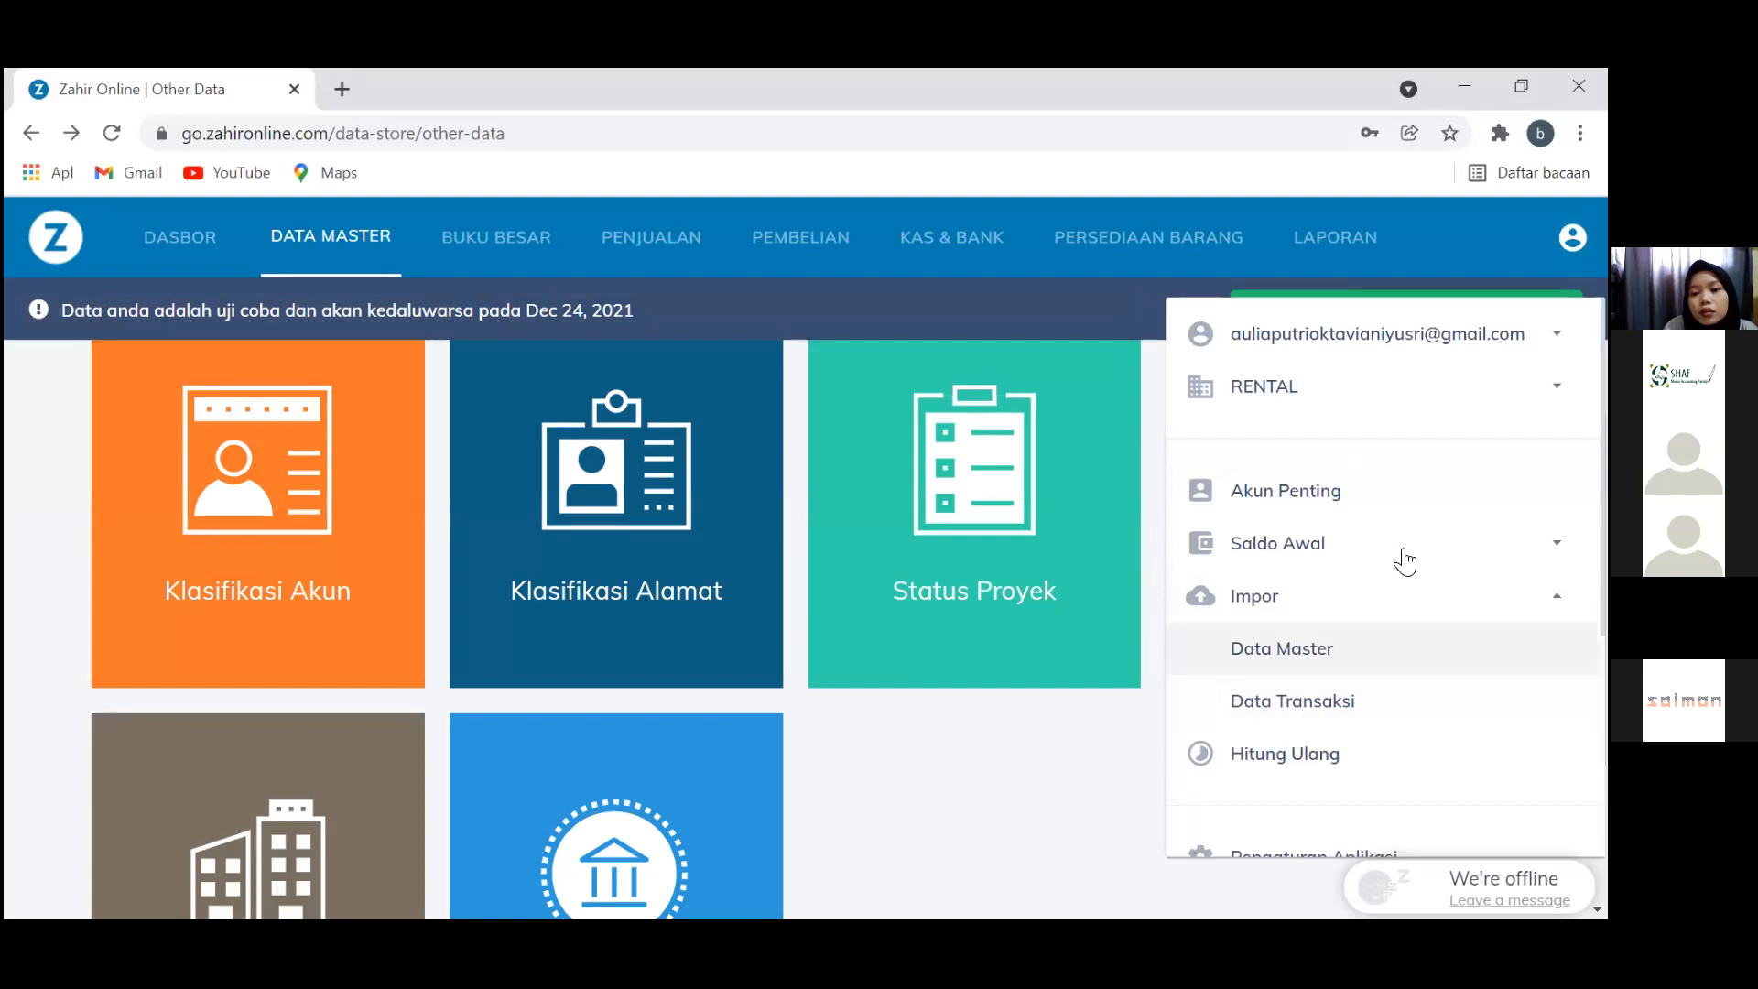
click(1399, 549)
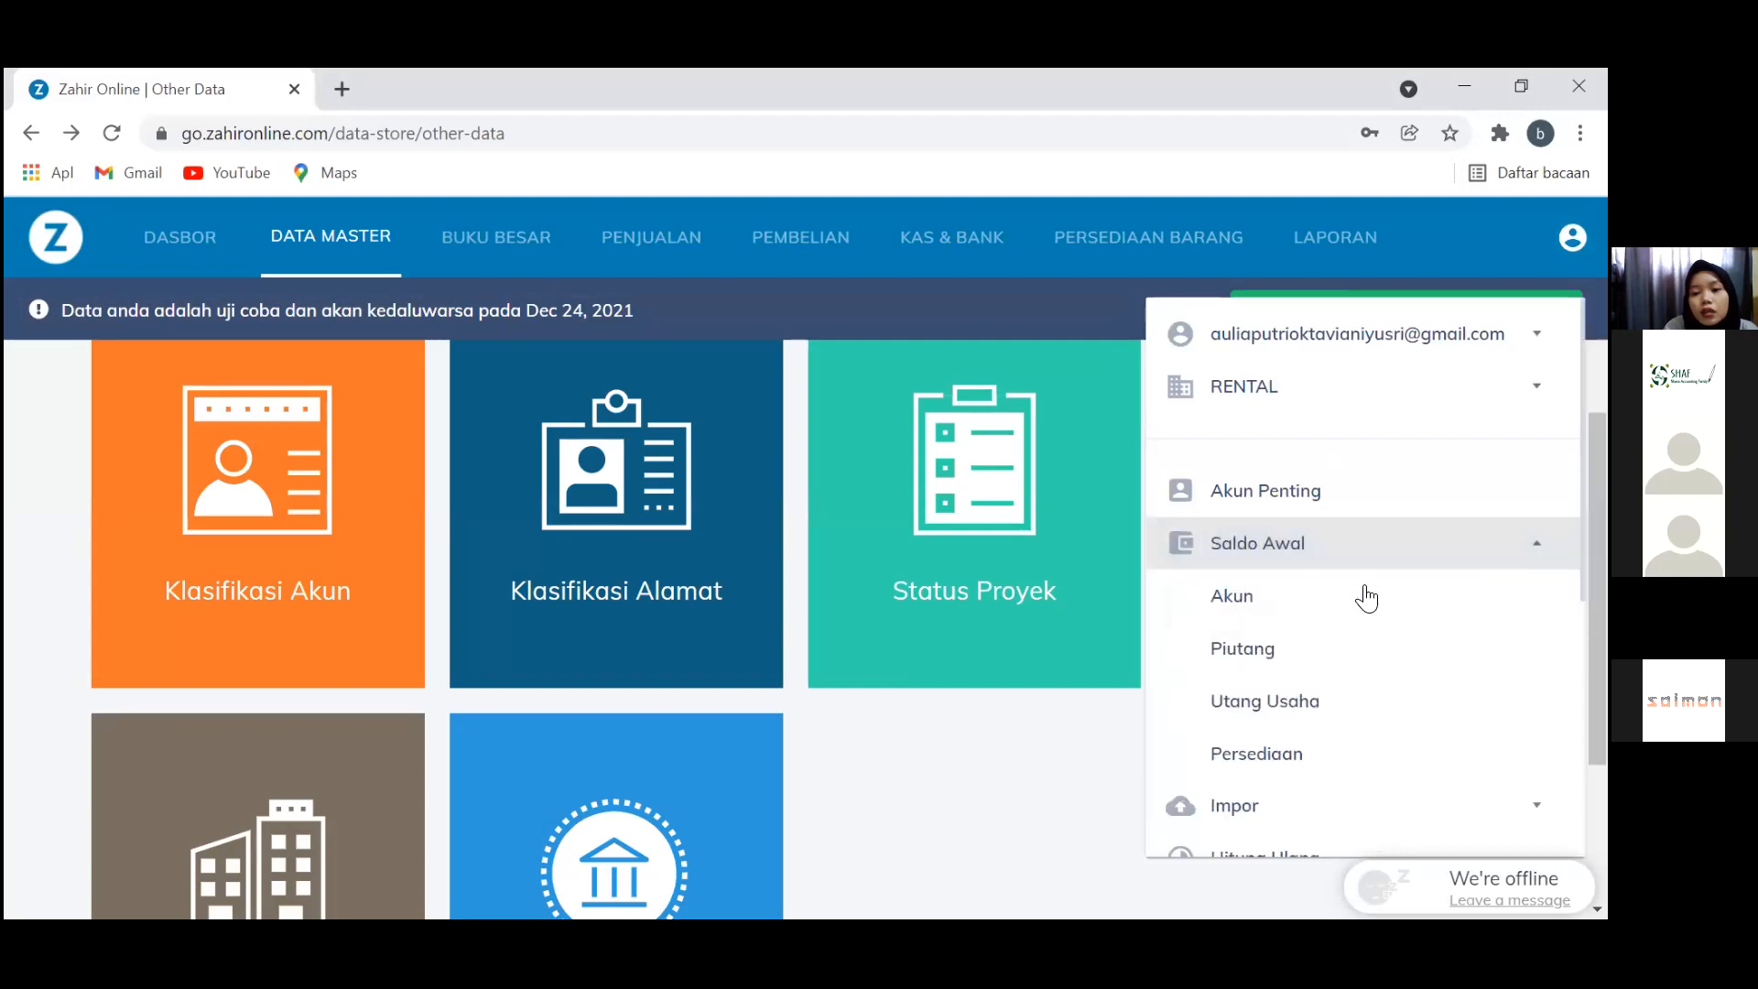
click(1399, 659)
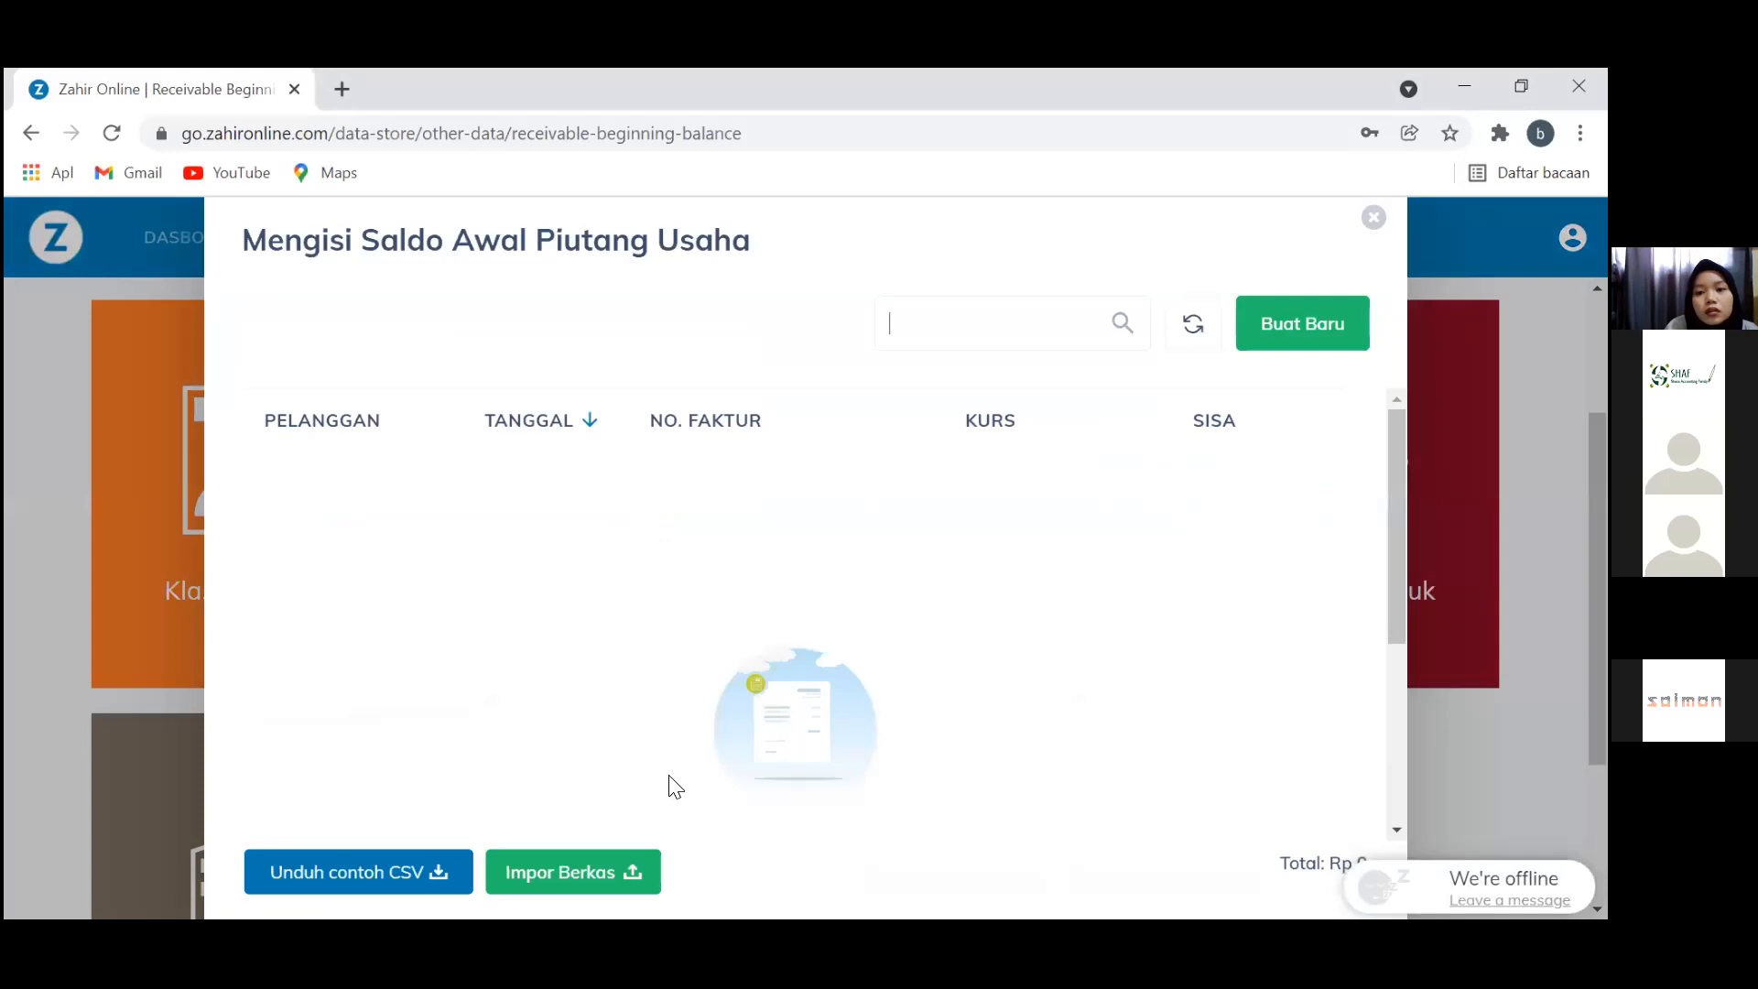
click(590, 872)
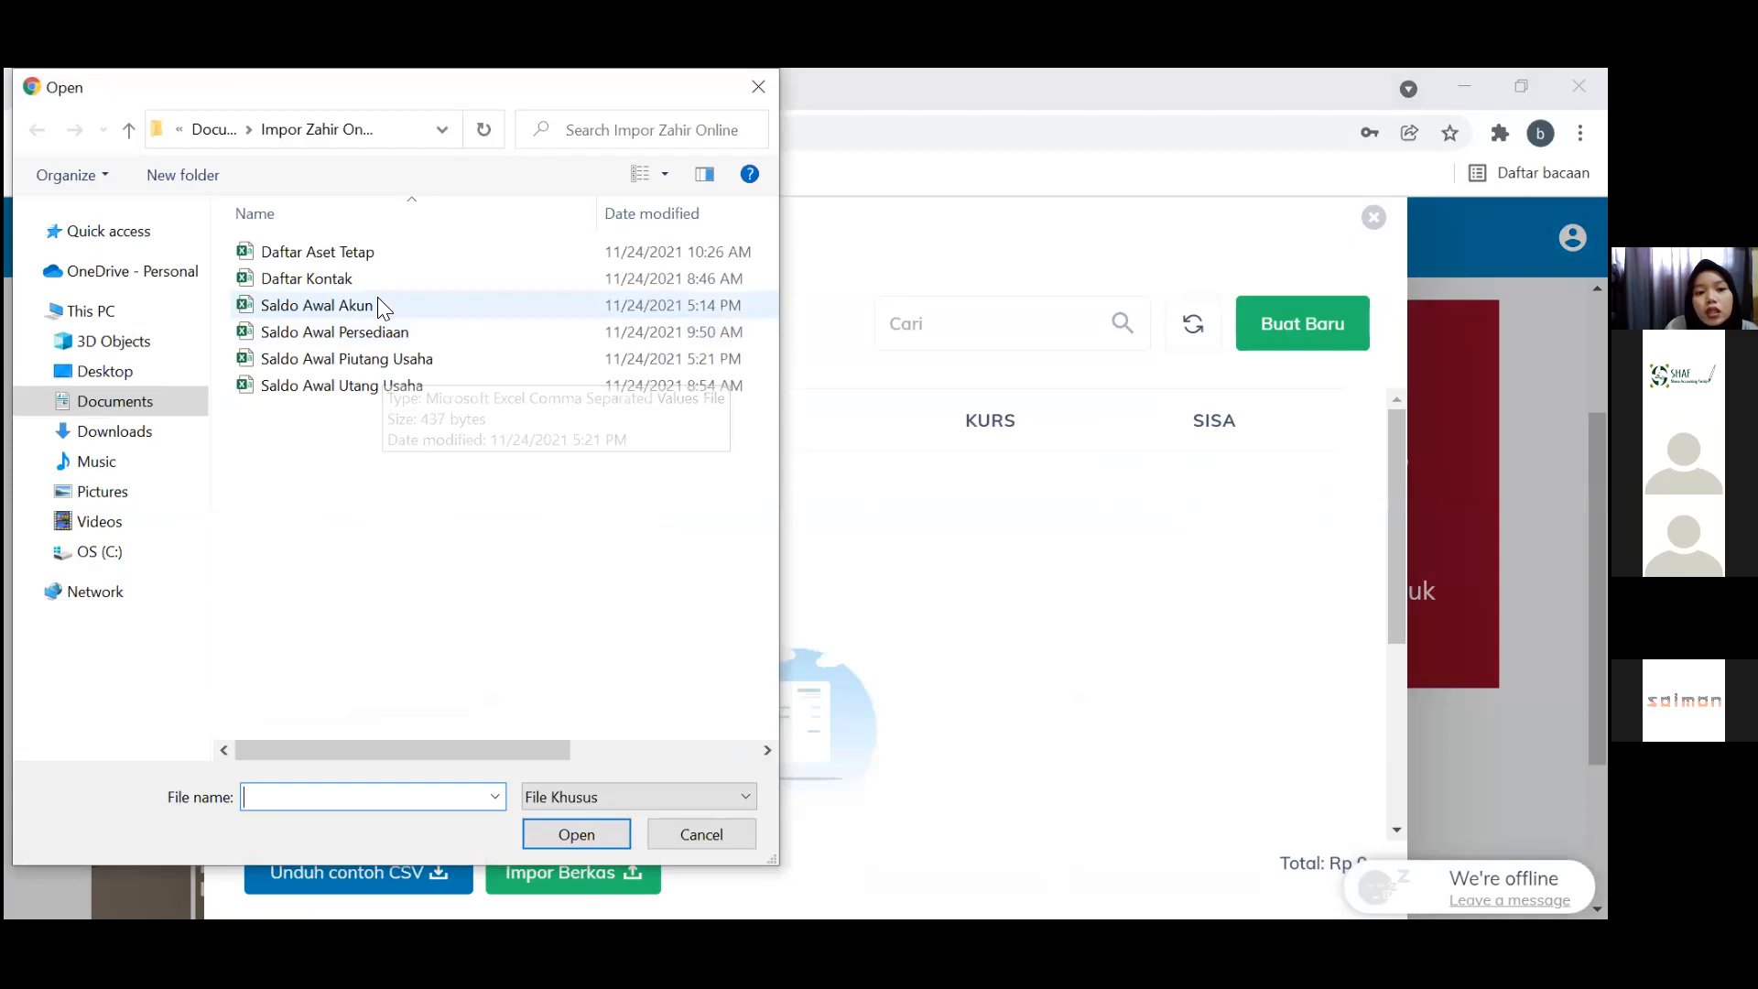
double_click(414, 357)
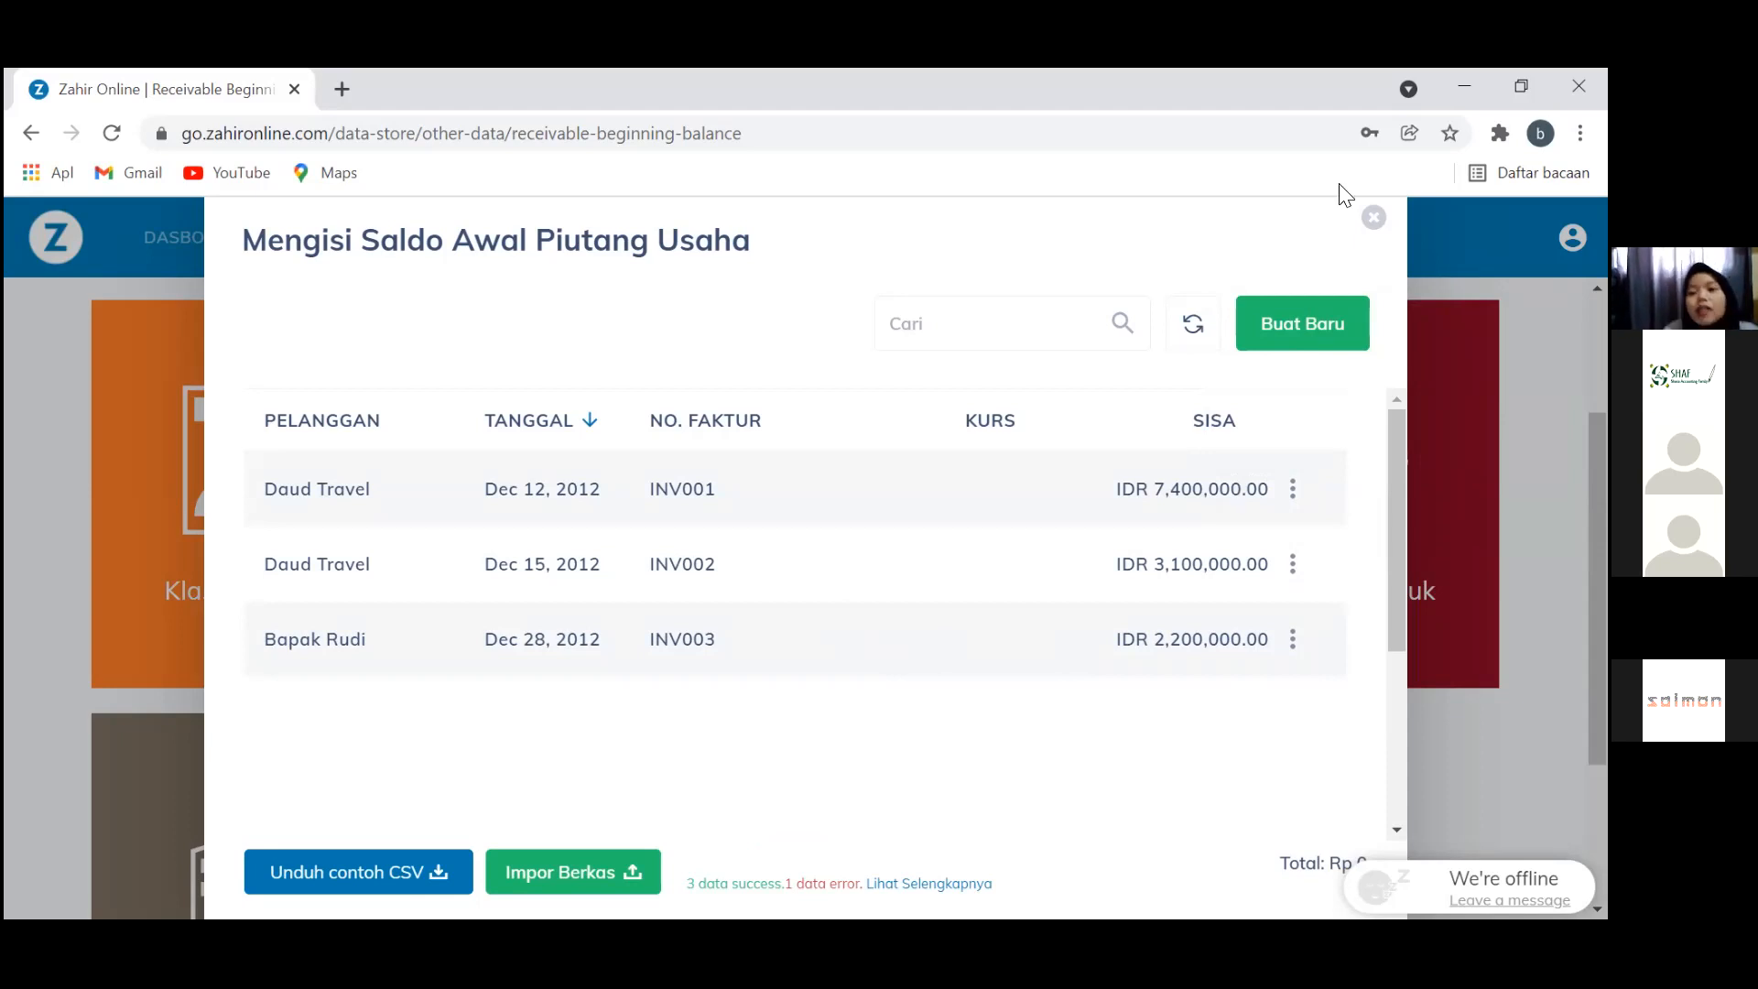
click(1373, 218)
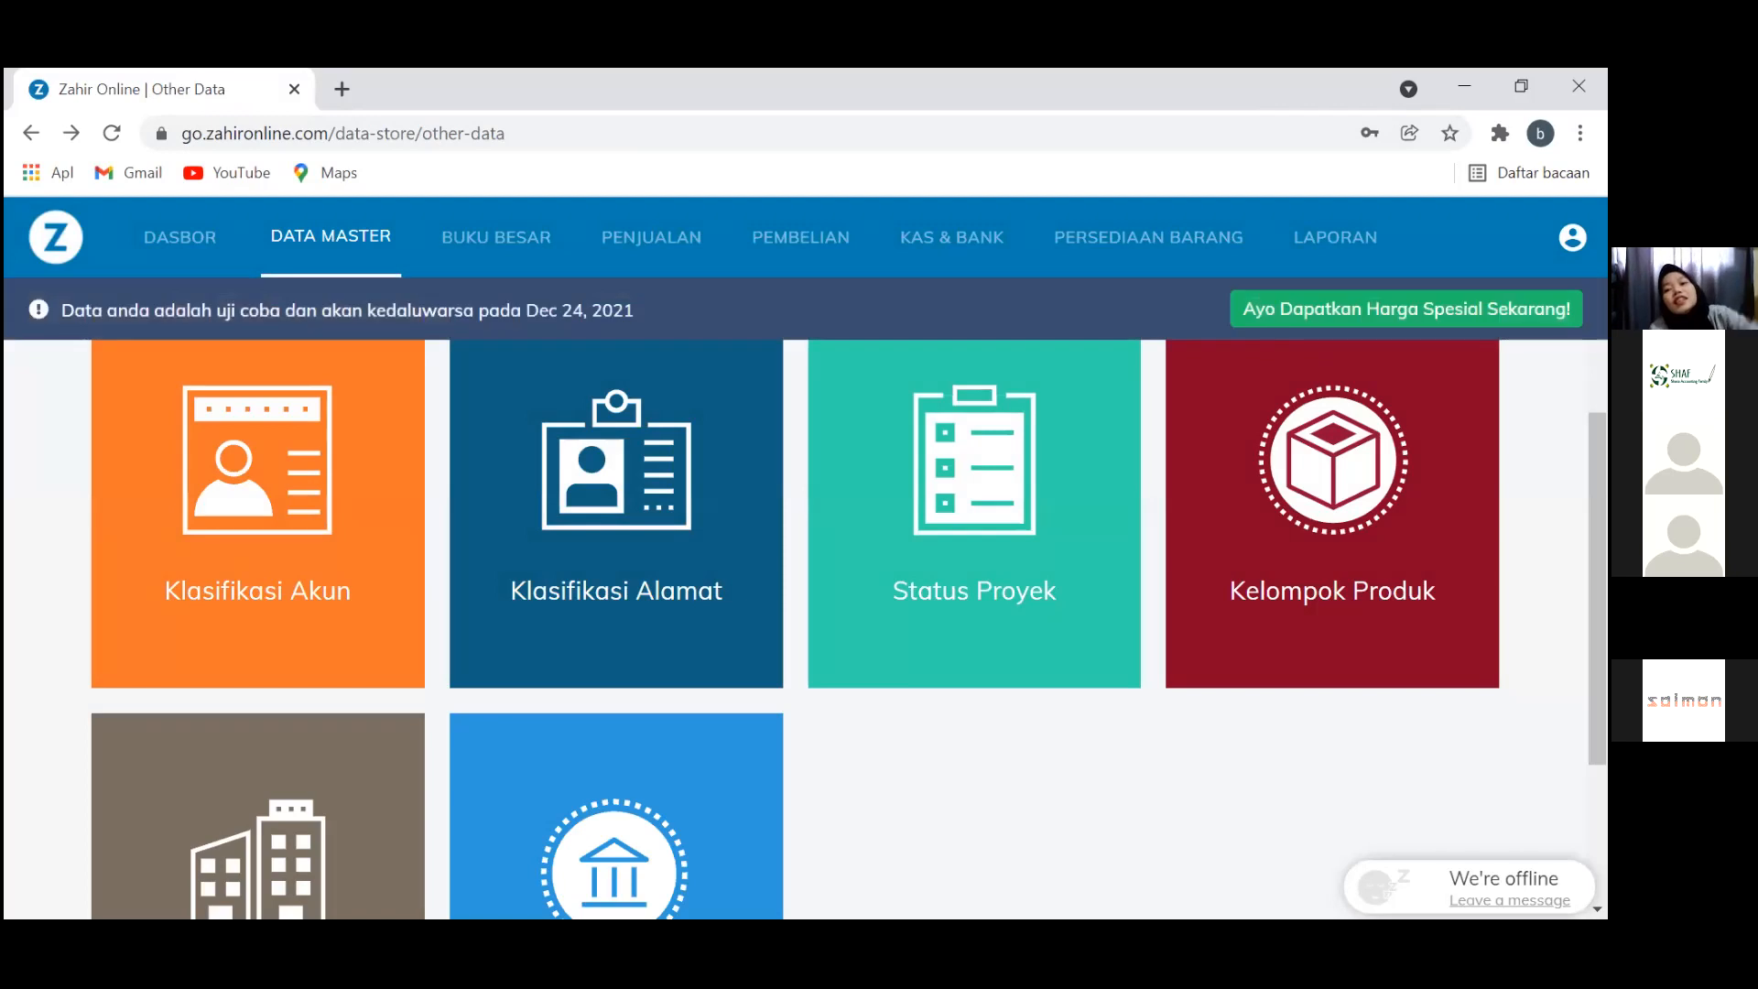
click(1572, 237)
Go to the Utang Usaha page under Saldo Awal
click(1338, 705)
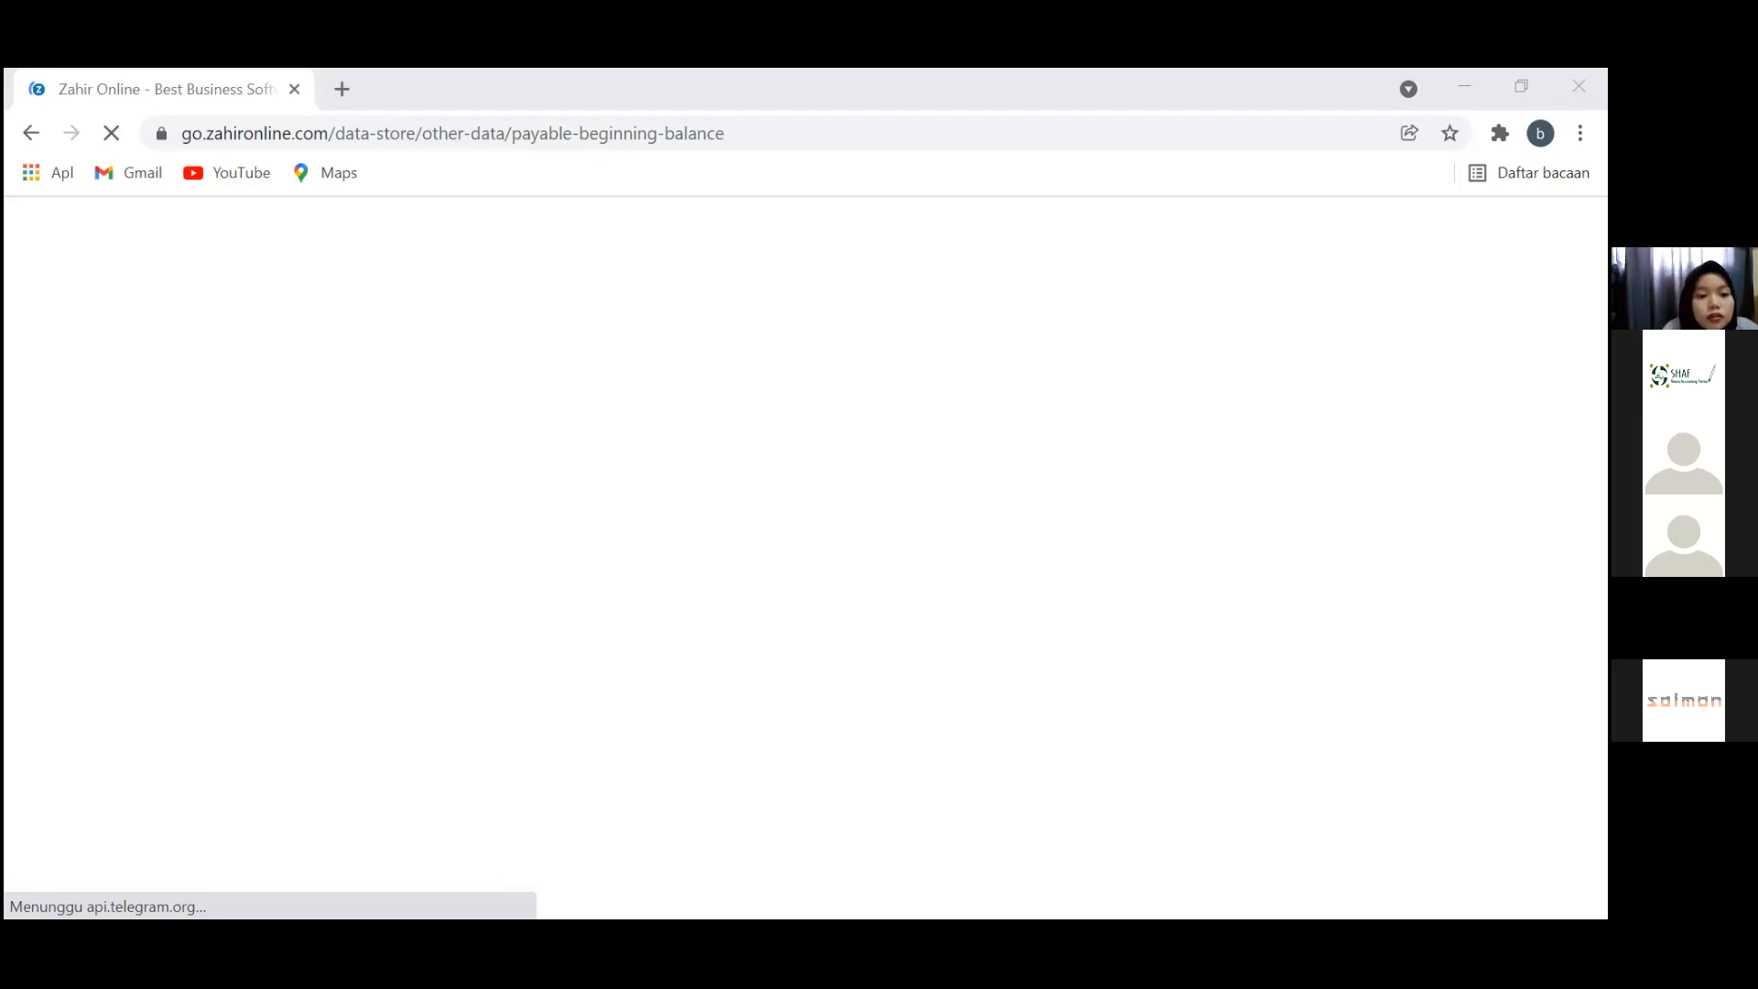
Bring up the Saldo Awal Utang Usaha sheet and autofit every column to its contents
key(alt+Tab)
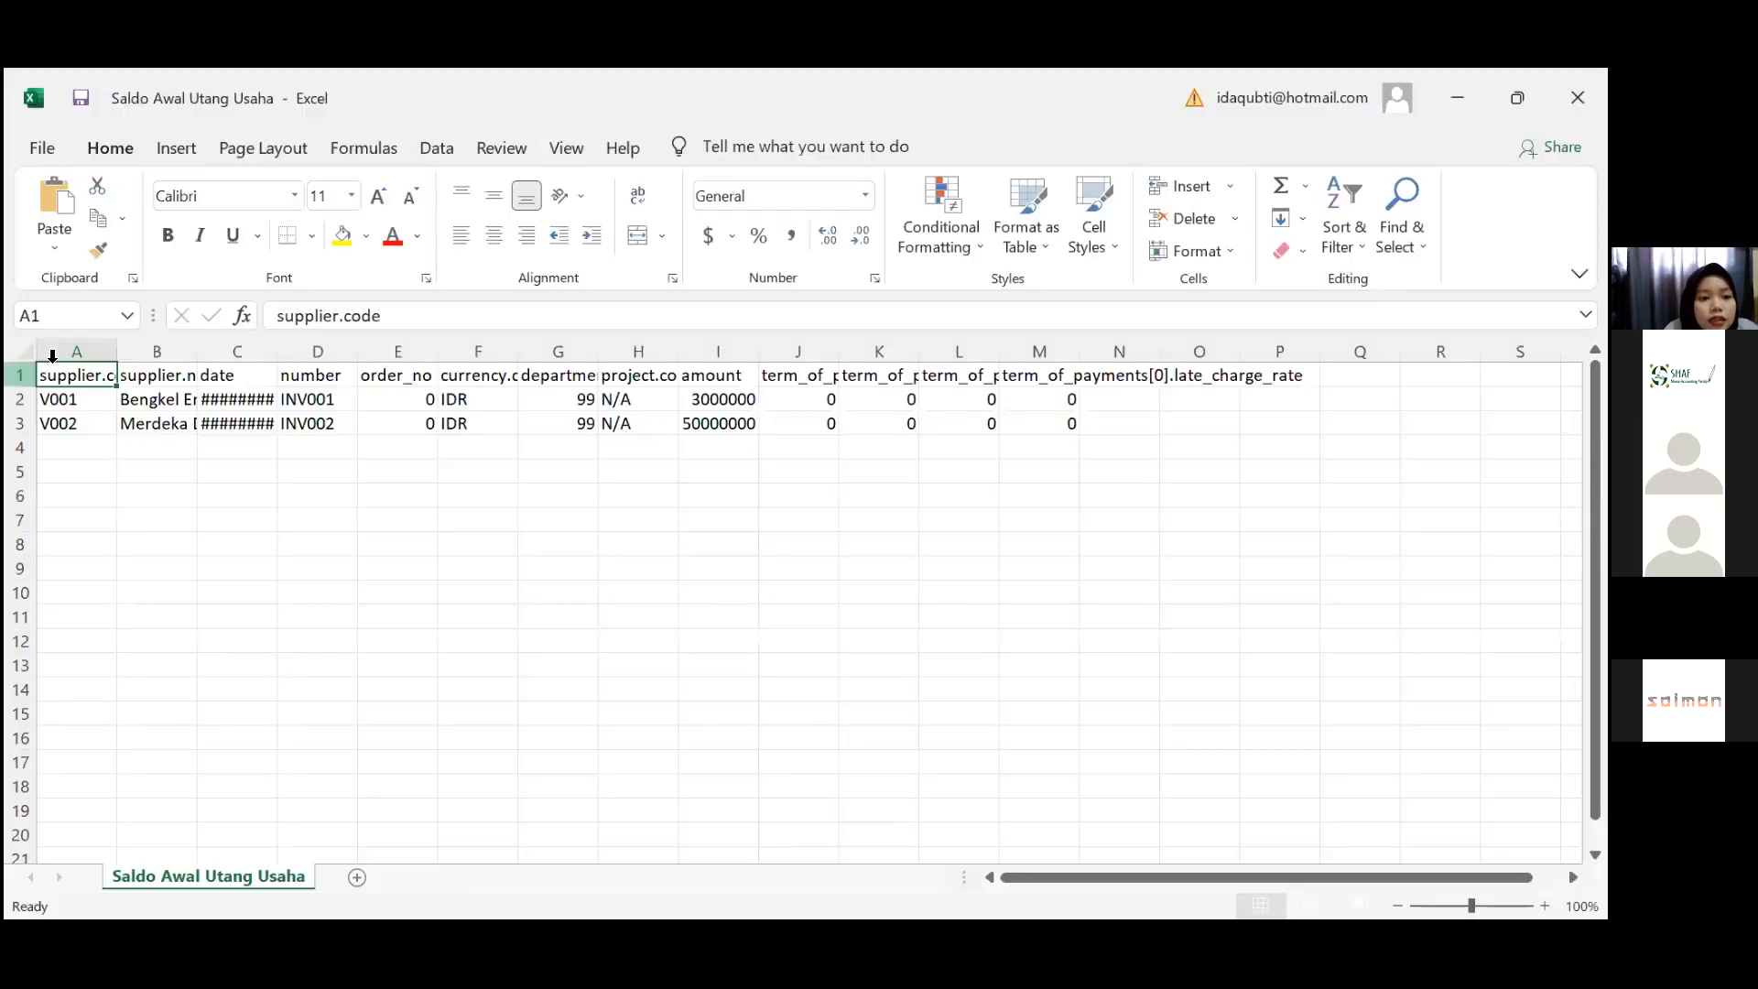
click(19, 371)
click(24, 353)
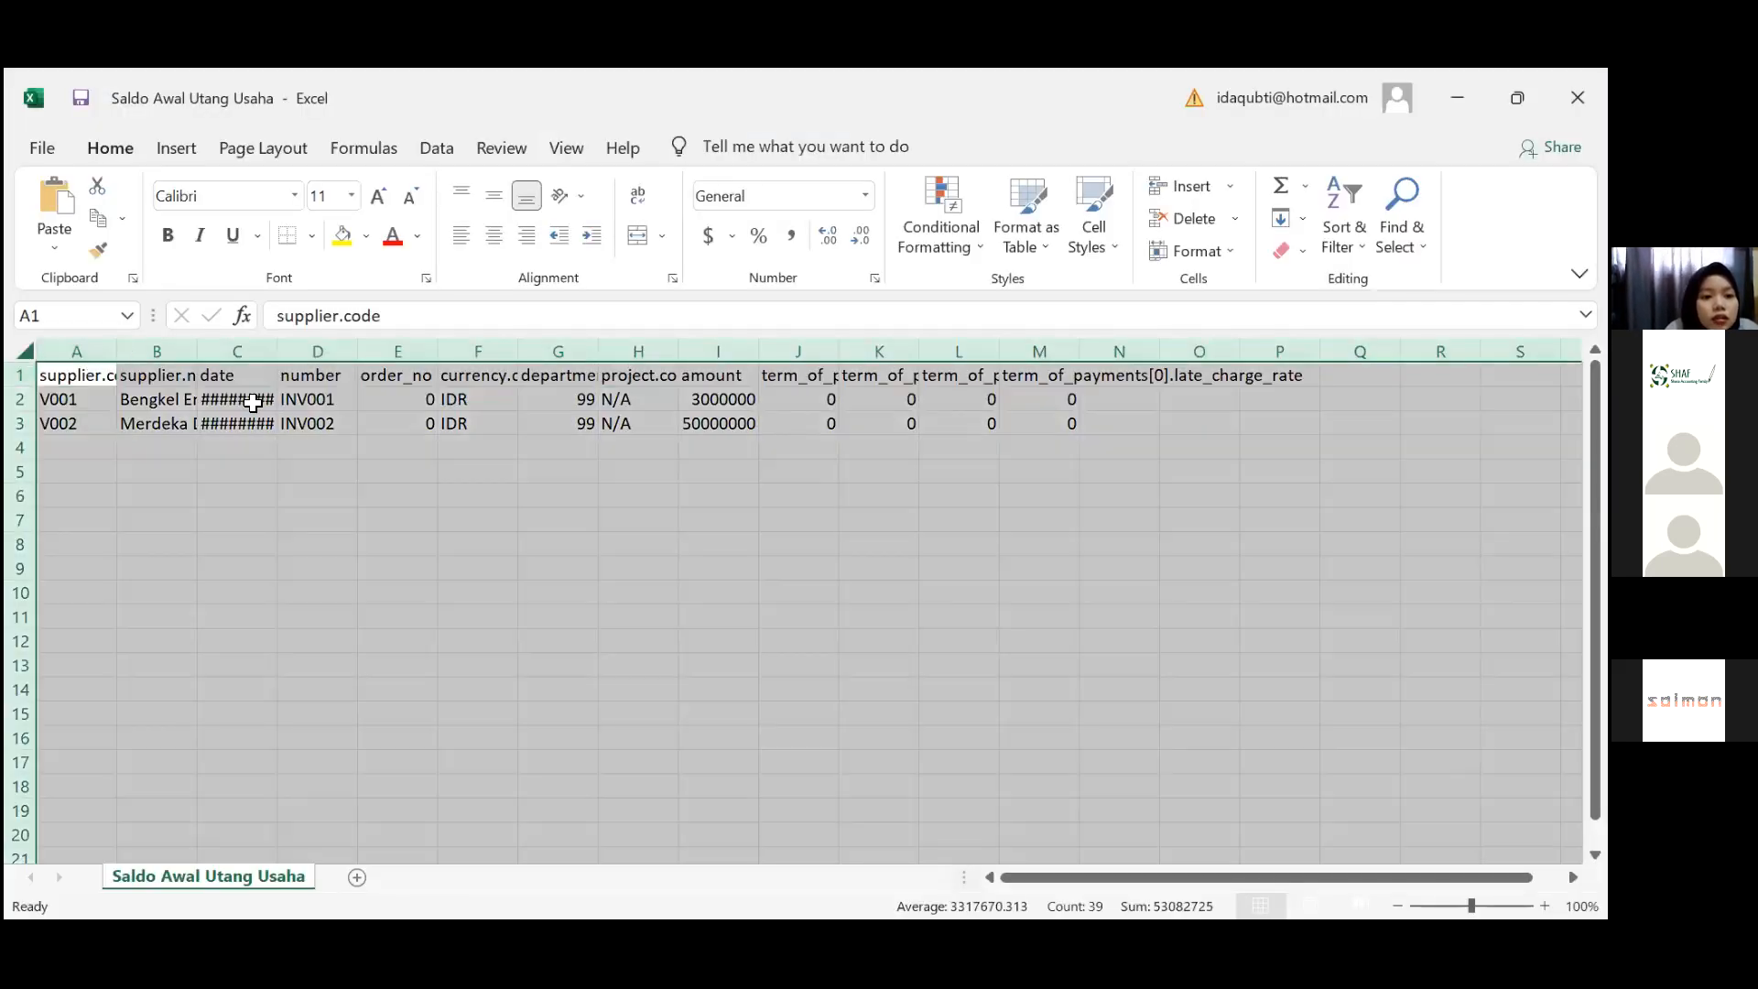
key(alt+h)
key(o)
key(i)
click(415, 407)
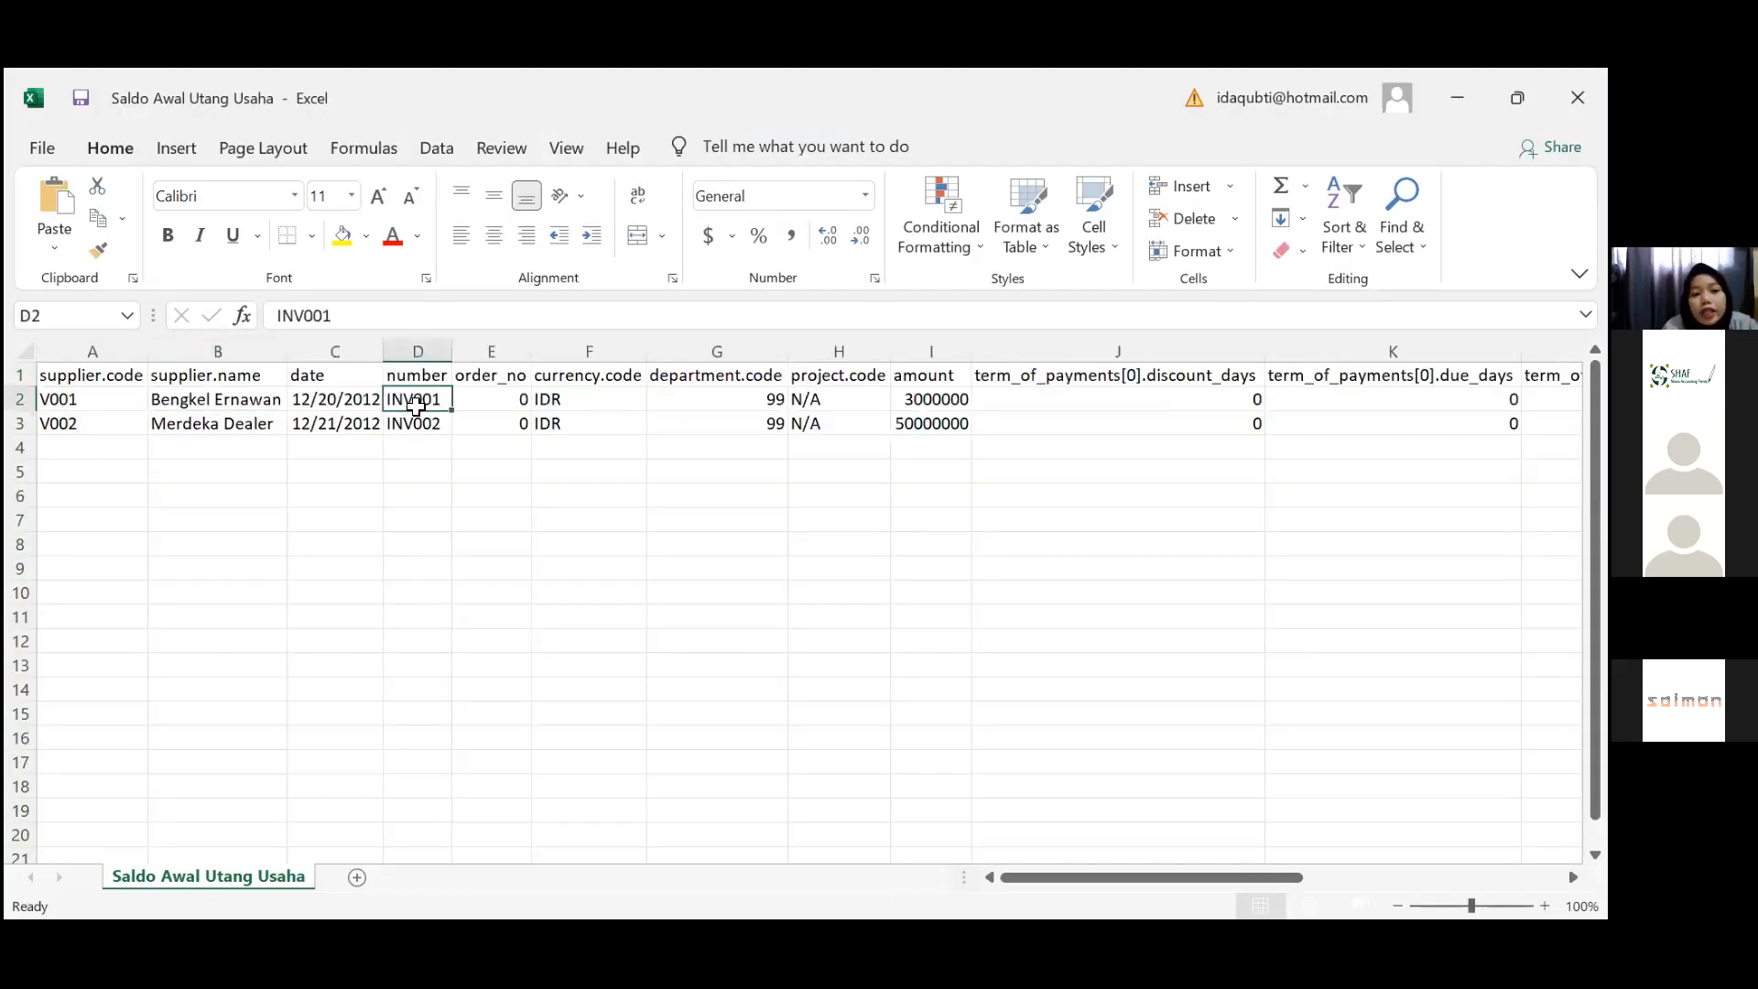
Review supplier code V001, invoices INV001 and INV002, their dates, order_no and department.code
key(Left)
key(Left)
key(Left)
key(Down)
key(Down)
key(Right)
key(Right)
key(Right)
key(Up)
key(Up)
key(Left)
key(Down)
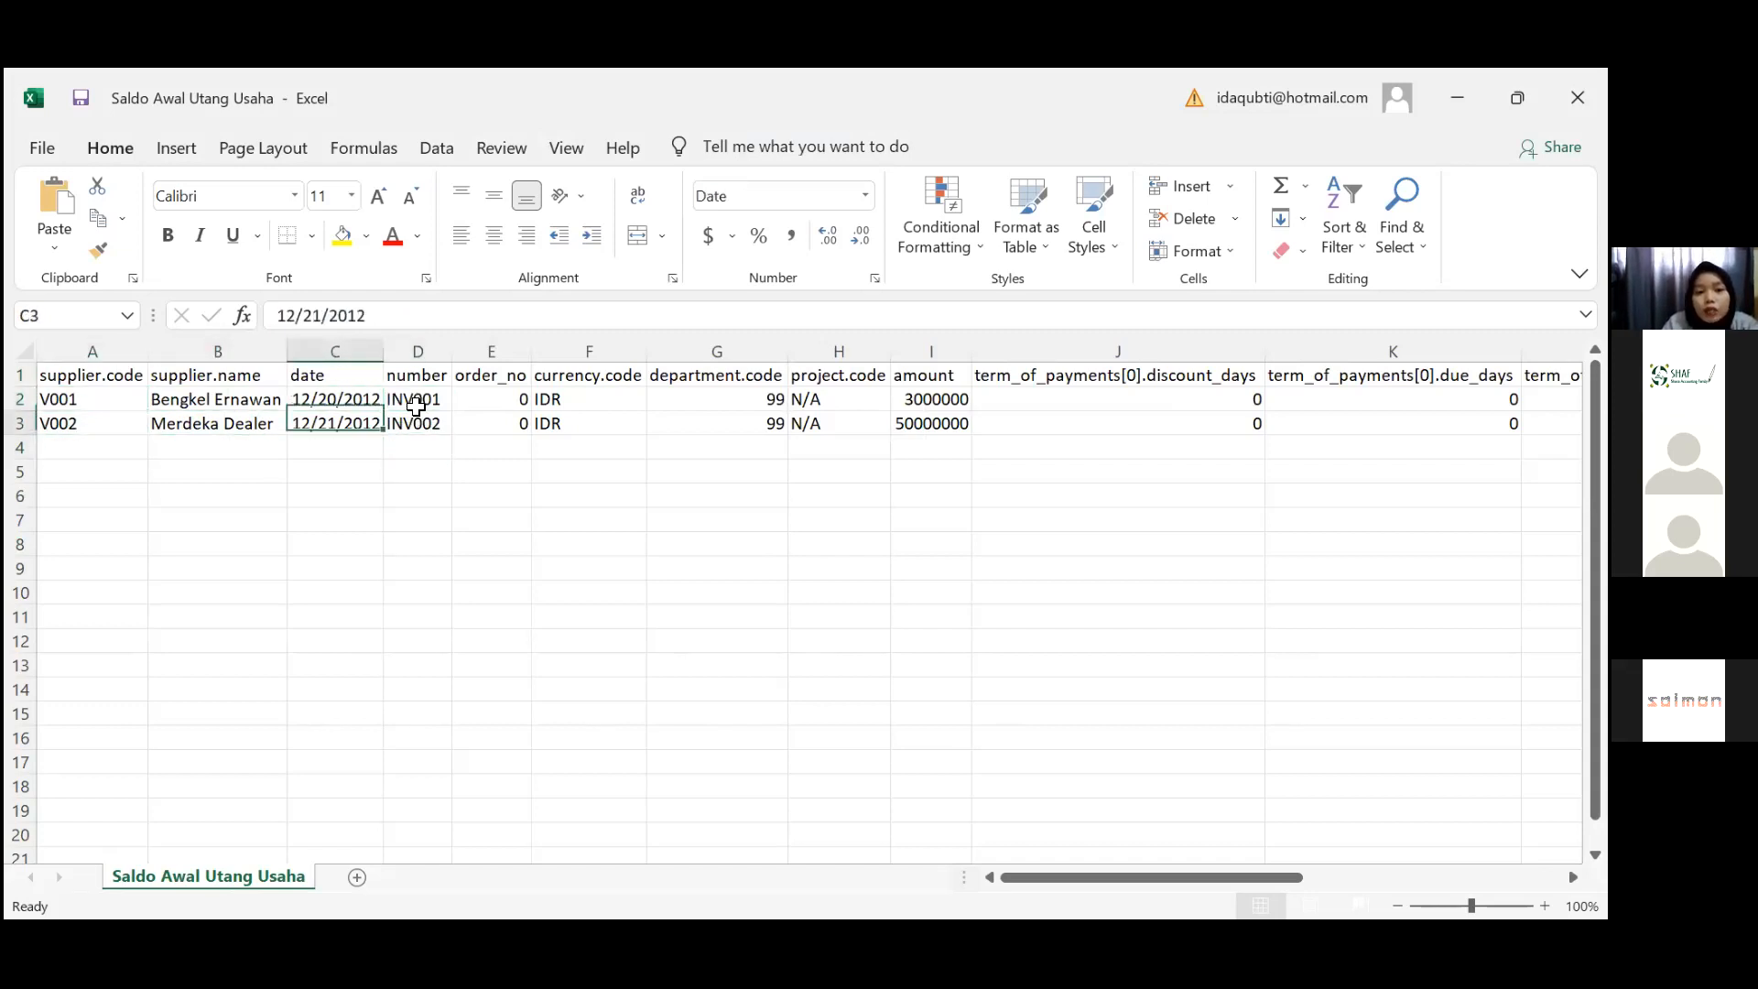
key(Right)
key(Right)
click(416, 407)
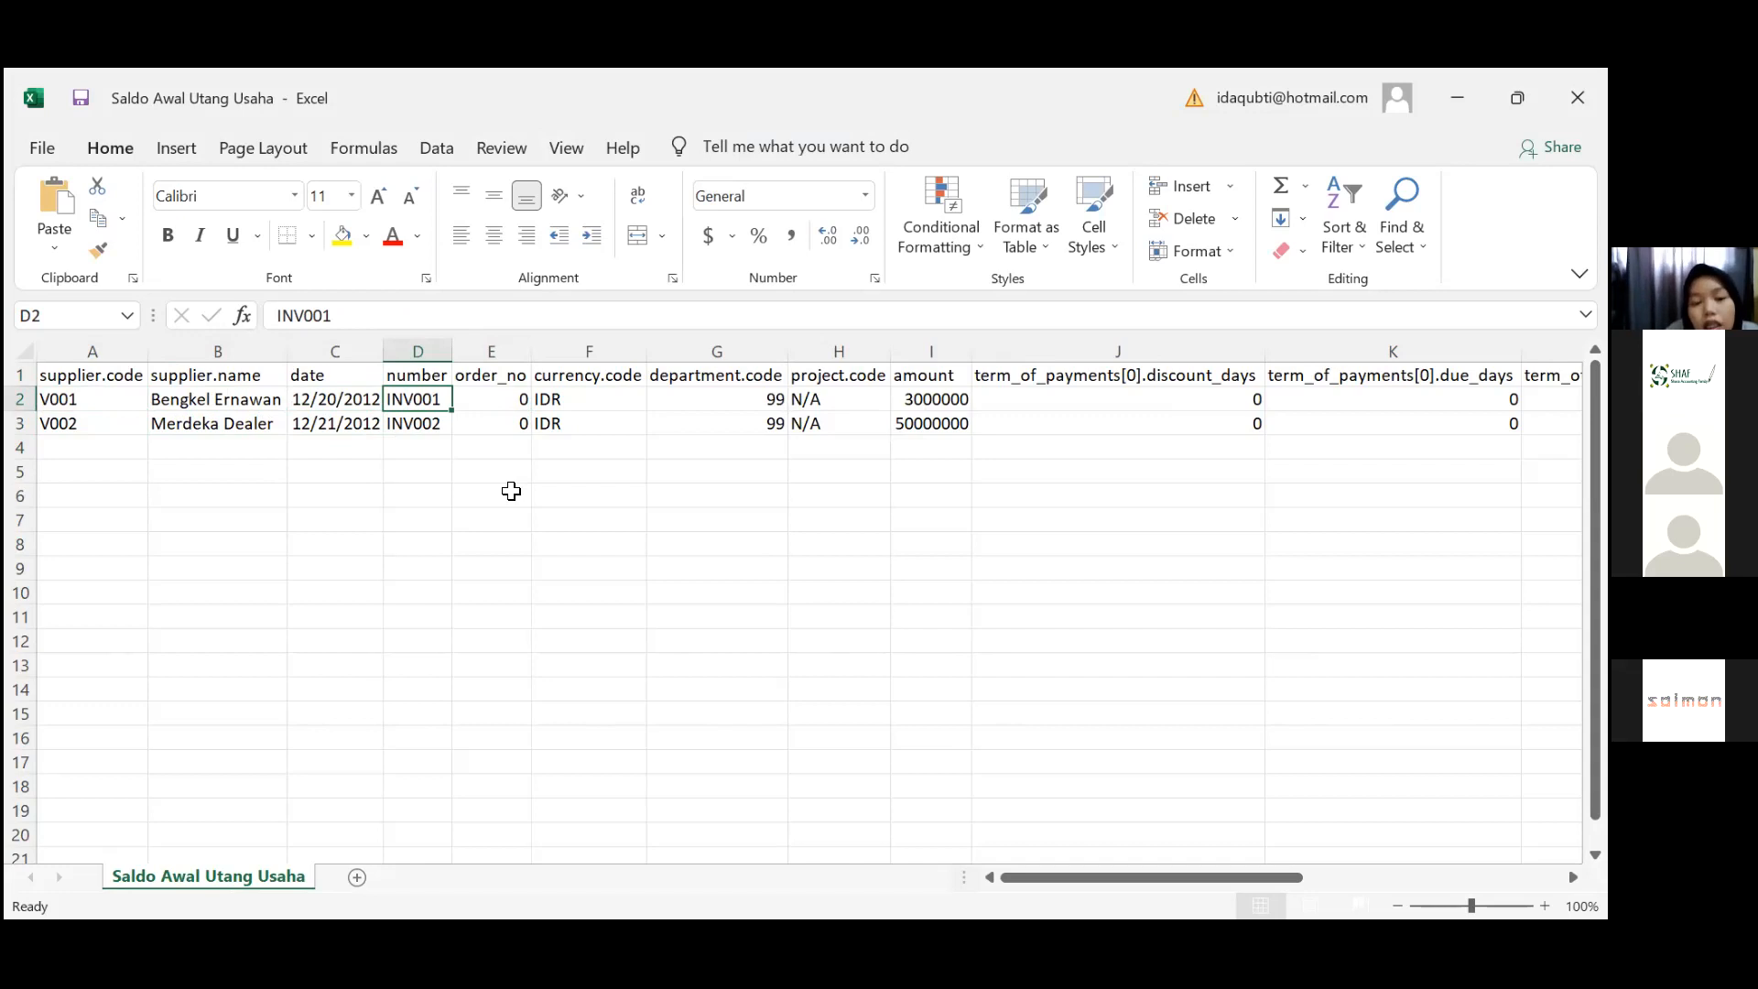
key(Right)
key(Down)
key(Up)
key(Up)
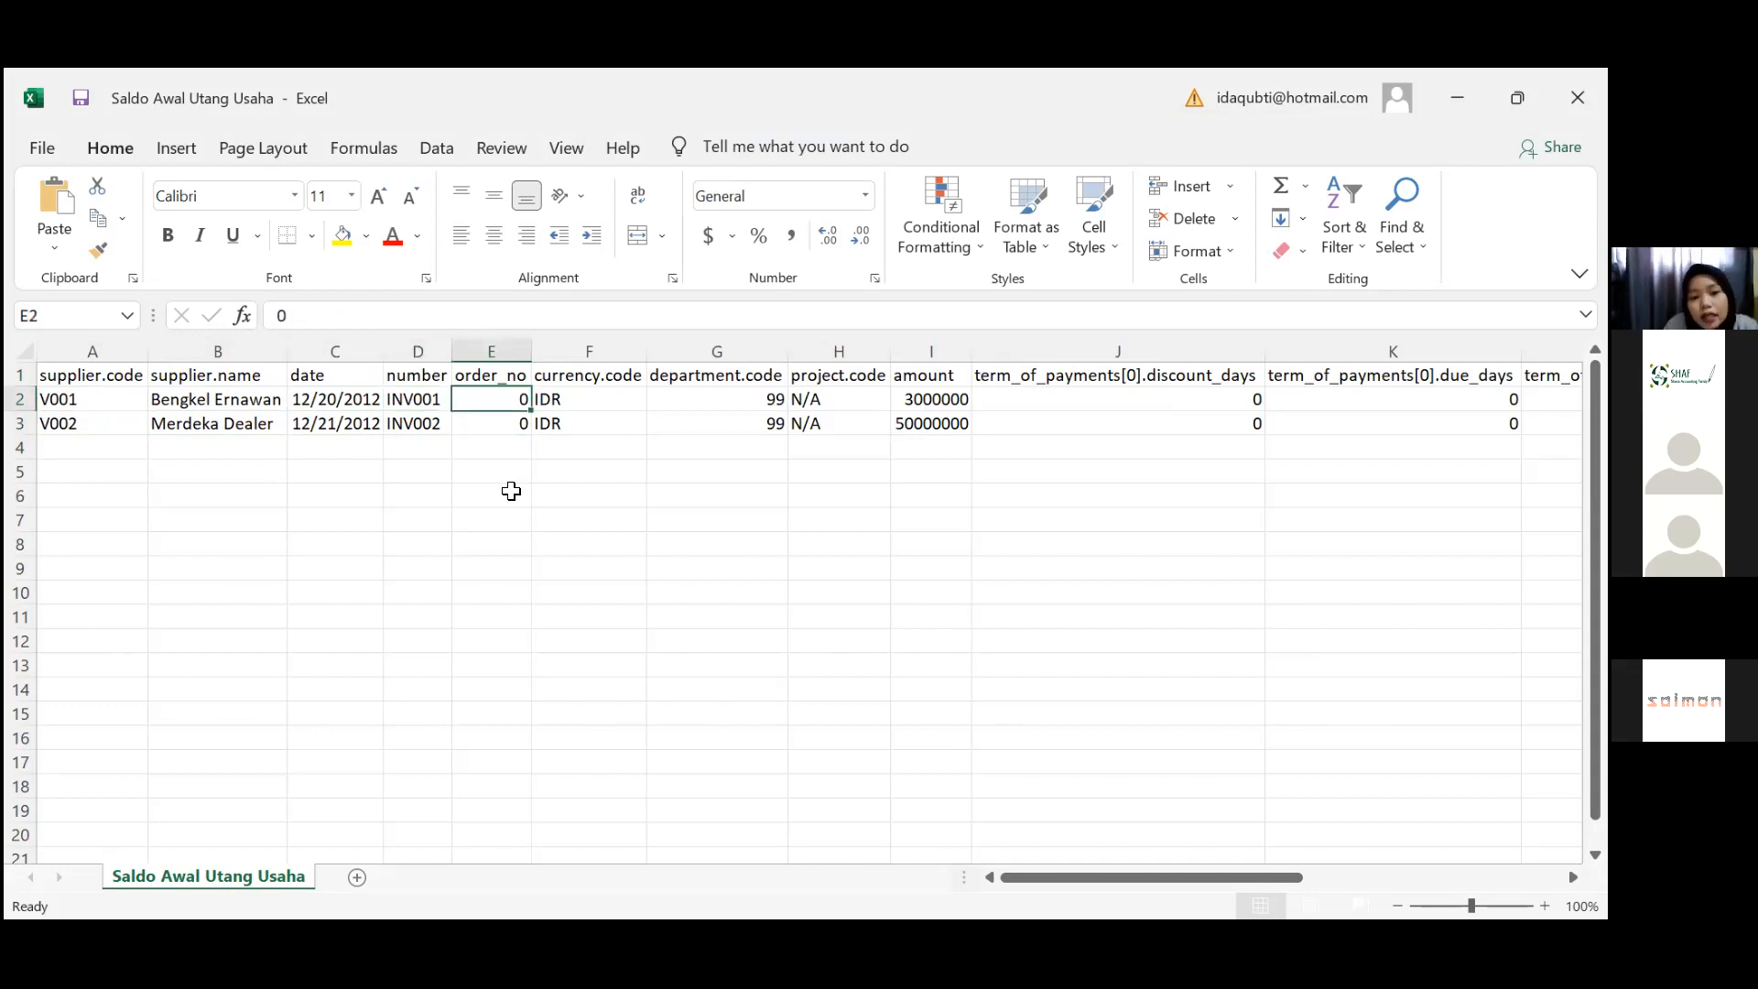
key(Down)
key(Down)
key(Right)
key(Right)
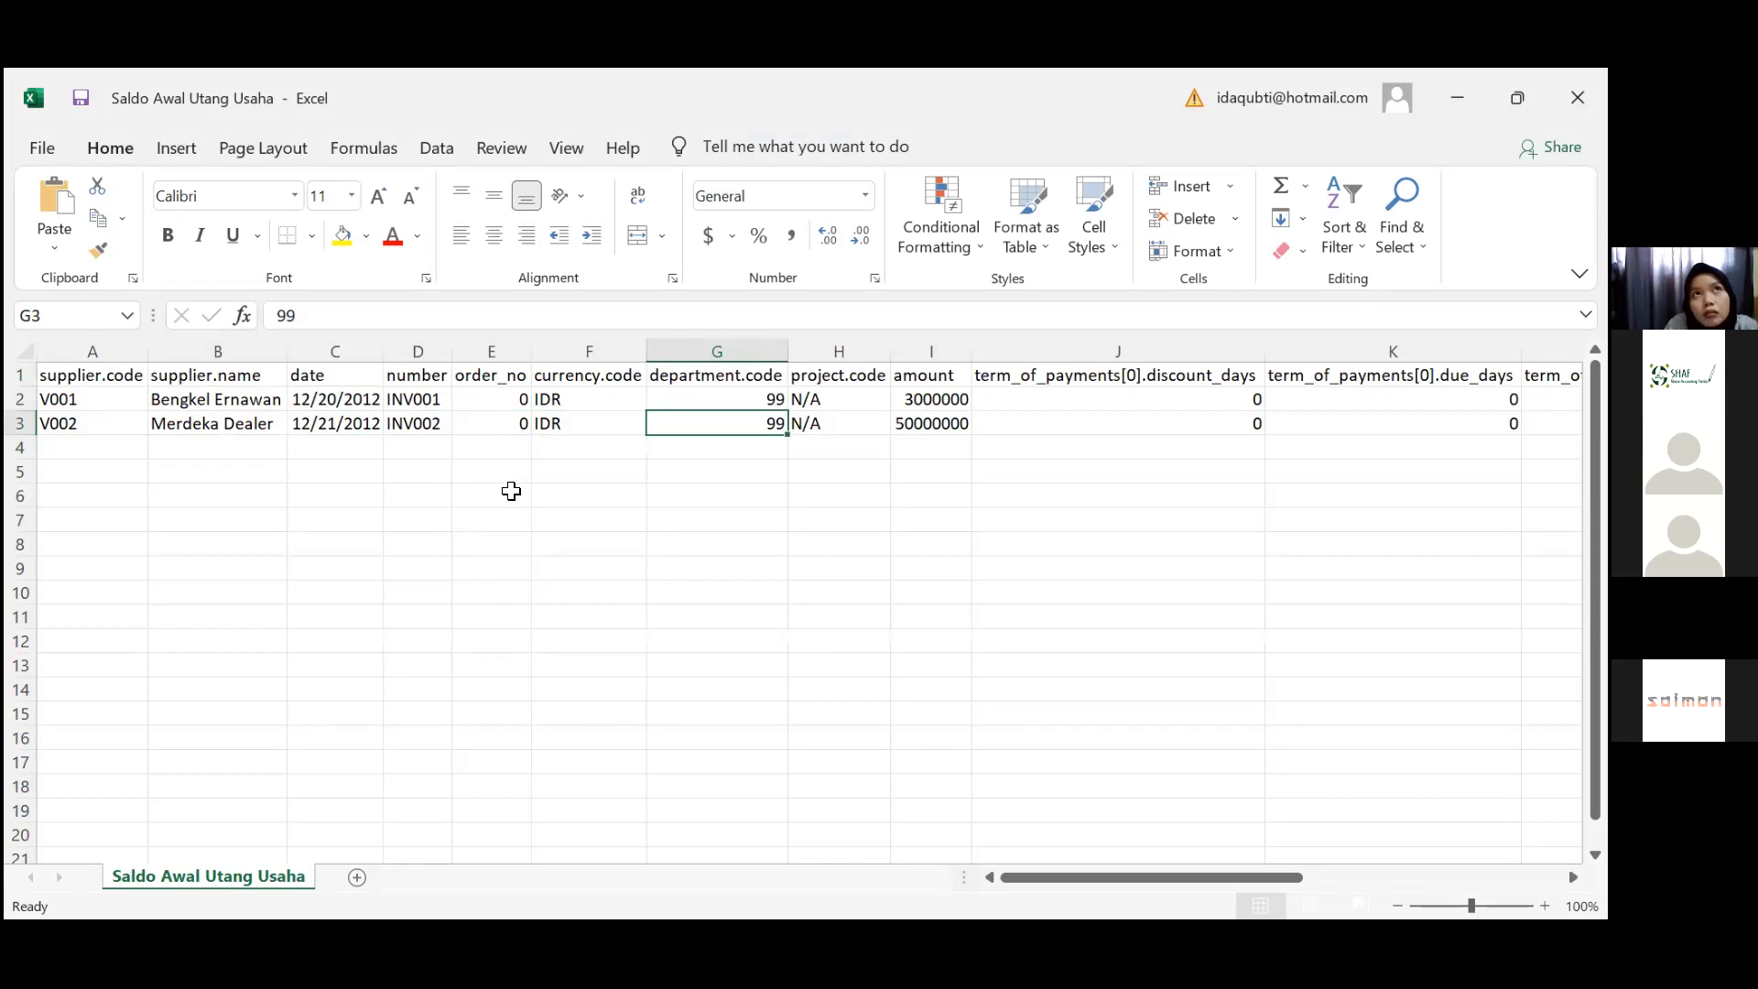
key(Up)
key(Left)
key(Right)
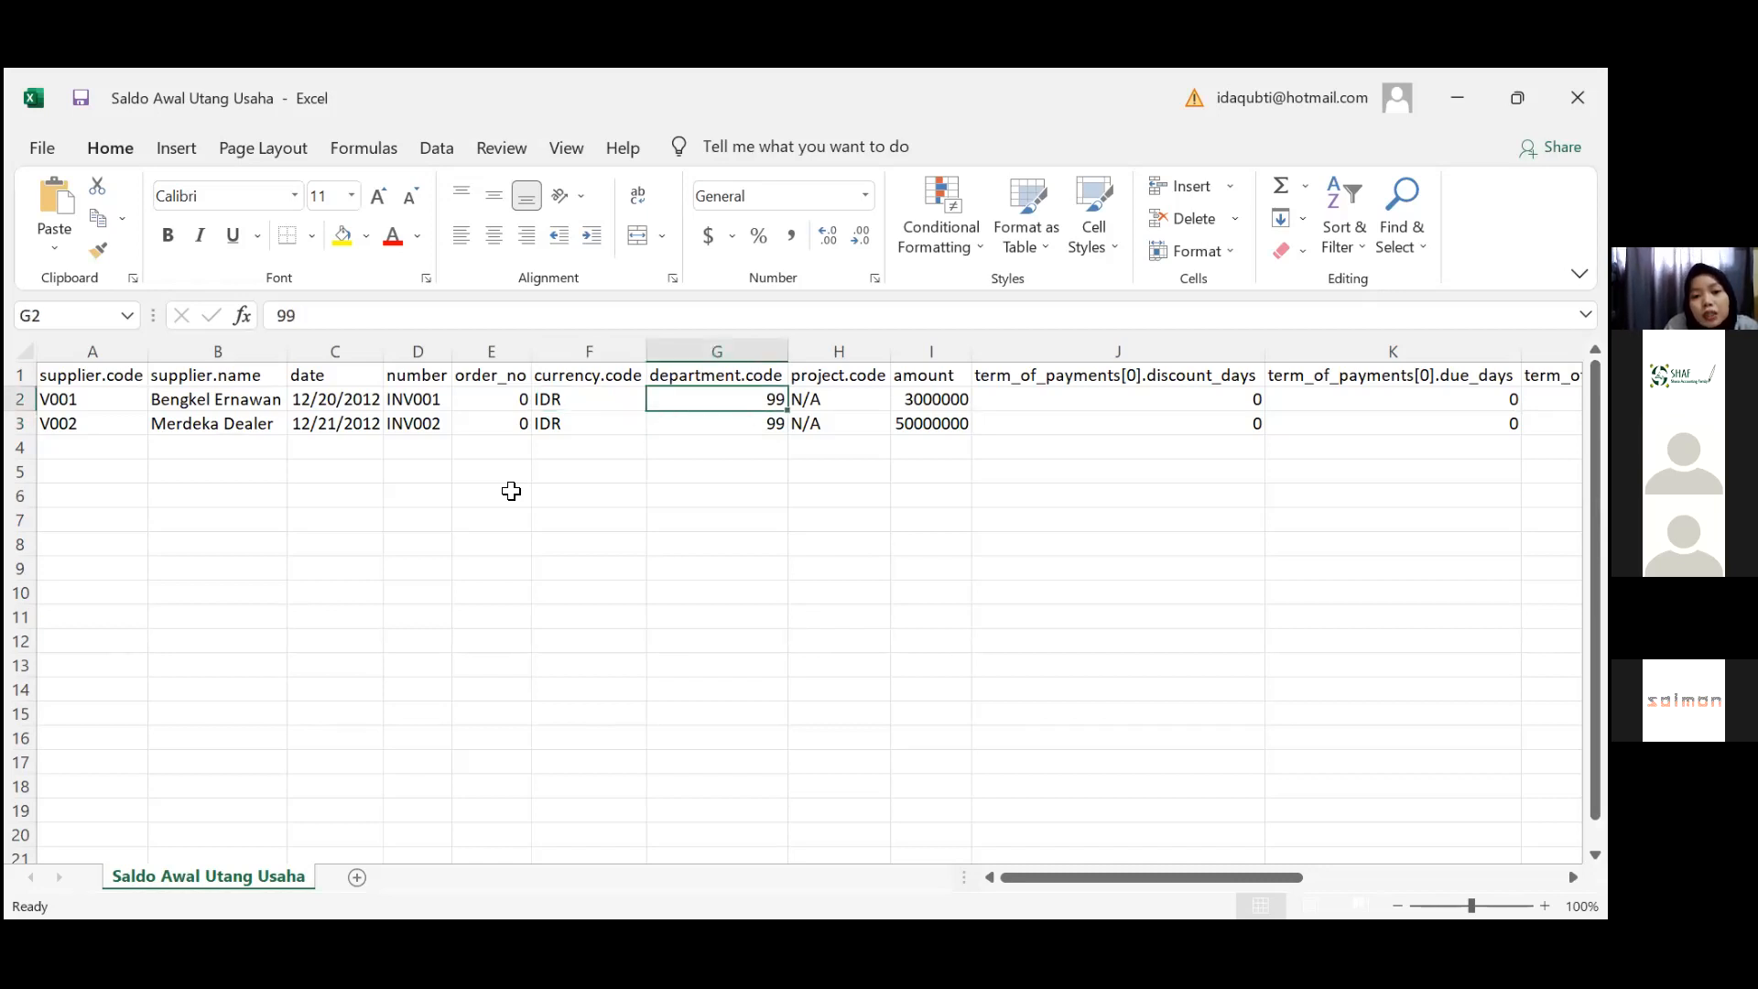
Check project.code N/A, amounts 3000000 and 50000000, discount, due and late-charge values, then close the file
key(Down)
key(Down)
key(Right)
key(Up)
key(Up)
key(Down)
key(Down)
key(Up)
key(Right)
key(Up)
key(Down)
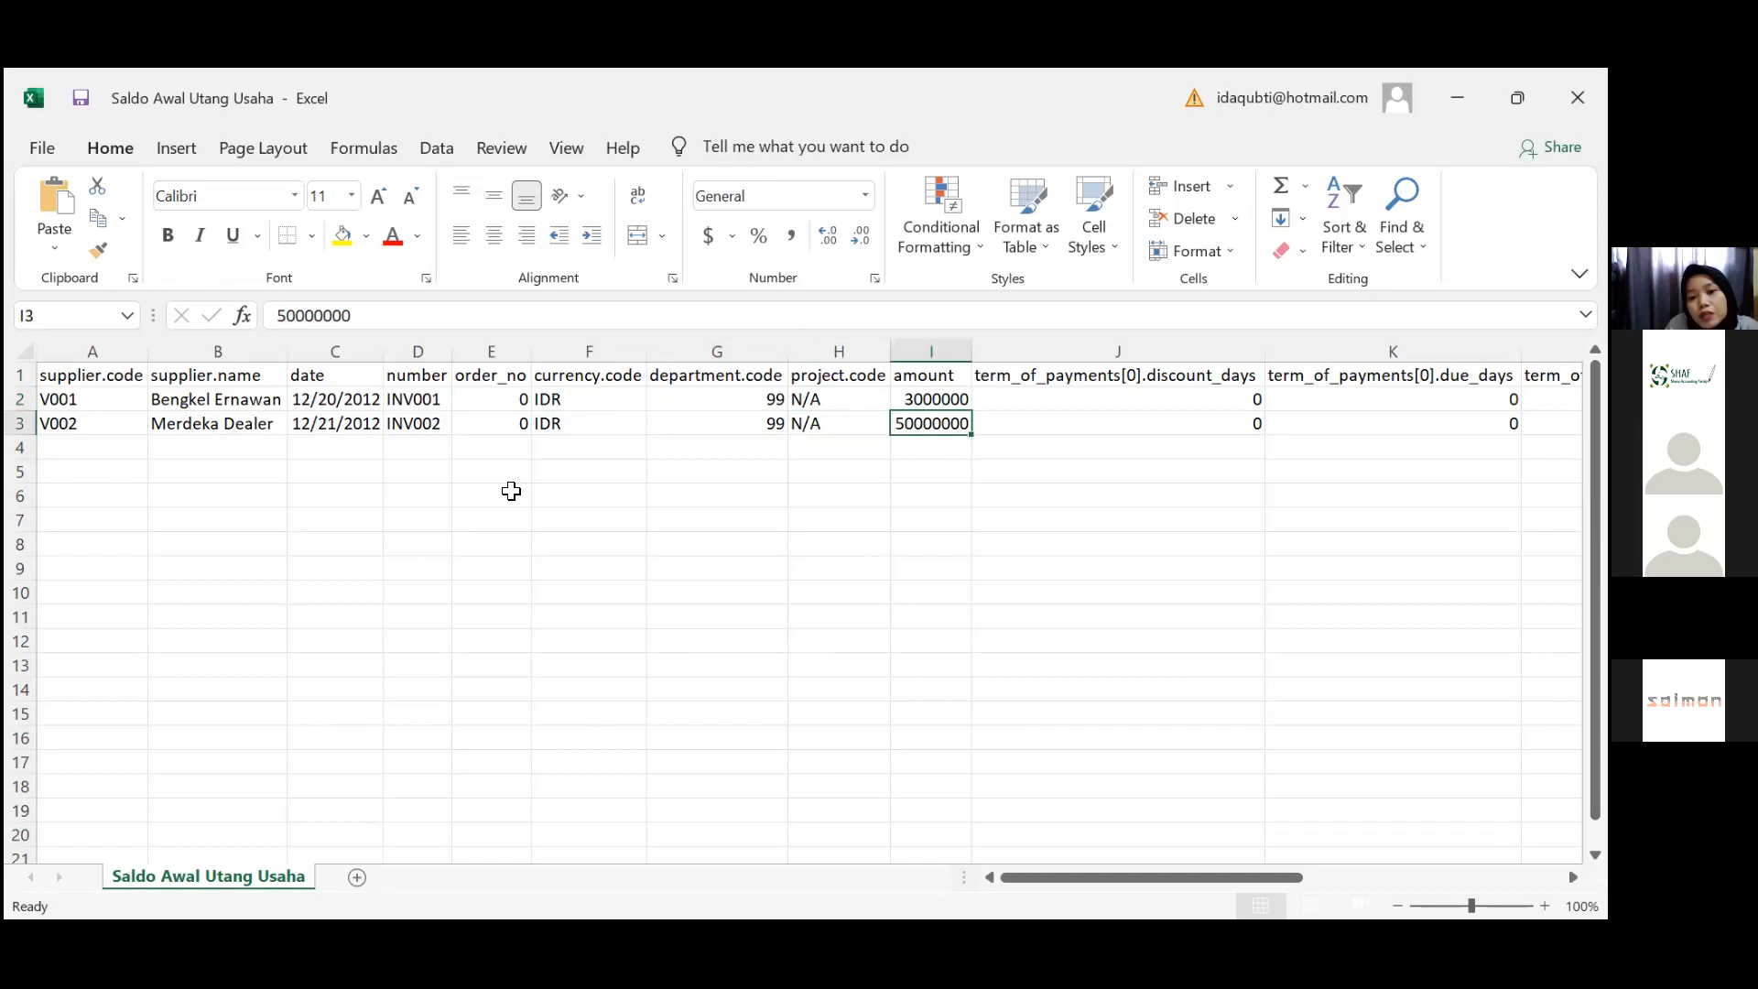
key(Right)
key(Right)
key(Right)
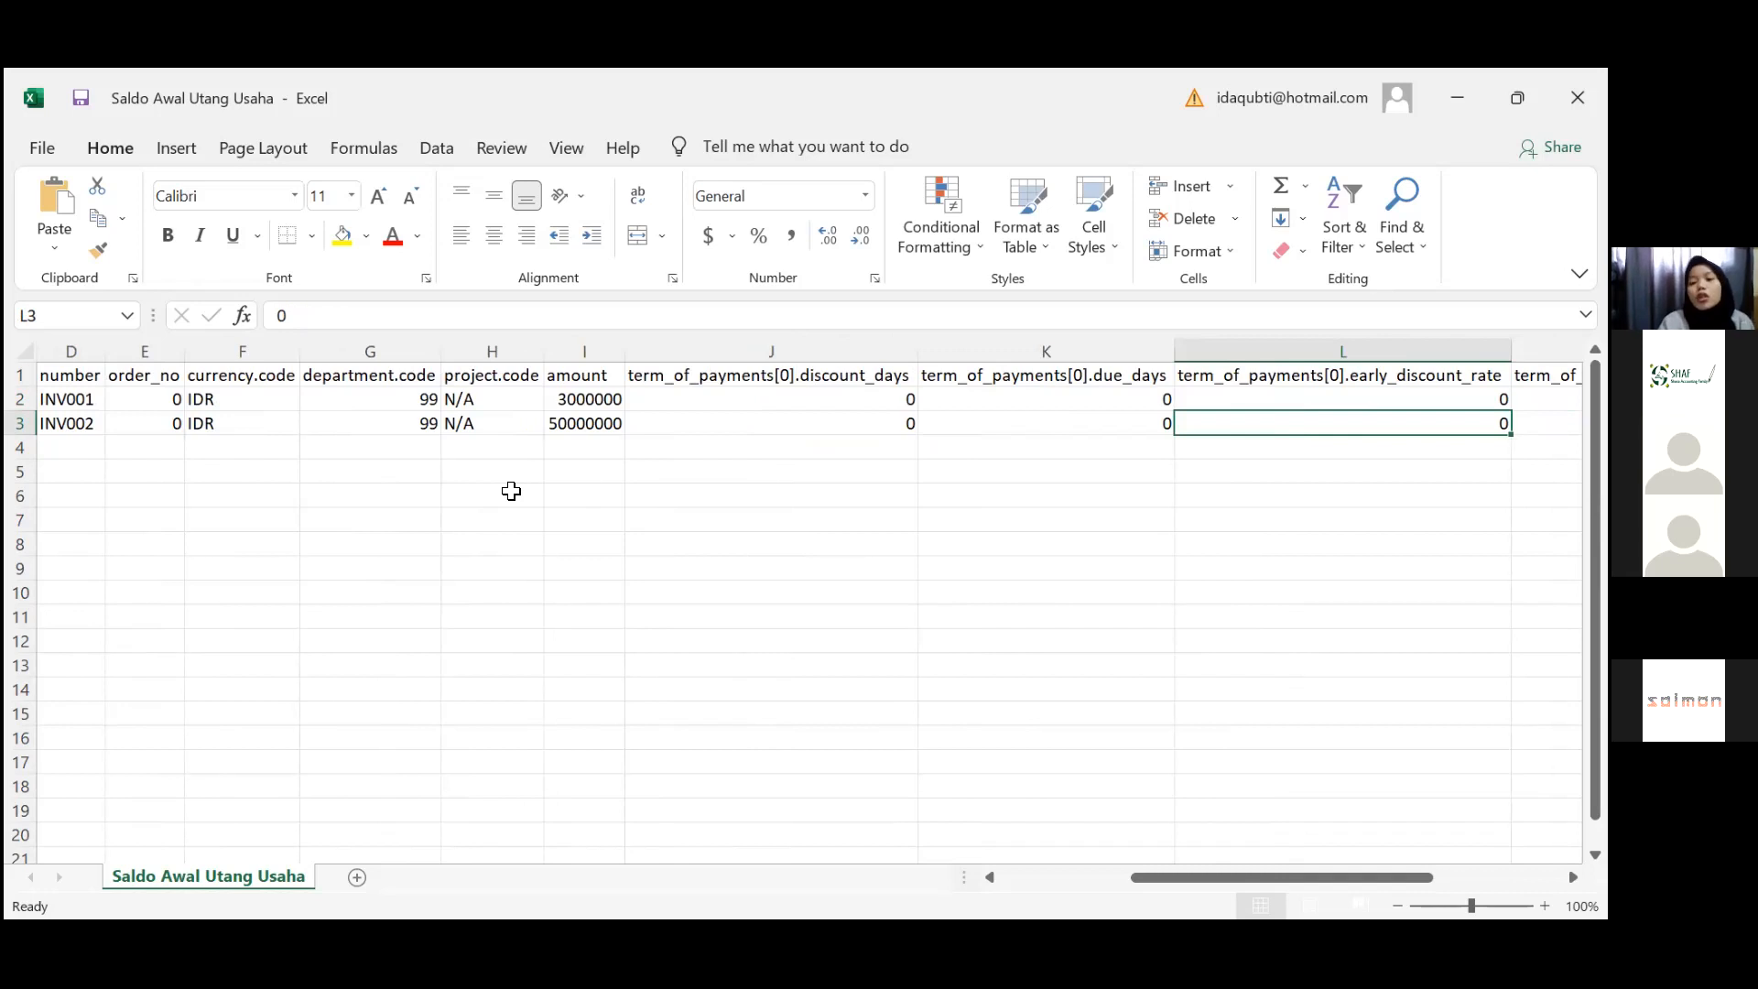
key(Down)
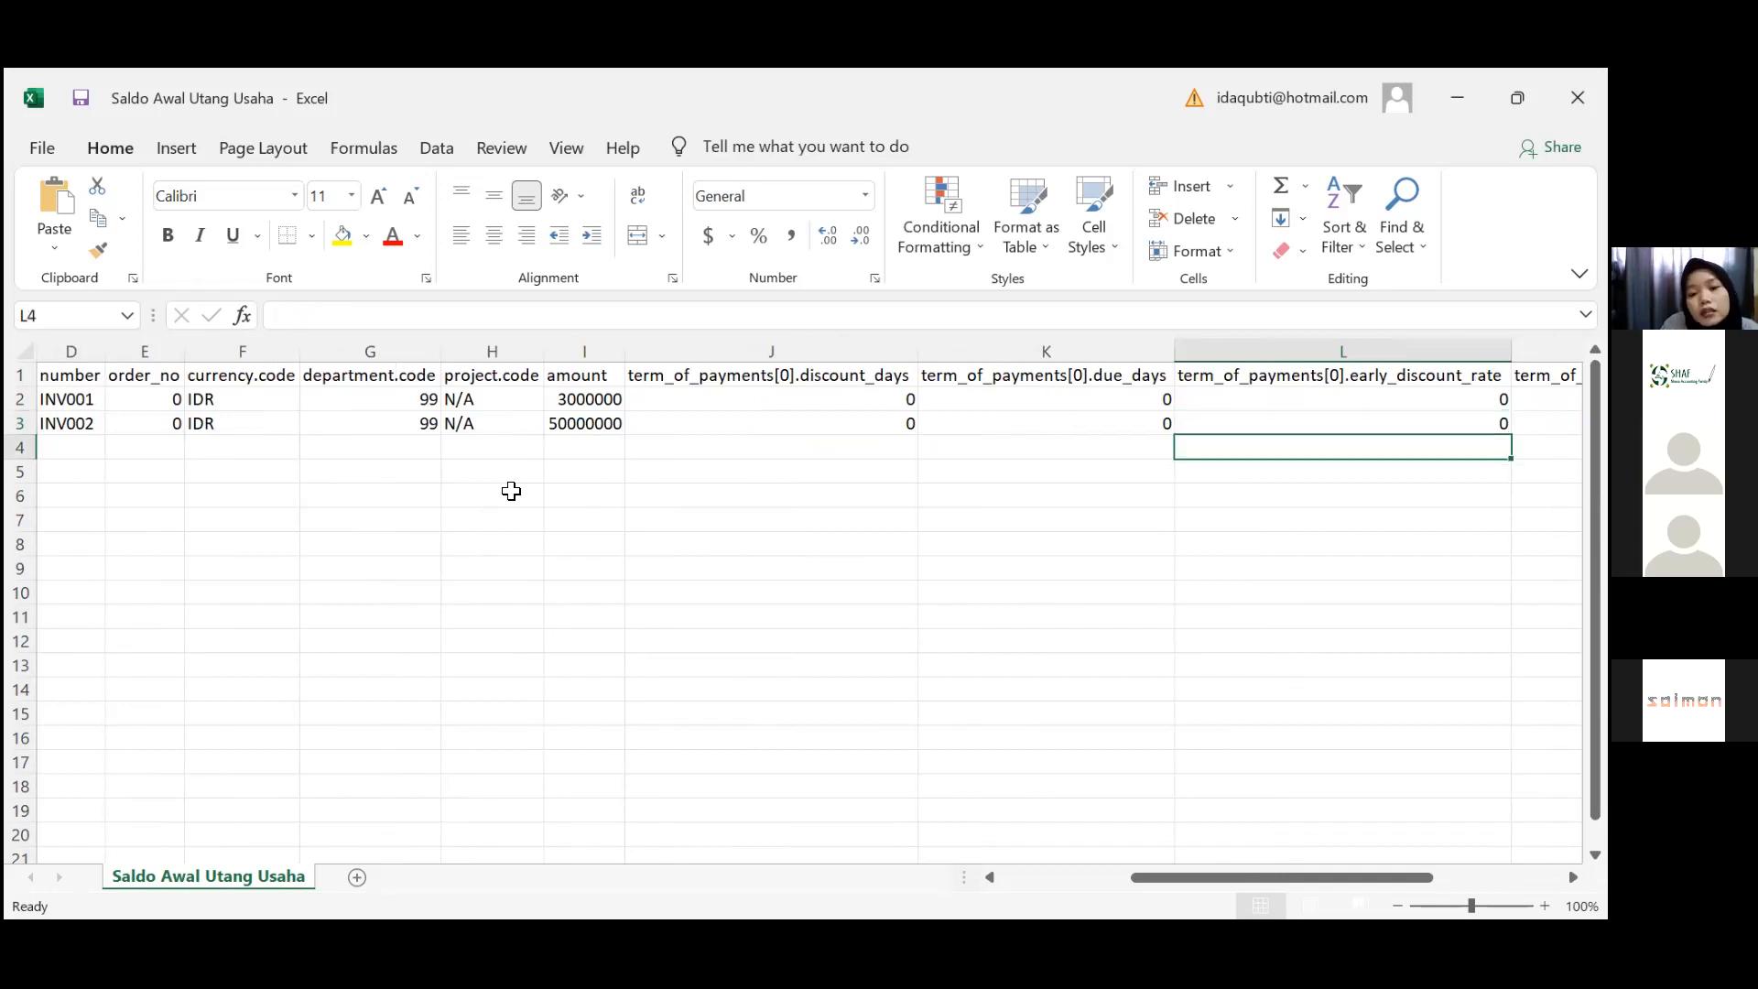
key(Left)
key(Left)
key(Left)
key(Up)
key(Up)
key(Right)
key(Right)
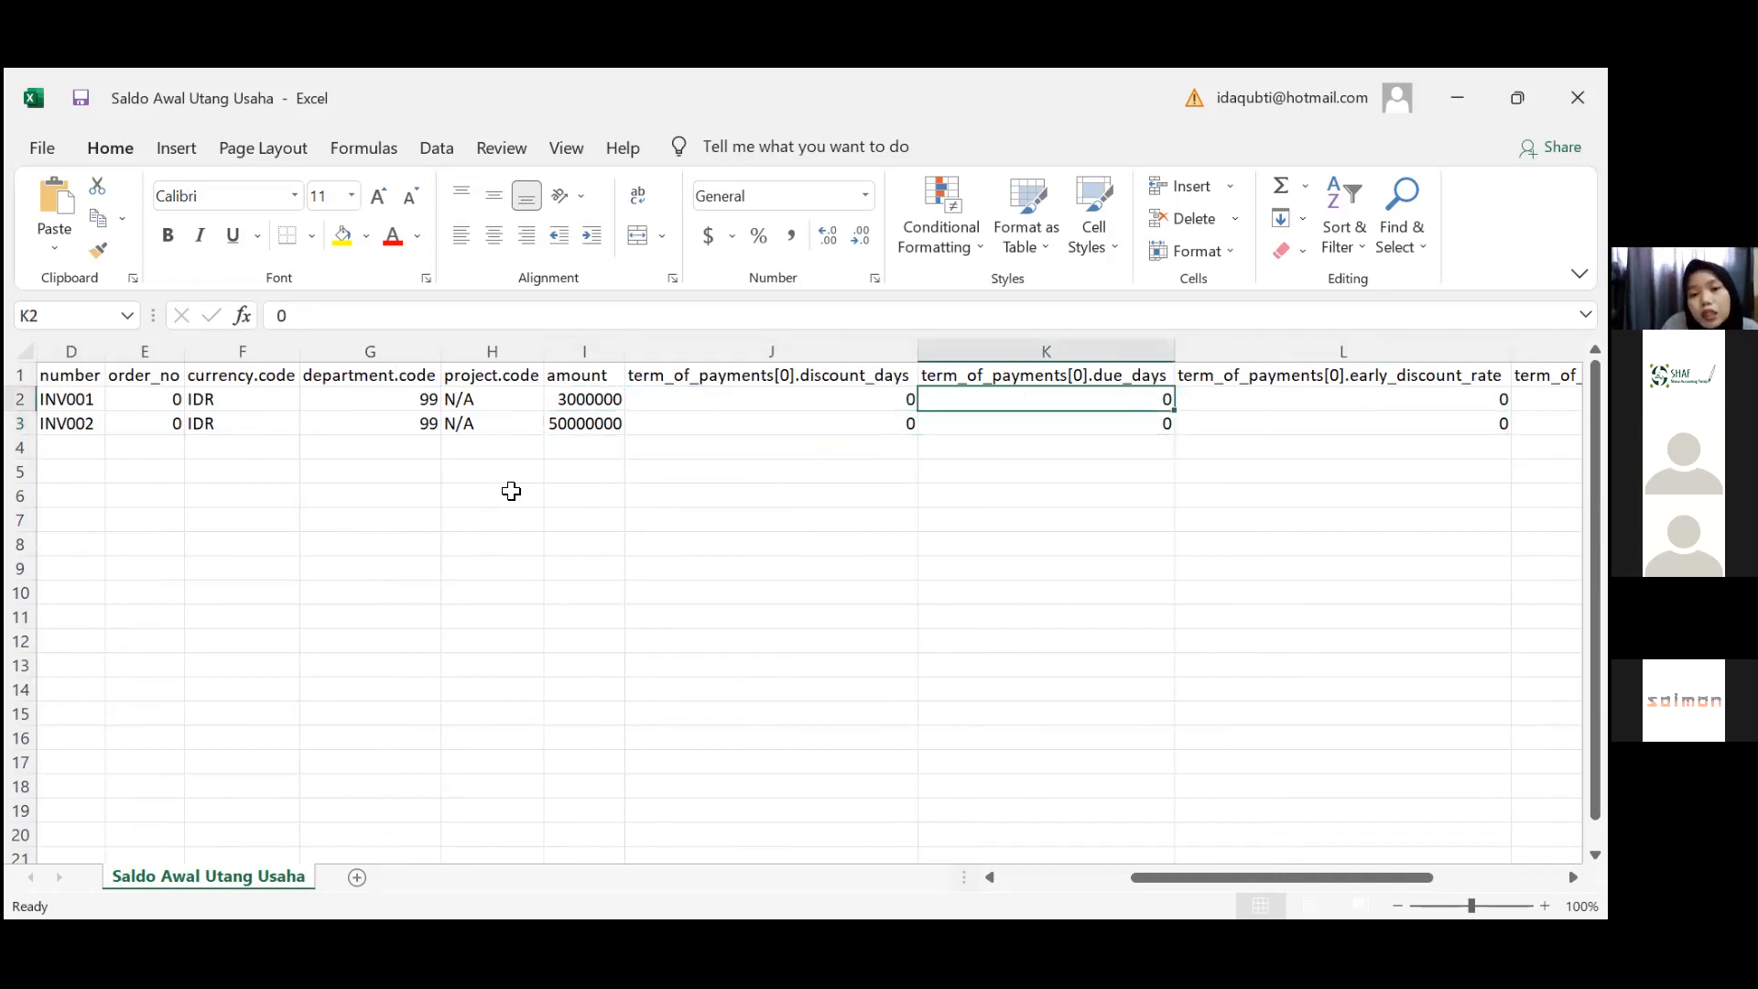
key(Left)
key(Right)
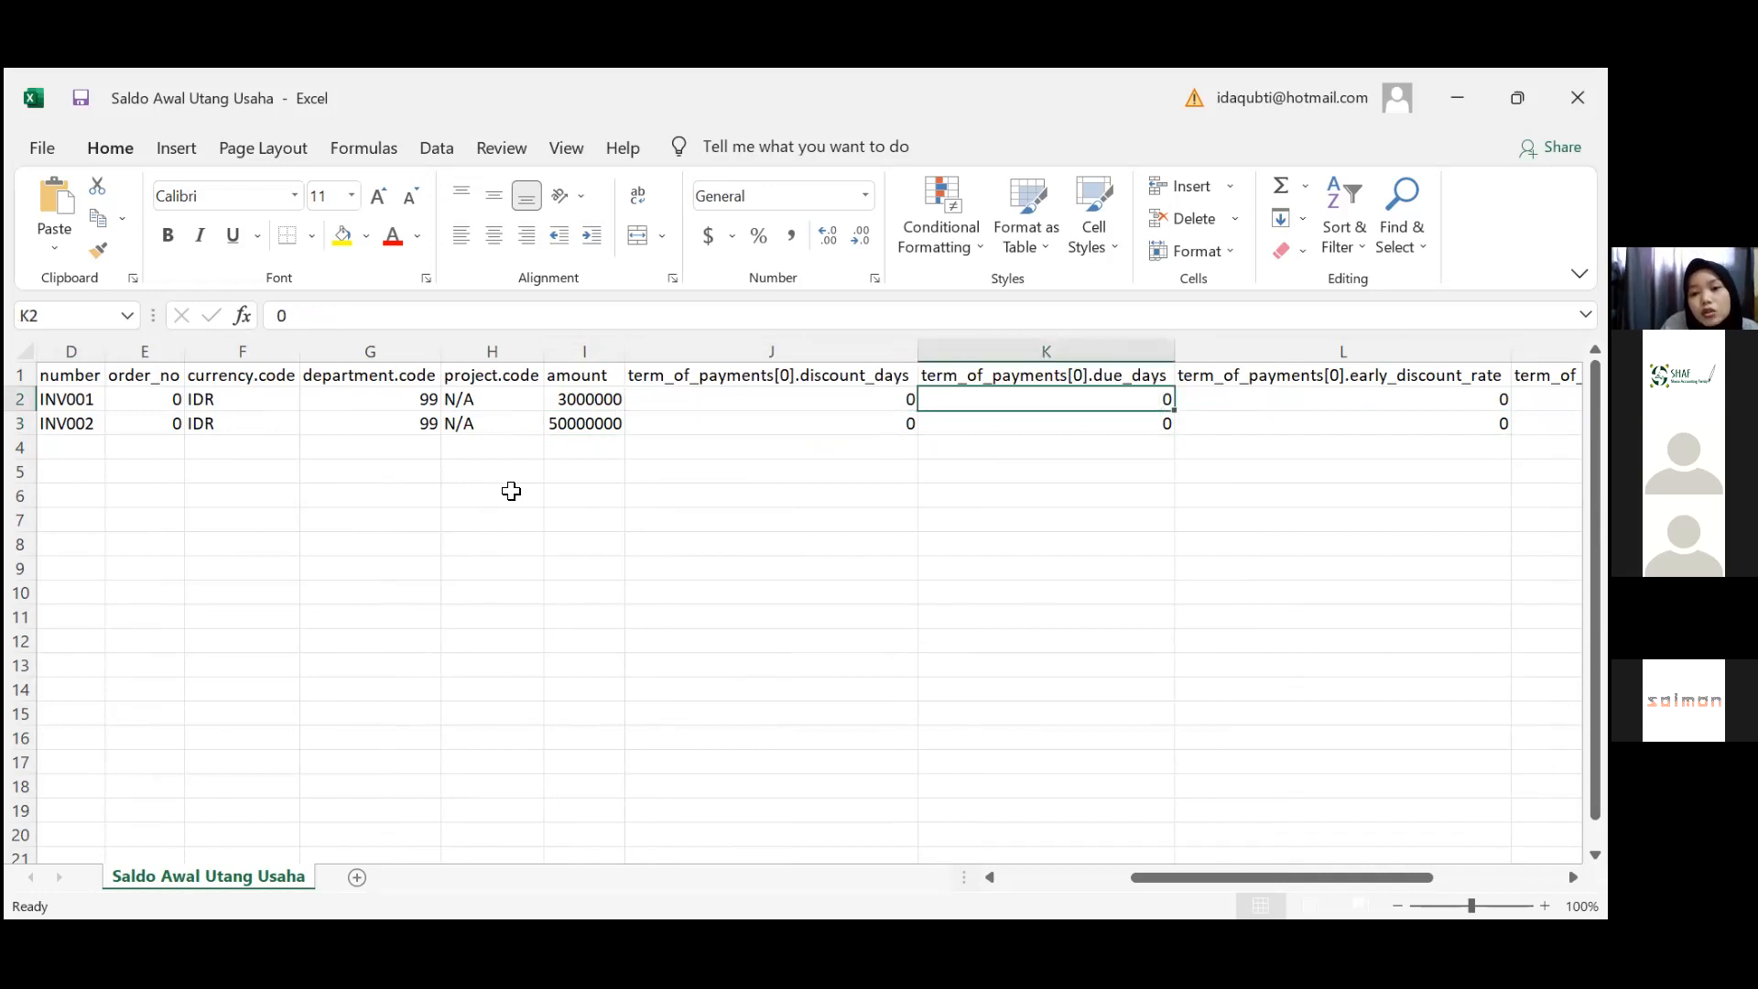
key(Right)
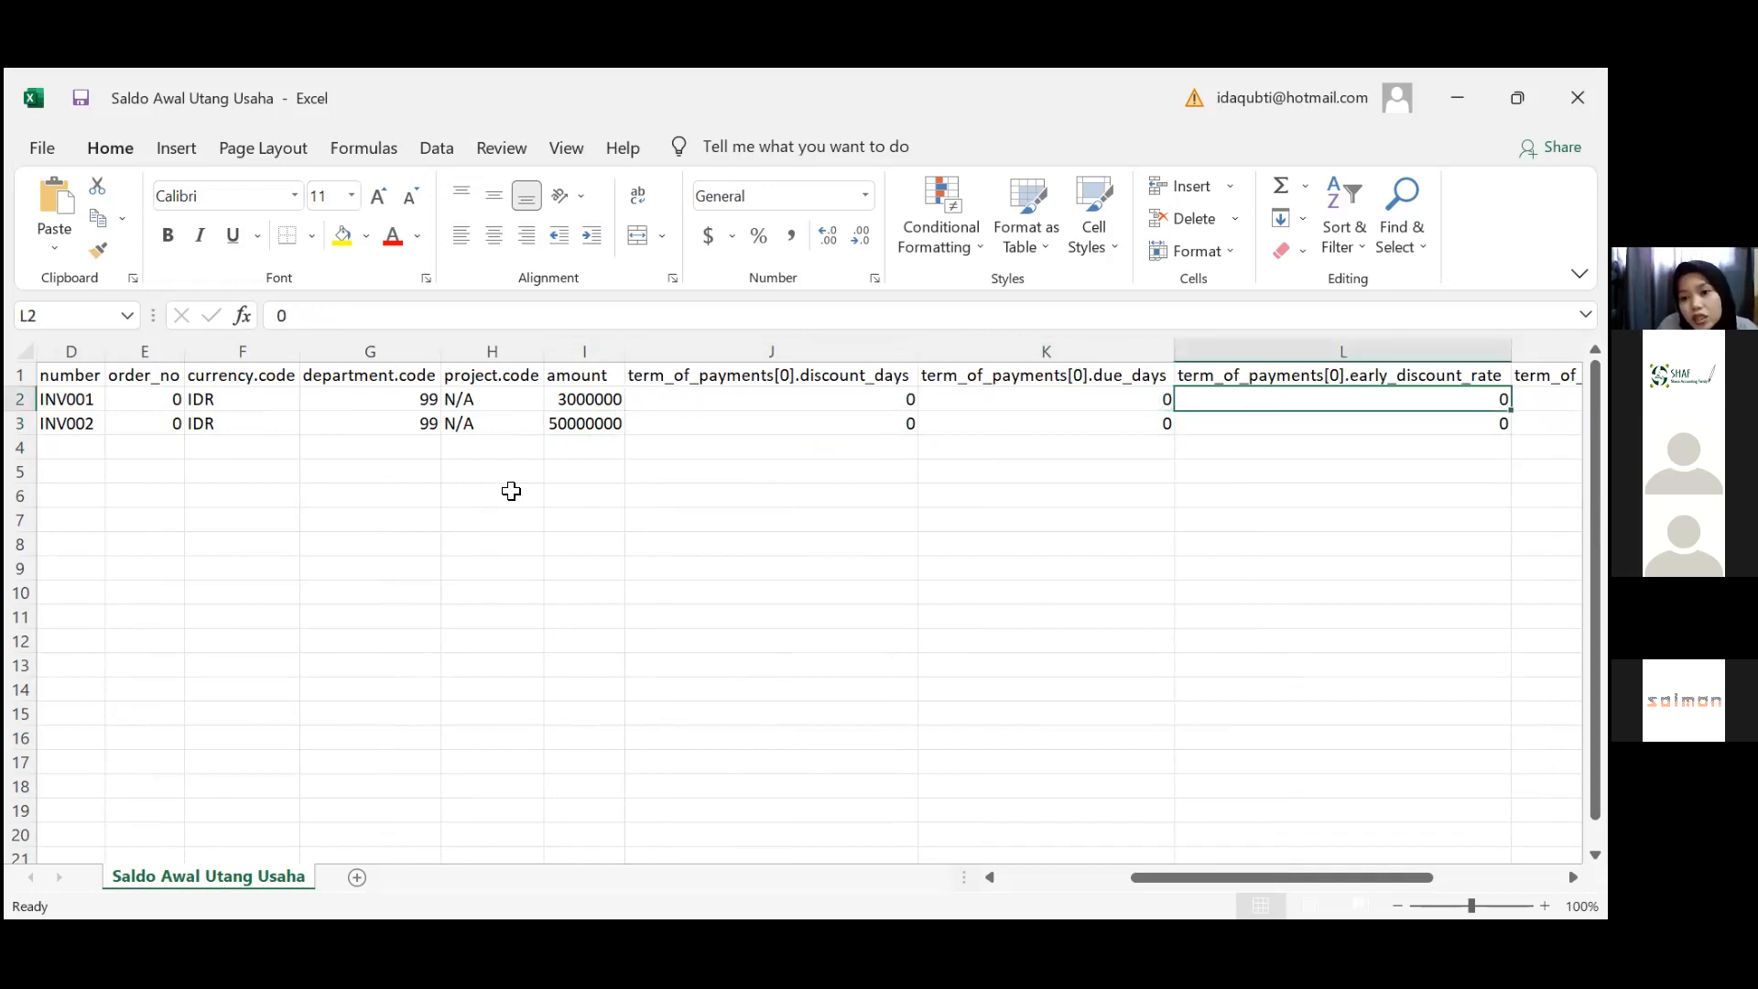
scroll(511, 492, right, 3)
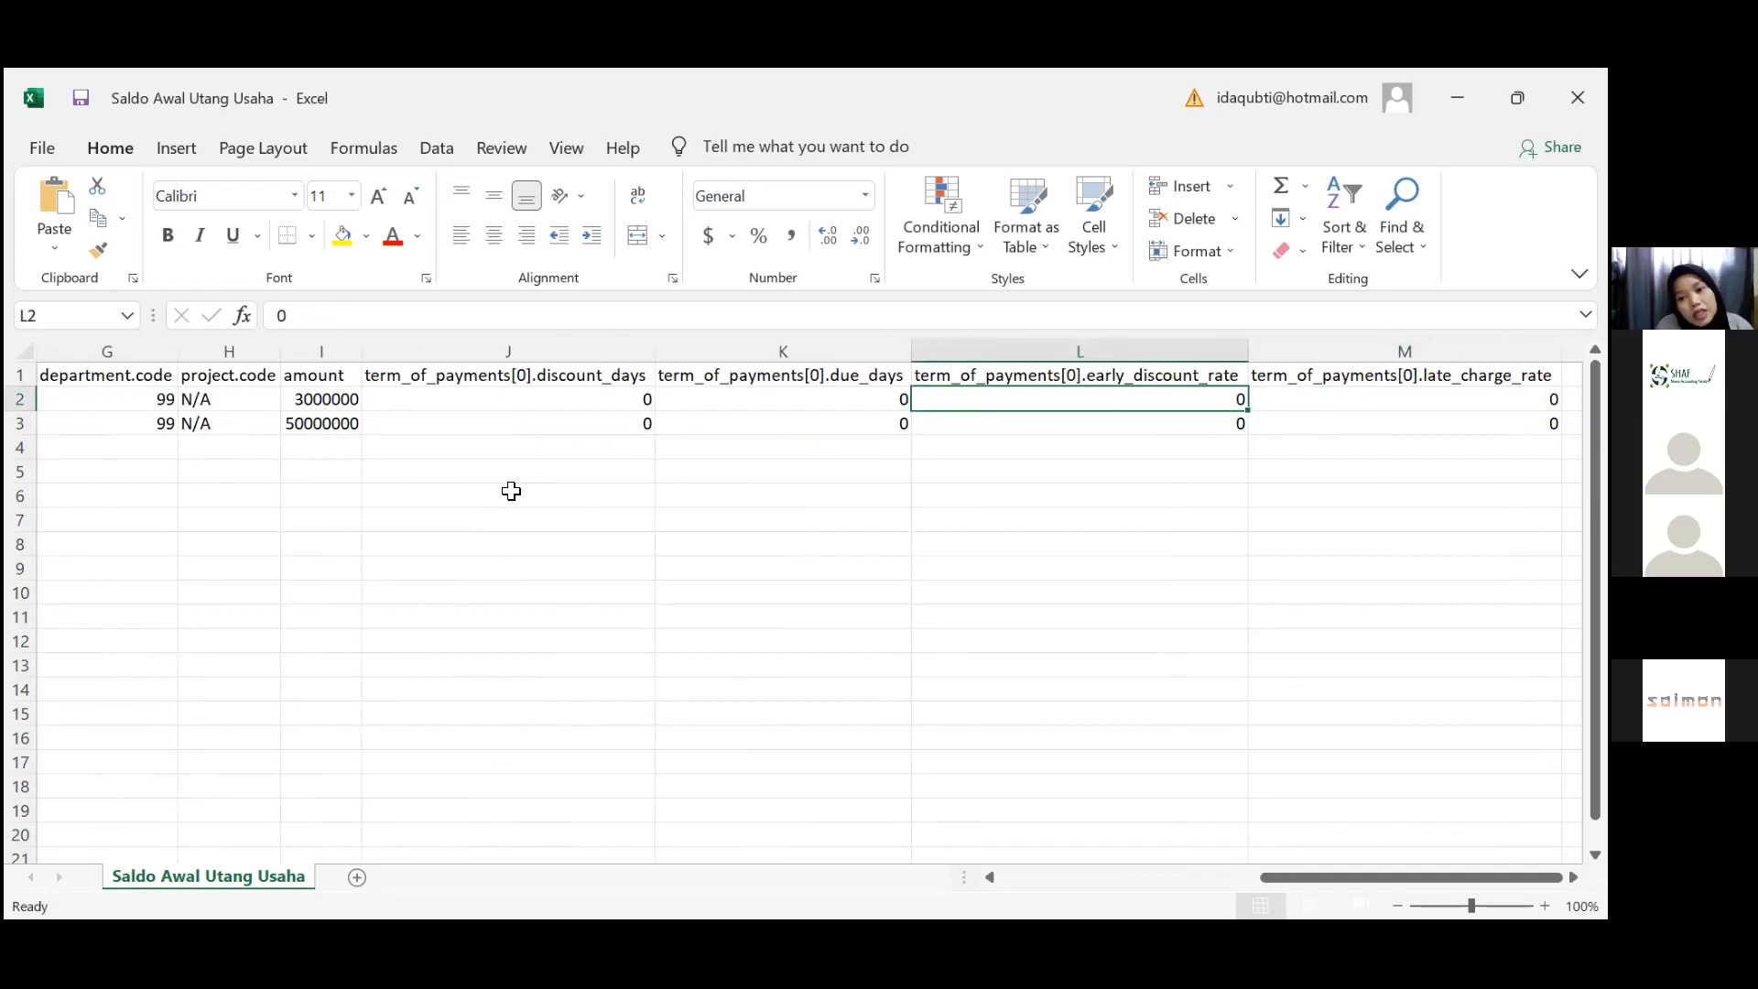
key(Right)
scroll(511, 492, right, 1)
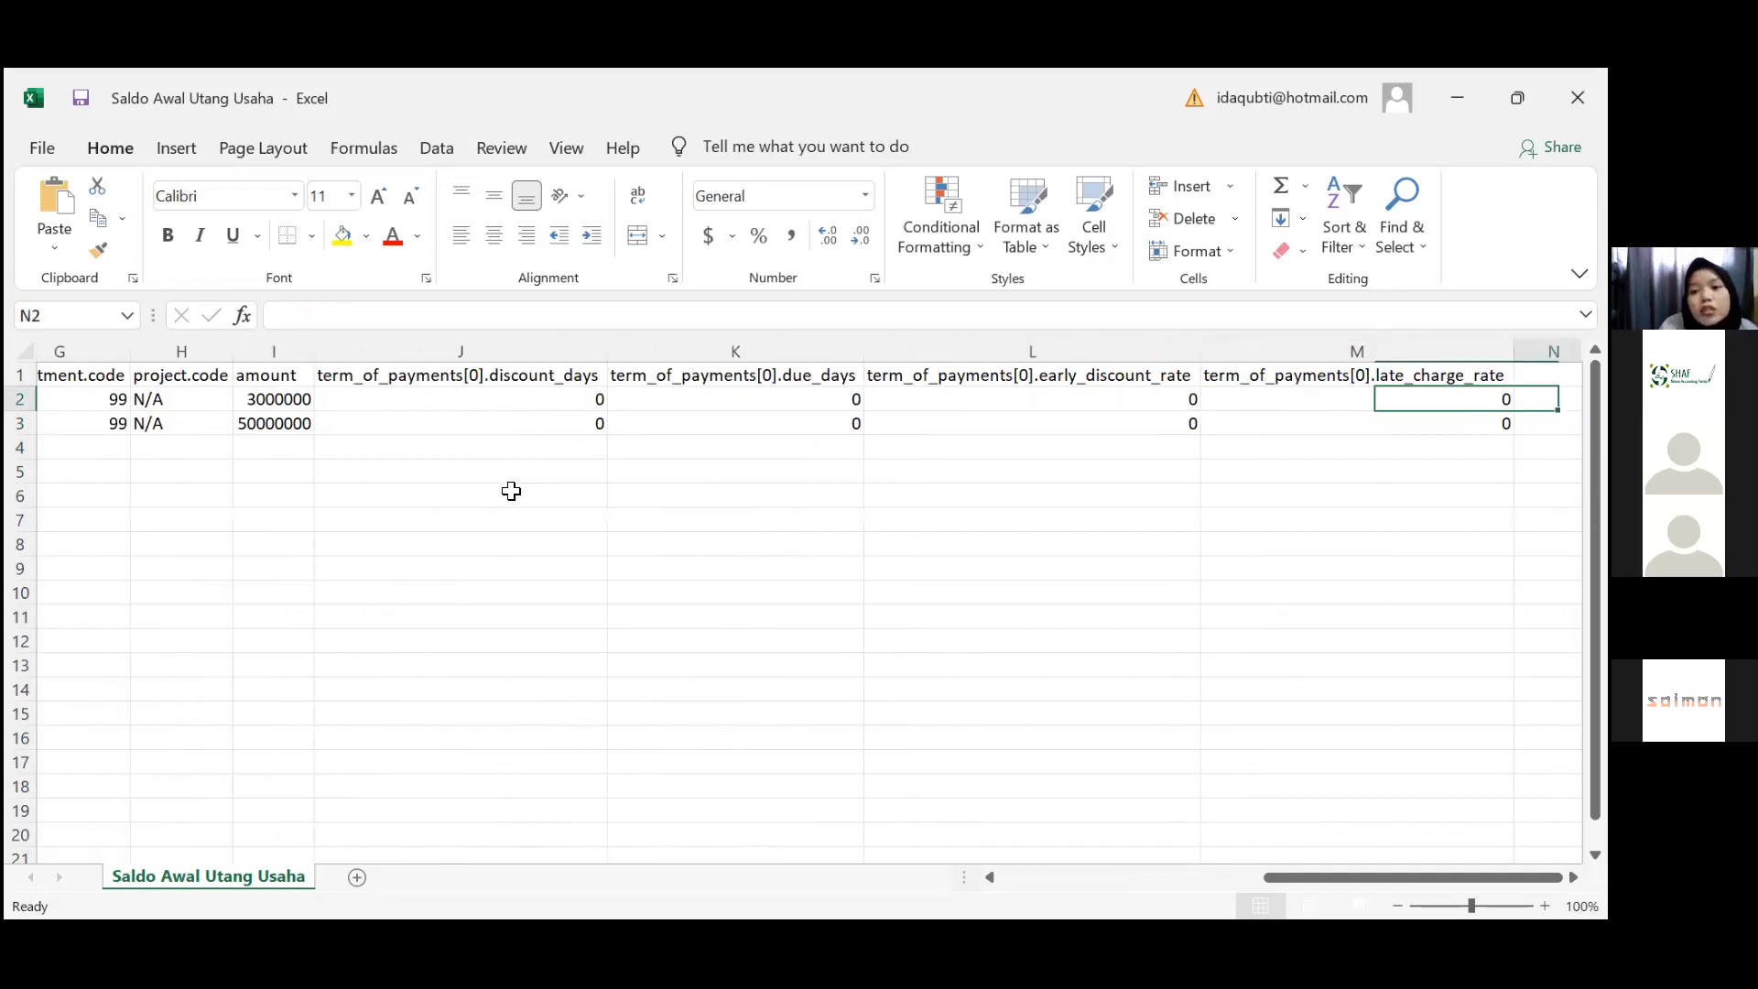
key(Left)
key(Right)
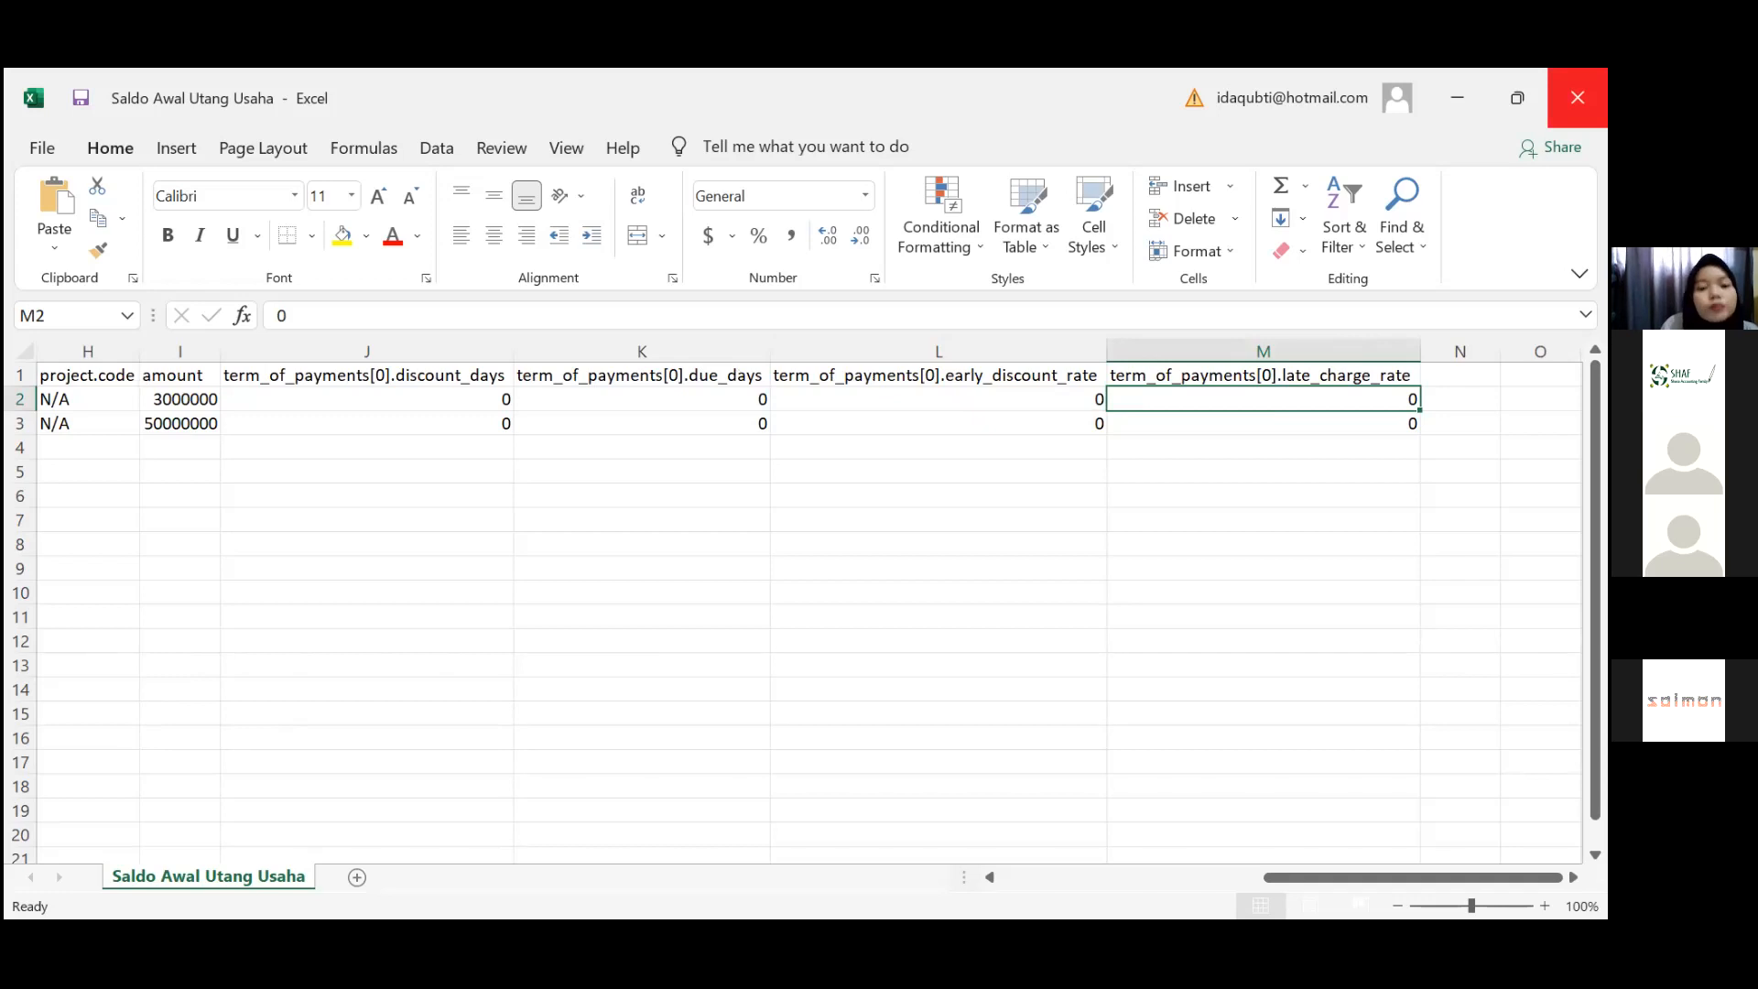
click(1578, 98)
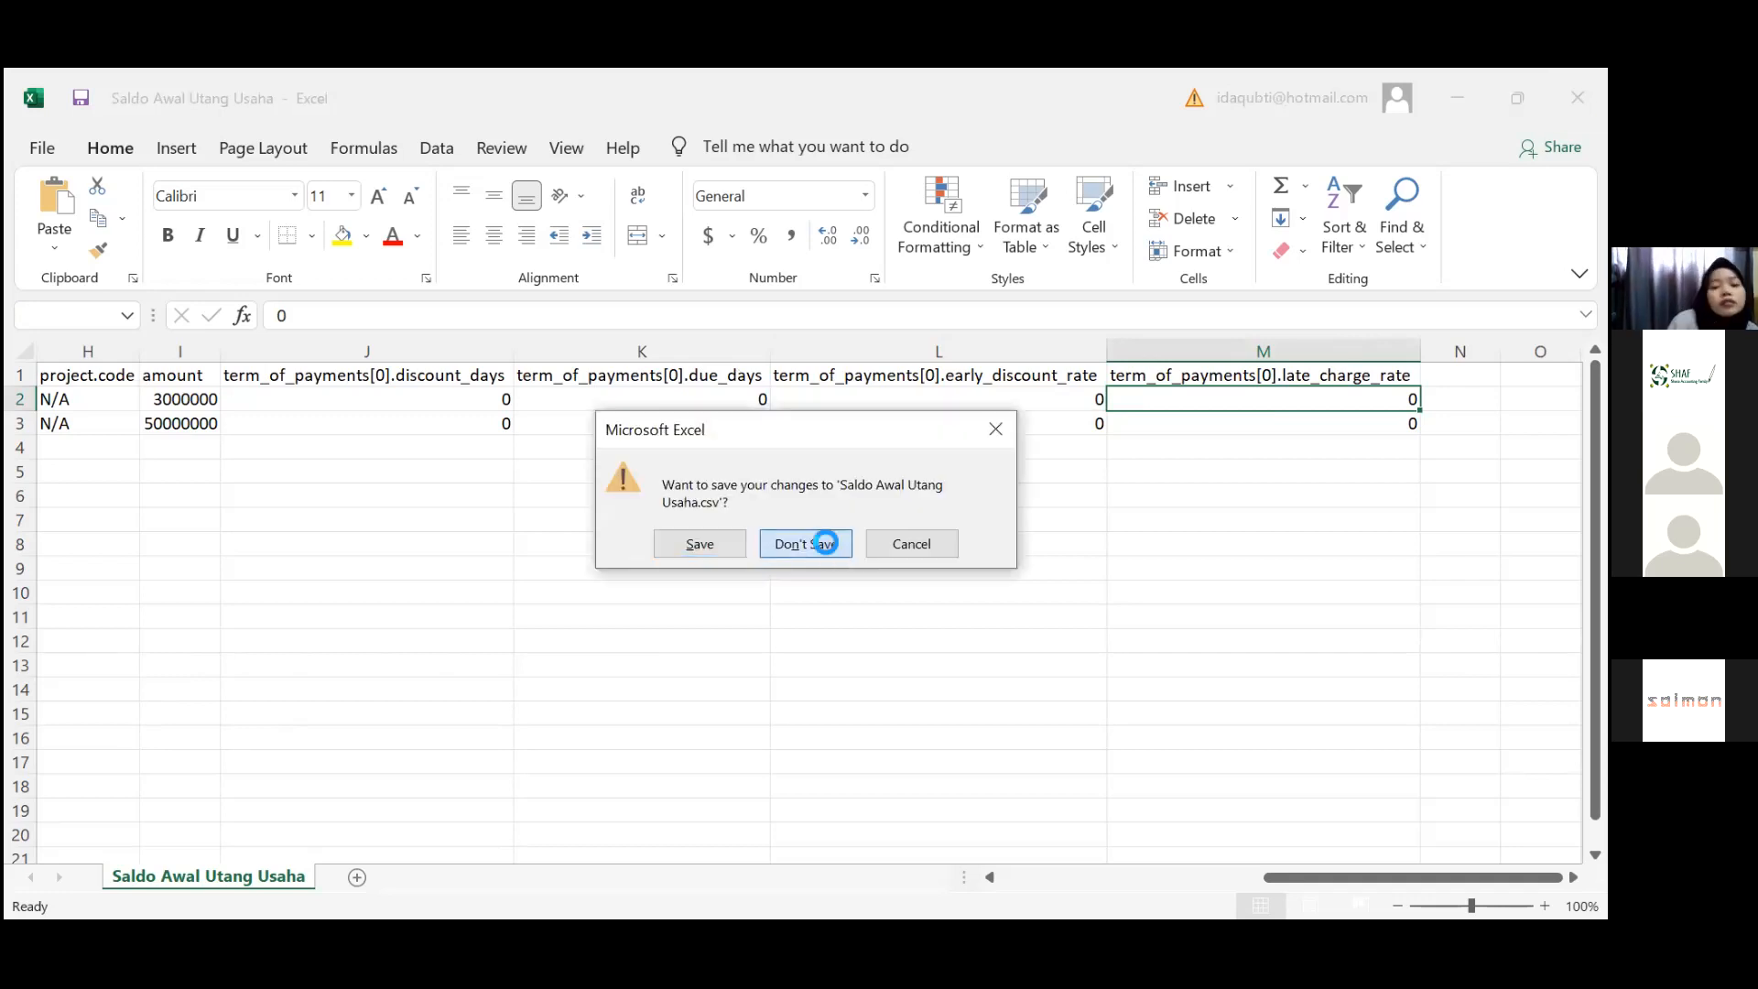
Discard the CSV changes and import Saldo Awal Utang Usaha into Zahir's payable opening balances
click(825, 543)
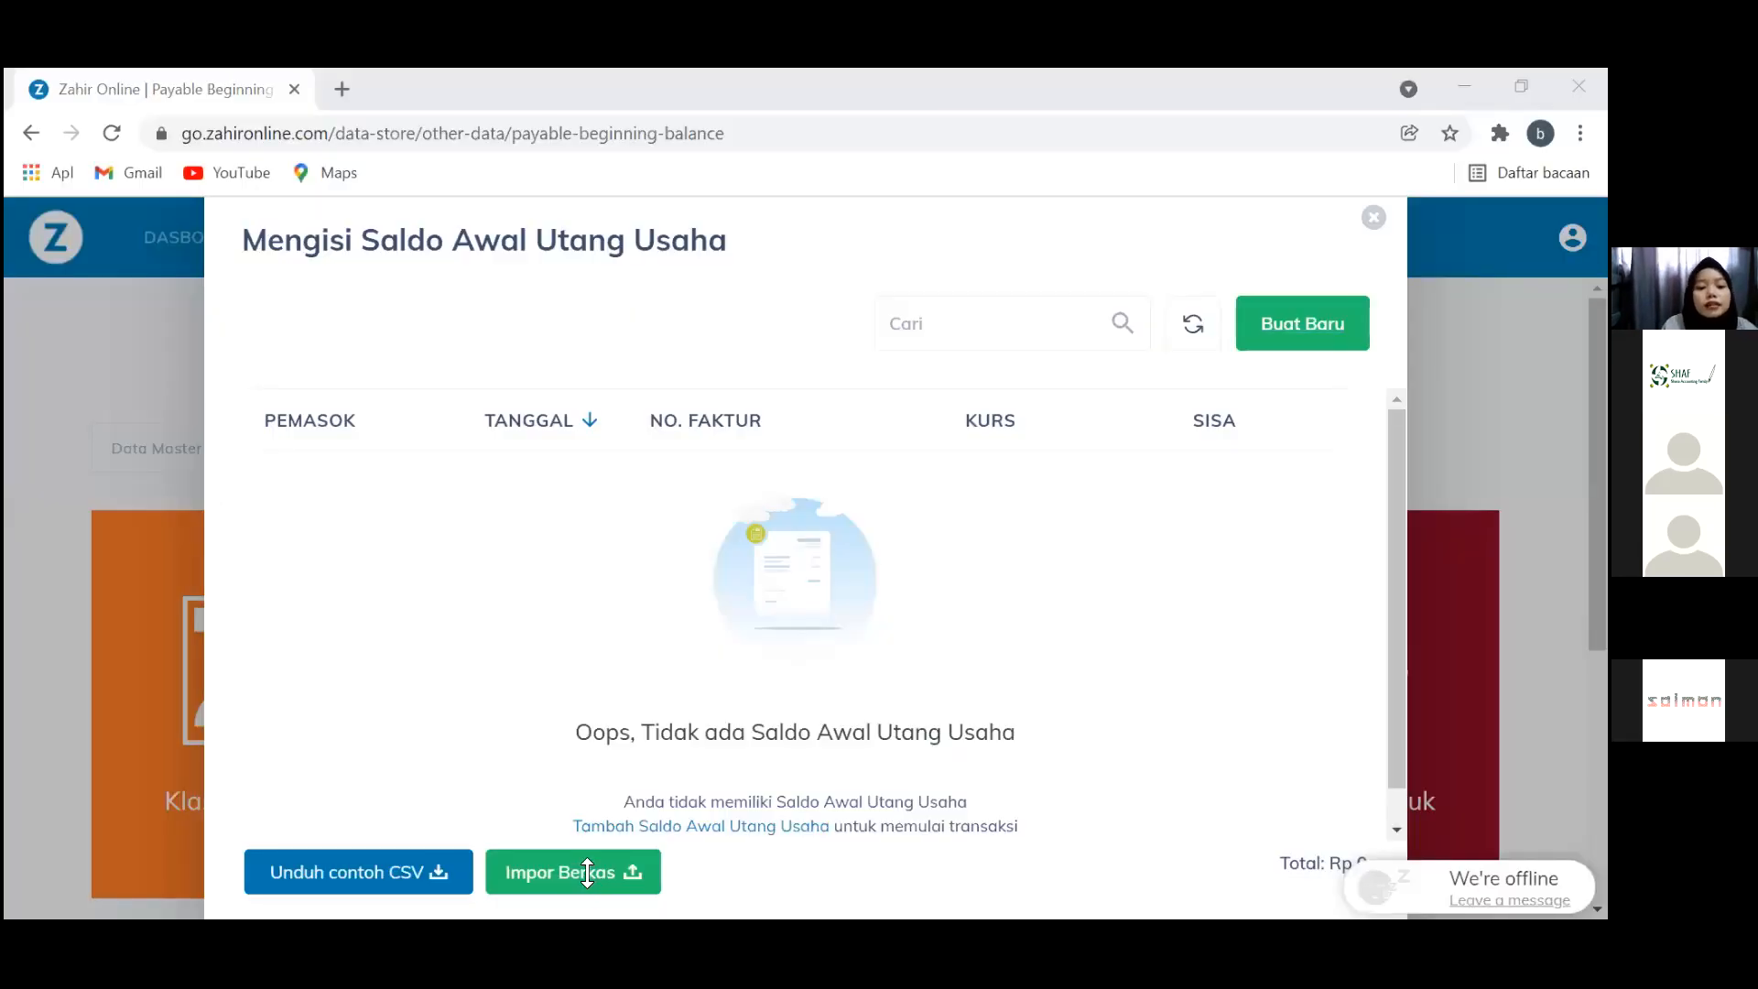
click(586, 872)
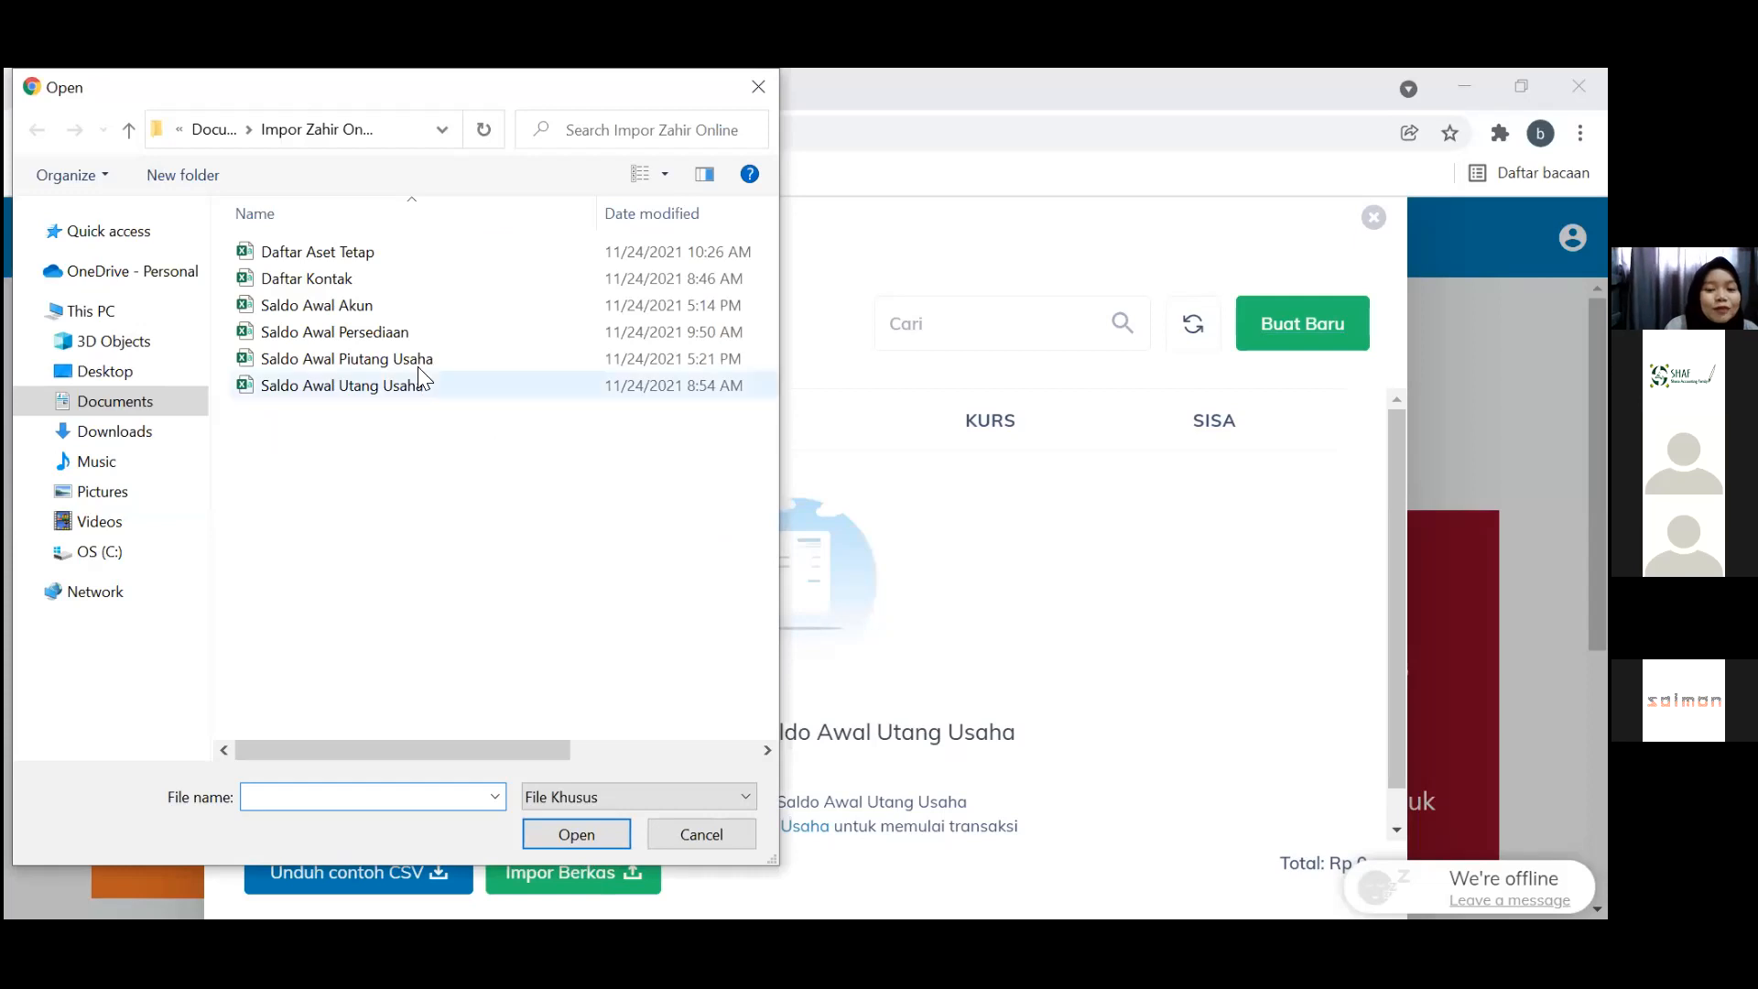
double_click(417, 392)
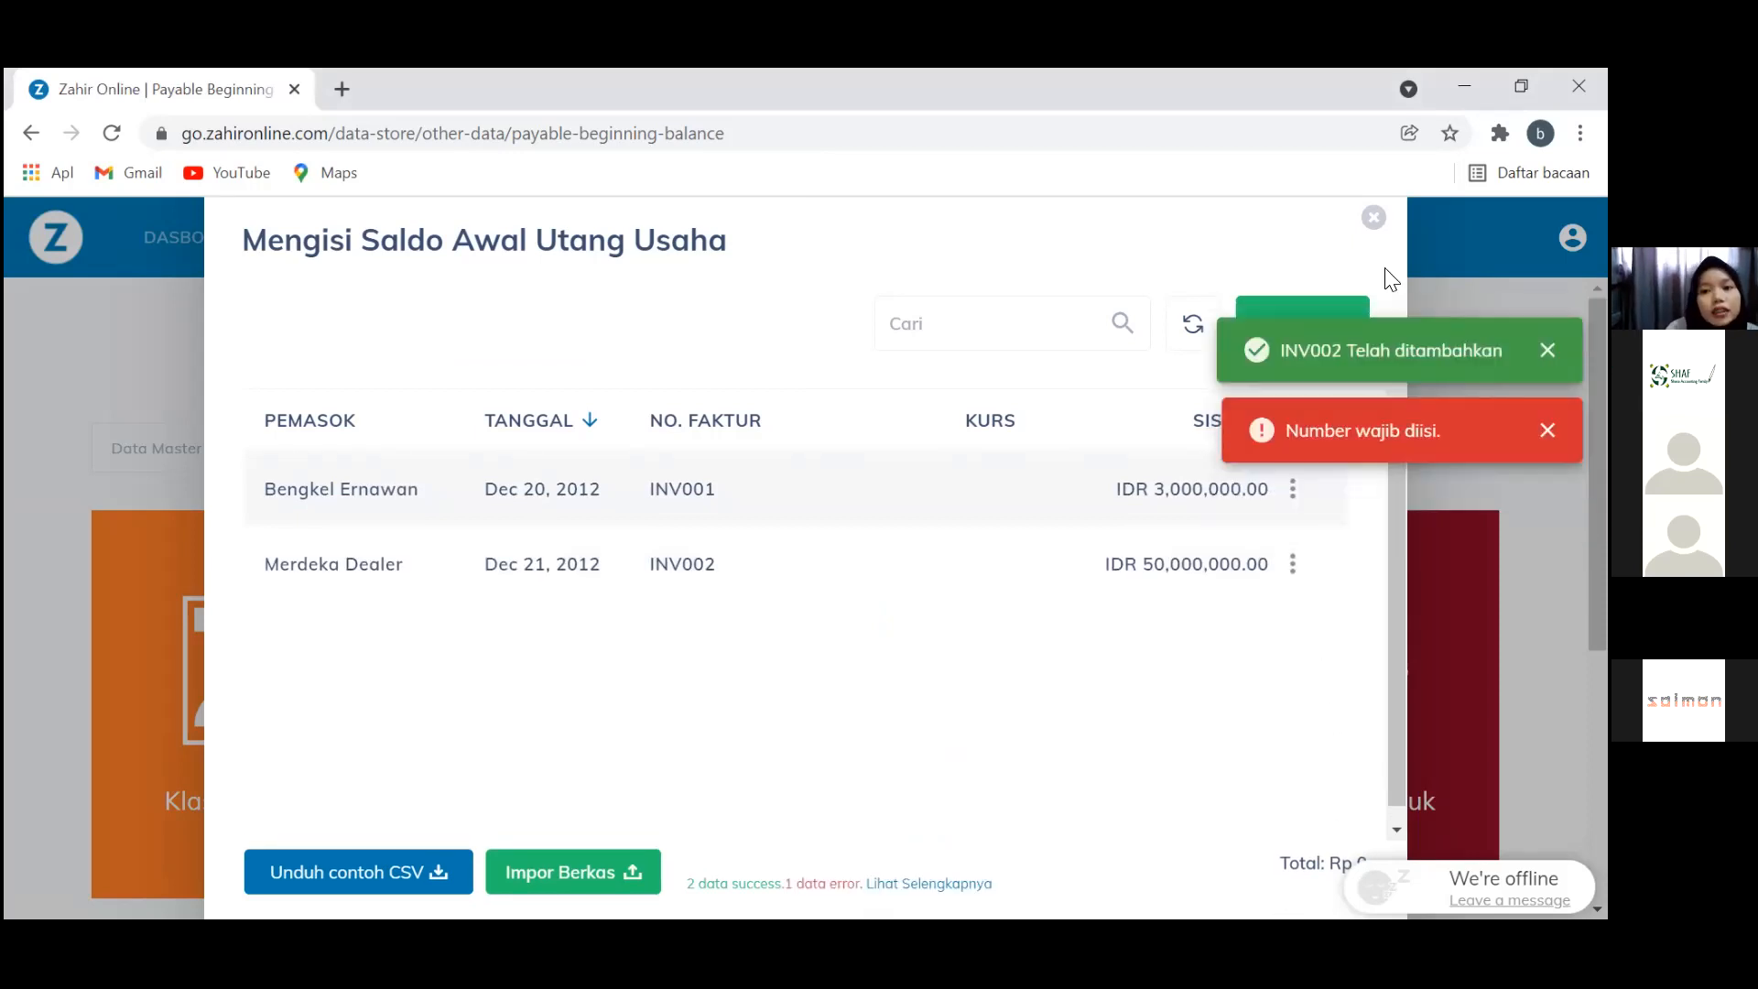
click(1371, 221)
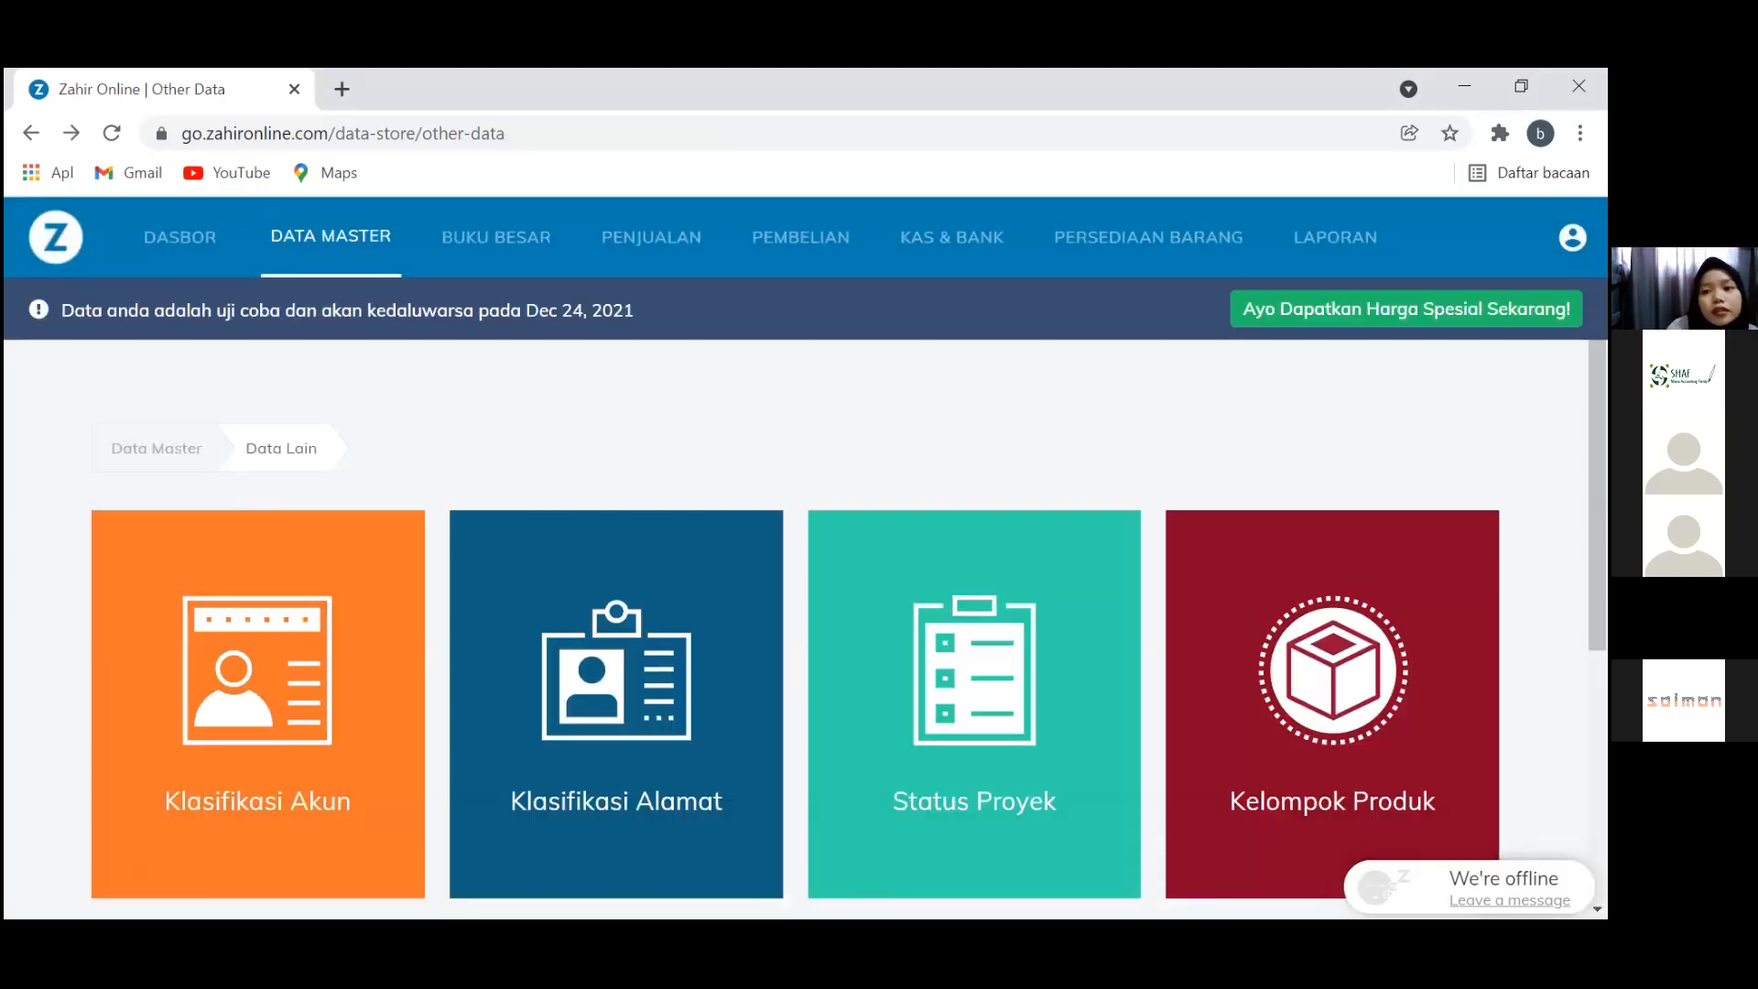
Import the Saldo Awal Persediaan file into the inventory opening balances (Saldo Awal > Persediaan)
click(1572, 237)
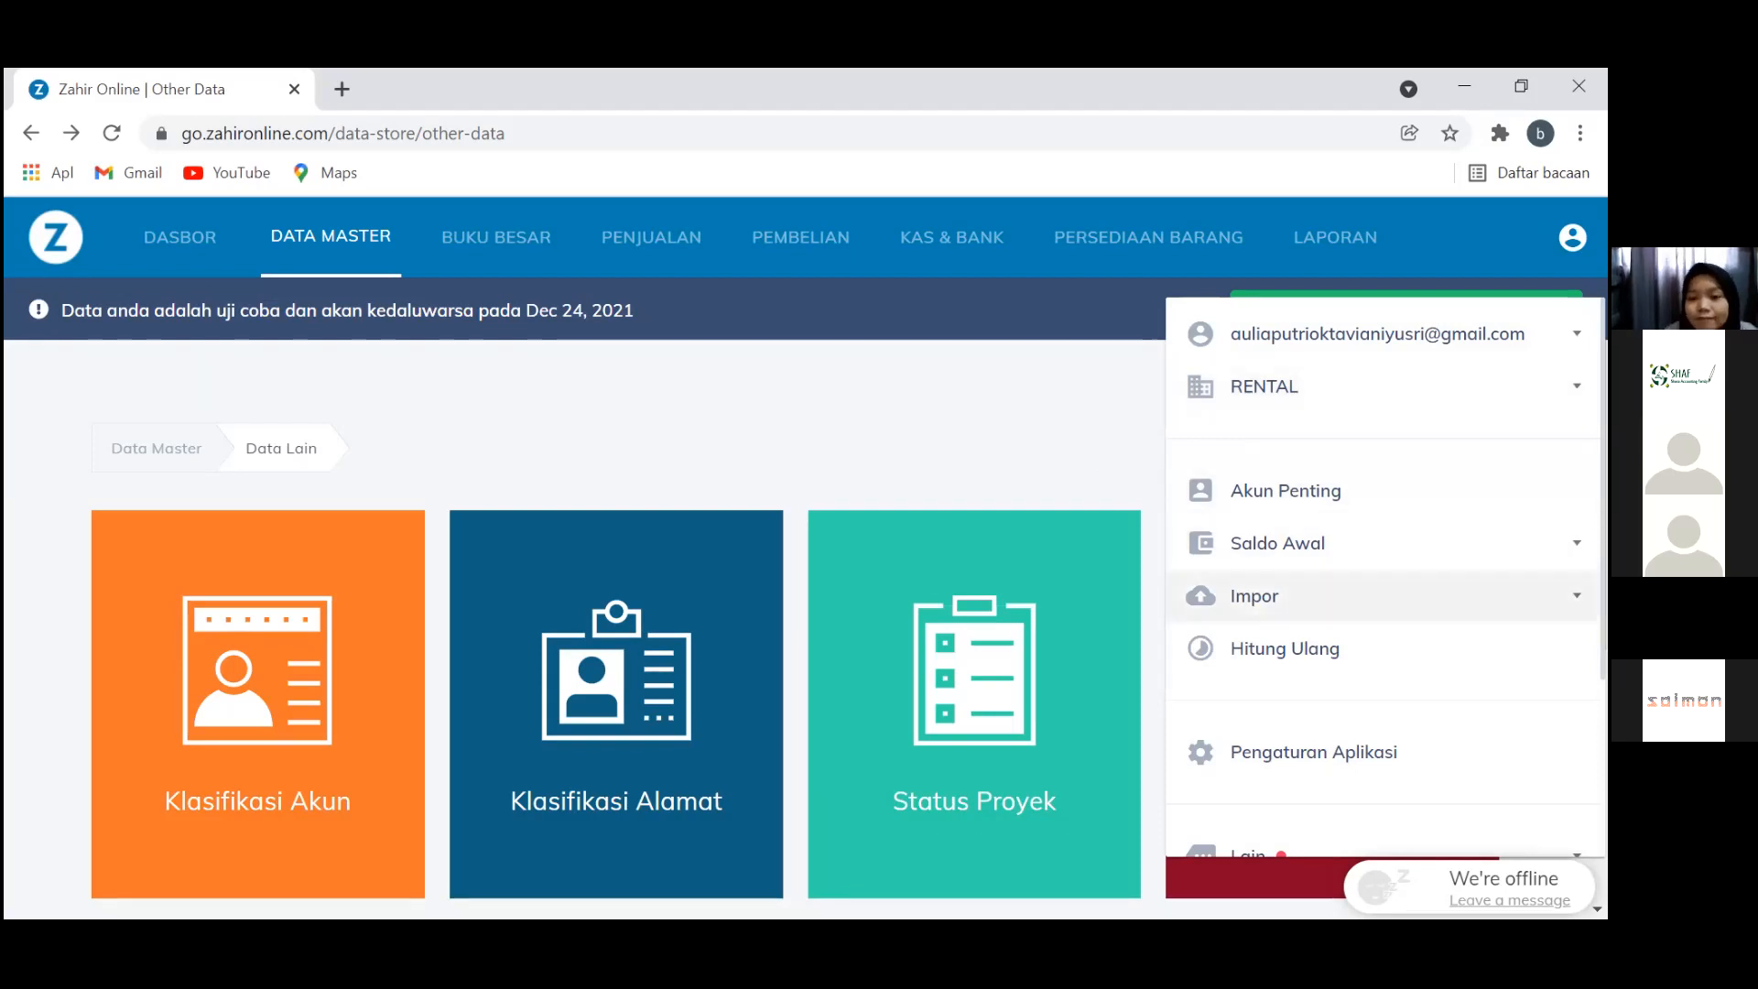
click(1282, 544)
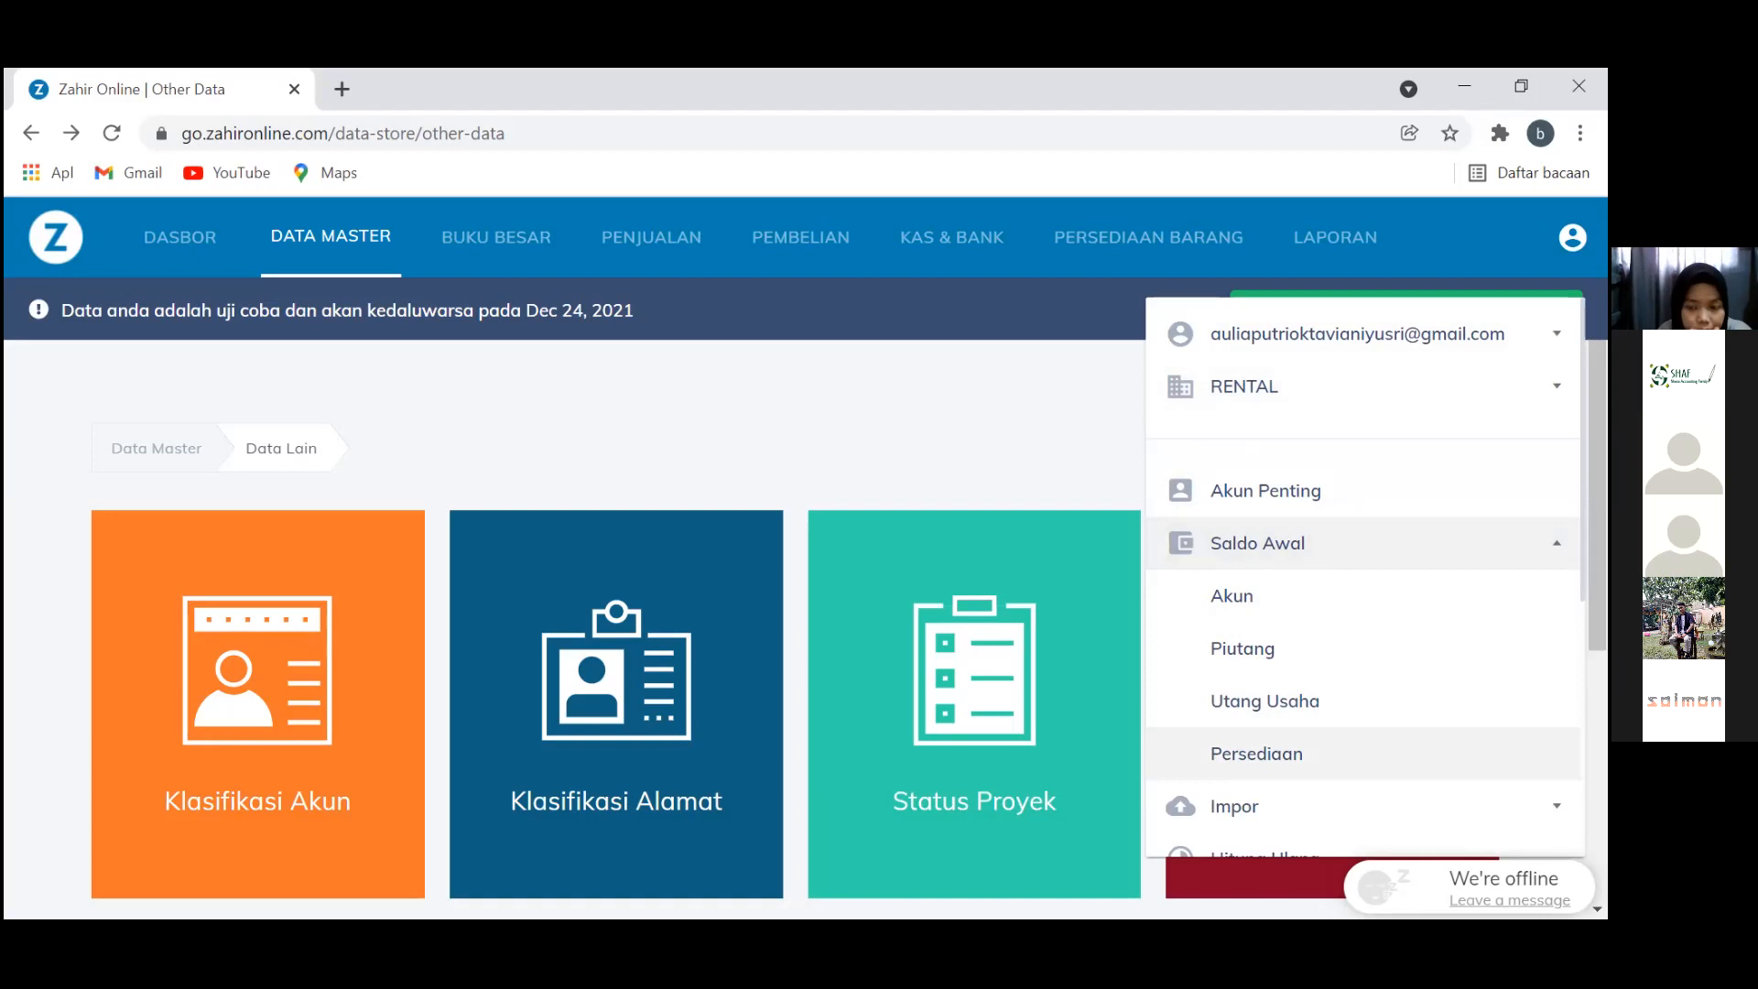
click(1256, 753)
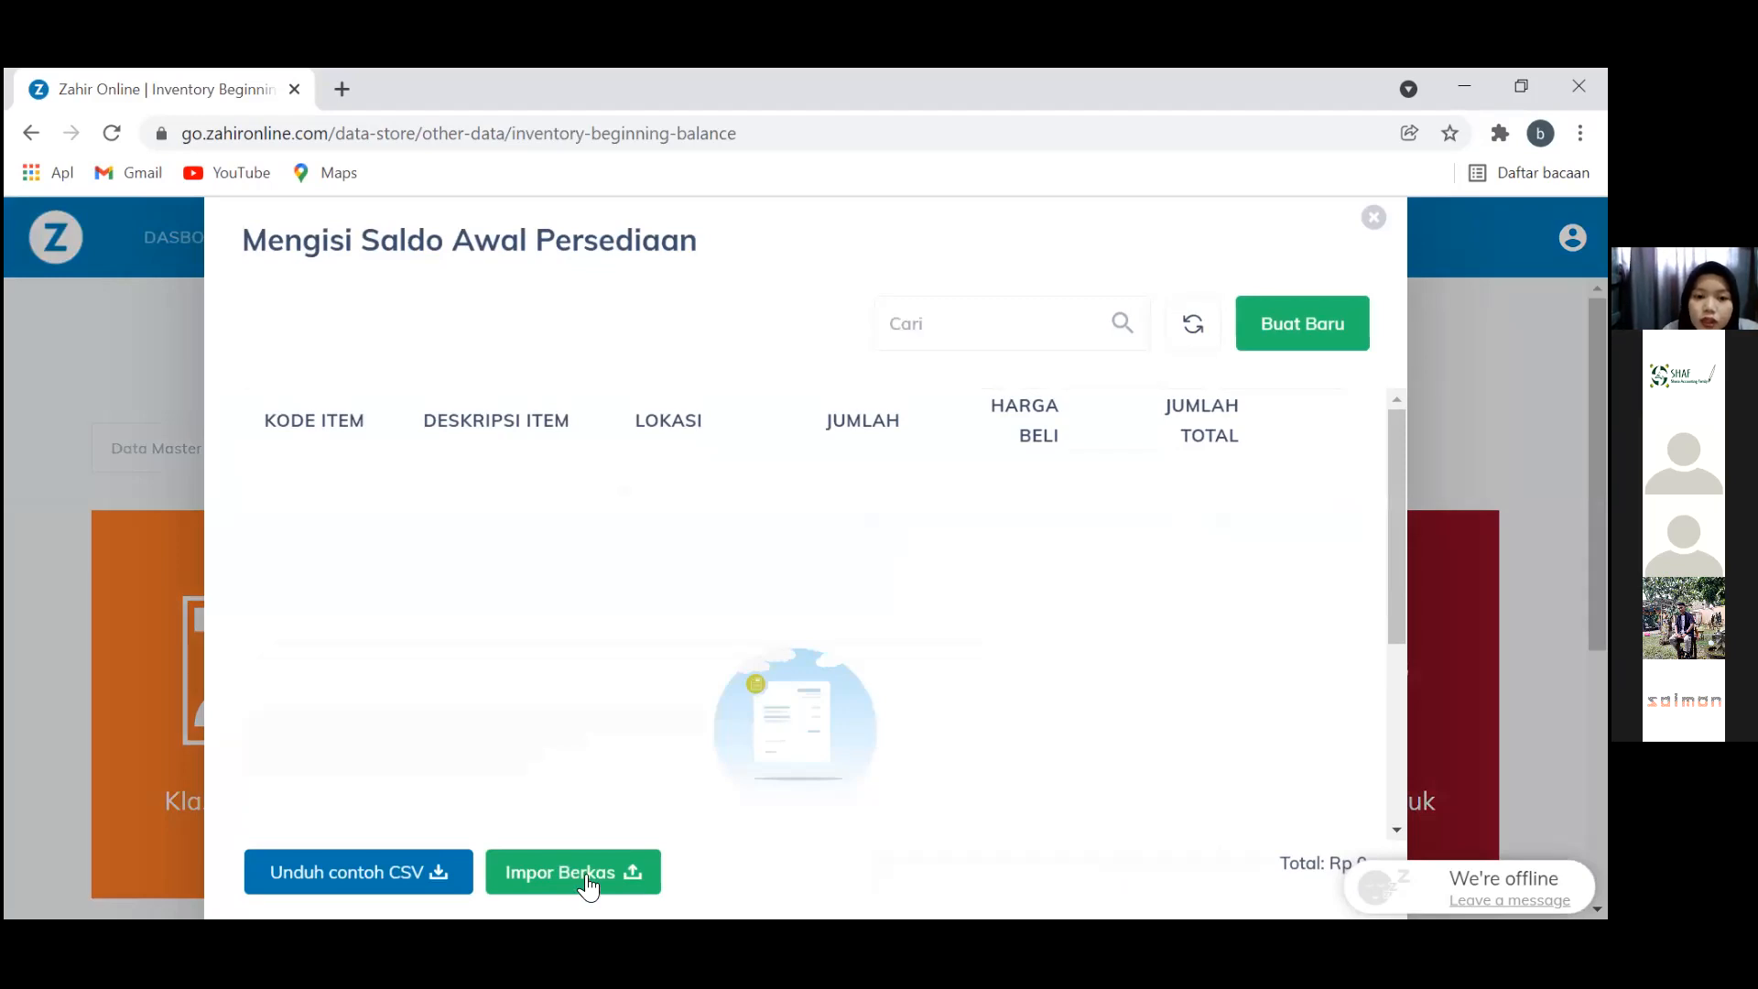
click(586, 873)
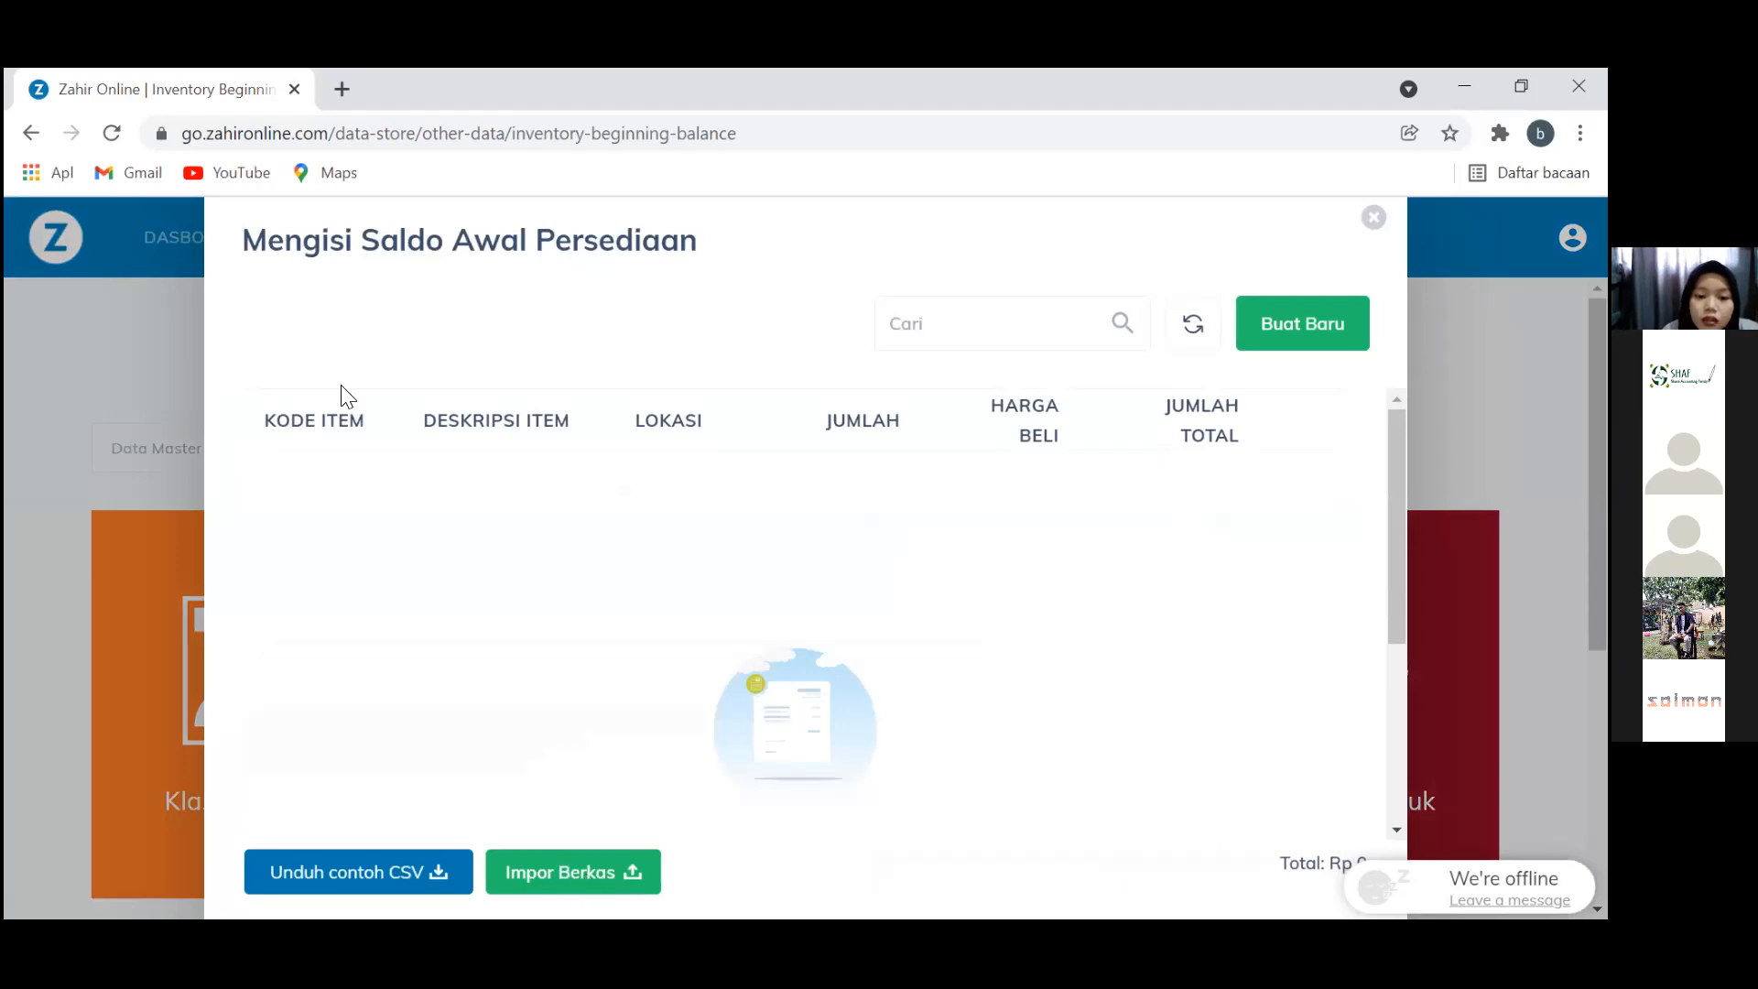
click(370, 334)
click(577, 835)
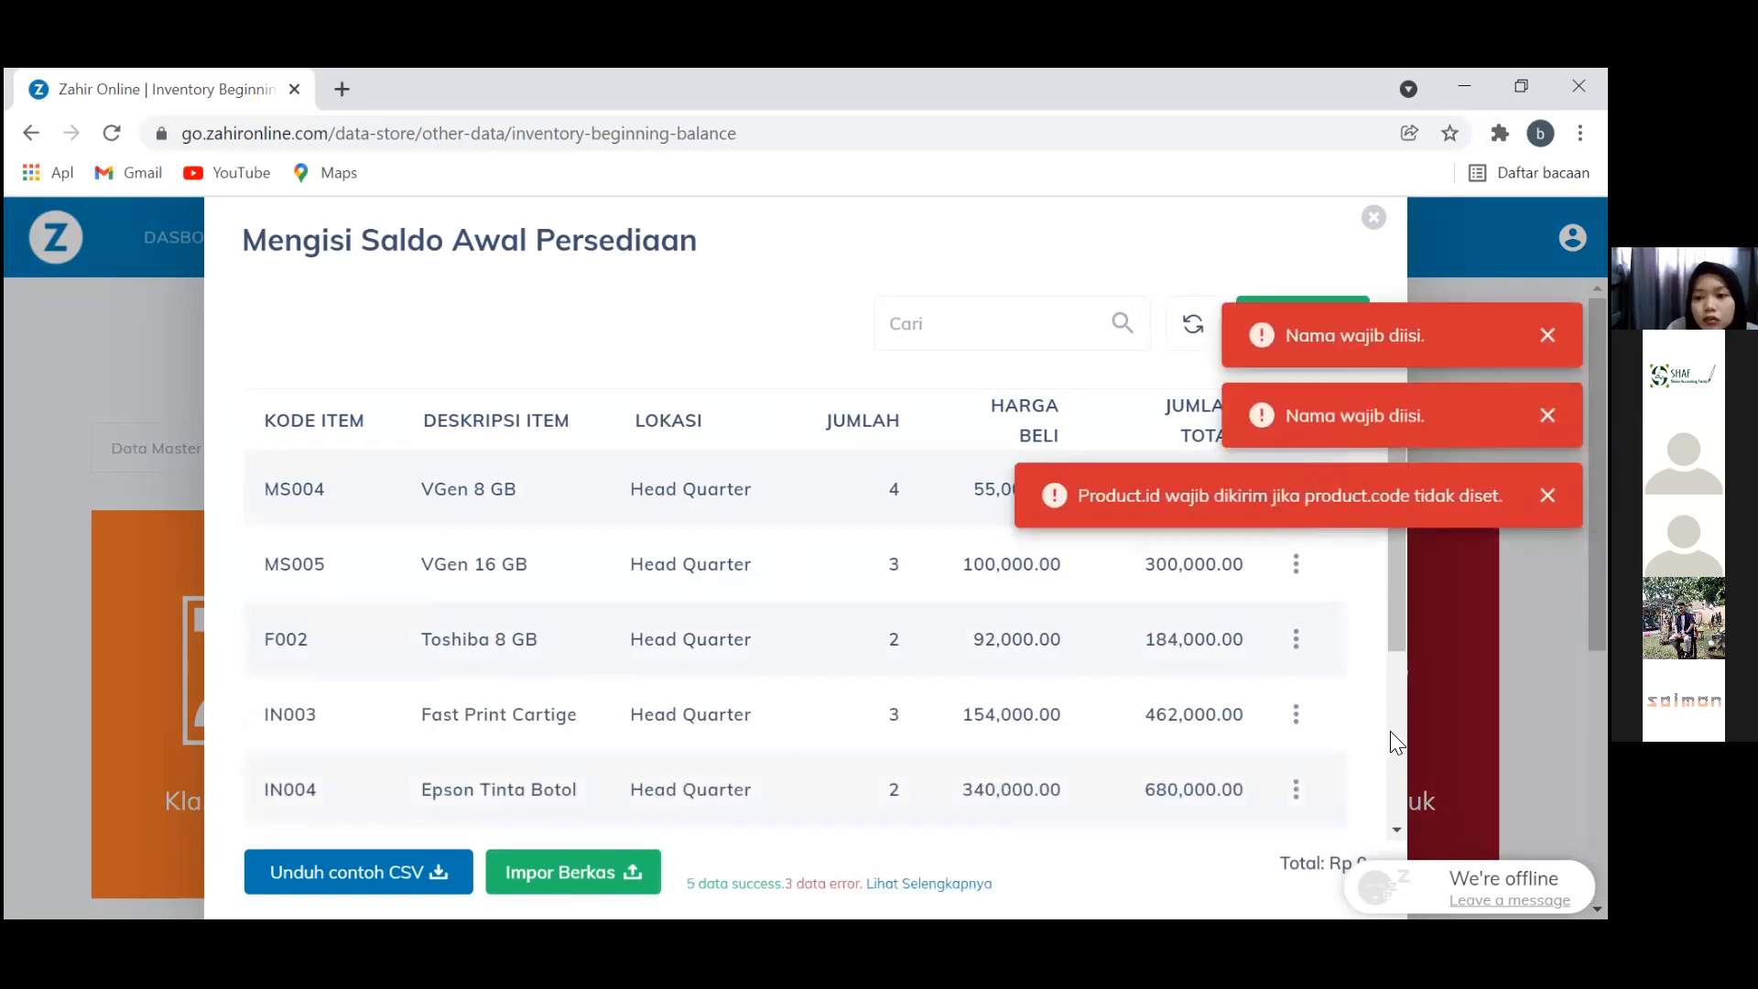
scroll(1402, 720, down, 3)
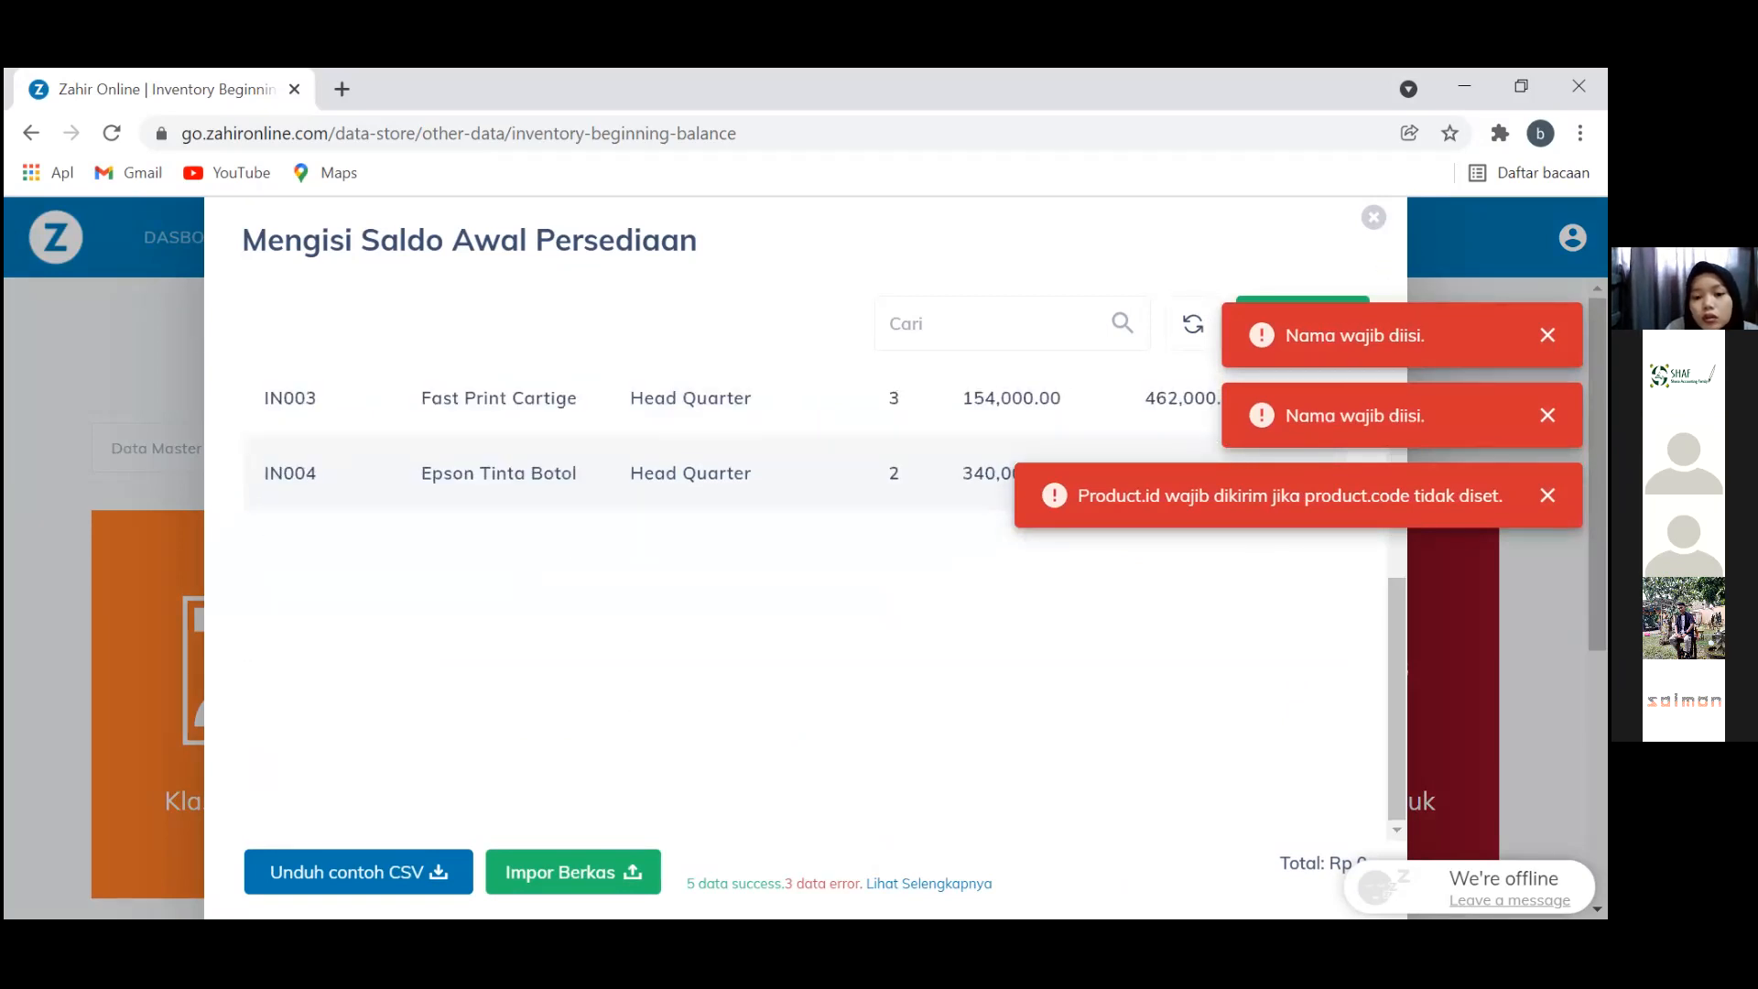
click(934, 884)
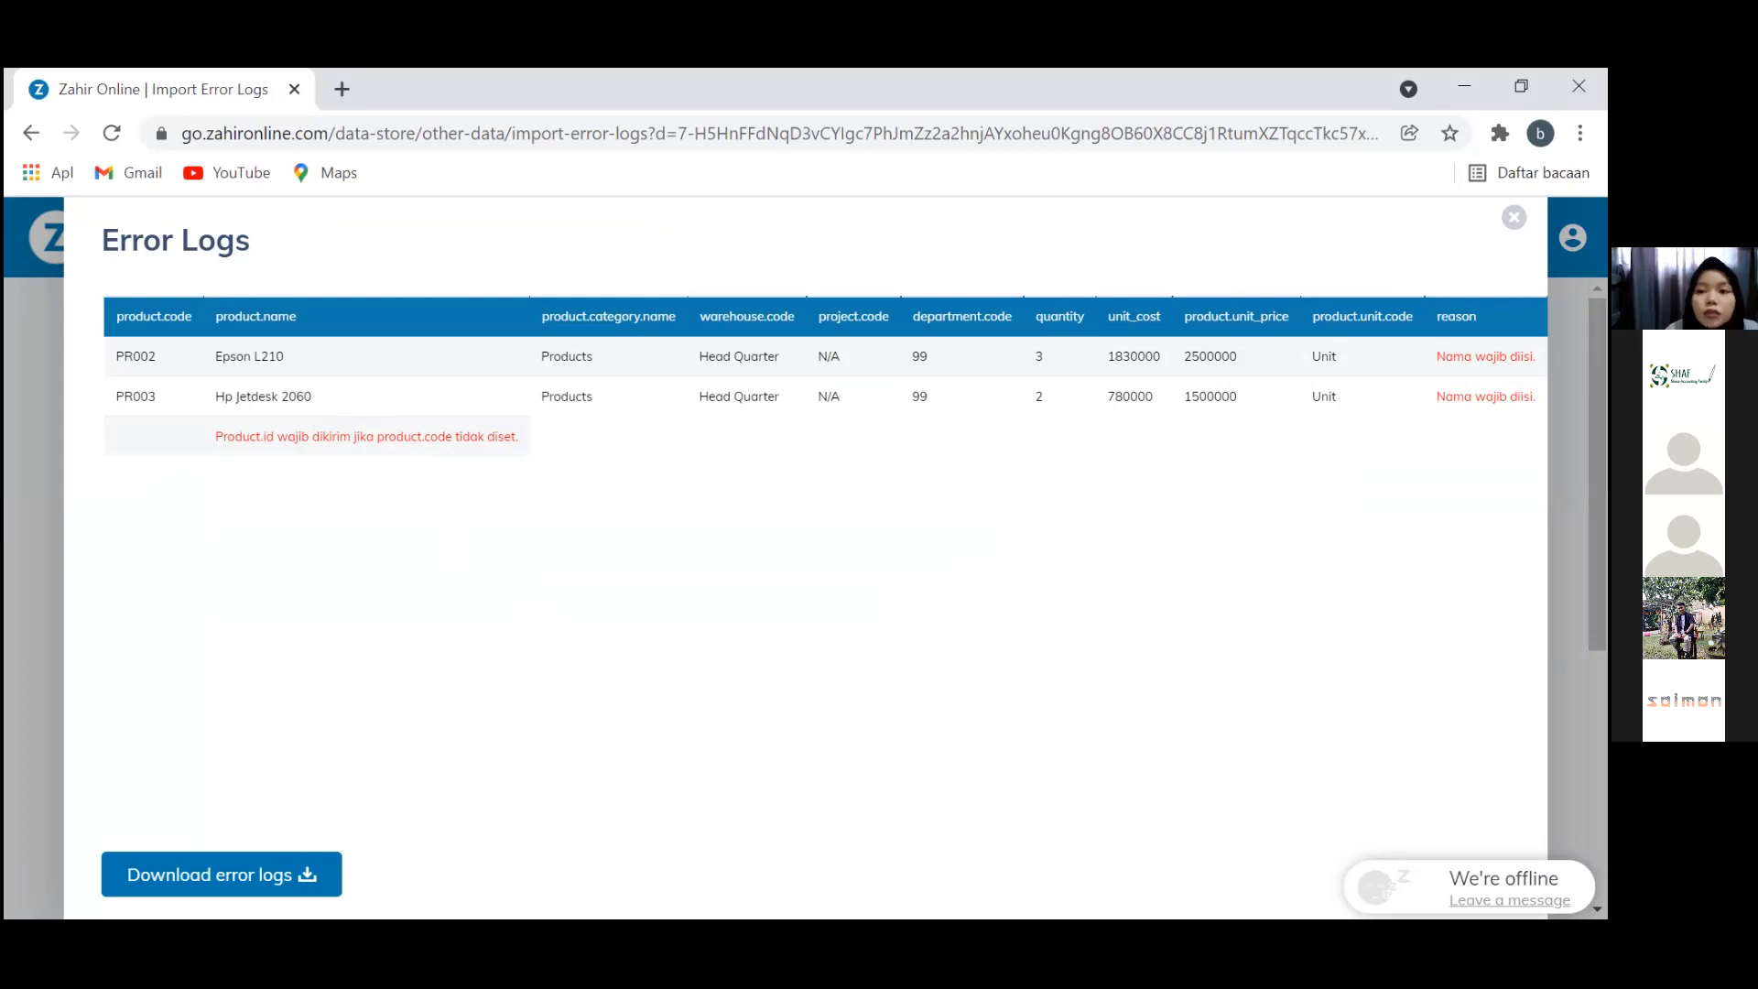
key(alt+Left)
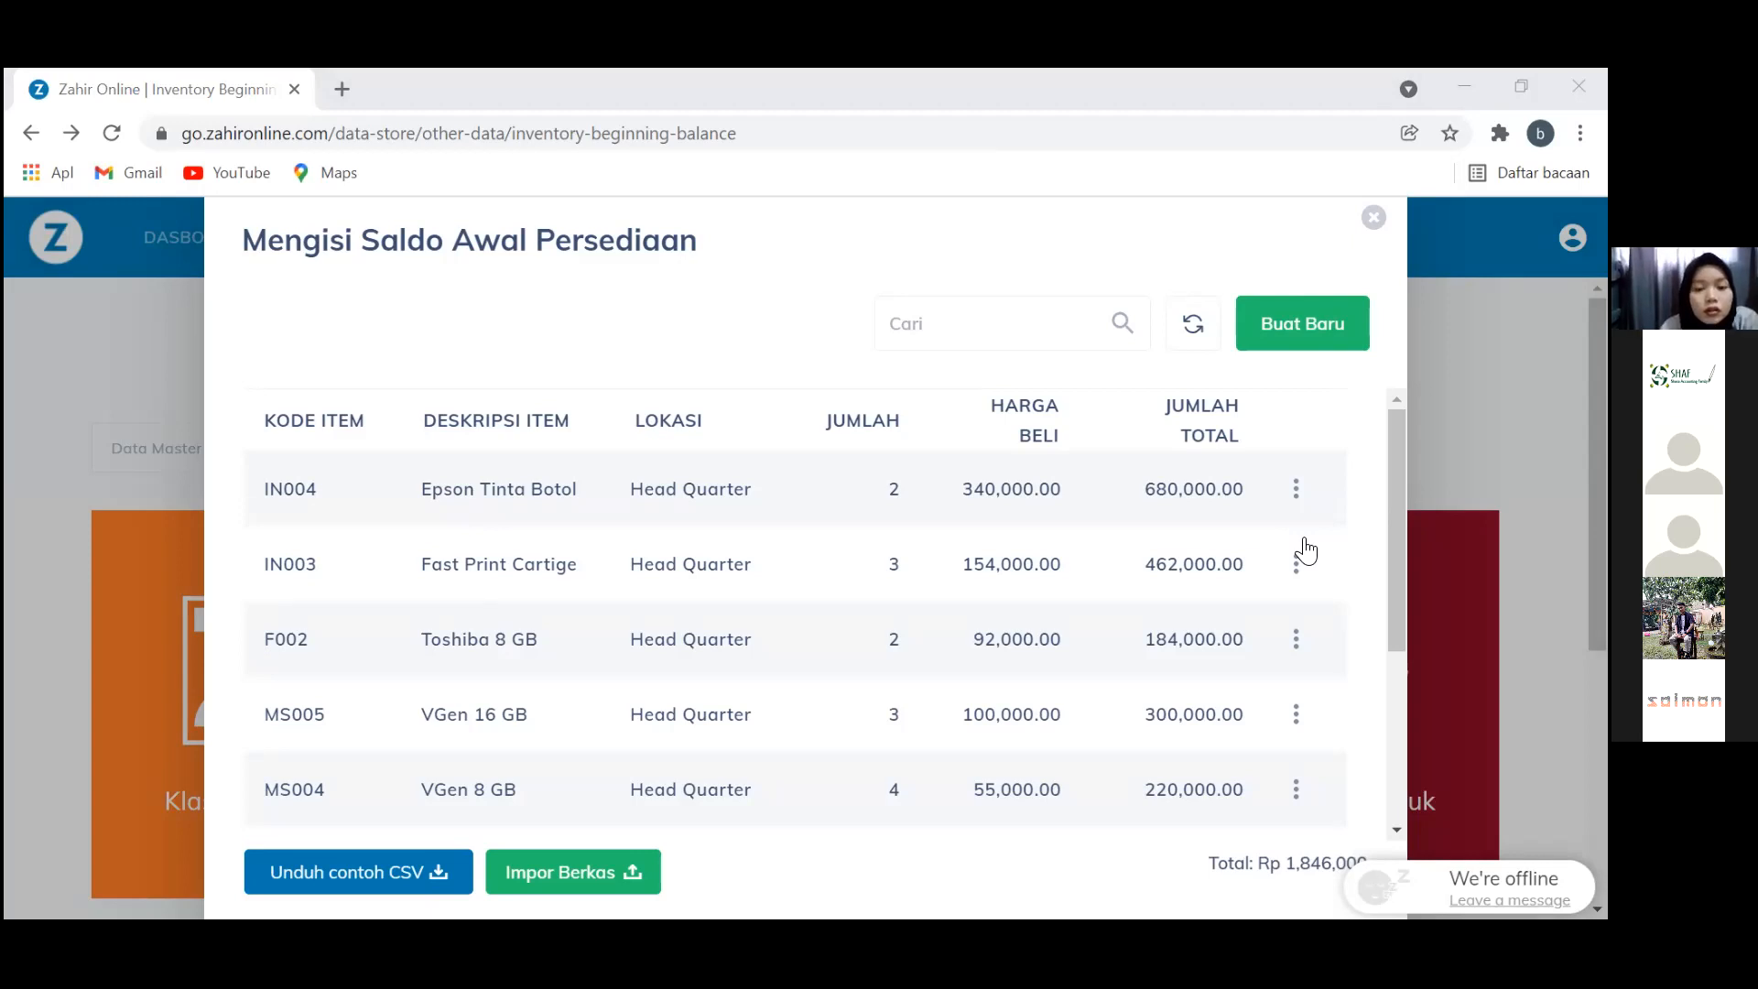
scroll(1053, 699, down, 3)
scroll(1053, 699, up, 2)
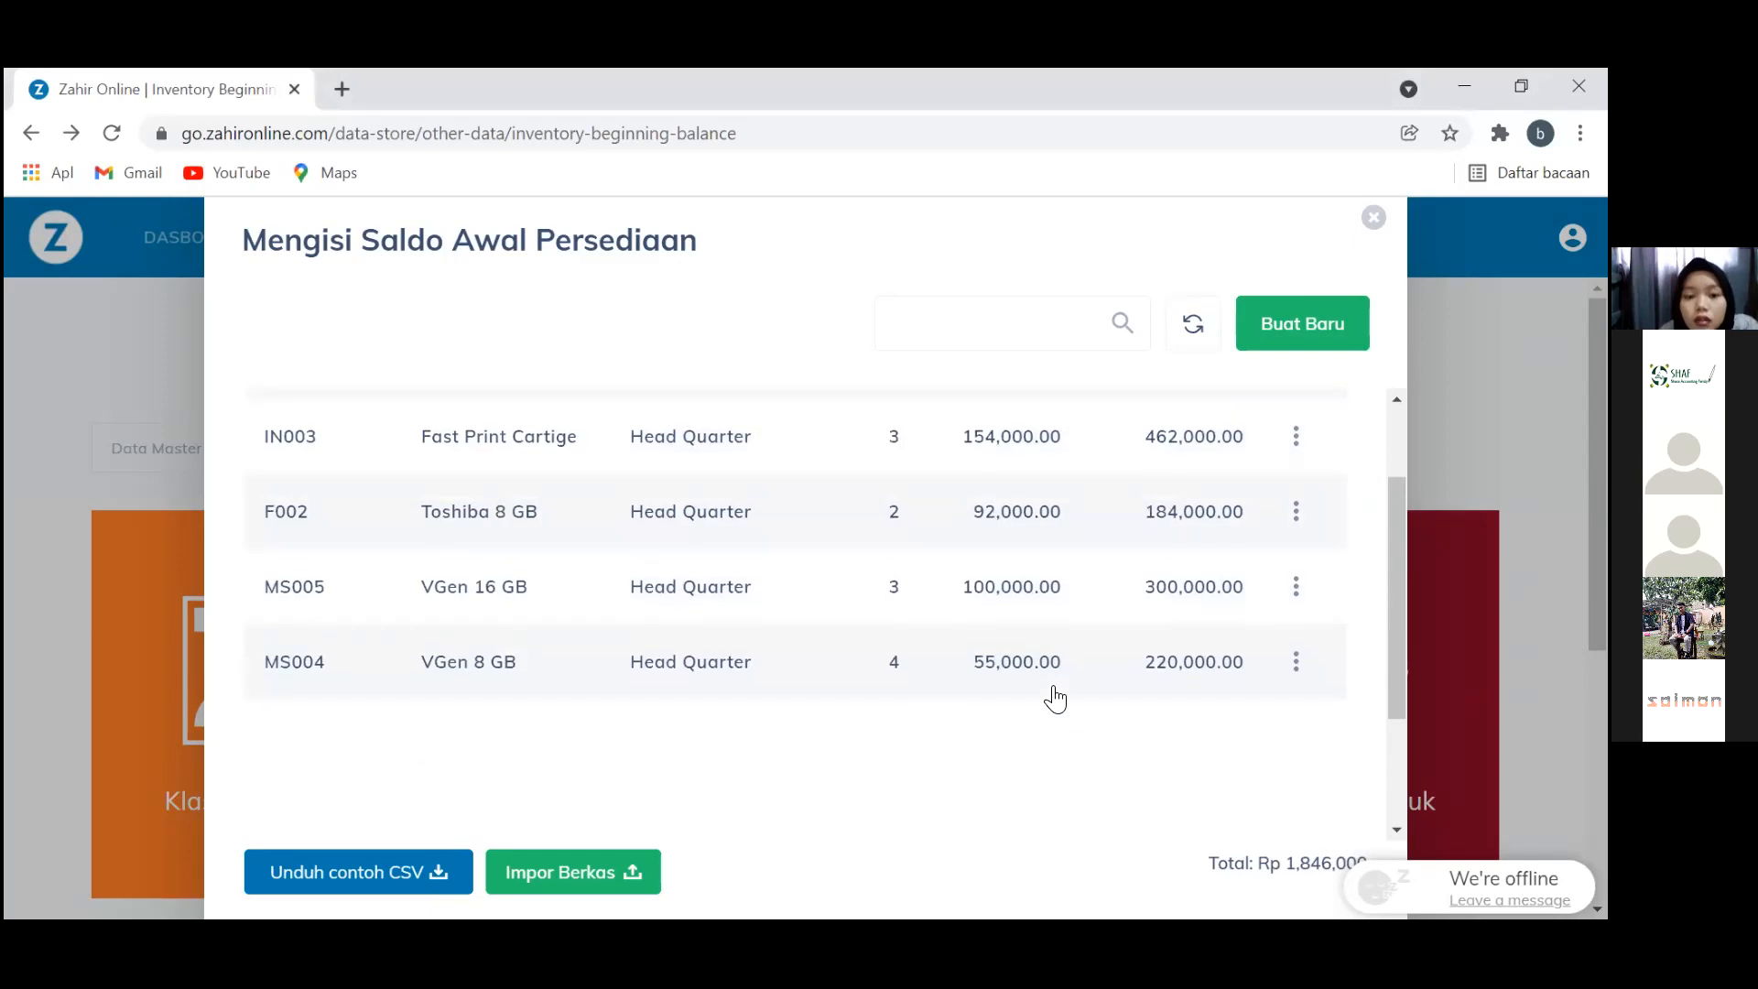
scroll(1055, 699, up, 2)
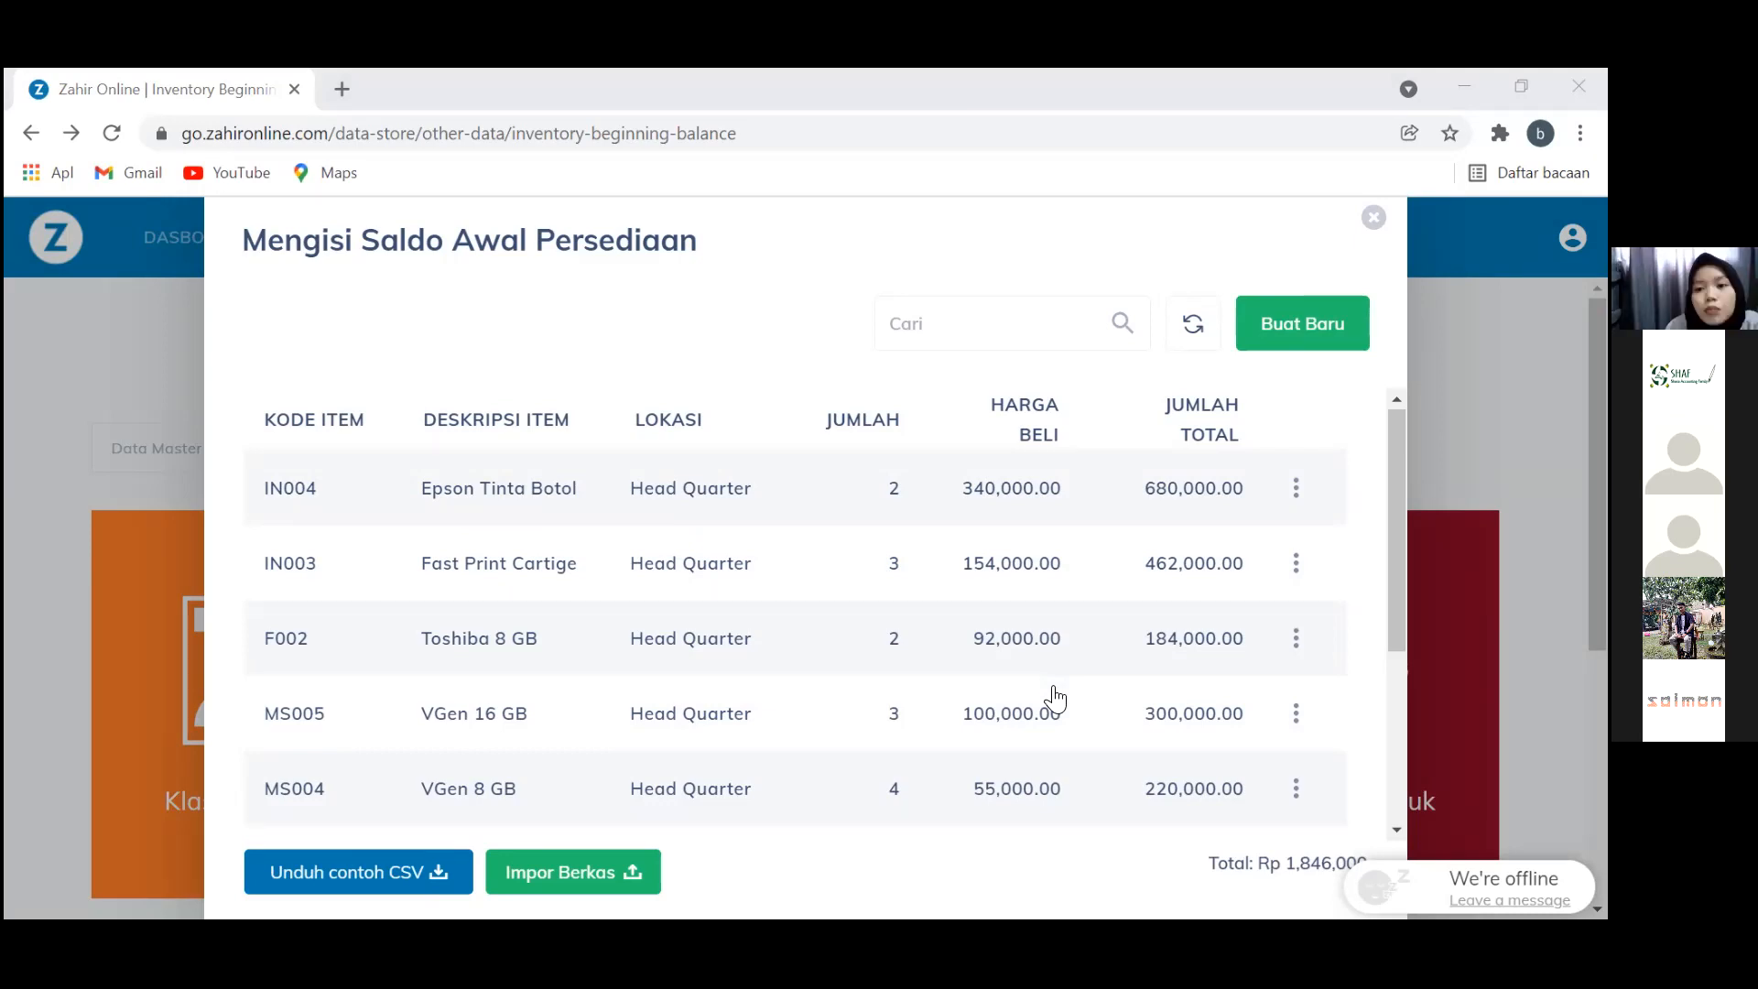
Close the inventory balance list and open Satuan Pengukuran from the Data Master page
click(1374, 219)
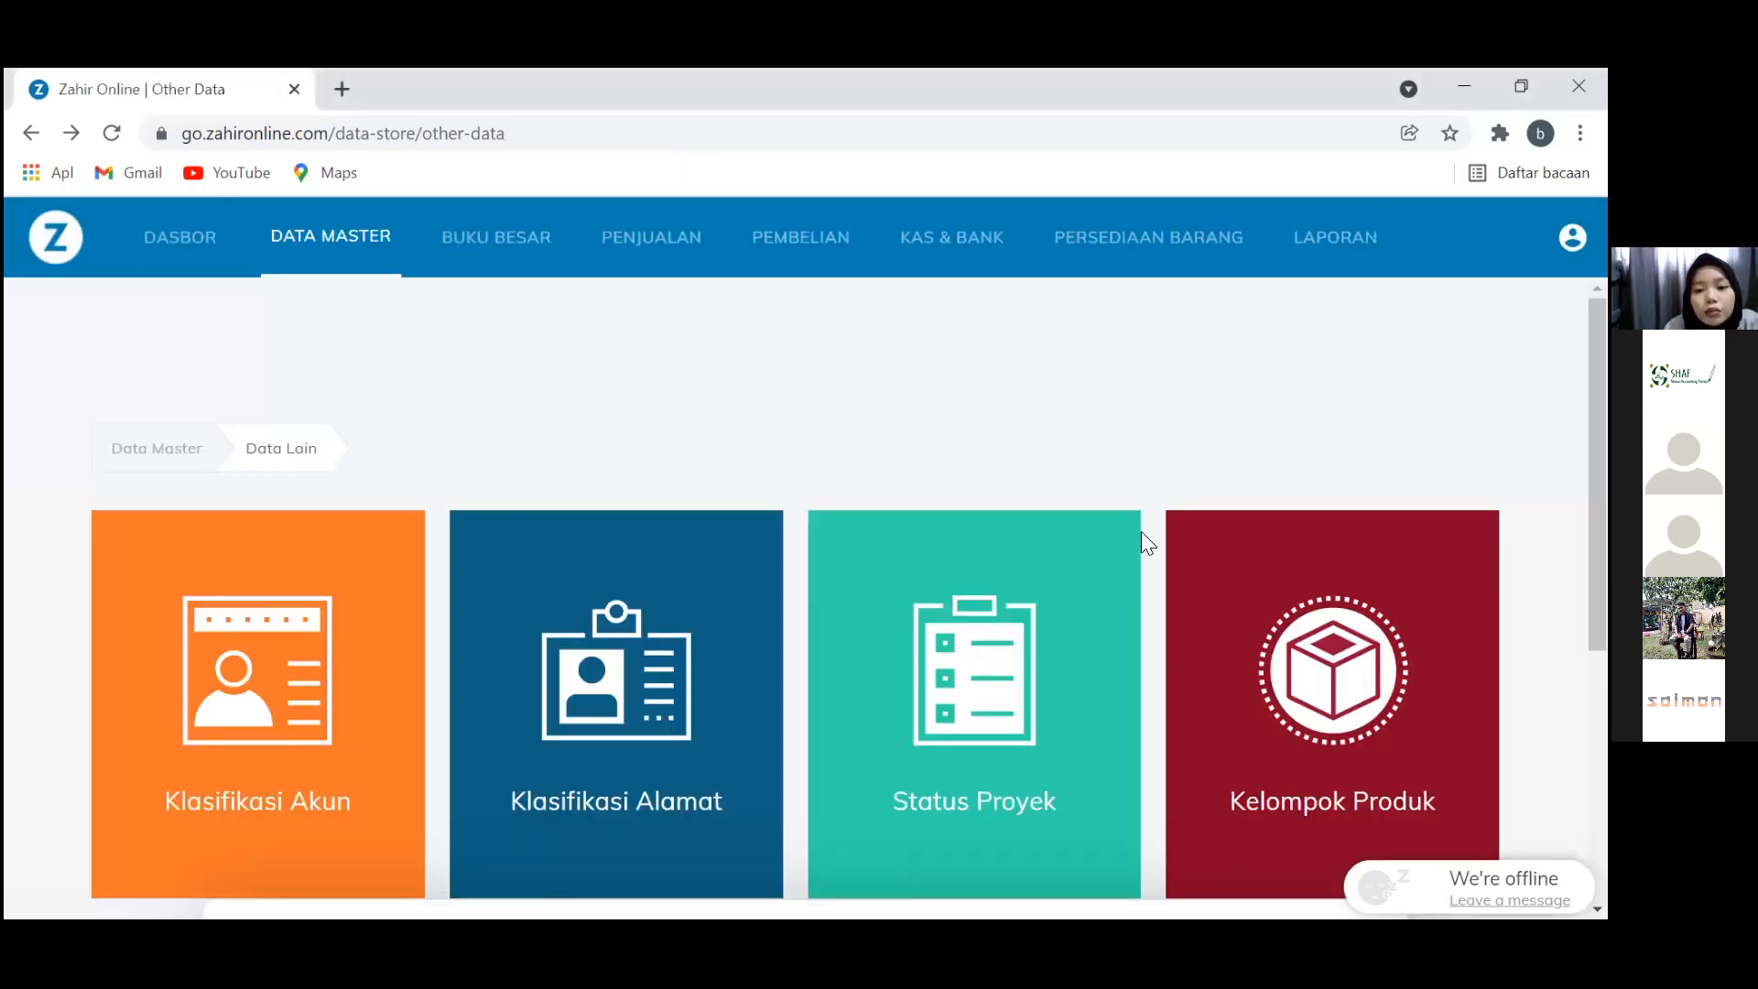
scroll(1340, 427, down, 5)
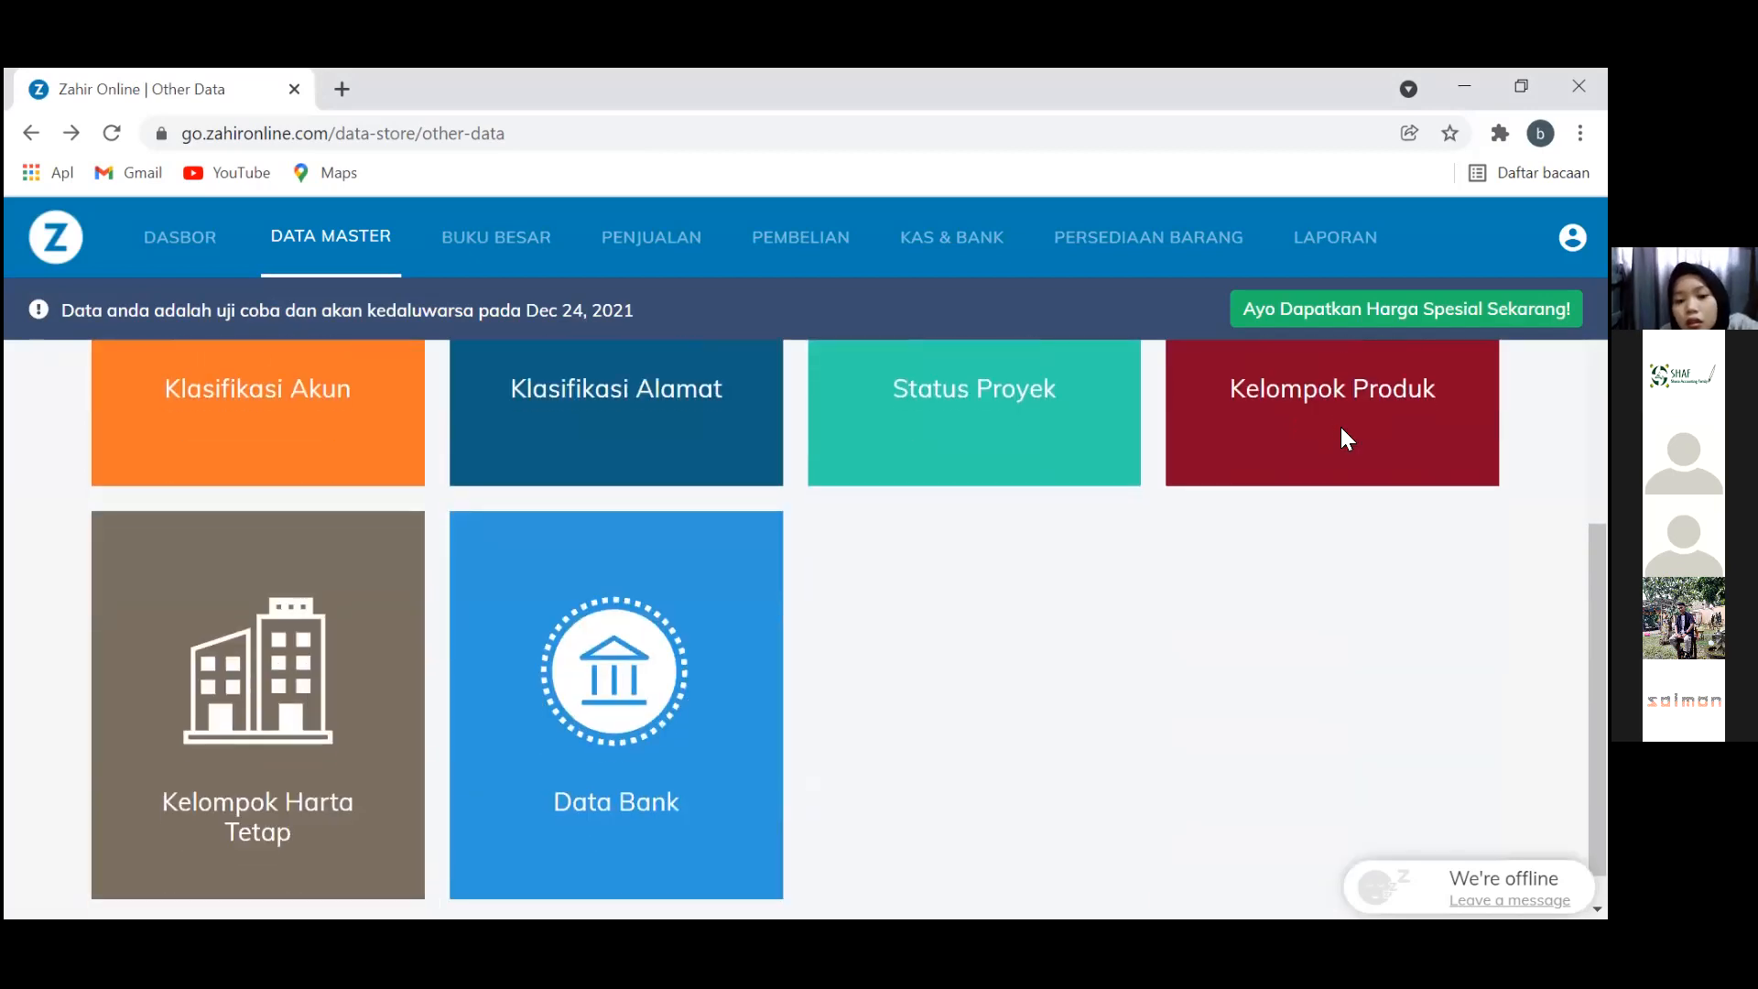
scroll(1341, 426, up, 3)
click(336, 251)
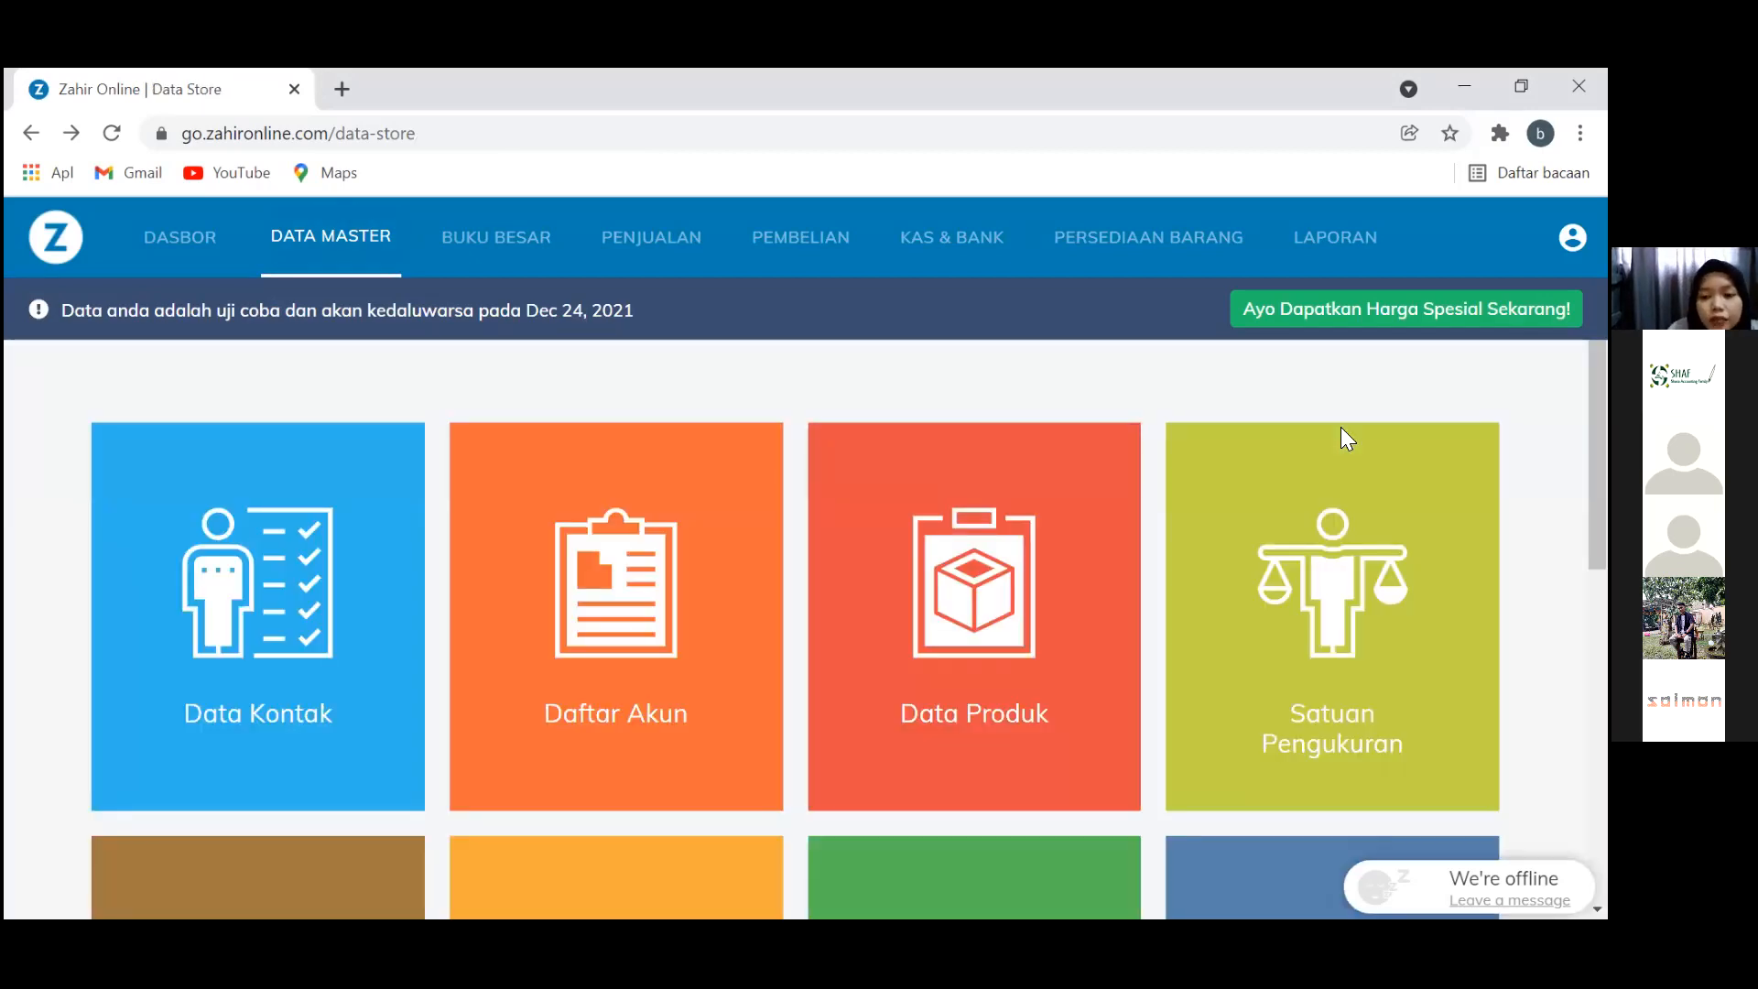
click(1321, 596)
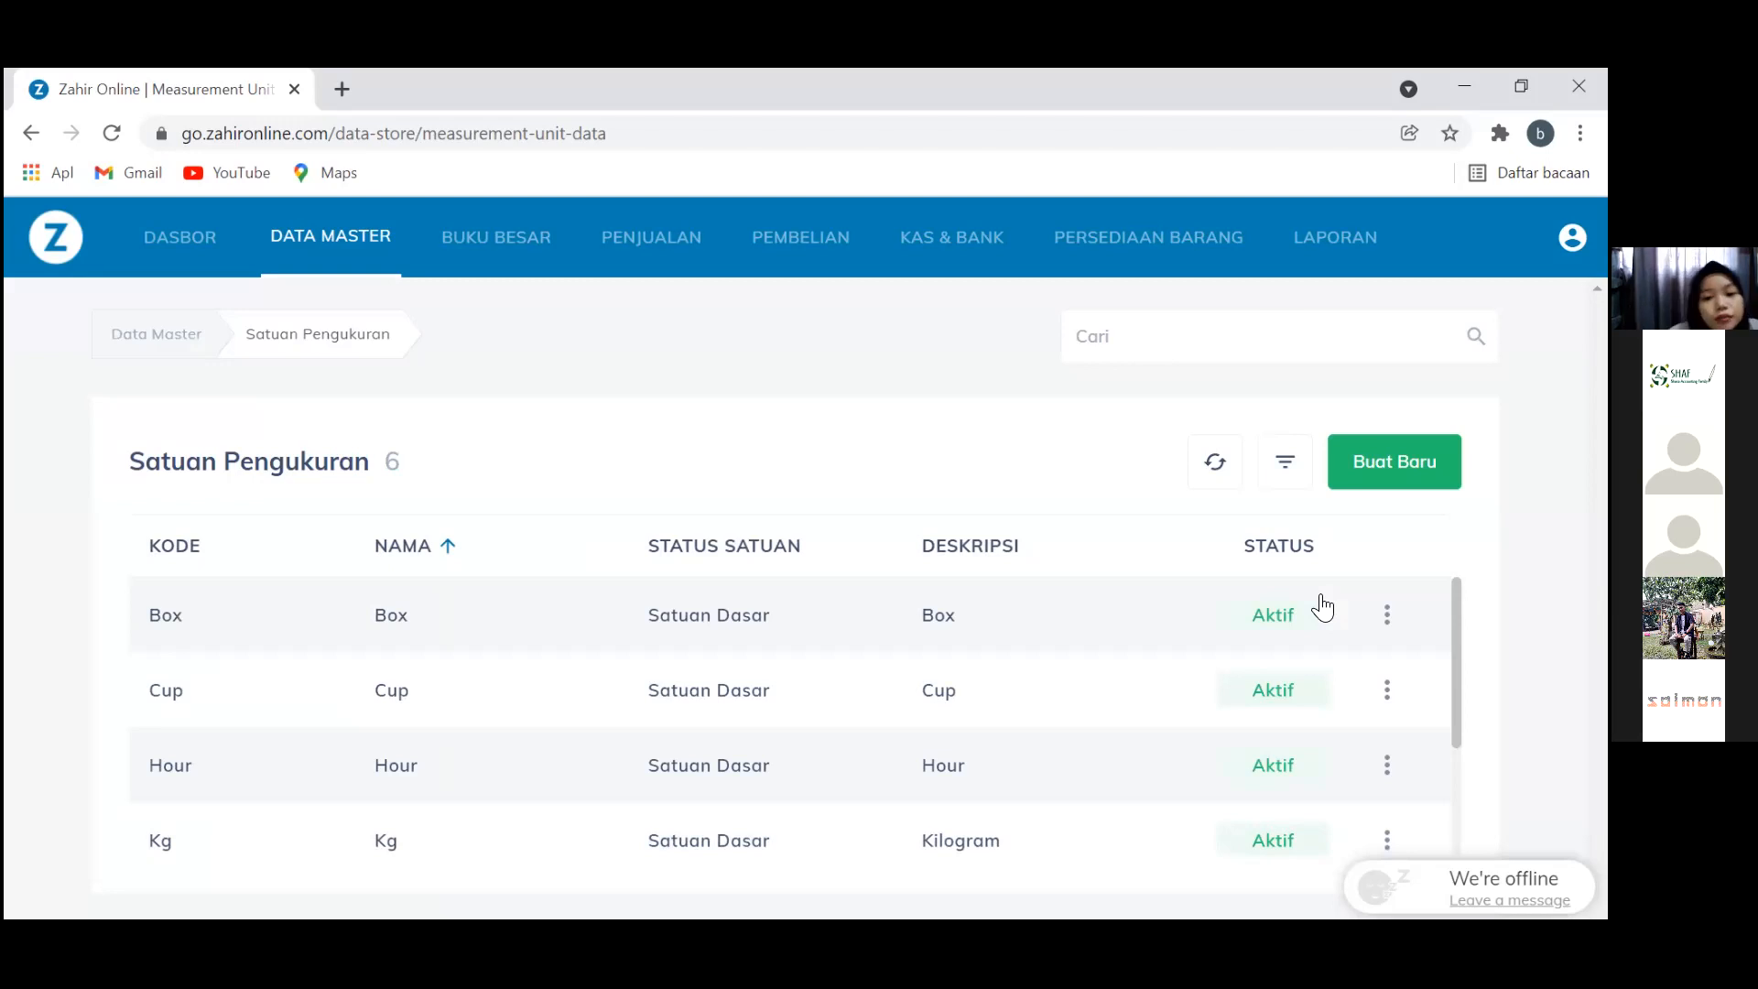
Create and save a measurement unit with code and name Unit
key(Return)
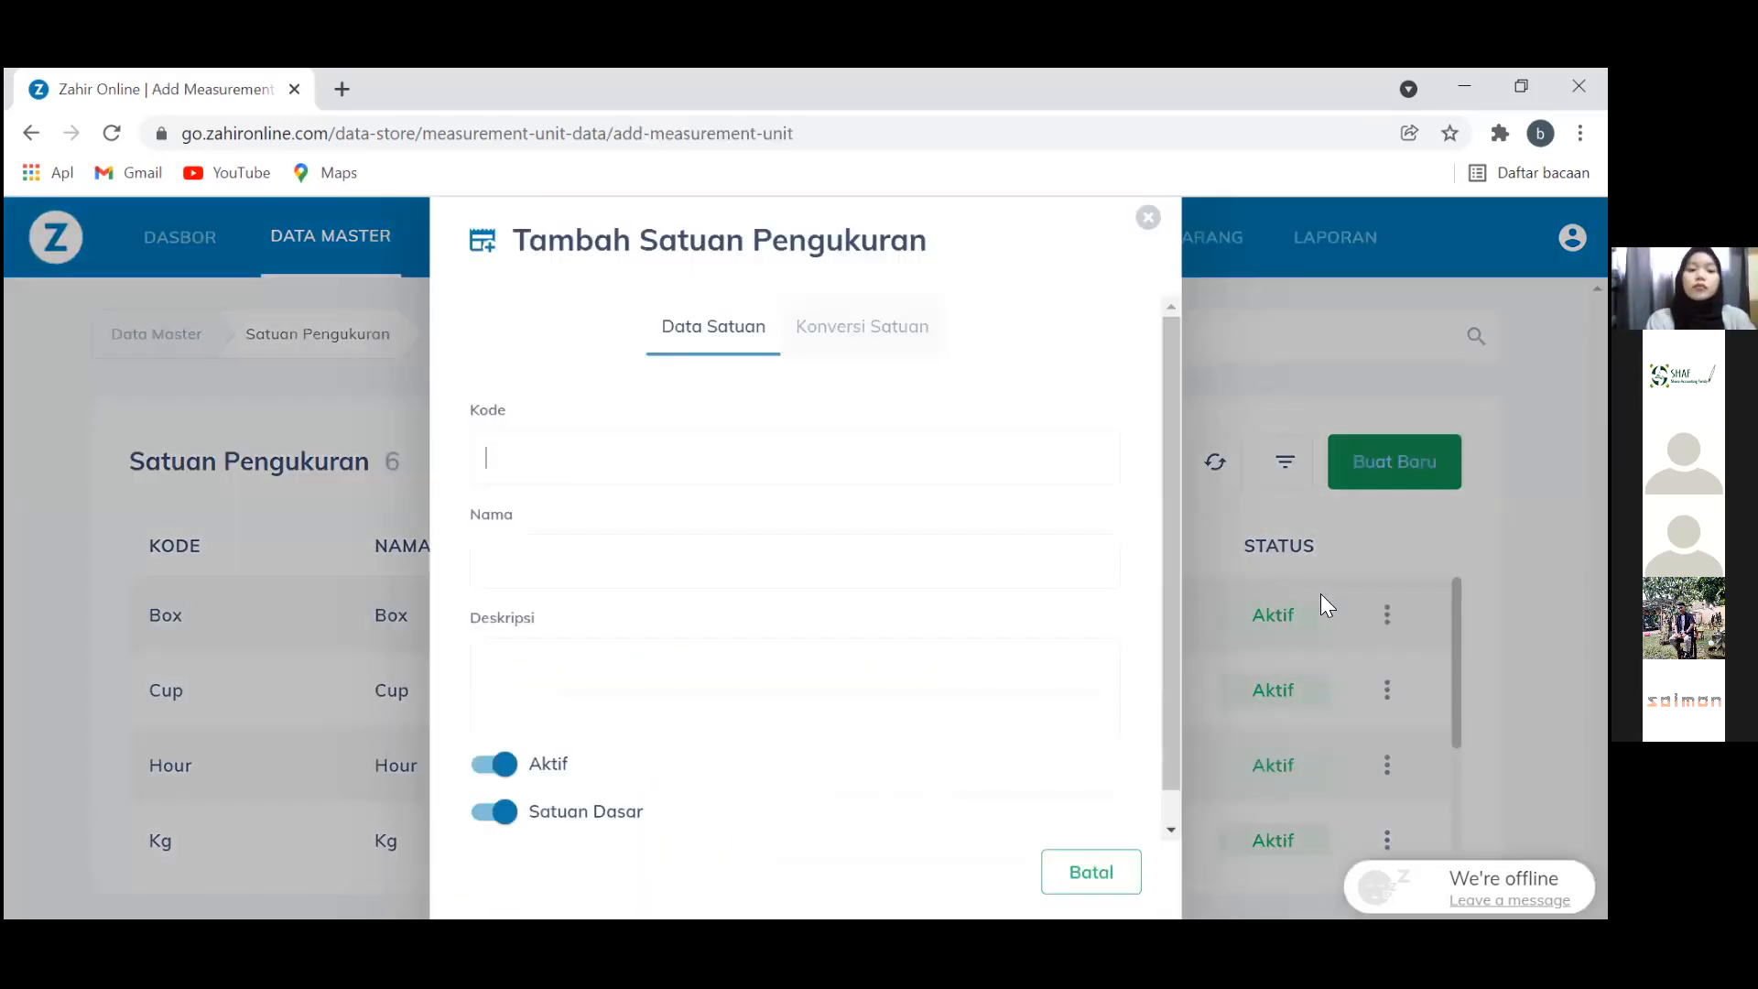
text(Unit)
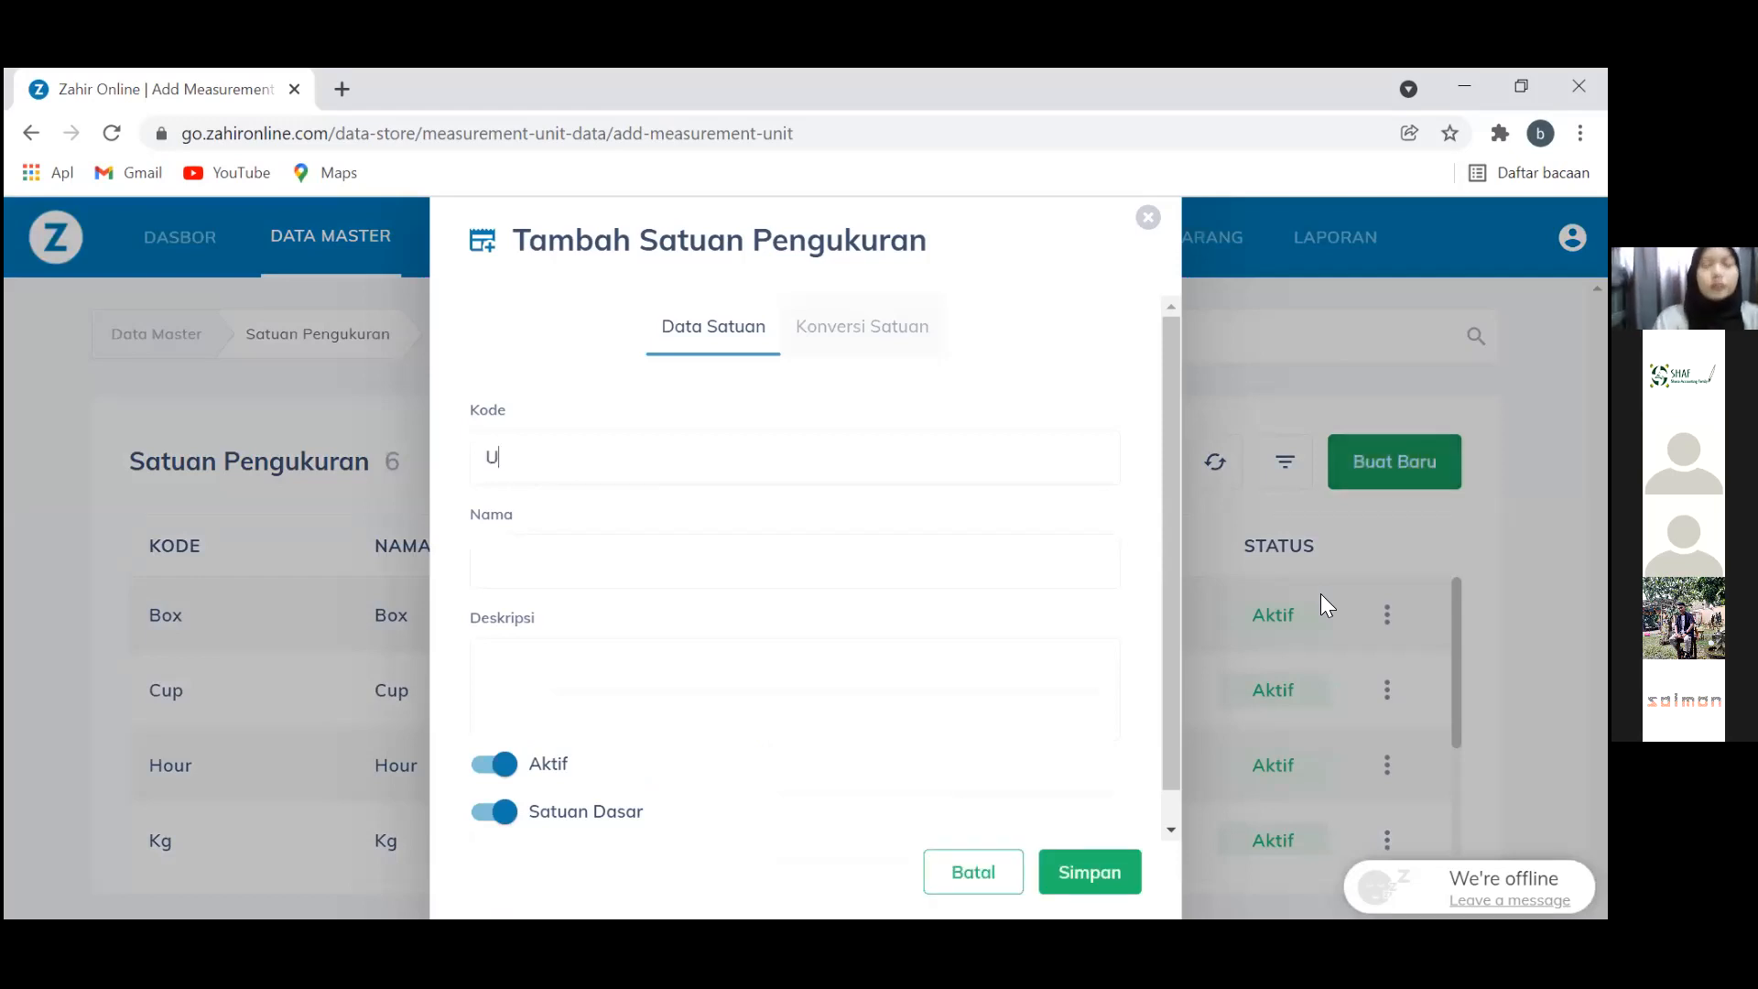
key(Tab)
text(Unit)
key(Tab)
text(Unit)
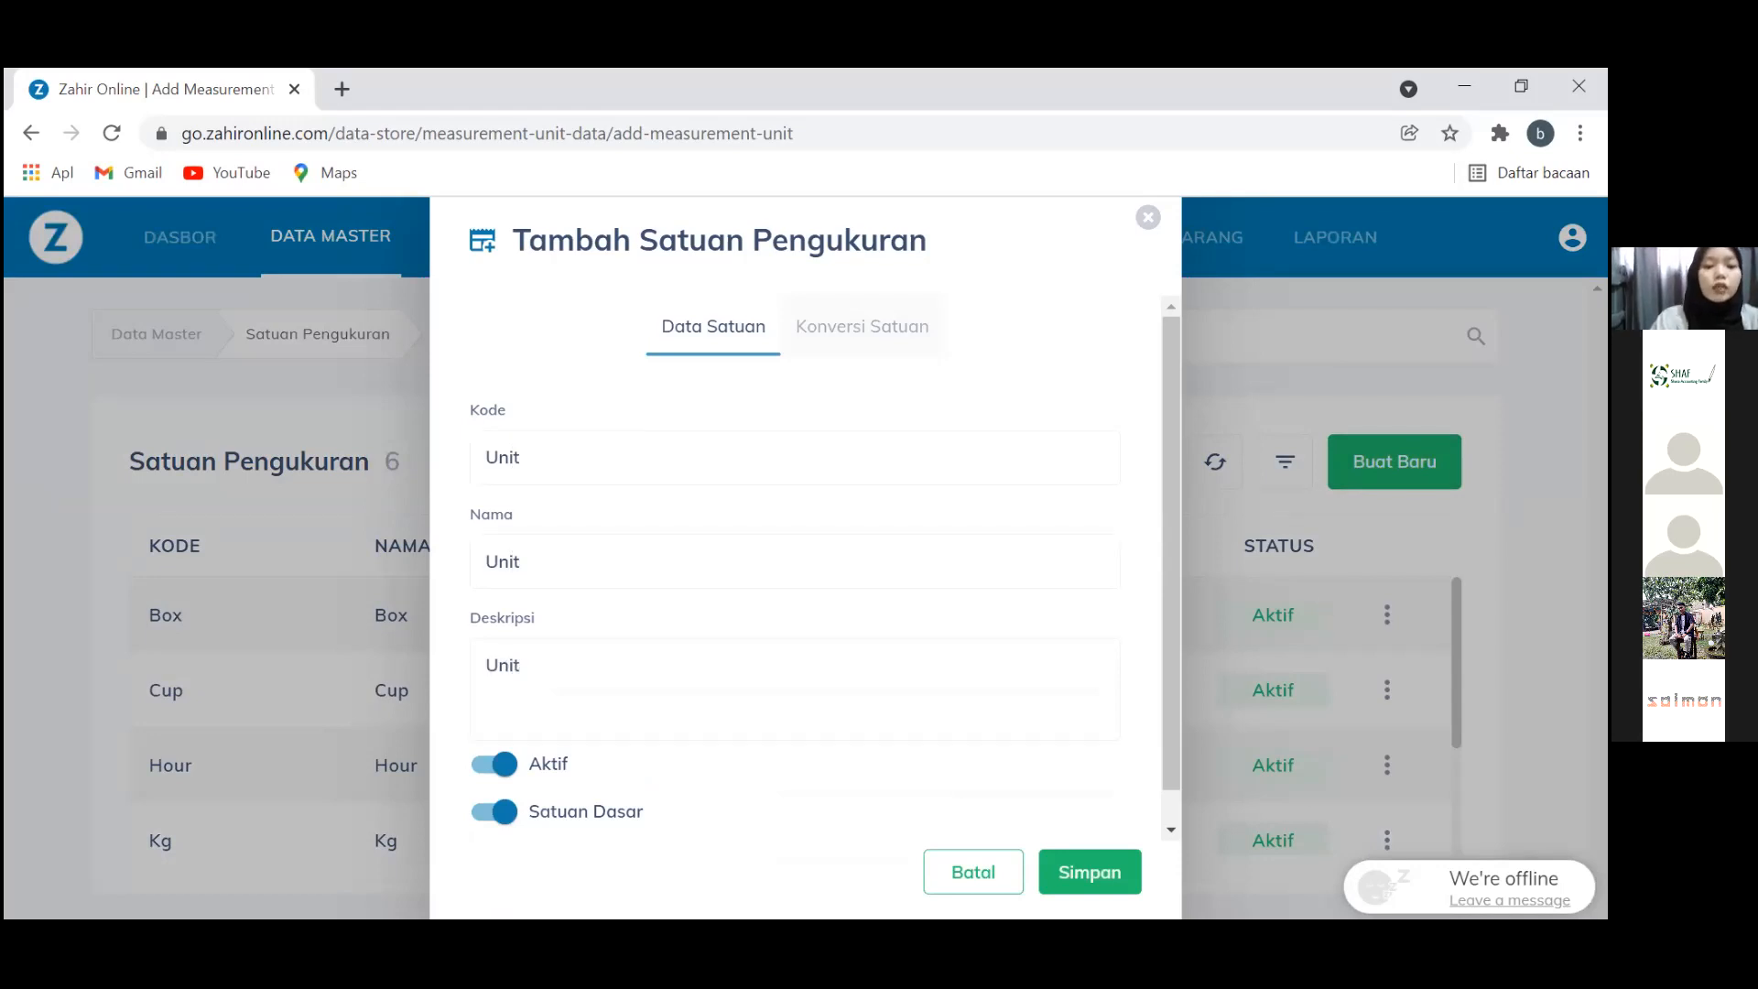
scroll(1172, 808, down, 1)
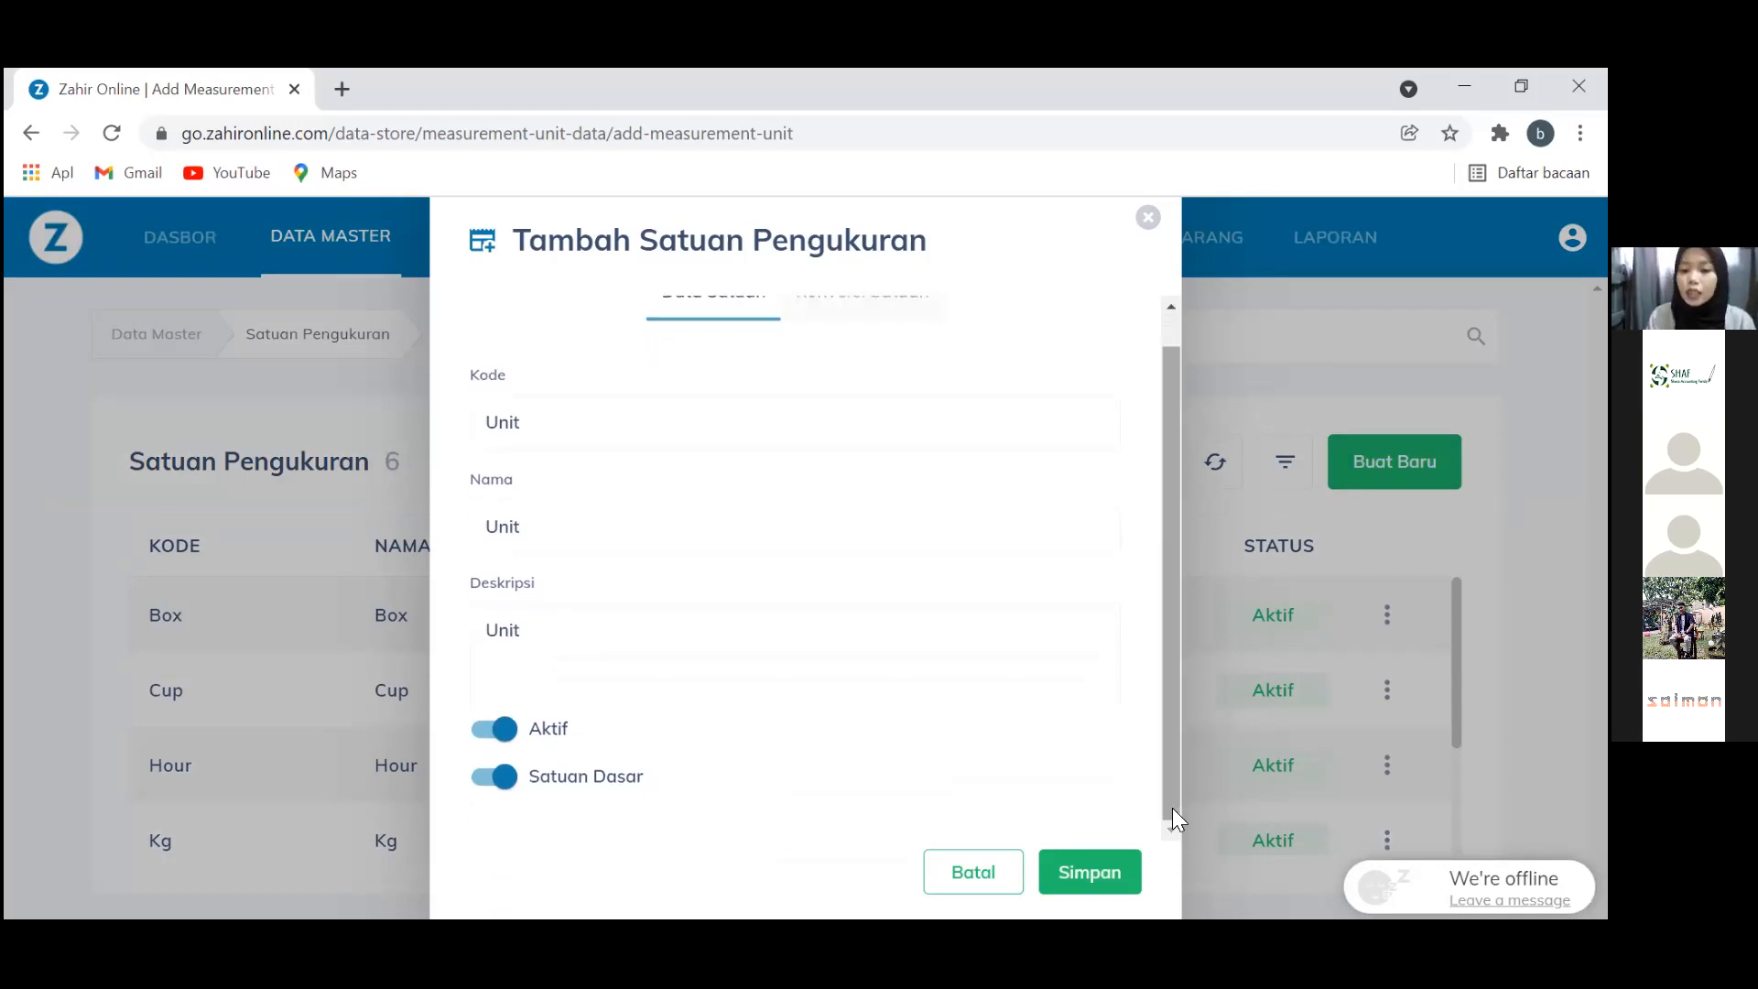
click(1088, 875)
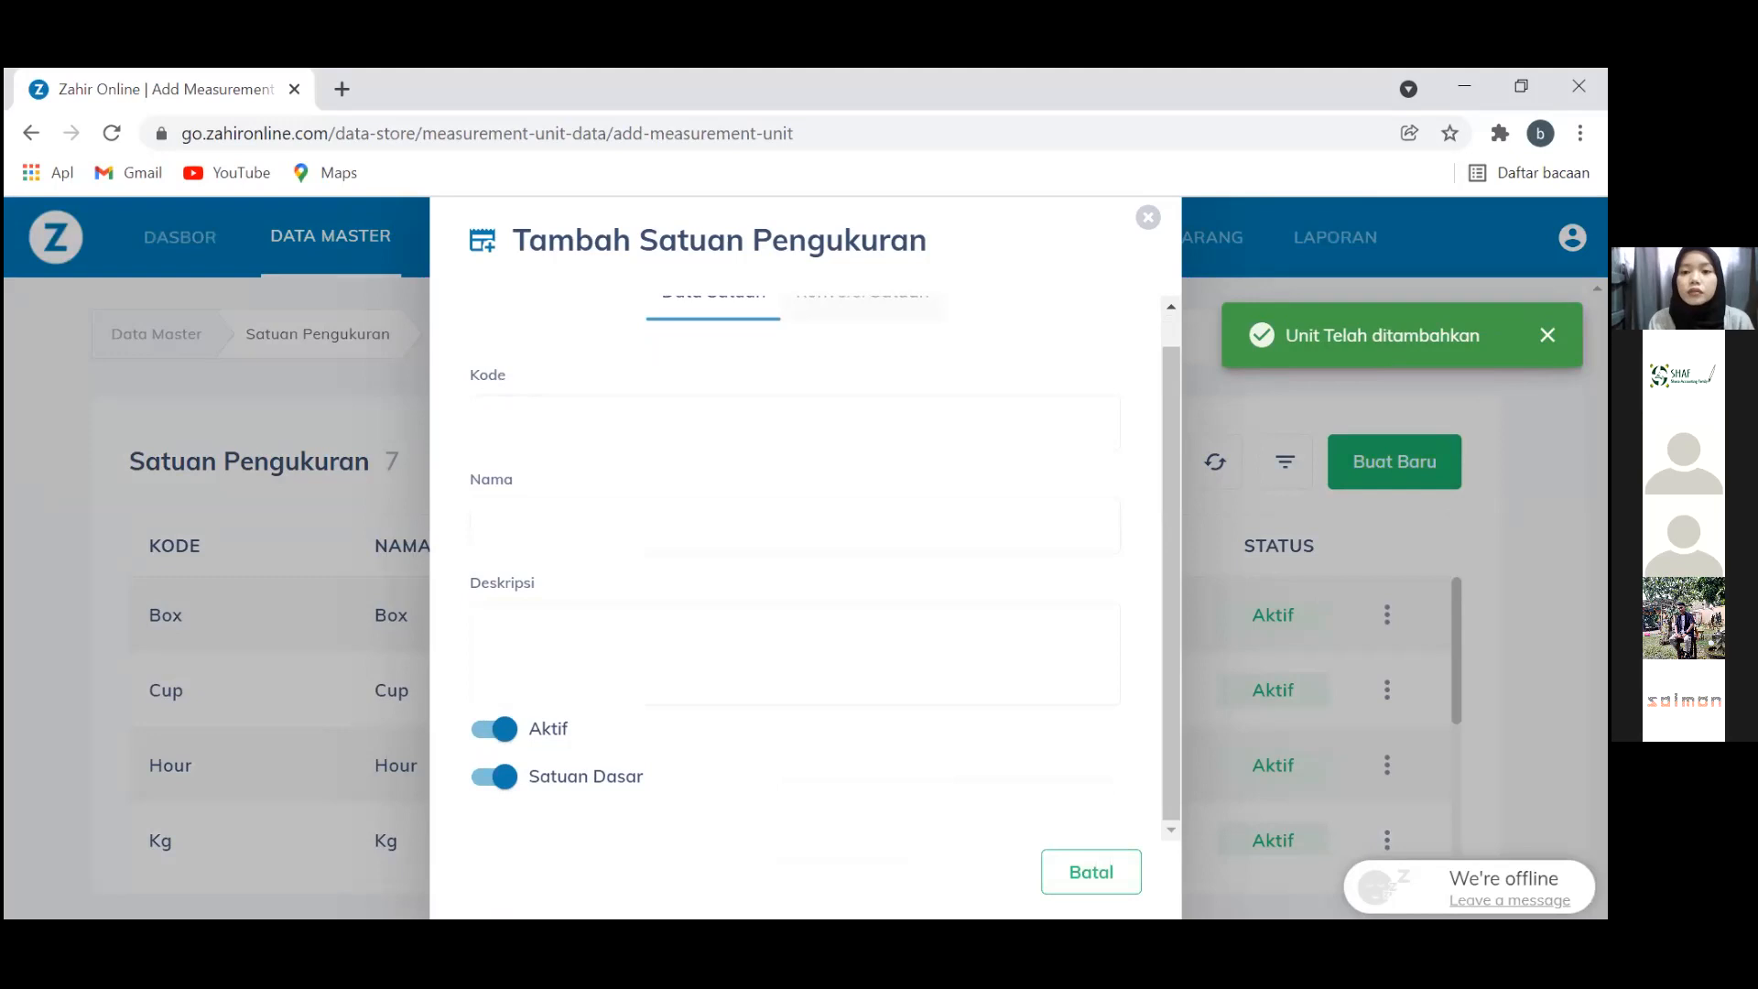
key(Escape)
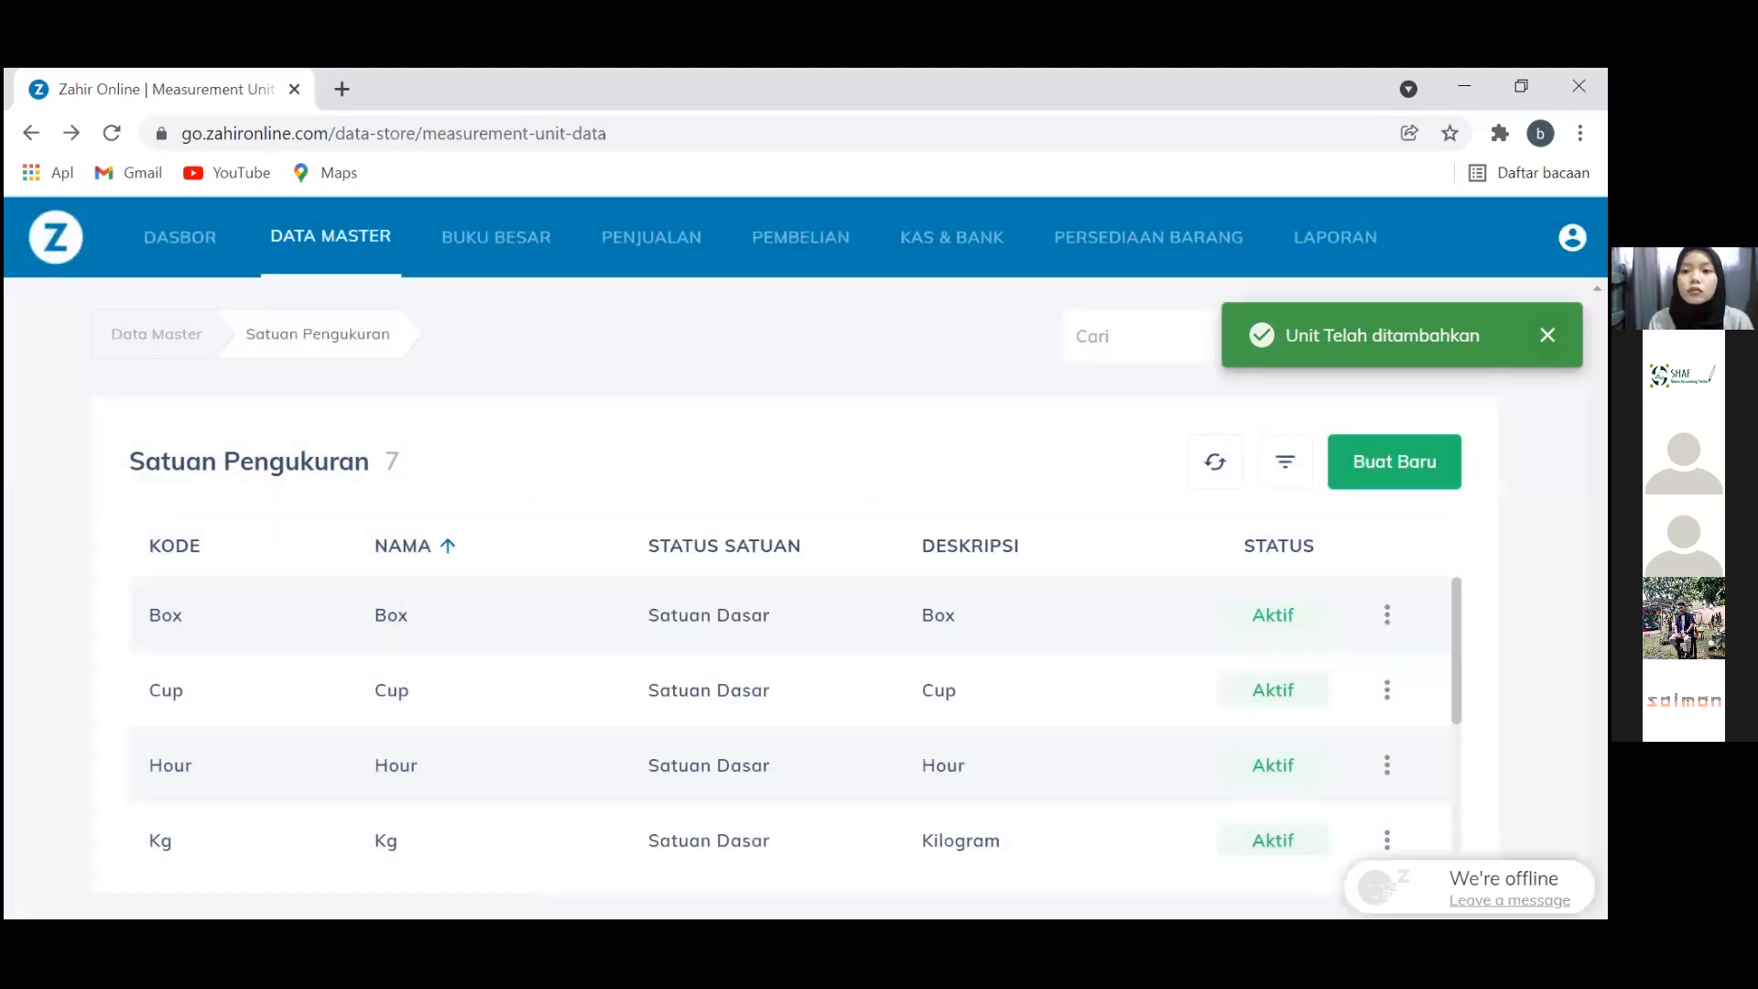
Import Saldo Awal Persediaan - Copy into the inventory beginning balances
click(1572, 237)
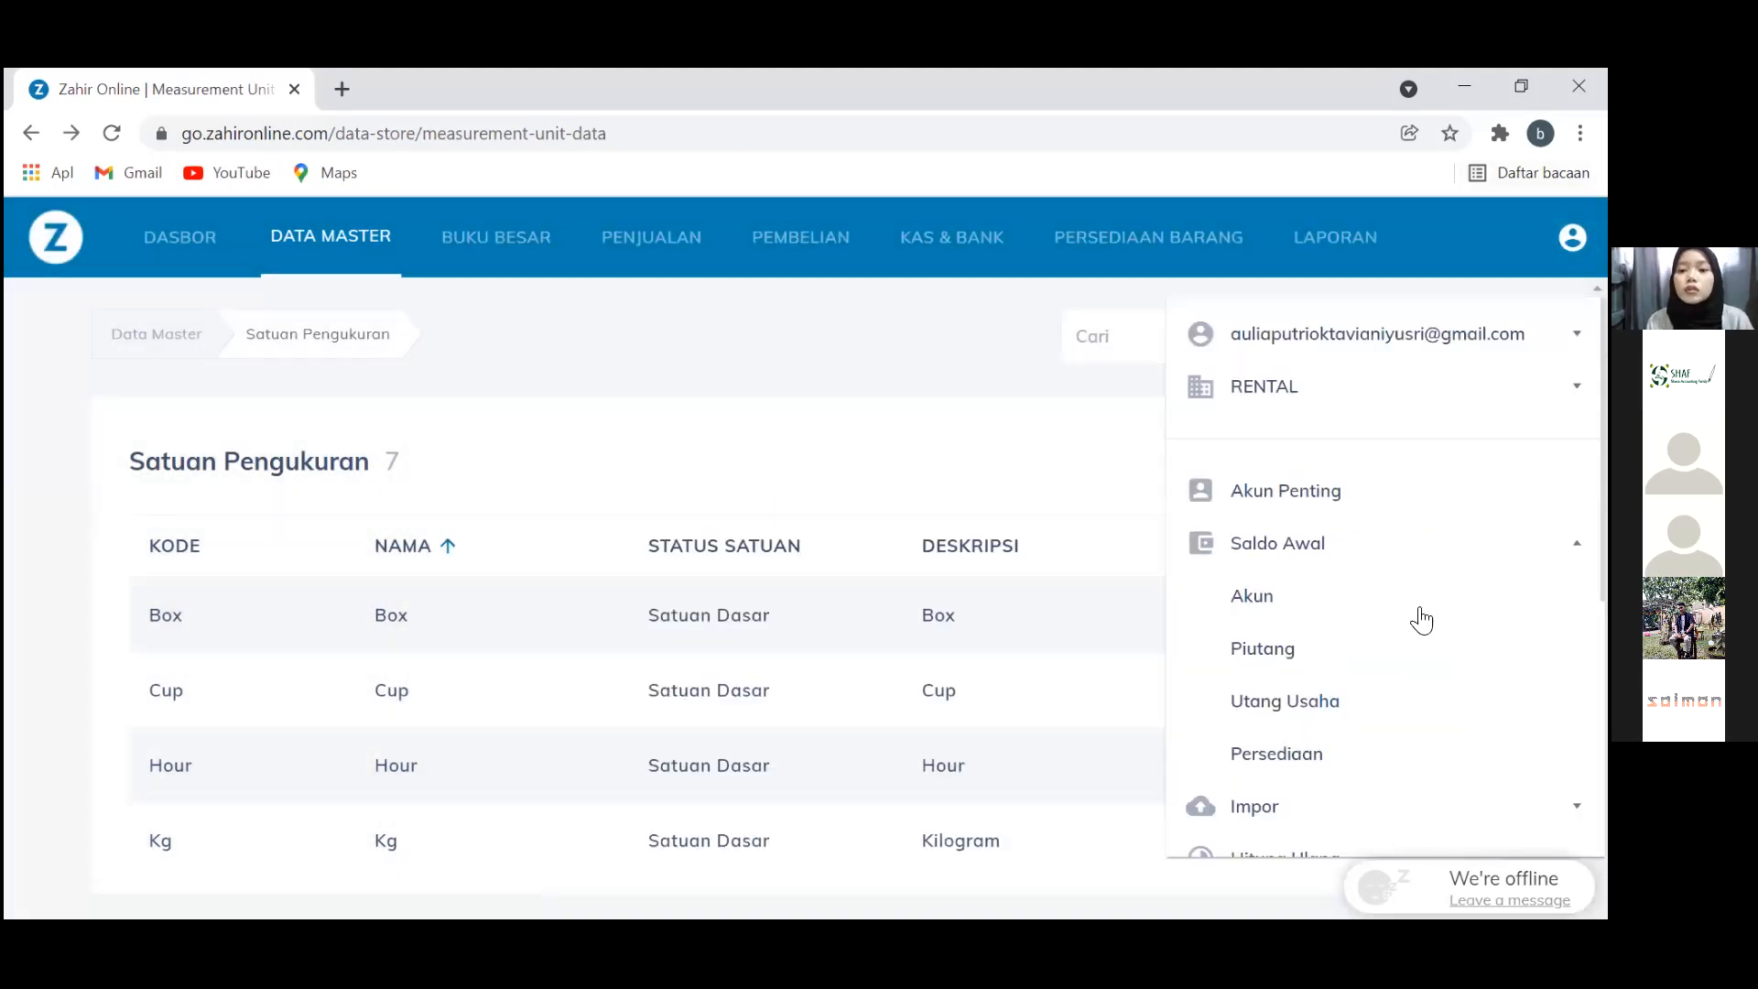
click(1361, 781)
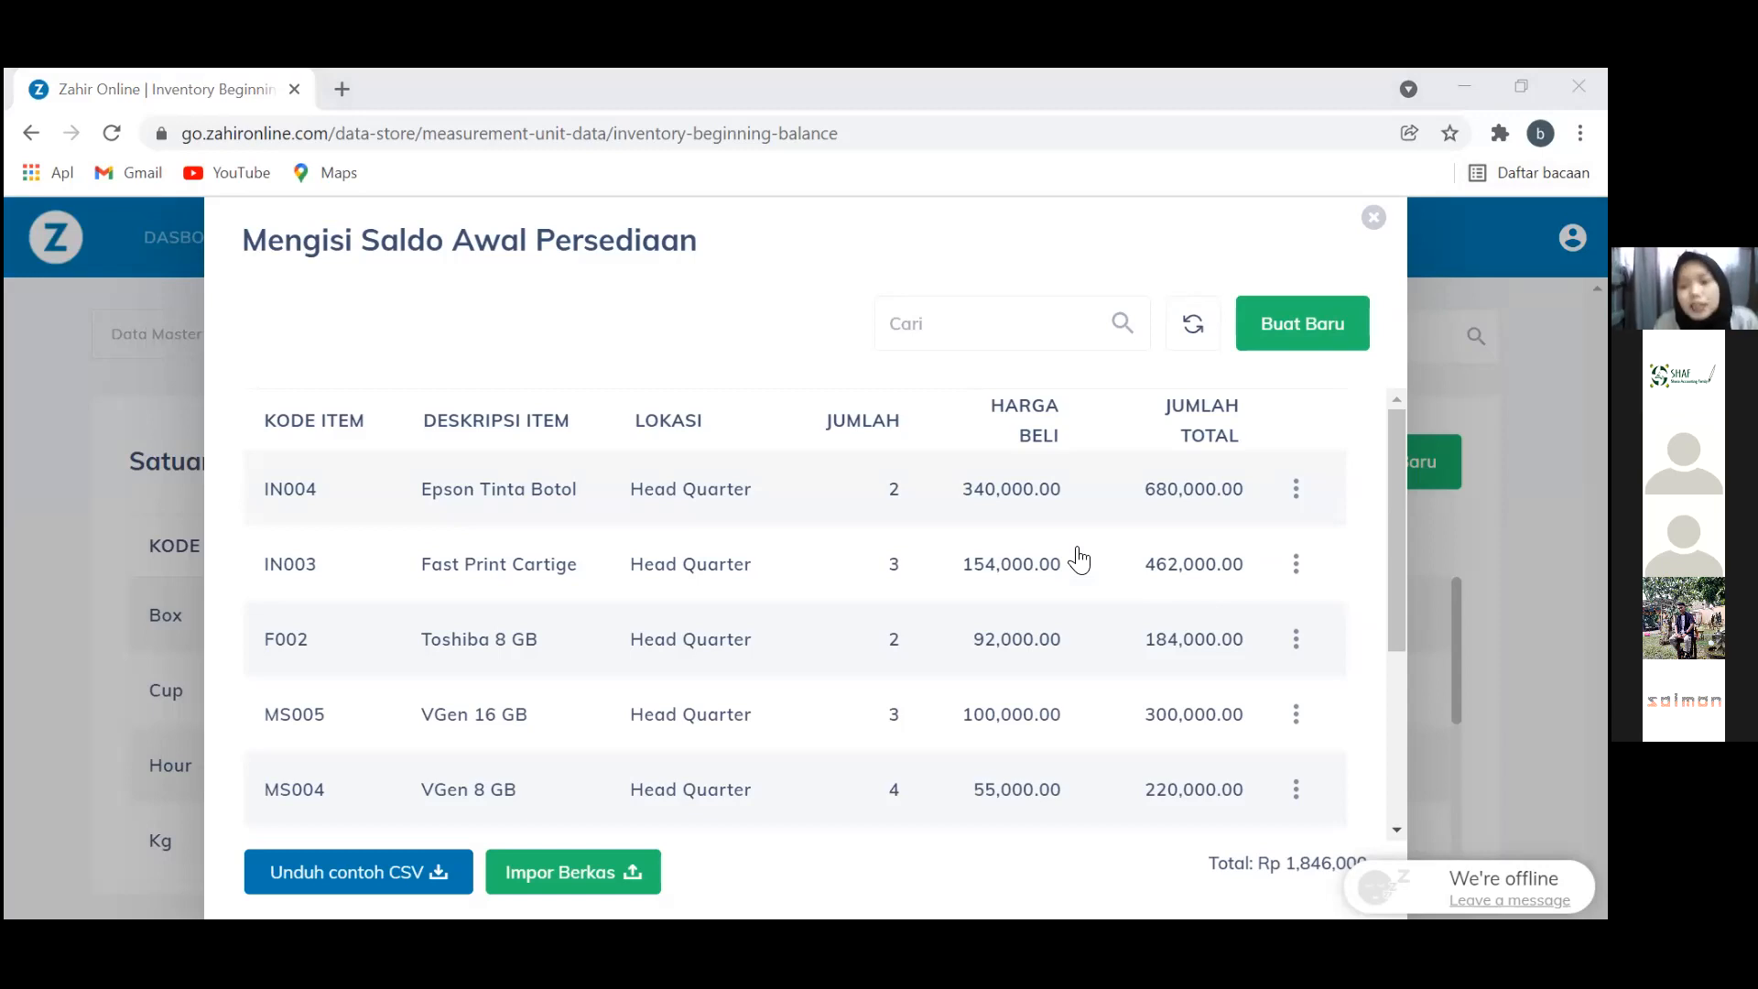
click(577, 859)
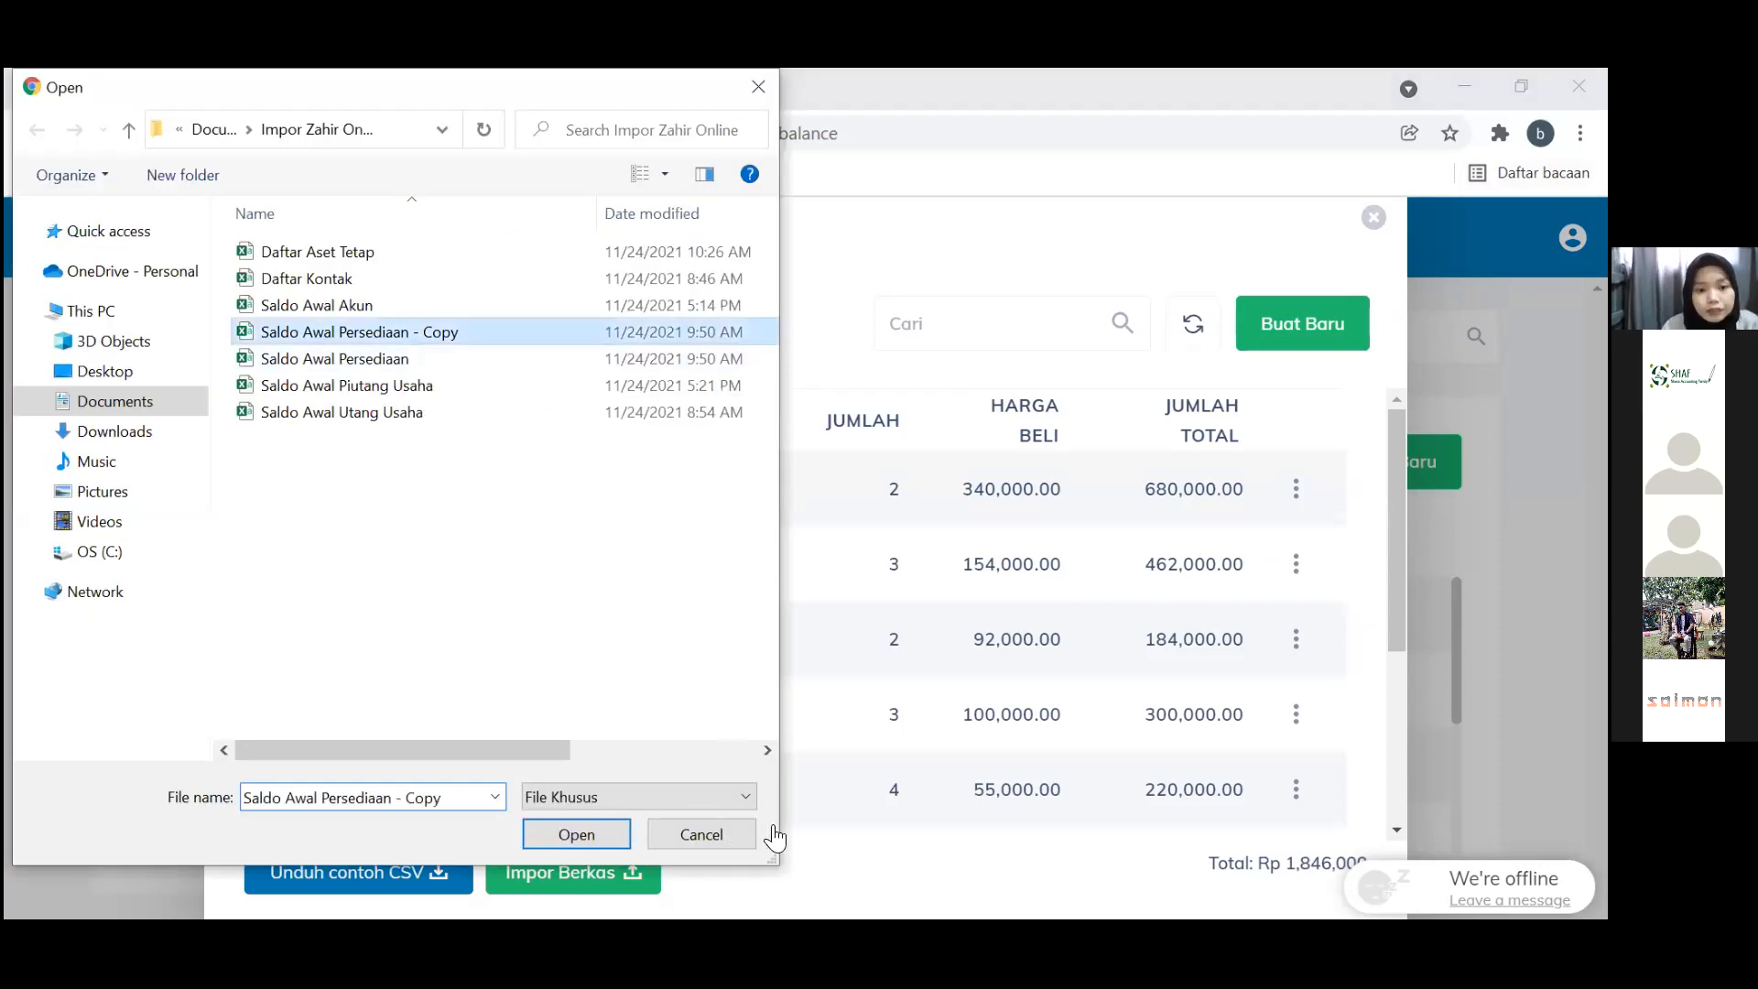
key(Return)
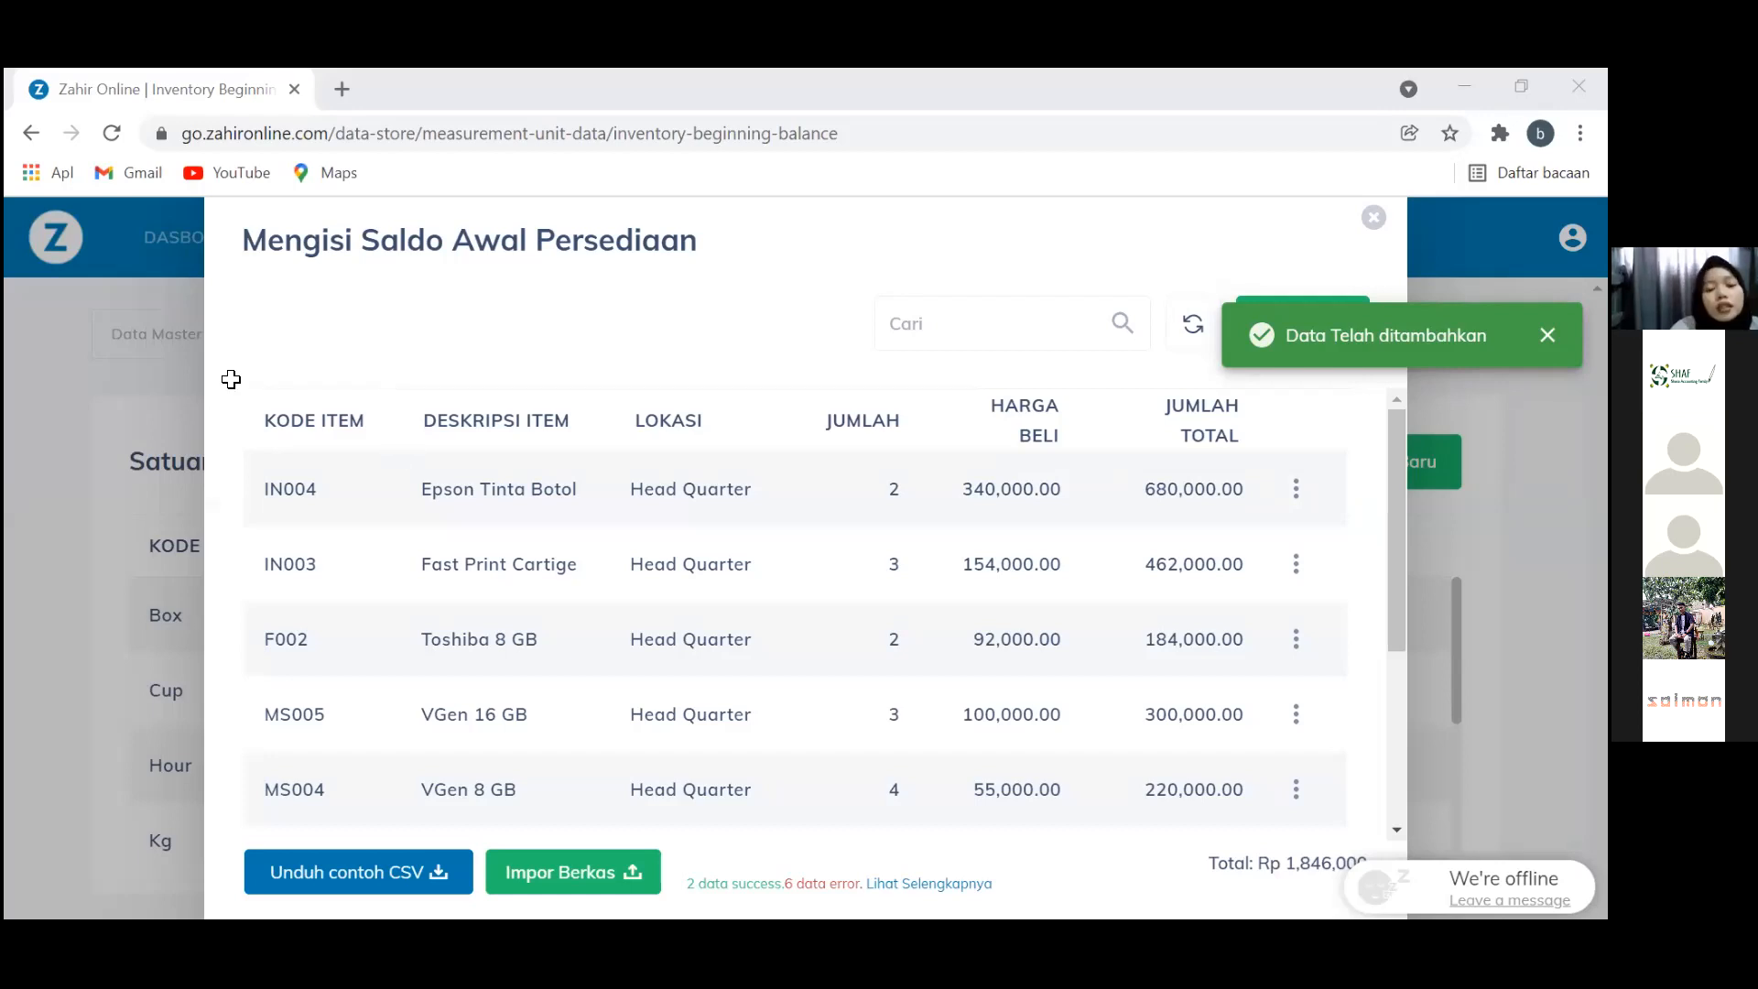
Switch to Excel and check the first product code, PR002, in the copy file
key(alt+Tab)
click(390, 403)
click(55, 404)
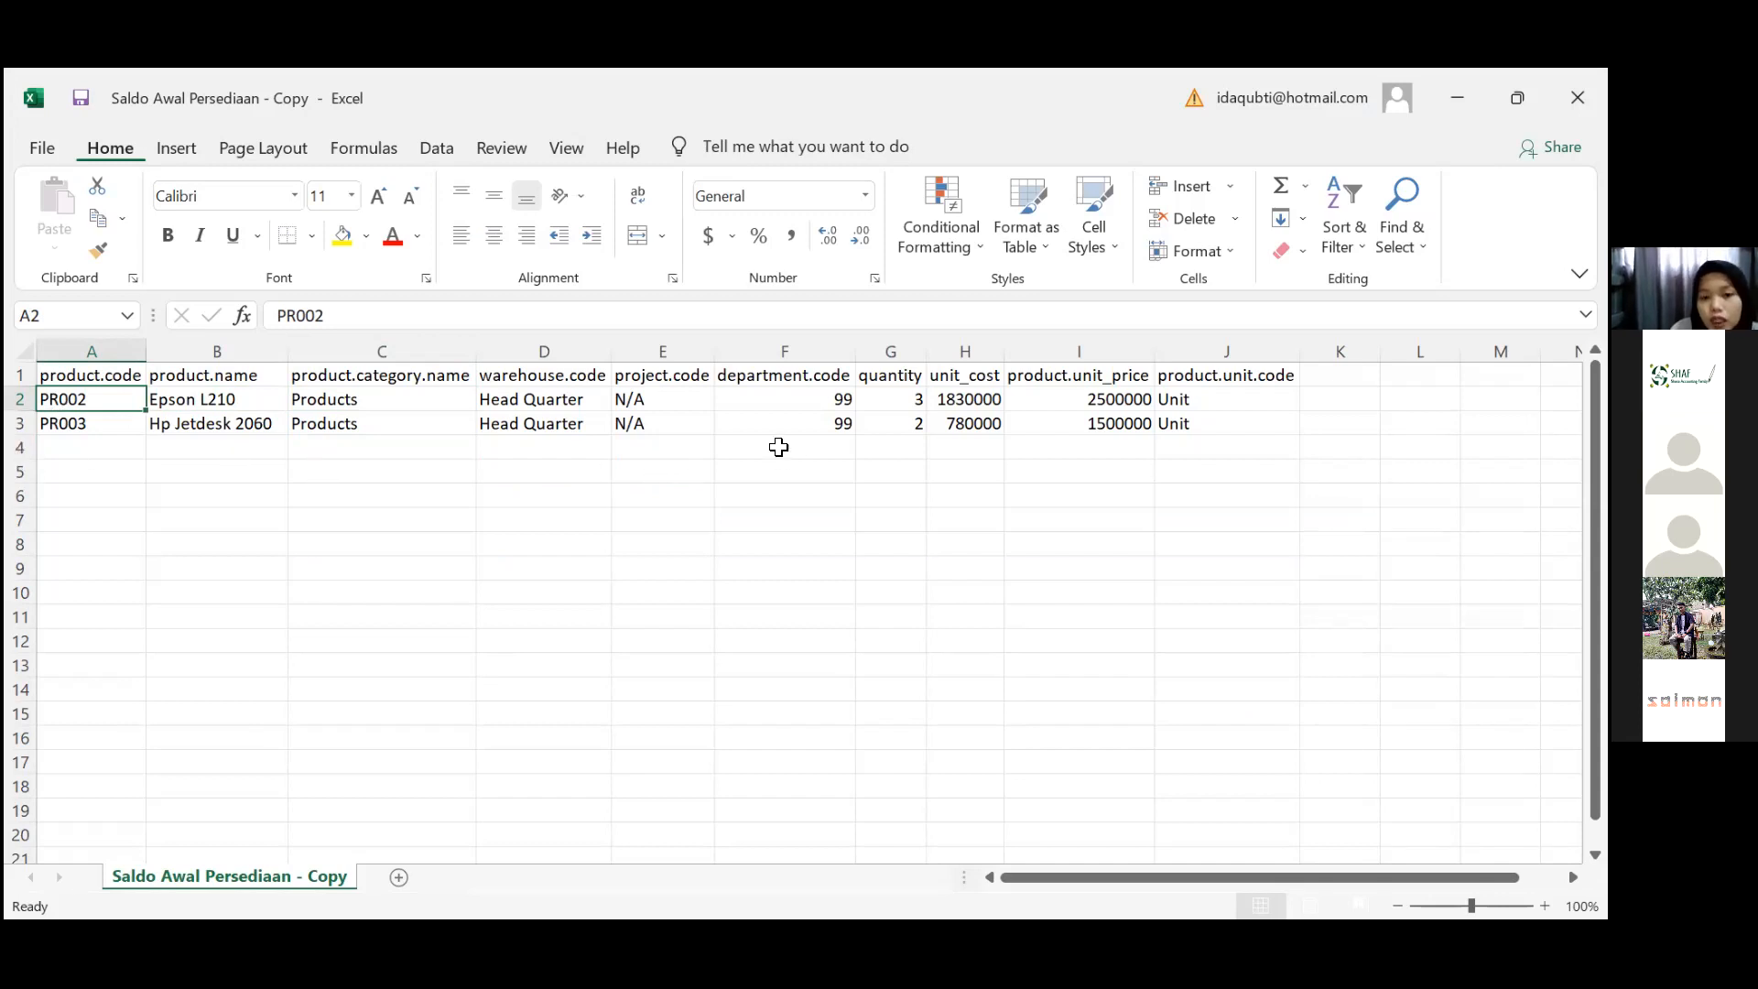
Check the second product's quantity and the unit codes in column J
click(894, 427)
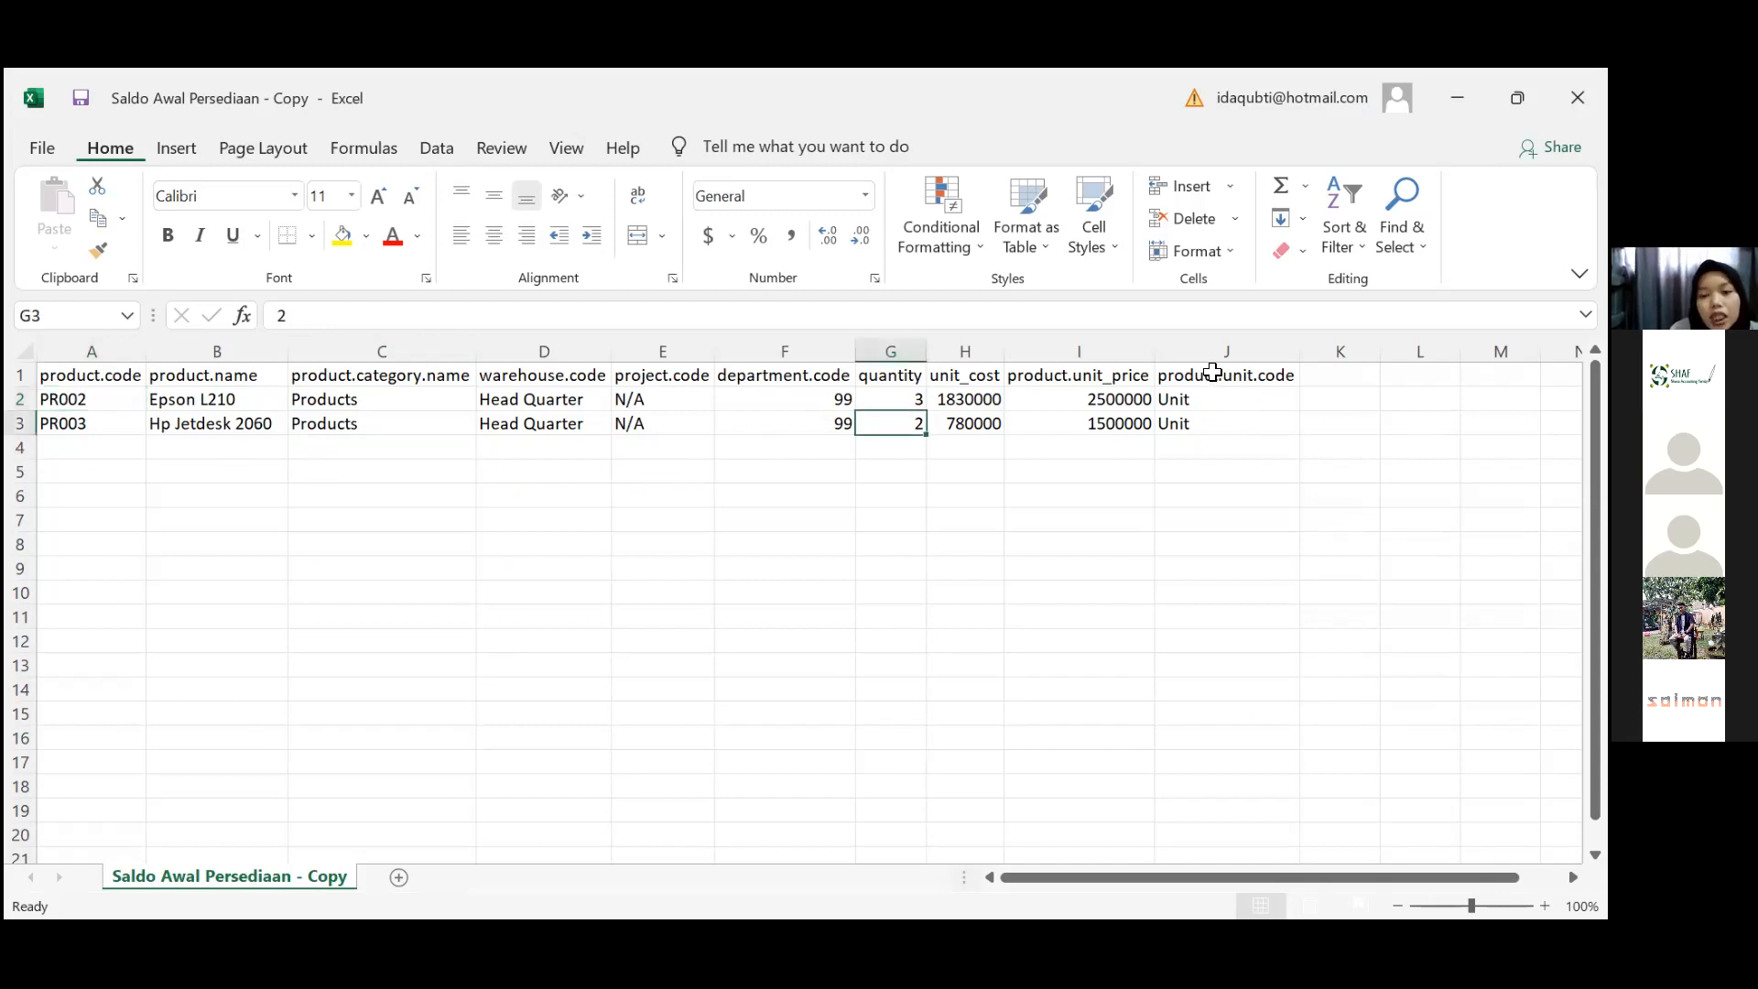
click(1212, 372)
key(Down)
key(Down)
key(Up)
key(Up)
key(Down)
key(Down)
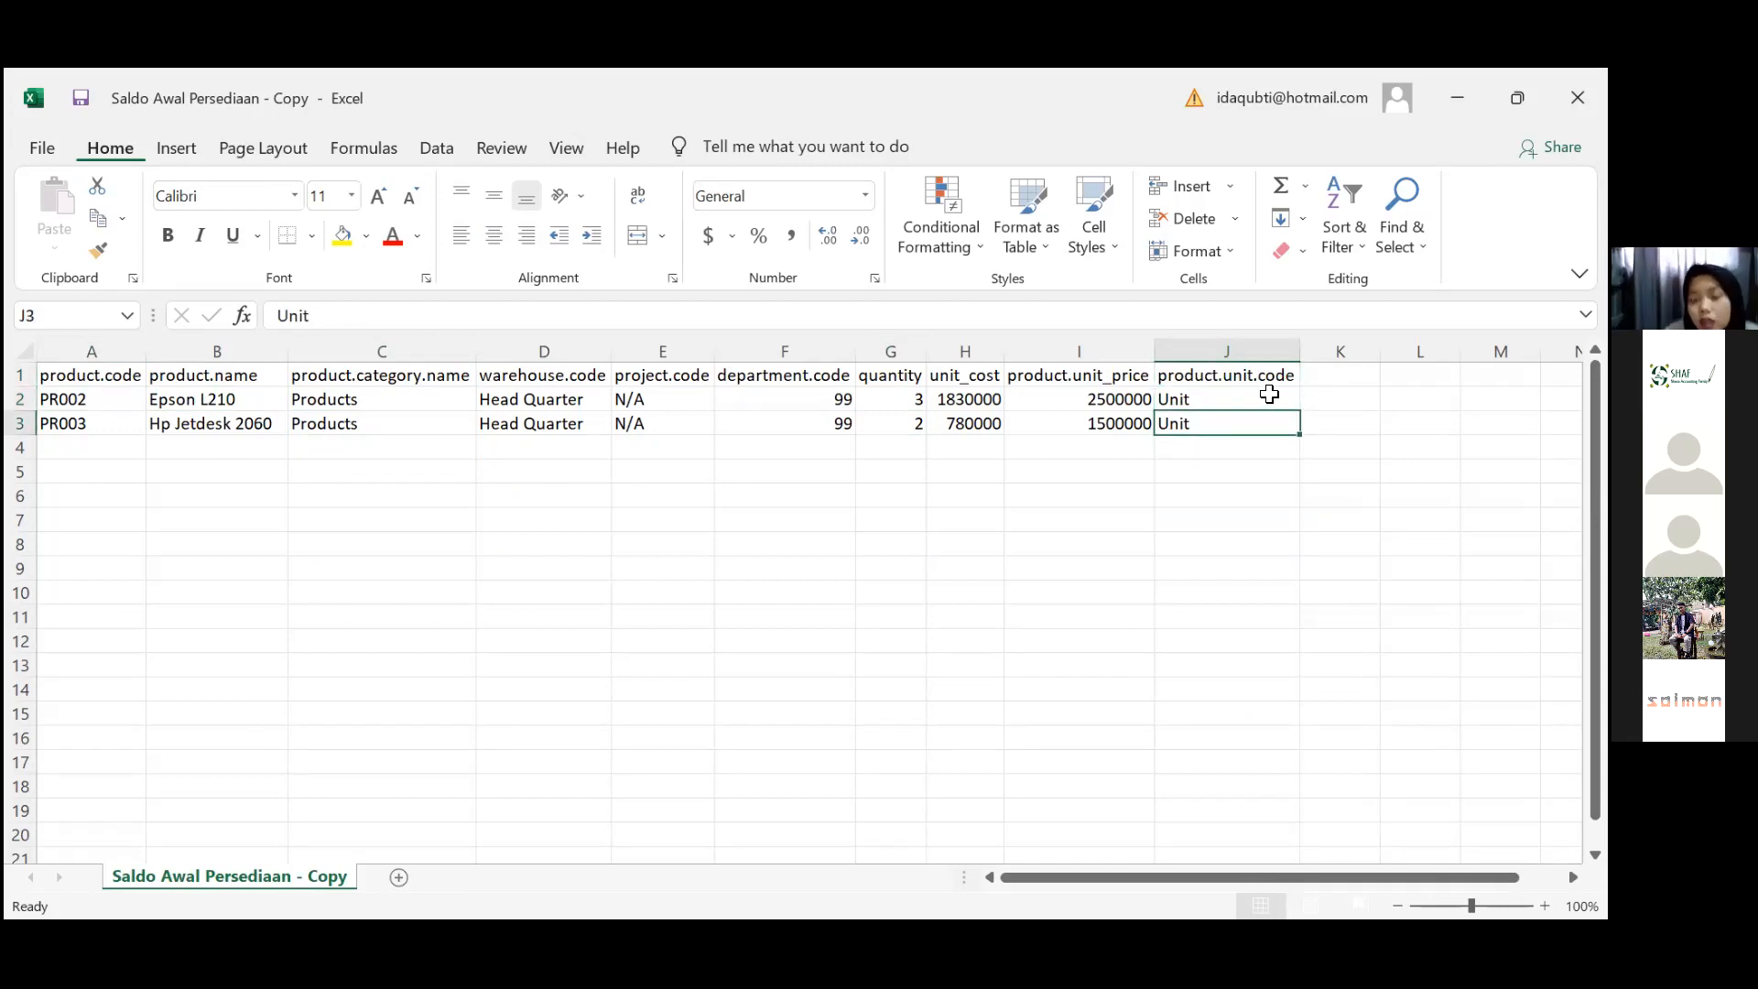
key(Up)
key(Up)
key(Down)
key(Down)
key(Down)
key(Down)
key(Up)
key(Up)
key(Up)
key(Up)
key(Down)
key(Down)
key(Down)
key(Up)
key(Up)
key(Down)
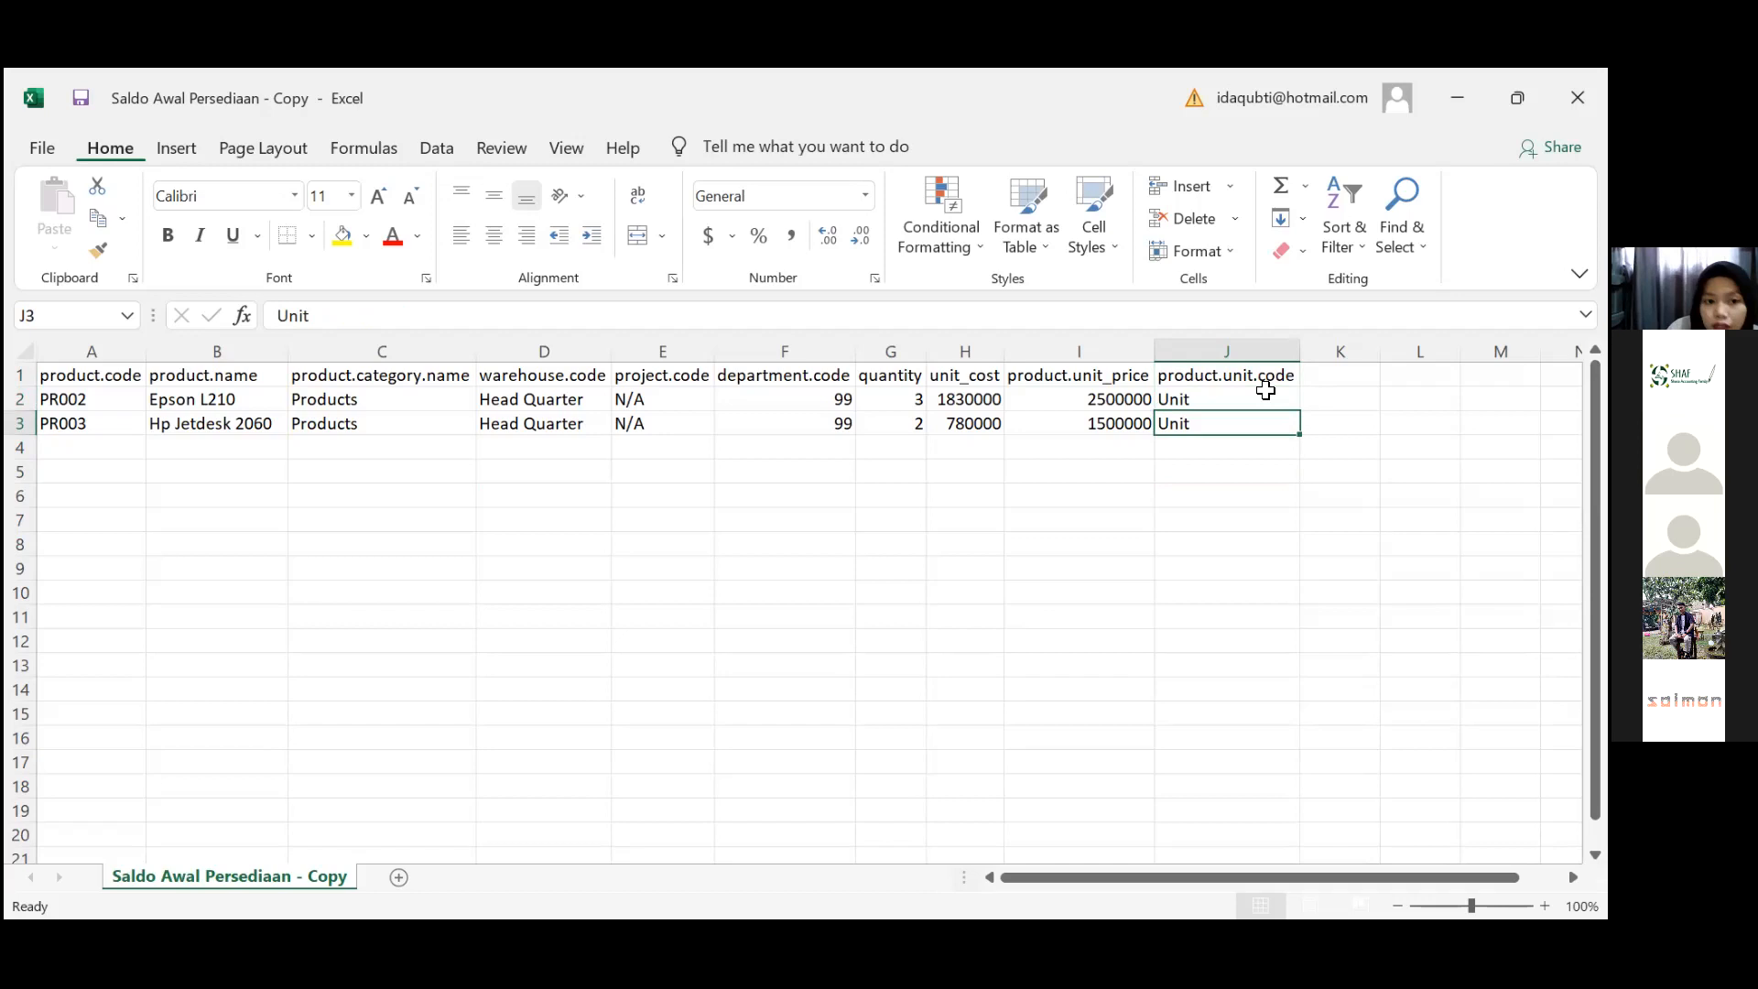
Review the product names in column B, then save the sheet keeping CSV UTF-8 format
key(Left)
key(Left)
key(Left)
key(Left)
key(Left)
key(Left)
key(Left)
key(Left)
key(Left)
key(Up)
key(Down)
key(Right)
key(Down)
key(Down)
key(Down)
key(Down)
key(Down)
key(Down)
key(Down)
key(Down)
key(Down)
key(Up)
key(Up)
key(Up)
key(Up)
key(Up)
key(Up)
key(Up)
key(Up)
key(Up)
key(Up)
key(Up)
key(Down)
key(Down)
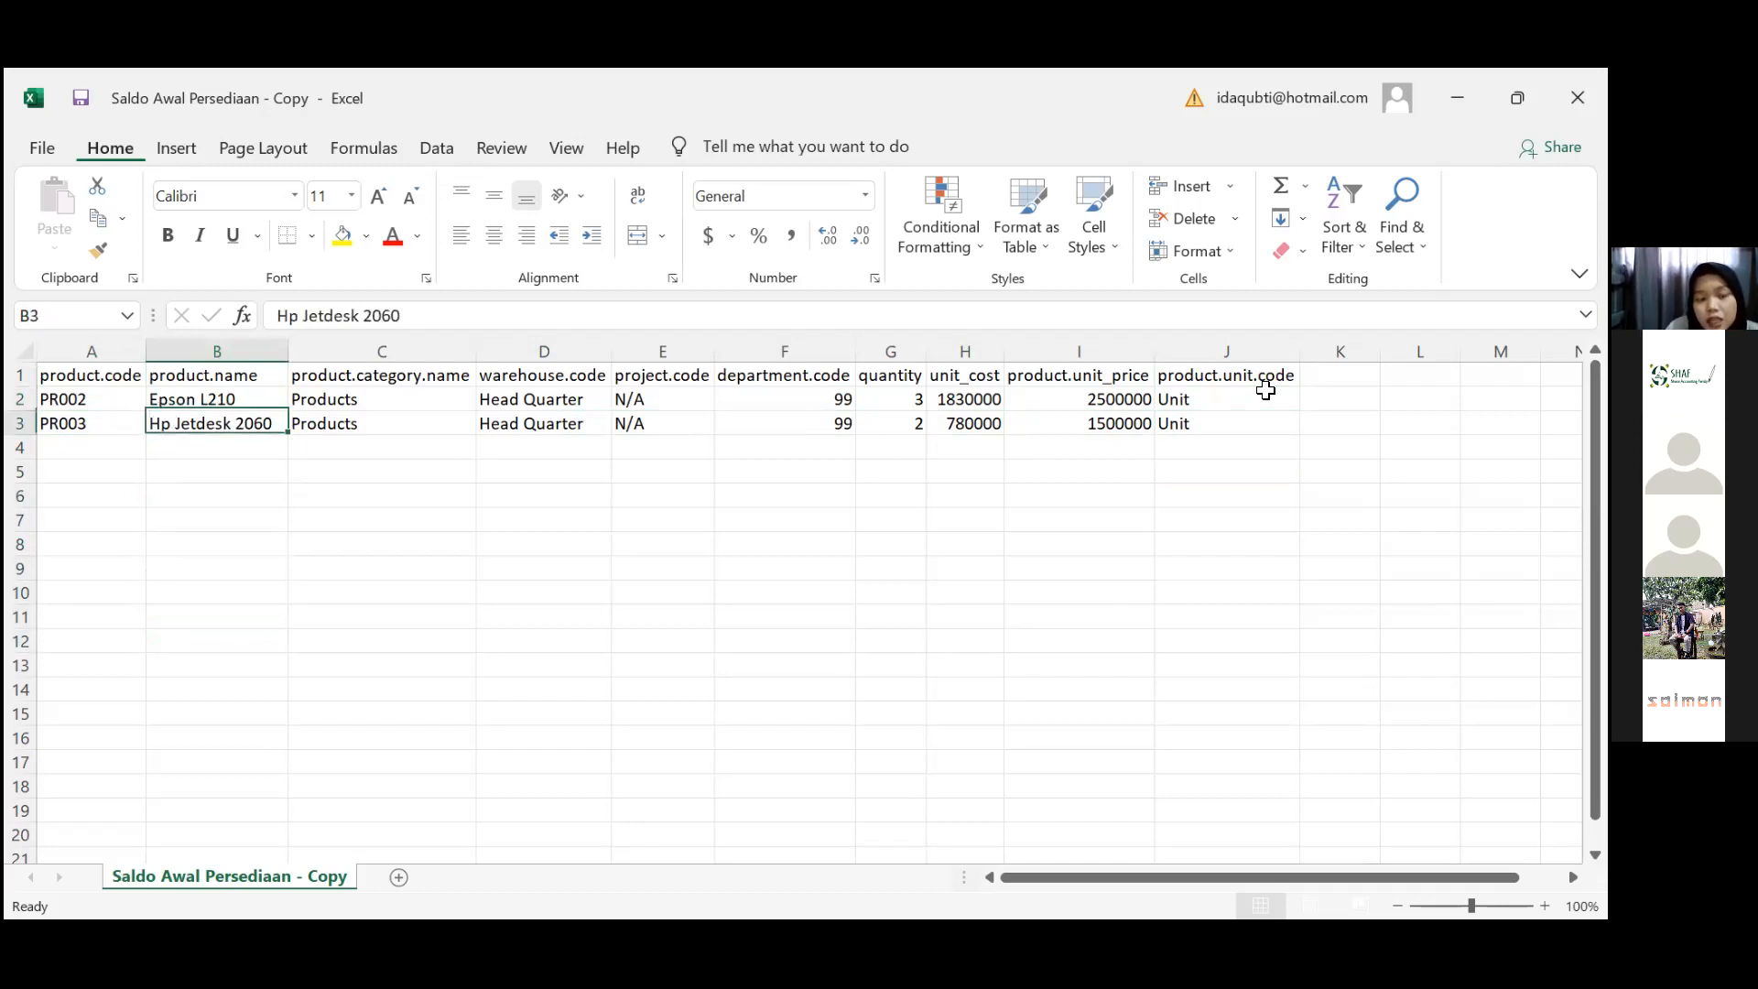
key(Up)
key(Down)
key(Down)
key(Down)
key(Up)
key(Up)
key(Up)
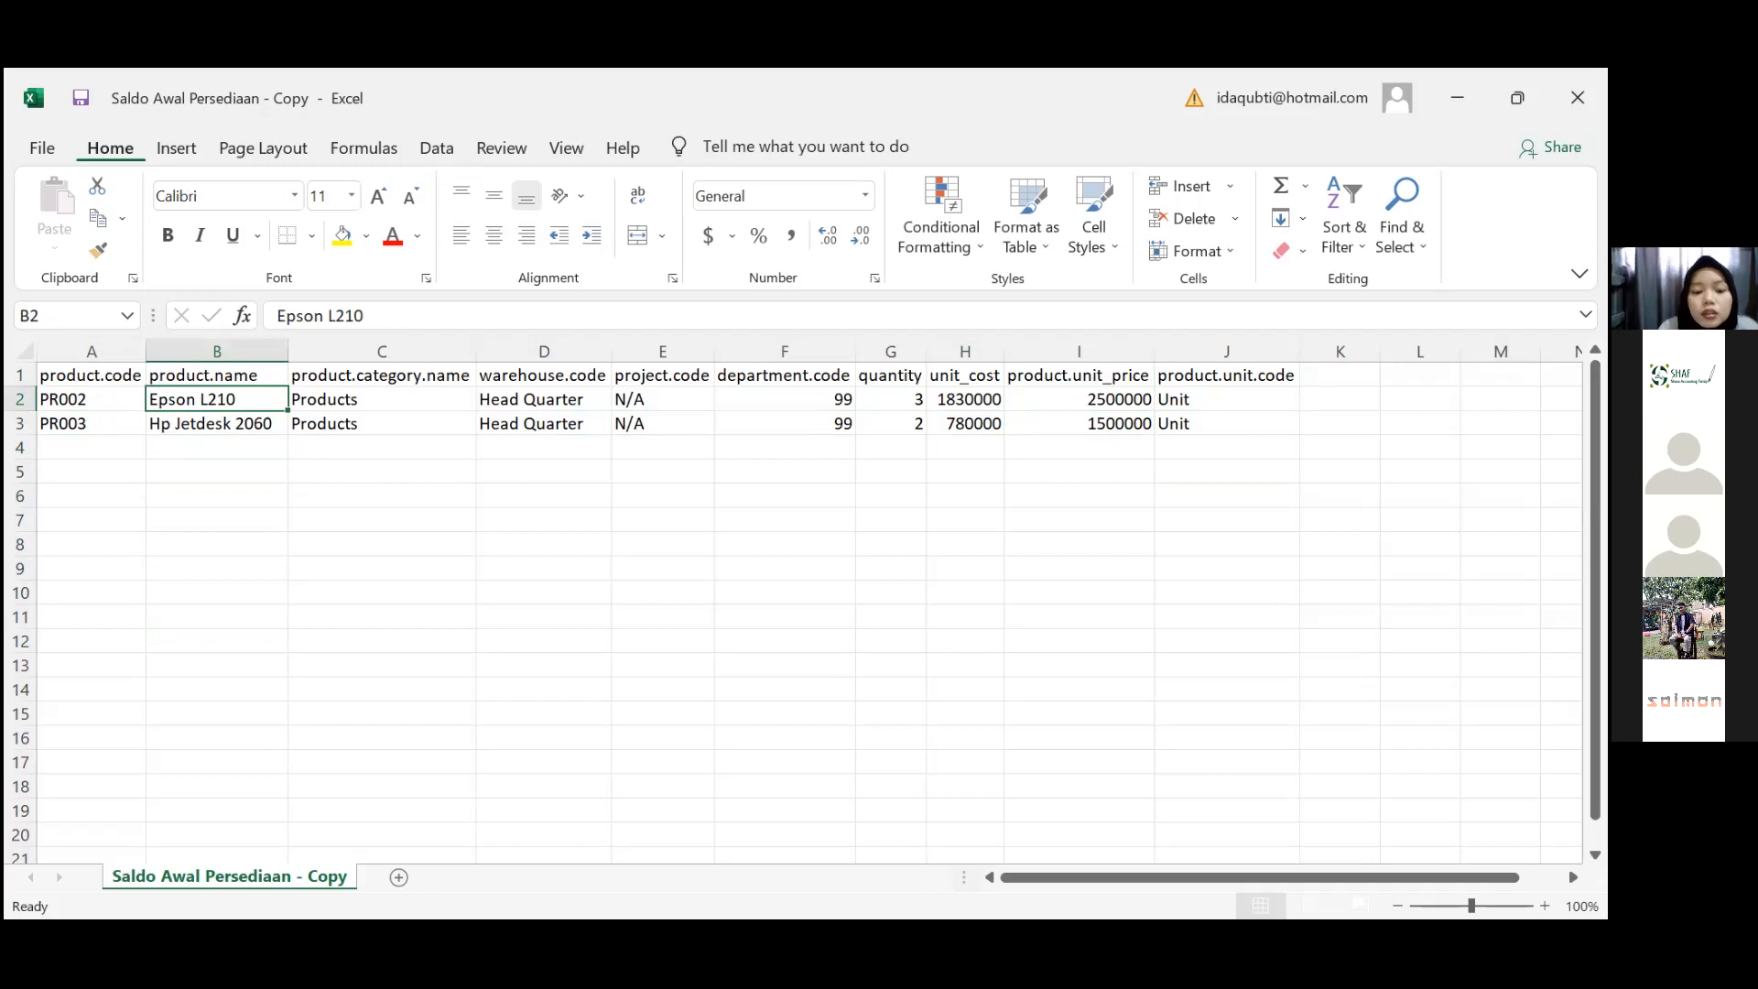
key(ctrl+s)
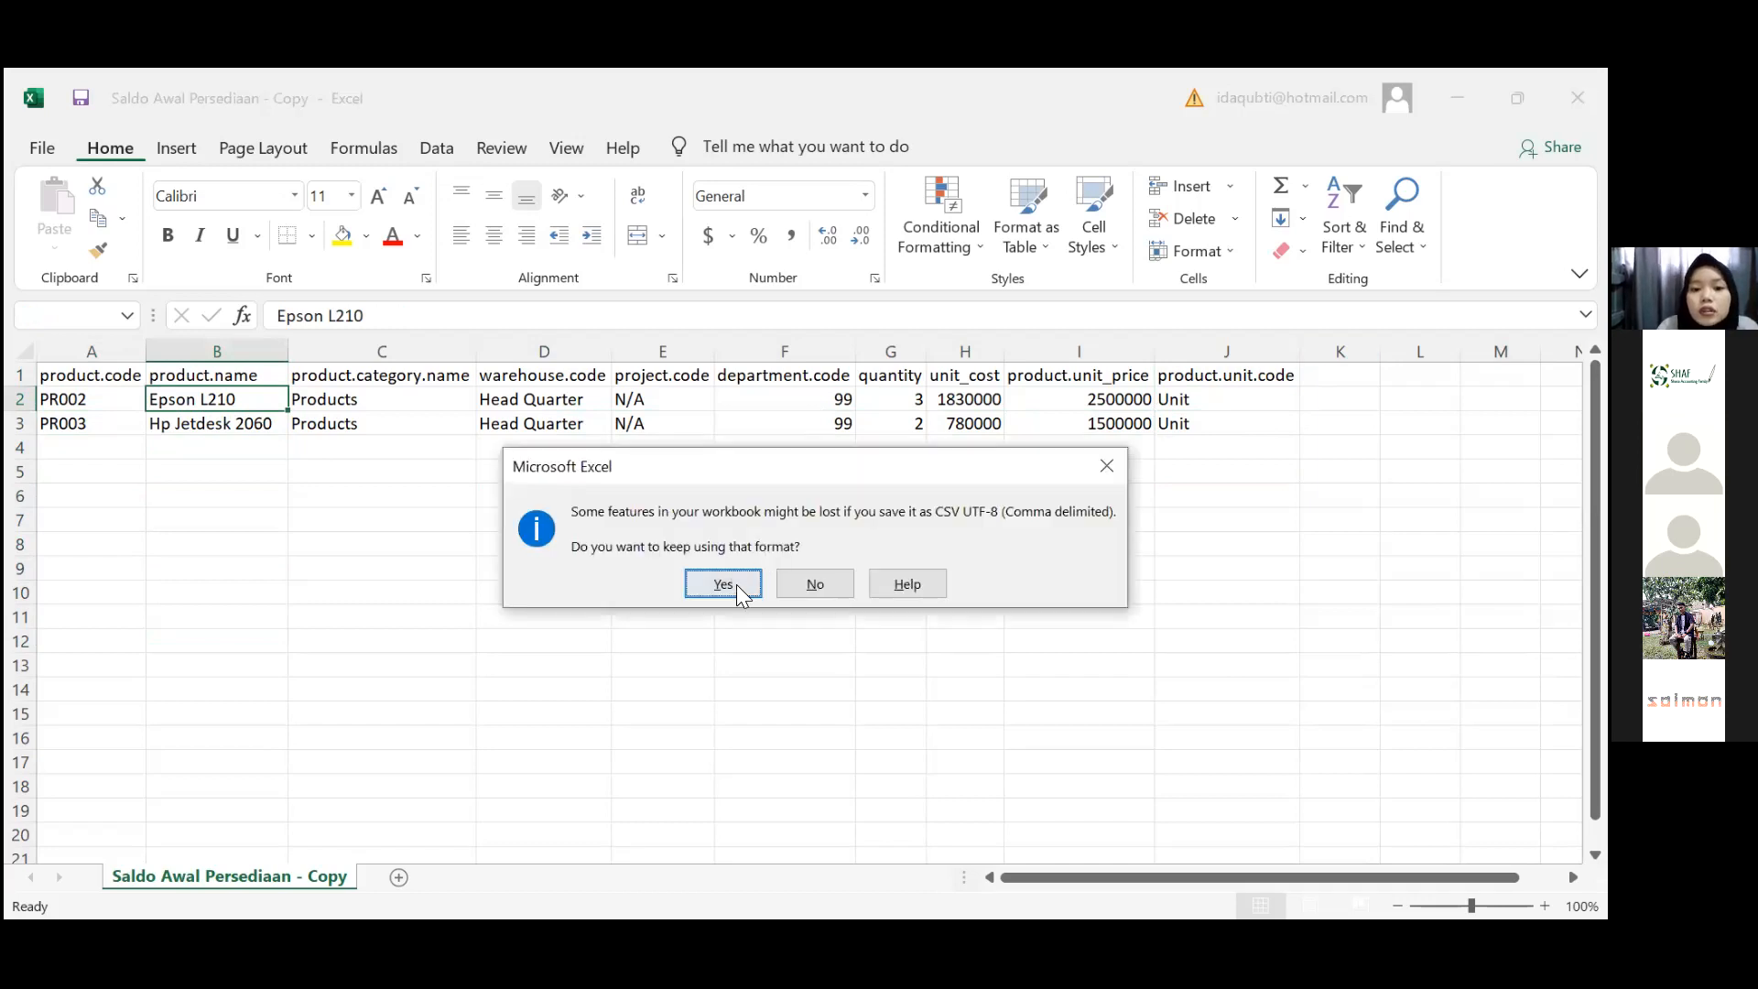
click(738, 585)
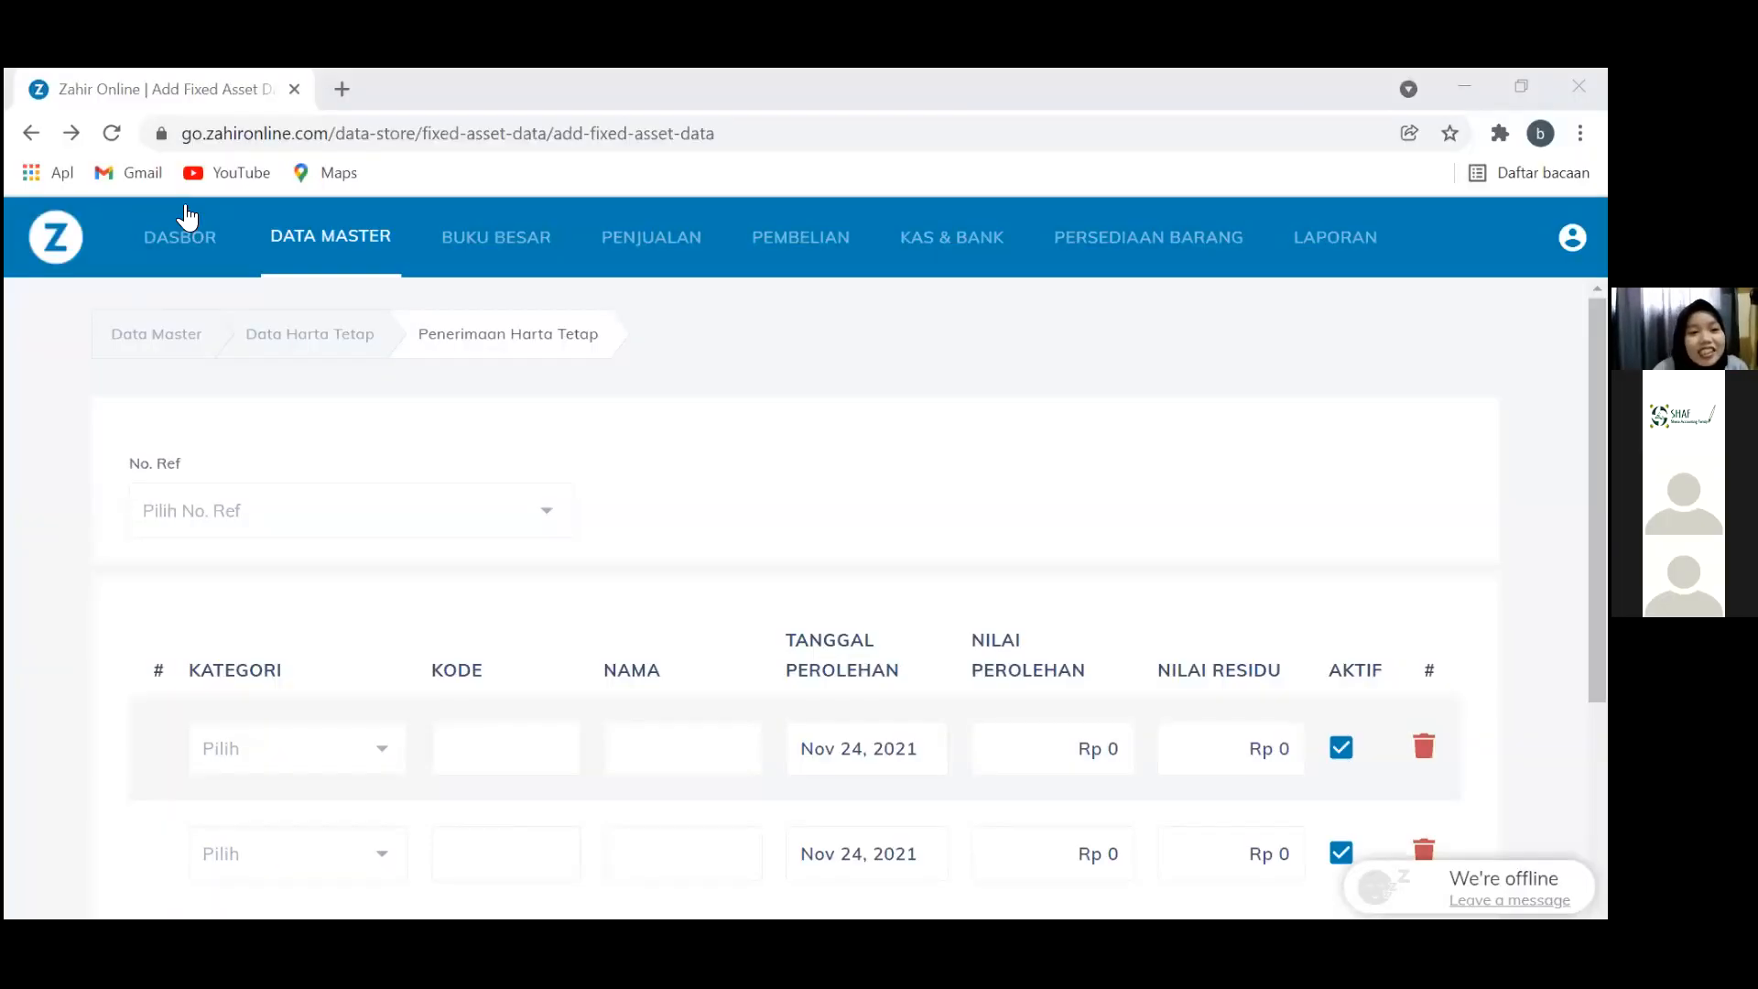
Go to Data Harta Tetap from the master data page and start adding new fixed assets
click(305, 265)
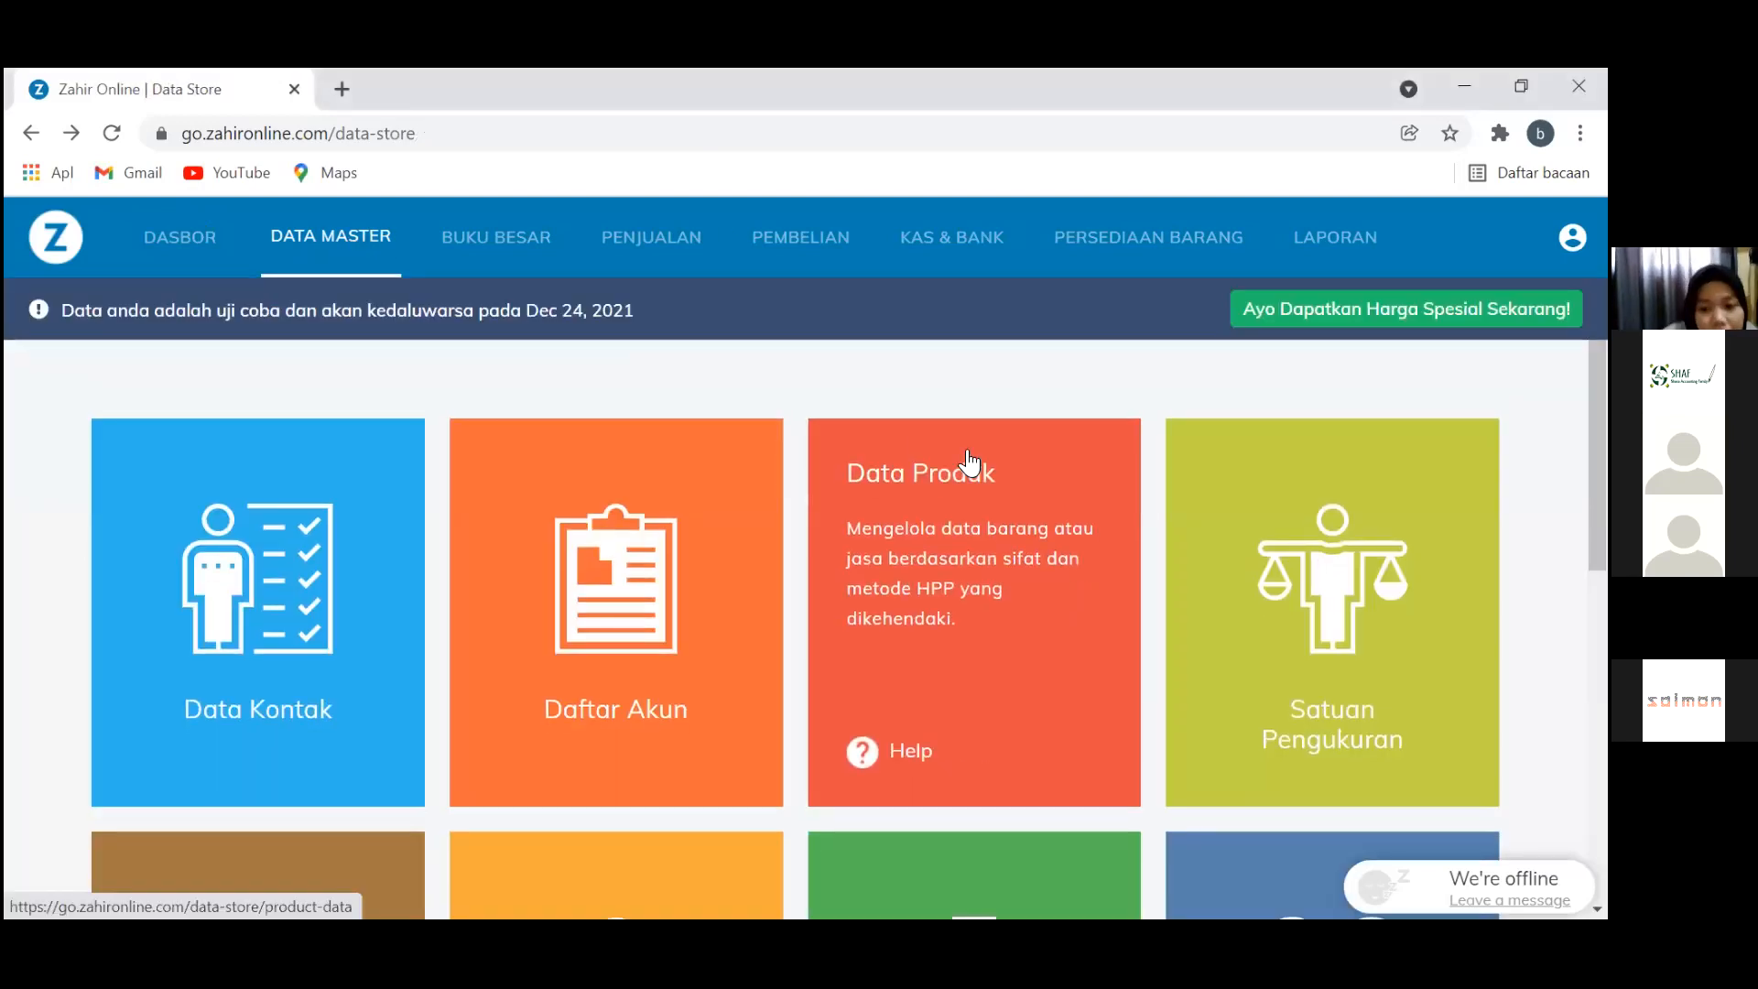
scroll(968, 463, down, 7)
scroll(969, 462, down, 1)
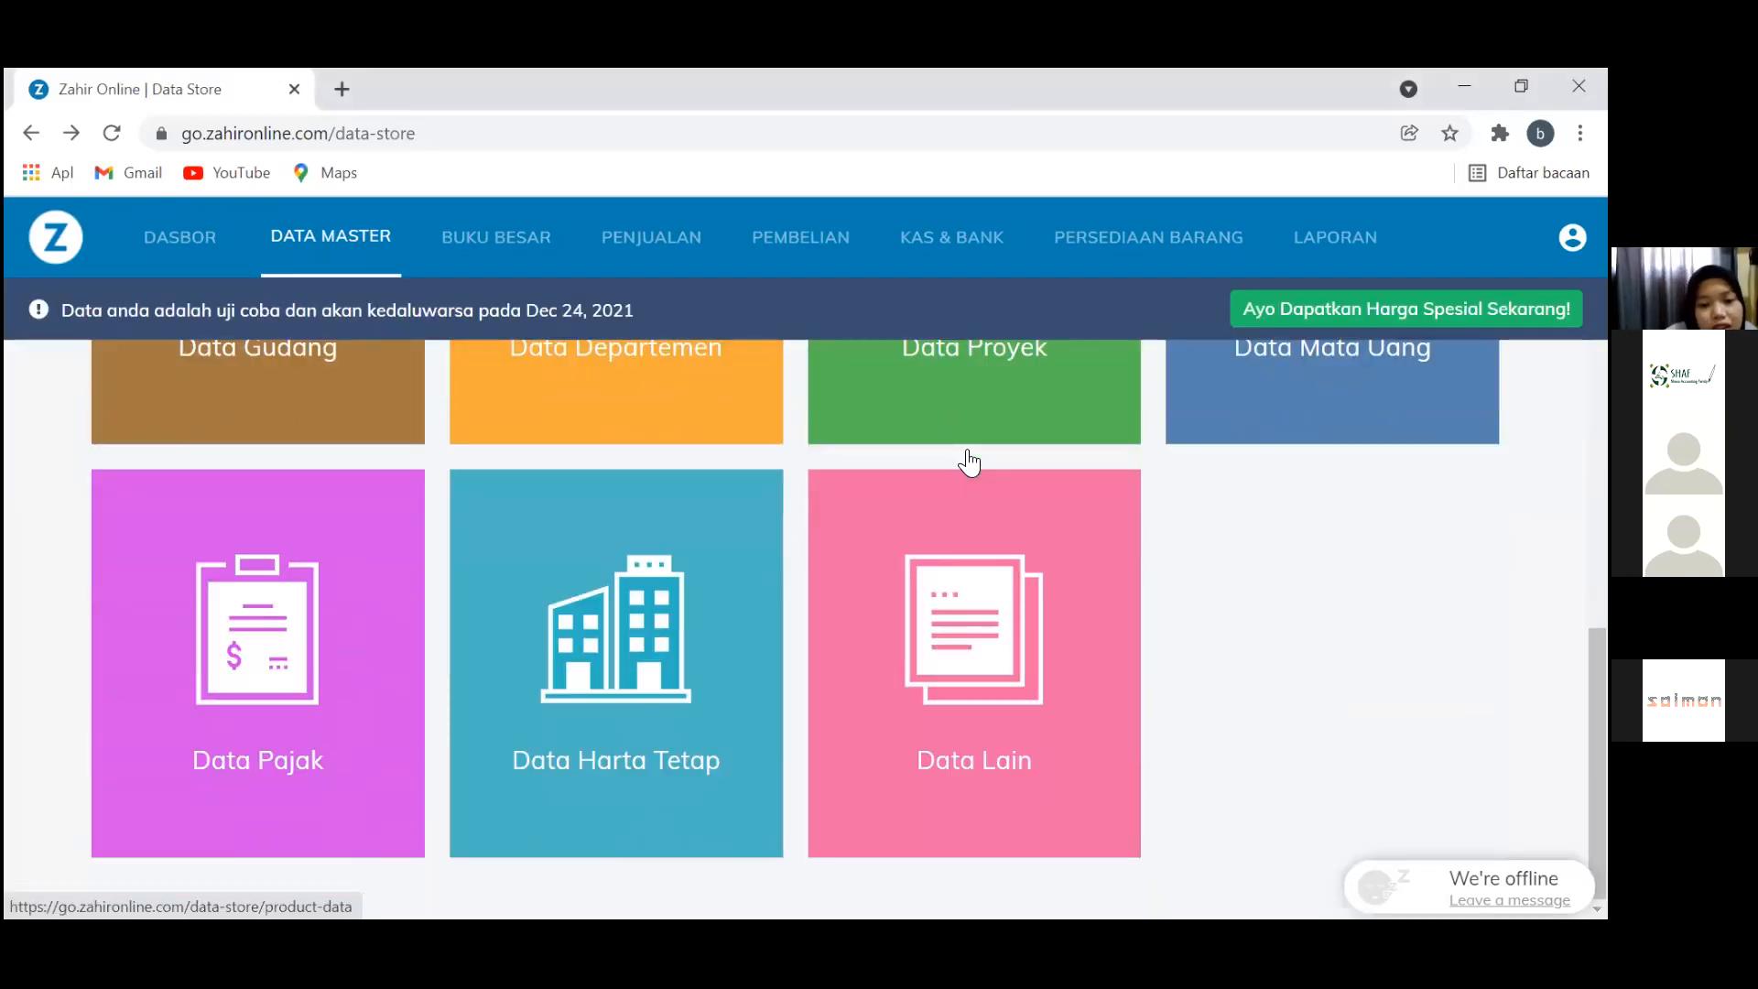
click(617, 664)
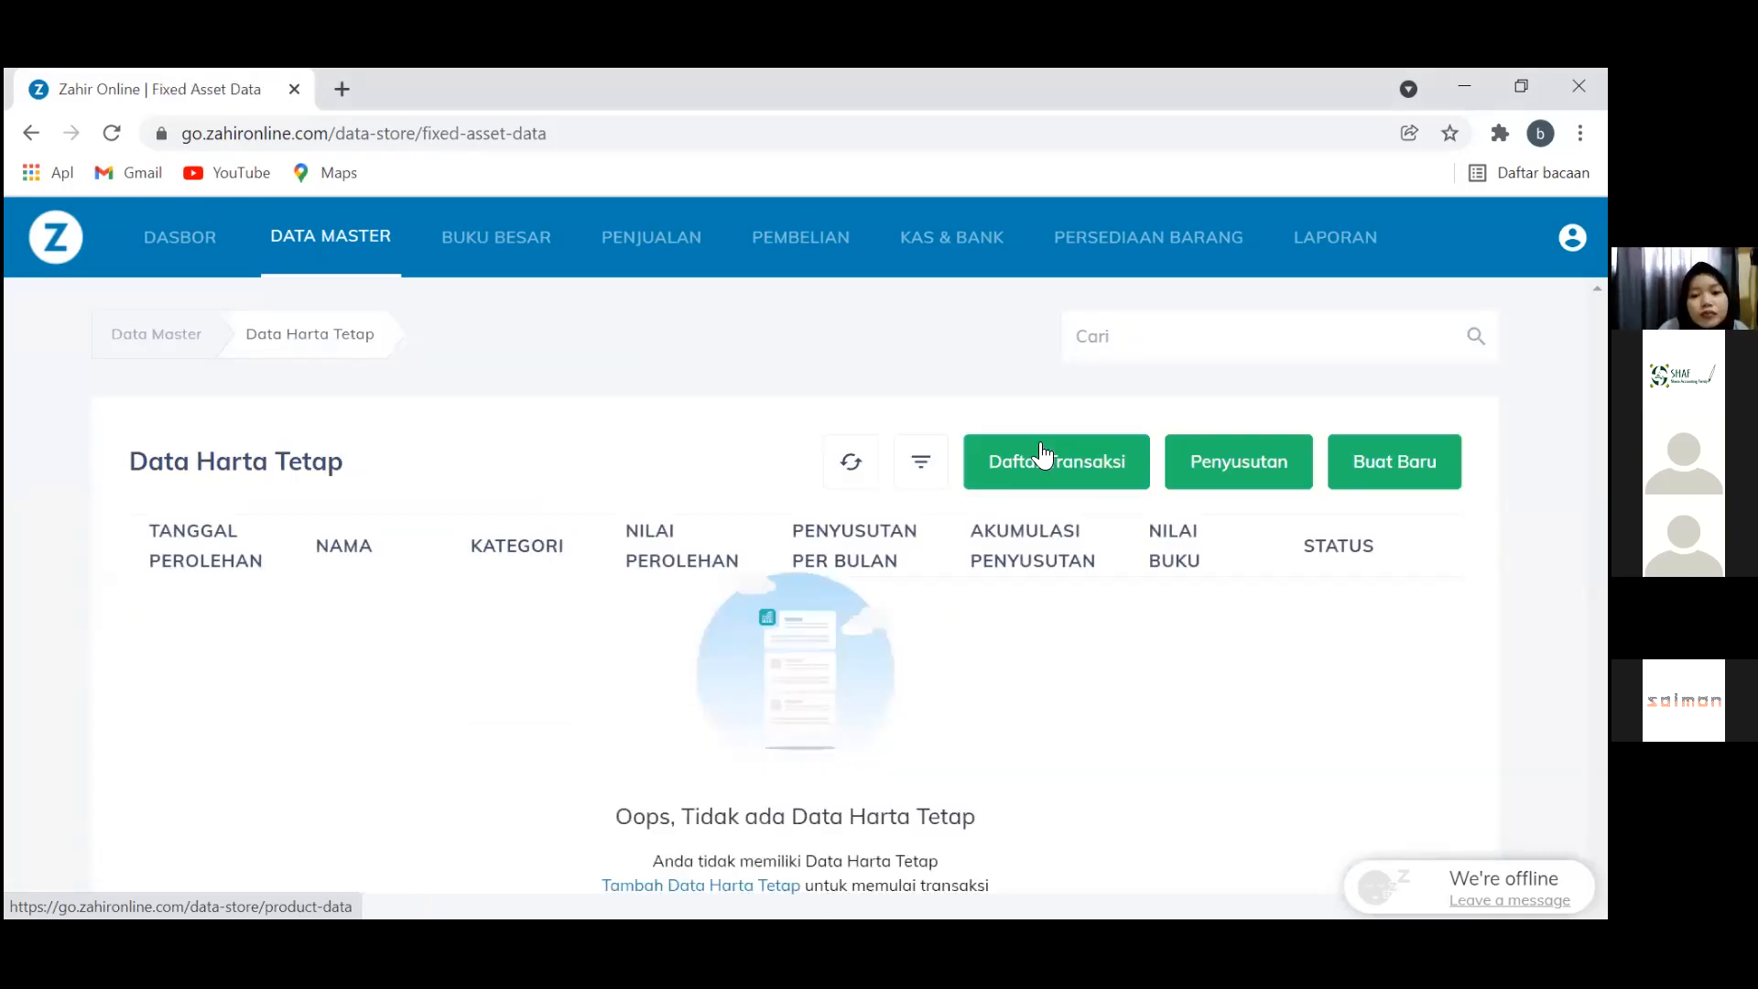
click(1372, 473)
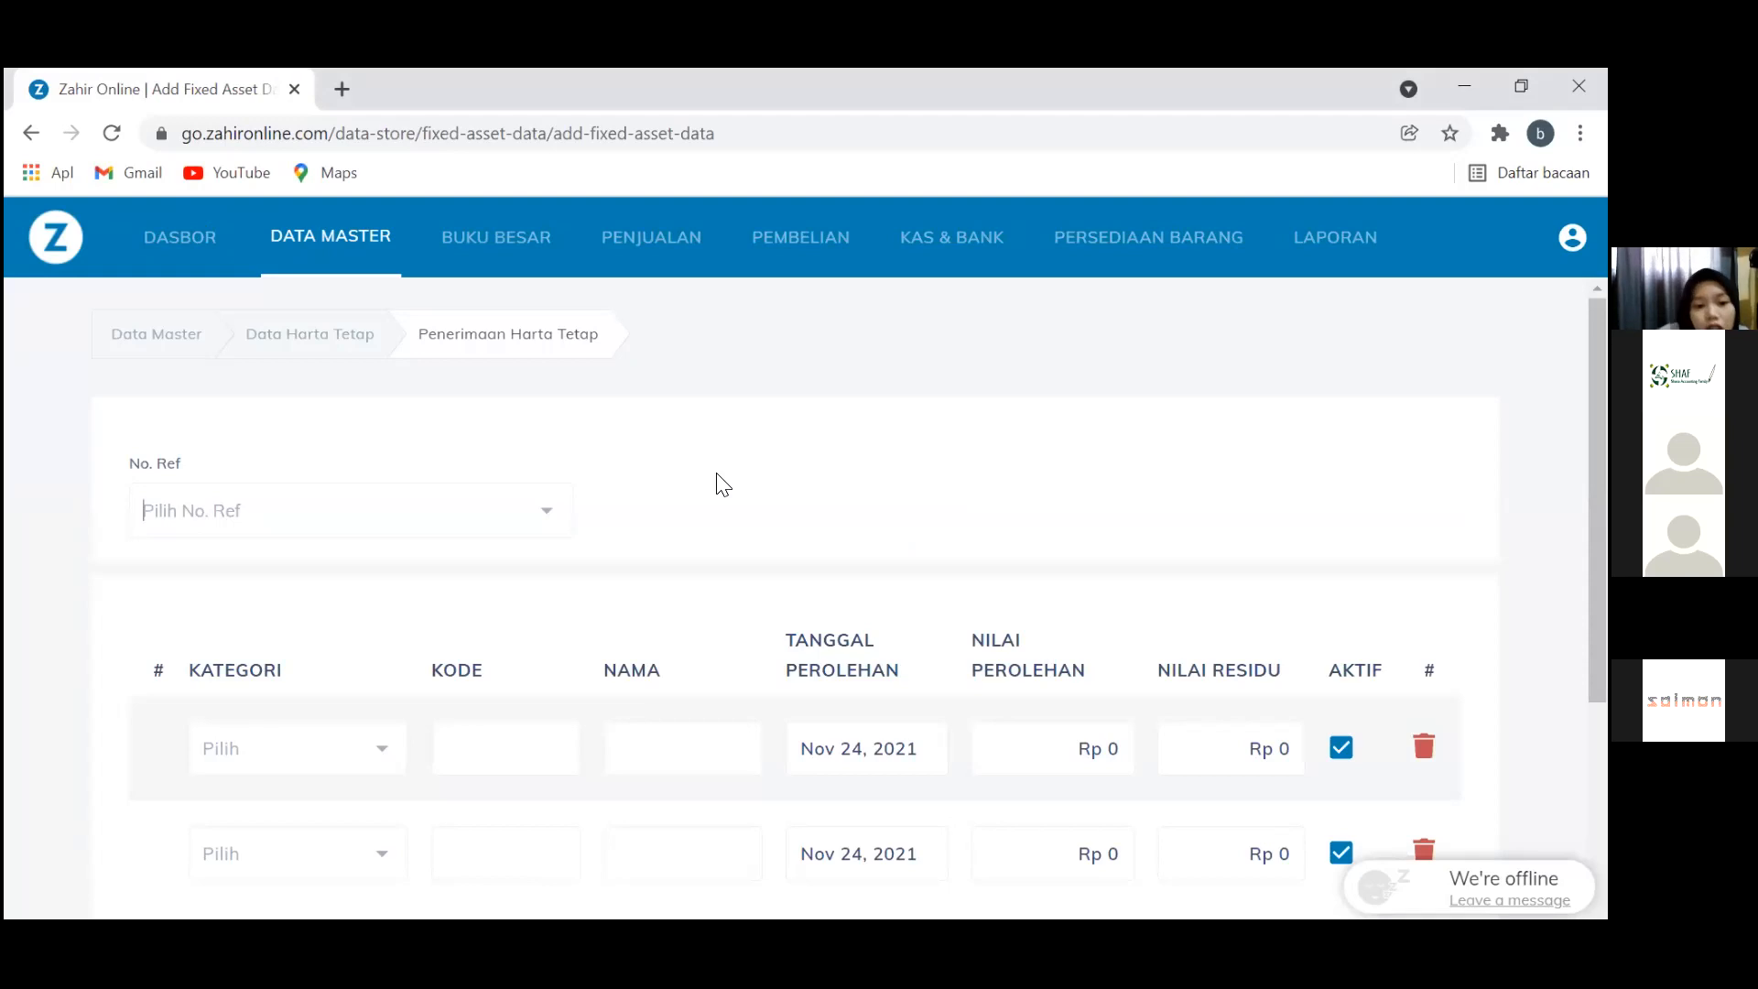
scroll(724, 485, down, 2)
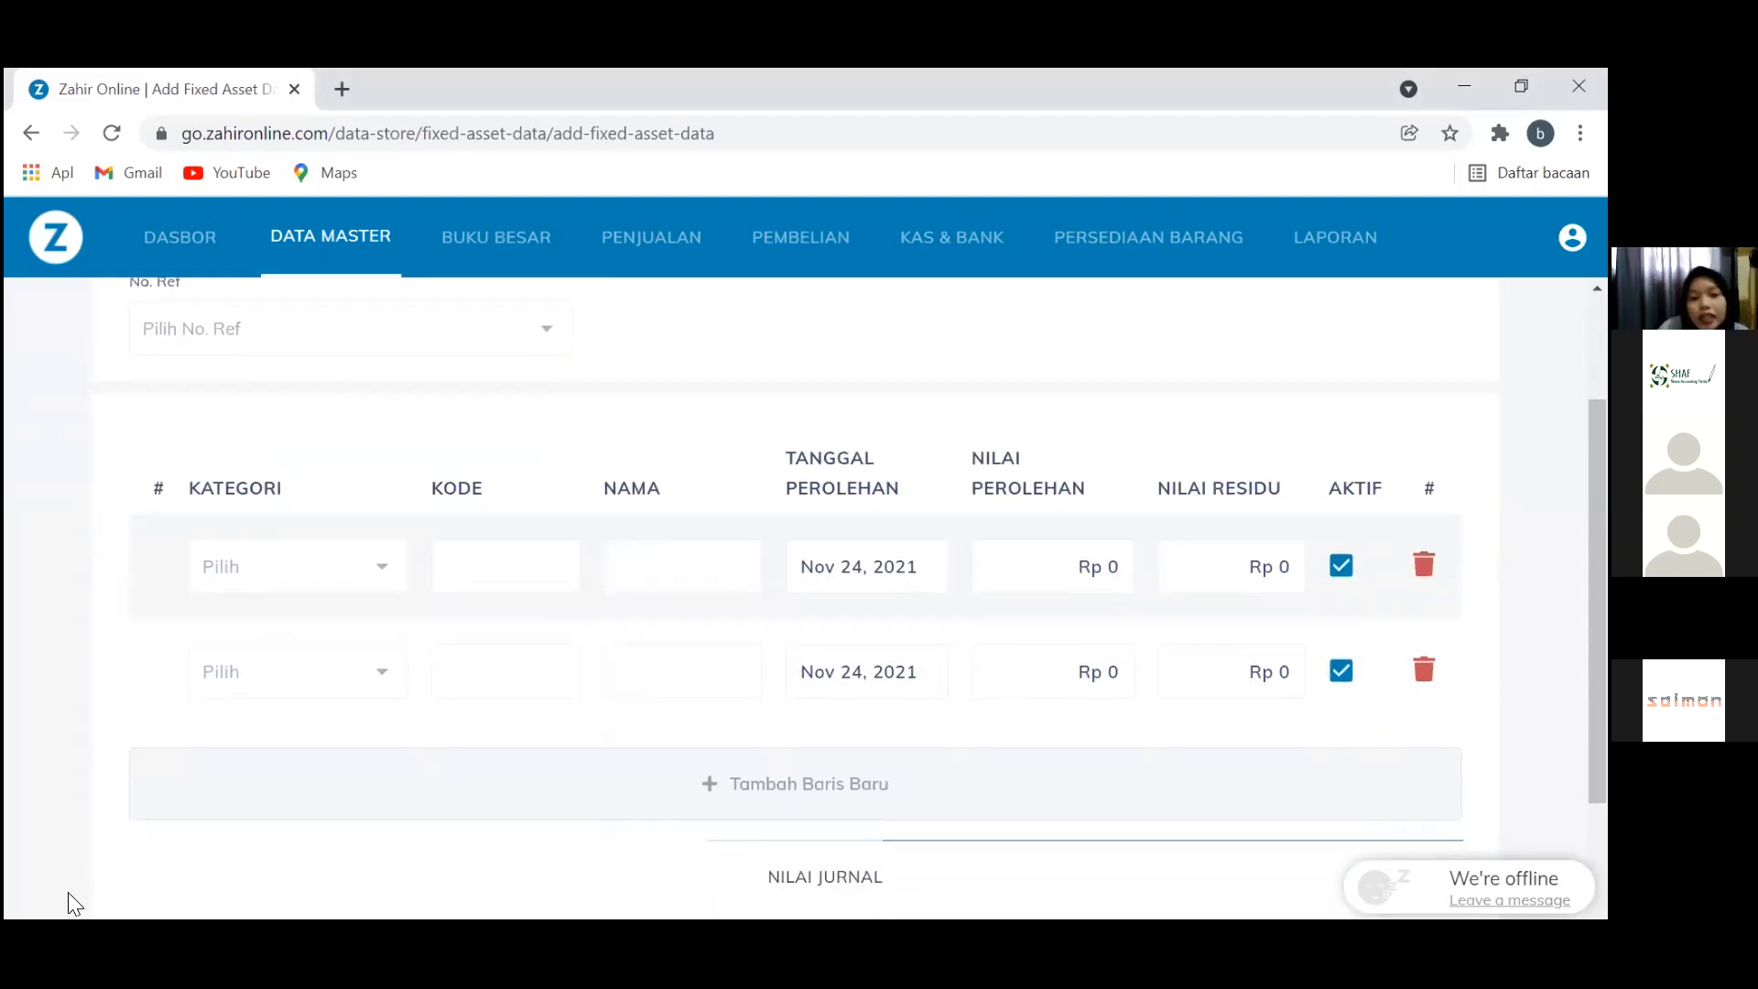
Open the fixed-asset category list and show actions for Mesin & Peralatan
click(357, 577)
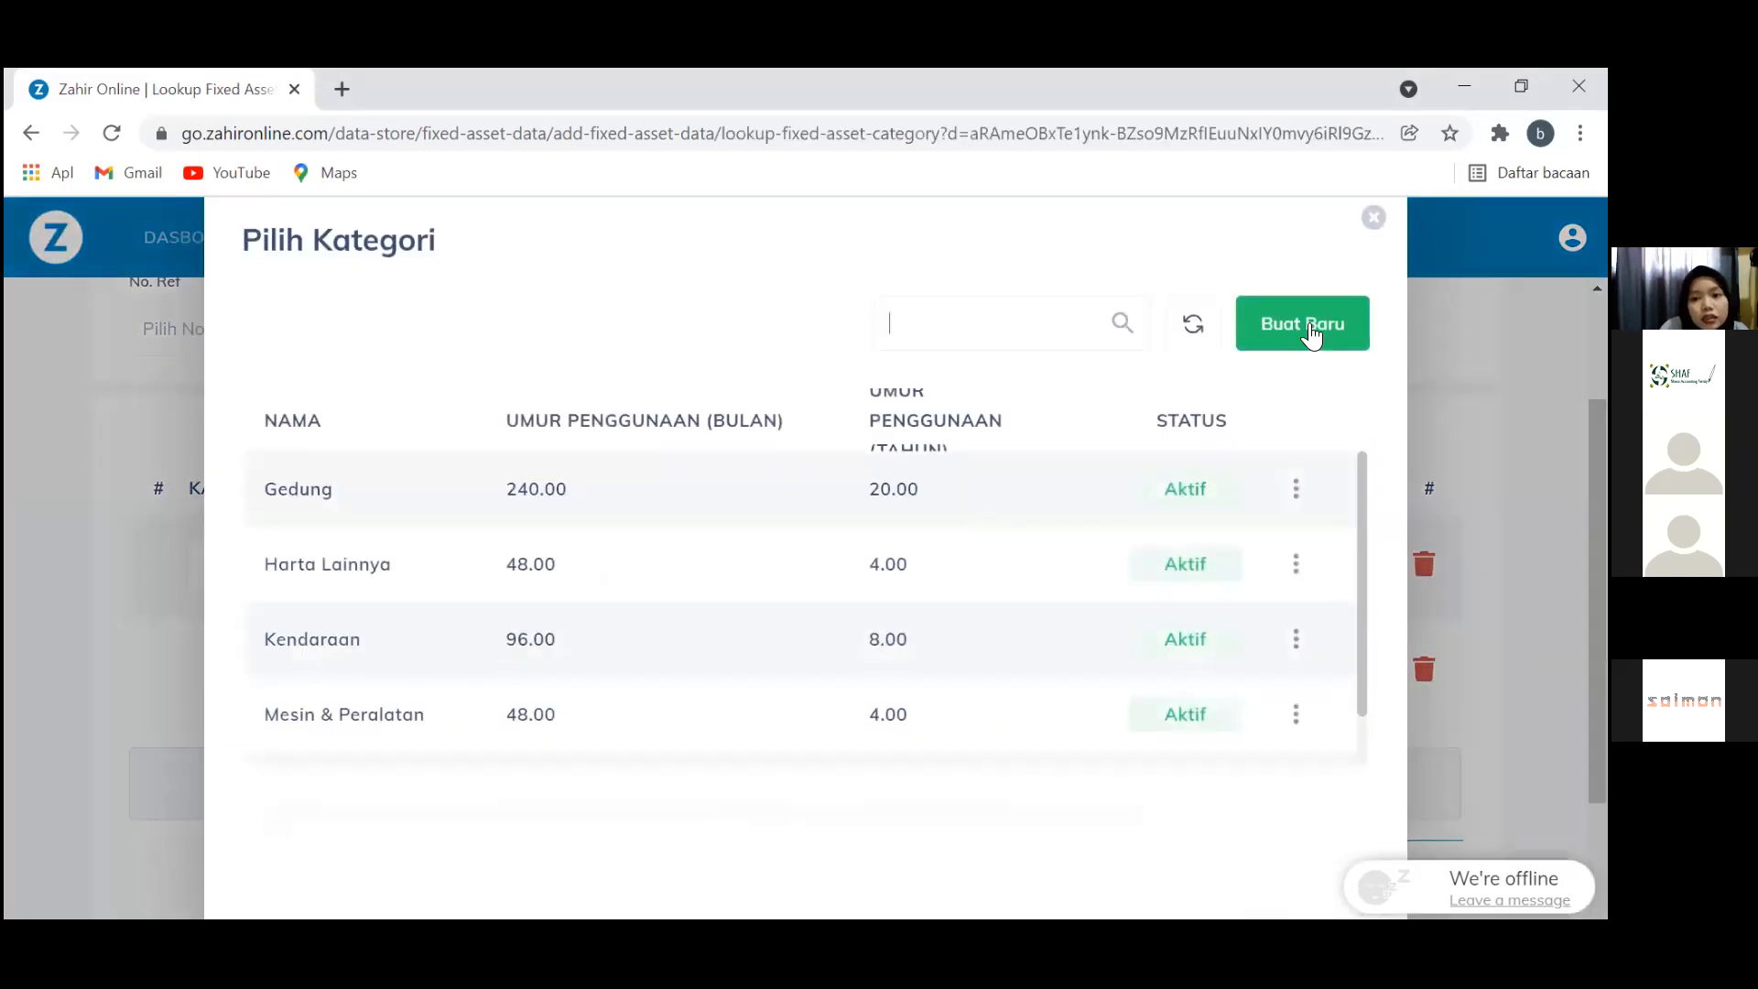
click(1373, 219)
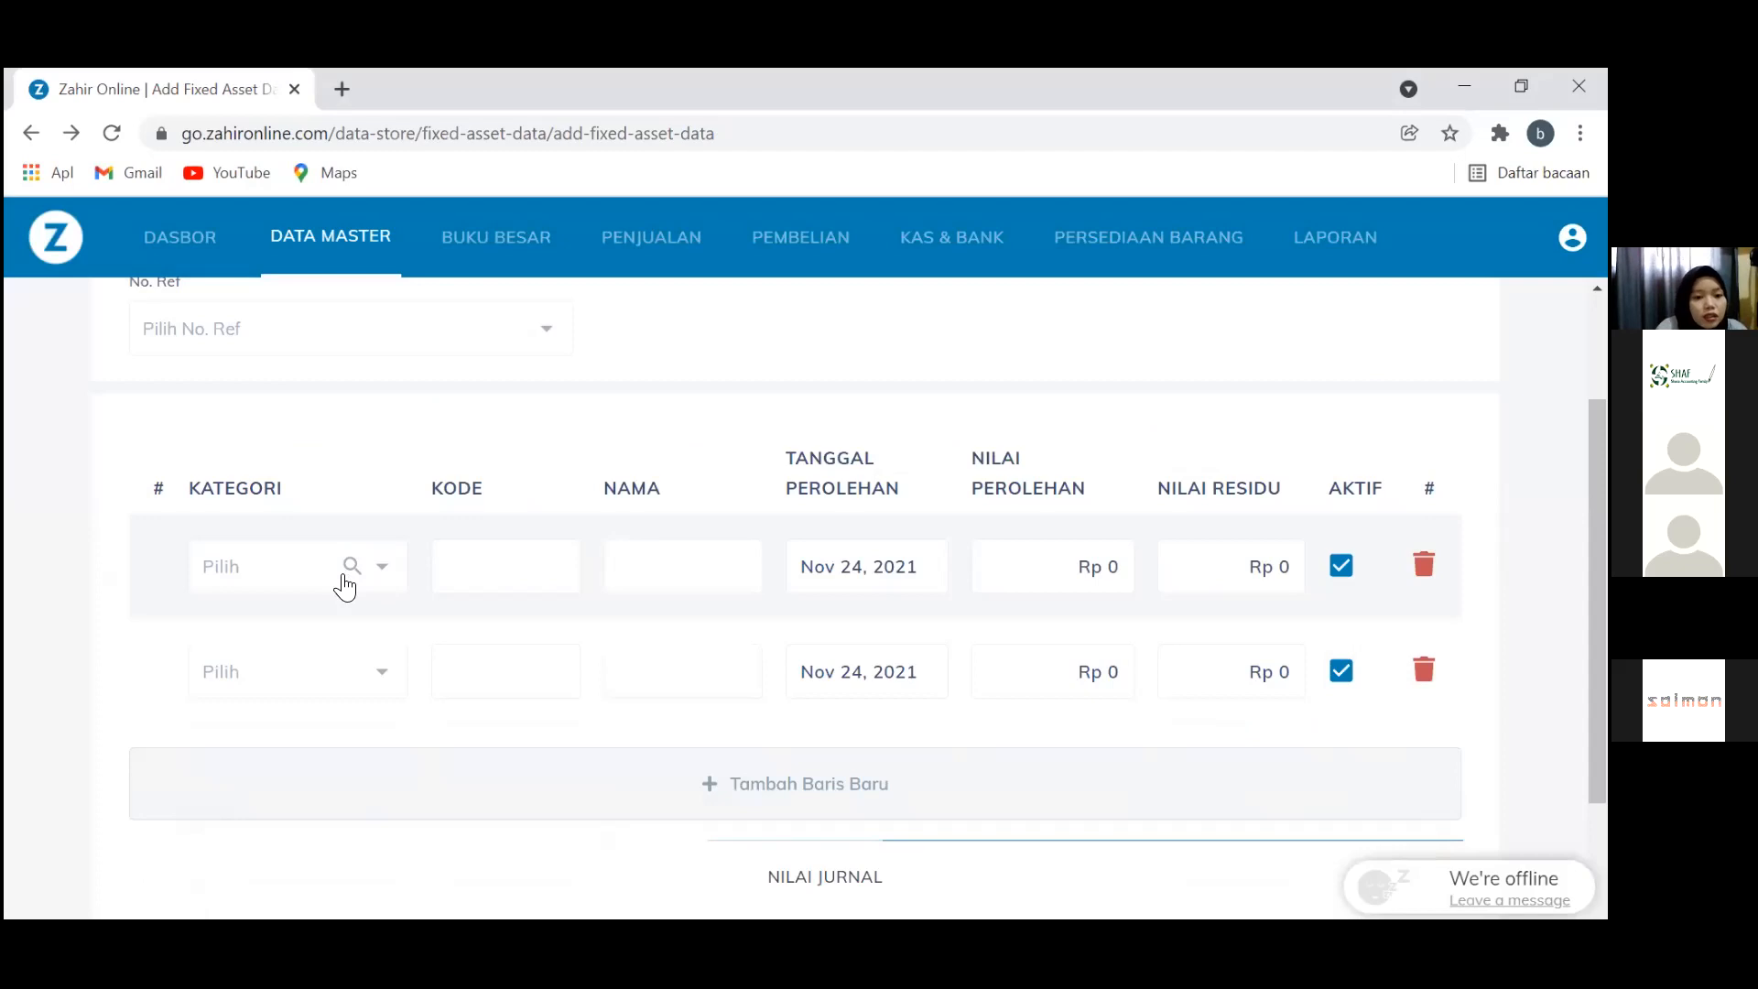
click(345, 575)
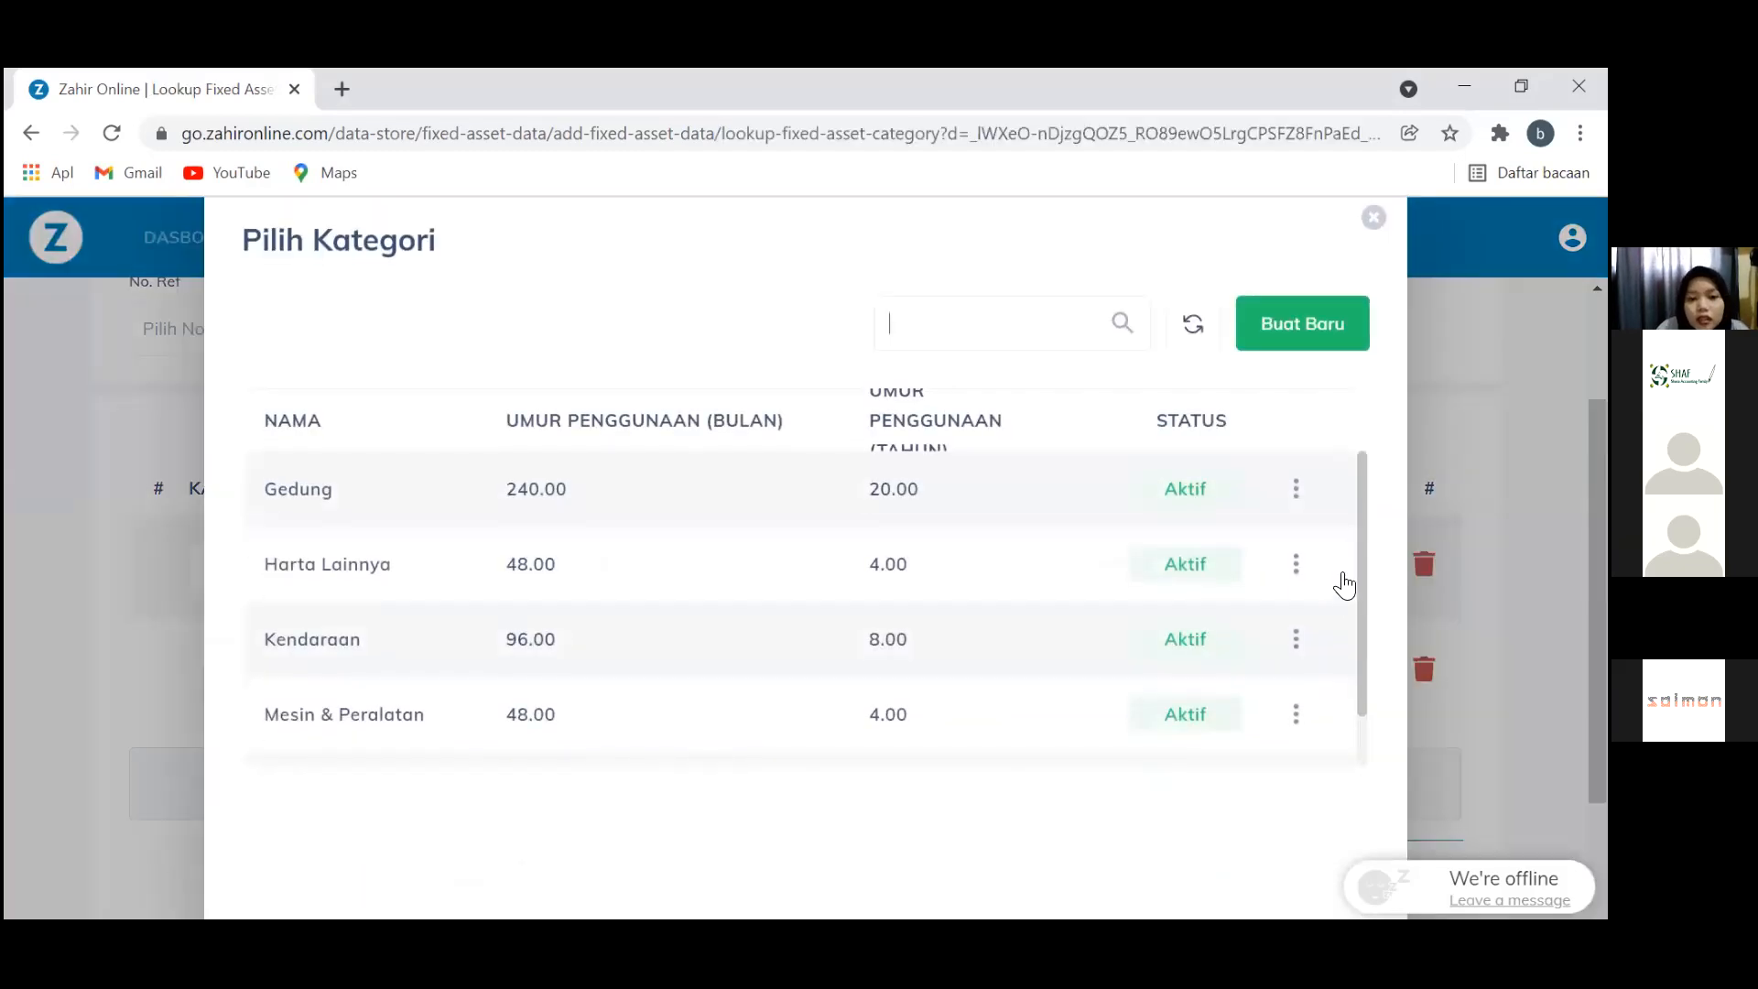
scroll(1348, 641, down, 1)
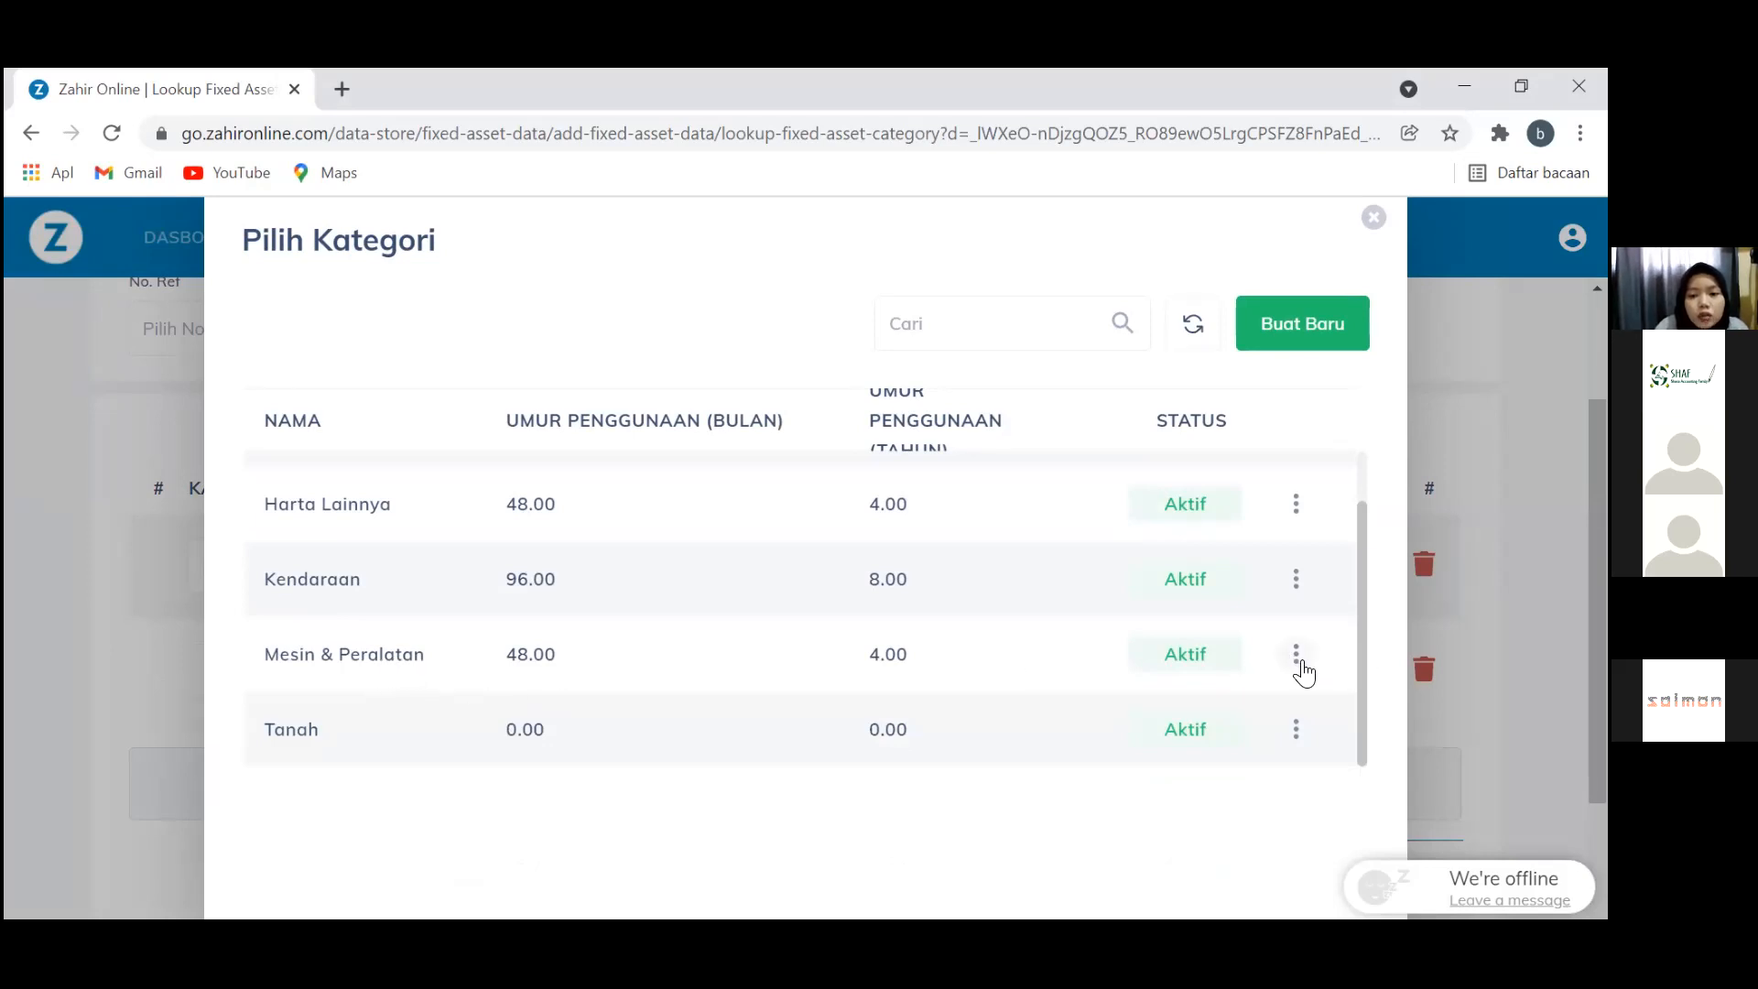
click(1296, 656)
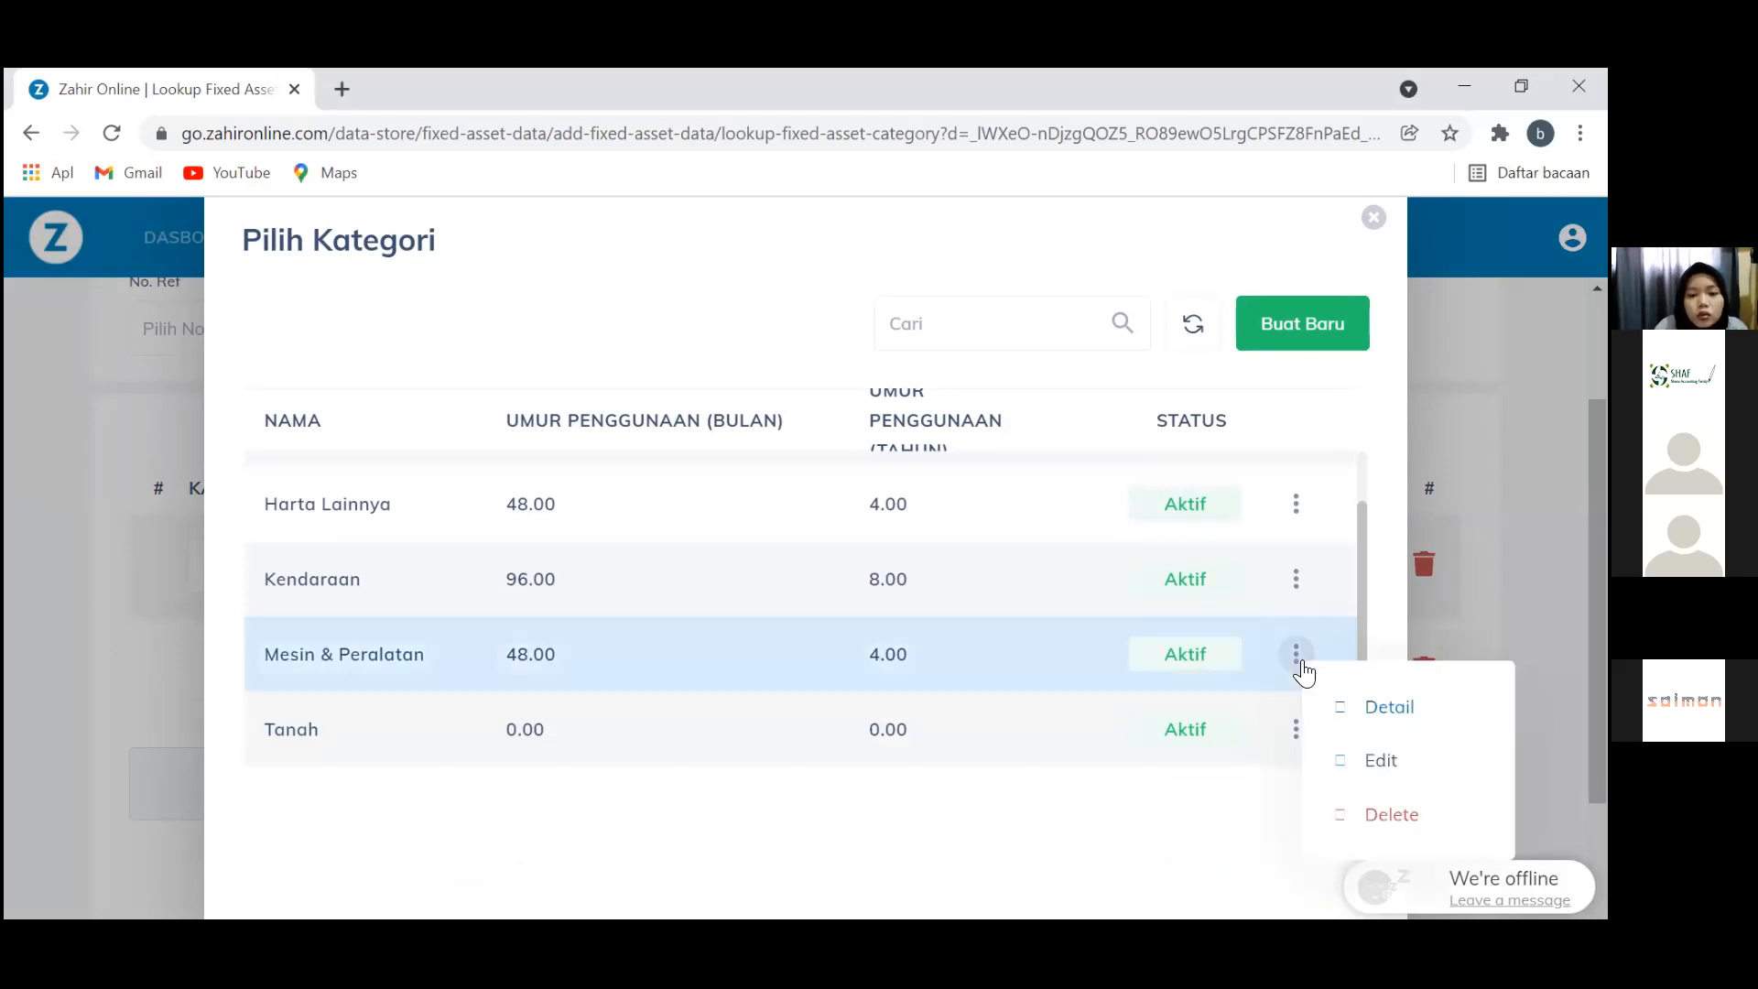
Edit Mesin & Peralatan's useful life from 4 to 5 years, save it, and close the list
click(1377, 762)
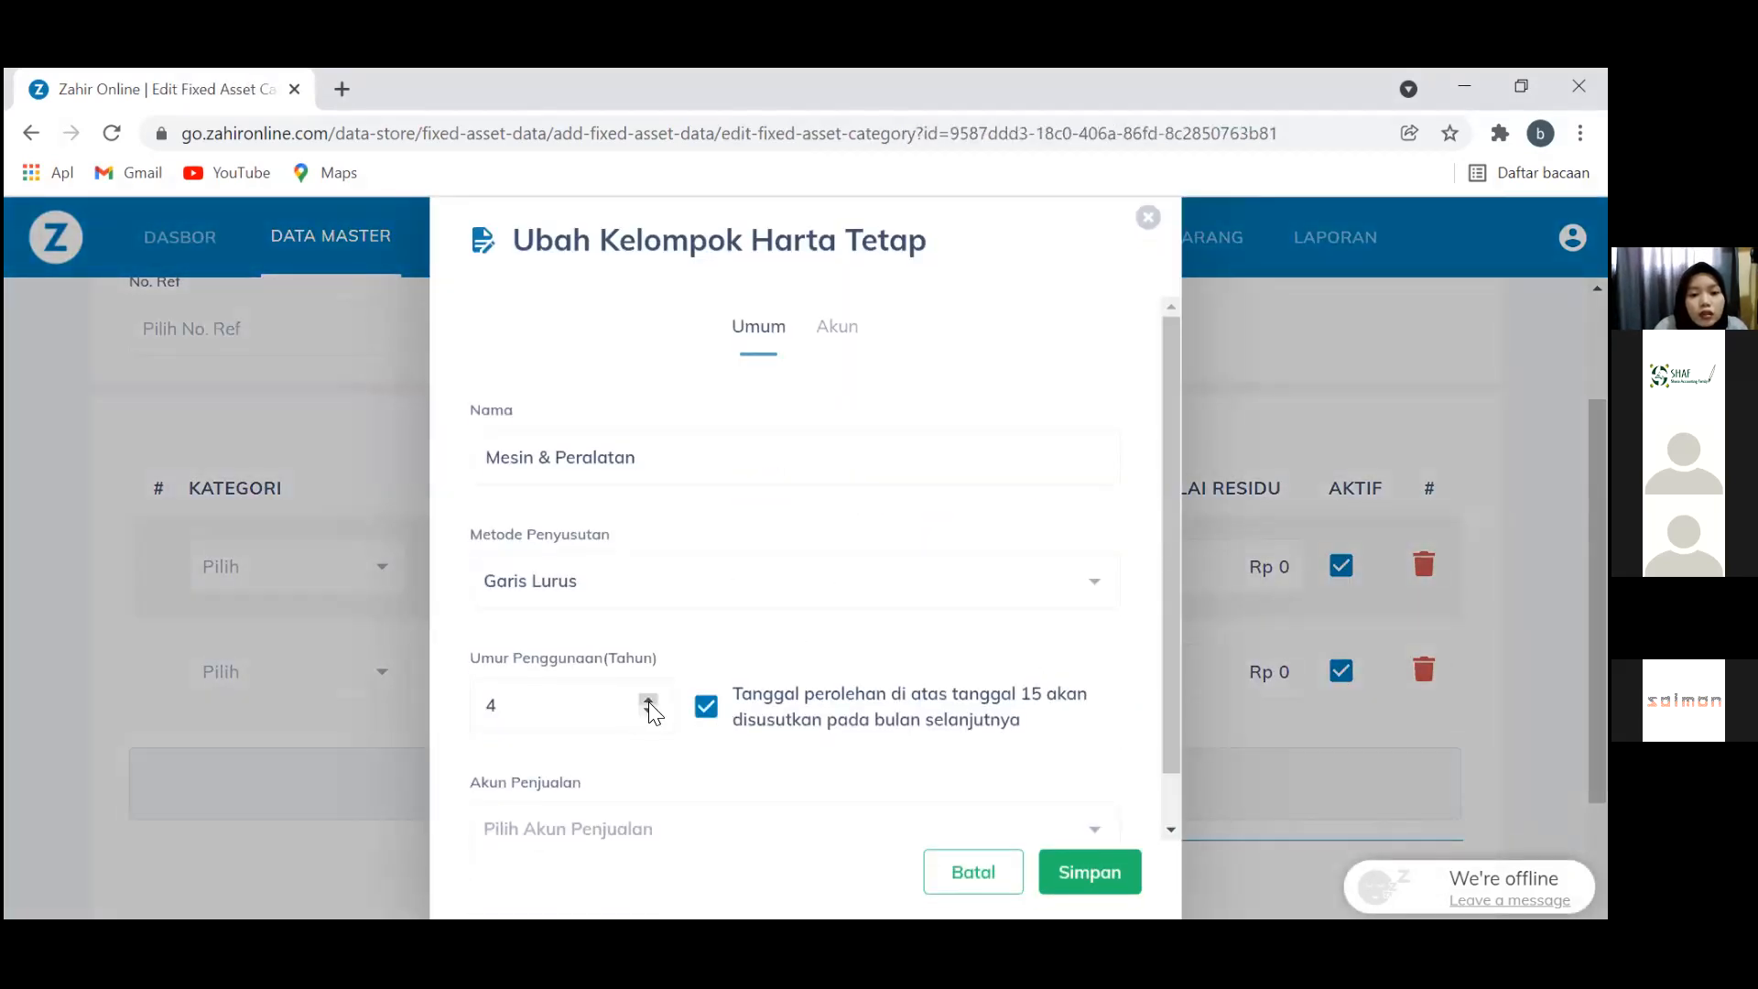
click(648, 702)
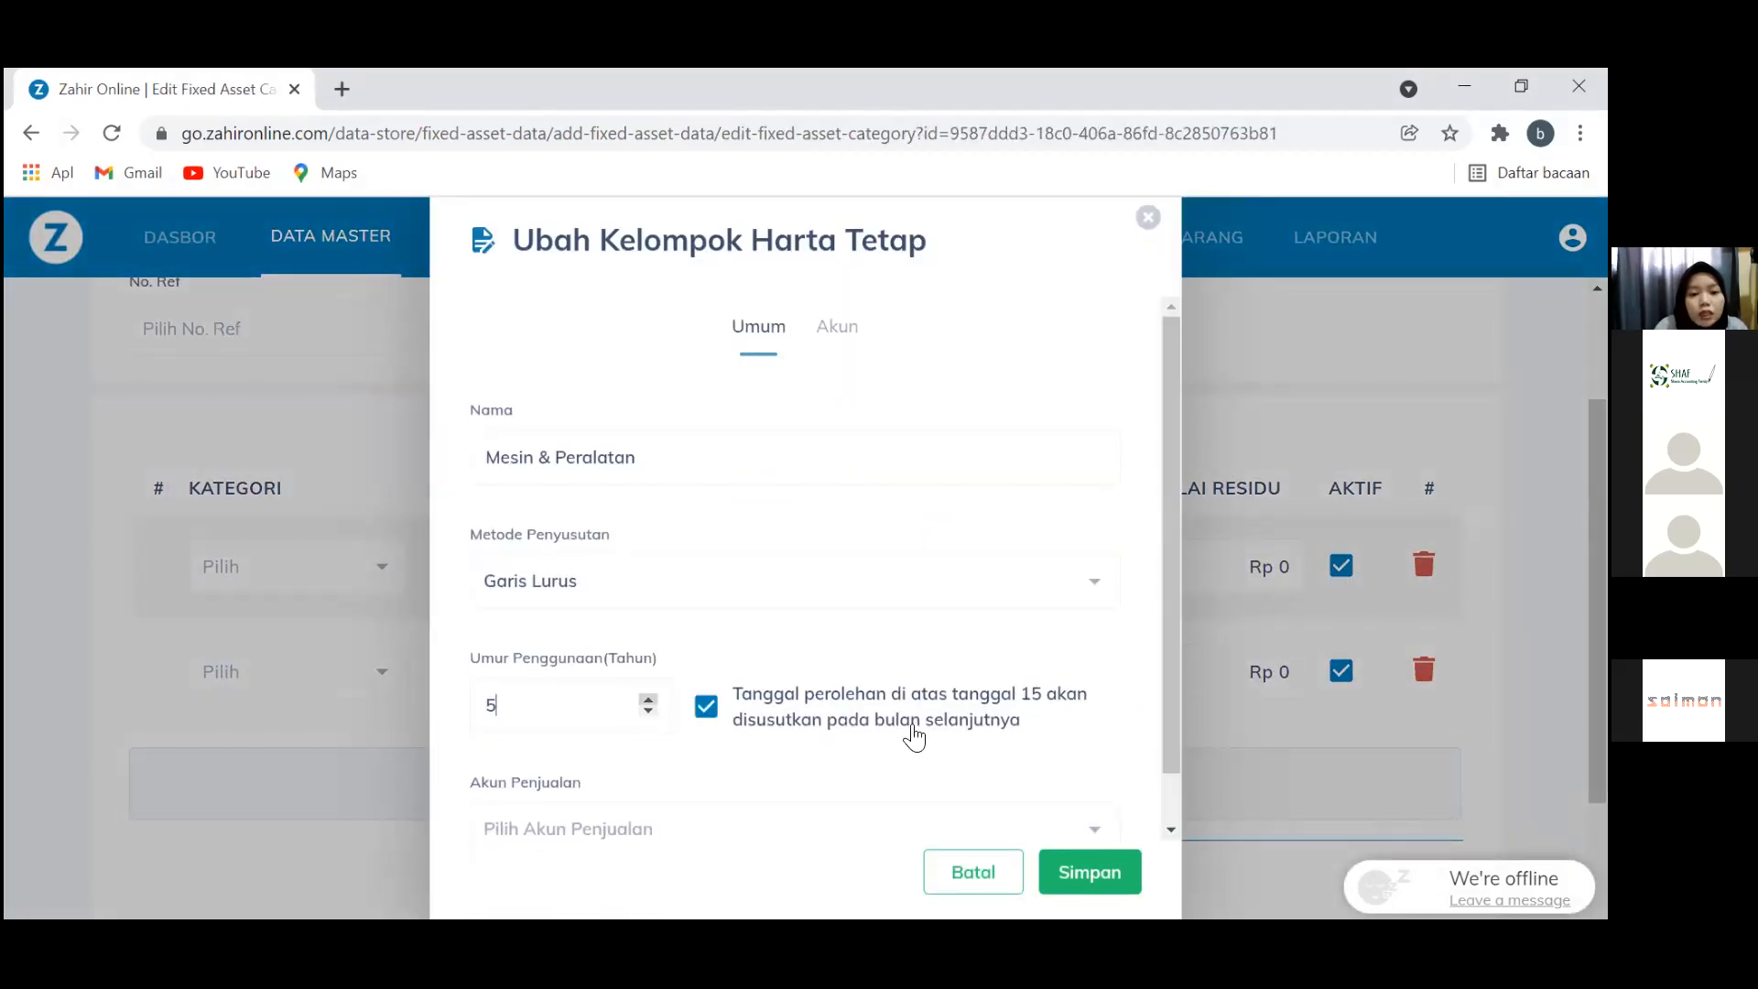
click(864, 347)
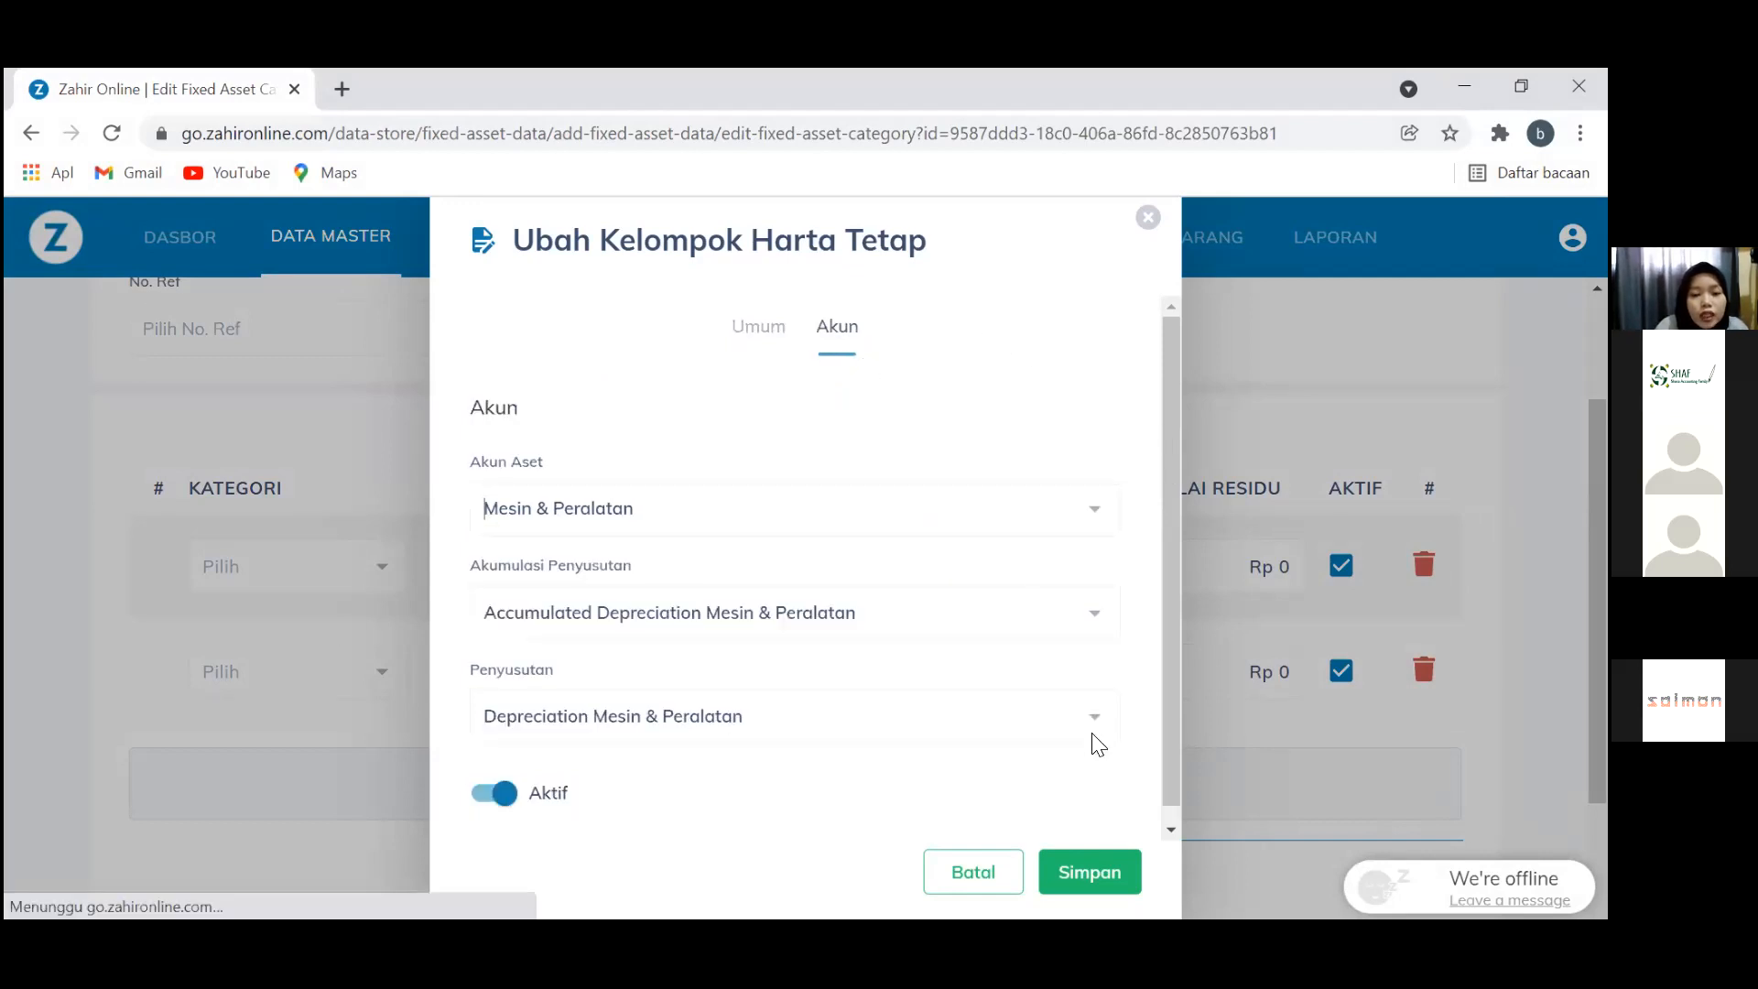
click(1173, 830)
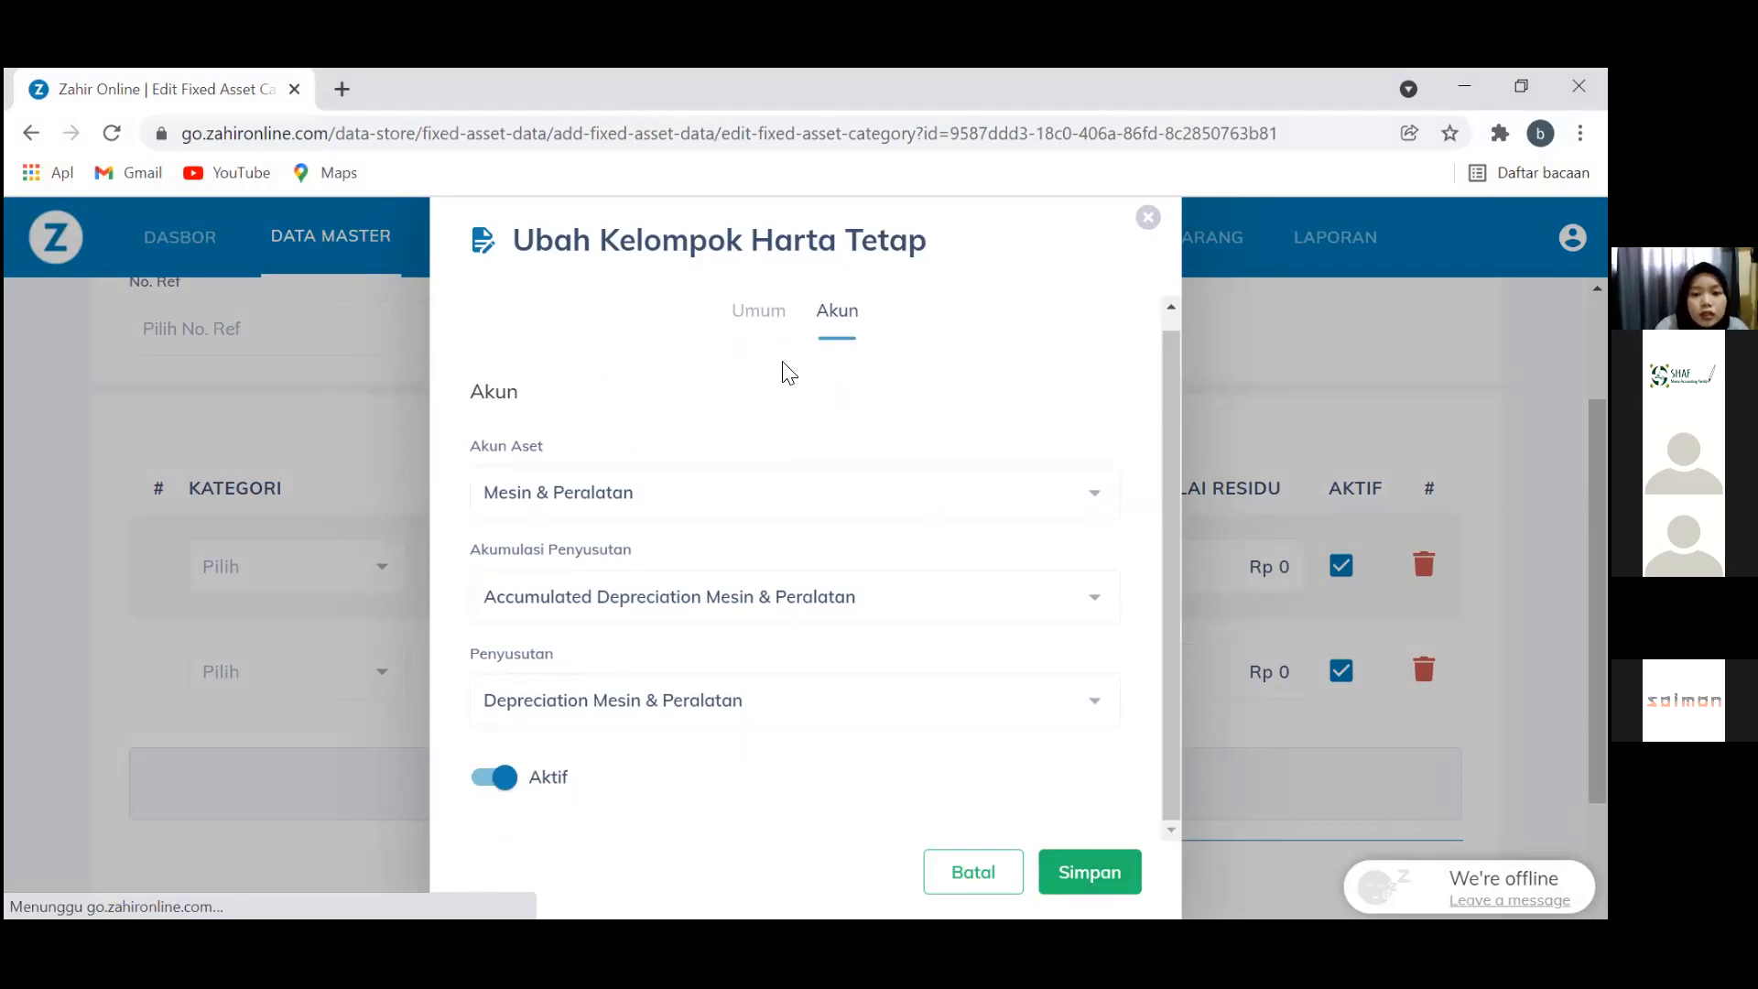
click(764, 314)
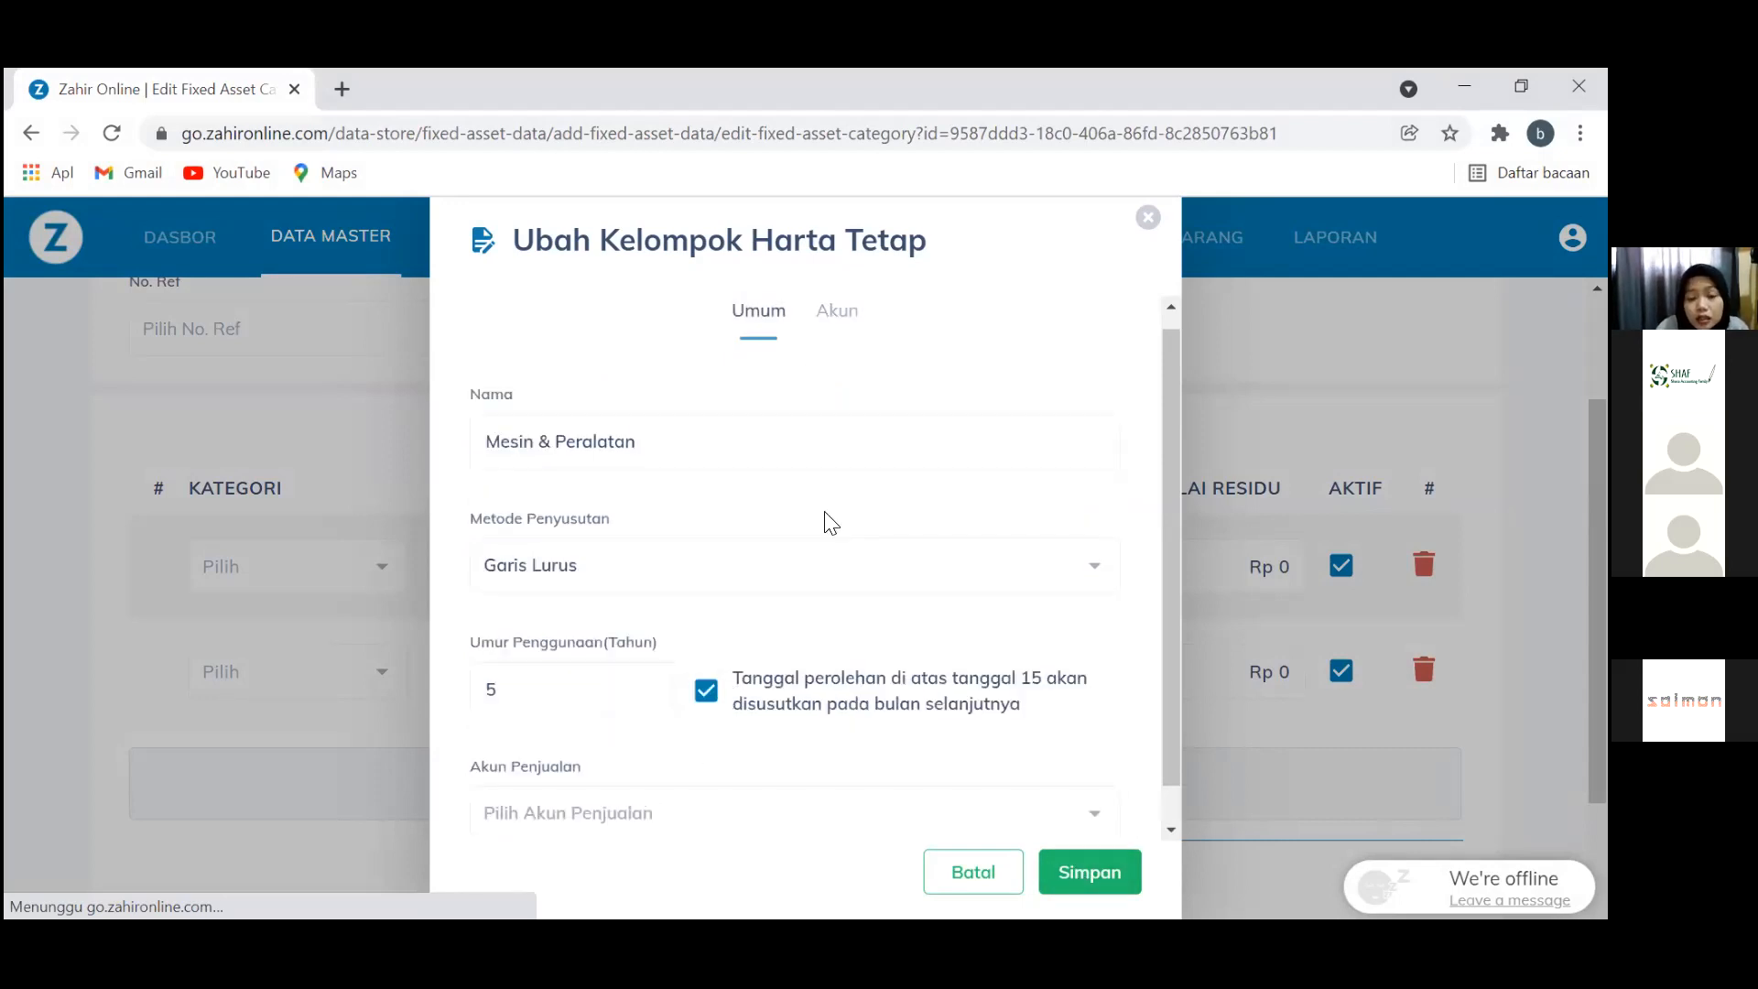
click(1133, 877)
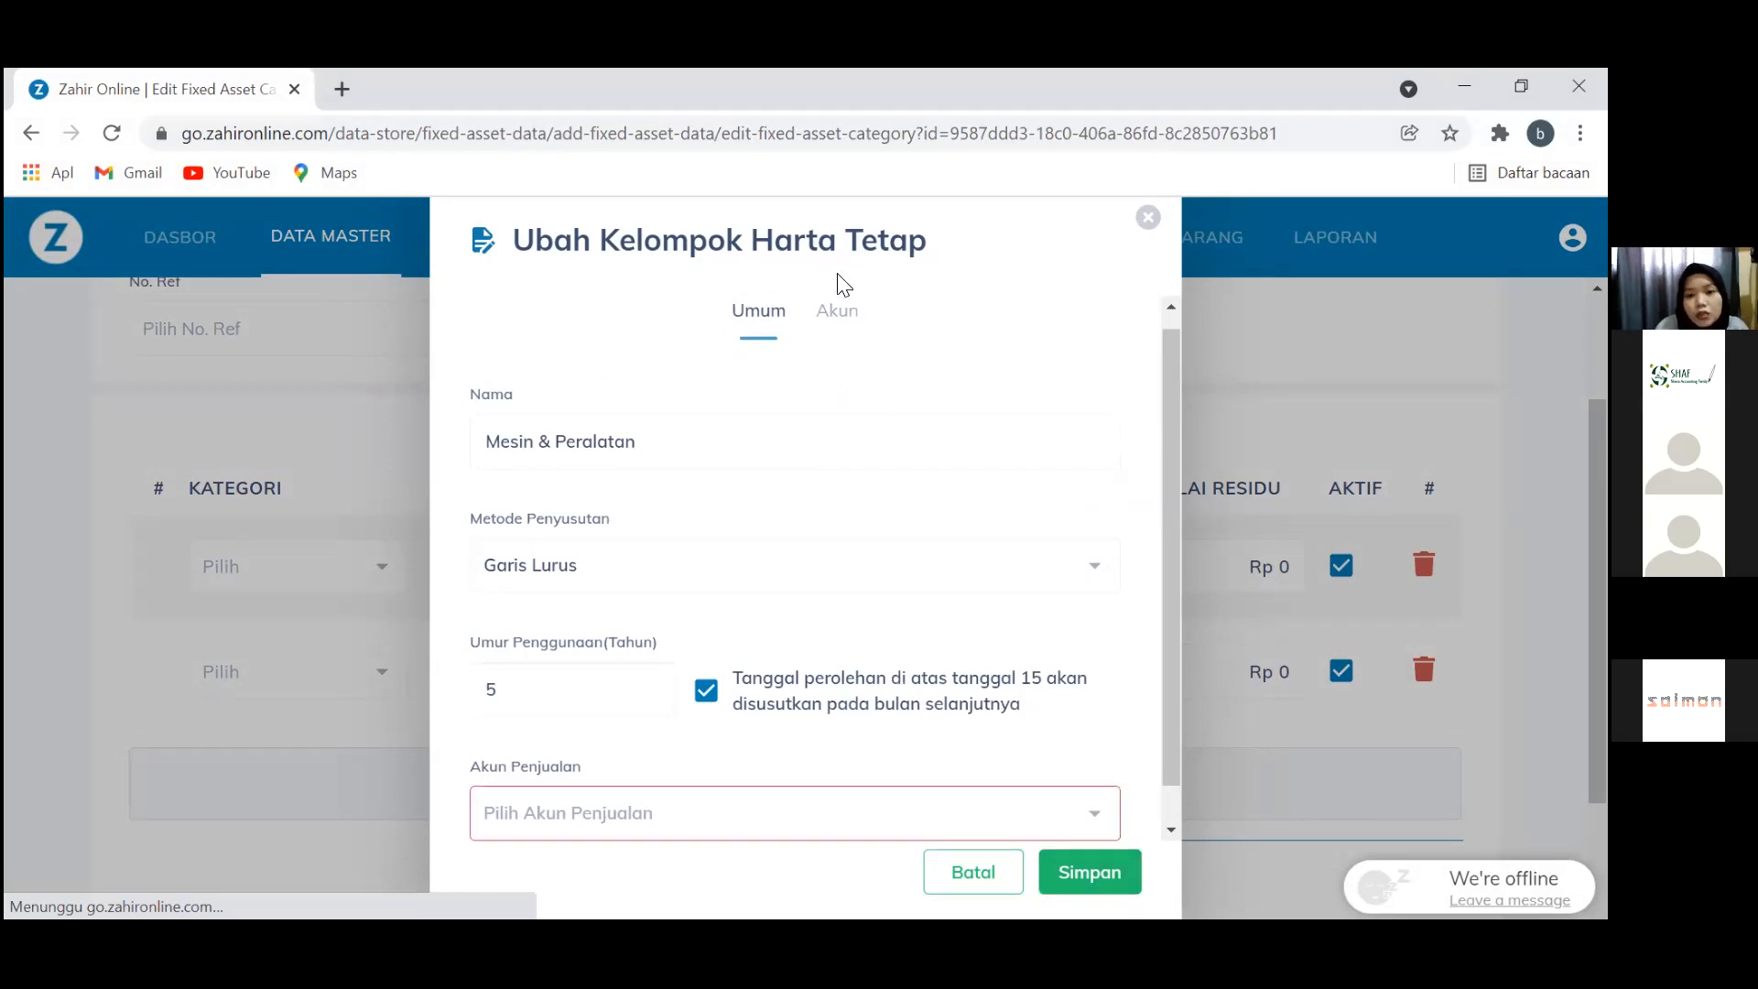
click(838, 311)
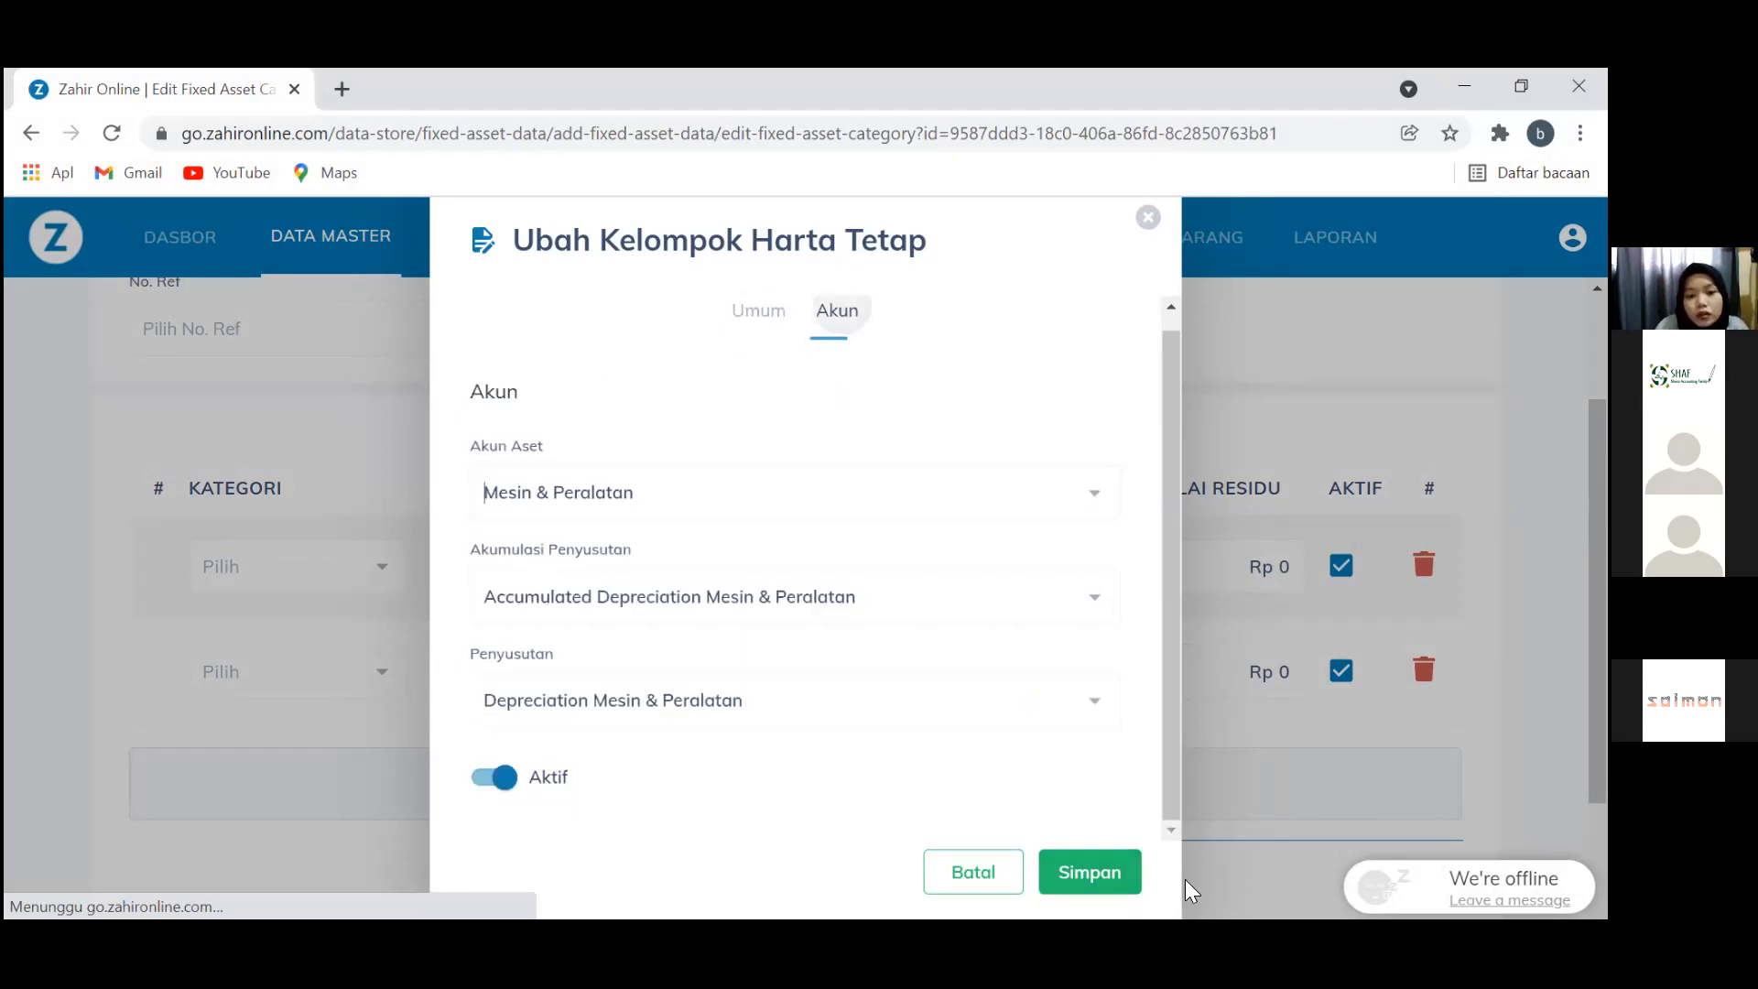
click(1095, 890)
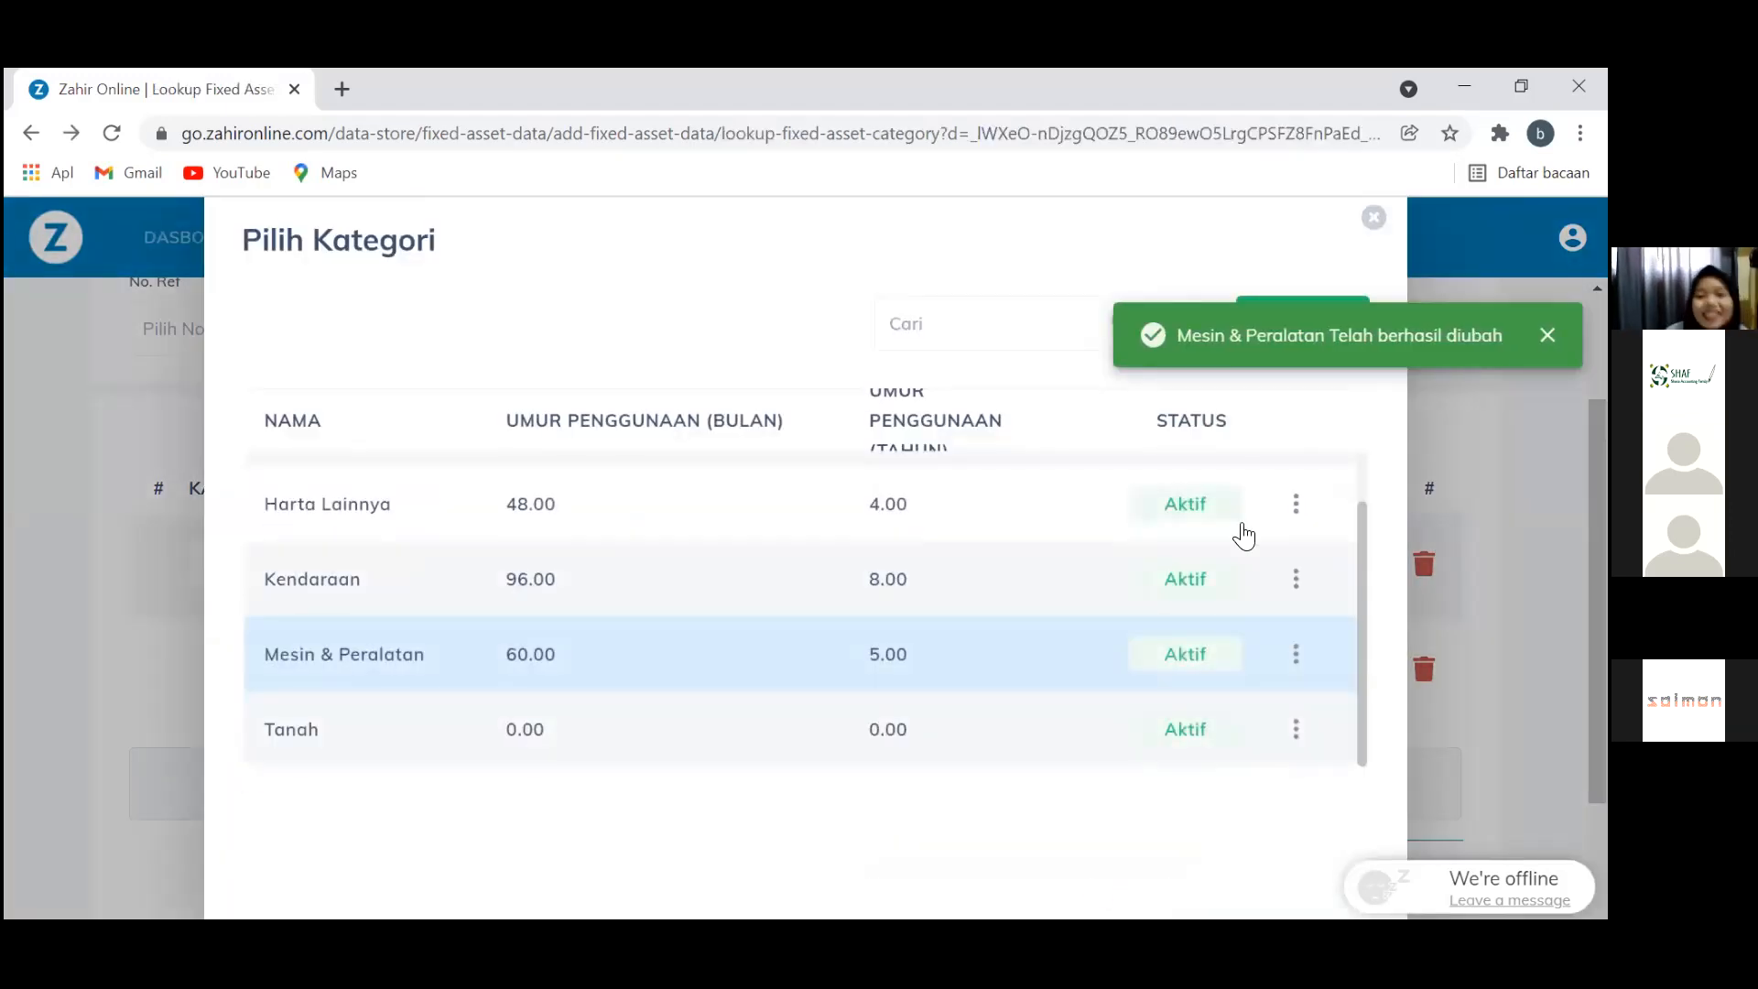
click(1373, 218)
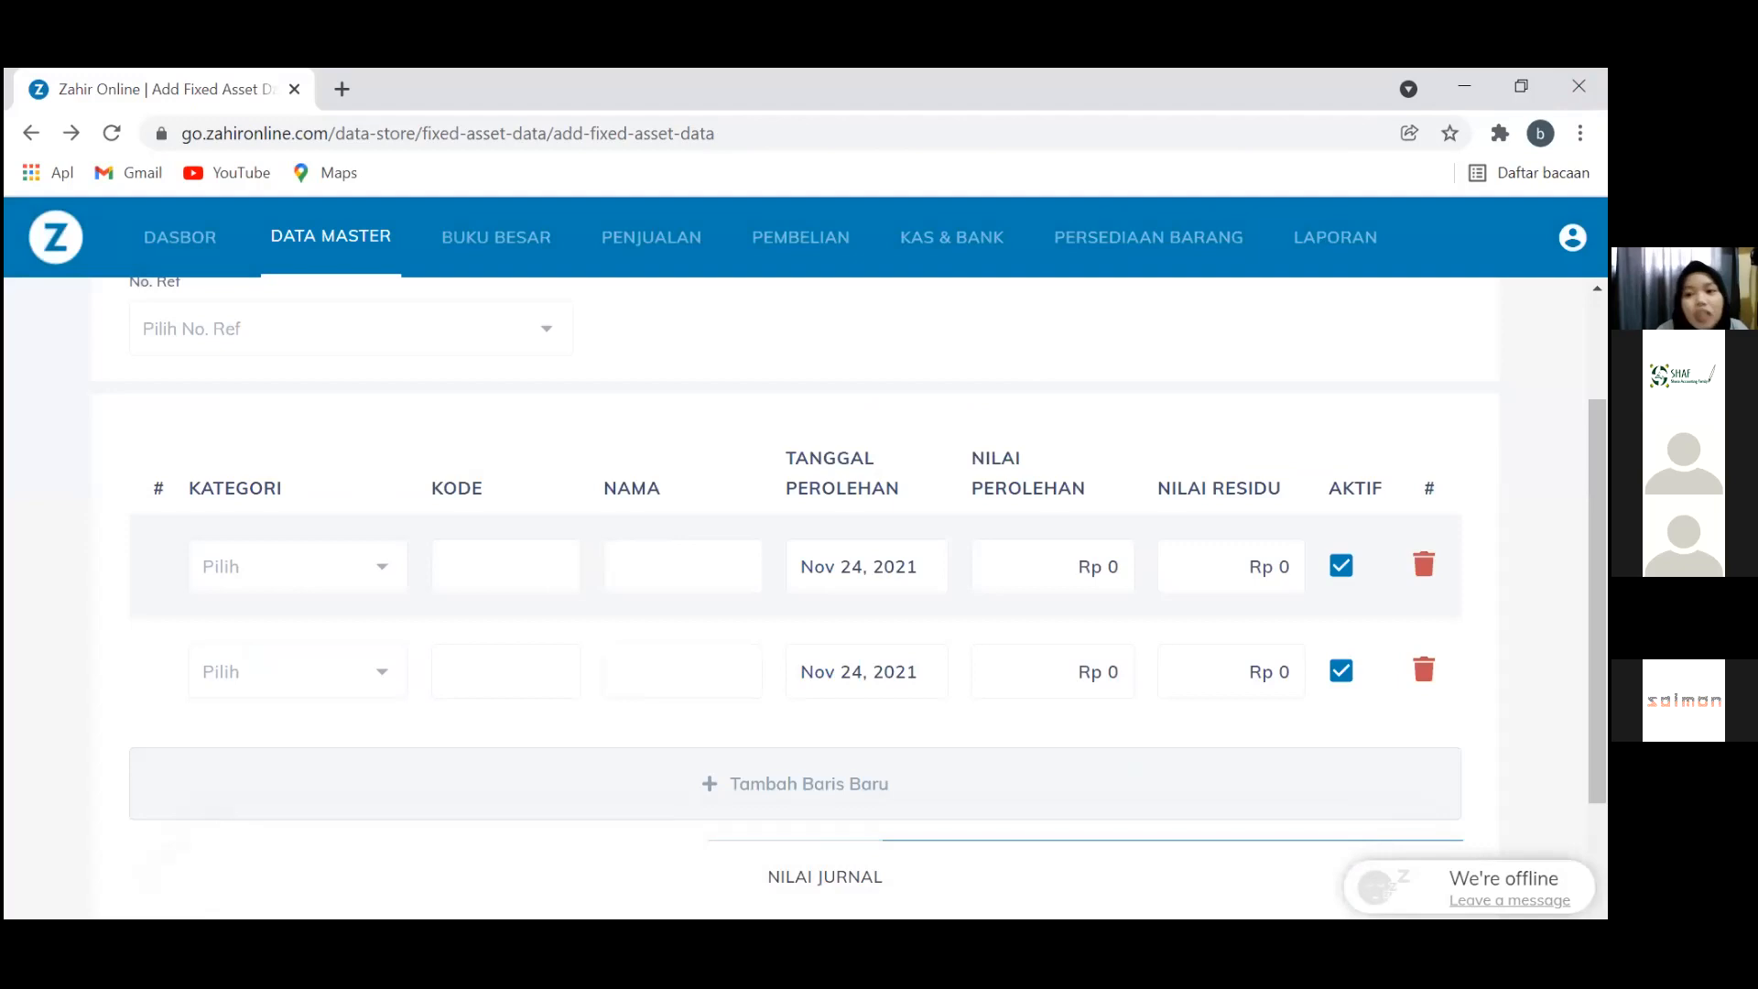
Import Daftar Aset Tetap.csv as Aset Tetap master data via Impor > Data Master
click(1572, 237)
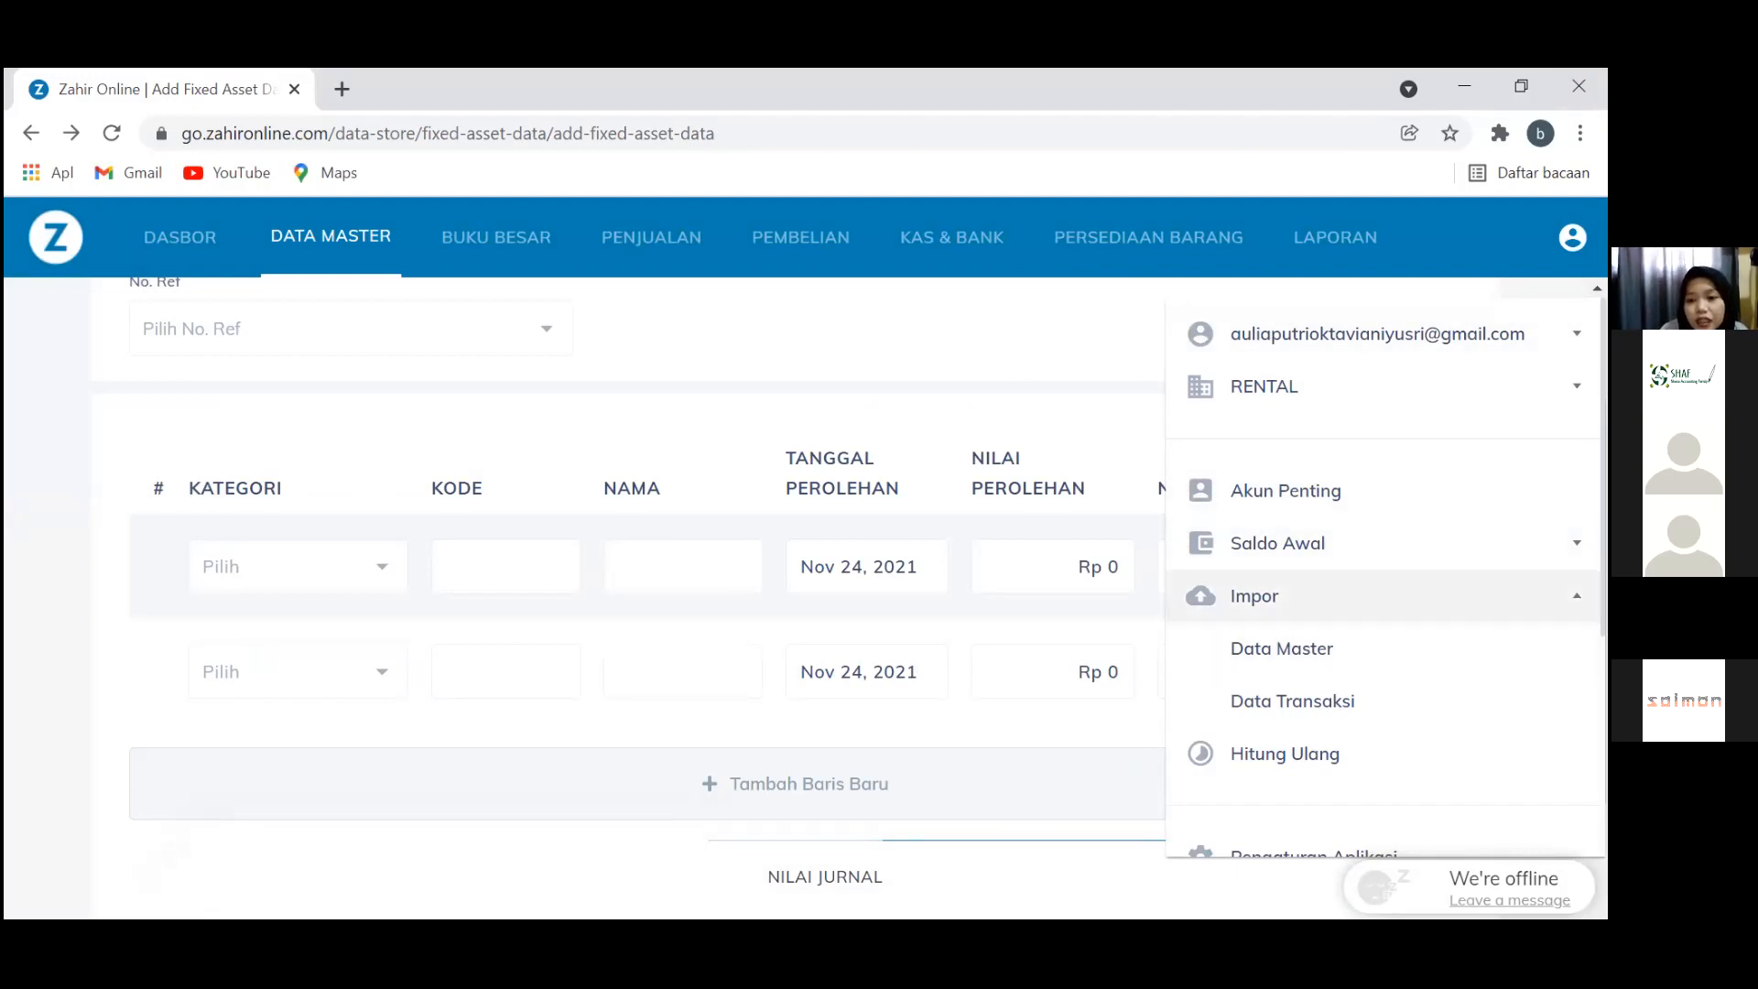
click(1427, 661)
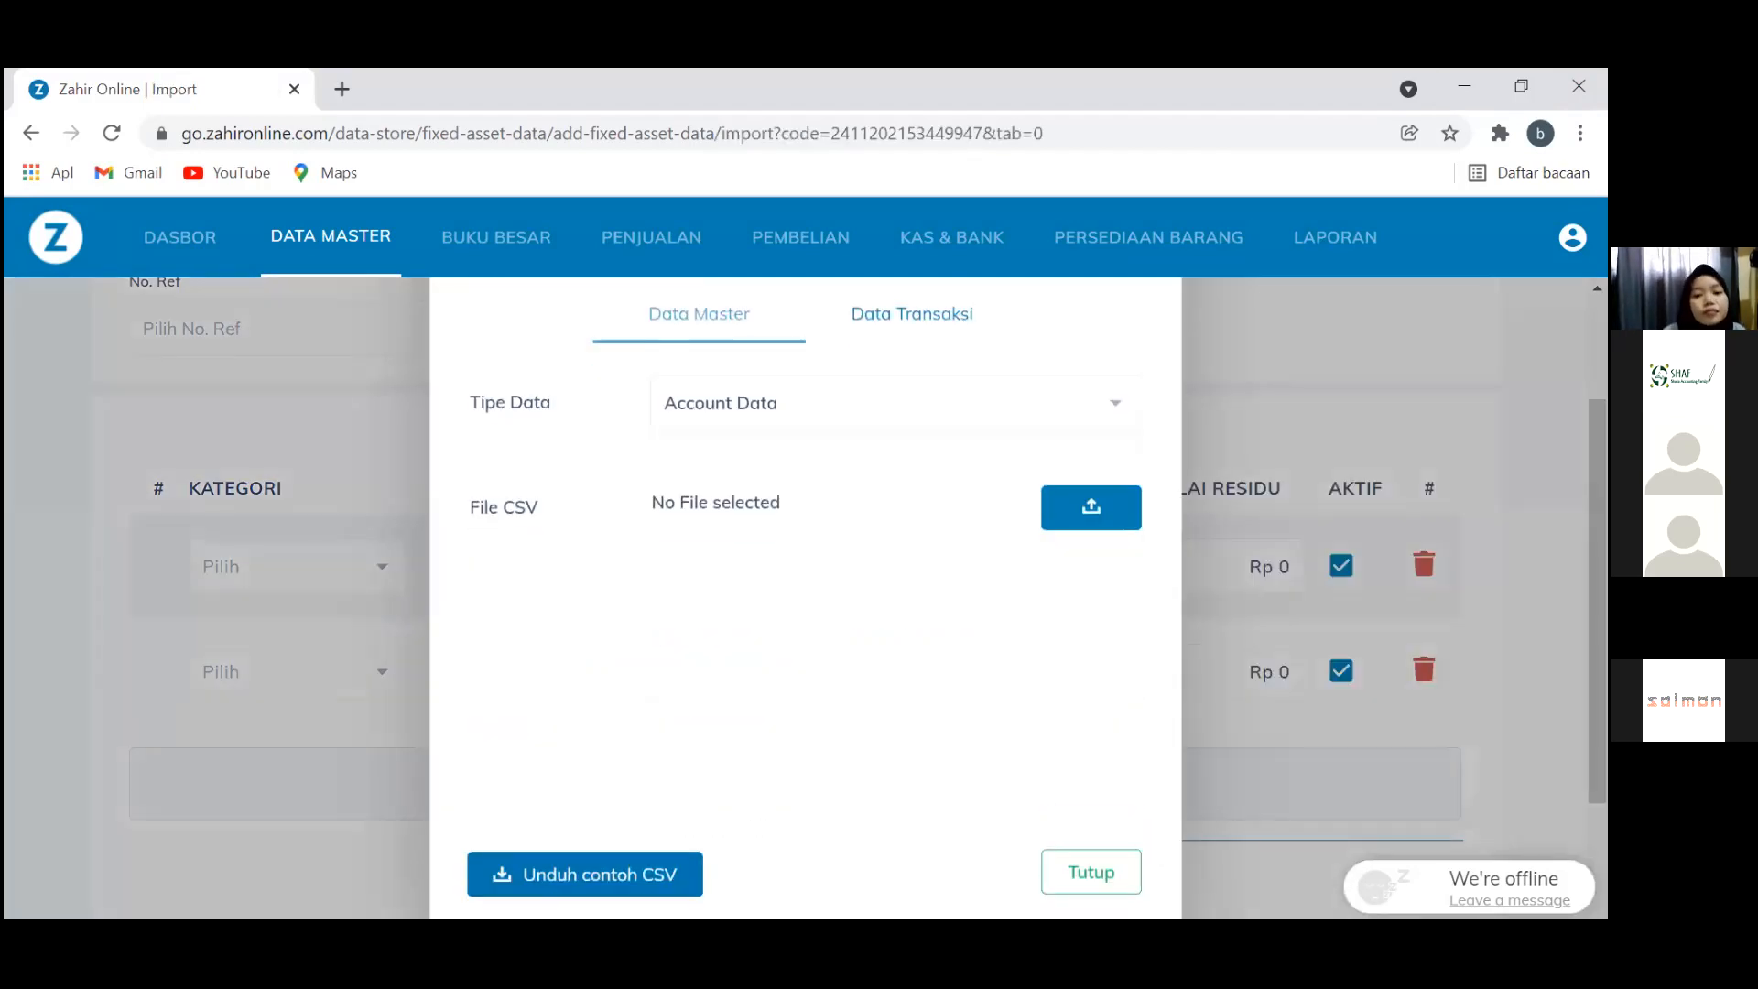
click(828, 399)
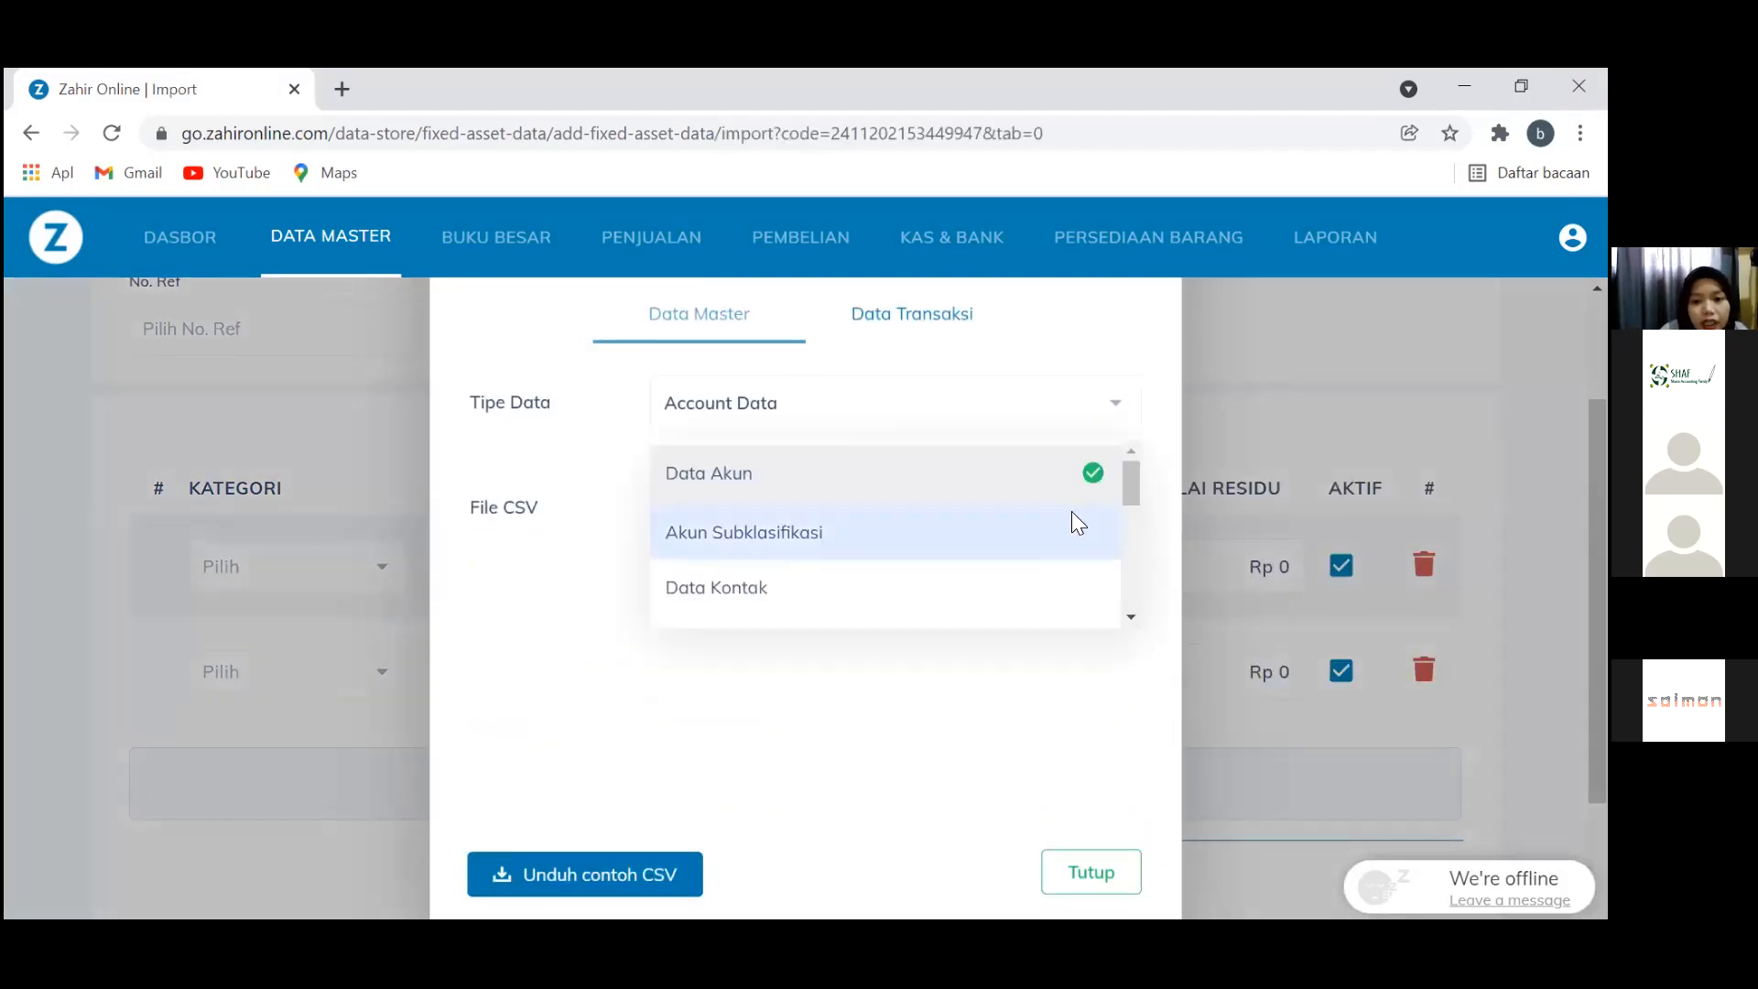
scroll(1137, 568, down, 5)
scroll(1139, 552, up, 2)
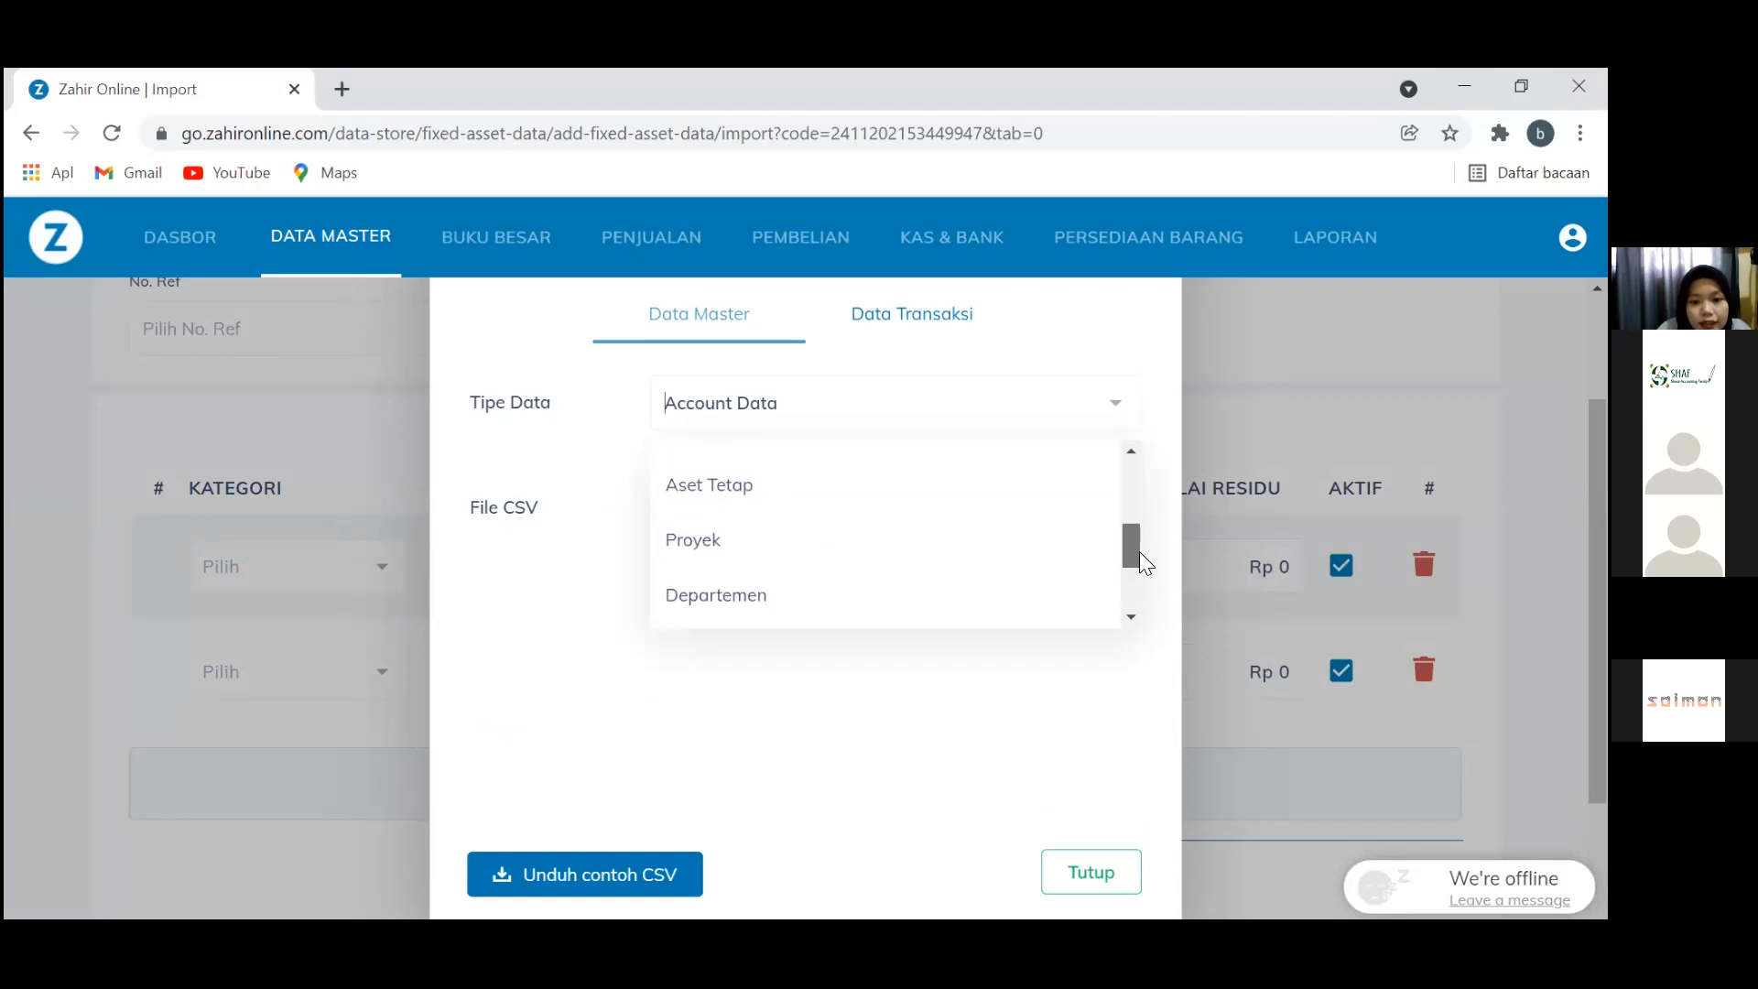
click(1005, 512)
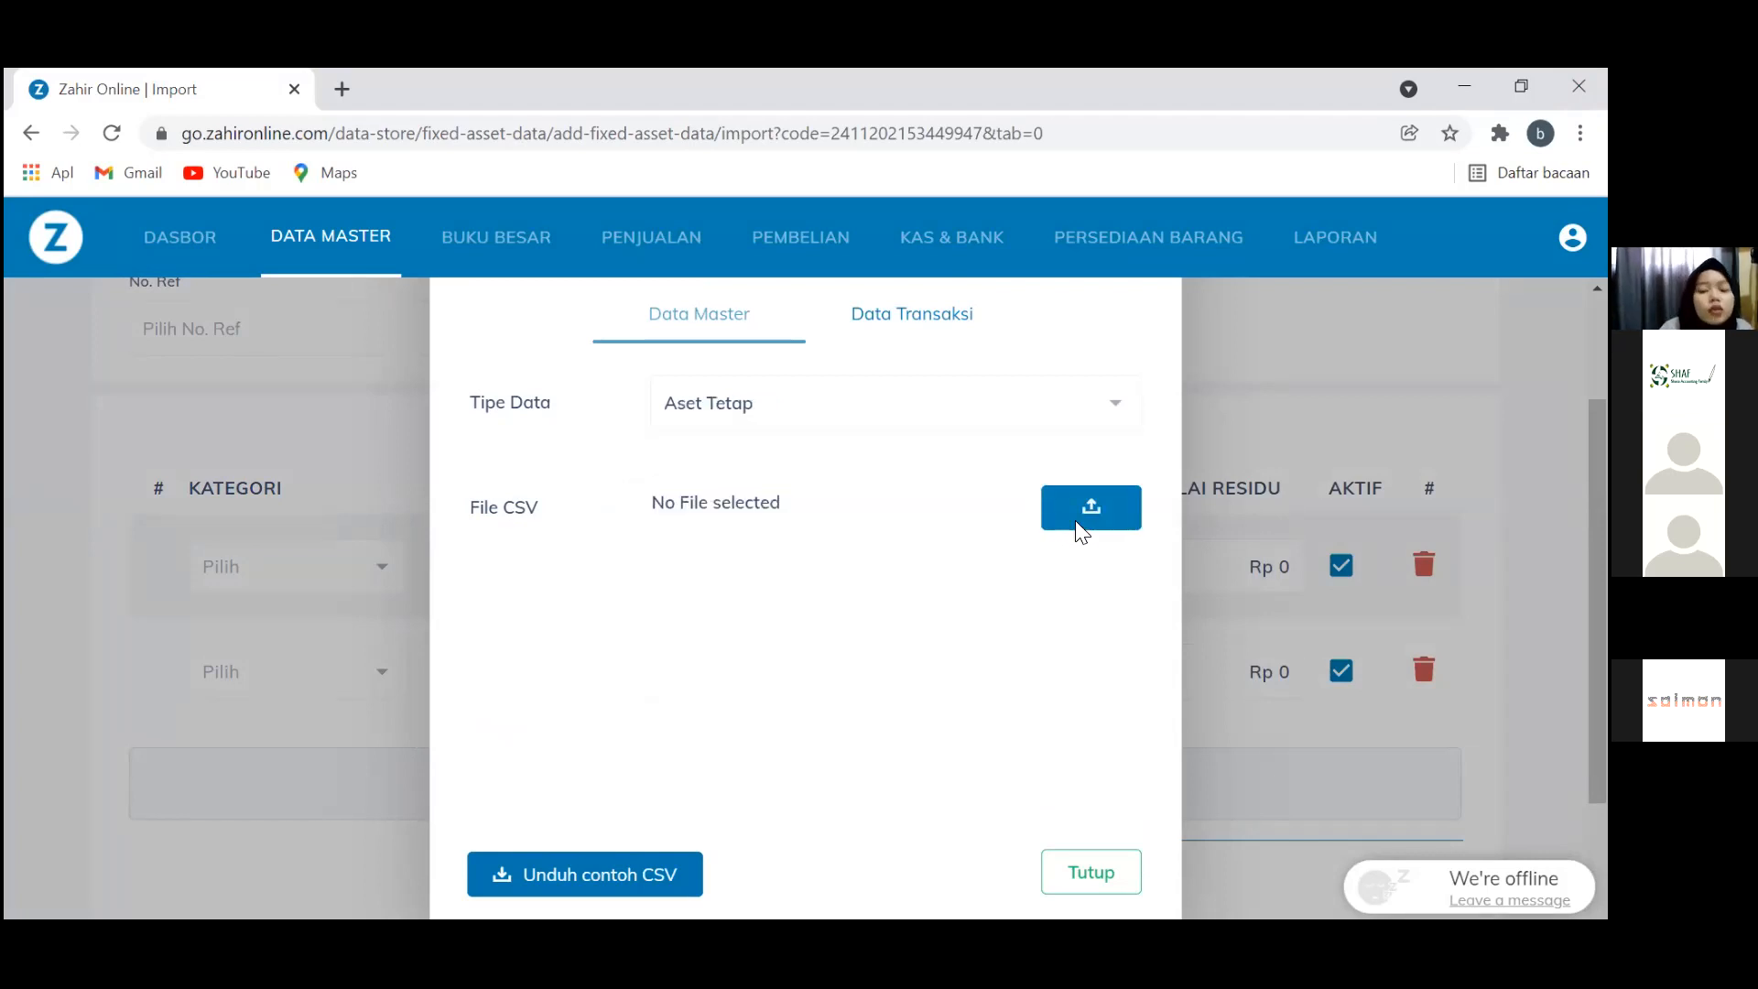
click(1075, 520)
click(351, 257)
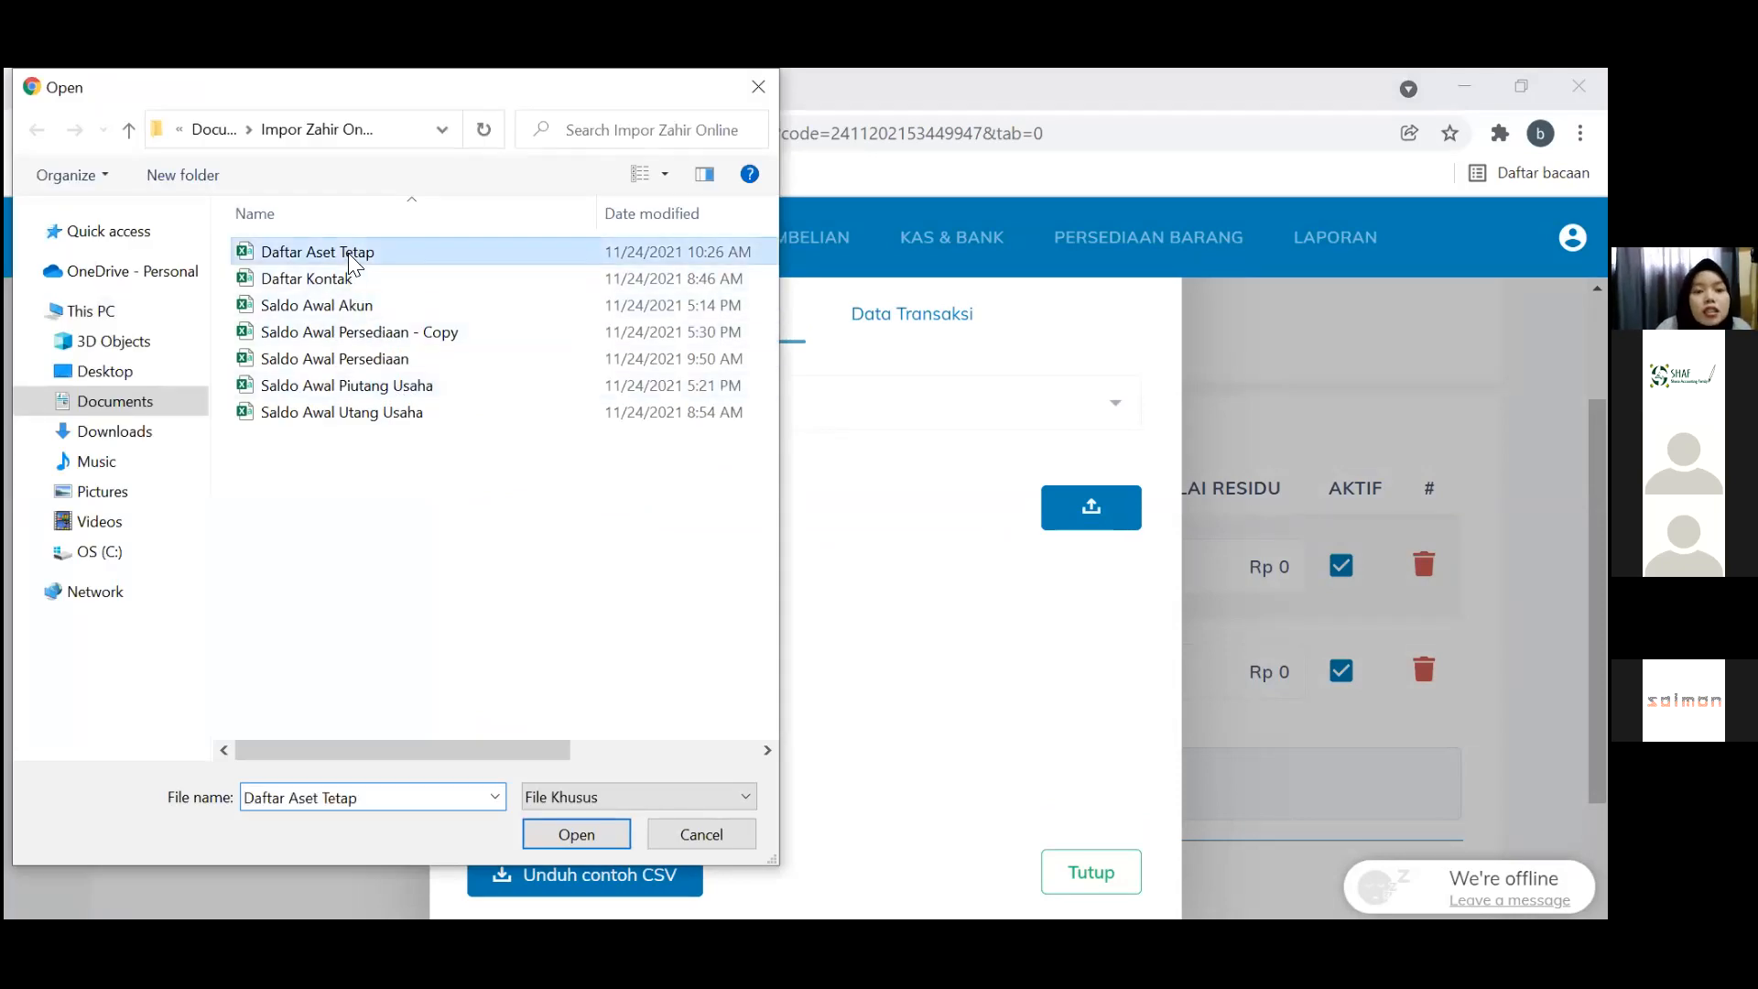
key(Return)
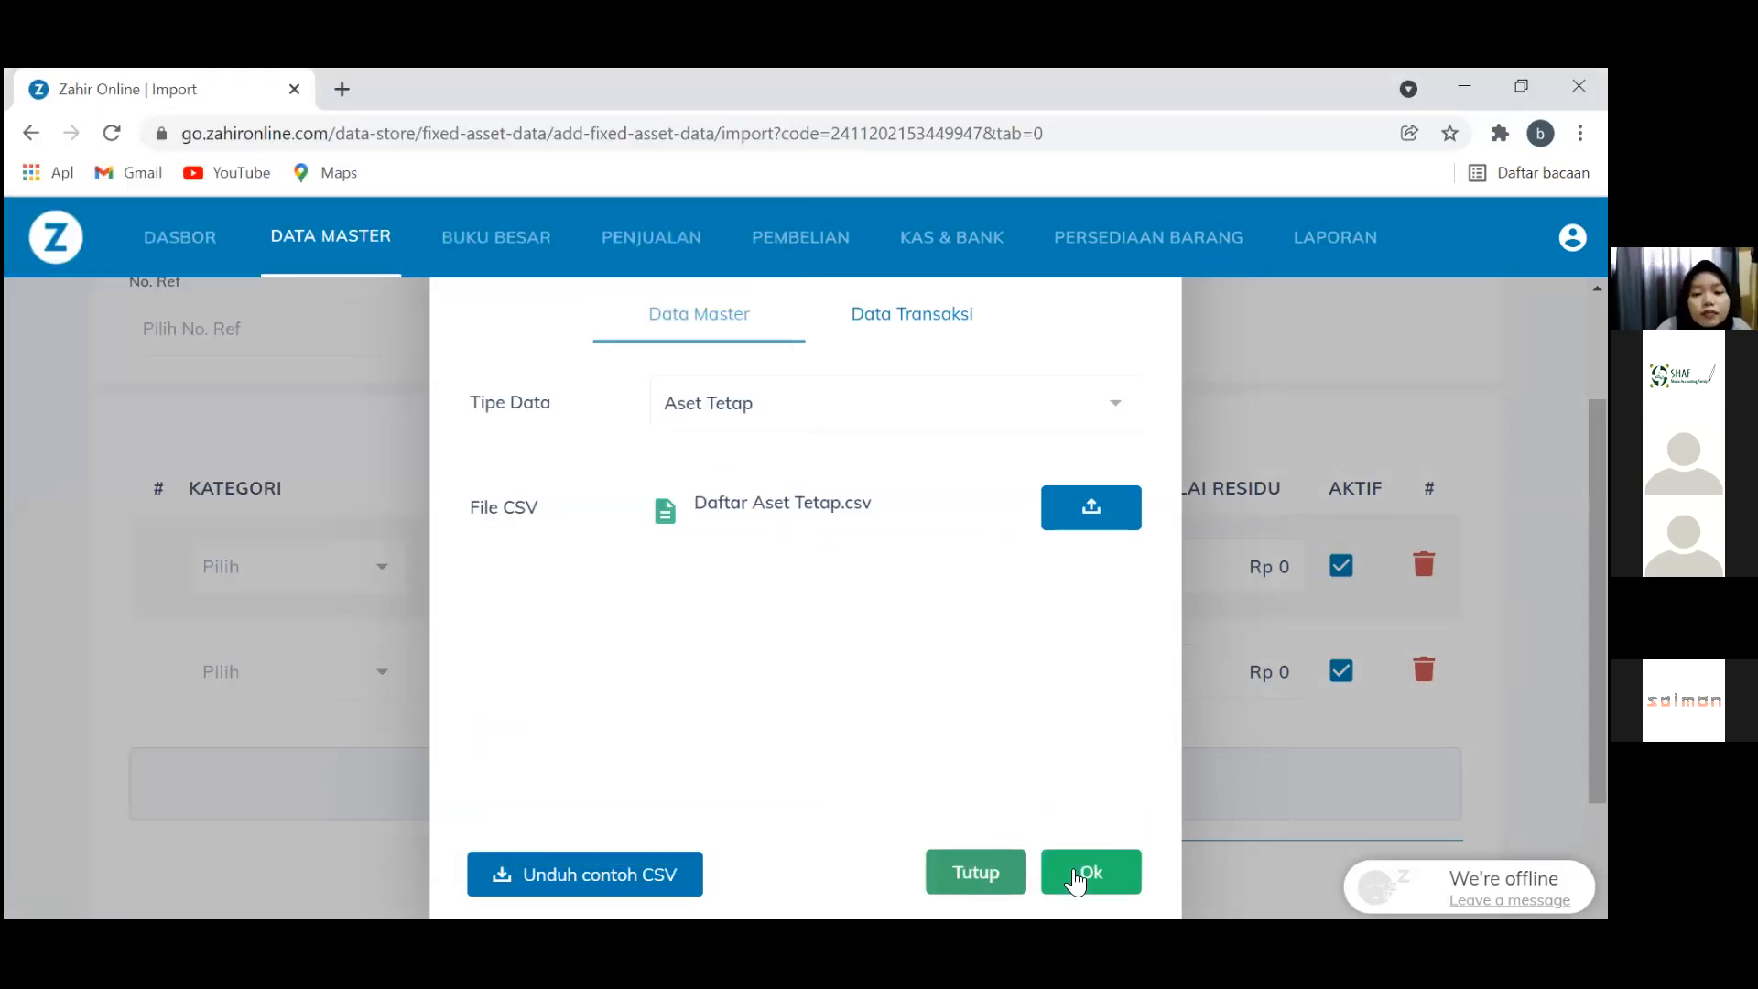
click(1091, 874)
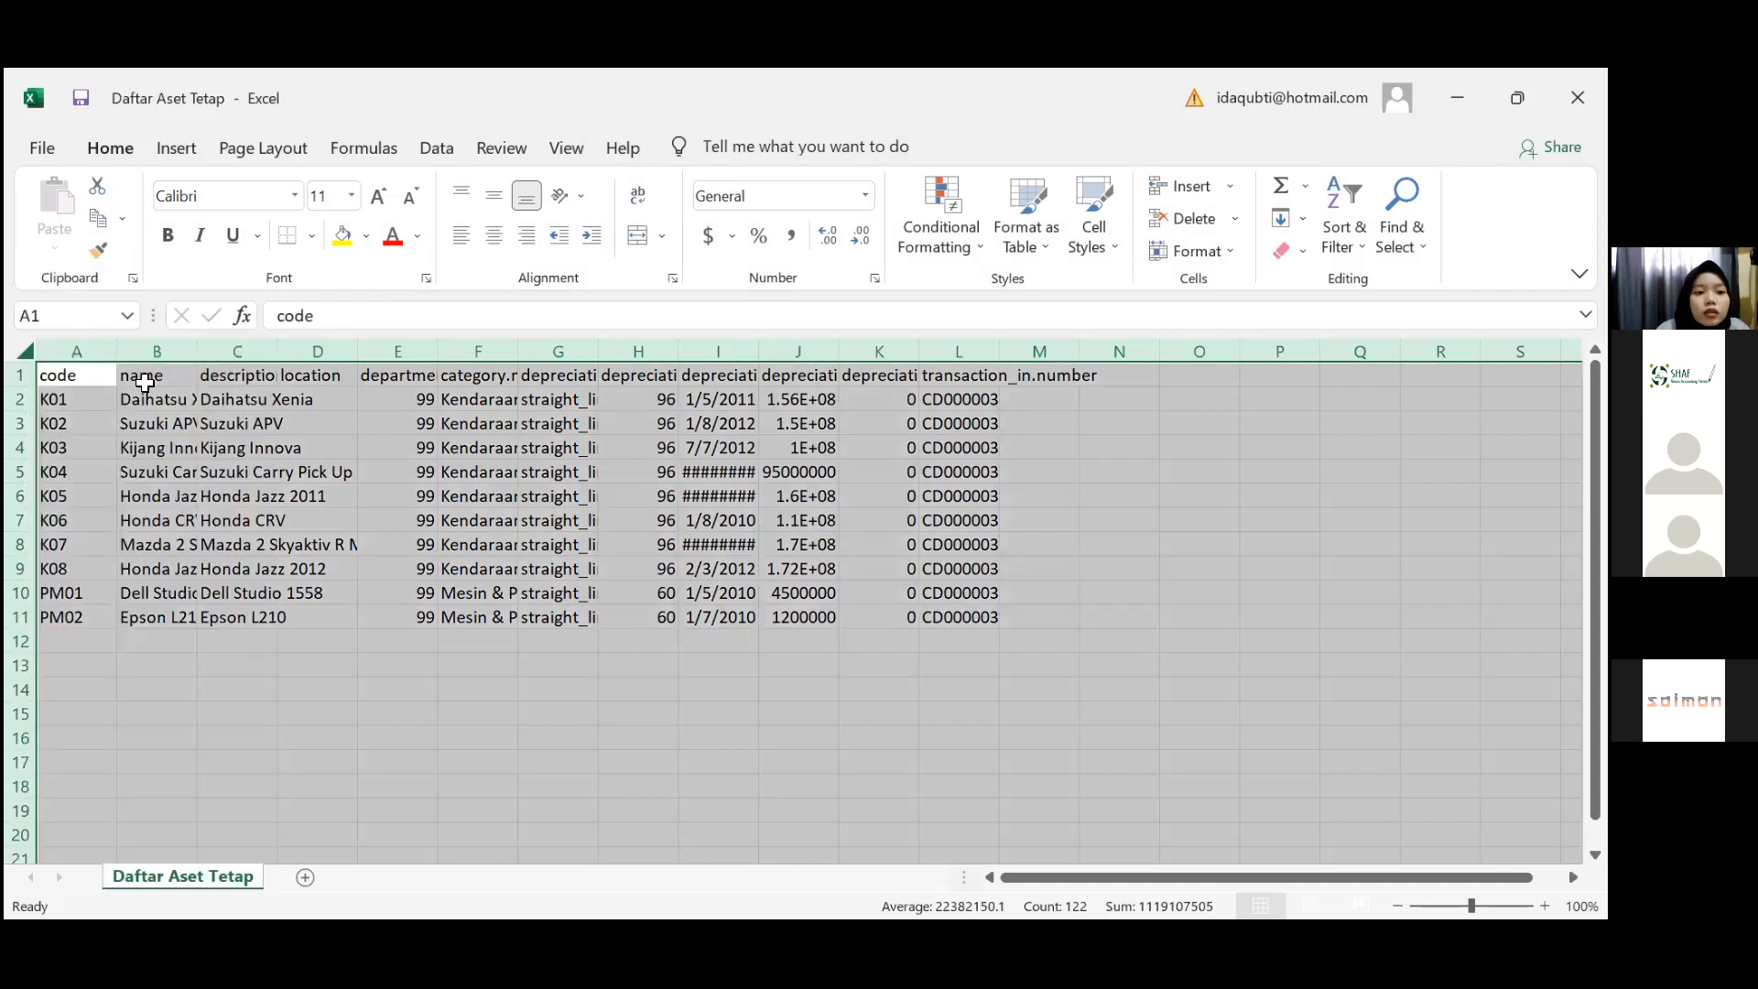
double_click(116, 352)
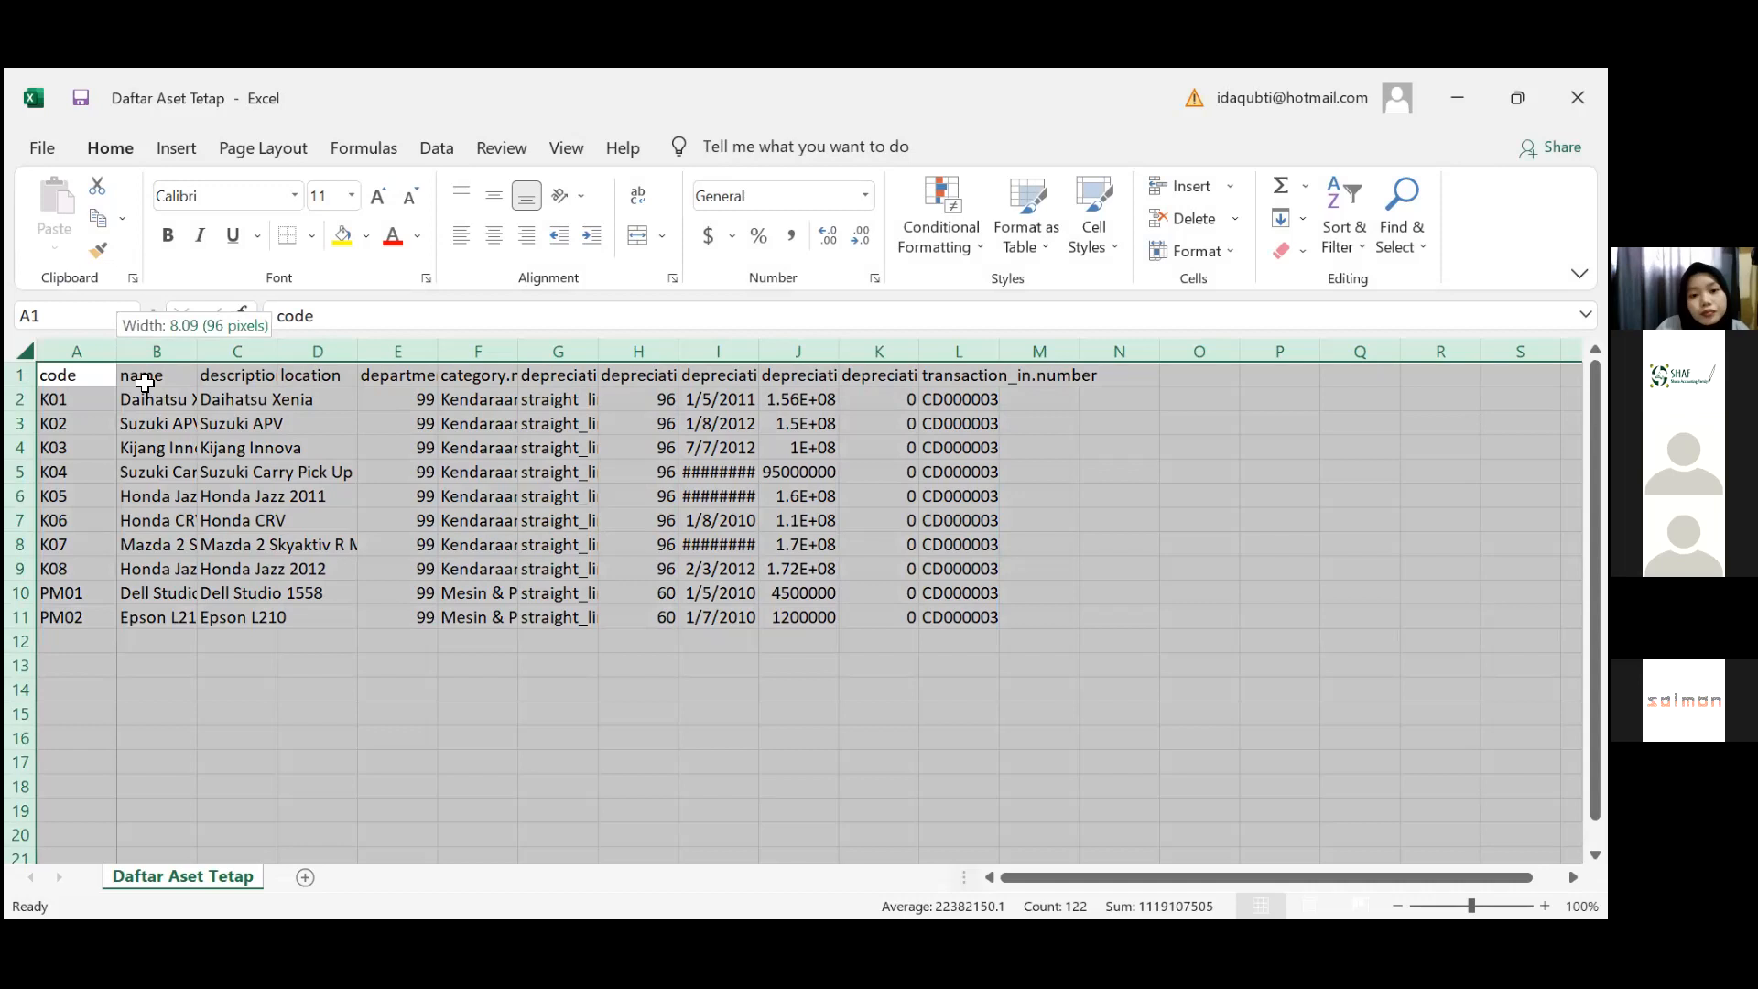
click(177, 448)
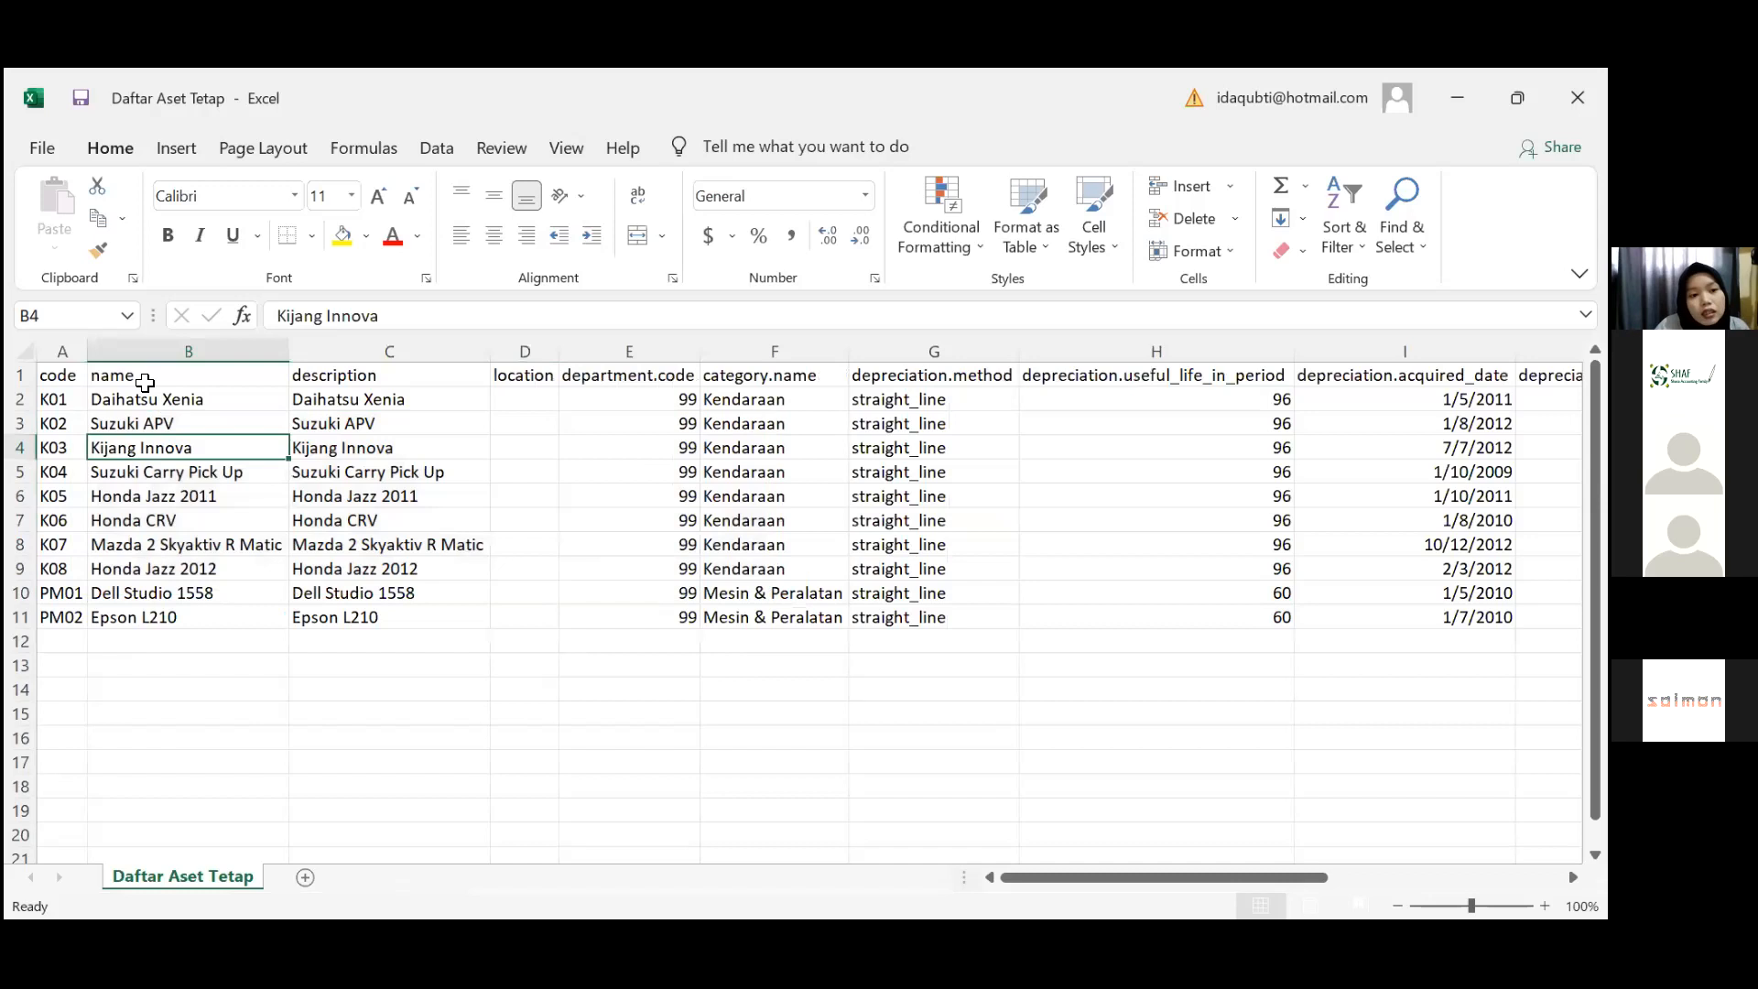
key(Up)
key(Up)
key(Left)
key(Up)
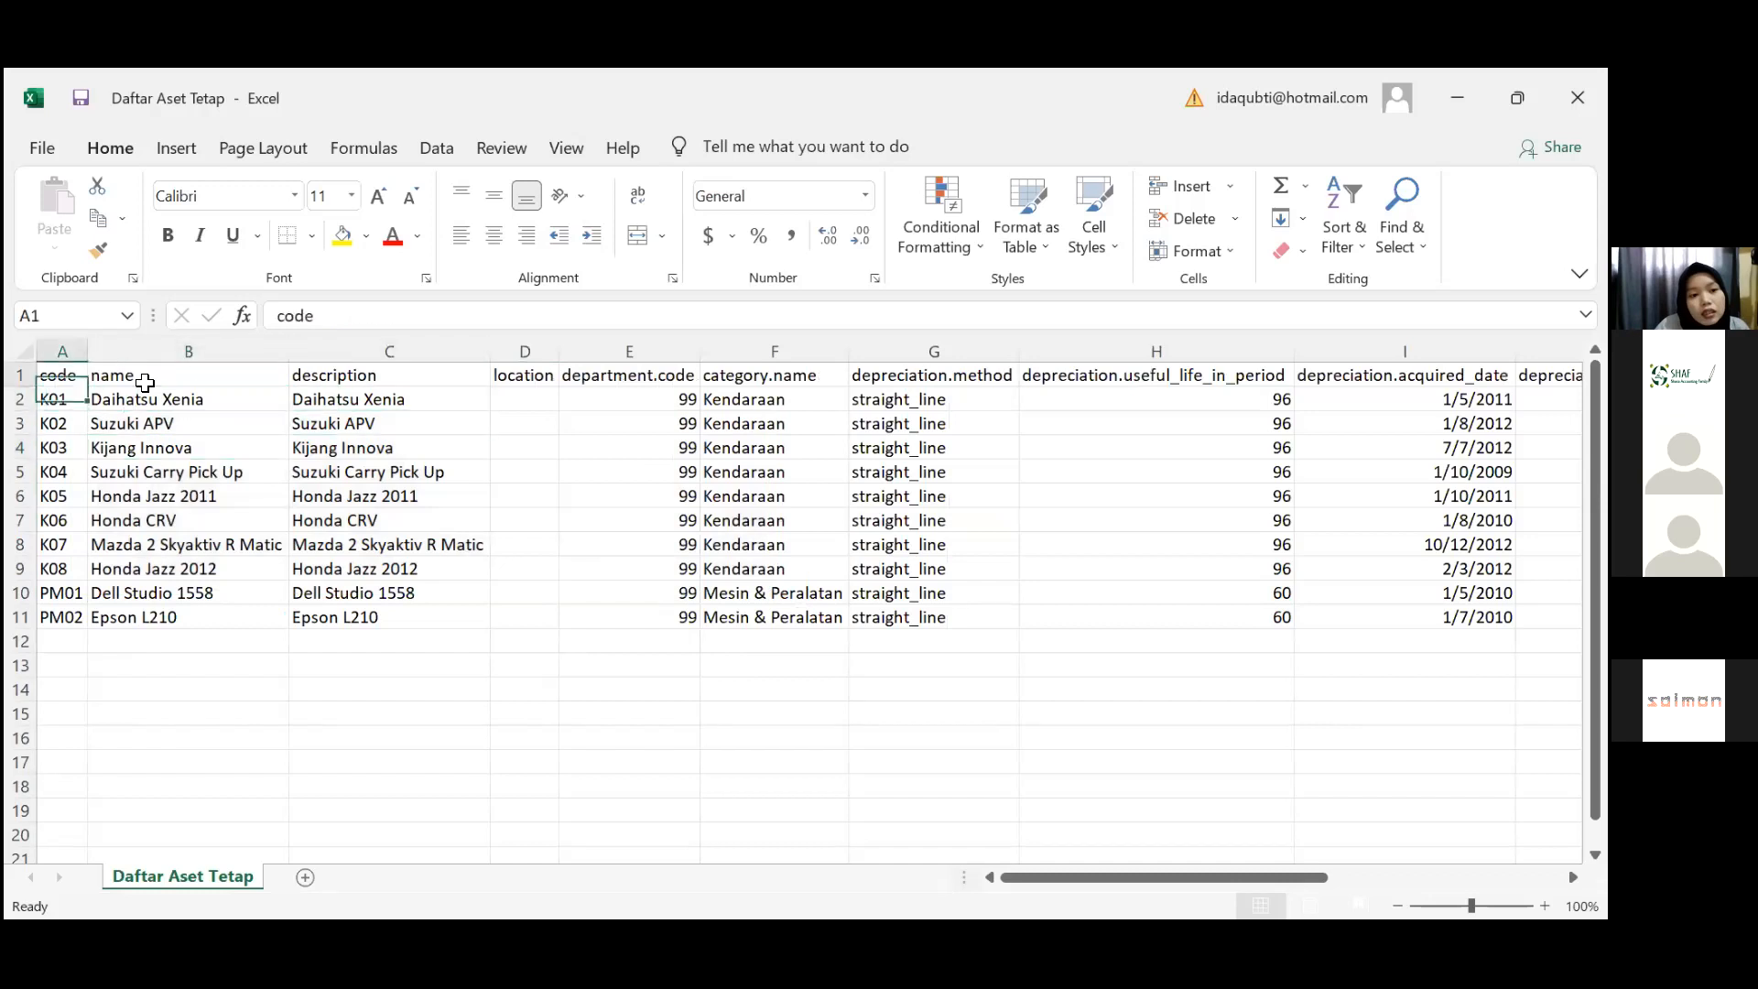
key(Down)
key(Right)
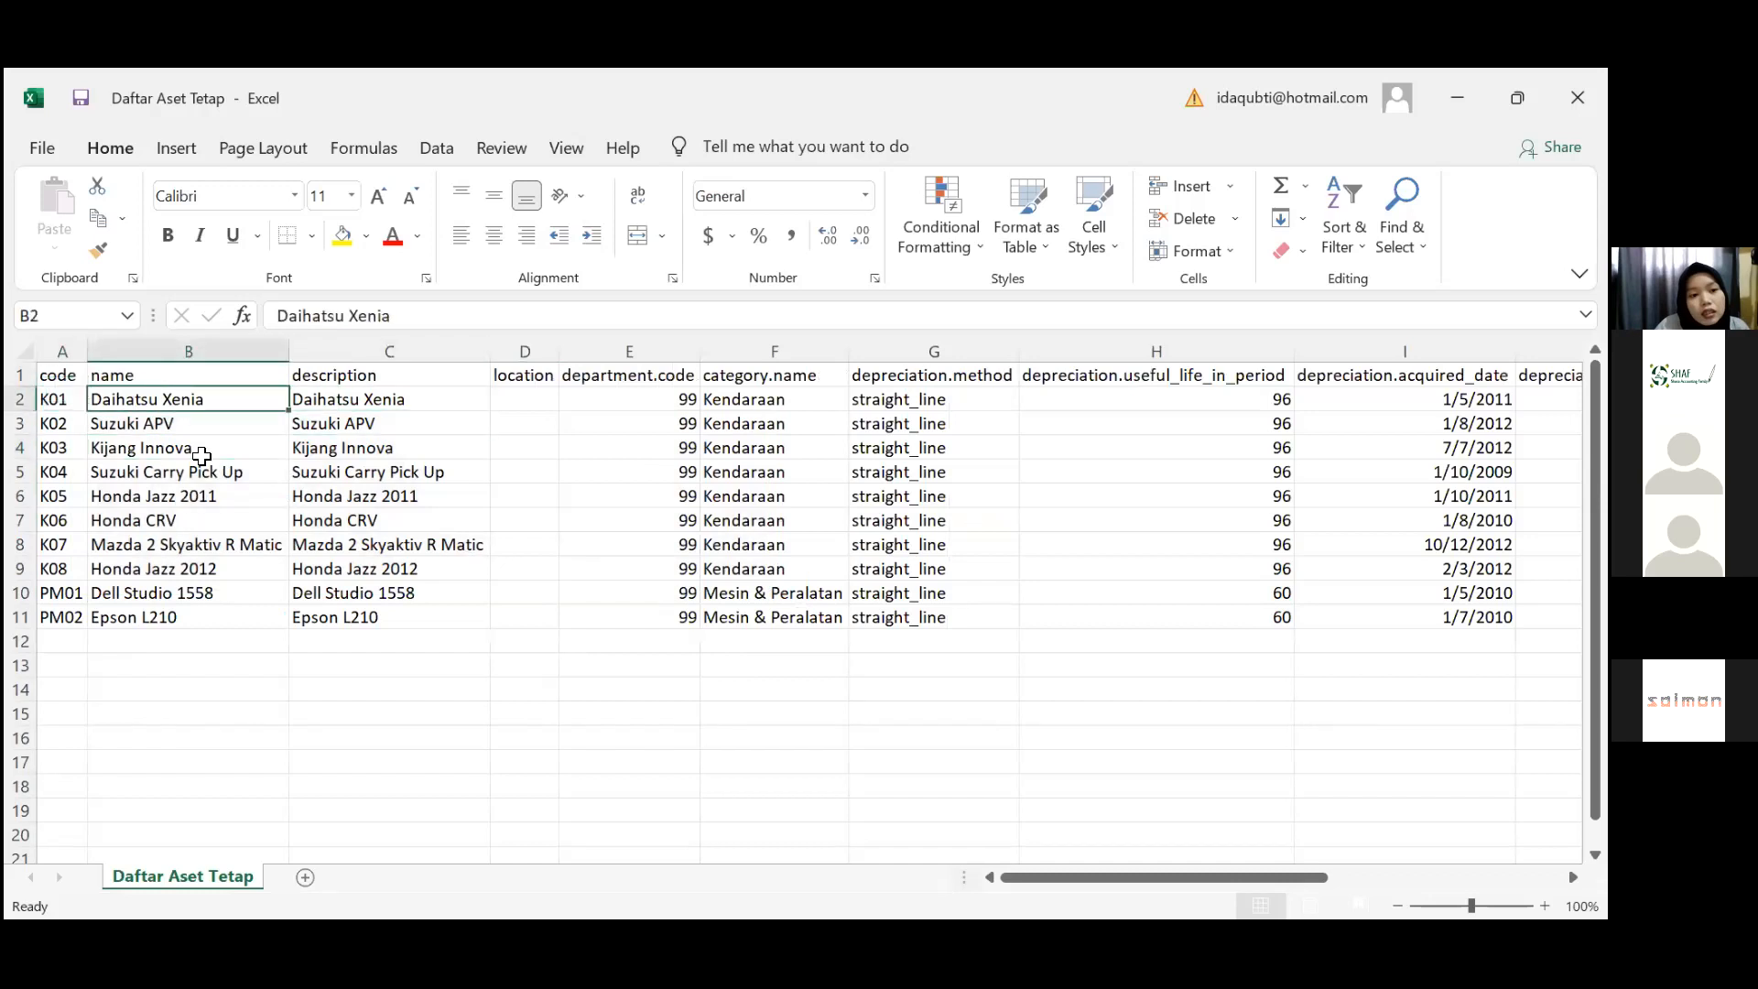
key(Up)
key(Right)
key(Right)
key(Right)
key(Right)
key(Down)
key(Left)
key(Left)
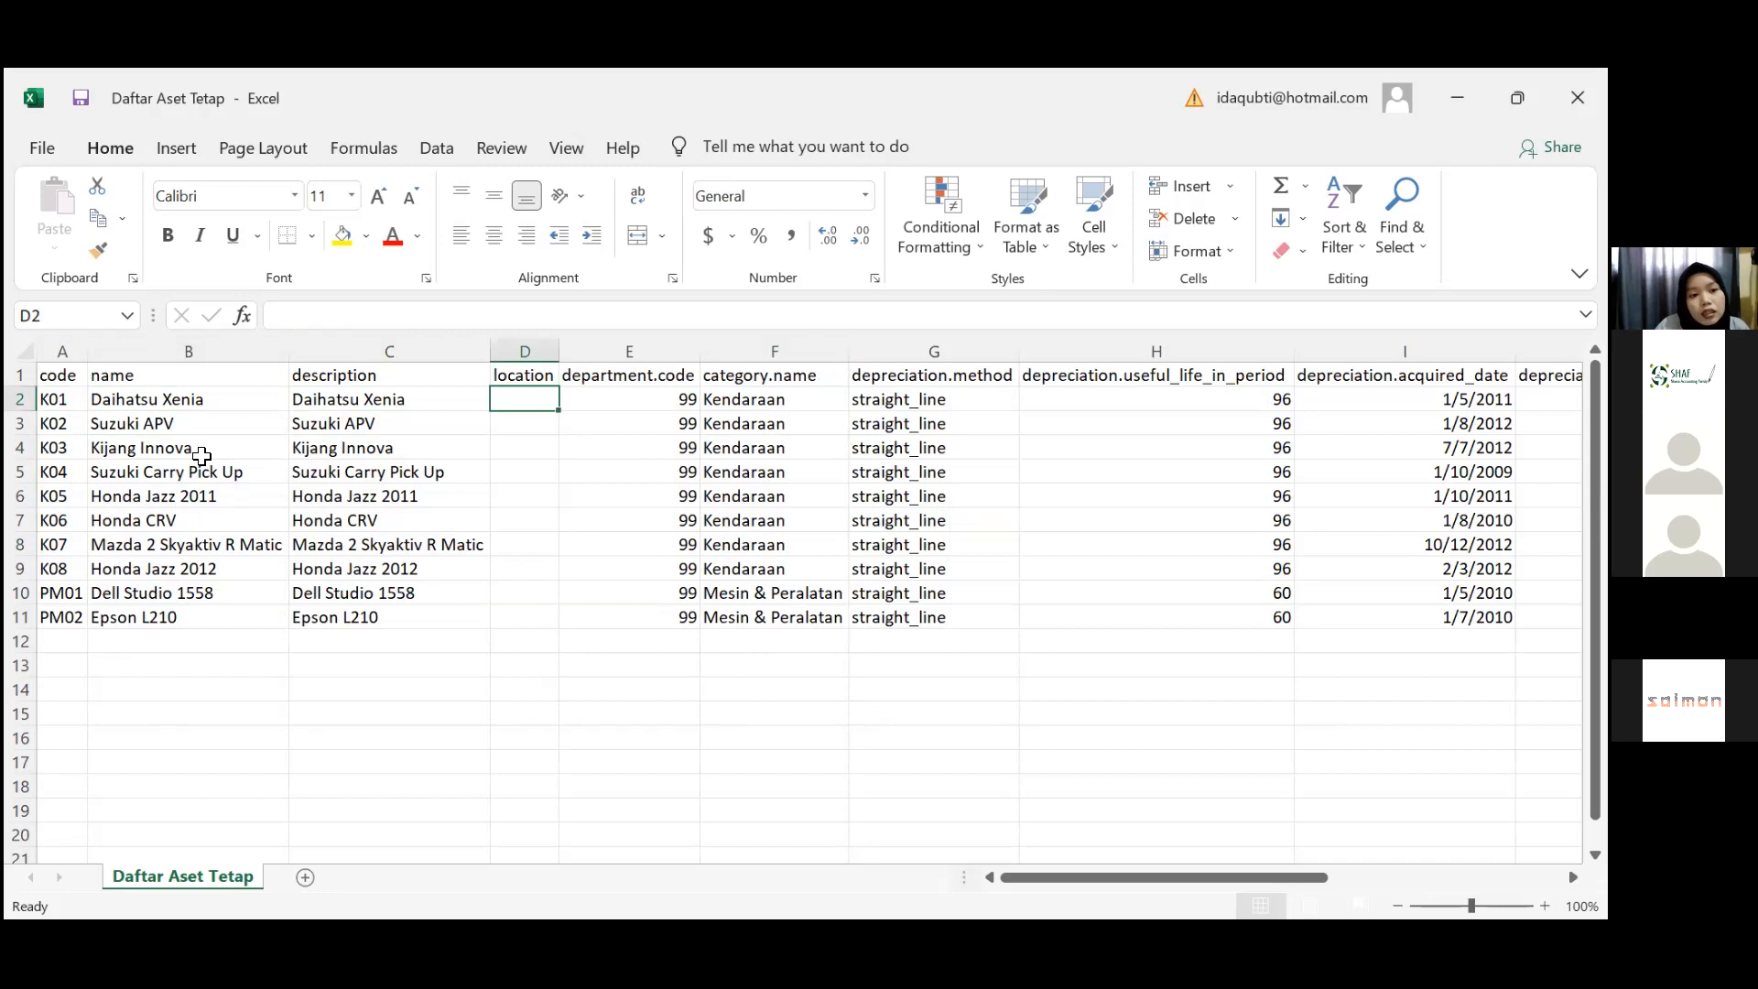
key(Down)
key(Down)
key(Down)
key(Down)
key(Down)
key(Down)
key(Right)
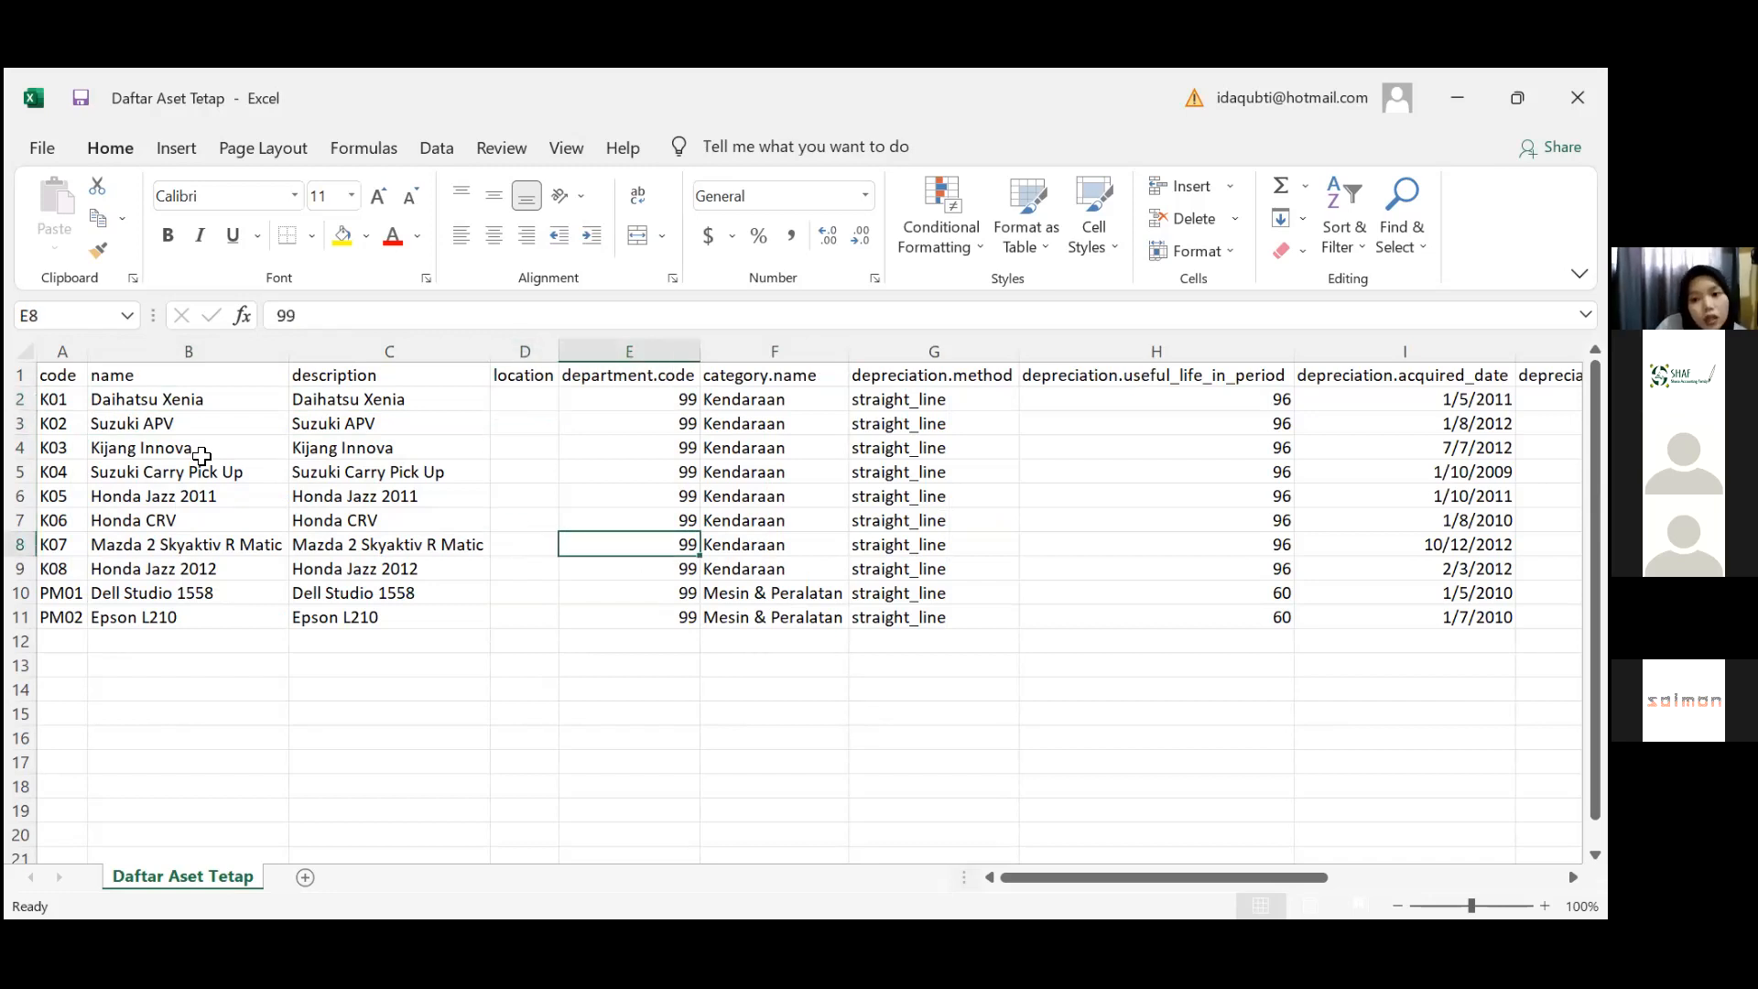
key(Left)
key(Right)
key(Left)
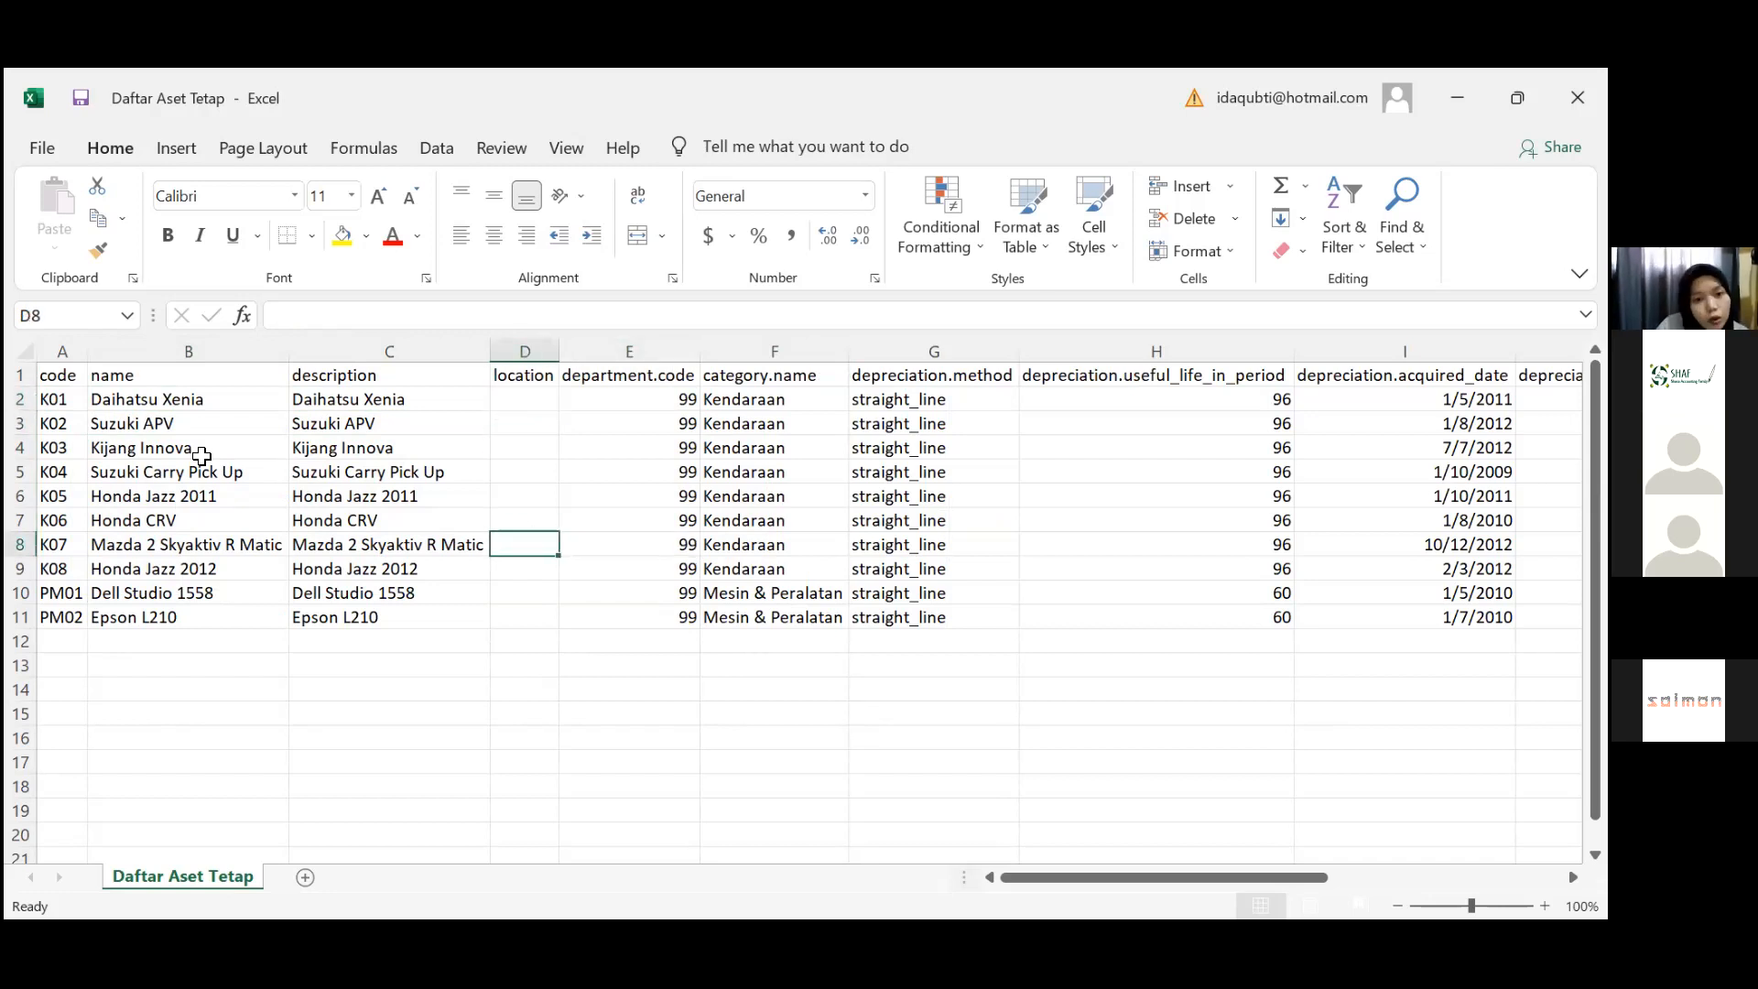
key(Right)
key(Right)
key(Left)
key(Left)
key(Up)
key(Up)
key(Up)
key(Up)
key(Up)
key(Up)
key(Up)
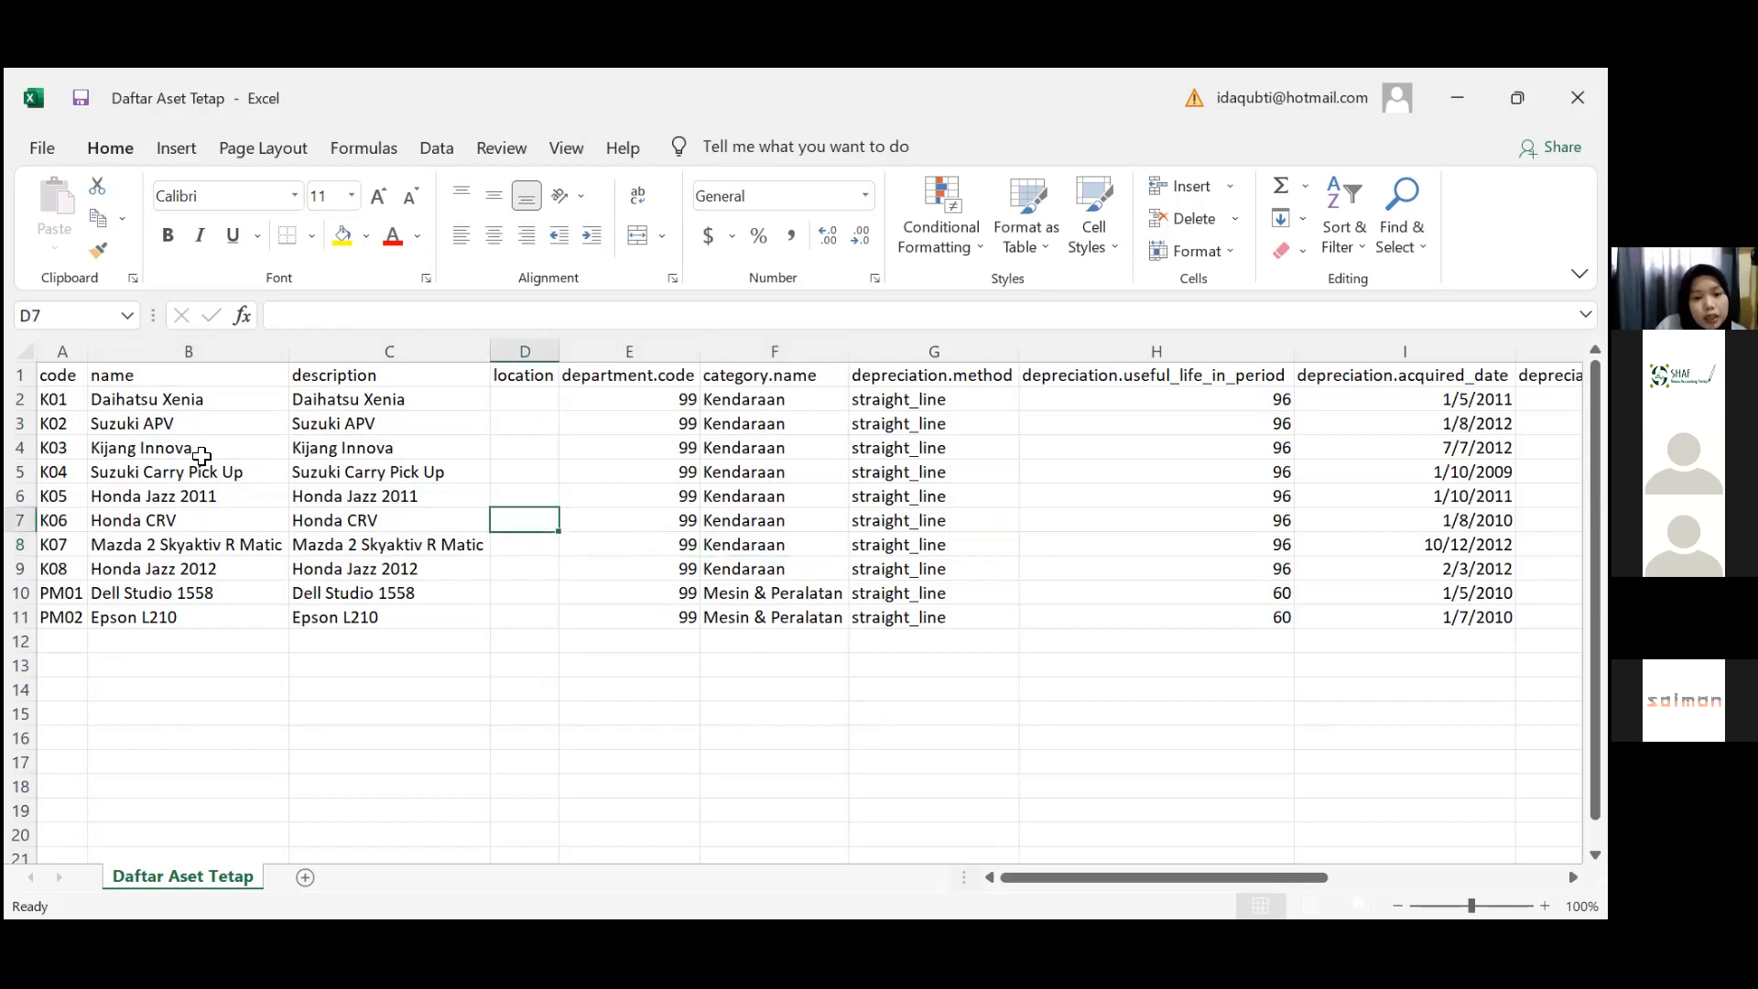
key(Right)
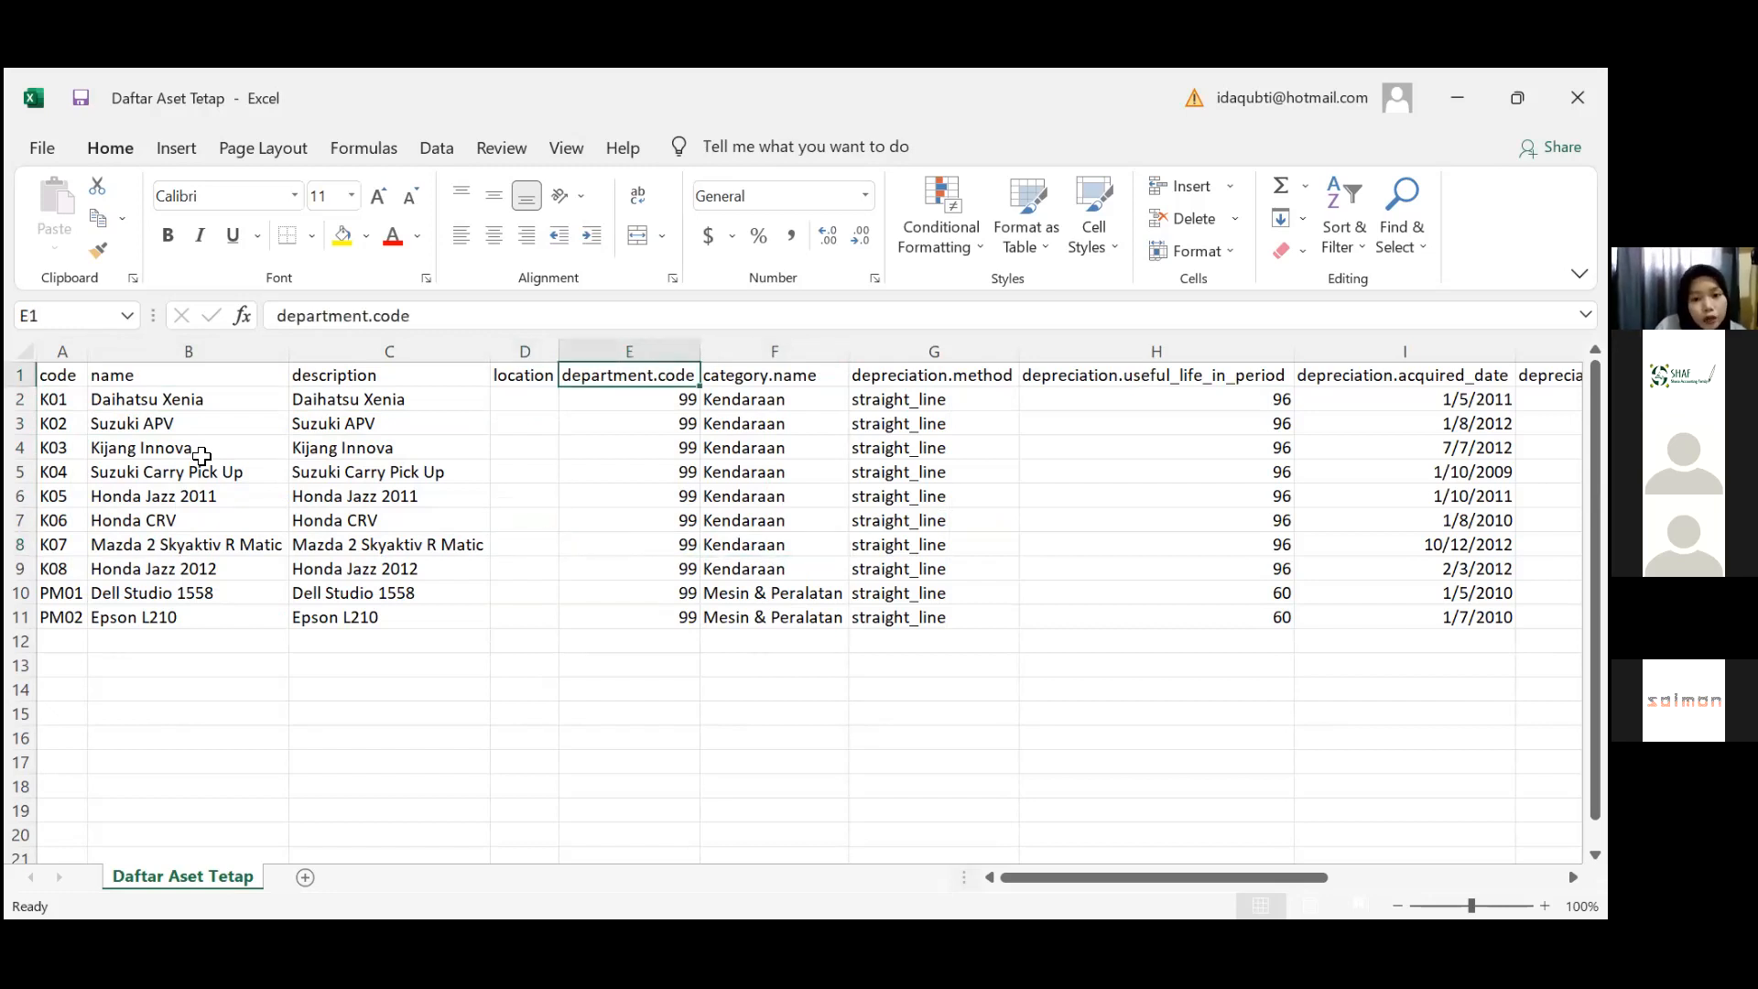
key(Down)
key(Down)
key(Down)
key(Down)
key(Right)
key(Down)
key(Down)
key(Down)
key(Down)
key(Down)
key(Down)
key(Up)
key(Up)
key(Up)
key(Up)
key(Up)
key(Up)
key(Up)
key(Up)
key(Up)
key(Up)
key(Down)
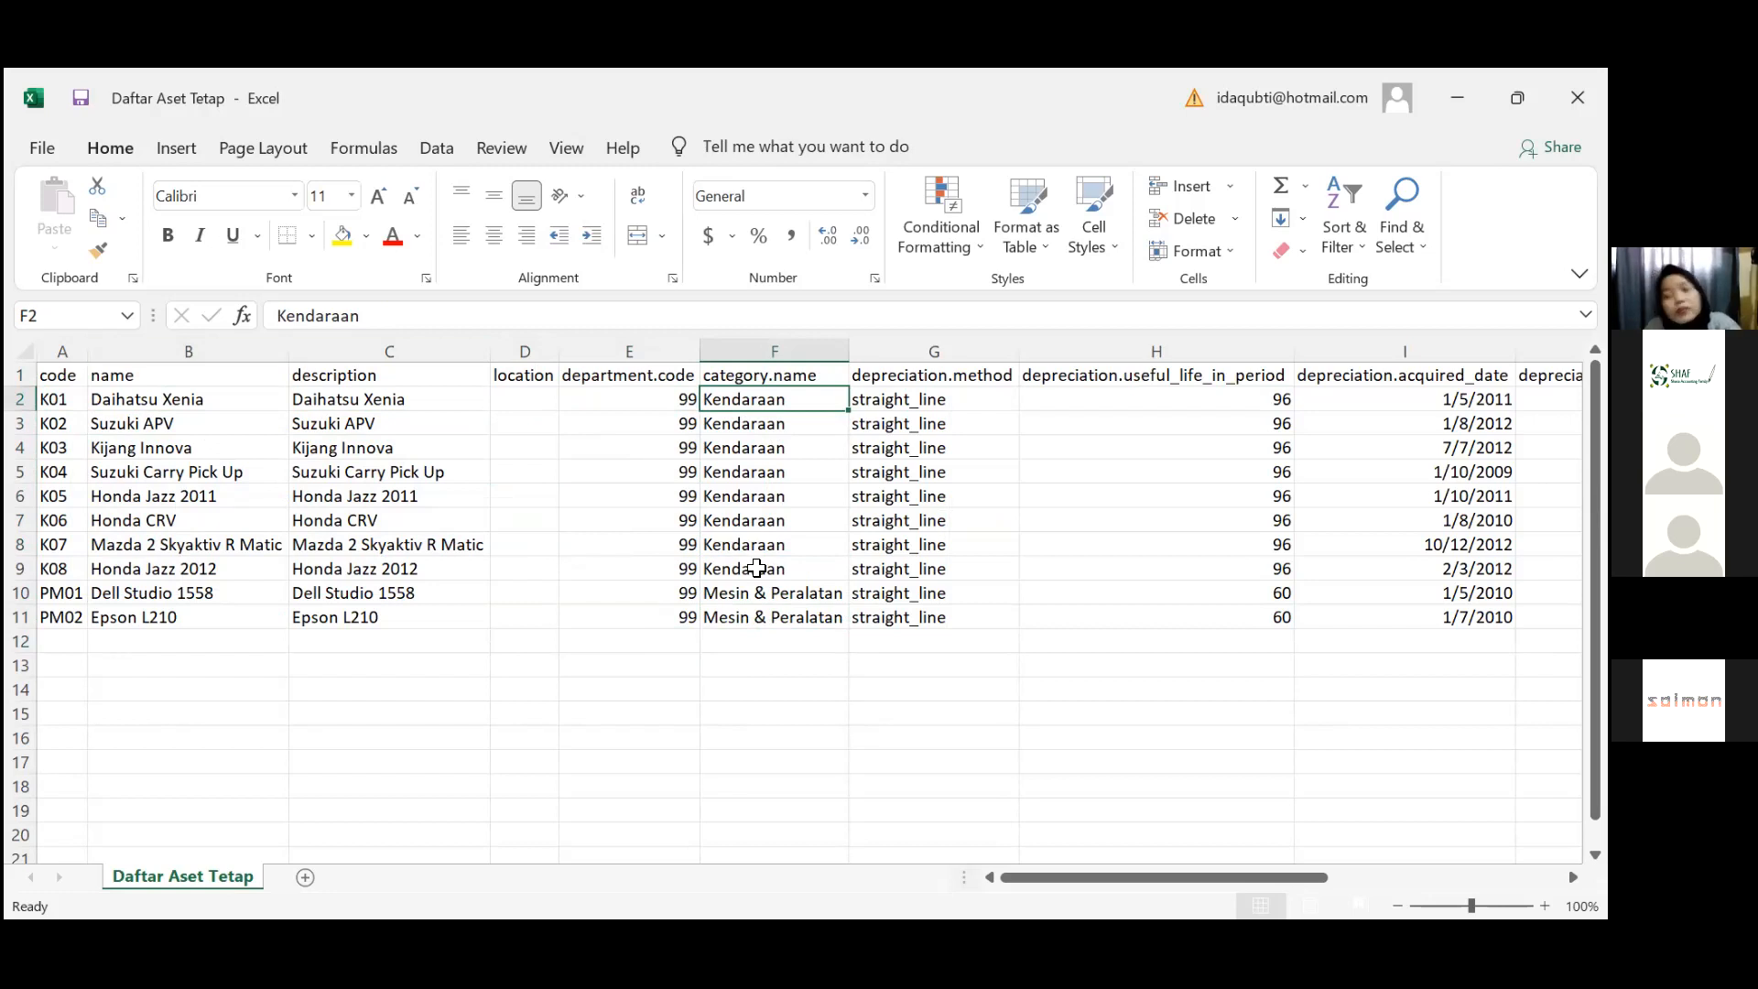
click(794, 634)
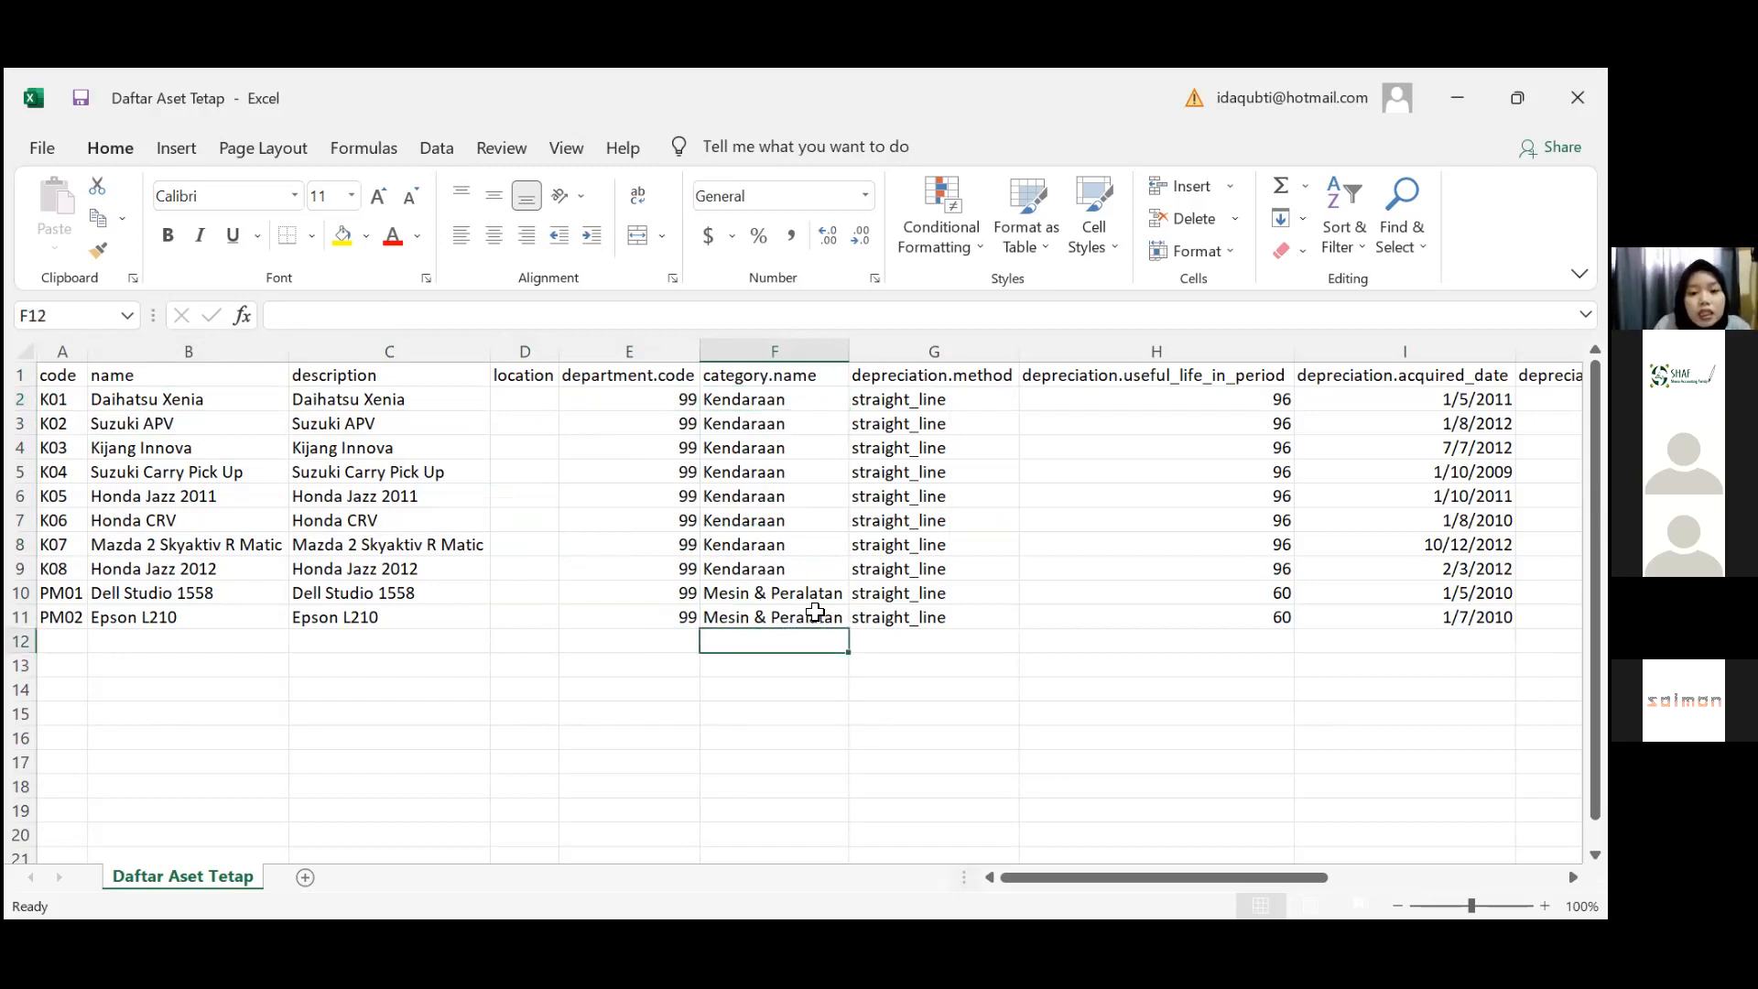
click(780, 612)
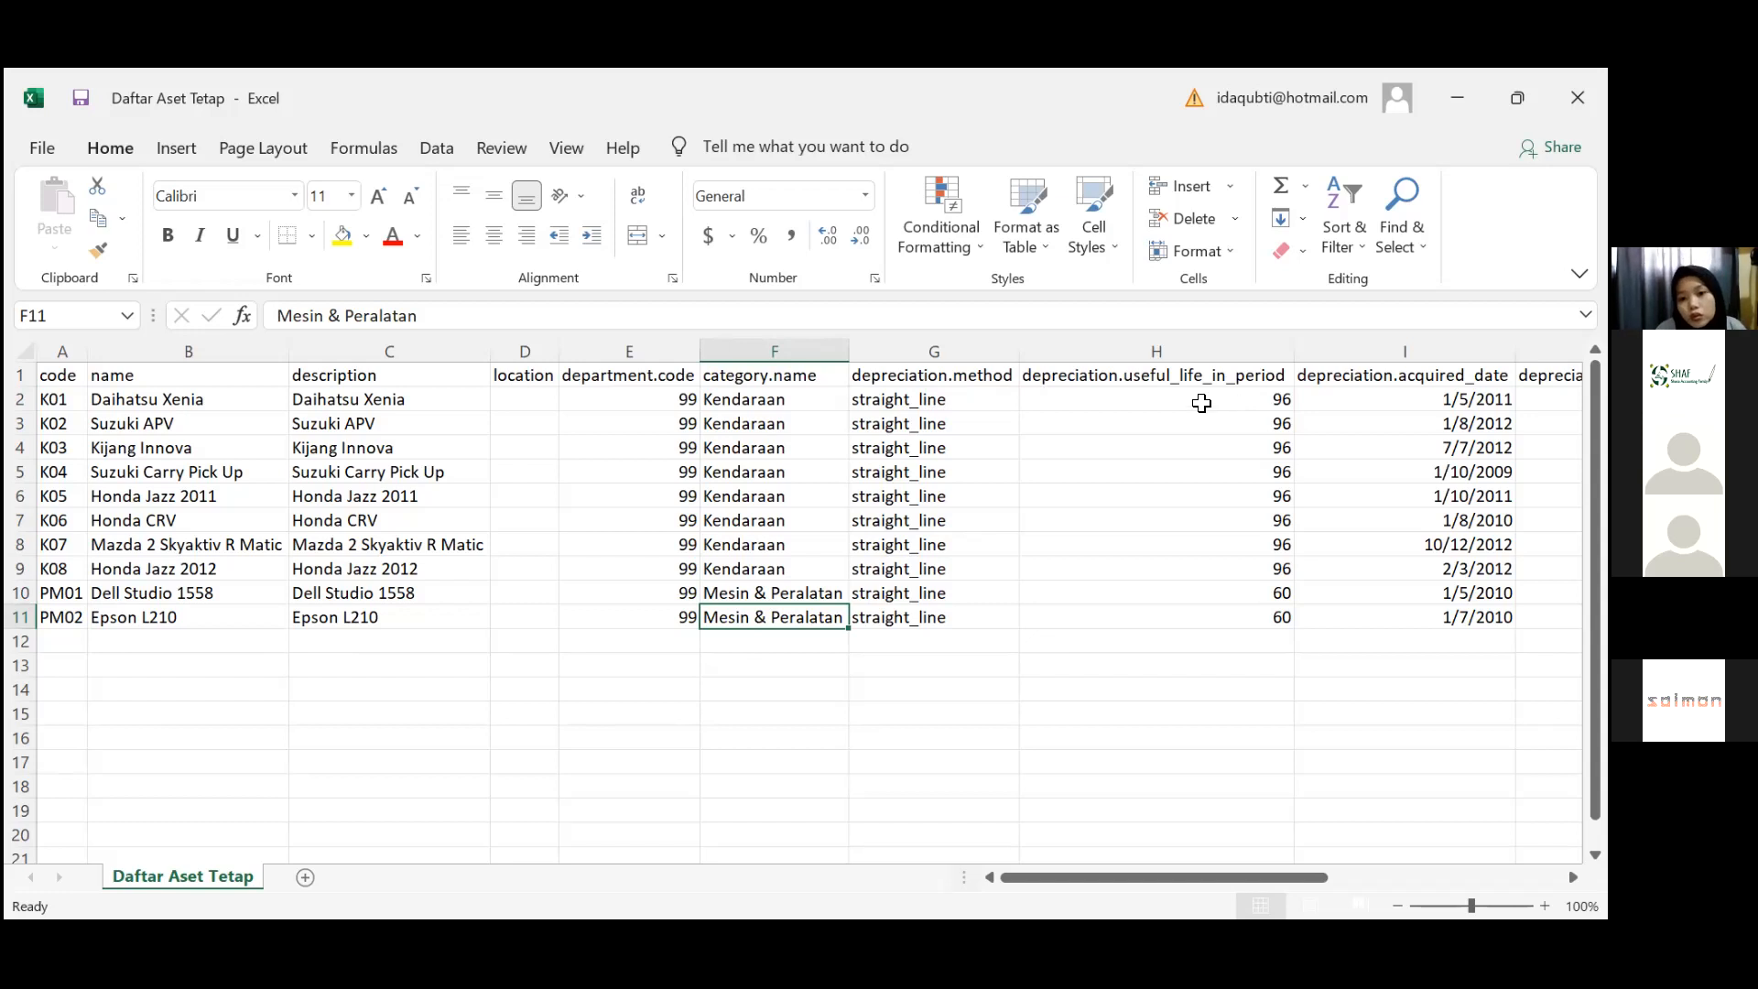
click(1201, 403)
click(1229, 421)
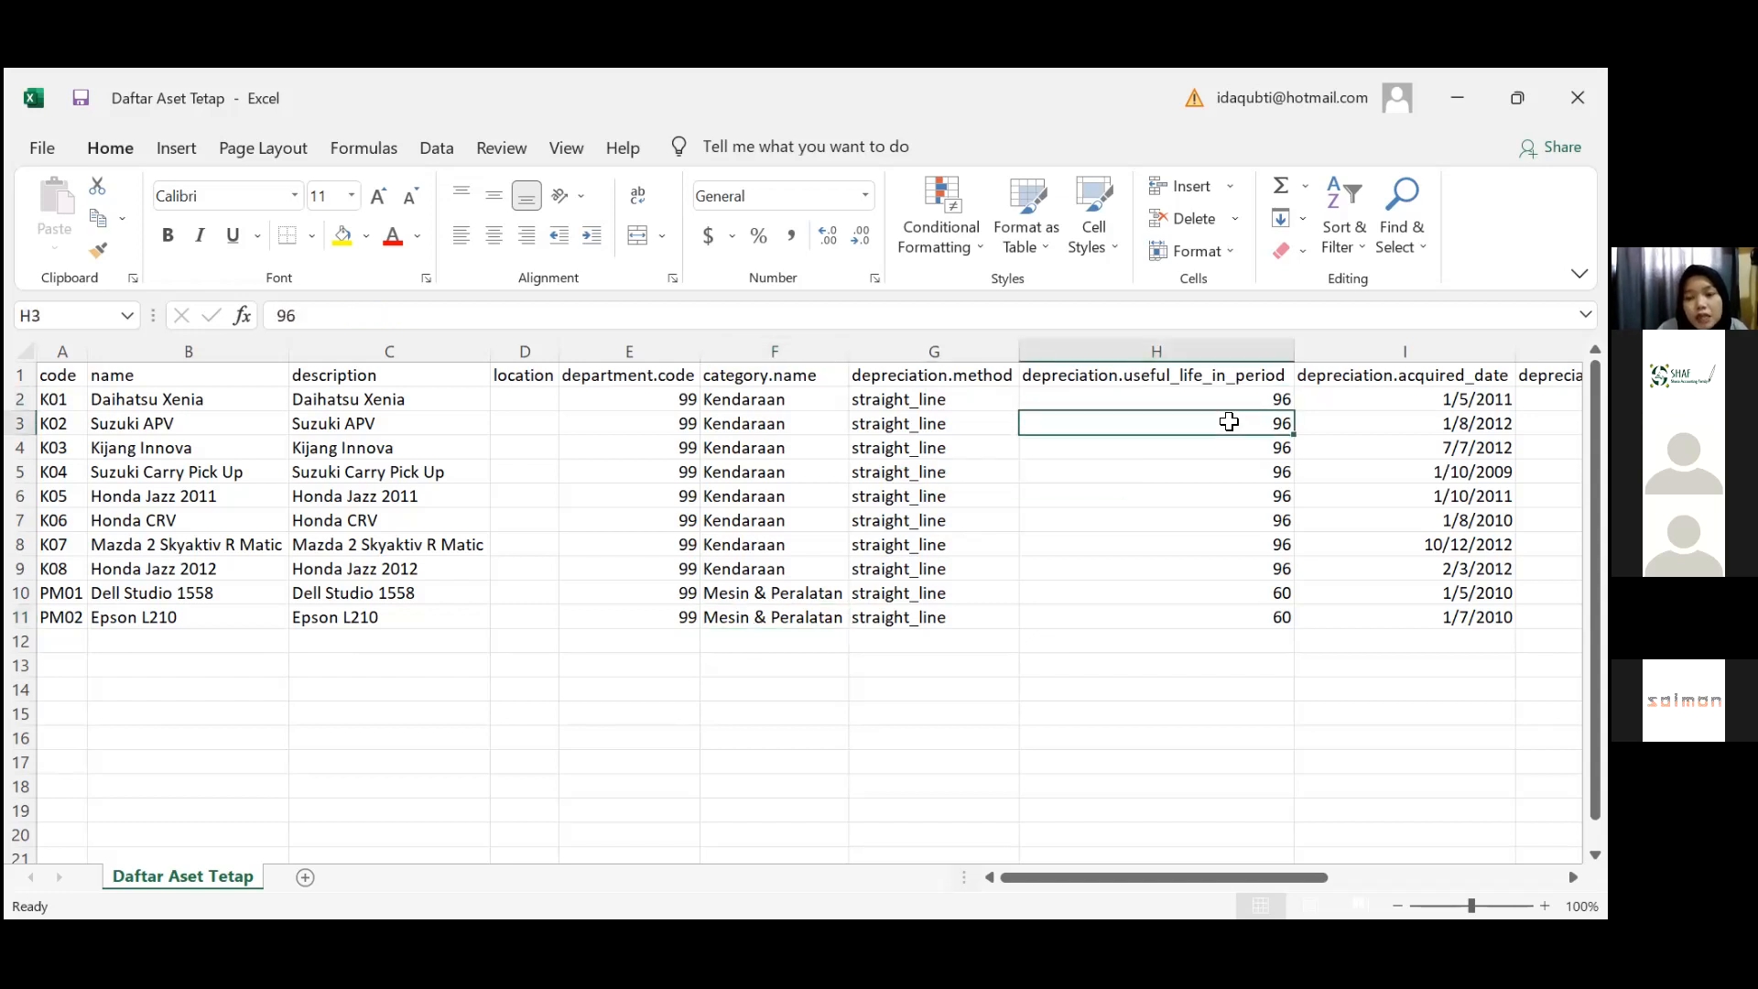
key(Right)
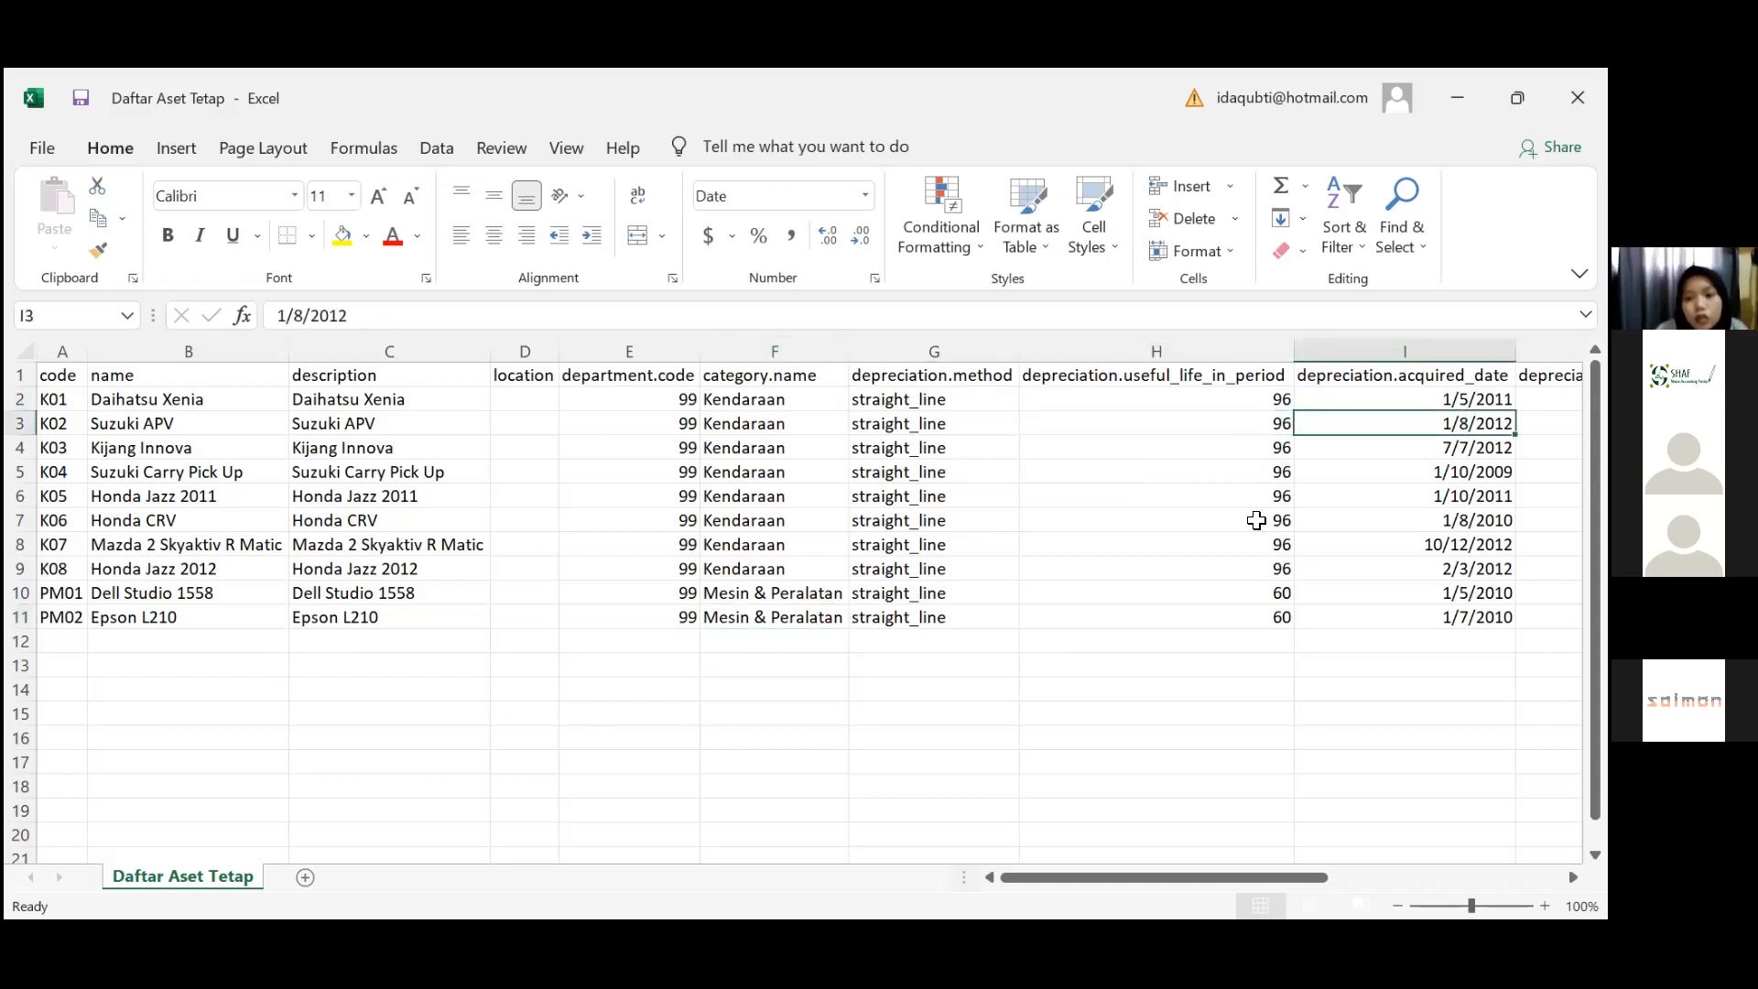
key(Right)
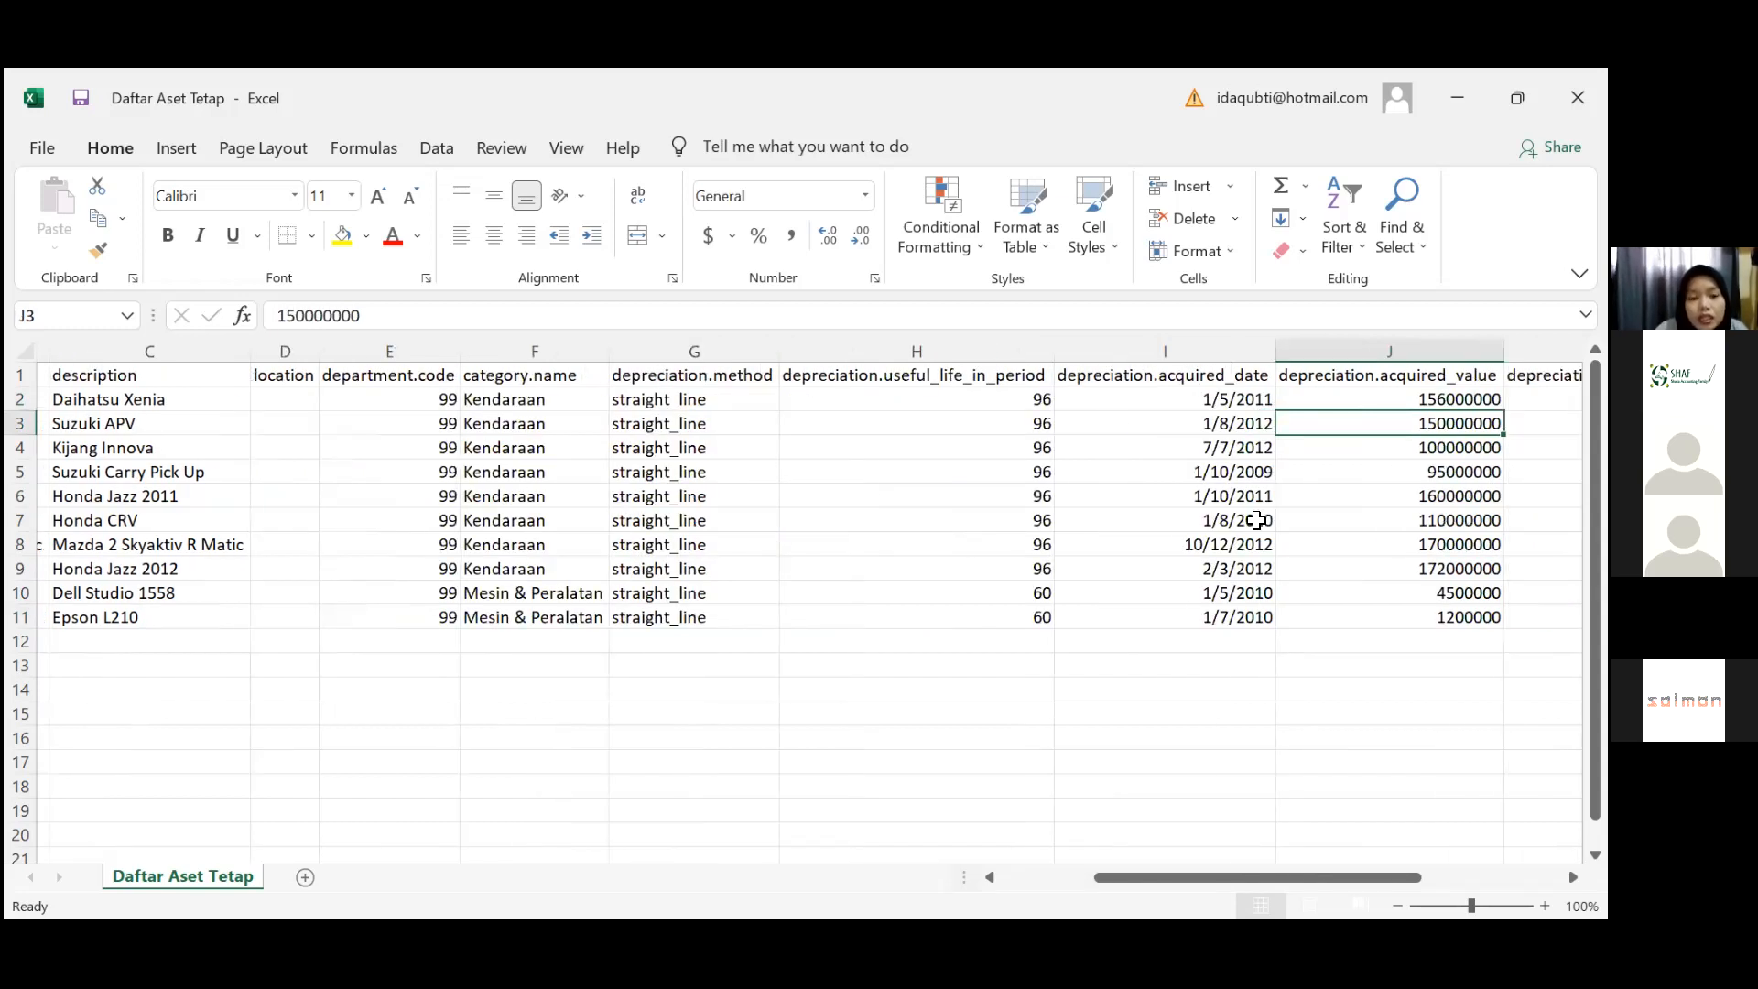
key(Right)
key(Right)
key(Left)
key(Left)
key(Left)
key(Left)
key(Down)
key(Down)
key(Down)
key(Down)
key(Down)
key(Down)
key(Down)
key(Down)
key(Down)
key(Down)
key(Up)
key(Up)
key(Up)
key(Up)
key(Up)
key(Up)
key(Up)
key(Up)
key(Up)
key(Up)
key(Up)
key(Up)
key(Up)
key(Down)
key(Down)
key(Left)
key(Right)
key(Right)
key(Left)
key(Up)
key(Up)
key(Down)
key(Down)
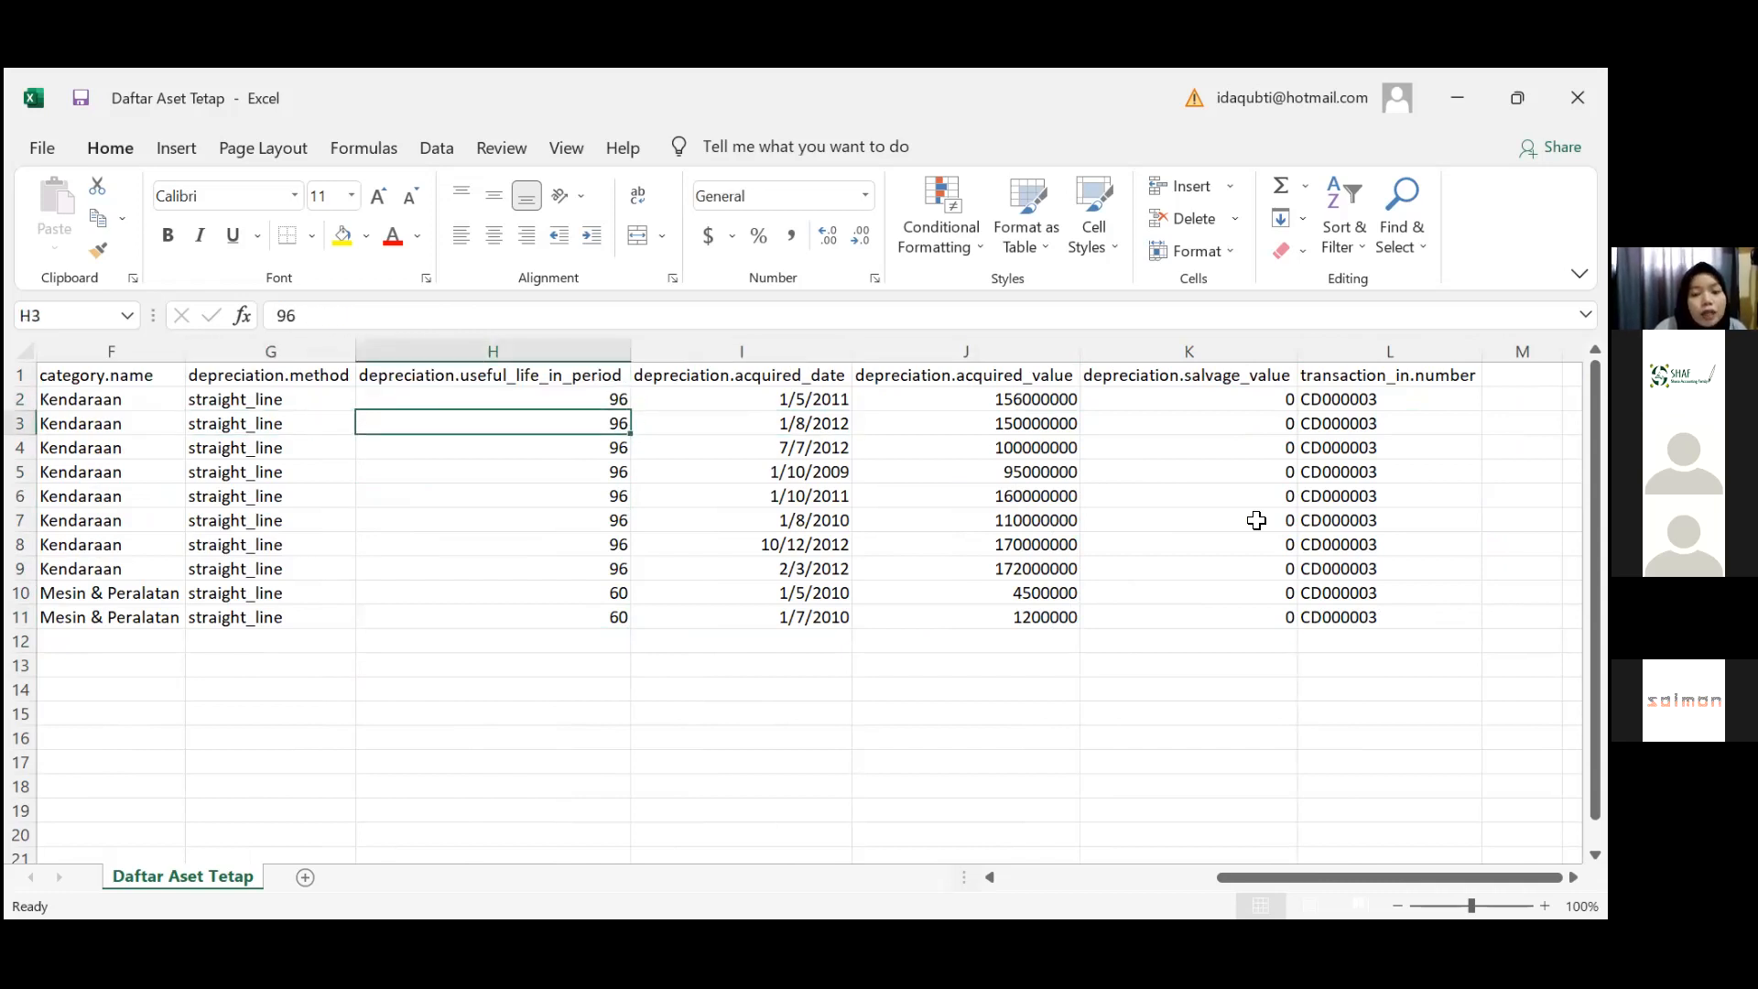
key(Down)
key(Down)
key(Down)
key(Down)
key(Down)
key(Down)
key(Up)
key(Down)
key(Down)
key(Down)
key(Up)
key(Up)
key(Down)
key(Down)
key(Down)
key(Up)
key(Up)
key(Left)
key(Right)
key(Right)
key(Left)
key(Down)
key(Right)
key(Up)
key(Up)
key(Up)
key(Up)
key(Up)
key(Up)
key(Up)
key(Up)
key(Up)
key(Up)
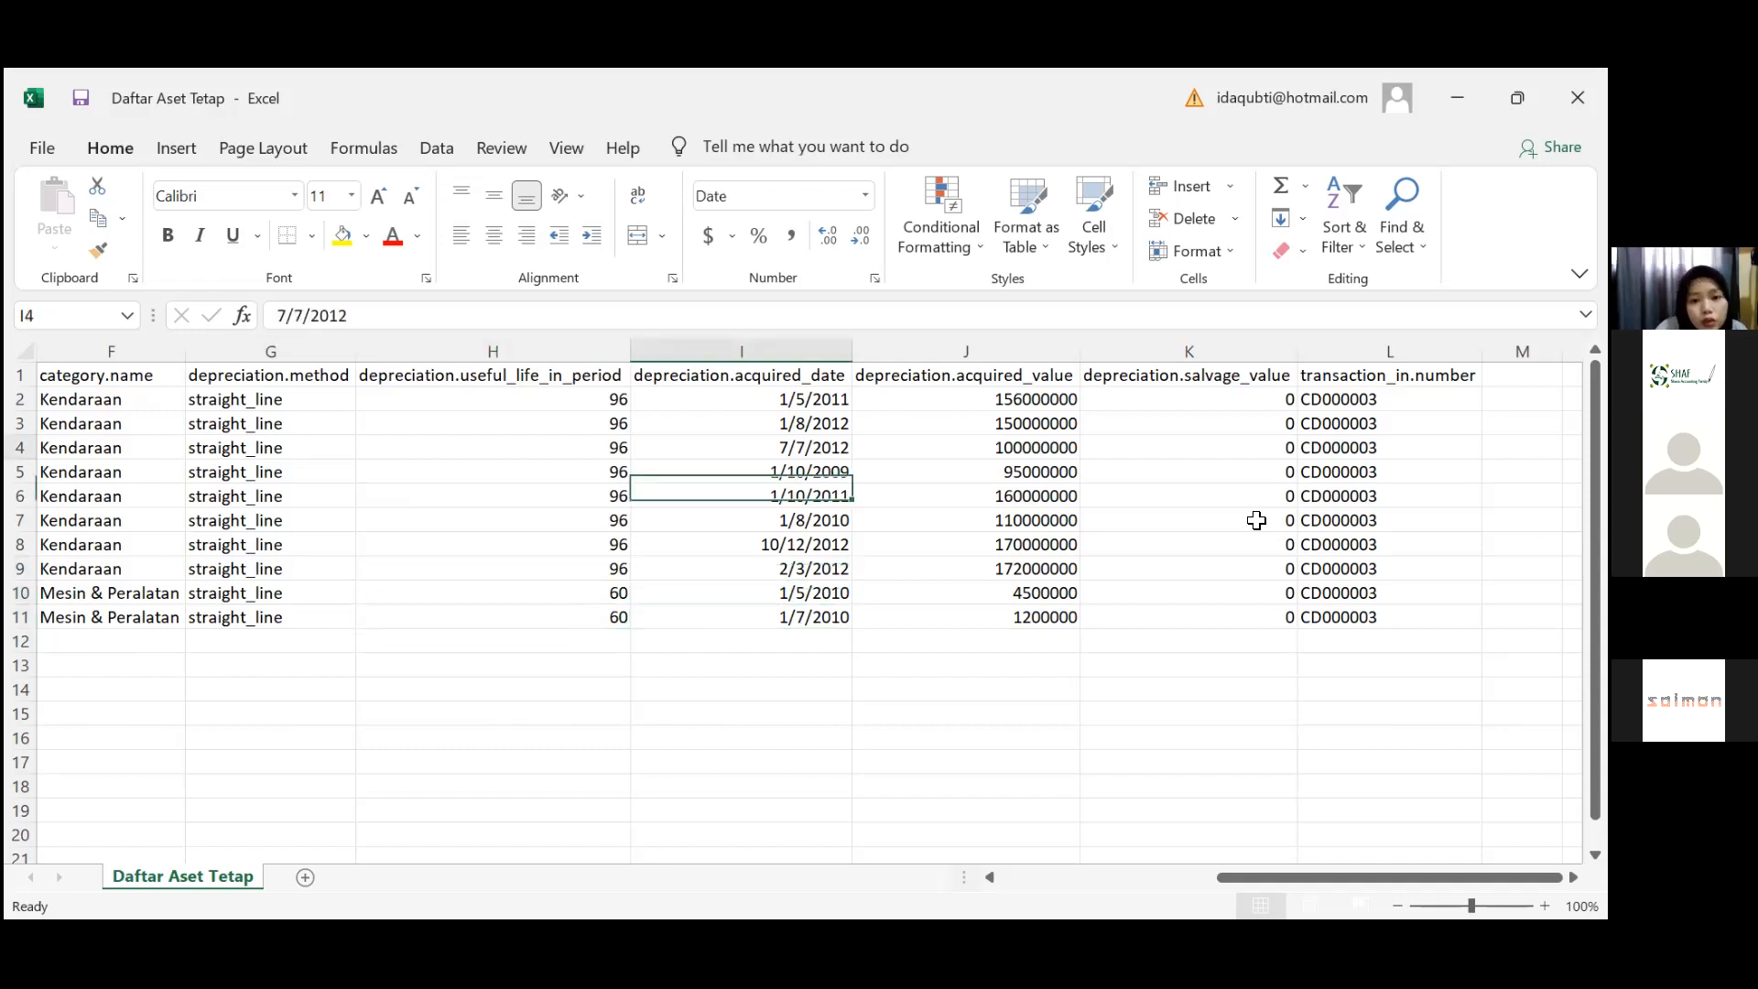
key(Down)
key(Up)
key(Down)
key(Down)
key(Down)
key(Down)
key(Down)
key(Down)
key(Down)
key(Down)
key(Down)
key(Down)
key(Right)
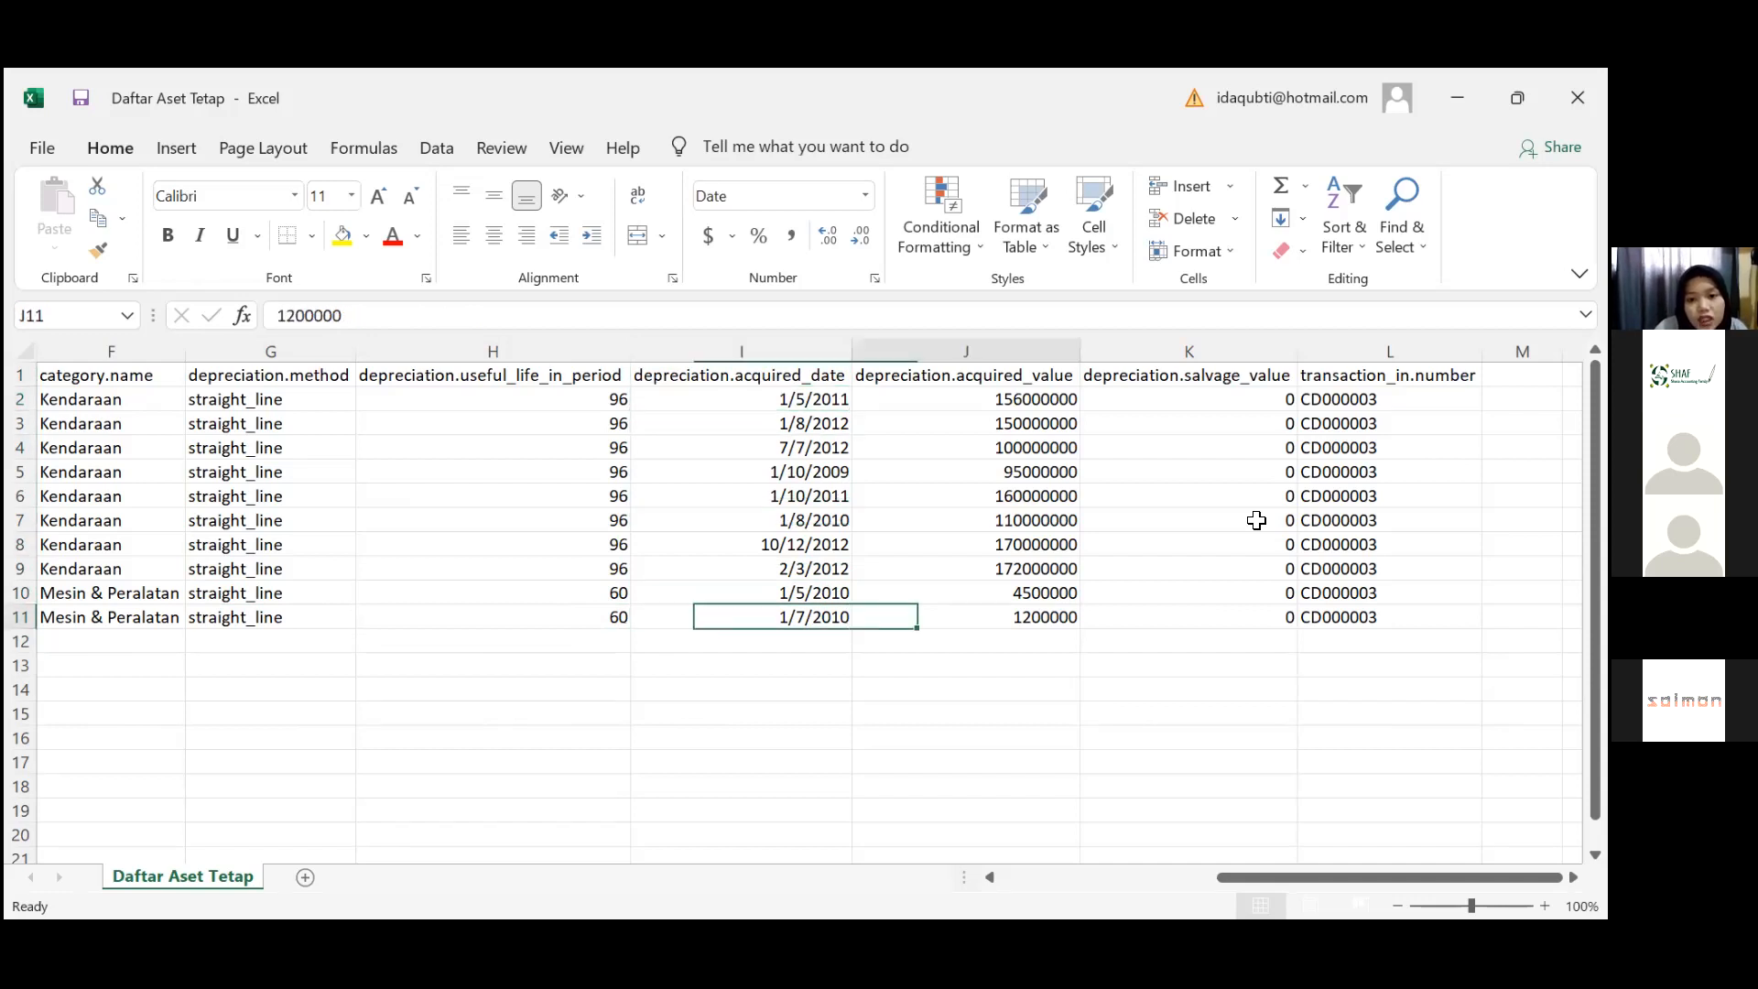
key(Up)
key(Up)
key(Up)
key(Up)
key(Up)
key(Up)
key(Up)
key(Up)
key(Up)
key(Down)
key(Down)
key(Down)
key(Down)
key(Down)
key(Down)
key(Down)
key(Down)
key(Down)
key(Right)
key(Right)
key(Up)
key(Up)
key(Up)
key(Up)
key(Up)
key(Up)
key(Up)
key(Up)
key(Up)
key(Up)
key(Left)
key(Down)
key(Down)
key(Down)
key(Down)
key(Down)
key(Down)
key(Down)
key(Down)
key(Down)
key(Down)
key(Down)
key(Down)
key(Down)
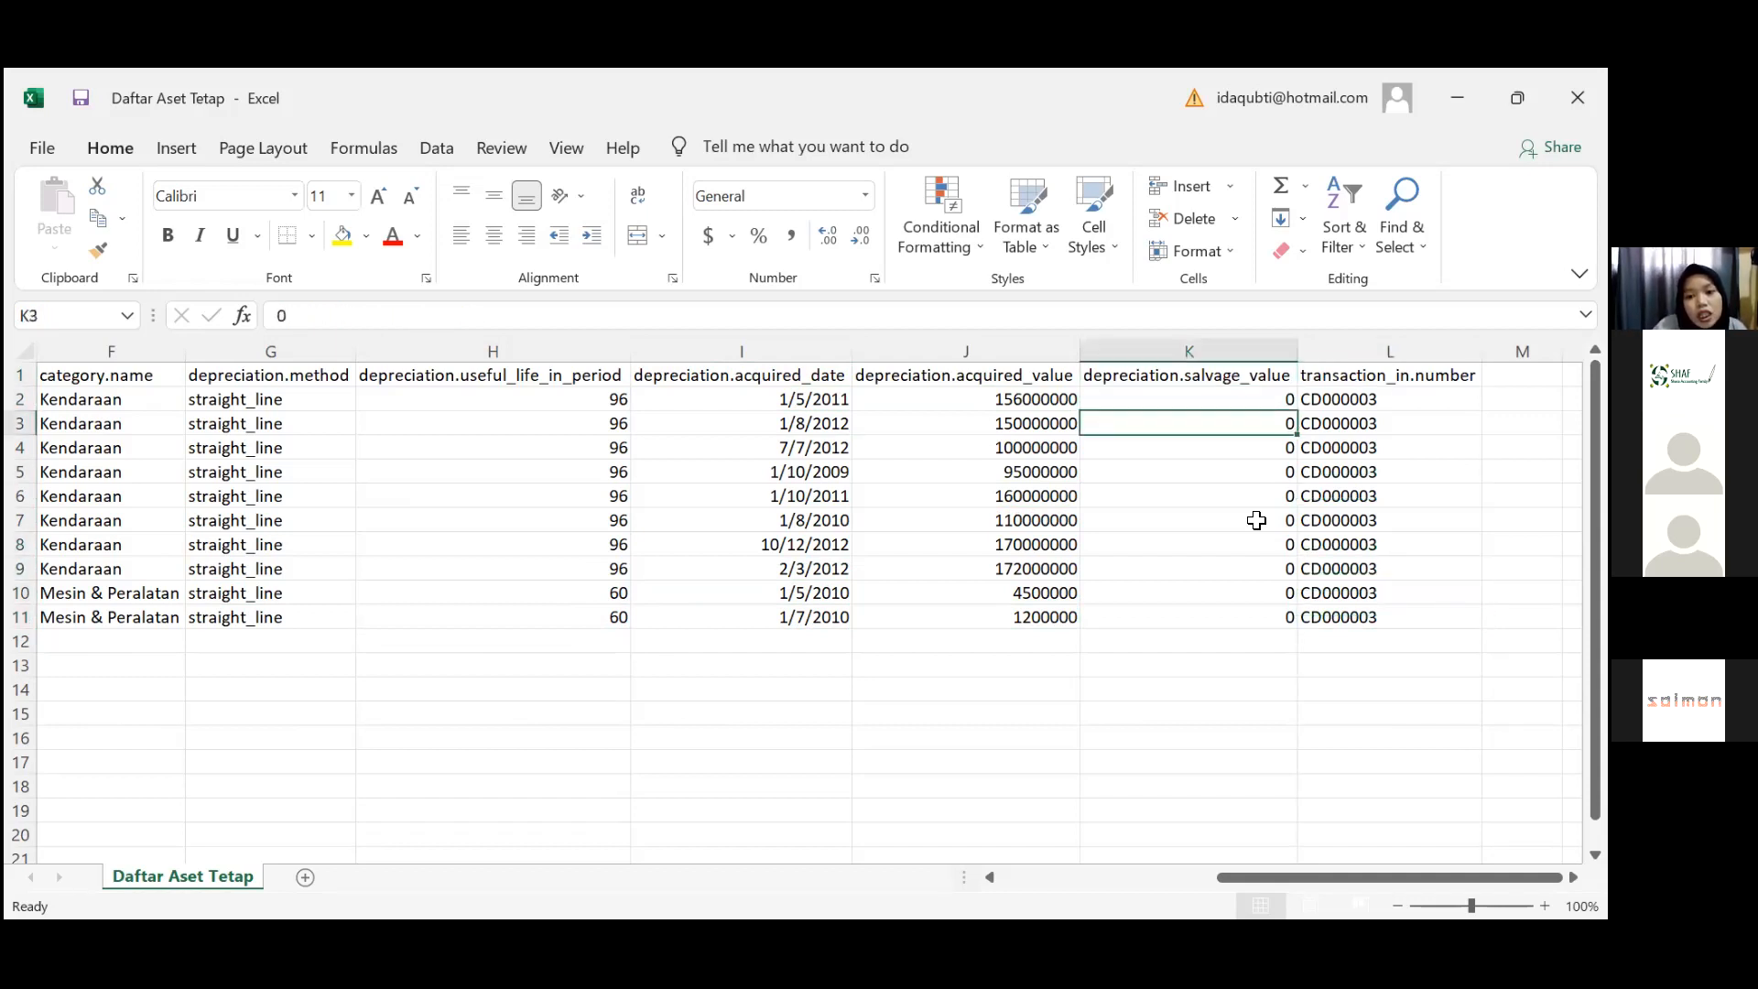
key(Right)
key(Up)
key(Up)
key(Up)
key(Up)
key(Up)
key(Up)
key(Up)
key(Up)
key(Up)
key(Up)
key(Up)
key(Up)
key(Up)
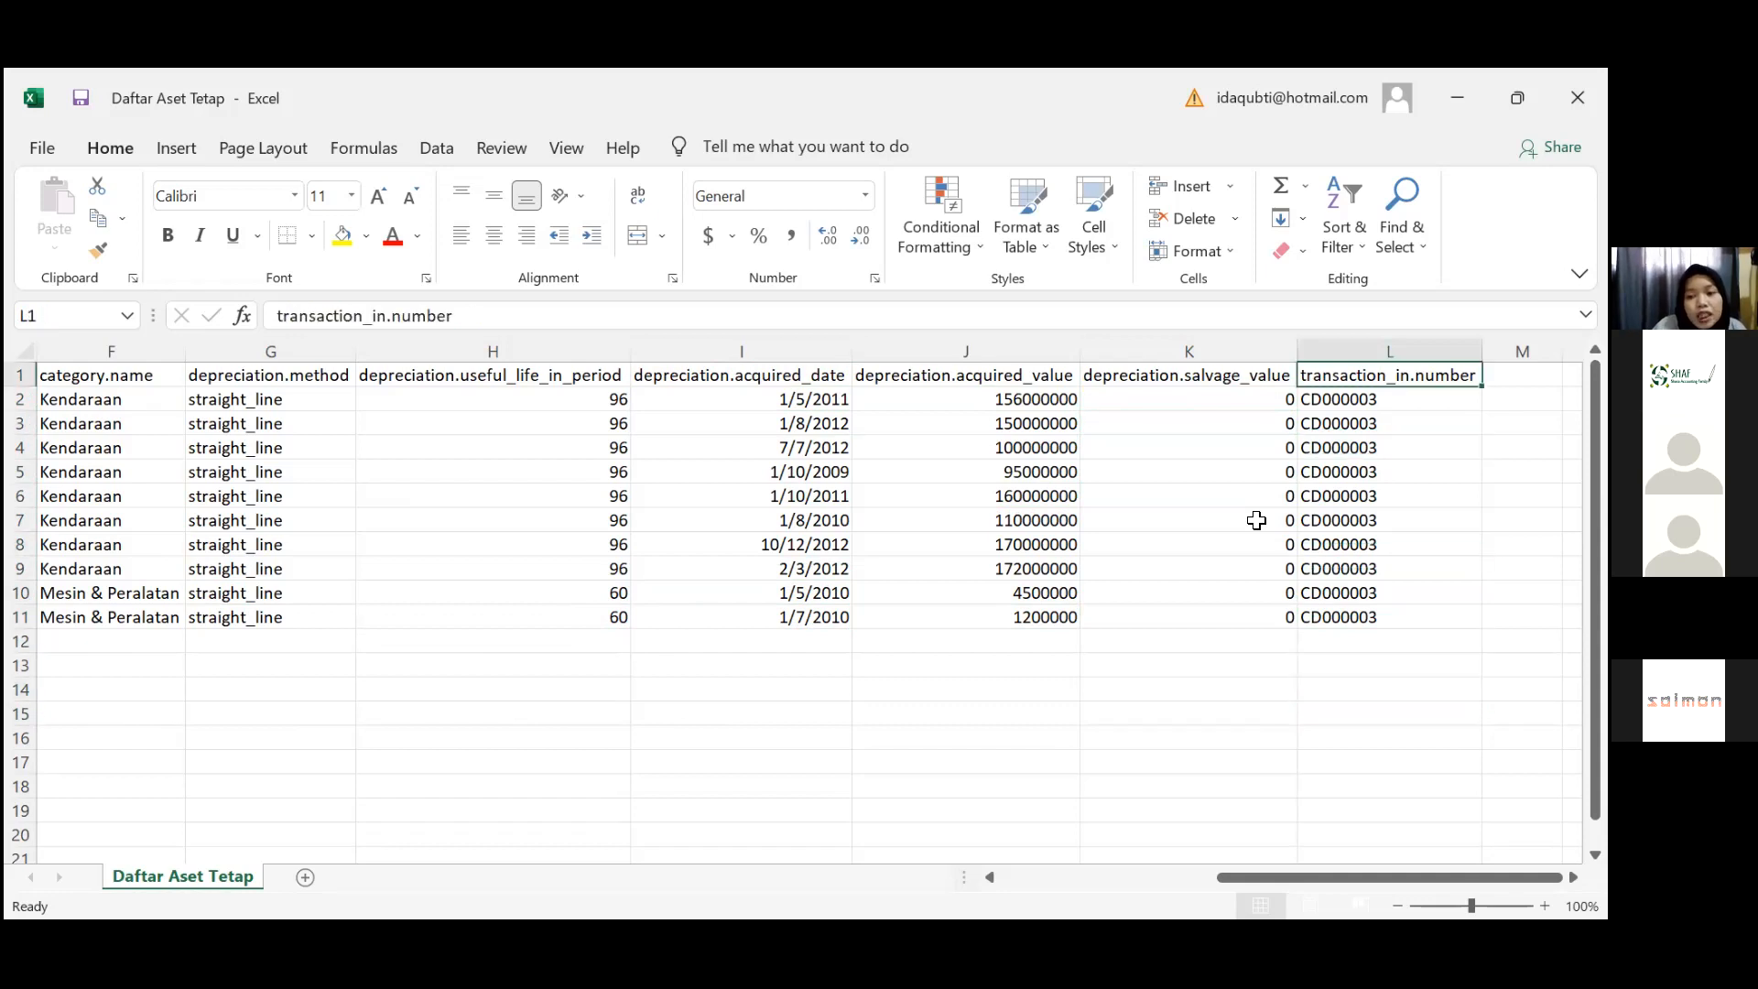
key(Down)
key(Down)
key(Down)
key(Down)
key(Down)
key(Down)
key(Down)
key(Down)
key(Down)
key(Down)
key(Down)
key(Down)
key(Down)
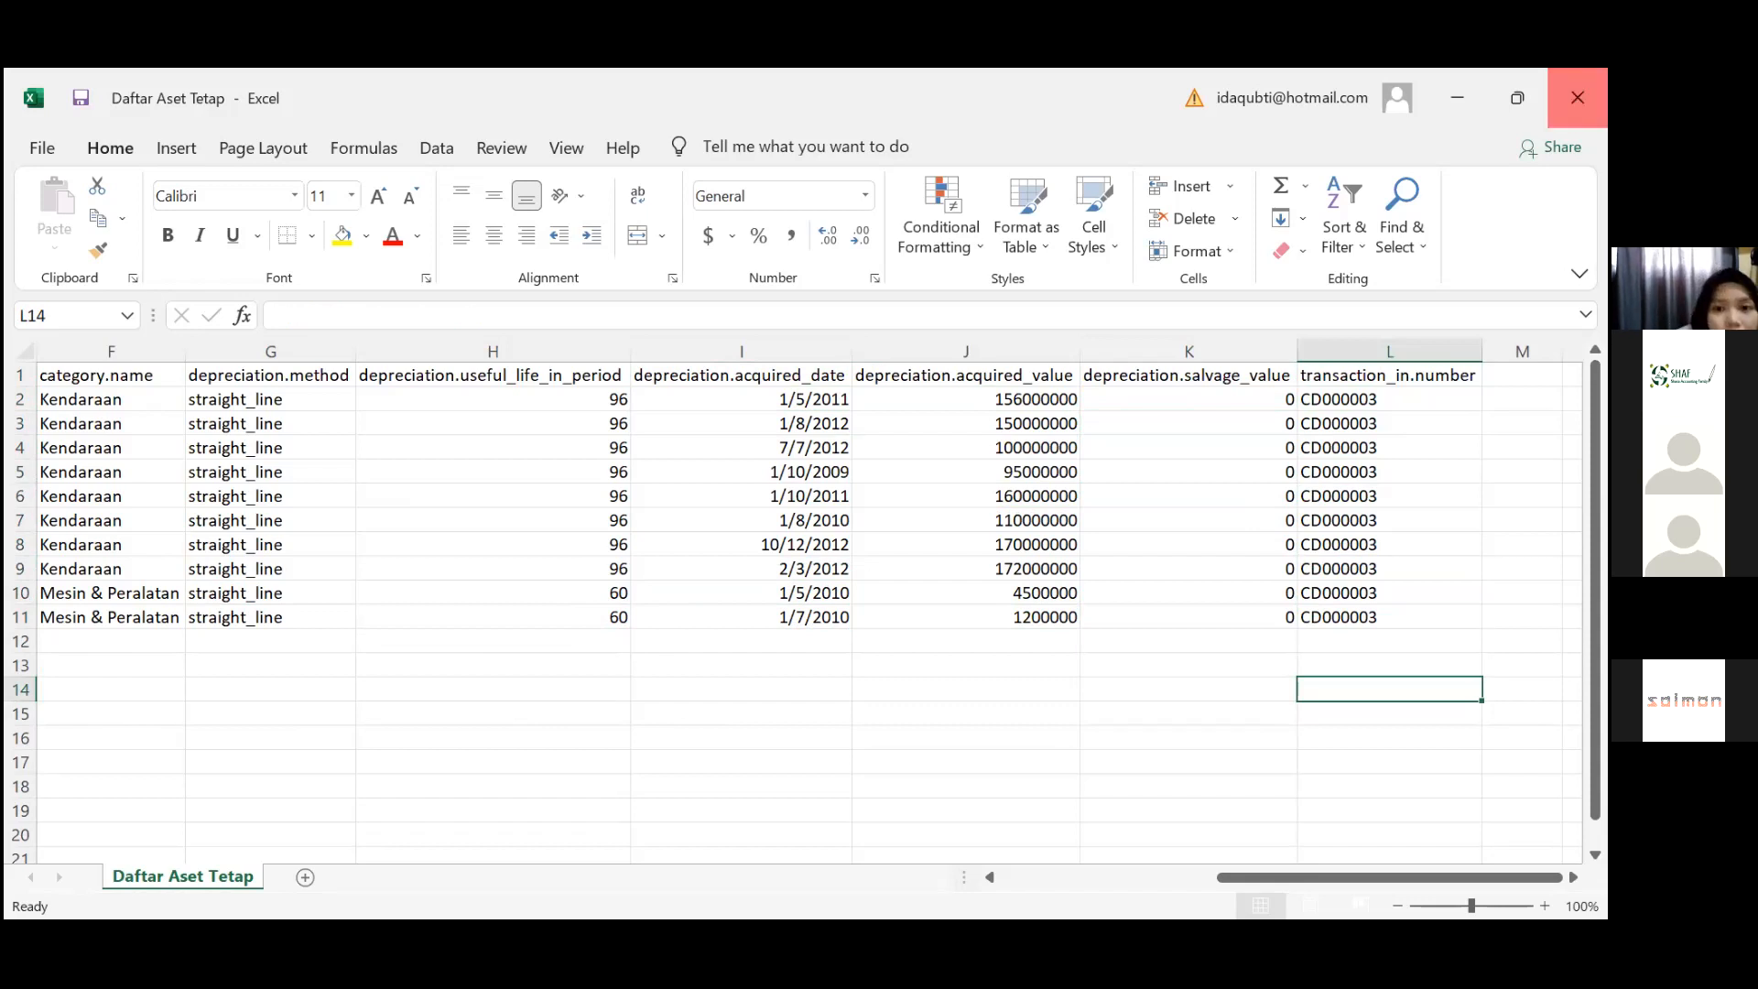
Close the asset CSV in Excel without saving and scroll the Data Master tiles
click(1578, 98)
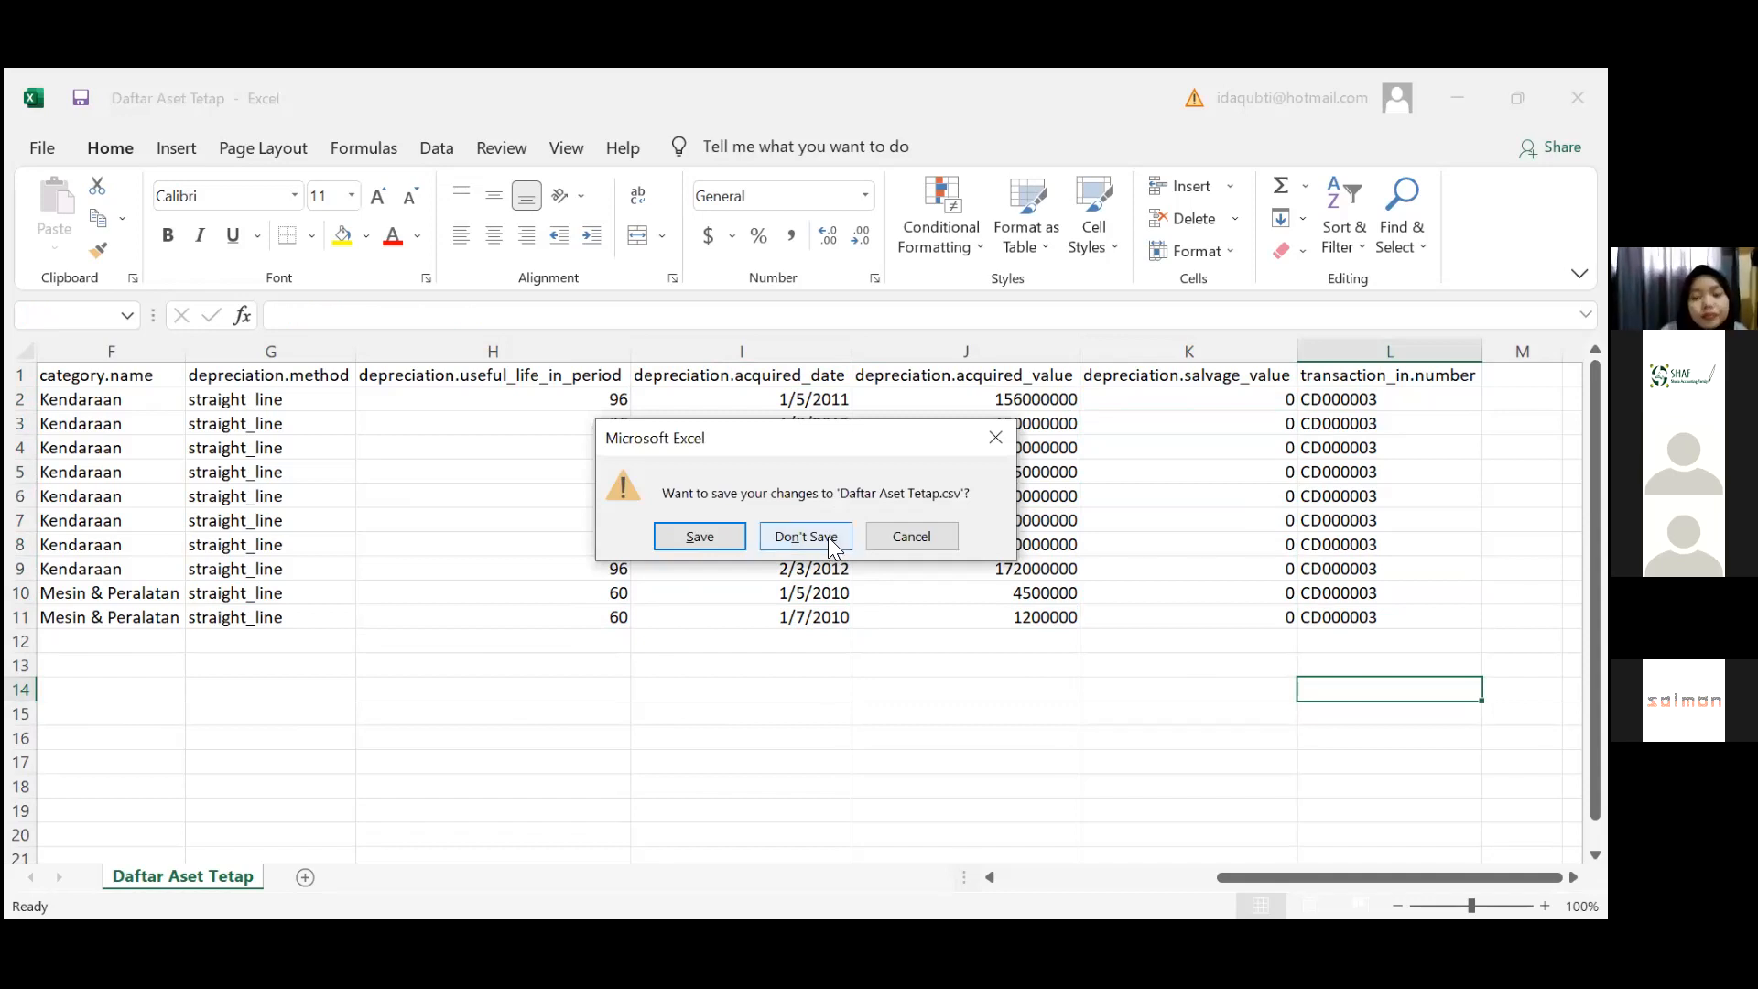
click(831, 538)
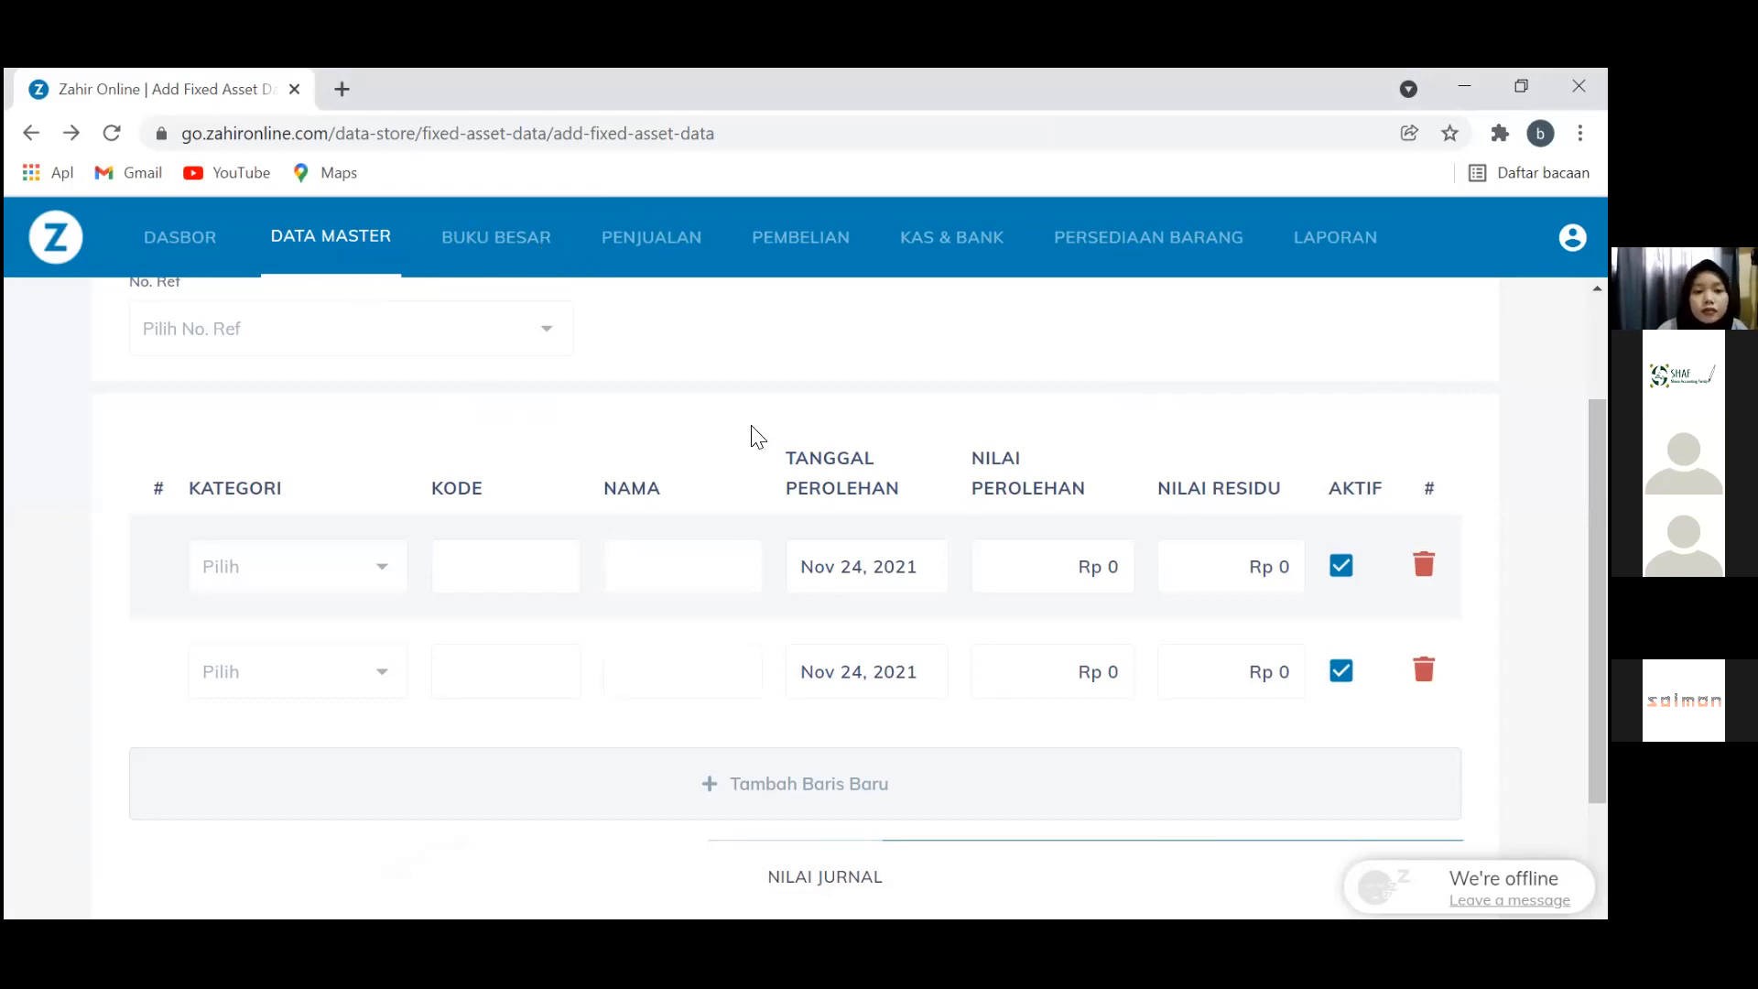
scroll(757, 436, up, 2)
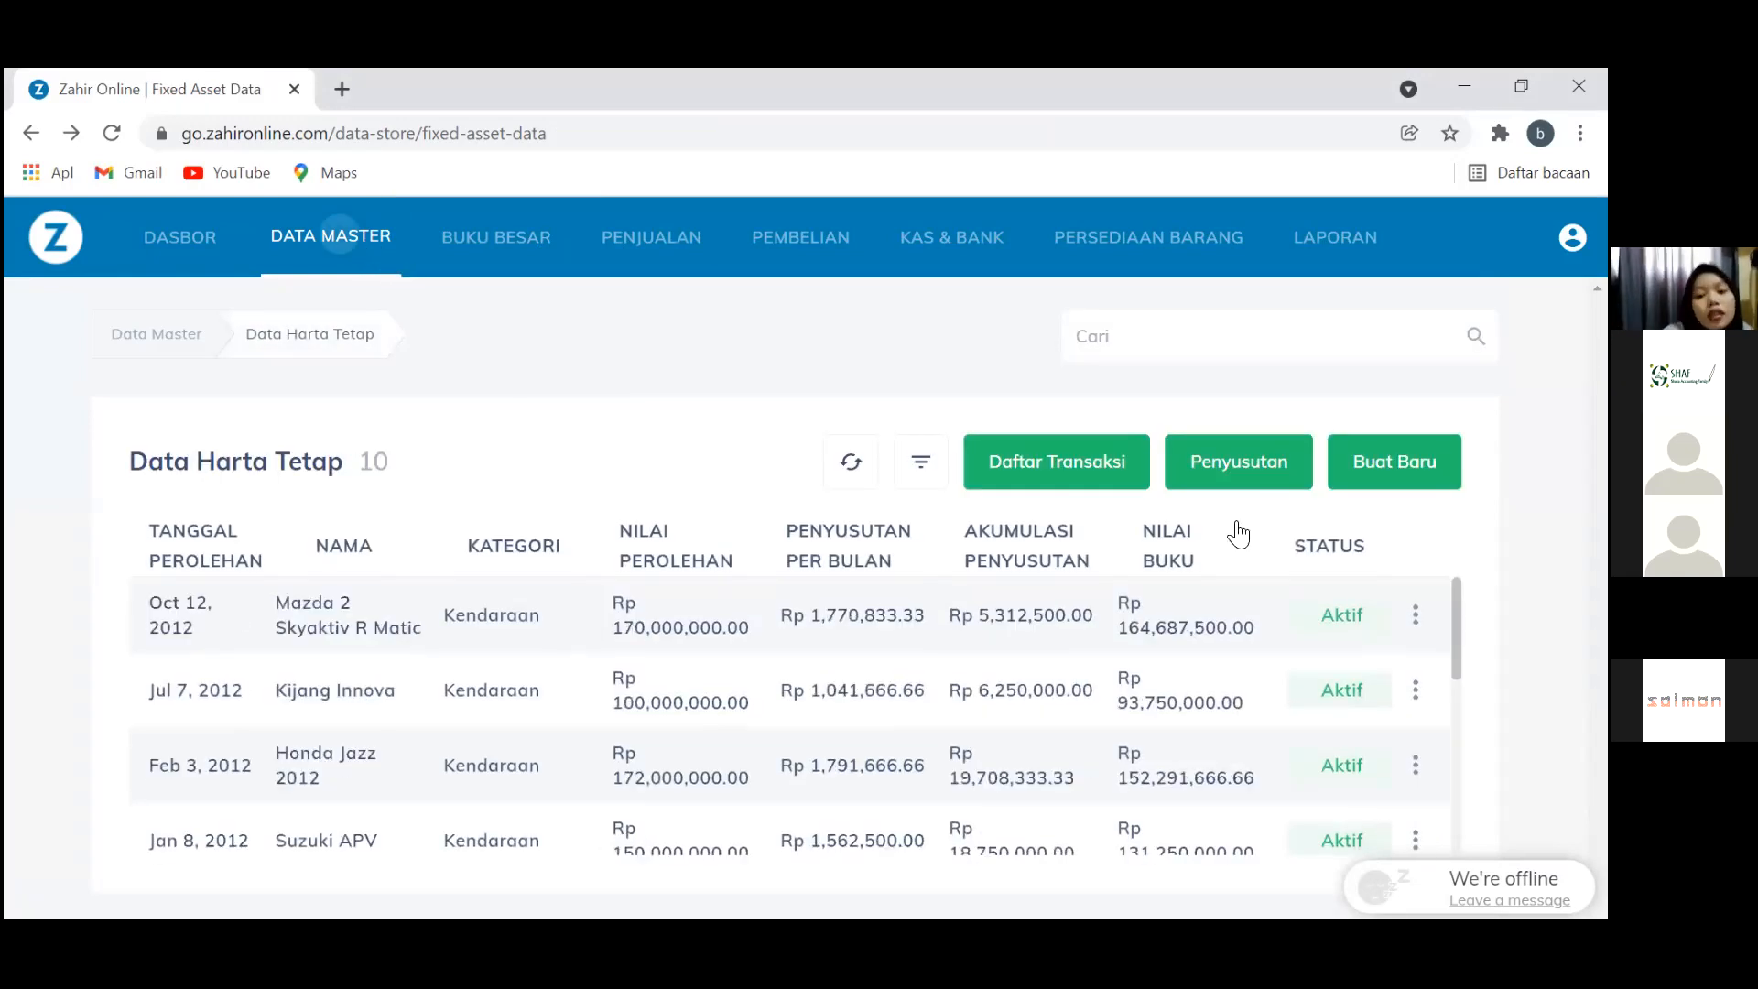
scroll(1240, 534, down, 8)
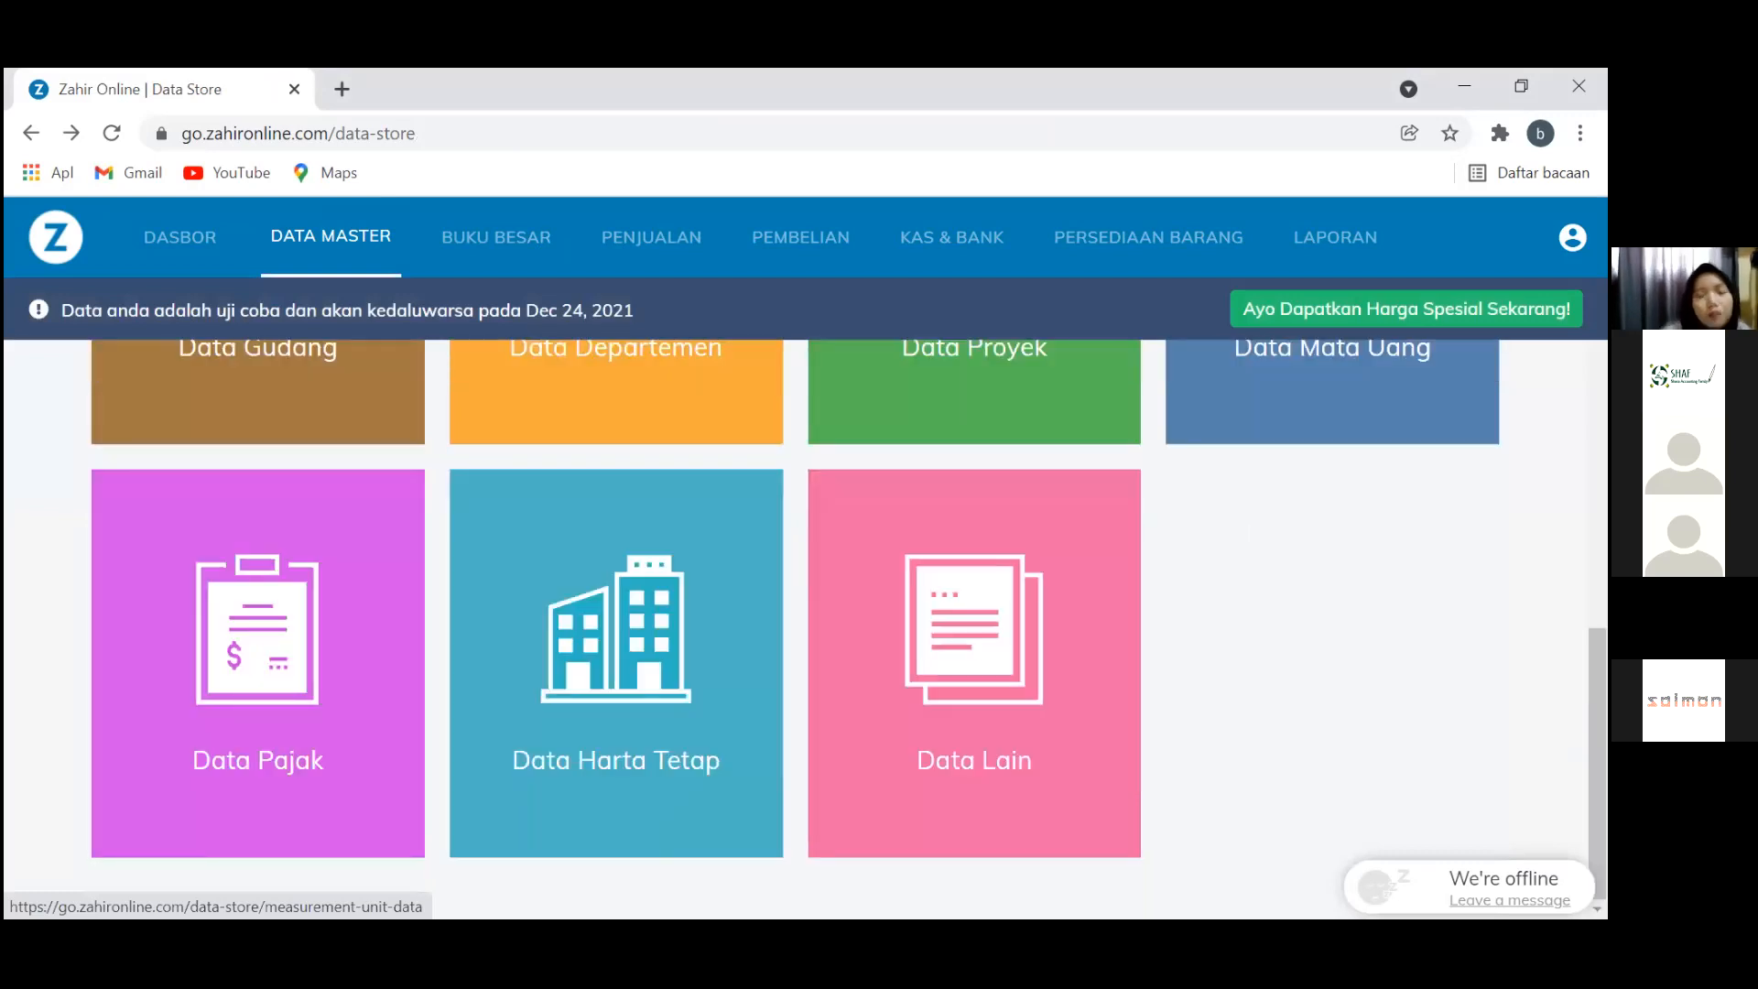
Run fixed-asset depreciation for Januari 2013 from Data Harta Tetap, entering a placeholder reason
click(616, 641)
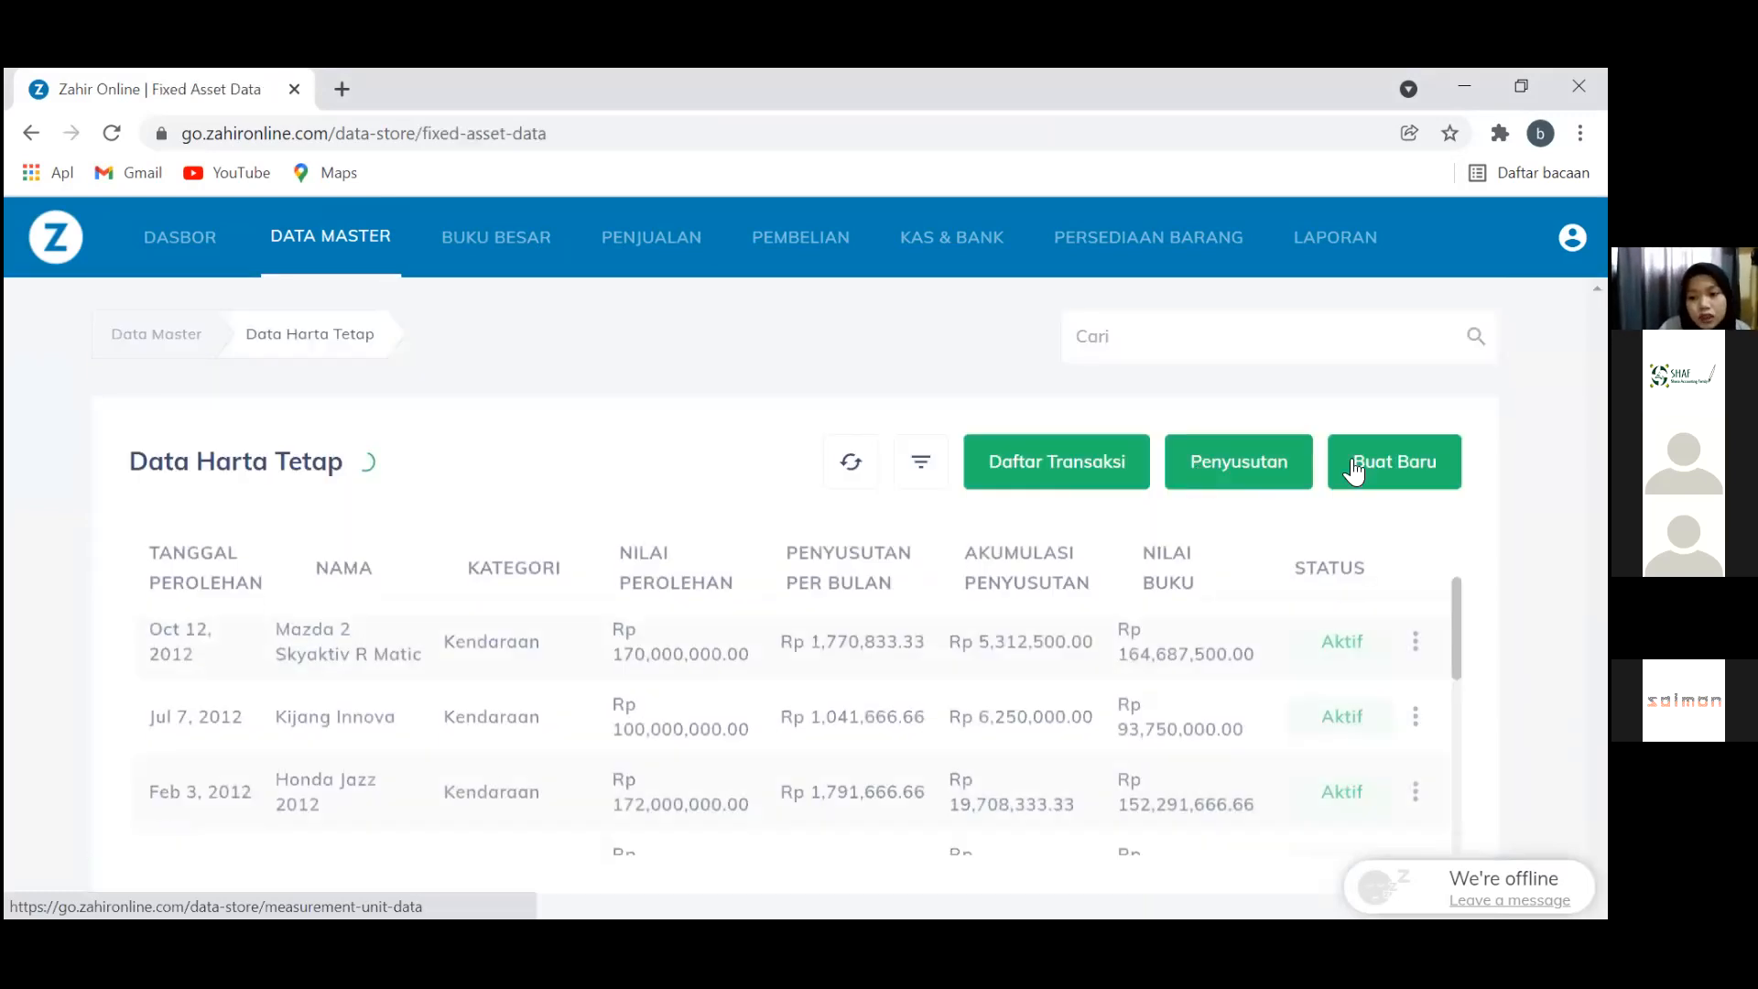
click(1268, 462)
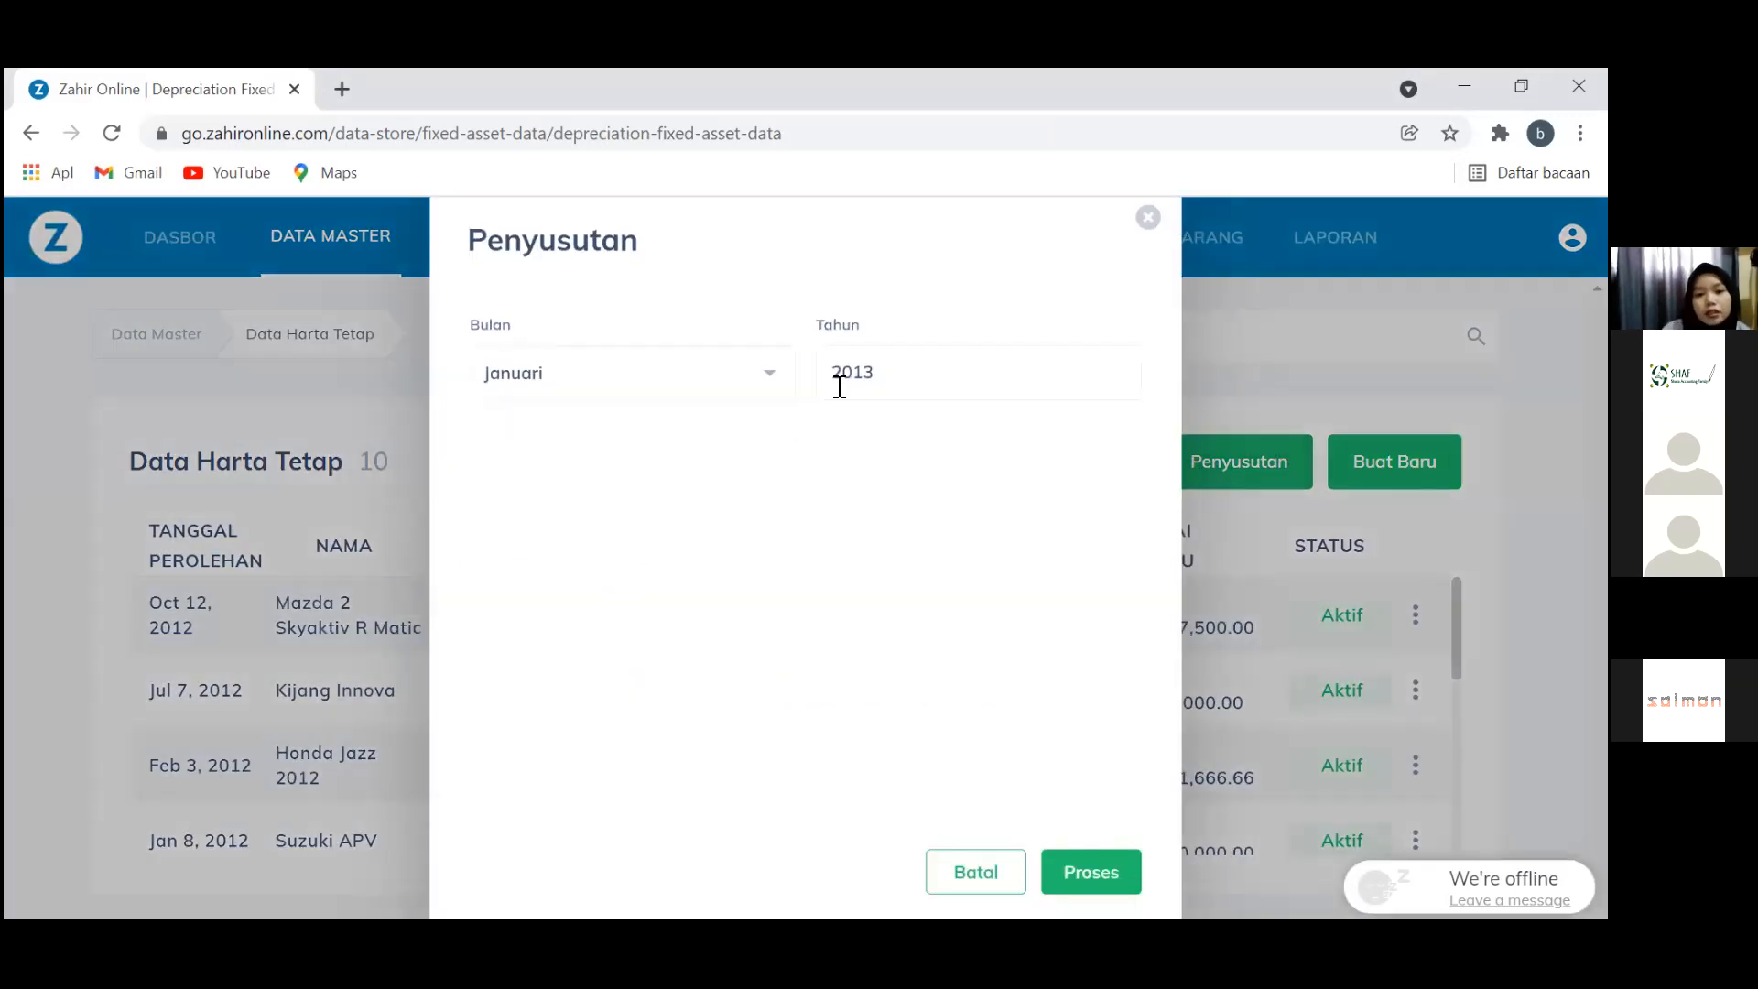
click(1122, 885)
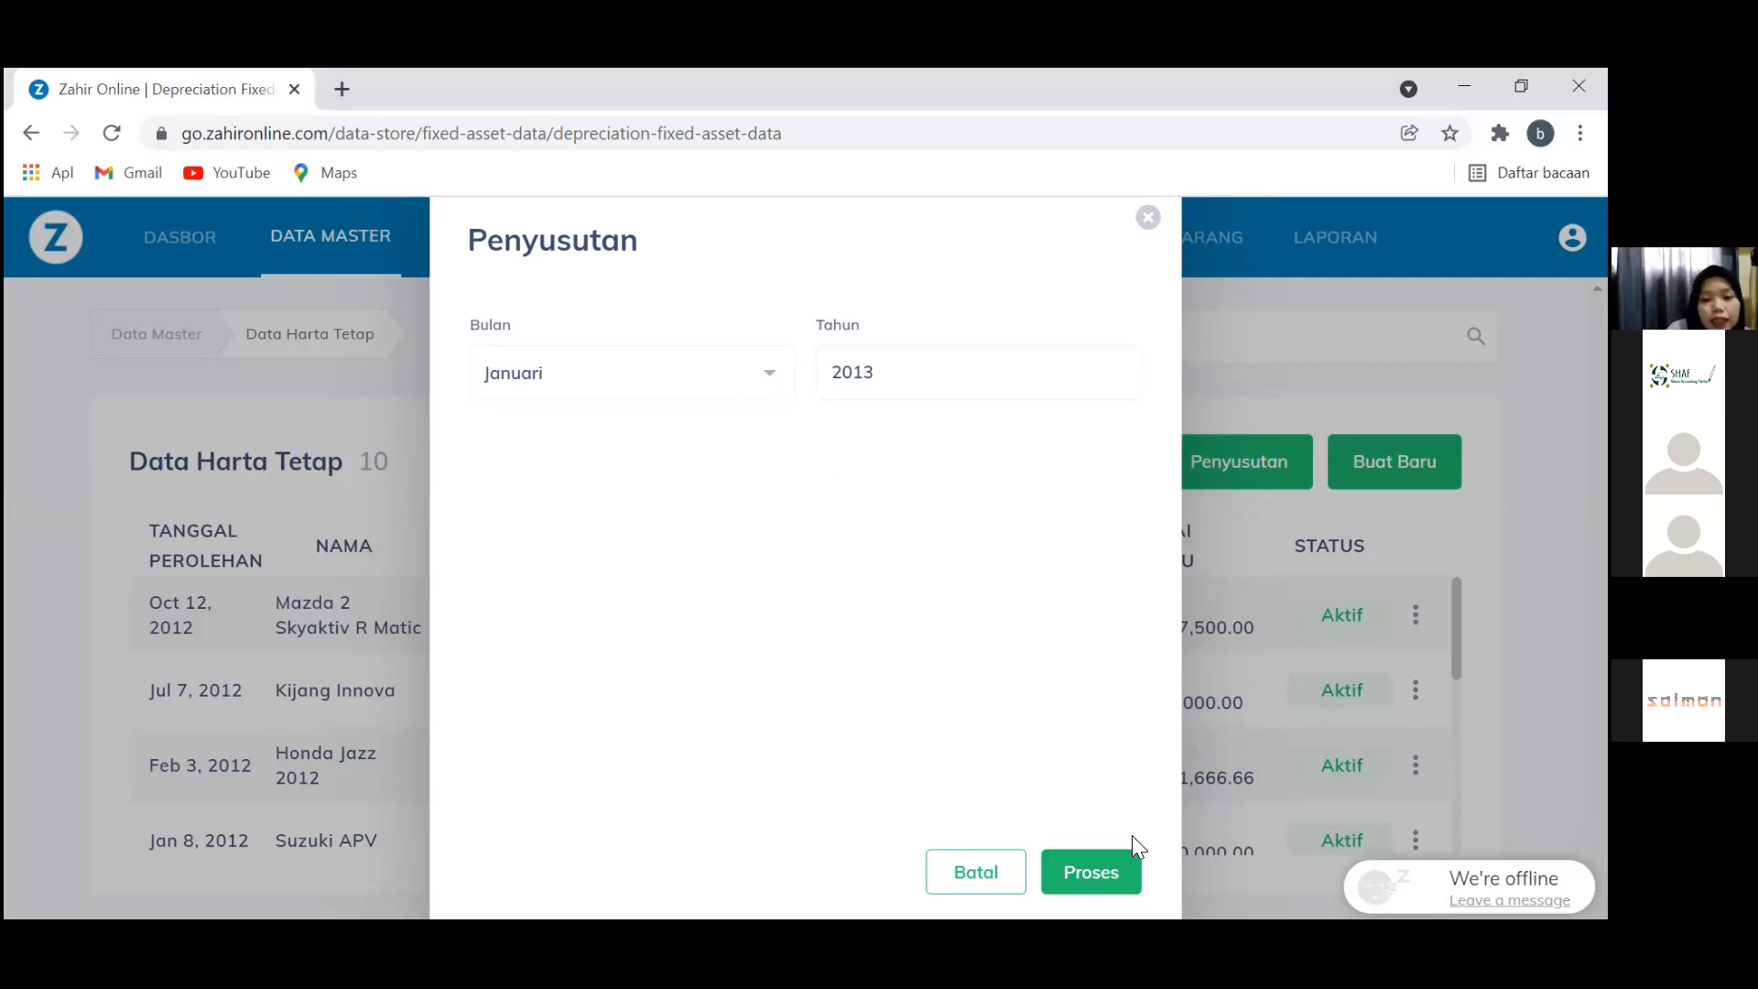
click(1123, 866)
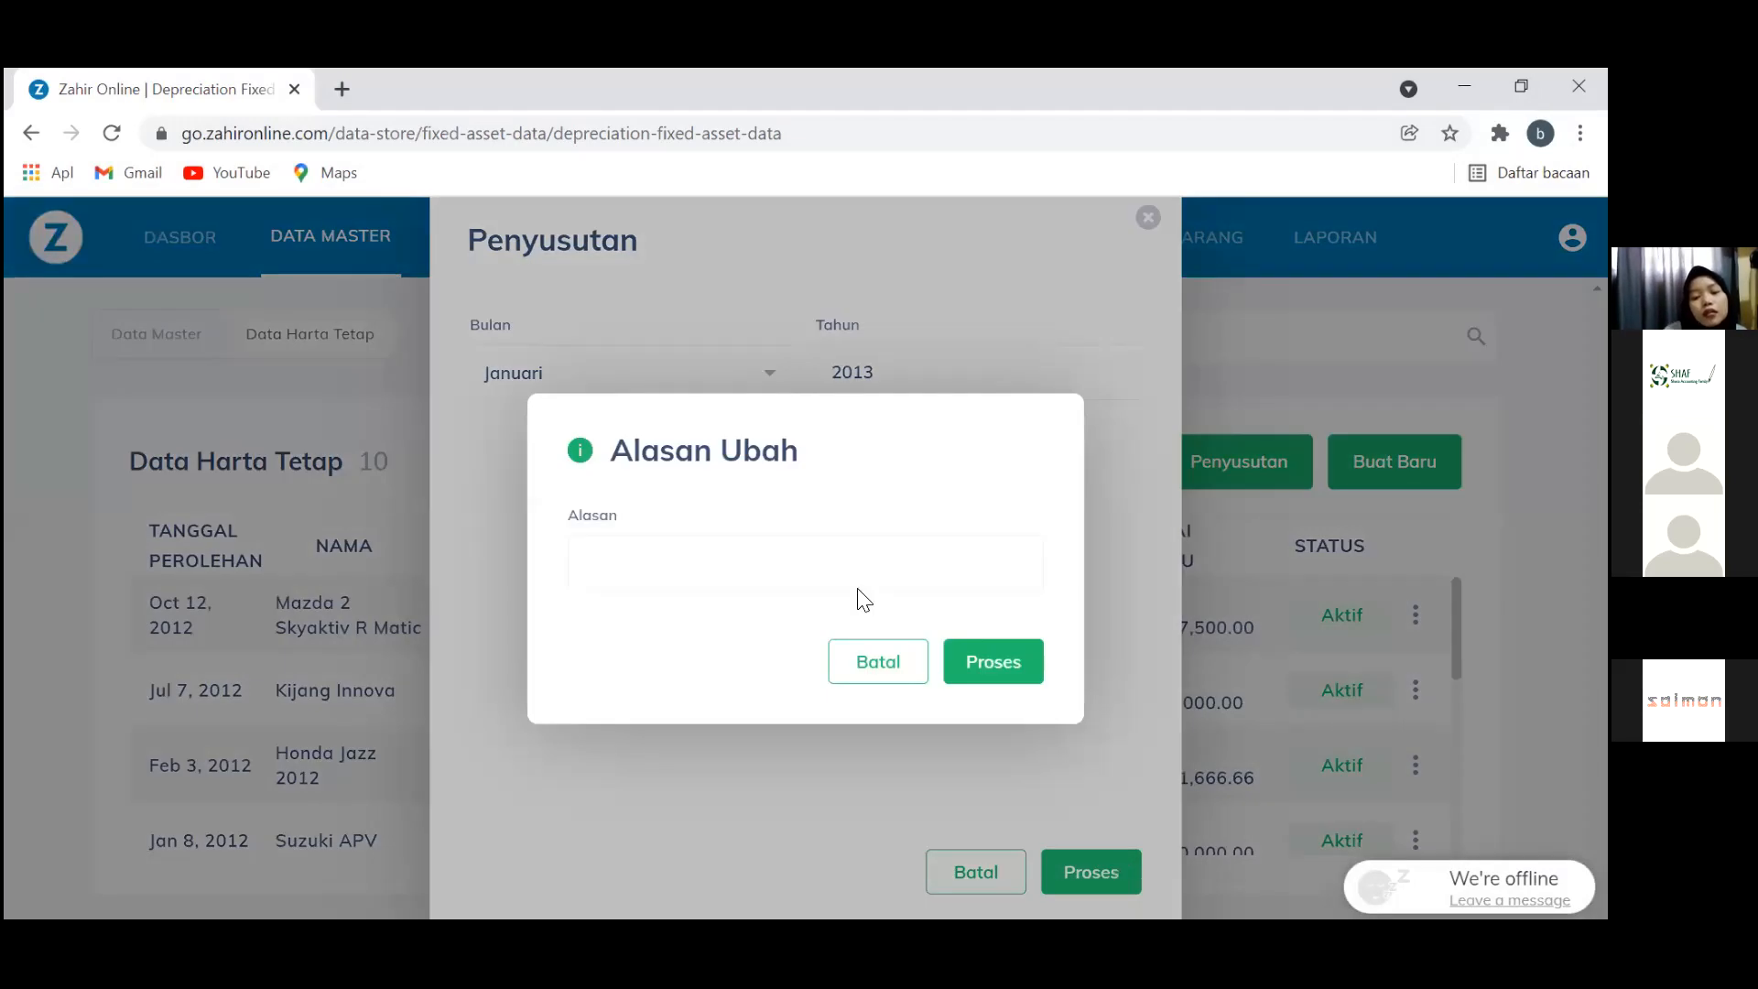
click(830, 597)
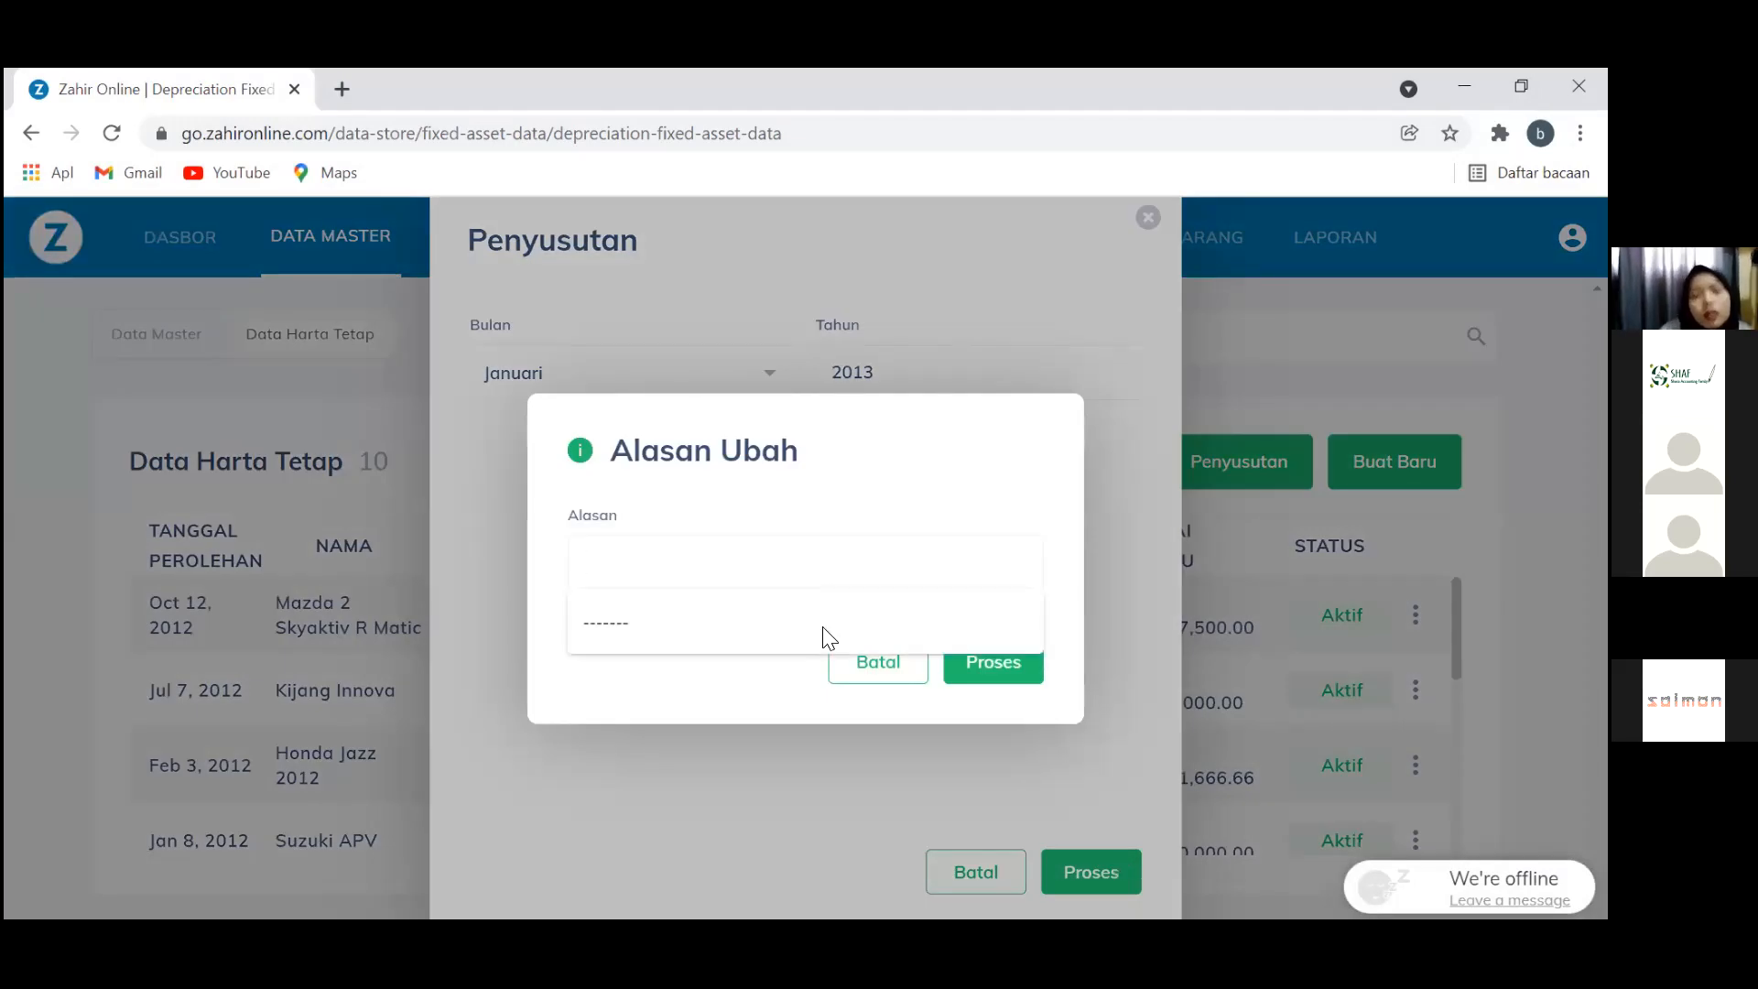
click(823, 627)
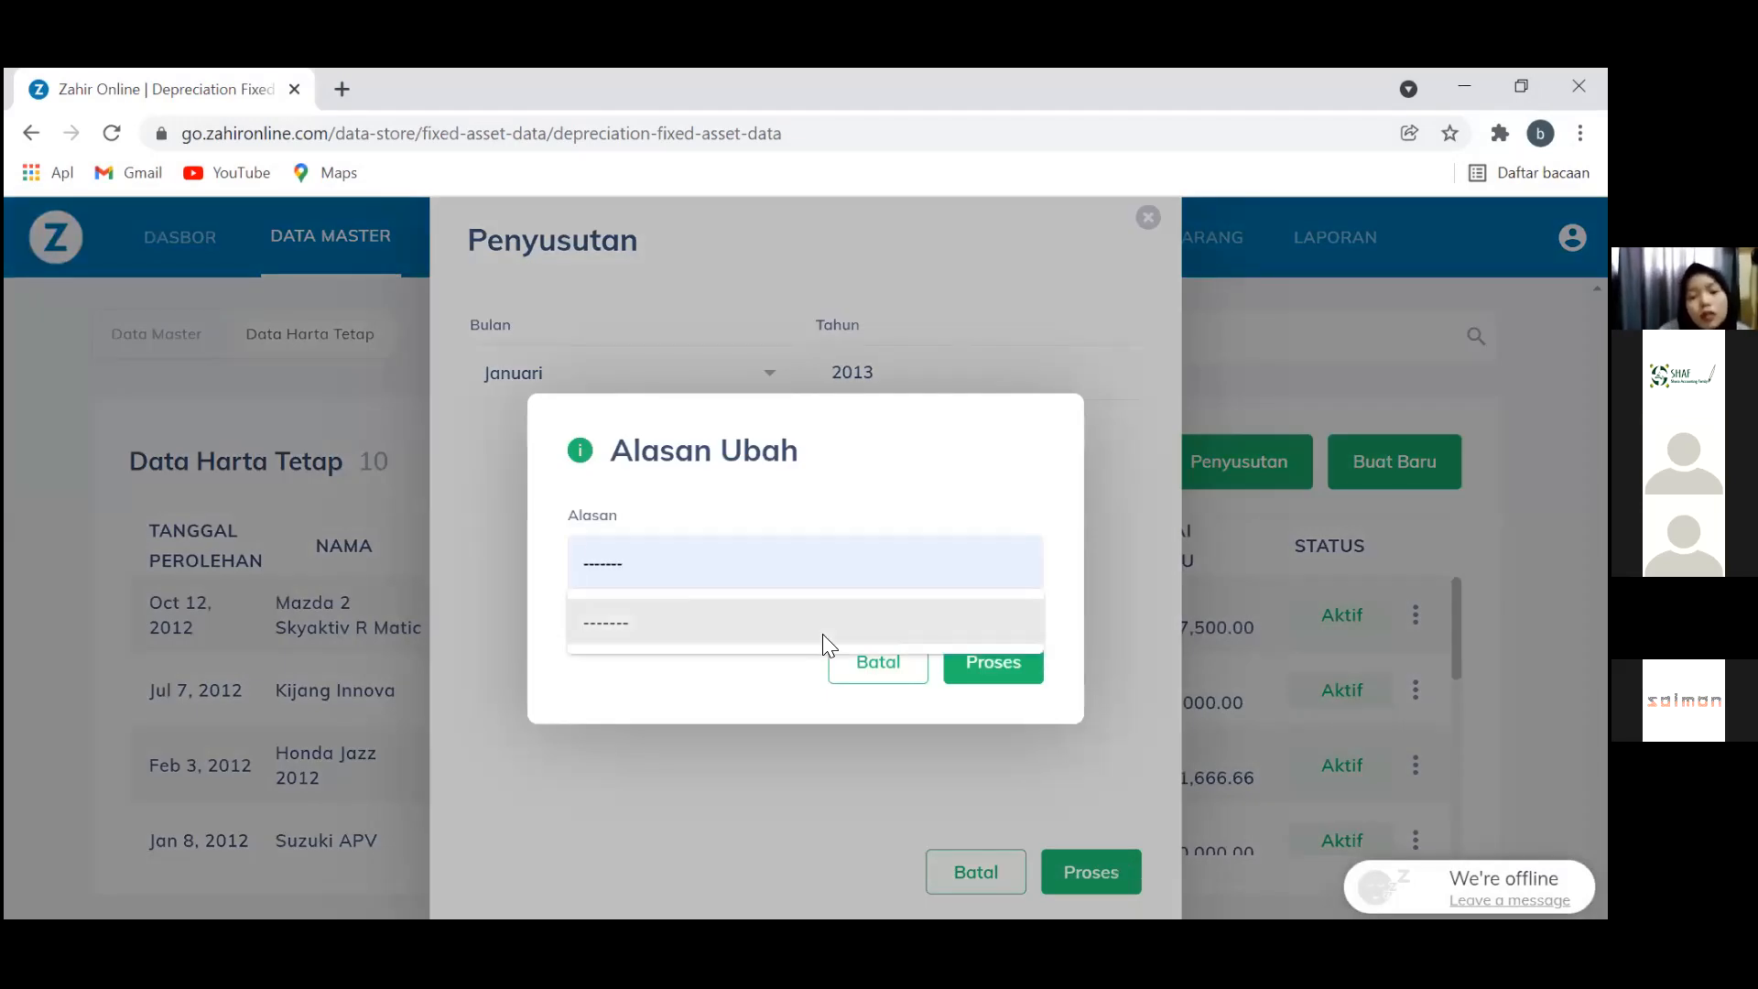
click(986, 663)
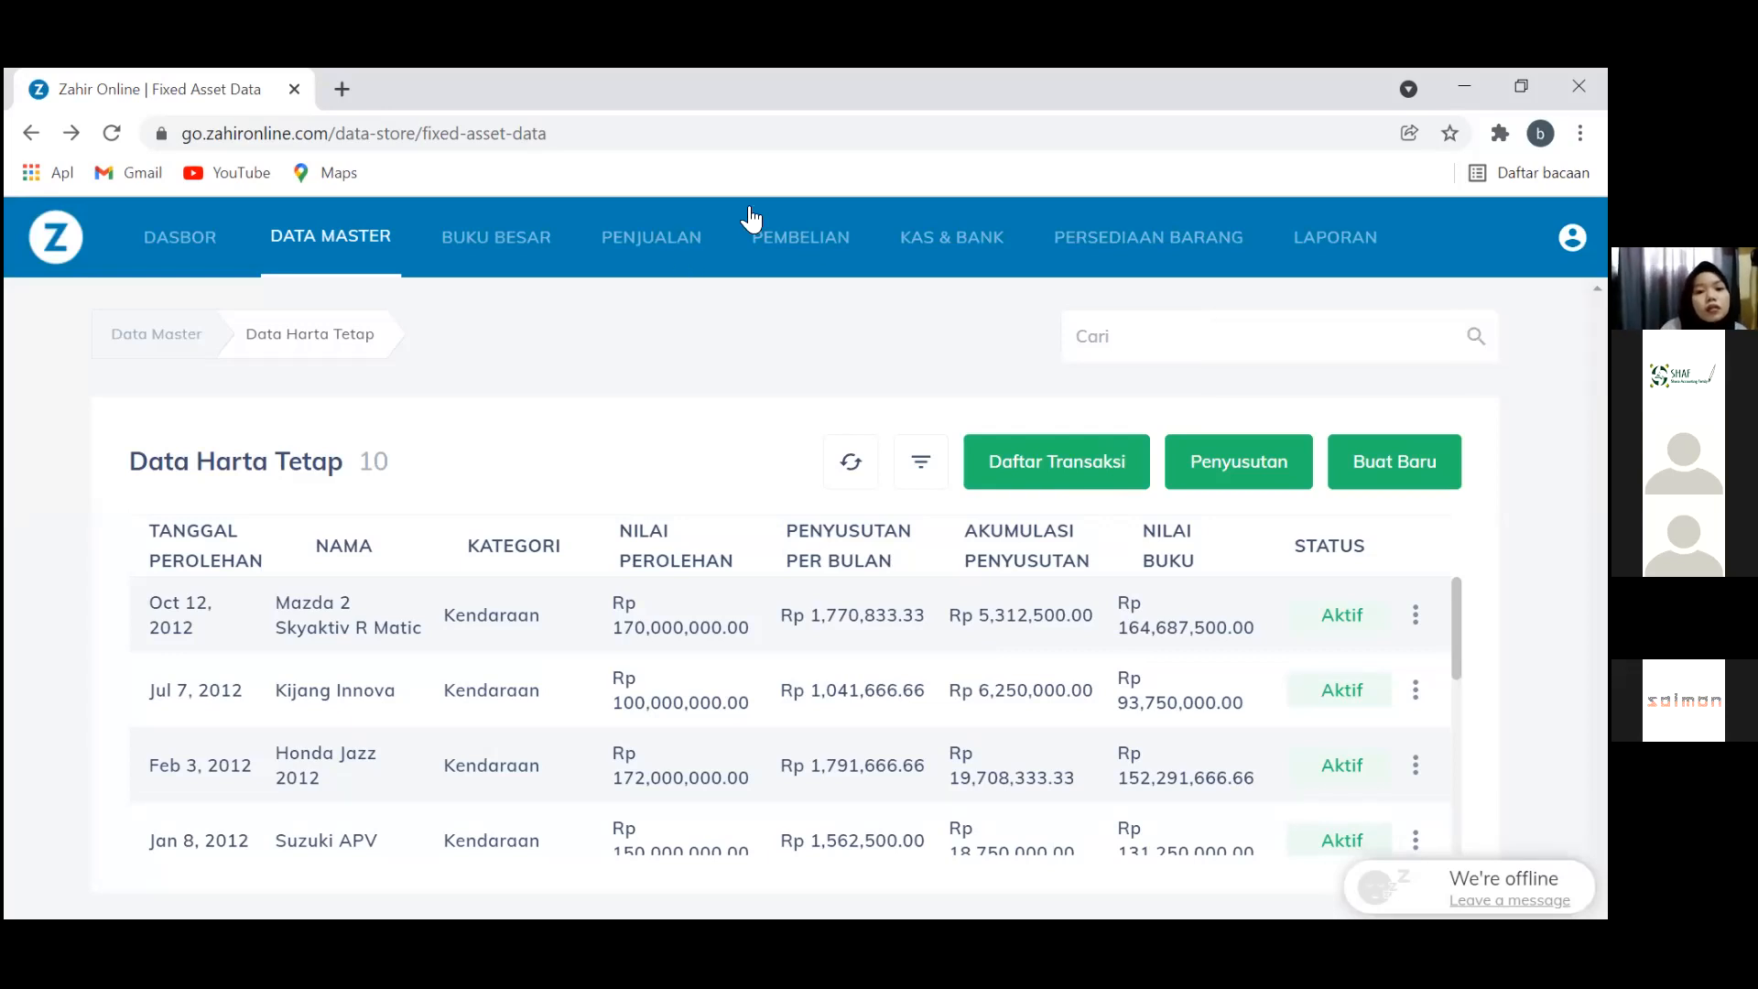
Browse the KAS & BANK, PEMBELIAN and PENJUALAN sections, ending on the BUKU BESAR ledger section
click(1361, 243)
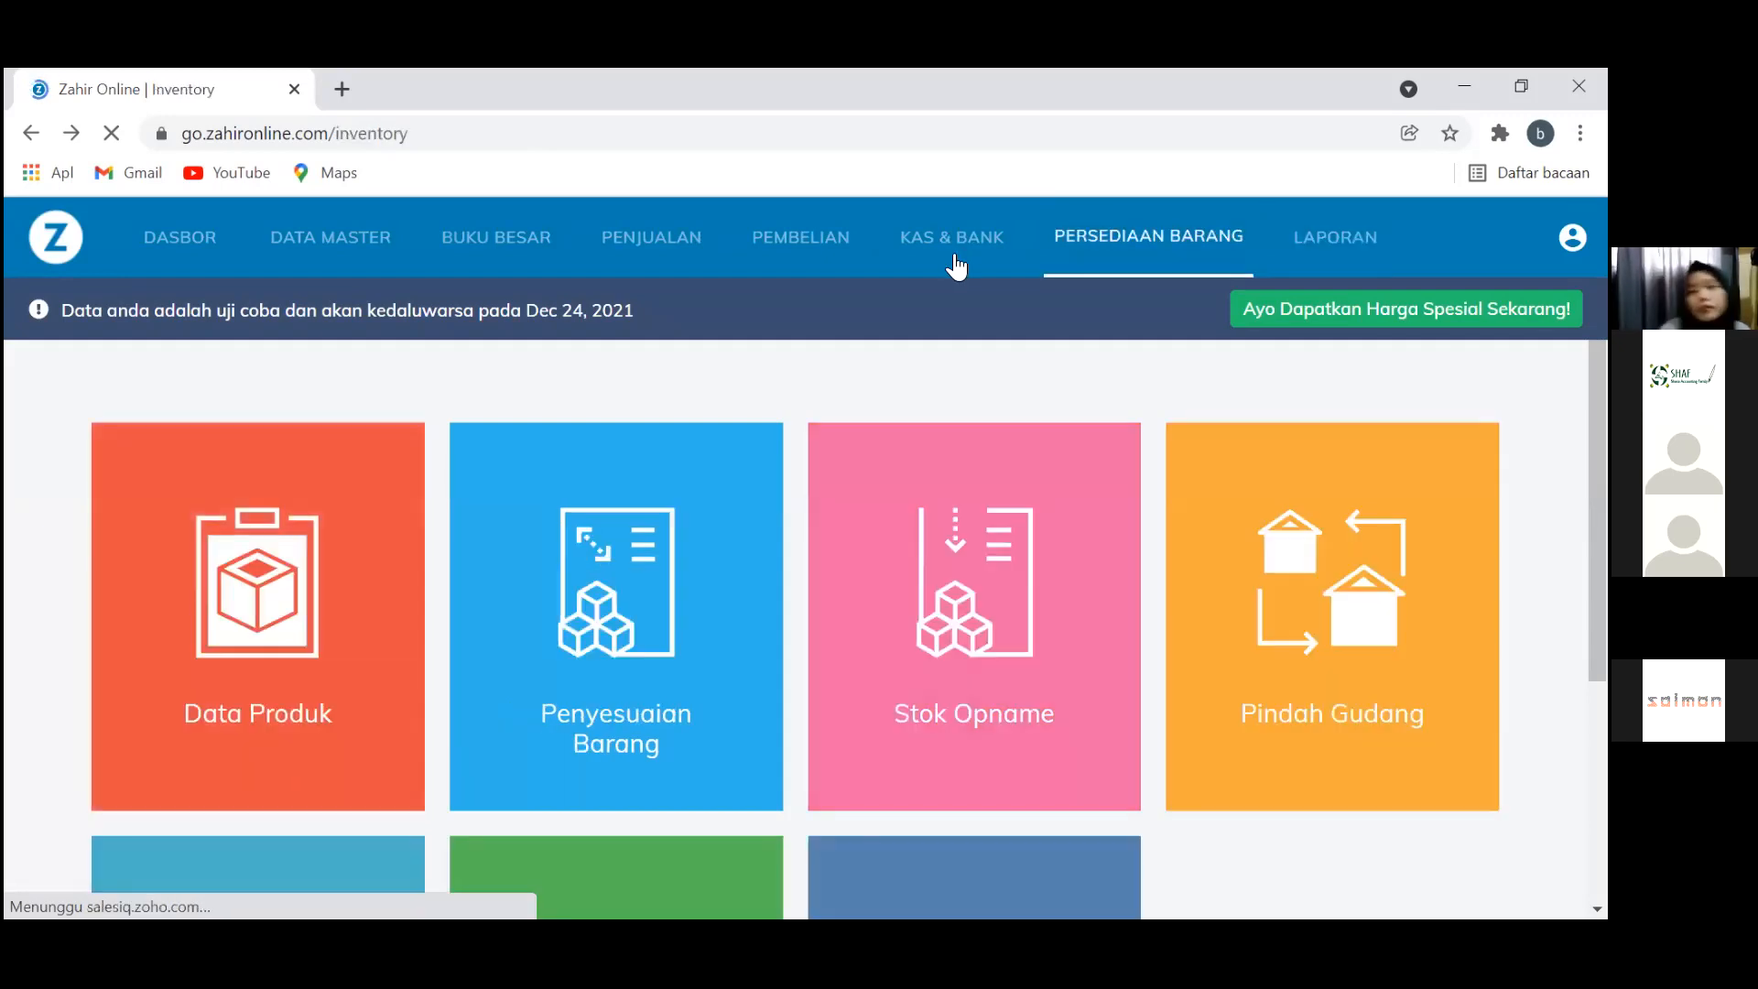
click(956, 266)
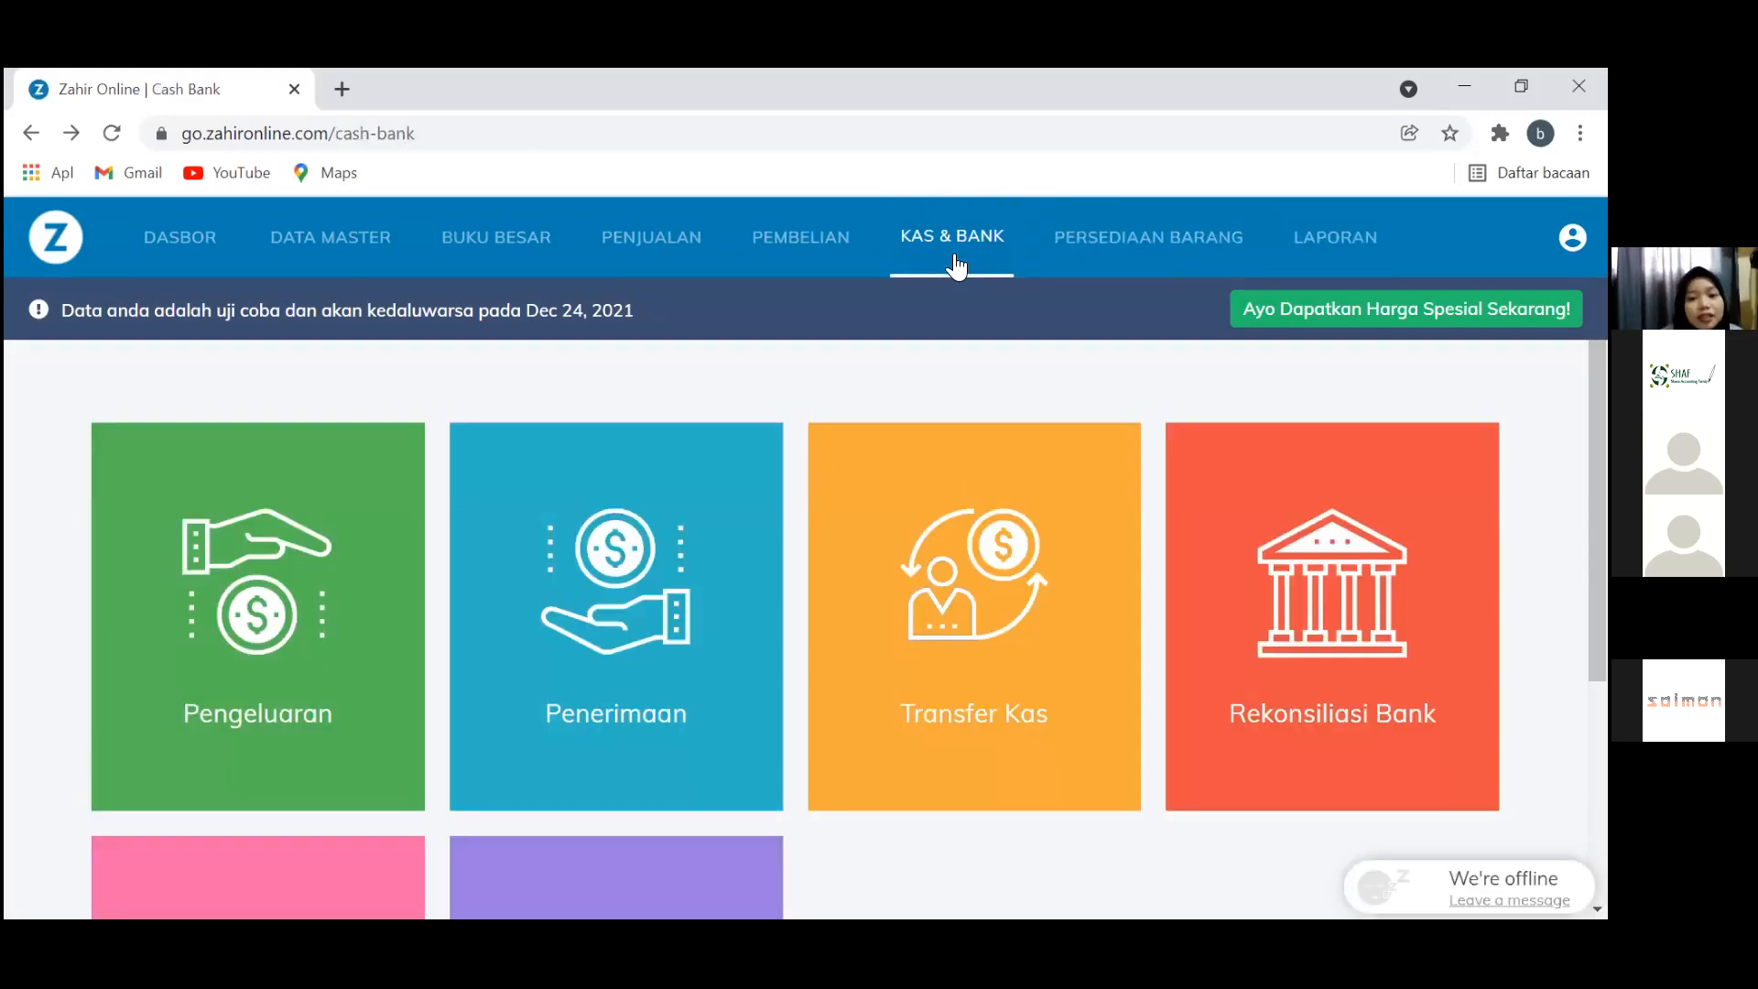
click(829, 265)
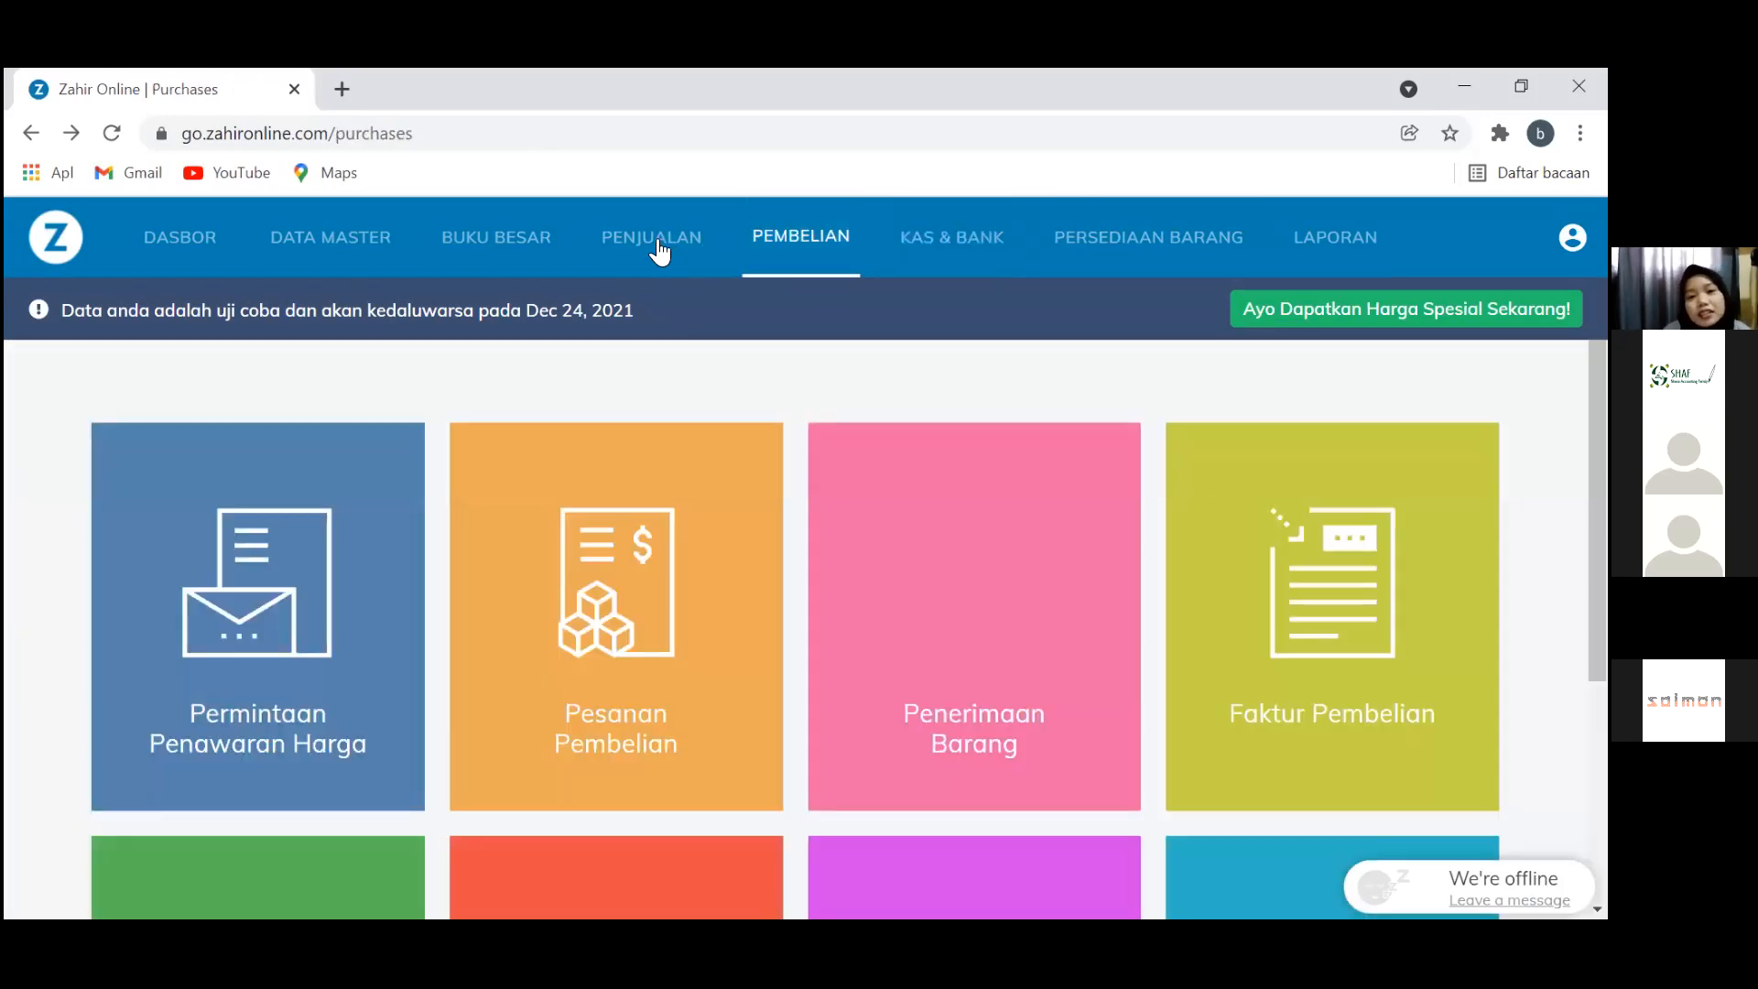
click(657, 249)
click(534, 254)
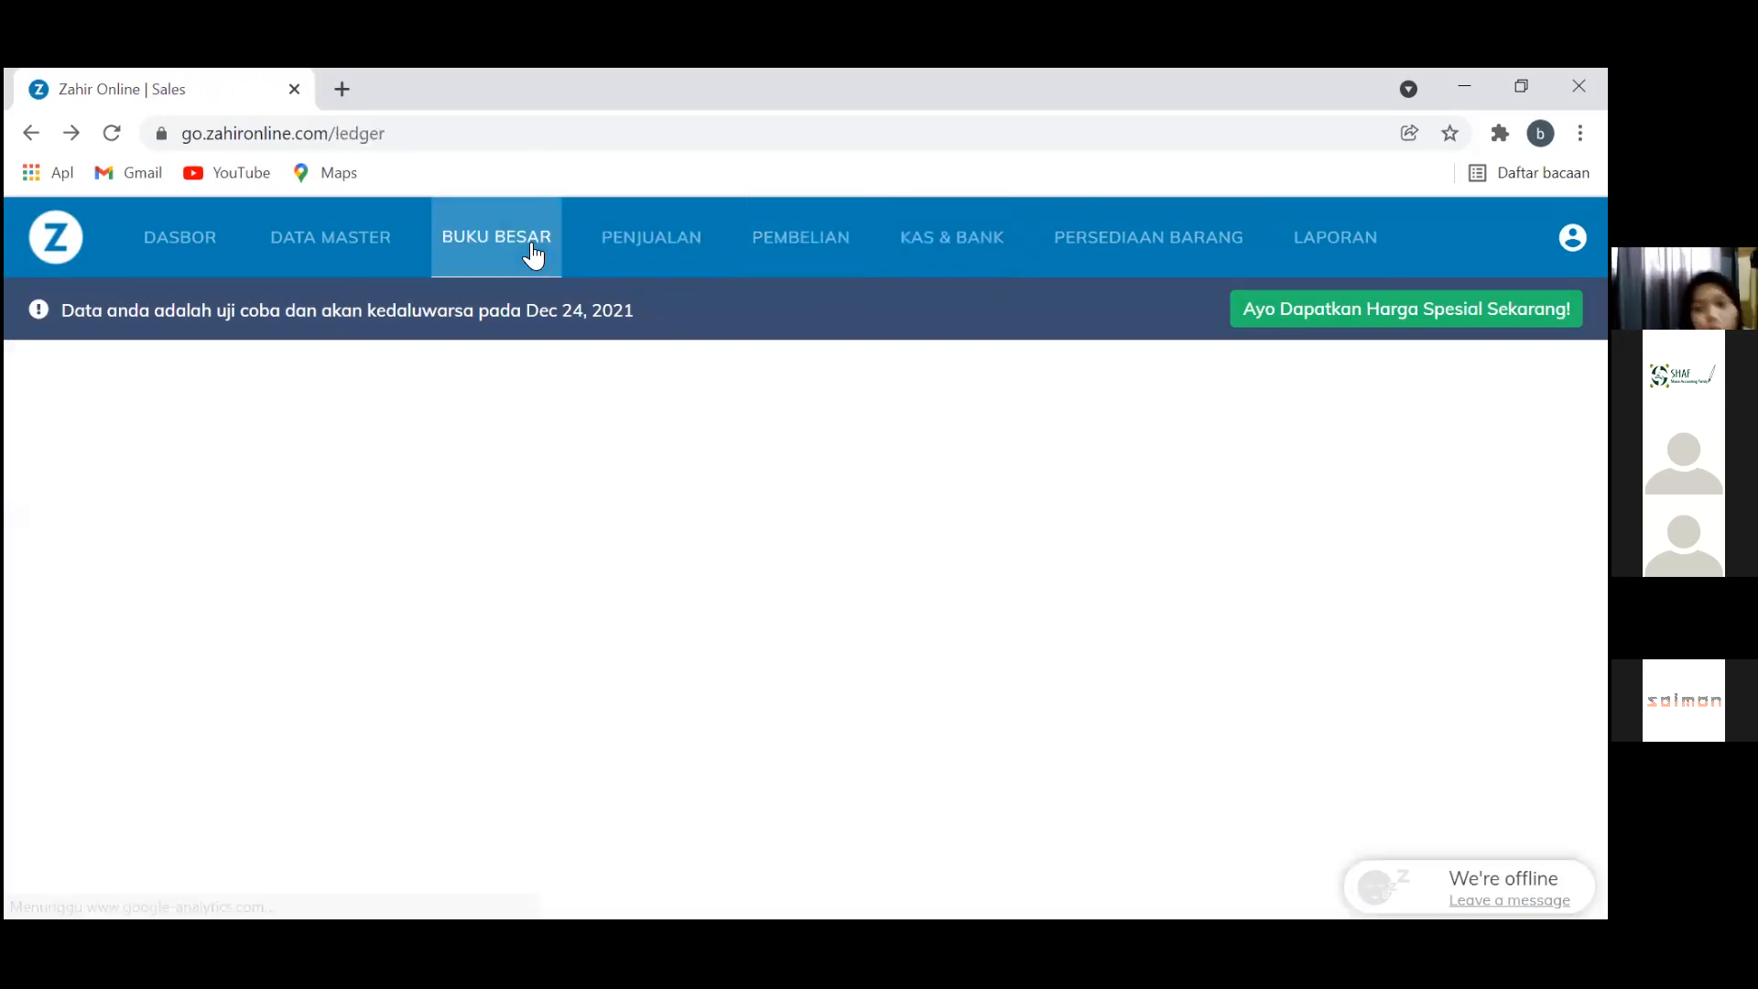